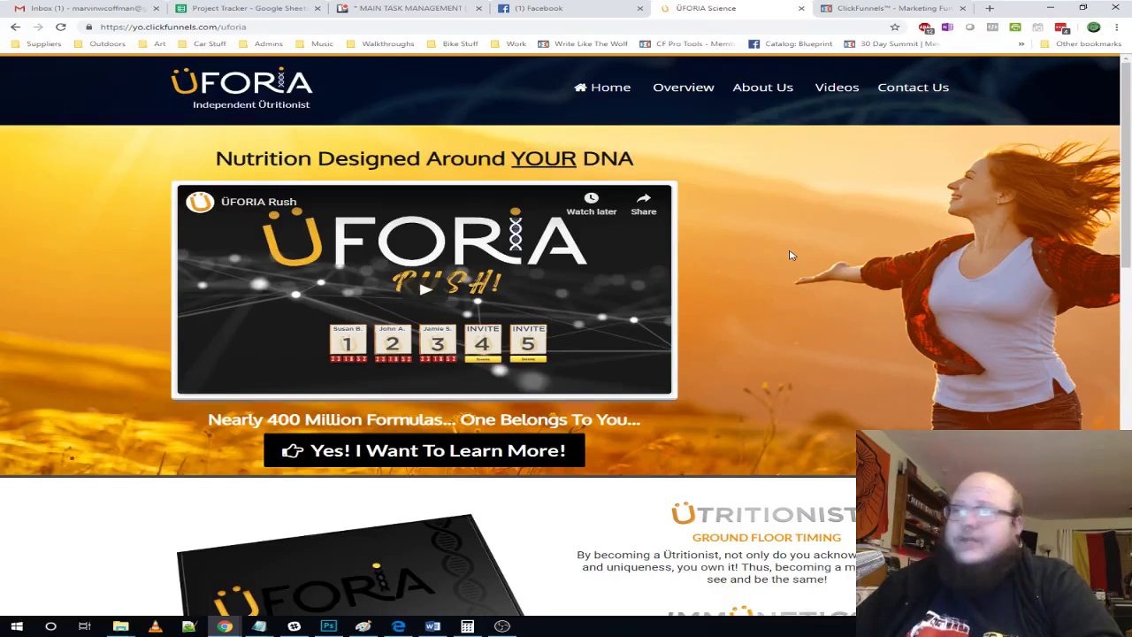
- Look through the ÜFORIA landing page from its hero section to the footer and return to its start
{"action": "scroll", "coordinate": [836, 312], "scroll_direction": "down", "scroll_amount": 7}
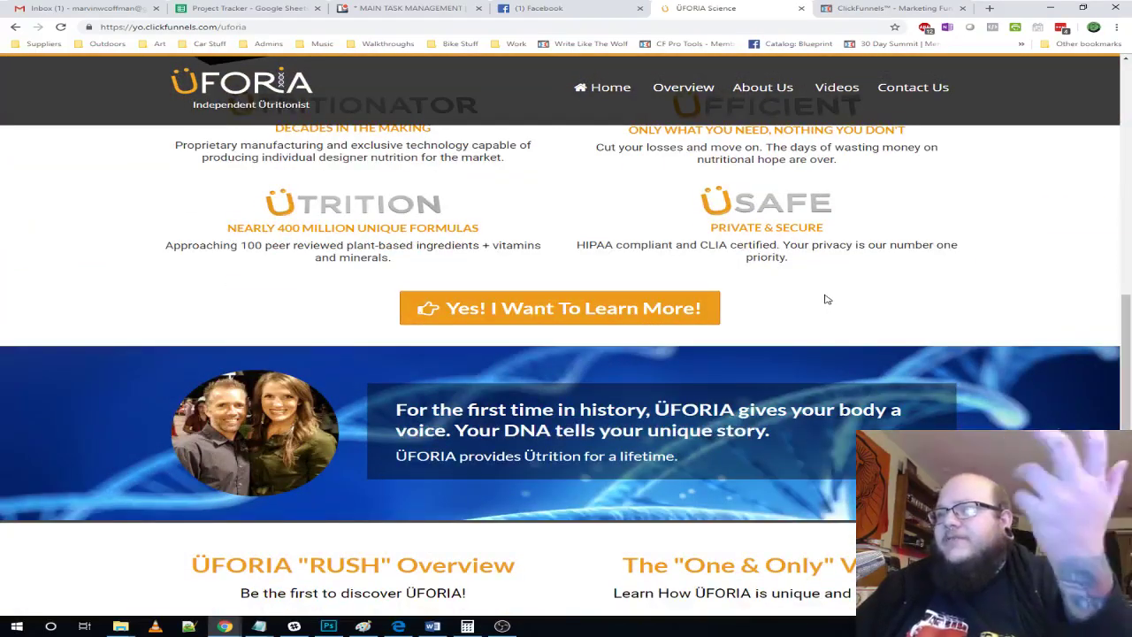
{"action": "scroll", "coordinate": [828, 301], "scroll_direction": "down", "scroll_amount": 2}
{"action": "scroll", "coordinate": [827, 299], "scroll_direction": "down", "scroll_amount": 2}
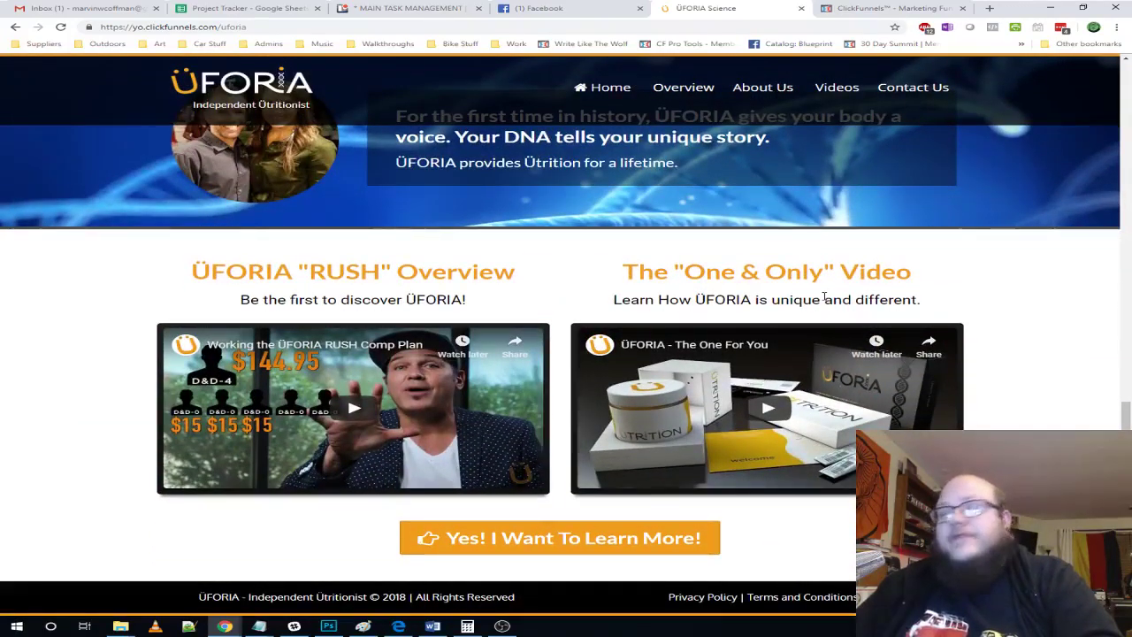
{"action": "scroll", "coordinate": [873, 301], "scroll_direction": "up", "scroll_amount": 6}
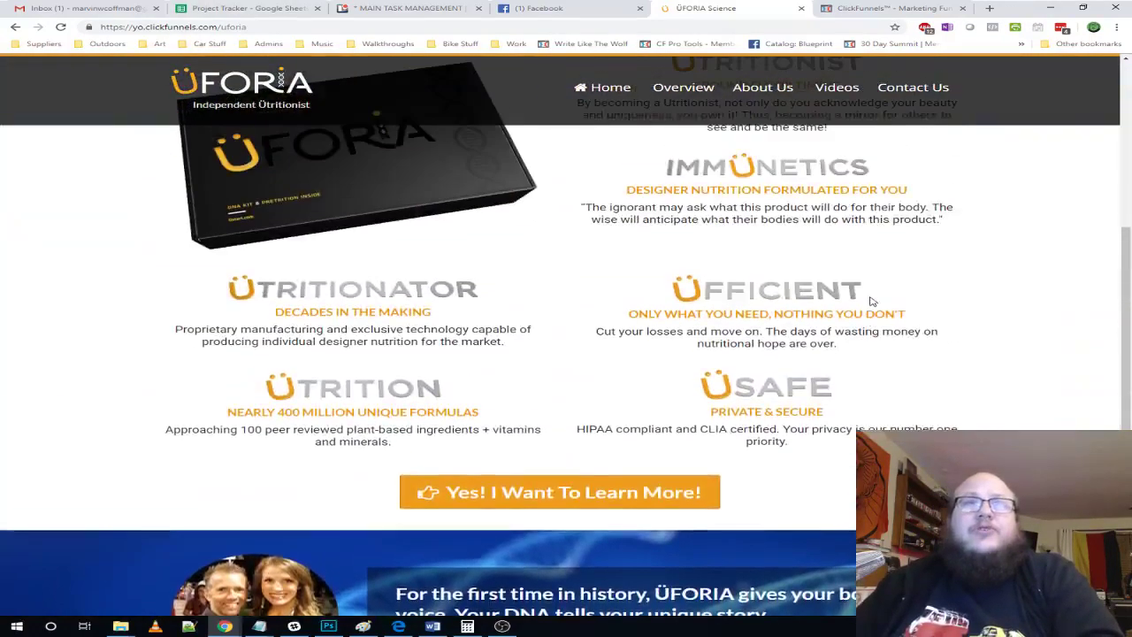
{"action": "scroll", "coordinate": [873, 301], "scroll_direction": "up", "scroll_amount": 4}
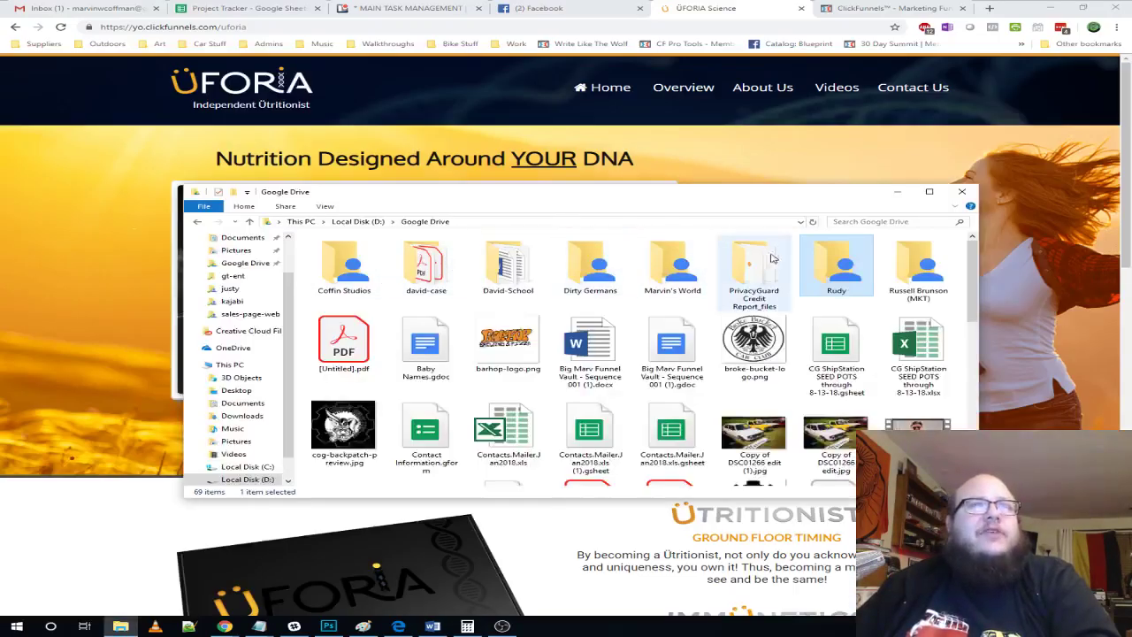
- Open TheFunnelHackersCookbook.pdf from the Russell Brunson (MKT) folder, examine its funnel building blocks and page elements, and return to the landing page
{"action": "double_click", "coordinate": [940, 263]}
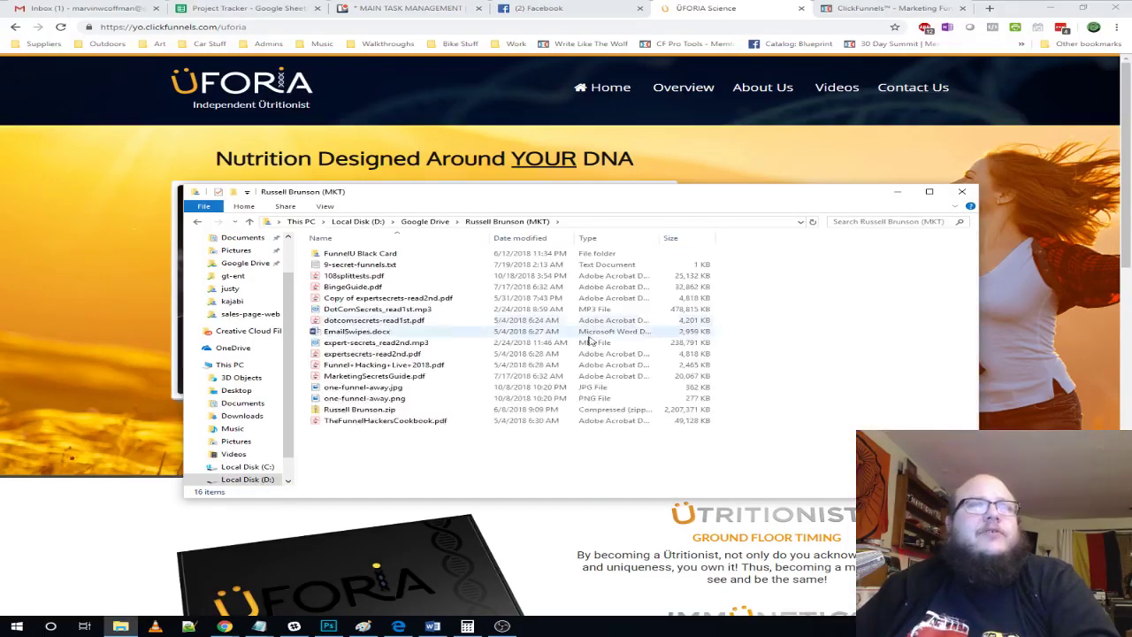
{"action": "double_click", "coordinate": [410, 422]}
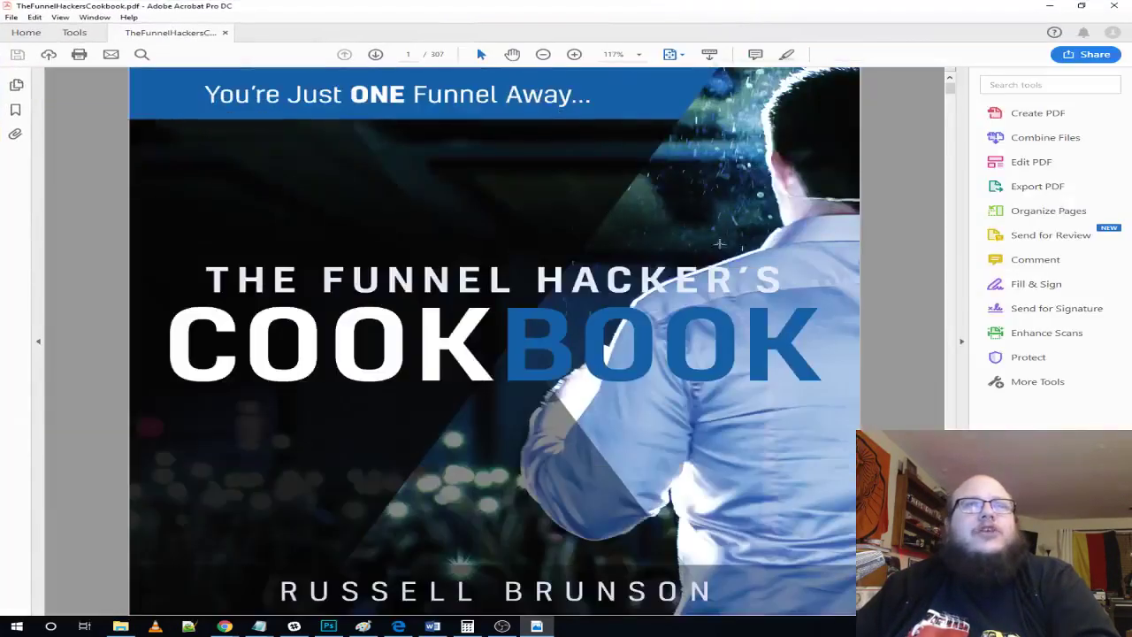
{"action": "scroll", "coordinate": [730, 248], "scroll_direction": "down", "scroll_amount": 10}
{"action": "scroll", "coordinate": [731, 247], "scroll_direction": "down", "scroll_amount": 20}
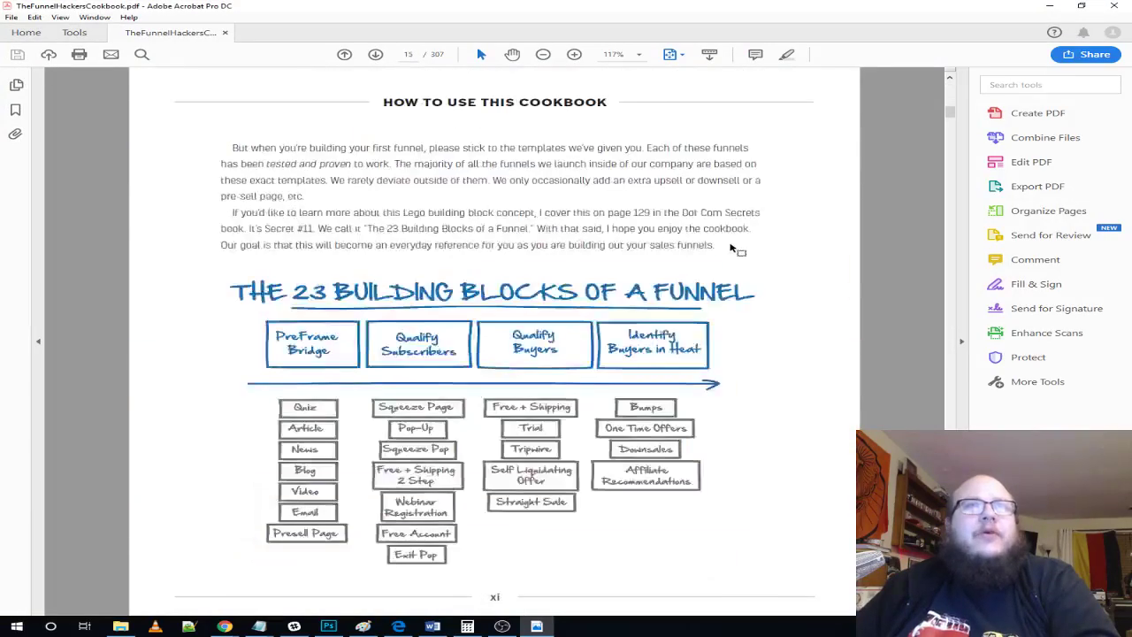
{"action": "scroll", "coordinate": [731, 248], "scroll_direction": "down", "scroll_amount": 15}
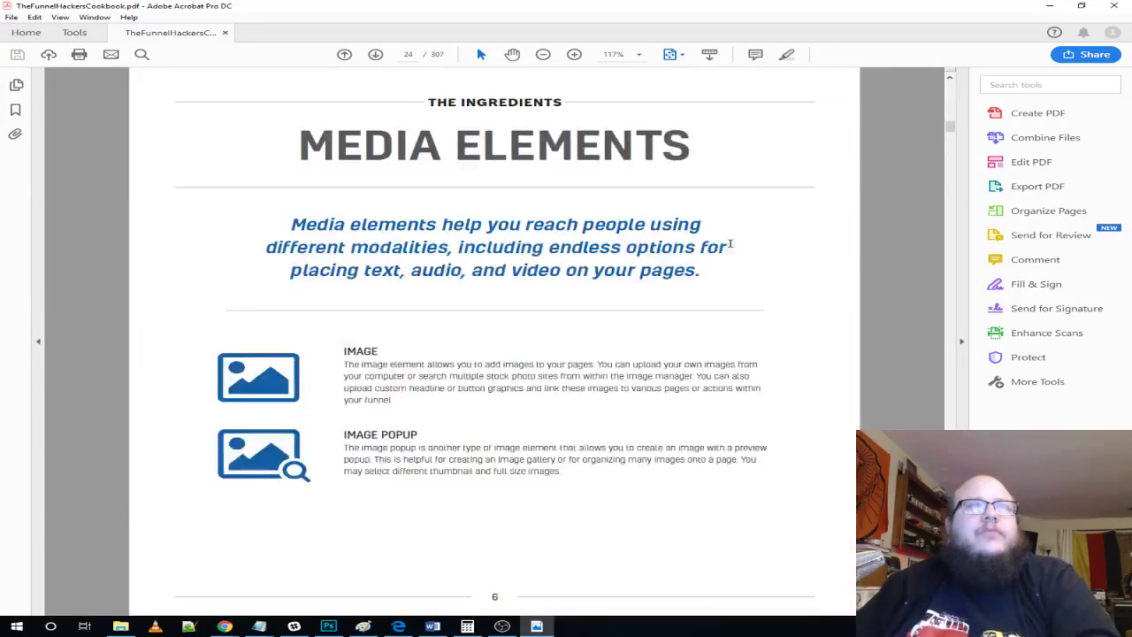
{"action": "scroll", "coordinate": [545, 259], "scroll_direction": "down", "scroll_amount": 8}
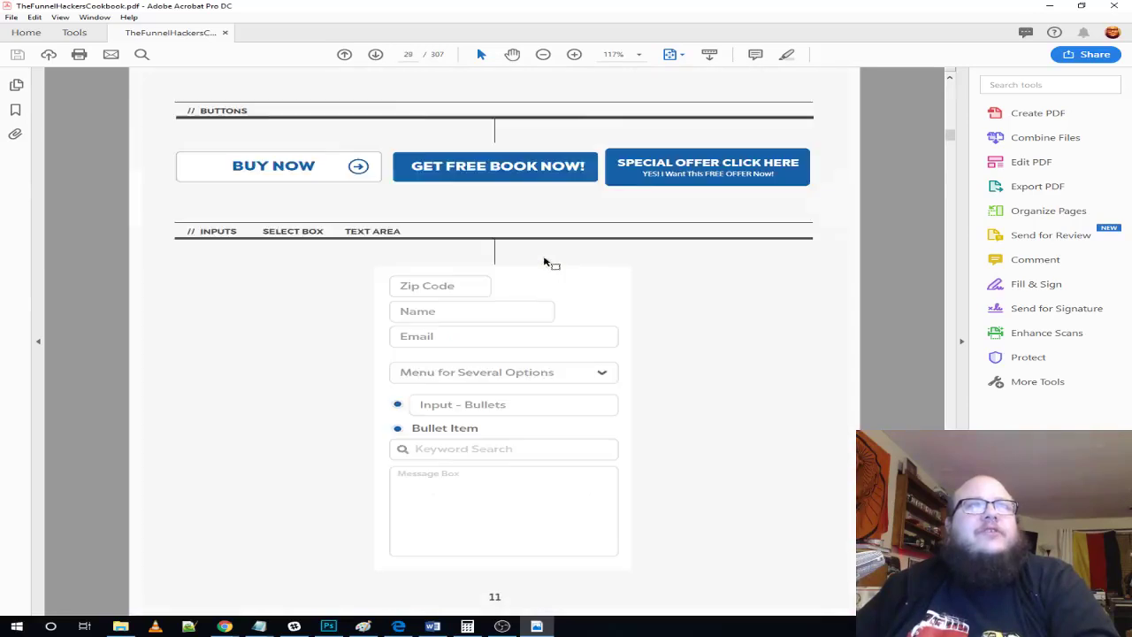
{"action": "scroll", "coordinate": [630, 286], "scroll_direction": "down", "scroll_amount": 5}
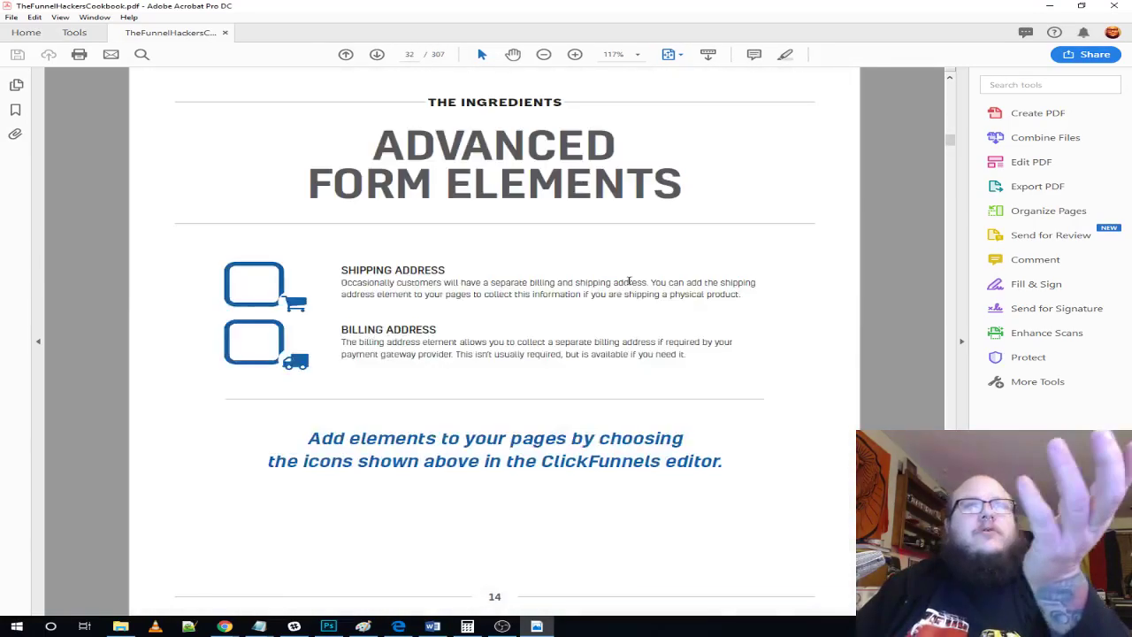
{"action": "scroll", "coordinate": [630, 281], "scroll_direction": "down", "scroll_amount": 15}
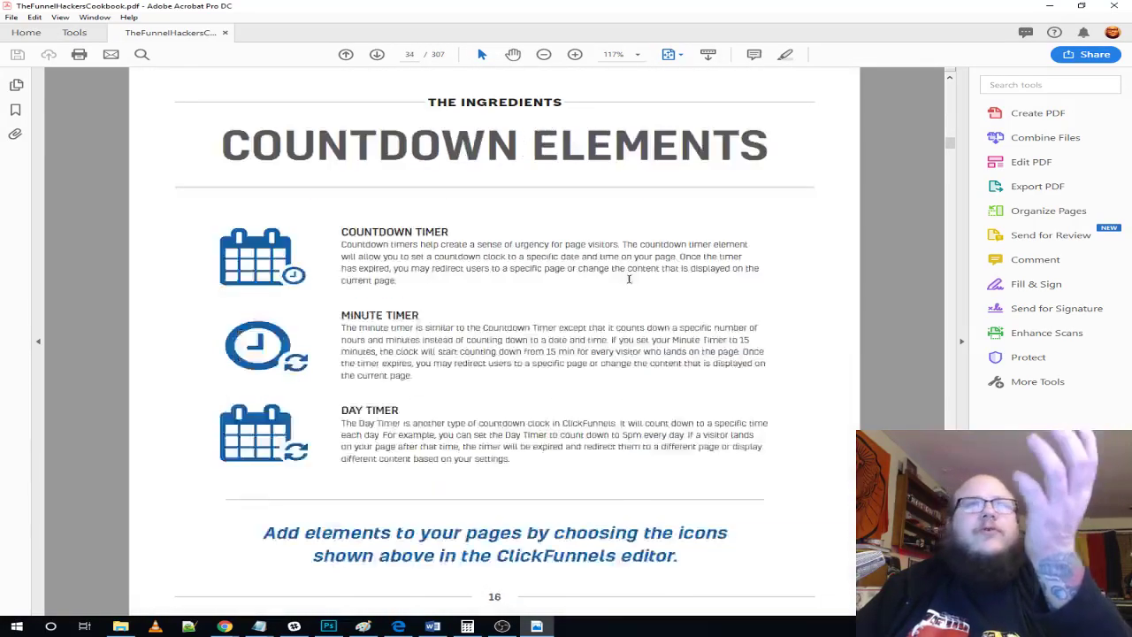
{"action": "scroll", "coordinate": [630, 281], "scroll_direction": "down", "scroll_amount": 10}
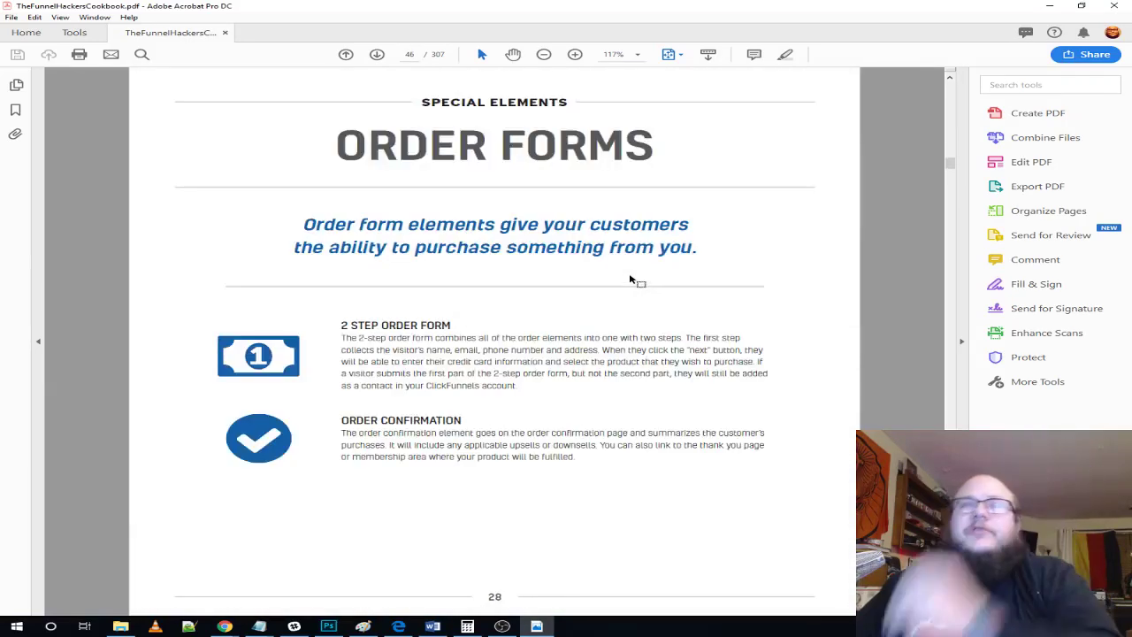
{"action": "left_click", "coordinate": [1113, 6]}
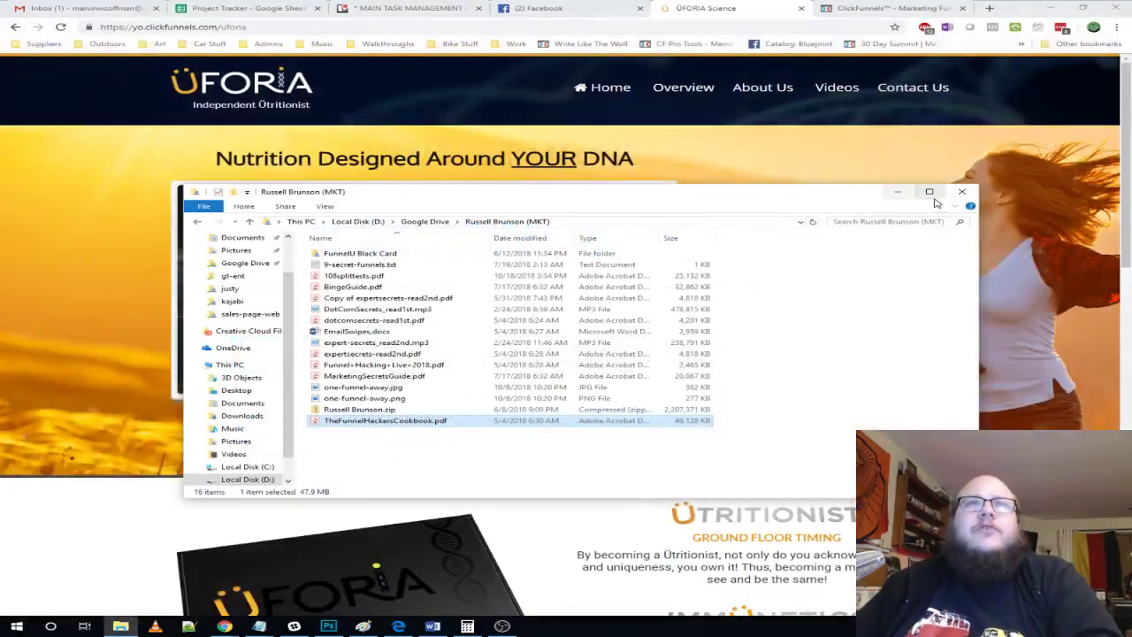
{"action": "left_click", "coordinate": [896, 191]}
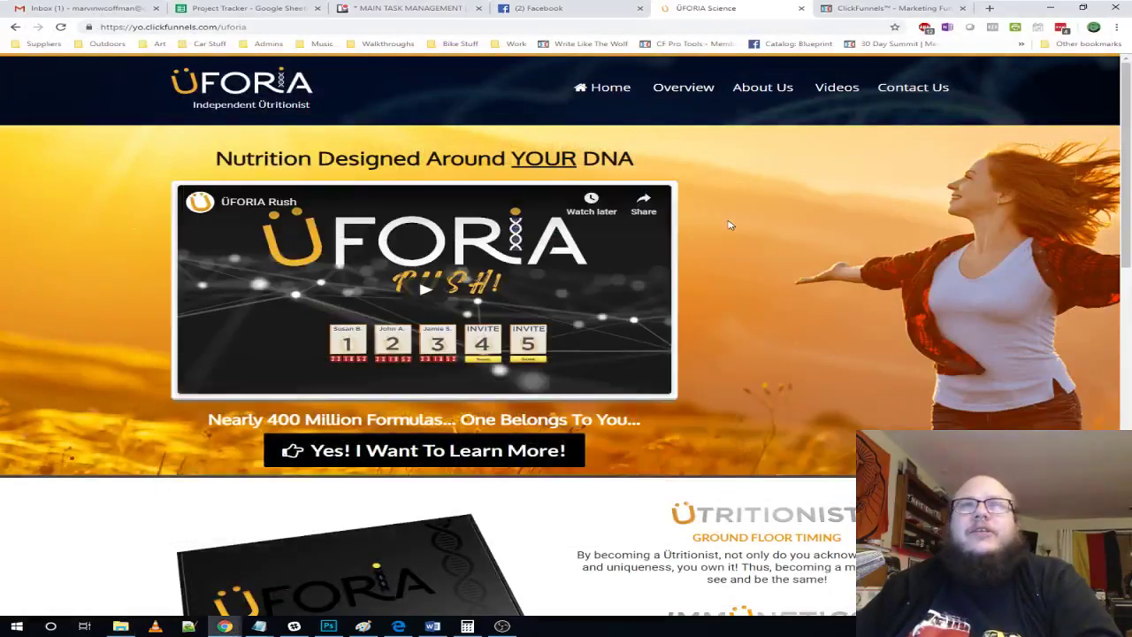
- Review the ÜFORIA page's hero video, call-to-action buttons, feature sections, DNA banner and overview videos
{"action": "scroll", "coordinate": [764, 280], "scroll_direction": "down", "scroll_amount": 7}
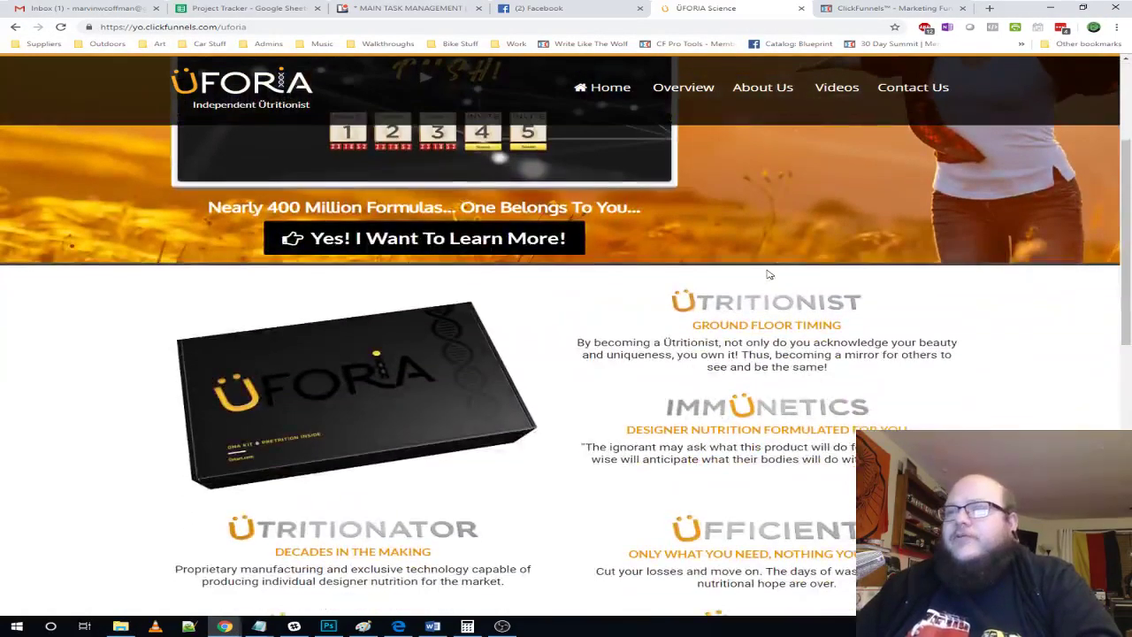
{"action": "scroll", "coordinate": [768, 267], "scroll_direction": "down", "scroll_amount": 5}
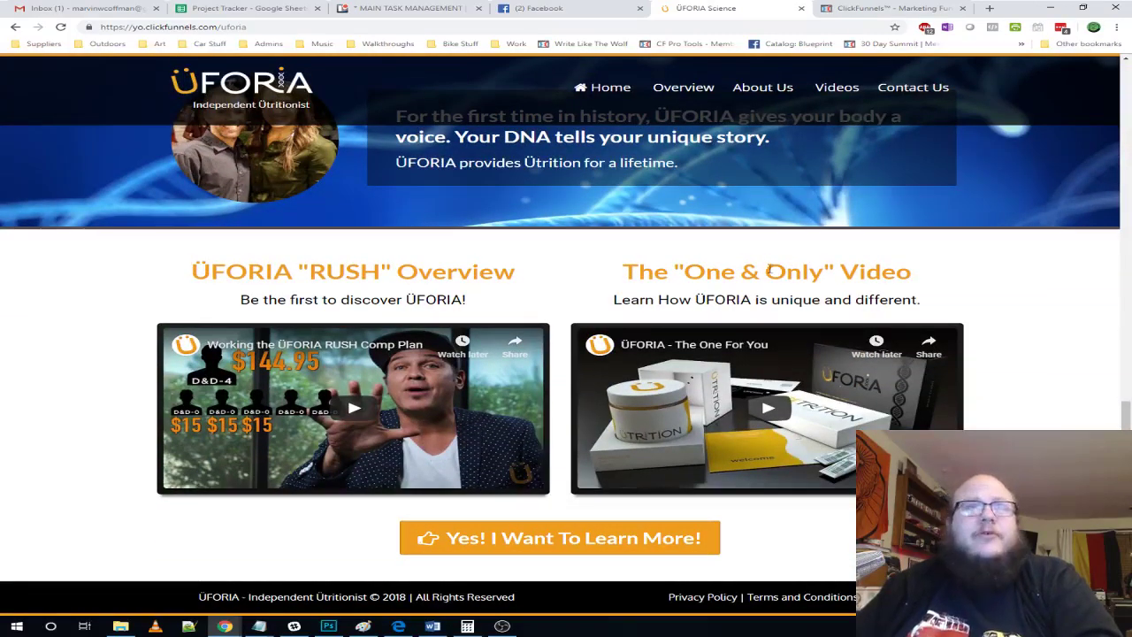
{"action": "scroll", "coordinate": [768, 269], "scroll_direction": "up", "scroll_amount": 10}
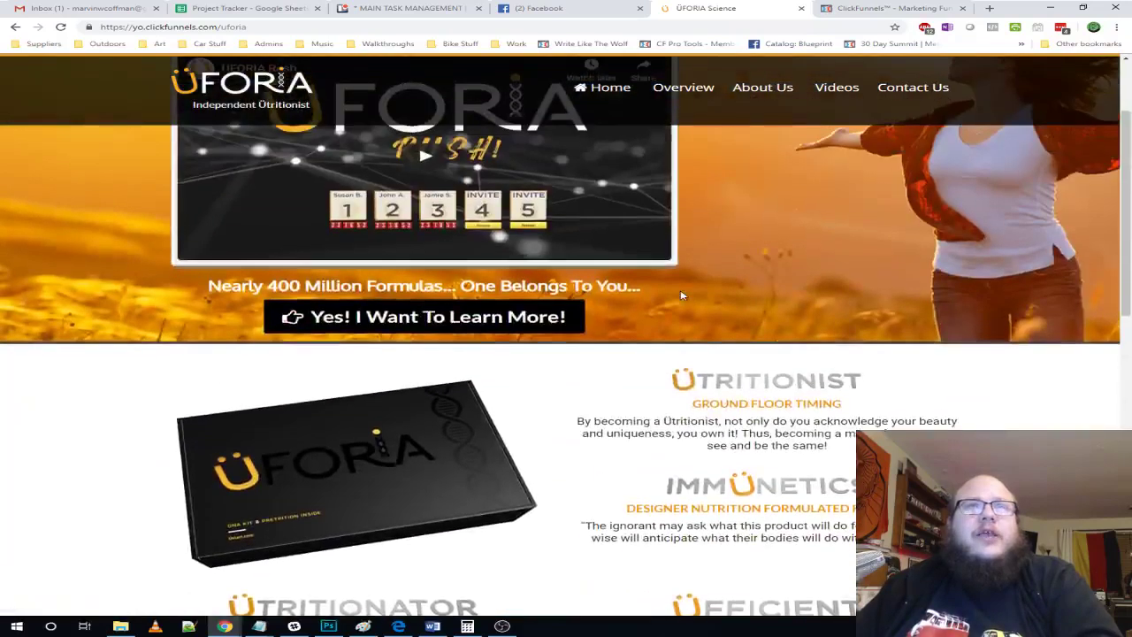
{"action": "scroll", "coordinate": [681, 295], "scroll_direction": "up", "scroll_amount": 2}
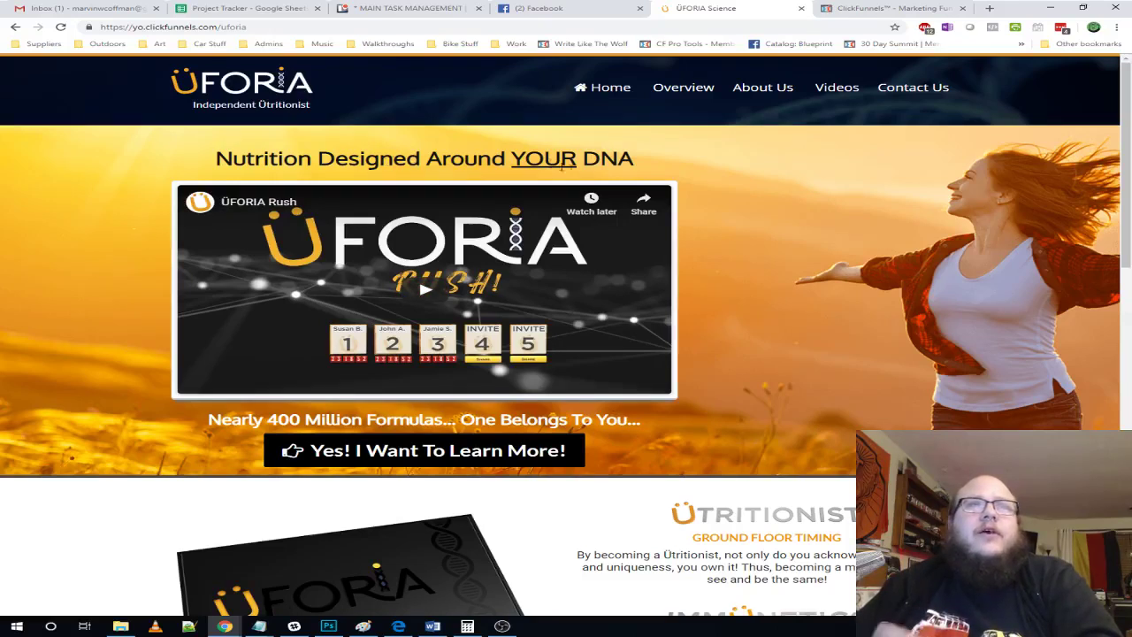
{"action": "scroll", "coordinate": [563, 173], "scroll_direction": "down", "scroll_amount": 2}
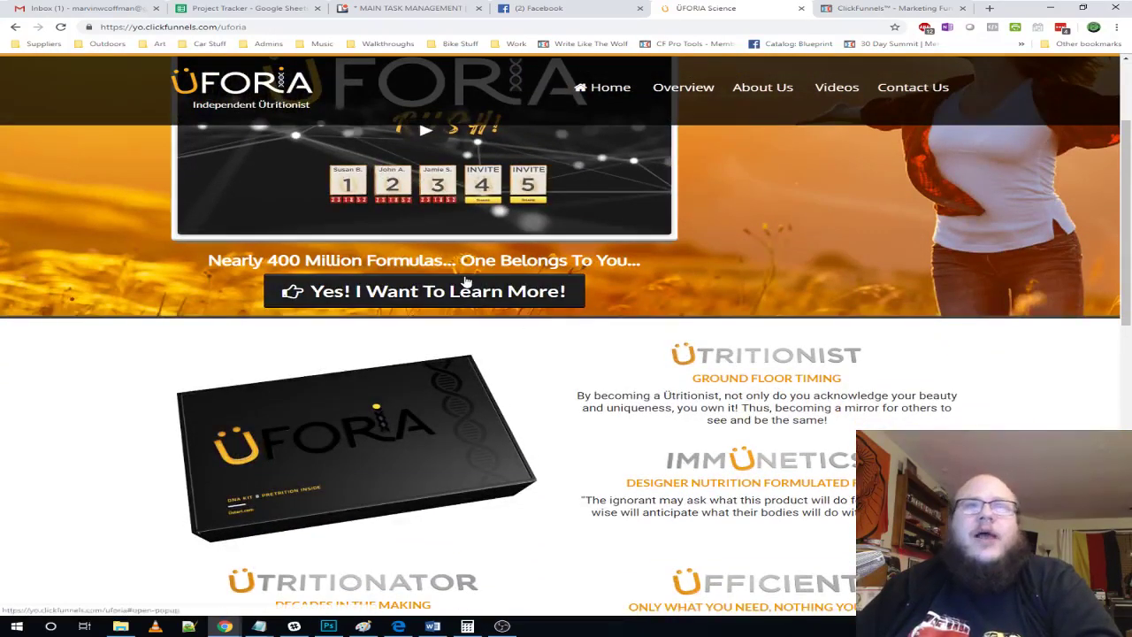
{"action": "scroll", "coordinate": [467, 282], "scroll_direction": "down", "scroll_amount": 3}
{"action": "scroll", "coordinate": [632, 304], "scroll_direction": "down", "scroll_amount": 3}
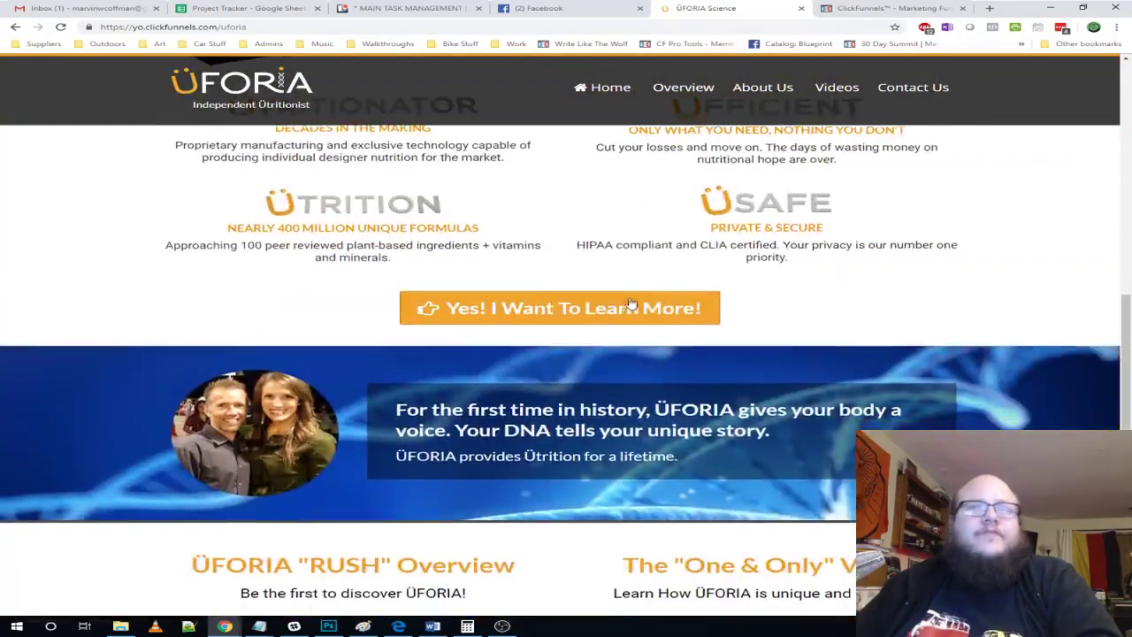
{"action": "scroll", "coordinate": [631, 304], "scroll_direction": "down", "scroll_amount": 3}
{"action": "scroll", "coordinate": [708, 319], "scroll_direction": "up", "scroll_amount": 3}
{"action": "scroll", "coordinate": [771, 336], "scroll_direction": "down", "scroll_amount": 1}
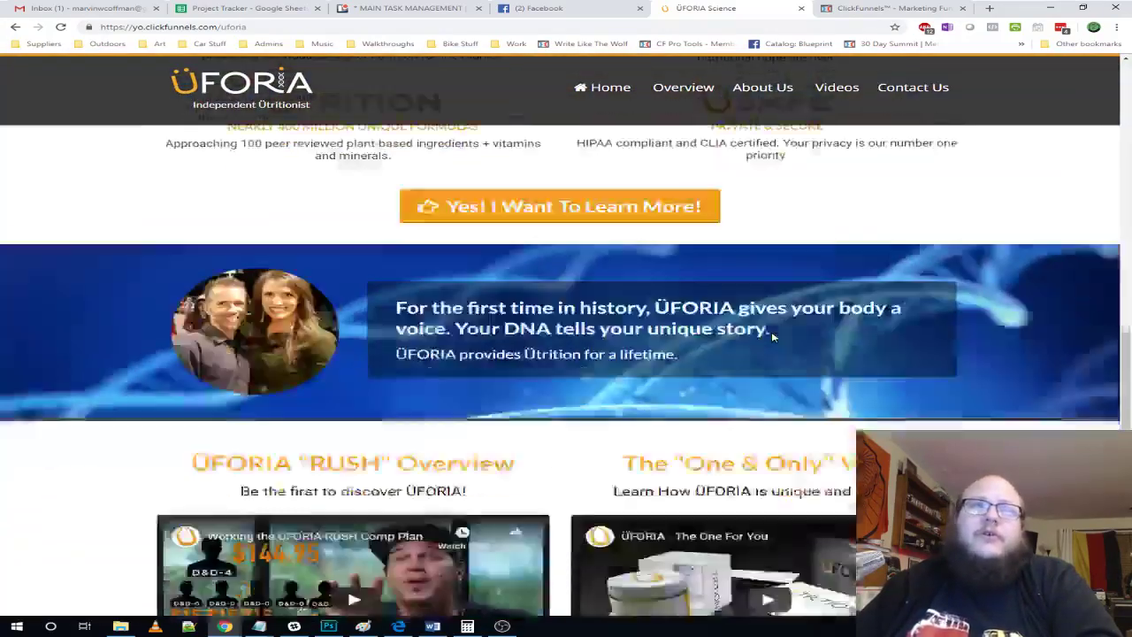
{"action": "scroll", "coordinate": [771, 336], "scroll_direction": "down", "scroll_amount": 2}
{"action": "scroll", "coordinate": [771, 336], "scroll_direction": "up", "scroll_amount": 6}
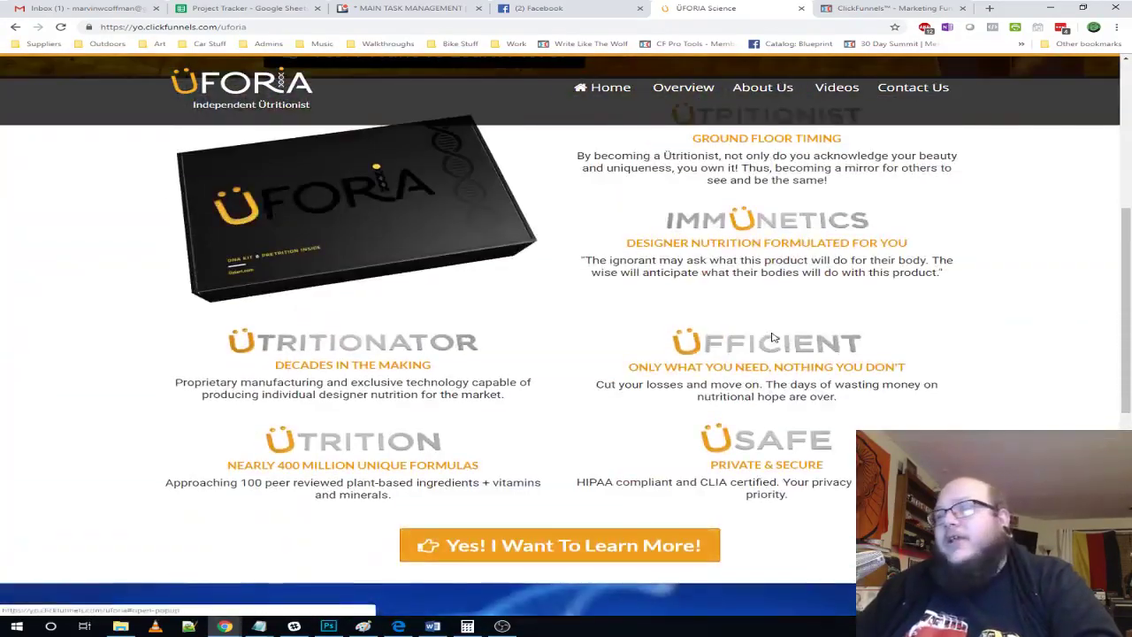
{"action": "scroll", "coordinate": [772, 336], "scroll_direction": "up", "scroll_amount": 5}
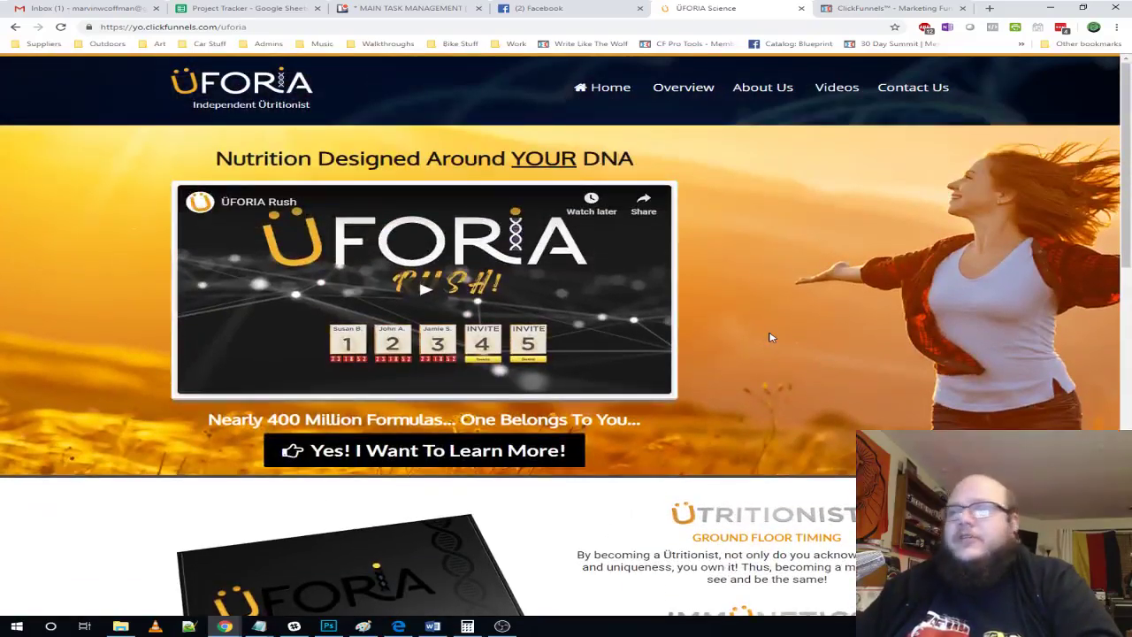
{"action": "scroll", "coordinate": [745, 323], "scroll_direction": "down", "scroll_amount": 10}
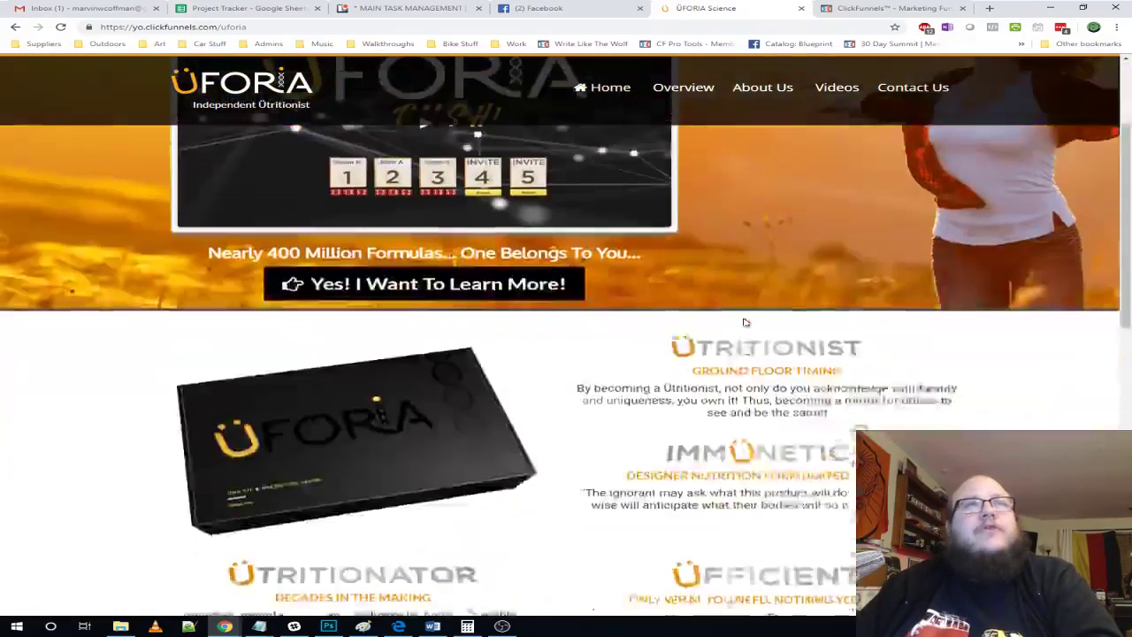
{"action": "scroll", "coordinate": [745, 323], "scroll_direction": "down", "scroll_amount": 2}
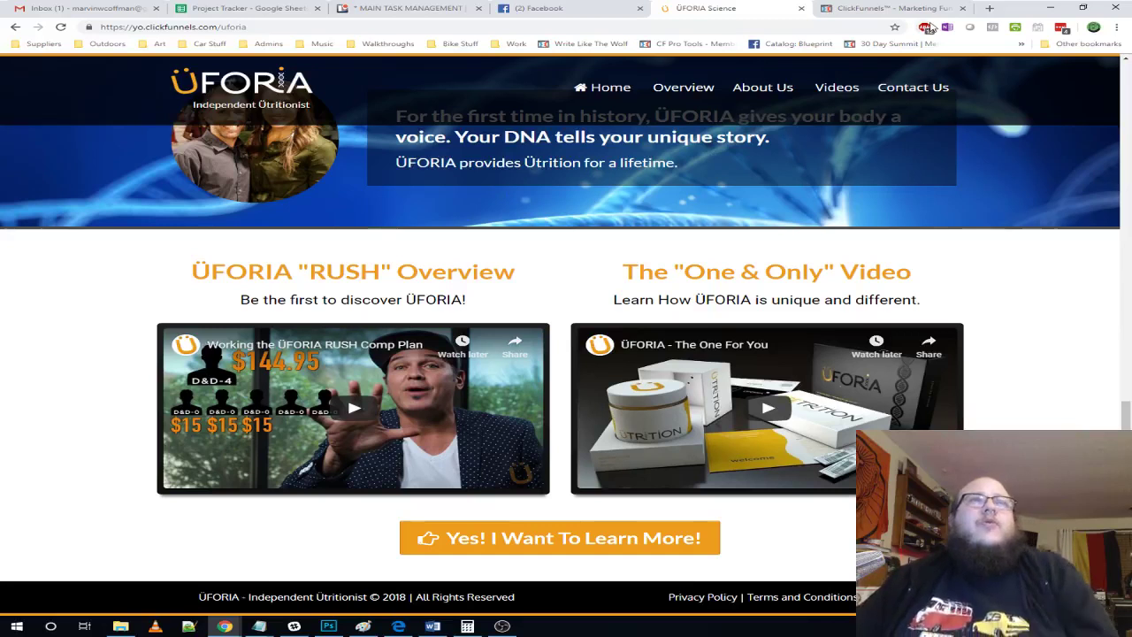
- Switch to ClickFunnels and start building a new funnel with the Cookbook Builder Process
{"action": "left_click", "coordinate": [878, 10]}
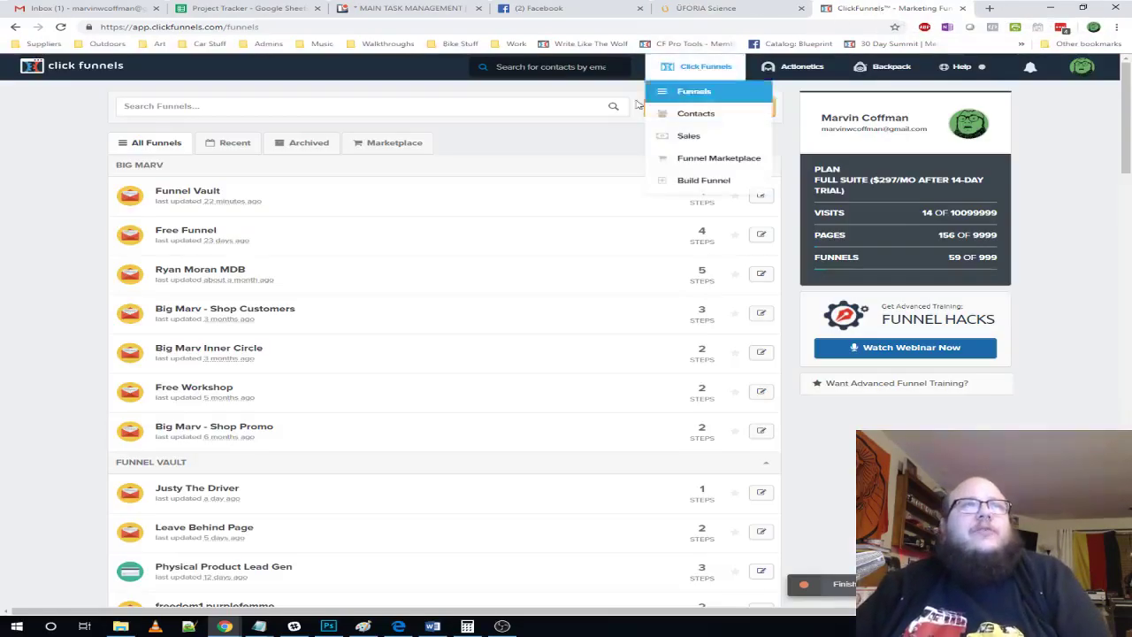
{"action": "left_click", "coordinate": [715, 107]}
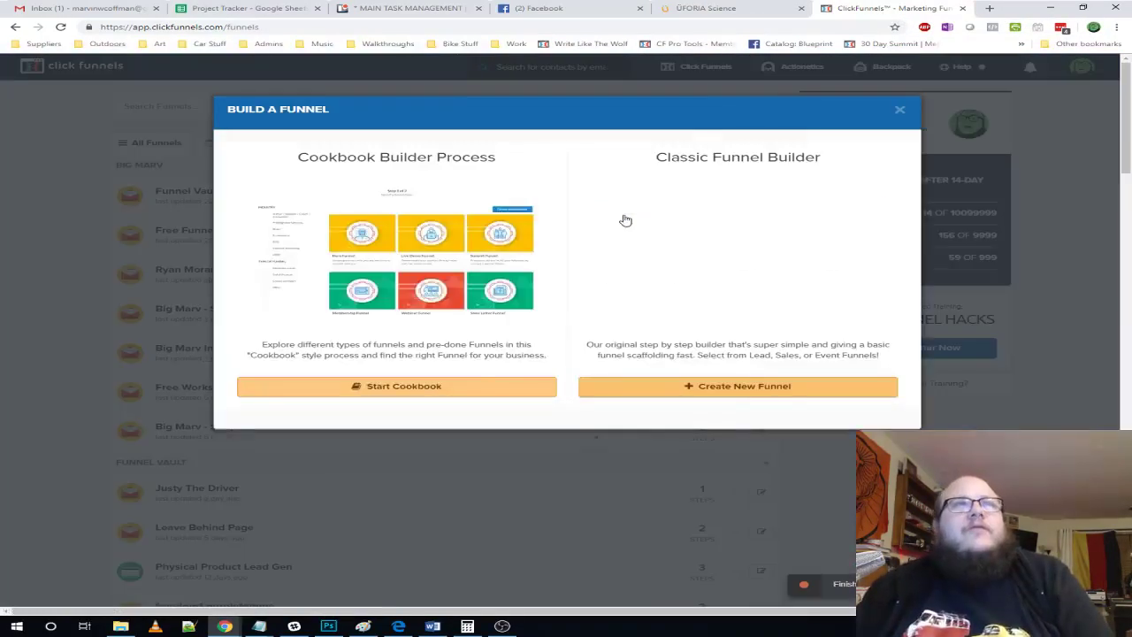
{"action": "left_click", "coordinate": [476, 386]}
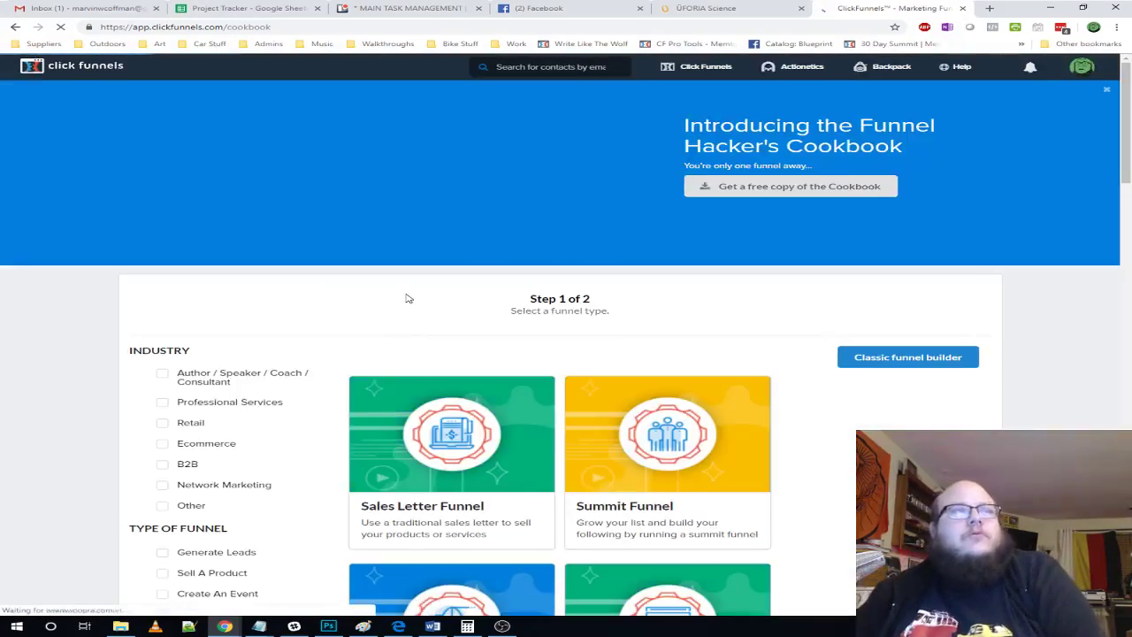
- Filter the funnel types by Generate Leads, choose the Squeeze Page Funnel and view its templates
{"action": "scroll", "coordinate": [408, 298], "scroll_direction": "down", "scroll_amount": 3}
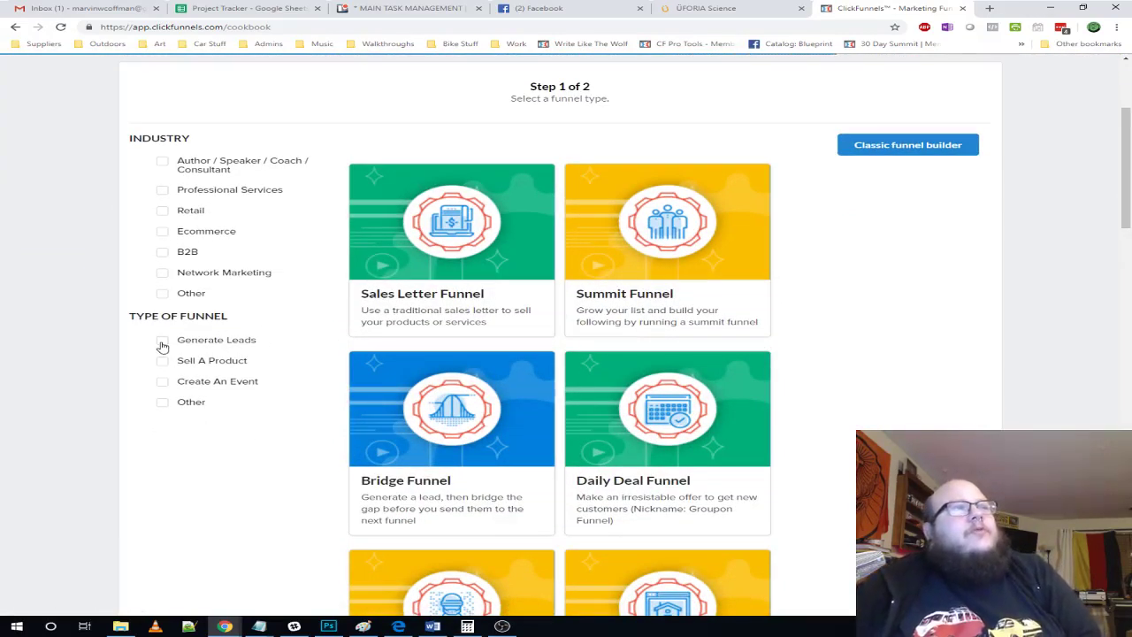
{"action": "left_click", "coordinate": [162, 342]}
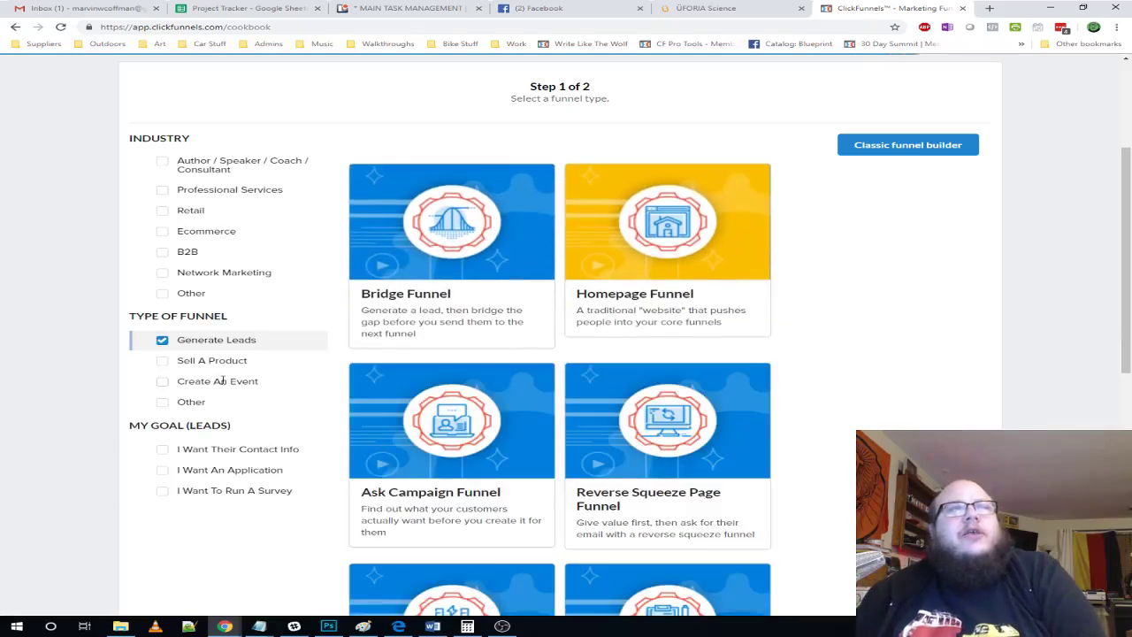
{"action": "scroll", "coordinate": [811, 324], "scroll_direction": "down", "scroll_amount": 2}
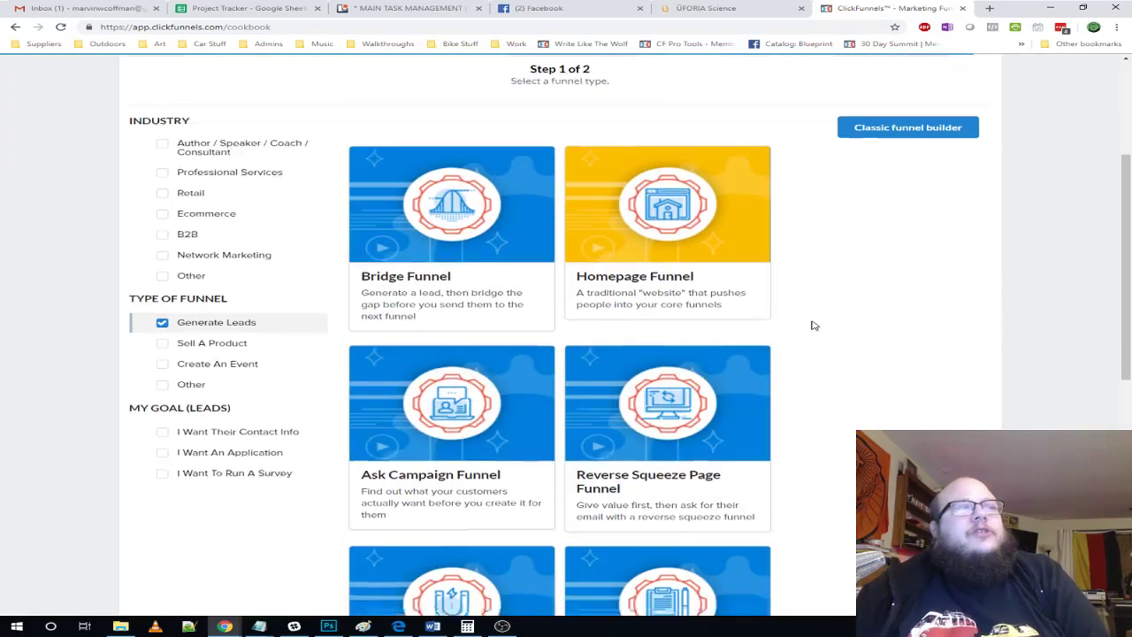
{"action": "scroll", "coordinate": [829, 339], "scroll_direction": "down", "scroll_amount": 3}
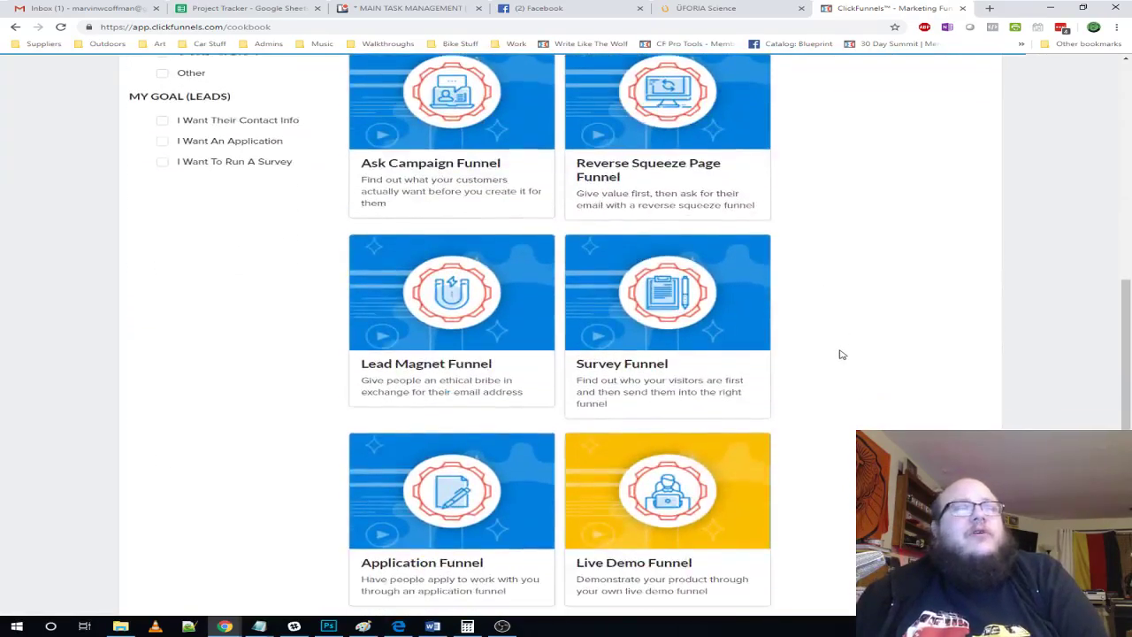
{"action": "scroll", "coordinate": [842, 354], "scroll_direction": "down", "scroll_amount": 3}
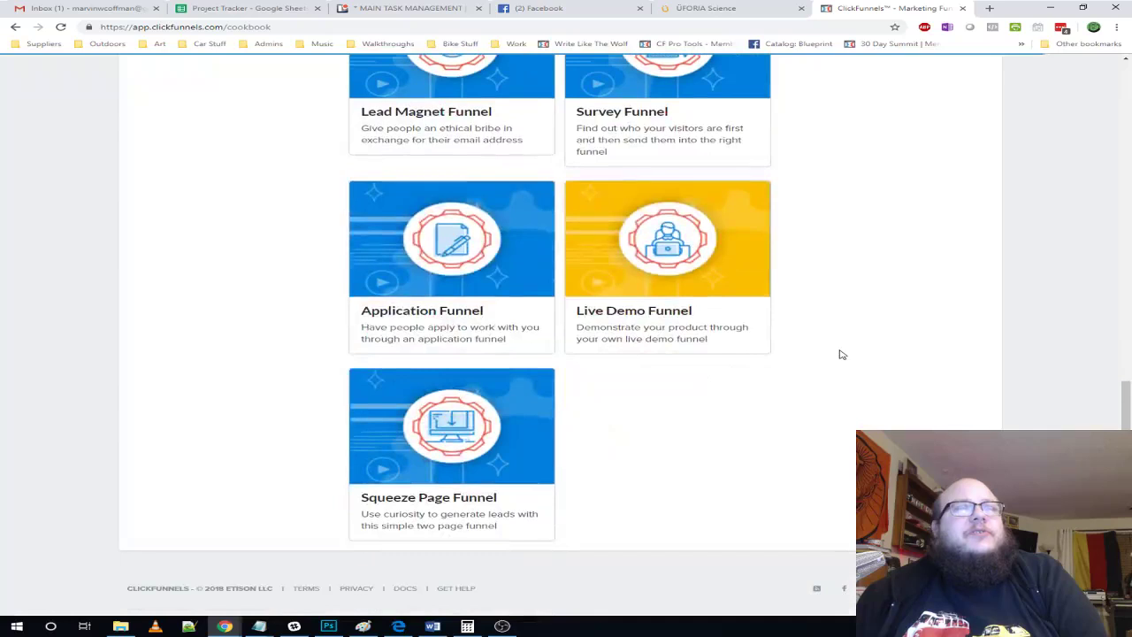
{"action": "left_click", "coordinate": [457, 427]}
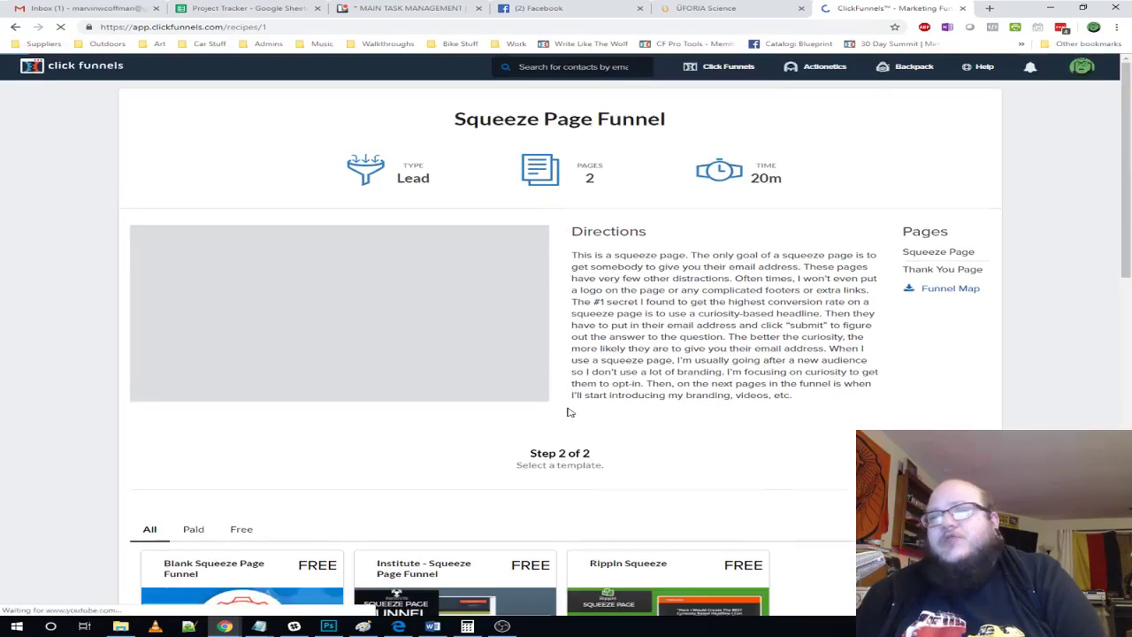
{"action": "scroll", "coordinate": [716, 397], "scroll_direction": "down", "scroll_amount": 3}
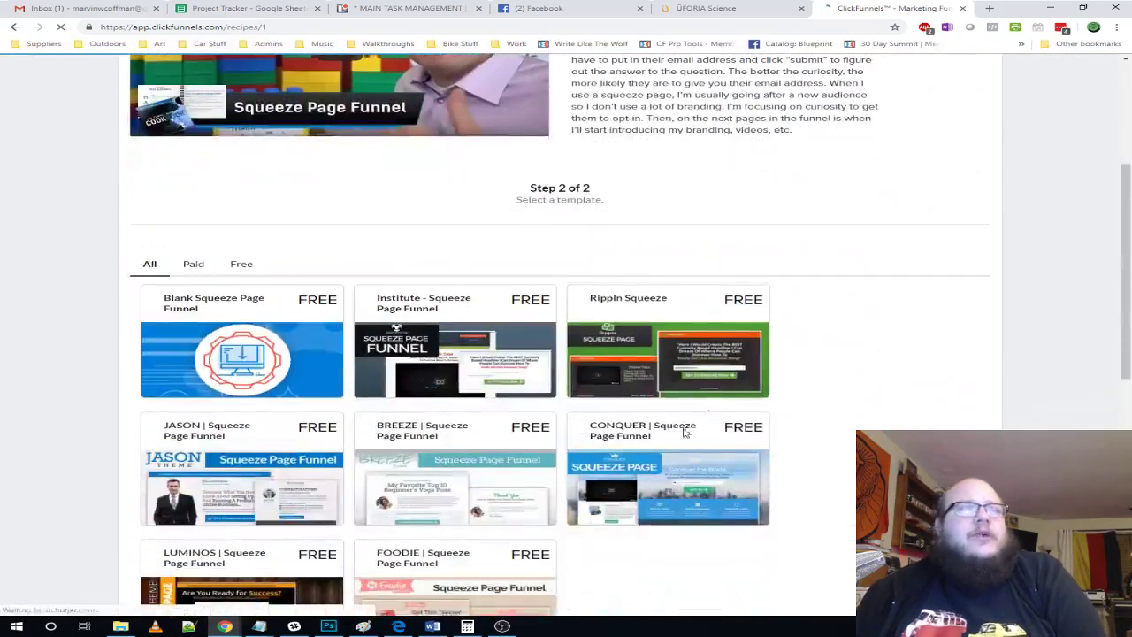
- Choose the free Rippln Squeeze template and get its funnel for the account
{"action": "left_click", "coordinate": [678, 425]}
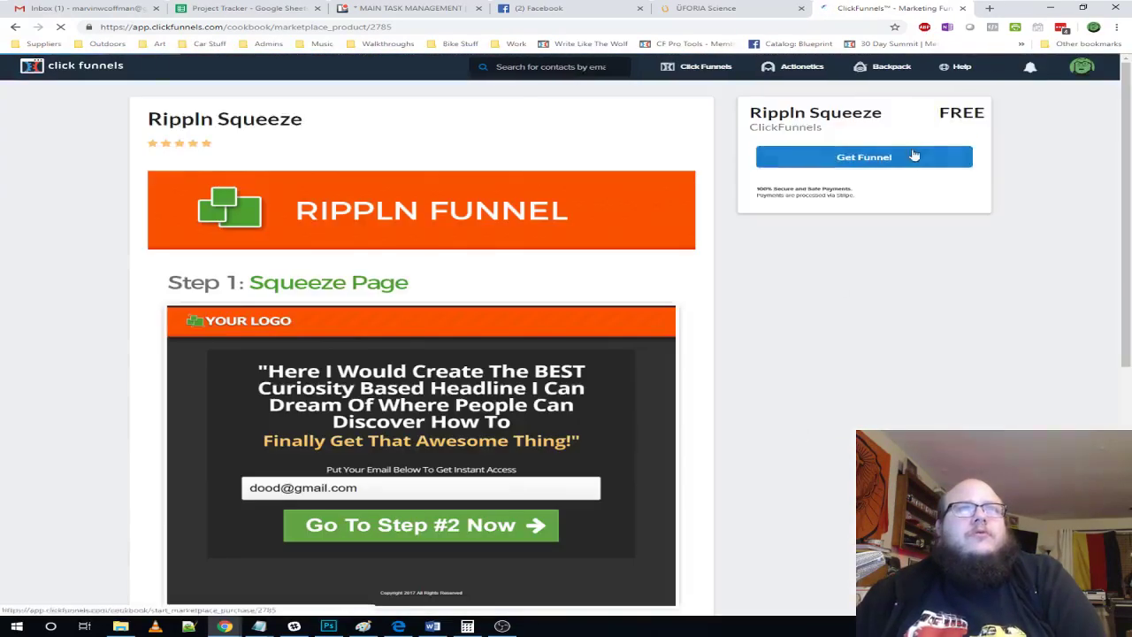
{"action": "left_click", "coordinate": [906, 159]}
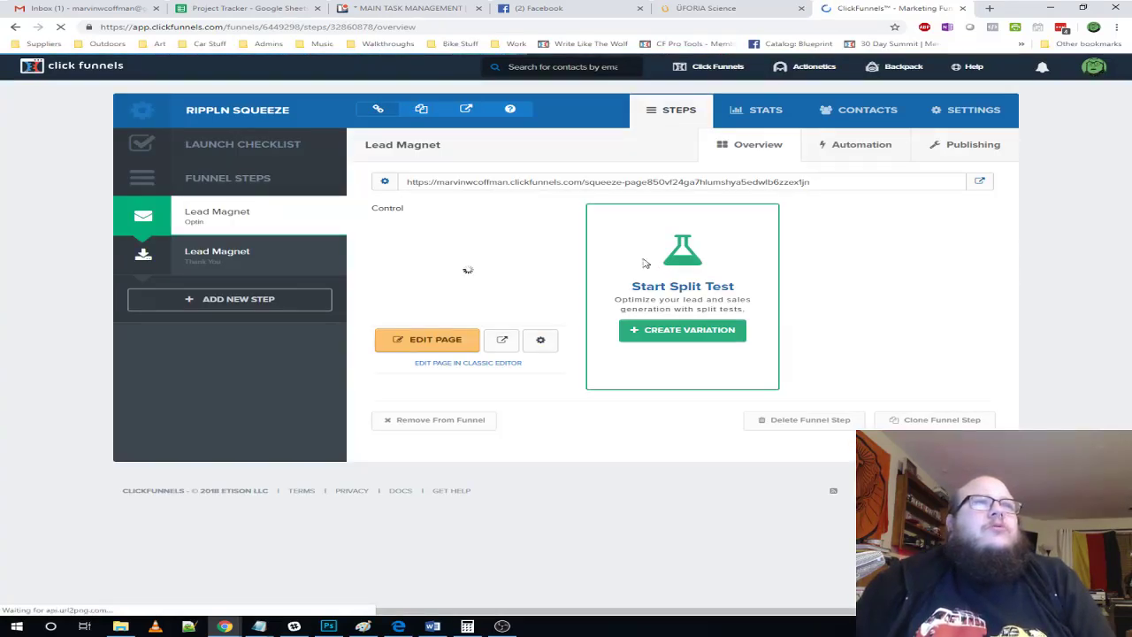
- Switch to the ÜFORIA site, follow its Overview link and examine the section anchor in the address and the linked features section
{"action": "left_click", "coordinate": [703, 9]}
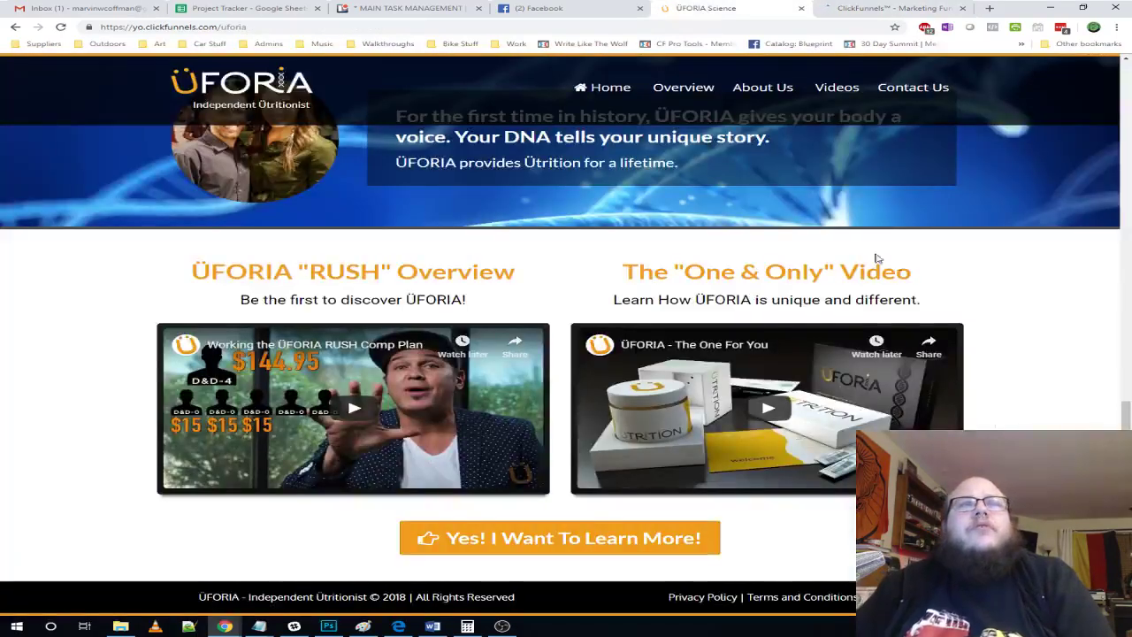
{"action": "scroll", "coordinate": [984, 350], "scroll_direction": "up", "scroll_amount": 15}
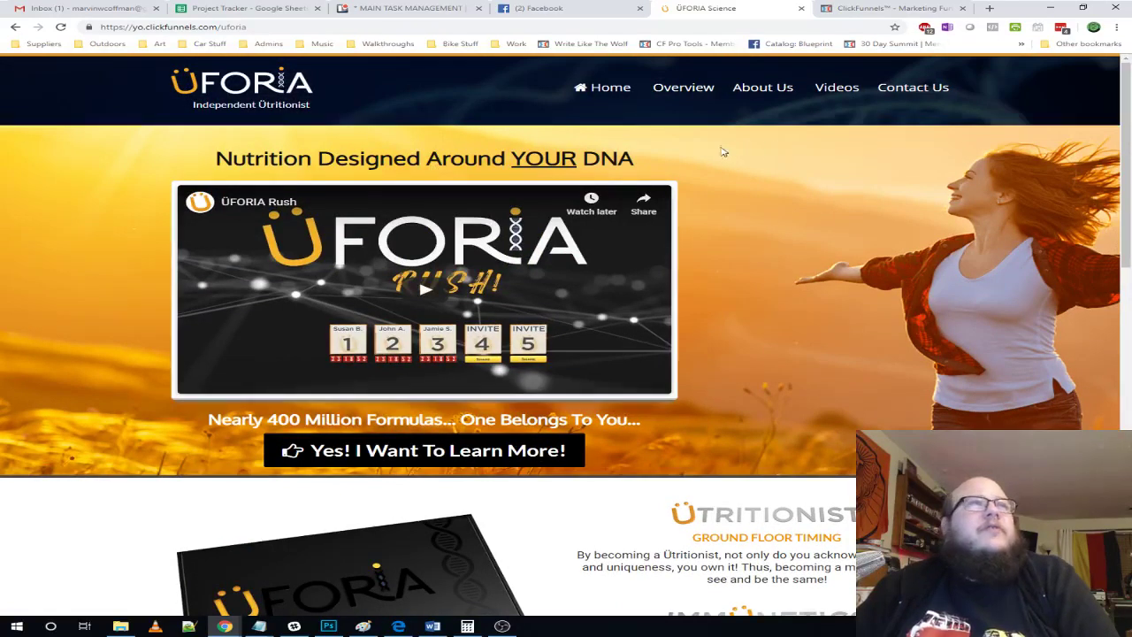
{"action": "left_click", "coordinate": [678, 92]}
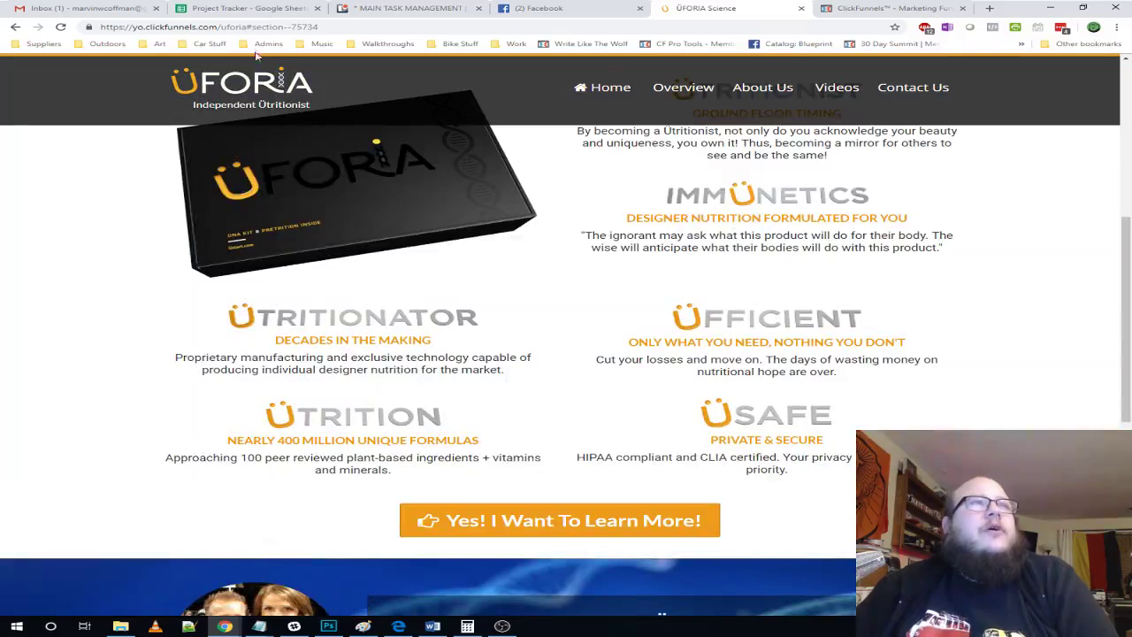
{"action": "left_click_drag", "start_coordinate": [246, 26], "coordinate": [368, 28]}
{"action": "scroll", "coordinate": [593, 296], "scroll_direction": "down", "scroll_amount": 1}
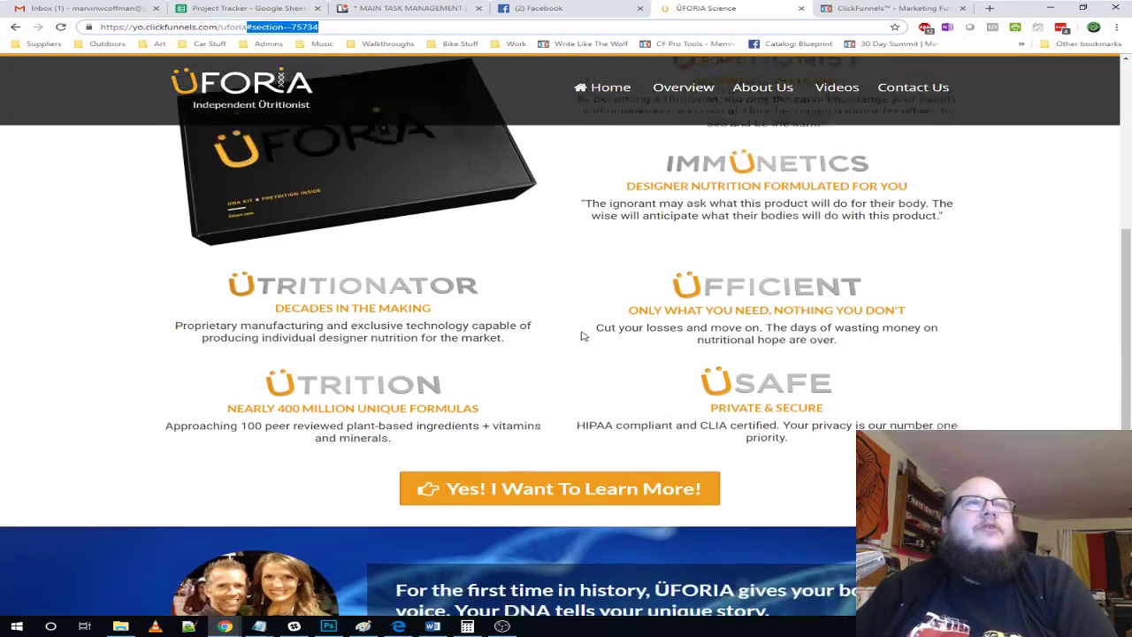
{"action": "scroll", "coordinate": [530, 283], "scroll_direction": "up", "scroll_amount": 3}
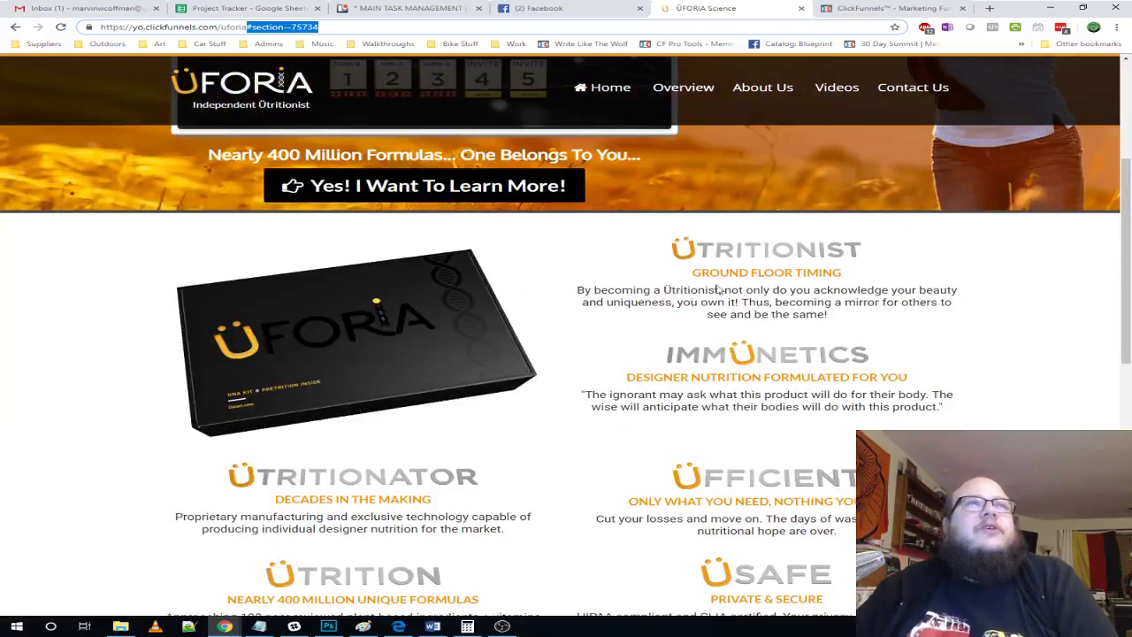
{"action": "scroll", "coordinate": [718, 290], "scroll_direction": "up", "scroll_amount": 1}
{"action": "scroll", "coordinate": [703, 380], "scroll_direction": "up", "scroll_amount": 2}
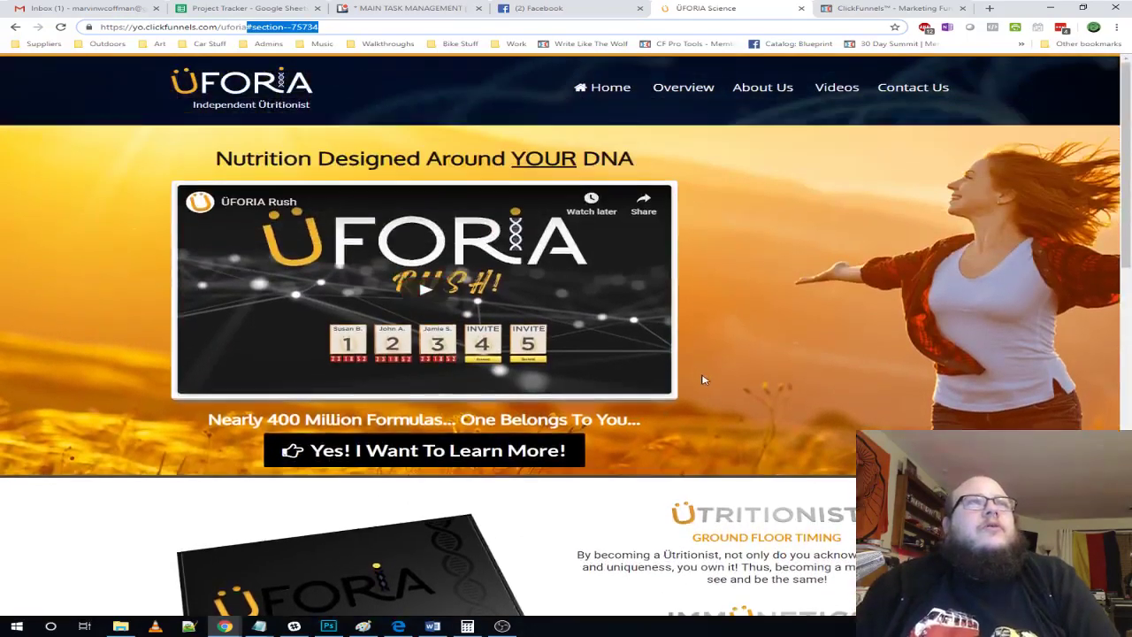
- Compare the uforia page path with the section anchor that follows it in the page address
{"action": "left_click", "coordinate": [265, 28]}
{"action": "left_click_drag", "start_coordinate": [246, 26], "coordinate": [319, 27]}
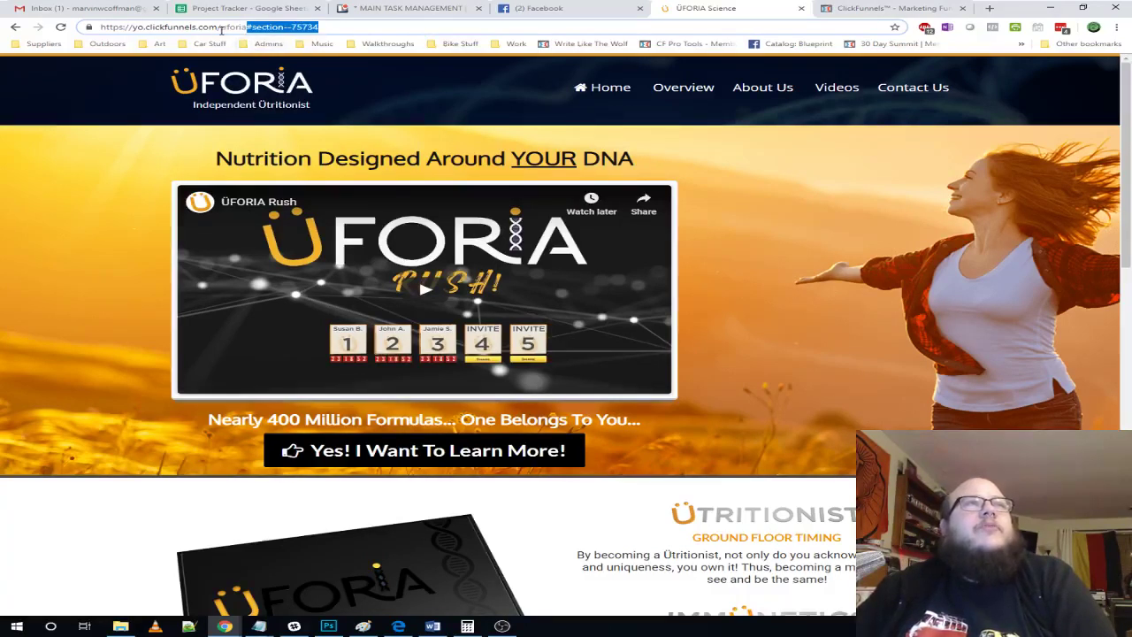
{"action": "left_click_drag", "start_coordinate": [221, 28], "coordinate": [243, 27]}
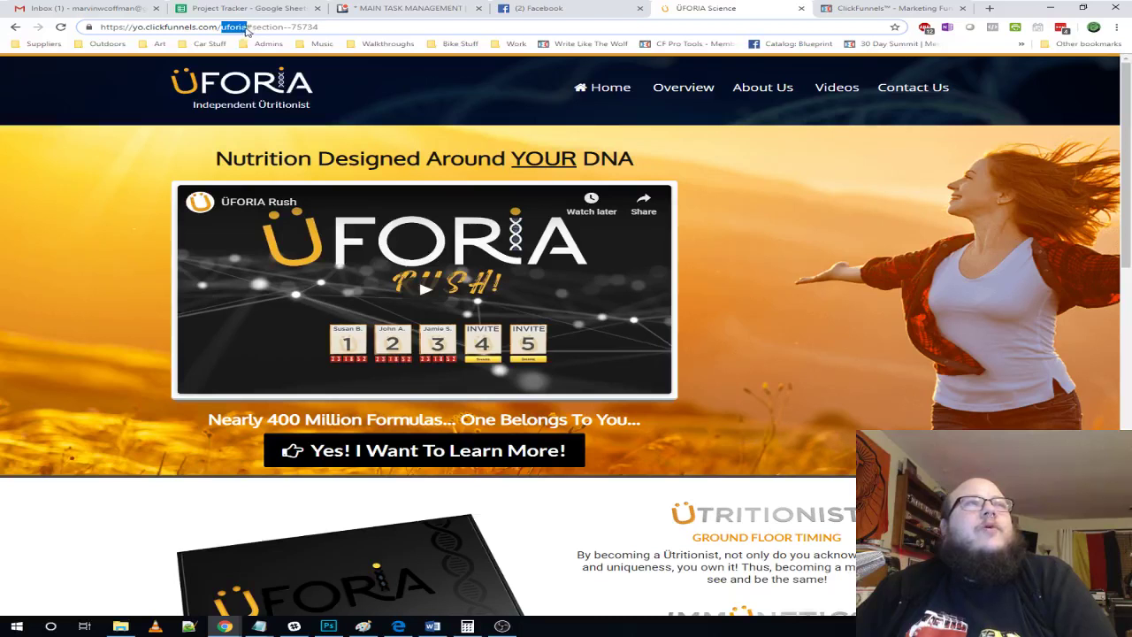
{"action": "left_click", "coordinate": [246, 27]}
{"action": "left_click_drag", "start_coordinate": [248, 27], "coordinate": [426, 63]}
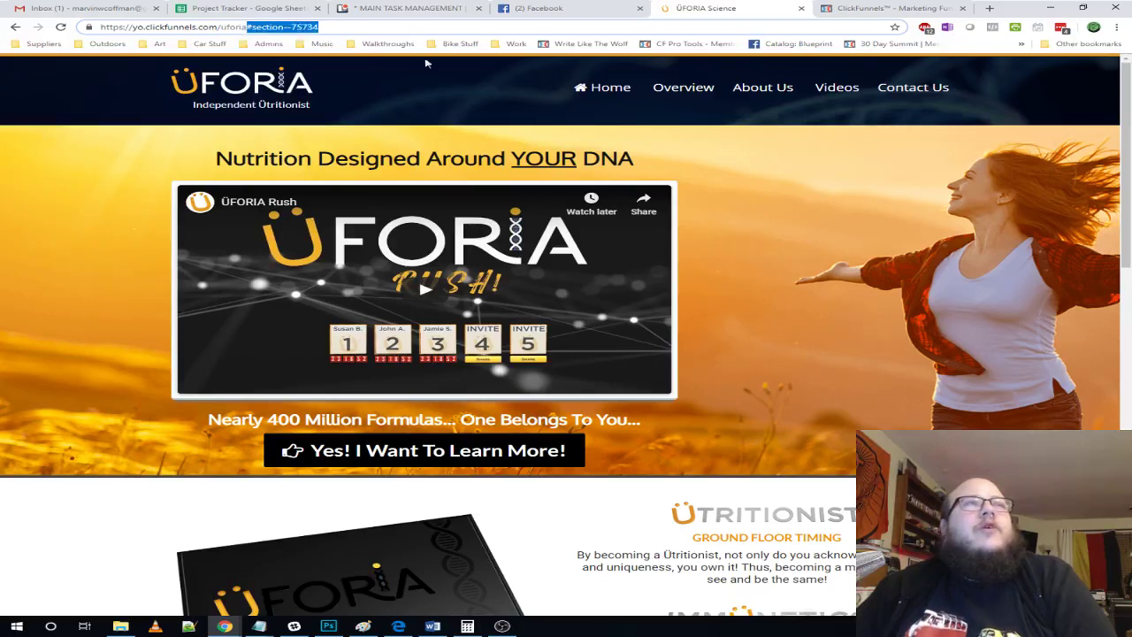
- Visit the ÜFORIA About Us page and Videos section, and compare the paths and anchor in their addresses
{"action": "left_click", "coordinate": [748, 96]}
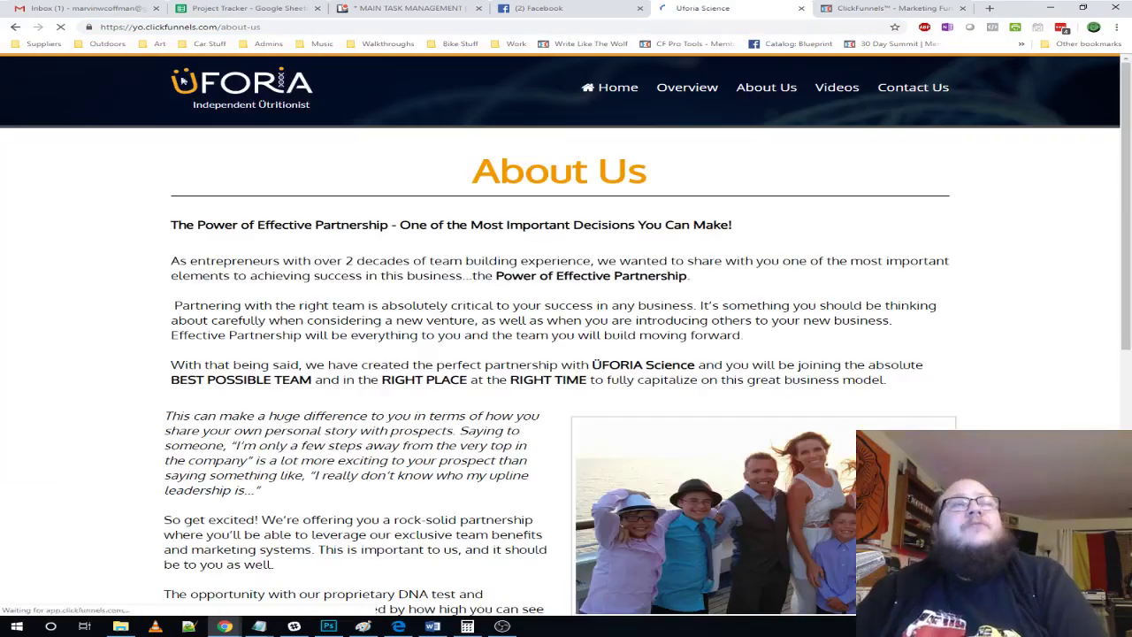
{"action": "left_click_drag", "start_coordinate": [261, 26], "coordinate": [228, 29]}
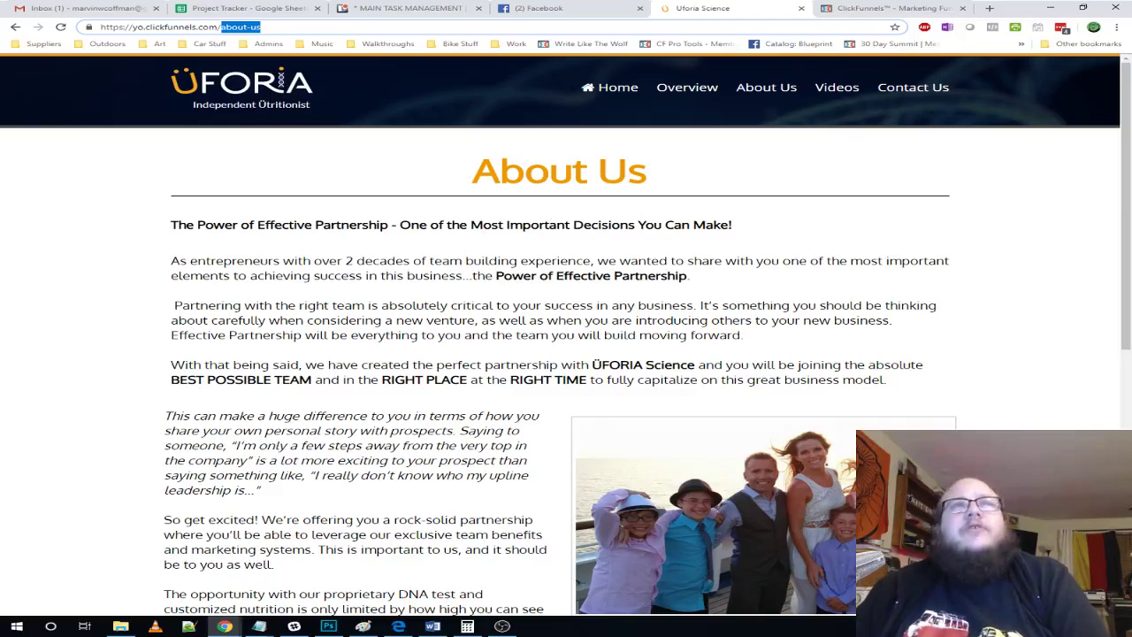
{"action": "left_click", "coordinate": [836, 89]}
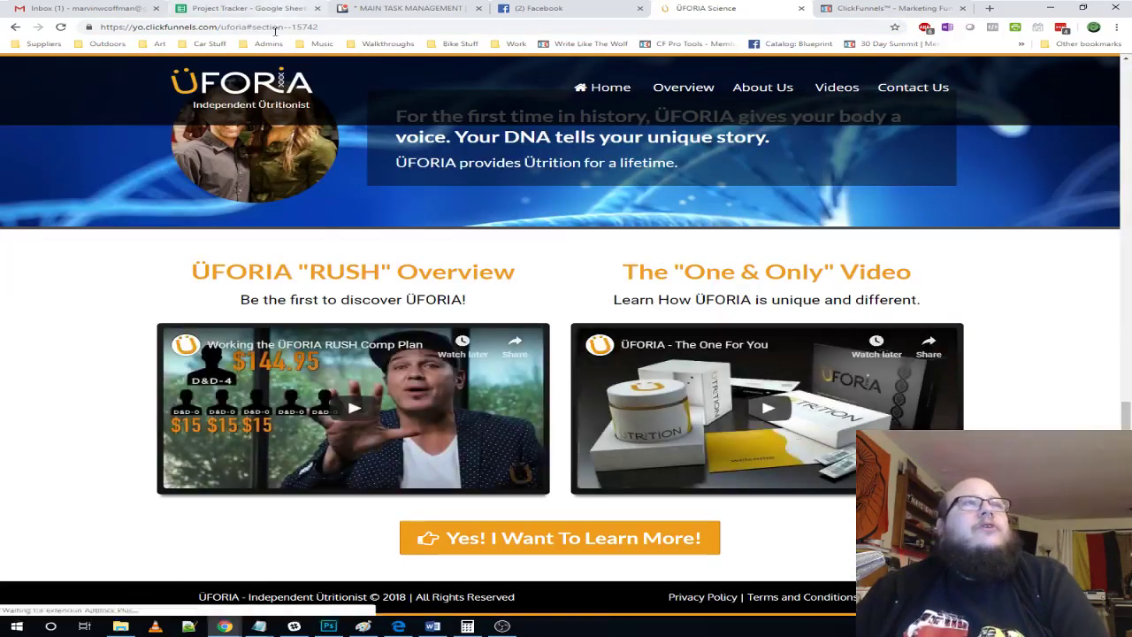
{"action": "left_click_drag", "start_coordinate": [246, 27], "coordinate": [405, 28]}
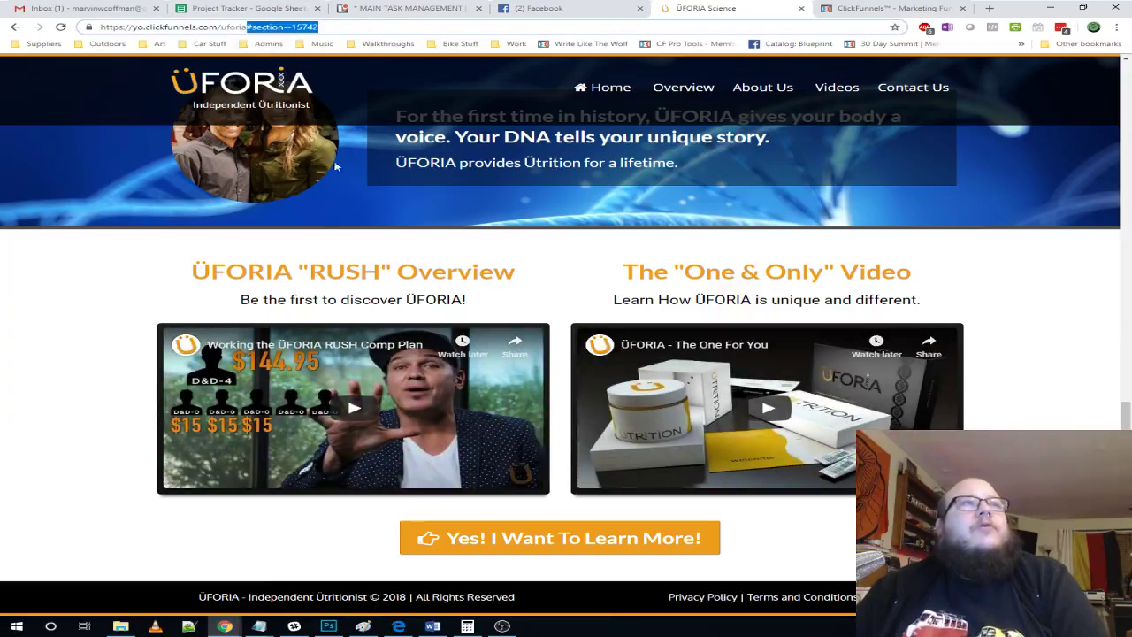
{"action": "left_click_drag", "start_coordinate": [221, 27], "coordinate": [318, 26]}
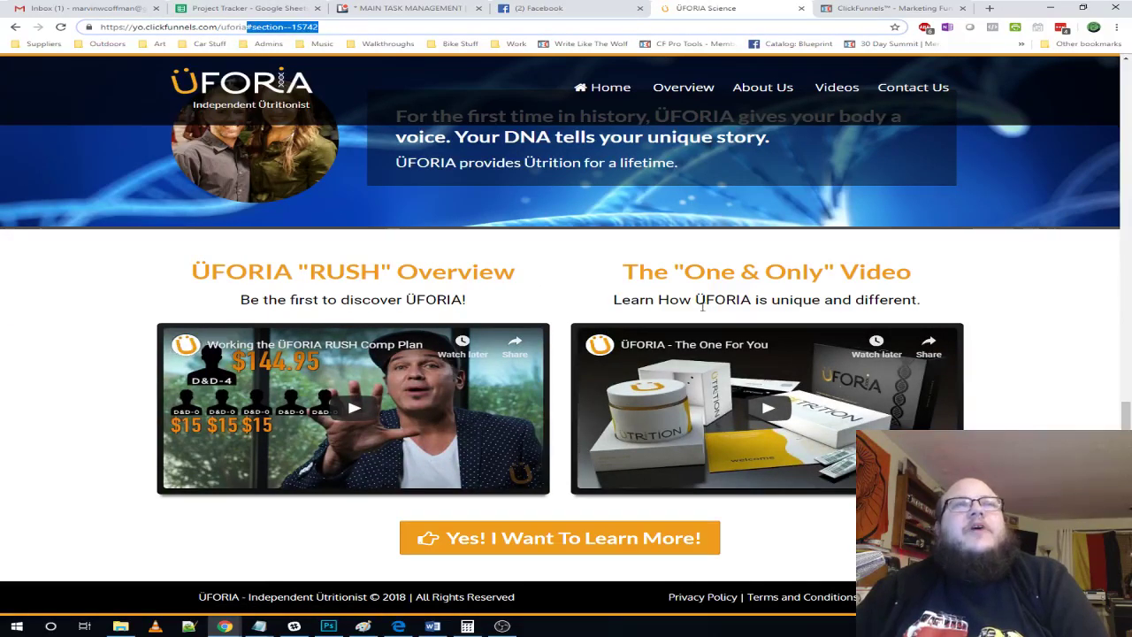
- Review the ÜFORIA Contact Us page from its form to the footer and return to the site's home page
{"action": "left_click", "coordinate": [914, 86]}
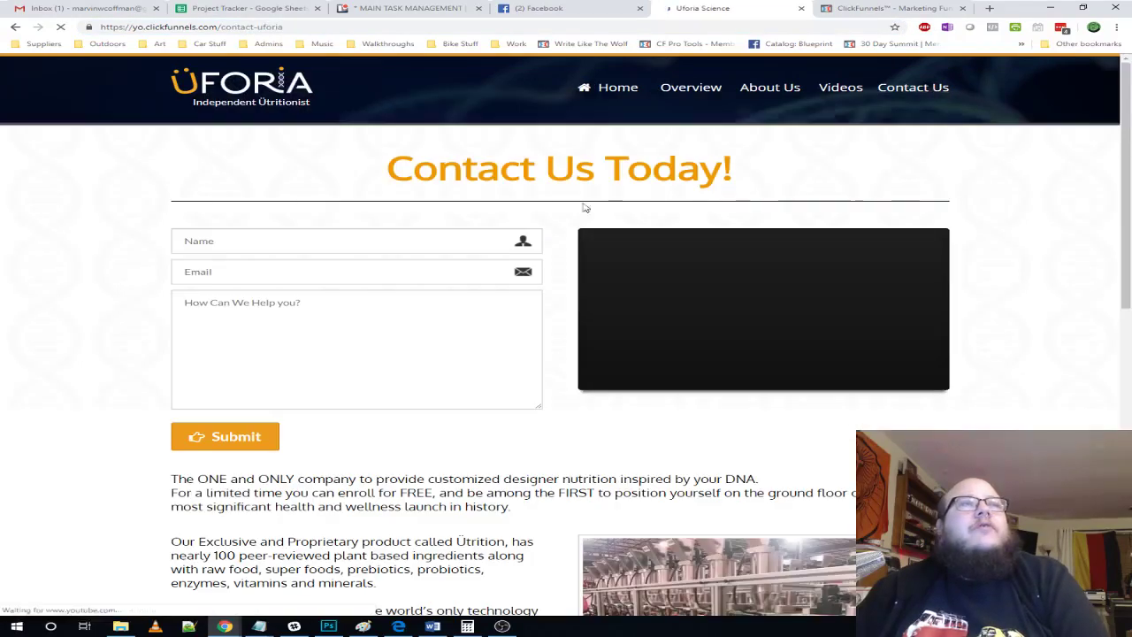
{"action": "scroll", "coordinate": [570, 193], "scroll_direction": "down", "scroll_amount": 8}
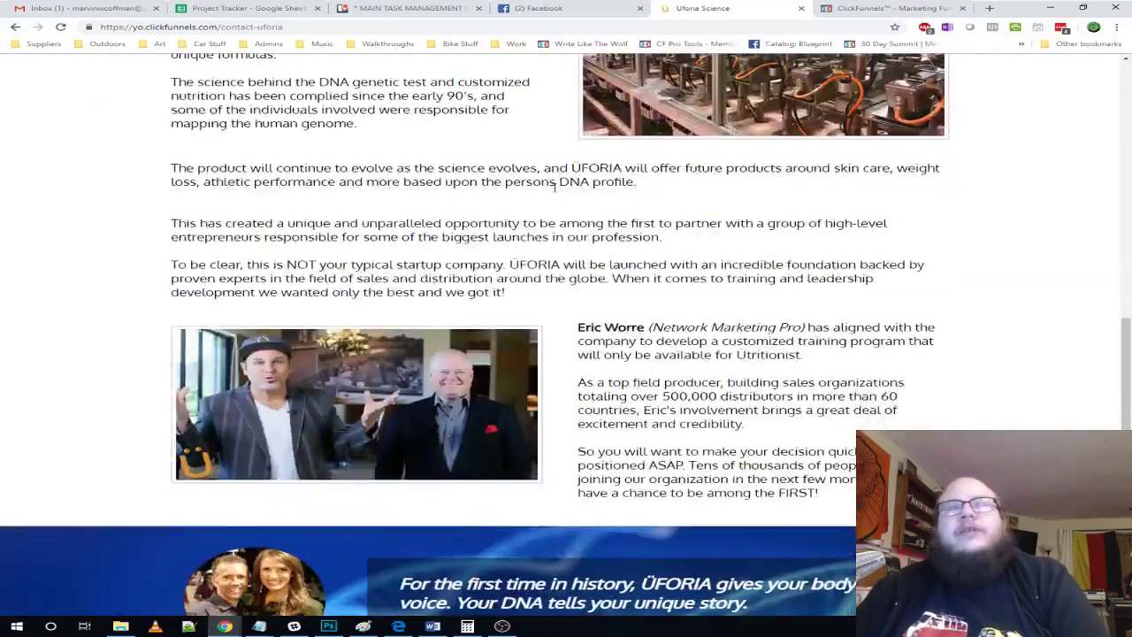
{"action": "scroll", "coordinate": [556, 193], "scroll_direction": "up", "scroll_amount": 5}
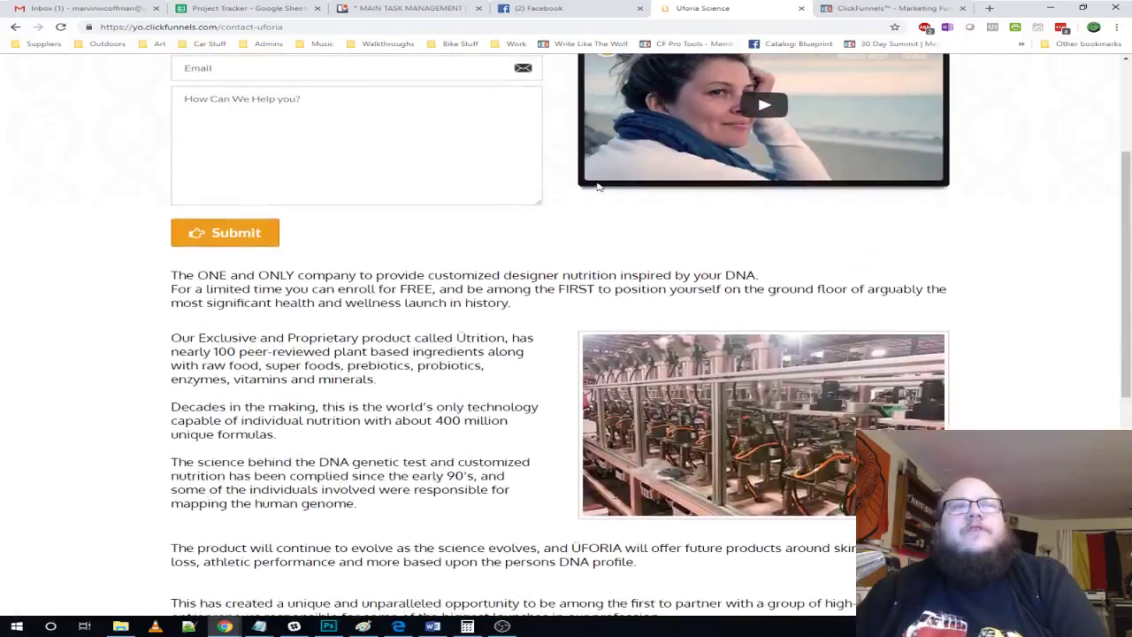
{"action": "scroll", "coordinate": [593, 185], "scroll_direction": "up", "scroll_amount": 3}
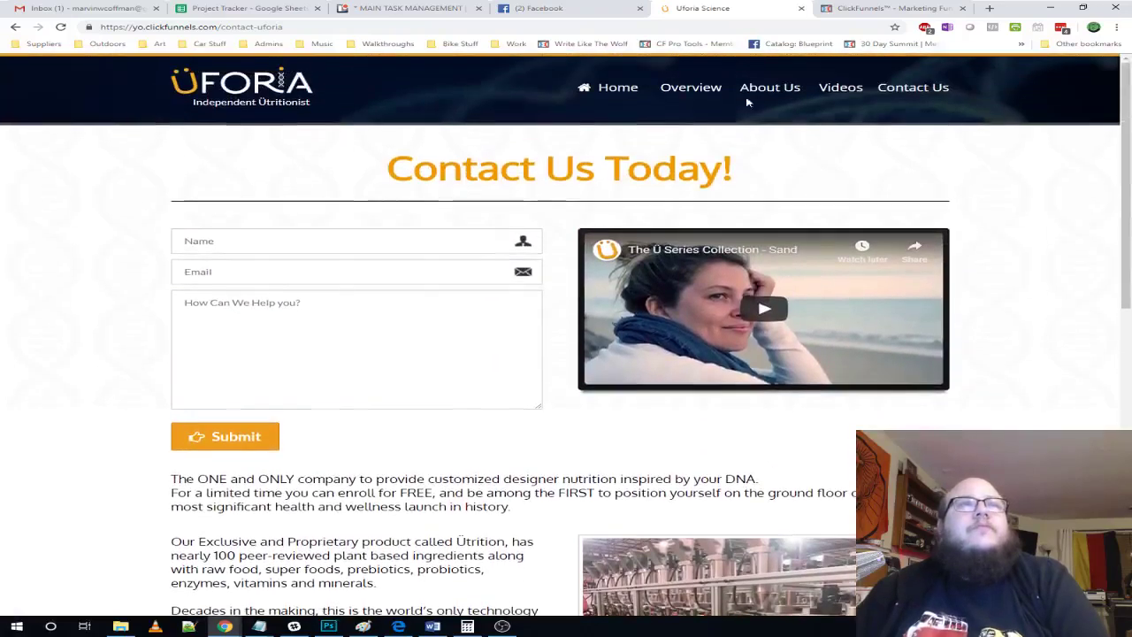
{"action": "scroll", "coordinate": [574, 104], "scroll_direction": "down", "scroll_amount": 10}
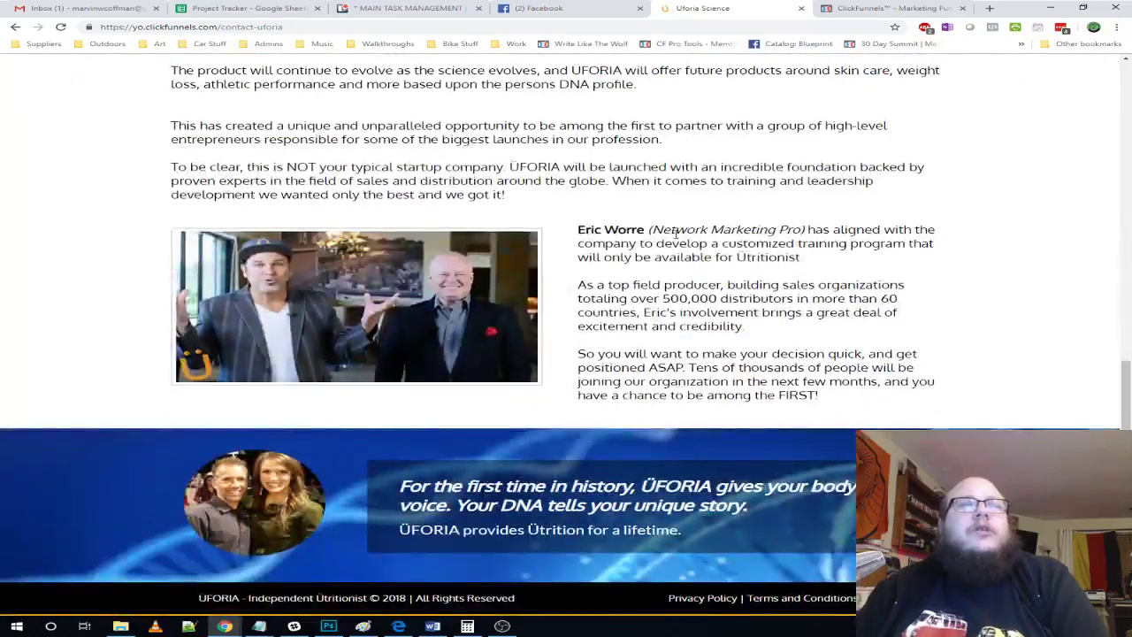
{"action": "scroll", "coordinate": [830, 383], "scroll_direction": "up", "scroll_amount": 10}
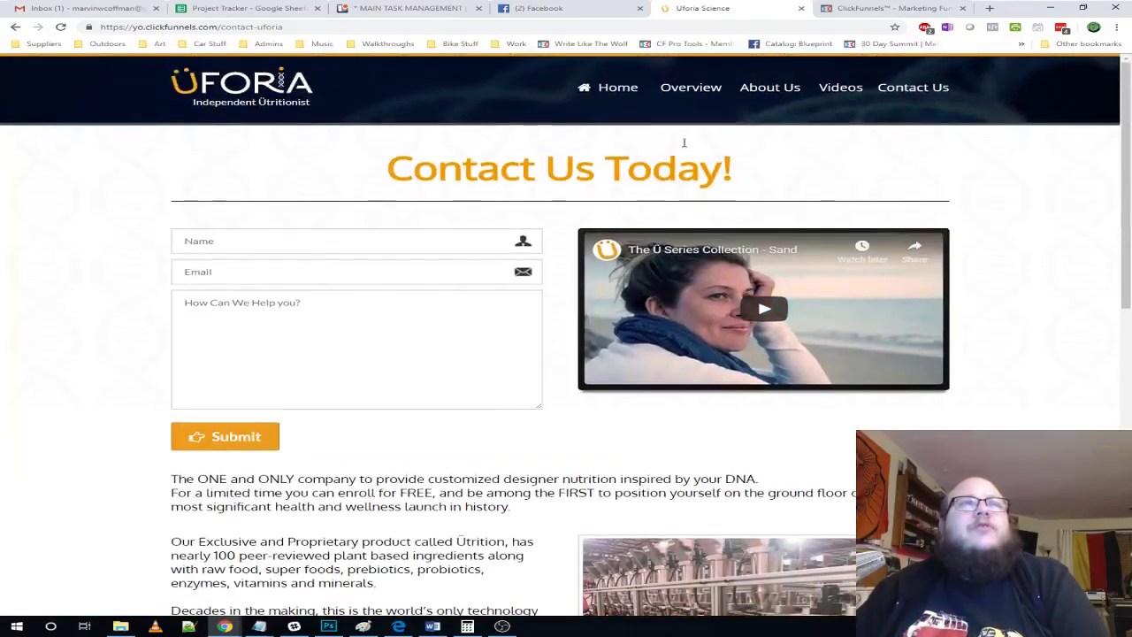
{"action": "left_click", "coordinate": [615, 88]}
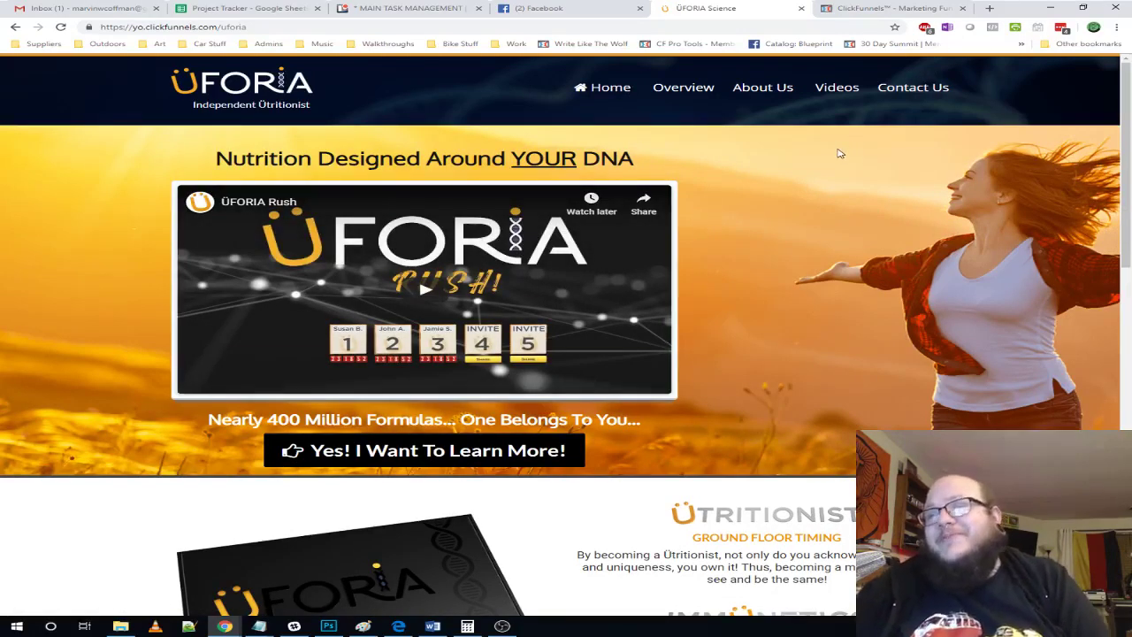
- Return to the ClickFunnels funnel, visit godaddy.com in a new tab to view the account's quick links, and close that tab
{"action": "left_click", "coordinate": [889, 8]}
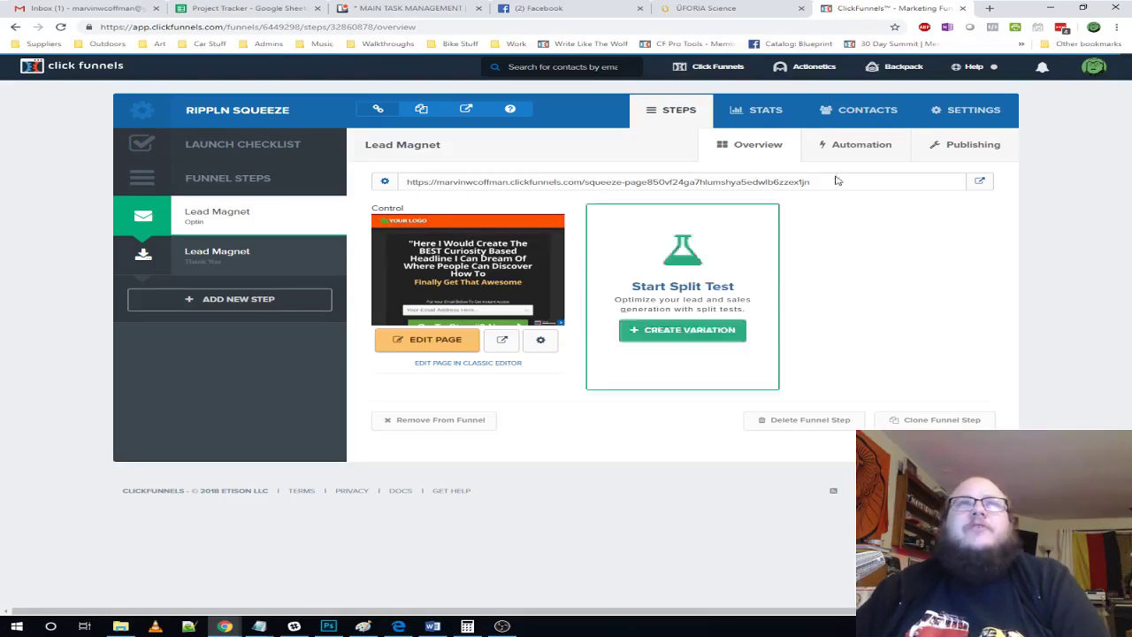
{"action": "left_click", "coordinate": [989, 8]}
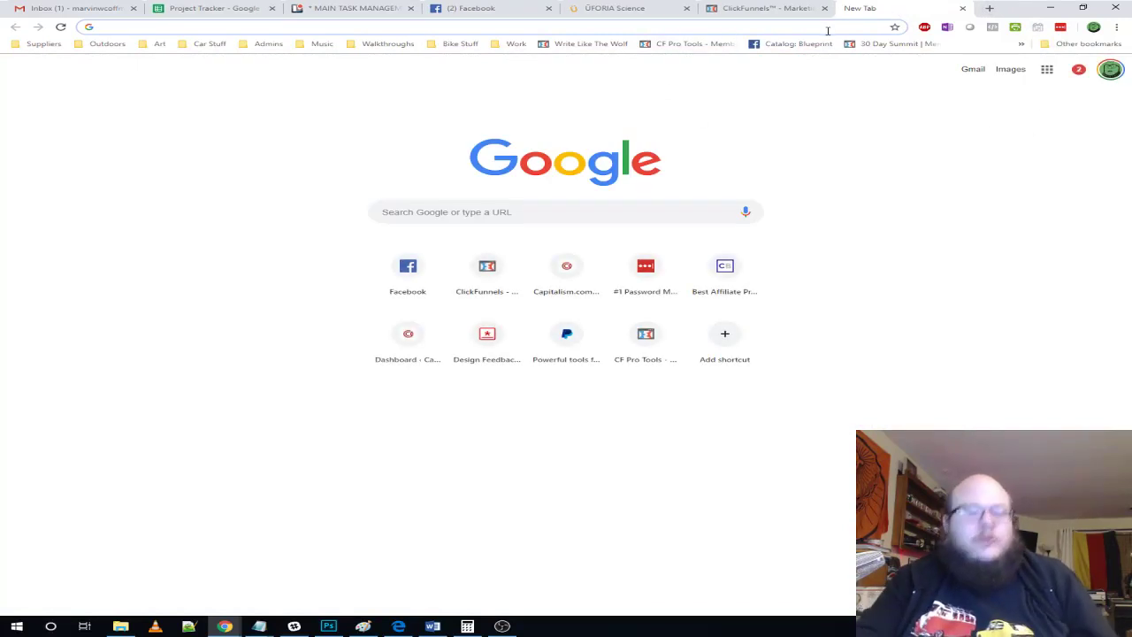
{"action": "type", "text": "godaddy"}
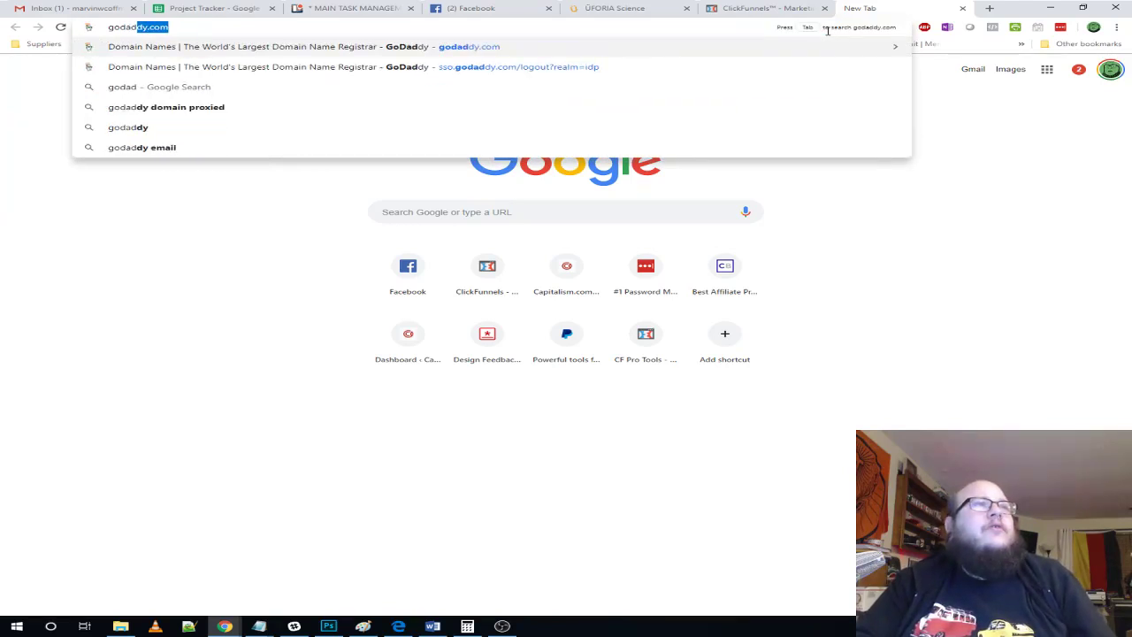
{"action": "key", "text": "Return"}
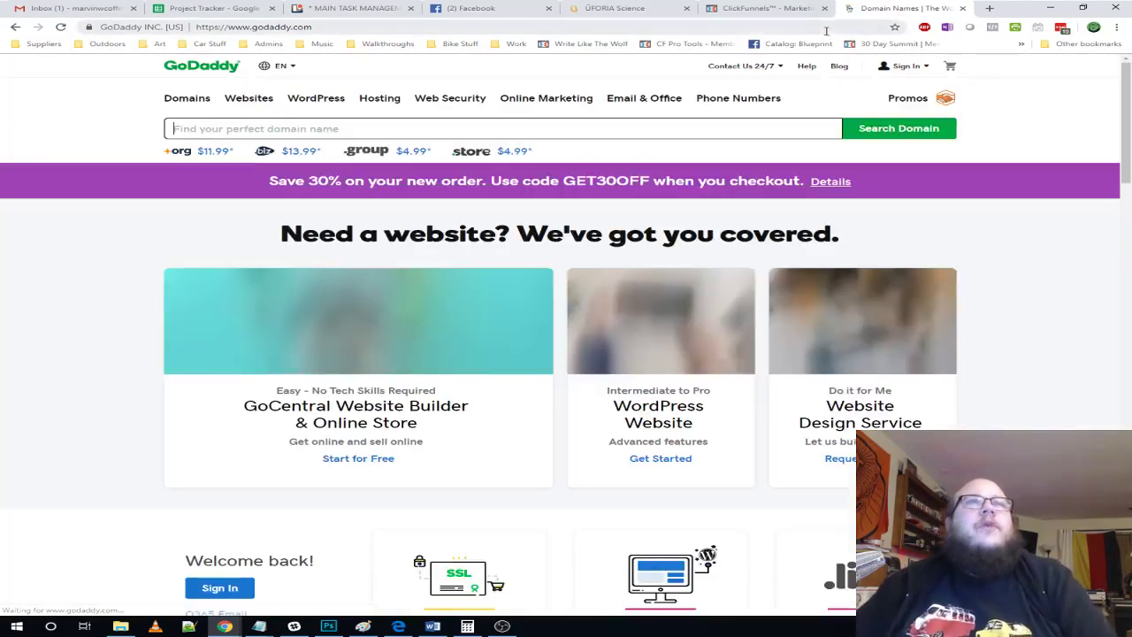
{"action": "left_click", "coordinate": [911, 66]}
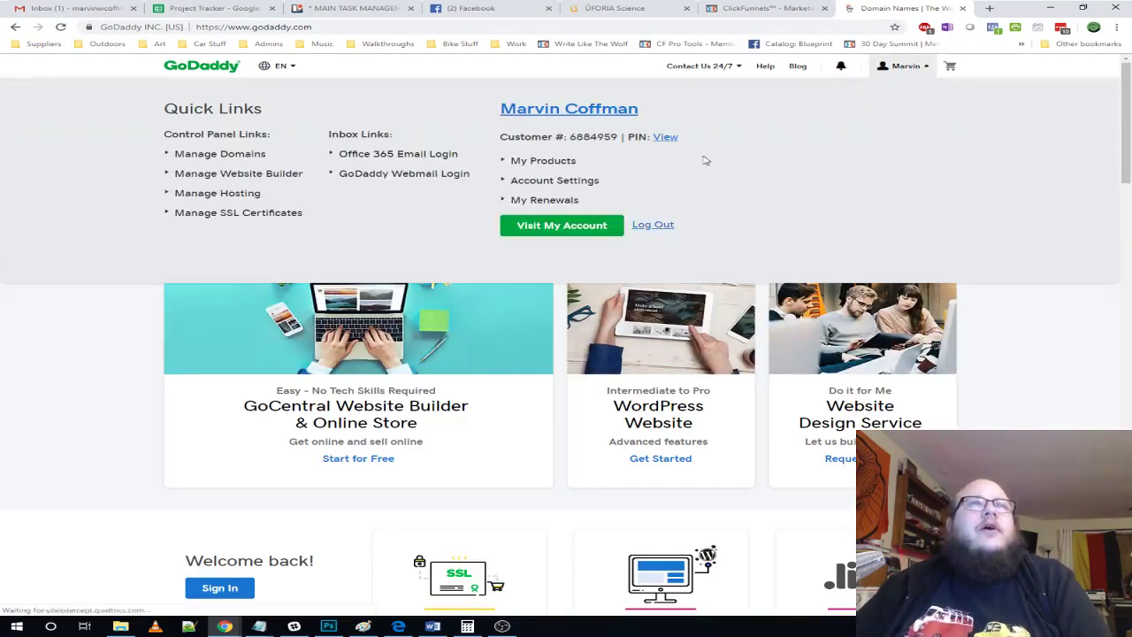
{"action": "left_click", "coordinate": [962, 8]}
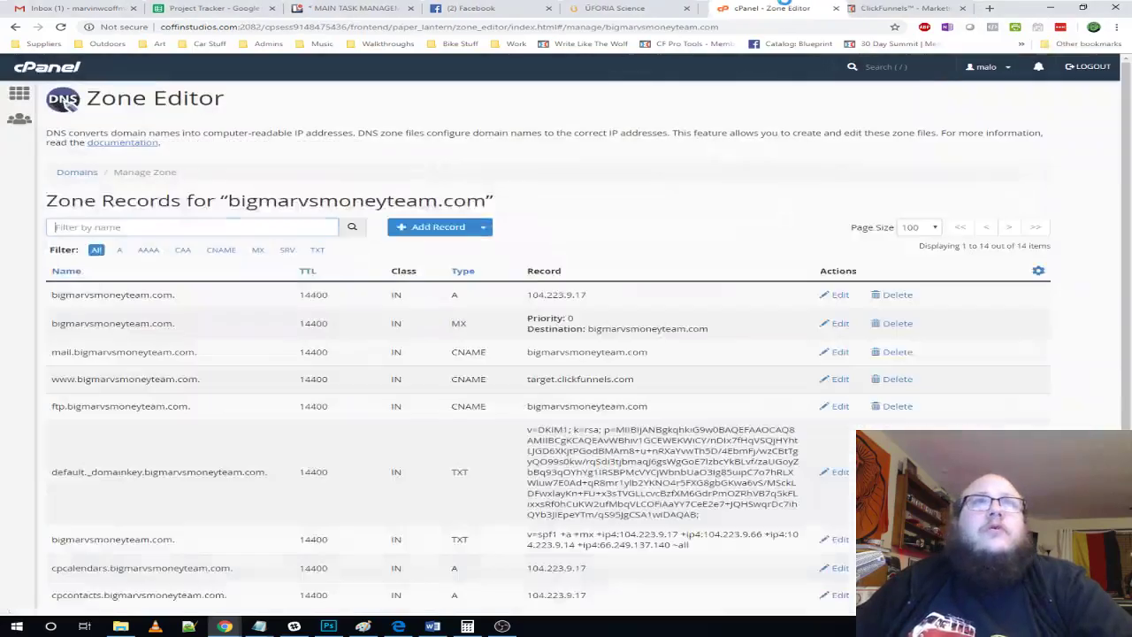
- Start a new zone record for bigmarvsmoneyteam.com named demosite.bigmarvsmoneyteam.com with the record type CNAME
{"action": "scroll", "coordinate": [628, 228], "scroll_direction": "down", "scroll_amount": 2}
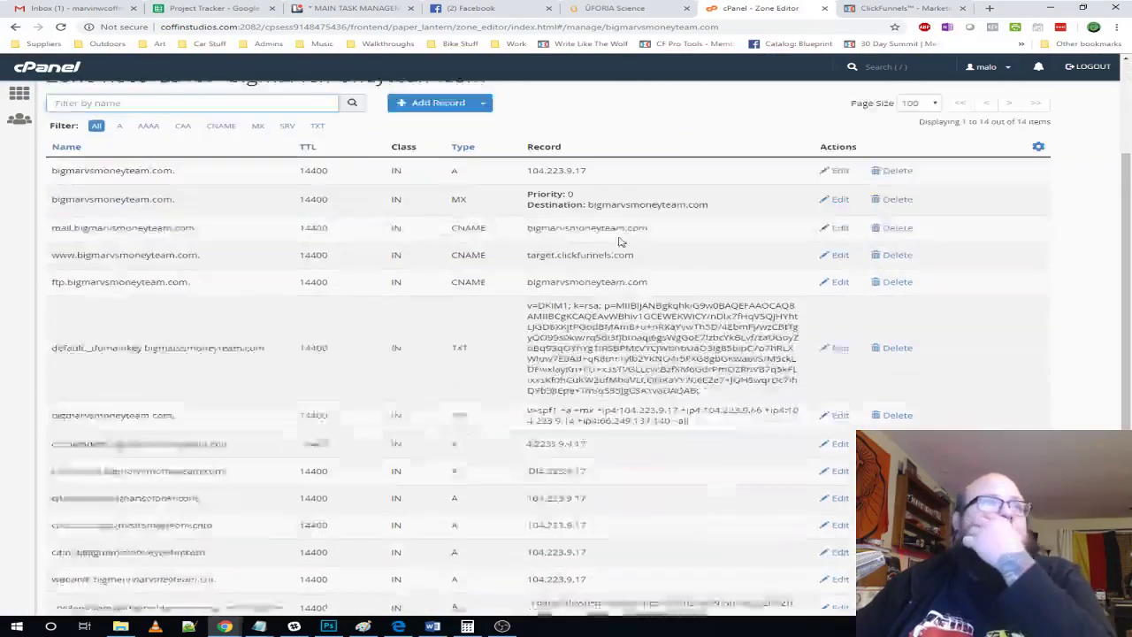
{"action": "scroll", "coordinate": [430, 283], "scroll_direction": "up", "scroll_amount": 2}
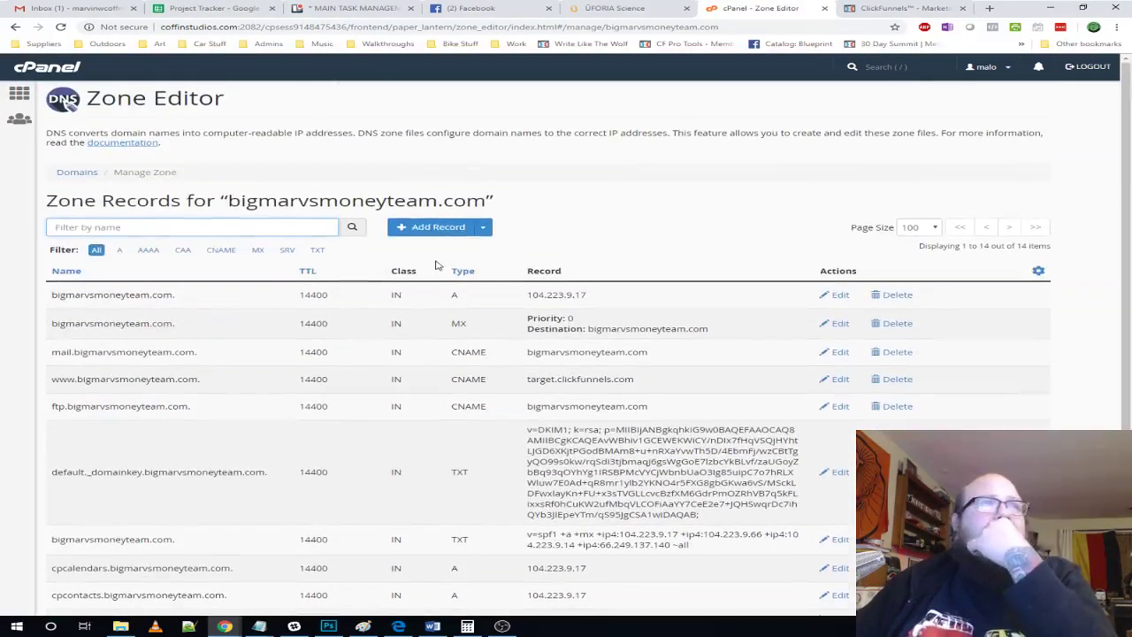
{"action": "left_click", "coordinate": [433, 230]}
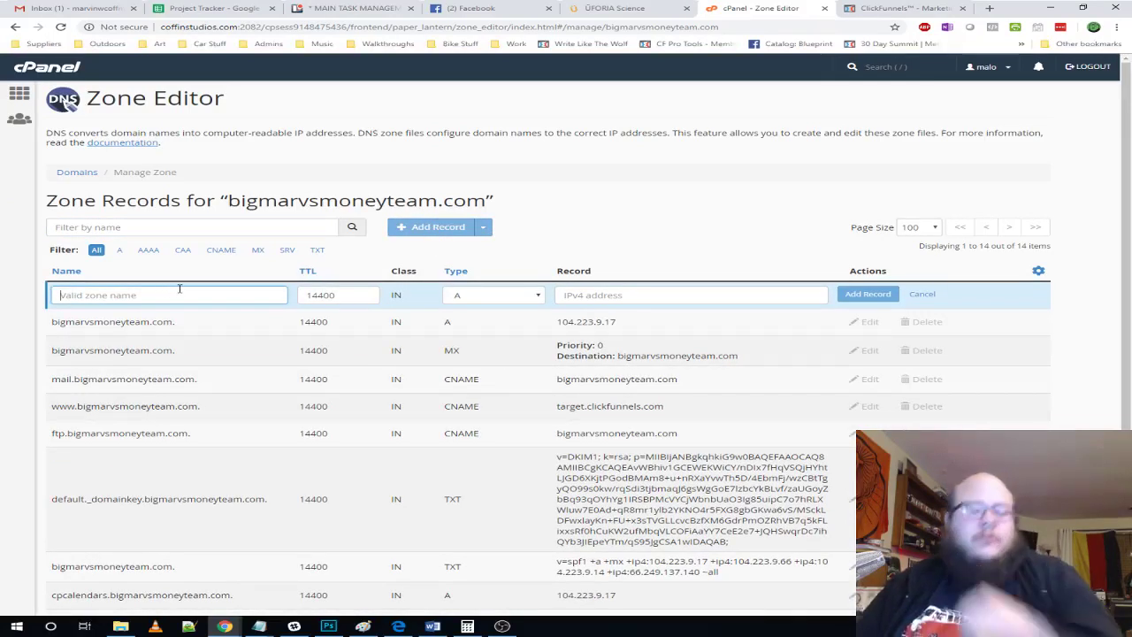
{"action": "type", "text": "demosite"}
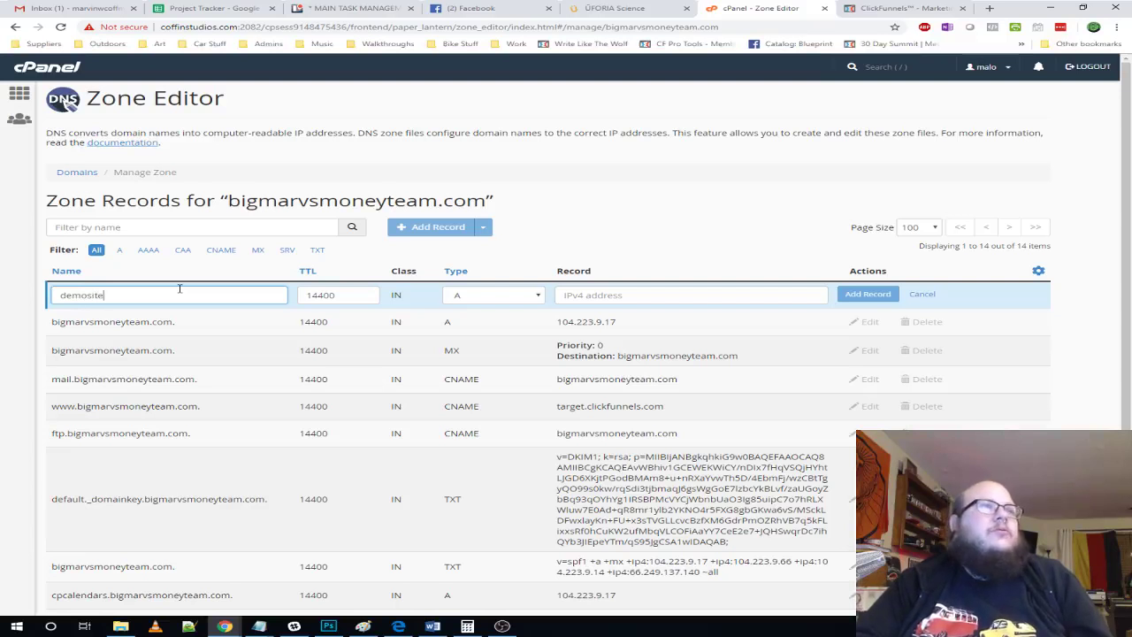
{"action": "key", "text": "Tab"}
{"action": "key", "text": "Tab"}
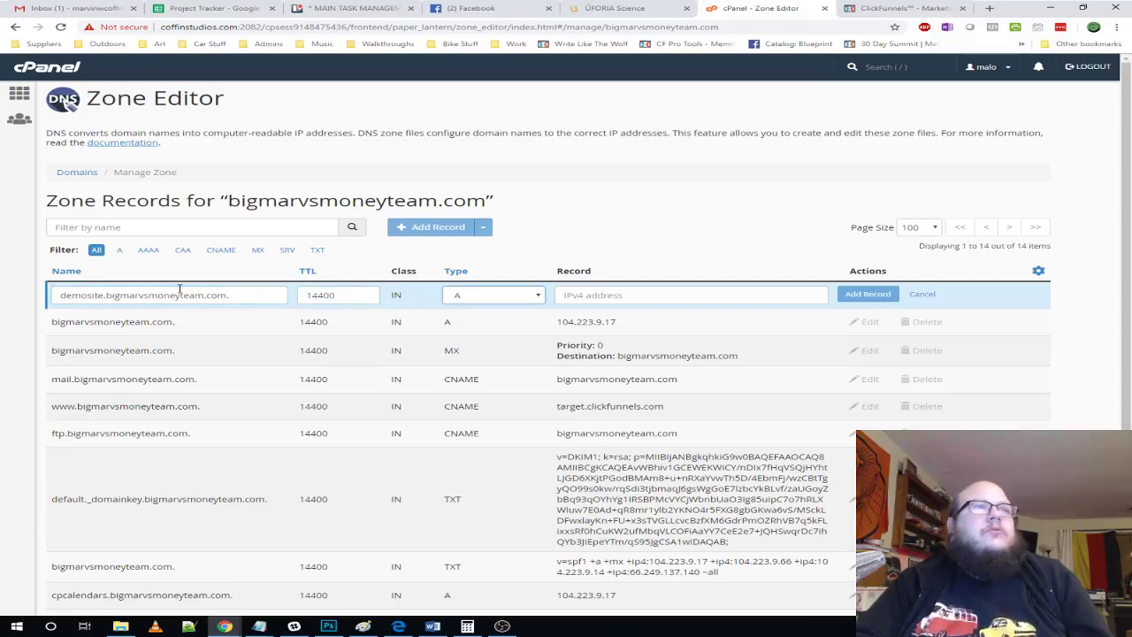
{"action": "left_click", "coordinate": [508, 295]}
{"action": "left_click", "coordinate": [483, 338]}
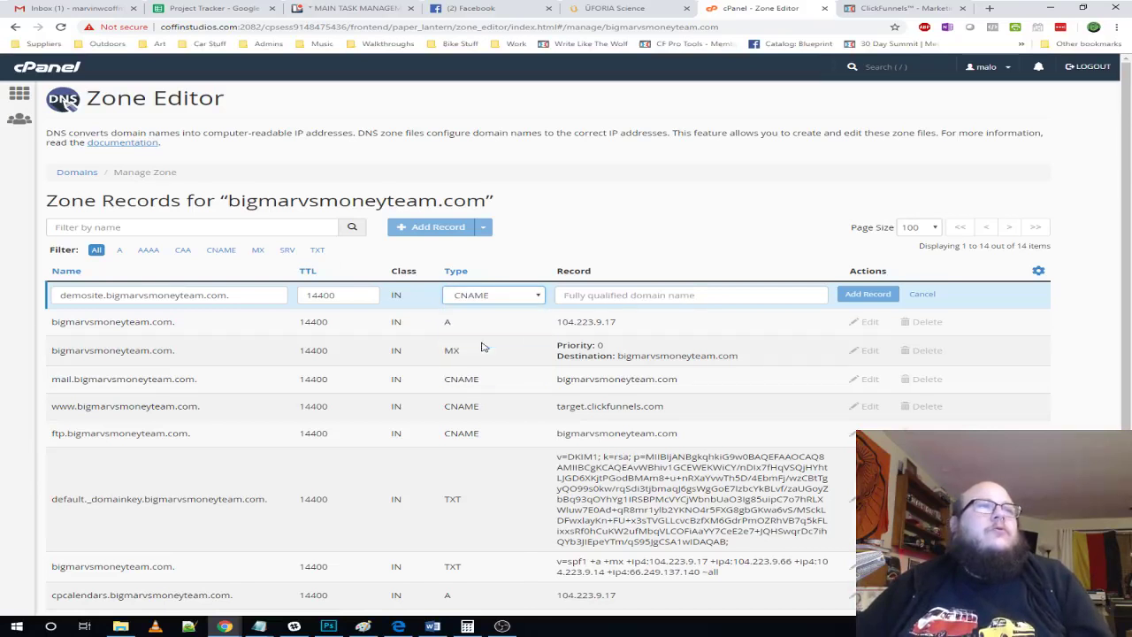
- Point the new CNAME record to target.clickfunnels.com, add it to the zone and look over the record list
{"action": "left_click", "coordinate": [608, 300]}
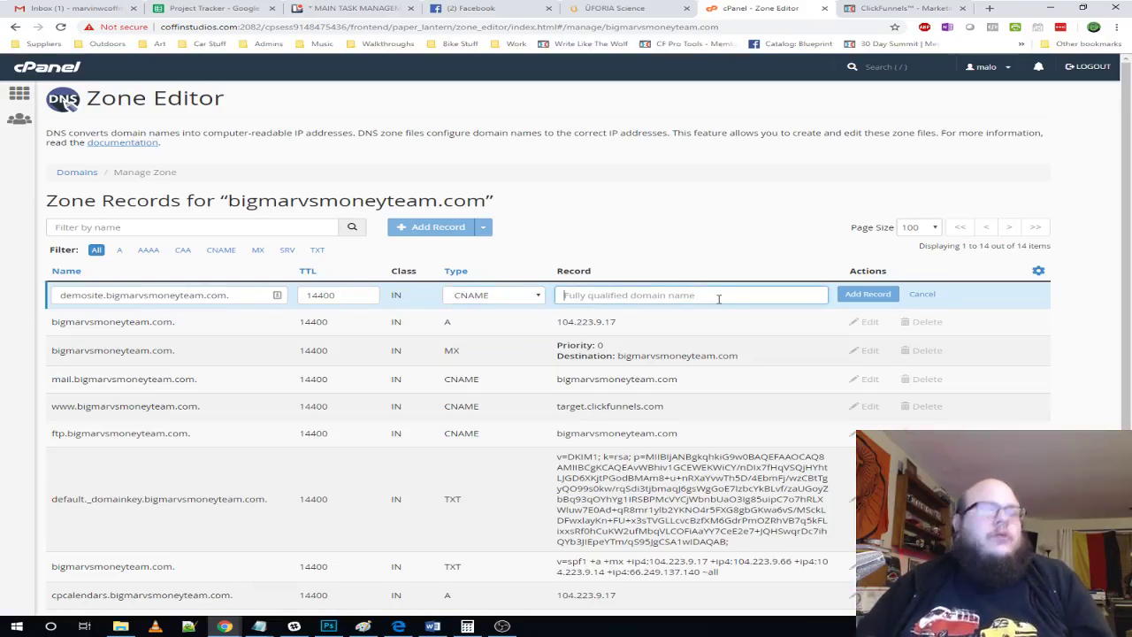
{"action": "type", "text": "targ"}
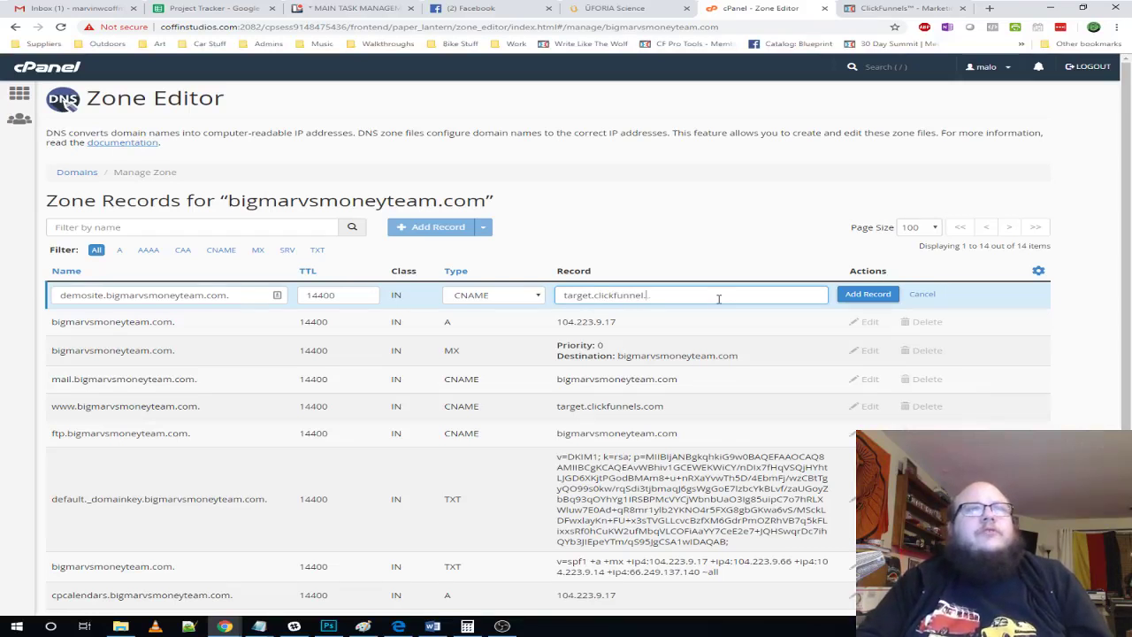
{"action": "type", "text": "et.clickfunnel."}
{"action": "key", "text": "BackSpace"}
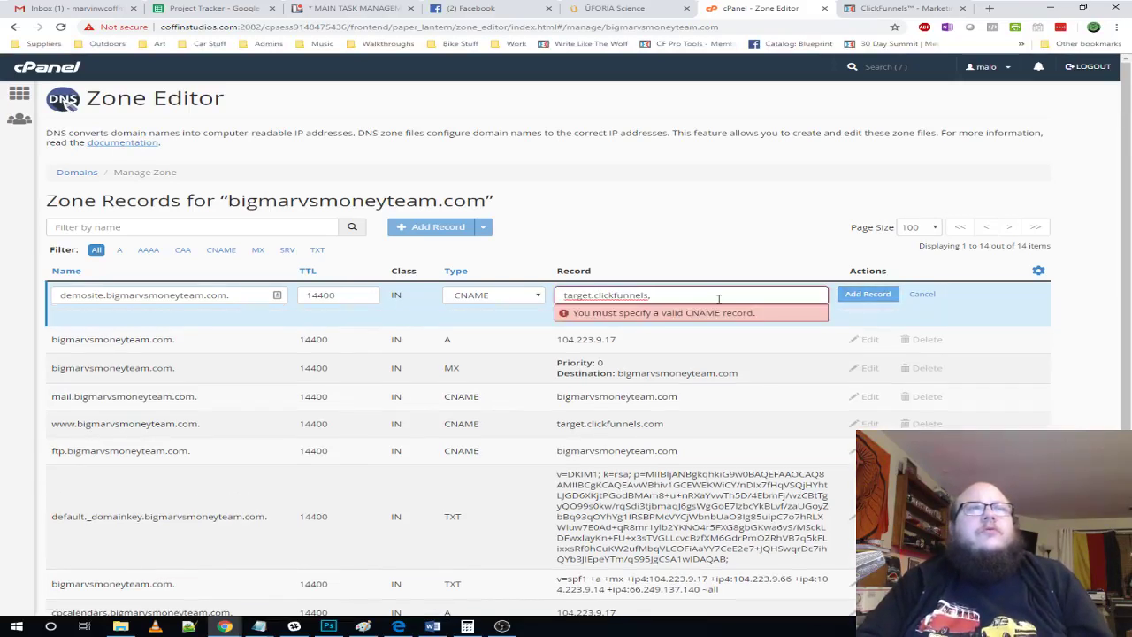
{"action": "type", "text": "s.com"}
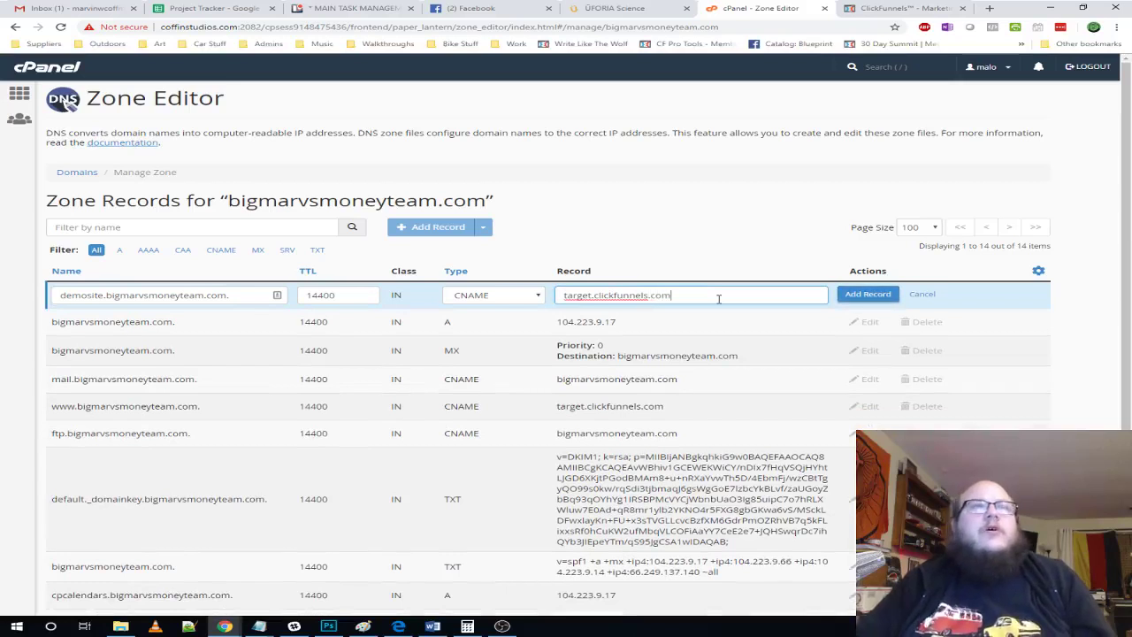
{"action": "left_click", "coordinate": [865, 293]}
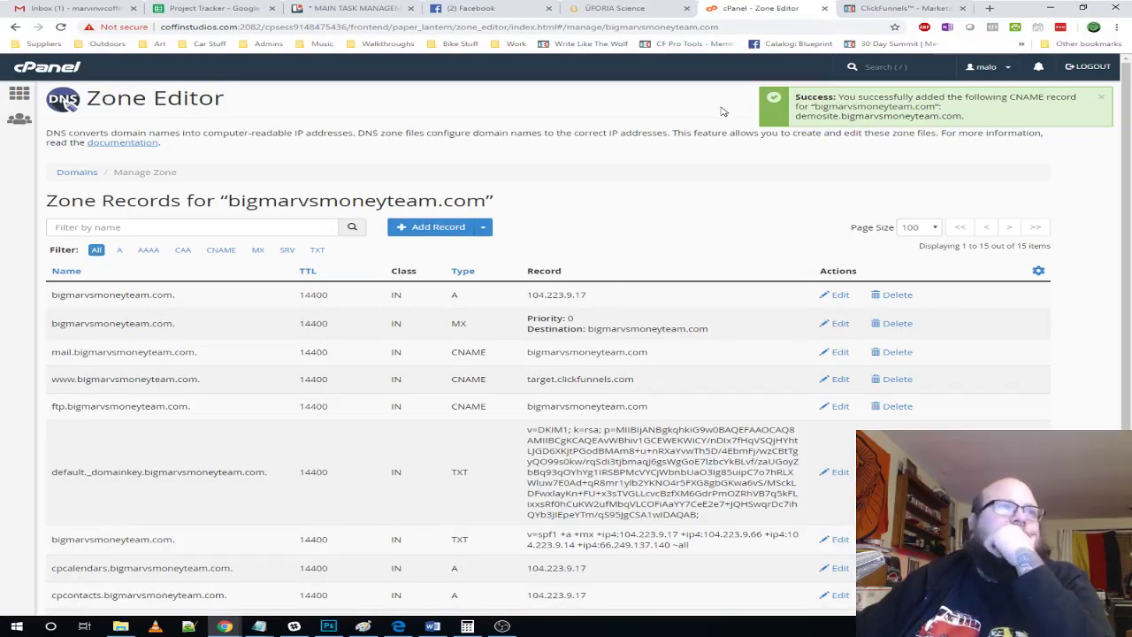
{"action": "scroll", "coordinate": [632, 147], "scroll_direction": "down", "scroll_amount": 2}
{"action": "scroll", "coordinate": [655, 151], "scroll_direction": "up", "scroll_amount": 2}
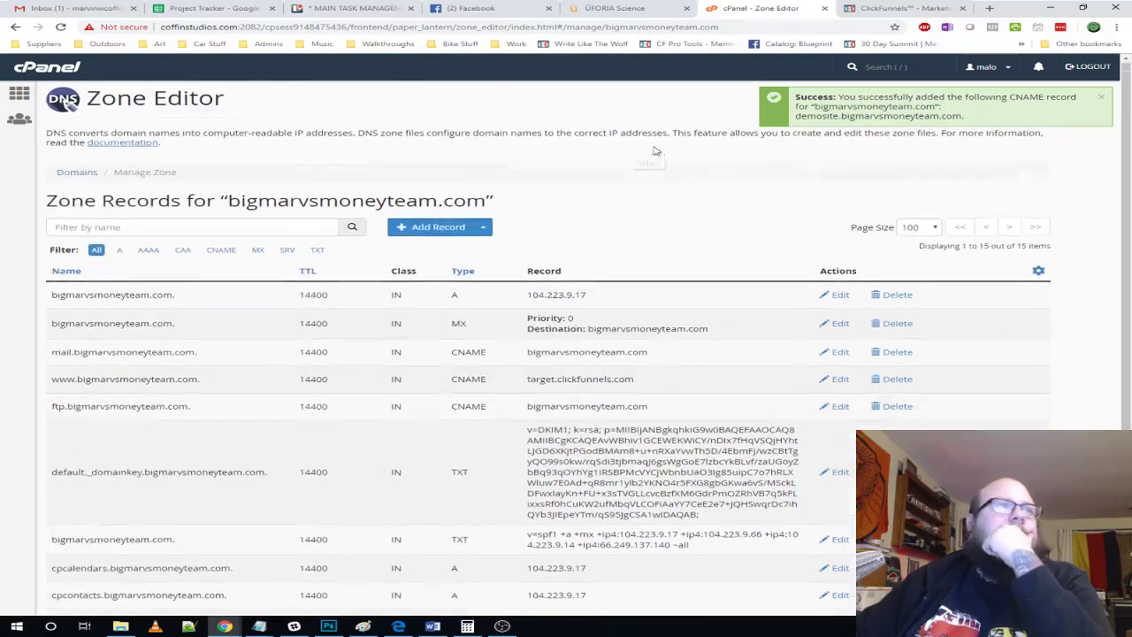
- Close the Zone Editor page and view the account's domain list in ClickFunnels
{"action": "left_click", "coordinate": [823, 11]}
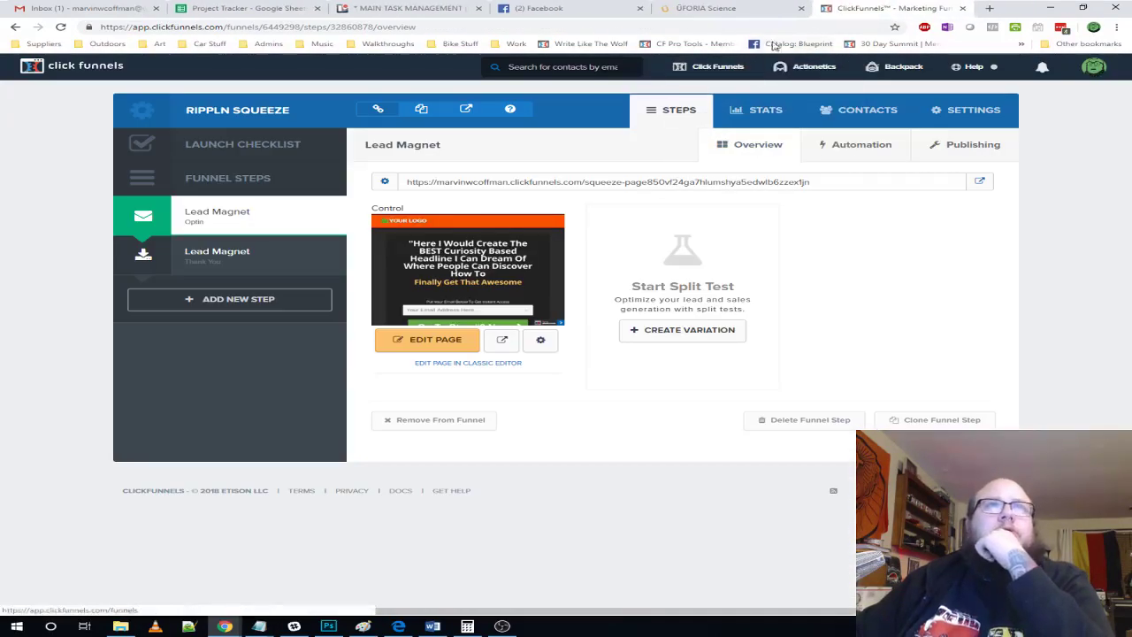
{"action": "mouse_move", "coordinate": [1095, 67]}
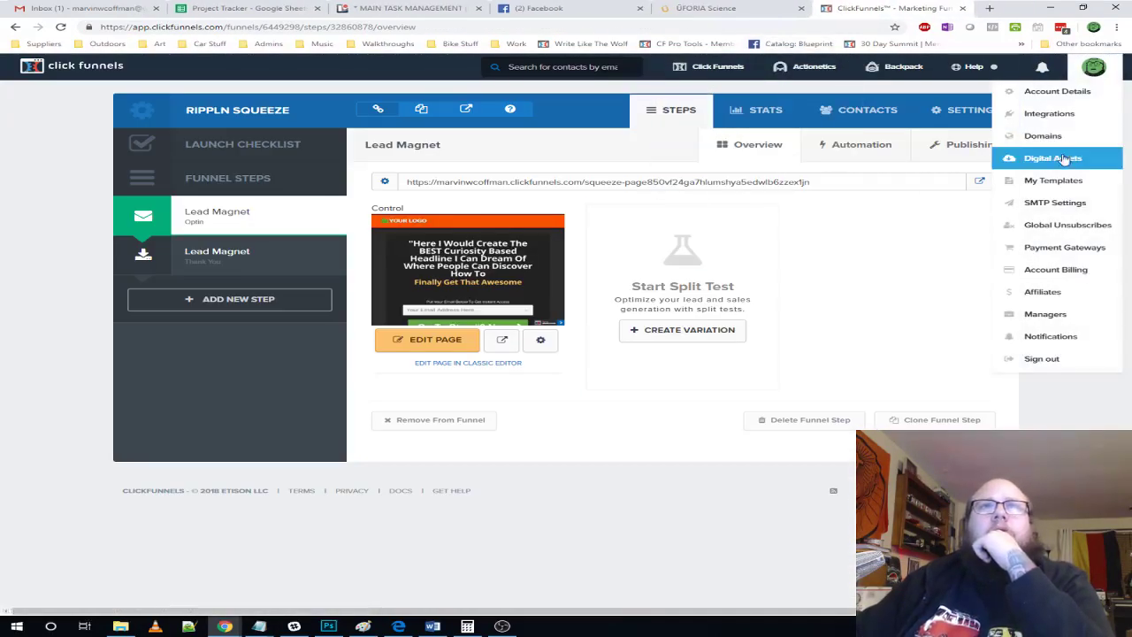
{"action": "left_click", "coordinate": [1031, 131]}
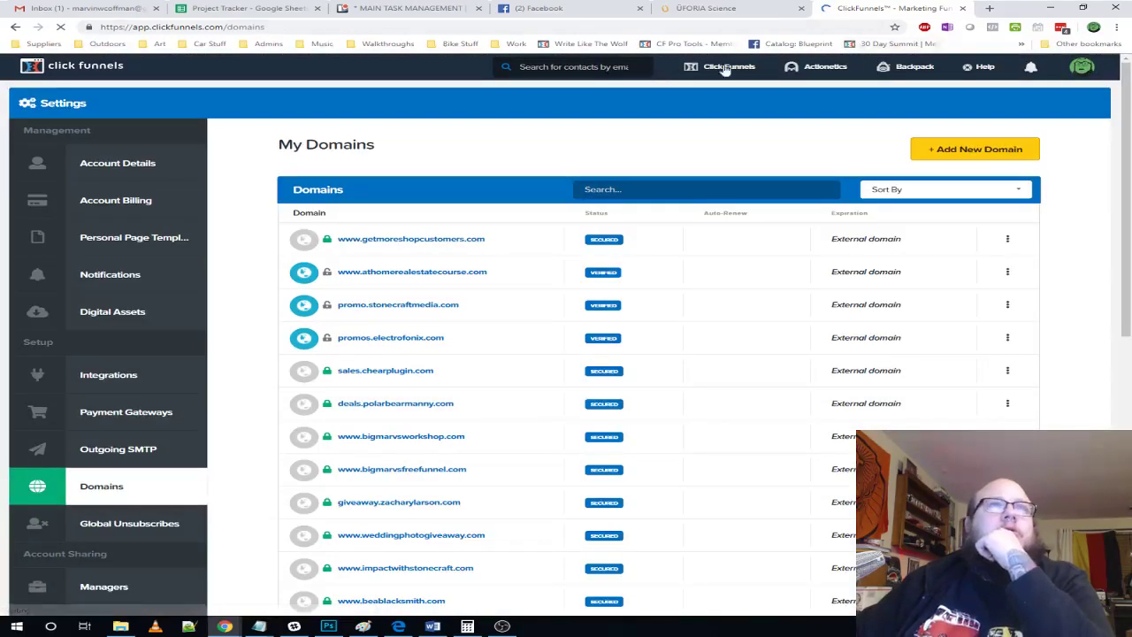
- Open the settings of the Rippln Squeeze funnel and rename the funnel Demo Website
{"action": "mouse_move", "coordinate": [719, 69]}
{"action": "left_click", "coordinate": [690, 92]}
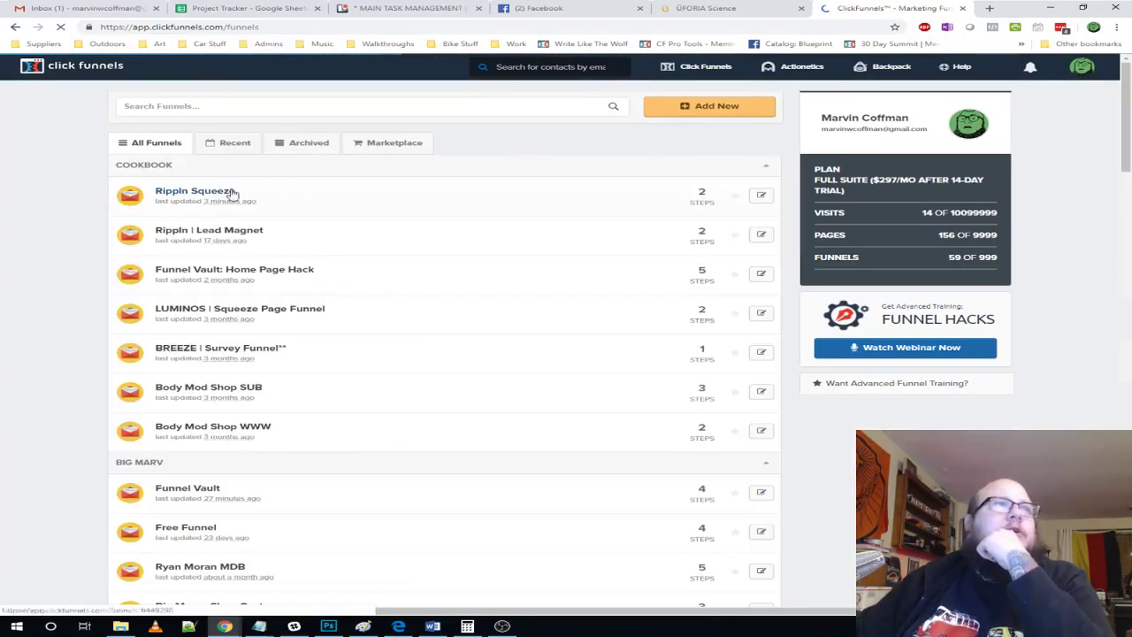
{"action": "left_click", "coordinate": [618, 196]}
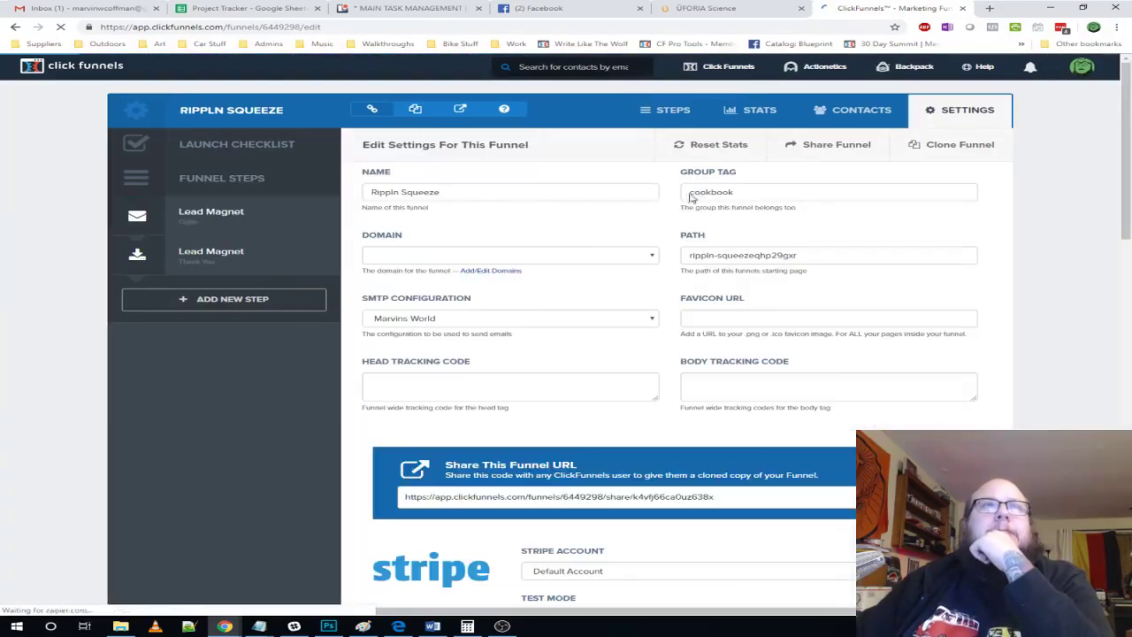
{"action": "left_click_drag", "start_coordinate": [440, 192], "coordinate": [354, 195]}
{"action": "type", "text": "Demo Wi"}
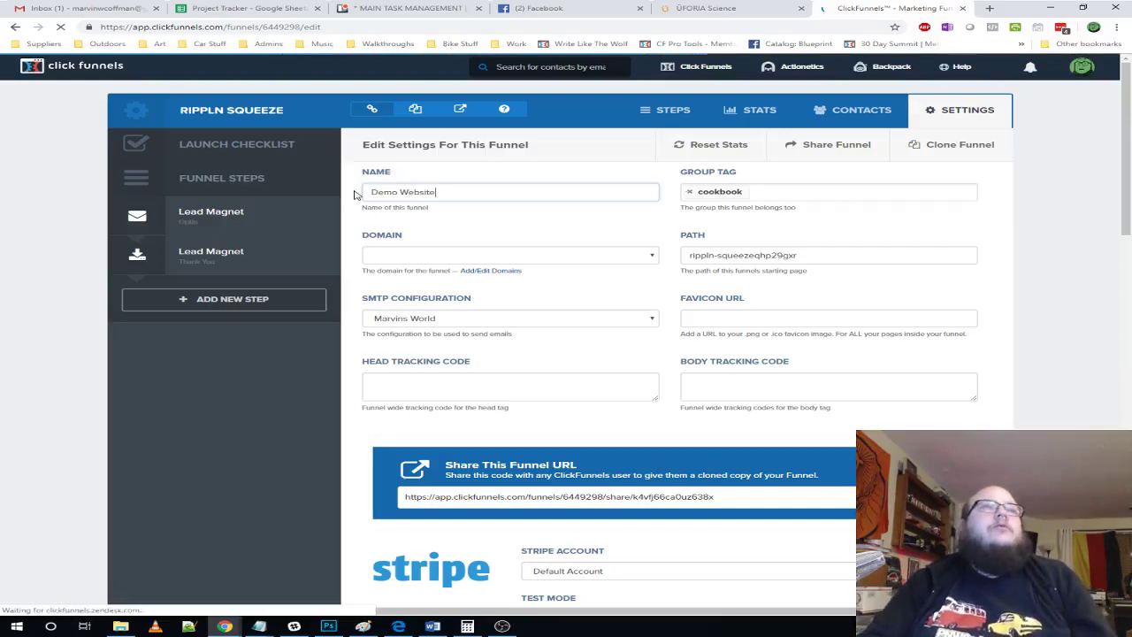
{"action": "type", "text": "ebsite"}
- Replace the funnel's cookbook group tag with Funnel Vault
{"action": "left_click", "coordinate": [689, 191]}
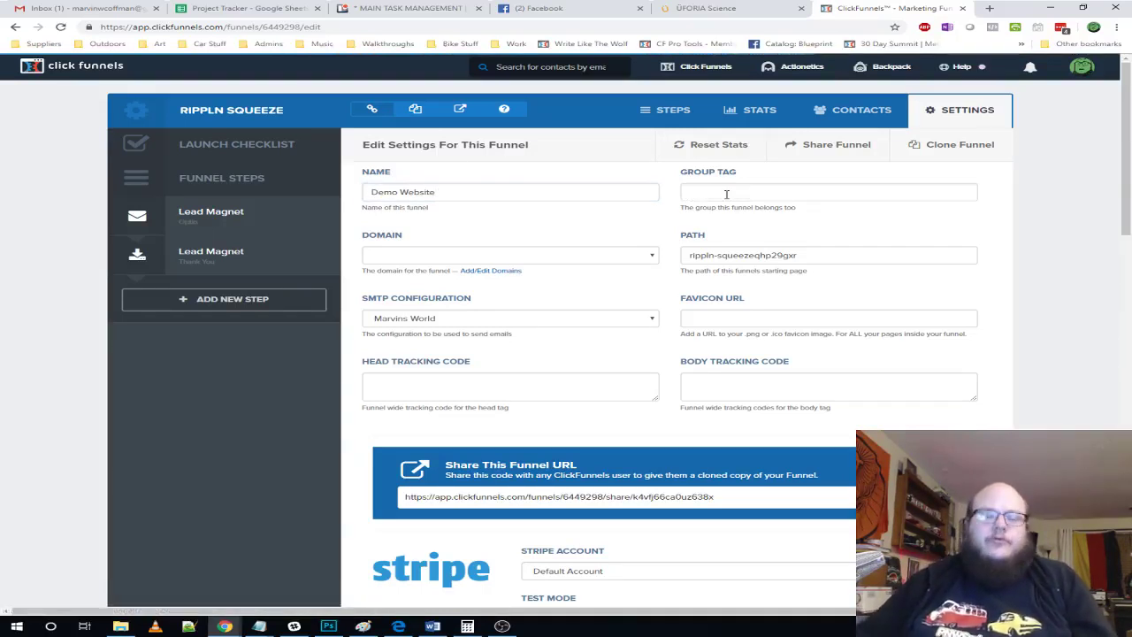
{"action": "left_click", "coordinate": [726, 193]}
{"action": "type", "text": "Funnel Vault"}
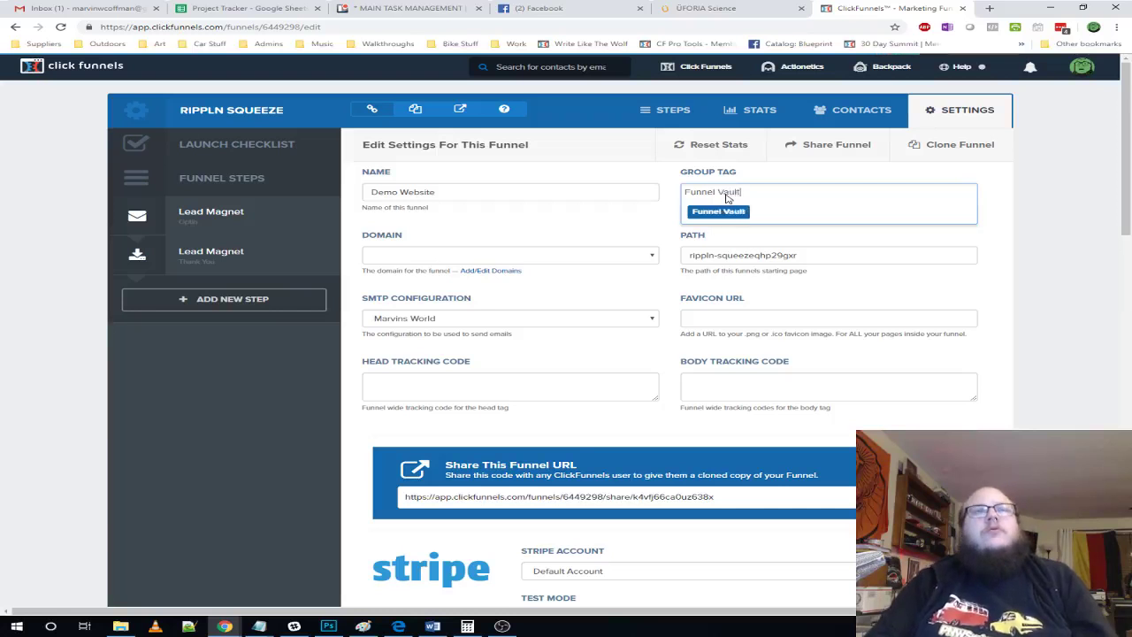
{"action": "key", "text": "Return"}
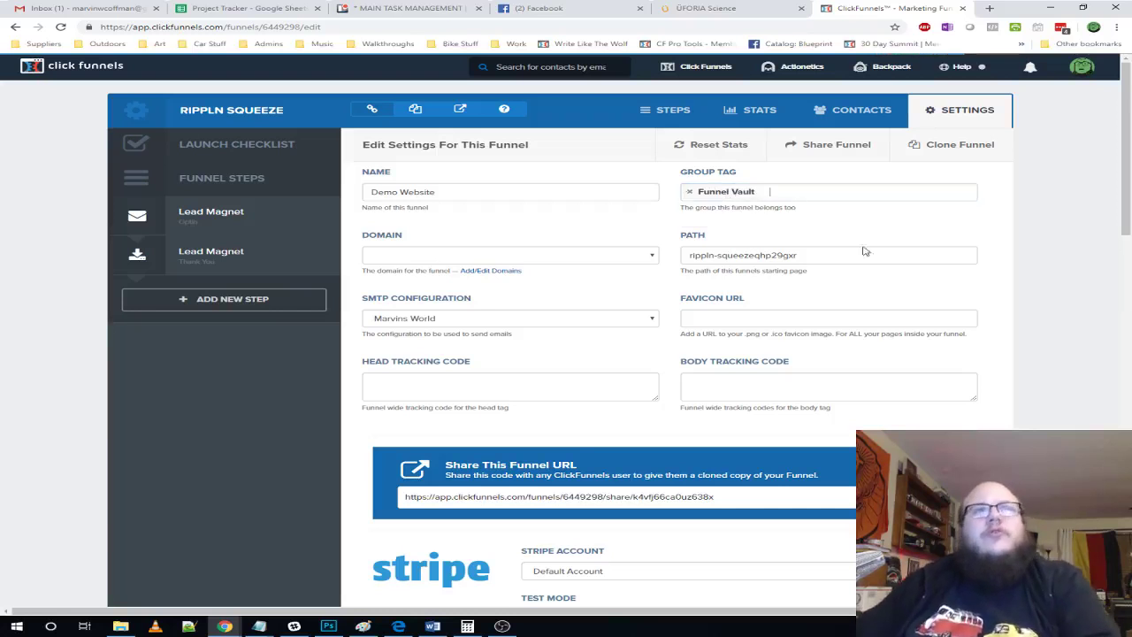
- Set the funnel's path to homepage and save the funnel settings
{"action": "left_click_drag", "start_coordinate": [824, 255], "coordinate": [631, 258]}
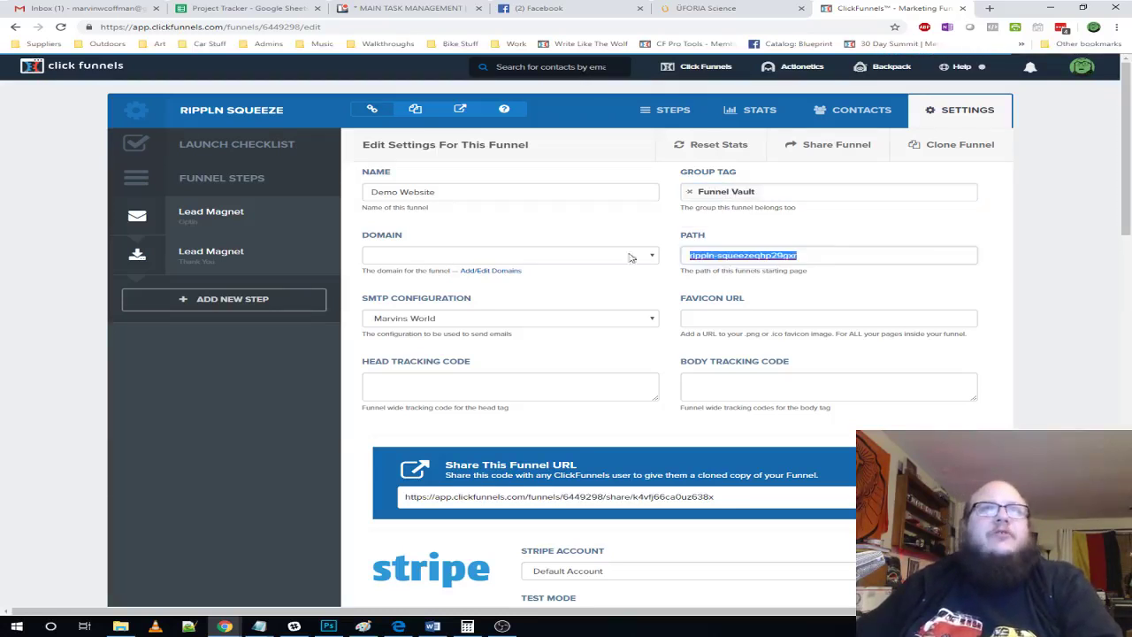
{"action": "type", "text": "homepage"}
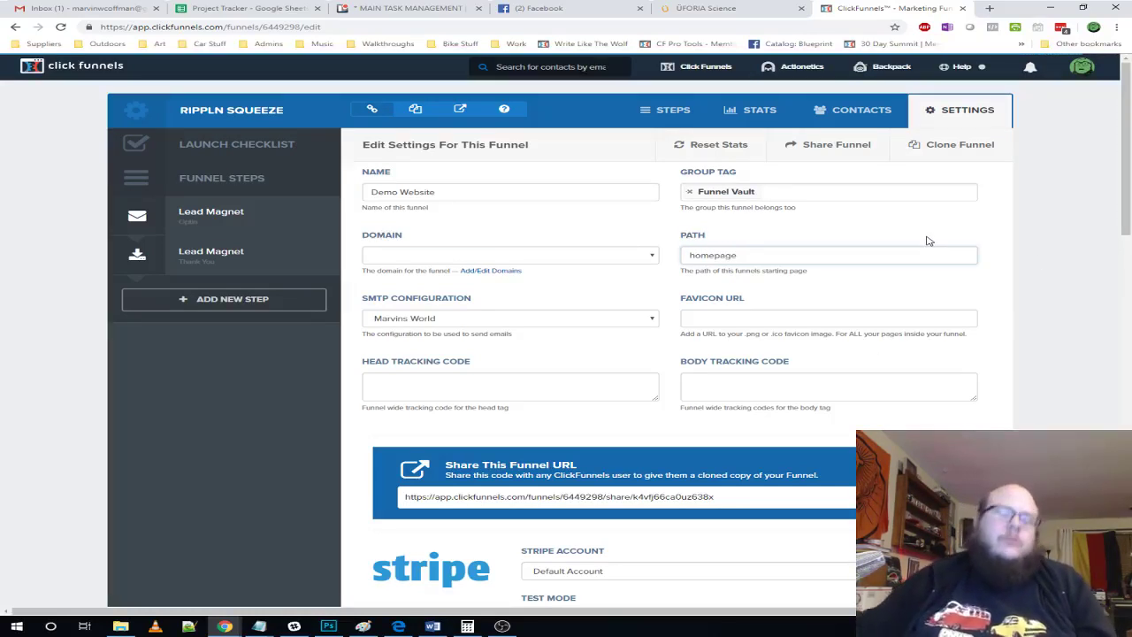
{"action": "key", "text": "ctrl+a"}
{"action": "scroll", "coordinate": [971, 309], "scroll_direction": "down", "scroll_amount": 15}
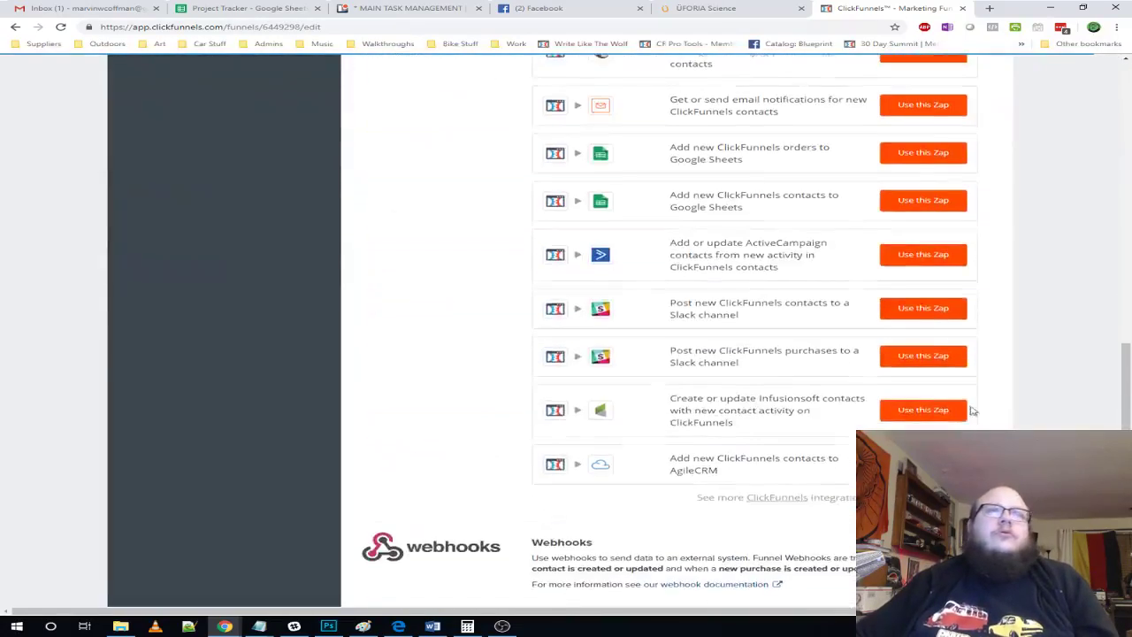
{"action": "left_click", "coordinate": [840, 519]}
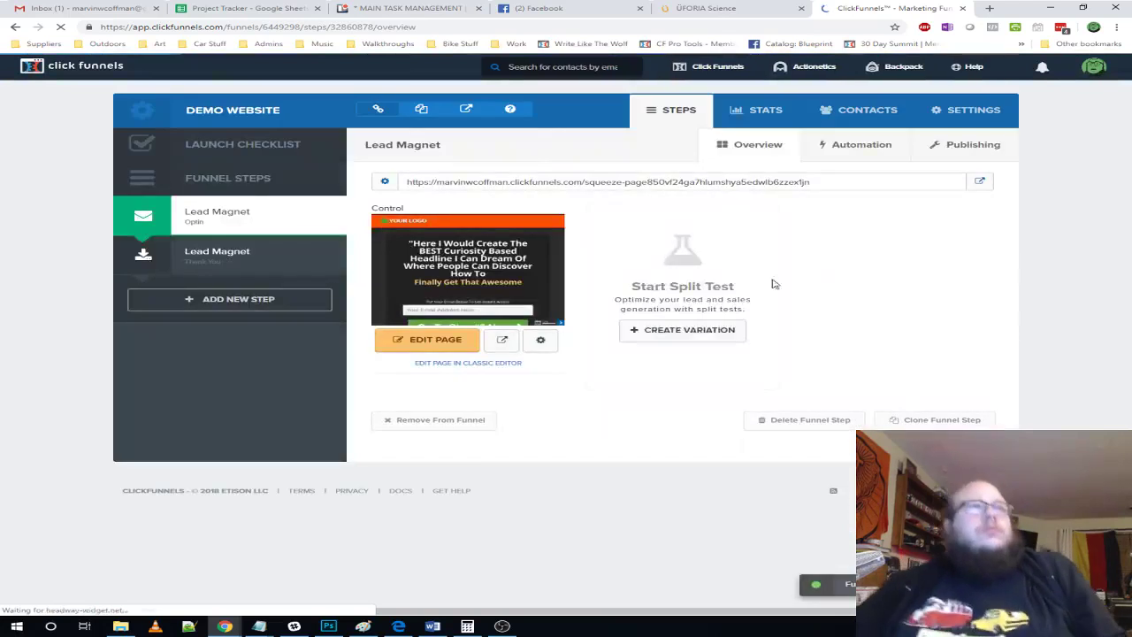
- Change the Lead Magnet optin page's path to homepage and its name to Home Page, and update the page
{"action": "left_click", "coordinate": [543, 341]}
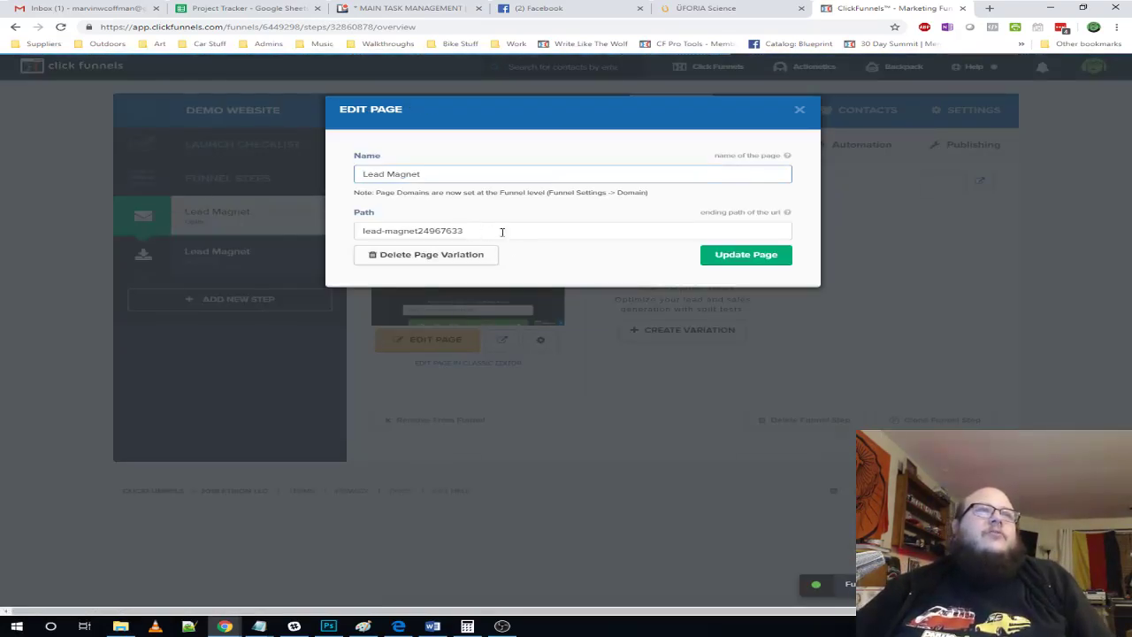
{"action": "triple_click", "coordinate": [500, 231]}
{"action": "type", "text": "homepage"}
{"action": "triple_click", "coordinate": [472, 174]}
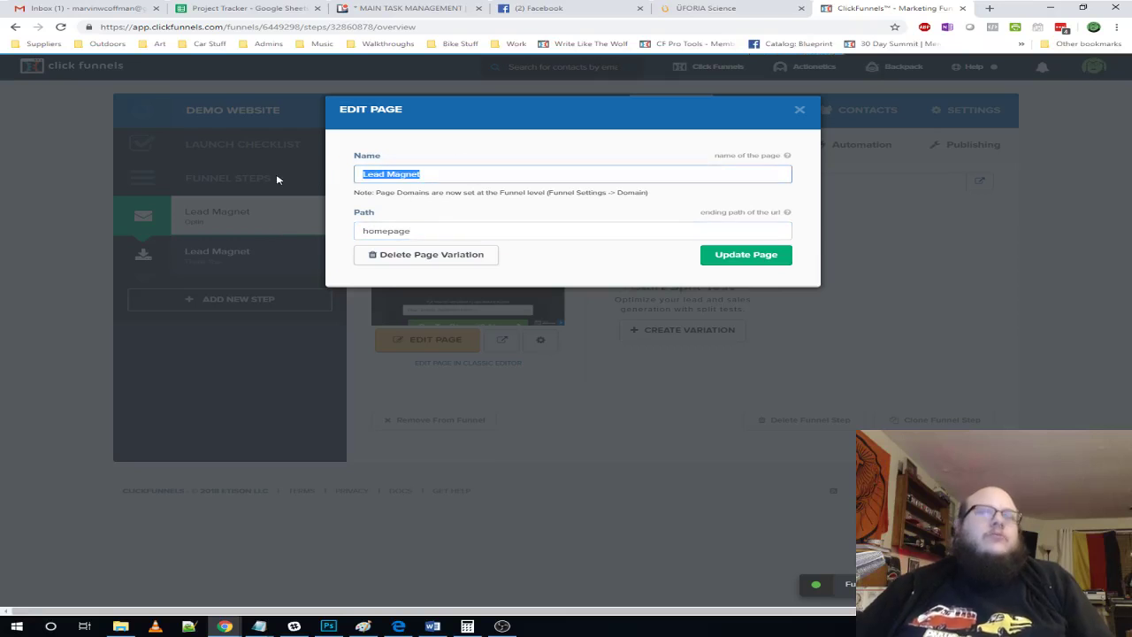
{"action": "type", "text": "Home Page"}
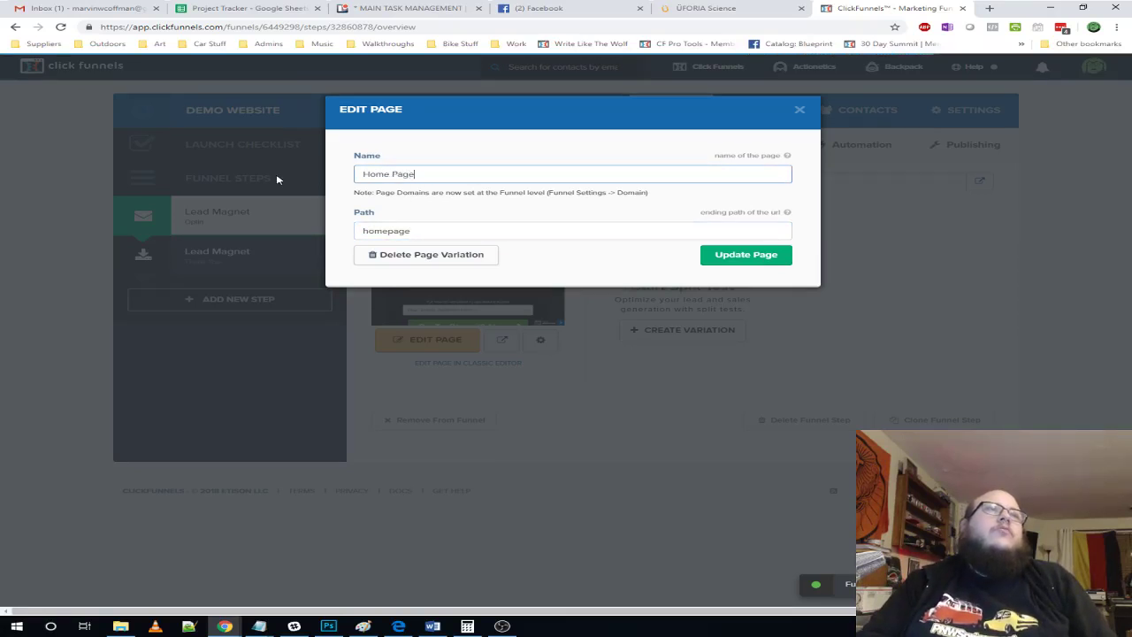
{"action": "left_click", "coordinate": [747, 255]}
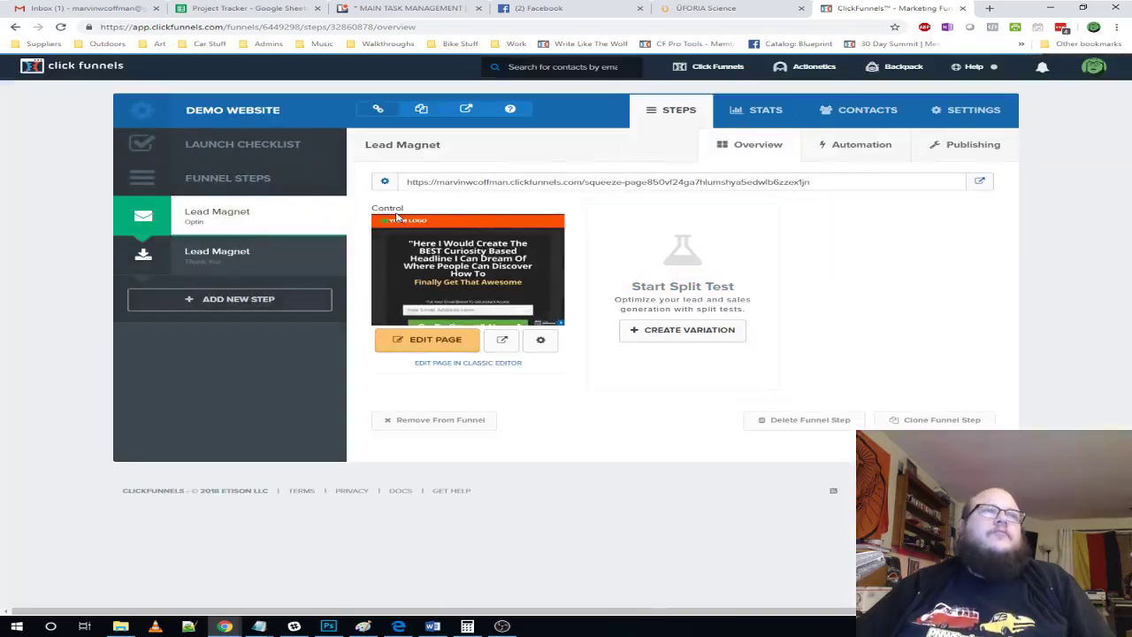
- Set the Home Page funnel step's path to homepage in its publishing settings and update the step
{"action": "left_click", "coordinate": [984, 155]}
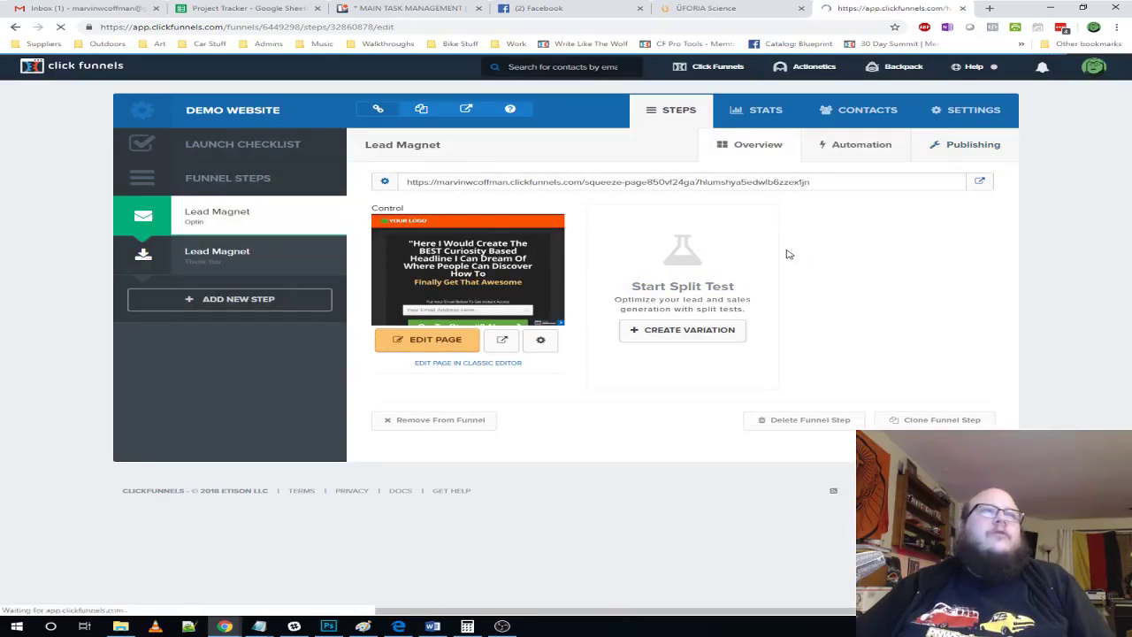
{"action": "left_click", "coordinate": [942, 197]}
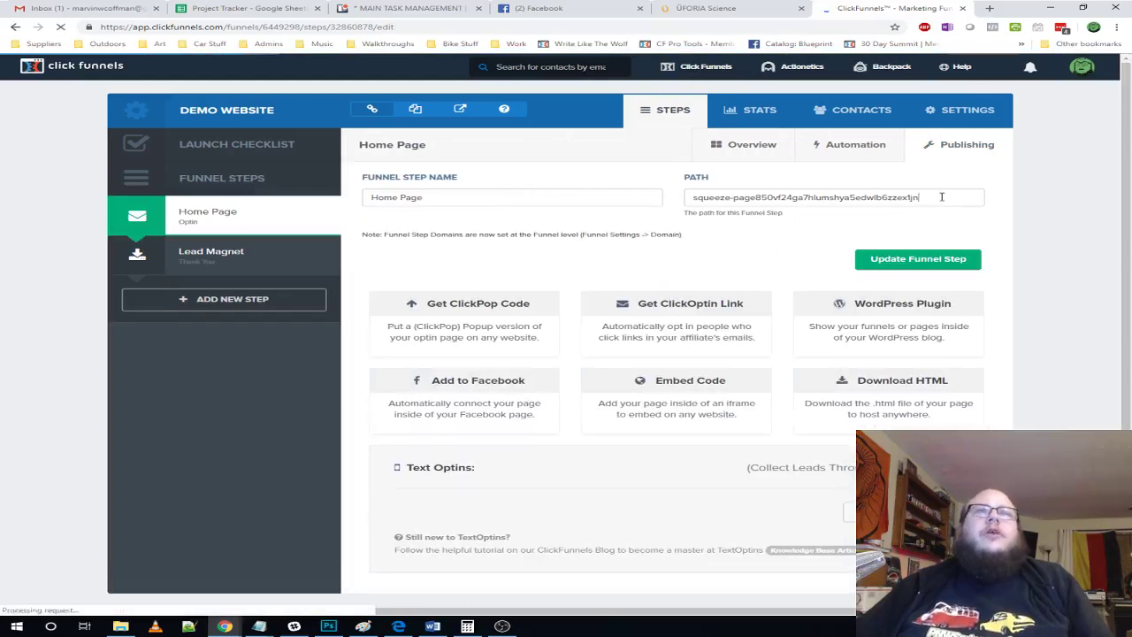
{"action": "key", "text": "ctrl+a"}
{"action": "type", "text": "homepage"}
{"action": "left_click", "coordinate": [920, 259]}
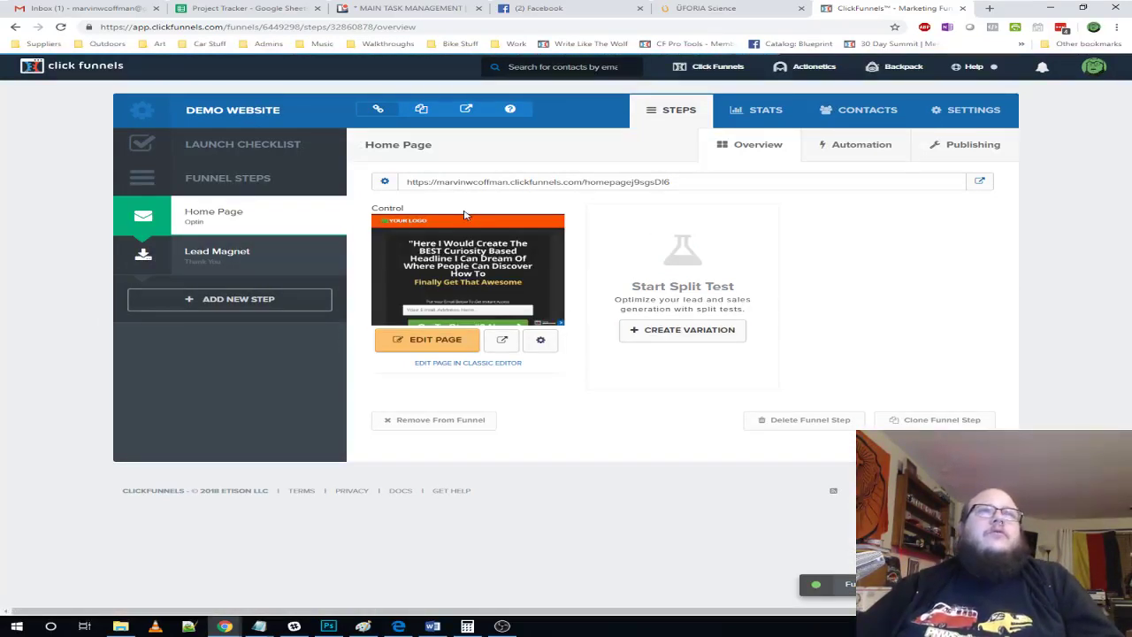
- Return to the ÜFORIA example site and view its Overview section and About Us page
{"action": "left_click", "coordinate": [703, 9]}
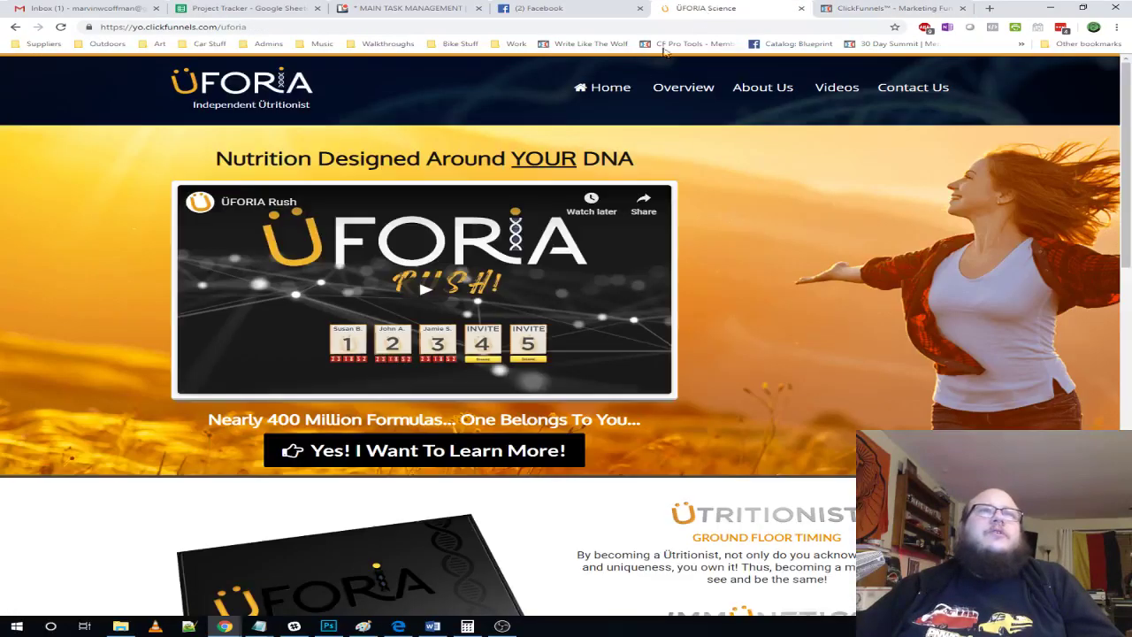
{"action": "left_click", "coordinate": [662, 92]}
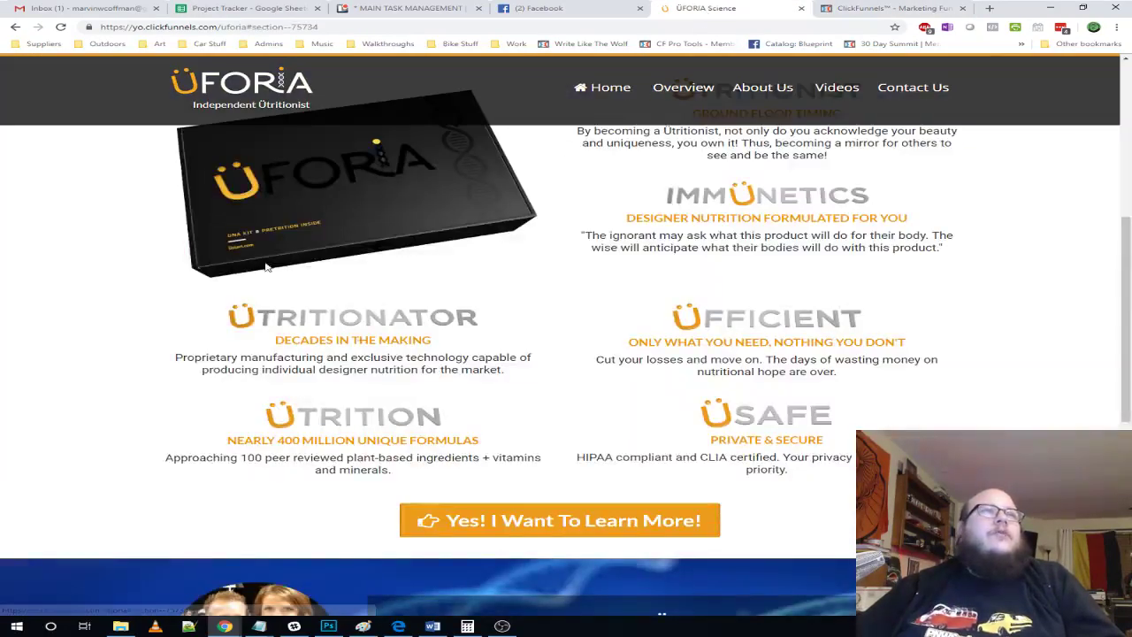
{"action": "left_click", "coordinate": [750, 88]}
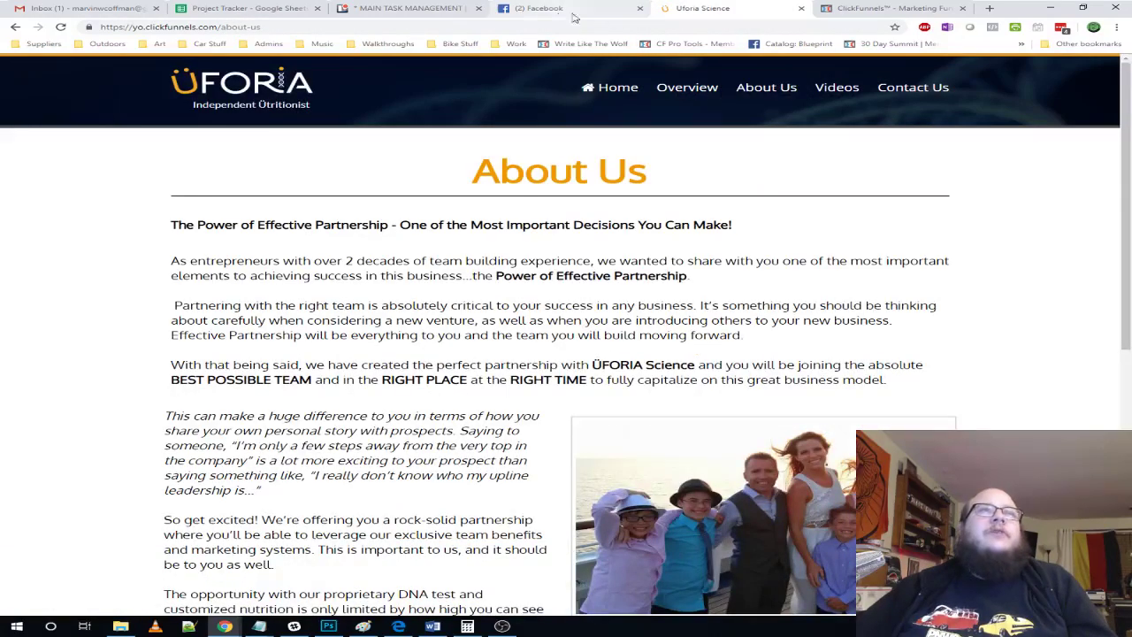
- Add a new funnel step named About Us with the path about-us to the Demo Website funnel
{"action": "left_click", "coordinate": [889, 8]}
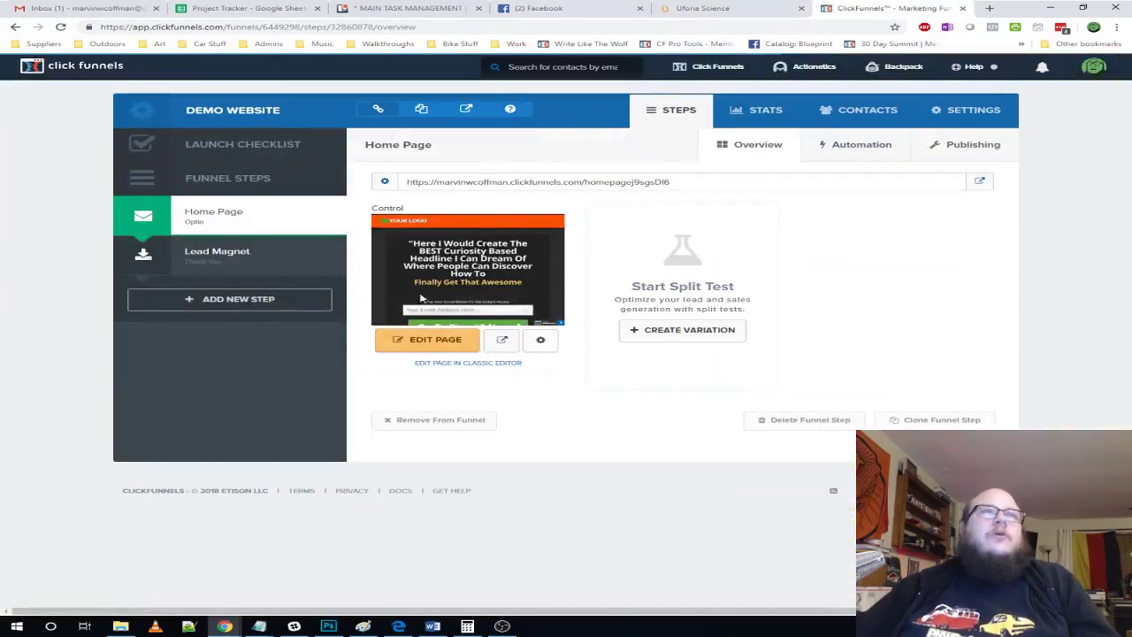
{"action": "left_click", "coordinate": [237, 301]}
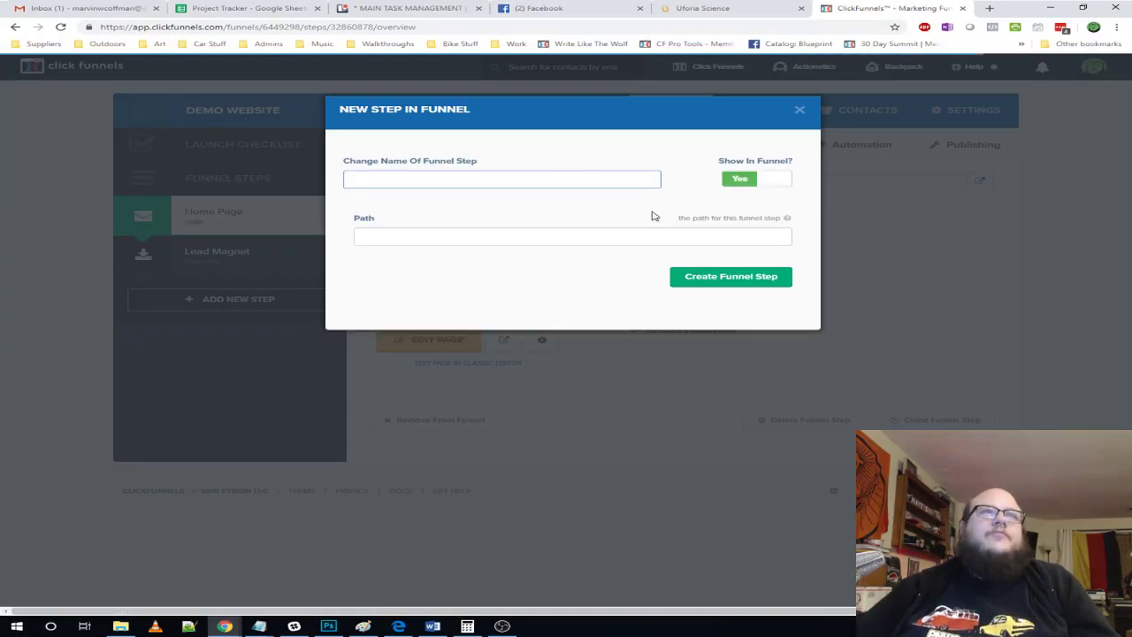
{"action": "type", "text": "Abou"}
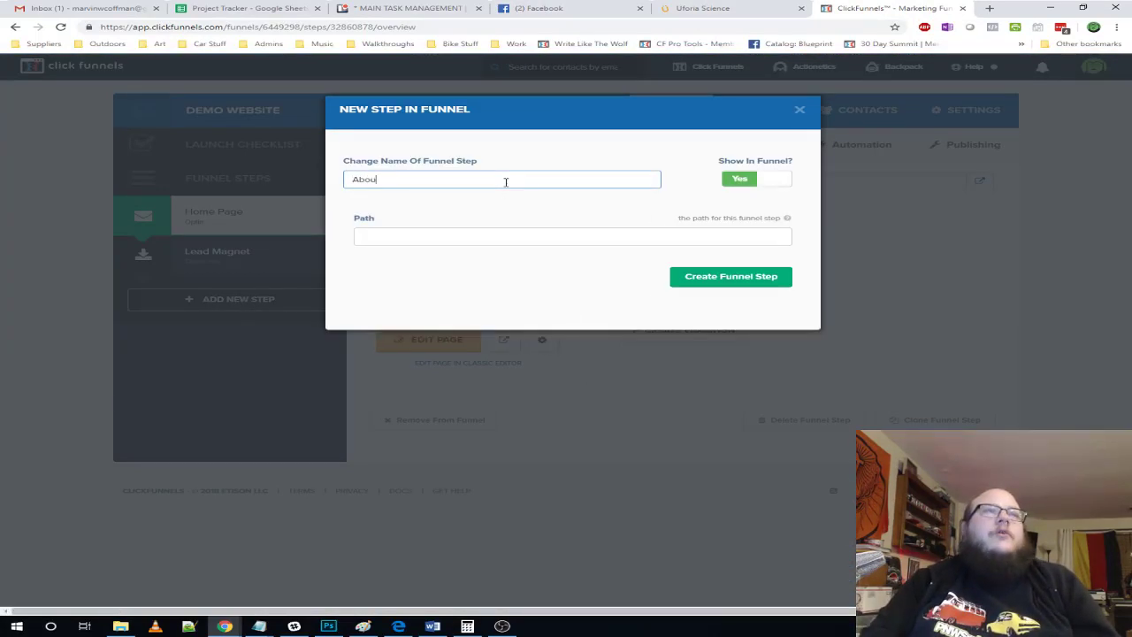
{"action": "key", "text": "Tab"}
{"action": "key", "text": "Tab"}
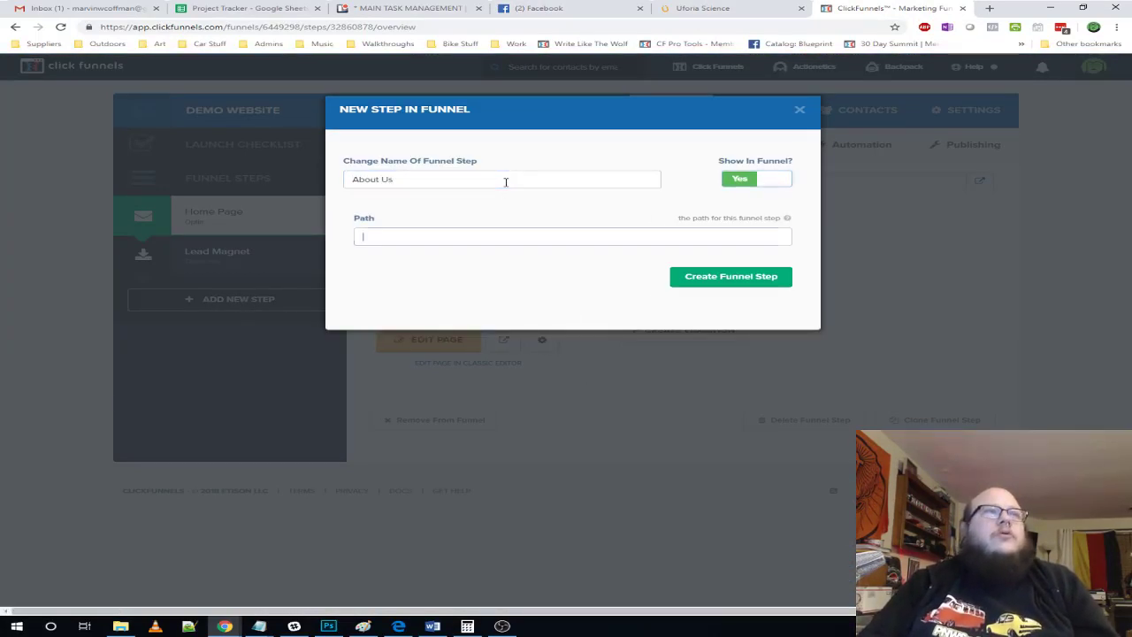
{"action": "type", "text": "about-us"}
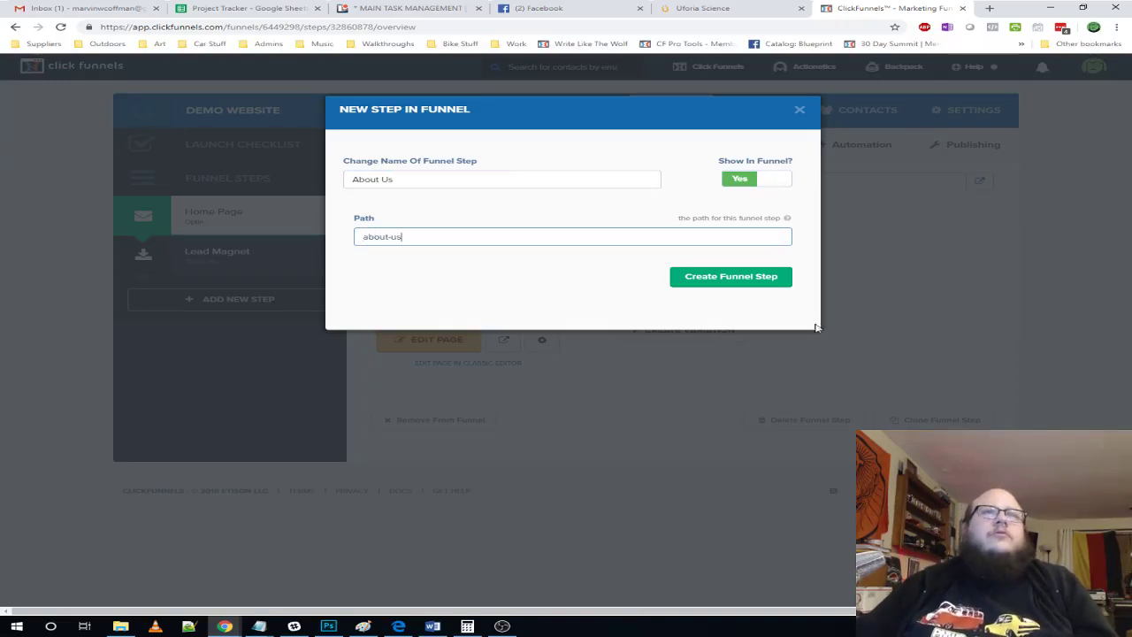
{"action": "left_click", "coordinate": [731, 276]}
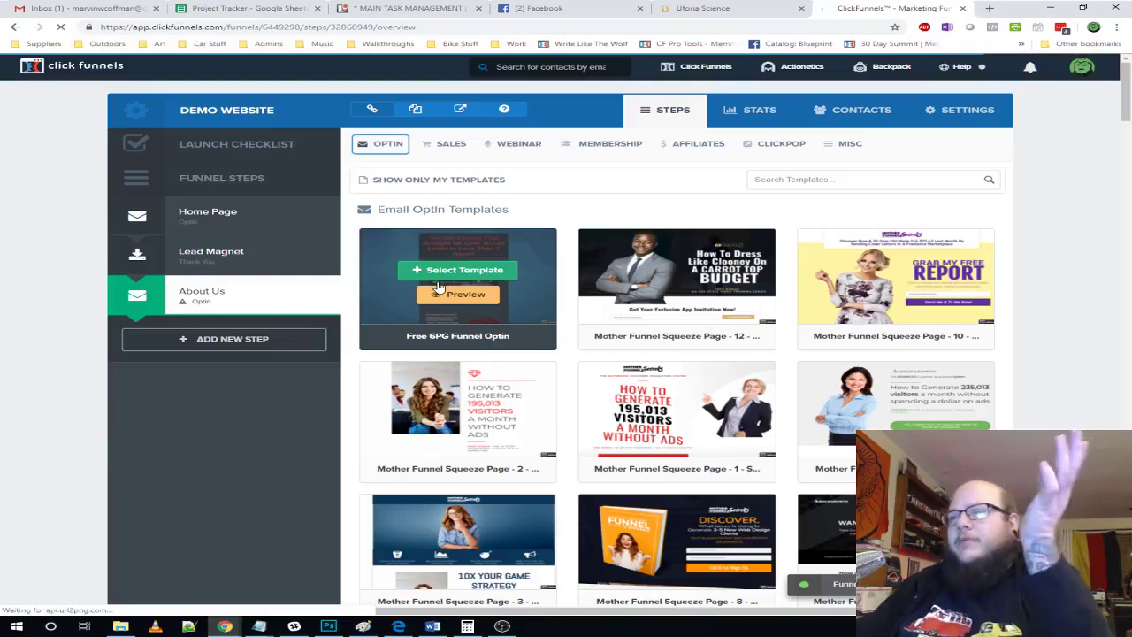
- Review the ÜFORIA example site's About Us page, its home page and the Yes! I Want To Learn More! opt-in popup
{"action": "left_click", "coordinate": [707, 9]}
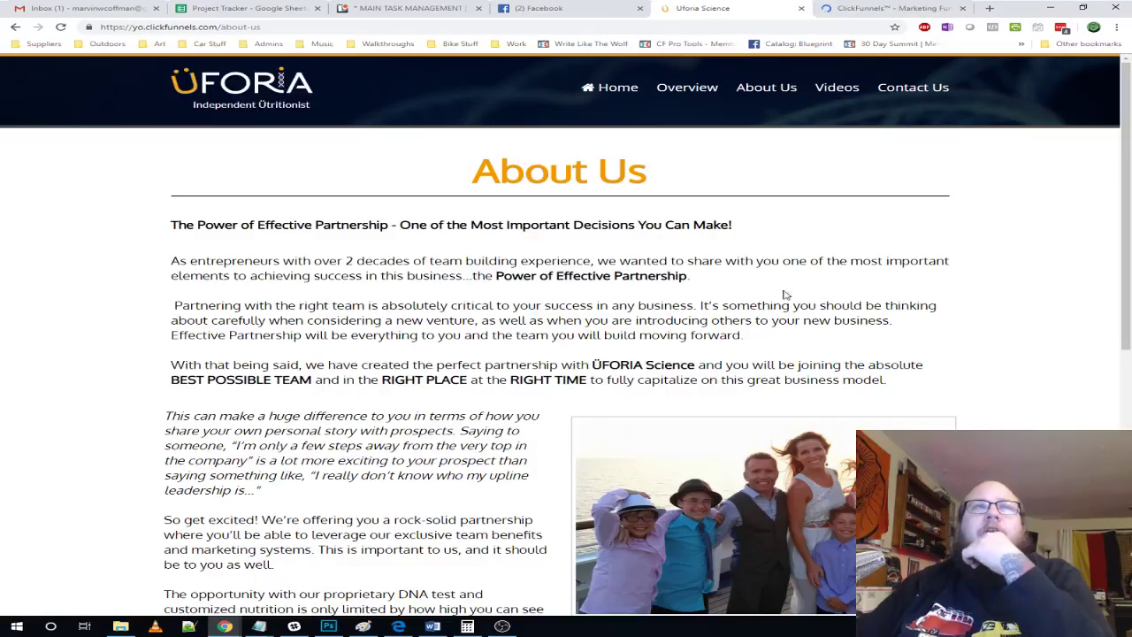
{"action": "scroll", "coordinate": [851, 275], "scroll_direction": "down", "scroll_amount": 6}
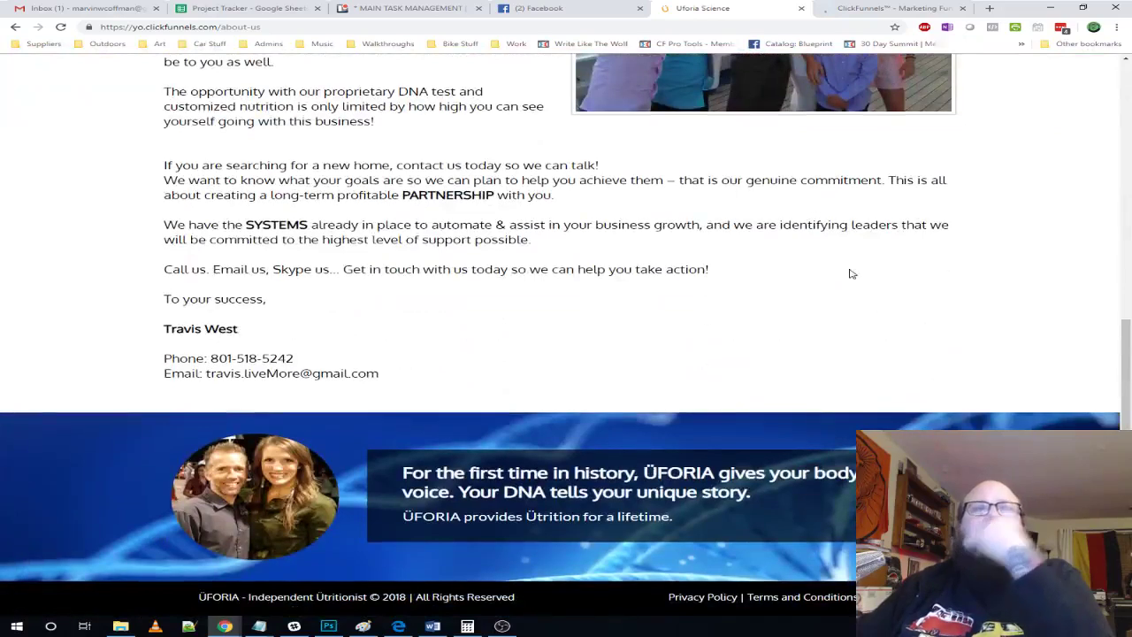
{"action": "scroll", "coordinate": [834, 293], "scroll_direction": "up", "scroll_amount": 6}
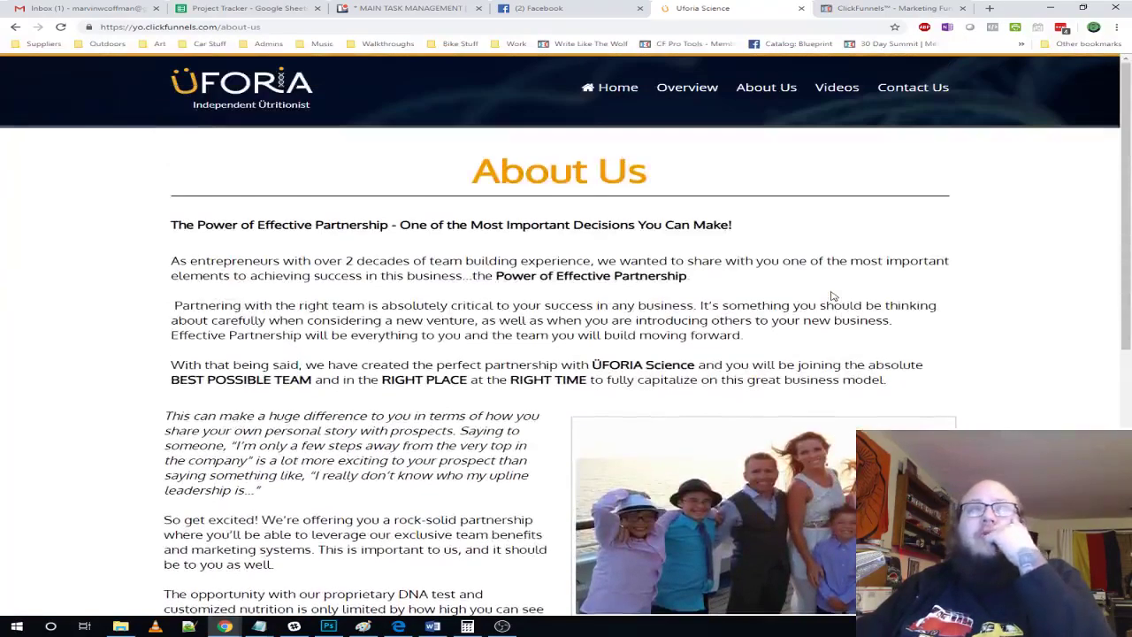
{"action": "left_click", "coordinate": [616, 88]}
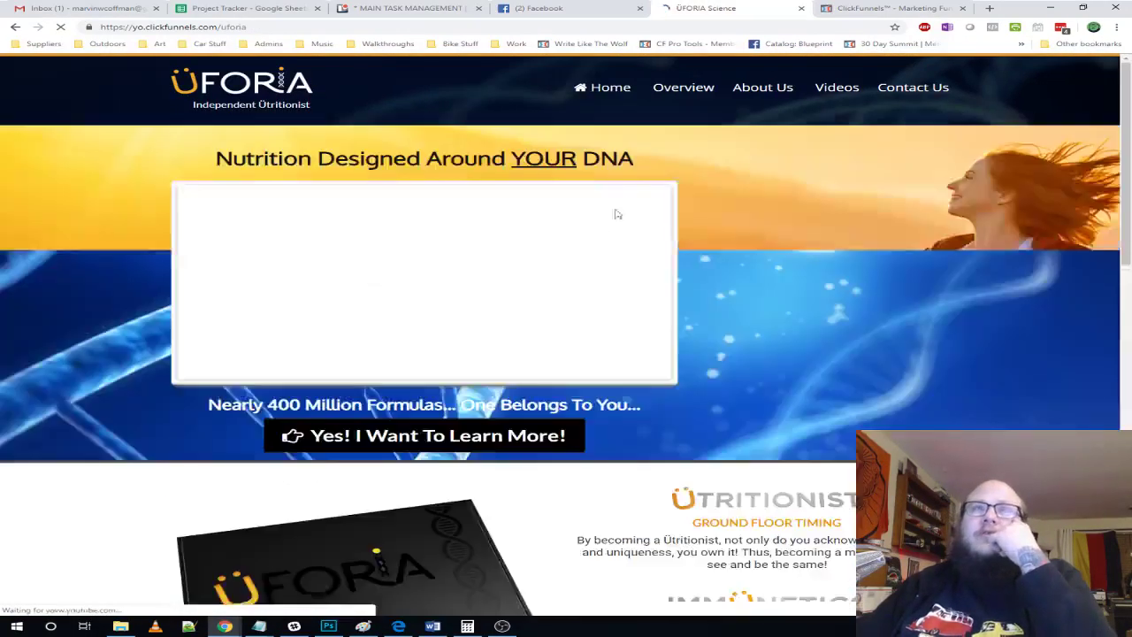
{"action": "scroll", "coordinate": [401, 338], "scroll_direction": "down", "scroll_amount": 2}
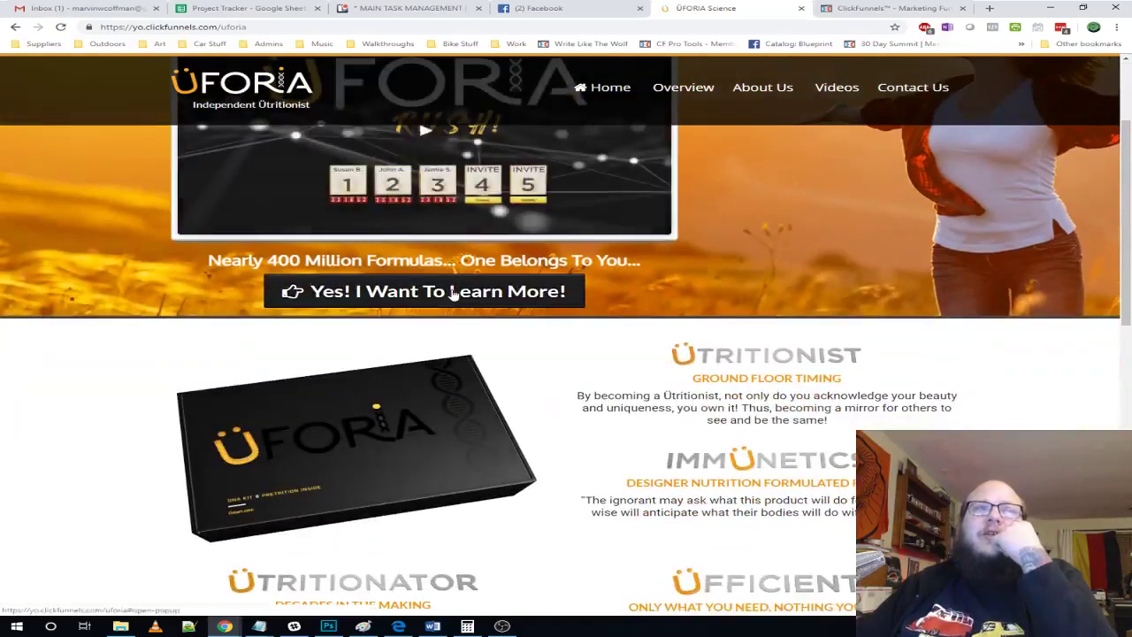
{"action": "left_click", "coordinate": [454, 291]}
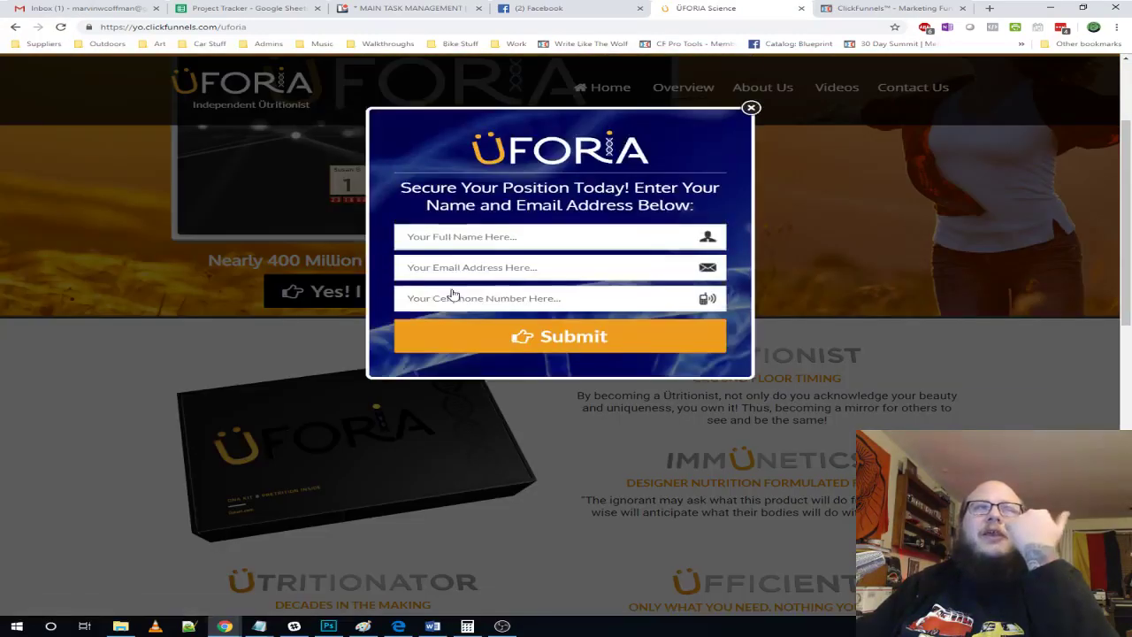
{"action": "left_click", "coordinate": [751, 108]}
{"action": "scroll", "coordinate": [811, 258], "scroll_direction": "up", "scroll_amount": 2}
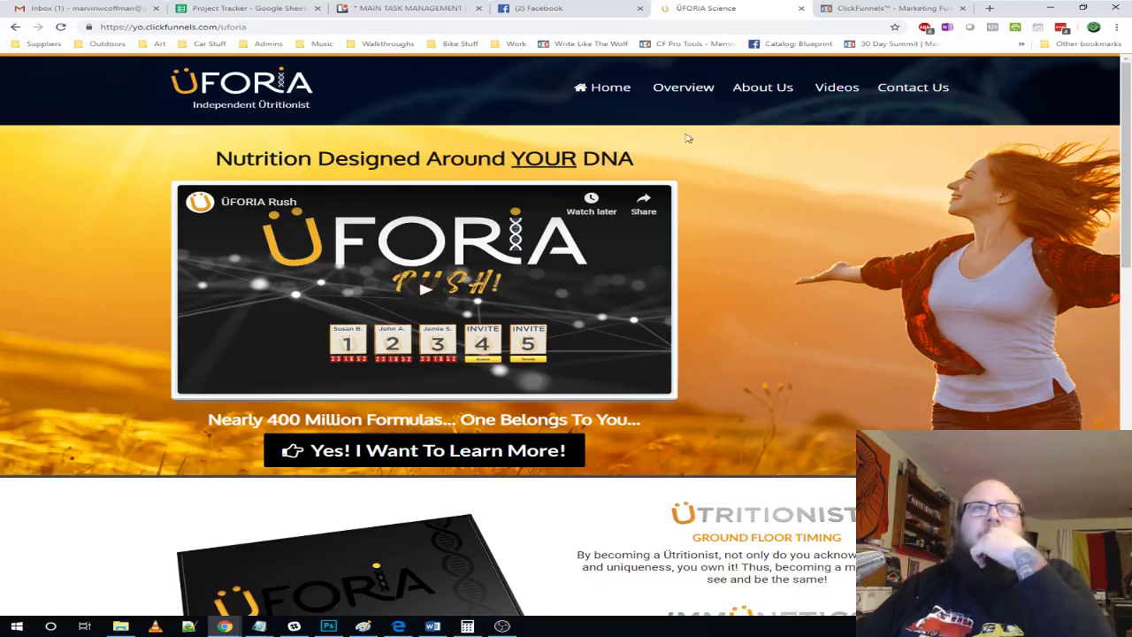
- Browse the template categories and apply the opt-in template headlined "Want to Build an Audience?" to the About Us step
{"action": "left_click", "coordinate": [880, 8]}
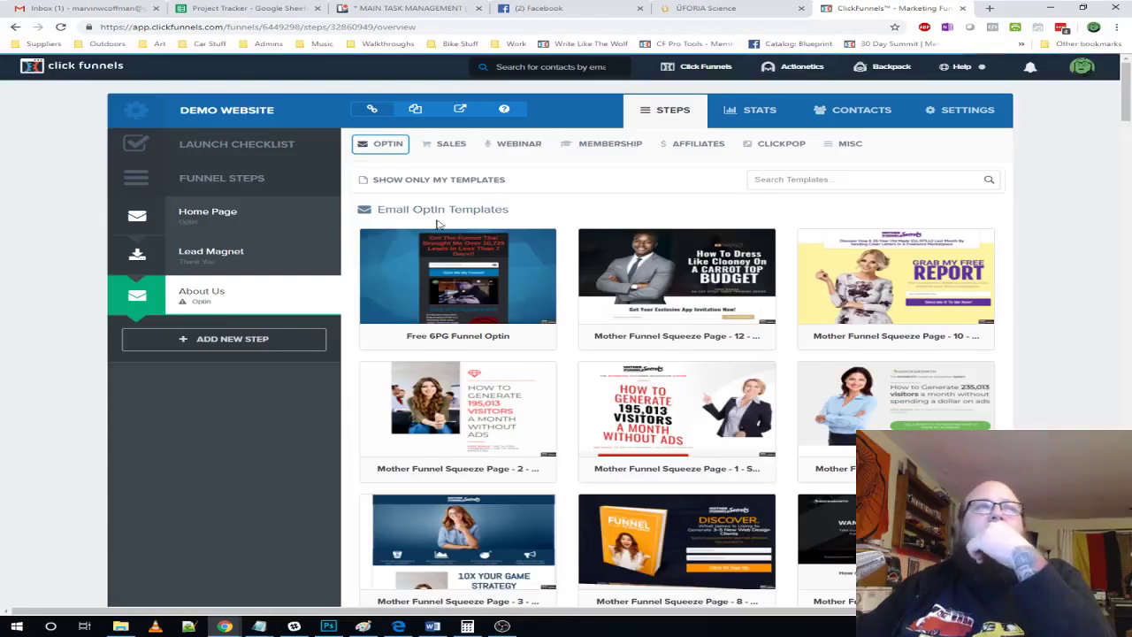
{"action": "left_click", "coordinate": [446, 144]}
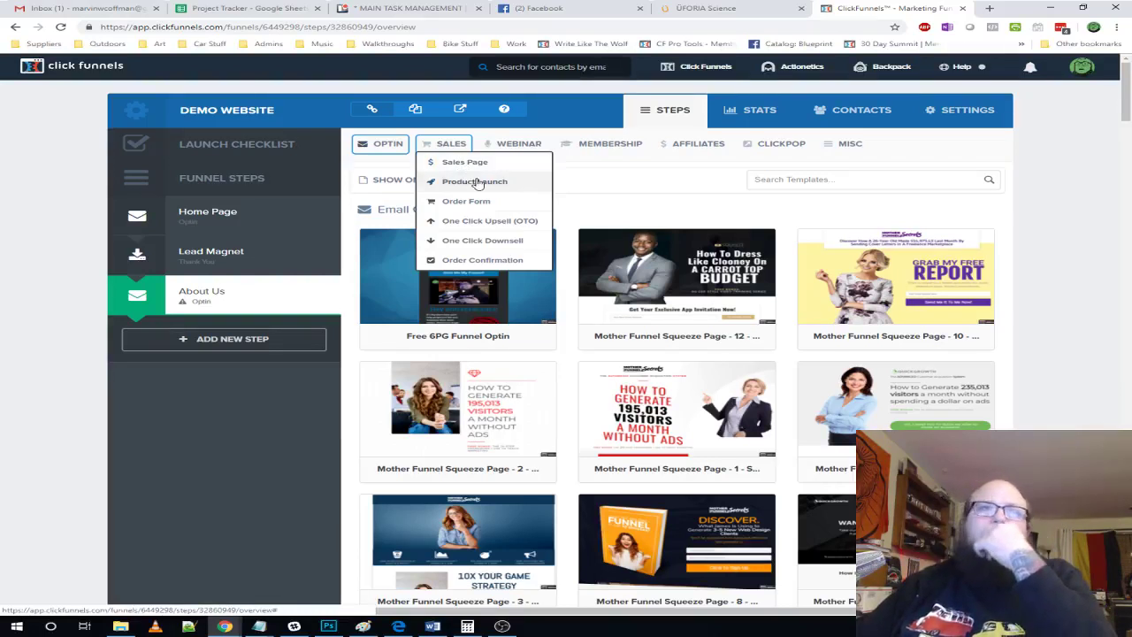
{"action": "mouse_move", "coordinate": [405, 146]}
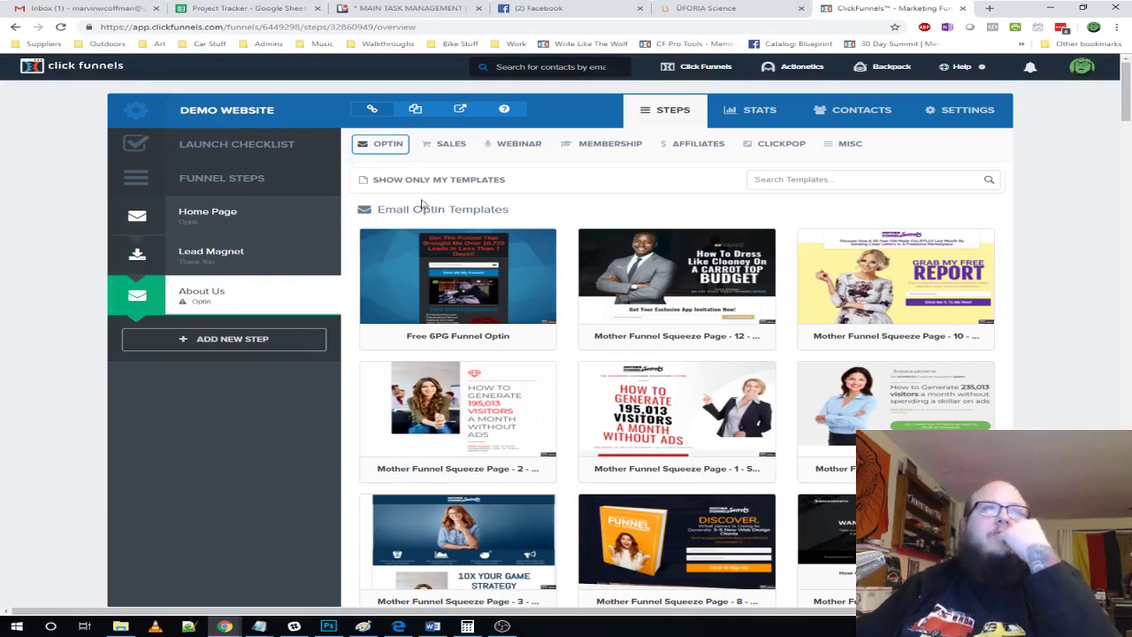
{"action": "scroll", "coordinate": [461, 213], "scroll_direction": "down", "scroll_amount": 2}
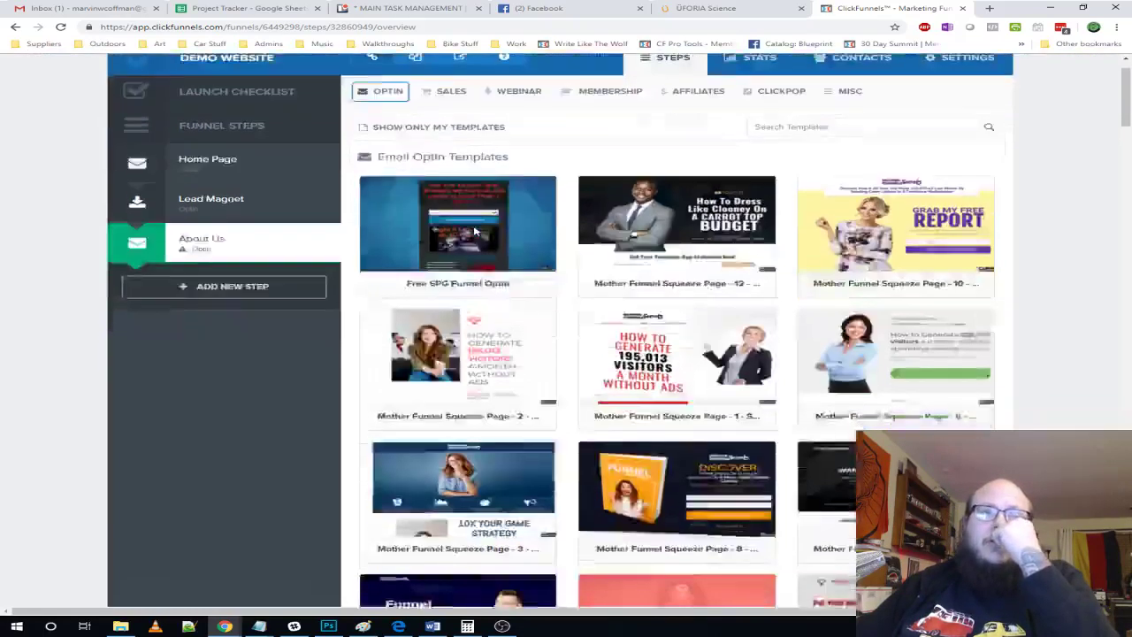
{"action": "left_click", "coordinate": [911, 378]}
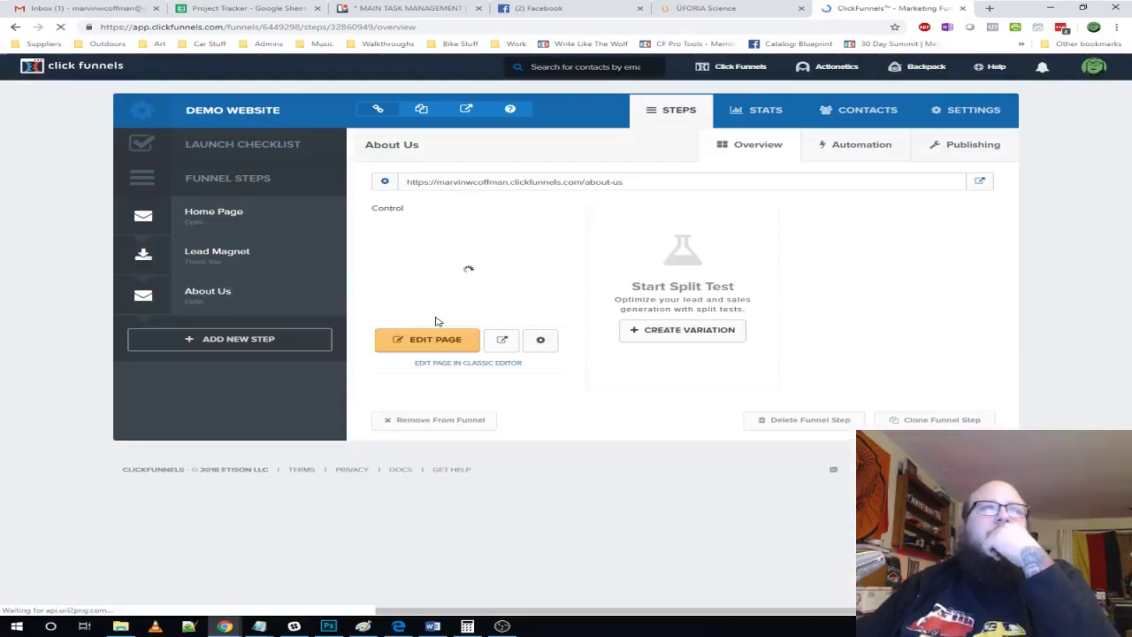
- Delete the About Us step from the Demo Website funnel
{"action": "left_click", "coordinate": [706, 9]}
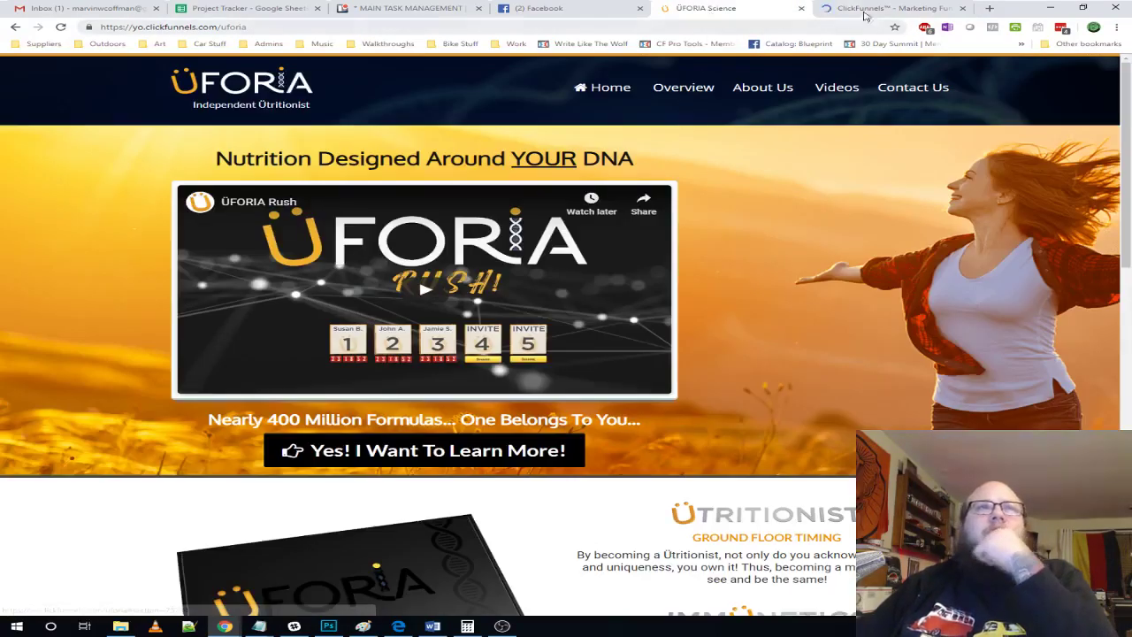
{"action": "left_click", "coordinate": [922, 11]}
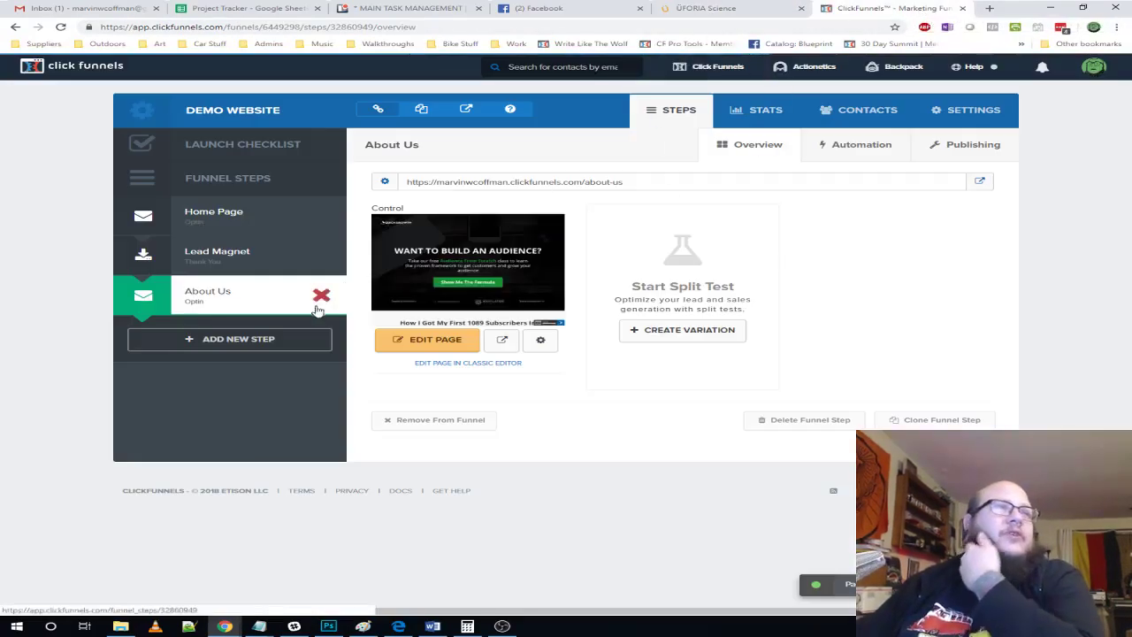
{"action": "left_click", "coordinate": [321, 299]}
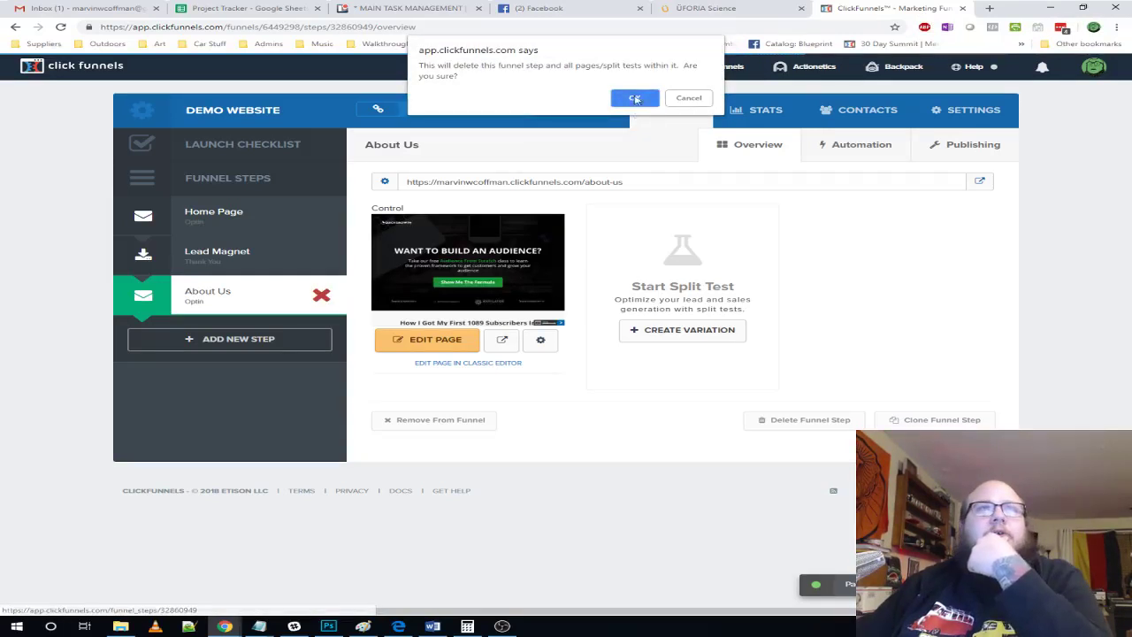
{"action": "left_click", "coordinate": [632, 97]}
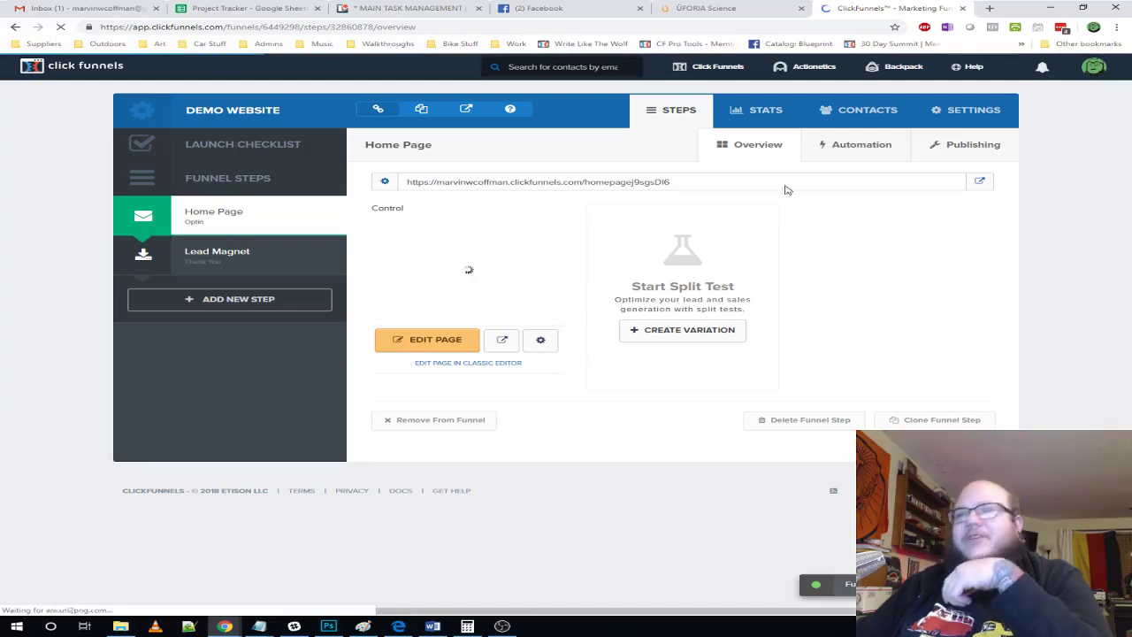
- Add the existing domain demosite.bigmarvsmoneyteam.com in the ClickFunnels domain settings and run its connection check
{"action": "left_click", "coordinate": [1095, 68]}
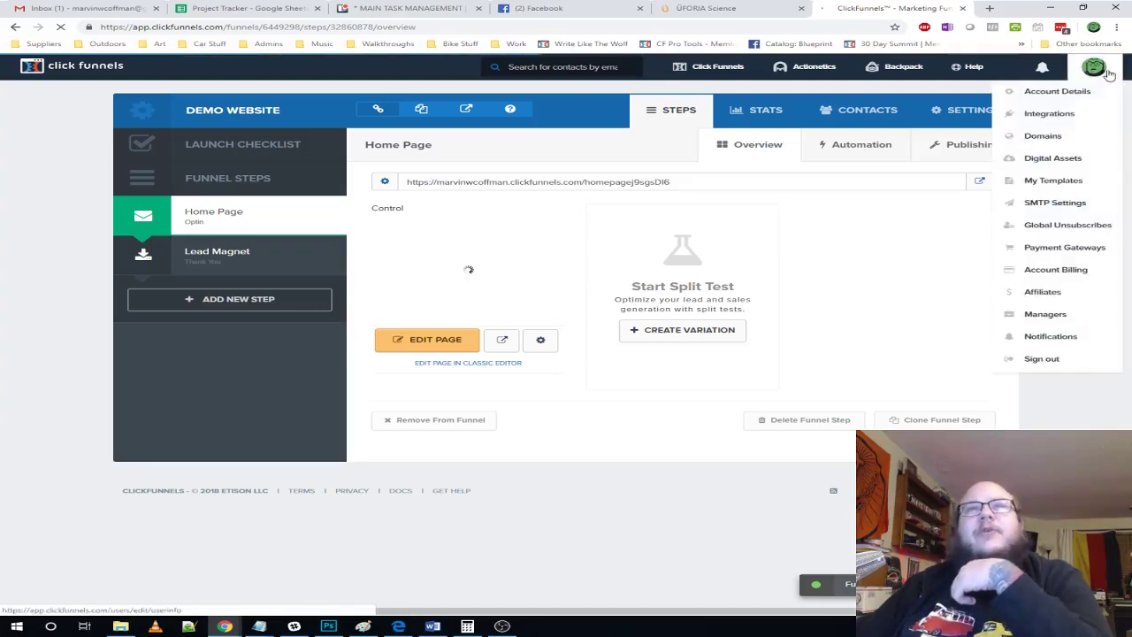
{"action": "left_click", "coordinate": [1053, 137]}
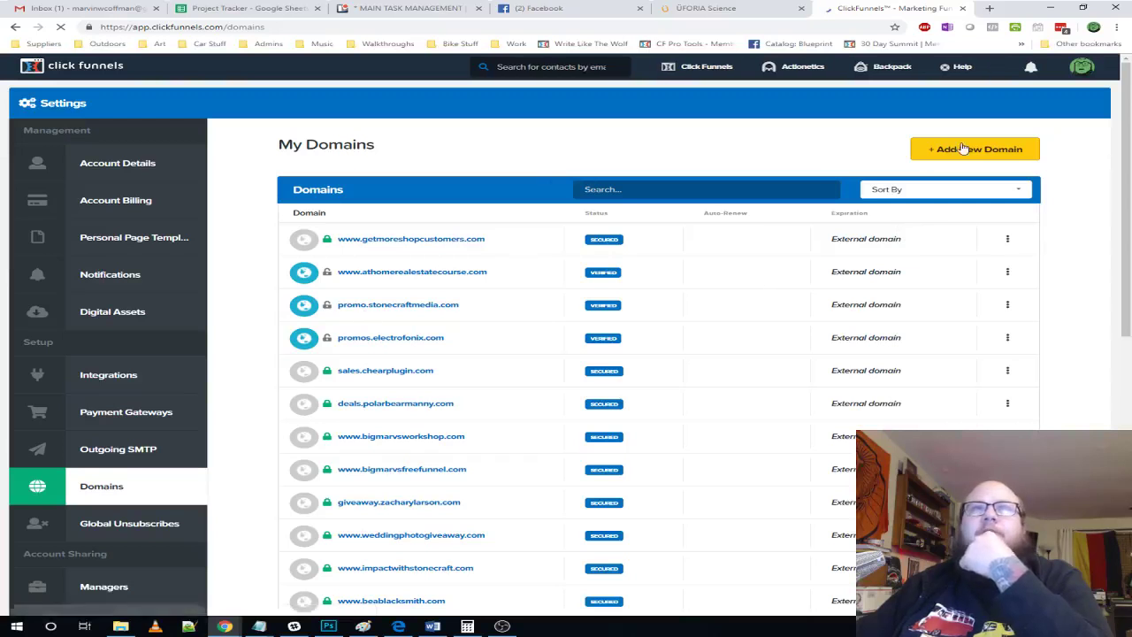
{"action": "left_click", "coordinate": [956, 151]}
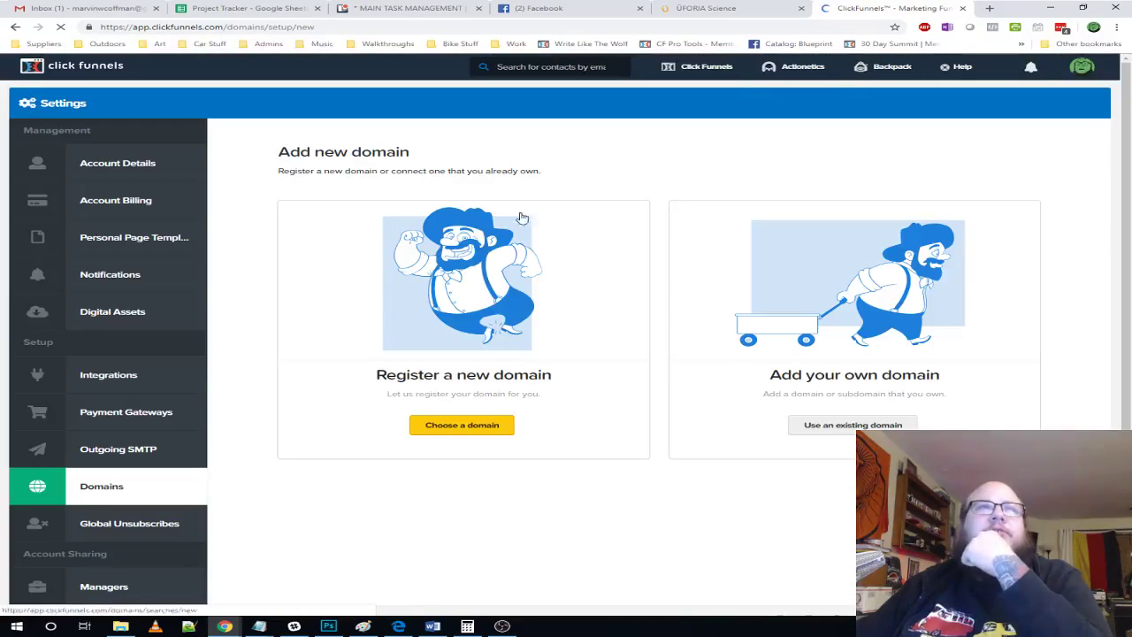
{"action": "left_click", "coordinate": [751, 350]}
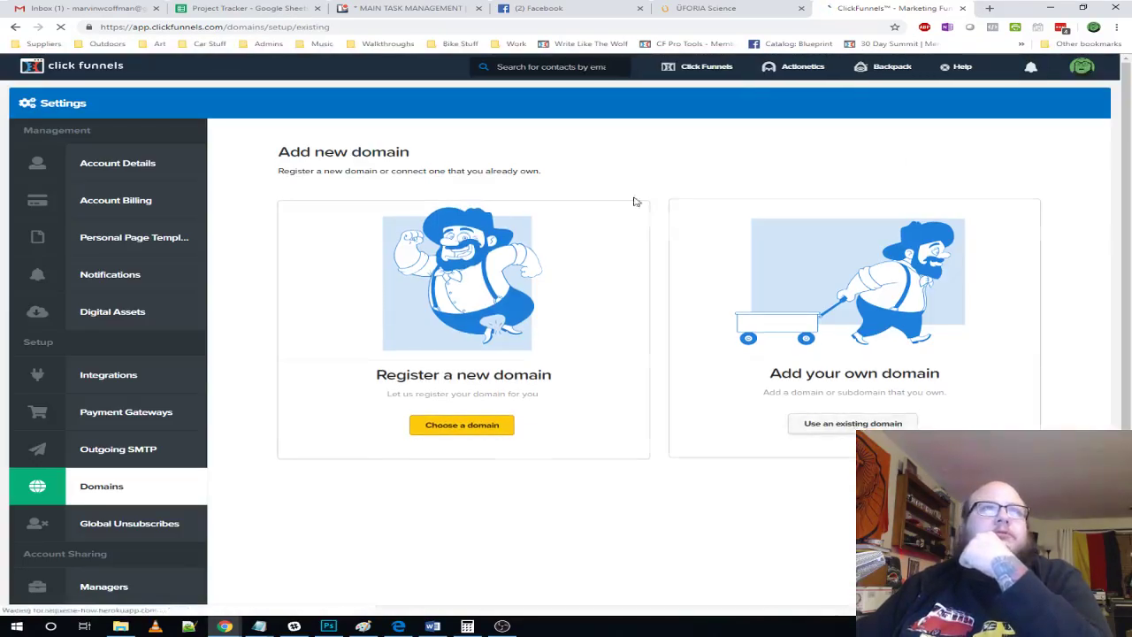
{"action": "left_click_drag", "start_coordinate": [414, 186], "coordinate": [291, 187]}
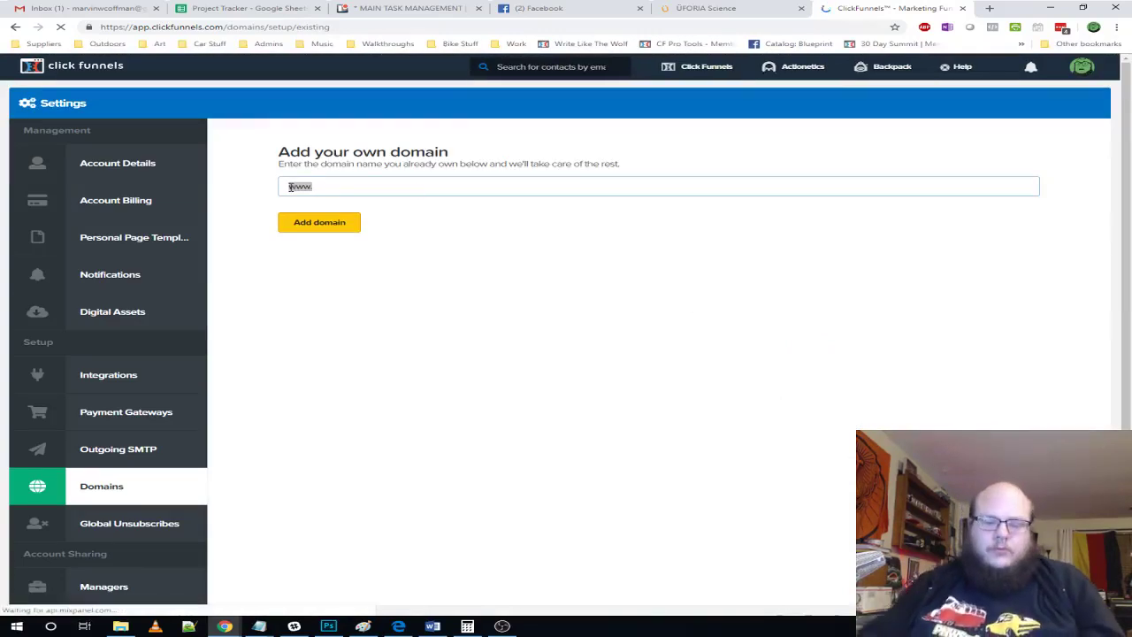
{"action": "type", "text": "demosite."}
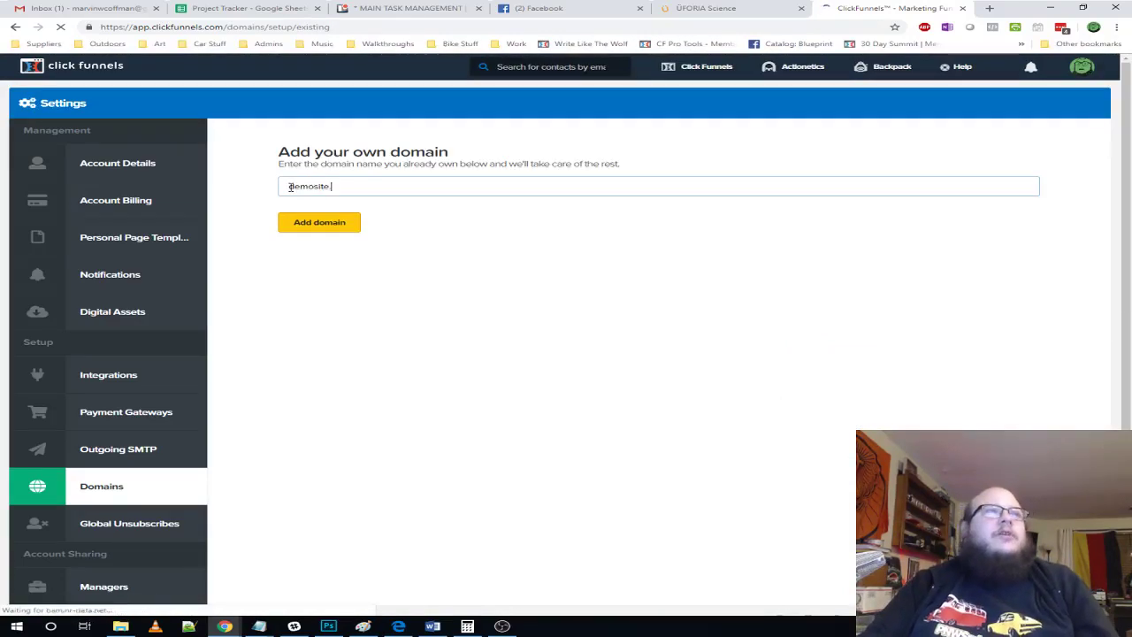
{"action": "type", "text": "bio"}
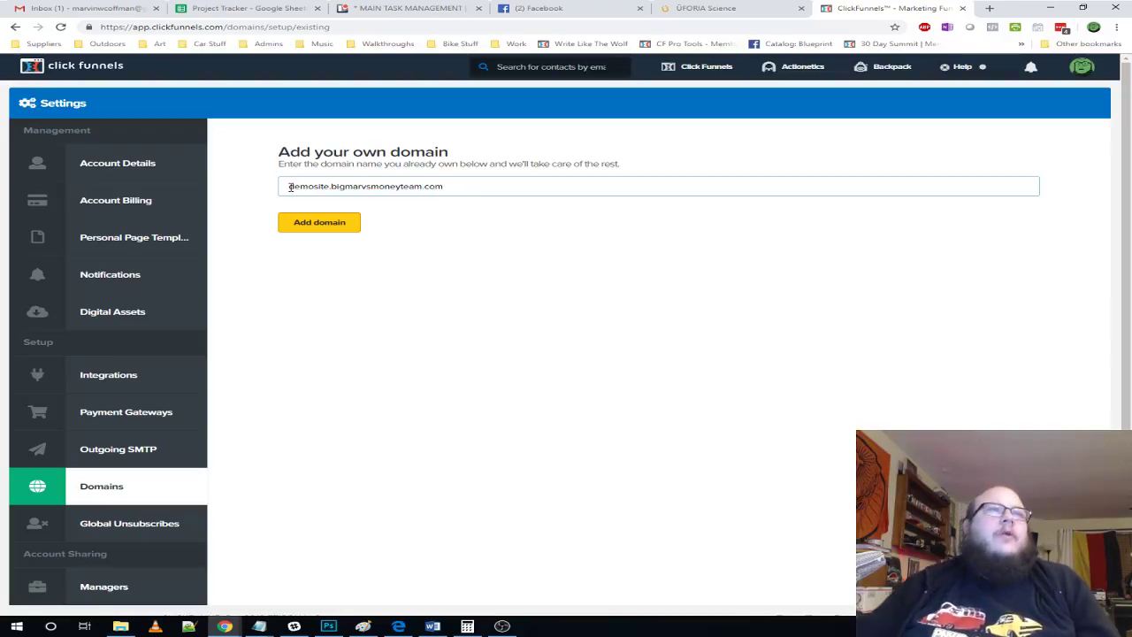
{"action": "left_click", "coordinate": [326, 226]}
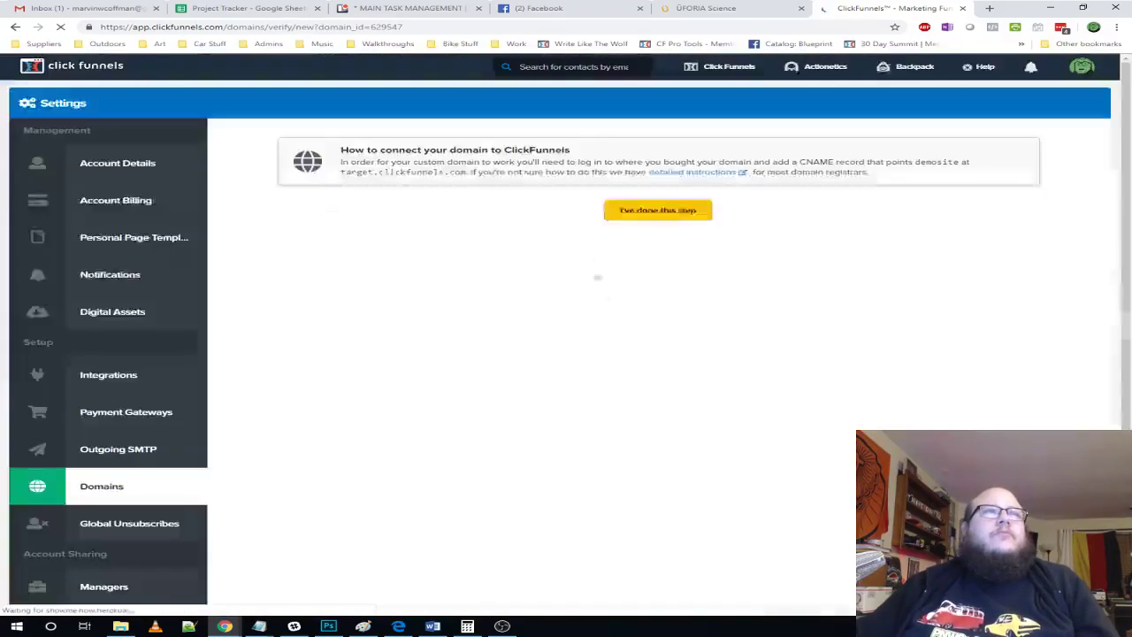
{"action": "left_click", "coordinate": [659, 215]}
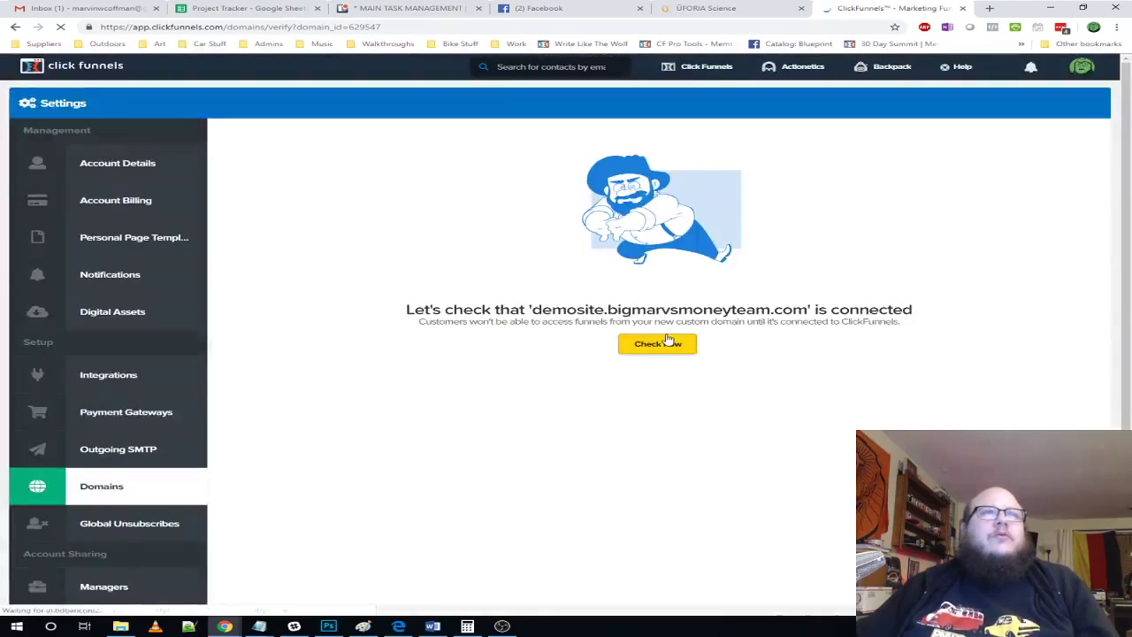
{"action": "left_click", "coordinate": [656, 348]}
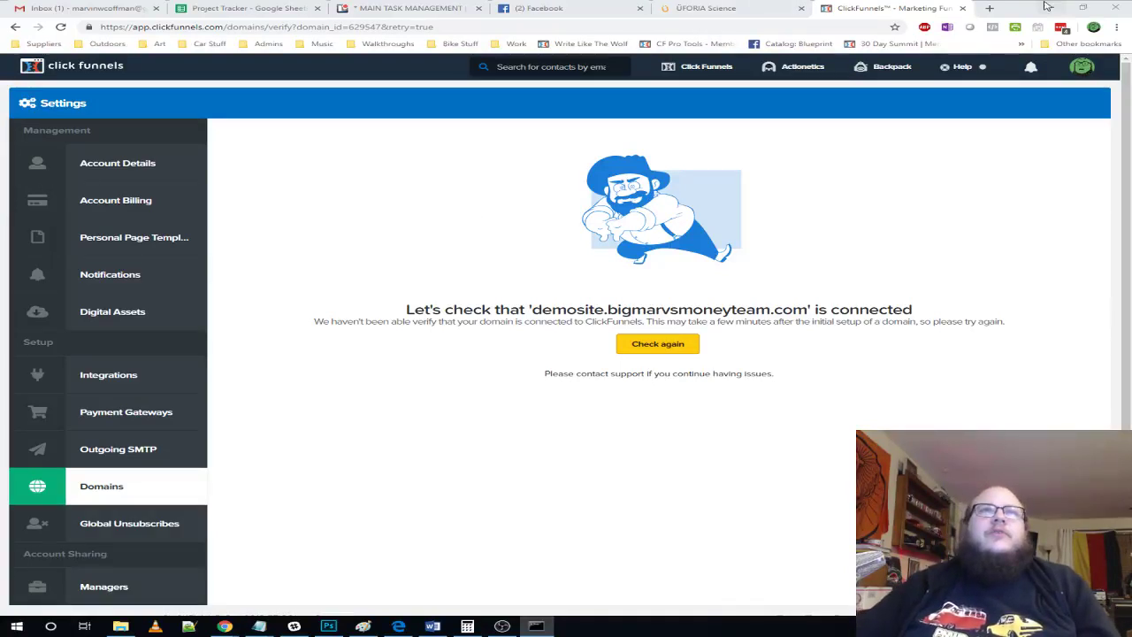
- Switch to godaddy.com in a separate browser page and go to its Manage Domains sign-in
{"action": "left_click", "coordinate": [989, 8]}
{"action": "type", "text": "god"}
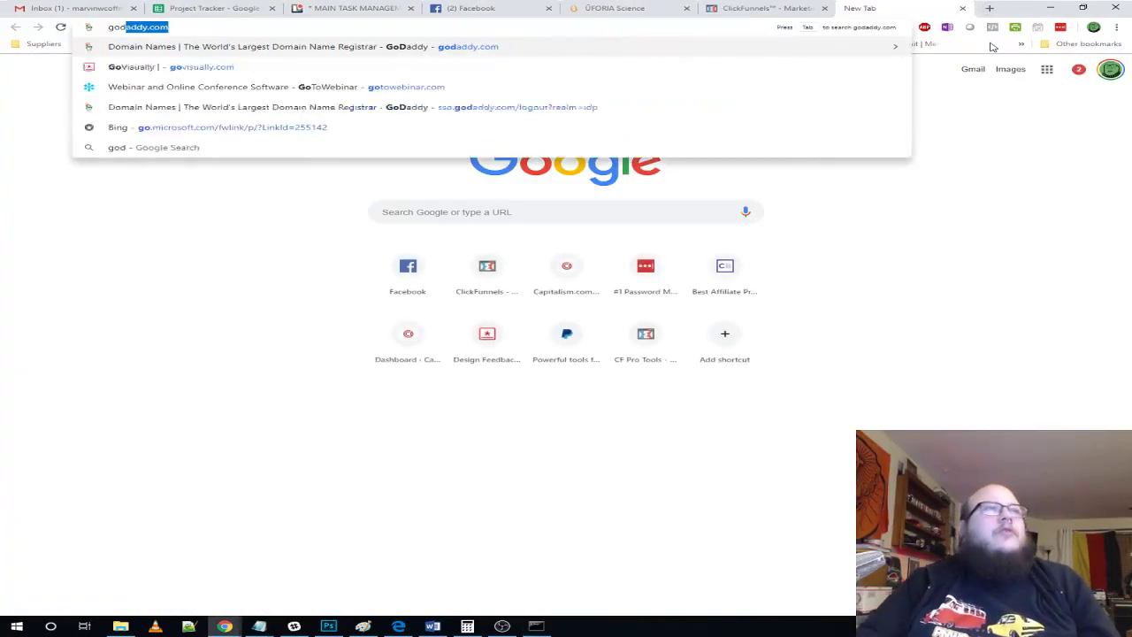
{"action": "key", "text": "Return"}
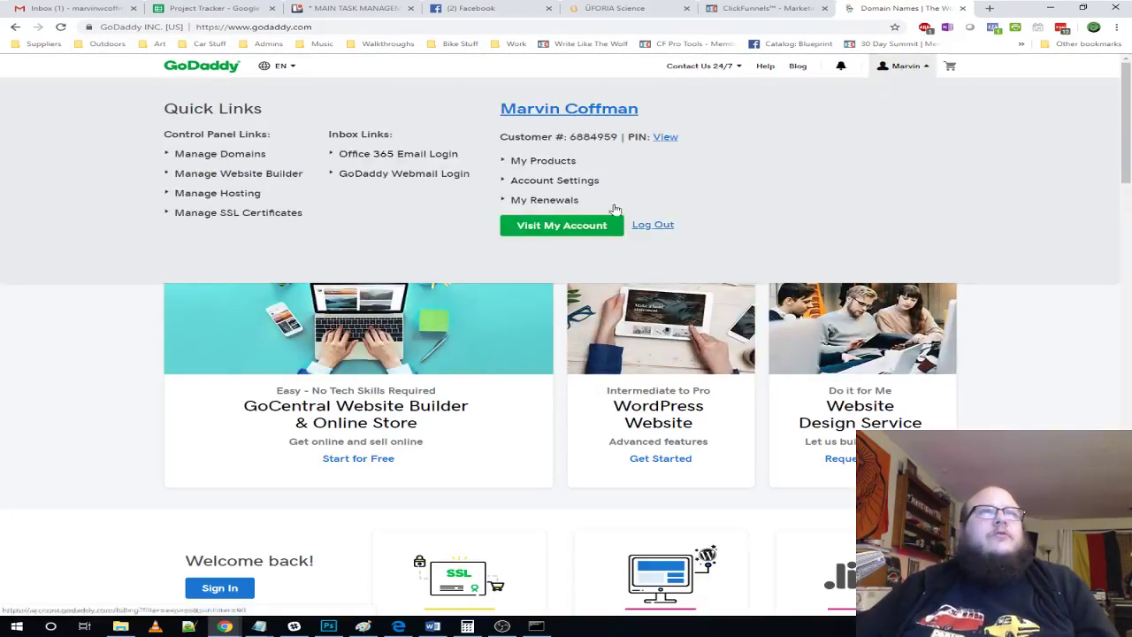
{"action": "left_click", "coordinate": [227, 155]}
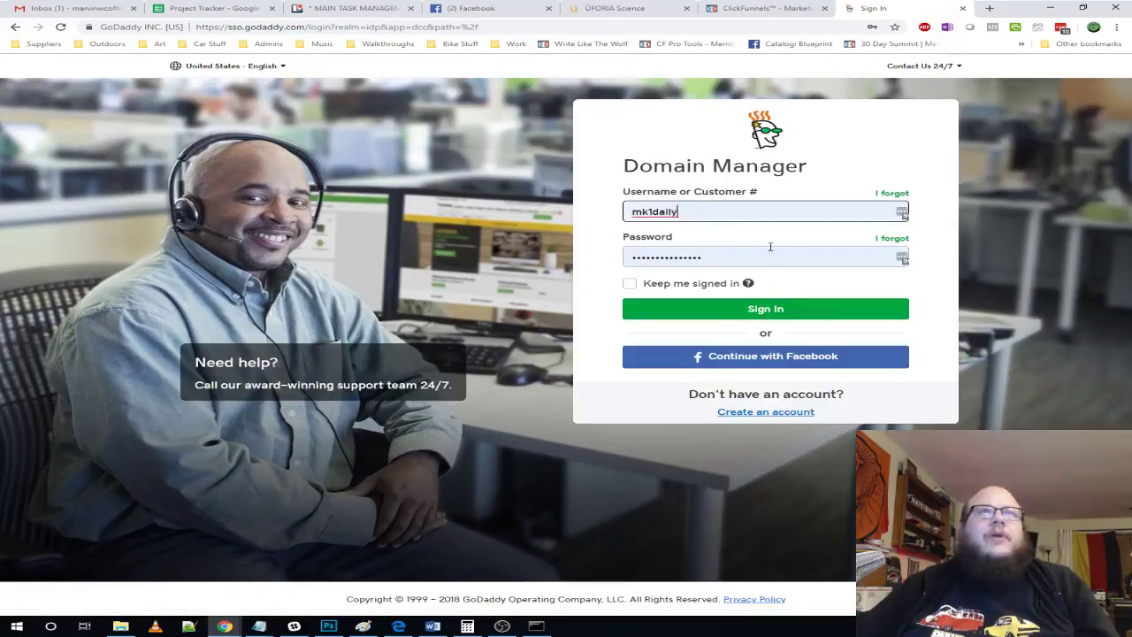
- Sign in to GoDaddy with the saved account credentials, decline the password manager update, and submit the two-step verification code
{"action": "left_click", "coordinate": [775, 310]}
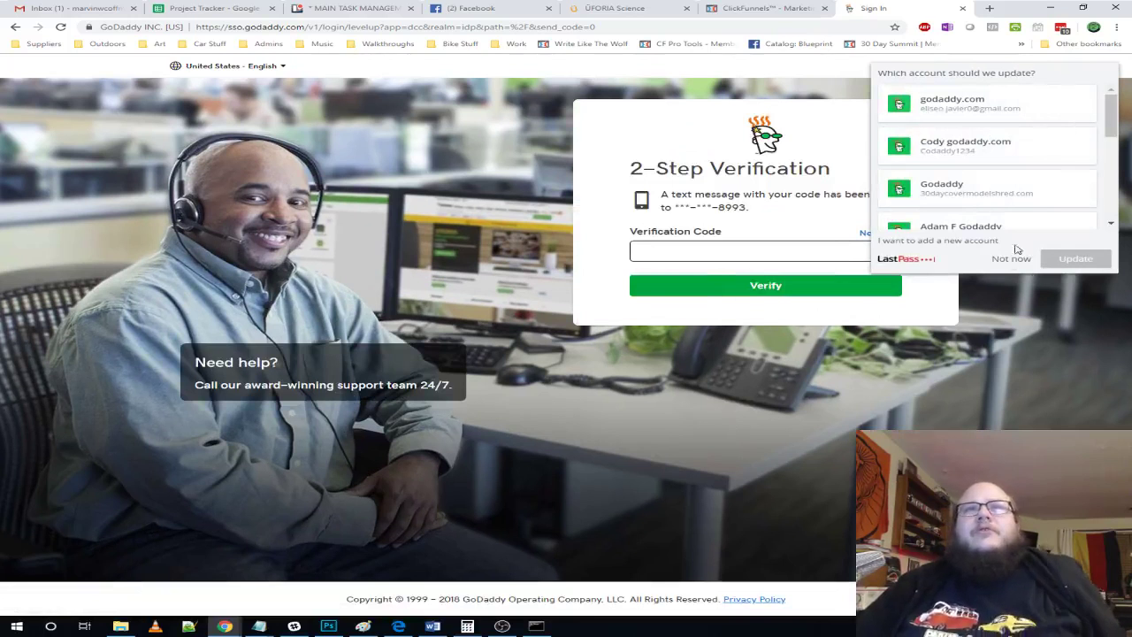
{"action": "left_click", "coordinate": [1011, 258]}
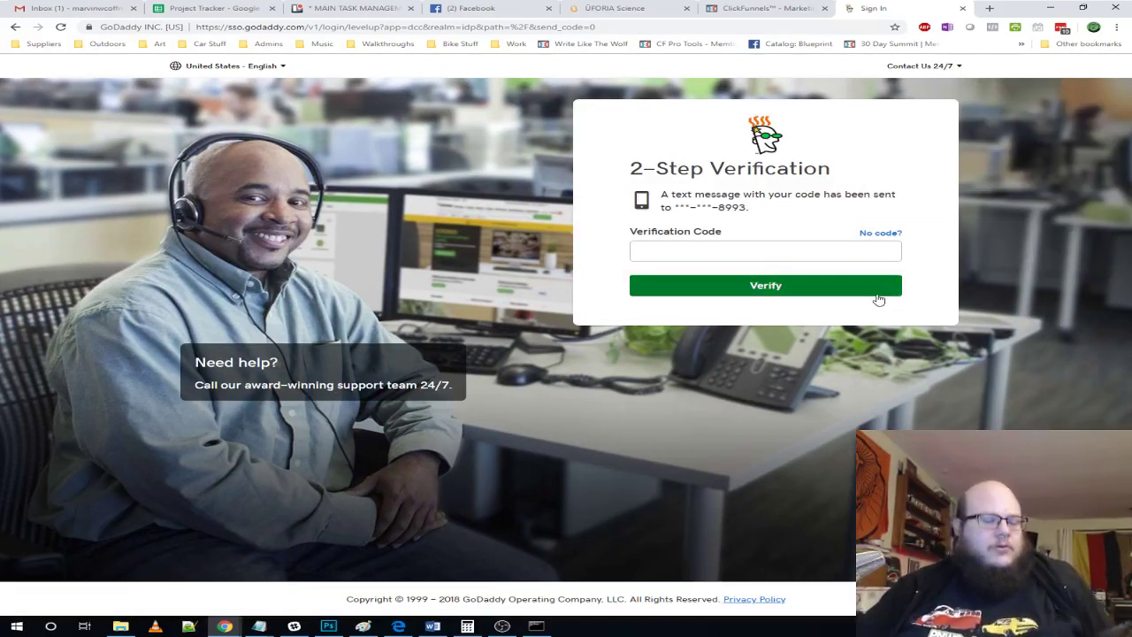
{"action": "left_click", "coordinate": [712, 248]}
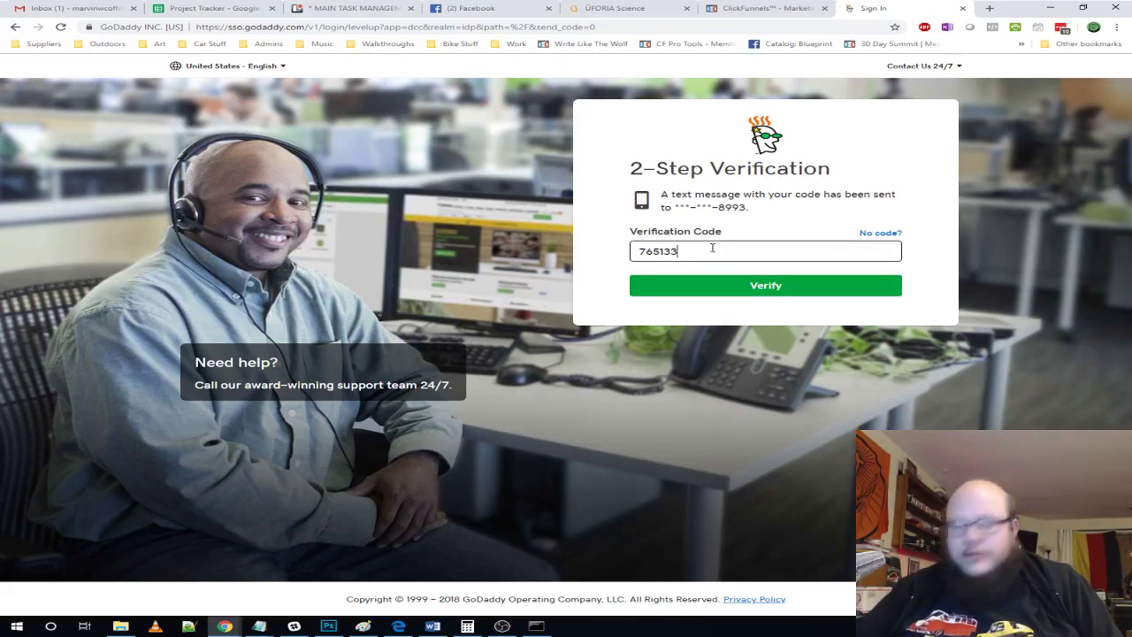
{"action": "left_click", "coordinate": [721, 281]}
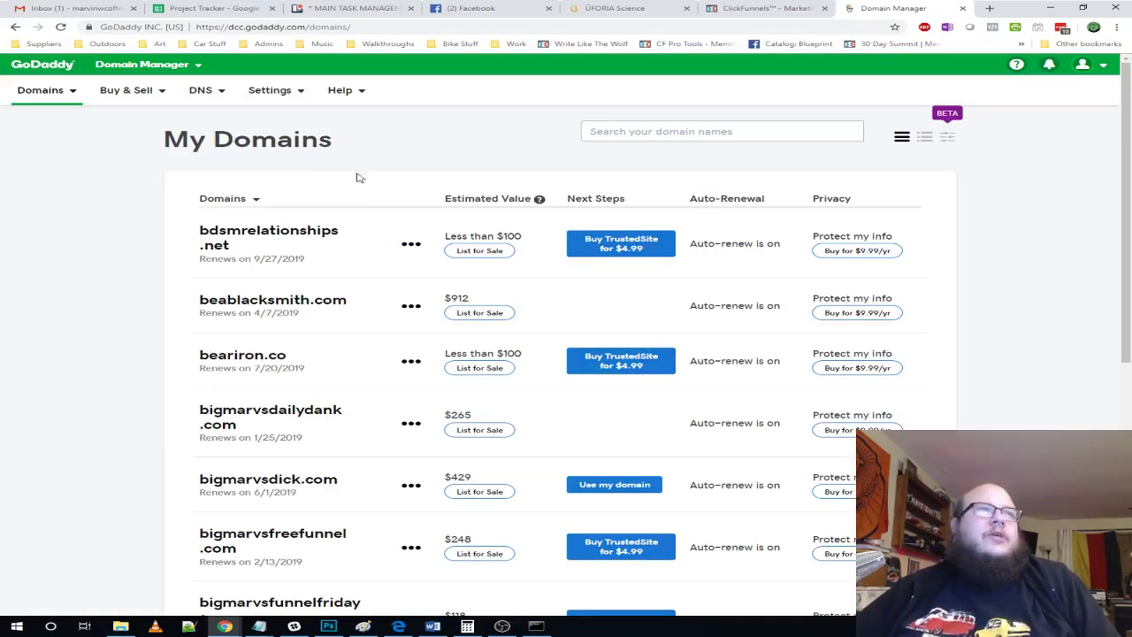
- Find bigmarvsmoneyteam.com in the GoDaddy domain list and go to its DNS management page
{"action": "scroll", "coordinate": [393, 188], "scroll_direction": "down", "scroll_amount": 3}
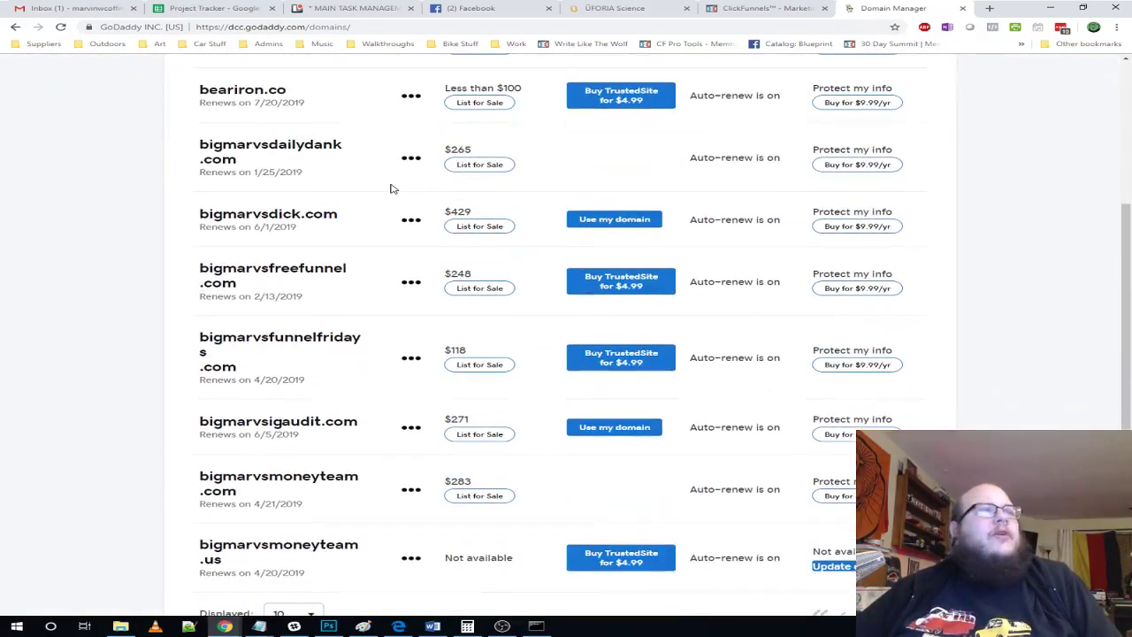
{"action": "scroll", "coordinate": [363, 256], "scroll_direction": "down", "scroll_amount": 2}
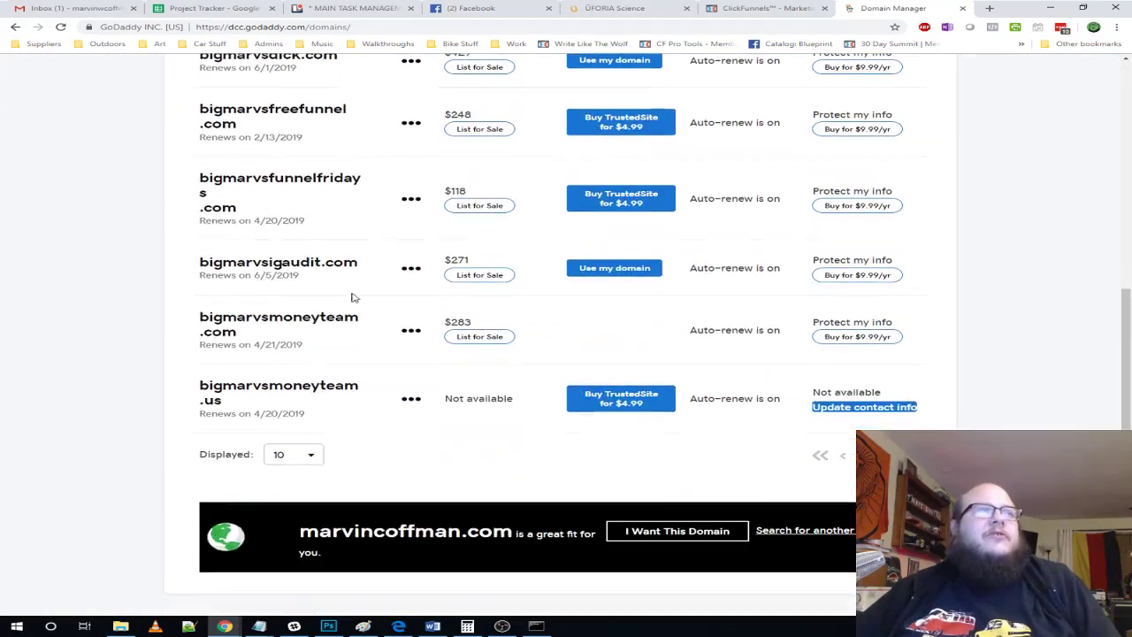
{"action": "left_click", "coordinate": [314, 318]}
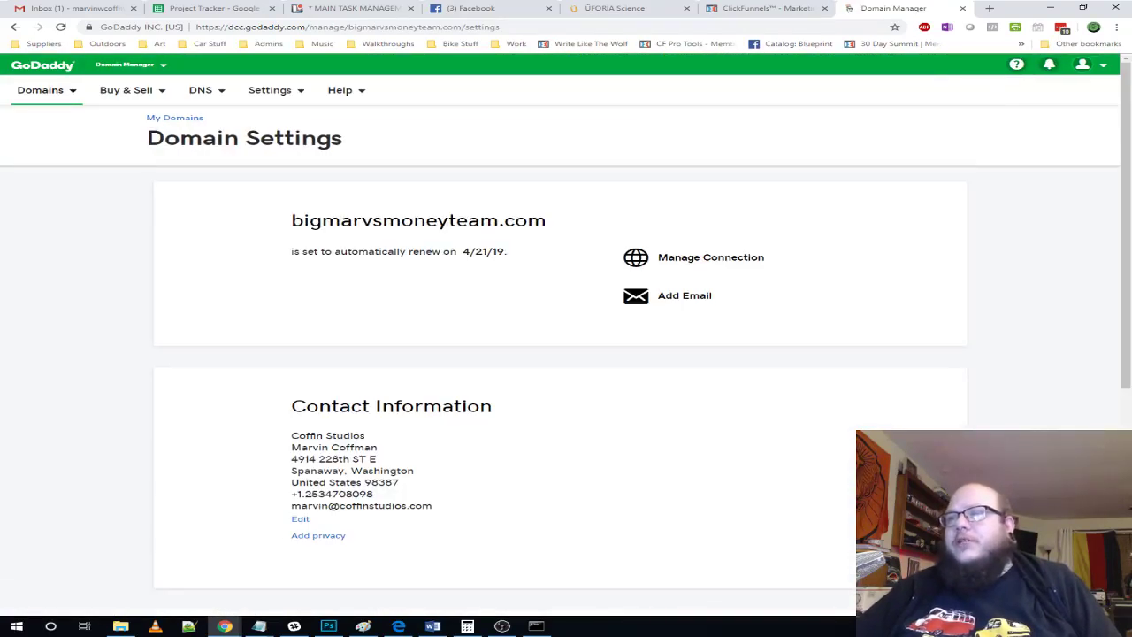
{"action": "scroll", "coordinate": [469, 256], "scroll_direction": "down", "scroll_amount": 5}
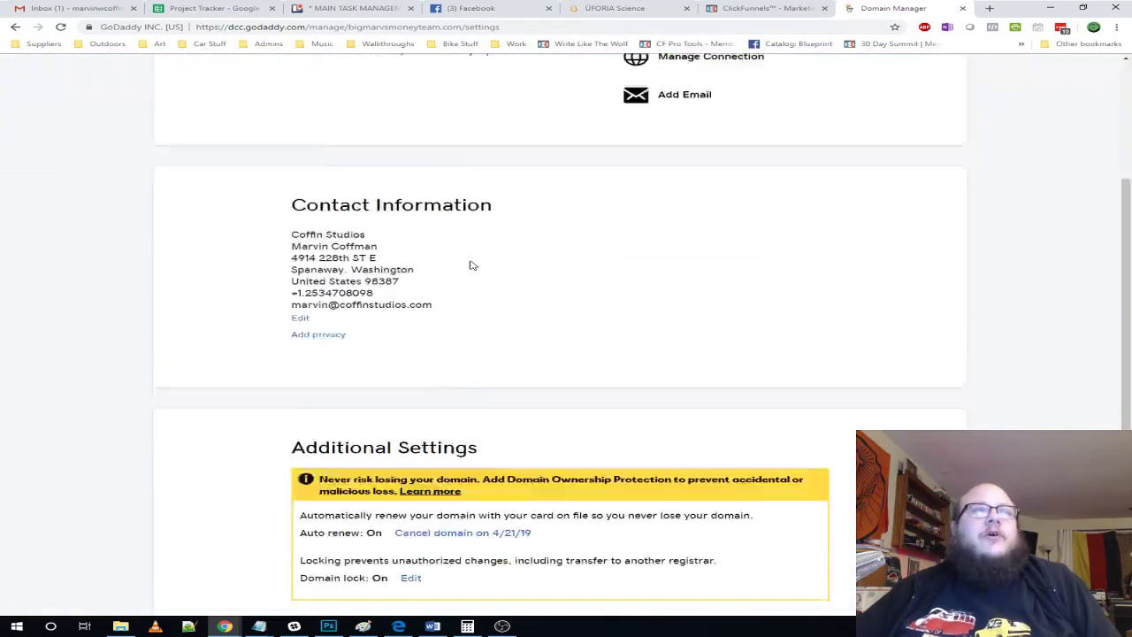
{"action": "right_click", "coordinate": [415, 471]}
{"action": "left_click", "coordinate": [356, 448]}
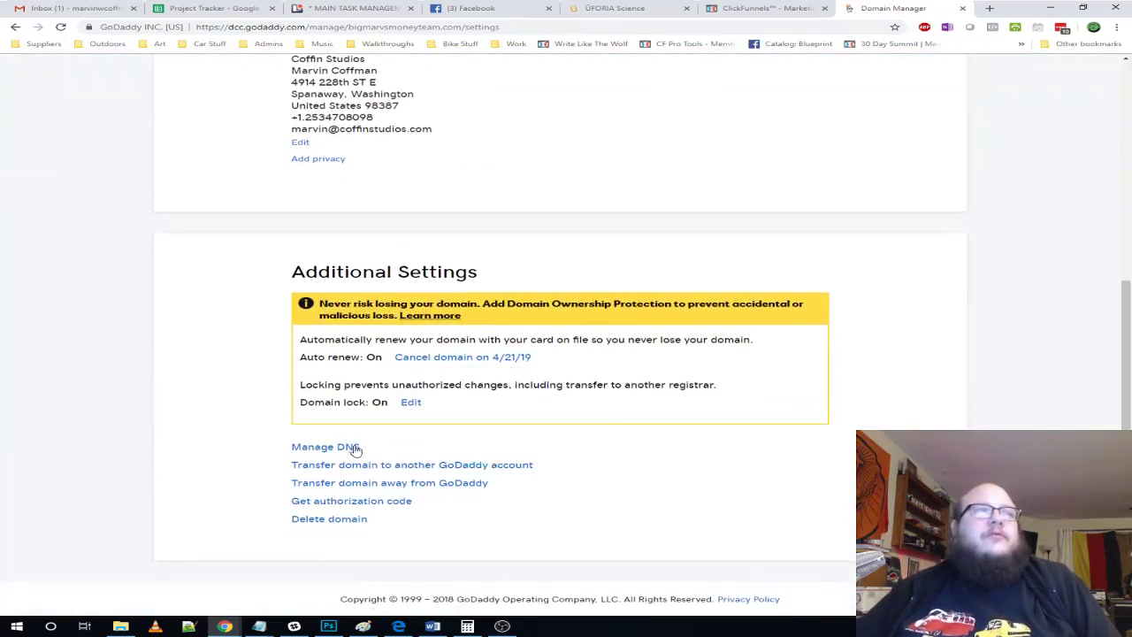
{"action": "left_click", "coordinate": [356, 447]}
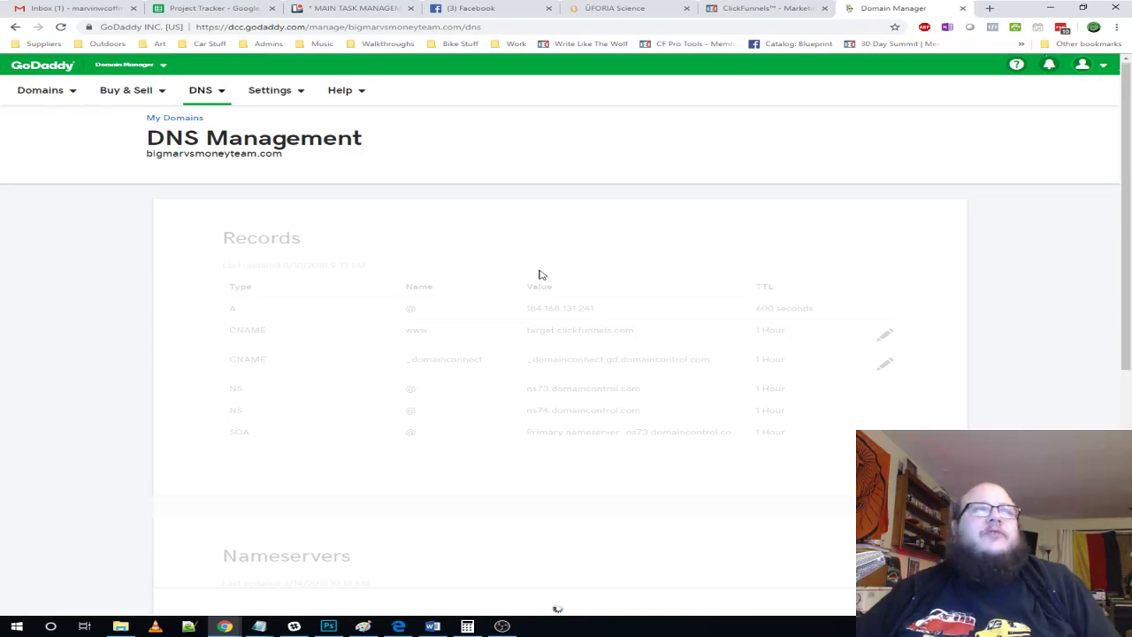
- Add and save a CNAME record with host demosite pointing to target.clickfunnels.com and a TTL of 1 Hour
{"action": "scroll", "coordinate": [542, 275], "scroll_direction": "down", "scroll_amount": 1}
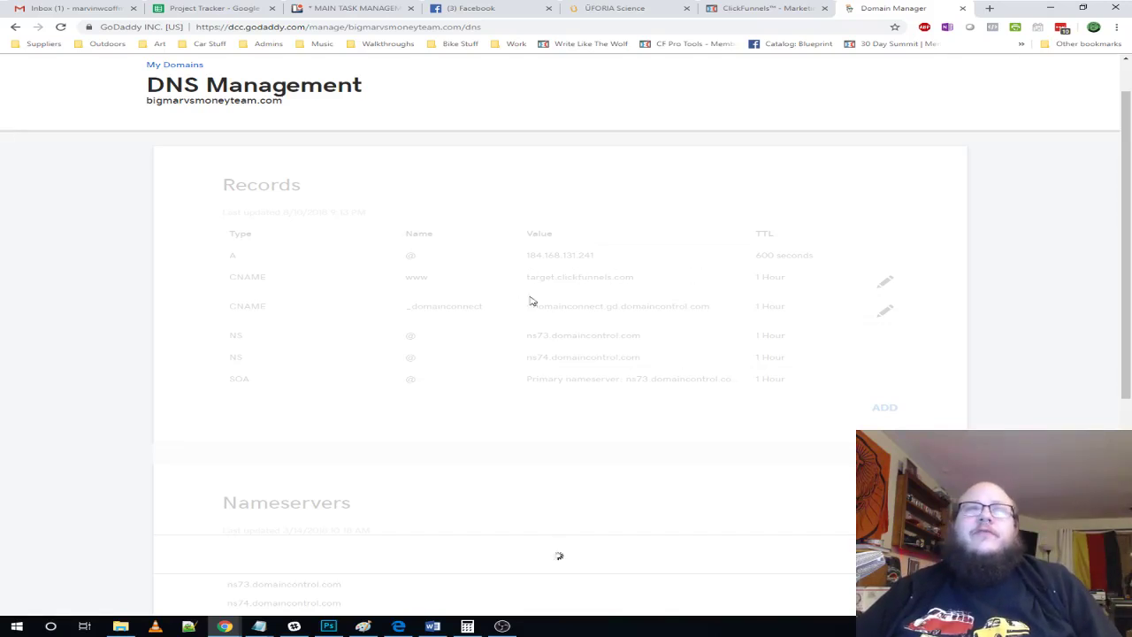
{"action": "scroll", "coordinate": [738, 354], "scroll_direction": "down", "scroll_amount": 4}
{"action": "scroll", "coordinate": [715, 345], "scroll_direction": "up", "scroll_amount": 3}
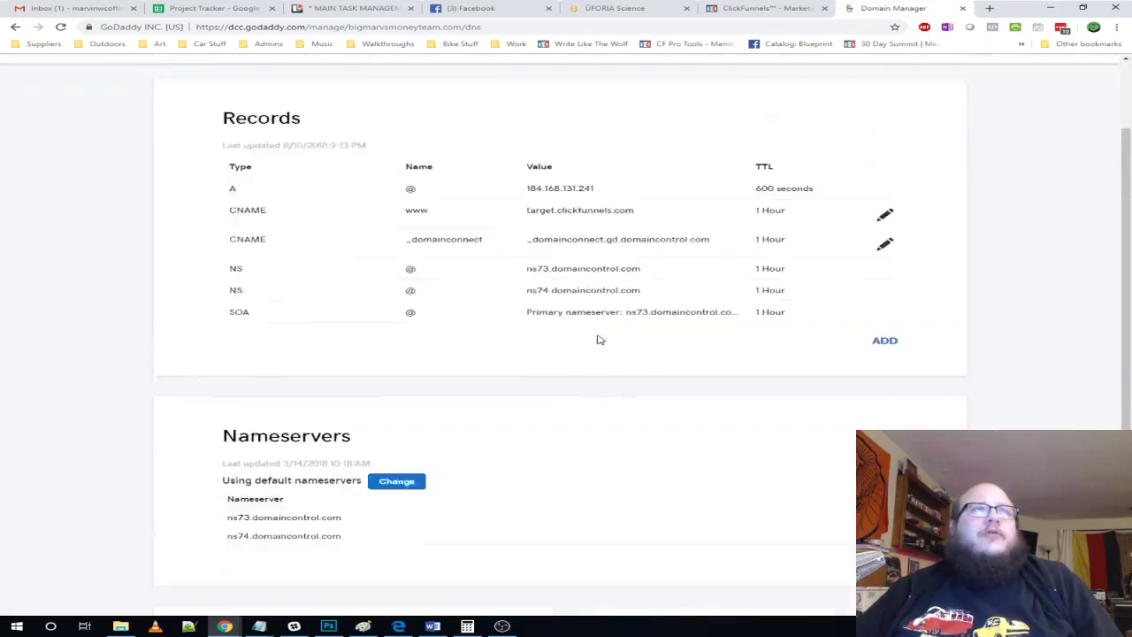
{"action": "scroll", "coordinate": [599, 340], "scroll_direction": "up", "scroll_amount": 3}
{"action": "scroll", "coordinate": [274, 425], "scroll_direction": "down", "scroll_amount": 3}
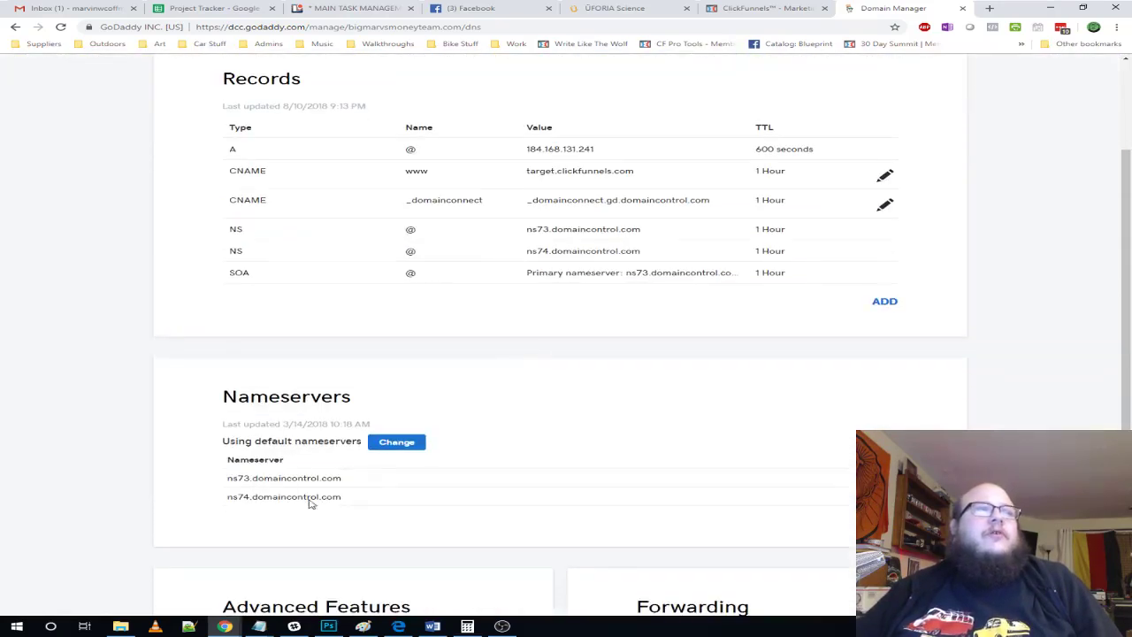
{"action": "scroll", "coordinate": [708, 399], "scroll_direction": "up", "scroll_amount": 2}
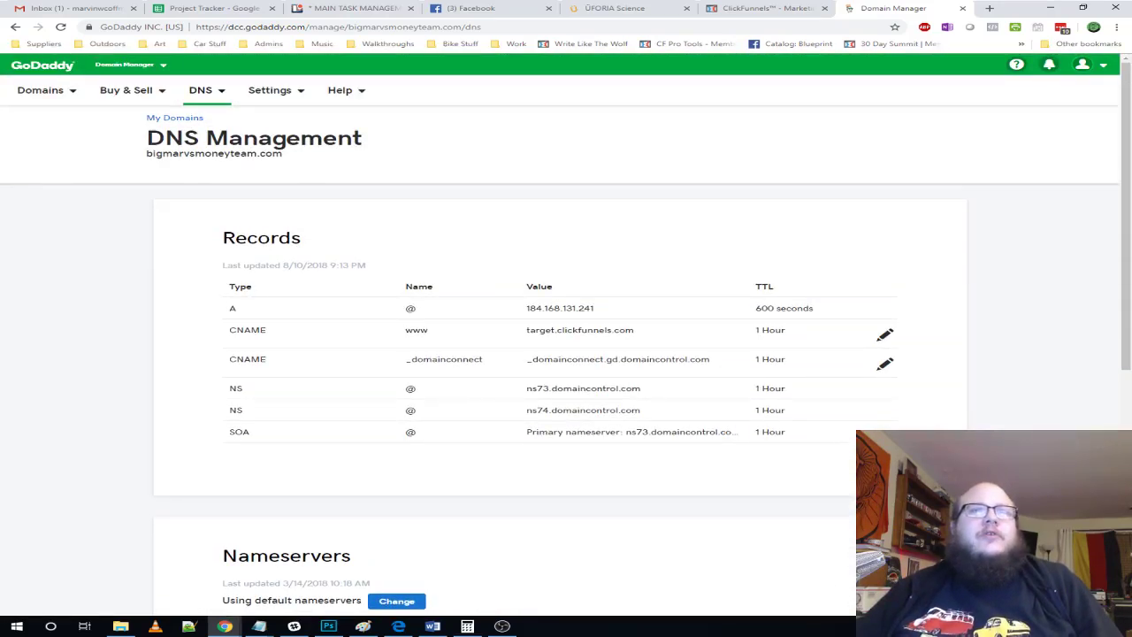
{"action": "scroll", "coordinate": [392, 419], "scroll_direction": "down", "scroll_amount": 1}
{"action": "left_click", "coordinate": [379, 382]}
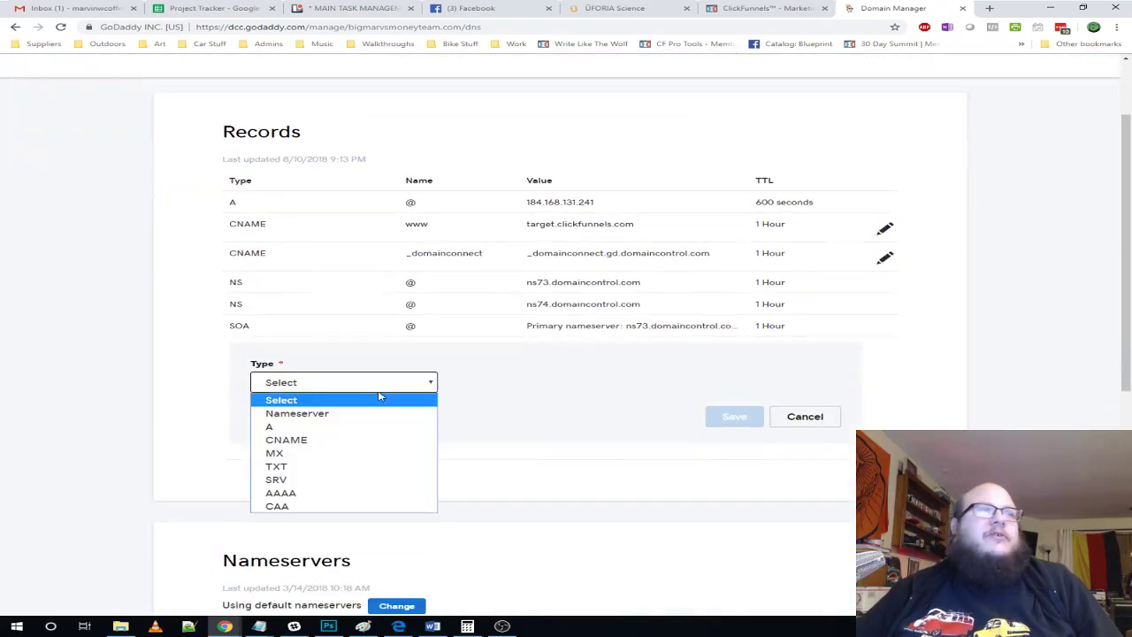
{"action": "left_click", "coordinate": [346, 441]}
{"action": "left_click", "coordinate": [479, 386]}
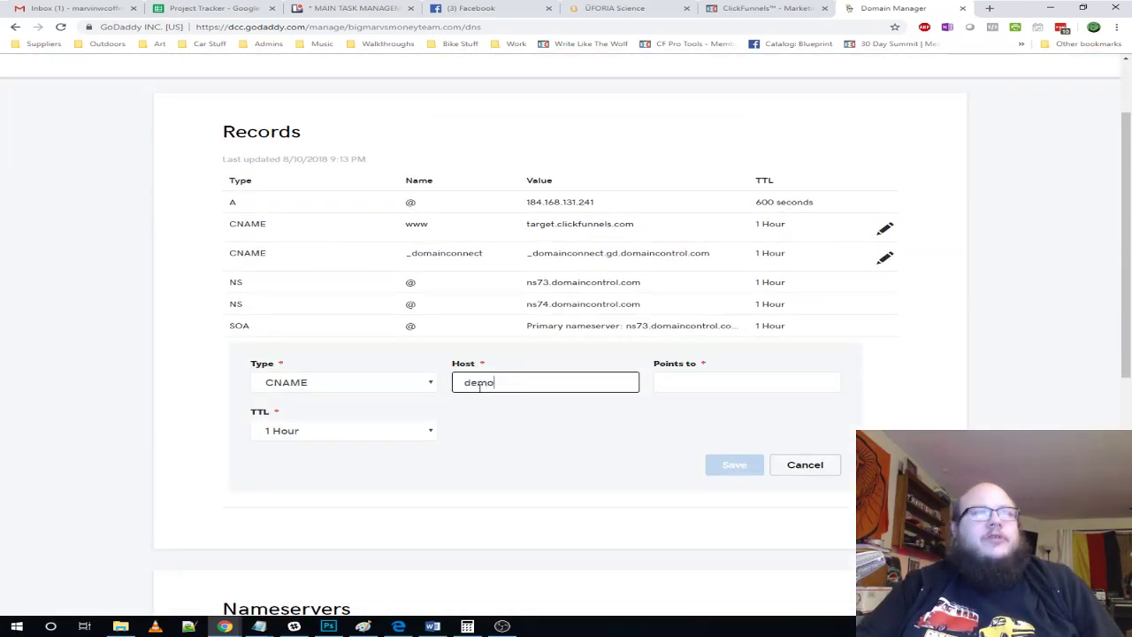
{"action": "key", "text": "Tab"}
{"action": "type", "text": "tar"}
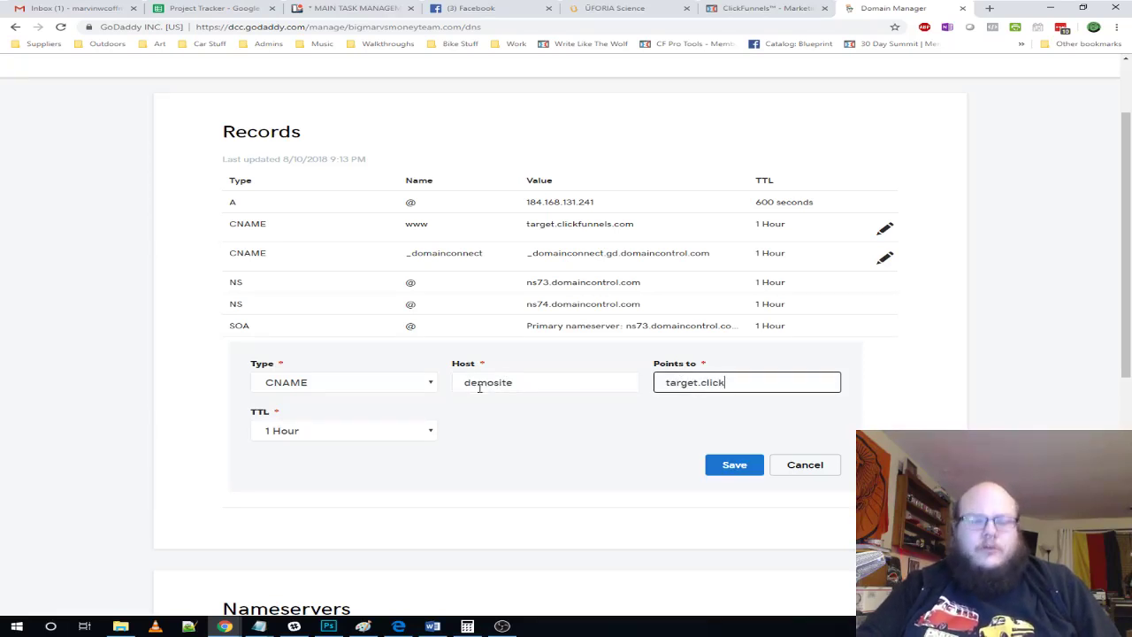
{"action": "type", "text": "get.clickfunnels.co"}
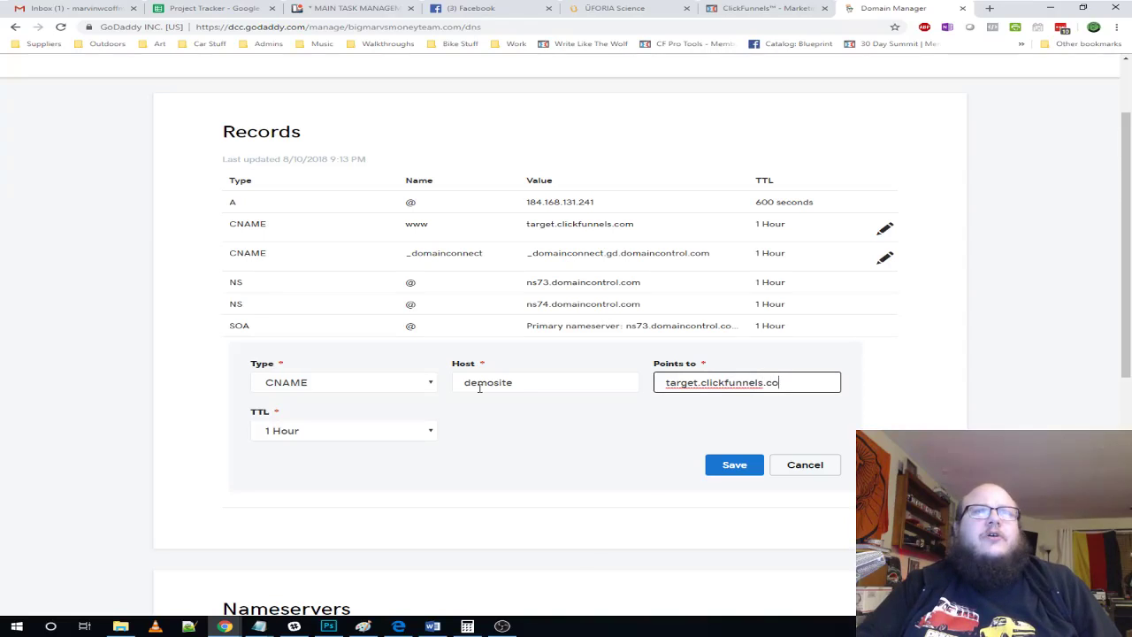
{"action": "type", "text": "m"}
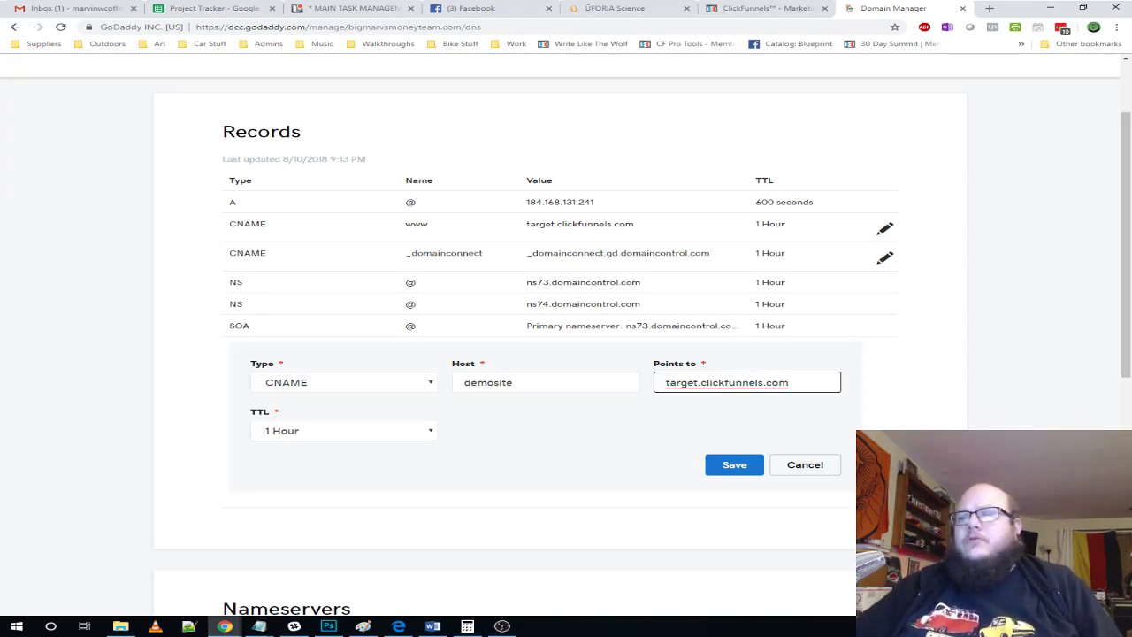
{"action": "left_click", "coordinate": [733, 465]}
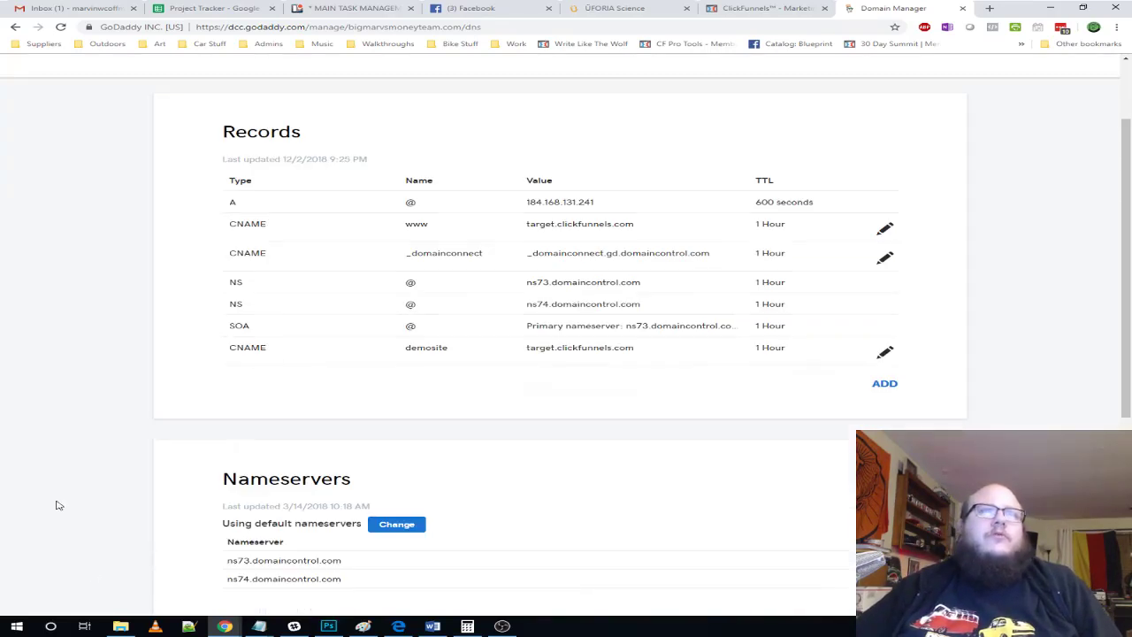
- Return to ClickFunnels and rerun the connection check for demosite.bigmarvsmoneyteam.com several times
{"action": "left_click", "coordinate": [778, 8]}
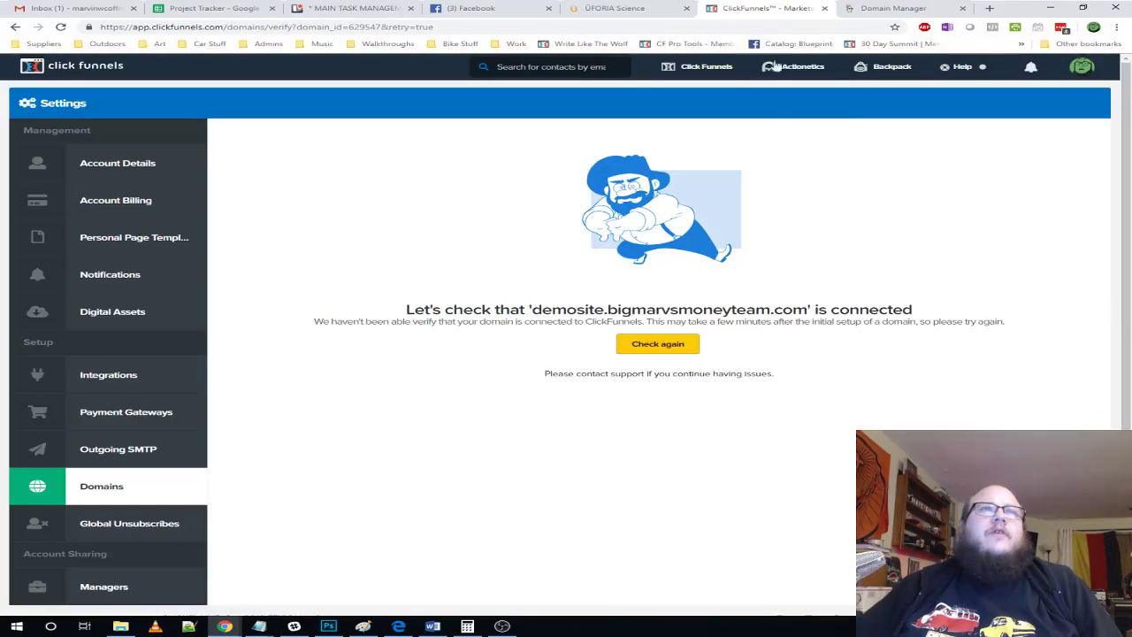
{"action": "left_click", "coordinate": [641, 345]}
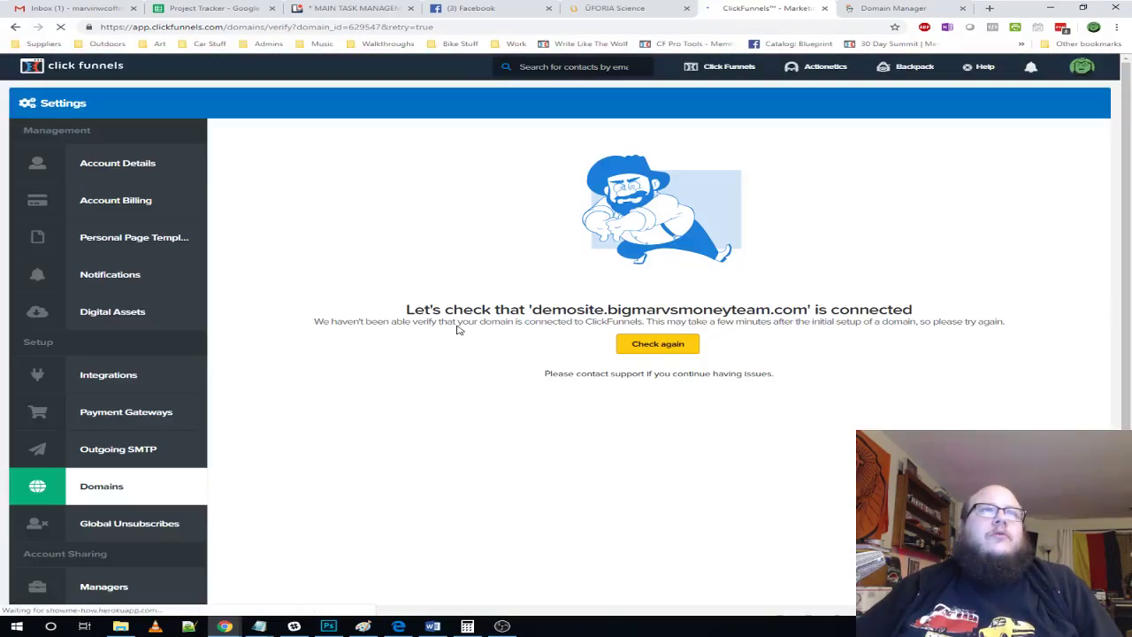
{"action": "left_click", "coordinate": [637, 346]}
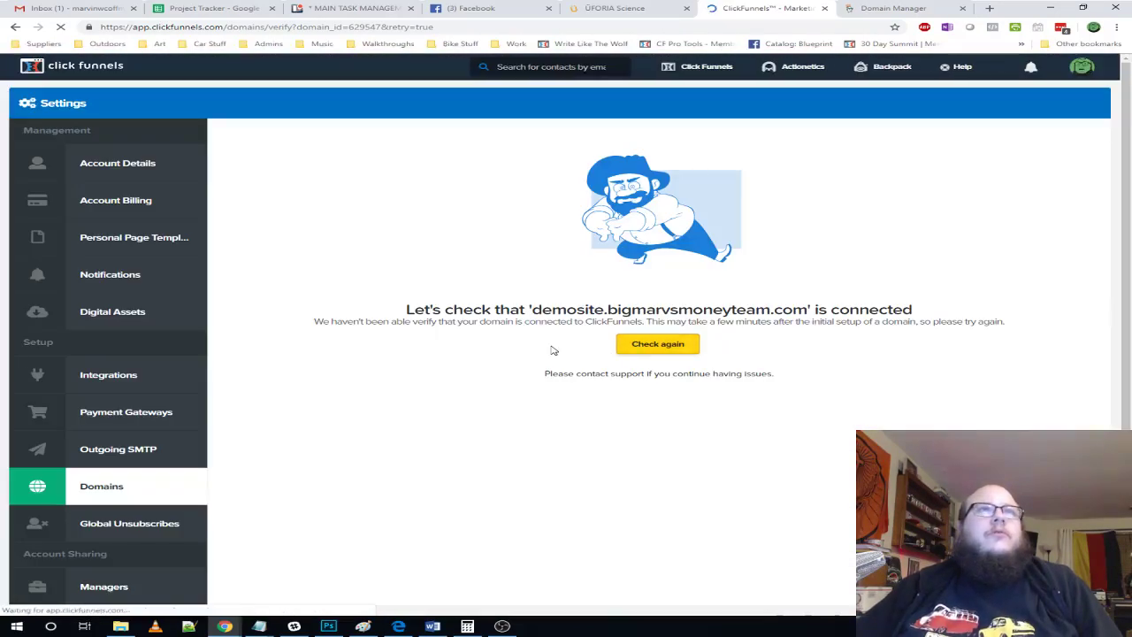
{"action": "left_click", "coordinate": [650, 350]}
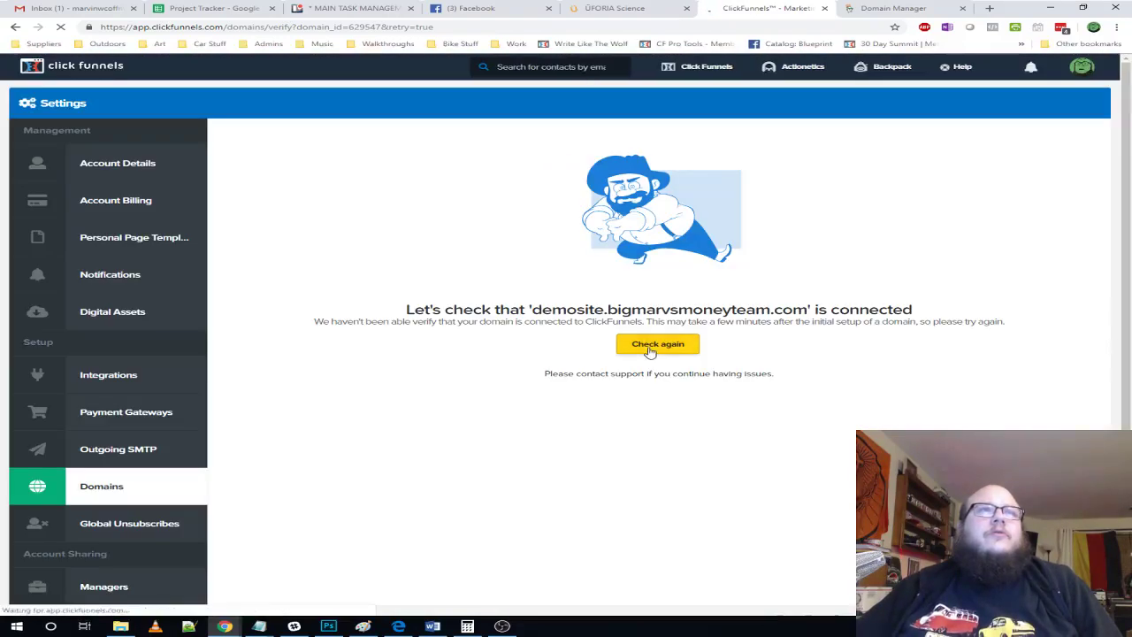
- Review the demosite CNAME record at GoDaddy and repeat the connection check in ClickFunnels
{"action": "left_click", "coordinate": [925, 10]}
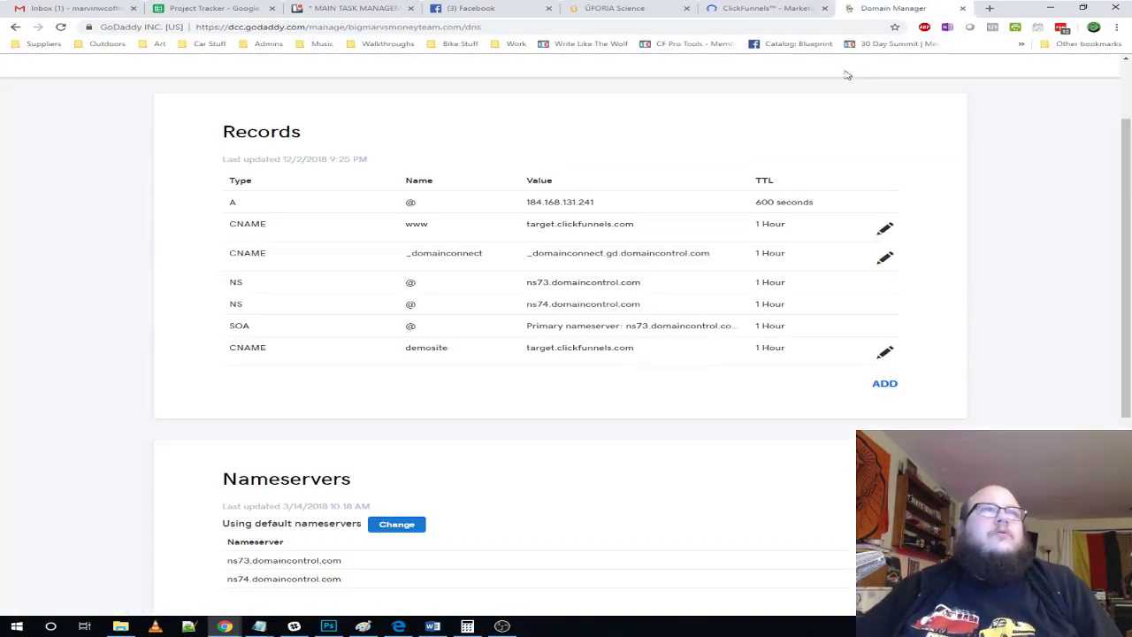
{"action": "scroll", "coordinate": [407, 285], "scroll_direction": "up", "scroll_amount": 2}
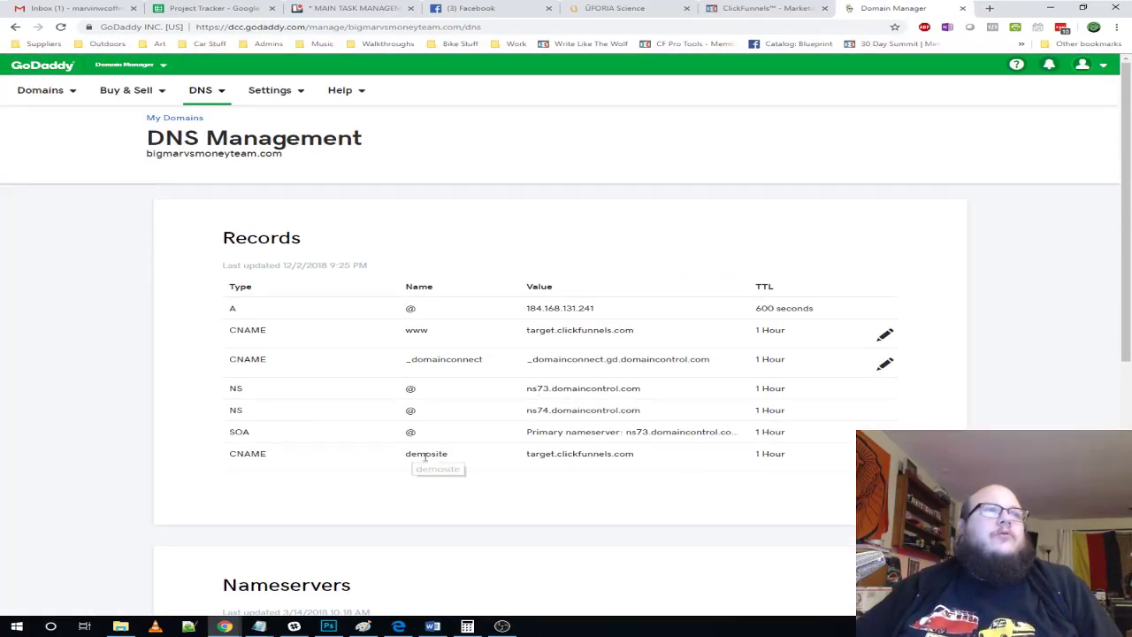
{"action": "left_click", "coordinate": [766, 9]}
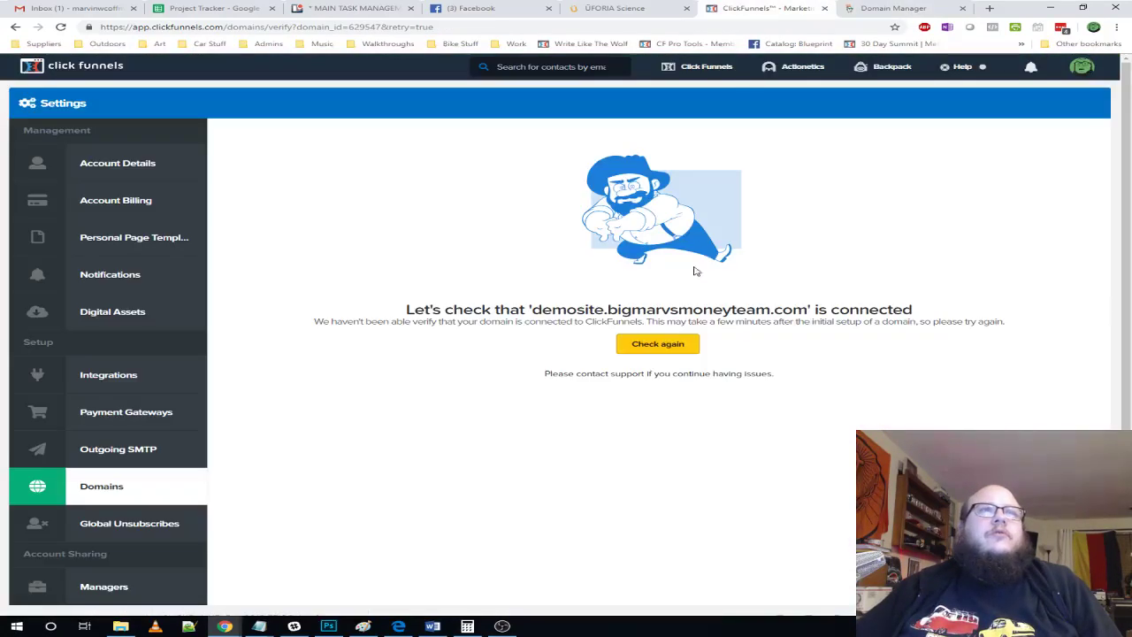
{"action": "left_click", "coordinate": [669, 353]}
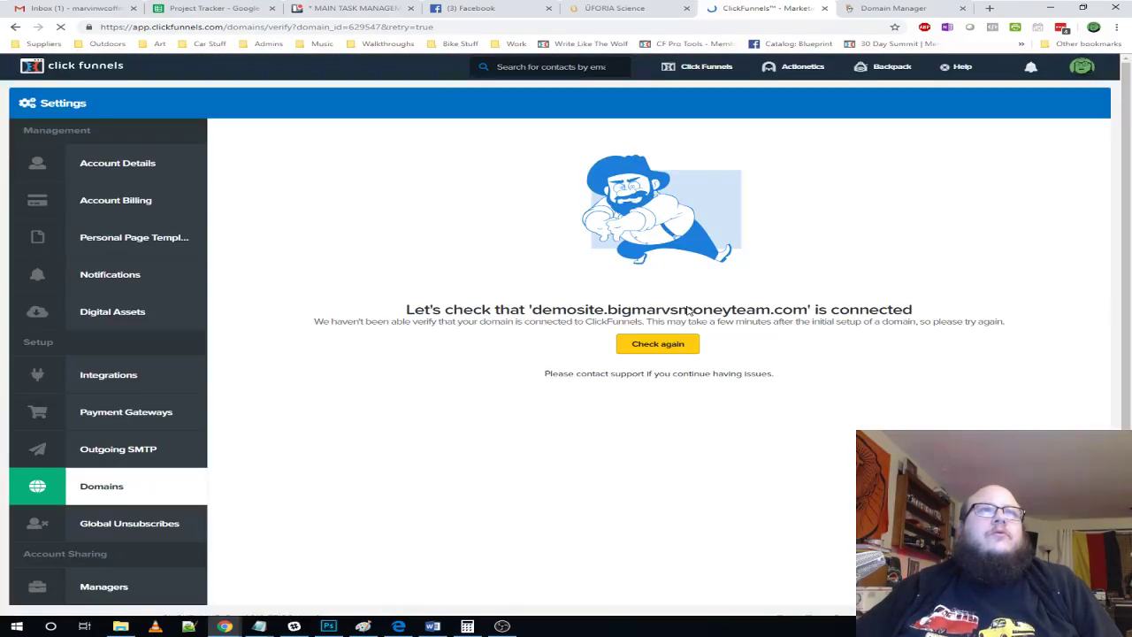
{"action": "left_click", "coordinate": [657, 345]}
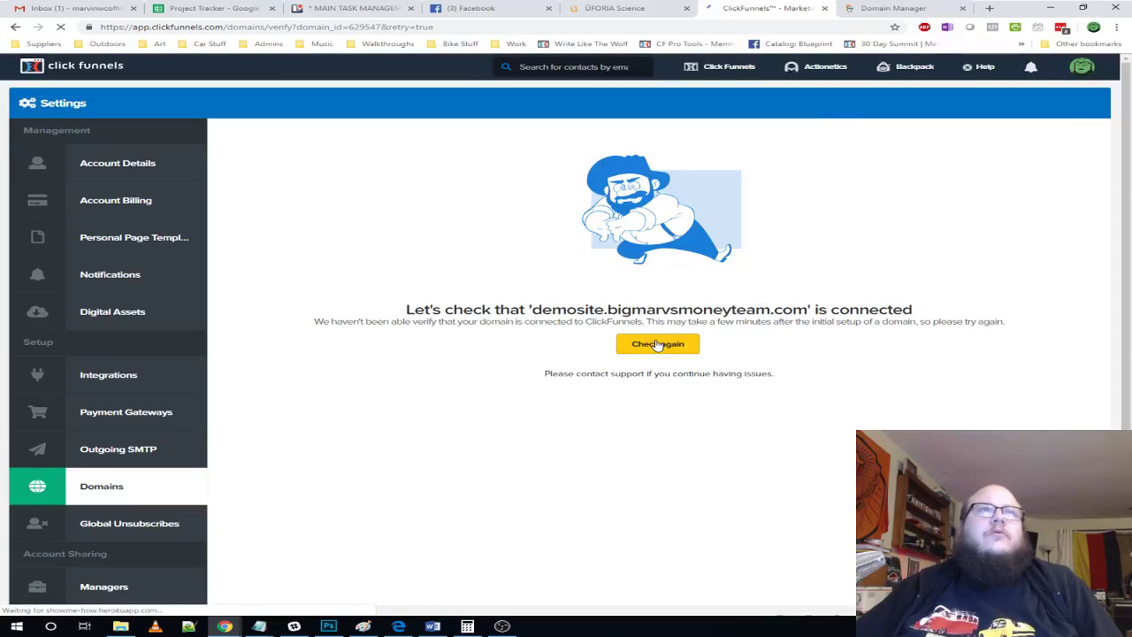
- Go to the ClickFunnels account's domain list and open the settings of demosite.bigmarvsmoneyteam.com
{"action": "left_click", "coordinate": [694, 94]}
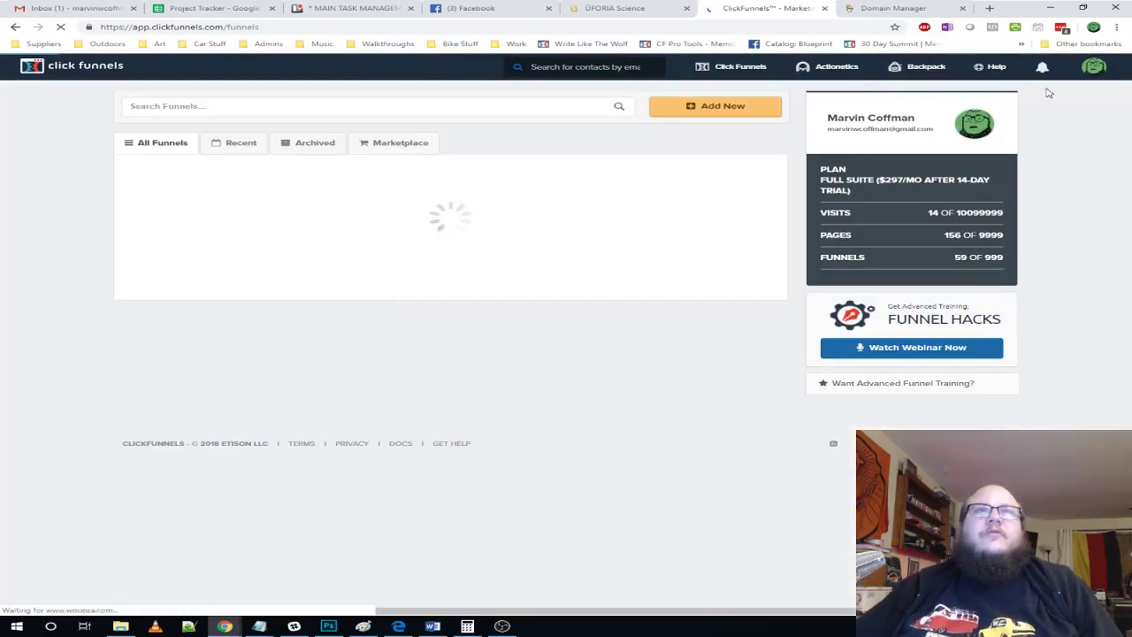
{"action": "mouse_move", "coordinate": [1082, 68]}
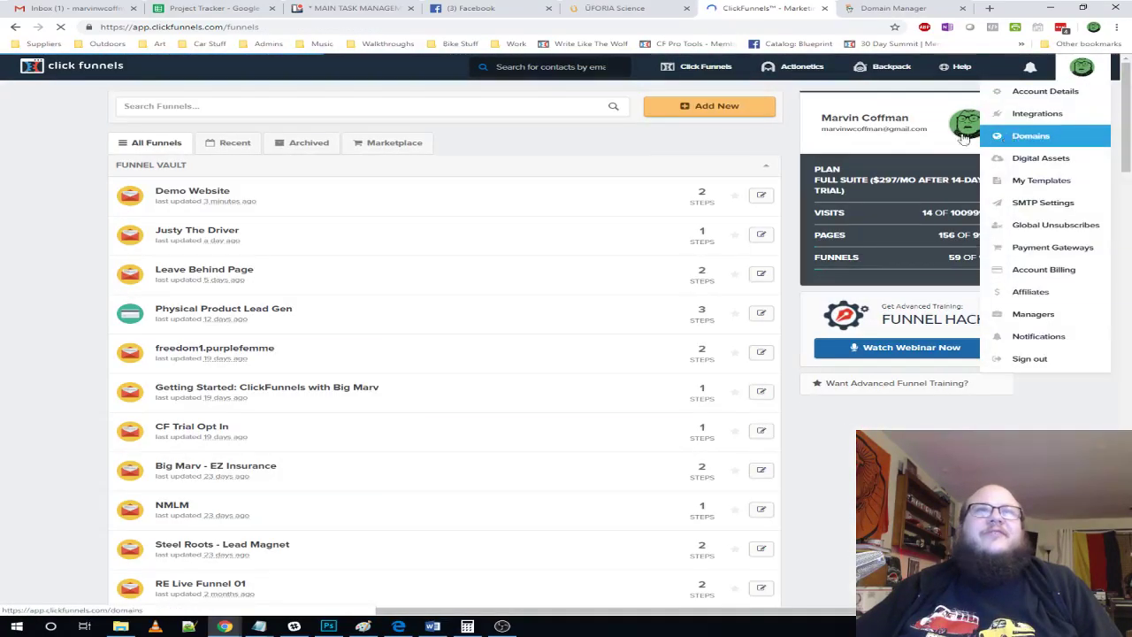
{"action": "left_click", "coordinate": [1035, 136]}
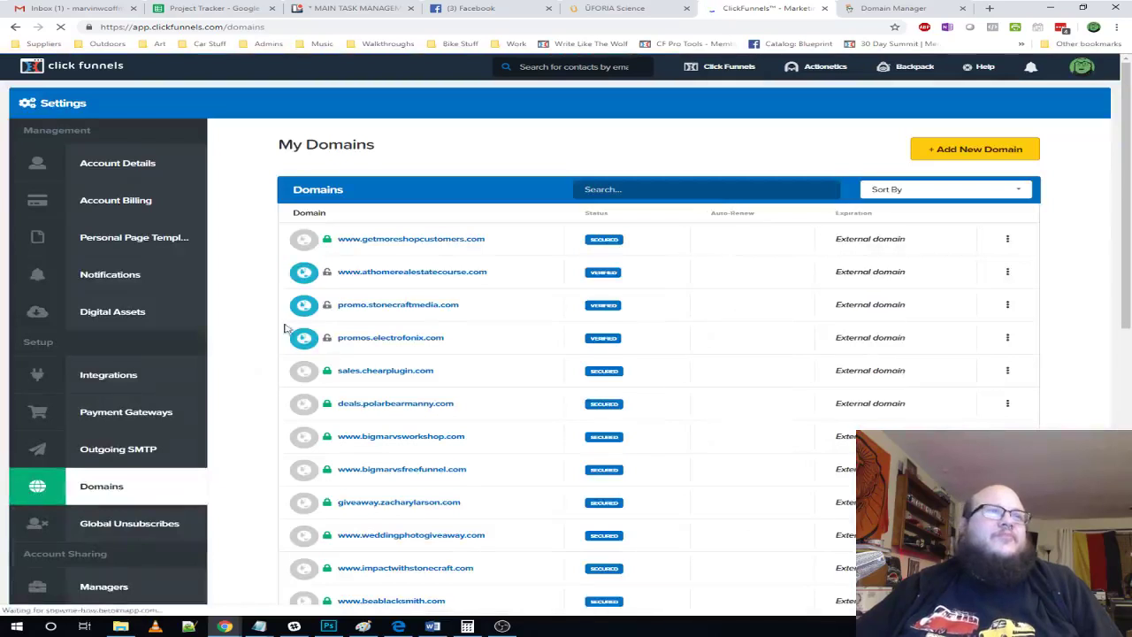
{"action": "scroll", "coordinate": [496, 328], "scroll_direction": "down", "scroll_amount": 5}
{"action": "scroll", "coordinate": [552, 355], "scroll_direction": "down", "scroll_amount": 3}
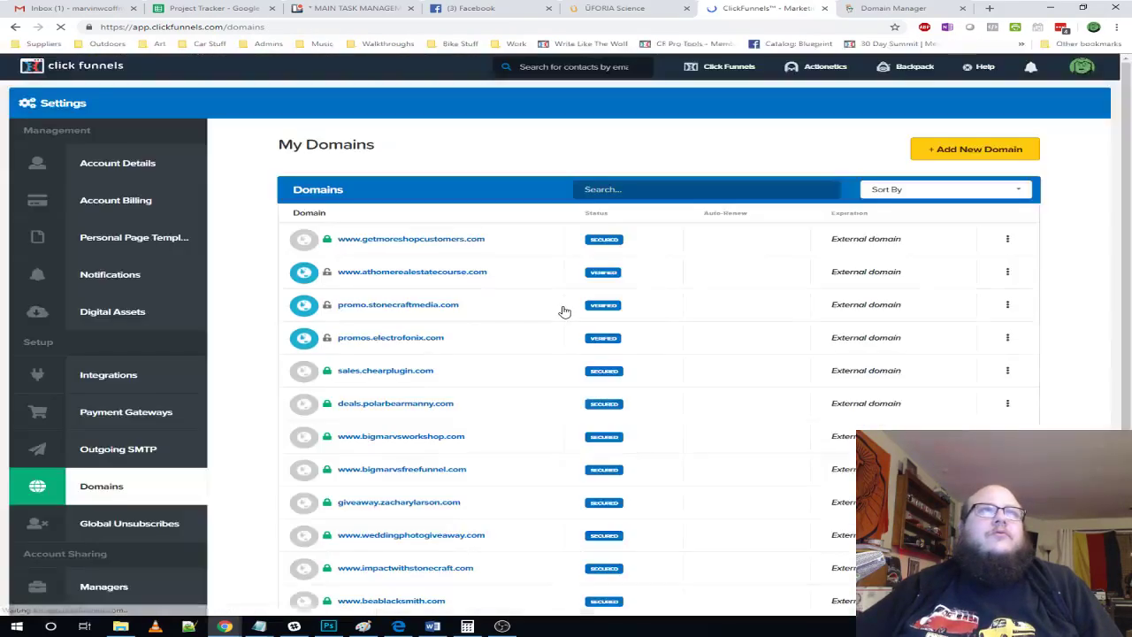
{"action": "scroll", "coordinate": [721, 365], "scroll_direction": "down", "scroll_amount": 10}
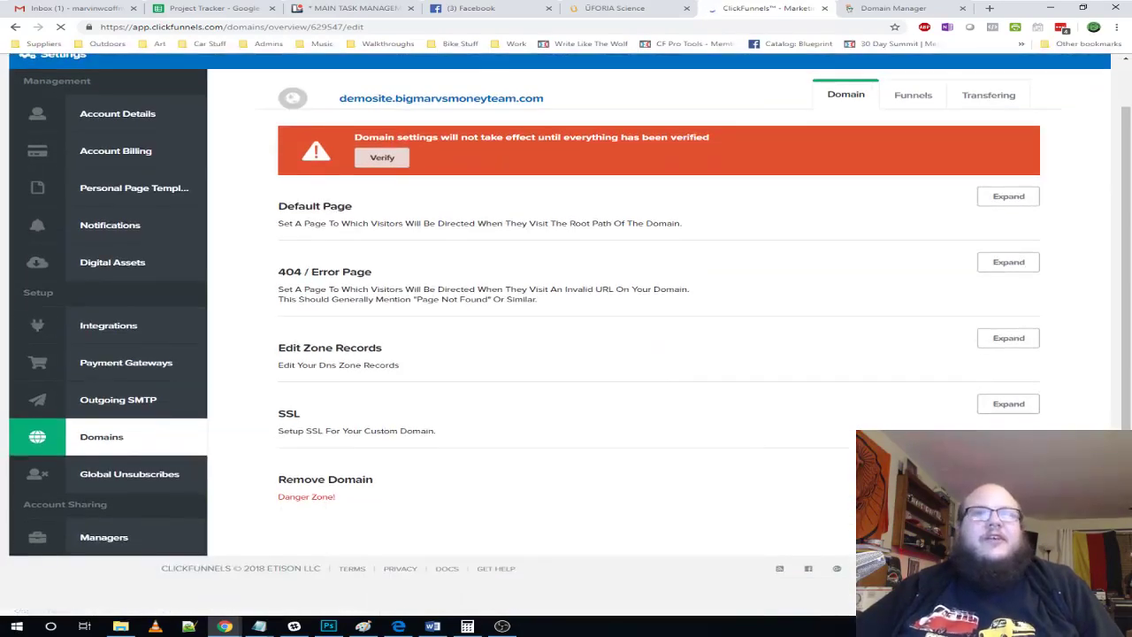
- Remove the demosite.bigmarvsmoneyteam.com domain from the ClickFunnels account
{"action": "left_click", "coordinate": [306, 496]}
{"action": "scroll", "coordinate": [343, 520], "scroll_direction": "down", "scroll_amount": 1}
{"action": "left_click", "coordinate": [345, 522]}
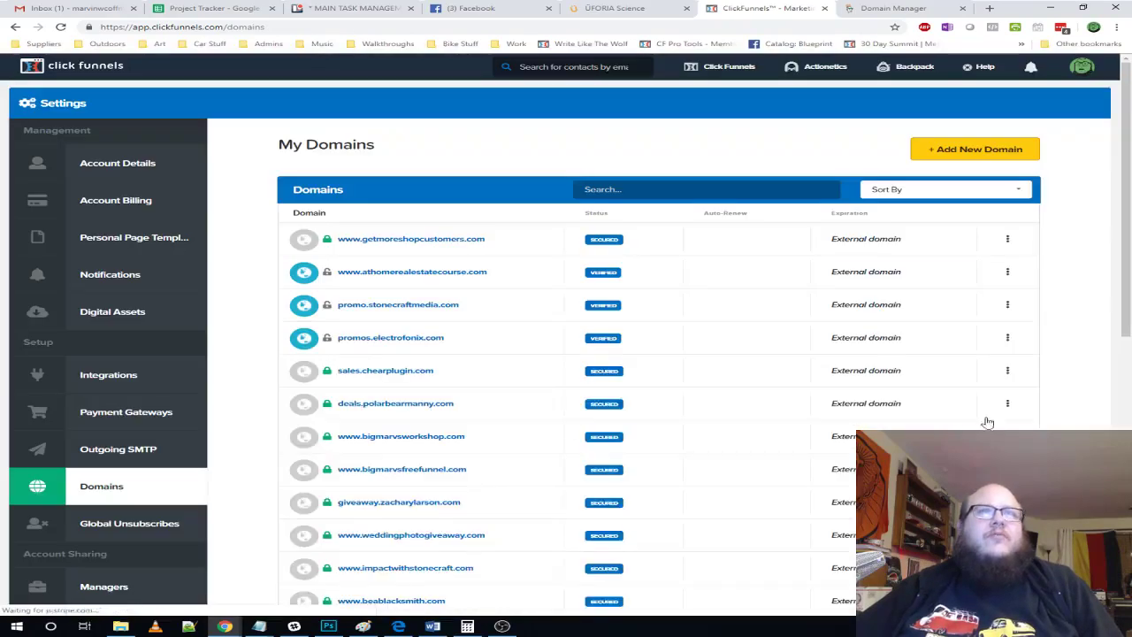
- Dismiss the notification, reopen the account's domain list and look through the remaining domains
{"action": "scroll", "coordinate": [567, 354], "scroll_direction": "down", "scroll_amount": 12}
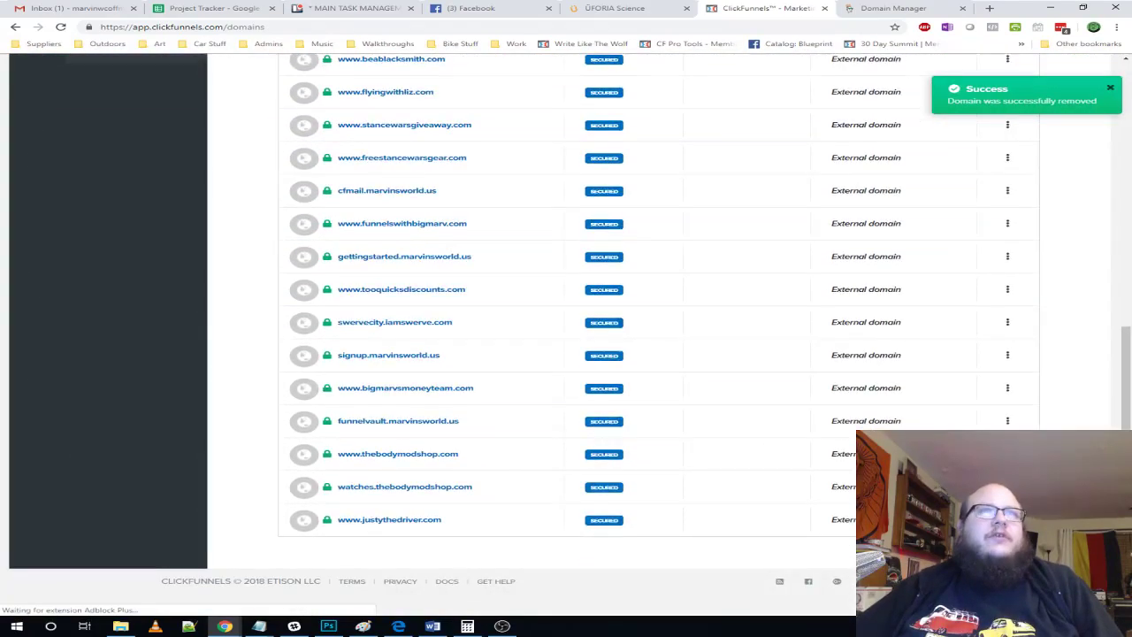
{"action": "scroll", "coordinate": [962, 345], "scroll_direction": "up", "scroll_amount": 12}
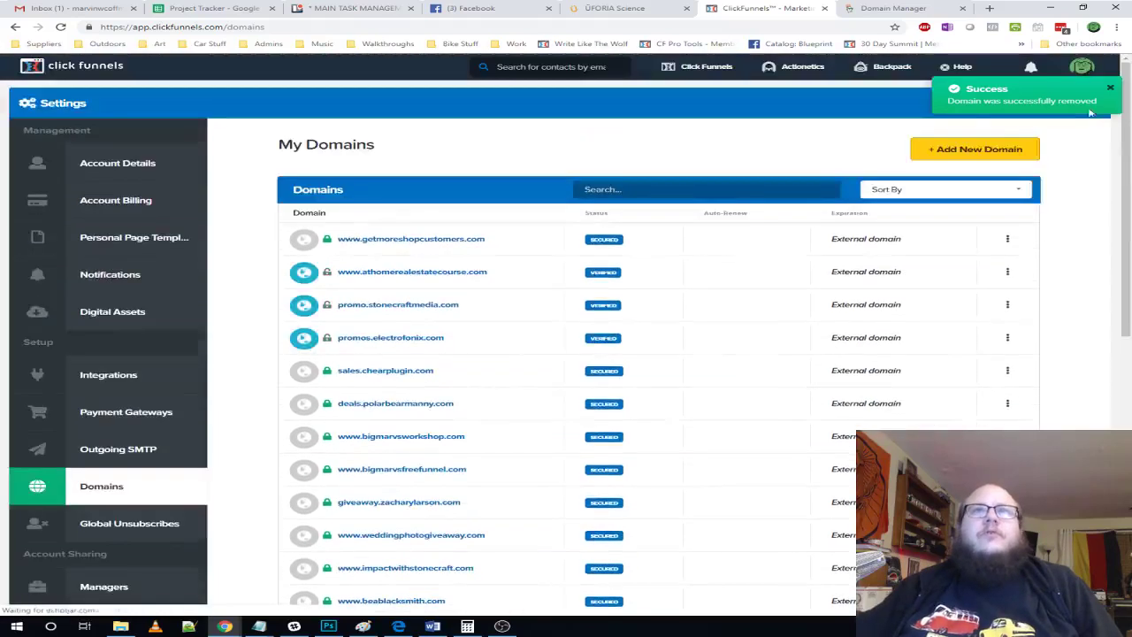
{"action": "mouse_move", "coordinate": [1081, 63]}
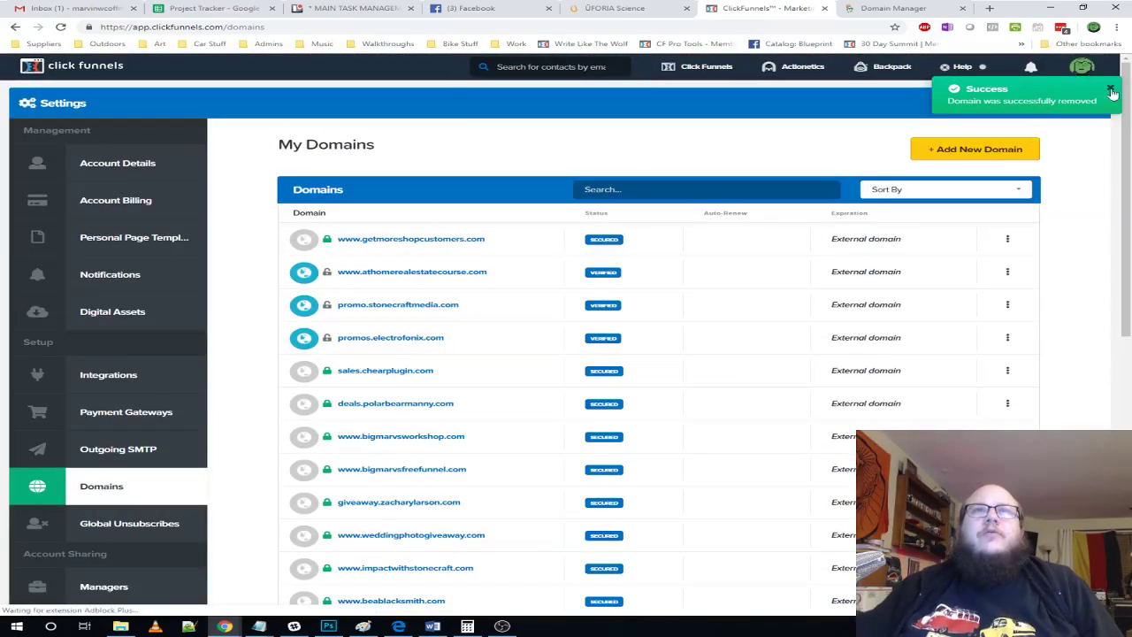
{"action": "left_click", "coordinate": [1113, 92]}
{"action": "left_click", "coordinate": [1081, 66]}
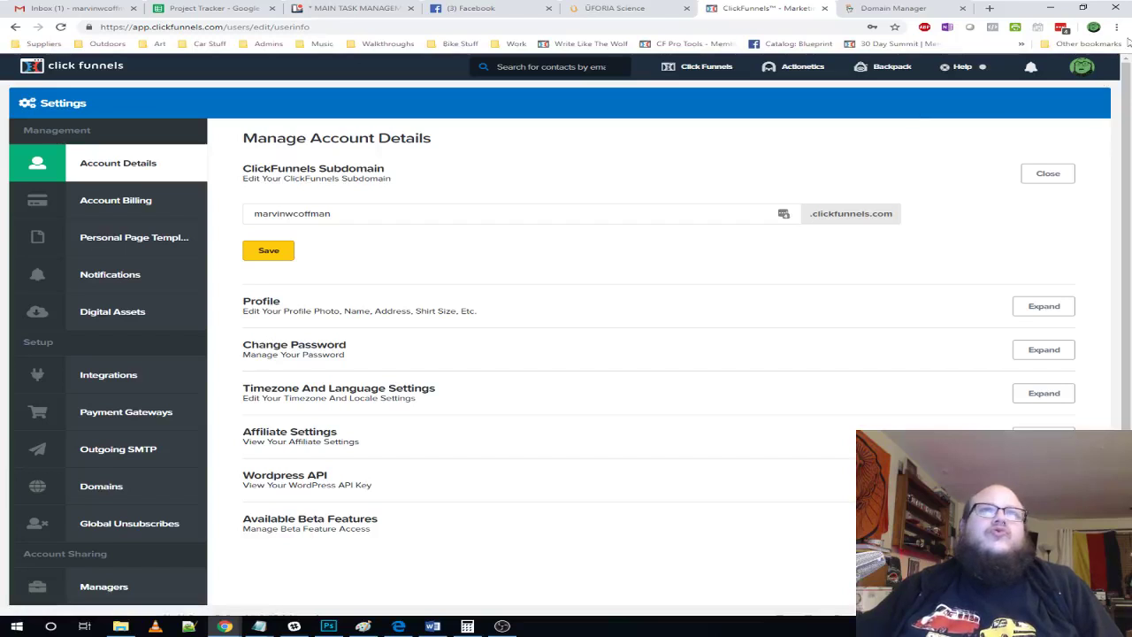
{"action": "left_click", "coordinate": [1081, 67]}
{"action": "left_click", "coordinate": [1040, 137]}
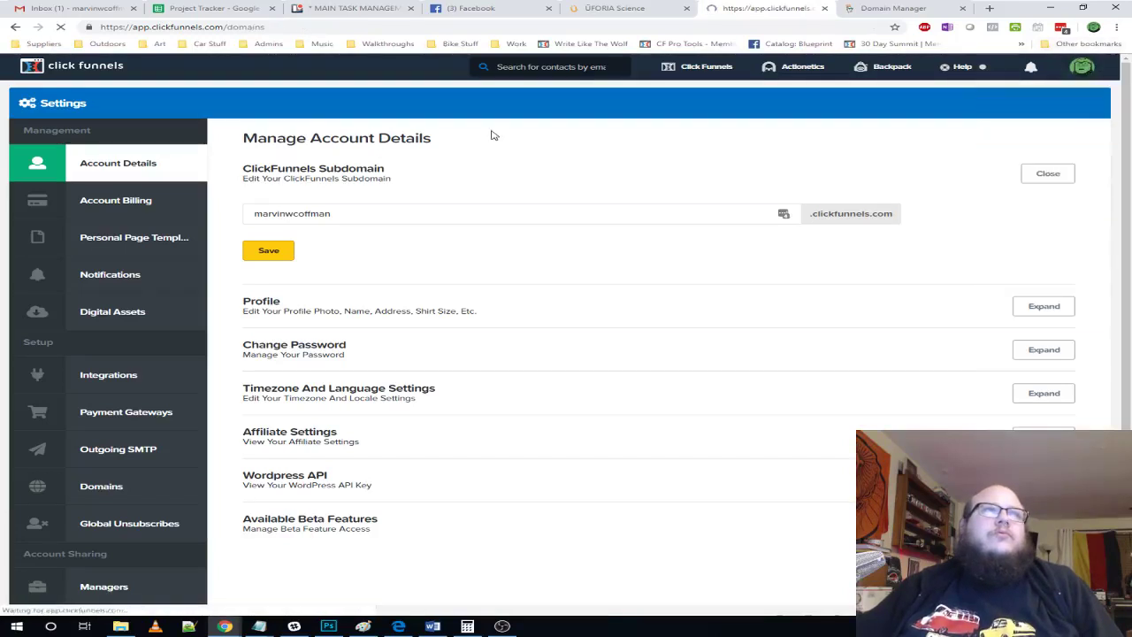
{"action": "scroll", "coordinate": [655, 261], "scroll_direction": "down", "scroll_amount": 10}
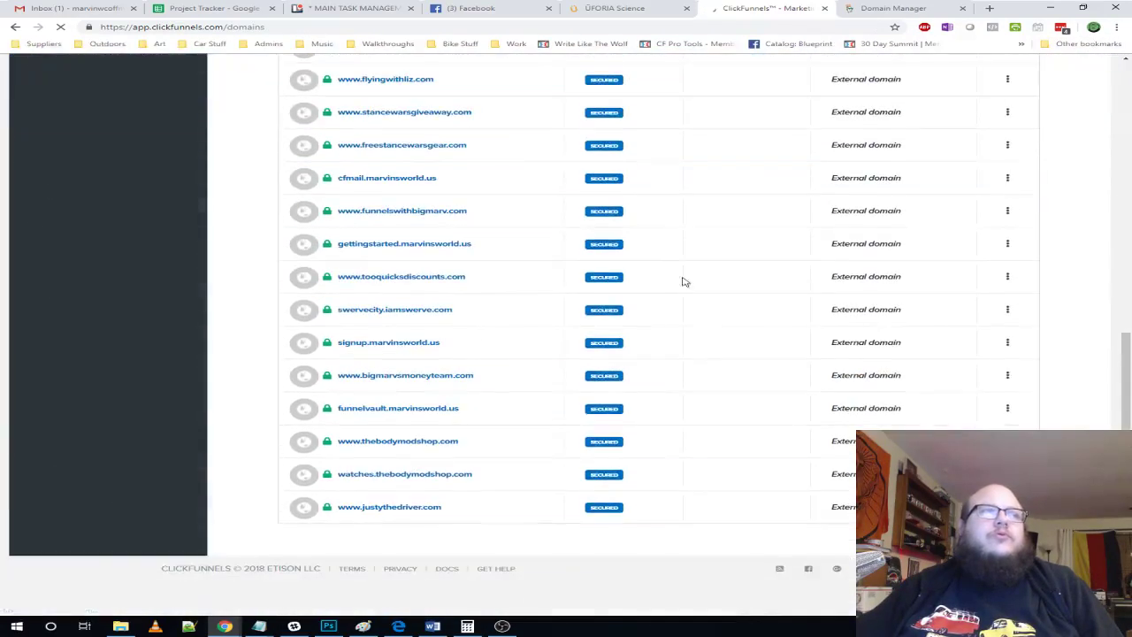
{"action": "scroll", "coordinate": [915, 220], "scroll_direction": "up", "scroll_amount": 10}
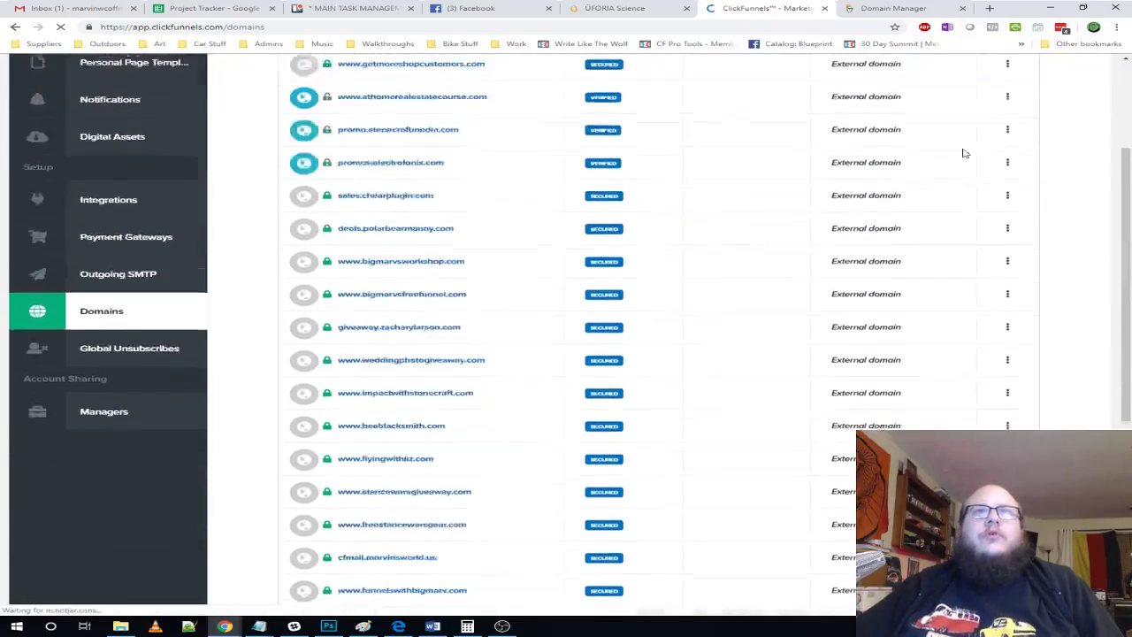
- Start adding an already owned domain to the account and enter demosite as its subdomain
{"action": "left_click", "coordinate": [997, 123]}
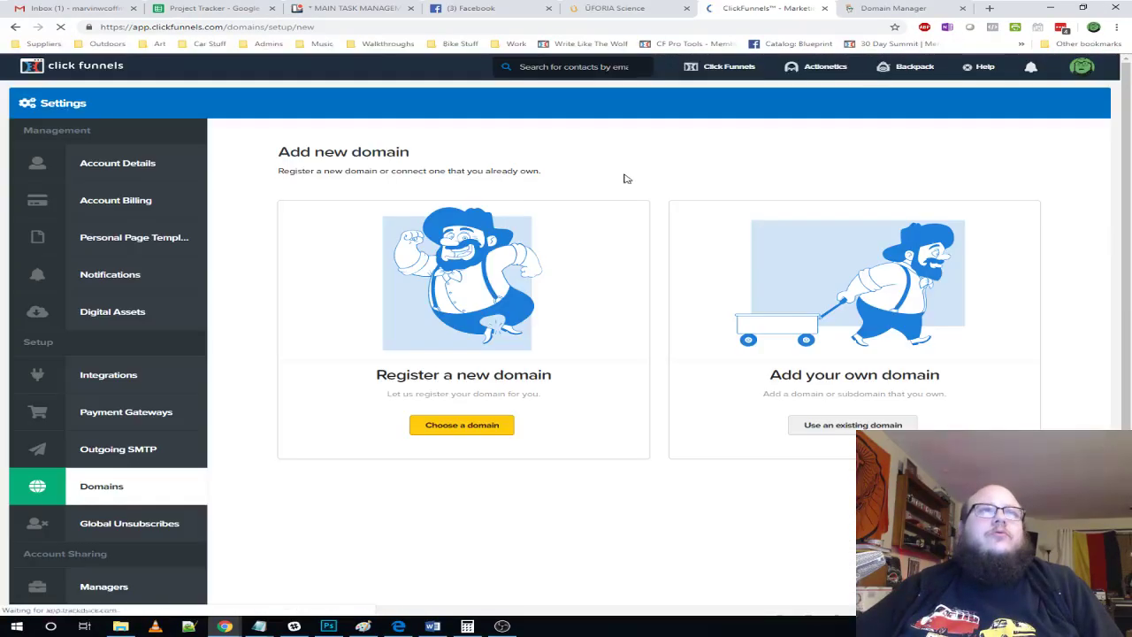
{"action": "left_click", "coordinate": [846, 426]}
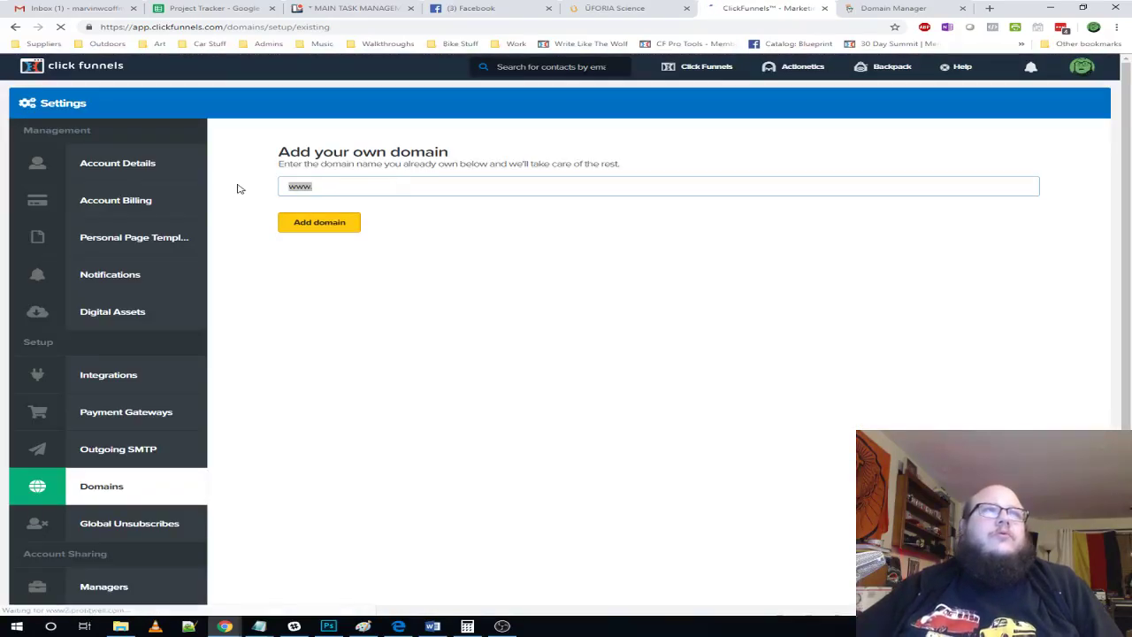
{"action": "type", "text": "demosit"}
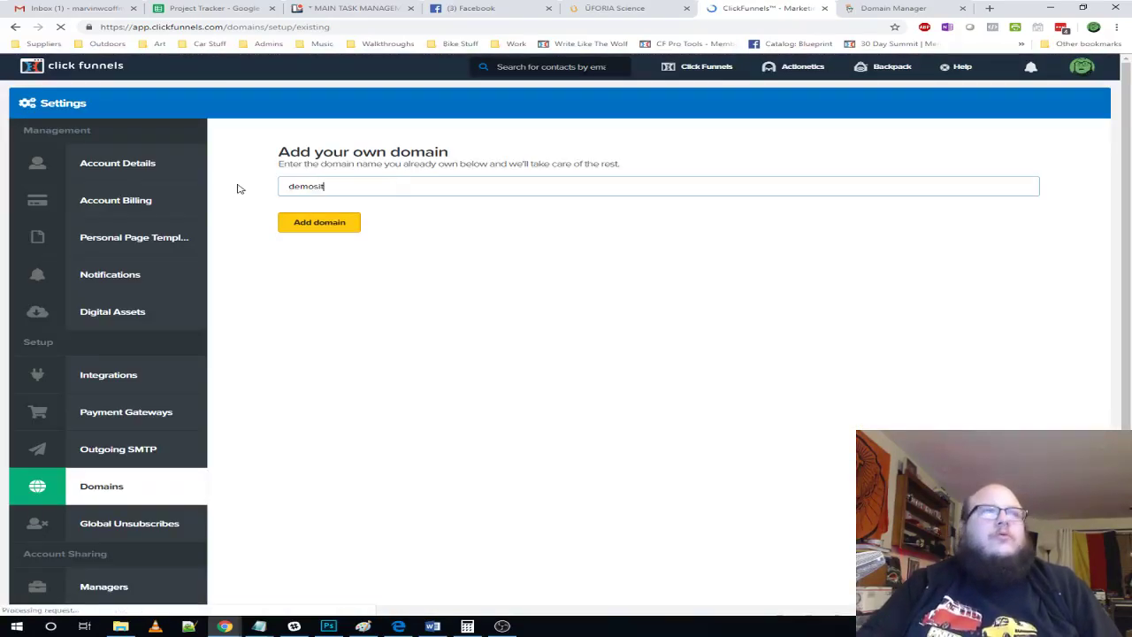
{"action": "type", "text": "e"}
- Copy bigmarvsmoneyteam.com from GoDaddy, add demosite.bigmarvsmoneyteam.com in ClickFunnels and confirm that the CNAME step is done
{"action": "left_click", "coordinate": [894, 8]}
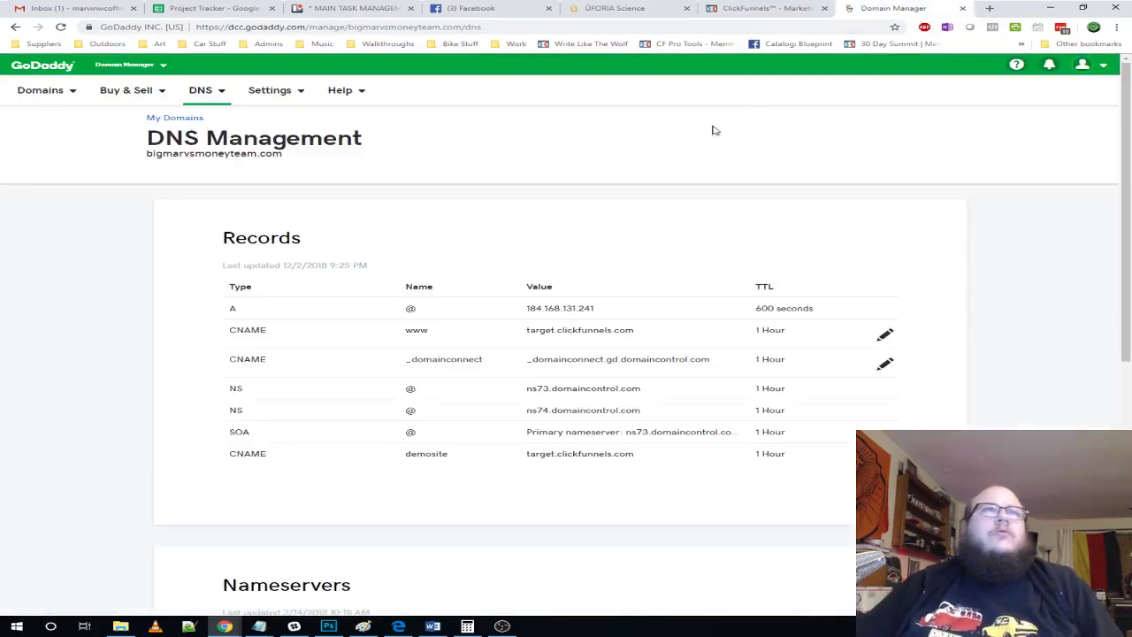
{"action": "left_click_drag", "start_coordinate": [291, 157], "coordinate": [141, 155]}
{"action": "key", "text": "ctrl+c"}
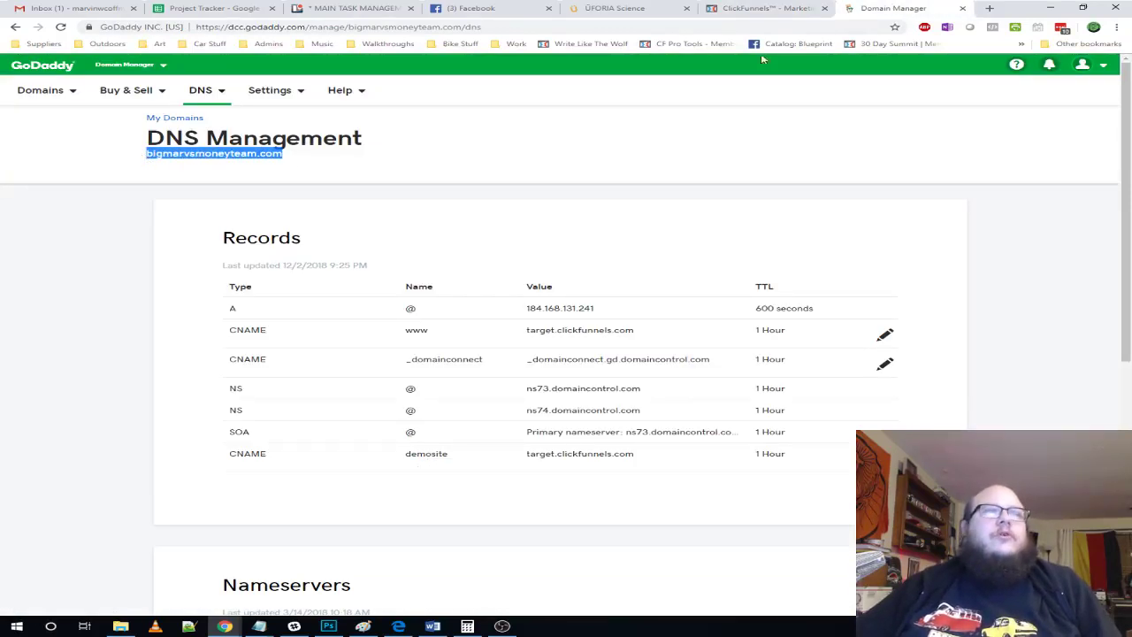
{"action": "left_click", "coordinate": [779, 8]}
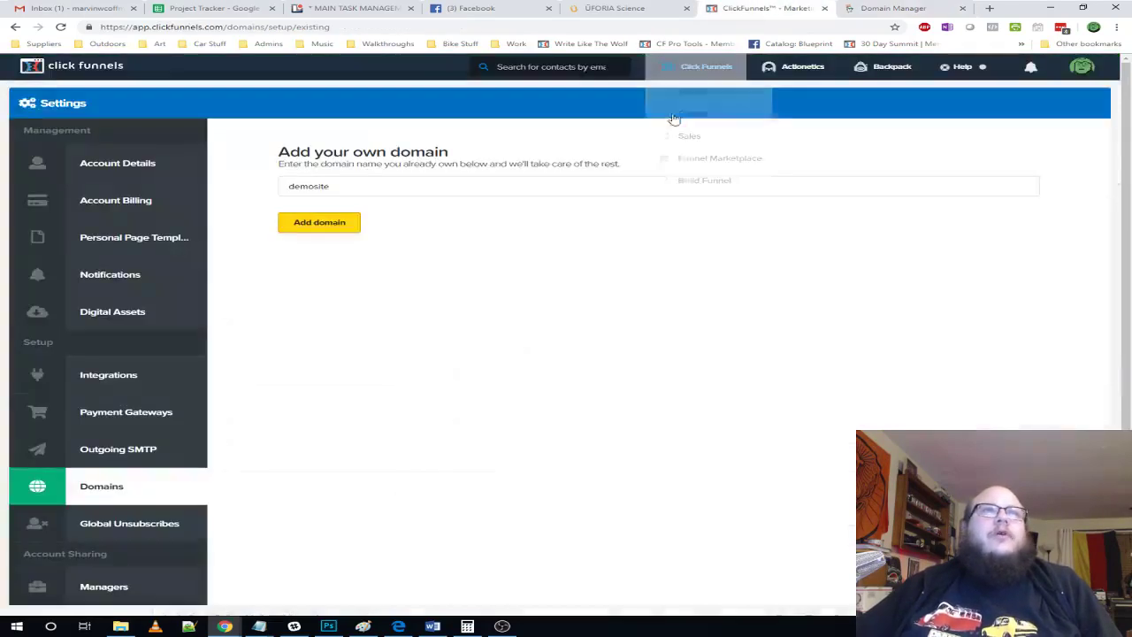
{"action": "left_click", "coordinate": [430, 190]}
{"action": "type", "text": "."}
{"action": "key", "text": "ctrl+v"}
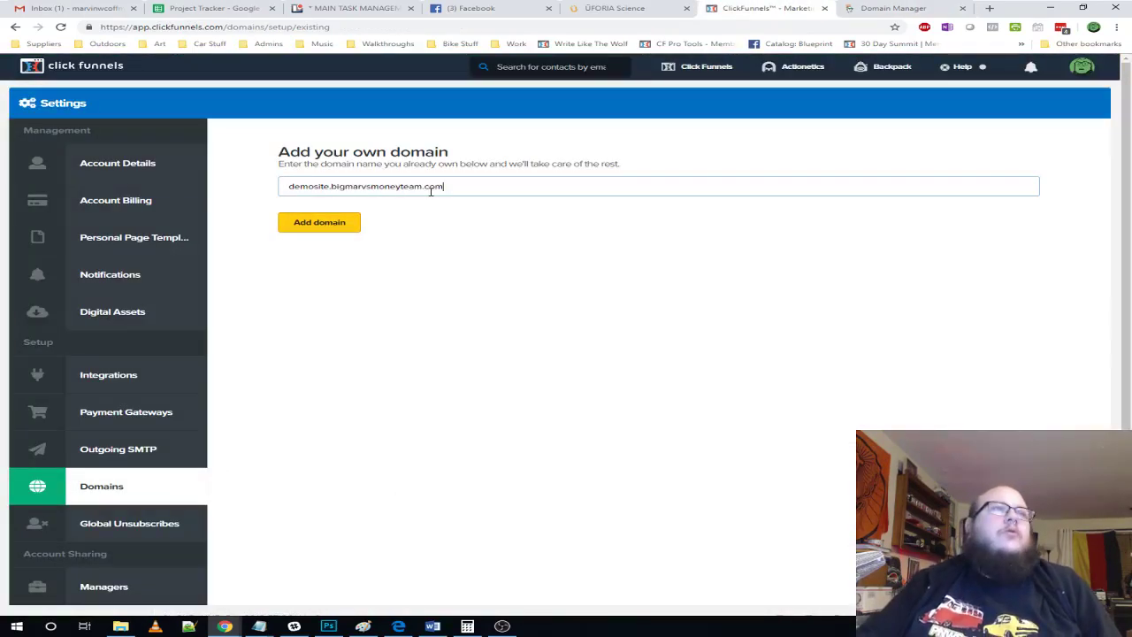
{"action": "left_click", "coordinate": [342, 233]}
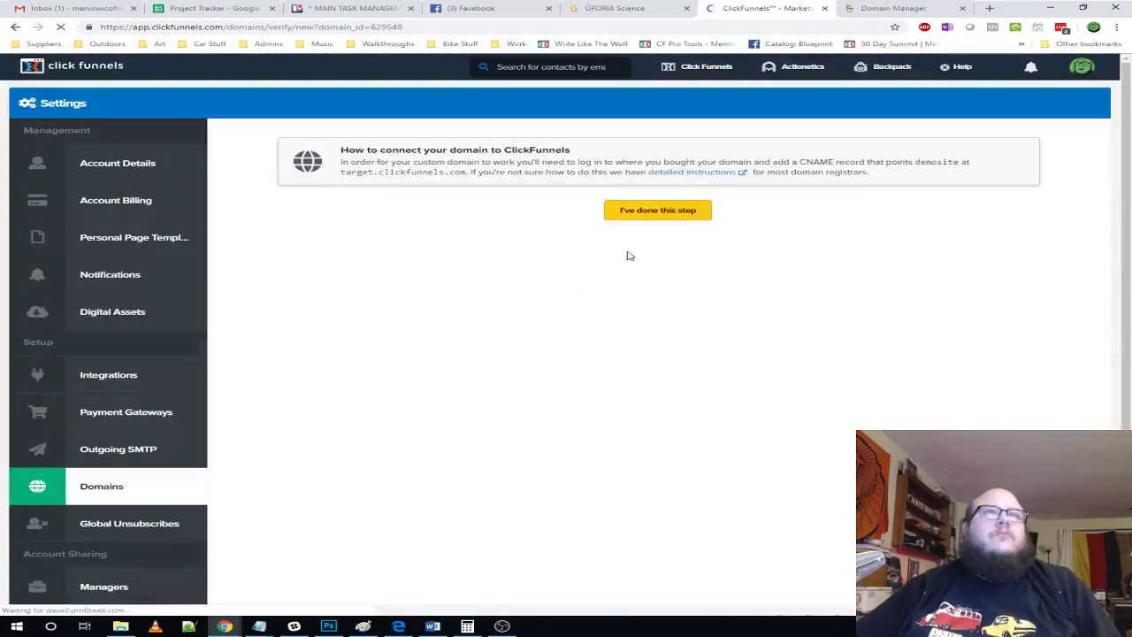
{"action": "left_click", "coordinate": [663, 212]}
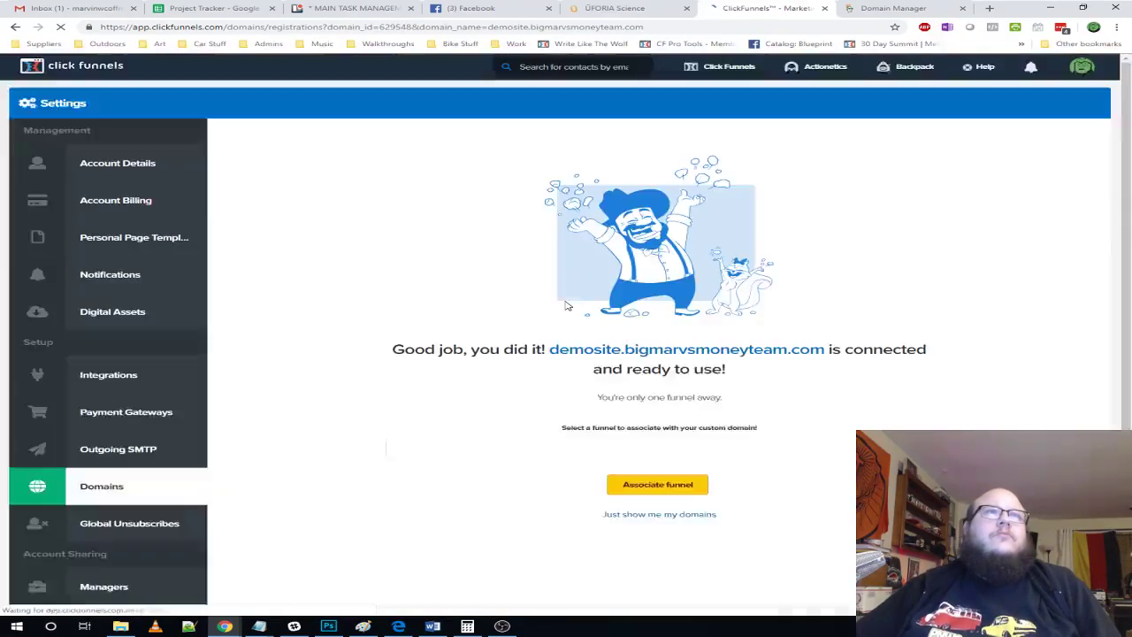
- Associate the Demo Website funnel with the demosite.bigmarvsmoneyteam.com domain
{"action": "scroll", "coordinate": [525, 296], "scroll_direction": "down", "scroll_amount": 1}
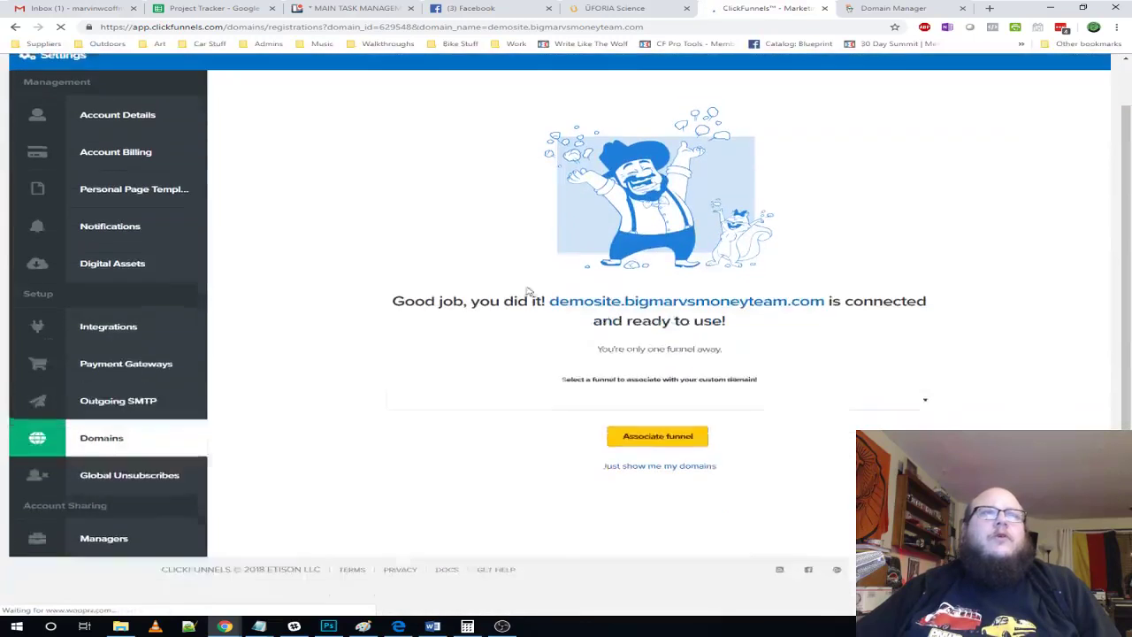
{"action": "left_click", "coordinate": [689, 400]}
{"action": "scroll", "coordinate": [477, 531], "scroll_direction": "down", "scroll_amount": 5}
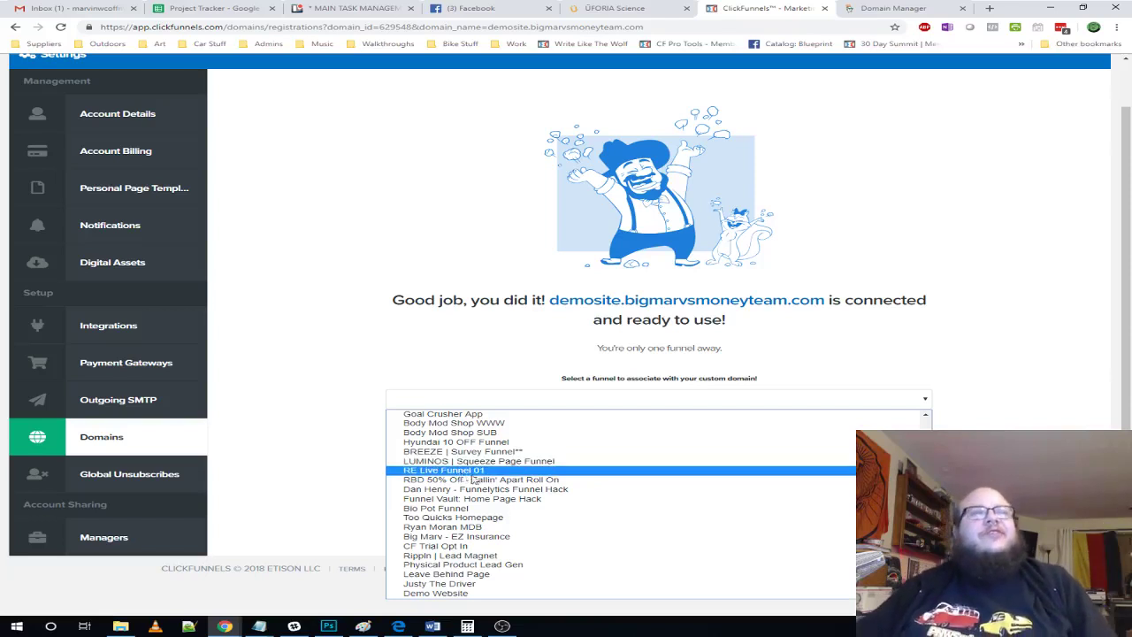
{"action": "scroll", "coordinate": [531, 477], "scroll_direction": "up", "scroll_amount": 5}
{"action": "scroll", "coordinate": [637, 510], "scroll_direction": "down", "scroll_amount": 5}
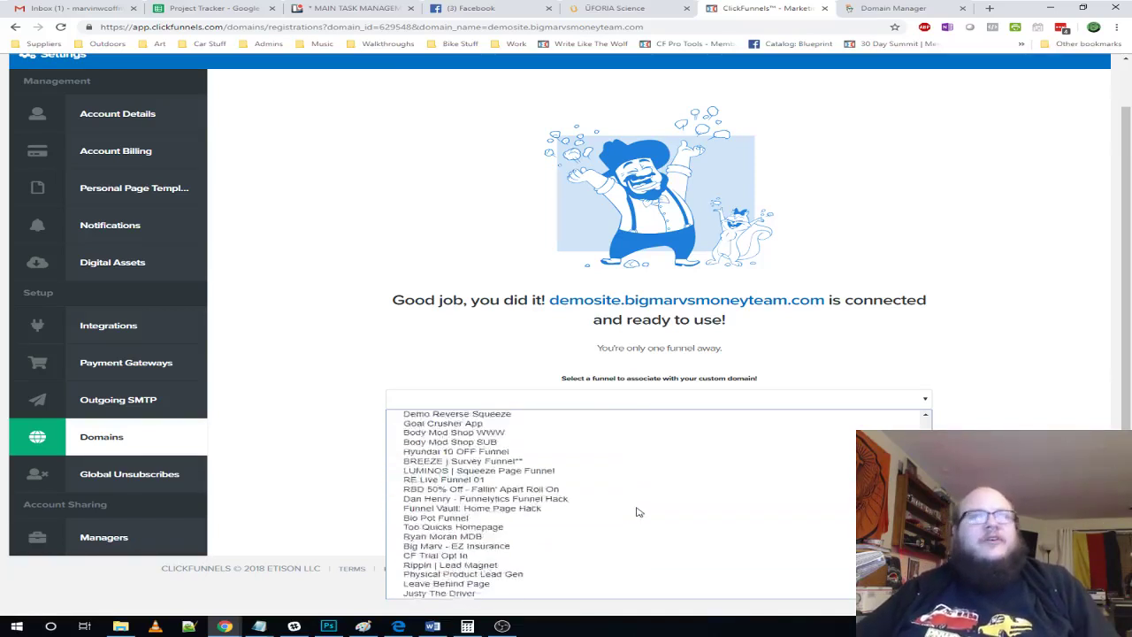
{"action": "scroll", "coordinate": [638, 512], "scroll_direction": "up", "scroll_amount": 10}
{"action": "scroll", "coordinate": [638, 512], "scroll_direction": "down", "scroll_amount": 5}
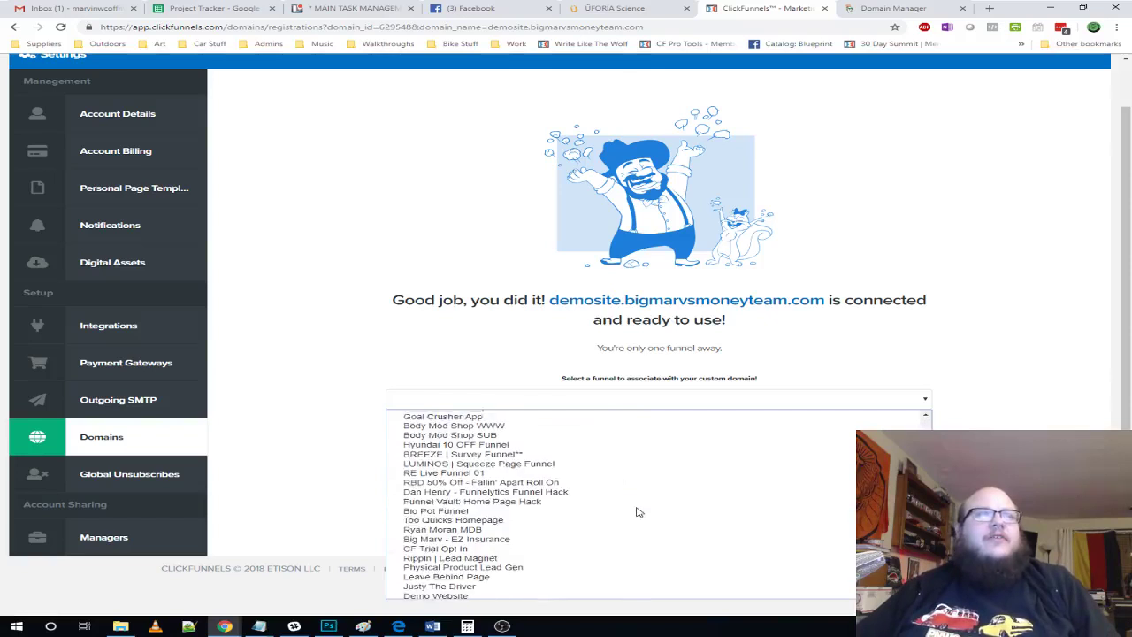
{"action": "left_click", "coordinate": [494, 594]}
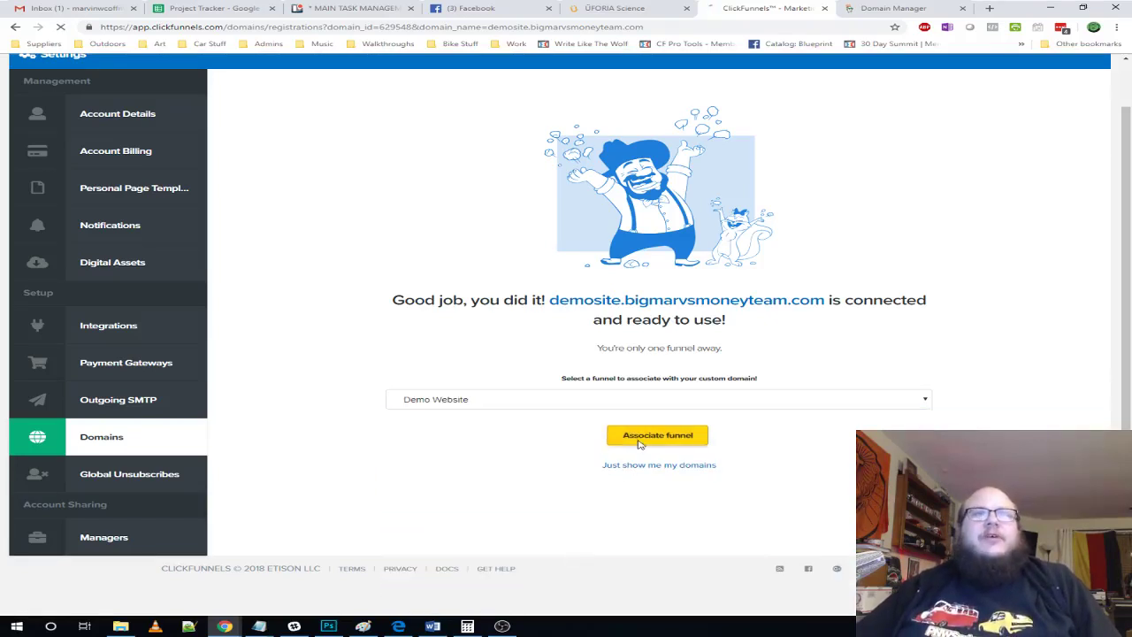
{"action": "left_click", "coordinate": [610, 453]}
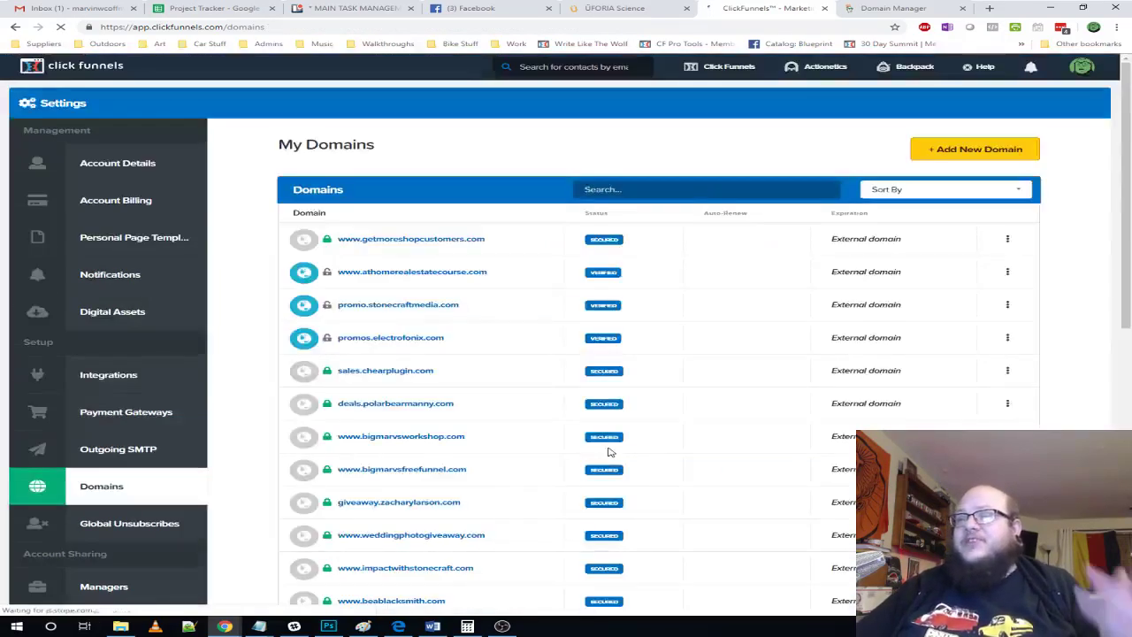
- Open the settings of demosite.bigmarvsmoneyteam.com and start the SSL setup for it
{"action": "scroll", "coordinate": [690, 455], "scroll_direction": "down", "scroll_amount": 10}
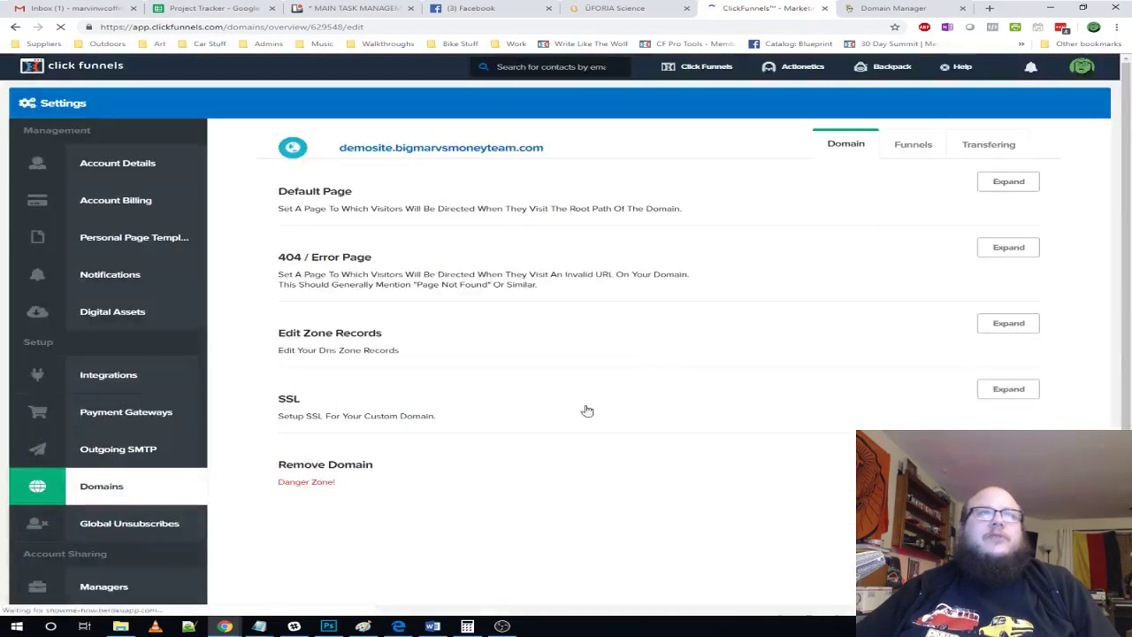
{"action": "left_click", "coordinate": [1006, 389]}
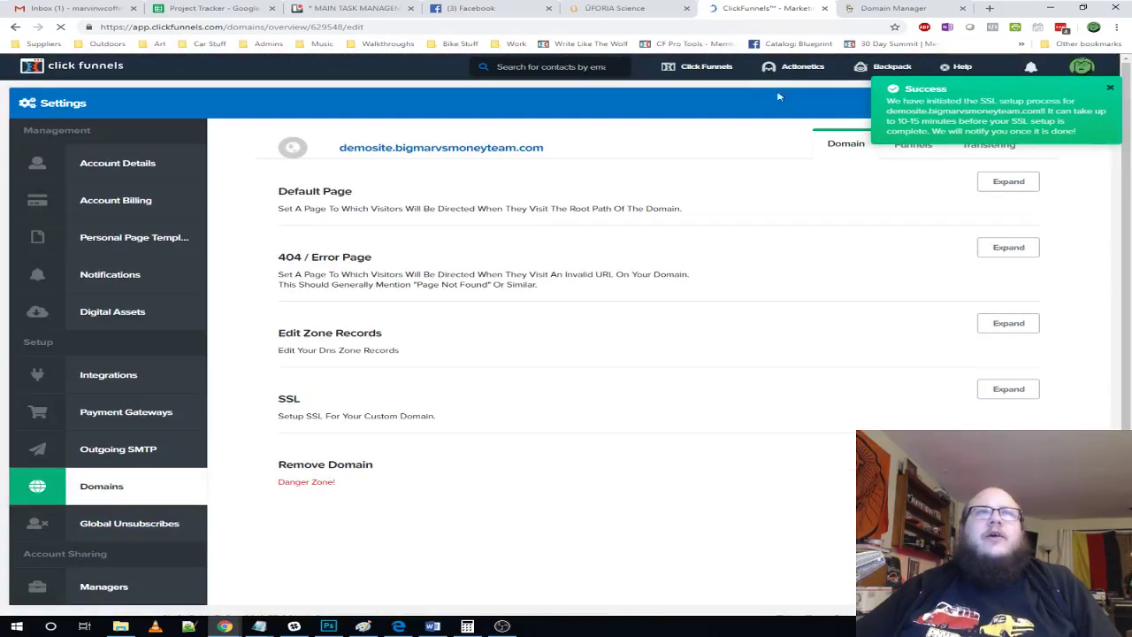
- Open the Demo Website funnel, preview its Home Page on the custom domain and close the preview
{"action": "left_click", "coordinate": [710, 91]}
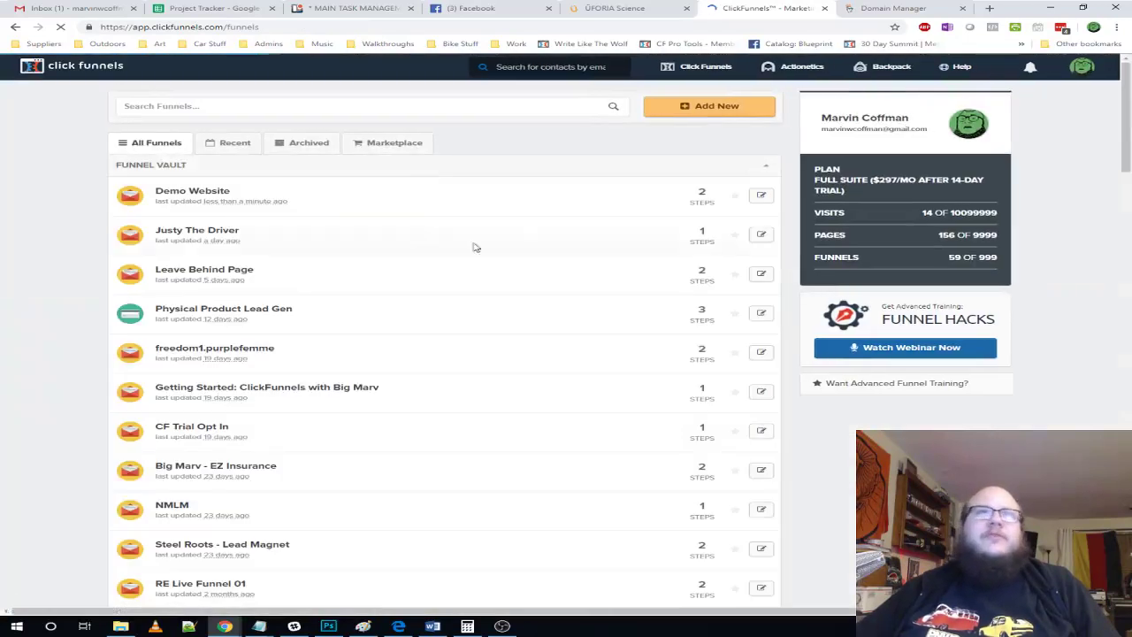
{"action": "left_click", "coordinate": [191, 195]}
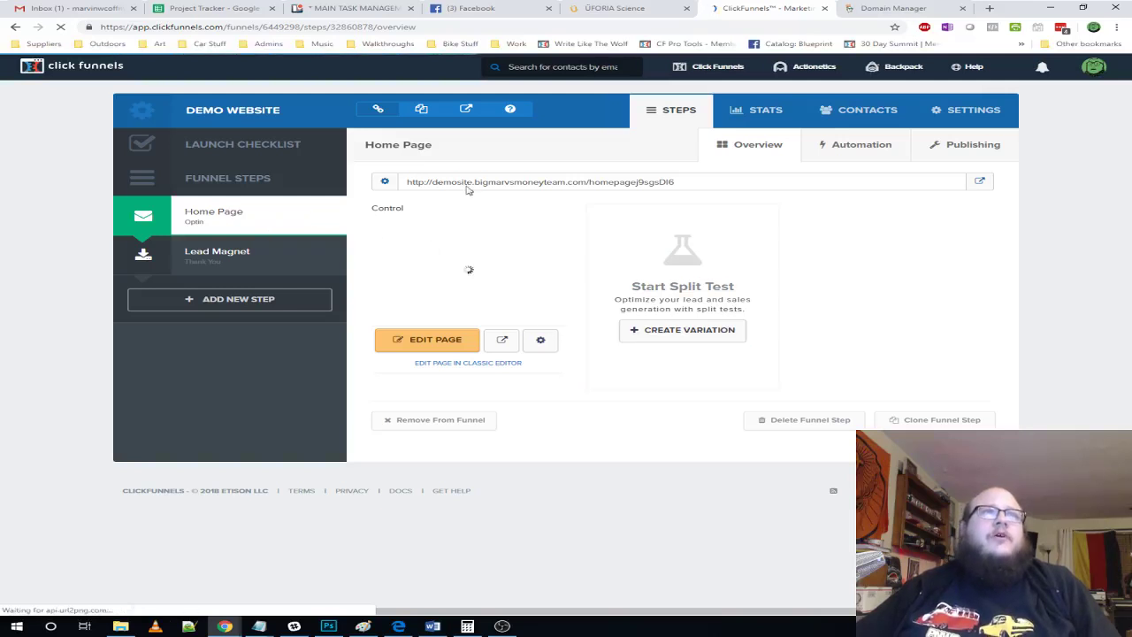
{"action": "left_click_drag", "start_coordinate": [532, 186], "coordinate": [635, 183]}
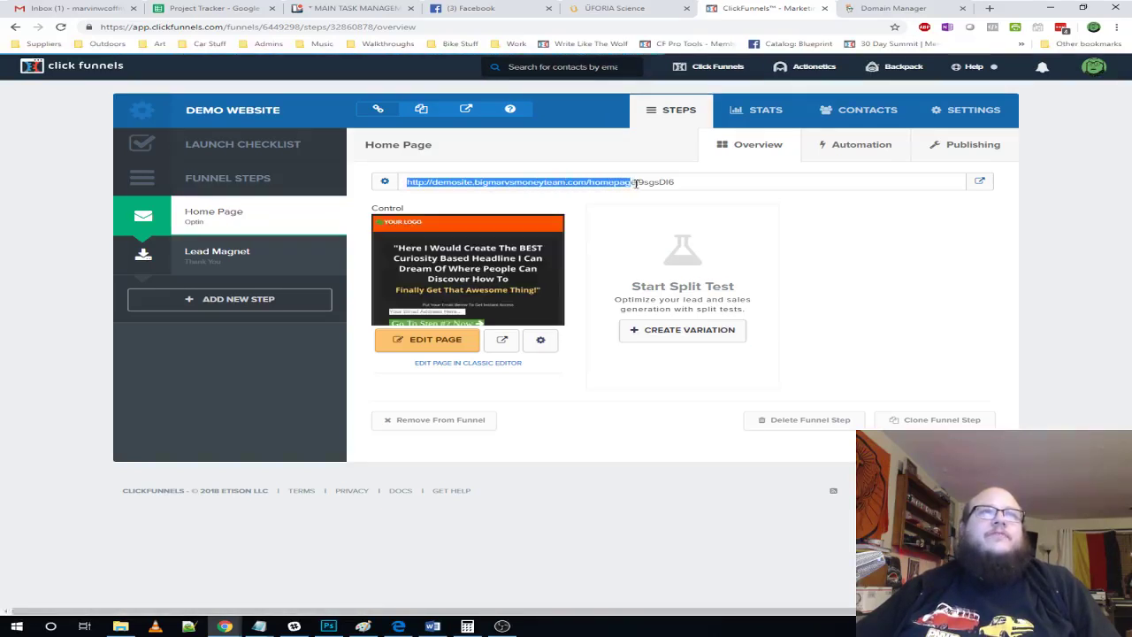
{"action": "left_click", "coordinate": [982, 182]}
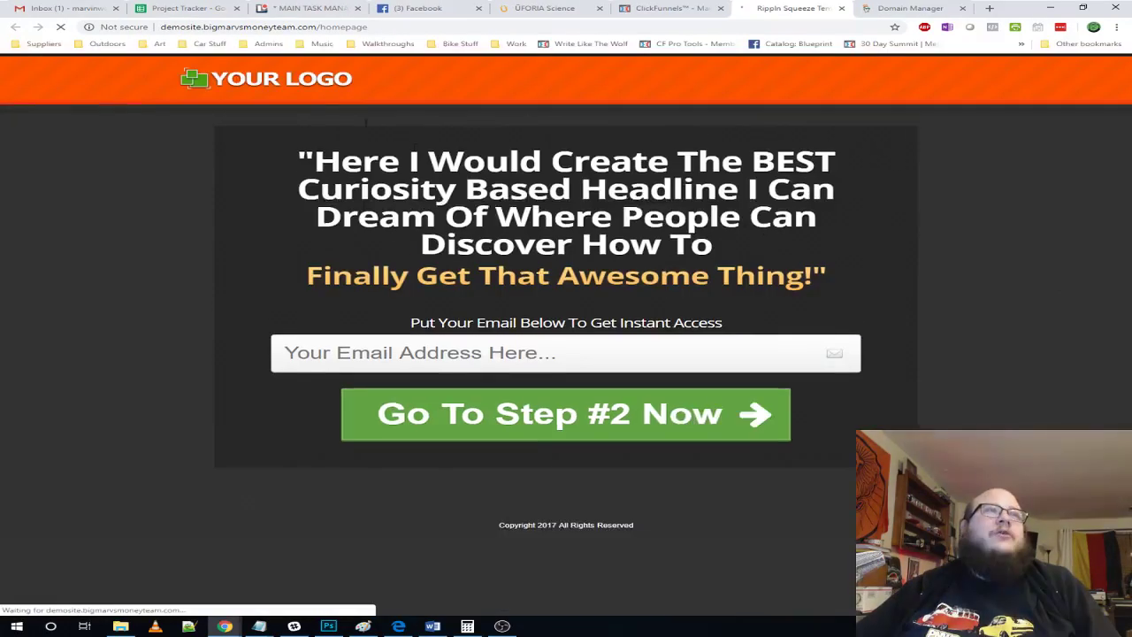
{"action": "left_click", "coordinate": [161, 26]}
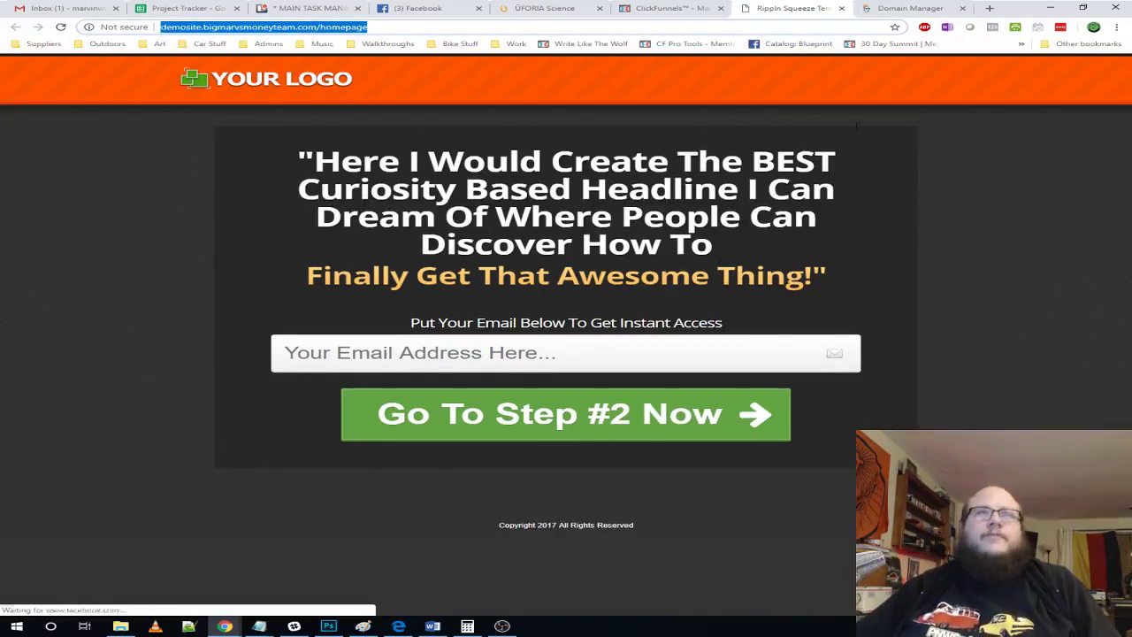
{"action": "left_click", "coordinate": [841, 8]}
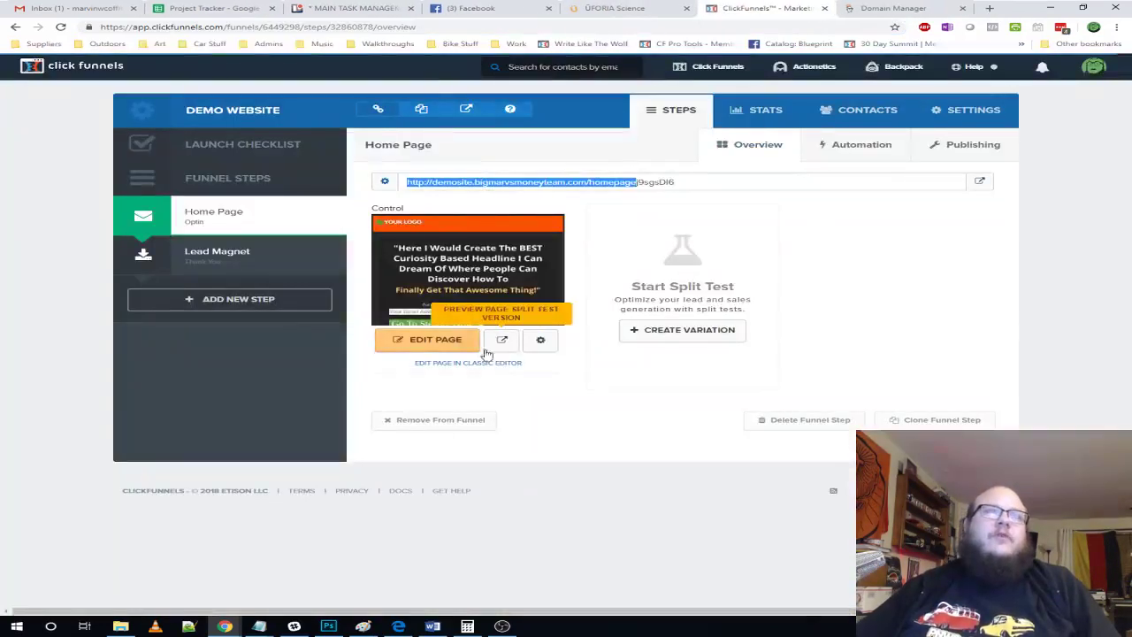
- Open the Home Page for editing, delete all of its template sections and save the blank page
{"action": "left_click", "coordinate": [431, 341]}
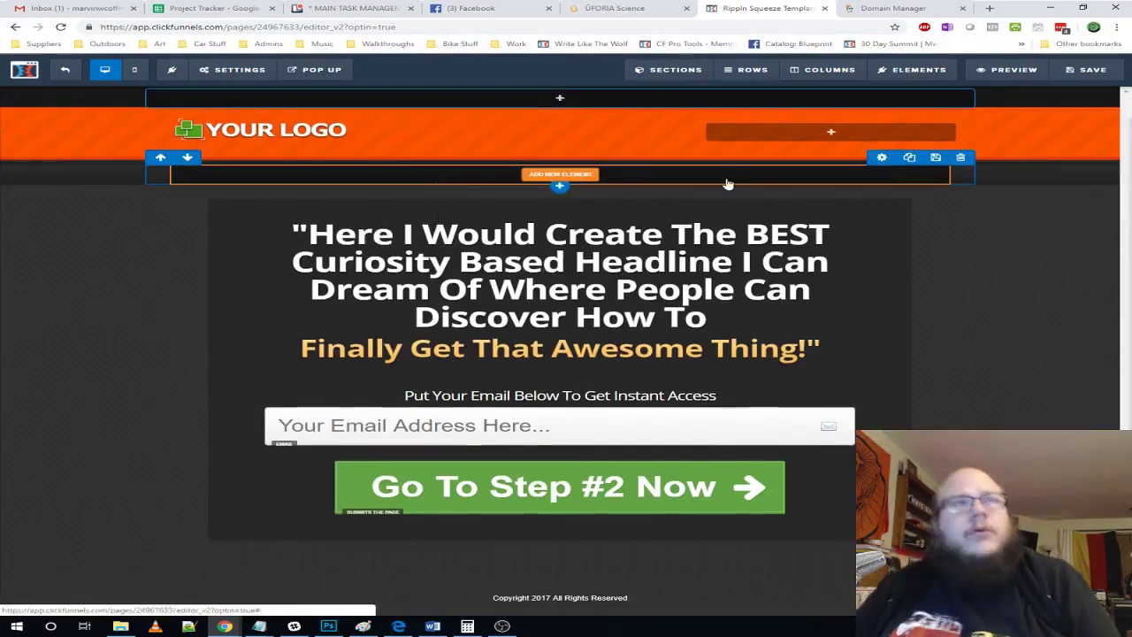
{"action": "left_click", "coordinate": [1104, 155]}
{"action": "key", "text": "Return"}
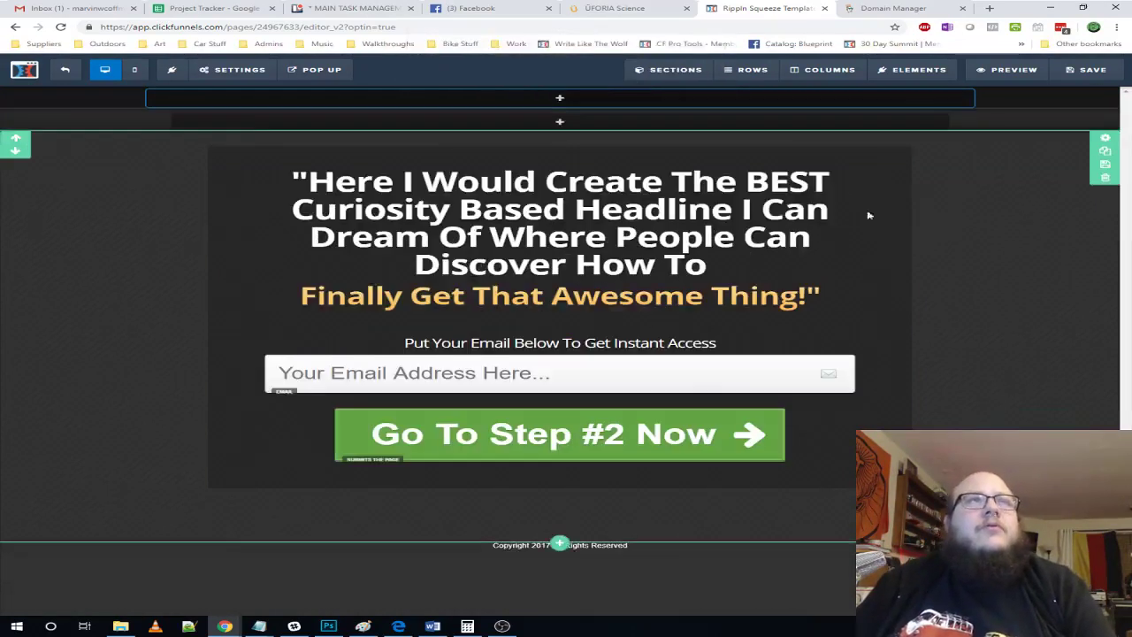
{"action": "left_click", "coordinate": [1107, 154]}
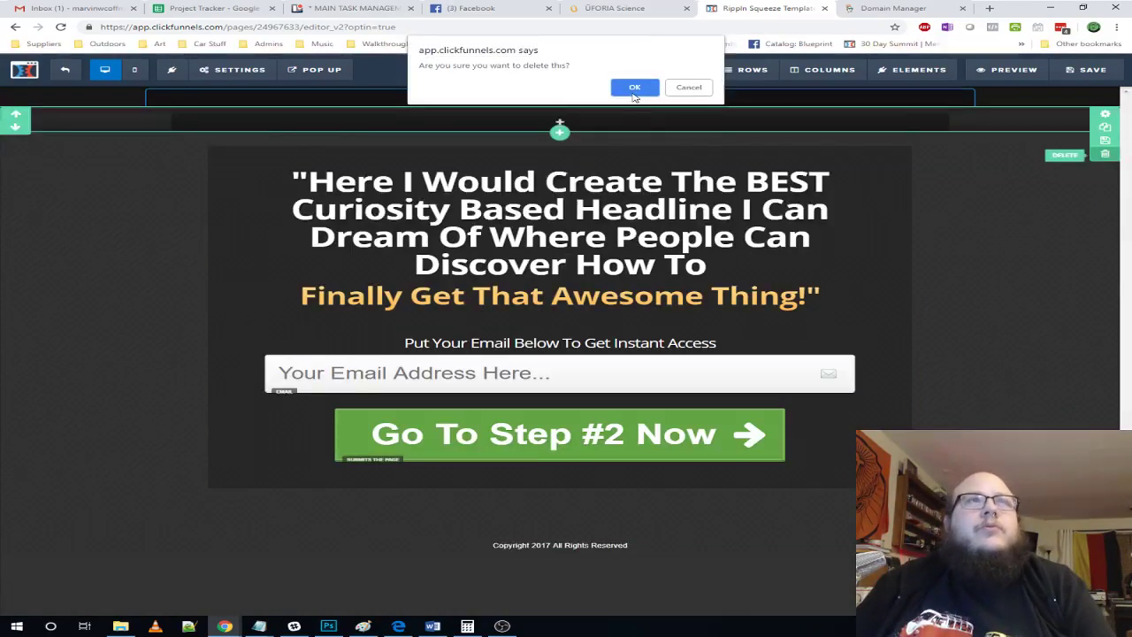
{"action": "key", "text": "Return"}
{"action": "left_click", "coordinate": [1105, 154]}
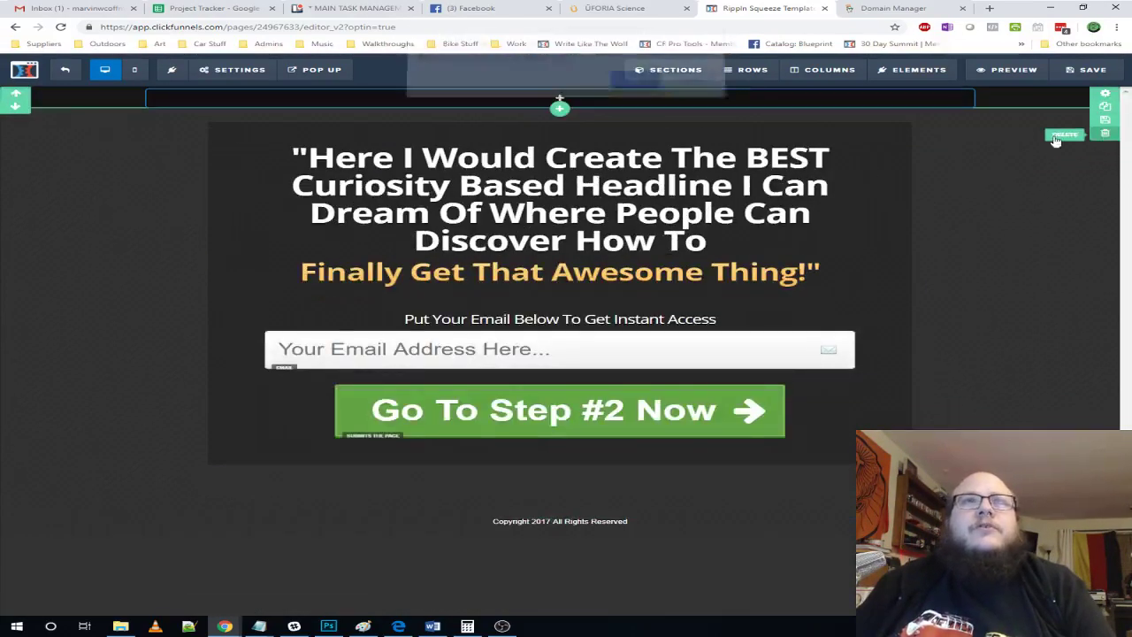
{"action": "left_click", "coordinate": [631, 88]}
{"action": "left_click", "coordinate": [1105, 133]}
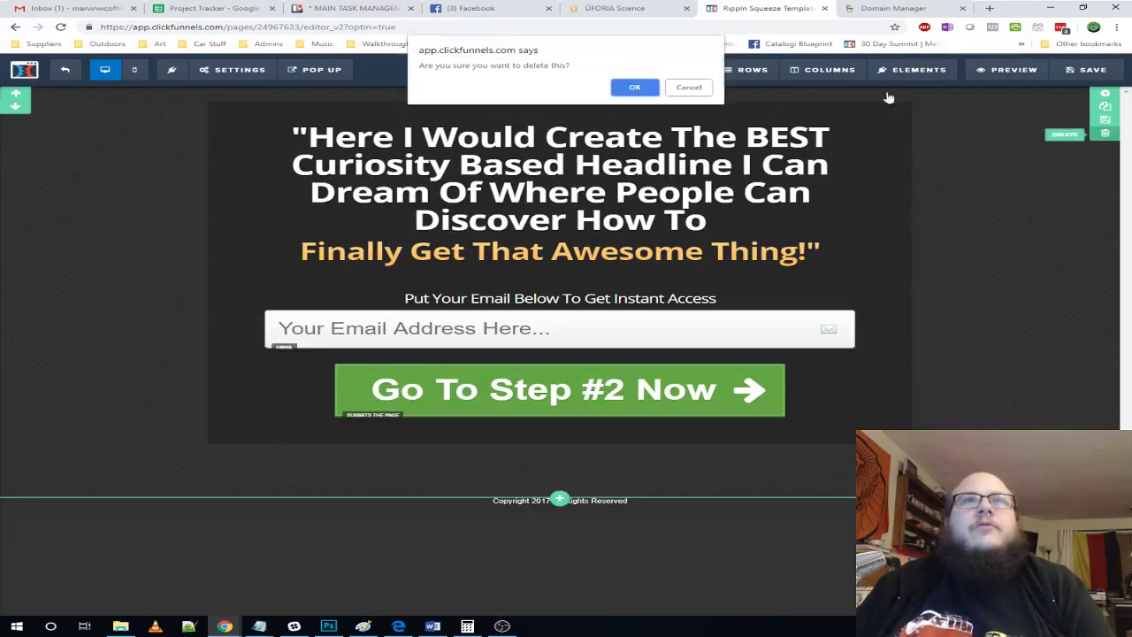
{"action": "left_click", "coordinate": [624, 89]}
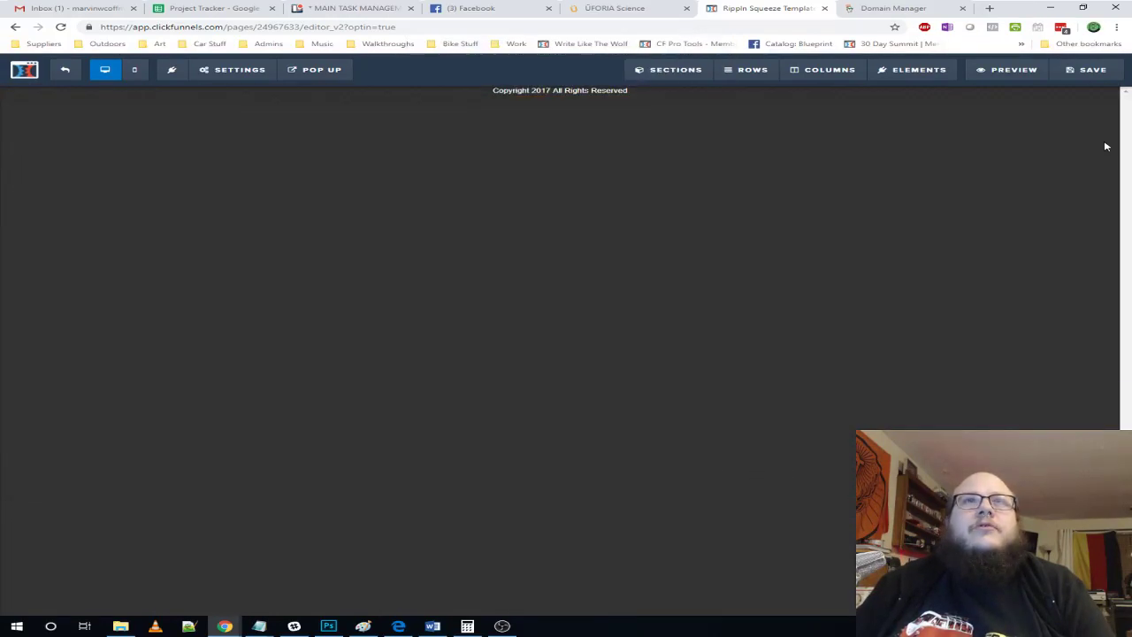
{"action": "left_click", "coordinate": [1105, 134]}
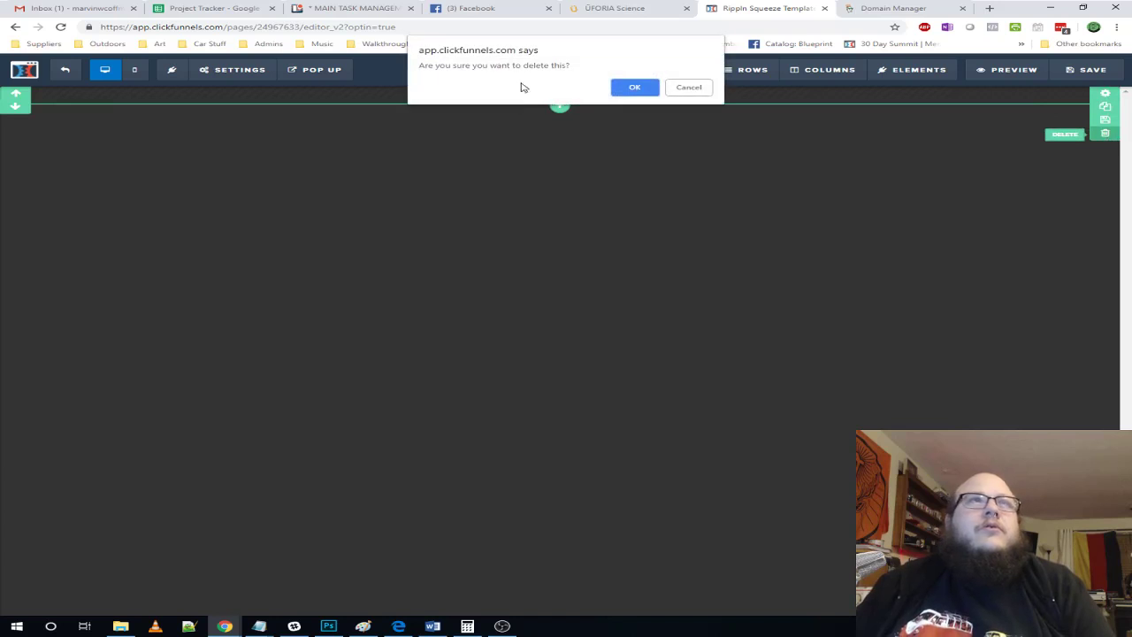
{"action": "left_click", "coordinate": [634, 88]}
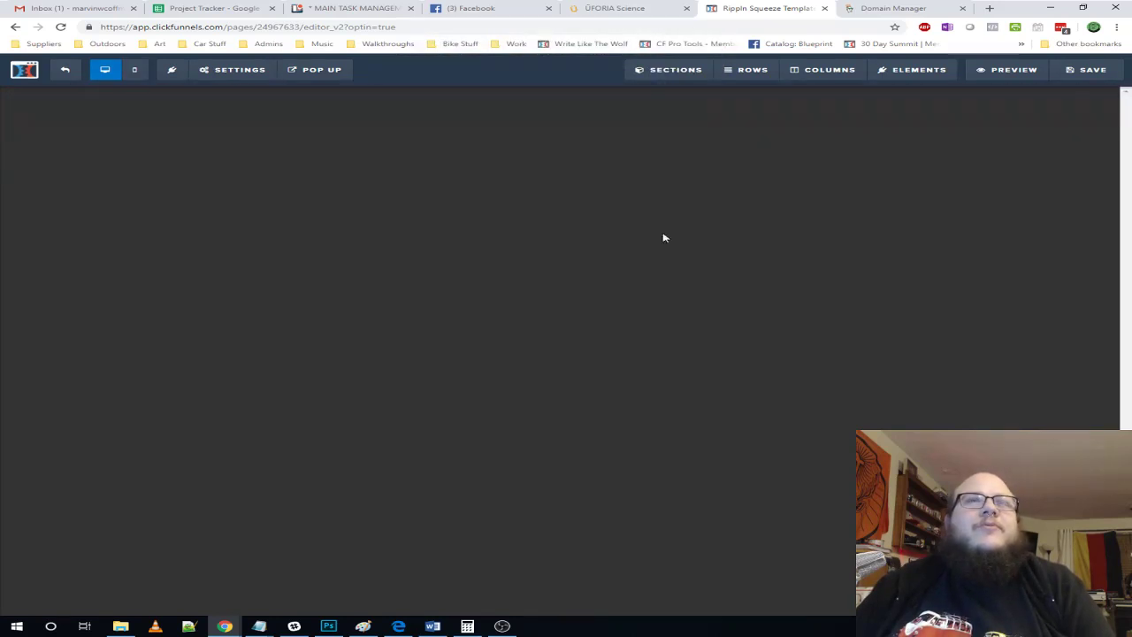
{"action": "left_click", "coordinate": [1087, 70]}
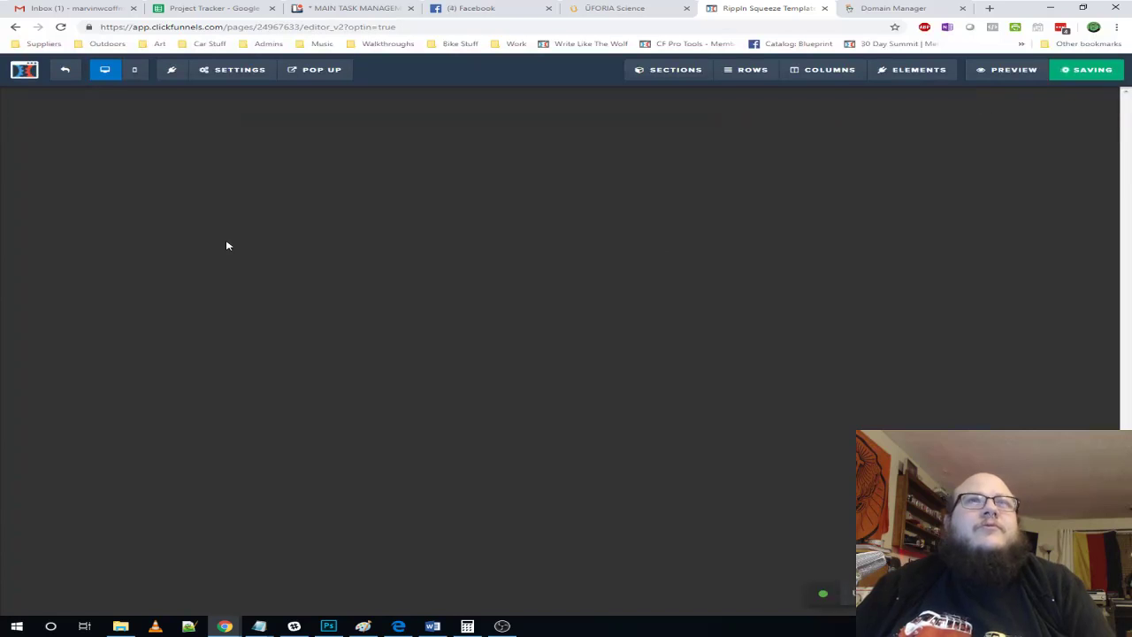
- Try to add a full-width section to the blank page
{"action": "mouse_move", "coordinate": [650, 69]}
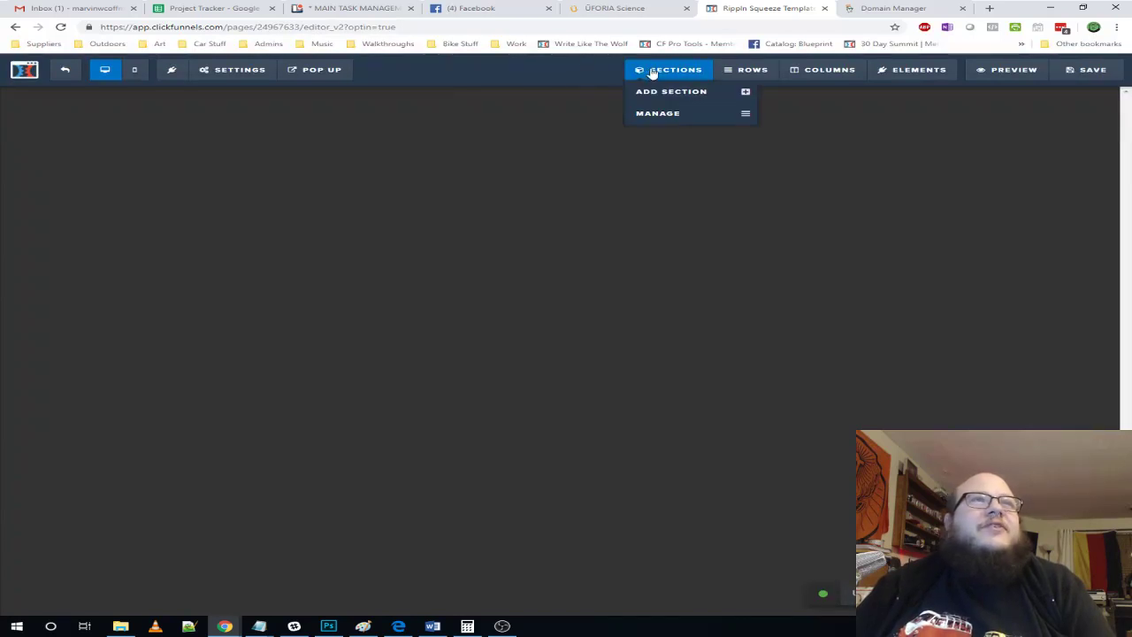
{"action": "left_click", "coordinate": [652, 93]}
{"action": "mouse_move", "coordinate": [880, 126]}
{"action": "left_mouse_down"}
{"action": "mouse_move", "coordinate": [500, 118]}
{"action": "mouse_move", "coordinate": [412, 134]}
{"action": "mouse_move", "coordinate": [423, 272]}
{"action": "mouse_move", "coordinate": [443, 165]}
{"action": "left_mouse_up"}
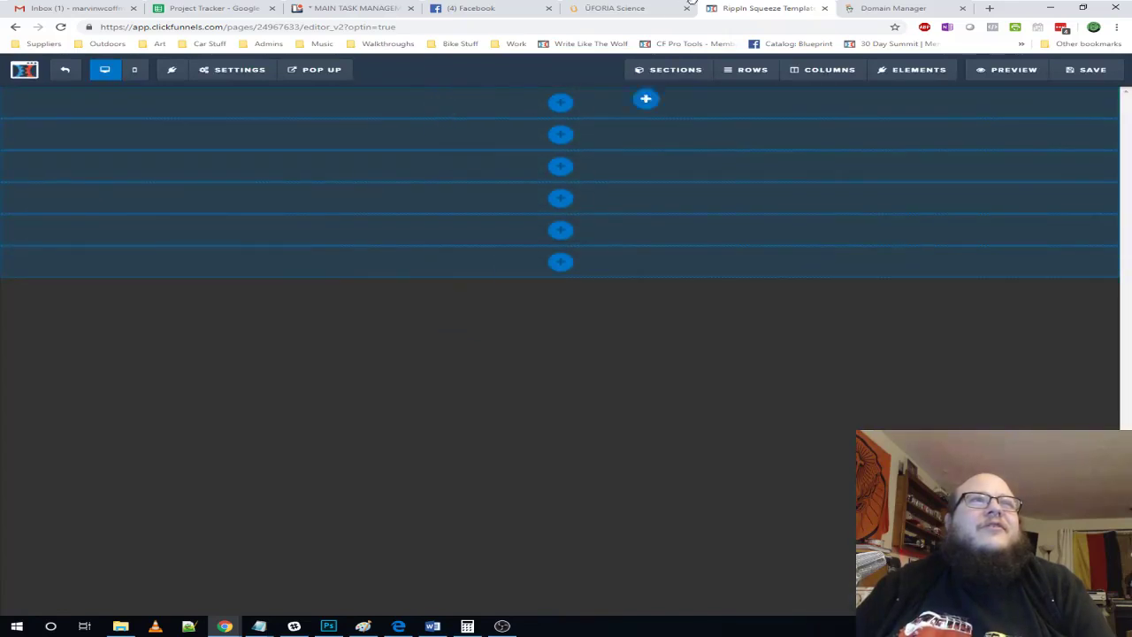
- Switch to the ÜFORIA site and examine how its page is divided into sections from header to footer
{"action": "left_click", "coordinate": [619, 8]}
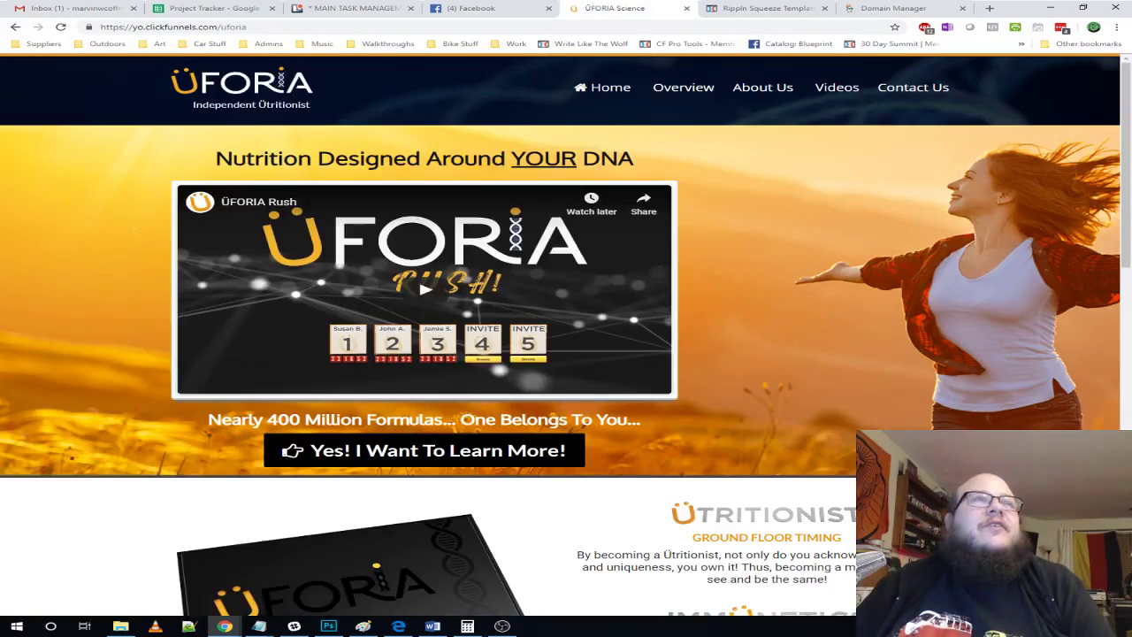
{"action": "scroll", "coordinate": [629, 188], "scroll_direction": "down", "scroll_amount": 15}
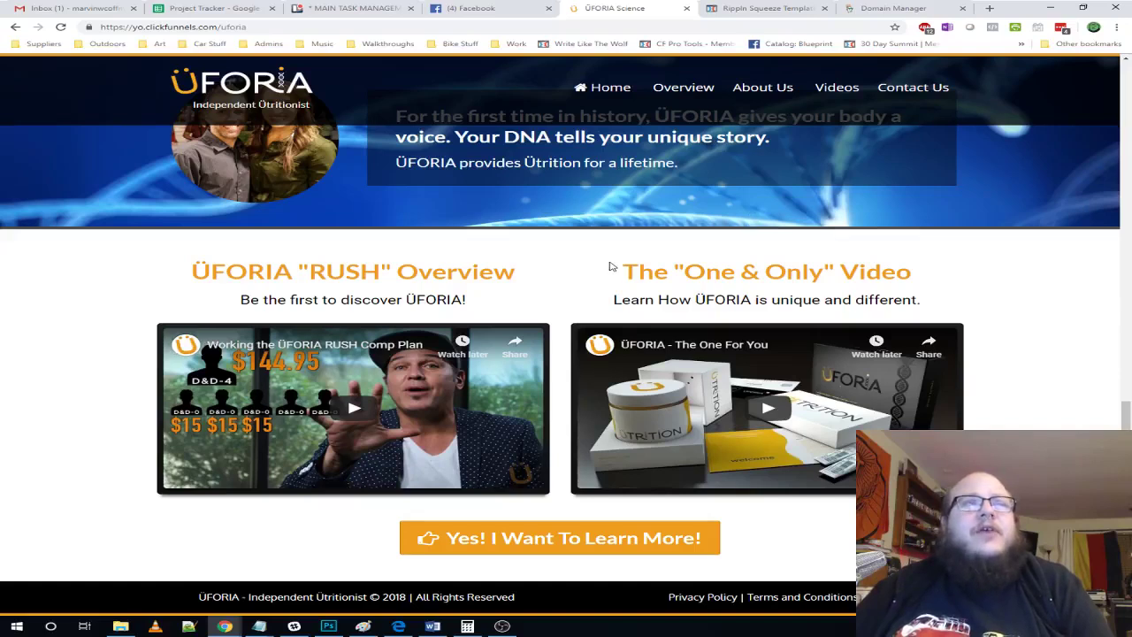
{"action": "scroll", "coordinate": [522, 241], "scroll_direction": "up", "scroll_amount": 12}
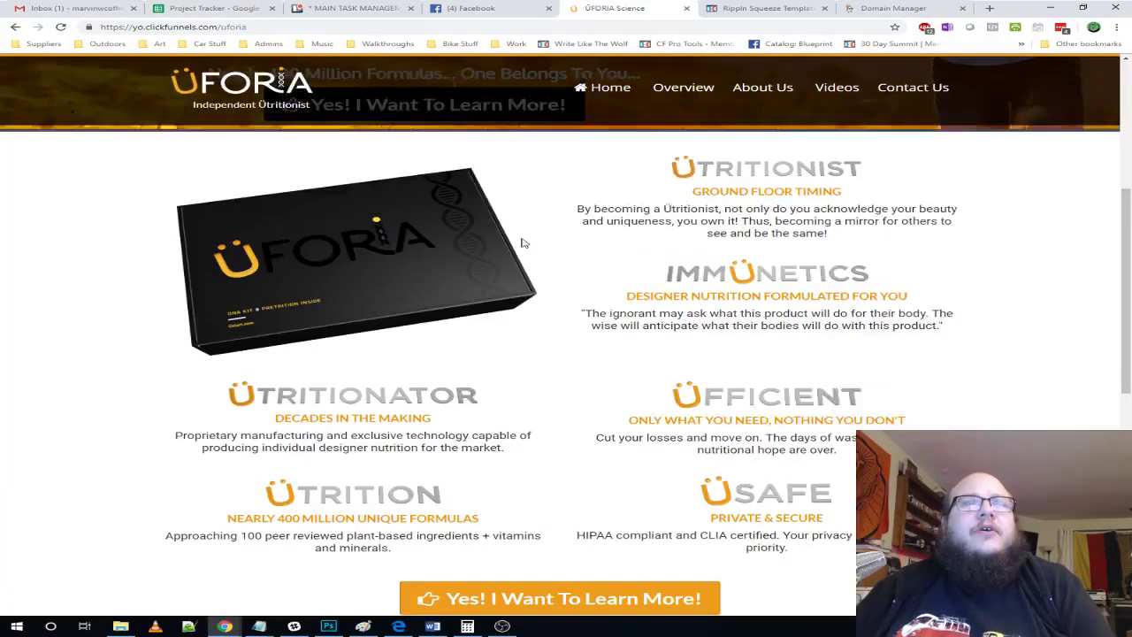
{"action": "scroll", "coordinate": [522, 242], "scroll_direction": "up", "scroll_amount": 1}
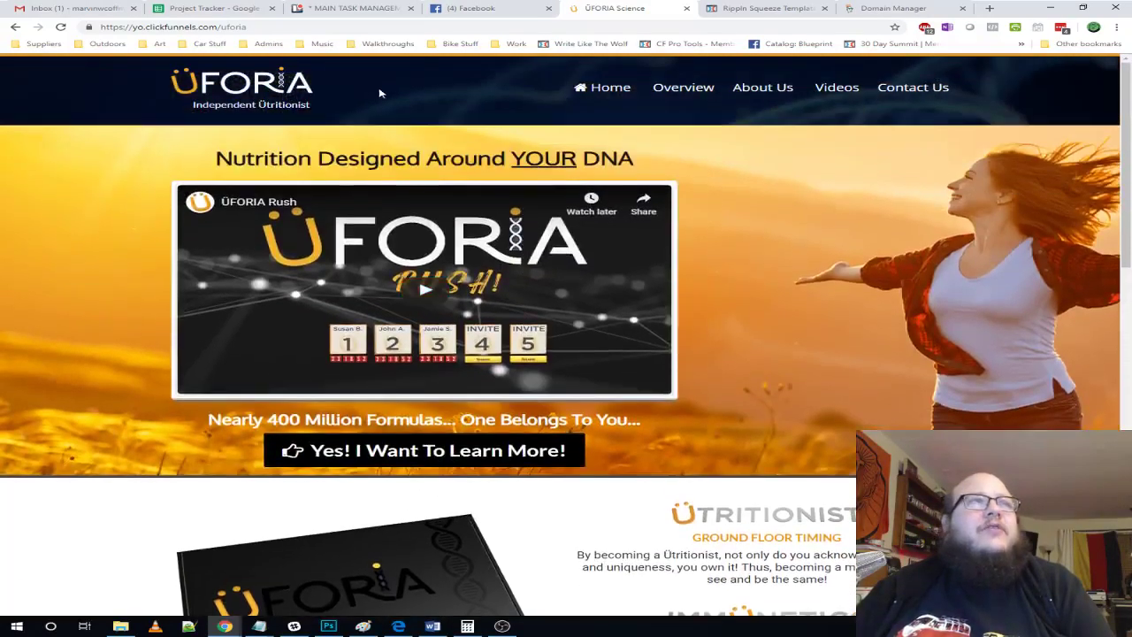
{"action": "scroll", "coordinate": [752, 277], "scroll_direction": "down", "scroll_amount": 3}
{"action": "scroll", "coordinate": [751, 274], "scroll_direction": "up", "scroll_amount": 3}
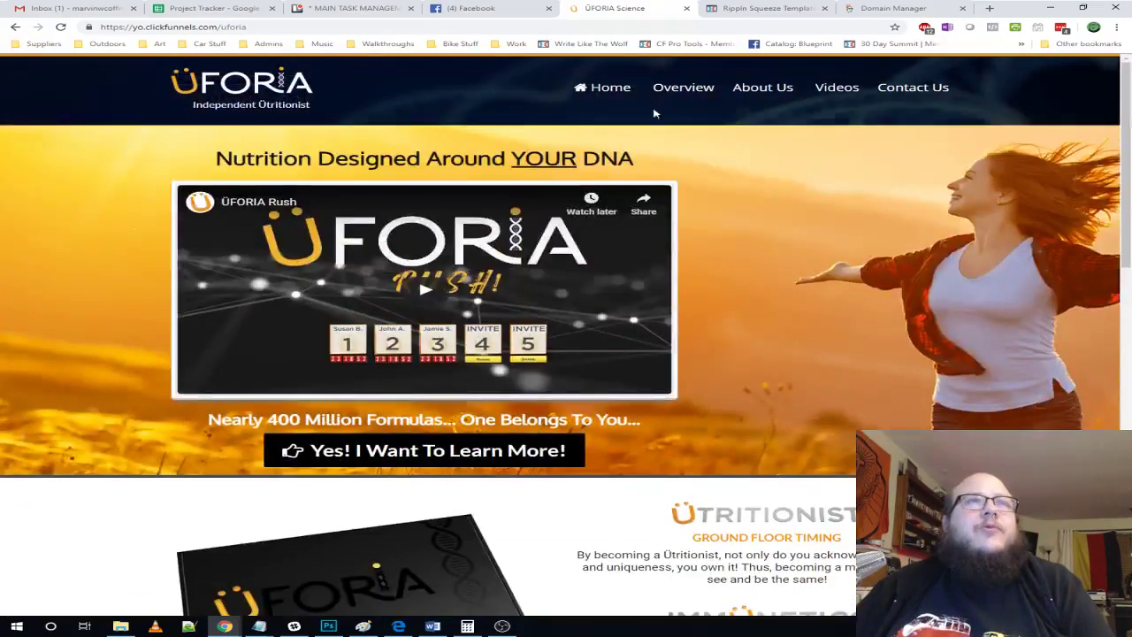
{"action": "scroll", "coordinate": [779, 341], "scroll_direction": "down", "scroll_amount": 10}
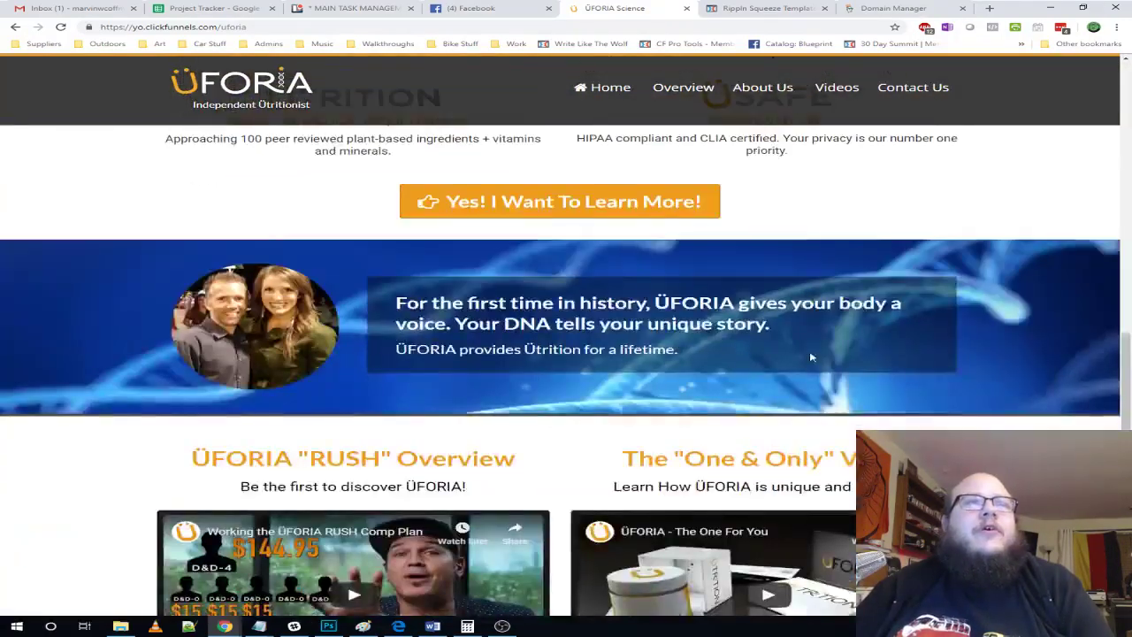
{"action": "scroll", "coordinate": [812, 358], "scroll_direction": "down", "scroll_amount": 2}
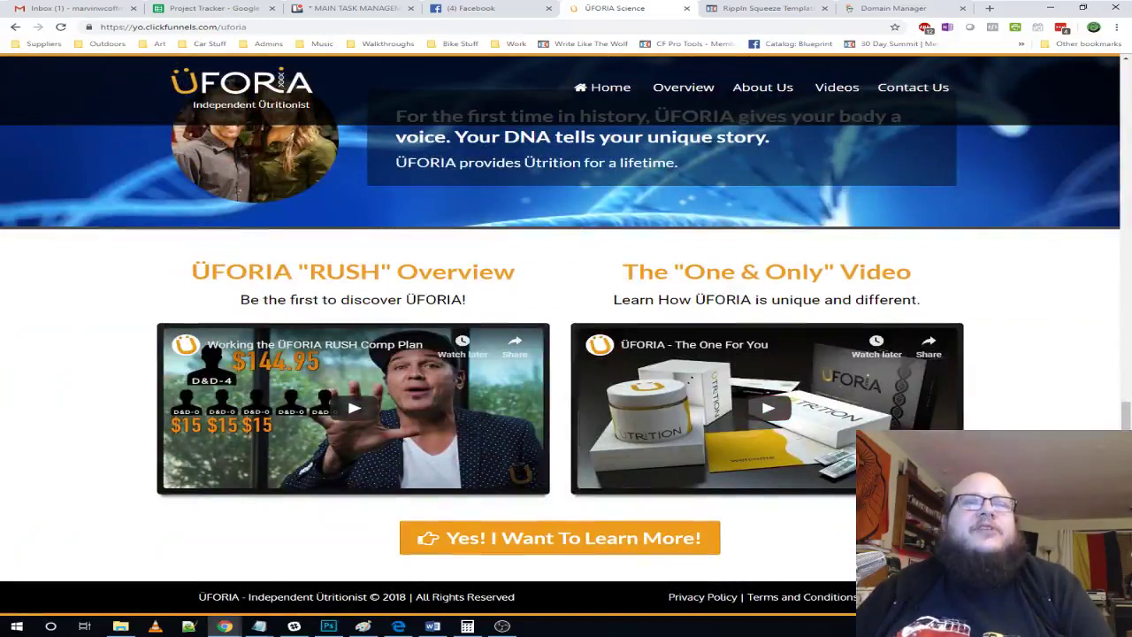
{"action": "scroll", "coordinate": [518, 329], "scroll_direction": "up", "scroll_amount": 12}
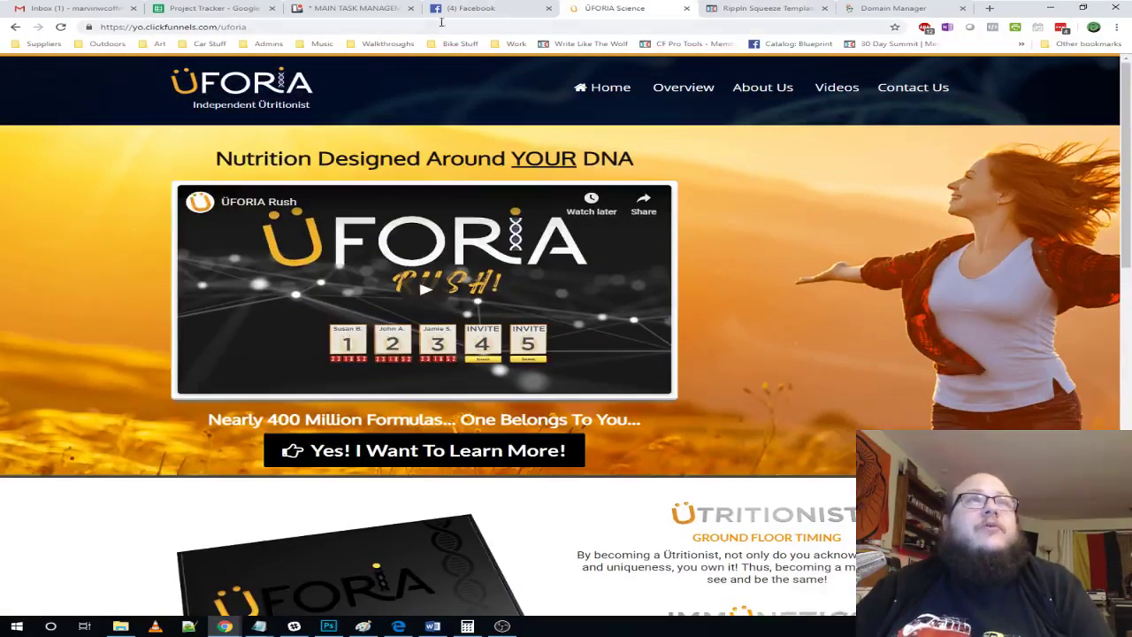
- Add a full-width section to the blank Home Page and clone it five times to make six sections
{"action": "left_click", "coordinate": [768, 8]}
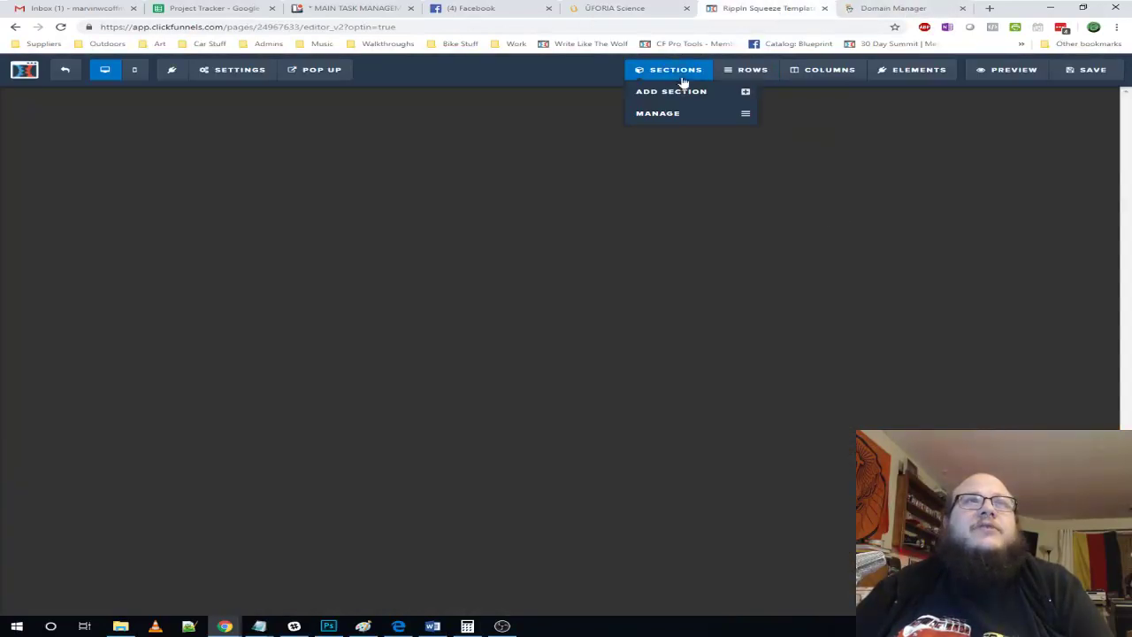
{"action": "left_click", "coordinate": [699, 92]}
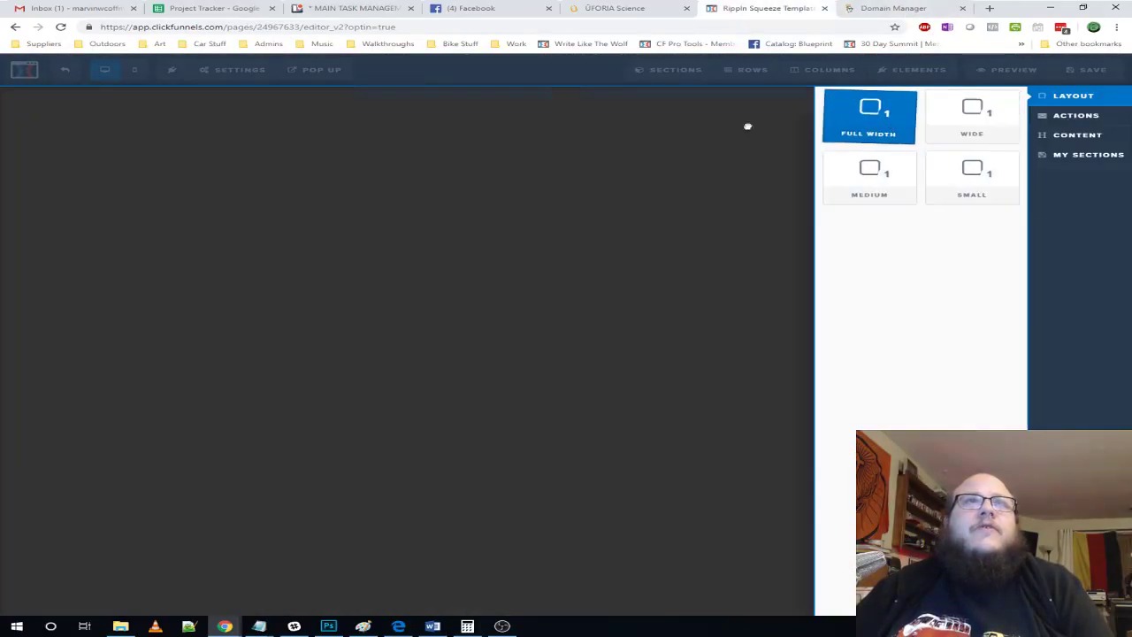
{"action": "left_click_drag", "start_coordinate": [747, 126], "coordinate": [508, 96]}
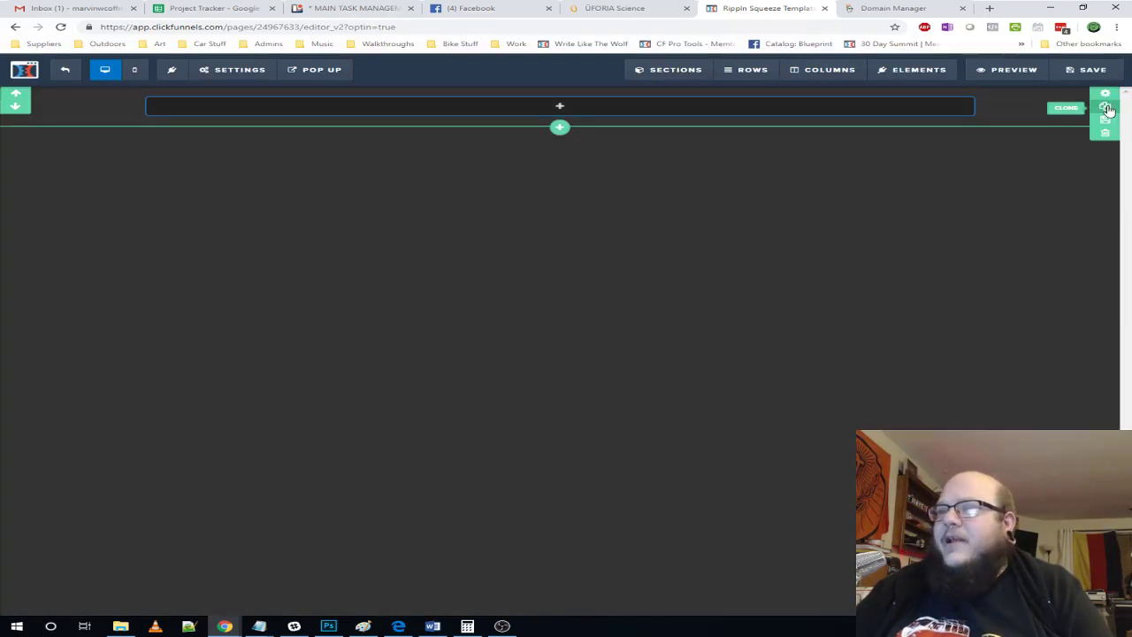
{"action": "left_click", "coordinate": [1107, 107]}
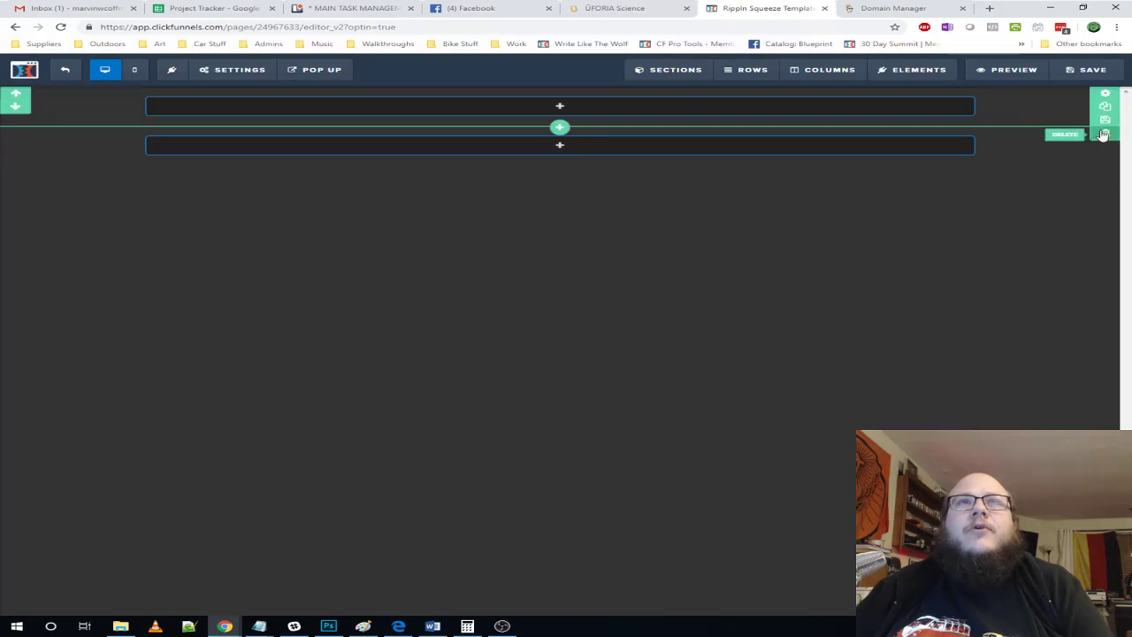
{"action": "left_click", "coordinate": [1107, 146]}
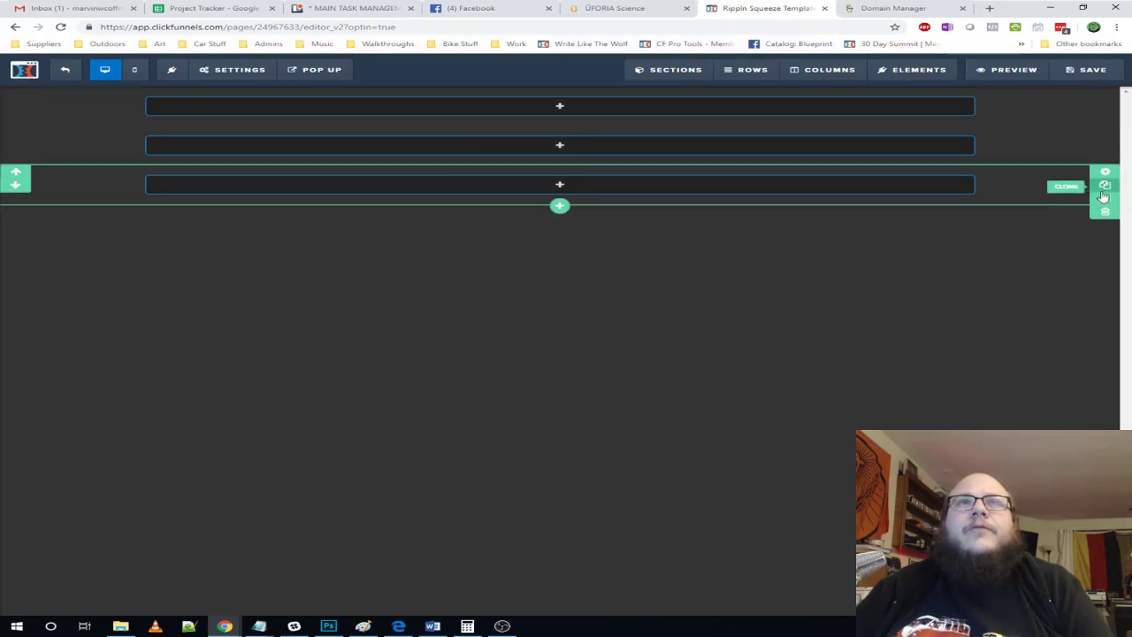
{"action": "left_click", "coordinate": [1105, 186]}
{"action": "left_click", "coordinate": [1105, 225]}
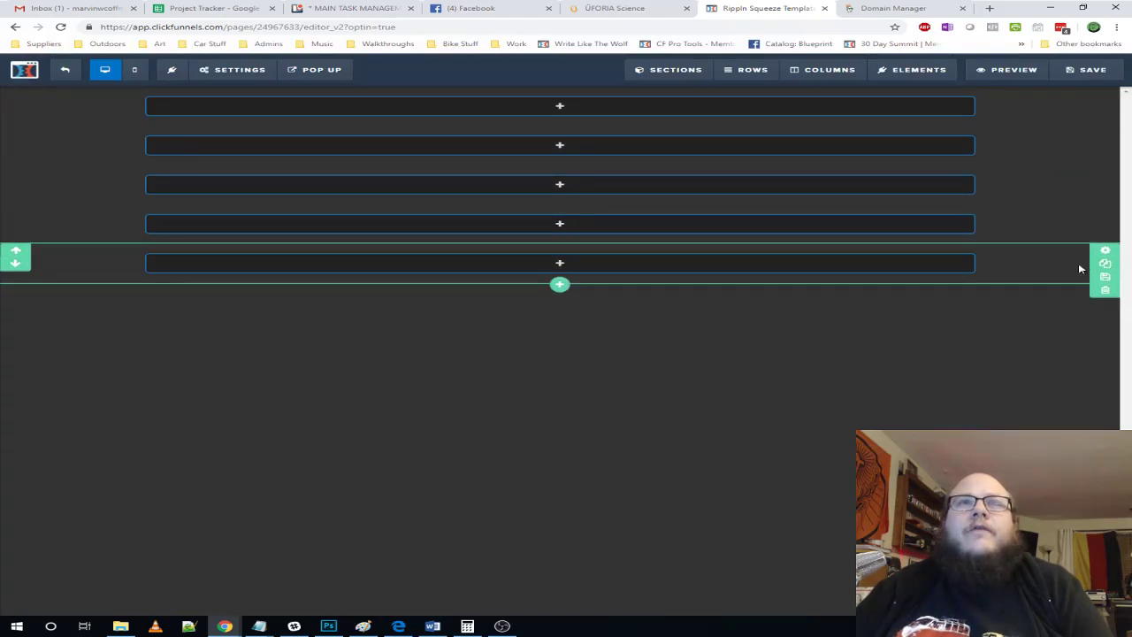
{"action": "left_click", "coordinate": [1107, 264]}
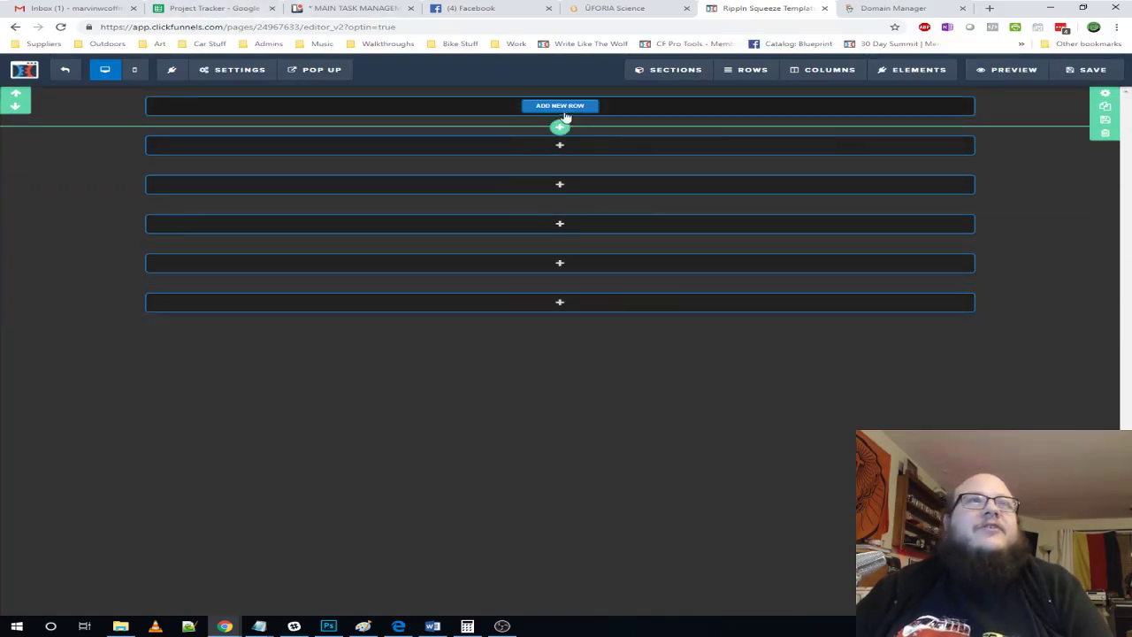
- Review the ÜFORIA page's header, video area, product features, DNA banner and overview videos as a layout reference for each section
{"action": "left_click", "coordinate": [619, 9]}
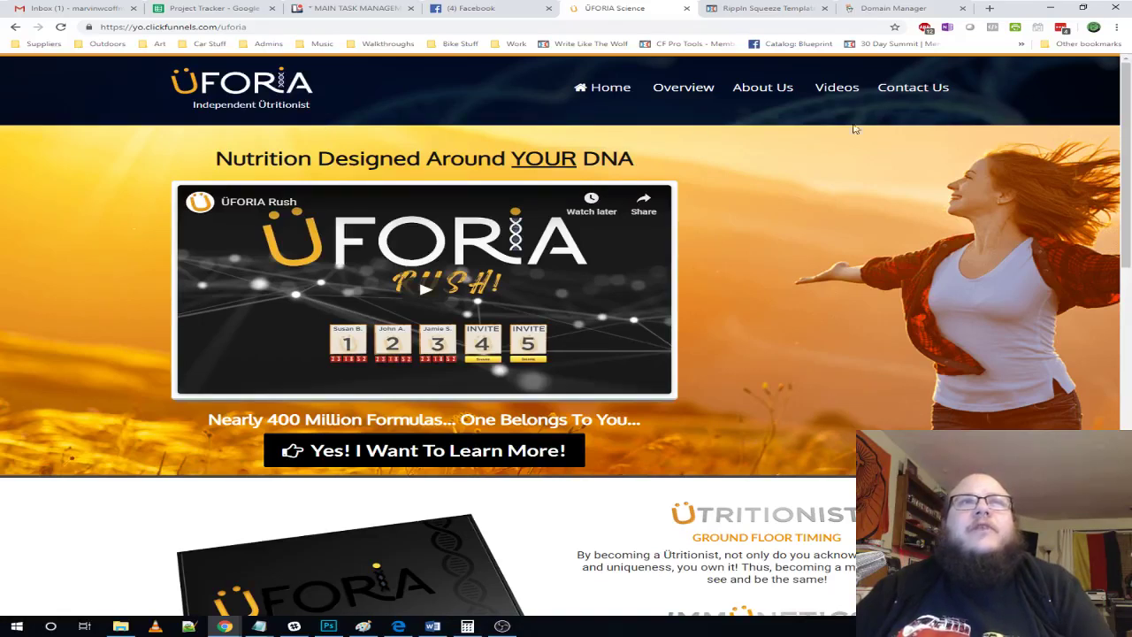
{"action": "scroll", "coordinate": [893, 204], "scroll_direction": "down", "scroll_amount": 2}
{"action": "scroll", "coordinate": [901, 225], "scroll_direction": "up", "scroll_amount": 2}
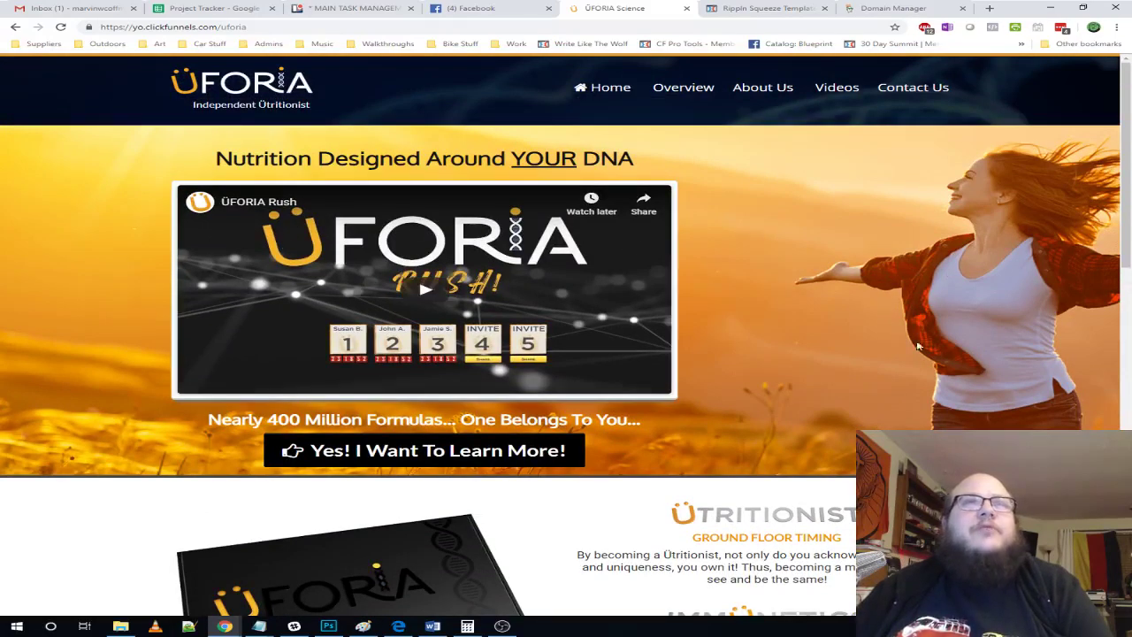
{"action": "scroll", "coordinate": [963, 295], "scroll_direction": "down", "scroll_amount": 1}
{"action": "scroll", "coordinate": [963, 294], "scroll_direction": "up", "scroll_amount": 1}
{"action": "scroll", "coordinate": [804, 348], "scroll_direction": "down", "scroll_amount": 5}
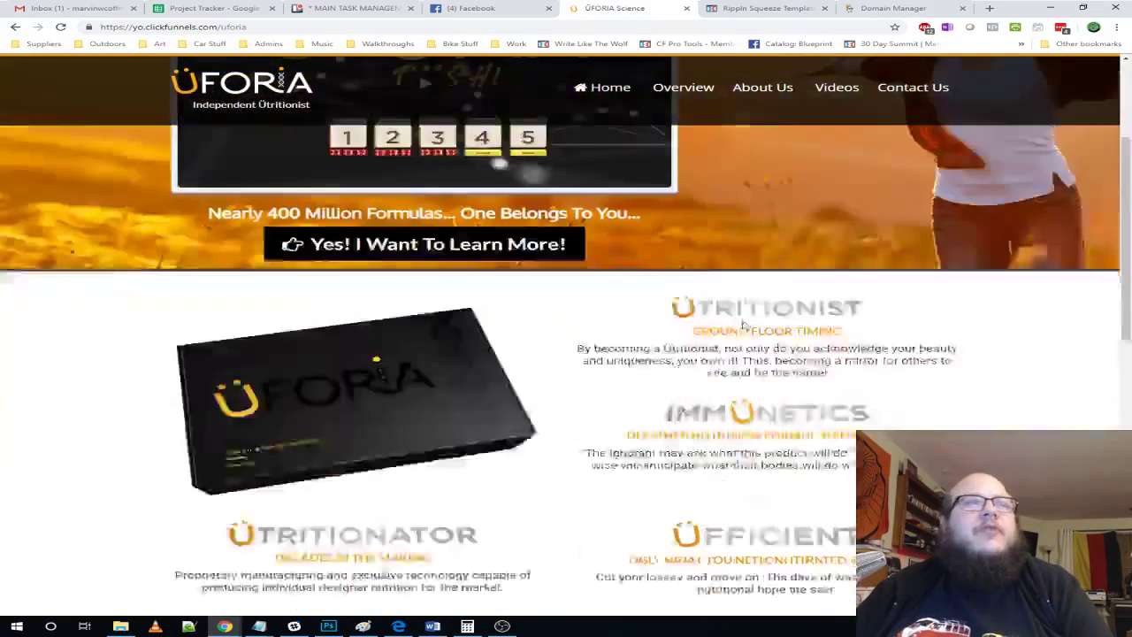
{"action": "scroll", "coordinate": [804, 348], "scroll_direction": "down", "scroll_amount": 1}
{"action": "scroll", "coordinate": [429, 382], "scroll_direction": "up", "scroll_amount": 2}
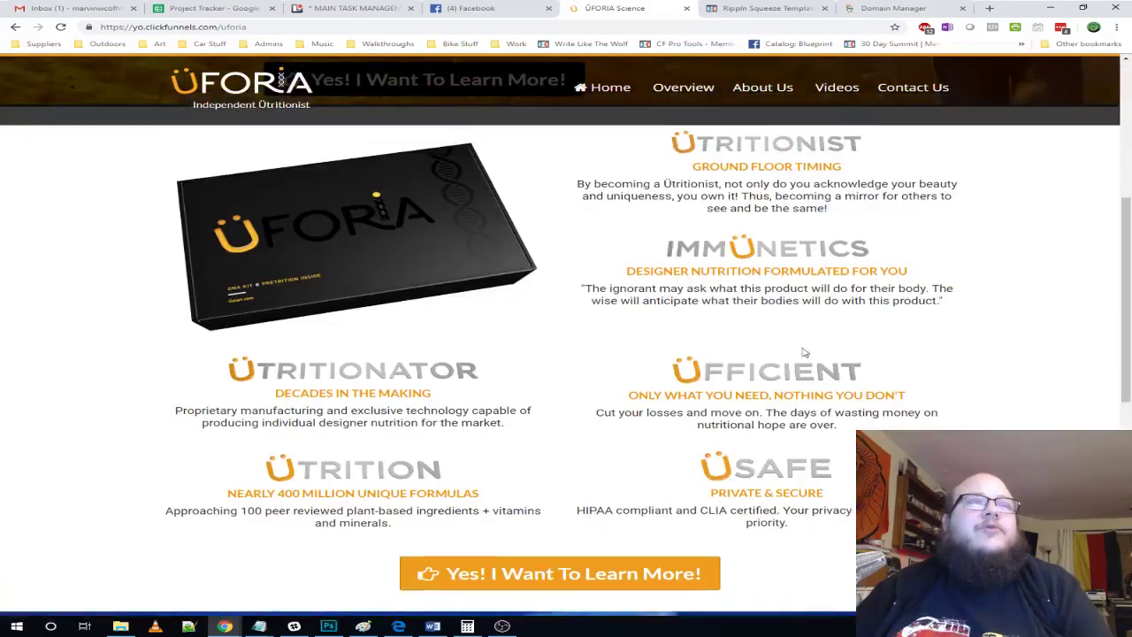
{"action": "scroll", "coordinate": [804, 352], "scroll_direction": "down", "scroll_amount": 2}
{"action": "scroll", "coordinate": [566, 374], "scroll_direction": "up", "scroll_amount": 1}
{"action": "scroll", "coordinate": [569, 374], "scroll_direction": "down", "scroll_amount": 1}
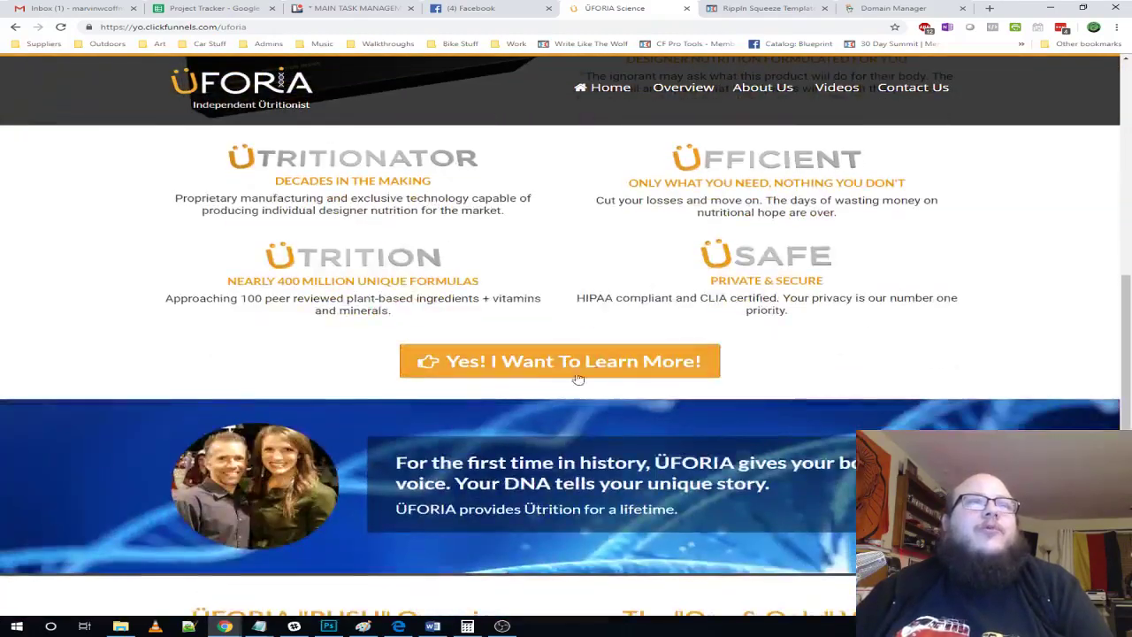
{"action": "scroll", "coordinate": [658, 309], "scroll_direction": "up", "scroll_amount": 3}
{"action": "scroll", "coordinate": [720, 329], "scroll_direction": "down", "scroll_amount": 5}
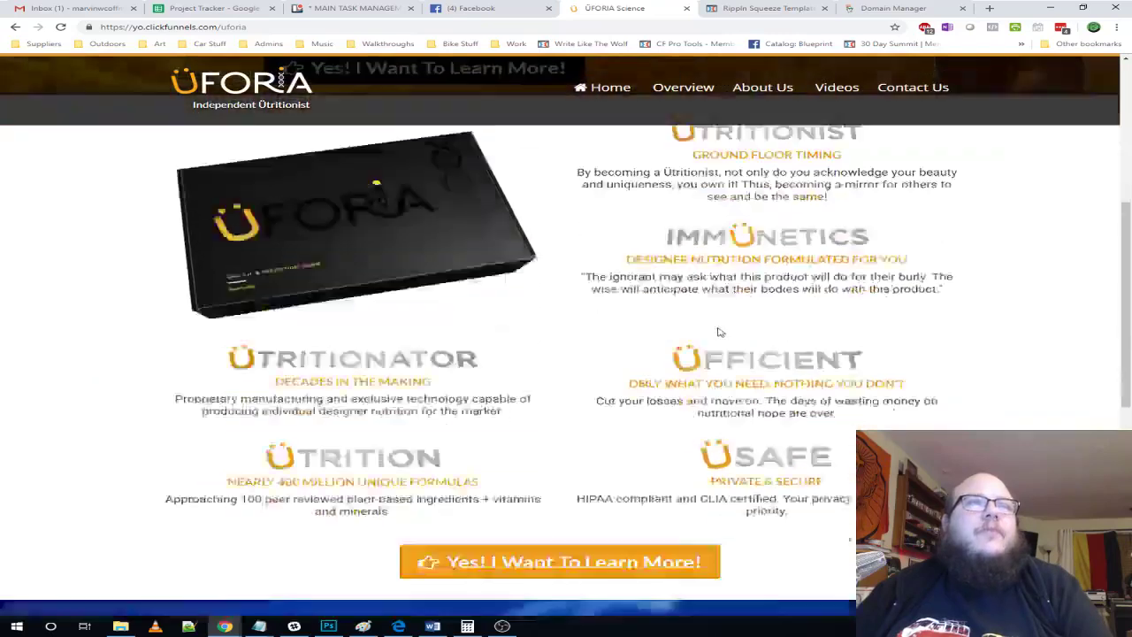
{"action": "scroll", "coordinate": [578, 354], "scroll_direction": "down", "scroll_amount": 1}
{"action": "scroll", "coordinate": [480, 361], "scroll_direction": "up", "scroll_amount": 1}
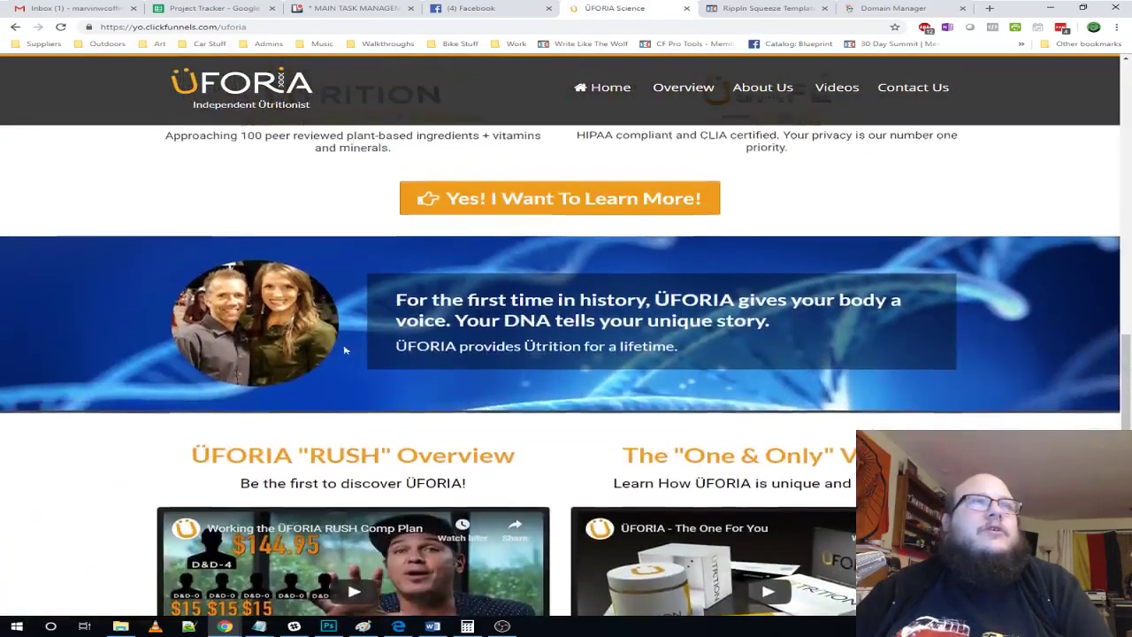
{"action": "scroll", "coordinate": [574, 341], "scroll_direction": "down", "scroll_amount": 2}
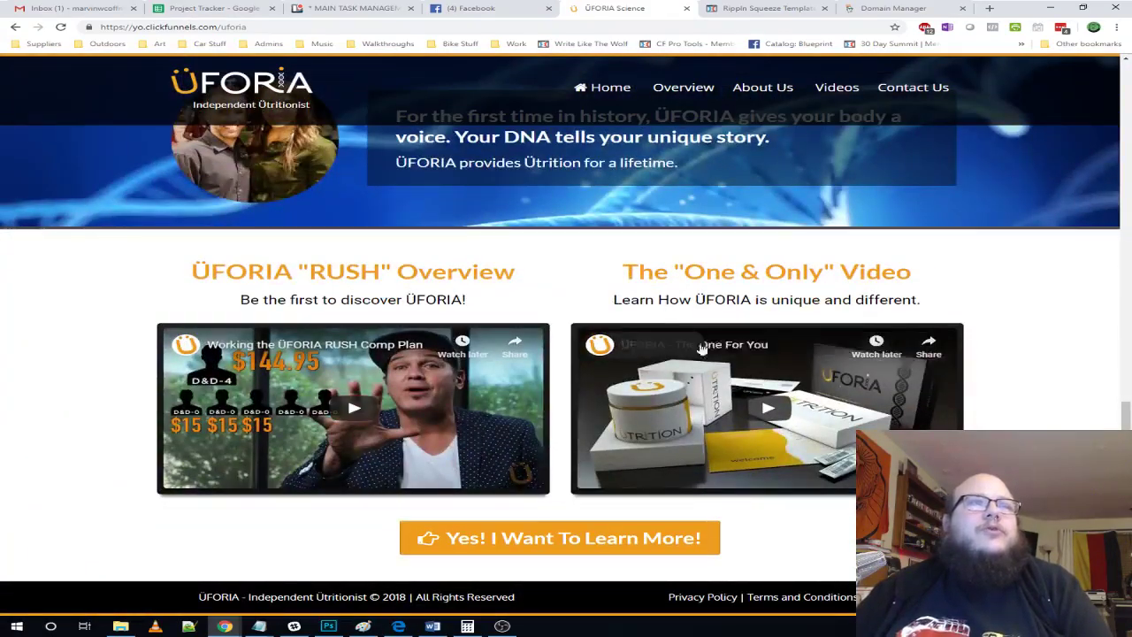
{"action": "scroll", "coordinate": [549, 525], "scroll_direction": "up", "scroll_amount": 8}
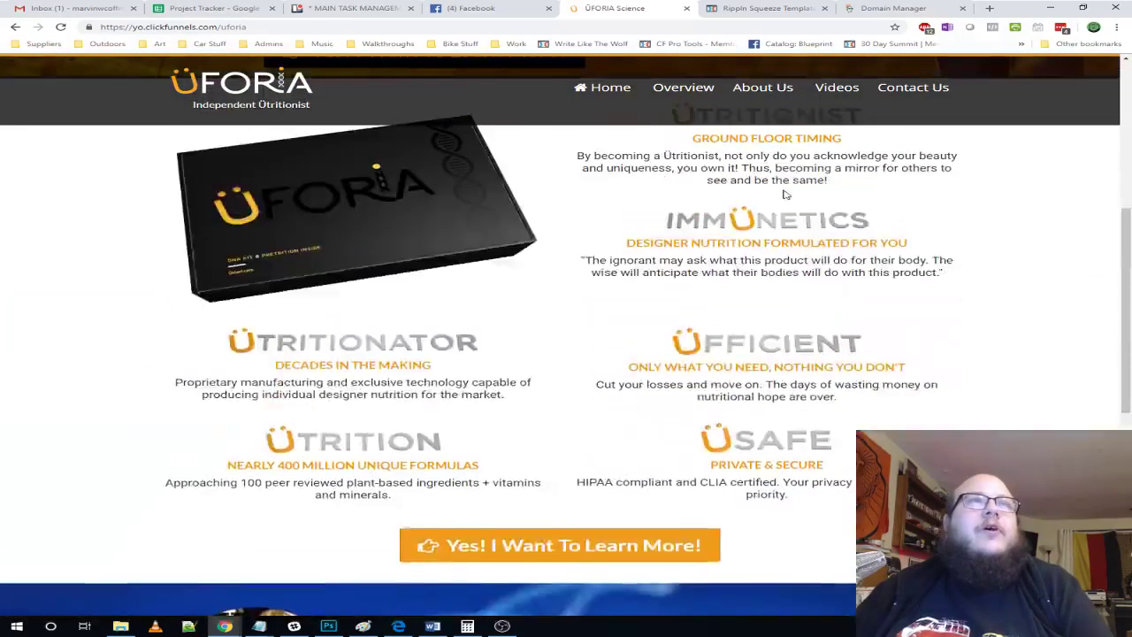
- Review the ÜFORIA page's section layout, close the GoDaddy Domain Manager page and return to the page editor
{"action": "scroll", "coordinate": [784, 195], "scroll_direction": "up", "scroll_amount": 2}
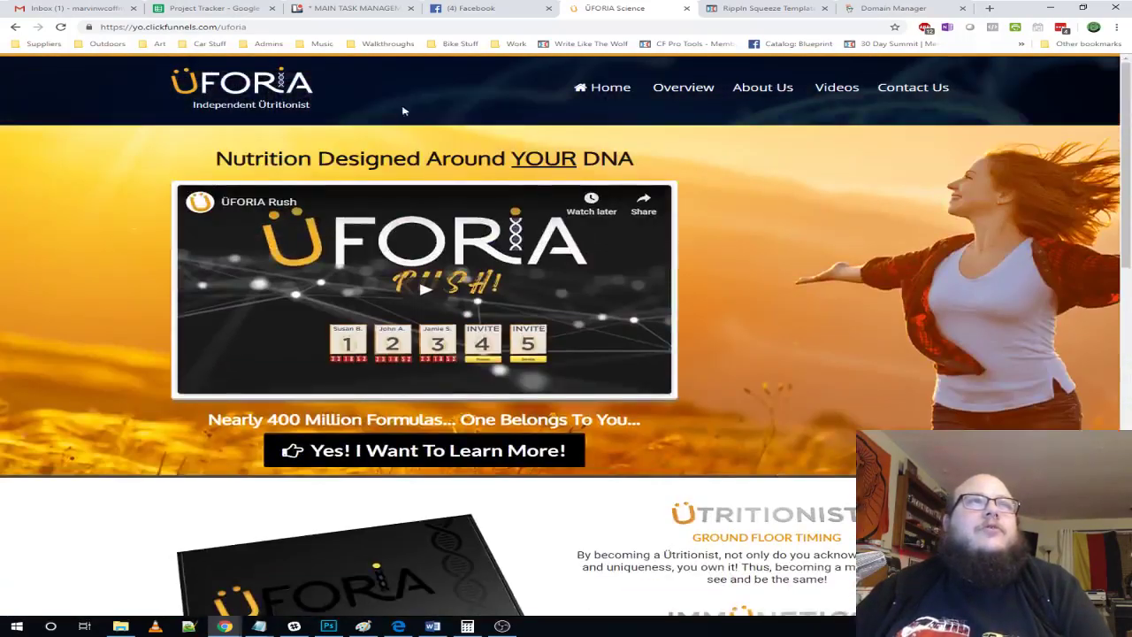
{"action": "scroll", "coordinate": [708, 260], "scroll_direction": "down", "scroll_amount": 8}
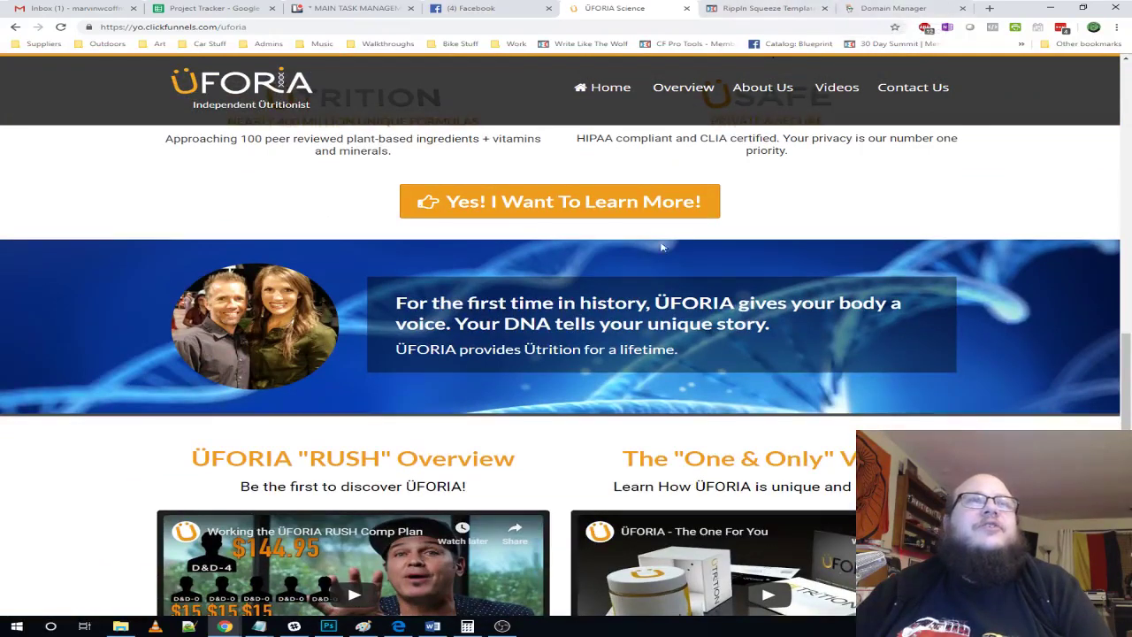
{"action": "scroll", "coordinate": [676, 214], "scroll_direction": "up", "scroll_amount": 7}
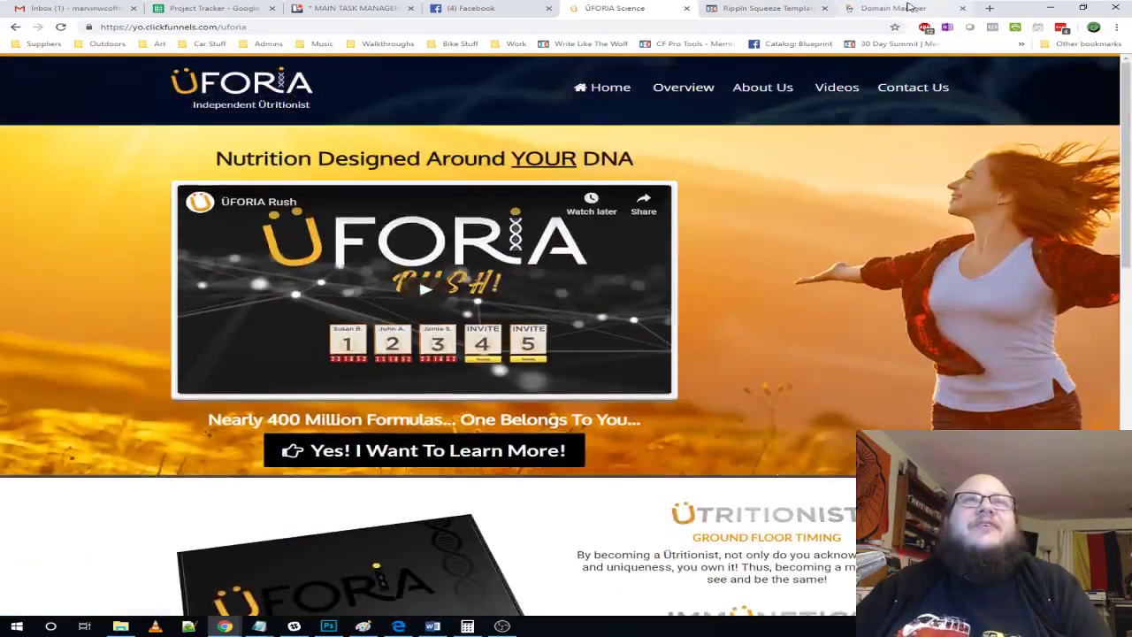
{"action": "left_click", "coordinate": [893, 8]}
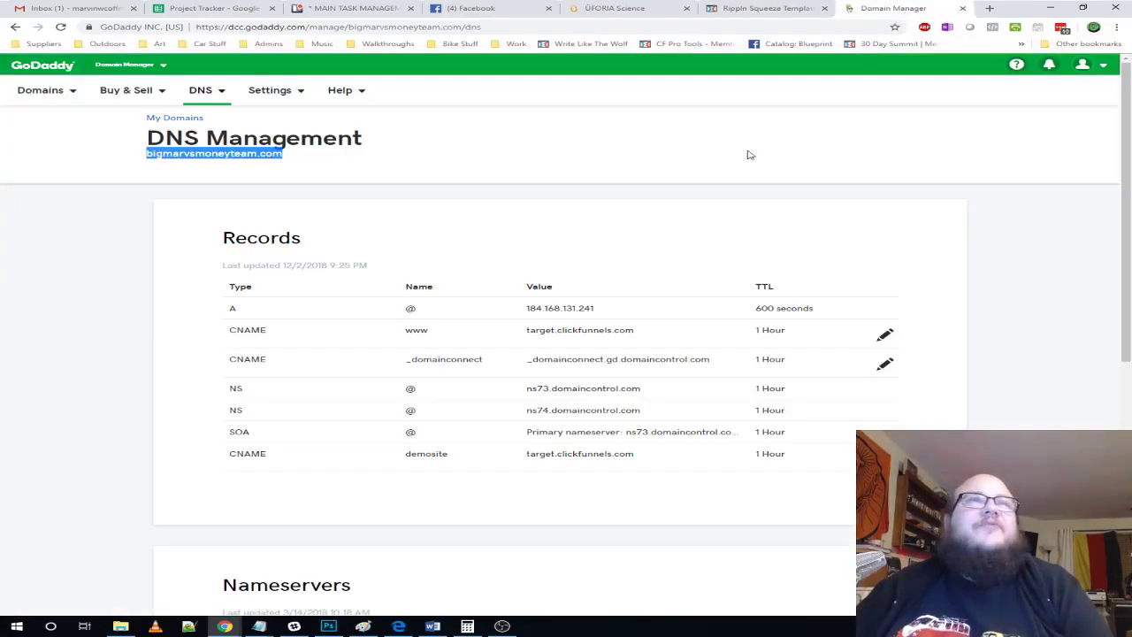
{"action": "left_click", "coordinate": [963, 8]}
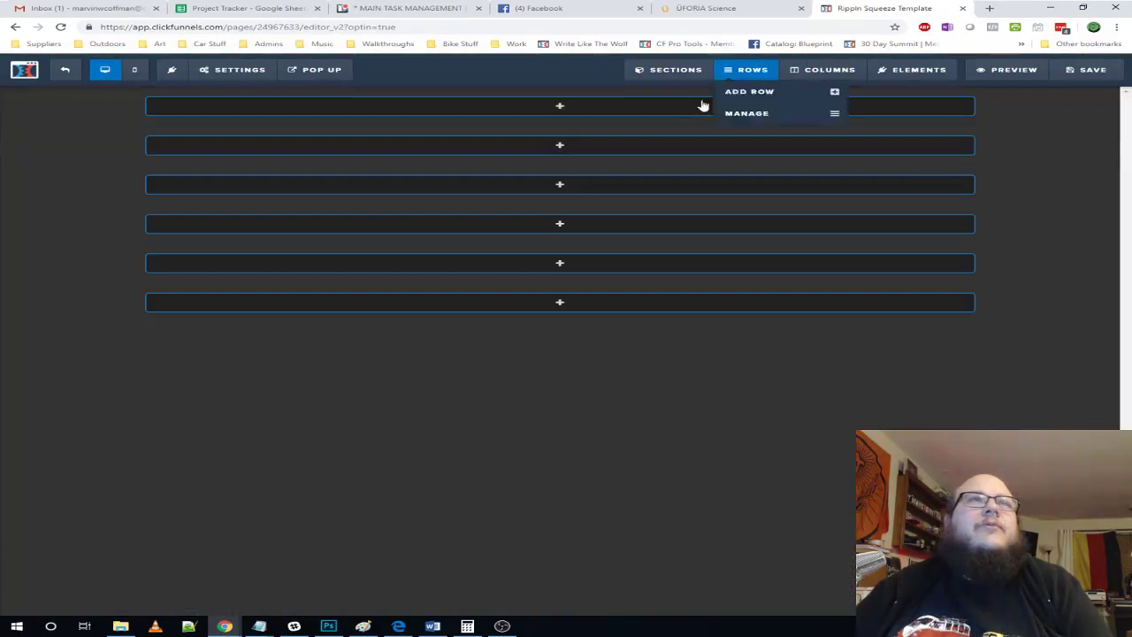
- Add two two-column rows, one beneath the other, to the first section of the page
{"action": "mouse_move", "coordinate": [738, 71]}
{"action": "left_click", "coordinate": [750, 93]}
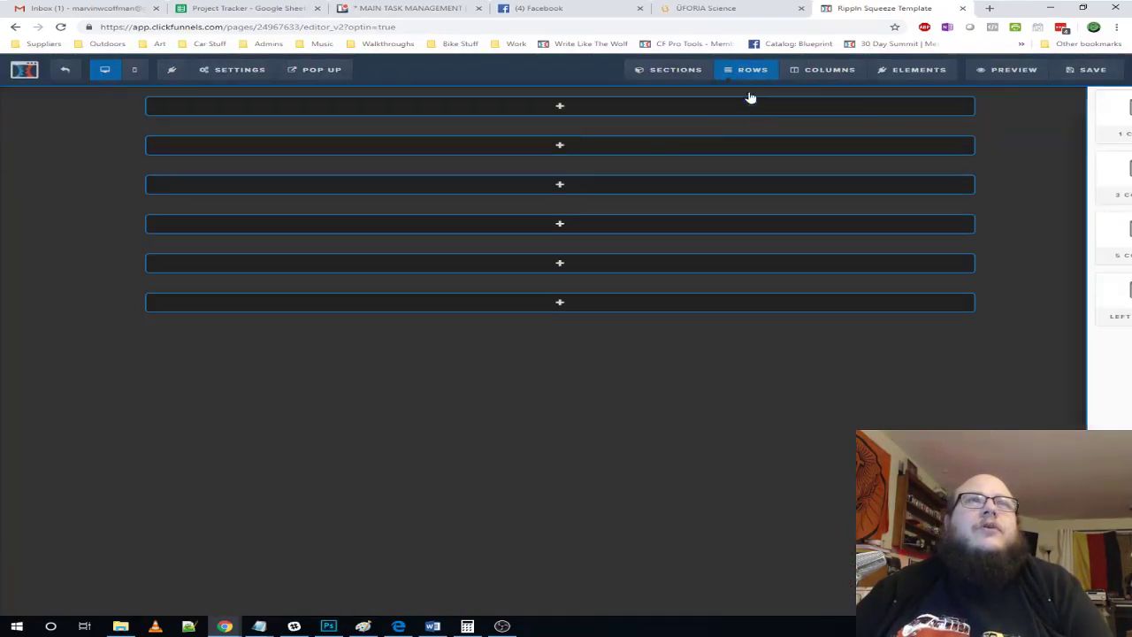
{"action": "left_click_drag", "start_coordinate": [942, 120], "coordinate": [590, 121]}
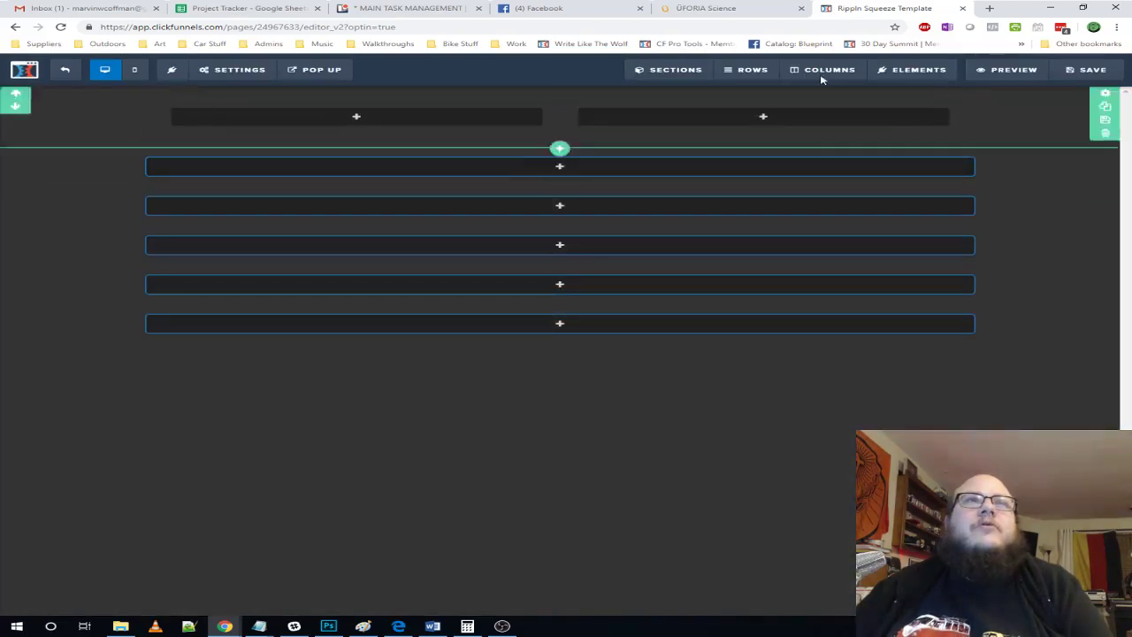
{"action": "mouse_move", "coordinate": [891, 71]}
{"action": "mouse_move", "coordinate": [749, 71]}
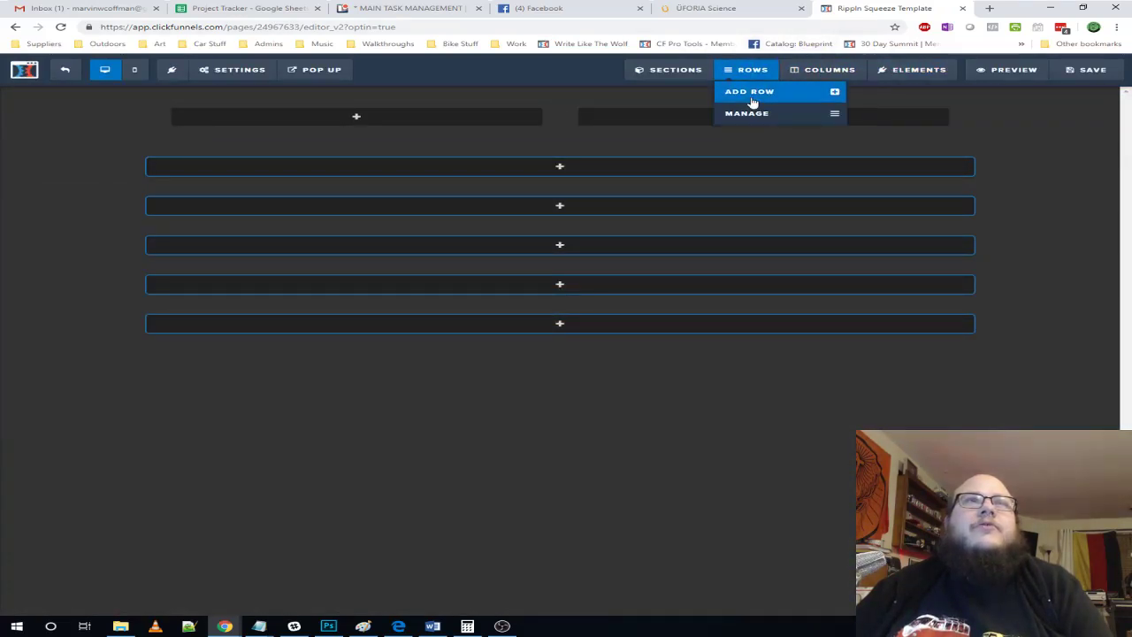
{"action": "left_click", "coordinate": [752, 99]}
{"action": "left_click_drag", "start_coordinate": [973, 119], "coordinate": [577, 183]}
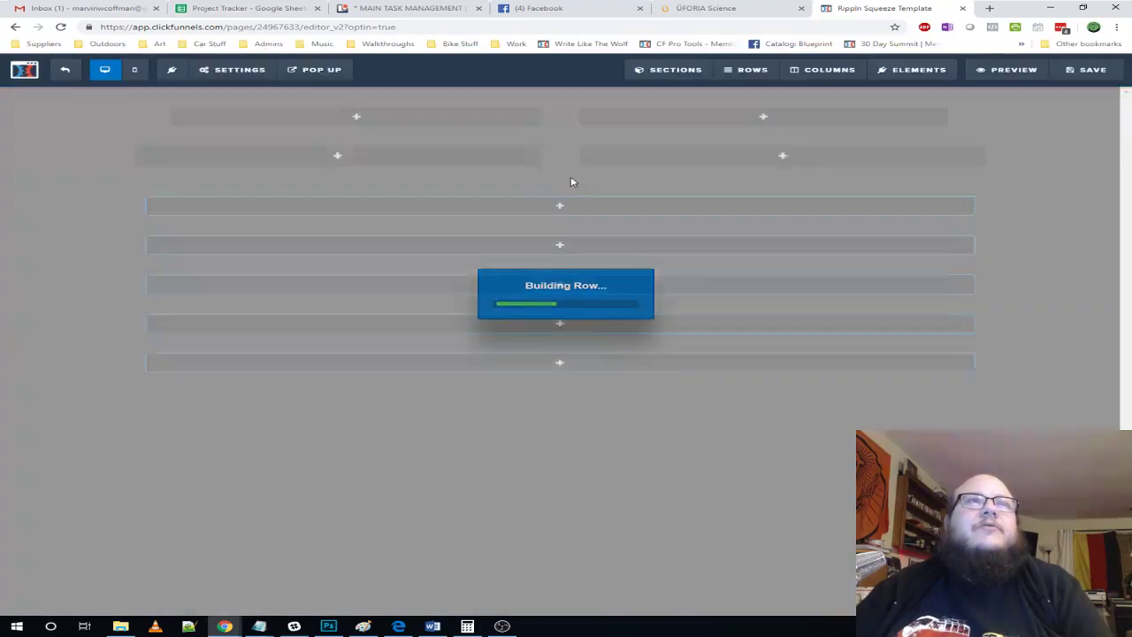
- Check the ÜFORIA page's product features layout and add a third two-column row beneath the first two
{"action": "left_click", "coordinate": [706, 8]}
{"action": "scroll", "coordinate": [691, 206], "scroll_direction": "down", "scroll_amount": 3}
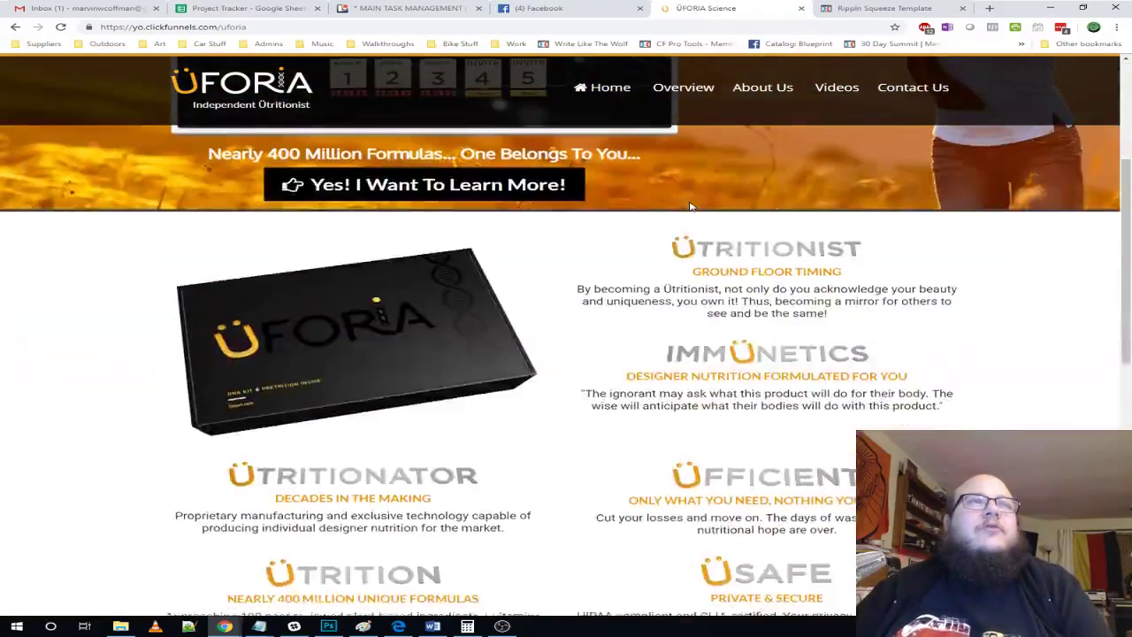
{"action": "scroll", "coordinate": [663, 226], "scroll_direction": "down", "scroll_amount": 2}
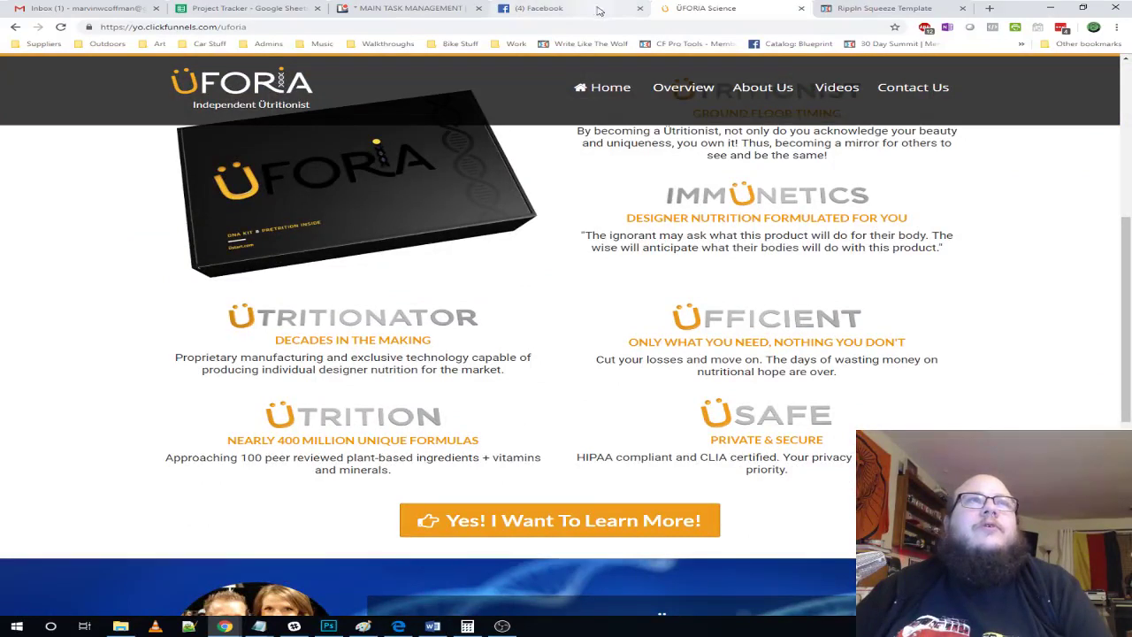
{"action": "left_click", "coordinate": [911, 9]}
{"action": "left_click", "coordinate": [747, 70]}
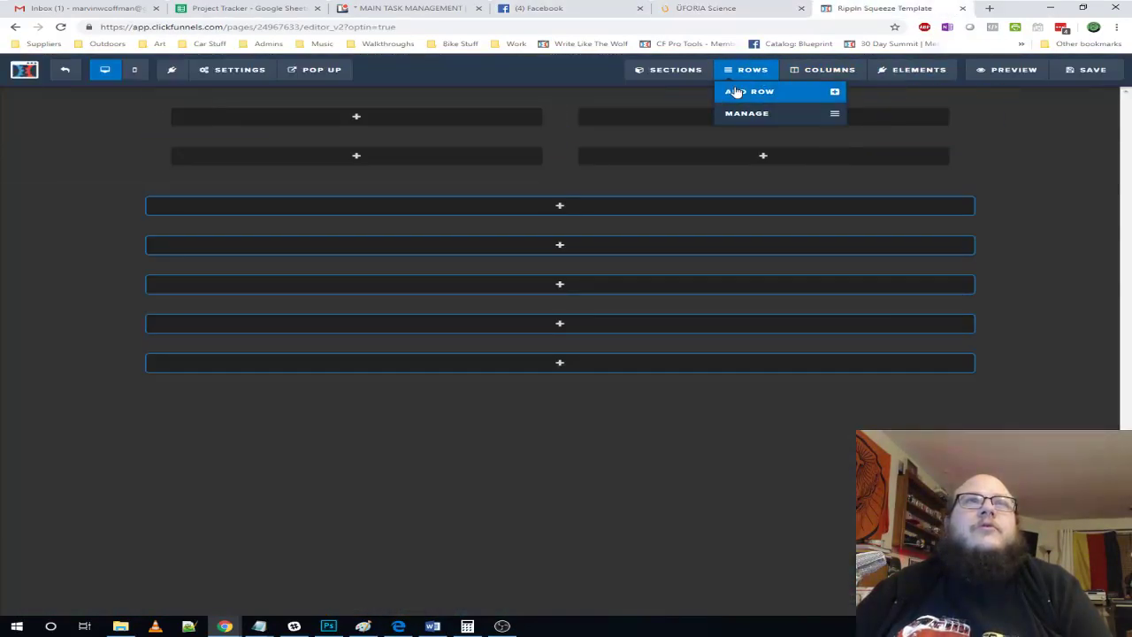
{"action": "left_click", "coordinate": [734, 95]}
{"action": "left_click_drag", "start_coordinate": [973, 113], "coordinate": [597, 246]}
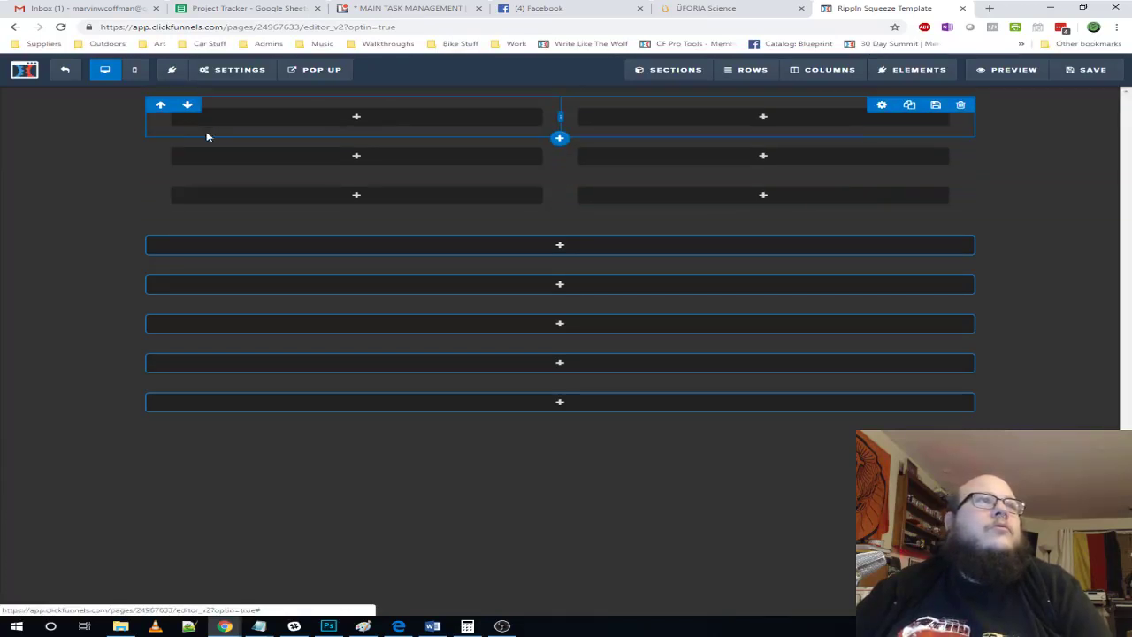
- Move two of the rows down so the first three sections each hold one two-column row
{"action": "left_click", "coordinate": [187, 127]}
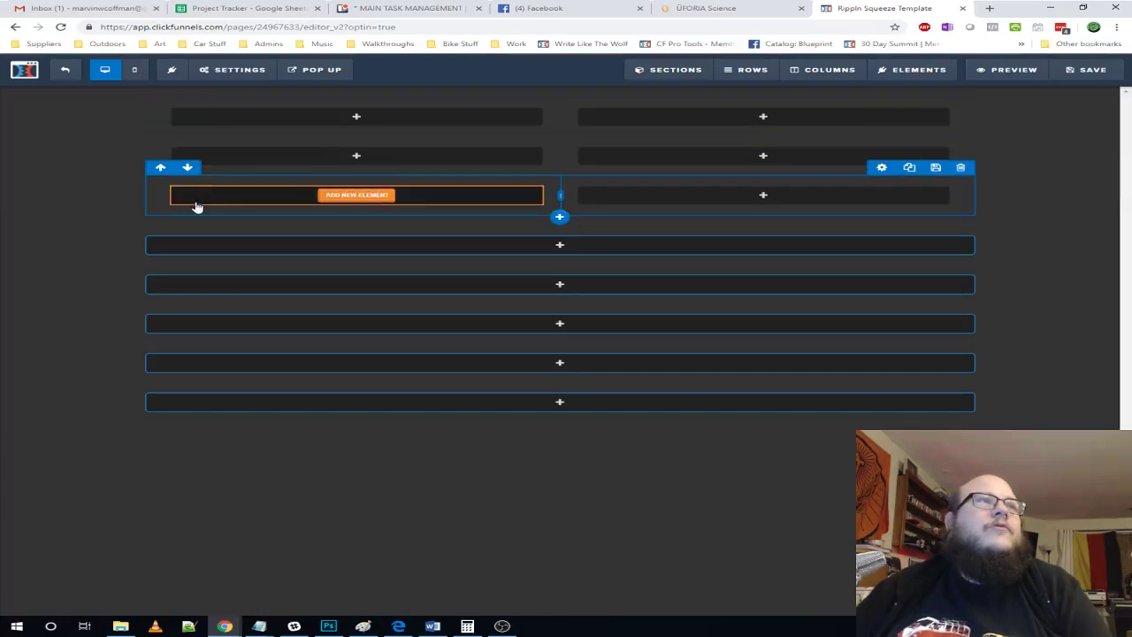
{"action": "left_click", "coordinate": [188, 168]}
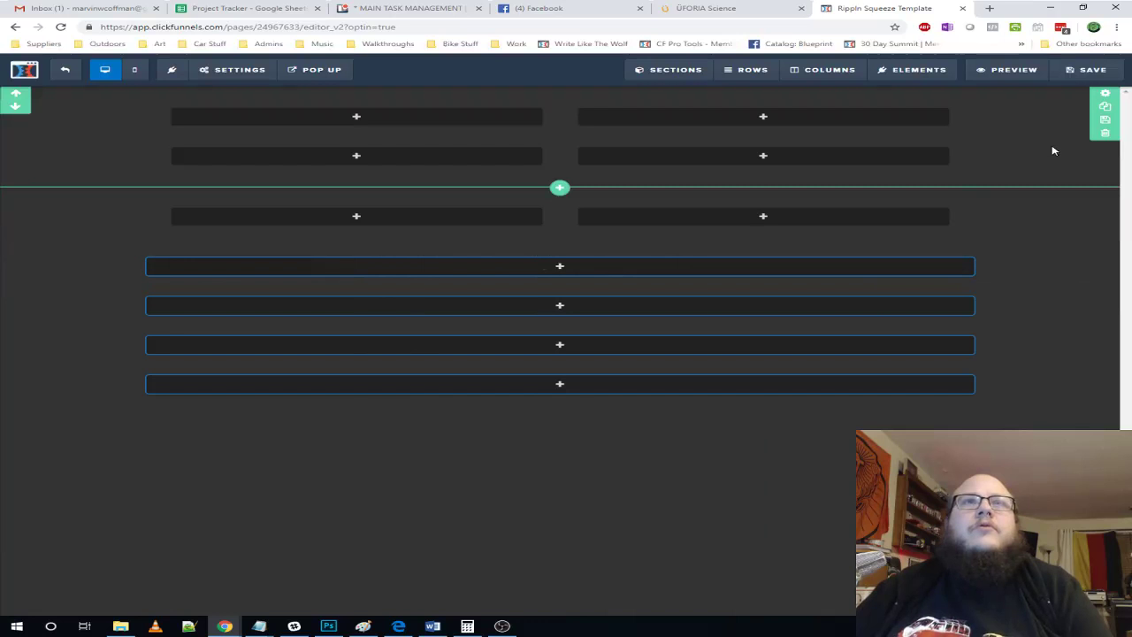
{"action": "left_click", "coordinate": [188, 187]}
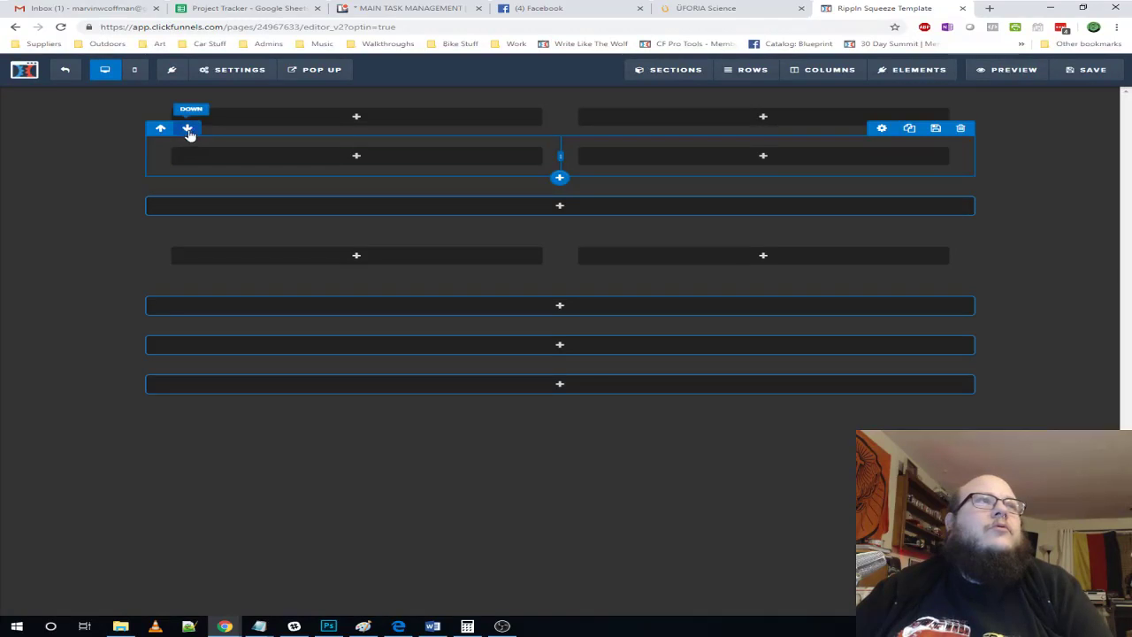
{"action": "left_click", "coordinate": [188, 129]}
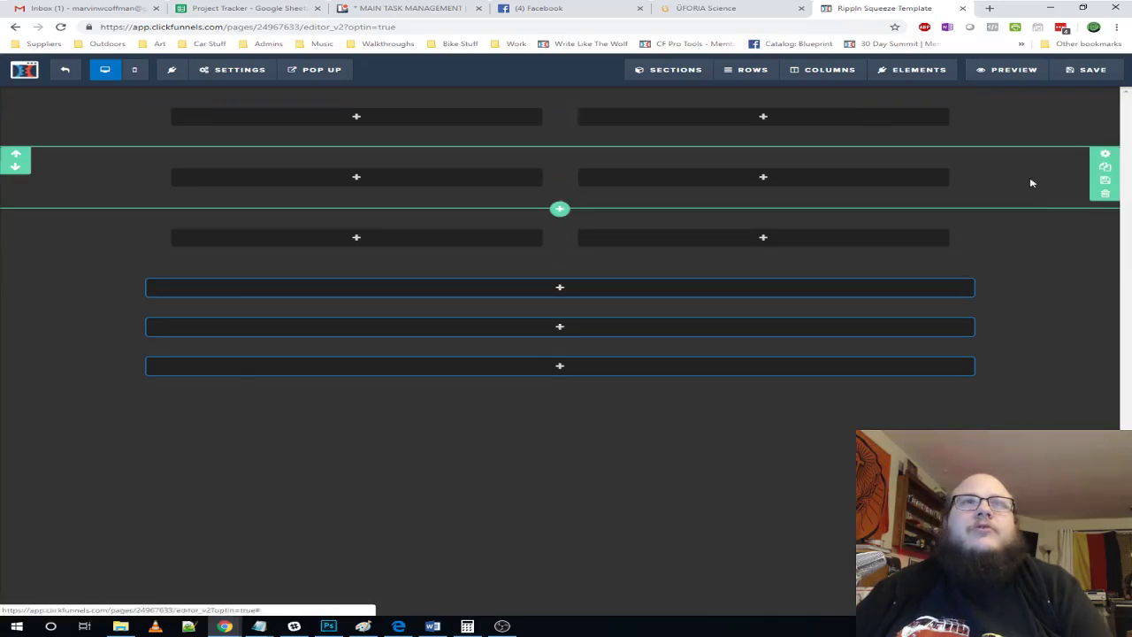
- Compare with the ÜFORIA product features area and add a one-column row below the two-column row in the third section
{"action": "left_click", "coordinate": [780, 12]}
{"action": "scroll", "coordinate": [737, 172], "scroll_direction": "up", "scroll_amount": 5}
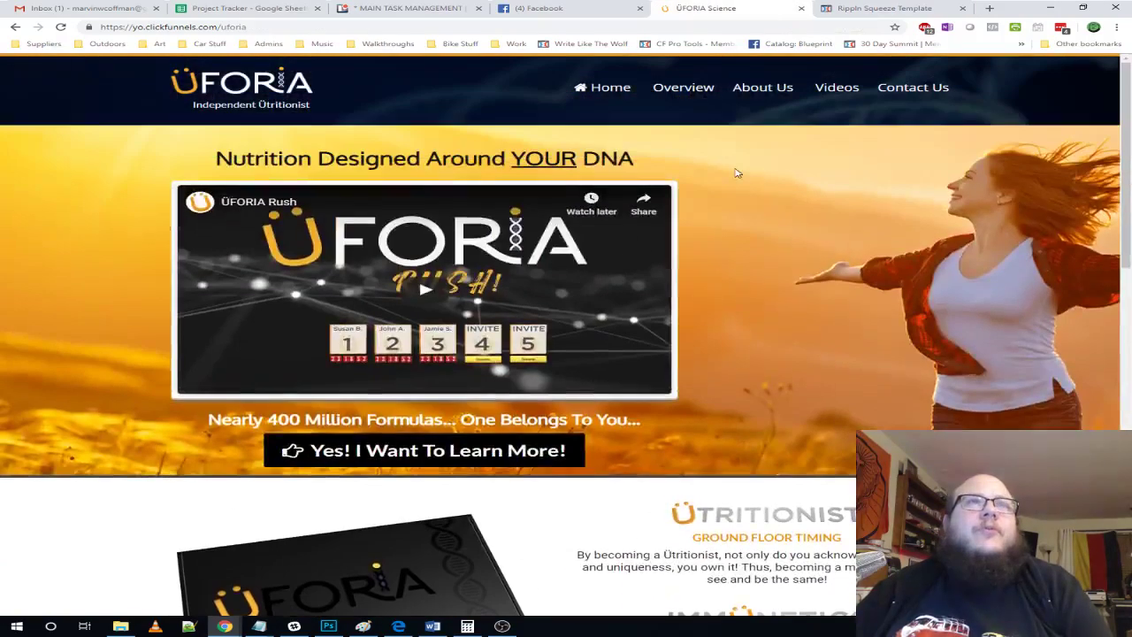
{"action": "scroll", "coordinate": [776, 233], "scroll_direction": "down", "scroll_amount": 5}
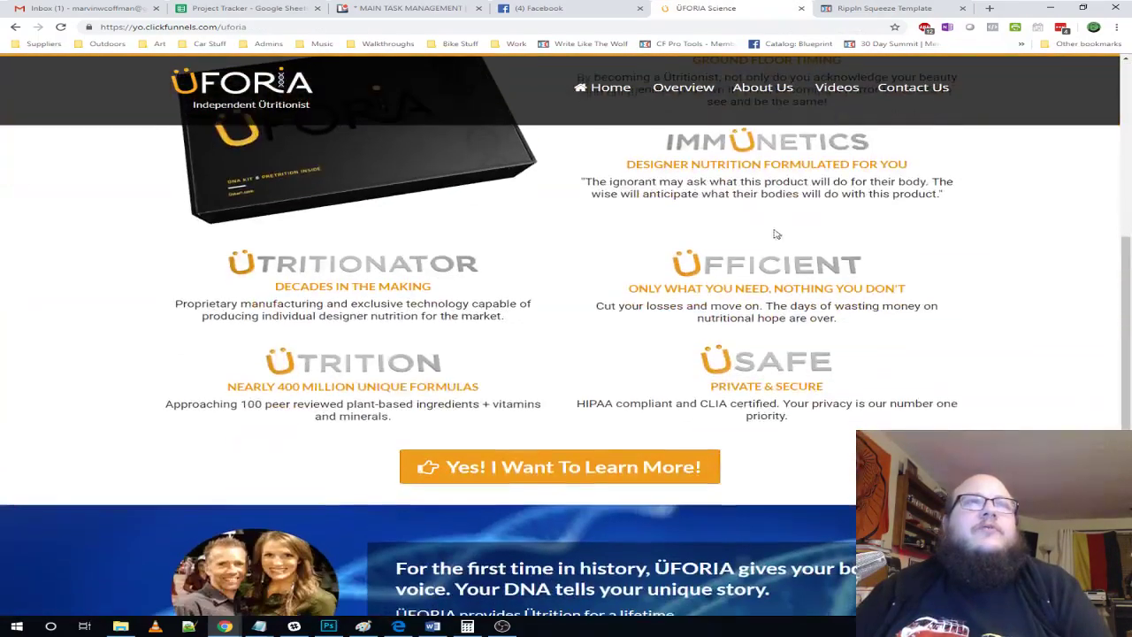
{"action": "scroll", "coordinate": [725, 261], "scroll_direction": "down", "scroll_amount": 1}
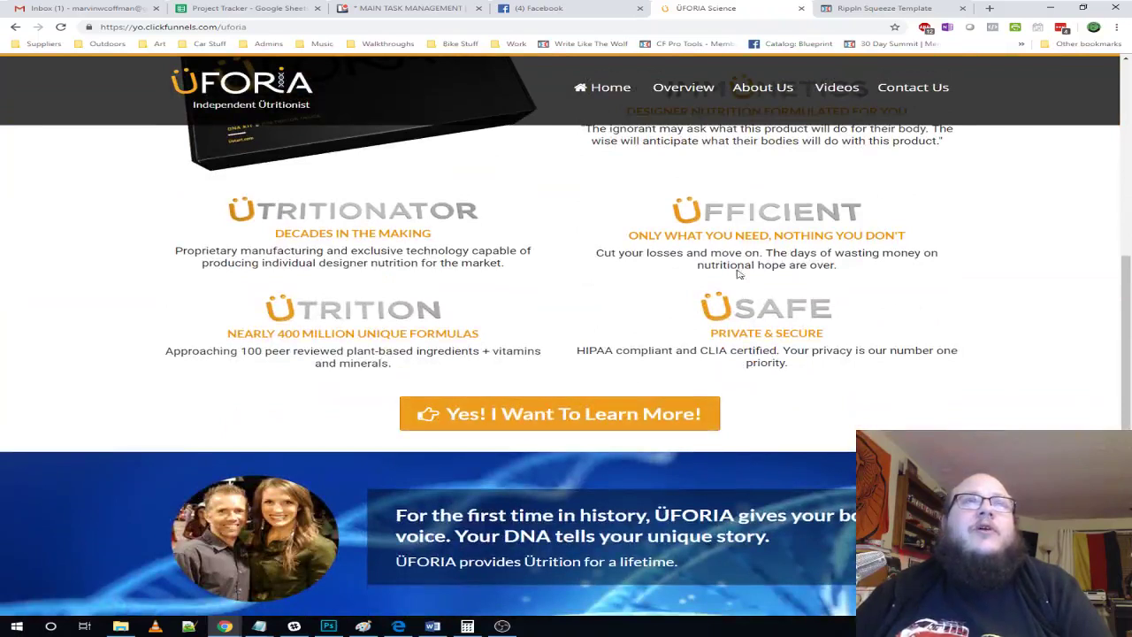
{"action": "left_click", "coordinate": [885, 9]}
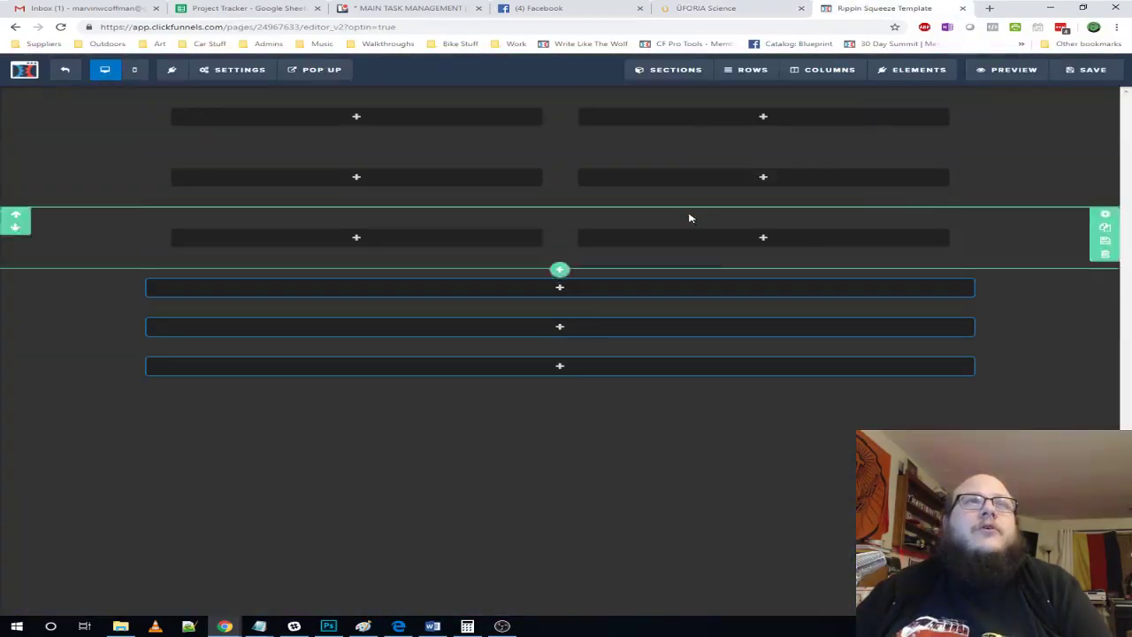
{"action": "mouse_move", "coordinate": [725, 74]}
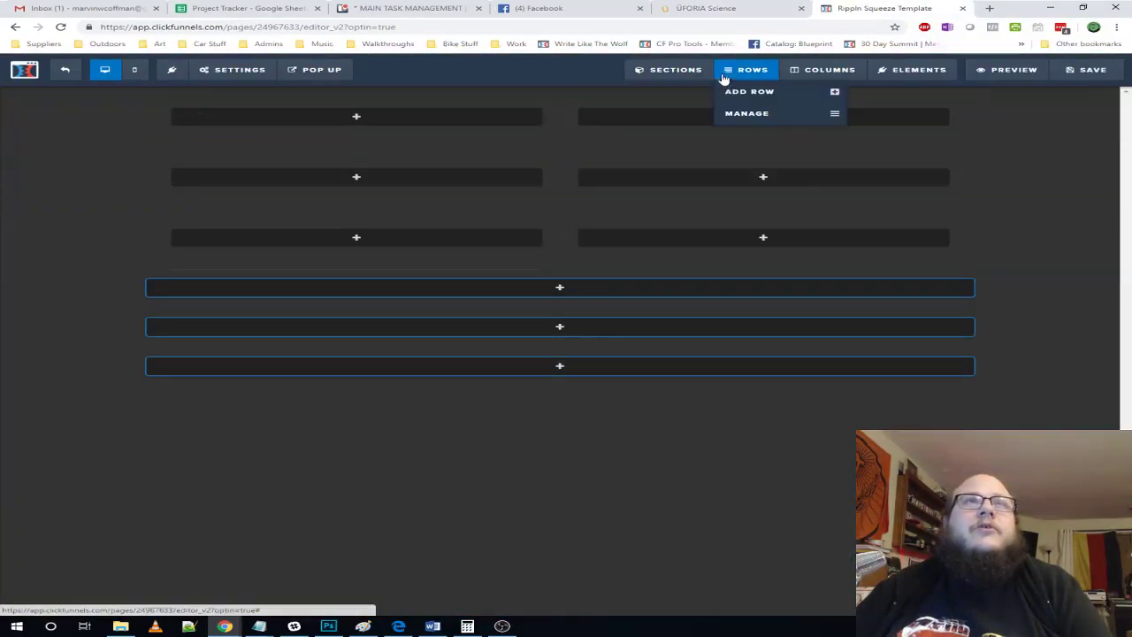
{"action": "left_click", "coordinate": [754, 94]}
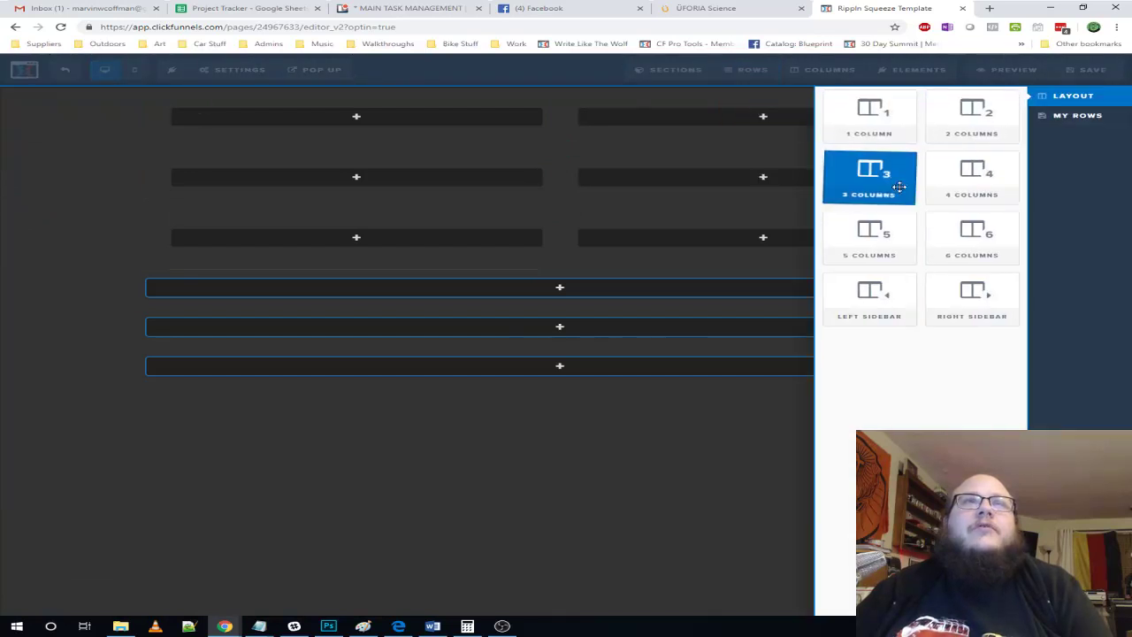
{"action": "left_click_drag", "start_coordinate": [895, 119], "coordinate": [549, 434]}
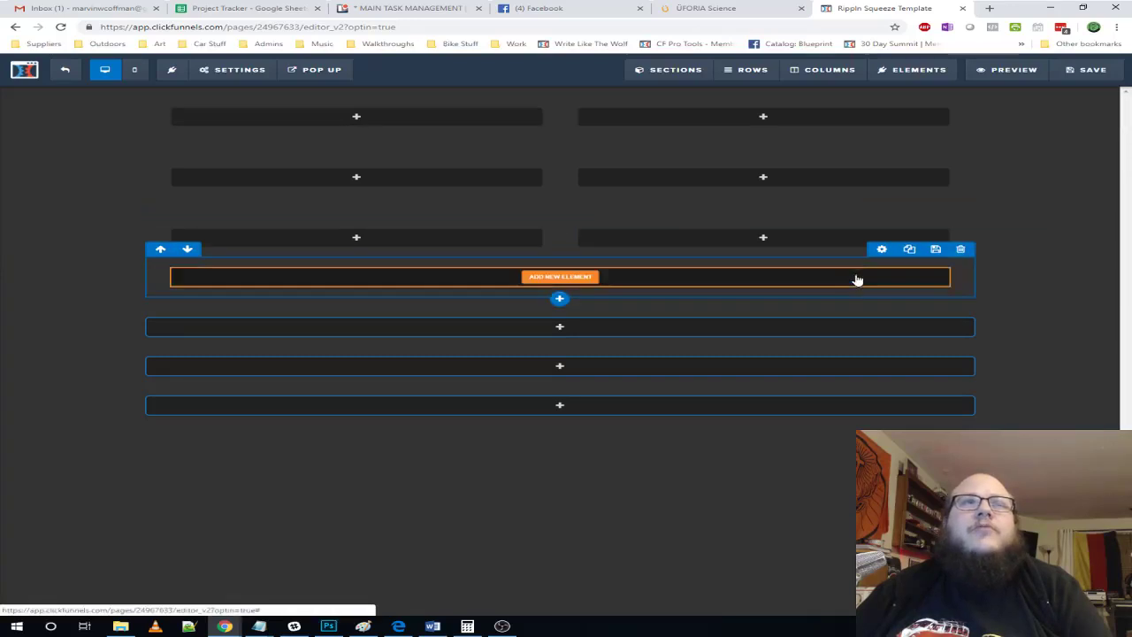
- Check the ÜFORIA DNA banner layout and add a two-column row to the fourth section
{"action": "left_click", "coordinate": [731, 11]}
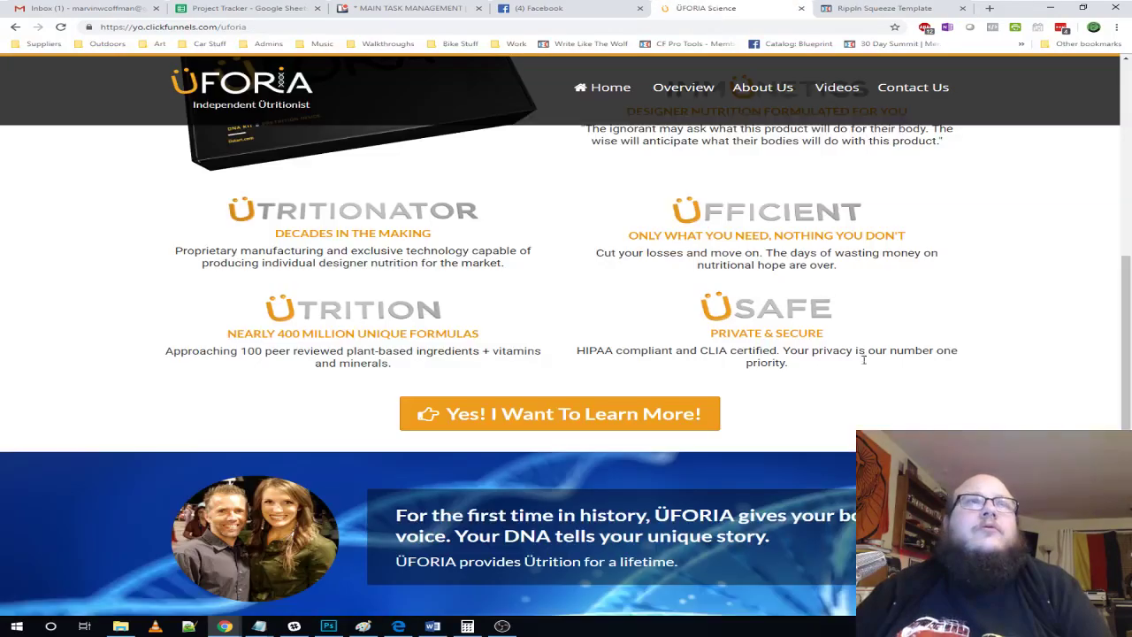
{"action": "scroll", "coordinate": [920, 406], "scroll_direction": "down", "scroll_amount": 5}
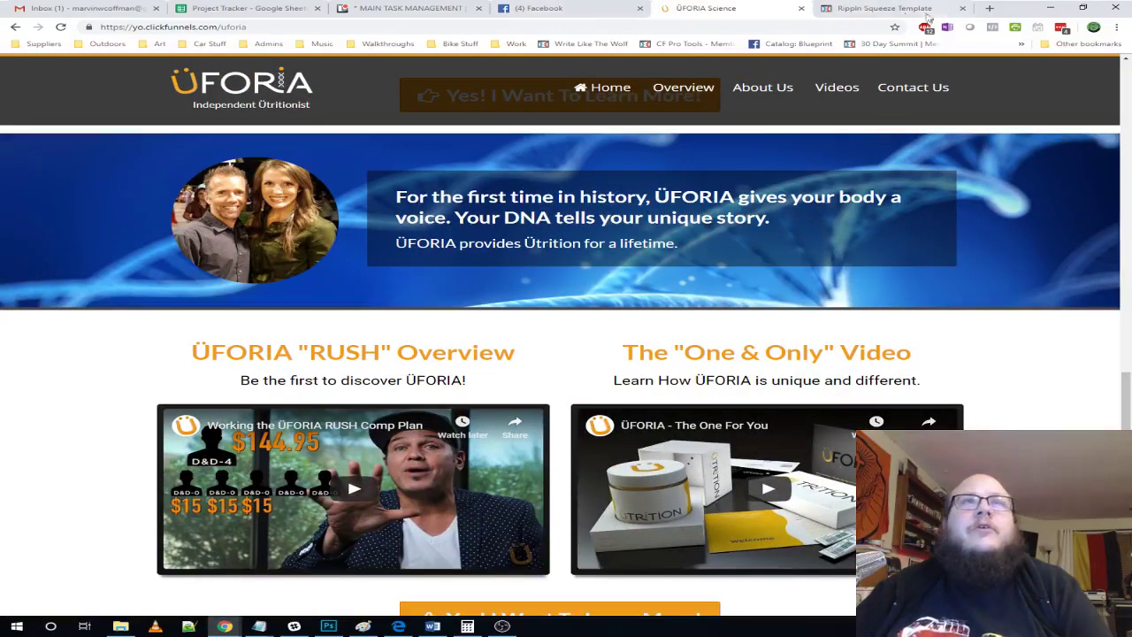
{"action": "left_click", "coordinate": [885, 8]}
{"action": "mouse_move", "coordinate": [752, 70]}
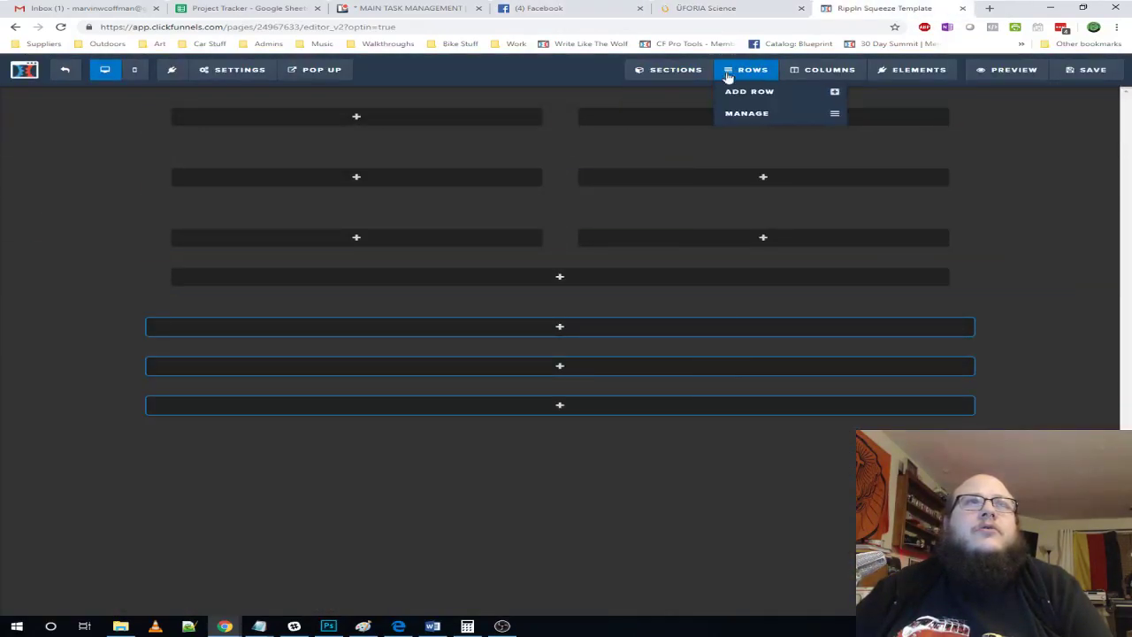
{"action": "left_click", "coordinate": [759, 91]}
{"action": "left_click_drag", "start_coordinate": [985, 114], "coordinate": [589, 487]}
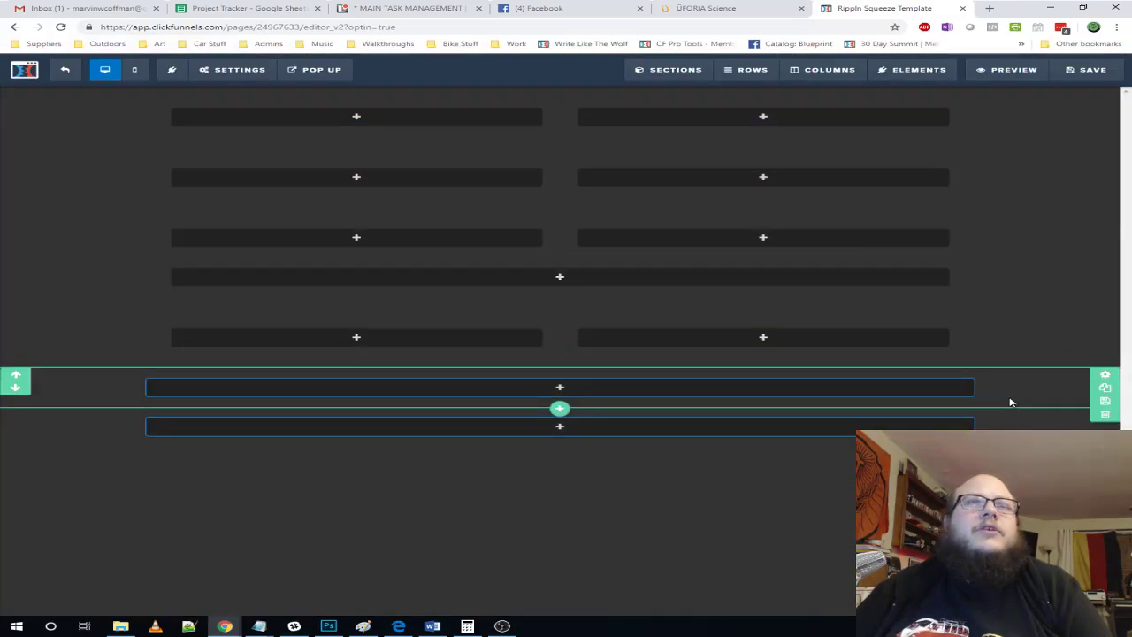
- Check the ÜFORIA overview videos area, clone the fourth section's two-column row and move the copy into the fifth section
{"action": "left_click", "coordinate": [678, 10]}
{"action": "scroll", "coordinate": [567, 337], "scroll_direction": "down", "scroll_amount": 2}
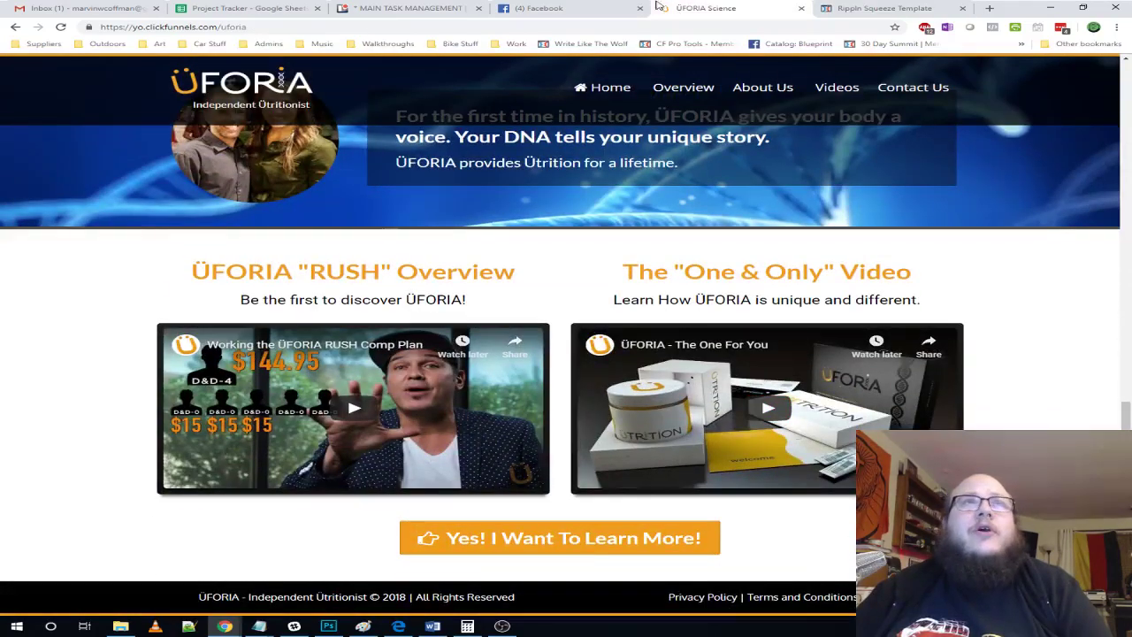
{"action": "left_click", "coordinate": [885, 9]}
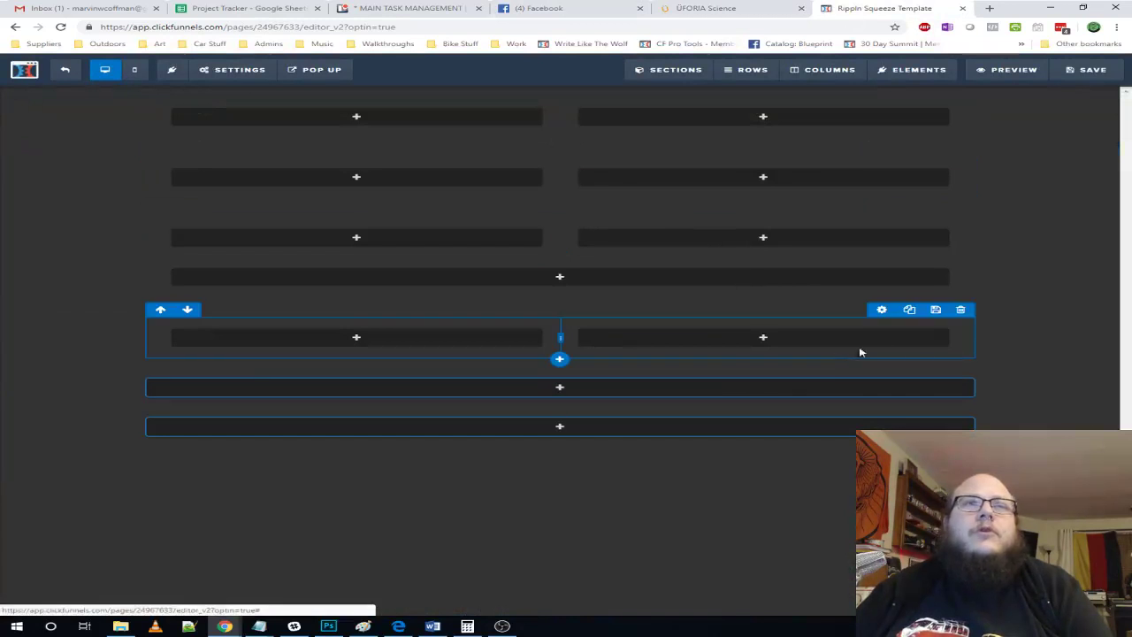
{"action": "left_click", "coordinate": [909, 309]}
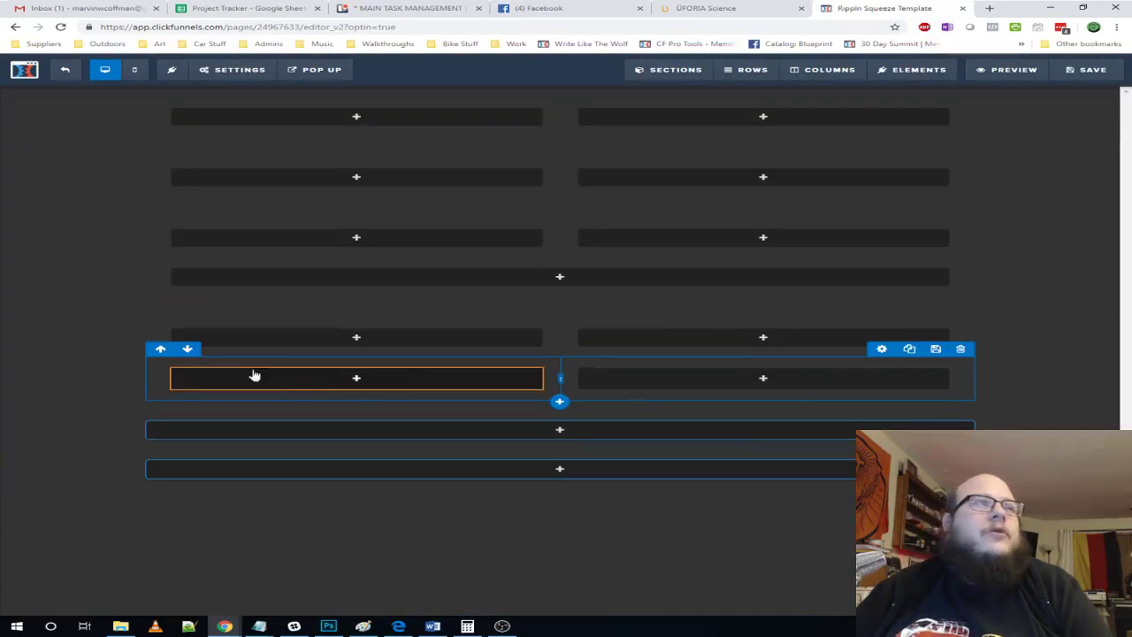
{"action": "left_click", "coordinate": [188, 352]}
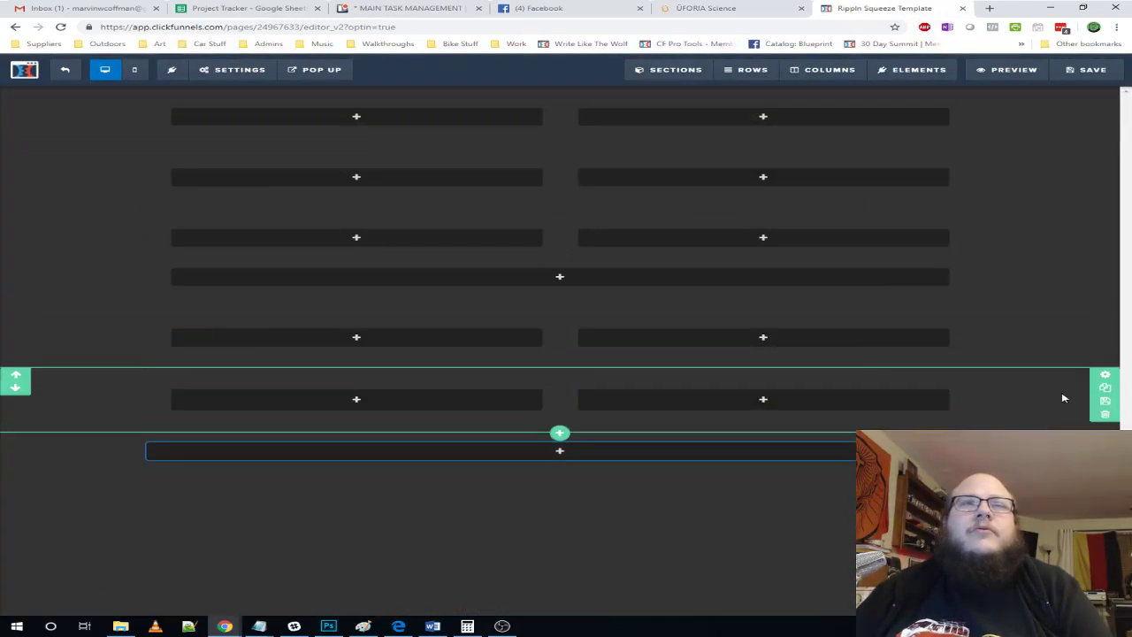
- Check the ÜFORIA footer layout, clone the fifth section's two-column row and move the copy into the sixth section
{"action": "left_click", "coordinate": [725, 9]}
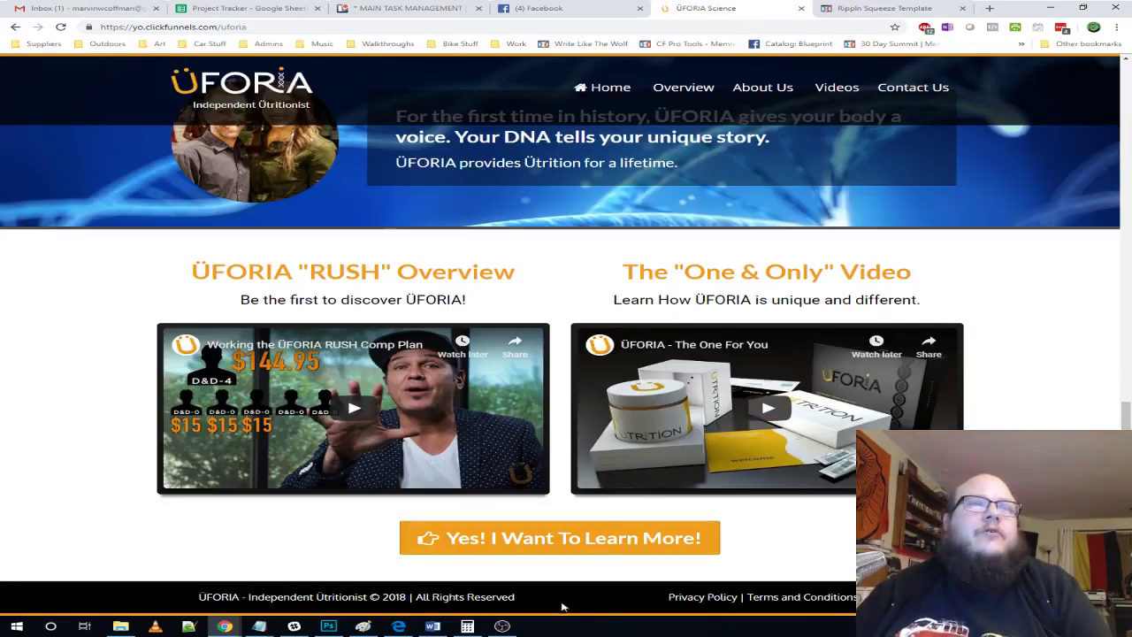
{"action": "left_click", "coordinate": [889, 8]}
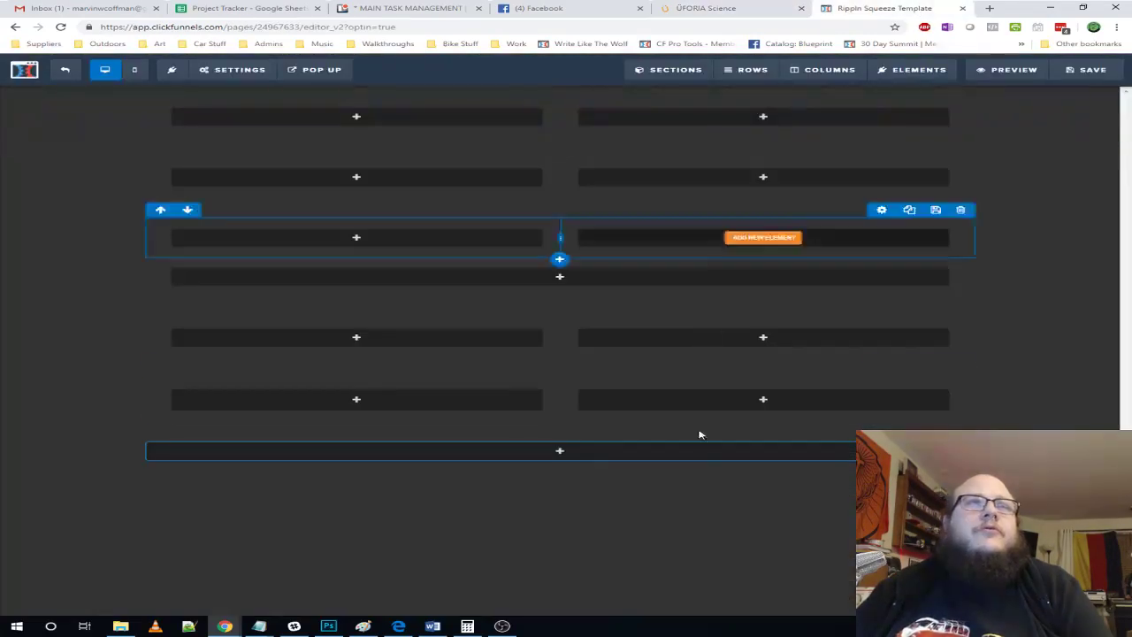
{"action": "left_click", "coordinate": [912, 371]}
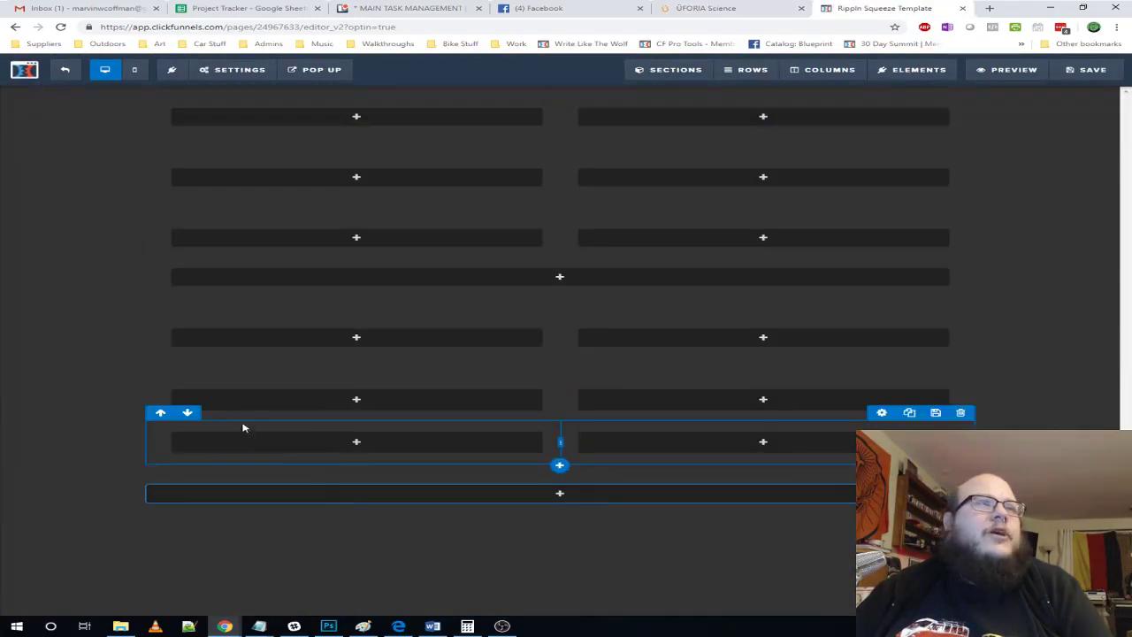
{"action": "left_click", "coordinate": [188, 412]}
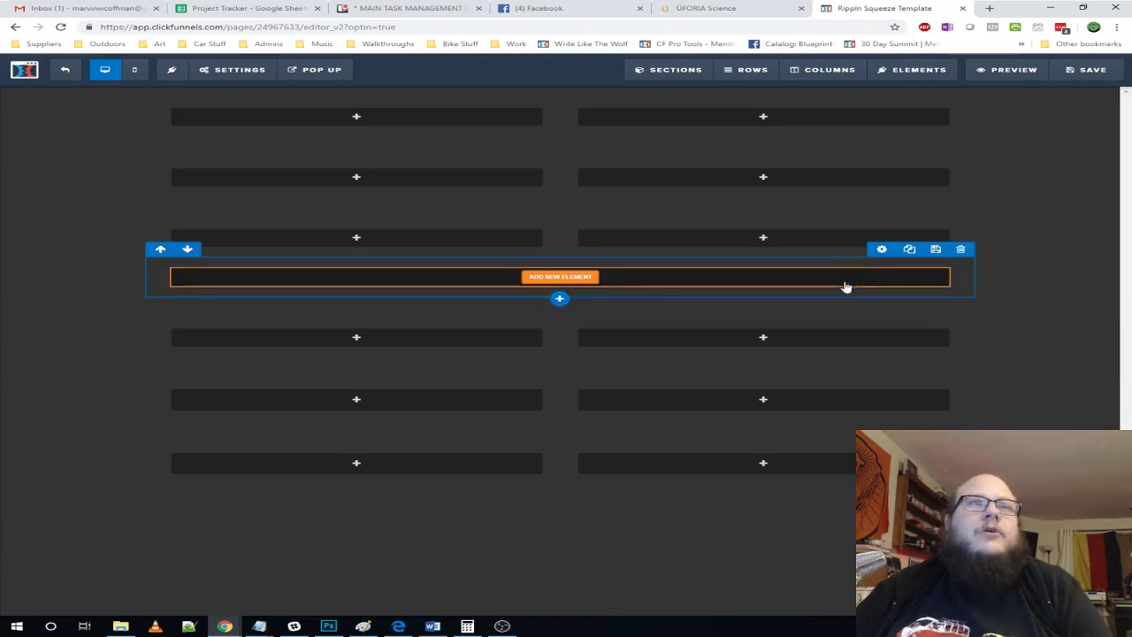
- Clone the third section's one-column row and place the copy below the two-column row in the fourth section
{"action": "left_click", "coordinate": [911, 252]}
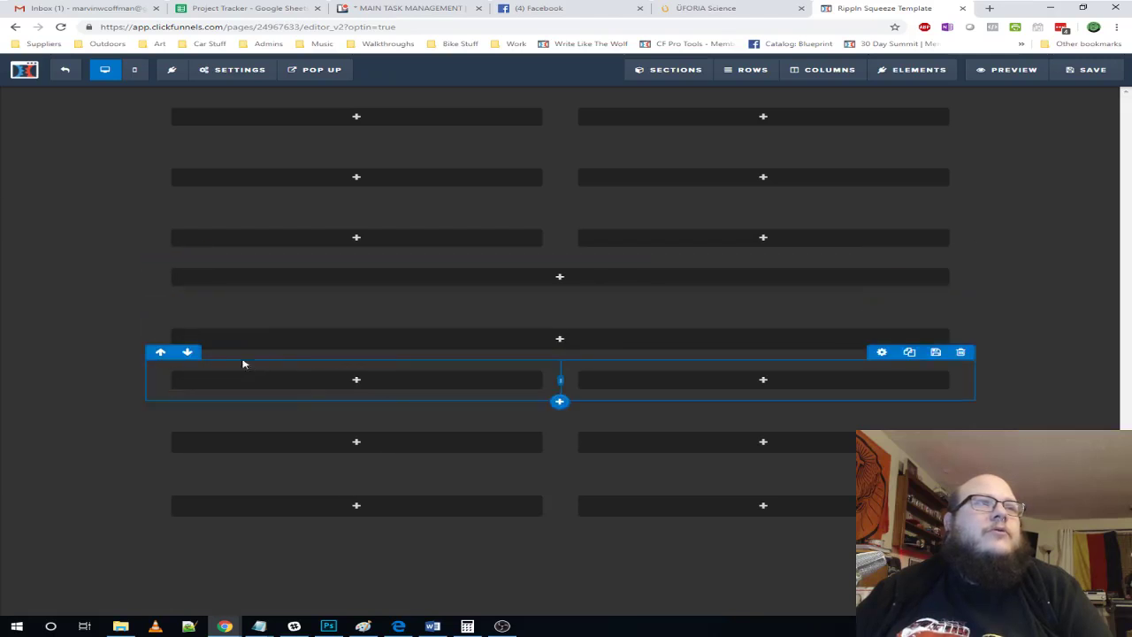
{"action": "left_click", "coordinate": [192, 312]}
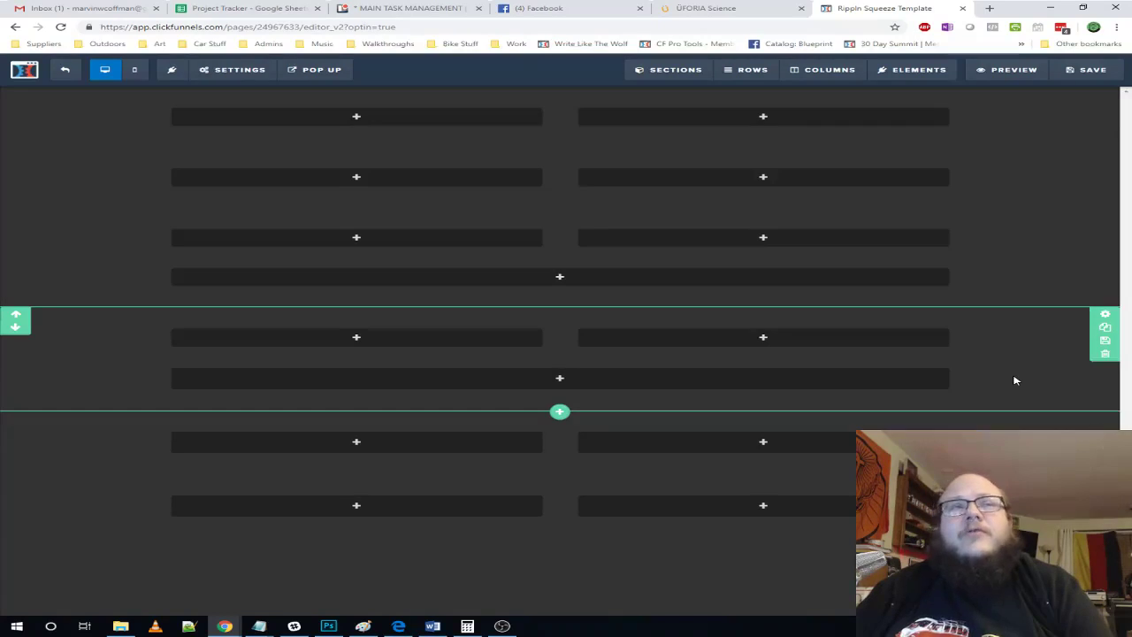
- Delete the fourth section and clone the whole third section in its place
{"action": "left_click", "coordinate": [1105, 353]}
{"action": "left_click", "coordinate": [634, 86]}
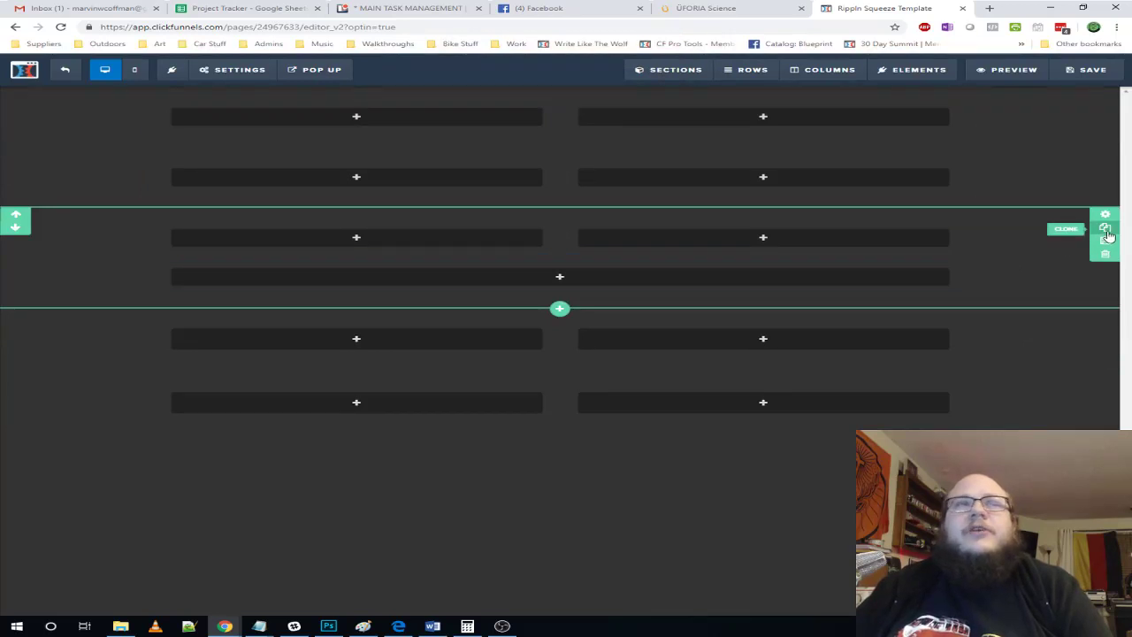
{"action": "left_click", "coordinate": [1105, 228]}
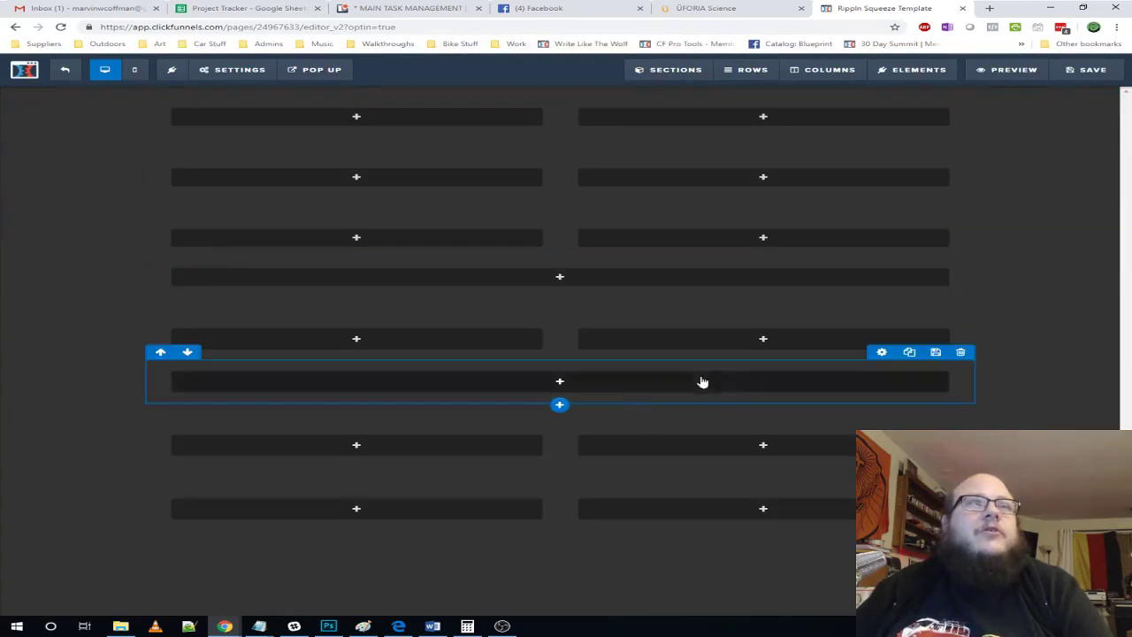
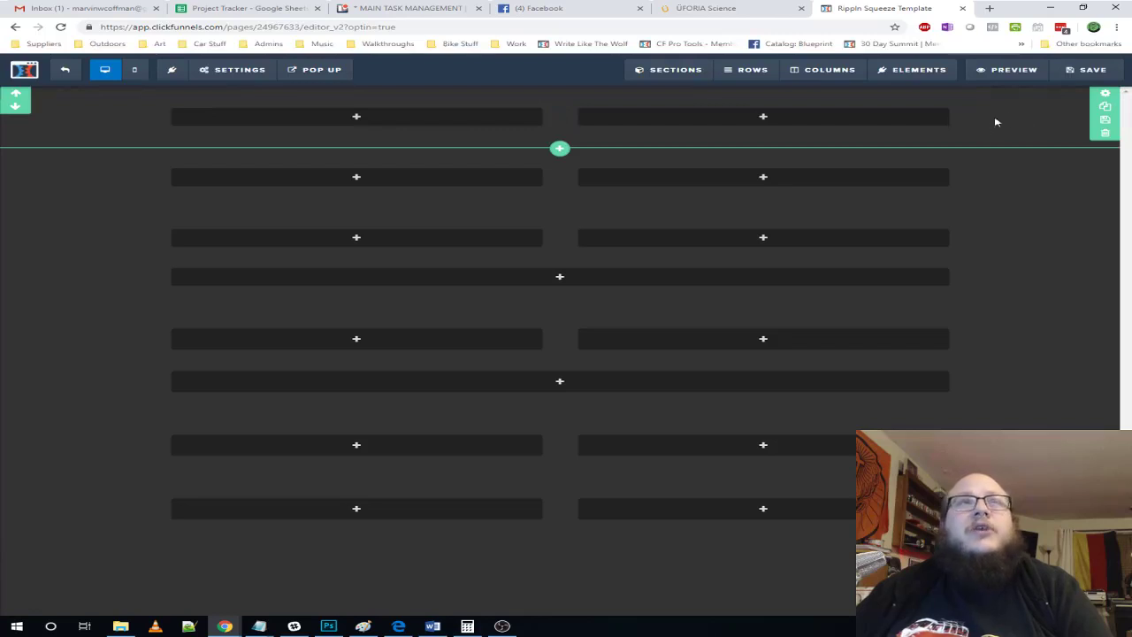
- Review the ÜFORIA home page from the header and video banner down to the footer to compare its section layout
{"action": "left_click", "coordinate": [733, 11]}
{"action": "left_click", "coordinate": [708, 89]}
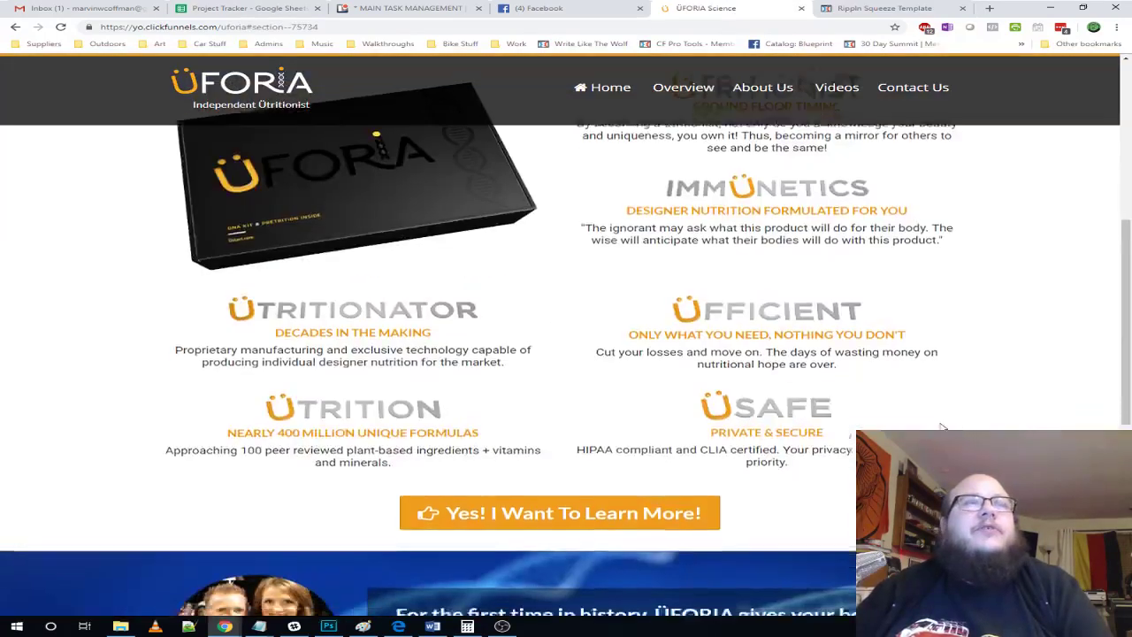
{"action": "scroll", "coordinate": [752, 407], "scroll_direction": "up", "scroll_amount": 11}
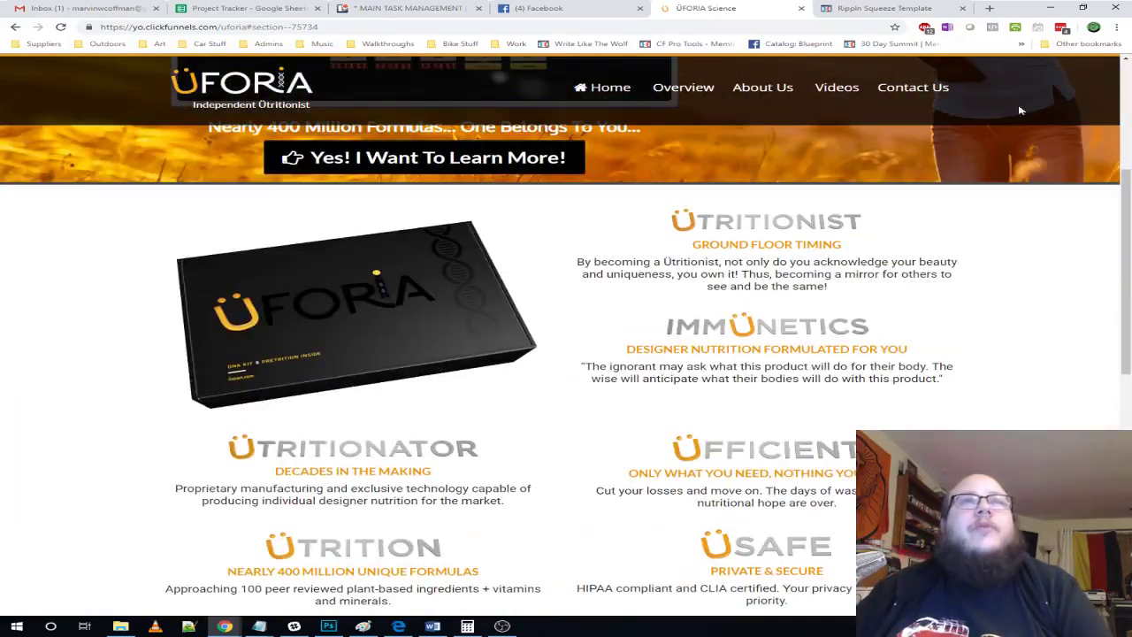
{"action": "scroll", "coordinate": [849, 277], "scroll_direction": "up", "scroll_amount": 3}
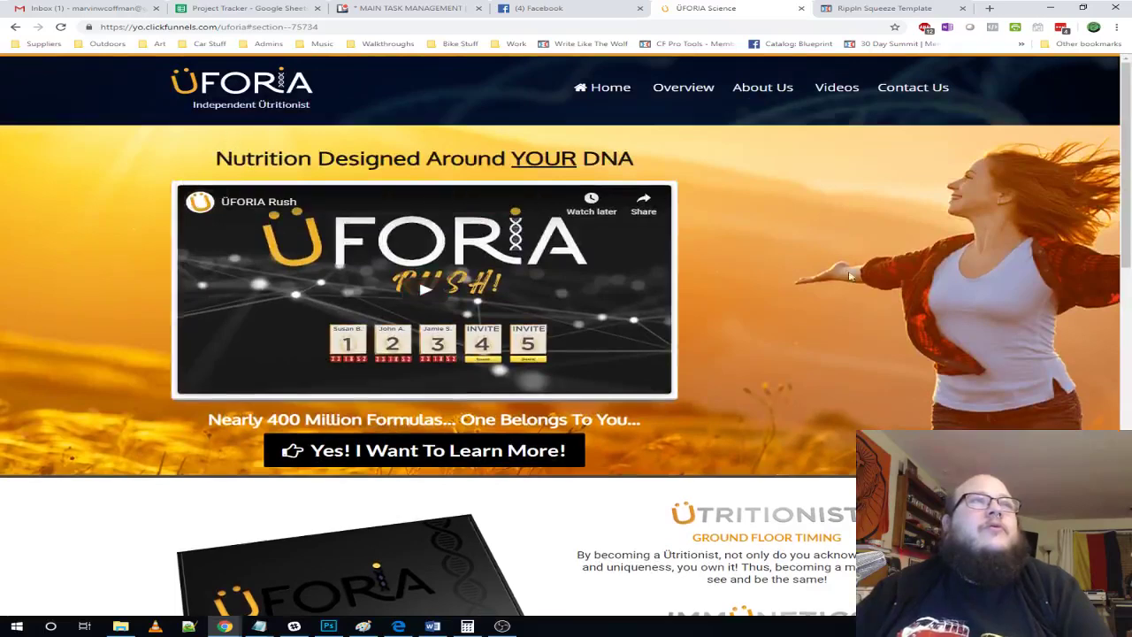
{"action": "scroll", "coordinate": [849, 277], "scroll_direction": "down", "scroll_amount": 1}
{"action": "scroll", "coordinate": [850, 276], "scroll_direction": "down", "scroll_amount": 7}
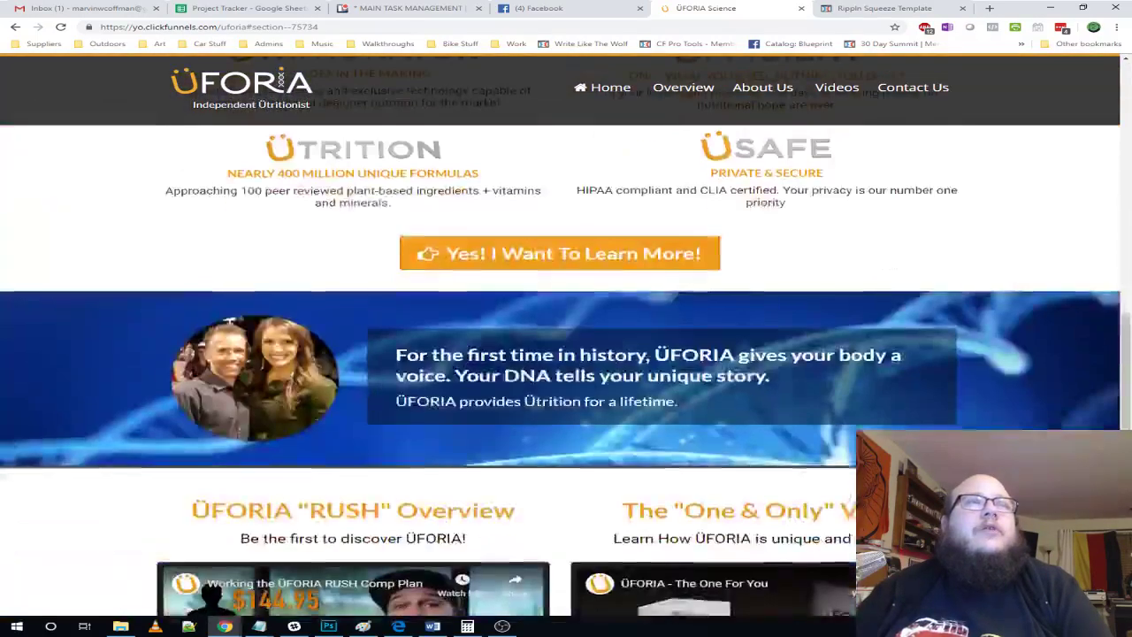
{"action": "scroll", "coordinate": [528, 598], "scroll_direction": "down", "scroll_amount": 3}
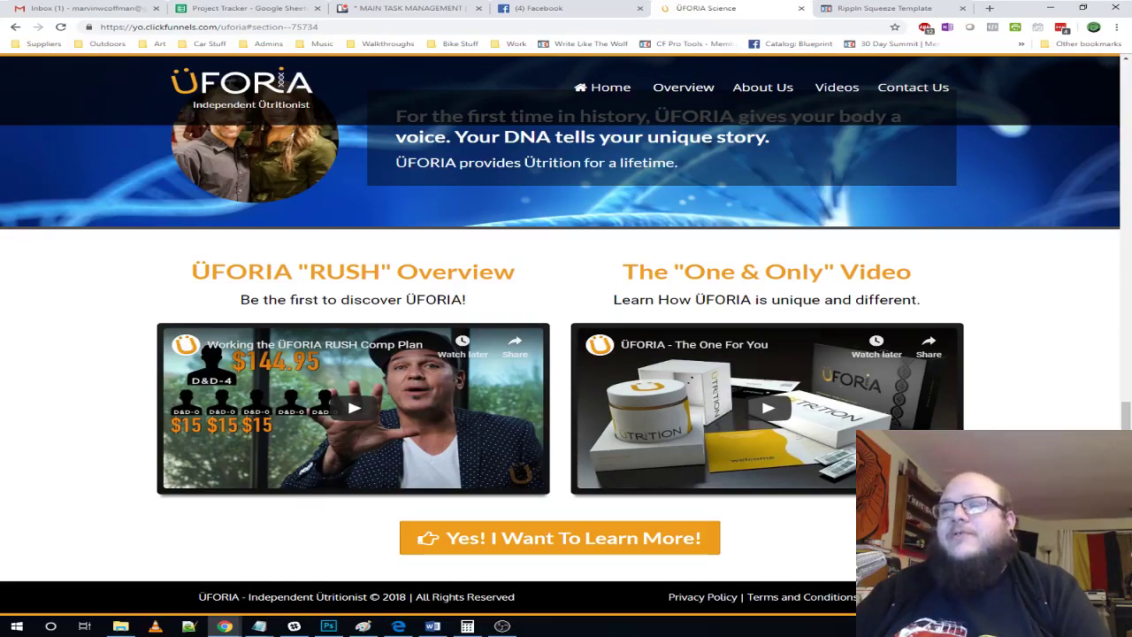
{"action": "scroll", "coordinate": [847, 174], "scroll_direction": "up", "scroll_amount": 7}
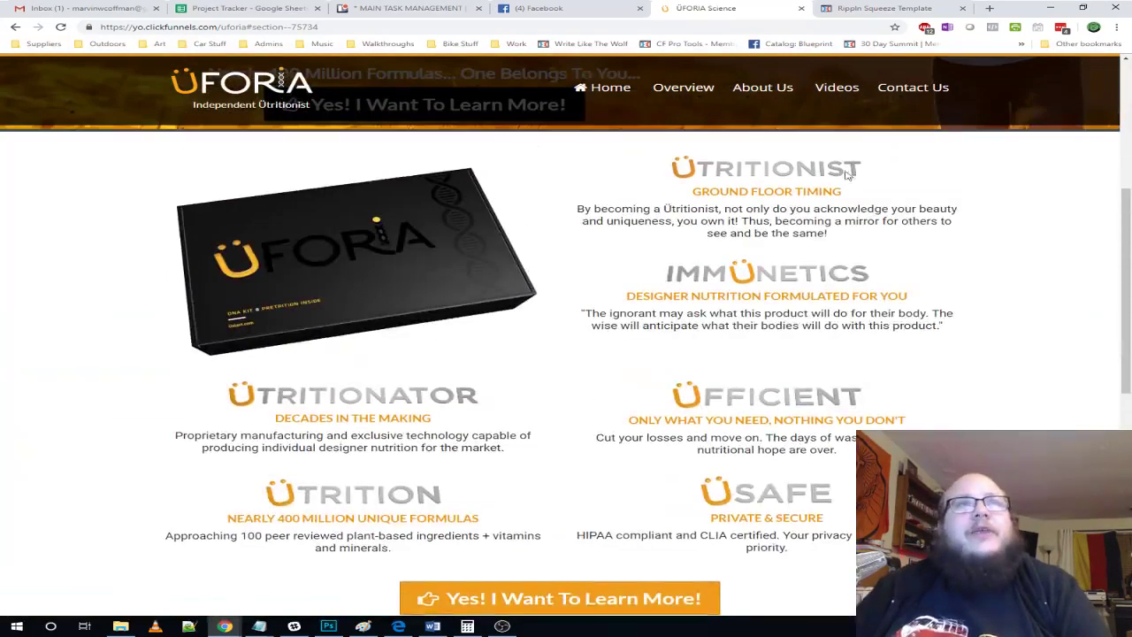
- Open the ÜFORIA About Us page and examine its layout down to the footer's copyright text and policy links
{"action": "left_click", "coordinate": [763, 88]}
{"action": "scroll", "coordinate": [767, 266], "scroll_direction": "down", "scroll_amount": 5}
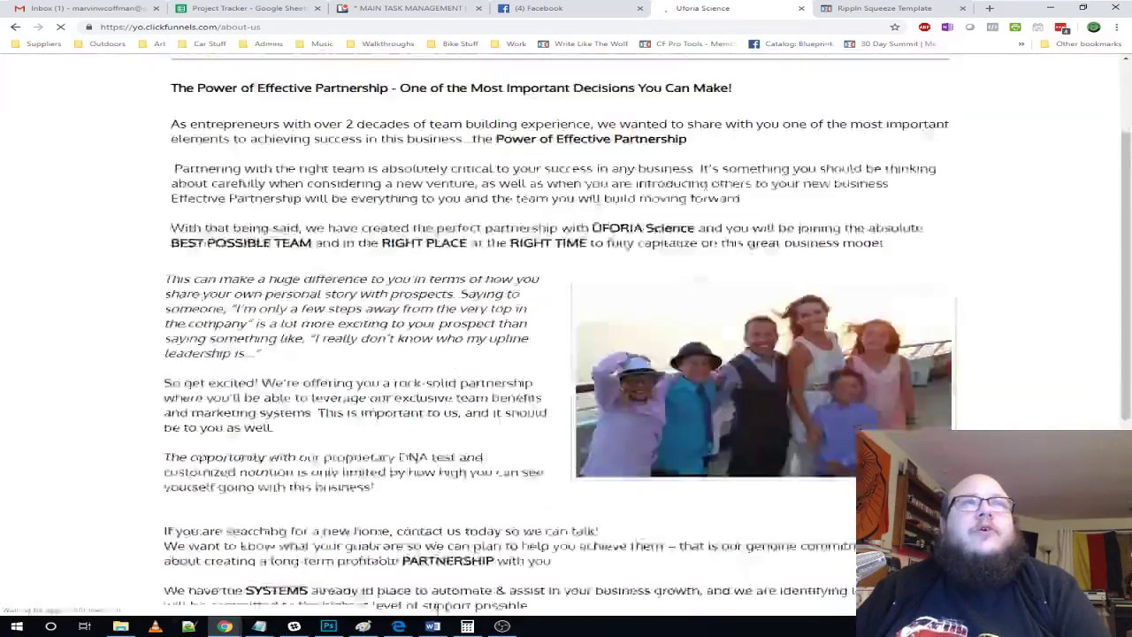
{"action": "scroll", "coordinate": [767, 265], "scroll_direction": "down", "scroll_amount": 1}
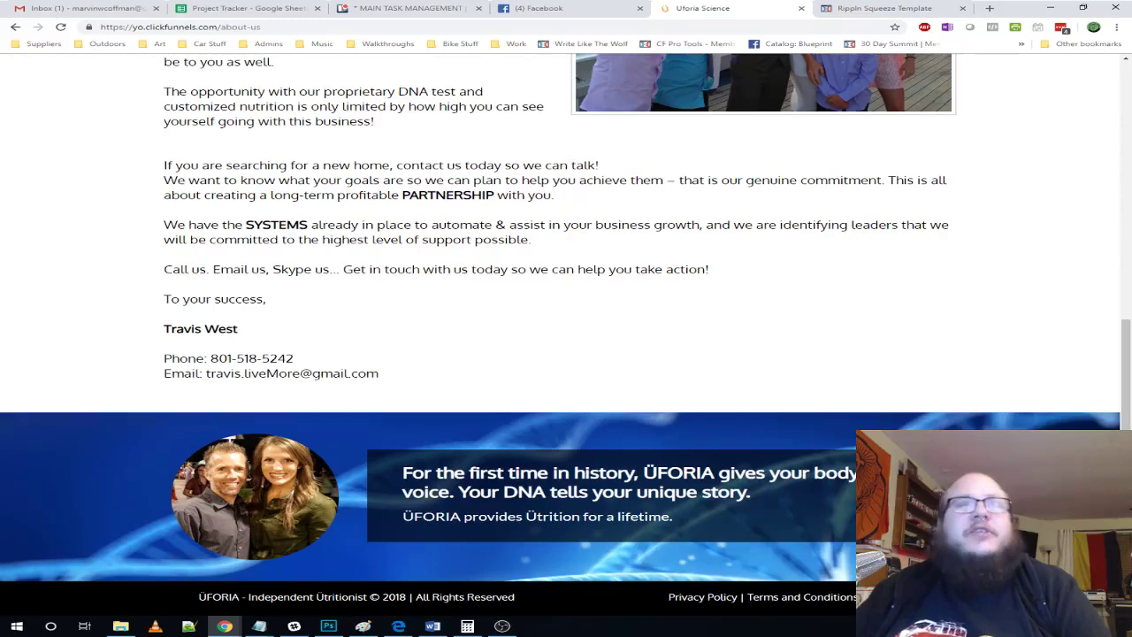
{"action": "scroll", "coordinate": [566, 337], "scroll_direction": "up", "scroll_amount": 6}
{"action": "scroll", "coordinate": [567, 336], "scroll_direction": "down", "scroll_amount": 4}
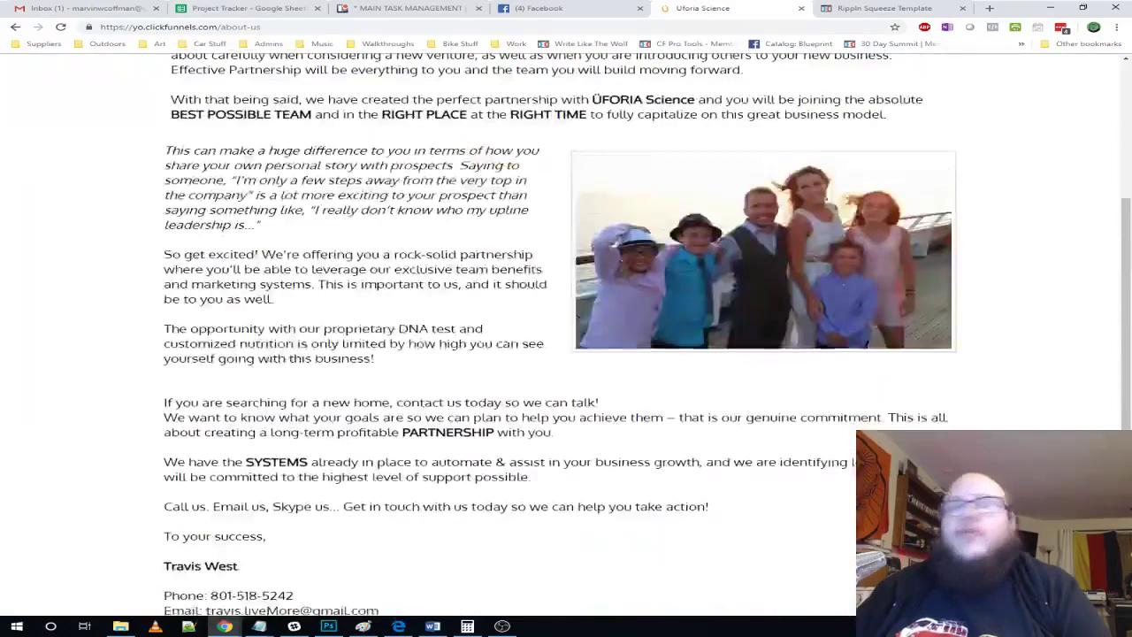
{"action": "scroll", "coordinate": [567, 336], "scroll_direction": "down", "scroll_amount": 3}
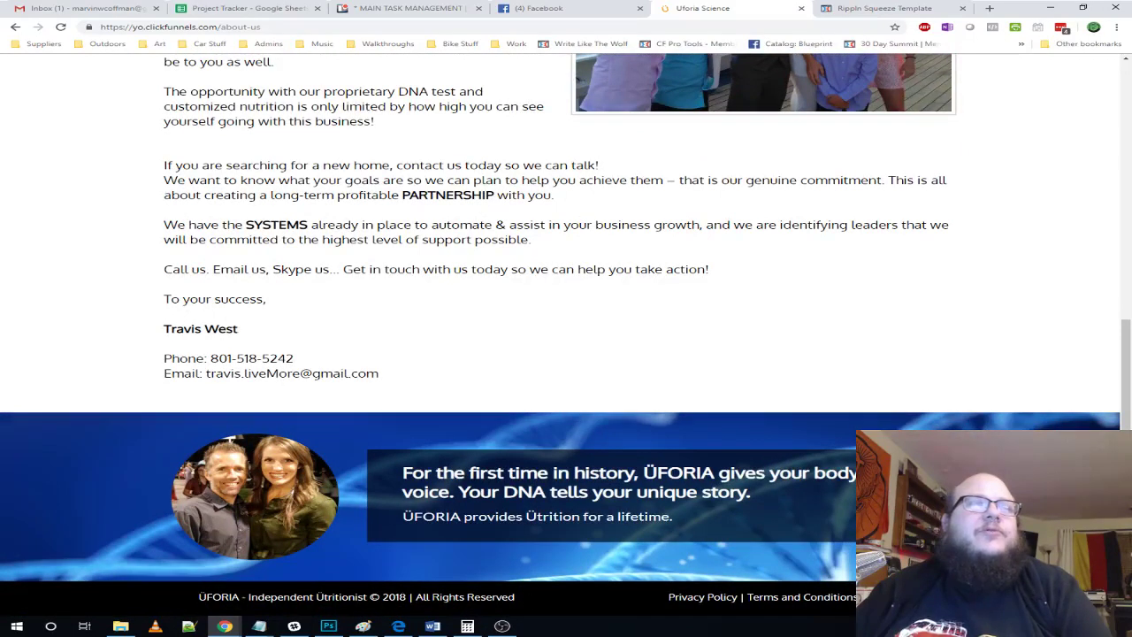
{"action": "left_click_drag", "start_coordinate": [196, 598], "coordinate": [515, 598]}
{"action": "left_click", "coordinate": [658, 605]}
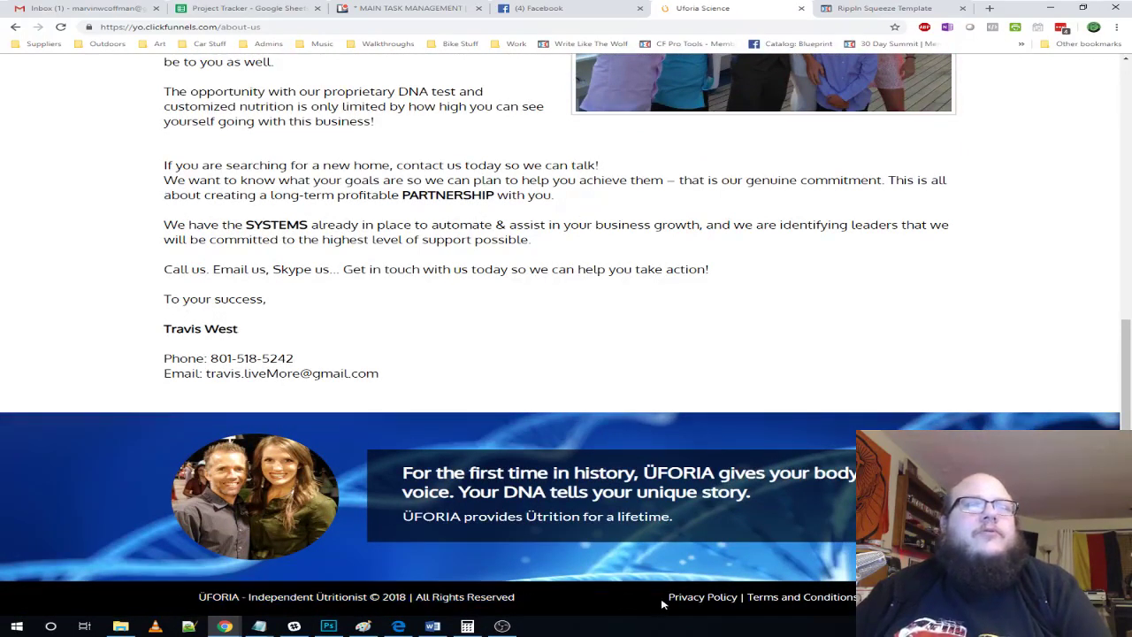
{"action": "left_click_drag", "start_coordinate": [663, 605], "coordinate": [862, 602]}
{"action": "left_click", "coordinate": [872, 604]}
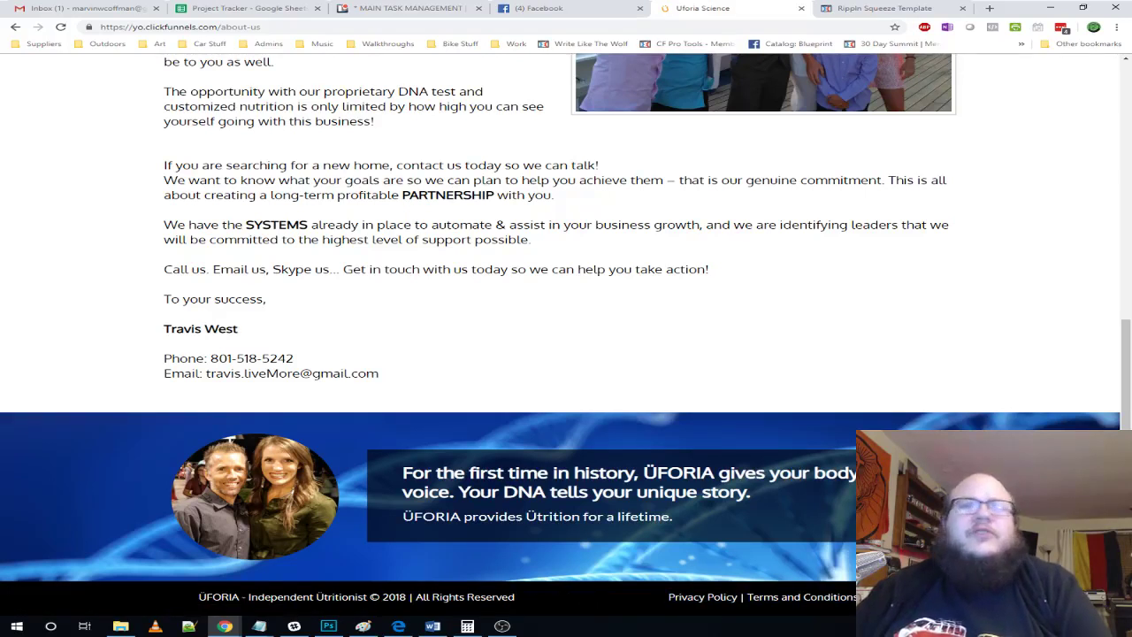
- Back in the page editor, add a paragraph element to each column of the sixth section's row
{"action": "left_click", "coordinate": [849, 9]}
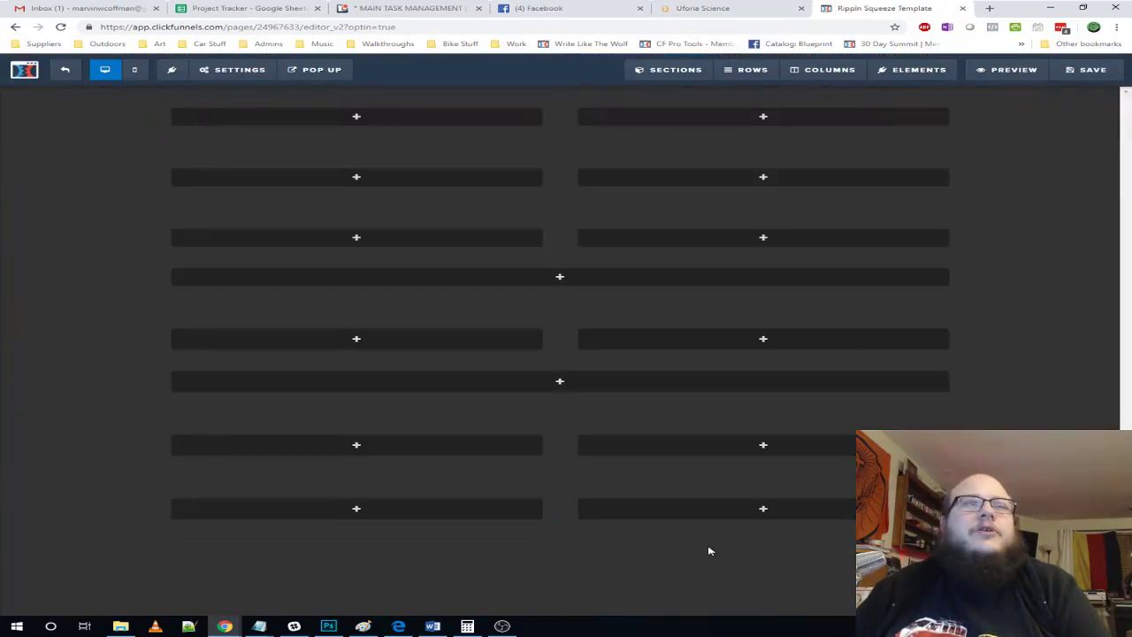
{"action": "mouse_move", "coordinate": [910, 72]}
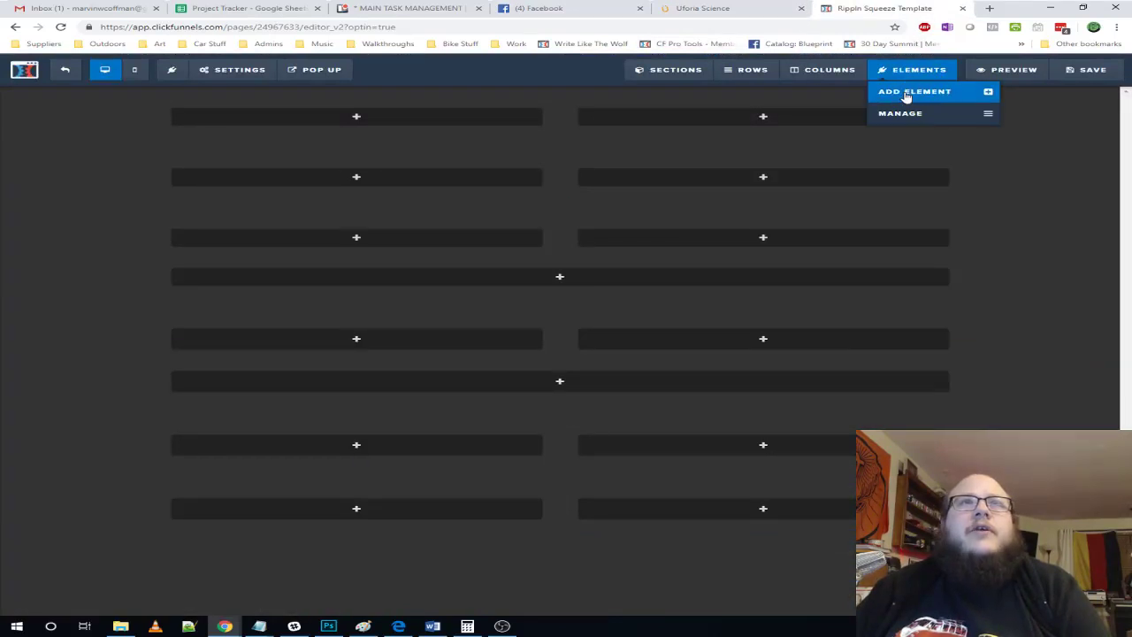
{"action": "left_click", "coordinate": [907, 93]}
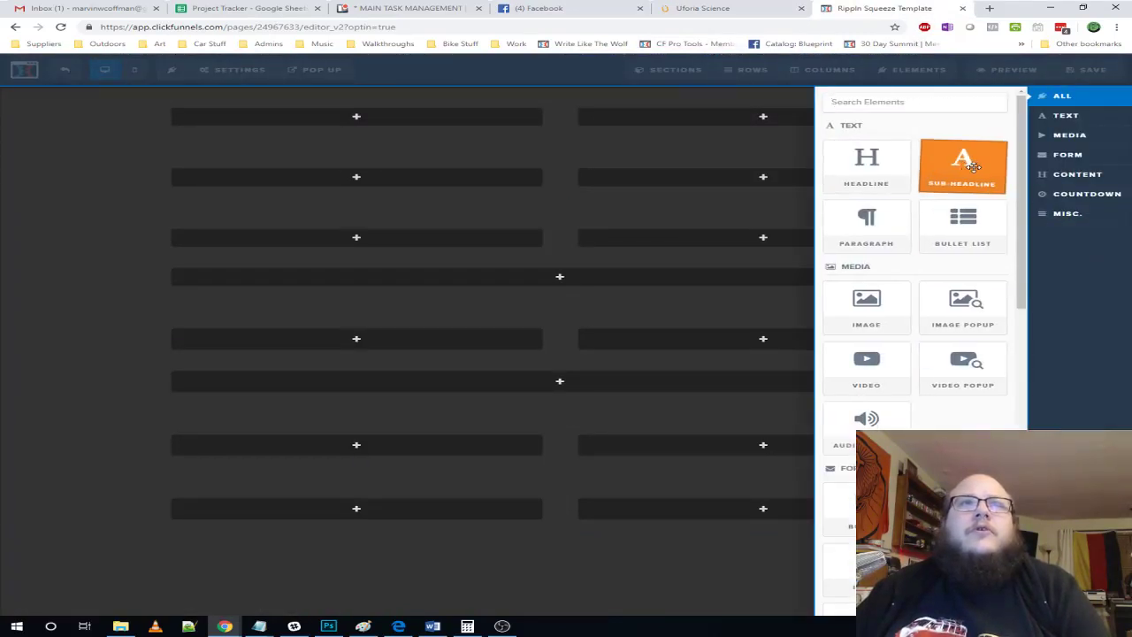
{"action": "left_click_drag", "start_coordinate": [867, 220], "coordinate": [431, 523]}
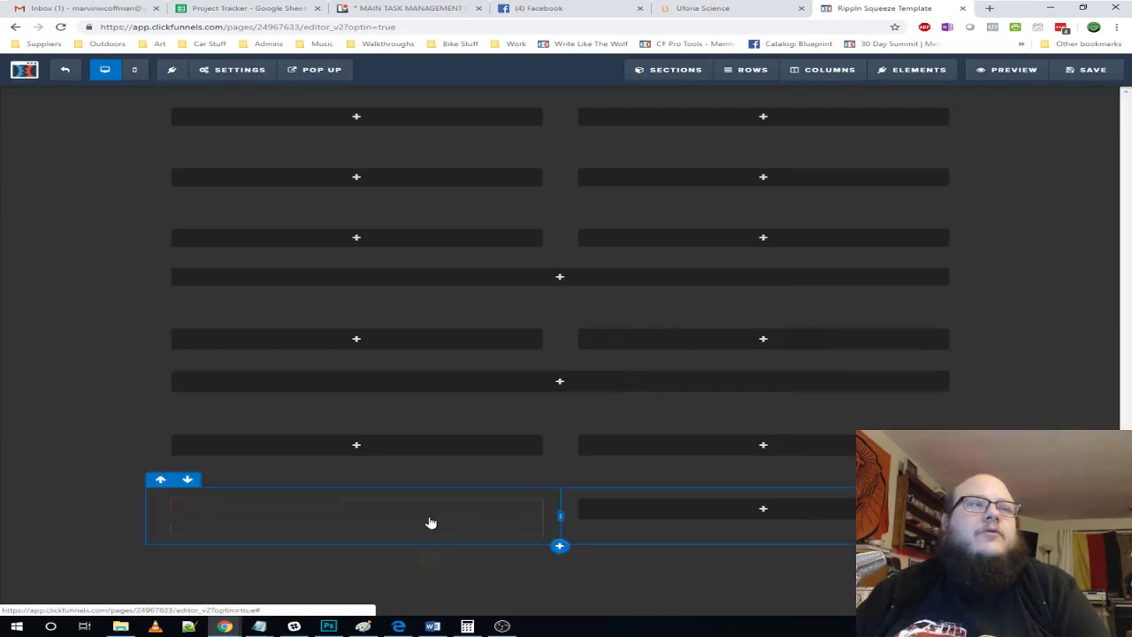
{"action": "mouse_move", "coordinate": [914, 73]}
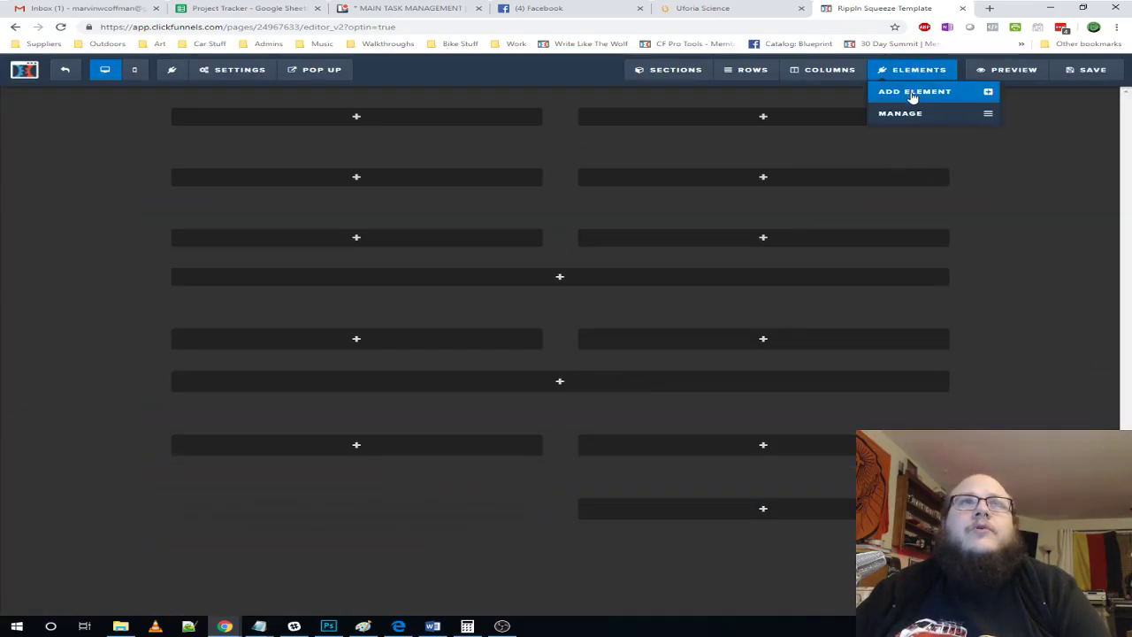
{"action": "left_click", "coordinate": [913, 95]}
{"action": "left_click_drag", "start_coordinate": [871, 219], "coordinate": [743, 522]}
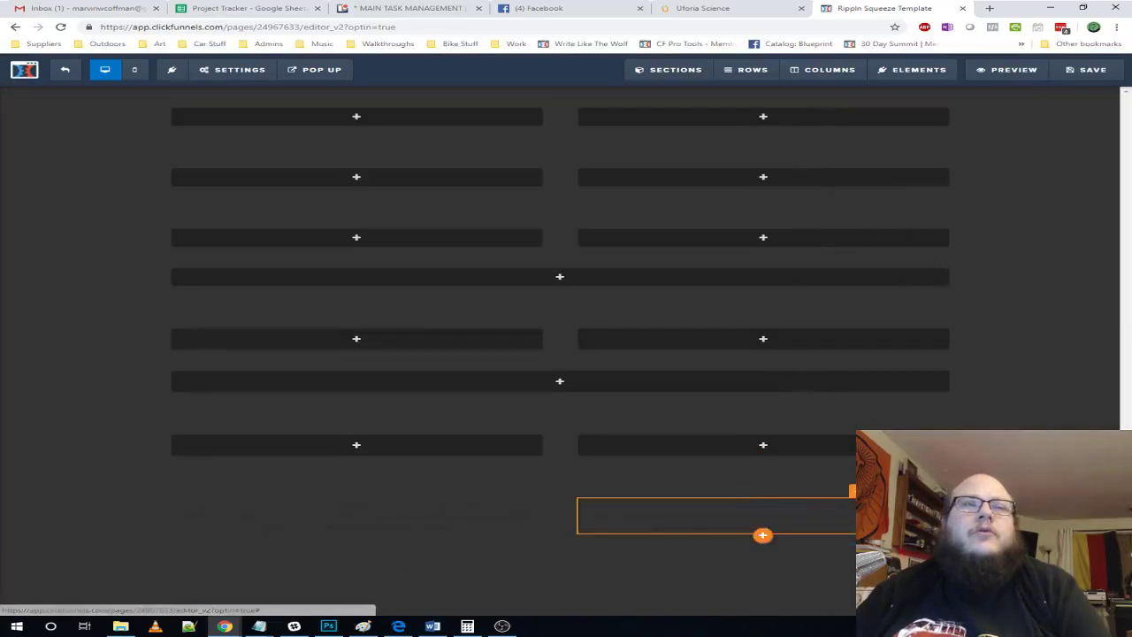
- Set the sixth section's background color to black
{"action": "left_click", "coordinate": [1031, 491]}
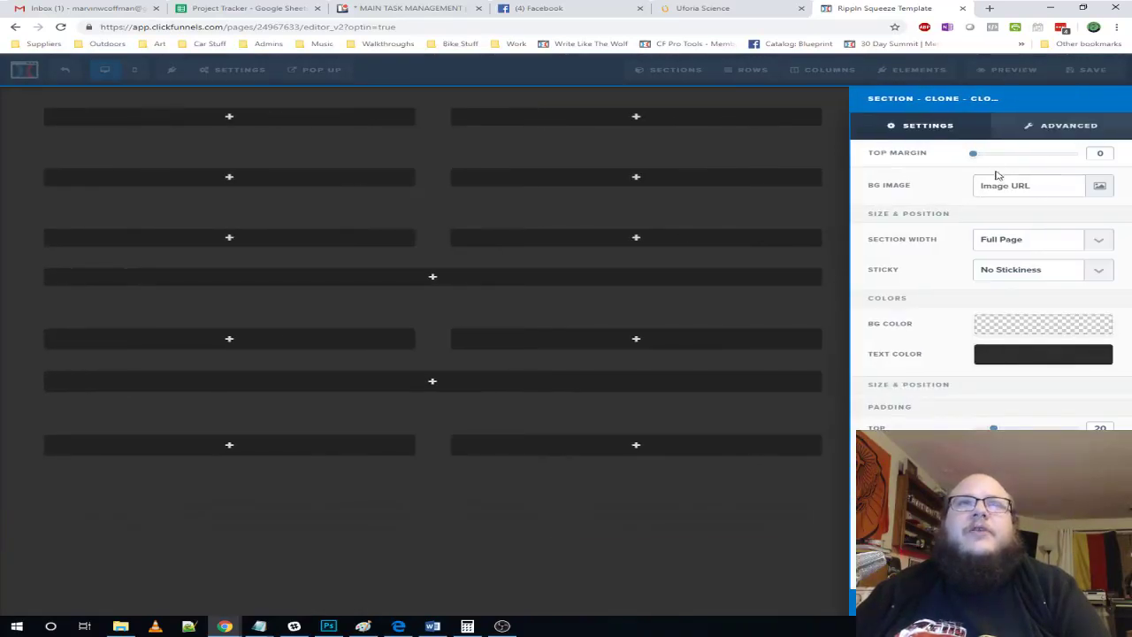
{"action": "left_click", "coordinate": [1029, 327]}
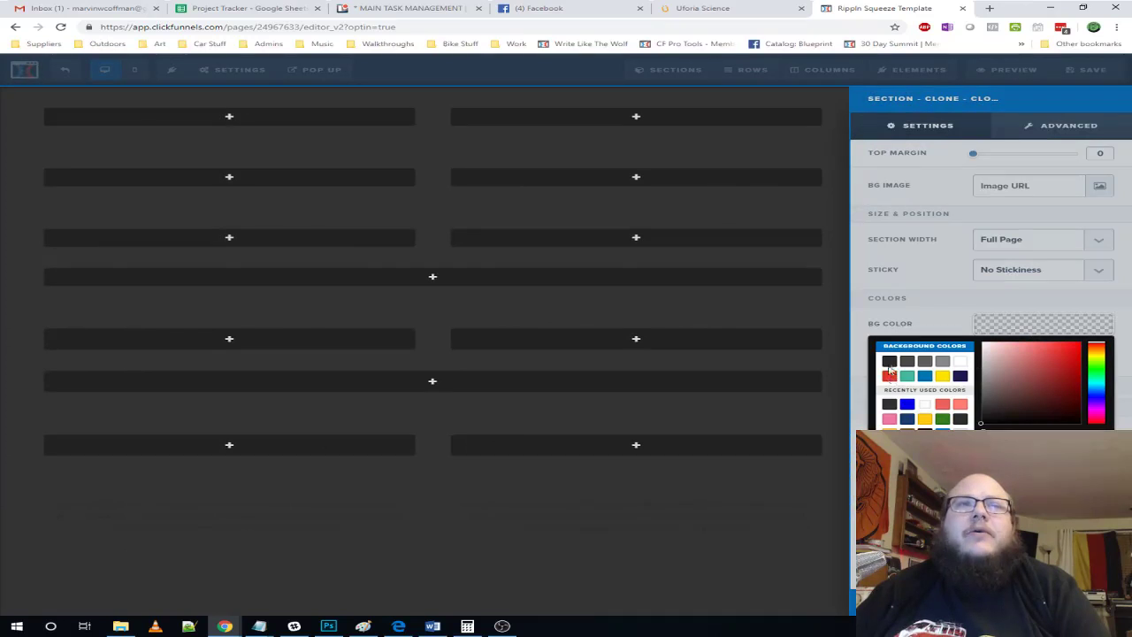
{"action": "left_click", "coordinate": [925, 431]}
{"action": "left_click", "coordinate": [1048, 327]}
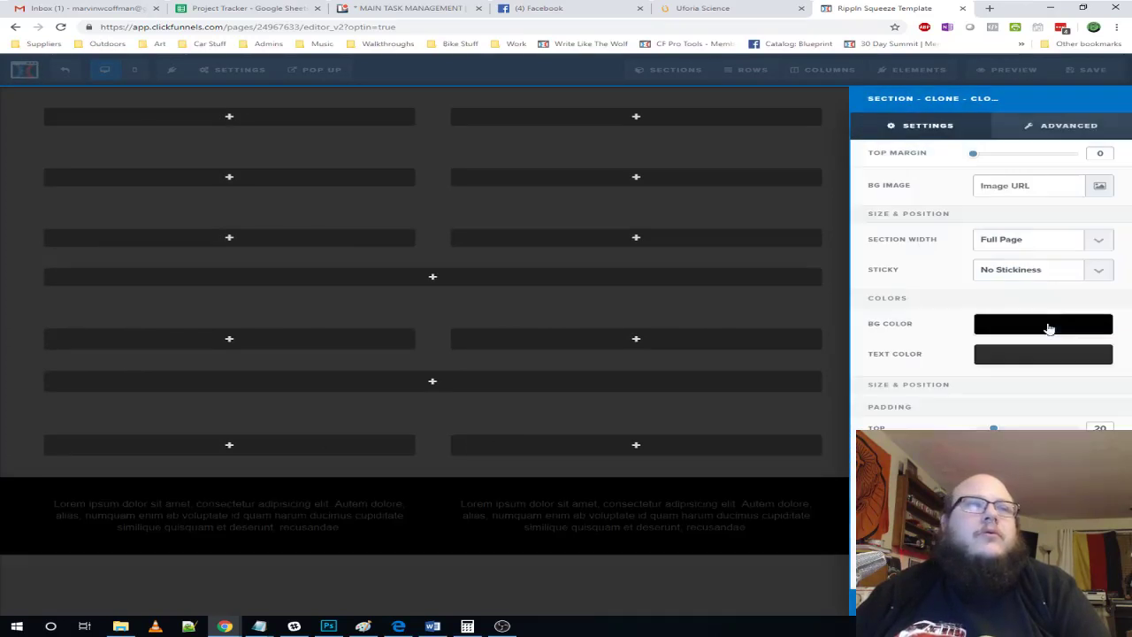
{"action": "left_click", "coordinate": [831, 502]}
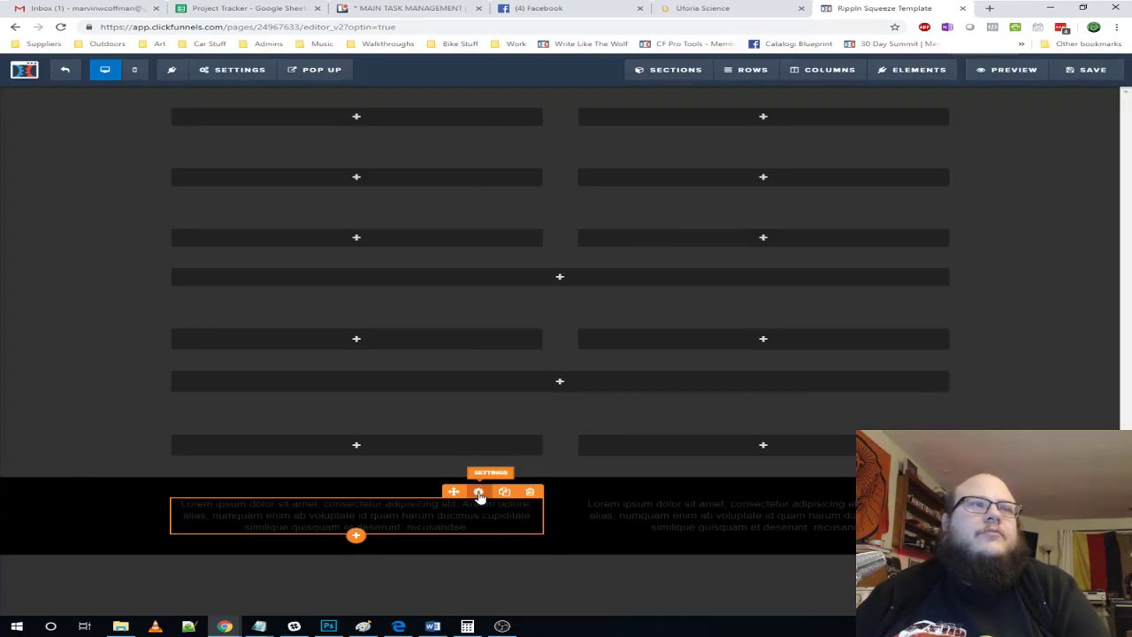
- Set the text color of the first-column paragraph in the black footer section to white
{"action": "left_click", "coordinate": [479, 494]}
{"action": "left_click", "coordinate": [1026, 266]}
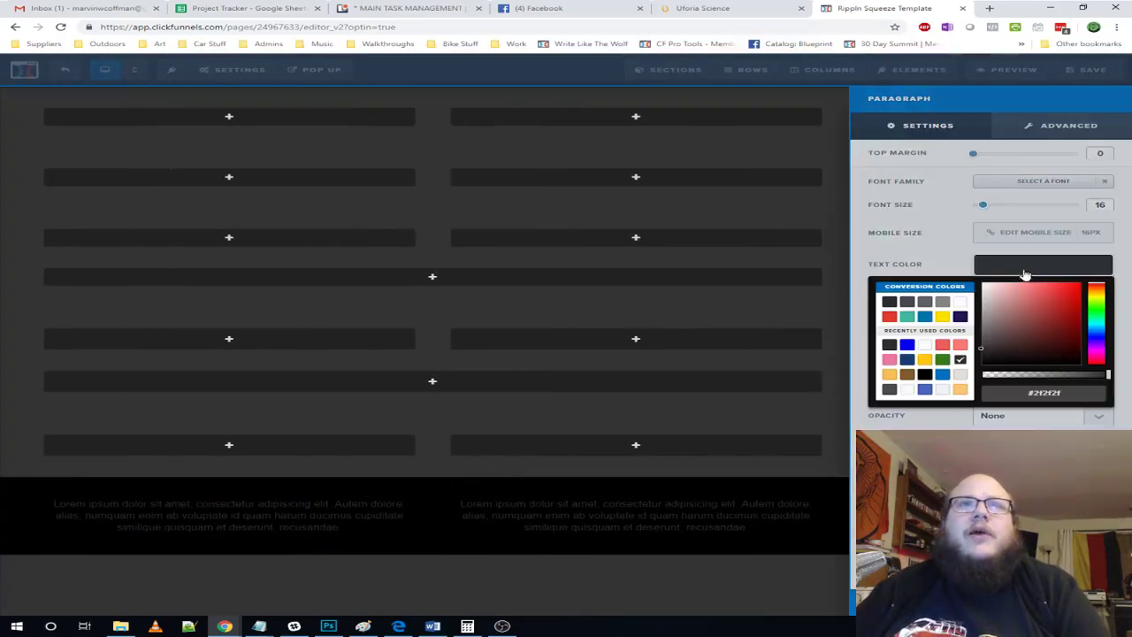
{"action": "left_click", "coordinate": [960, 301]}
{"action": "left_click", "coordinate": [1027, 269]}
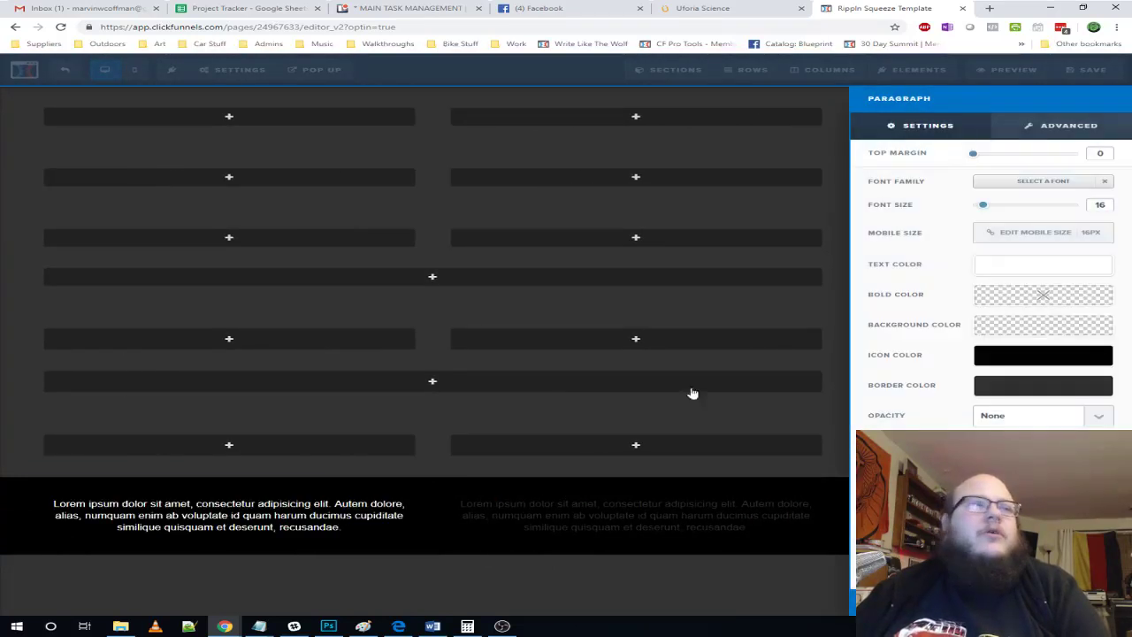
{"action": "left_click", "coordinate": [379, 519]}
- Copy the text "© 2018 | All Rights Reserved" from the ÜFORIA About Us page footer
{"action": "left_click", "coordinate": [713, 8]}
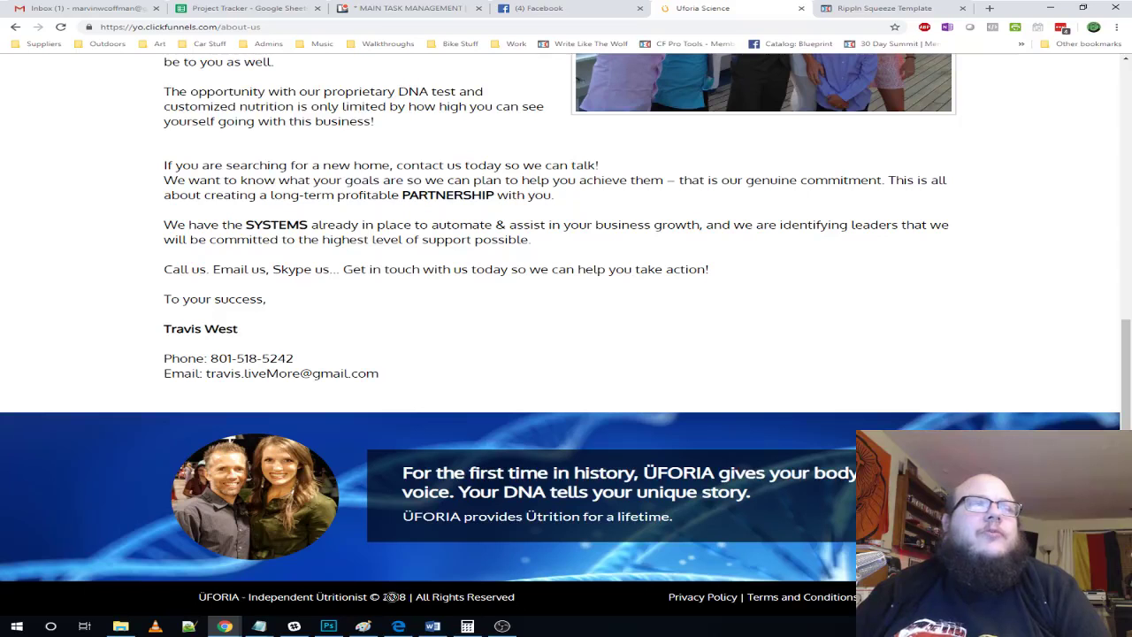
{"action": "left_click_drag", "start_coordinate": [371, 598], "coordinate": [523, 601]}
{"action": "key", "text": "ctrl+c"}
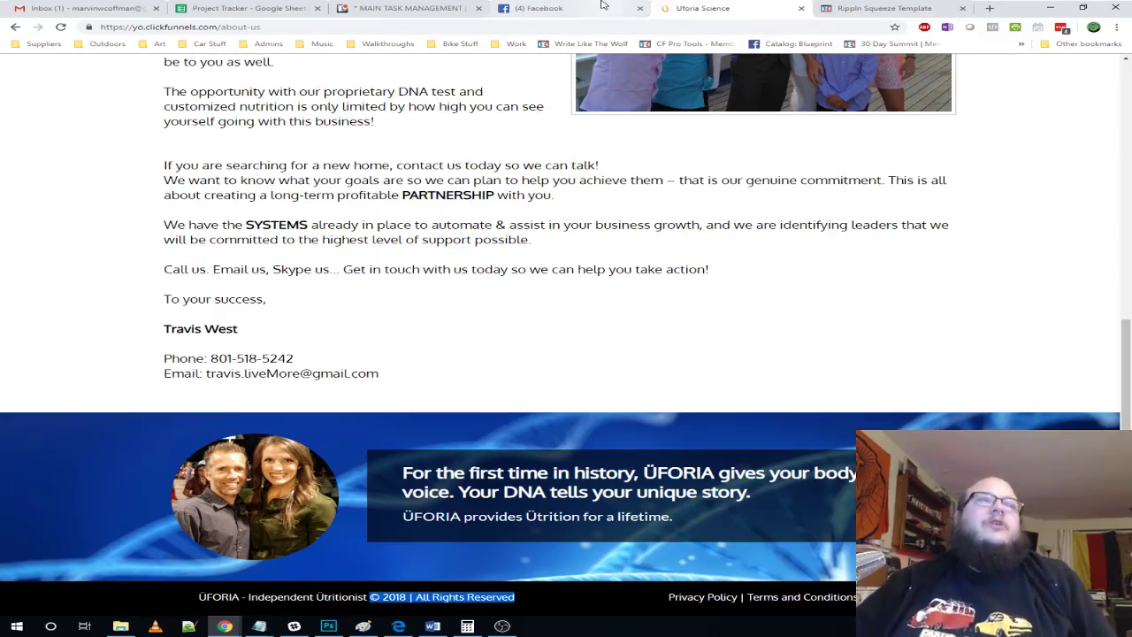
- Back in the page editor, replace the first-column footer paragraph with "Big Marv Consulting - © 2018 | All Rights Reserved"
{"action": "left_click", "coordinate": [862, 8]}
{"action": "double_click", "coordinate": [384, 515]}
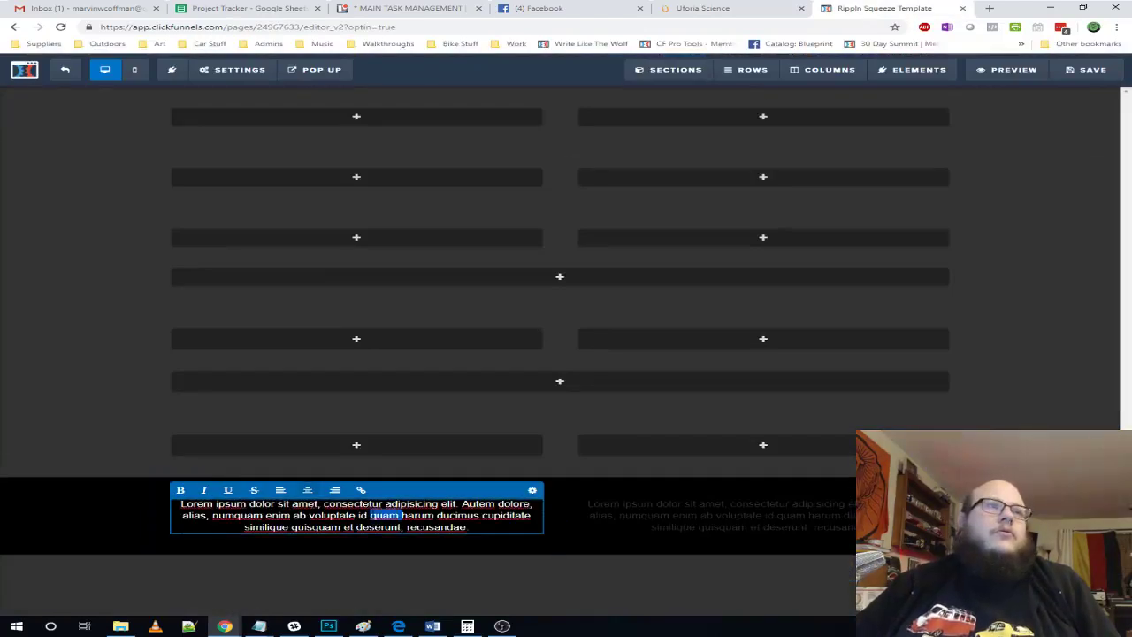
{"action": "key", "text": "ctrl+a"}
{"action": "type", "text": "Big M"}
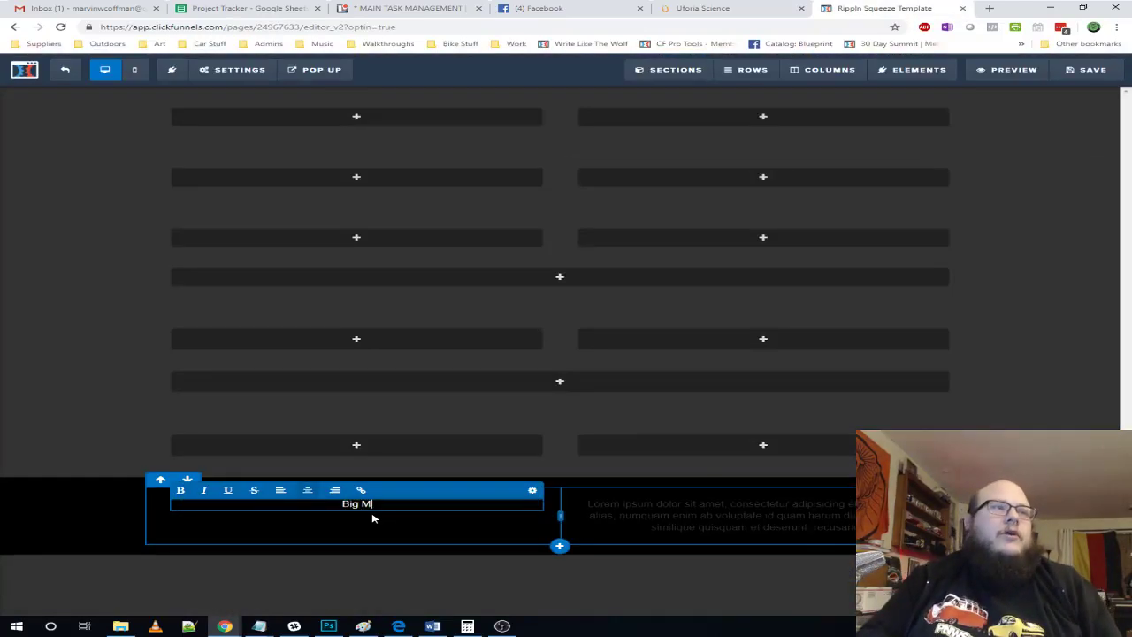
{"action": "type", "text": "arv Con"}
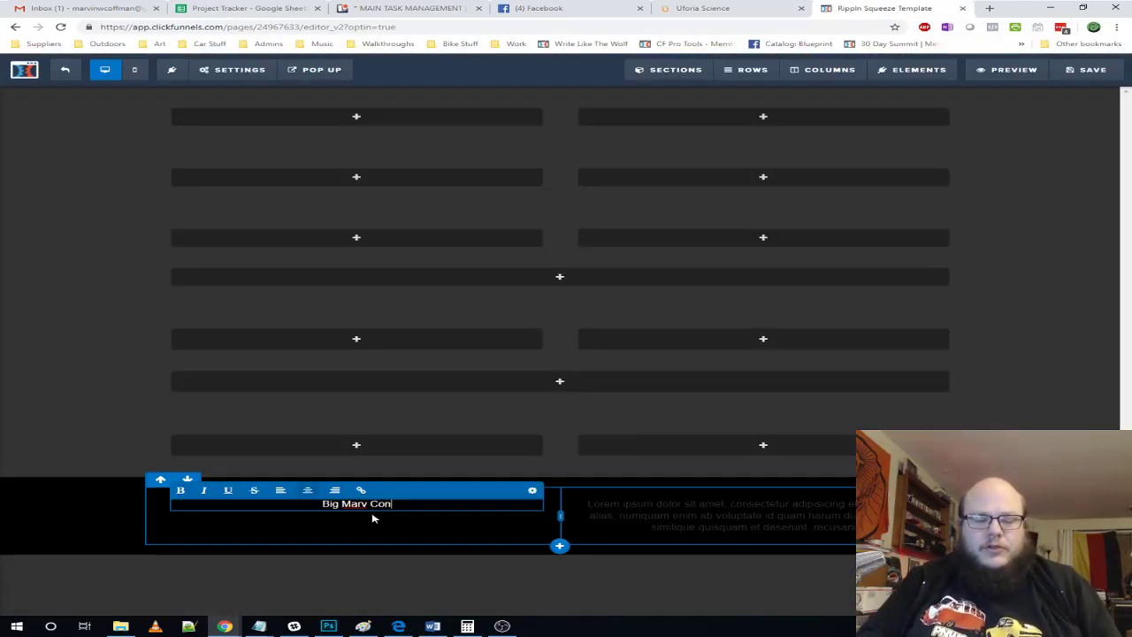
{"action": "type", "text": "sulting -"}
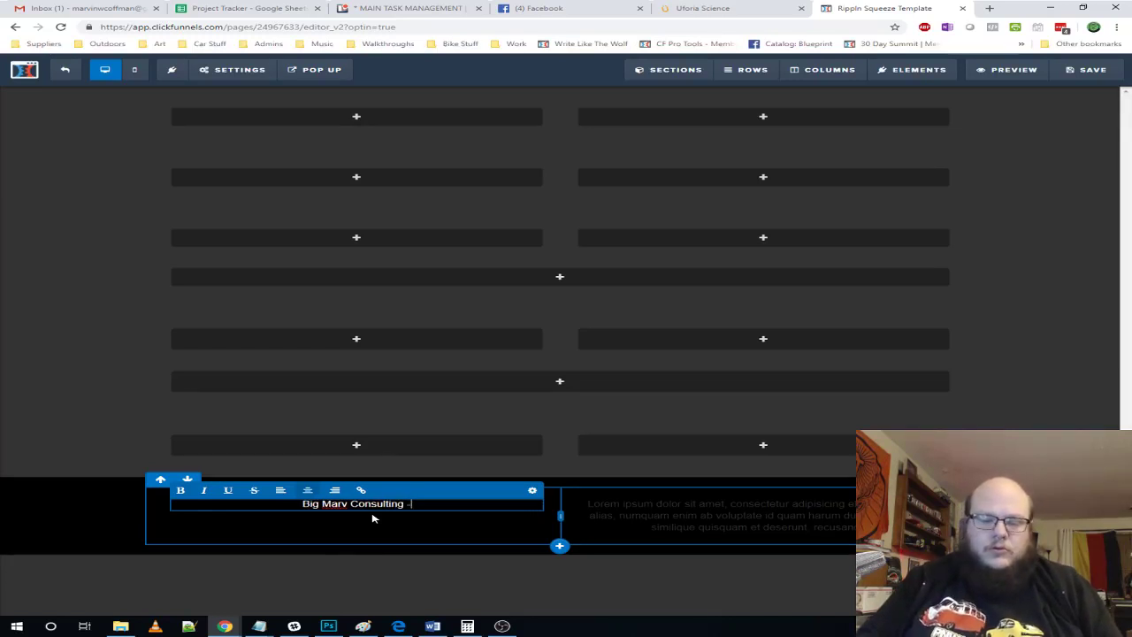
{"action": "key", "text": "ctrl+v"}
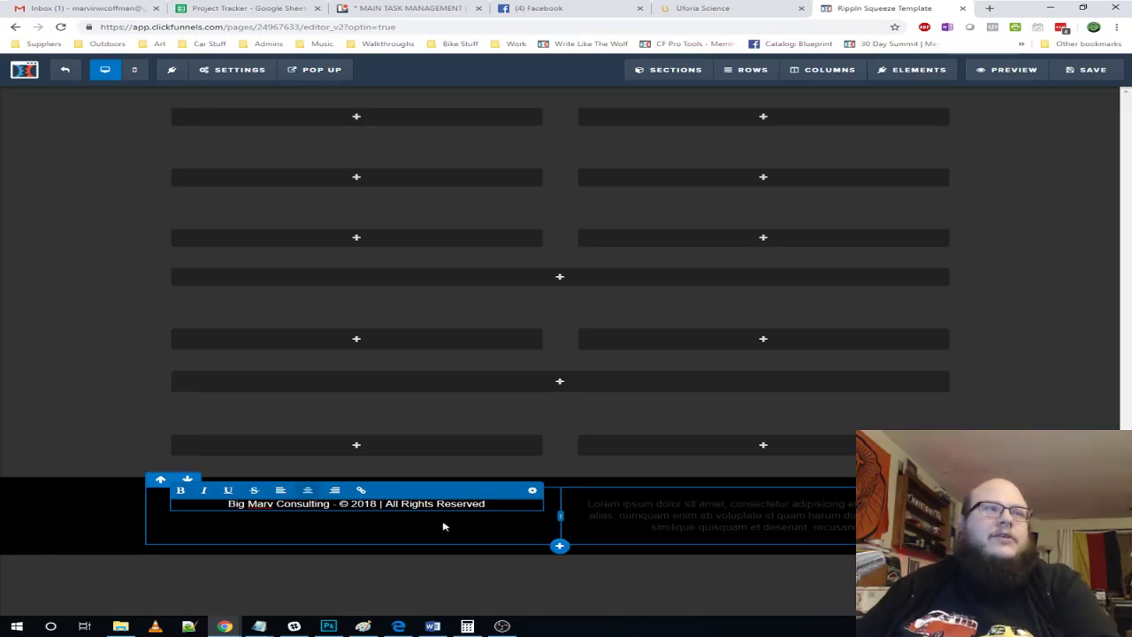
{"action": "left_click", "coordinate": [614, 567]}
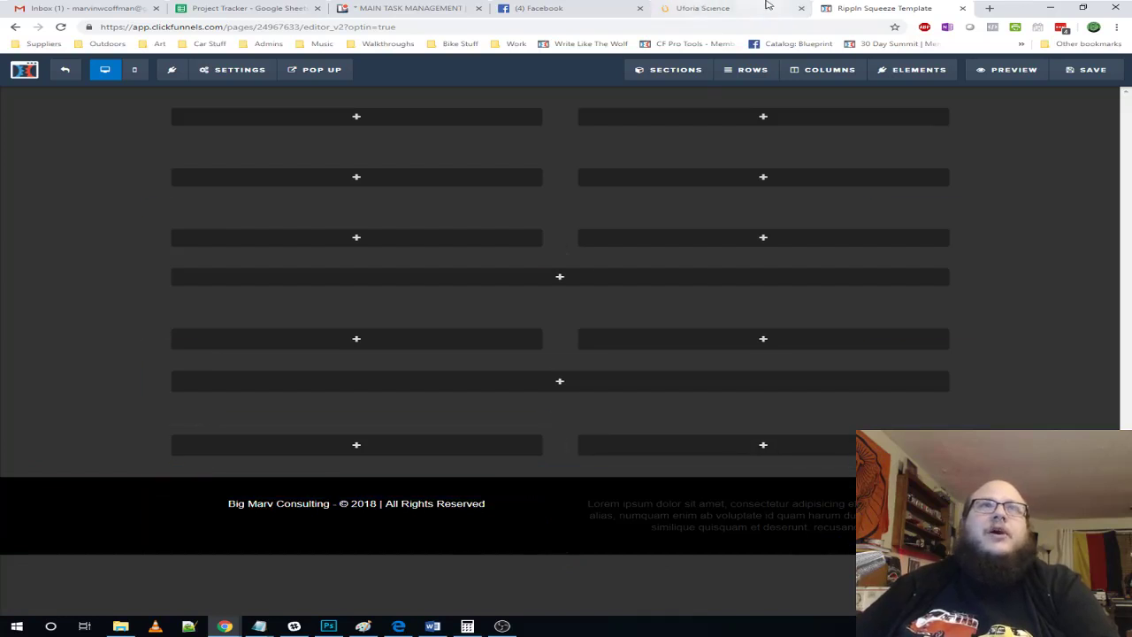
- Copy "Privacy Policy | Terms and Conditions" from the ÜFORIA page footer and replace the second-column footer paragraph with it
{"action": "left_click", "coordinate": [708, 8]}
{"action": "left_click_drag", "start_coordinate": [860, 598], "coordinate": [670, 605]}
{"action": "key", "text": "ctrl+c"}
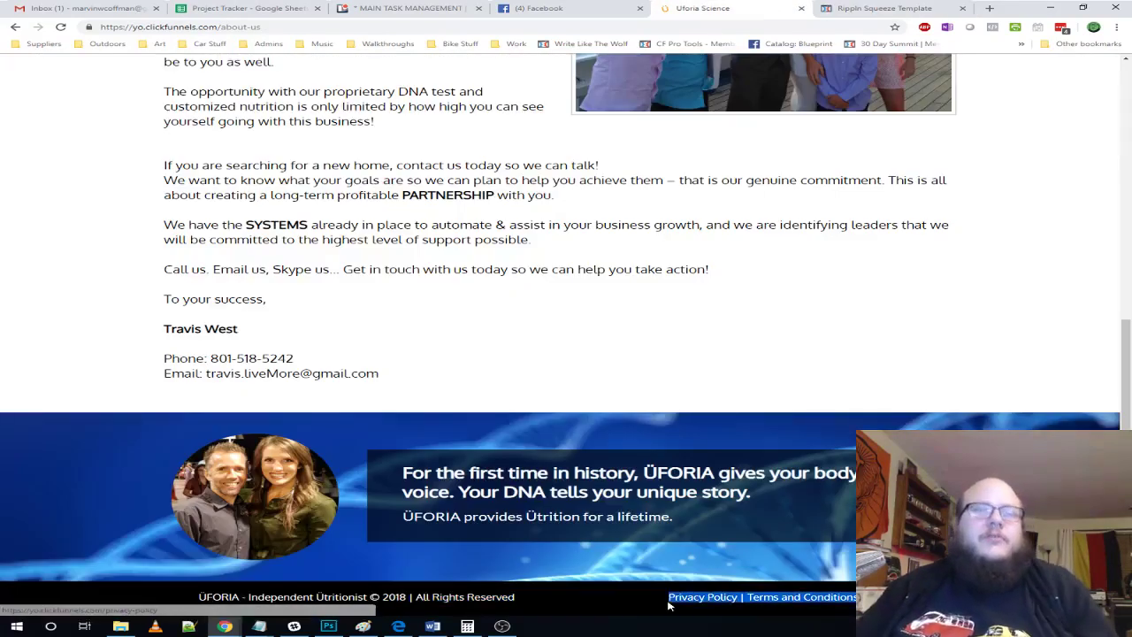
{"action": "left_click", "coordinate": [845, 7]}
{"action": "left_click", "coordinate": [822, 522]}
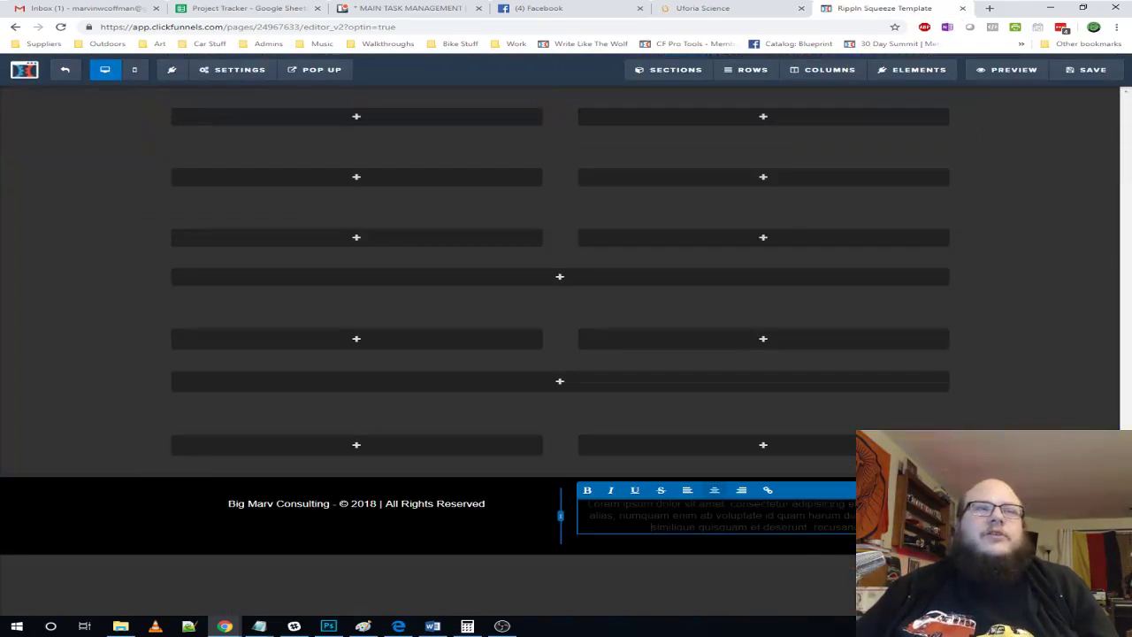
{"action": "key", "text": "ctrl+v"}
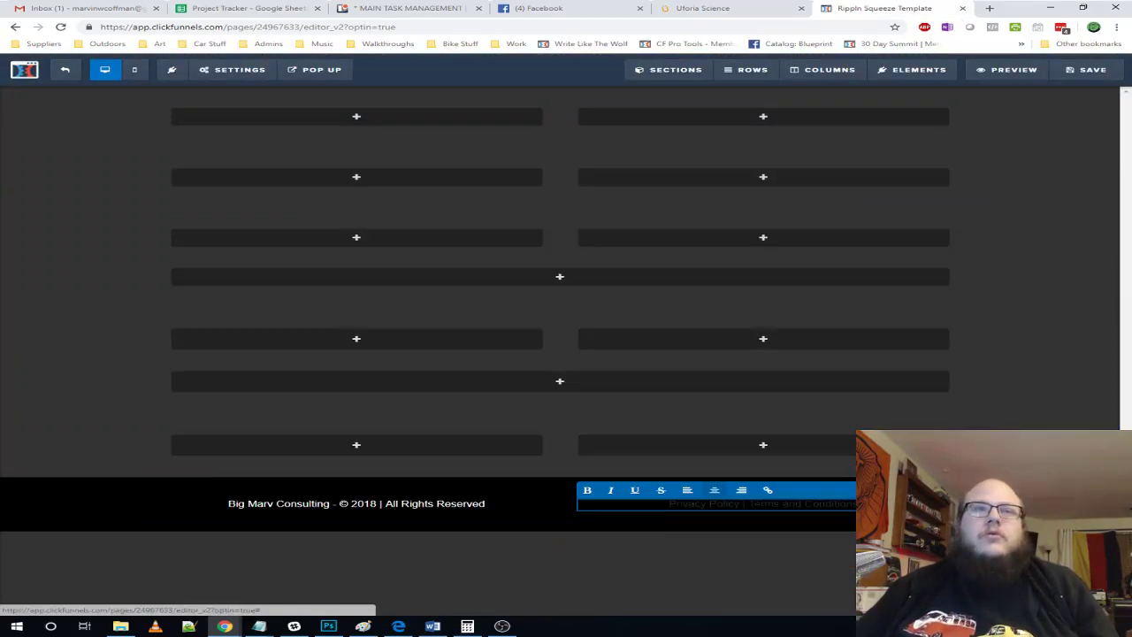
- Set the text color of the second-column paragraph in the footer to white
{"action": "left_click", "coordinate": [936, 491]}
{"action": "left_click", "coordinate": [1008, 267]}
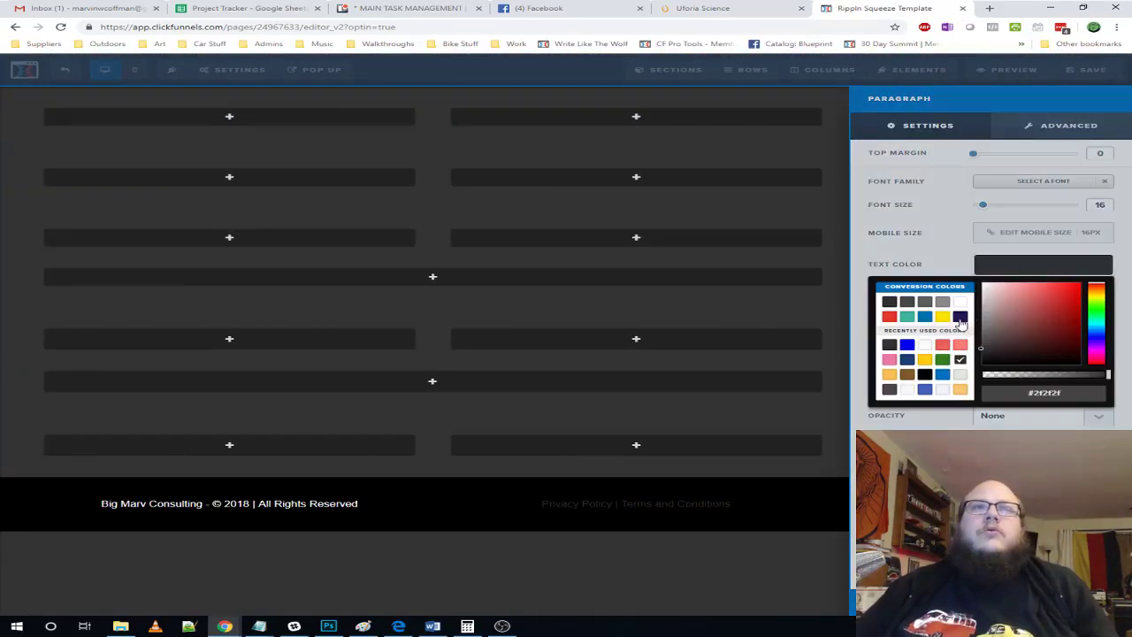
{"action": "left_click", "coordinate": [960, 302]}
{"action": "left_click", "coordinate": [1049, 271]}
{"action": "left_click", "coordinate": [705, 532]}
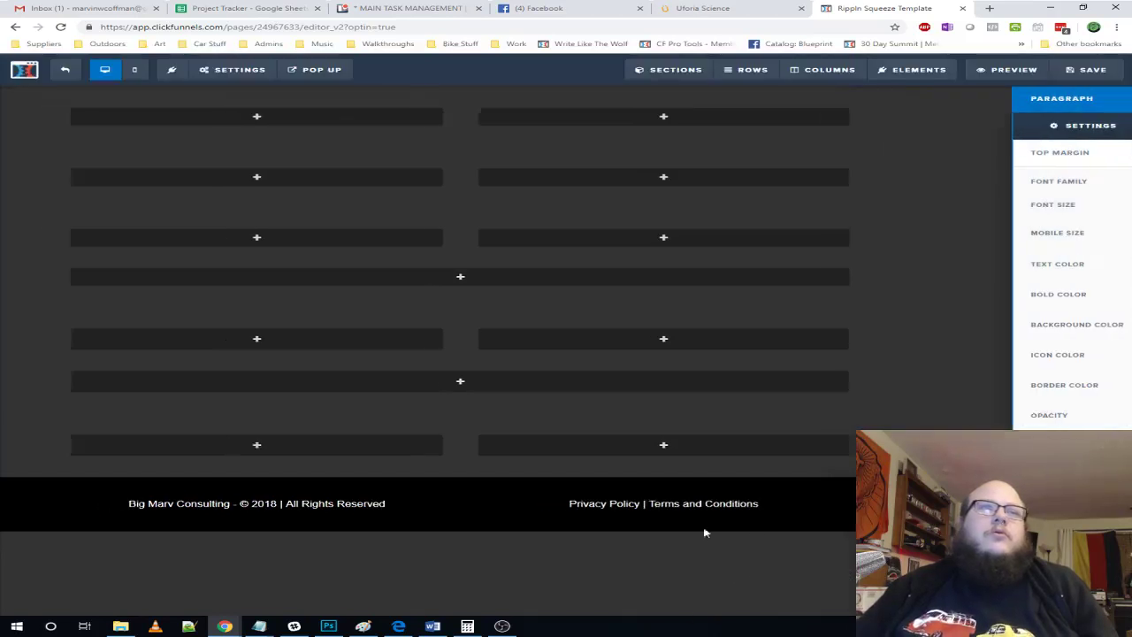
{"action": "left_click", "coordinate": [733, 504]}
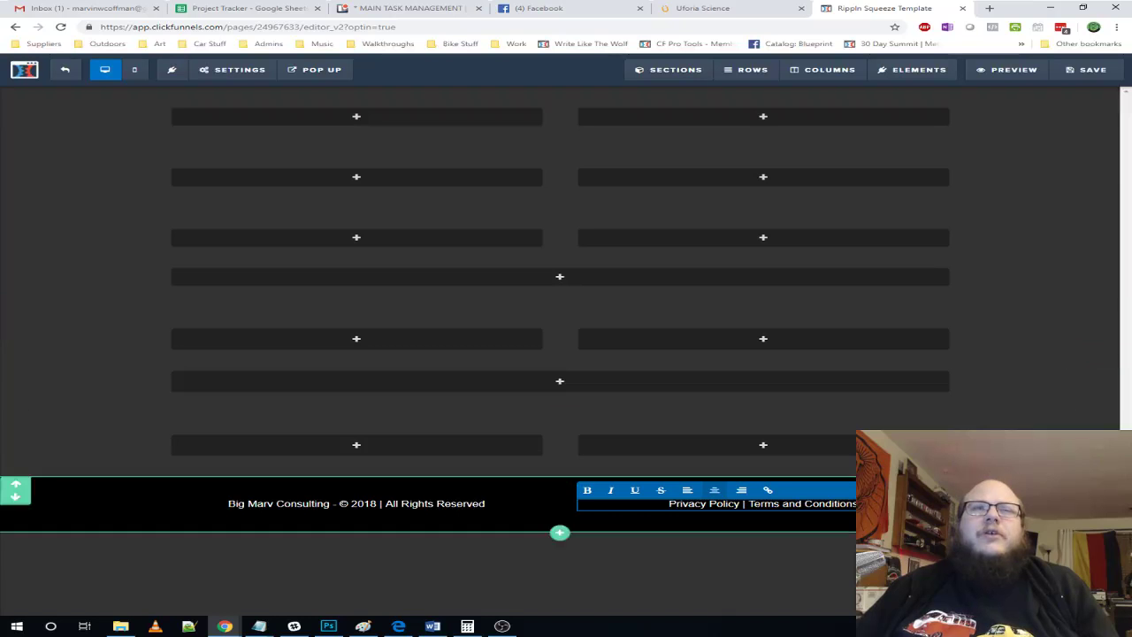
{"action": "left_click", "coordinate": [1058, 509]}
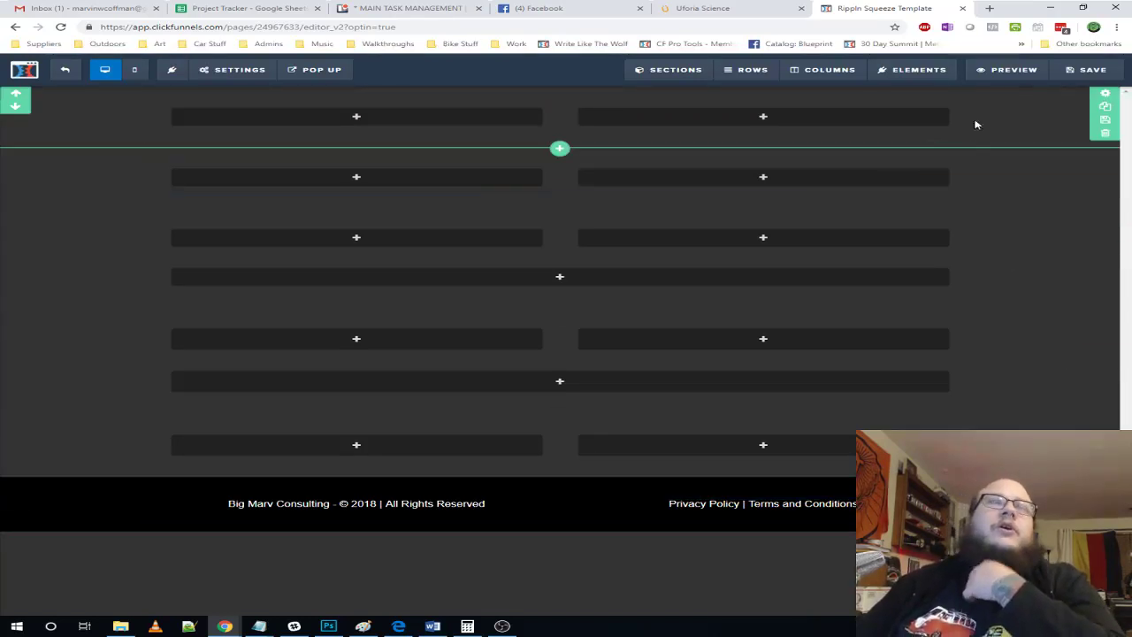
- Set the background color of the first section to black
{"action": "left_click", "coordinate": [1105, 93]}
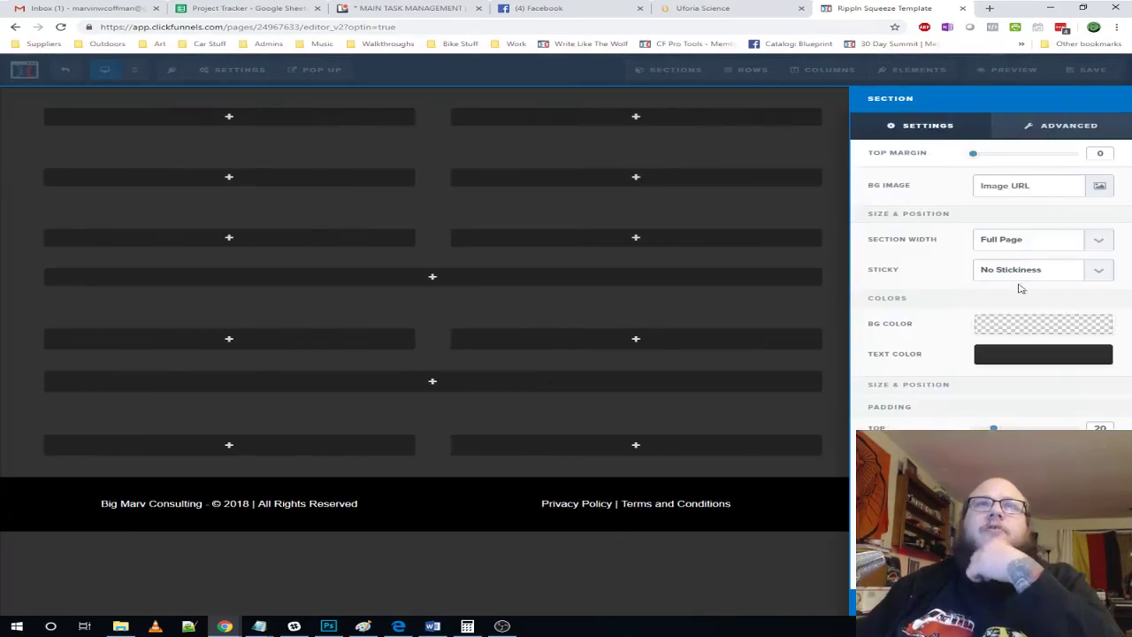
{"action": "left_click", "coordinate": [1014, 323]}
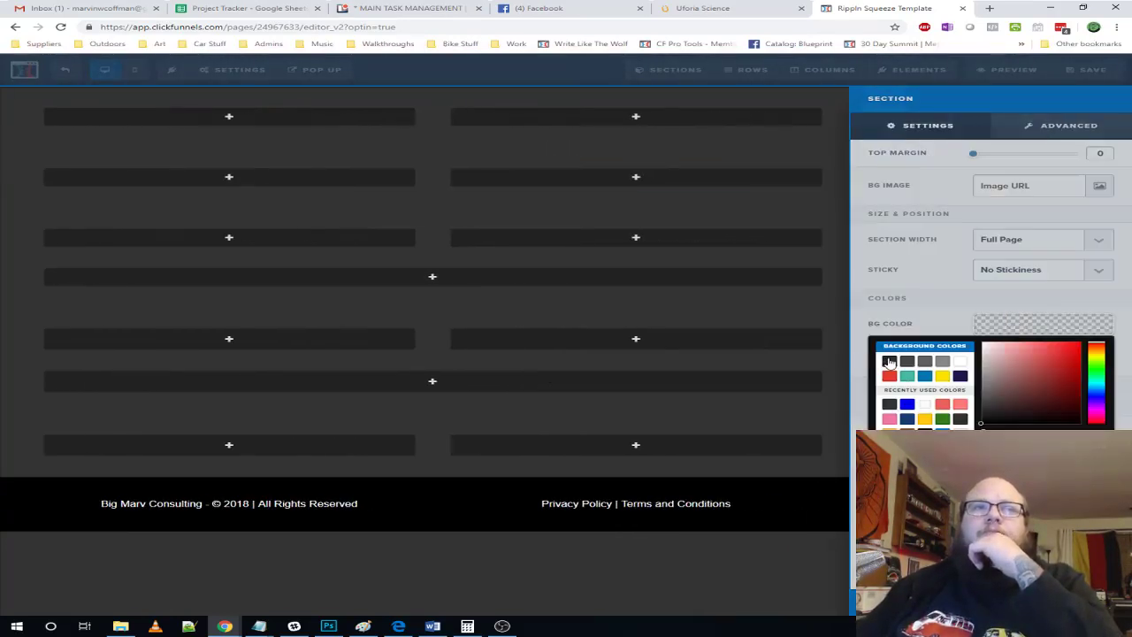
{"action": "left_click", "coordinate": [890, 362]}
{"action": "left_click", "coordinate": [925, 434]}
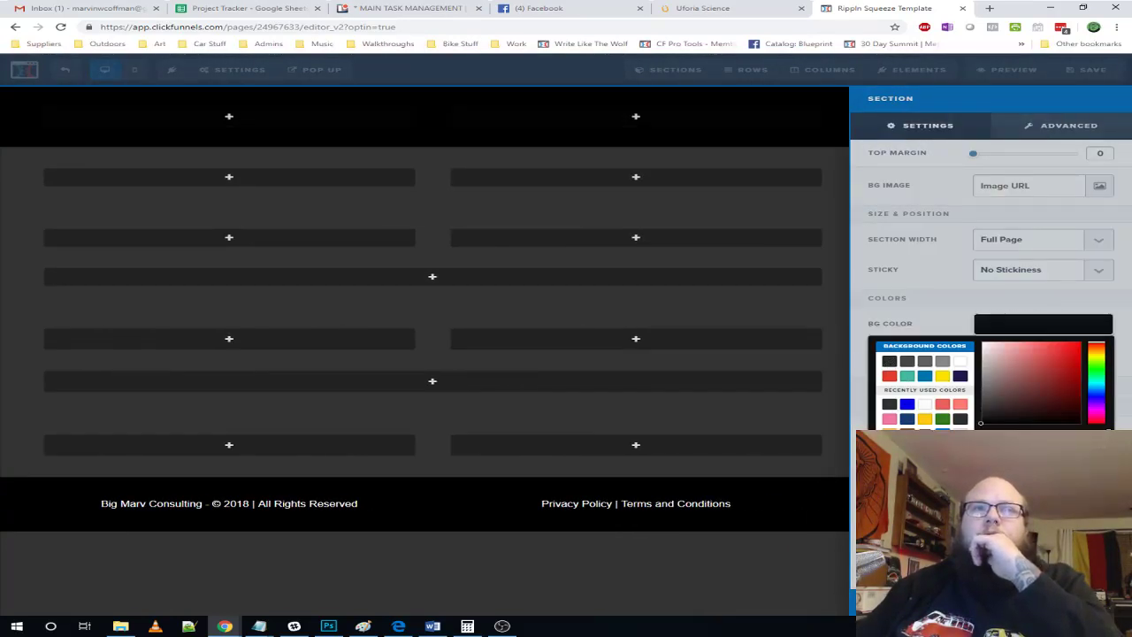
{"action": "left_click", "coordinate": [1064, 326]}
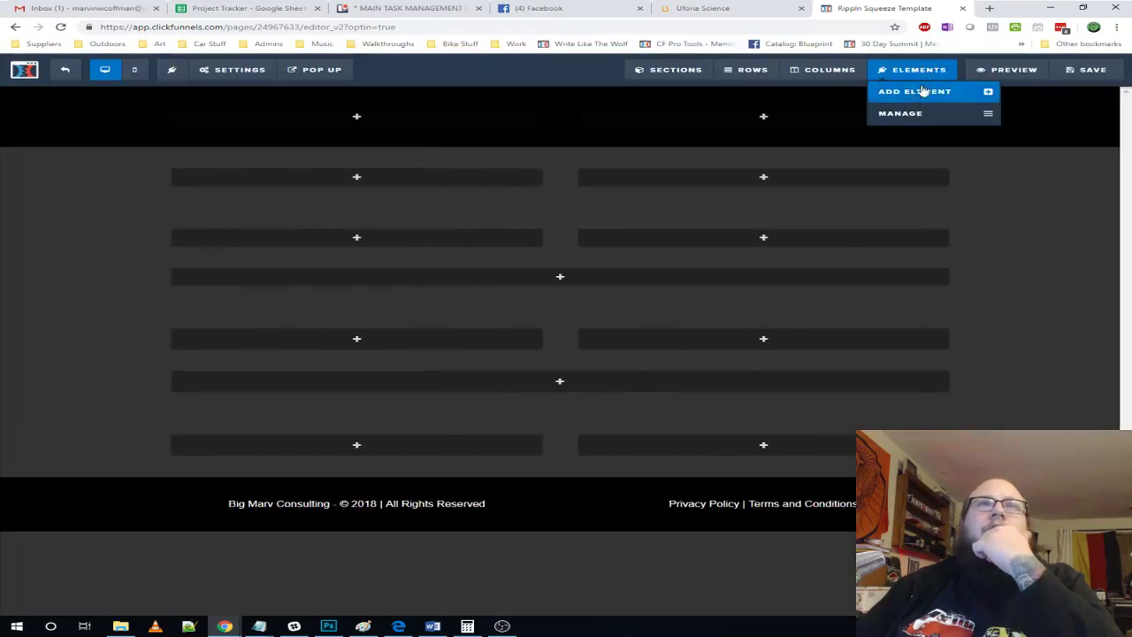
- Add an image element to the first column of the black header section and narrow that column to roughly the width of a logo
{"action": "left_click", "coordinate": [916, 89]}
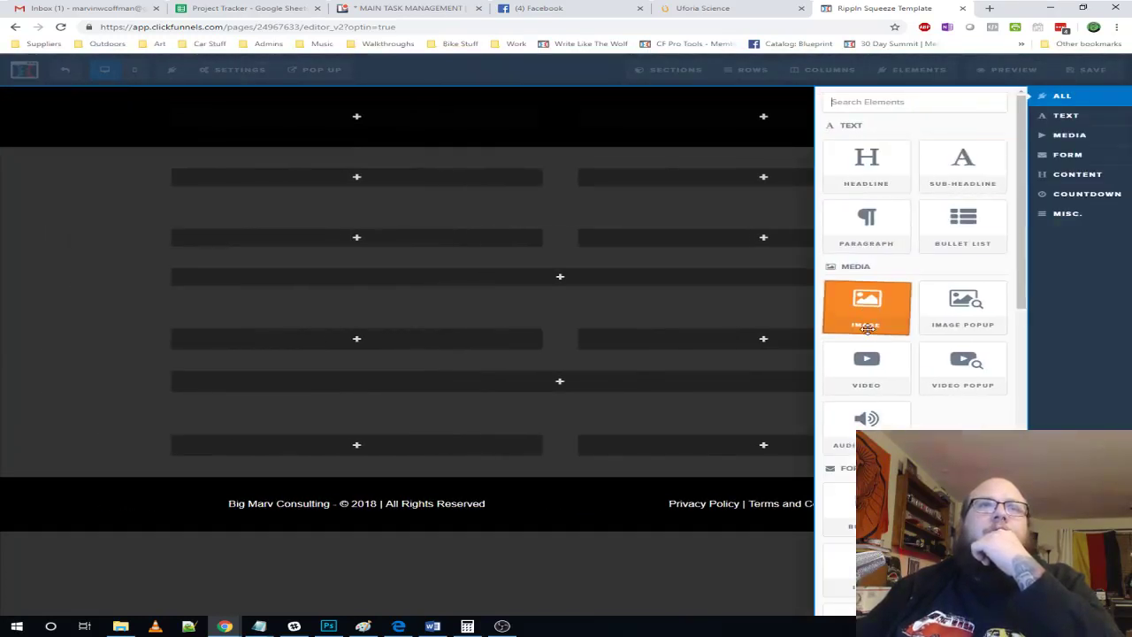
{"action": "left_click_drag", "start_coordinate": [867, 305], "coordinate": [389, 134]}
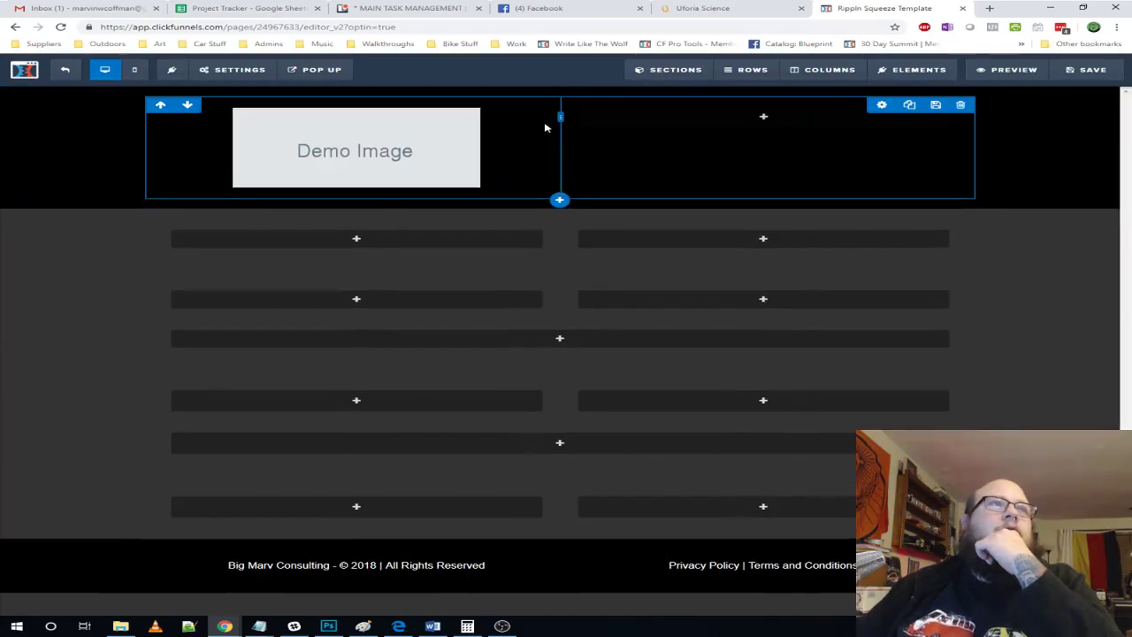
{"action": "left_click_drag", "start_coordinate": [562, 116], "coordinate": [371, 120]}
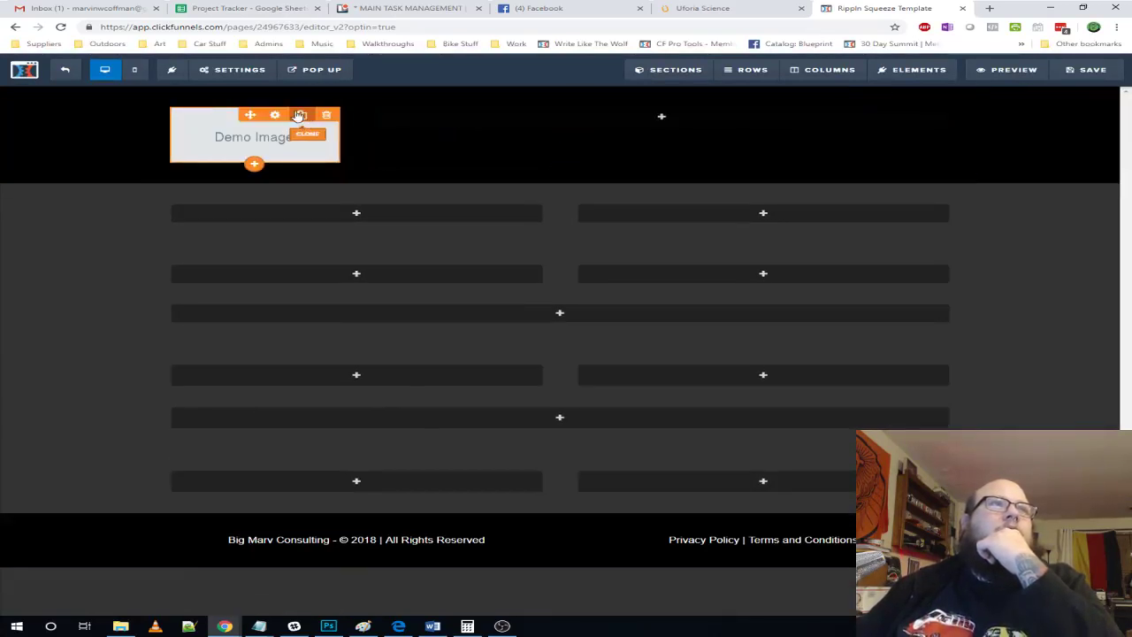
- Open the image selection for the header's demo image, look through the stock images, and search Pixabay for "laptop"
{"action": "left_click", "coordinate": [277, 116]}
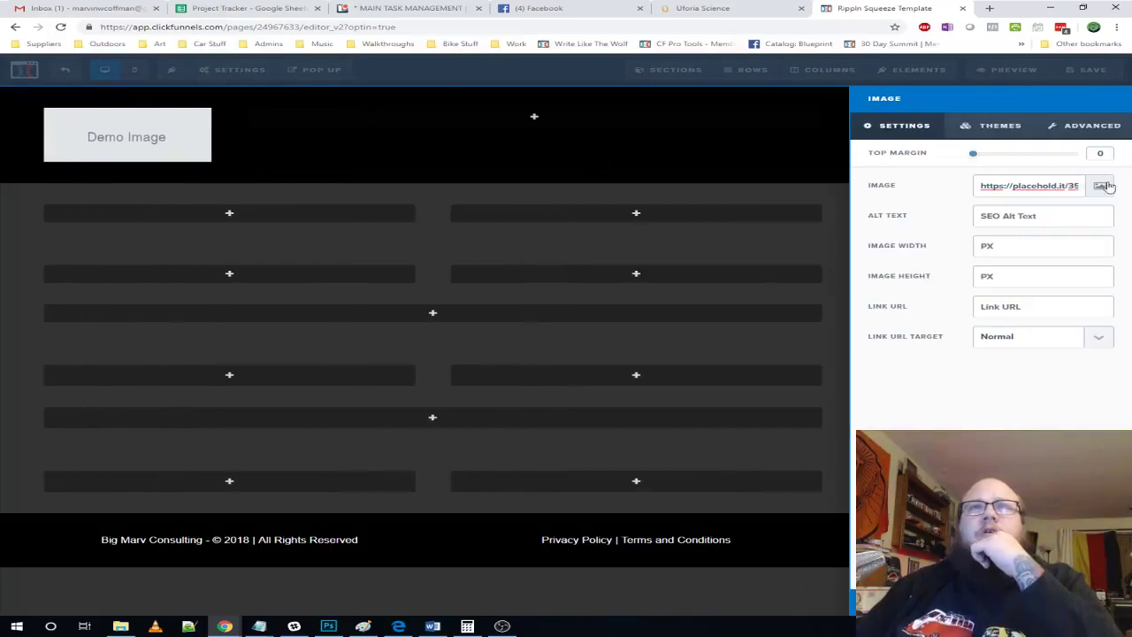
{"action": "left_click", "coordinate": [1105, 185]}
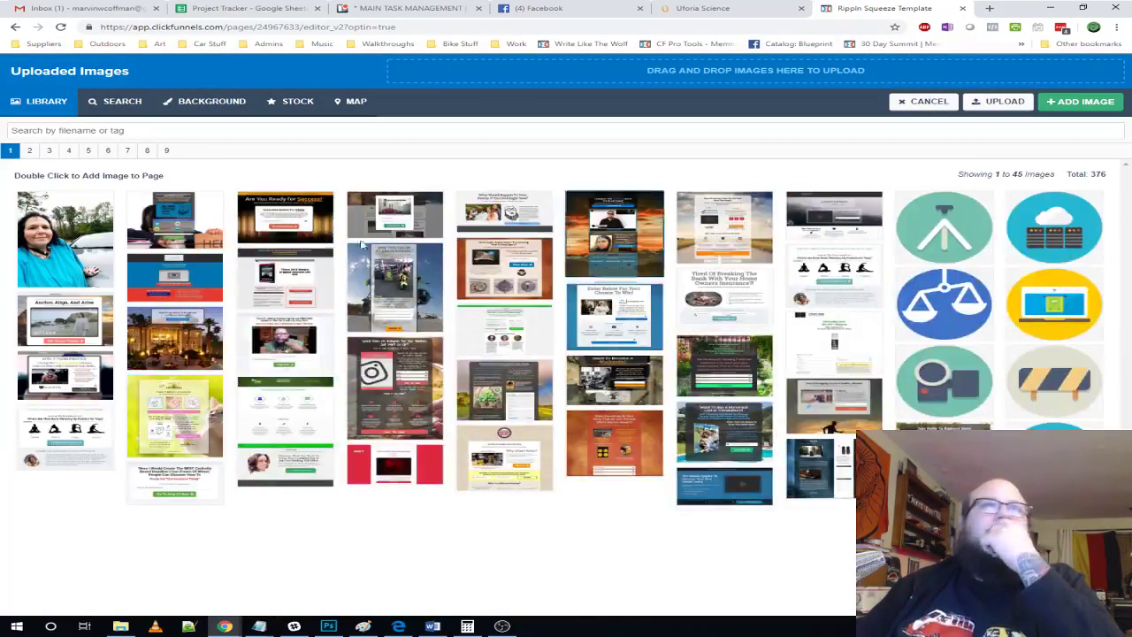
{"action": "left_click", "coordinate": [294, 111]}
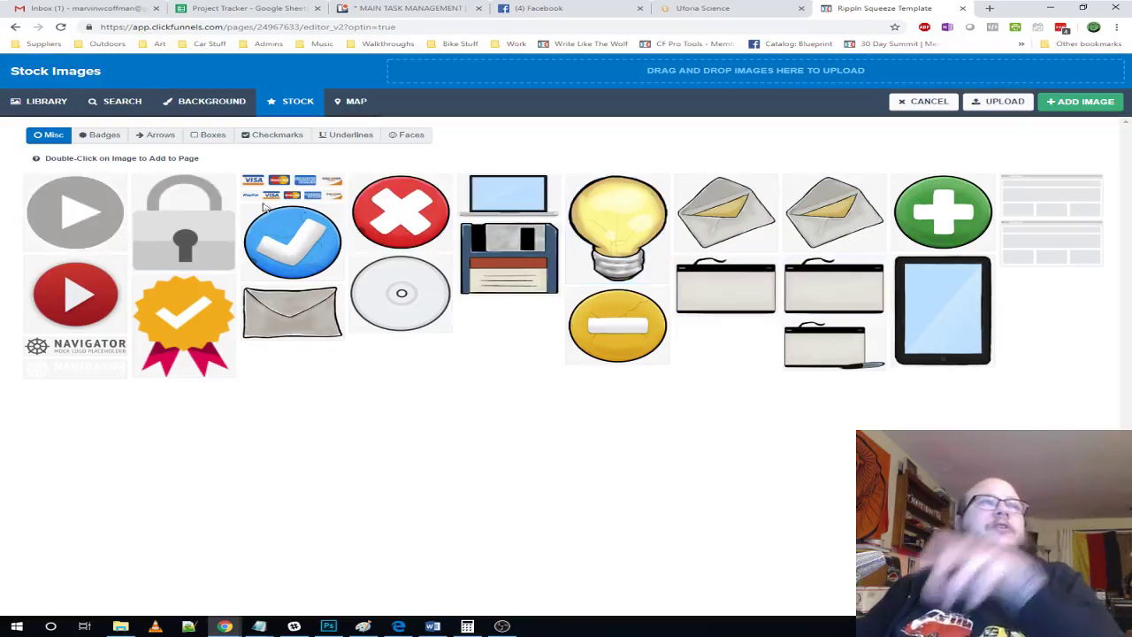
{"action": "left_click", "coordinate": [137, 105]}
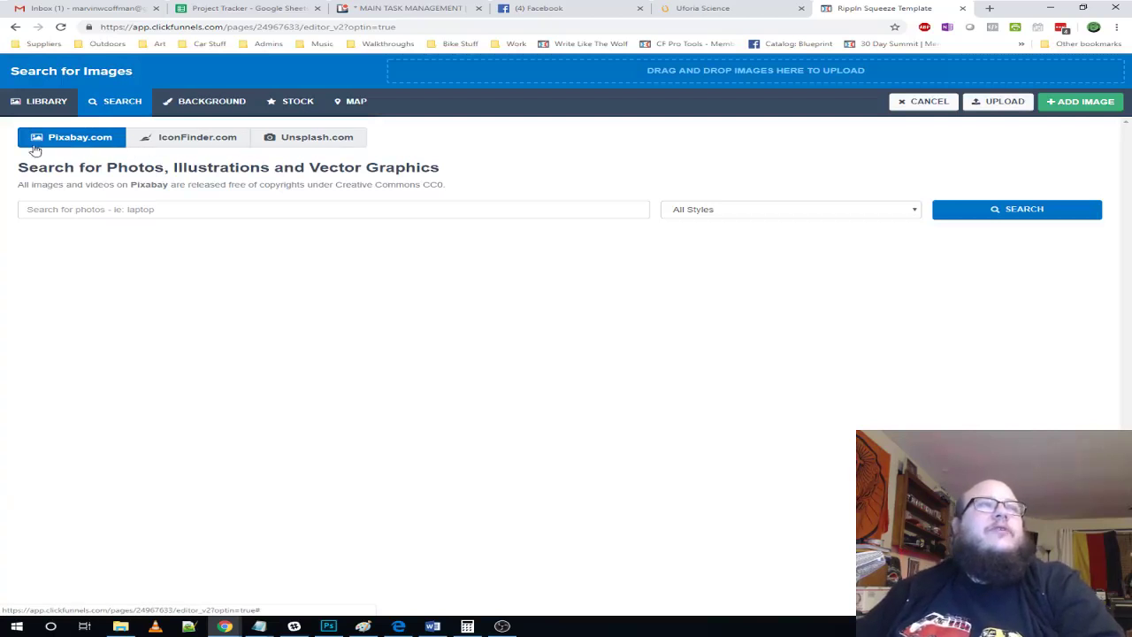
{"action": "left_click", "coordinate": [162, 205]}
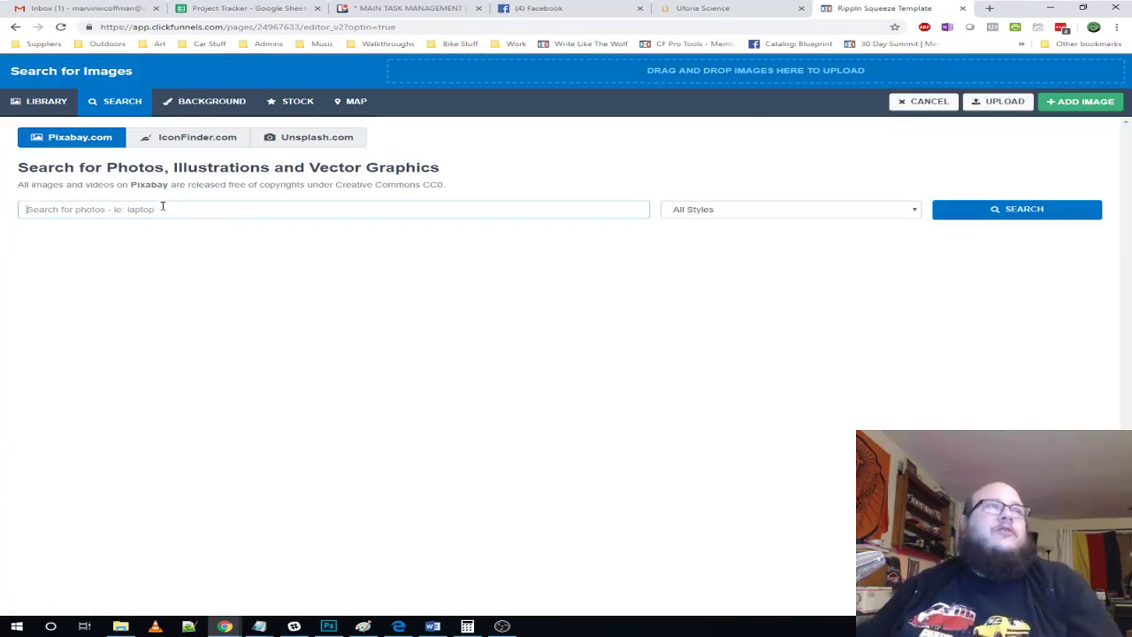
{"action": "type", "text": "lo"}
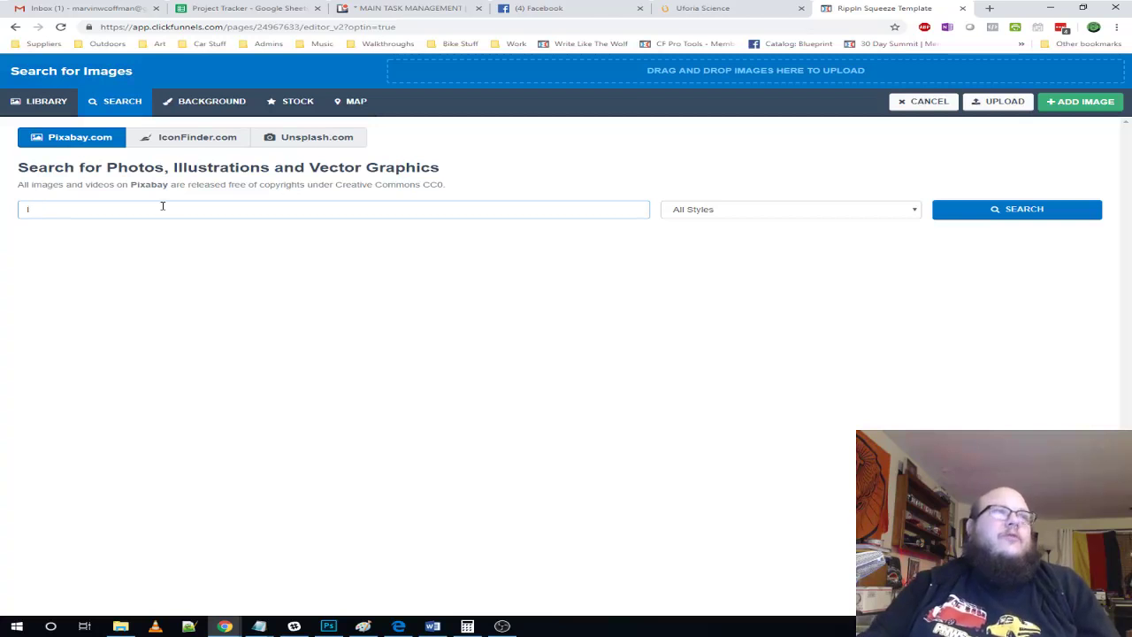
{"action": "key", "text": "BackSpace"}
{"action": "type", "text": "laptop"}
{"action": "key", "text": "Return"}
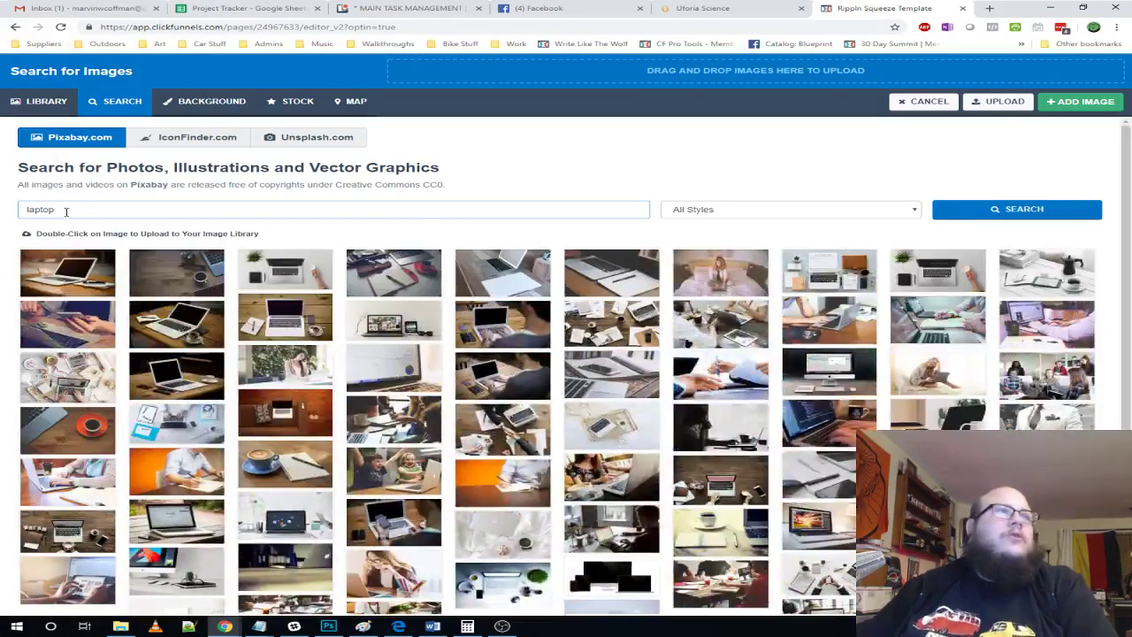
- Search Pixabay for "logo", add the teal bird graphic to the image library, and use it as the header image
{"action": "left_click_drag", "start_coordinate": [67, 211], "coordinate": [2, 214]}
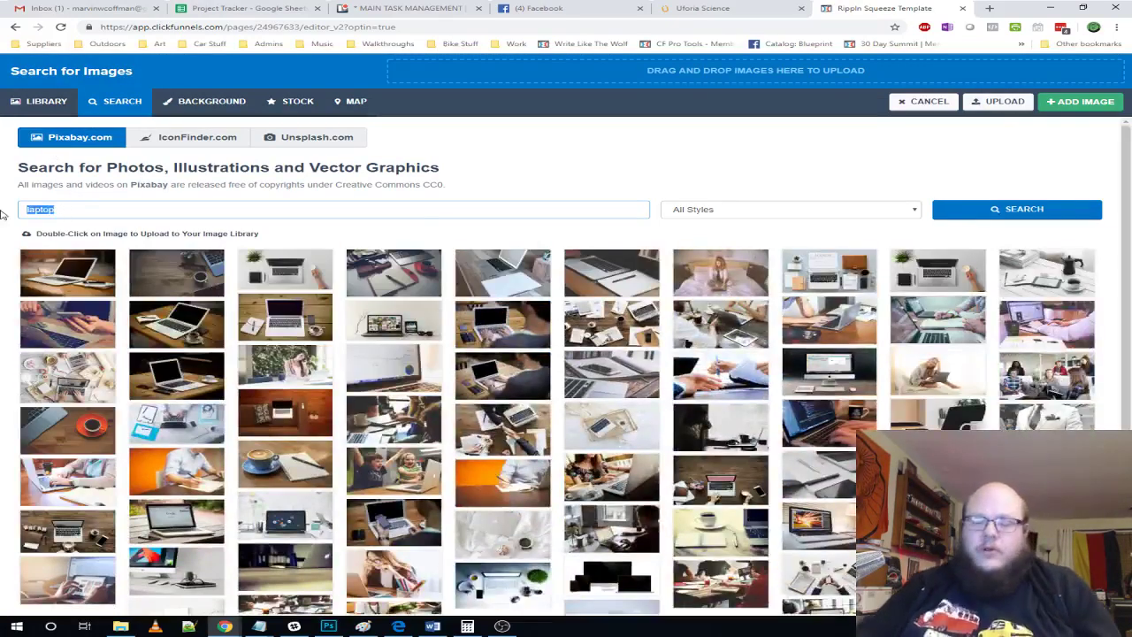
{"action": "type", "text": "logo"}
{"action": "key", "text": "Return"}
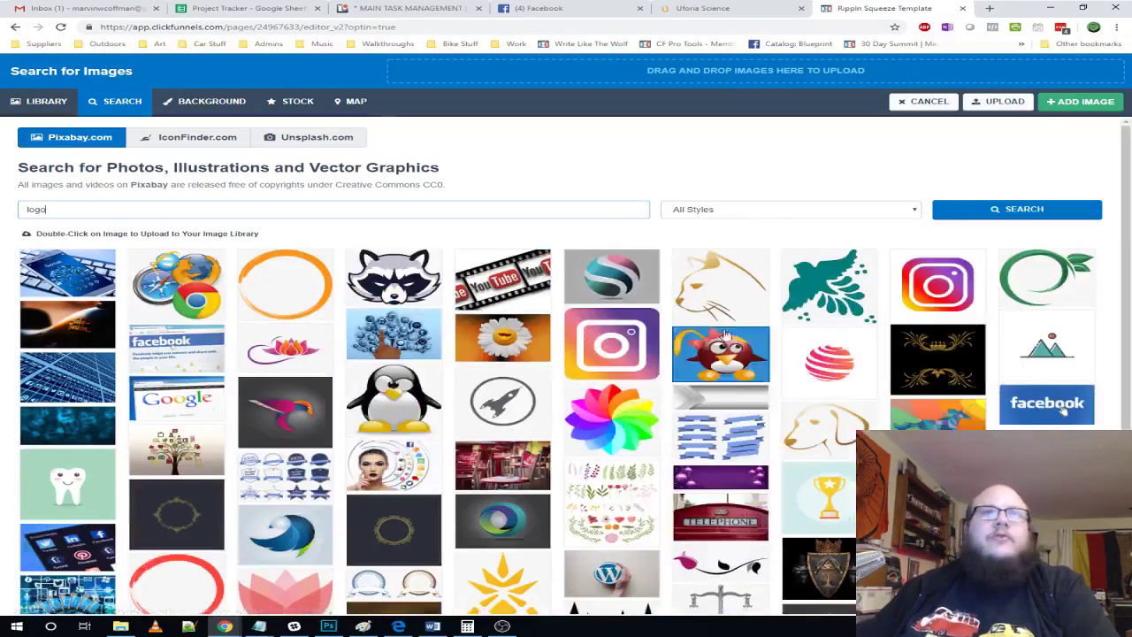
{"action": "double_click", "coordinate": [831, 279]}
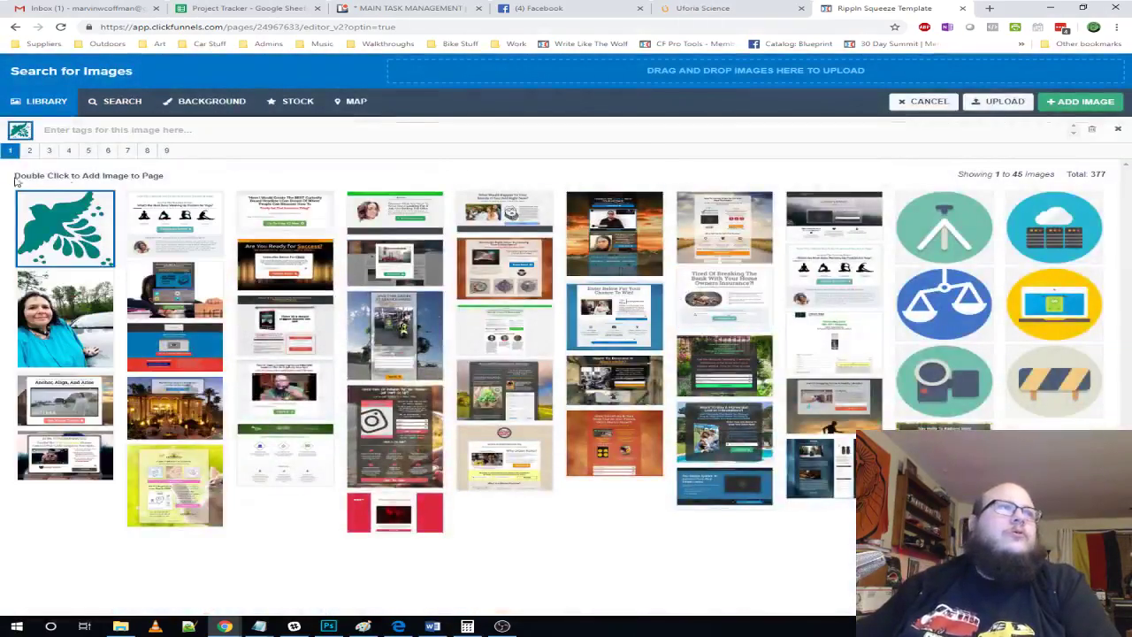
{"action": "double_click", "coordinate": [77, 245]}
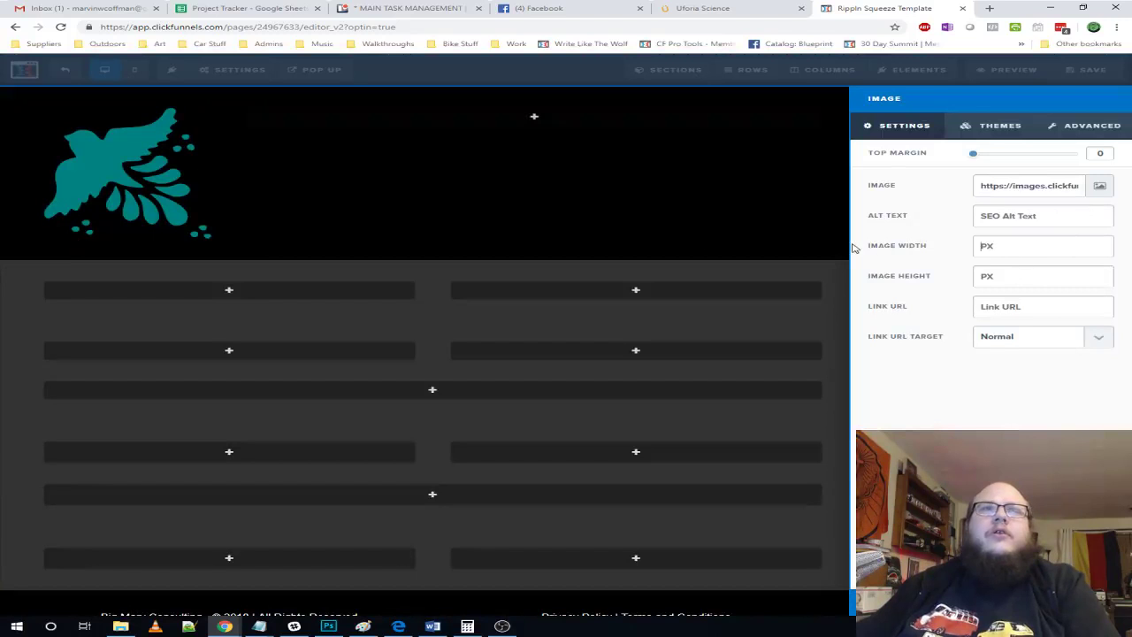
- Resize the bird logo, trying 150 by 150 px before settling on 100 px wide and 100 px high
{"action": "type", "text": "150"}
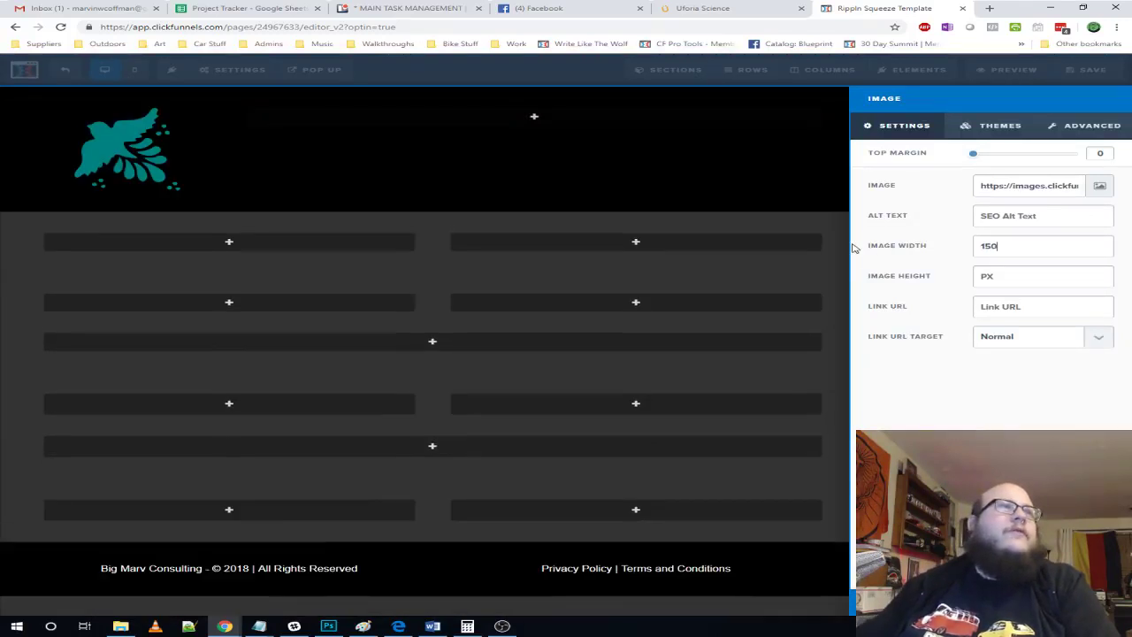
{"action": "type", "text": "150"}
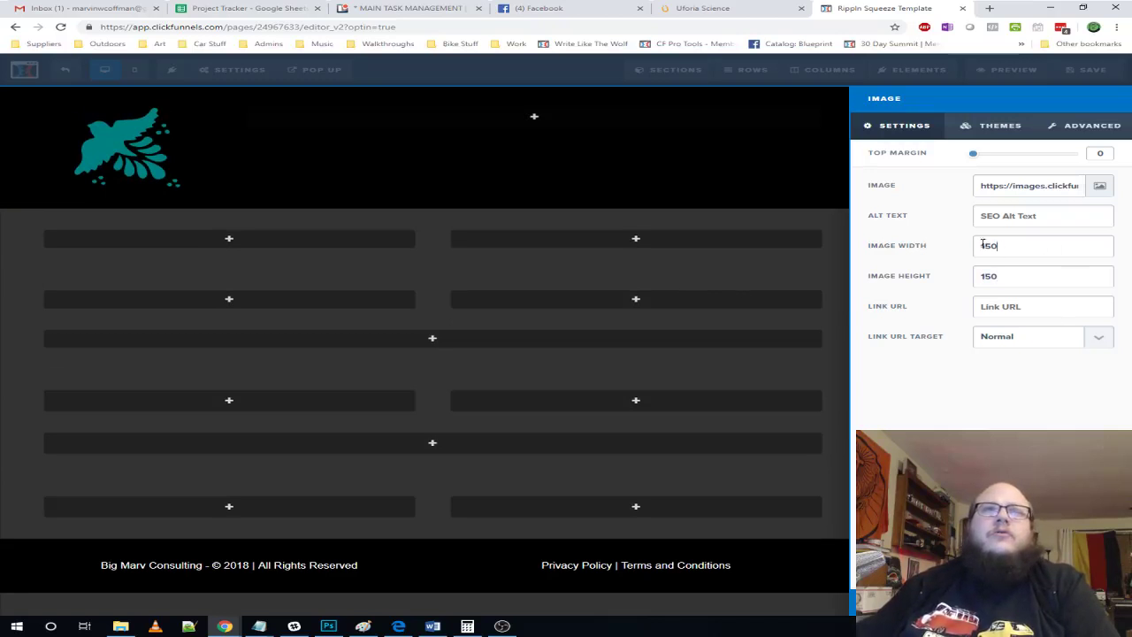
{"action": "type", "text": "100"}
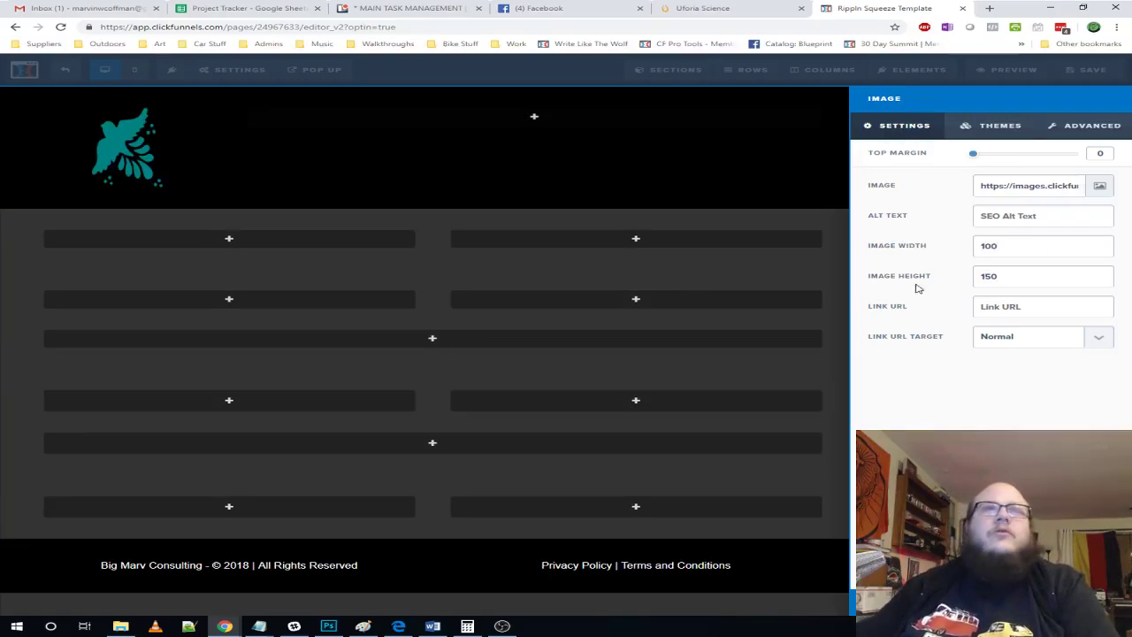
{"action": "key", "text": "Tab"}
{"action": "type", "text": "100"}
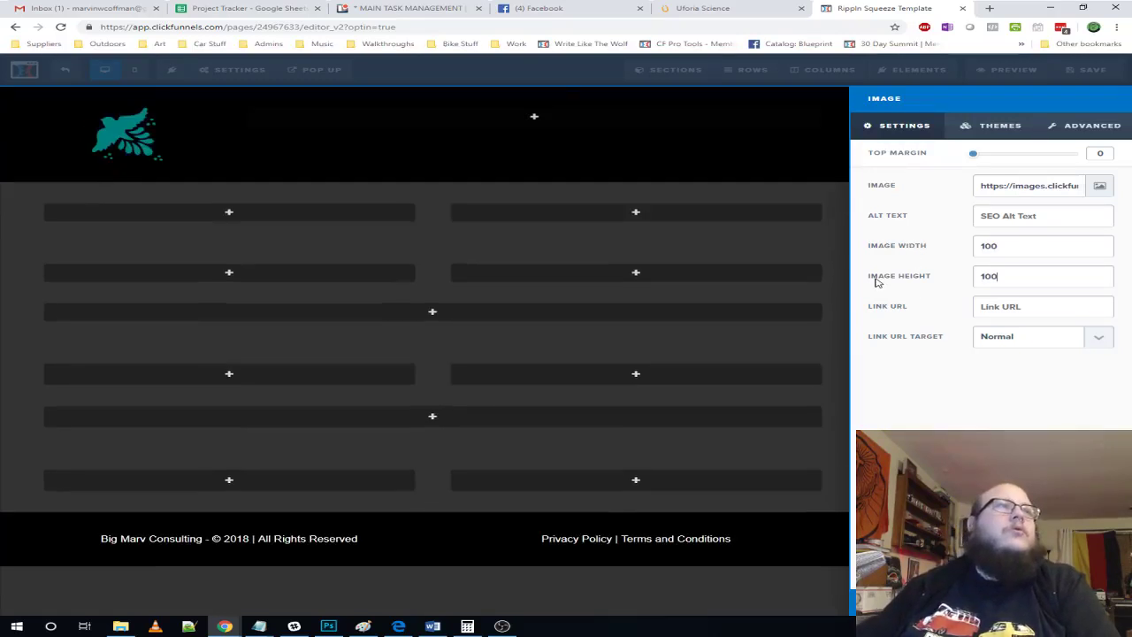
- Add a navigation element to the wide second column of the black header
{"action": "left_click", "coordinate": [573, 168]}
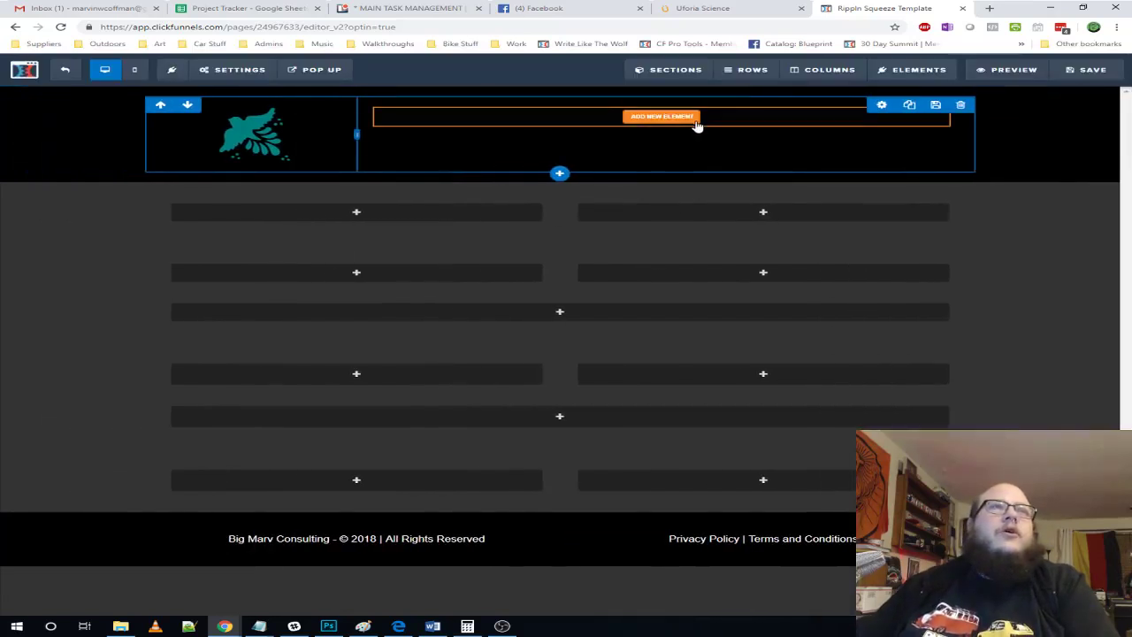
{"action": "left_click", "coordinate": [664, 149]}
{"action": "scroll", "coordinate": [951, 305], "scroll_direction": "down", "scroll_amount": 7}
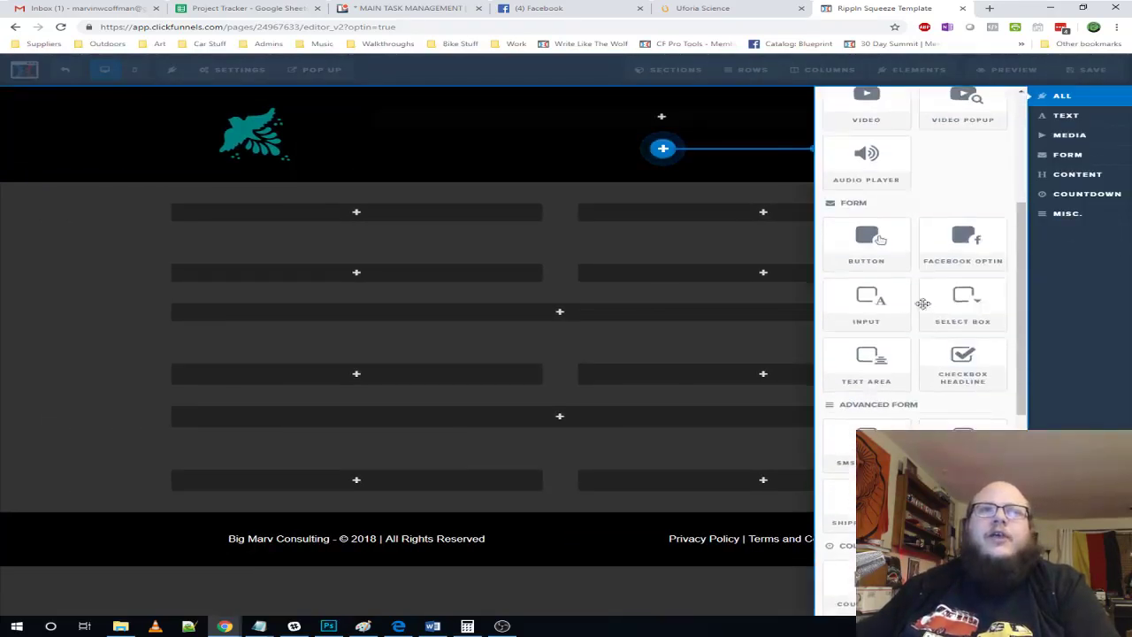
{"action": "scroll", "coordinate": [956, 310], "scroll_direction": "down", "scroll_amount": 3}
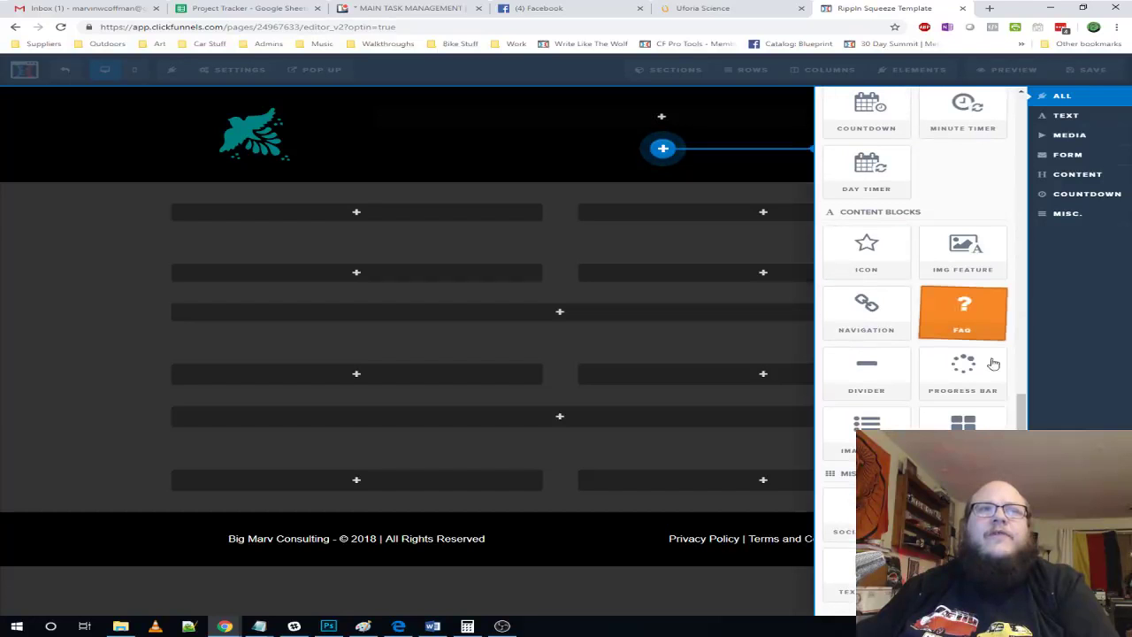
{"action": "left_click", "coordinate": [893, 320]}
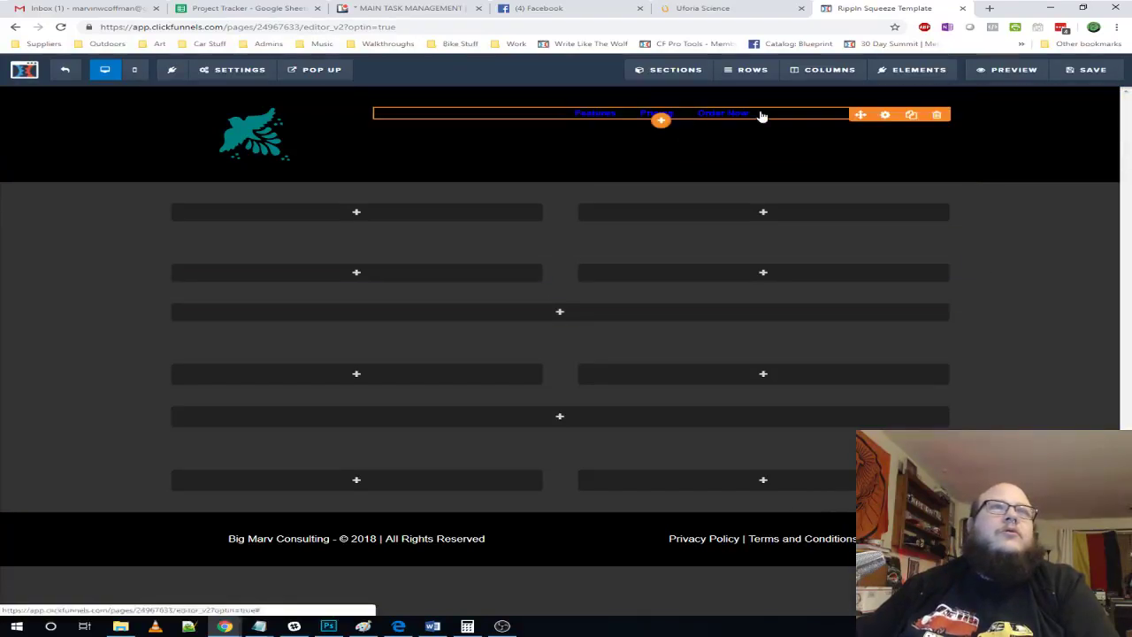
- Open the header navigation's settings and set the first link's text to "Home"
{"action": "left_click", "coordinate": [883, 115]}
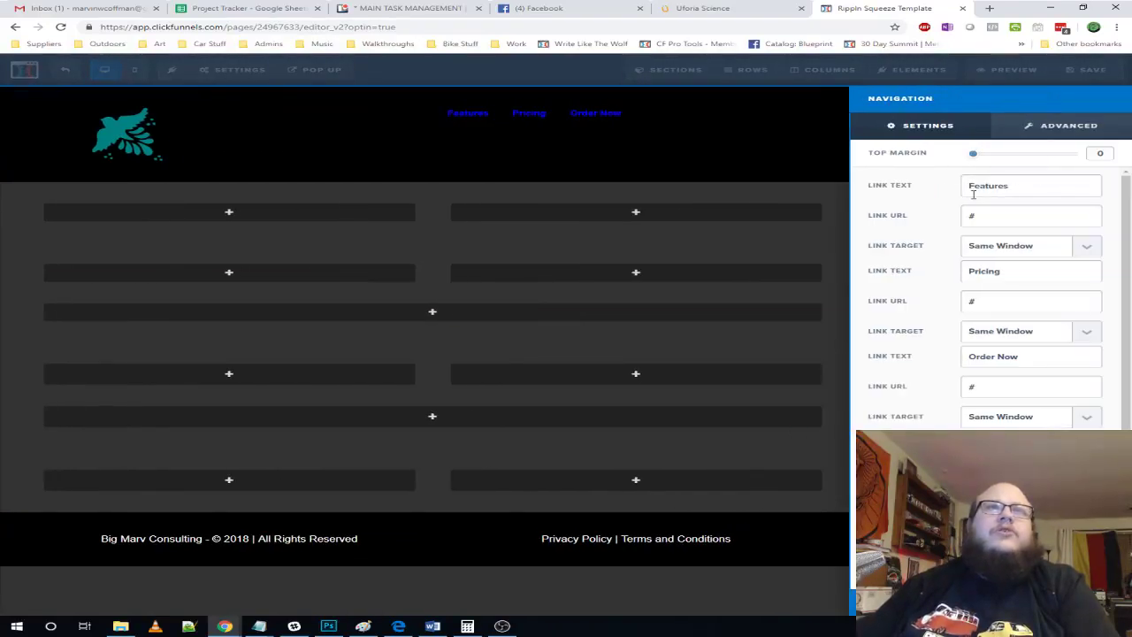
{"action": "left_click_drag", "start_coordinate": [1027, 194], "coordinate": [960, 194]}
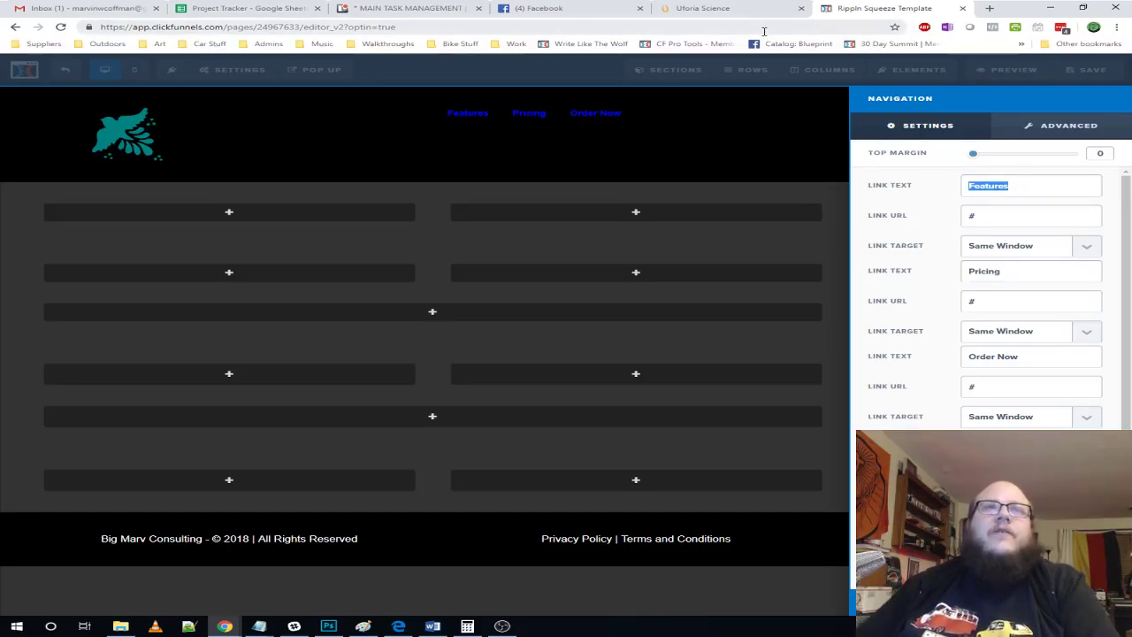
{"action": "type", "text": "Home"}
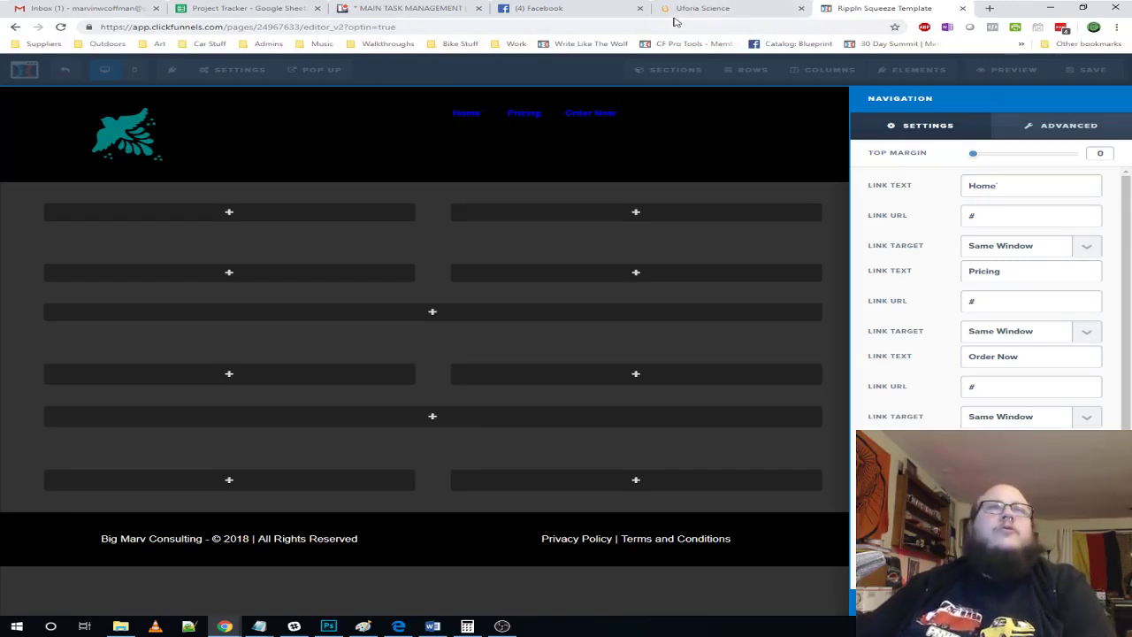
- Check the menu on the ÜFORIA site and set the navigation's second link text to "Overview"
{"action": "left_click", "coordinate": [734, 9]}
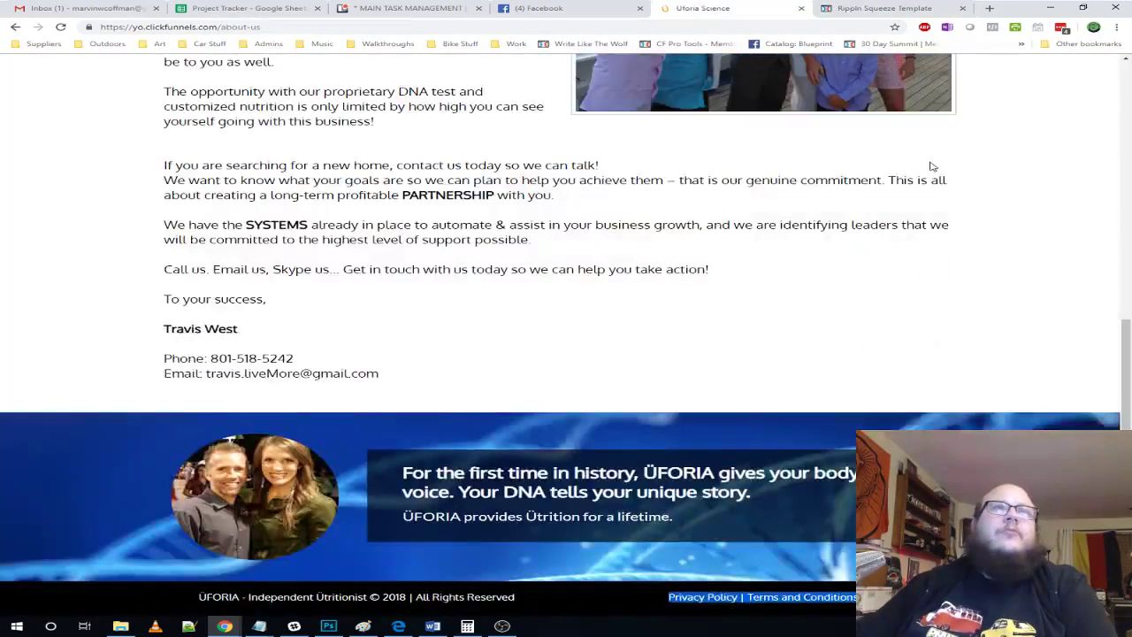
{"action": "scroll", "coordinate": [933, 166], "scroll_direction": "up", "scroll_amount": 3}
{"action": "scroll", "coordinate": [932, 166], "scroll_direction": "up", "scroll_amount": 3}
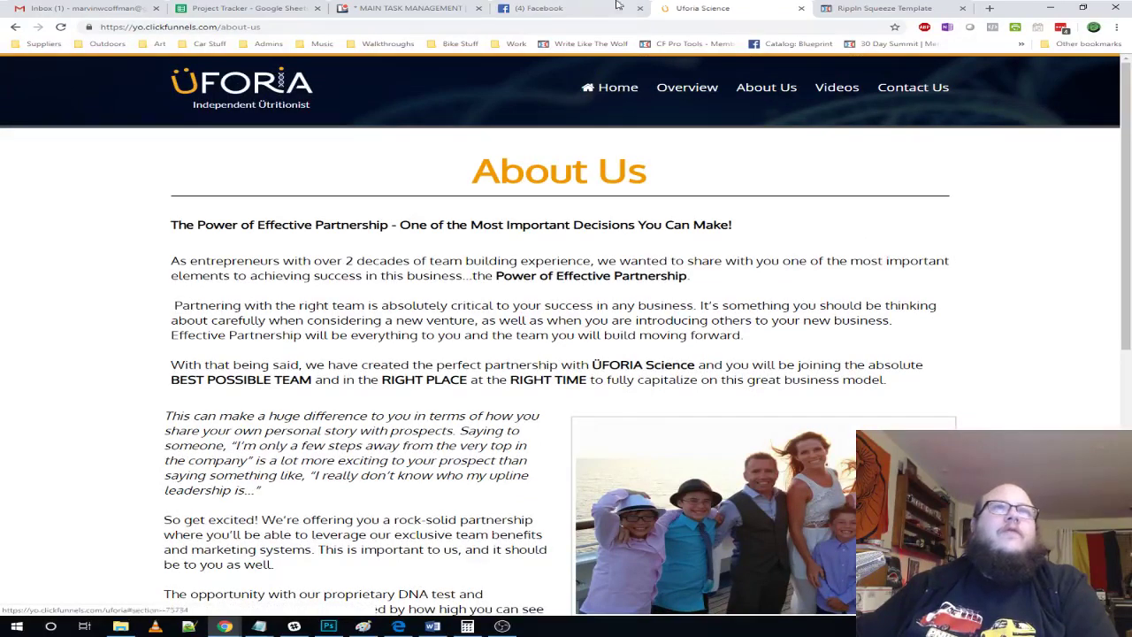
{"action": "left_click", "coordinate": [883, 10]}
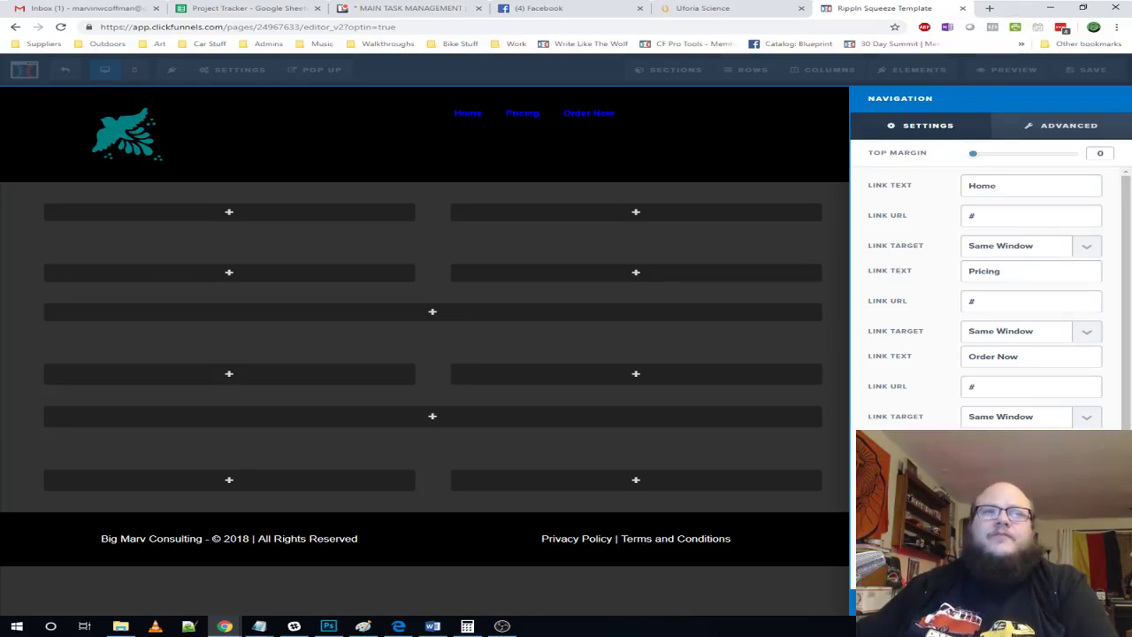
{"action": "left_click_drag", "start_coordinate": [1030, 275], "coordinate": [868, 280]}
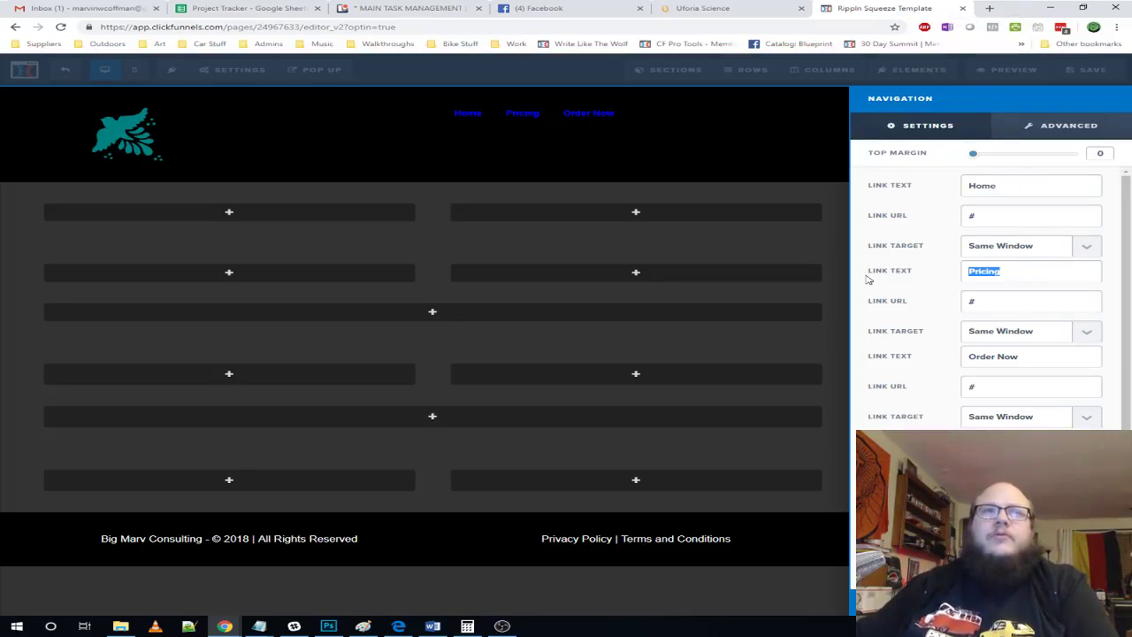
{"action": "left_click", "coordinate": [747, 8]}
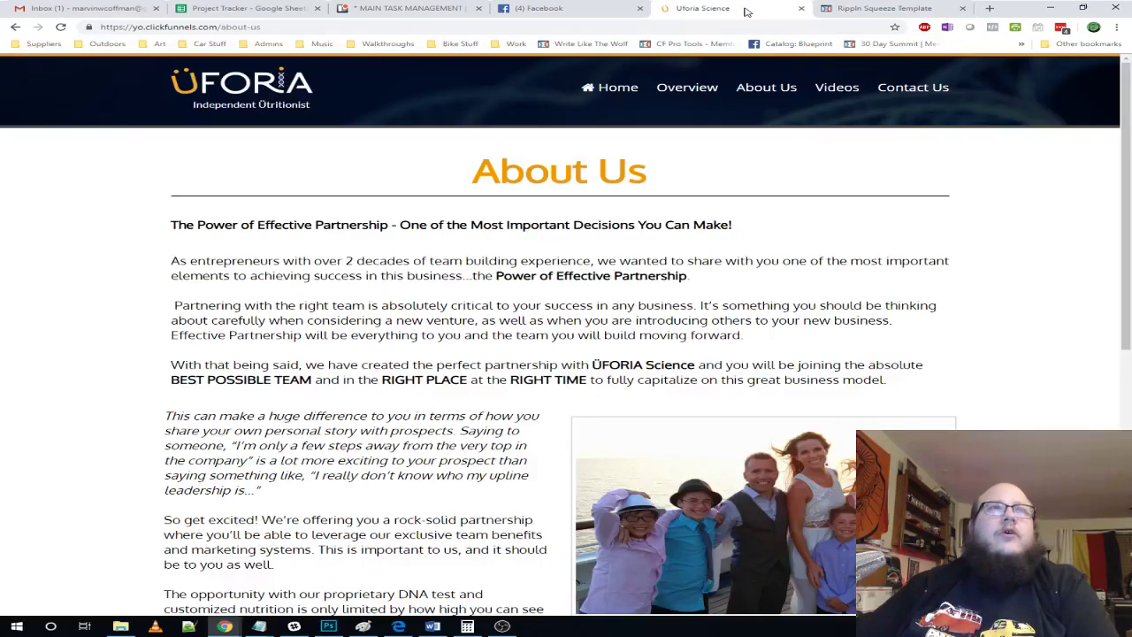
{"action": "left_click", "coordinate": [872, 9]}
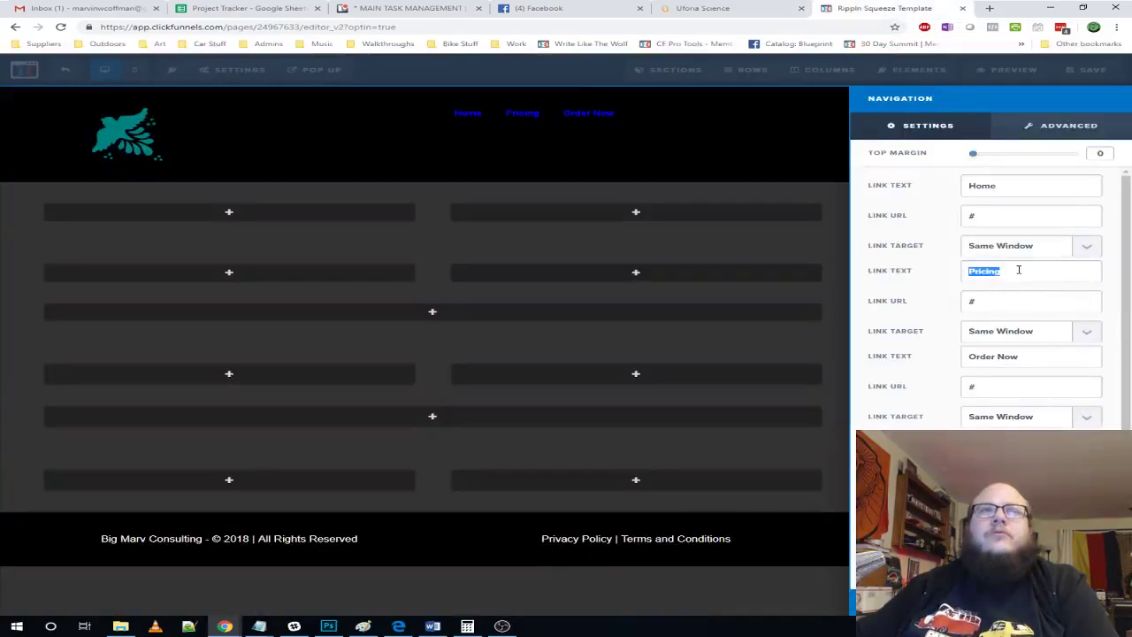
{"action": "left_click_drag", "start_coordinate": [1056, 271], "coordinate": [888, 270]}
{"action": "type", "text": "Overview"}
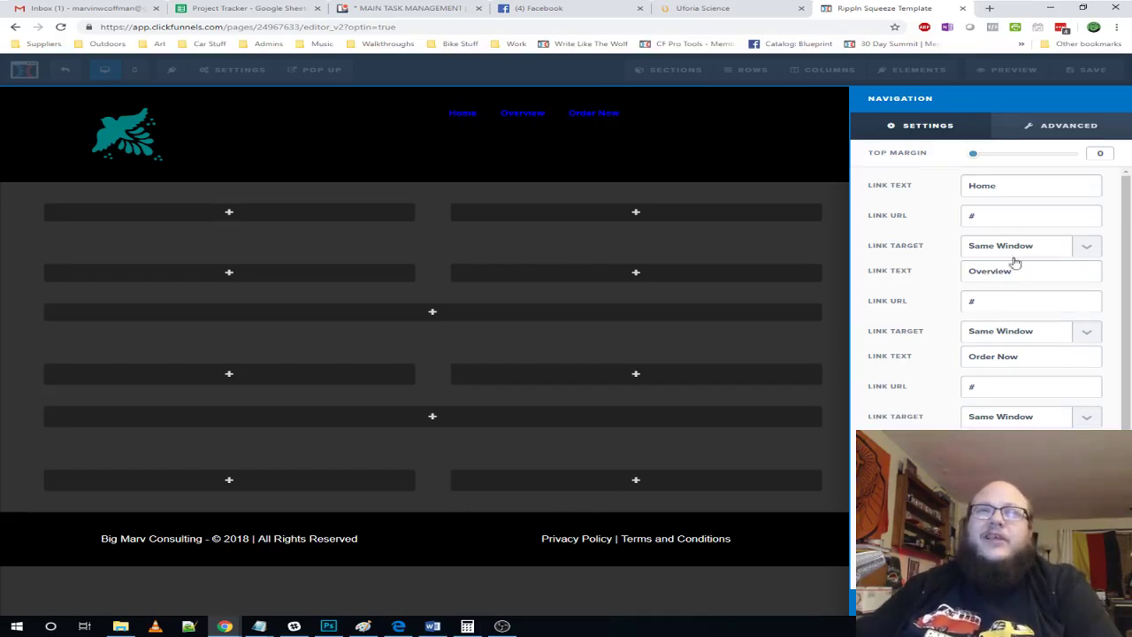
- Consult the ÜFORIA menu again and set the third navigation link's text to "About Us"
{"action": "left_click", "coordinate": [745, 7]}
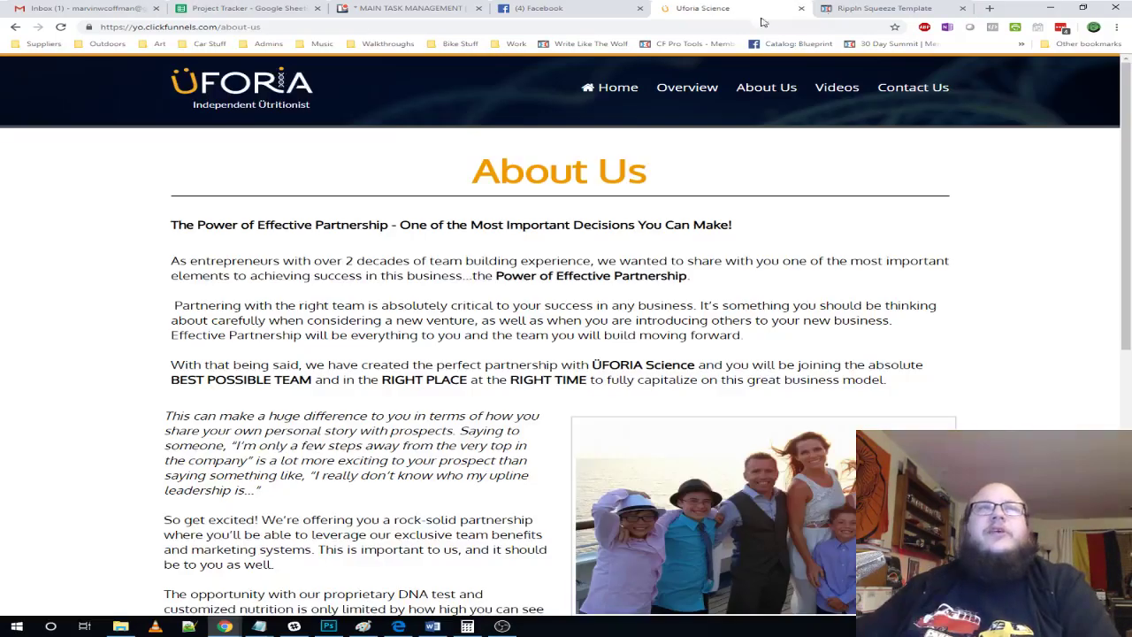
{"action": "left_click", "coordinate": [871, 9]}
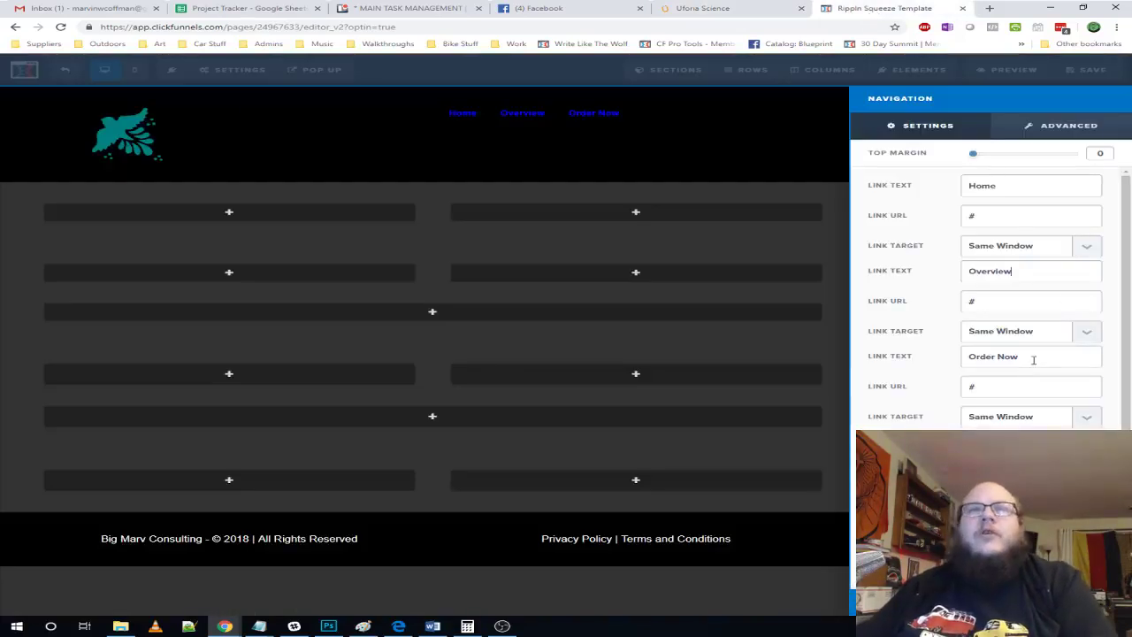
{"action": "left_click_drag", "start_coordinate": [1033, 360], "coordinate": [682, 363]}
{"action": "type", "text": "Ab"}
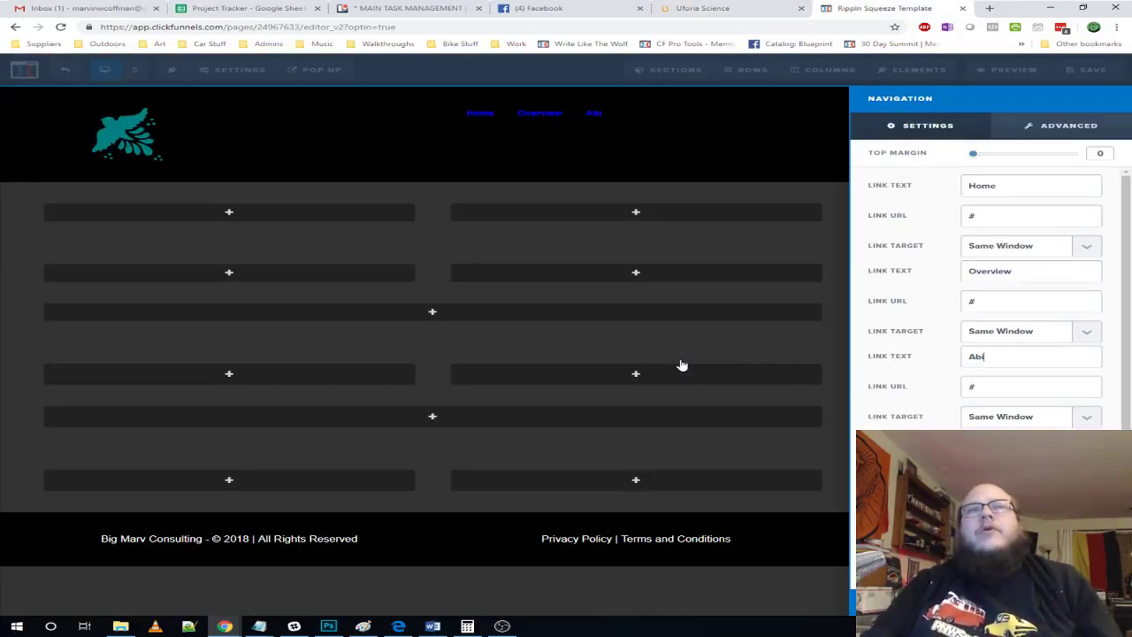
{"action": "type", "text": "out Us"}
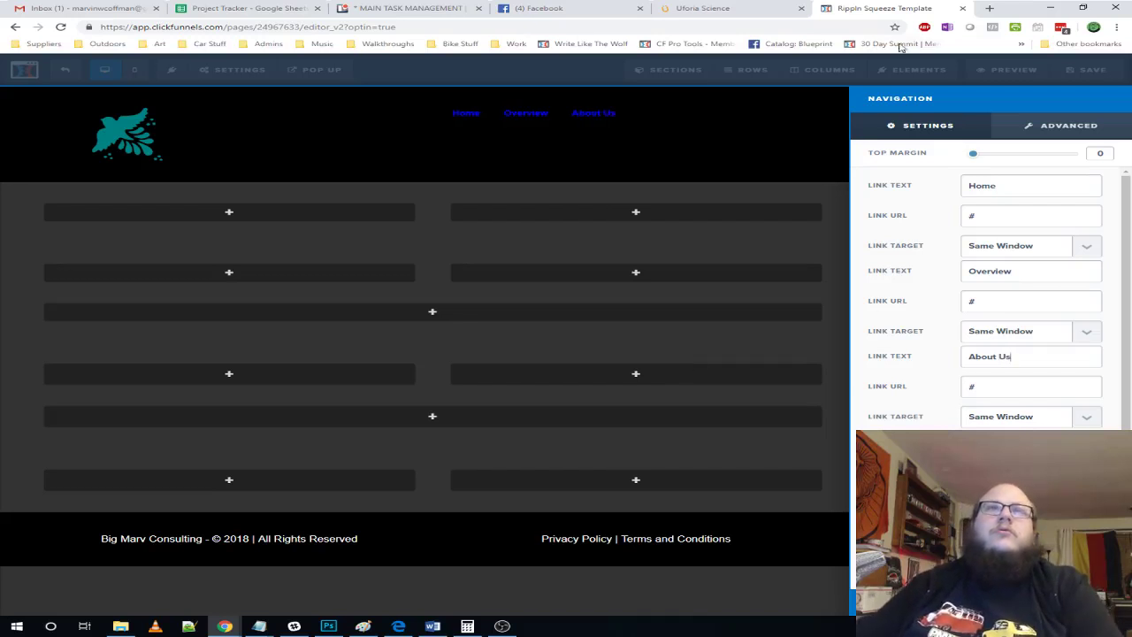
- Look up the fourth entry in the ÜFORIA menu and set the fourth navigation link's text to "Videos"
{"action": "left_click", "coordinate": [711, 9]}
{"action": "left_click", "coordinate": [885, 9]}
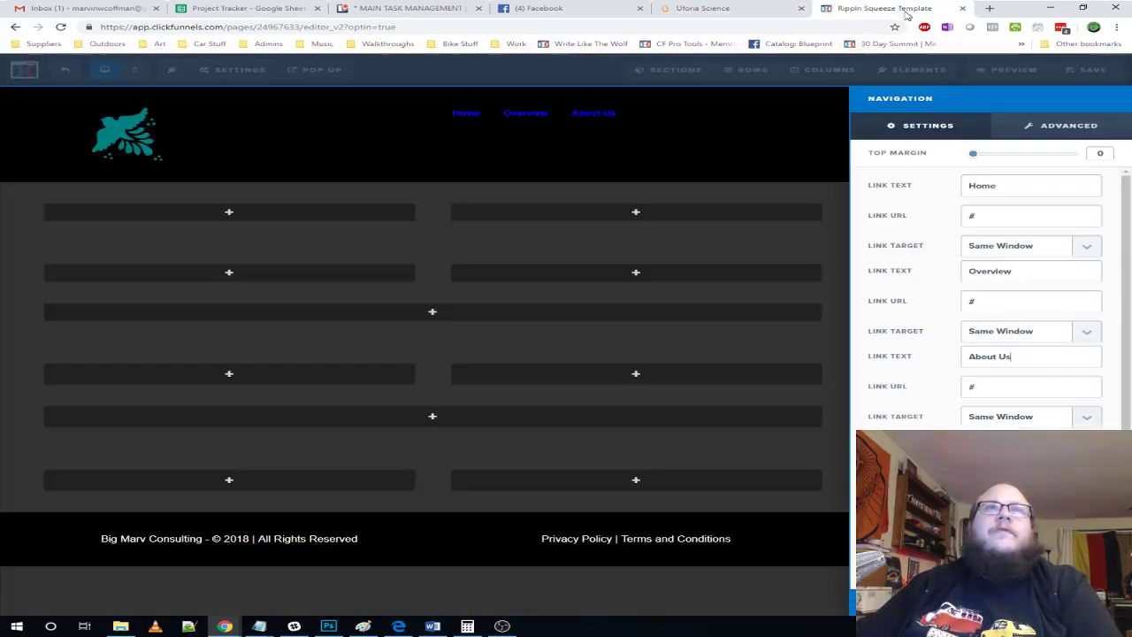
{"action": "scroll", "coordinate": [1049, 384], "scroll_direction": "down", "scroll_amount": 2}
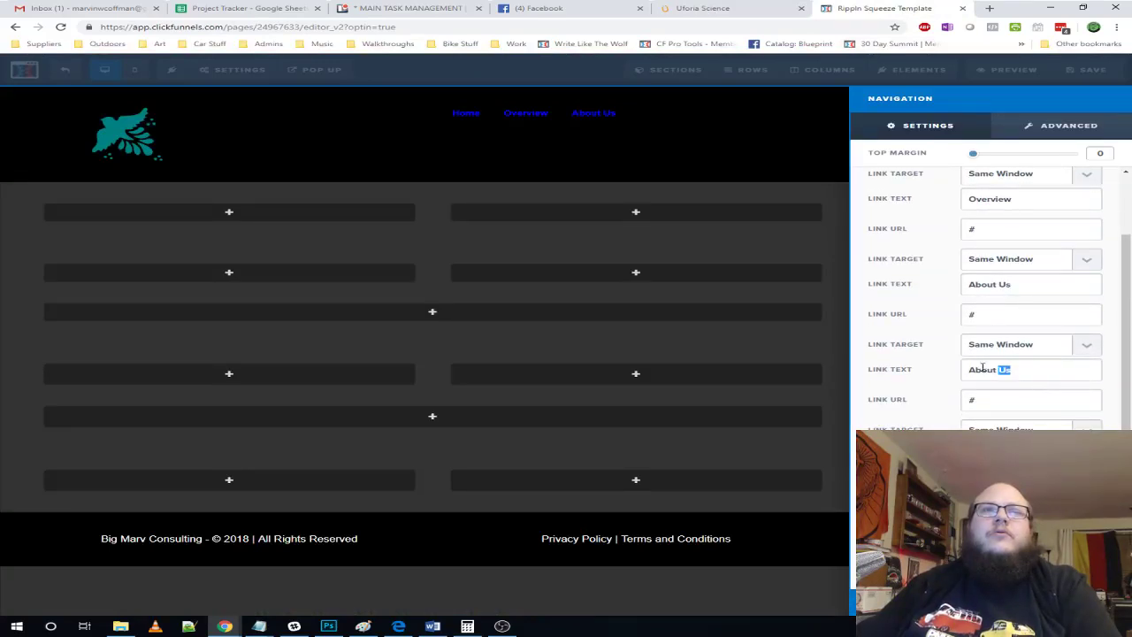
{"action": "left_click_drag", "start_coordinate": [982, 368], "coordinate": [822, 369]}
{"action": "type", "text": "Video"}
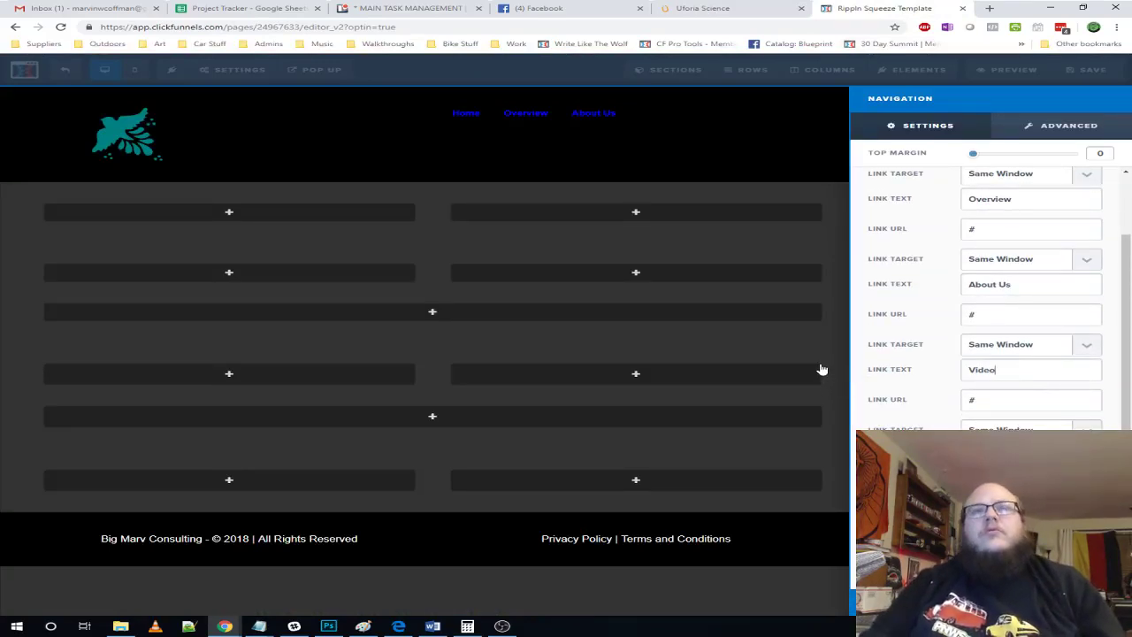
{"action": "type", "text": "s"}
- Set the fifth navigation link's text to "Contact Us" following the ÜFORIA menu, and make the link text white and larger
{"action": "left_click", "coordinate": [707, 8]}
{"action": "left_click", "coordinate": [862, 9]}
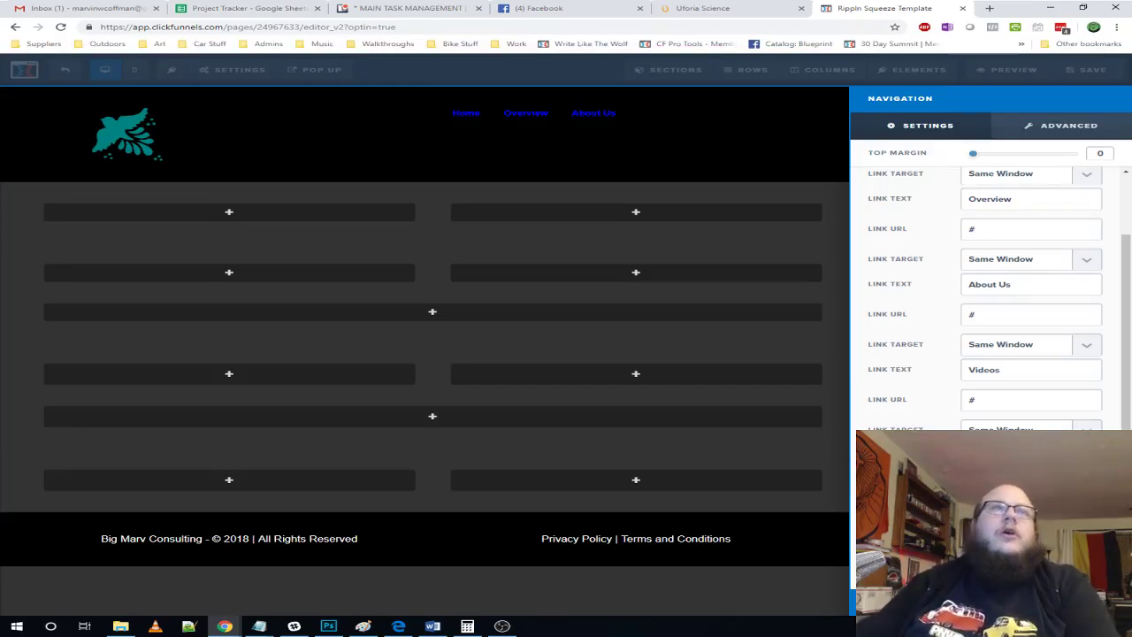
{"action": "left_click", "coordinate": [1031, 548]}
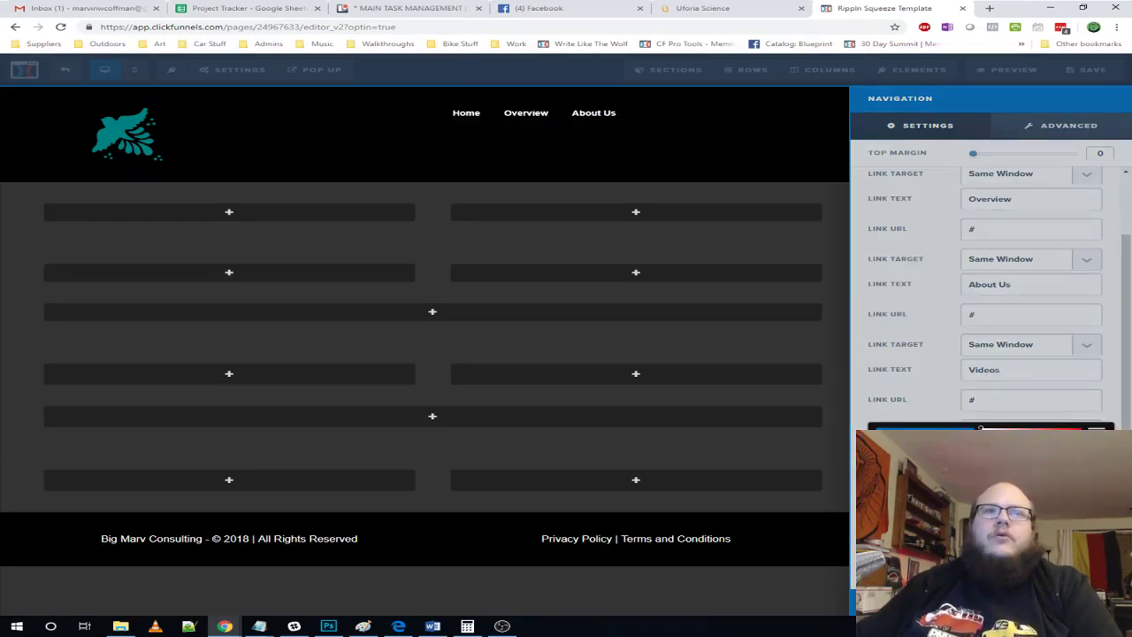
{"action": "key", "text": "Escape"}
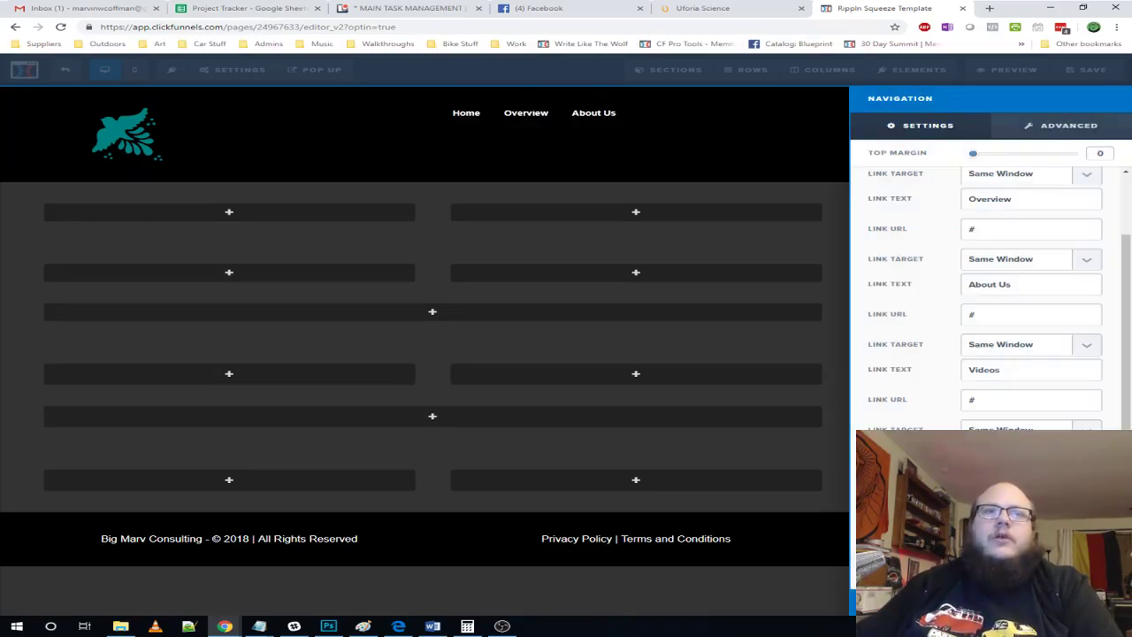
{"action": "left_click_drag", "start_coordinate": [986, 530], "coordinate": [987, 531]}
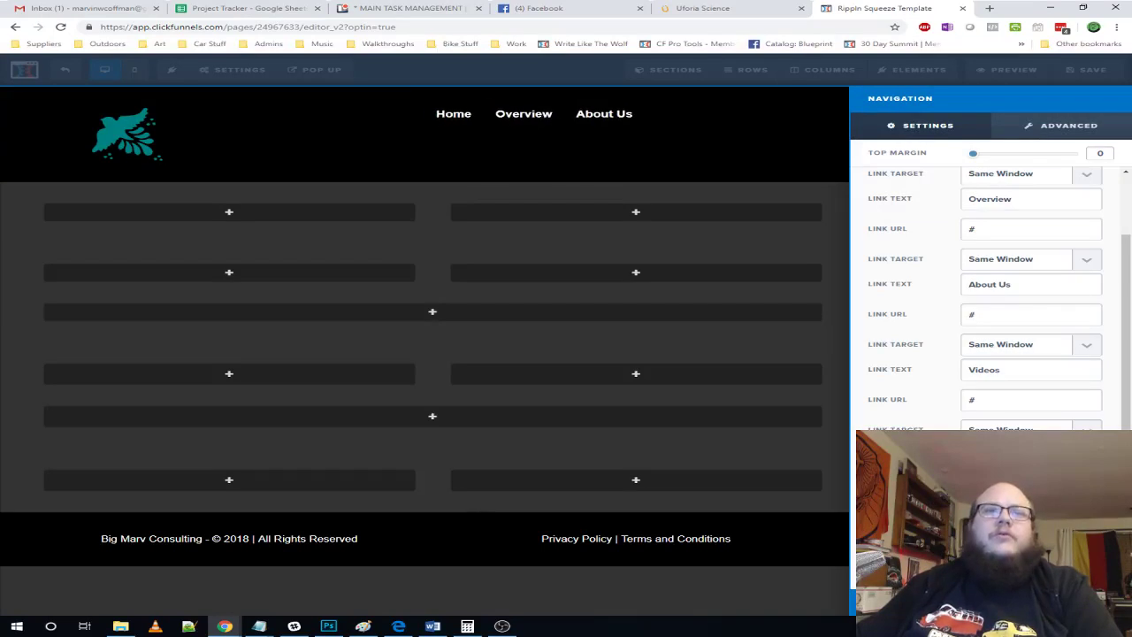
- Set the header navigation to 5 links and align it to the right
{"action": "left_click", "coordinate": [1082, 133]}
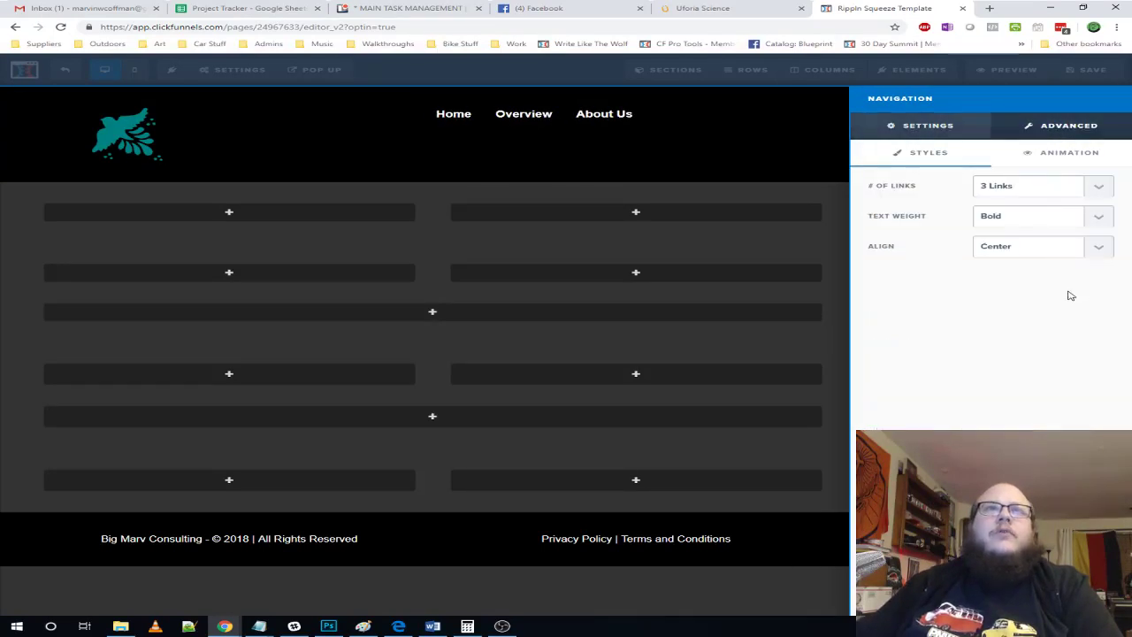
{"action": "left_click", "coordinate": [1030, 191]}
{"action": "left_click", "coordinate": [1009, 231]}
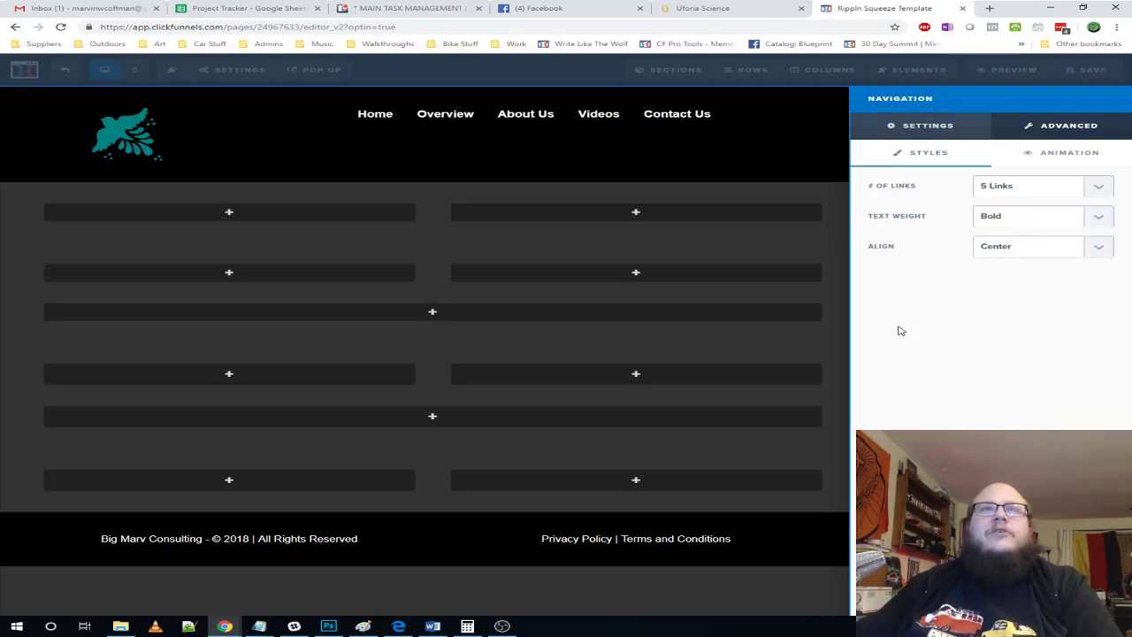
{"action": "left_click", "coordinate": [1022, 246]}
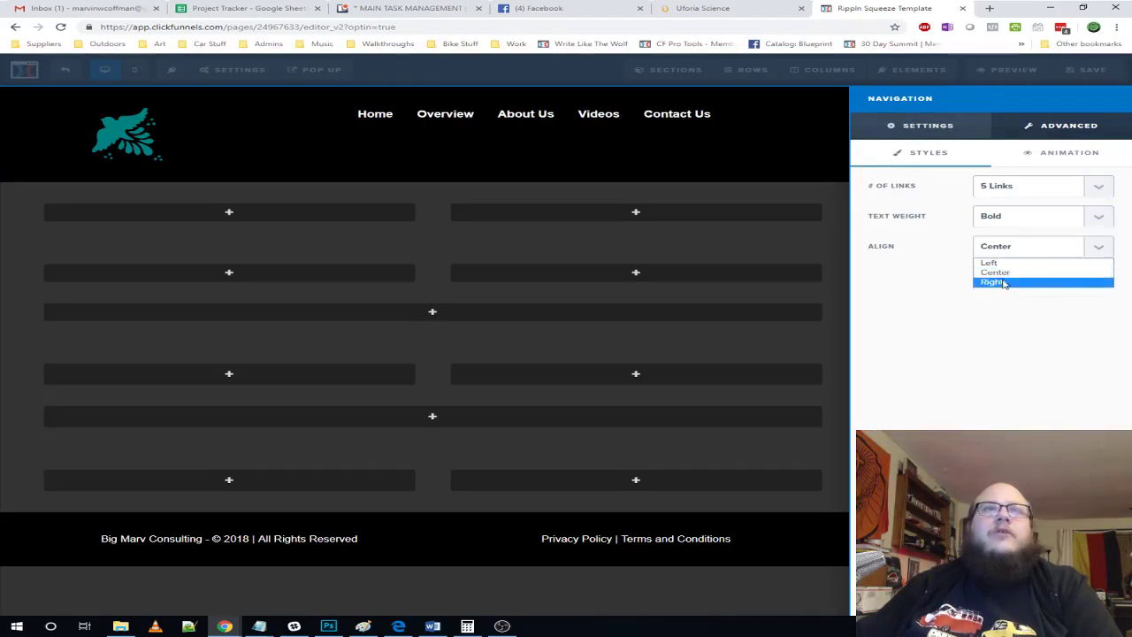
{"action": "left_click", "coordinate": [1007, 281]}
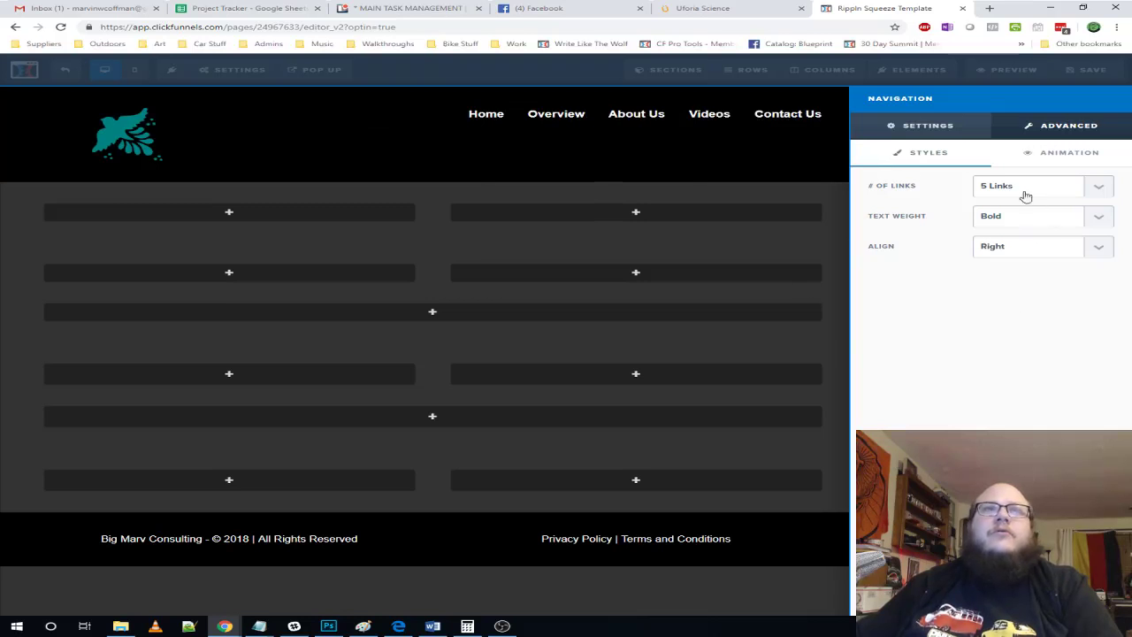
- Review the navigation's text weight, animation and link settings, and compare the finished header with the ÜFORIA site's menu
{"action": "left_click", "coordinate": [1003, 221]}
{"action": "left_click", "coordinate": [1034, 221]}
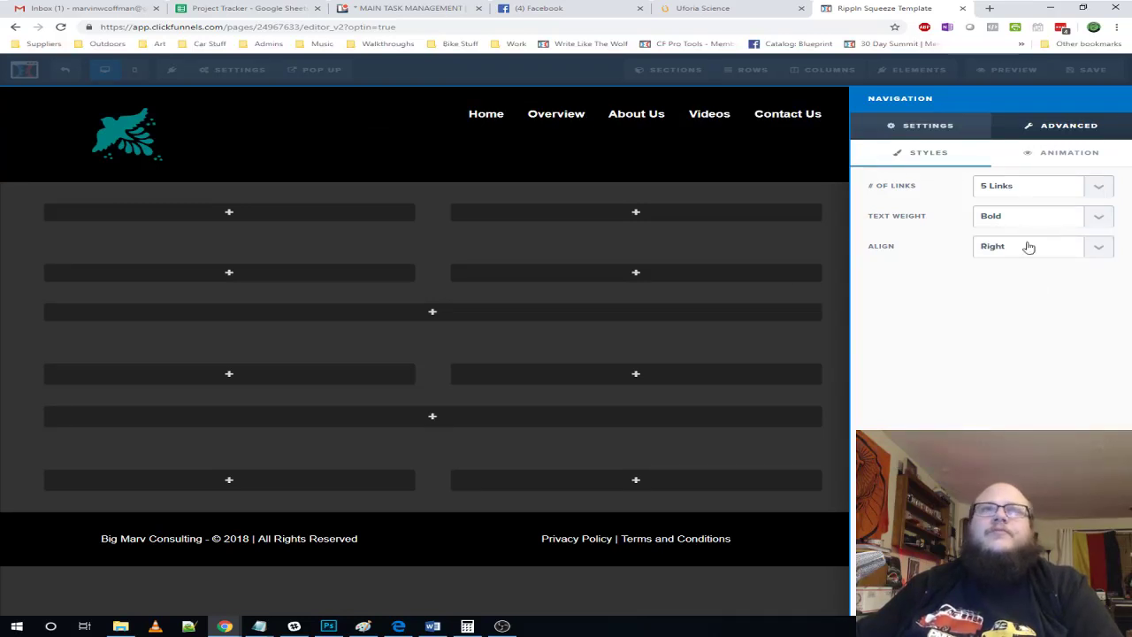
{"action": "left_click", "coordinate": [1029, 154]}
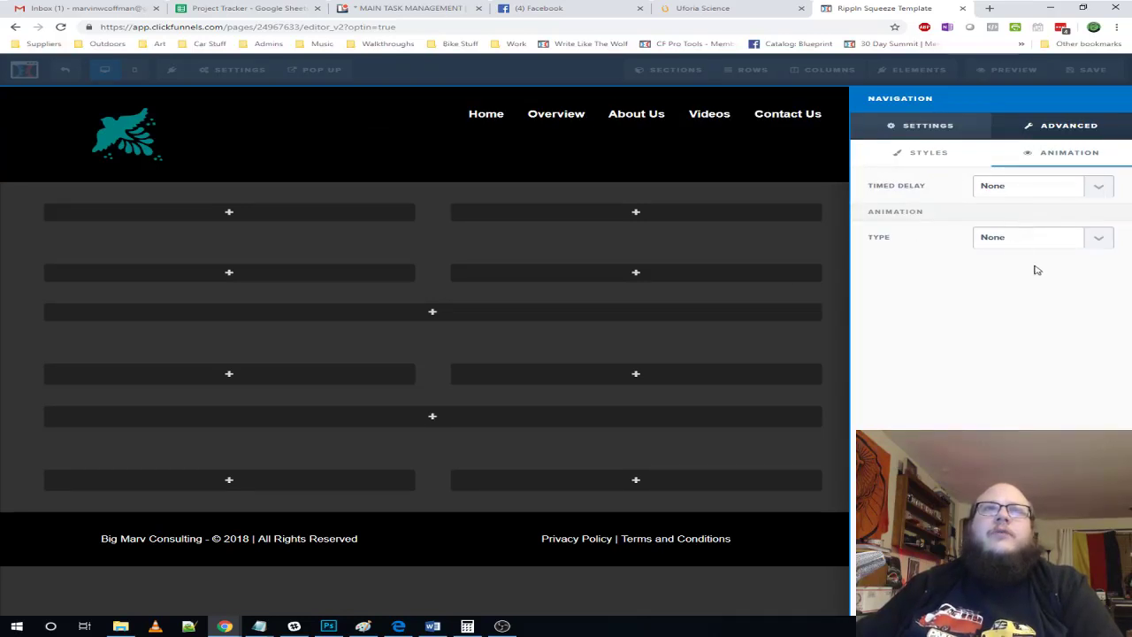
{"action": "left_click", "coordinate": [926, 127]}
{"action": "scroll", "coordinate": [1039, 260], "scroll_direction": "up", "scroll_amount": 2}
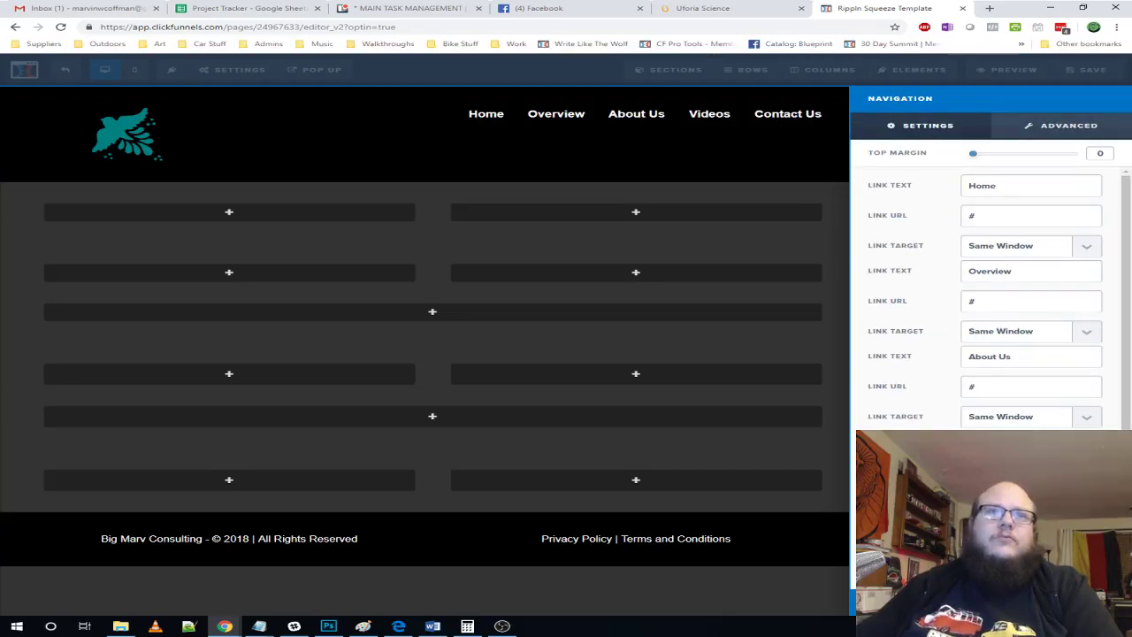
{"action": "scroll", "coordinate": [991, 301], "scroll_direction": "down", "scroll_amount": 1}
{"action": "scroll", "coordinate": [990, 301], "scroll_direction": "up", "scroll_amount": 1}
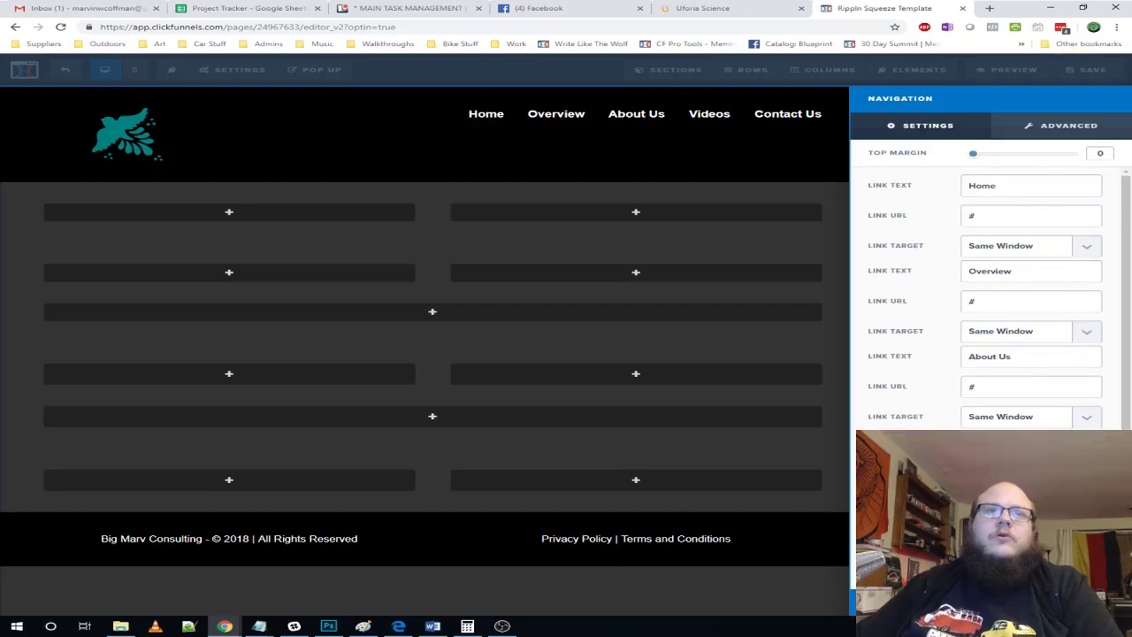
{"action": "left_click", "coordinate": [819, 187]}
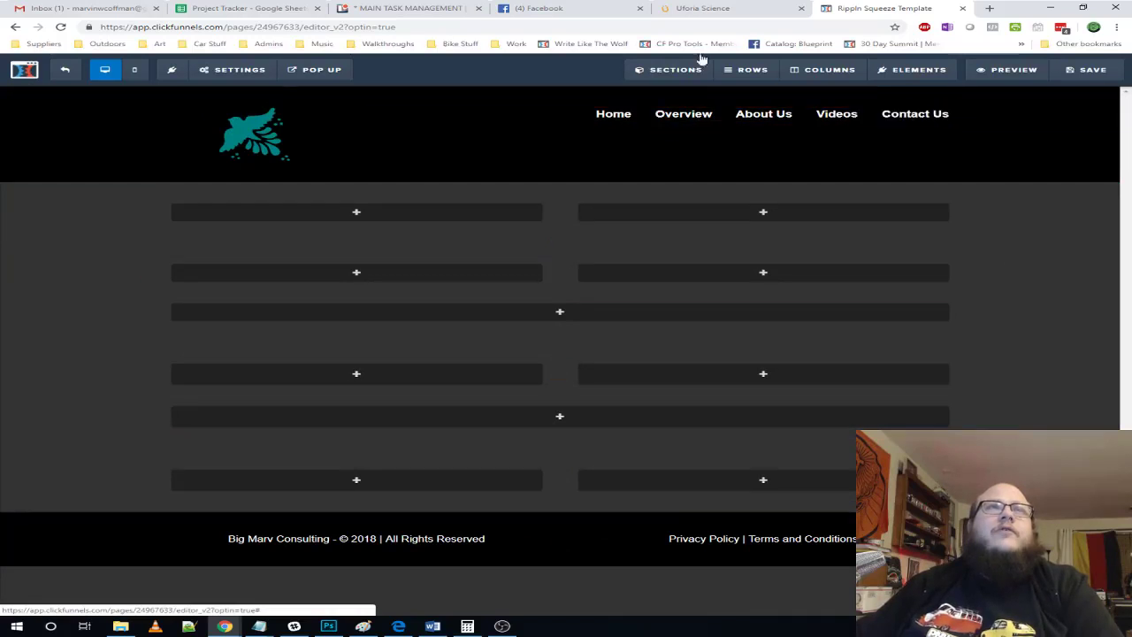
{"action": "left_click", "coordinate": [699, 9]}
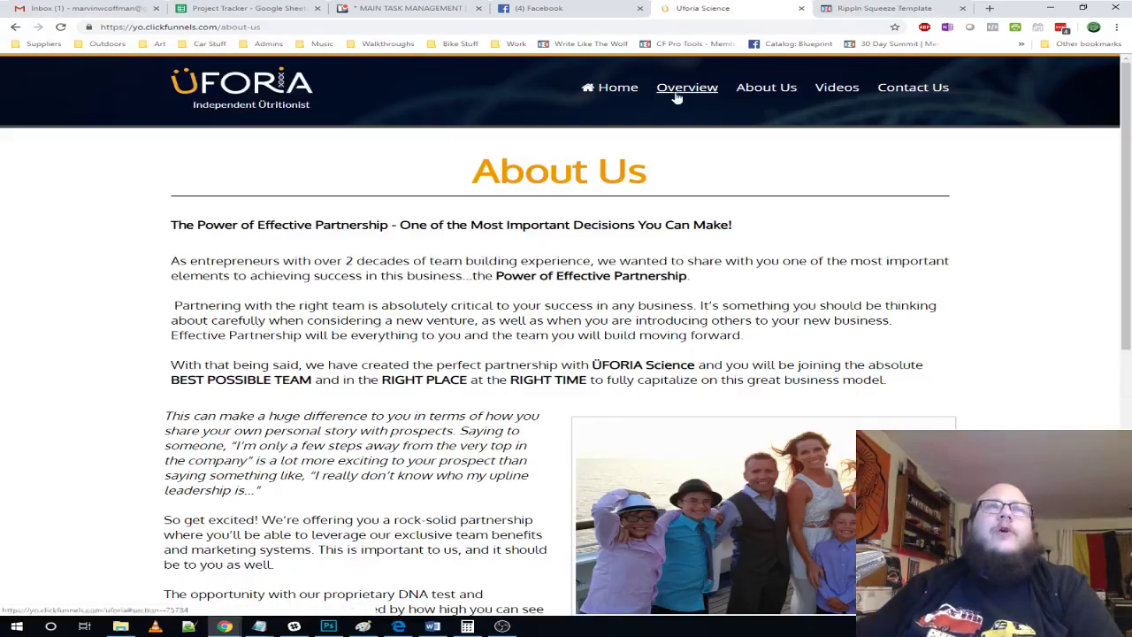
{"action": "left_click", "coordinate": [623, 92]}
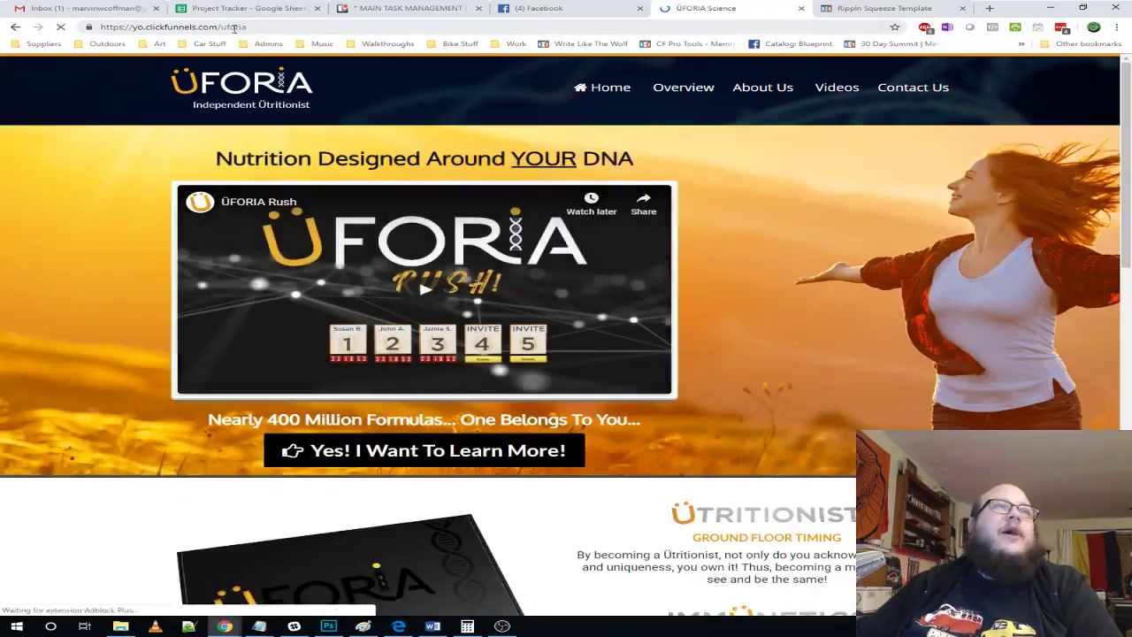
{"action": "double_click", "coordinate": [232, 26]}
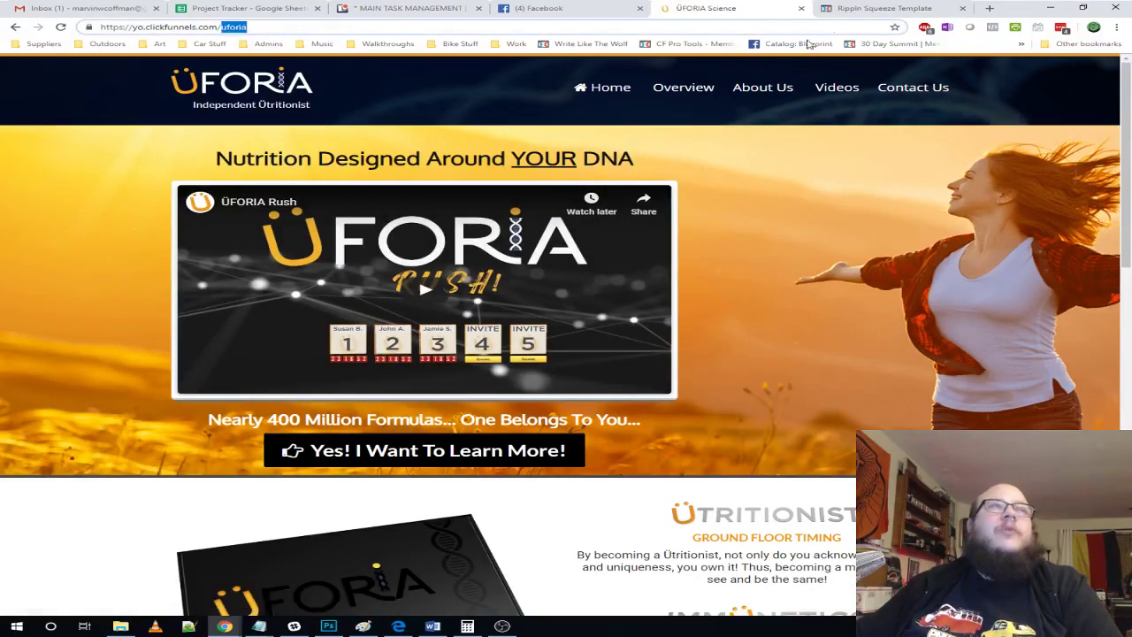
{"action": "left_click", "coordinate": [863, 8]}
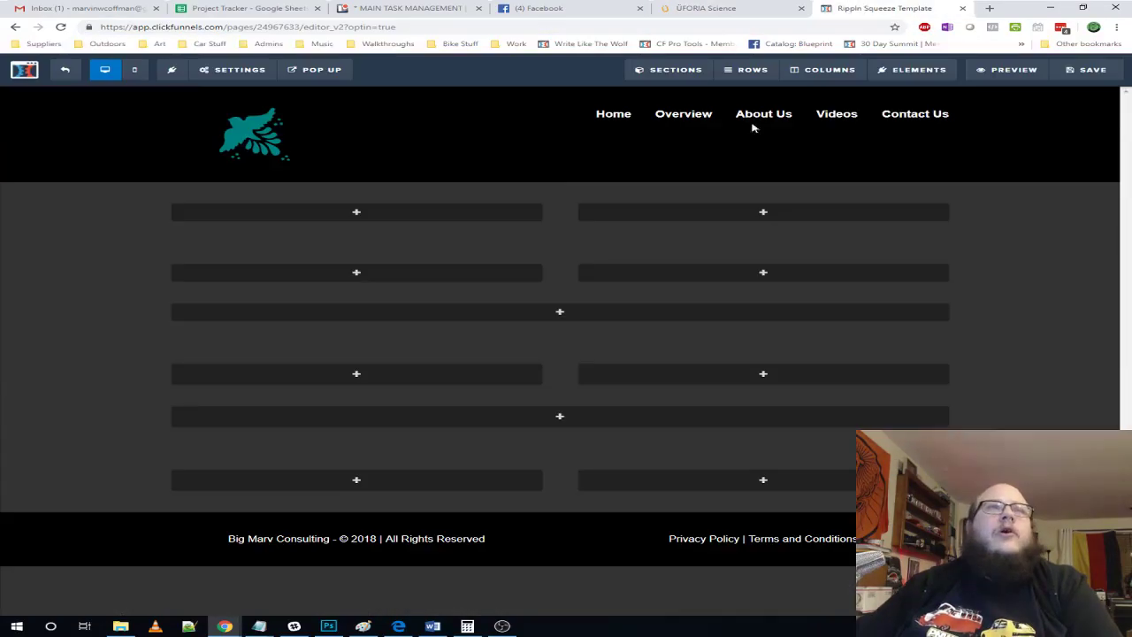
{"action": "left_click", "coordinate": [626, 122]}
{"action": "left_click", "coordinate": [998, 220]}
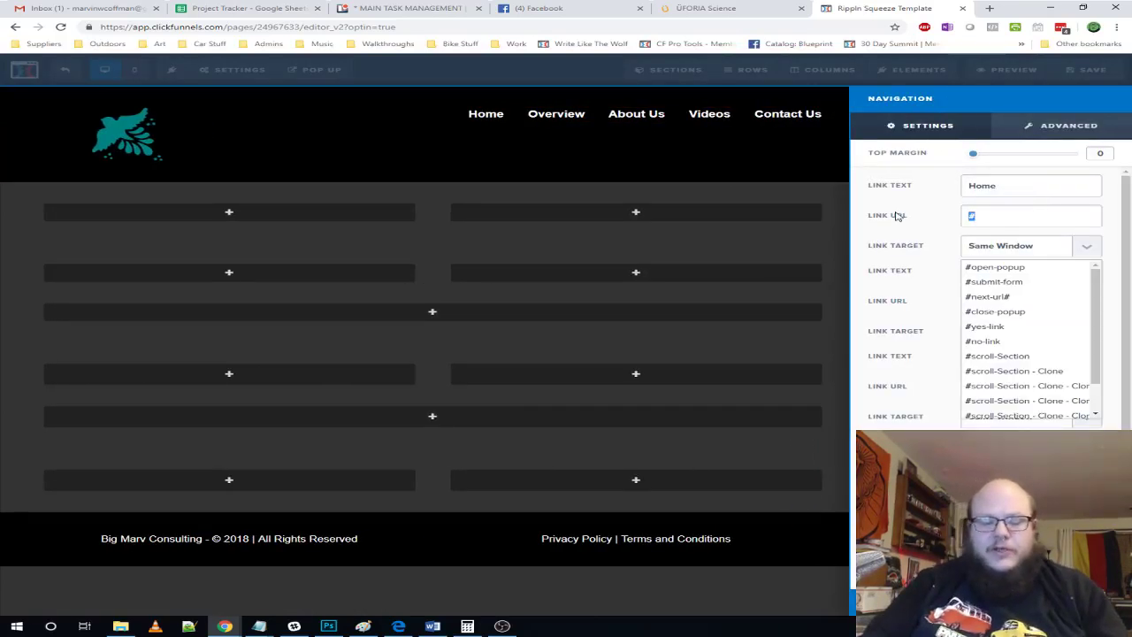
{"action": "type", "text": "http://demosite.bigmar"}
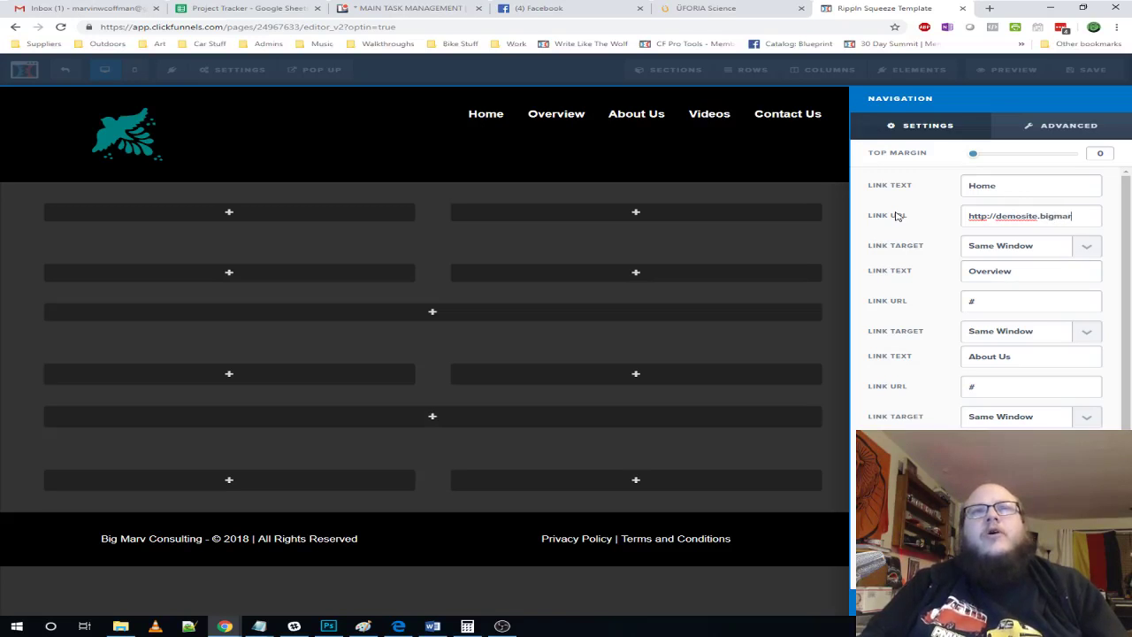
{"action": "type", "text": "vsmoney"}
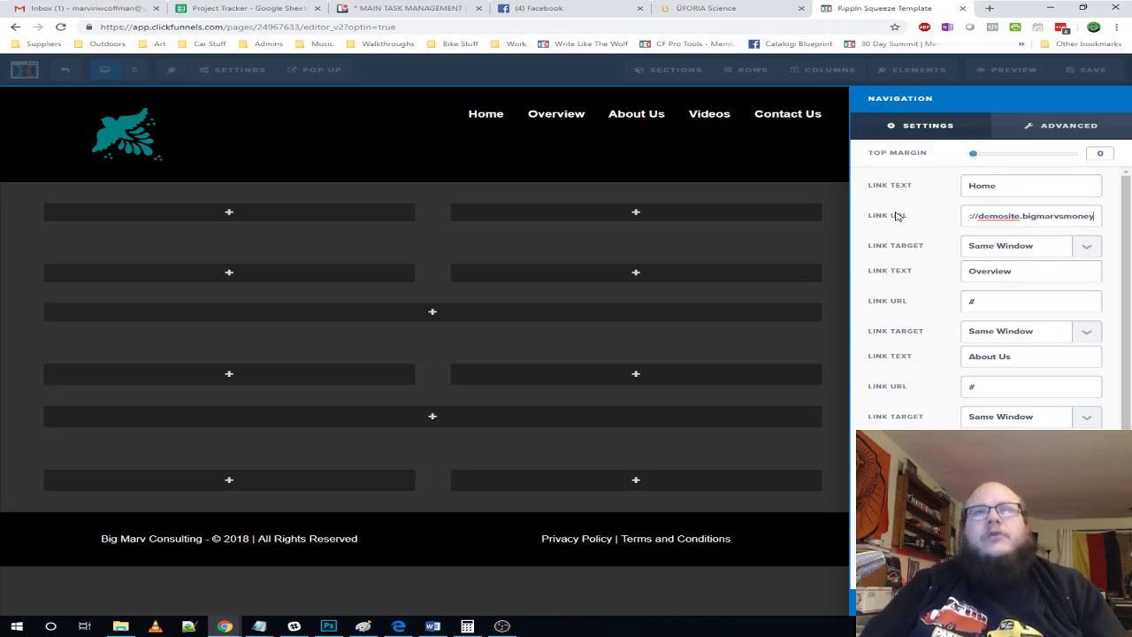
{"action": "type", "text": "team.co"}
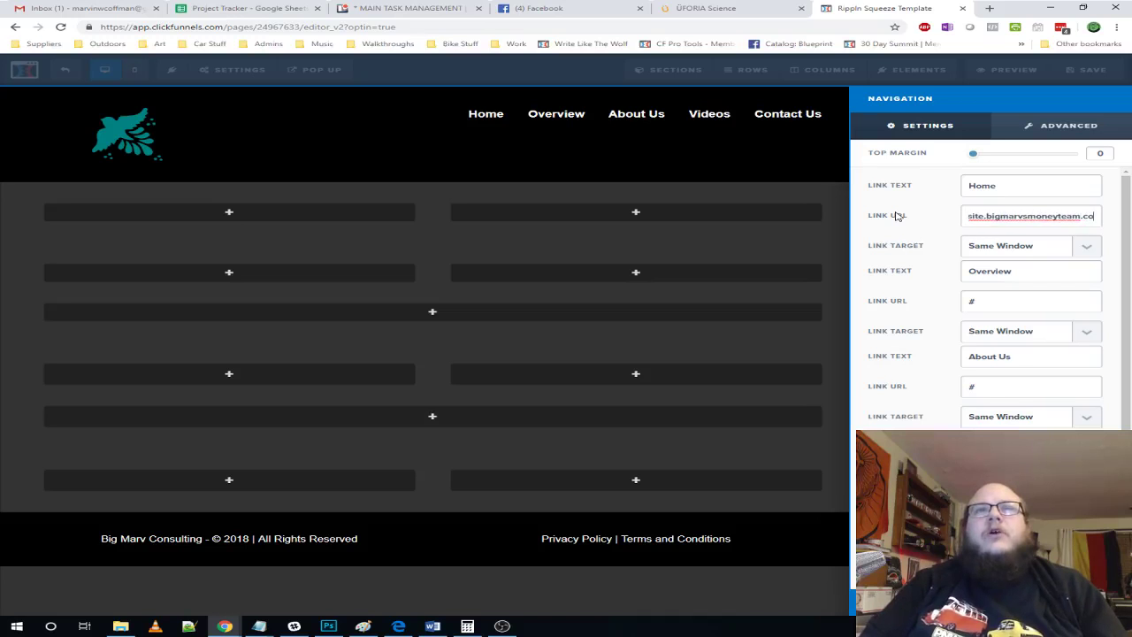
{"action": "type", "text": "m/homepage"}
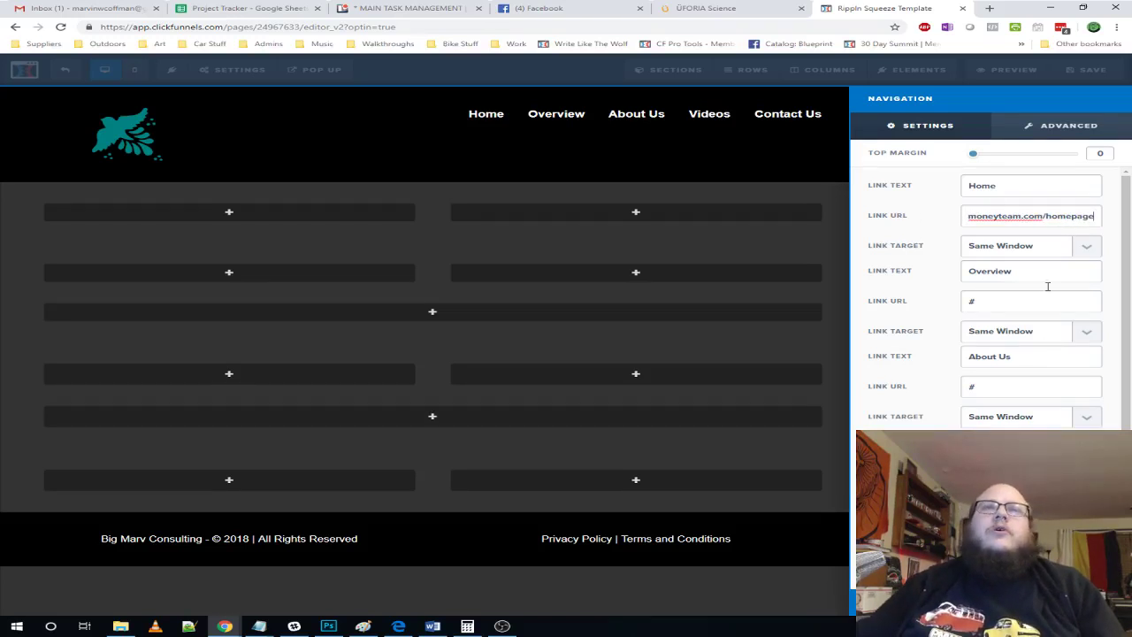
- Follow the Overview link on the ÜFORIA site to examine its section address and the page content it jumps to
{"action": "left_click", "coordinate": [1007, 309]}
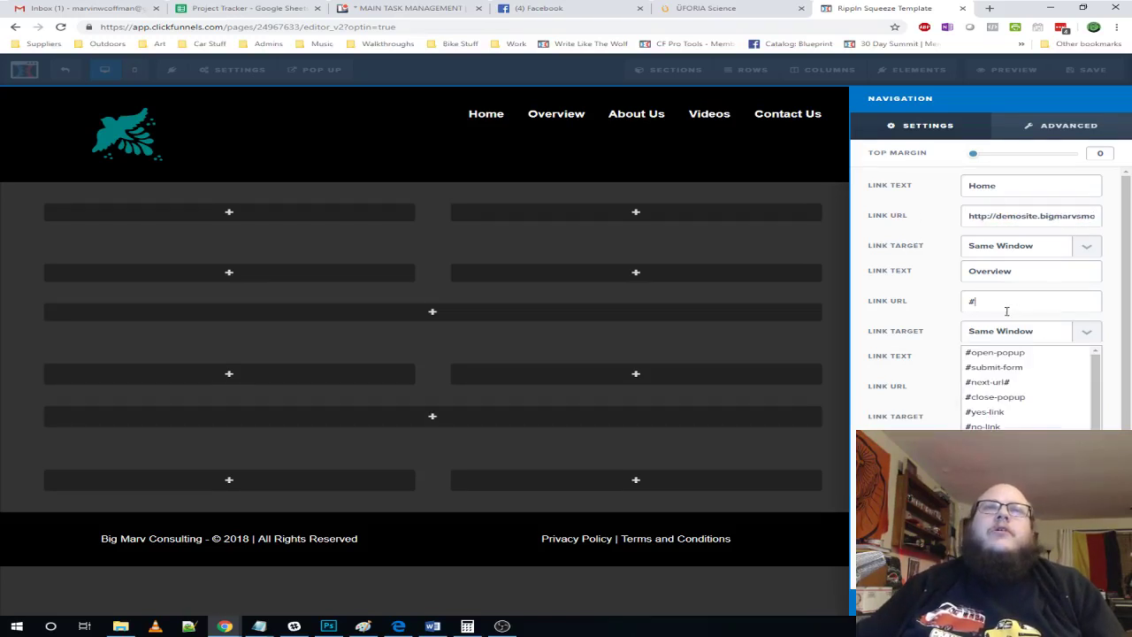
{"action": "left_click_drag", "start_coordinate": [994, 301], "coordinate": [900, 300]}
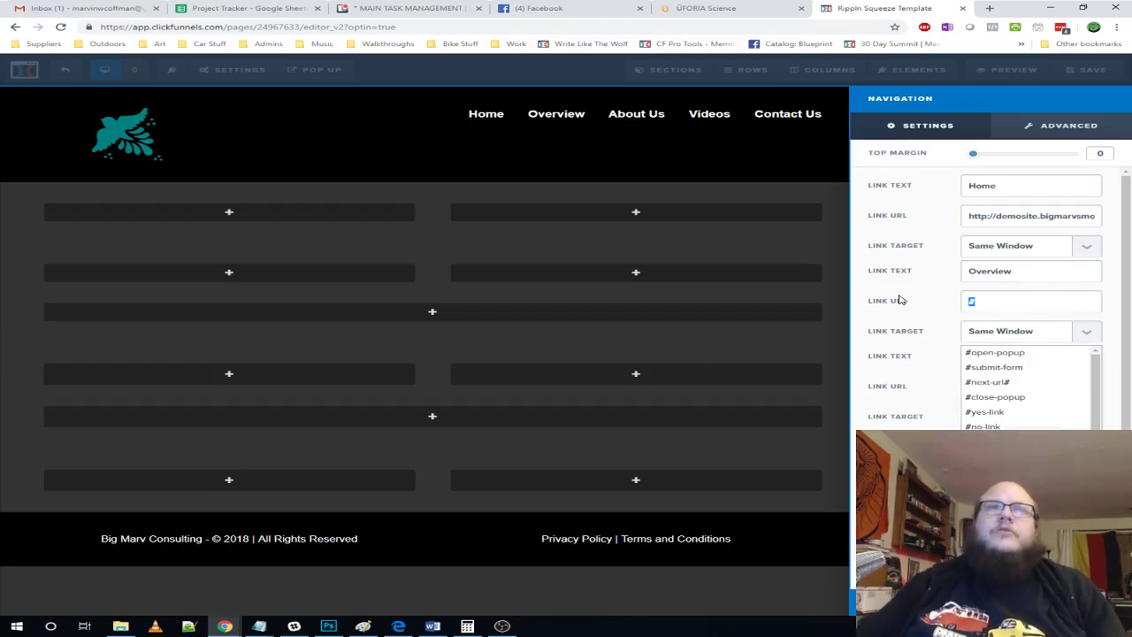
{"action": "left_click", "coordinate": [1021, 215]}
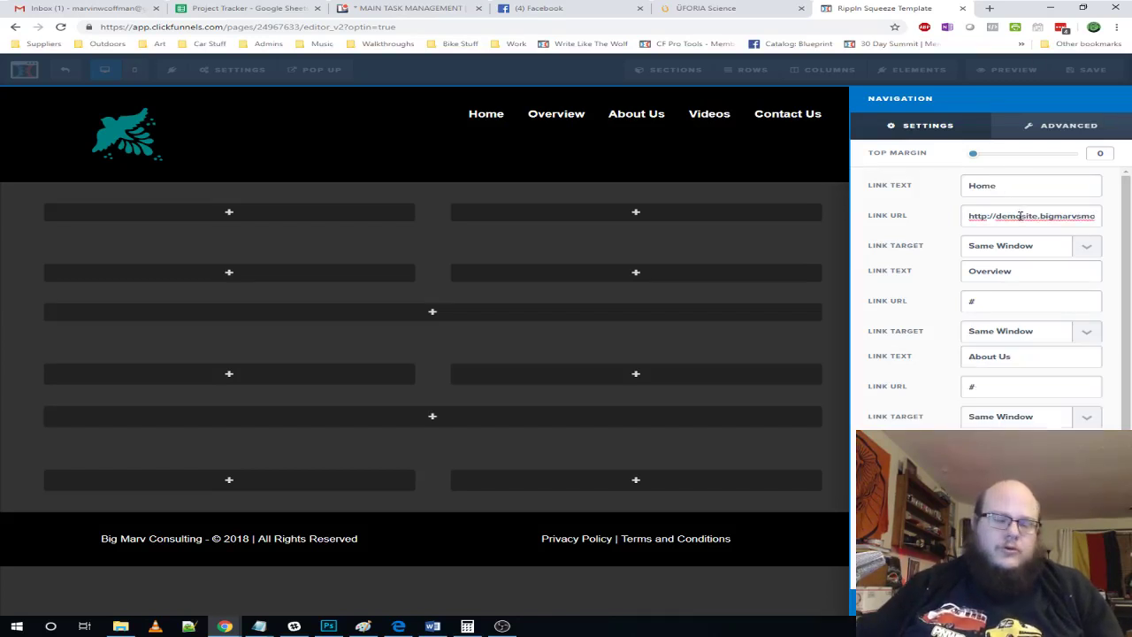
{"action": "key", "text": "ctrl+a"}
{"action": "left_click", "coordinate": [795, 10]}
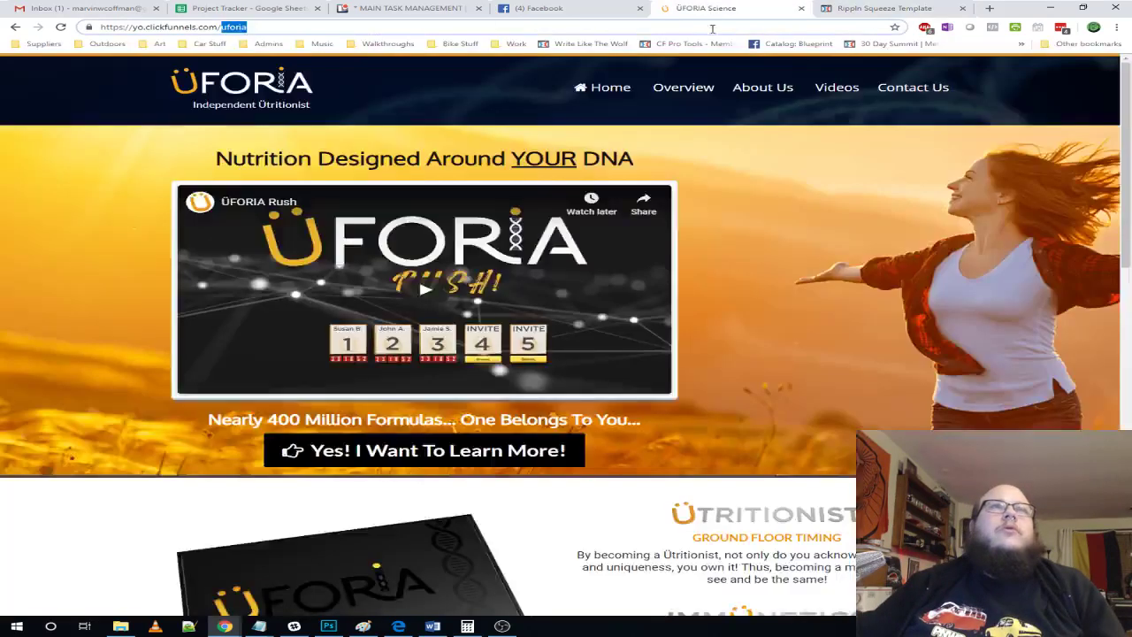
{"action": "left_click", "coordinate": [682, 89]}
{"action": "scroll", "coordinate": [681, 190], "scroll_direction": "up", "scroll_amount": 4}
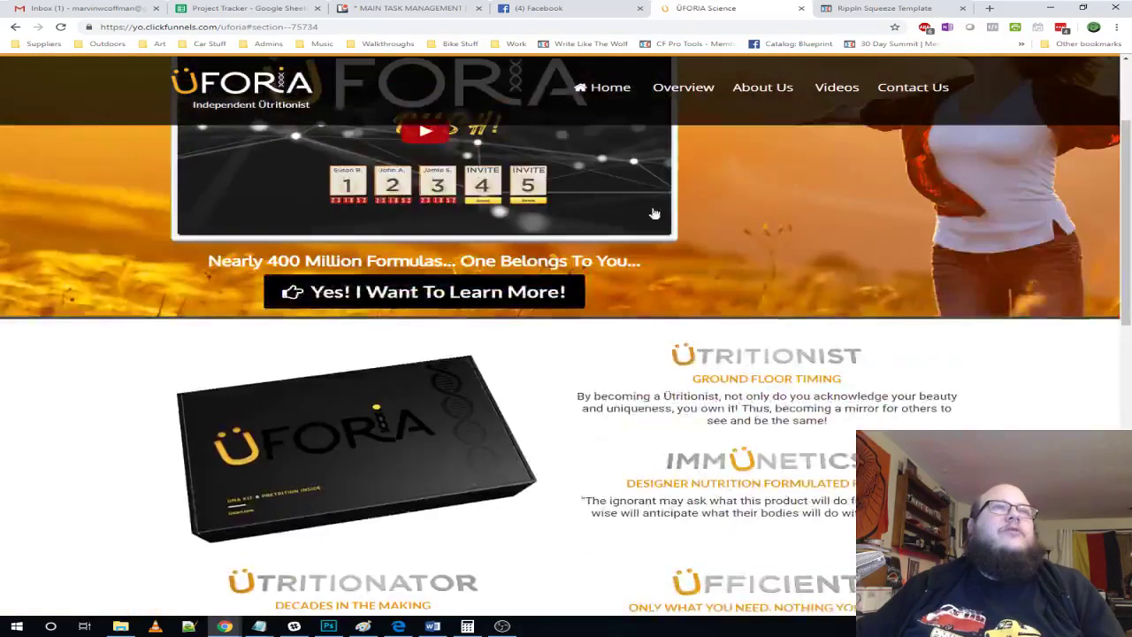
{"action": "scroll", "coordinate": [682, 190], "scroll_direction": "down", "scroll_amount": 5}
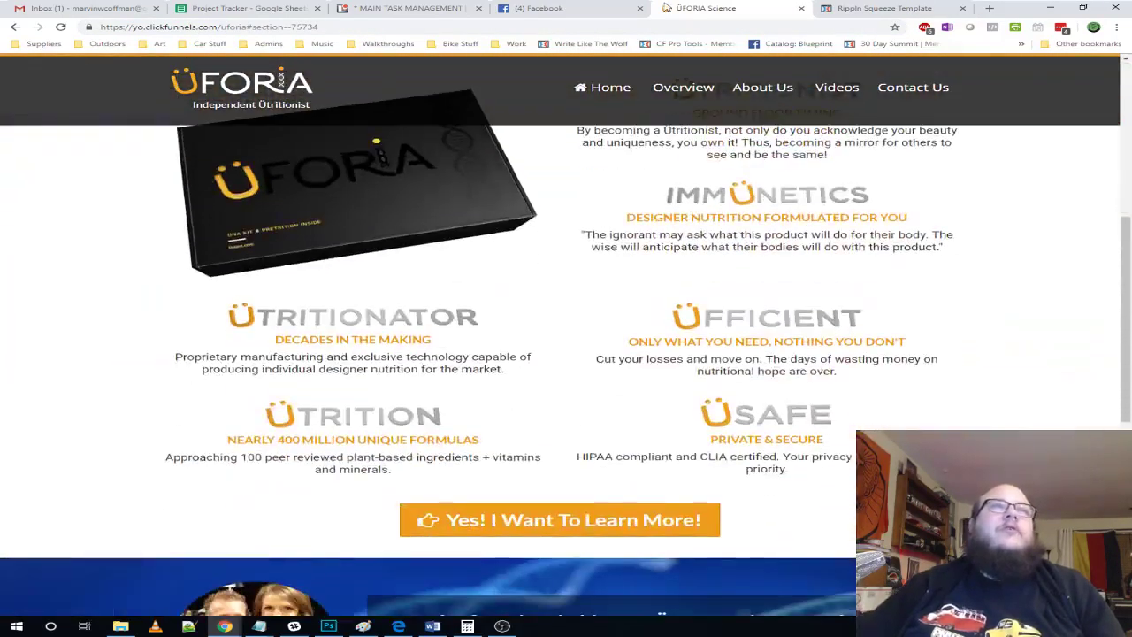
- Copy the CSS ID selector of the second section below the header in the page editor
{"action": "left_click", "coordinate": [832, 8]}
{"action": "left_click", "coordinate": [783, 299]}
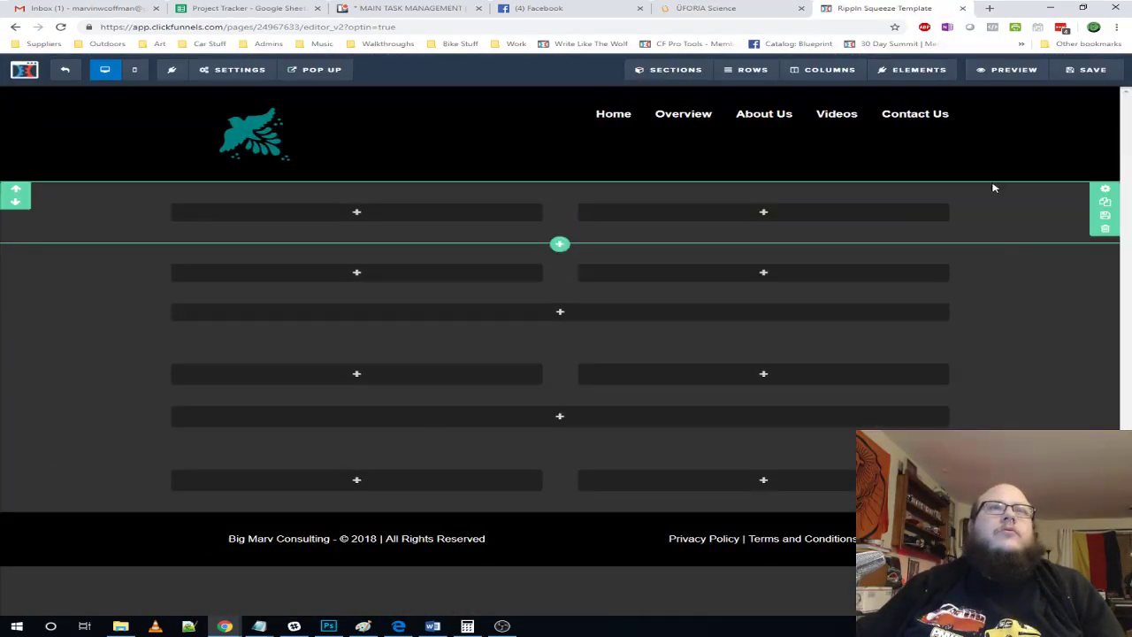
{"action": "left_click", "coordinate": [1107, 252]}
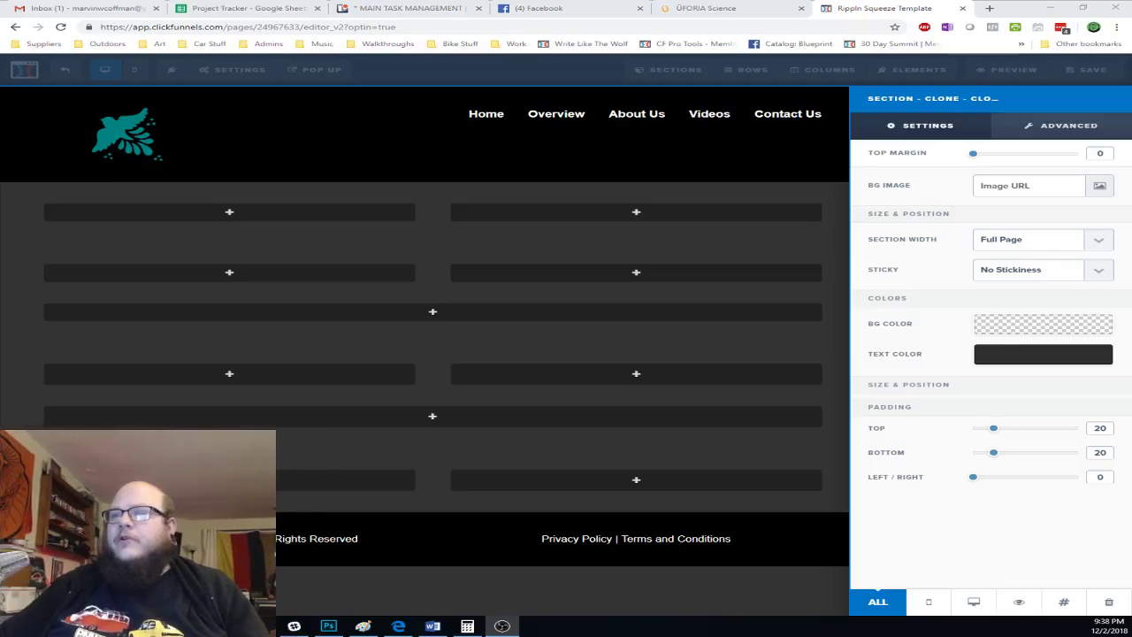
{"action": "left_click", "coordinate": [1065, 605]}
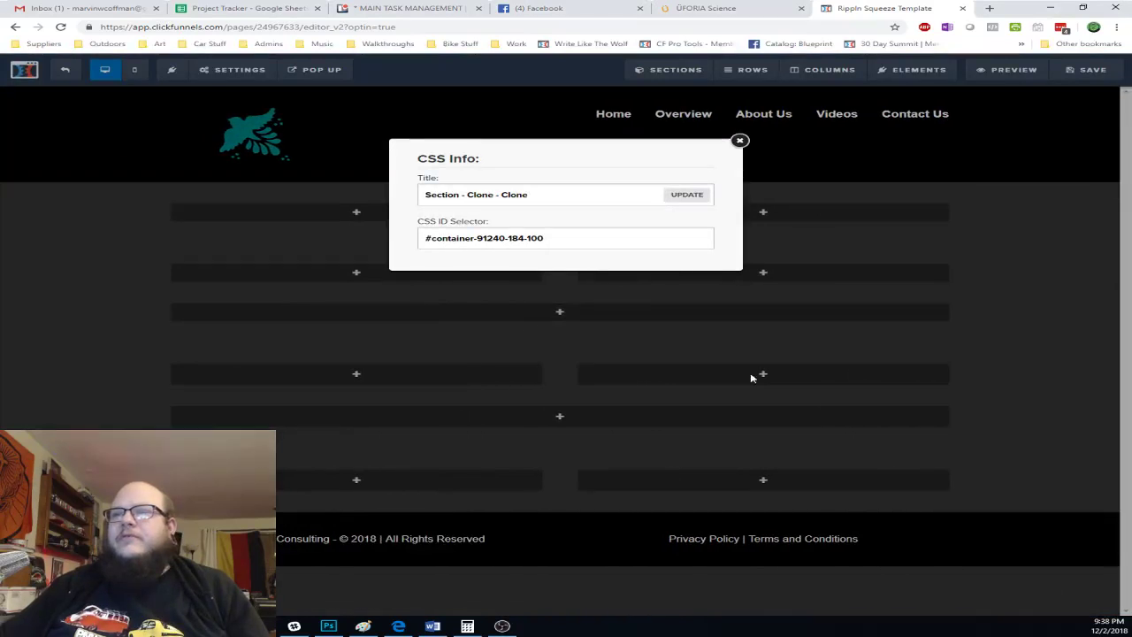
{"action": "left_click_drag", "start_coordinate": [604, 237], "coordinate": [375, 241]}
{"action": "key", "text": "ctrl+c"}
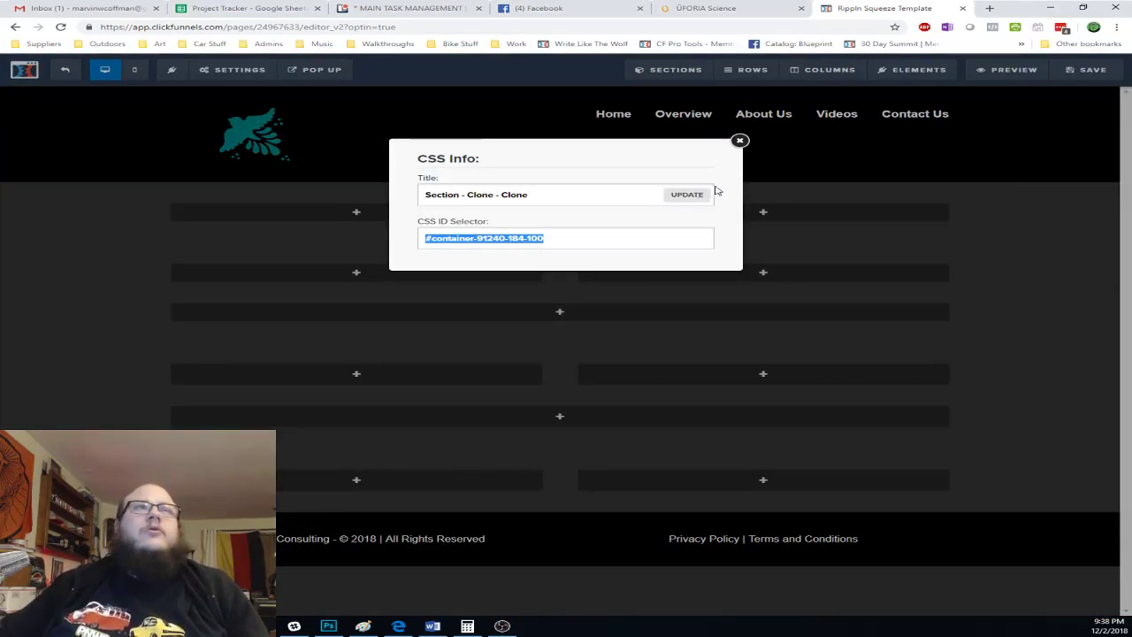
{"action": "left_click", "coordinate": [740, 141]}
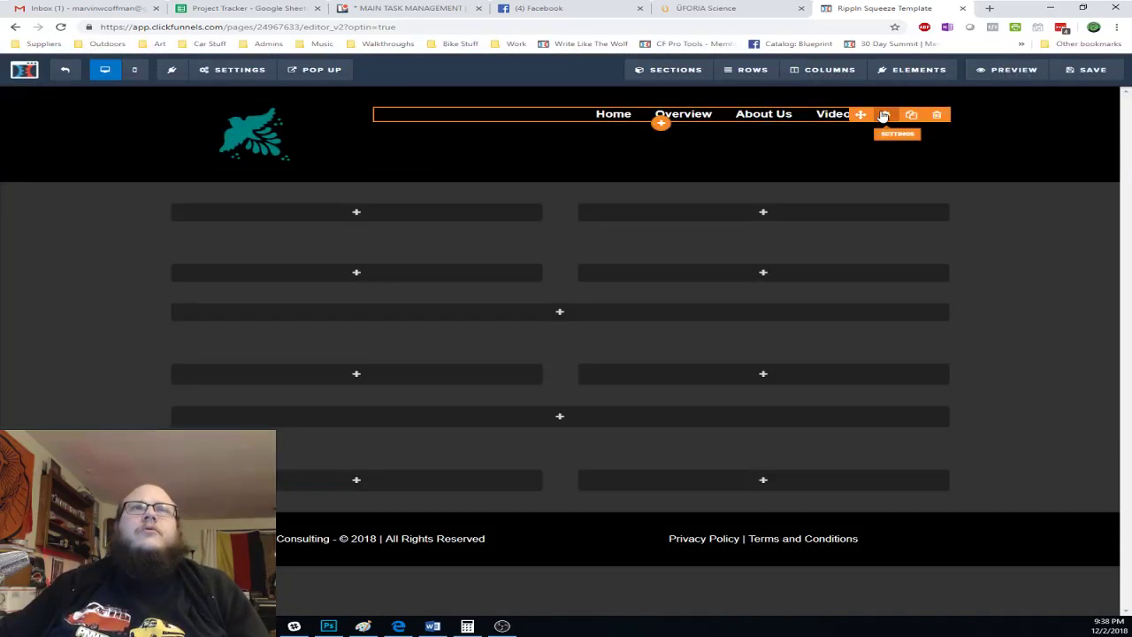
{"action": "left_click", "coordinate": [884, 116]}
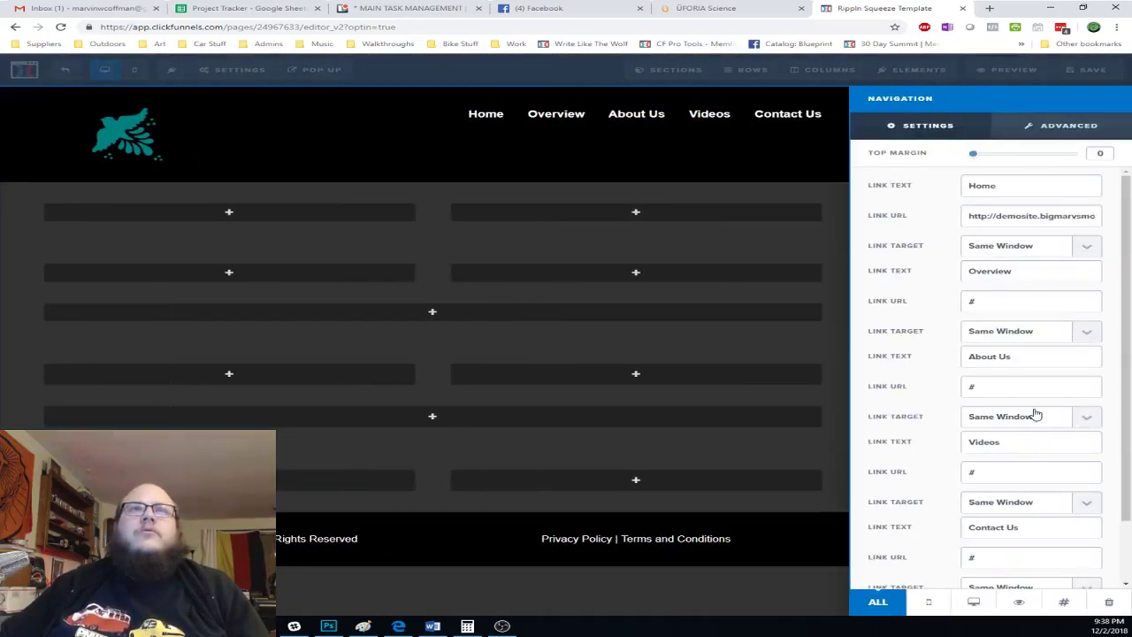
{"action": "scroll", "coordinate": [1035, 422], "scroll_direction": "down", "scroll_amount": 2}
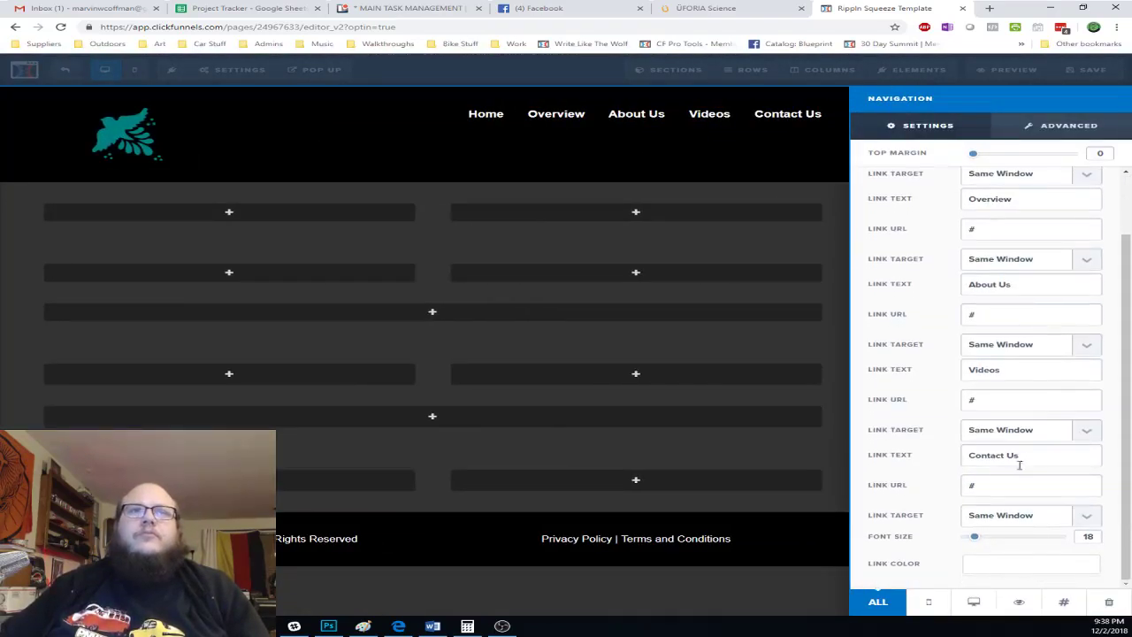
{"action": "scroll", "coordinate": [953, 468], "scroll_direction": "up", "scroll_amount": 2}
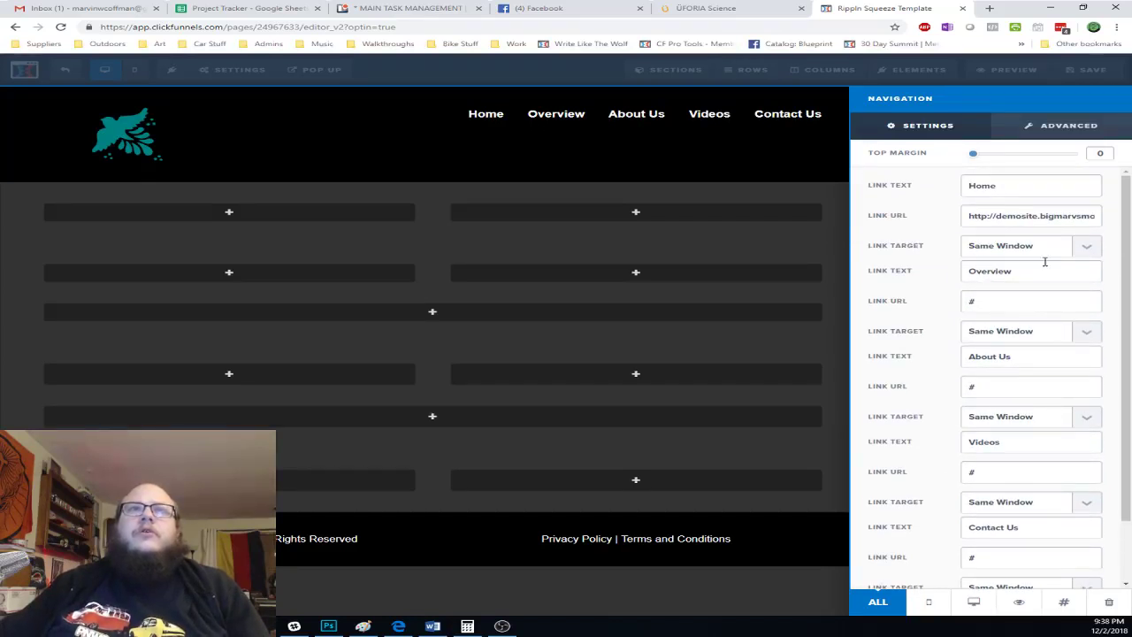
{"action": "left_click", "coordinate": [1061, 218]}
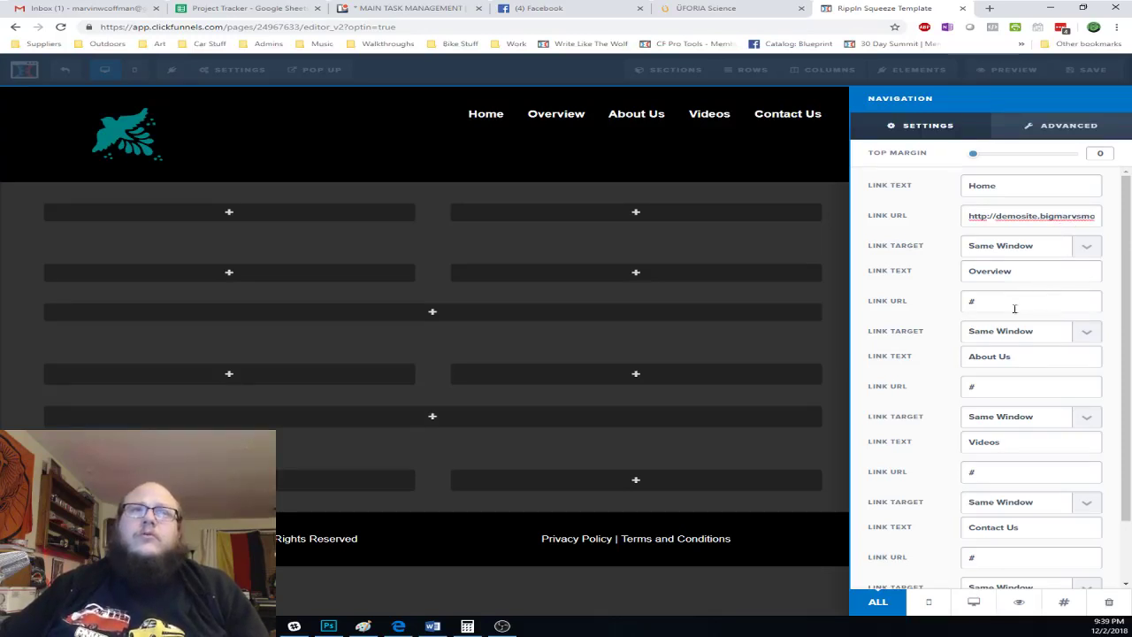
{"action": "left_click_drag", "start_coordinate": [1015, 308], "coordinate": [882, 309]}
{"action": "key", "text": "ctrl+v"}
- Open the Home navigation link's URL for editing
{"action": "left_click", "coordinate": [1062, 216]}
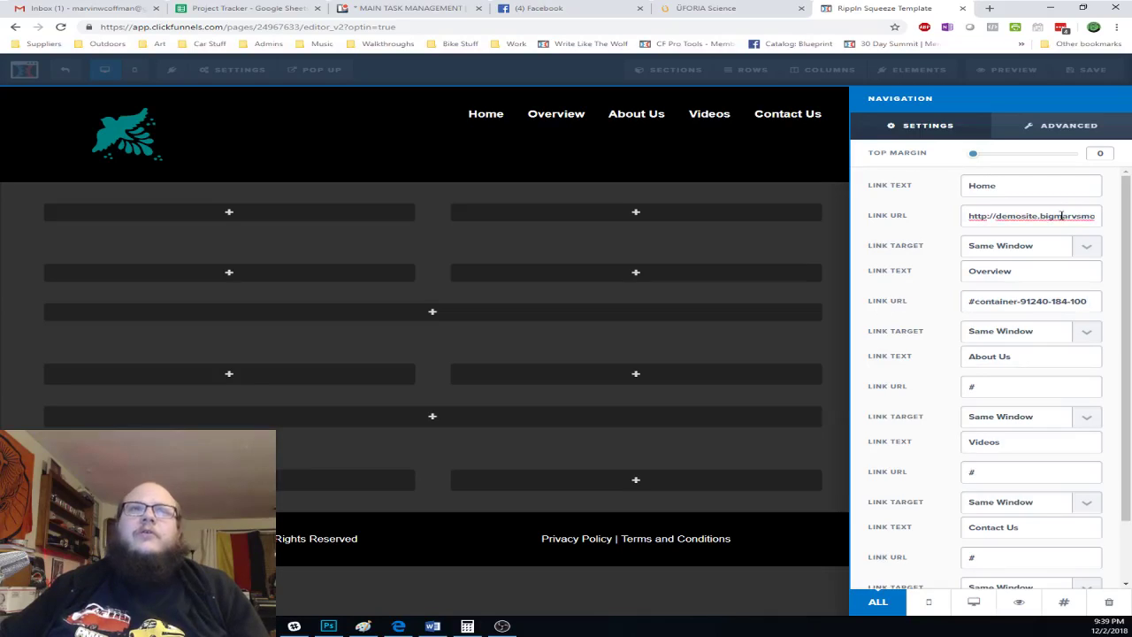
{"action": "key", "text": "ctrl+a"}
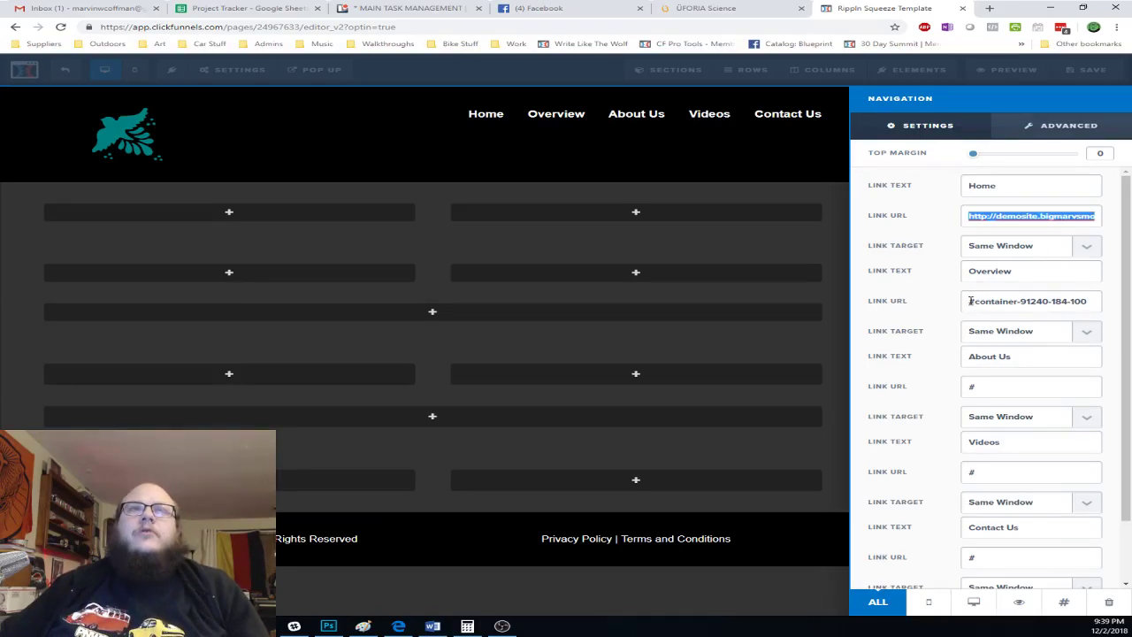
{"action": "left_click", "coordinate": [965, 302]}
{"action": "type", "text": "http://demosite.bigmarvsmedia.com/homepage"}
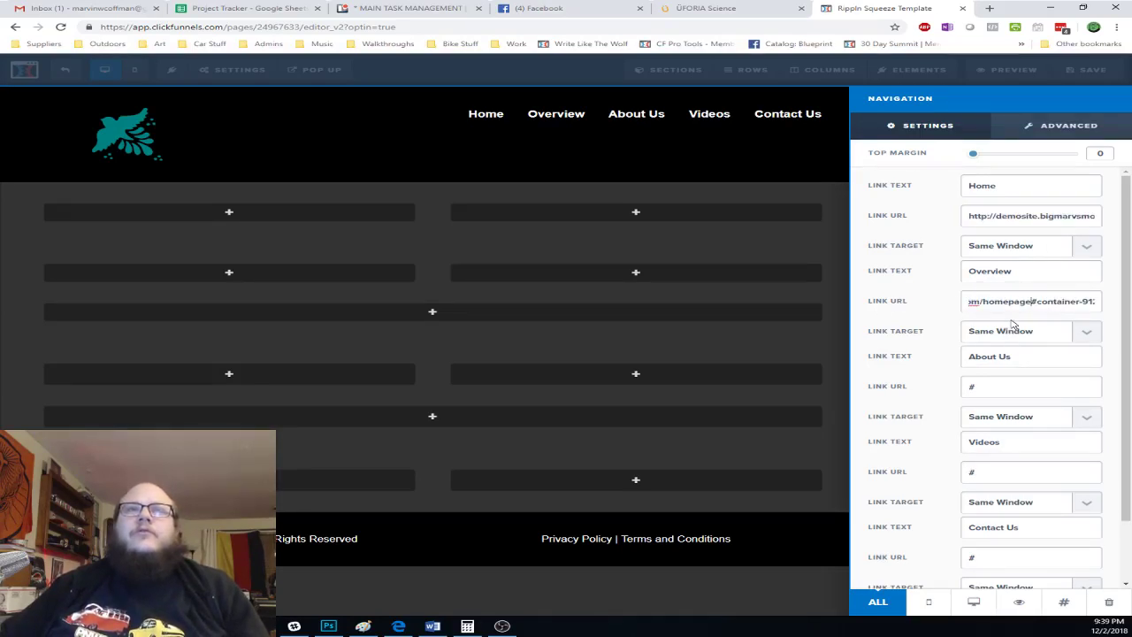
{"action": "key", "text": "ctrl+a"}
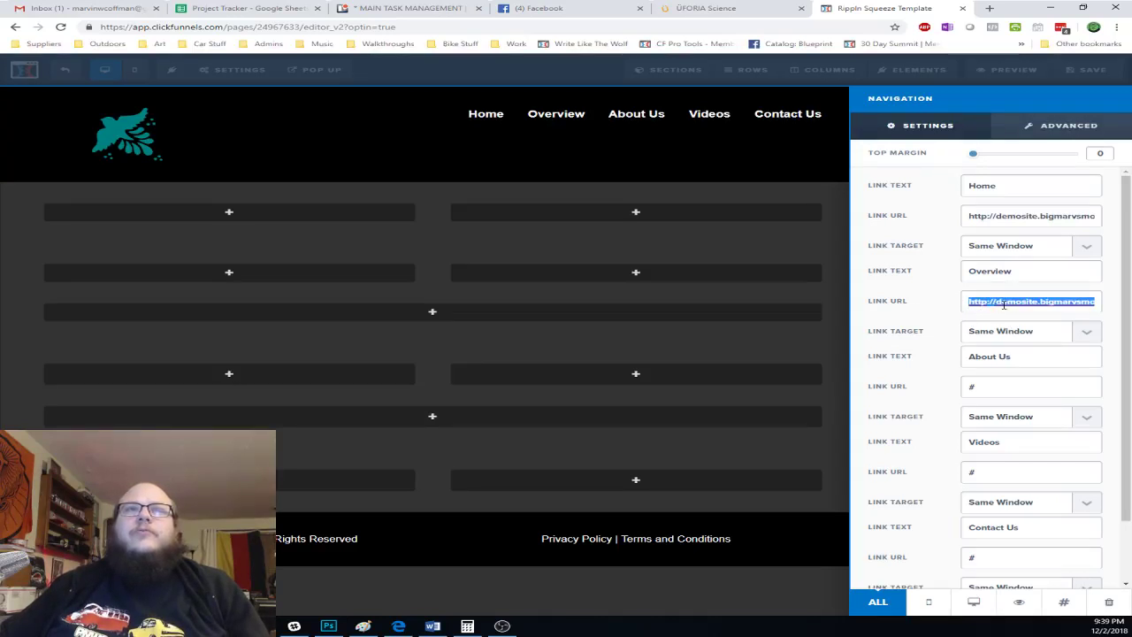
{"action": "left_click", "coordinate": [1071, 302]}
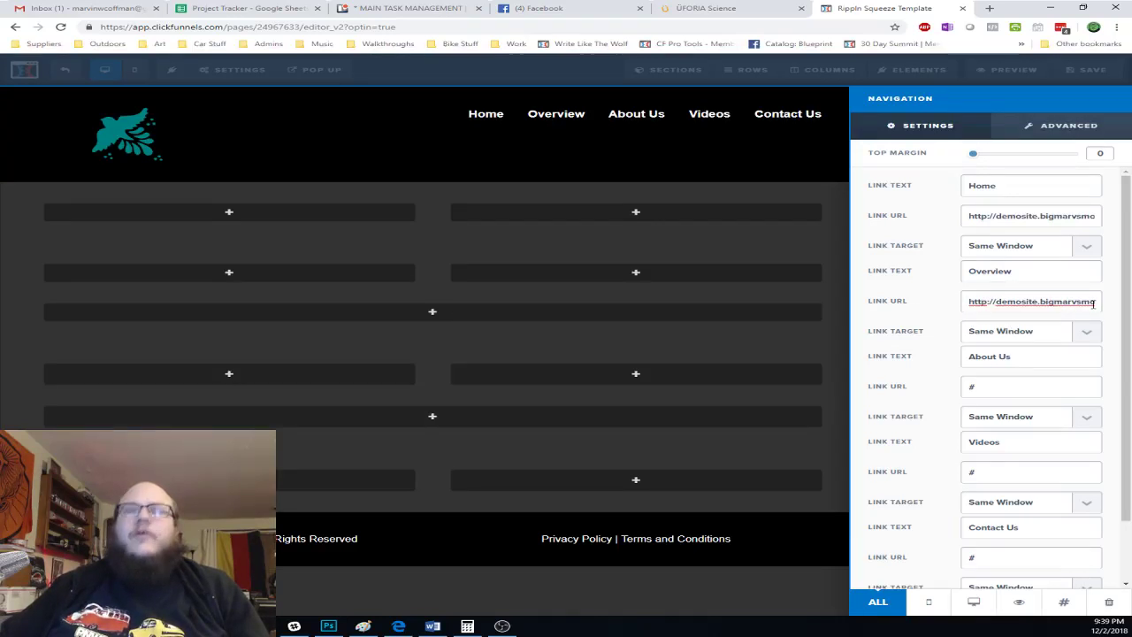
{"action": "key", "text": "ctrl+v"}
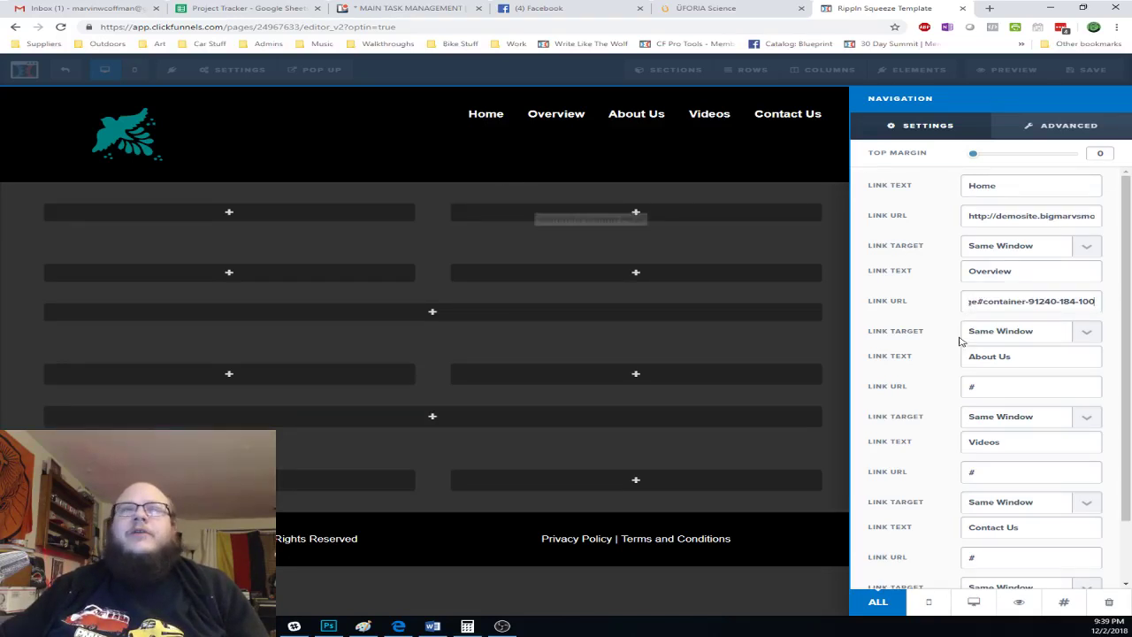
{"action": "left_click", "coordinate": [792, 14]}
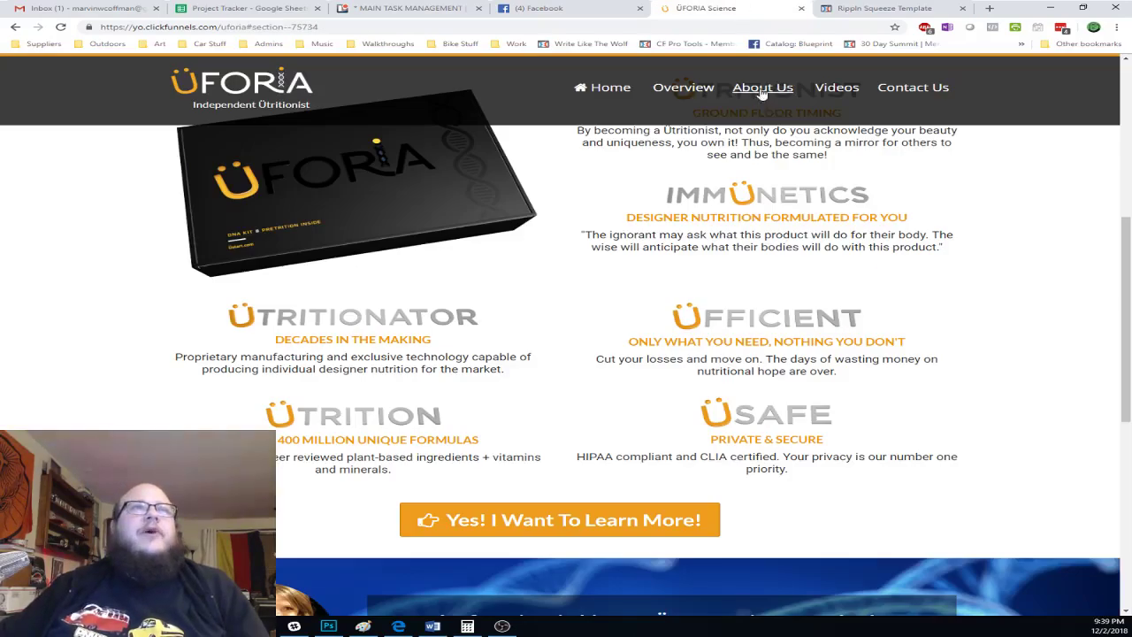
{"action": "left_click", "coordinate": [761, 91]}
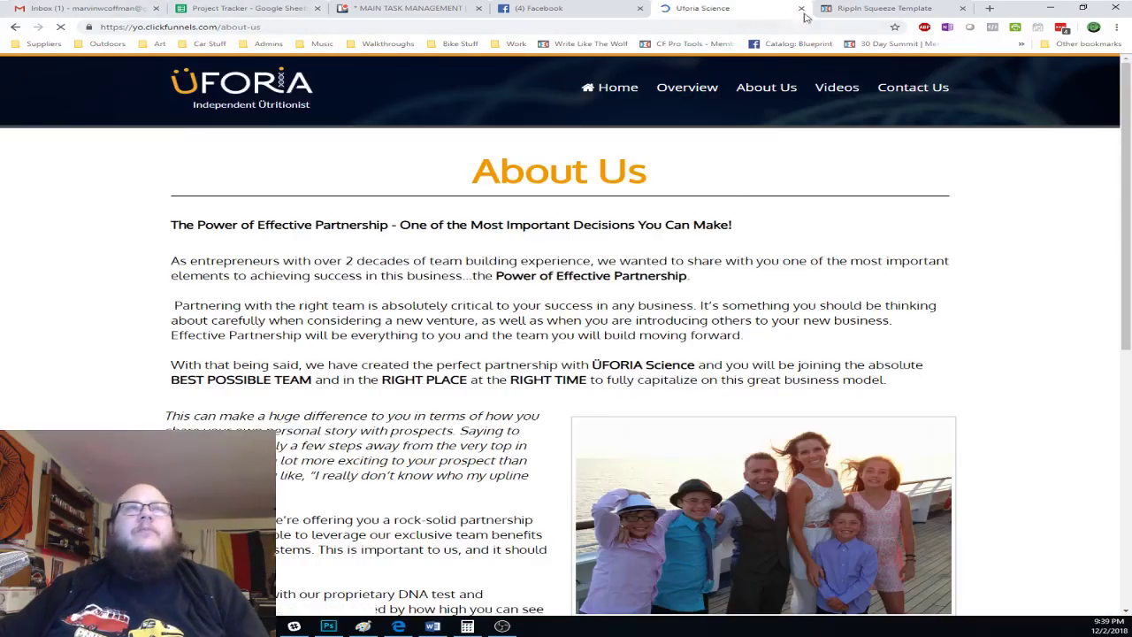
{"action": "left_click", "coordinate": [819, 13]}
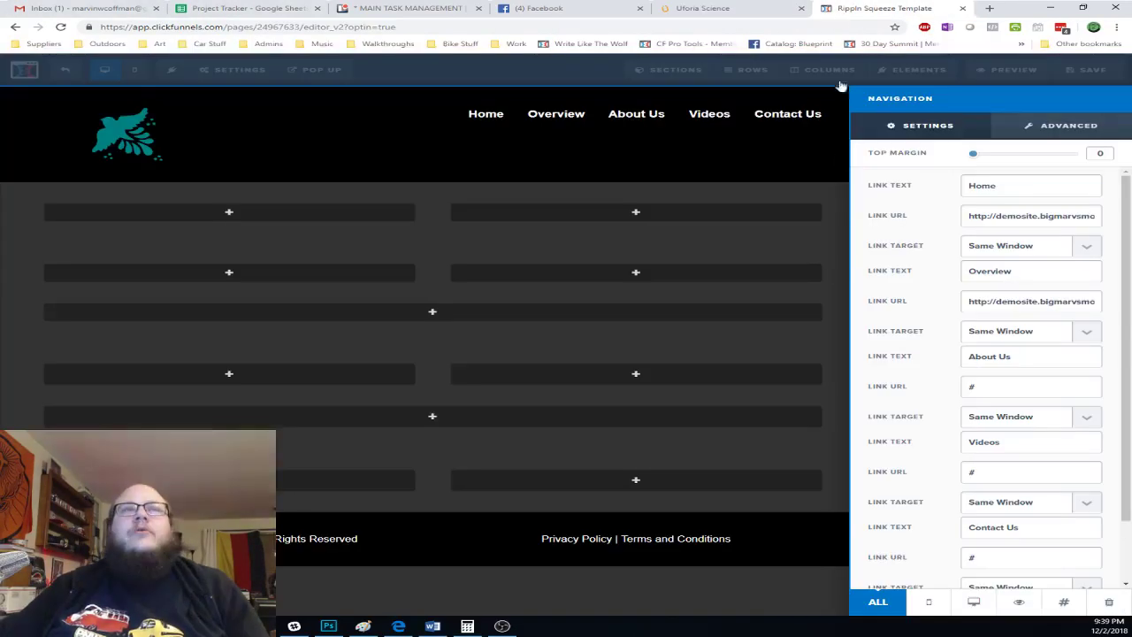
{"action": "triple_click", "coordinate": [1027, 215]}
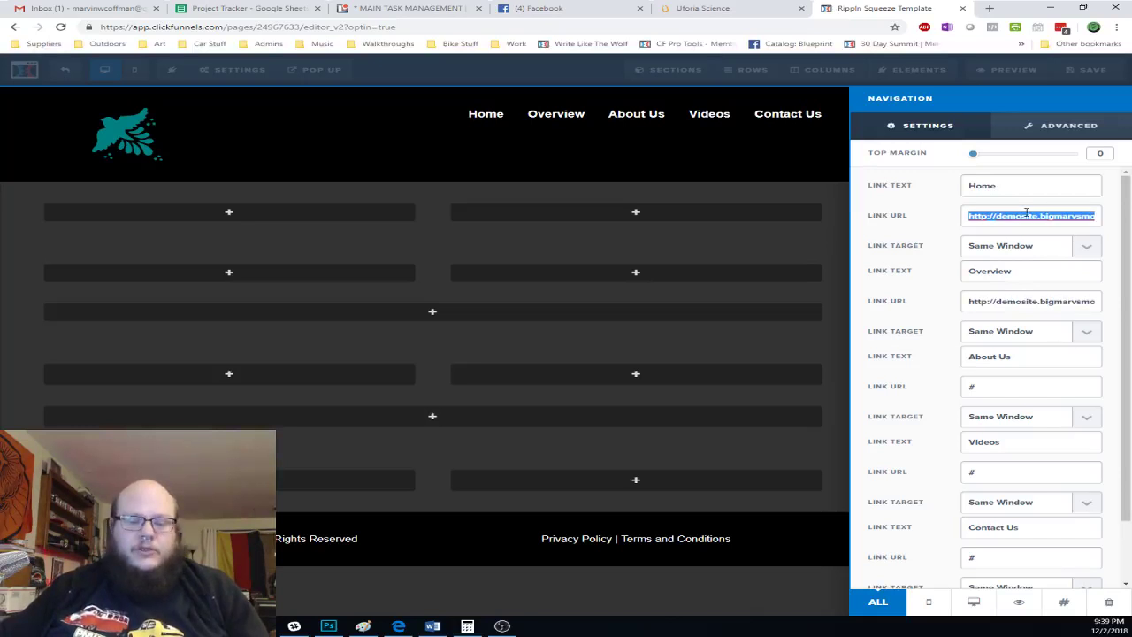
{"action": "left_click", "coordinate": [1018, 390]}
{"action": "key", "text": "ctrl+v"}
{"action": "key", "text": "BackSpace"}
{"action": "key", "text": "BackSpace"}
{"action": "key", "text": "BackSpace"}
{"action": "key", "text": "BackSpace"}
{"action": "key", "text": "BackSpace"}
{"action": "key", "text": "BackSpace"}
{"action": "key", "text": "BackSpace"}
{"action": "key", "text": "BackSpace"}
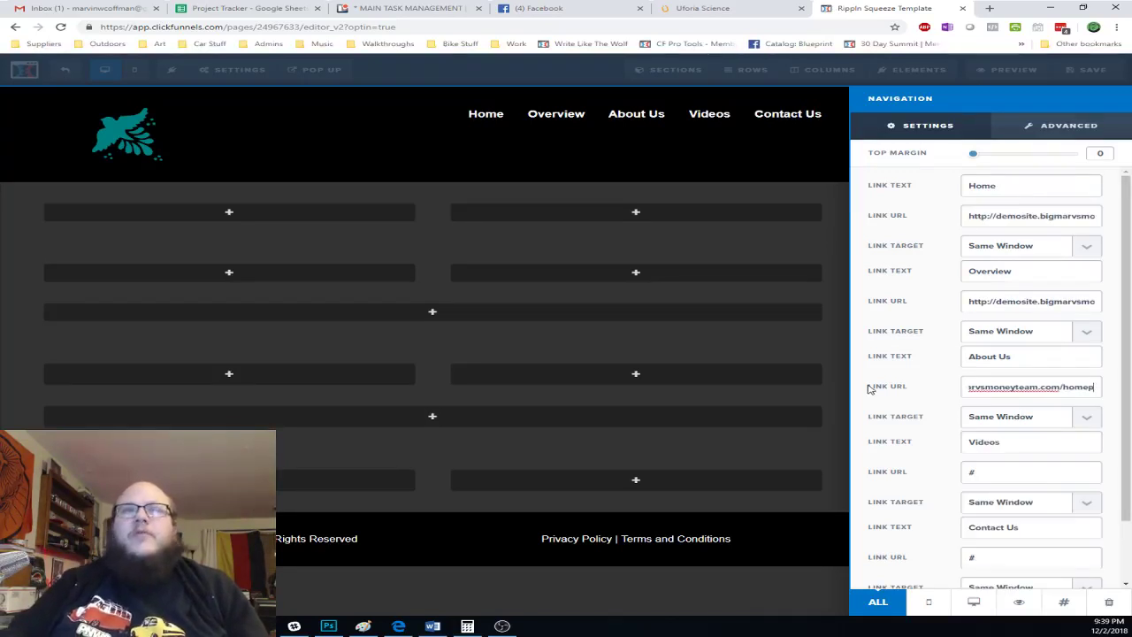
{"action": "type", "text": "abou"}
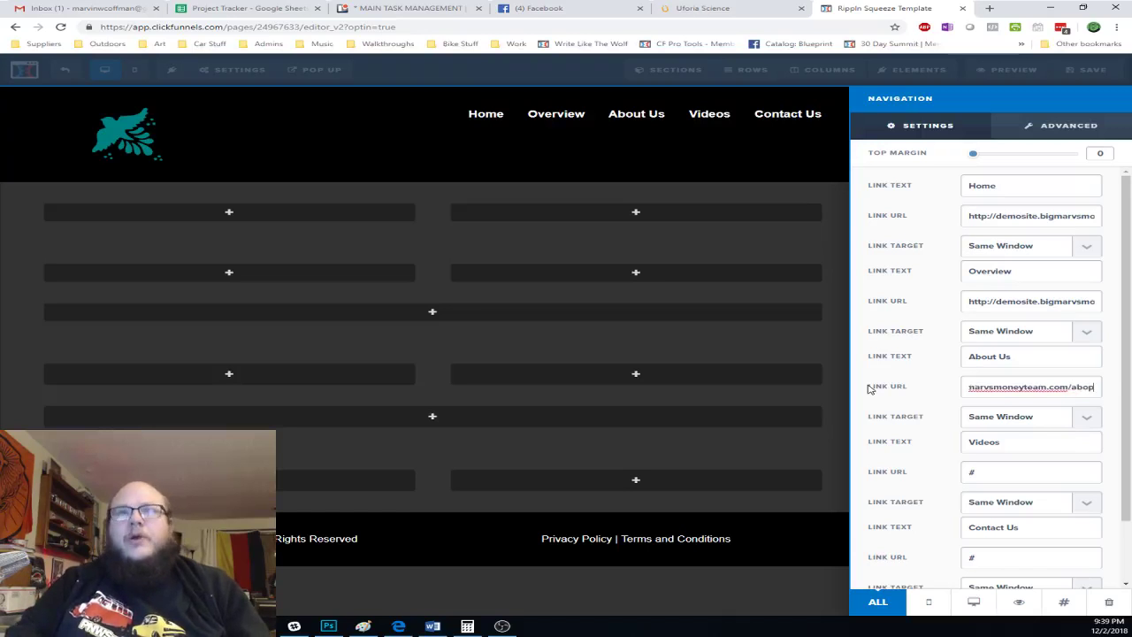
{"action": "type", "text": "ut"}
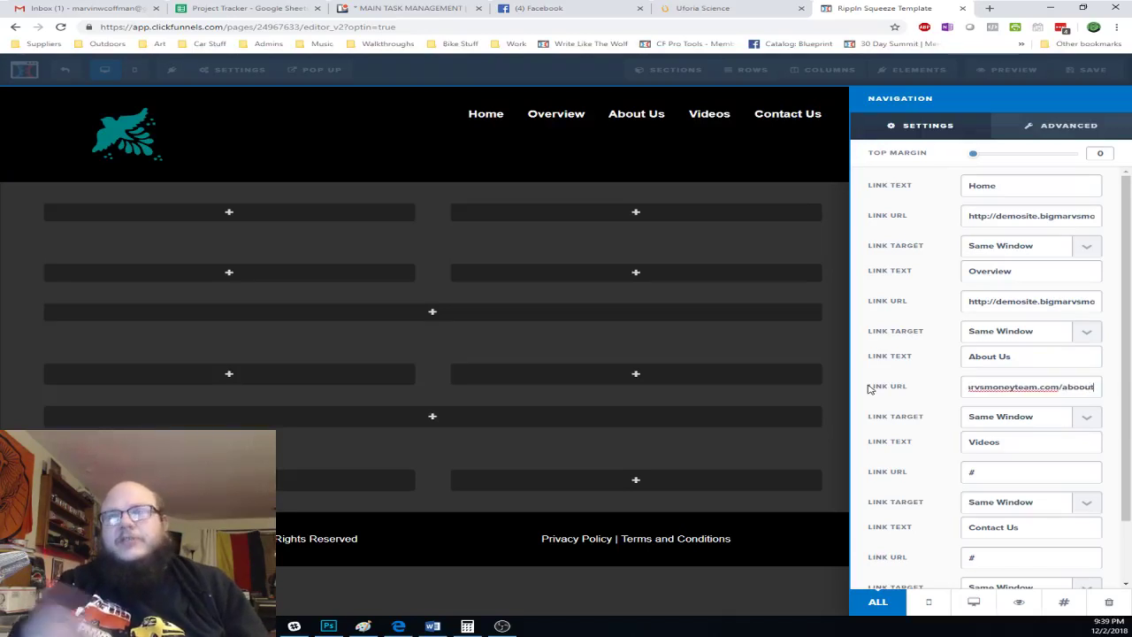
{"action": "key", "text": "BackSpace"}
{"action": "key", "text": "BackSpace"}
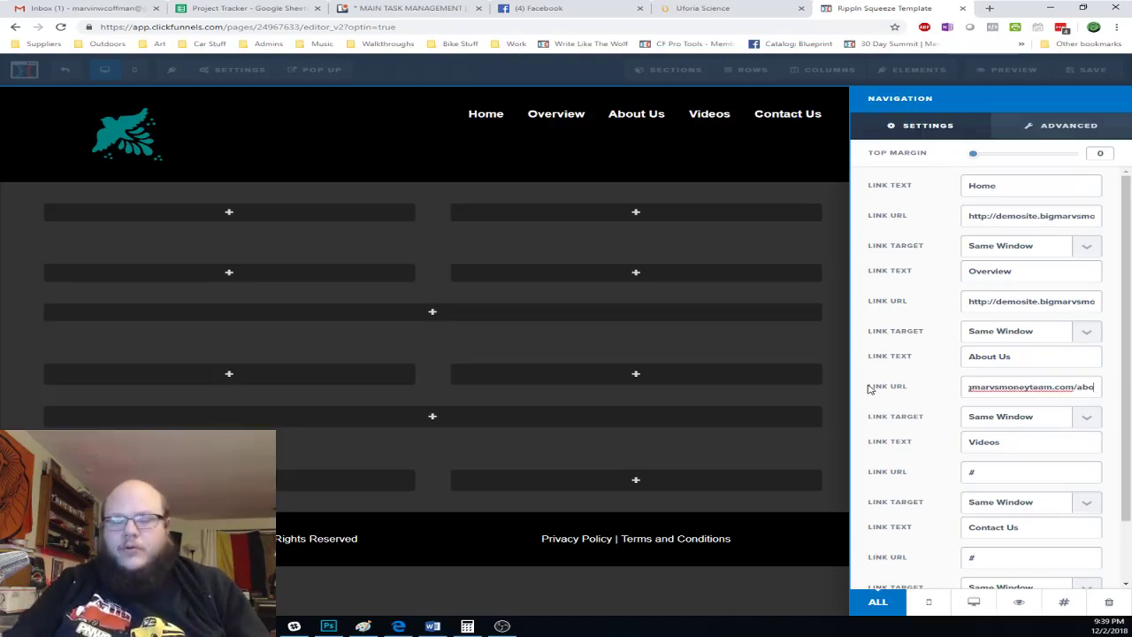
{"action": "type", "text": "ut-us"}
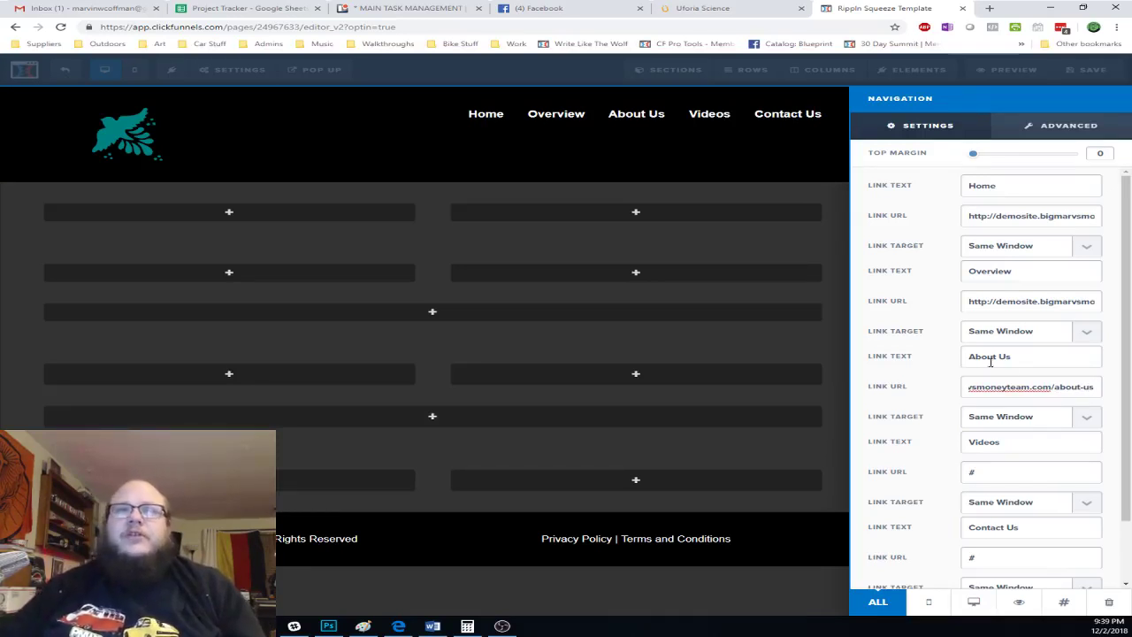
- Examine which homepage section the Videos link leads to on the ÜFORIA site
{"action": "left_click", "coordinate": [1009, 468]}
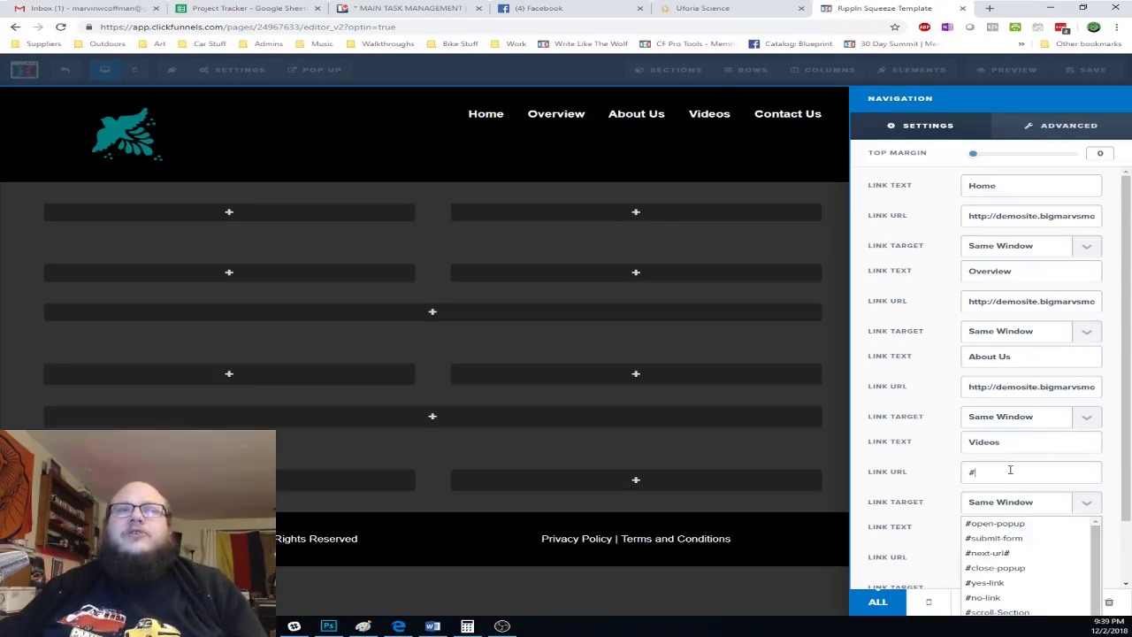
{"action": "left_click", "coordinate": [754, 15]}
{"action": "left_click", "coordinate": [839, 88]}
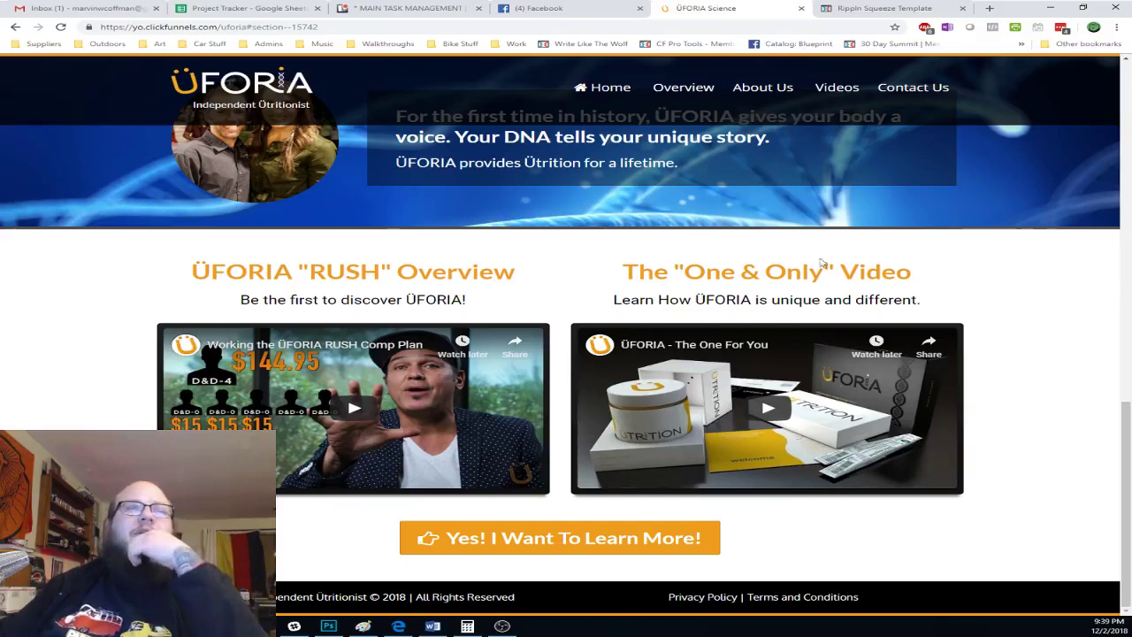
{"action": "scroll", "coordinate": [681, 257], "scroll_direction": "up", "scroll_amount": 7}
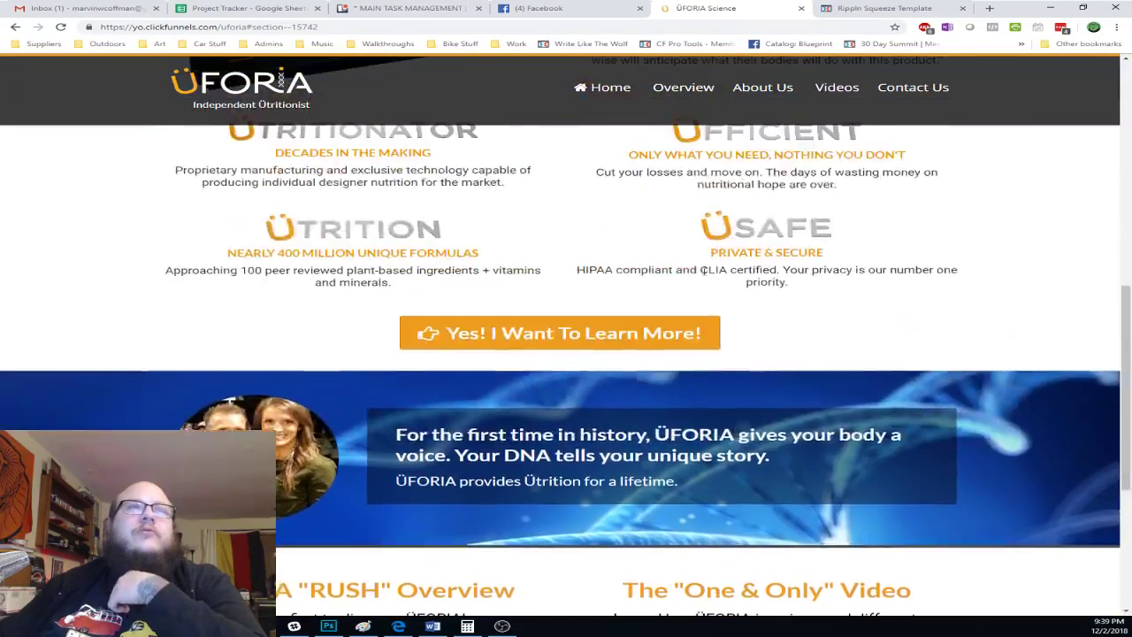
{"action": "scroll", "coordinate": [681, 256], "scroll_direction": "up", "scroll_amount": 3}
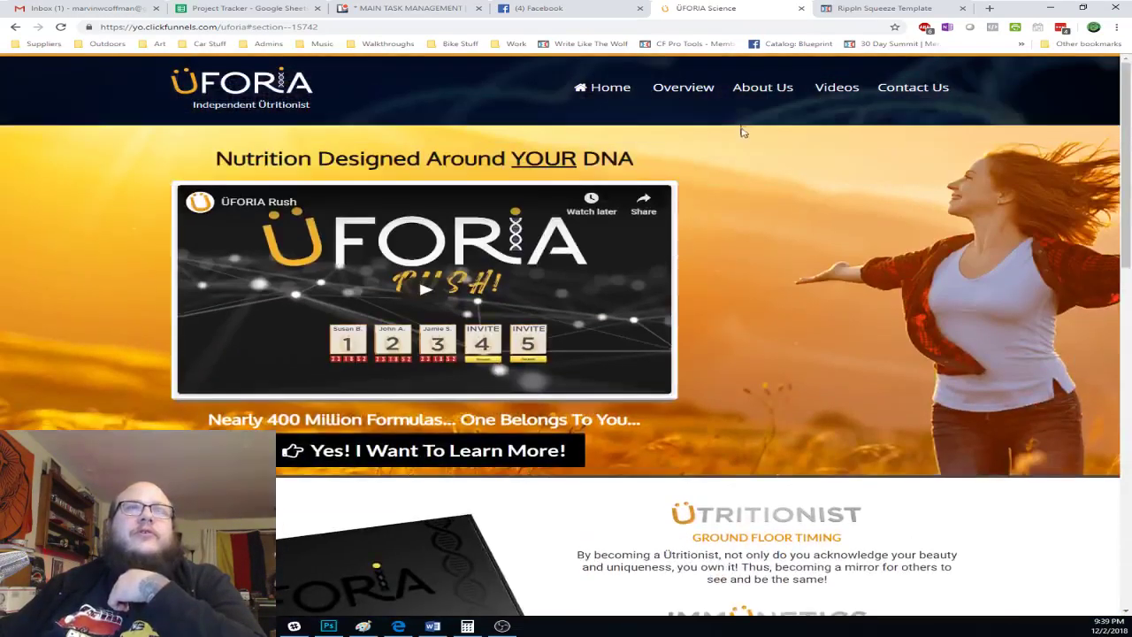
{"action": "scroll", "coordinate": [747, 221], "scroll_direction": "down", "scroll_amount": 8}
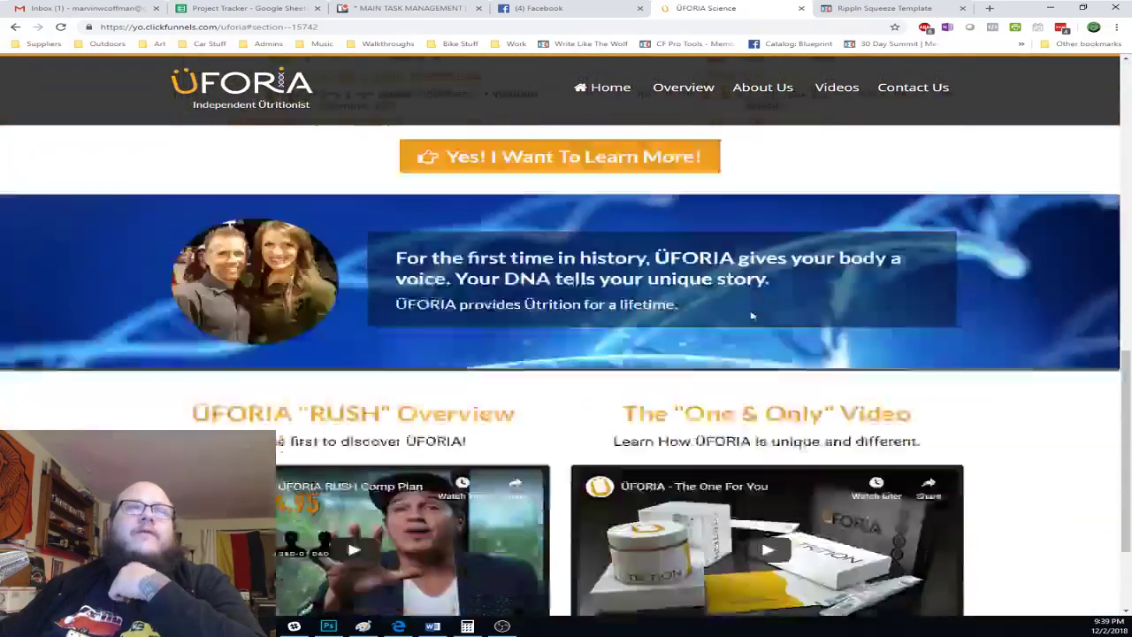
{"action": "scroll", "coordinate": [752, 316], "scroll_direction": "down", "scroll_amount": 2}
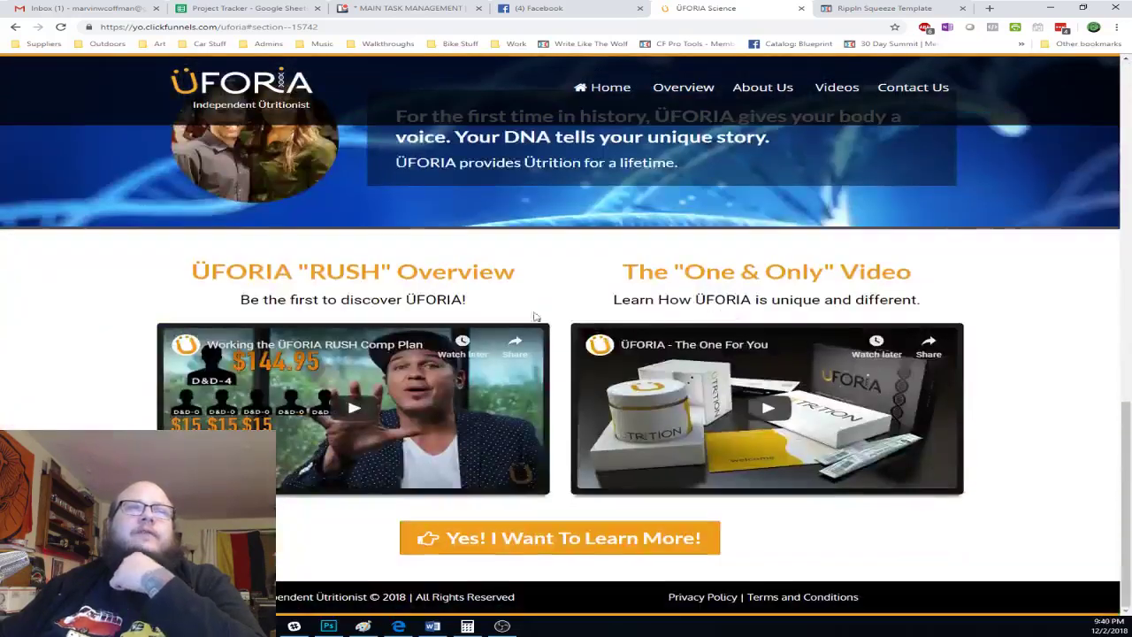
{"action": "left_click", "coordinate": [875, 9]}
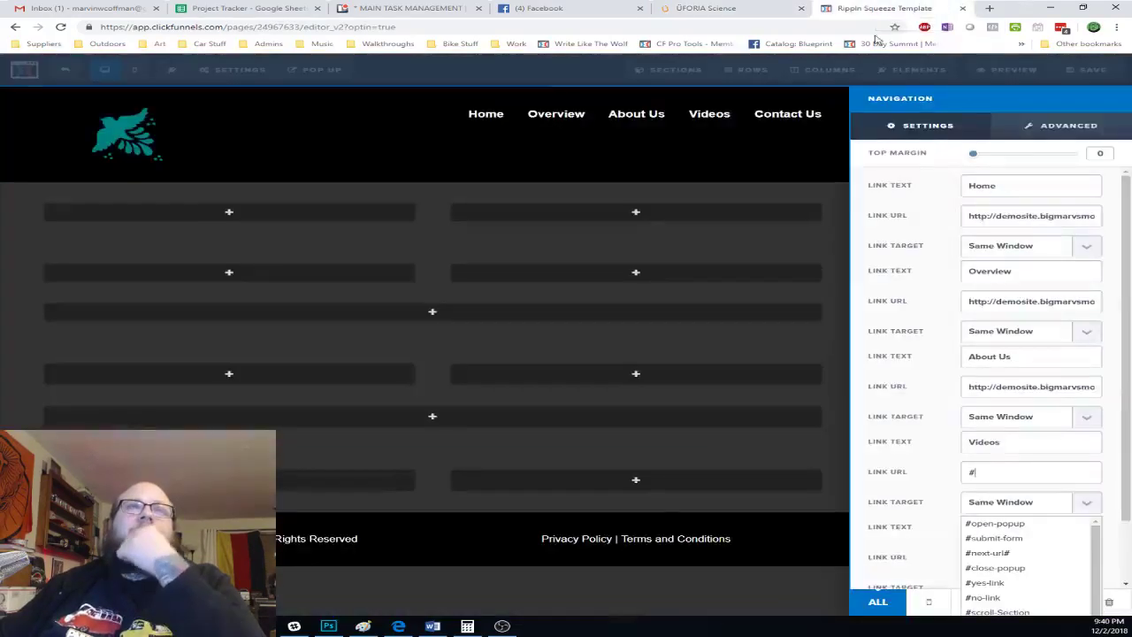
- Copy the Overview link's full URL into the Videos link's URL, replacing the # placeholder
{"action": "left_click", "coordinate": [1010, 301]}
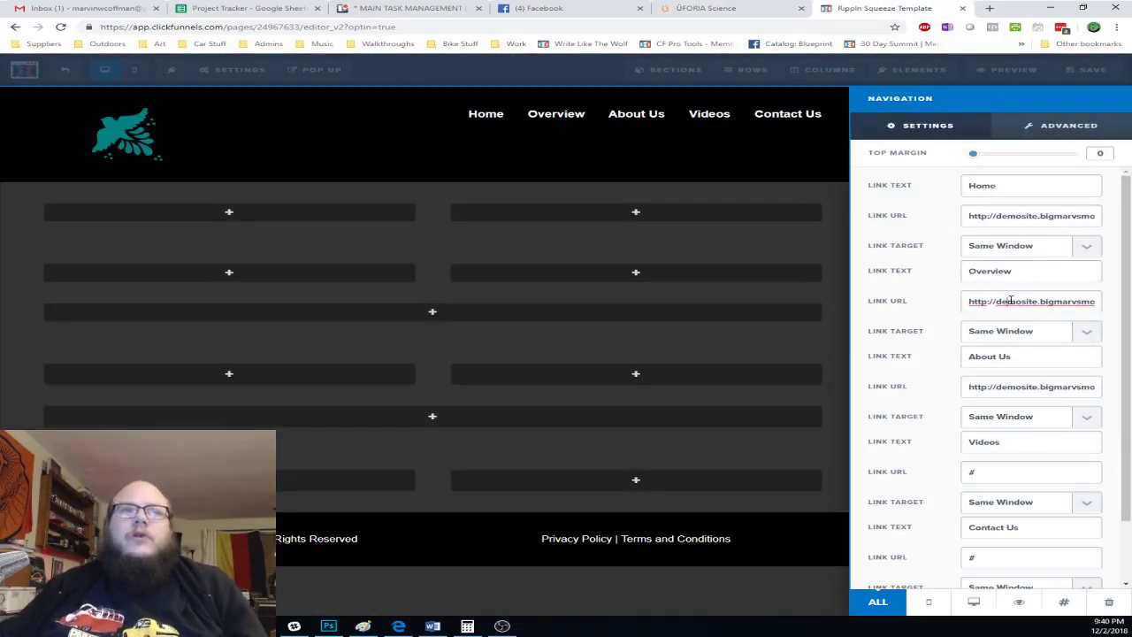
{"action": "key", "text": "ctrl+a"}
{"action": "scroll", "coordinate": [995, 340], "scroll_direction": "down", "scroll_amount": 2}
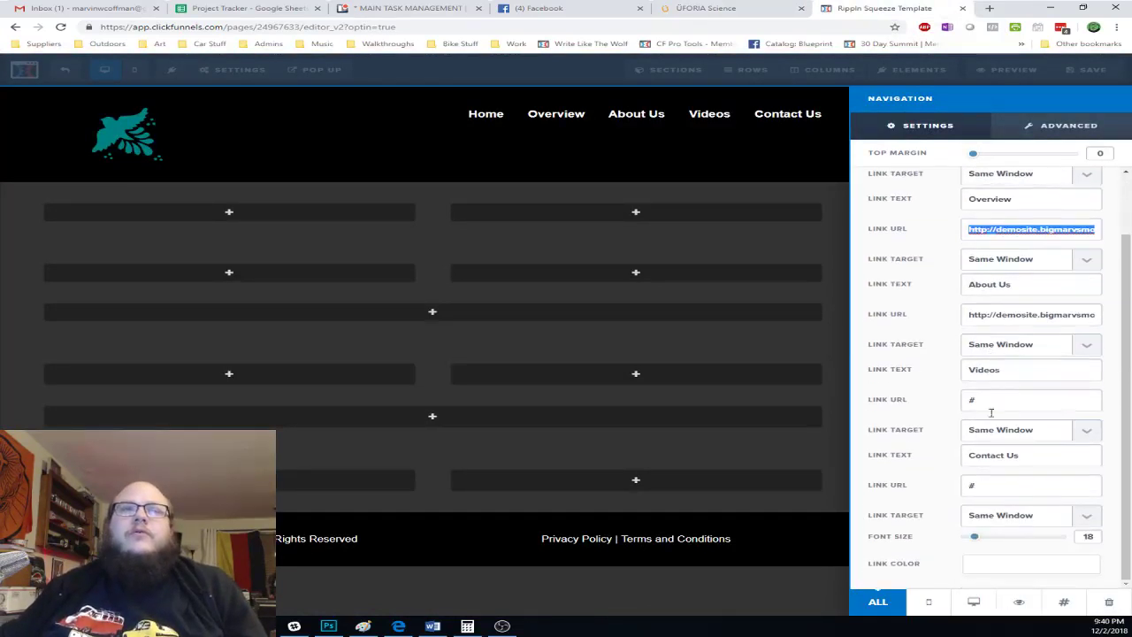
{"action": "left_click_drag", "start_coordinate": [1007, 407], "coordinate": [849, 399]}
{"action": "key", "text": "ctrl+v"}
{"action": "left_click", "coordinate": [771, 487]}
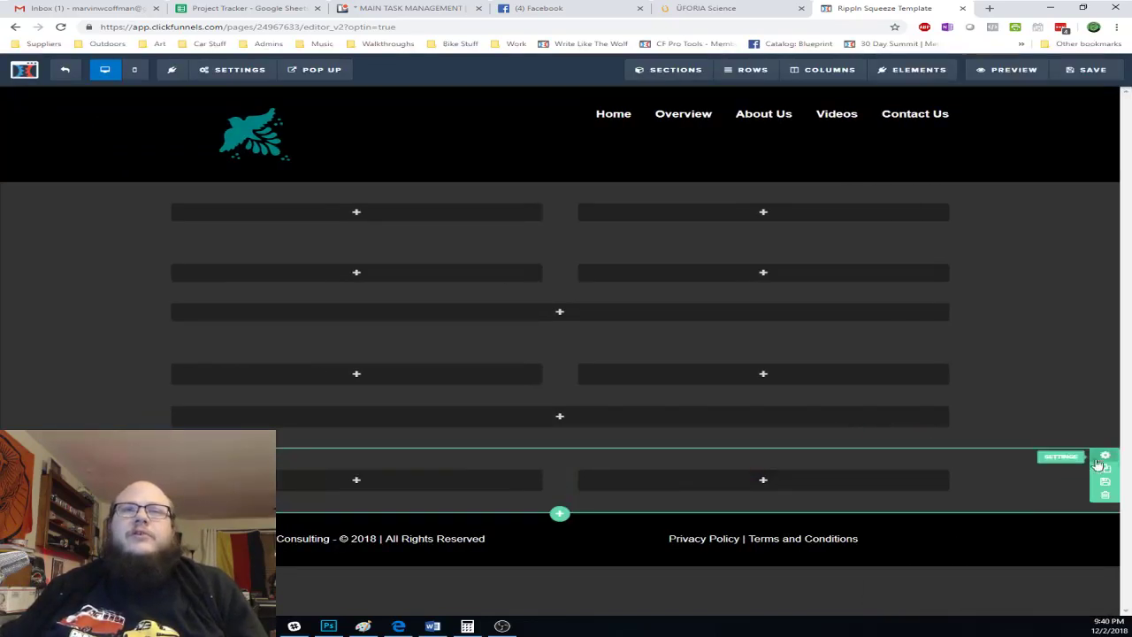
- Copy the CSS ID selector of the last section above the footer
{"action": "left_click", "coordinate": [1094, 469]}
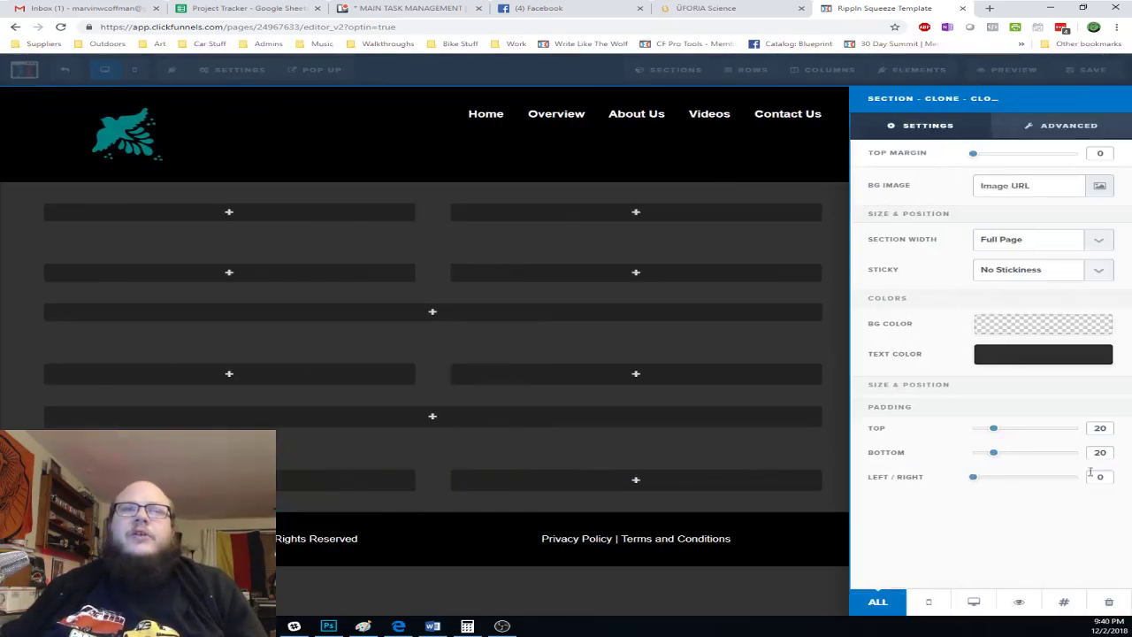
{"action": "left_click", "coordinate": [1064, 604]}
{"action": "left_click_drag", "start_coordinate": [600, 238], "coordinate": [245, 235]}
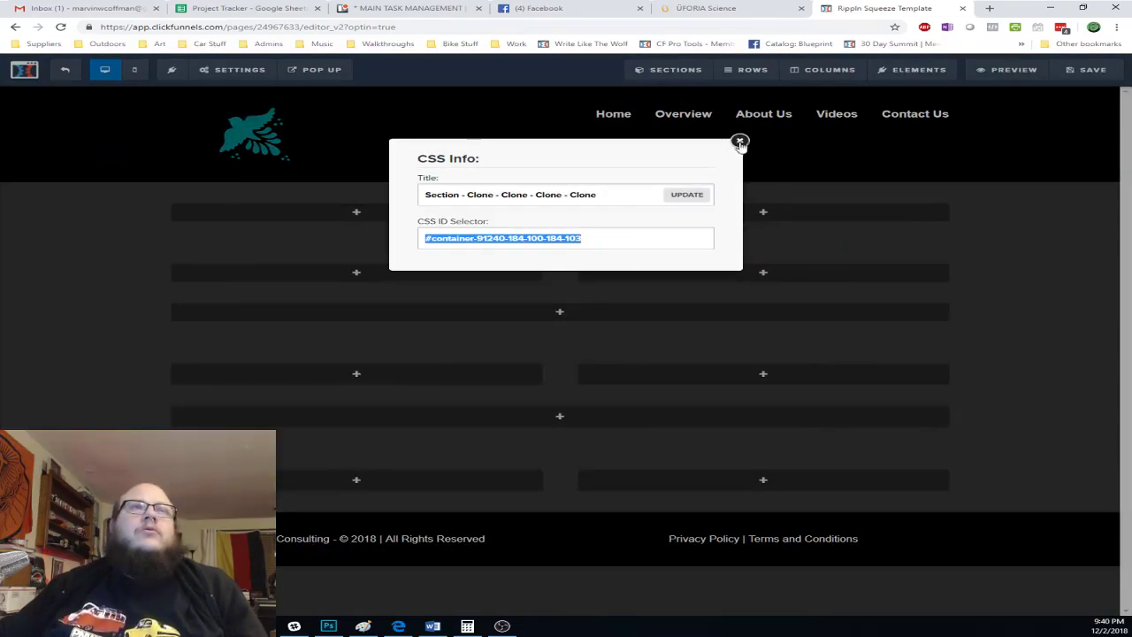
{"action": "left_click", "coordinate": [740, 141]}
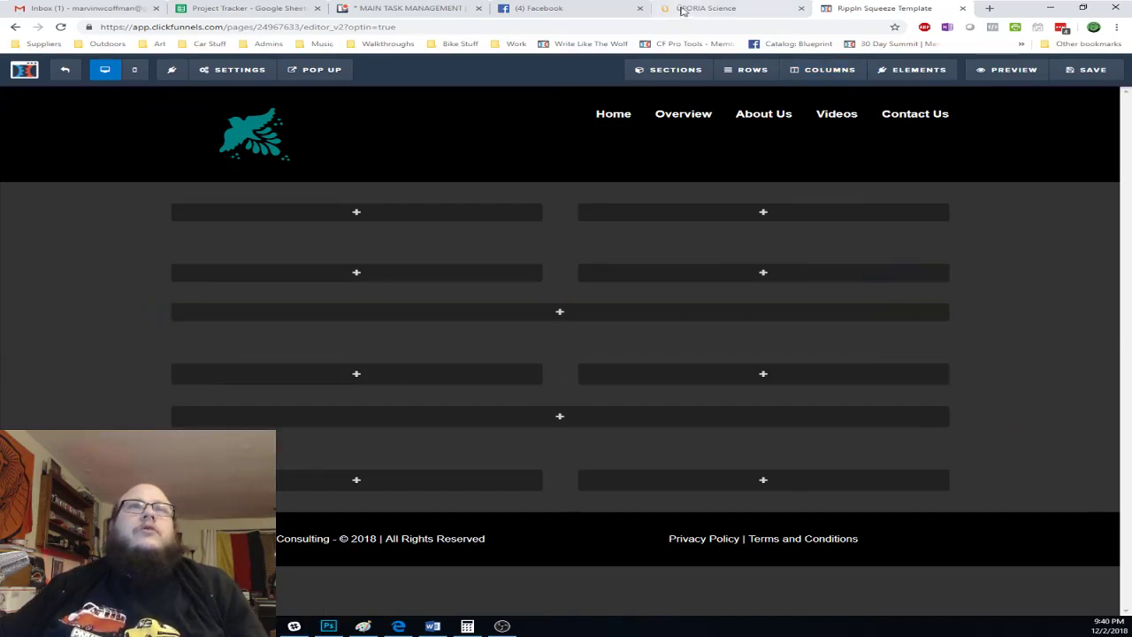
{"action": "left_click", "coordinate": [762, 10]}
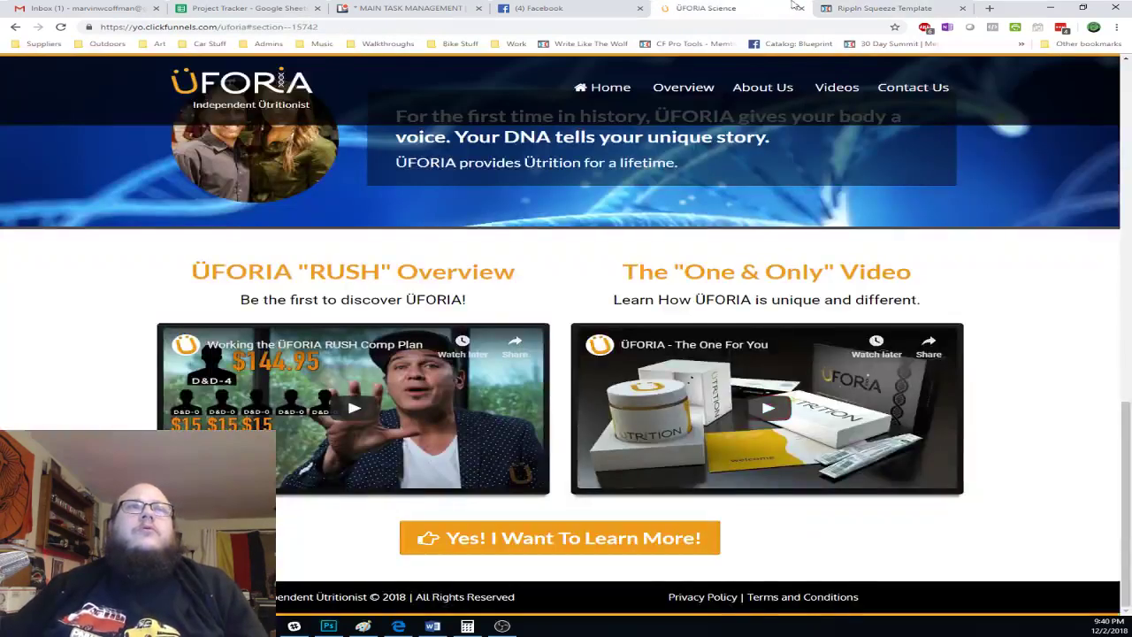
{"action": "left_click", "coordinate": [885, 8]}
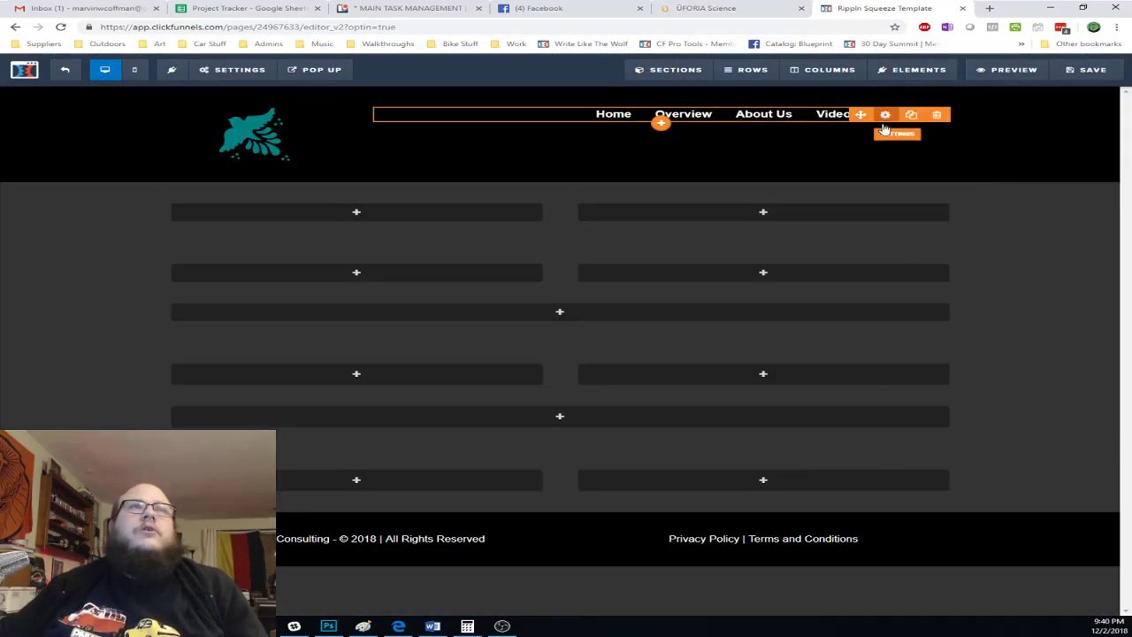
{"action": "left_click", "coordinate": [885, 116]}
{"action": "scroll", "coordinate": [982, 451], "scroll_direction": "down", "scroll_amount": 2}
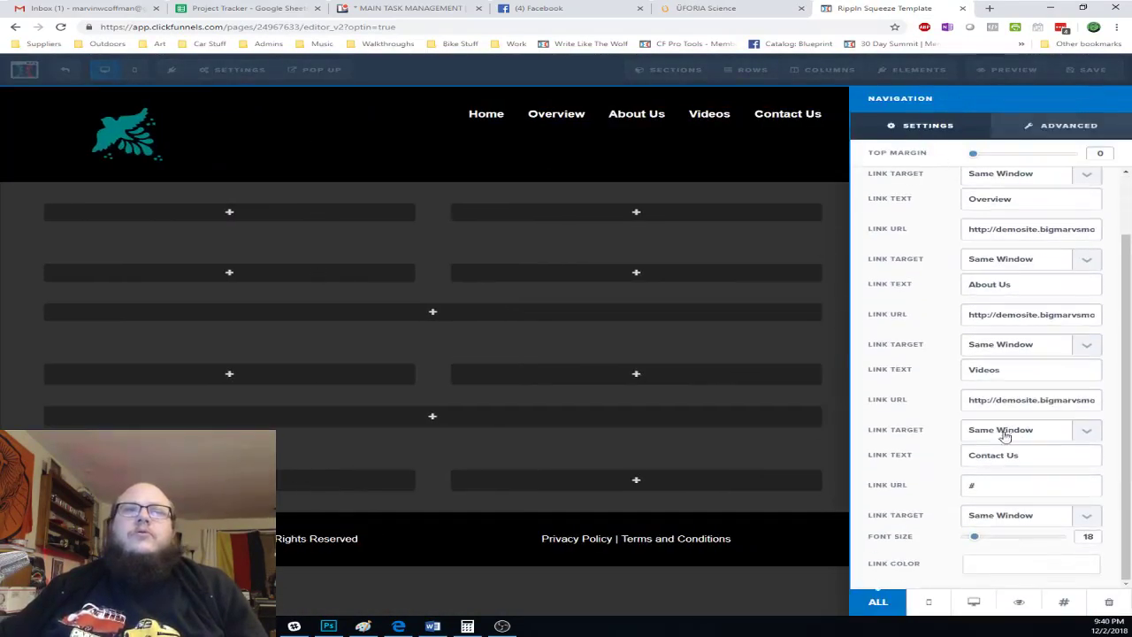
{"action": "left_click", "coordinate": [1032, 399]}
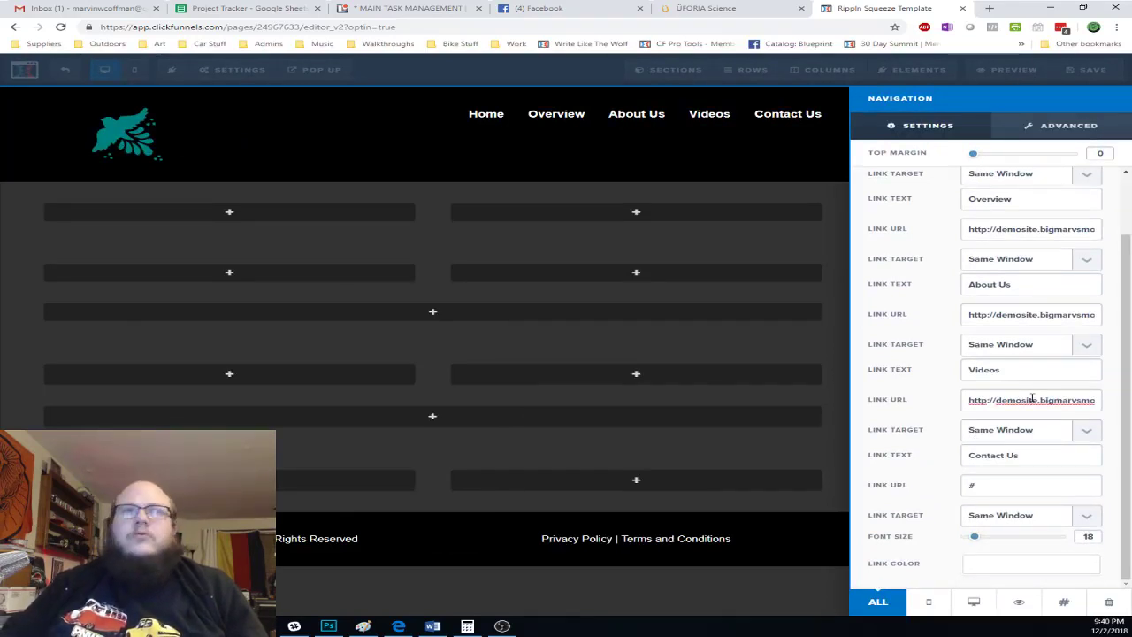
{"action": "key", "text": "ctrl+v"}
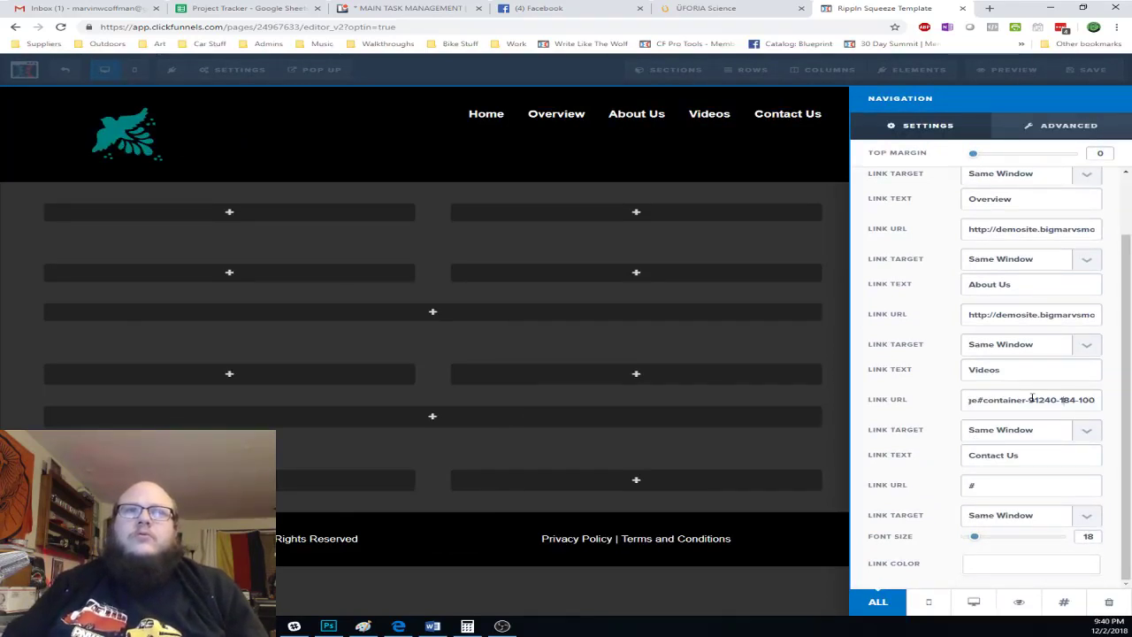
{"action": "key", "text": "shift+End"}
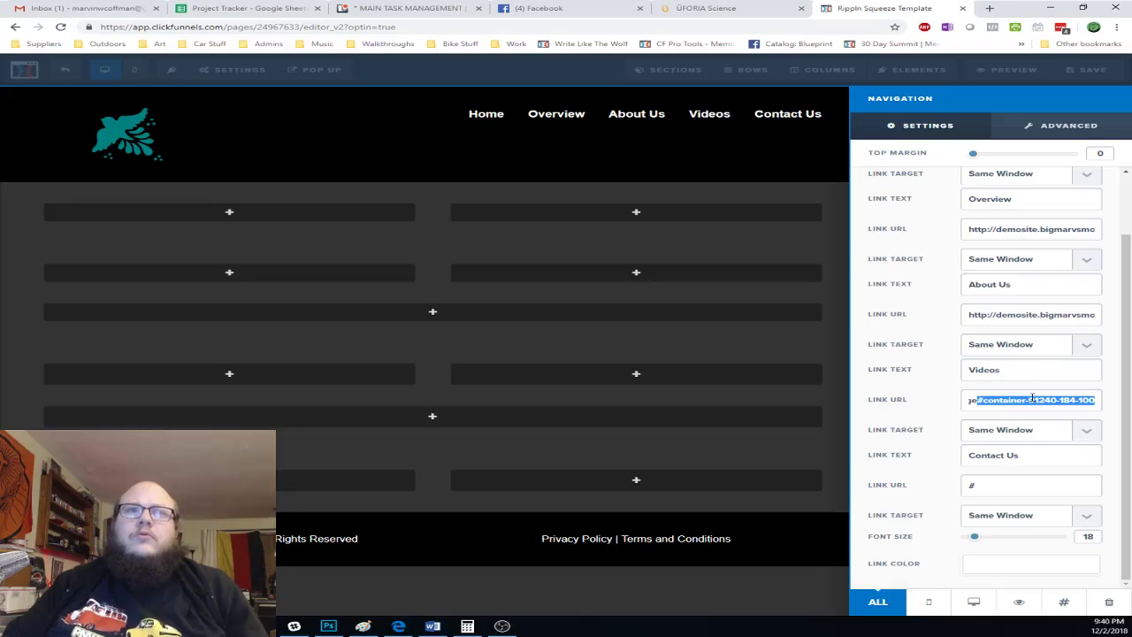
{"action": "key", "text": "ctrl+v"}
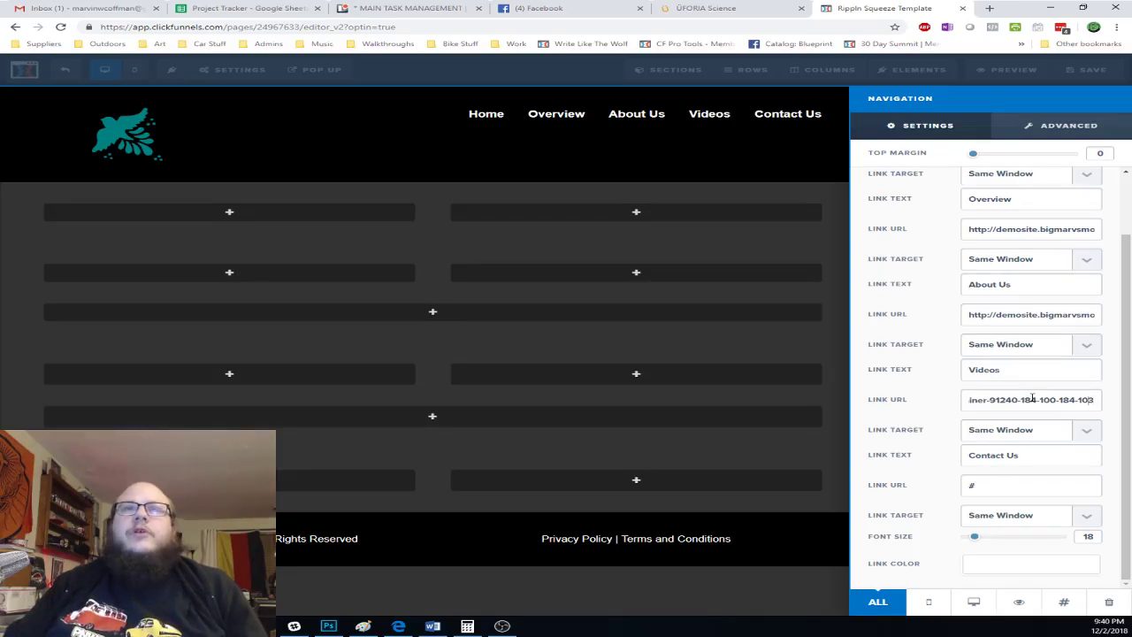
{"action": "key", "text": "Left"}
{"action": "key", "text": "Left"}
{"action": "key", "text": "Left"}
{"action": "key", "text": "Left"}
{"action": "key", "text": "Left"}
{"action": "key", "text": "Left"}
{"action": "key", "text": "Left"}
{"action": "key", "text": "Left"}
{"action": "key", "text": "Left"}
{"action": "key", "text": "Left"}
{"action": "key", "text": "Left"}
{"action": "key", "text": "Left"}
{"action": "key", "text": "Left"}
{"action": "key", "text": "Left"}
{"action": "key", "text": "Left"}
{"action": "key", "text": "Left"}
{"action": "key", "text": "Left"}
{"action": "key", "text": "Left"}
{"action": "key", "text": "Left"}
{"action": "key", "text": "Left"}
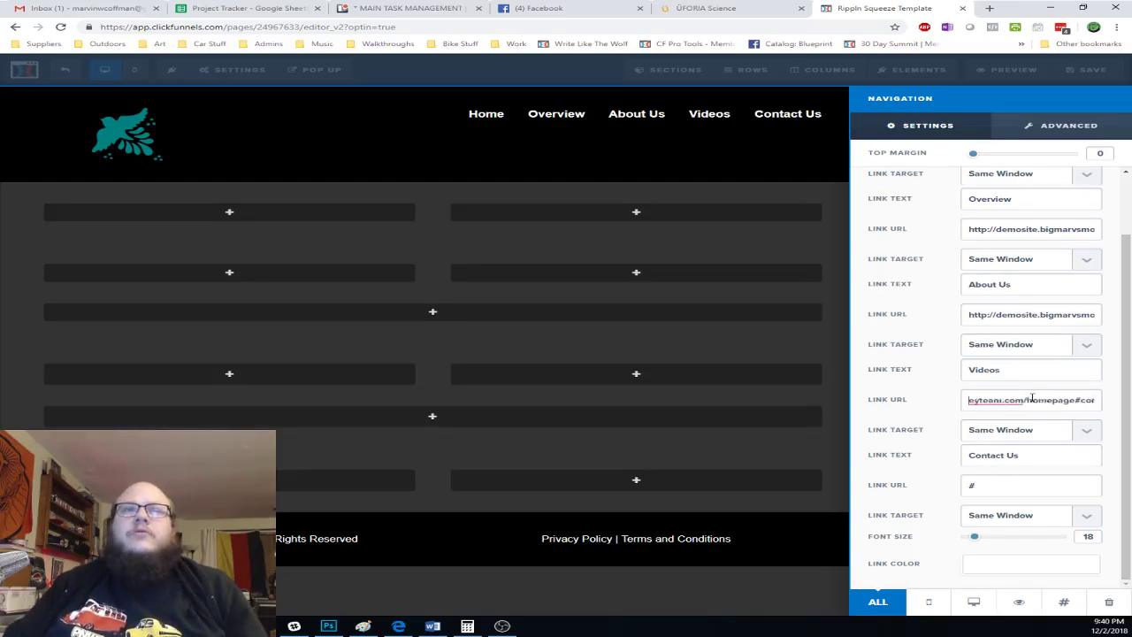
- Review the rest of the Videos link's URL through to the end of its section anchor
{"action": "key", "text": "Right"}
{"action": "key", "text": "Right"}
{"action": "key", "text": "Right"}
{"action": "key", "text": "Right"}
{"action": "key", "text": "Right"}
{"action": "key", "text": "Right"}
{"action": "key", "text": "Right"}
{"action": "key", "text": "Right"}
{"action": "key", "text": "Right"}
{"action": "key", "text": "Right"}
{"action": "key", "text": "Right"}
{"action": "key", "text": "Right"}
{"action": "key", "text": "Right"}
{"action": "key", "text": "Right"}
{"action": "key", "text": "Right"}
{"action": "key", "text": "Right"}
{"action": "key", "text": "Right"}
{"action": "key", "text": "Right"}
{"action": "key", "text": "Right"}
{"action": "key", "text": "Right"}
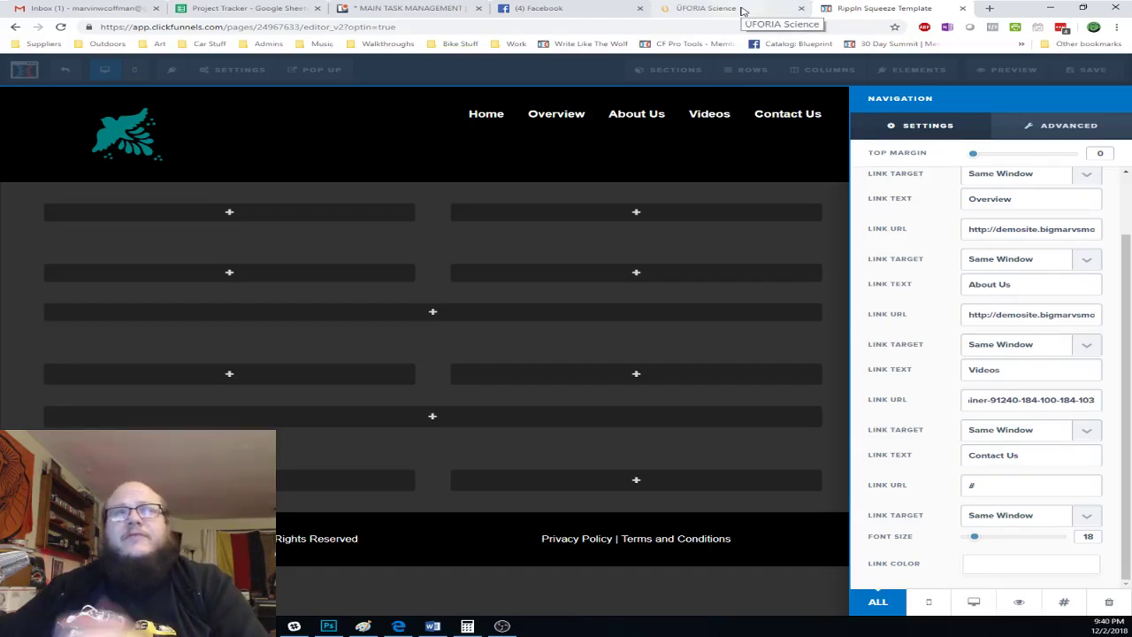
- Examine which page the Contact Us link opens on the ÜFORIA site
{"action": "left_click", "coordinate": [708, 8]}
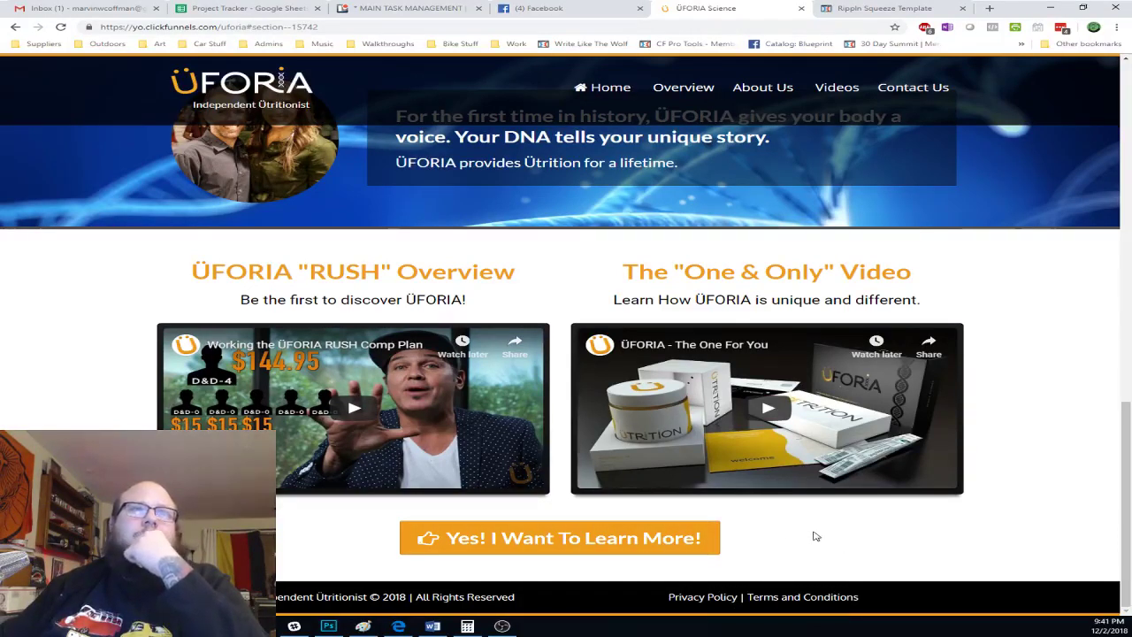
{"action": "scroll", "coordinate": [806, 531], "scroll_direction": "up", "scroll_amount": 12}
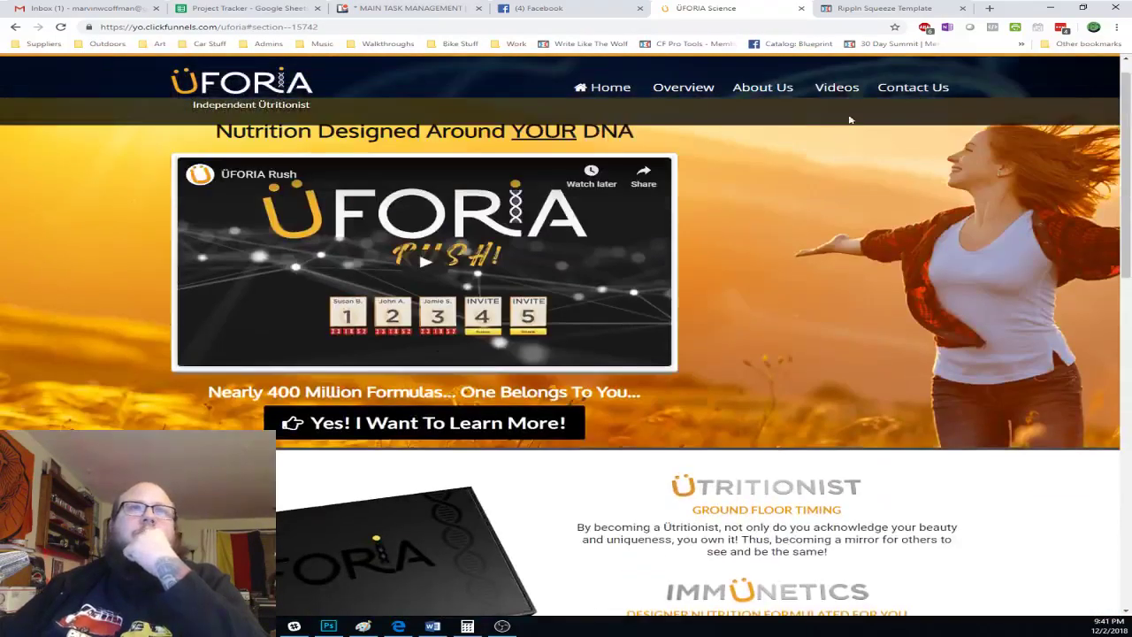
{"action": "left_click", "coordinate": [917, 87]}
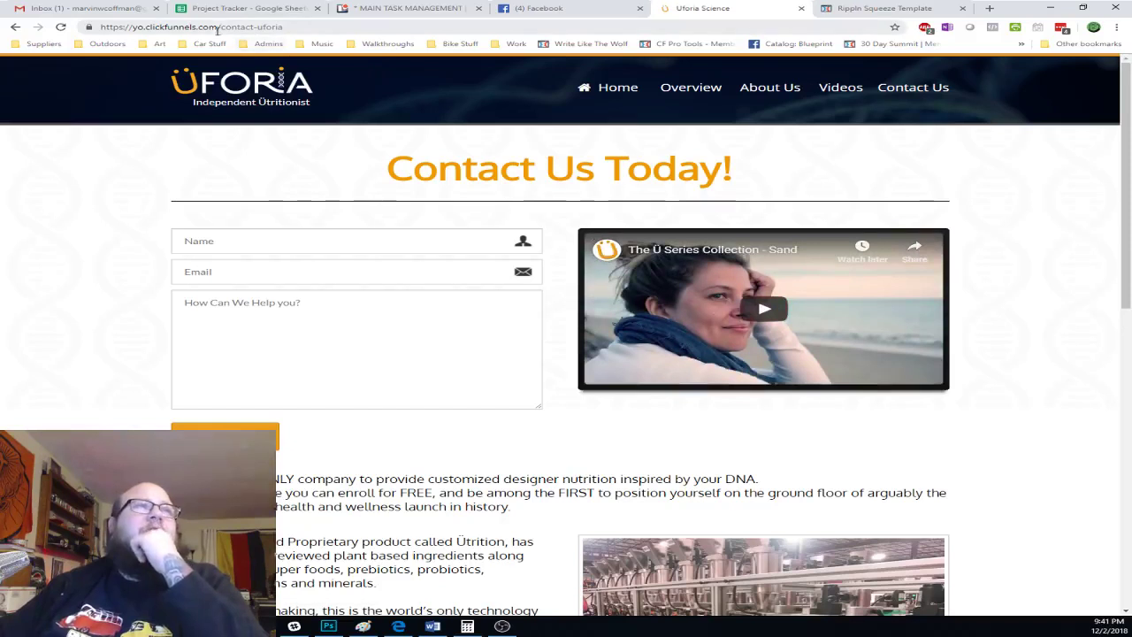
- Back in the page editor, copy the About Us link's URL into the Contact Us link's URL, replacing the # placeholder
{"action": "left_click", "coordinate": [863, 8]}
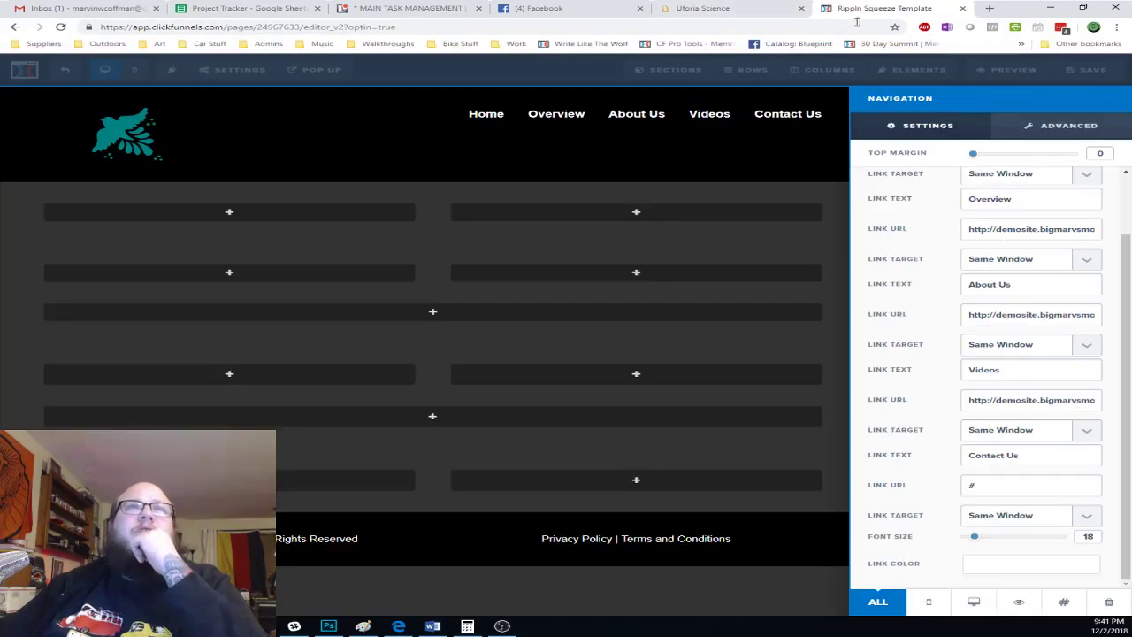
{"action": "triple_click", "coordinate": [1002, 315]}
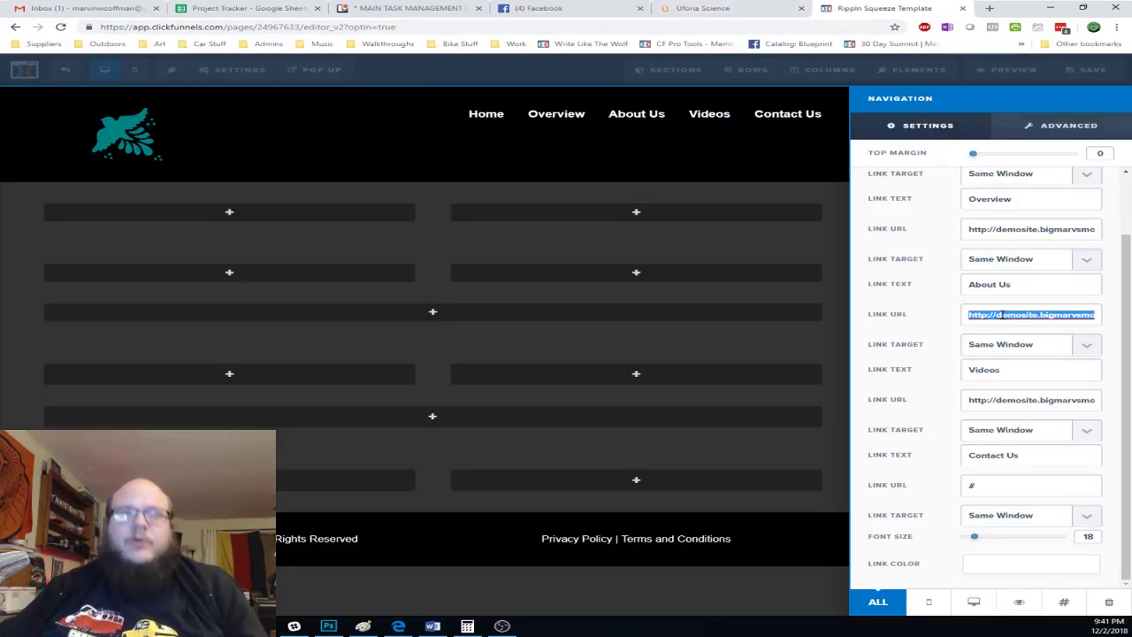
{"action": "triple_click", "coordinate": [996, 477]}
{"action": "type", "text": "http://demosite.bigmarvsmoneyteam.com/about-us"}
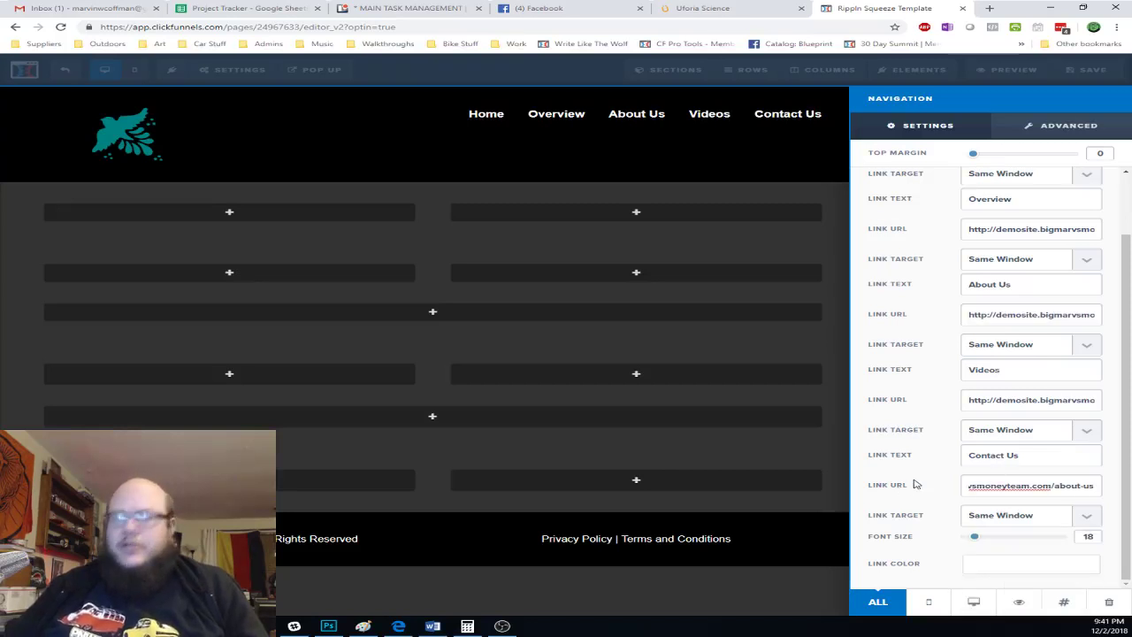
- Change the ending of the Contact Us link's URL from about-us to contact-us, close the navigation settings and save the page
{"action": "key", "text": "BackSpace"}
{"action": "key", "text": "BackSpace"}
{"action": "key", "text": "BackSpace"}
{"action": "key", "text": "BackSpace"}
{"action": "key", "text": "BackSpace"}
{"action": "key", "text": "BackSpace"}
{"action": "key", "text": "BackSpace"}
{"action": "key", "text": "BackSpace"}
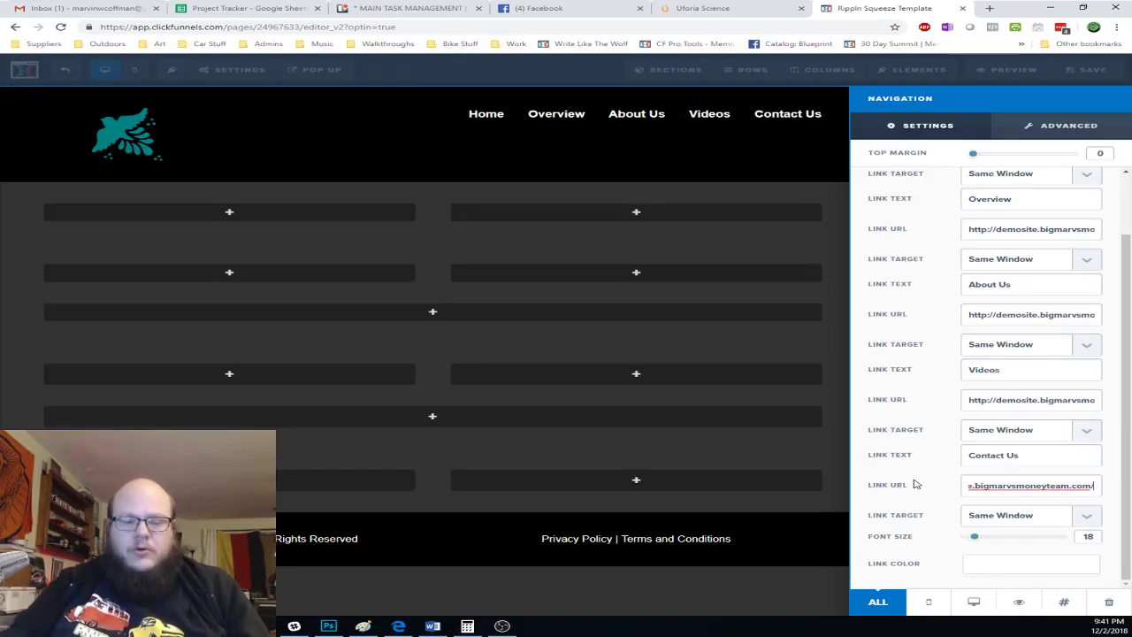
{"action": "type", "text": "contact-"}
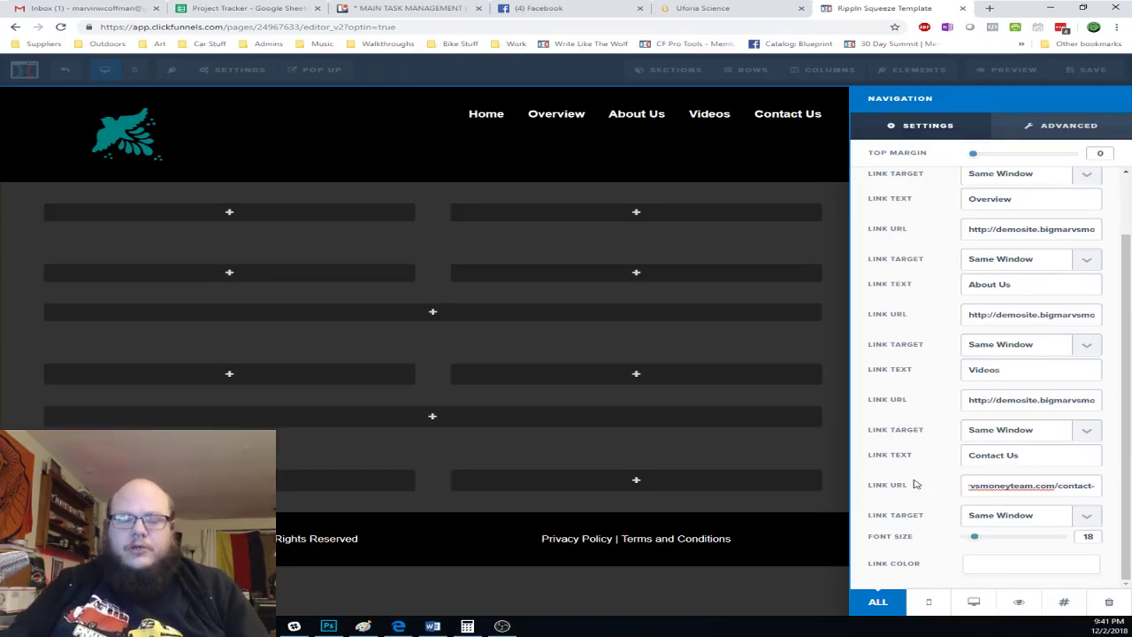
{"action": "type", "text": "us"}
{"action": "left_click", "coordinate": [943, 491]}
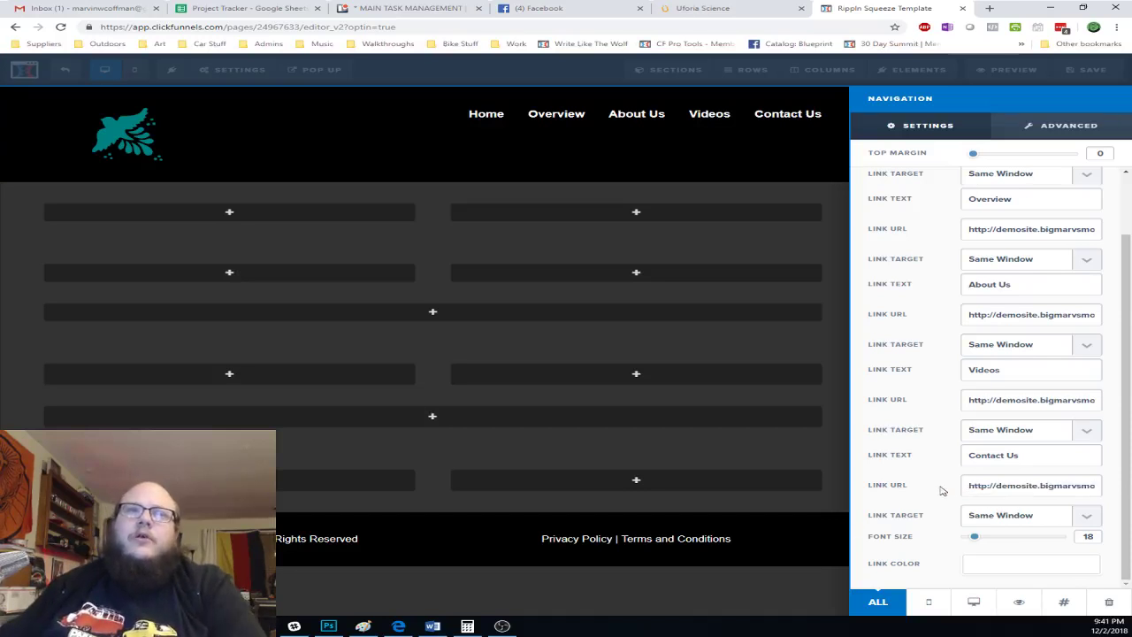
{"action": "left_click", "coordinate": [809, 586]}
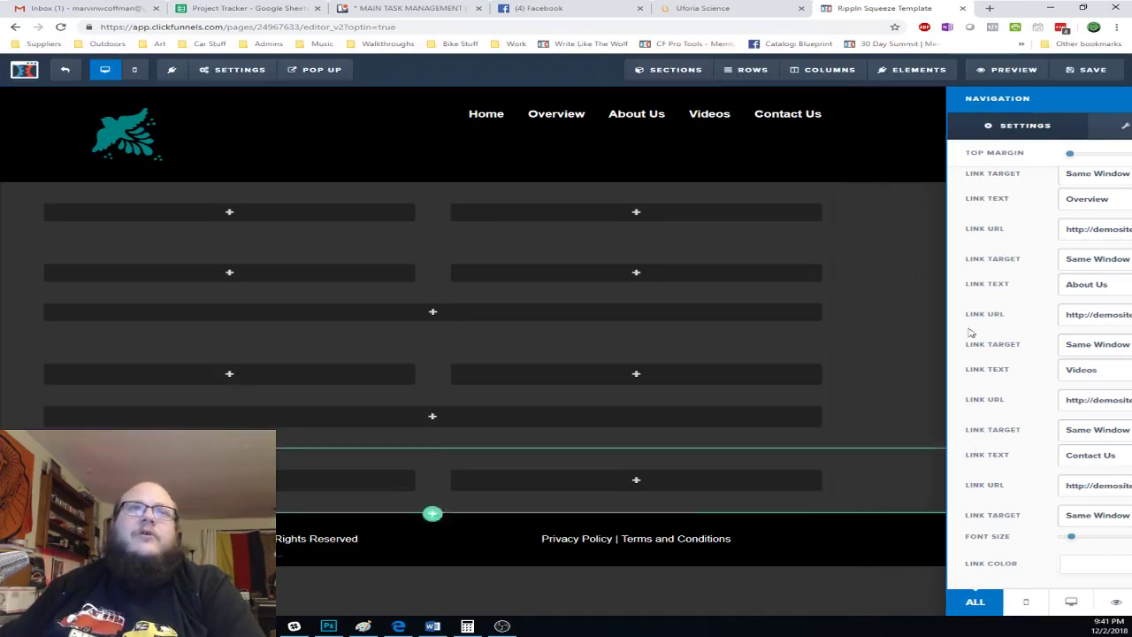
{"action": "left_click", "coordinate": [1086, 70]}
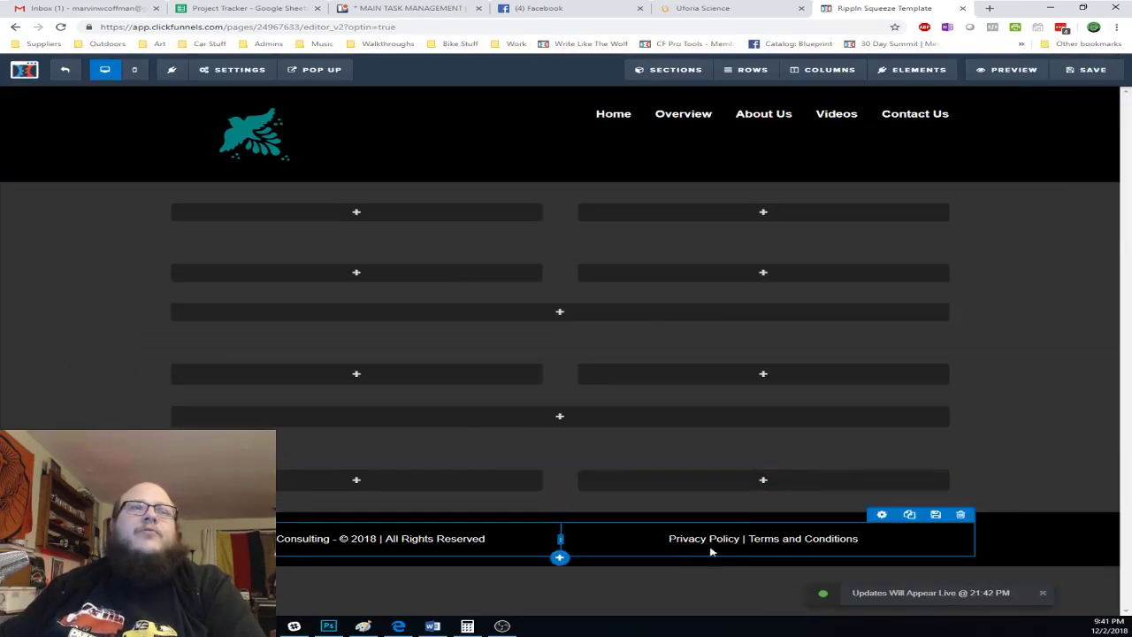
- Examine the pages that the footer's Privacy Policy and Terms and Conditions links open on the ÜFORIA site
{"action": "left_click", "coordinate": [752, 9]}
{"action": "scroll", "coordinate": [771, 265], "scroll_direction": "down", "scroll_amount": 10}
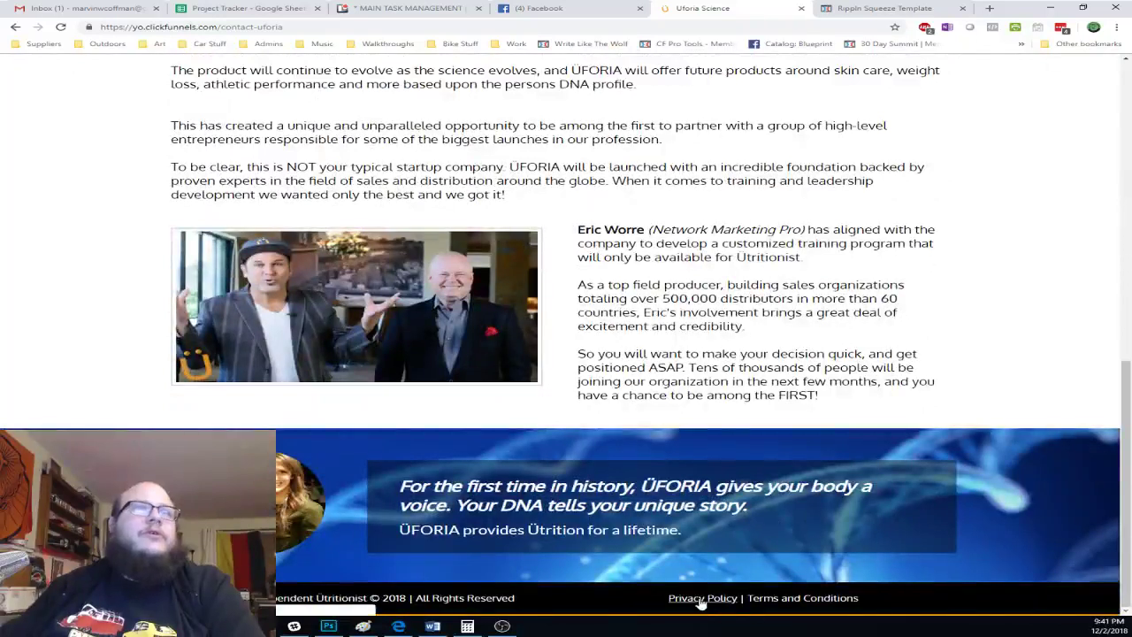
{"action": "left_click", "coordinate": [703, 600]}
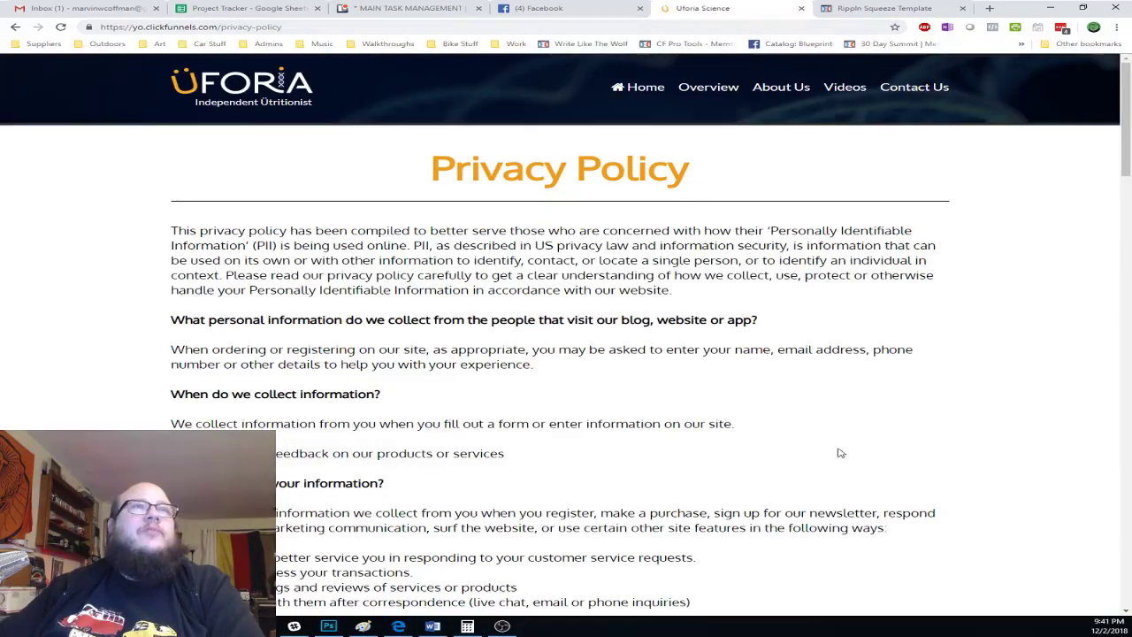
{"action": "scroll", "coordinate": [766, 442], "scroll_direction": "down", "scroll_amount": 15}
{"action": "scroll", "coordinate": [766, 436], "scroll_direction": "down", "scroll_amount": 12}
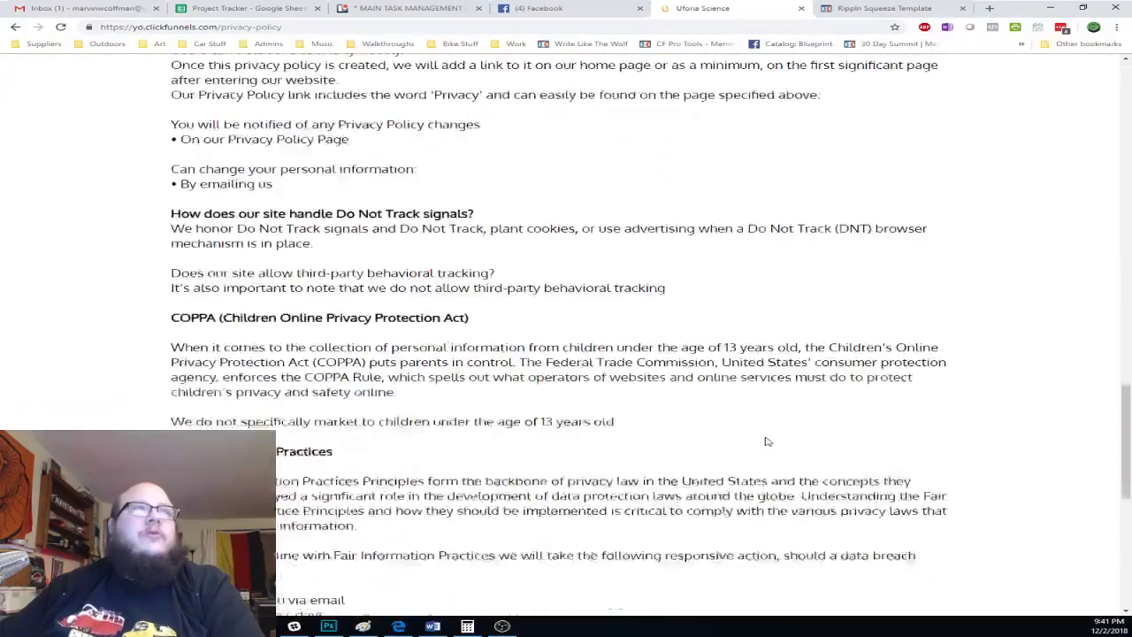
{"action": "left_click", "coordinate": [797, 599]}
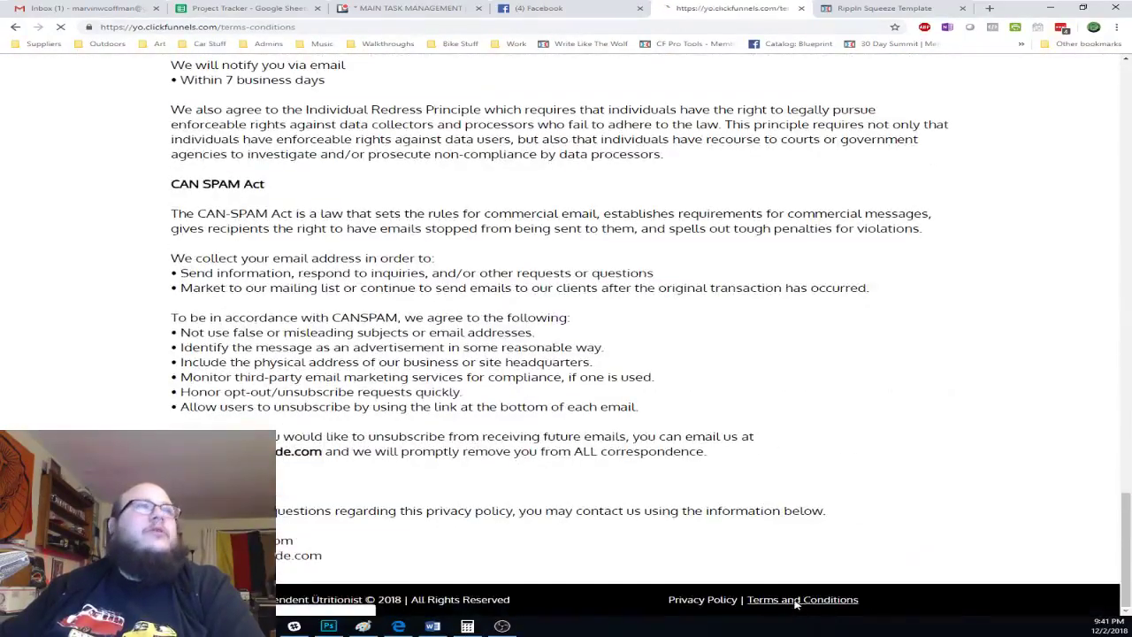
- Back in the page editor, link the footer's Privacy Policy text to the demo site address ending in /privacy-policy
{"action": "left_click", "coordinate": [851, 8]}
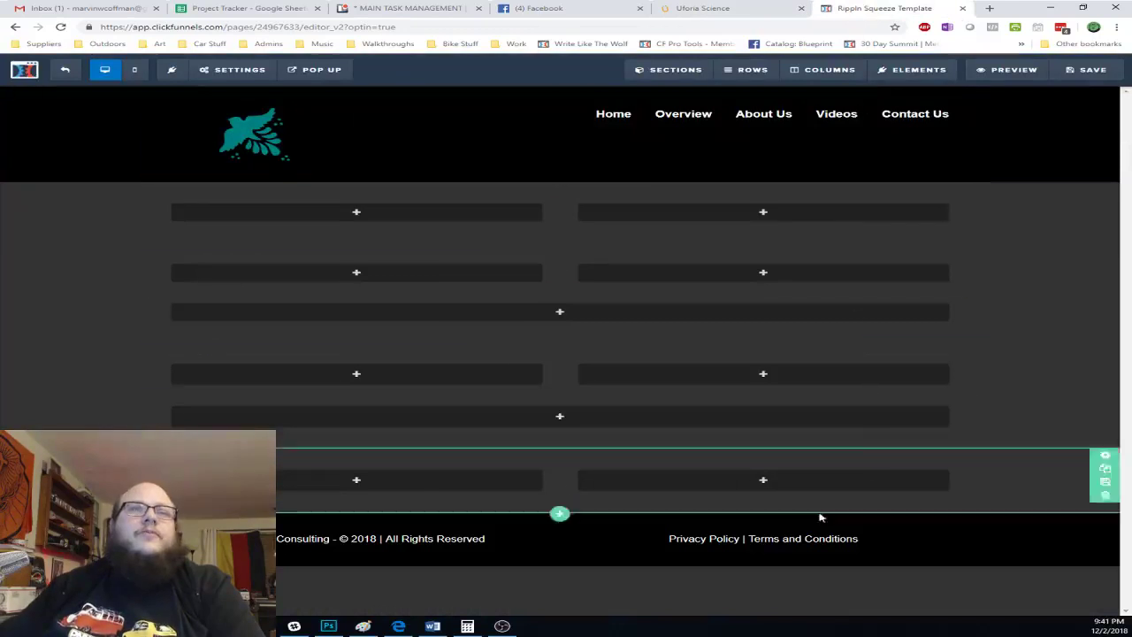
{"action": "left_click", "coordinate": [699, 549]}
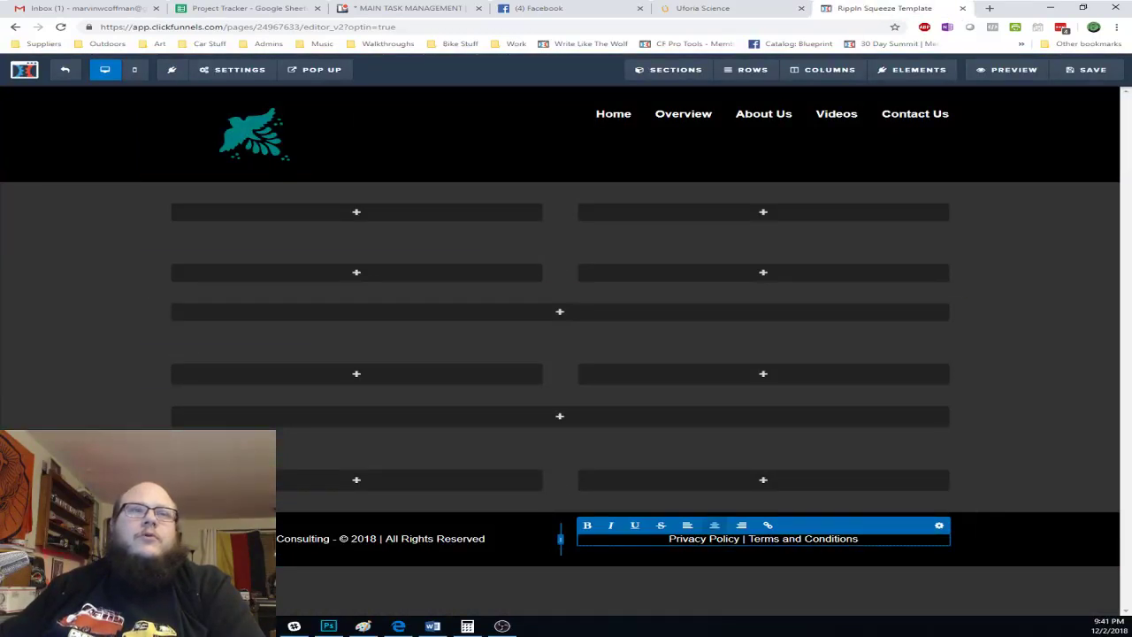
{"action": "left_click_drag", "start_coordinate": [741, 539], "coordinate": [669, 539]}
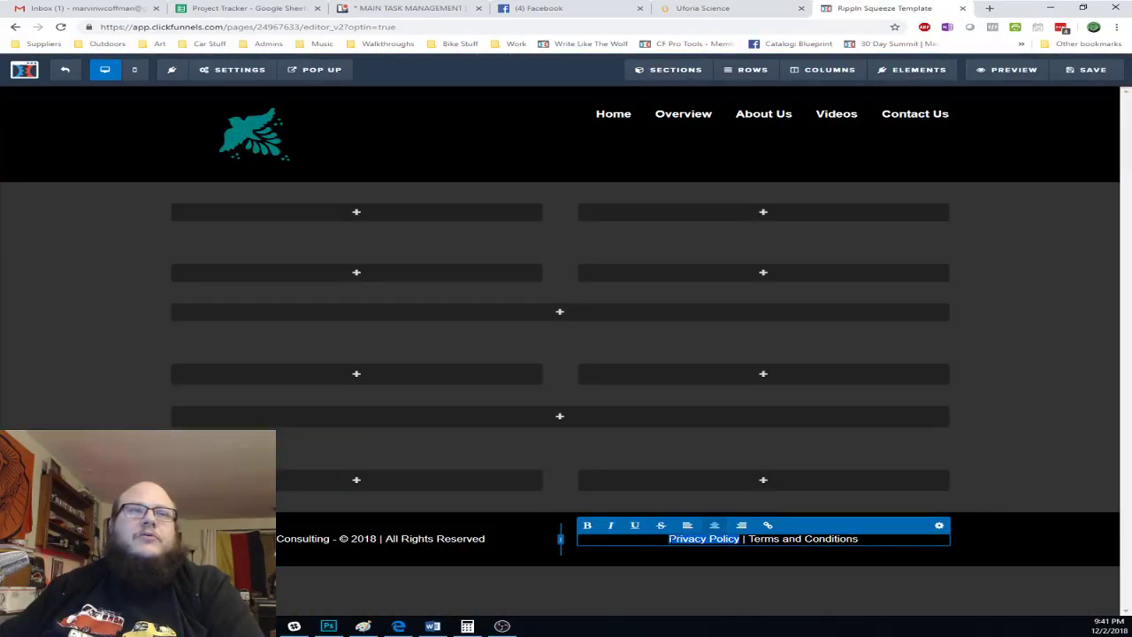
{"action": "left_click", "coordinate": [768, 526]}
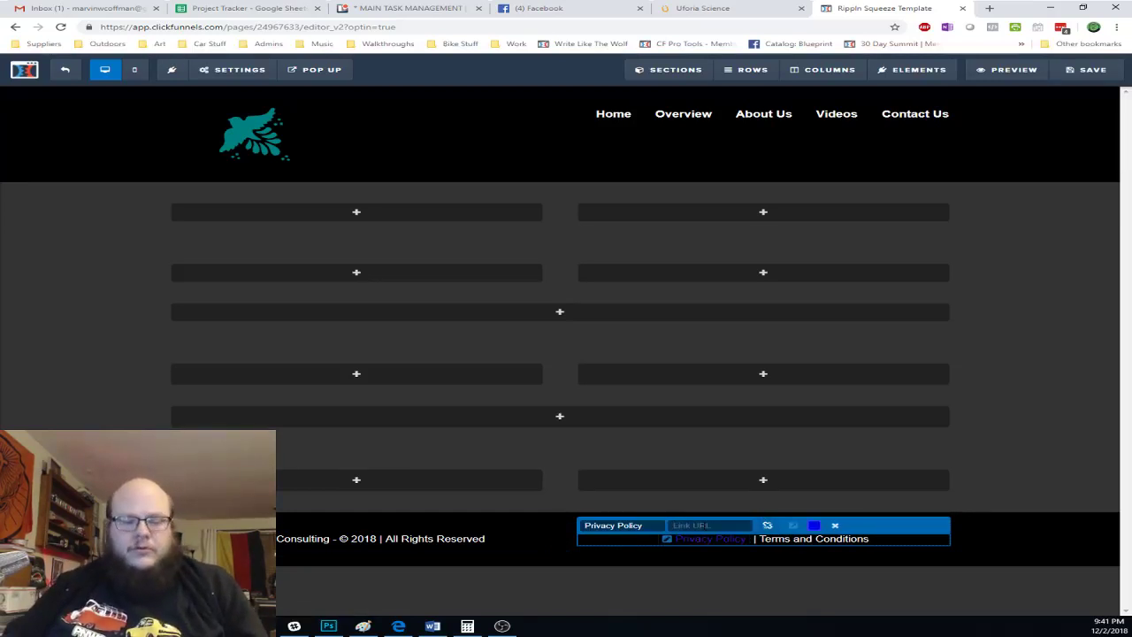
{"action": "key", "text": "ctrl+v"}
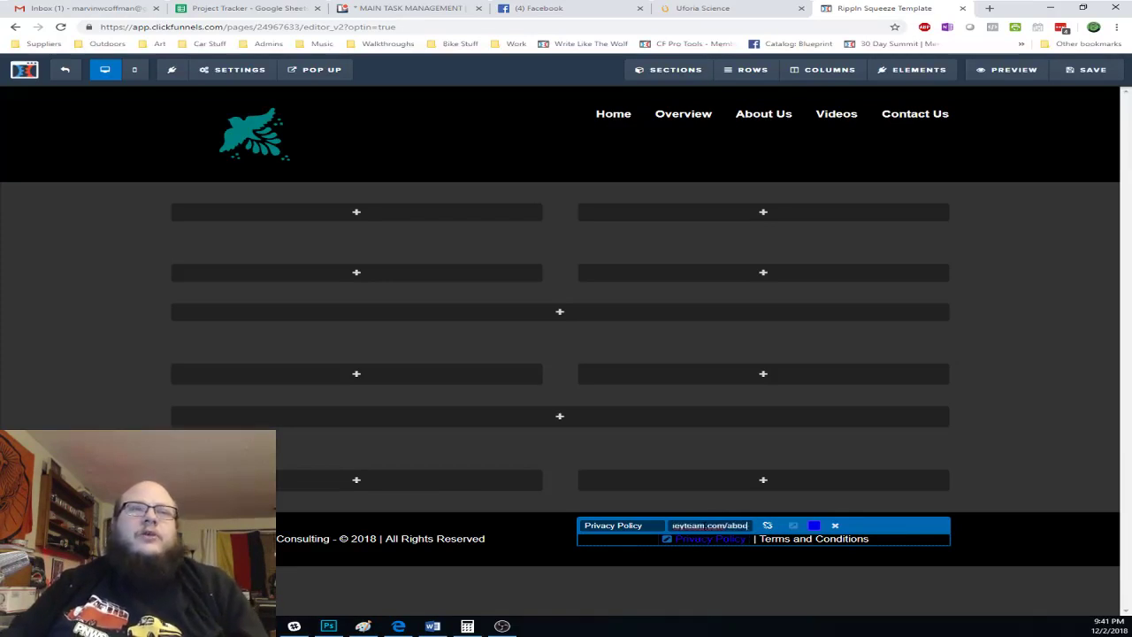
{"action": "key", "text": "BackSpace"}
{"action": "type", "text": "priva"}
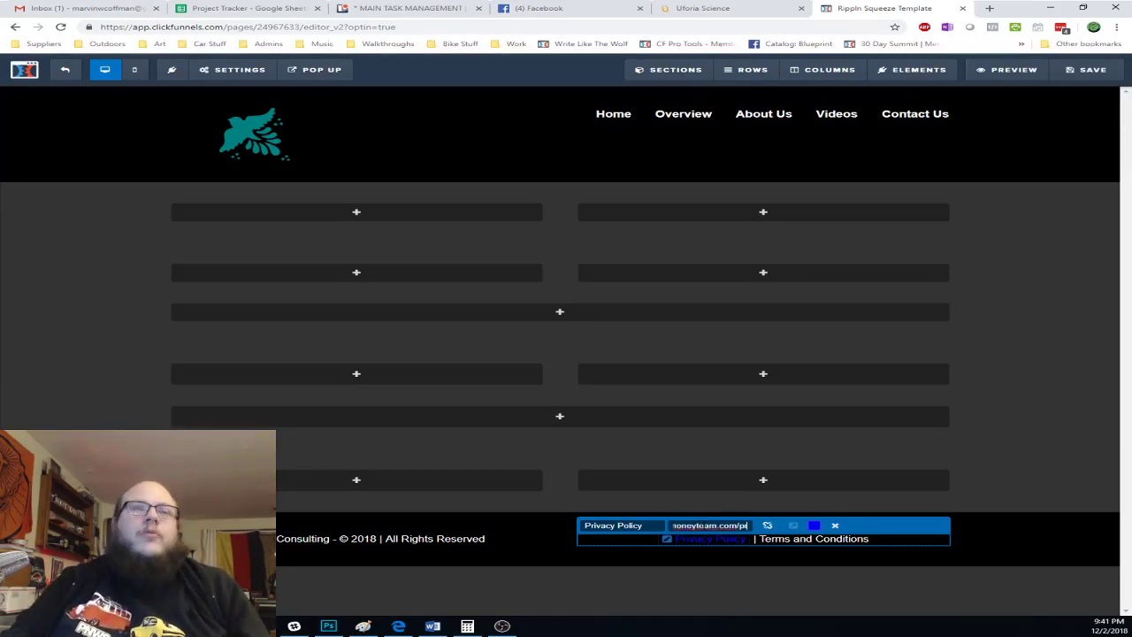
{"action": "type", "text": "cy"}
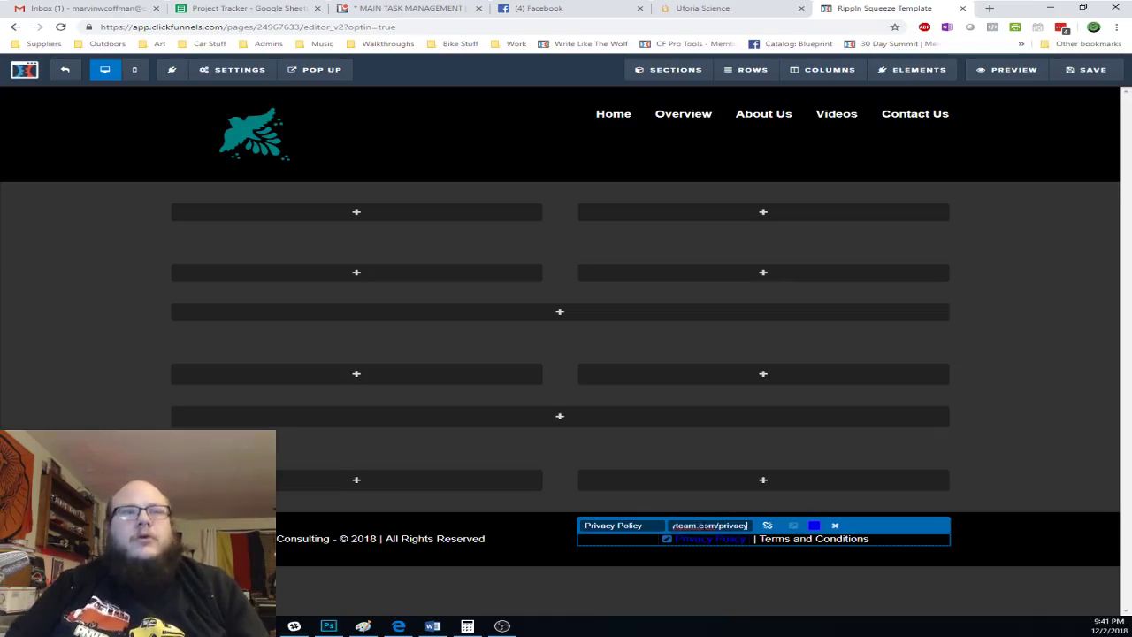
{"action": "type", "text": "-policy"}
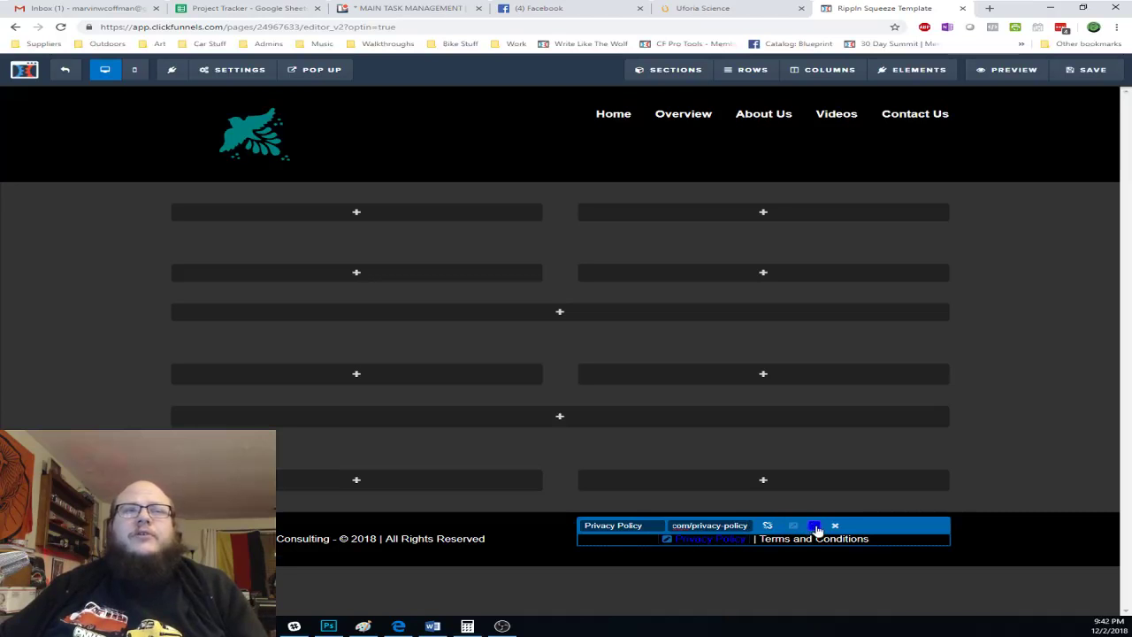
- Set the Privacy Policy link's color to white
{"action": "left_click", "coordinate": [817, 527]}
{"action": "left_click_drag", "start_coordinate": [901, 462], "coordinate": [818, 513]}
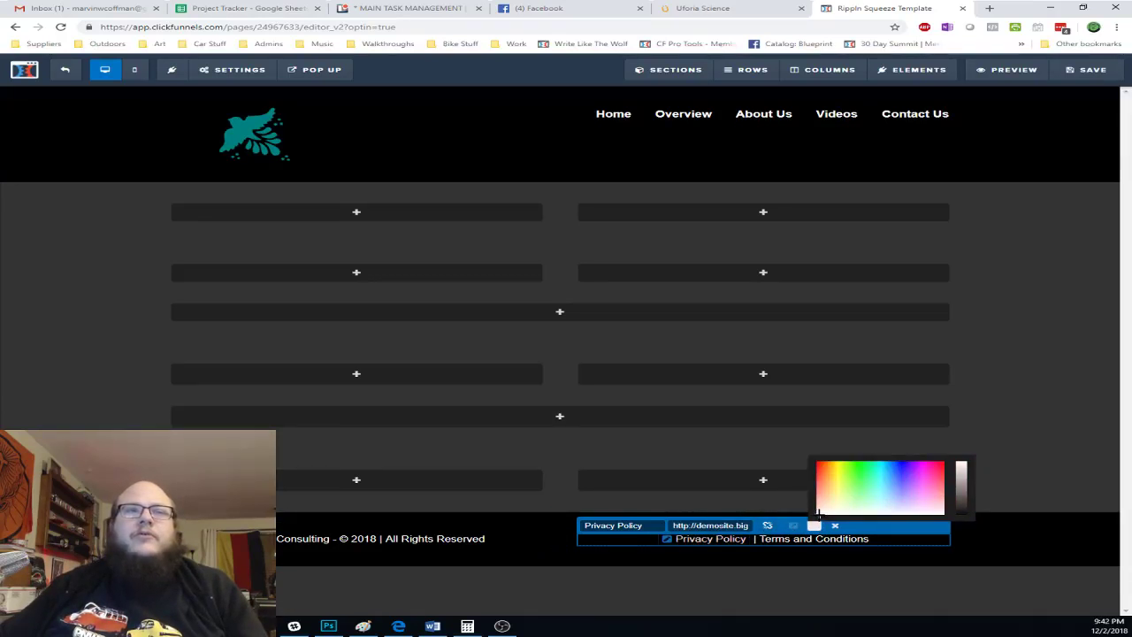
{"action": "left_click", "coordinate": [997, 543]}
- Underline the footer's Privacy Policy text, removing the underline from the space that follows it
{"action": "left_click", "coordinate": [740, 541]}
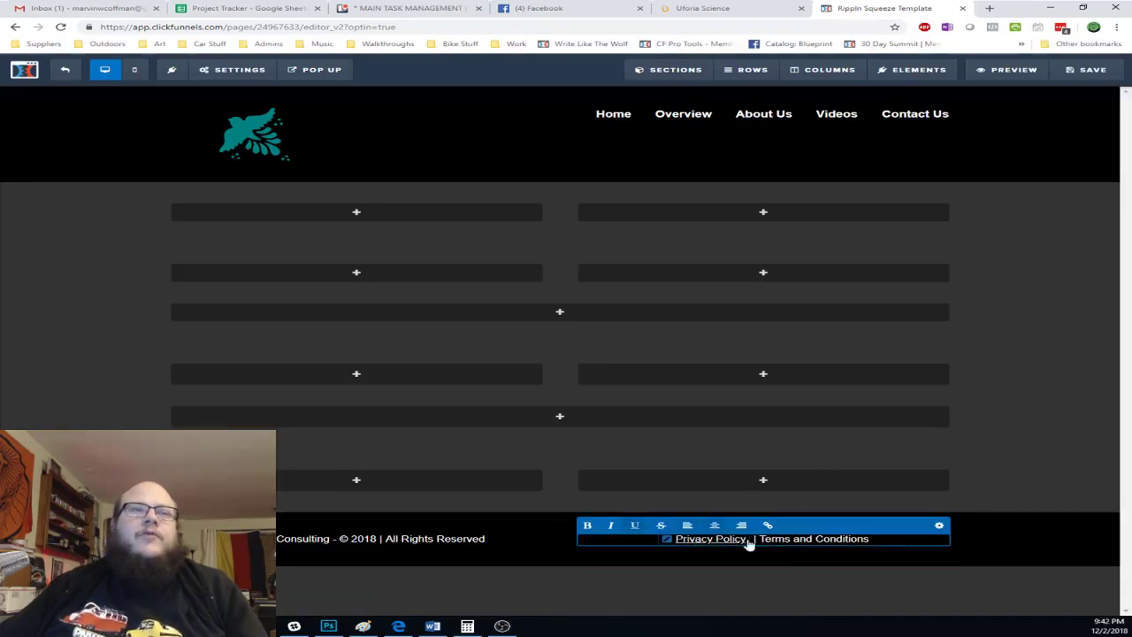
{"action": "left_click_drag", "start_coordinate": [750, 541], "coordinate": [676, 542]}
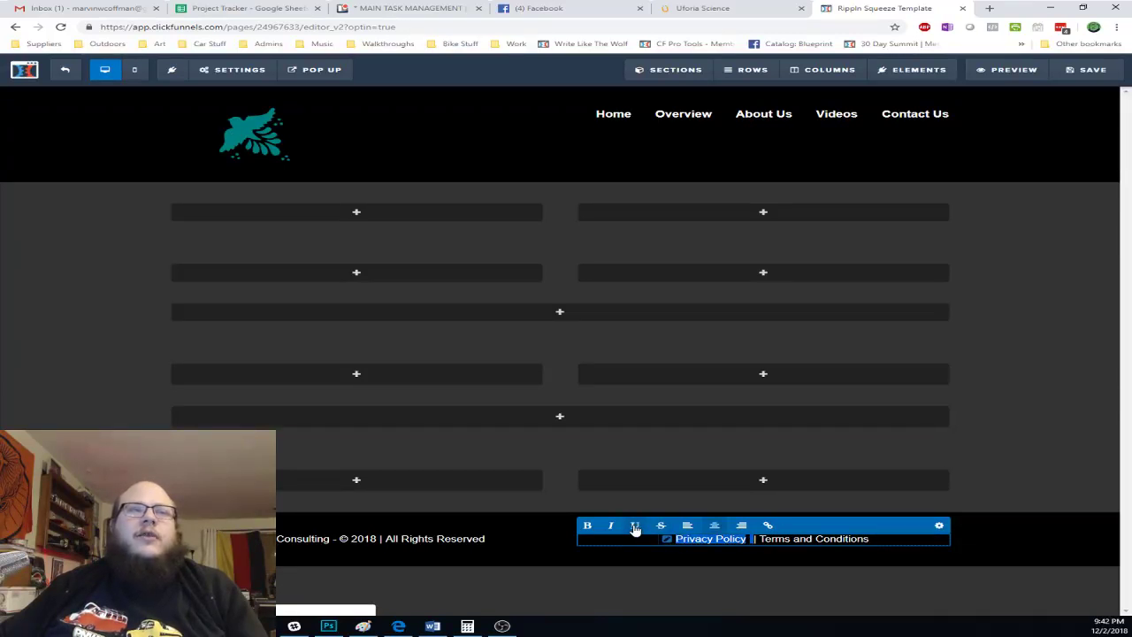
{"action": "left_click", "coordinate": [860, 573]}
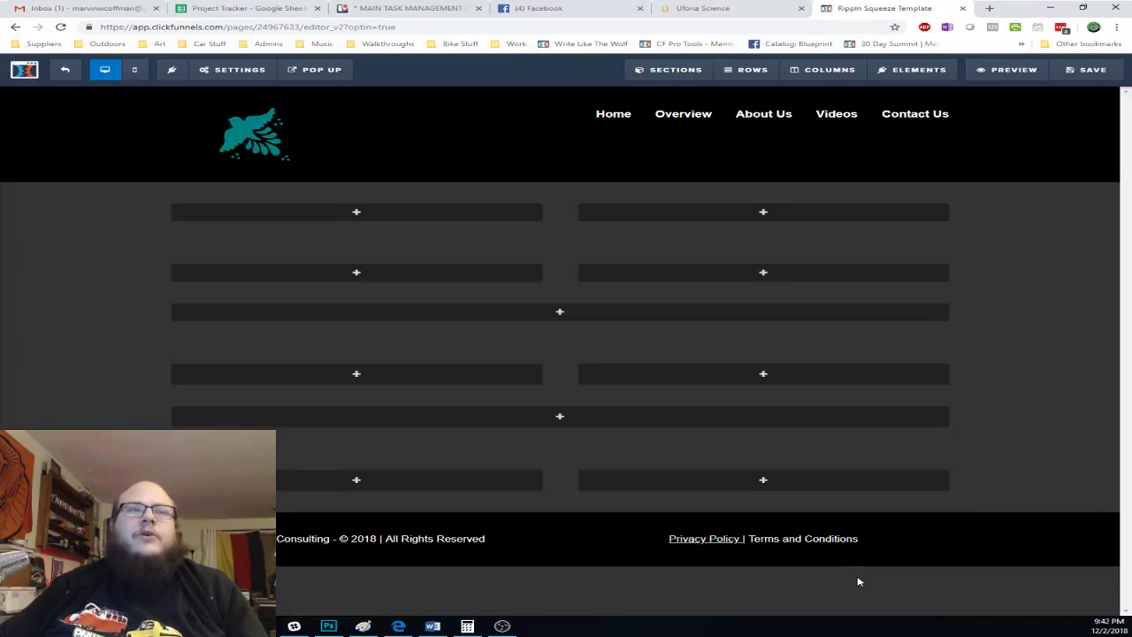
{"action": "left_click", "coordinate": [744, 549]}
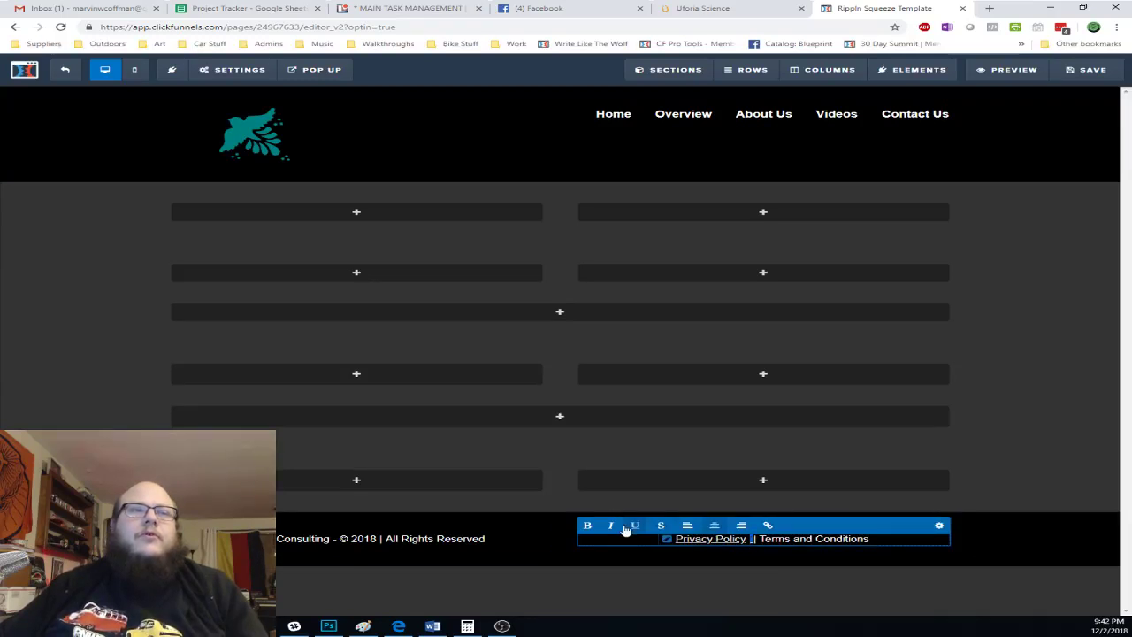
{"action": "left_click", "coordinate": [836, 568]}
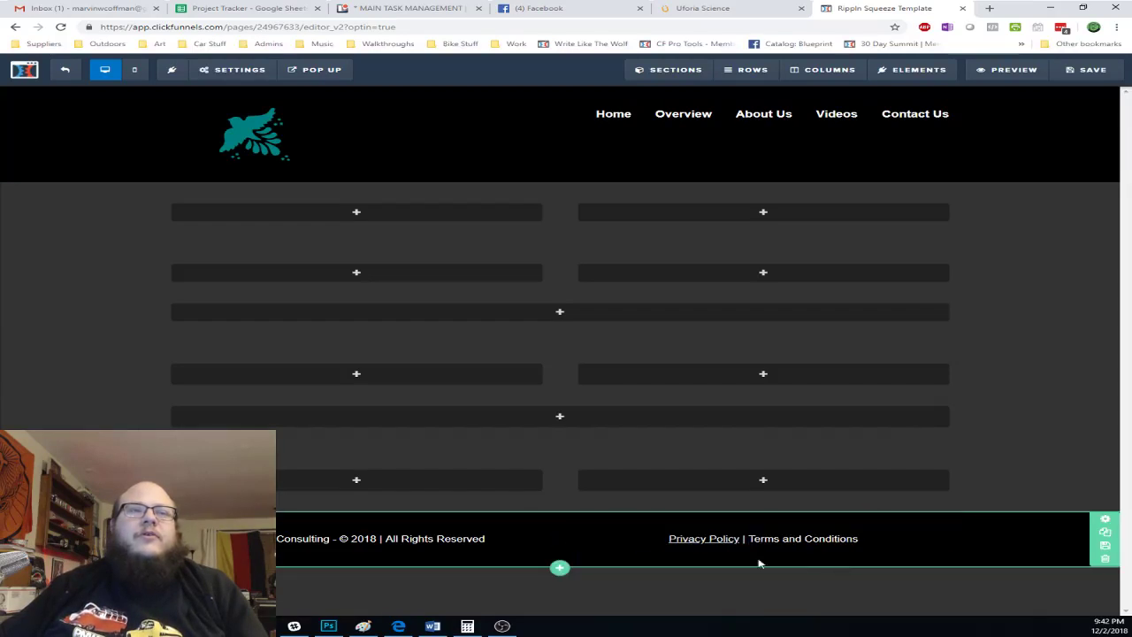
- Underline the footer's Terms and Conditions text
{"action": "left_click", "coordinate": [826, 544]}
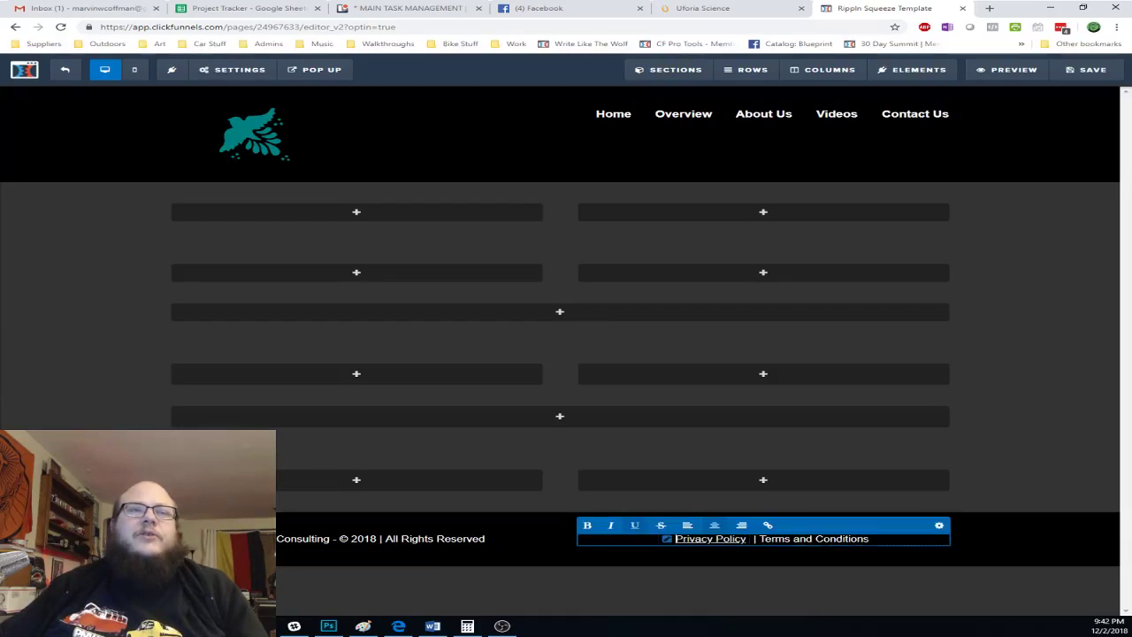
{"action": "left_click_drag", "start_coordinate": [869, 538], "coordinate": [791, 539]}
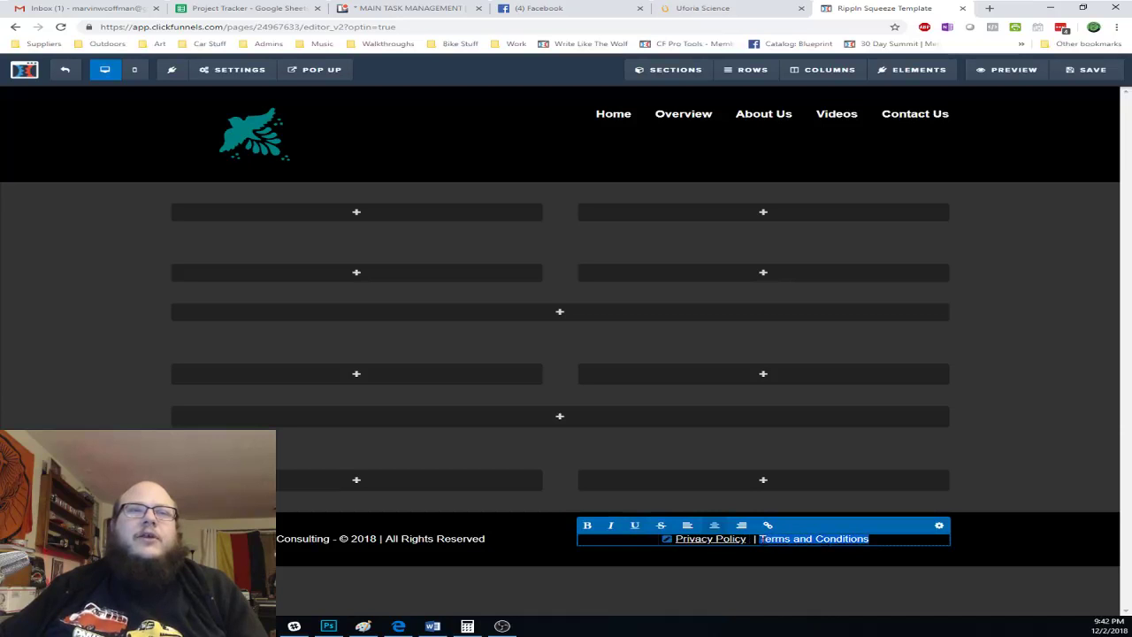
{"action": "left_click", "coordinate": [635, 526]}
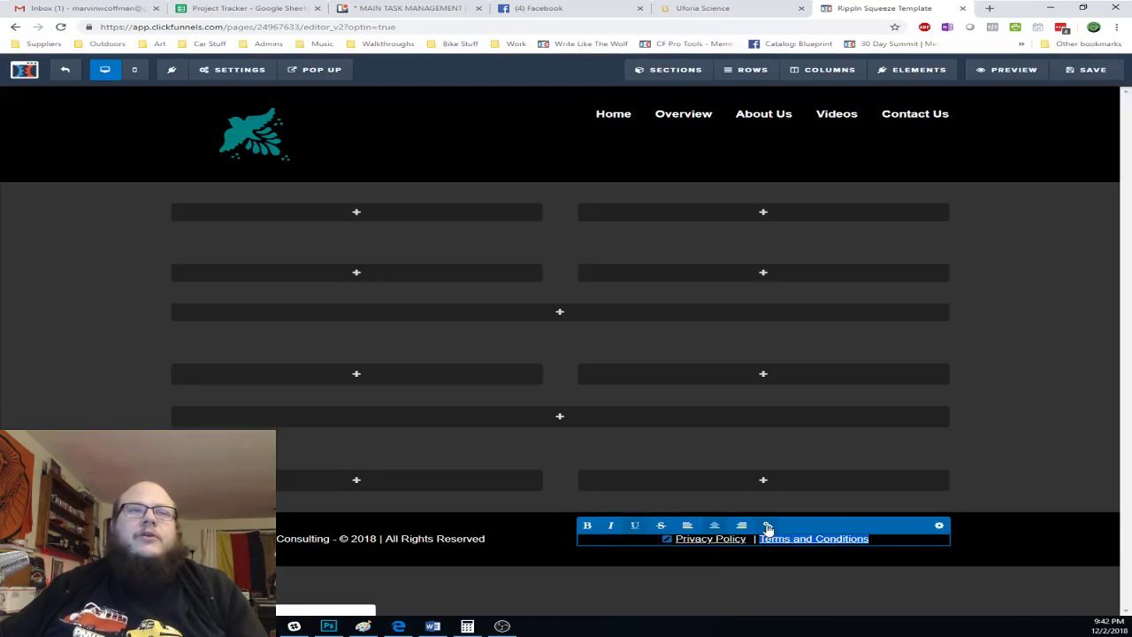
- Link the footer's Terms and Conditions text to the demo site address ending in /terms-conditions
{"action": "left_click", "coordinate": [768, 526]}
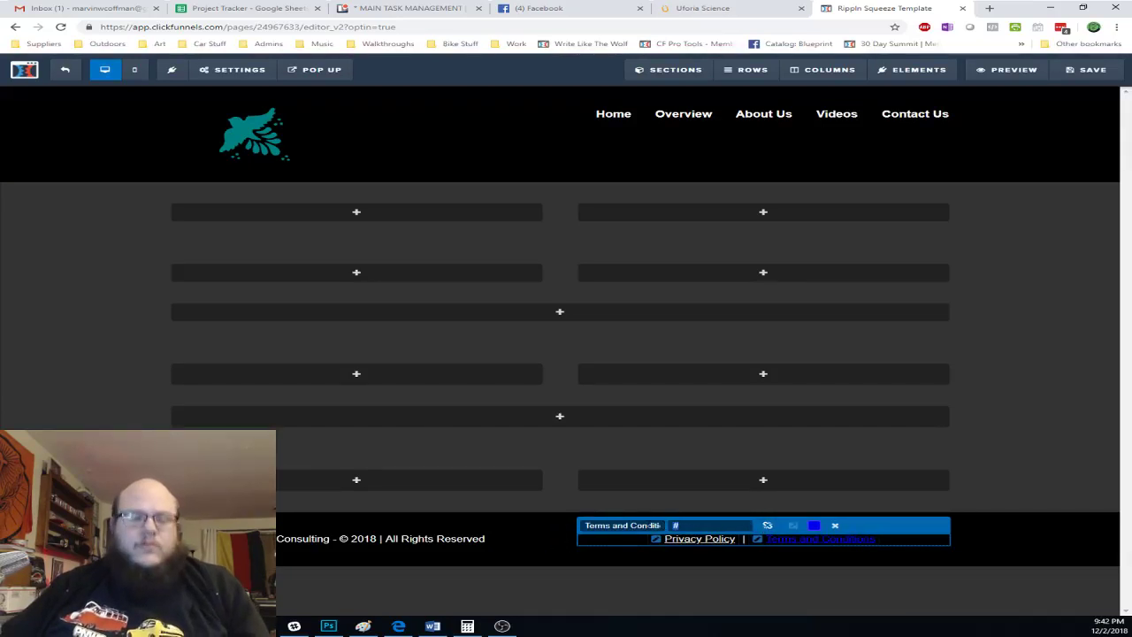
{"action": "key", "text": "ctrl+v"}
{"action": "key", "text": "BackSpace"}
{"action": "key", "text": "BackSpace"}
{"action": "key", "text": "BackSpace"}
{"action": "key", "text": "BackSpace"}
{"action": "key", "text": "BackSpace"}
{"action": "key", "text": "BackSpace"}
{"action": "key", "text": "BackSpace"}
{"action": "key", "text": "BackSpace"}
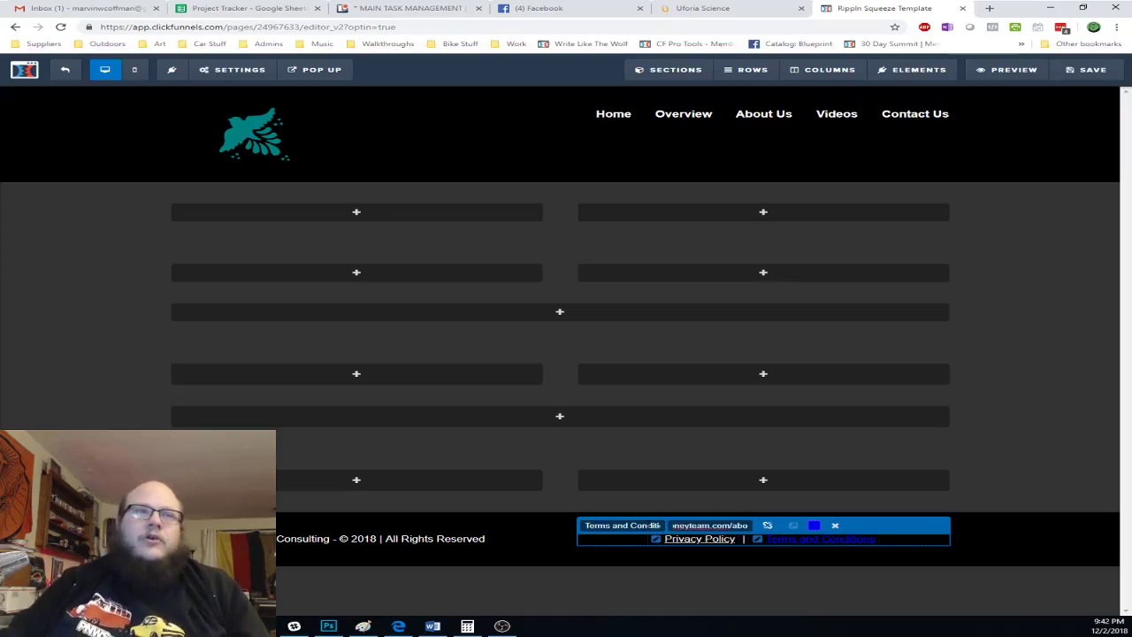
{"action": "type", "text": "terms"}
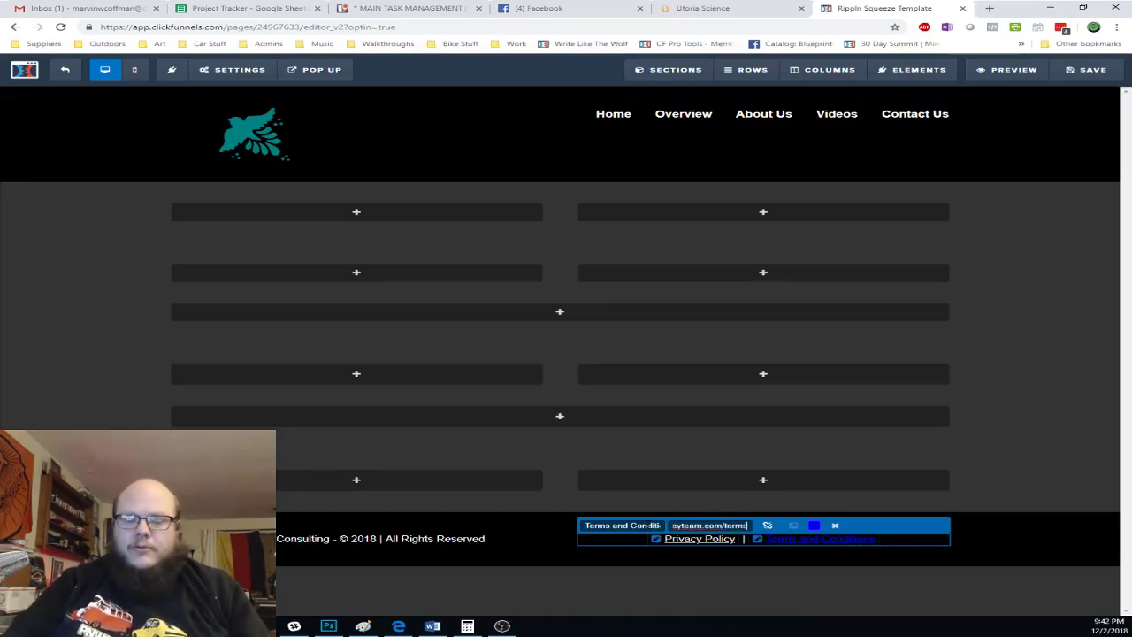
{"action": "type", "text": "-conditions"}
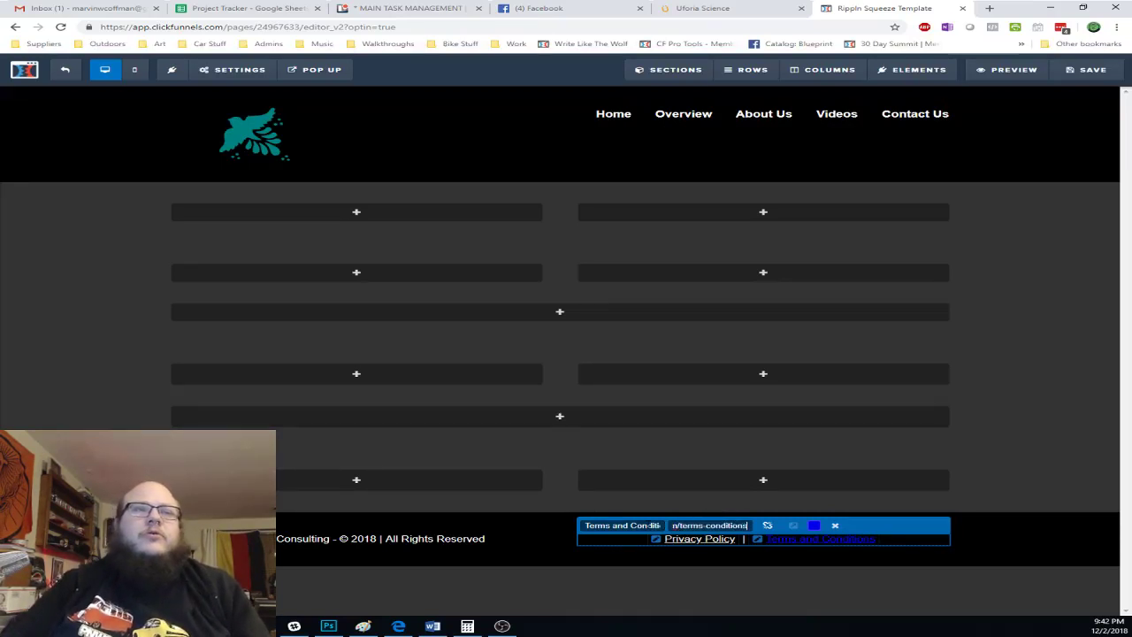
- Set the Terms and Conditions link's color to white and save the page
{"action": "left_click", "coordinate": [814, 525]}
{"action": "left_click", "coordinate": [817, 512]}
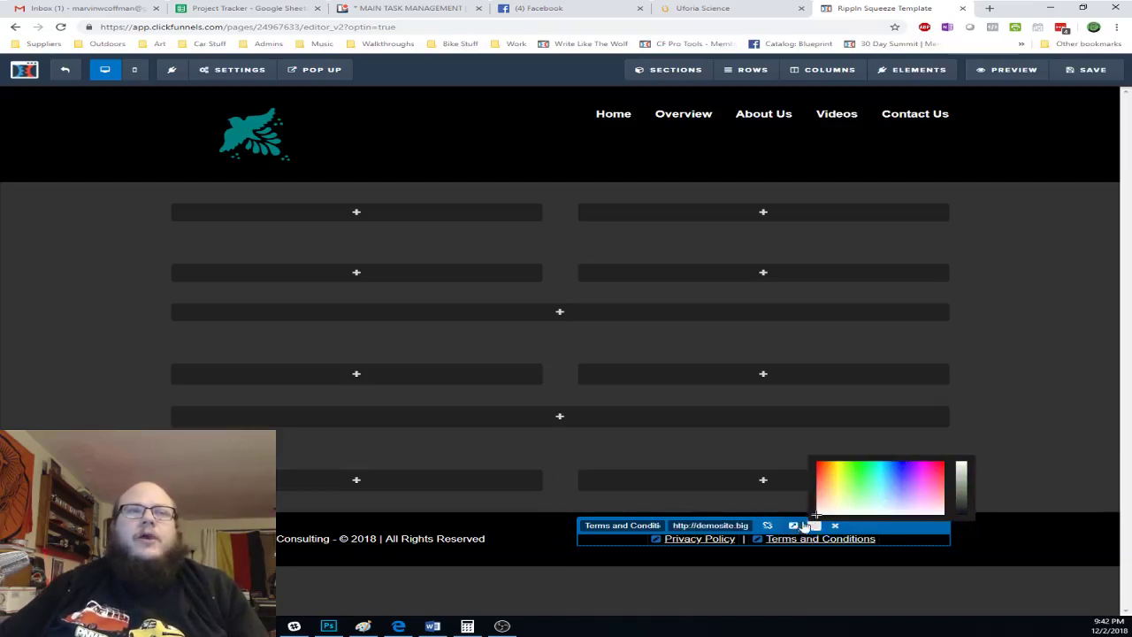
{"action": "left_click", "coordinate": [1045, 553]}
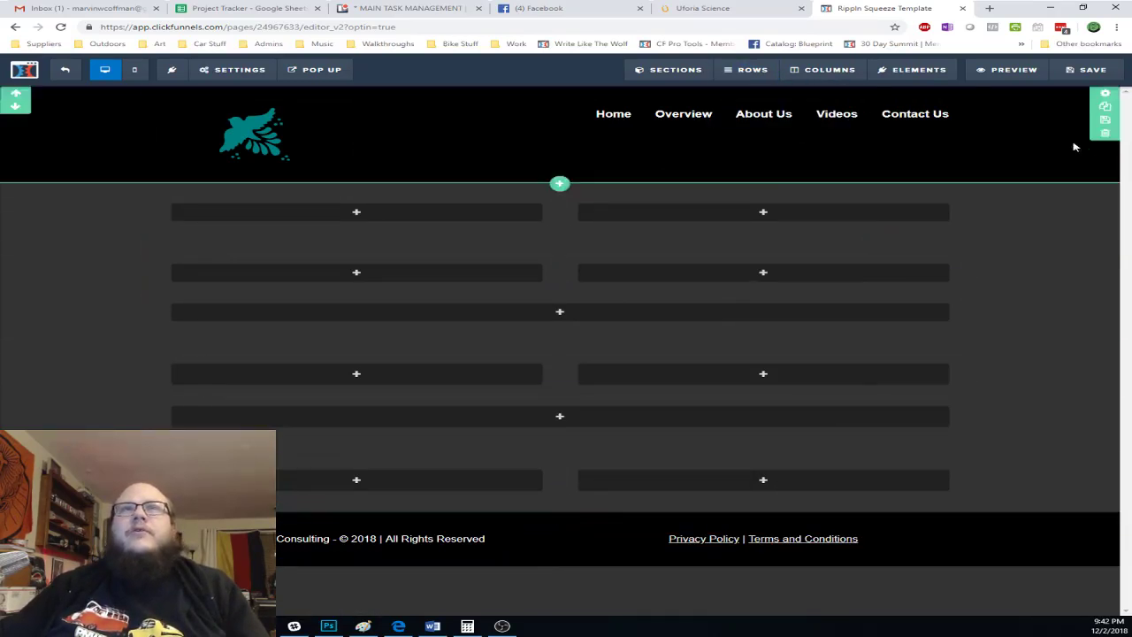
{"action": "left_click", "coordinate": [1085, 70]}
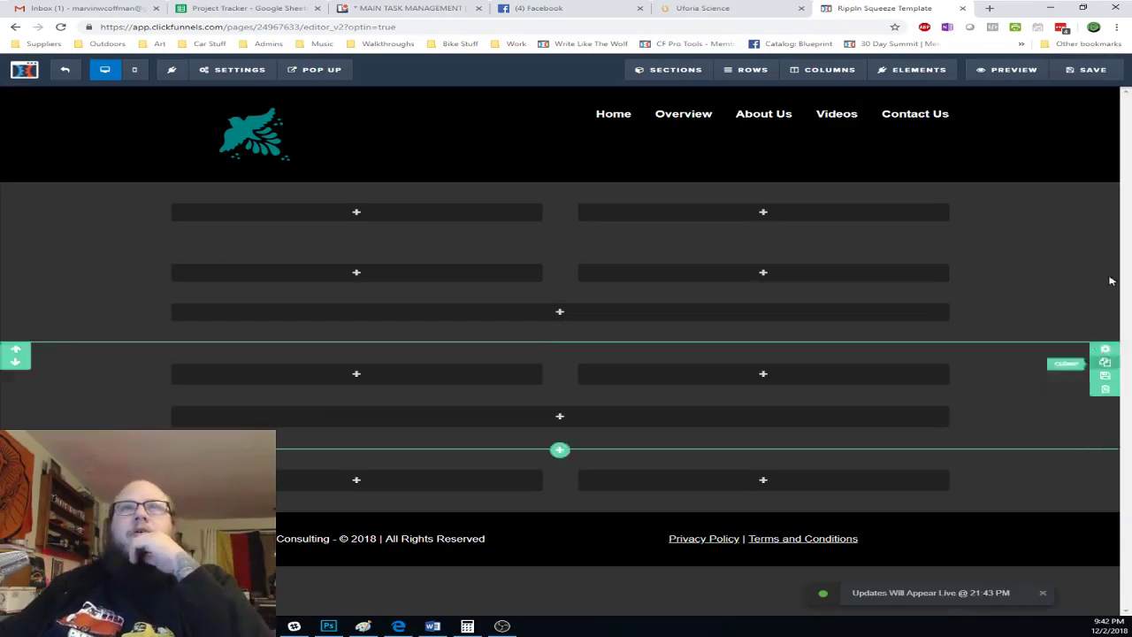
{"action": "left_click", "coordinate": [1090, 74]}
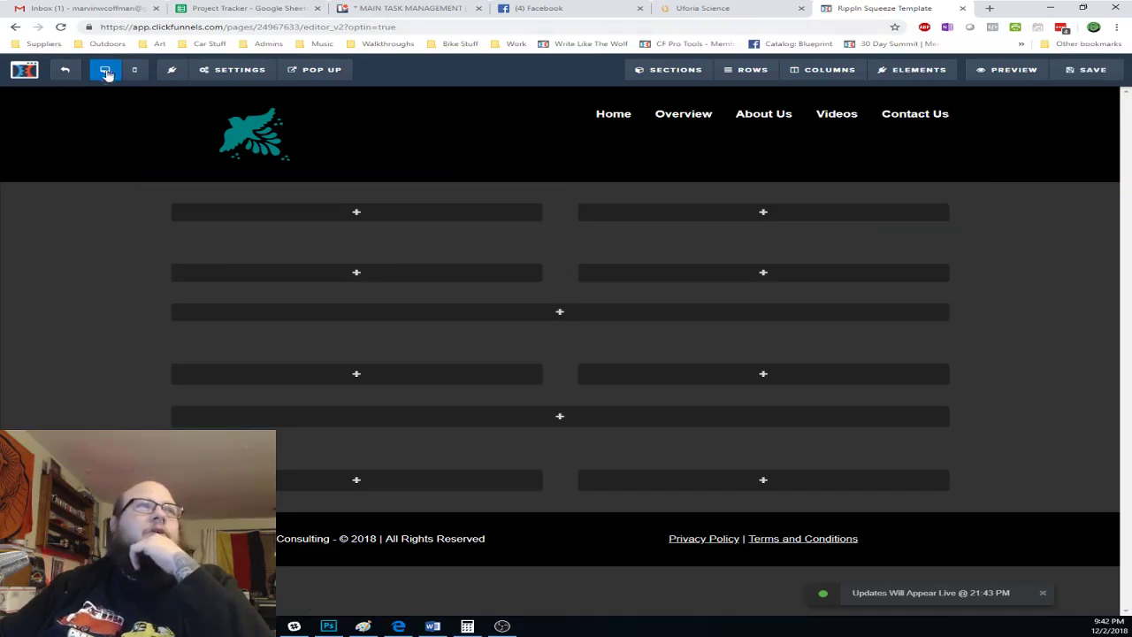
- Save the whole page as a page template named Website Framework
{"action": "mouse_move", "coordinate": [228, 75]}
{"action": "left_click", "coordinate": [246, 223]}
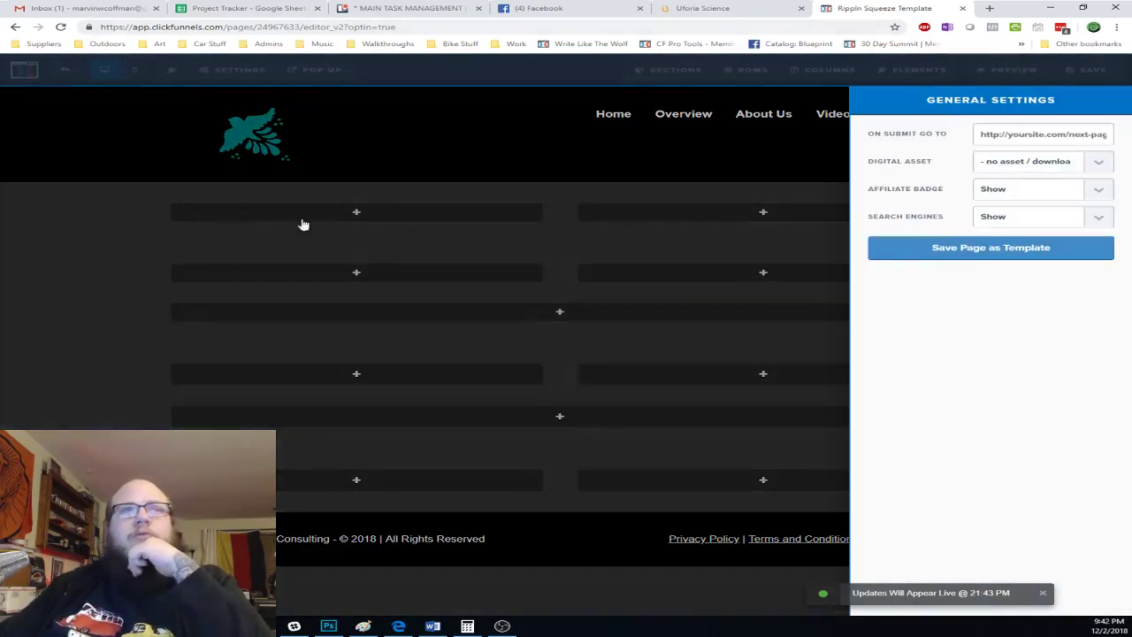
{"action": "left_click", "coordinate": [988, 249]}
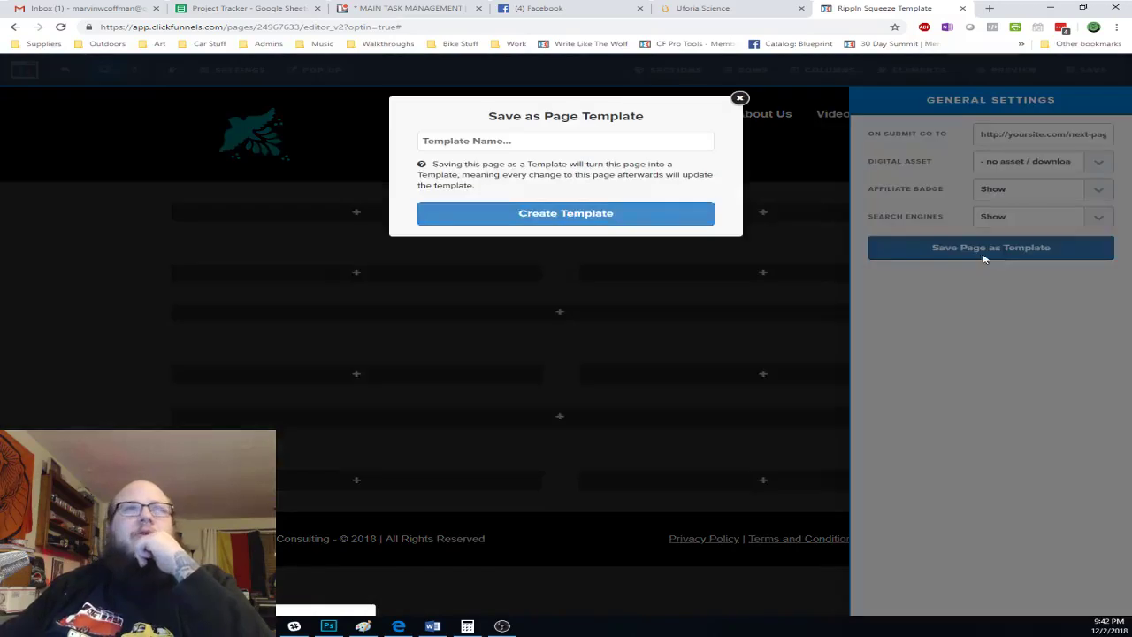
{"action": "left_click", "coordinate": [561, 142]}
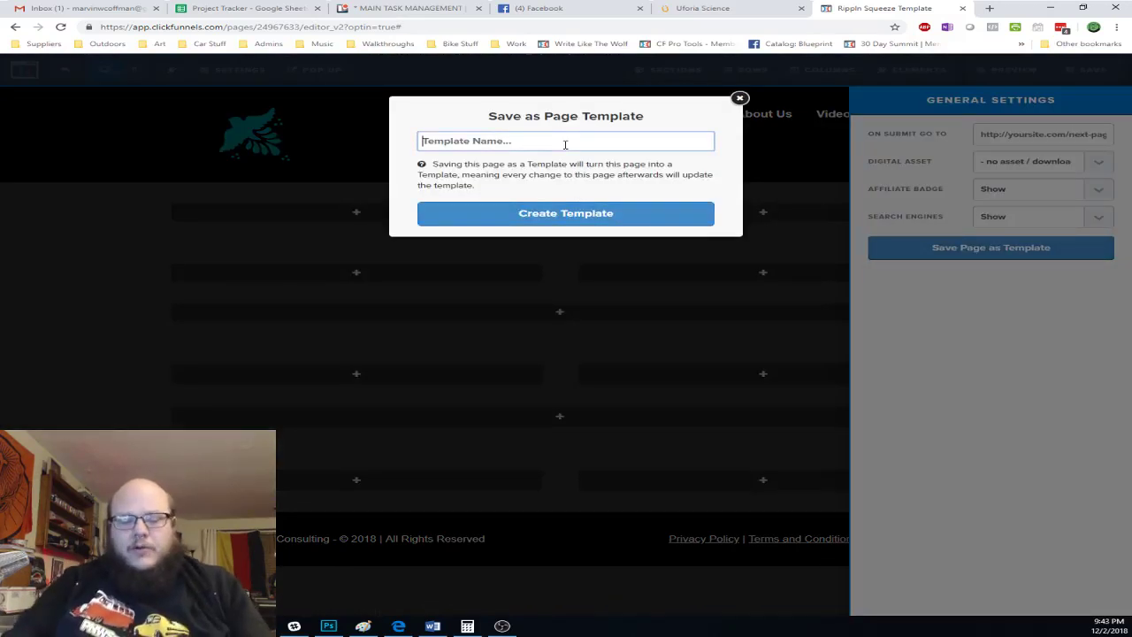
{"action": "type", "text": "Website"}
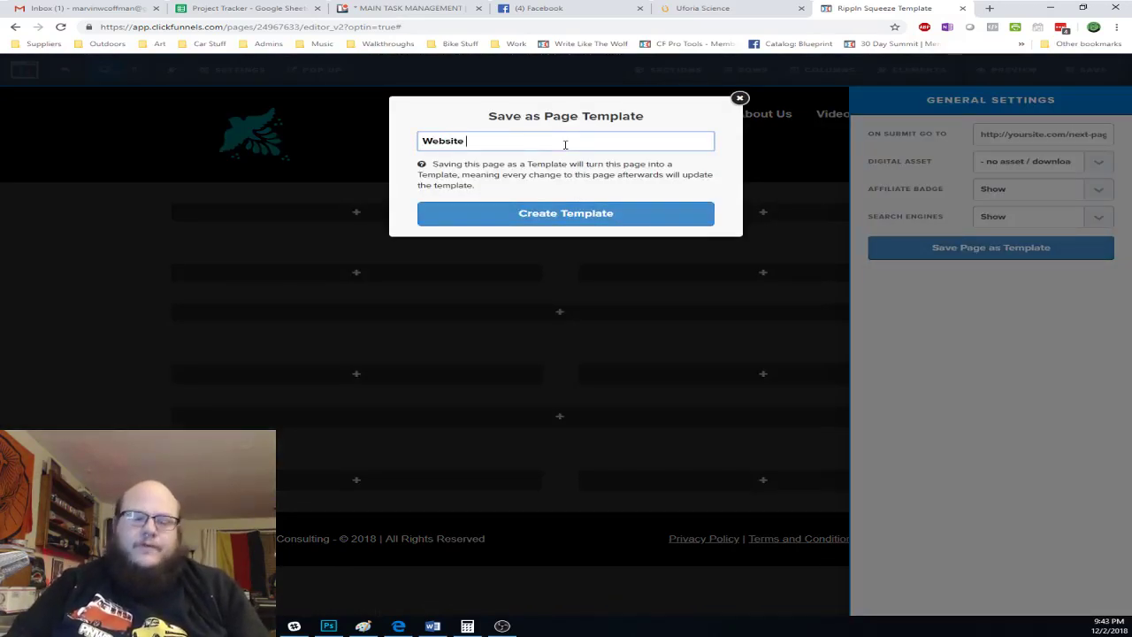
{"action": "type", "text": " Framework"}
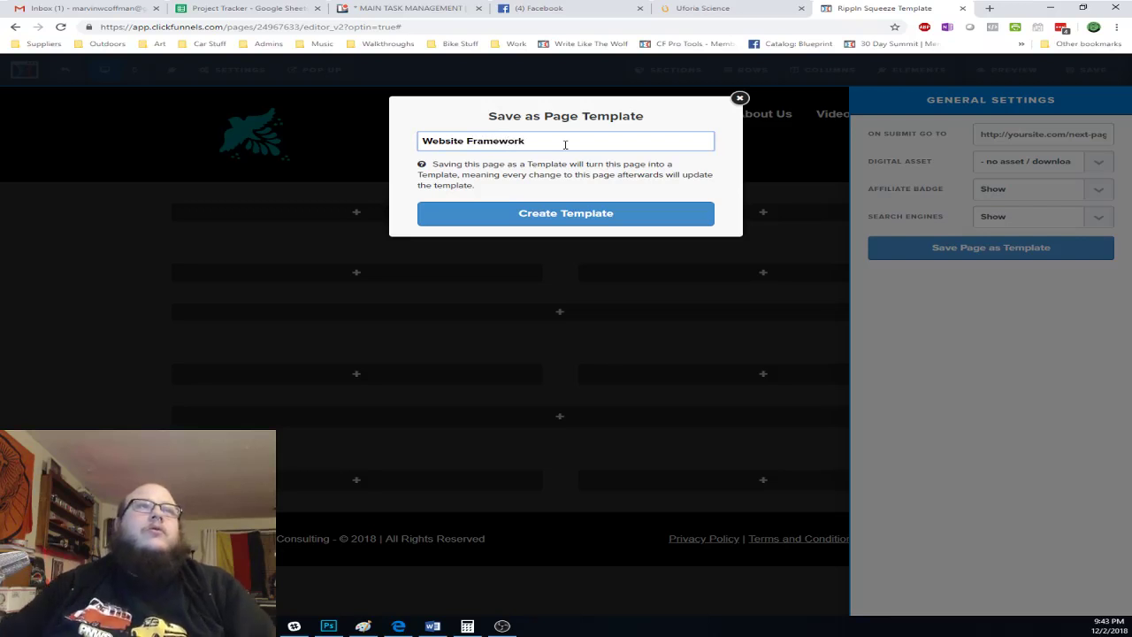
{"action": "left_click", "coordinate": [575, 218]}
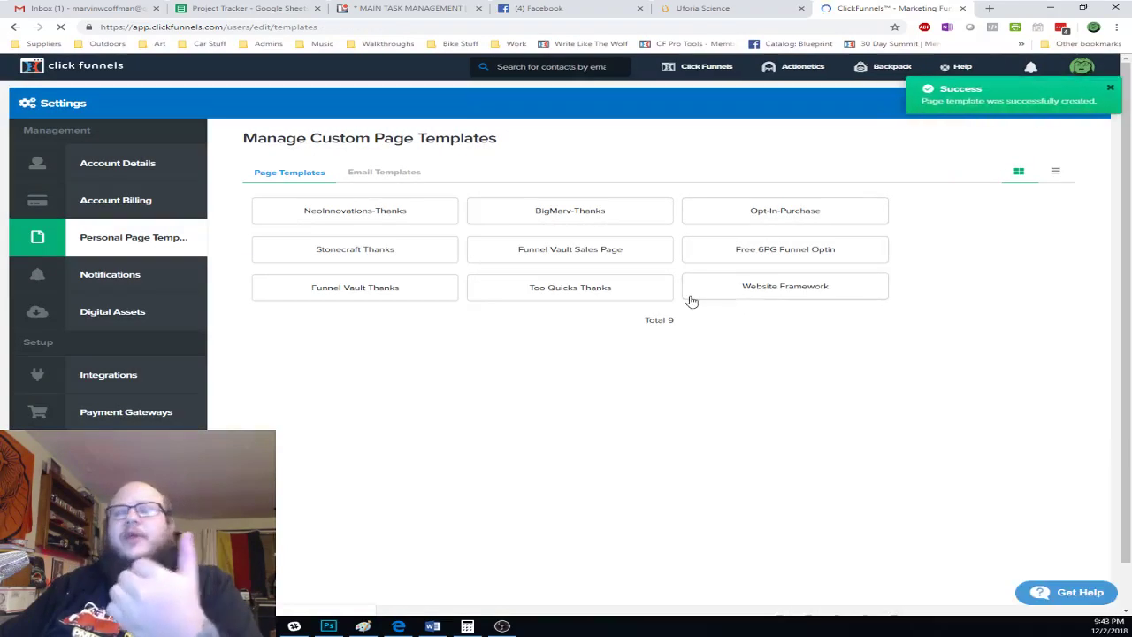
- Open the Demo Website funnel from the list of funnels
{"action": "mouse_move", "coordinate": [707, 76]}
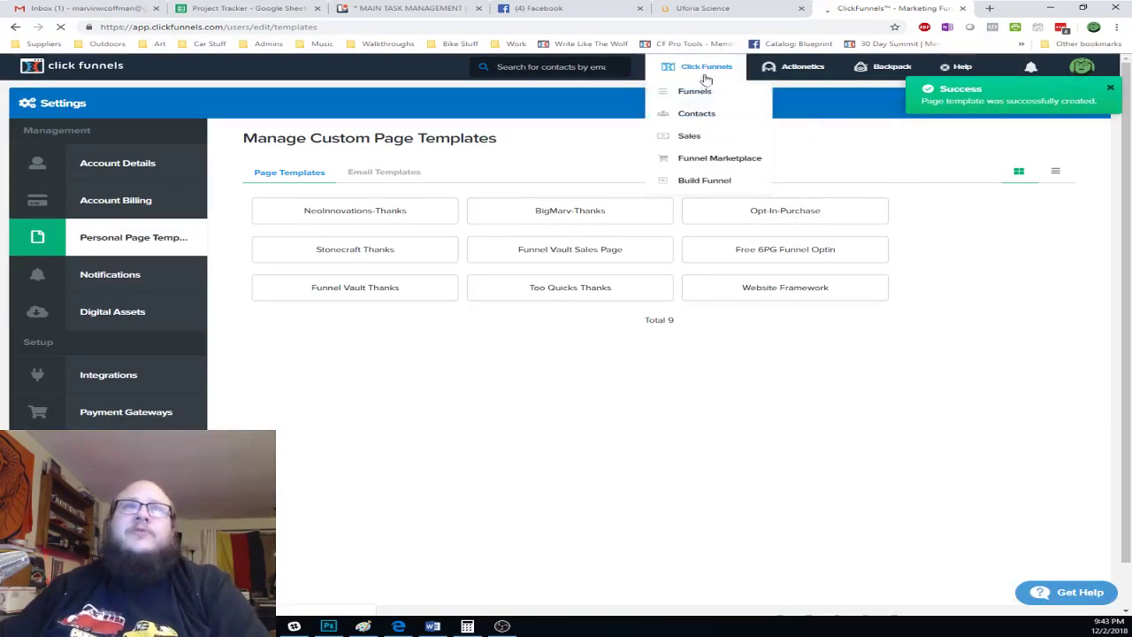
{"action": "left_click", "coordinate": [704, 99]}
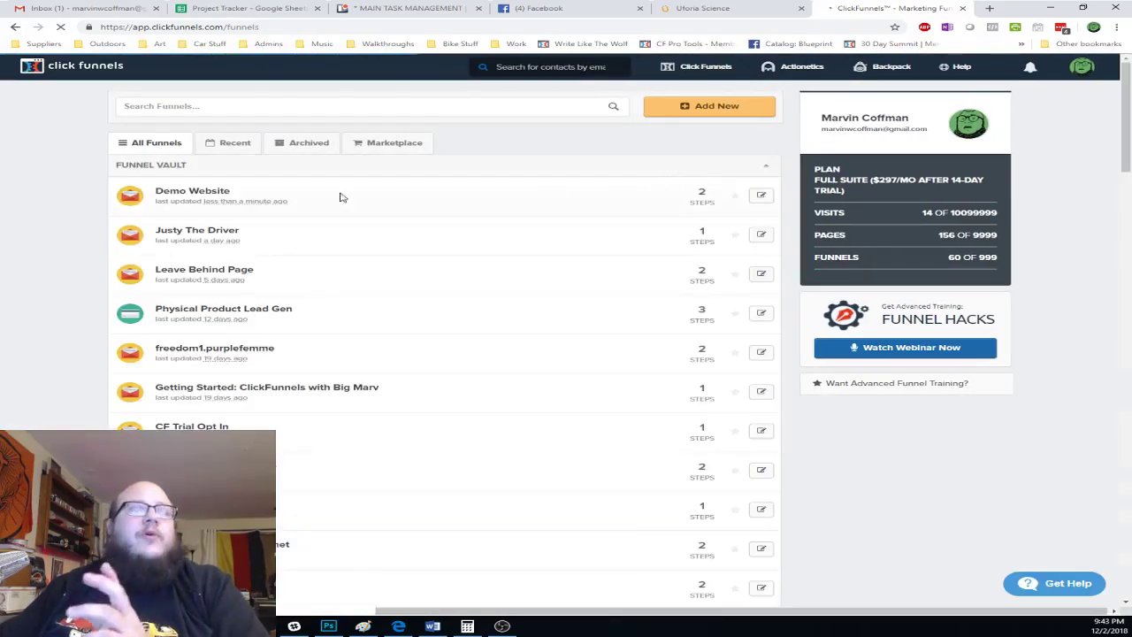
{"action": "left_click", "coordinate": [396, 209]}
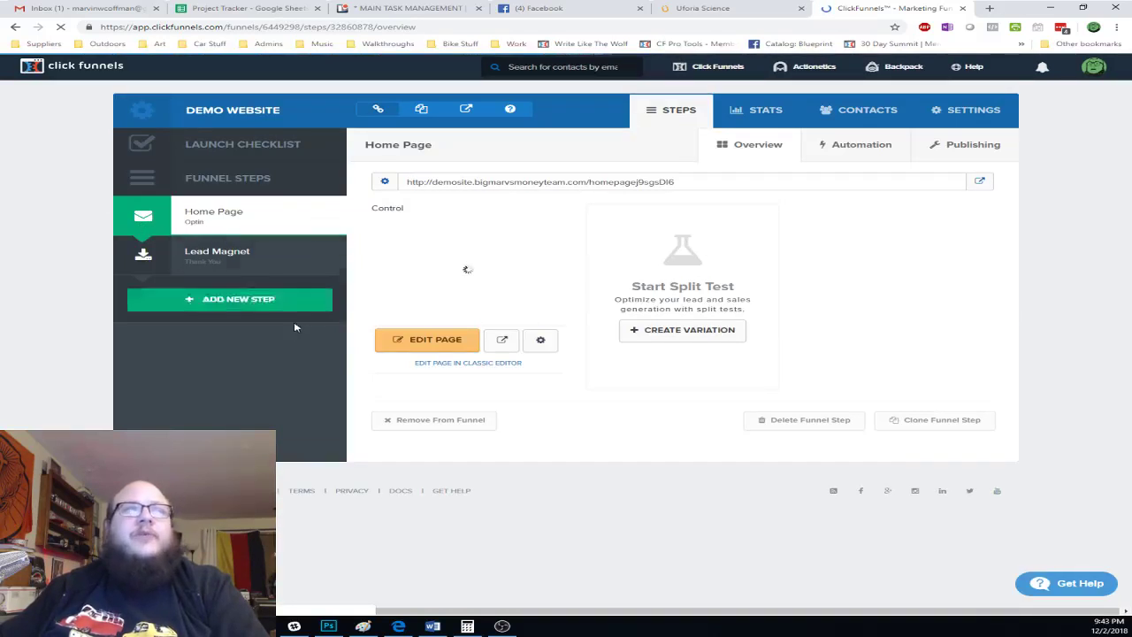
- Add a funnel step named About Us with the path about-us
{"action": "left_click", "coordinate": [237, 301]}
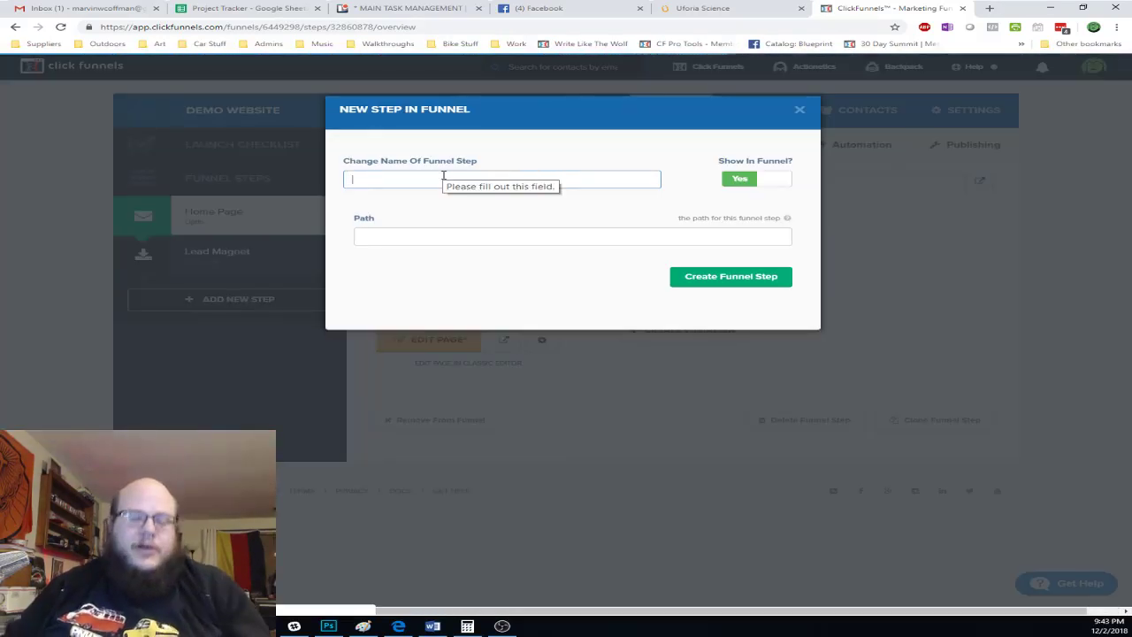
{"action": "type", "text": "About Us"}
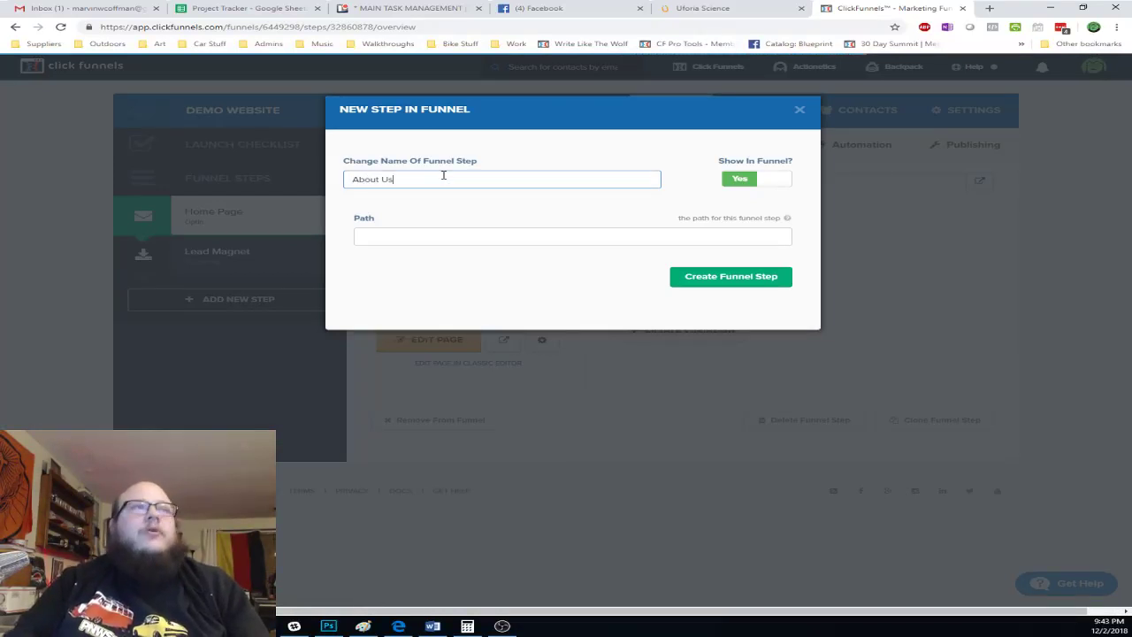
{"action": "key", "text": "Tab"}
{"action": "key", "text": "Tab"}
{"action": "type", "text": "a"}
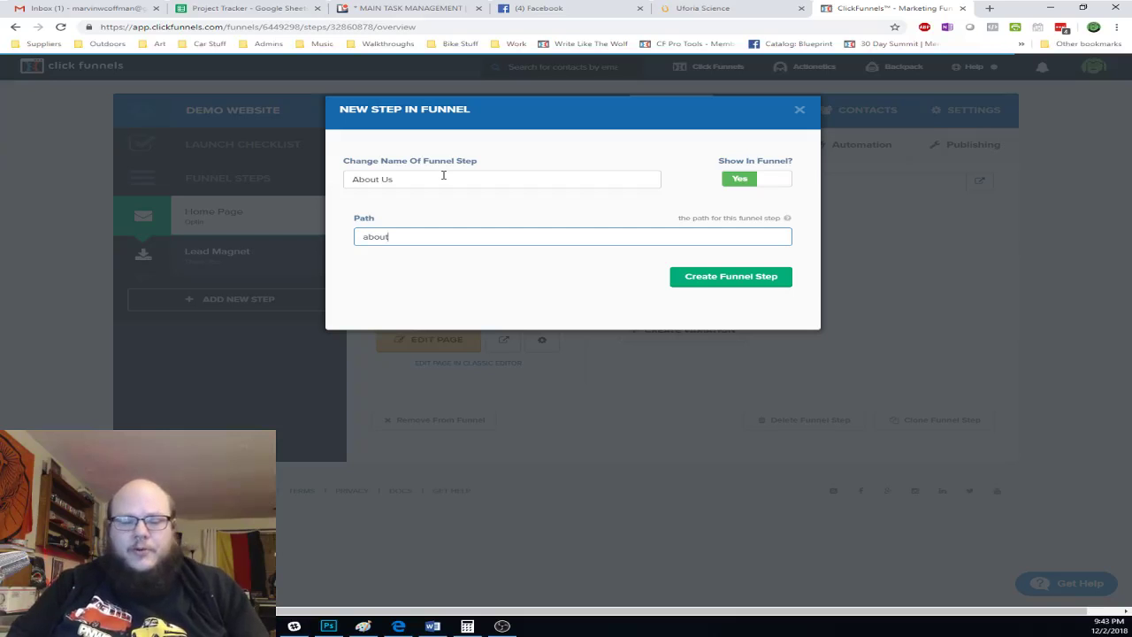
{"action": "type", "text": "bout-us"}
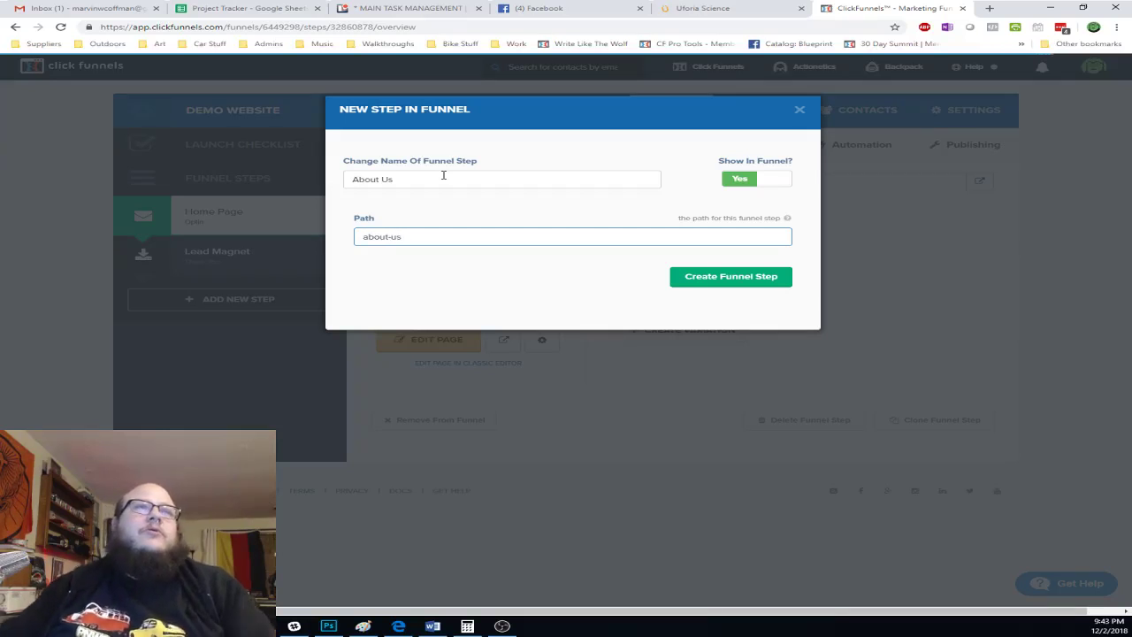
{"action": "left_click", "coordinate": [740, 277]}
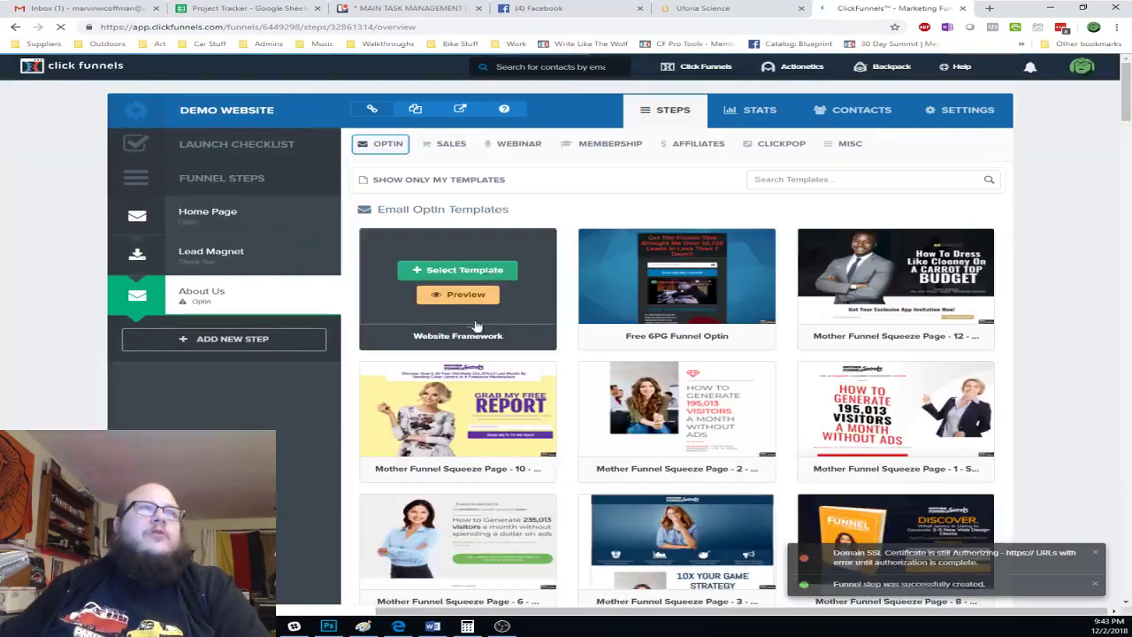
- Browse the sales page templates, limited to personal templates only
{"action": "mouse_move", "coordinate": [364, 146]}
{"action": "mouse_move", "coordinate": [434, 269]}
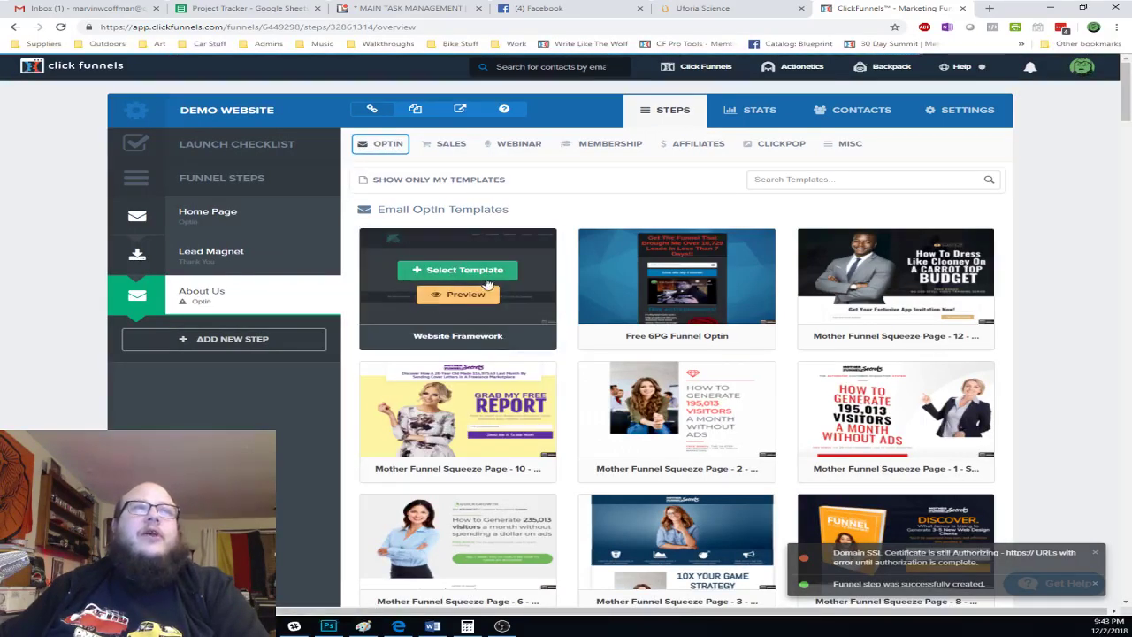
{"action": "left_click", "coordinate": [449, 160]}
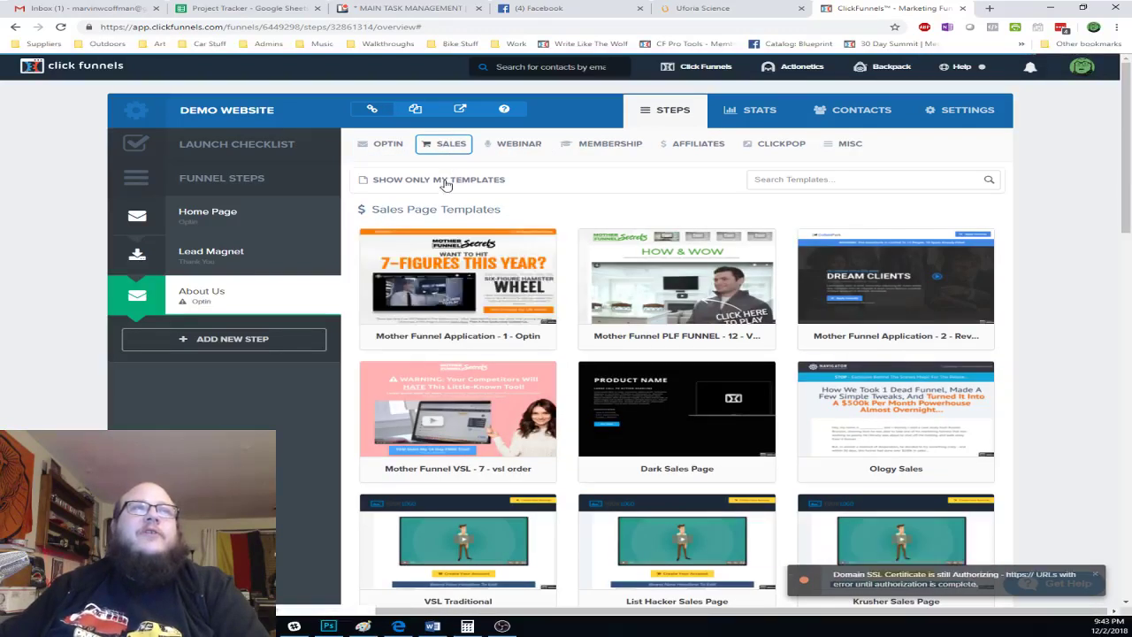
{"action": "left_click", "coordinate": [445, 181]}
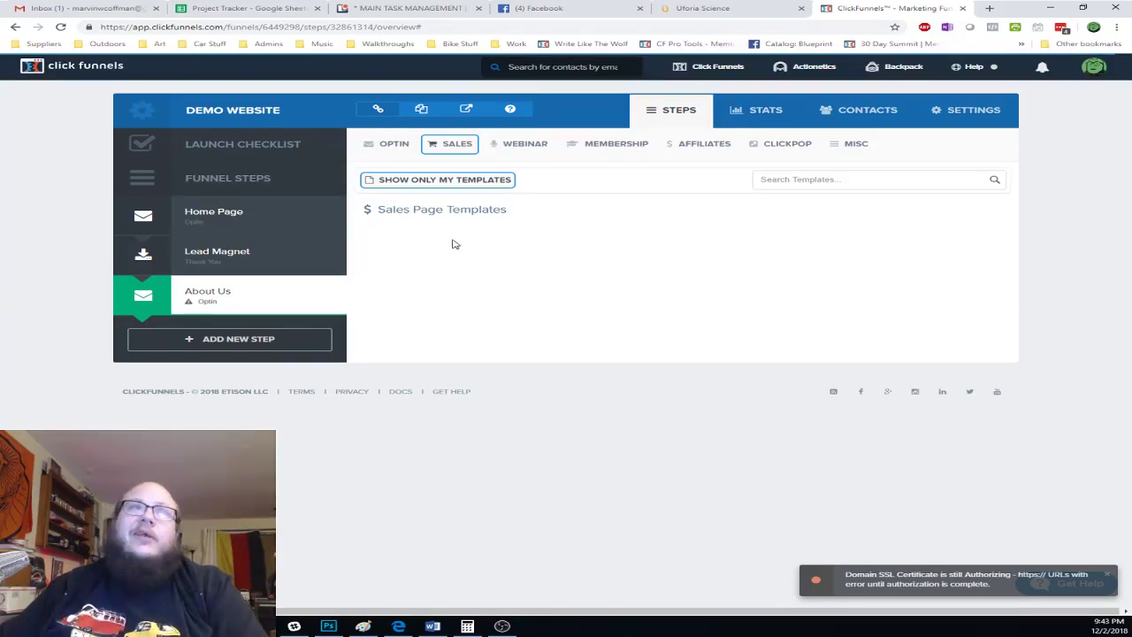
- Apply the Website Framework template from the email optin templates to the About Us step
{"action": "left_click", "coordinate": [394, 144]}
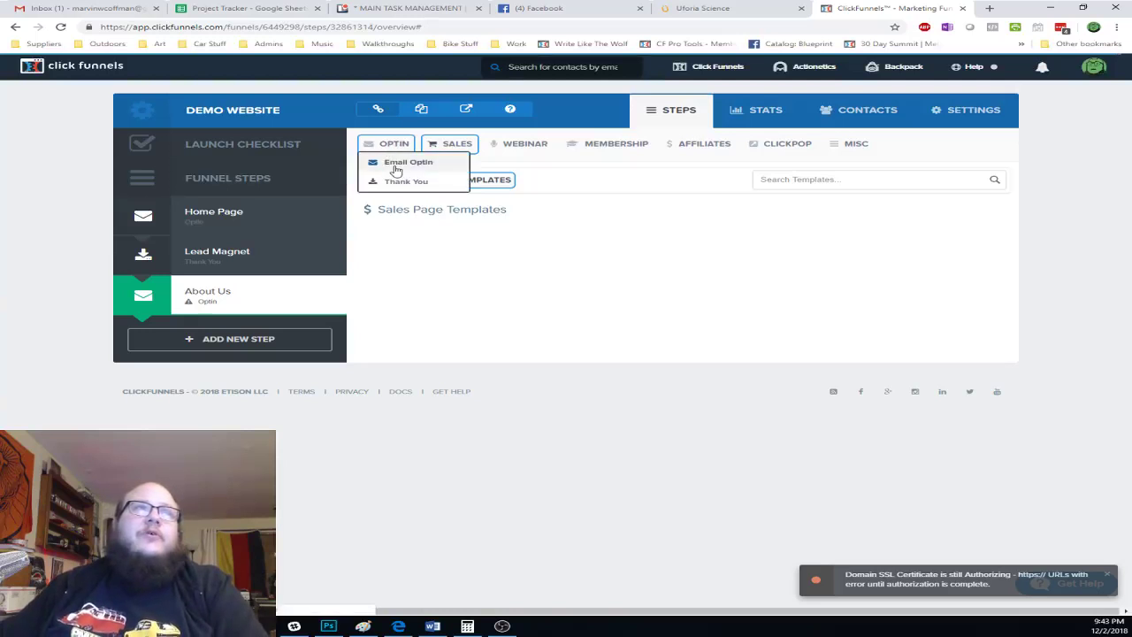
{"action": "left_click", "coordinate": [402, 163]}
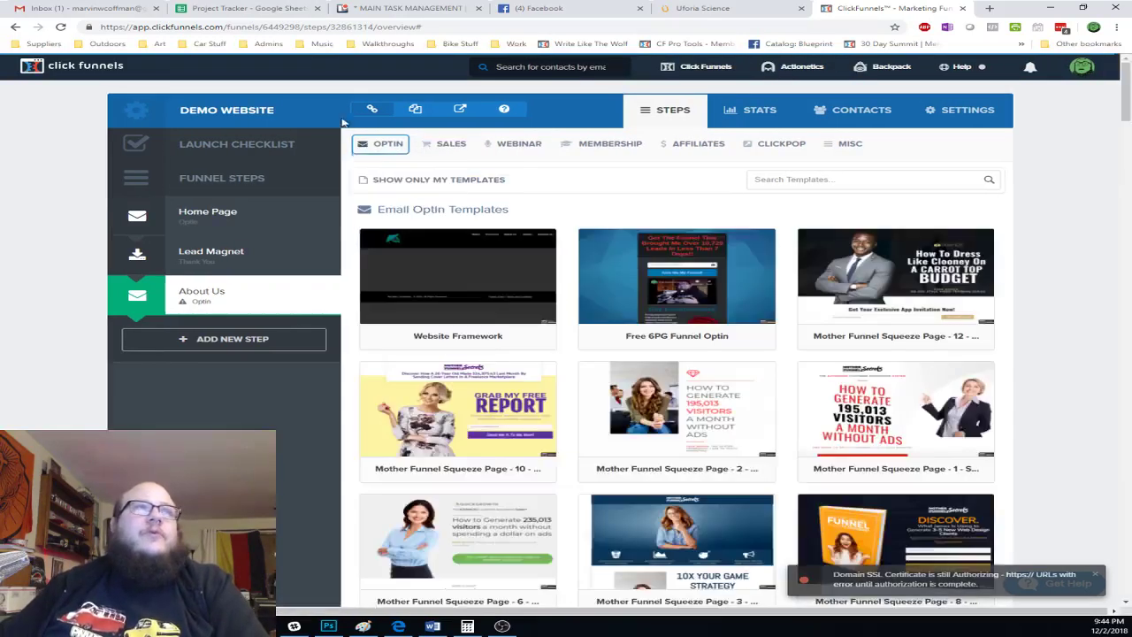
{"action": "mouse_move", "coordinate": [482, 279]}
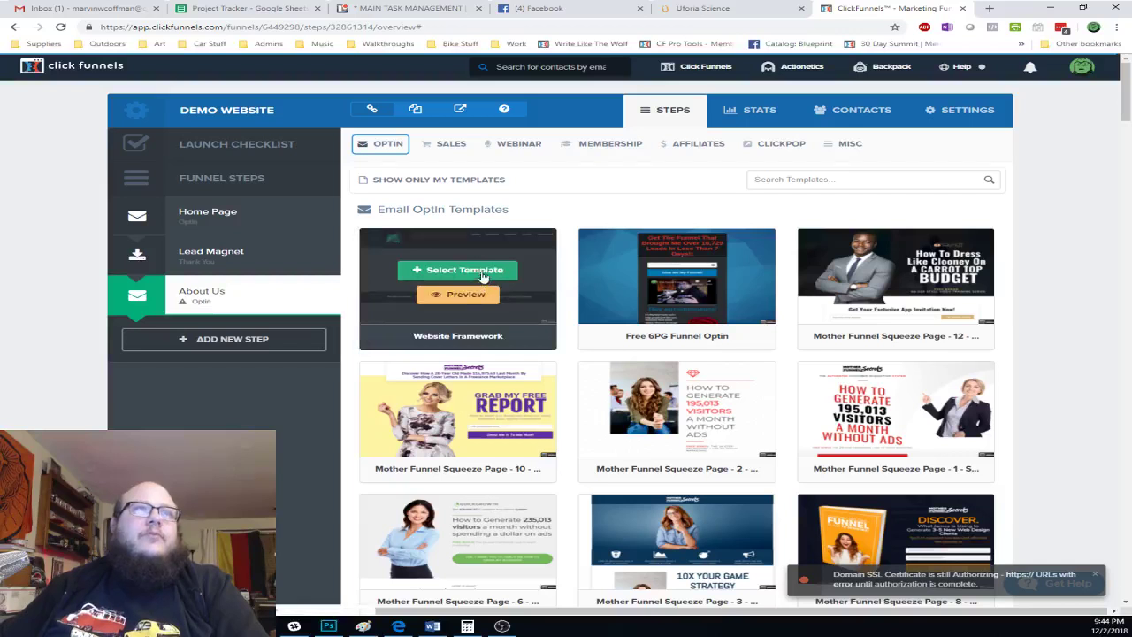
{"action": "left_click", "coordinate": [447, 271]}
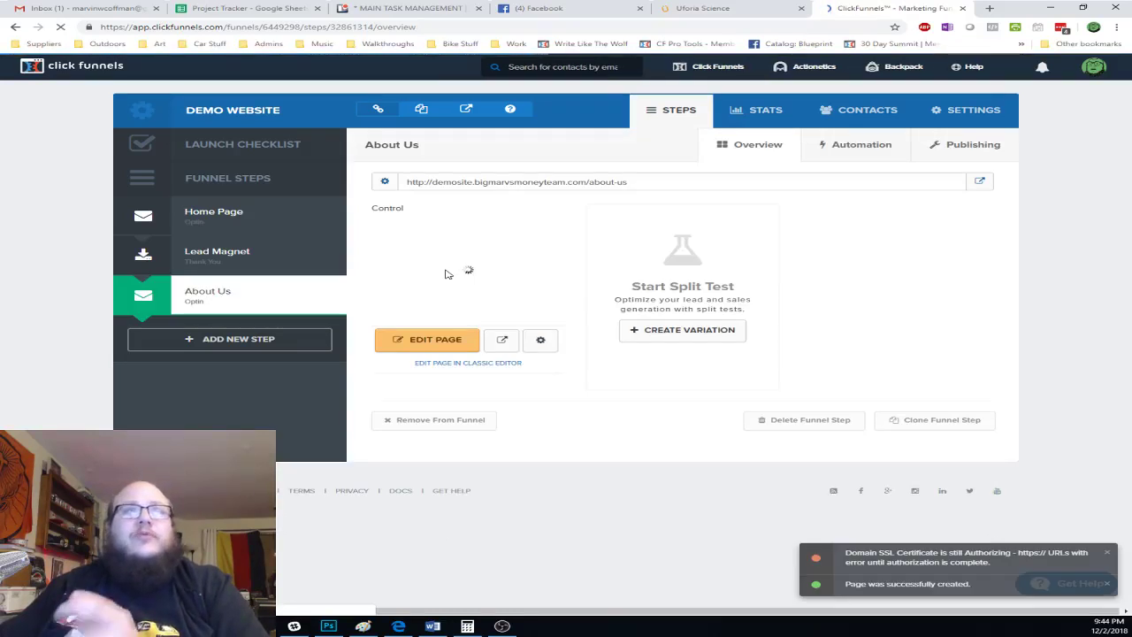
- Open the About Us page for editing and save its header section as a personal template named Money Team Website Navigation
{"action": "left_click", "coordinate": [431, 344]}
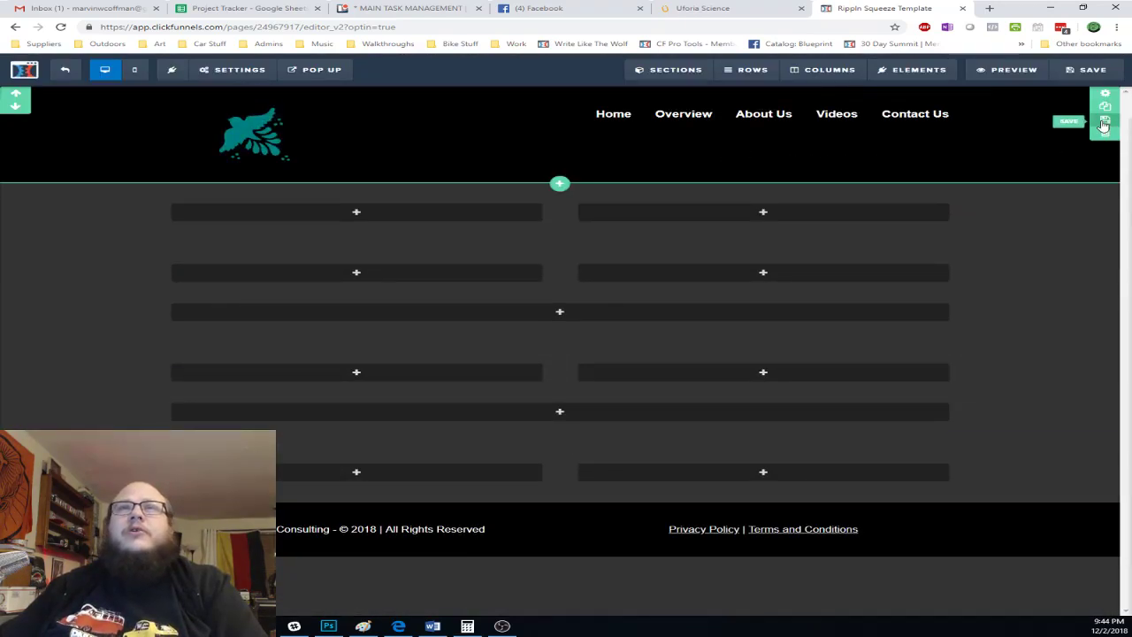
{"action": "left_click", "coordinate": [1104, 125]}
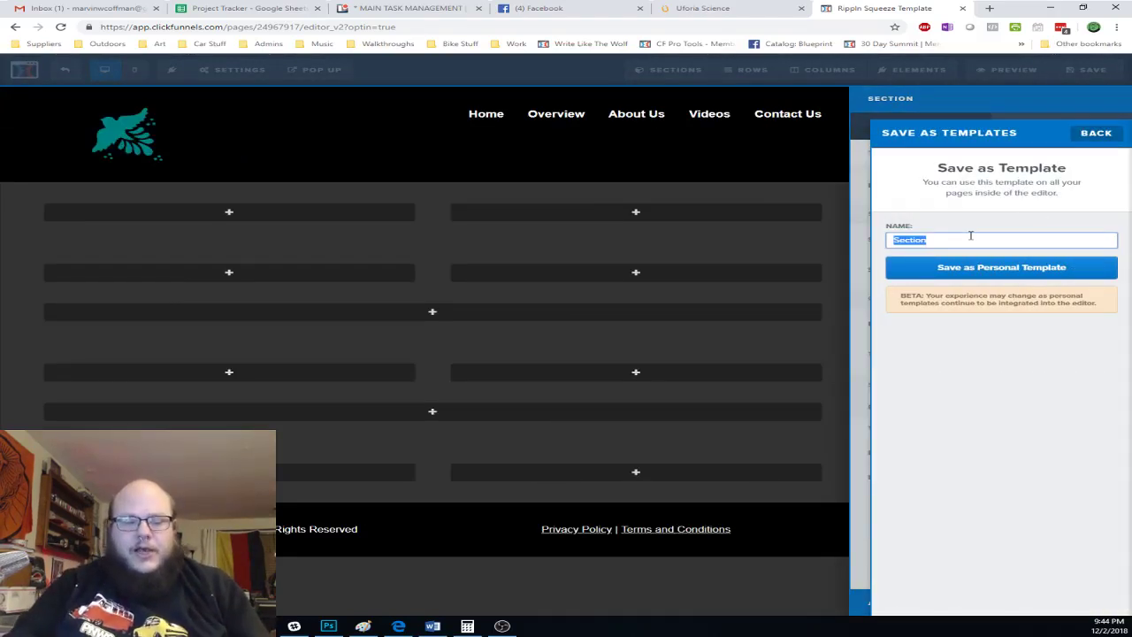
{"action": "type", "text": "Website Naviga"}
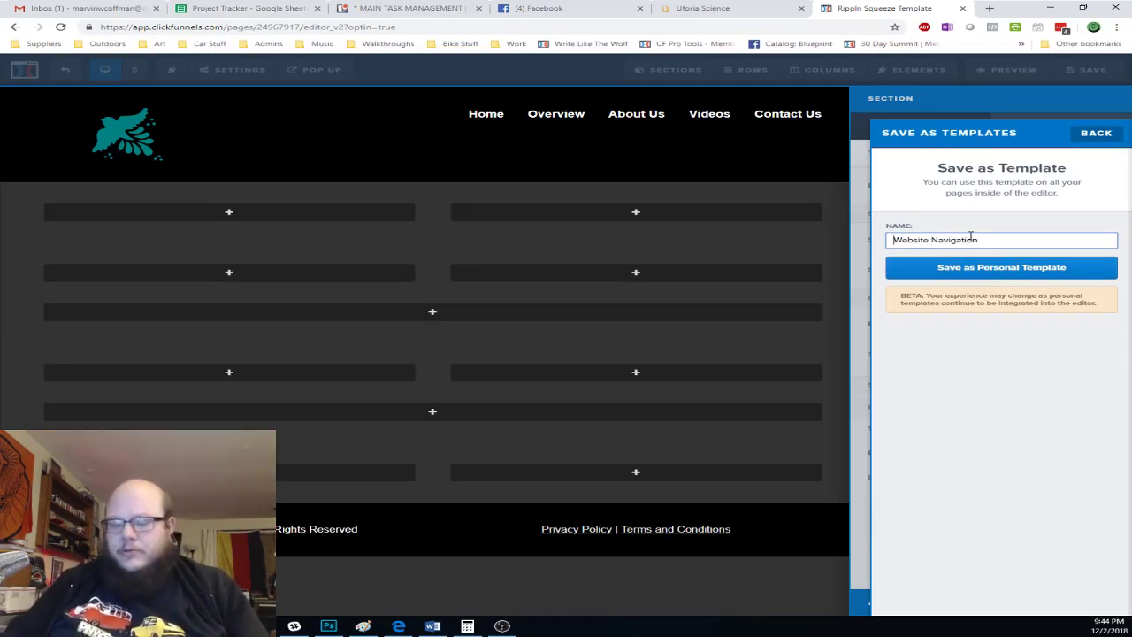
{"action": "type", "text": "Main"}
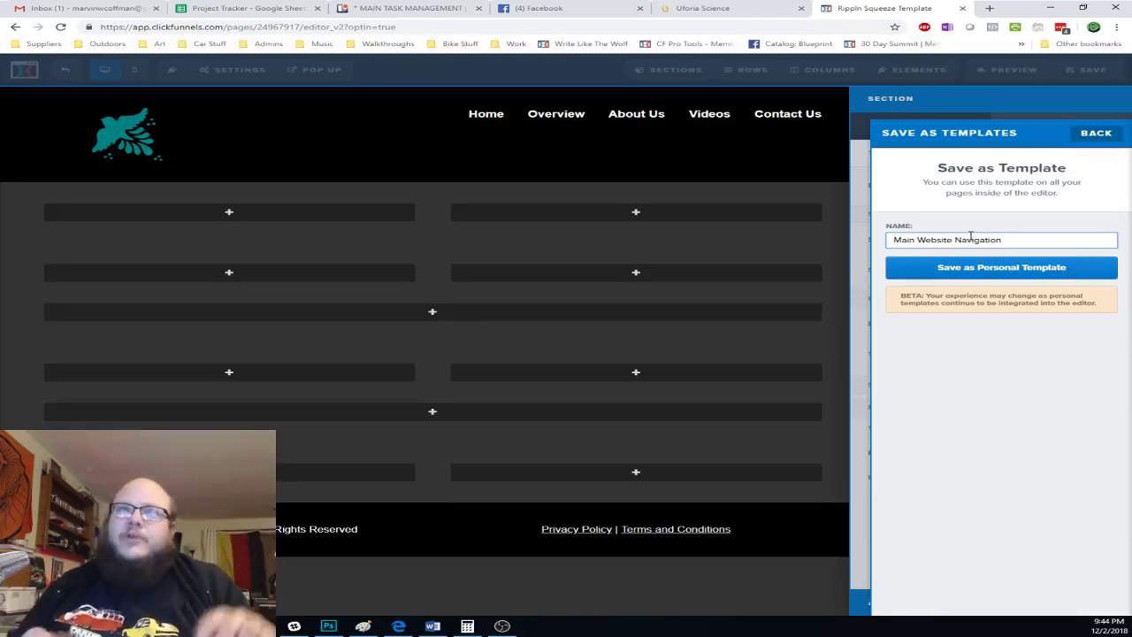
{"action": "key", "text": "ctrl+v"}
{"action": "key", "text": "ctrl+a"}
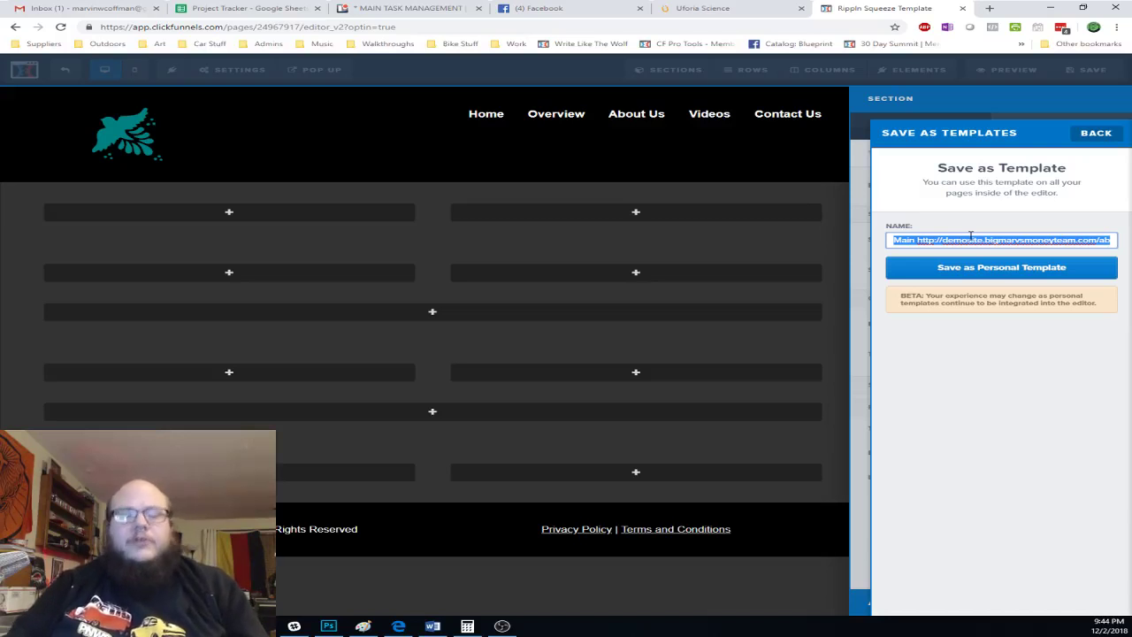
{"action": "key", "text": "ctrl+z"}
{"action": "key", "text": "ctrl+z"}
{"action": "type", "text": "Money Team Website Navigation"}
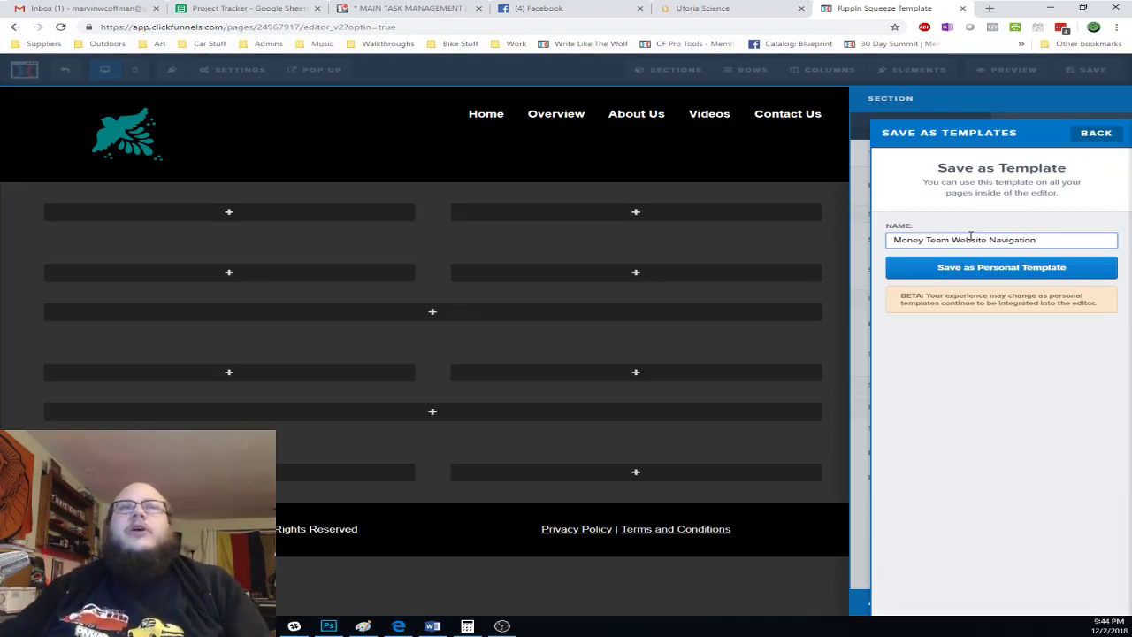
{"action": "left_click", "coordinate": [973, 266]}
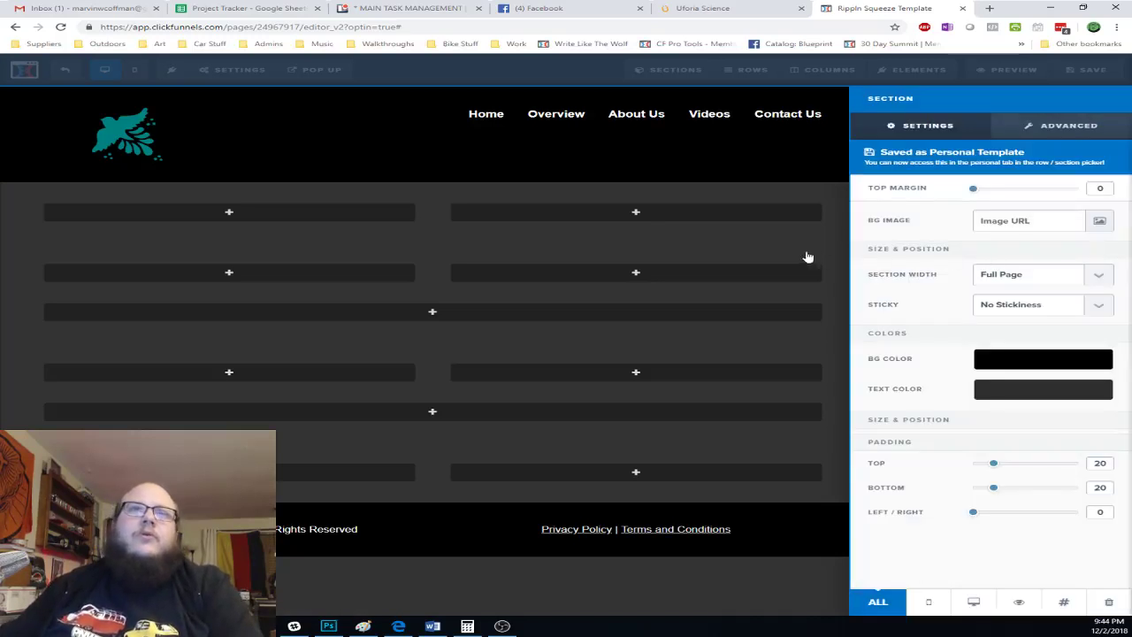
{"action": "left_click", "coordinate": [806, 270]}
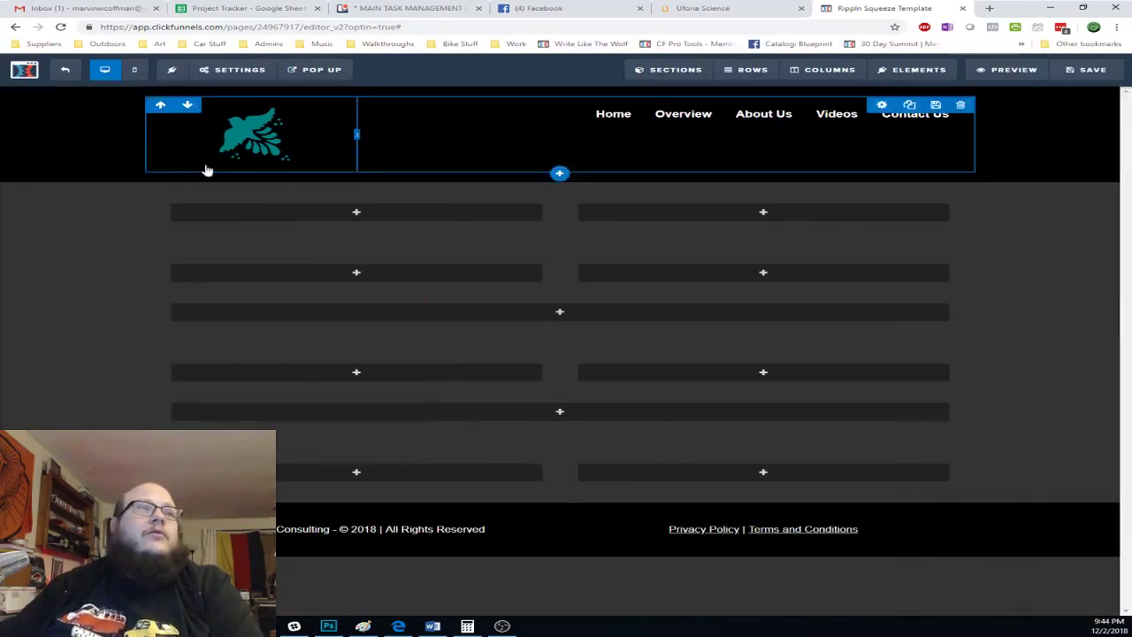
- Save the footer section as a personal template named Money Team Website Footer
{"action": "mouse_move", "coordinate": [1076, 515]}
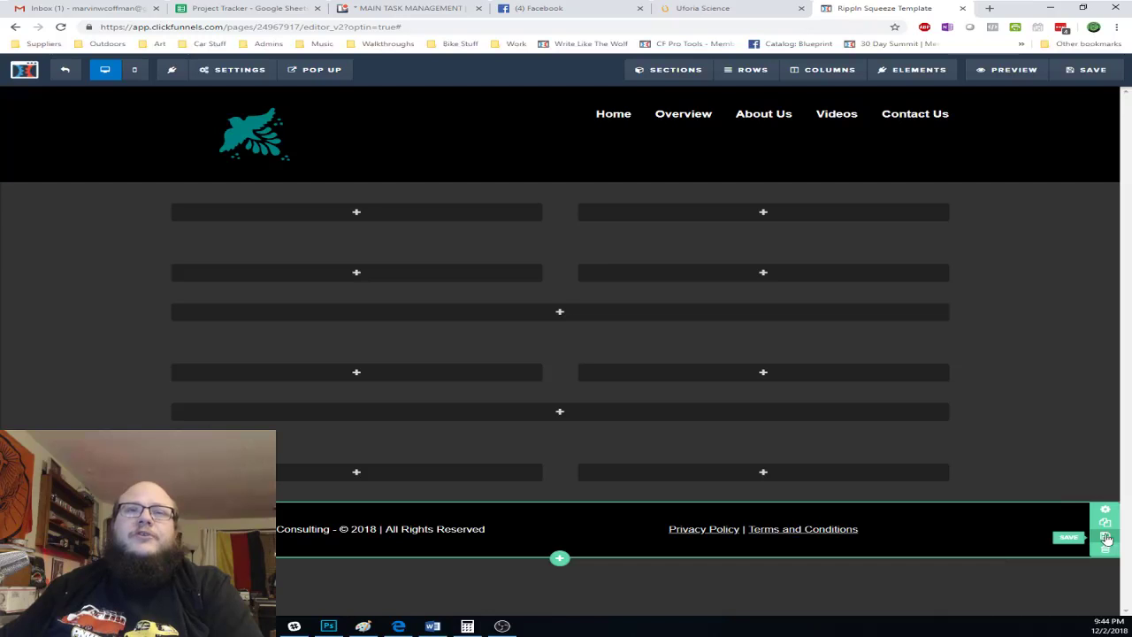
{"action": "left_click", "coordinate": [1106, 537]}
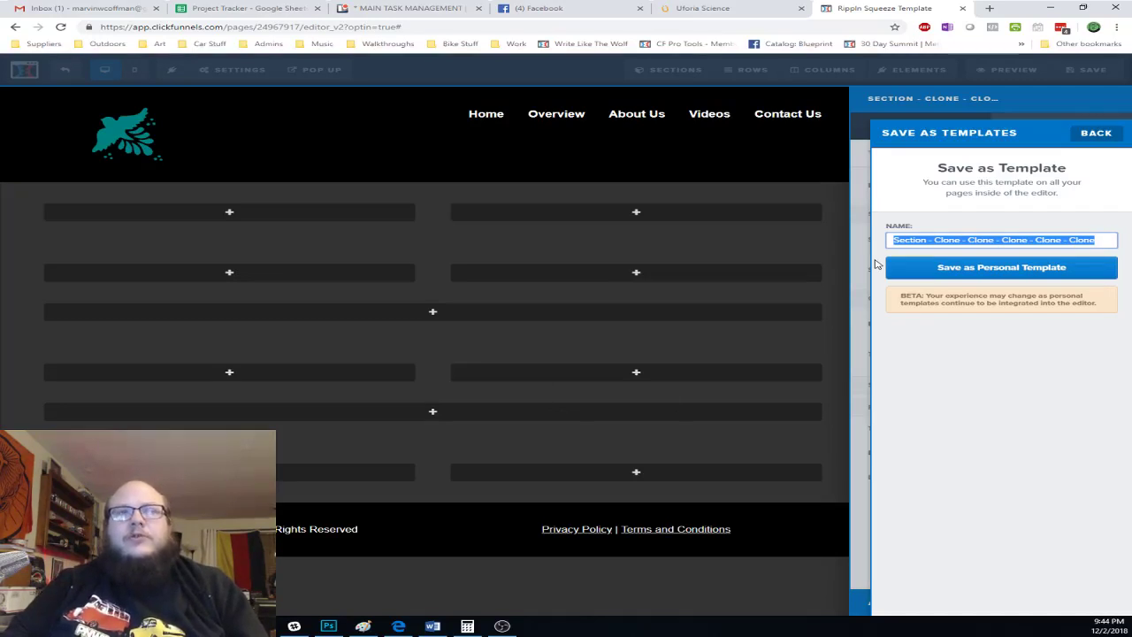
{"action": "type", "text": "Money Team W"}
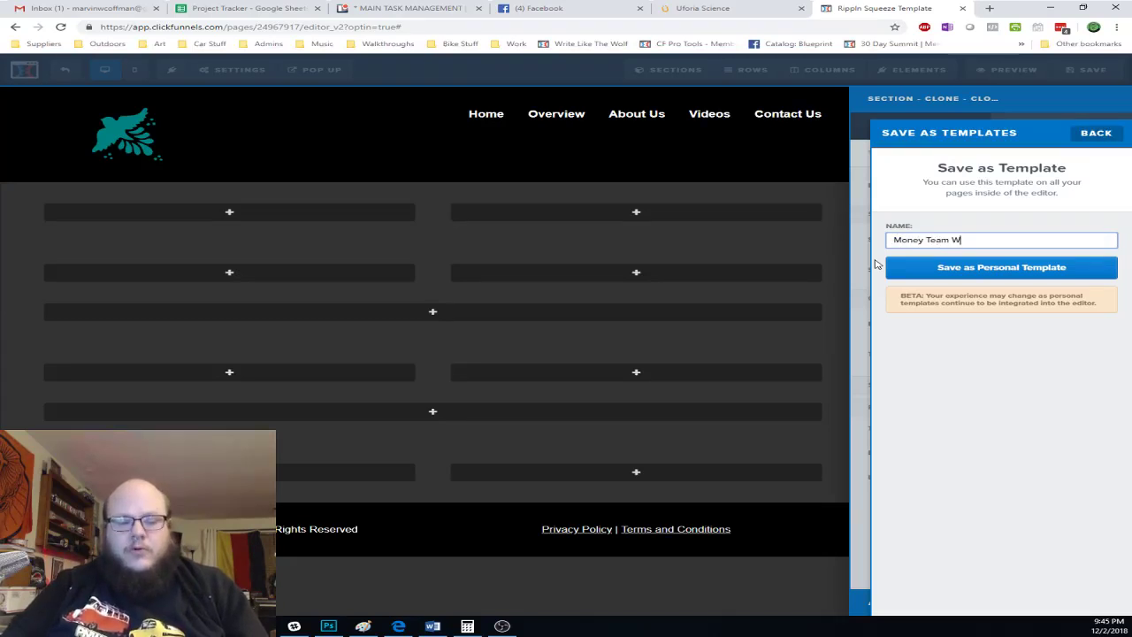
{"action": "type", "text": "ebsite Foo"}
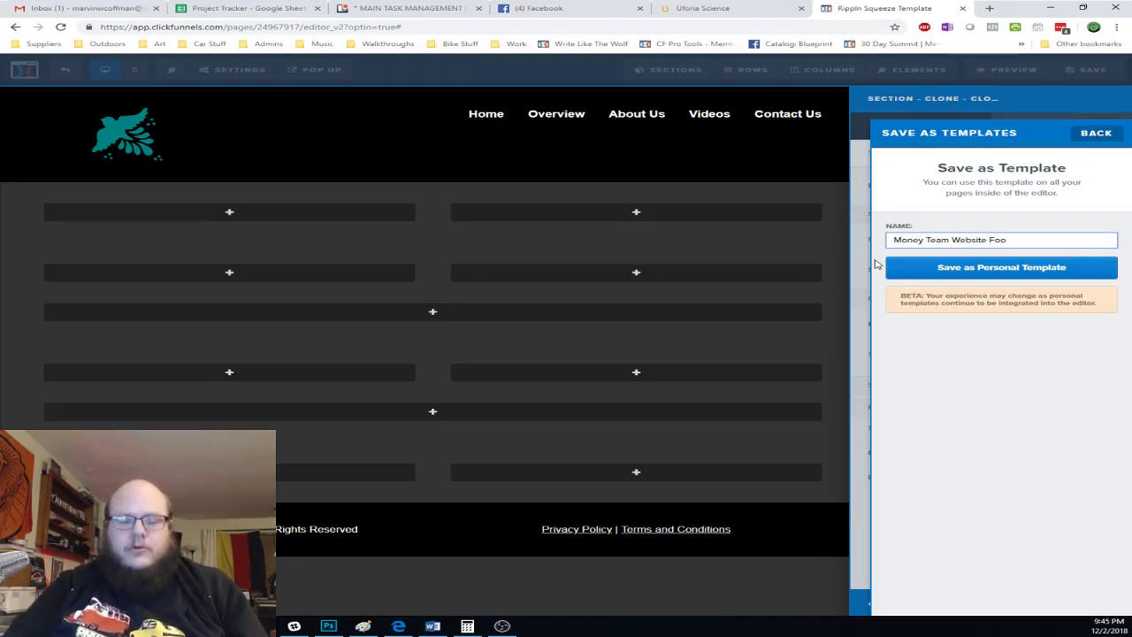
{"action": "type", "text": "ter"}
{"action": "left_click", "coordinate": [1016, 267]}
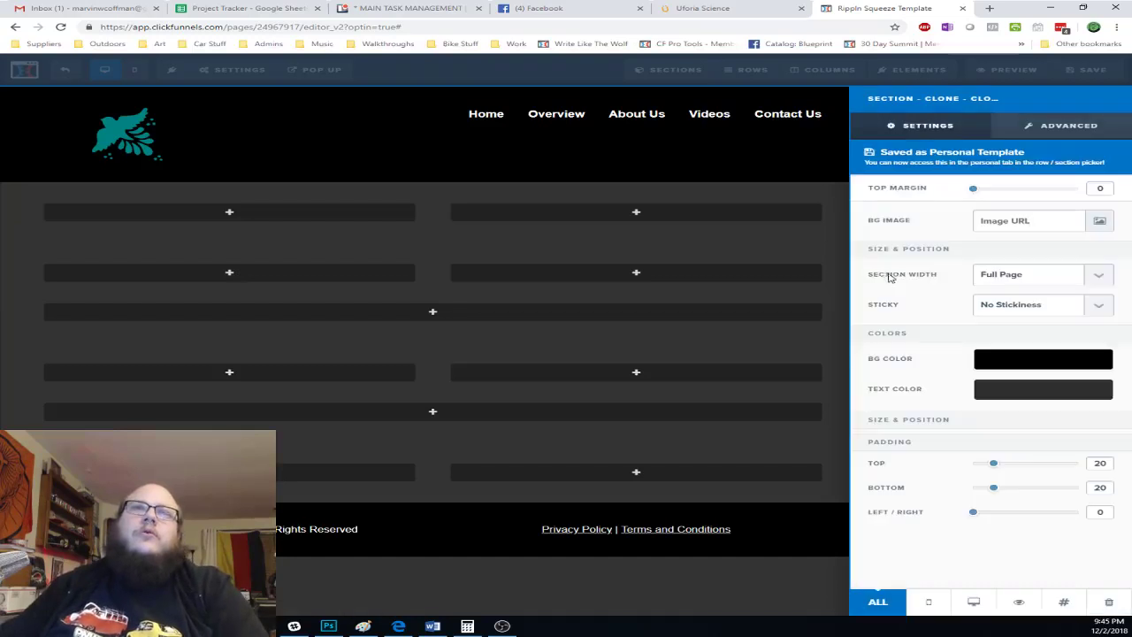
{"action": "left_click", "coordinate": [822, 249]}
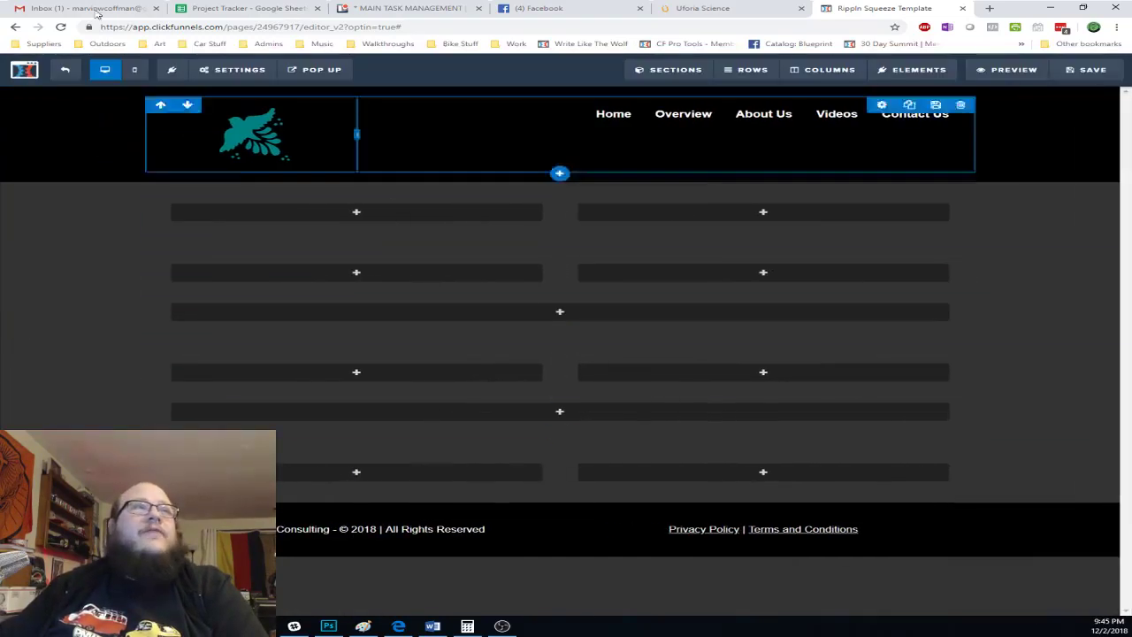
- Save the About Us page, return to its funnel and begin adding a new funnel step
{"action": "left_click", "coordinate": [1087, 70]}
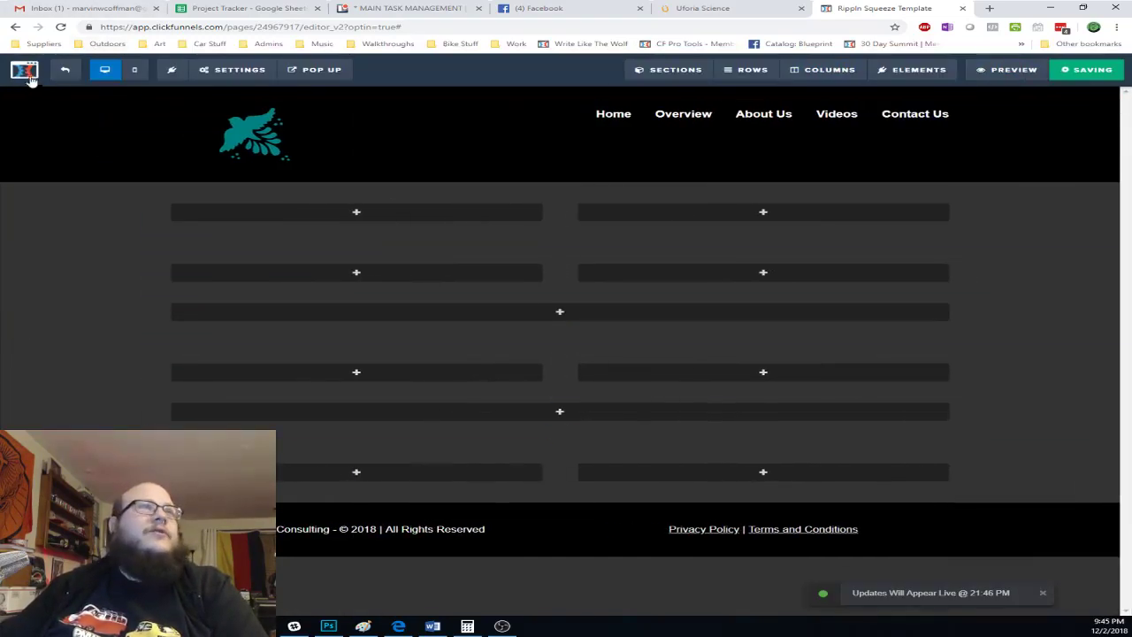
{"action": "left_click", "coordinate": [67, 70]}
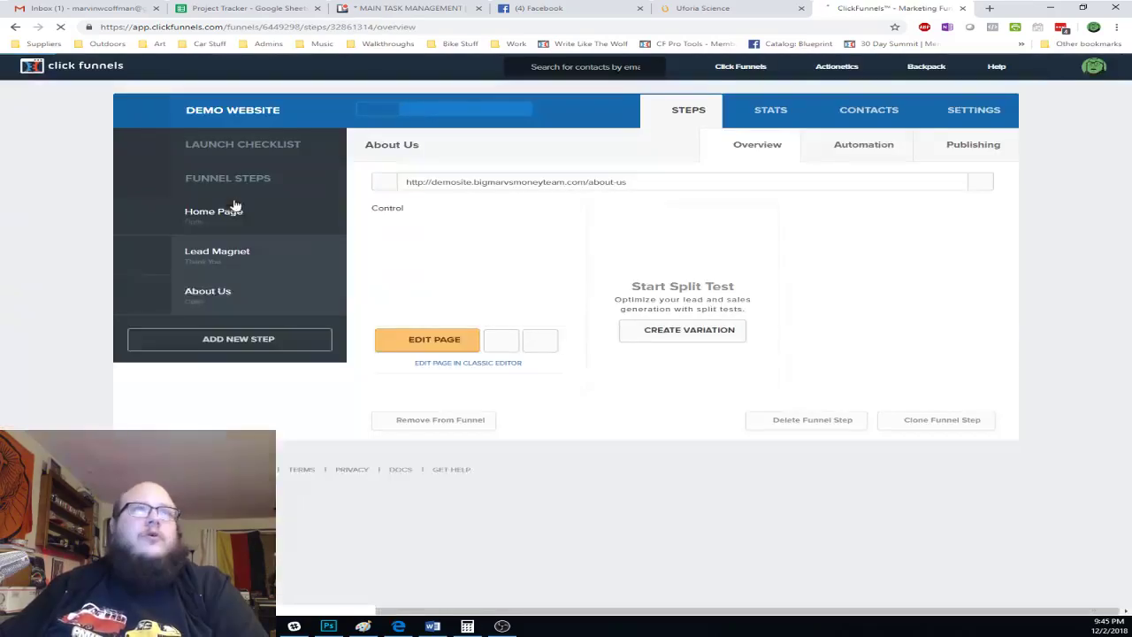
{"action": "left_click", "coordinate": [249, 339]}
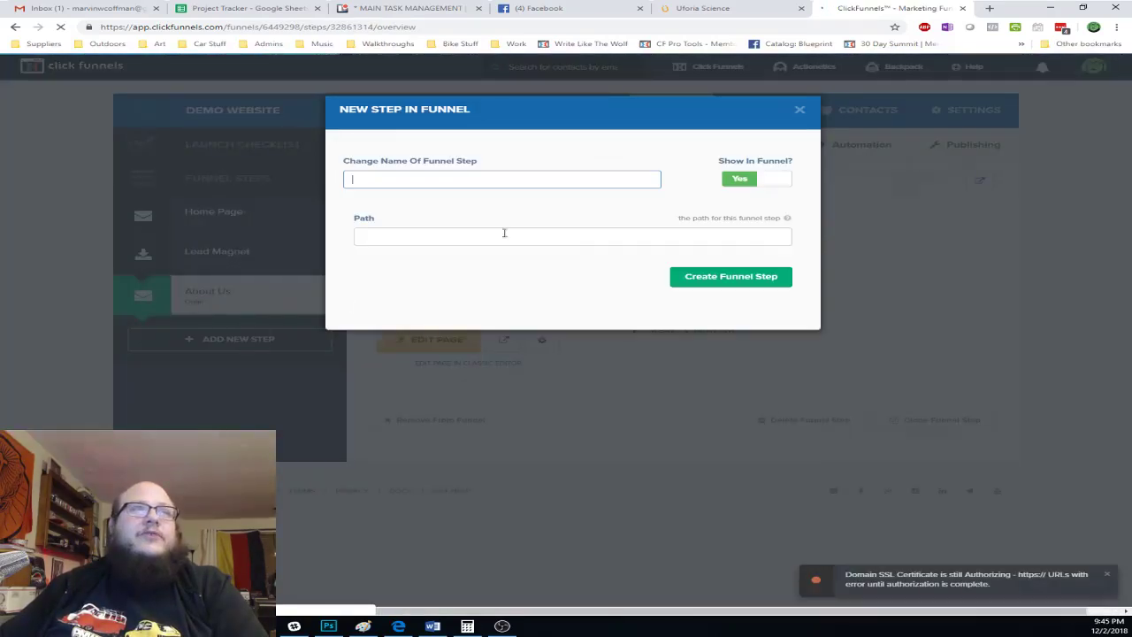
- Review the Contact Us, Videos, About Us and Overview pages of the Uforia Science site, and return to the funnel
{"action": "left_click", "coordinate": [752, 13]}
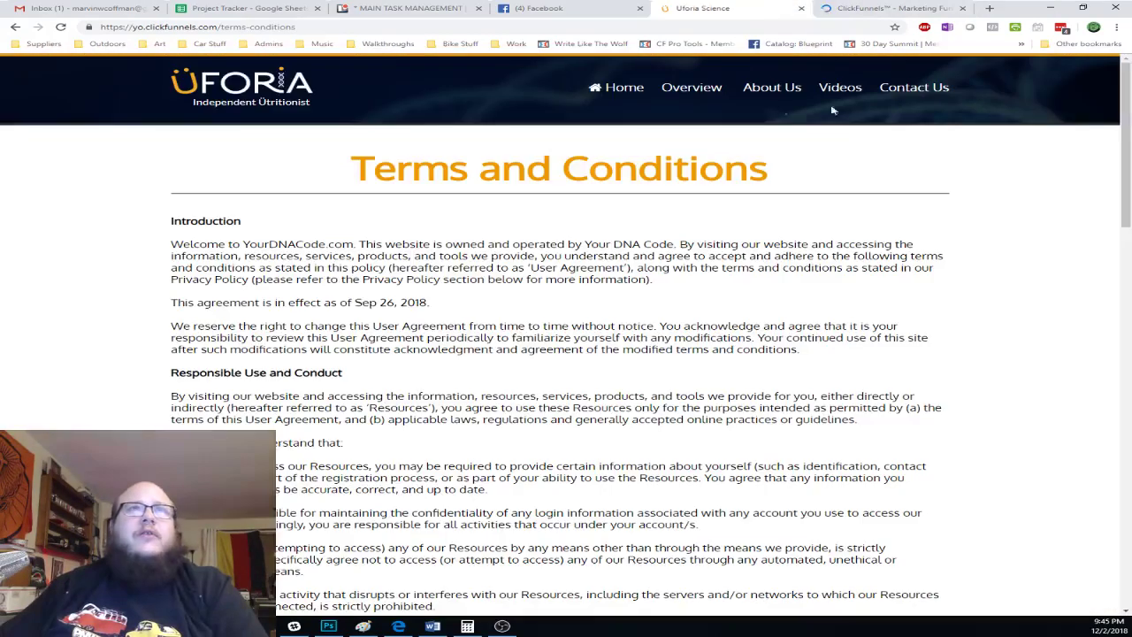
{"action": "left_click", "coordinate": [937, 88]}
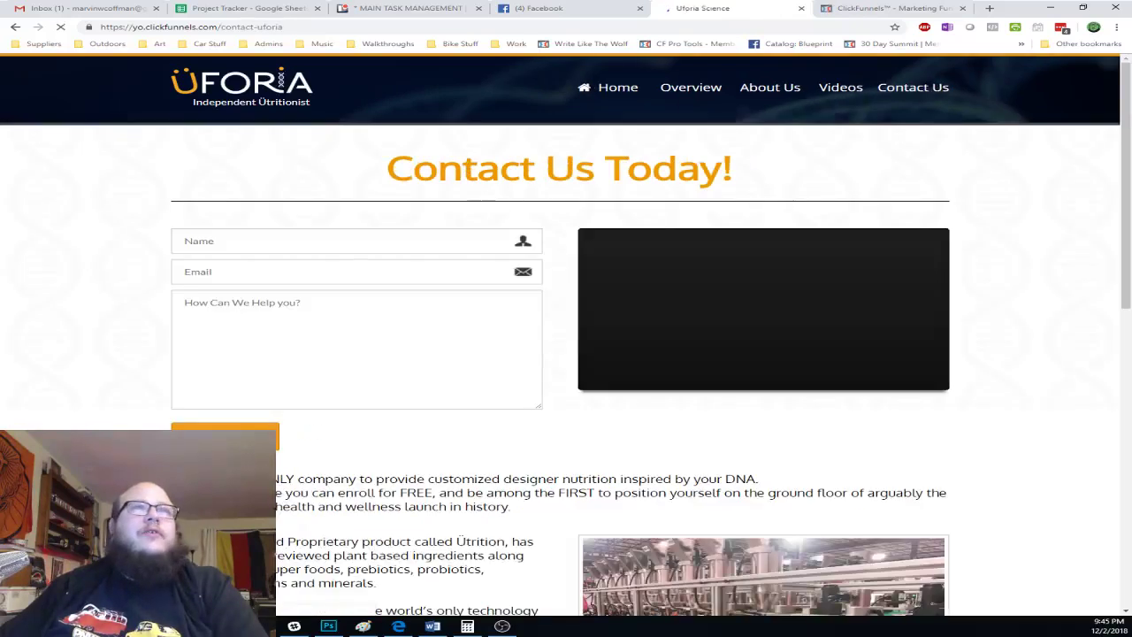
{"action": "left_click", "coordinate": [854, 92]}
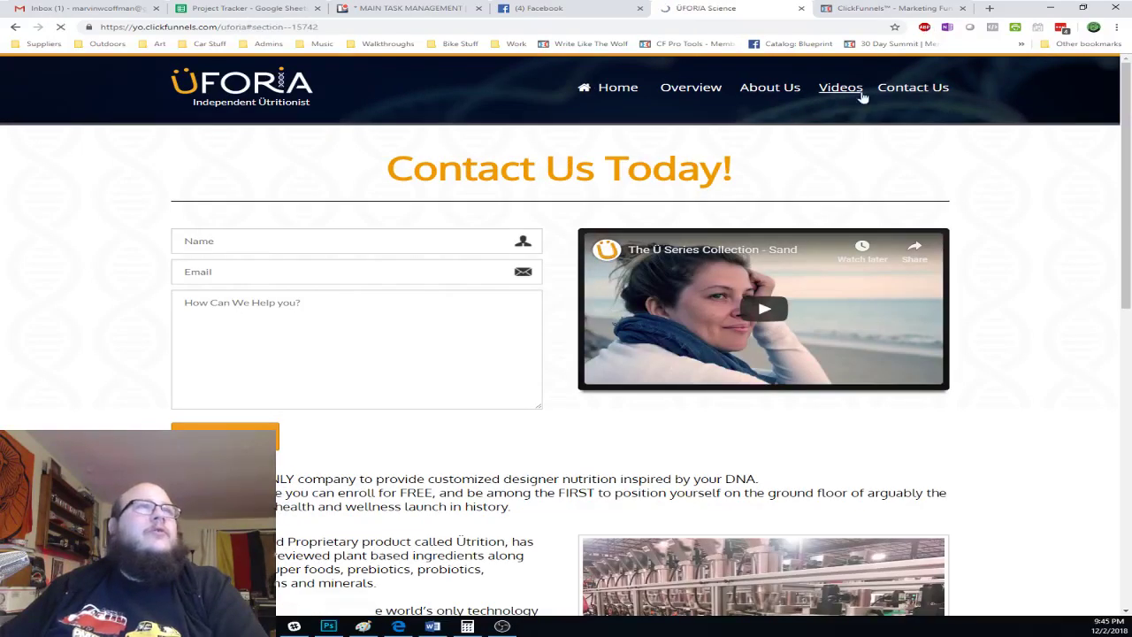
{"action": "left_click", "coordinate": [761, 90]}
{"action": "left_click", "coordinate": [688, 88]}
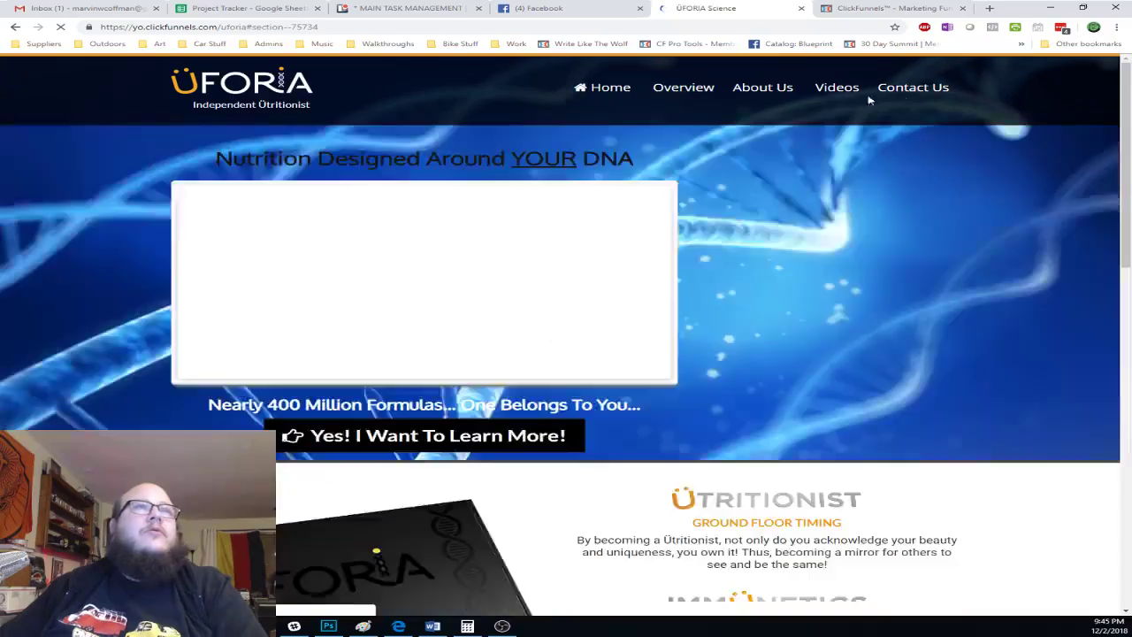
{"action": "left_click", "coordinate": [915, 88]}
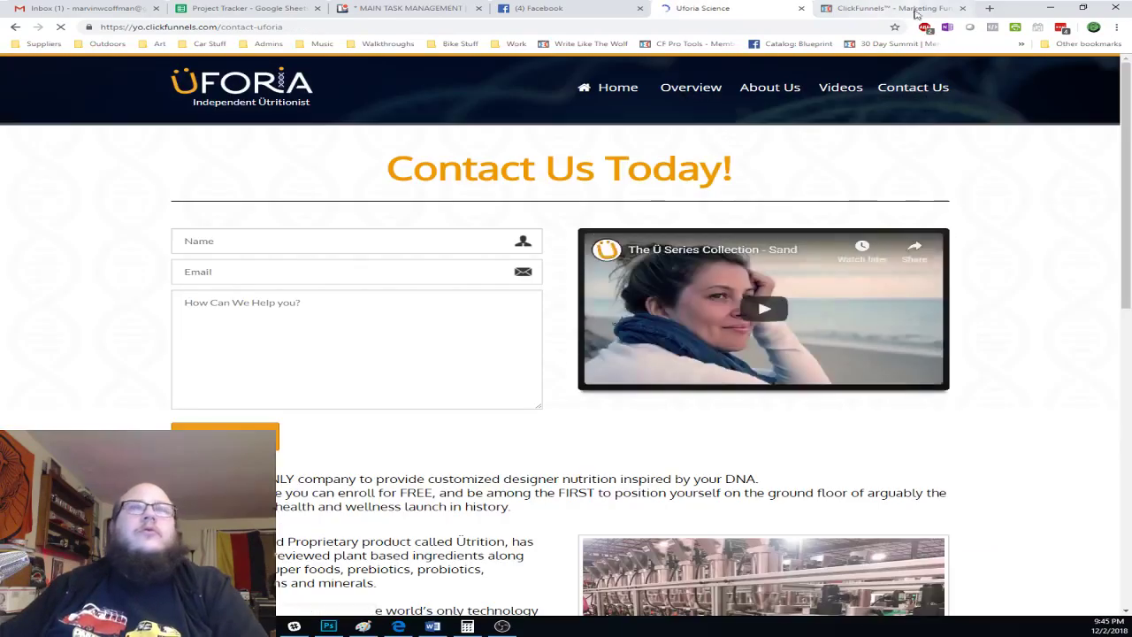
{"action": "left_click", "coordinate": [920, 9]}
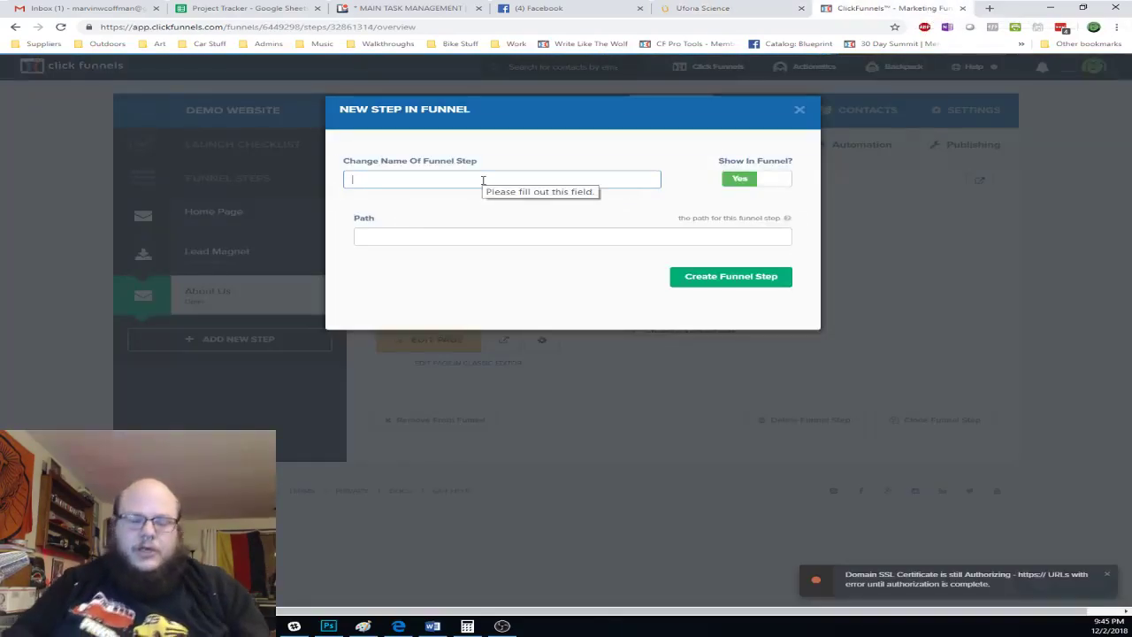
{"action": "left_click", "coordinate": [483, 179]}
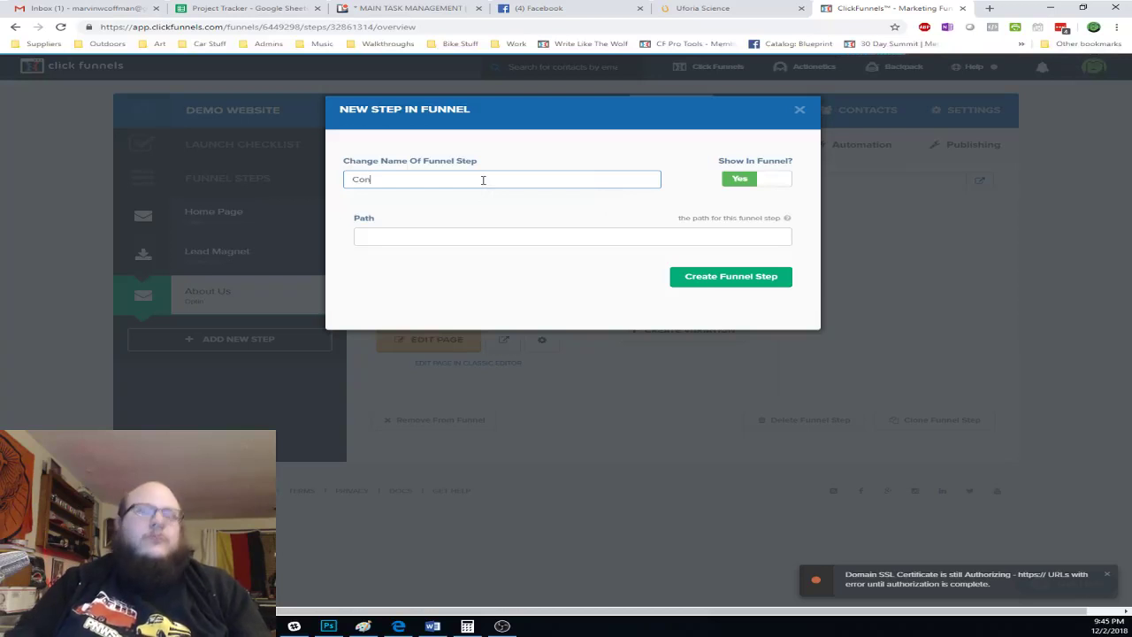
{"action": "key", "text": "Tab"}
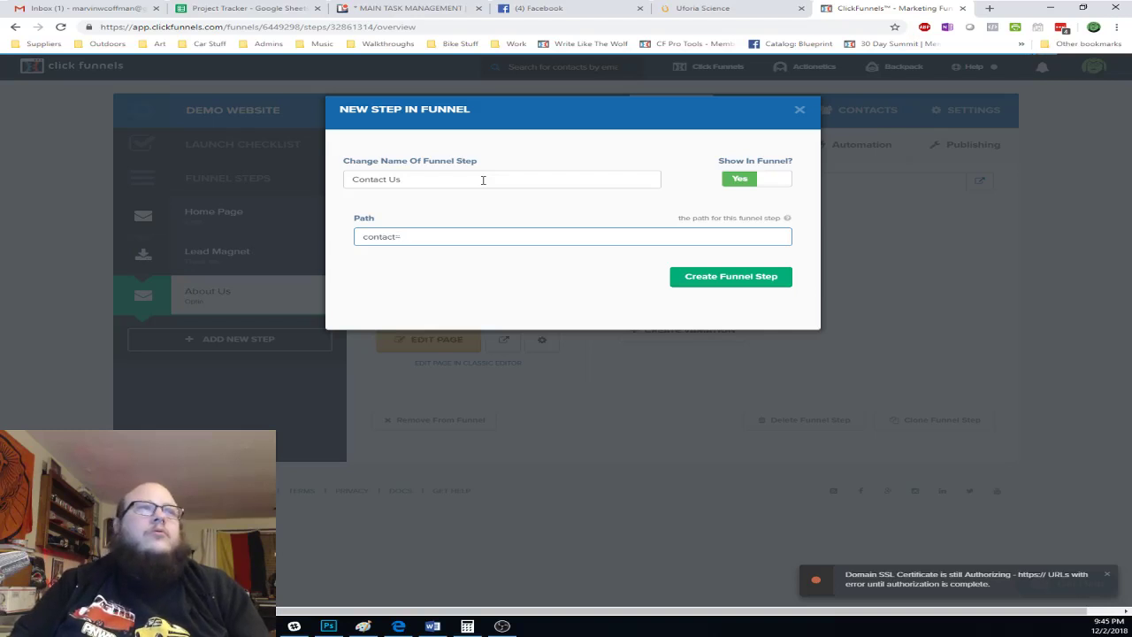
{"action": "key", "text": "shift+Tab"}
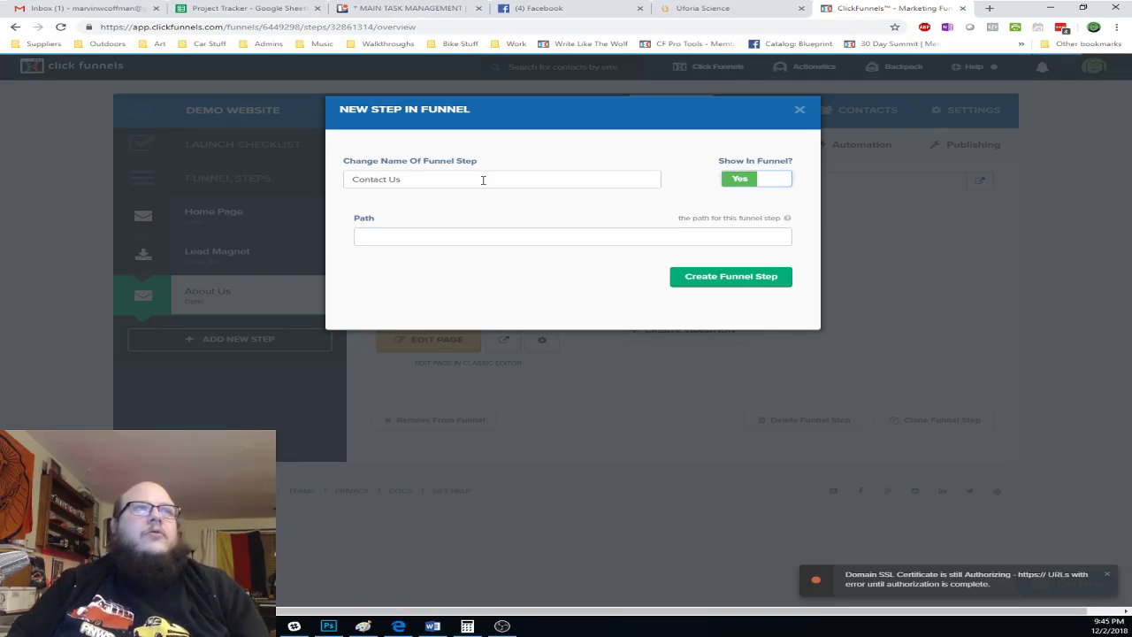
{"action": "key", "text": "shift+Tab"}
- Add a funnel step named Storefront with the path storefront
{"action": "type", "text": "St"}
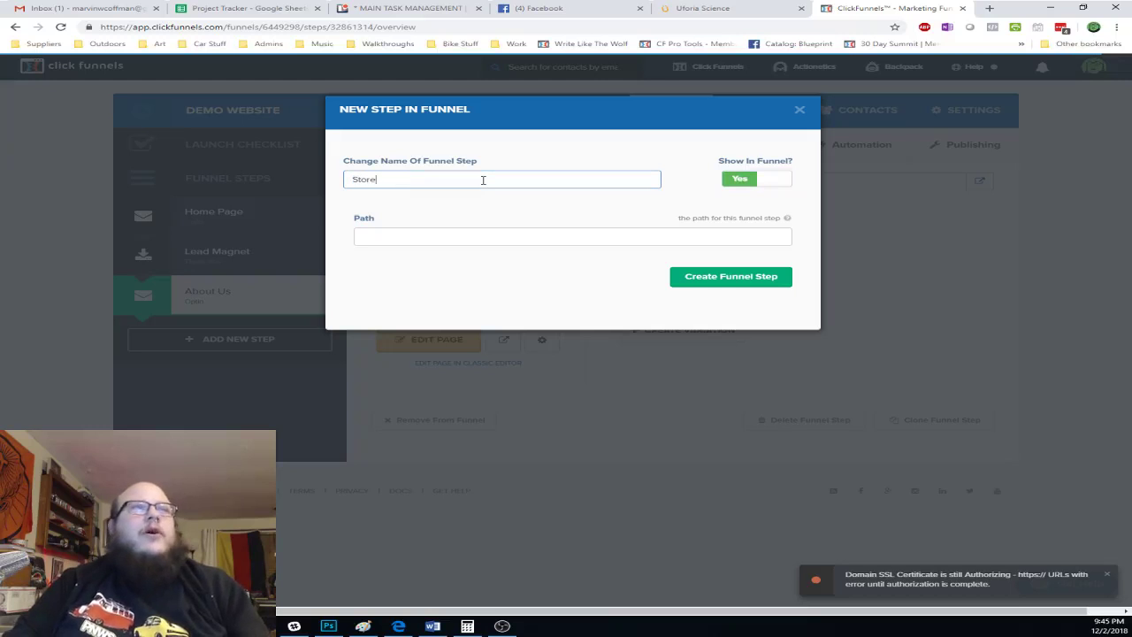
{"action": "type", "text": "ore"}
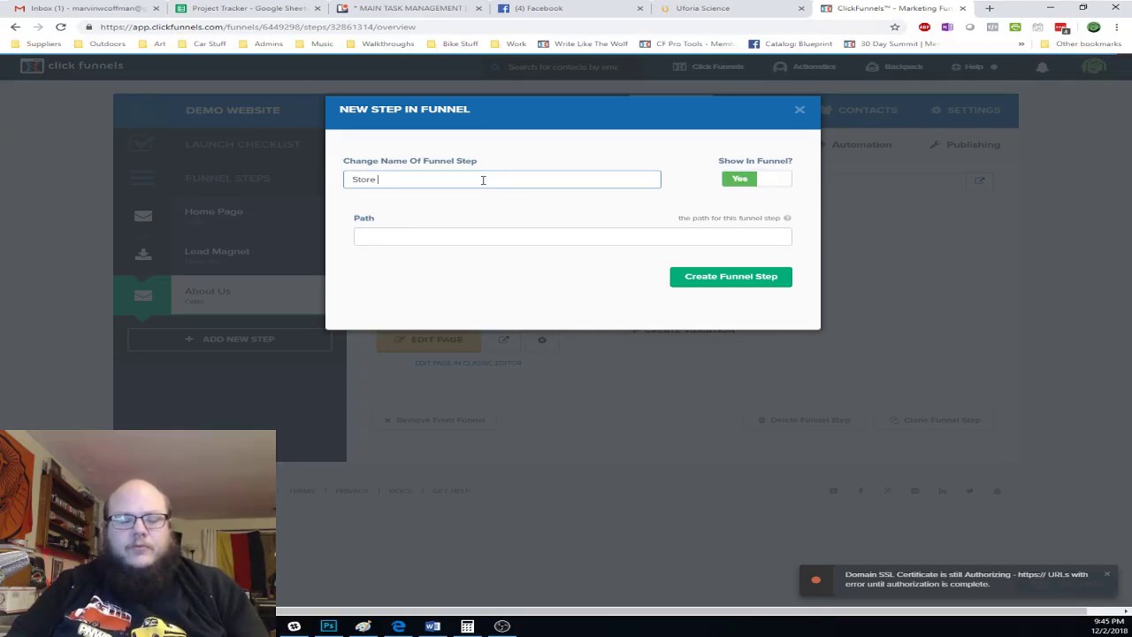
{"action": "key", "text": "Tab"}
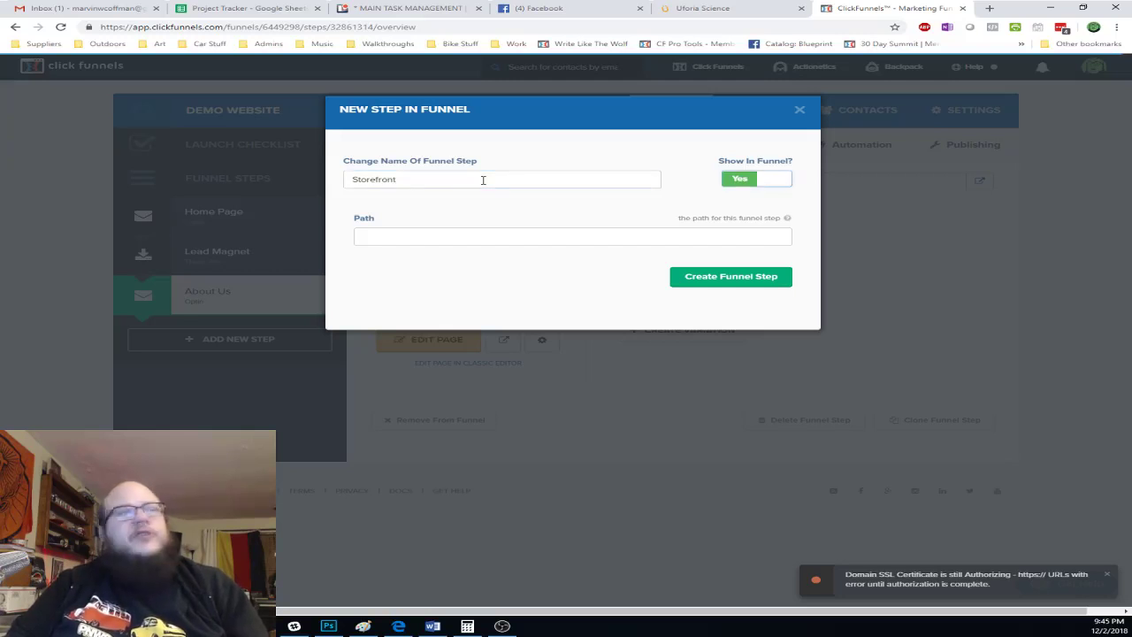
{"action": "key", "text": "Tab"}
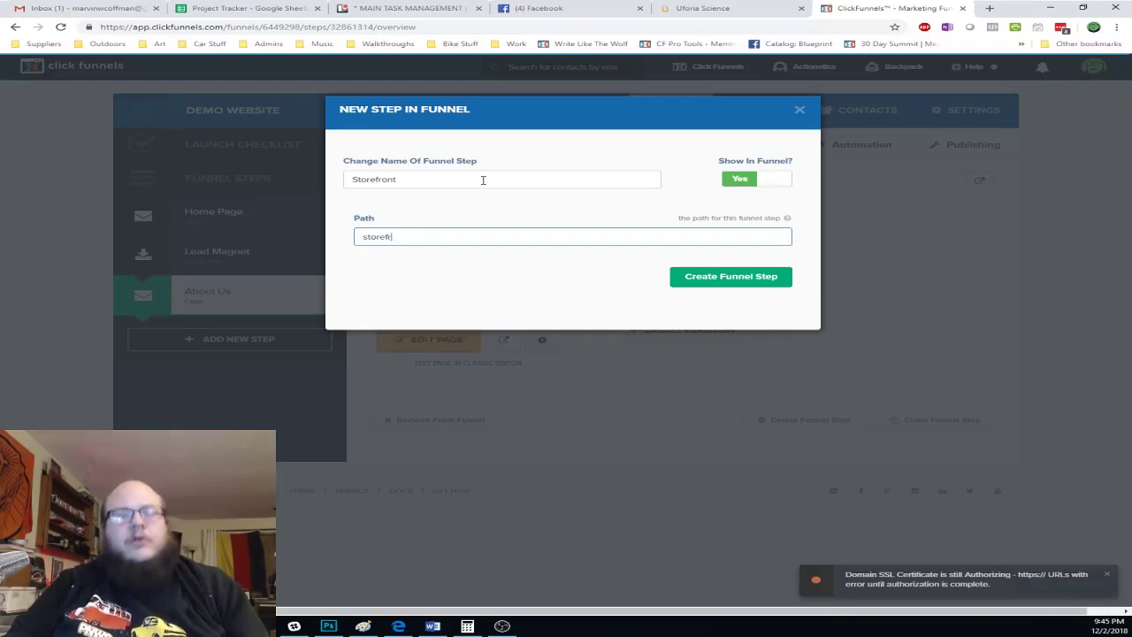
{"action": "type", "text": "storefronty"}
{"action": "key", "text": "BackSpace"}
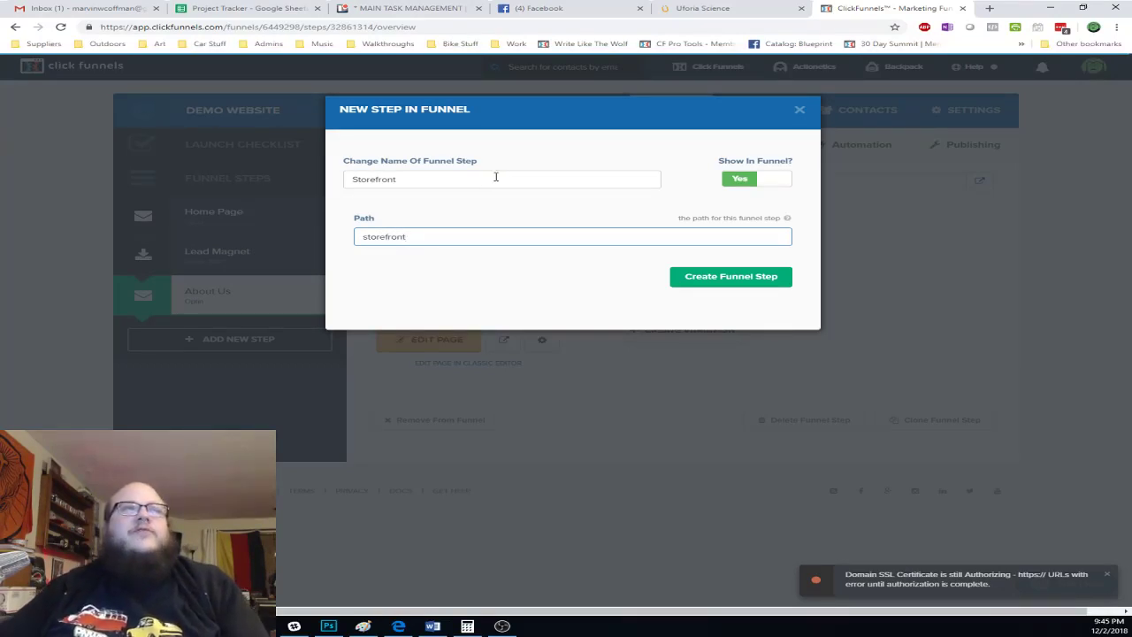
{"action": "left_click", "coordinate": [725, 278]}
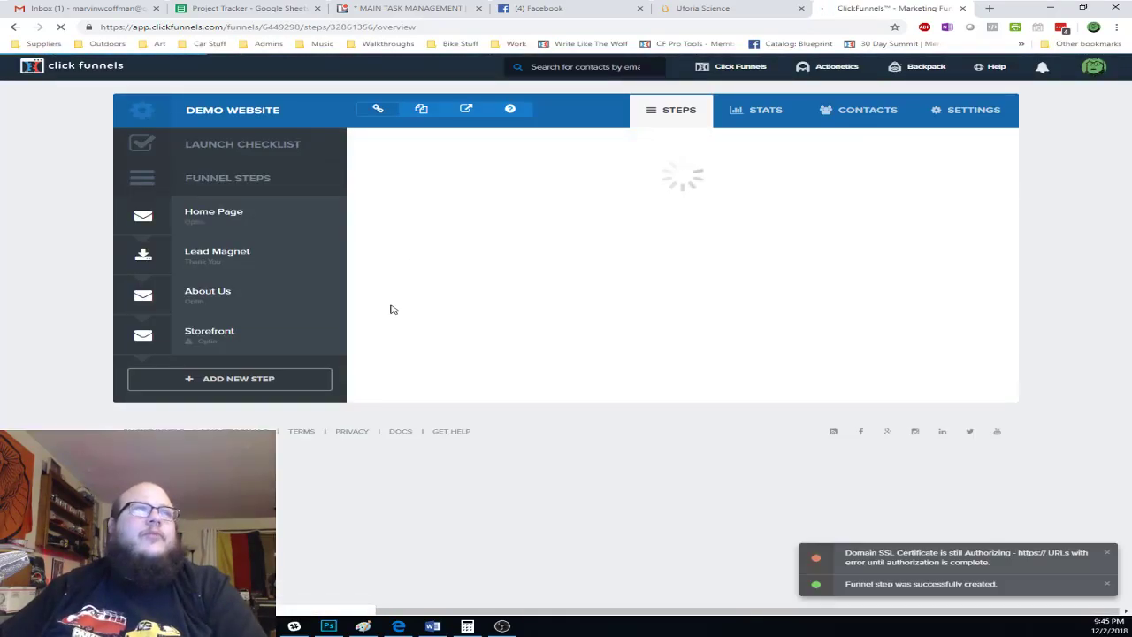
- Preview the sales page template Mother Funnel Application - 1 - Optin and apply it to the Storefront step
{"action": "left_click", "coordinate": [238, 348]}
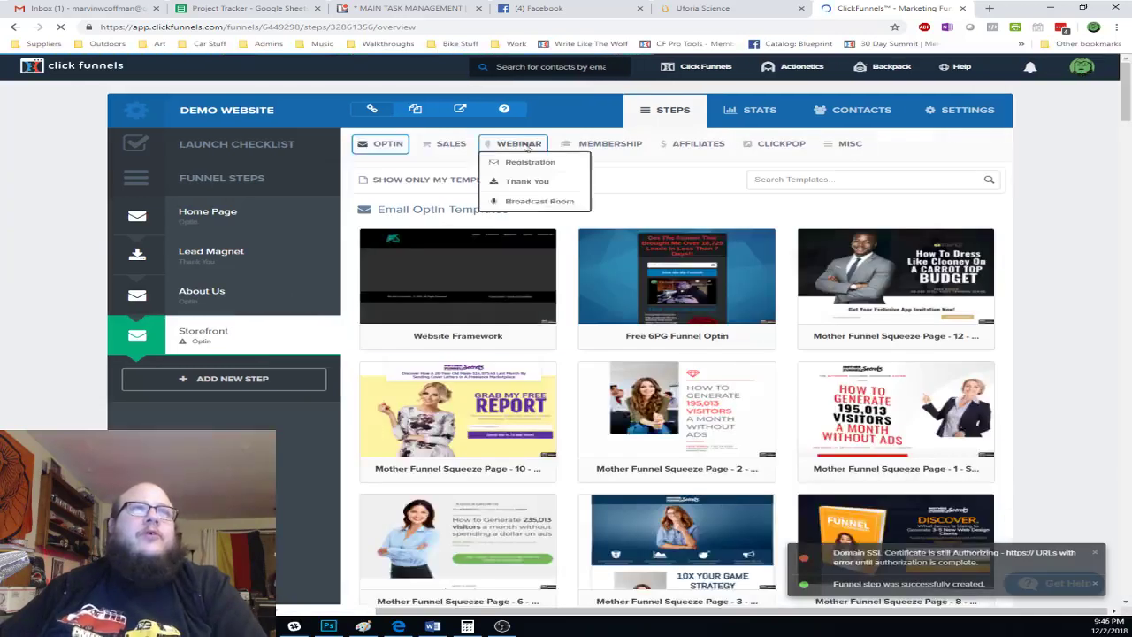
{"action": "mouse_move", "coordinate": [447, 146]}
{"action": "left_click", "coordinate": [460, 168]}
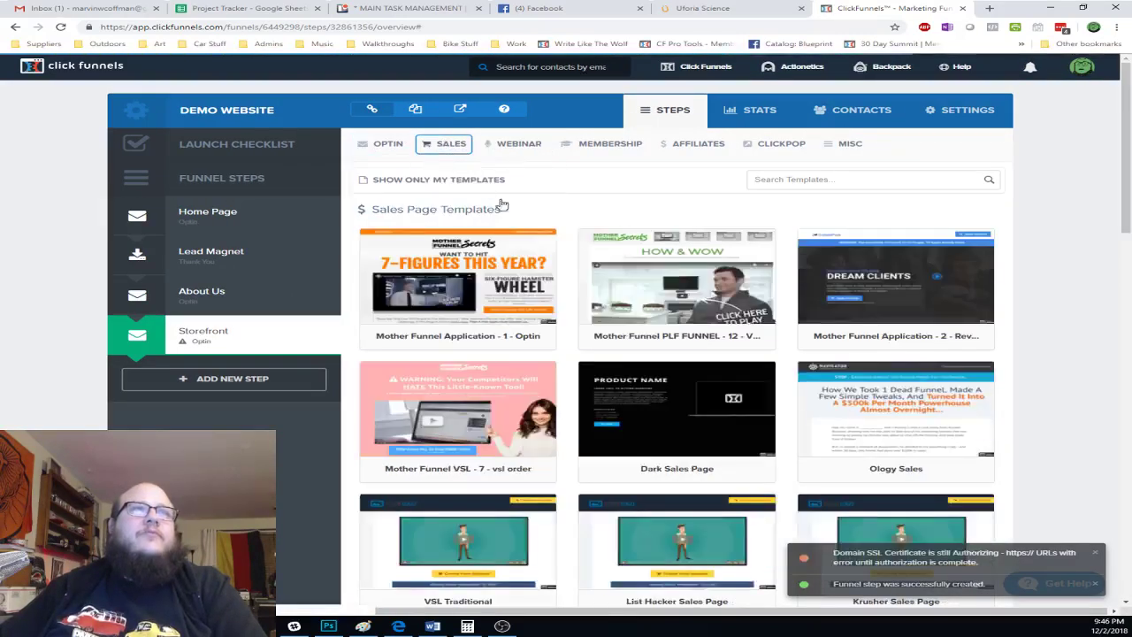
{"action": "mouse_move", "coordinate": [607, 298]}
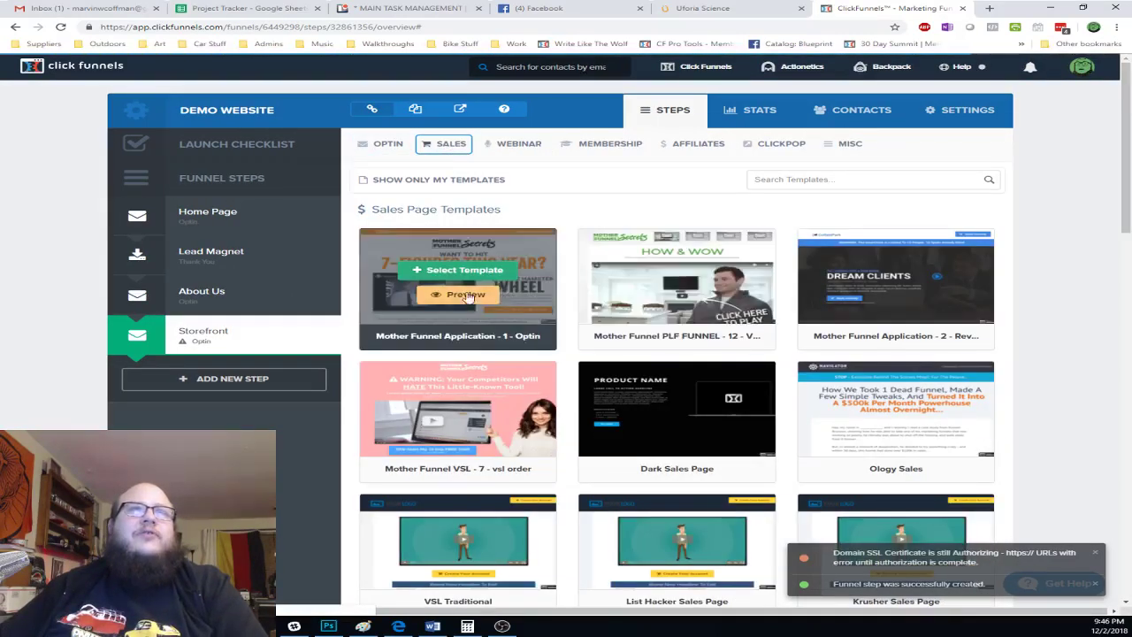
{"action": "left_click", "coordinate": [495, 292]}
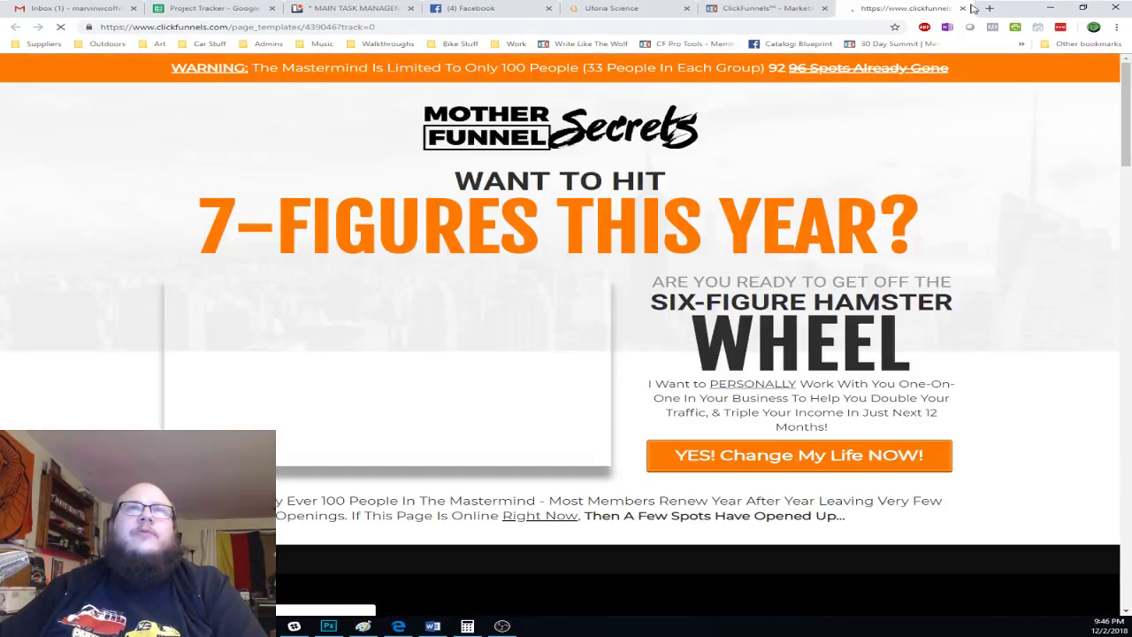
{"action": "left_click", "coordinate": [962, 8]}
{"action": "left_click", "coordinate": [460, 270]}
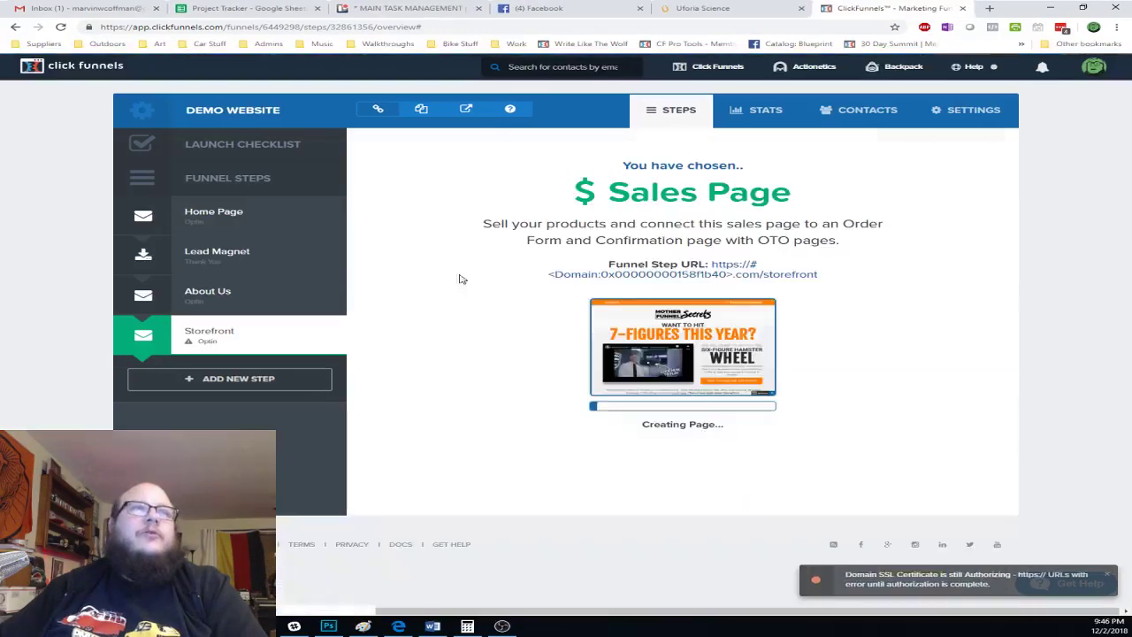
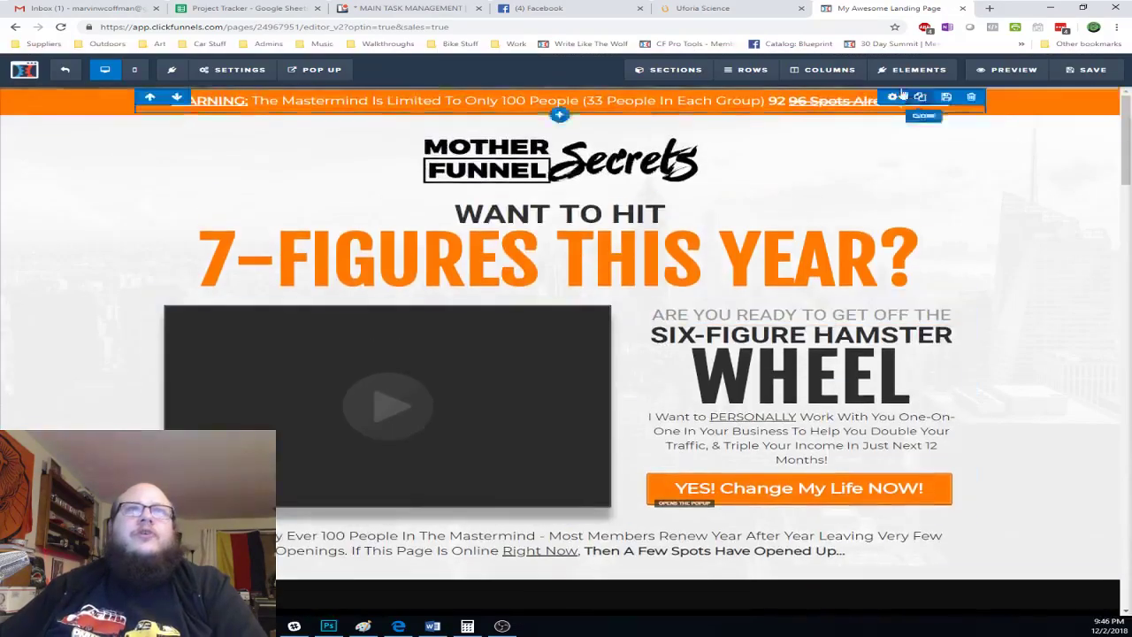
- Open the Storefront page's element library and review the elements offered in each category
{"action": "mouse_move", "coordinate": [904, 72]}
{"action": "left_click", "coordinate": [903, 93]}
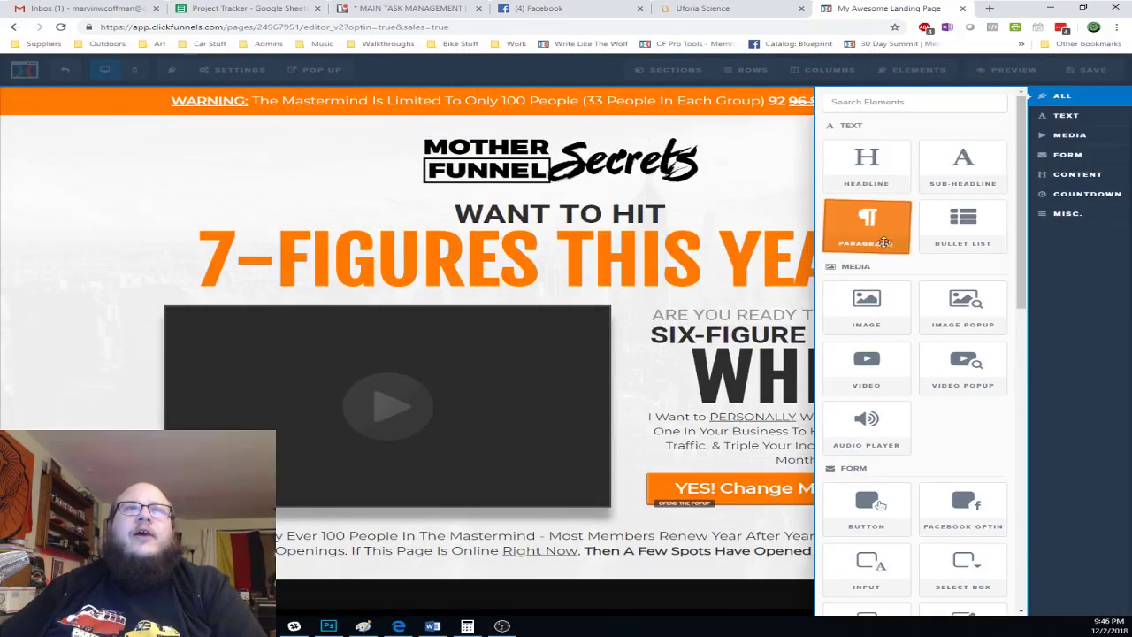
{"action": "scroll", "coordinate": [865, 164], "scroll_direction": "down", "scroll_amount": 4}
{"action": "scroll", "coordinate": [872, 188], "scroll_direction": "down", "scroll_amount": 5}
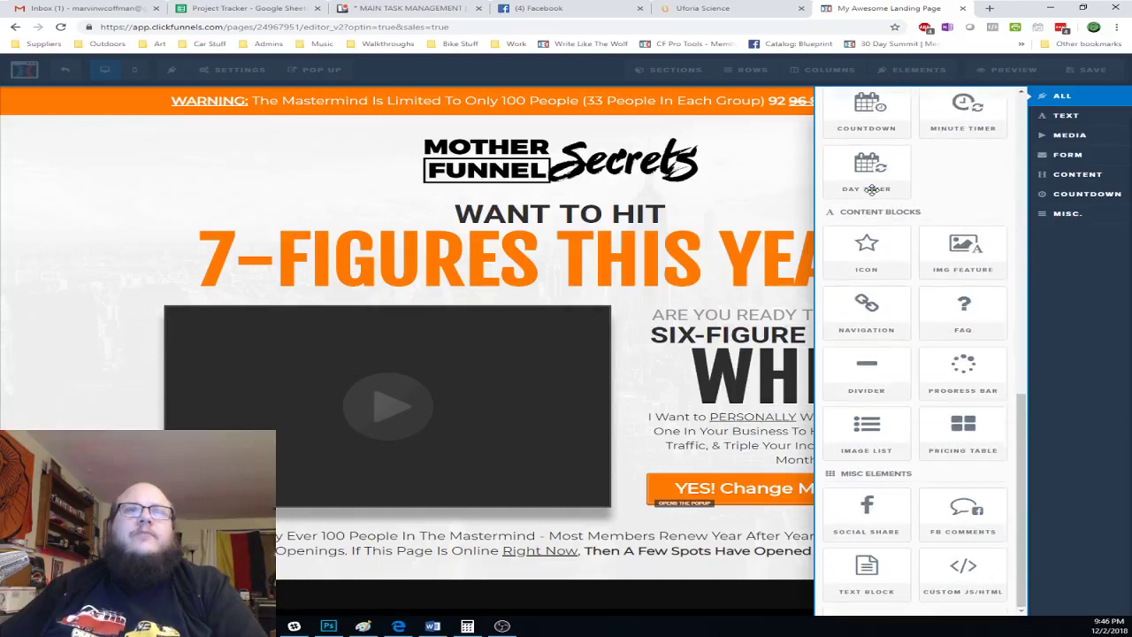
{"action": "scroll", "coordinate": [873, 188], "scroll_direction": "up", "scroll_amount": 10}
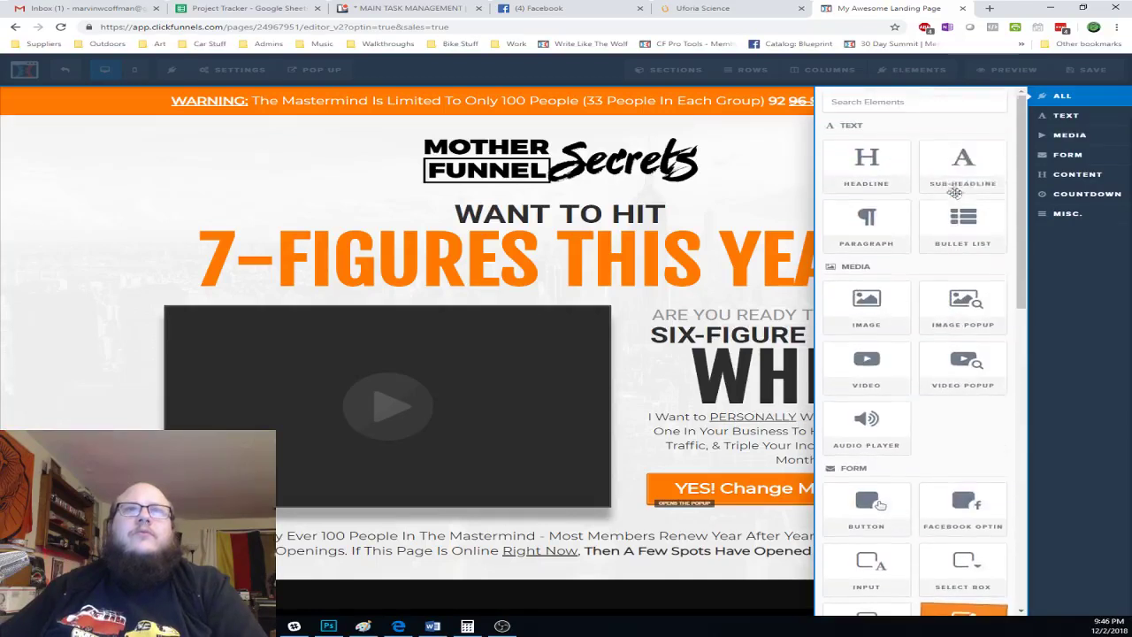
{"action": "left_click", "coordinate": [1066, 214]}
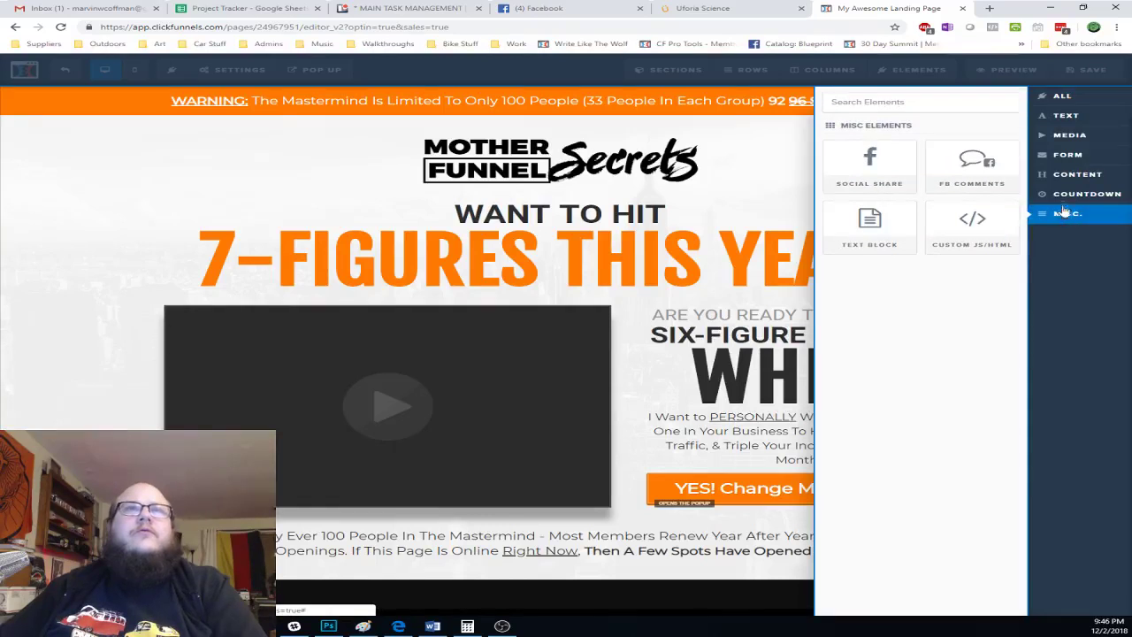
{"action": "left_click", "coordinate": [1072, 193]}
{"action": "left_click", "coordinate": [1072, 174]}
{"action": "left_click", "coordinate": [1070, 154]}
{"action": "left_click", "coordinate": [1070, 134]}
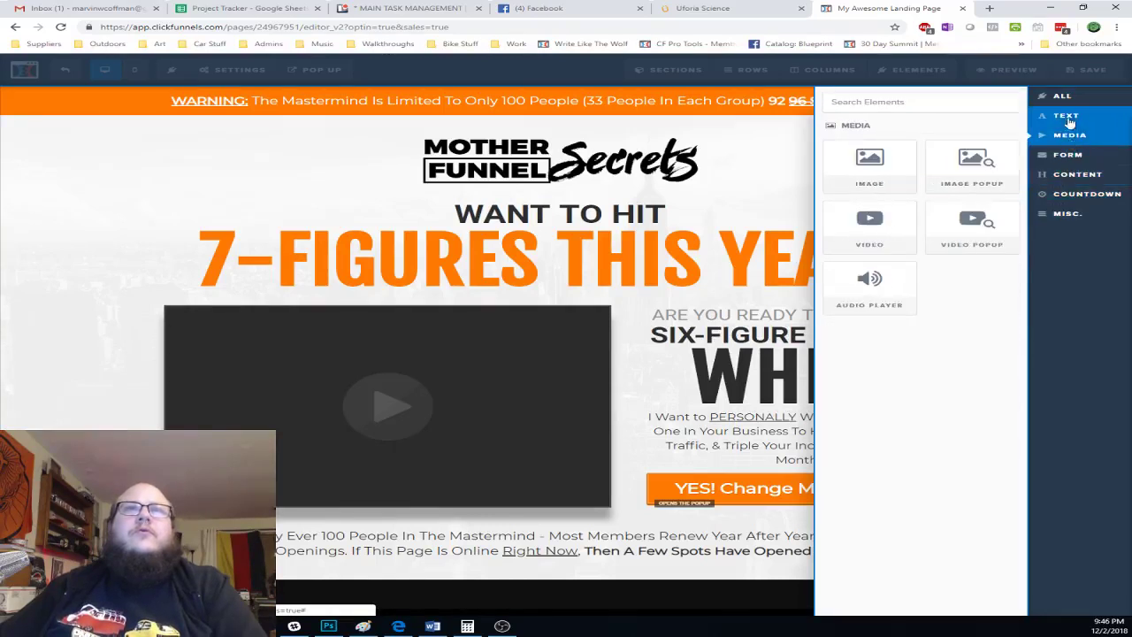
{"action": "left_click", "coordinate": [1068, 115]}
{"action": "left_click", "coordinate": [1065, 96]}
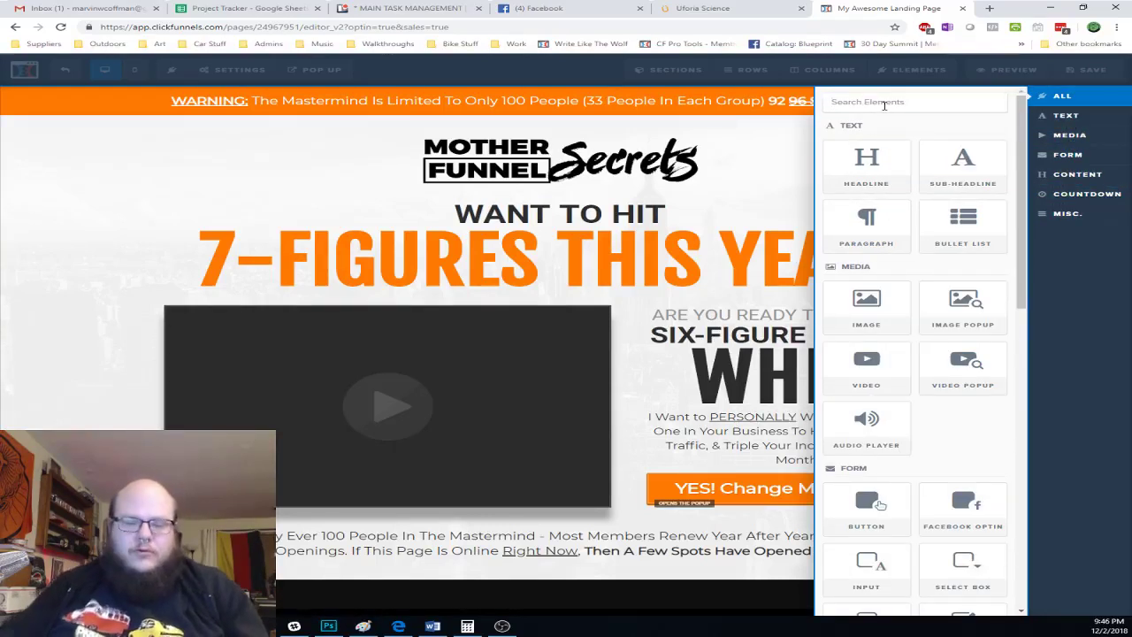
- Look through the complete element list down to the miscellaneous elements, and close it
{"action": "type", "text": "z"}
{"action": "key", "text": "BackSpace"}
{"action": "key", "text": "BackSpace"}
{"action": "key", "text": "BackSpace"}
{"action": "key", "text": "BackSpace"}
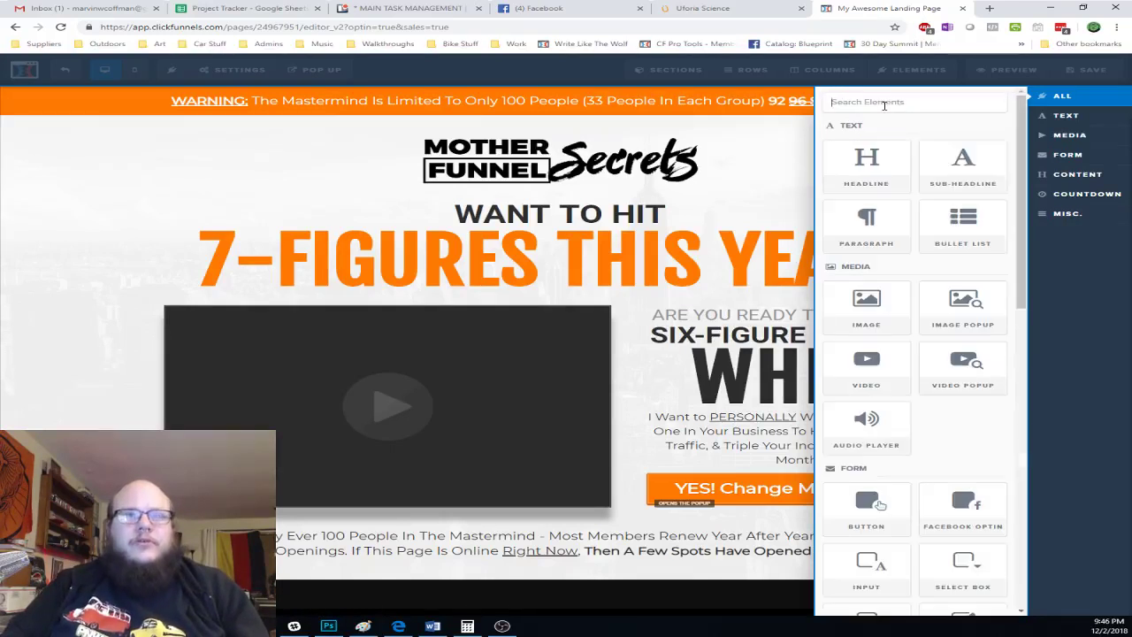
{"action": "scroll", "coordinate": [993, 230], "scroll_direction": "down", "scroll_amount": 6}
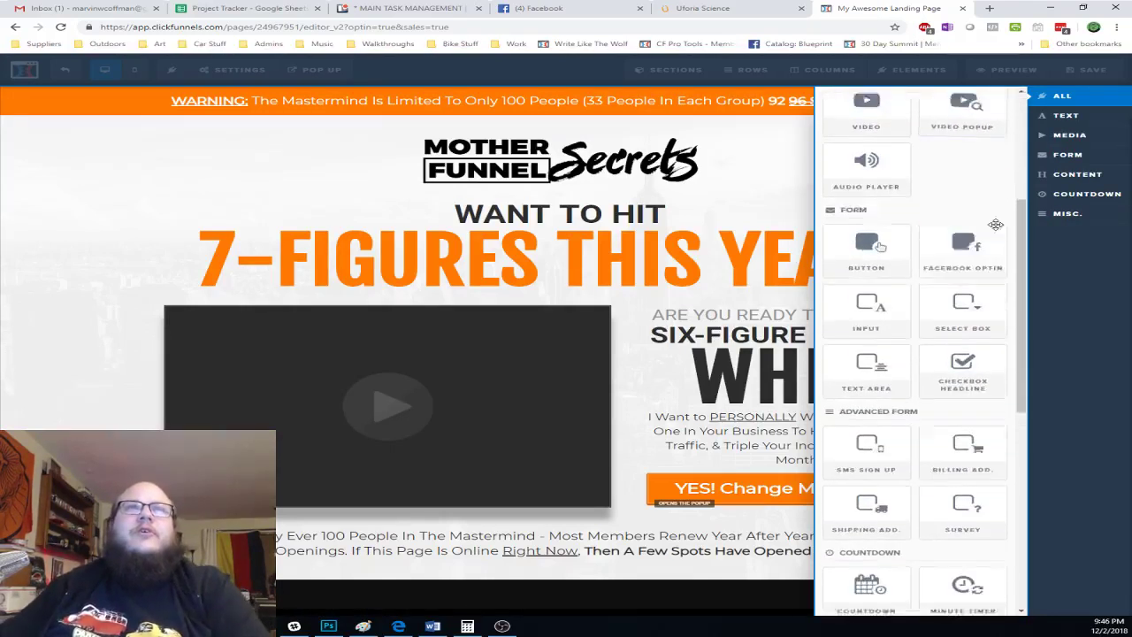
{"action": "scroll", "coordinate": [993, 229], "scroll_direction": "down", "scroll_amount": 3}
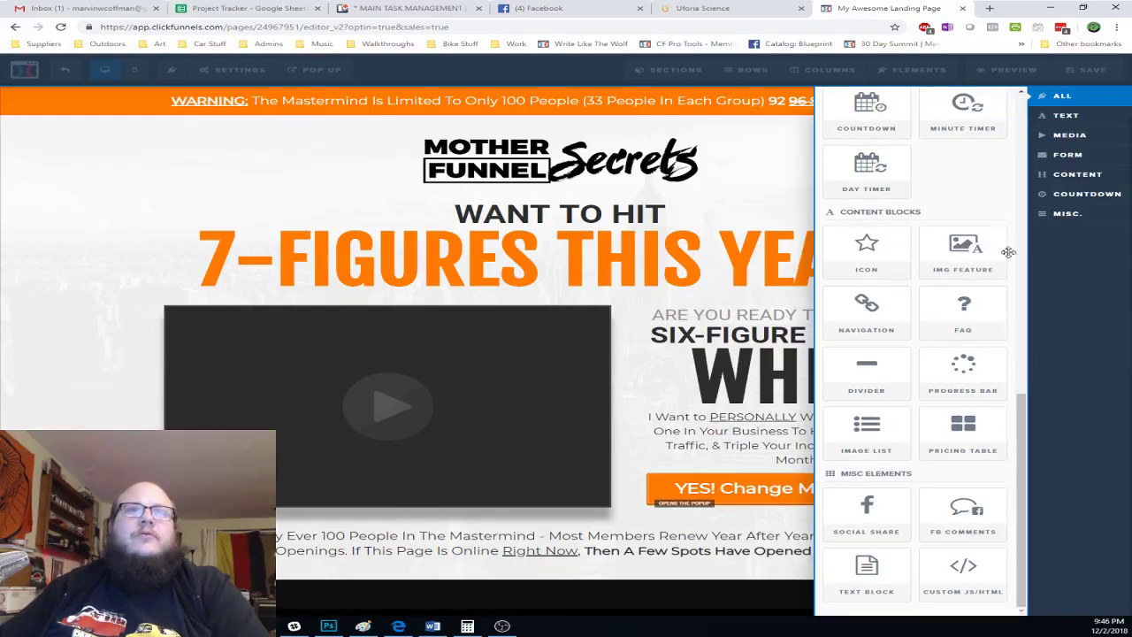
{"action": "scroll", "coordinate": [961, 266], "scroll_direction": "up", "scroll_amount": 9}
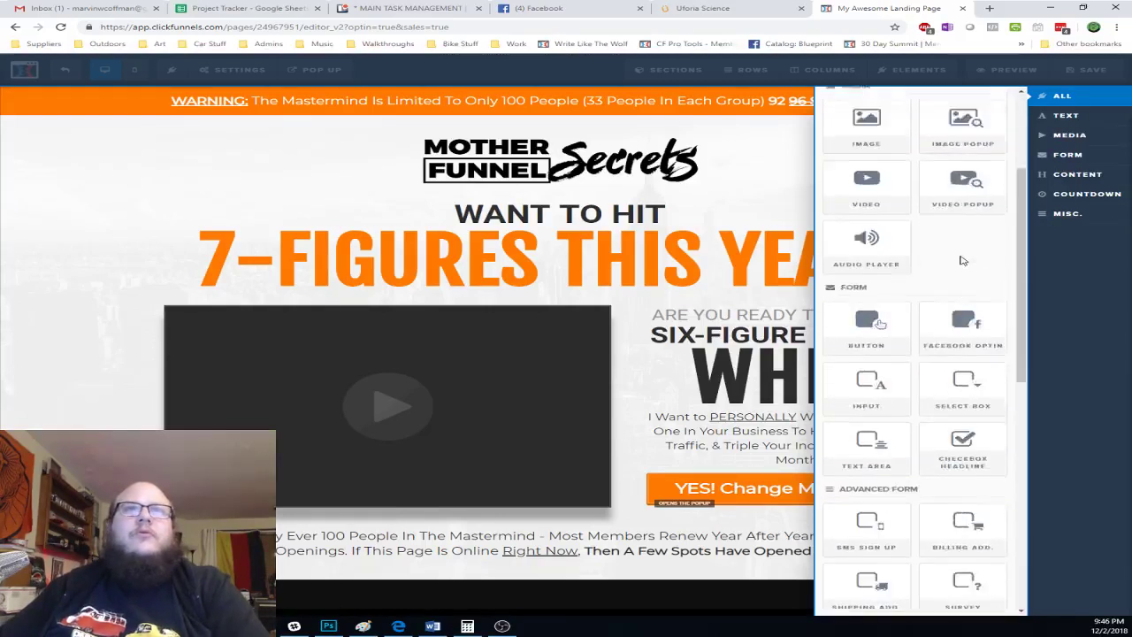
{"action": "left_click", "coordinate": [761, 145]}
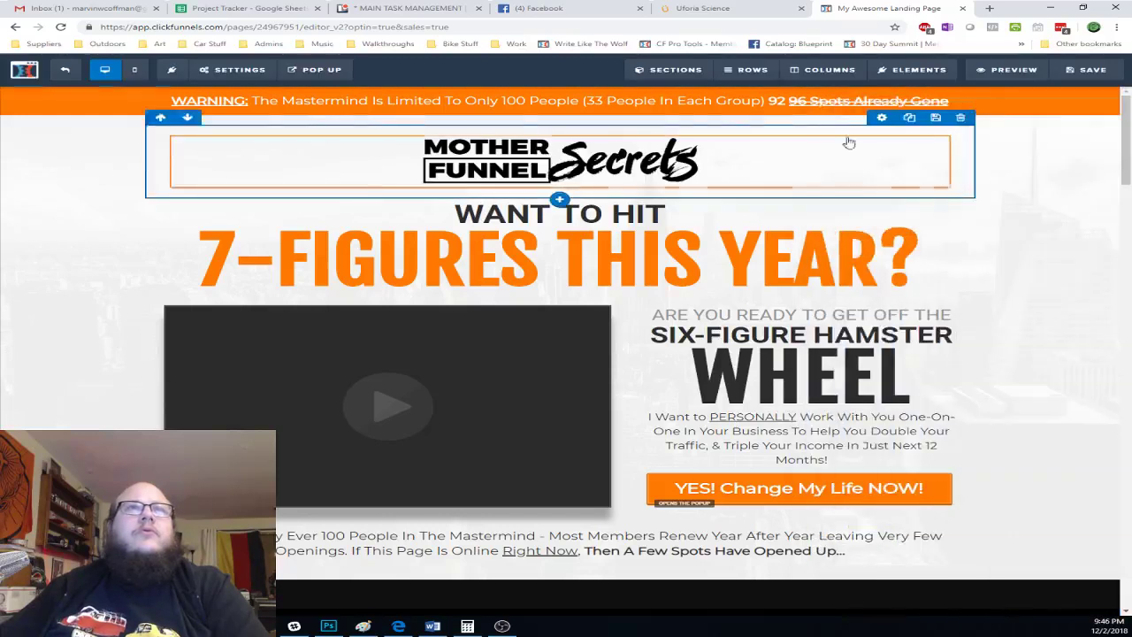
- Search the page's element library for "order" and close the library
{"action": "mouse_move", "coordinate": [916, 69]}
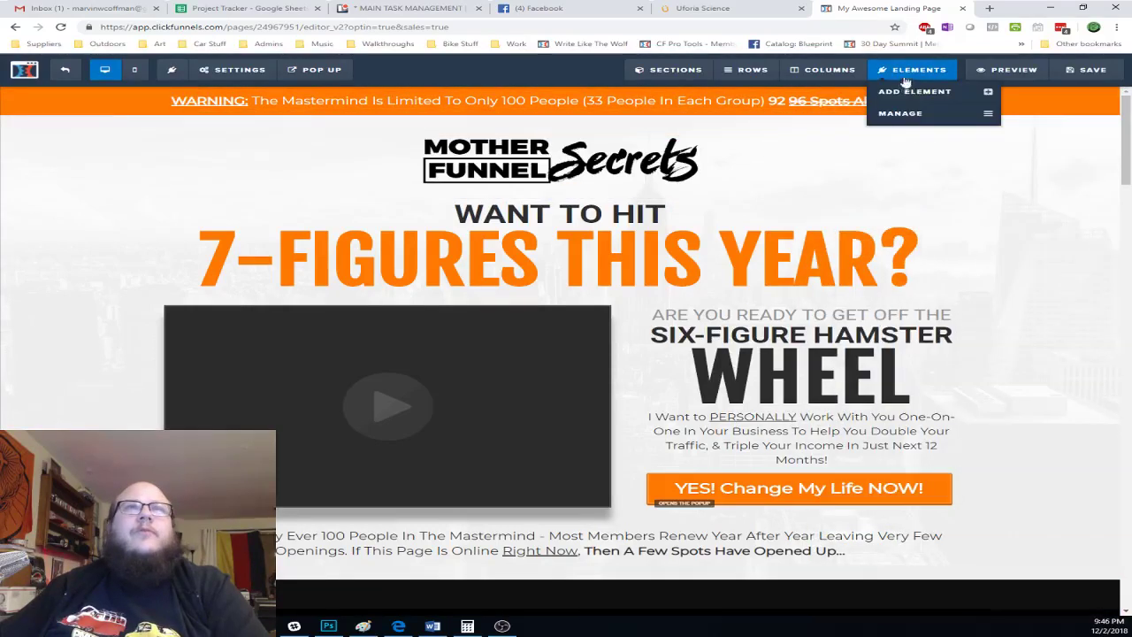
{"action": "left_click", "coordinate": [933, 92]}
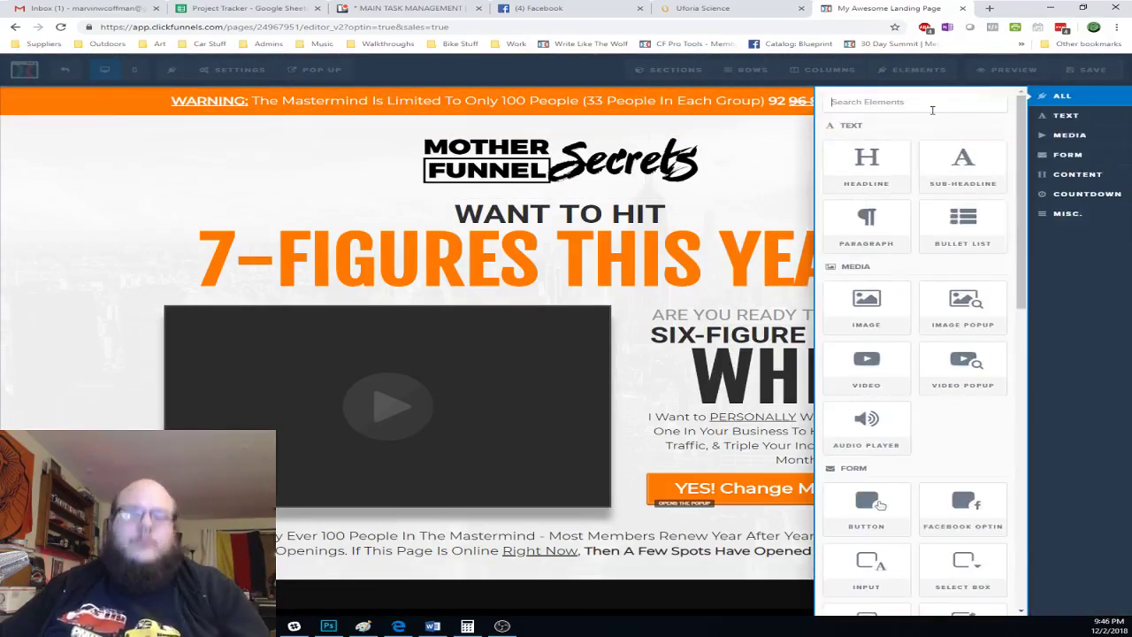
{"action": "type", "text": "order"}
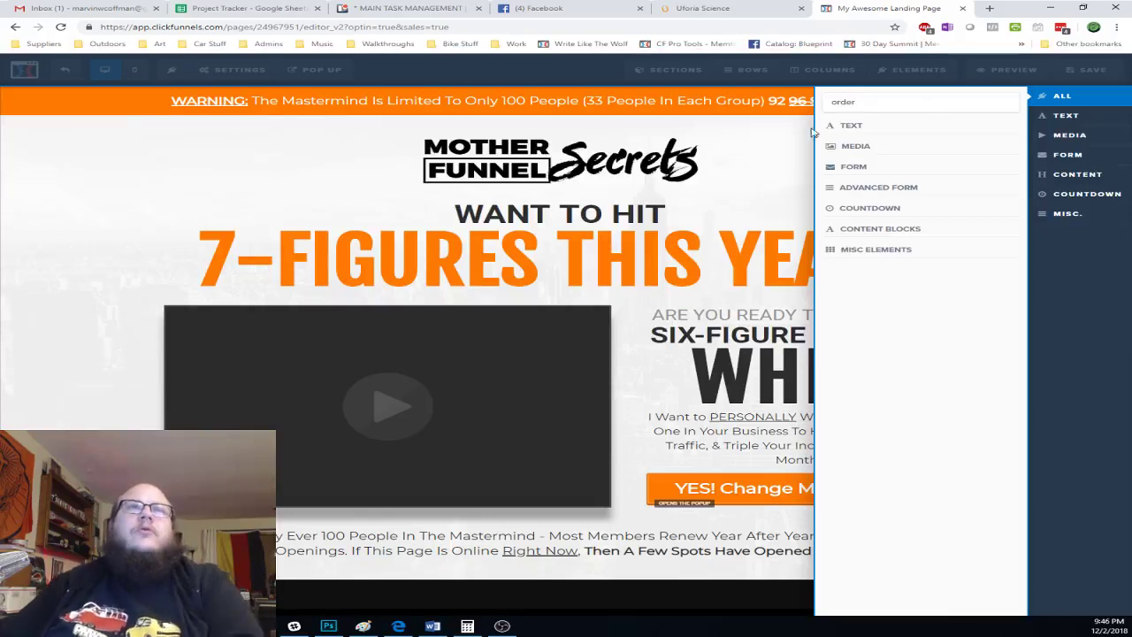
{"action": "left_click", "coordinate": [771, 182]}
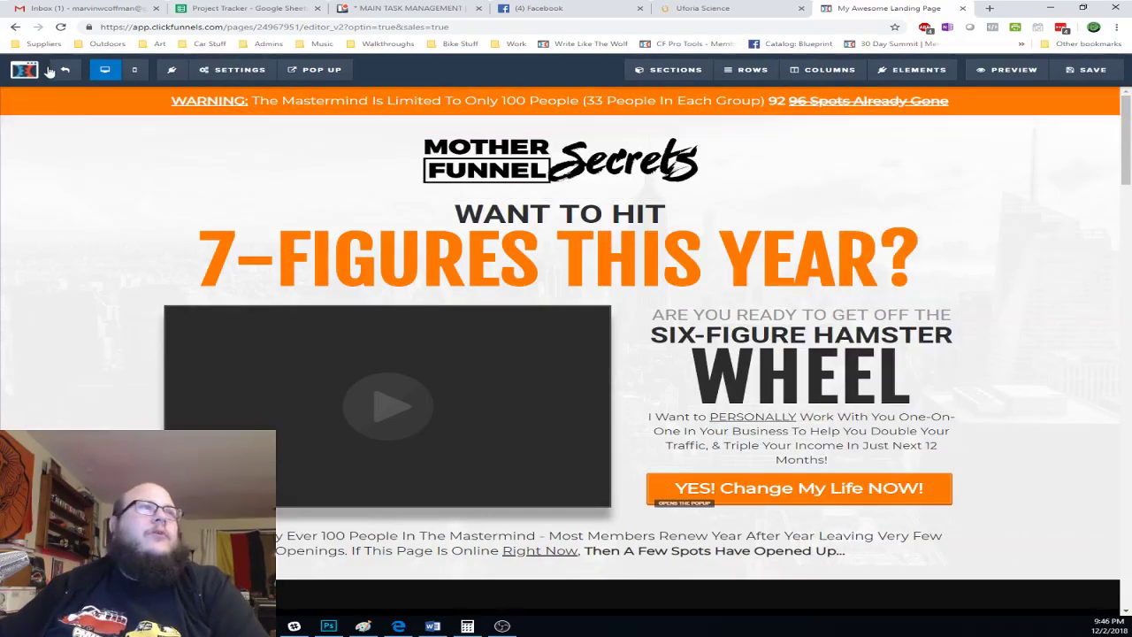
- Leave the page editor and delete the Storefront step from the funnel
{"action": "left_click", "coordinate": [64, 69]}
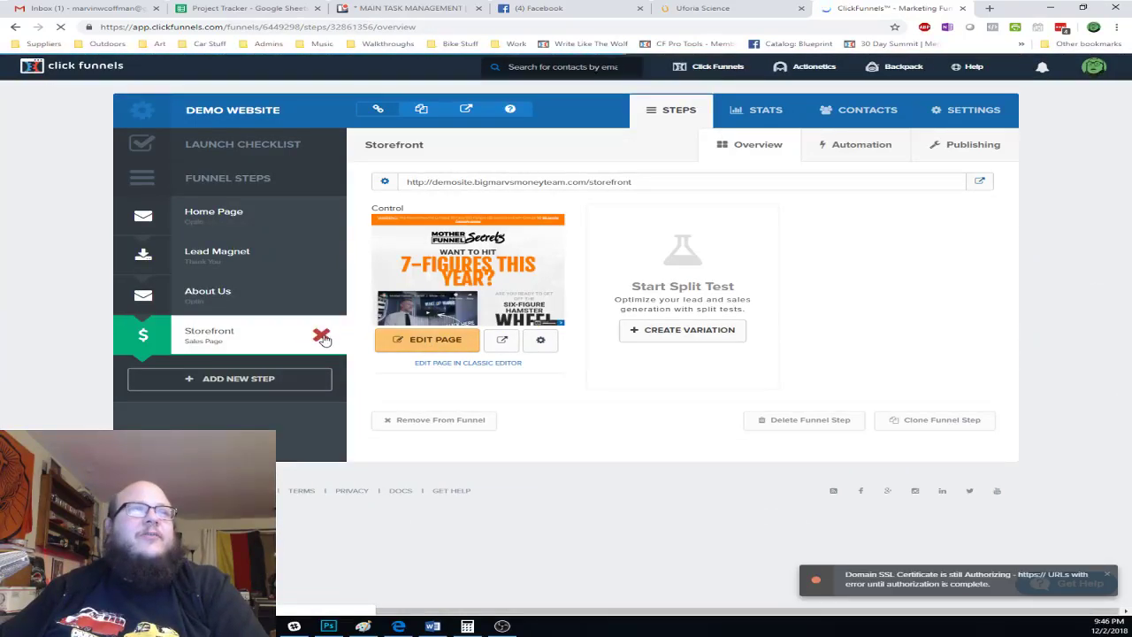
{"action": "left_click", "coordinate": [321, 335]}
{"action": "left_click", "coordinate": [639, 99]}
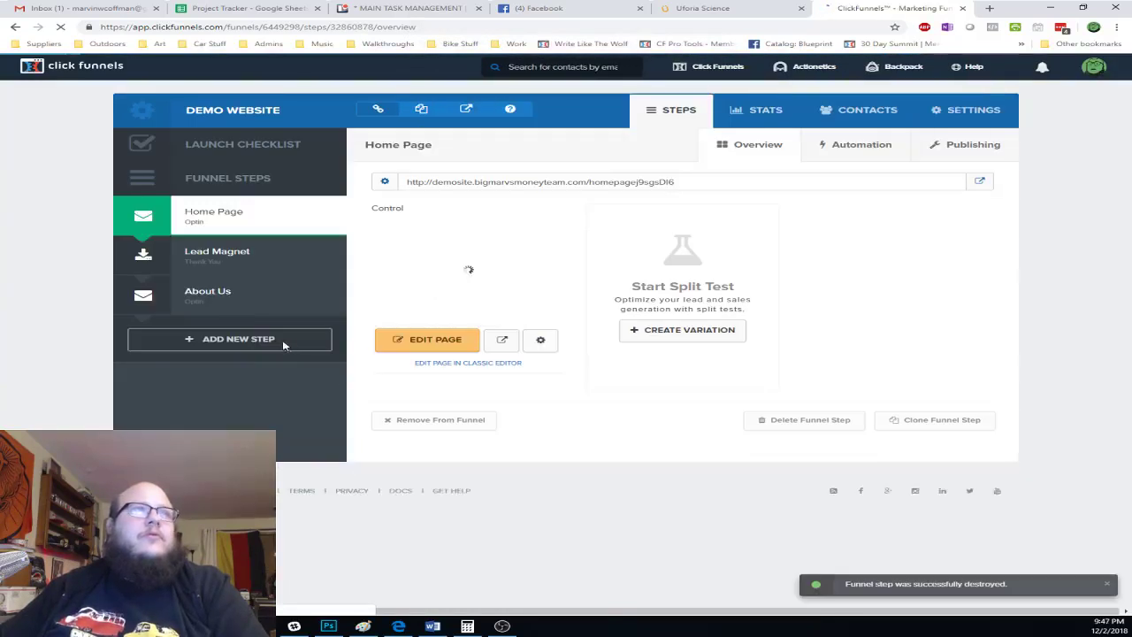
- Add a funnel step named Store with the path store
{"action": "left_click", "coordinate": [282, 345]}
{"action": "left_click", "coordinate": [546, 182]}
{"action": "type", "text": "Store"}
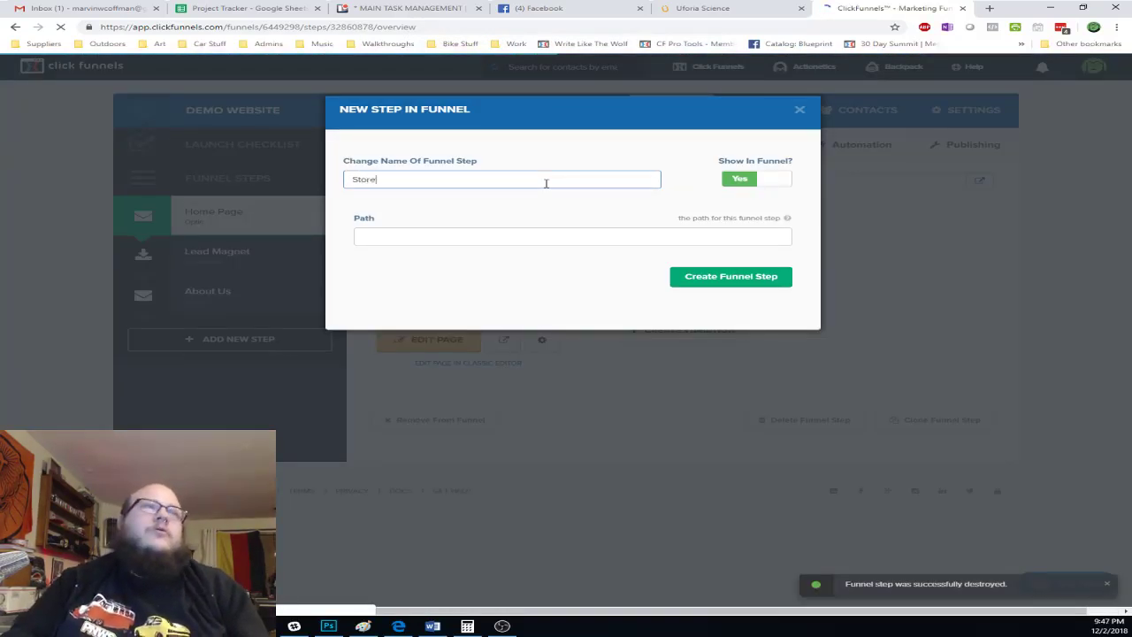
{"action": "key", "text": "Tab"}
{"action": "type", "text": "stor"}
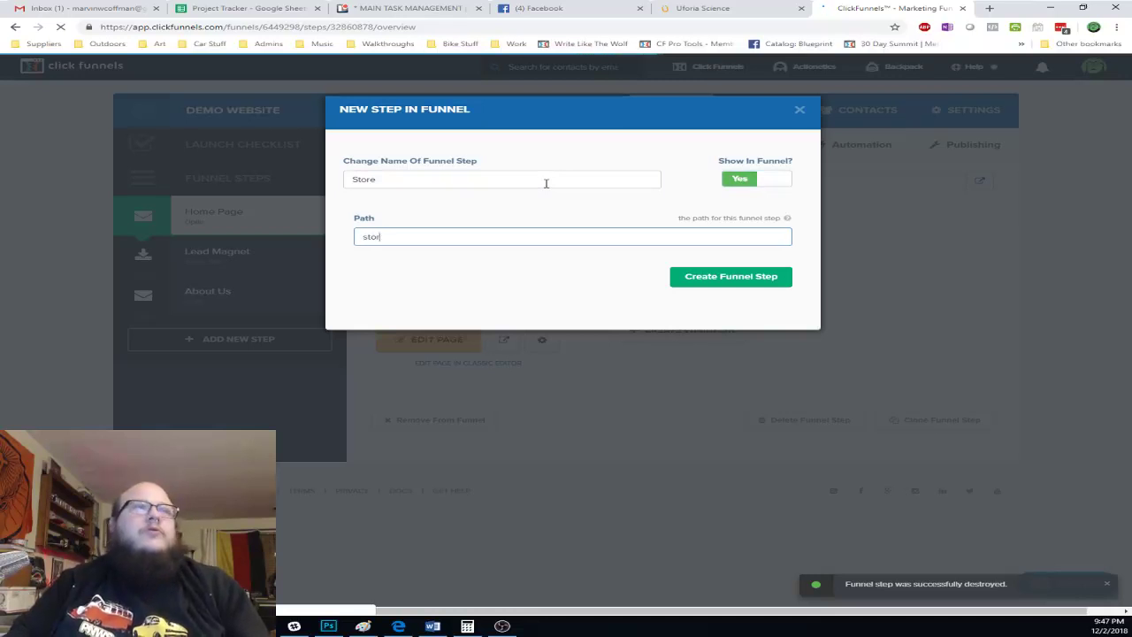
{"action": "type", "text": "e"}
{"action": "key", "text": "Return"}
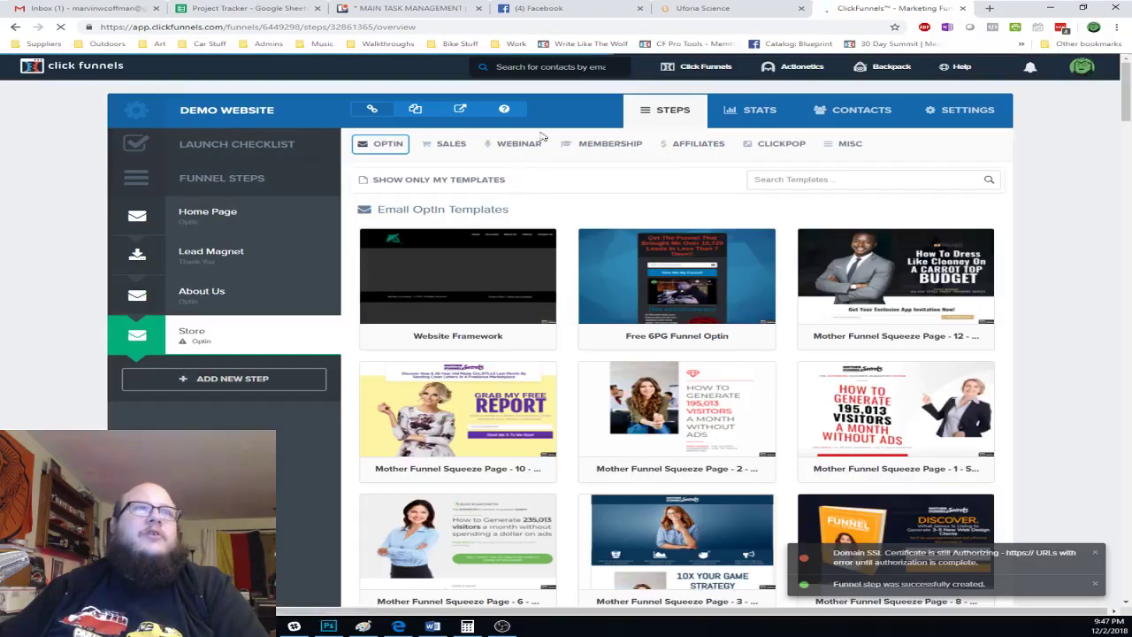
- Apply the order form template TWO STEP TRIP WIRE - 2 - Order to the Store step
{"action": "left_click", "coordinate": [452, 144]}
{"action": "left_click", "coordinate": [469, 201]}
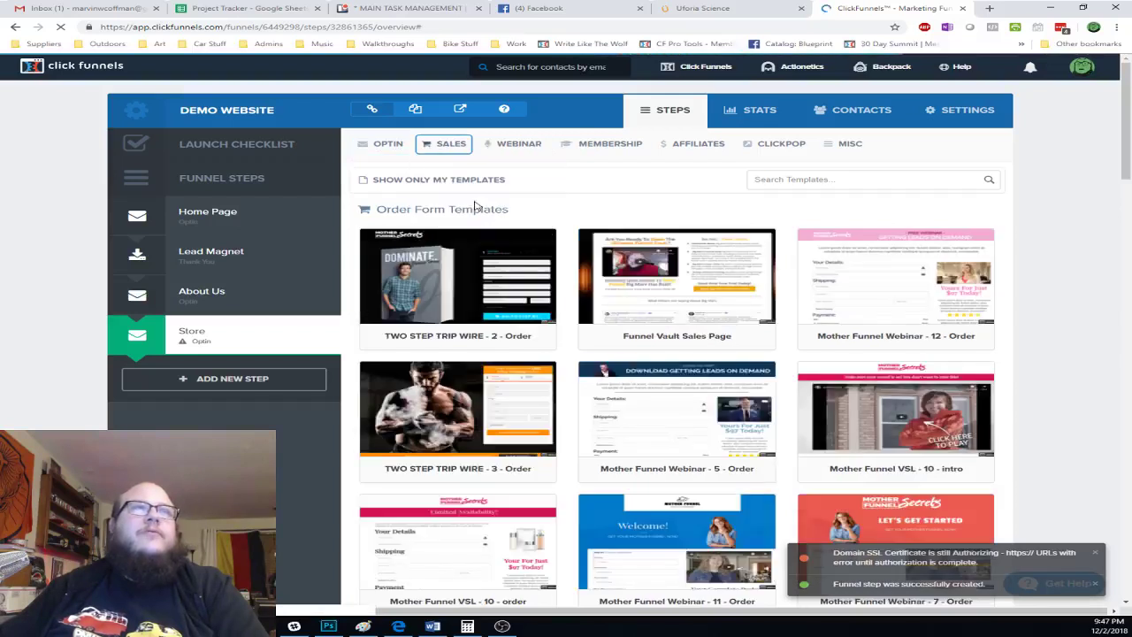
{"action": "mouse_move", "coordinate": [646, 269]}
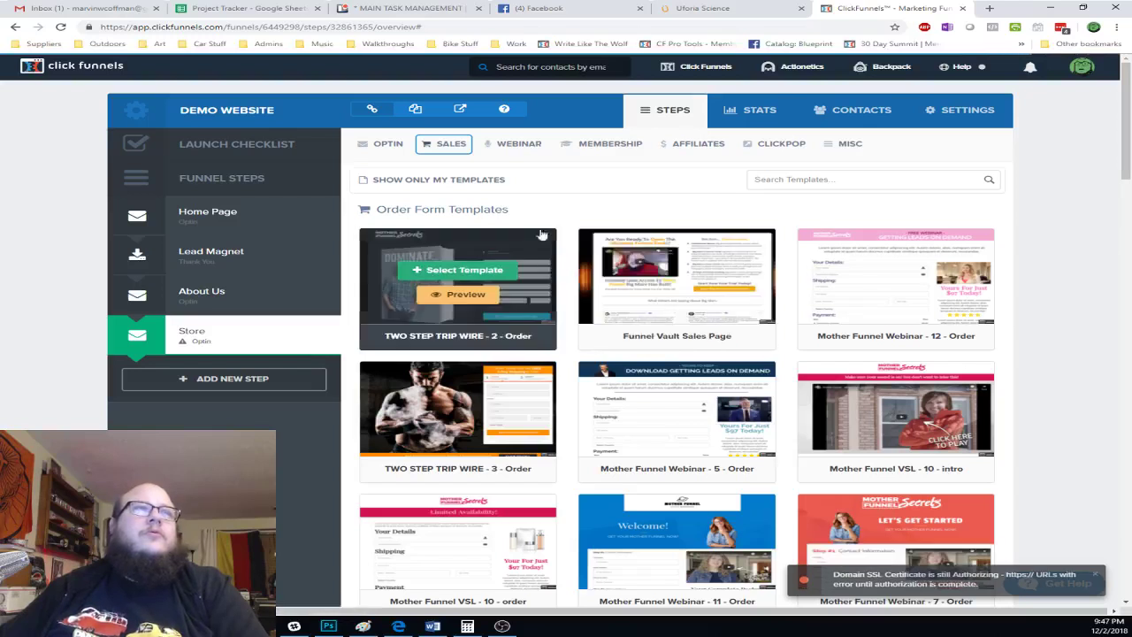
{"action": "mouse_move", "coordinate": [448, 273]}
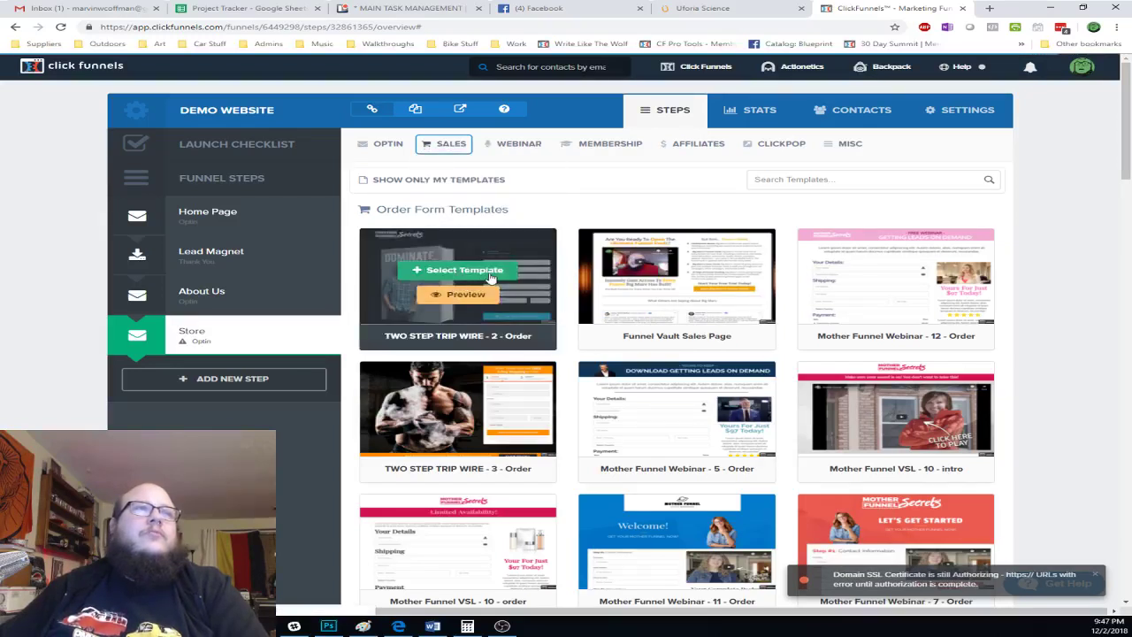
{"action": "left_click", "coordinate": [489, 277]}
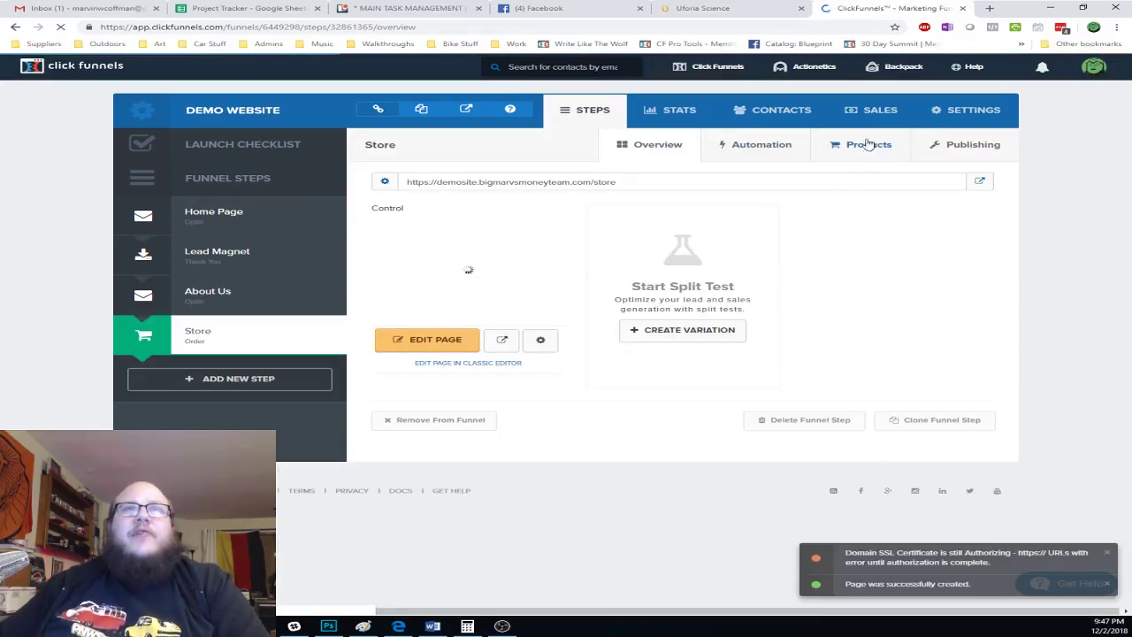
- Compare the options of the About Us and Store steps, and open the Store page for editing with its element library
{"action": "left_click", "coordinate": [214, 304]}
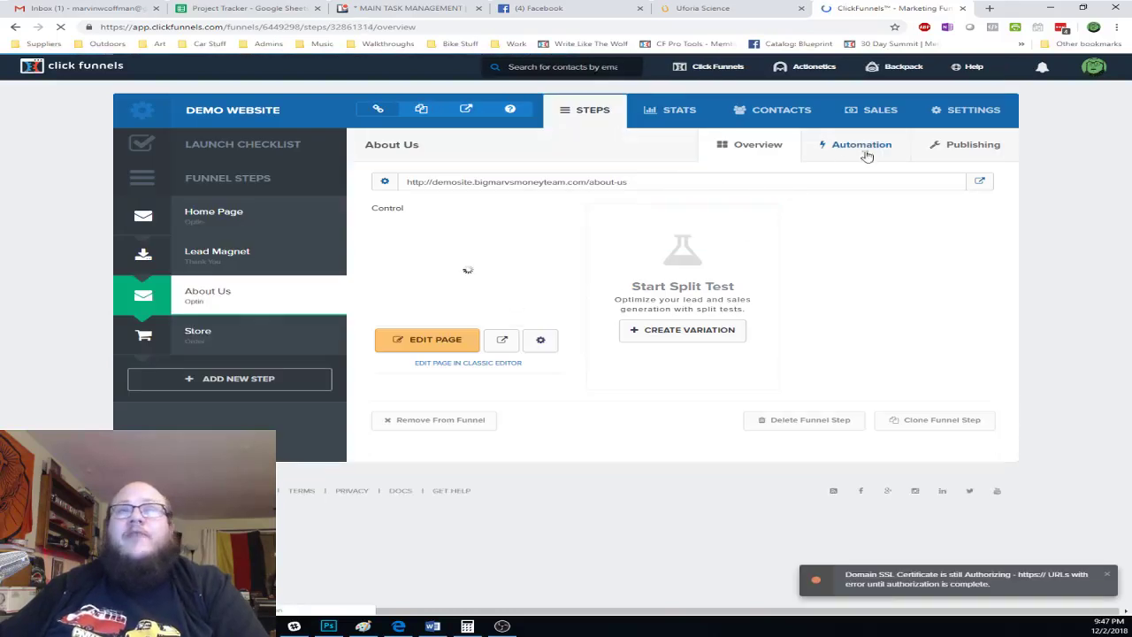
{"action": "left_click", "coordinate": [234, 333]}
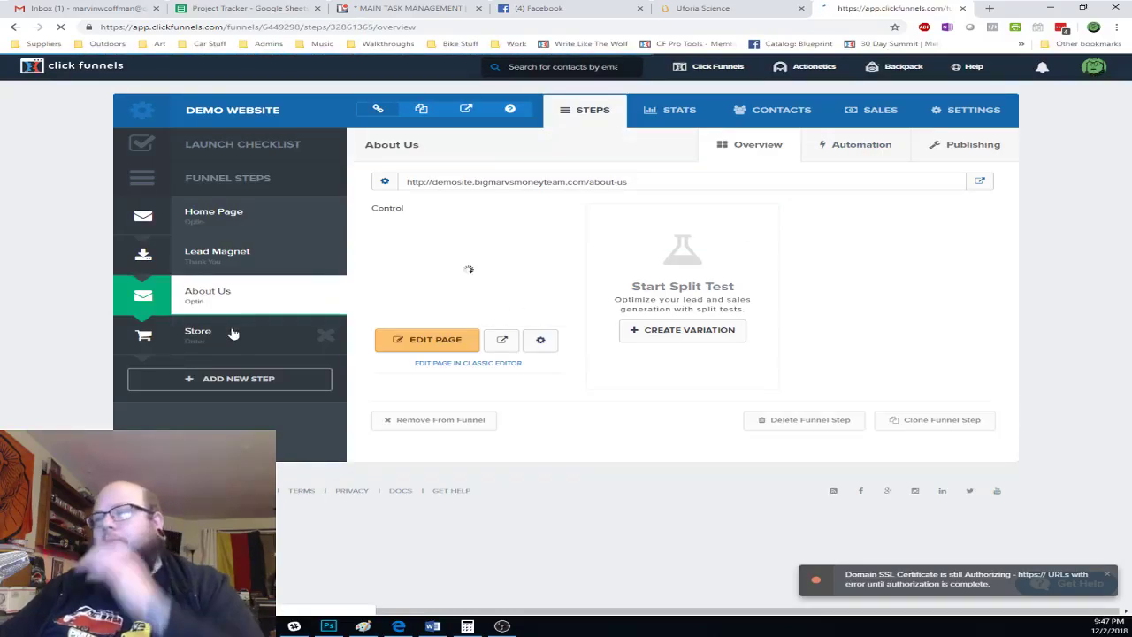
{"action": "left_click", "coordinate": [448, 341]}
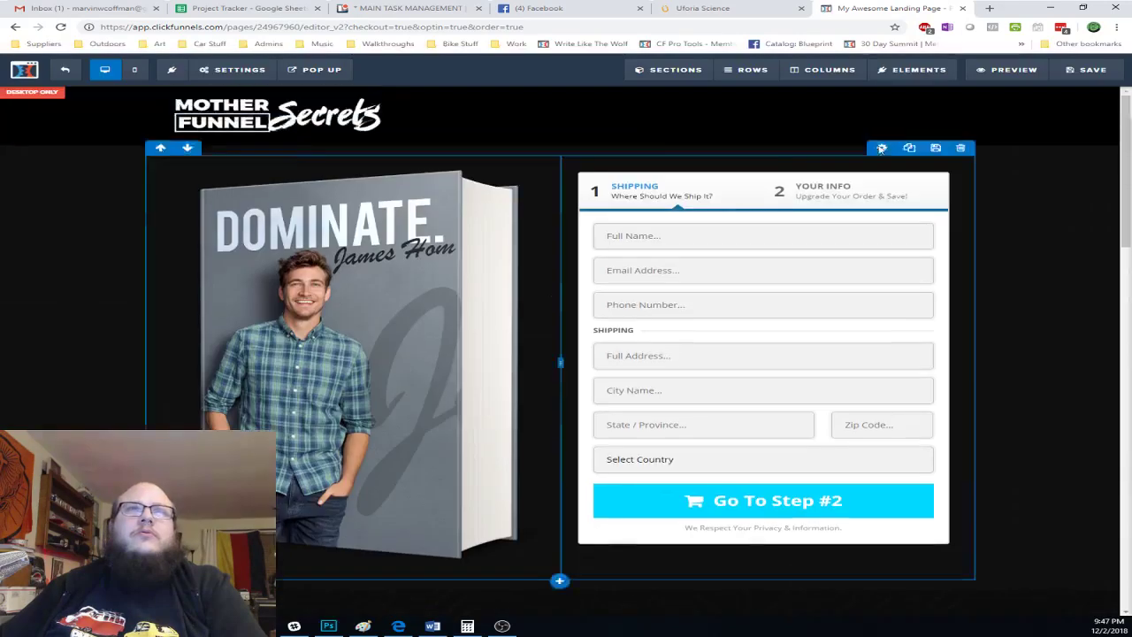
{"action": "mouse_move", "coordinate": [914, 73]}
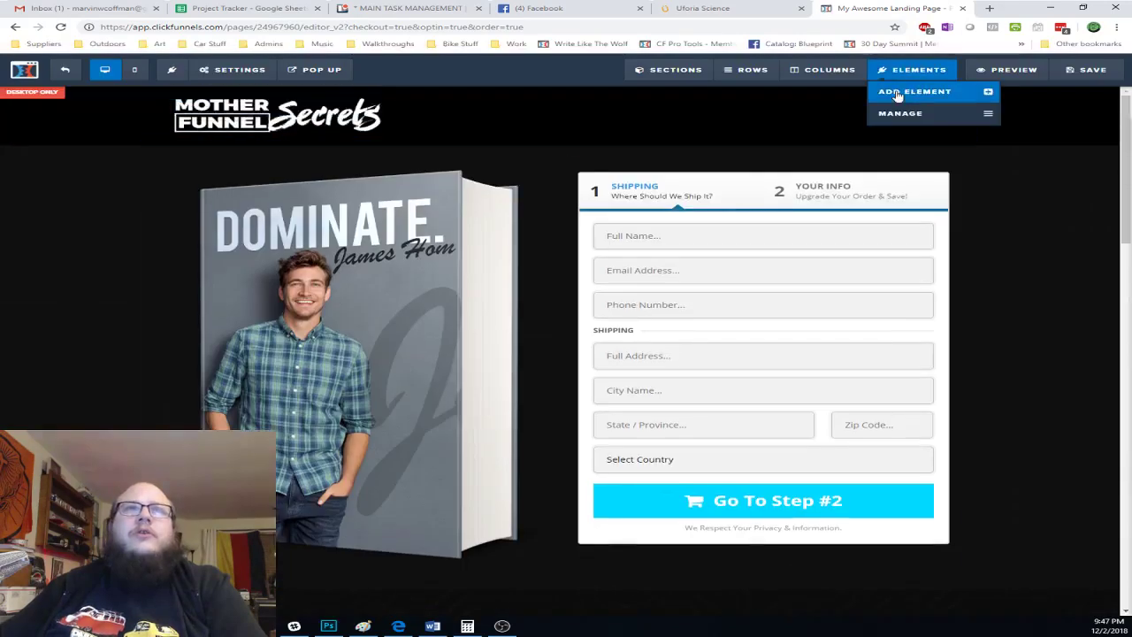
{"action": "left_click", "coordinate": [897, 92]}
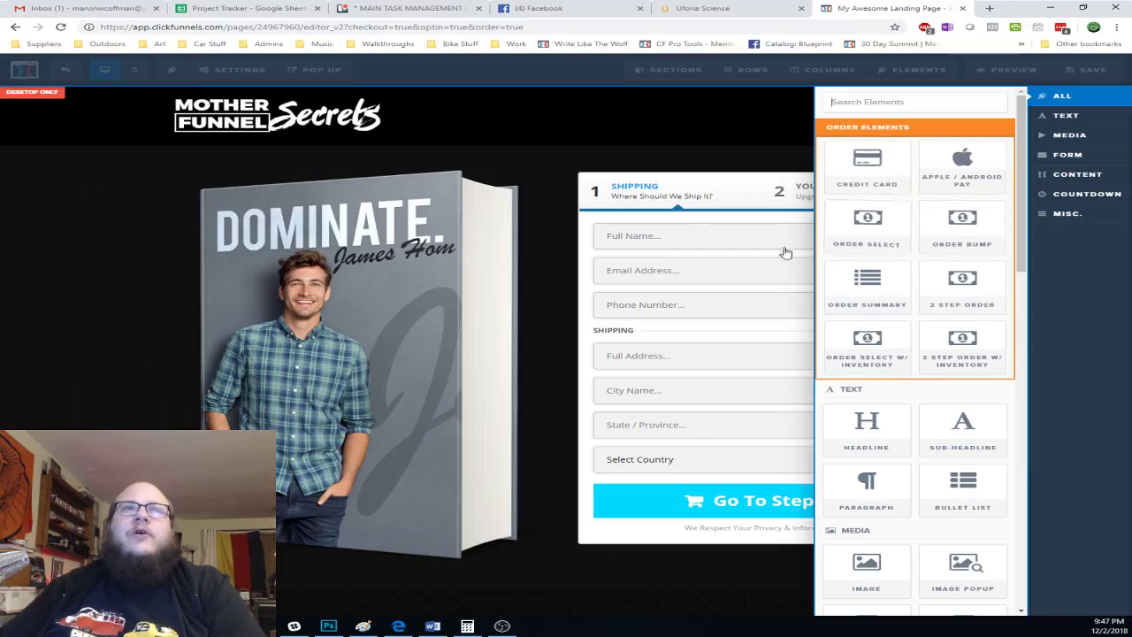
- Close the element library and delete the Mother Funnel Secrets header section from the Store page
{"action": "left_click", "coordinate": [715, 181]}
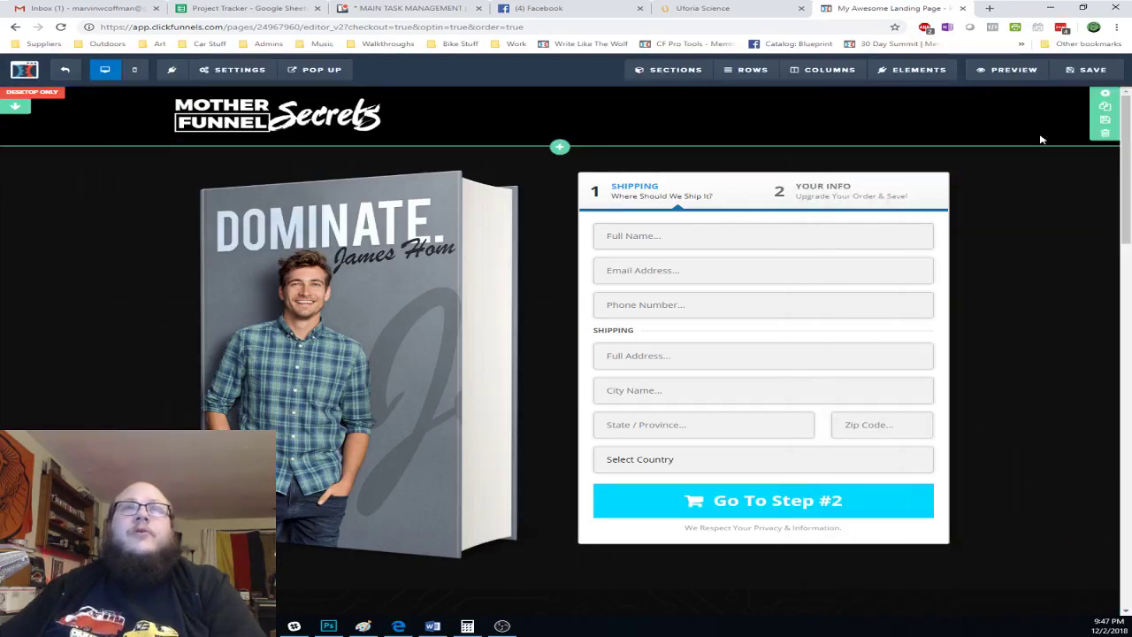
{"action": "left_click", "coordinate": [1105, 133]}
{"action": "left_click", "coordinate": [639, 89]}
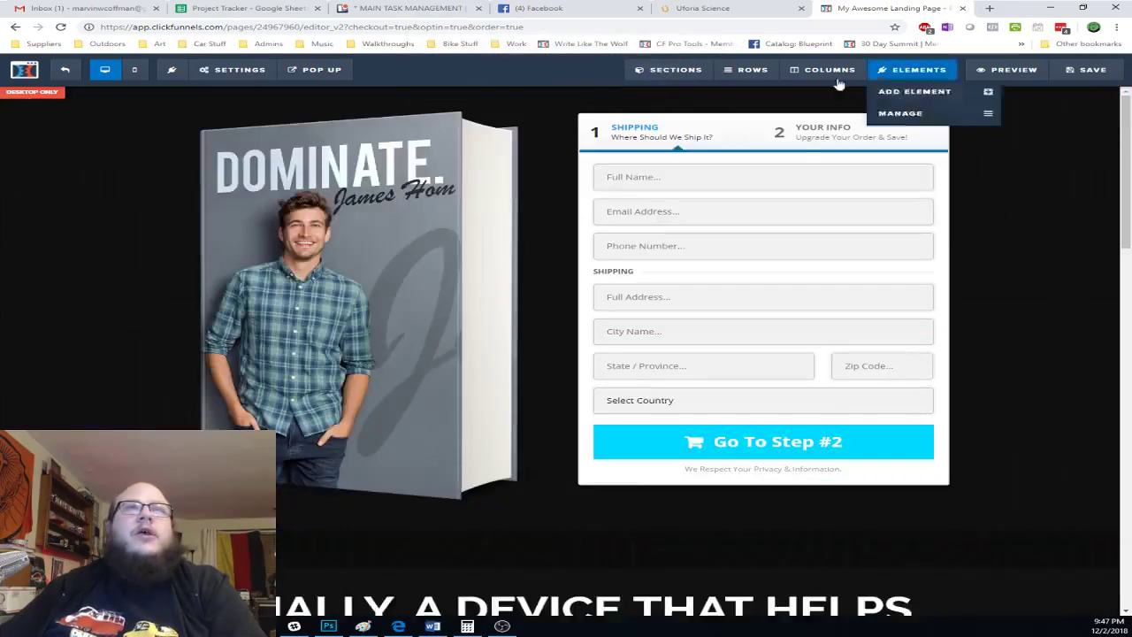
- Add the saved section Money Team Website Navigation above the order form at the top of the page
{"action": "mouse_move", "coordinate": [668, 74]}
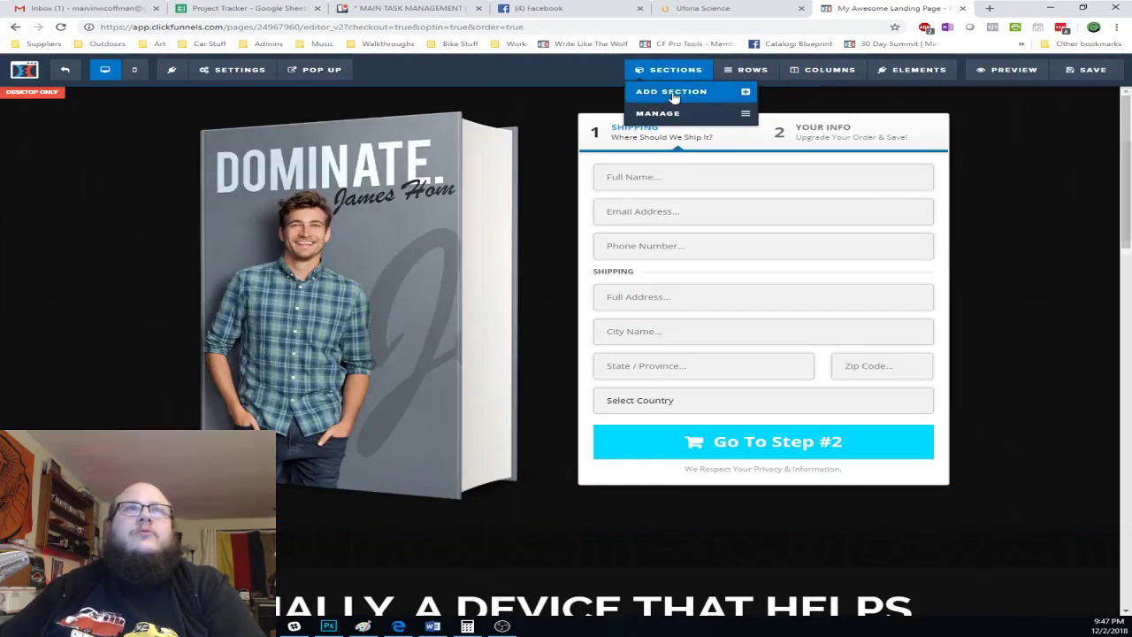
{"action": "left_click", "coordinate": [676, 96]}
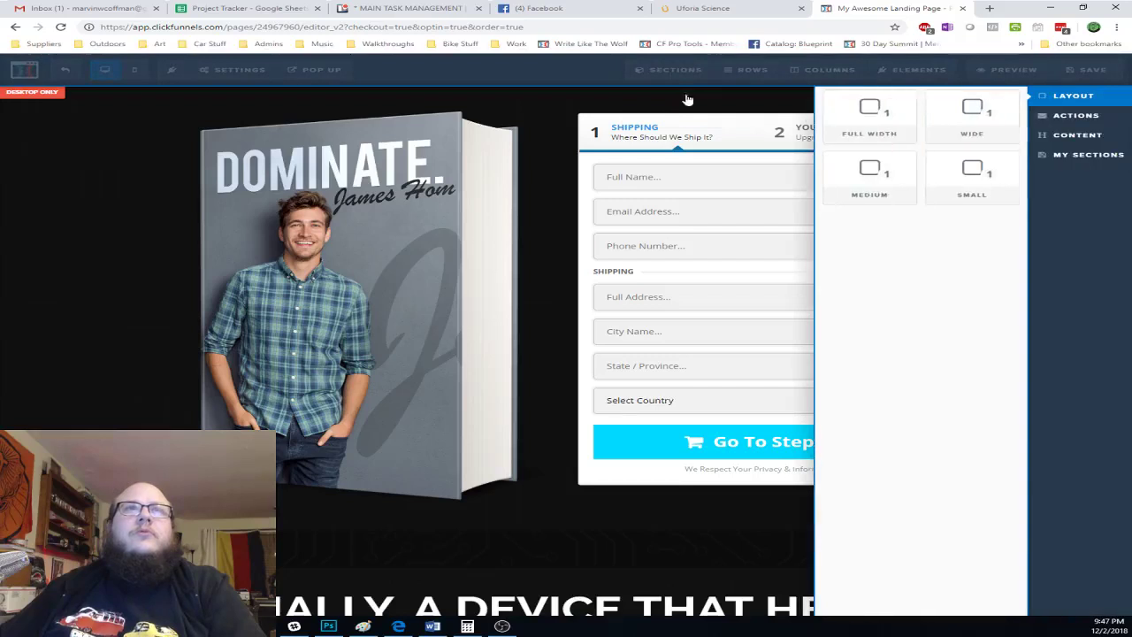
{"action": "left_click", "coordinate": [1066, 163]}
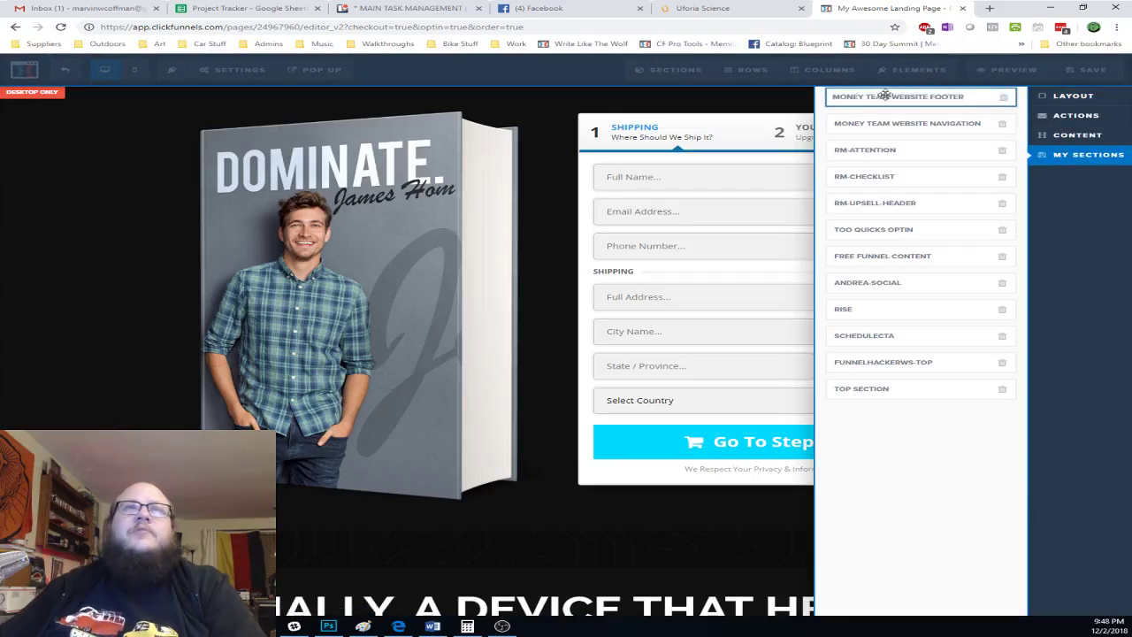
{"action": "left_click", "coordinate": [950, 123]}
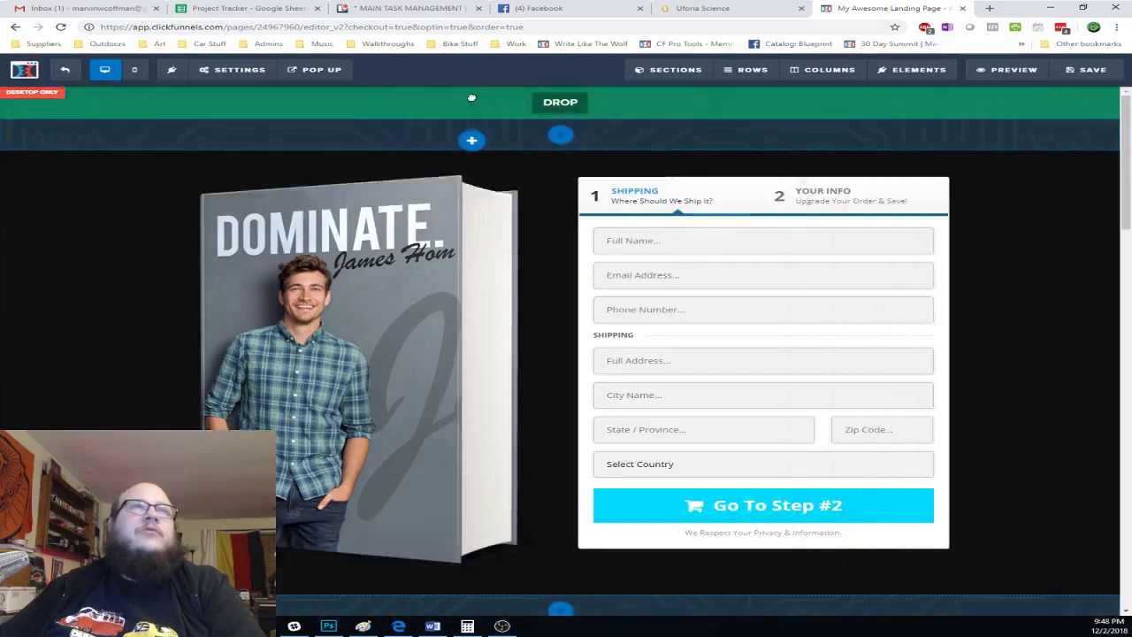
{"action": "left_click", "coordinate": [471, 100]}
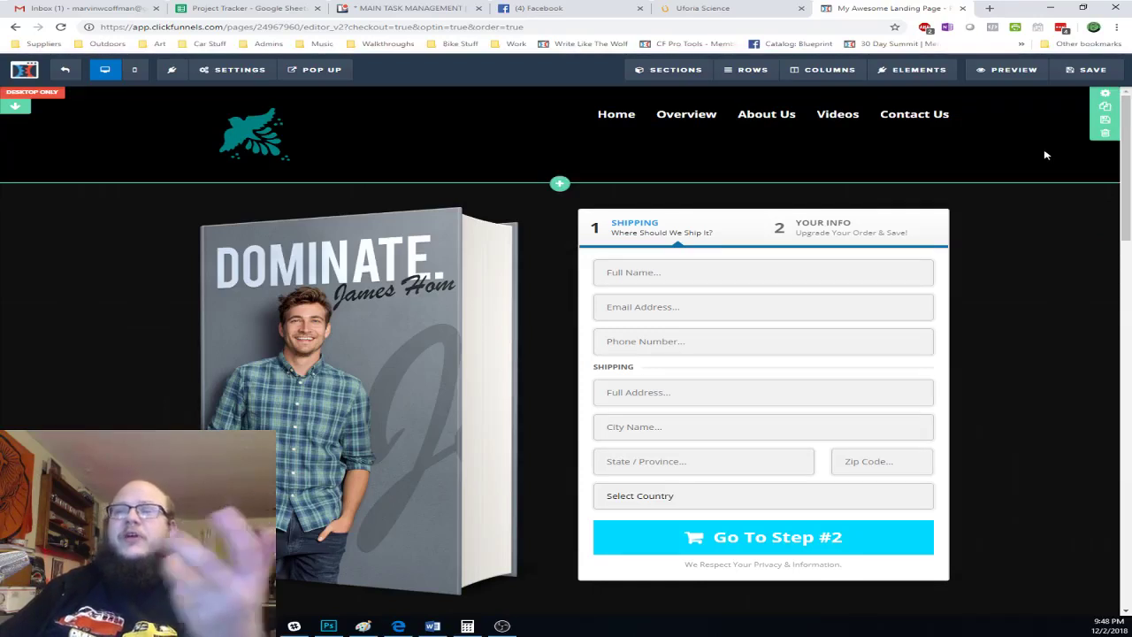
- Add the saved section Money Team Website Footer at the very bottom of the page
{"action": "scroll", "coordinate": [1035, 177], "scroll_direction": "down", "scroll_amount": 10}
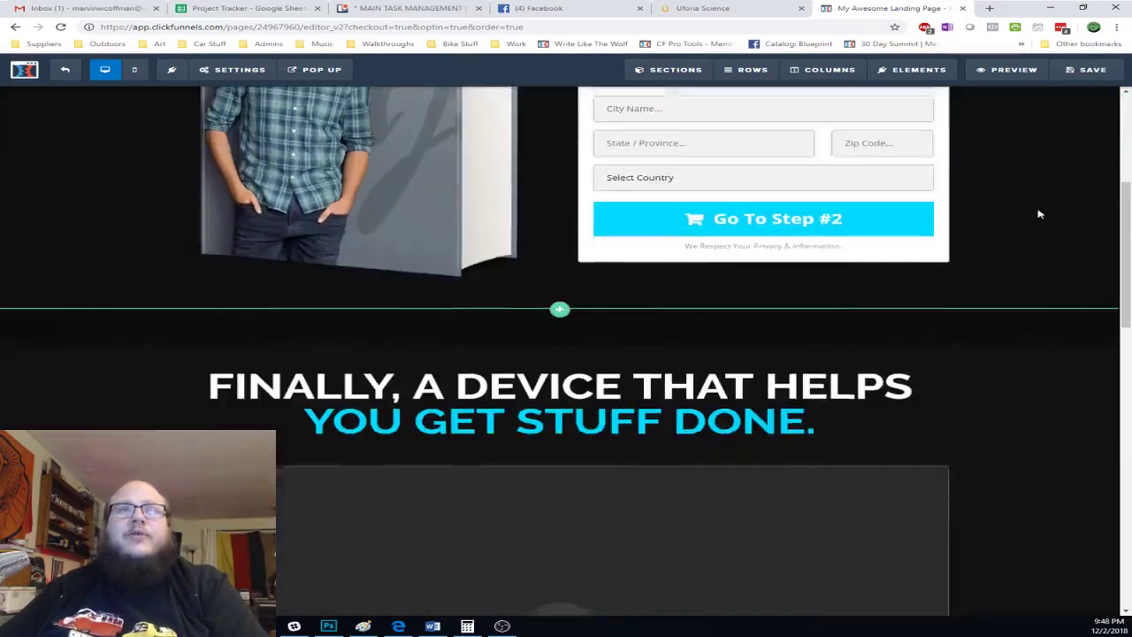
{"action": "scroll", "coordinate": [1017, 182], "scroll_direction": "down", "scroll_amount": 4}
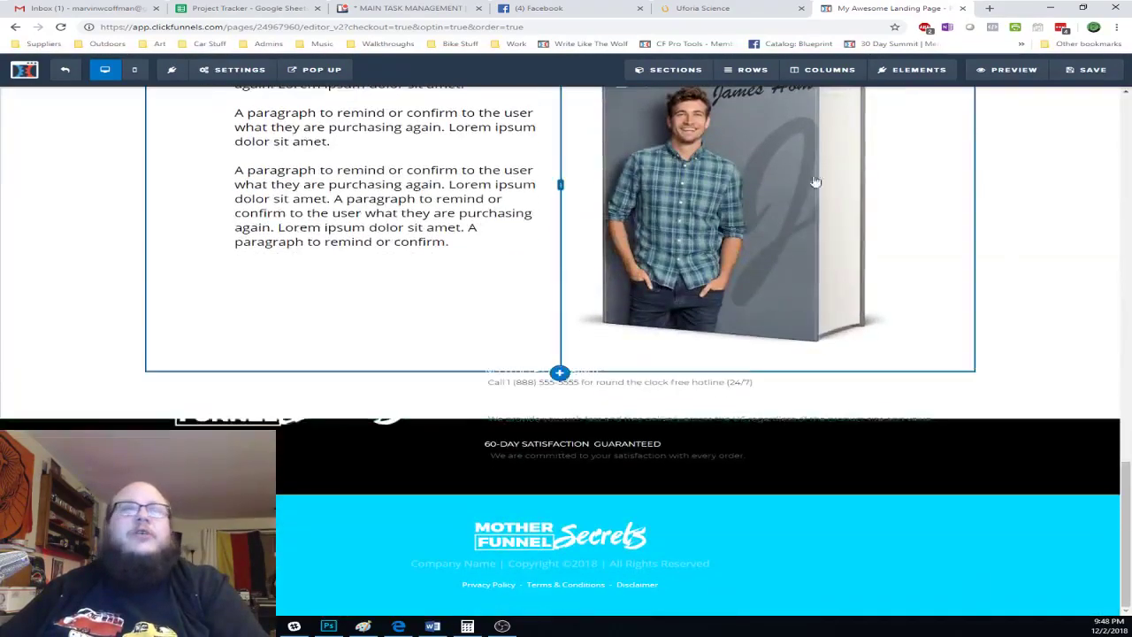
{"action": "mouse_move", "coordinate": [920, 70]}
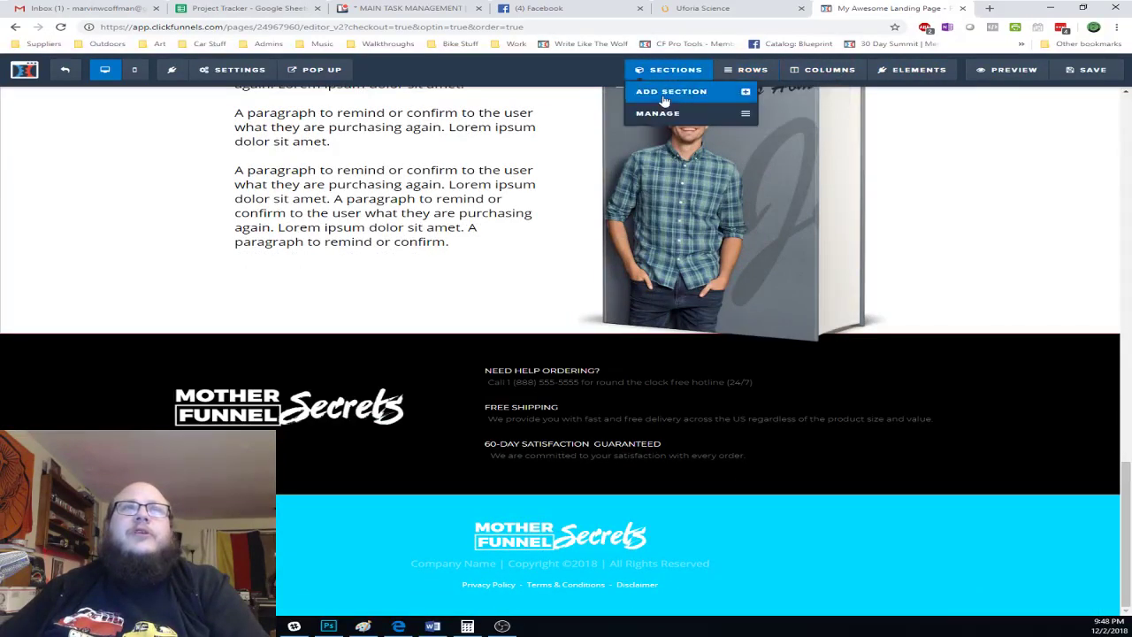
{"action": "left_click", "coordinate": [665, 92]}
{"action": "left_click", "coordinate": [1089, 155]}
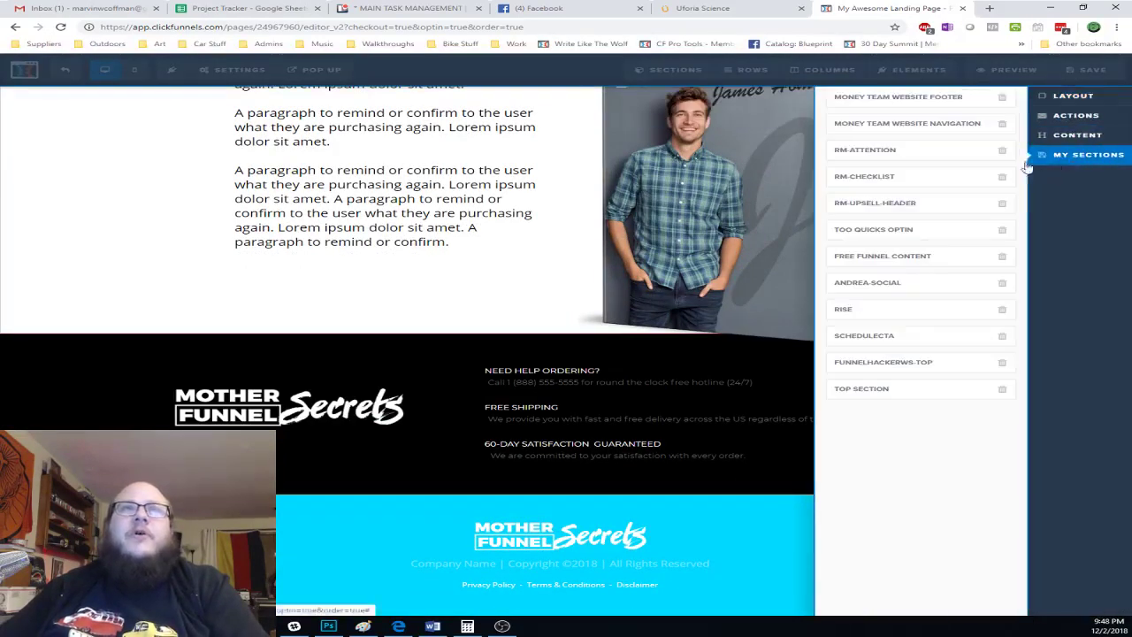
{"action": "left_click_drag", "start_coordinate": [964, 124], "coordinate": [663, 598]}
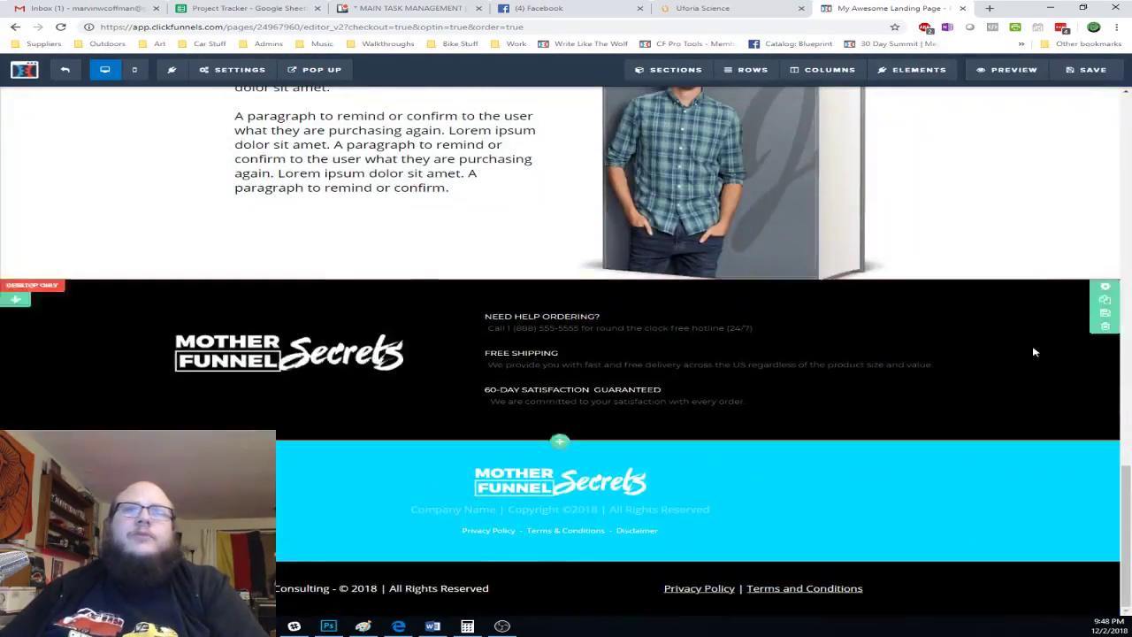
- Save the page and fill its SEO meta data with title "fuck you", description "I hate you" and the author's name
{"action": "left_click", "coordinate": [1090, 70]}
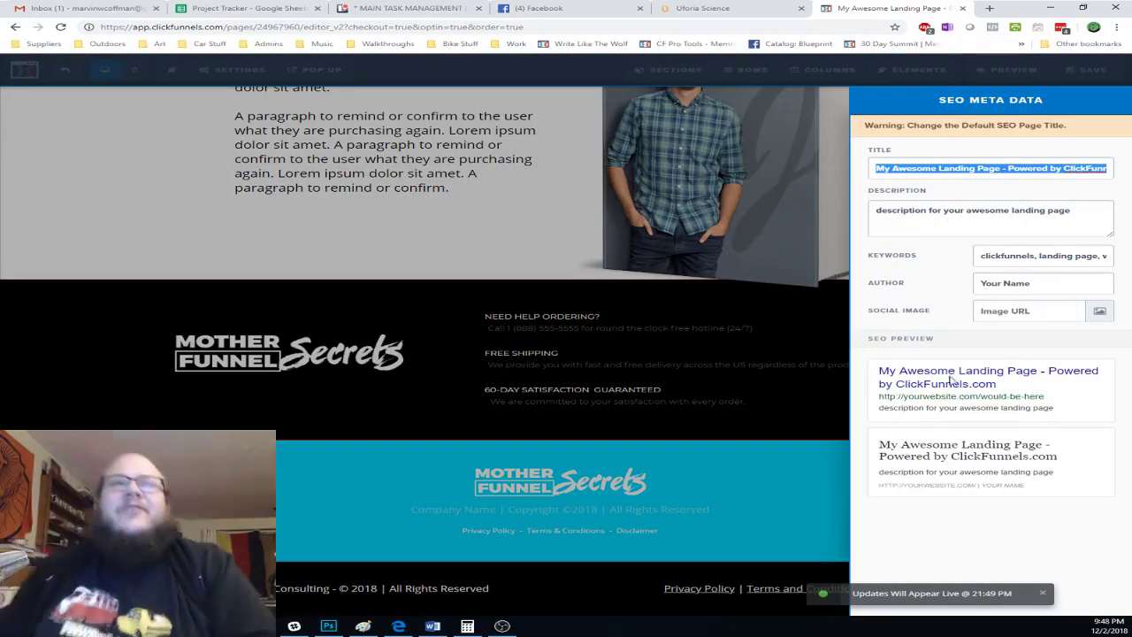
{"action": "left_click", "coordinate": [824, 271]}
{"action": "left_click", "coordinate": [825, 270]}
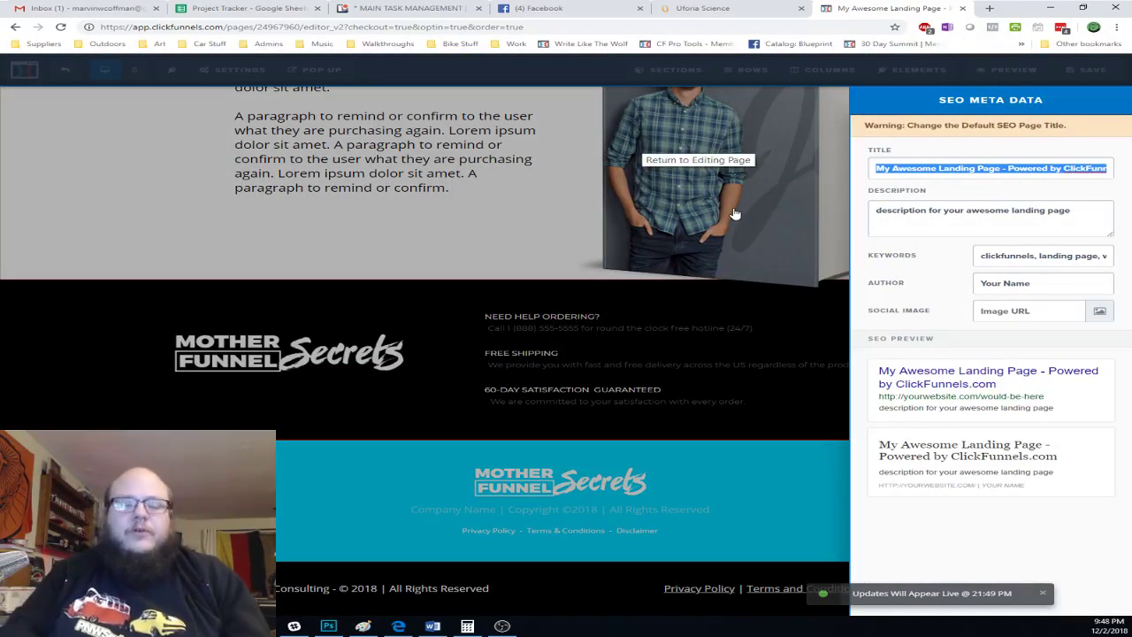
{"action": "type", "text": "fuck you"}
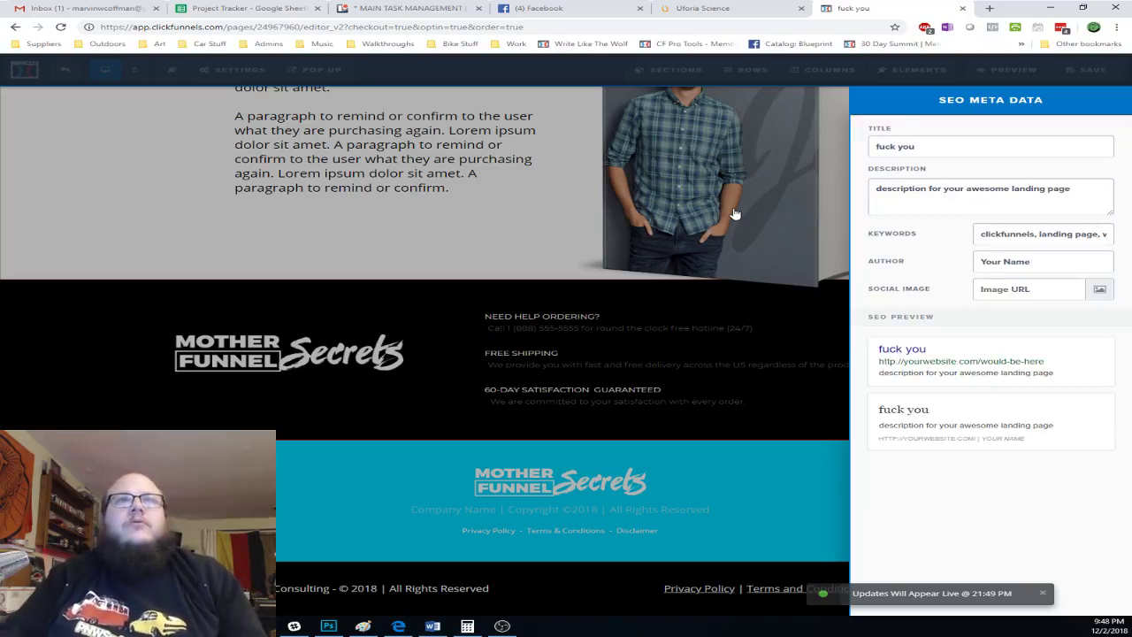
{"action": "triple_click", "coordinate": [937, 192]}
{"action": "type", "text": "f"}
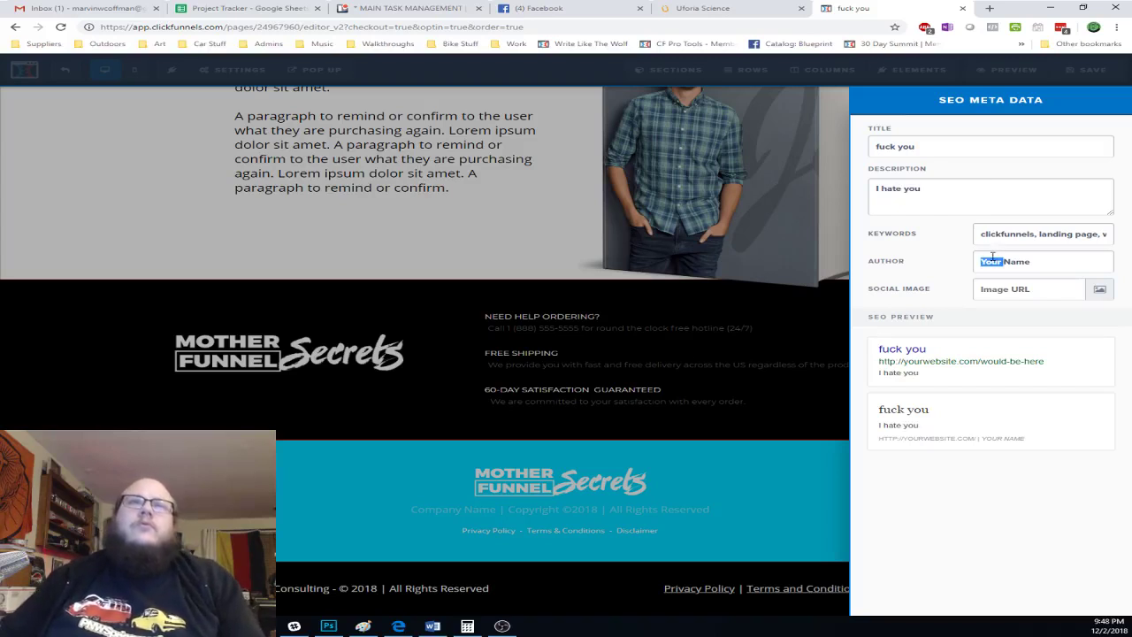
{"action": "type", "text": "Big Marv"}
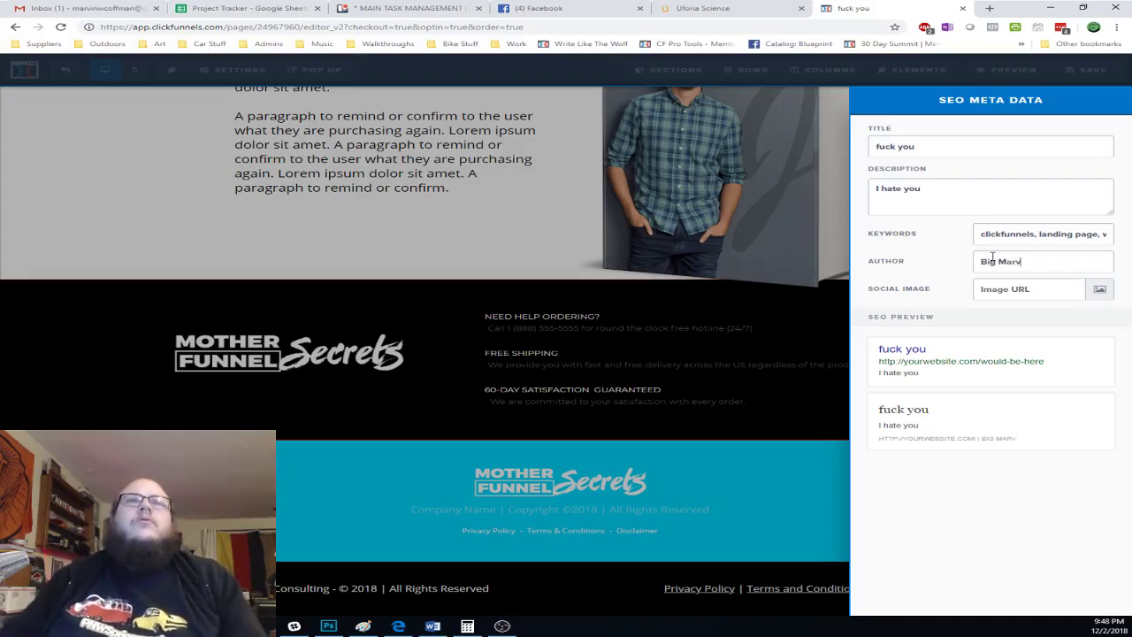
{"action": "left_click", "coordinate": [829, 320]}
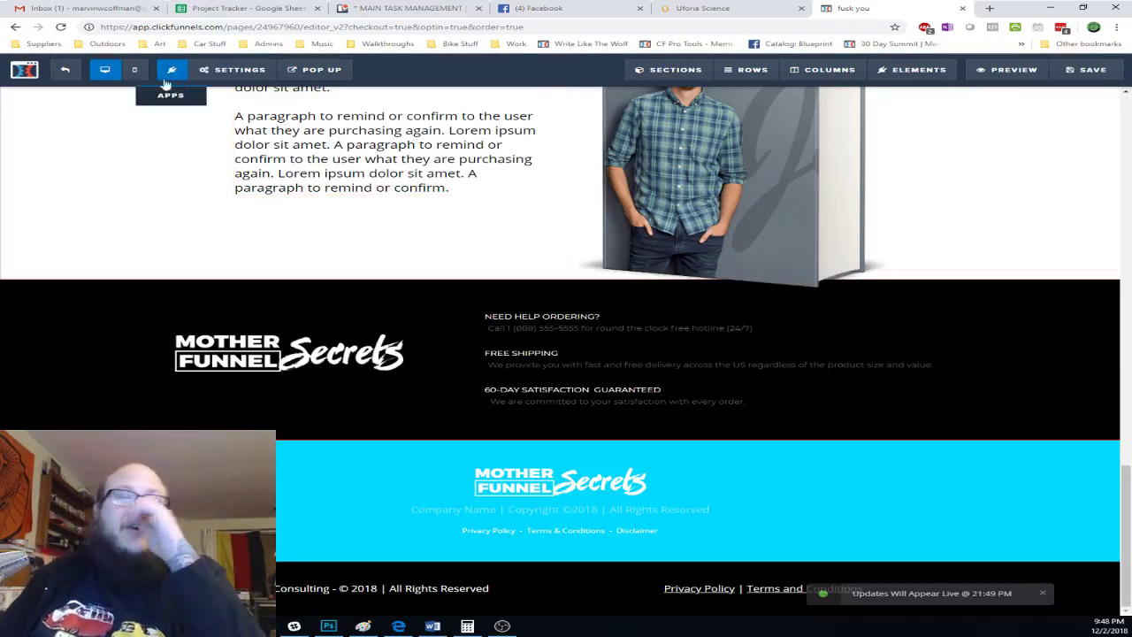
- Leave the page editor and delete the Store step from the funnel
{"action": "left_click", "coordinate": [74, 79]}
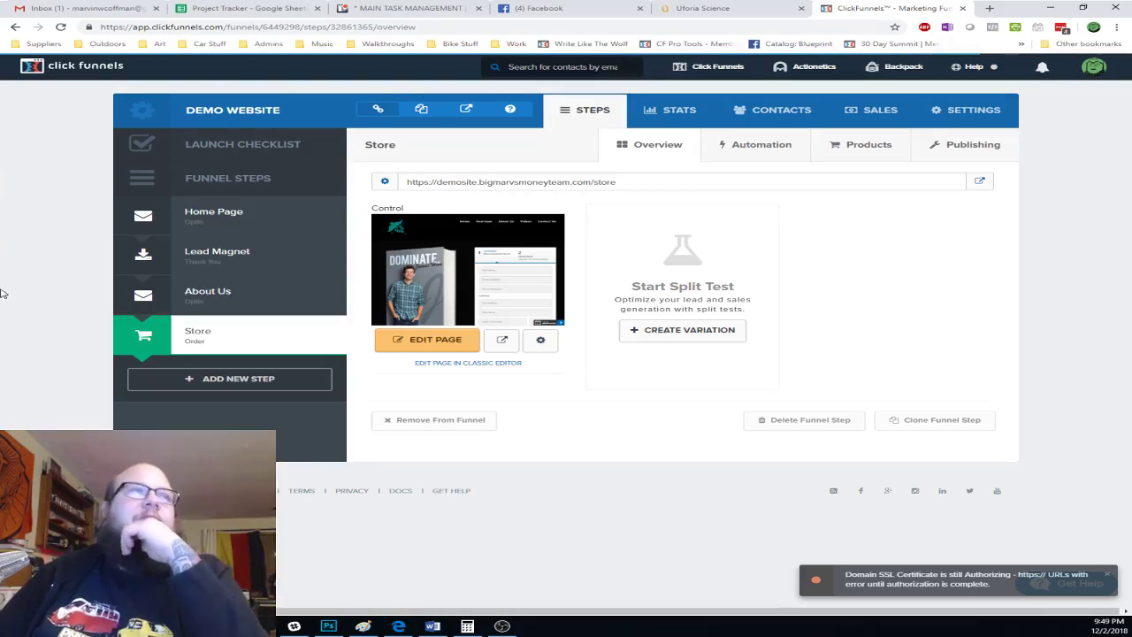
{"action": "left_click", "coordinate": [321, 334]}
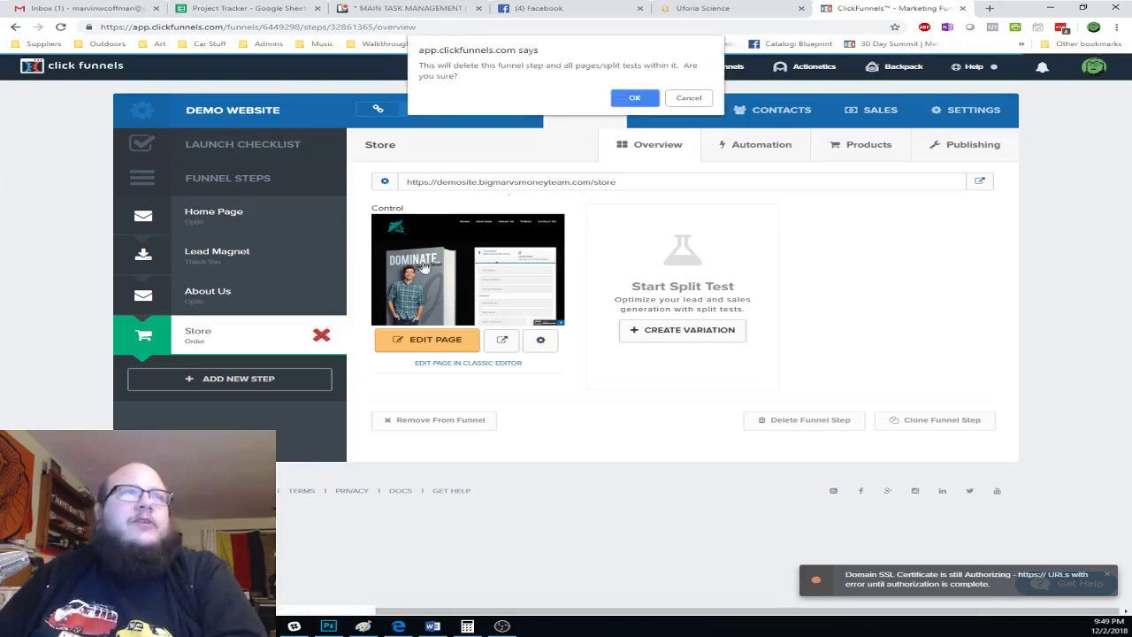
{"action": "left_click", "coordinate": [637, 98]}
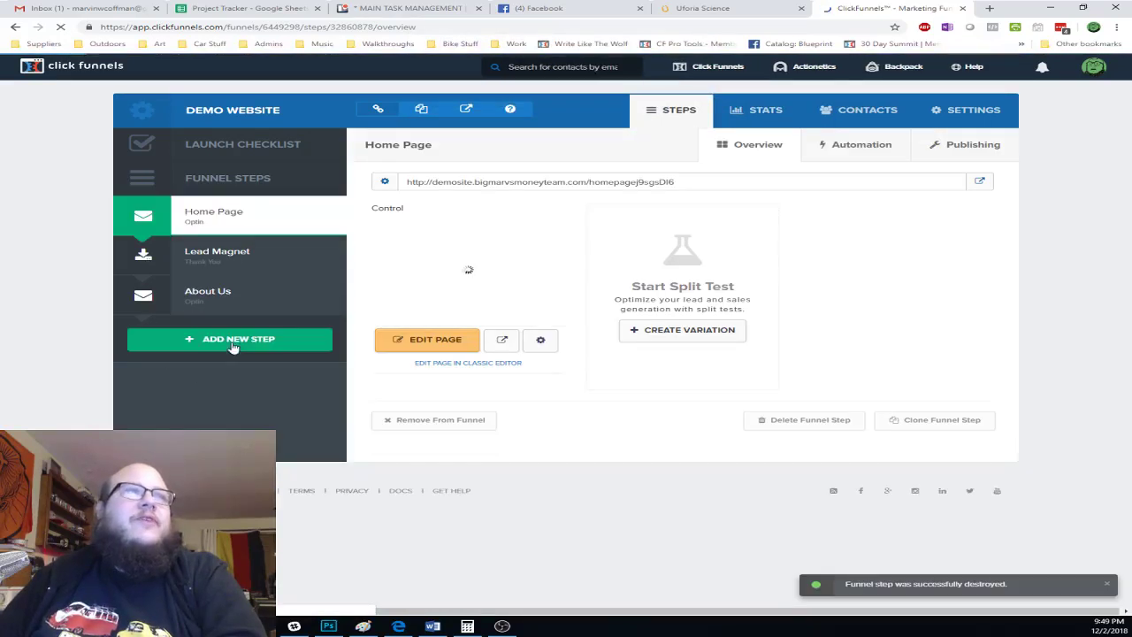
- Add a funnel step named Contact Us with the path contact-us and apply the Website Framework template to it
{"action": "left_click", "coordinate": [242, 342]}
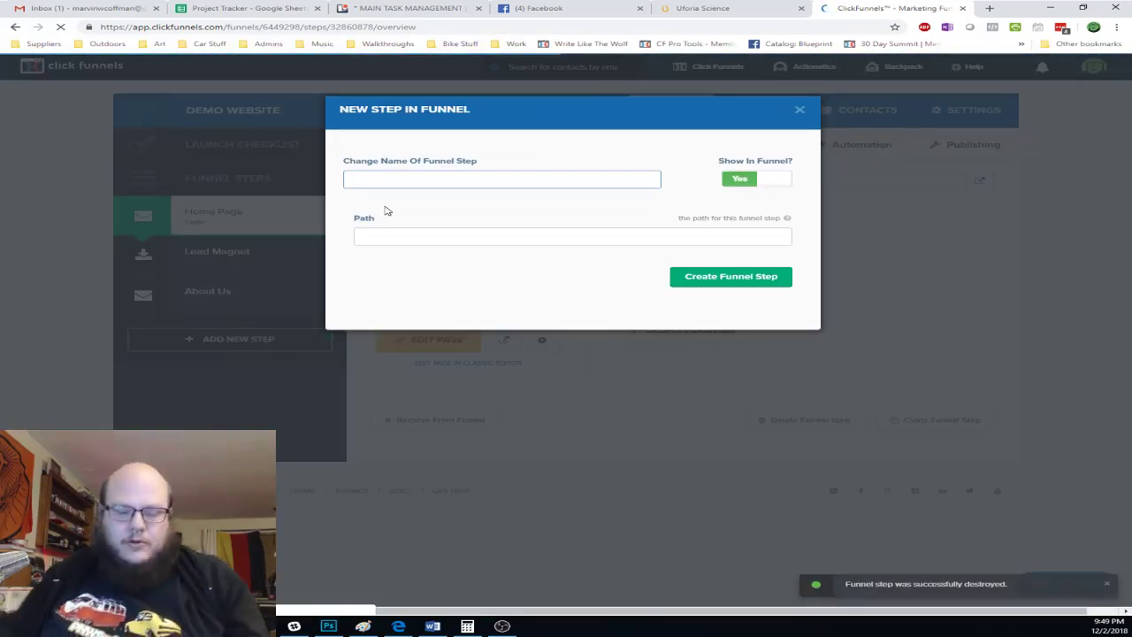
{"action": "type", "text": "Contact Us"}
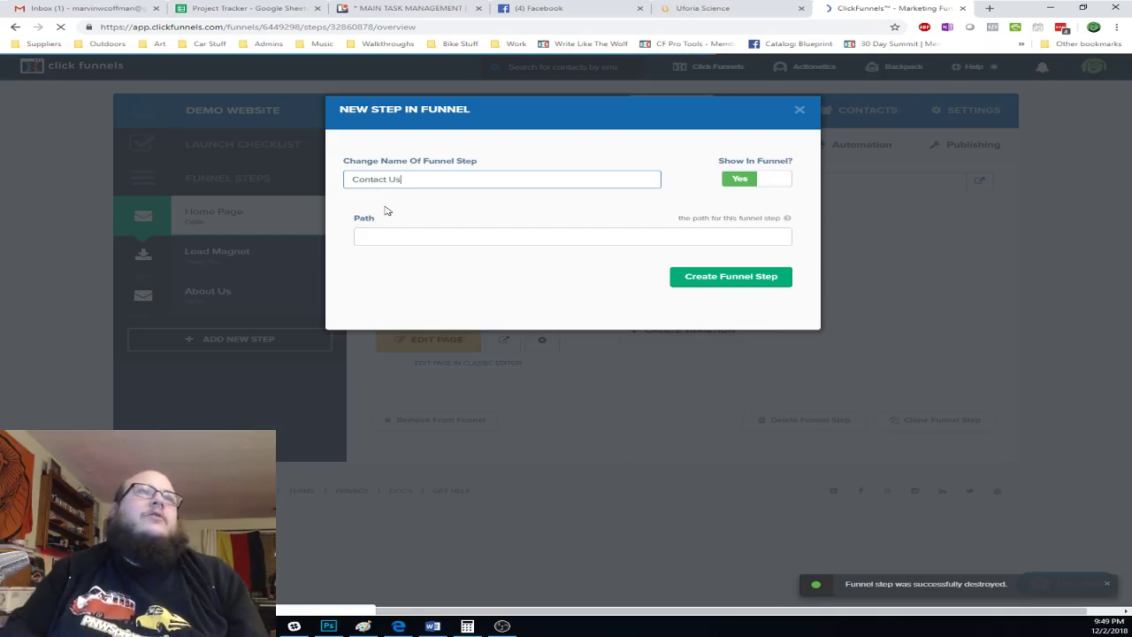
{"action": "key", "text": "Tab"}
{"action": "type", "text": "contac"}
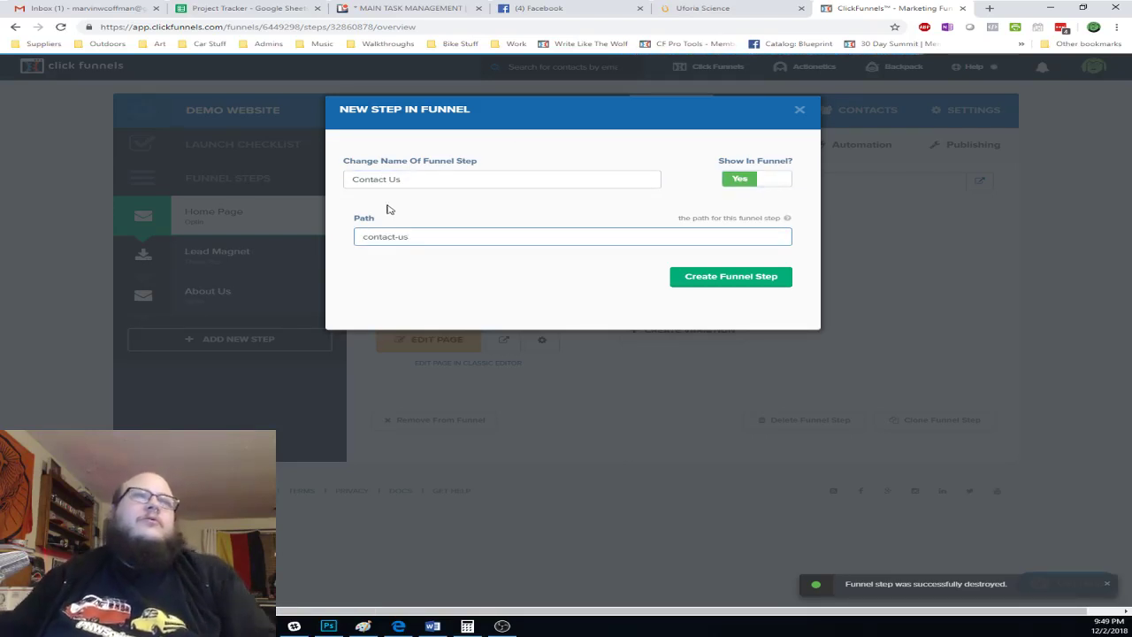
{"action": "left_click", "coordinate": [761, 275]}
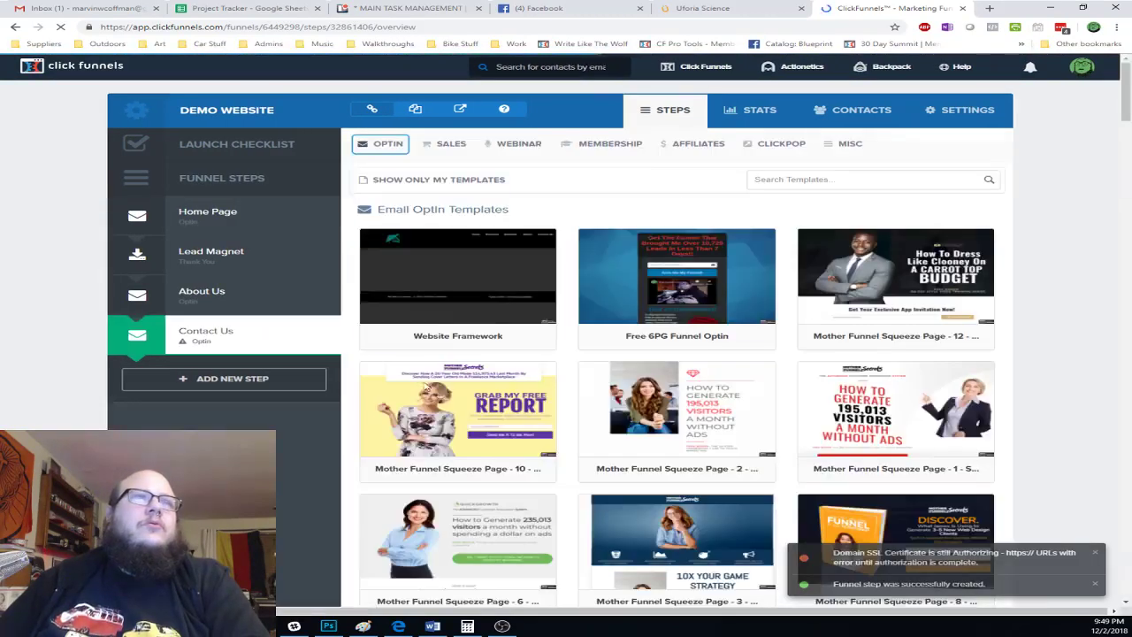
{"action": "left_click", "coordinate": [451, 272]}
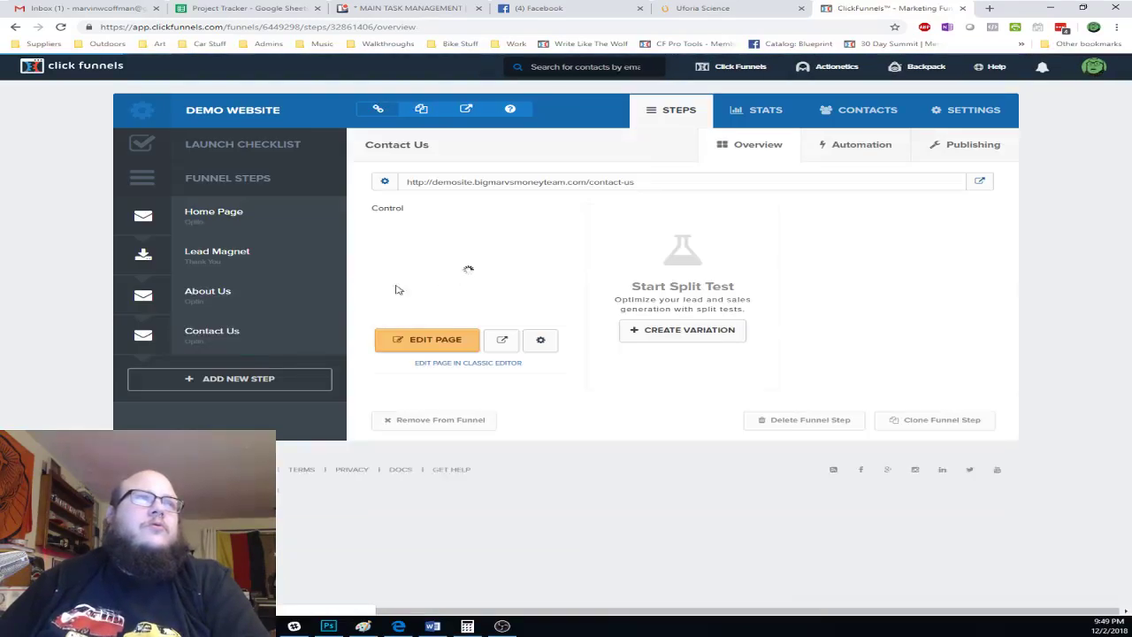
- Add a funnel step named Privacy Policy with the path privacy-policy and apply the Website Framework template to it
{"action": "left_click", "coordinate": [276, 389]}
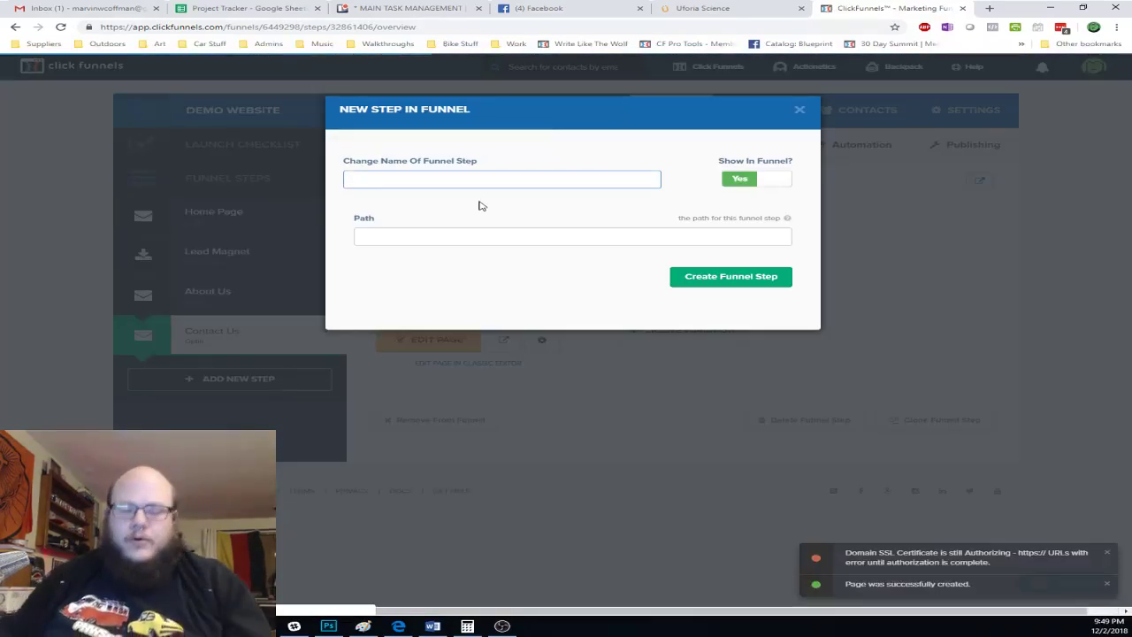
{"action": "type", "text": "Privac"}
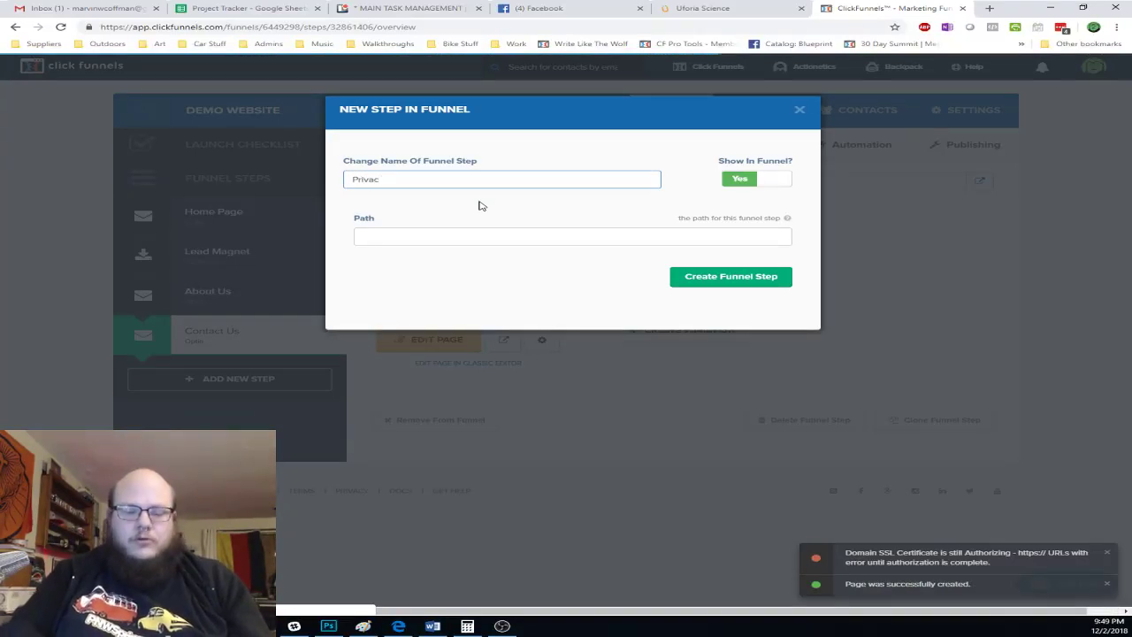
{"action": "type", "text": "y Policy"}
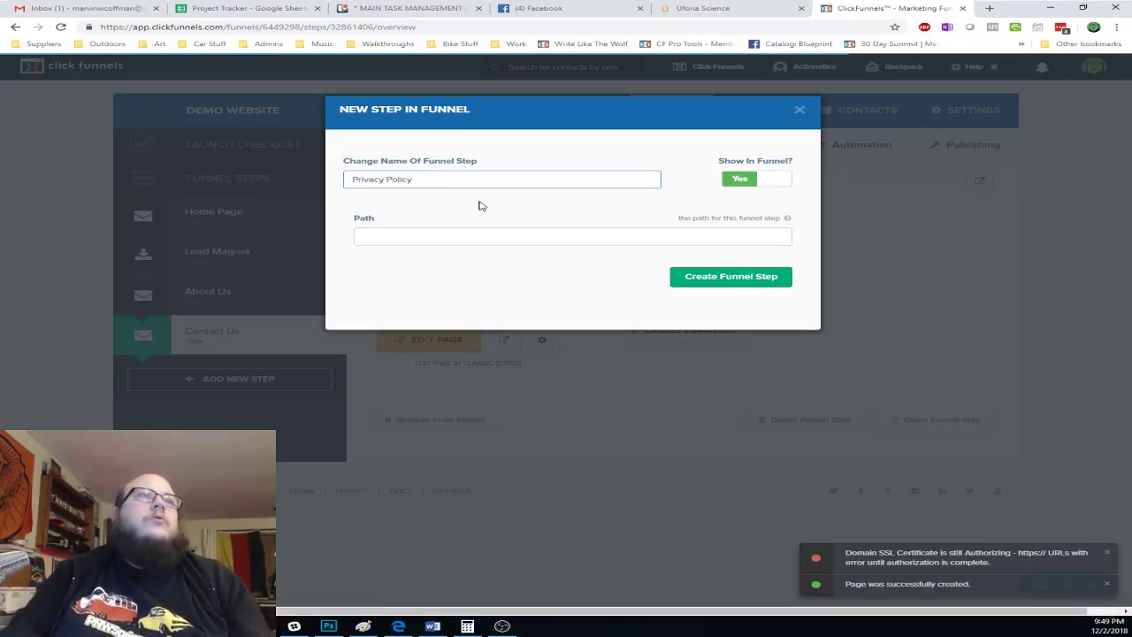
{"action": "key", "text": "Tab"}
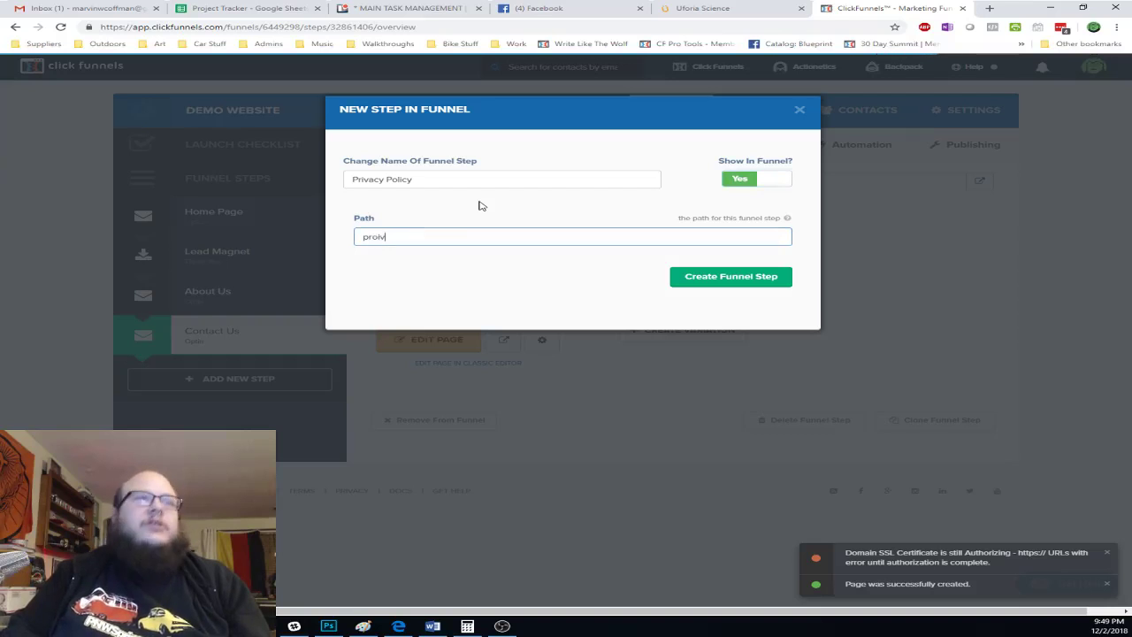
{"action": "type", "text": "privacy-policy"}
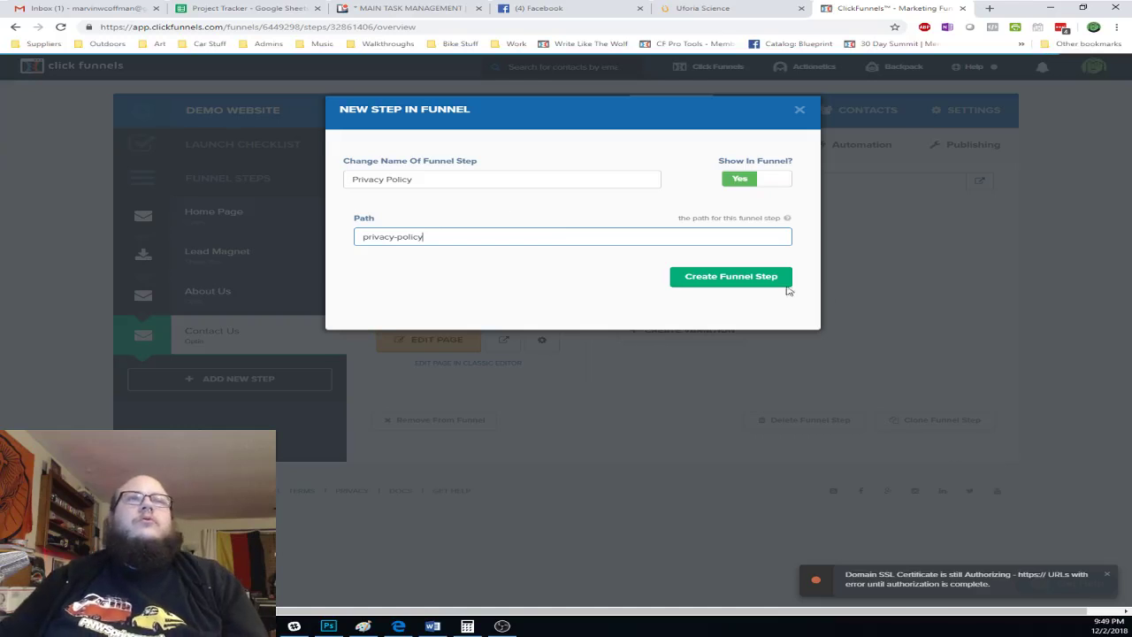
{"action": "left_click", "coordinate": [785, 282]}
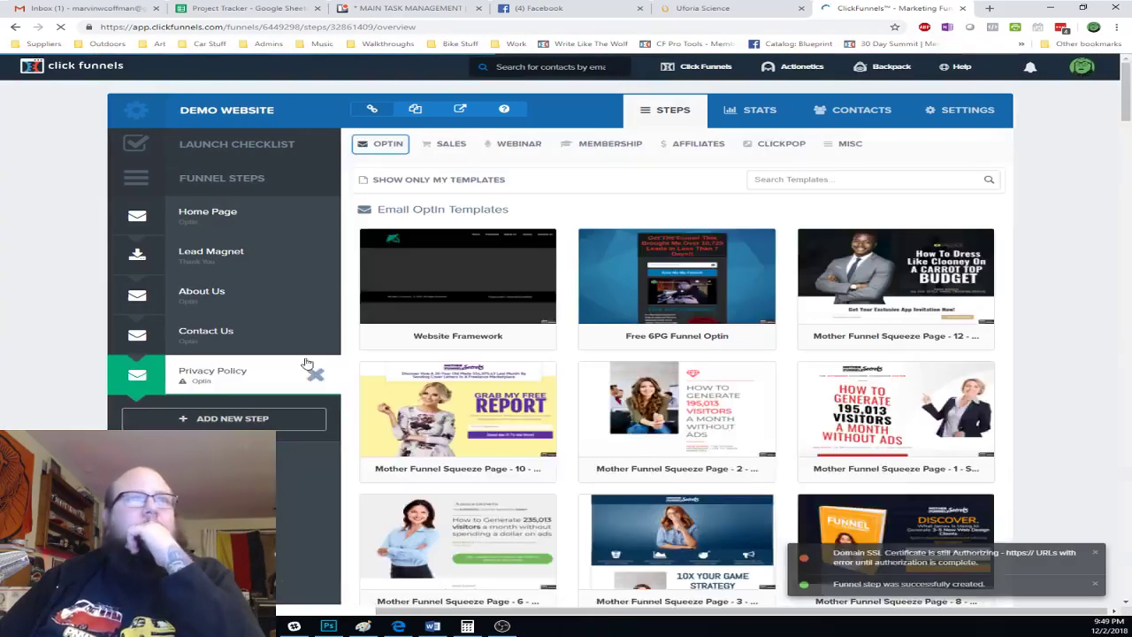
{"action": "left_click", "coordinate": [455, 274]}
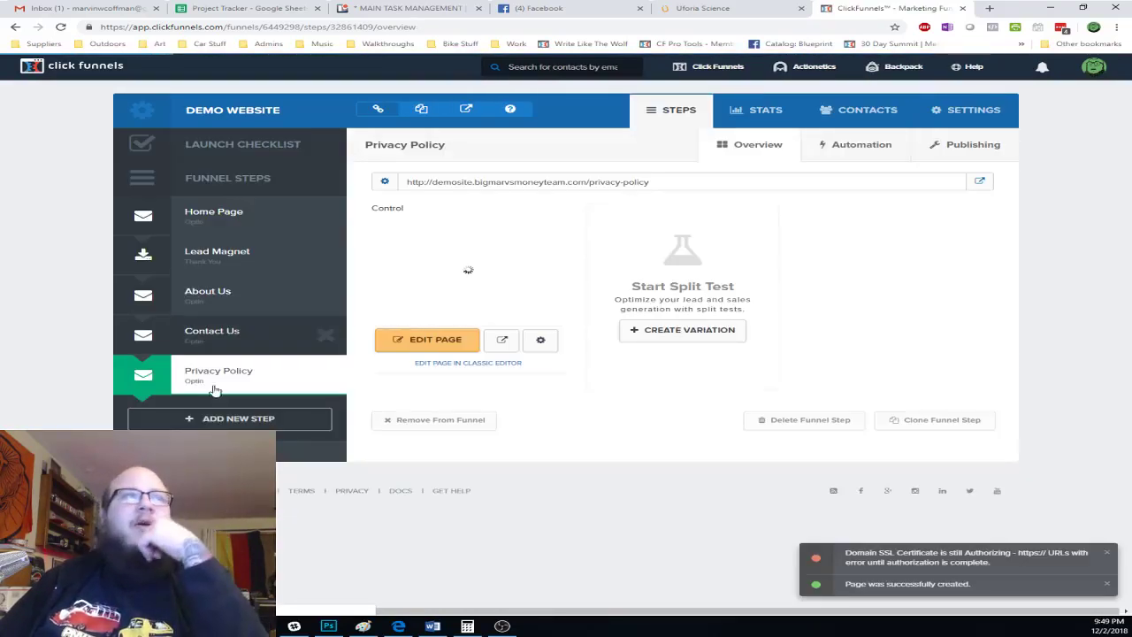
- Add a funnel step named Terms and Conditions with the path terms-conditions and apply the Website Framework template to it
{"action": "left_click", "coordinate": [246, 418]}
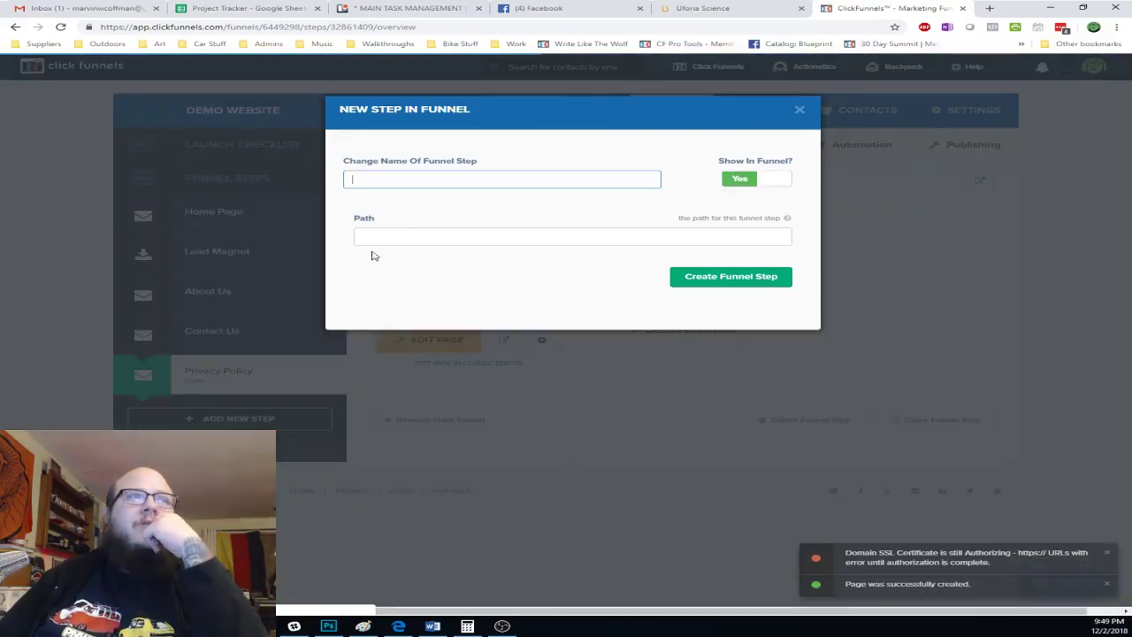
{"action": "type", "text": "Terms and Conditions"}
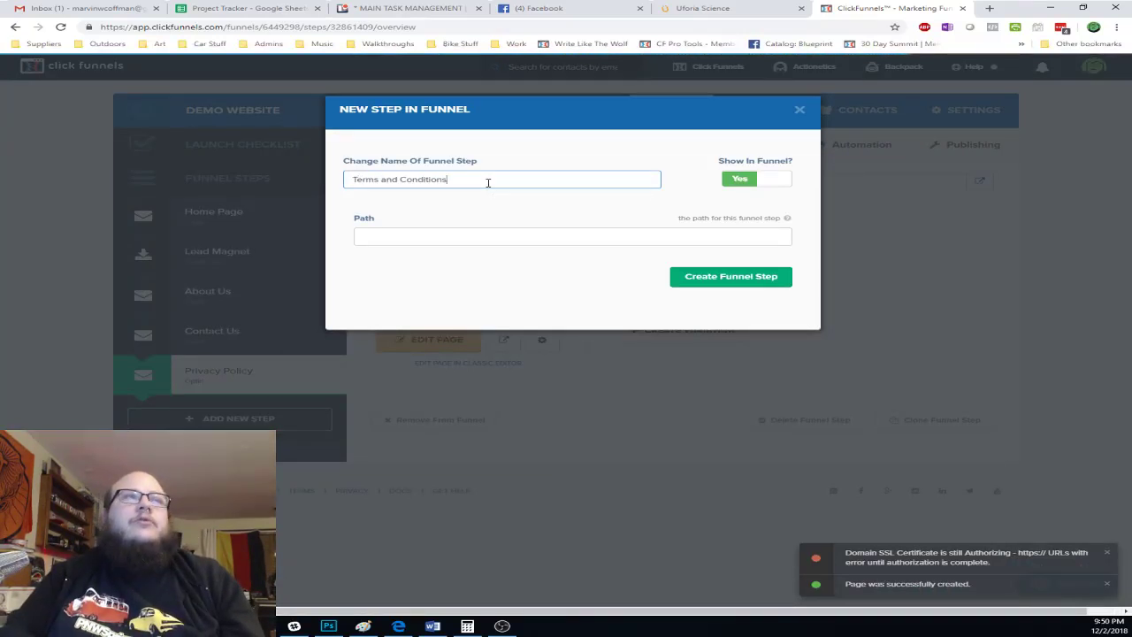
{"action": "key", "text": "Tab"}
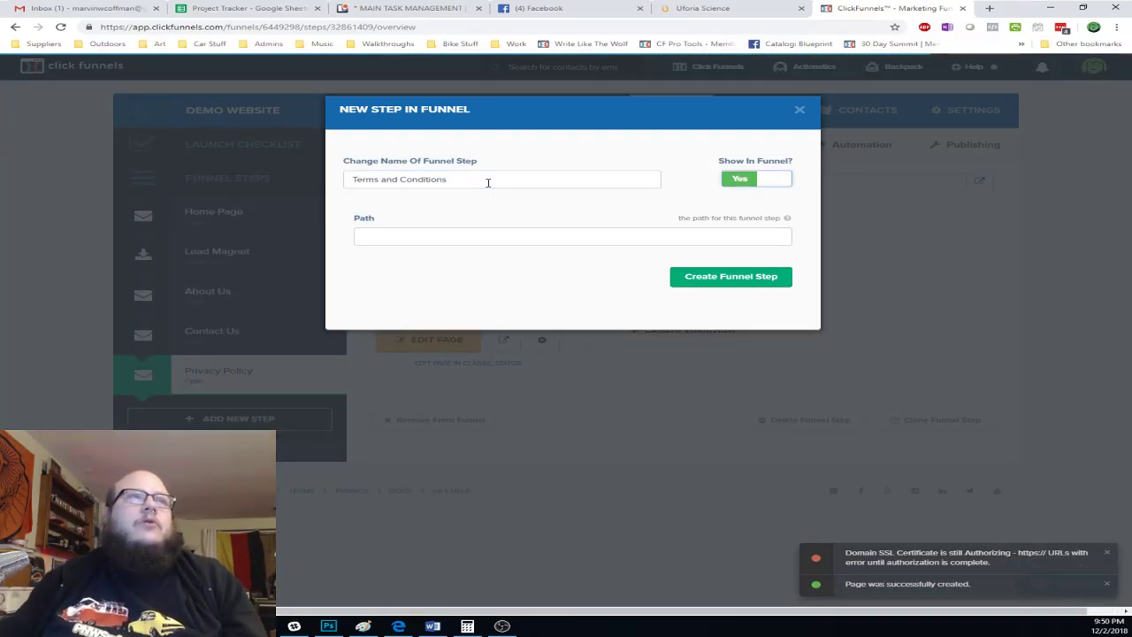
{"action": "type", "text": "terms-conditions"}
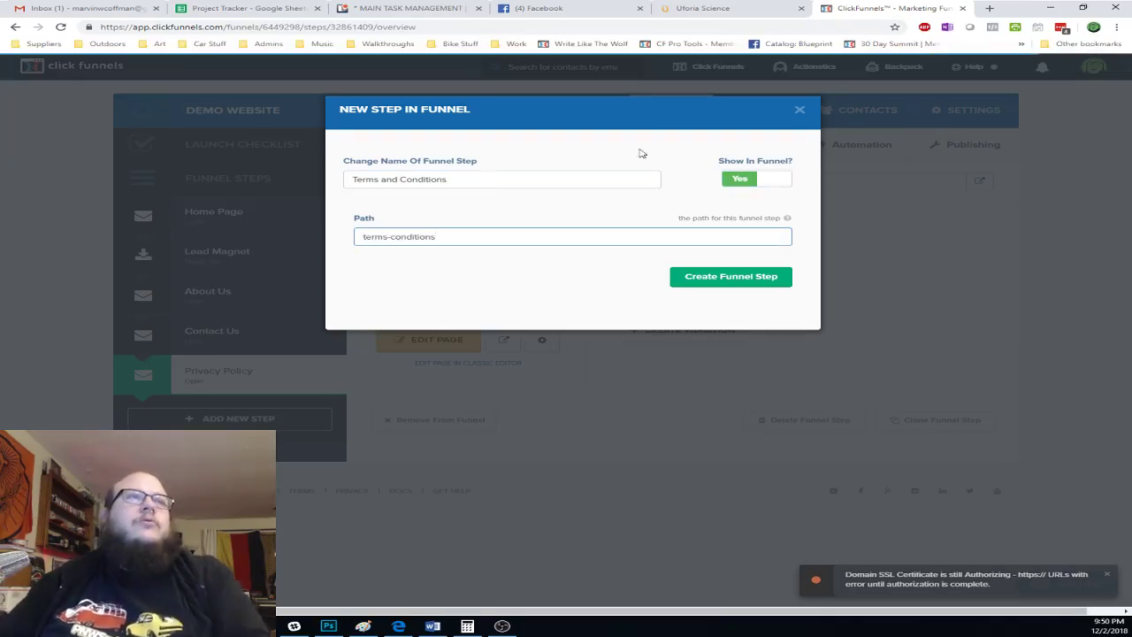
{"action": "left_click", "coordinate": [721, 282]}
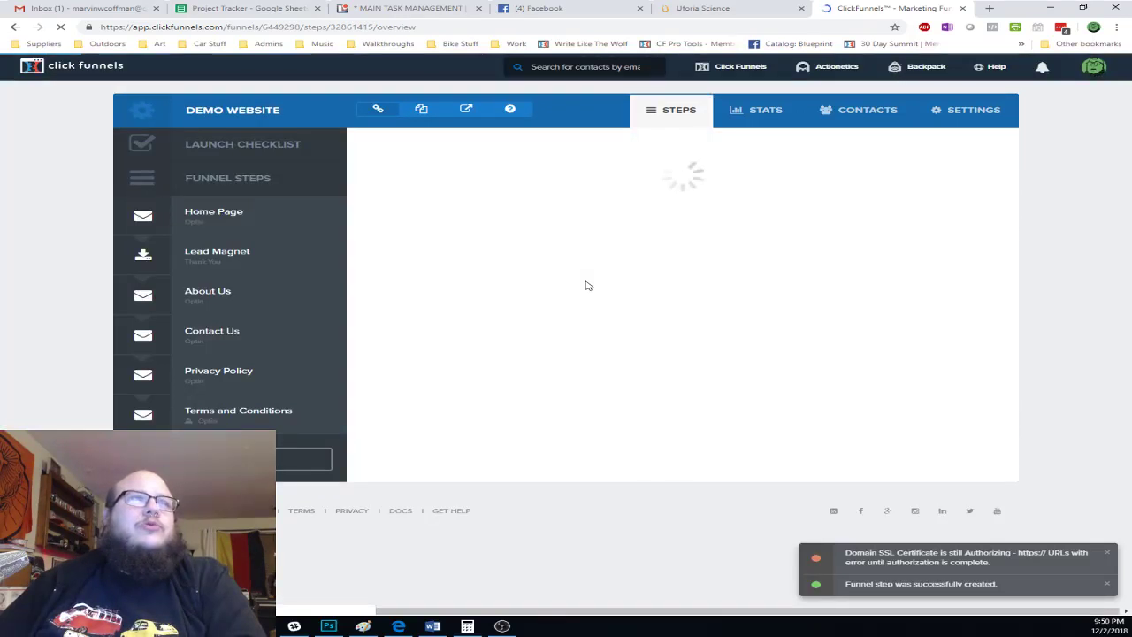
{"action": "left_click", "coordinate": [458, 272]}
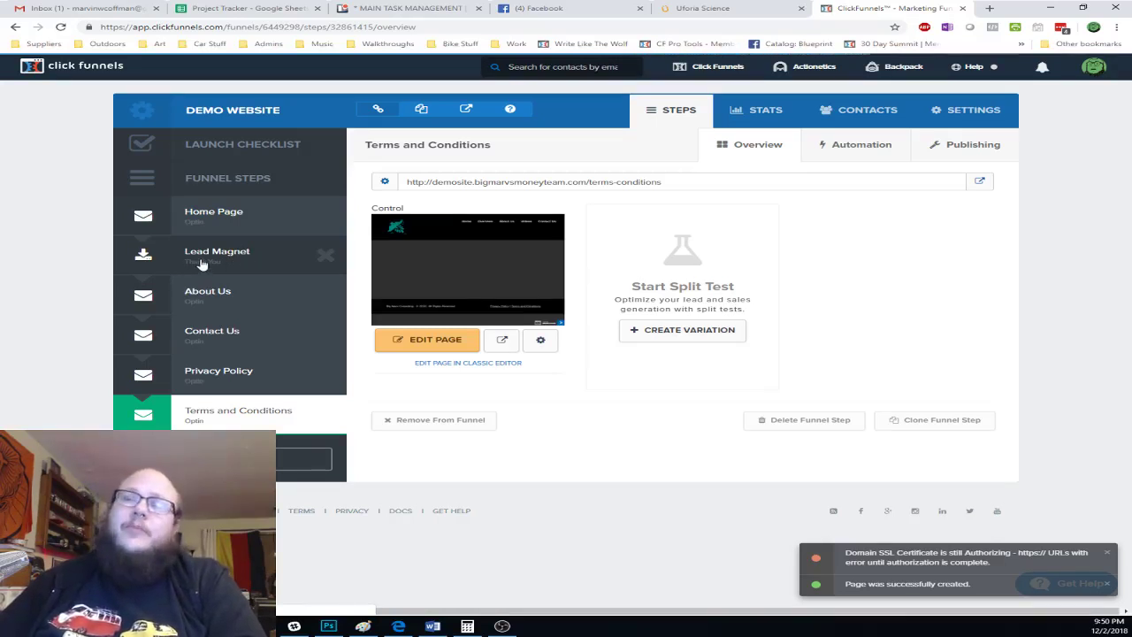
- Review the Uforia site's home page opt-in popup and its Contact Us form as a reference for the funnel pages
{"action": "left_click", "coordinate": [708, 9]}
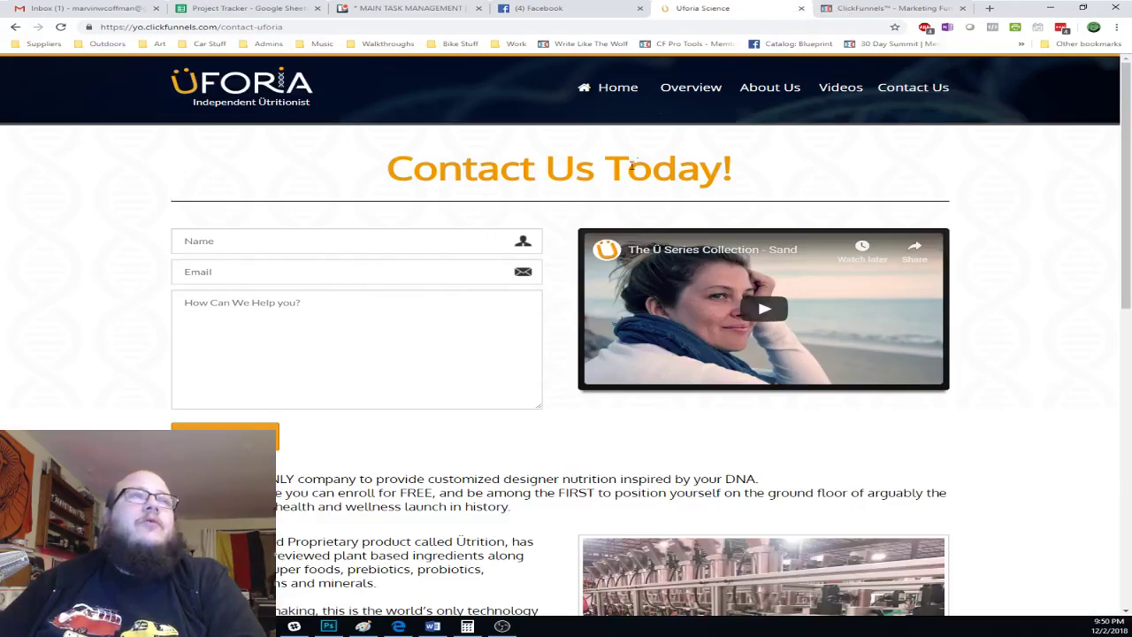
{"action": "left_click", "coordinate": [619, 91]}
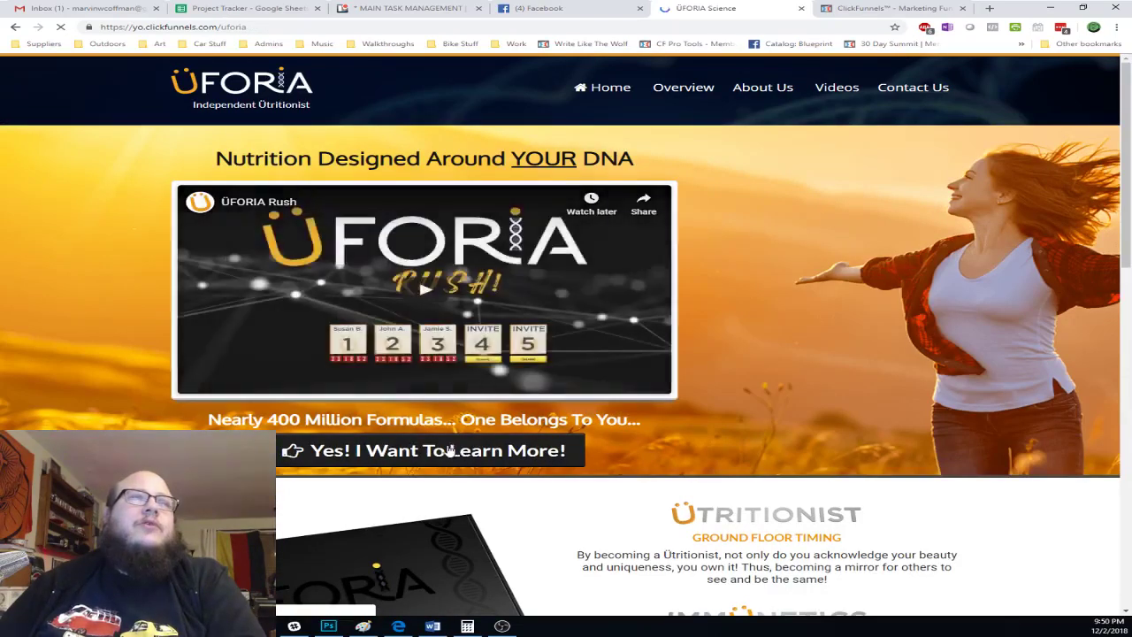
{"action": "left_click", "coordinate": [448, 452]}
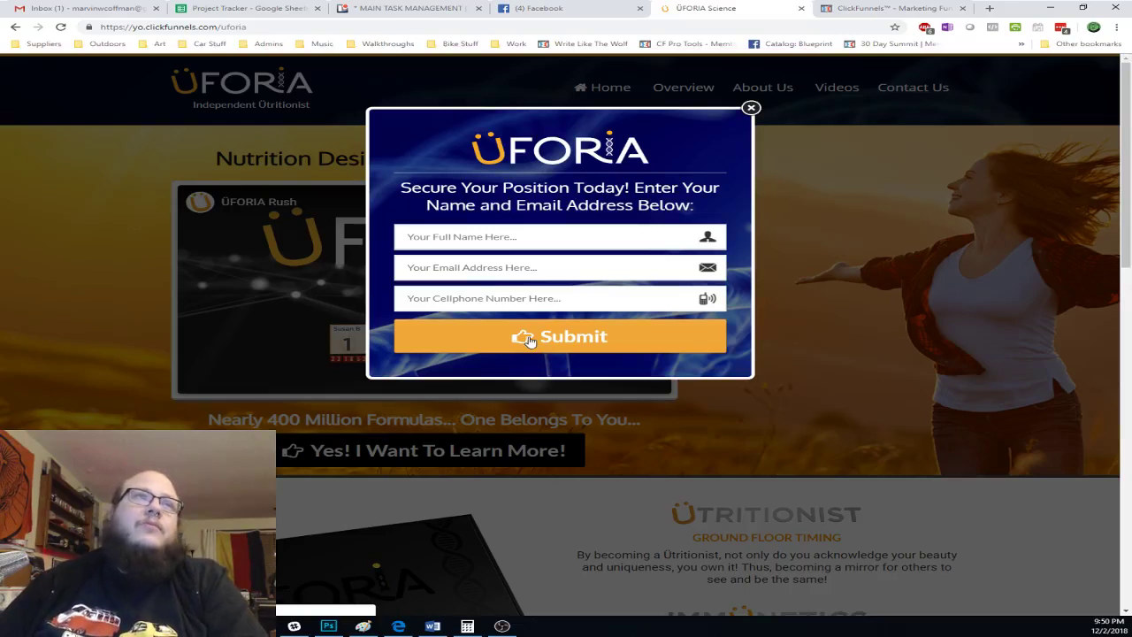
{"action": "left_click", "coordinate": [751, 108]}
{"action": "left_click", "coordinate": [873, 10]}
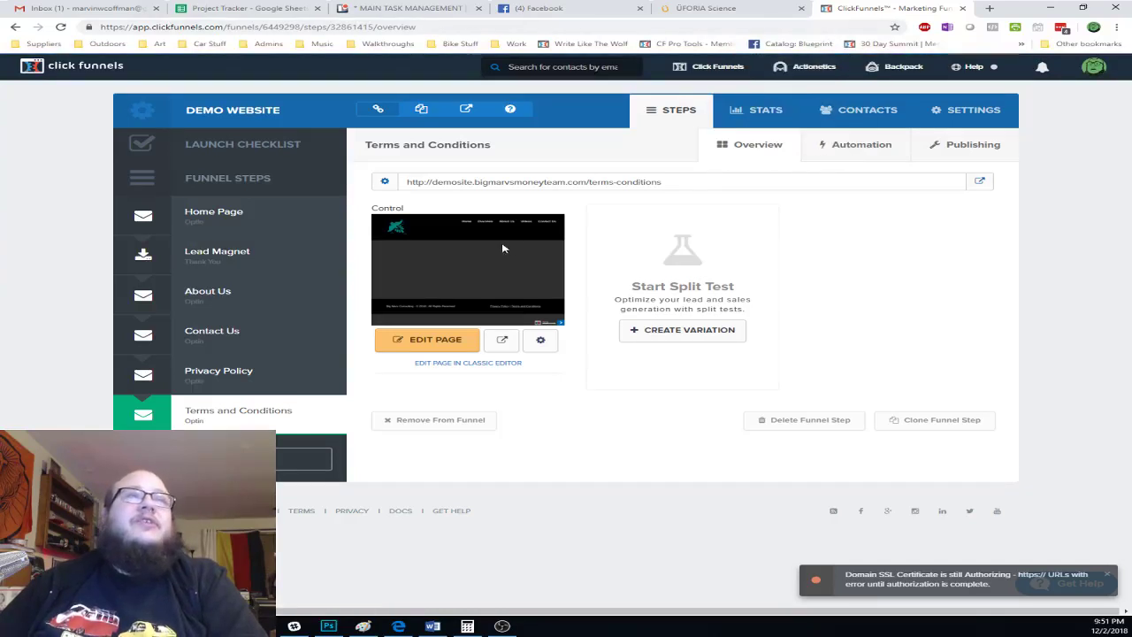
{"action": "left_click", "coordinate": [774, 9]}
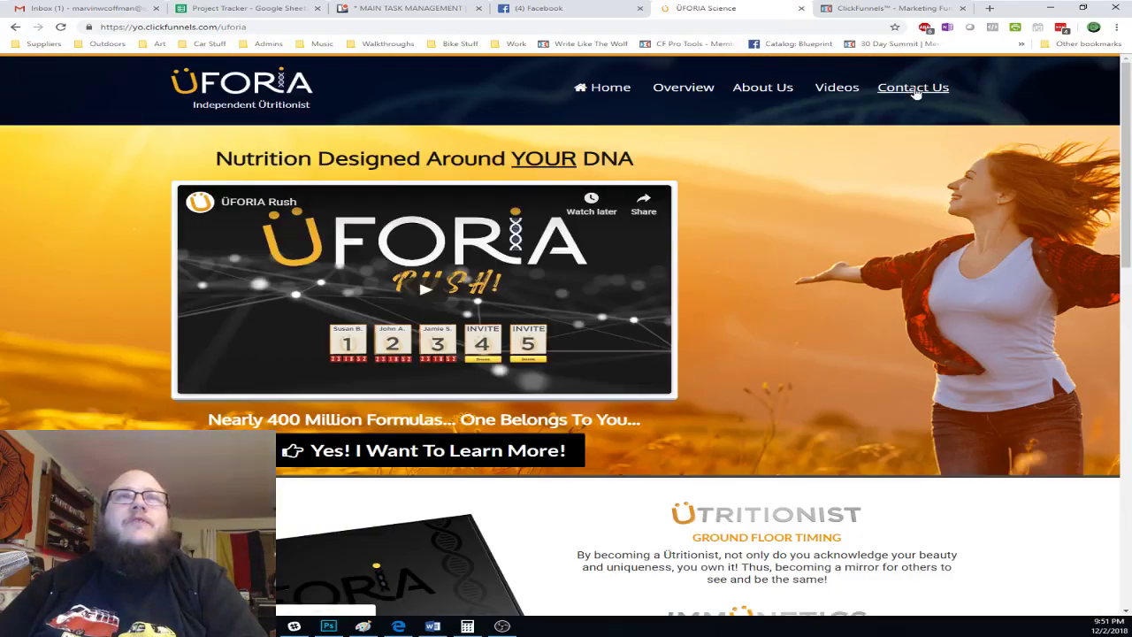
{"action": "left_click", "coordinate": [913, 87]}
{"action": "scroll", "coordinate": [508, 243], "scroll_direction": "down", "scroll_amount": 1}
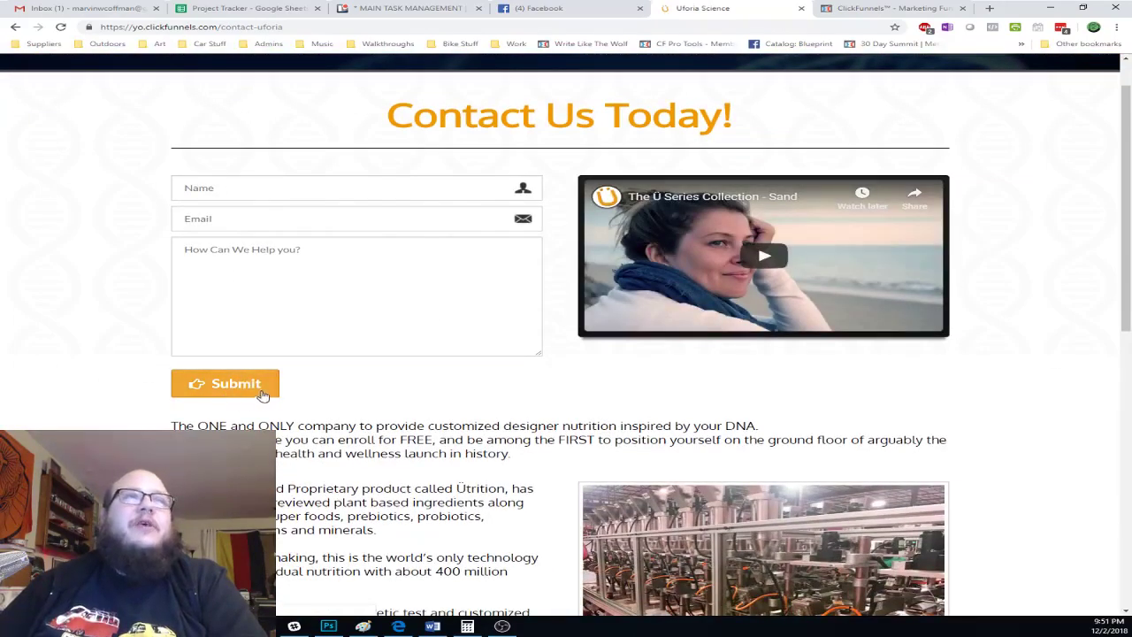
{"action": "left_click", "coordinate": [889, 8]}
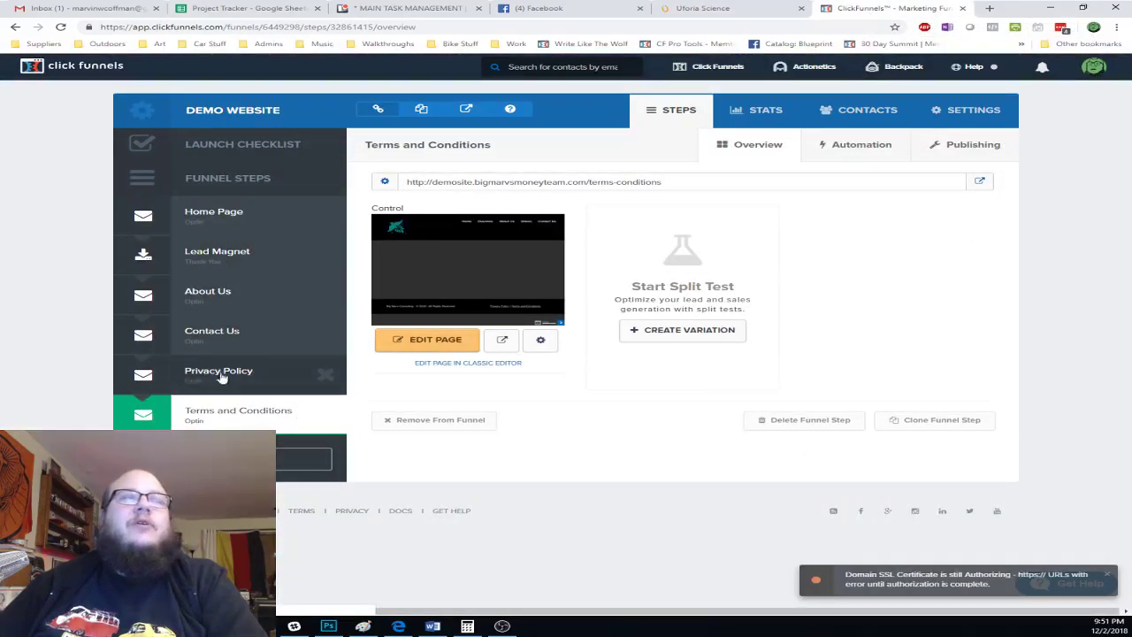
- Open the Lead Magnet page for editing and delete the logo header, the empty sections above the video, and the Thank You video section
{"action": "left_click", "coordinate": [224, 254]}
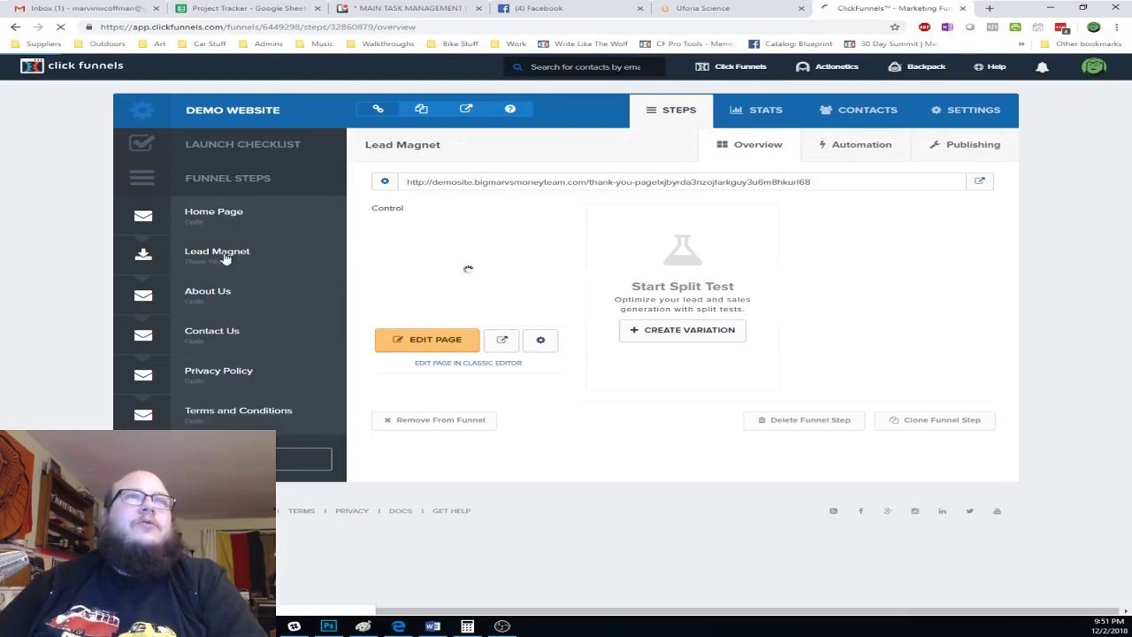
{"action": "left_click", "coordinate": [432, 342]}
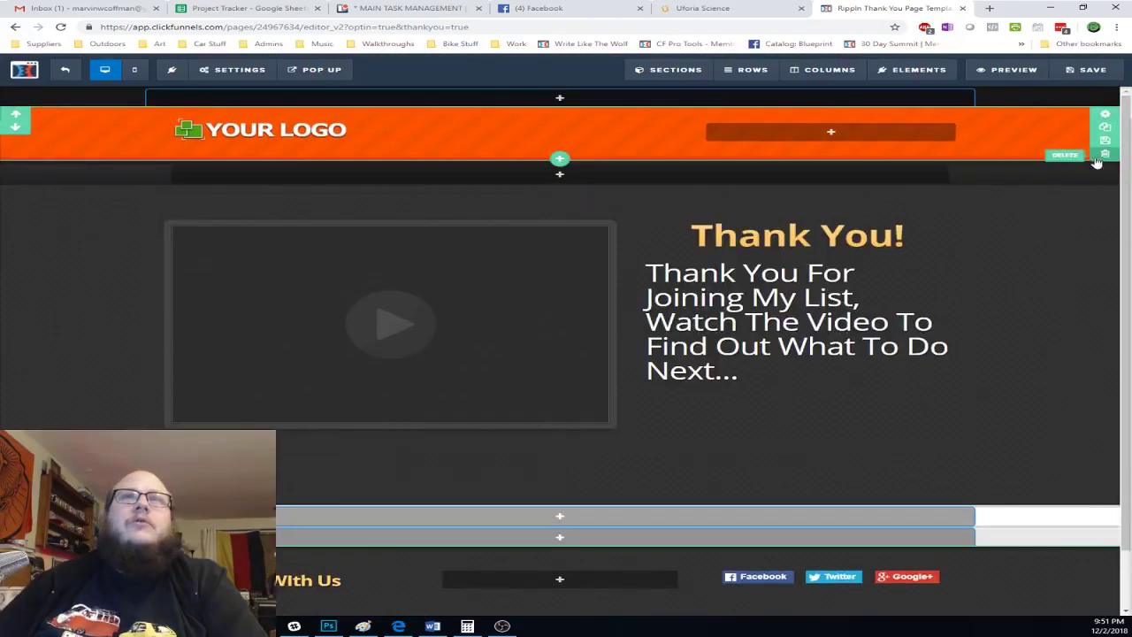
{"action": "left_click", "coordinate": [1105, 157]}
{"action": "left_click", "coordinate": [638, 87]}
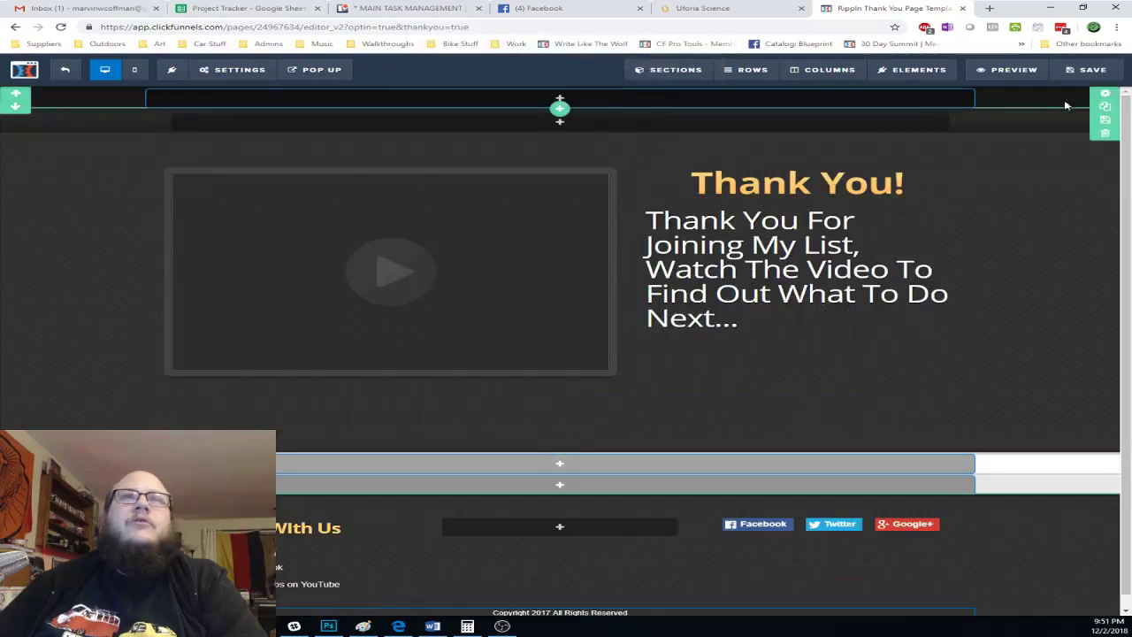
{"action": "left_click", "coordinate": [1105, 133]}
{"action": "left_click", "coordinate": [654, 87]}
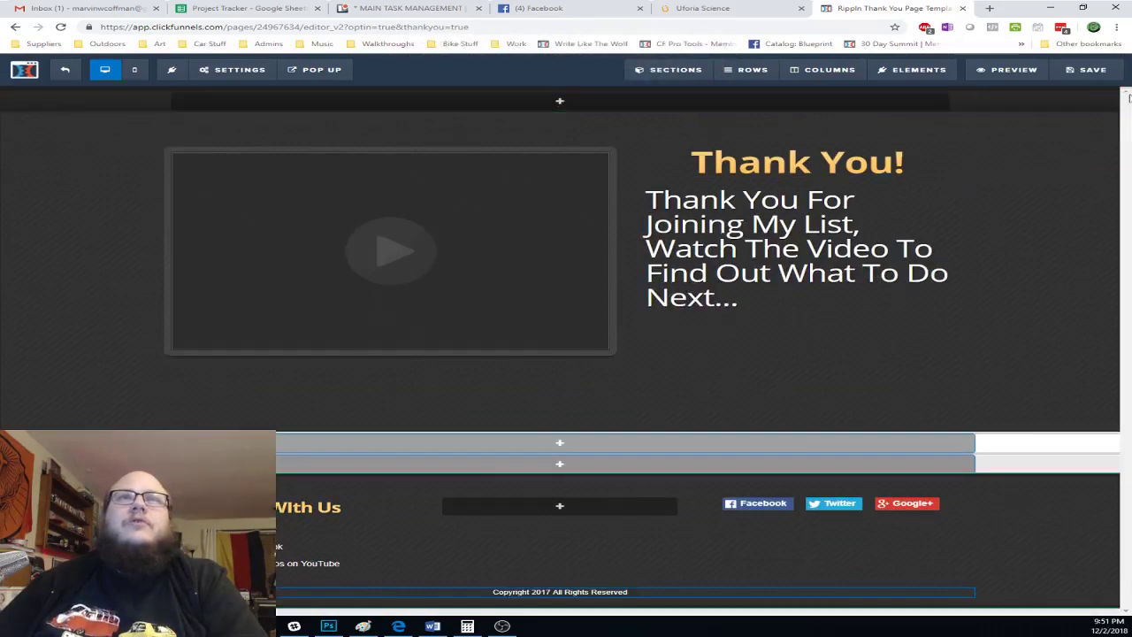
{"action": "left_click", "coordinate": [1102, 133]}
{"action": "left_click", "coordinate": [650, 86]}
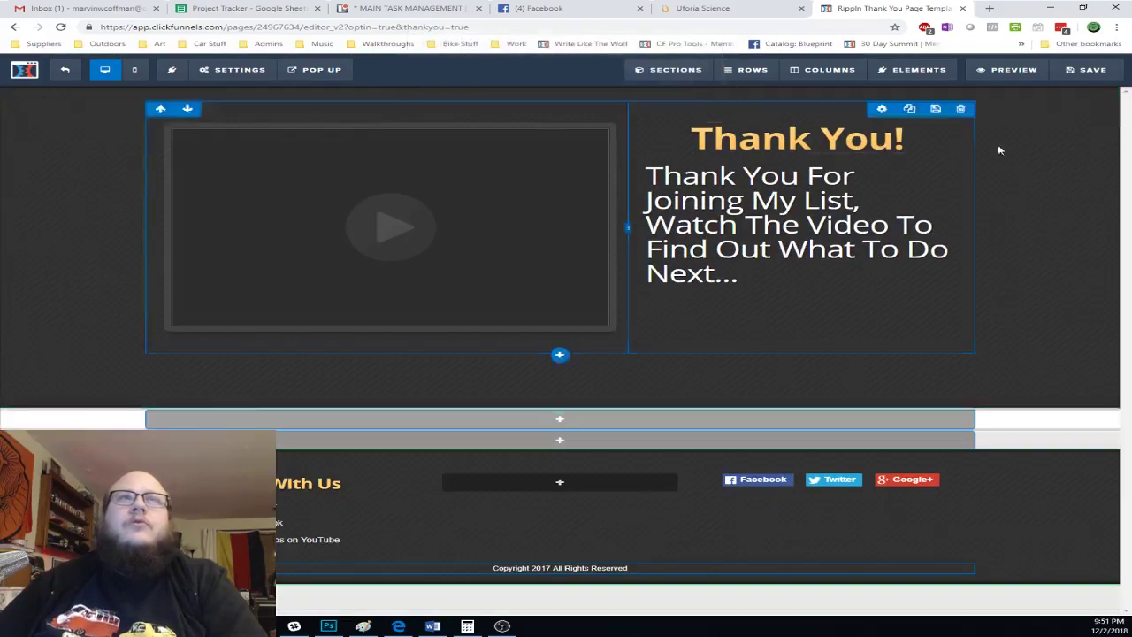
{"action": "left_click", "coordinate": [1108, 134]}
{"action": "left_click", "coordinate": [639, 86]}
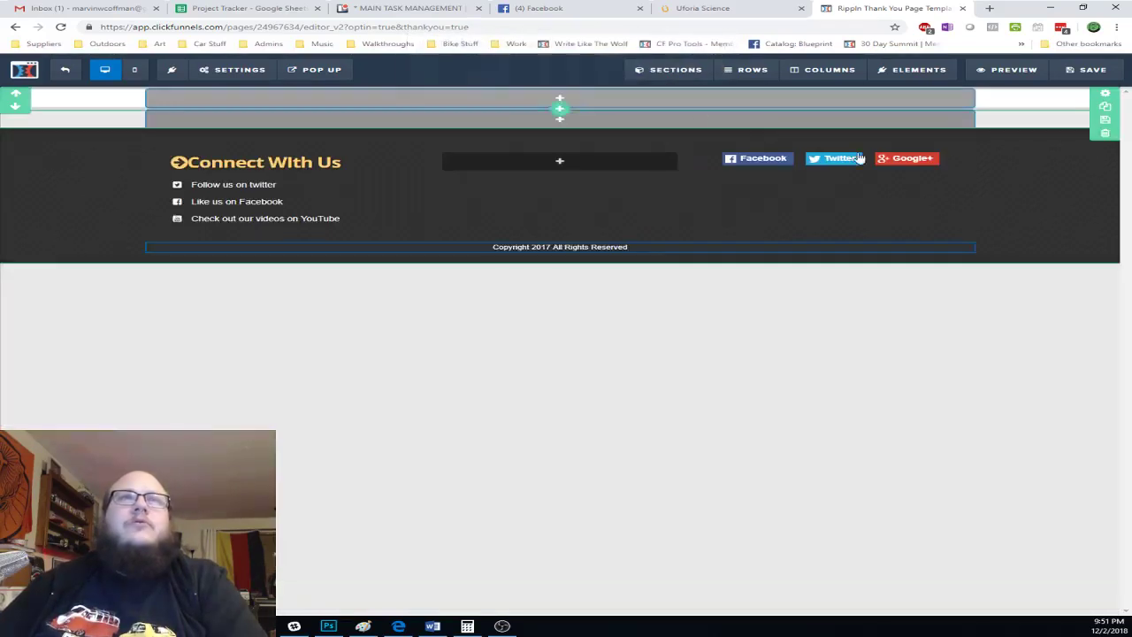
- Delete the Connect With Us footer section and the two remaining empty sections from the Lead Magnet page
{"action": "left_click", "coordinate": [1107, 141]}
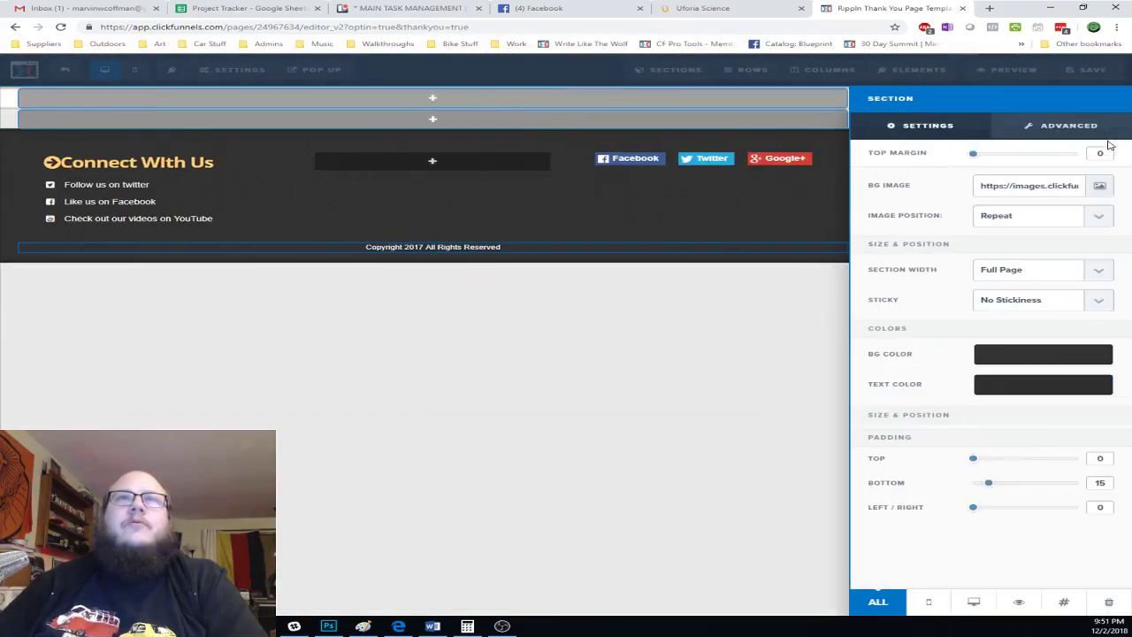
{"action": "left_click", "coordinate": [835, 218]}
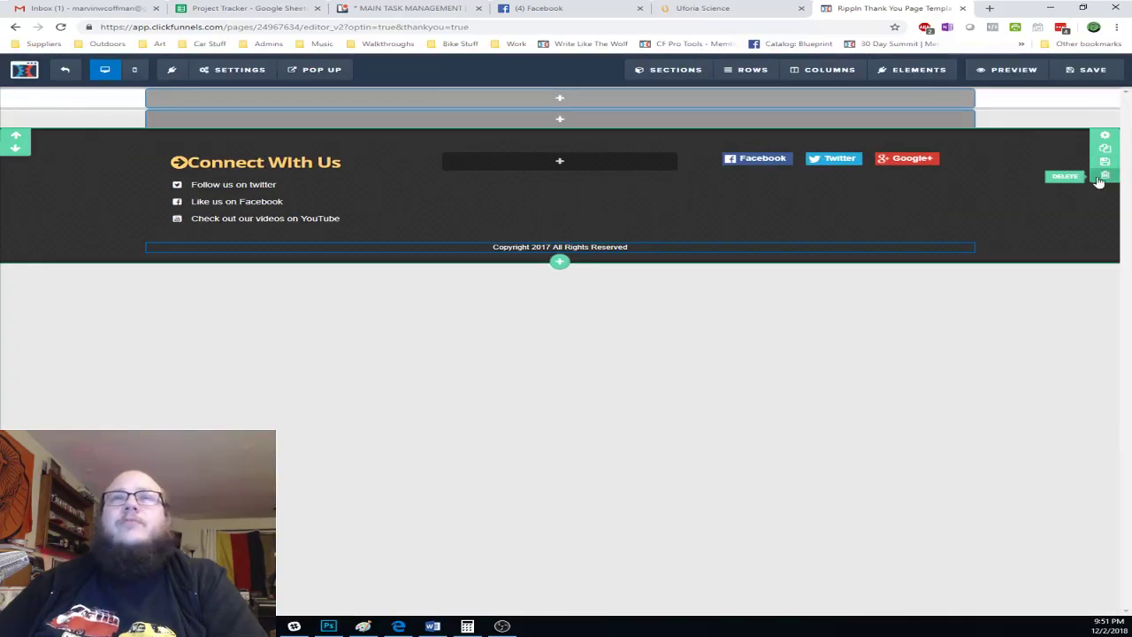
{"action": "left_click", "coordinate": [1105, 175]}
{"action": "left_click", "coordinate": [638, 88]}
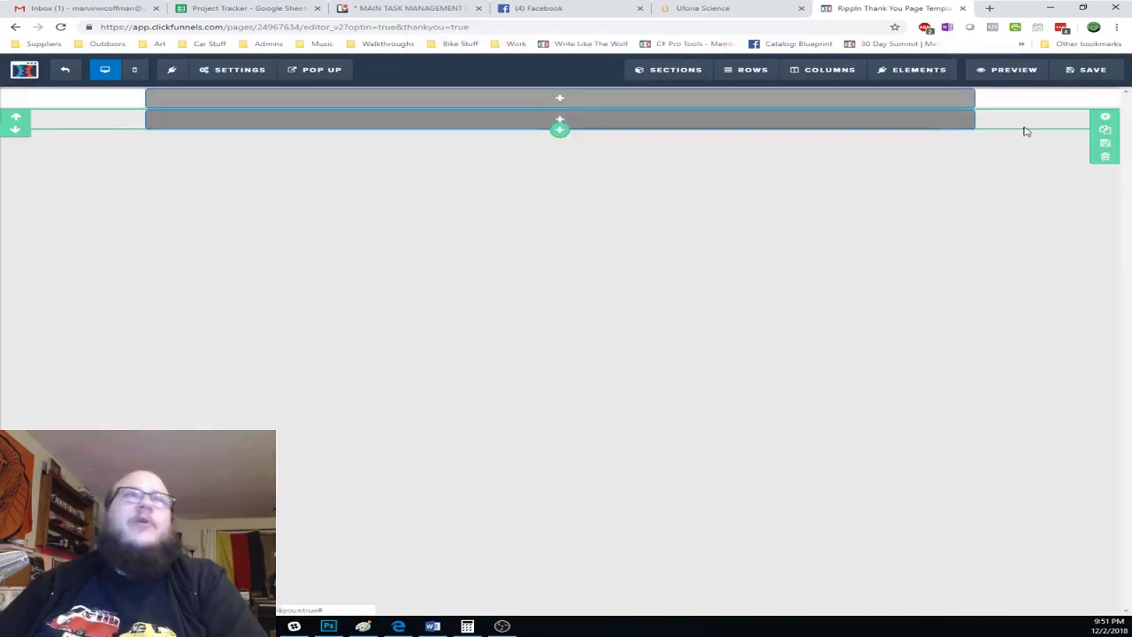
{"action": "left_click", "coordinate": [1105, 156]}
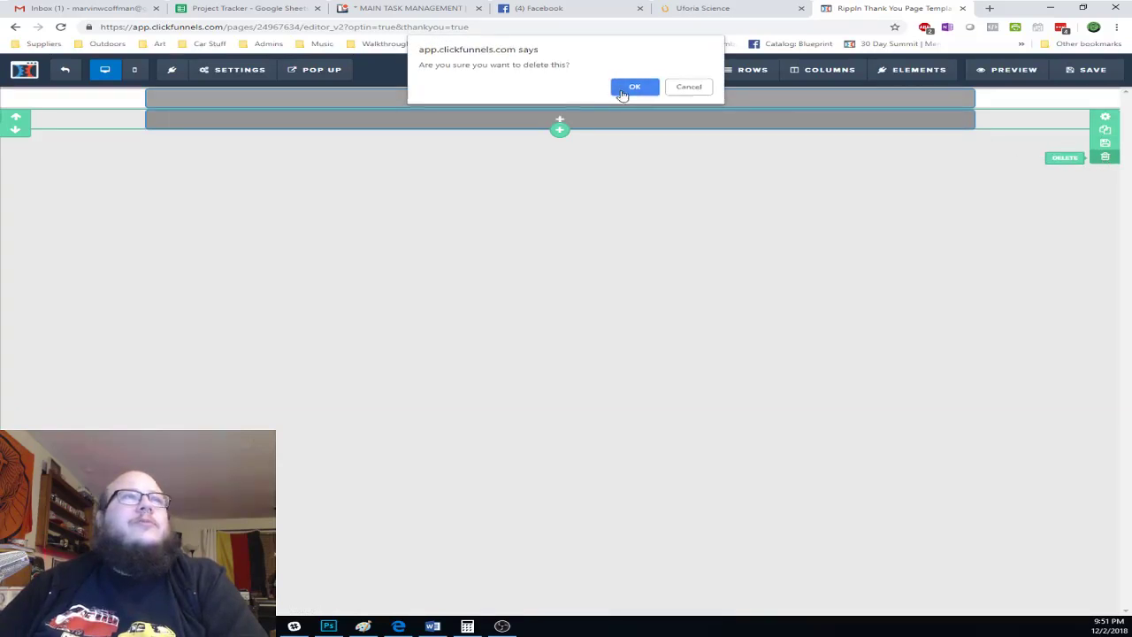
{"action": "left_click", "coordinate": [633, 88]}
{"action": "left_click", "coordinate": [1106, 135]}
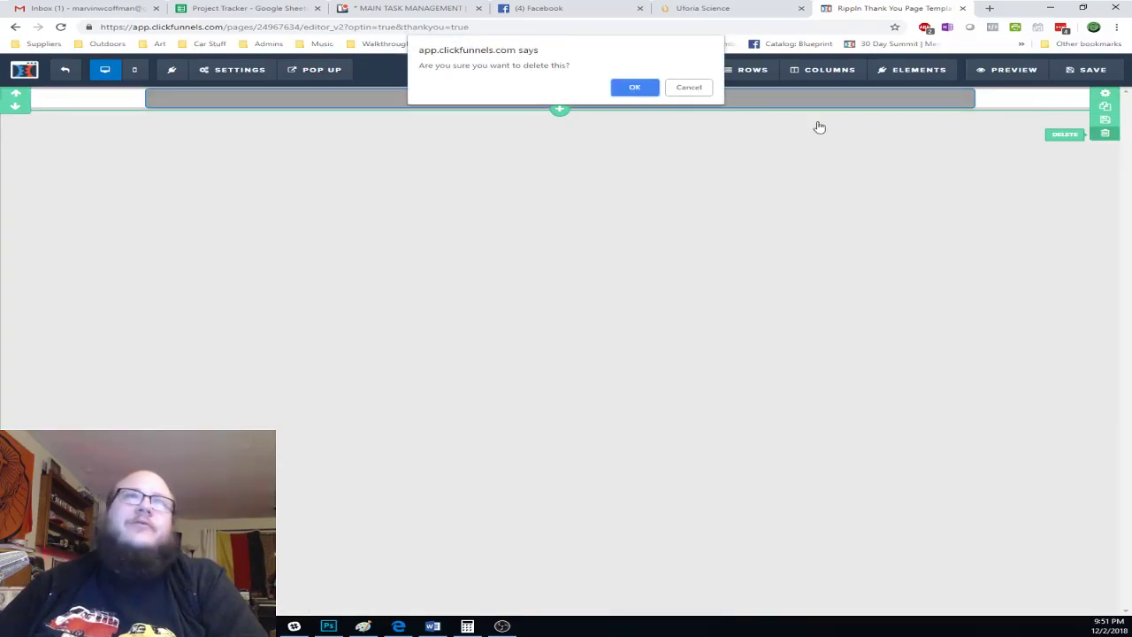
{"action": "left_click", "coordinate": [633, 88]}
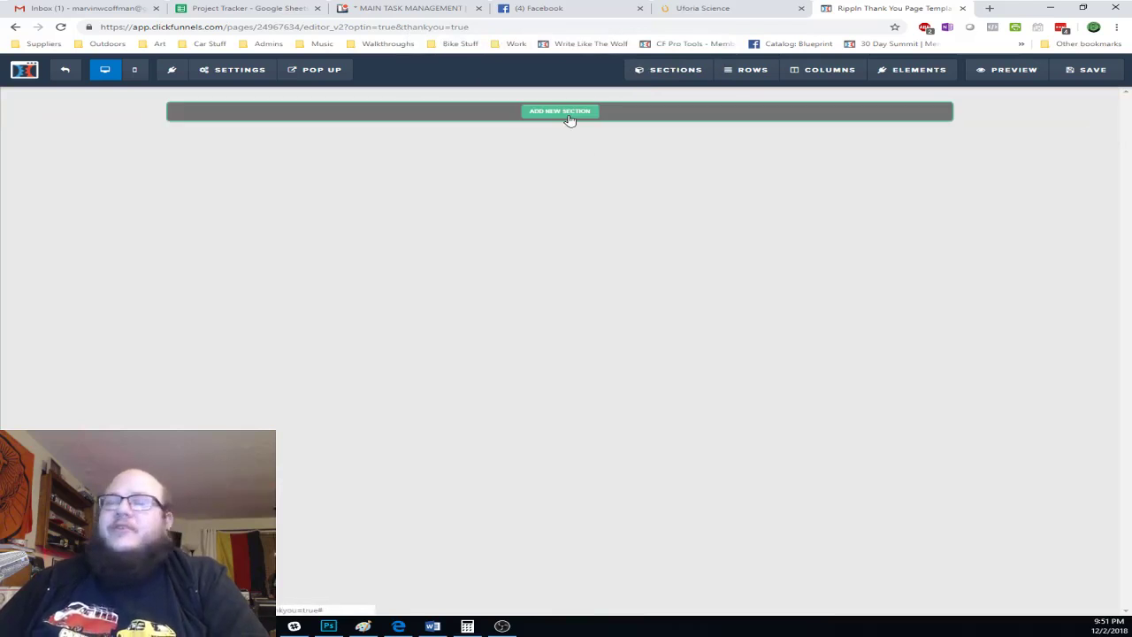
- Add the saved Money Team Website Navigation section to the emptied Lead Magnet page
{"action": "left_click", "coordinate": [571, 120]}
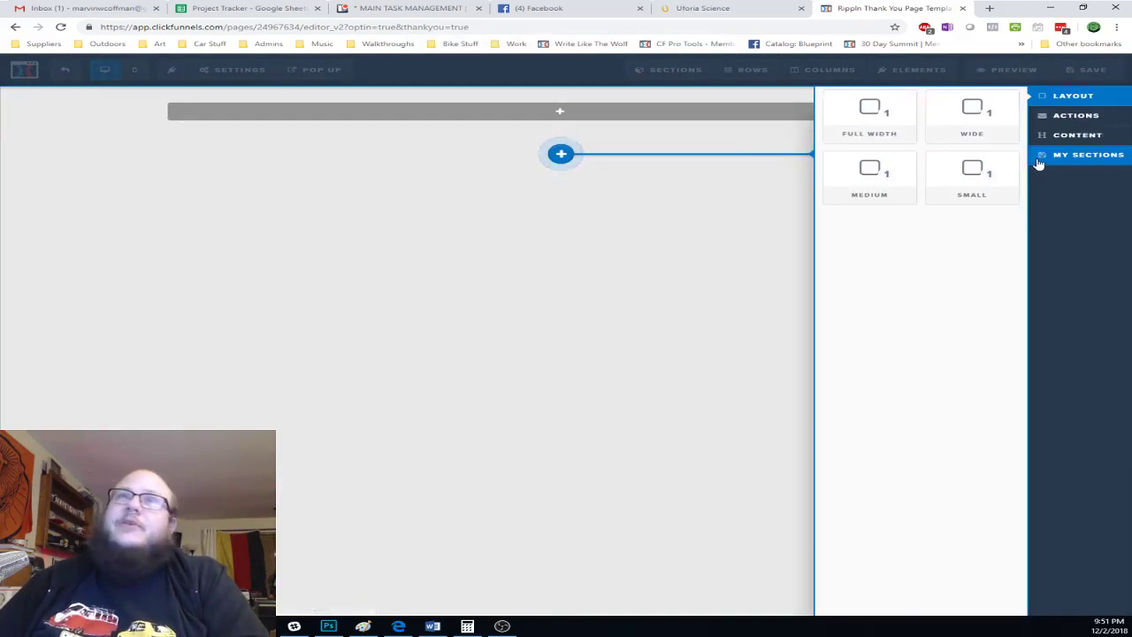
{"action": "left_click", "coordinate": [1041, 162]}
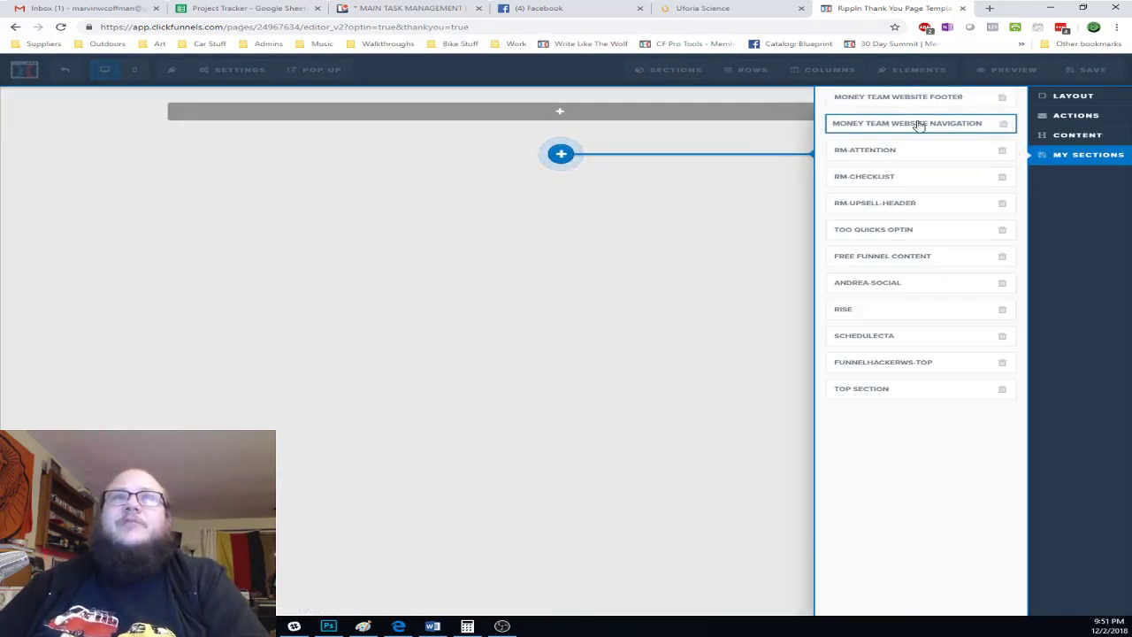
{"action": "left_click", "coordinate": [919, 125]}
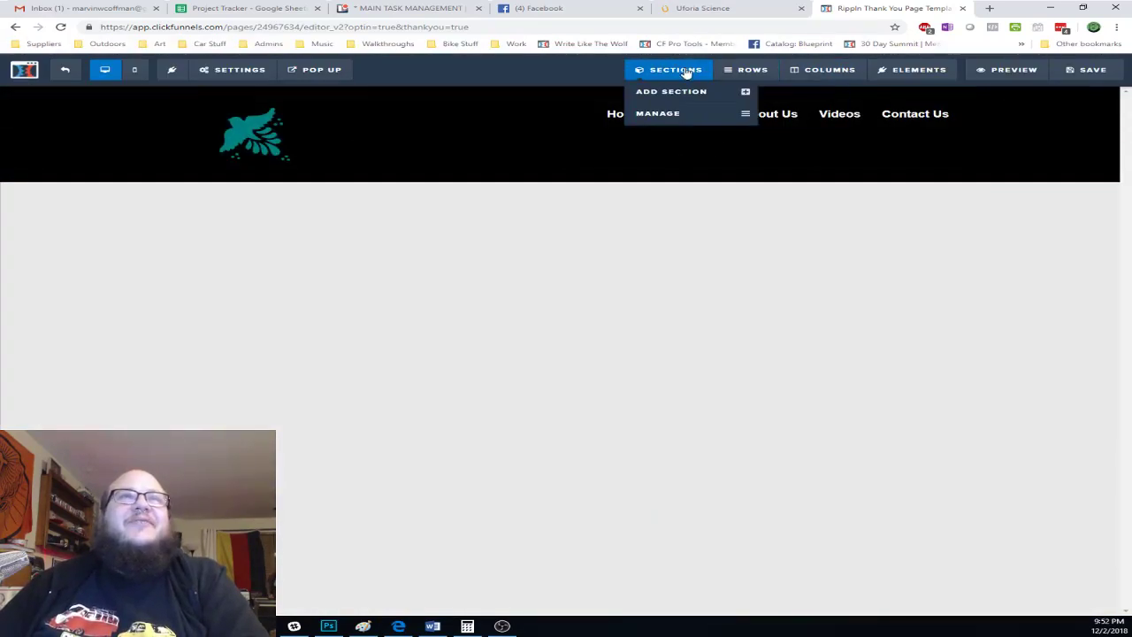
- Add two empty full-width sections below the navigation section
{"action": "left_click", "coordinate": [682, 91]}
{"action": "left_click_drag", "start_coordinate": [876, 113], "coordinate": [592, 230]}
{"action": "mouse_move", "coordinate": [699, 71]}
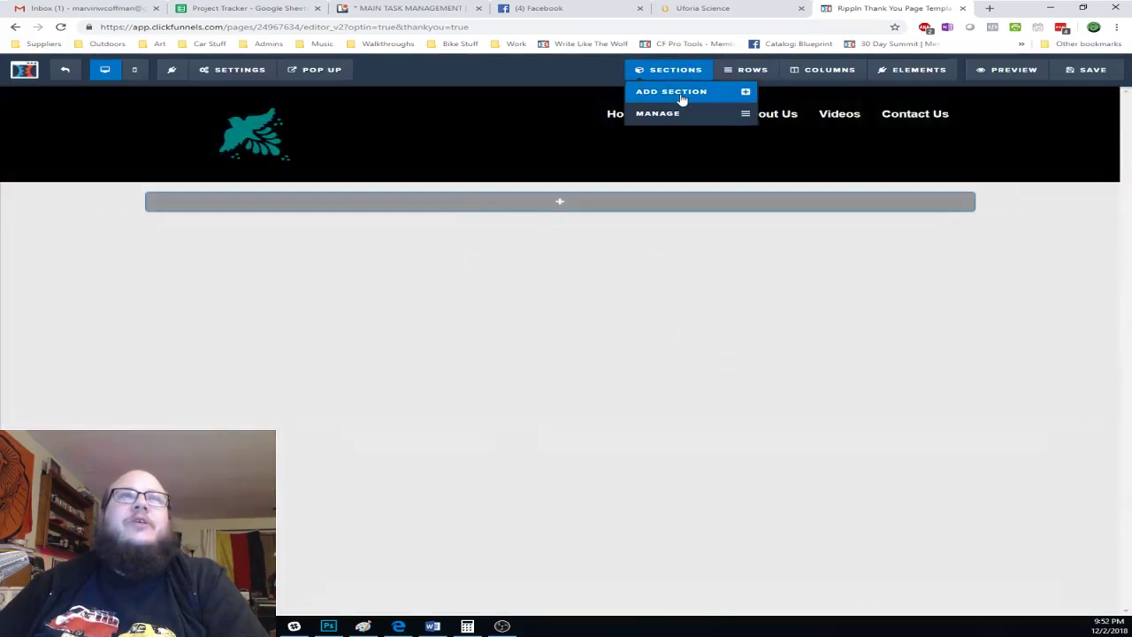
{"action": "left_click", "coordinate": [682, 96]}
{"action": "left_click_drag", "start_coordinate": [902, 115], "coordinate": [617, 282]}
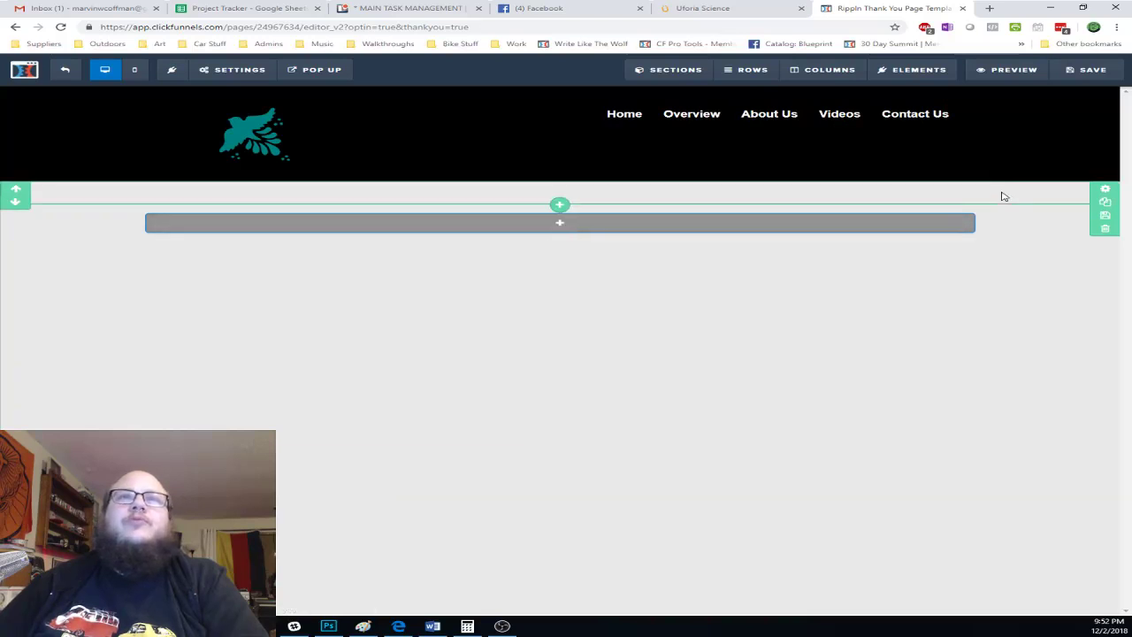
- Add the saved Money Team Website Footer section beneath the empty sections and save the page
{"action": "mouse_move", "coordinate": [670, 71]}
{"action": "left_click", "coordinate": [653, 113]}
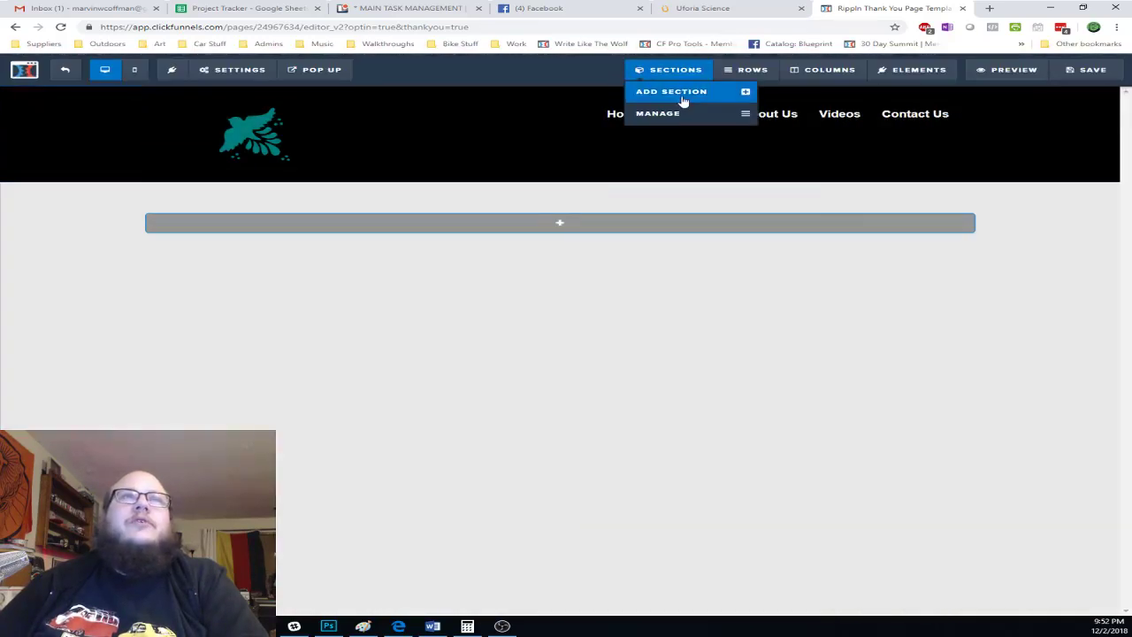
{"action": "left_click", "coordinate": [678, 92]}
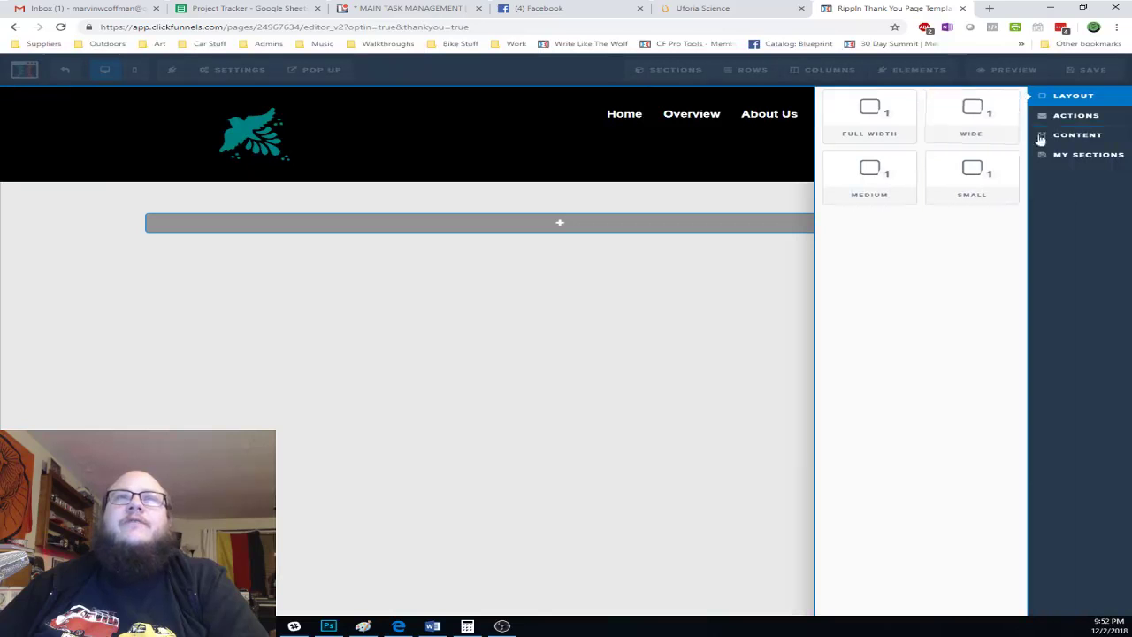
{"action": "left_click", "coordinate": [1102, 157]}
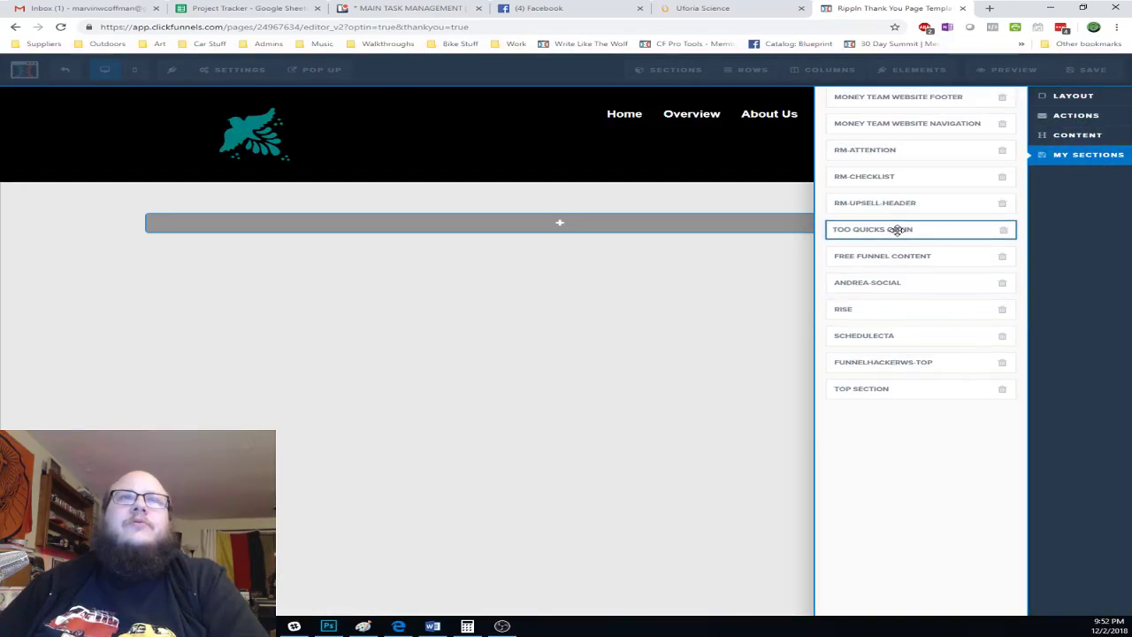
{"action": "left_click_drag", "start_coordinate": [928, 97], "coordinate": [640, 323]}
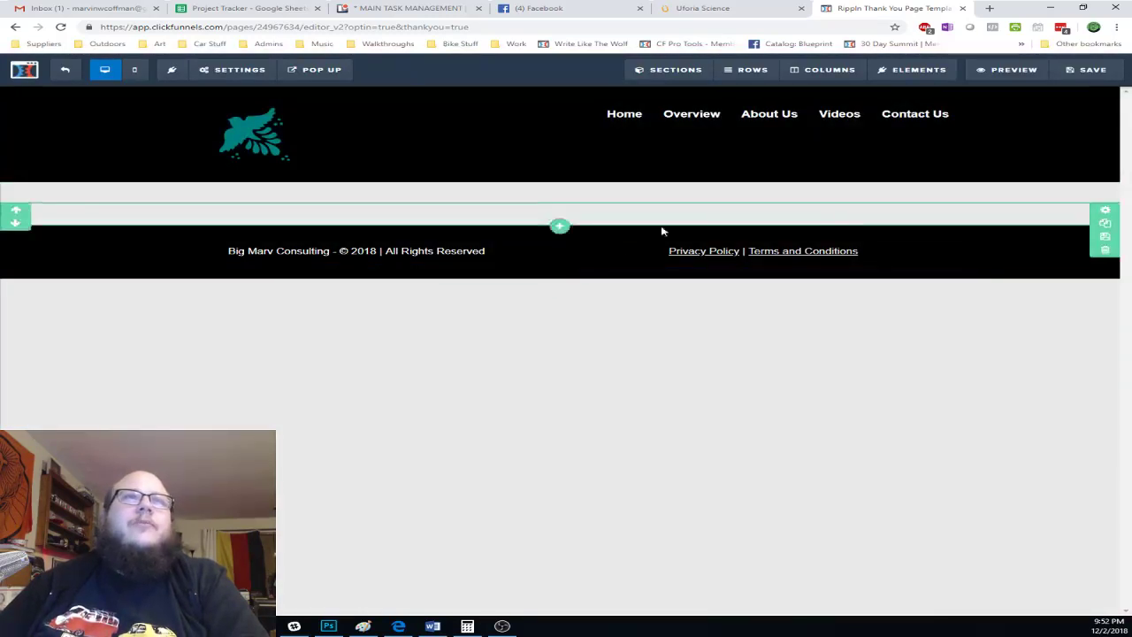
{"action": "left_click", "coordinate": [1065, 80]}
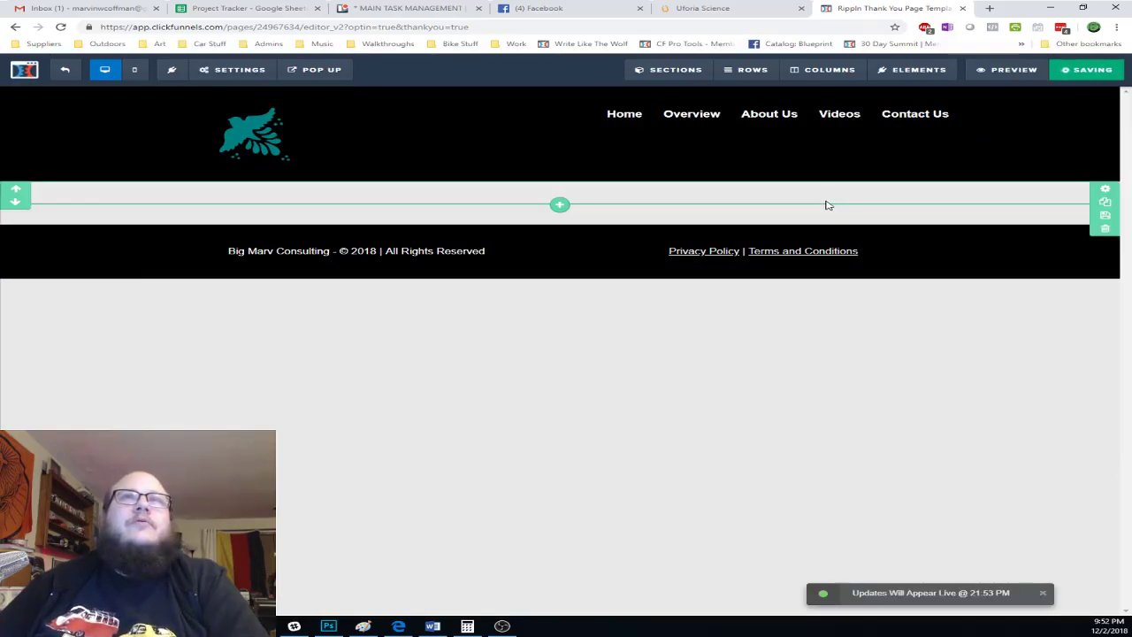
- Leave the page editor and rename the Lead Magnet page to Home Thanks with the path home-thanks
{"action": "left_click", "coordinate": [66, 75]}
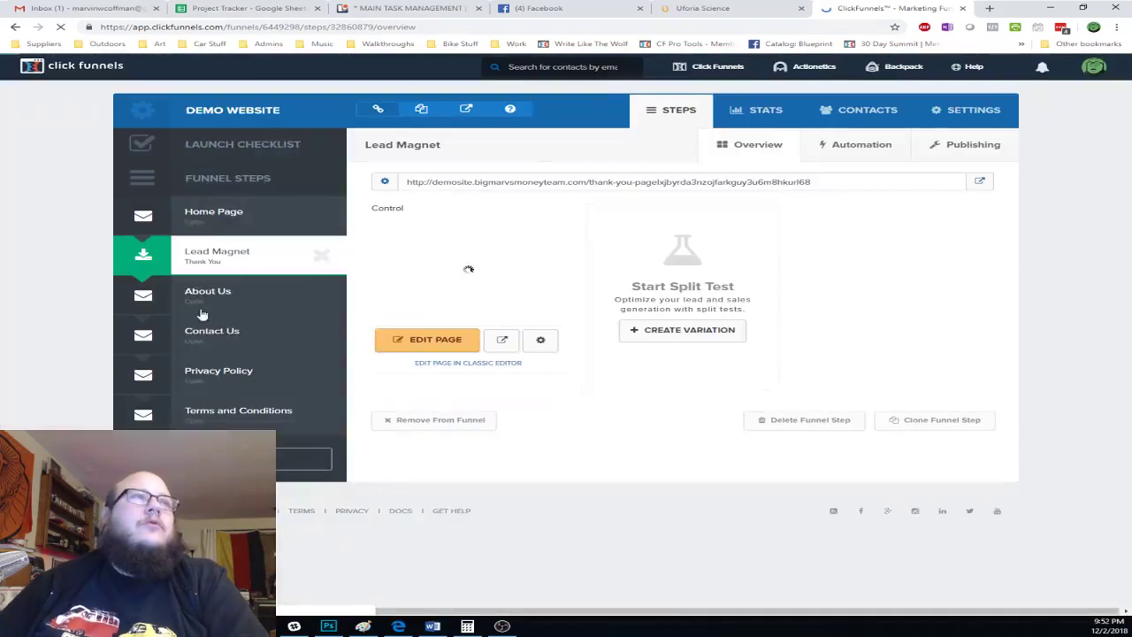
{"action": "left_click", "coordinate": [541, 340]}
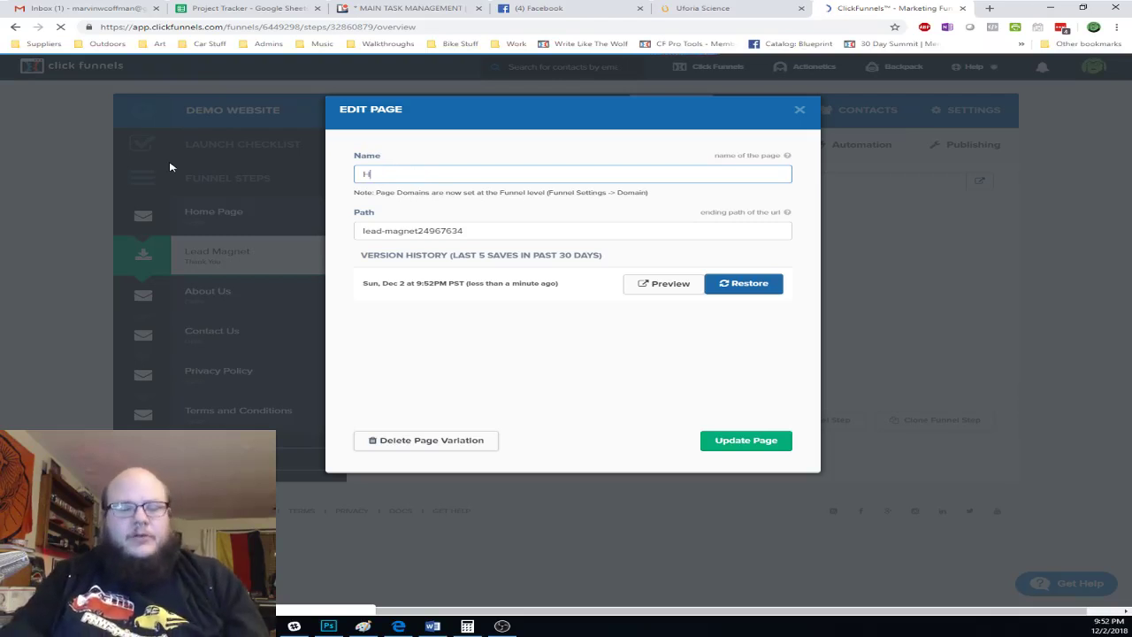
{"action": "key", "text": "Tab"}
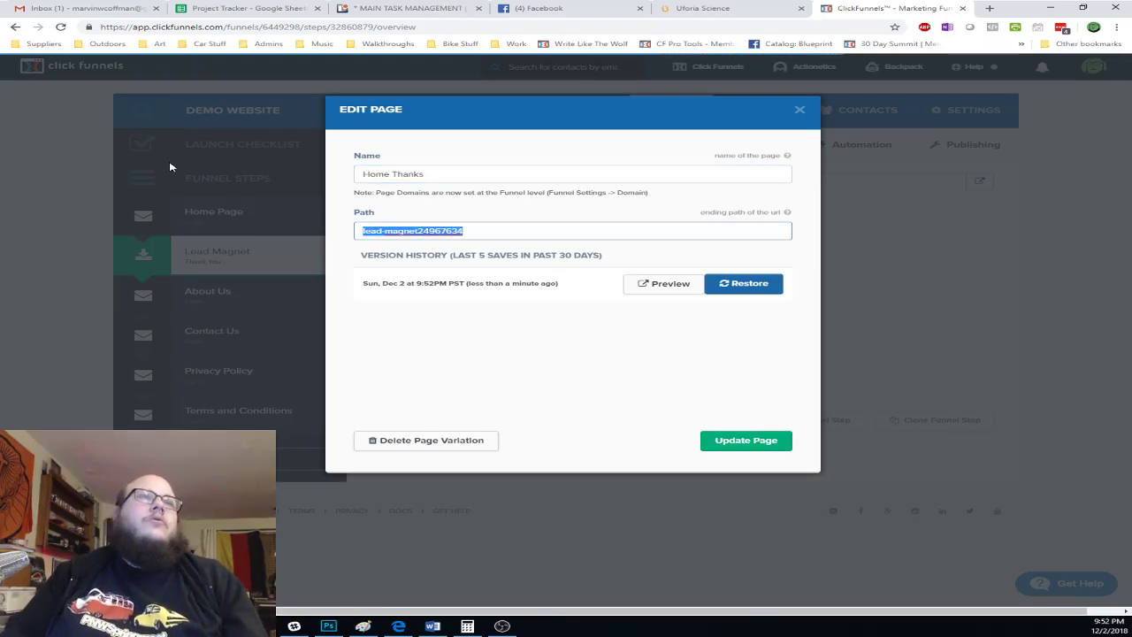
{"action": "type", "text": "home-than"}
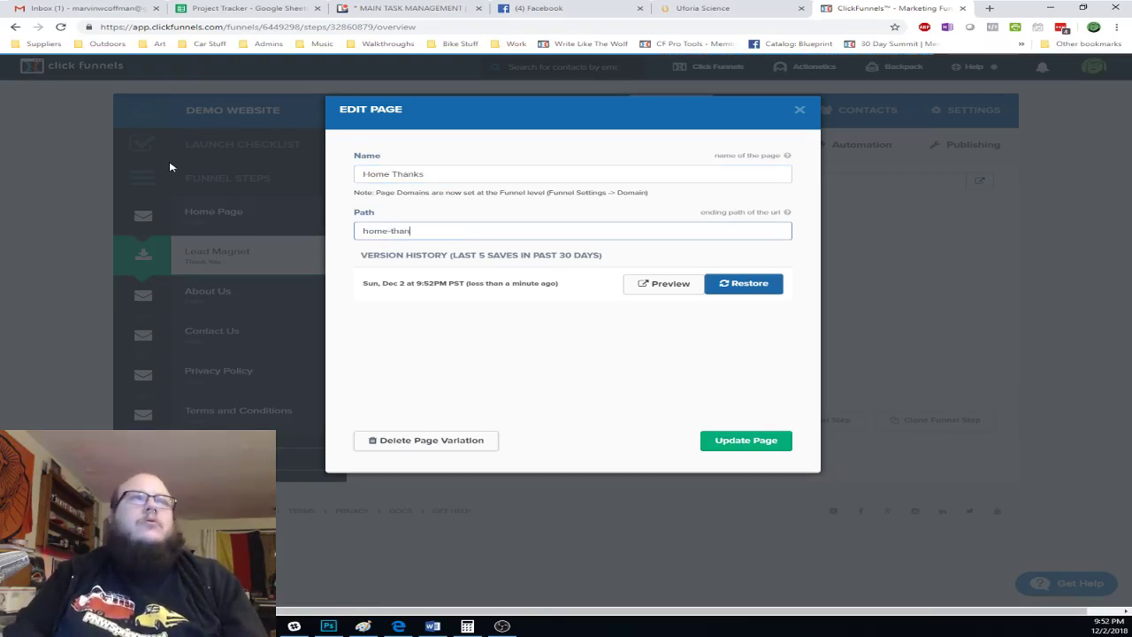
{"action": "type", "text": "ks"}
{"action": "left_click", "coordinate": [743, 447]}
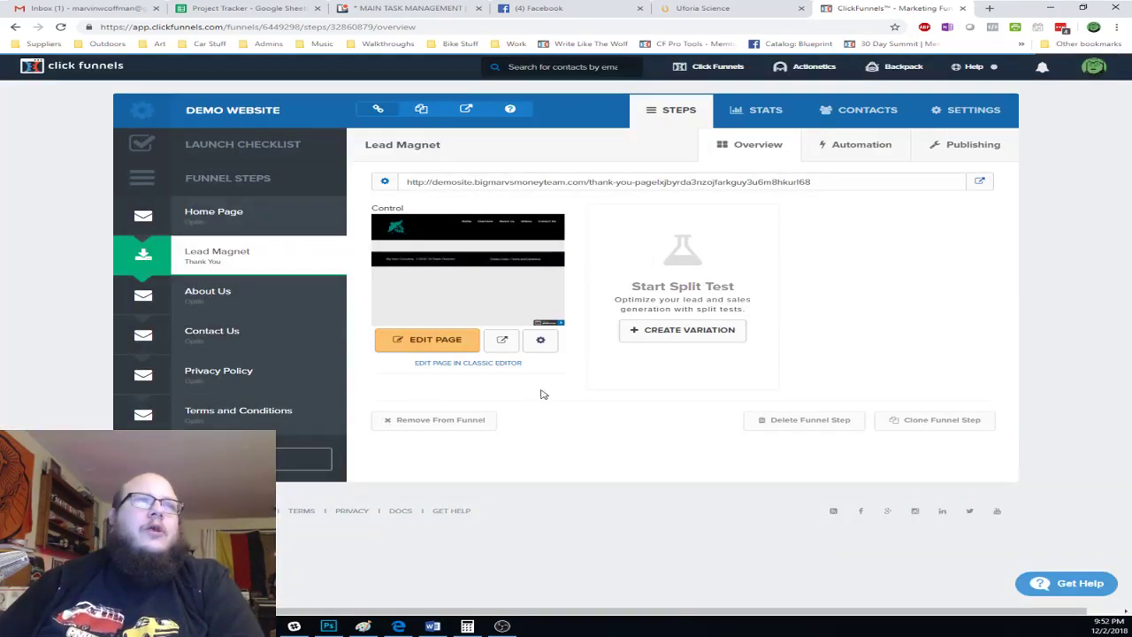
- Clone the Home Thanks funnel step and rename the copy's page to Contact Thanks with the path contact-thanks
{"action": "left_click", "coordinate": [945, 421]}
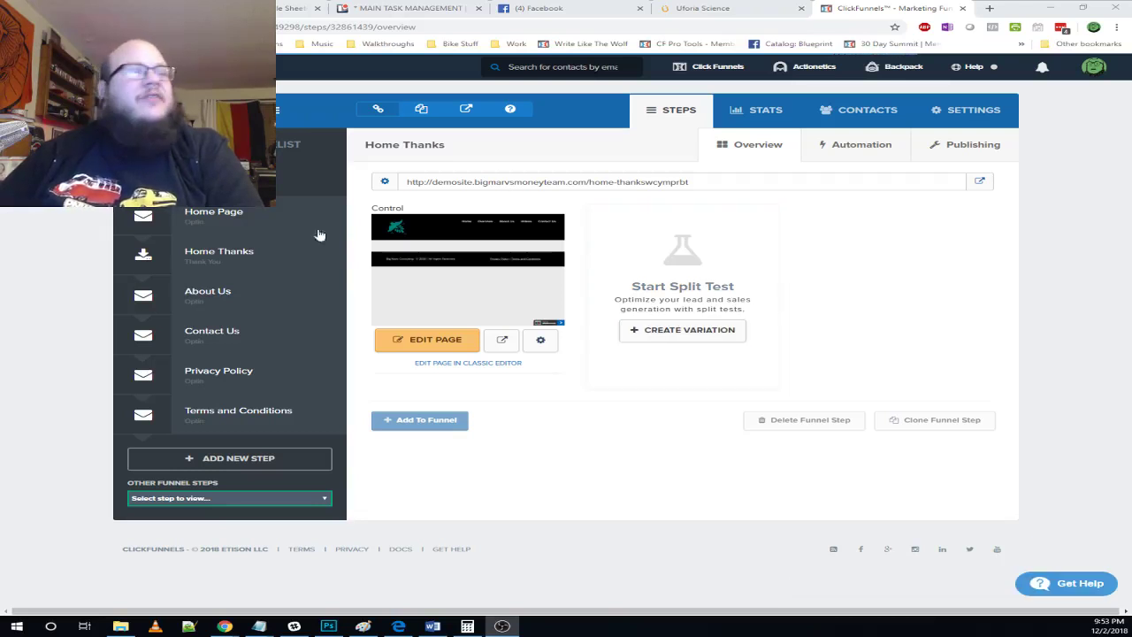
{"action": "left_click", "coordinate": [263, 500]}
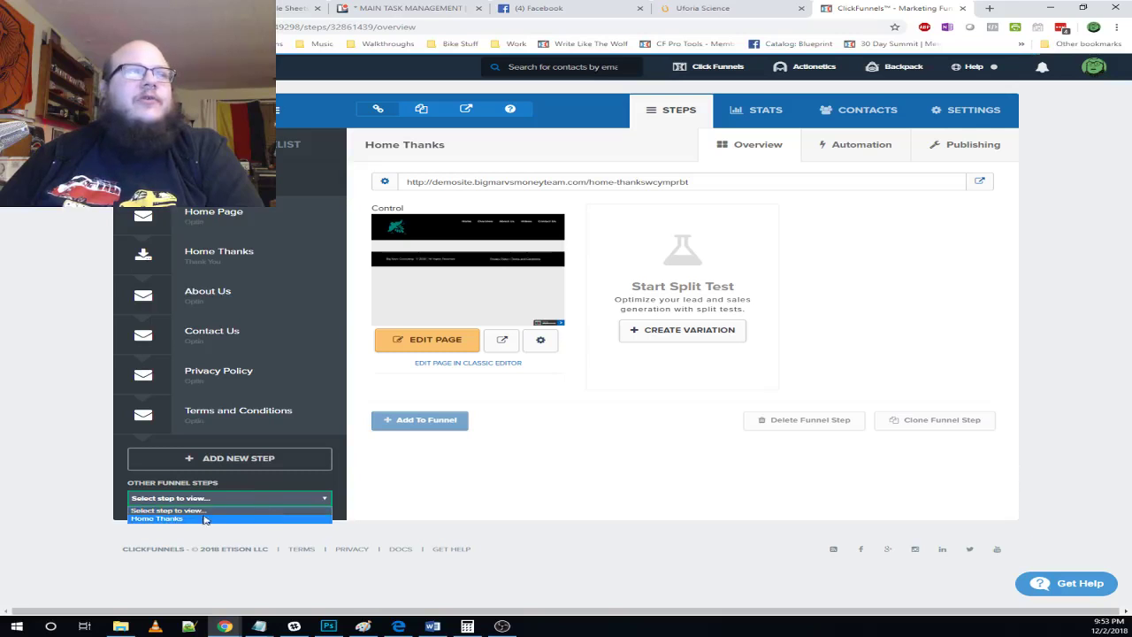
{"action": "left_click", "coordinate": [172, 519]}
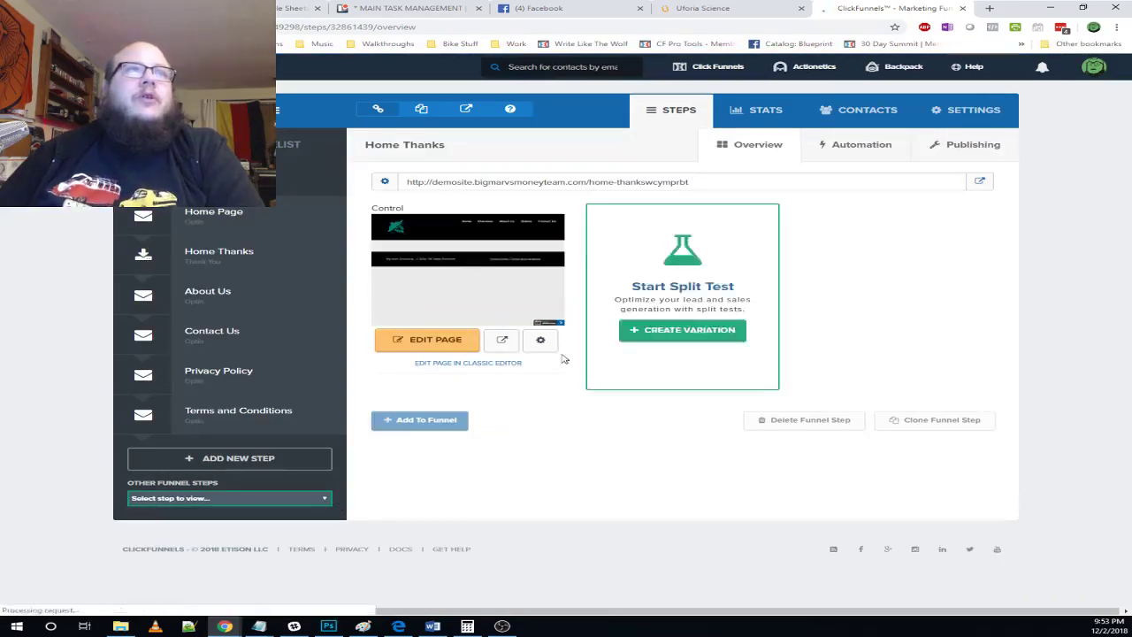
{"action": "left_click", "coordinate": [540, 340]}
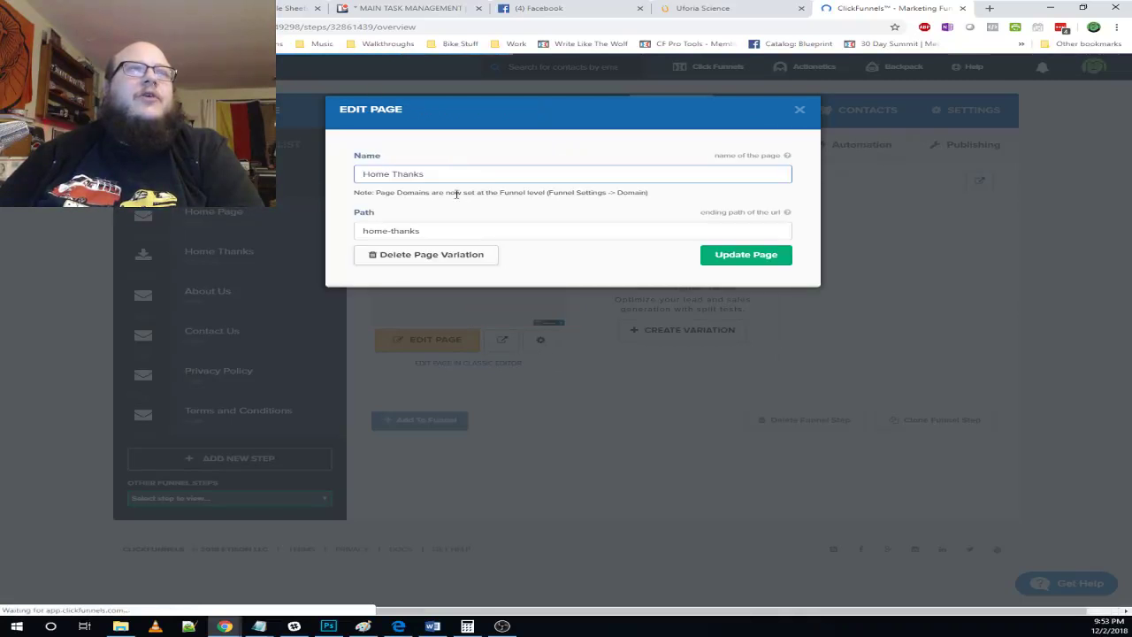
{"action": "key", "text": "ctrl+a"}
{"action": "type", "text": "C"}
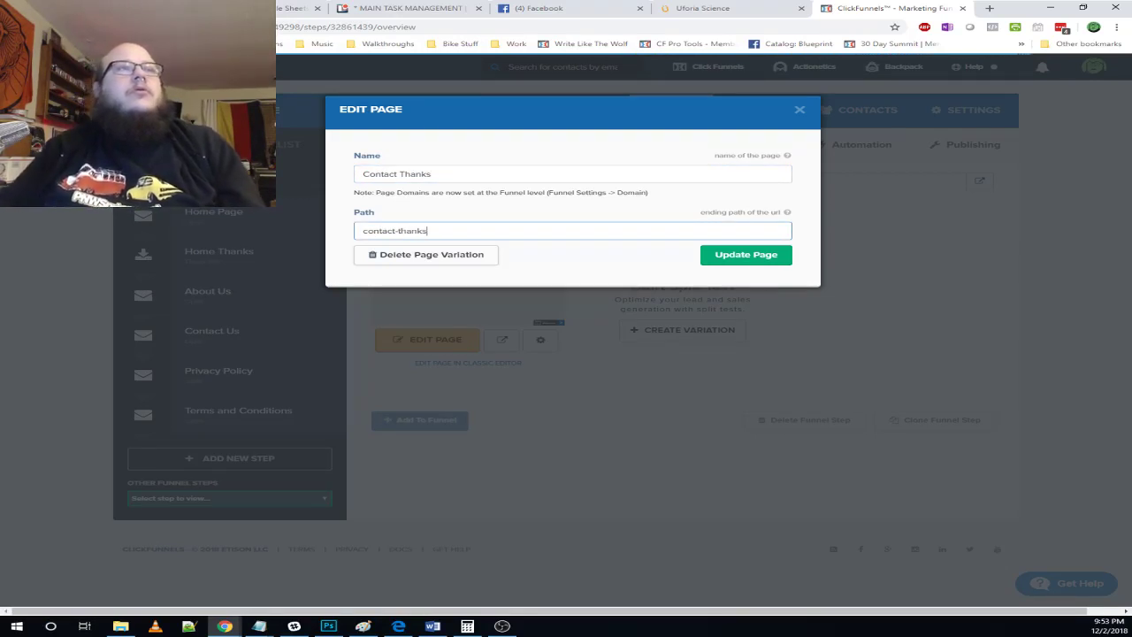
{"action": "left_click", "coordinate": [769, 257]}
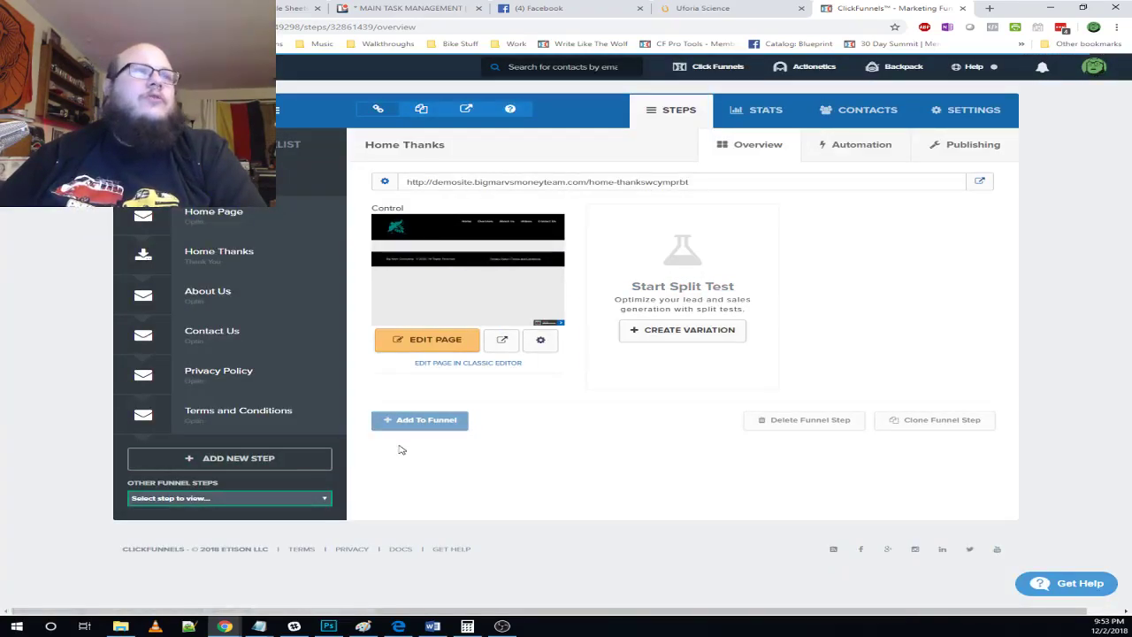
- Add the cloned thank-you step to the funnel and place it directly below Contact Us
{"action": "left_click", "coordinate": [437, 420]}
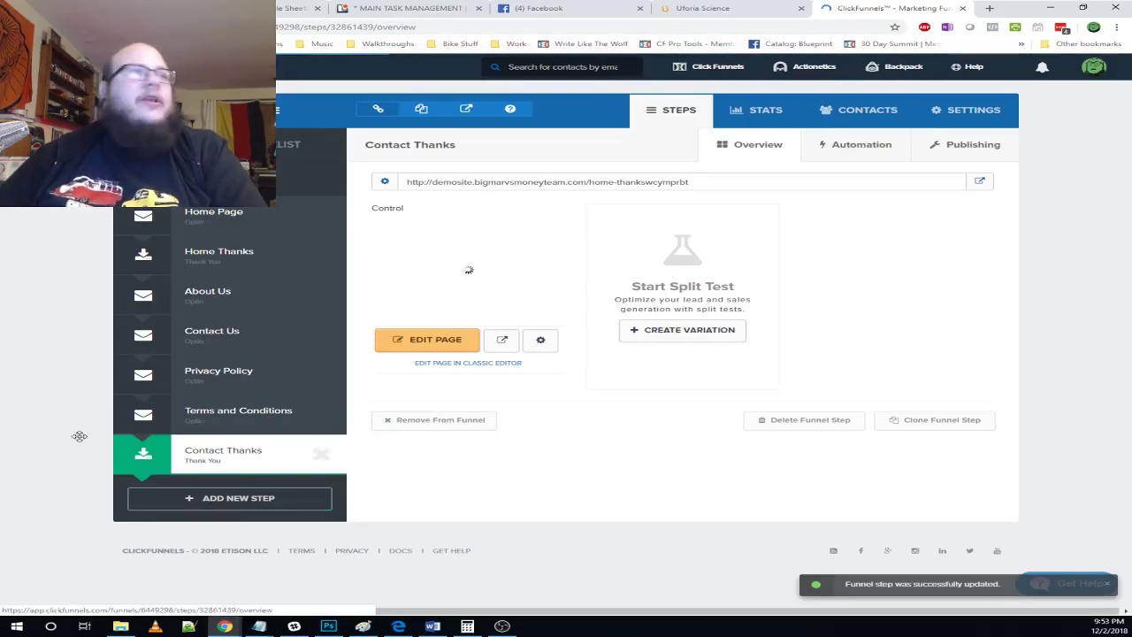
{"action": "left_click_drag", "start_coordinate": [227, 460], "coordinate": [221, 381]}
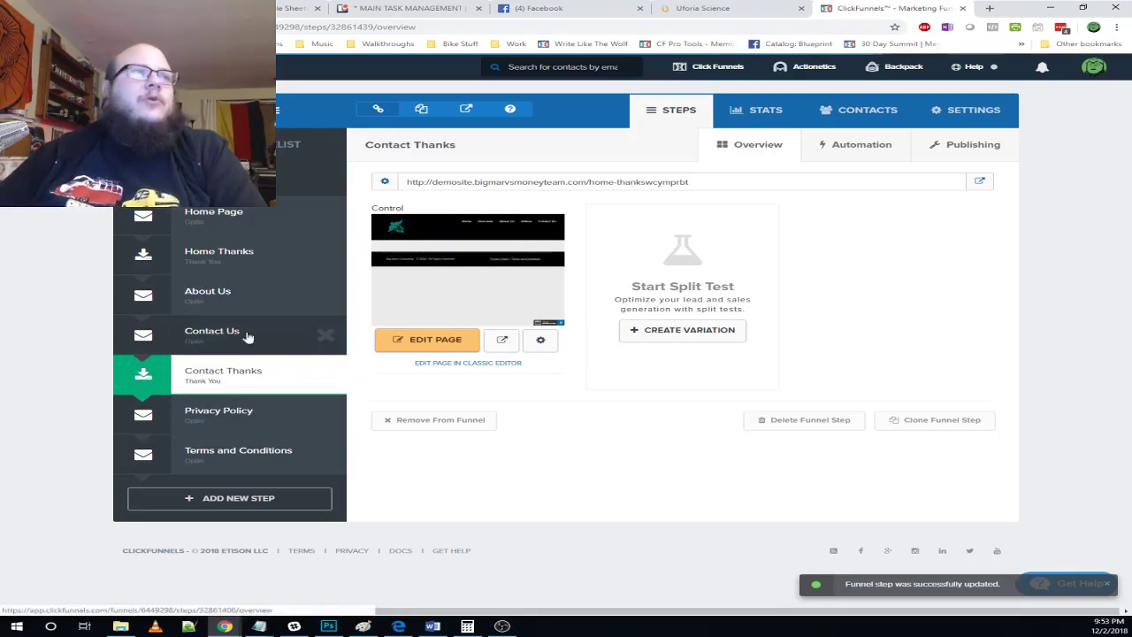
- Review the layout of the reference Uforia site's contact page and home page
{"action": "left_click", "coordinate": [703, 8]}
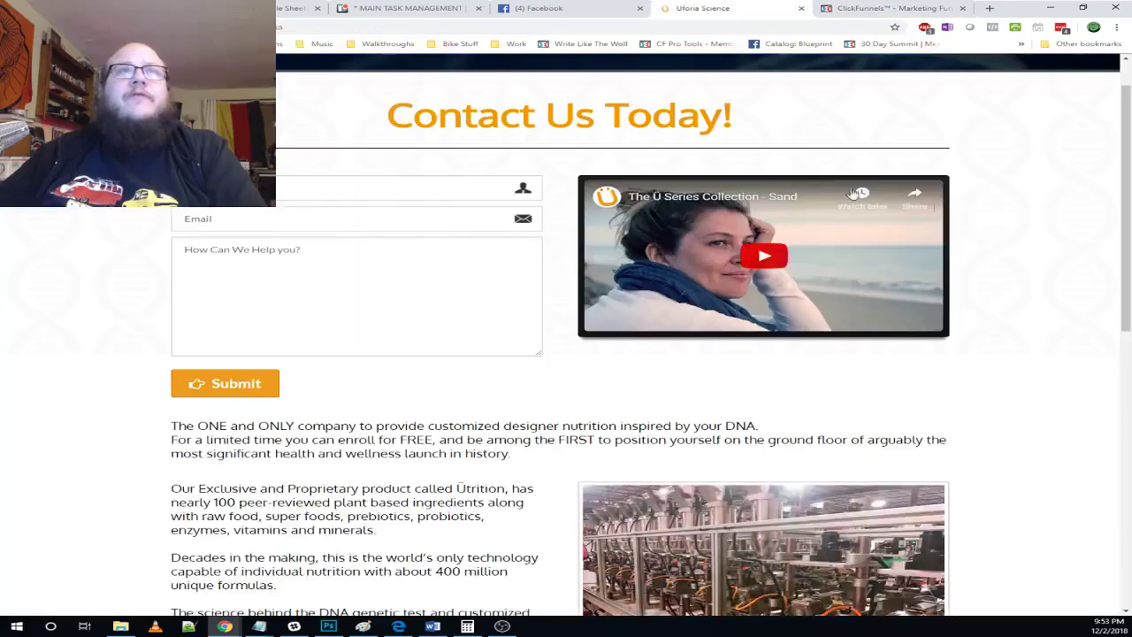
{"action": "scroll", "coordinate": [397, 440], "scroll_direction": "down", "scroll_amount": 1}
{"action": "scroll", "coordinate": [397, 439], "scroll_direction": "down", "scroll_amount": 10}
{"action": "scroll", "coordinate": [723, 439], "scroll_direction": "up", "scroll_amount": 12}
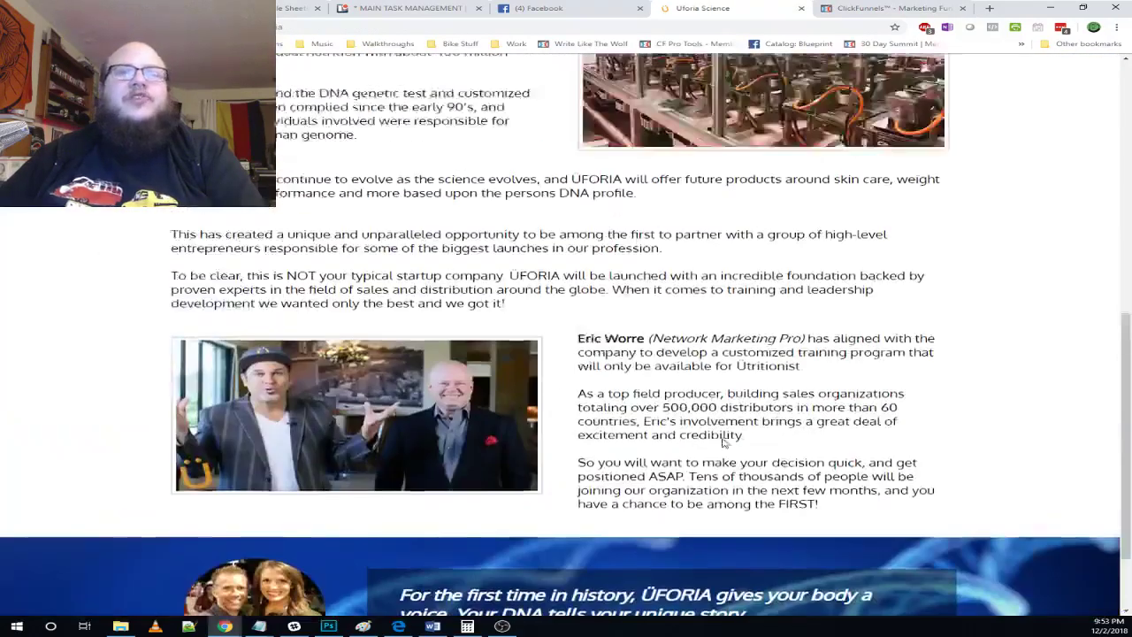
{"action": "left_click", "coordinate": [680, 88]}
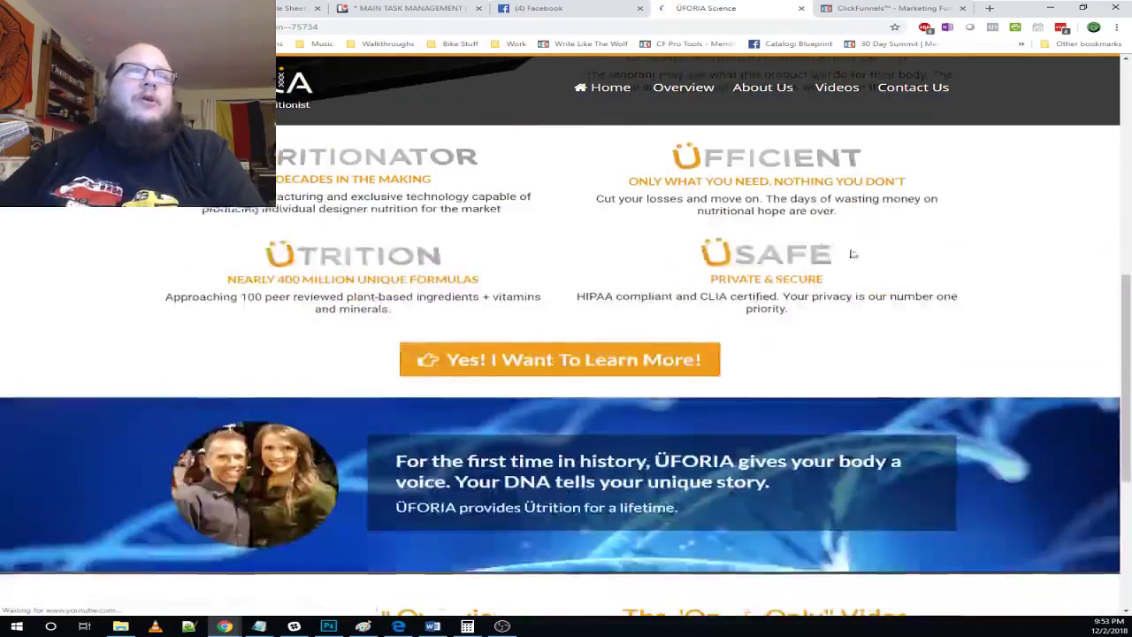
{"action": "scroll", "coordinate": [842, 265], "scroll_direction": "up", "scroll_amount": 10}
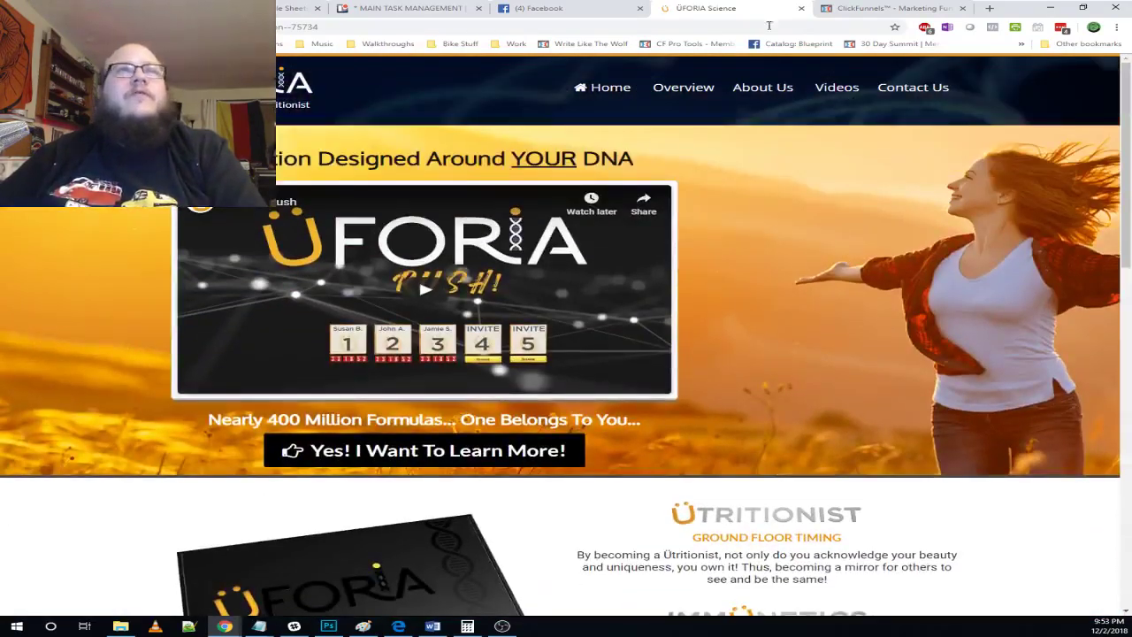
- Open the demo site's live home page and test the Overview, About Us, Videos and Contact Us navigation links, checking each resulting address
{"action": "left_click", "coordinate": [889, 8]}
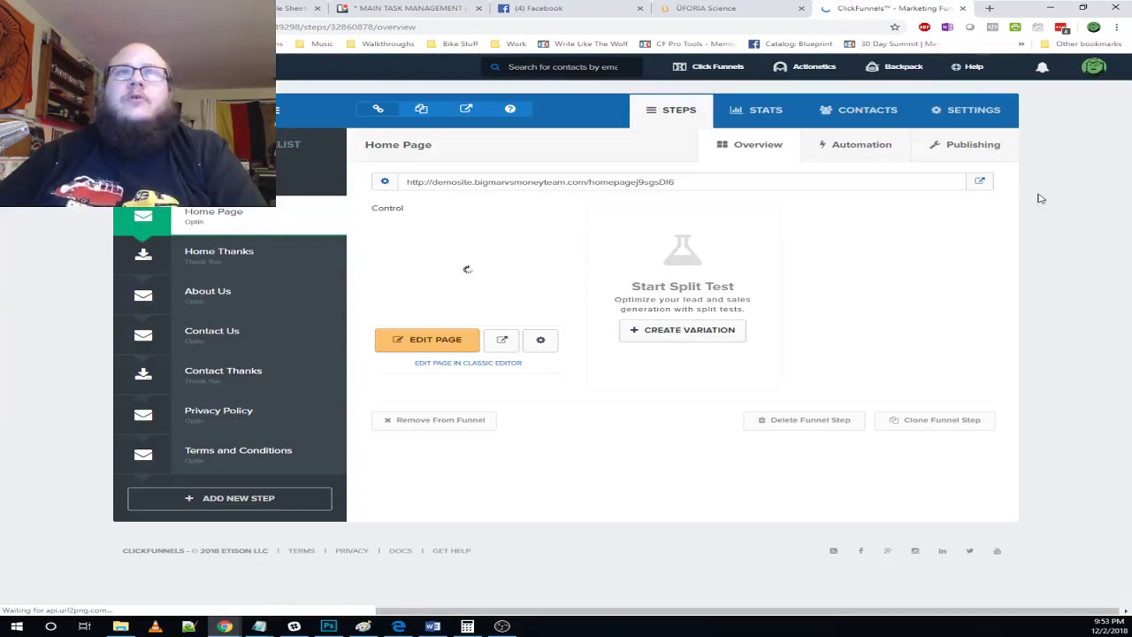
{"action": "left_click", "coordinate": [980, 181]}
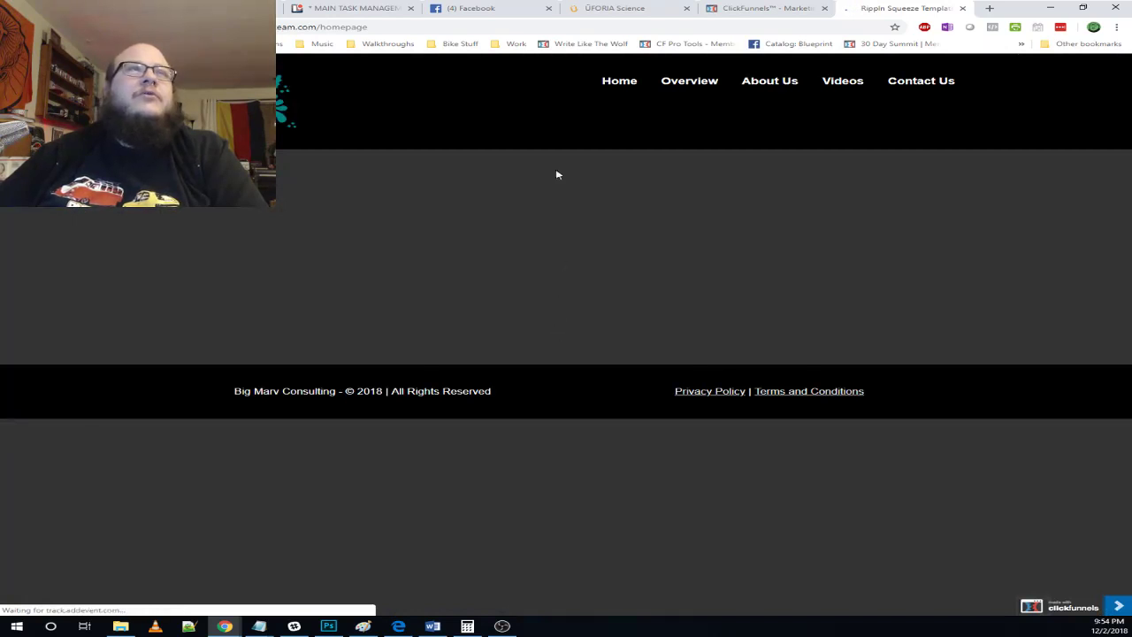
{"action": "left_click", "coordinate": [697, 84]}
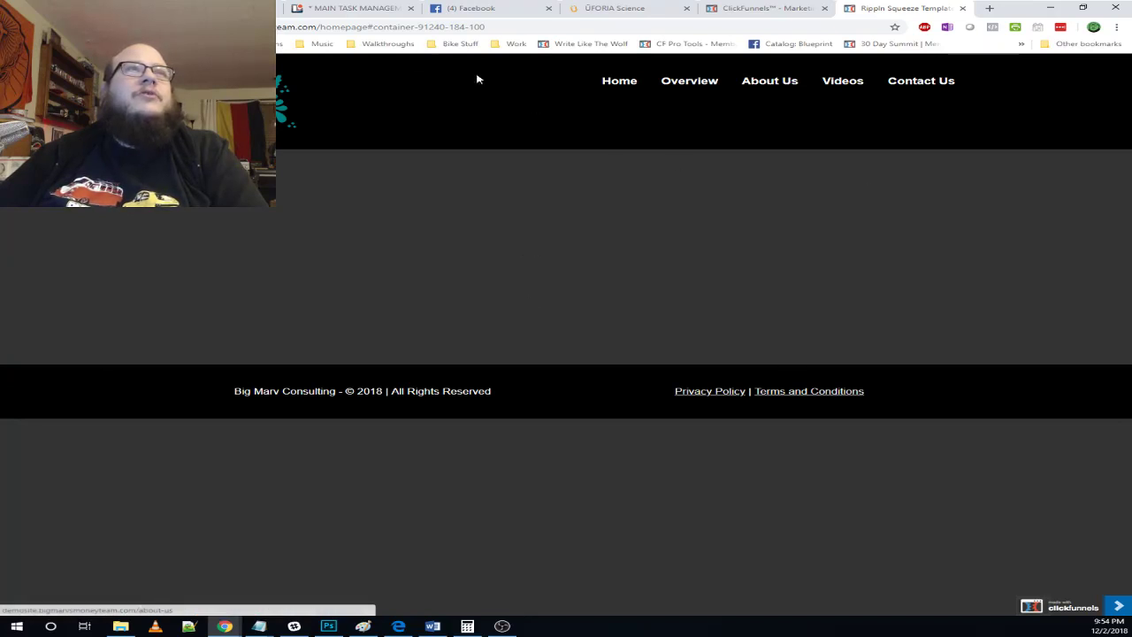
{"action": "left_click", "coordinate": [416, 27]}
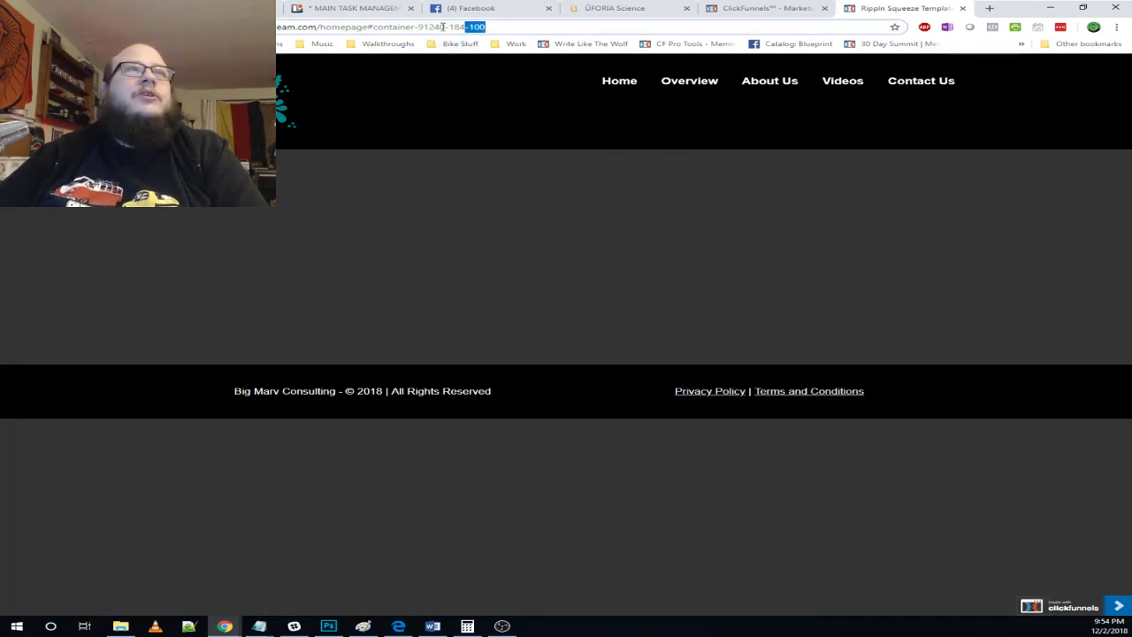
{"action": "left_click", "coordinate": [770, 82]}
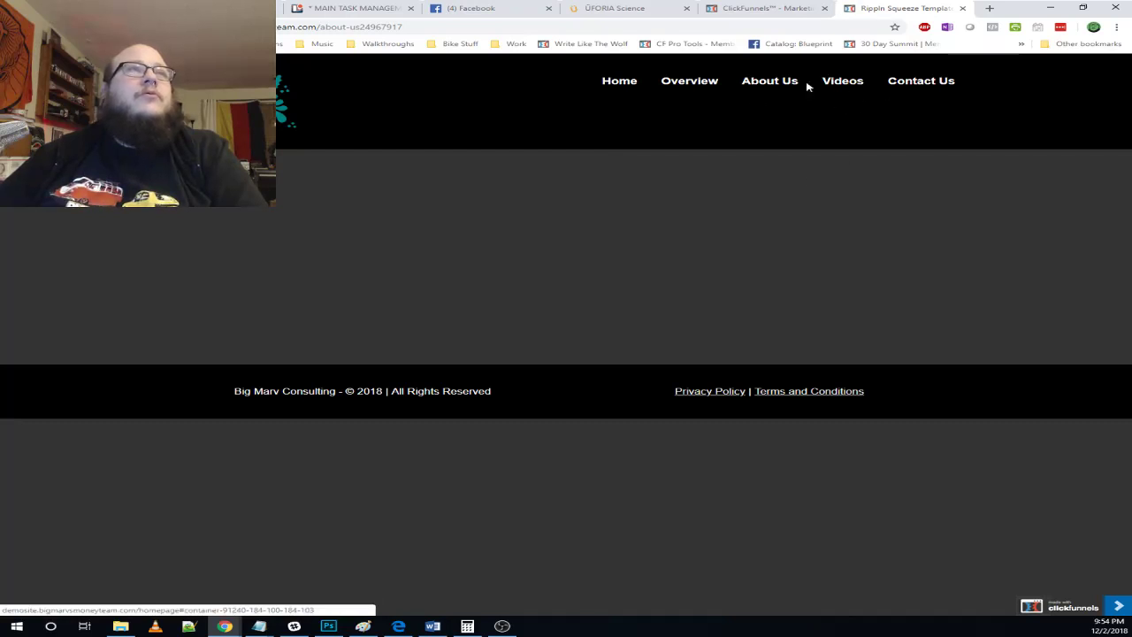
{"action": "left_click", "coordinate": [380, 27]}
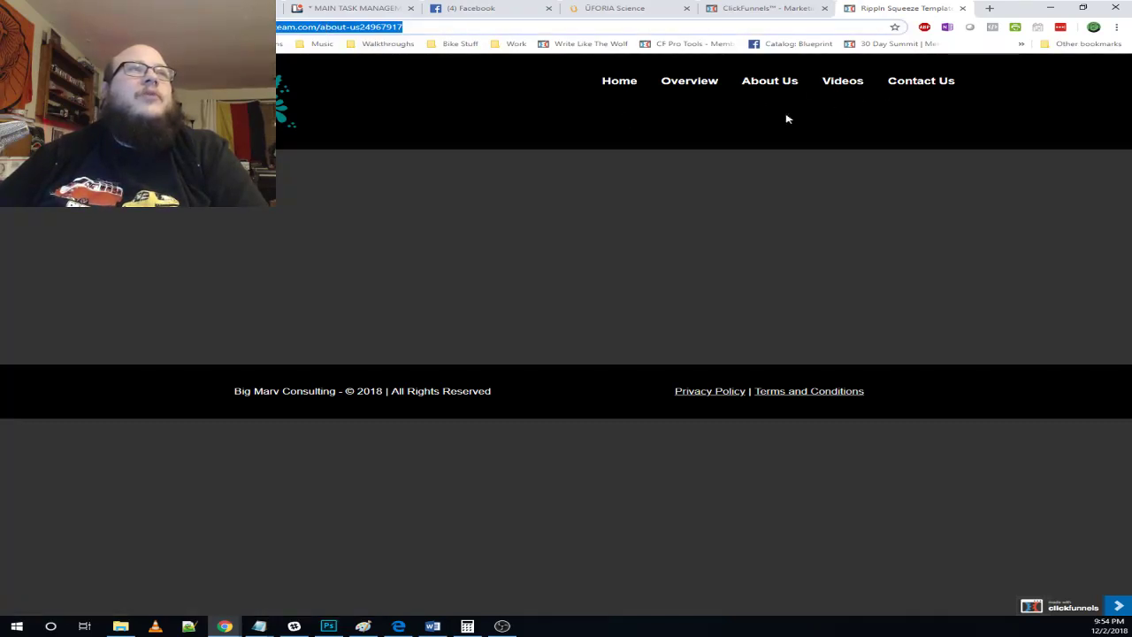
{"action": "left_click", "coordinate": [896, 84]}
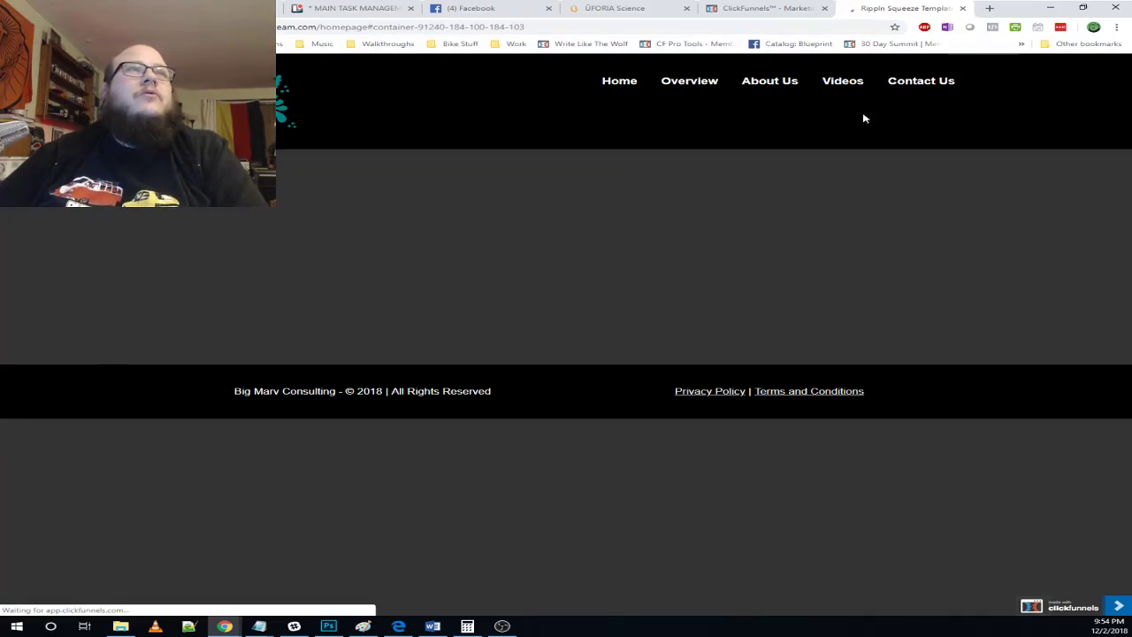
{"action": "left_click_drag", "start_coordinate": [357, 26], "coordinate": [769, 35]}
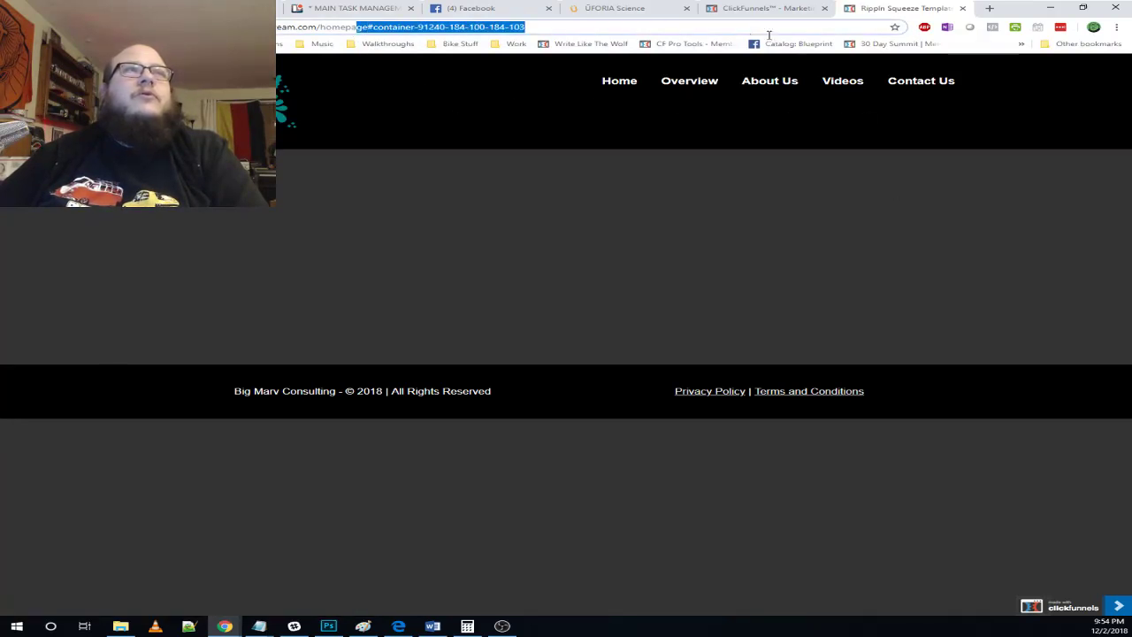
{"action": "left_click", "coordinate": [928, 83]}
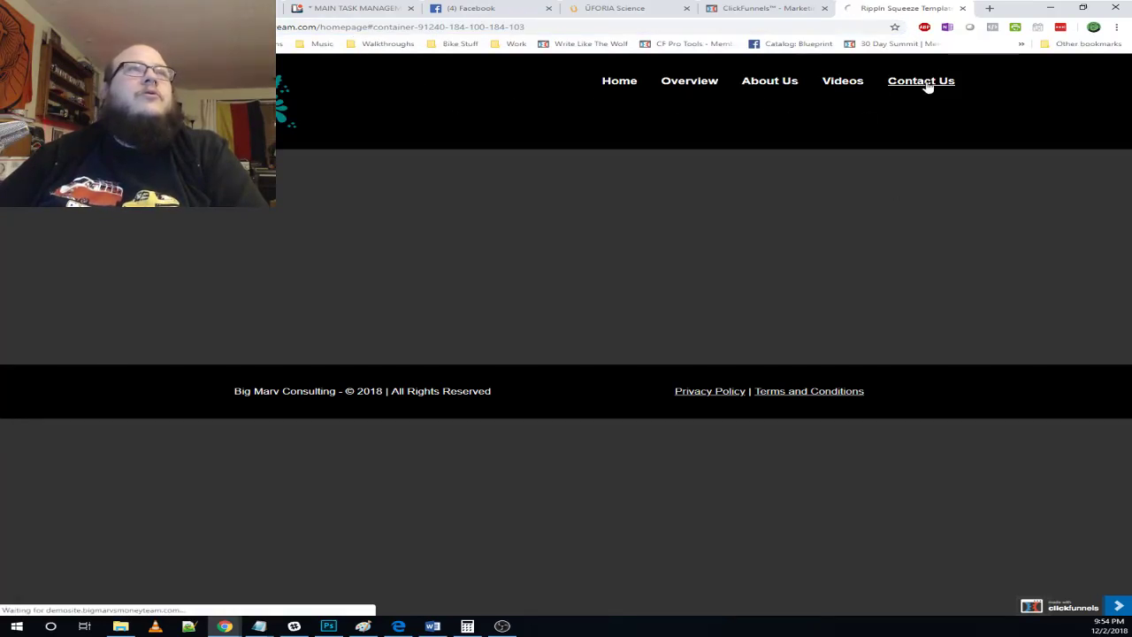
{"action": "left_click", "coordinate": [458, 24]}
{"action": "left_click", "coordinate": [788, 254]}
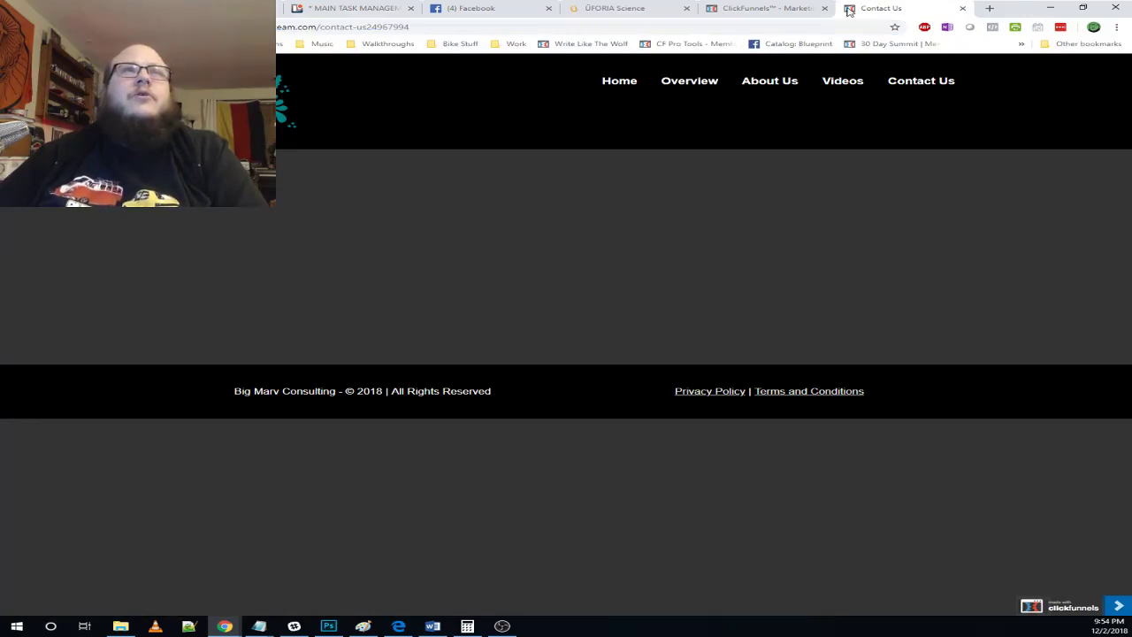
{"action": "left_click_drag", "start_coordinate": [373, 30], "coordinate": [448, 31]}
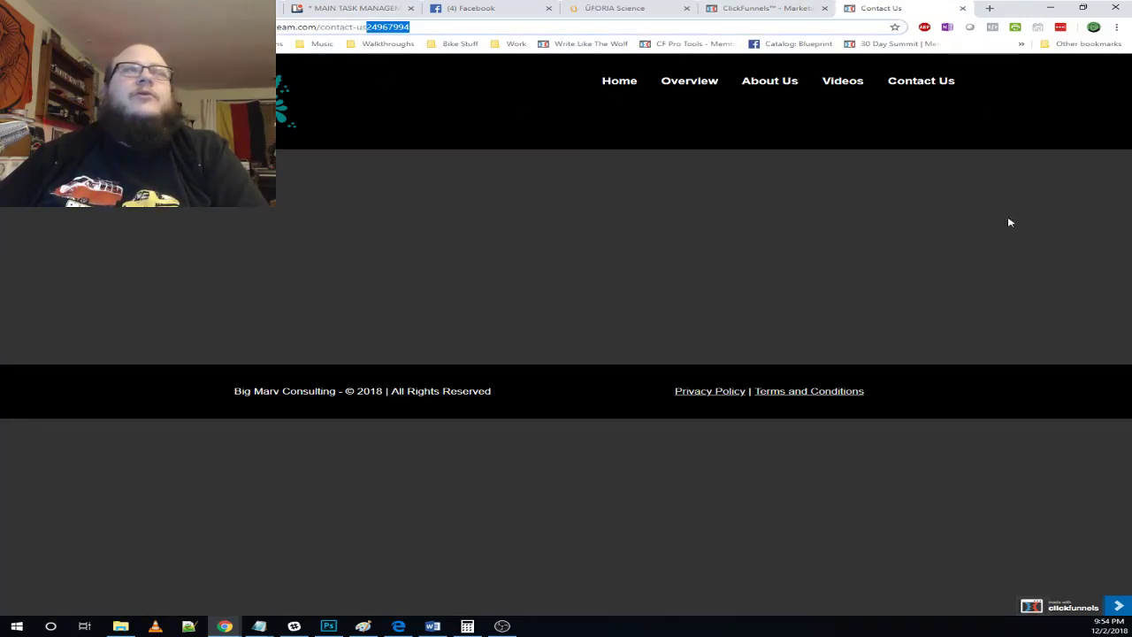
- Update the Contact Us funnel step's publishing settings with the path contact-us
{"action": "left_click", "coordinate": [783, 8]}
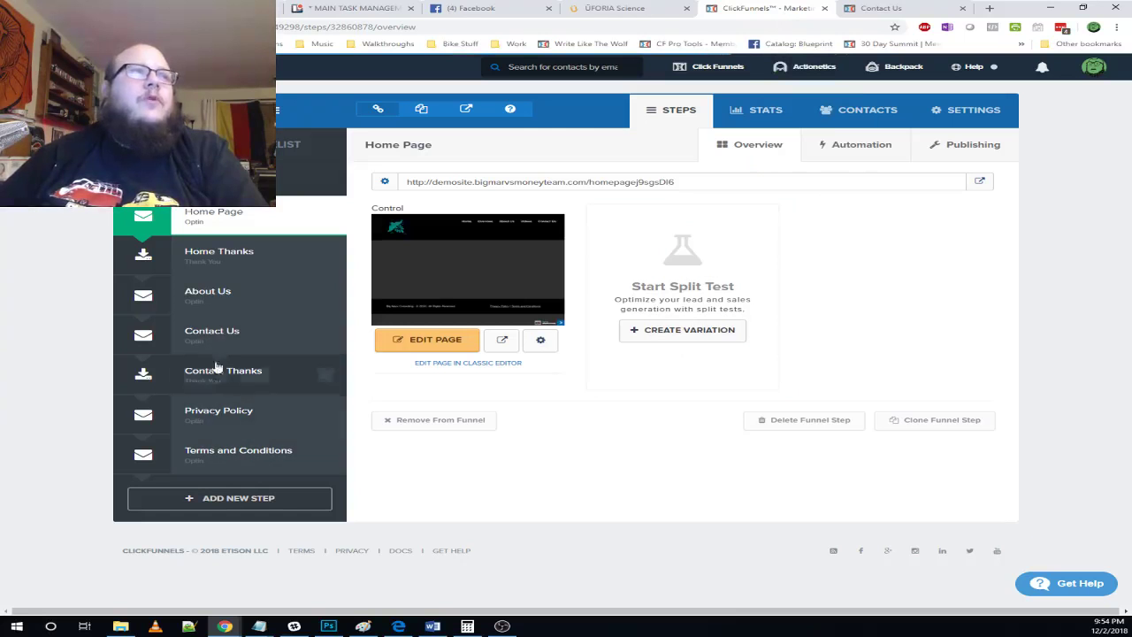
{"action": "left_click", "coordinate": [239, 341]}
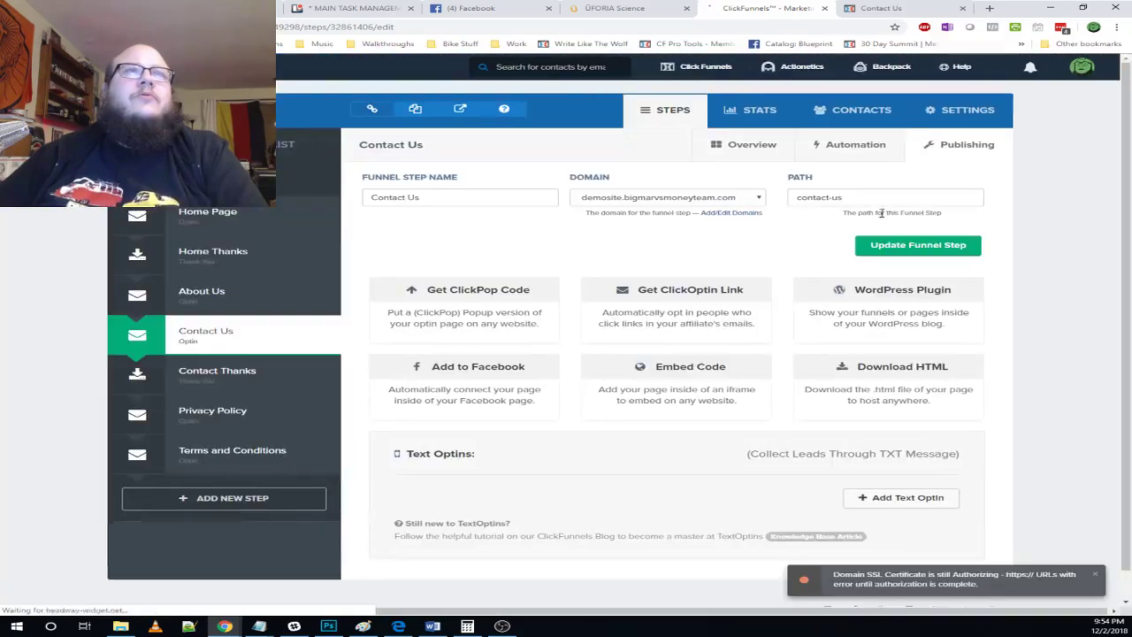
{"action": "left_click", "coordinate": [918, 247]}
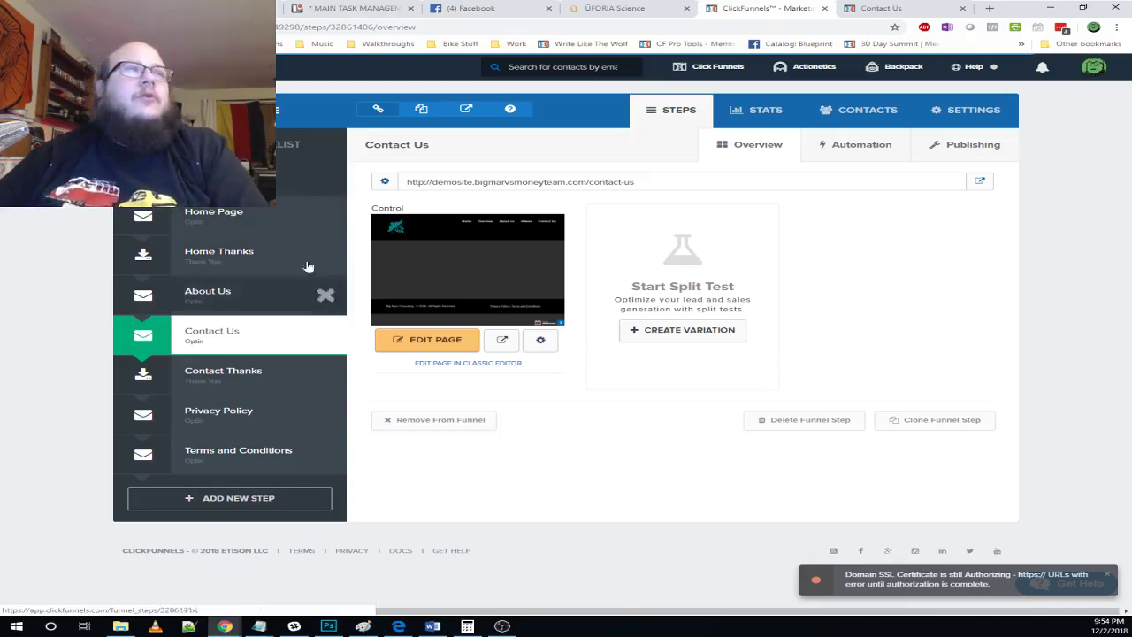
- Open the Home Page funnel step in the page editor
{"action": "left_click", "coordinate": [261, 224]}
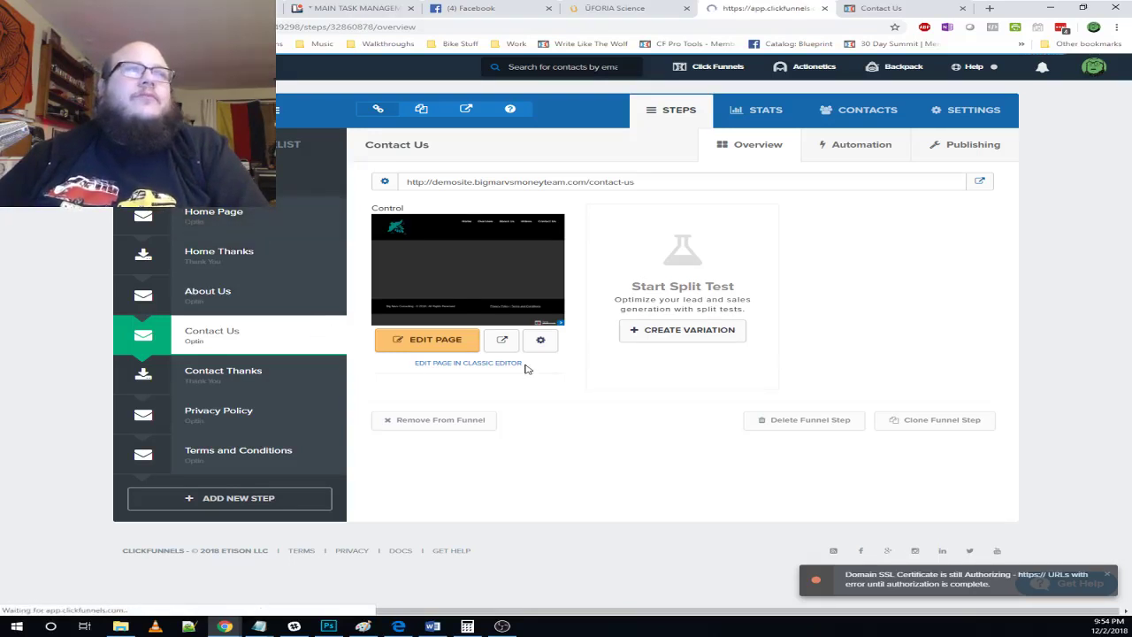
{"action": "left_click", "coordinate": [434, 350]}
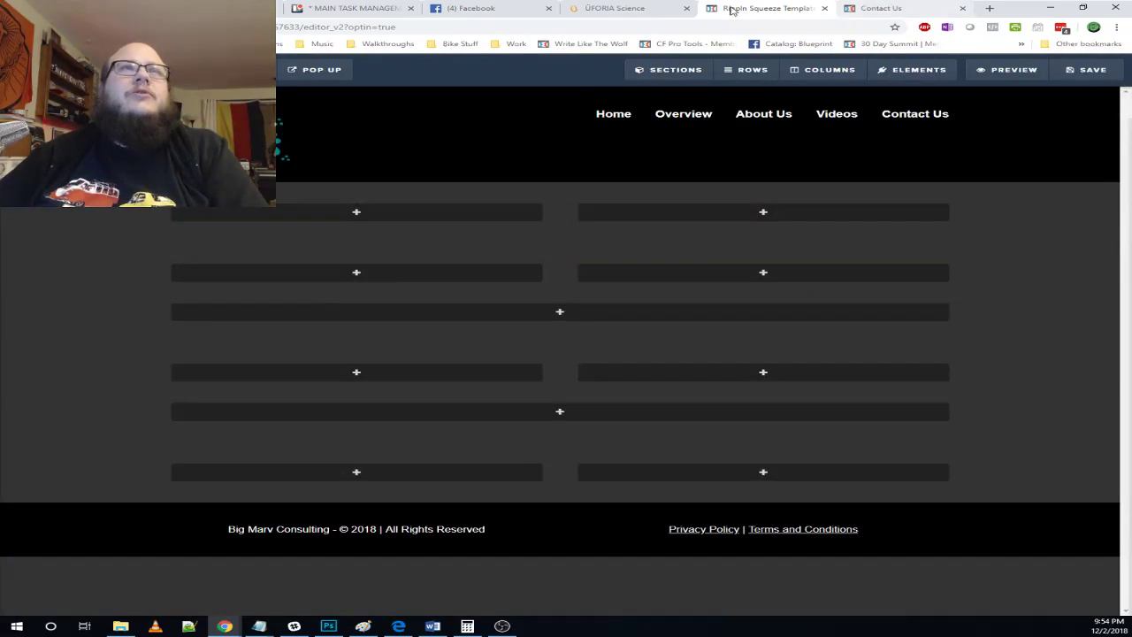
- Close the live Contact Us page and search Google Images for "happy mountains" in a new browser tab
{"action": "key", "text": "ctrl+shift+Tab"}
{"action": "left_click", "coordinate": [962, 8]}
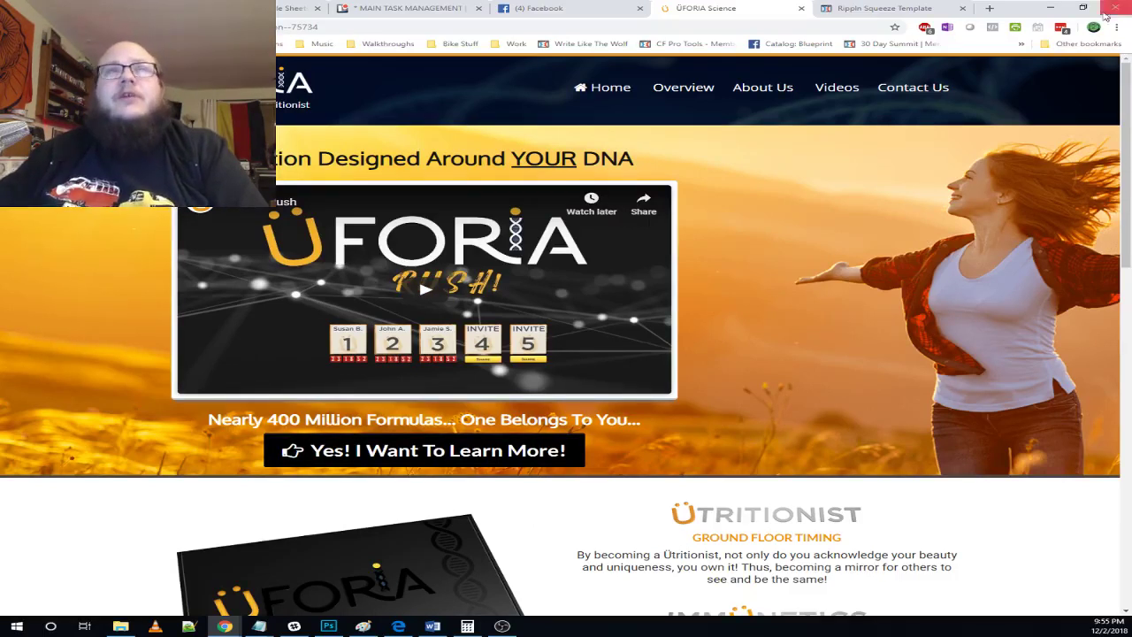
{"action": "left_click", "coordinate": [990, 8]}
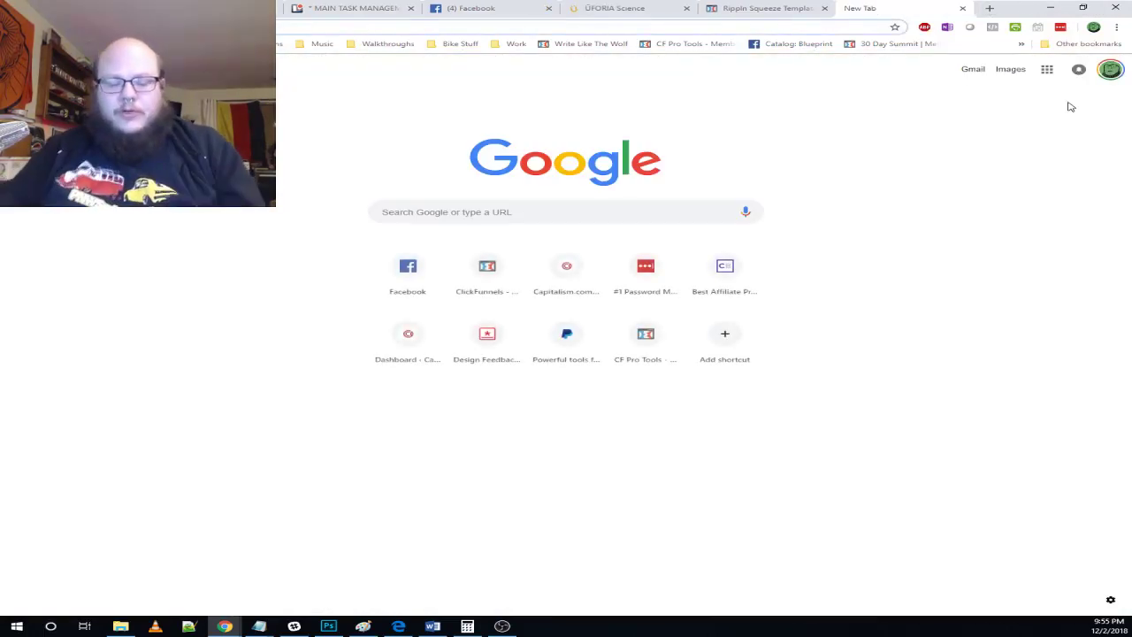
{"action": "type", "text": "im"}
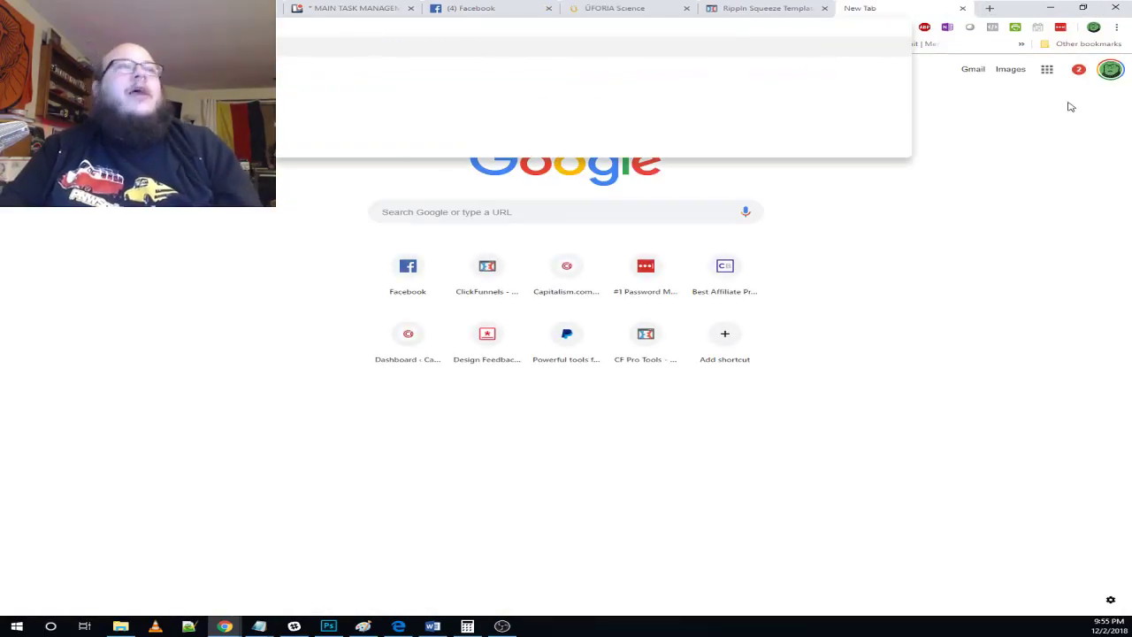
{"action": "key", "text": "Return"}
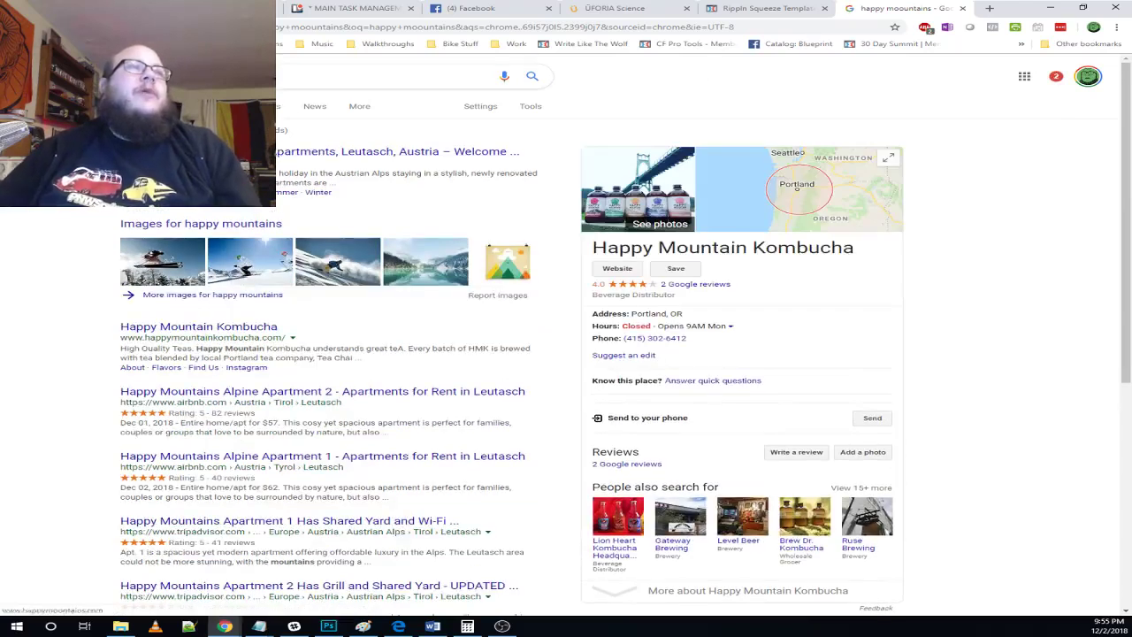
{"action": "left_click", "coordinate": [174, 106]}
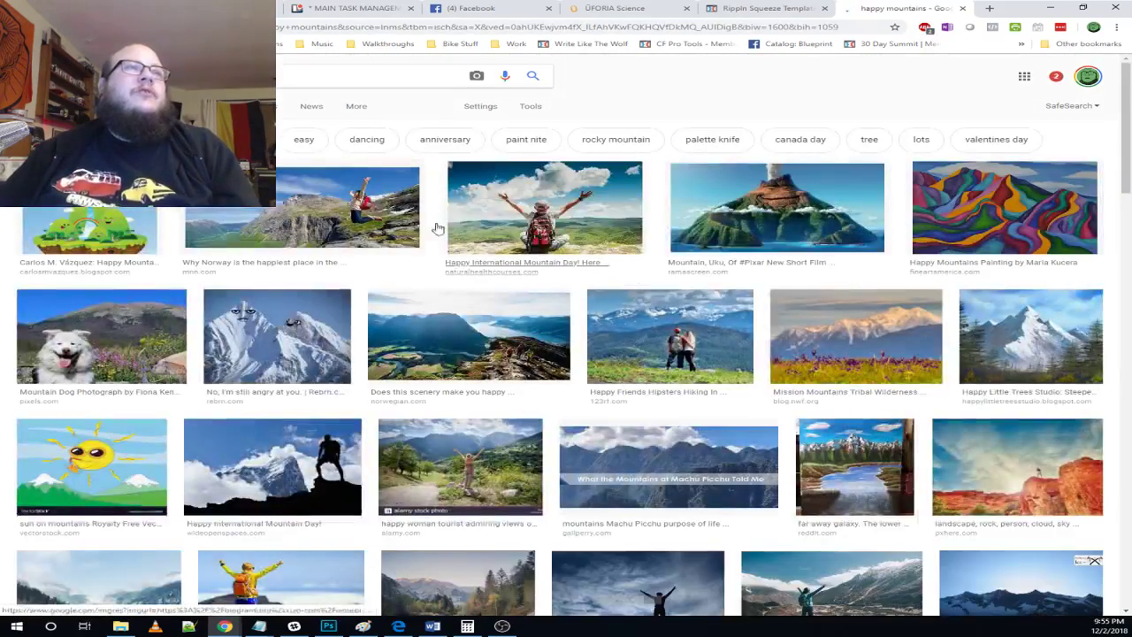
- Open the full-size image of the girl jumping in the Norway mountains in its own browser tab
{"action": "left_click", "coordinate": [365, 197]}
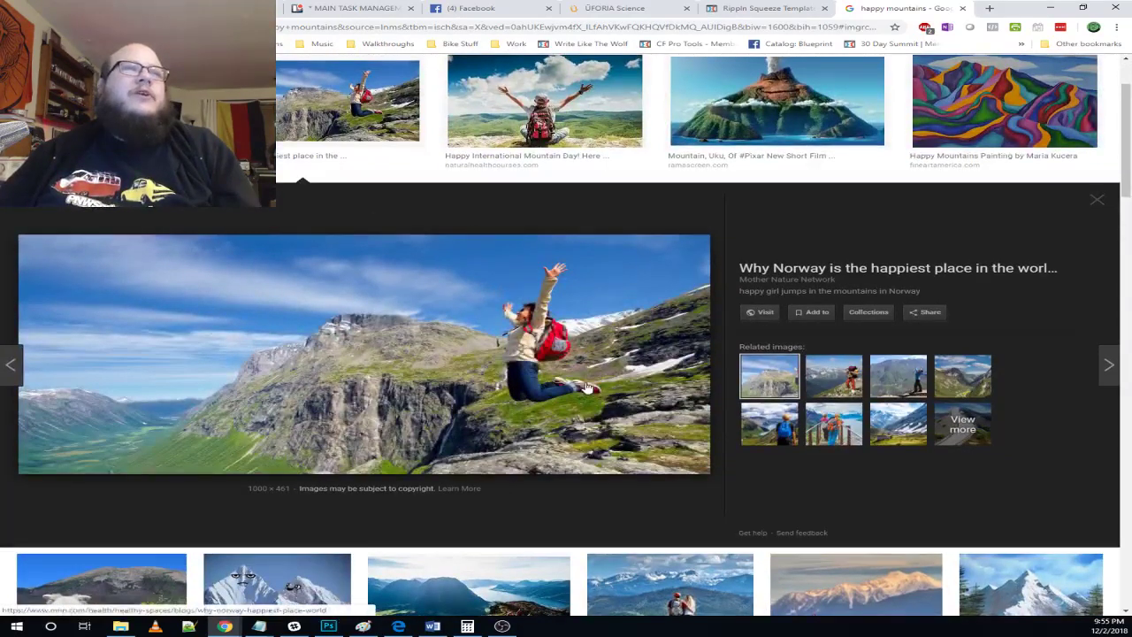
{"action": "right_click", "coordinate": [321, 357]}
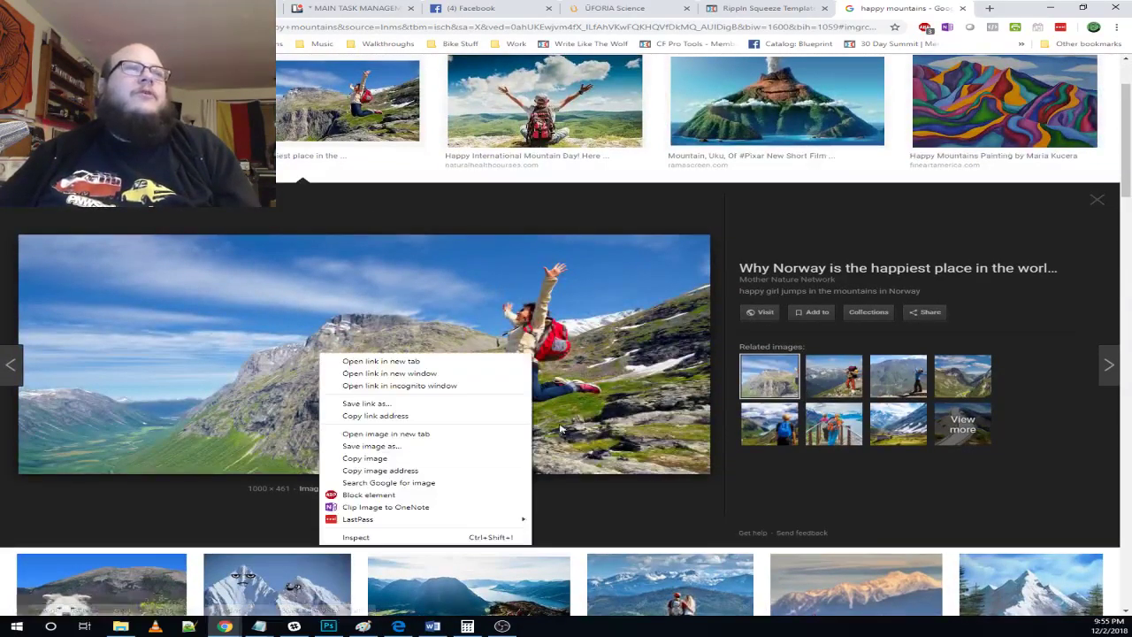
{"action": "left_click", "coordinate": [425, 436]}
{"action": "left_click", "coordinate": [889, 13]}
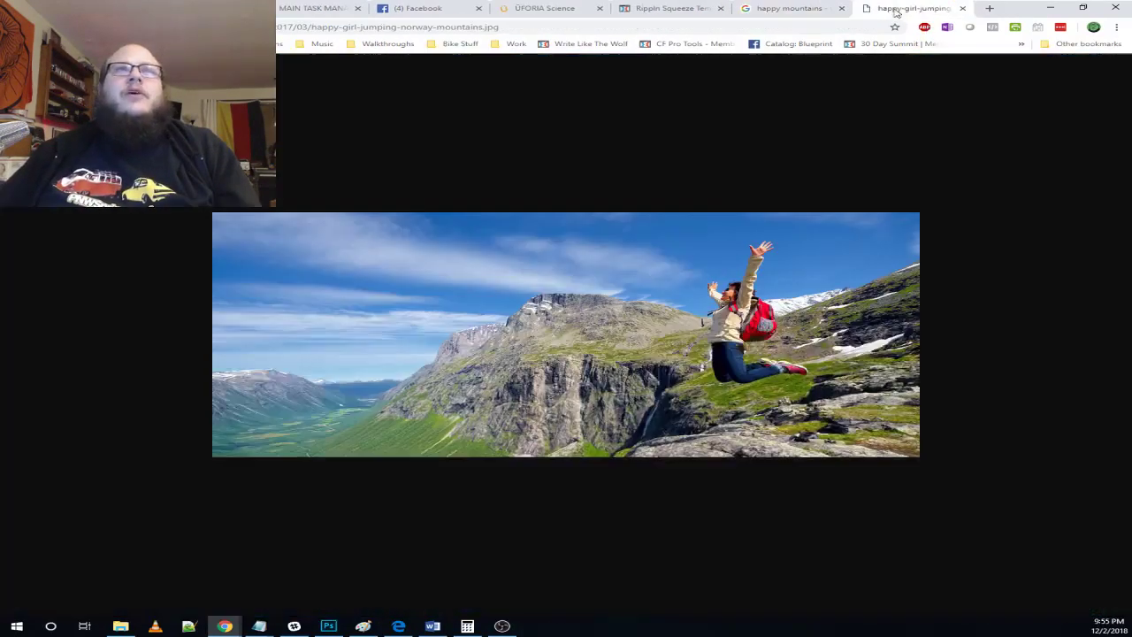
- Start saving the mountain image and browse to the funnel-vault folder under Coffin Studios in Google Drive on Local Disk (D:)
{"action": "right_click", "coordinate": [612, 364]}
{"action": "left_click", "coordinate": [665, 385]}
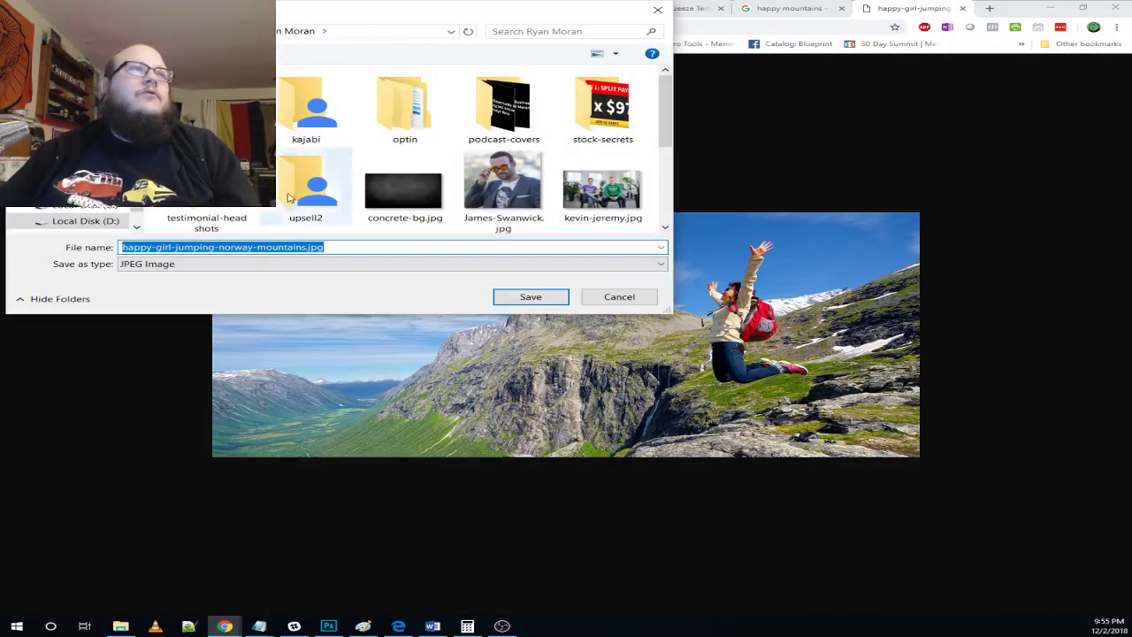
{"action": "left_click", "coordinate": [223, 31]}
{"action": "left_click", "coordinate": [223, 31]}
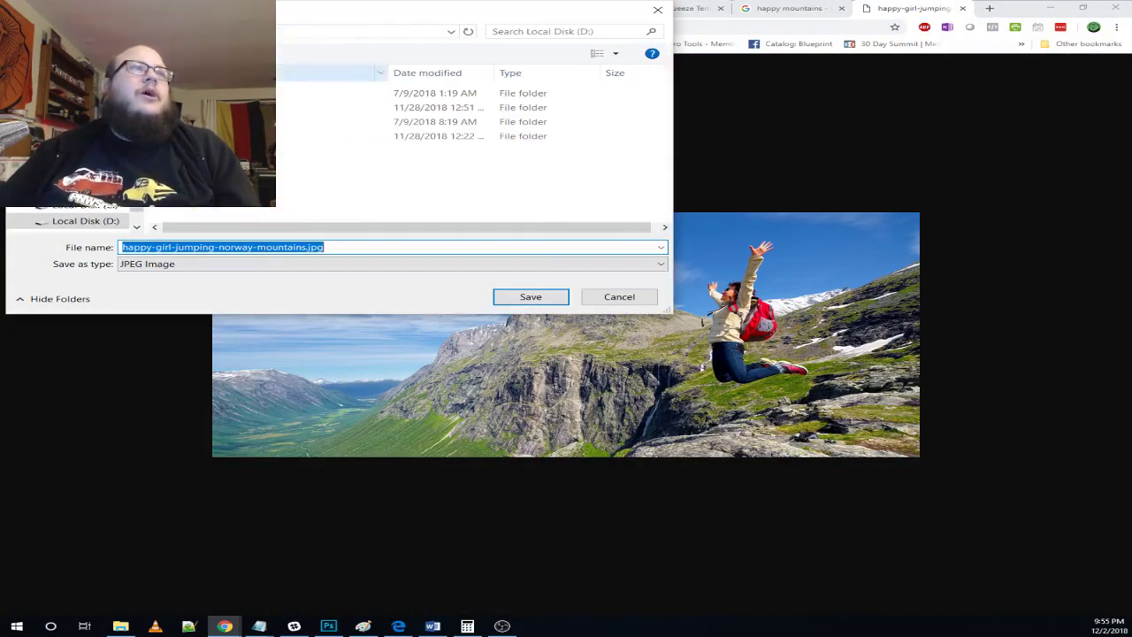
{"action": "double_click", "coordinate": [212, 108]}
{"action": "left_click", "coordinate": [216, 107]}
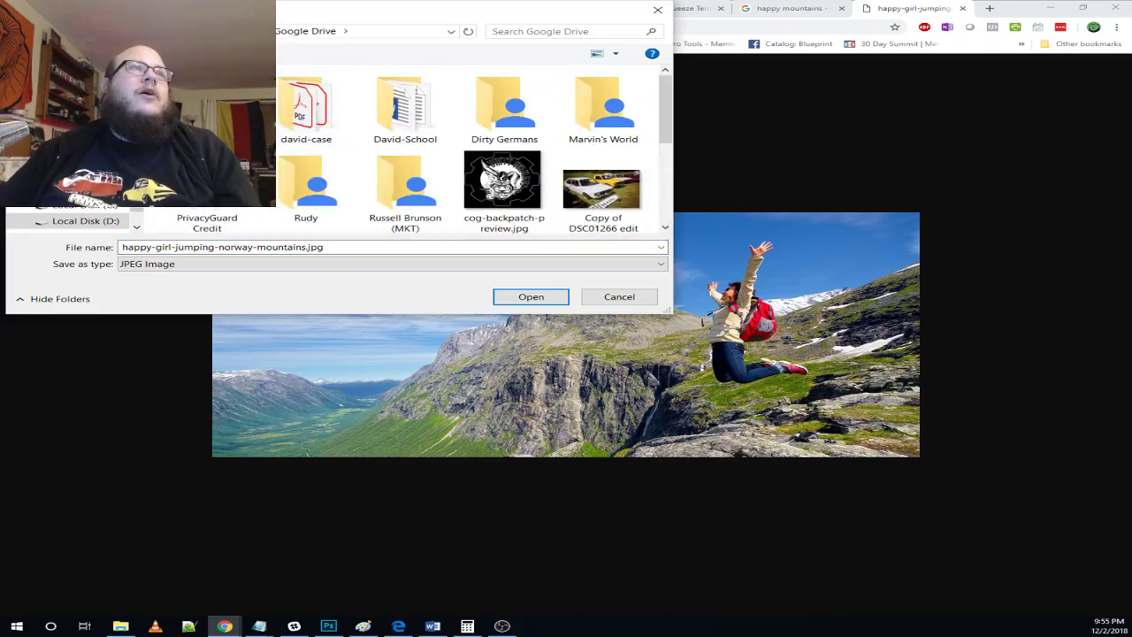
{"action": "double_click", "coordinate": [217, 130]}
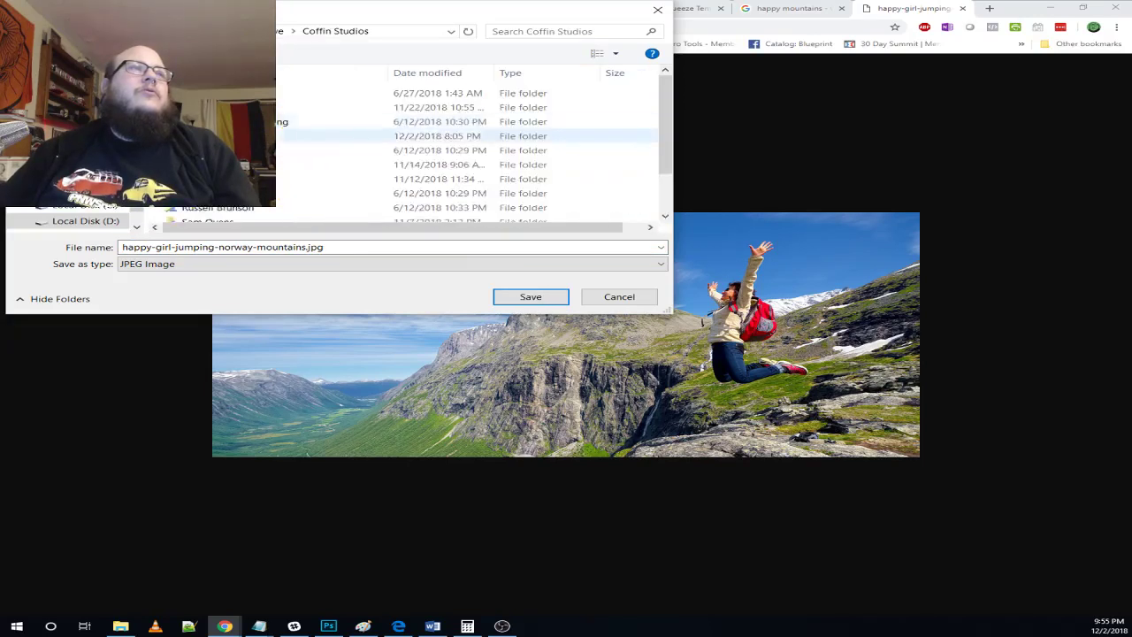
{"action": "double_click", "coordinate": [221, 107]}
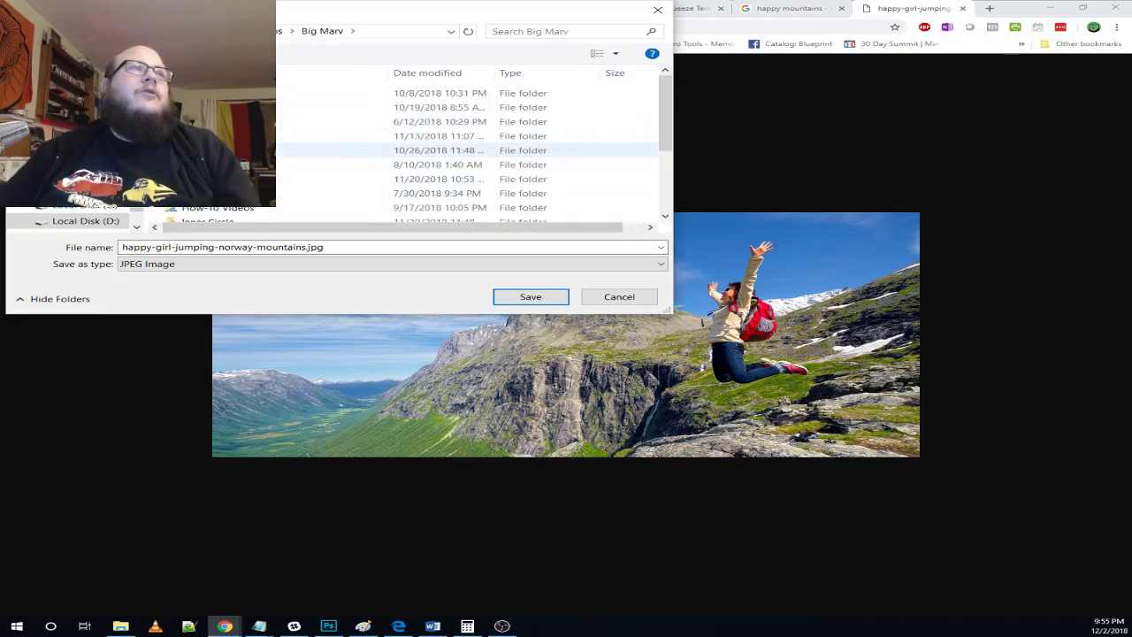
{"action": "double_click", "coordinate": [325, 179]}
- Create a new folder named demo-site inside funnel-vault
{"action": "key", "text": "ctrl+shift+n"}
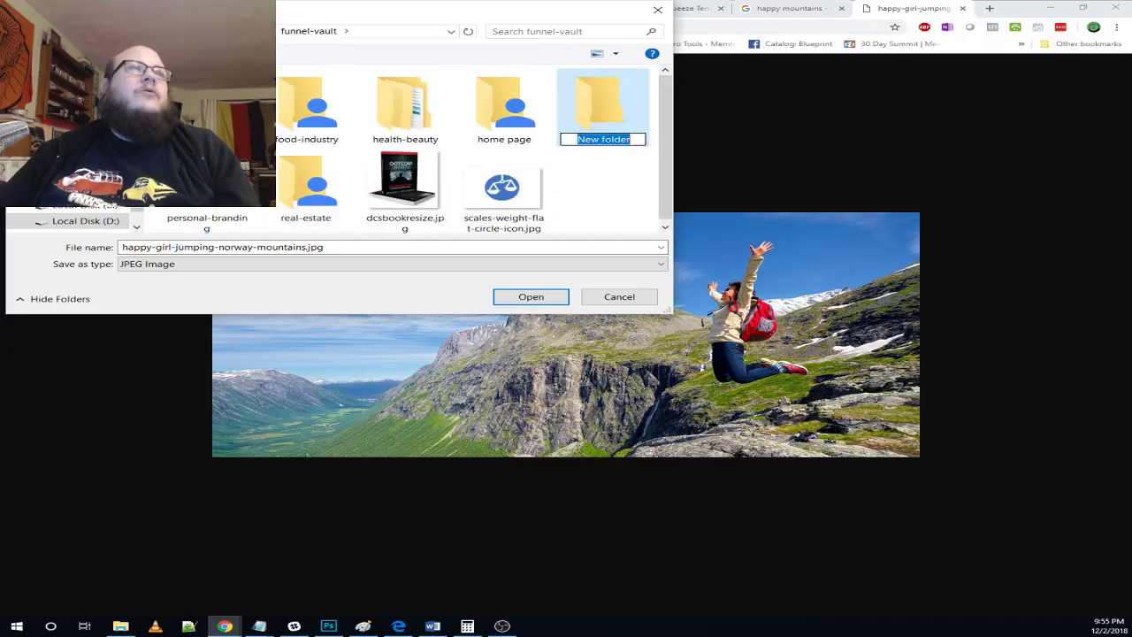
{"action": "type", "text": "dmeo"}
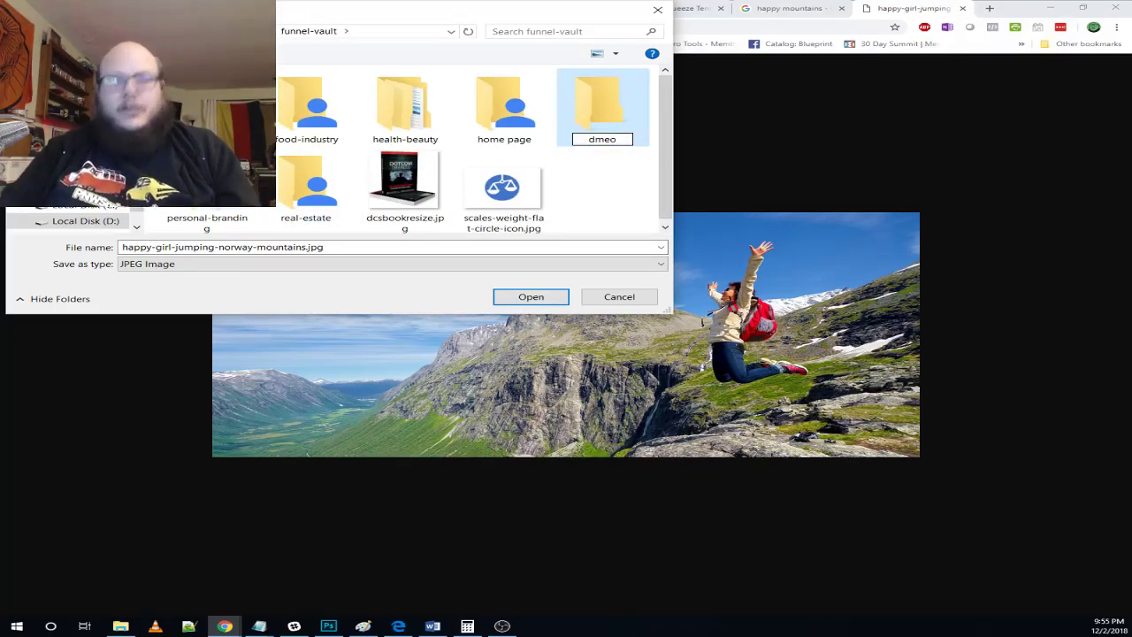
{"action": "key", "text": "BackSpace"}
{"action": "key", "text": "BackSpace"}
{"action": "key", "text": "BackSpace"}
{"action": "type", "text": "emo-"}
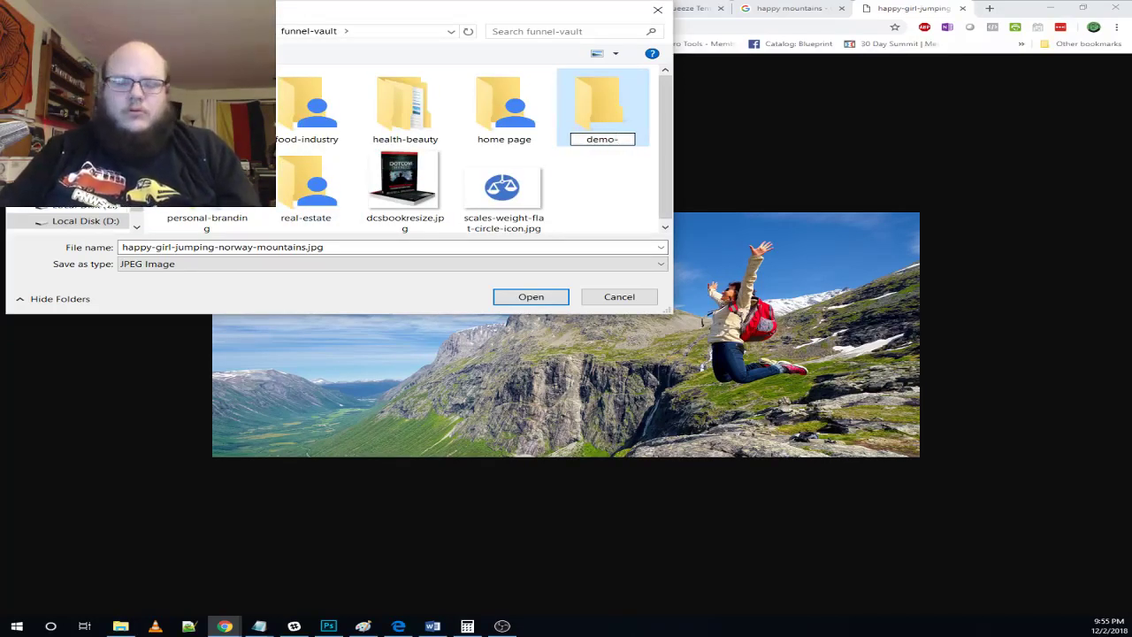
{"action": "type", "text": "site"}
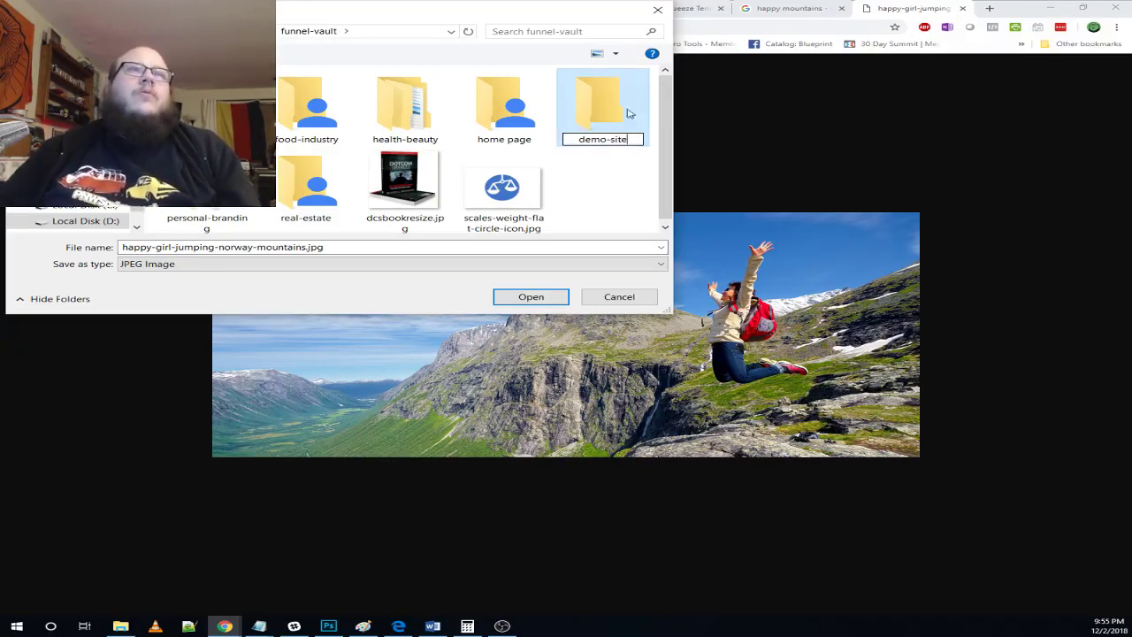
{"action": "key", "text": "Return"}
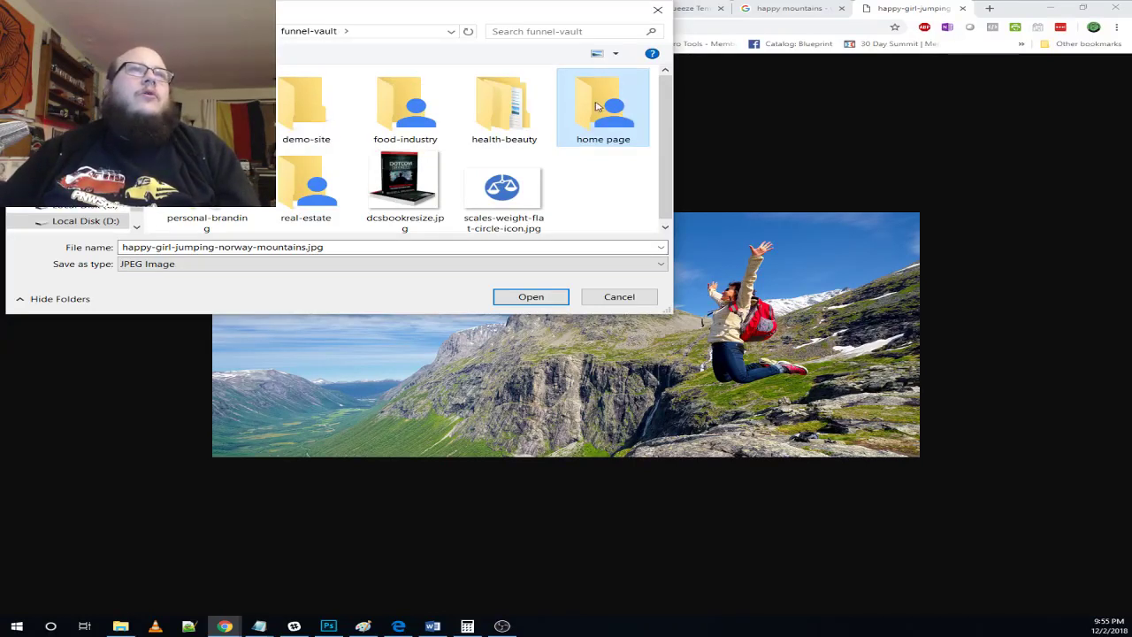
- Save happy-girl-jumping-norway-mountains.jpg in the demo-site folder and close the image search and picture tabs
{"action": "double_click", "coordinate": [310, 122]}
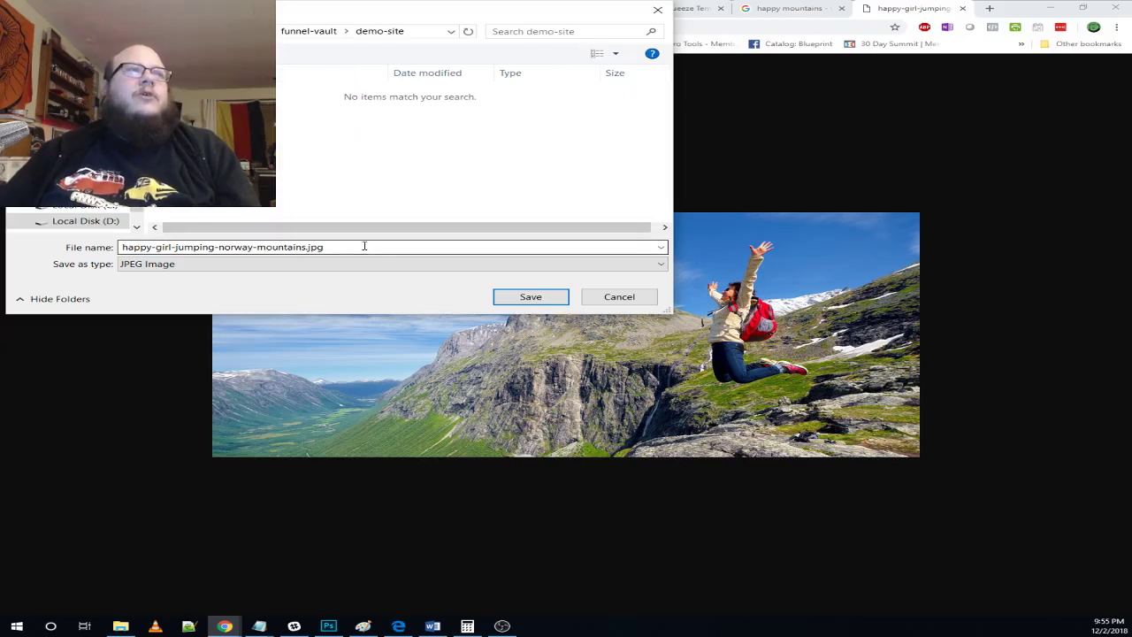
{"action": "left_click", "coordinate": [531, 296]}
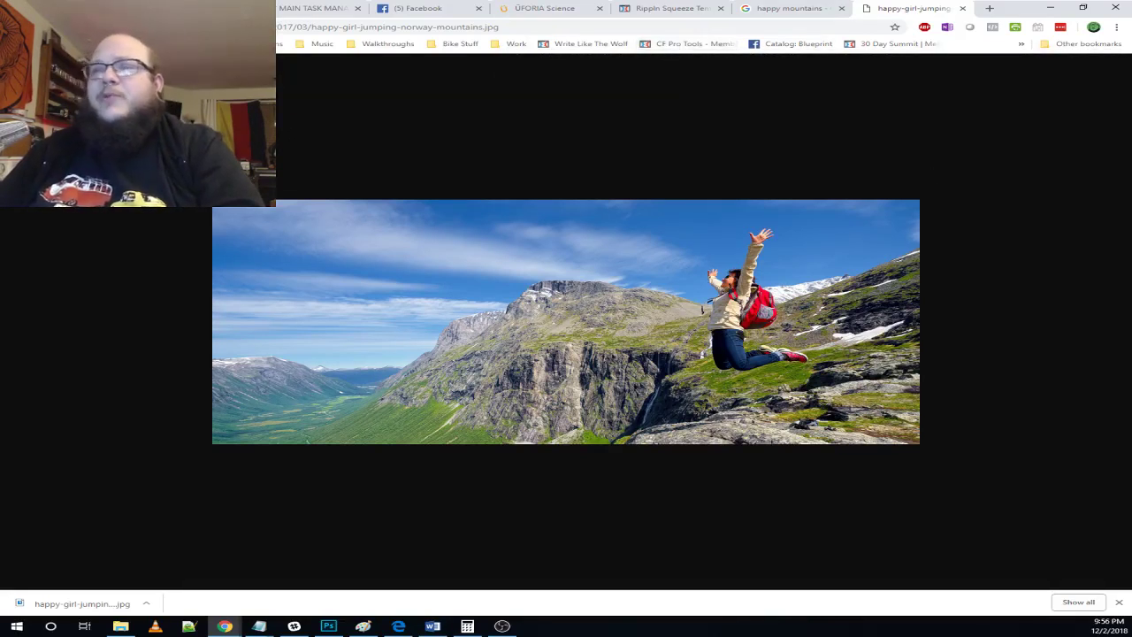
{"action": "left_click", "coordinate": [844, 9]}
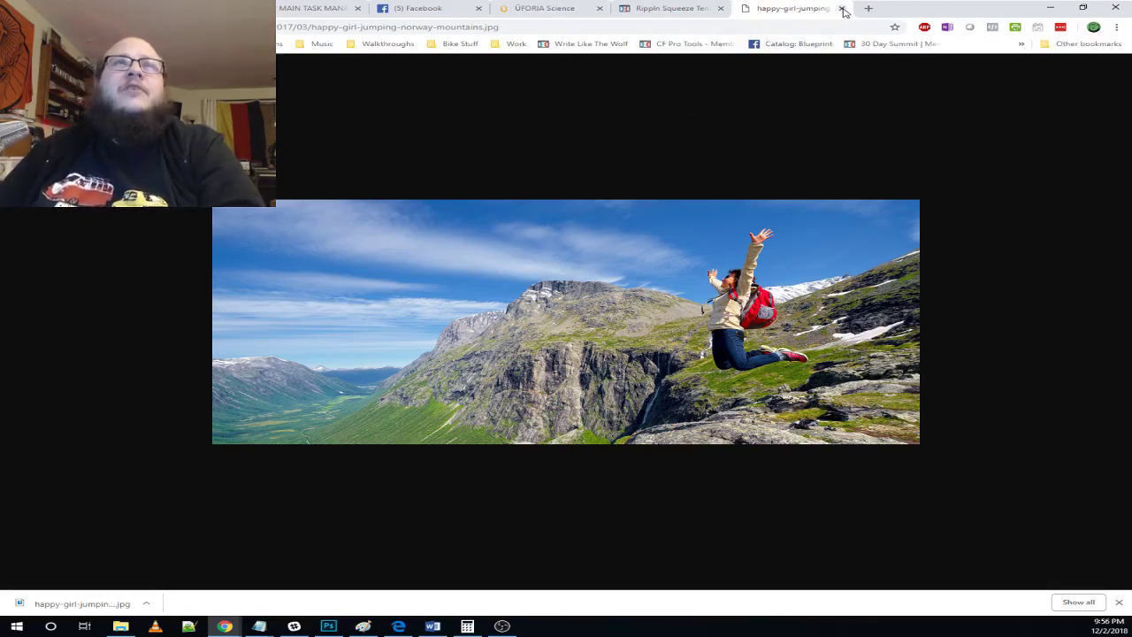
{"action": "left_click", "coordinate": [844, 8]}
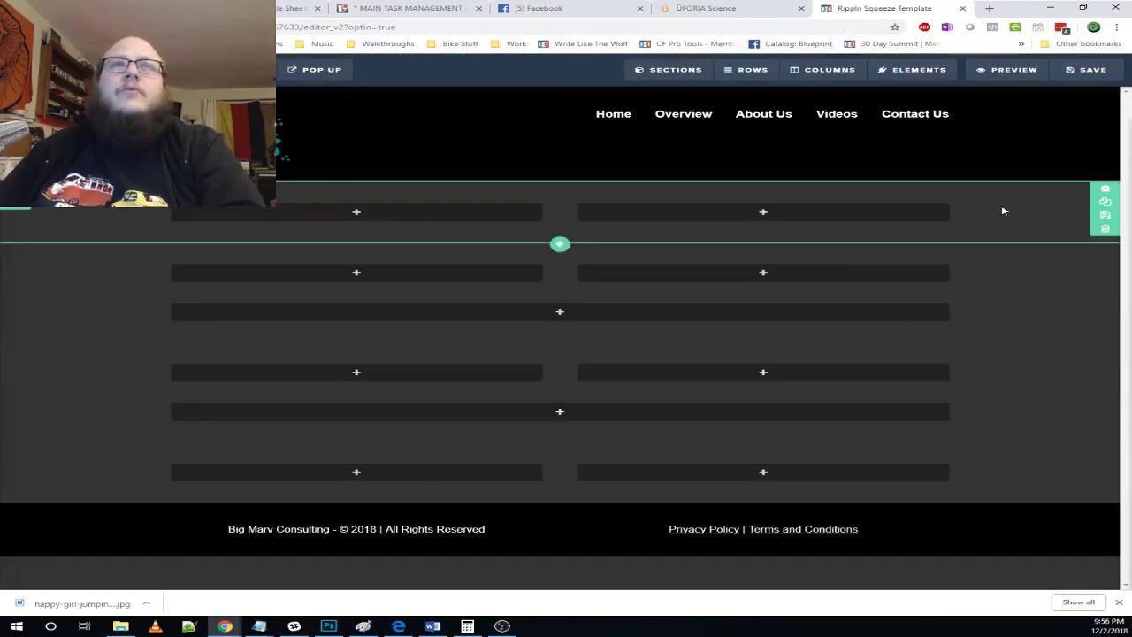
- Upload the happy-girl-jumping-norway-mountains picture from the demo-site folder as the background image of the first empty section below the header
{"action": "left_click", "coordinate": [1105, 191]}
{"action": "left_click", "coordinate": [1100, 185]}
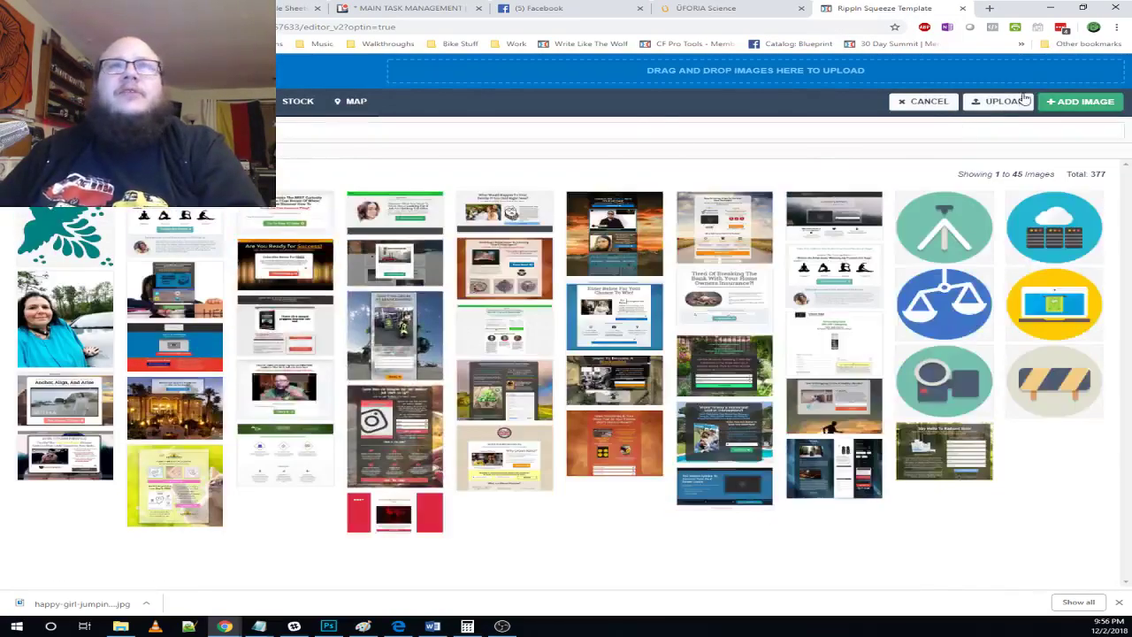
{"action": "left_click", "coordinate": [1005, 100]}
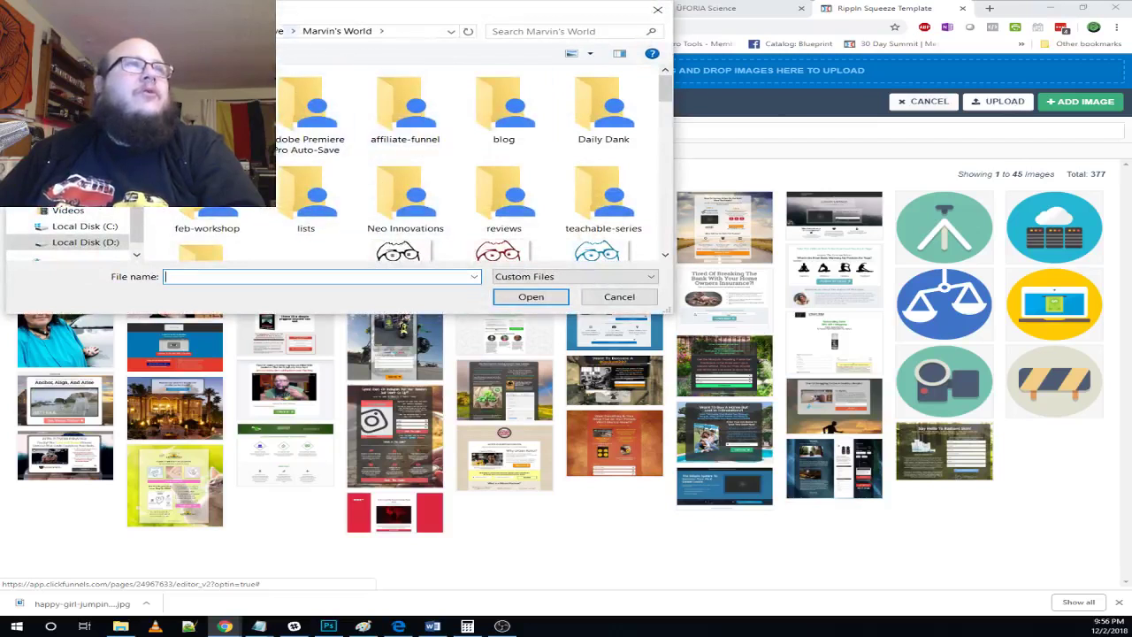
{"action": "left_click", "coordinate": [263, 31]}
{"action": "double_click", "coordinate": [207, 108]}
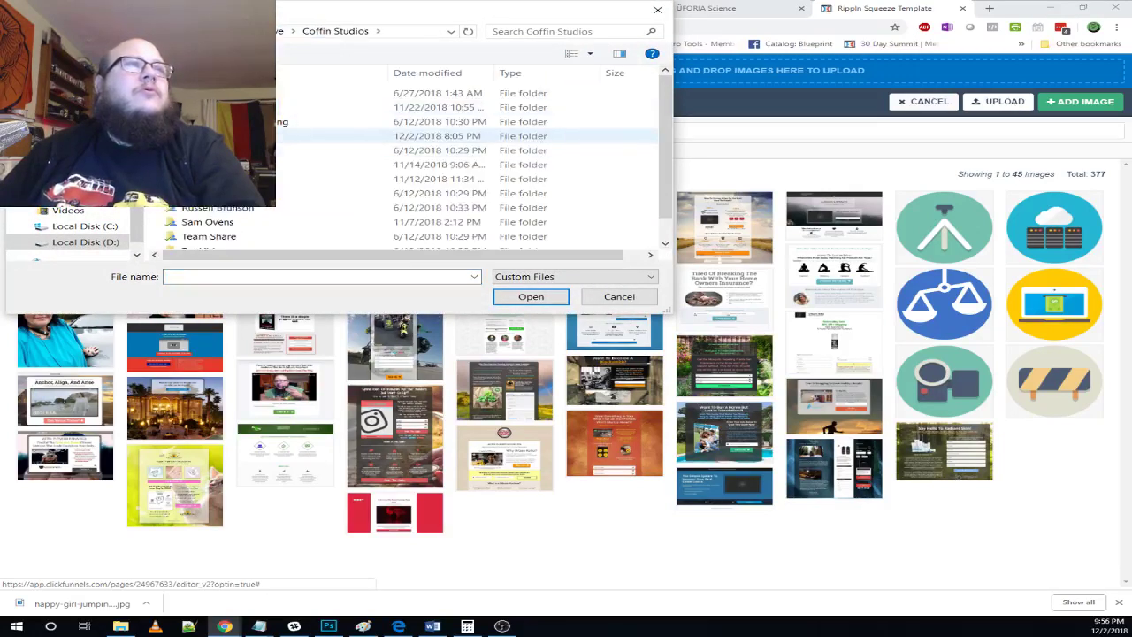
{"action": "double_click", "coordinate": [257, 135]}
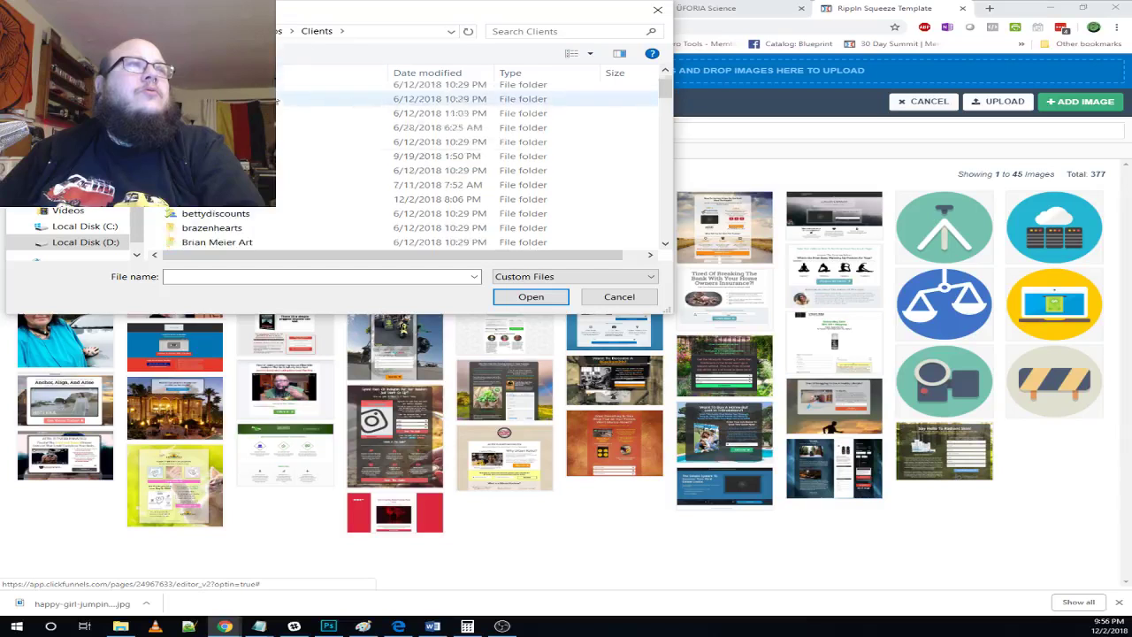
{"action": "left_click", "coordinate": [278, 31]}
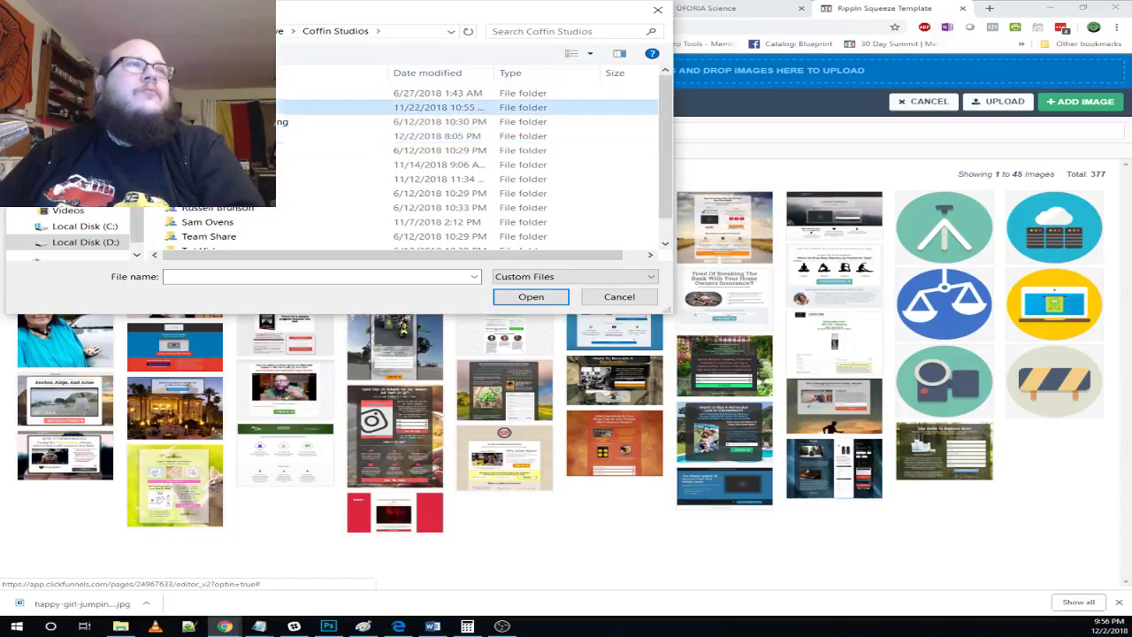
{"action": "double_click", "coordinate": [252, 107]}
{"action": "double_click", "coordinate": [252, 178]}
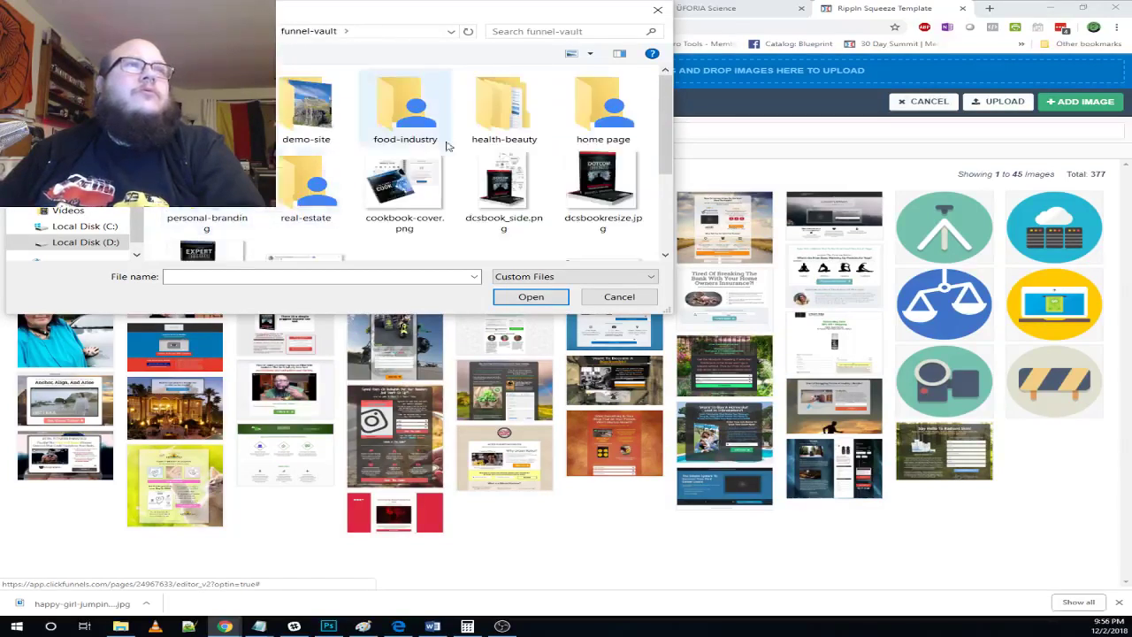
{"action": "double_click", "coordinate": [335, 120]}
{"action": "double_click", "coordinate": [197, 119]}
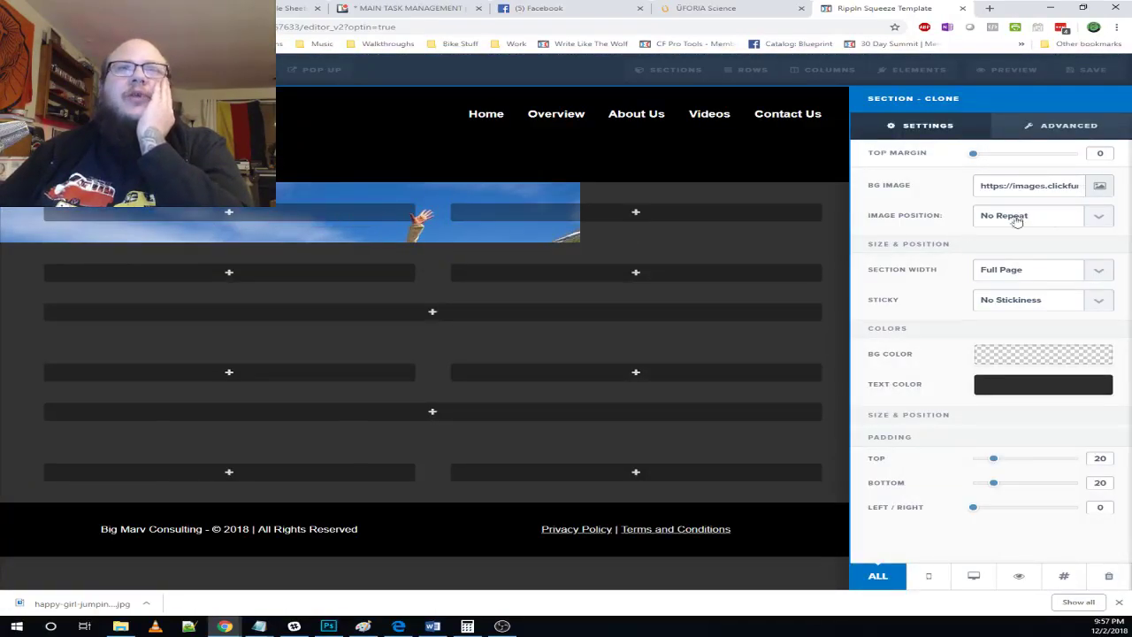
- Set the hero section's background image position to Fill 100% Width & Height after trying Fill 100% Width and Full Center (Parallax)
{"action": "left_click", "coordinate": [1053, 217]}
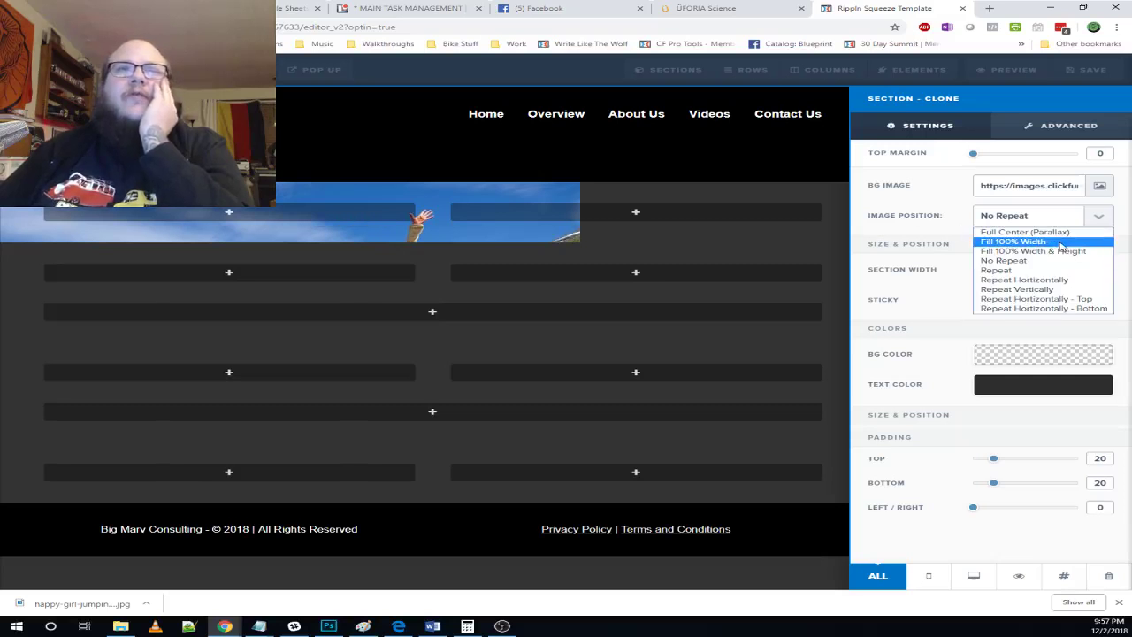
{"action": "left_click", "coordinate": [1061, 245]}
{"action": "left_click", "coordinate": [1042, 220]}
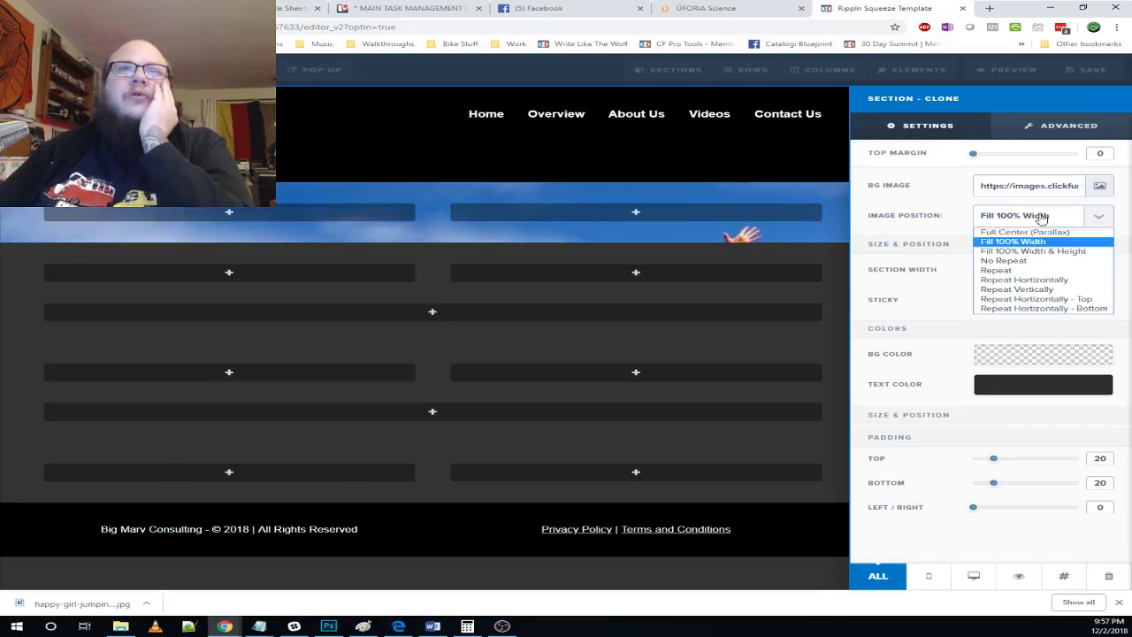
{"action": "left_click", "coordinate": [1042, 248]}
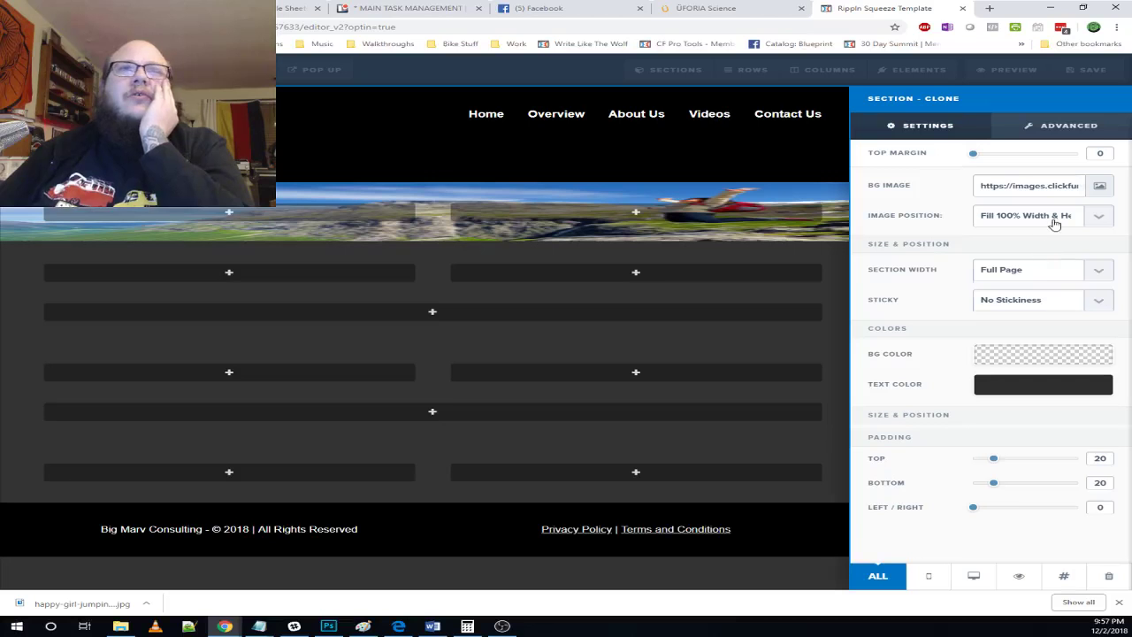
{"action": "left_click", "coordinate": [1055, 224]}
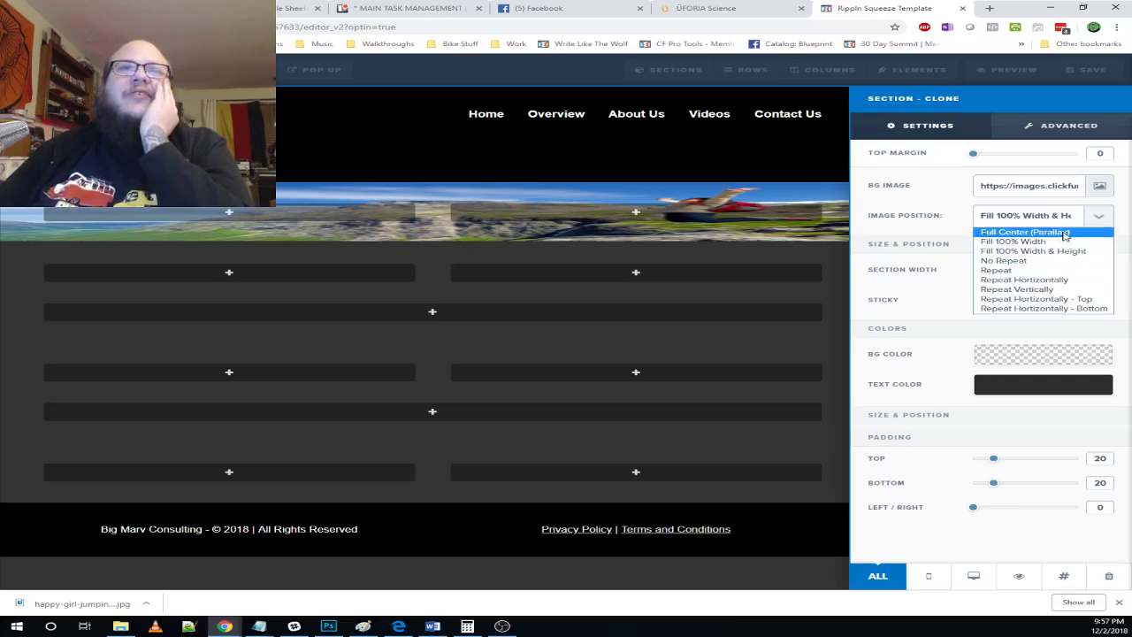
{"action": "left_click", "coordinate": [1066, 233]}
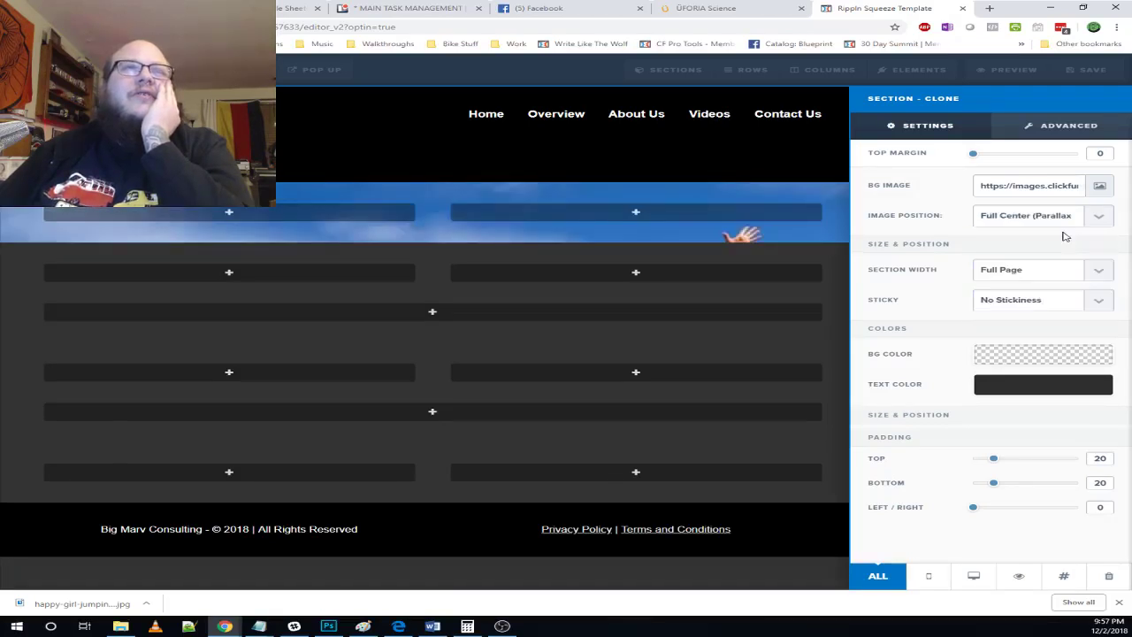
{"action": "left_click", "coordinate": [994, 217]}
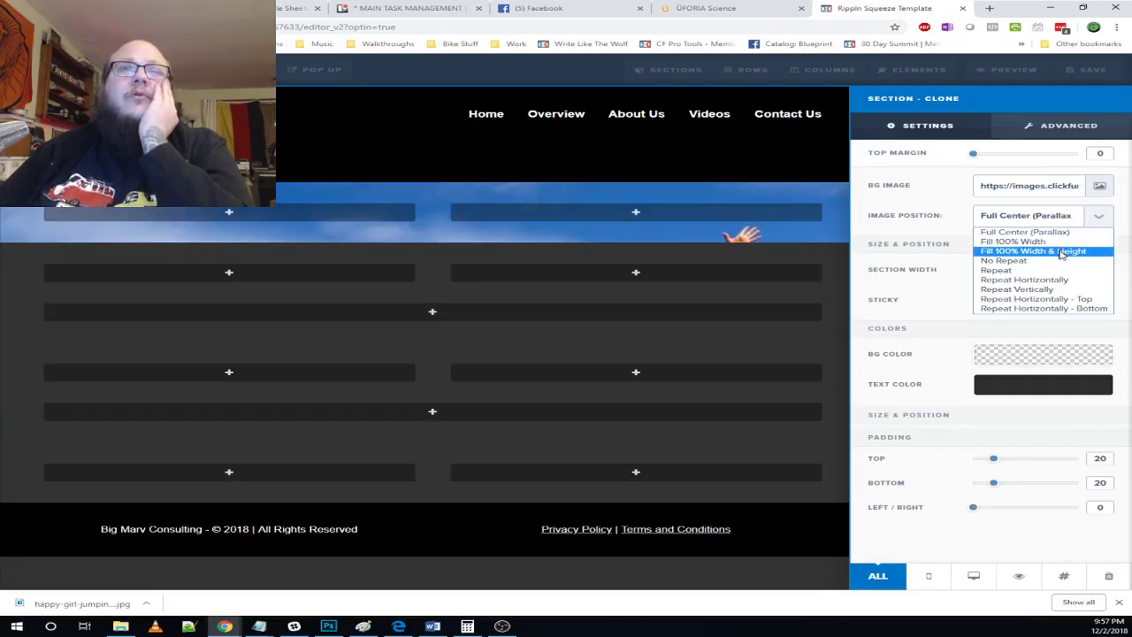
{"action": "left_click", "coordinate": [1061, 252]}
{"action": "left_click", "coordinate": [841, 261]}
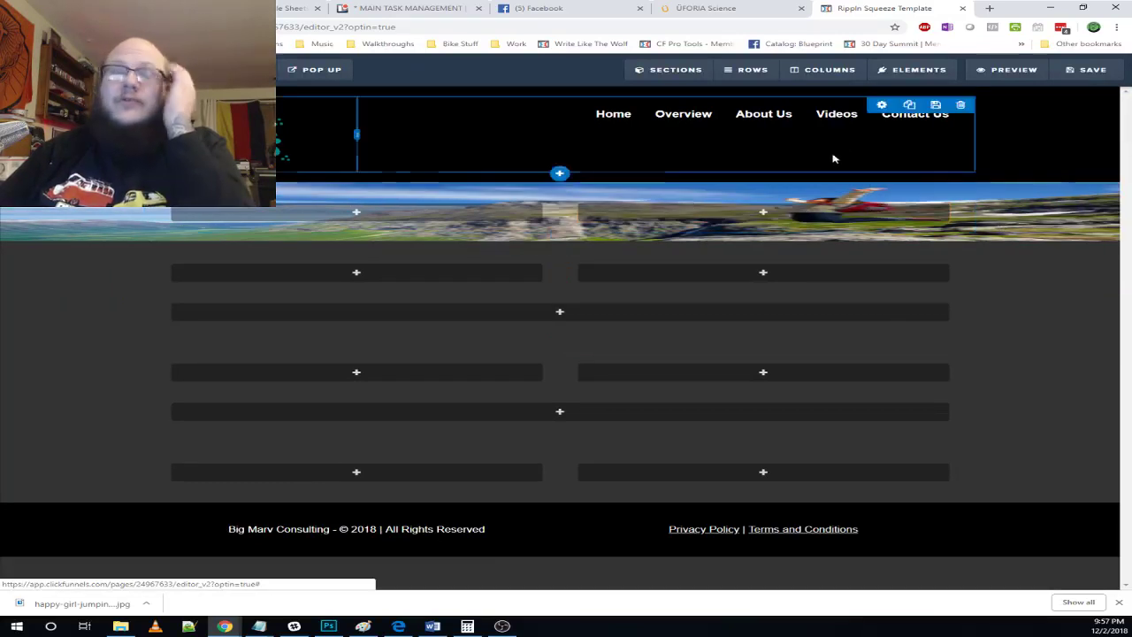
- Add a headline with a video element below it in the left column of the hero section, following the Uforia reference page
{"action": "left_click", "coordinate": [913, 94]}
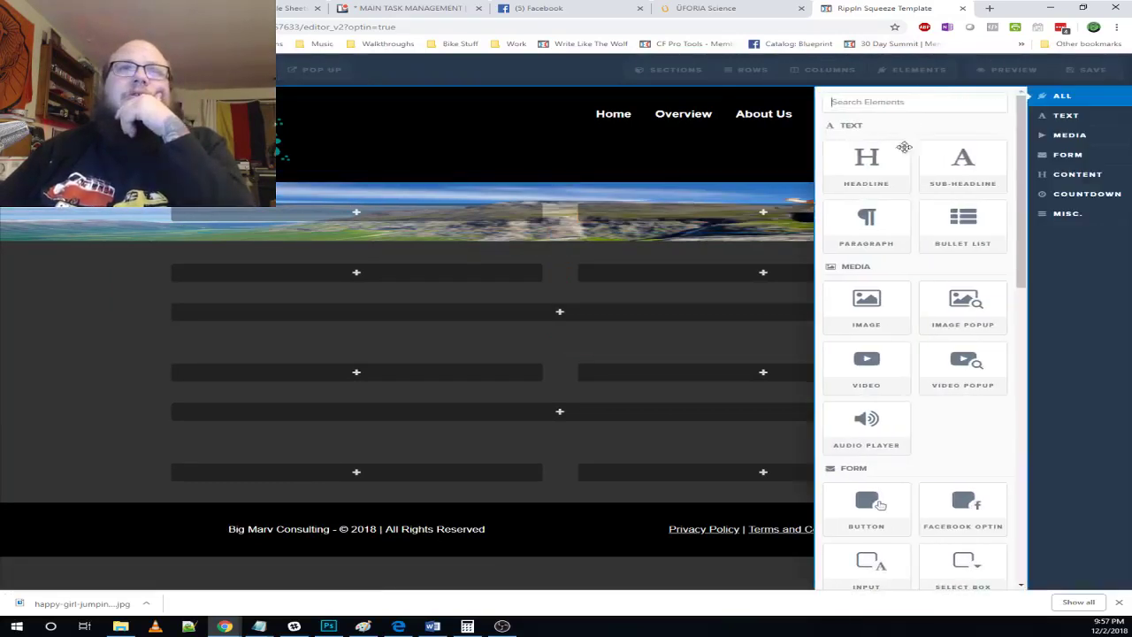
{"action": "left_click_drag", "start_coordinate": [867, 159], "coordinate": [386, 213]}
{"action": "left_click", "coordinate": [738, 13]}
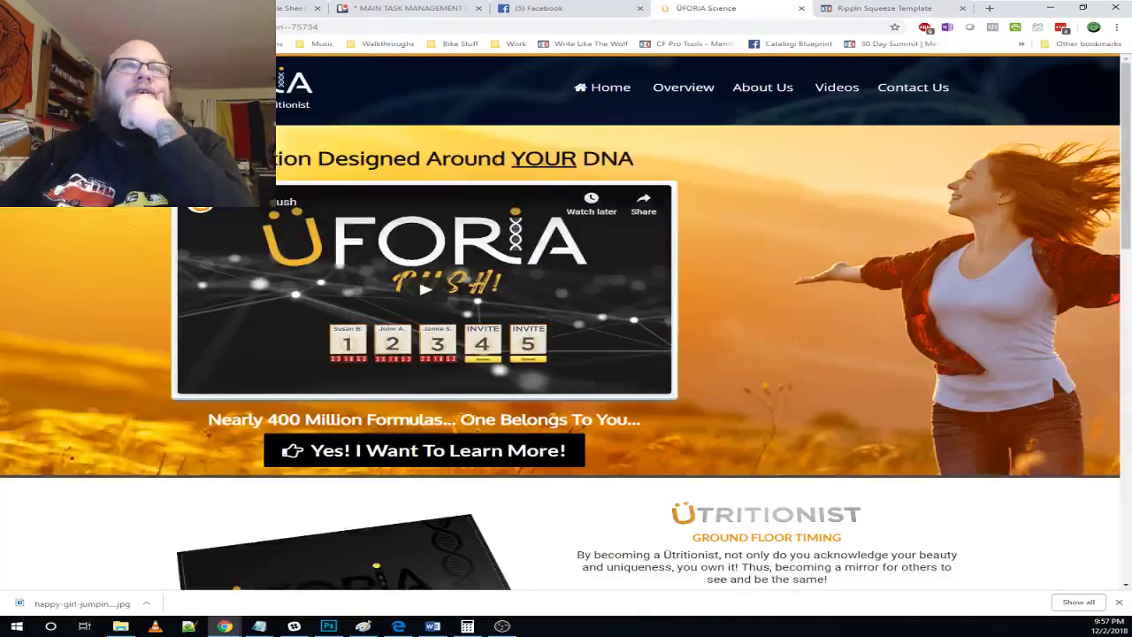
{"action": "left_click", "coordinate": [855, 10]}
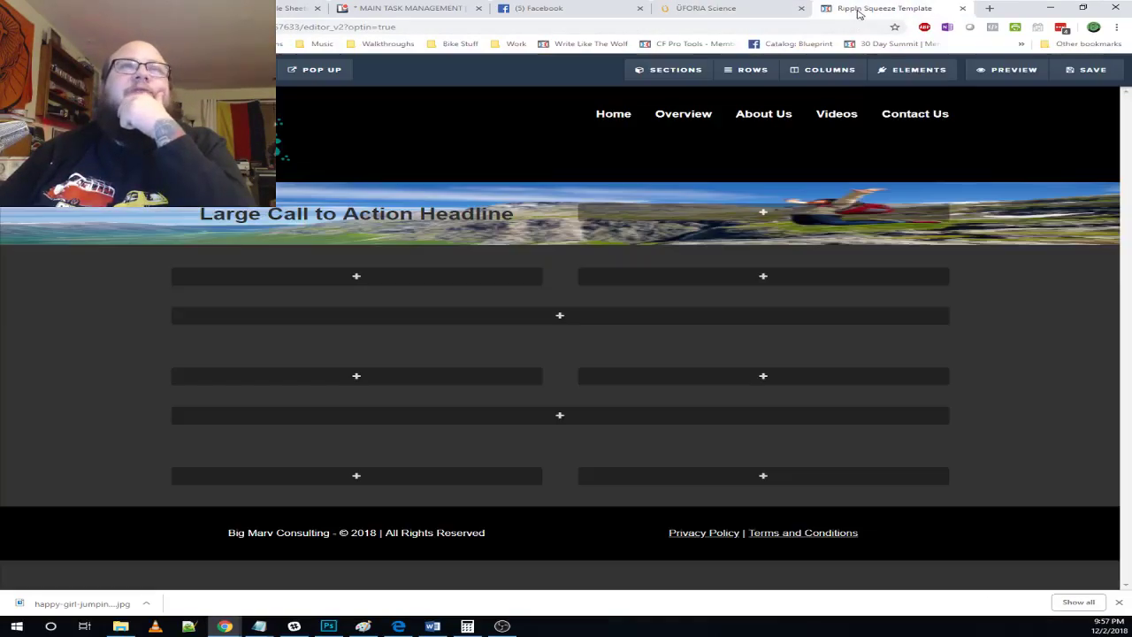
{"action": "mouse_move", "coordinate": [911, 71]}
{"action": "left_click", "coordinate": [916, 93]}
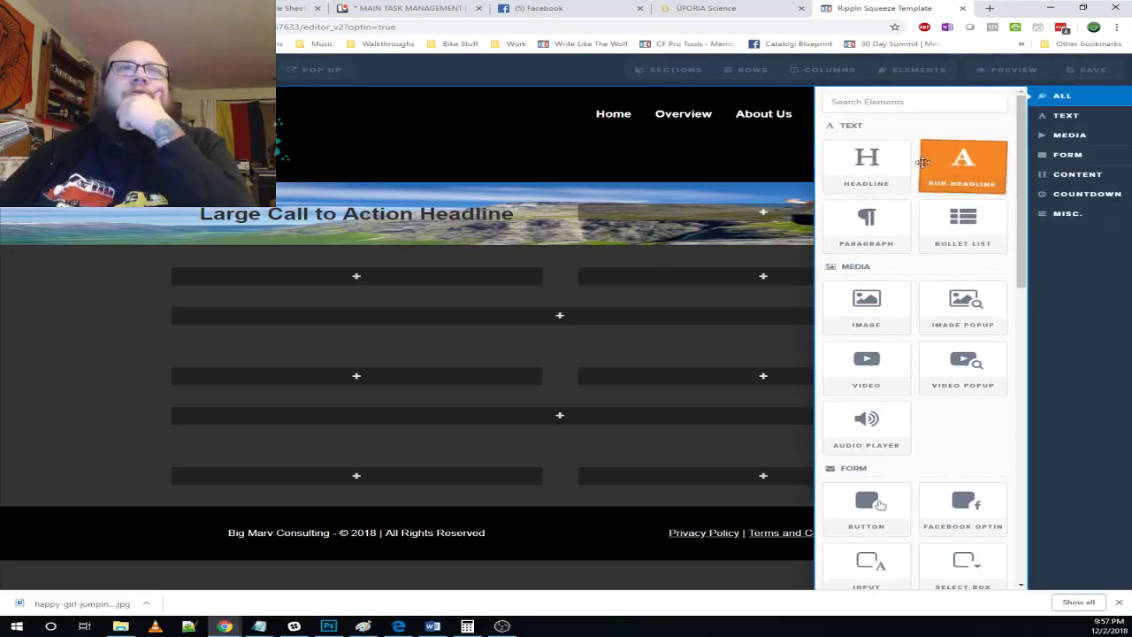
{"action": "left_click_drag", "start_coordinate": [675, 305], "coordinate": [412, 232]}
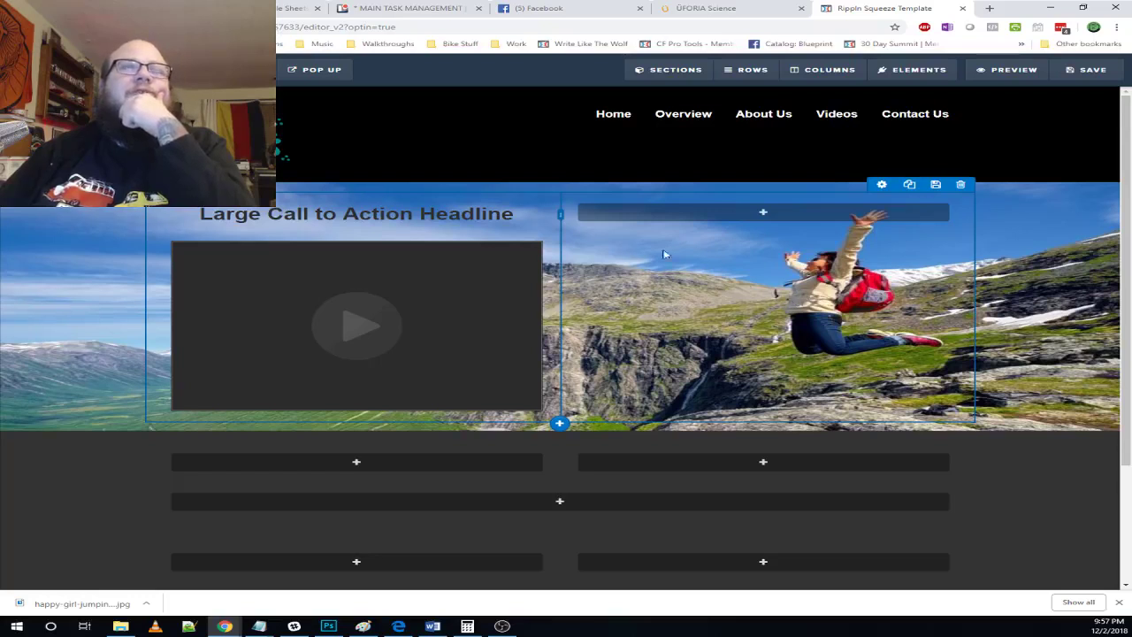
- Widen the hero's video column to slightly more than half the row and add a second headline below the video
{"action": "left_click_drag", "start_coordinate": [559, 215], "coordinate": [699, 223]}
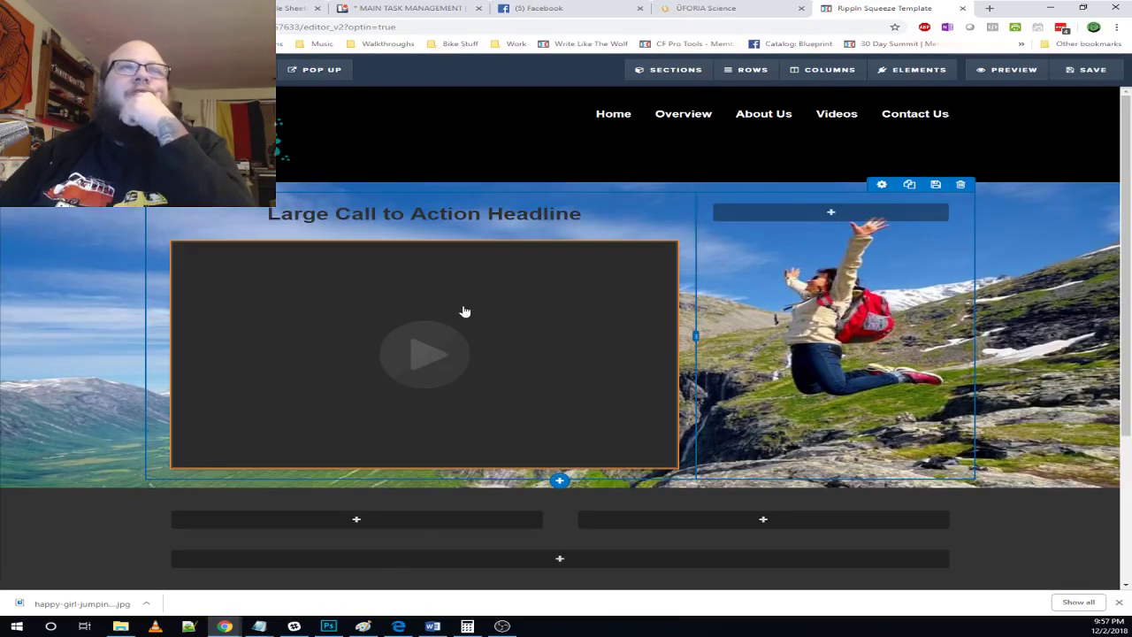
{"action": "left_click_drag", "start_coordinate": [696, 337], "coordinate": [629, 329]}
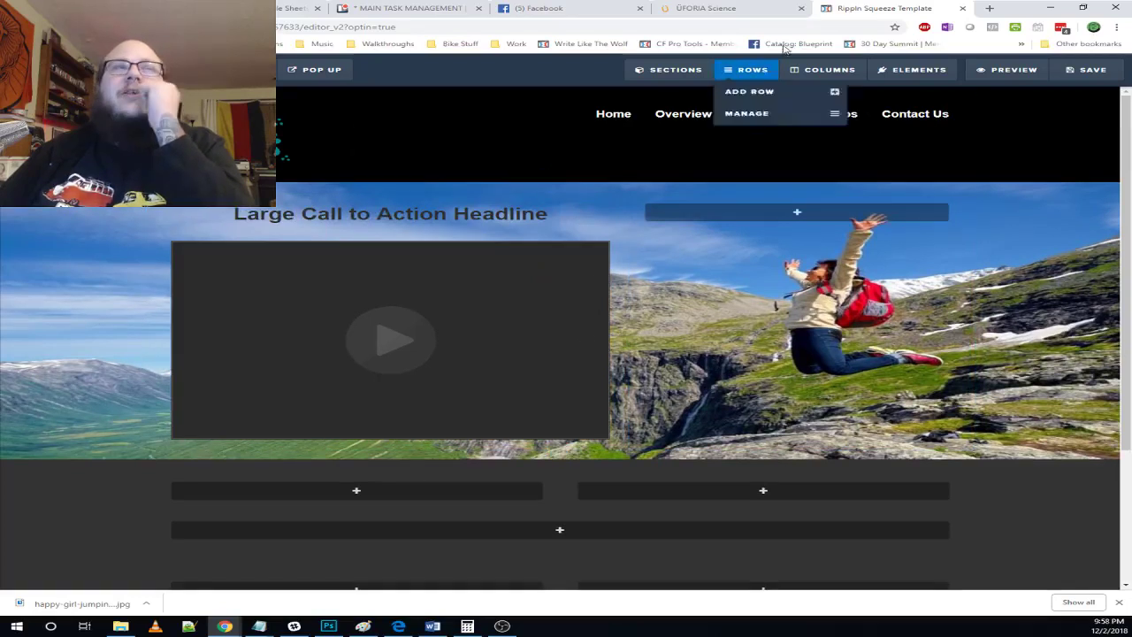
{"action": "left_click", "coordinate": [703, 9]}
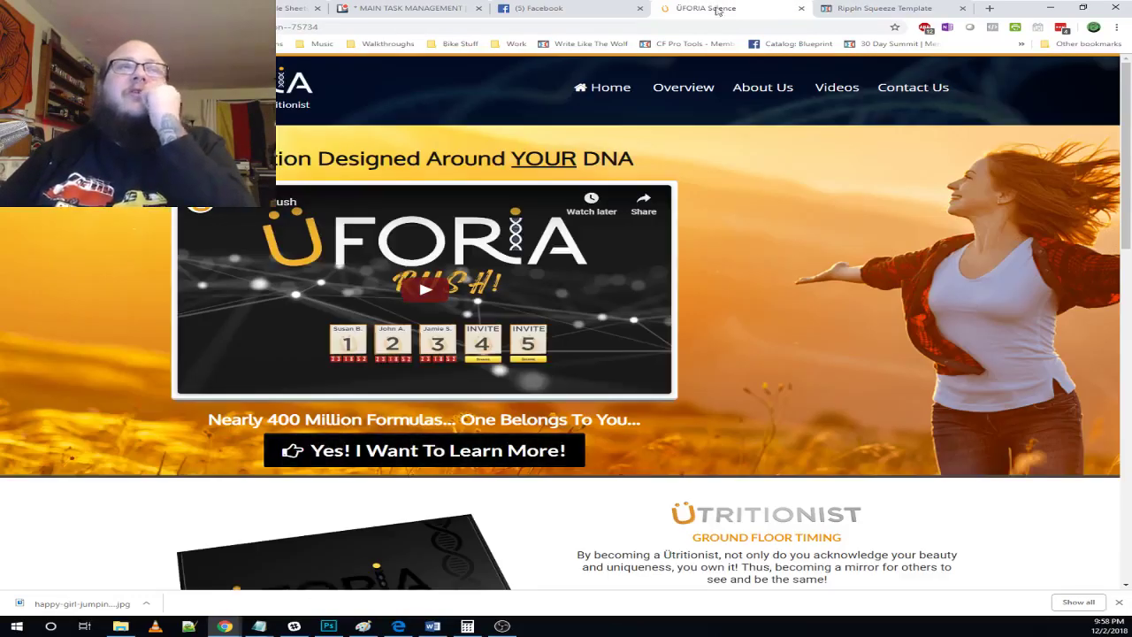
{"action": "left_click", "coordinate": [846, 11]}
{"action": "mouse_move", "coordinate": [909, 71]}
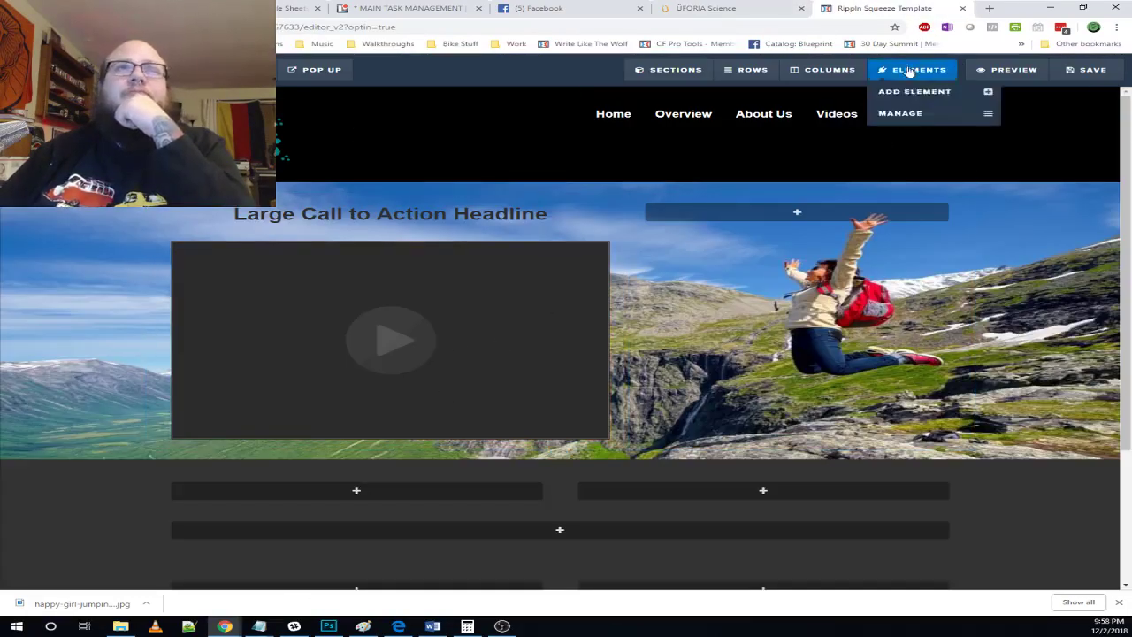
{"action": "left_click", "coordinate": [909, 93]}
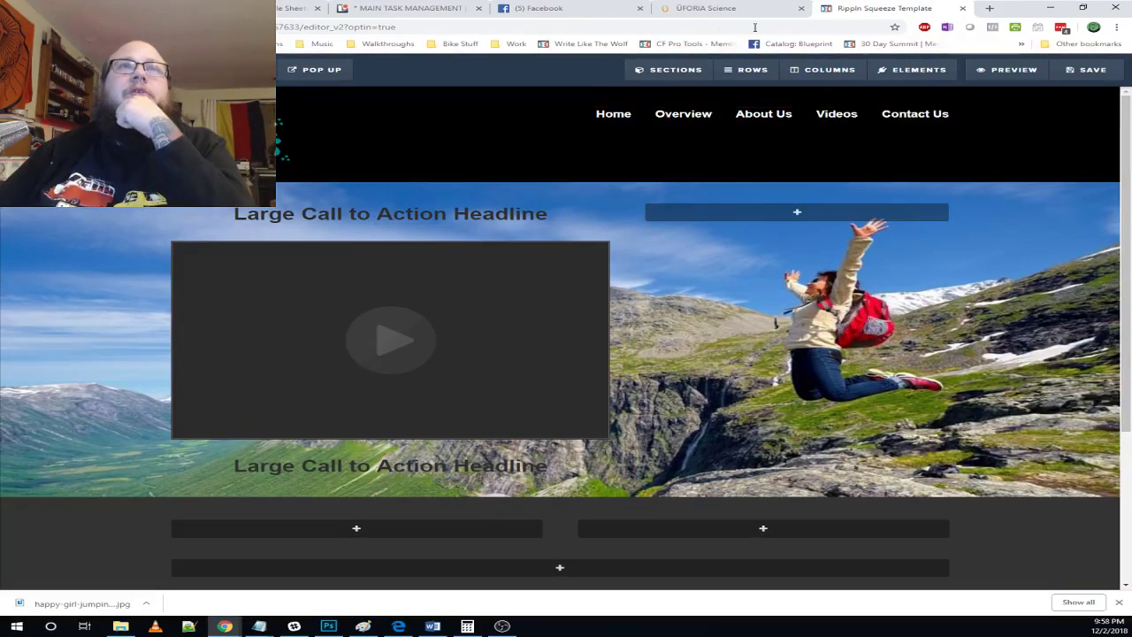
- Add a button element beneath the second headline in the hero section's video column
{"action": "mouse_move", "coordinate": [915, 71]}
{"action": "left_click", "coordinate": [915, 94]}
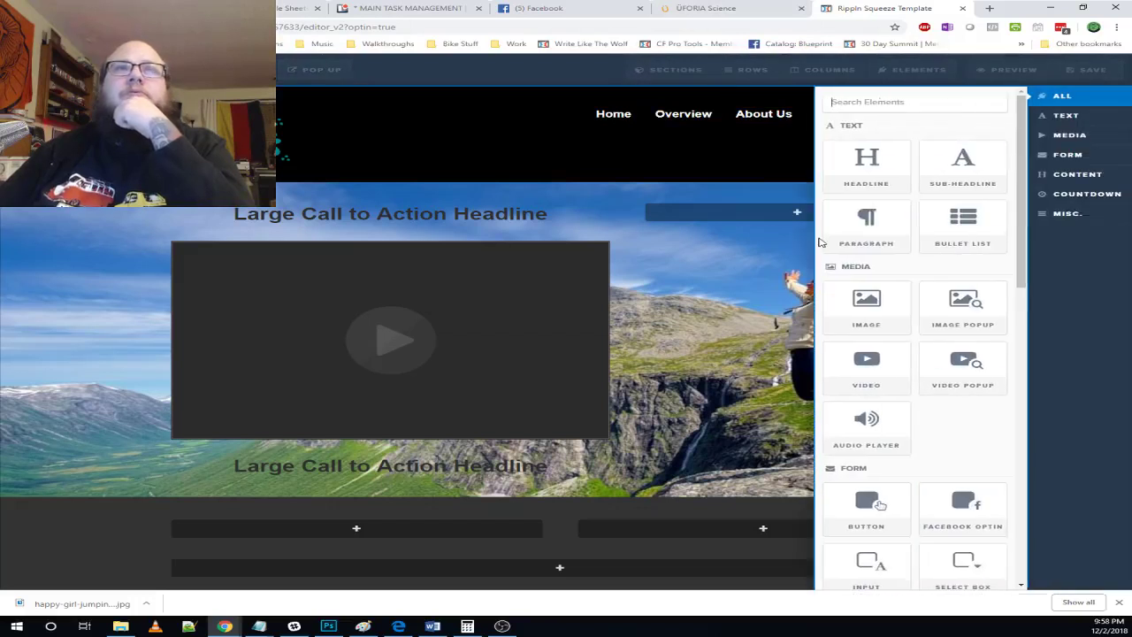
{"action": "scroll", "coordinate": [920, 291], "scroll_direction": "down", "scroll_amount": 3}
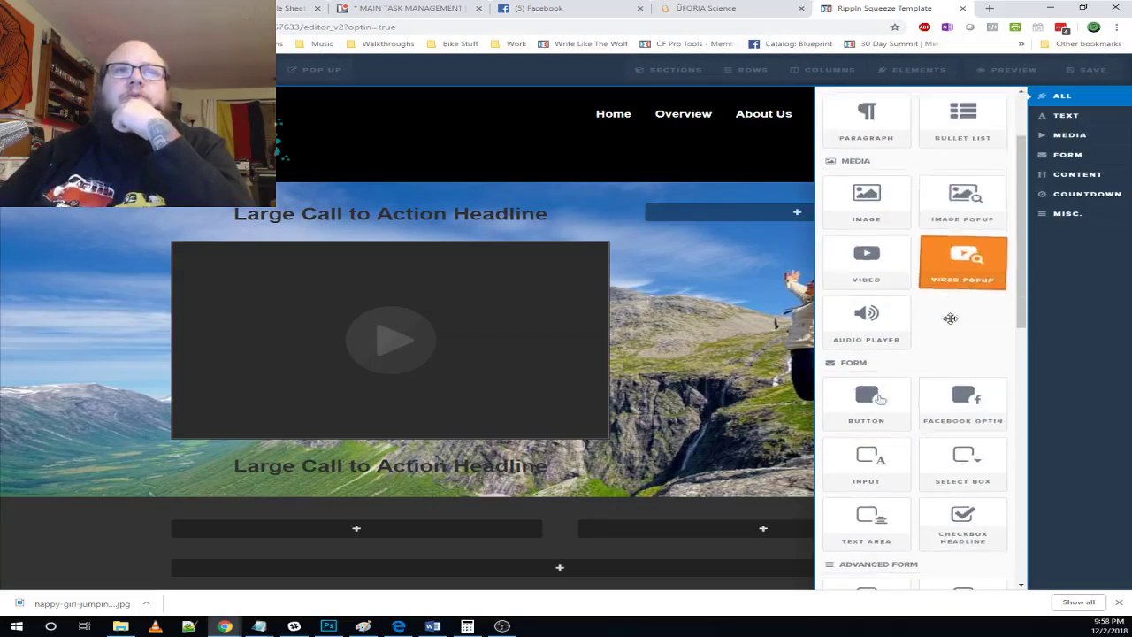
{"action": "left_click_drag", "start_coordinate": [869, 356], "coordinate": [445, 478]}
{"action": "scroll", "coordinate": [445, 478], "scroll_direction": "down", "scroll_amount": 3}
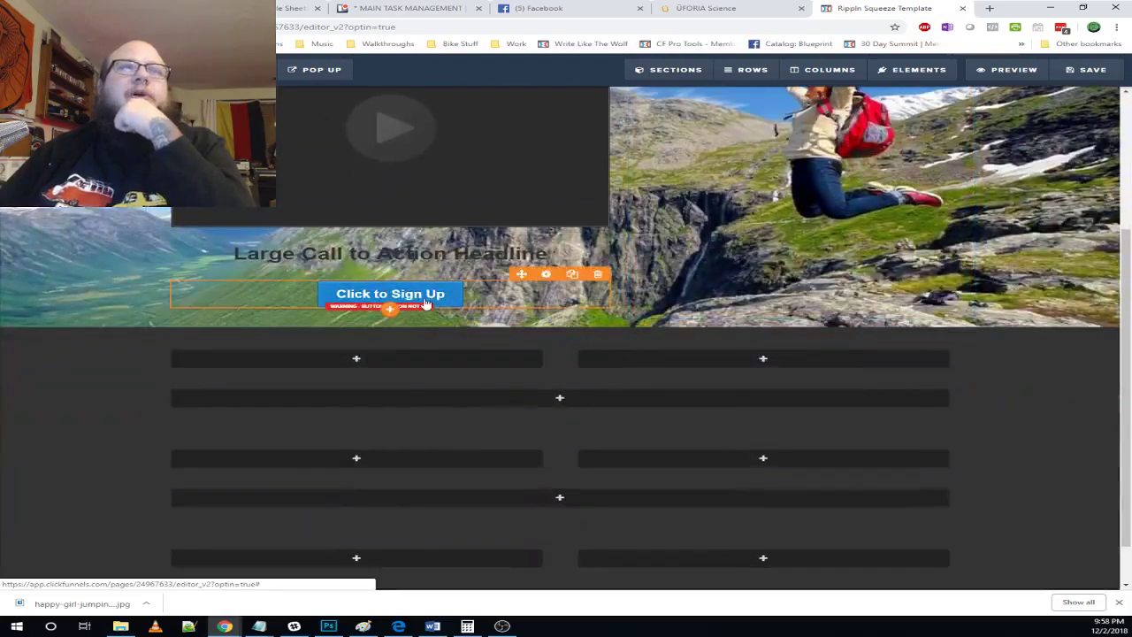
- Set the Click to Sign Up button's action to Open the Pop Up
{"action": "left_click", "coordinate": [392, 293]}
{"action": "left_click", "coordinate": [1060, 189]}
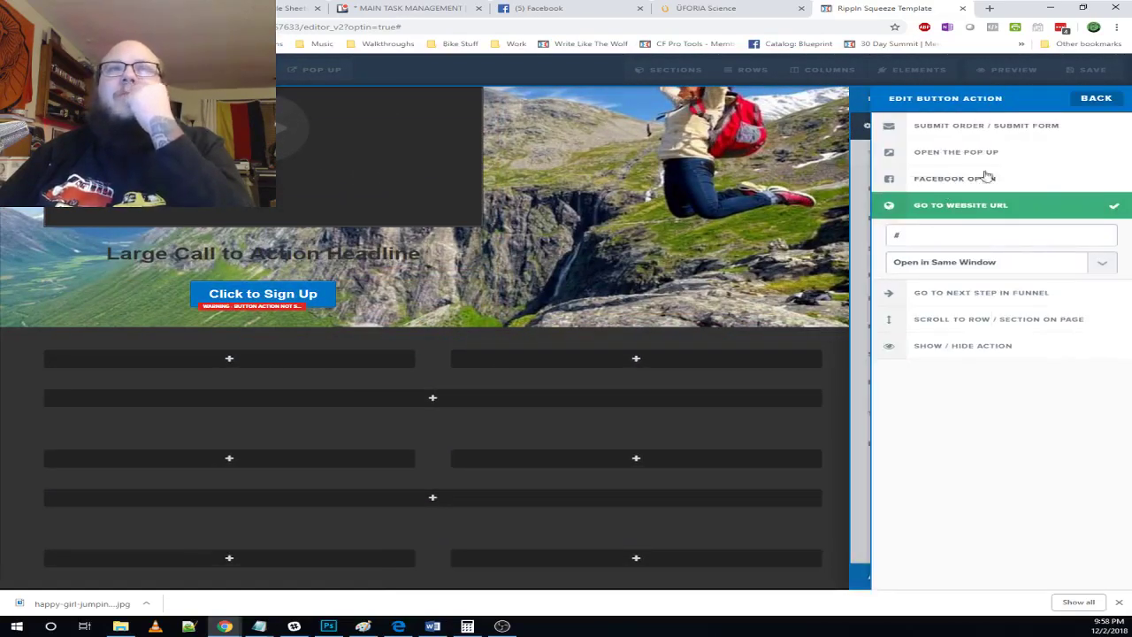
{"action": "left_click", "coordinate": [968, 153]}
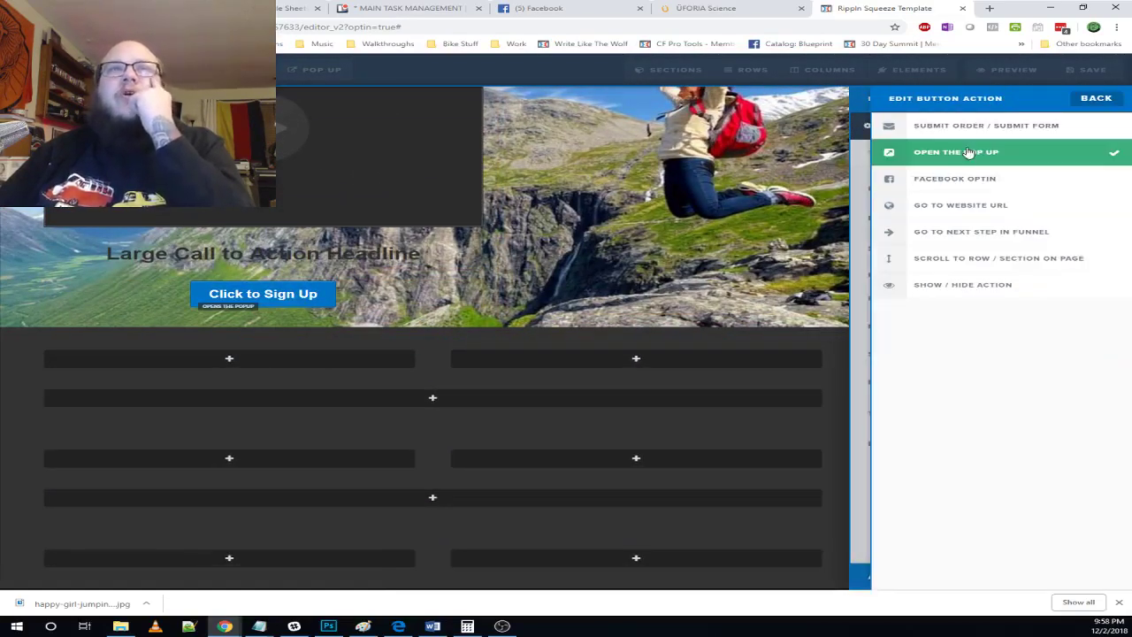
{"action": "left_click", "coordinate": [657, 261]}
{"action": "scroll", "coordinate": [683, 242], "scroll_direction": "up", "scroll_amount": 3}
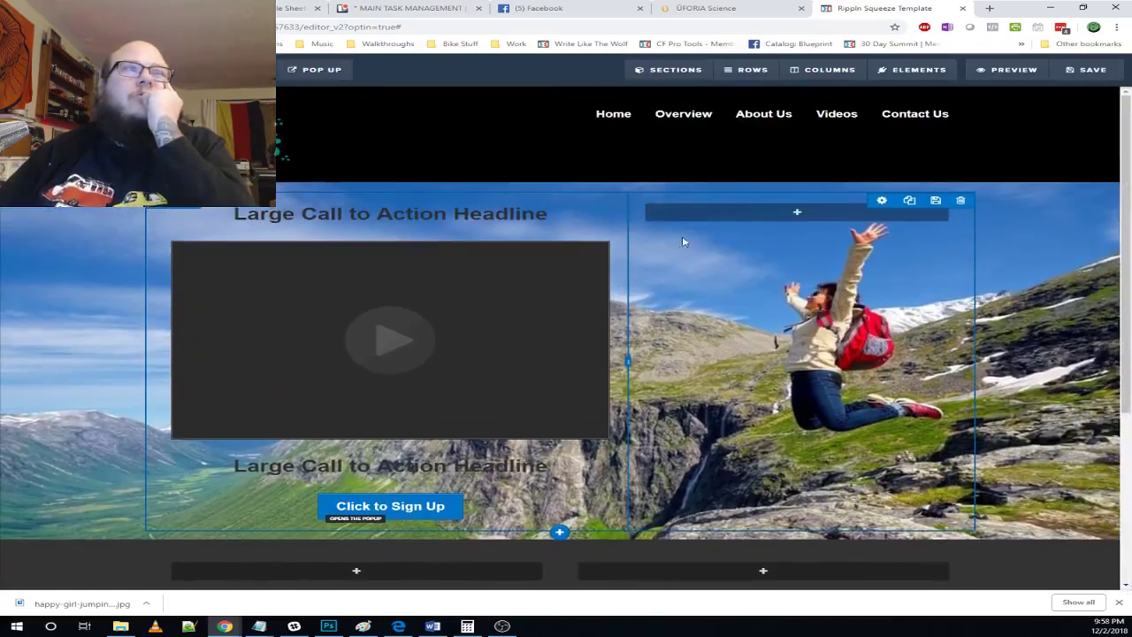
- Examine how the Uforia reference page arranges images, subheadings and text in the section below its hero
{"action": "scroll", "coordinate": [871, 325], "scroll_direction": "down", "scroll_amount": 3}
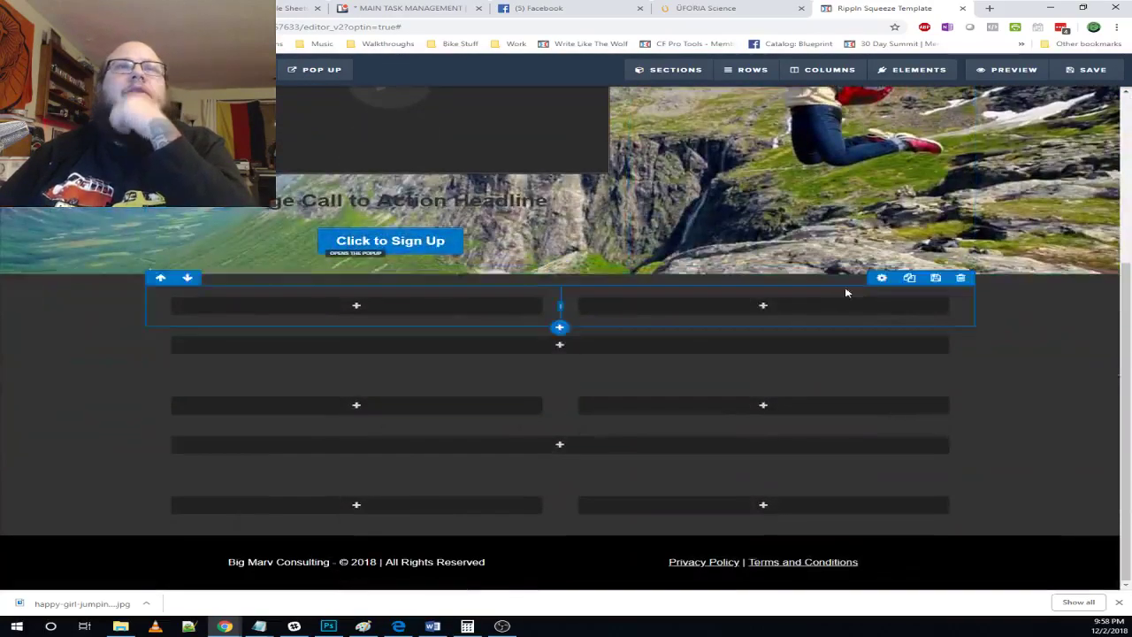
{"action": "left_click", "coordinate": [734, 8]}
{"action": "scroll", "coordinate": [522, 305], "scroll_direction": "down", "scroll_amount": 5}
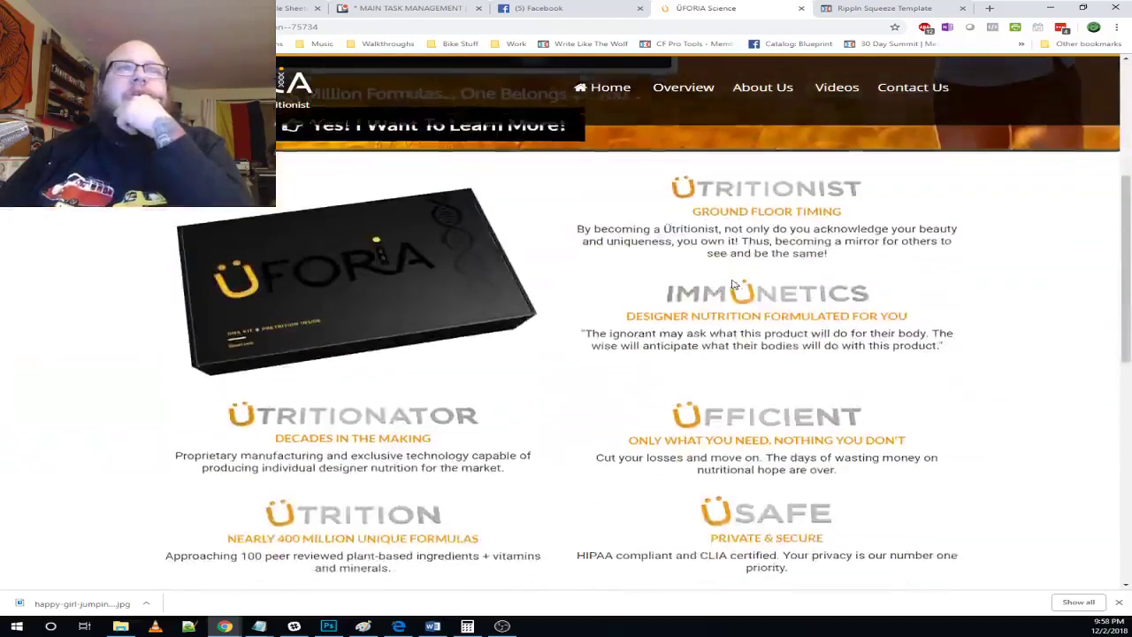
{"action": "scroll", "coordinate": [334, 314], "scroll_direction": "up", "scroll_amount": 1}
{"action": "scroll", "coordinate": [792, 368], "scroll_direction": "down", "scroll_amount": 1}
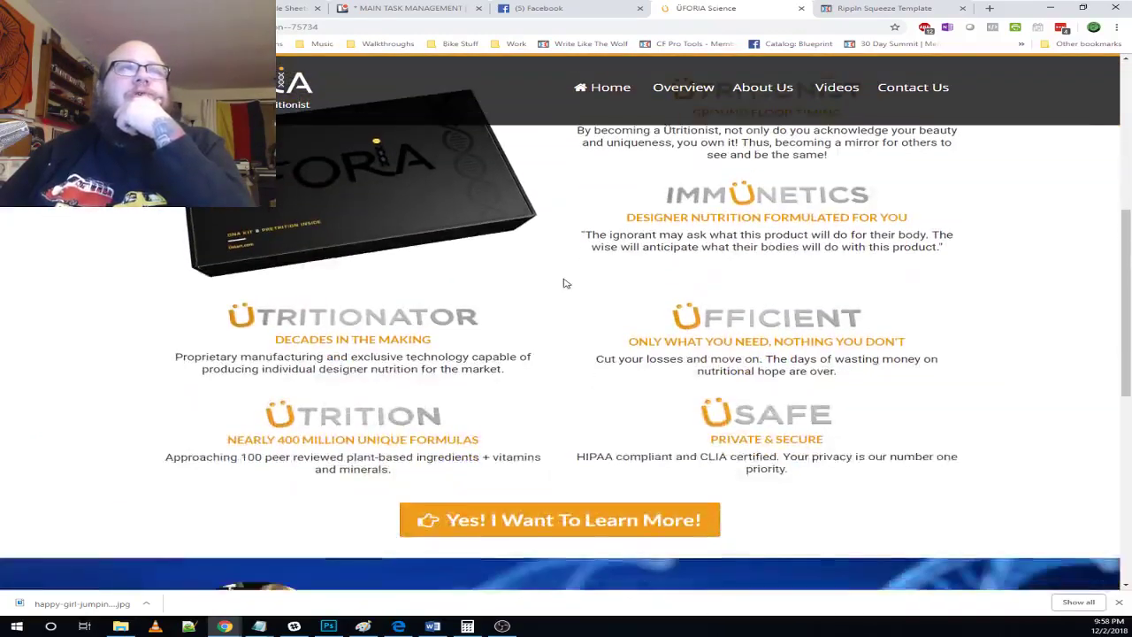
{"action": "scroll", "coordinate": [567, 283], "scroll_direction": "up", "scroll_amount": 1}
{"action": "scroll", "coordinate": [362, 328], "scroll_direction": "down", "scroll_amount": 1}
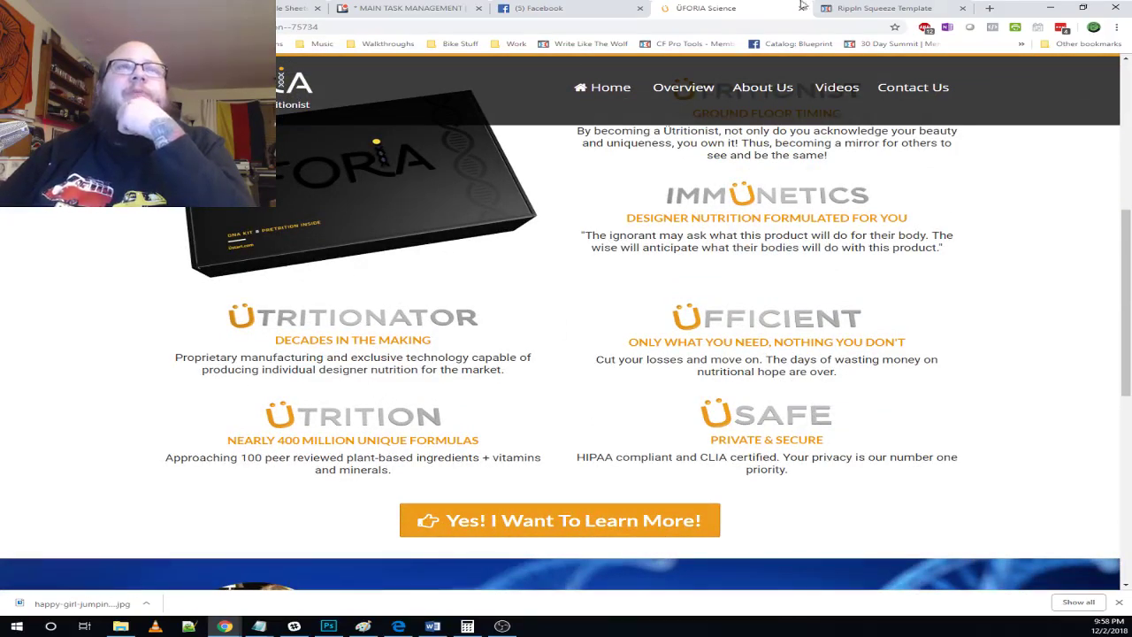
{"action": "left_click", "coordinate": [876, 9]}
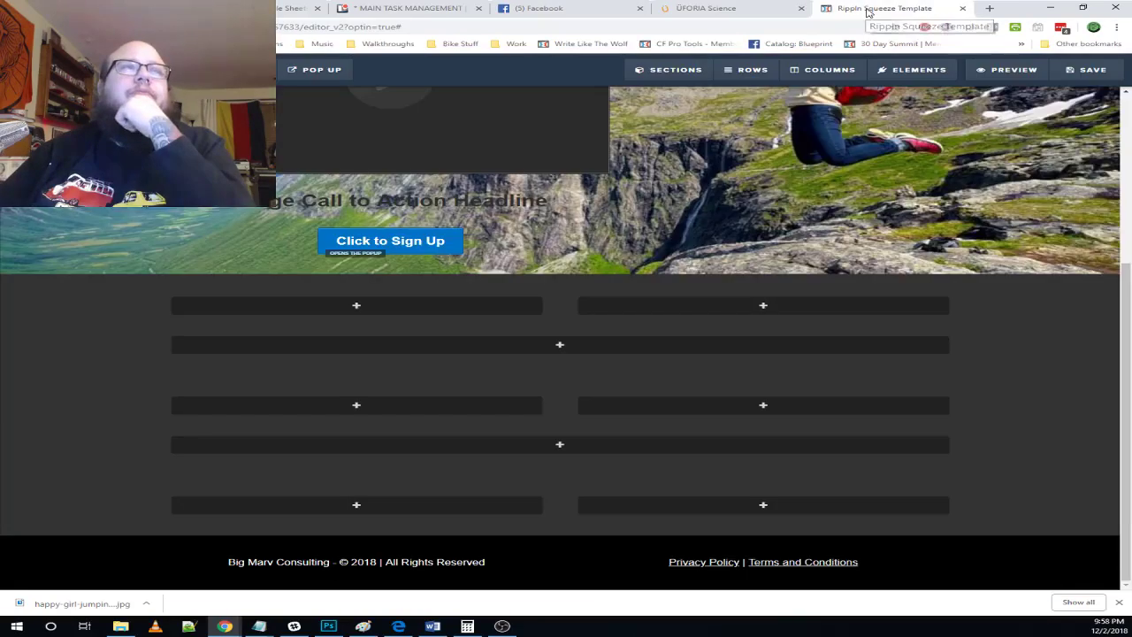
- Stack two placeholder images in the left column of the row below the hero, giving the lower one a top margin of 15
{"action": "left_click", "coordinate": [424, 312]}
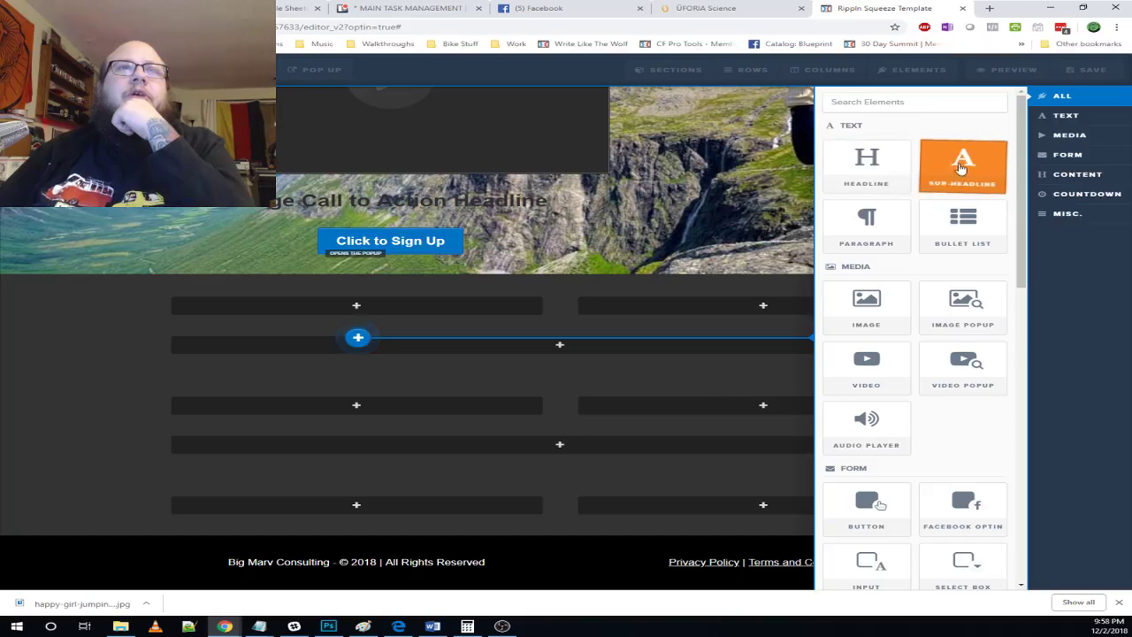
{"action": "left_click", "coordinate": [865, 306]}
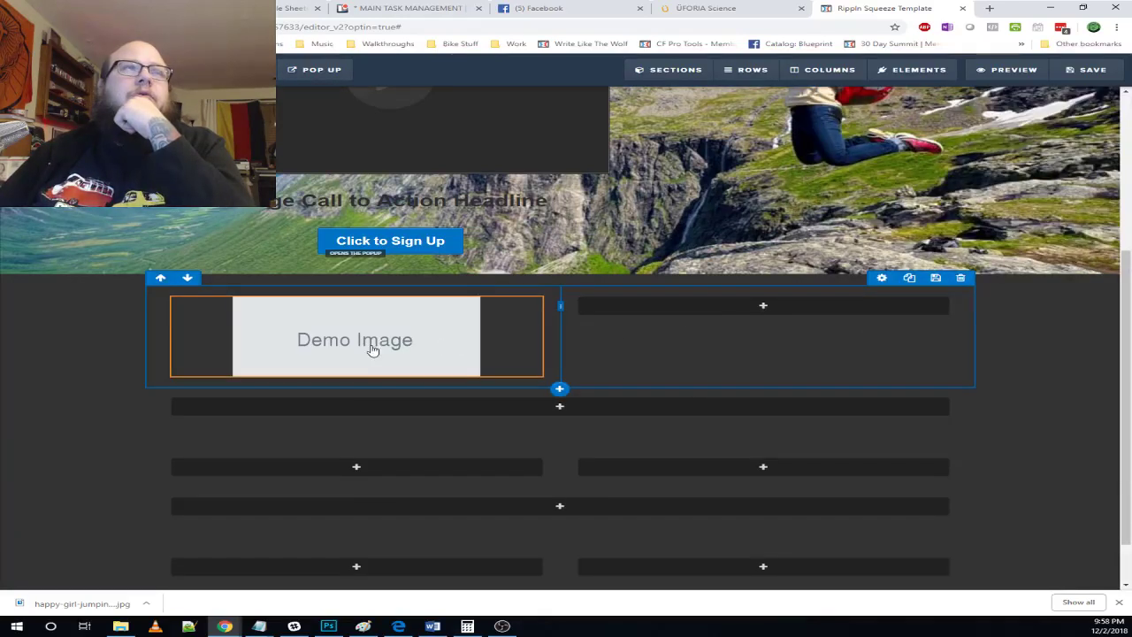
{"action": "left_click", "coordinate": [504, 296]}
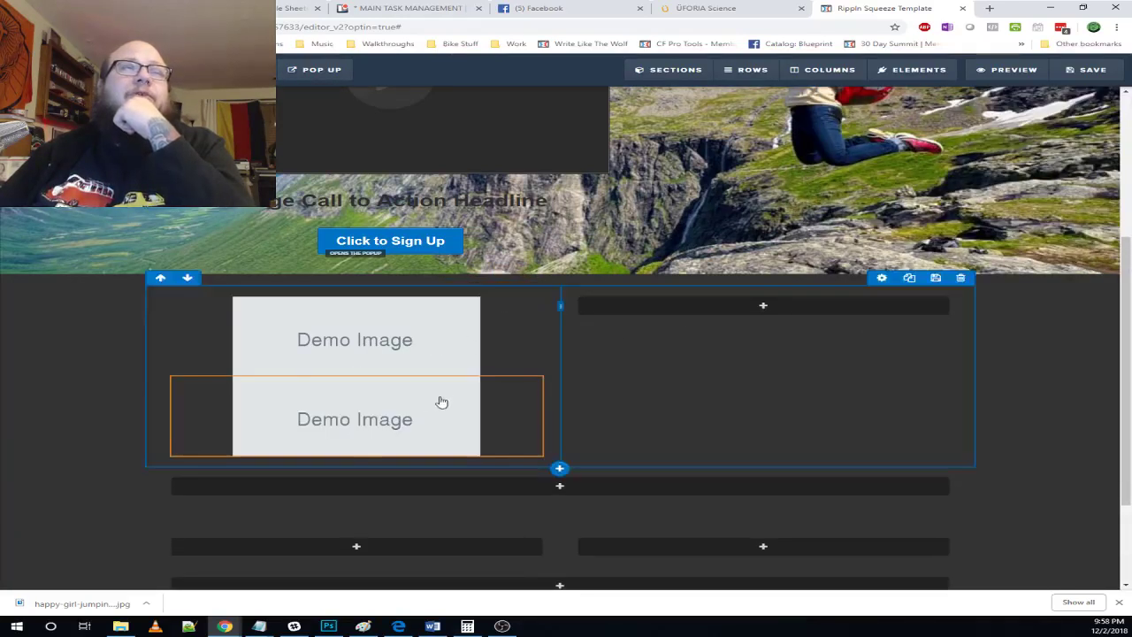
{"action": "left_click", "coordinate": [479, 369]}
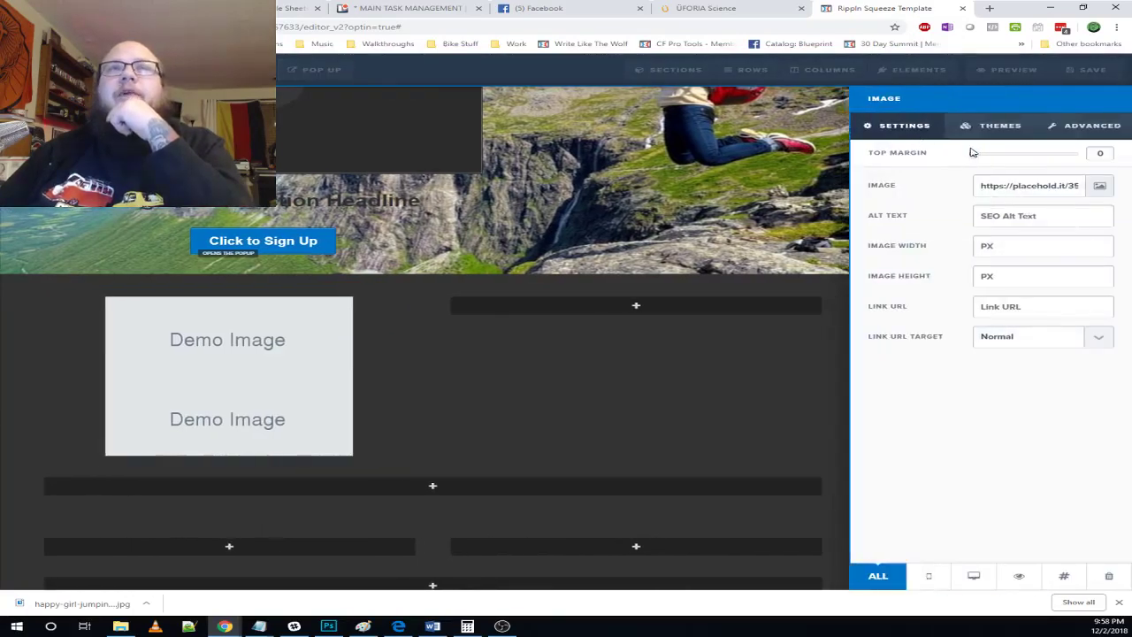
{"action": "left_click_drag", "start_coordinate": [976, 156], "coordinate": [993, 157]}
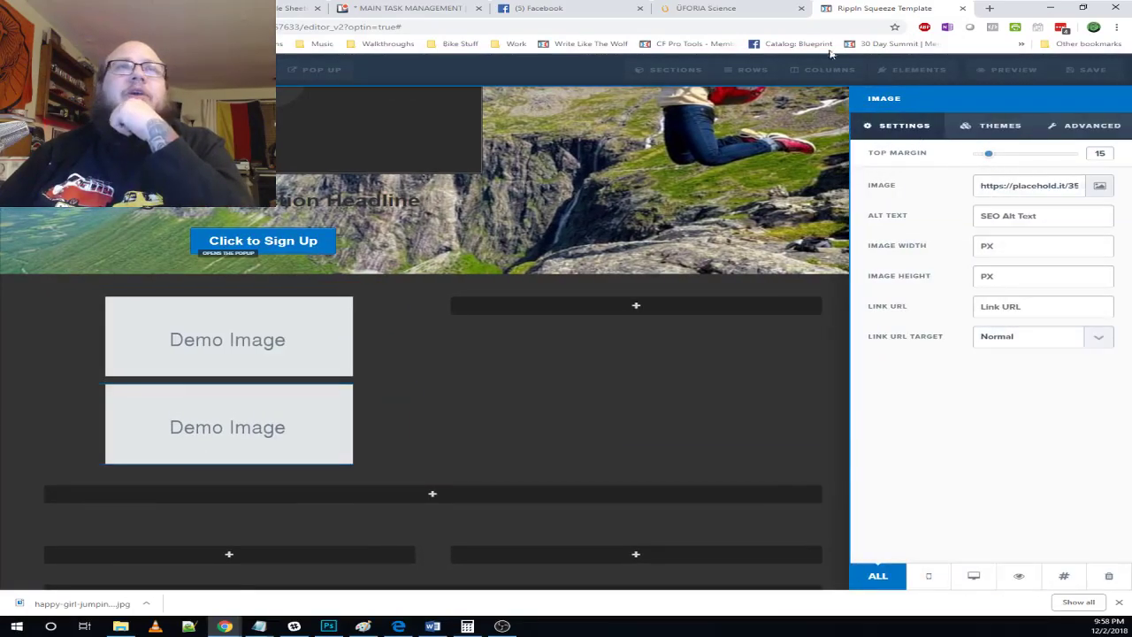
- Compare the Uforia reference page's stacked logo, subheading and text blocks with the image column being built
{"action": "left_click", "coordinate": [742, 13]}
{"action": "scroll", "coordinate": [423, 363], "scroll_direction": "up", "scroll_amount": 2}
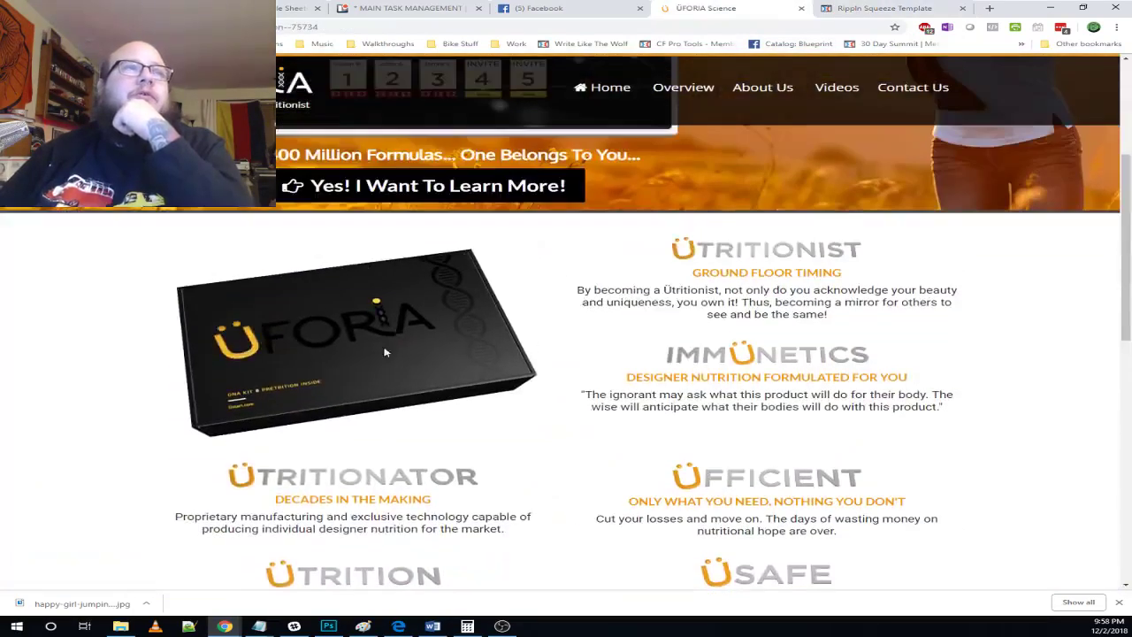
{"action": "scroll", "coordinate": [423, 363], "scroll_direction": "down", "scroll_amount": 2}
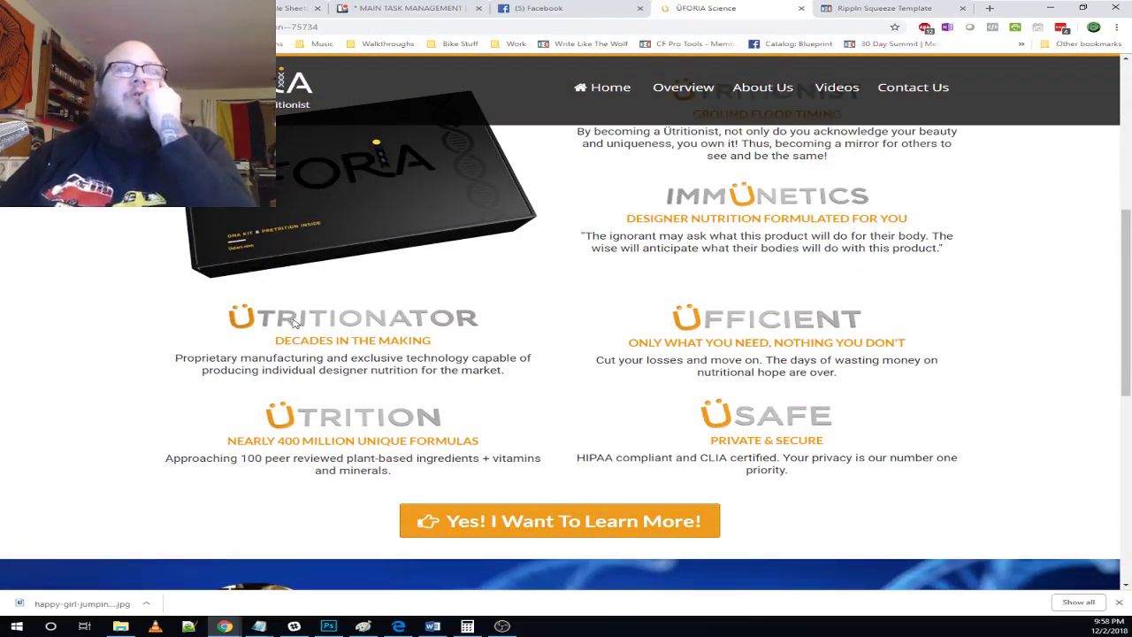
{"action": "scroll", "coordinate": [321, 352], "scroll_direction": "down", "scroll_amount": 2}
{"action": "scroll", "coordinate": [487, 324], "scroll_direction": "up", "scroll_amount": 2}
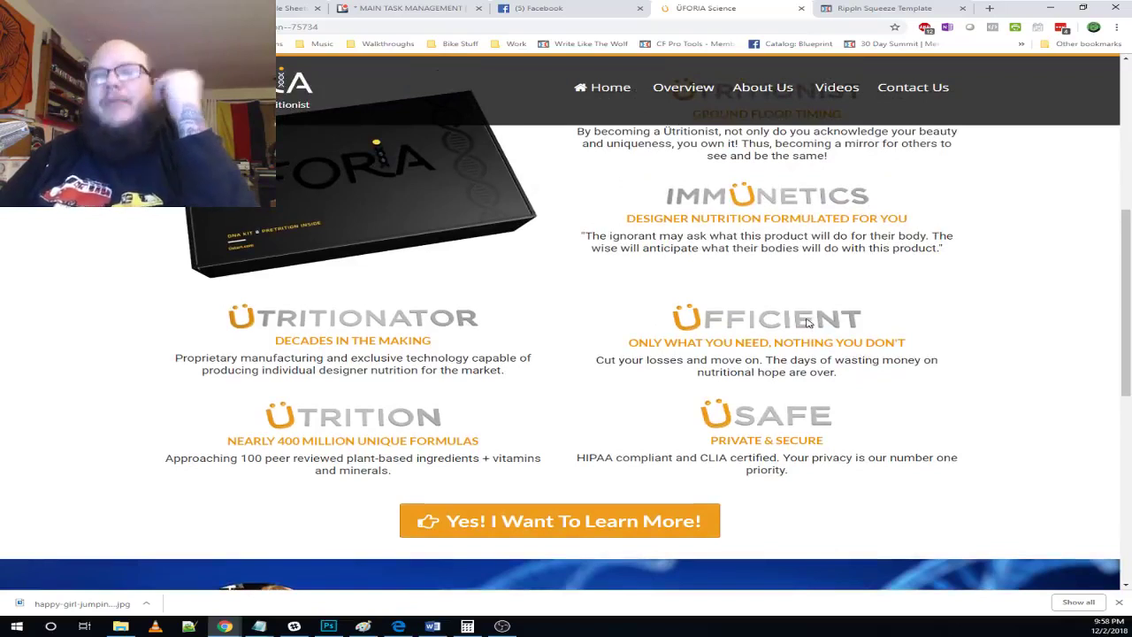
{"action": "scroll", "coordinate": [779, 321], "scroll_direction": "up", "scroll_amount": 2}
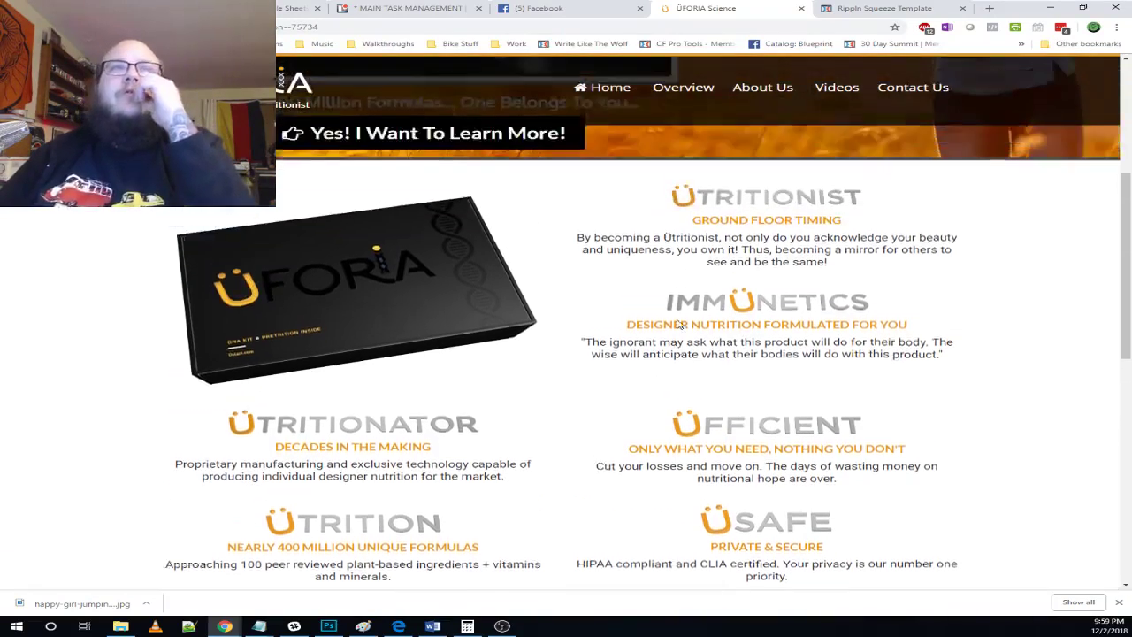
{"action": "scroll", "coordinate": [634, 313], "scroll_direction": "down", "scroll_amount": 2}
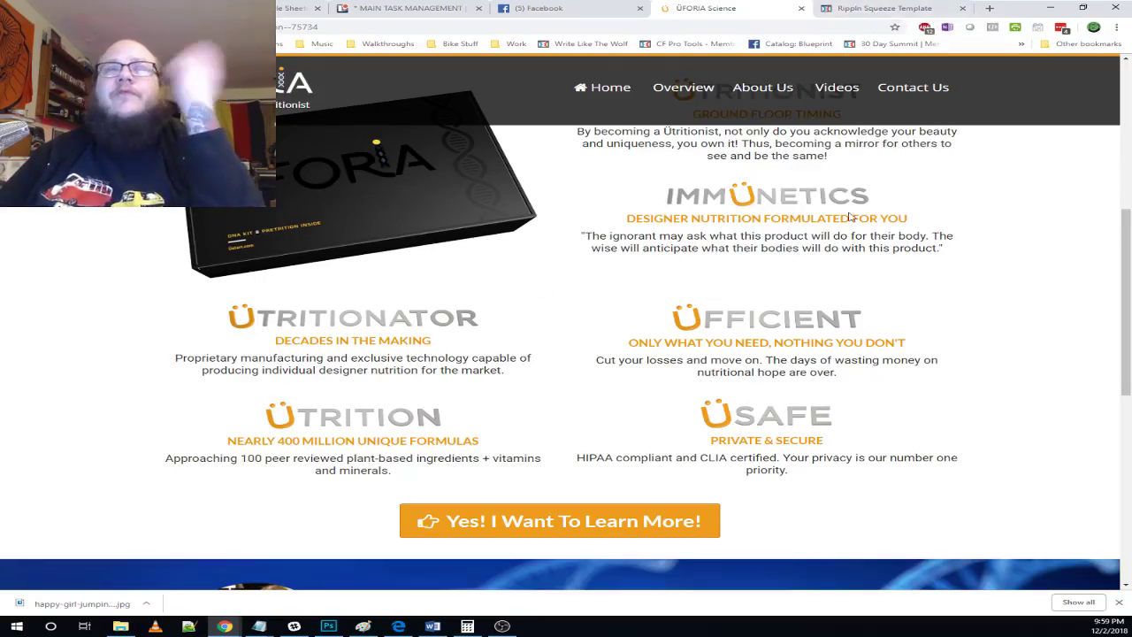
{"action": "left_click", "coordinate": [933, 7]}
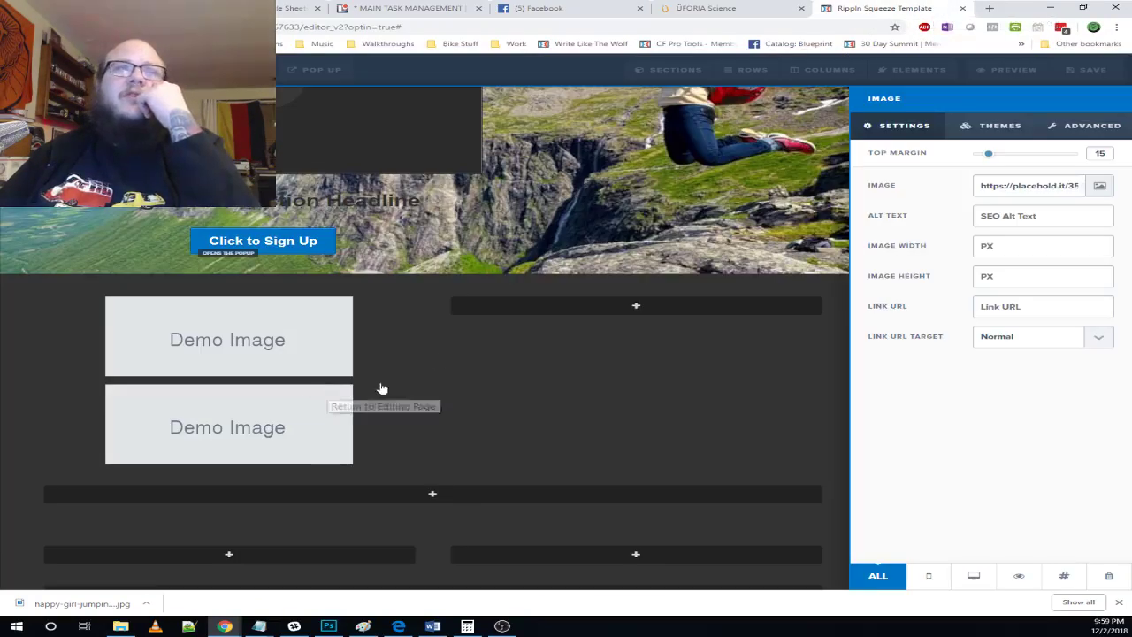
{"action": "left_click", "coordinate": [684, 7]}
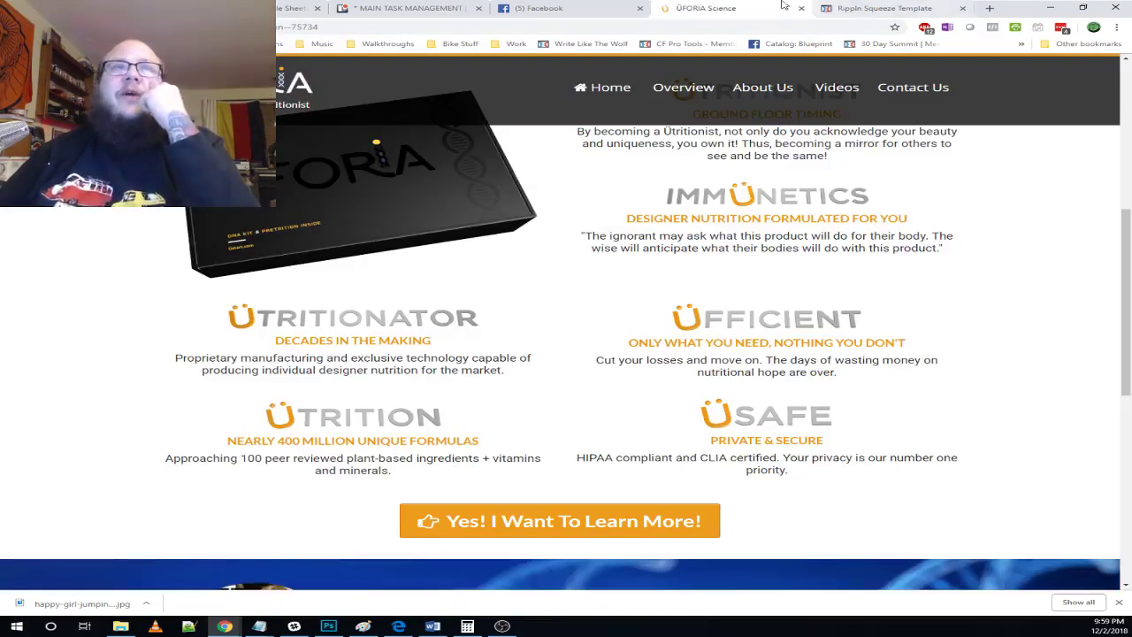
{"action": "left_click", "coordinate": [876, 8]}
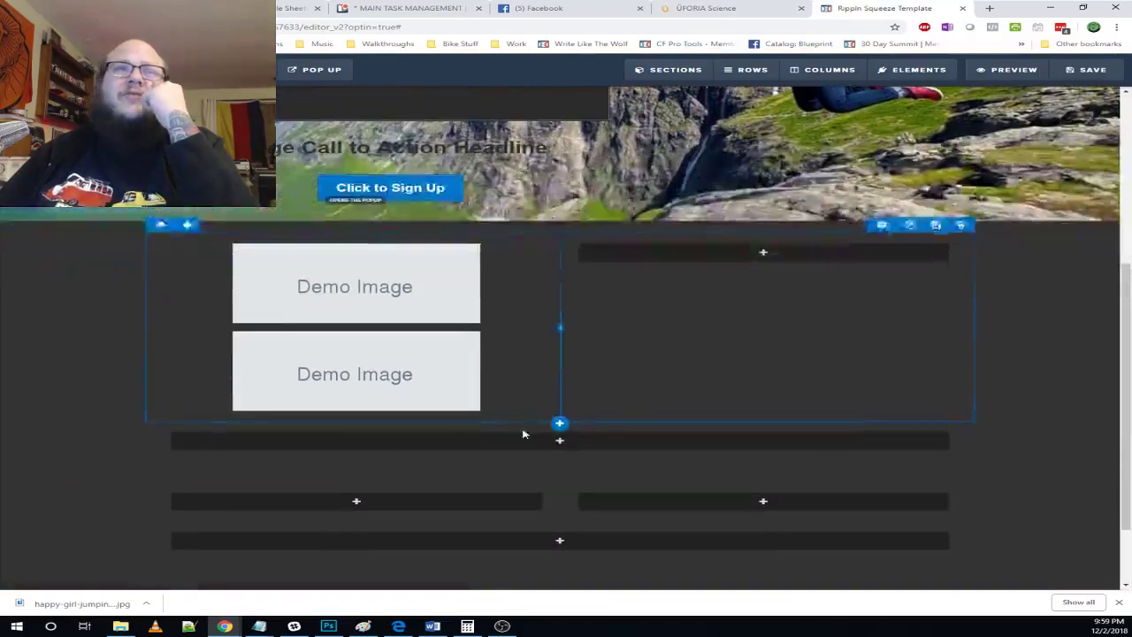
- Add a sub-headline beneath the lower placeholder image in the left column and give its text a light orange colour
{"action": "mouse_move", "coordinate": [903, 71]}
{"action": "left_click", "coordinate": [898, 98]}
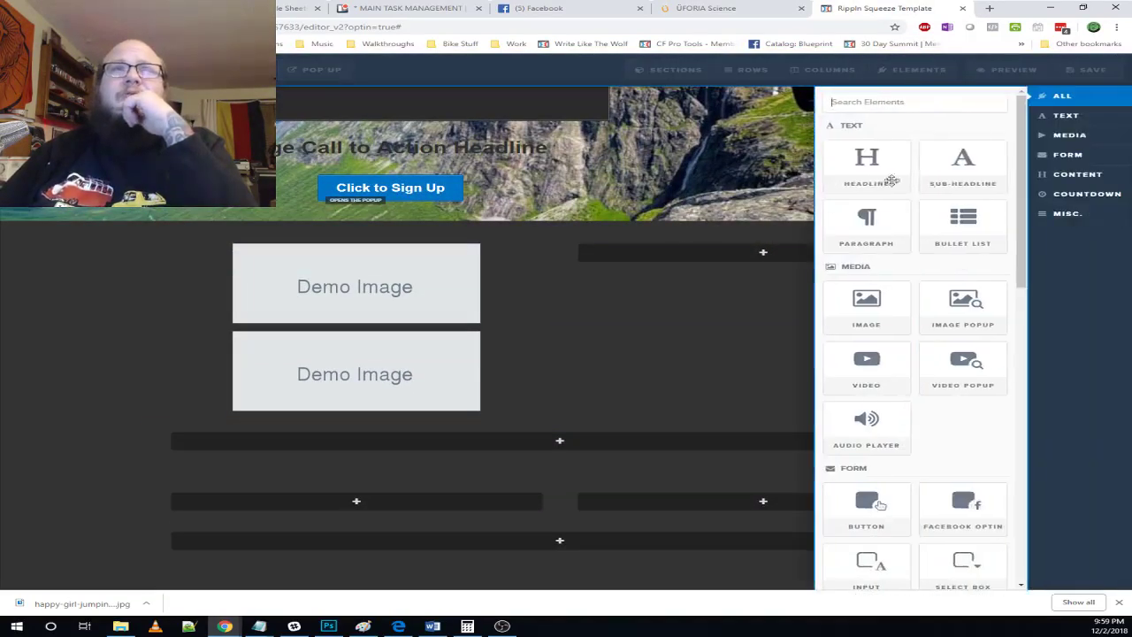
{"action": "left_click_drag", "start_coordinate": [958, 182], "coordinate": [425, 383]}
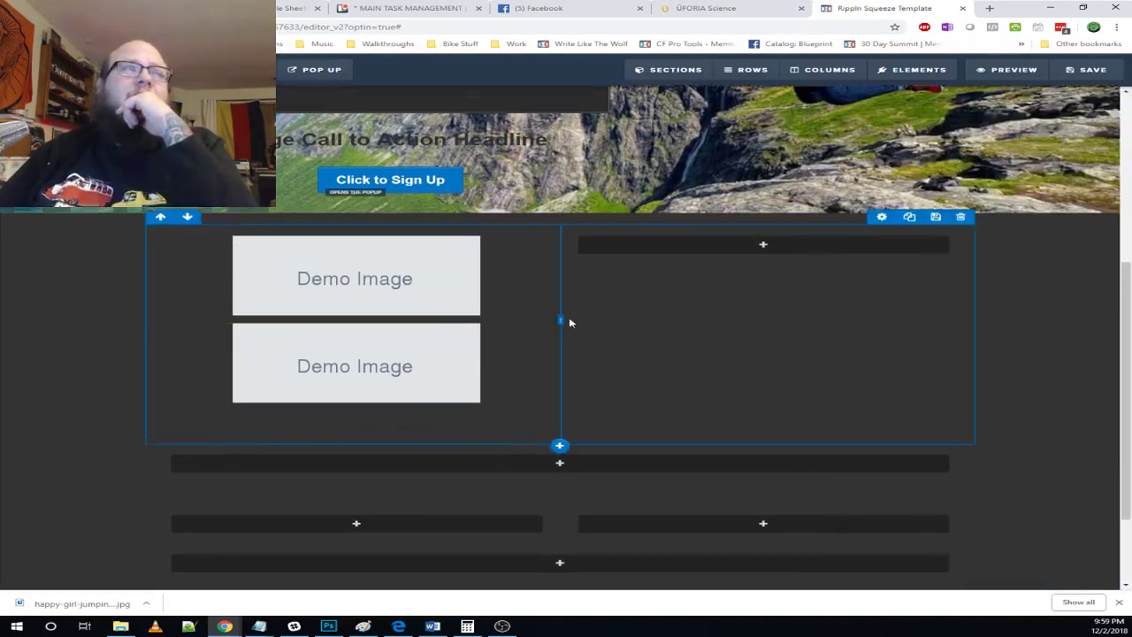
{"action": "scroll", "coordinate": [531, 300], "scroll_direction": "down", "scroll_amount": 2}
{"action": "left_click", "coordinate": [479, 299]}
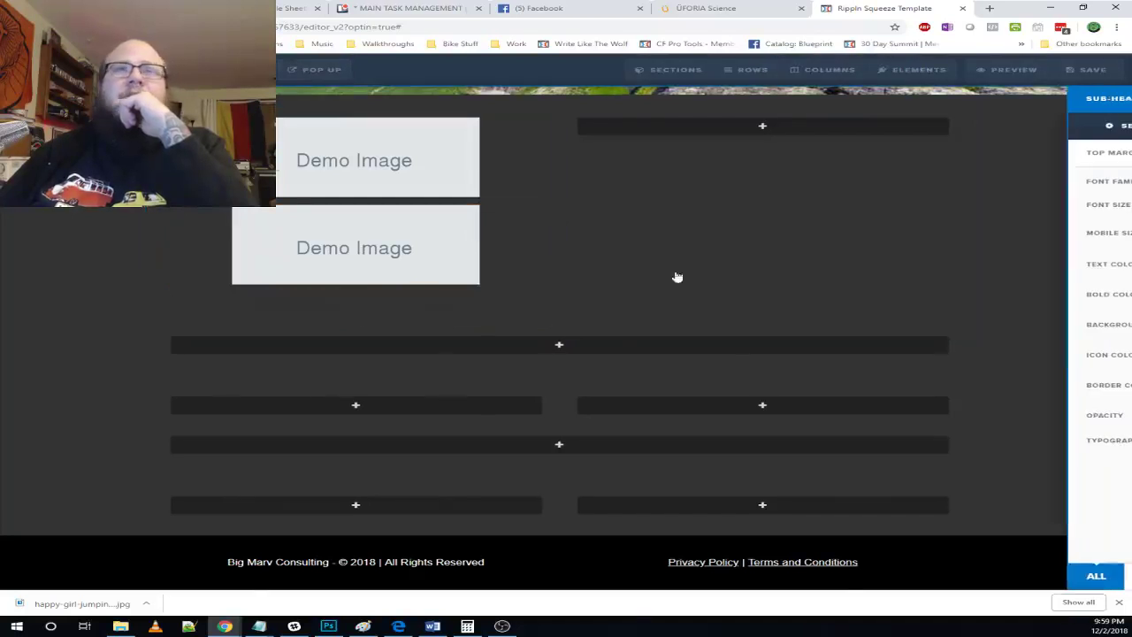
{"action": "left_click", "coordinate": [995, 268]}
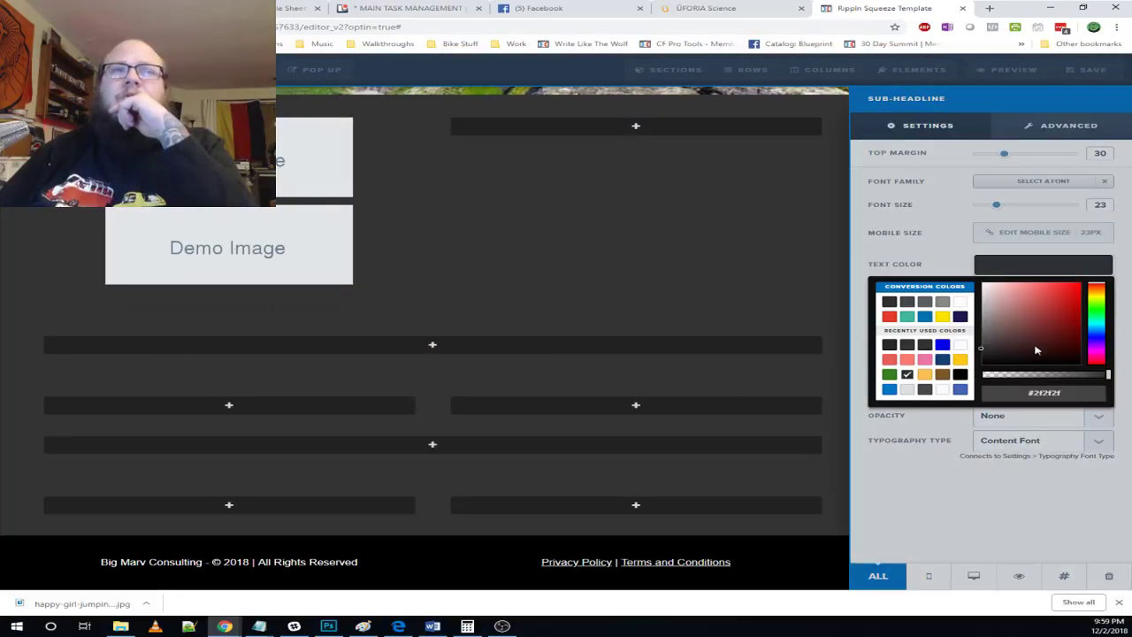
{"action": "left_click", "coordinate": [927, 377]}
{"action": "left_click", "coordinate": [455, 279]}
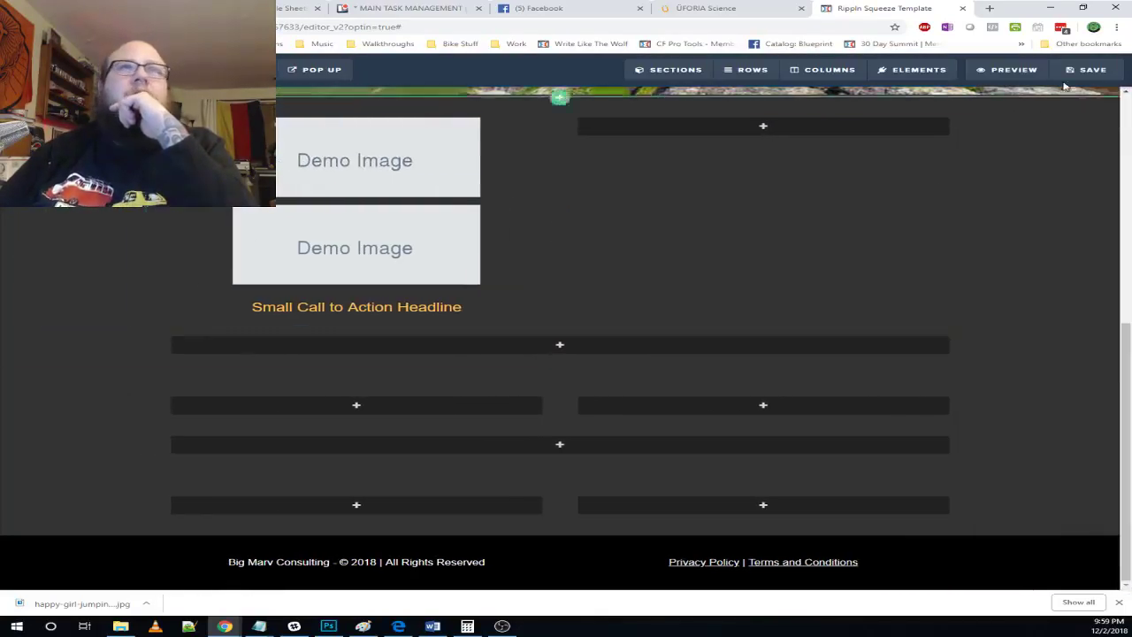
- Add a paragraph beneath the orange sub-headline in the left column and make its text white
{"action": "left_click", "coordinate": [706, 8]}
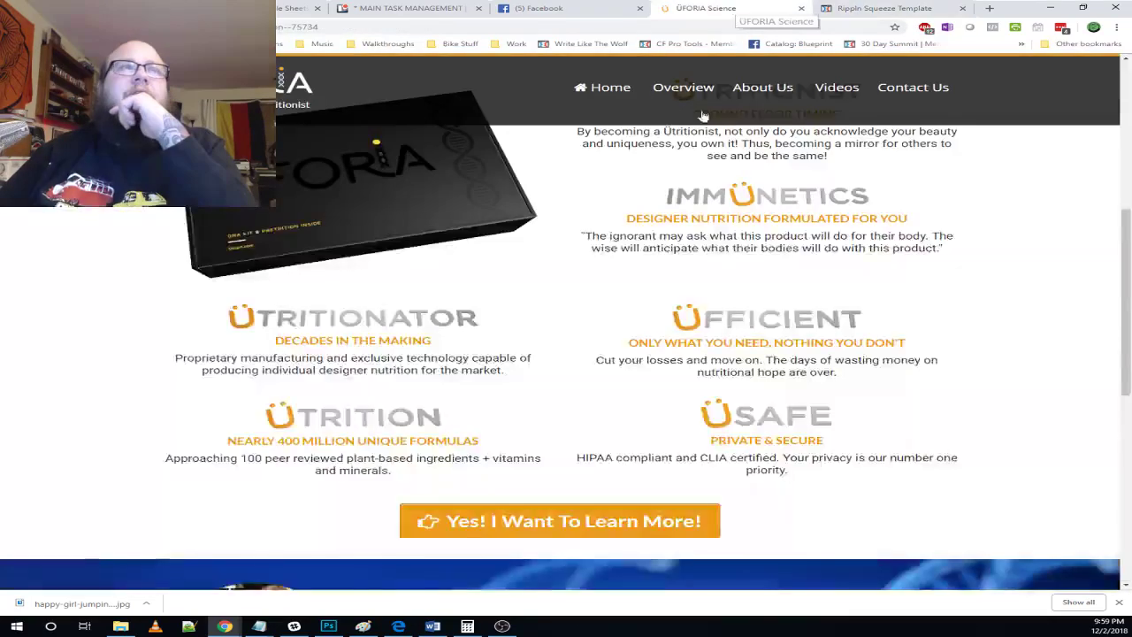
{"action": "left_click", "coordinate": [842, 8]}
{"action": "left_click", "coordinate": [912, 69]}
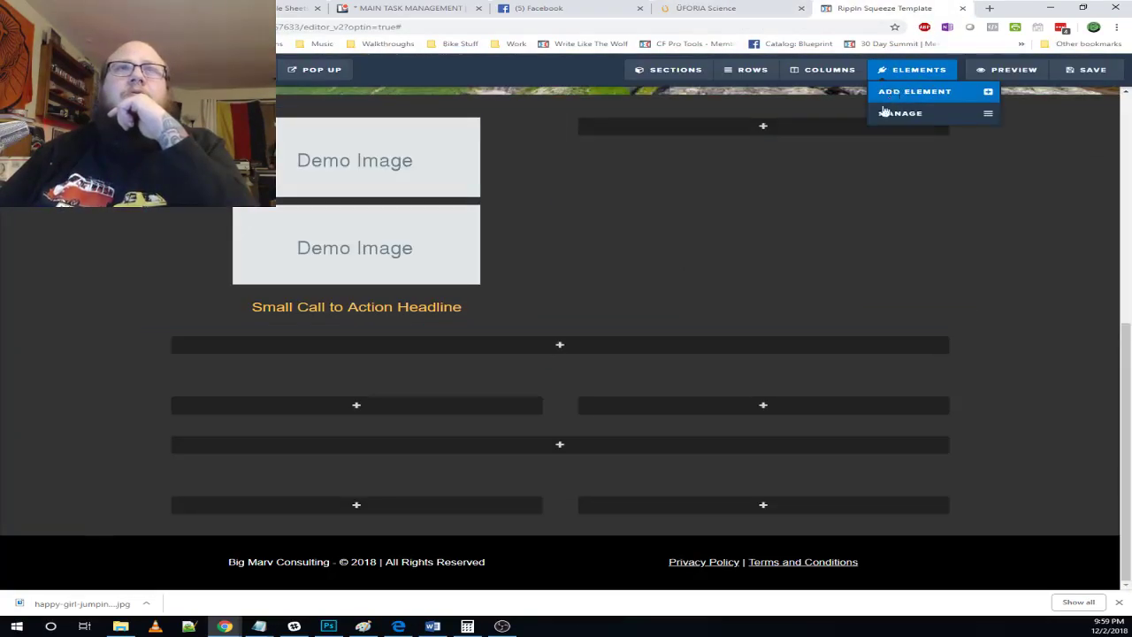
{"action": "left_click", "coordinate": [915, 92]}
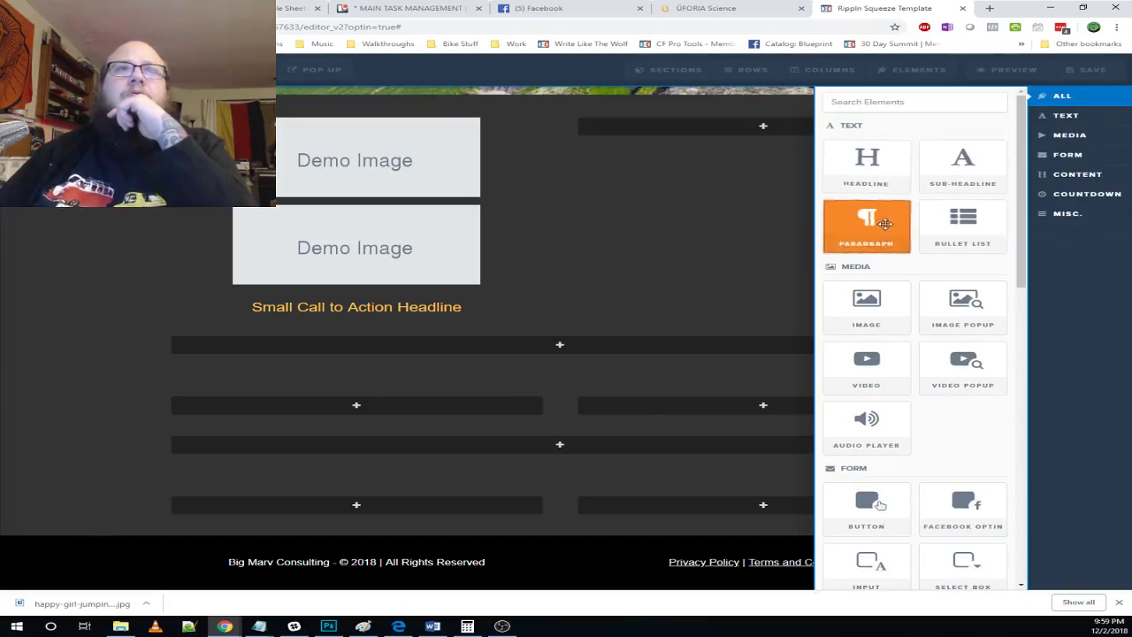
{"action": "left_click_drag", "start_coordinate": [886, 224], "coordinate": [487, 340]}
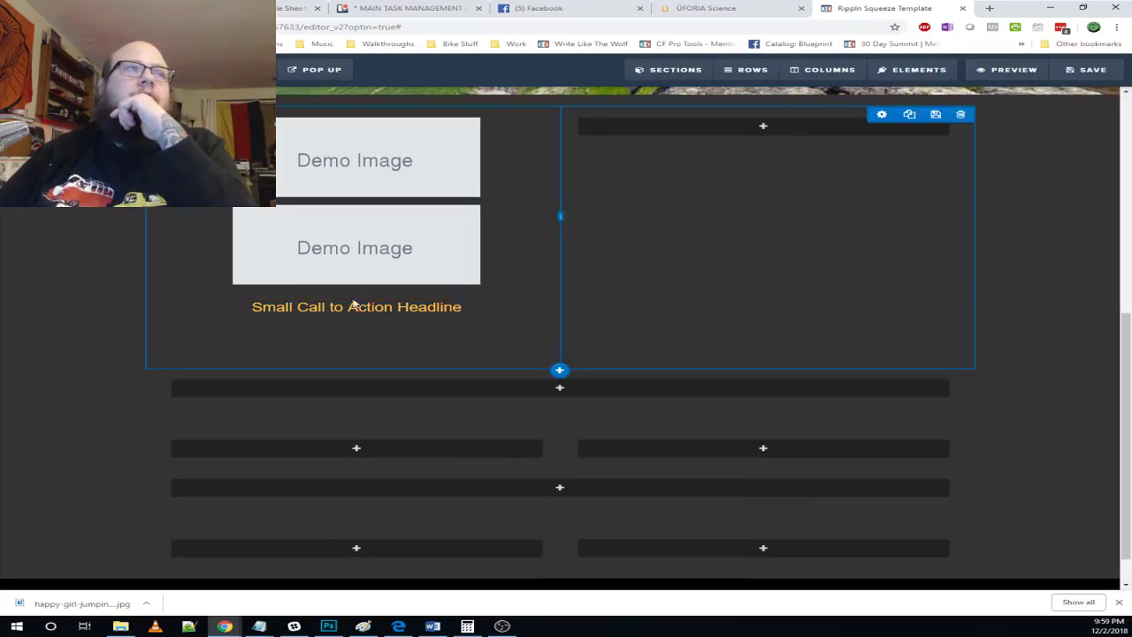
{"action": "left_click", "coordinate": [486, 321]}
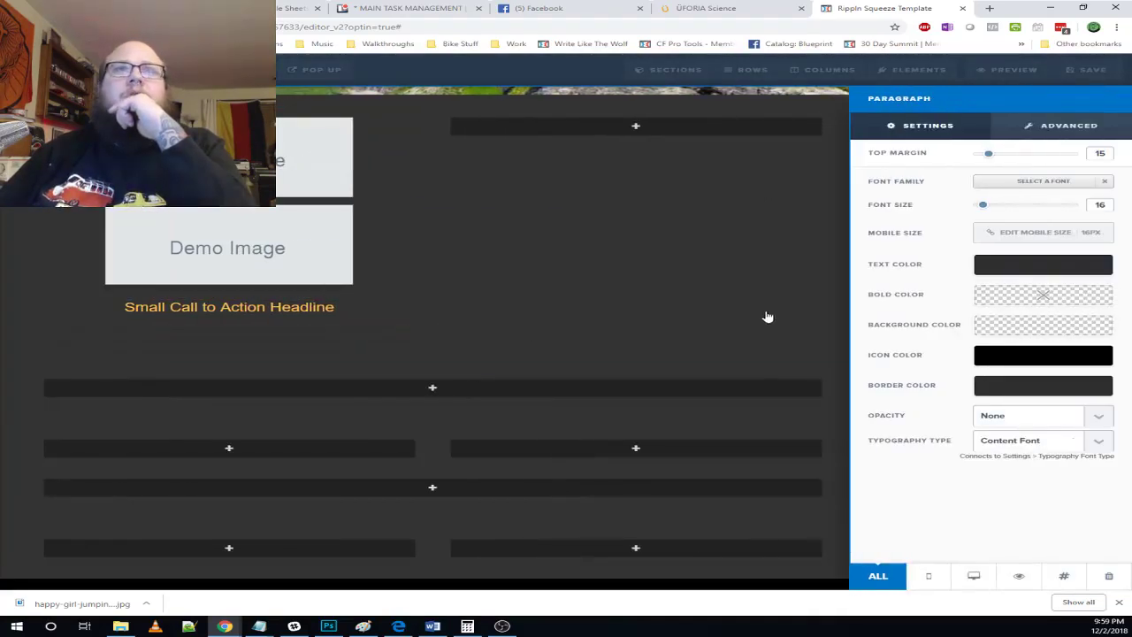
{"action": "left_click", "coordinate": [1061, 269]}
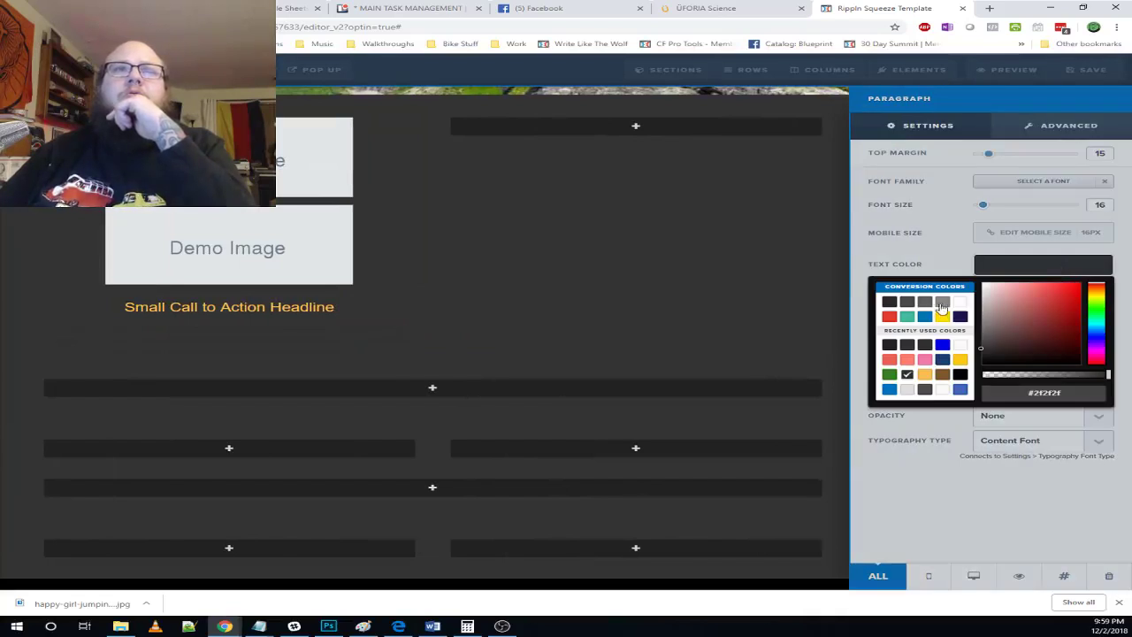
{"action": "left_click", "coordinate": [961, 302]}
{"action": "left_click", "coordinate": [517, 303]}
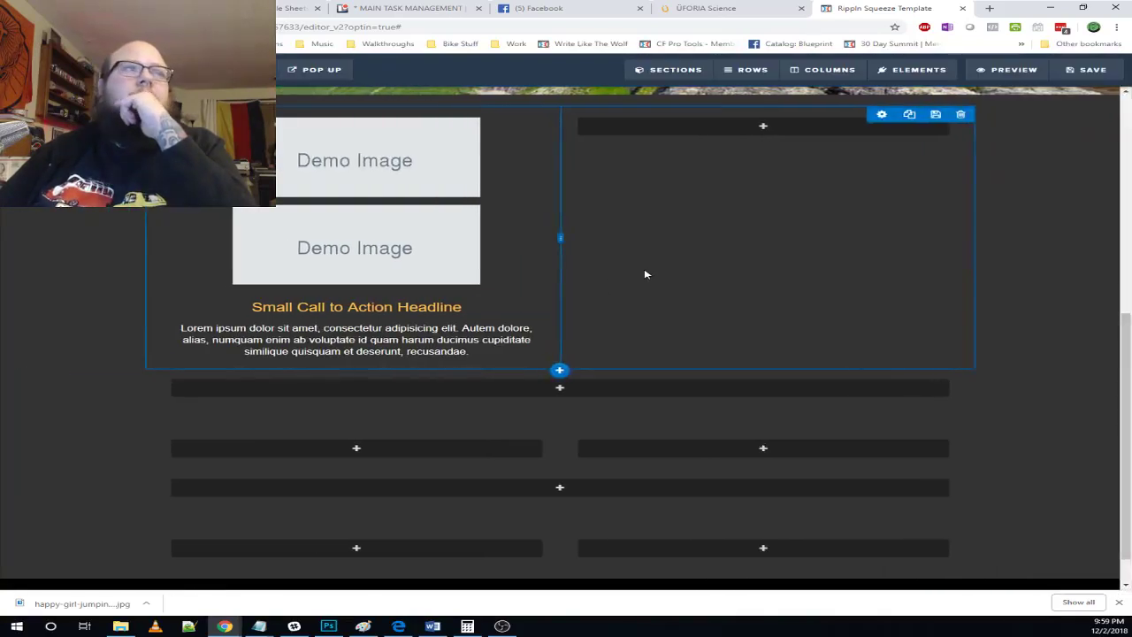
- Reduce the orange sub-headline's top margin to bring it closer to the image above, as on the Uforia reference page
{"action": "scroll", "coordinate": [505, 303], "scroll_direction": "up", "scroll_amount": 2}
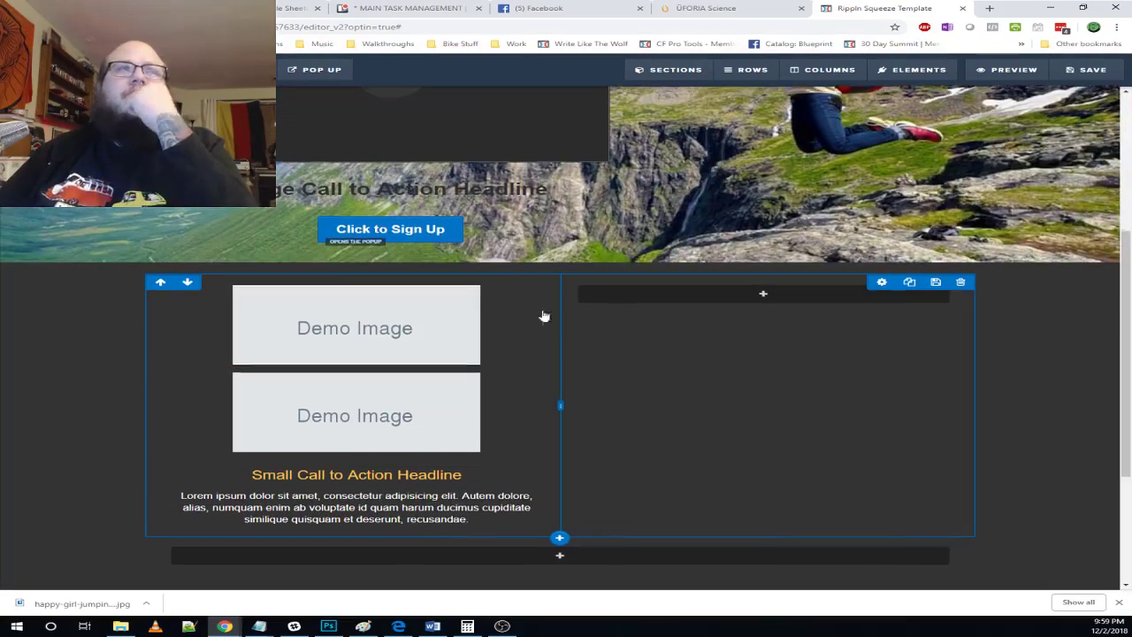
{"action": "scroll", "coordinate": [453, 310], "scroll_direction": "down", "scroll_amount": 1}
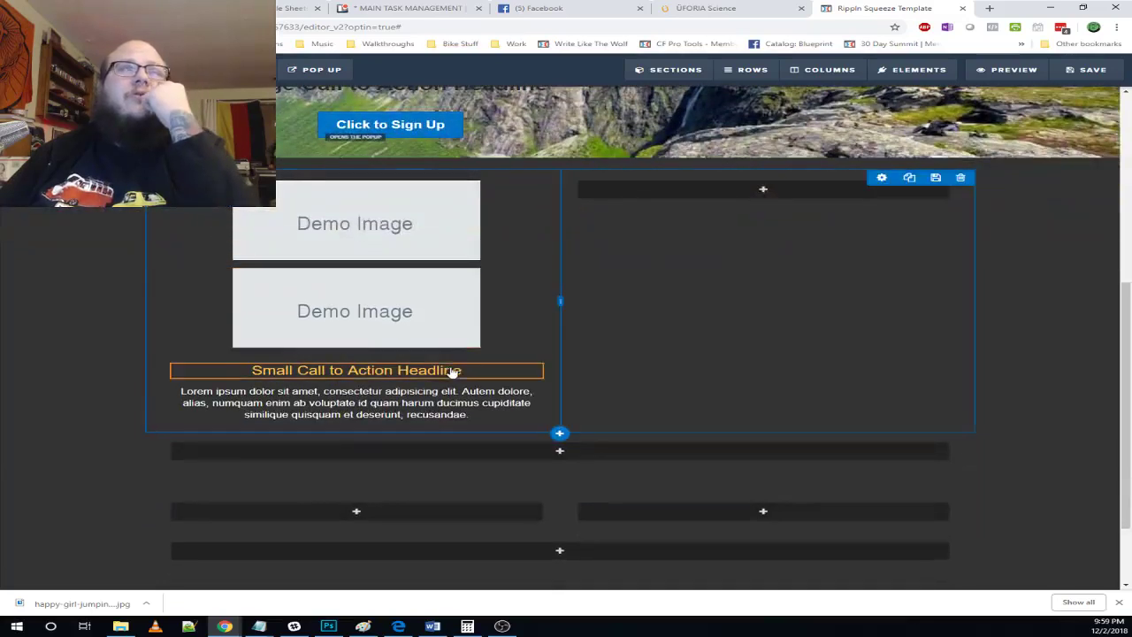
{"action": "left_click", "coordinate": [772, 12]}
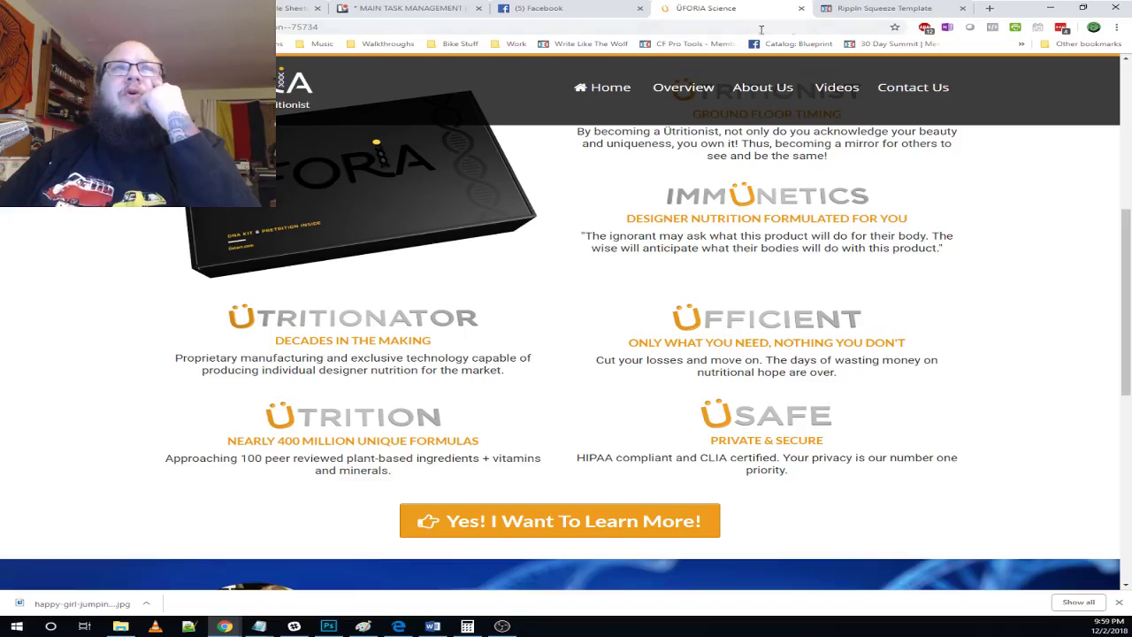
{"action": "left_click", "coordinate": [882, 9]}
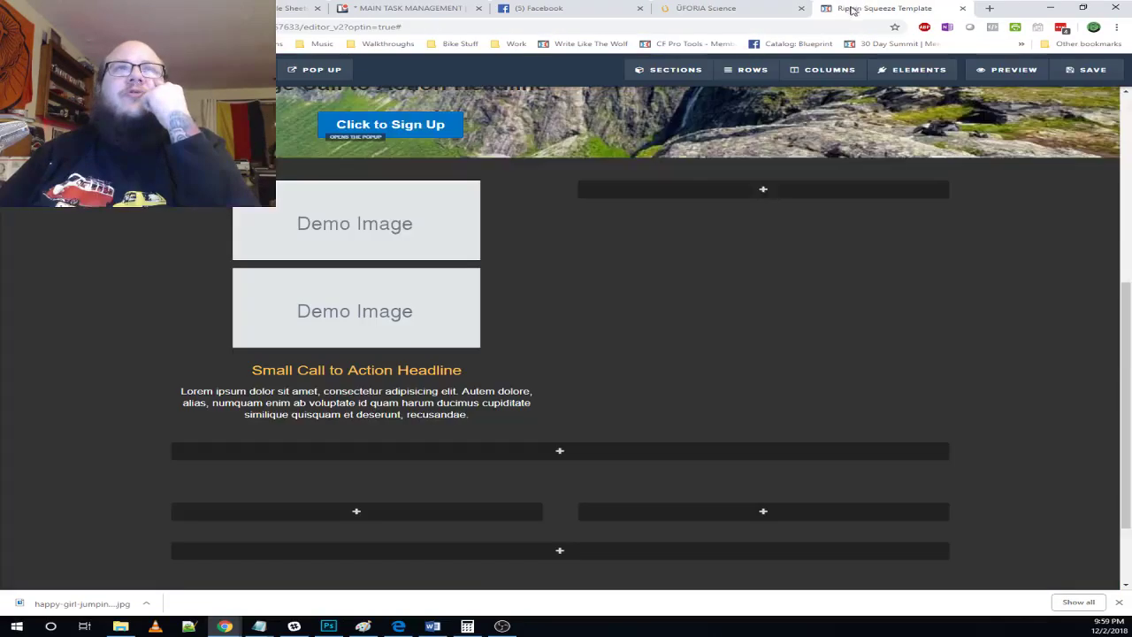
{"action": "left_click", "coordinate": [477, 358]}
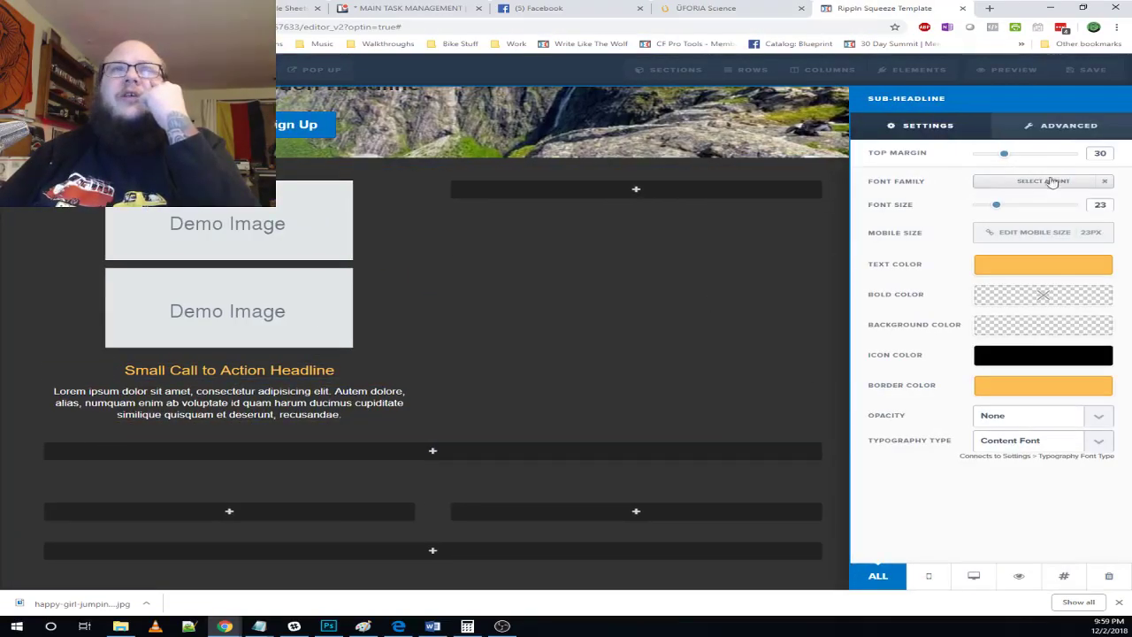
{"action": "left_click_drag", "start_coordinate": [1010, 157], "coordinate": [984, 157]}
{"action": "left_click", "coordinate": [377, 379]}
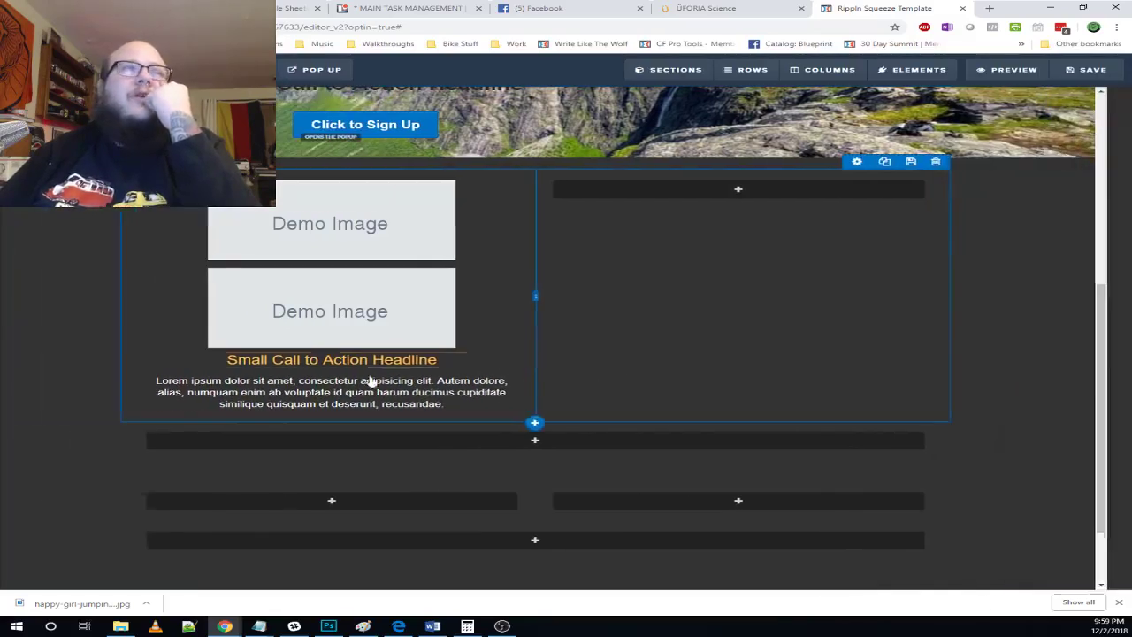
- Set the top margin of the paragraph beneath the orange sub-headline to 5
{"action": "left_click", "coordinate": [486, 371]}
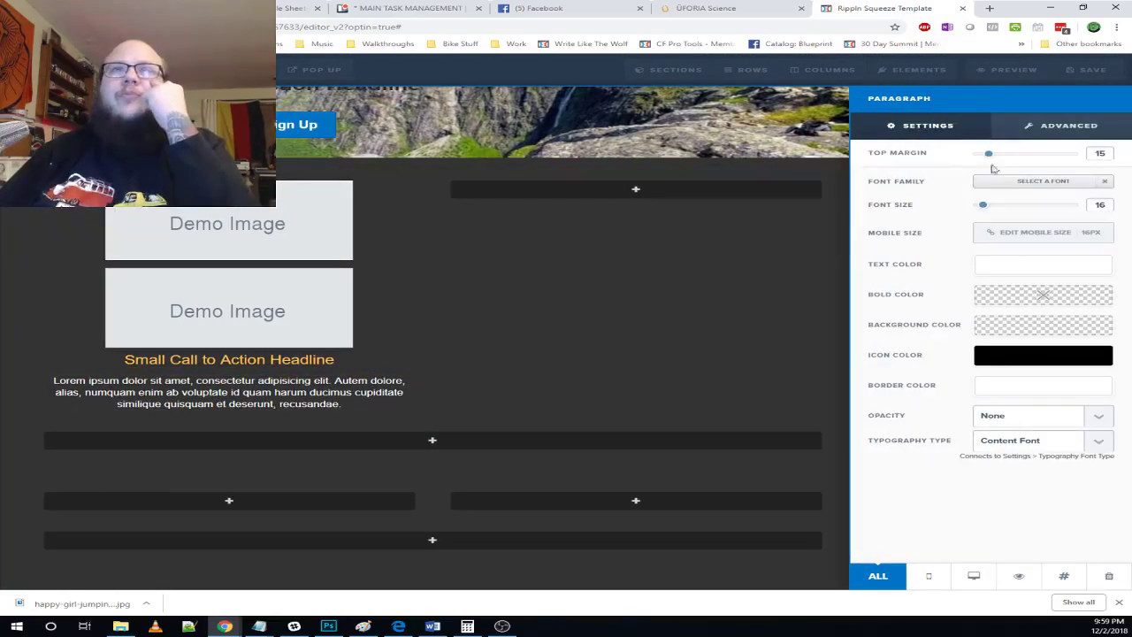
{"action": "left_click_drag", "start_coordinate": [987, 158], "coordinate": [977, 157]}
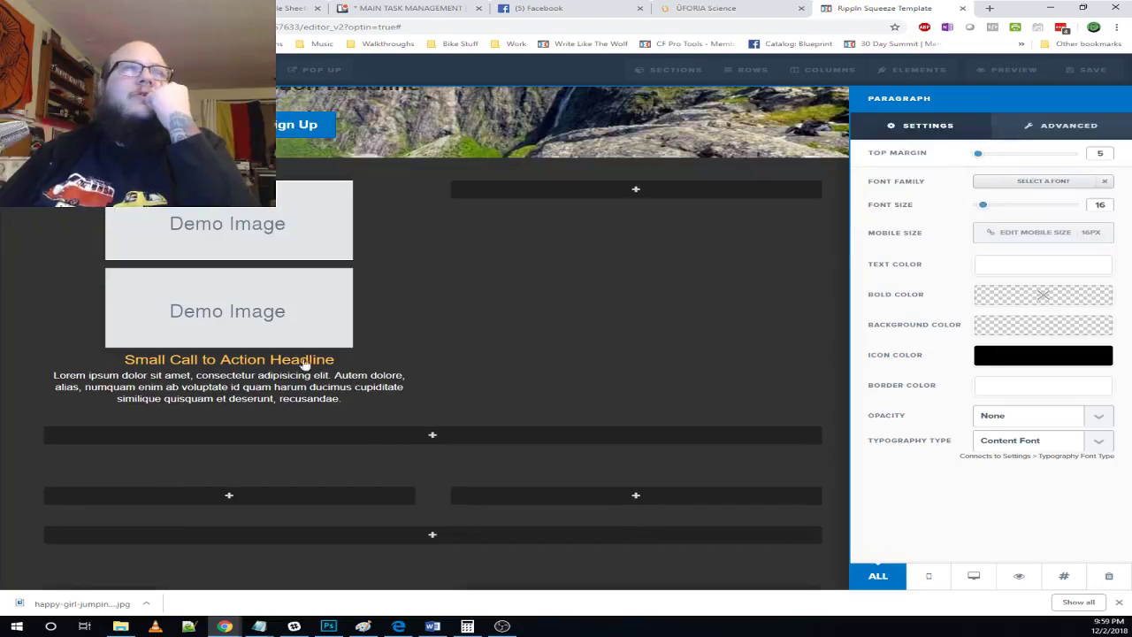
{"action": "left_click", "coordinate": [409, 357]}
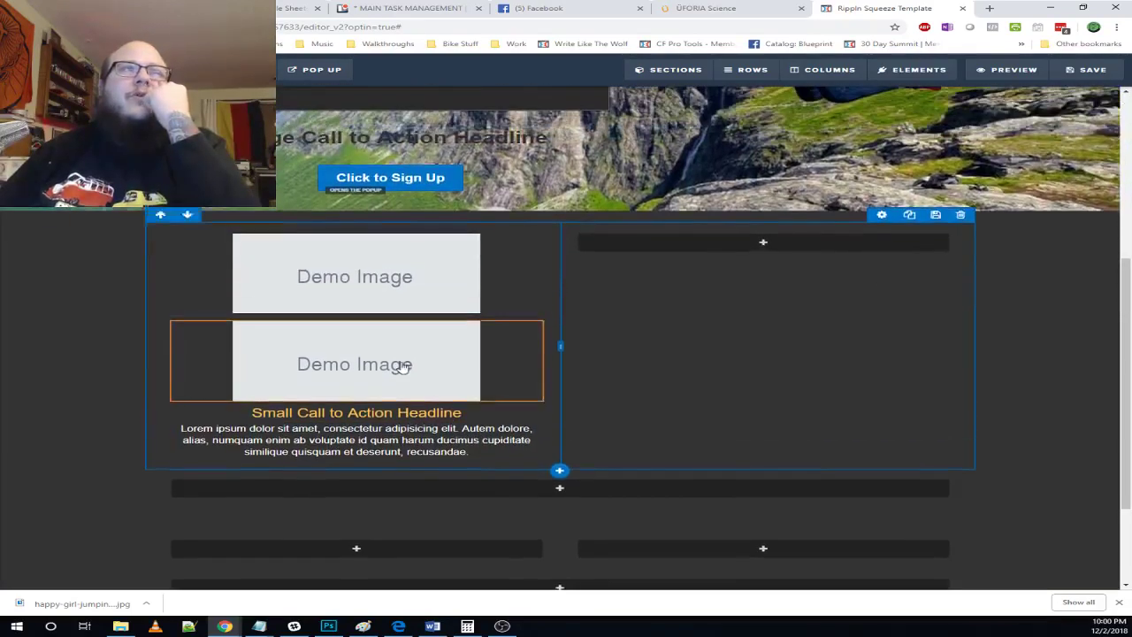
- Duplicate the lower placeholder image in the left column and place the copy beneath the paragraph
{"action": "left_click", "coordinate": [731, 8]}
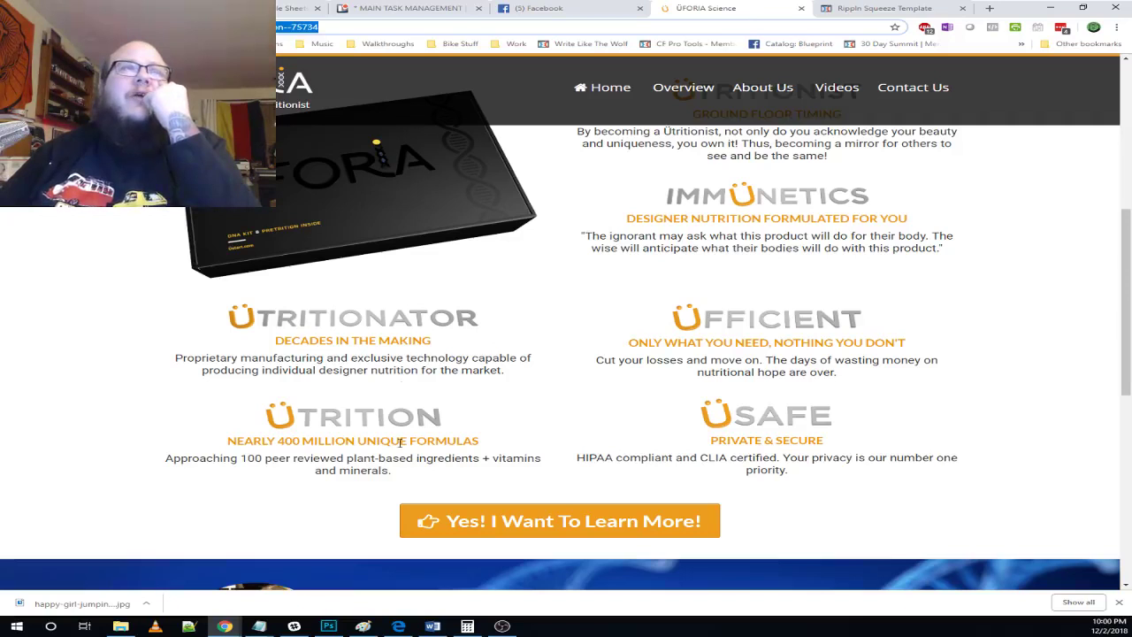
{"action": "left_click", "coordinate": [880, 8]}
{"action": "scroll", "coordinate": [530, 265], "scroll_direction": "down", "scroll_amount": 1}
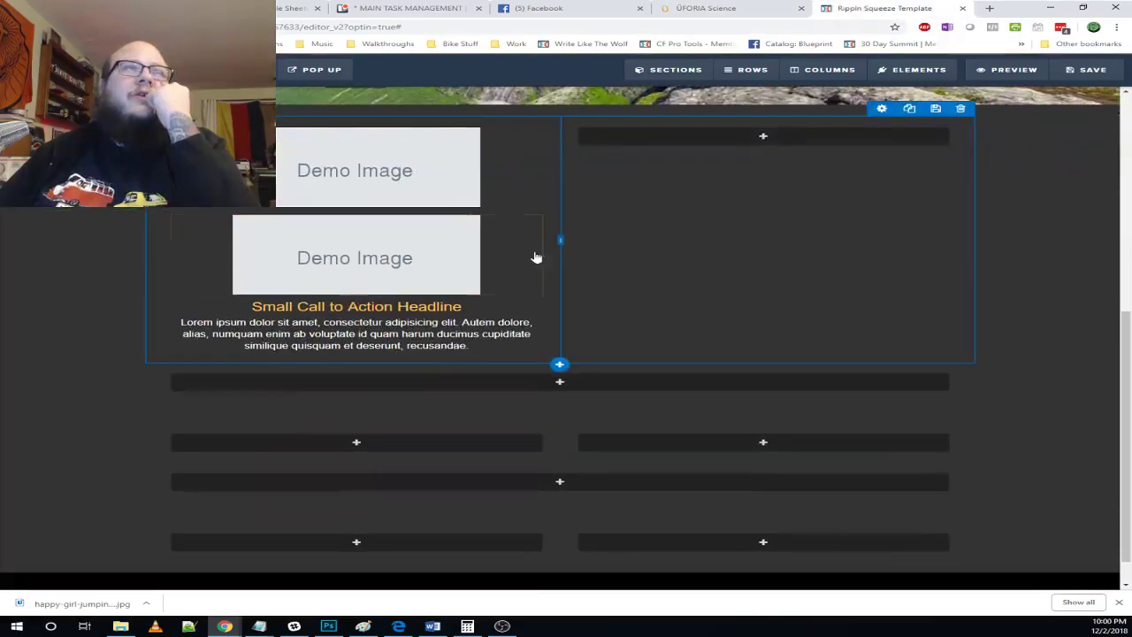
{"action": "left_click", "coordinate": [503, 208]}
{"action": "mouse_move", "coordinate": [437, 266]}
{"action": "left_mouse_down"}
{"action": "mouse_move", "coordinate": [420, 245]}
{"action": "mouse_move", "coordinate": [407, 368]}
{"action": "mouse_move", "coordinate": [411, 334]}
{"action": "left_mouse_up"}
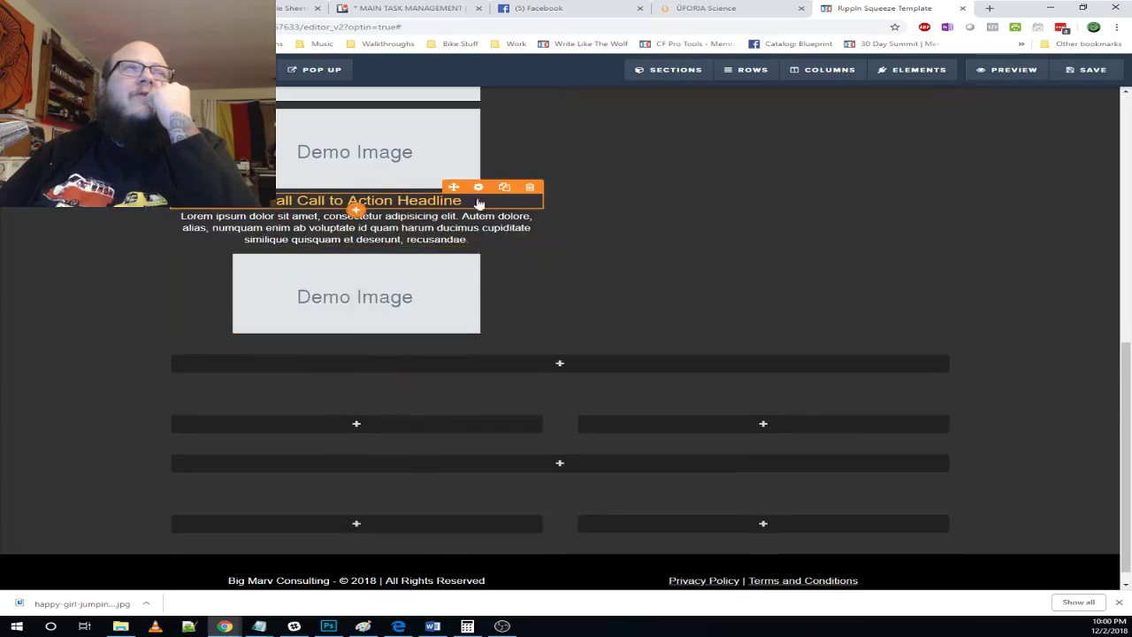
- Duplicate the orange sub-headline and its white paragraph, placing the copies in order beneath the third placeholder image
{"action": "left_click", "coordinate": [505, 189]}
{"action": "mouse_move", "coordinate": [441, 225]}
{"action": "left_mouse_down"}
{"action": "mouse_move", "coordinate": [416, 395]}
{"action": "mouse_move", "coordinate": [421, 363]}
{"action": "left_mouse_up"}
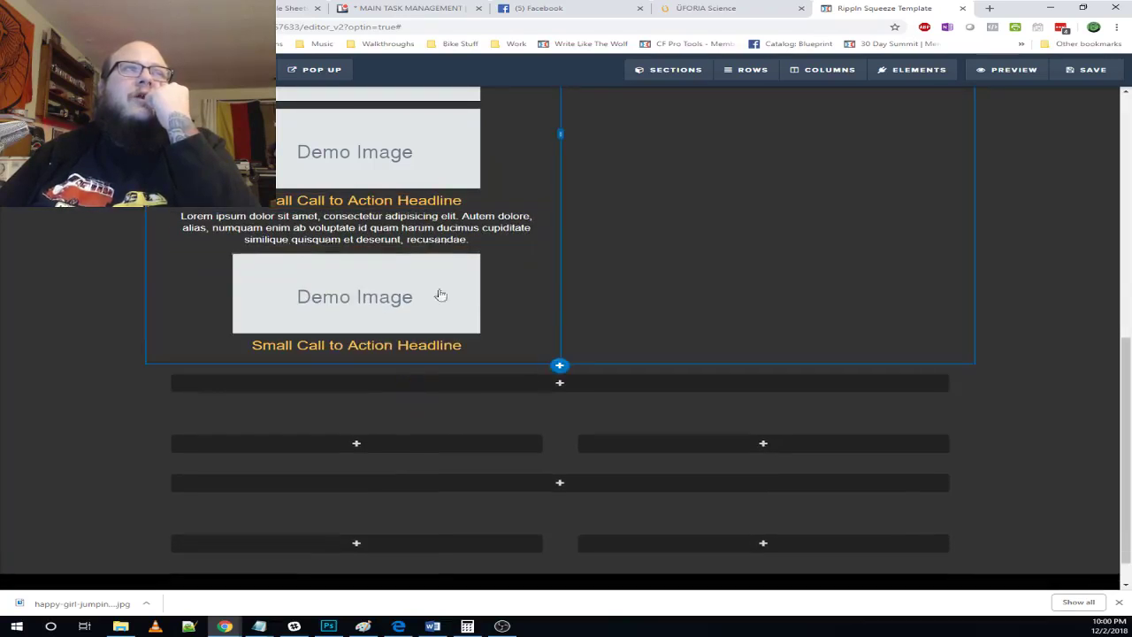
{"action": "left_click", "coordinate": [511, 205]}
{"action": "left_click_drag", "start_coordinate": [430, 260], "coordinate": [387, 402]}
{"action": "scroll", "coordinate": [442, 306], "scroll_direction": "up", "scroll_amount": 2}
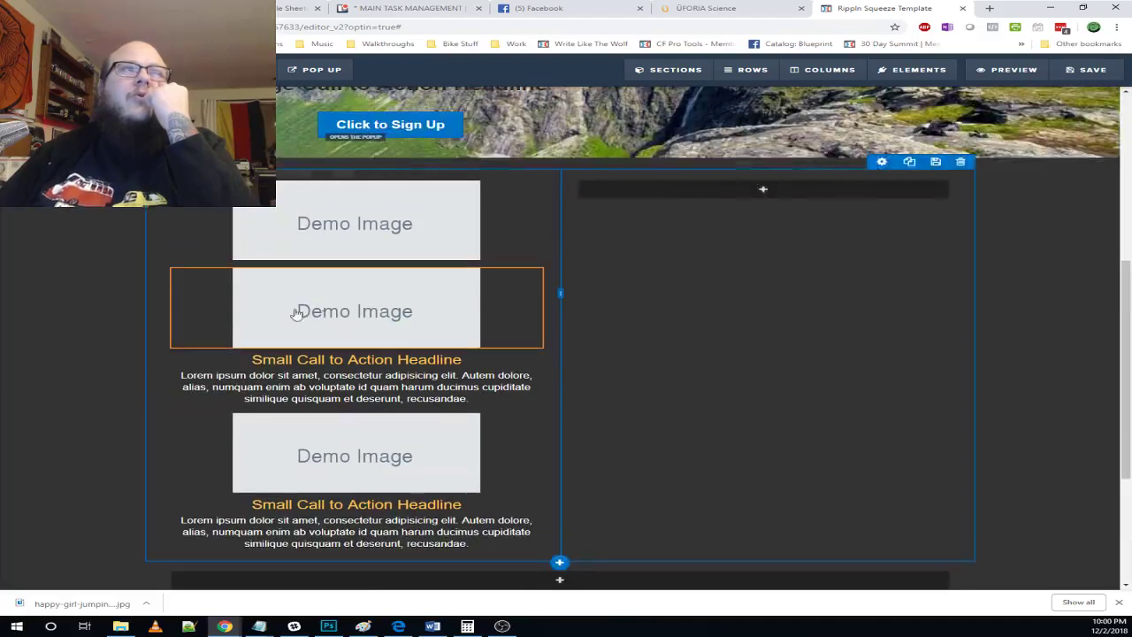
{"action": "scroll", "coordinate": [749, 281], "scroll_direction": "up", "scroll_amount": 2}
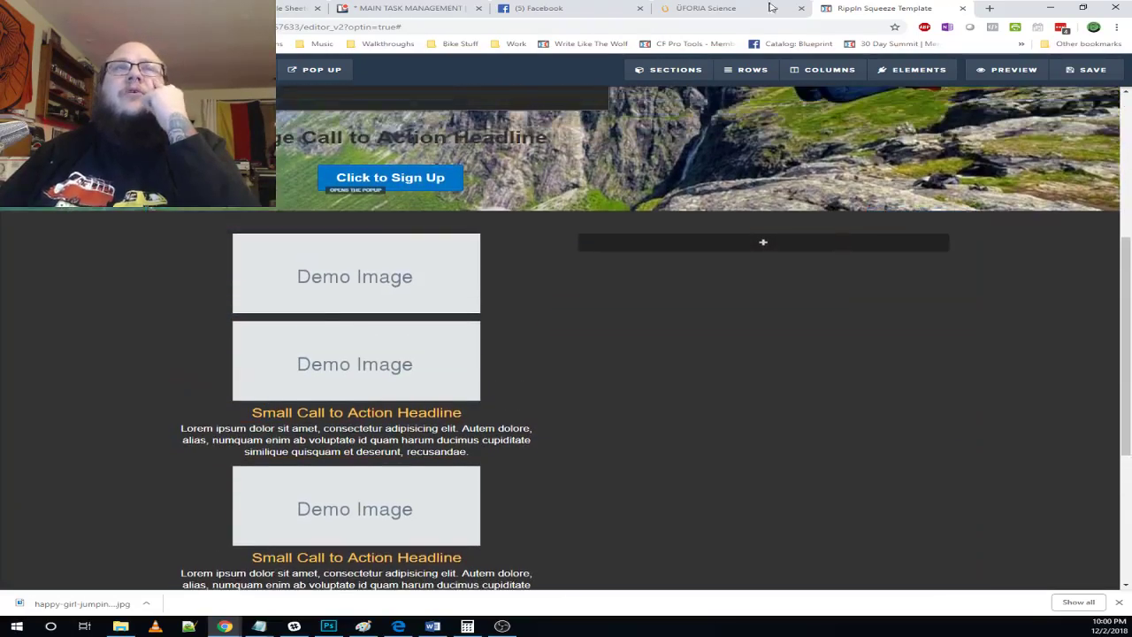
- Check the features layout on the Uforia reference page, and place a copy of the left column's second placeholder image in the empty right column
{"action": "key", "text": "ctrl+shift+Tab"}
{"action": "scroll", "coordinate": [793, 279], "scroll_direction": "up", "scroll_amount": 2}
{"action": "scroll", "coordinate": [761, 256], "scroll_direction": "down", "scroll_amount": 2}
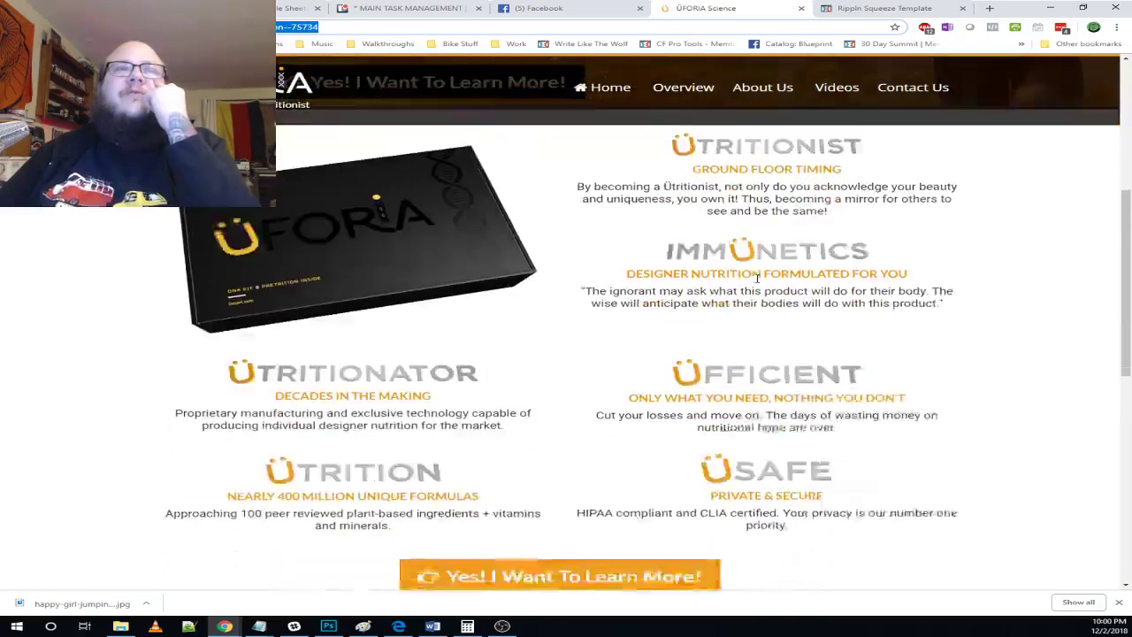
{"action": "scroll", "coordinate": [739, 234], "scroll_direction": "up", "scroll_amount": 1}
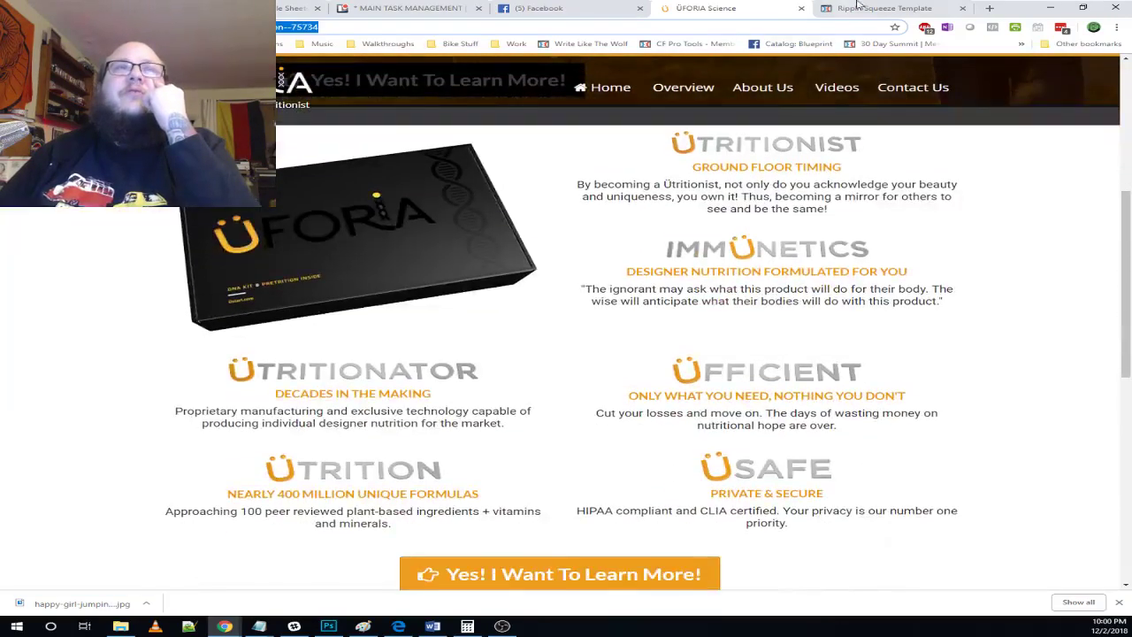
{"action": "left_click", "coordinate": [886, 9]}
{"action": "scroll", "coordinate": [478, 309], "scroll_direction": "down", "scroll_amount": 2}
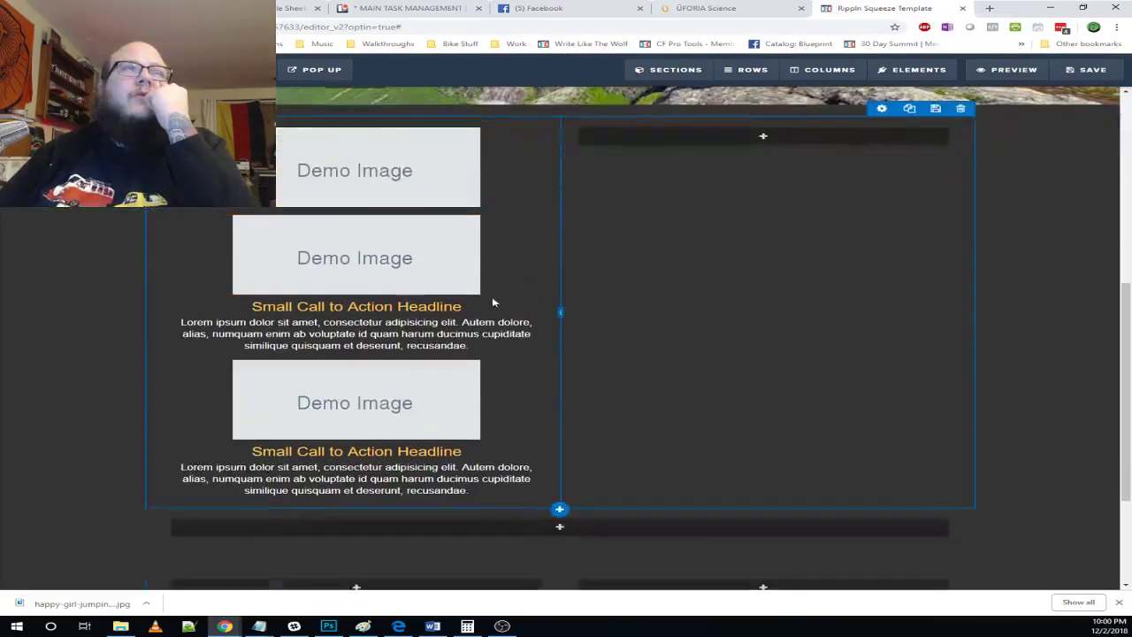
{"action": "left_click", "coordinate": [504, 209]}
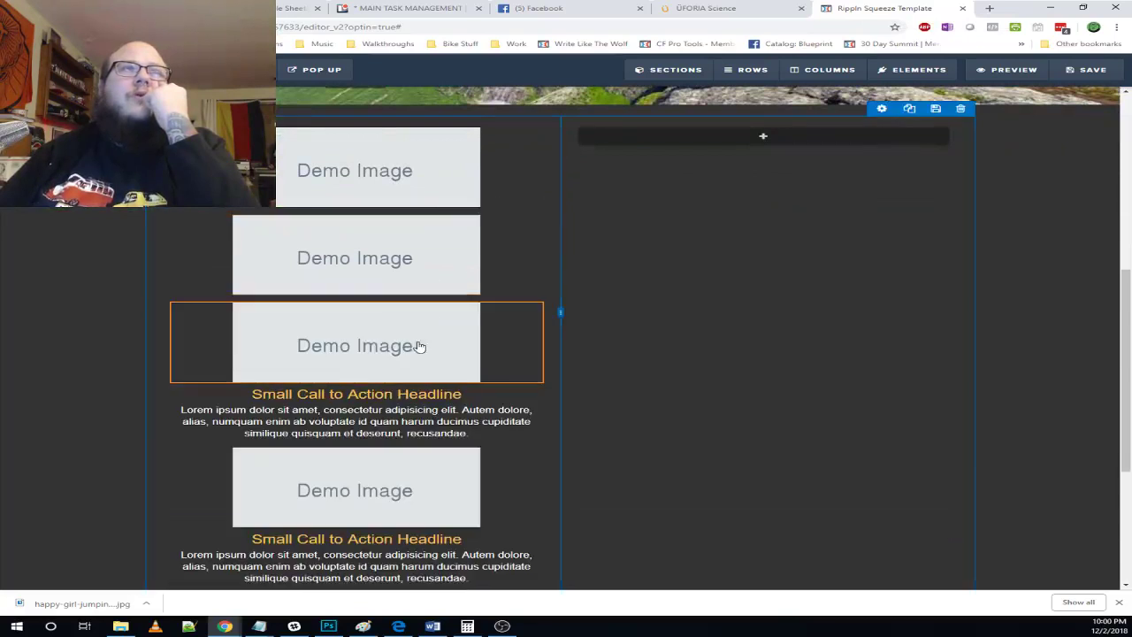
{"action": "mouse_move", "coordinate": [422, 346]}
{"action": "left_mouse_down"}
{"action": "mouse_move", "coordinate": [424, 407]}
{"action": "mouse_move", "coordinate": [672, 252]}
{"action": "mouse_move", "coordinate": [596, 273]}
{"action": "left_mouse_up"}
{"action": "scroll", "coordinate": [596, 274], "scroll_direction": "down", "scroll_amount": 1}
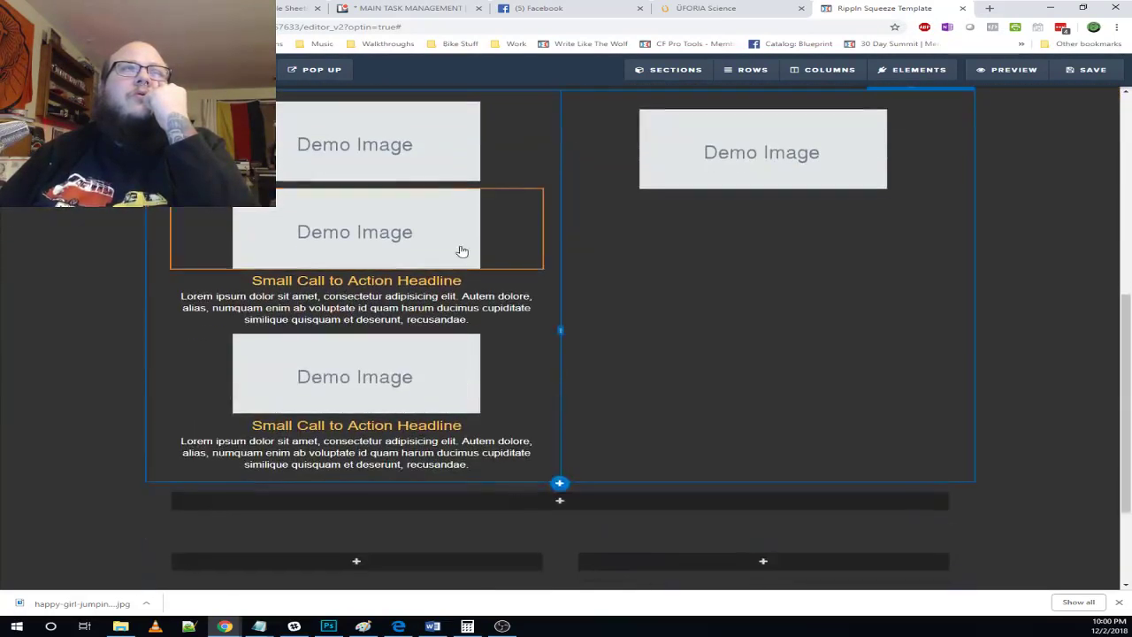
- Duplicate the left column's upper orange sub-headline and paragraph, placing the copies in order beneath the right column's image
{"action": "left_click", "coordinate": [516, 268]}
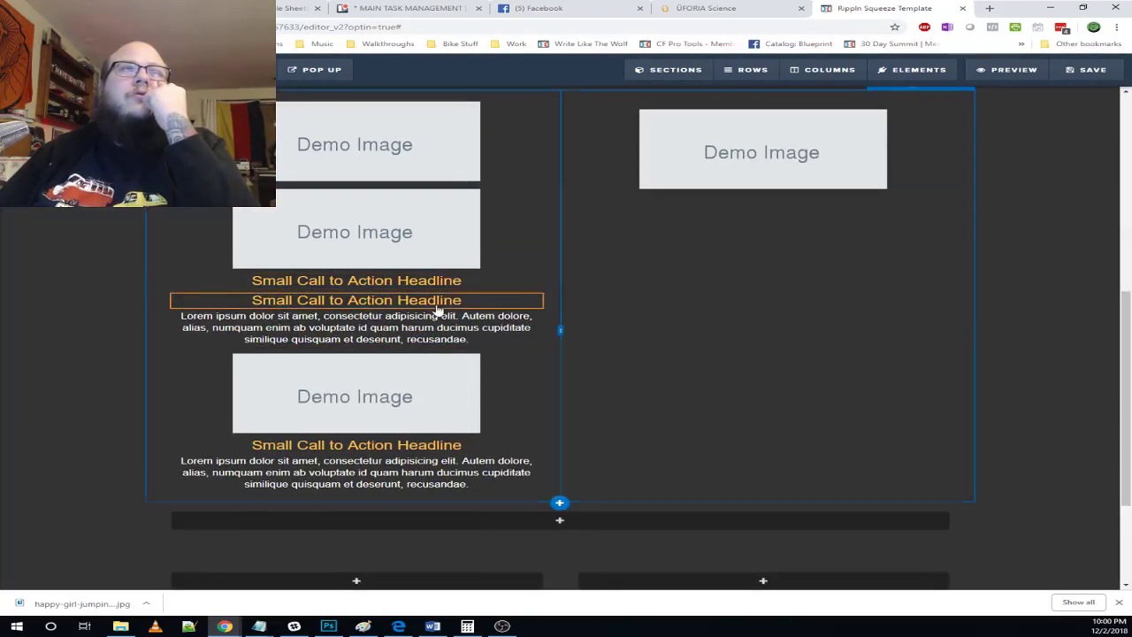
{"action": "left_click_drag", "start_coordinate": [813, 164], "coordinate": [807, 199]}
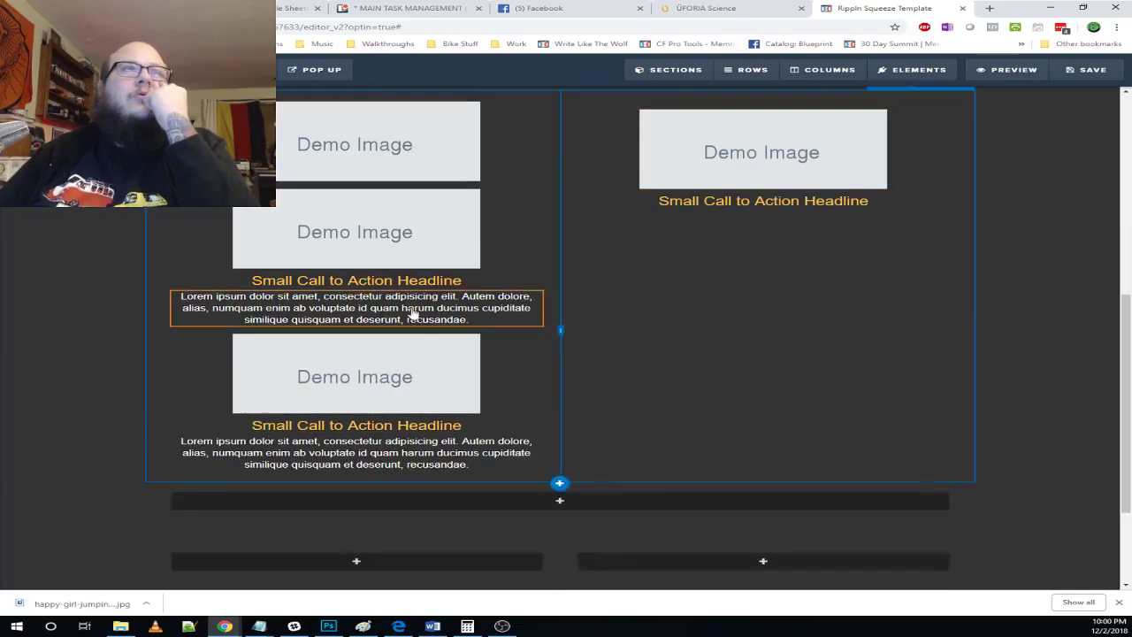
{"action": "left_click", "coordinate": [505, 286]}
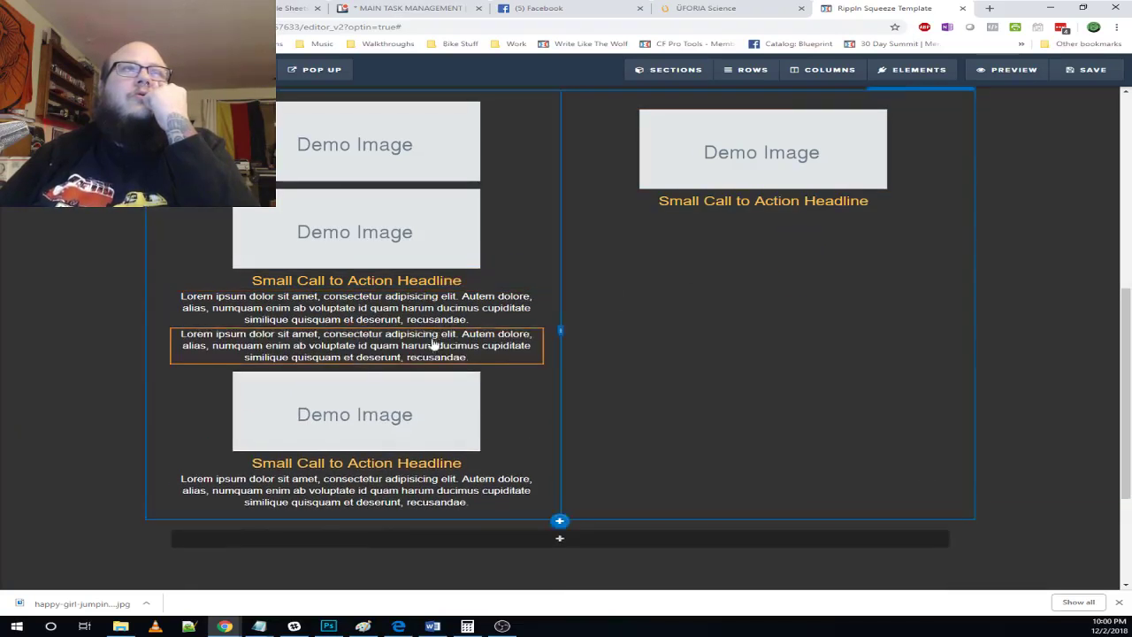
{"action": "mouse_move", "coordinate": [454, 323]}
{"action": "left_mouse_down"}
{"action": "mouse_move", "coordinate": [799, 219]}
{"action": "mouse_move", "coordinate": [759, 216]}
{"action": "left_mouse_up"}
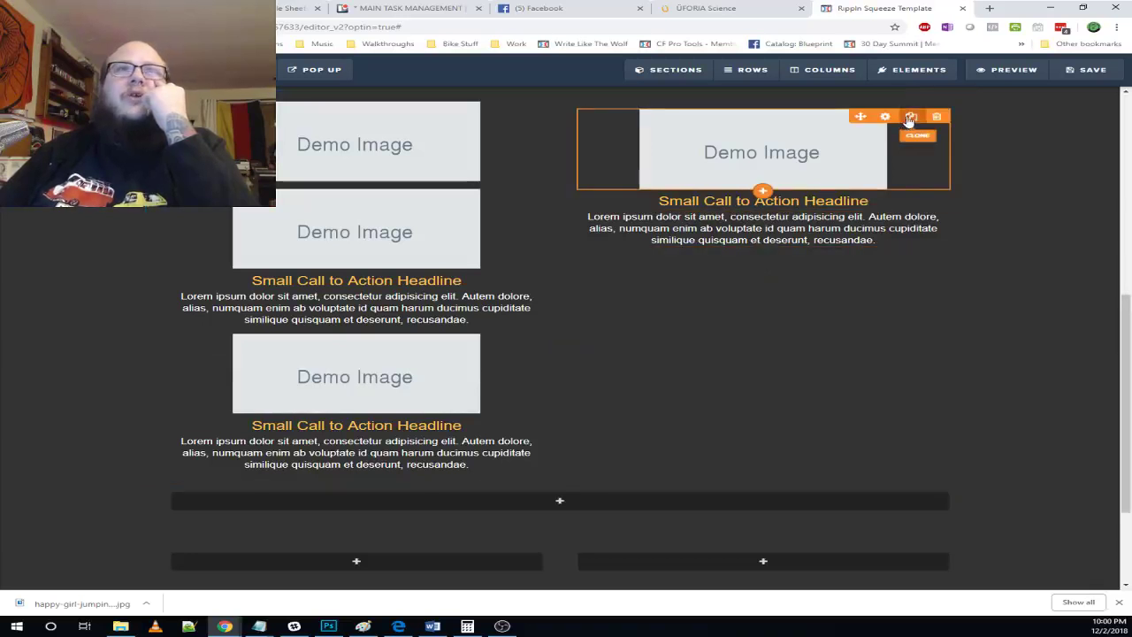
- Duplicate the right column's image, sub-headline and paragraph, arranging the copies as a second block beneath the first
{"action": "left_click", "coordinate": [909, 121]}
{"action": "mouse_move", "coordinate": [814, 232]}
{"action": "left_mouse_down"}
{"action": "mouse_move", "coordinate": [783, 324]}
{"action": "mouse_move", "coordinate": [822, 278]}
{"action": "left_mouse_up"}
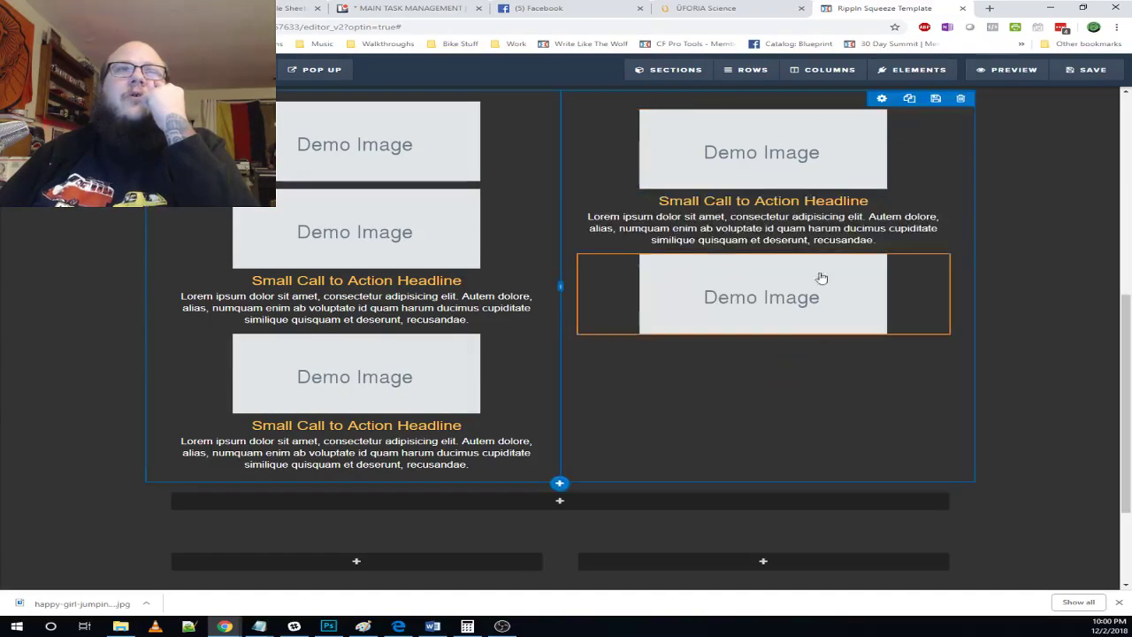
{"action": "left_click", "coordinate": [887, 187]}
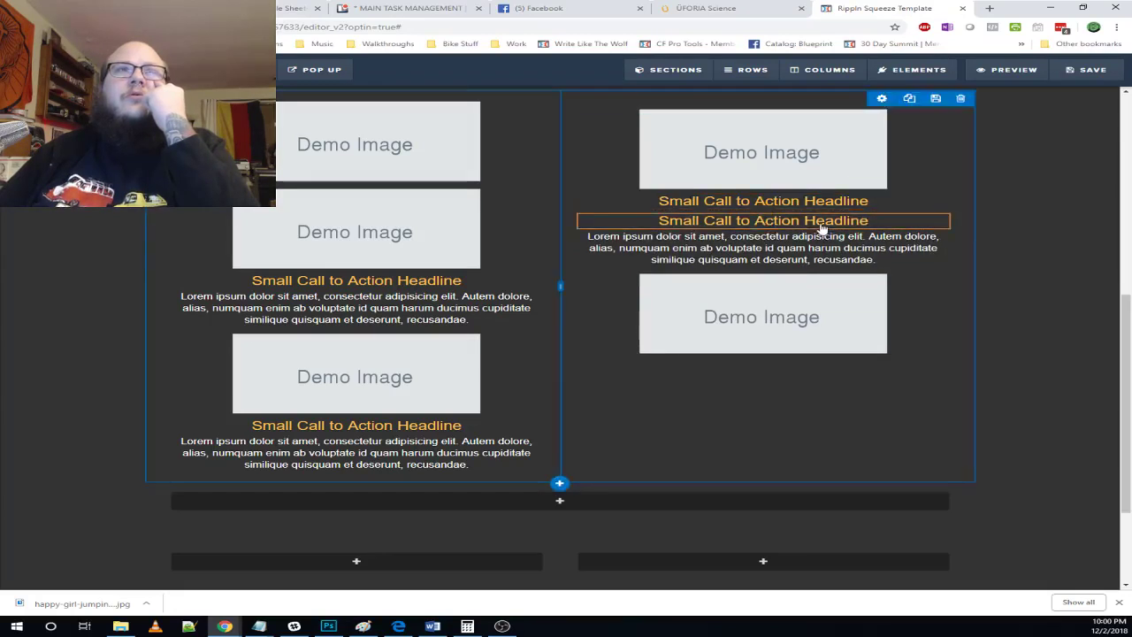
{"action": "left_click_drag", "start_coordinate": [821, 228], "coordinate": [805, 394]}
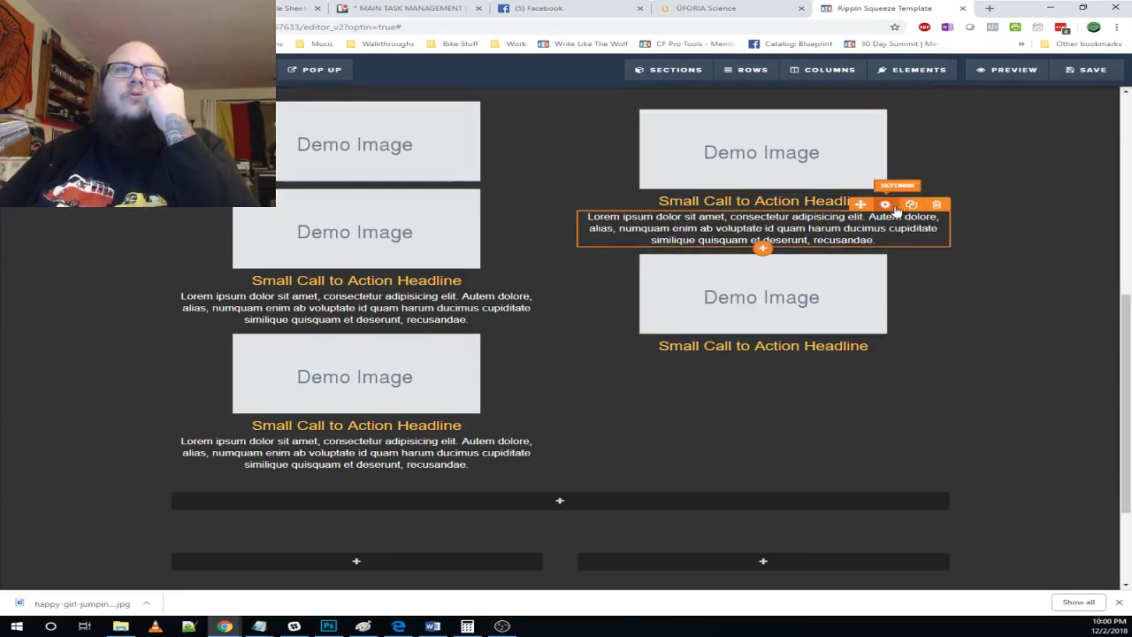
{"action": "left_click", "coordinate": [908, 205]}
{"action": "left_click_drag", "start_coordinate": [801, 263], "coordinate": [824, 398]}
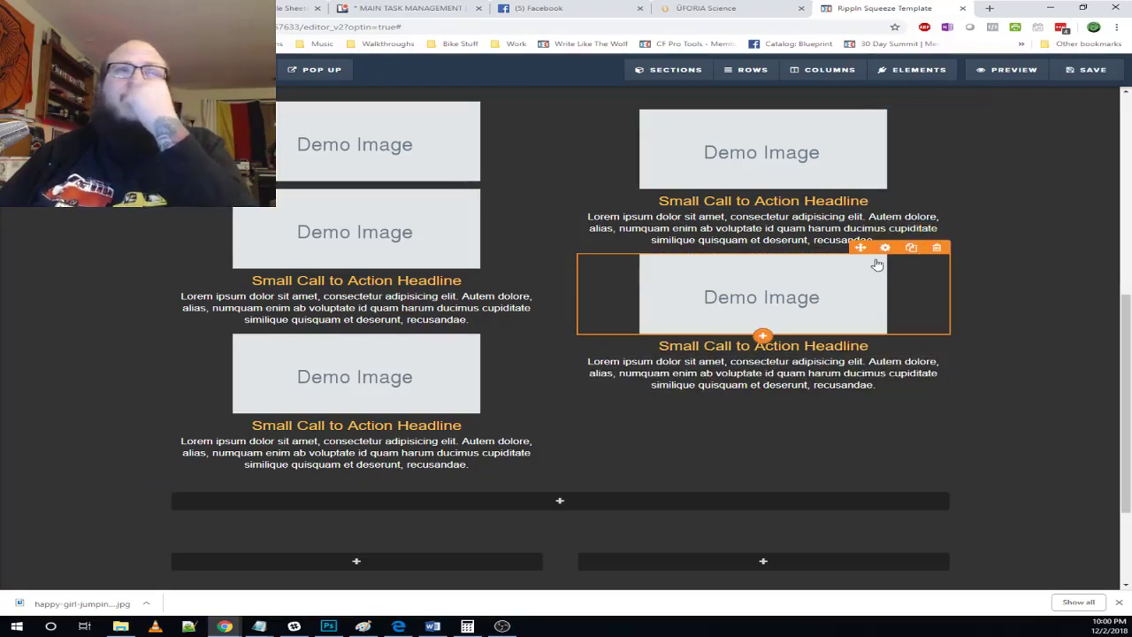
- Duplicate the right column's second image, sub-headline and paragraph, arranging the copies as a third block beneath them
{"action": "left_click", "coordinate": [911, 248]}
{"action": "scroll", "coordinate": [843, 295], "scroll_direction": "down", "scroll_amount": 1}
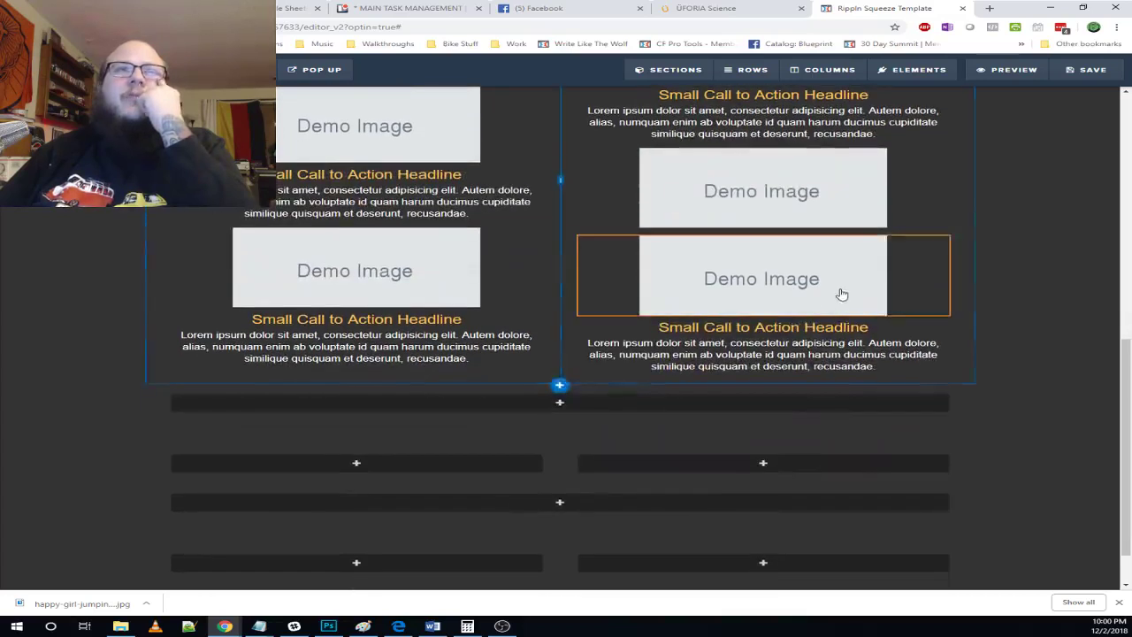
{"action": "left_click_drag", "start_coordinate": [842, 295], "coordinate": [814, 407]}
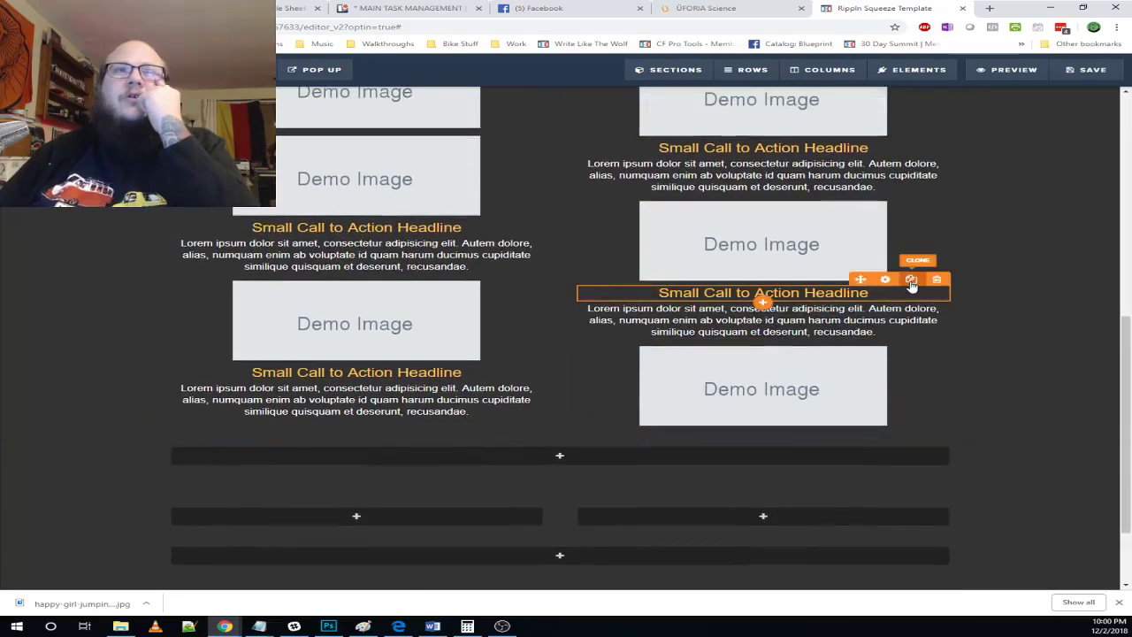
{"action": "left_click", "coordinate": [912, 281]}
{"action": "left_click_drag", "start_coordinate": [812, 309], "coordinate": [801, 468]}
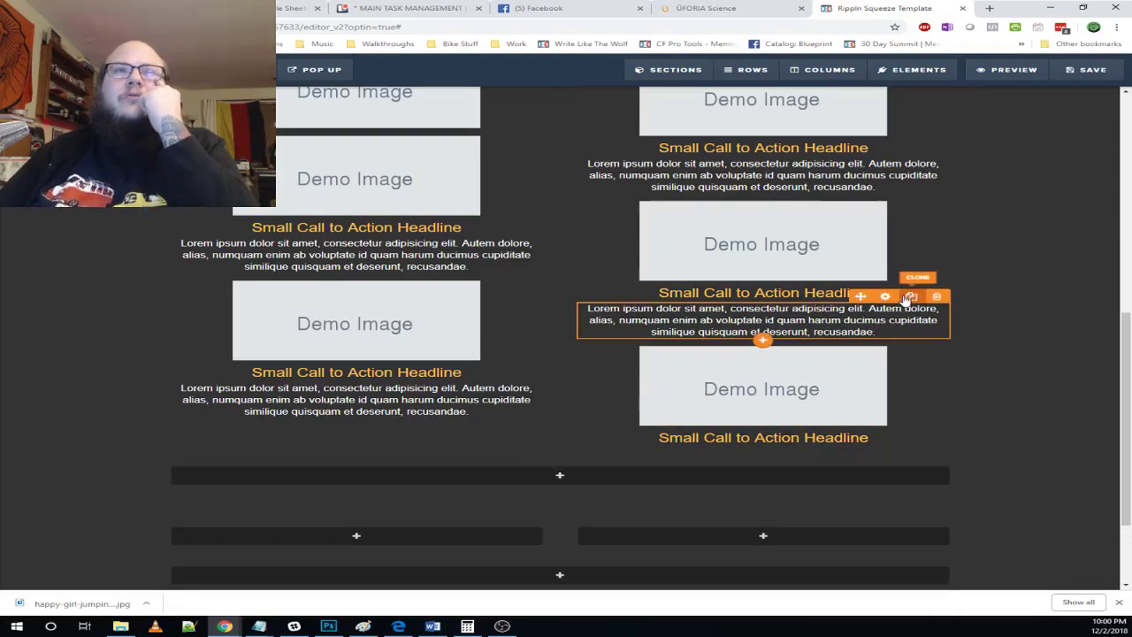
{"action": "left_click", "coordinate": [908, 298]}
{"action": "scroll", "coordinate": [844, 358], "scroll_direction": "down", "scroll_amount": 1}
{"action": "left_click_drag", "start_coordinate": [839, 261], "coordinate": [828, 382]}
{"action": "scroll", "coordinate": [799, 333], "scroll_direction": "up", "scroll_amount": 2}
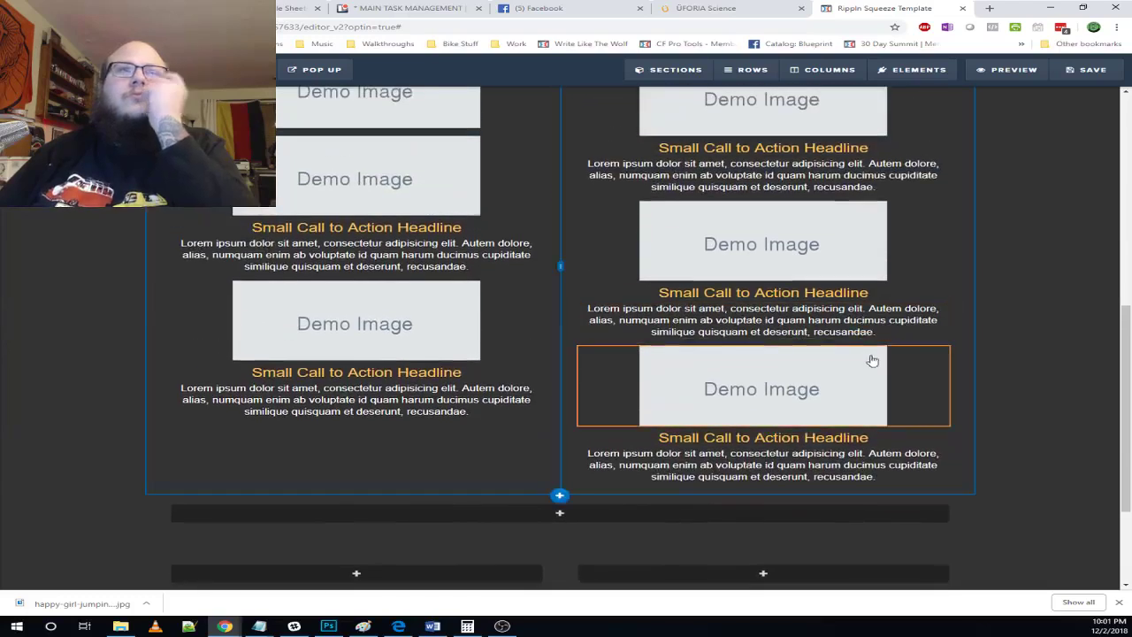
- Duplicate the right column's third image, sub-headline and paragraph to build a fourth block at the end of that column
{"action": "left_click", "coordinate": [911, 338]}
{"action": "scroll", "coordinate": [885, 341], "scroll_direction": "up", "scroll_amount": 3}
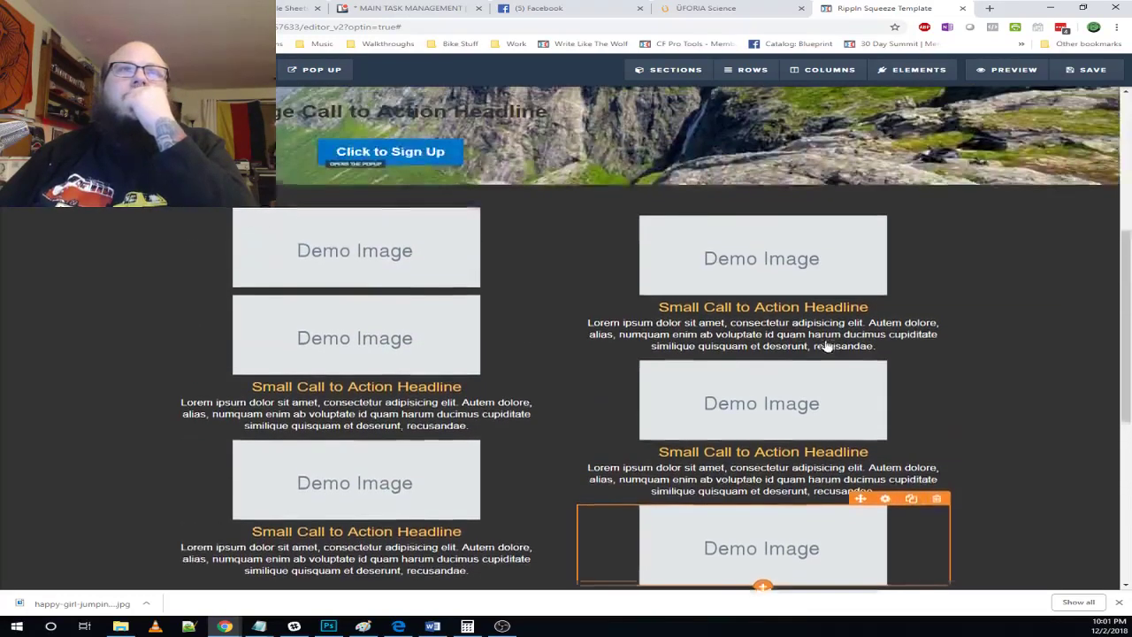
{"action": "scroll", "coordinate": [818, 349], "scroll_direction": "down", "scroll_amount": 3}
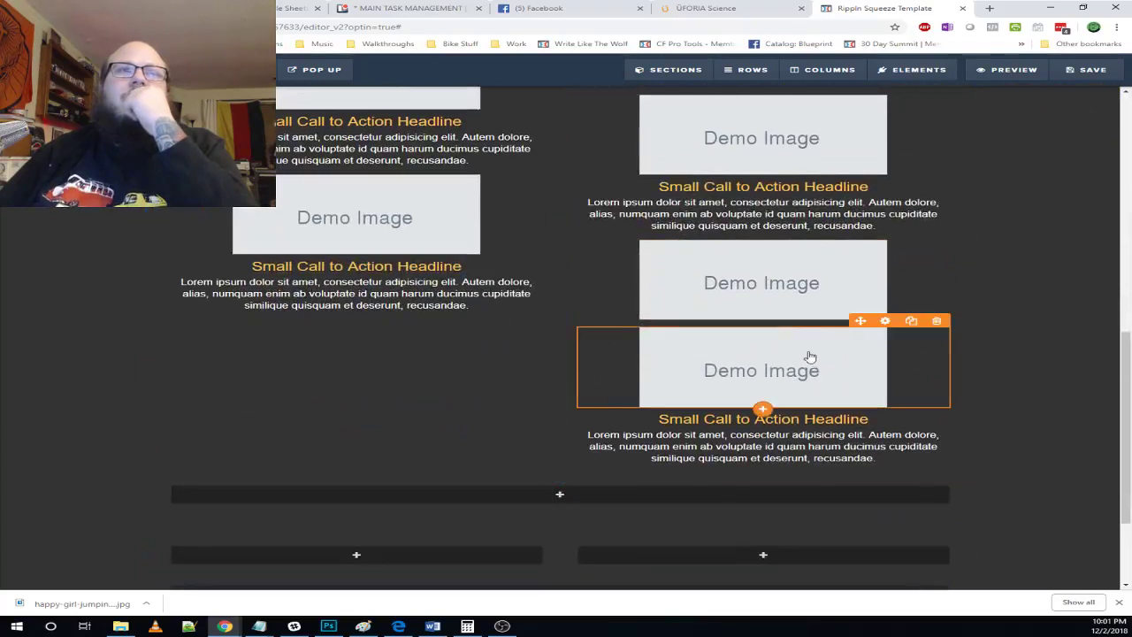
{"action": "left_click_drag", "start_coordinate": [810, 394], "coordinate": [810, 467]}
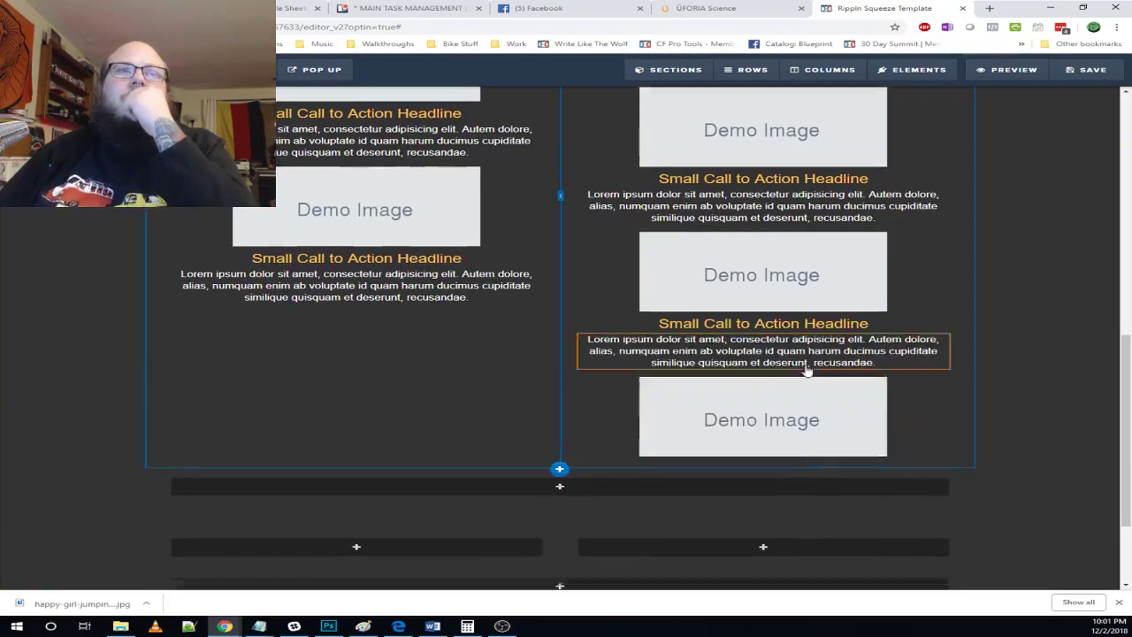
{"action": "scroll", "coordinate": [856, 265], "scroll_direction": "down", "scroll_amount": 2}
{"action": "left_click", "coordinate": [911, 212]}
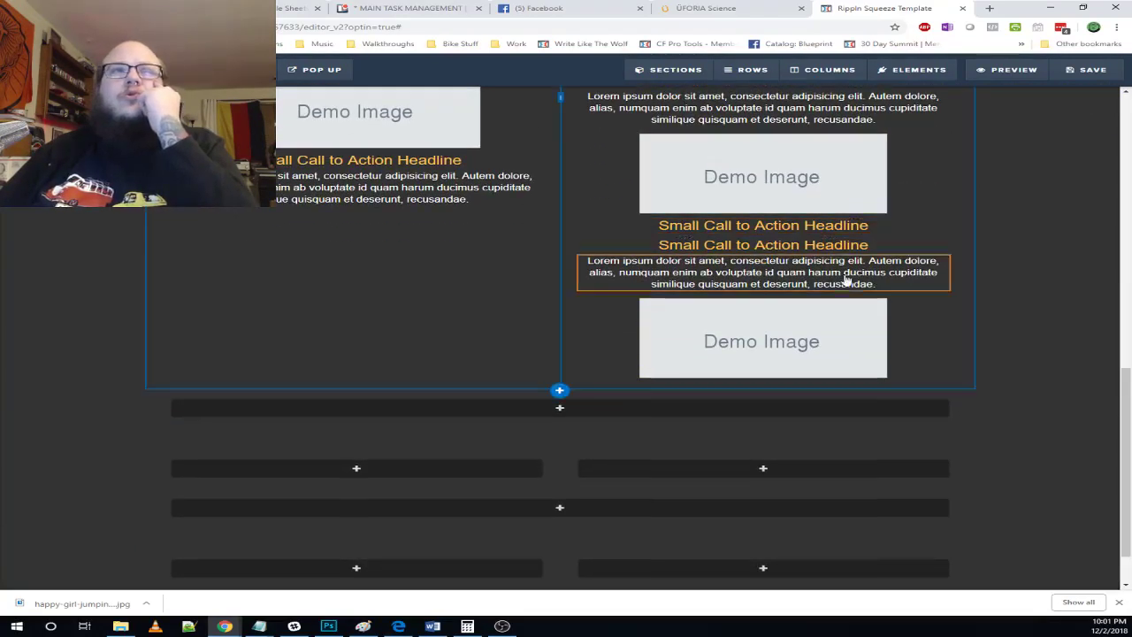
{"action": "mouse_move", "coordinate": [758, 253]}
{"action": "left_mouse_down"}
{"action": "mouse_move", "coordinate": [832, 430]}
{"action": "mouse_move", "coordinate": [848, 329]}
{"action": "mouse_move", "coordinate": [814, 423]}
{"action": "left_mouse_up"}
{"action": "left_click", "coordinate": [911, 228]}
{"action": "scroll", "coordinate": [478, 305], "scroll_direction": "up", "scroll_amount": 2}
- Open the image picker for the right column's first placeholder image and search the stock photos for "signature"
{"action": "scroll", "coordinate": [478, 305], "scroll_direction": "up", "scroll_amount": 5}
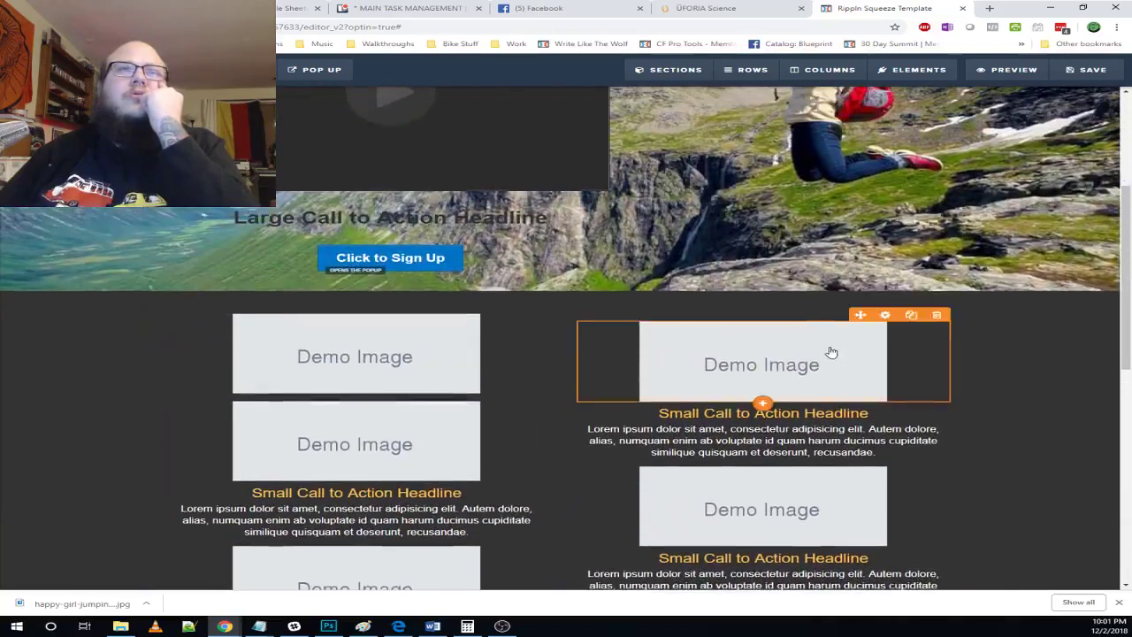
{"action": "left_click", "coordinate": [831, 352]}
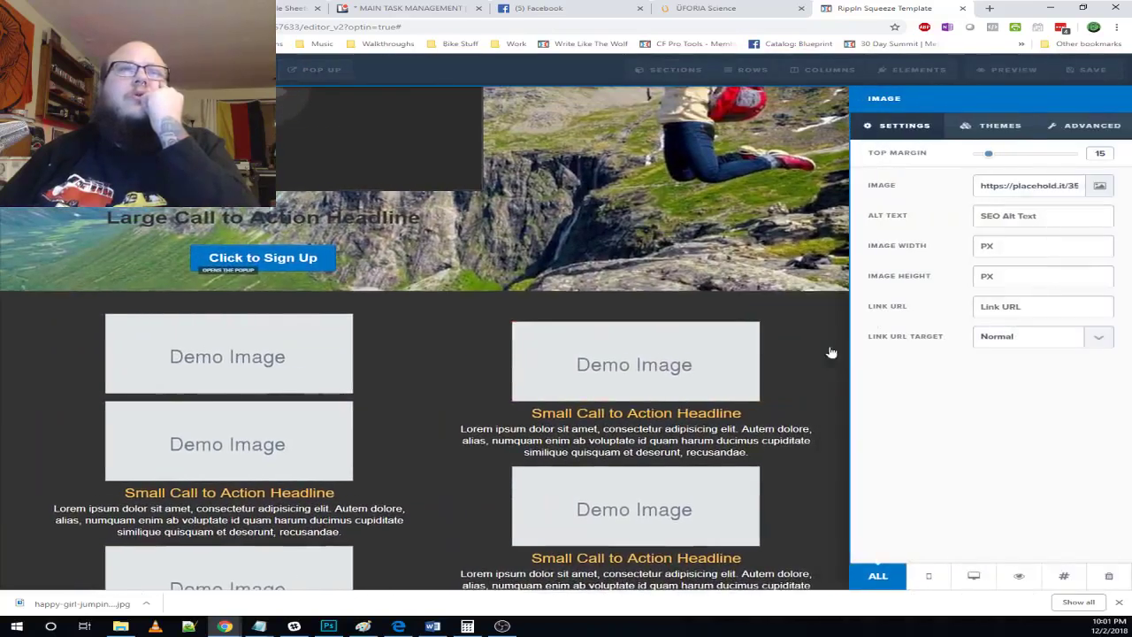
{"action": "left_click", "coordinate": [1094, 187]}
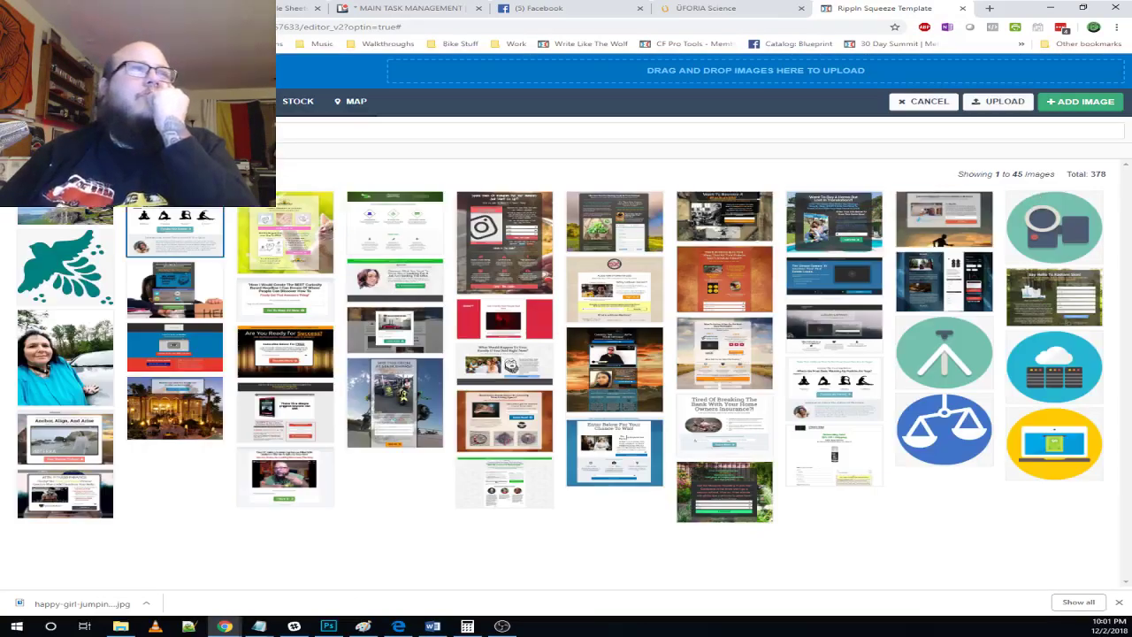
{"action": "left_click", "coordinate": [265, 102]}
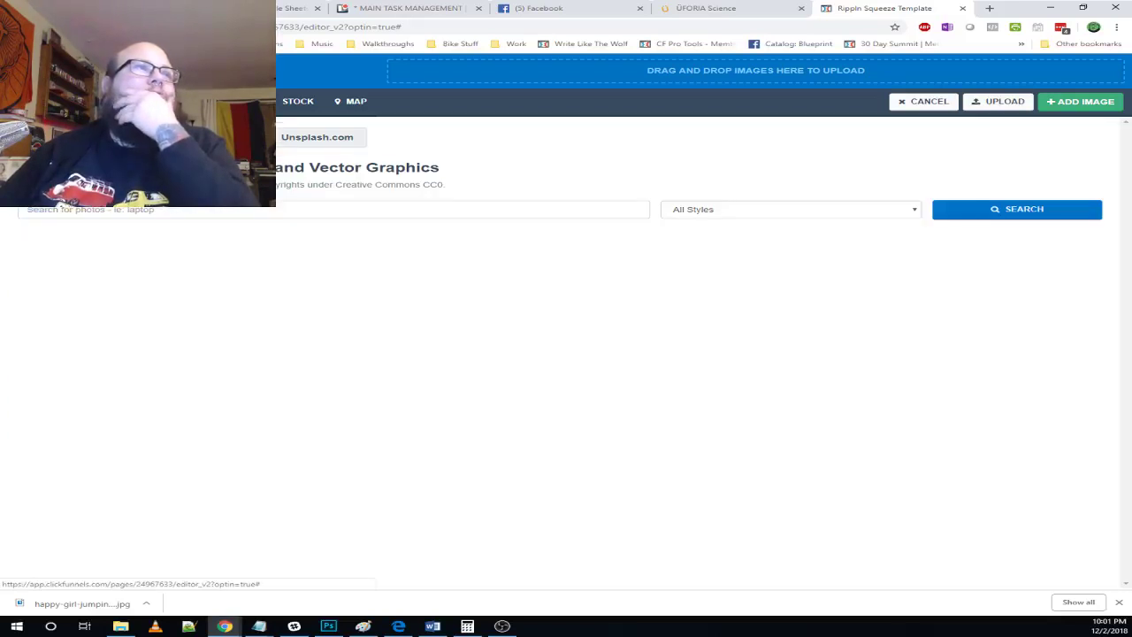
{"action": "left_click", "coordinate": [157, 213]}
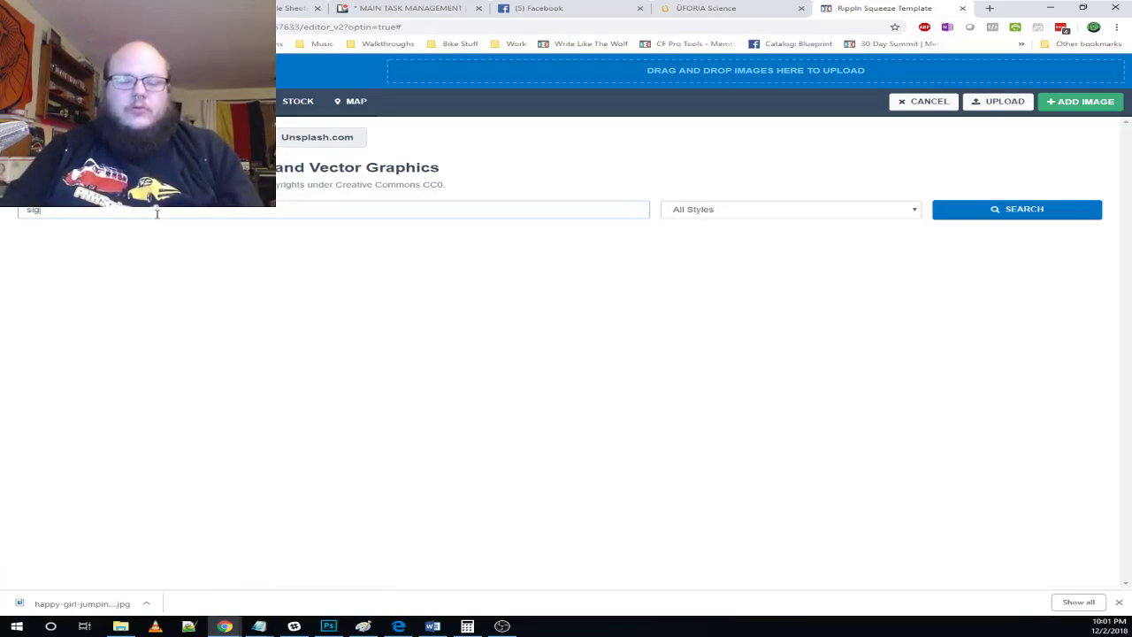
{"action": "key", "text": "Return"}
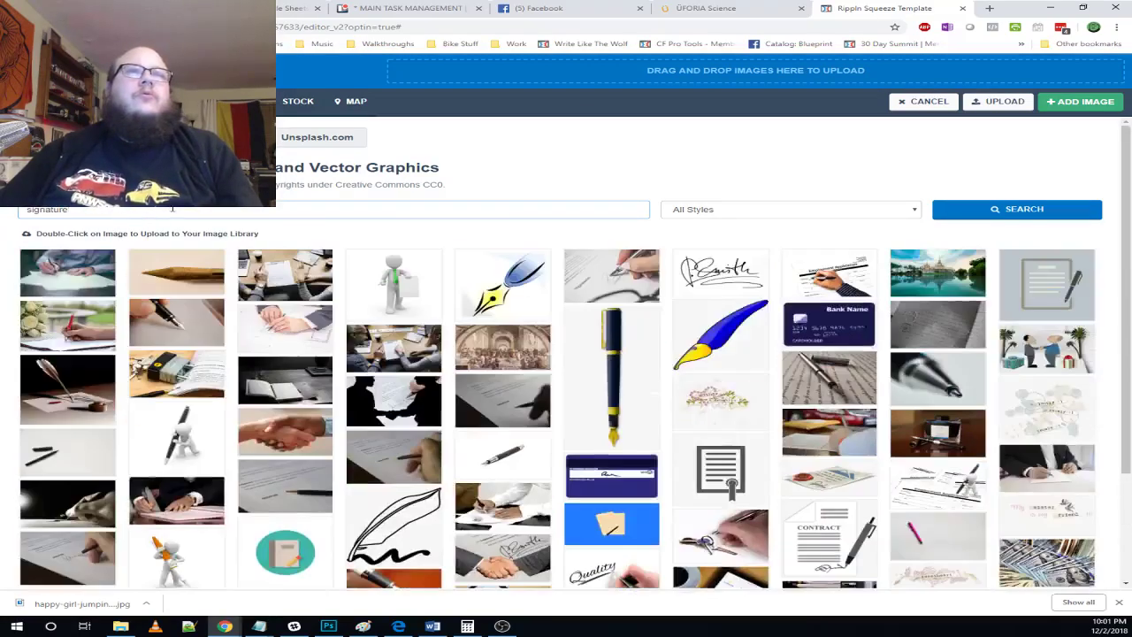
- Add the Picasso signature graphic to the image library and use it as the right column's first image
{"action": "scroll", "coordinate": [607, 304], "scroll_direction": "down", "scroll_amount": 2}
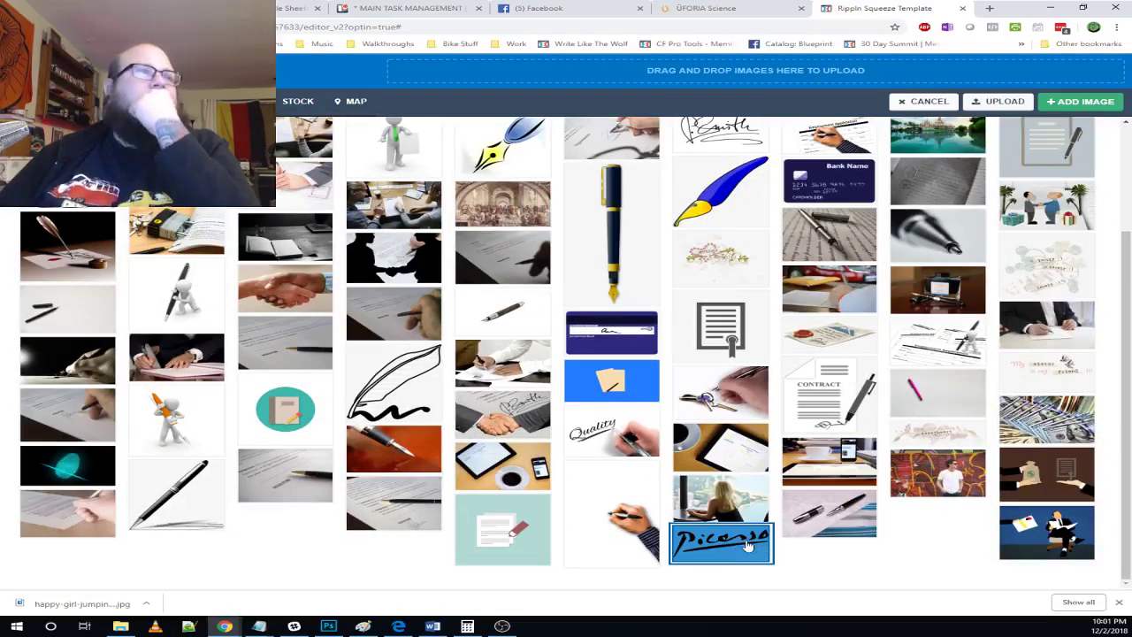
{"action": "left_click", "coordinate": [747, 546]}
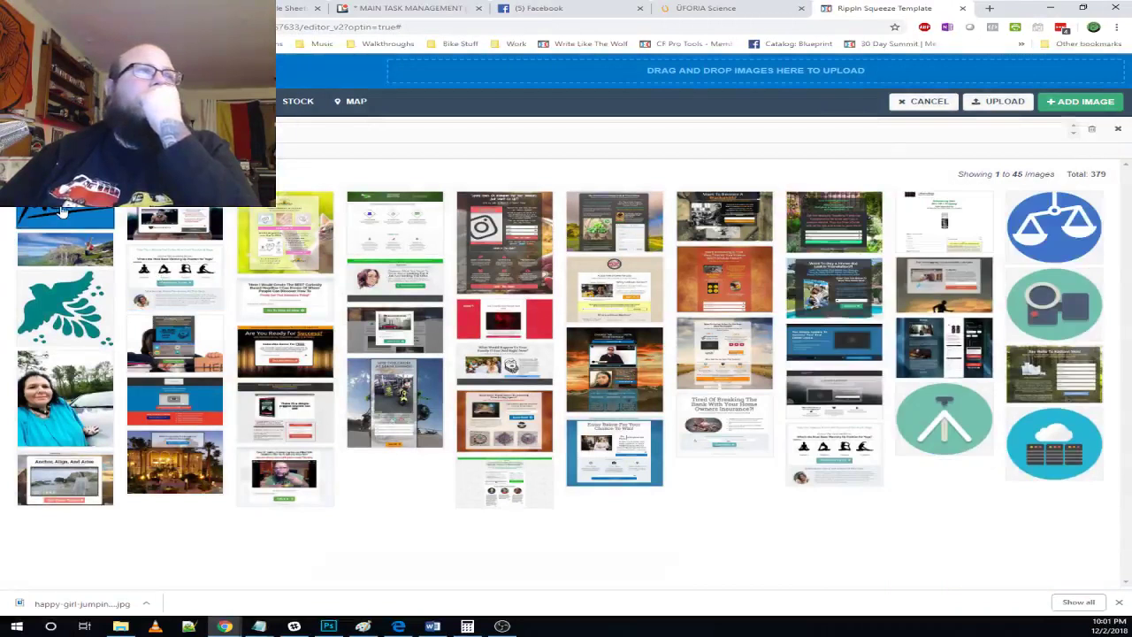
{"action": "left_click", "coordinate": [62, 212]}
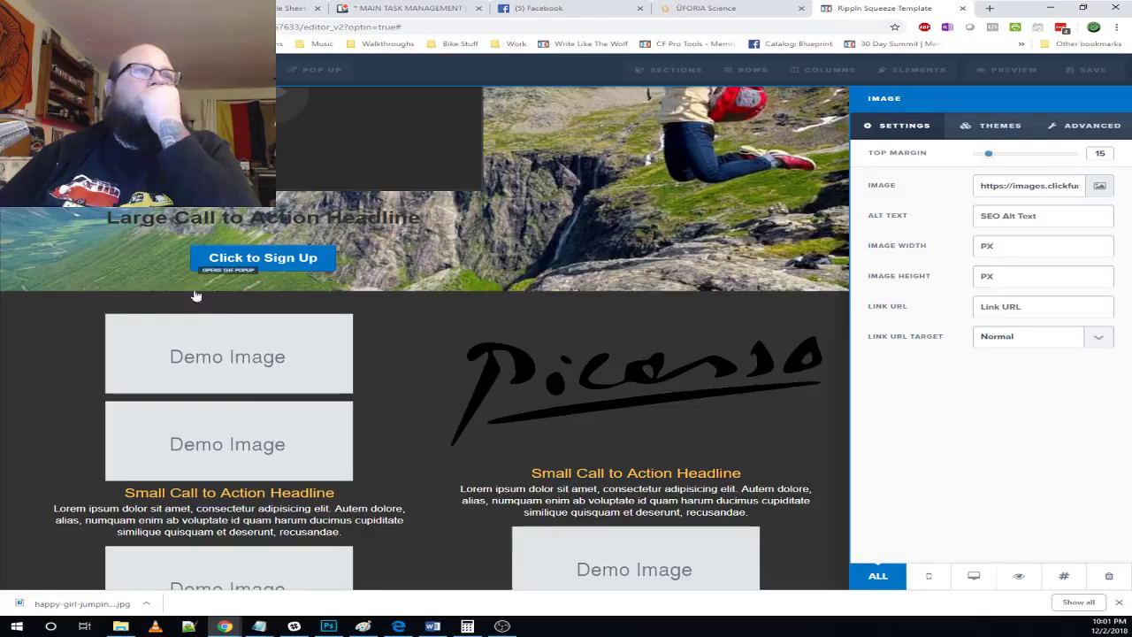
- Try heights of 50 and 100 for the Picasso signature image, and settle on an image height of 75
{"action": "left_click", "coordinate": [1025, 276]}
{"action": "type", "text": "50"}
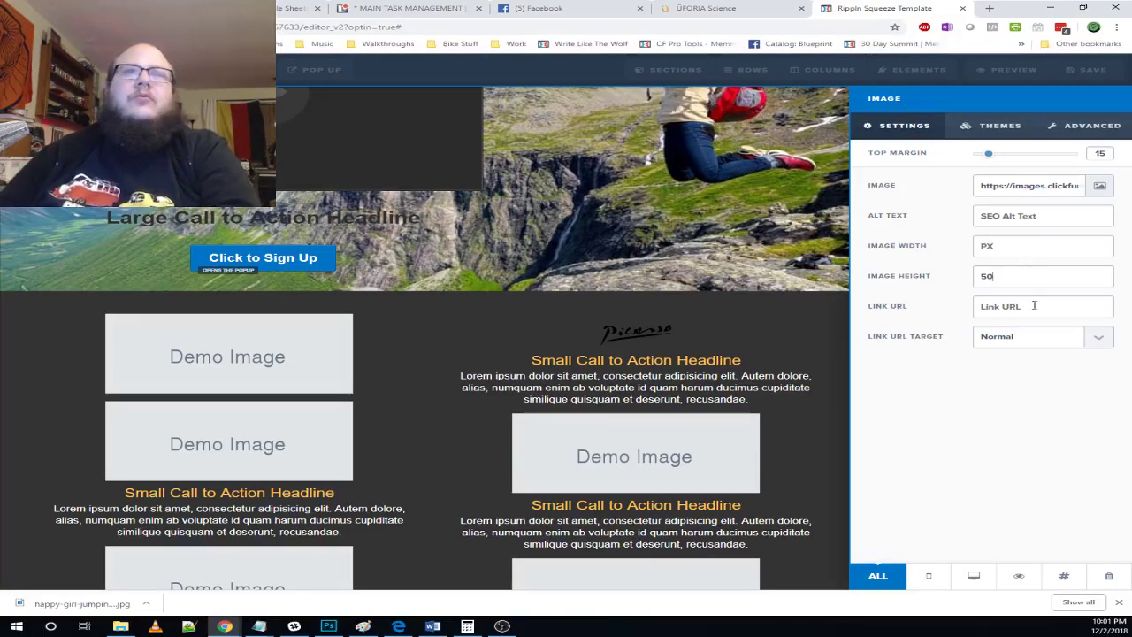
{"action": "type", "text": "100"}
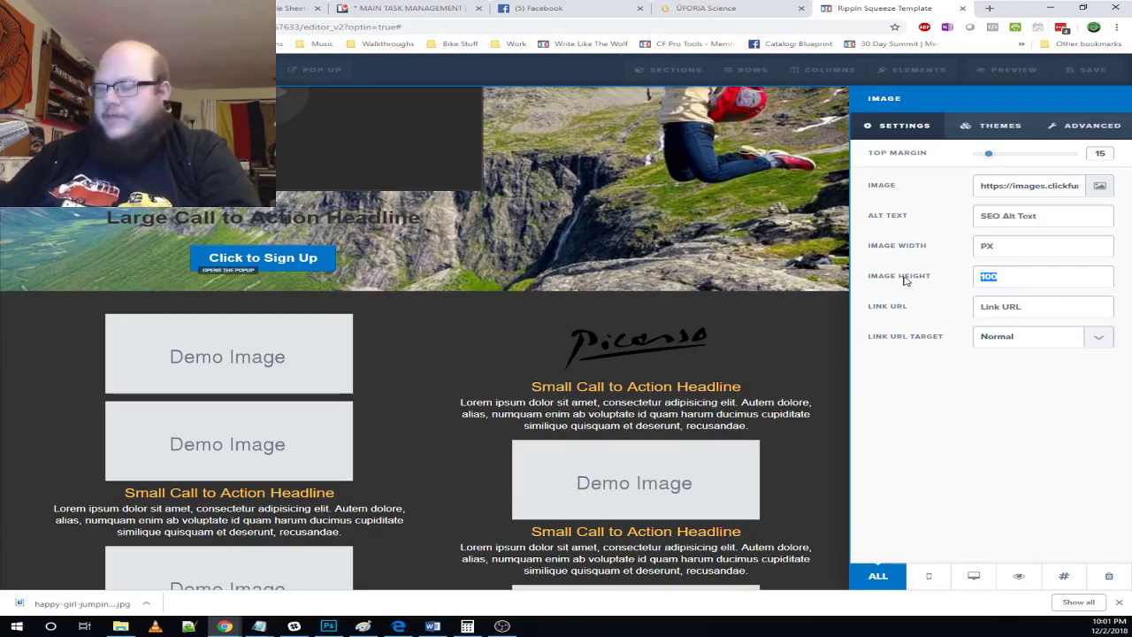
{"action": "type", "text": "75"}
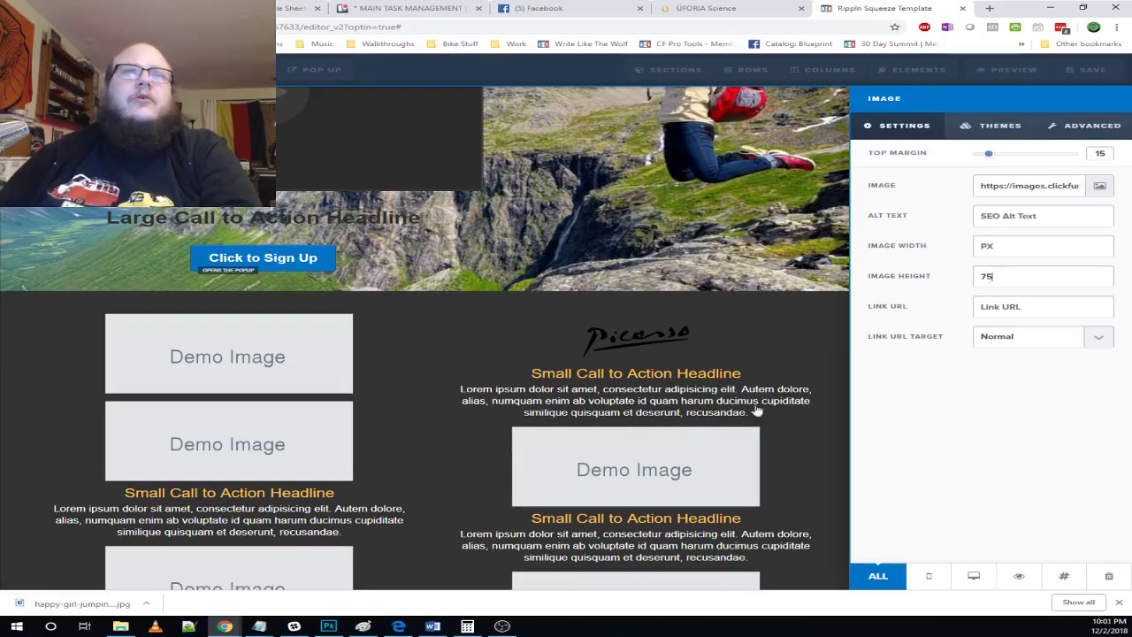
- Clone the Picasso signature image to above the right column's second headline and delete the demo image there
{"action": "left_click", "coordinate": [793, 388]}
{"action": "scroll", "coordinate": [885, 398], "scroll_direction": "down", "scroll_amount": 3}
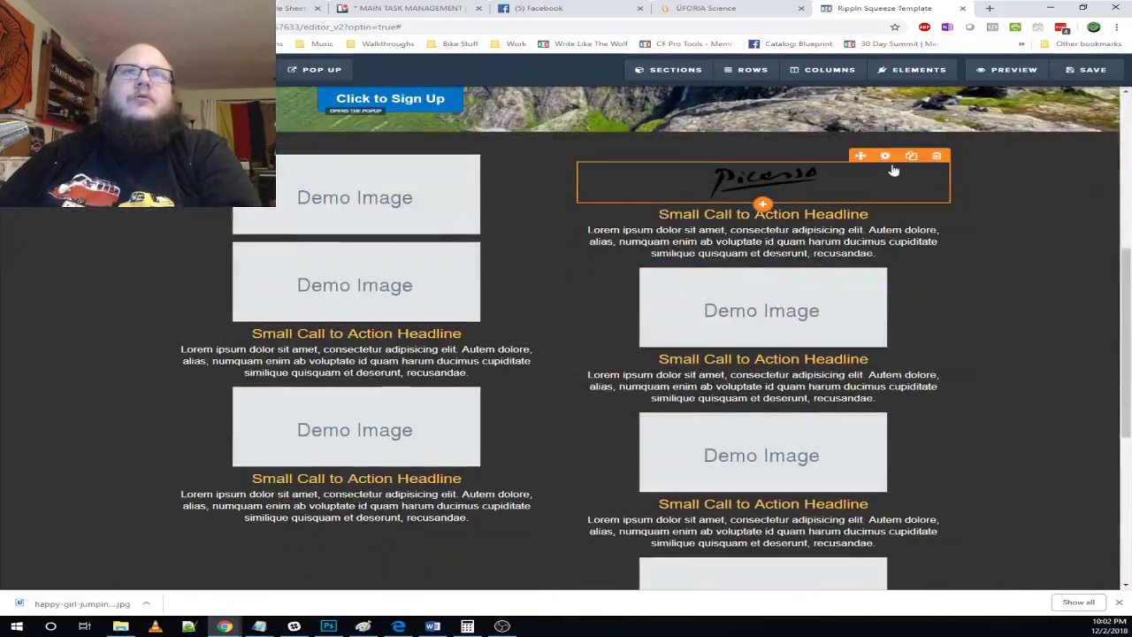
{"action": "left_click", "coordinate": [912, 157]}
{"action": "left_click_drag", "start_coordinate": [775, 332], "coordinate": [792, 361]}
{"action": "left_click", "coordinate": [938, 309]}
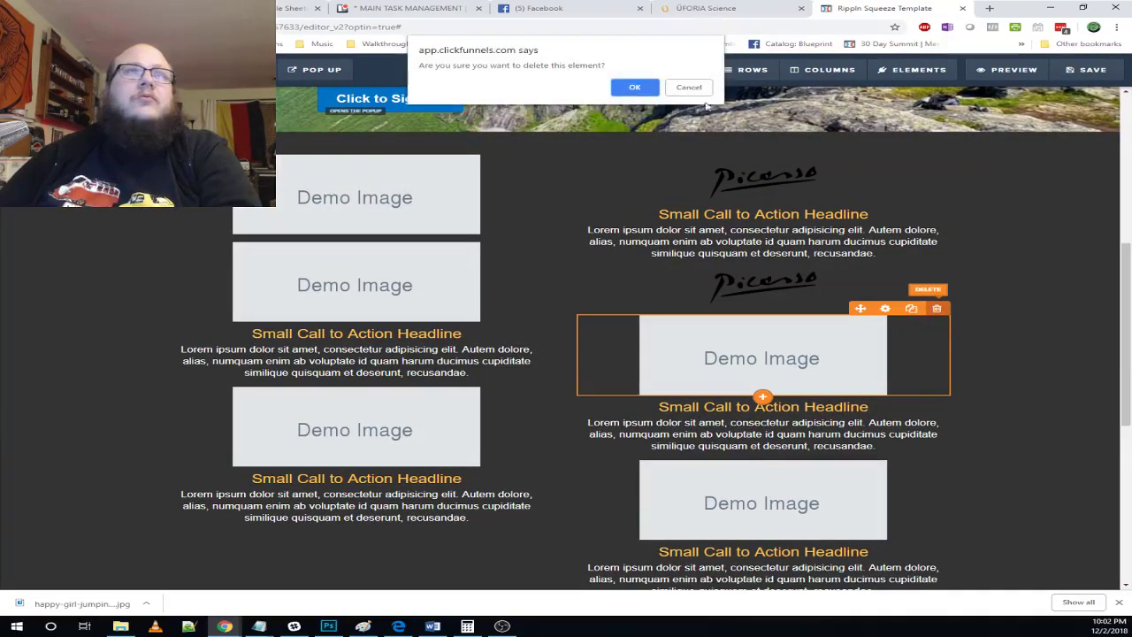
{"action": "left_click", "coordinate": [636, 88]}
- Place a clone of the signature image above the right column's third headline and remove that headline's demo image
{"action": "scroll", "coordinate": [733, 167], "scroll_direction": "down", "scroll_amount": 1}
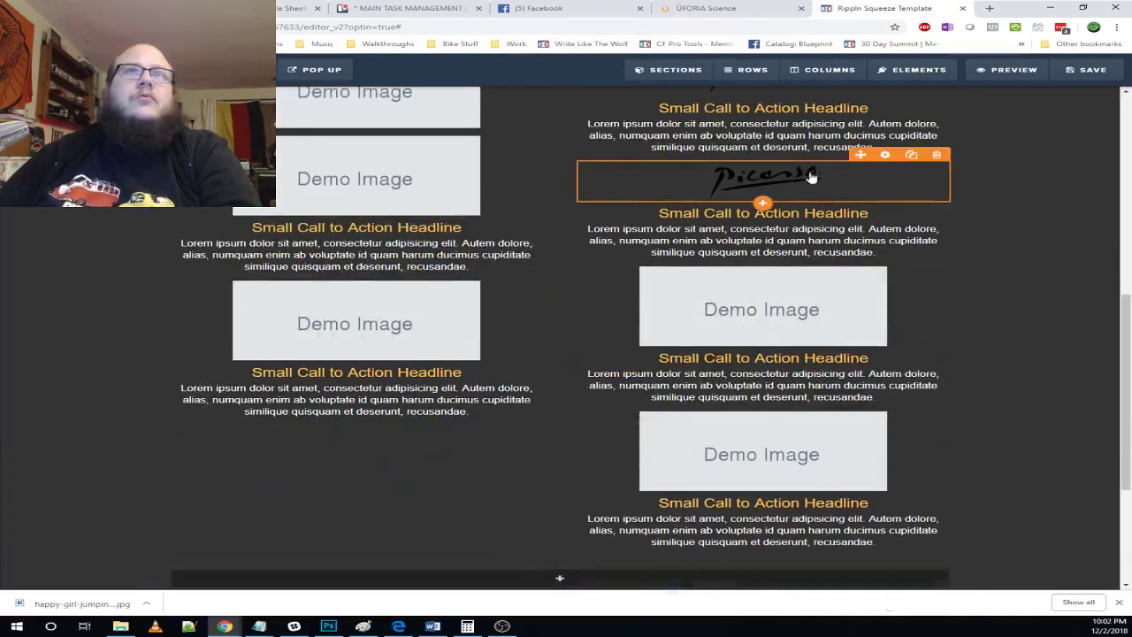
{"action": "left_click", "coordinate": [909, 158]}
{"action": "left_click_drag", "start_coordinate": [794, 225], "coordinate": [775, 392]}
{"action": "left_click", "coordinate": [937, 260]}
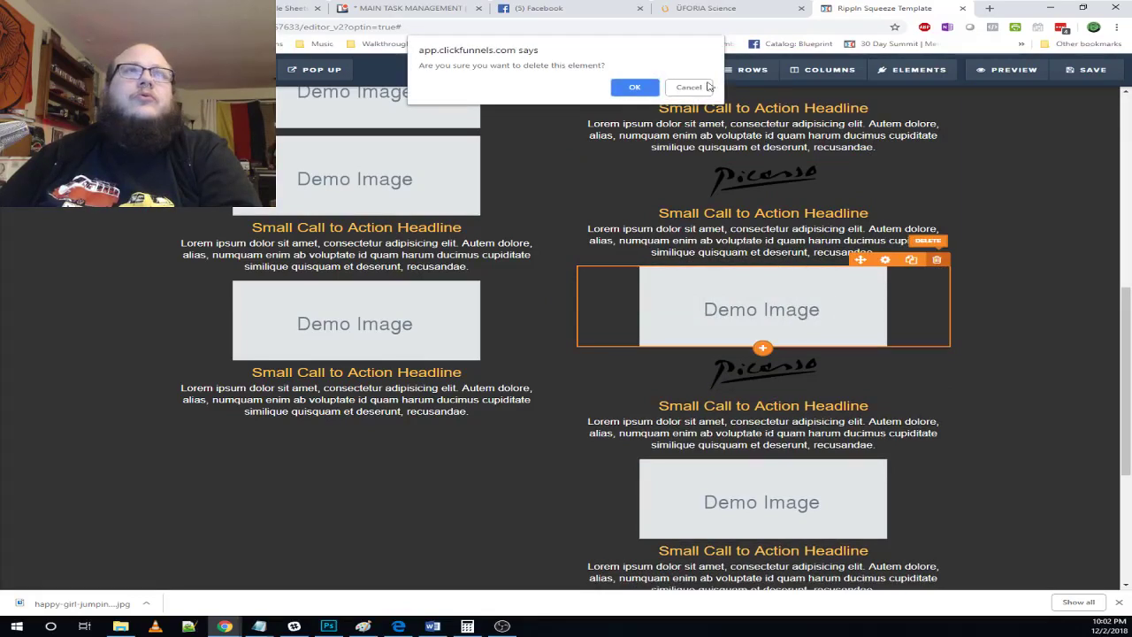
{"action": "left_click", "coordinate": [630, 90]}
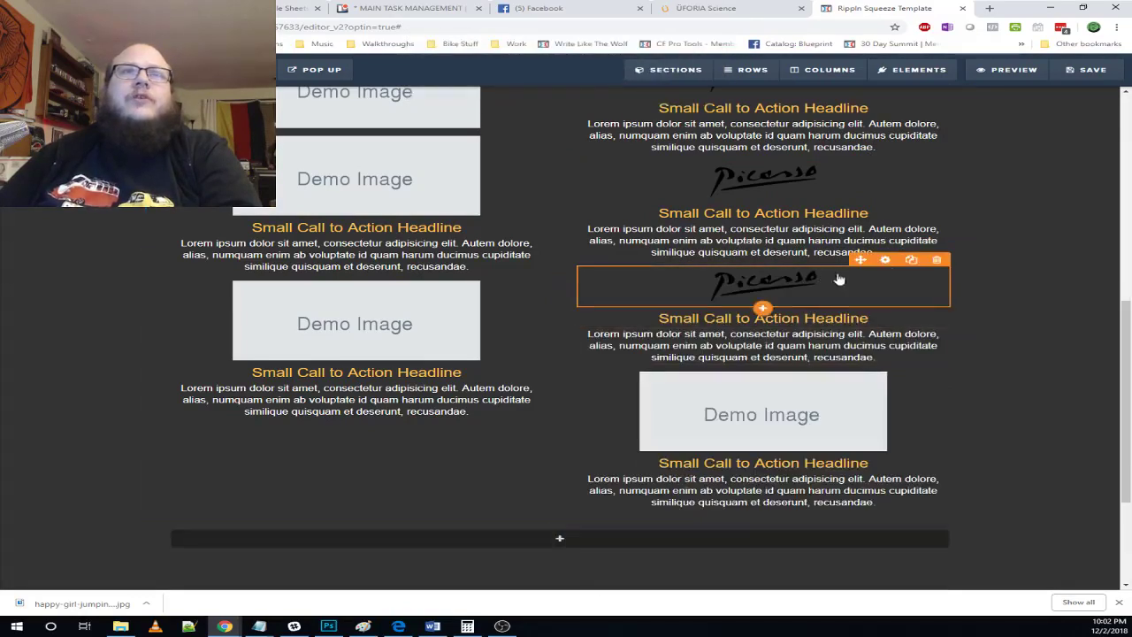
- Replace the demo image above the right column's fourth headline with a clone of the signature image
{"action": "left_click", "coordinate": [911, 261]}
{"action": "mouse_move", "coordinate": [793, 340]}
{"action": "left_mouse_down"}
{"action": "mouse_move", "coordinate": [796, 417]}
{"action": "mouse_move", "coordinate": [761, 429]}
{"action": "mouse_move", "coordinate": [757, 407]}
{"action": "mouse_move", "coordinate": [854, 455]}
{"action": "left_mouse_up"}
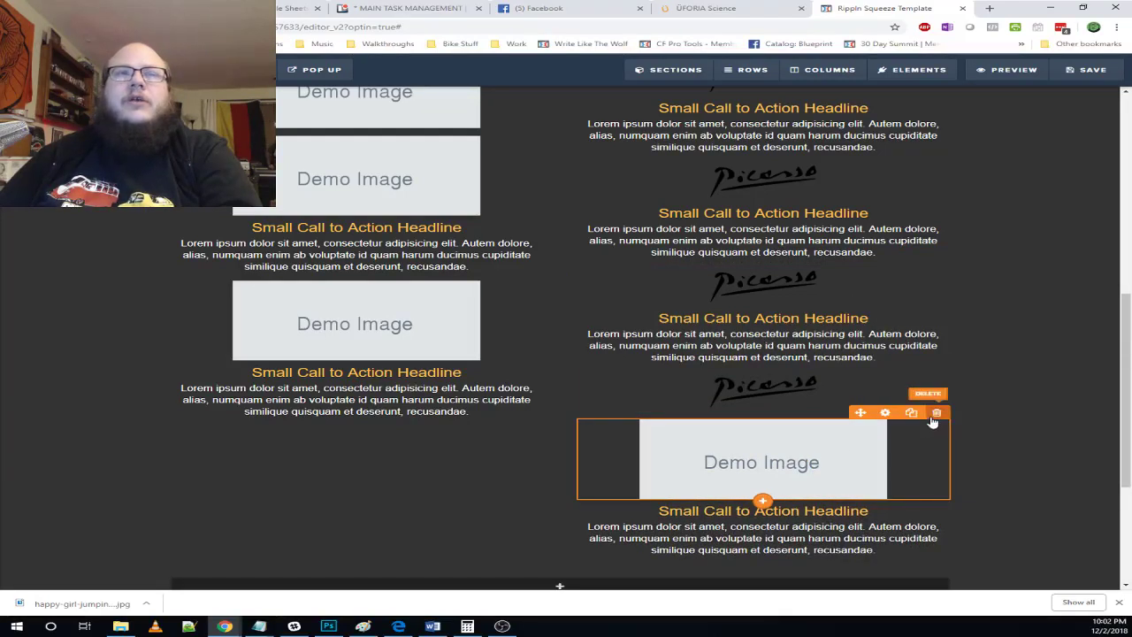
{"action": "left_click", "coordinate": [937, 413]}
{"action": "left_click", "coordinate": [635, 88]}
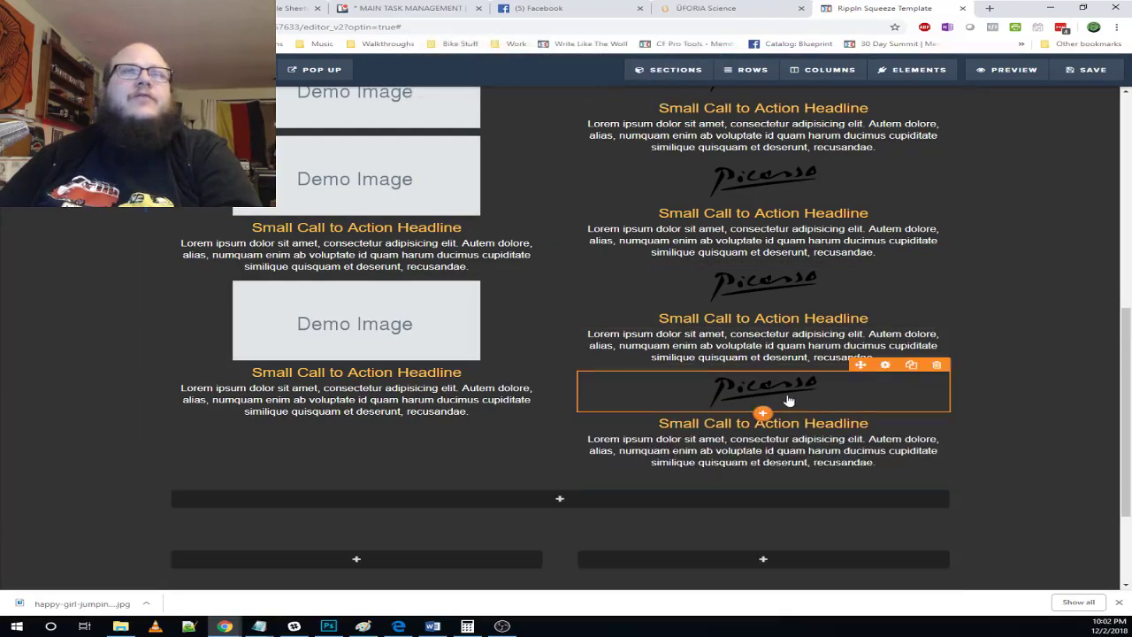
- Clone the right column's last signature image to above the left column's lower headline and delete the demo image there
{"action": "left_click", "coordinate": [912, 365]}
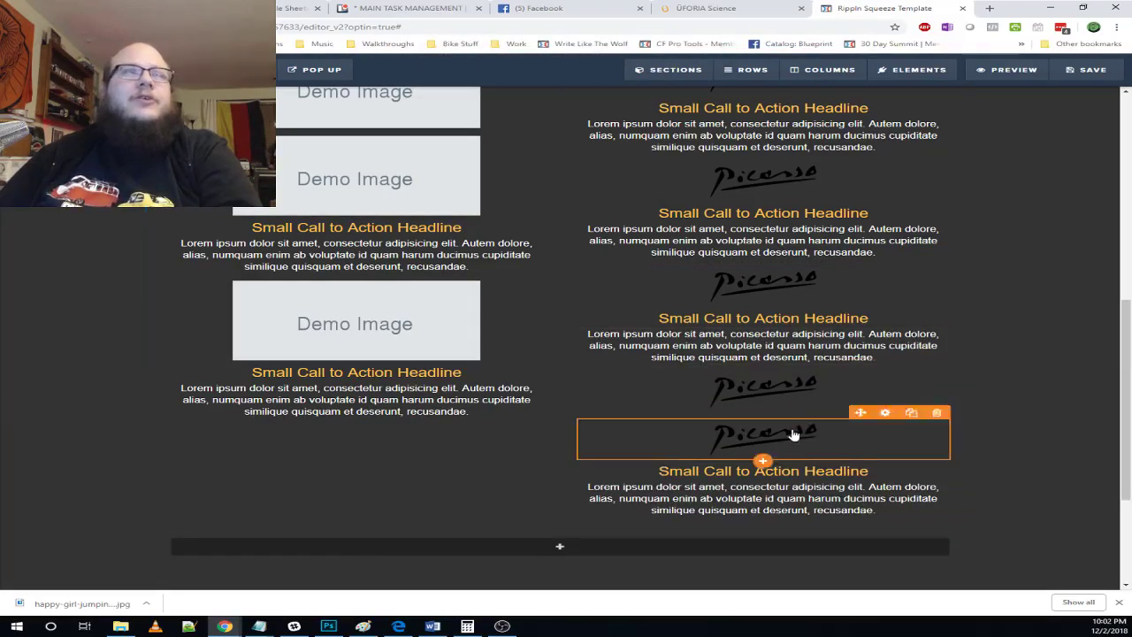
{"action": "mouse_move", "coordinate": [793, 430]}
{"action": "left_mouse_down"}
{"action": "mouse_move", "coordinate": [259, 281]}
{"action": "mouse_move", "coordinate": [301, 281]}
{"action": "left_mouse_up"}
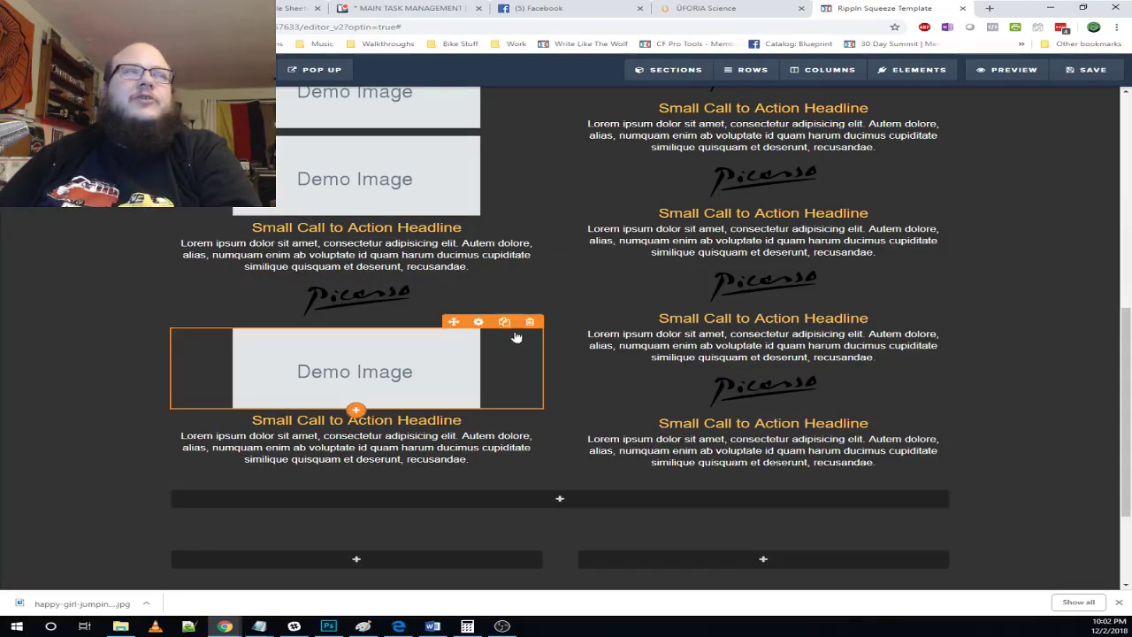
{"action": "left_click", "coordinate": [530, 323]}
{"action": "left_click", "coordinate": [635, 87]}
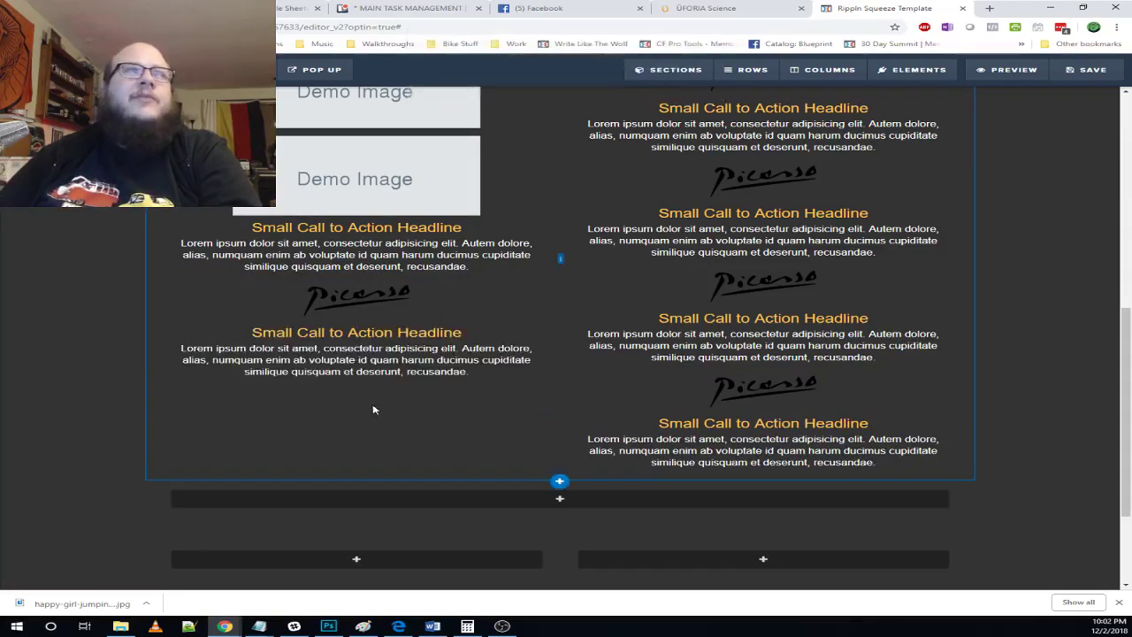
- Clone the left column's signature image to above its upper headline and delete the second demo image
{"action": "scroll", "coordinate": [374, 409], "scroll_direction": "up", "scroll_amount": 2}
{"action": "scroll", "coordinate": [410, 443], "scroll_direction": "down", "scroll_amount": 1}
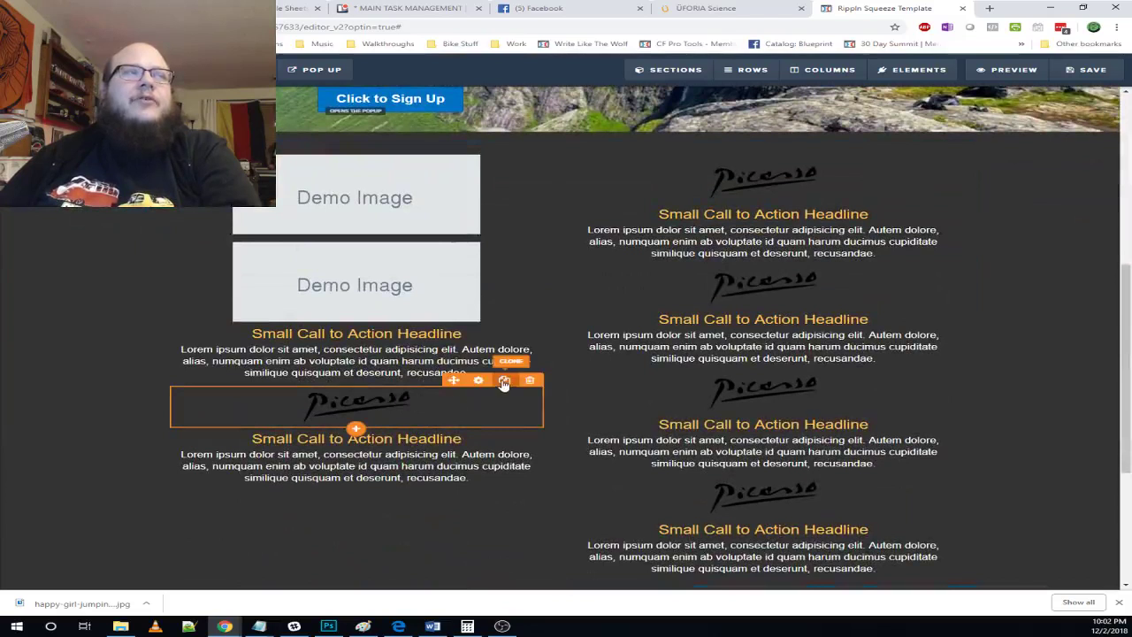
{"action": "left_click", "coordinate": [504, 381]}
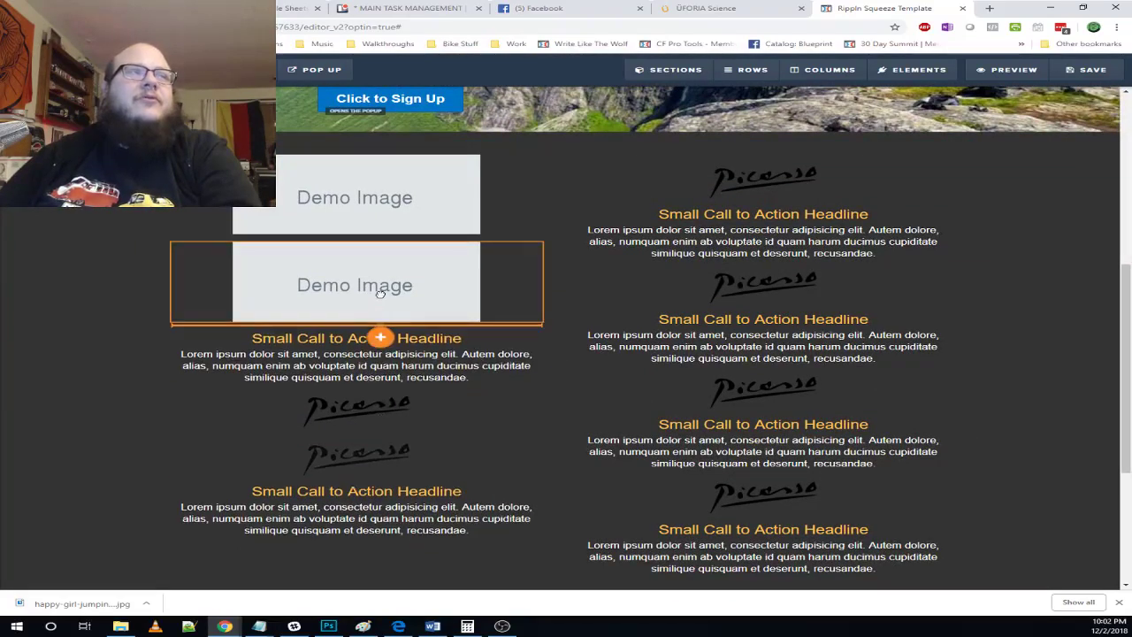
{"action": "left_click", "coordinate": [529, 237]}
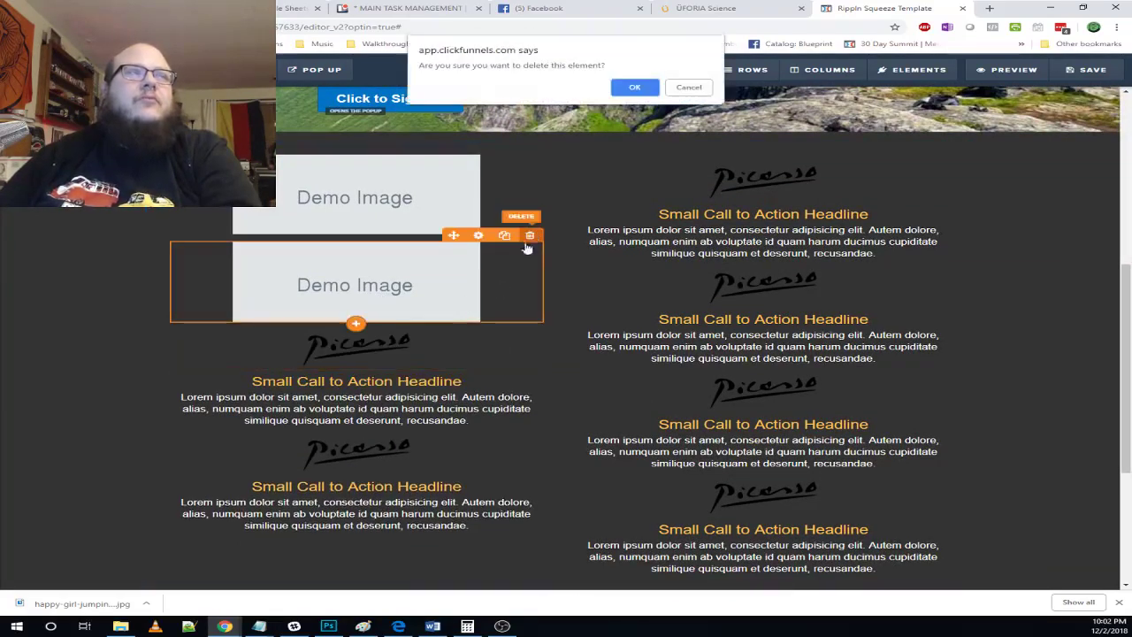
{"action": "left_click", "coordinate": [636, 87]}
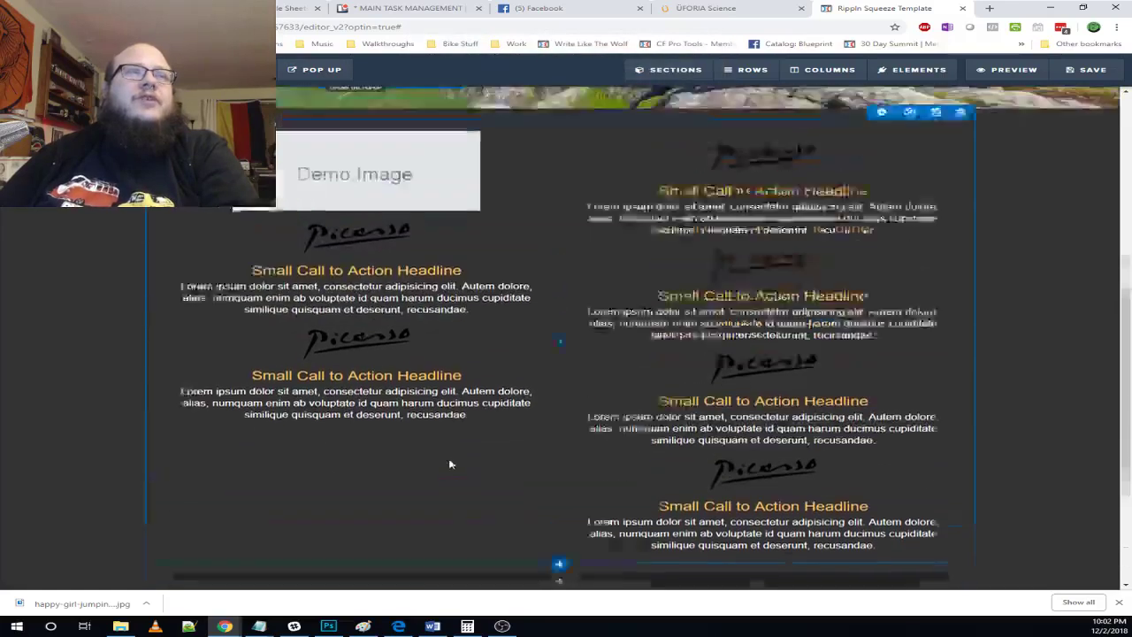
- Open the image library for the left column's remaining demo image and search the stock photos for "mountain"
{"action": "left_click", "coordinate": [343, 235]}
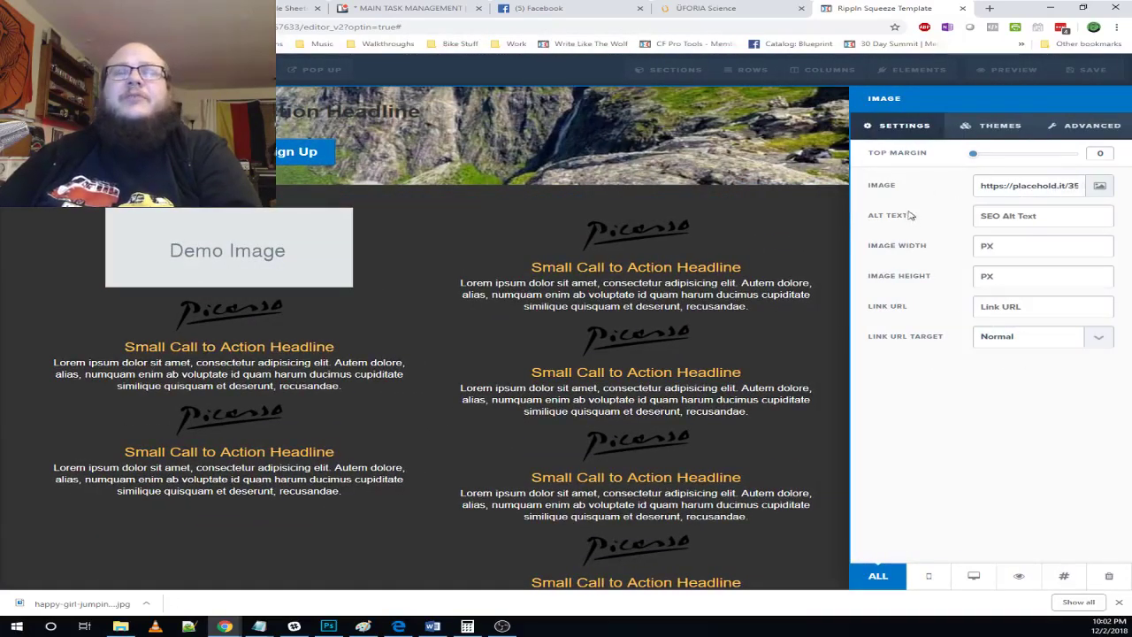
{"action": "left_click", "coordinate": [1100, 185]}
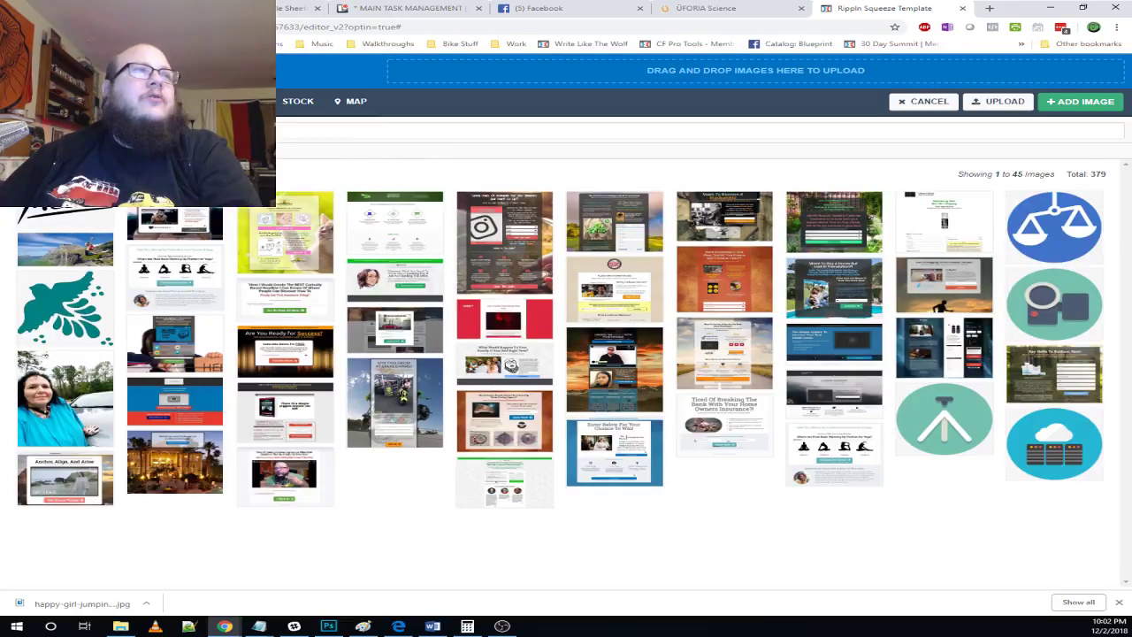
{"action": "left_click", "coordinate": [265, 102]}
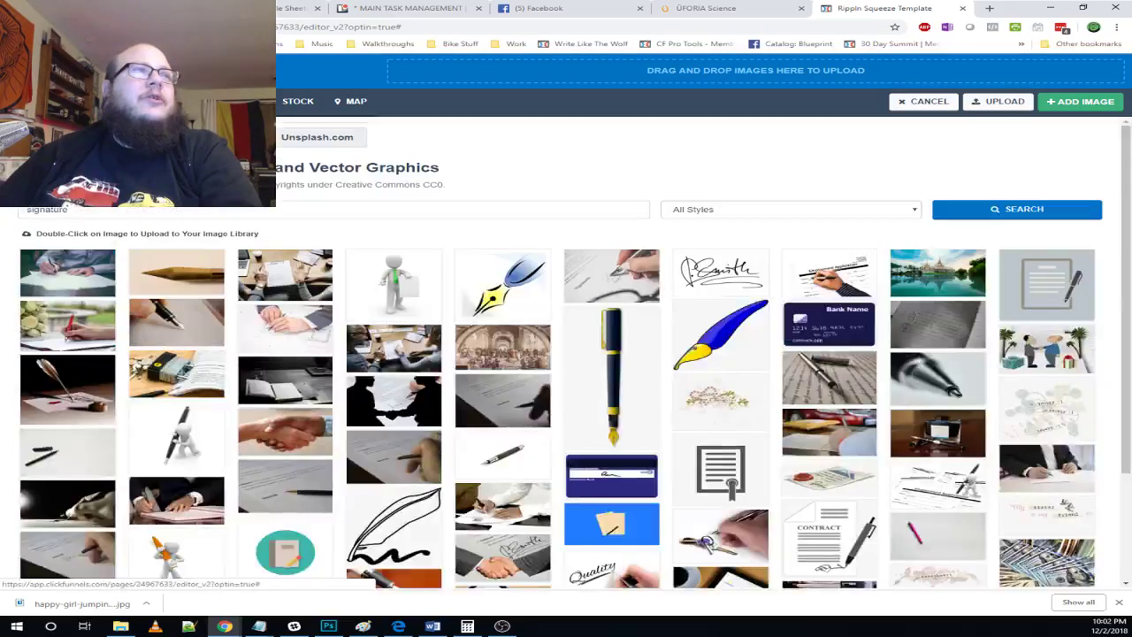
{"action": "double_click", "coordinate": [224, 209]}
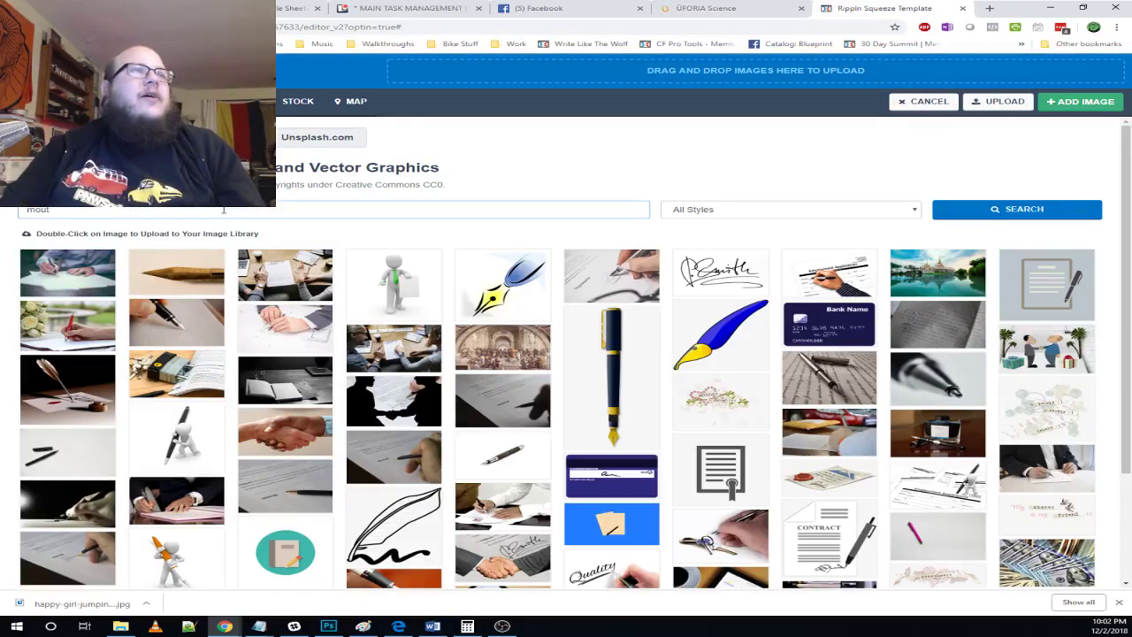
{"action": "type", "text": "moutaing"}
{"action": "key", "text": "Return"}
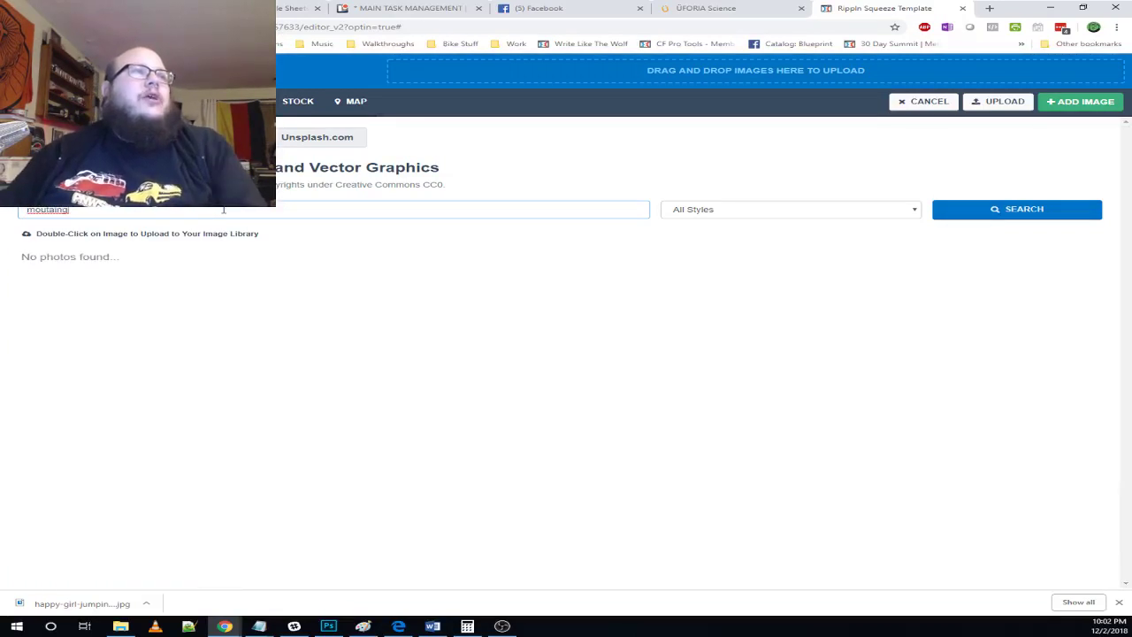
{"action": "left_click", "coordinate": [46, 210]}
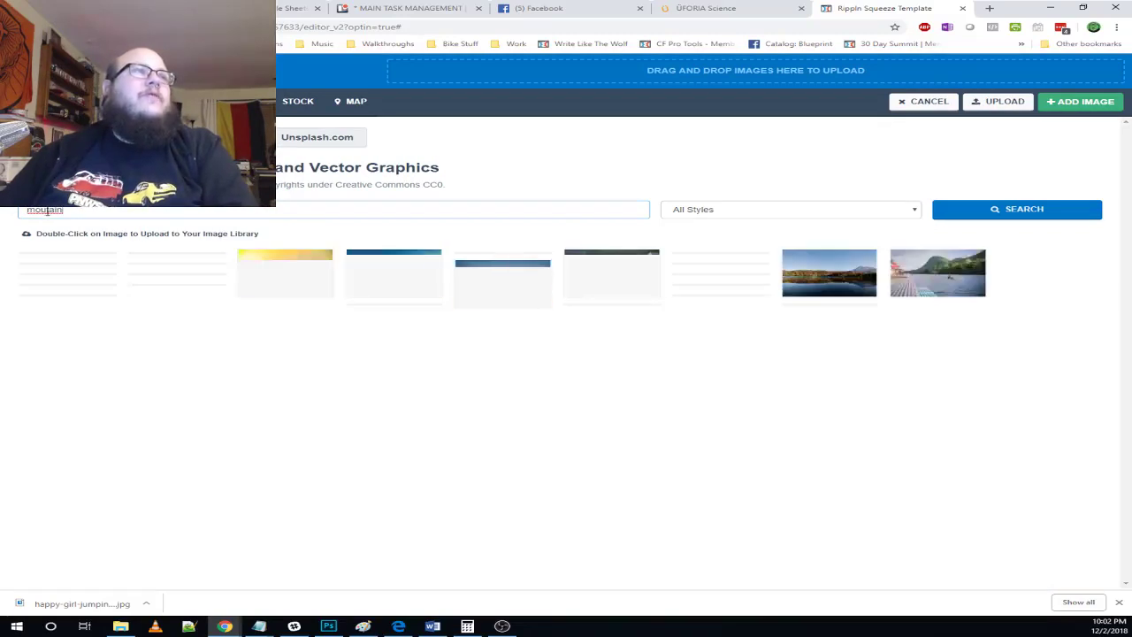
{"action": "type", "text": "n"}
{"action": "key", "text": "Return"}
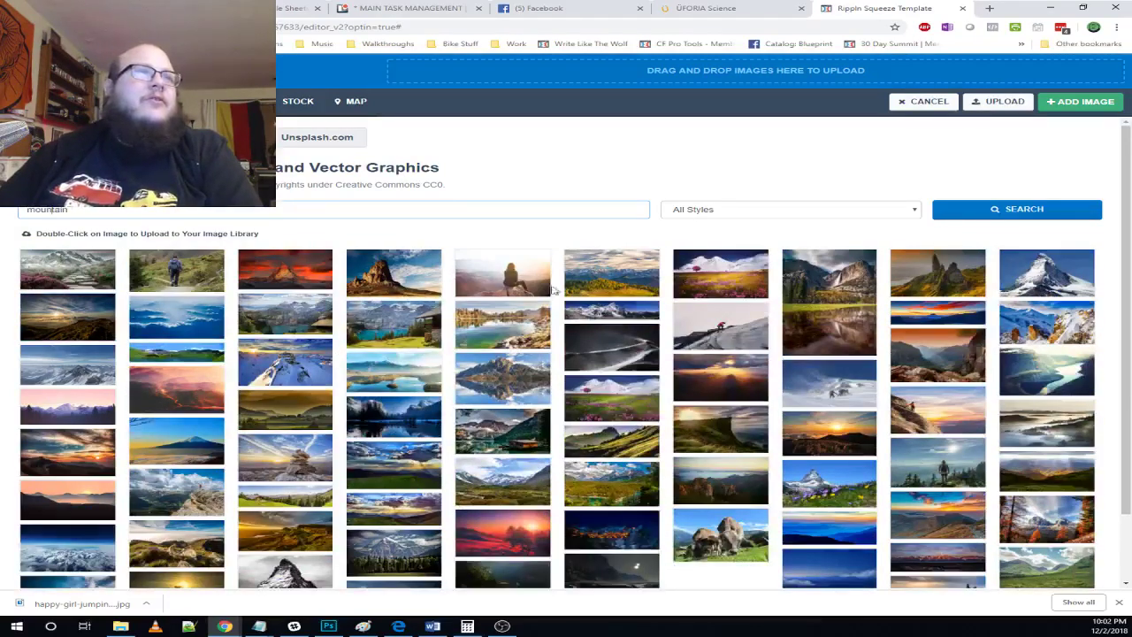
- Add the stock photo of the woman sitting on a rock to the library and use it in place of the demo image
{"action": "double_click", "coordinate": [496, 283]}
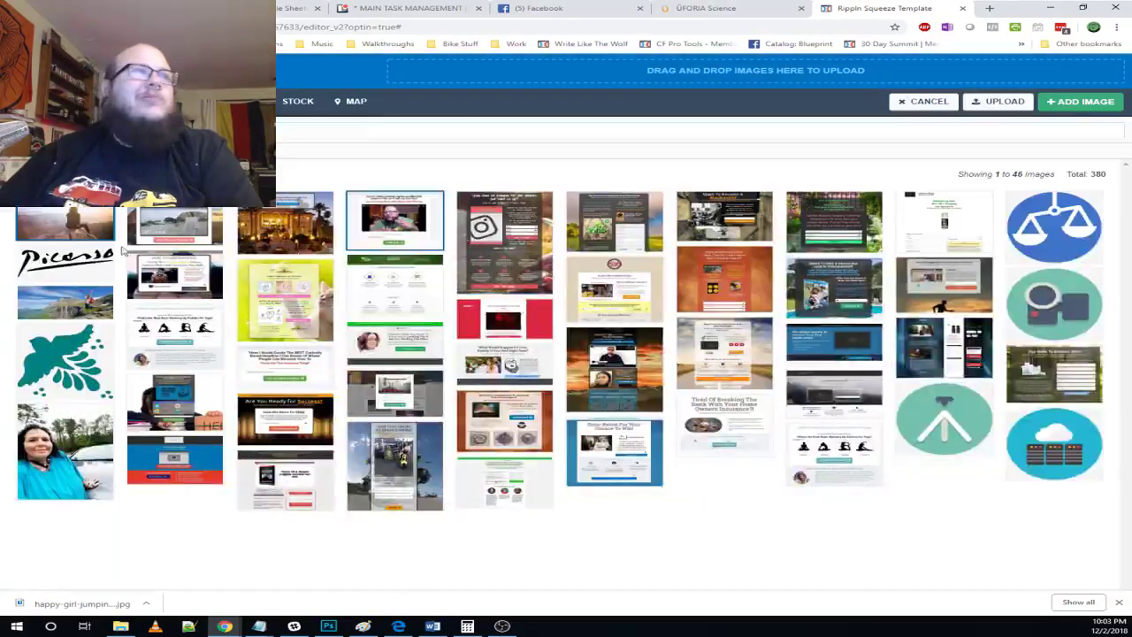
{"action": "double_click", "coordinate": [77, 221]}
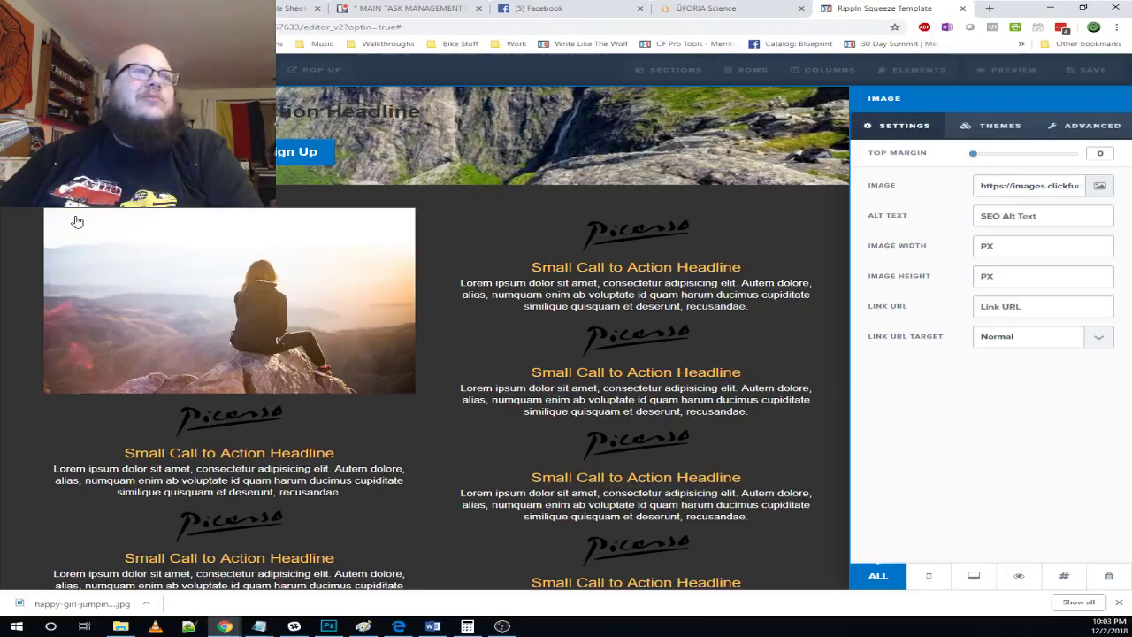
{"action": "left_click", "coordinate": [528, 345]}
- Set the top margin of the left column's photo of the seated woman to 20
{"action": "scroll", "coordinate": [637, 336], "scroll_direction": "down", "scroll_amount": 5}
{"action": "scroll", "coordinate": [531, 363], "scroll_direction": "up", "scroll_amount": 1}
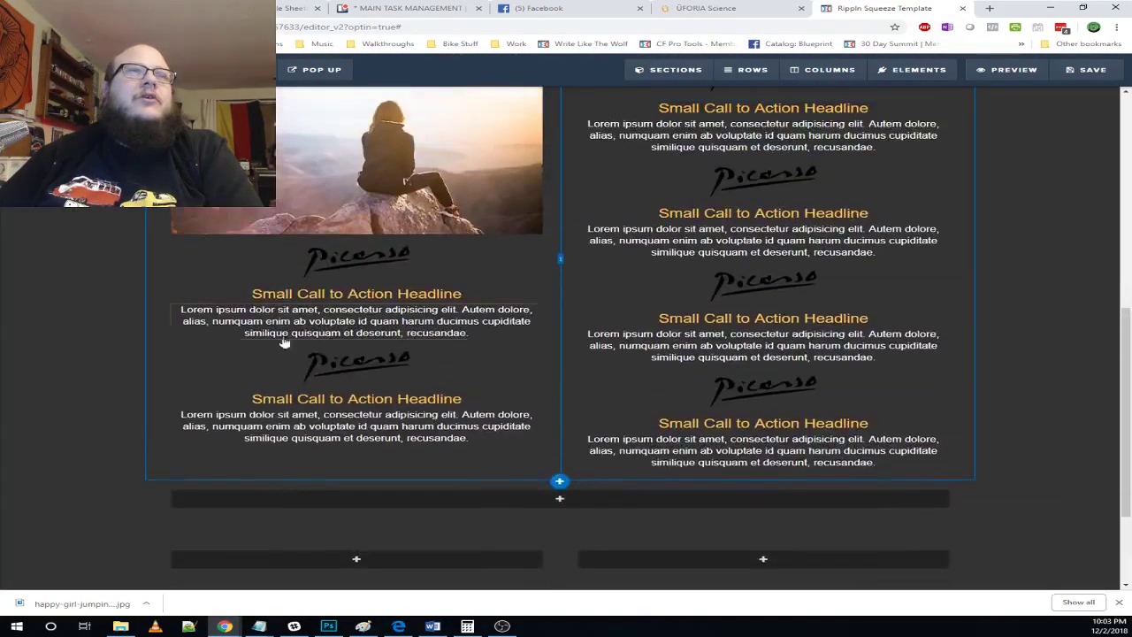
{"action": "scroll", "coordinate": [475, 387], "scroll_direction": "up", "scroll_amount": 1}
{"action": "scroll", "coordinate": [796, 443], "scroll_direction": "down", "scroll_amount": 1}
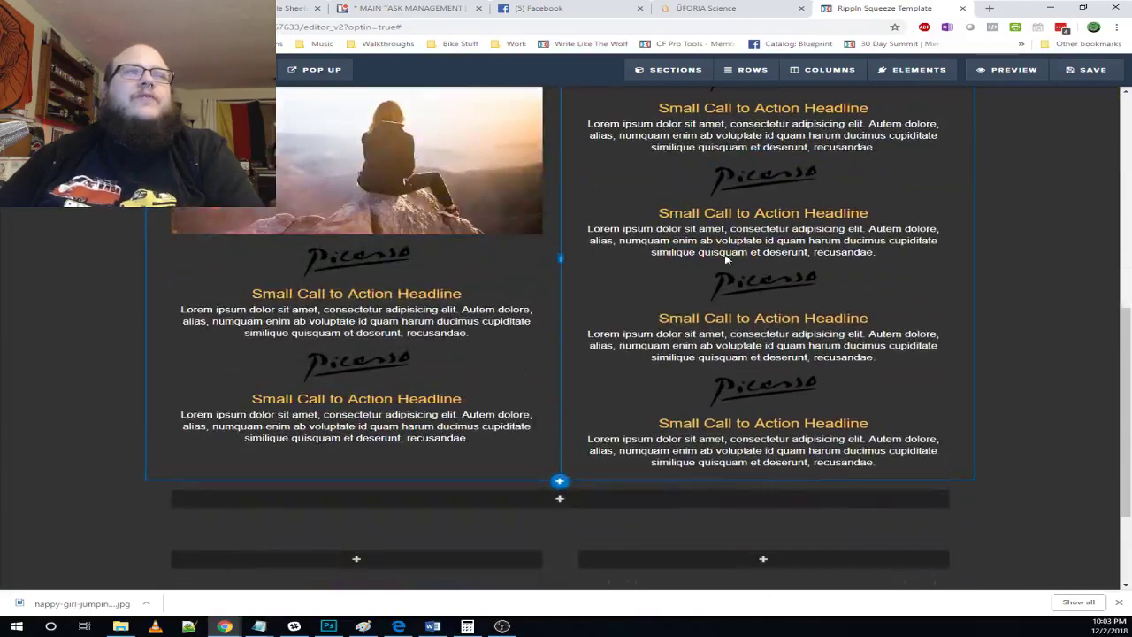
{"action": "scroll", "coordinate": [395, 355], "scroll_direction": "up", "scroll_amount": 2}
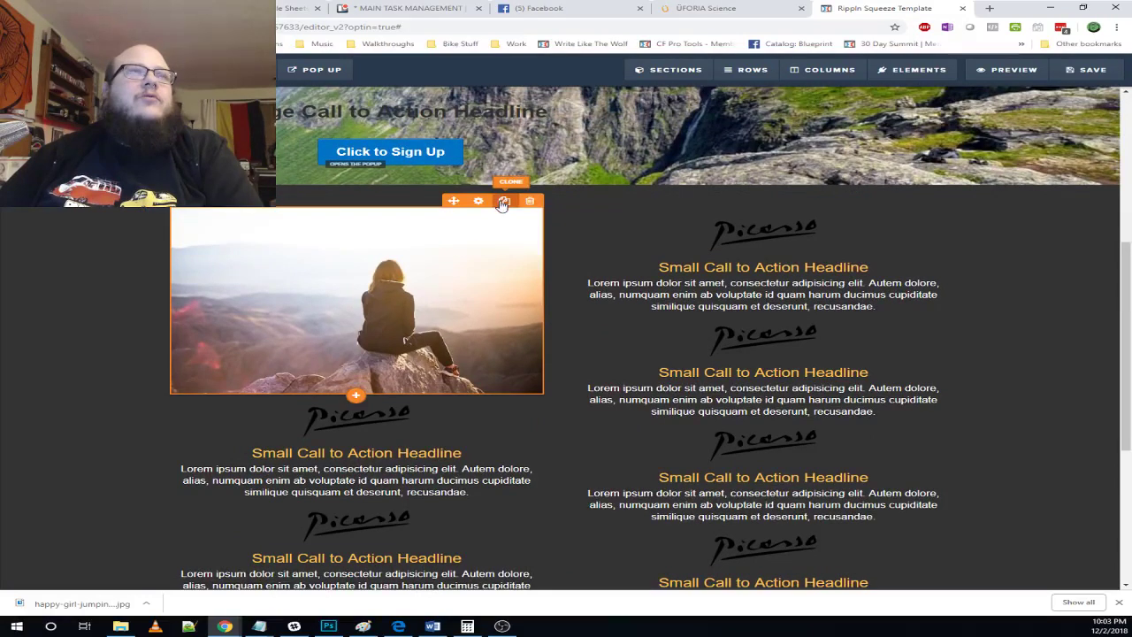
{"action": "left_click", "coordinate": [480, 202]}
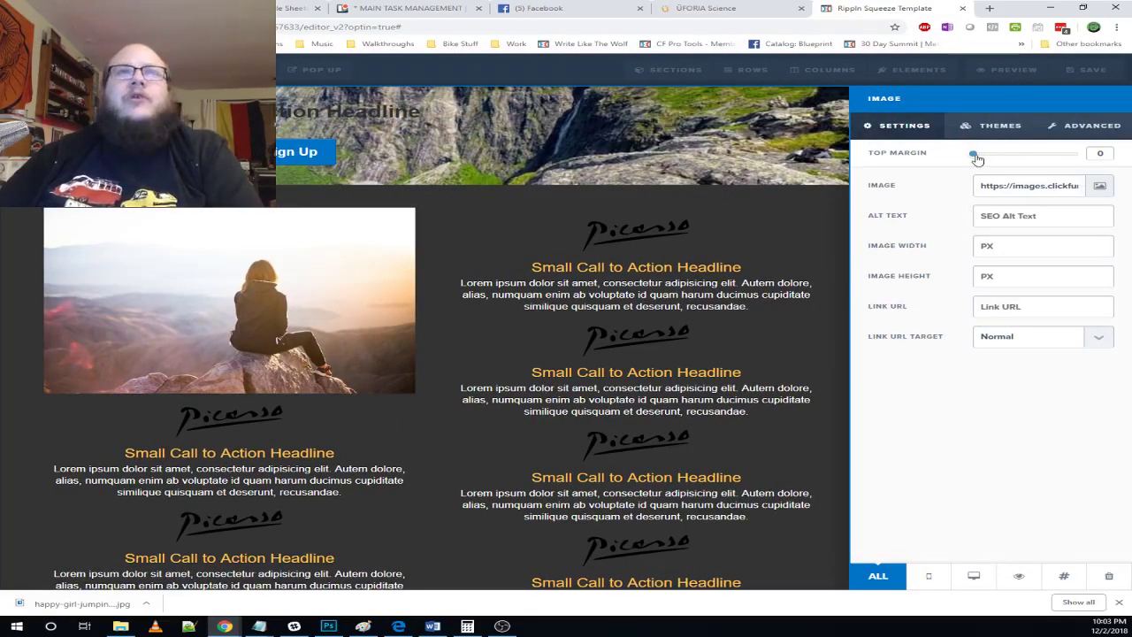
{"action": "left_click_drag", "start_coordinate": [975, 155], "coordinate": [993, 155]}
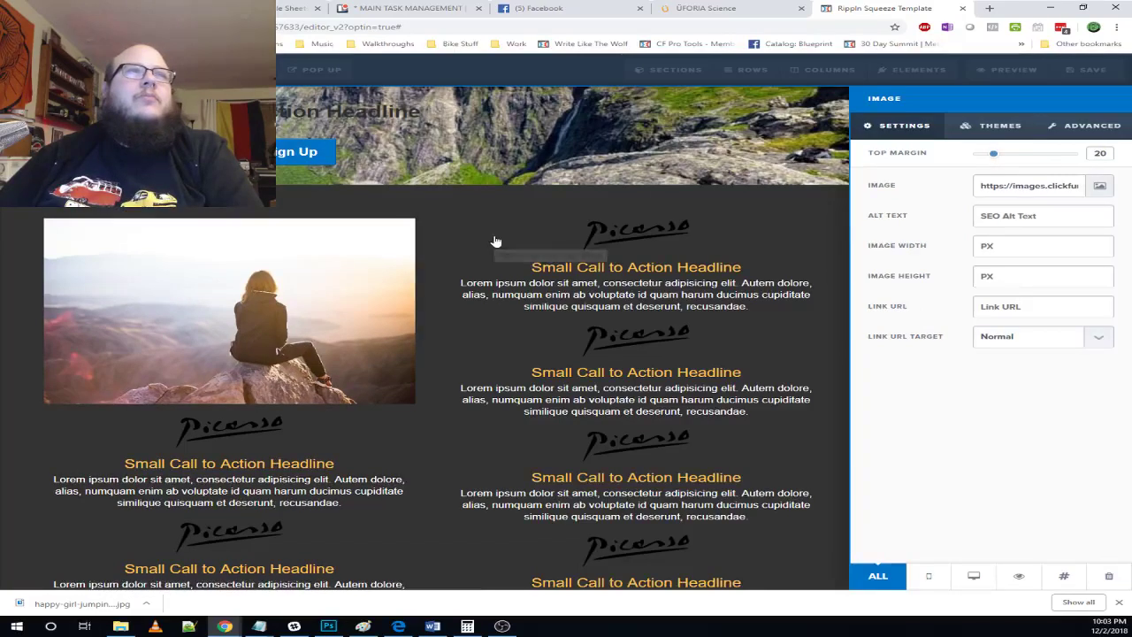
{"action": "left_click", "coordinate": [496, 241]}
- Examine the template's hero, feature columns and empty rows, comparing them with the ÜFORIA Science page's feature section
{"action": "scroll", "coordinate": [530, 304], "scroll_direction": "down", "scroll_amount": 3}
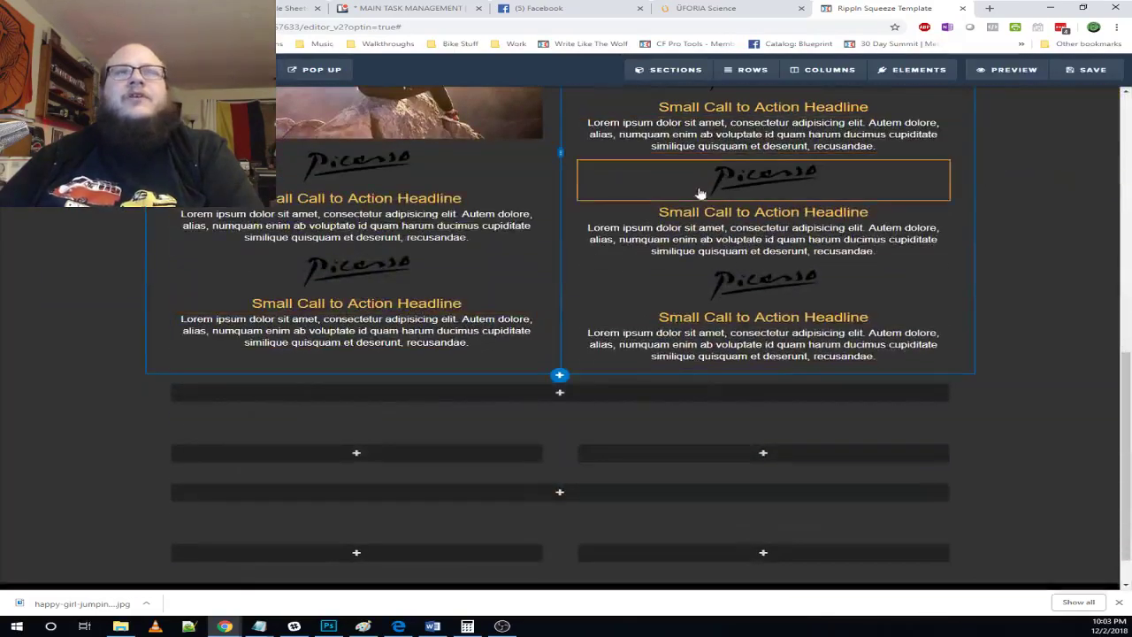
{"action": "scroll", "coordinate": [699, 193], "scroll_direction": "up", "scroll_amount": 5}
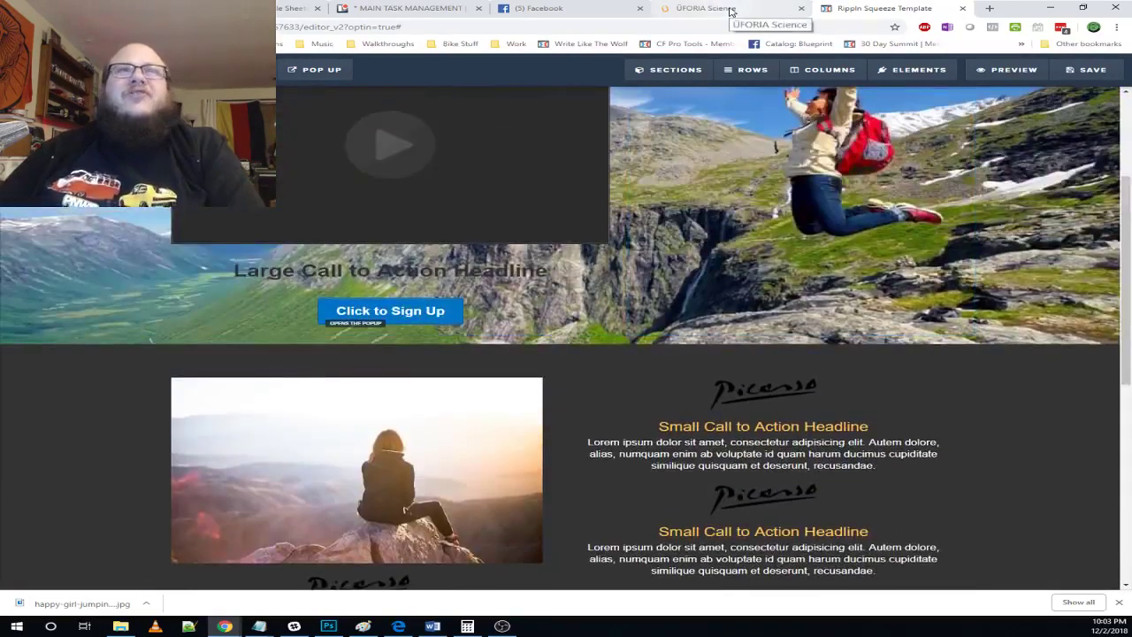
{"action": "left_click", "coordinate": [731, 11]}
{"action": "scroll", "coordinate": [632, 323], "scroll_direction": "down", "scroll_amount": 2}
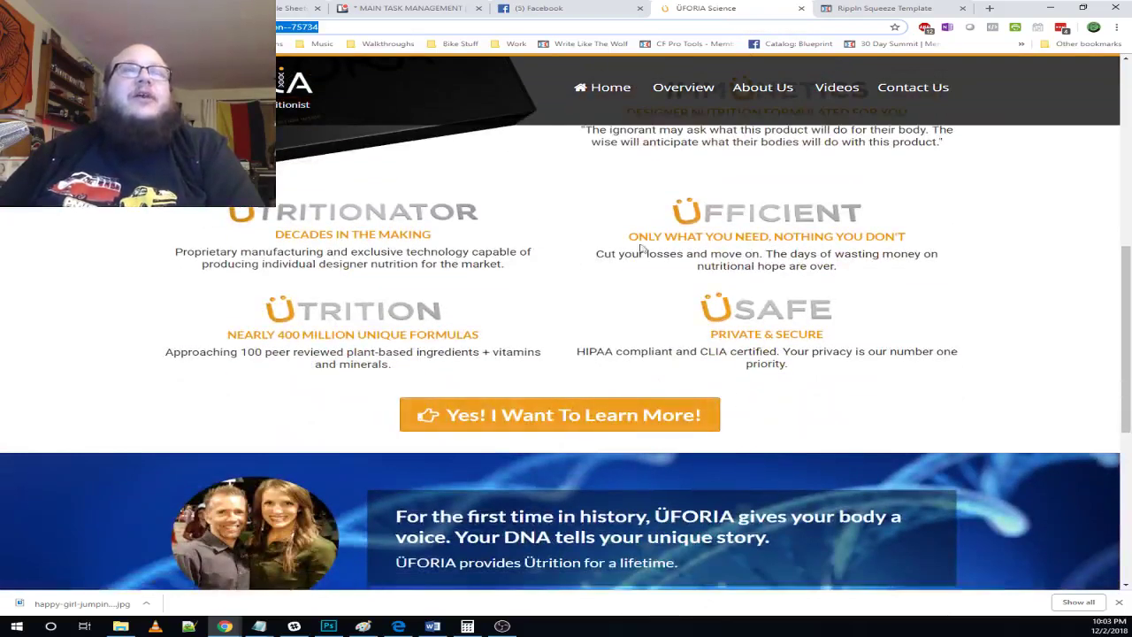
{"action": "left_click", "coordinate": [832, 9]}
{"action": "scroll", "coordinate": [571, 294], "scroll_direction": "down", "scroll_amount": 5}
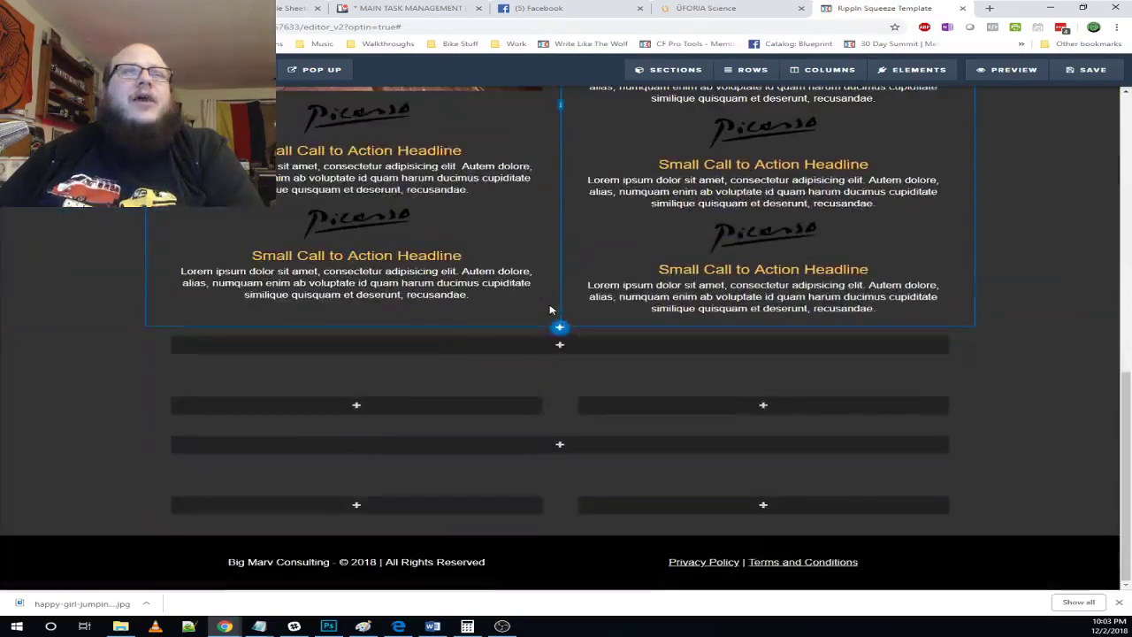
{"action": "scroll", "coordinate": [571, 294], "scroll_direction": "up", "scroll_amount": 2}
{"action": "scroll", "coordinate": [572, 294], "scroll_direction": "up", "scroll_amount": 1}
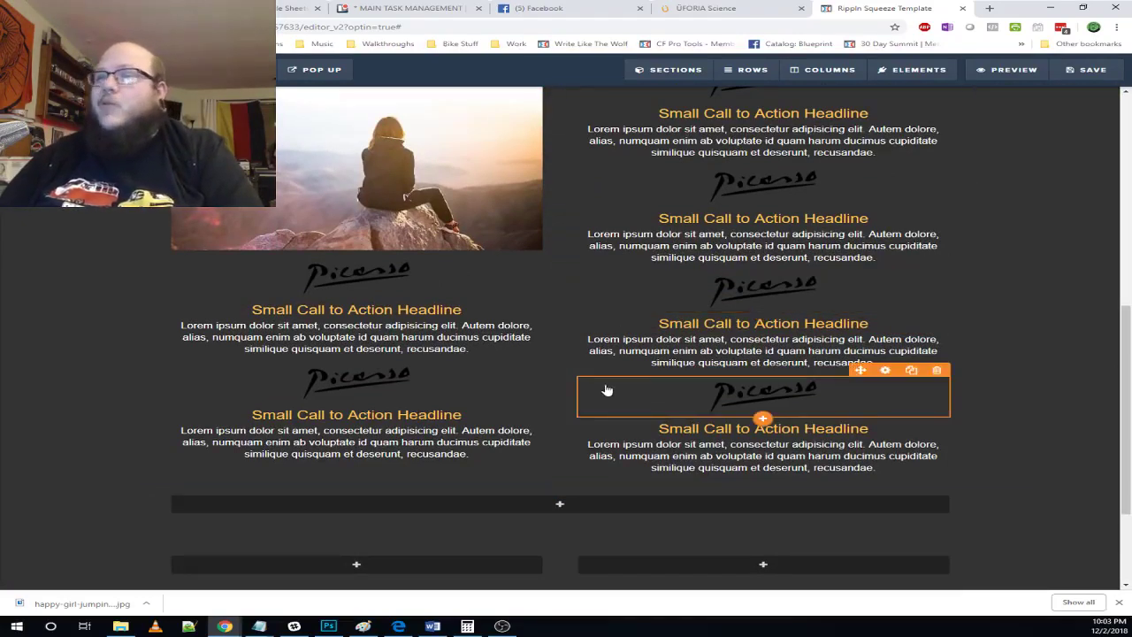
{"action": "scroll", "coordinate": [442, 309], "scroll_direction": "up", "scroll_amount": 6}
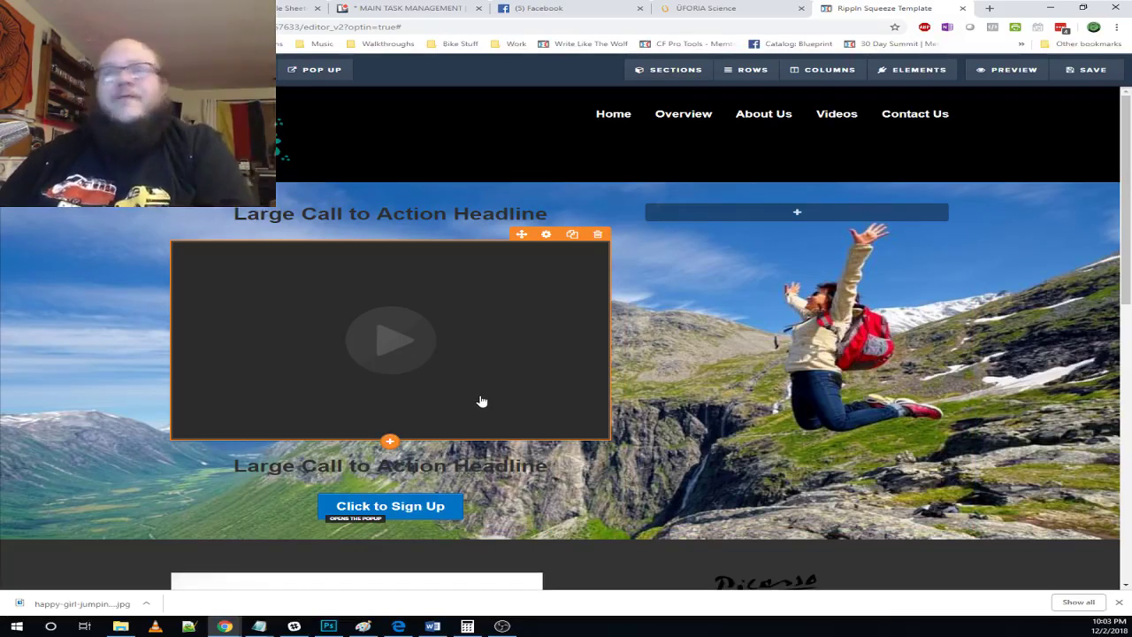
{"action": "scroll", "coordinate": [461, 391], "scroll_direction": "down", "scroll_amount": 2}
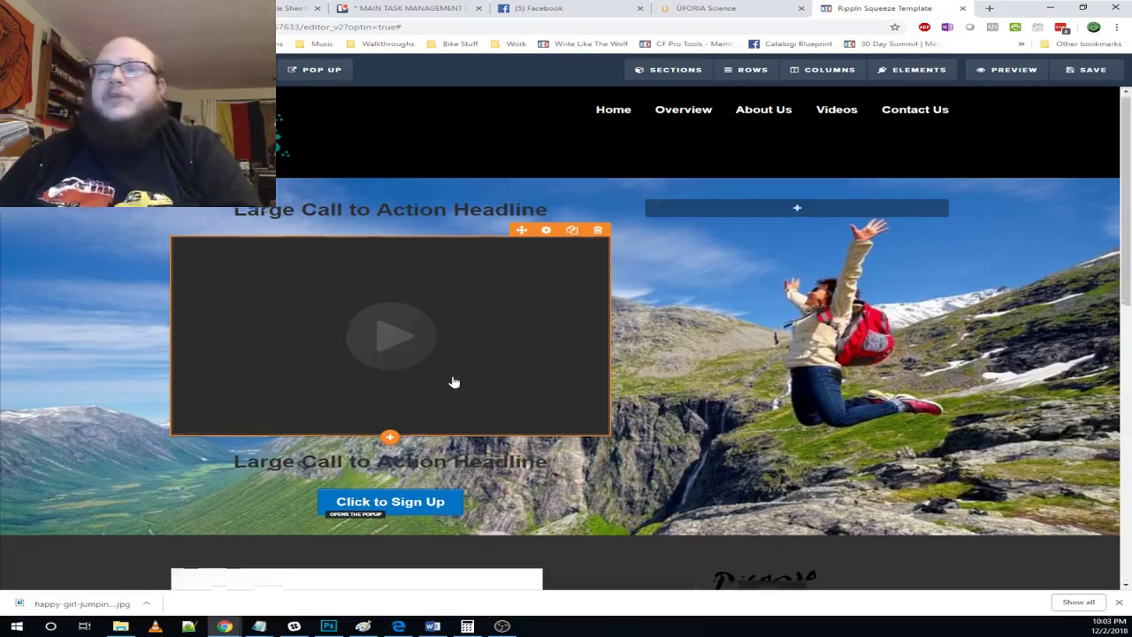
- Review the template's hero and feature columns, then check the ÜFORIA Science page's hero, sign-up popup and video playback
{"action": "scroll", "coordinate": [549, 381], "scroll_direction": "down", "scroll_amount": 10}
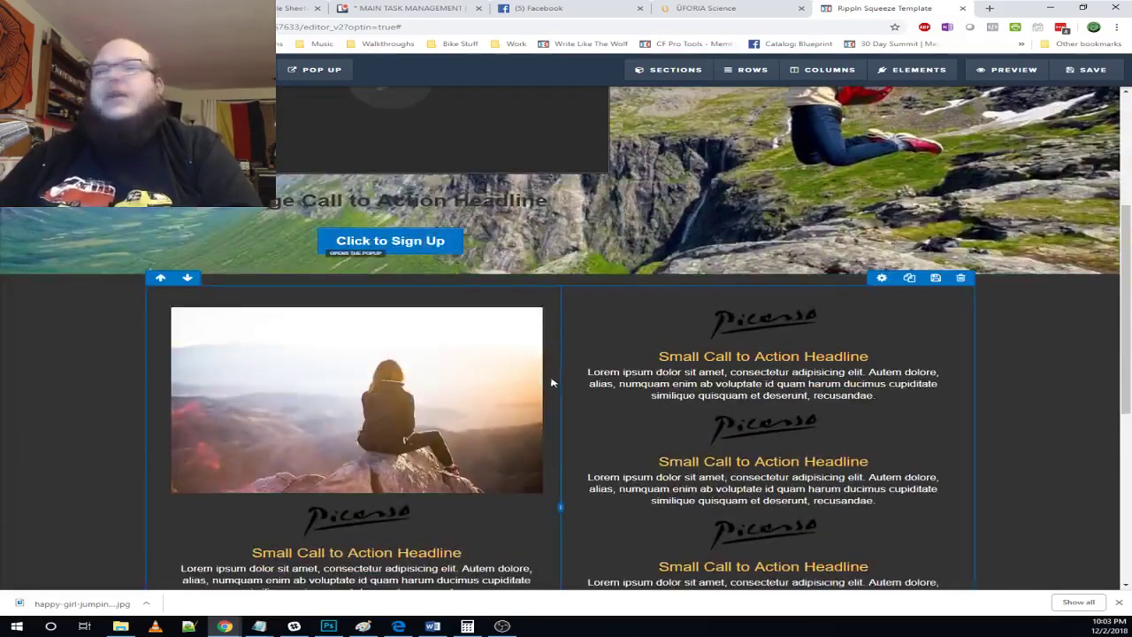
{"action": "scroll", "coordinate": [544, 378], "scroll_direction": "up", "scroll_amount": 3}
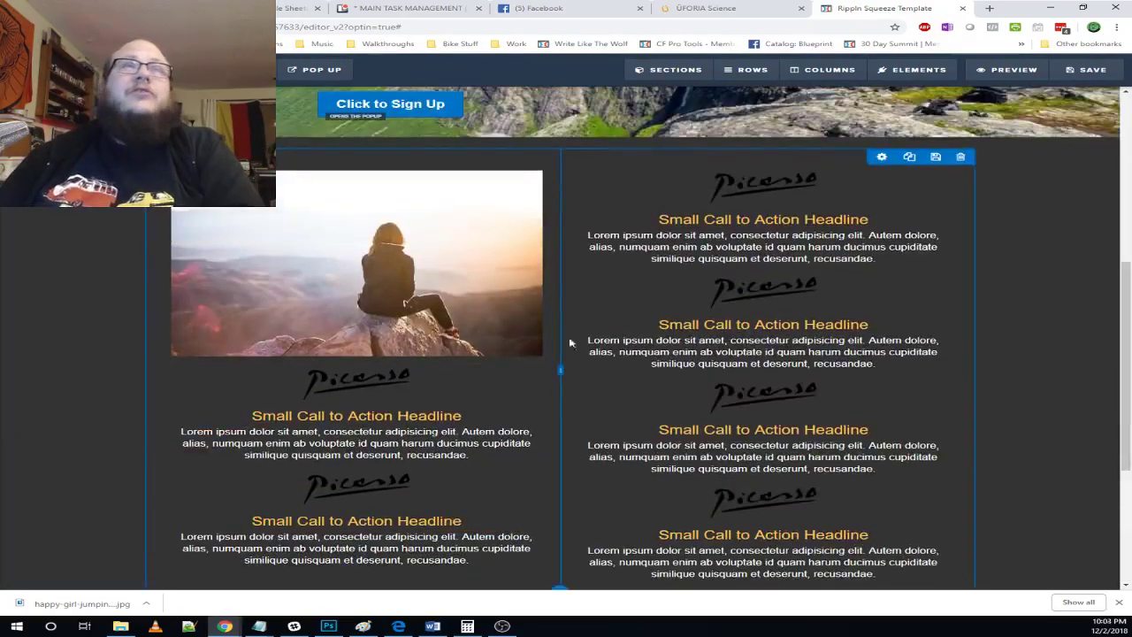
{"action": "scroll", "coordinate": [572, 342], "scroll_direction": "up", "scroll_amount": 2}
{"action": "left_click", "coordinate": [704, 9]}
{"action": "scroll", "coordinate": [492, 323], "scroll_direction": "up", "scroll_amount": 3}
{"action": "scroll", "coordinate": [493, 324], "scroll_direction": "up", "scroll_amount": 2}
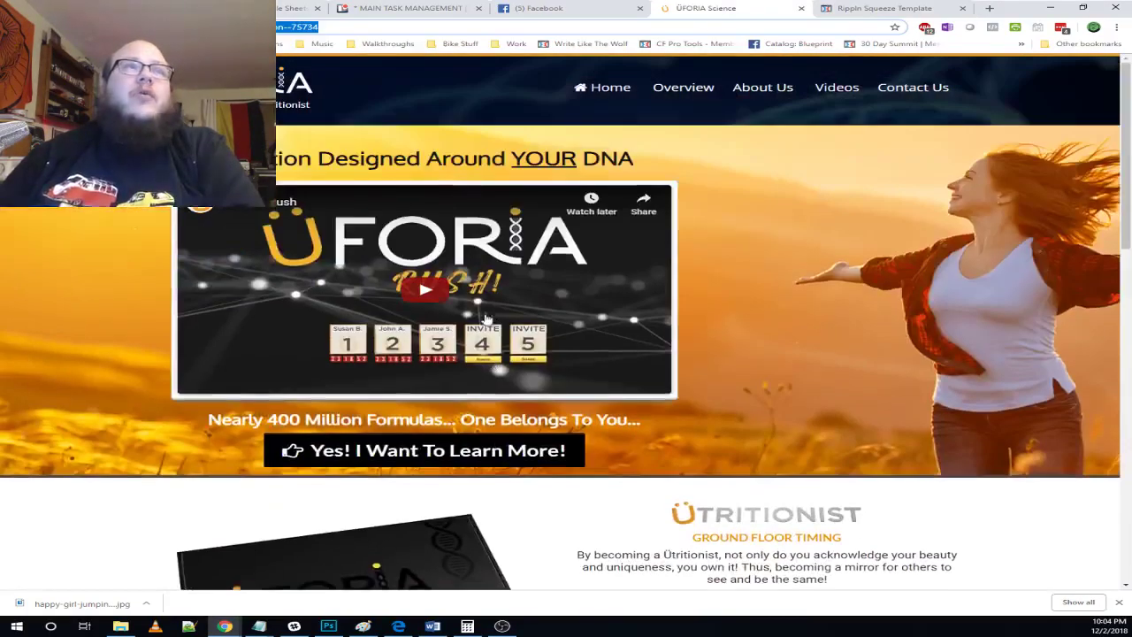
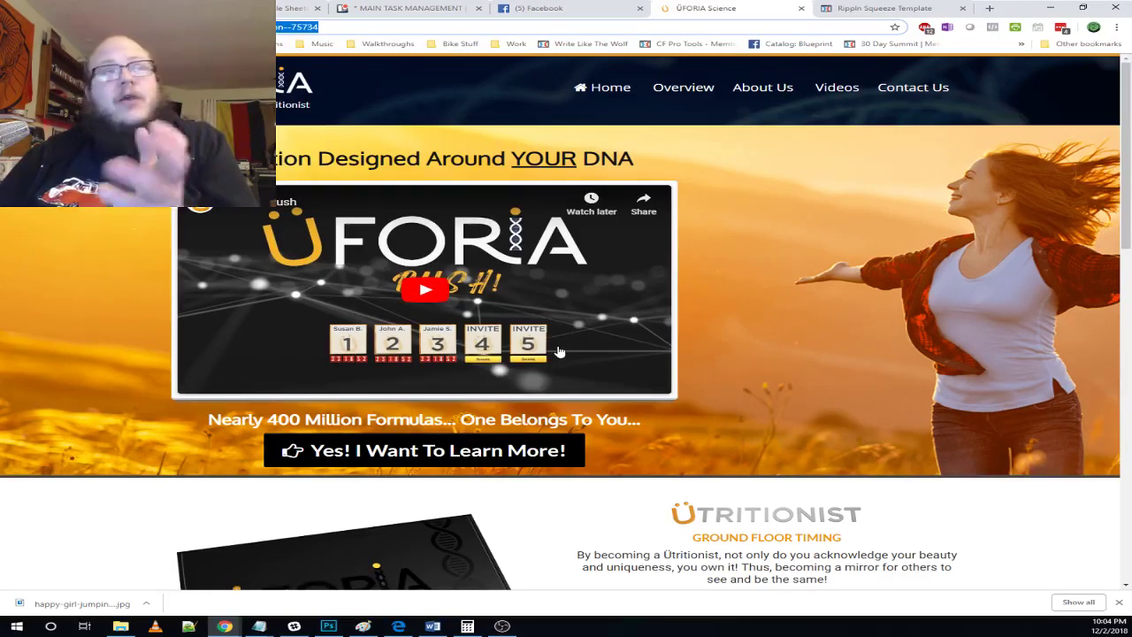
{"action": "left_click", "coordinate": [514, 454]}
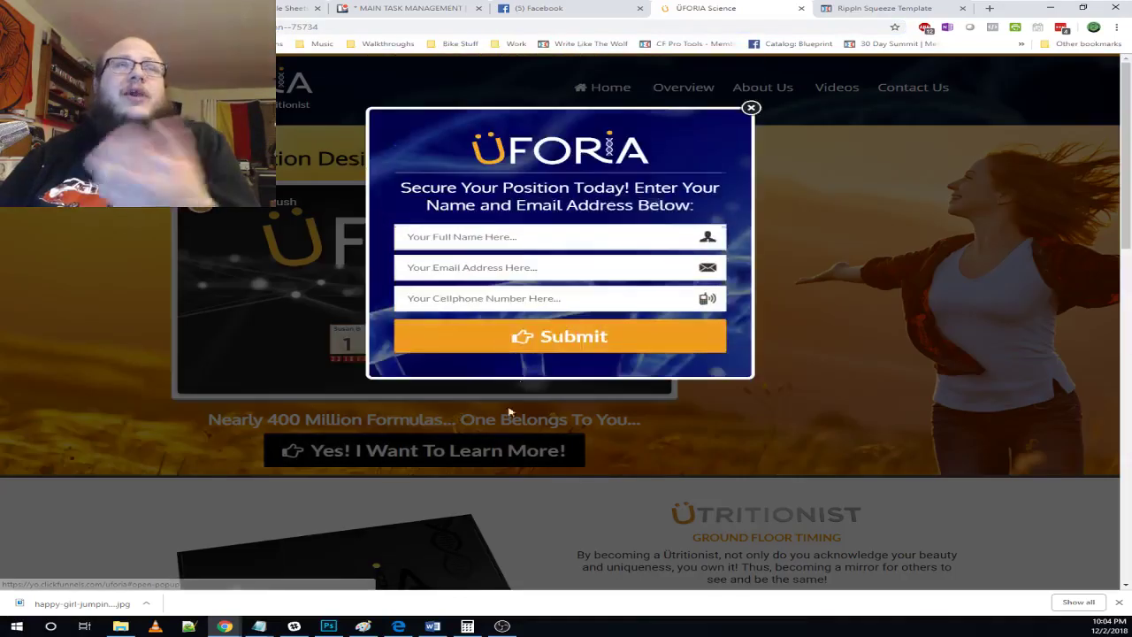
{"action": "left_click", "coordinate": [752, 109]}
{"action": "scroll", "coordinate": [567, 283], "scroll_direction": "down", "scroll_amount": 2}
{"action": "scroll", "coordinate": [566, 283], "scroll_direction": "up", "scroll_amount": 2}
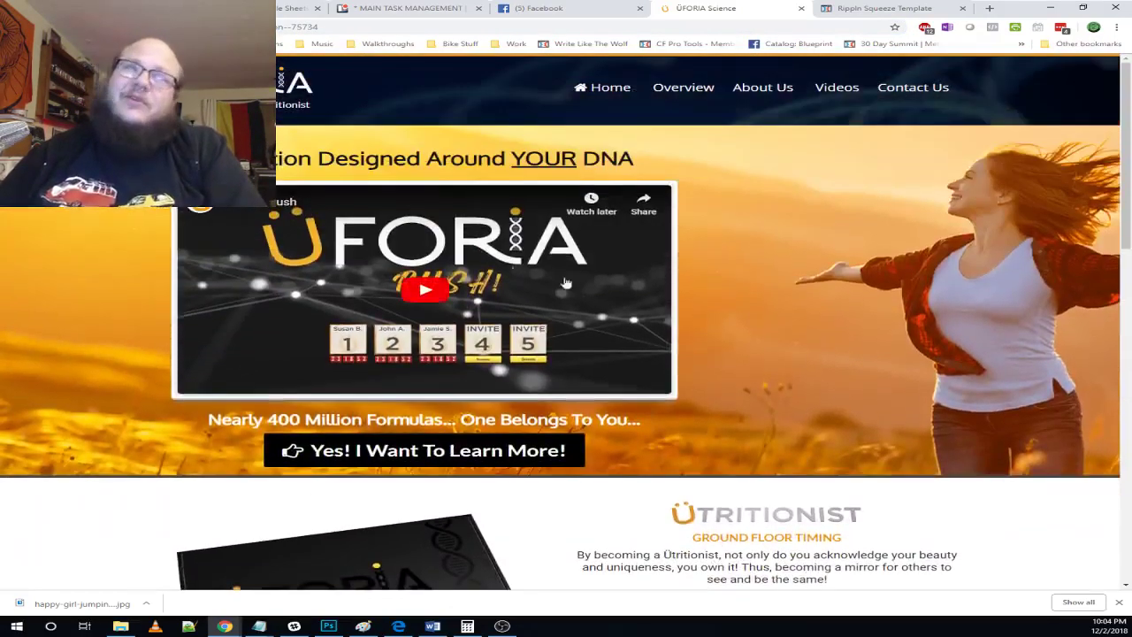
{"action": "left_click", "coordinate": [426, 292]}
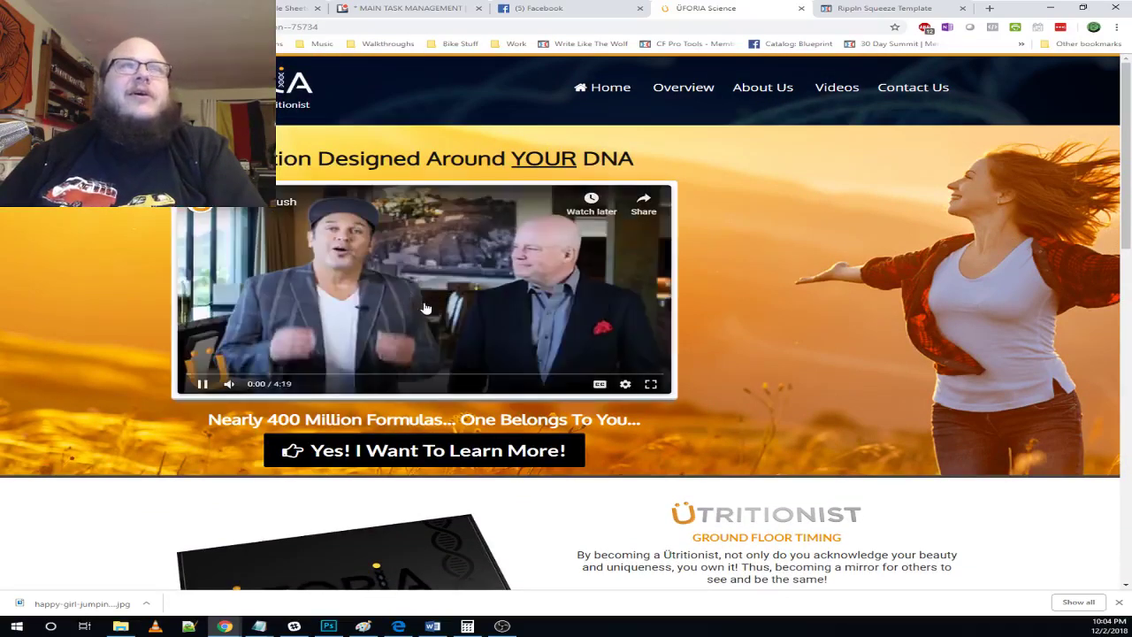
- Examine the ÜFORIA Science page's feature section, from the product box and feature texts to the call-to-action button and the banner below
{"action": "scroll", "coordinate": [717, 370], "scroll_direction": "down", "scroll_amount": 3}
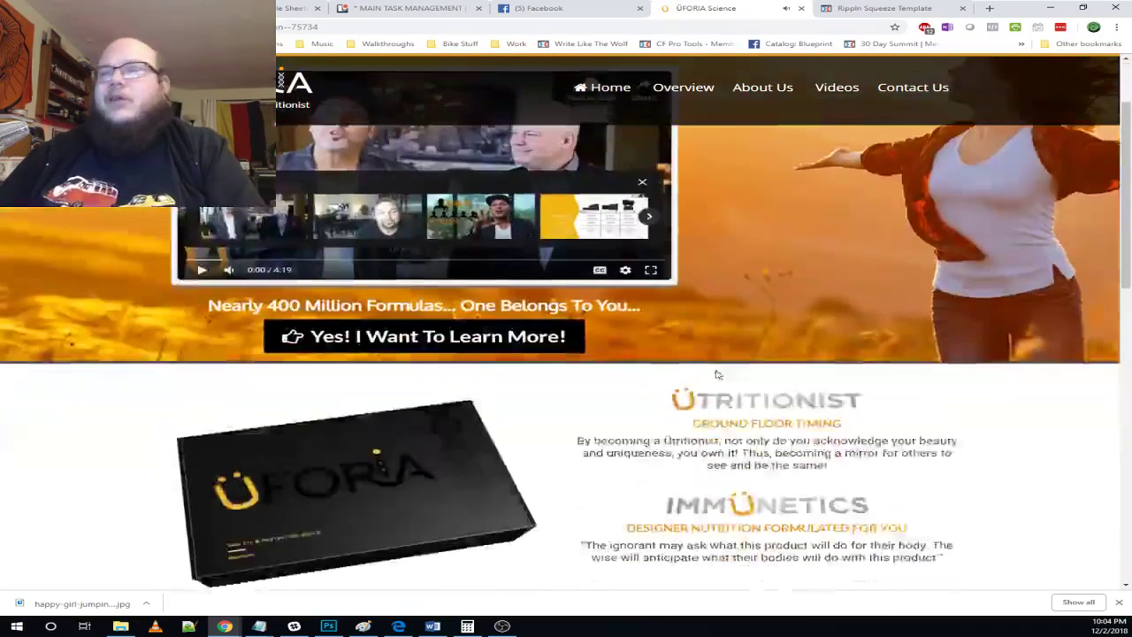
{"action": "scroll", "coordinate": [644, 355], "scroll_direction": "down", "scroll_amount": 2}
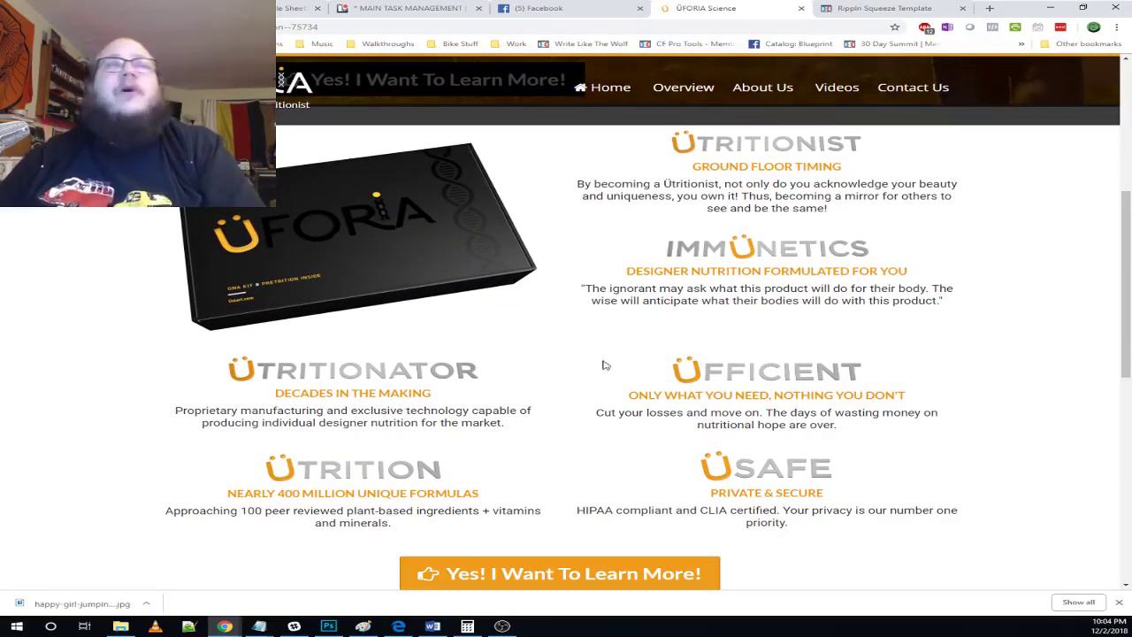
{"action": "scroll", "coordinate": [558, 426], "scroll_direction": "up", "scroll_amount": 1}
{"action": "scroll", "coordinate": [526, 450], "scroll_direction": "down", "scroll_amount": 1}
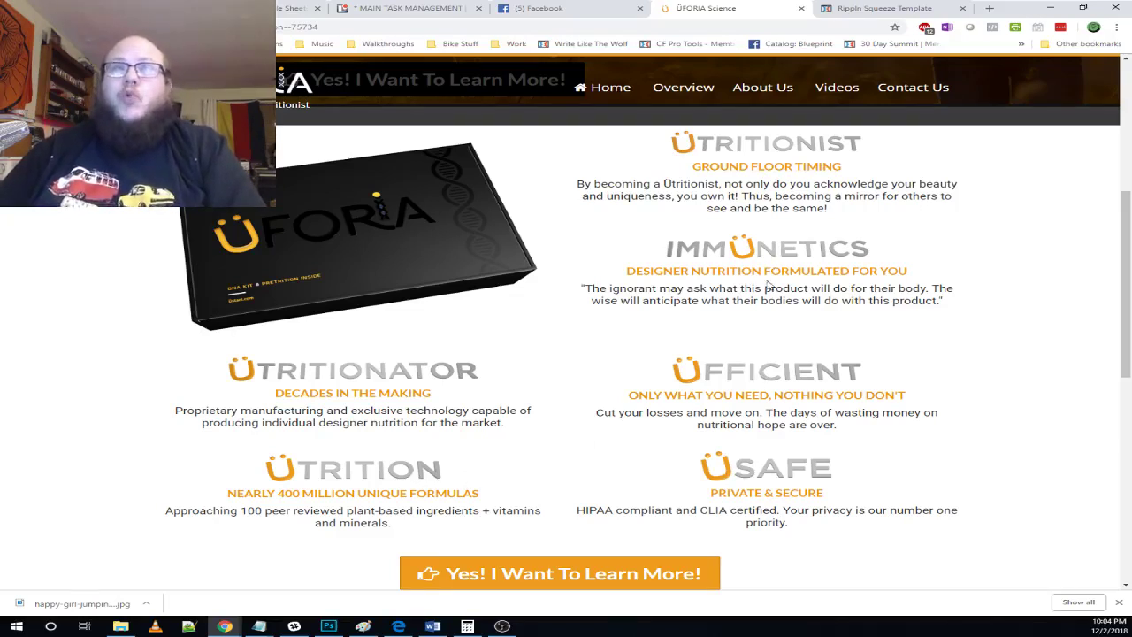
{"action": "scroll", "coordinate": [767, 285], "scroll_direction": "up", "scroll_amount": 3}
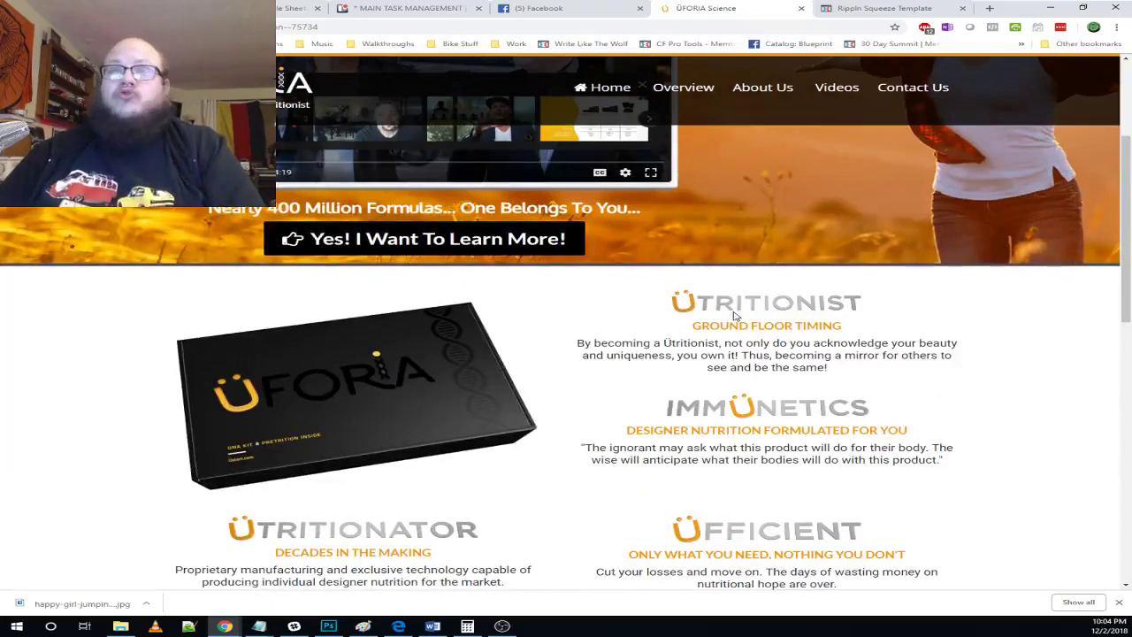
{"action": "scroll", "coordinate": [447, 349], "scroll_direction": "down", "scroll_amount": 5}
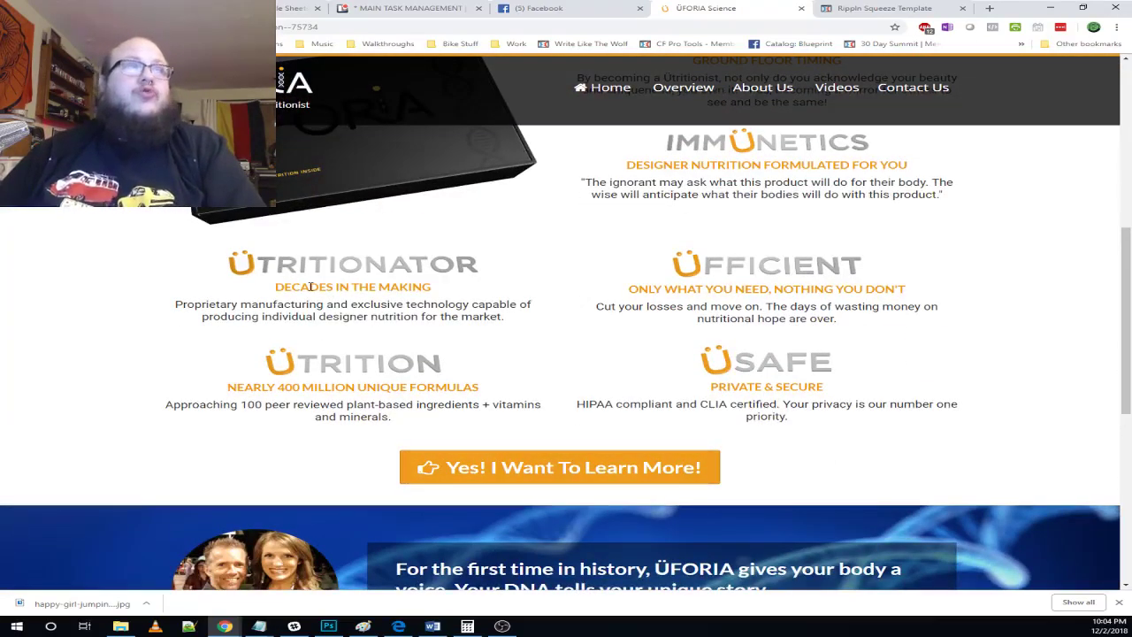
{"action": "scroll", "coordinate": [577, 298], "scroll_direction": "up", "scroll_amount": 1}
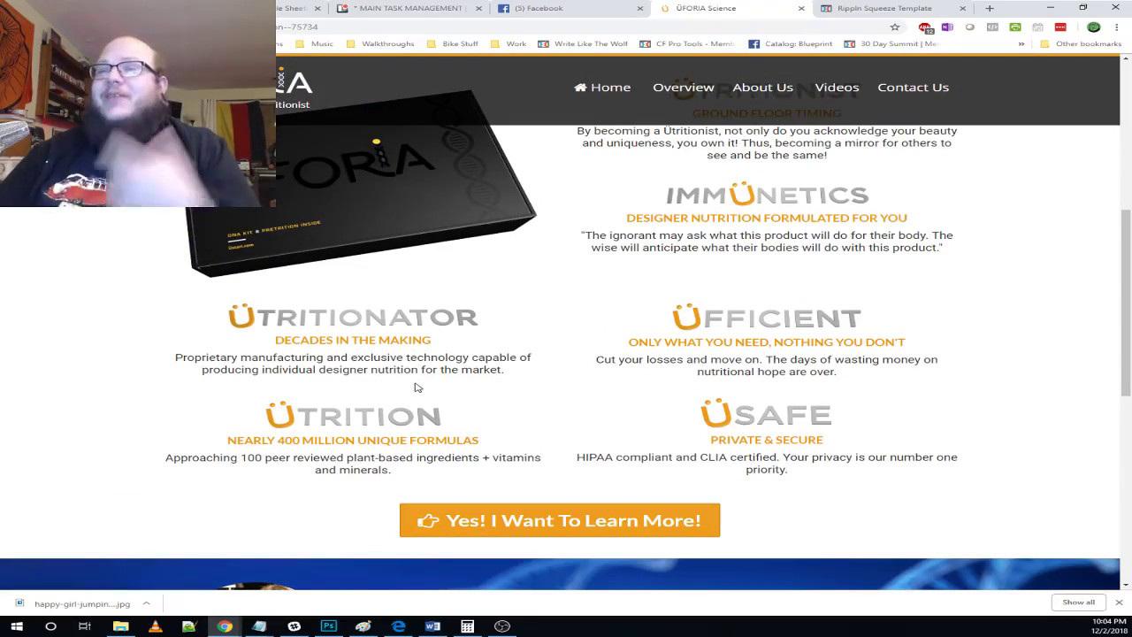
{"action": "scroll", "coordinate": [531, 384], "scroll_direction": "down", "scroll_amount": 1}
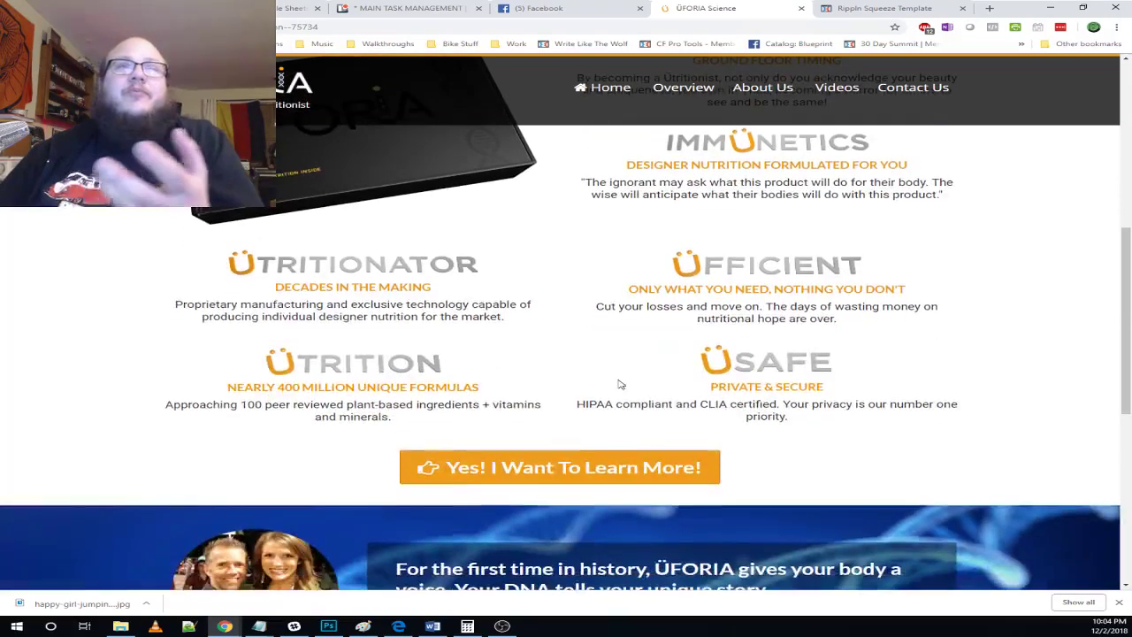
{"action": "scroll", "coordinate": [619, 379], "scroll_direction": "up", "scroll_amount": 3}
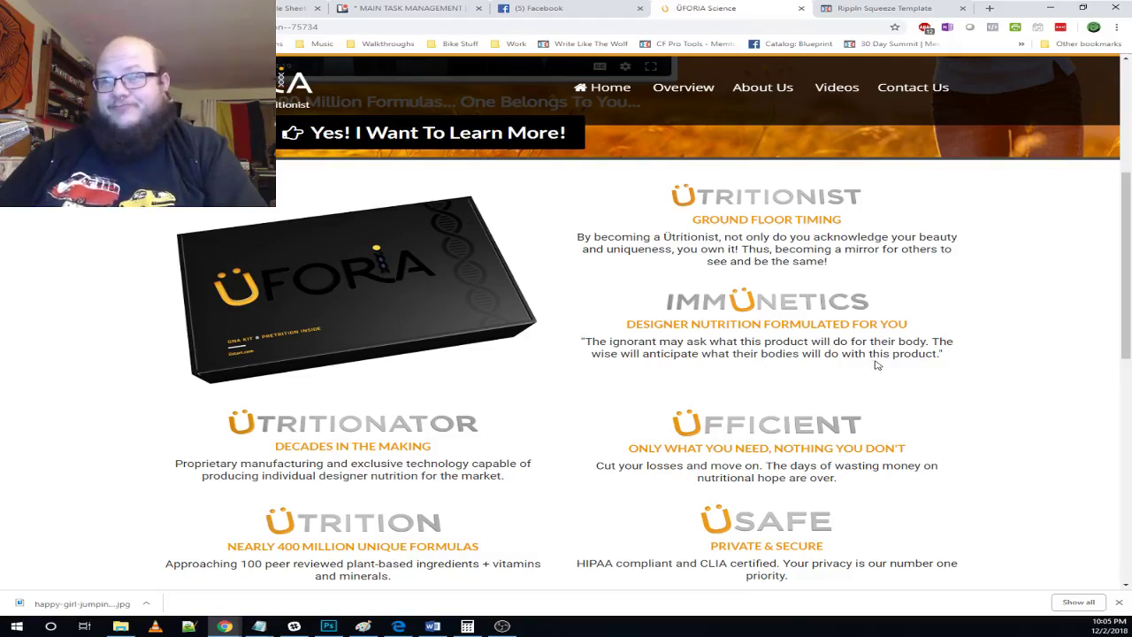
{"action": "scroll", "coordinate": [877, 364], "scroll_direction": "down", "scroll_amount": 1}
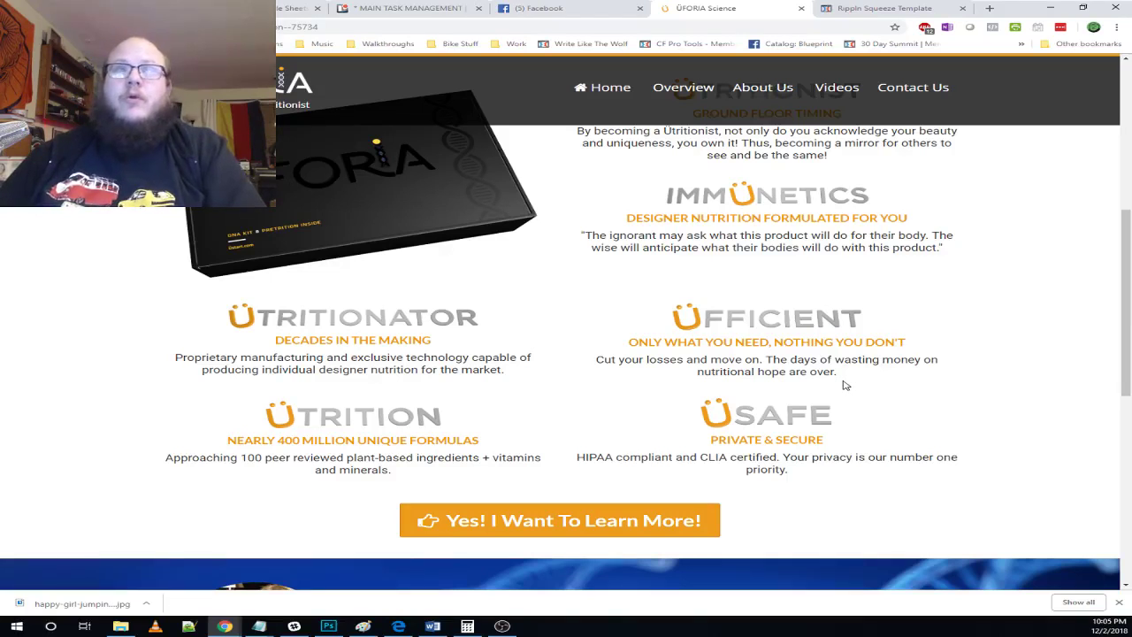
{"action": "scroll", "coordinate": [844, 385], "scroll_direction": "down", "scroll_amount": 1}
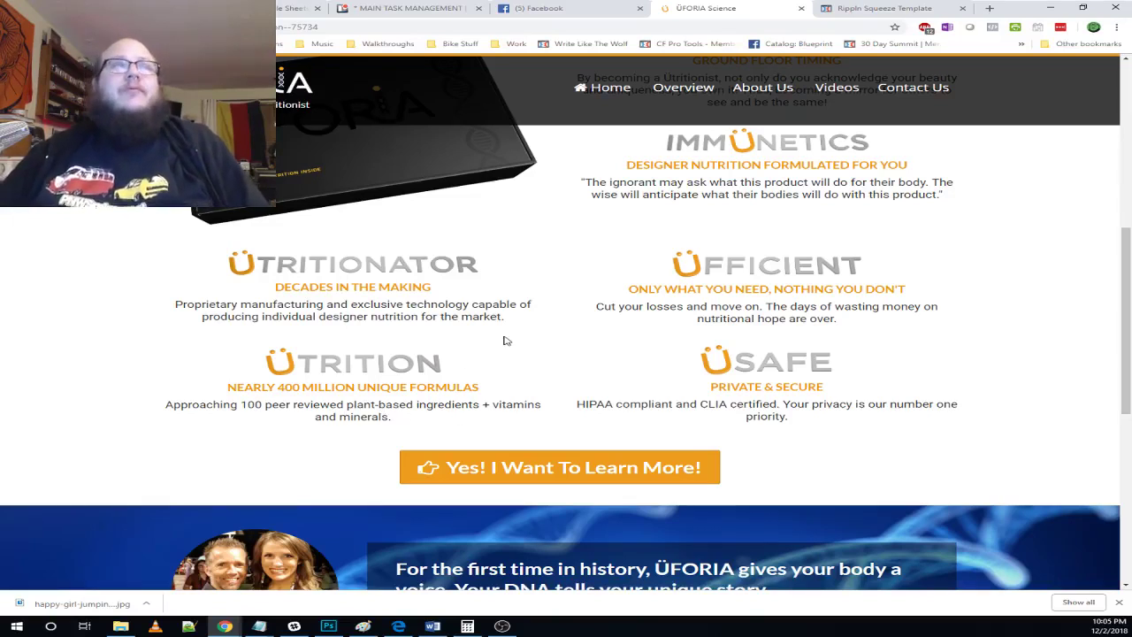
{"action": "scroll", "coordinate": [506, 340], "scroll_direction": "up", "scroll_amount": 3}
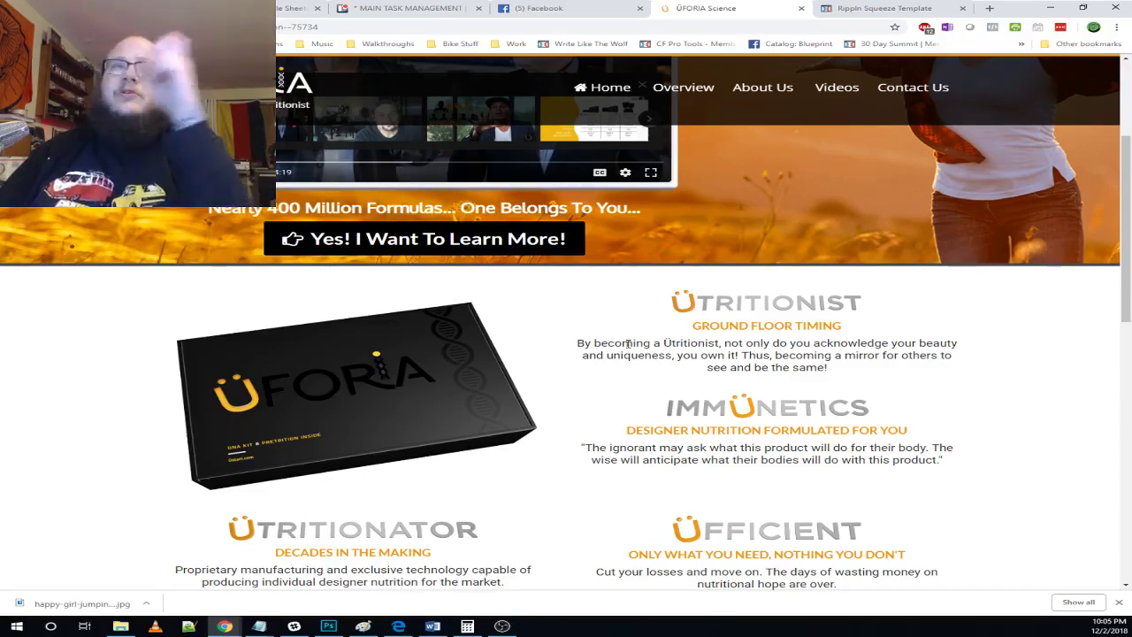
{"action": "scroll", "coordinate": [175, 379], "scroll_direction": "down", "scroll_amount": 2}
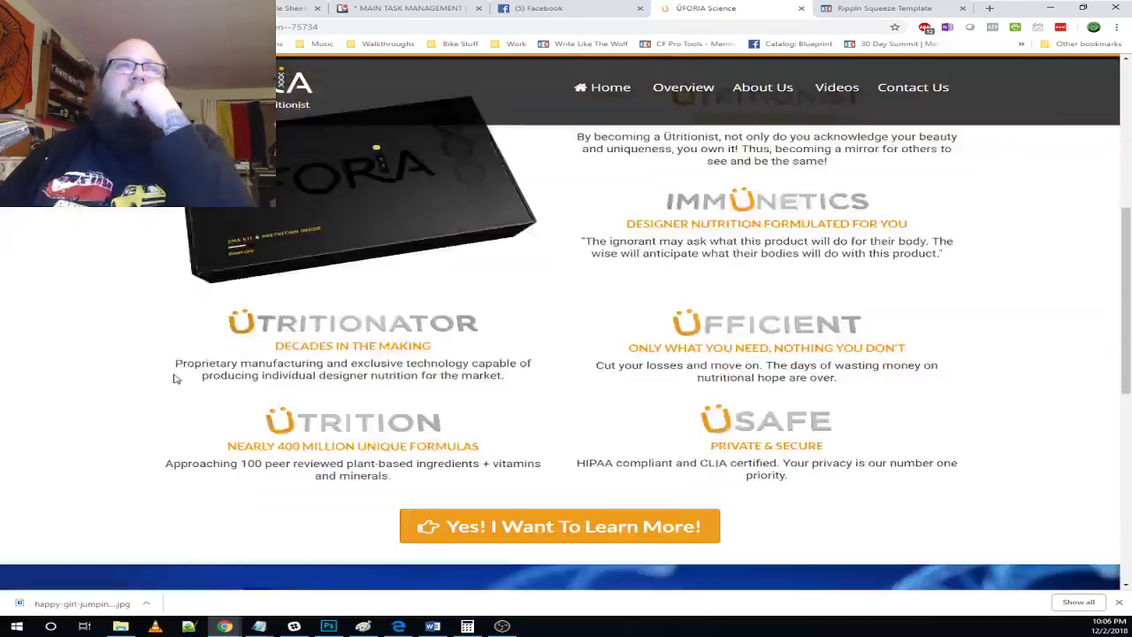
{"action": "scroll", "coordinate": [175, 379], "scroll_direction": "down", "scroll_amount": 3}
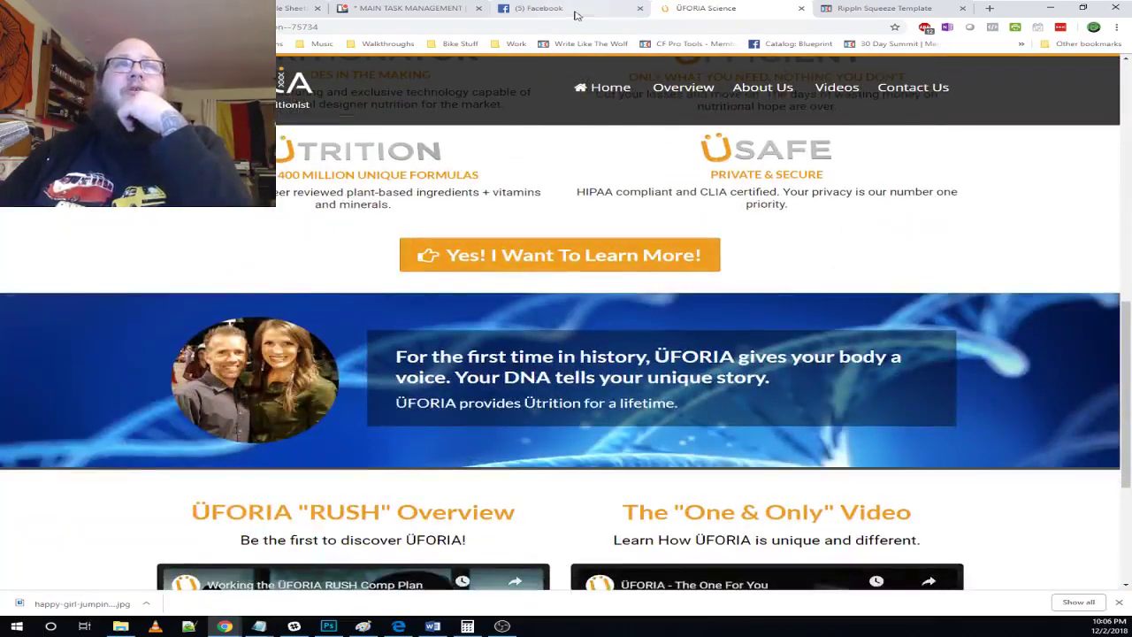
- Return to the squeeze page template and add a button element to the empty full-width row below the feature columns
{"action": "left_click", "coordinate": [874, 10]}
{"action": "scroll", "coordinate": [617, 363], "scroll_direction": "down", "scroll_amount": 1}
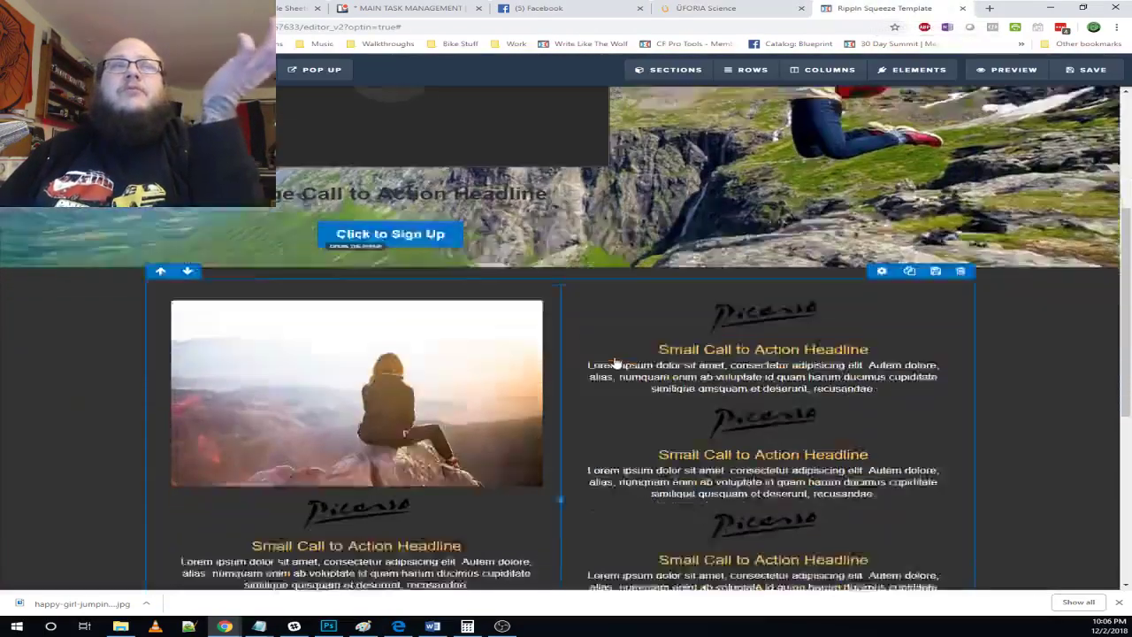
{"action": "scroll", "coordinate": [617, 363], "scroll_direction": "down", "scroll_amount": 5}
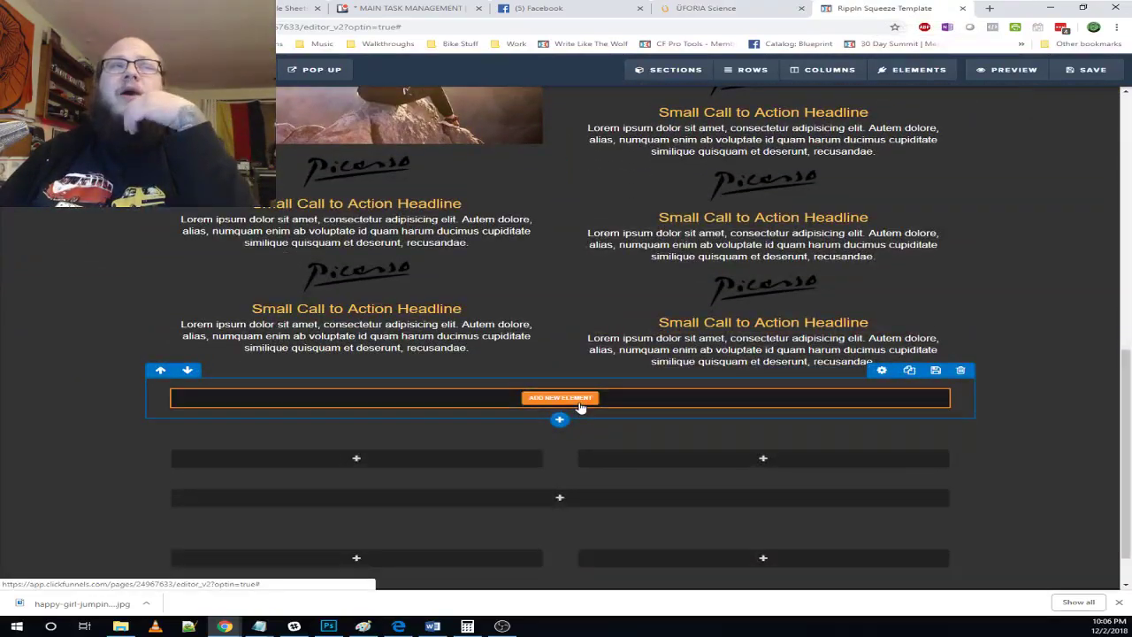
{"action": "left_click", "coordinate": [579, 401]}
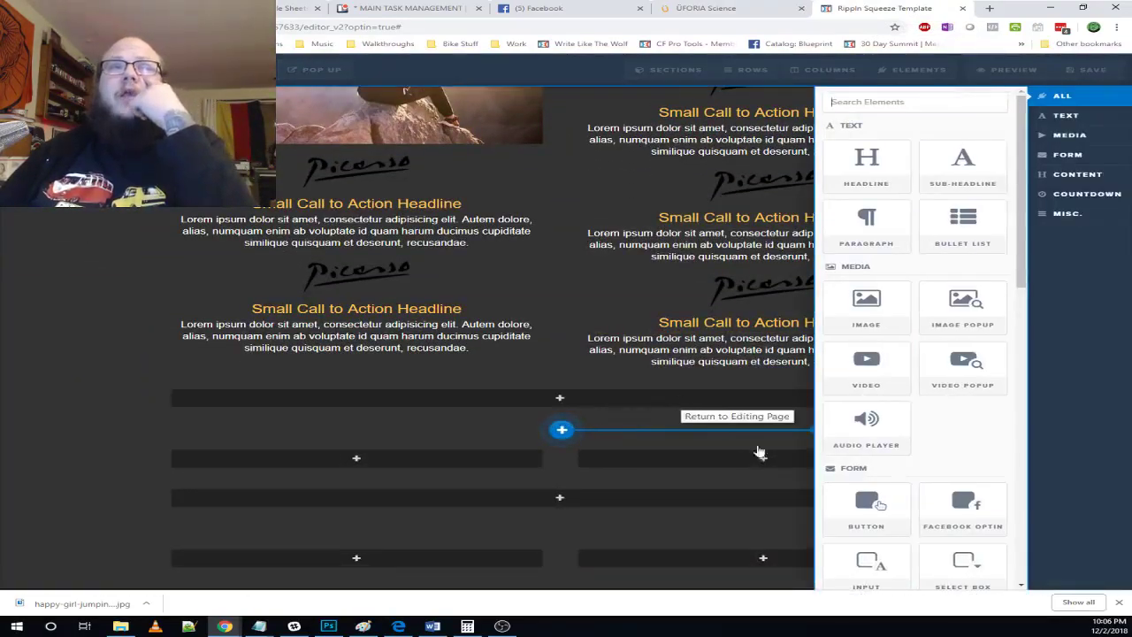
{"action": "left_click", "coordinate": [863, 505]}
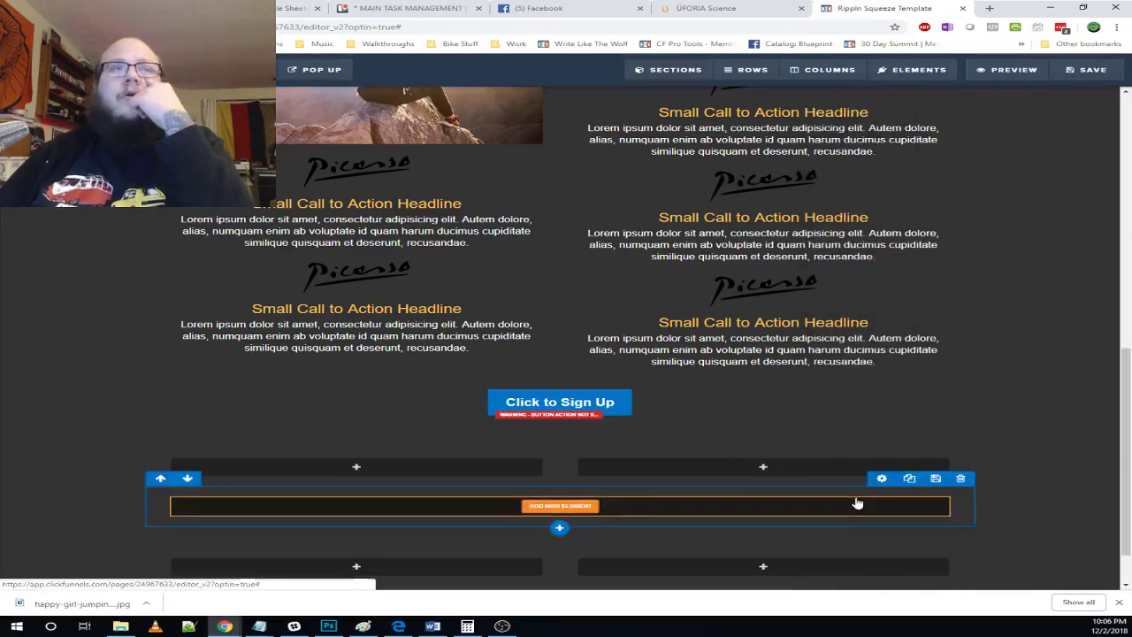
- Set the action of the new sign-up button below the feature columns to open the pop up
{"action": "left_click", "coordinate": [606, 408]}
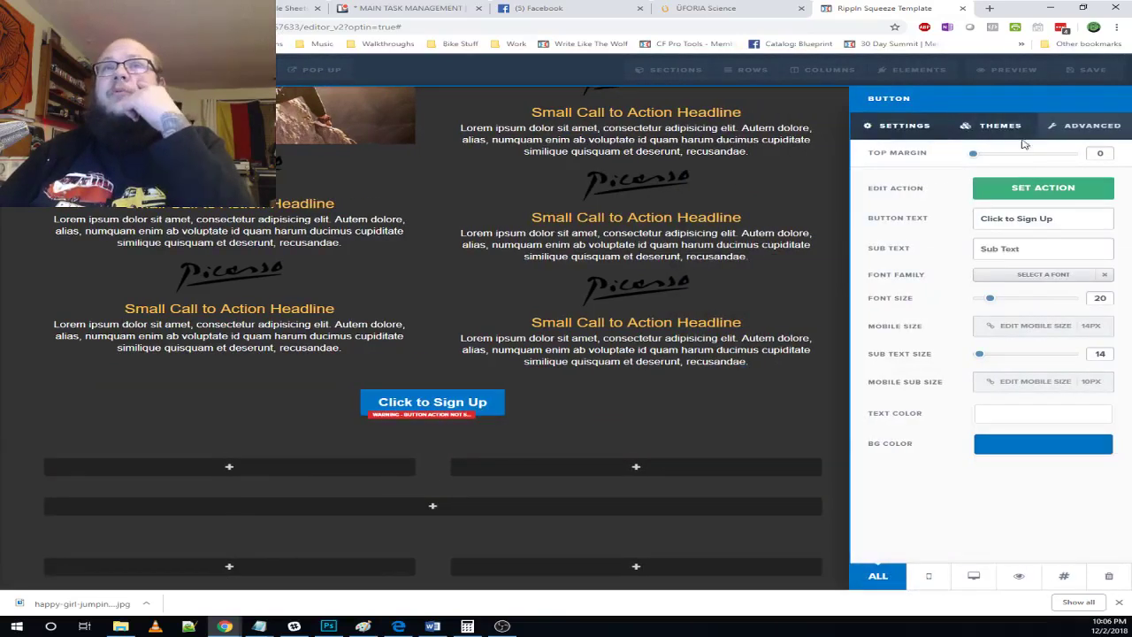
{"action": "left_click", "coordinate": [1021, 188]}
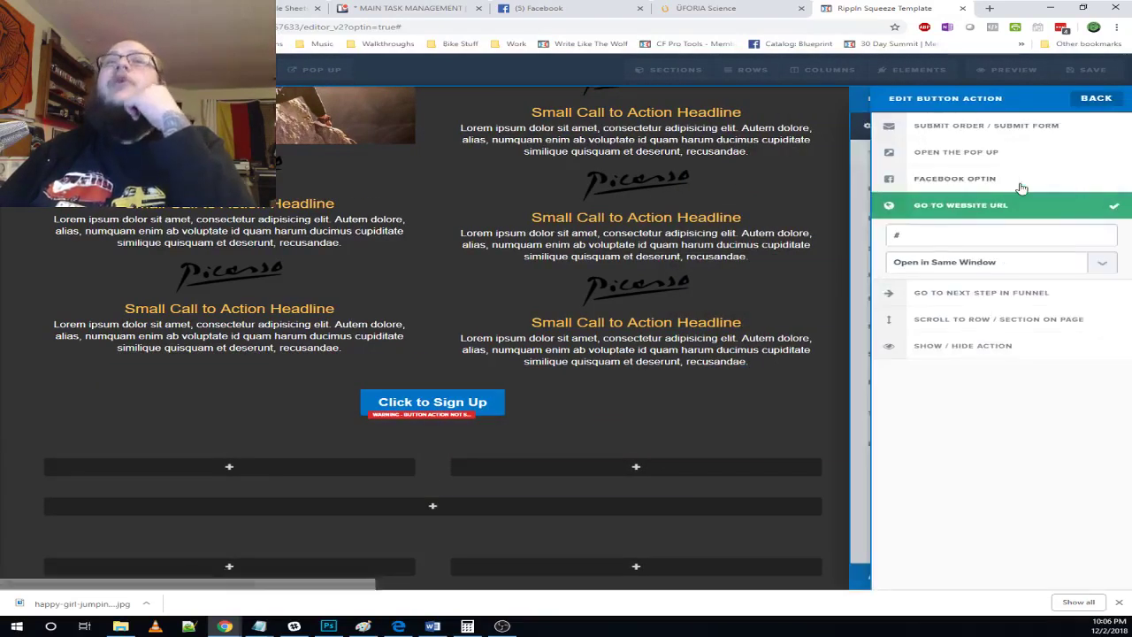
{"action": "left_click", "coordinate": [979, 155]}
{"action": "left_click", "coordinate": [652, 387]}
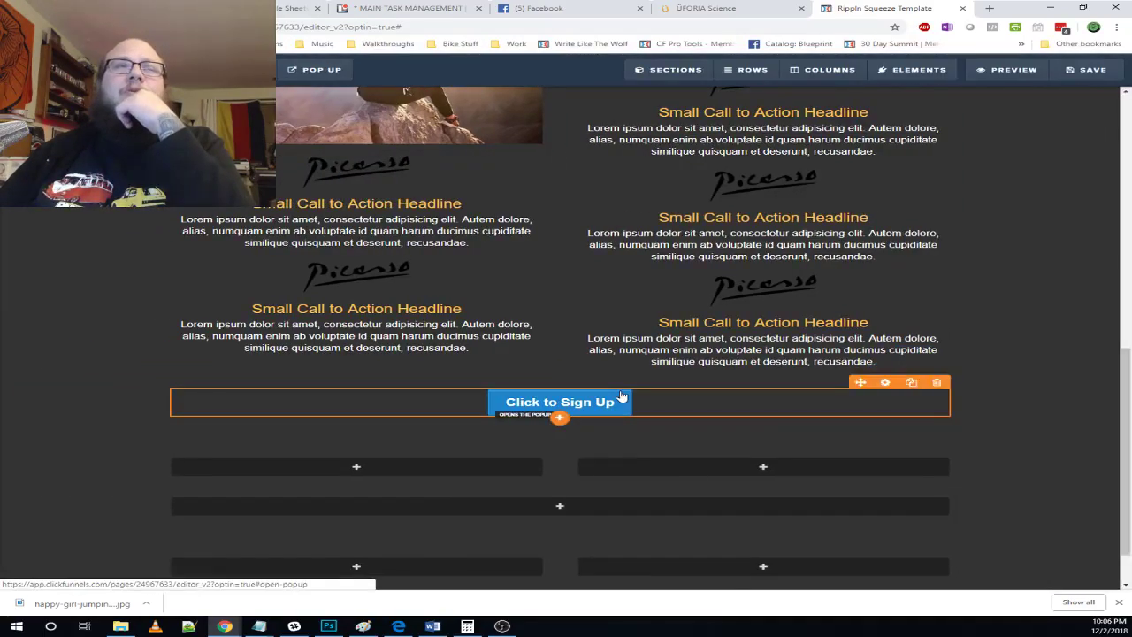
- Set the width of the sign-up button below the feature columns to Fill Width
{"action": "left_click", "coordinate": [581, 400]}
{"action": "left_click", "coordinate": [1090, 126]}
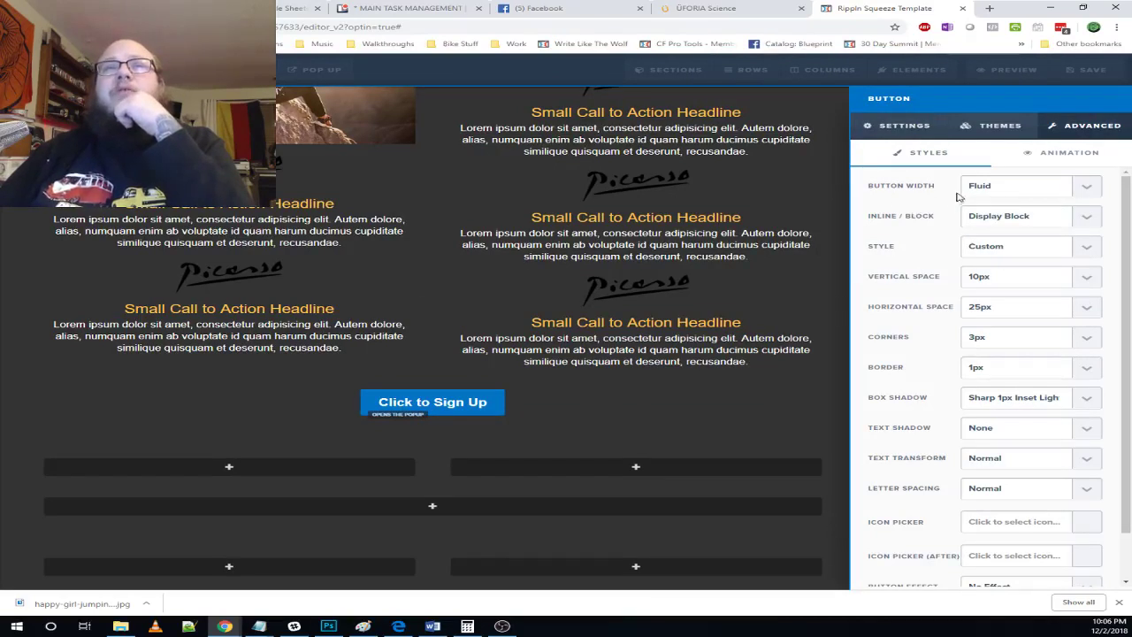
{"action": "left_click", "coordinate": [1051, 192]}
{"action": "left_click", "coordinate": [989, 212]}
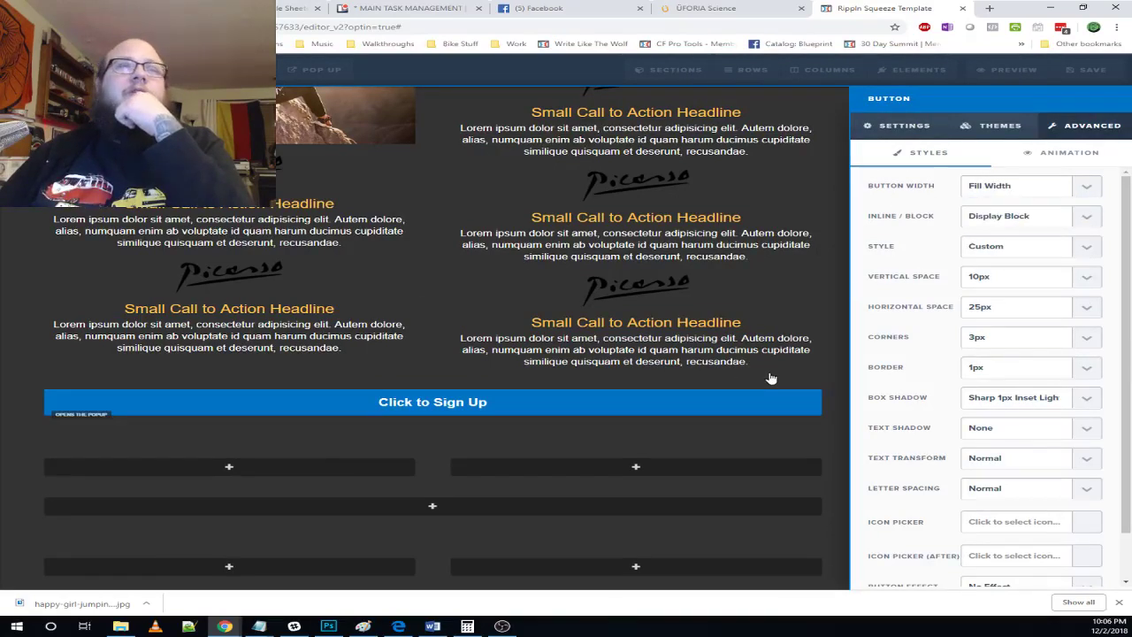
{"action": "key", "text": "Escape"}
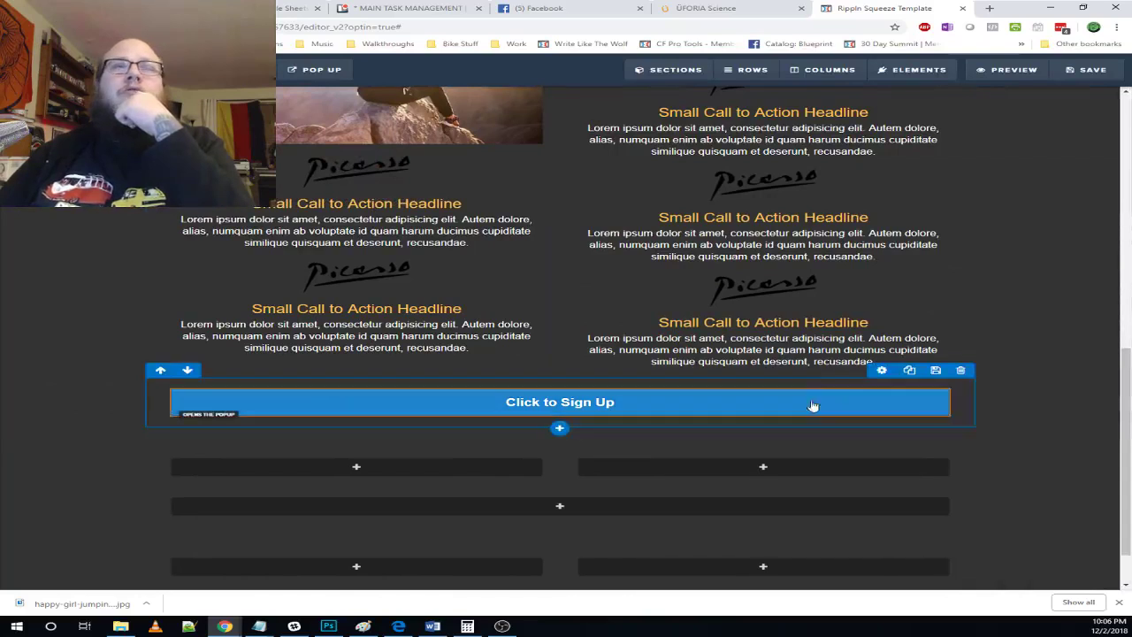
- Compare the template's full-width sign-up button with the call-to-action button under the ÜFORIA Science page's features
{"action": "left_click", "coordinate": [721, 10]}
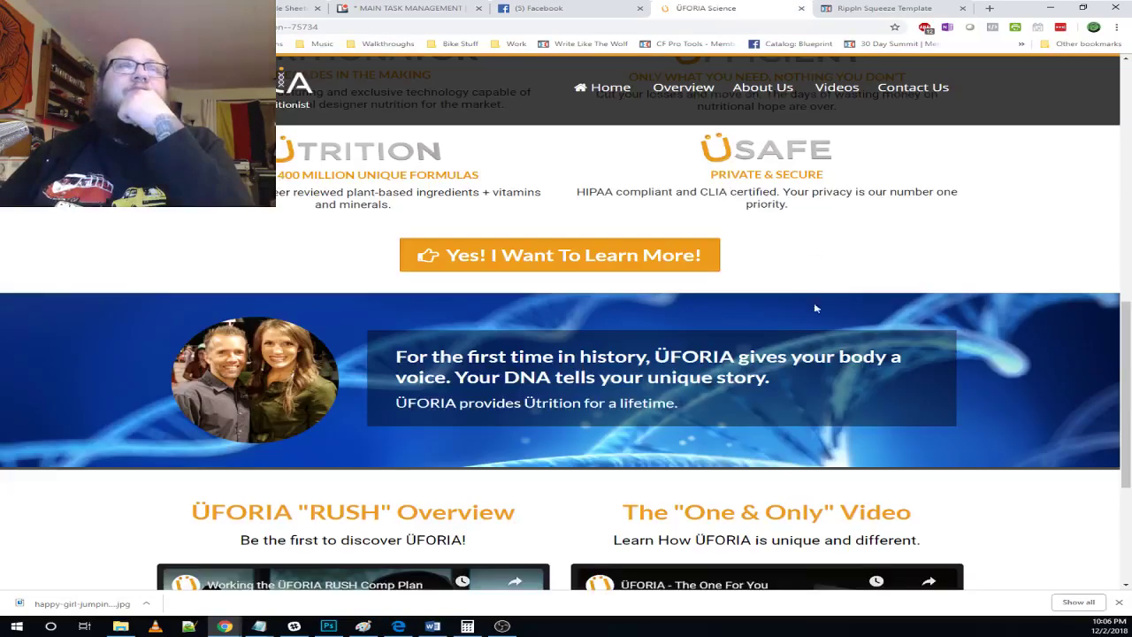
{"action": "scroll", "coordinate": [819, 305], "scroll_direction": "down", "scroll_amount": 3}
{"action": "scroll", "coordinate": [829, 293], "scroll_direction": "up", "scroll_amount": 3}
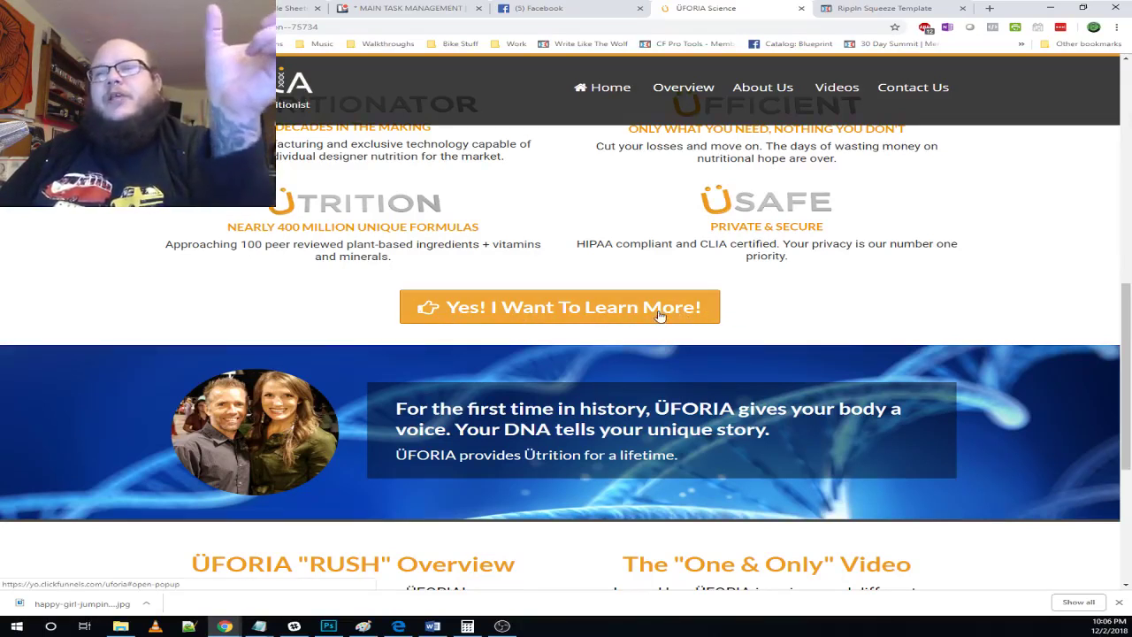
{"action": "left_click", "coordinate": [884, 8]}
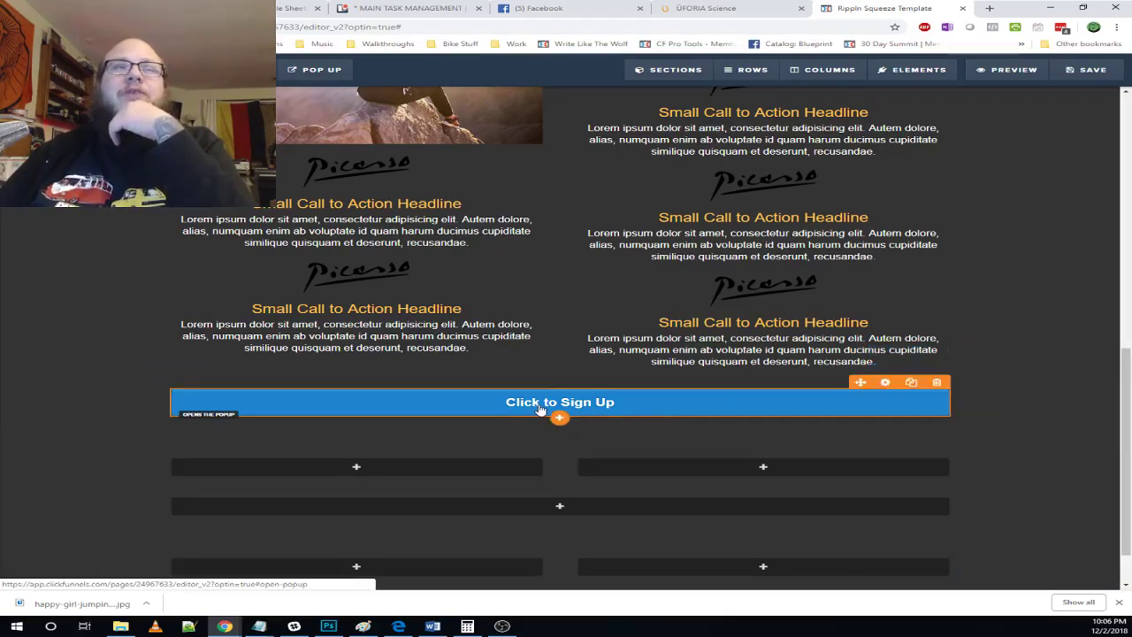
{"action": "key", "text": "ctrl+shift+Tab"}
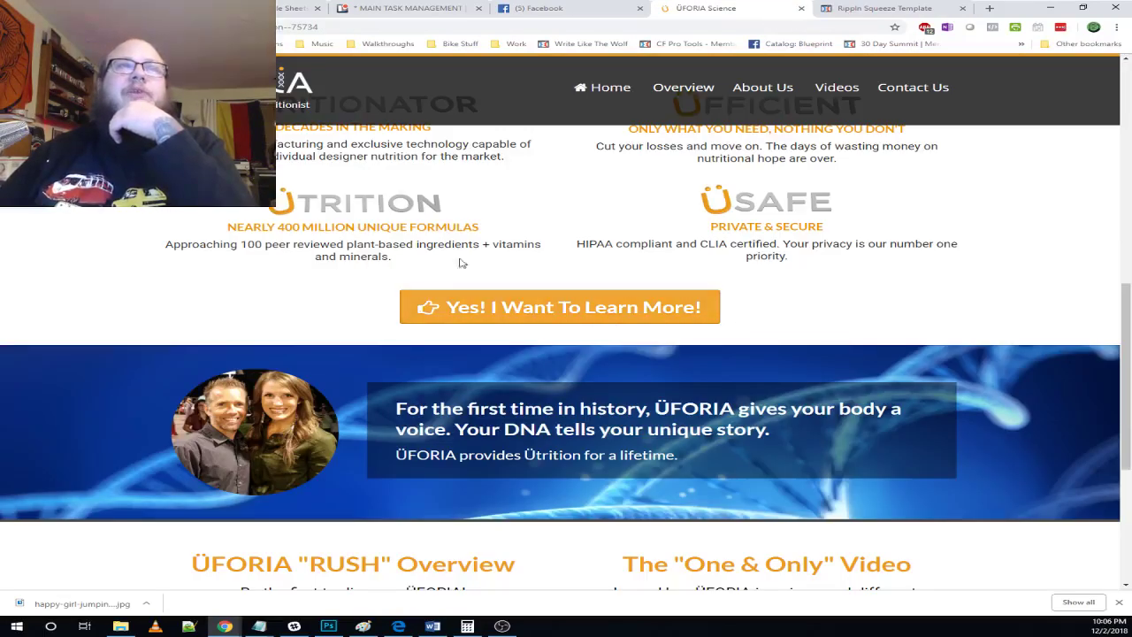
{"action": "left_click", "coordinate": [882, 8]}
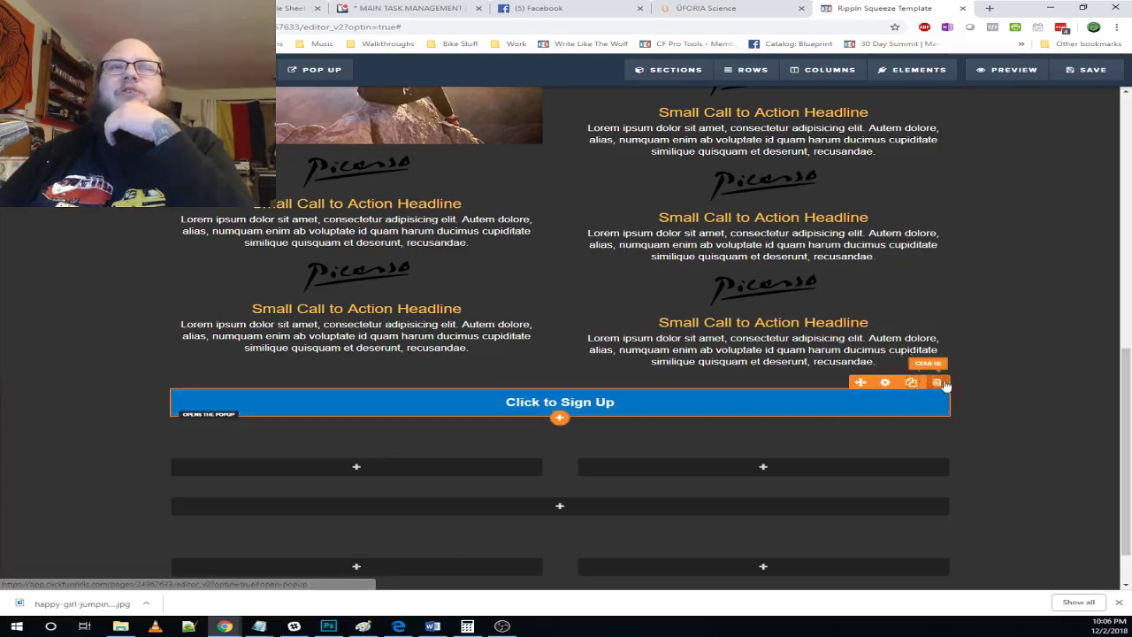
- Narrow the row holding the sign-up button below the feature columns to about half its width
{"action": "left_click", "coordinate": [882, 370]}
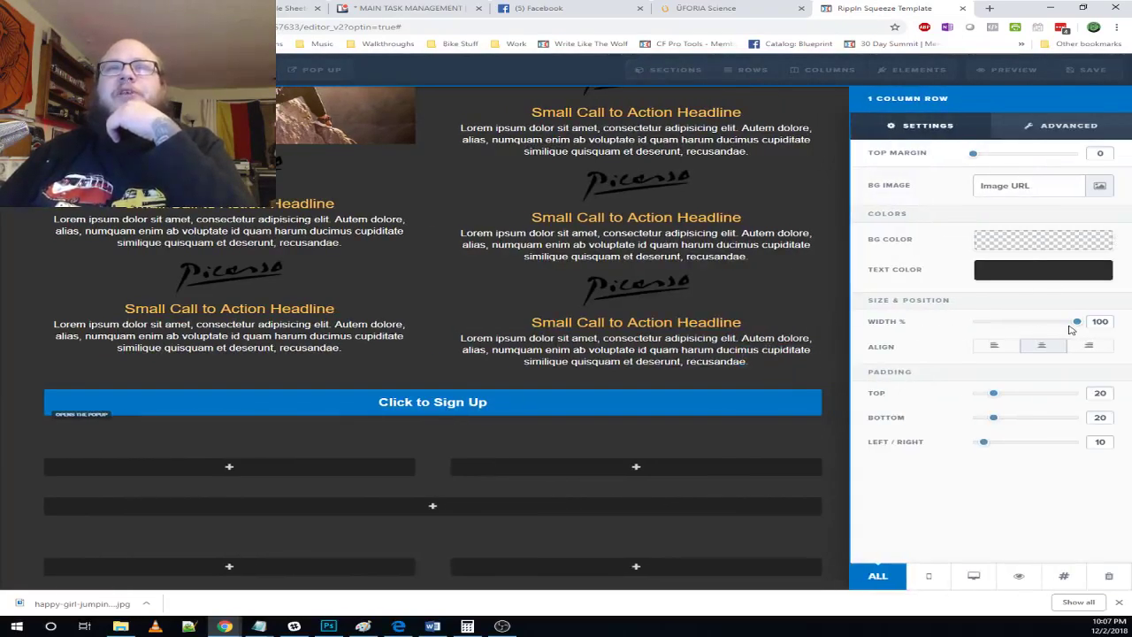
{"action": "left_click_drag", "start_coordinate": [1079, 327], "coordinate": [990, 327]}
{"action": "left_click", "coordinate": [733, 413]}
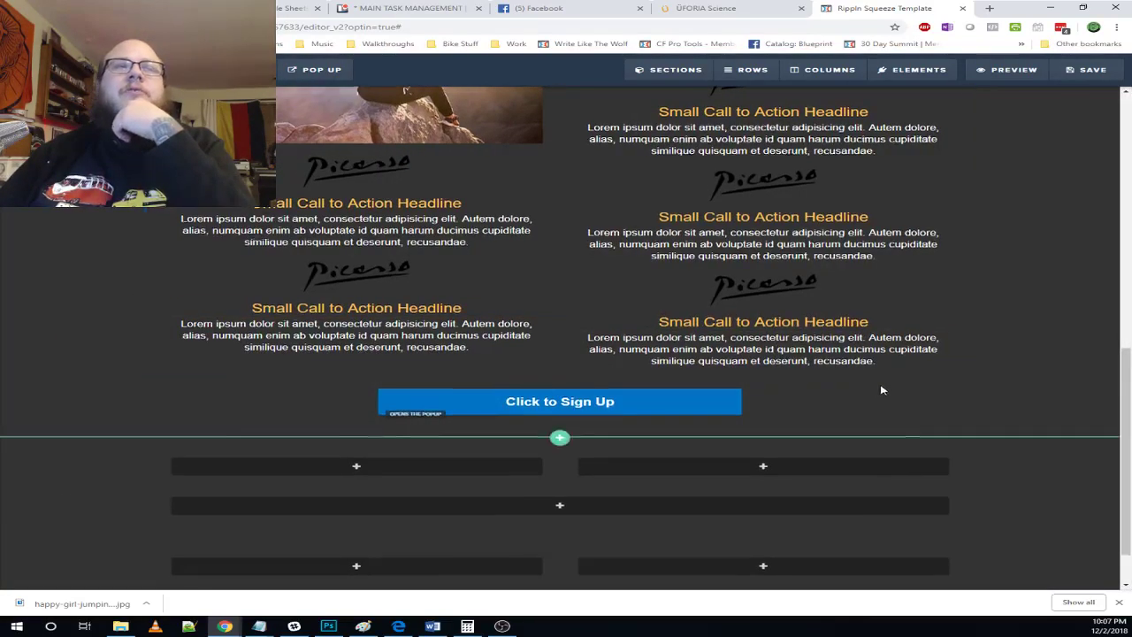
- Check the ÜFORIA Science page's banner with the round couple photo below its call-to-action button, and return to the template
{"action": "scroll", "coordinate": [584, 388], "scroll_direction": "down", "scroll_amount": 1}
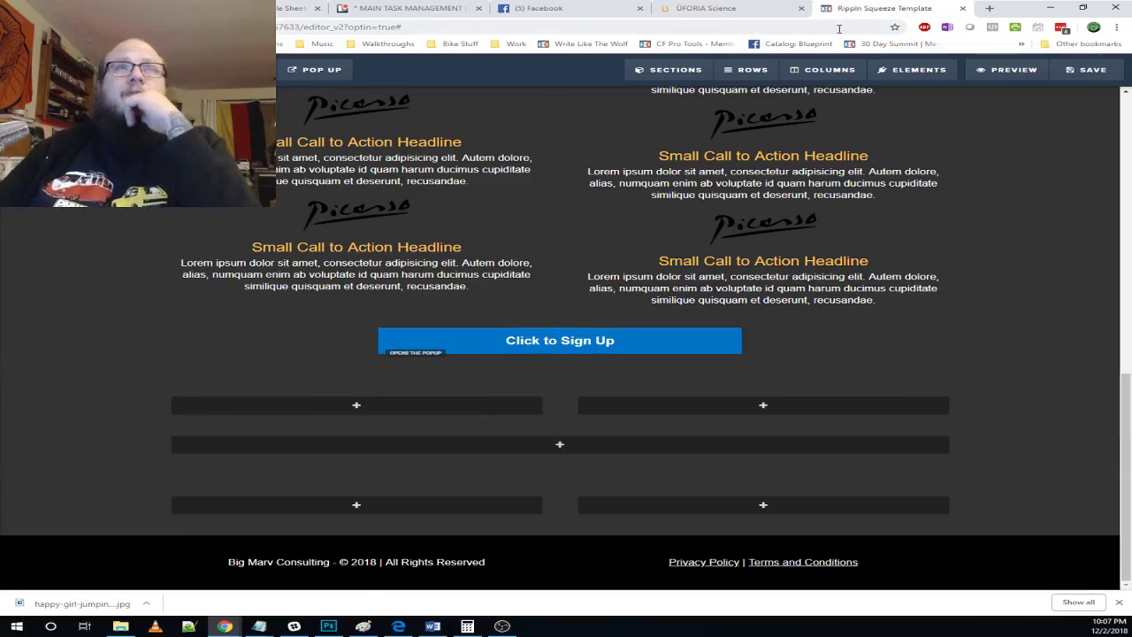
{"action": "left_click", "coordinate": [716, 8]}
{"action": "scroll", "coordinate": [1047, 295], "scroll_direction": "down", "scroll_amount": 3}
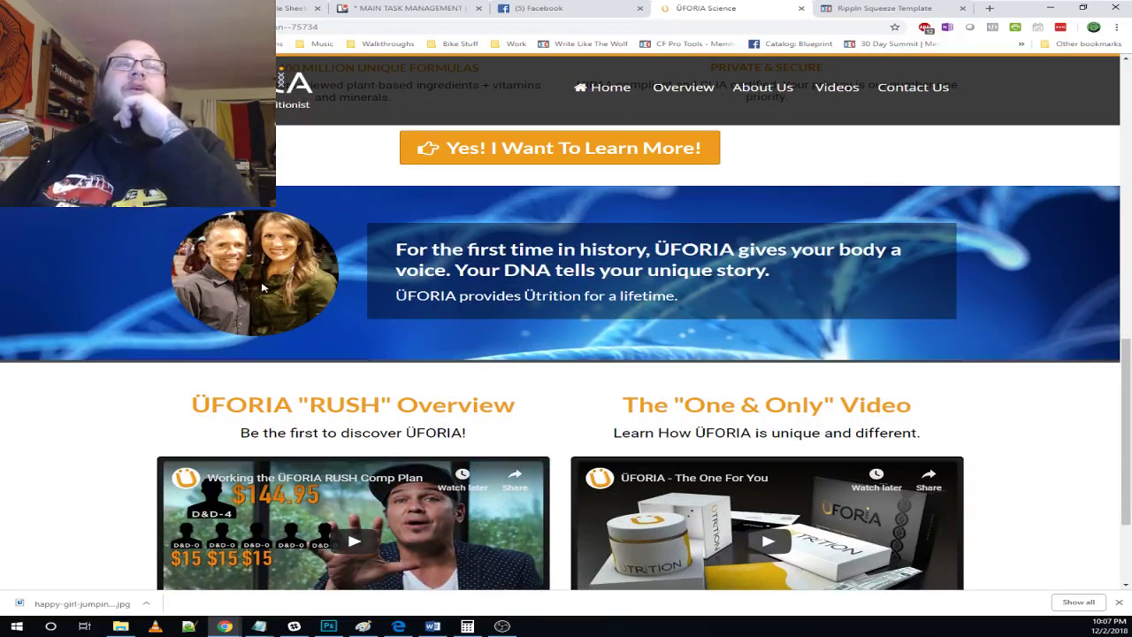
{"action": "left_click", "coordinate": [885, 8]}
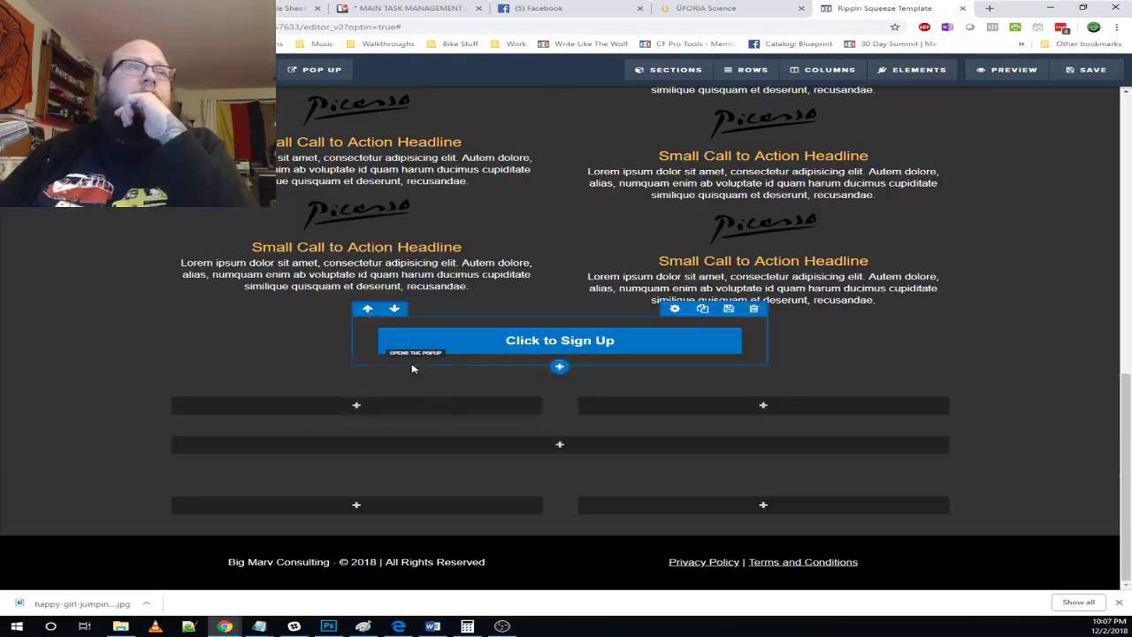
- Add an image element to the left column below the sign-up button and open the image library for it
{"action": "left_click", "coordinate": [369, 407]}
{"action": "left_click", "coordinate": [865, 317]}
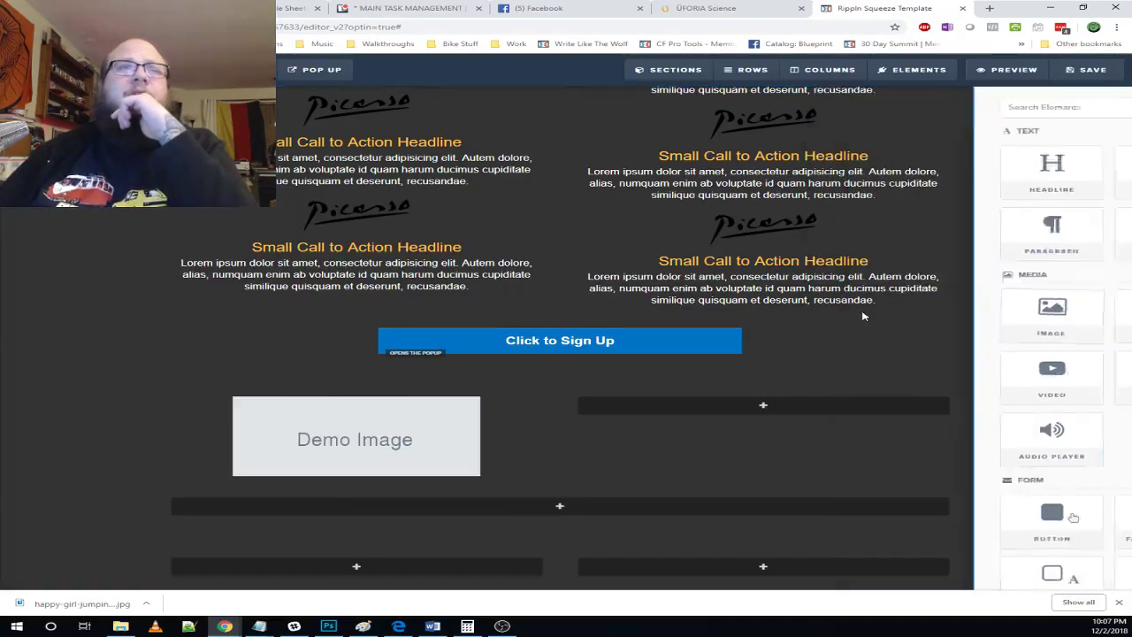
{"action": "left_click", "coordinate": [403, 441]}
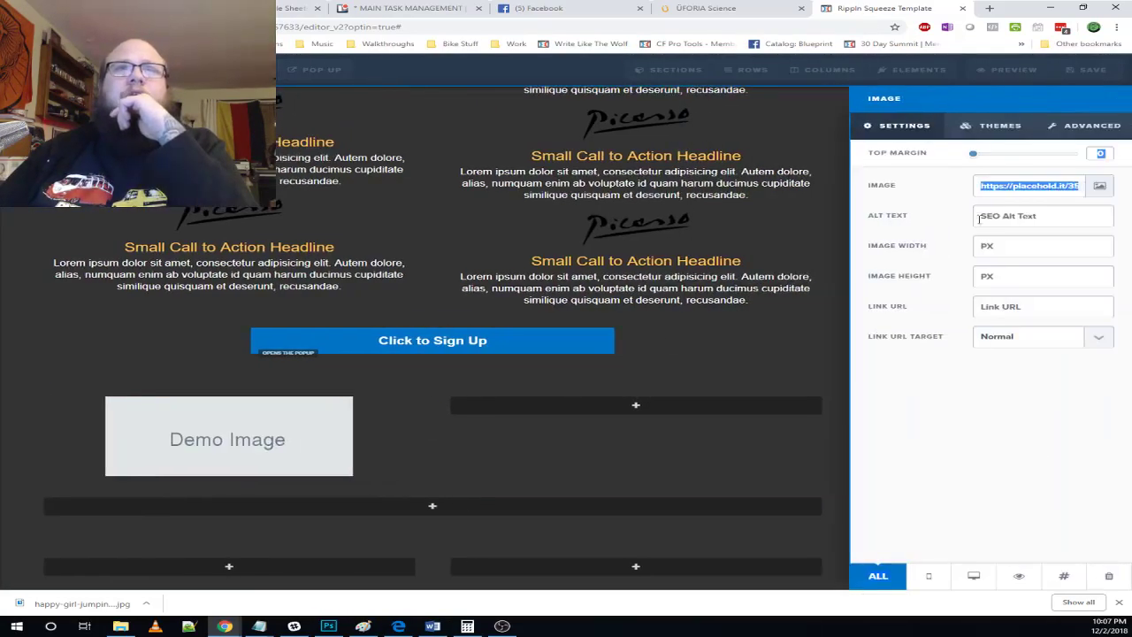
{"action": "left_click", "coordinate": [1100, 185]}
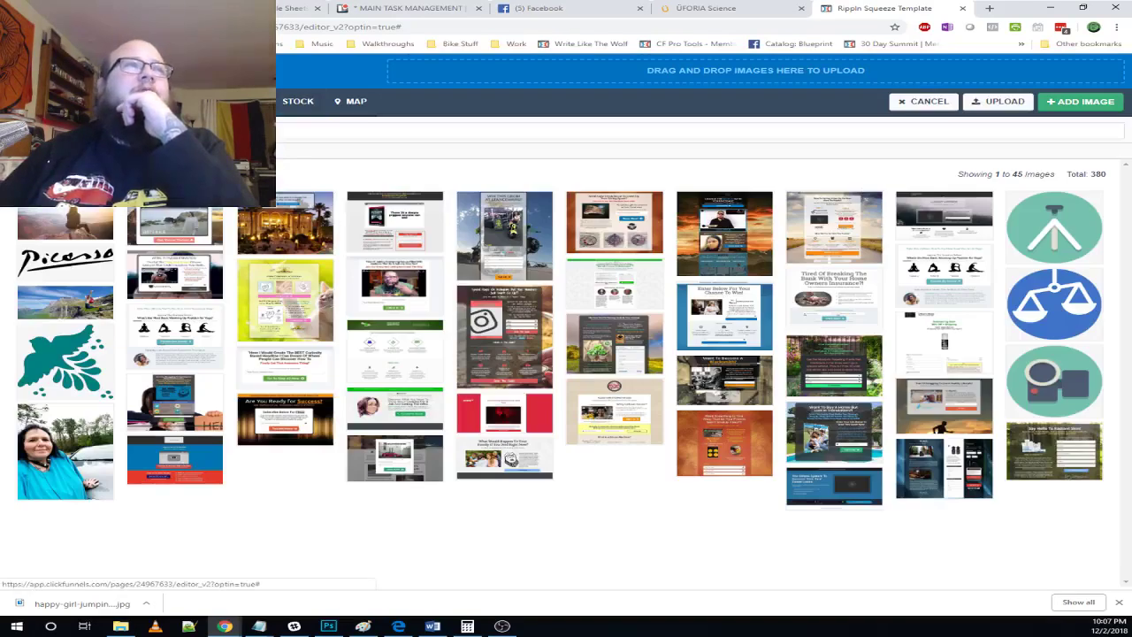
- Search the stock images for "mountain couple"
{"action": "left_click", "coordinate": [285, 102]}
{"action": "double_click", "coordinate": [113, 212]}
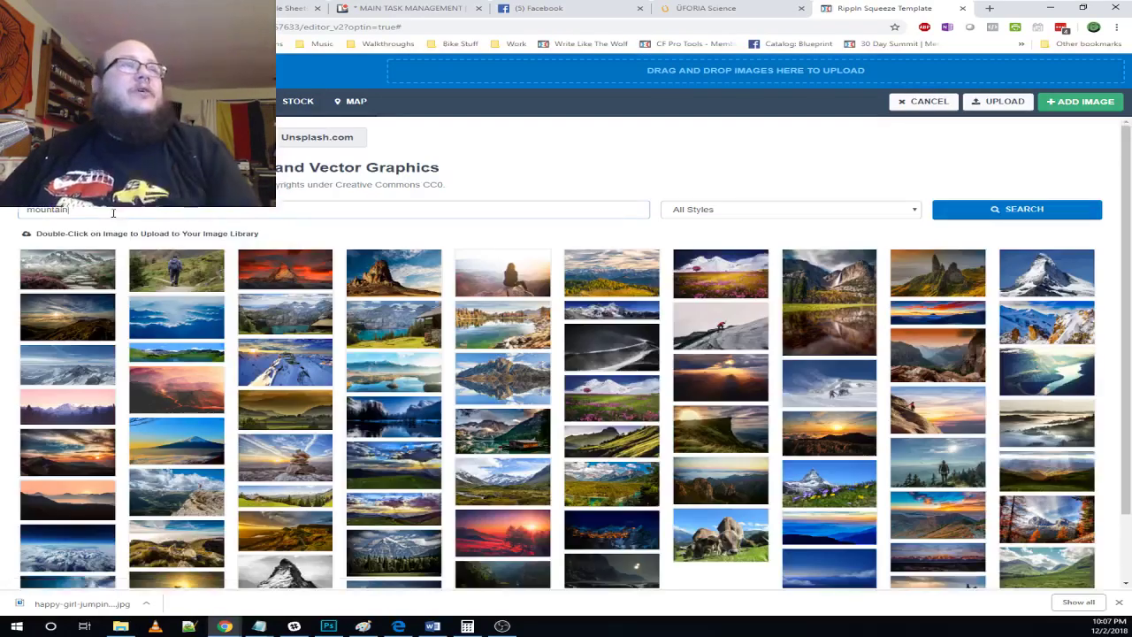
{"action": "type", "text": "m"}
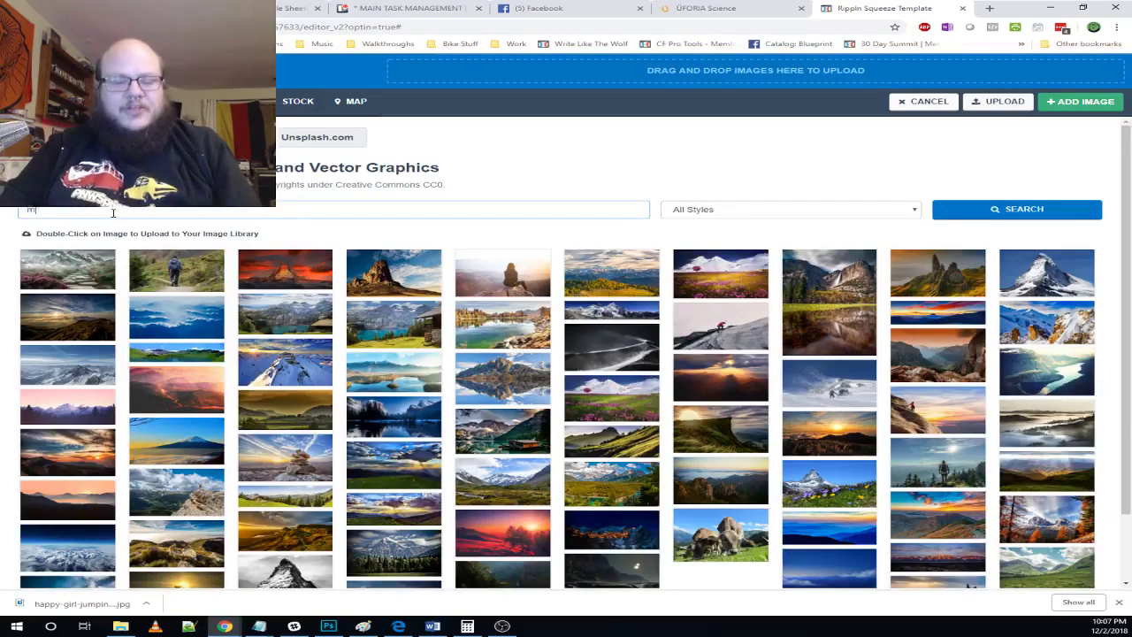
{"action": "type", "text": "ountain couple"}
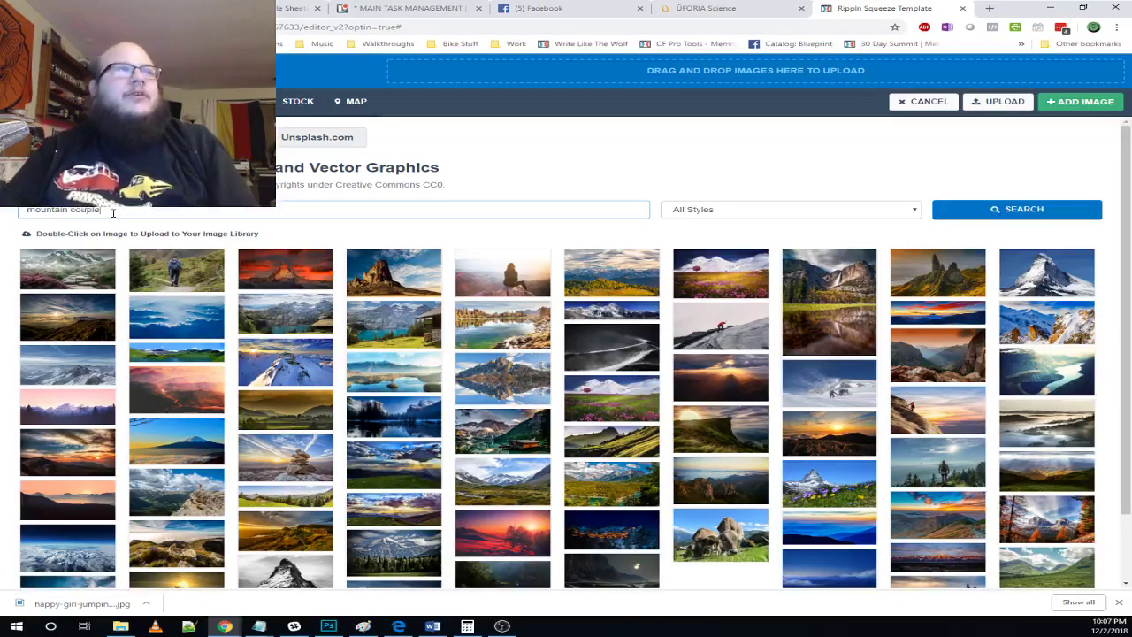
{"action": "key", "text": "Return"}
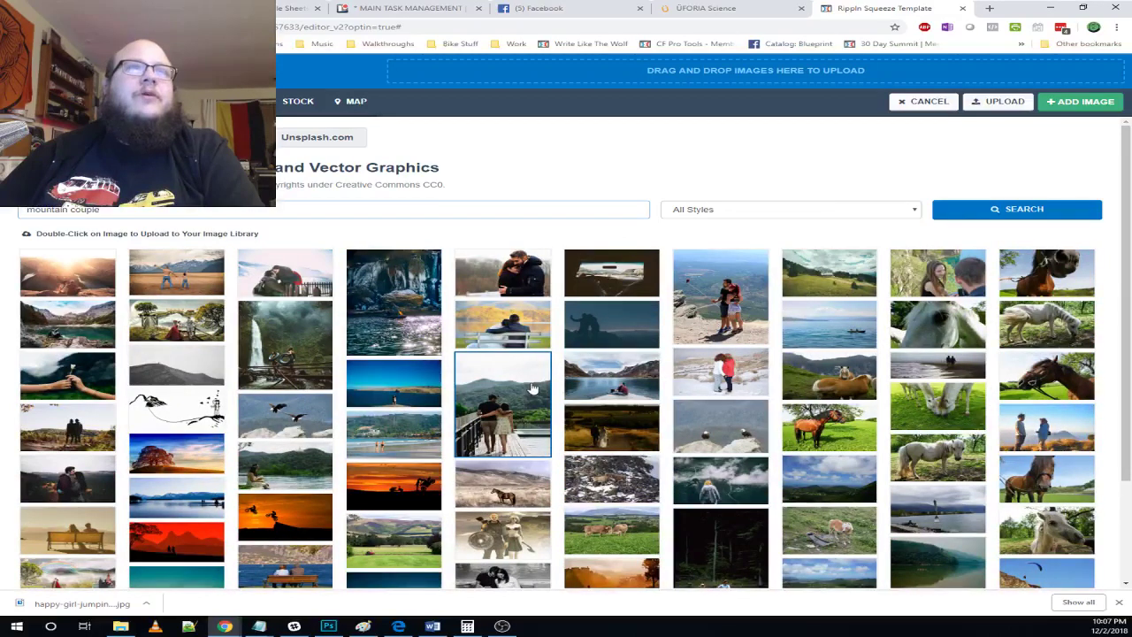
- Upload the stock photo of the couple taking a selfie to the library and use it for the left column's image
{"action": "double_click", "coordinate": [707, 305]}
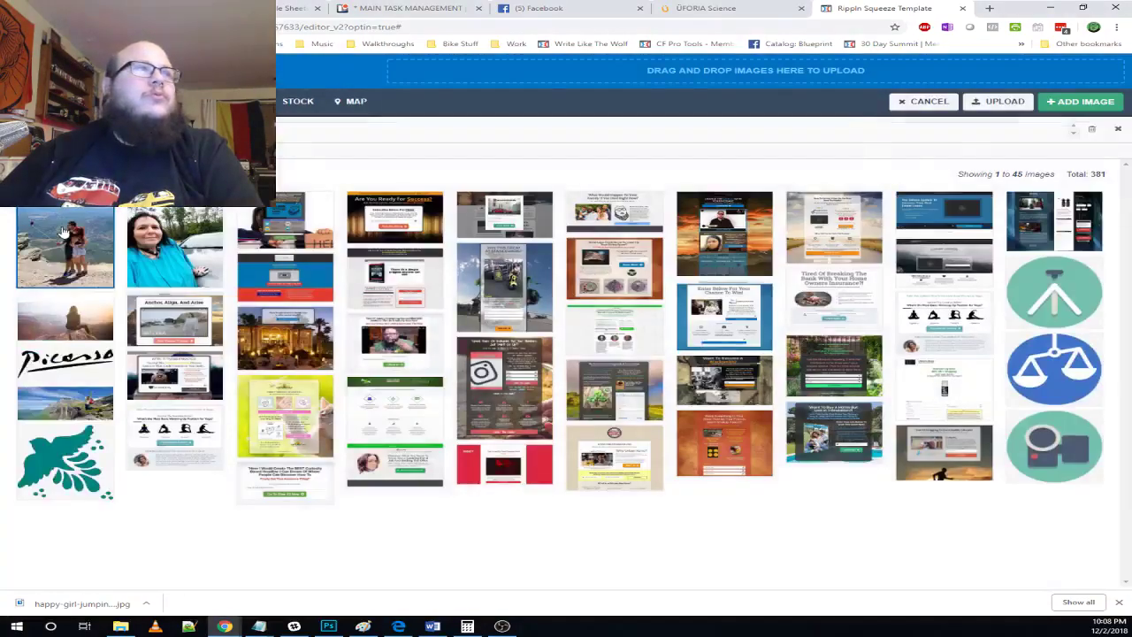
{"action": "left_click", "coordinate": [64, 232]}
{"action": "left_click", "coordinate": [450, 438]}
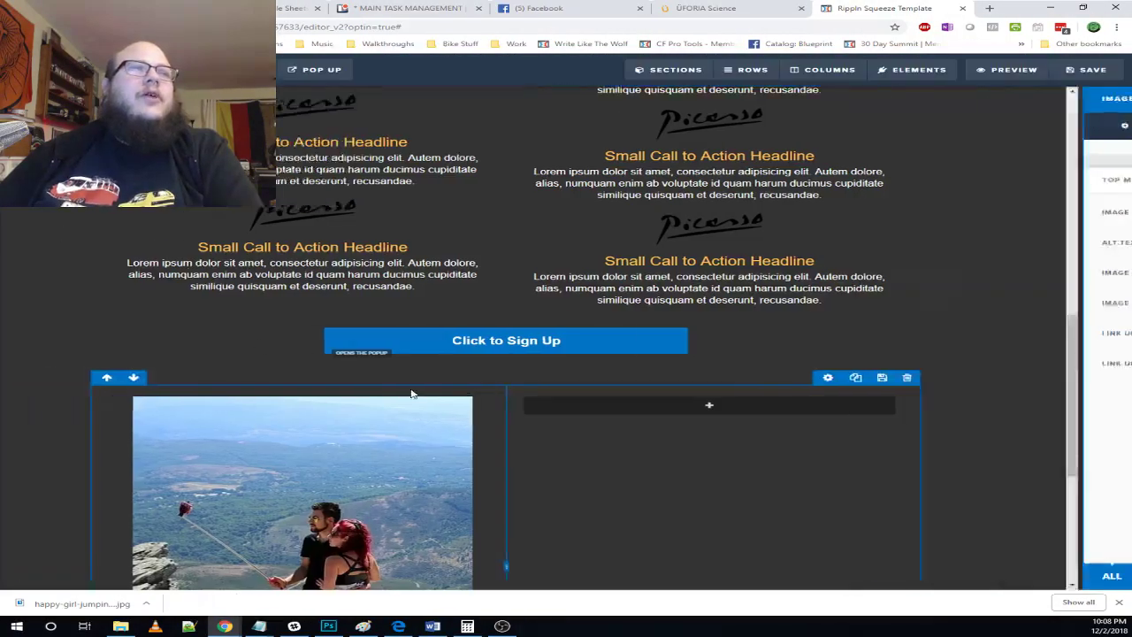
- Apply the theme with heavily rounded corners and a soft shadow to the couple image
{"action": "scroll", "coordinate": [412, 391], "scroll_direction": "down", "scroll_amount": 3}
{"action": "scroll", "coordinate": [548, 403], "scroll_direction": "up", "scroll_amount": 1}
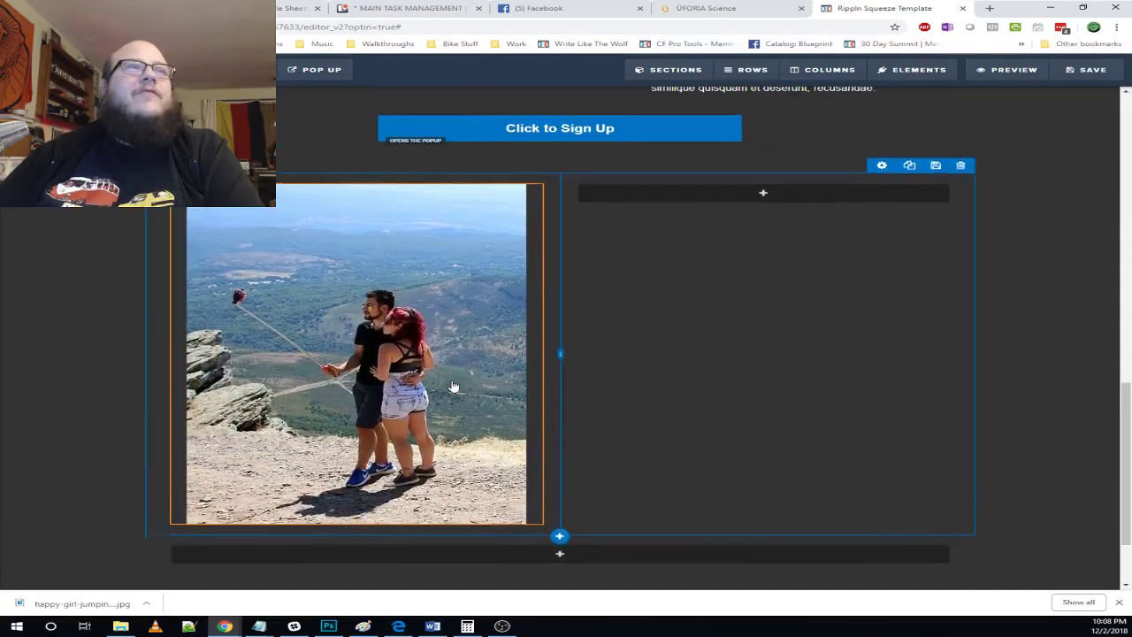
{"action": "left_click", "coordinate": [369, 329]}
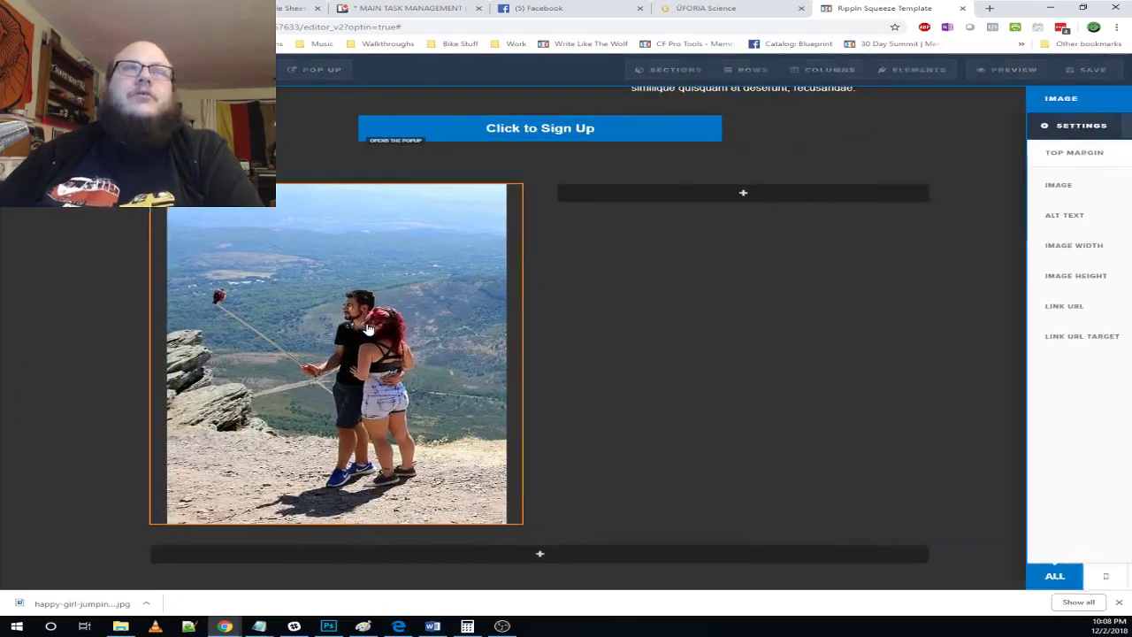
{"action": "left_click", "coordinate": [997, 124]}
{"action": "scroll", "coordinate": [987, 327], "scroll_direction": "down", "scroll_amount": 5}
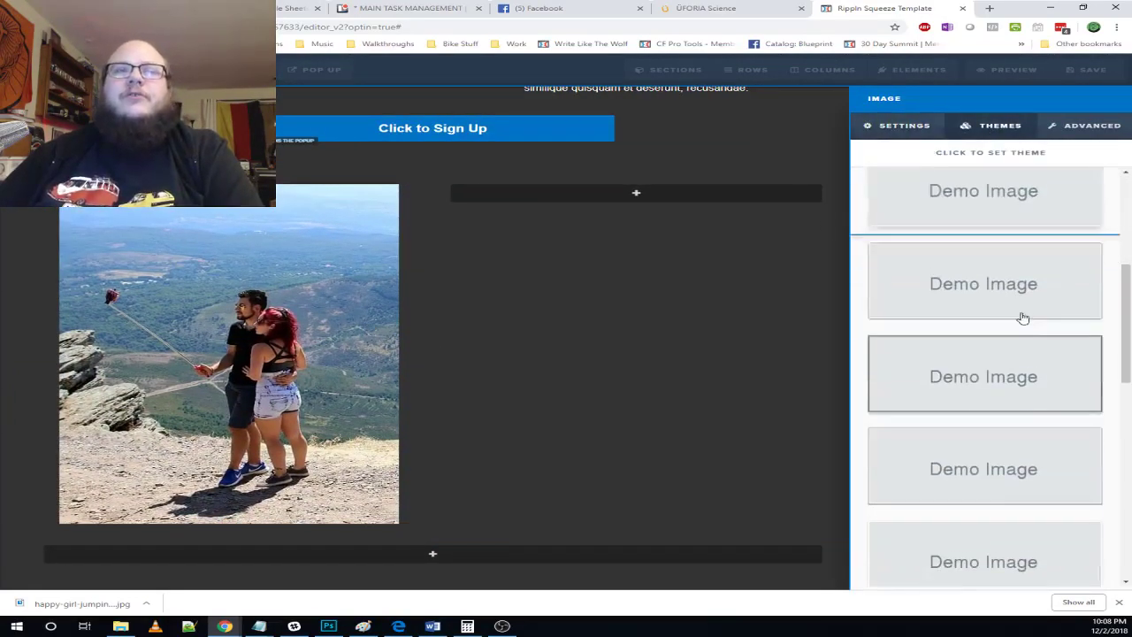
{"action": "left_click", "coordinate": [963, 292]}
- Set the couple image's width and height to 150 px
{"action": "left_click", "coordinate": [397, 338]}
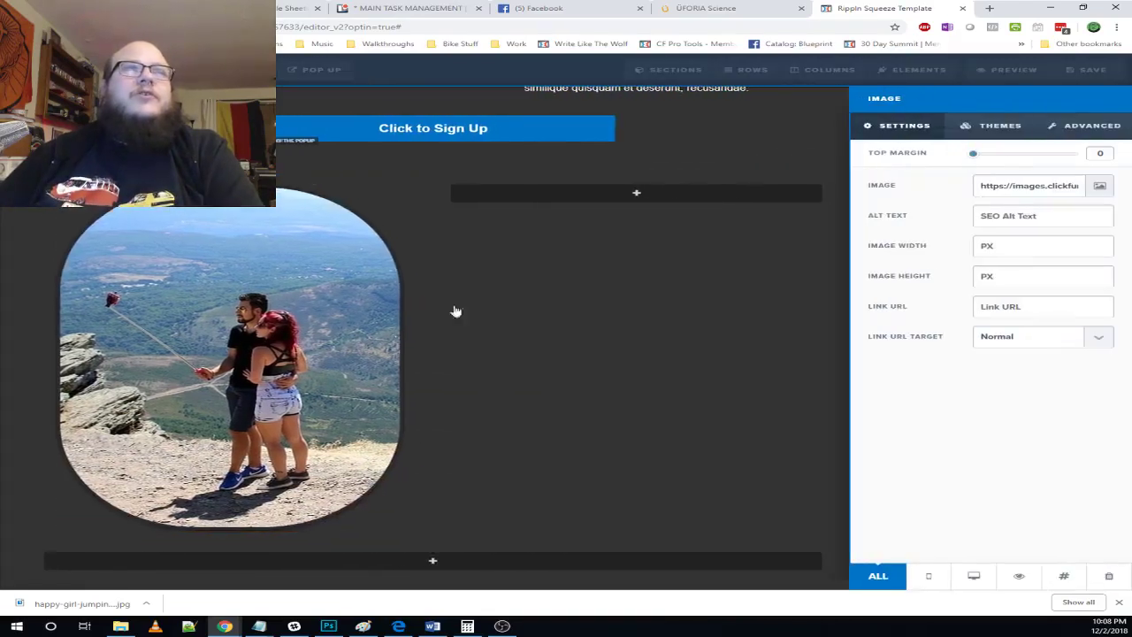
{"action": "left_click", "coordinate": [1046, 255]}
{"action": "type", "text": "150"}
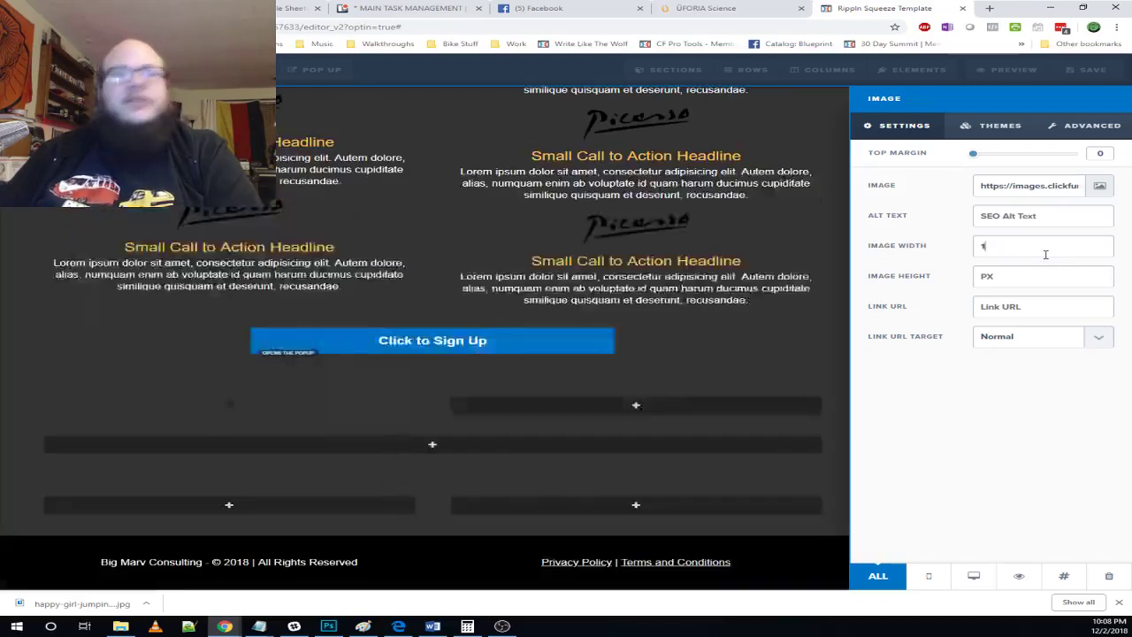
{"action": "left_click", "coordinate": [1022, 280]}
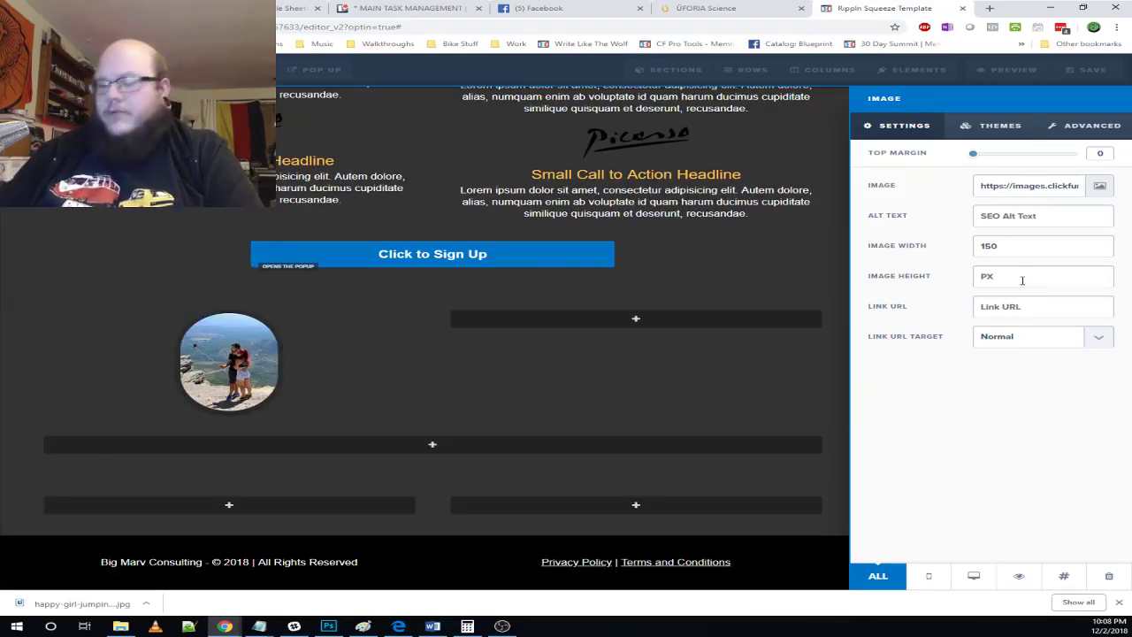
{"action": "type", "text": "150"}
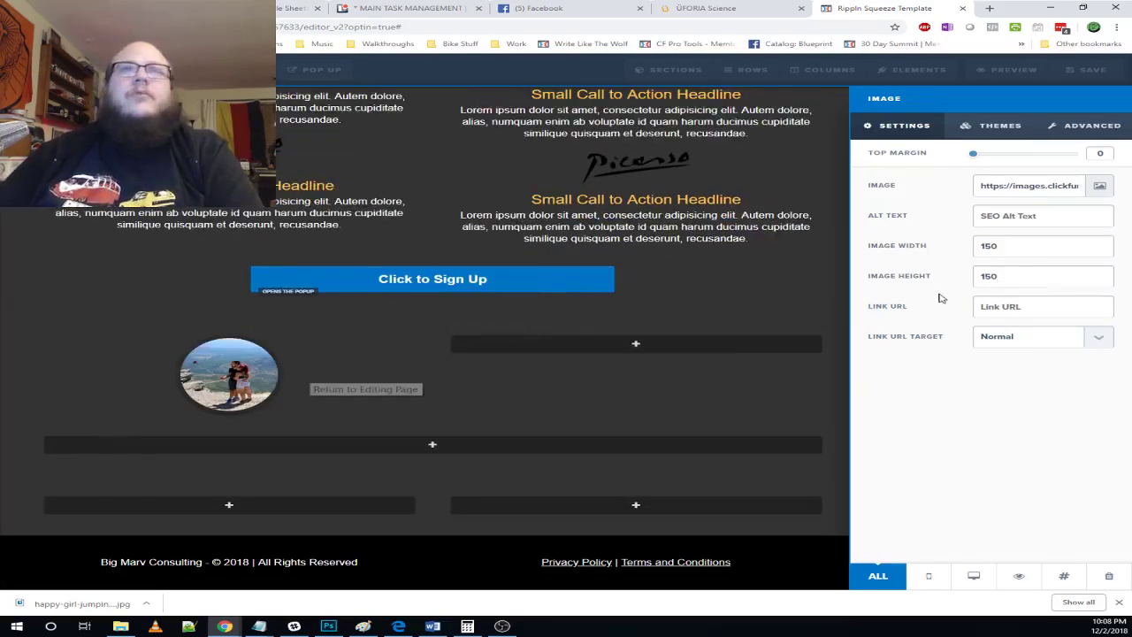
- Resize the couple image to 250 px wide and 250 px high
{"action": "left_click_drag", "start_coordinate": [1013, 248], "coordinate": [978, 246]}
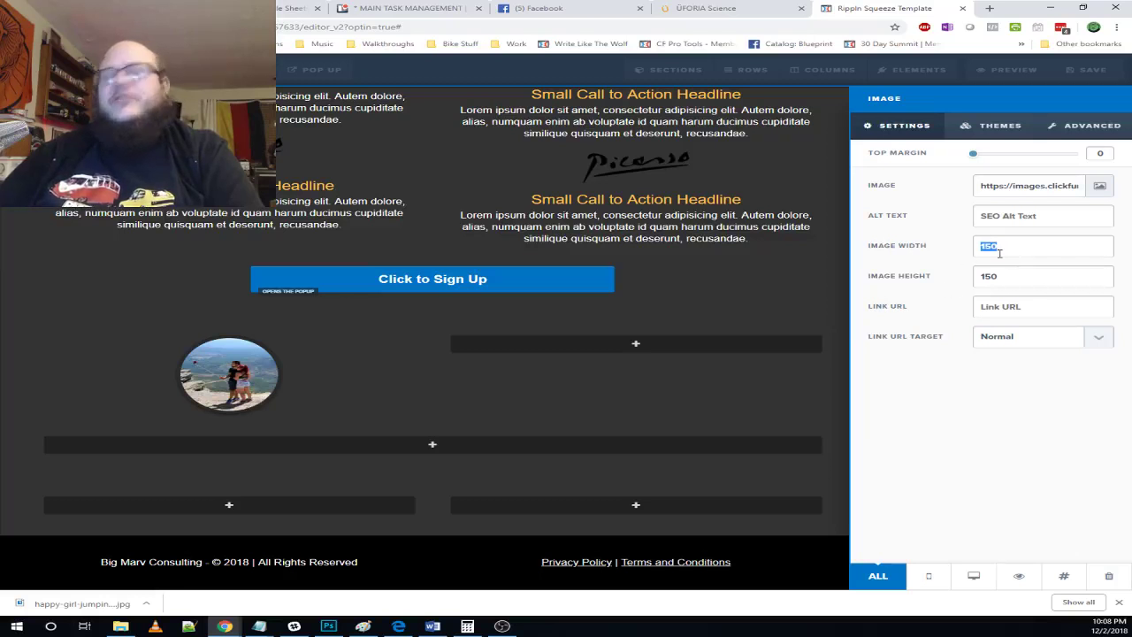
{"action": "type", "text": "250"}
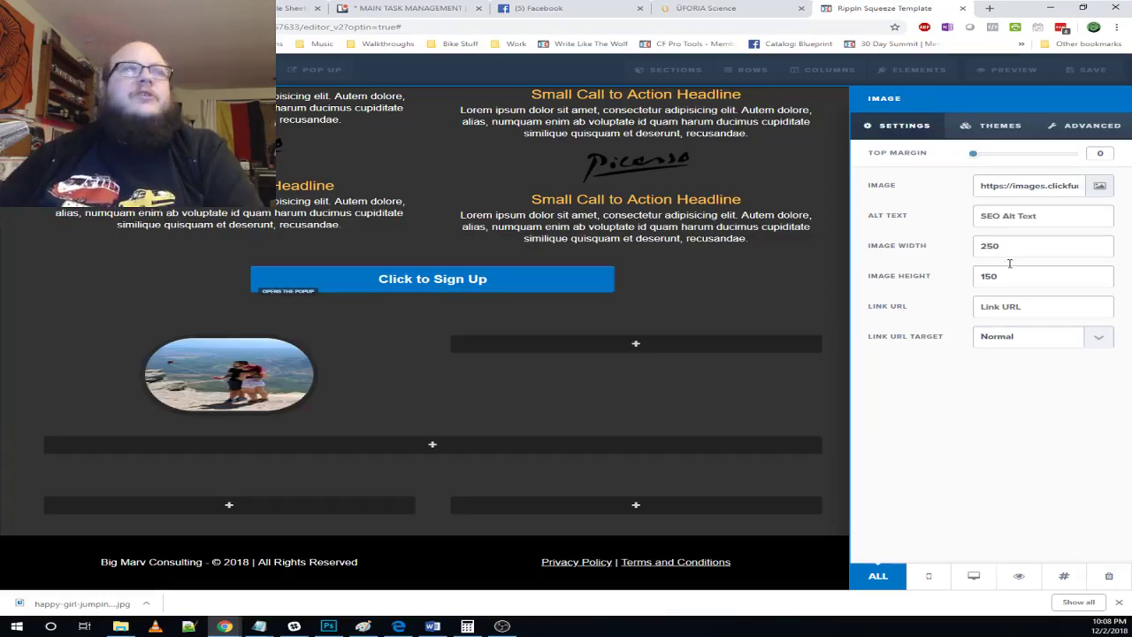
{"action": "double_click", "coordinate": [1032, 278]}
{"action": "type", "text": "250"}
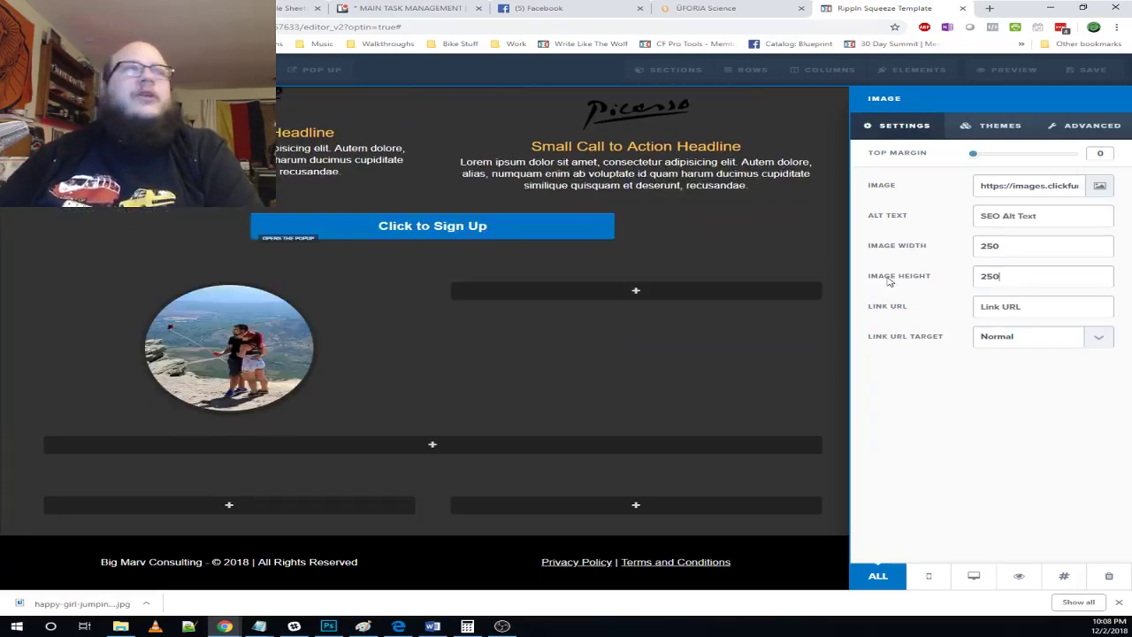
{"action": "left_click", "coordinate": [452, 323]}
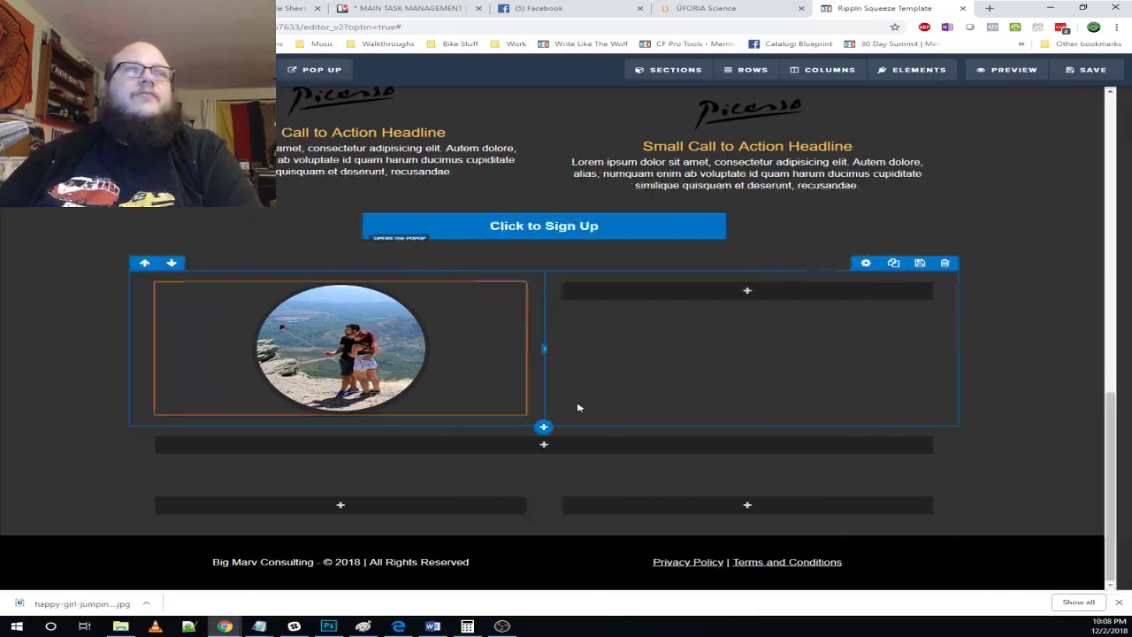
- Check the ÜFORIA page's text box beside the couple photo, and set the background of the column beside the template's couple image to #2d2d2d
{"action": "left_click", "coordinate": [729, 10]}
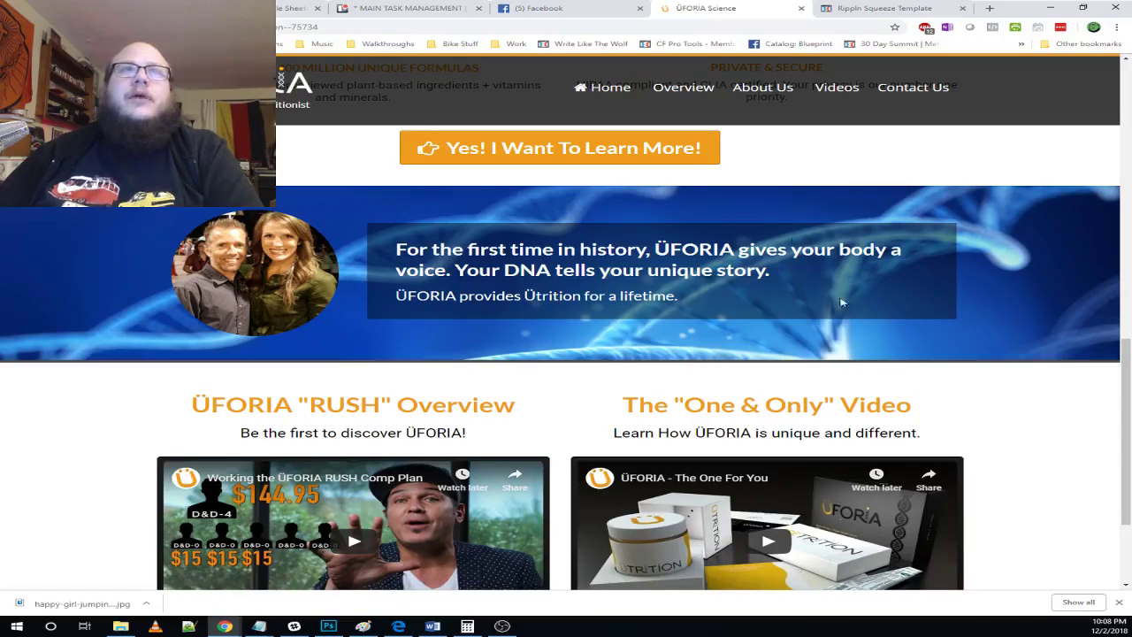
{"action": "left_click", "coordinate": [878, 9]}
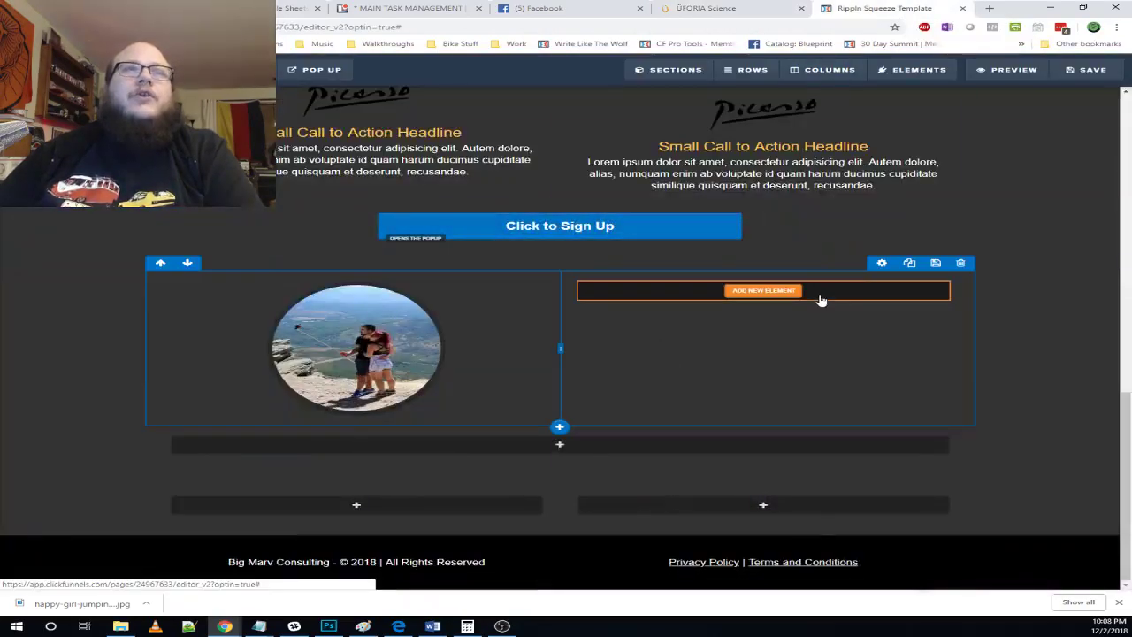
{"action": "left_click", "coordinate": [830, 69]}
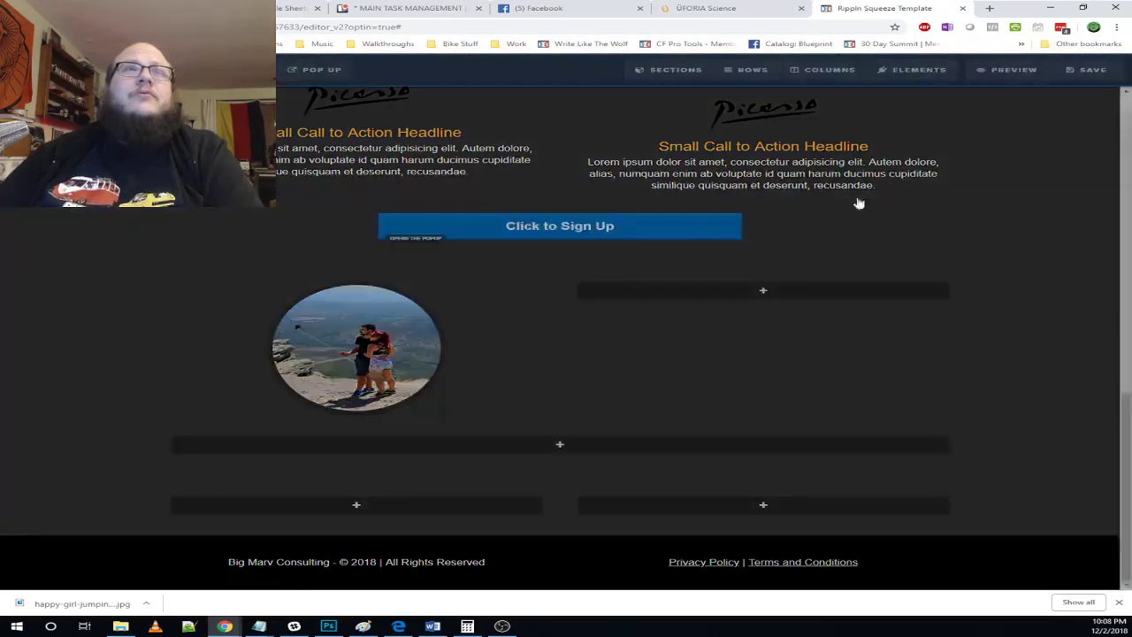
{"action": "scroll", "coordinate": [964, 301], "scroll_direction": "down", "scroll_amount": 1}
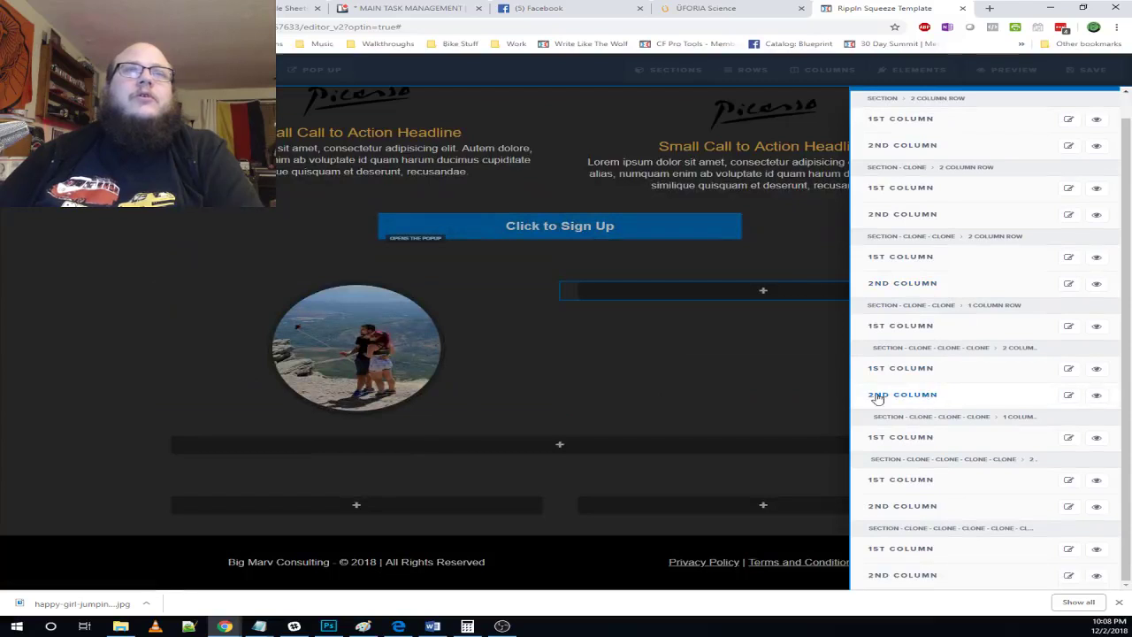
{"action": "left_click", "coordinate": [1069, 397]}
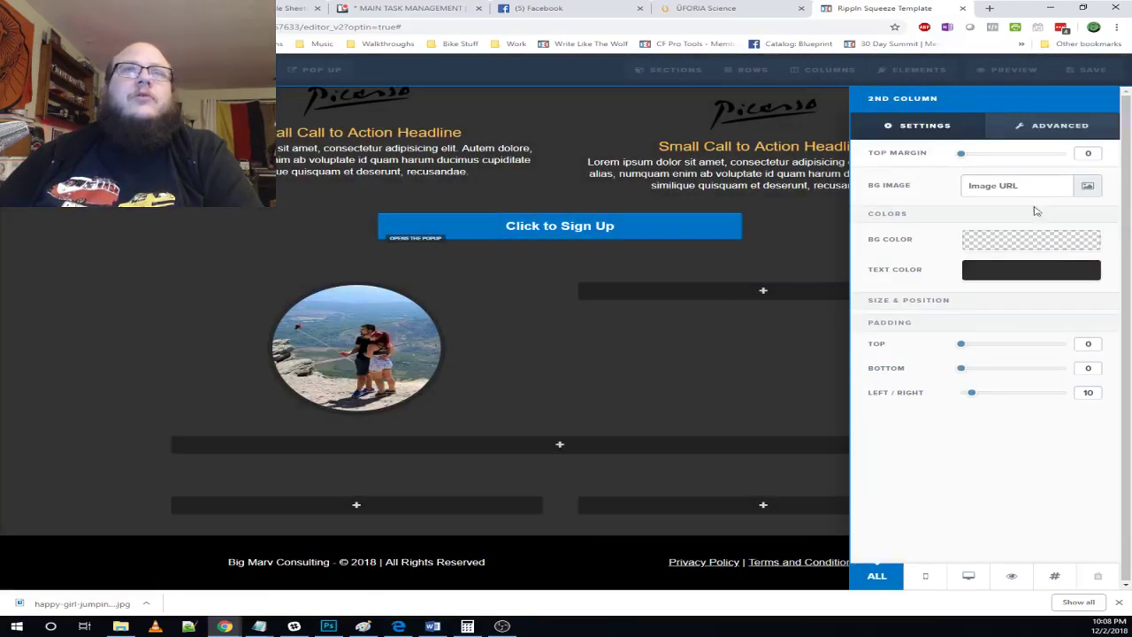
{"action": "left_click", "coordinate": [987, 245]}
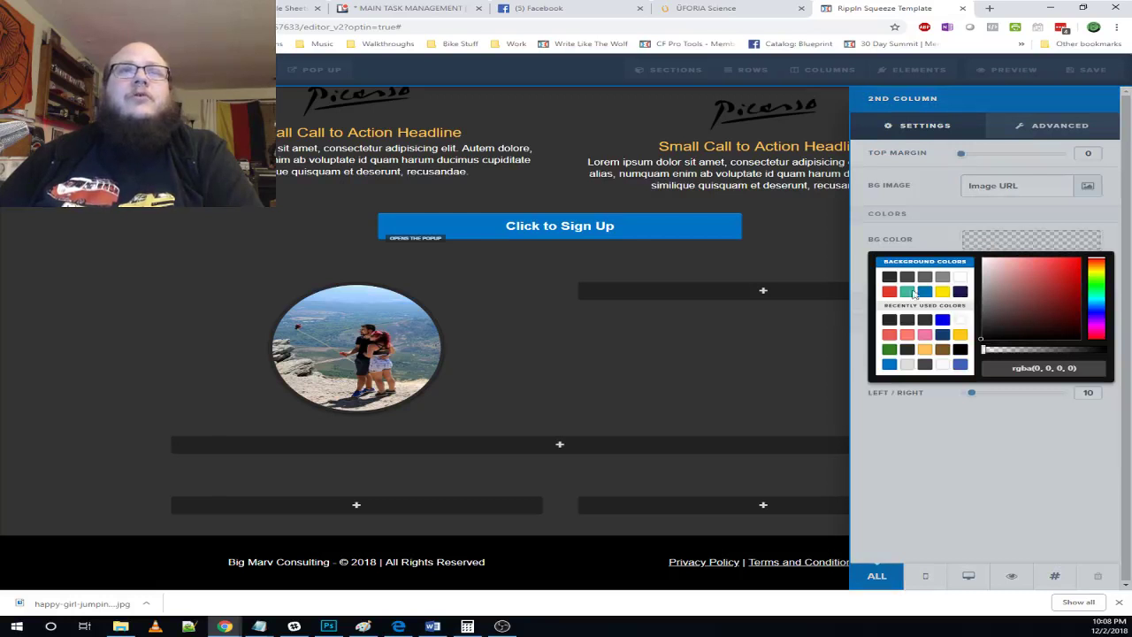
{"action": "left_click", "coordinate": [890, 277]}
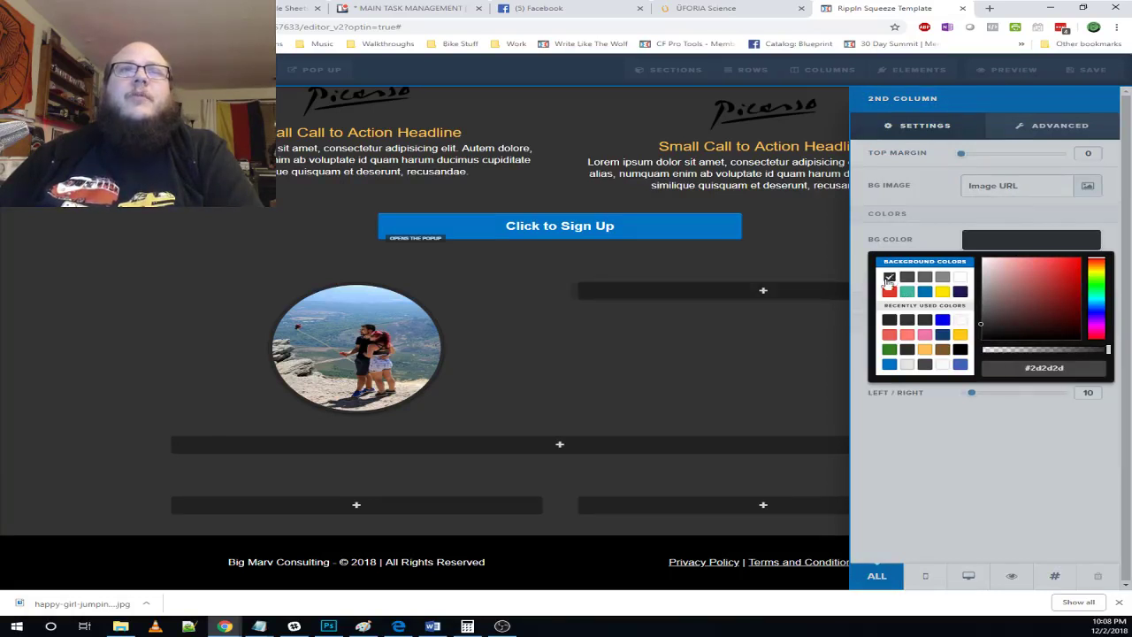
{"action": "left_click", "coordinate": [766, 326]}
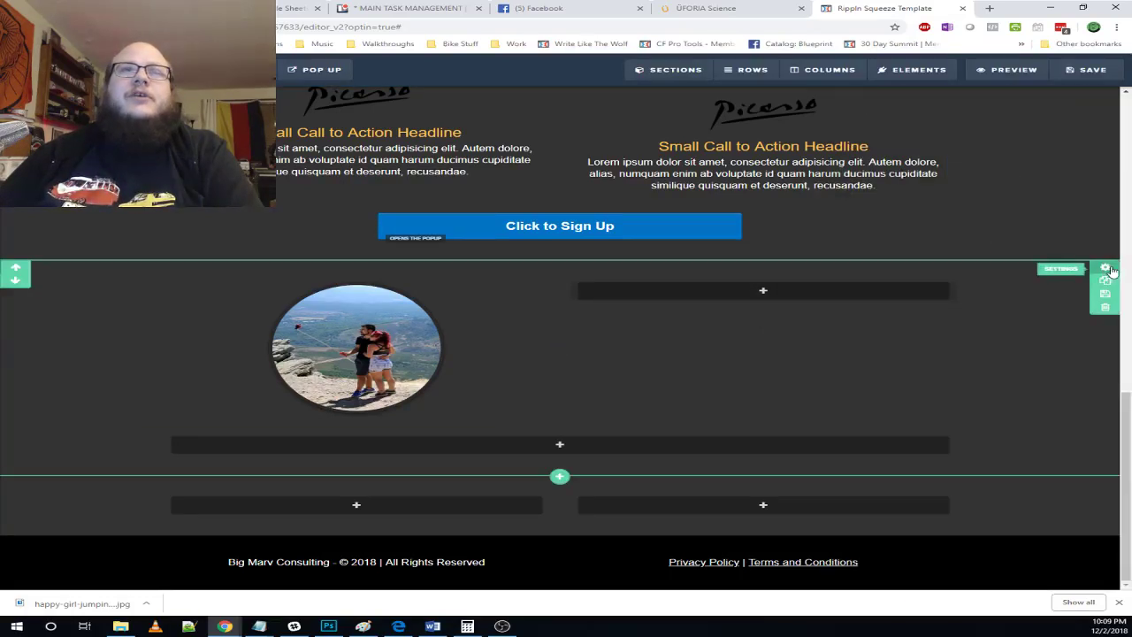
- Review the ÜFORIA Science page's photo banner and the two-video section beneath it, and return to the template
{"action": "left_click", "coordinate": [708, 8]}
{"action": "scroll", "coordinate": [793, 292], "scroll_direction": "down", "scroll_amount": 2}
{"action": "scroll", "coordinate": [644, 301], "scroll_direction": "down", "scroll_amount": 1}
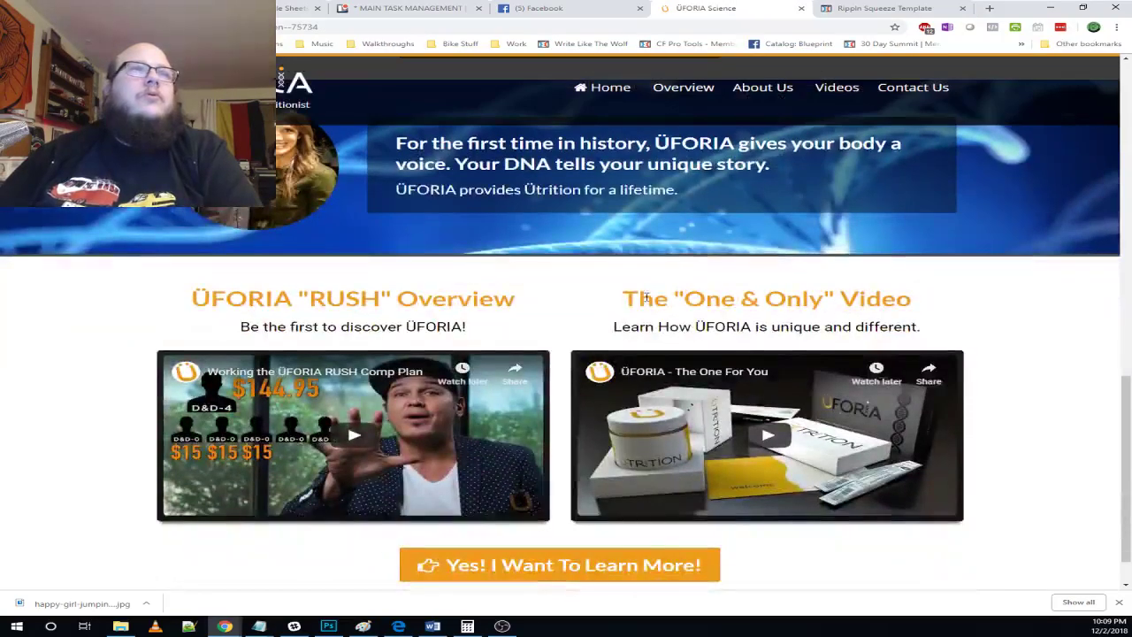
{"action": "scroll", "coordinate": [592, 309], "scroll_direction": "up", "scroll_amount": 1}
{"action": "scroll", "coordinate": [640, 324], "scroll_direction": "down", "scroll_amount": 2}
{"action": "scroll", "coordinate": [641, 324], "scroll_direction": "up", "scroll_amount": 3}
{"action": "left_click", "coordinate": [885, 8]}
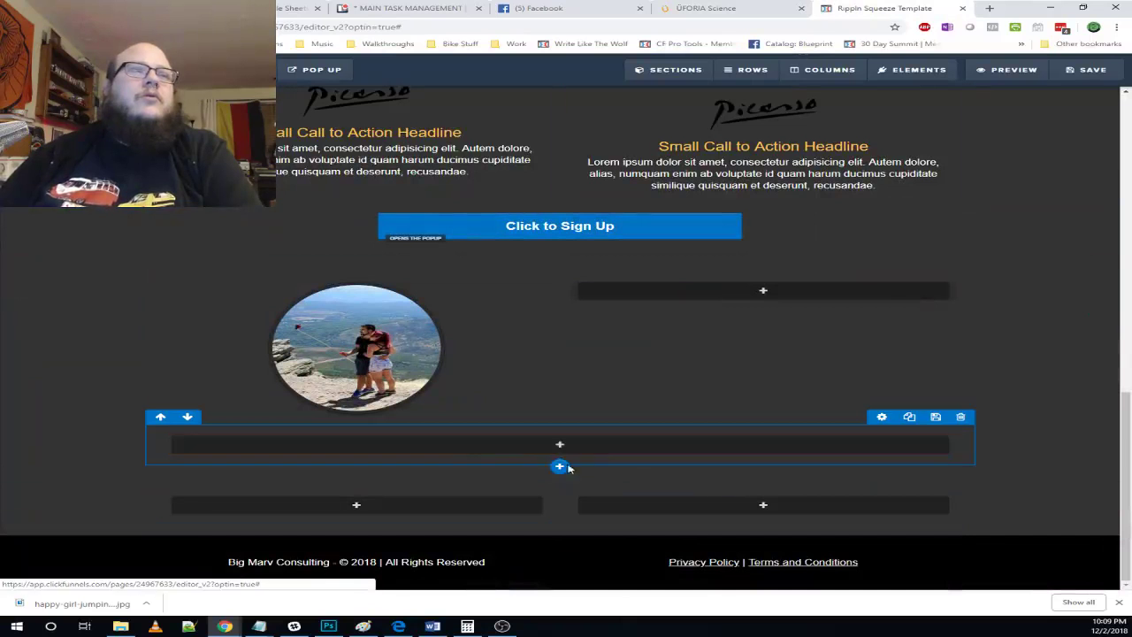
- Rearrange the empty rows beneath the couple image so the two-column row sits above the one-column row
{"action": "left_click", "coordinate": [187, 416]}
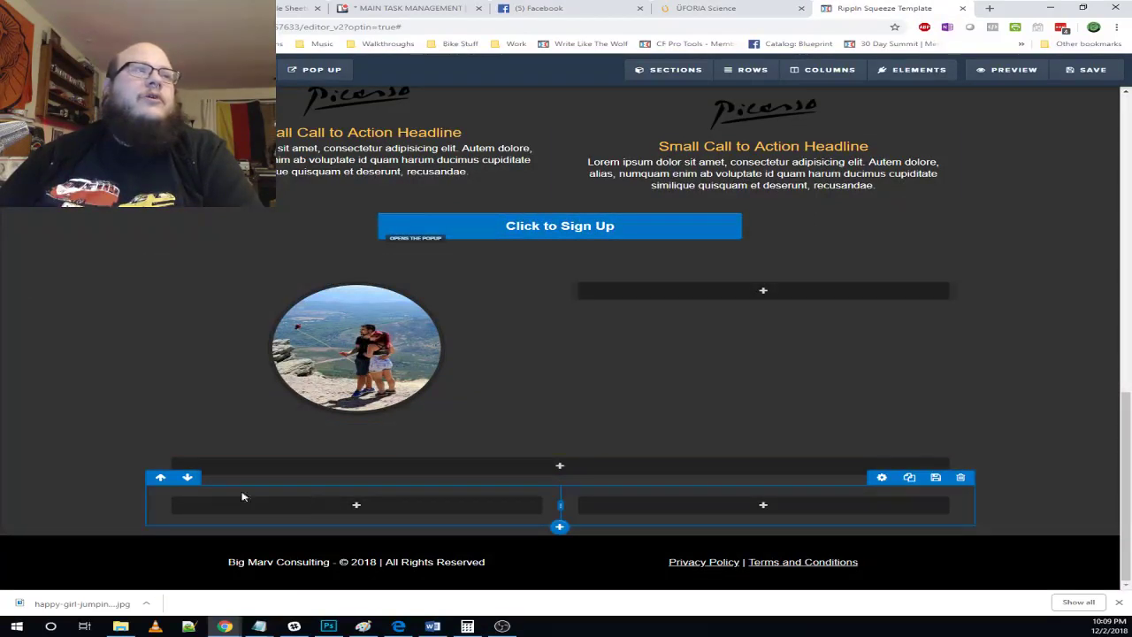
{"action": "left_click", "coordinate": [160, 477]}
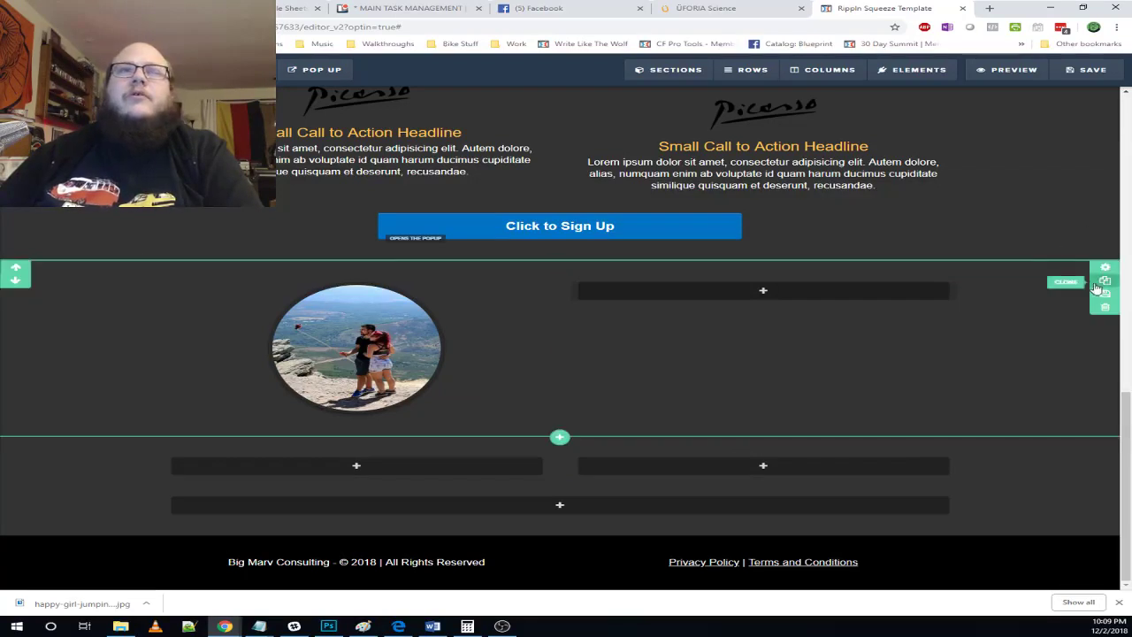
- Search the stock images for "mountain range" and use the blue mountain photo as the couple image section's background
{"action": "left_click", "coordinate": [1106, 280]}
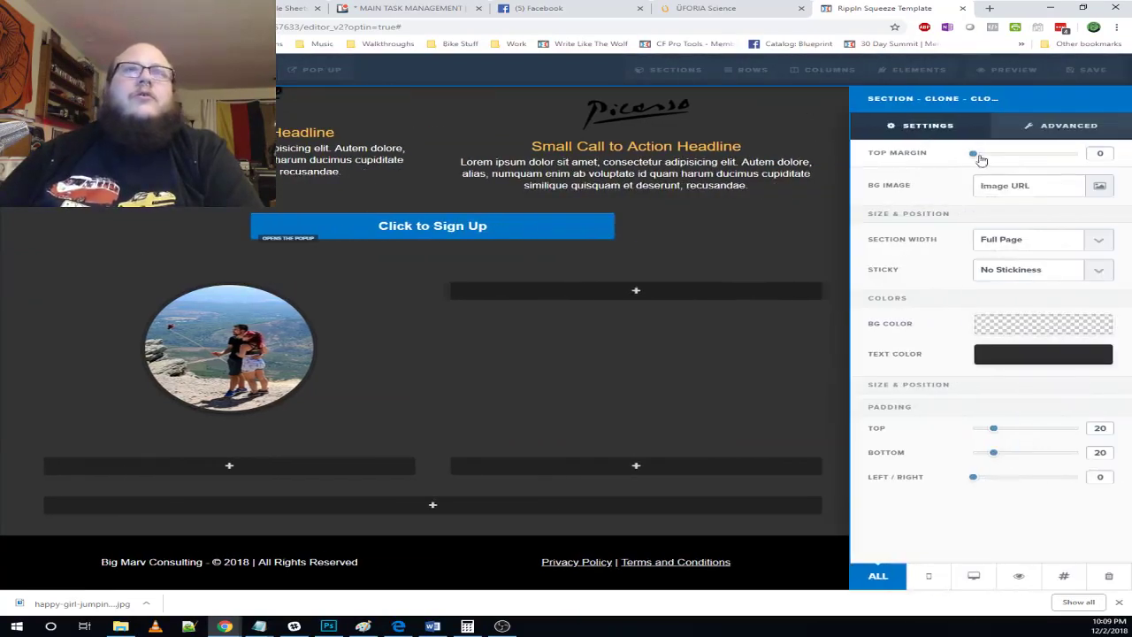
{"action": "left_click", "coordinate": [1100, 186]}
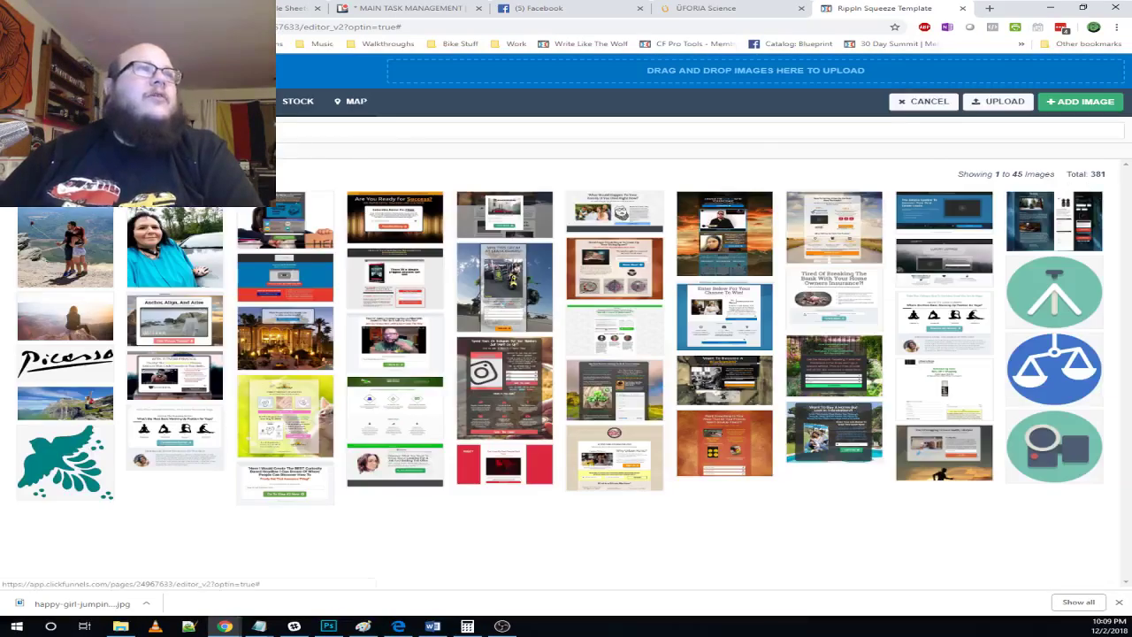
{"action": "left_click", "coordinate": [297, 102]}
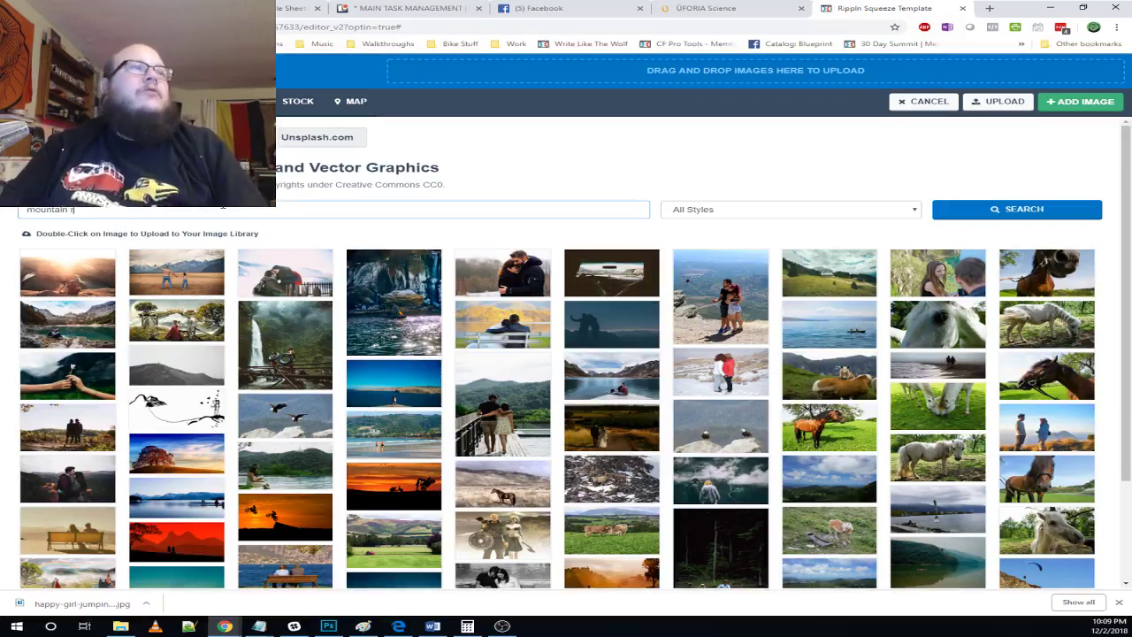
{"action": "key", "text": "Return"}
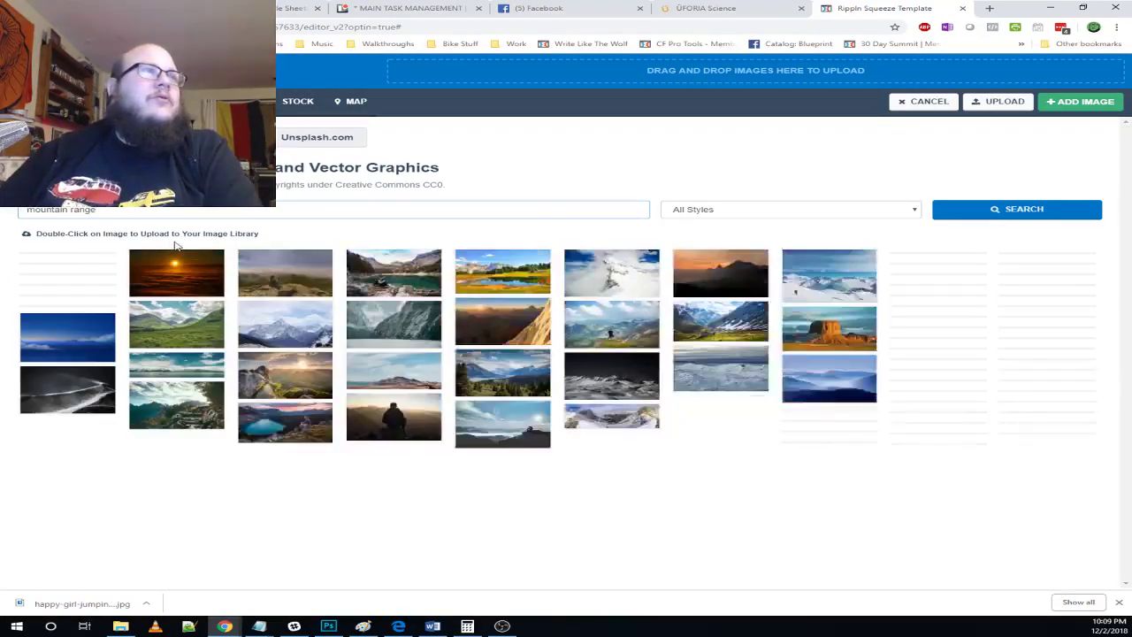
{"action": "double_click", "coordinate": [53, 350]}
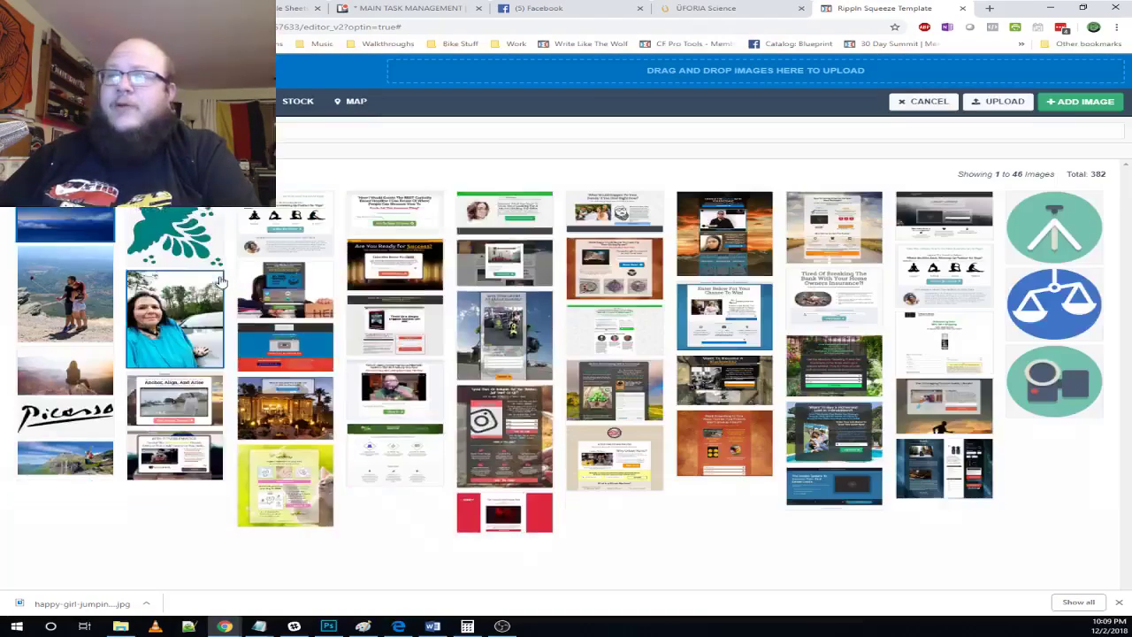
{"action": "left_click", "coordinate": [87, 210]}
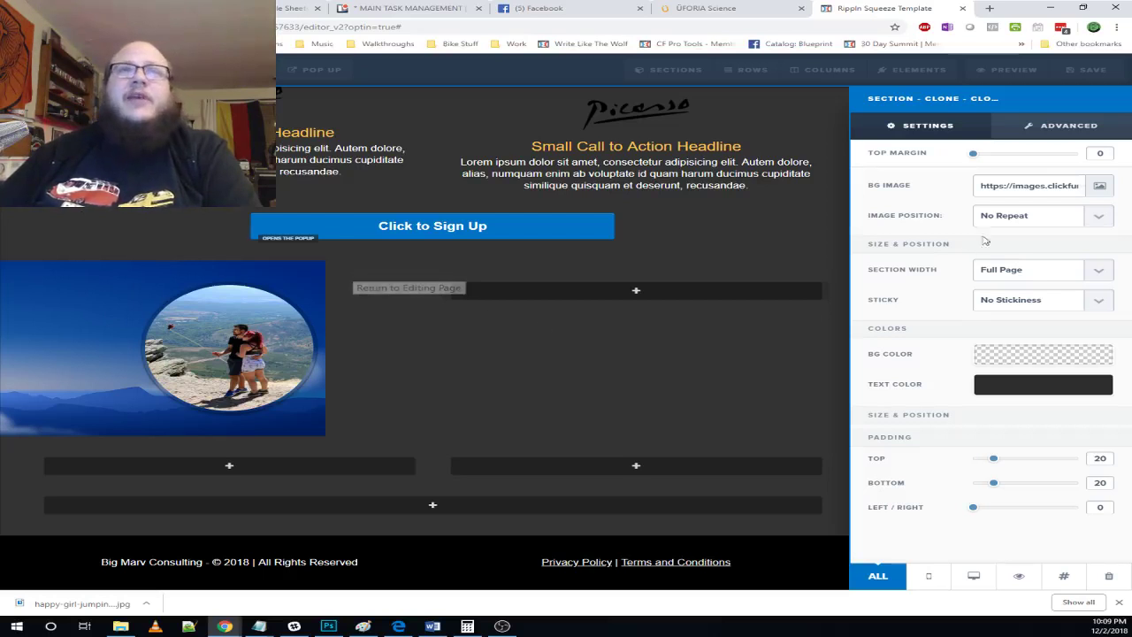
- Set the section background's image position to Fill 100% Width & Height
{"action": "left_click", "coordinate": [1010, 215]}
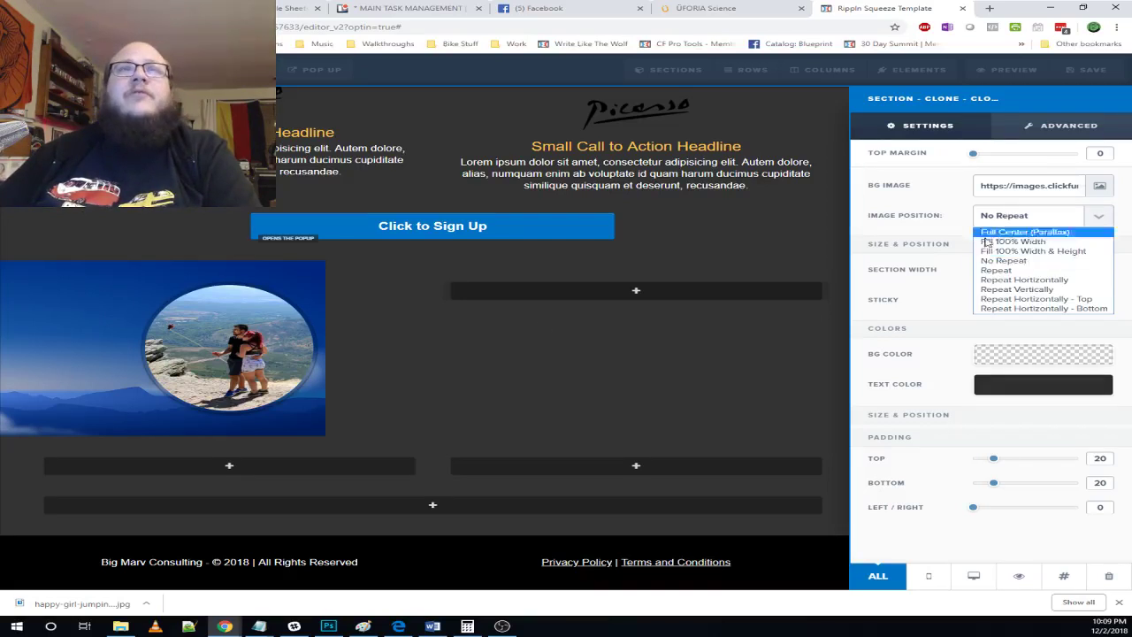
{"action": "left_click", "coordinate": [1073, 252]}
{"action": "left_click", "coordinate": [531, 358]}
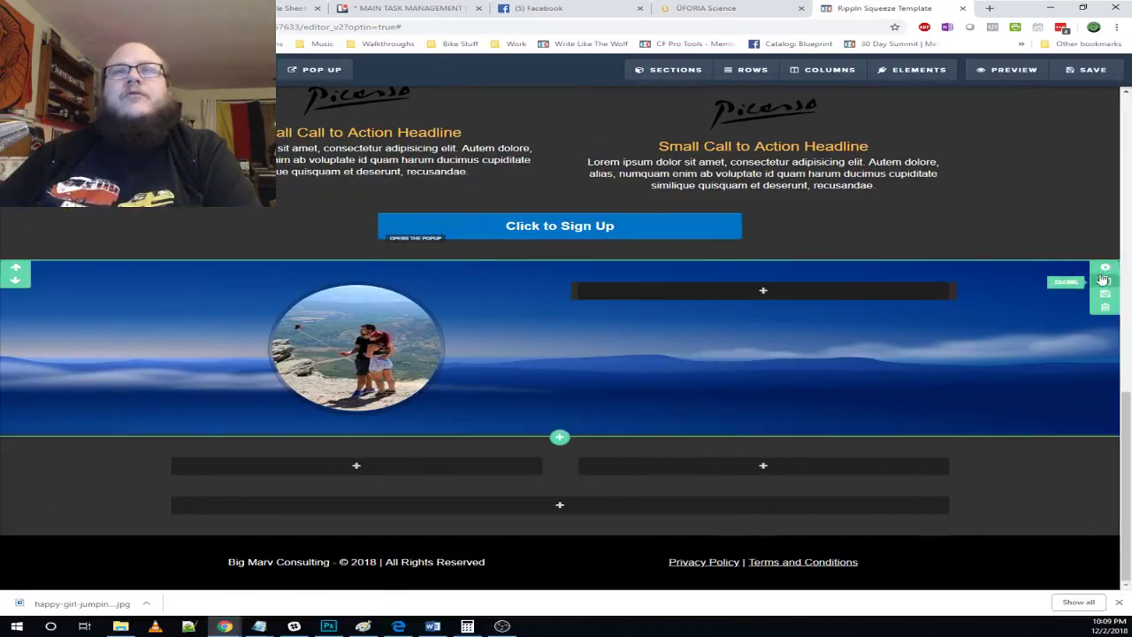
- Try the Full Center (Parallax) position for the section's background image, and return it to Fill 100% Width & Height
{"action": "left_click", "coordinate": [1106, 271]}
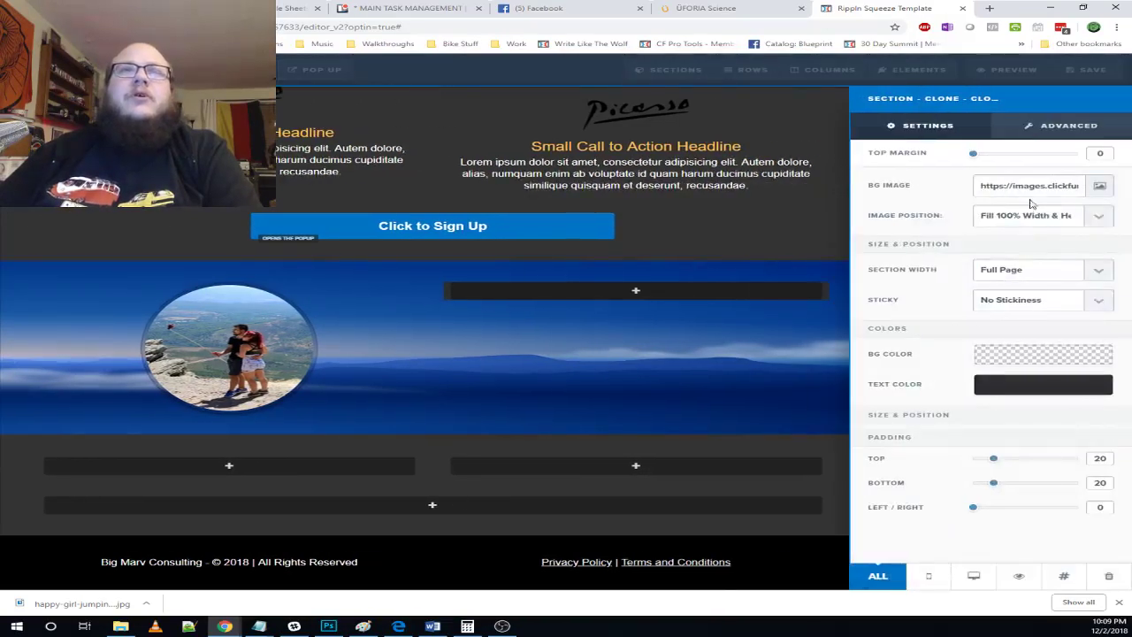
{"action": "left_click", "coordinate": [1014, 221]}
{"action": "left_click", "coordinate": [991, 239]}
{"action": "left_click", "coordinate": [713, 361]}
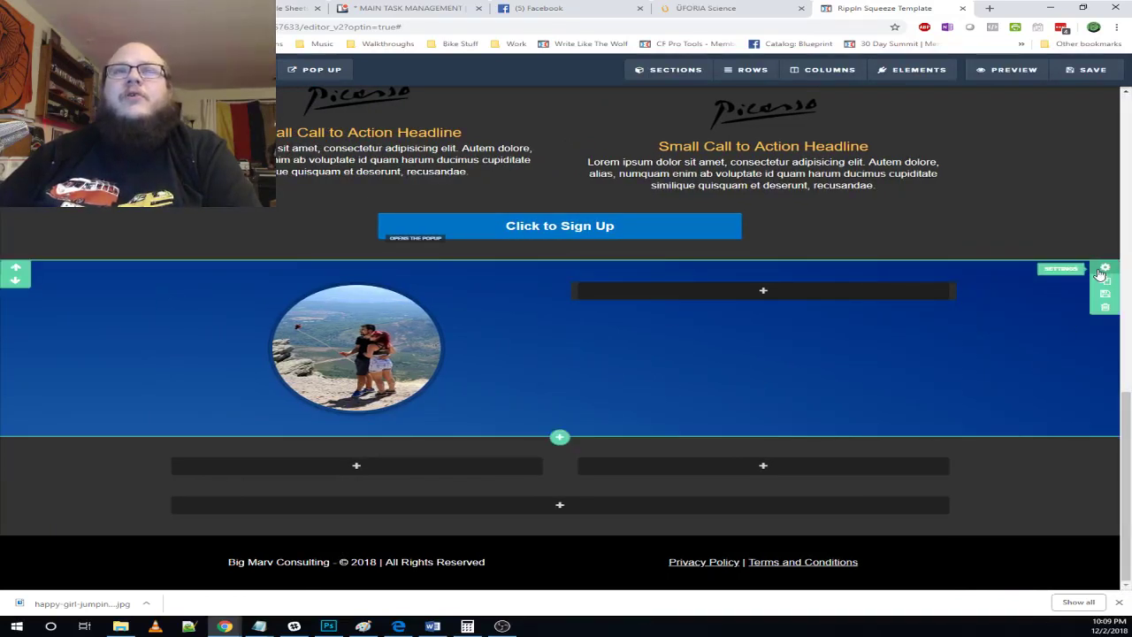
{"action": "left_click", "coordinate": [1103, 272]}
{"action": "left_click", "coordinate": [1047, 217]}
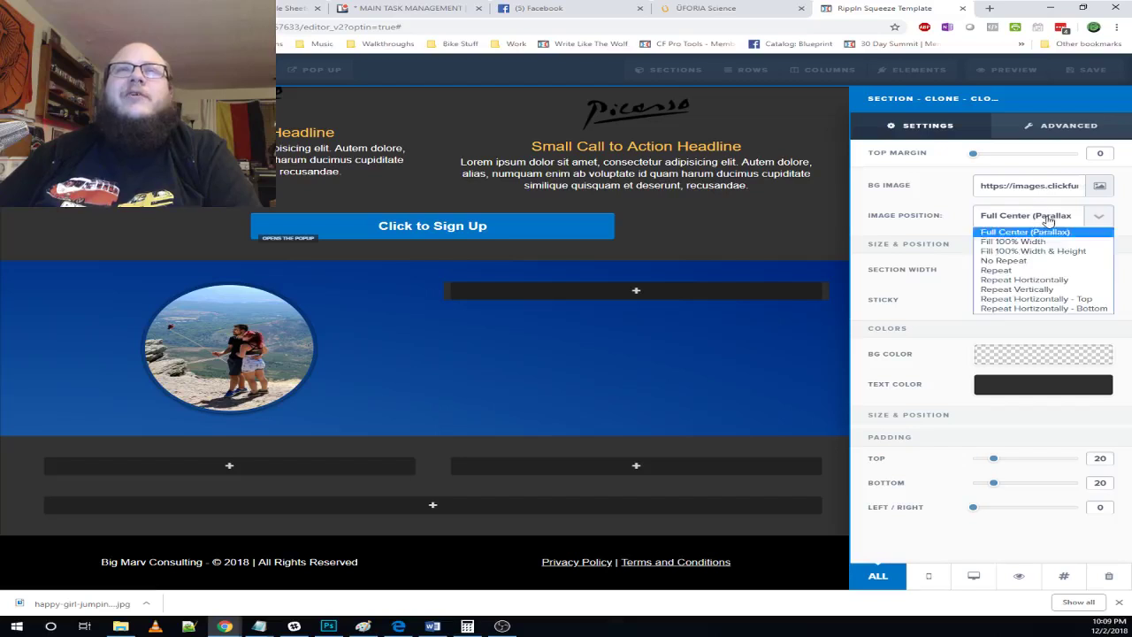
{"action": "left_click", "coordinate": [1087, 252]}
{"action": "left_click", "coordinate": [734, 387]}
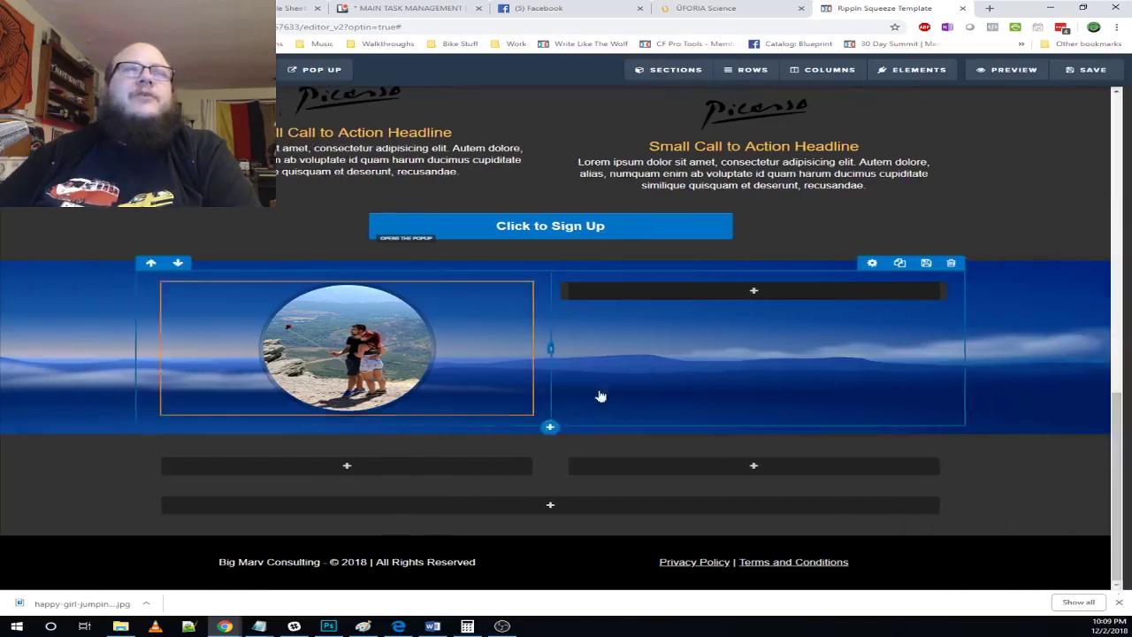
- Compare the banner with the ÜFORIA Science page and narrow the couple image's column to match that page's proportions
{"action": "left_click", "coordinate": [779, 7]}
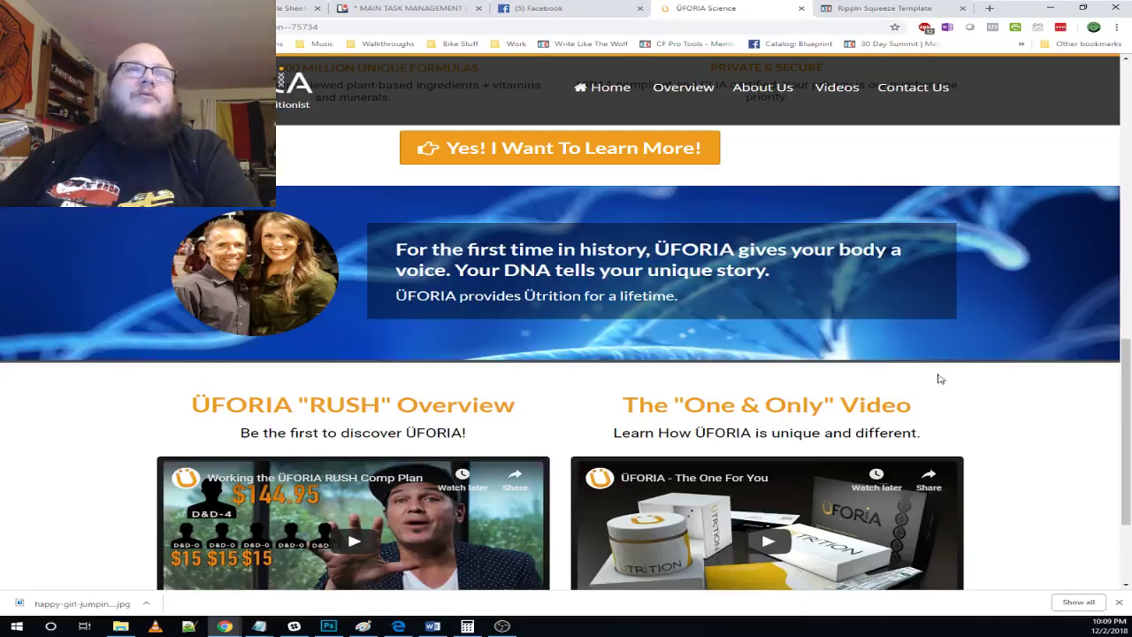
{"action": "scroll", "coordinate": [499, 319], "scroll_direction": "down", "scroll_amount": 1}
{"action": "scroll", "coordinate": [923, 286], "scroll_direction": "up", "scroll_amount": 3}
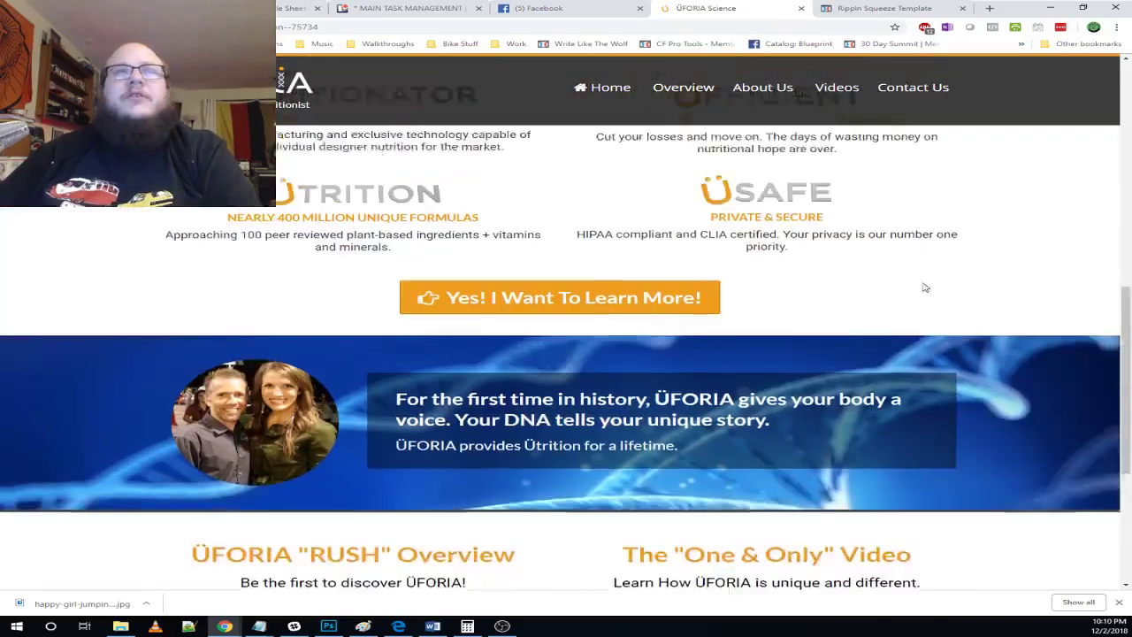
{"action": "left_click", "coordinate": [889, 9]}
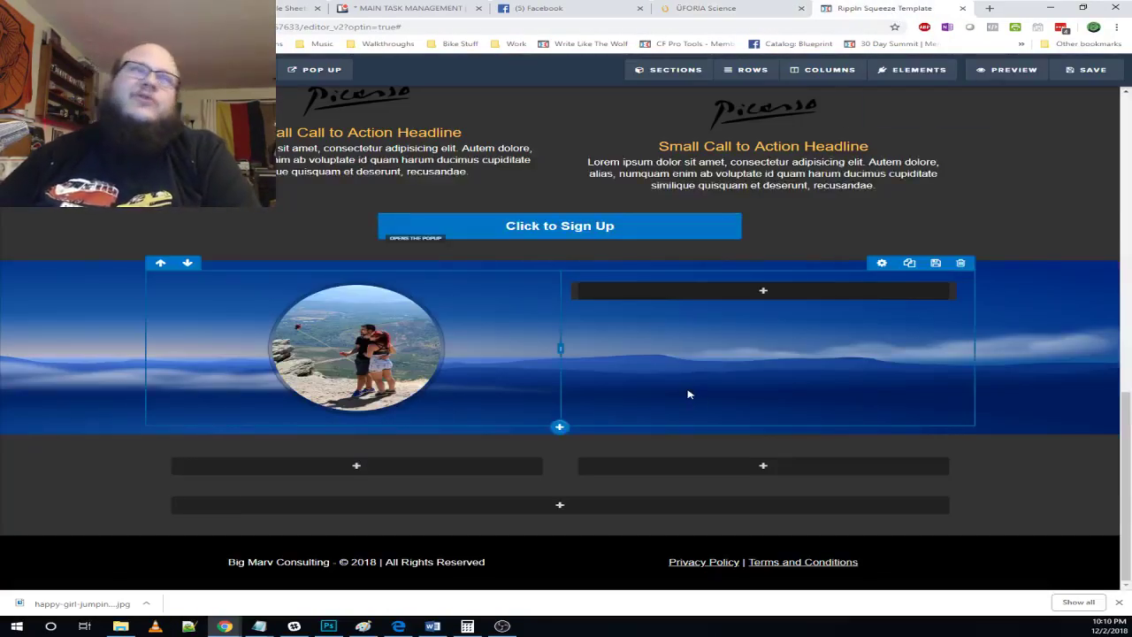
{"action": "left_click_drag", "start_coordinate": [562, 350], "coordinate": [378, 347]}
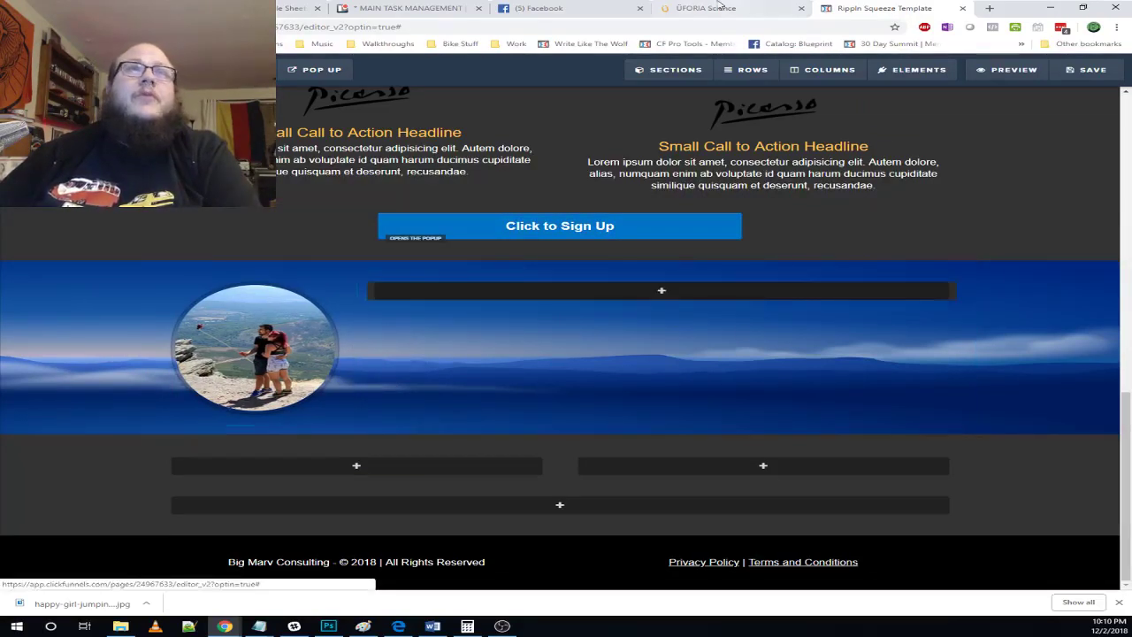
{"action": "left_click", "coordinate": [705, 8]}
{"action": "scroll", "coordinate": [696, 513], "scroll_direction": "down", "scroll_amount": 2}
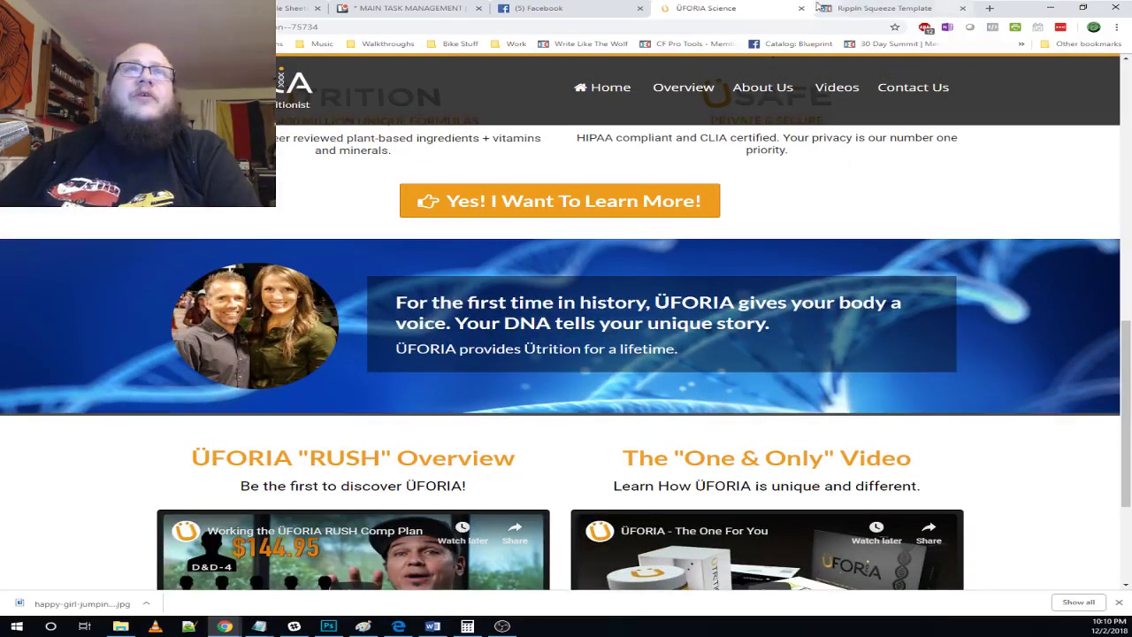
{"action": "left_click", "coordinate": [885, 8]}
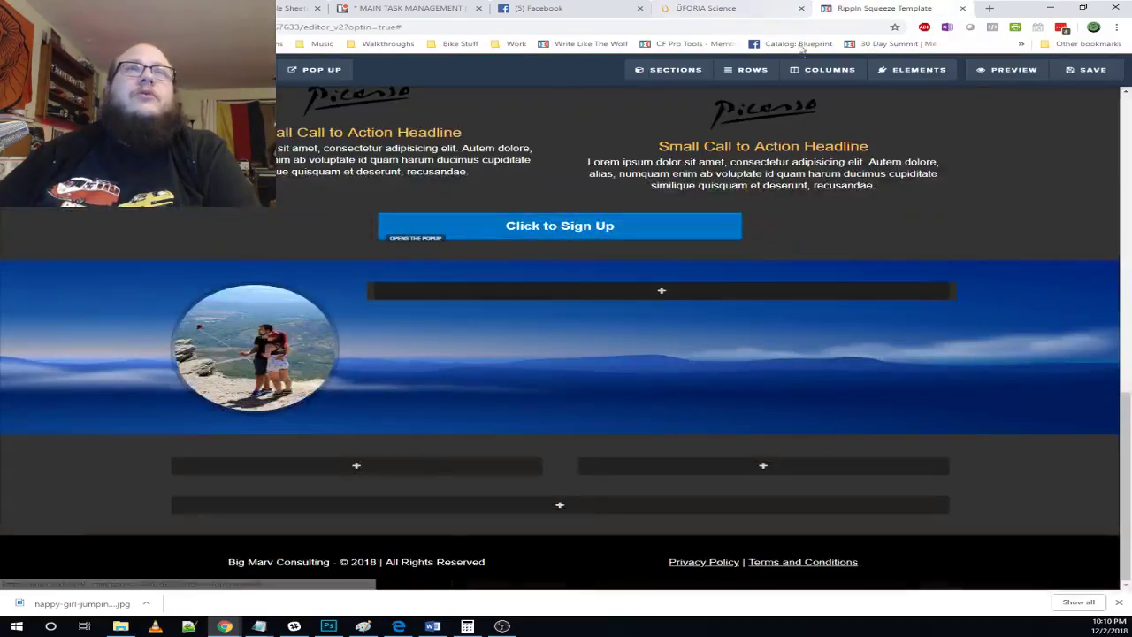
- Make the background of the column beside the couple image semi-transparent, with the color rgba(45, 45, 45, 0.65)
{"action": "left_click", "coordinate": [818, 69]}
{"action": "scroll", "coordinate": [973, 496], "scroll_direction": "down", "scroll_amount": 1}
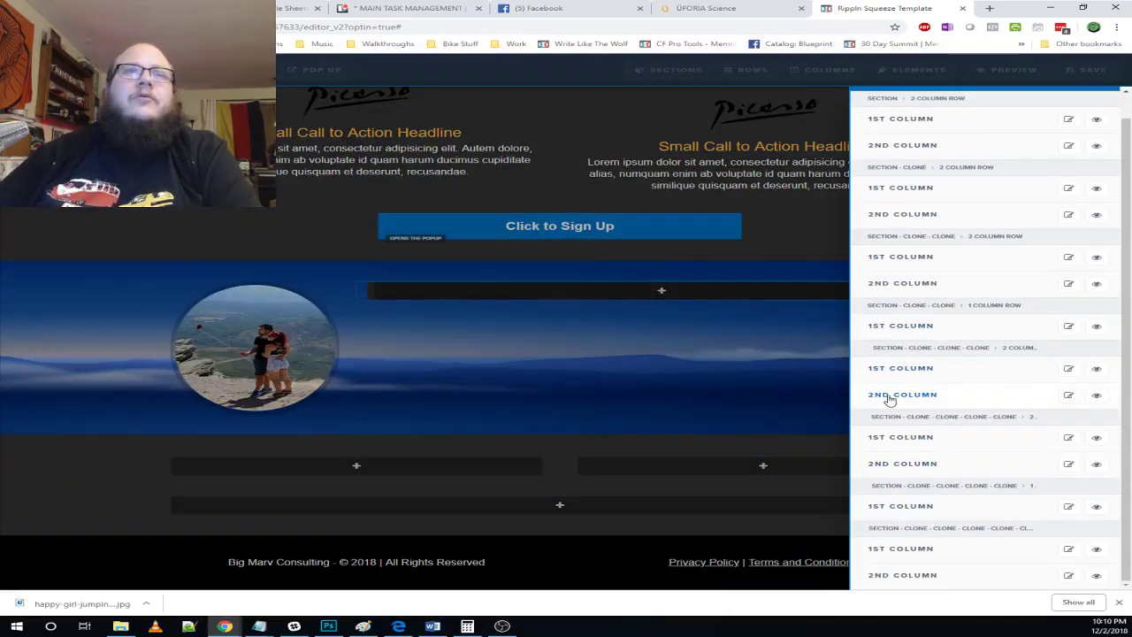
{"action": "left_click", "coordinate": [1068, 396]}
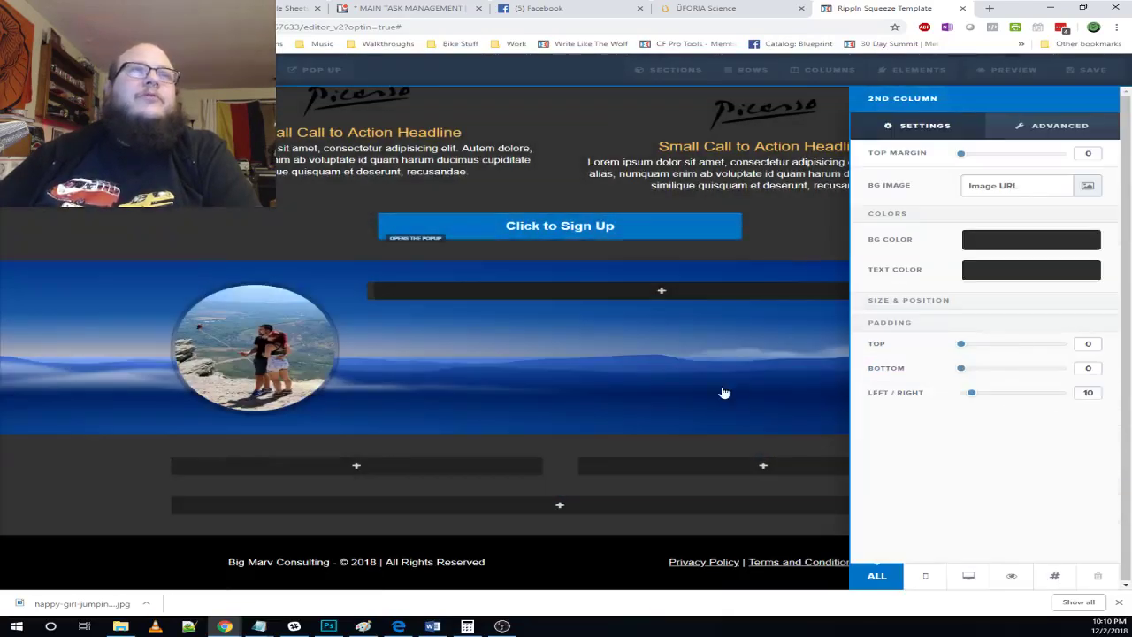
{"action": "left_click", "coordinate": [1049, 240]}
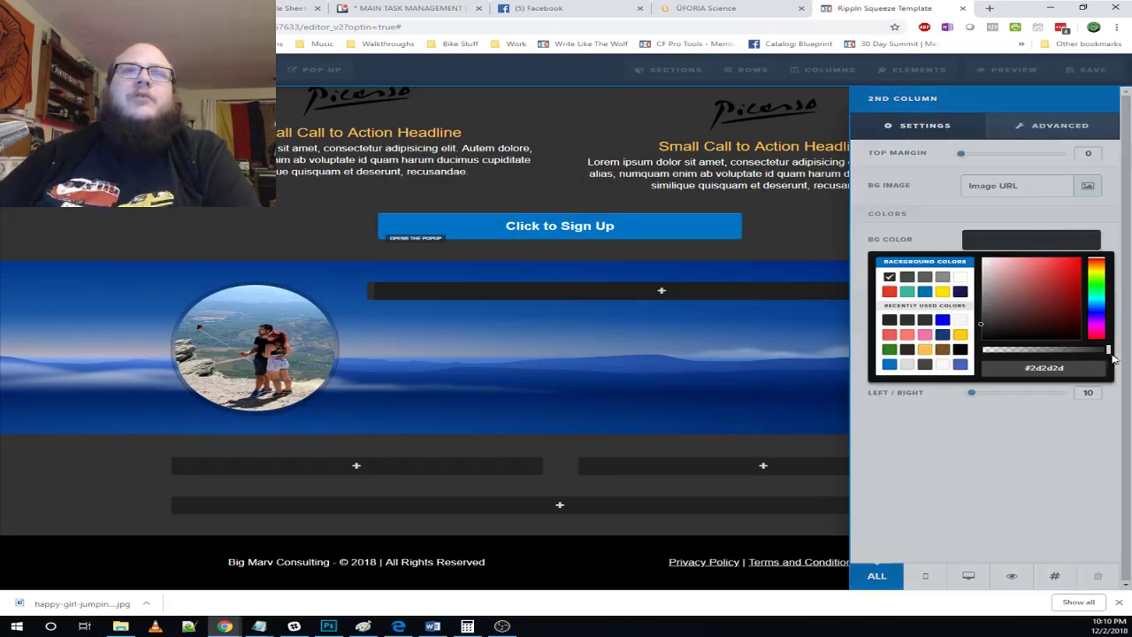
{"action": "left_click_drag", "start_coordinate": [1114, 356], "coordinate": [1068, 354]}
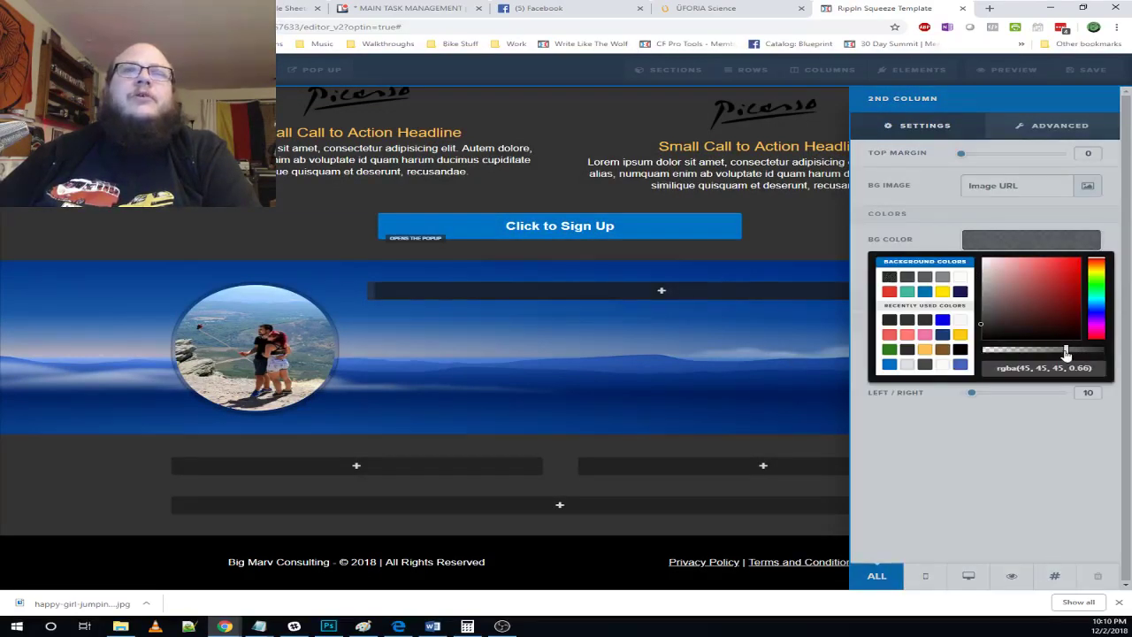
{"action": "left_click", "coordinate": [1059, 243]}
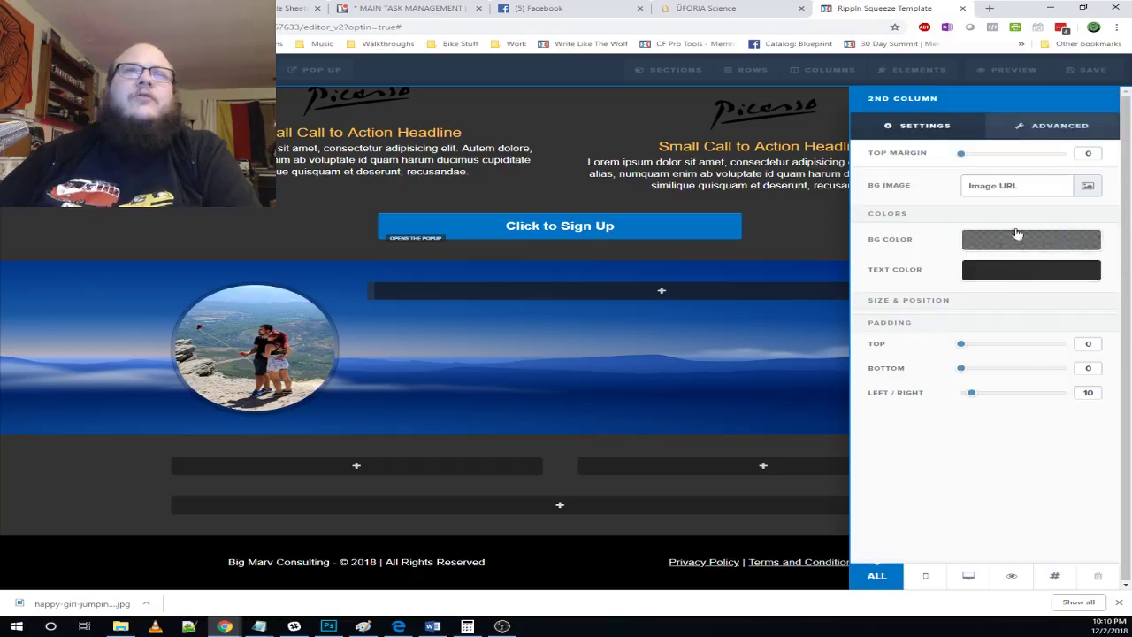
{"action": "left_click", "coordinate": [1020, 240]}
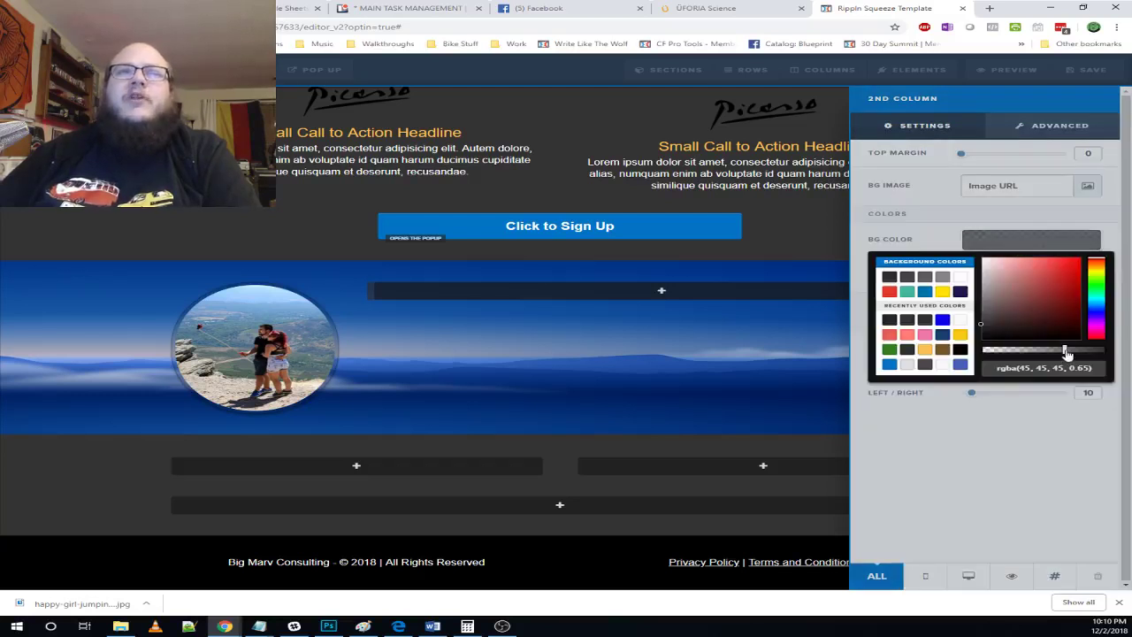
{"action": "left_click_drag", "start_coordinate": [1068, 354], "coordinate": [951, 354]}
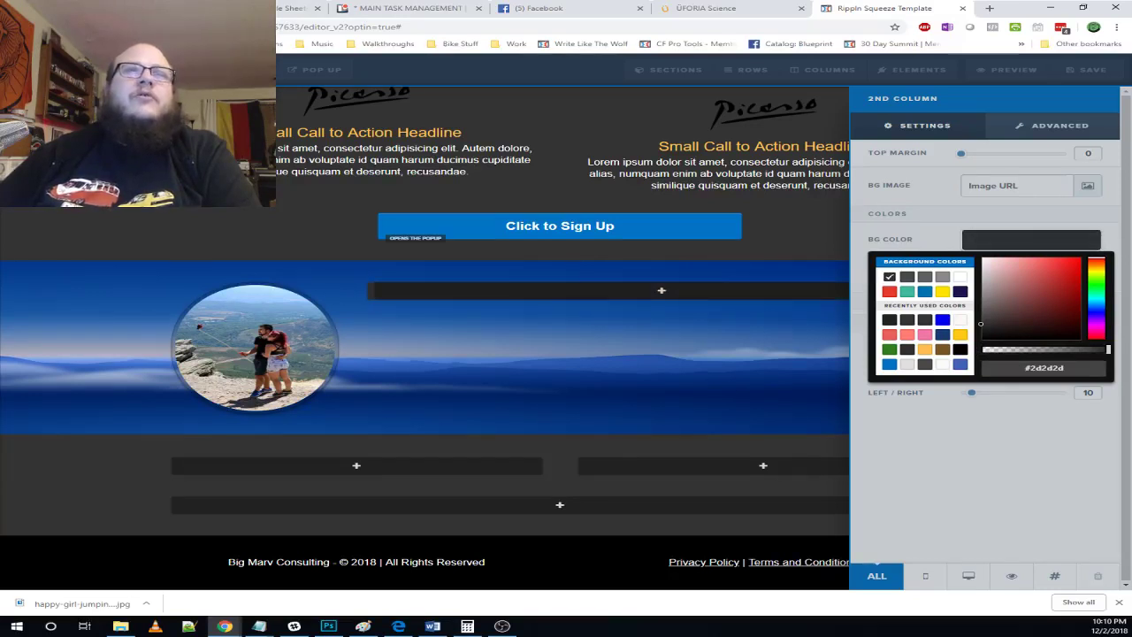
{"action": "left_click_drag", "start_coordinate": [1108, 350], "coordinate": [1076, 354]}
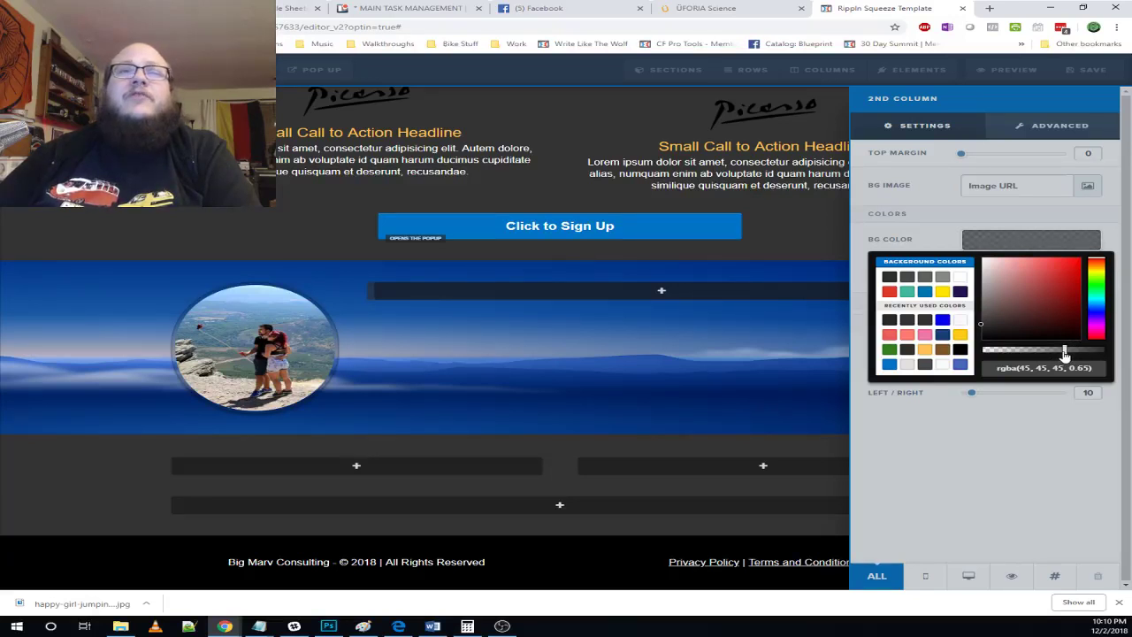
{"action": "left_click", "coordinate": [1079, 240]}
{"action": "left_click", "coordinate": [736, 427]}
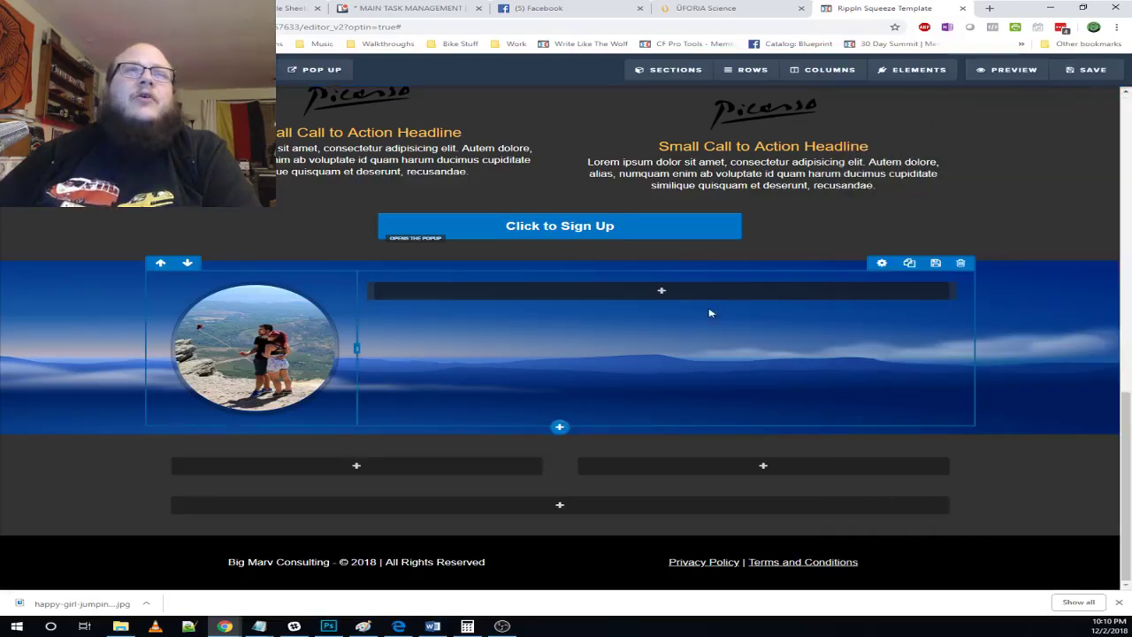
- Add a headline to the column beside the couple image and set its text color to white, #ffffff
{"action": "left_click", "coordinate": [681, 294]}
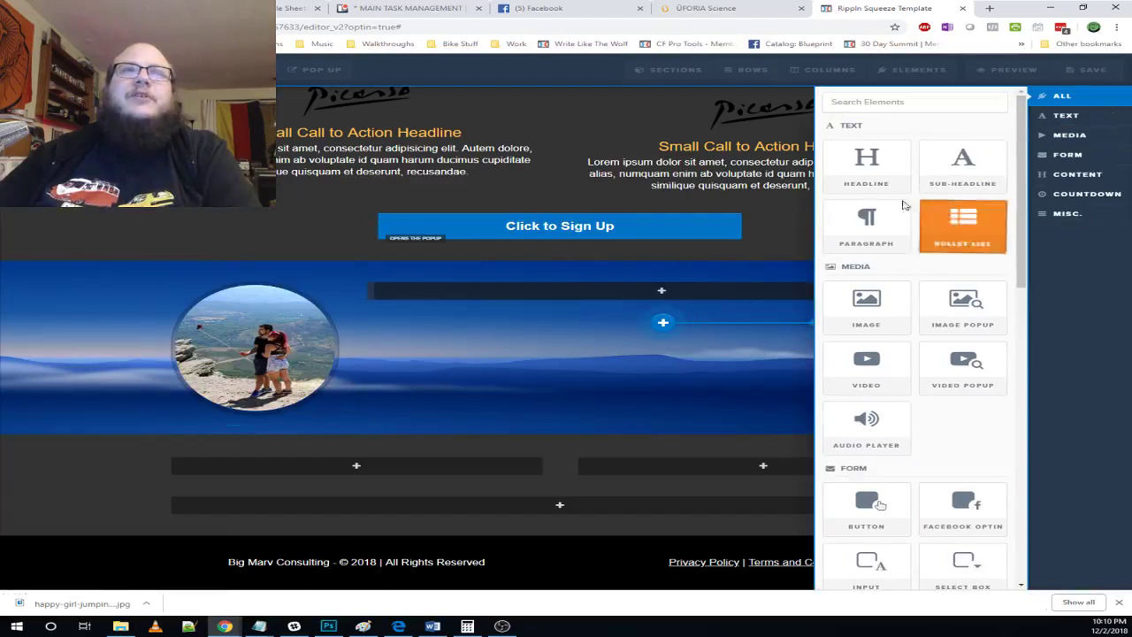
{"action": "left_click", "coordinate": [783, 225]}
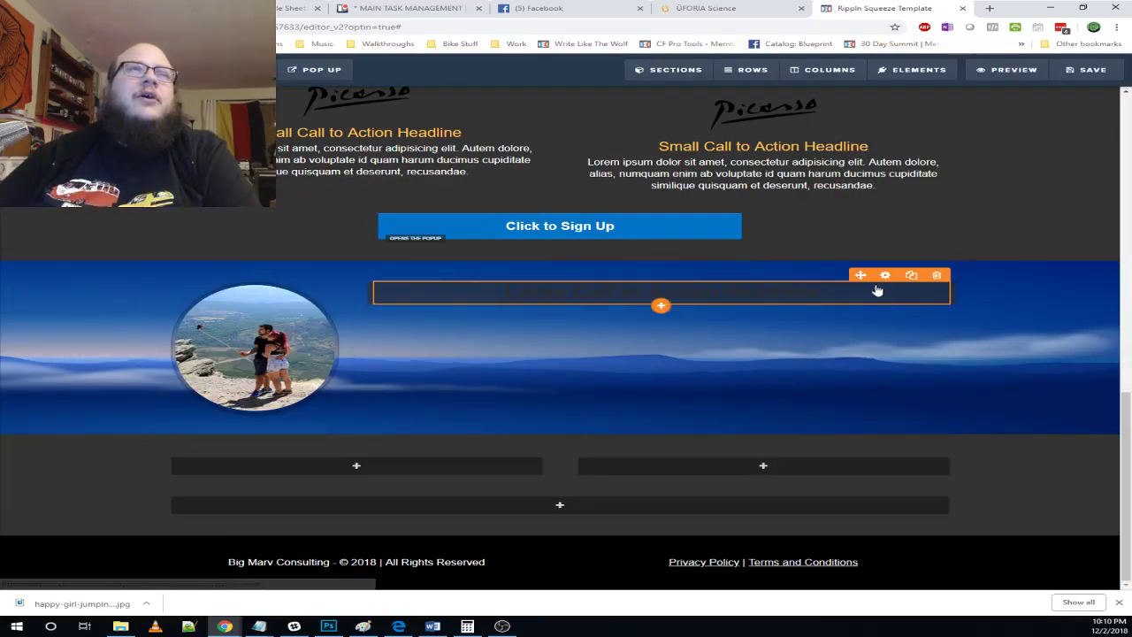
{"action": "left_click", "coordinate": [887, 276]}
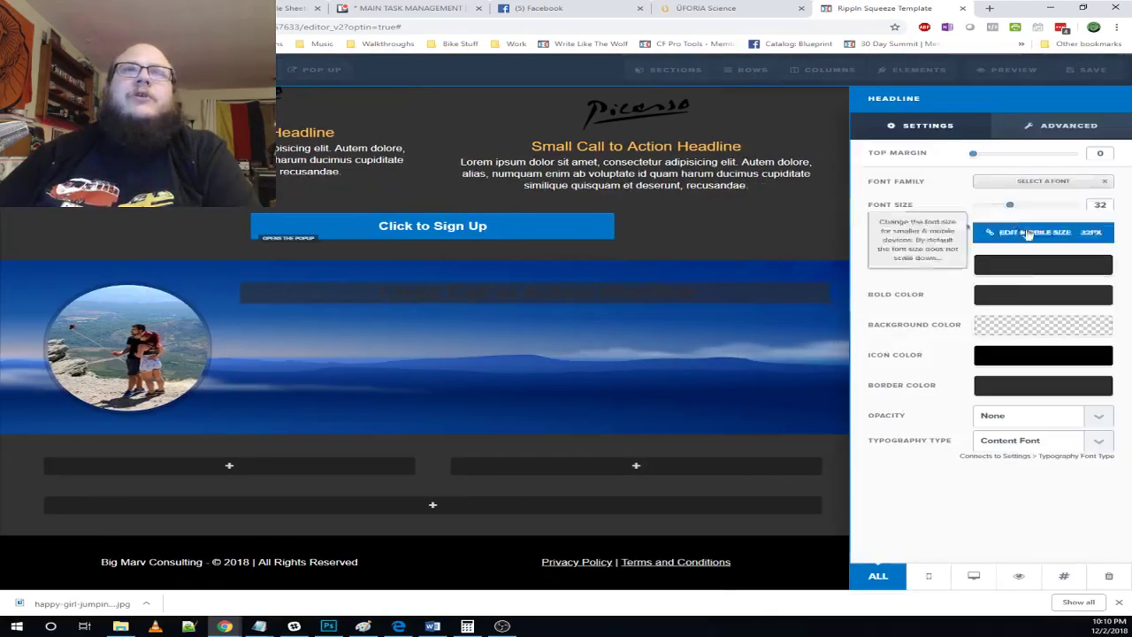
{"action": "left_click", "coordinate": [1010, 267]}
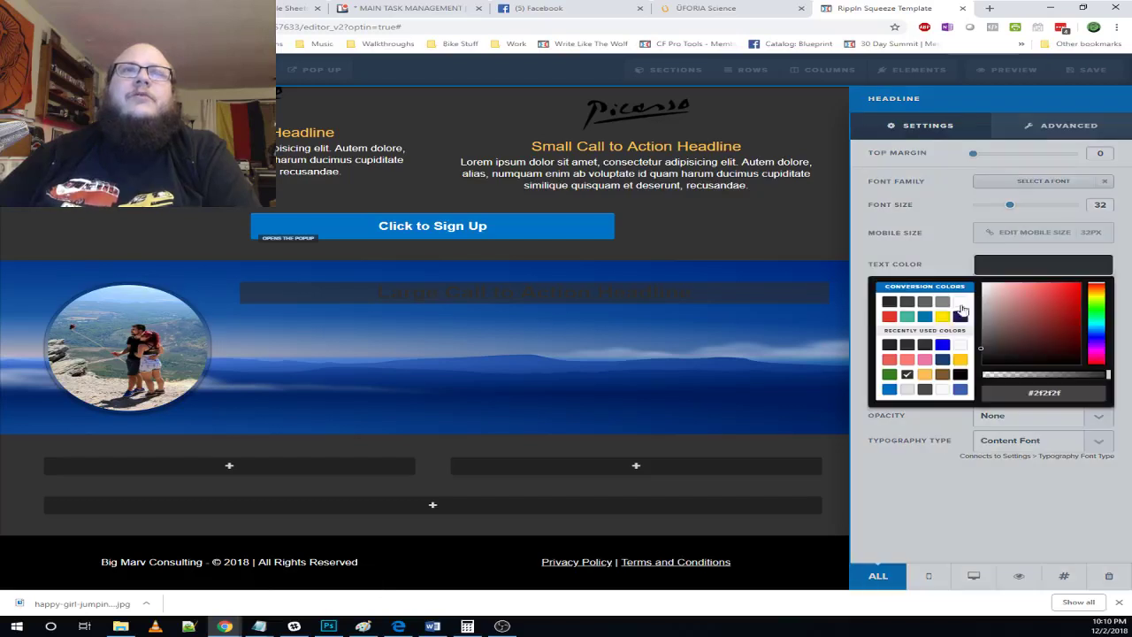
{"action": "left_click", "coordinate": [961, 303]}
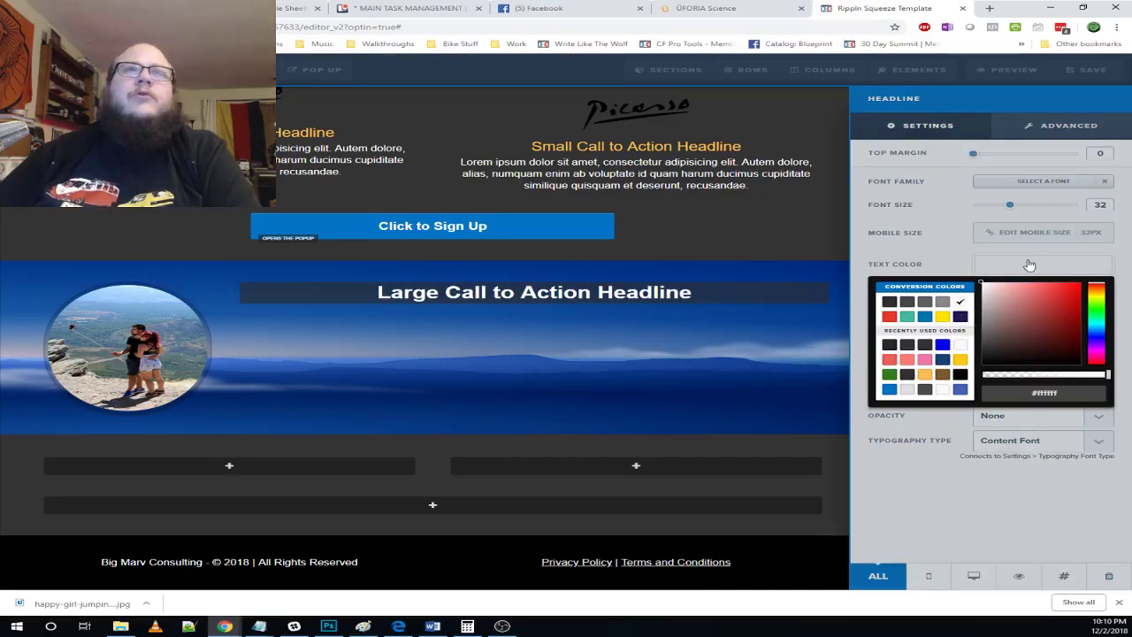
{"action": "left_click", "coordinate": [1029, 264]}
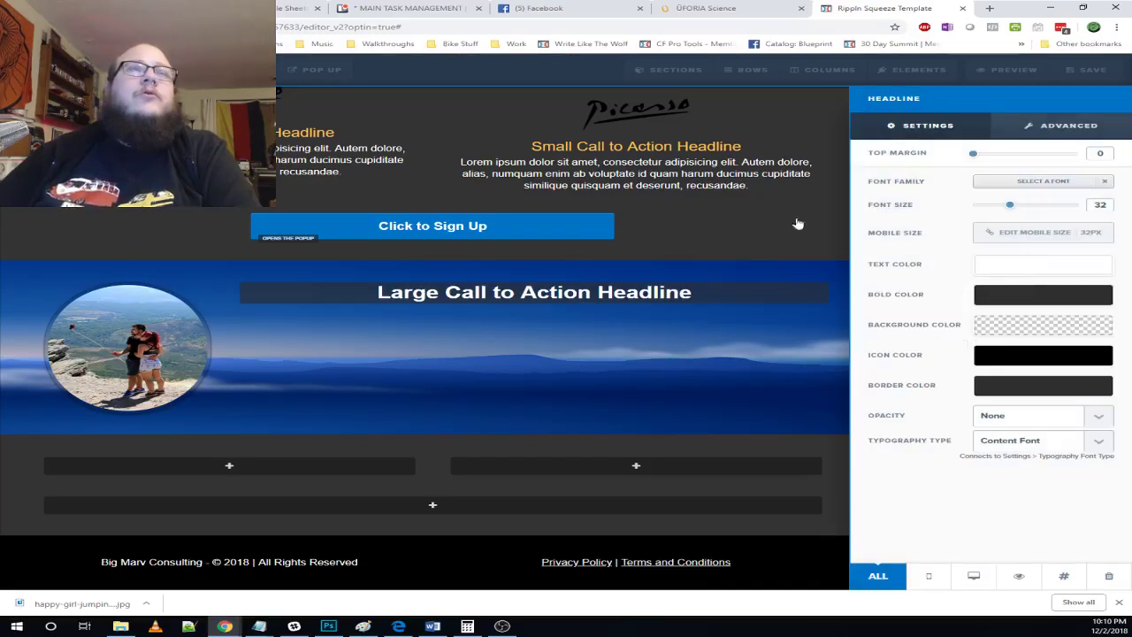
- Add a sub-headline below the banner's headline and set its text color to white, #ffffff
{"action": "left_click", "coordinate": [746, 10]}
{"action": "left_click", "coordinate": [880, 8]}
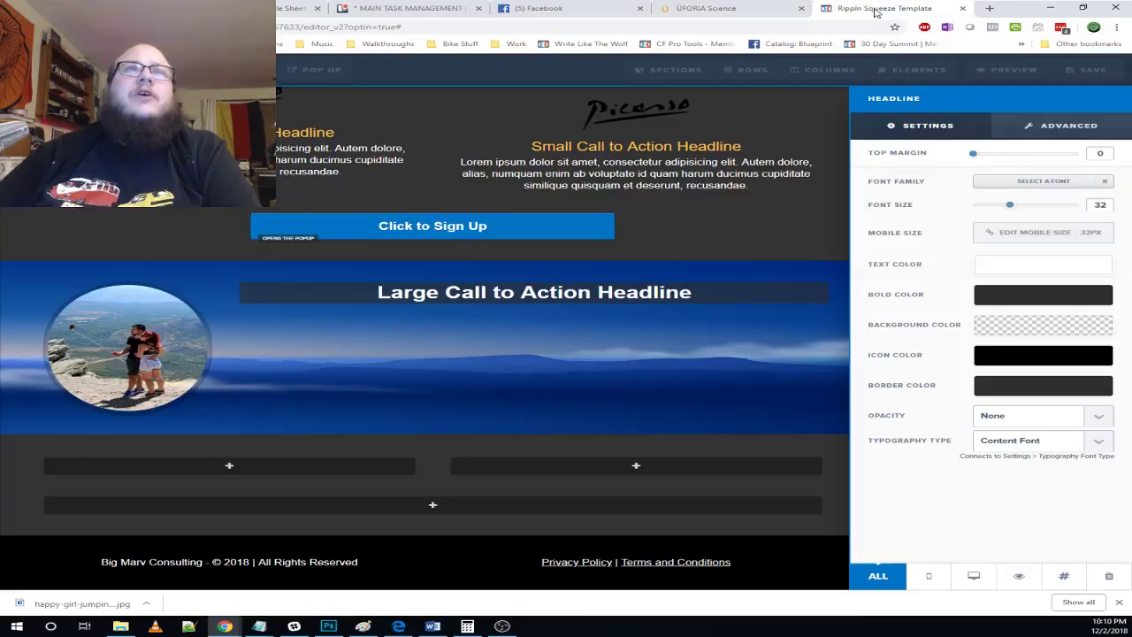
{"action": "left_click", "coordinate": [916, 69]}
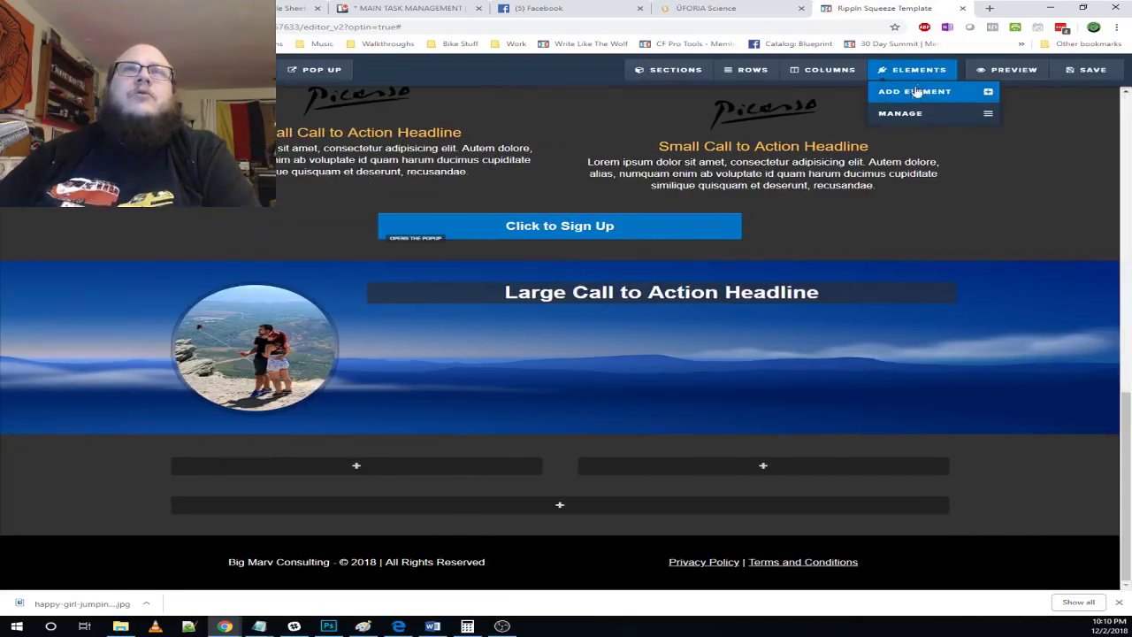
{"action": "left_click", "coordinate": [914, 92]}
{"action": "left_click_drag", "start_coordinate": [961, 166], "coordinate": [660, 302]}
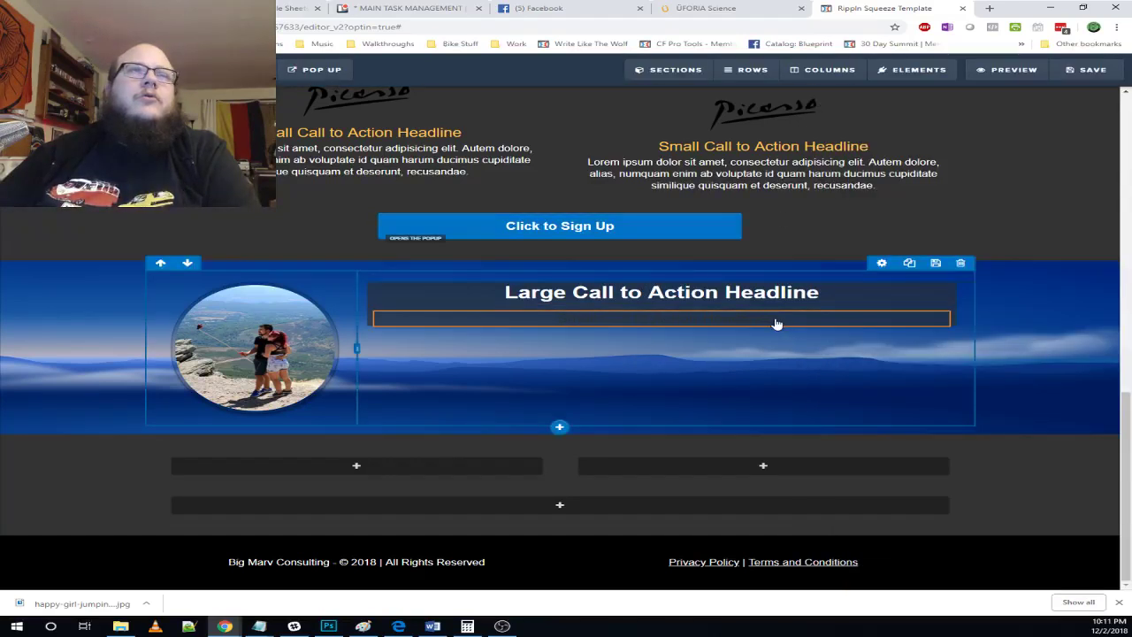
{"action": "left_click", "coordinate": [886, 306]}
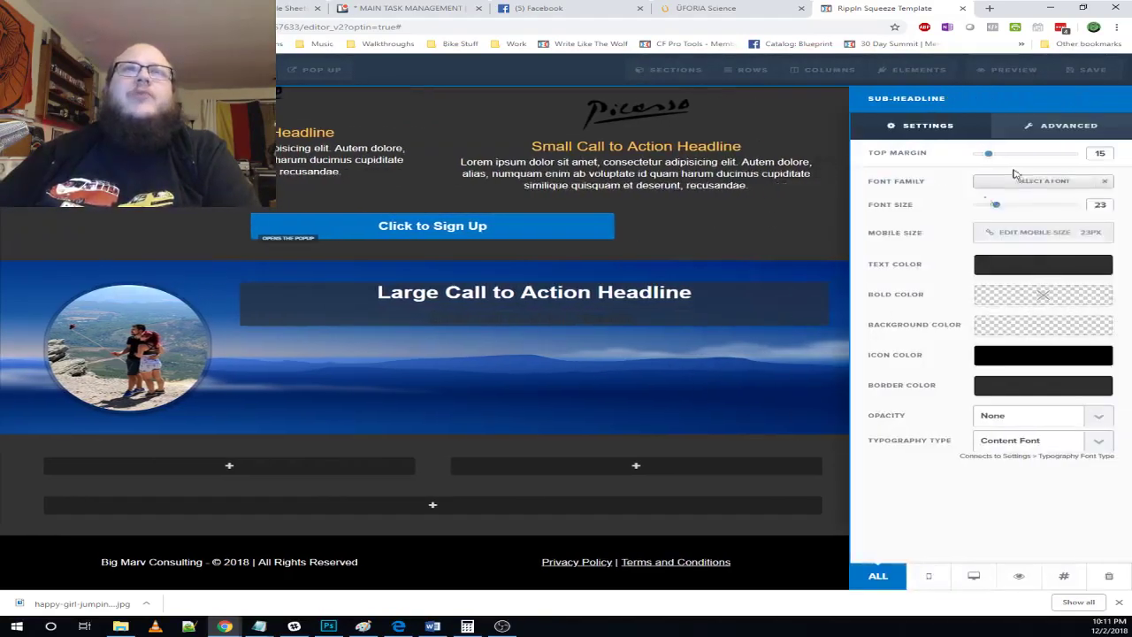
{"action": "left_click", "coordinate": [1036, 273]}
{"action": "left_click", "coordinate": [982, 288]}
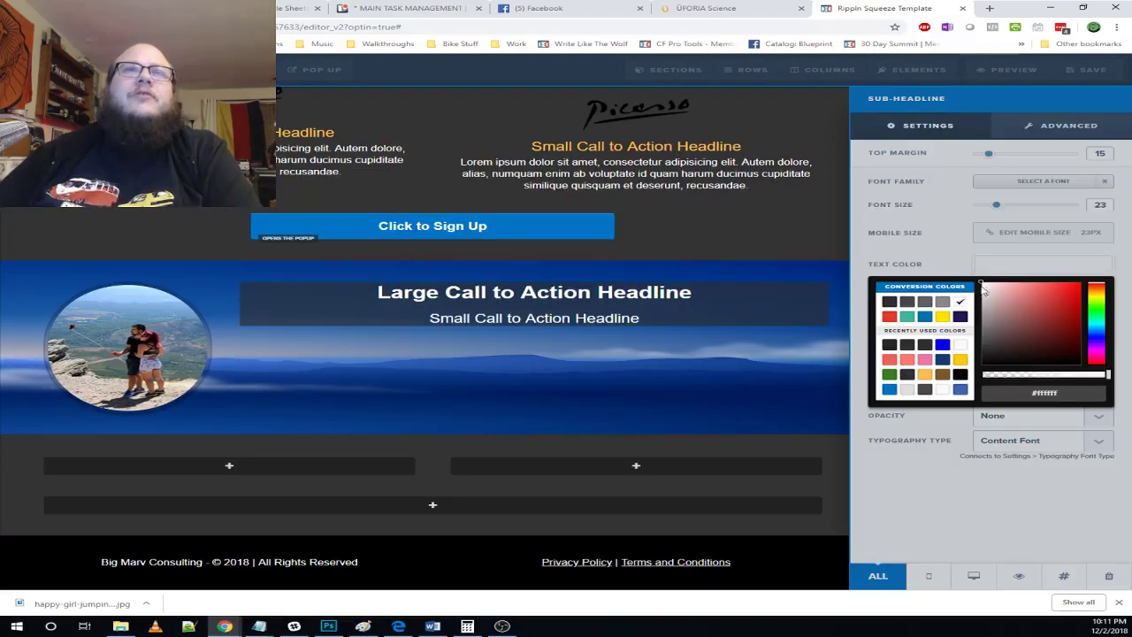
{"action": "left_click", "coordinate": [1026, 269]}
{"action": "left_click", "coordinate": [799, 286]}
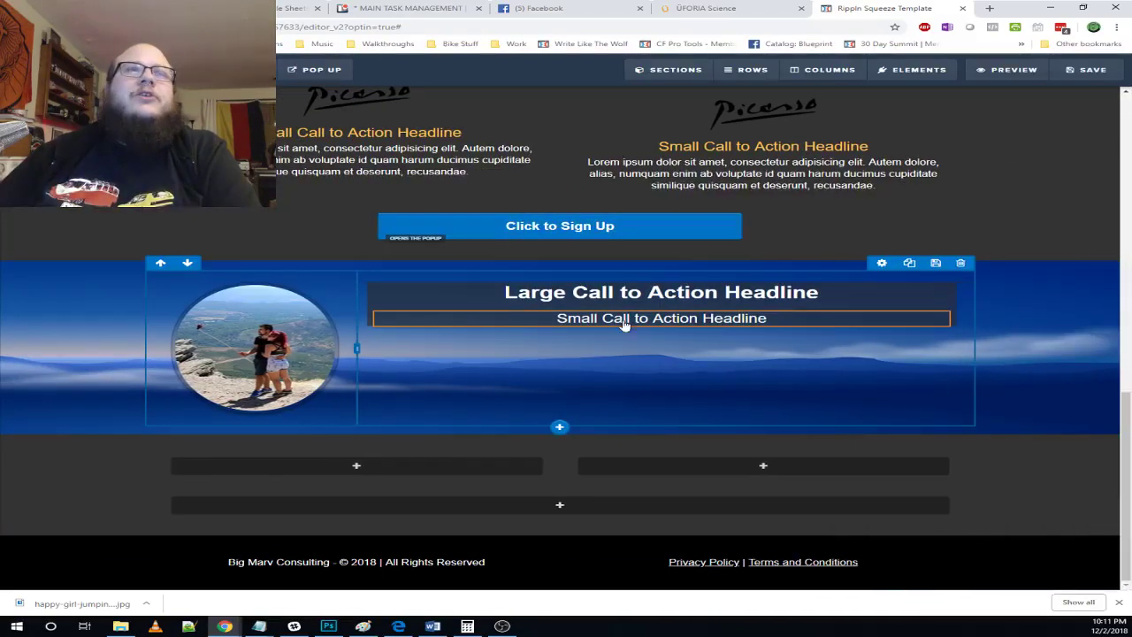
- Set the top, bottom and left/right padding of the banner's text column to 30
{"action": "left_click", "coordinate": [808, 77]}
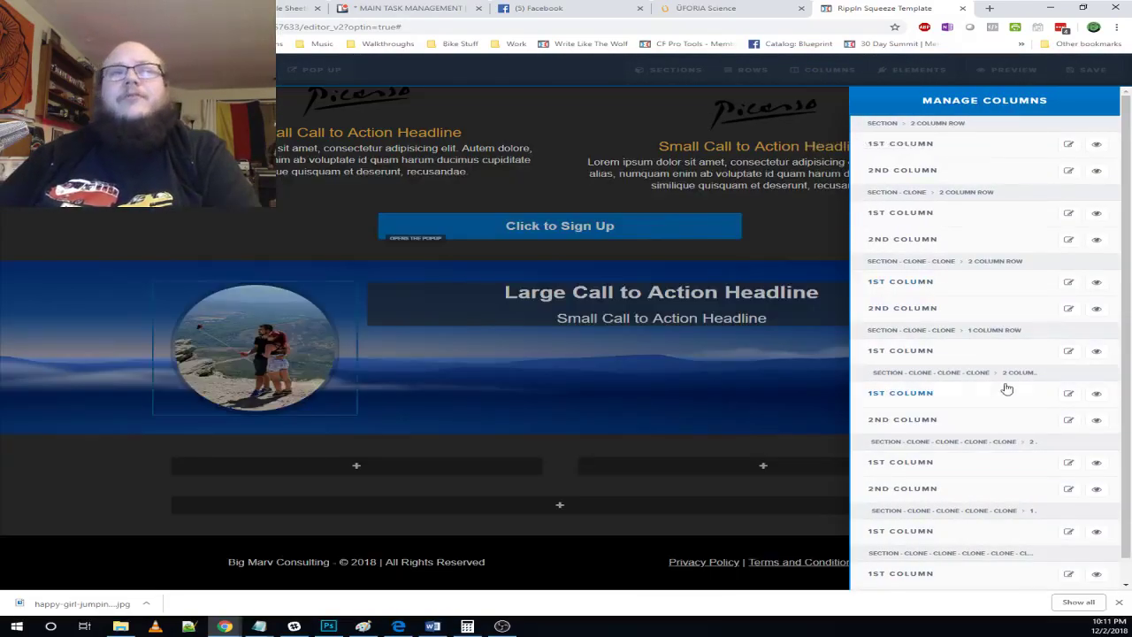
{"action": "scroll", "coordinate": [936, 413], "scroll_direction": "down", "scroll_amount": 1}
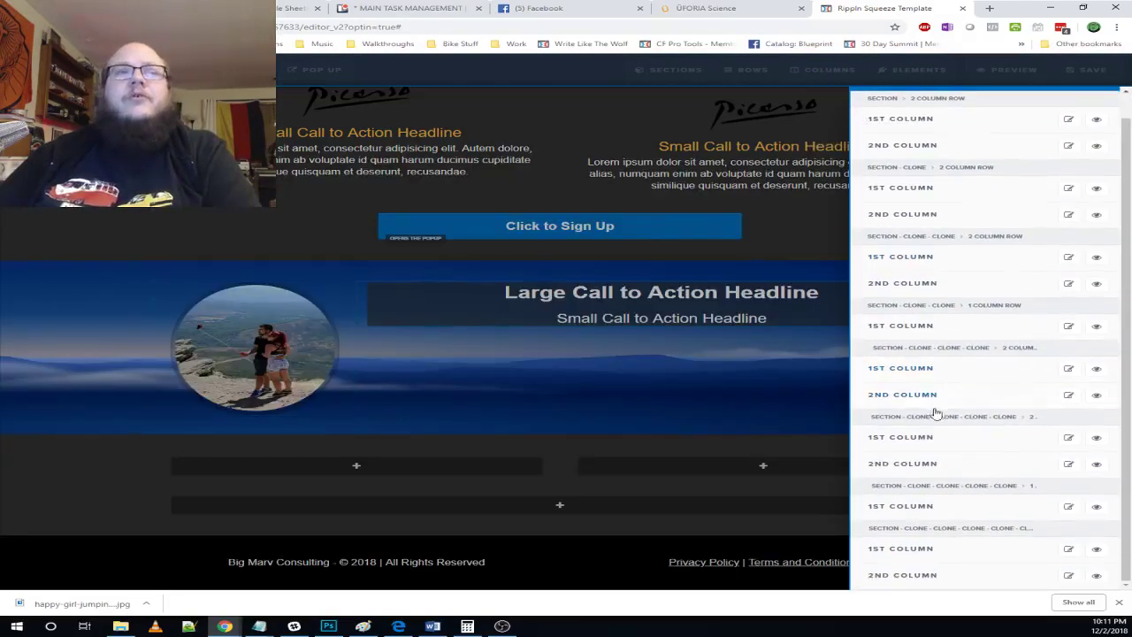
{"action": "left_click", "coordinate": [1069, 395]}
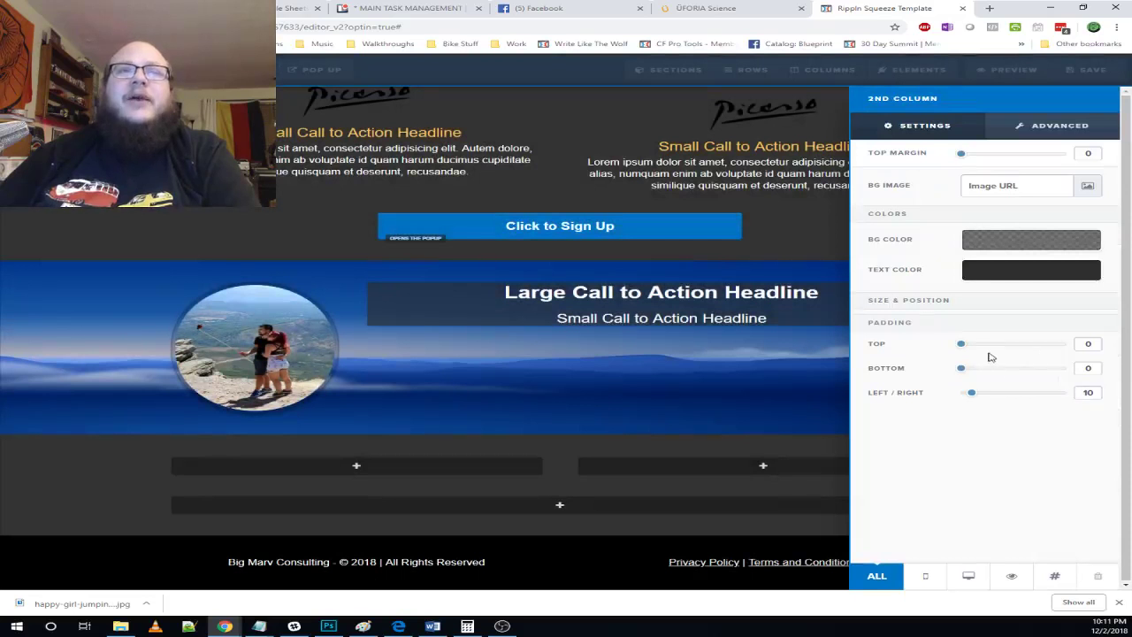
{"action": "left_click_drag", "start_coordinate": [966, 352], "coordinate": [996, 374]}
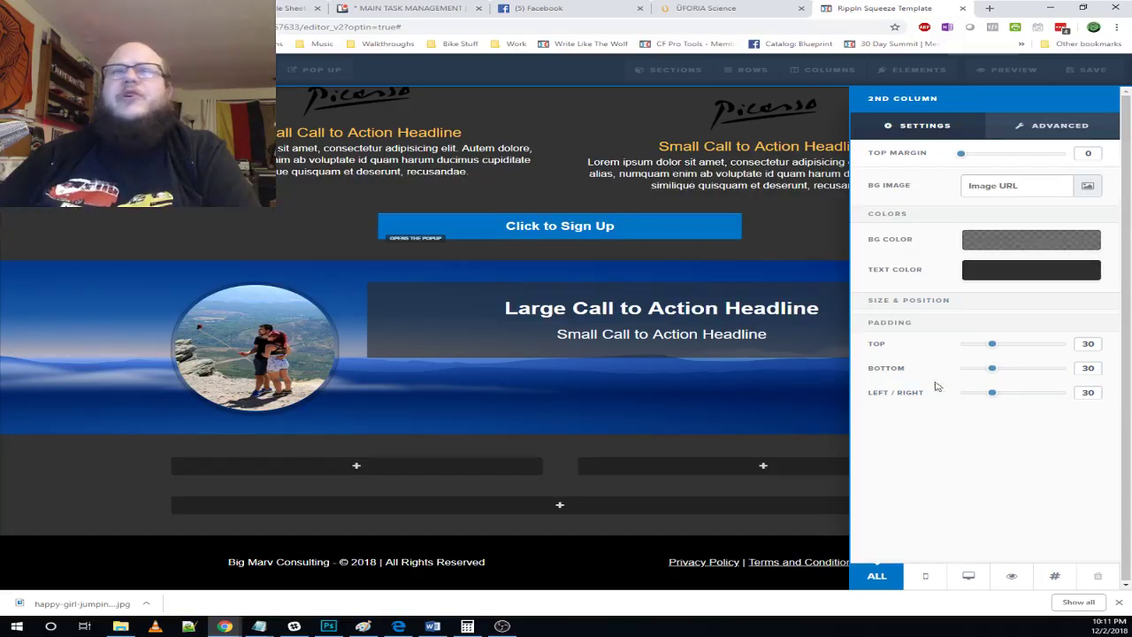
{"action": "left_click", "coordinate": [821, 390]}
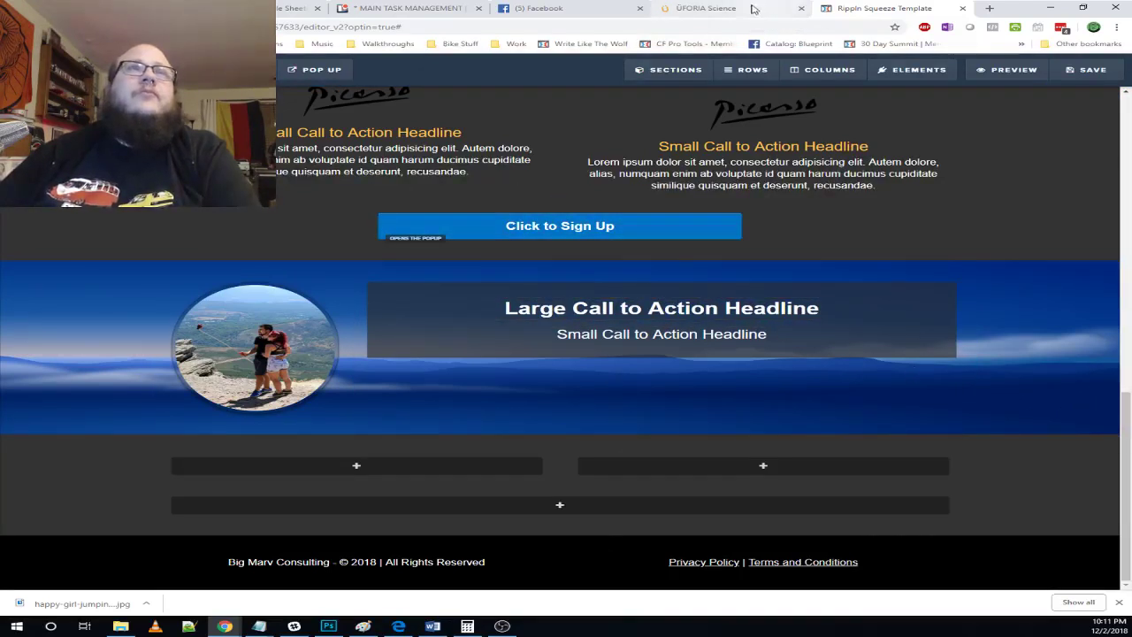
- Compare the banner with the ÜFORIA Science page and set the text column's top margin to 40 to match its vertical placement
{"action": "left_click", "coordinate": [751, 9]}
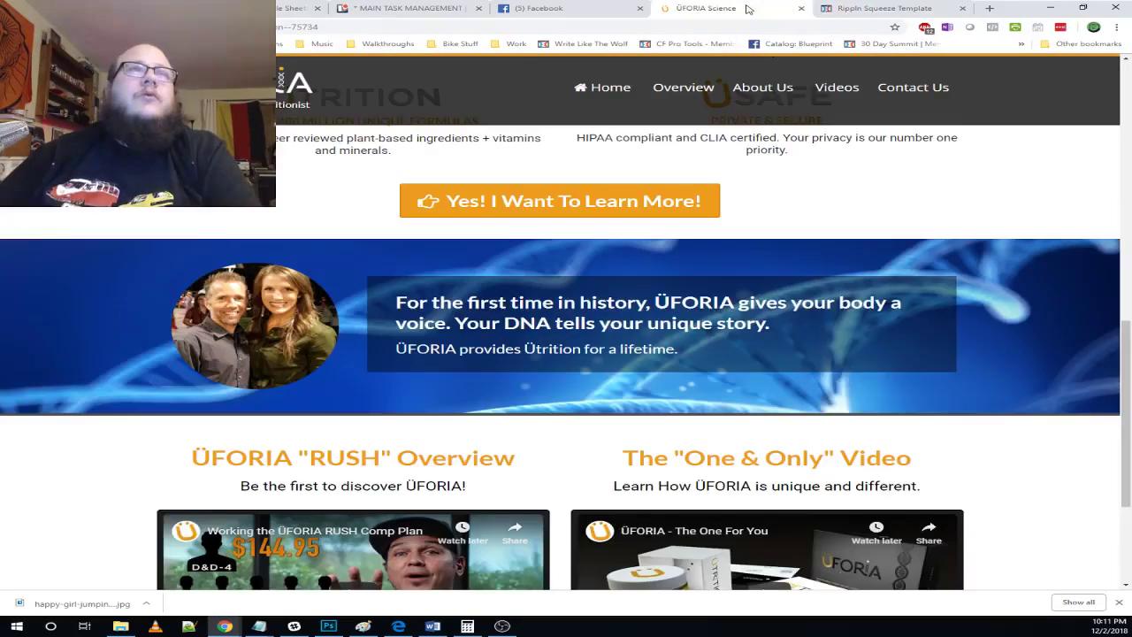
{"action": "left_click", "coordinate": [878, 9]}
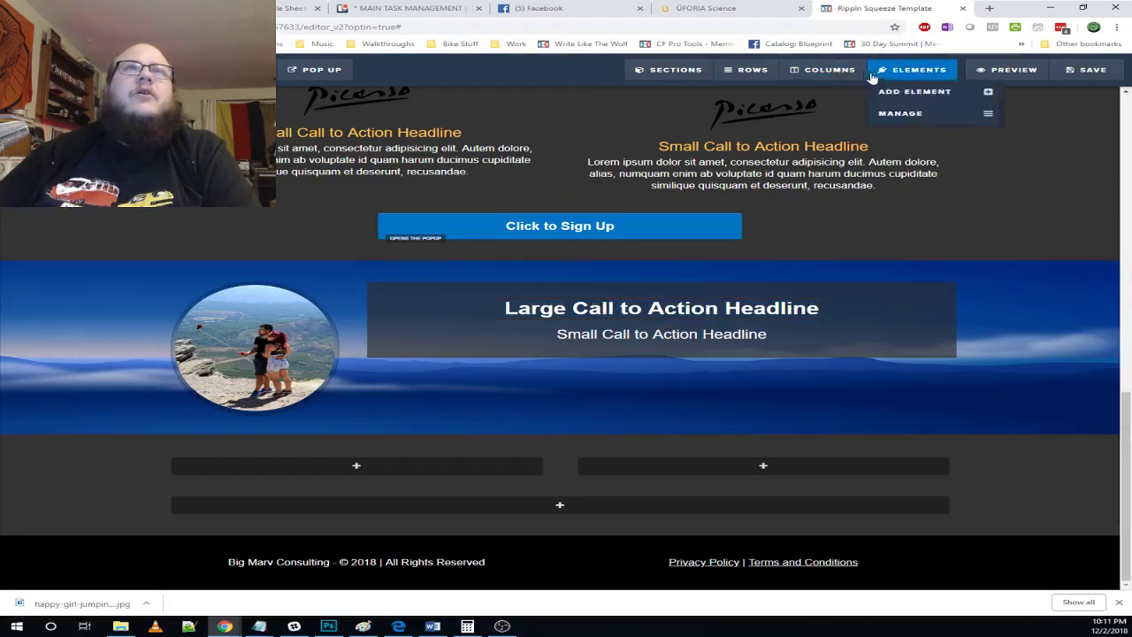
{"action": "left_click", "coordinate": [823, 71]}
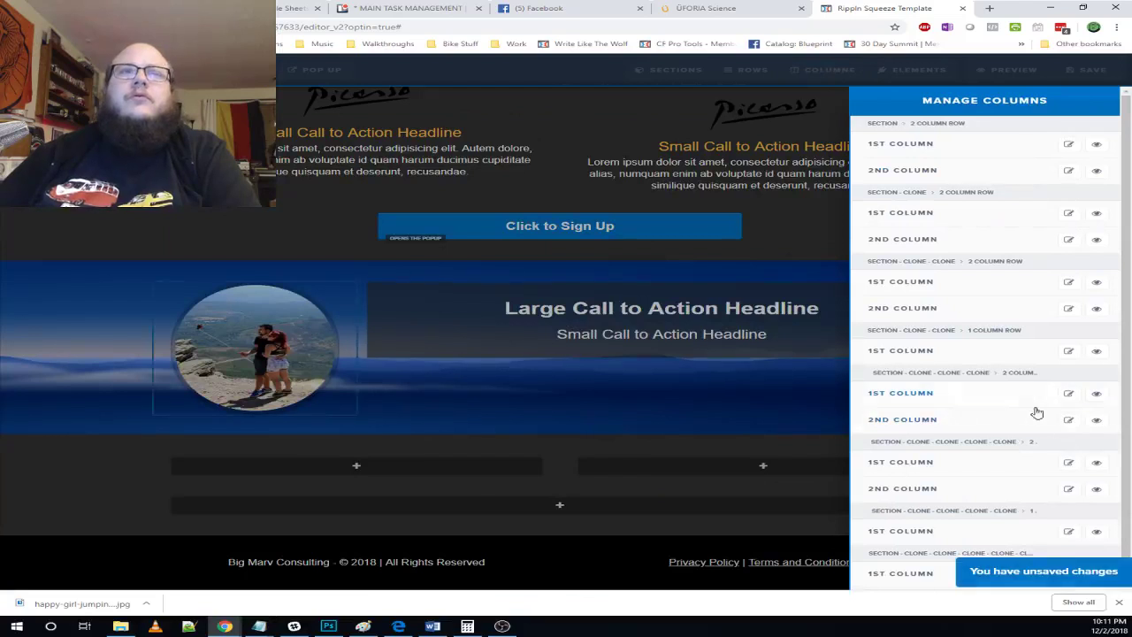
{"action": "left_click", "coordinate": [1069, 420]}
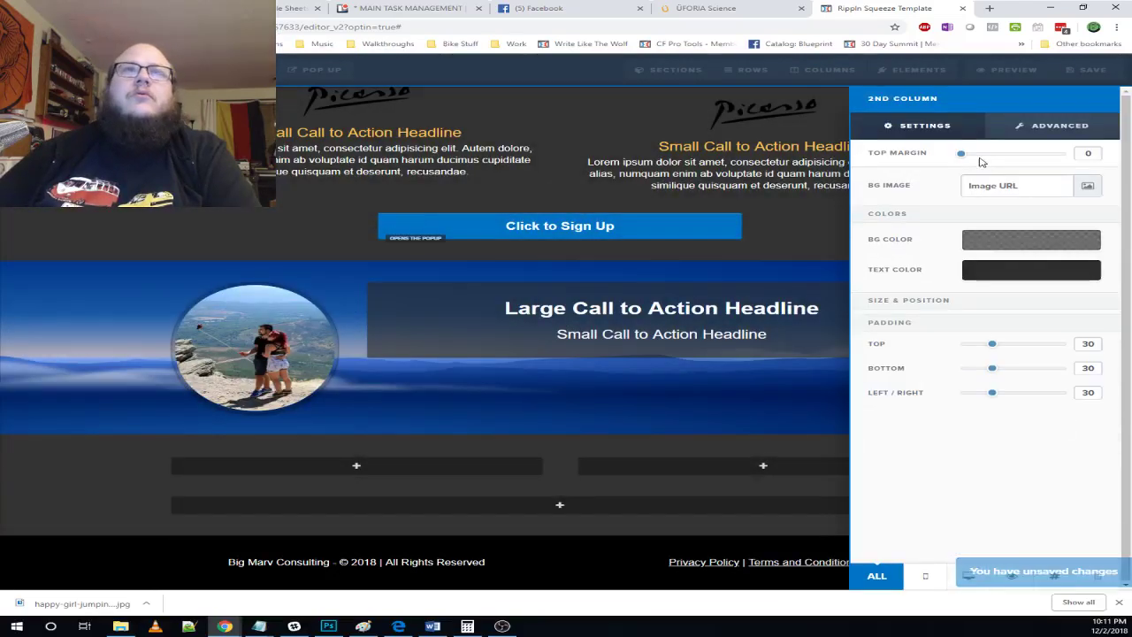
{"action": "left_click_drag", "start_coordinate": [964, 157], "coordinate": [1004, 158]}
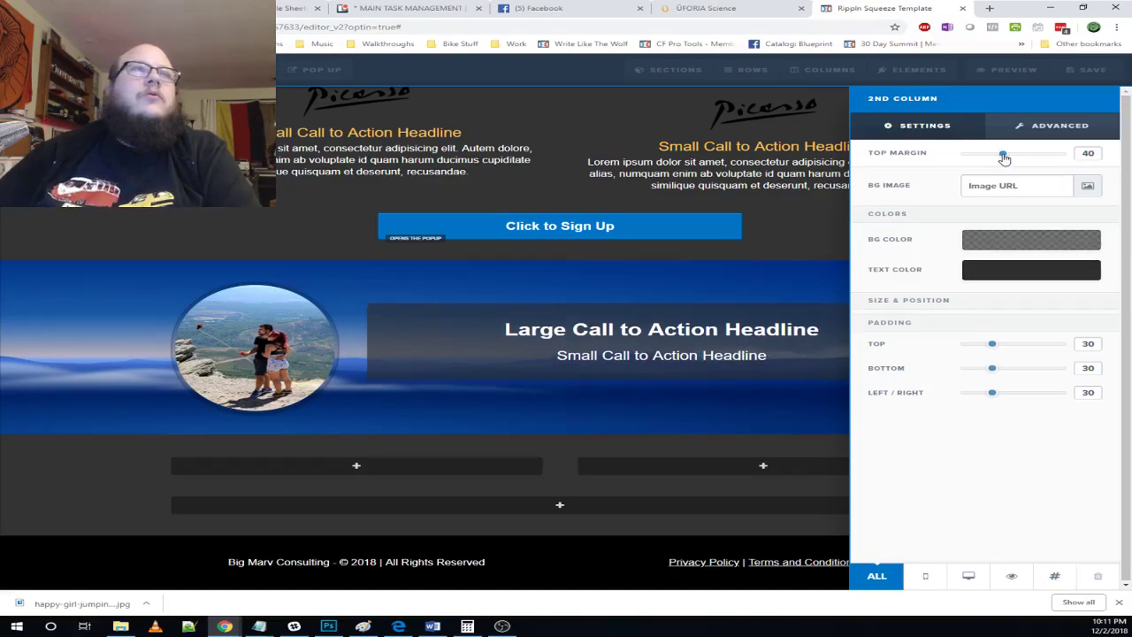
{"action": "left_click", "coordinate": [759, 395]}
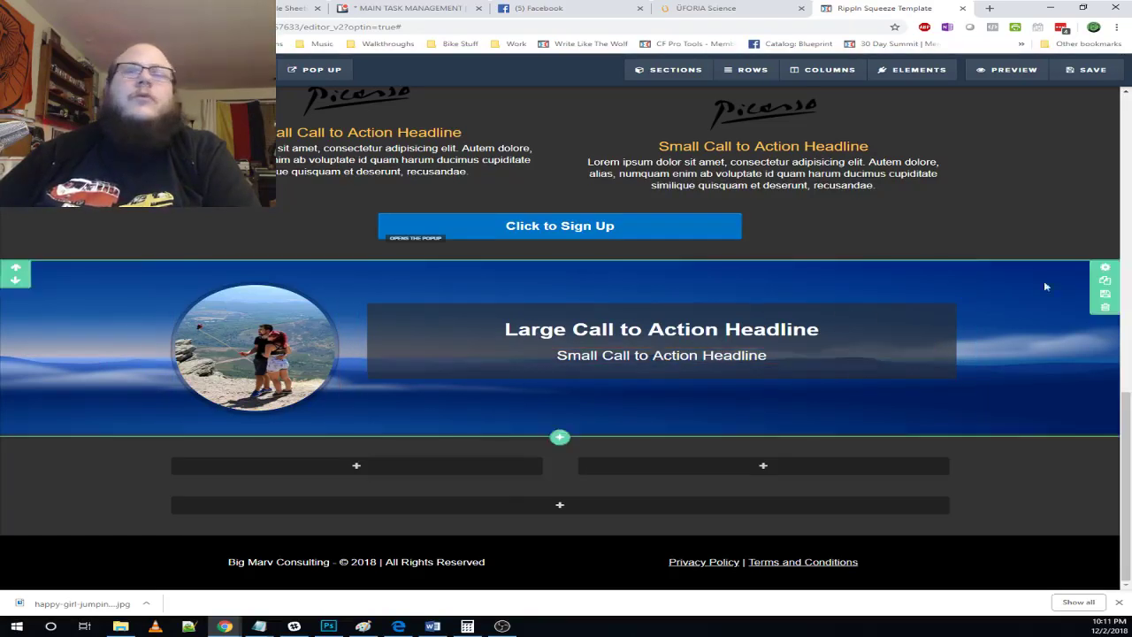
{"action": "left_click", "coordinate": [258, 344]}
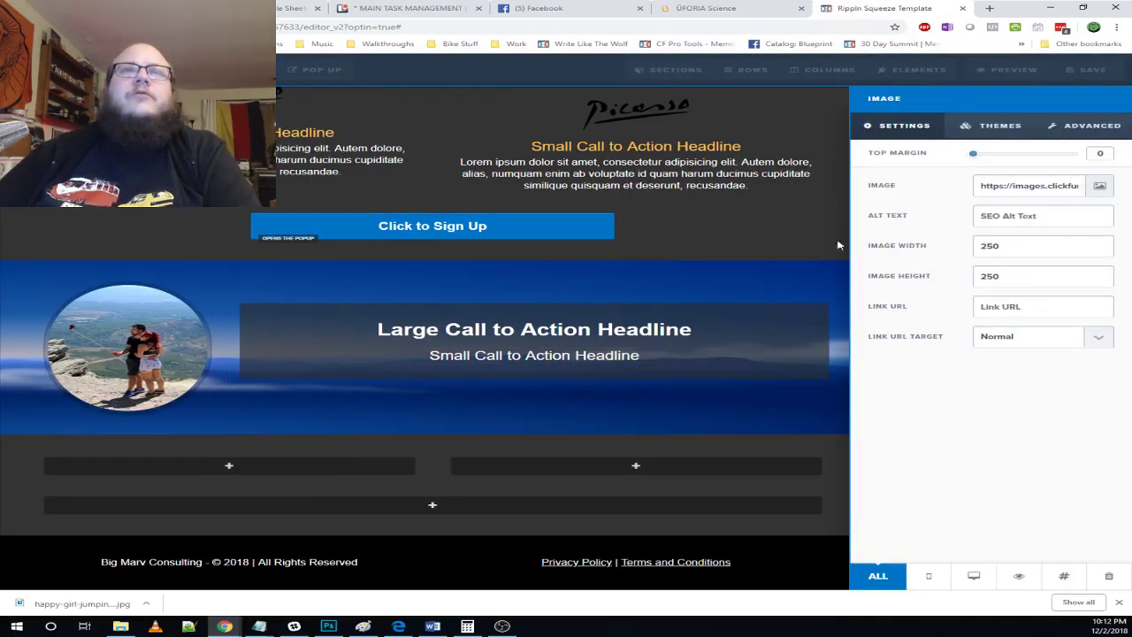
{"action": "left_click", "coordinate": [672, 359]}
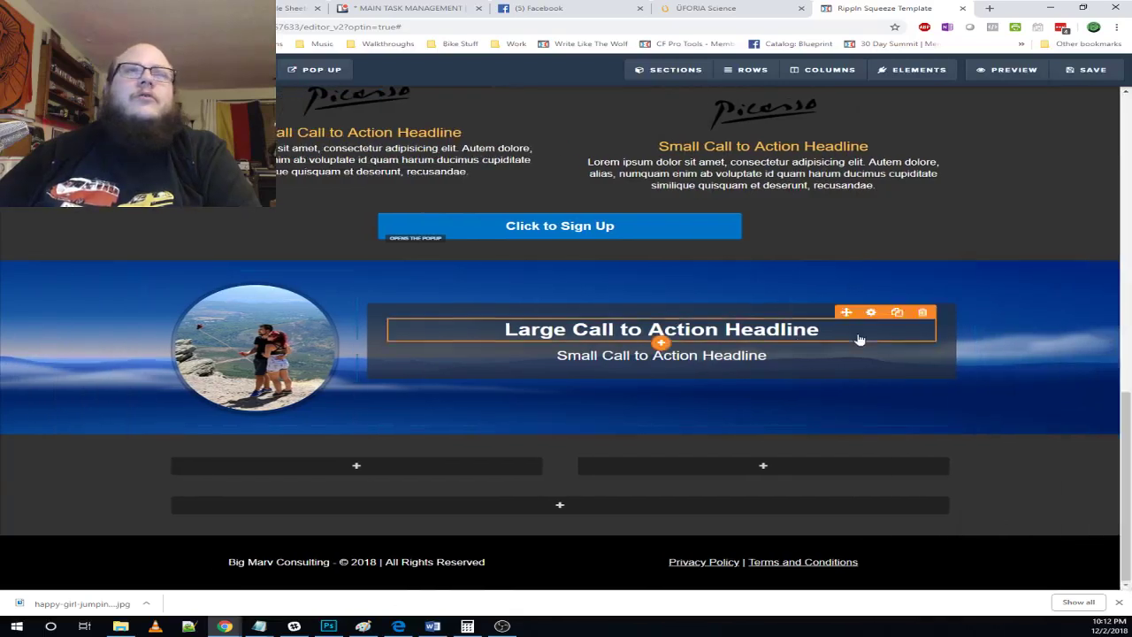
- Check the ÜFORIA Science page's video section and add a headline with white text to the first column below the banner
{"action": "left_click", "coordinate": [724, 9]}
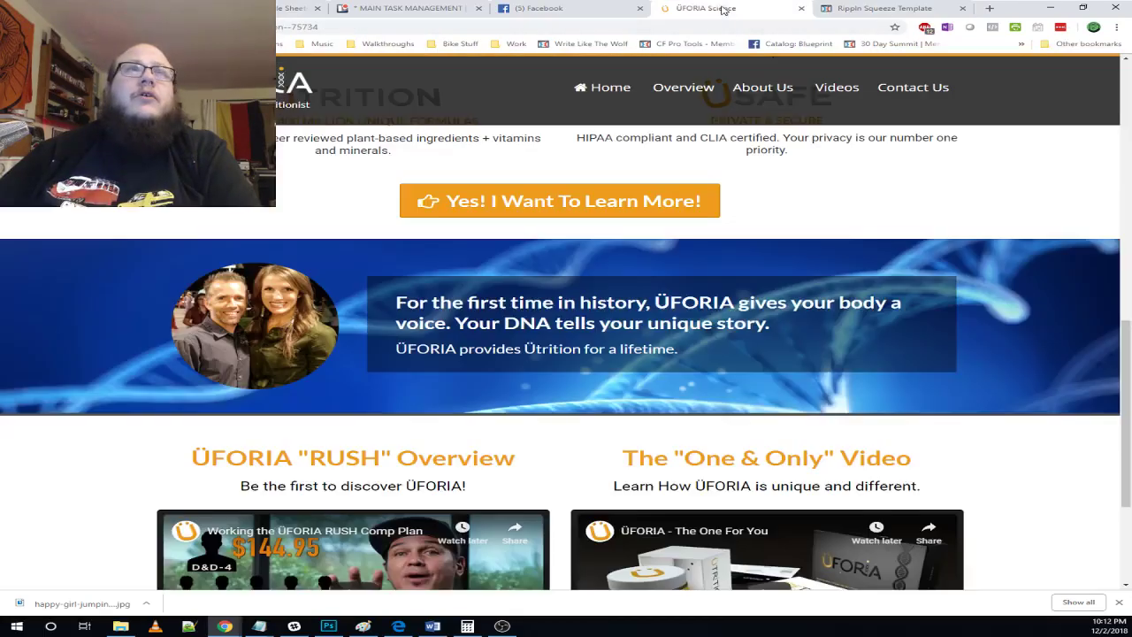
{"action": "scroll", "coordinate": [852, 381], "scroll_direction": "down", "scroll_amount": 3}
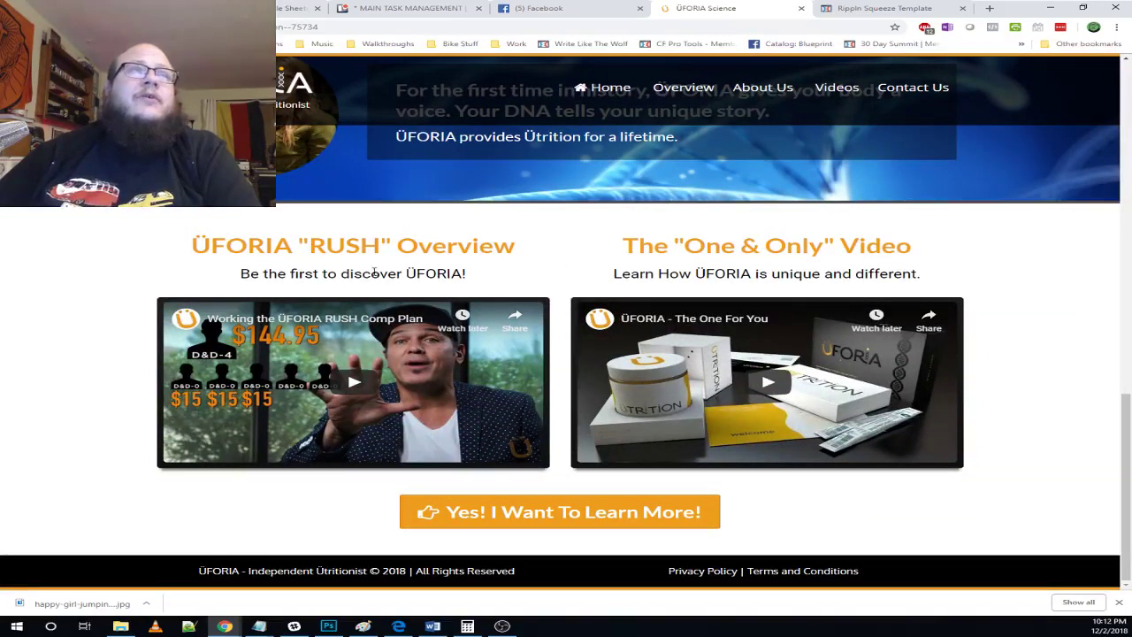
{"action": "left_click", "coordinate": [885, 9]}
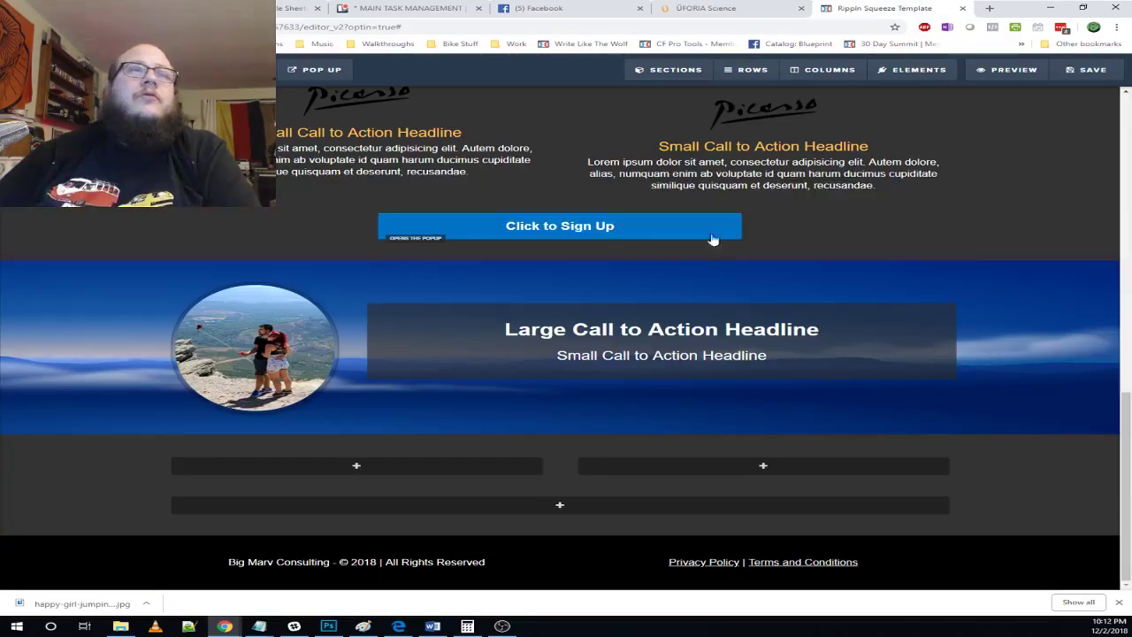
{"action": "mouse_move", "coordinate": [434, 471]}
{"action": "left_click", "coordinate": [339, 473]}
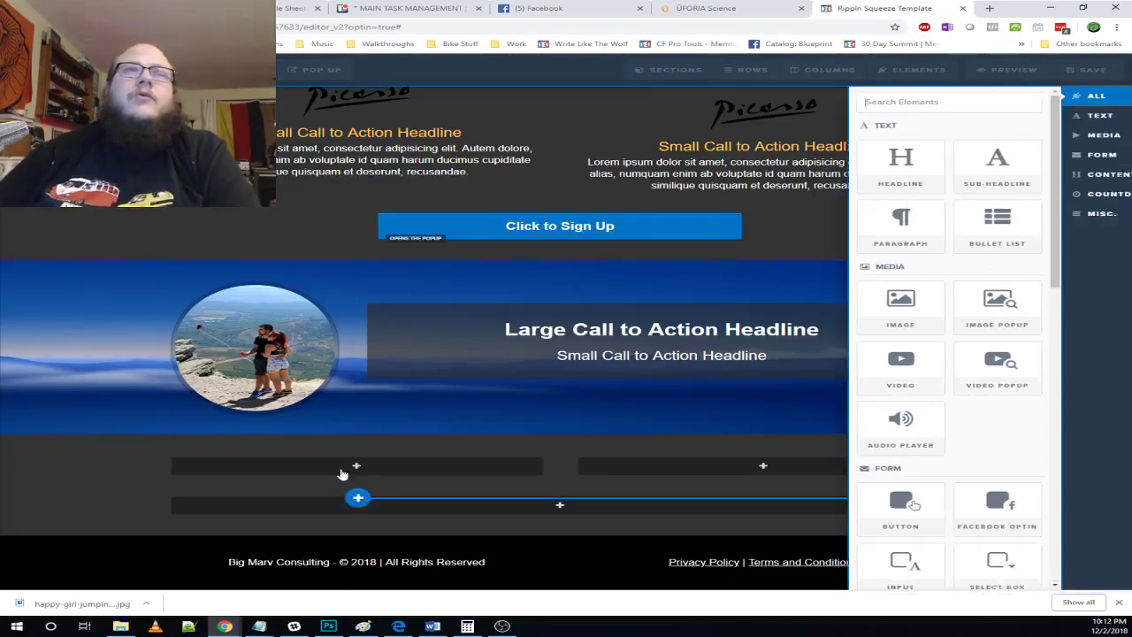
{"action": "left_click", "coordinate": [843, 184]}
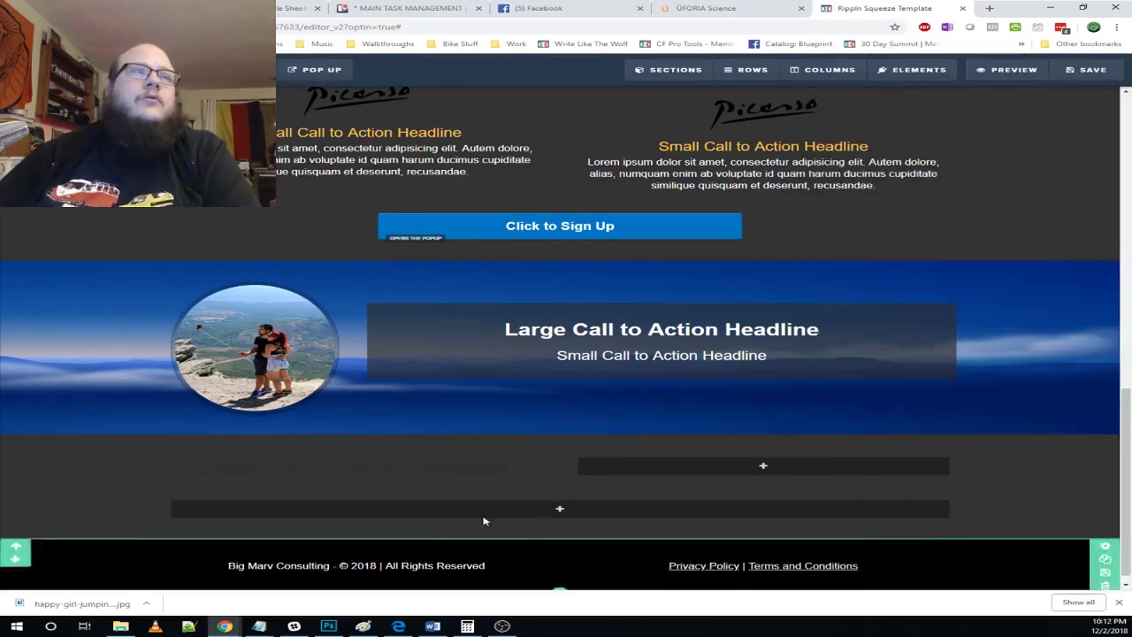
{"action": "left_click", "coordinate": [491, 451]}
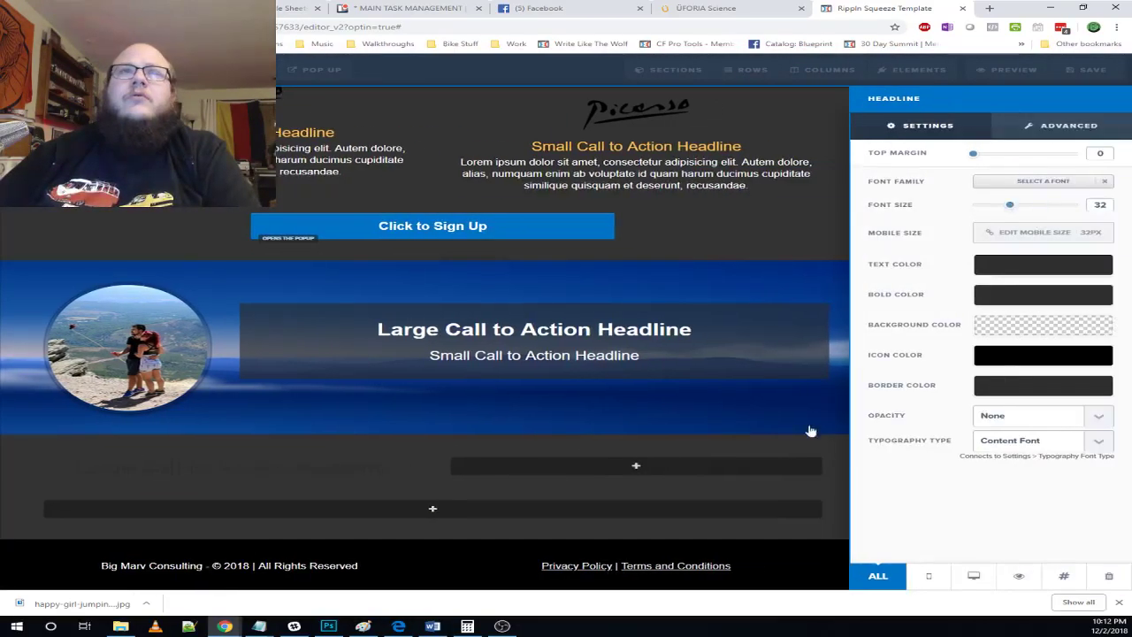
{"action": "left_click", "coordinate": [1022, 274]}
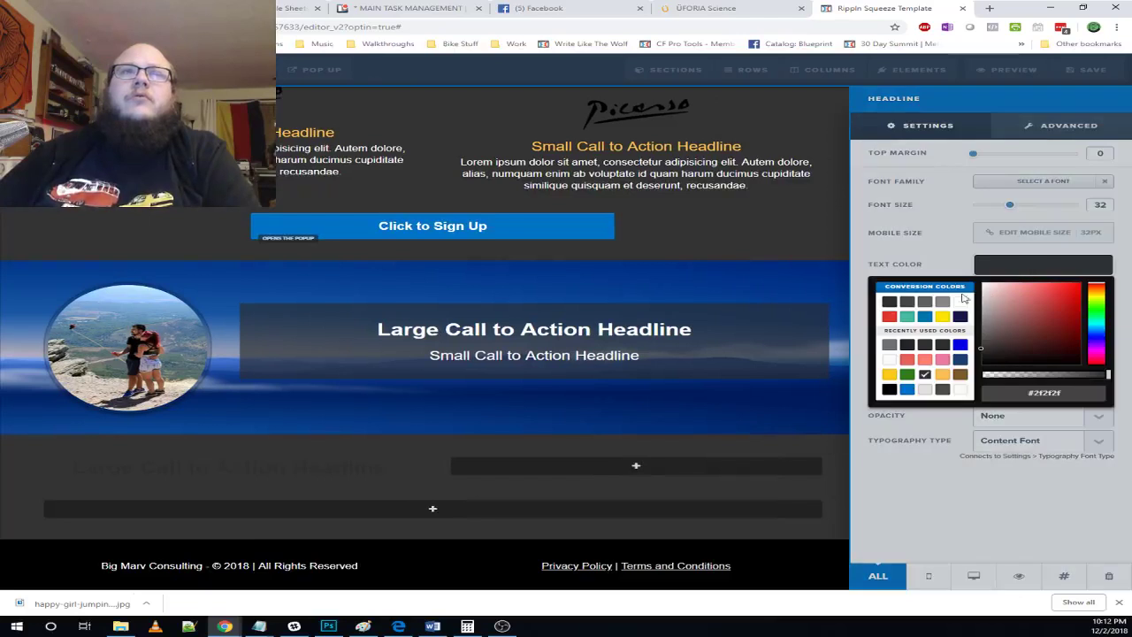
{"action": "left_click", "coordinate": [964, 301]}
{"action": "left_click", "coordinate": [1018, 279]}
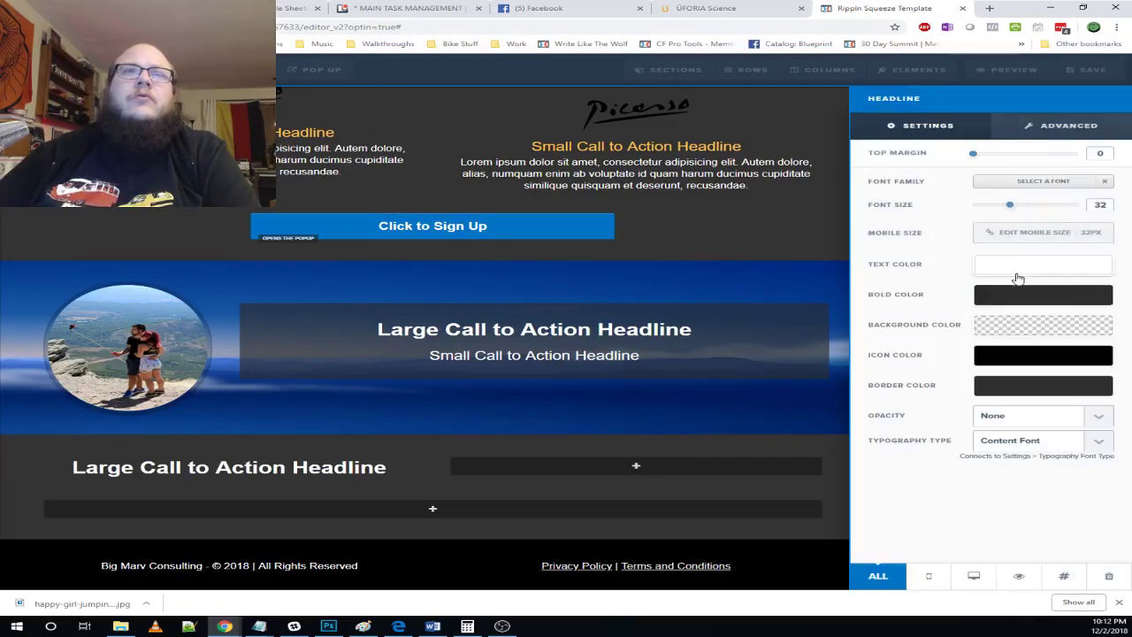
{"action": "left_click", "coordinate": [765, 278]}
- Clone the banner's sub-headline and move the copy under the new headline in the first column below the banner
{"action": "mouse_move", "coordinate": [846, 358]}
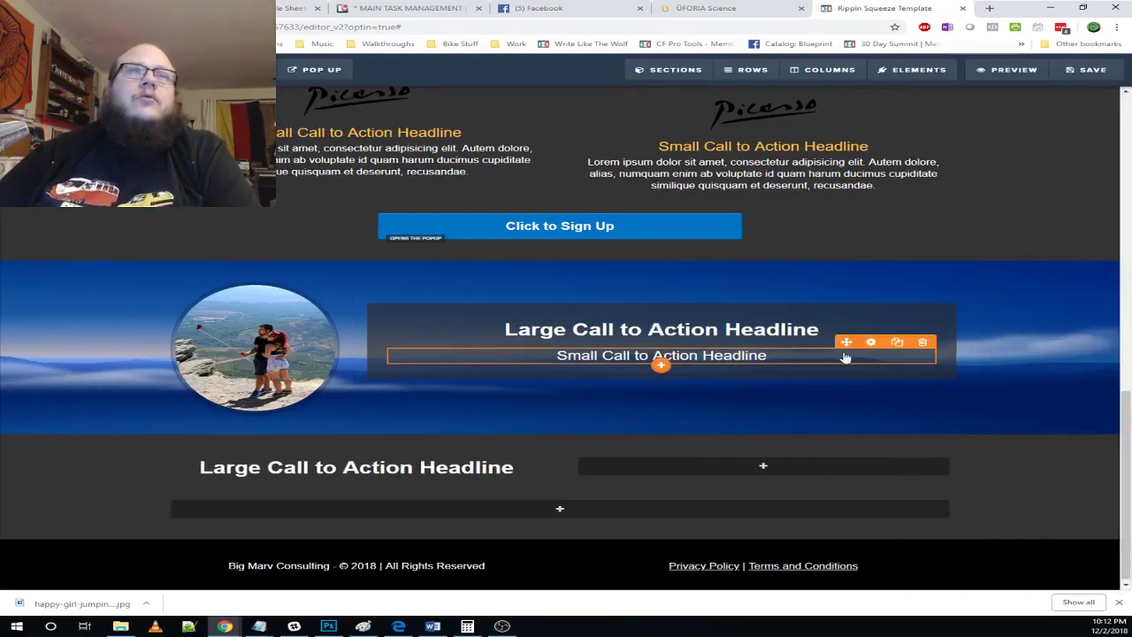
{"action": "left_click", "coordinate": [897, 342]}
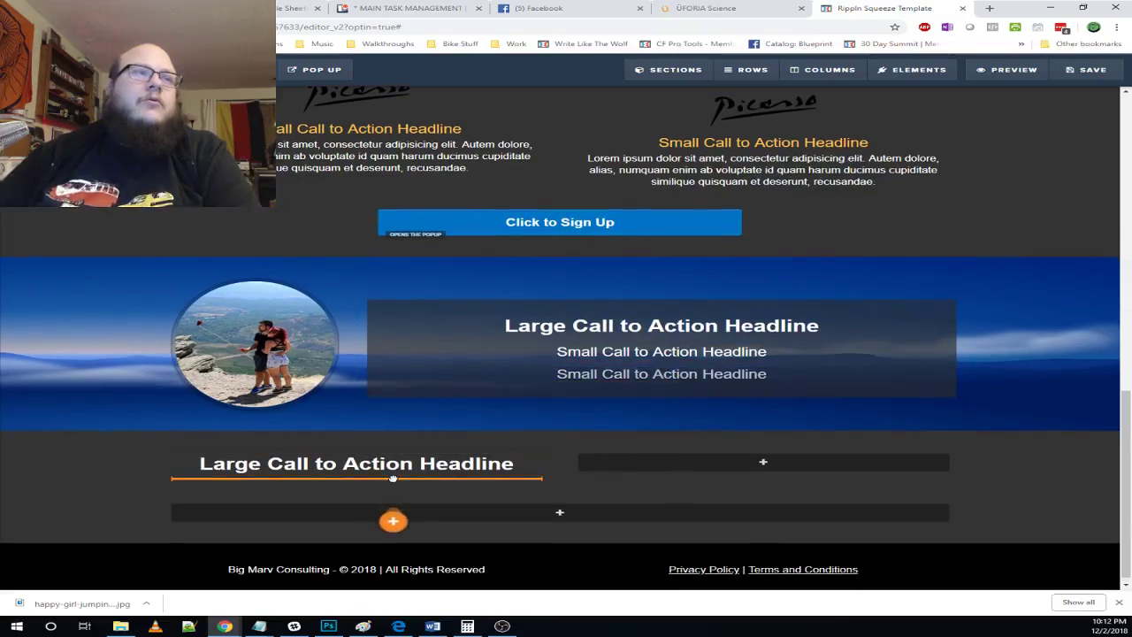
{"action": "left_click_drag", "start_coordinate": [392, 479], "coordinate": [393, 481]}
- Add a video element beneath the sub-headline in the first column below the banner
{"action": "mouse_move", "coordinate": [917, 71]}
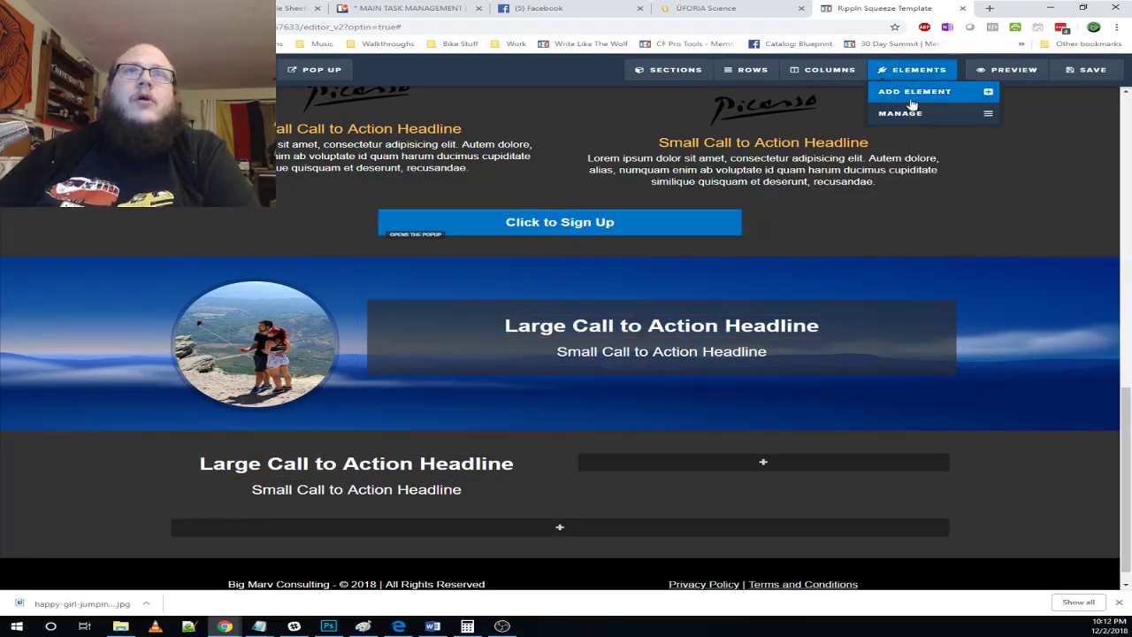
{"action": "left_click", "coordinate": [912, 99]}
{"action": "left_click_drag", "start_coordinate": [872, 379], "coordinate": [402, 492]}
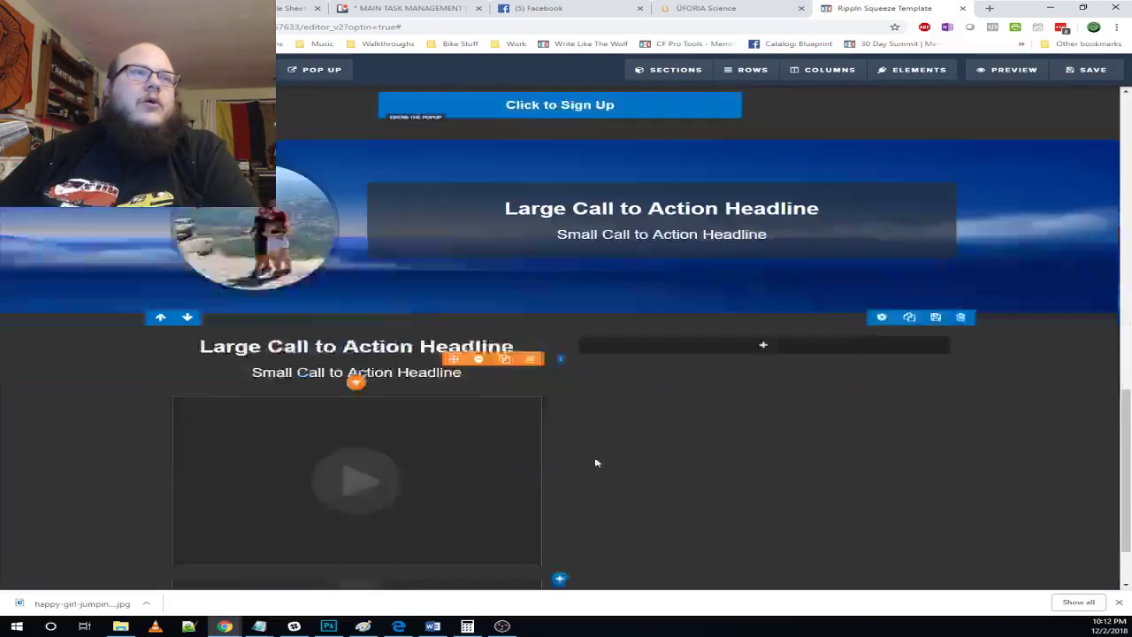
- Clone the first column's headline and sub-headline and move the copies into the empty second column beside the video
{"action": "scroll", "coordinate": [473, 289], "scroll_direction": "down", "scroll_amount": 1}
{"action": "left_click", "coordinate": [503, 240]}
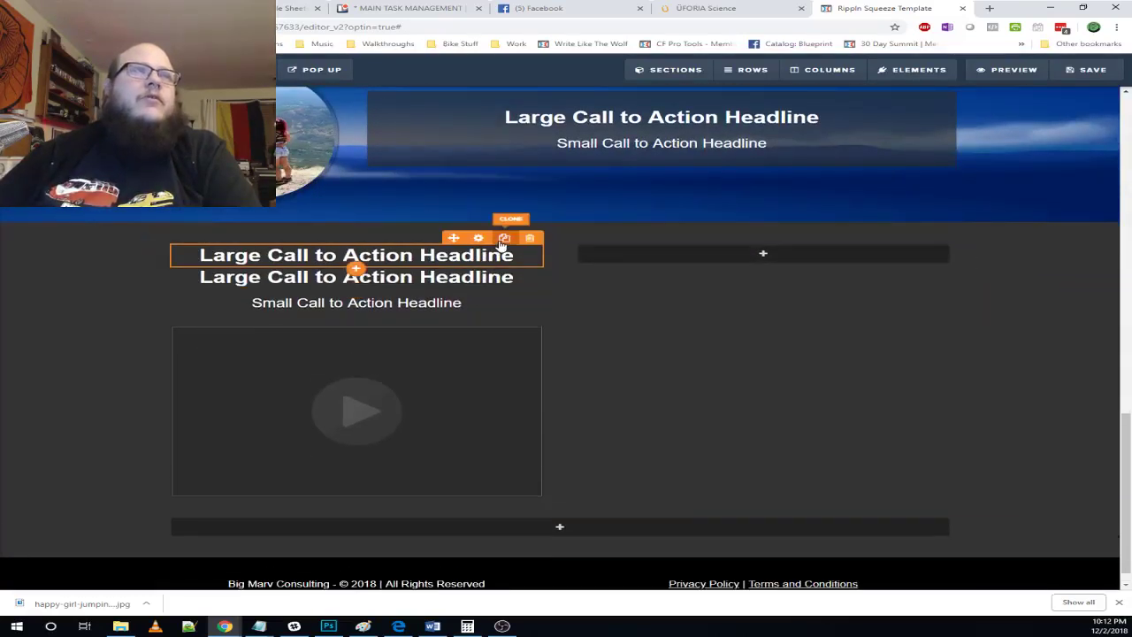
{"action": "left_click_drag", "start_coordinate": [453, 258], "coordinate": [781, 254]}
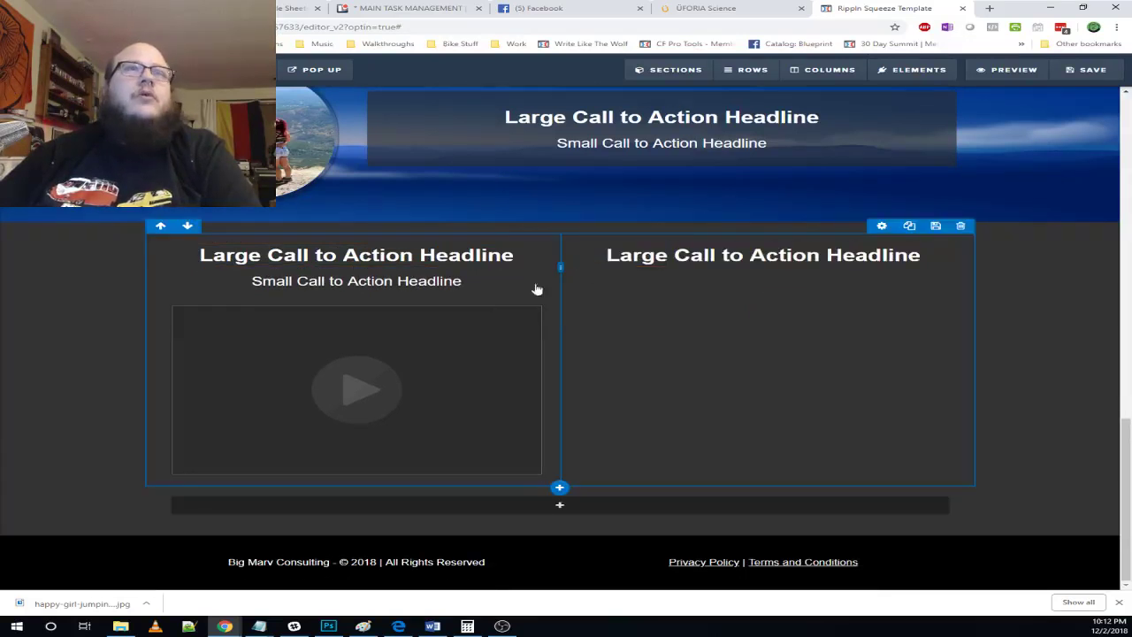
{"action": "left_click", "coordinate": [504, 267]}
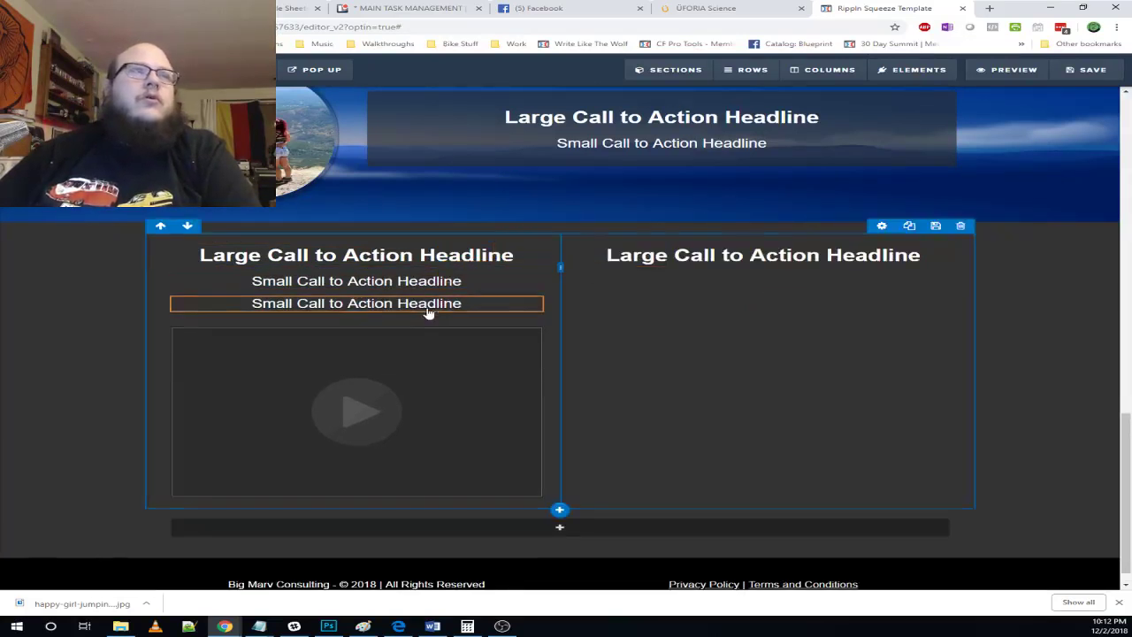
{"action": "mouse_move", "coordinate": [424, 302]}
{"action": "left_mouse_down"}
{"action": "mouse_move", "coordinate": [814, 298]}
{"action": "mouse_move", "coordinate": [811, 257]}
{"action": "mouse_move", "coordinate": [809, 286]}
{"action": "mouse_move", "coordinate": [710, 306]}
{"action": "left_mouse_up"}
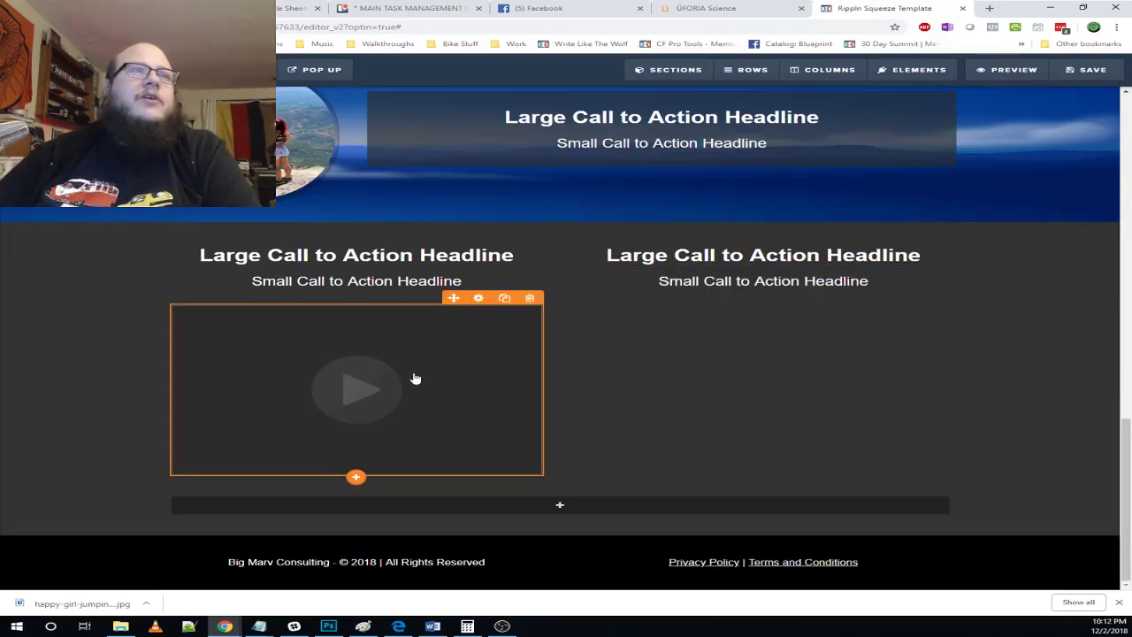
- Clone the first column's video element and move the copy under the sub-headline in the second column
{"action": "left_click", "coordinate": [505, 298]}
{"action": "mouse_move", "coordinate": [422, 508]}
{"action": "left_mouse_down"}
{"action": "mouse_move", "coordinate": [862, 296]}
{"action": "mouse_move", "coordinate": [763, 305]}
{"action": "left_mouse_up"}
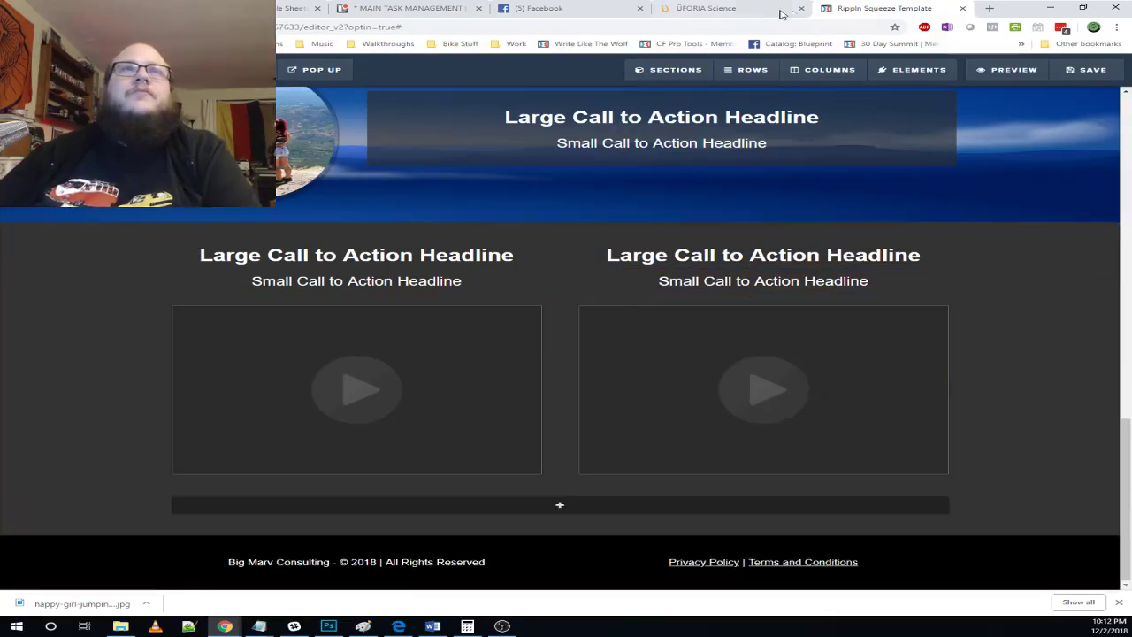
- Check the button below the videos on the ÜFORIA Science page and add a button element in the empty row beneath the two videos
{"action": "left_click", "coordinate": [708, 8]}
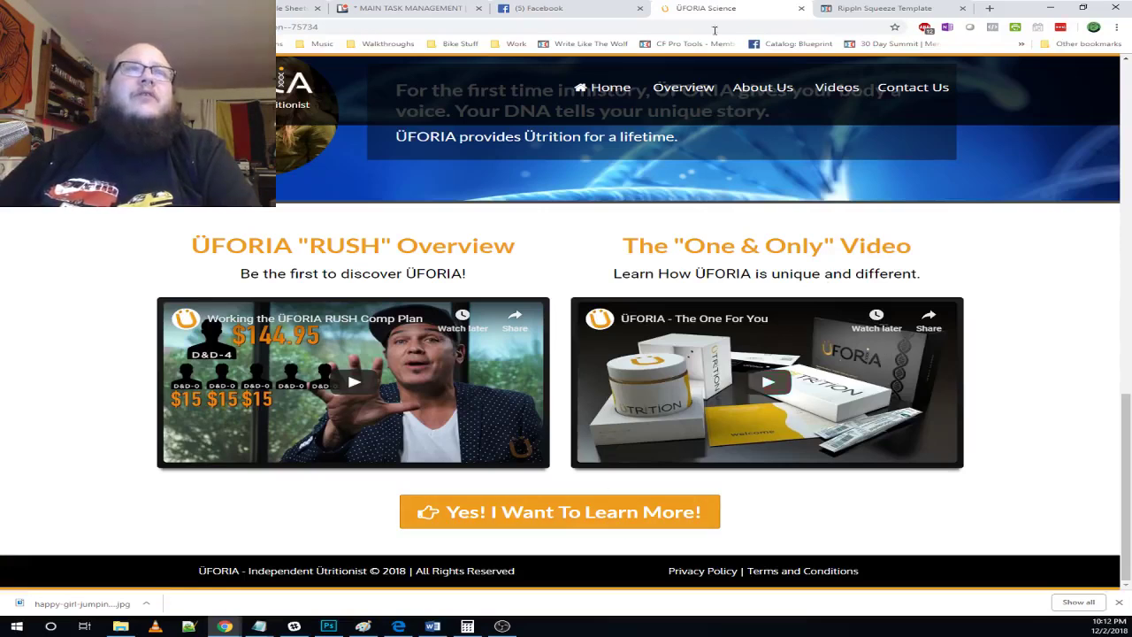
{"action": "left_click", "coordinate": [885, 7]}
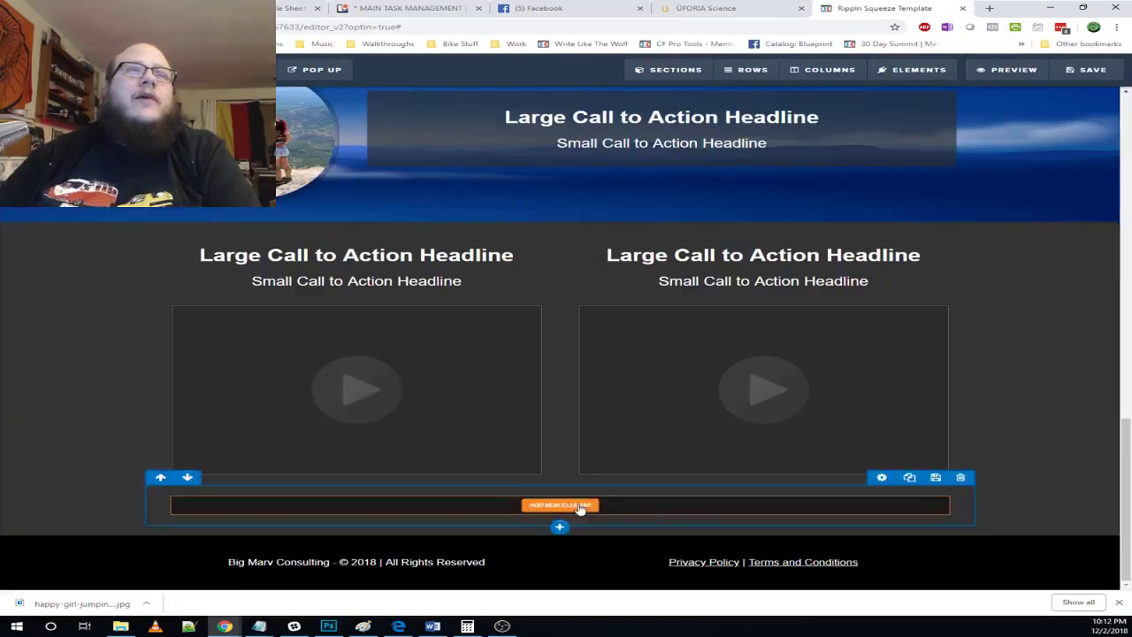
{"action": "left_click", "coordinate": [574, 506]}
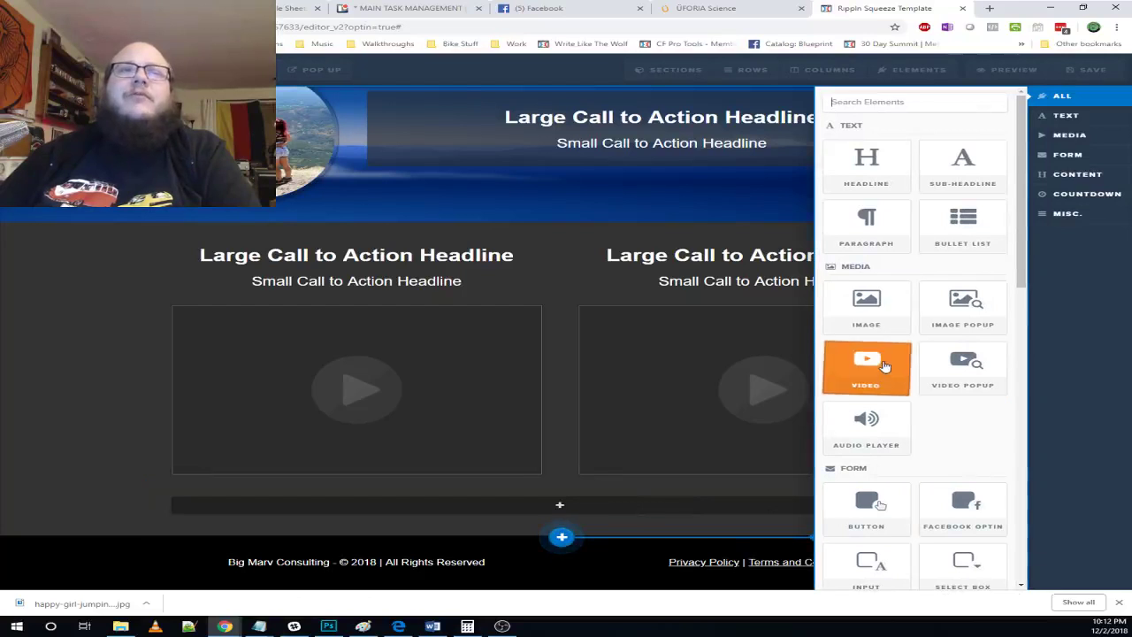
{"action": "scroll", "coordinate": [881, 345], "scroll_direction": "down", "scroll_amount": 3}
{"action": "left_click", "coordinate": [872, 302]}
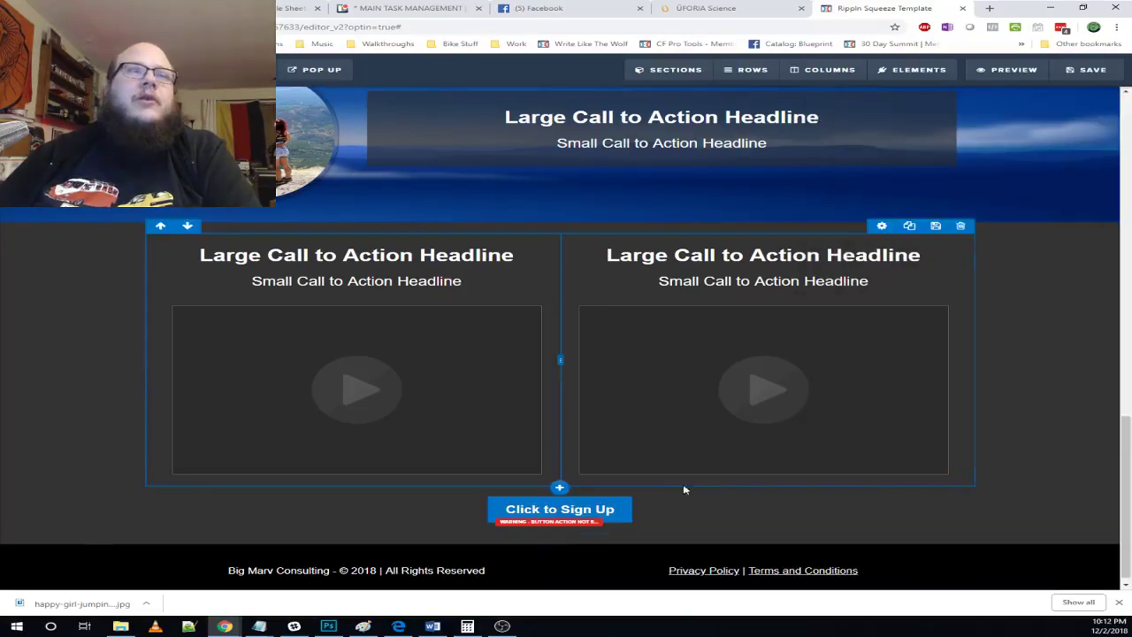
- Set the action of the new button below the videos to Open the Pop Up
{"action": "left_click", "coordinate": [900, 512]}
{"action": "left_click", "coordinate": [1047, 188]}
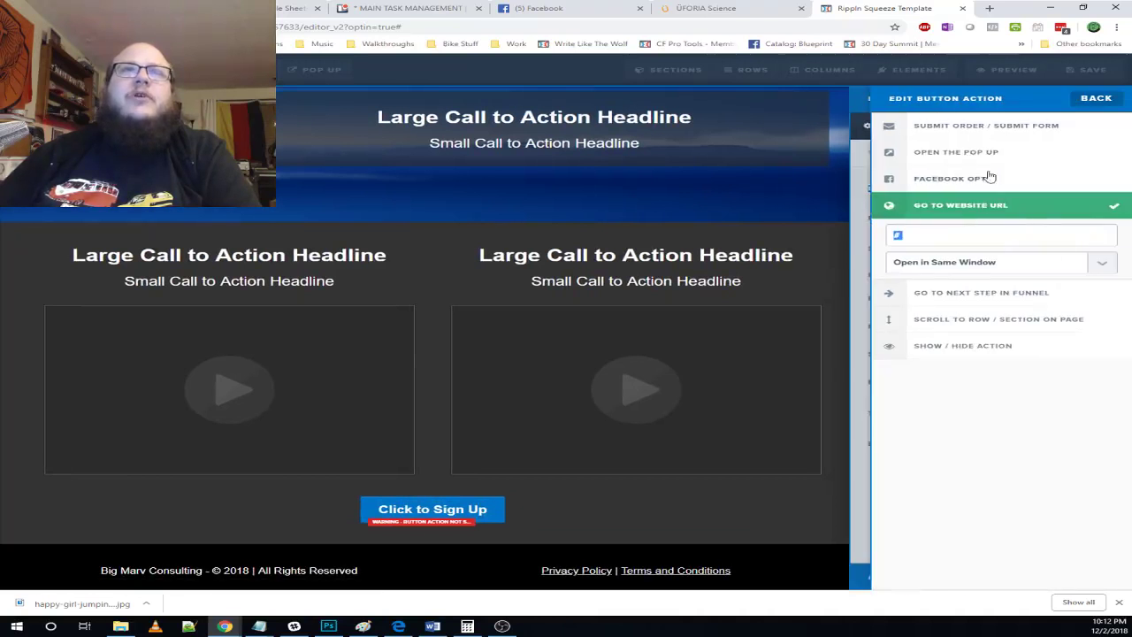
{"action": "left_click", "coordinate": [990, 159]}
{"action": "left_click", "coordinate": [1097, 99]}
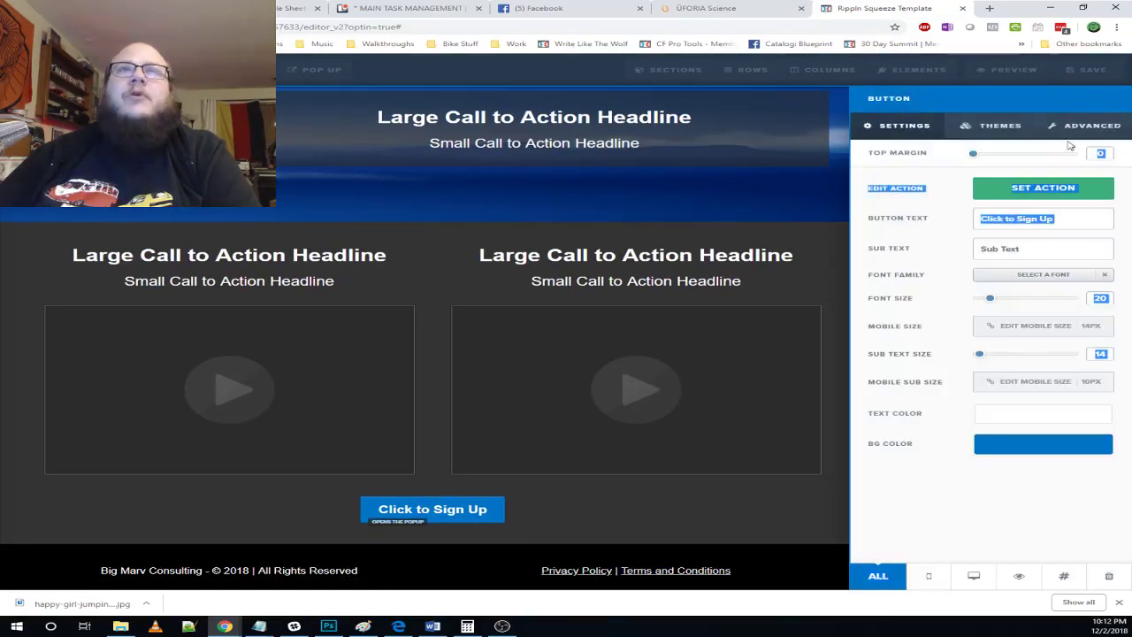
- Set the width of the button below the videos to Fill Width
{"action": "left_click", "coordinate": [1088, 126]}
{"action": "left_click", "coordinate": [1031, 186]}
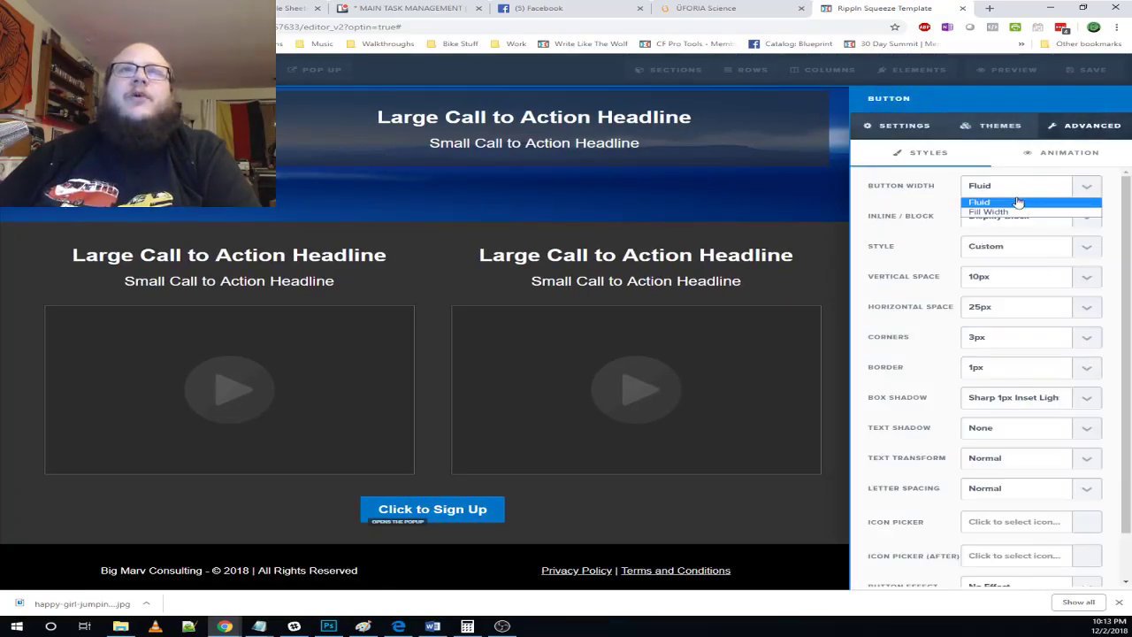
{"action": "left_click", "coordinate": [1014, 212]}
{"action": "left_click", "coordinate": [789, 522]}
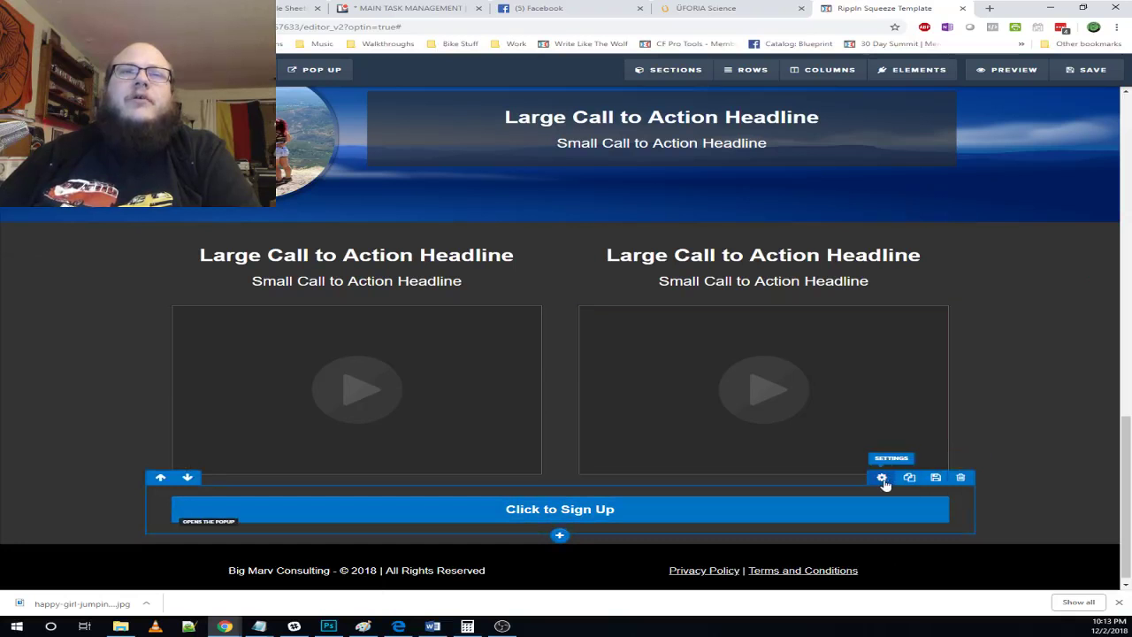
- Set the width of the one-column row holding the button below the videos to 50%
{"action": "left_click", "coordinate": [883, 478]}
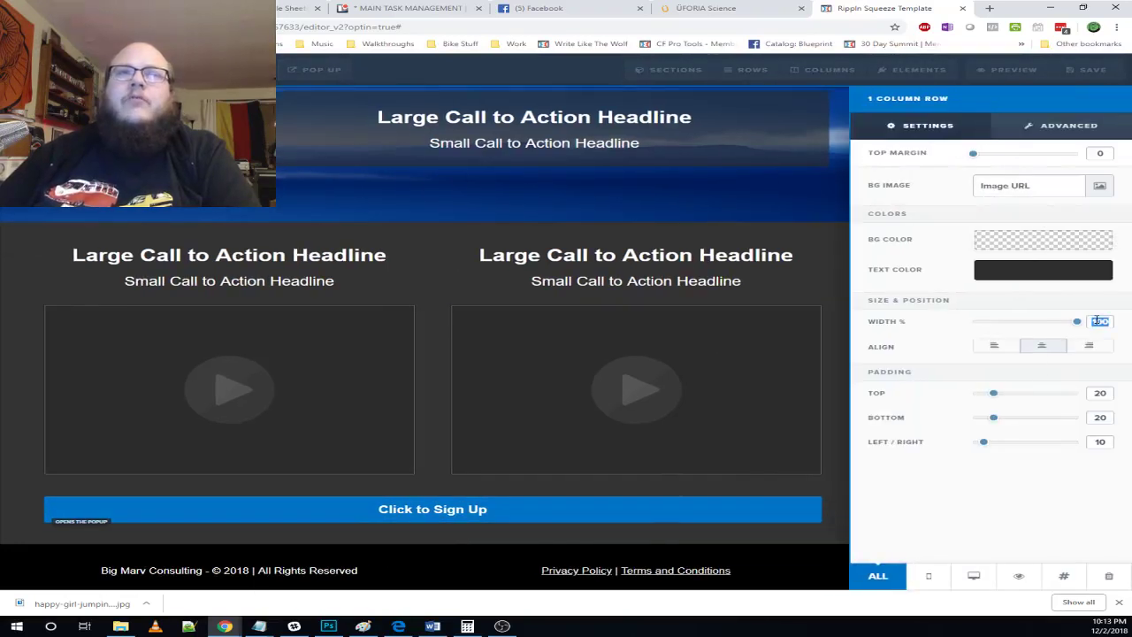
{"action": "type", "text": "10"}
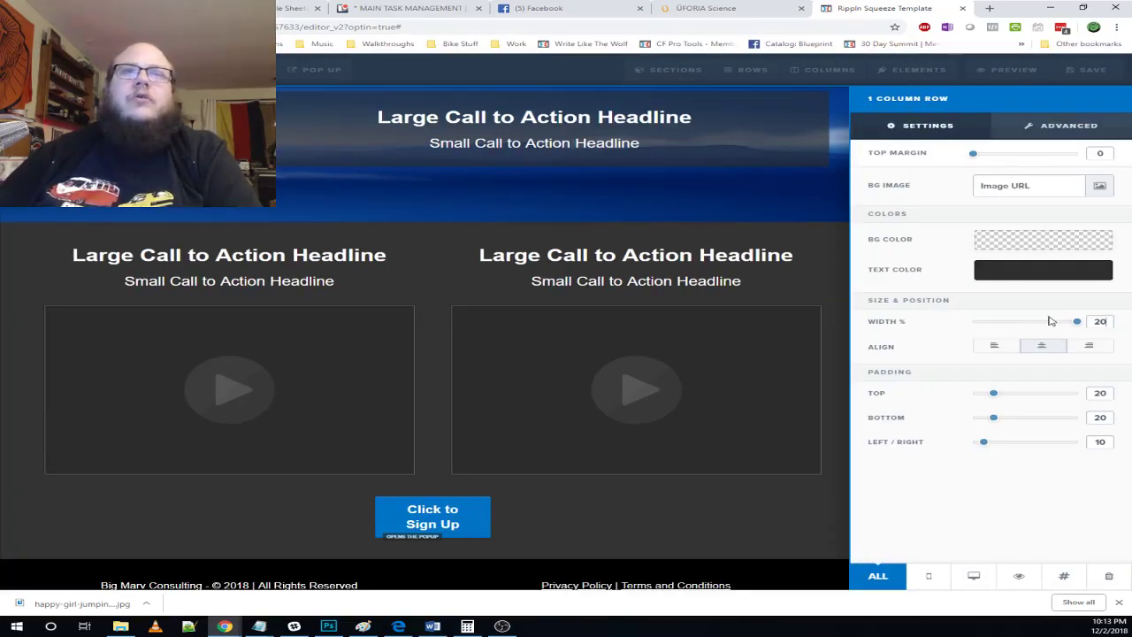
{"action": "key", "text": "BackSpace"}
{"action": "type", "text": "5"}
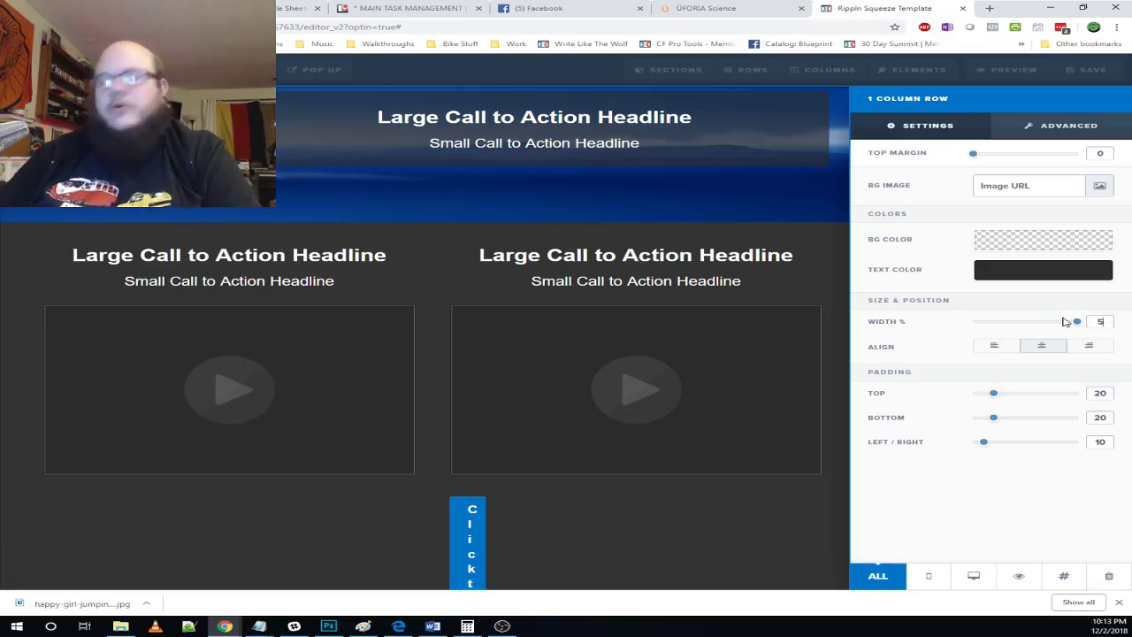
{"action": "type", "text": "0"}
{"action": "left_click", "coordinate": [729, 501]}
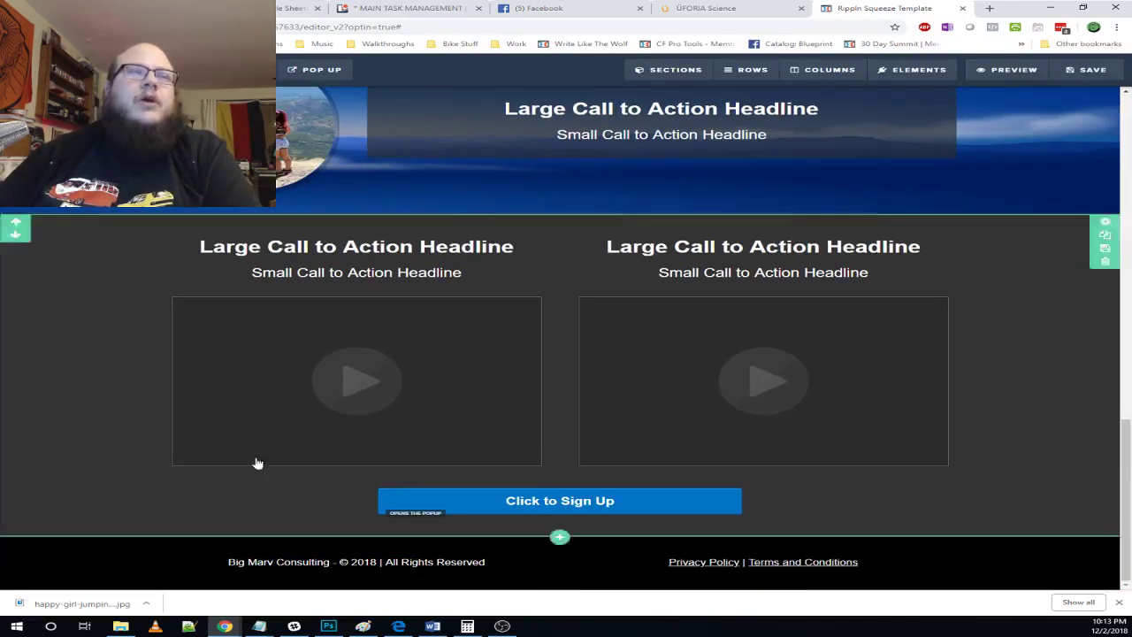
- Review the template from top to bottom and compare it with the ÜFORIA Science page
{"action": "scroll", "coordinate": [696, 457], "scroll_direction": "up", "scroll_amount": 20}
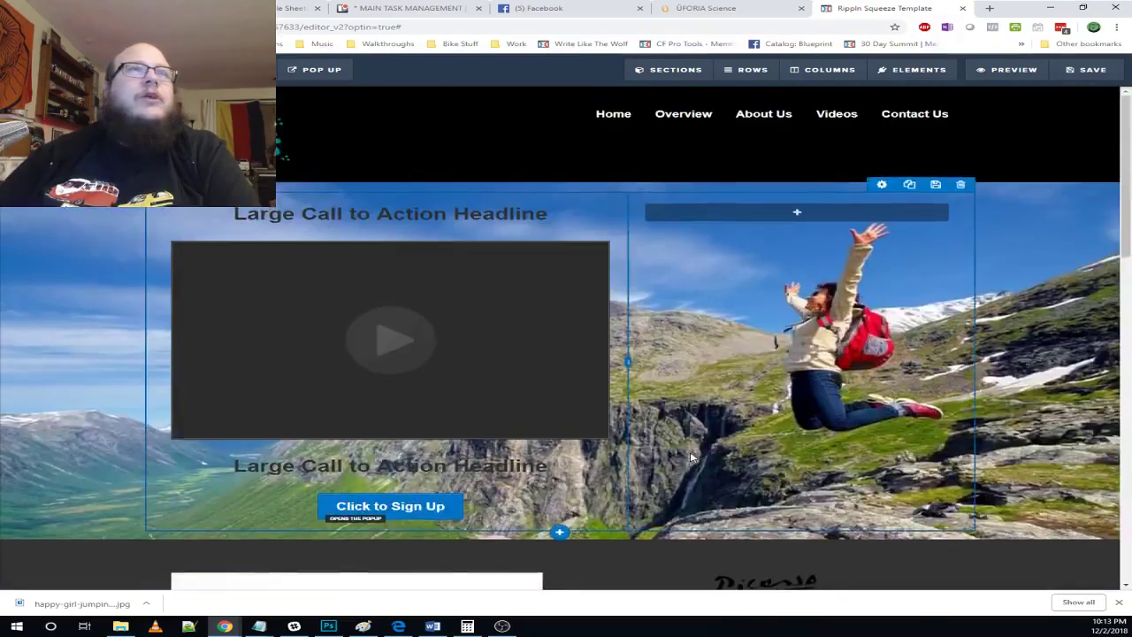
{"action": "scroll", "coordinate": [694, 457], "scroll_direction": "down", "scroll_amount": 15}
{"action": "scroll", "coordinate": [696, 457], "scroll_direction": "down", "scroll_amount": 1}
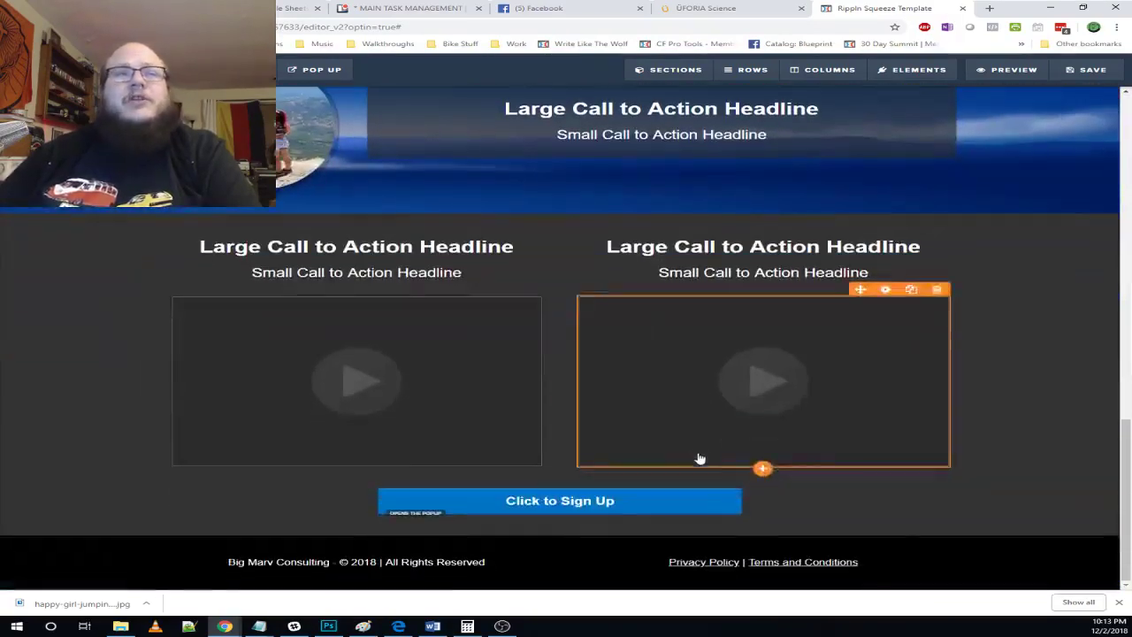
{"action": "key", "text": "ctrl+shift+Tab"}
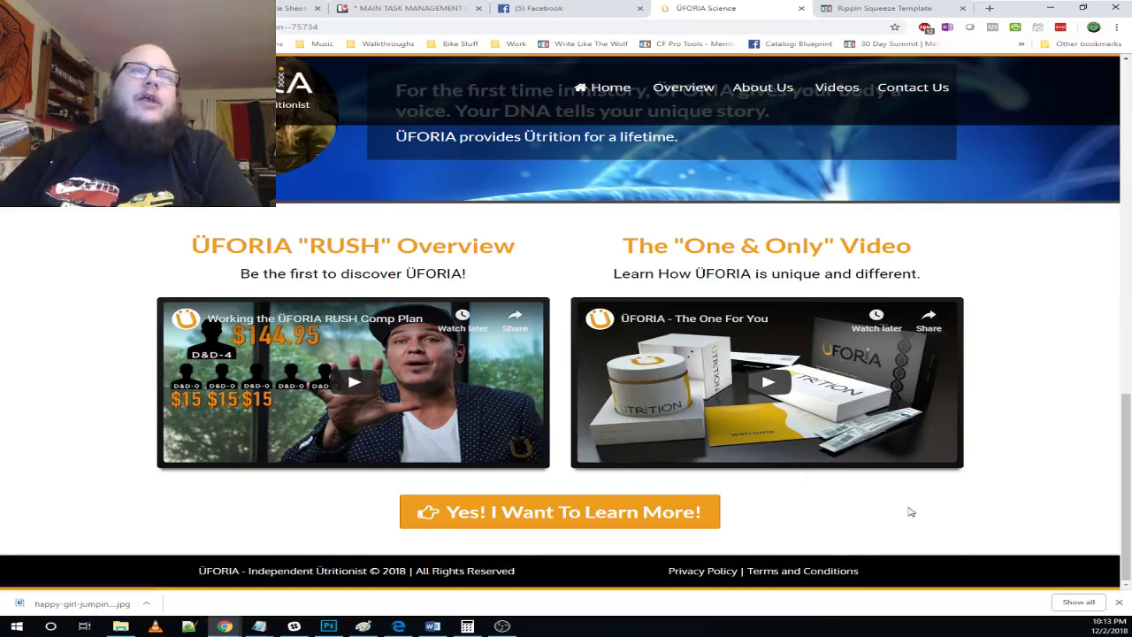
{"action": "scroll", "coordinate": [911, 513], "scroll_direction": "up", "scroll_amount": 10}
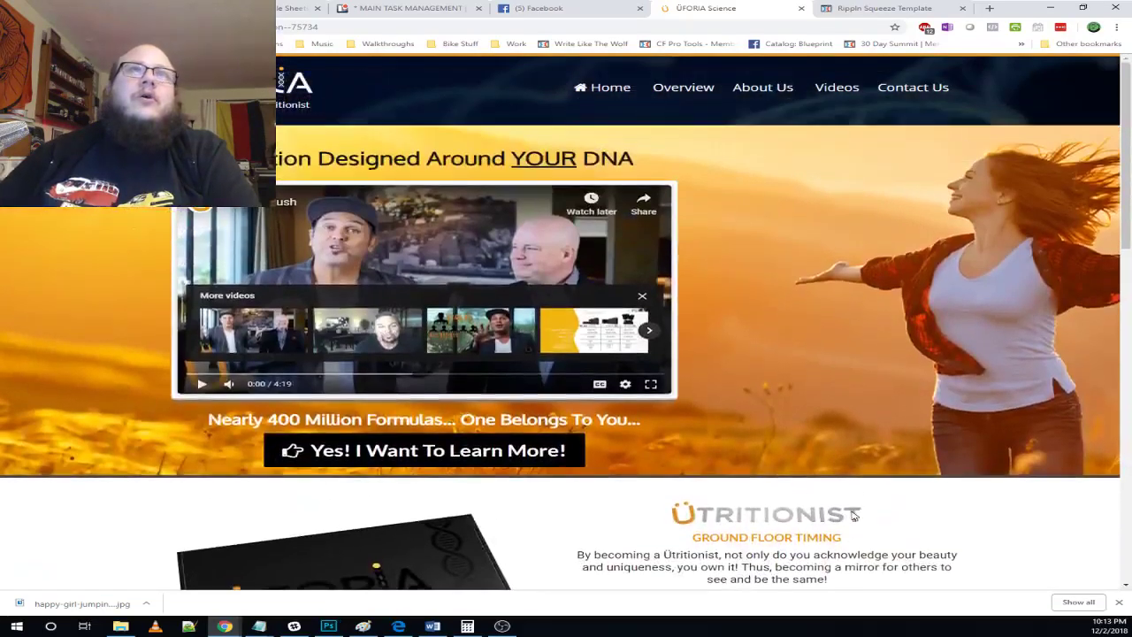
- Save the template and reopen the funnel's Home Page in the page editor
{"action": "left_click", "coordinate": [856, 10]}
{"action": "left_click", "coordinate": [1096, 71]}
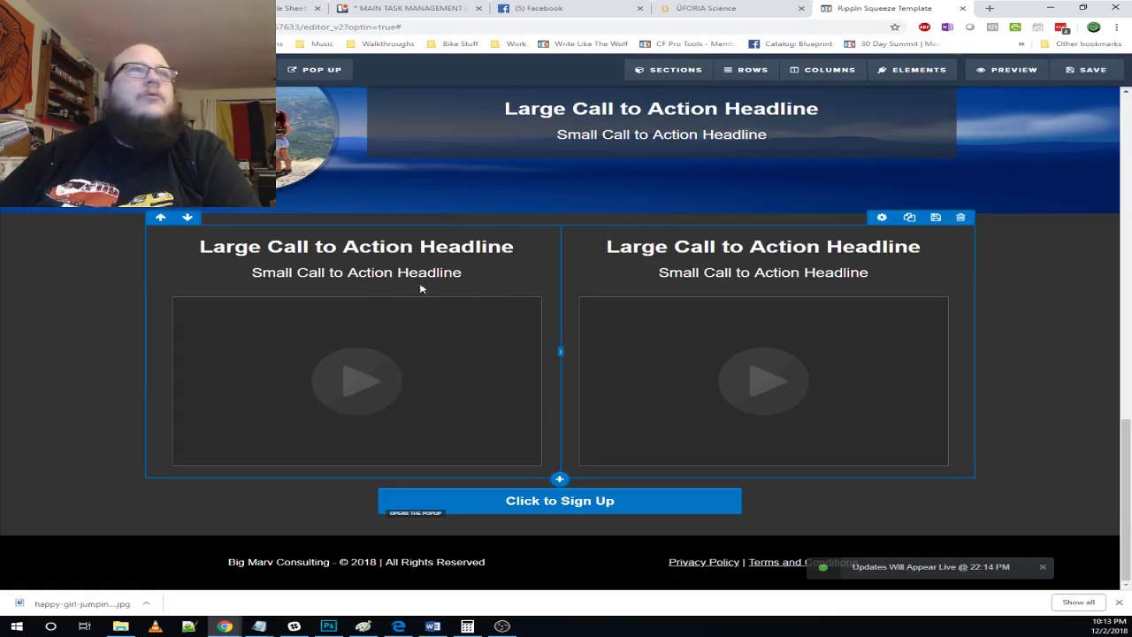
{"action": "left_click", "coordinate": [27, 70]}
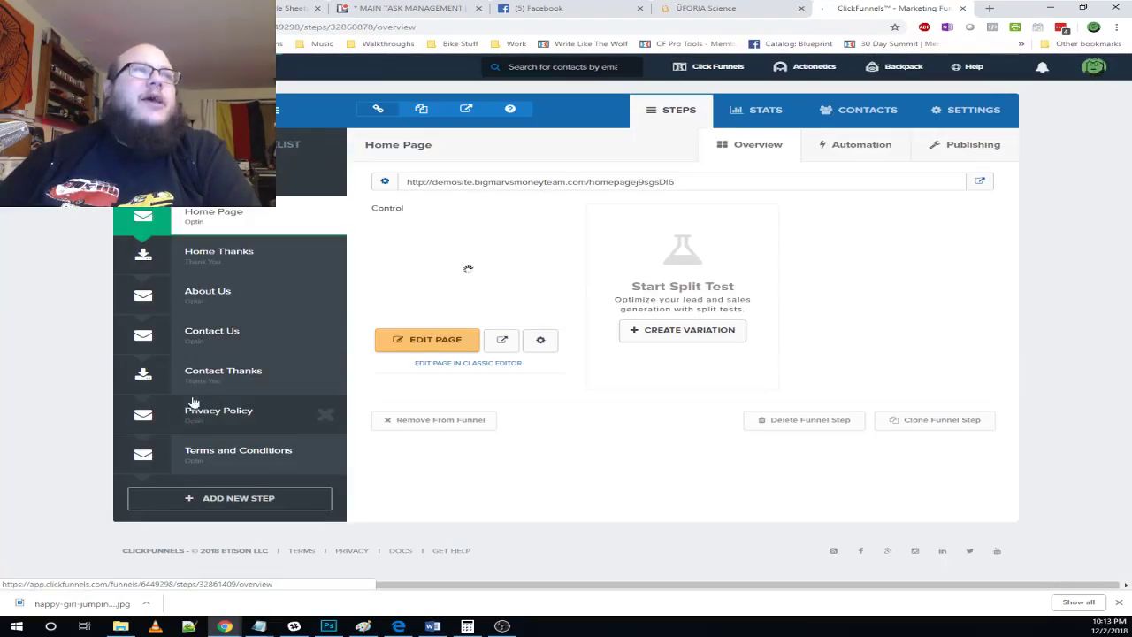
{"action": "left_click", "coordinate": [450, 345]}
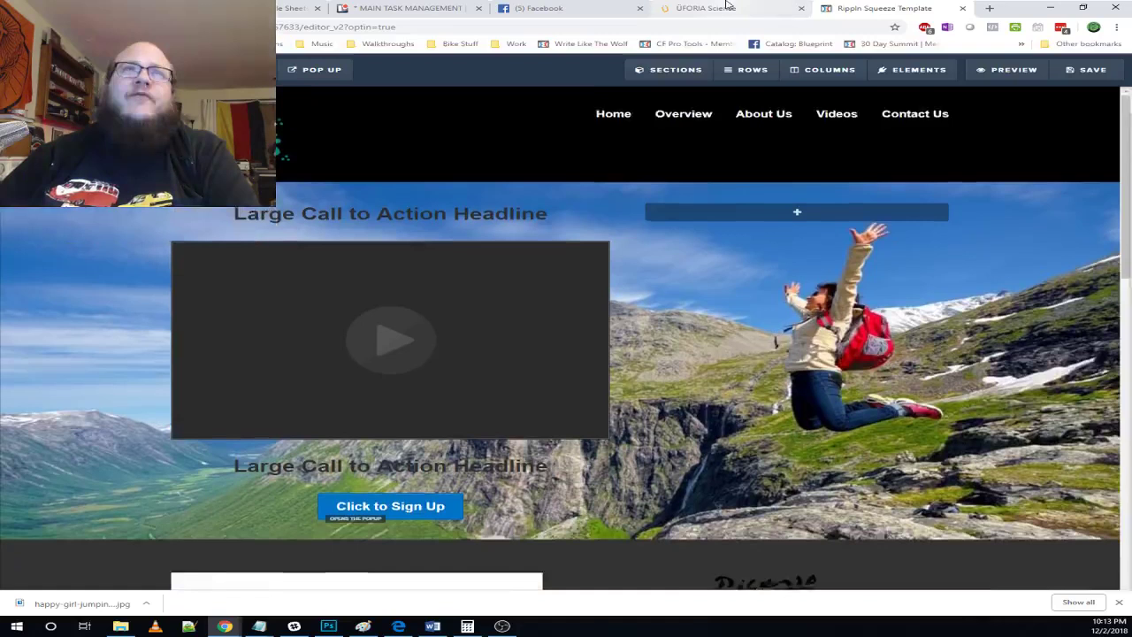
- Check the ÜFORIA Science page's opt-in pop-up and set the template's pop-up to show when the visitor tries to exit
{"action": "left_click", "coordinate": [727, 5]}
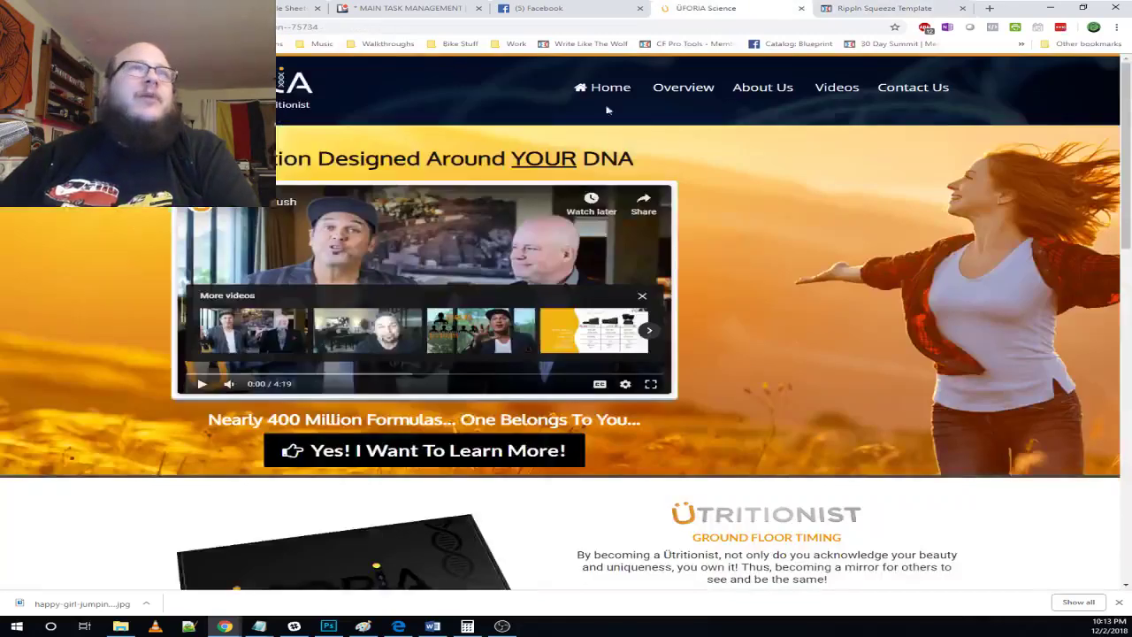
{"action": "left_click", "coordinate": [481, 460]}
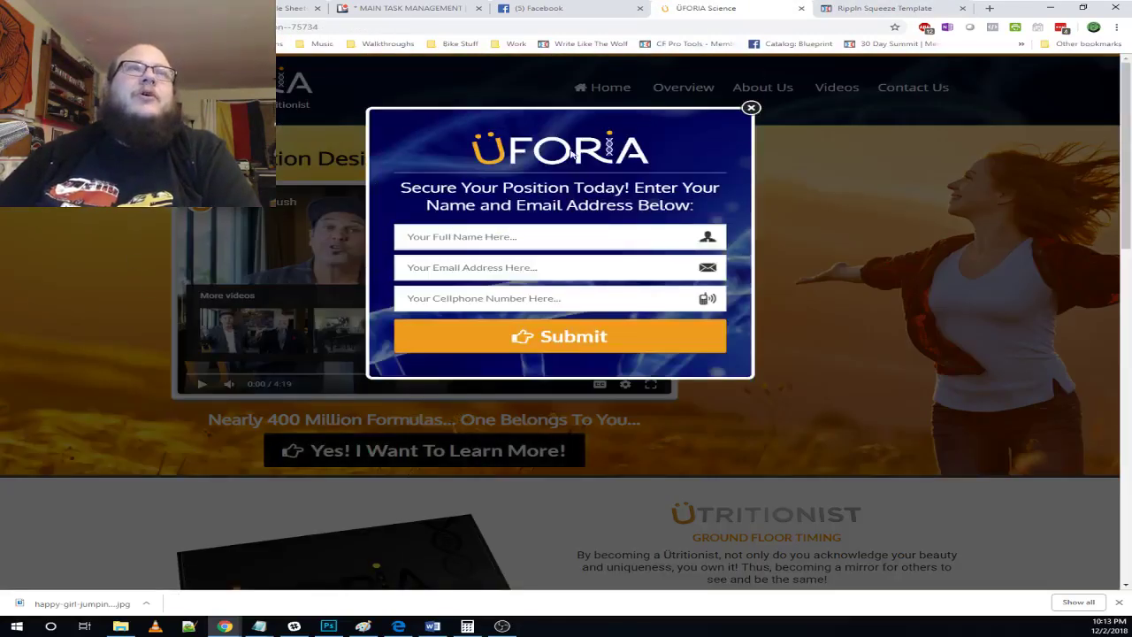
{"action": "left_click", "coordinate": [885, 8]}
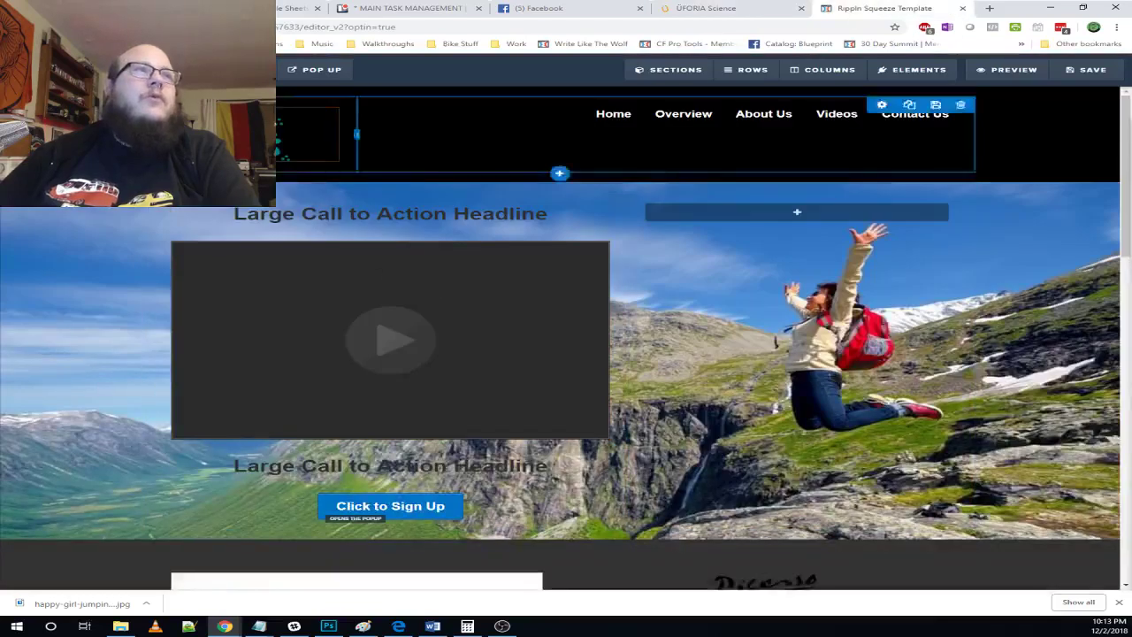
{"action": "mouse_move", "coordinate": [293, 71]}
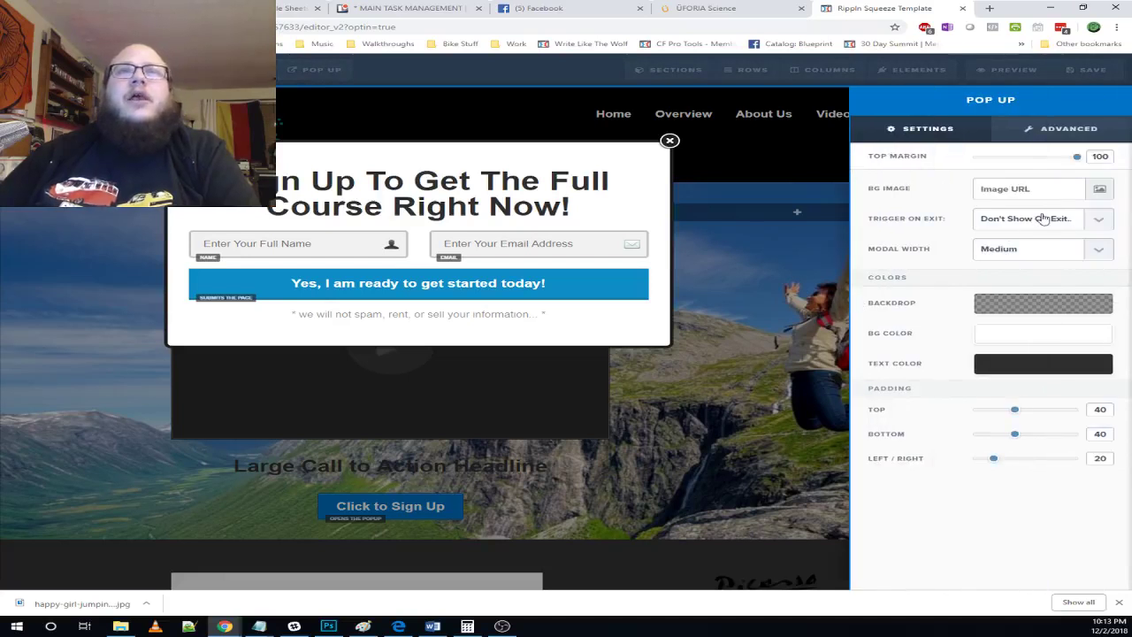
{"action": "left_click", "coordinate": [1044, 218]}
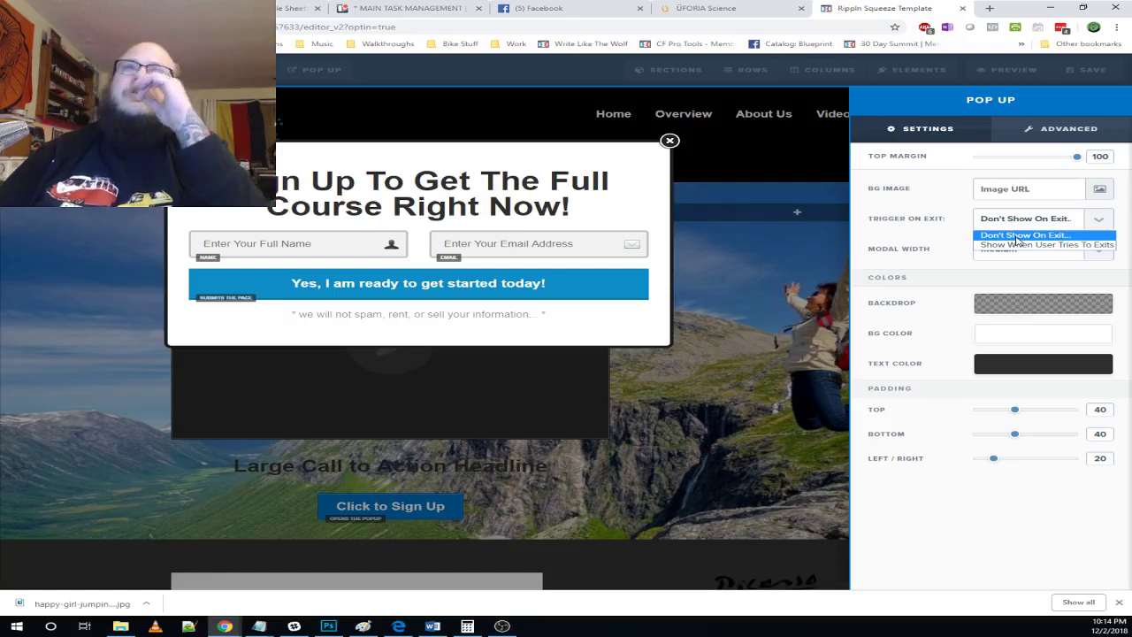
{"action": "left_click", "coordinate": [1028, 245]}
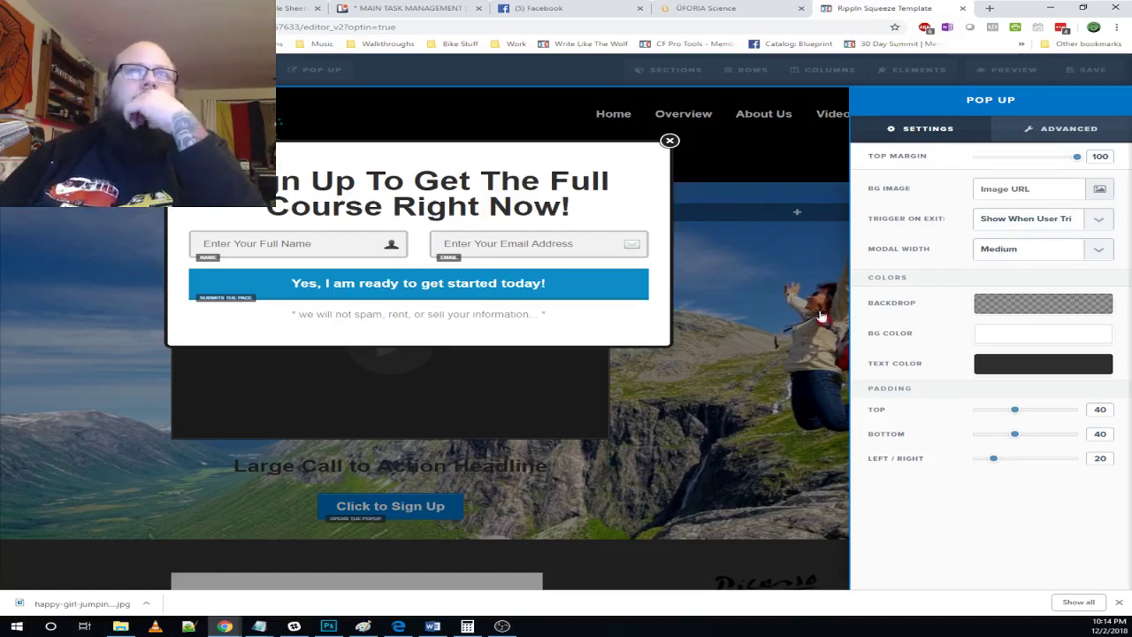
- Try the Large and Medium modal widths for the pop-up, set it to Small, and compare it with the ÜFORIA Science pop-up
{"action": "left_click", "coordinate": [1024, 249]}
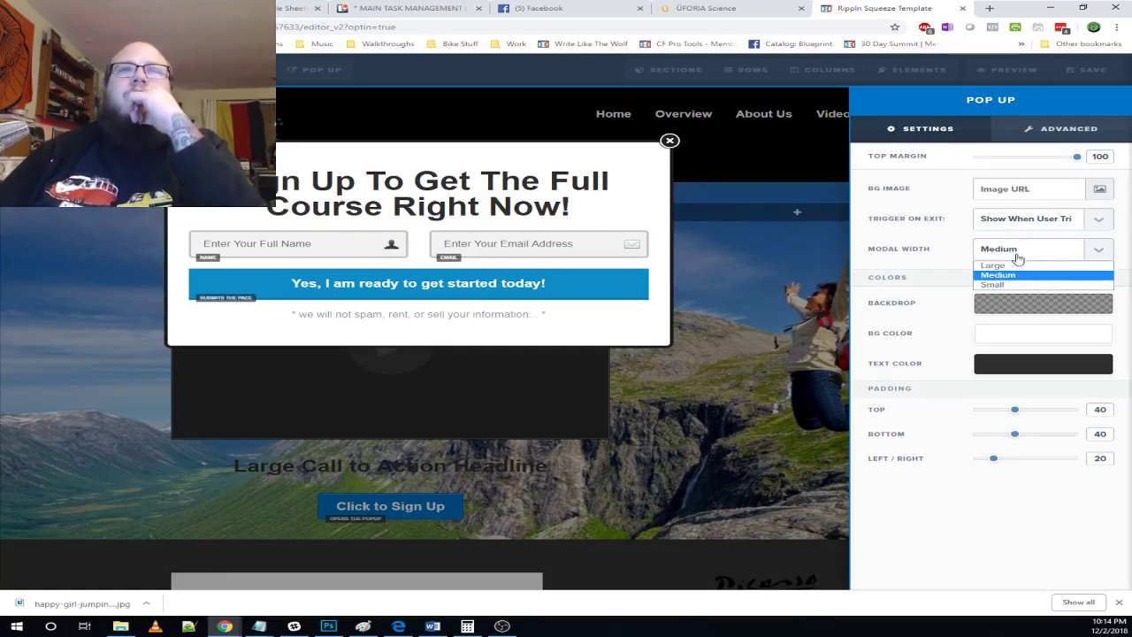
{"action": "left_click", "coordinate": [1013, 266]}
{"action": "left_click", "coordinate": [1018, 250]}
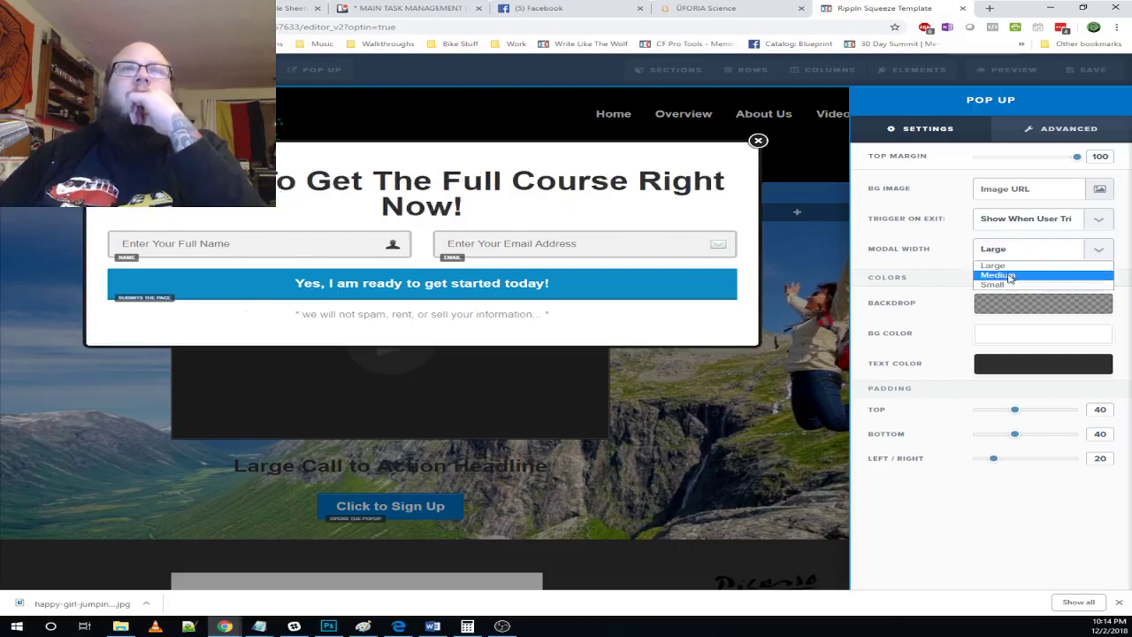
{"action": "left_click", "coordinate": [1010, 274]}
{"action": "left_click", "coordinate": [1009, 257]}
{"action": "left_click", "coordinate": [1008, 284]}
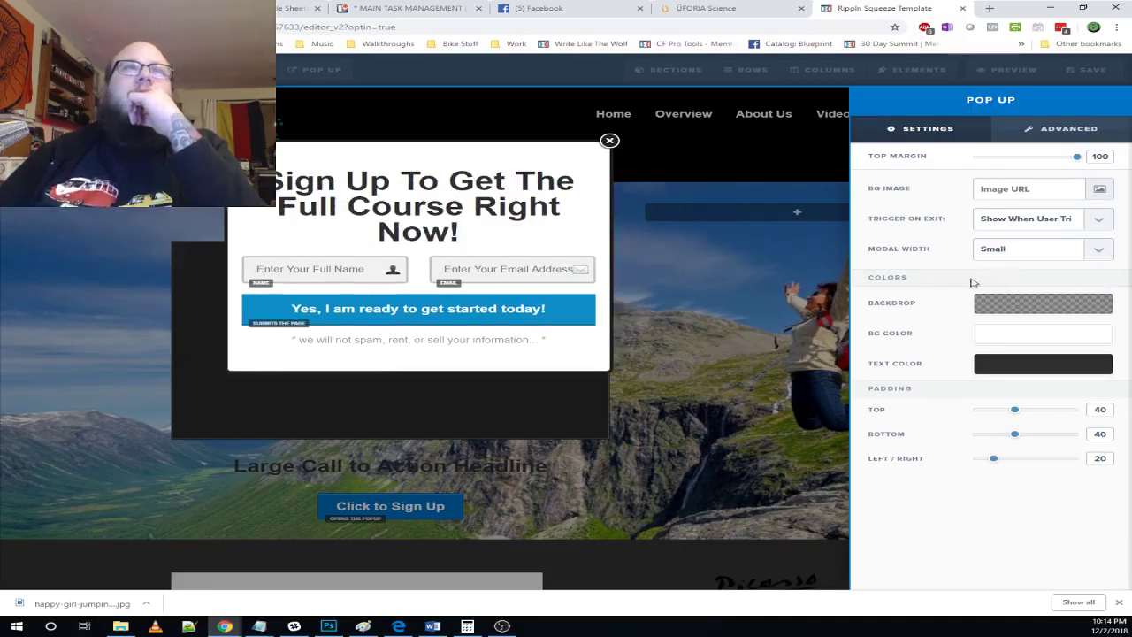
{"action": "left_click", "coordinate": [764, 7]}
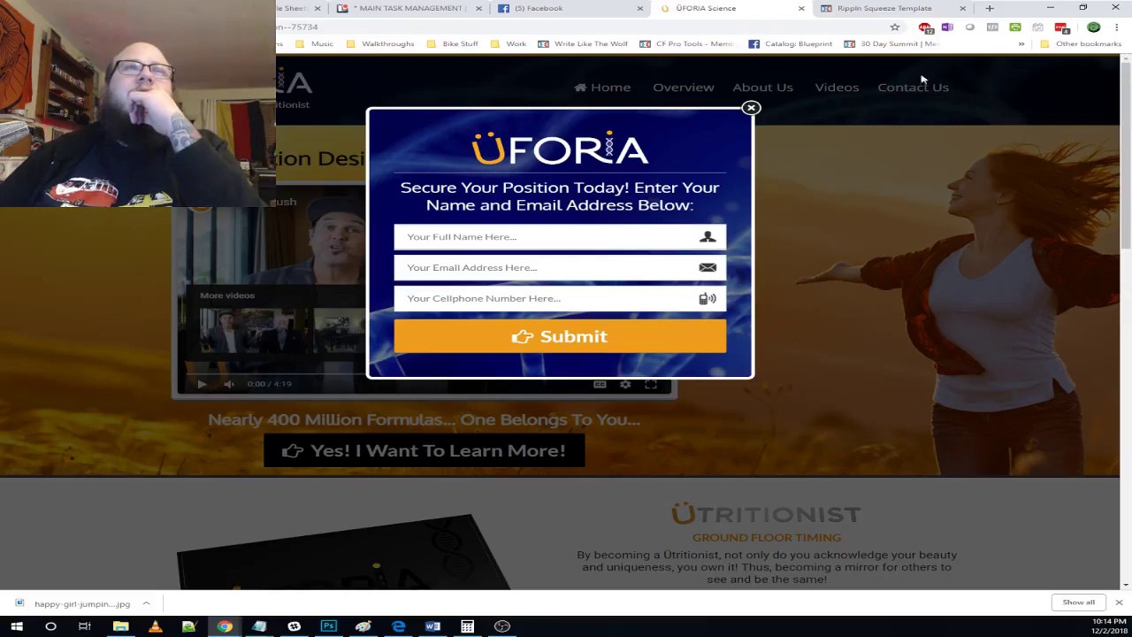
{"action": "left_click", "coordinate": [900, 9]}
{"action": "left_click", "coordinate": [415, 240]}
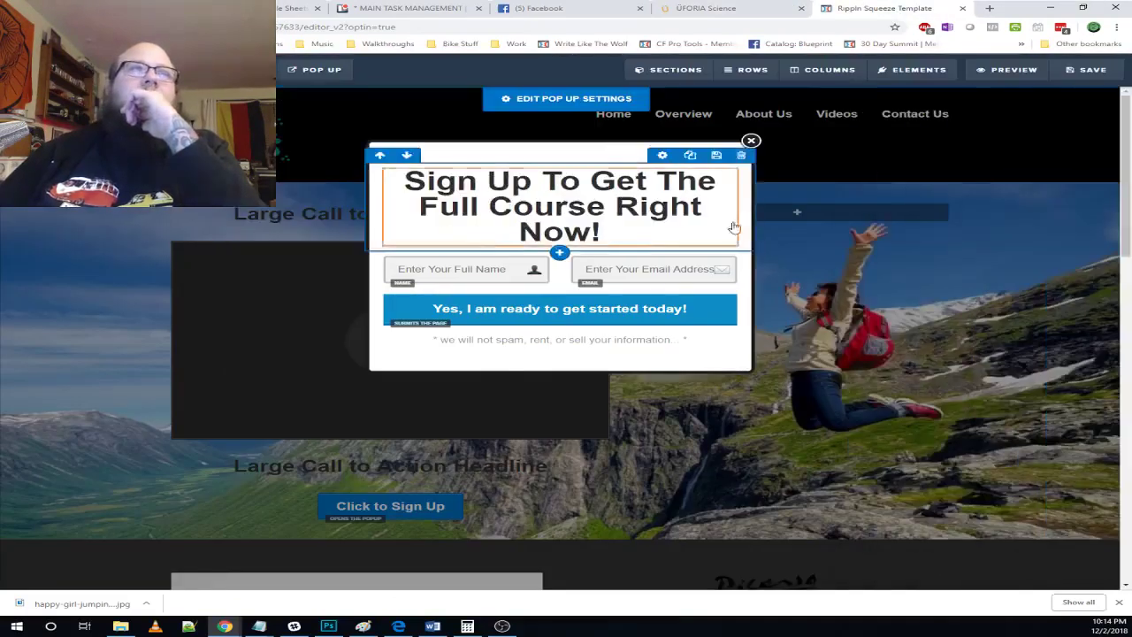
- Add an image element above the headline in the pop-up
{"action": "left_click", "coordinate": [914, 70]}
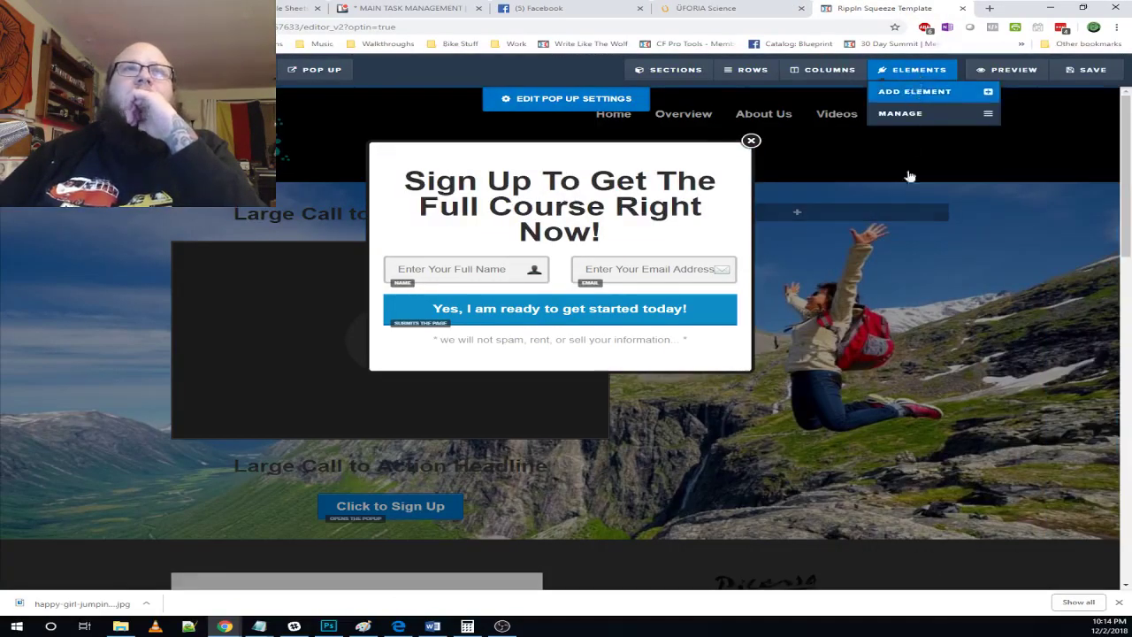
{"action": "left_click", "coordinate": [914, 92]}
{"action": "left_click_drag", "start_coordinate": [850, 303], "coordinate": [556, 209]}
- Search the stock images for "mountain logo" and use the white mountain on a dark blue background as the pop-up image
{"action": "left_click", "coordinate": [591, 217]}
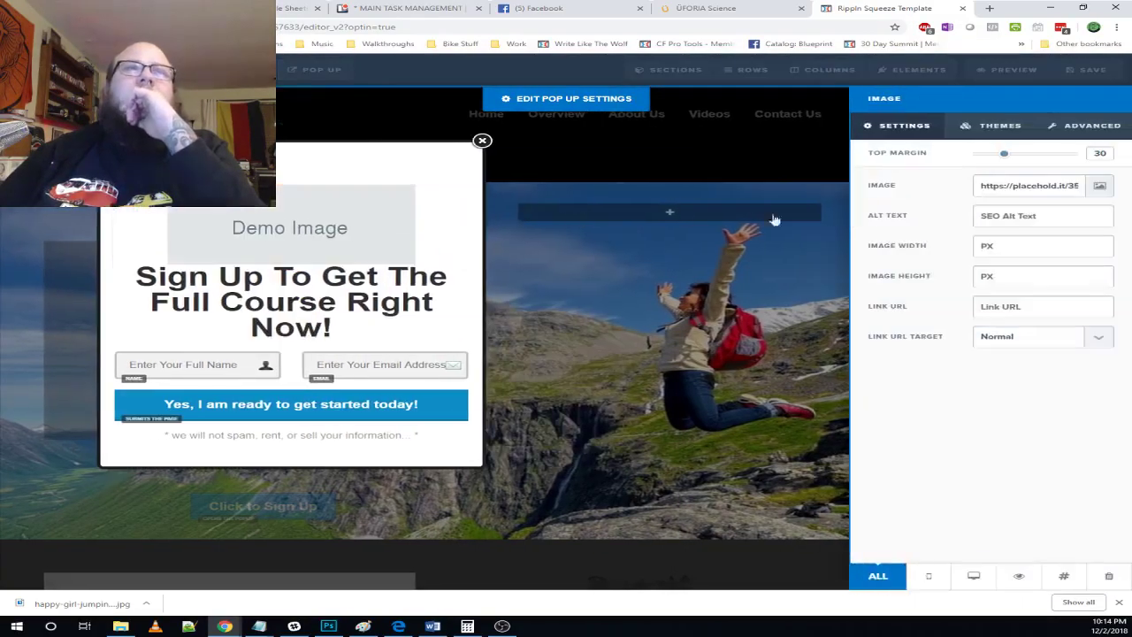
{"action": "left_click", "coordinate": [1099, 188]}
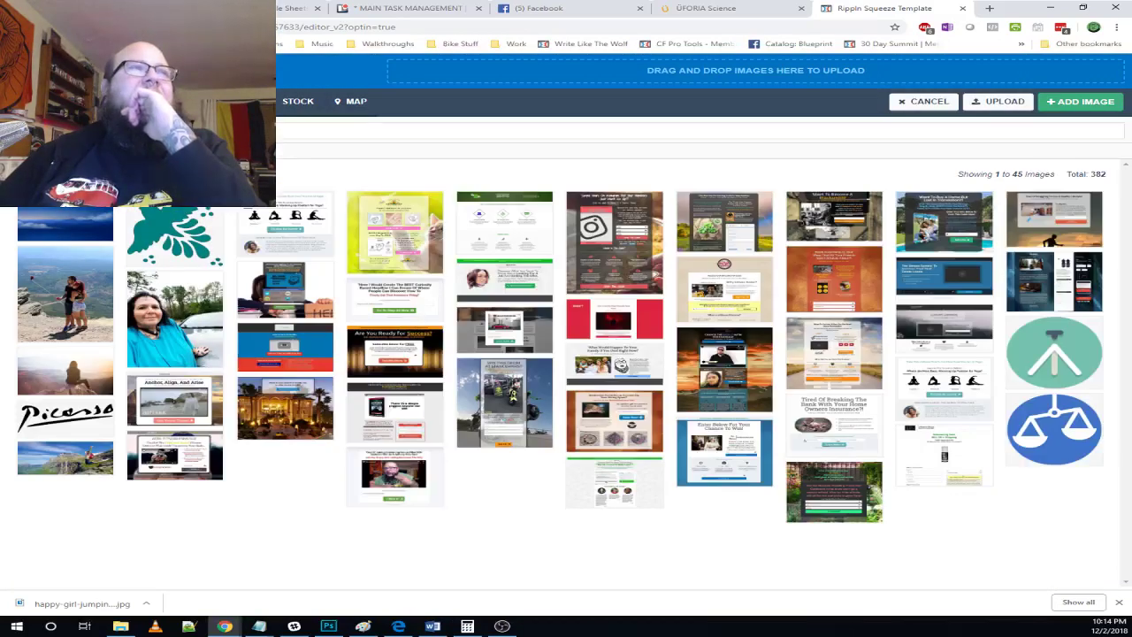
{"action": "left_click", "coordinate": [283, 101]}
{"action": "left_click", "coordinate": [183, 215]}
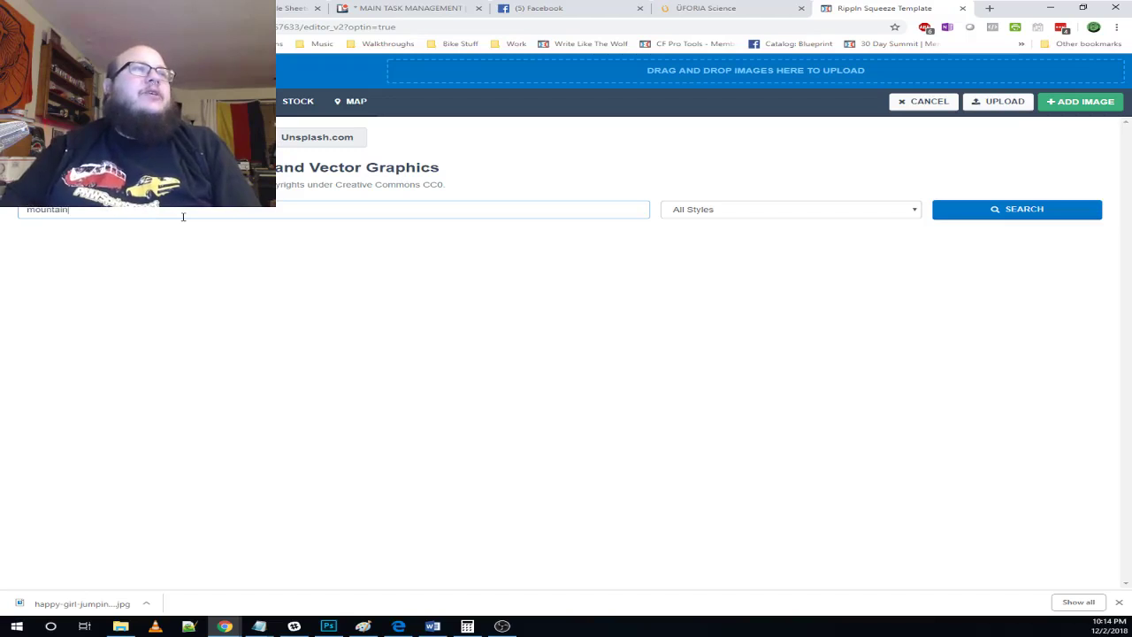
{"action": "key", "text": "Return"}
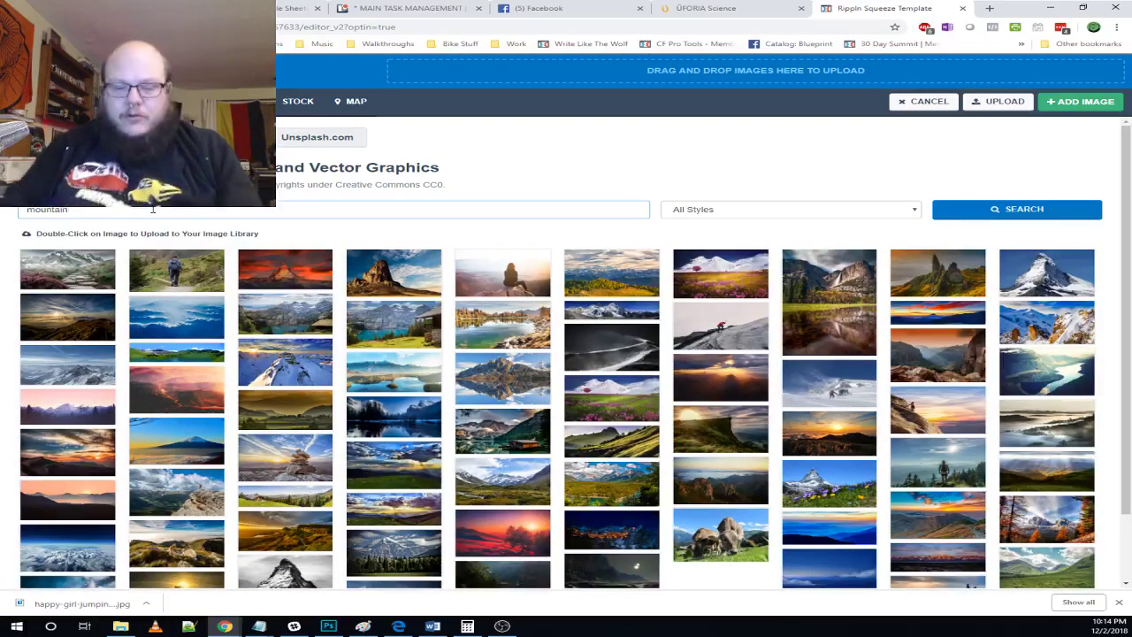
{"action": "type", "text": "logo"}
{"action": "key", "text": "Return"}
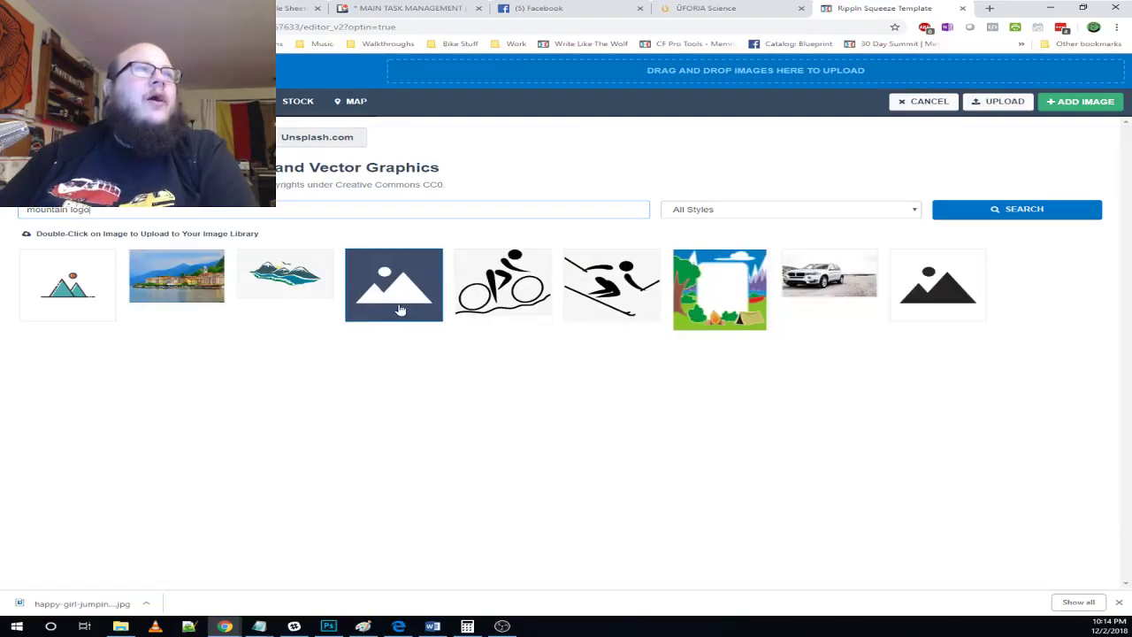
{"action": "double_click", "coordinate": [410, 292]}
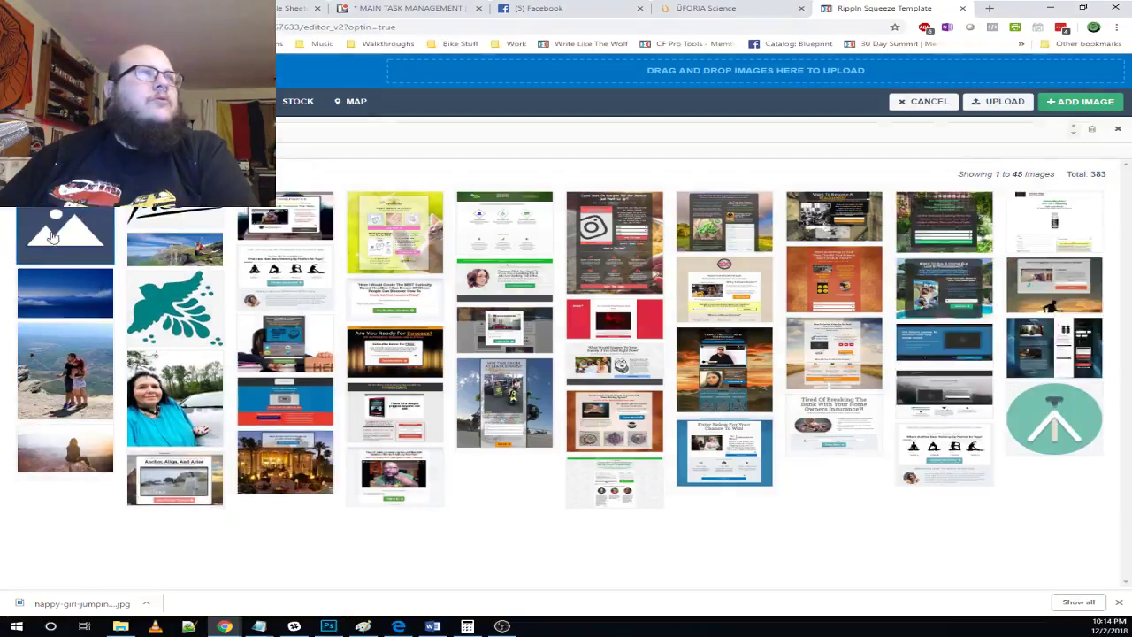
{"action": "left_click", "coordinate": [53, 237]}
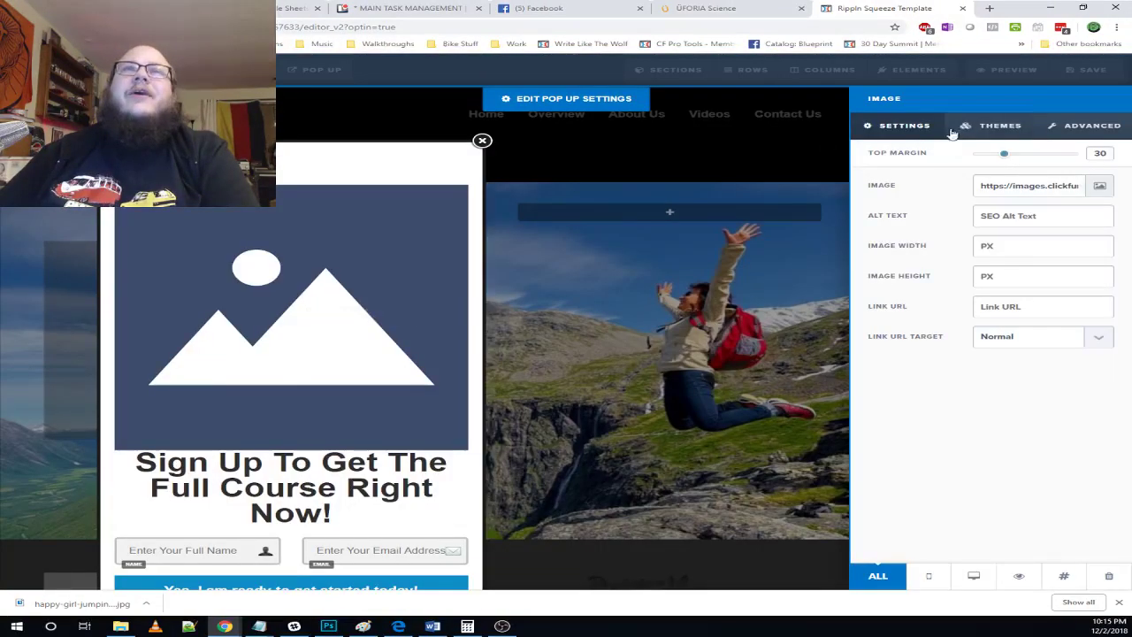
- Apply the image theme with fully rounded ends and a thin border to the pop-up's mountain image
{"action": "left_click", "coordinate": [981, 128]}
{"action": "scroll", "coordinate": [973, 237], "scroll_direction": "down", "scroll_amount": 10}
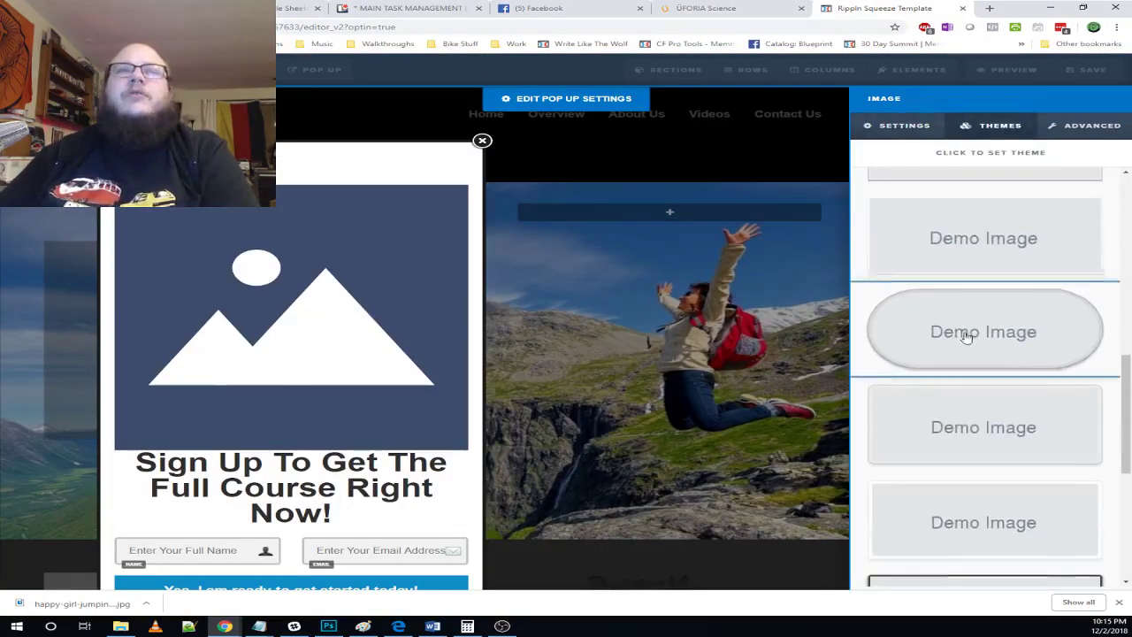
{"action": "left_click", "coordinate": [984, 335]}
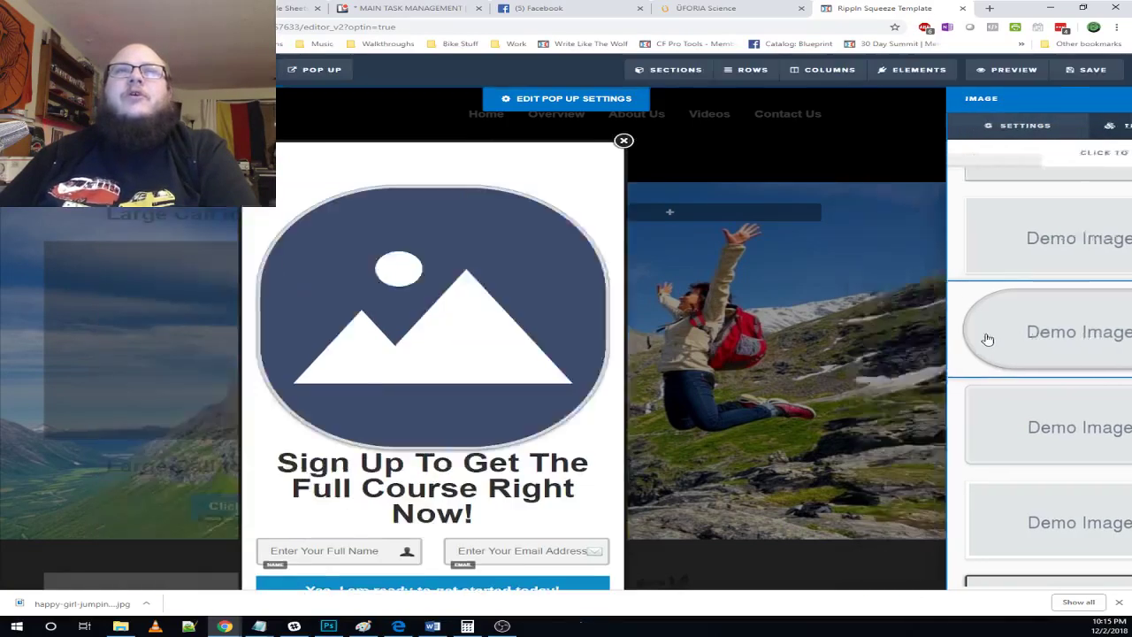
- Try a width and height of 250 for the pop-up's mountain image, and settle on 200 for both
{"action": "left_click", "coordinate": [700, 304]}
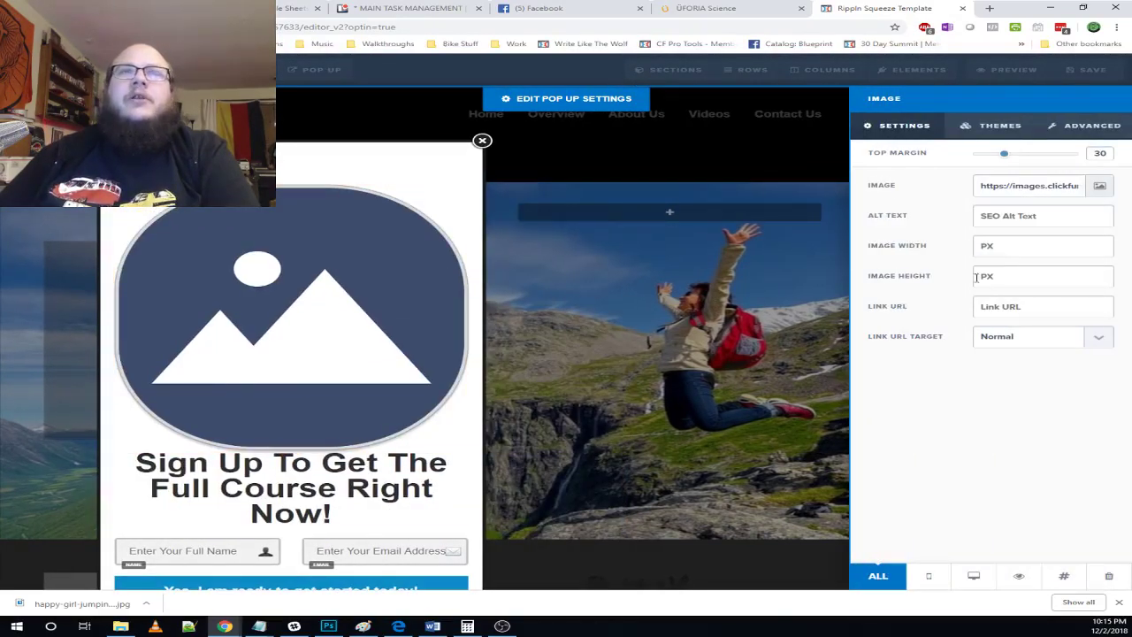
{"action": "type", "text": "250"}
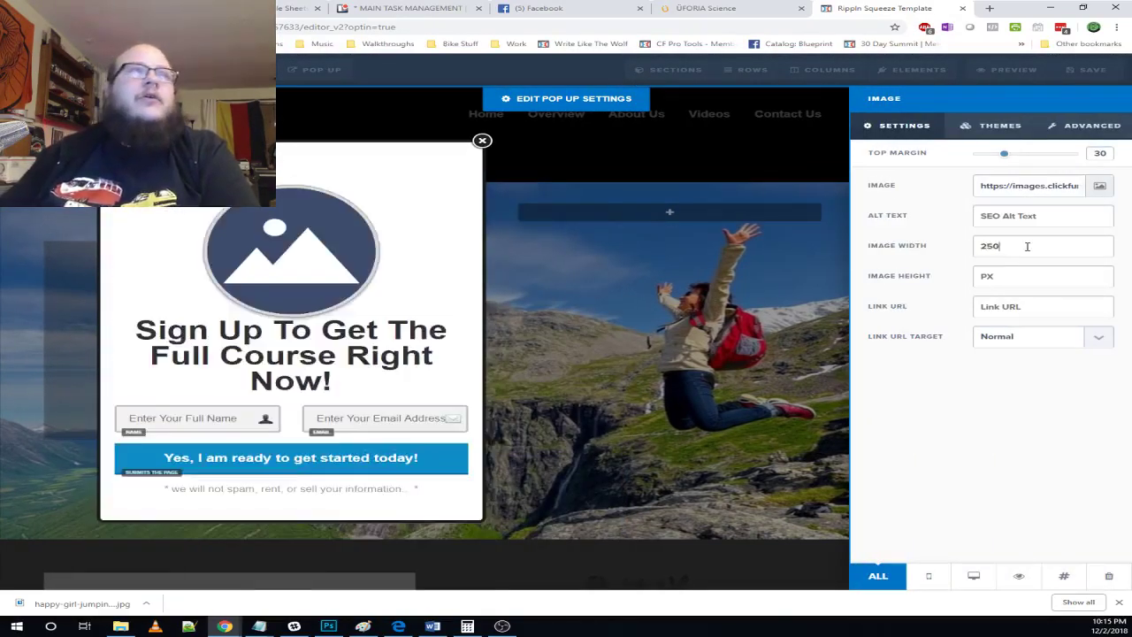
{"action": "left_click", "coordinate": [1004, 280]}
{"action": "type", "text": "250"}
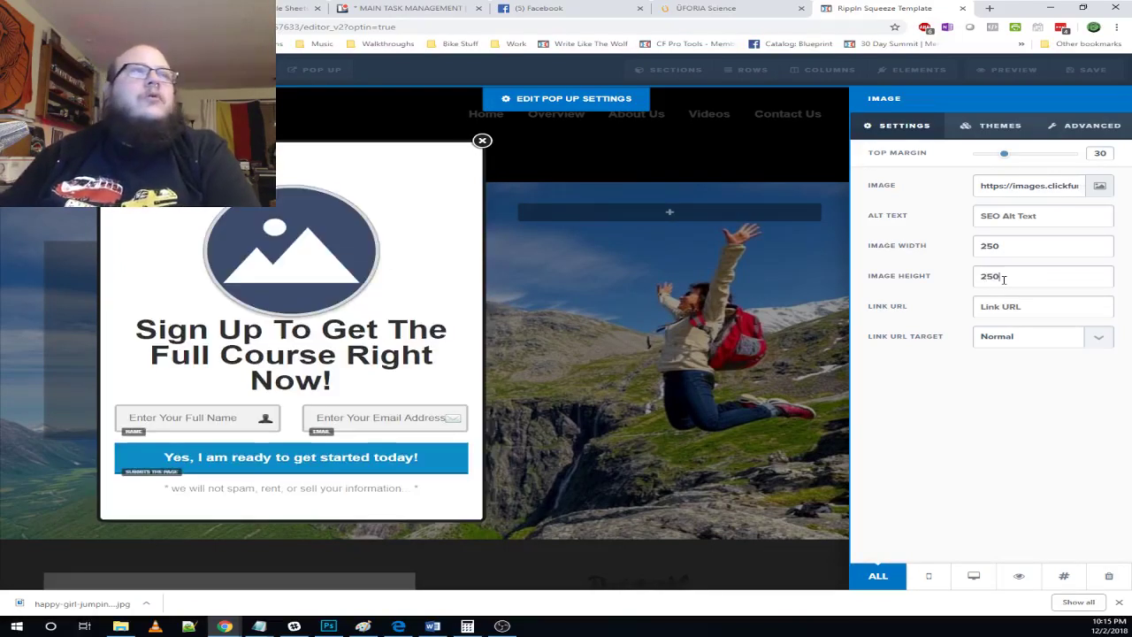
{"action": "left_click_drag", "start_coordinate": [1025, 245], "coordinate": [967, 245]}
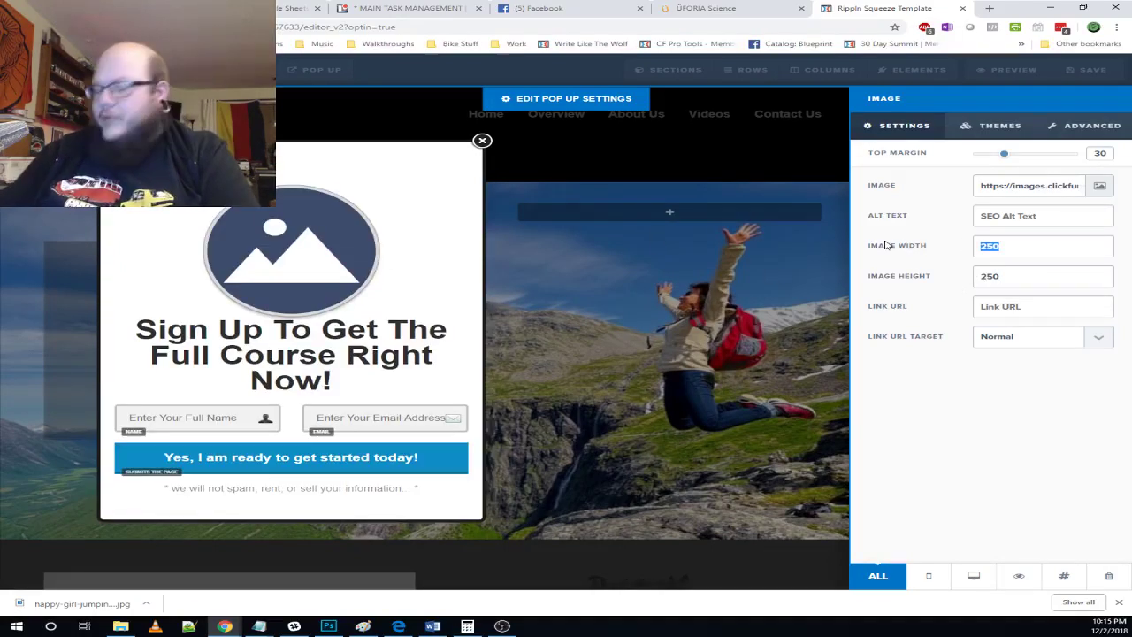
{"action": "type", "text": "200"}
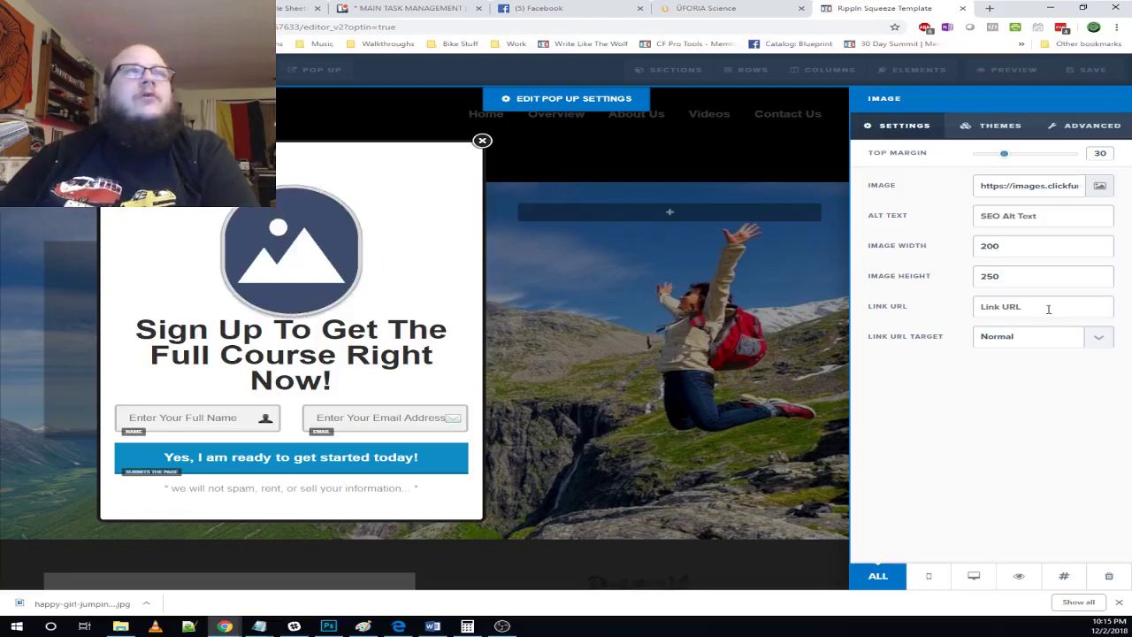
{"action": "left_click_drag", "start_coordinate": [1032, 277], "coordinate": [904, 284]}
{"action": "type", "text": "200"}
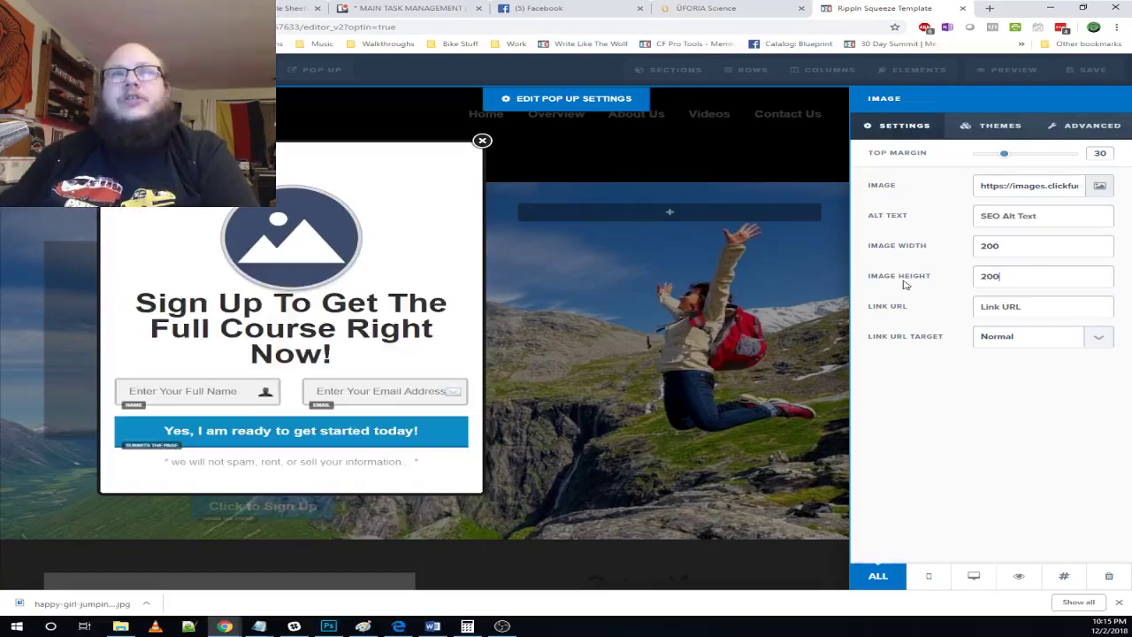
{"action": "left_click", "coordinate": [359, 224]}
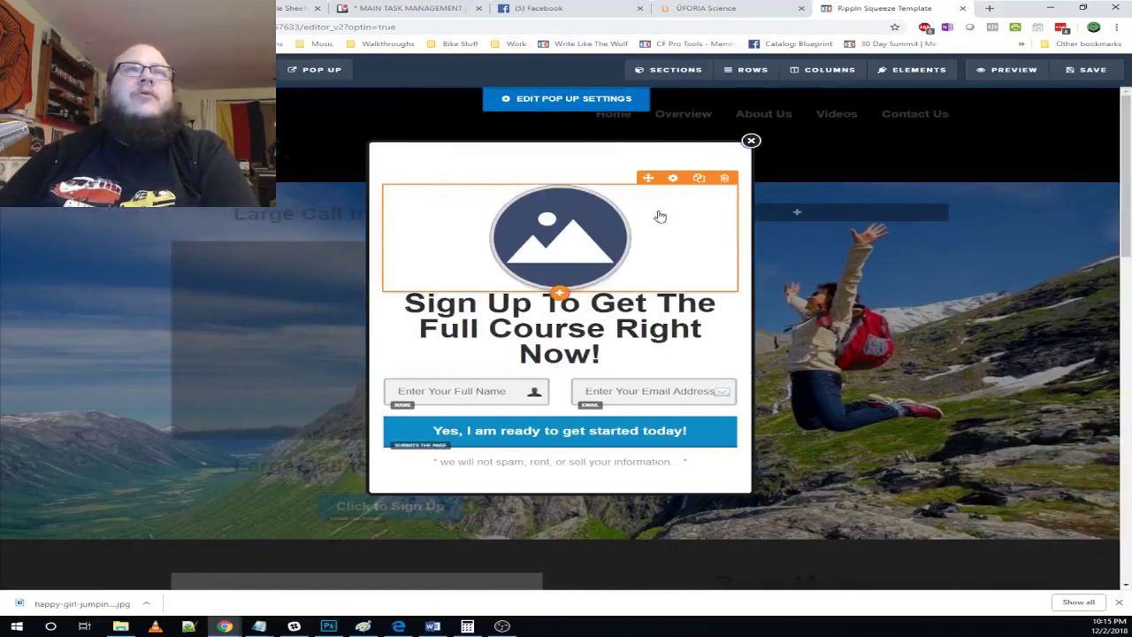
- Set the top margin of the pop-up's mountain image to 0
{"action": "left_click", "coordinate": [678, 183]}
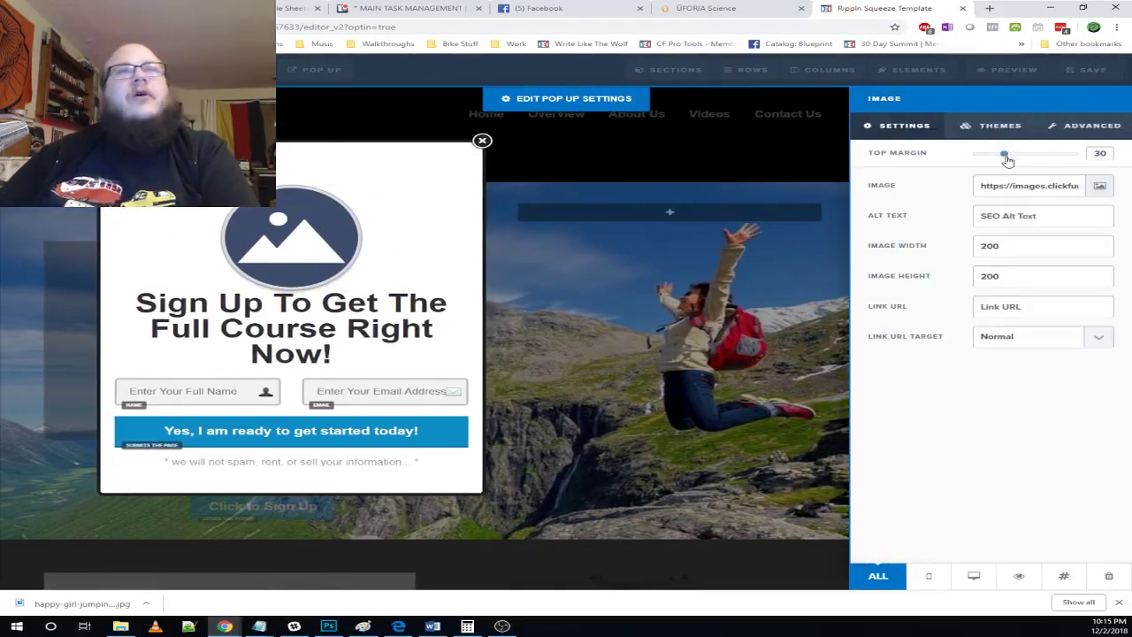
{"action": "left_click_drag", "start_coordinate": [1007, 160], "coordinate": [961, 157]}
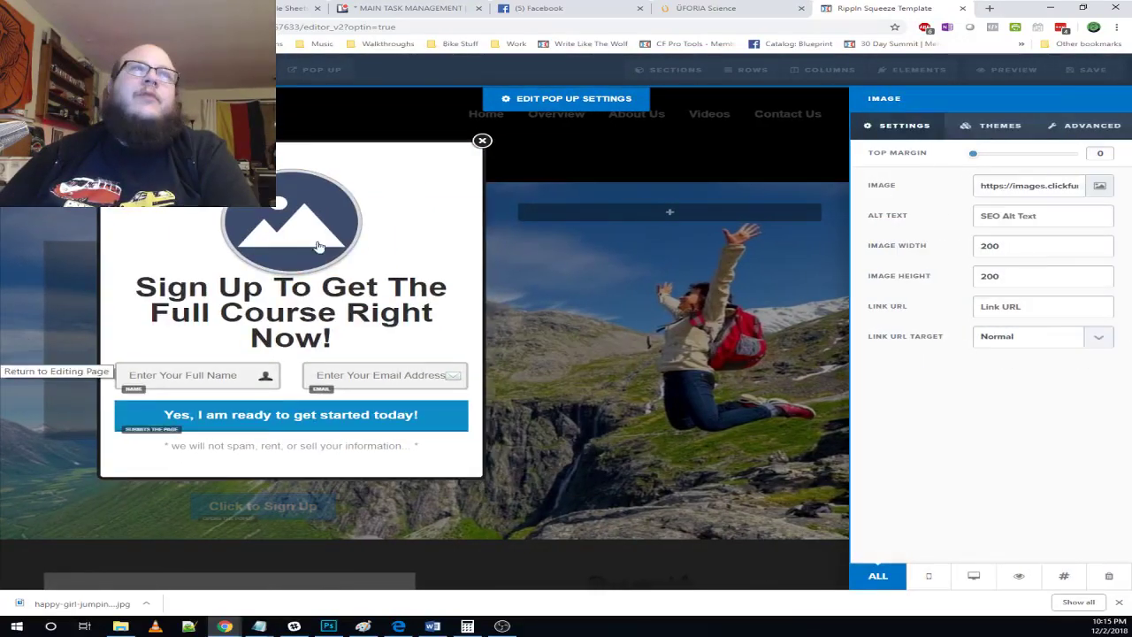
{"action": "left_click", "coordinate": [318, 246]}
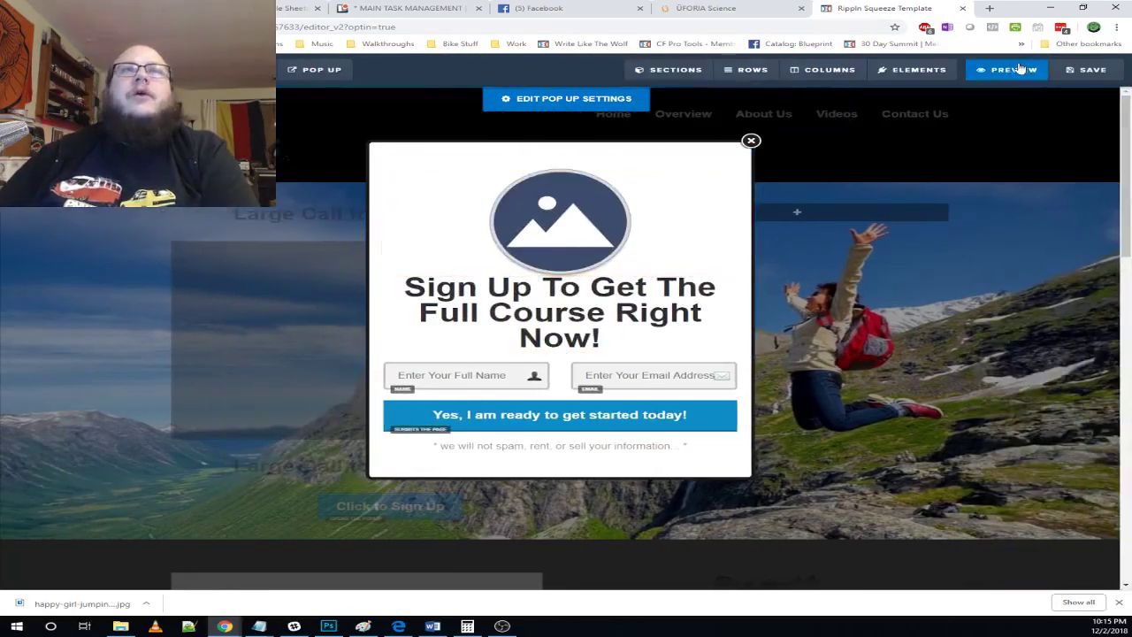
- Check the ÜFORIA Science pop-up's layout and add a divider element between the template pop-up's image and headline
{"action": "mouse_move", "coordinate": [915, 71]}
{"action": "left_click", "coordinate": [920, 92]}
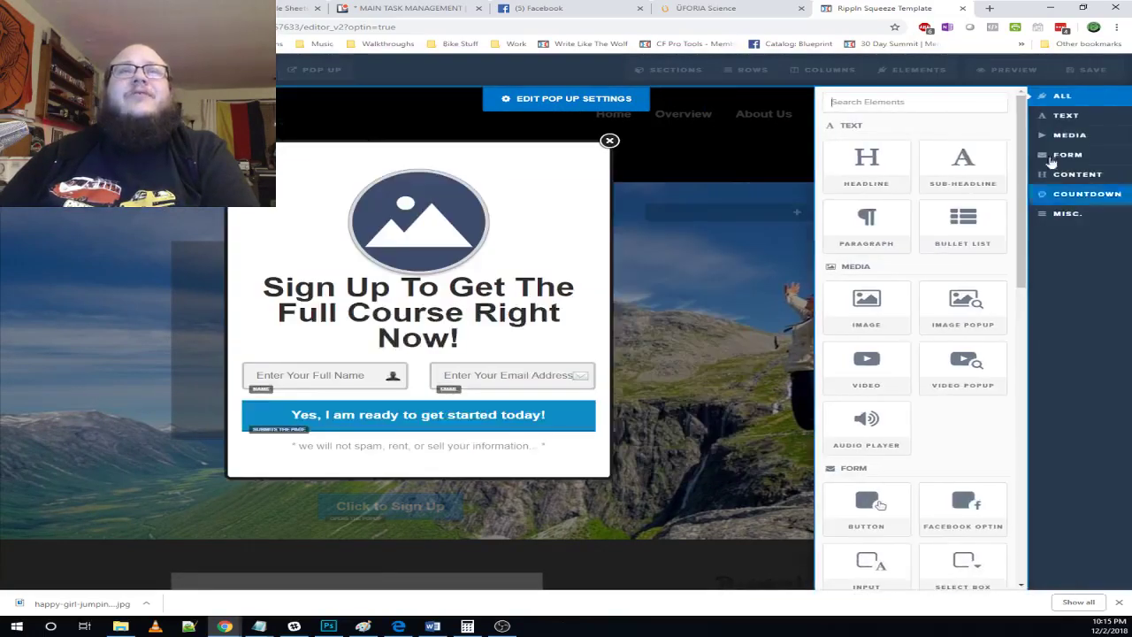
{"action": "left_click", "coordinate": [754, 12]}
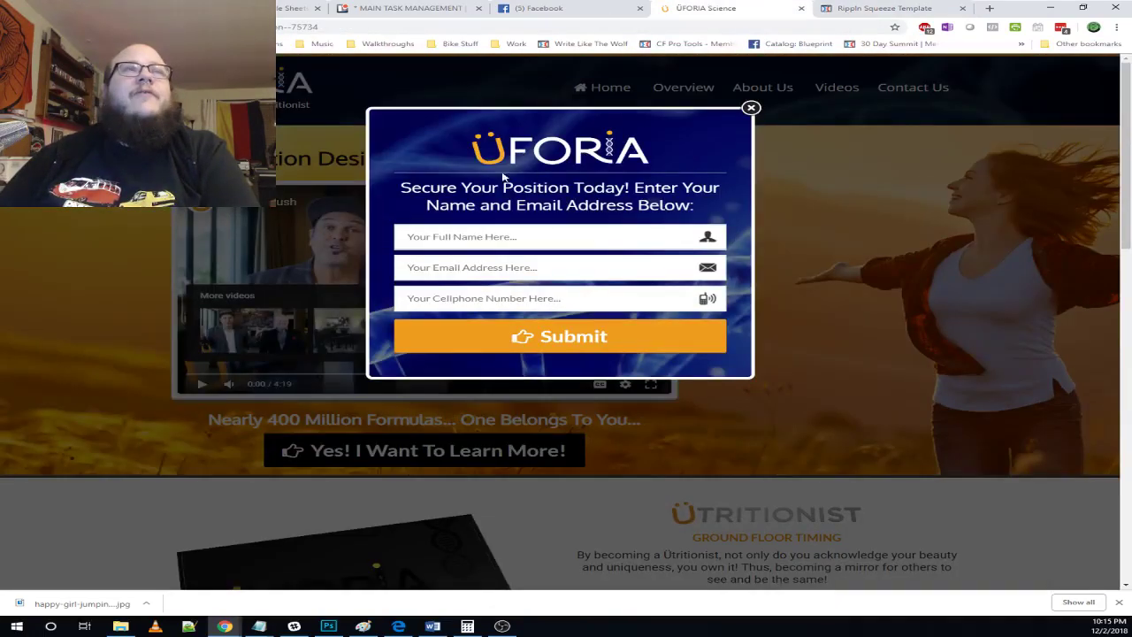
{"action": "left_click", "coordinate": [827, 12]}
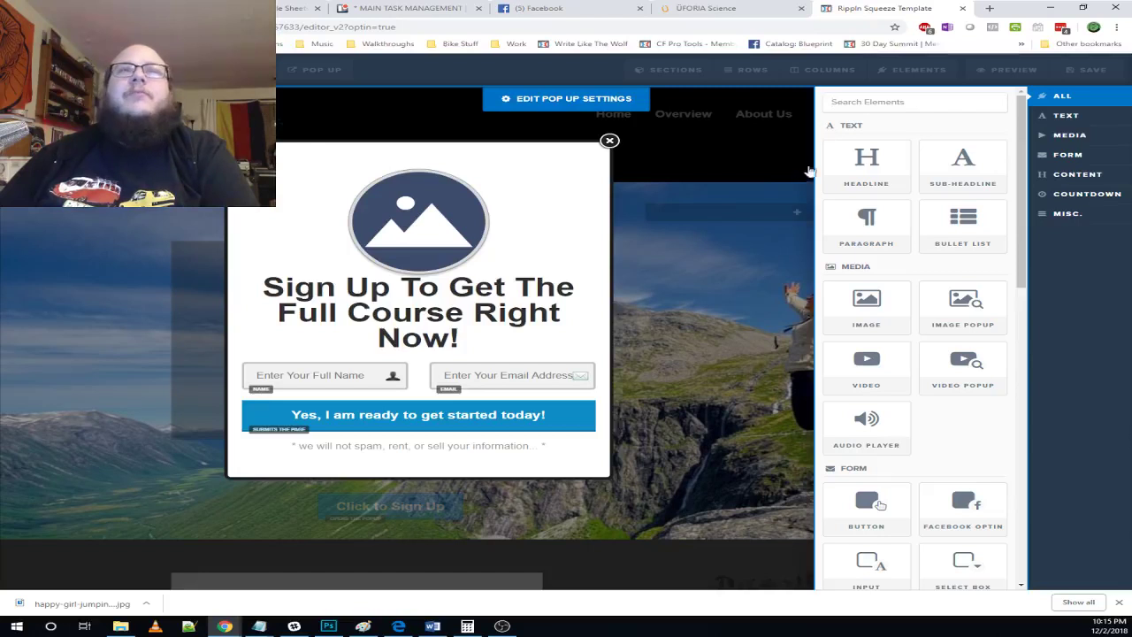
{"action": "scroll", "coordinate": [862, 231], "scroll_direction": "down", "scroll_amount": 6}
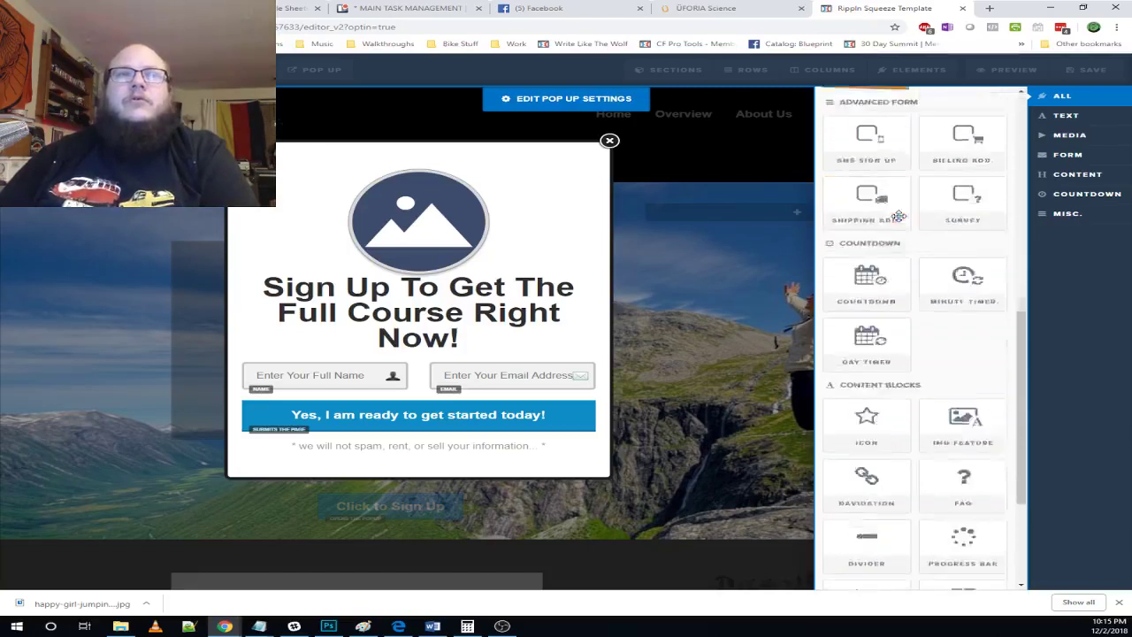
{"action": "scroll", "coordinate": [898, 216], "scroll_direction": "down", "scroll_amount": 3}
{"action": "left_click", "coordinate": [498, 269]}
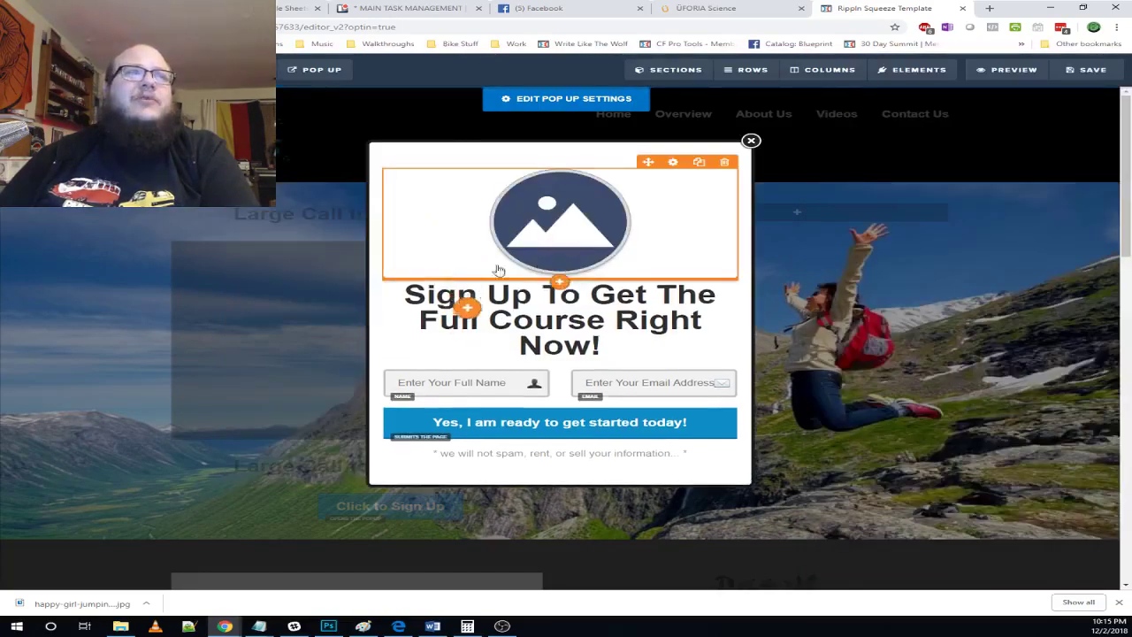
{"action": "left_click_drag", "start_coordinate": [498, 269], "coordinate": [582, 273]}
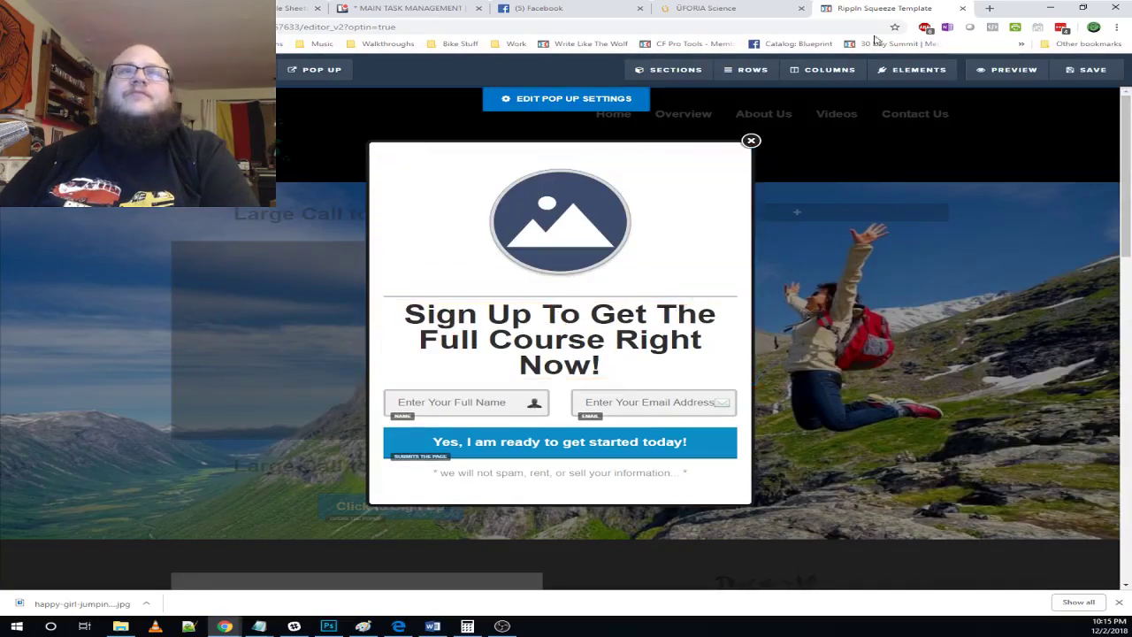
- Compare with the ÜFORIA Science pop-up and reduce the opt-in headline's font size until it fits on one line
{"action": "left_click", "coordinate": [753, 16]}
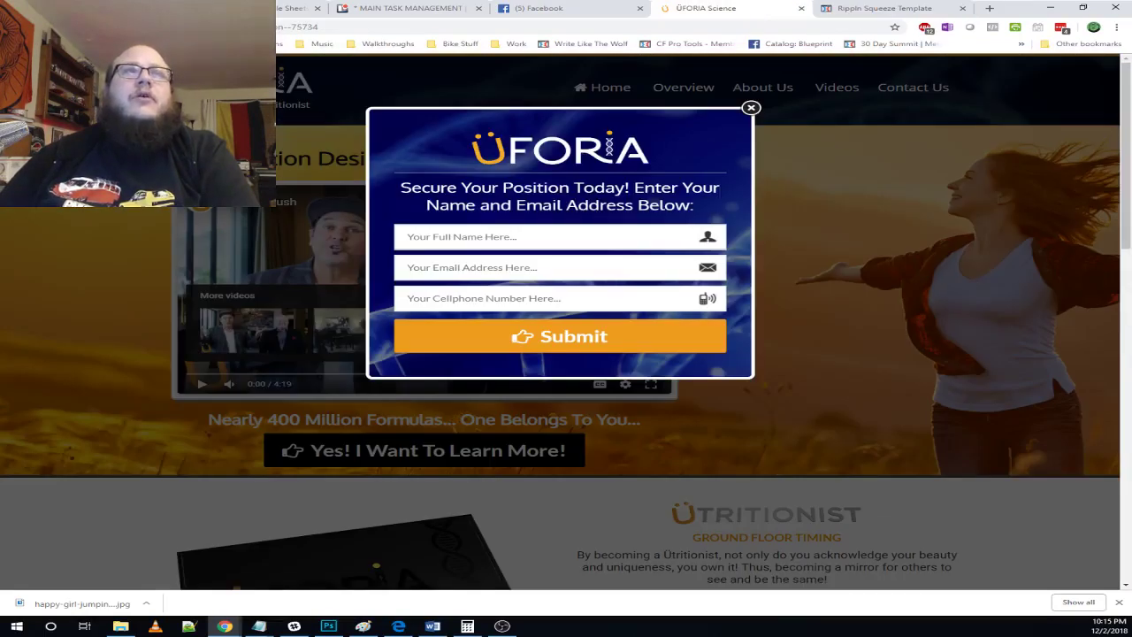
{"action": "left_click", "coordinate": [854, 13]}
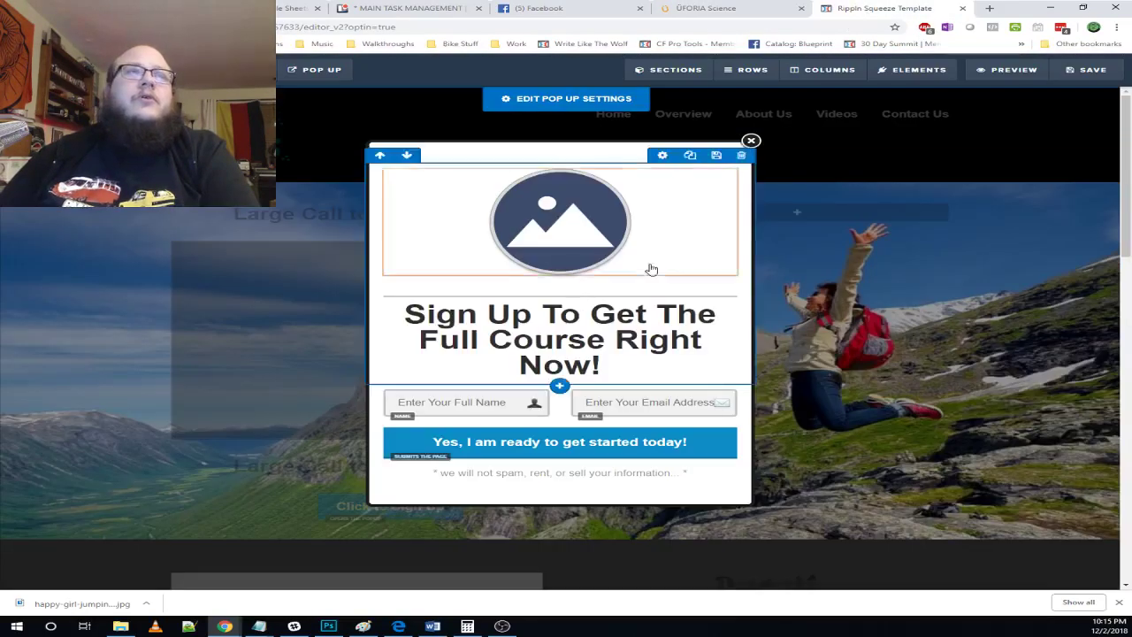
{"action": "left_click", "coordinate": [677, 324]}
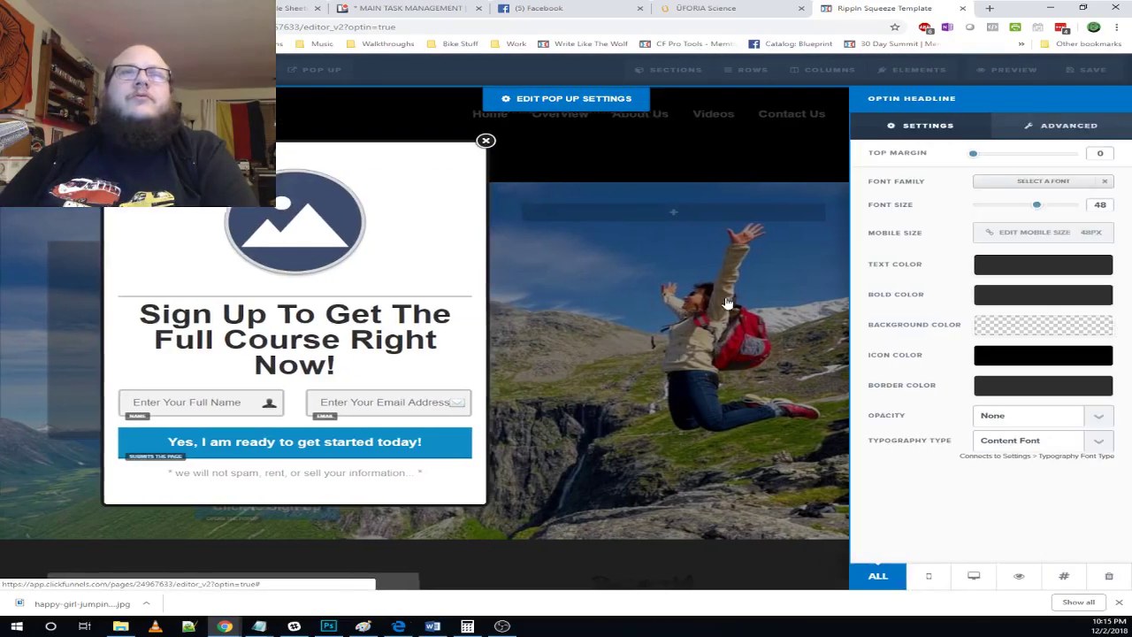
{"action": "left_click", "coordinate": [727, 294]}
{"action": "left_click_drag", "start_coordinate": [1042, 210], "coordinate": [993, 214]}
{"action": "left_click", "coordinate": [351, 268]}
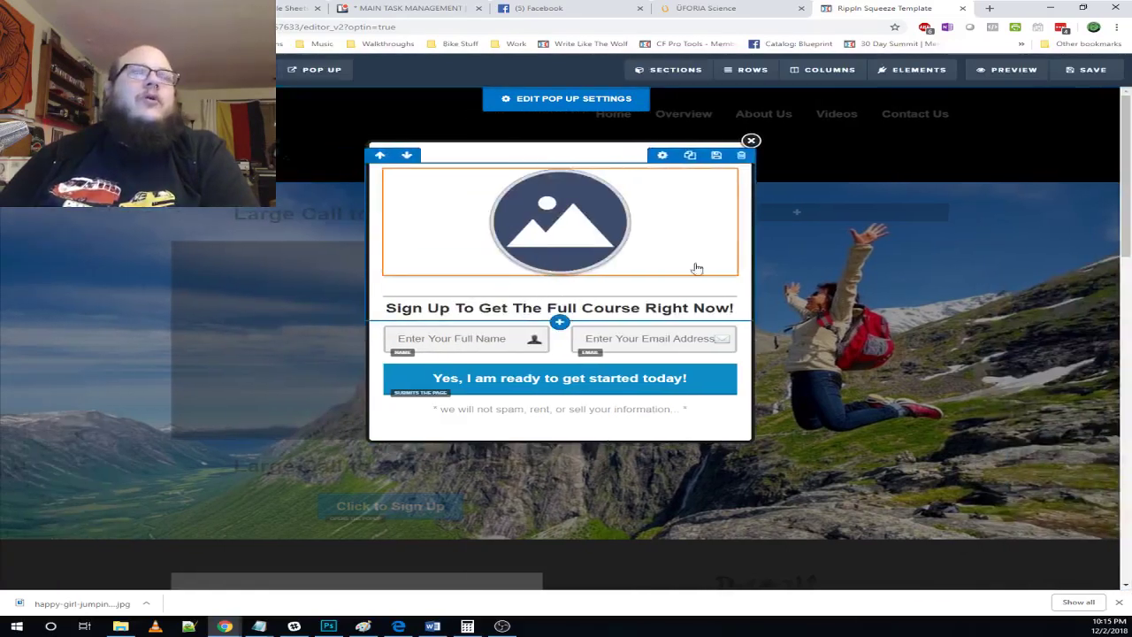
- Check the ÜFORIA Science pop-up's form fields and delete the template pop-up's two-column row with the name and email inputs
{"action": "left_click", "coordinate": [753, 7]}
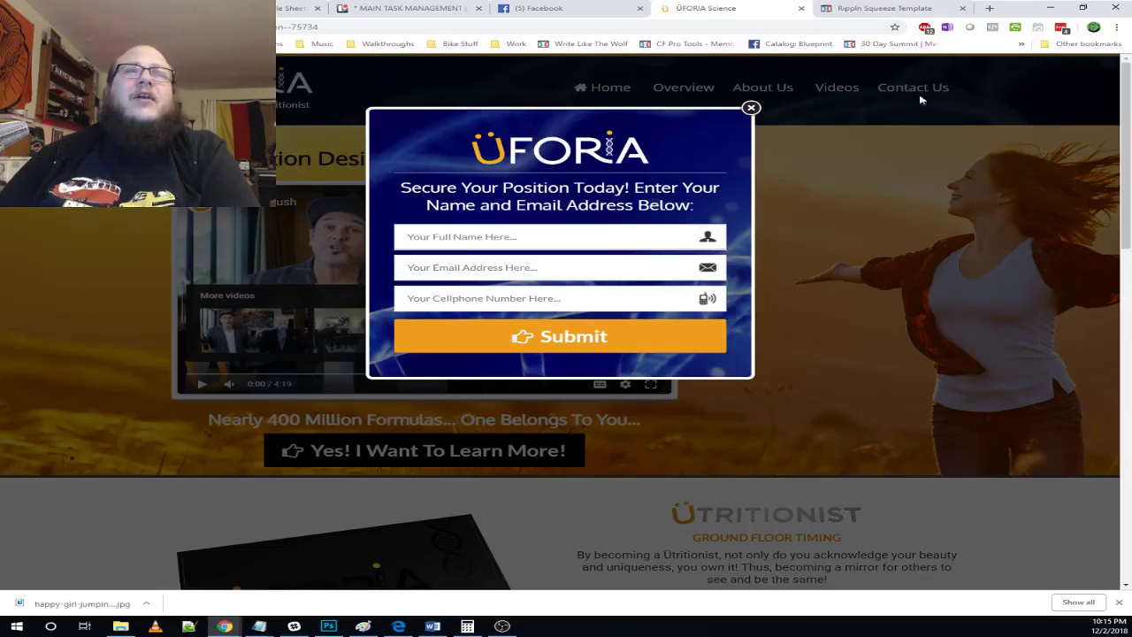
{"action": "left_click", "coordinate": [884, 8]}
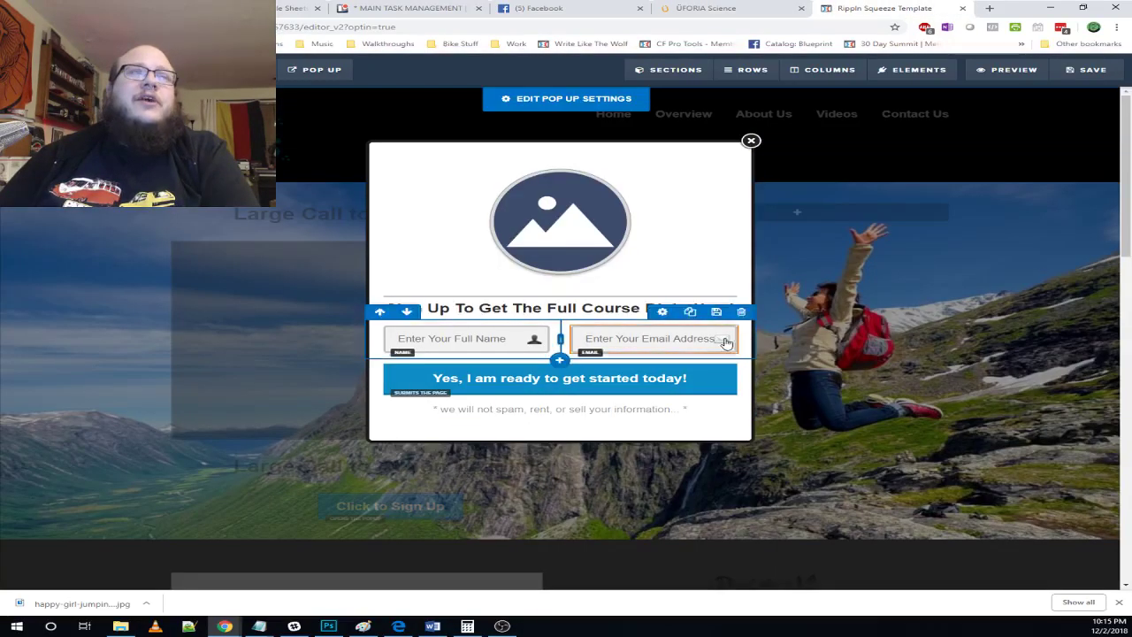
{"action": "left_click", "coordinate": [741, 312]}
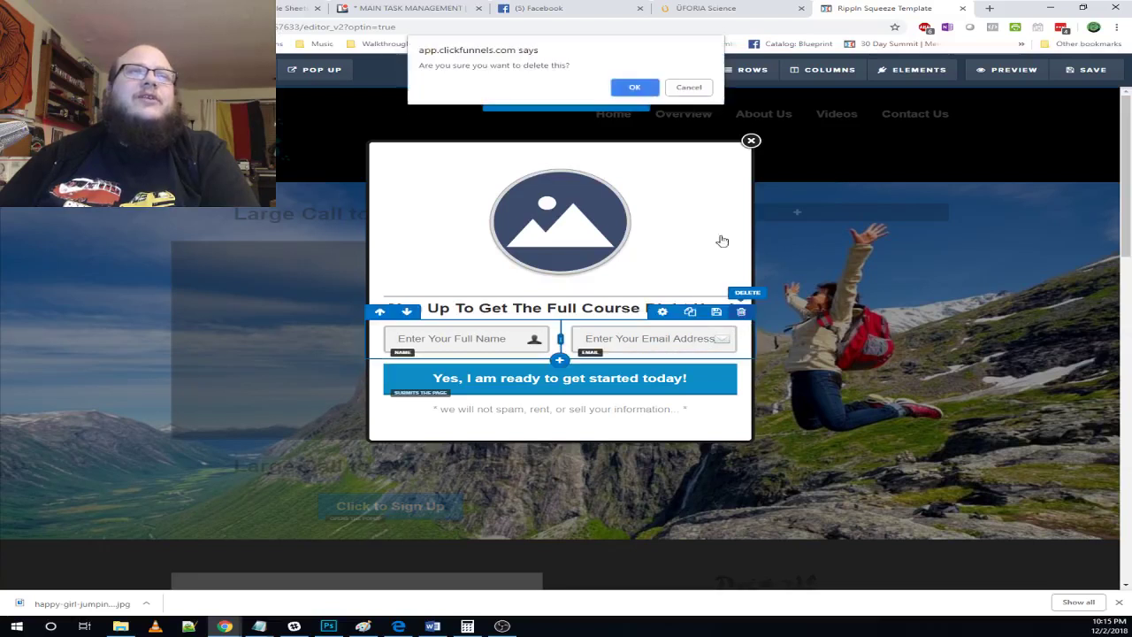
{"action": "left_click", "coordinate": [653, 90]}
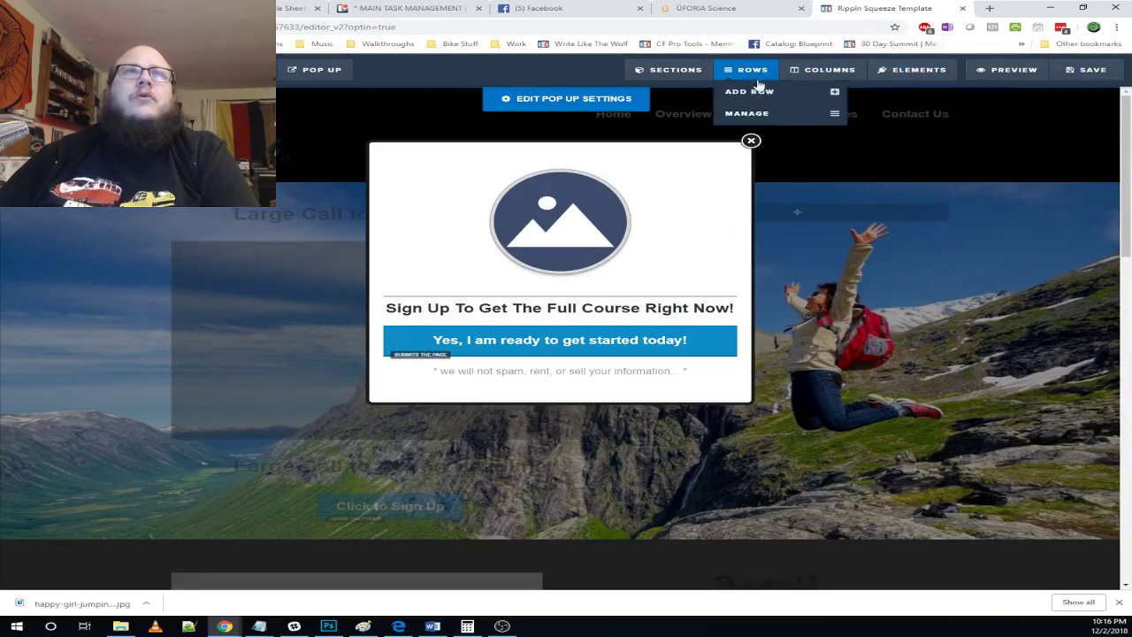
- Add a one-column row to the pop-up between the headline and the submit button
{"action": "left_click", "coordinate": [752, 91]}
{"action": "left_click", "coordinate": [869, 115]}
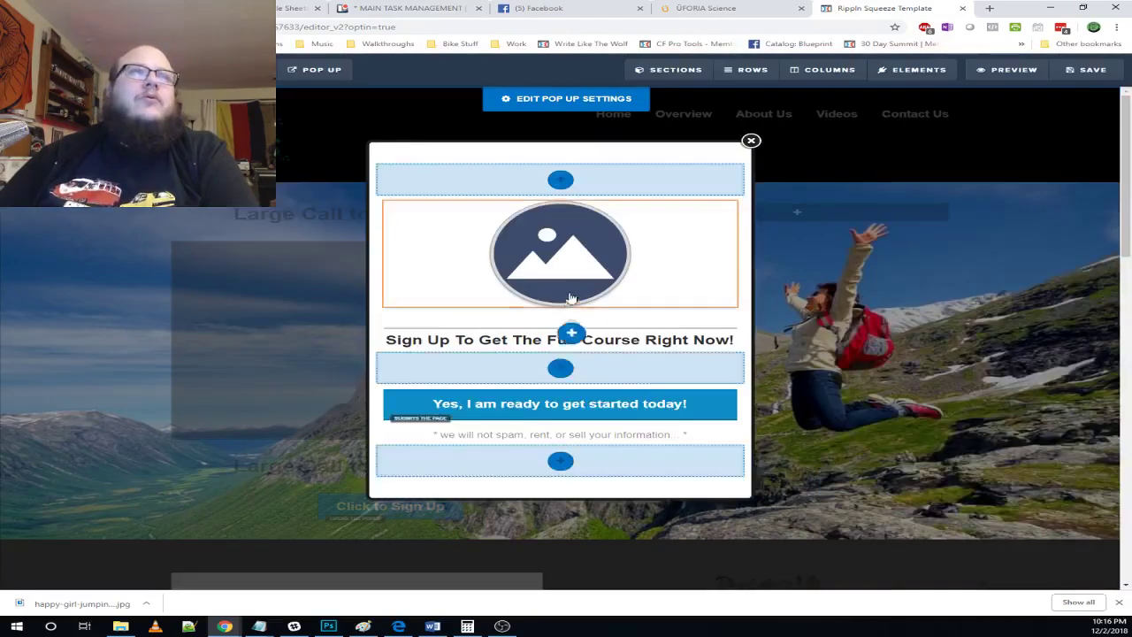
{"action": "left_click_drag", "start_coordinate": [570, 300], "coordinate": [575, 398]}
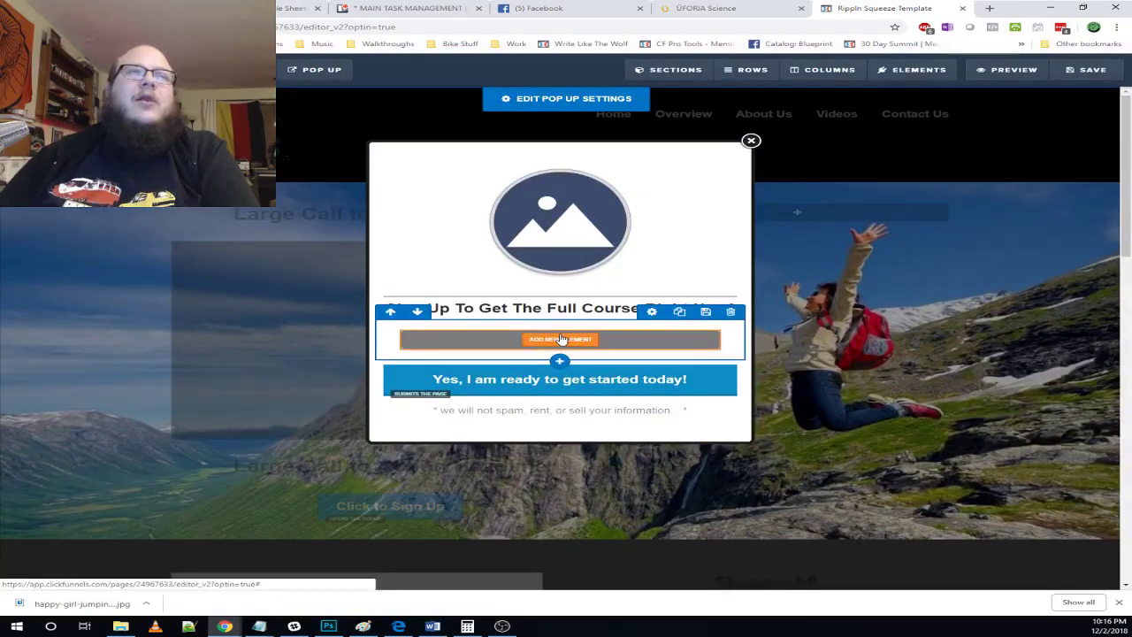
- Add an input element to the pop-up's new empty row between the headline and the submit button
{"action": "left_click", "coordinate": [561, 339]}
{"action": "scroll", "coordinate": [885, 354], "scroll_direction": "down", "scroll_amount": 1}
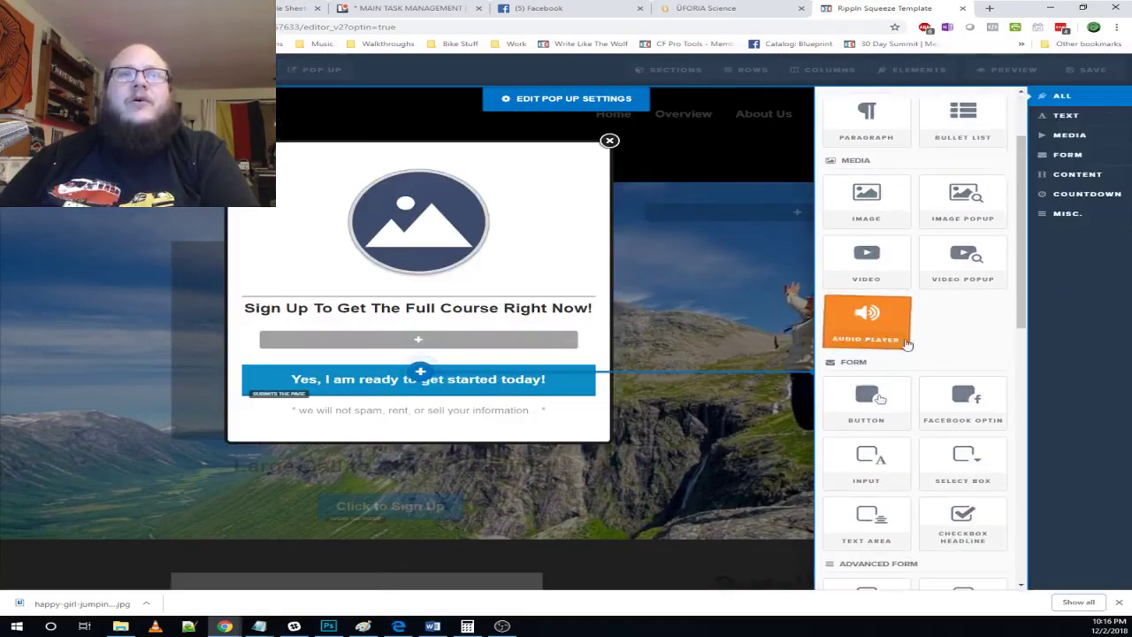
{"action": "scroll", "coordinate": [907, 343], "scroll_direction": "down", "scroll_amount": 8}
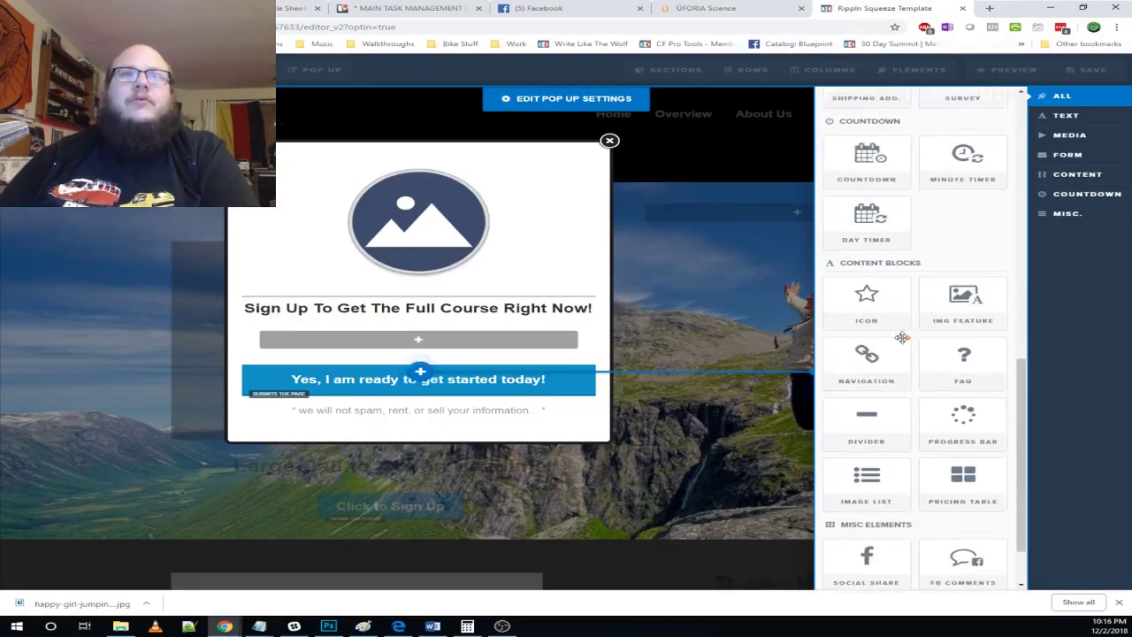
{"action": "scroll", "coordinate": [902, 338], "scroll_direction": "down", "scroll_amount": 1}
{"action": "scroll", "coordinate": [898, 353], "scroll_direction": "up", "scroll_amount": 6}
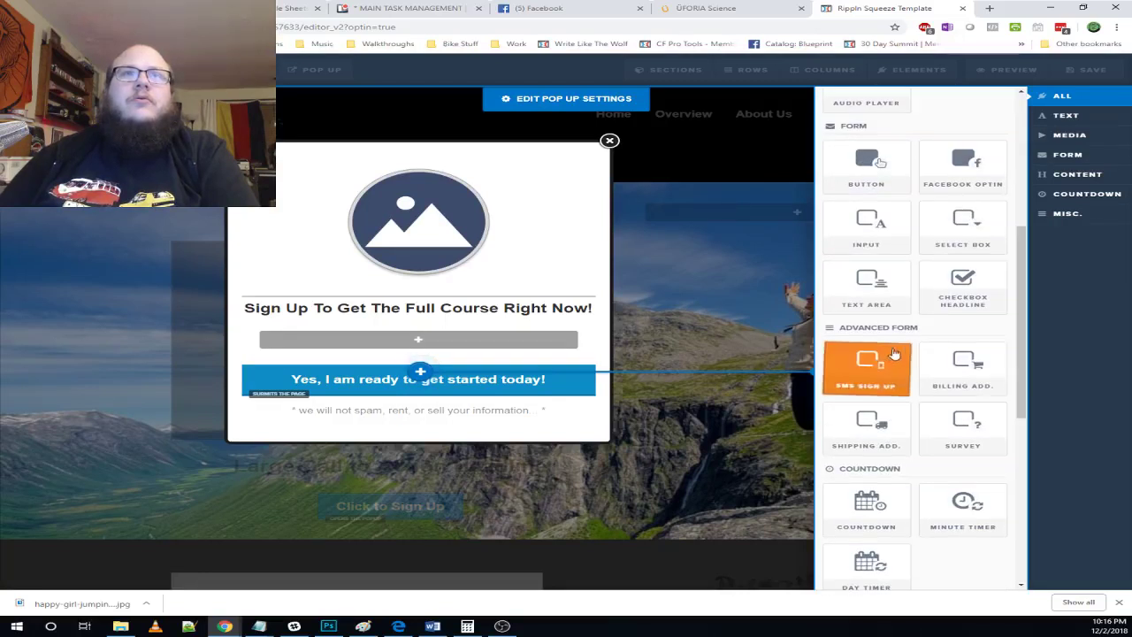
{"action": "left_click", "coordinate": [887, 345]}
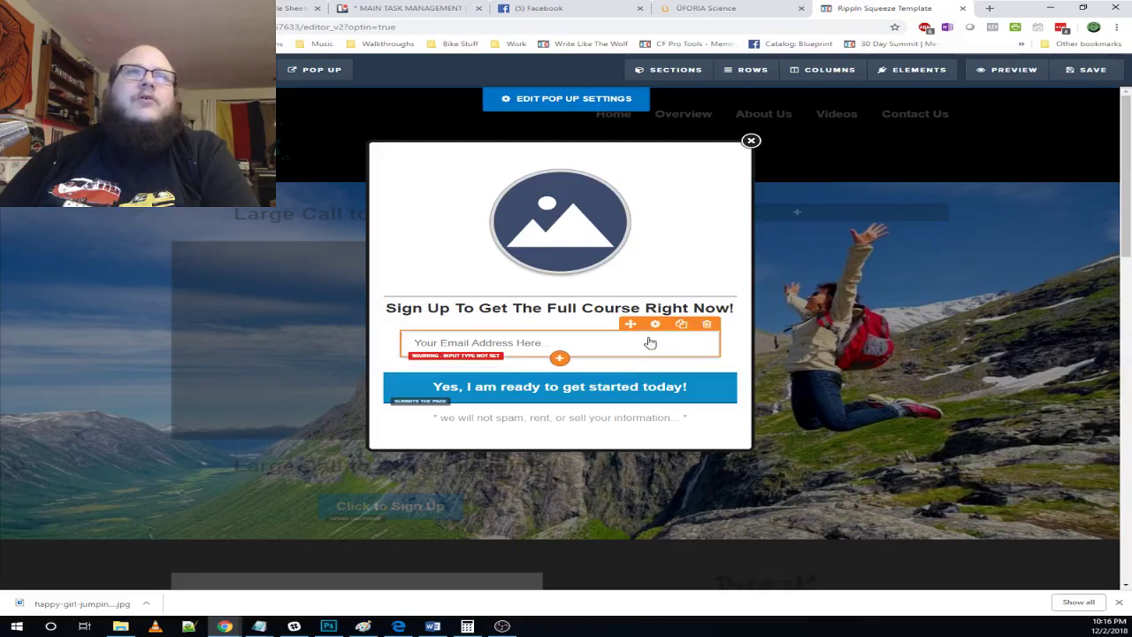
- Set the new input's type to Full Name, its placeholder text to "Full Name", and make it Required
{"action": "left_click", "coordinate": [656, 323]}
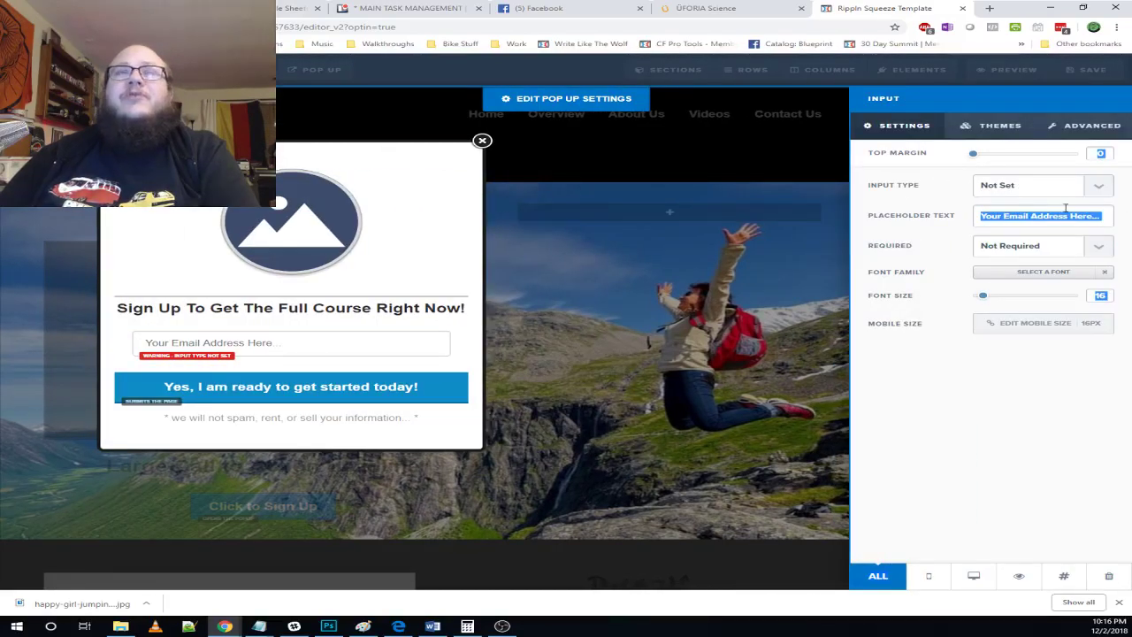
{"action": "left_click", "coordinate": [1037, 188]}
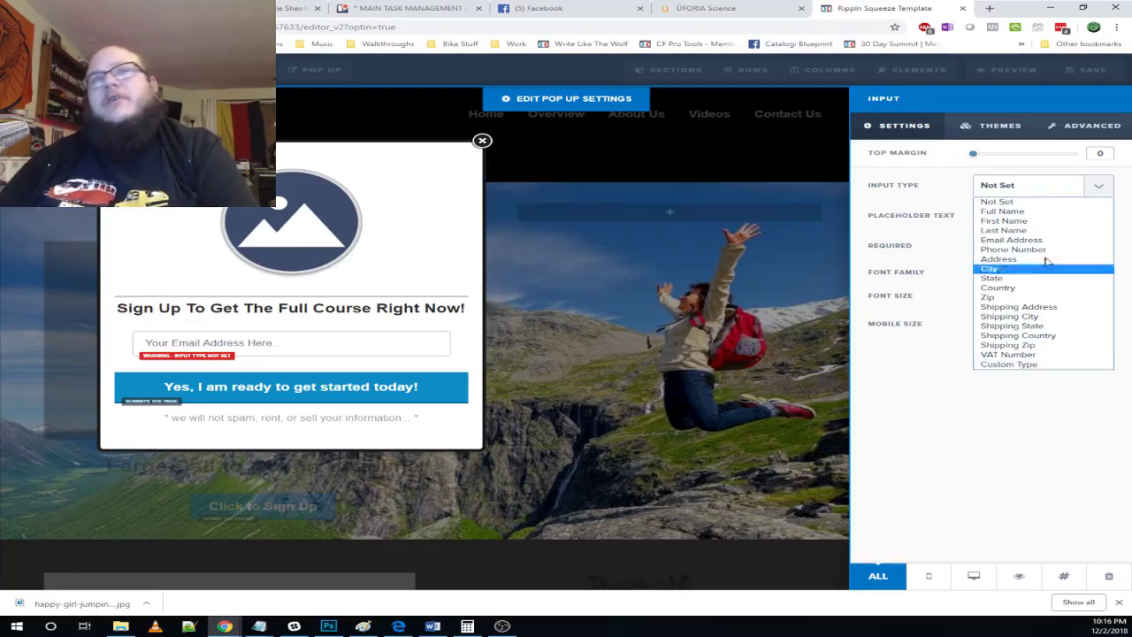
{"action": "left_click", "coordinate": [1008, 211]}
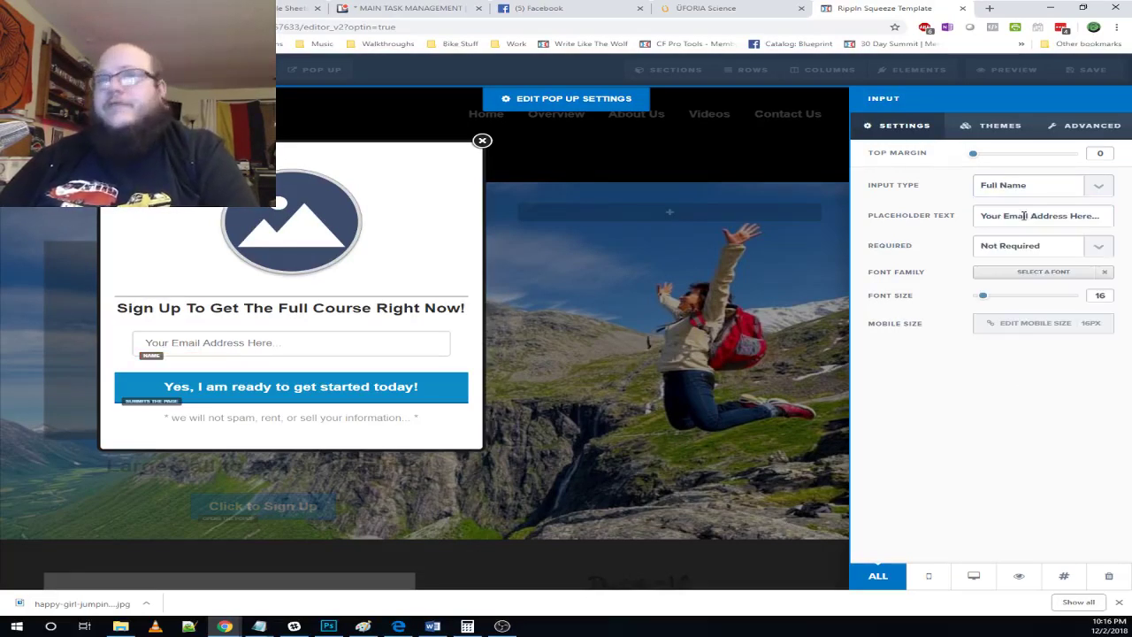
{"action": "triple_click", "coordinate": [1026, 216]}
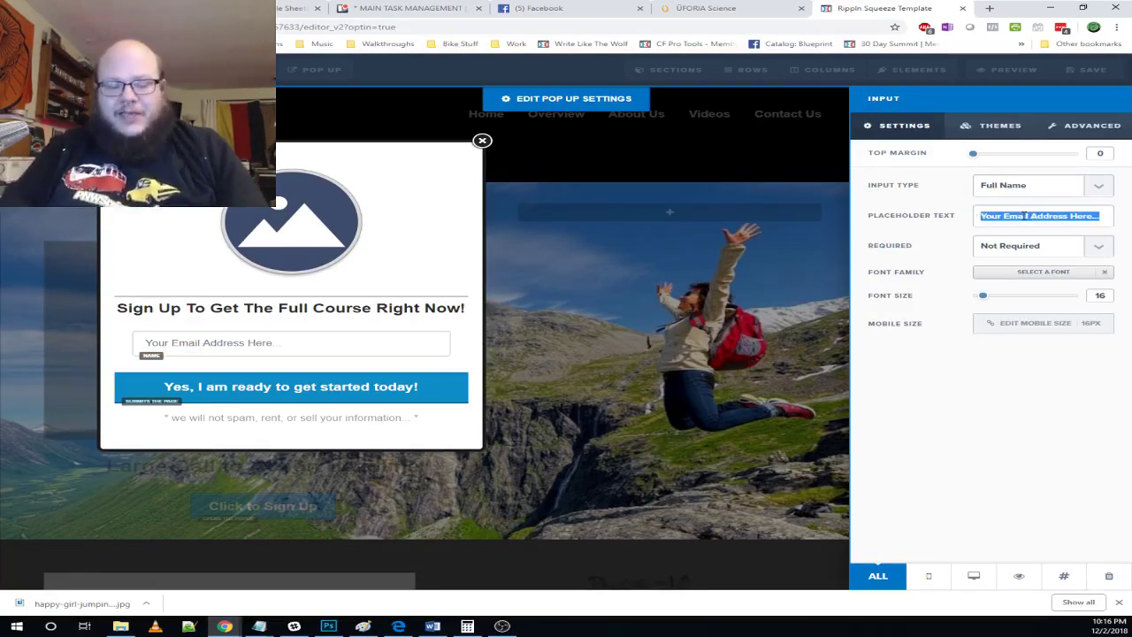
{"action": "type", "text": "Full Name"}
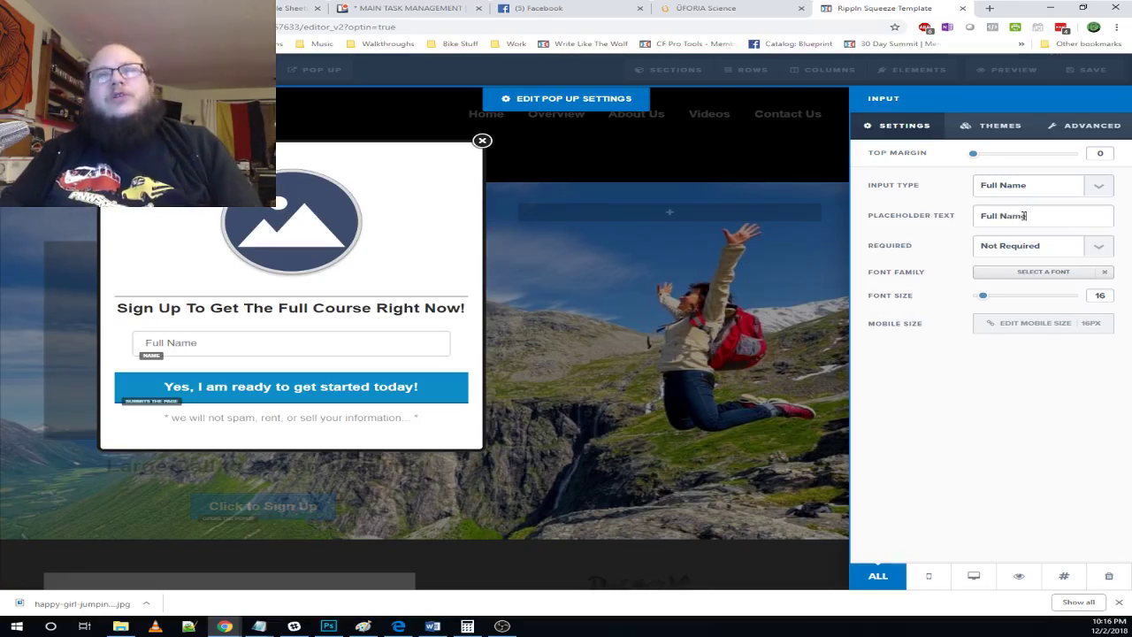
{"action": "left_click", "coordinate": [1008, 247]}
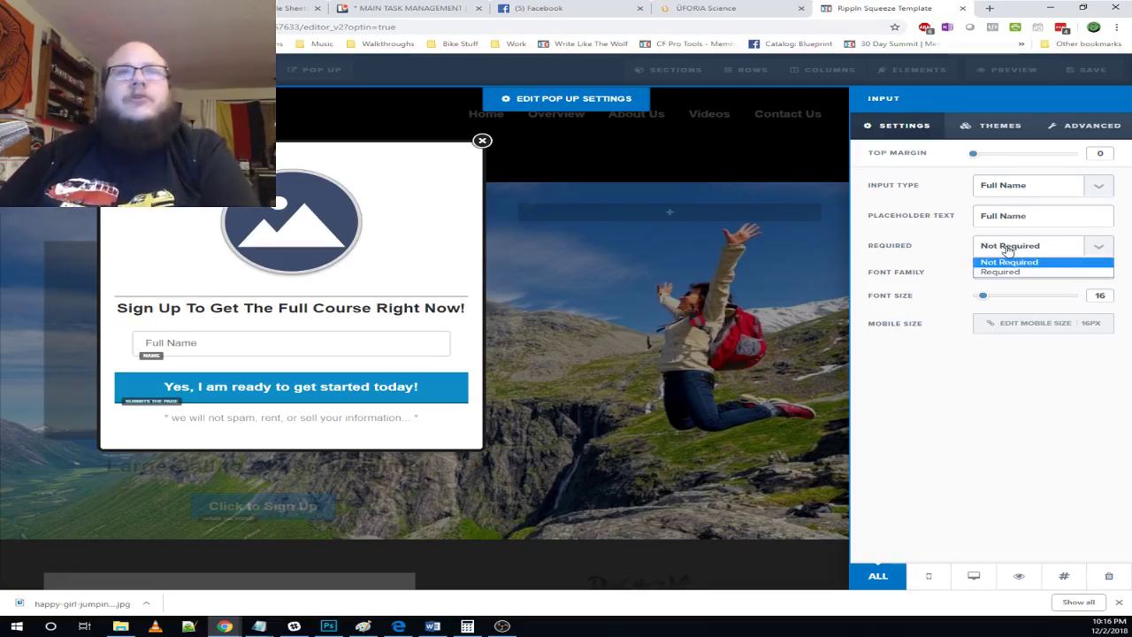
{"action": "left_click", "coordinate": [1001, 271]}
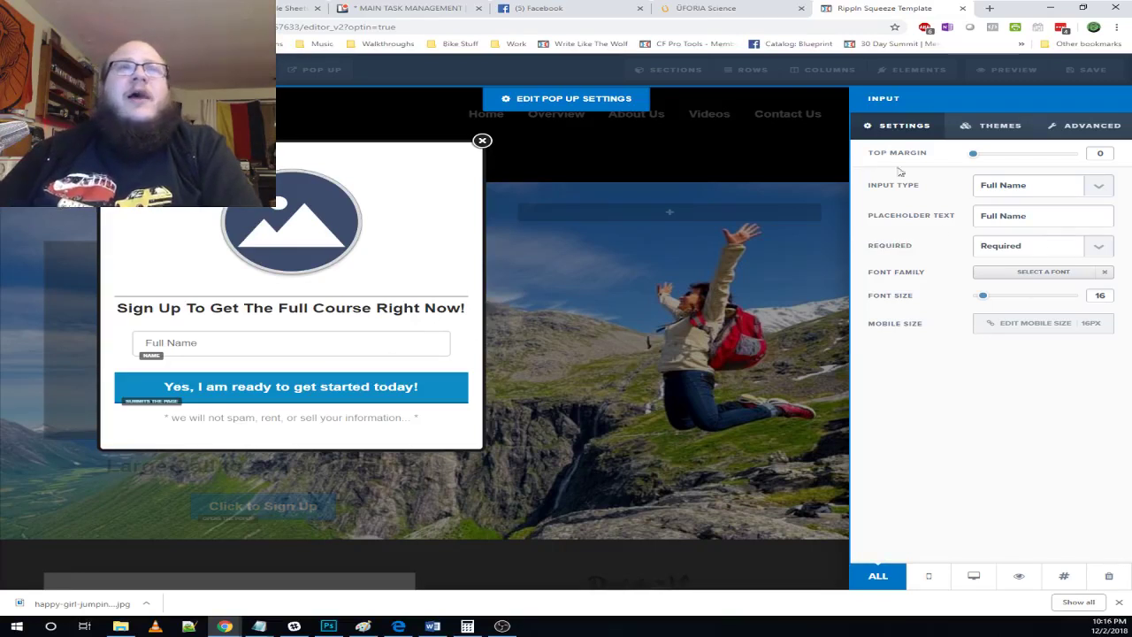
- Check the icons in the ÜFORIA Science pop-up's form and set the full-name field's icon to Name Icon
{"action": "left_click", "coordinate": [752, 9]}
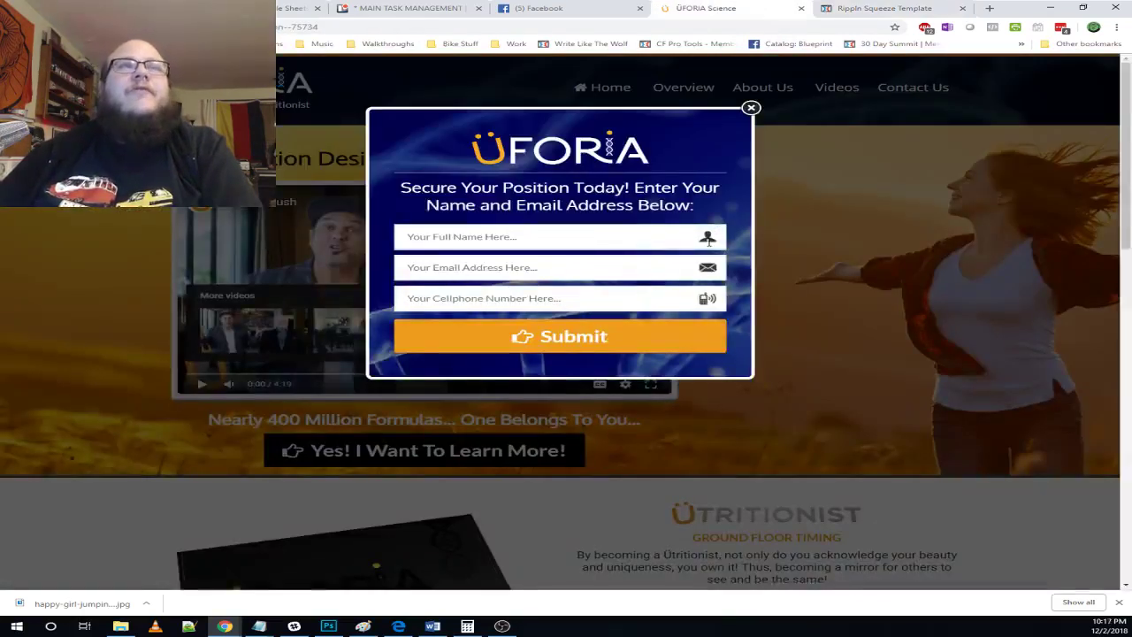
{"action": "left_click", "coordinate": [880, 8]}
{"action": "left_click", "coordinate": [1088, 127]}
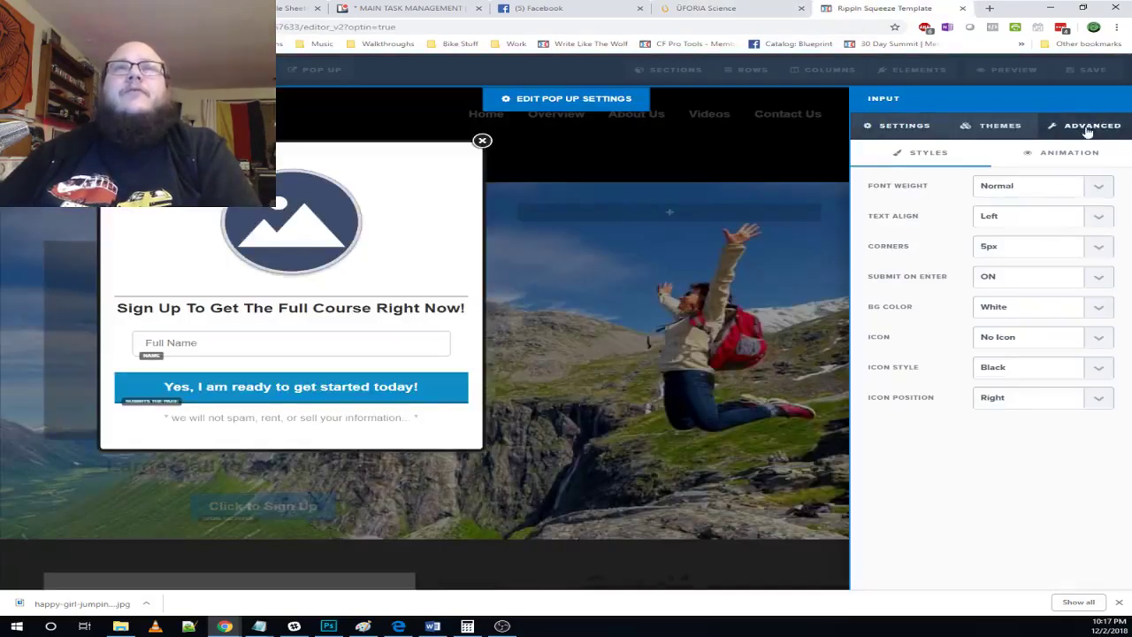
{"action": "left_click", "coordinate": [1027, 338]}
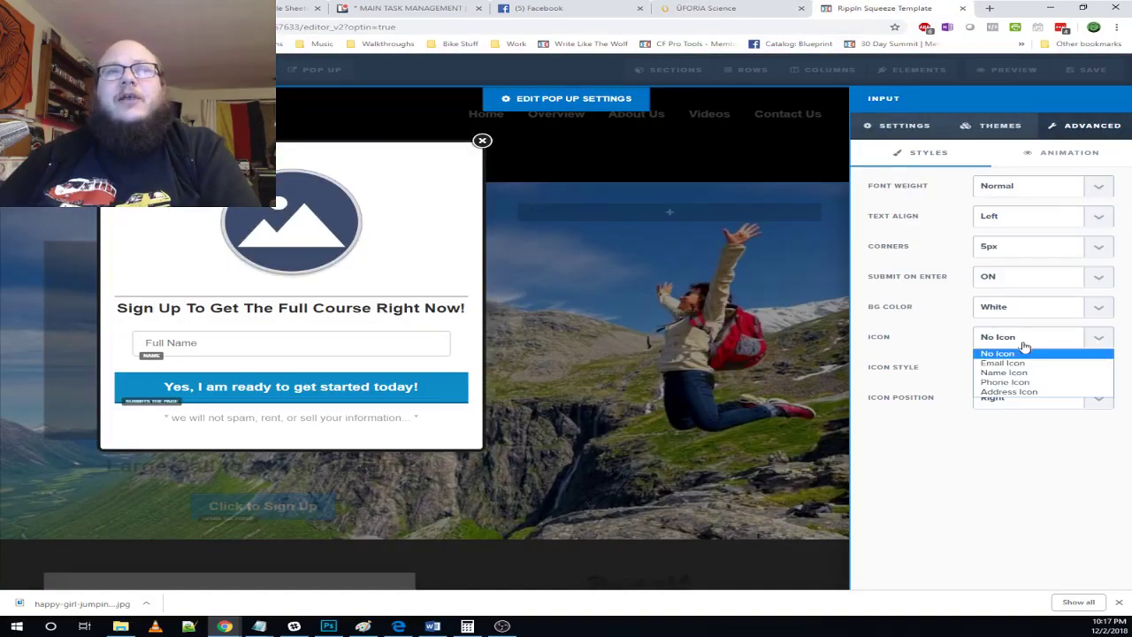
{"action": "left_click", "coordinate": [1021, 373]}
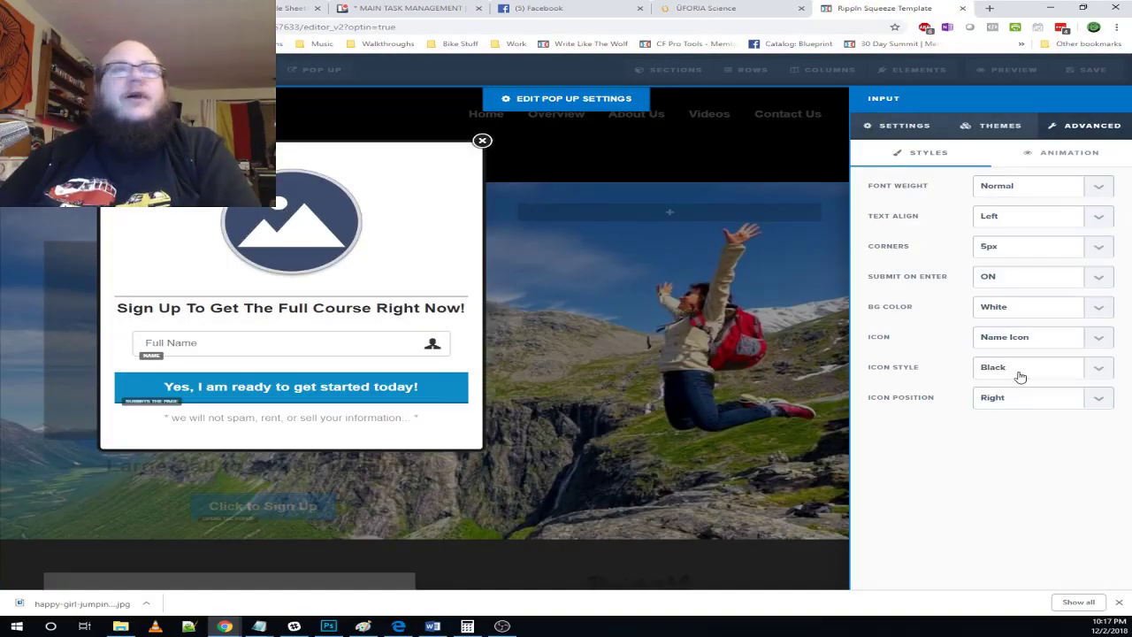
{"action": "left_click", "coordinate": [492, 317]}
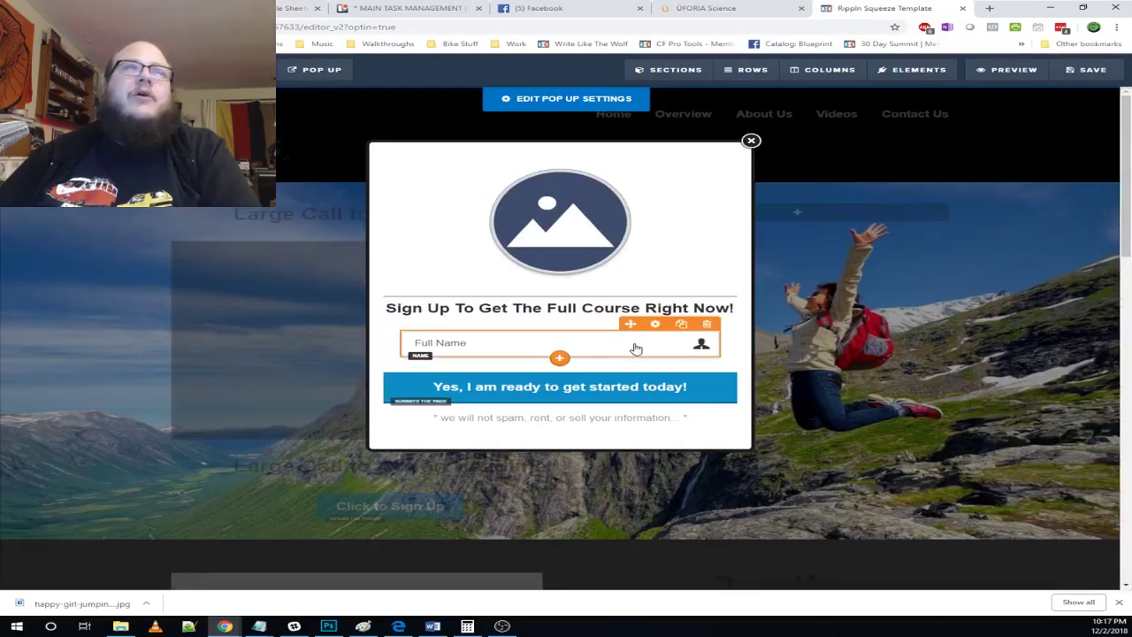
- Duplicate the full-name field and set the copy's input type to Email Address
{"action": "left_click", "coordinate": [681, 323]}
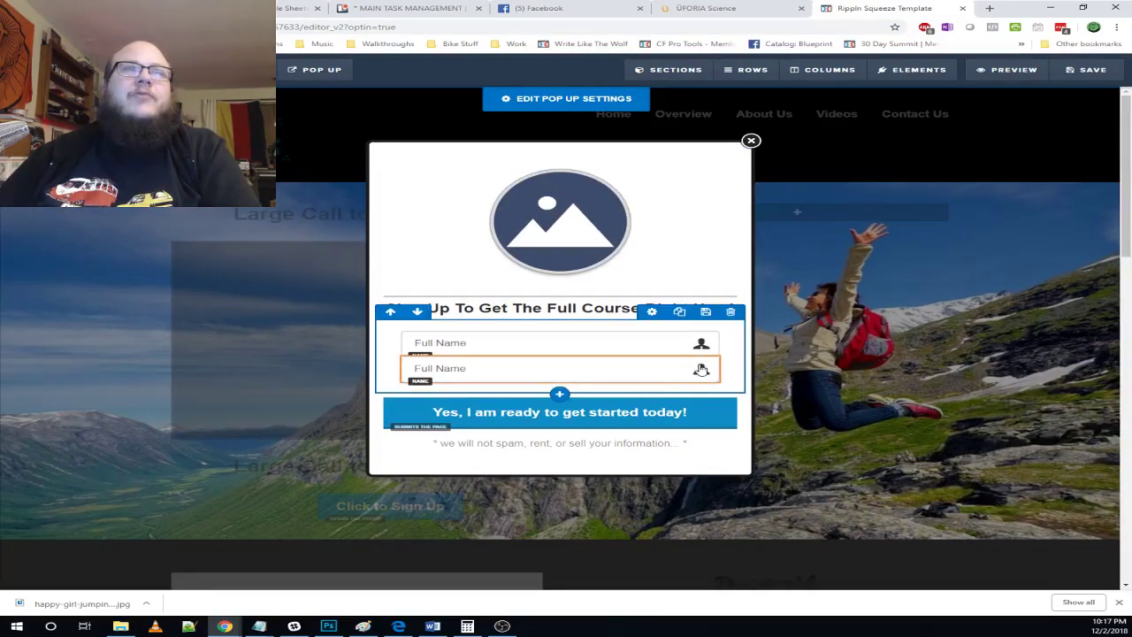
{"action": "left_click", "coordinate": [656, 350]}
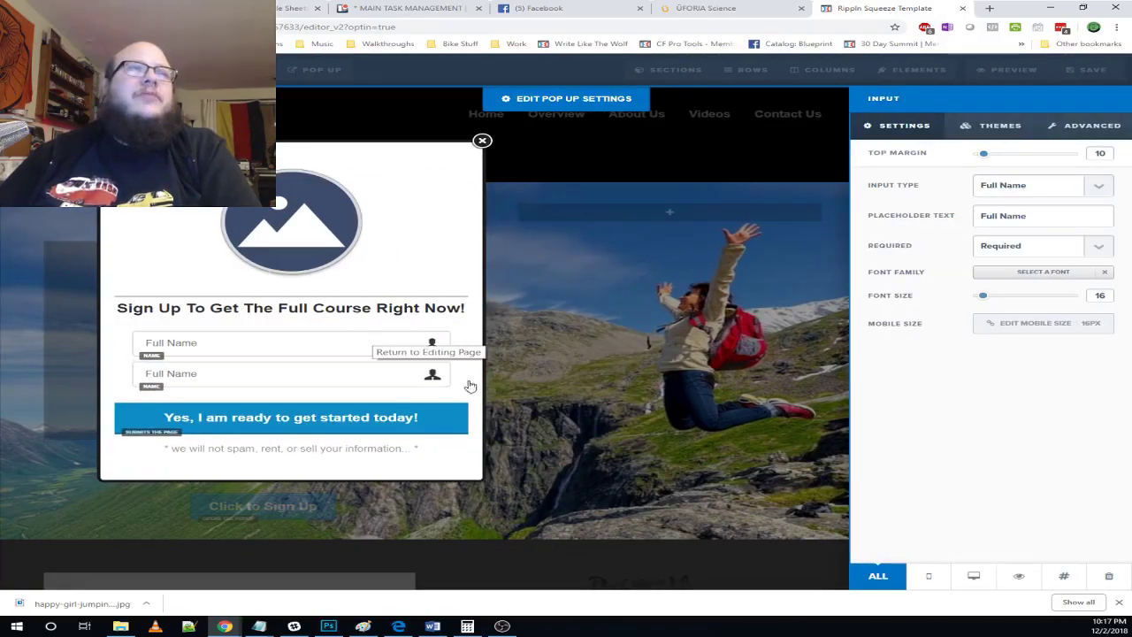
{"action": "left_click", "coordinate": [1037, 192]}
{"action": "left_click", "coordinate": [1012, 239]}
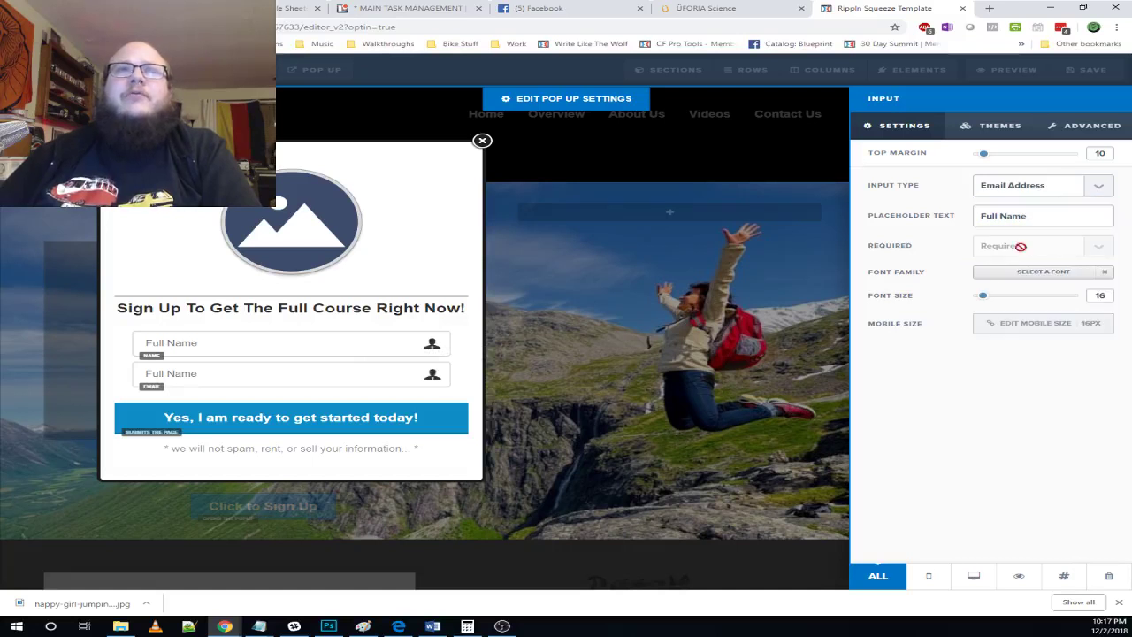
- Replace the duplicated field's placeholder text with "Email Address" and close its settings
{"action": "left_click_drag", "start_coordinate": [1026, 216], "coordinate": [882, 222]}
{"action": "type", "text": "Ent"}
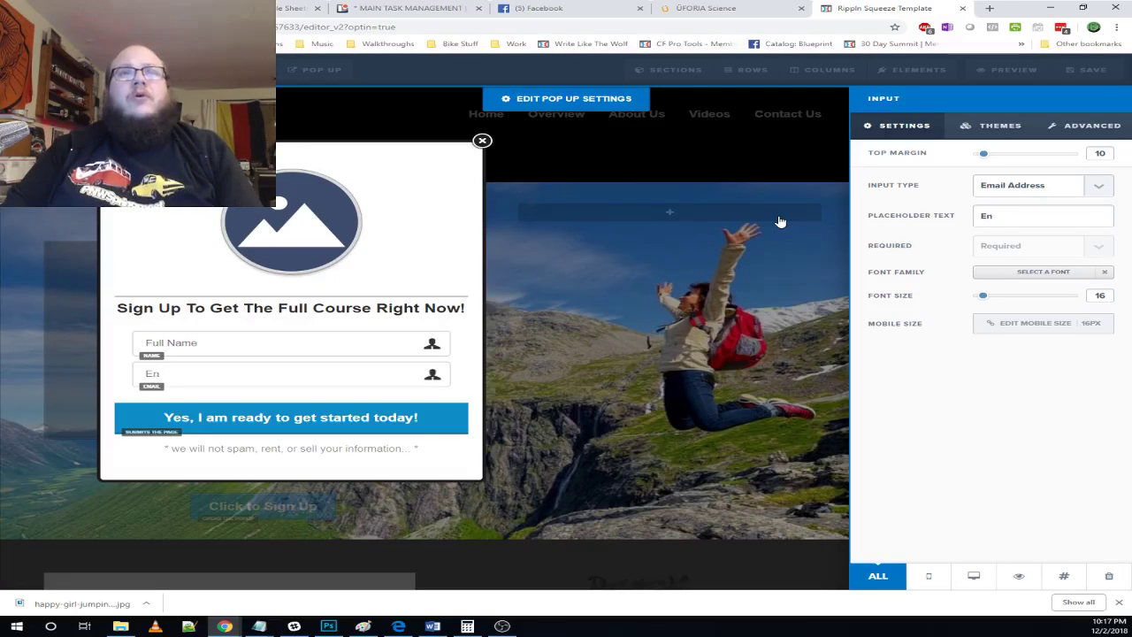
{"action": "key", "text": "BackSpace"}
{"action": "key", "text": "BackSpace"}
{"action": "type", "text": "Email"}
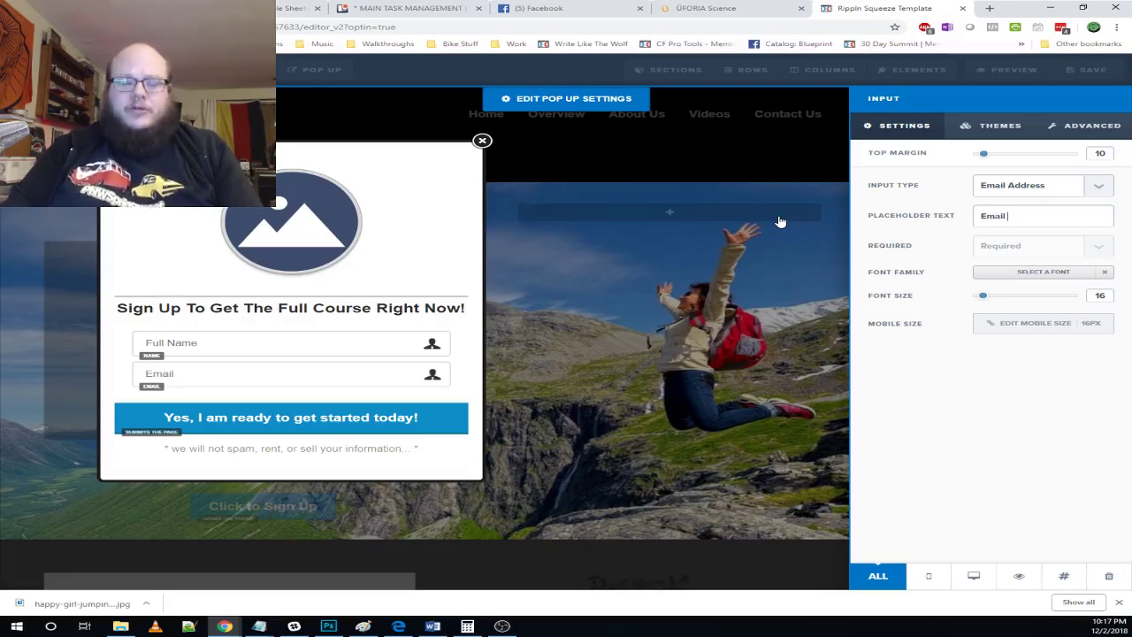
{"action": "type", "text": " Addres"}
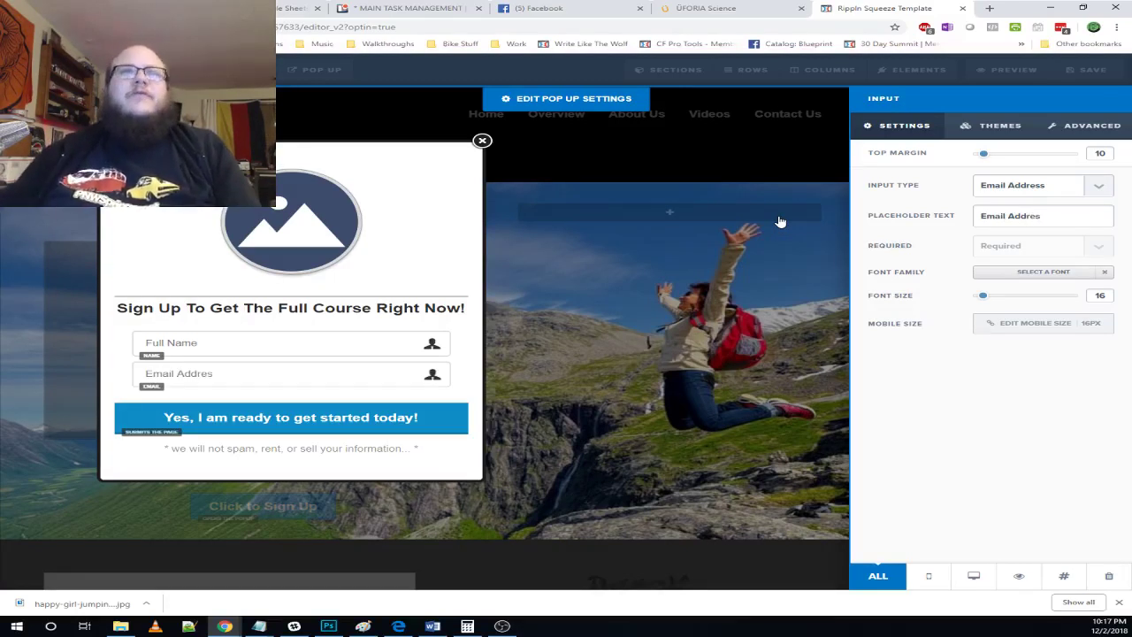
{"action": "type", "text": "s"}
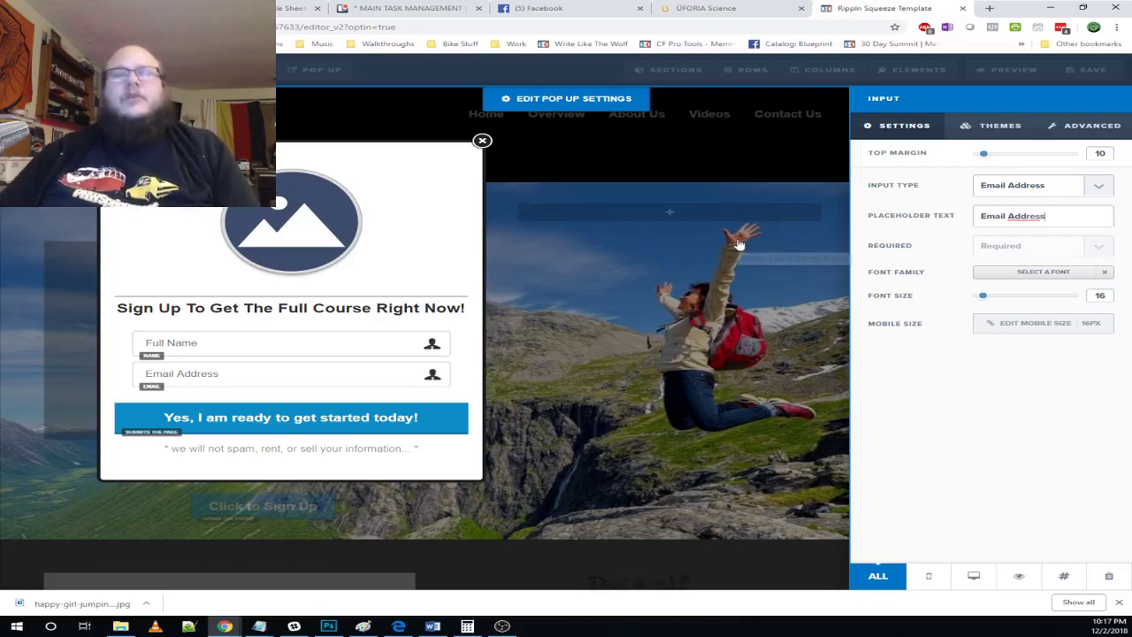
{"action": "left_click", "coordinate": [281, 341]}
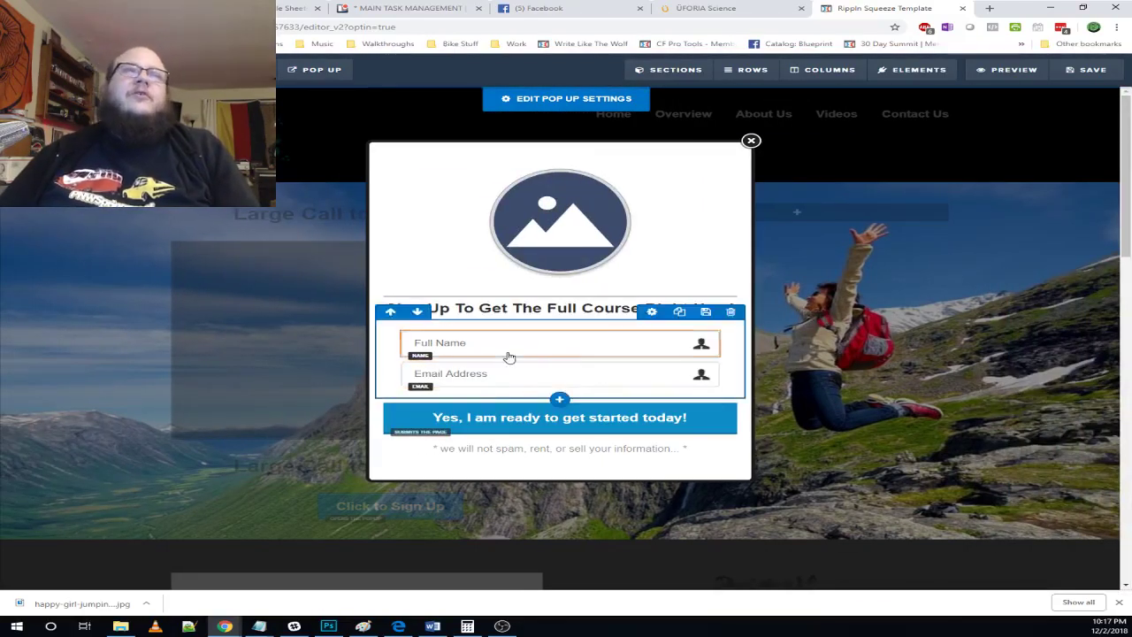
- Change the full-name field's placeholder text to "Enter Your Full Name"
{"action": "left_click", "coordinate": [508, 356]}
{"action": "right_click", "coordinate": [509, 357]}
{"action": "left_click", "coordinate": [978, 221]}
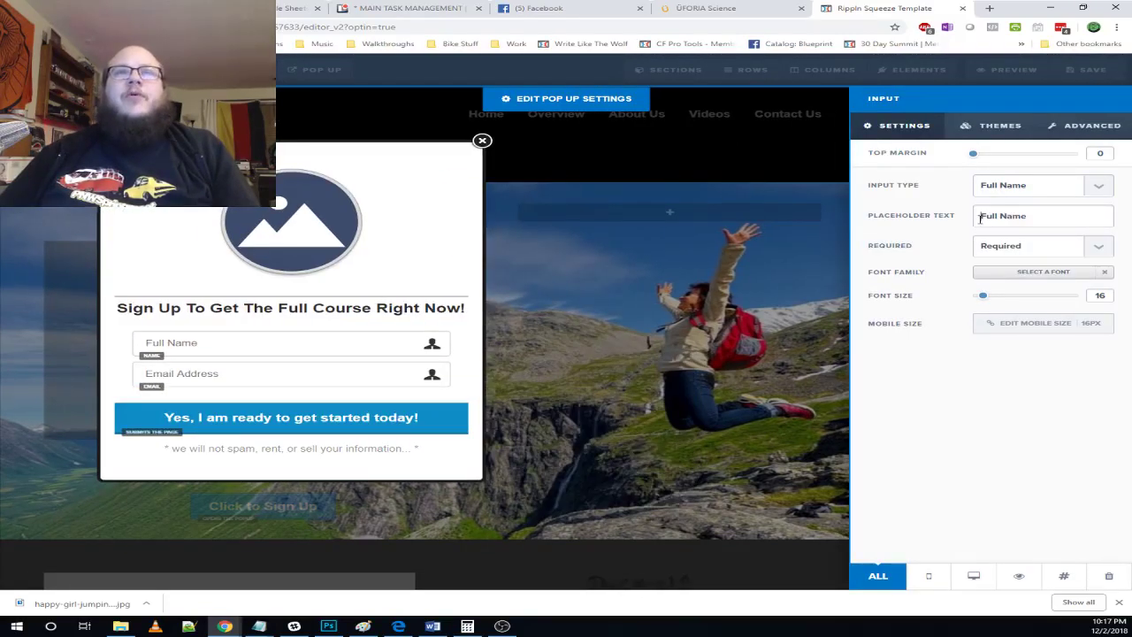
{"action": "type", "text": "Enter You"}
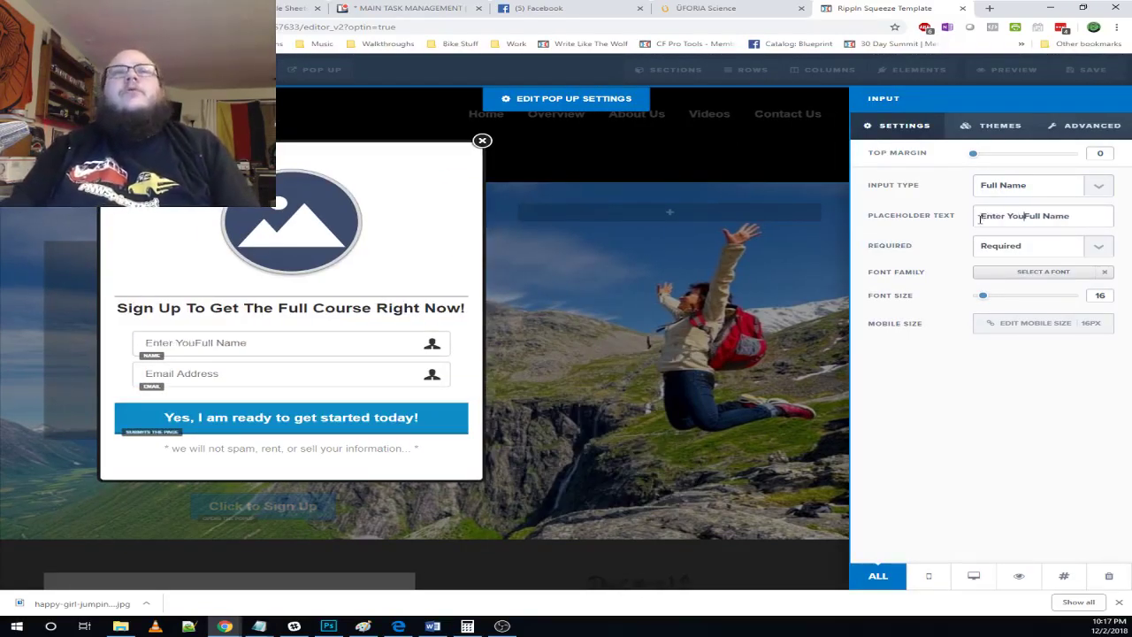
{"action": "type", "text": "r"}
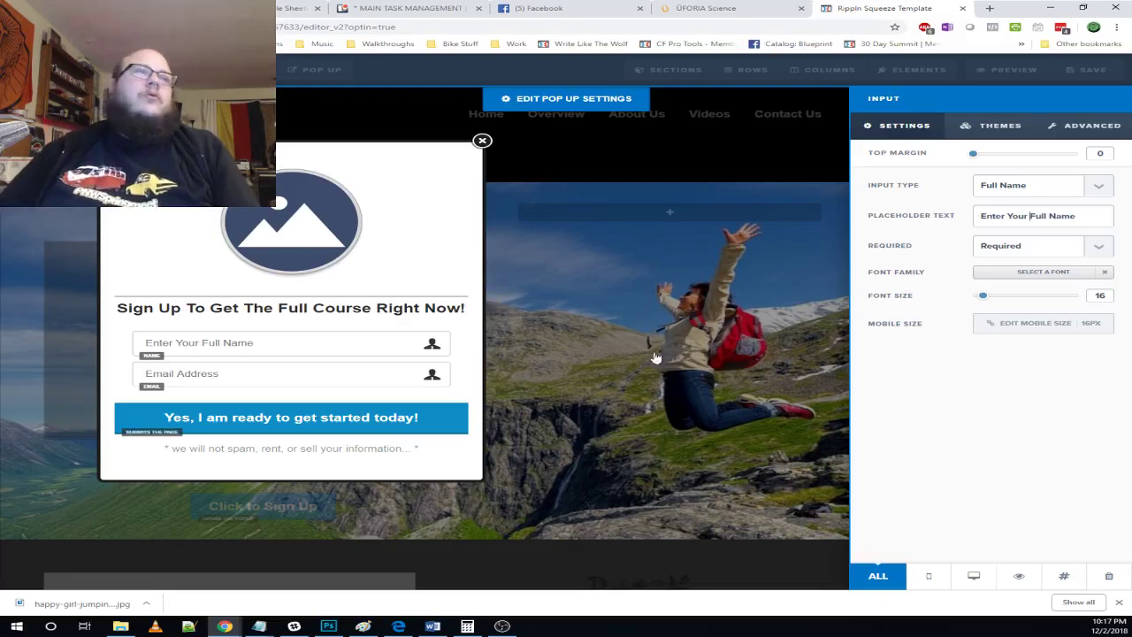
- Change the email field's placeholder text to "Enter Your Email Address"
{"action": "left_click", "coordinate": [354, 373]}
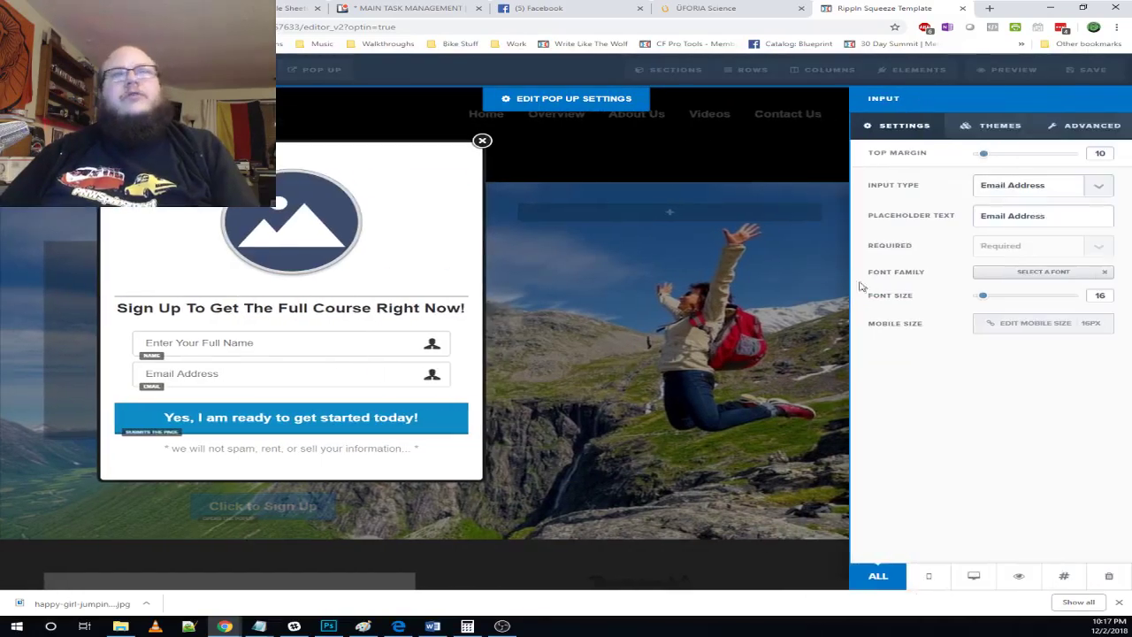
{"action": "type", "text": "Enter "}
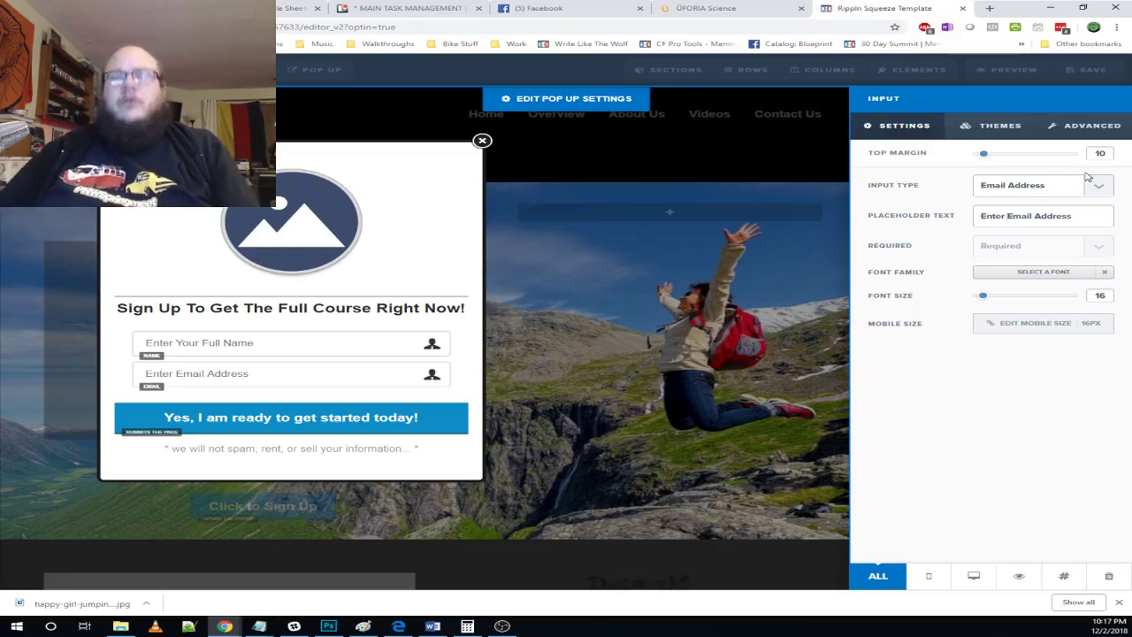
{"action": "type", "text": "You"}
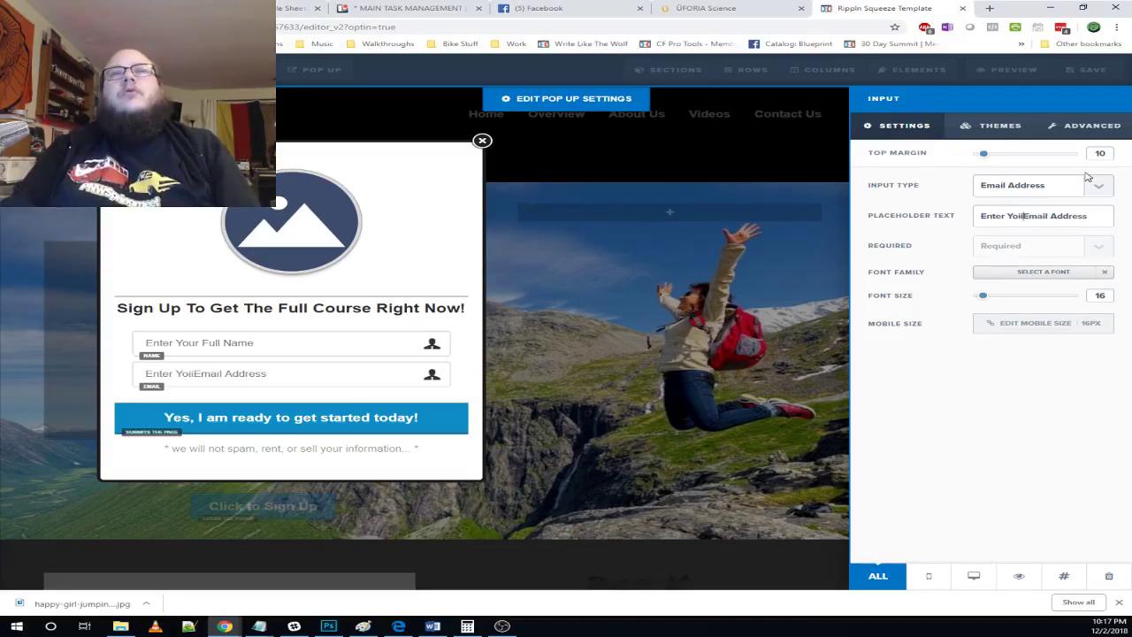
{"action": "type", "text": "r"}
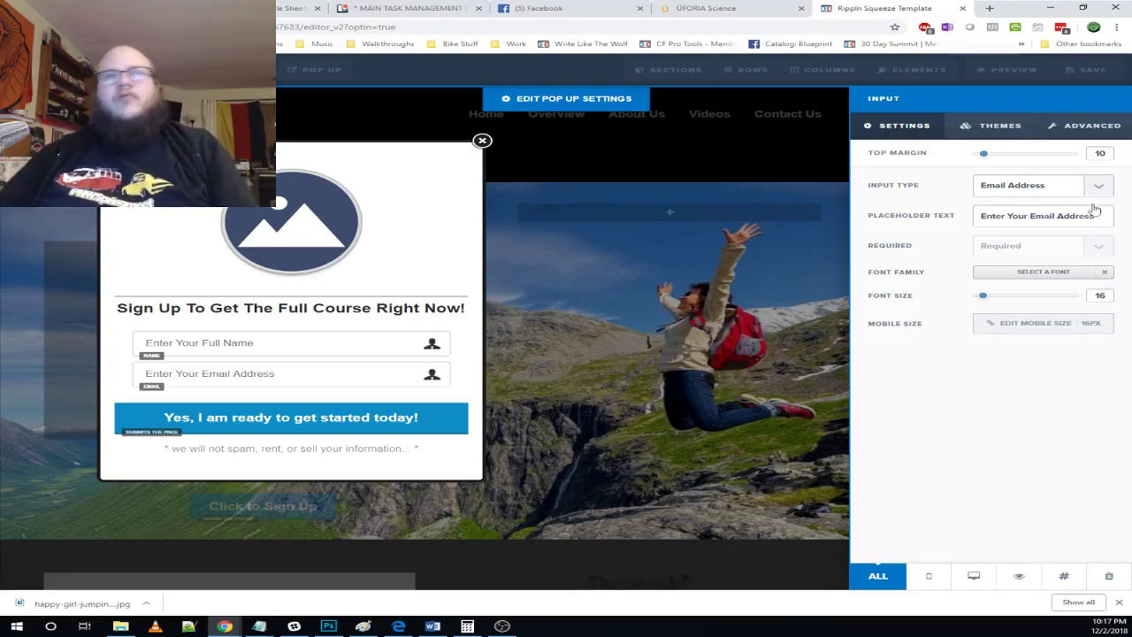
- Set the email field's icon to Email Icon, try the White icon style, and switch the style to Color
{"action": "left_click", "coordinate": [1087, 125]}
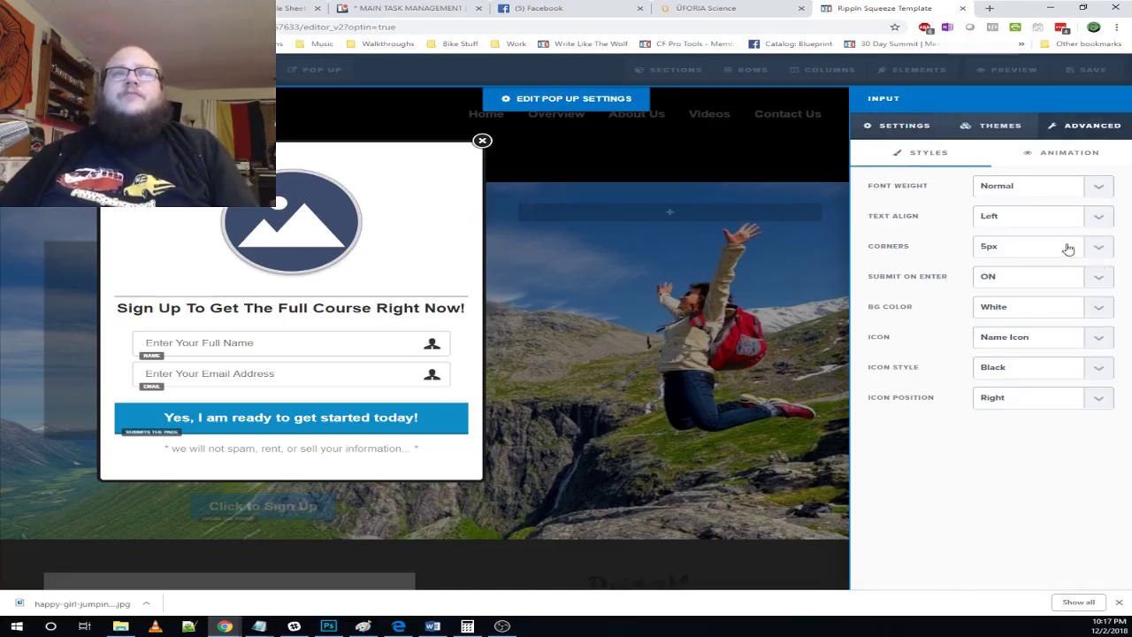
{"action": "left_click", "coordinate": [1066, 344]}
{"action": "left_click", "coordinate": [1035, 373]}
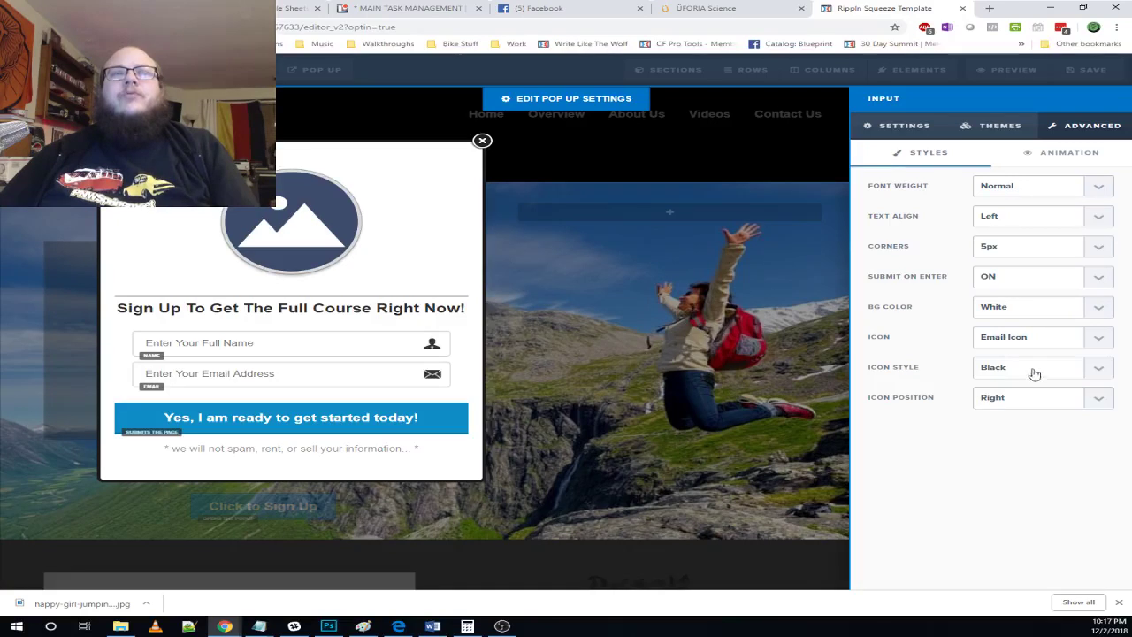
{"action": "left_click", "coordinate": [1031, 378]}
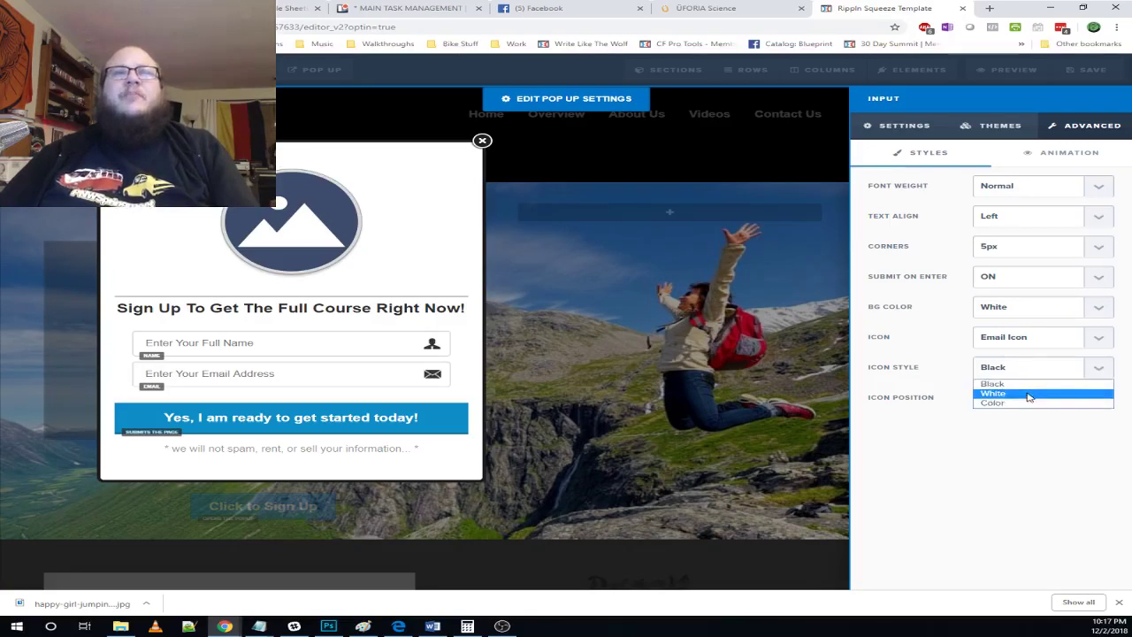
{"action": "left_click", "coordinate": [1032, 394]}
{"action": "left_click", "coordinate": [1049, 375]}
{"action": "left_click", "coordinate": [1031, 402]}
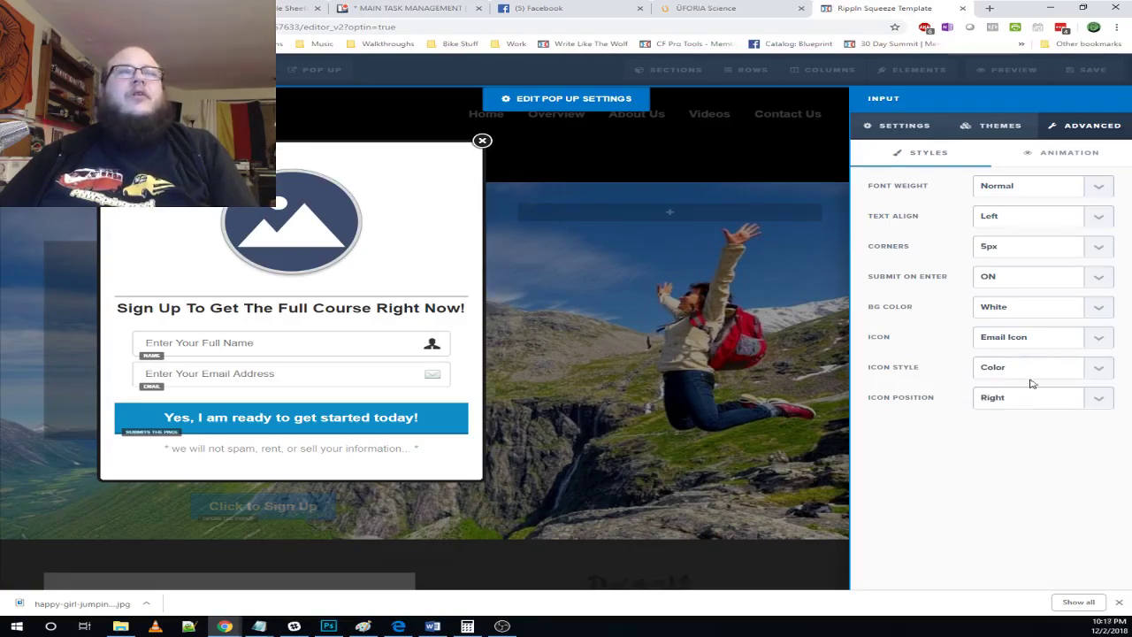
- Set the email field's icon style to Black, try the Left icon position, and return it to Right
{"action": "left_click", "coordinate": [1031, 382]}
{"action": "left_click", "coordinate": [1026, 387]}
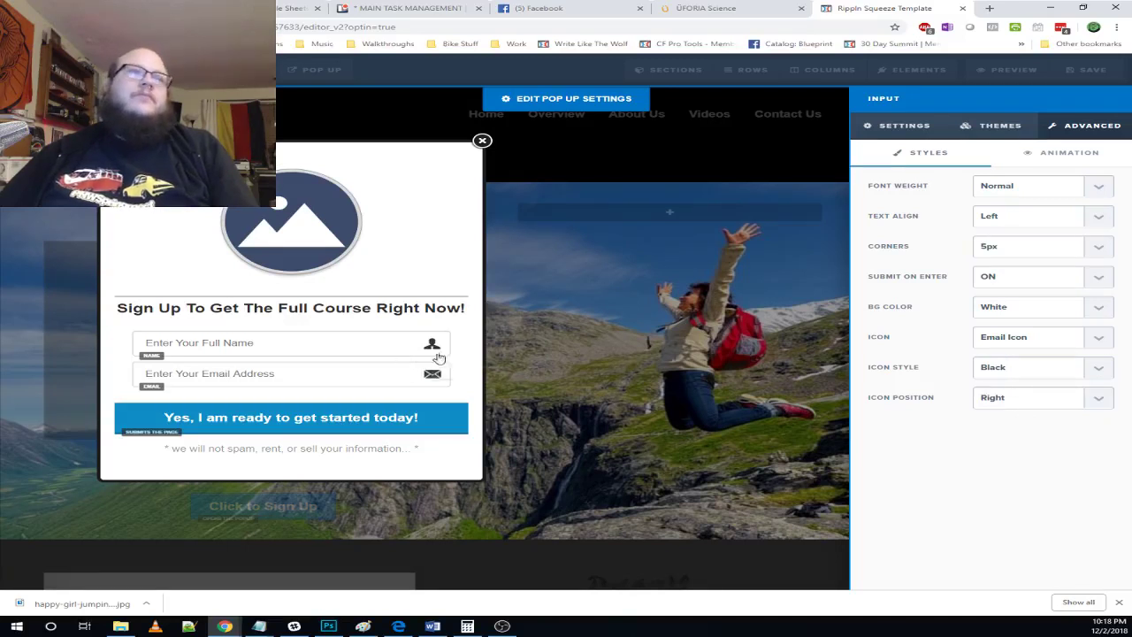
{"action": "left_click", "coordinate": [1009, 397]}
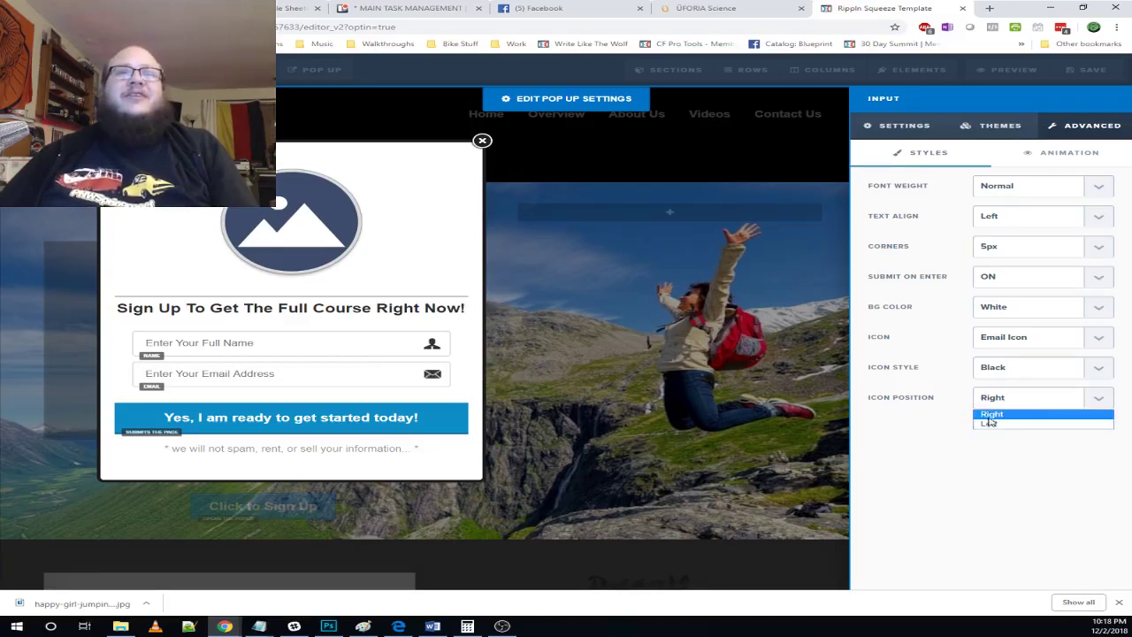
{"action": "left_click", "coordinate": [989, 425]}
{"action": "left_click", "coordinate": [986, 400]}
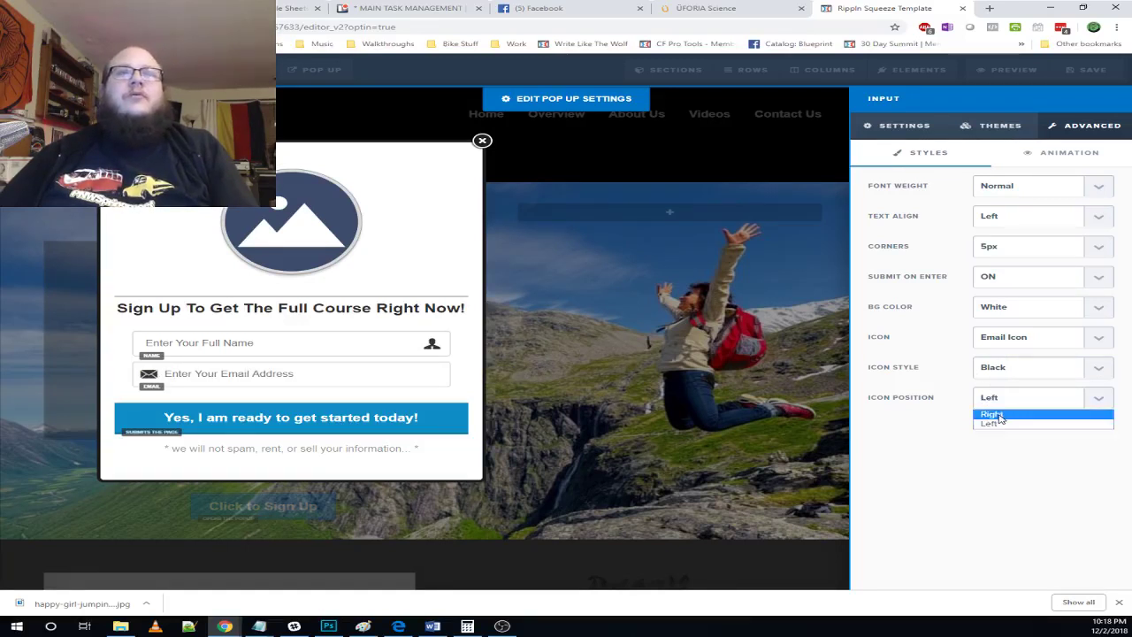
{"action": "left_click", "coordinate": [998, 421]}
{"action": "left_click", "coordinate": [463, 375]}
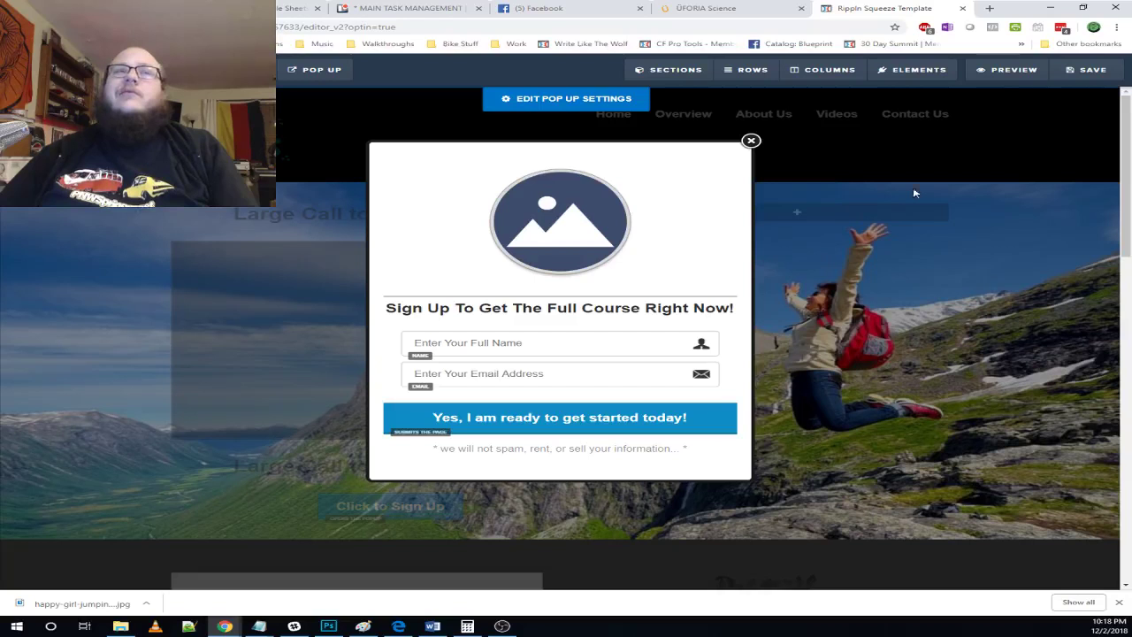
- Following the ÜFORIA Science pop-up, duplicate the email field and set the copy's input type to Phone Number
{"action": "left_click", "coordinate": [747, 10]}
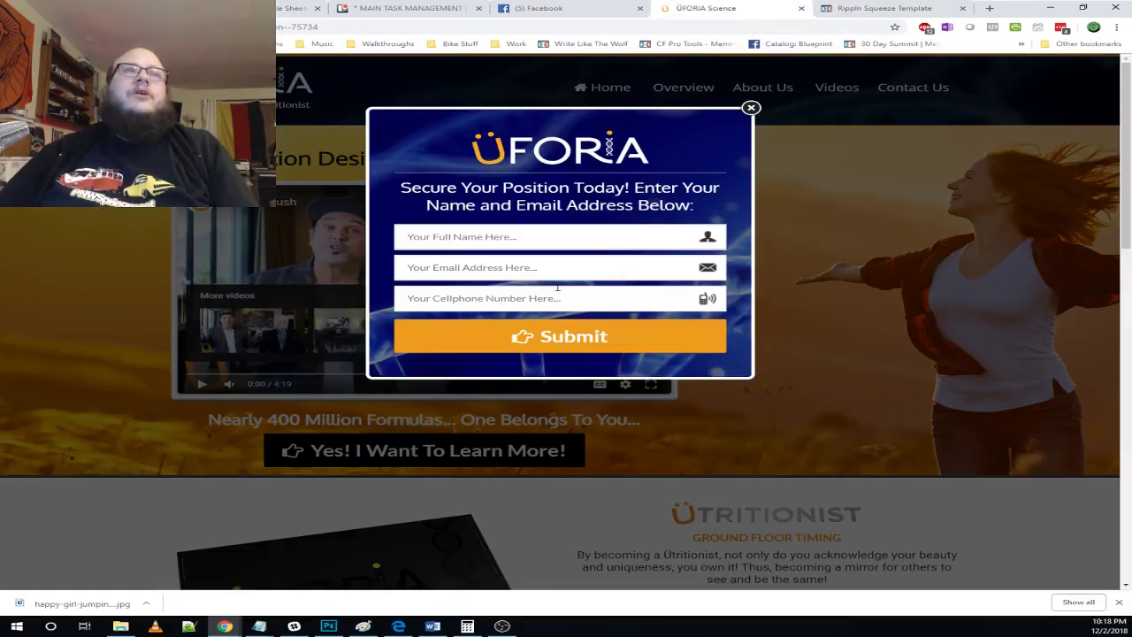
{"action": "left_click", "coordinate": [876, 11]}
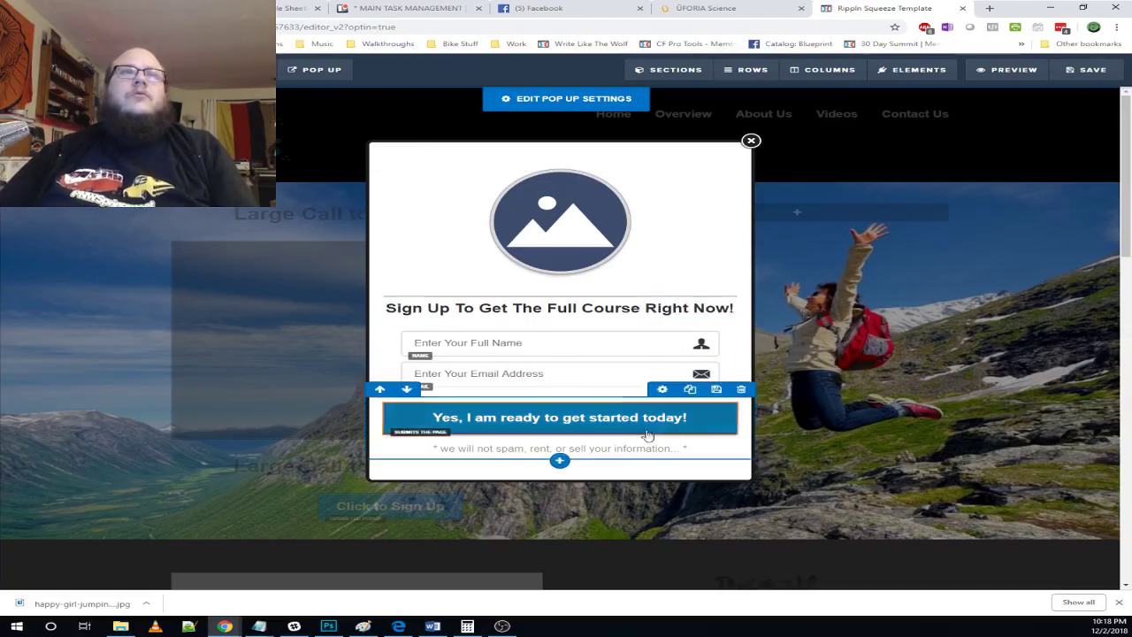
{"action": "left_click", "coordinate": [681, 355]}
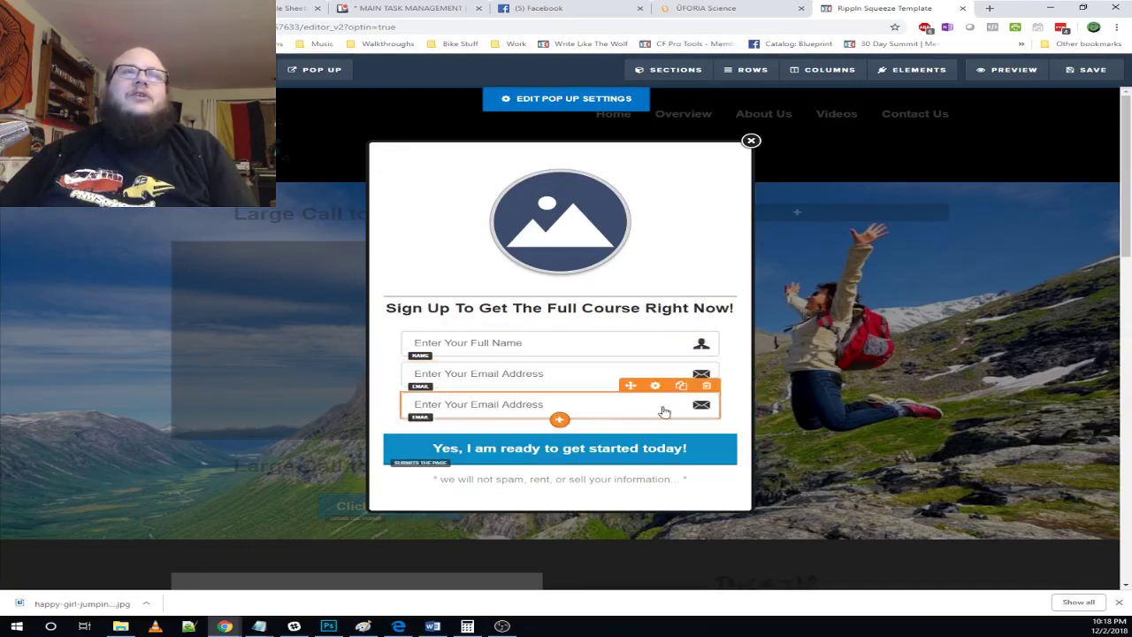
{"action": "left_click", "coordinate": [616, 411]}
{"action": "left_click", "coordinate": [1044, 185]}
{"action": "left_click", "coordinate": [1004, 250]}
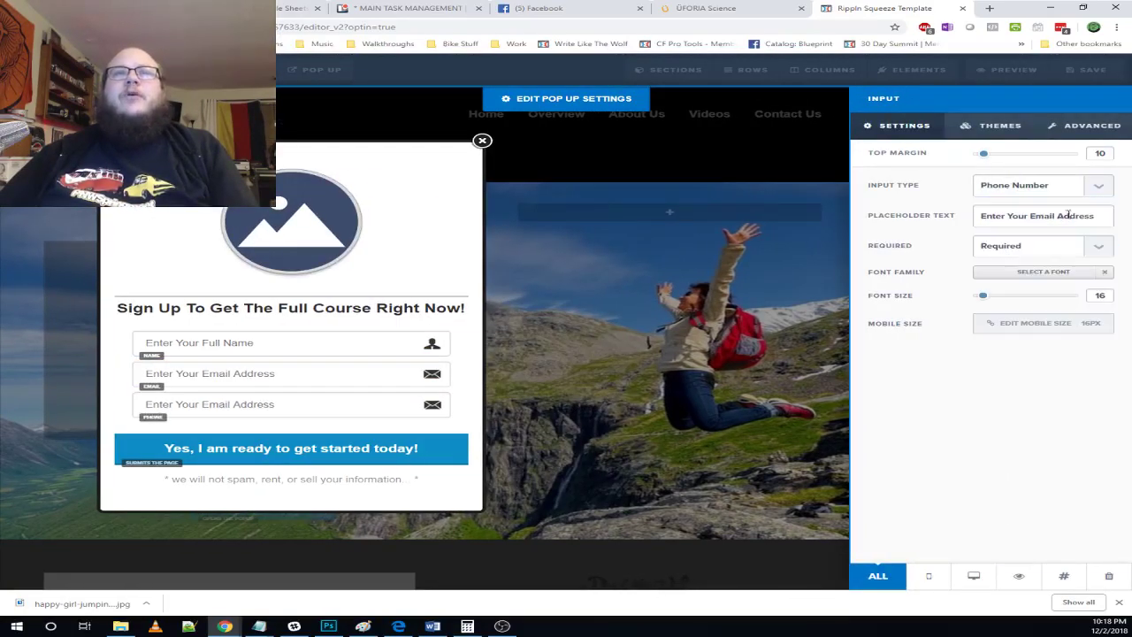
- Change the phone field's placeholder text to "Enter Your Phone Number" and set its icon to Phone Icon
{"action": "left_click_drag", "start_coordinate": [1030, 217], "coordinate": [1095, 217]}
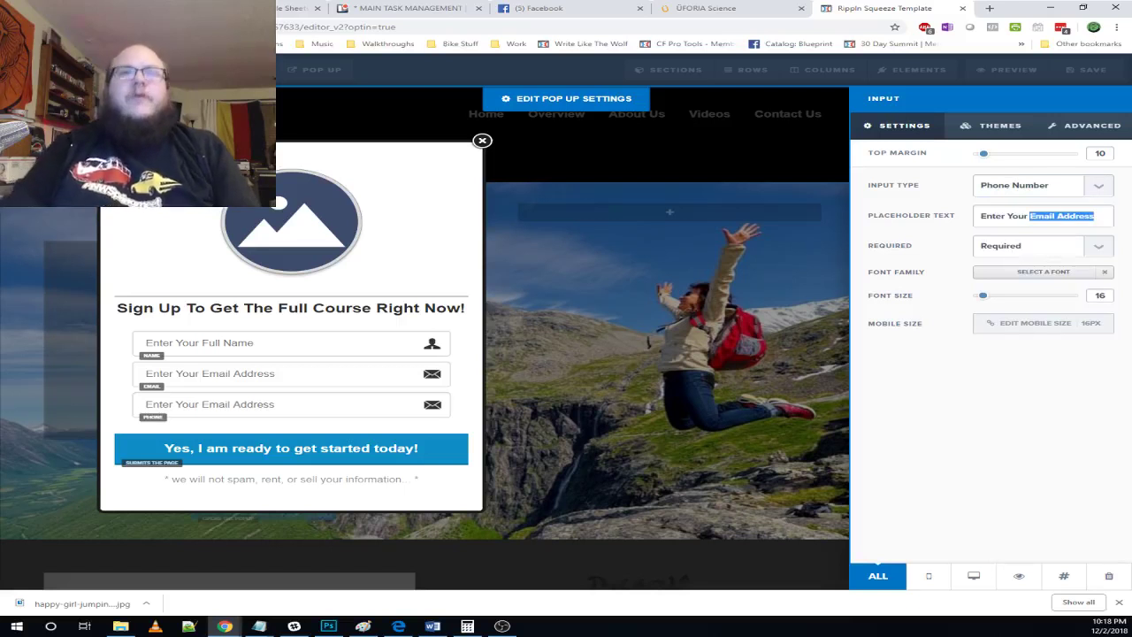
{"action": "type", "text": "Phone Numbe"}
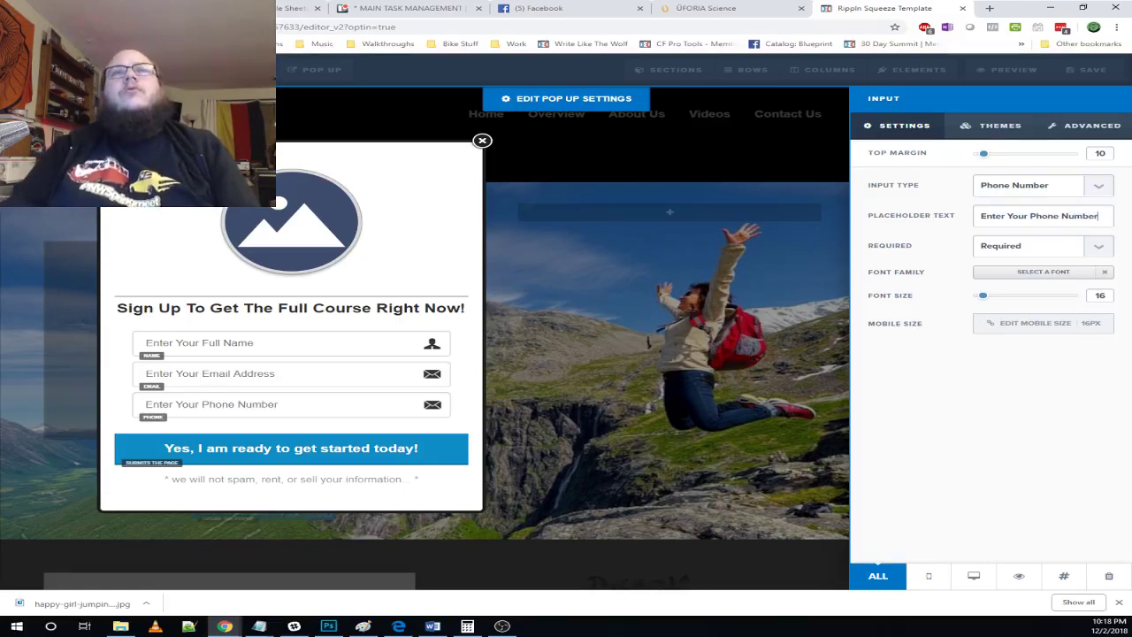
{"action": "left_click", "coordinate": [1038, 122]}
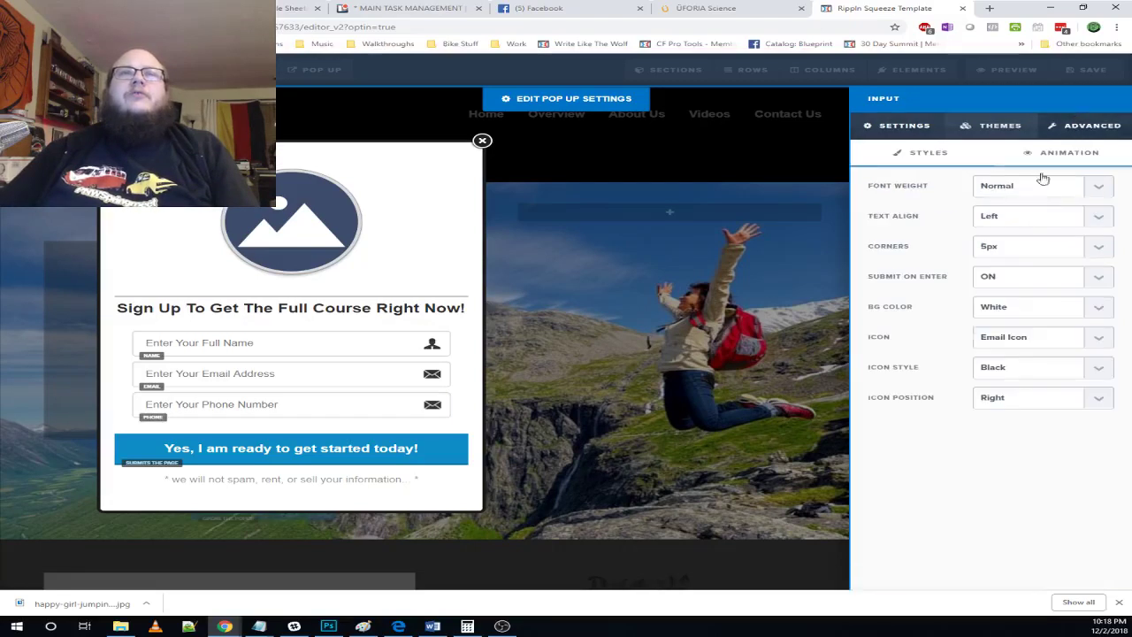
{"action": "left_click", "coordinate": [1026, 341]}
{"action": "left_click", "coordinate": [1031, 382]}
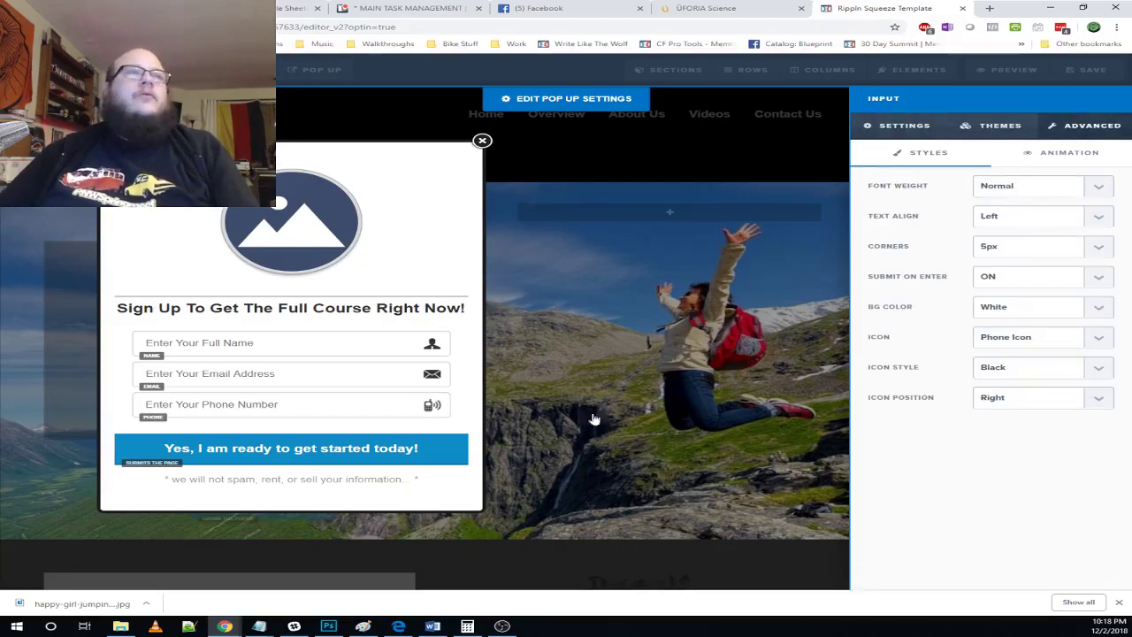
{"action": "left_click", "coordinate": [473, 392]}
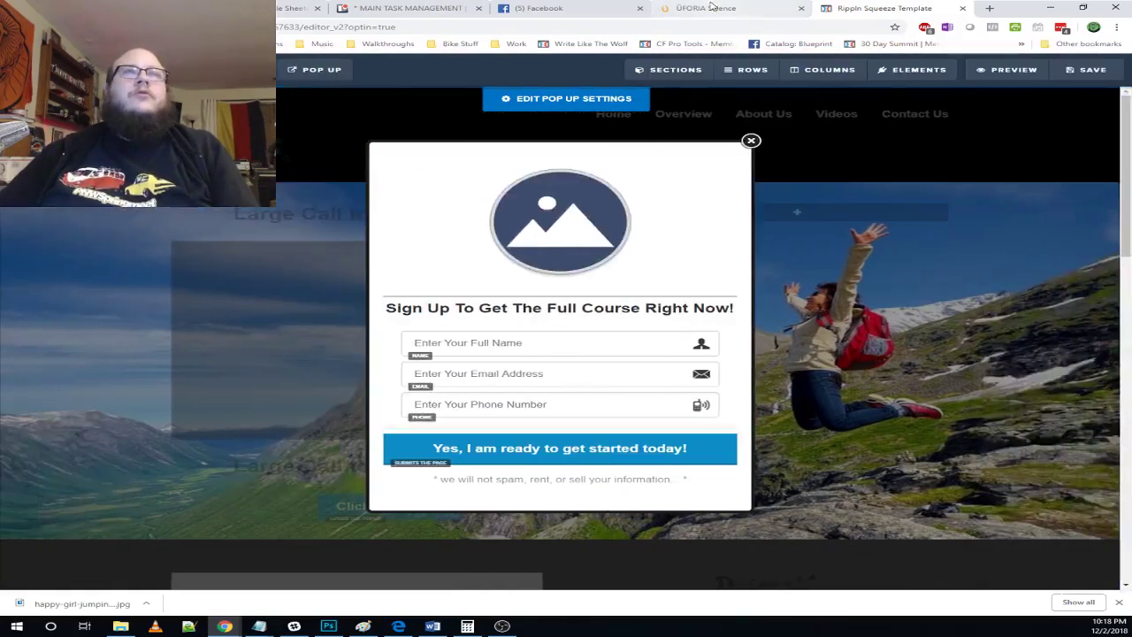
- Compare the form with the ÜFORIA Science pop-up and check which action the sign-up button performs
{"action": "left_click", "coordinate": [717, 8]}
{"action": "left_click", "coordinate": [911, 7]}
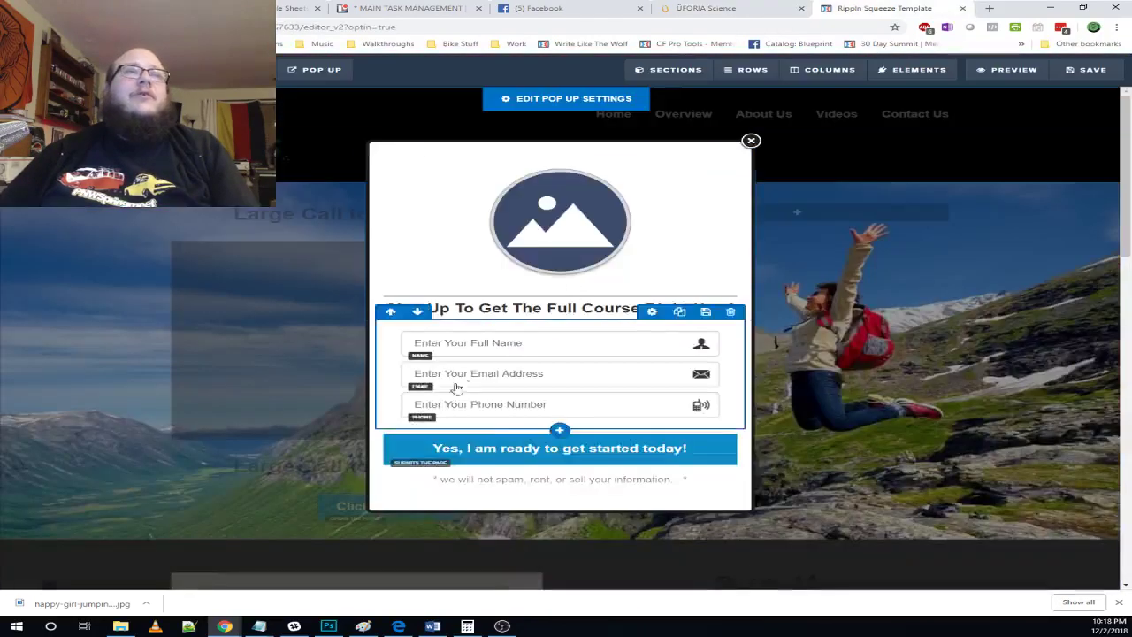
{"action": "left_click", "coordinate": [630, 447]}
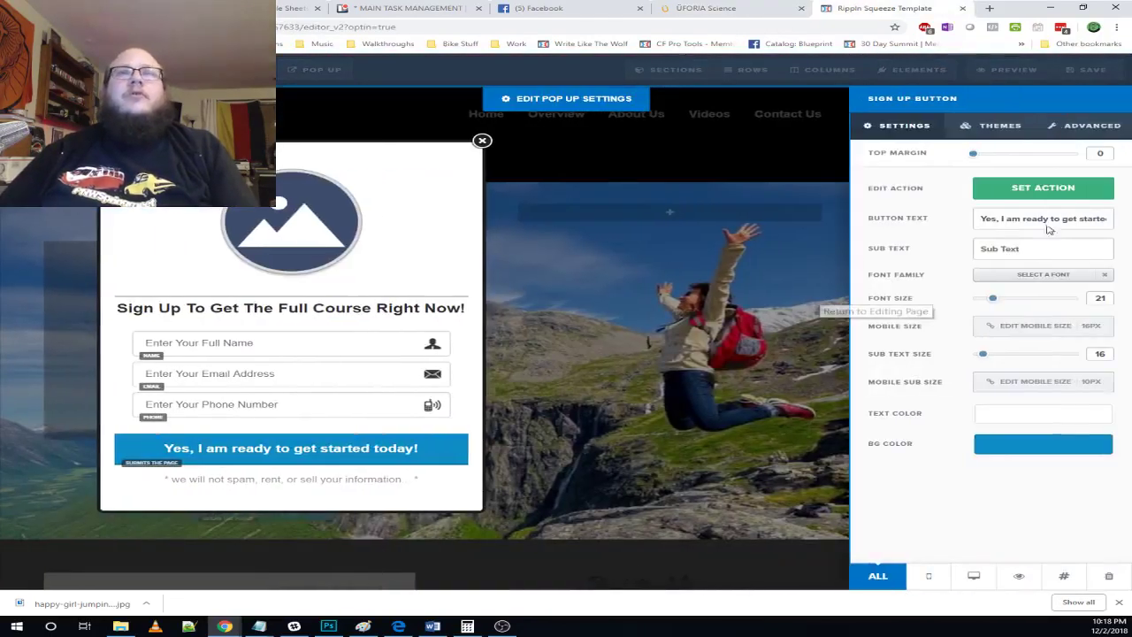
{"action": "left_click", "coordinate": [1066, 190]}
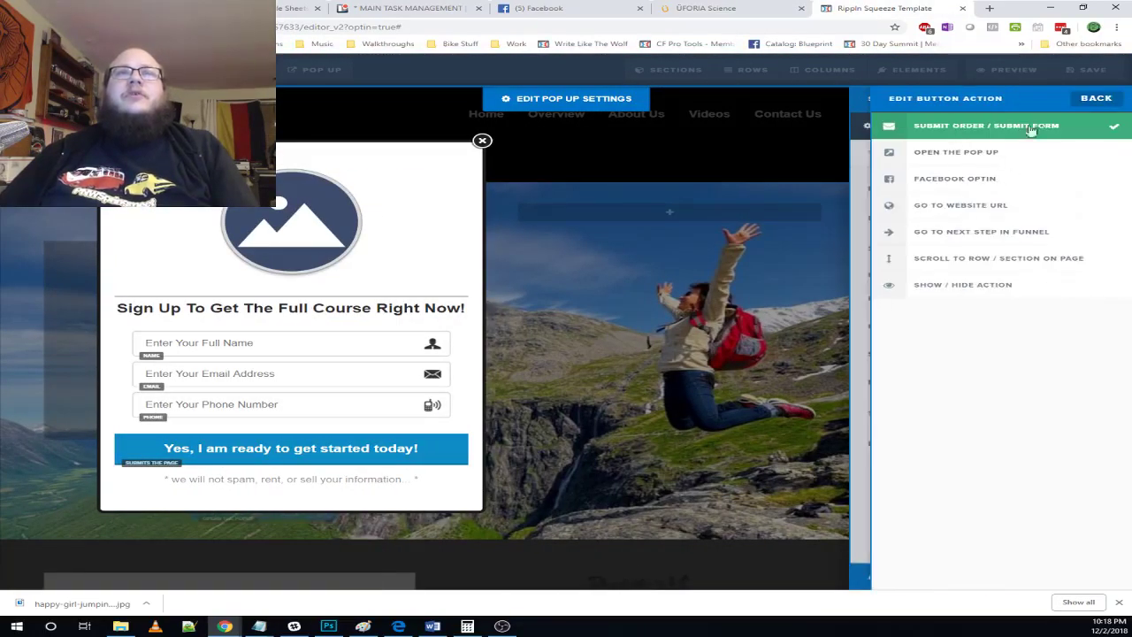
{"action": "left_click", "coordinate": [1099, 103]}
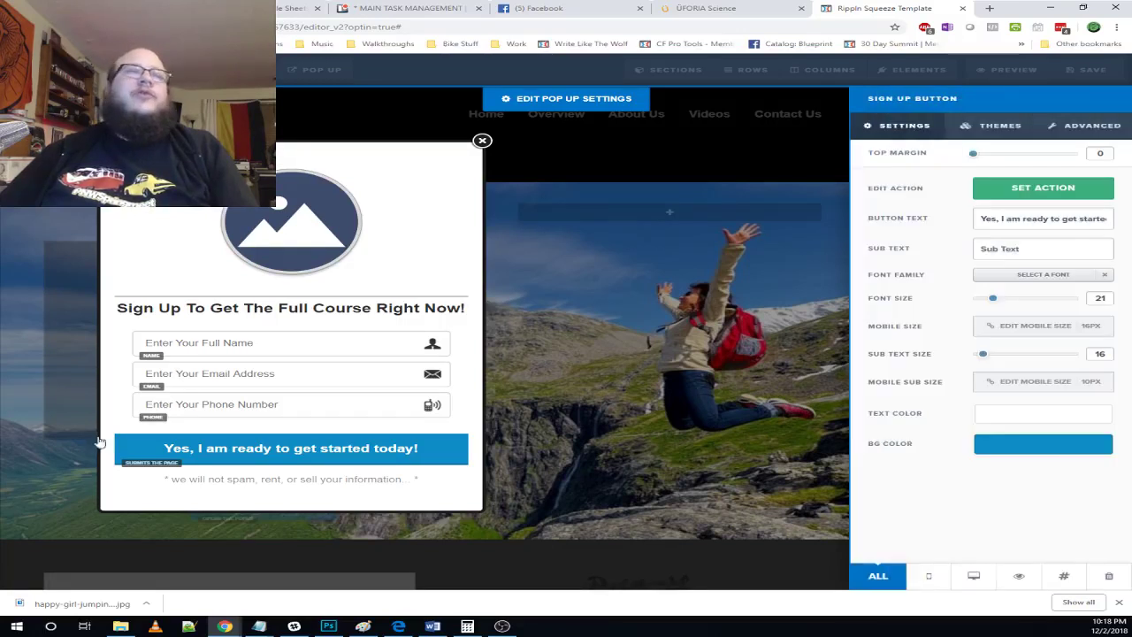
{"action": "left_click", "coordinate": [374, 483]}
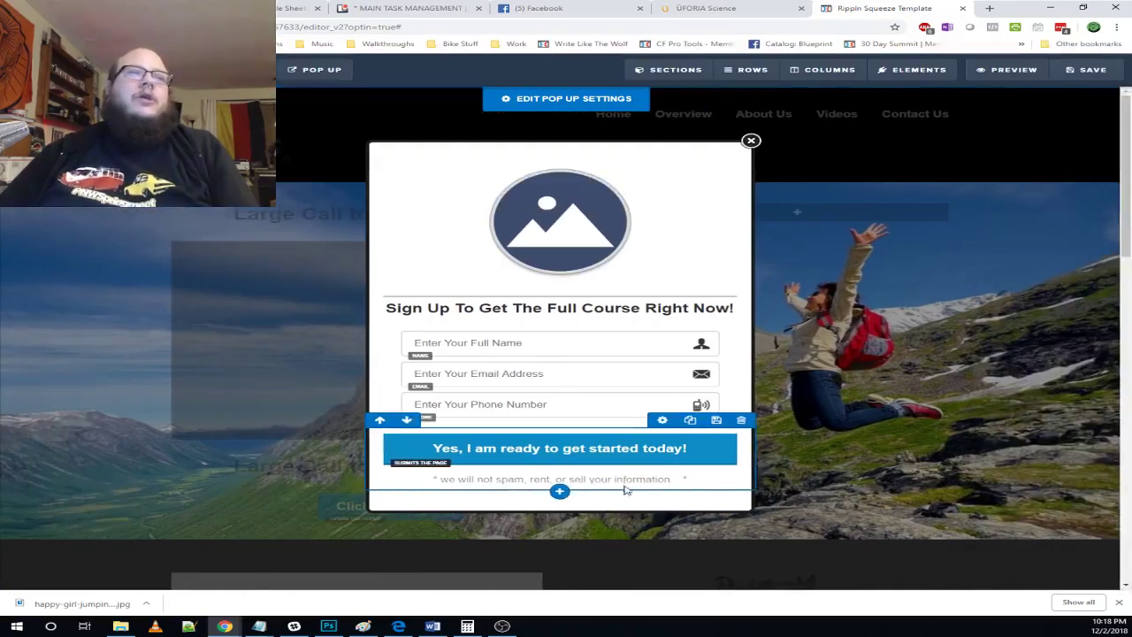
- Check the ÜFORIA Science pop-up and delete the anti-spam disclaimer text beneath the pop-up's sign-up button
{"action": "left_click", "coordinate": [637, 479]}
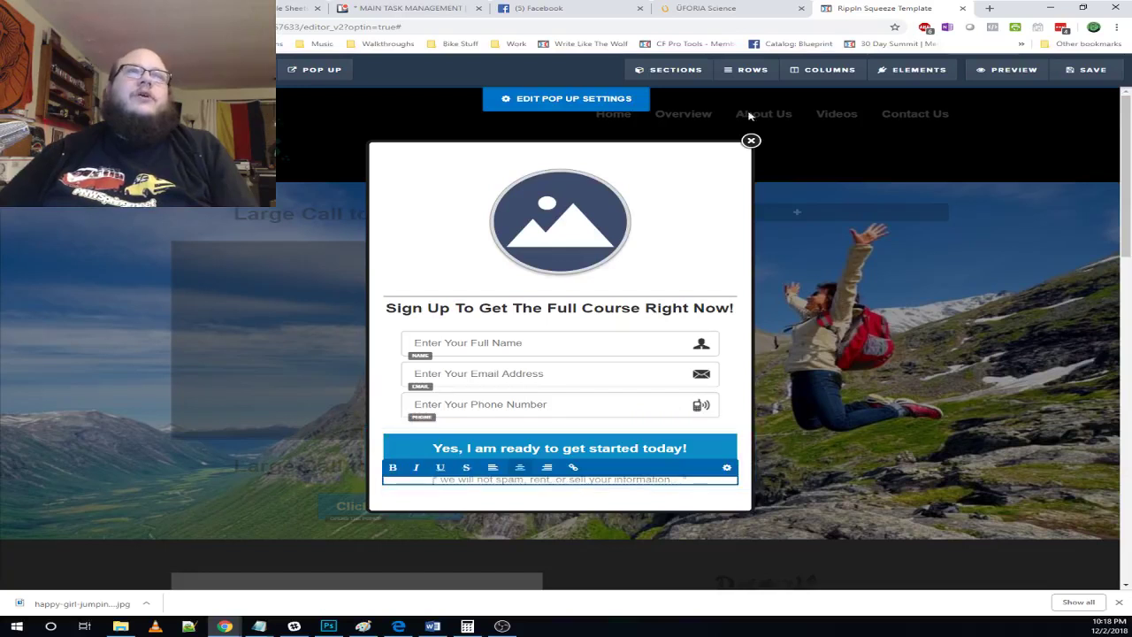
{"action": "left_click", "coordinate": [726, 8]}
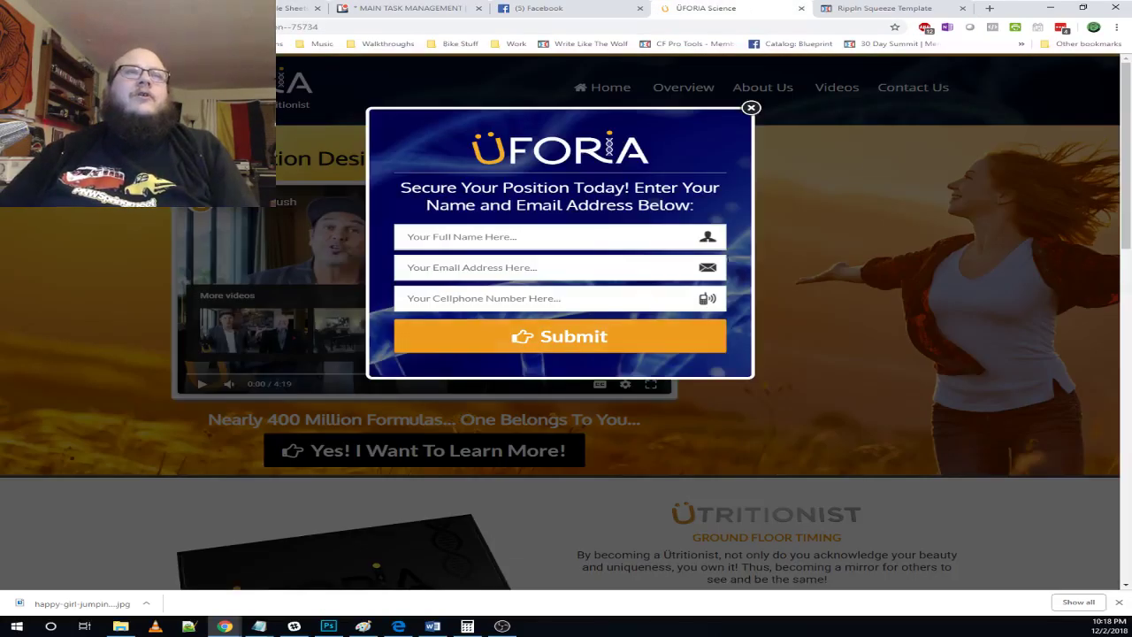
{"action": "left_click", "coordinate": [885, 7]}
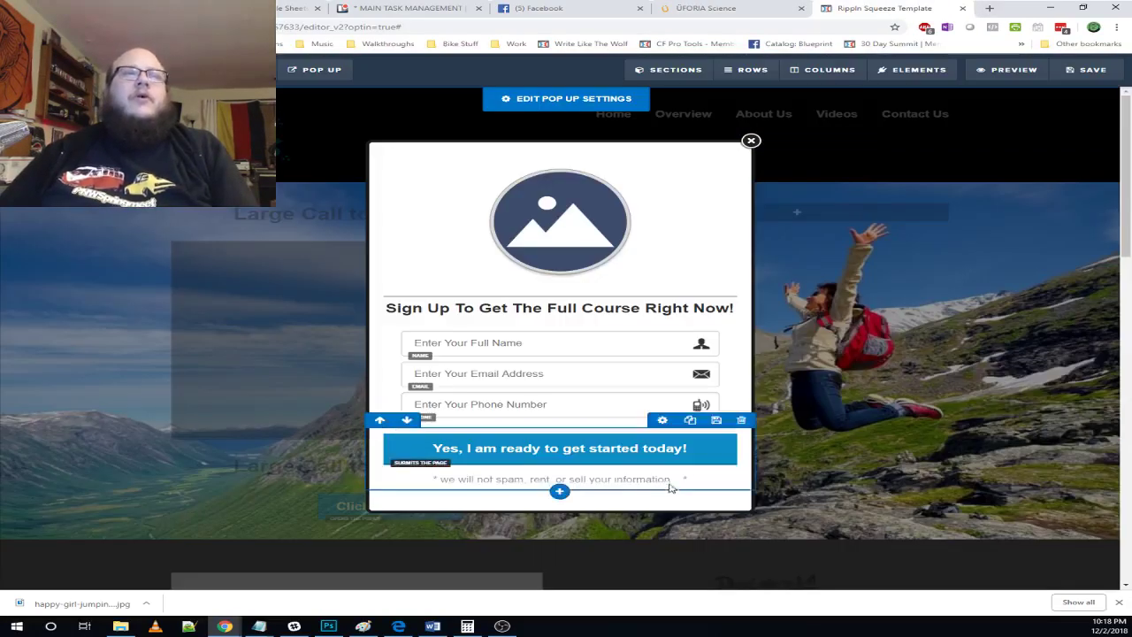
{"action": "left_click", "coordinate": [724, 469]}
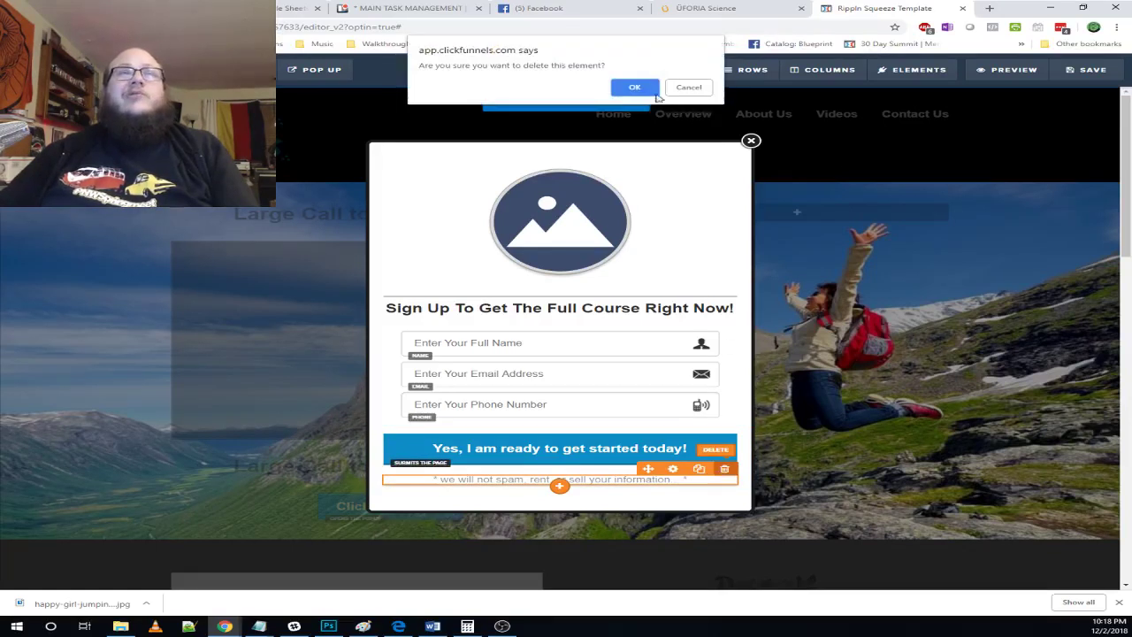
{"action": "left_click", "coordinate": [634, 87]}
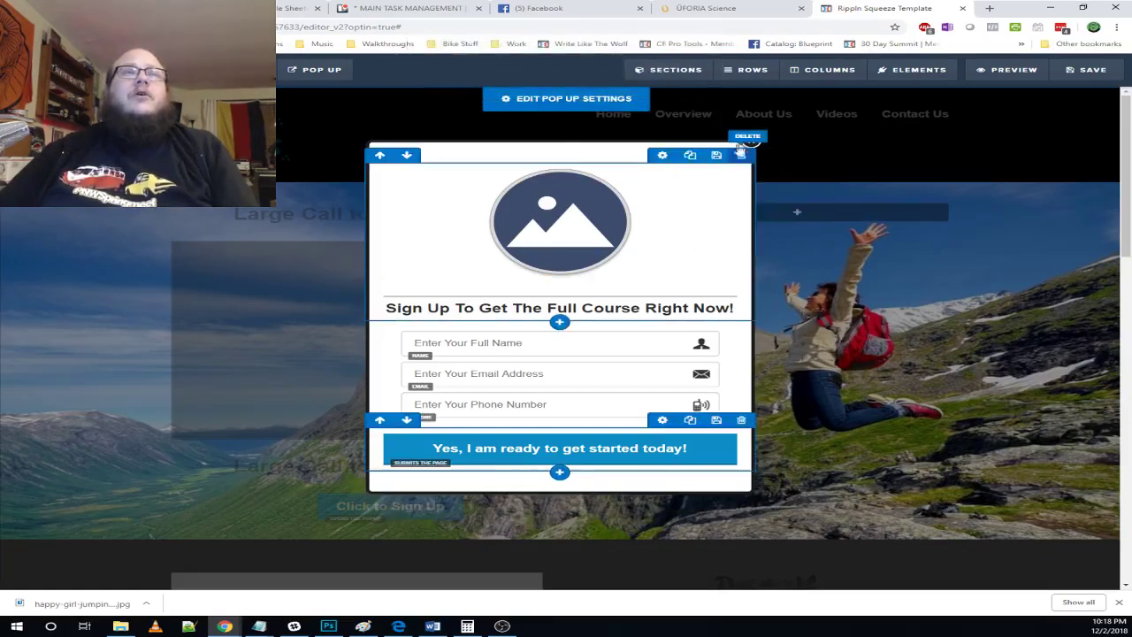
- Close the pop-up and look at the ÜFORIA Science pop-up's background for comparison
{"action": "mouse_move", "coordinate": [363, 92]}
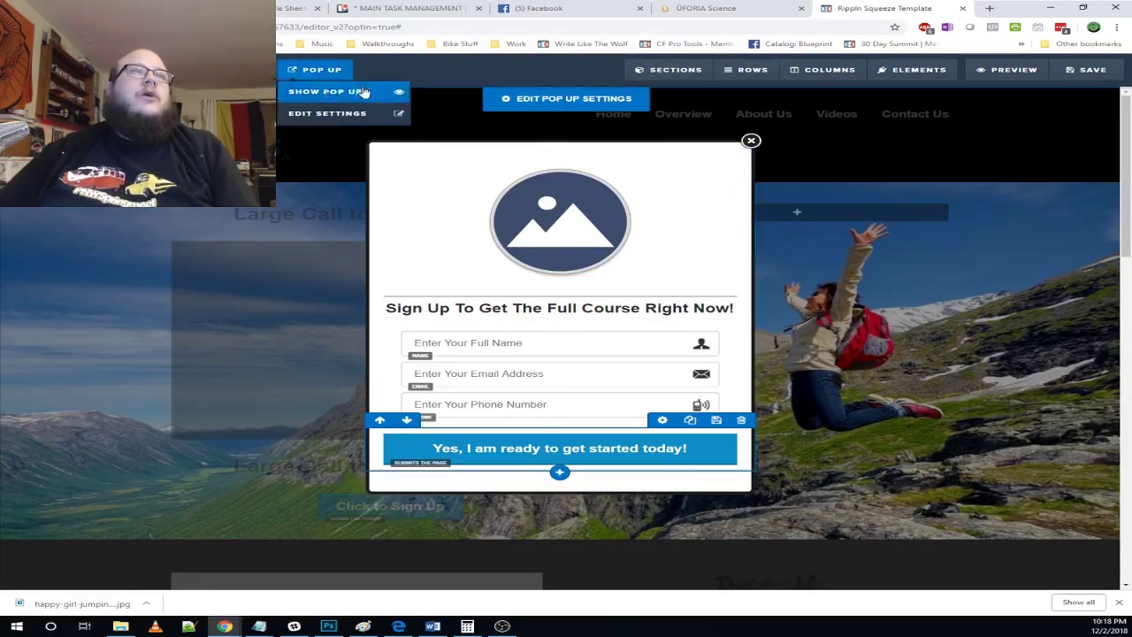
{"action": "left_click", "coordinate": [810, 408]}
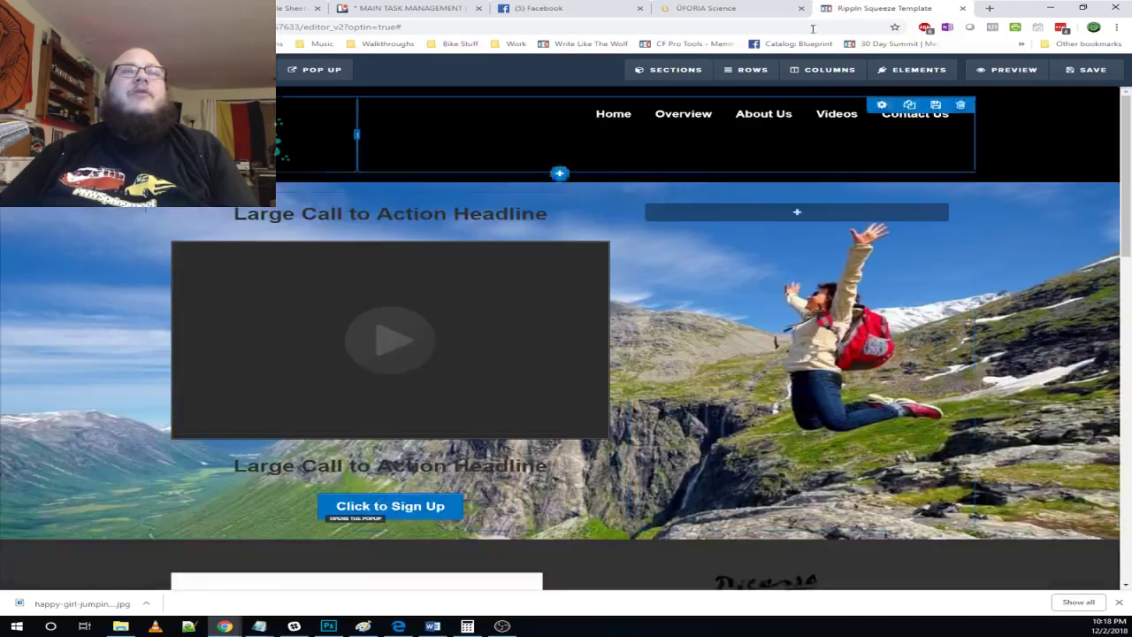
{"action": "left_click", "coordinate": [726, 9]}
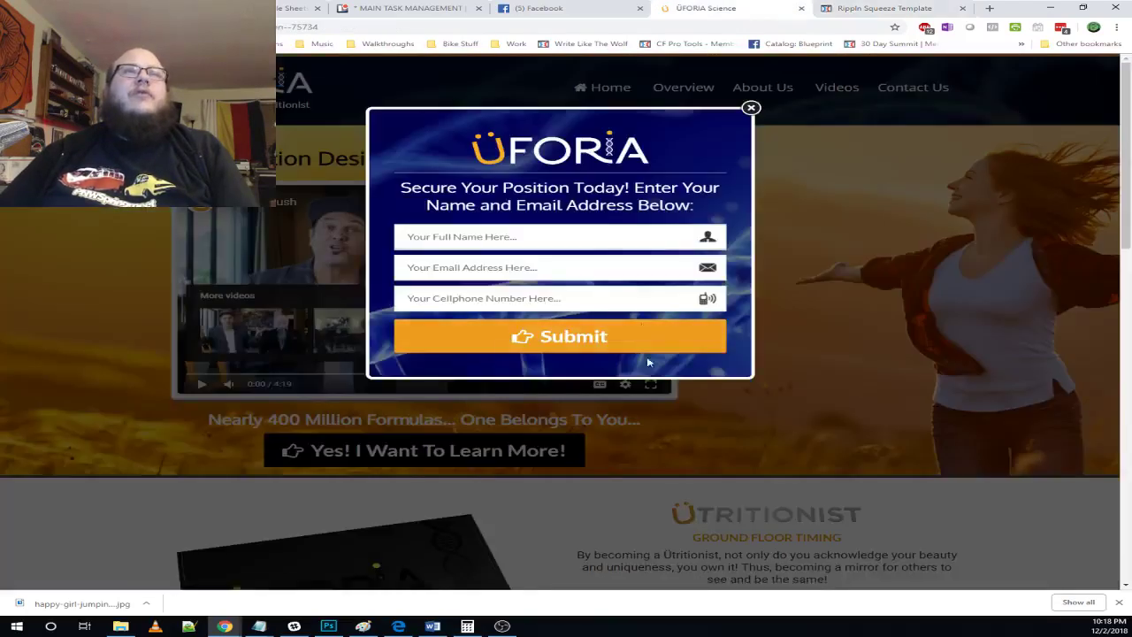
{"action": "left_click", "coordinate": [885, 8]}
- Import the forest campsite illustration from the "mountain logo" stock results and use it as the pop-up's background image
{"action": "left_click", "coordinate": [332, 115]}
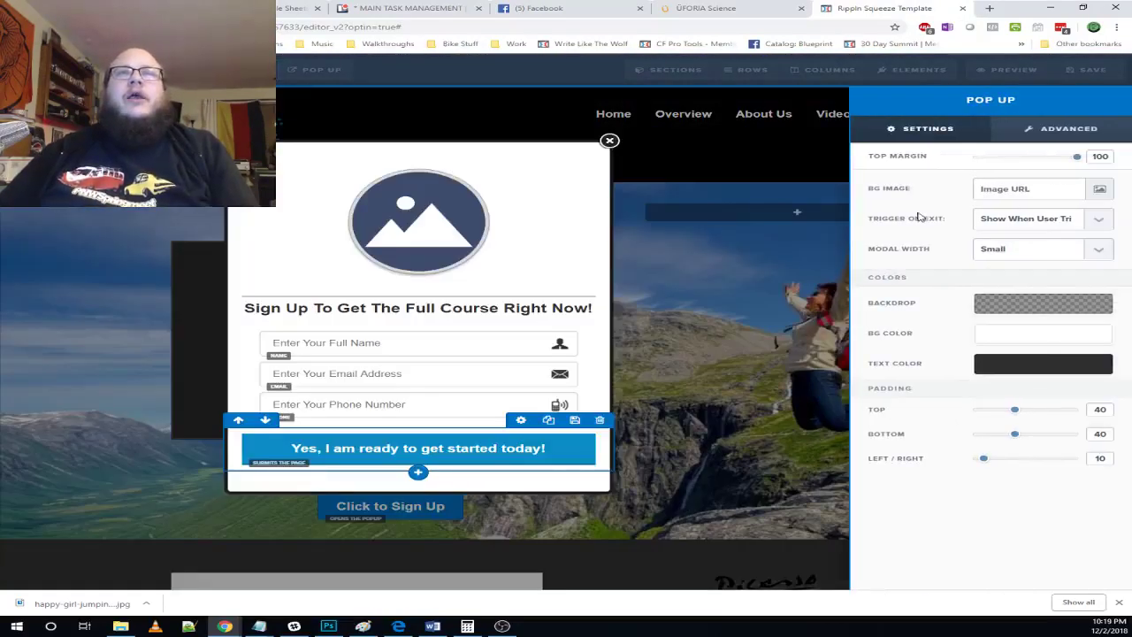
{"action": "left_click", "coordinate": [1100, 188]}
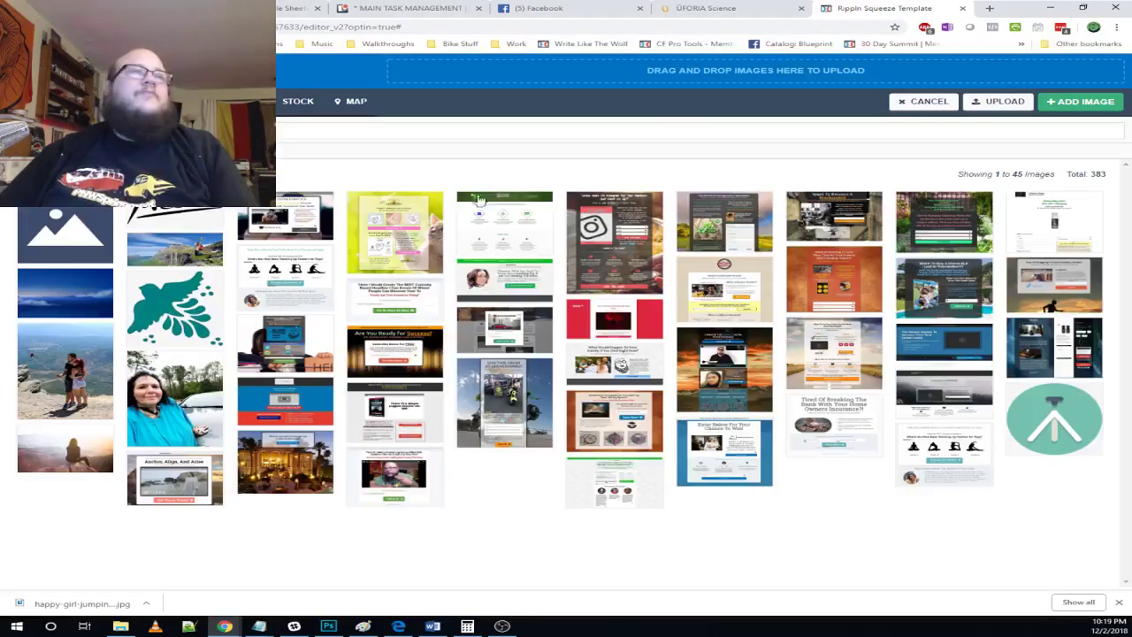
{"action": "left_click", "coordinate": [232, 131]}
{"action": "left_click", "coordinate": [287, 102]}
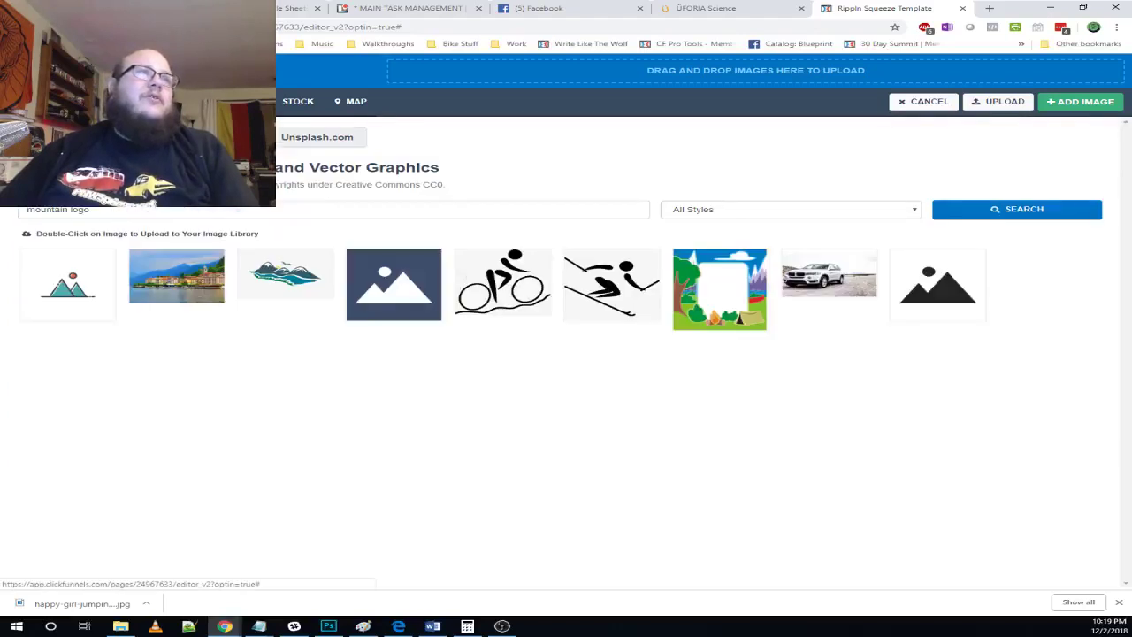
{"action": "left_click", "coordinate": [232, 215]}
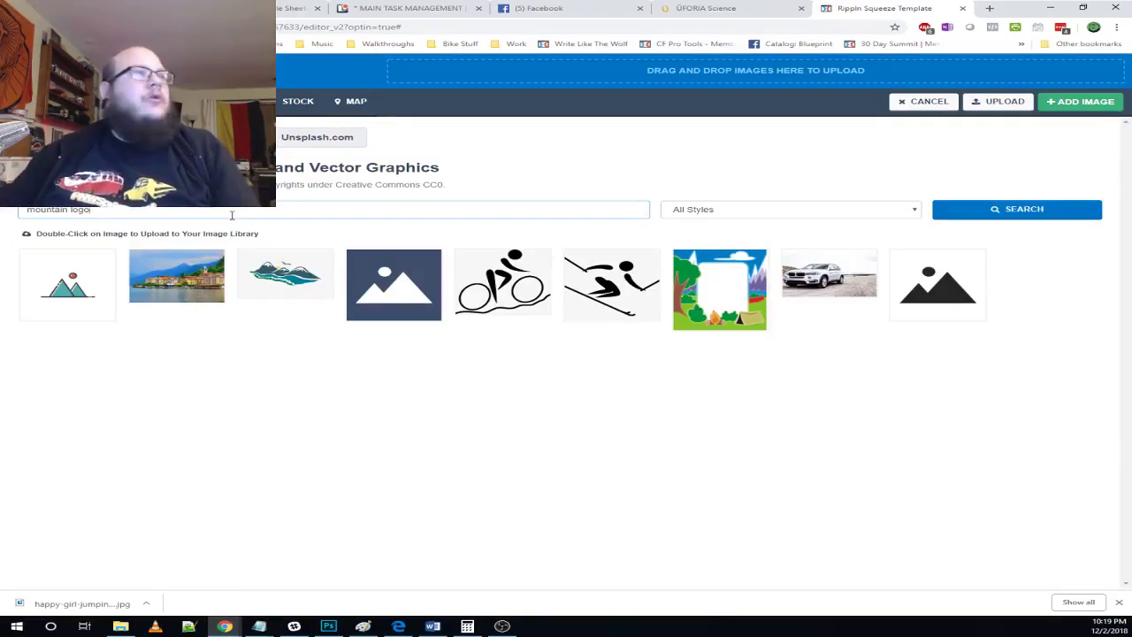
{"action": "double_click", "coordinate": [731, 294]}
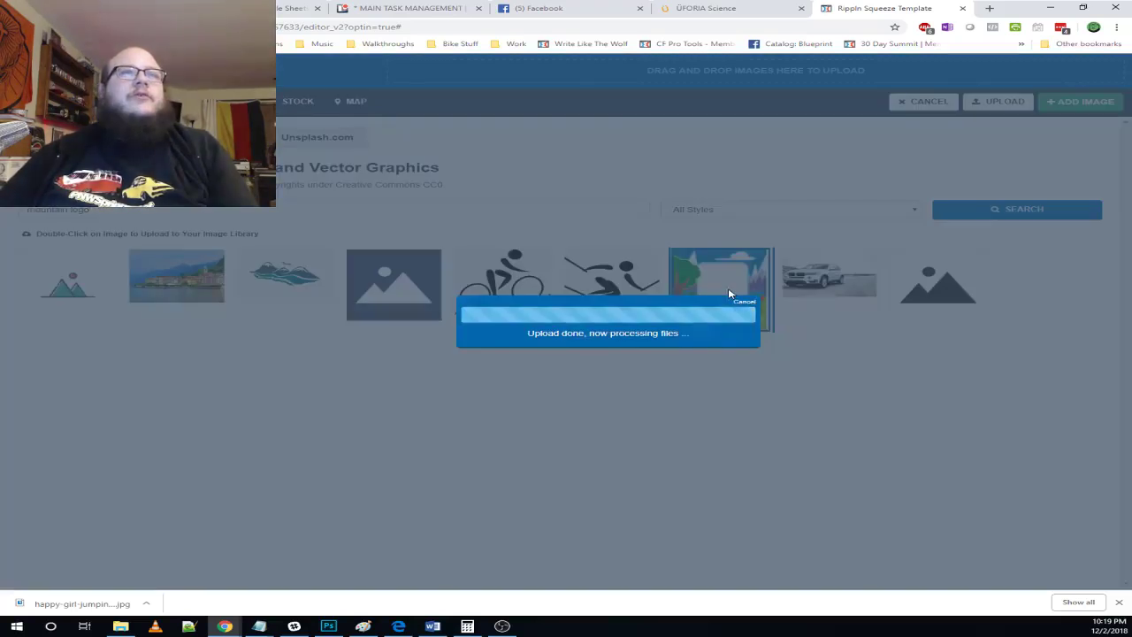
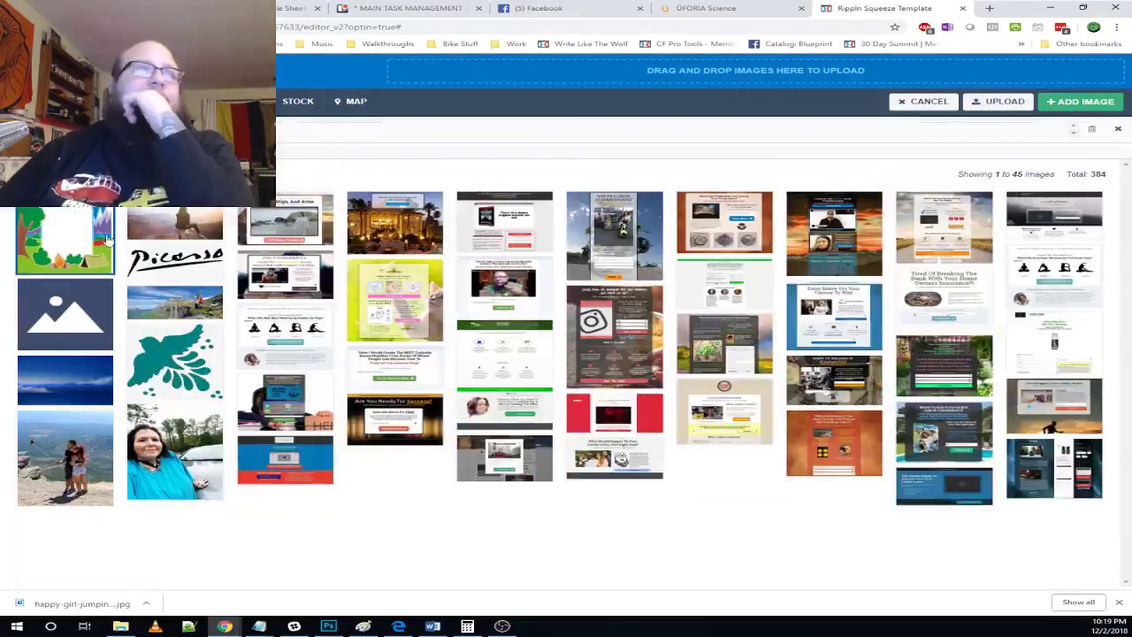
{"action": "left_click", "coordinate": [71, 242]}
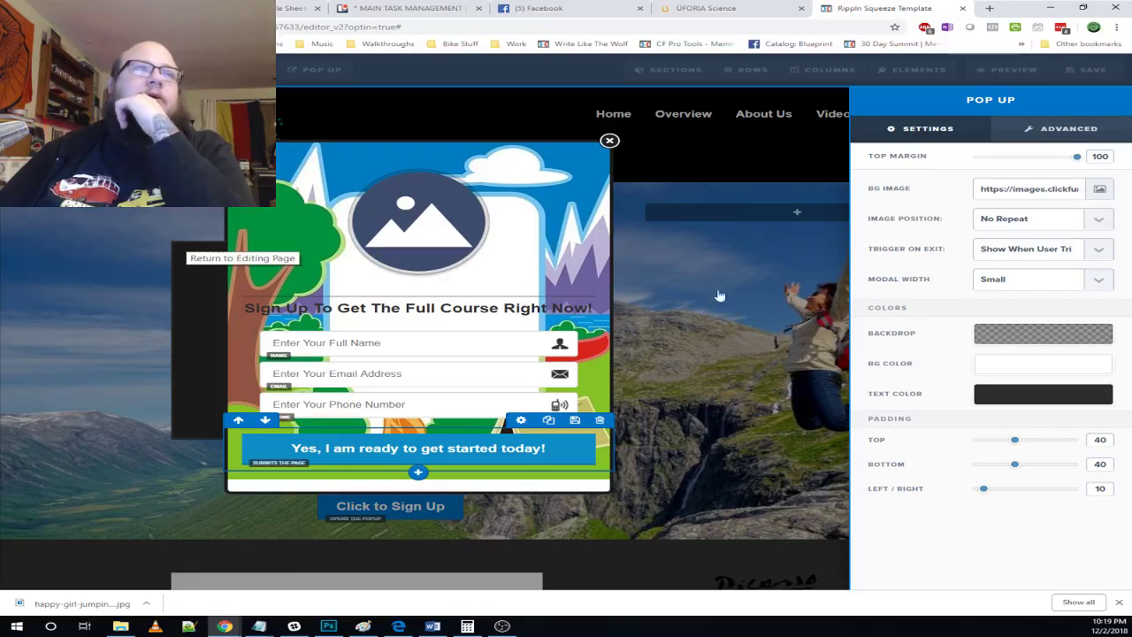
- Review the pop-up with its campsite background and close it
{"action": "left_click", "coordinate": [509, 298]}
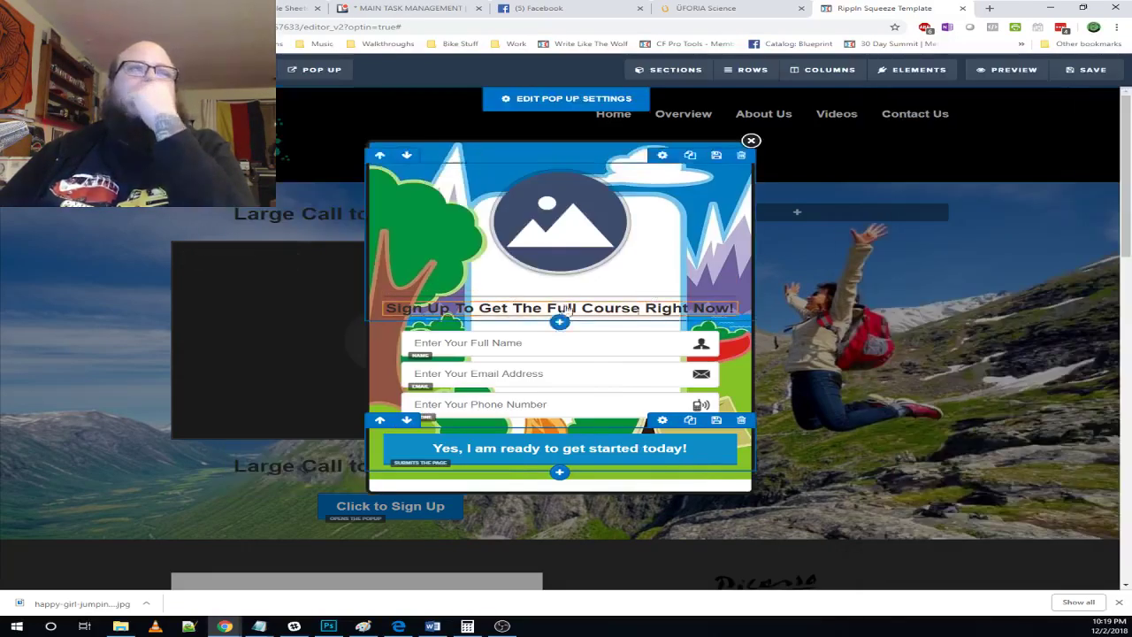
{"action": "left_click", "coordinate": [843, 319]}
{"action": "left_click", "coordinate": [316, 69]}
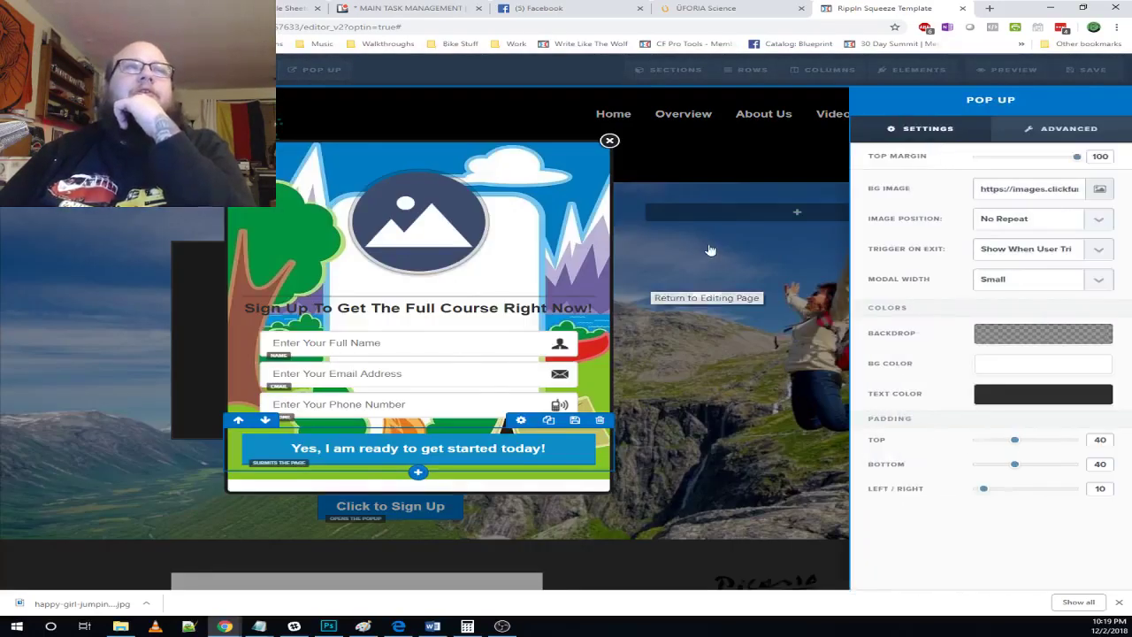
{"action": "left_click", "coordinate": [713, 249]}
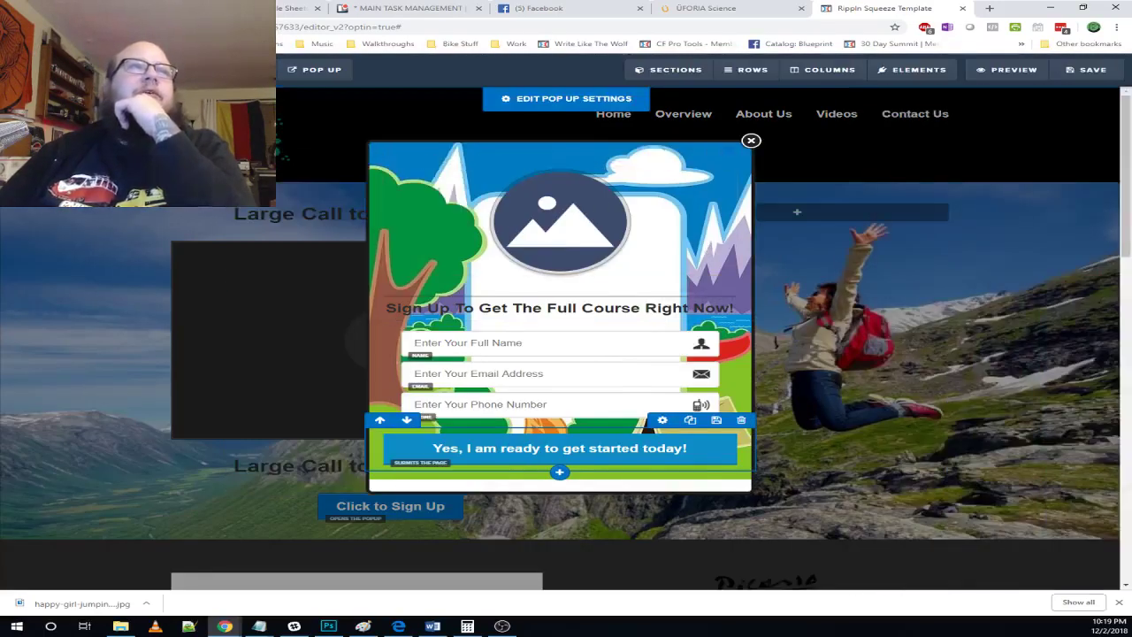
{"action": "left_click", "coordinate": [834, 179]}
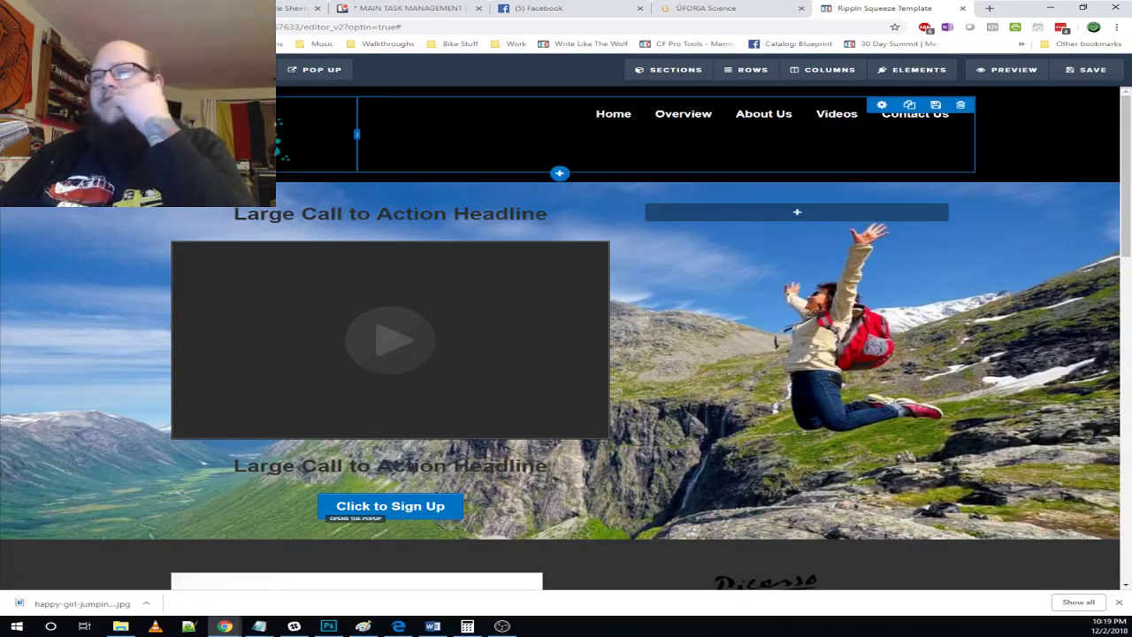
- Replace the header logo with the mountain placeholder image and apply the fully rounded image theme to it
{"action": "left_click", "coordinate": [314, 135]}
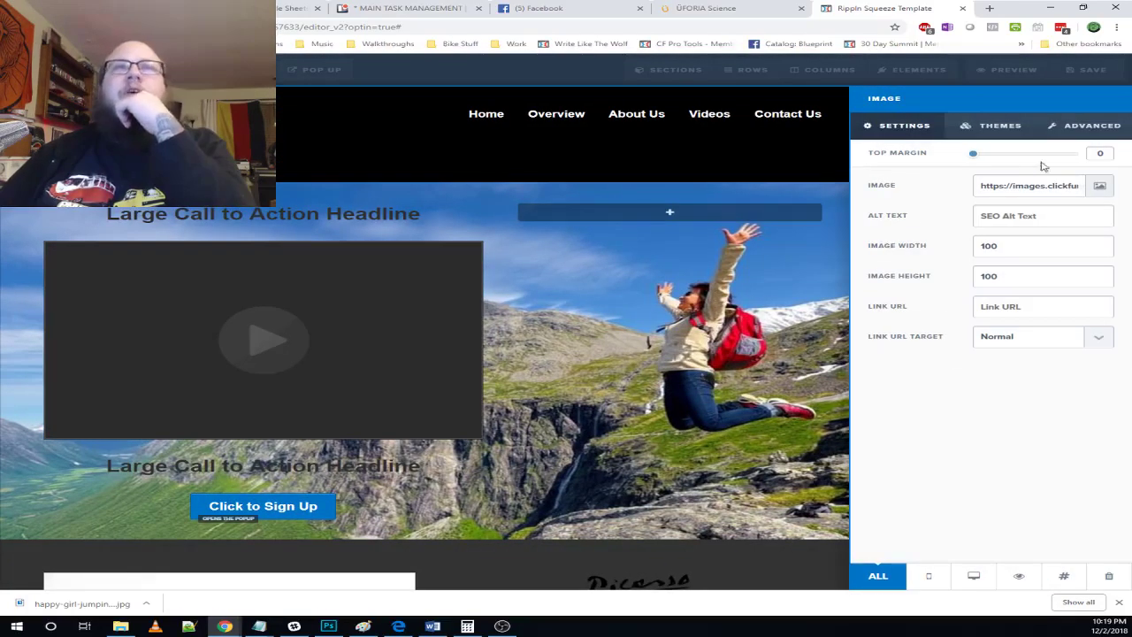
{"action": "left_click", "coordinate": [1099, 185]}
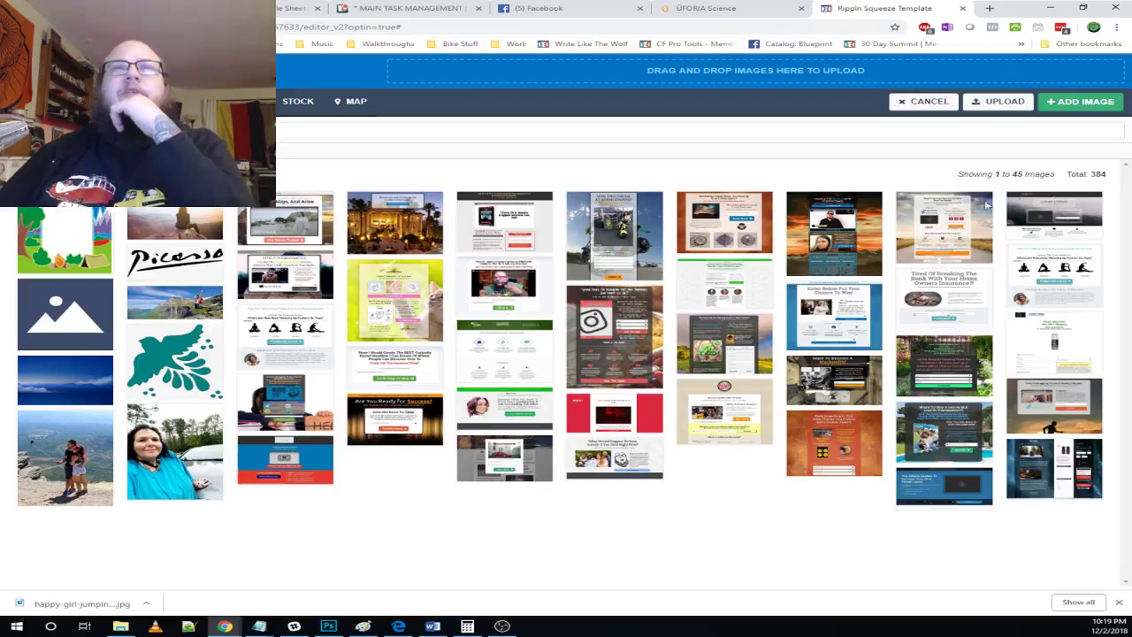
{"action": "left_click", "coordinate": [67, 311]}
{"action": "left_click", "coordinate": [995, 125]}
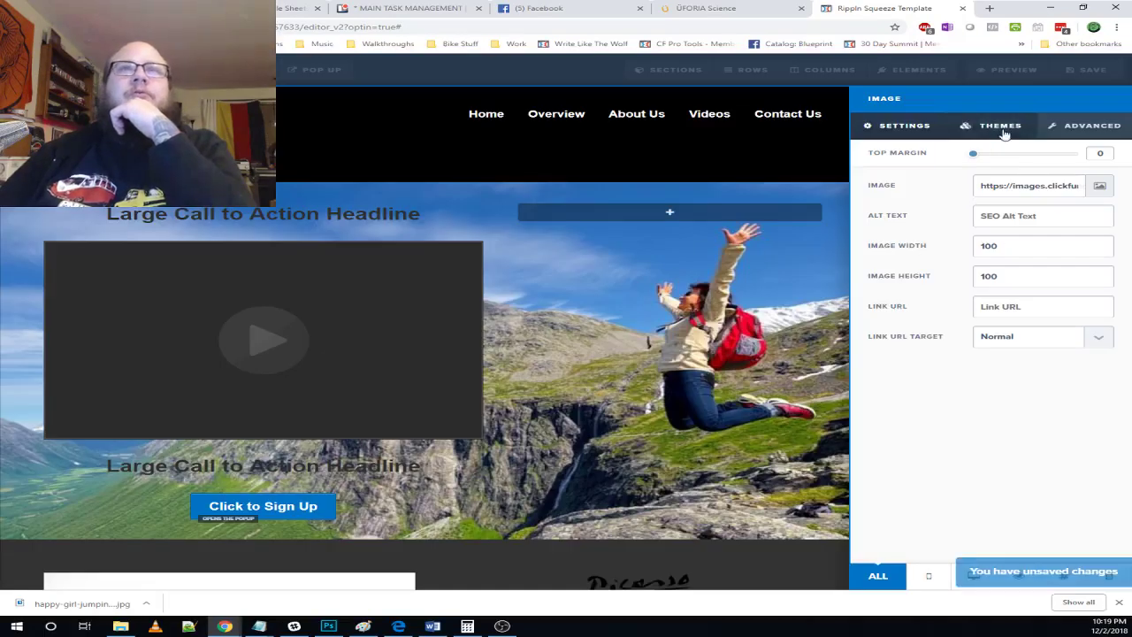
{"action": "scroll", "coordinate": [987, 394], "scroll_direction": "down", "scroll_amount": 3}
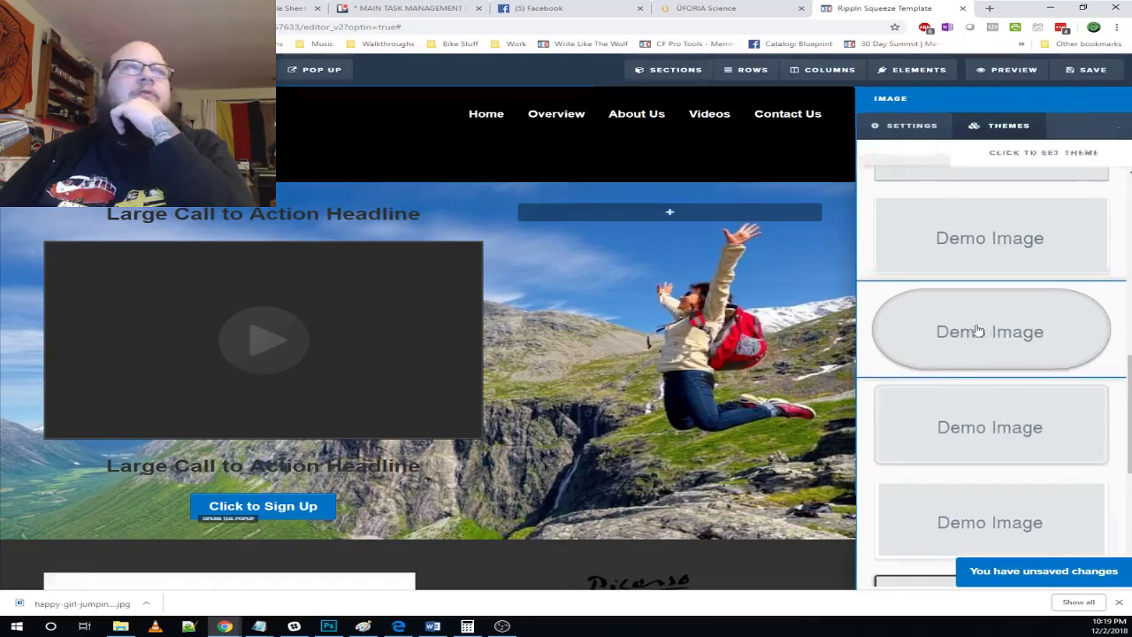
{"action": "left_click", "coordinate": [976, 331]}
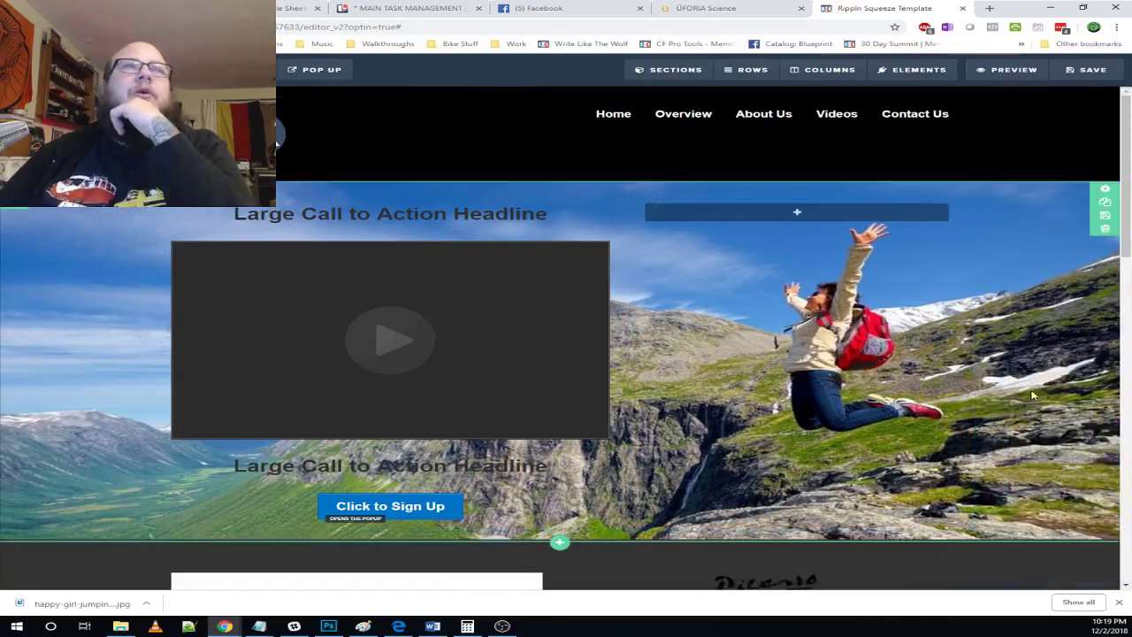
- Set the top margin of the header's navigation menu to 40
{"action": "scroll", "coordinate": [619, 371], "scroll_direction": "down", "scroll_amount": 3}
{"action": "scroll", "coordinate": [713, 409], "scroll_direction": "up", "scroll_amount": 3}
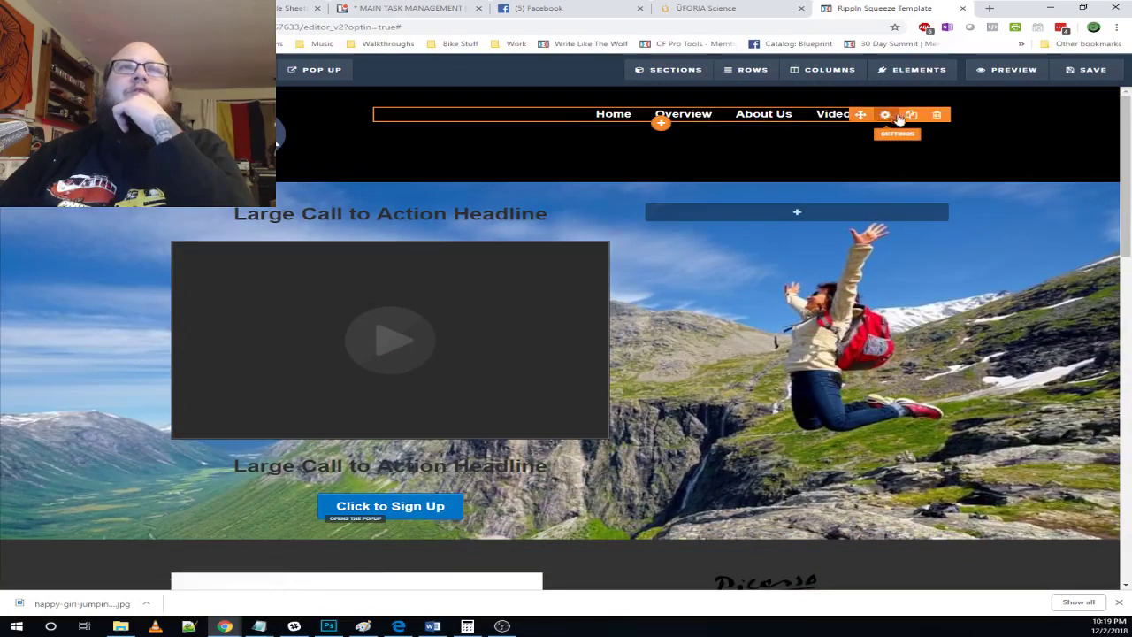
{"action": "left_click", "coordinate": [886, 115]}
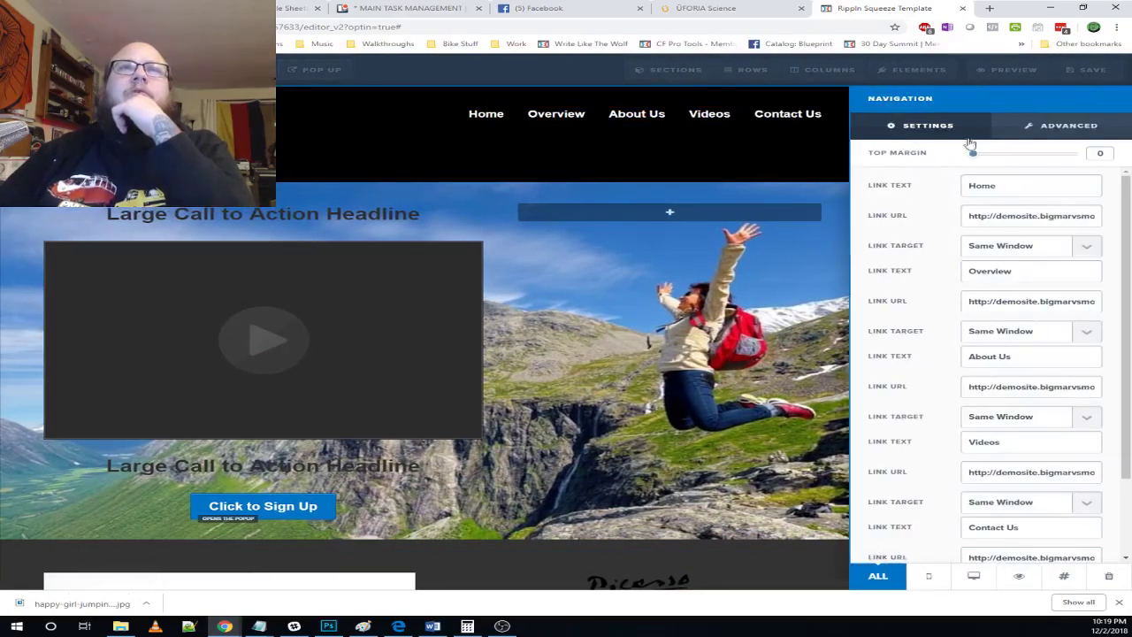
{"action": "left_click_drag", "start_coordinate": [980, 162], "coordinate": [1019, 159]}
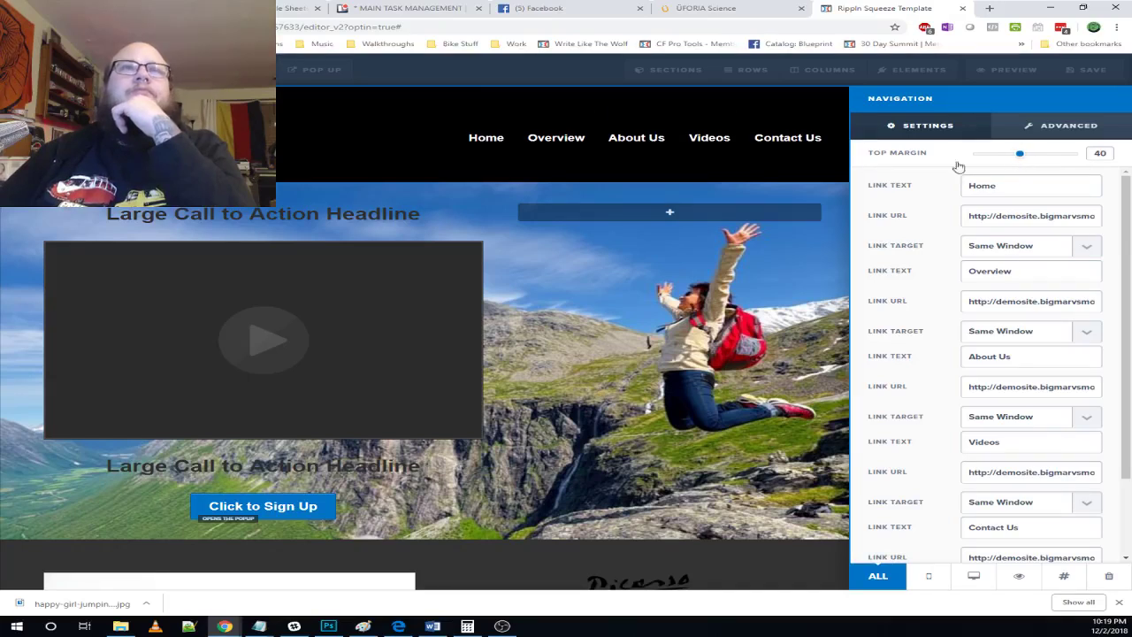
{"action": "left_click", "coordinate": [617, 172]}
- Check the hero section below the header and save the home page
{"action": "scroll", "coordinate": [325, 312], "scroll_direction": "down", "scroll_amount": 1}
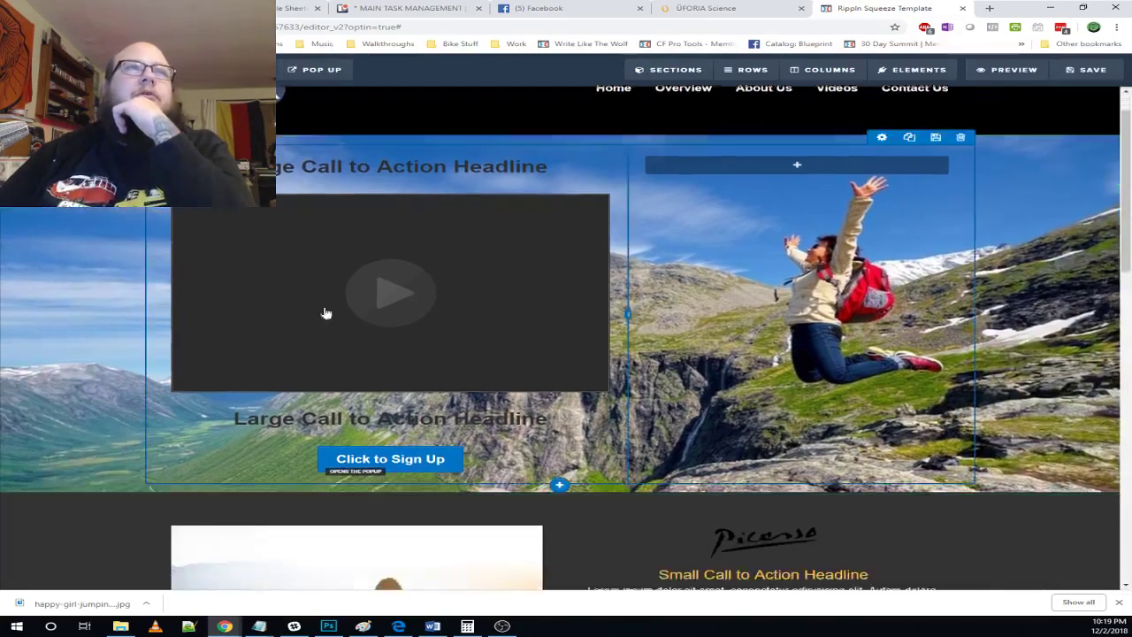
{"action": "scroll", "coordinate": [325, 312], "scroll_direction": "down", "scroll_amount": 2}
{"action": "scroll", "coordinate": [325, 312], "scroll_direction": "up", "scroll_amount": 1}
{"action": "left_click", "coordinate": [1065, 71]}
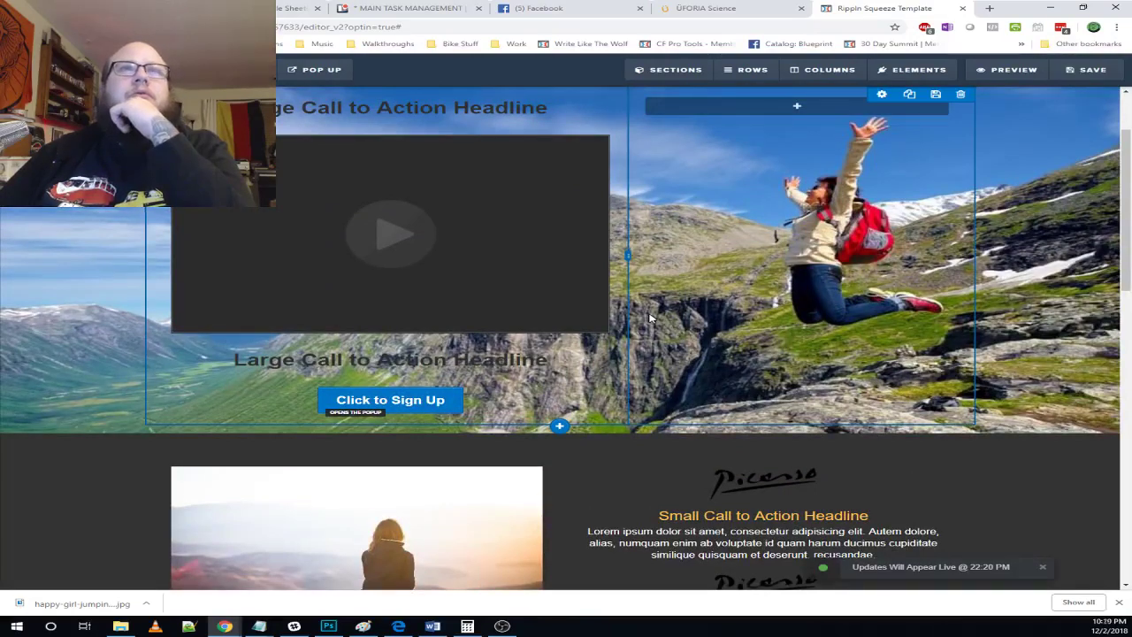
- Preview the home page and look over its sections from header to footer
{"action": "scroll", "coordinate": [651, 319], "scroll_direction": "down", "scroll_amount": 15}
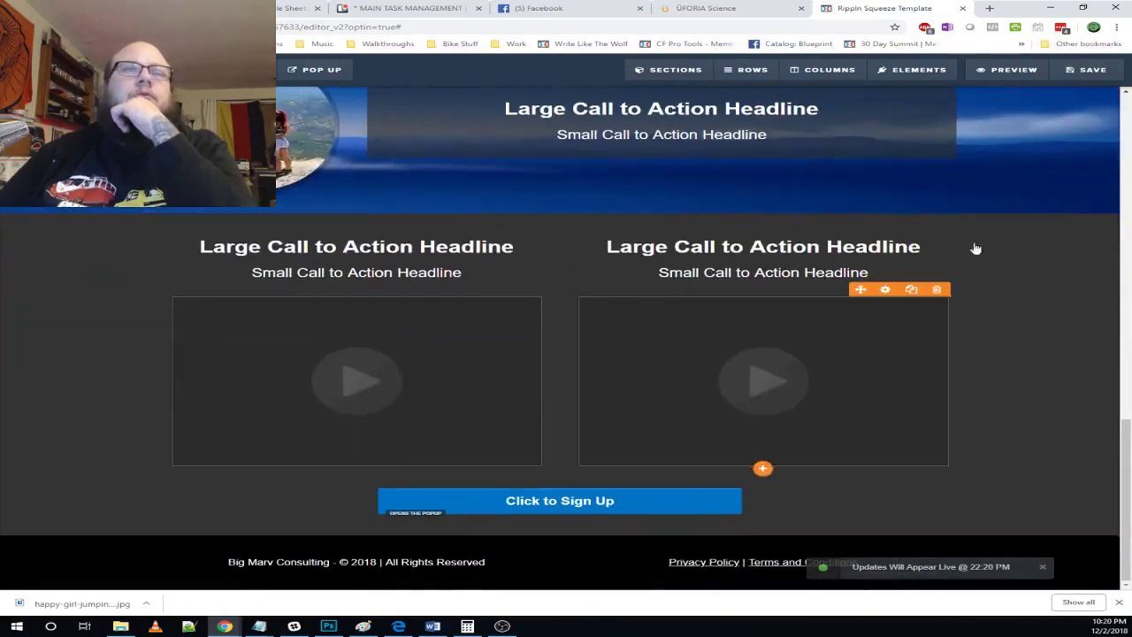
{"action": "left_click", "coordinate": [1017, 70]}
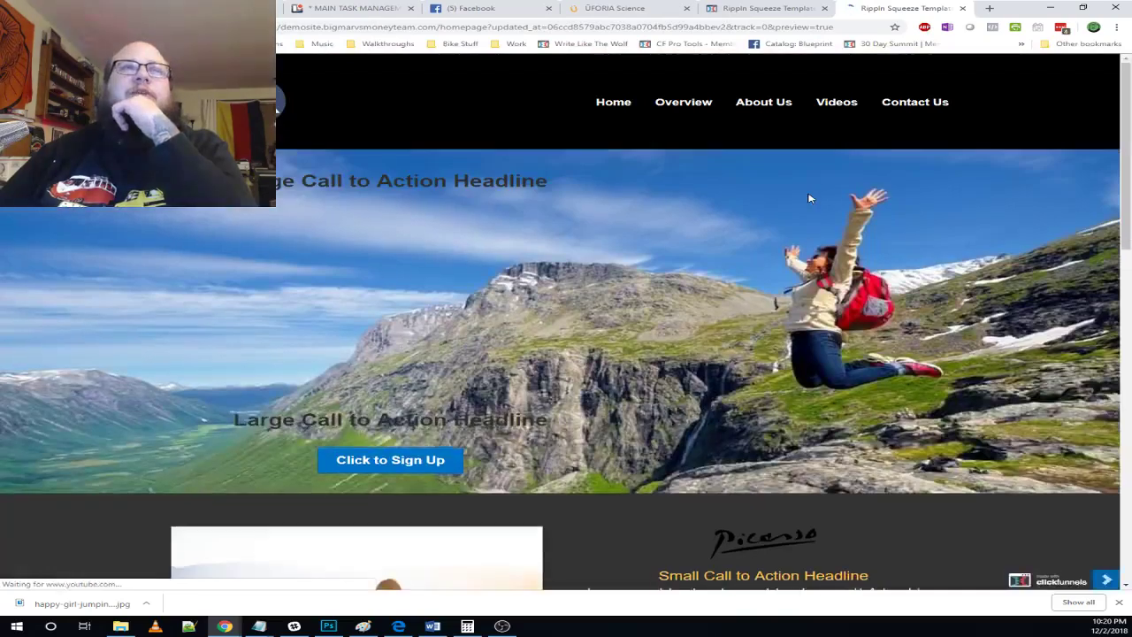
{"action": "scroll", "coordinate": [809, 197], "scroll_direction": "down", "scroll_amount": 8}
{"action": "scroll", "coordinate": [752, 221], "scroll_direction": "down", "scroll_amount": 3}
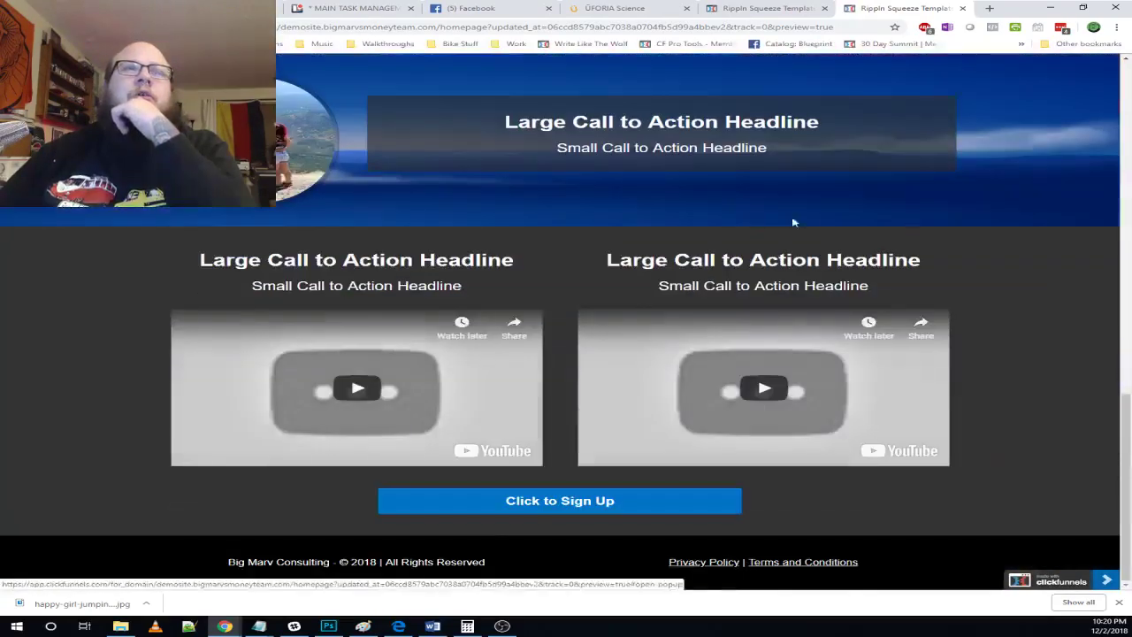
{"action": "scroll", "coordinate": [814, 222], "scroll_direction": "up", "scroll_amount": 7}
{"action": "scroll", "coordinate": [815, 222], "scroll_direction": "up", "scroll_amount": 3}
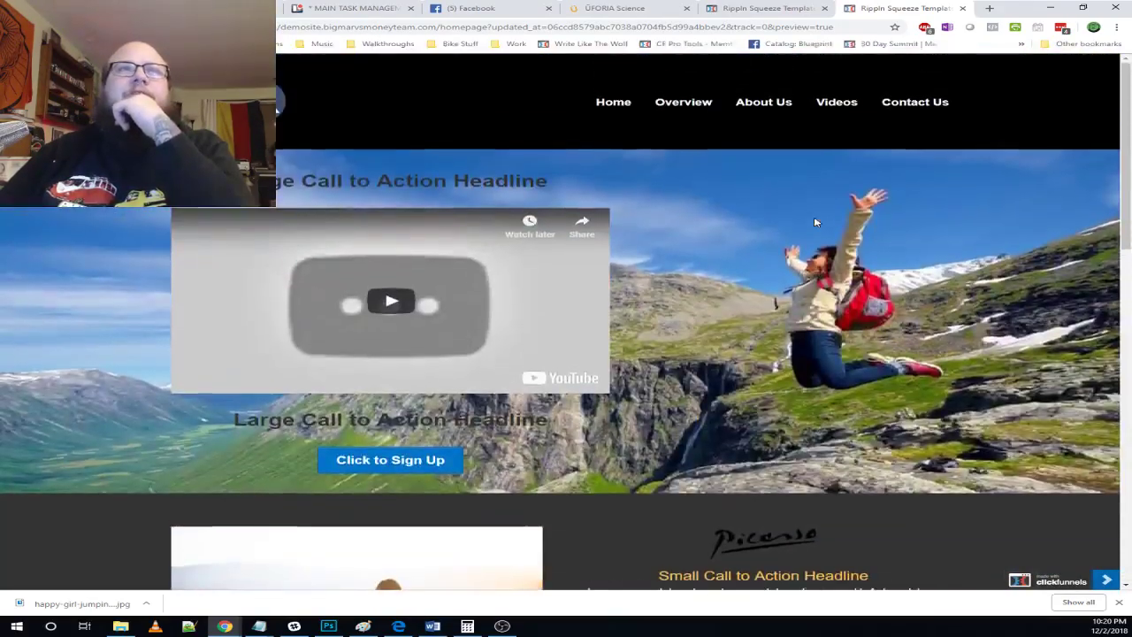
- Test the Overview, Videos, About Us and Contact Us navigation links in the preview and close it
{"action": "left_click", "coordinate": [683, 101]}
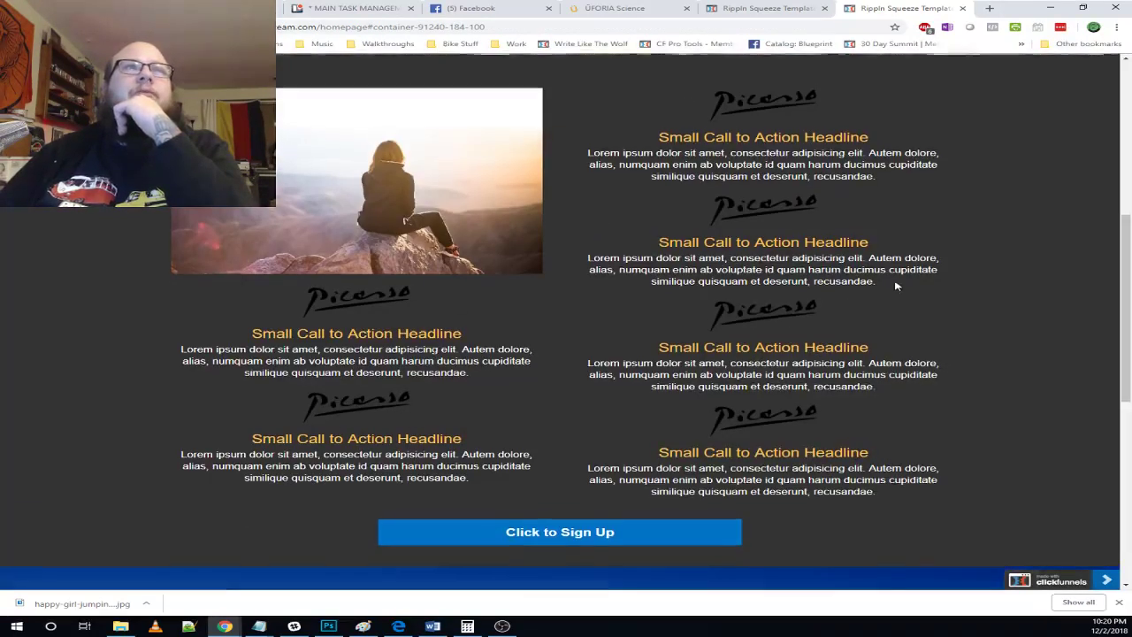
{"action": "scroll", "coordinate": [895, 283], "scroll_direction": "up", "scroll_amount": 7}
{"action": "left_click", "coordinate": [839, 102]}
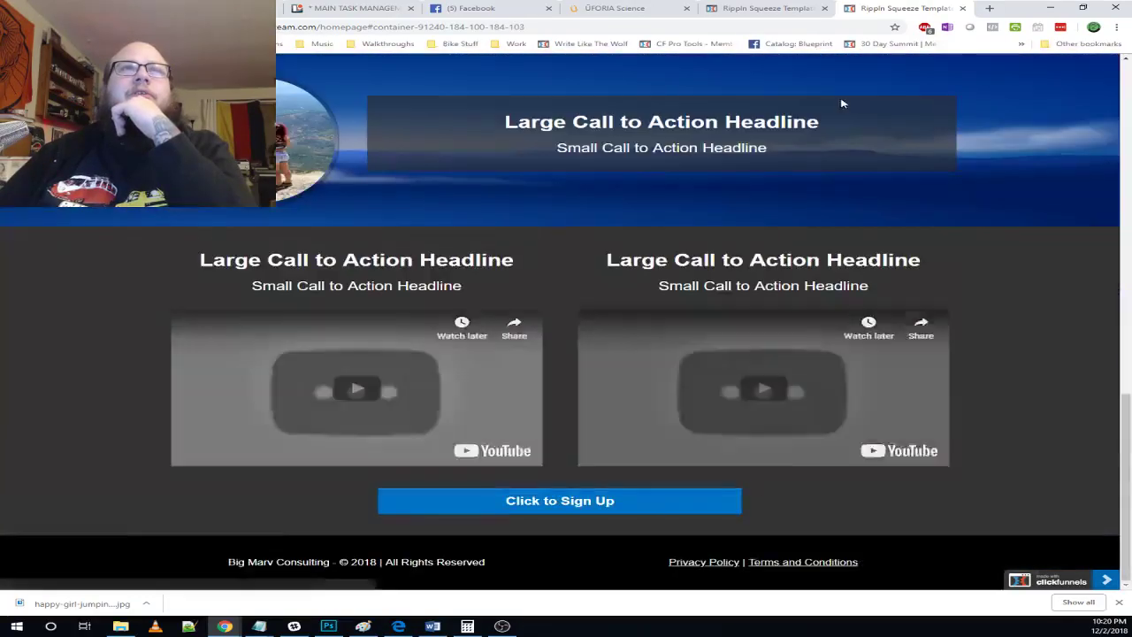
{"action": "scroll", "coordinate": [1031, 286], "scroll_direction": "up", "scroll_amount": 15}
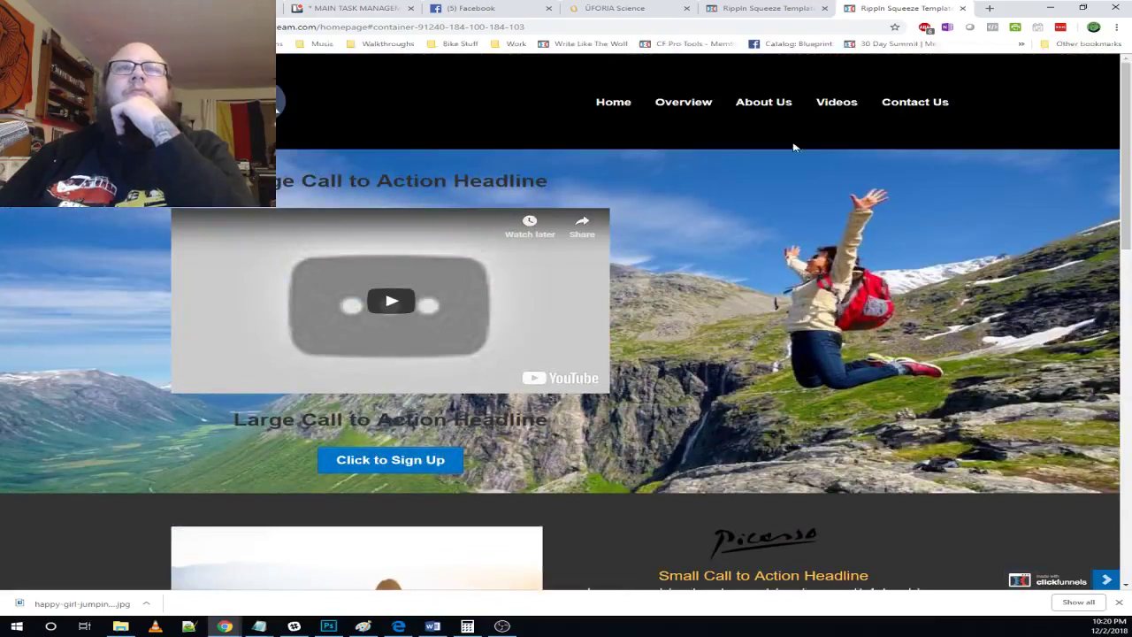
{"action": "left_click", "coordinate": [783, 104]}
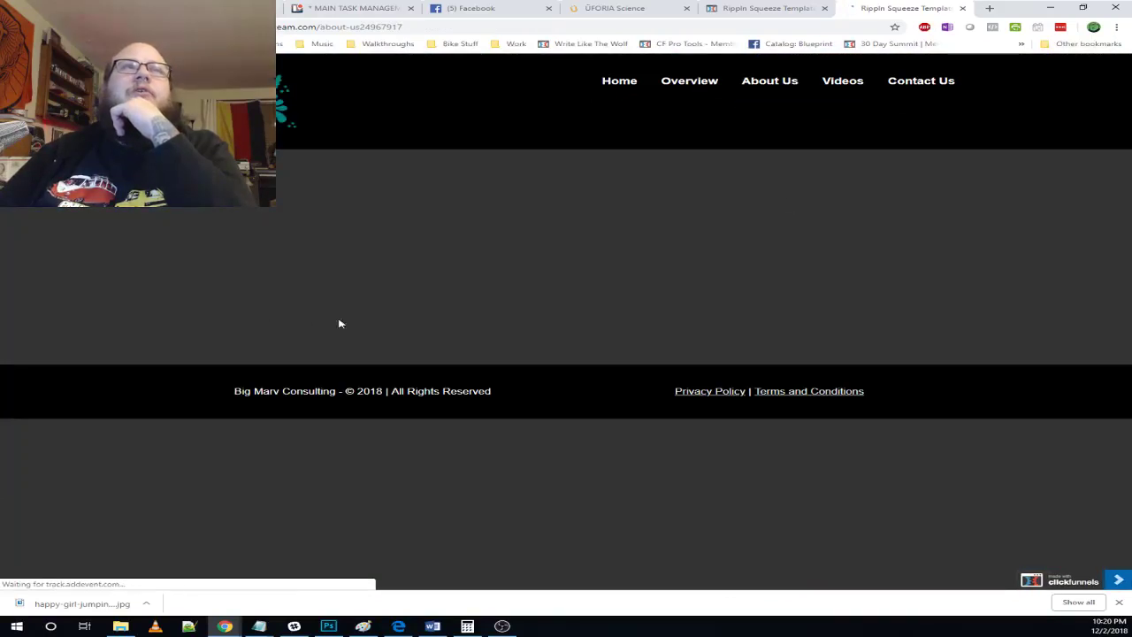
{"action": "left_click", "coordinate": [929, 82]}
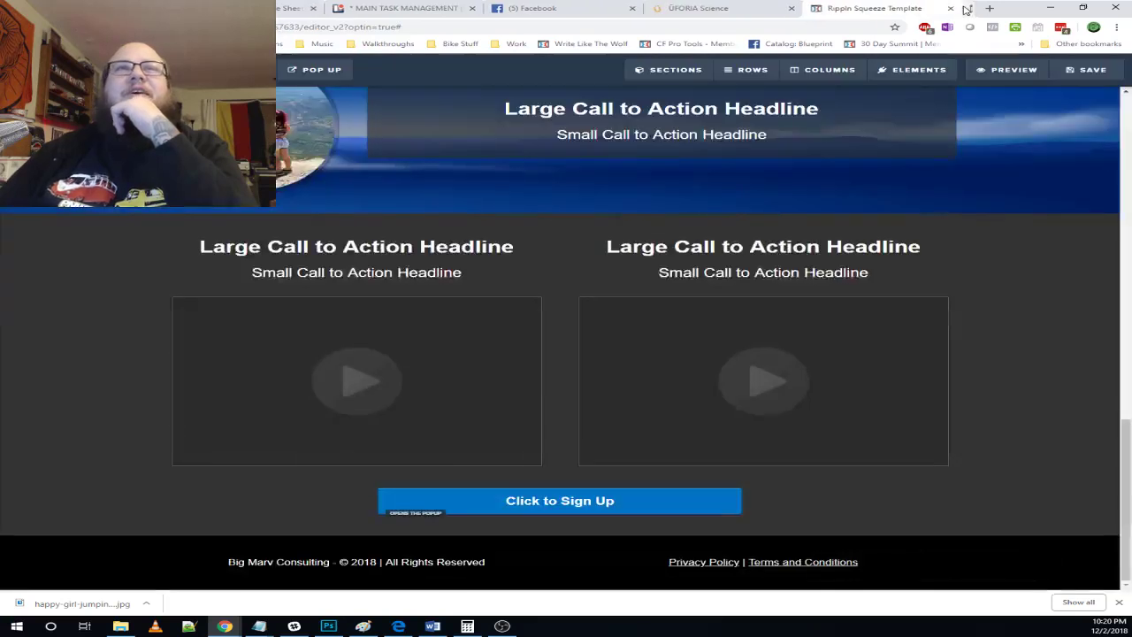
{"action": "left_click", "coordinate": [962, 8]}
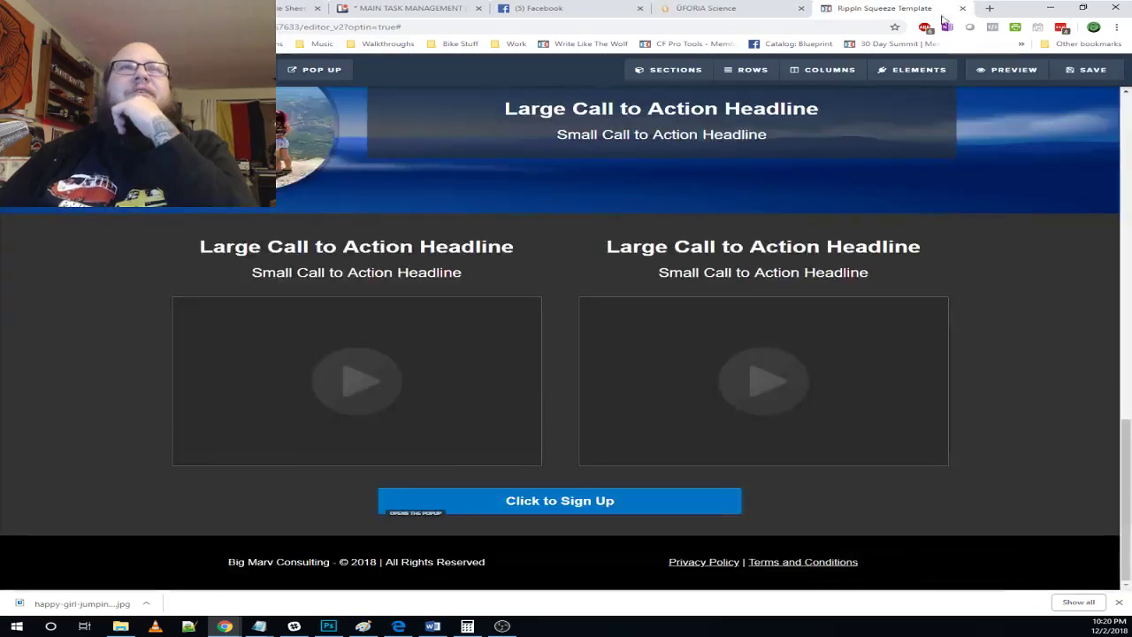
- Exit to the funnel's About Us step and read through the ÜFORIA Science About Us page for reference
{"action": "left_click", "coordinate": [24, 69]}
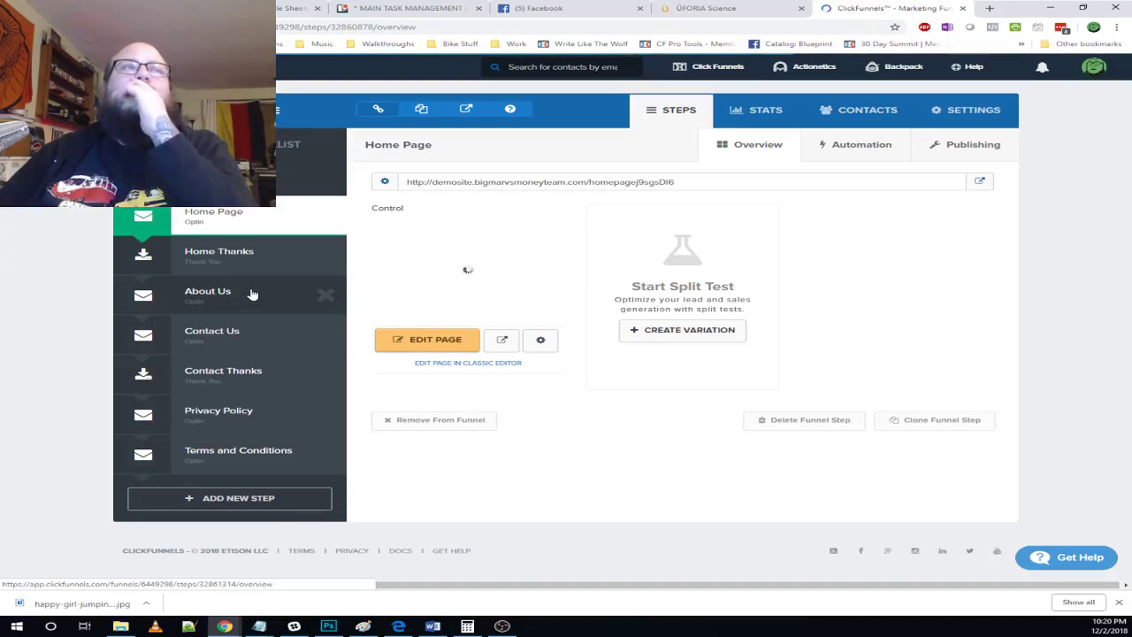
{"action": "left_click", "coordinate": [251, 294]}
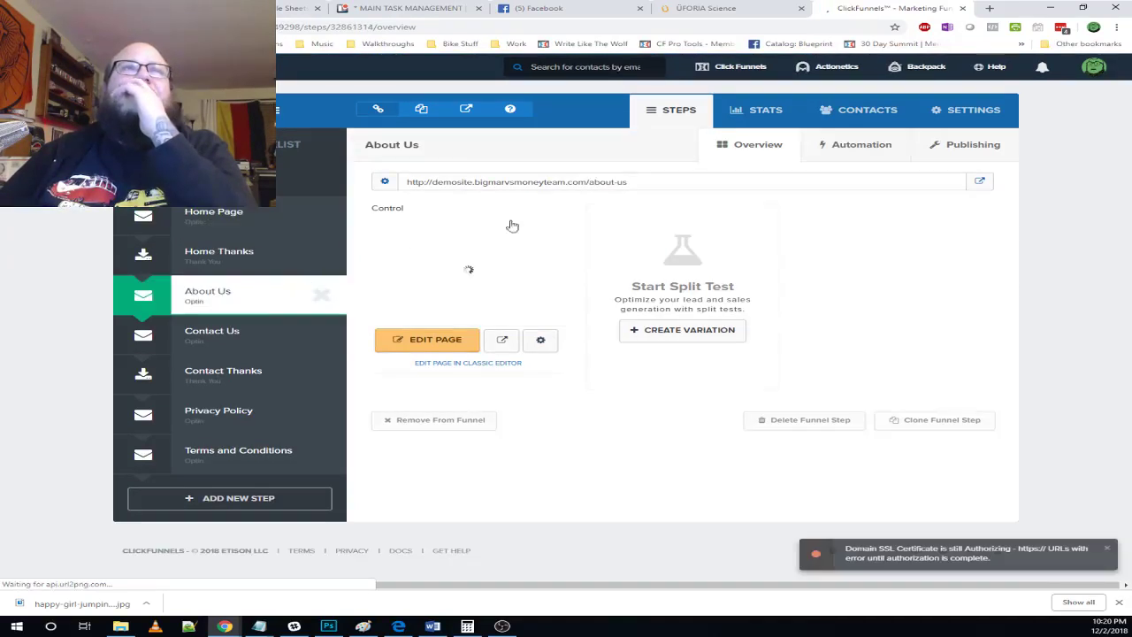
{"action": "left_click", "coordinate": [714, 8]}
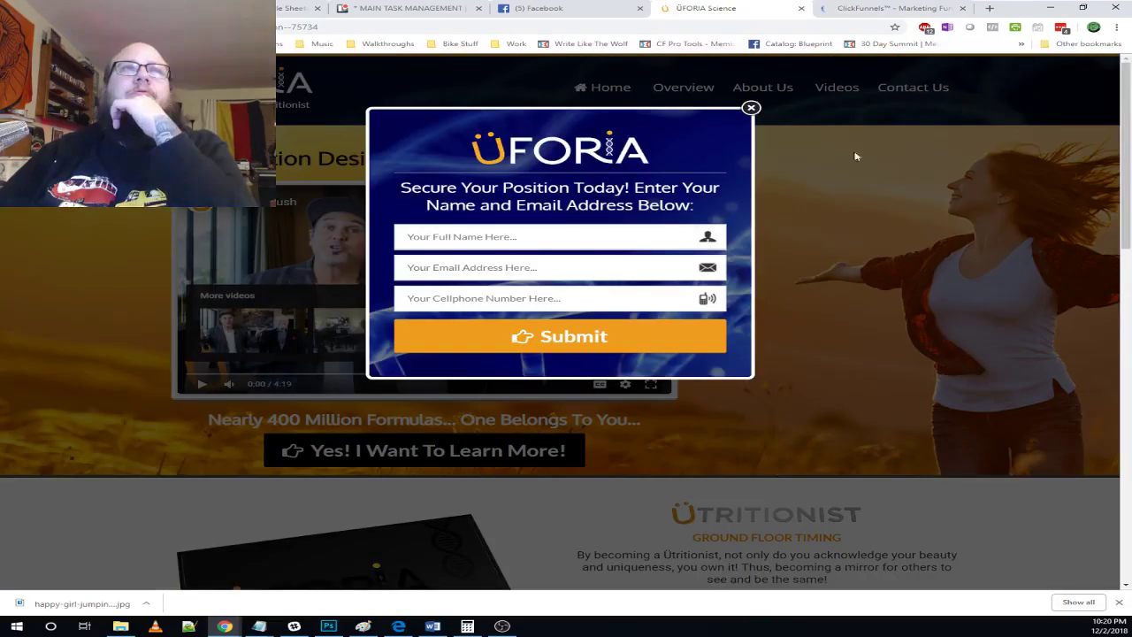
{"action": "left_click", "coordinate": [751, 108]}
{"action": "left_click", "coordinate": [765, 88]}
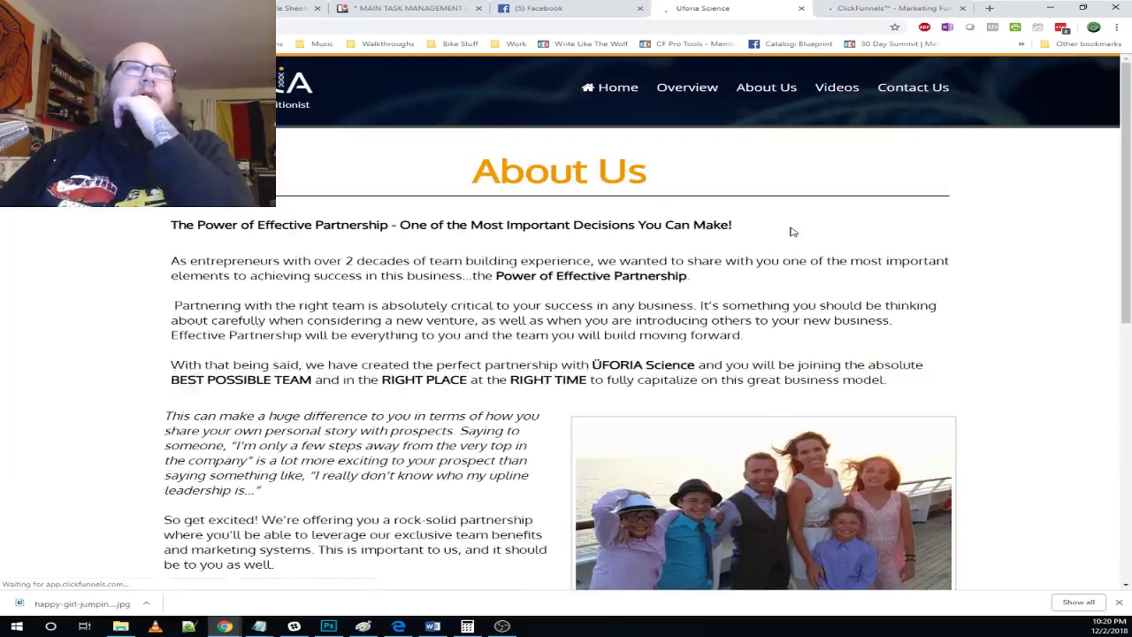
{"action": "scroll", "coordinate": [793, 232], "scroll_direction": "down", "scroll_amount": 6}
{"action": "scroll", "coordinate": [792, 228], "scroll_direction": "up", "scroll_amount": 6}
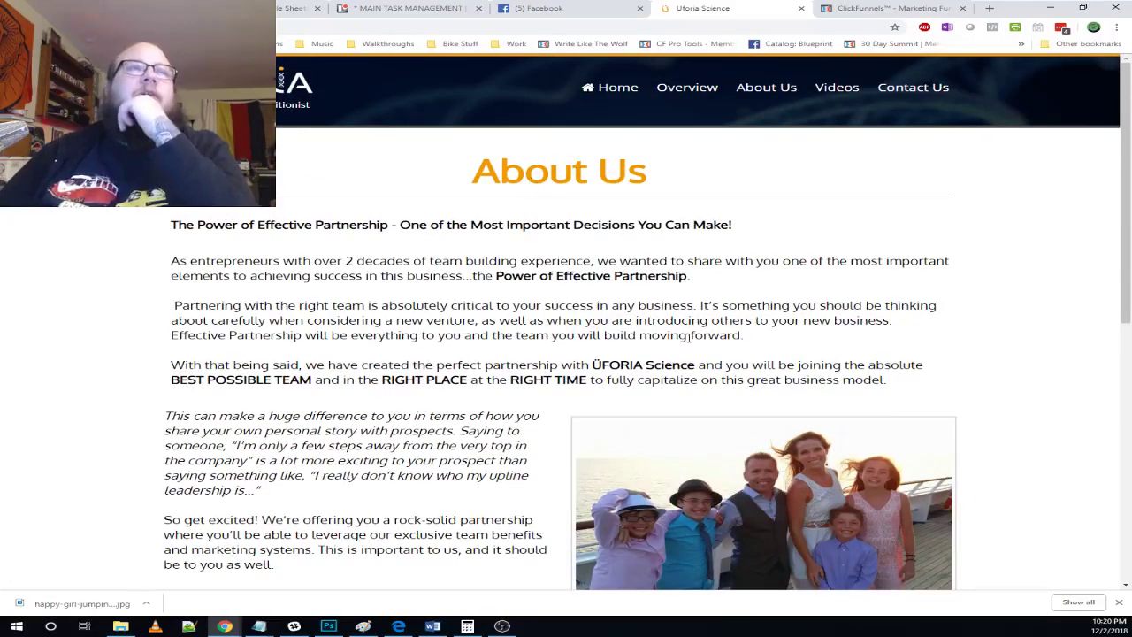
{"action": "scroll", "coordinate": [688, 337], "scroll_direction": "down", "scroll_amount": 6}
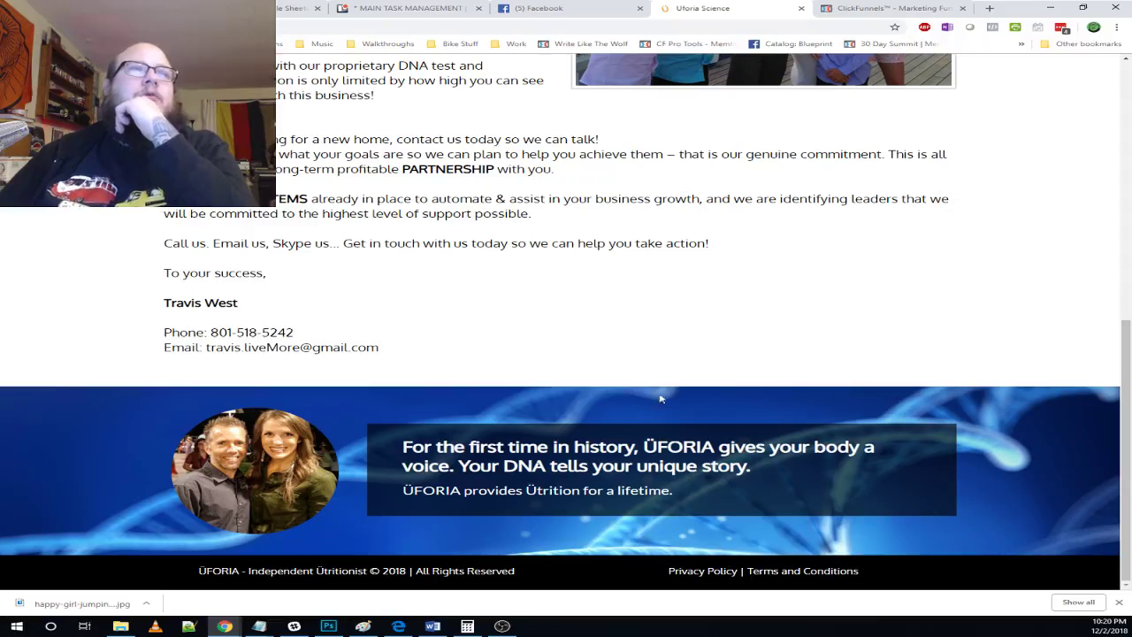
- Open the funnel's About Us page for editing and delete the empty two-column row directly below the header, along with its section
{"action": "left_click", "coordinate": [884, 8]}
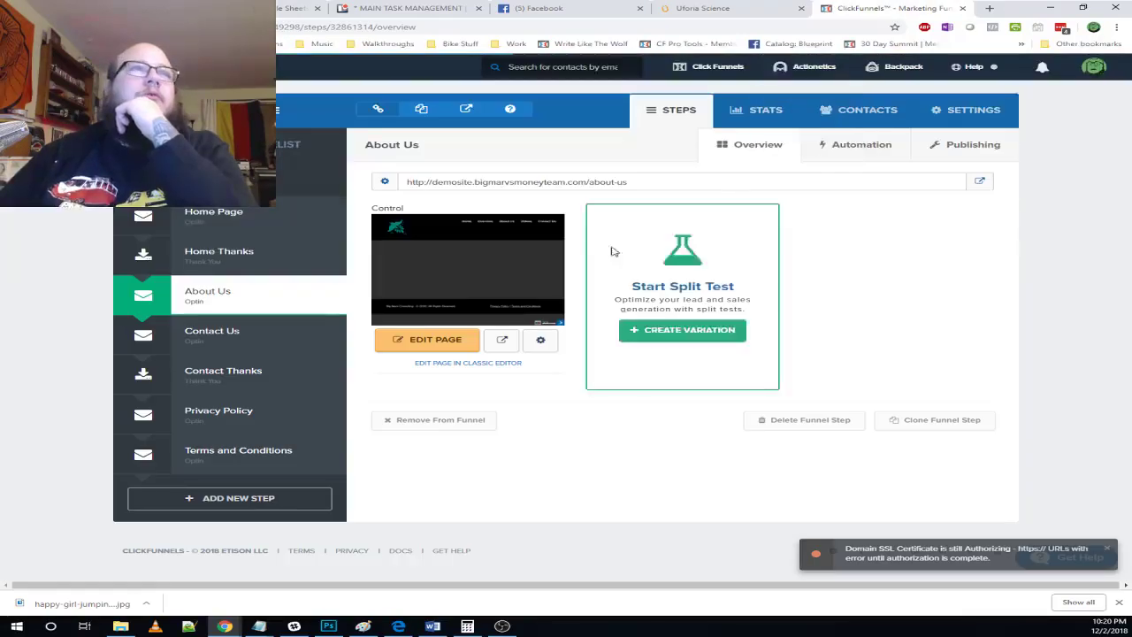
{"action": "left_click", "coordinate": [434, 342]}
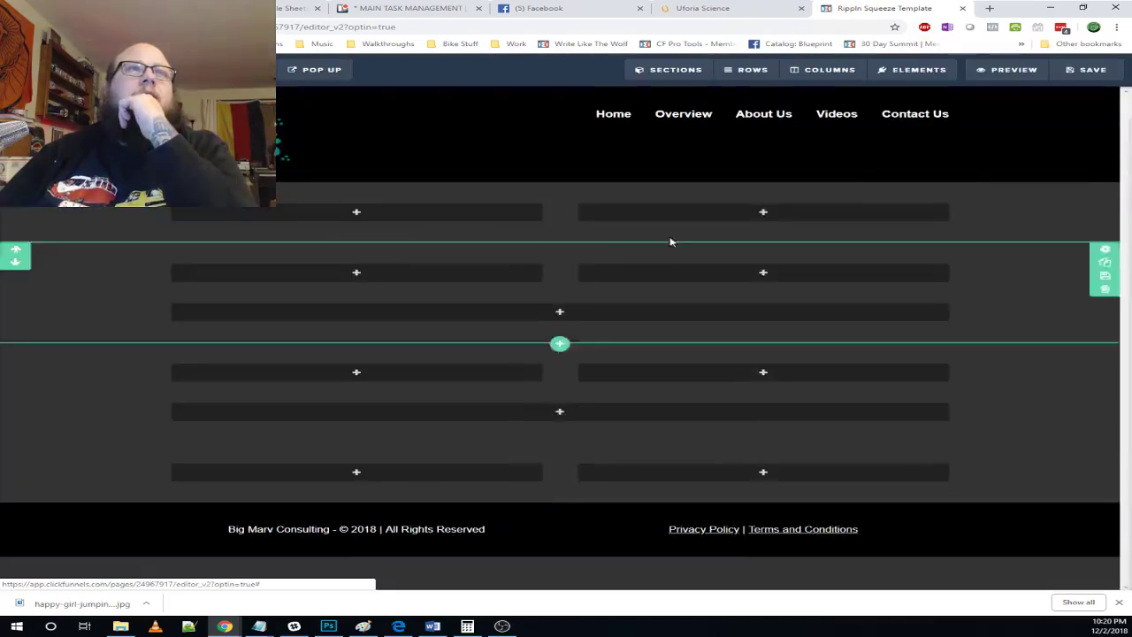
{"action": "left_click", "coordinate": [961, 186]}
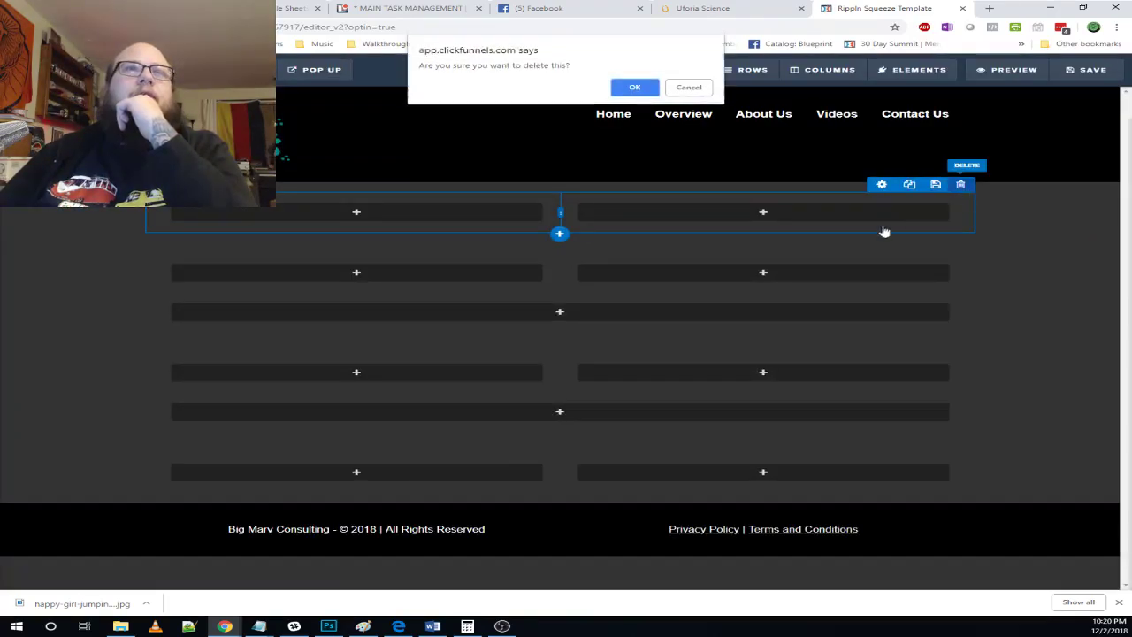
{"action": "left_click", "coordinate": [638, 92]}
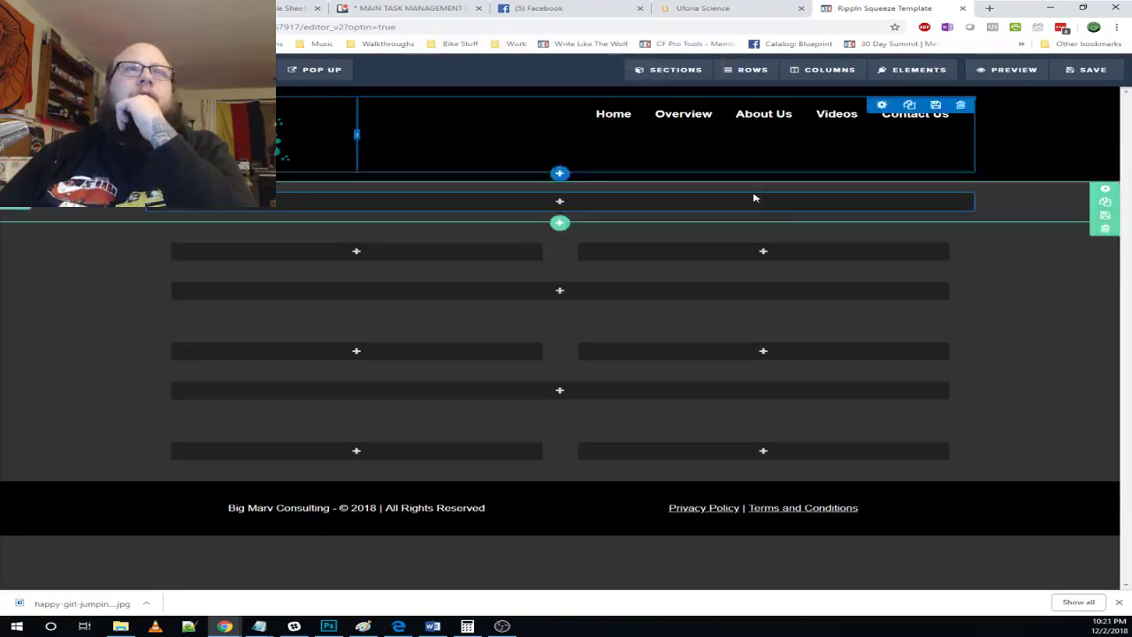
{"action": "left_click", "coordinate": [1103, 232]}
{"action": "left_click", "coordinate": [633, 86]}
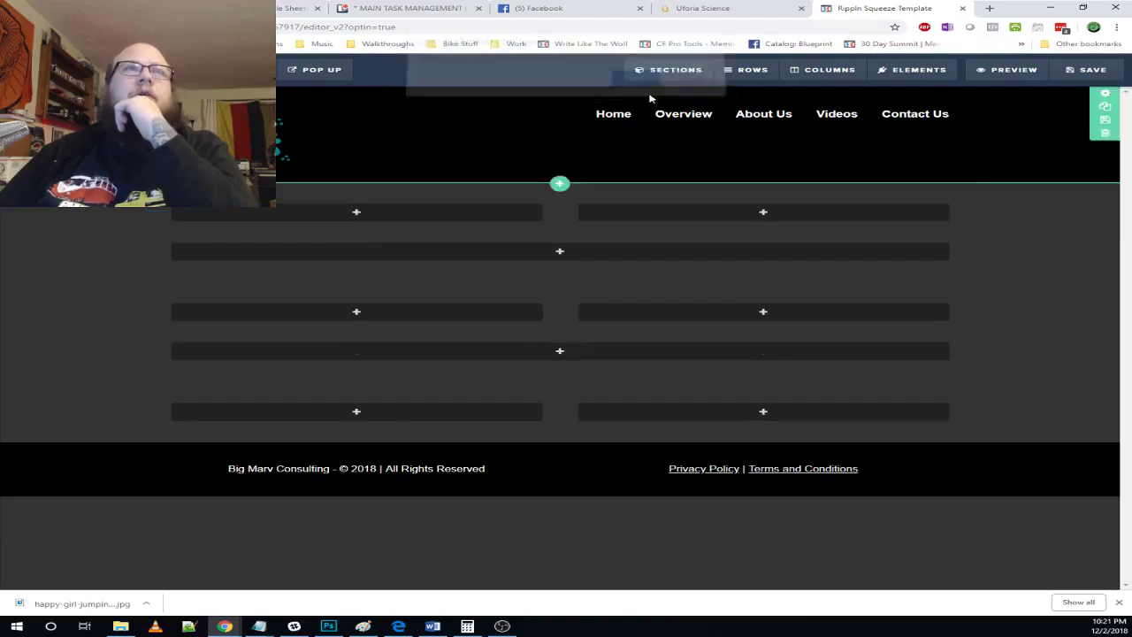
- Check the layout of the ÜFORIA Science About Us page, then delete the empty section directly below the header on the funnel page
{"action": "left_click", "coordinate": [707, 8]}
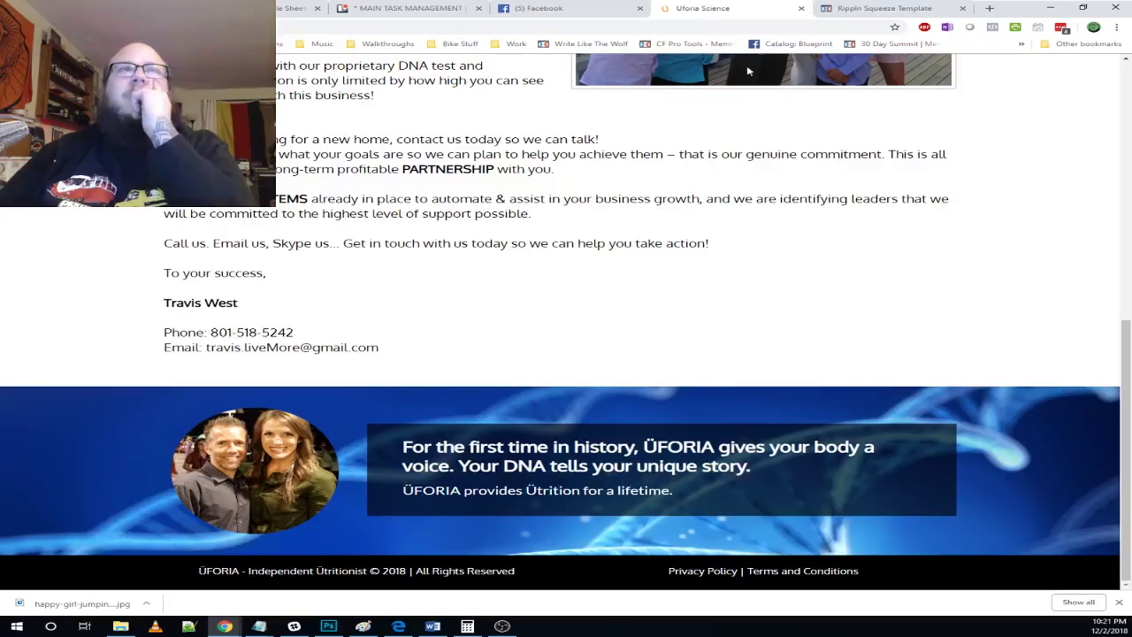
{"action": "scroll", "coordinate": [548, 358], "scroll_direction": "up", "scroll_amount": 6}
{"action": "scroll", "coordinate": [549, 358], "scroll_direction": "down", "scroll_amount": 6}
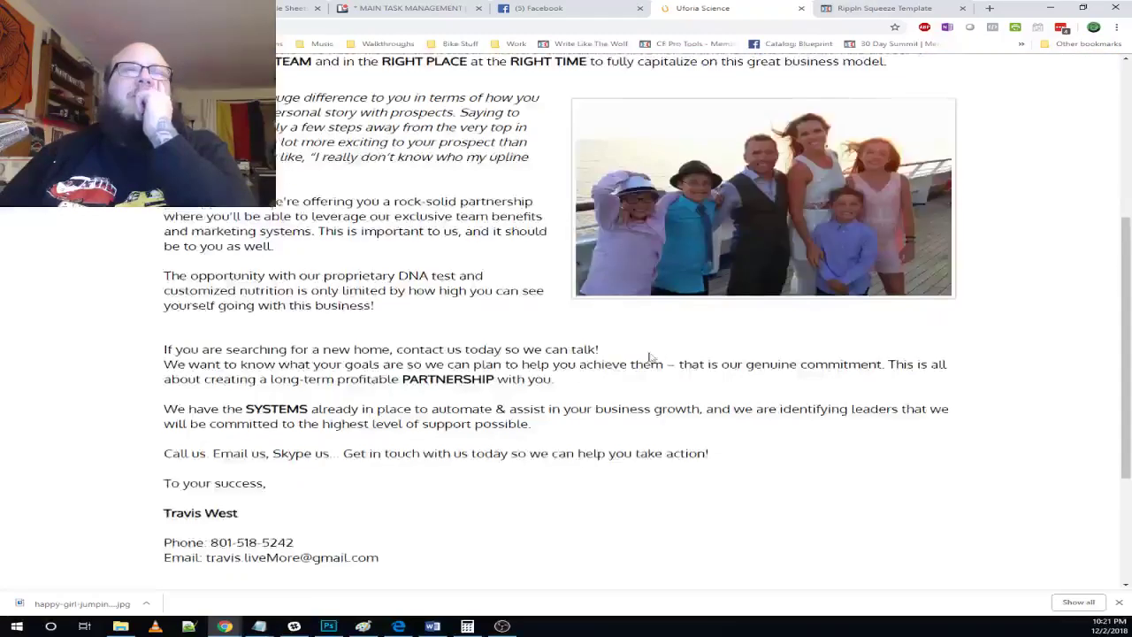
{"action": "left_click", "coordinate": [874, 10]}
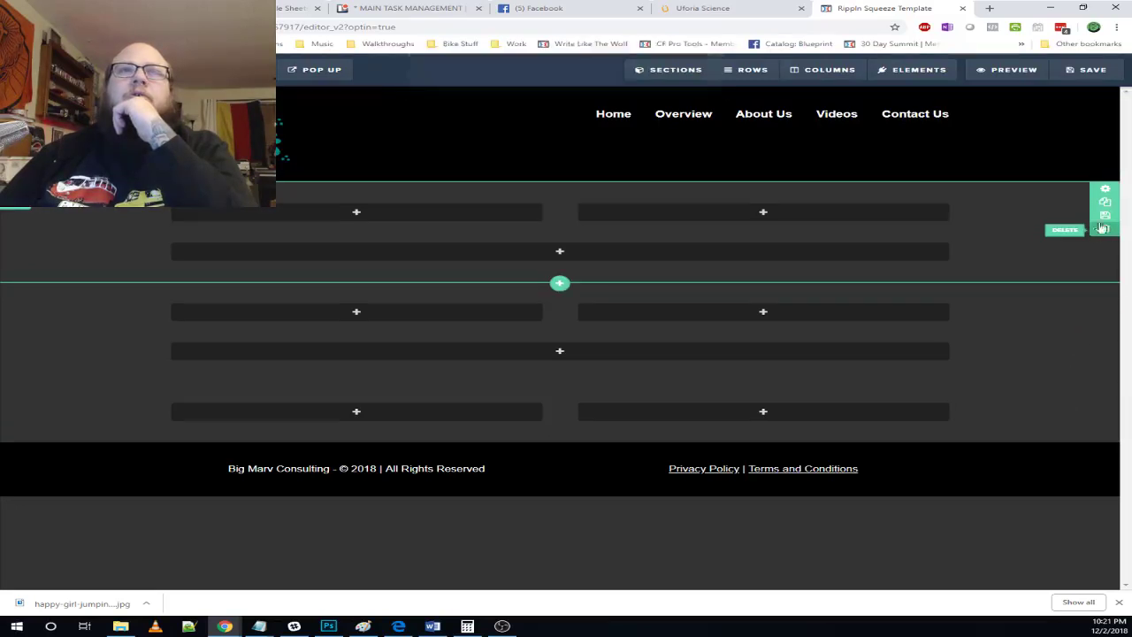
{"action": "left_click", "coordinate": [1104, 230]}
{"action": "left_click", "coordinate": [635, 88]}
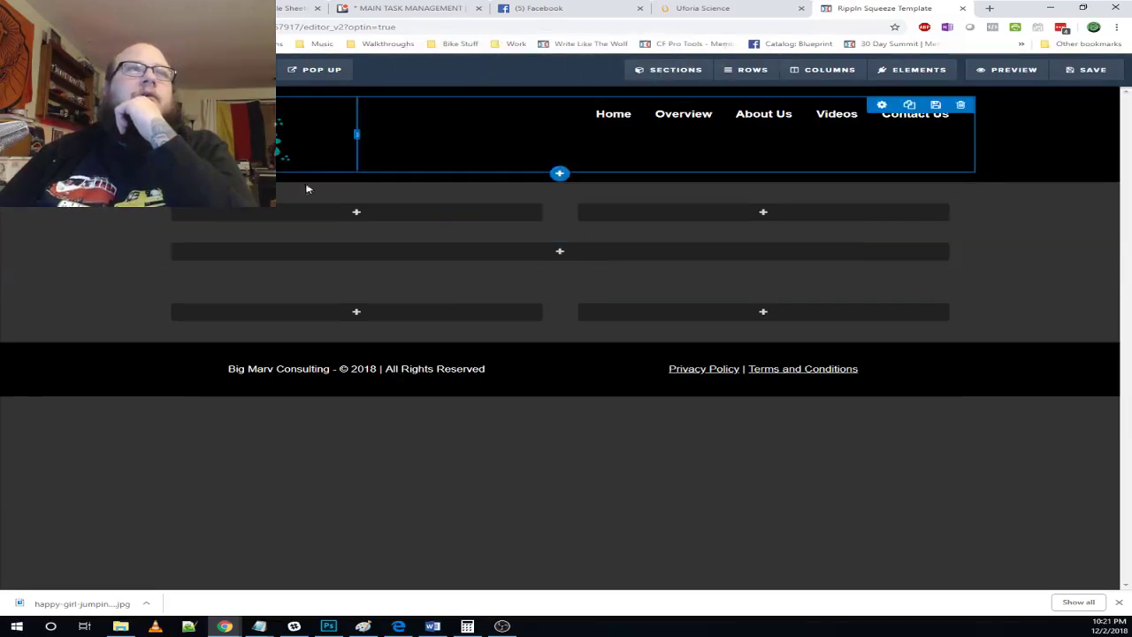
- Move the empty single-column row above the two-column row below the header and compare with the reference About Us page
{"action": "left_click", "coordinate": [160, 224]}
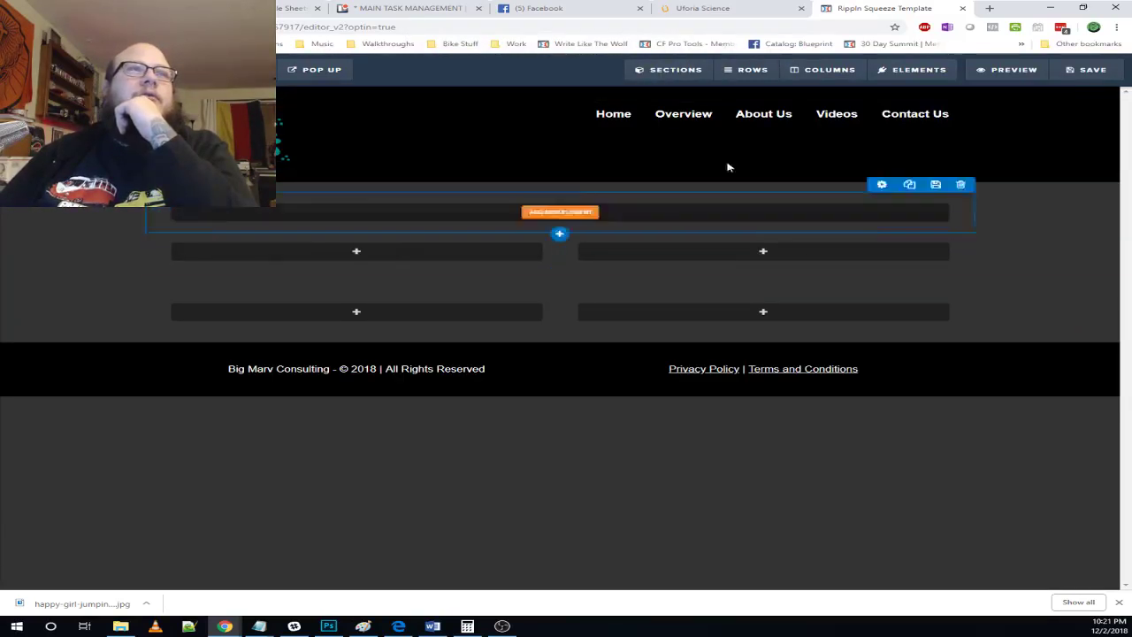
{"action": "left_click", "coordinate": [729, 10]}
{"action": "scroll", "coordinate": [541, 256], "scroll_direction": "up", "scroll_amount": 7}
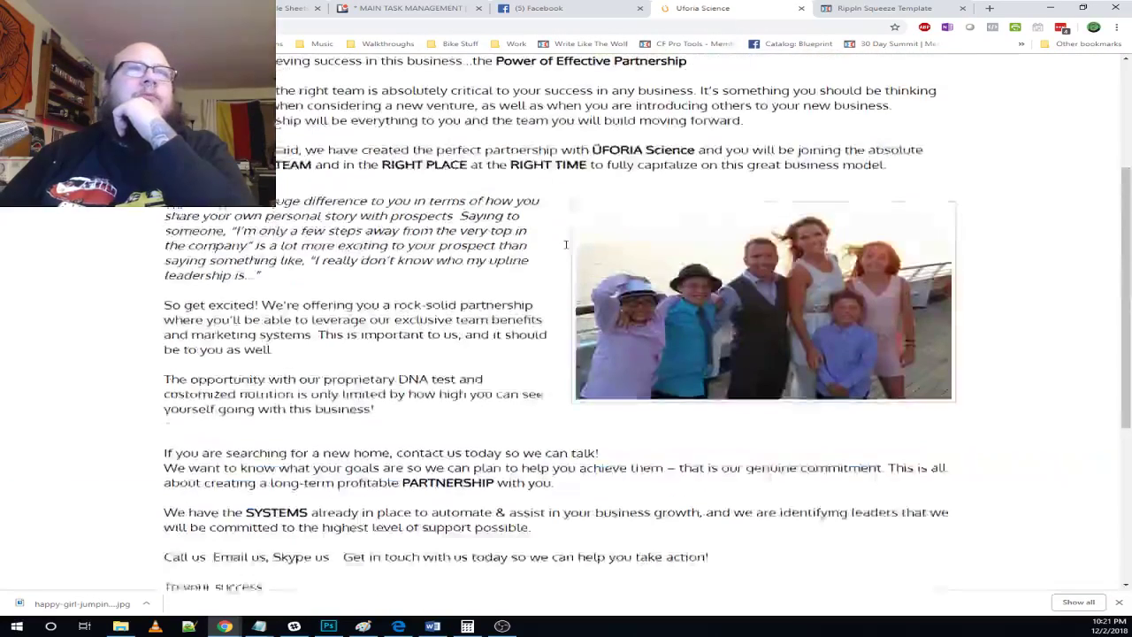
{"action": "left_click", "coordinate": [891, 8]}
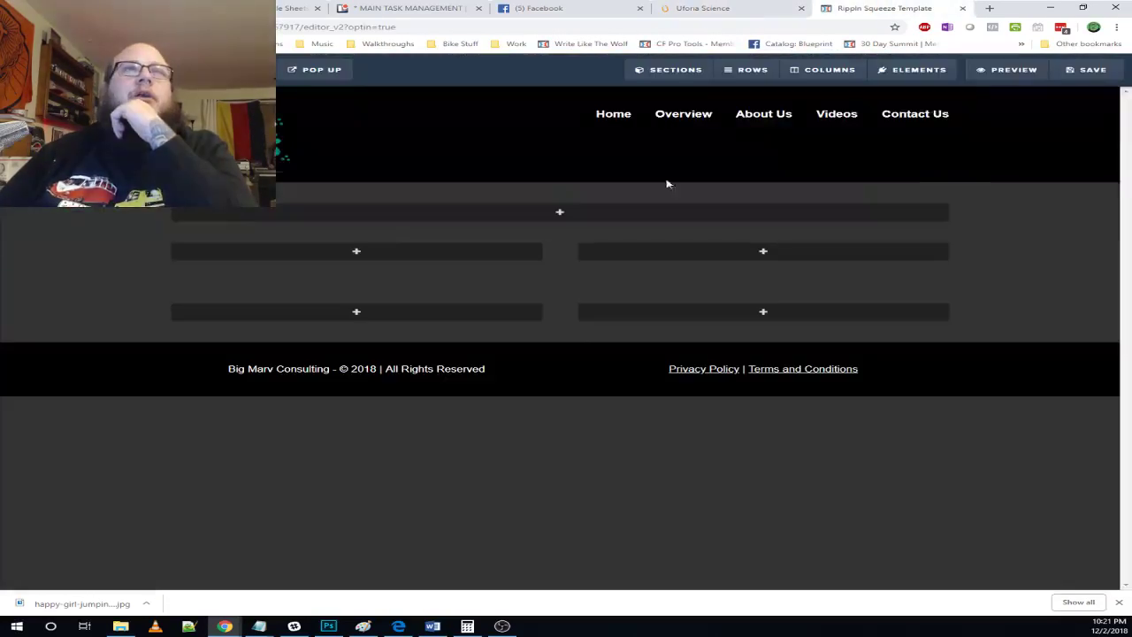
- Add a headline element to the single-column row below the header and set its text color to white (#ffffff)
{"action": "left_click", "coordinate": [567, 212]}
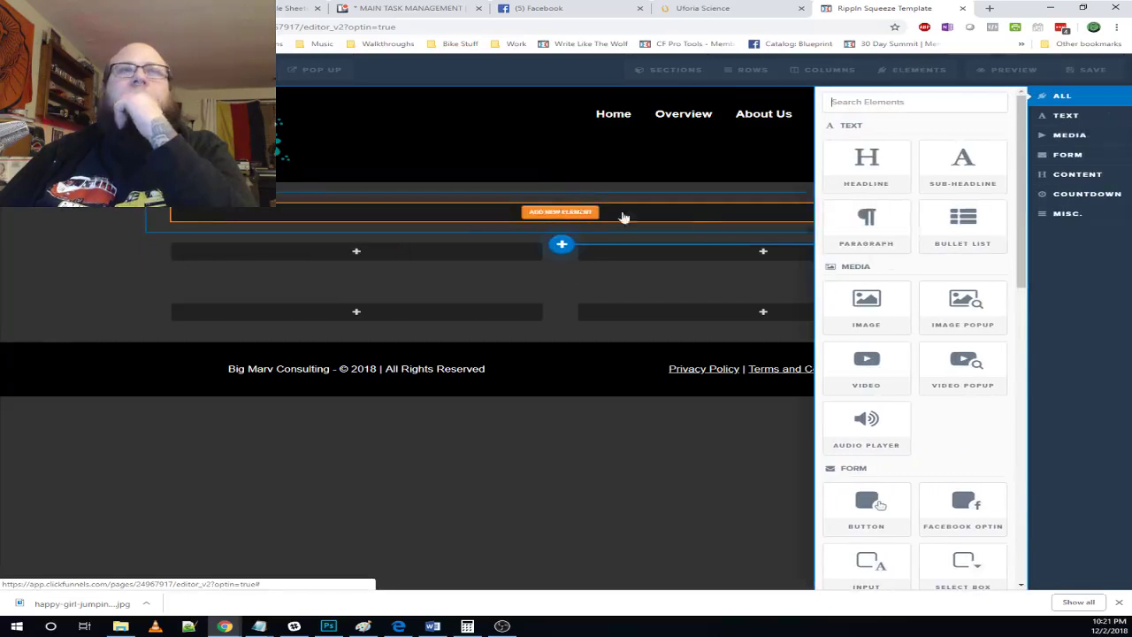
{"action": "left_click", "coordinate": [867, 165]}
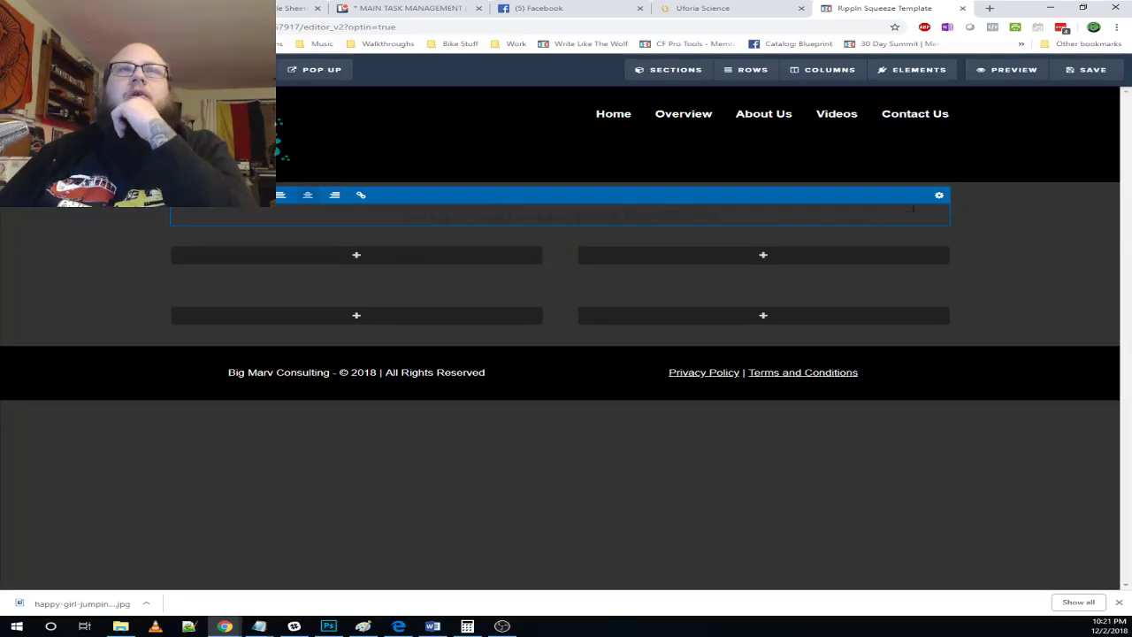
{"action": "left_click", "coordinate": [940, 196]}
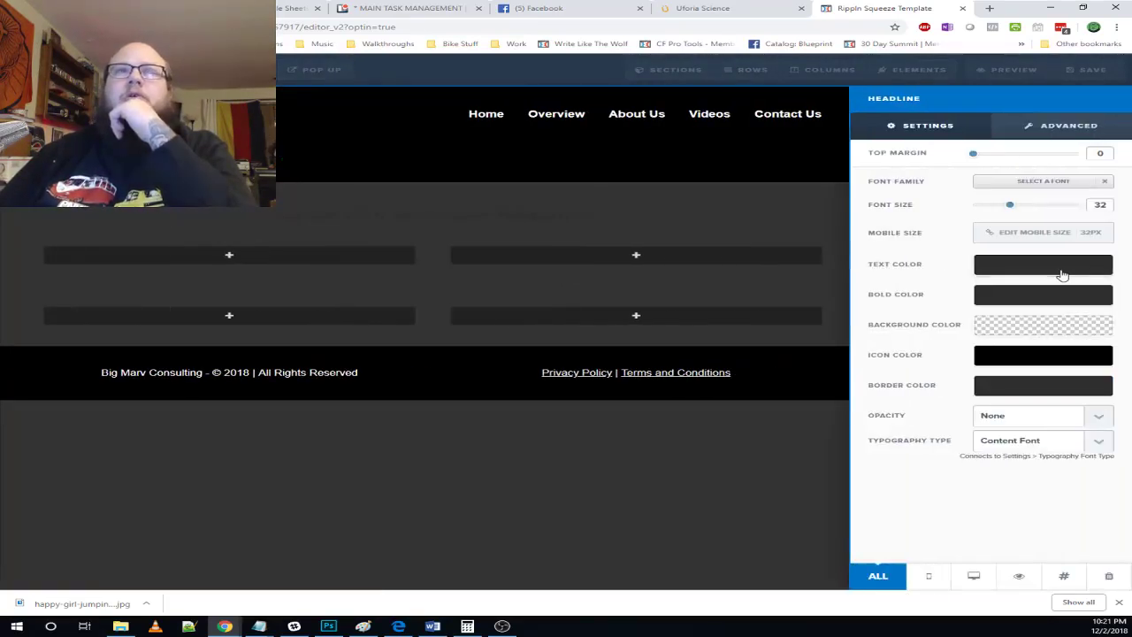
{"action": "left_click", "coordinate": [1056, 275]}
{"action": "left_click", "coordinate": [961, 303]}
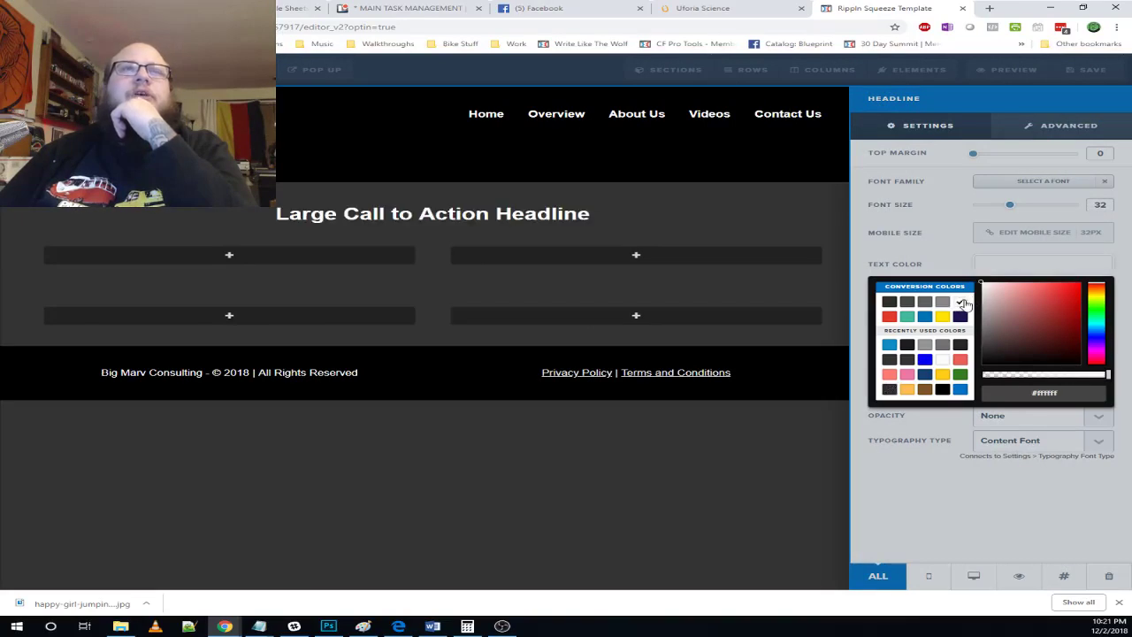
{"action": "left_click", "coordinate": [1022, 266]}
{"action": "left_click", "coordinate": [679, 227]}
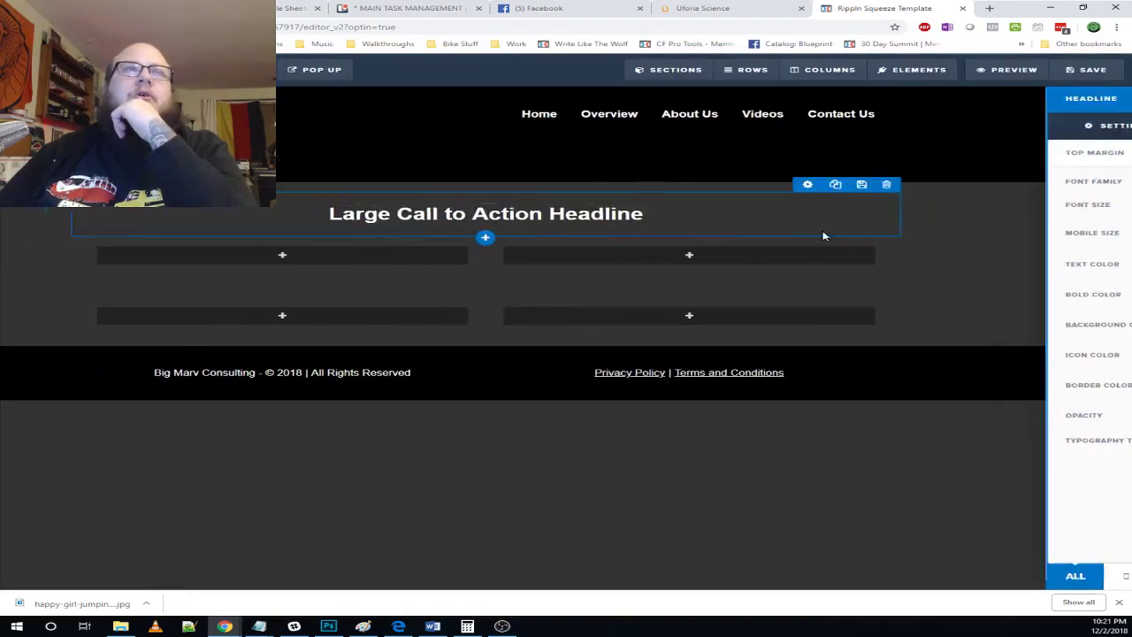
- Insert a divider element directly below the headline and set its color to white
{"action": "mouse_move", "coordinate": [928, 75]}
{"action": "left_click", "coordinate": [911, 94]}
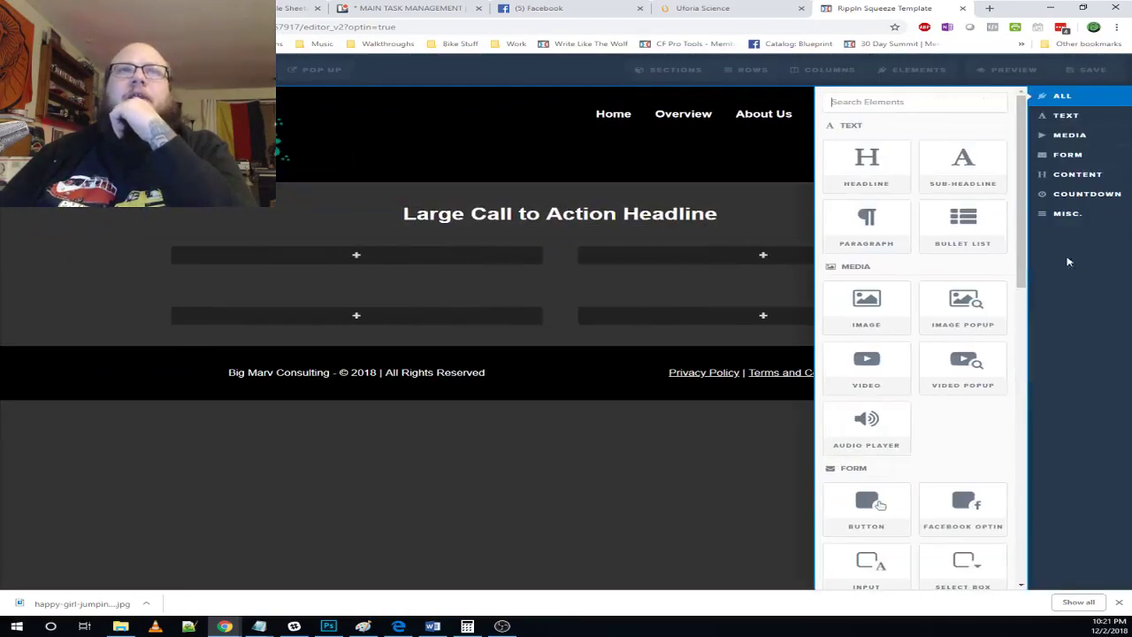
{"action": "scroll", "coordinate": [902, 387], "scroll_direction": "down", "scroll_amount": 8}
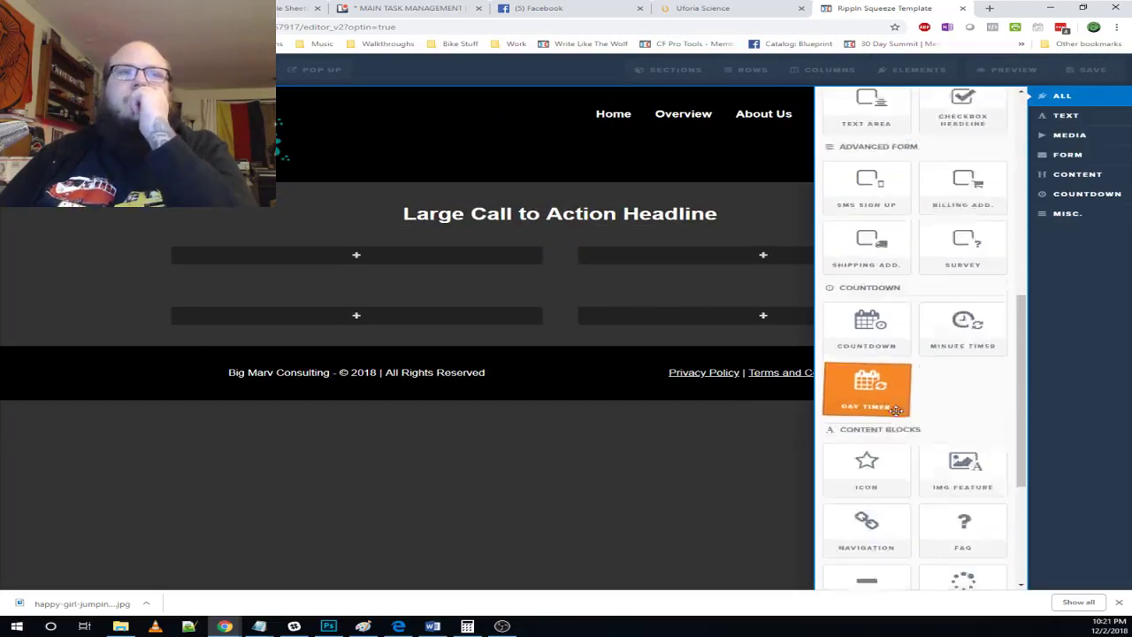
{"action": "left_click_drag", "start_coordinate": [876, 475], "coordinate": [559, 230]}
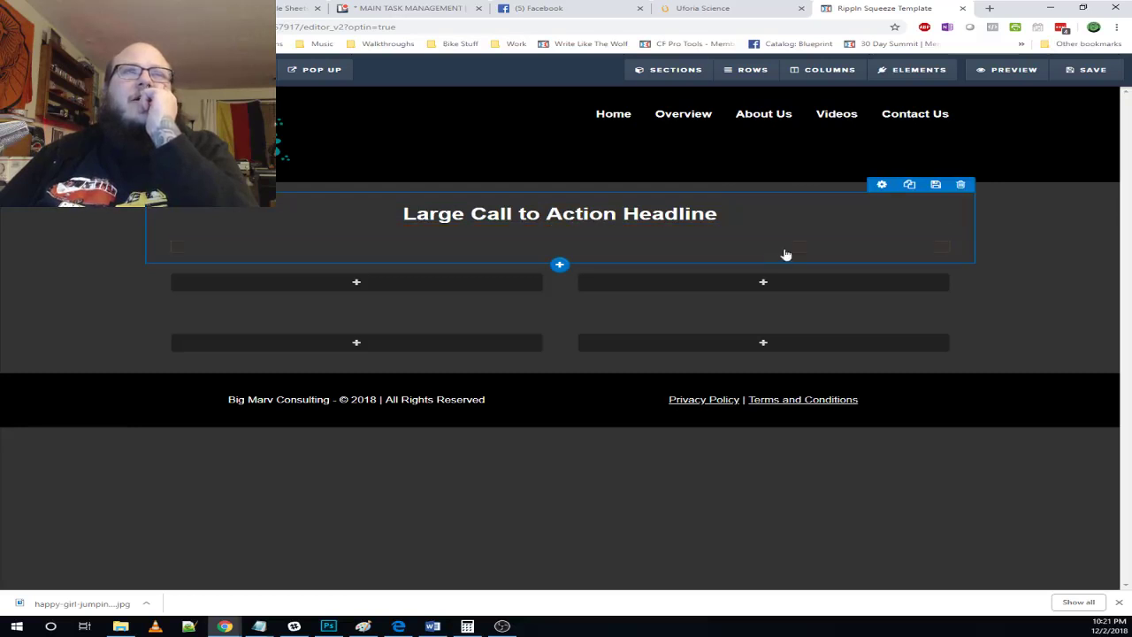
{"action": "left_click", "coordinate": [818, 254]}
{"action": "left_click", "coordinate": [1014, 292]}
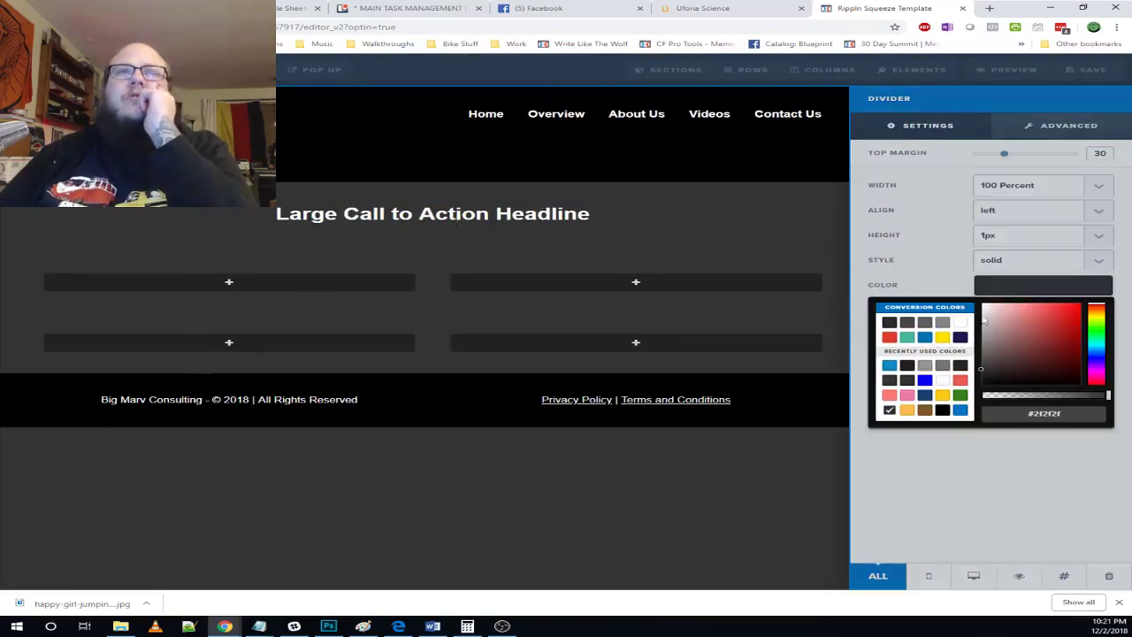
{"action": "left_click", "coordinate": [962, 322]}
- Try a height of 5px for the divider and compare it with the line under the reference page's heading
{"action": "left_click", "coordinate": [1024, 245]}
{"action": "left_click", "coordinate": [1023, 245]}
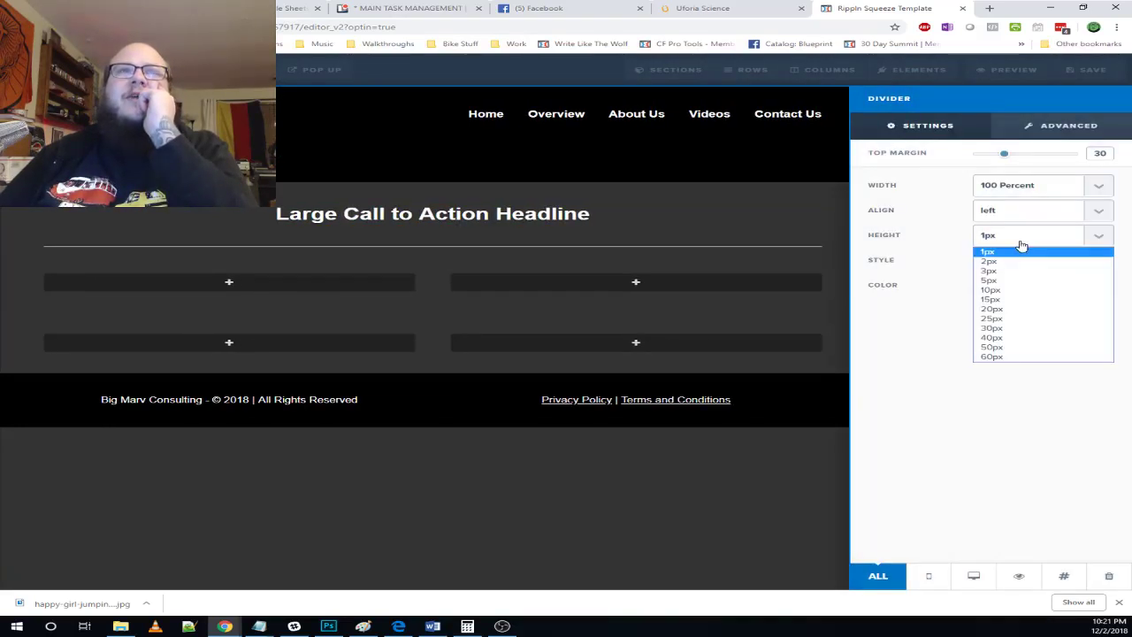
{"action": "left_click", "coordinate": [1009, 280]}
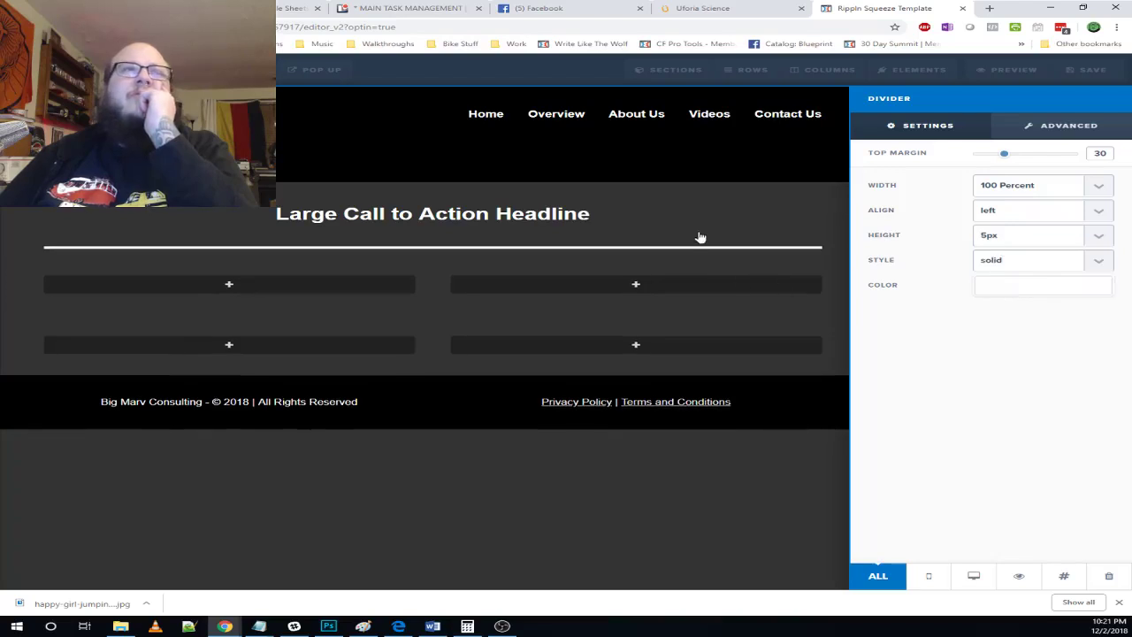
{"action": "left_click", "coordinate": [752, 9]}
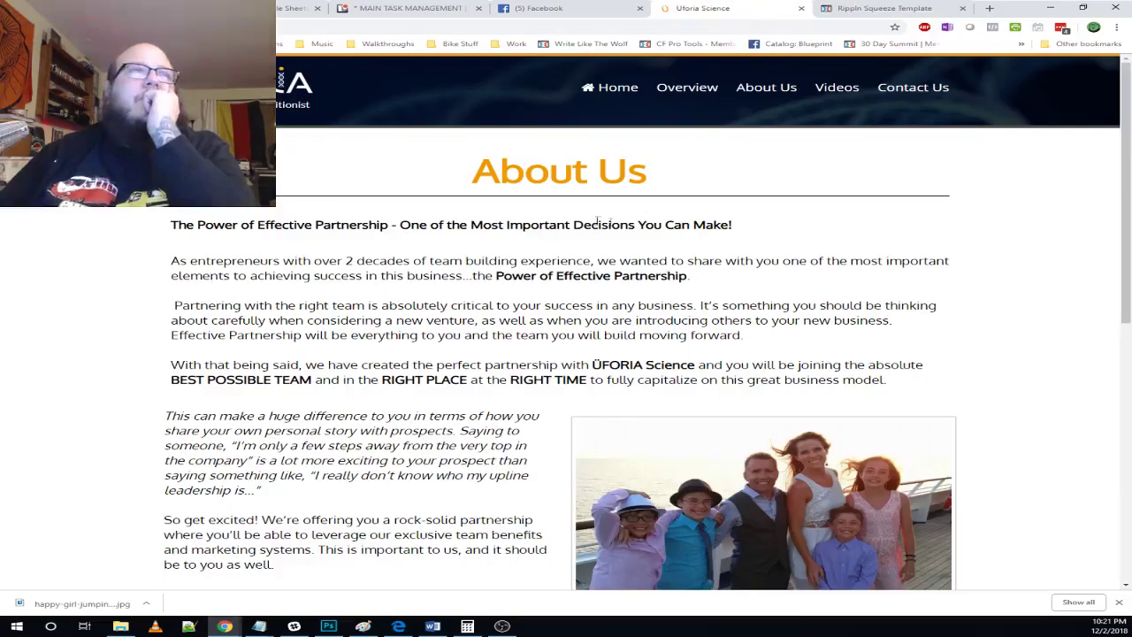
{"action": "left_click", "coordinate": [876, 7]}
- Try the divider below the headline at 3px, then set its height to 2px
{"action": "left_click", "coordinate": [770, 248]}
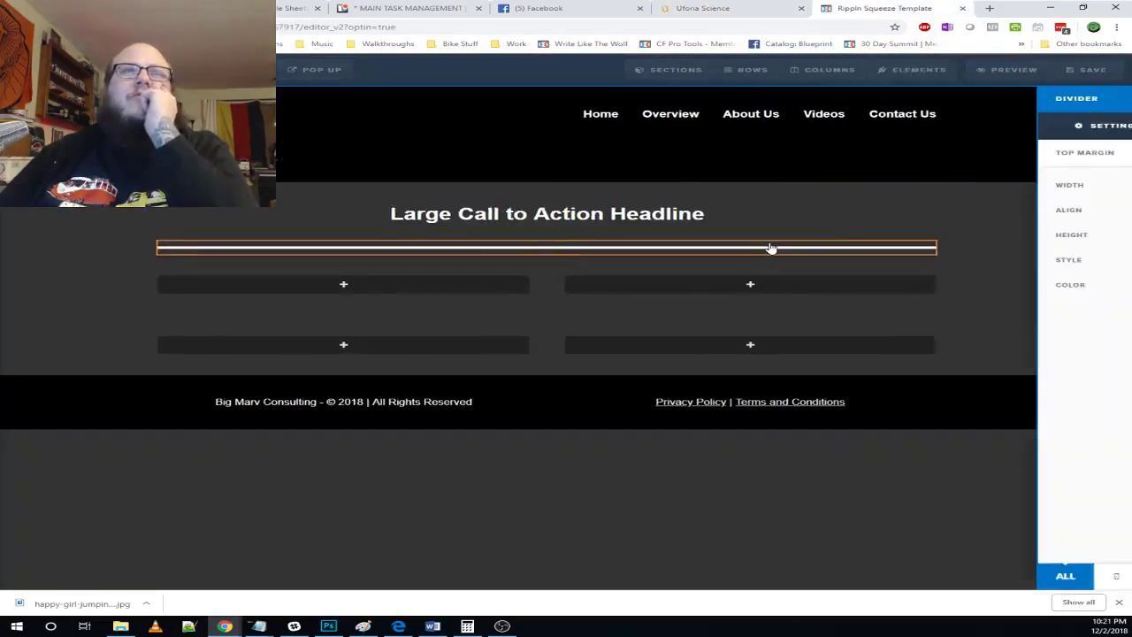
{"action": "left_click", "coordinate": [982, 247]}
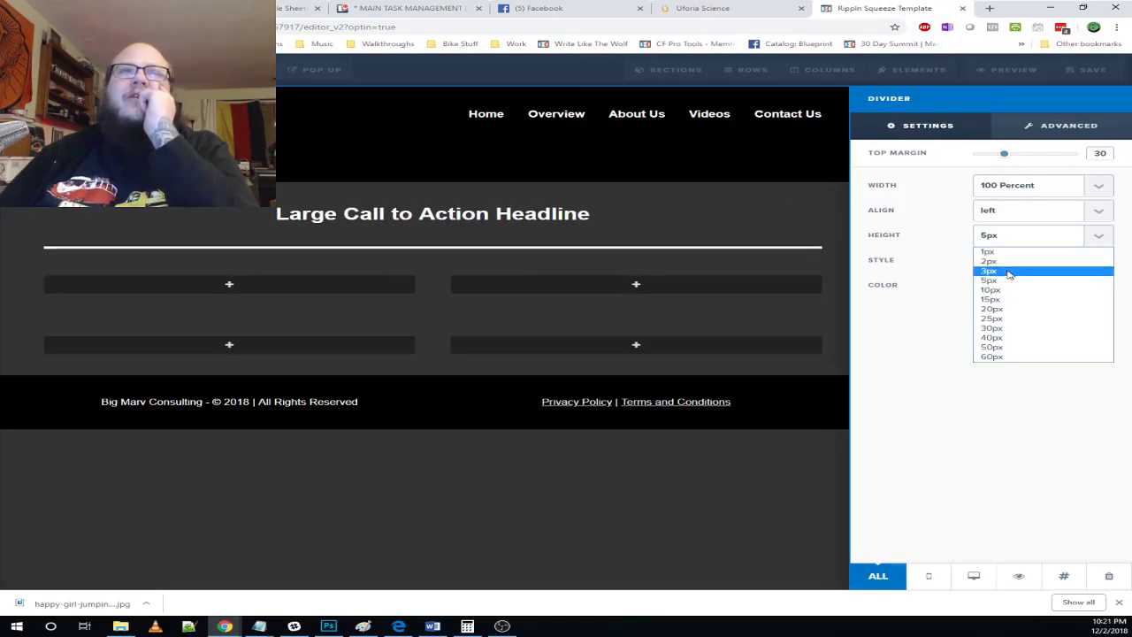
{"action": "left_click", "coordinate": [1000, 271]}
{"action": "left_click", "coordinate": [1005, 240]}
{"action": "left_click", "coordinate": [993, 261]}
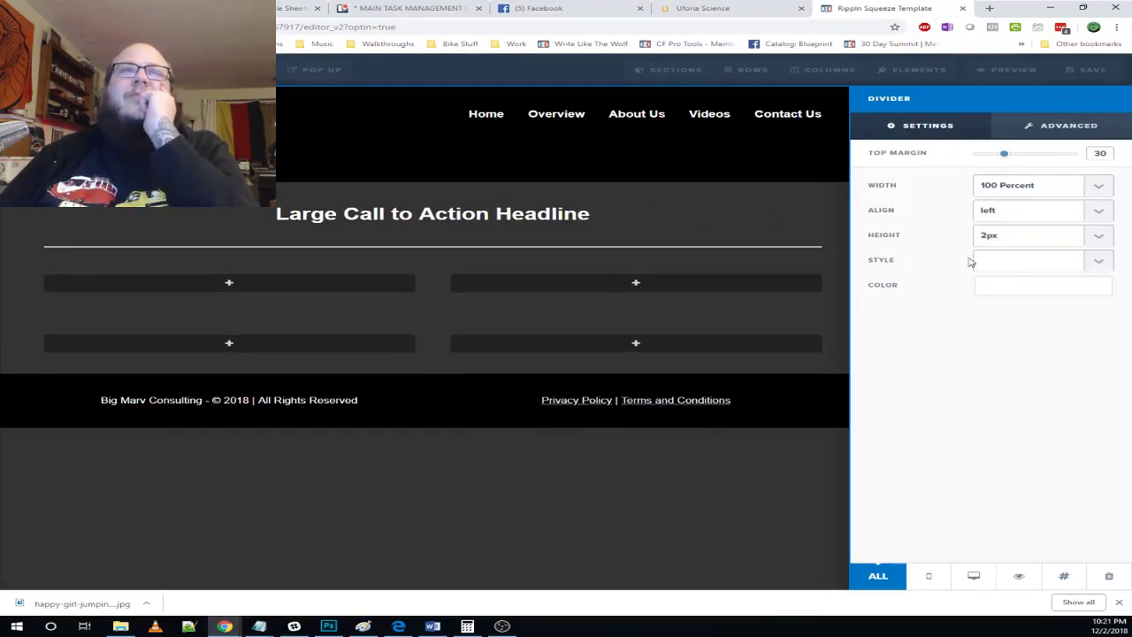
{"action": "left_click", "coordinate": [741, 212]}
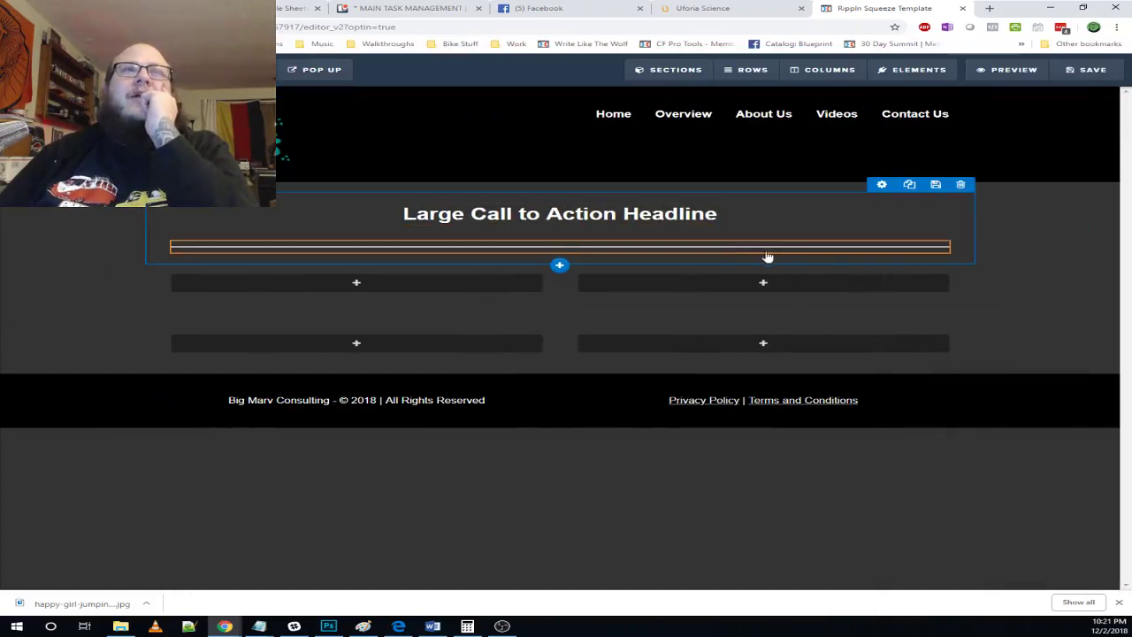
- Set the divider's top margin to 0 so that it sits directly under the headline
{"action": "left_click", "coordinate": [883, 233]}
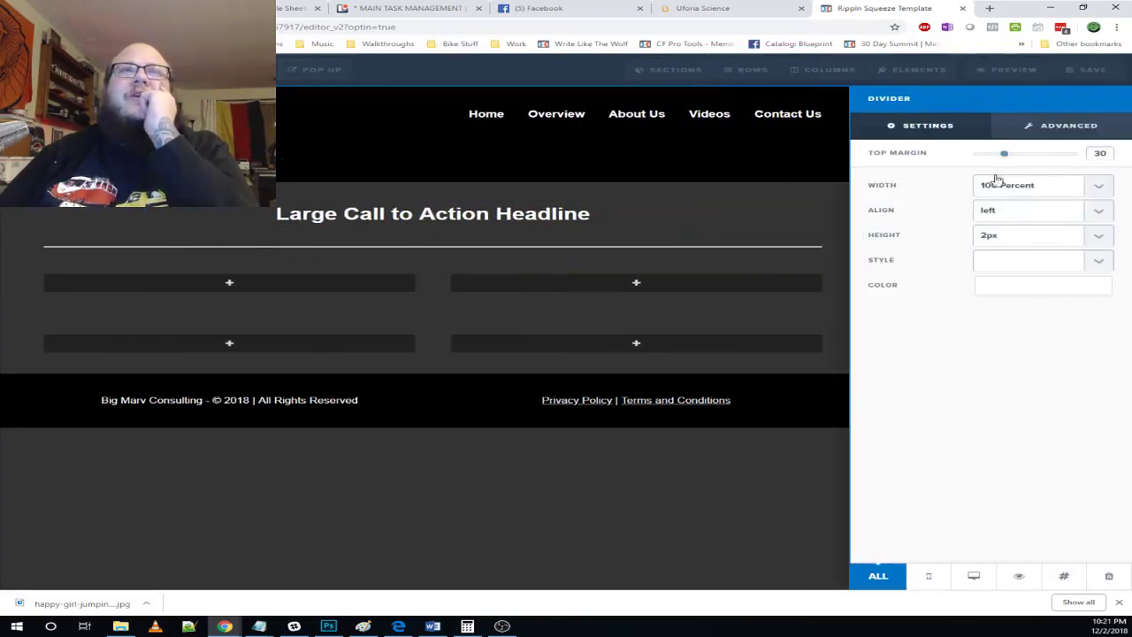
{"action": "left_click_drag", "start_coordinate": [1003, 156], "coordinate": [840, 156]}
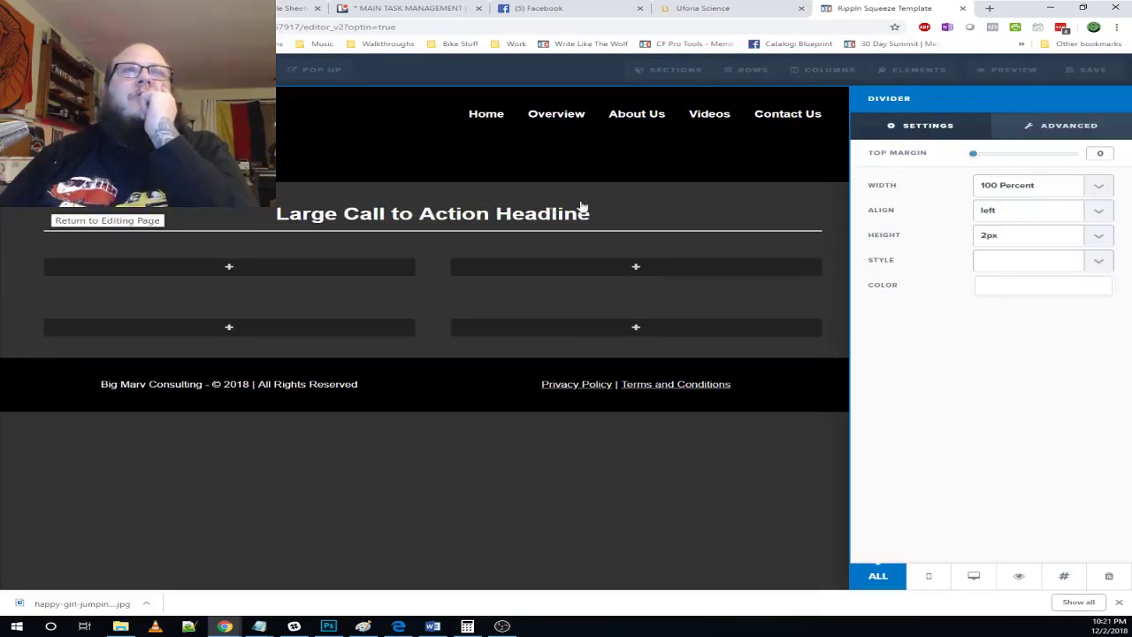
{"action": "left_click", "coordinate": [582, 207]}
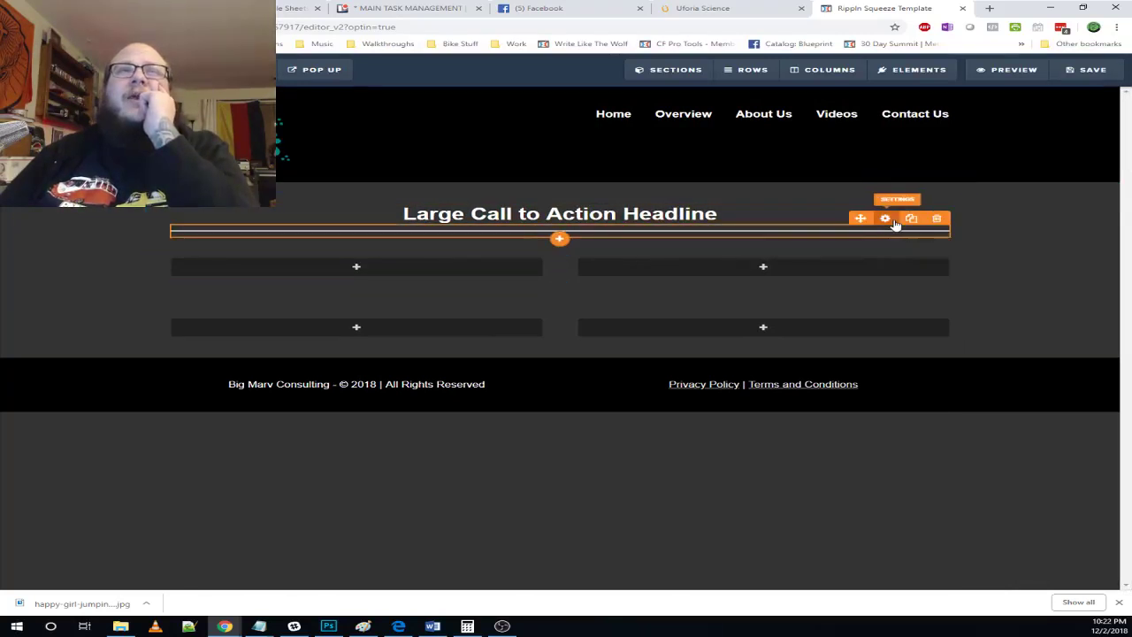
- Set the divider's width to 75 Percent and its alignment to Center
{"action": "left_click", "coordinate": [885, 218]}
{"action": "left_click", "coordinate": [1031, 185]}
{"action": "left_click", "coordinate": [992, 250]}
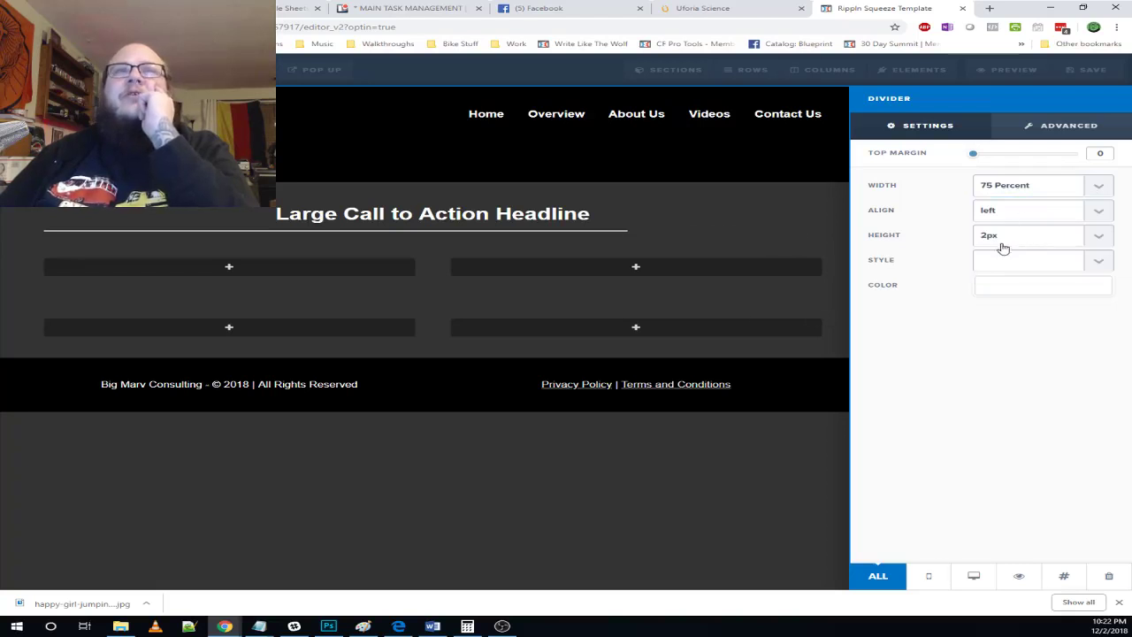
{"action": "left_click", "coordinate": [1022, 214]}
{"action": "left_click", "coordinate": [1016, 235]}
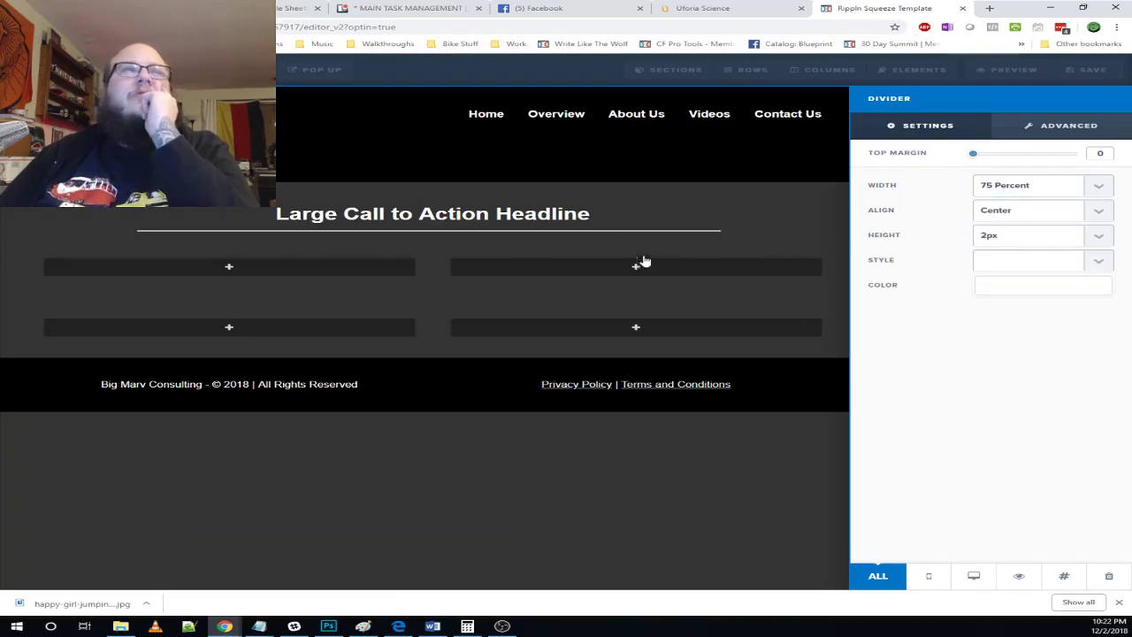
{"action": "left_click", "coordinate": [754, 213]}
- Compare the divider with the reference page's heading line and set its width to 100 Percent
{"action": "left_click", "coordinate": [703, 8]}
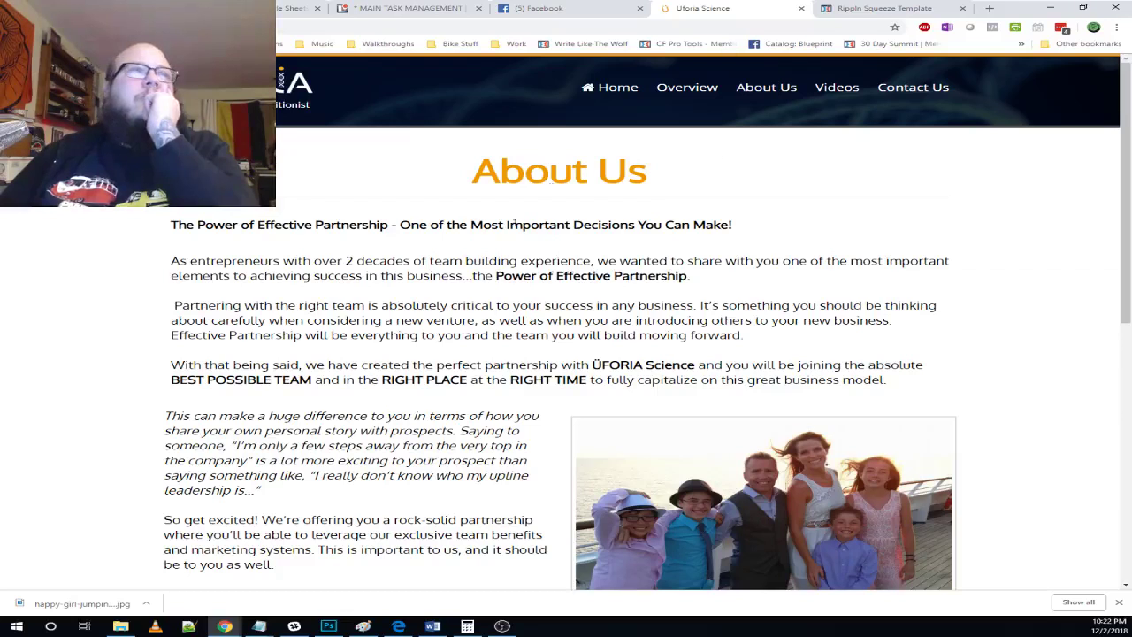
{"action": "left_click", "coordinate": [854, 8]}
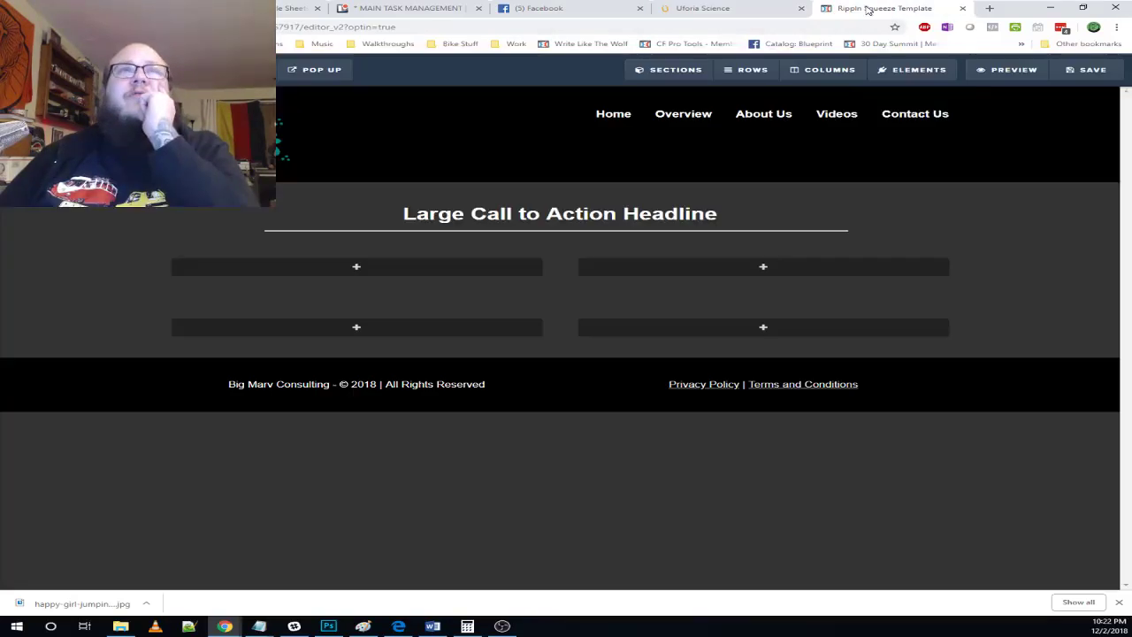
{"action": "left_click", "coordinate": [804, 232]}
{"action": "left_click", "coordinate": [1053, 188]}
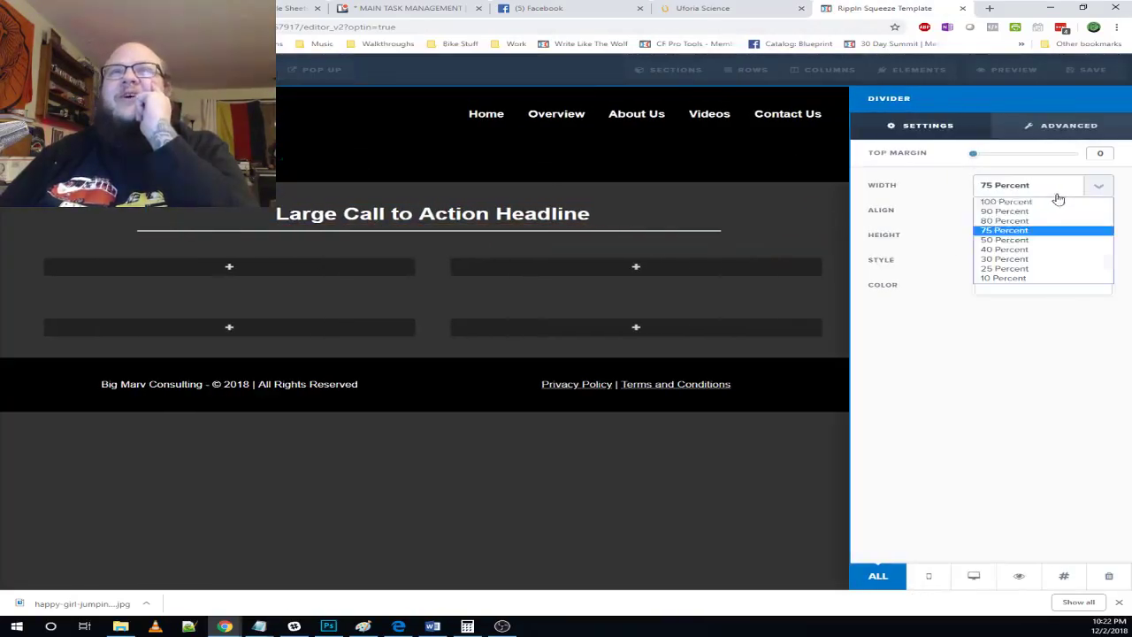
{"action": "left_click", "coordinate": [1018, 196]}
{"action": "left_click", "coordinate": [790, 202]}
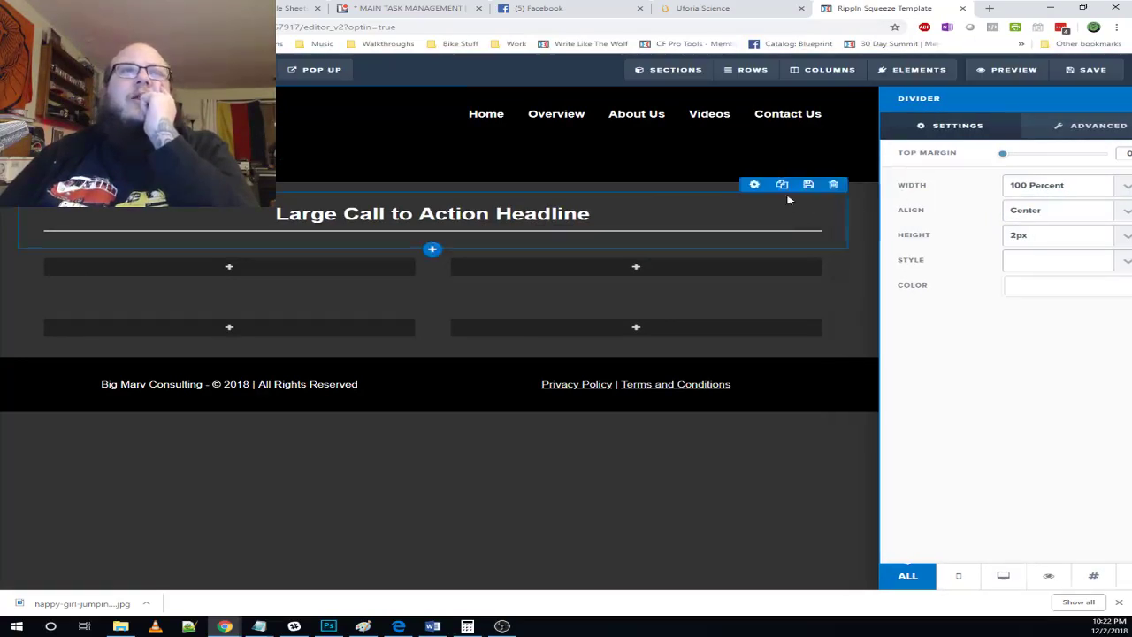
- Check the text below the heading line on the reference About Us page and add a sub-headline element under the divider
{"action": "left_click", "coordinate": [719, 12]}
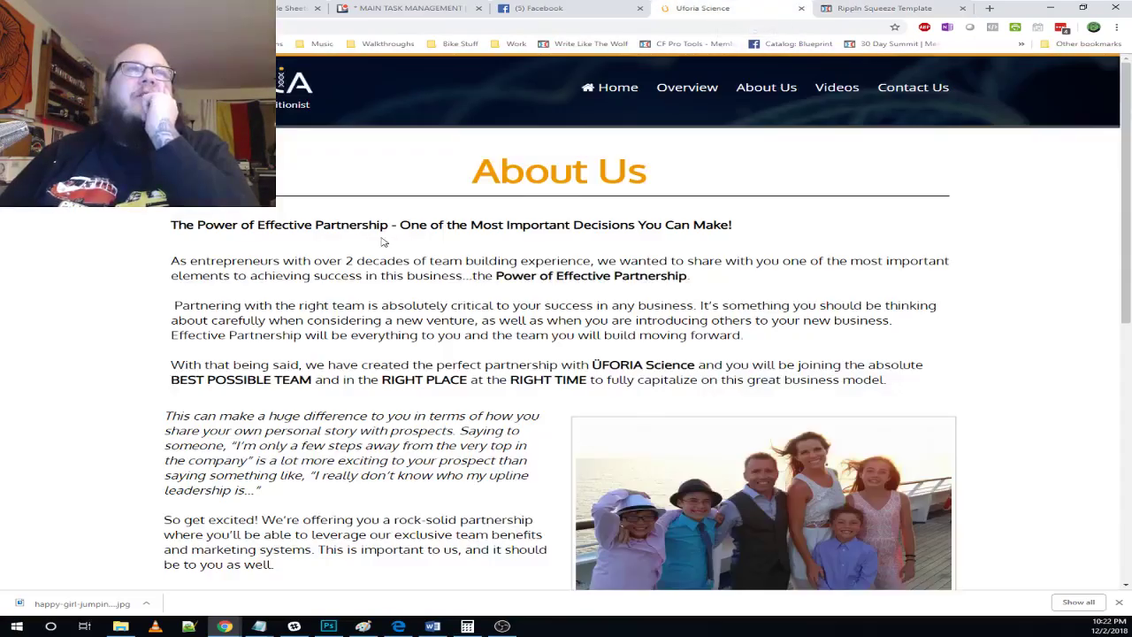
{"action": "scroll", "coordinate": [382, 241], "scroll_direction": "down", "scroll_amount": 2}
{"action": "scroll", "coordinate": [433, 255], "scroll_direction": "up", "scroll_amount": 2}
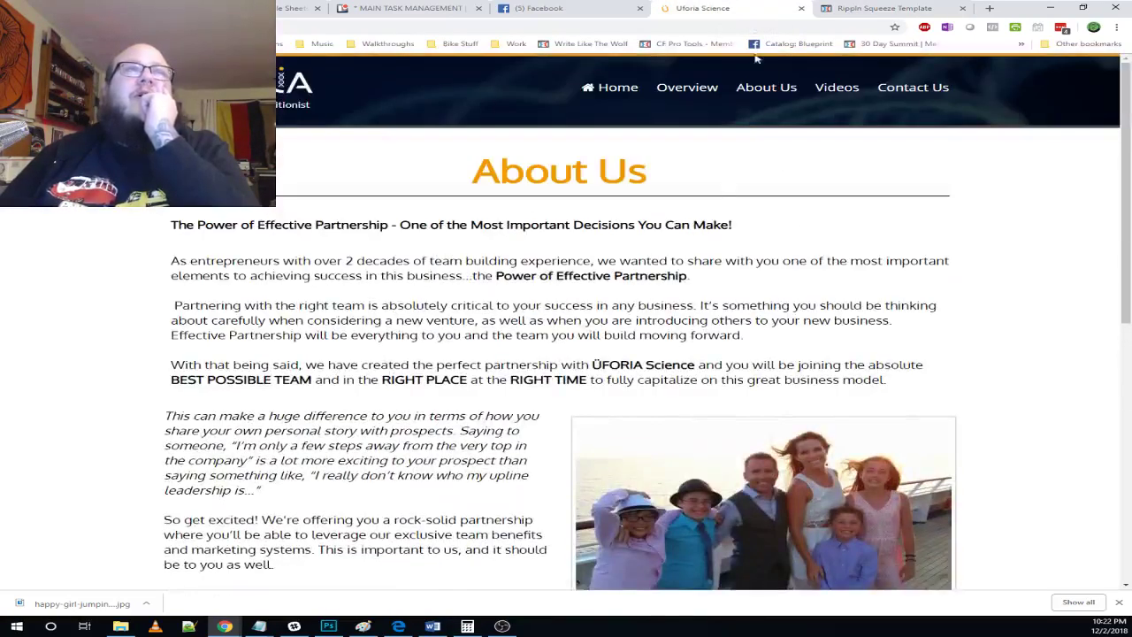
{"action": "left_click", "coordinate": [885, 9]}
{"action": "mouse_move", "coordinate": [911, 71]}
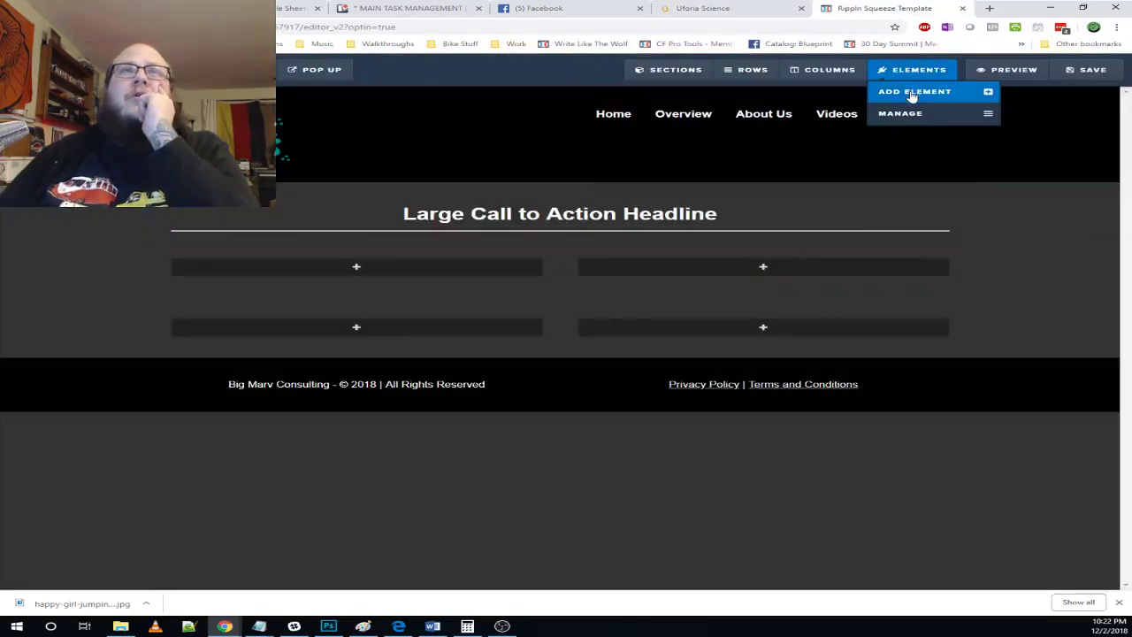
{"action": "left_click", "coordinate": [911, 93]}
{"action": "left_click_drag", "start_coordinate": [963, 167], "coordinate": [594, 243]}
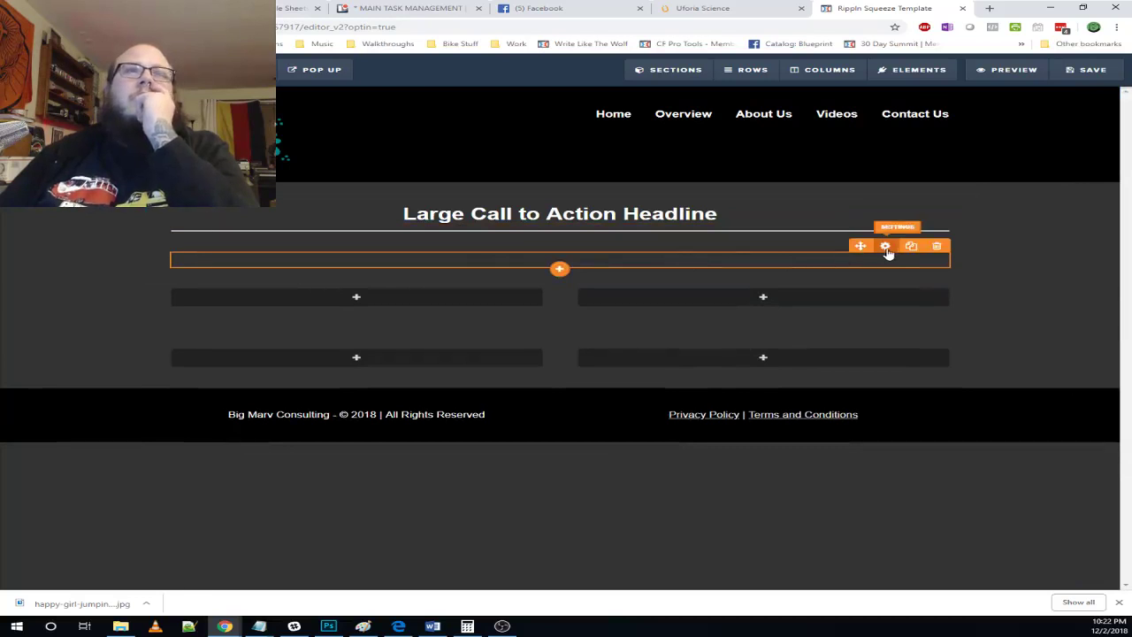
- Set the new sub-headline's text color to white so that it reads against the dark background
{"action": "left_click", "coordinate": [887, 249]}
{"action": "left_click", "coordinate": [1037, 276]}
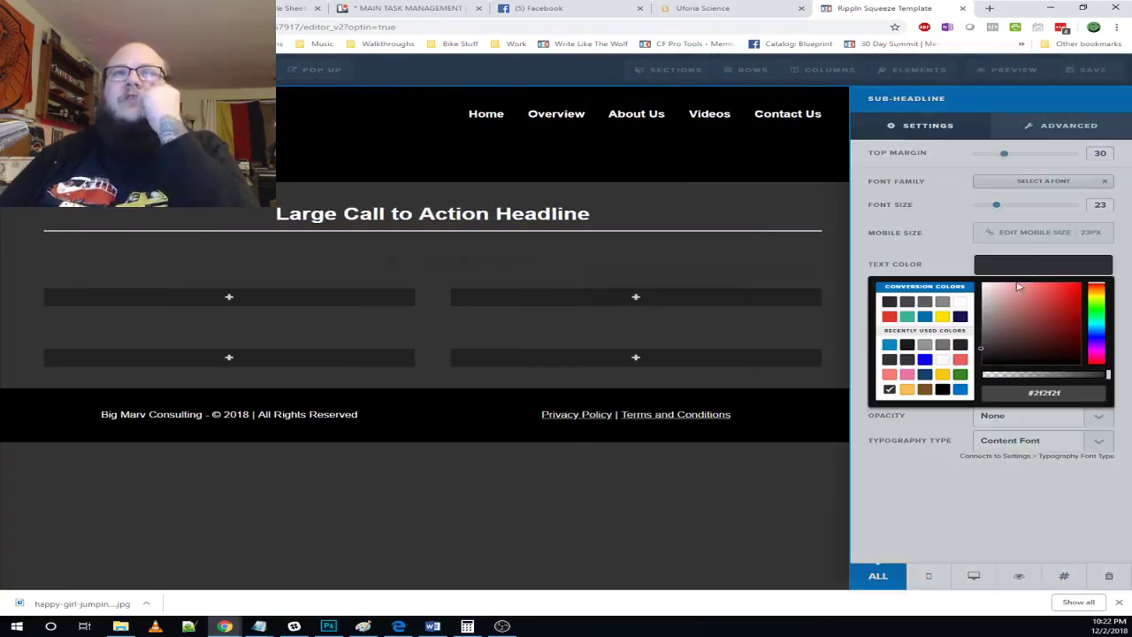
{"action": "left_click", "coordinate": [963, 303]}
{"action": "left_click", "coordinate": [1044, 263]}
{"action": "left_click", "coordinate": [616, 266]}
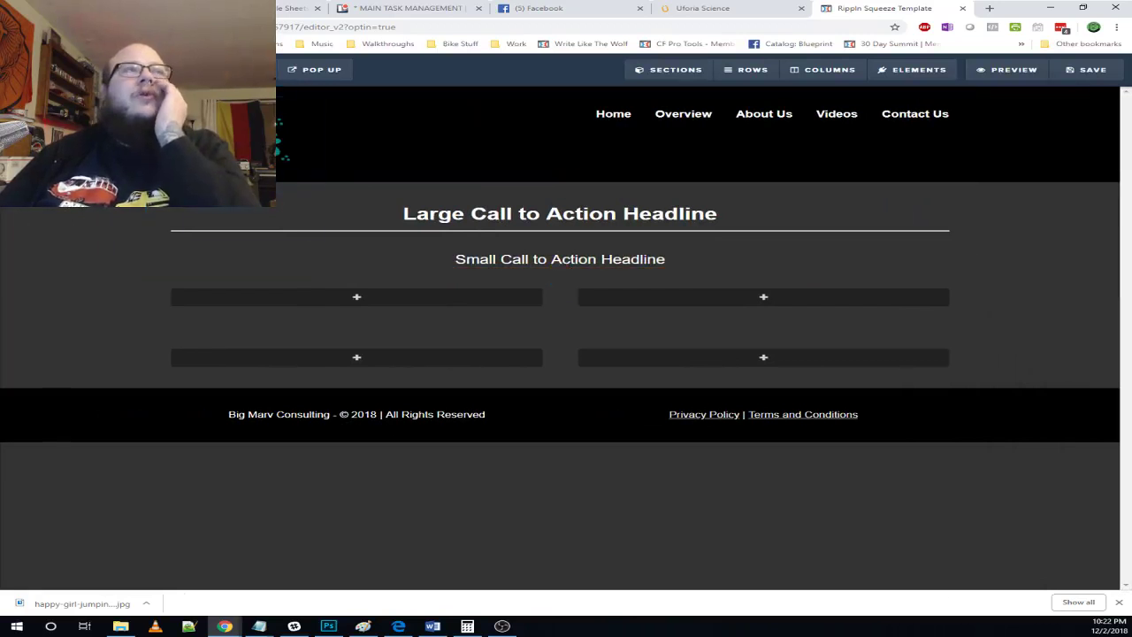
- Set the page's default text color to white in the typography settings
{"action": "mouse_move", "coordinate": [233, 70]}
{"action": "left_click", "coordinate": [233, 206]}
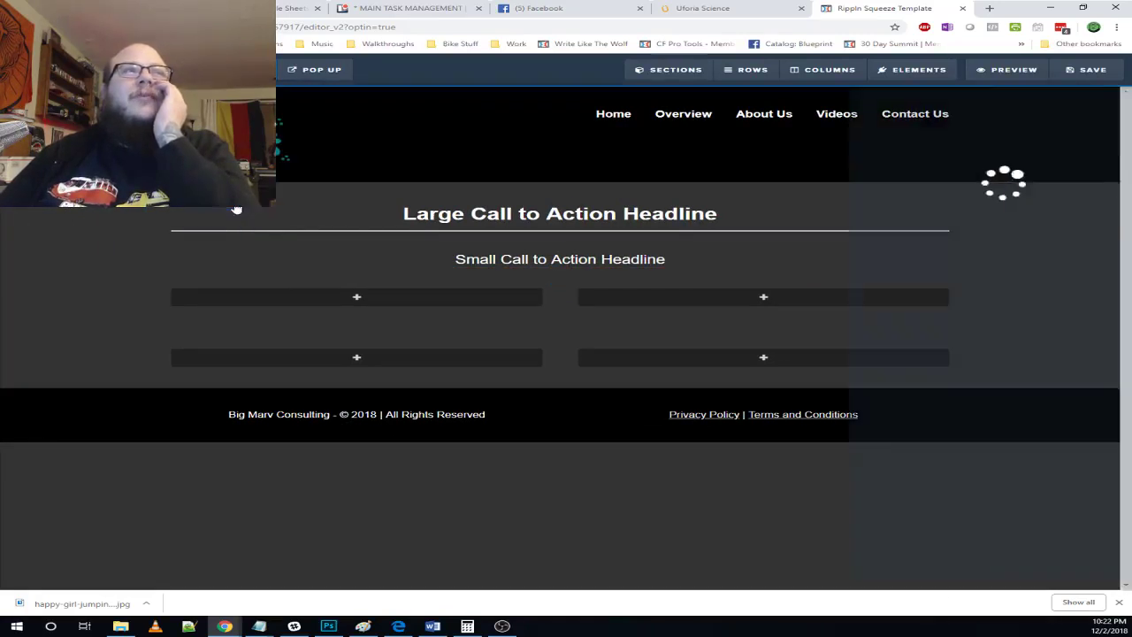
{"action": "left_click", "coordinate": [1031, 246]}
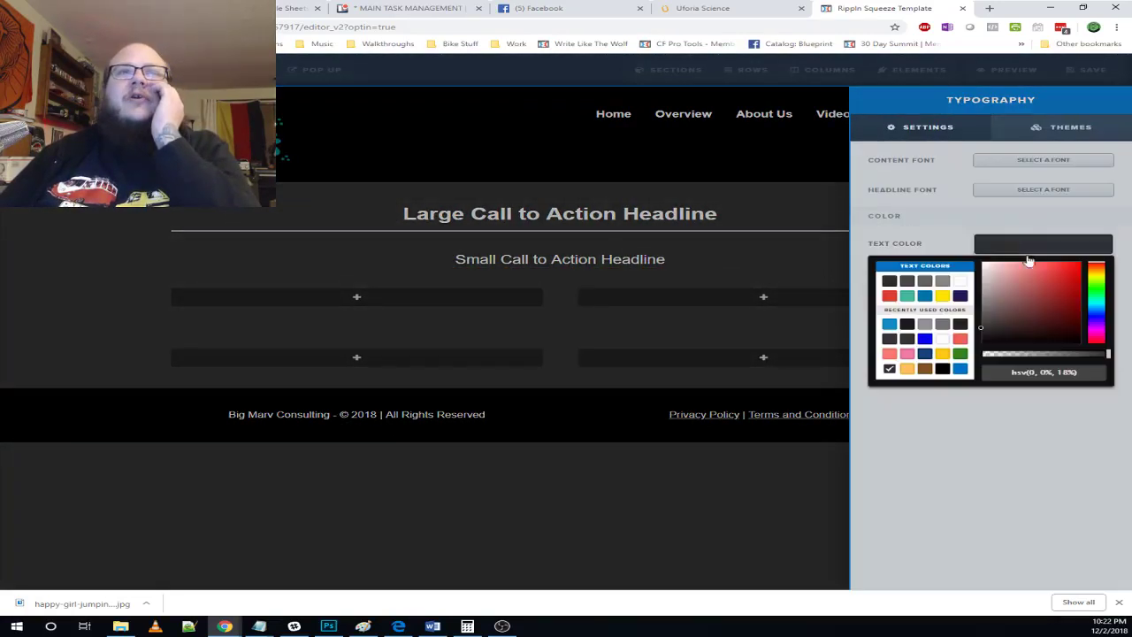
{"action": "left_click", "coordinate": [962, 282]}
{"action": "left_click", "coordinate": [1066, 235]}
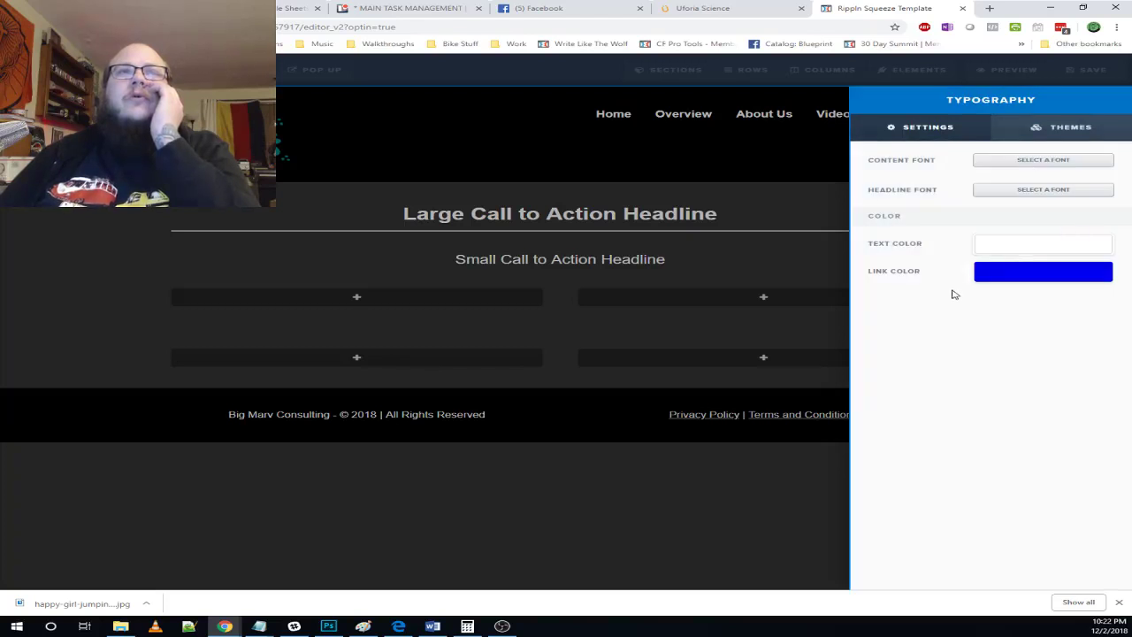
- Set the page's default link color to fully opaque white, rgb(255, 255, 255)
{"action": "left_click", "coordinate": [1044, 281]}
{"action": "left_click", "coordinate": [944, 367]}
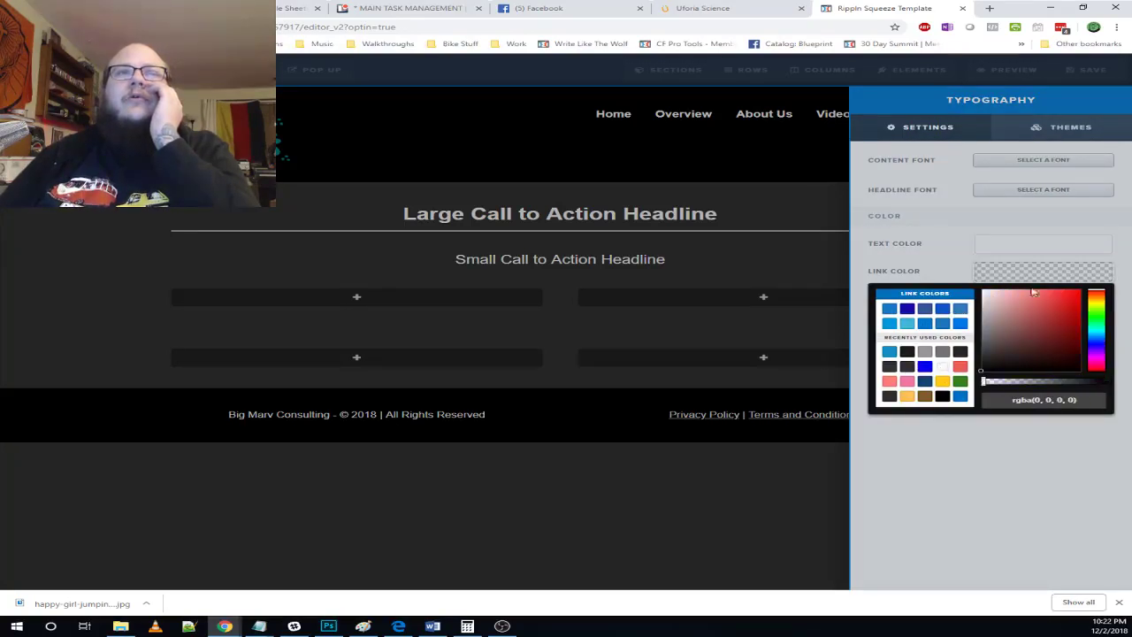
{"action": "left_click", "coordinate": [1045, 280]}
{"action": "left_click", "coordinate": [1013, 277]}
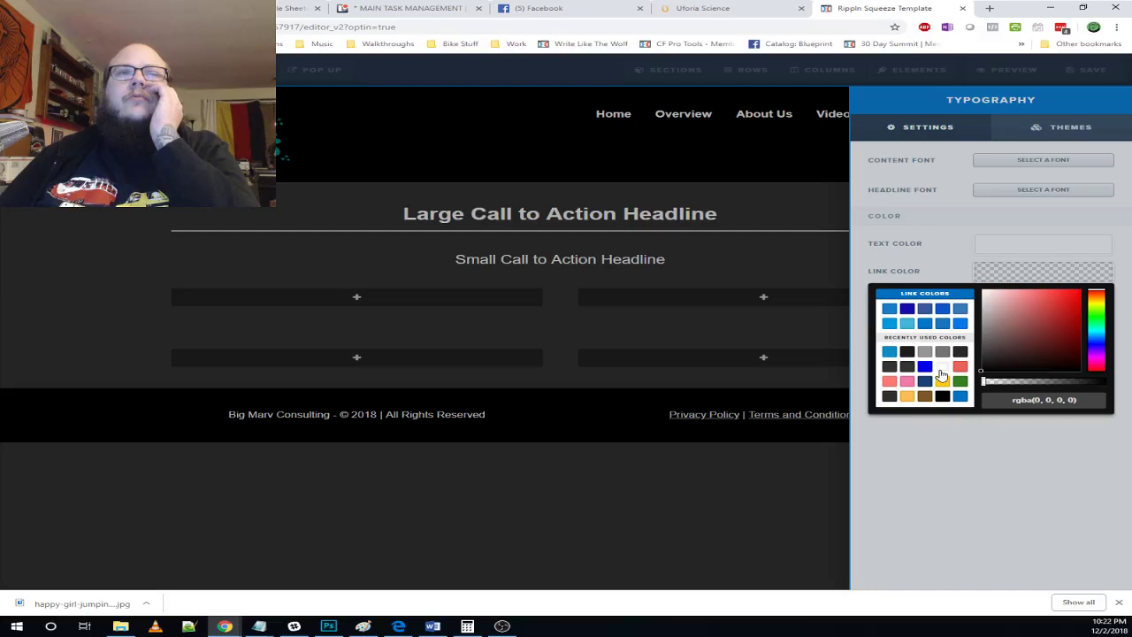
{"action": "left_click_drag", "start_coordinate": [988, 391], "coordinate": [1108, 383]}
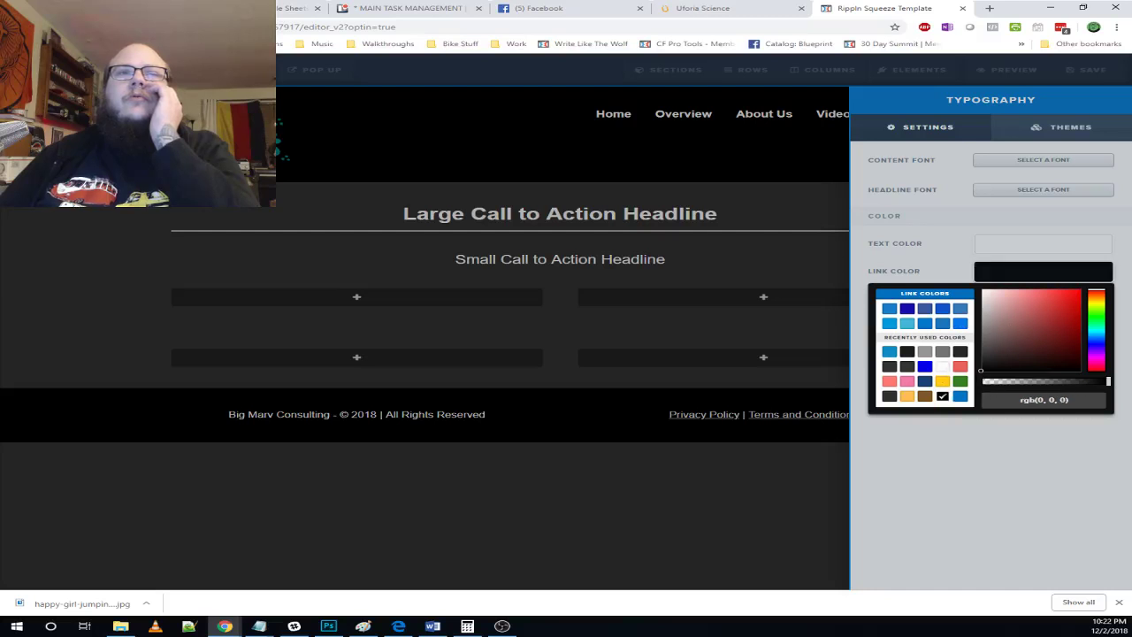
{"action": "left_click", "coordinate": [942, 371]}
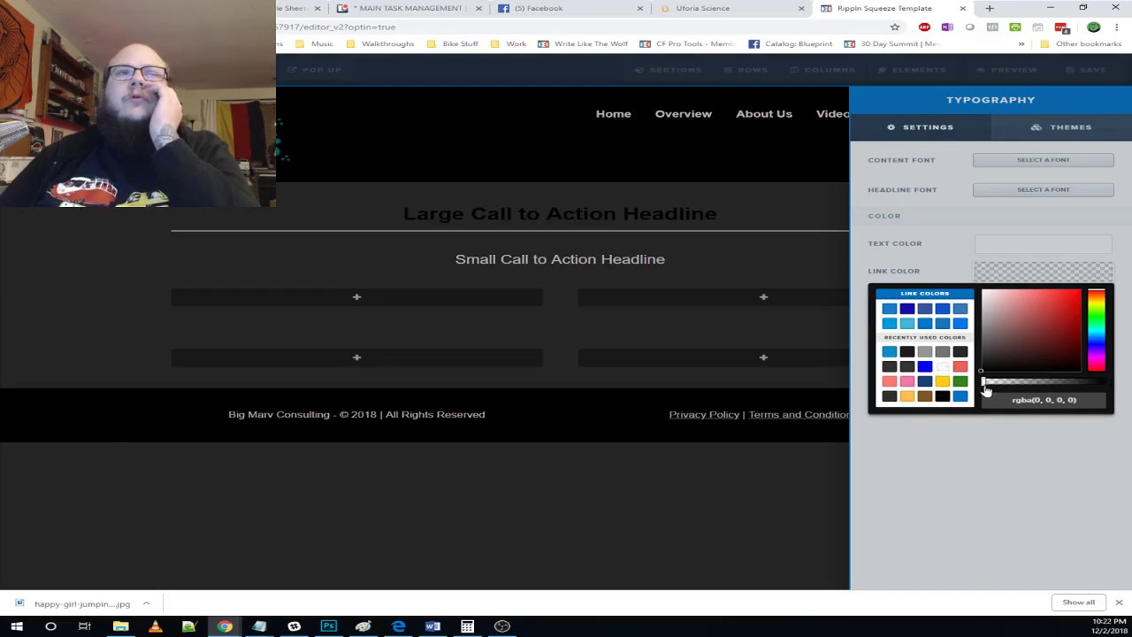
{"action": "left_click", "coordinate": [991, 292]}
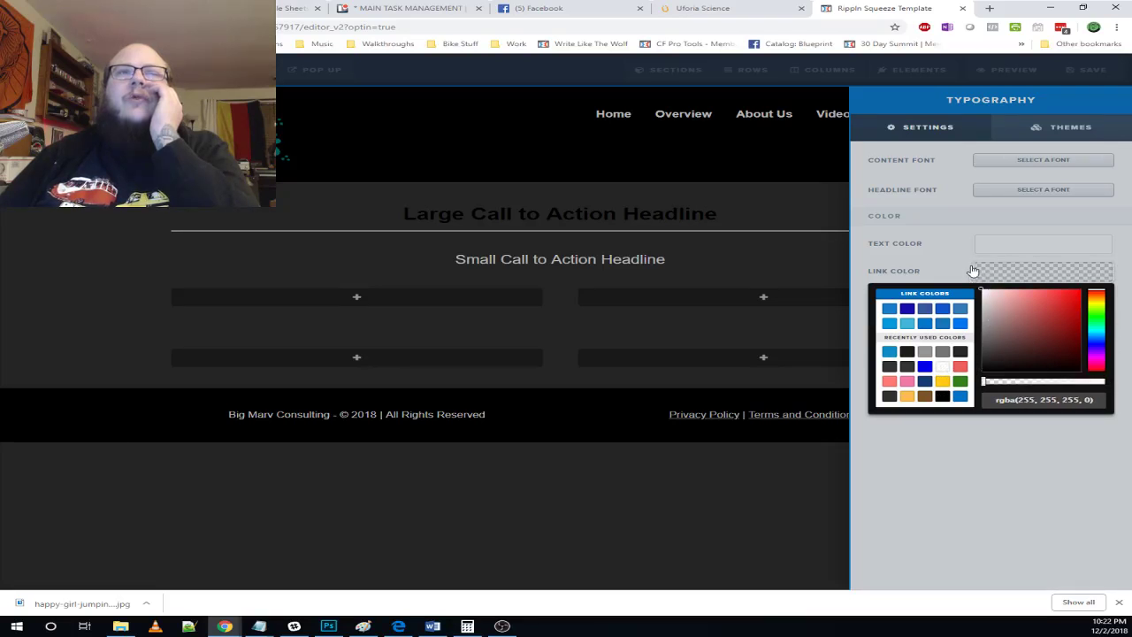
{"action": "left_click_drag", "start_coordinate": [990, 383], "coordinate": [1112, 382]}
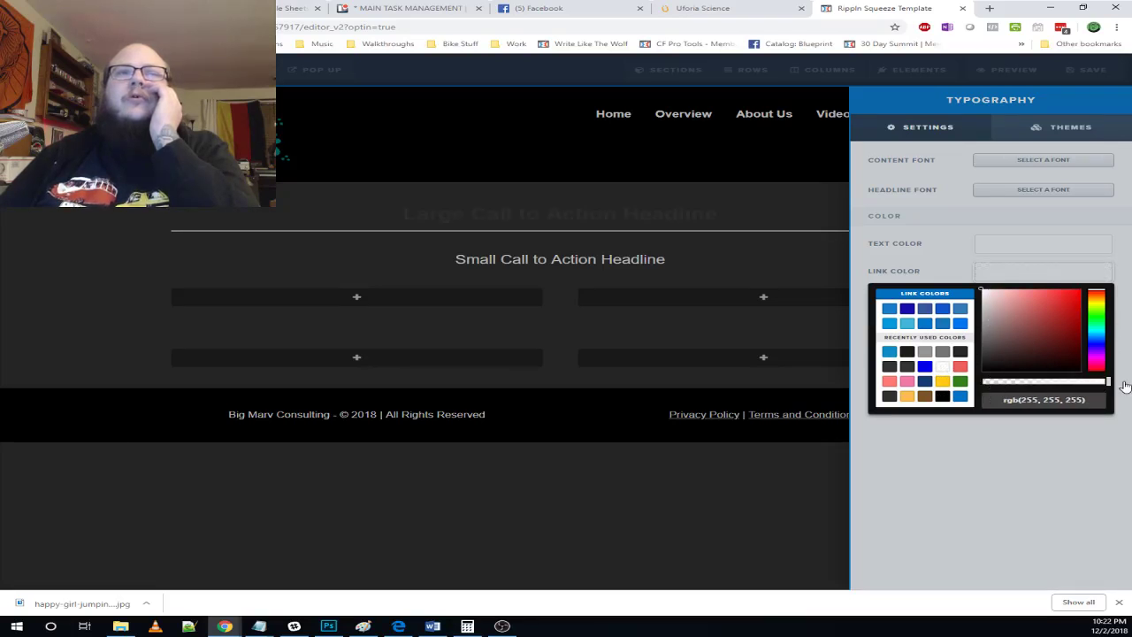
{"action": "left_click", "coordinate": [1058, 277]}
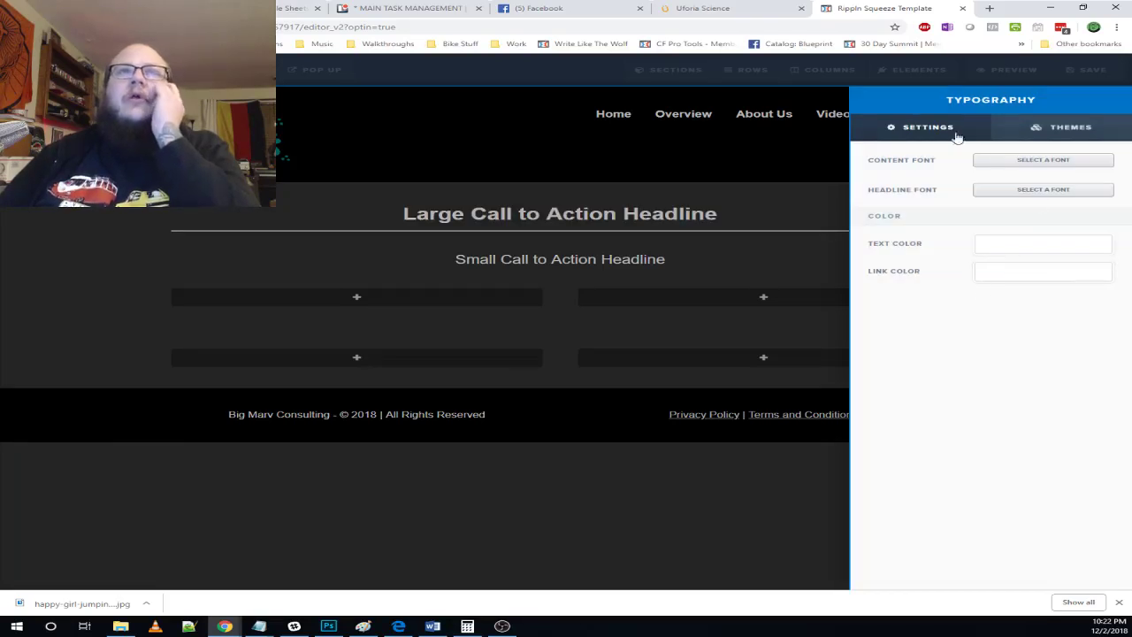
- Look over the Google Fonts offered for the content font without choosing one, and return to the reference About Us page
{"action": "left_click", "coordinate": [1103, 164]}
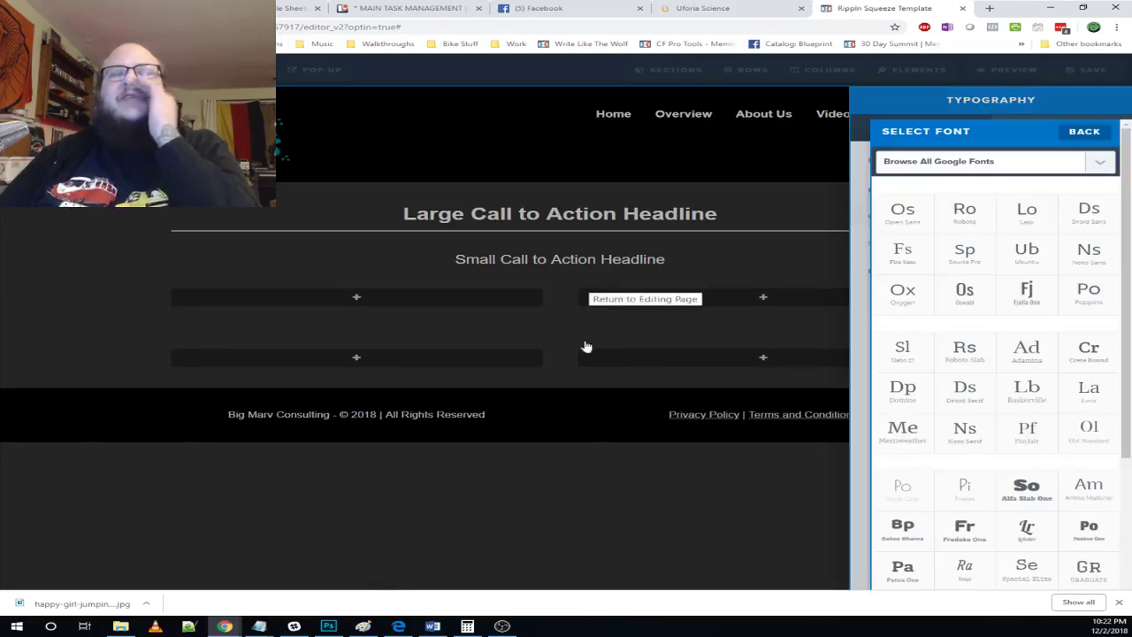
{"action": "left_click", "coordinate": [1084, 132]}
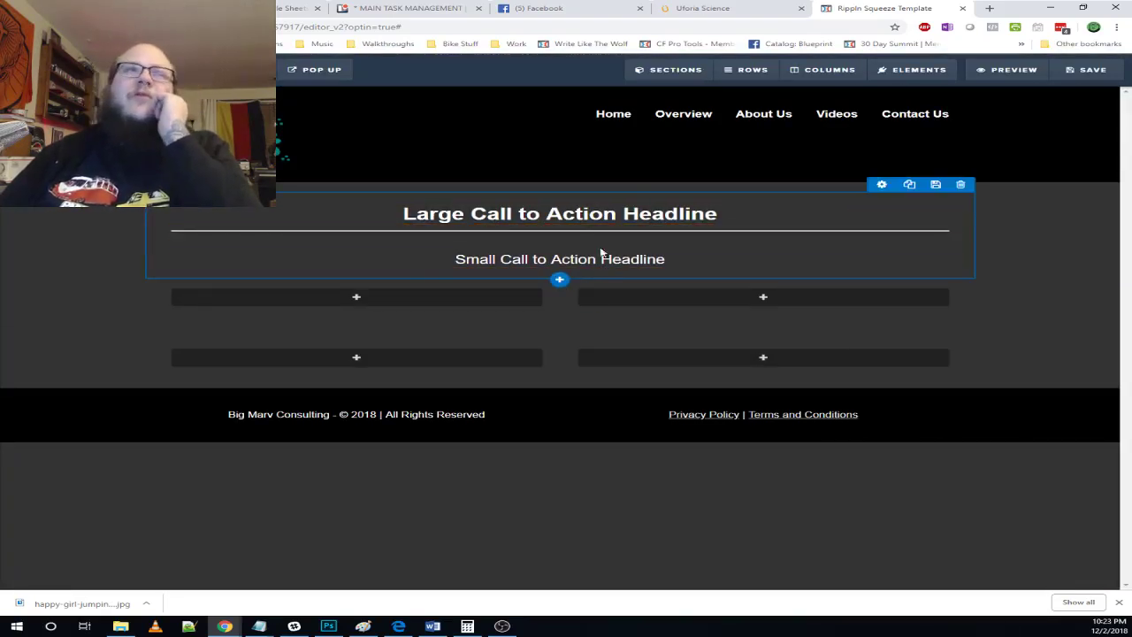
{"action": "key", "text": "ctrl+shift+Tab"}
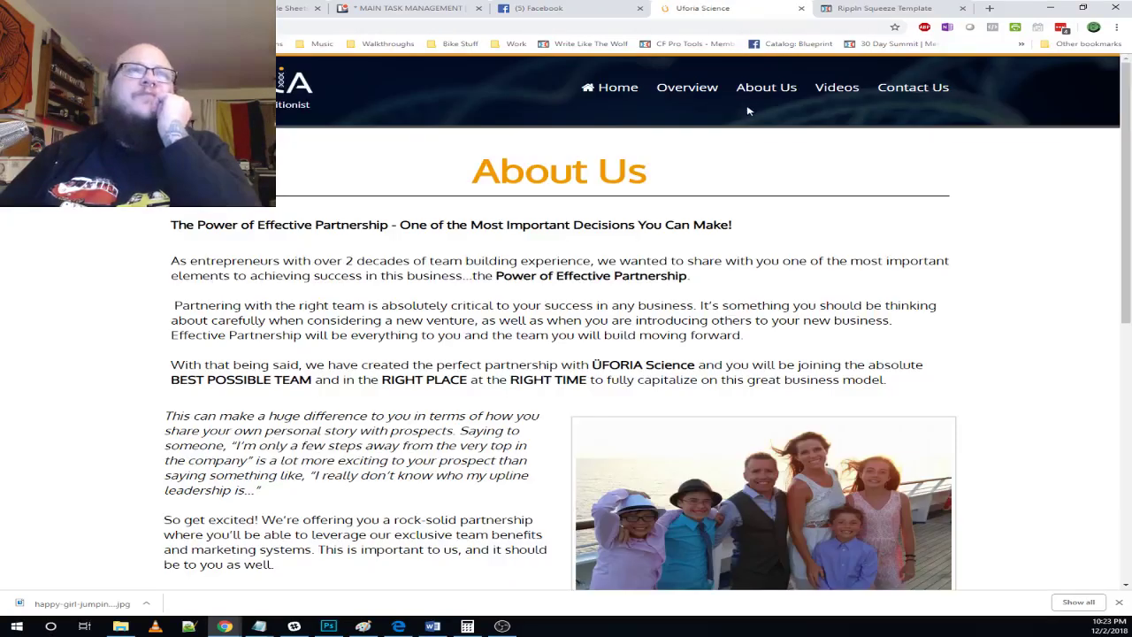
- Switch to the Rippln Squeeze Template page and left-align the "Small Call to Action Headline"
{"action": "left_click", "coordinate": [867, 11]}
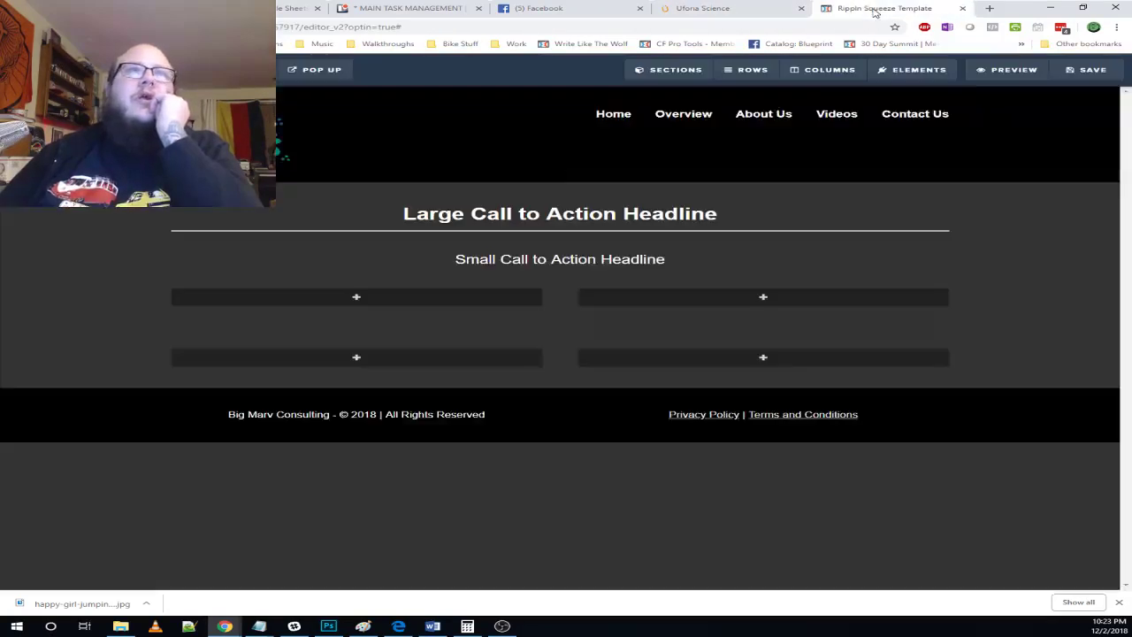
{"action": "left_click", "coordinate": [598, 260]}
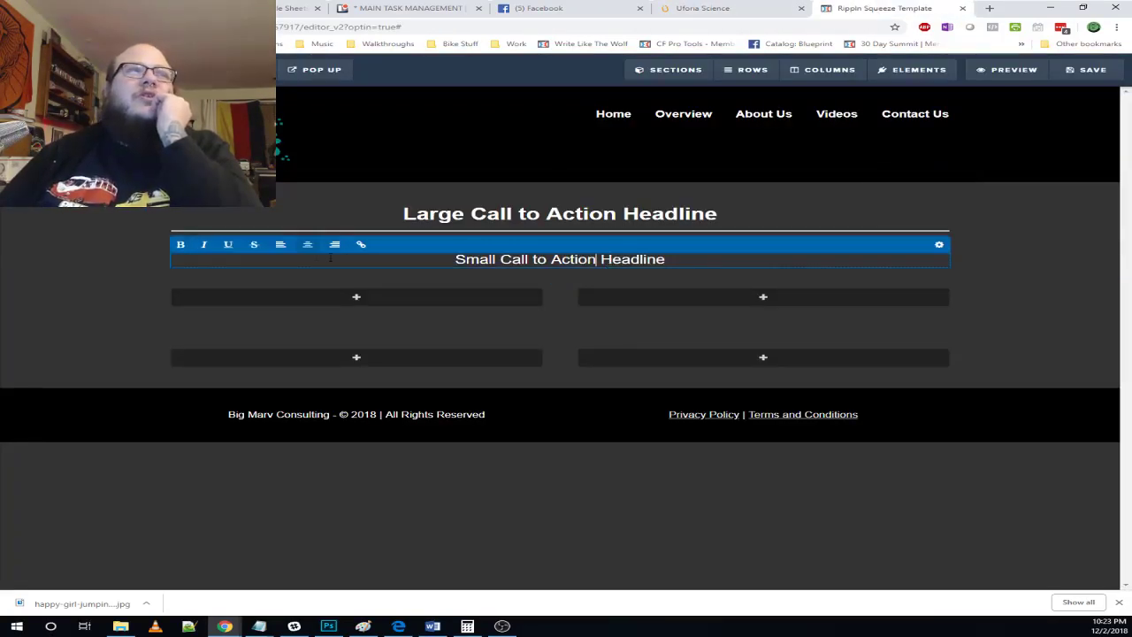
{"action": "left_click", "coordinate": [280, 246]}
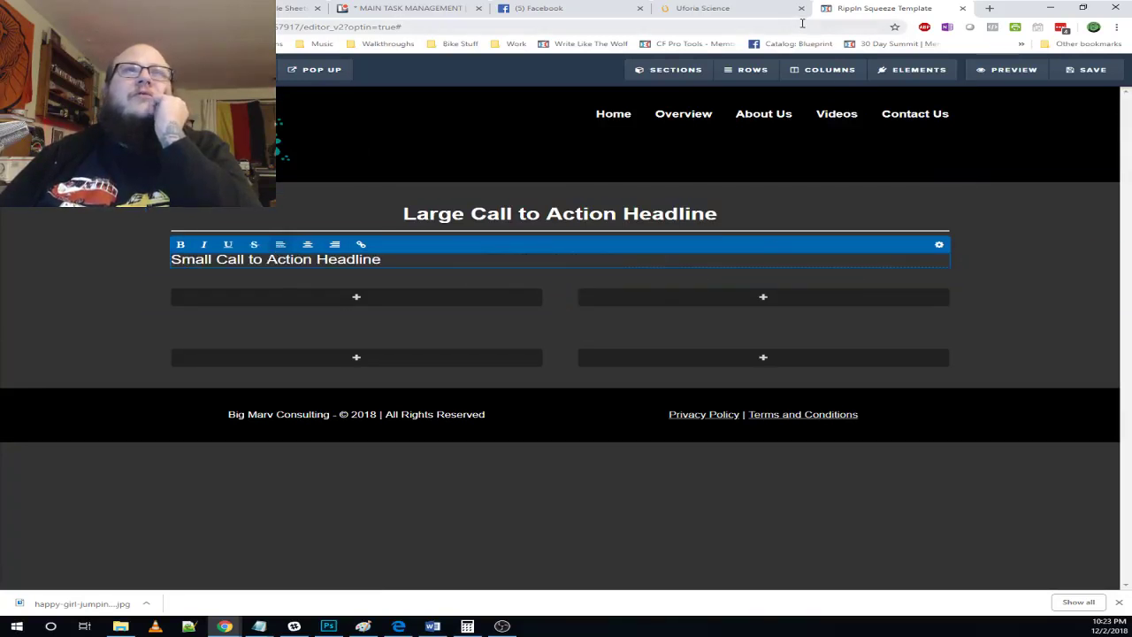
- Add a paragraph element directly below the small call to action headline and left-align its text
{"action": "left_click", "coordinate": [761, 9]}
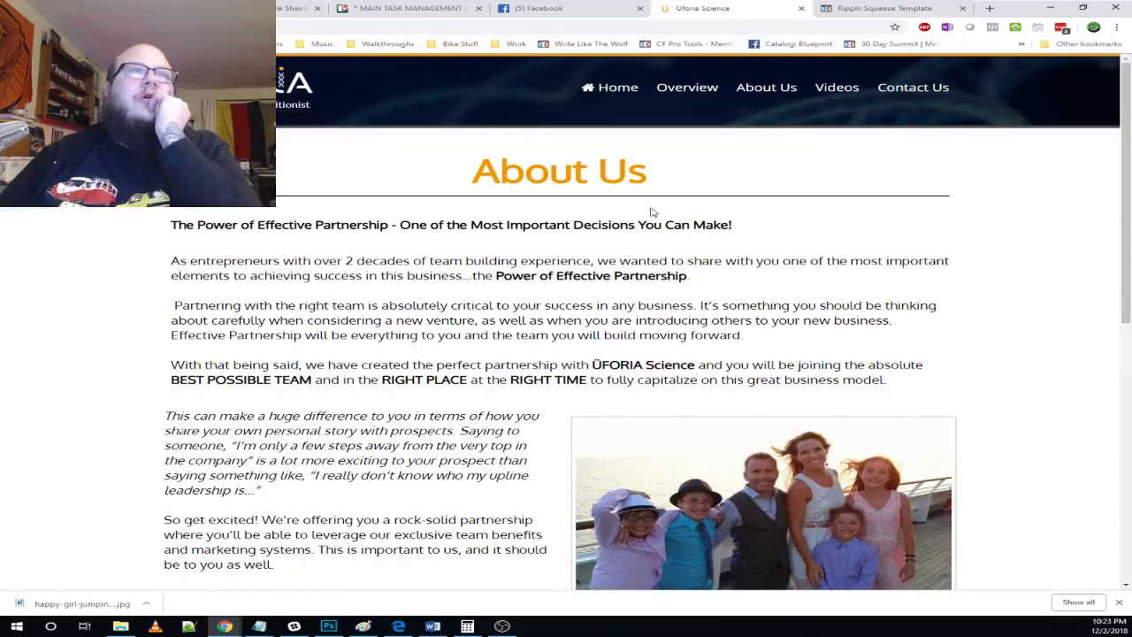
{"action": "left_click", "coordinate": [863, 15]}
{"action": "left_click", "coordinate": [938, 74]}
{"action": "left_click", "coordinate": [910, 95]}
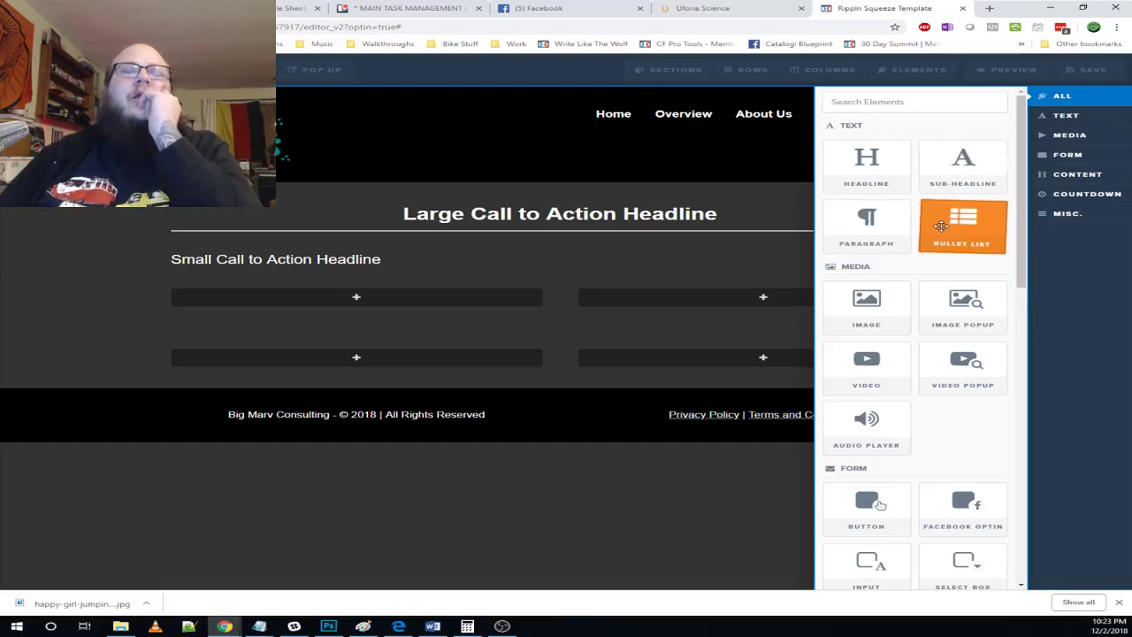
{"action": "left_click_drag", "start_coordinate": [867, 226], "coordinate": [442, 264]}
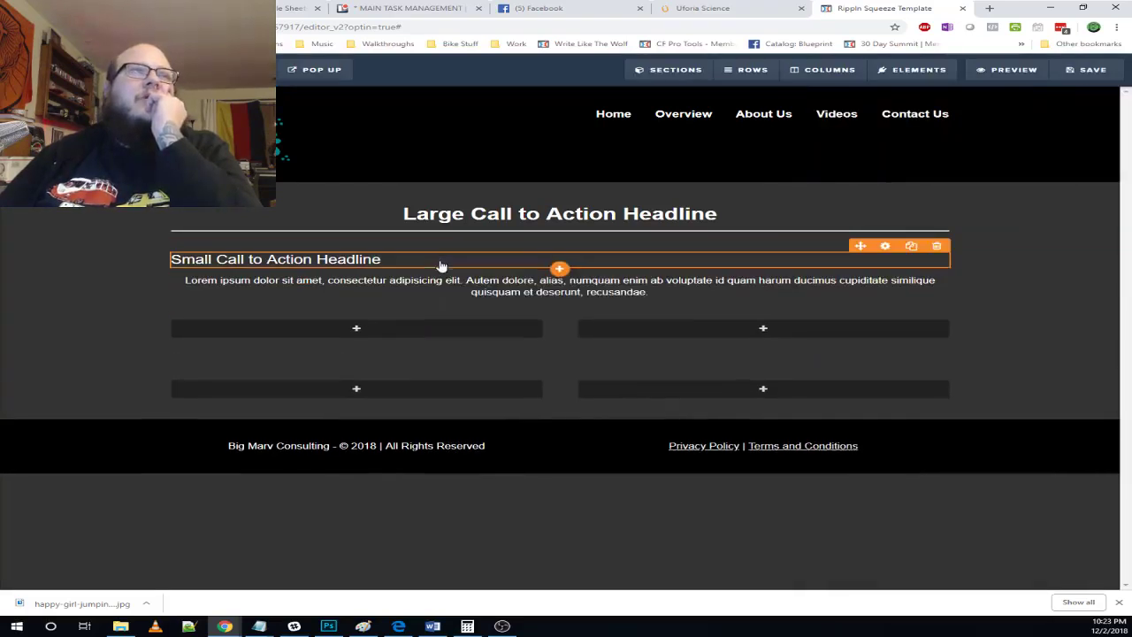
{"action": "left_click", "coordinate": [741, 283]}
{"action": "left_click", "coordinate": [283, 270]}
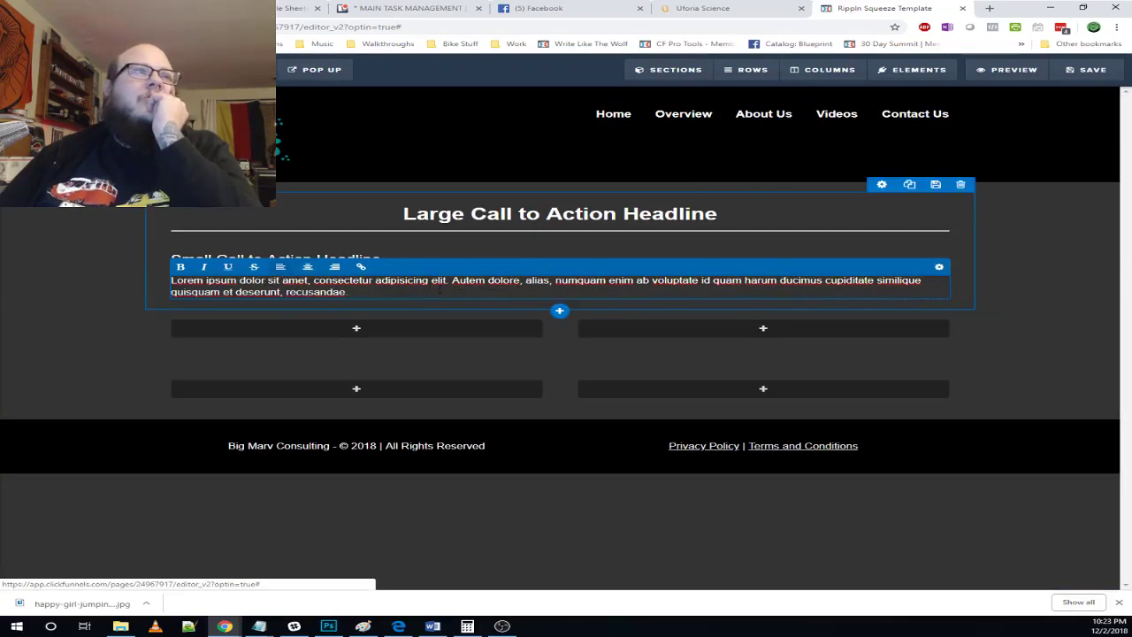
- Duplicate the lorem ipsum text within the paragraph element to form three blocks, each containing the text twice, separated by blank lines
{"action": "left_click_drag", "start_coordinate": [350, 292], "coordinate": [164, 282]}
{"action": "key", "text": "ctrl+c"}
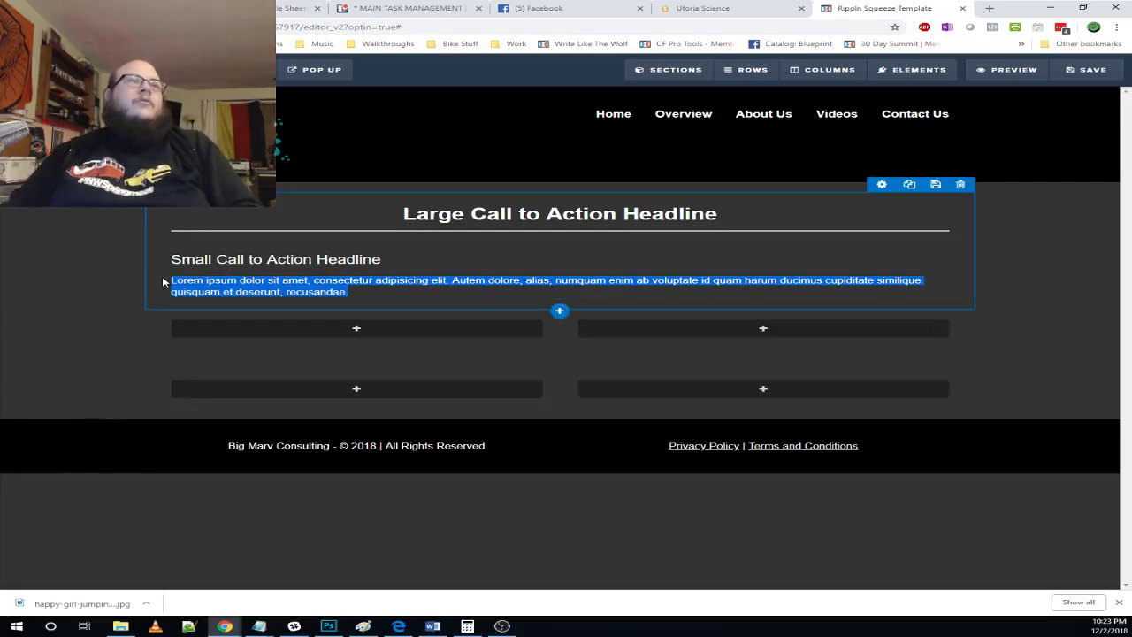
{"action": "left_click", "coordinate": [306, 281]}
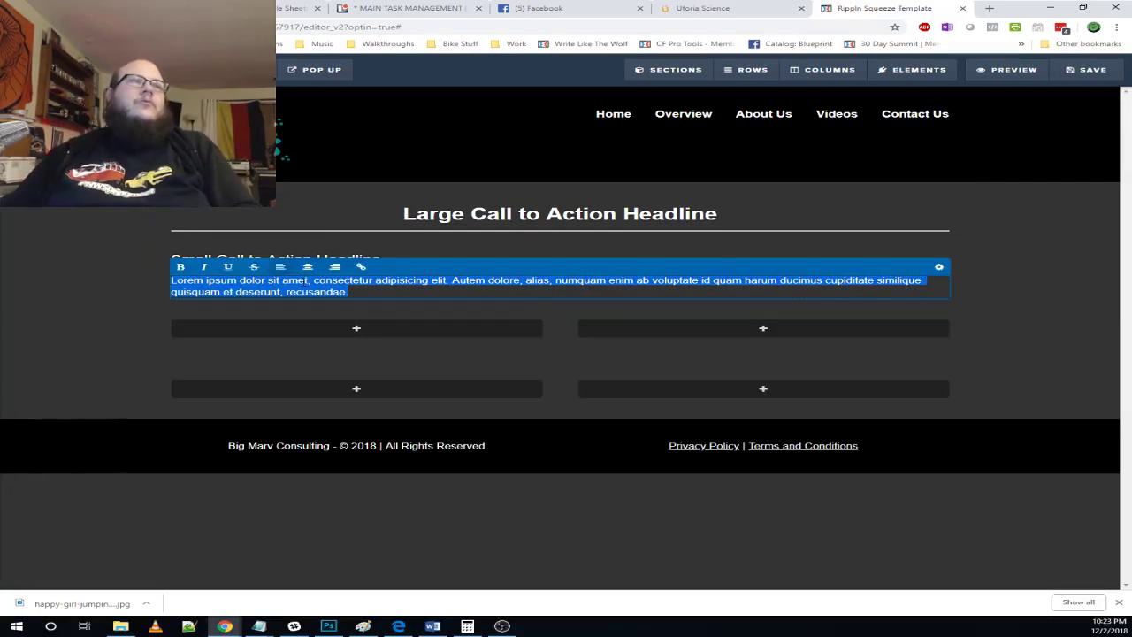
{"action": "left_click", "coordinate": [400, 292]}
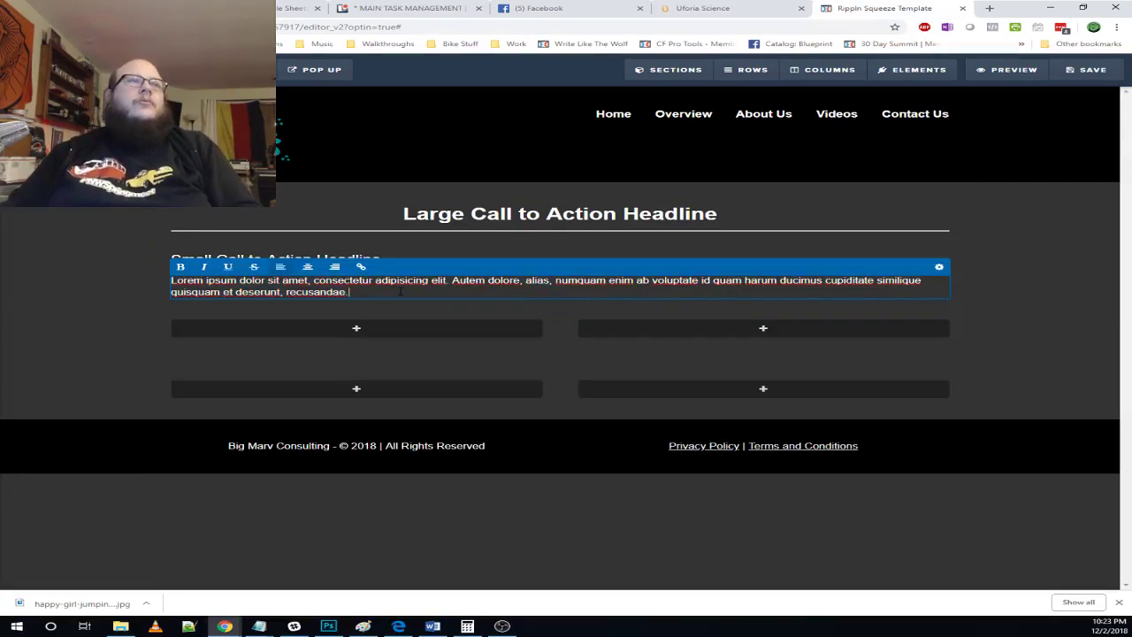
{"action": "key", "text": "ctrl+v"}
{"action": "key", "text": "Return"}
{"action": "key", "text": "Return"}
{"action": "key", "text": "ctrl+v"}
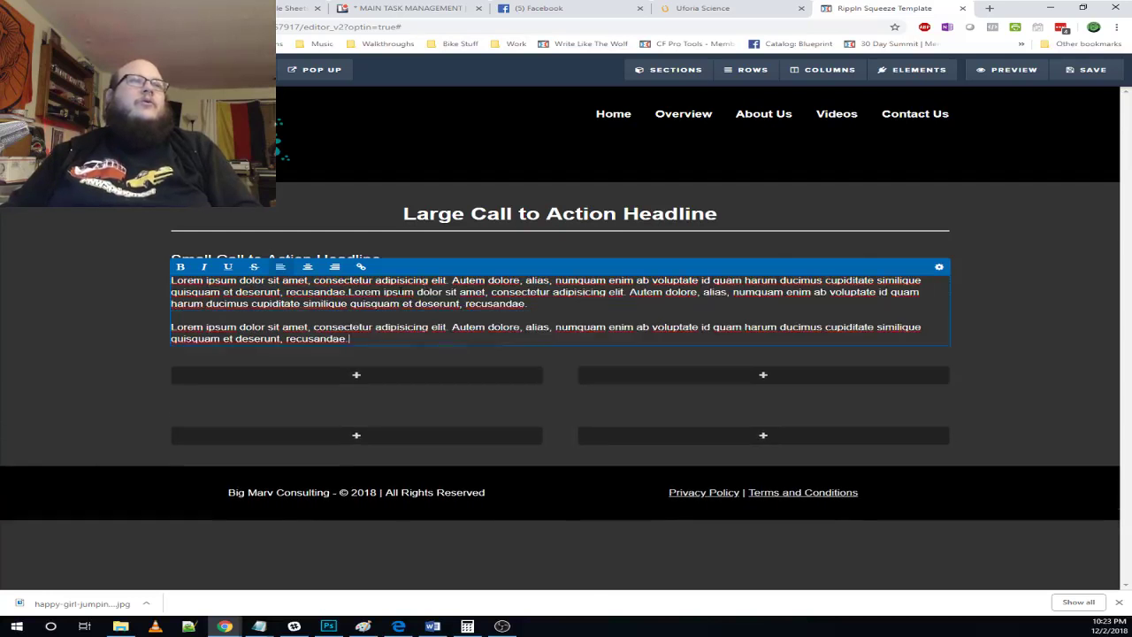
{"action": "key", "text": "ctrl+v"}
{"action": "key", "text": "Return"}
{"action": "key", "text": "ctrl+v"}
{"action": "key", "text": "ctrl+v"}
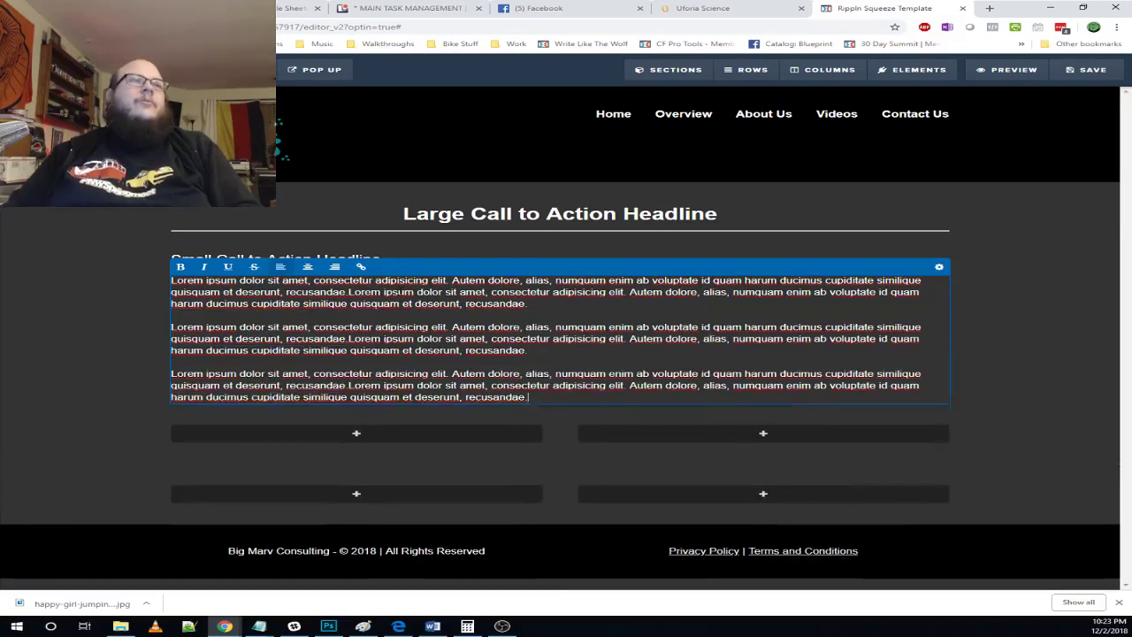
{"action": "key", "text": "Return"}
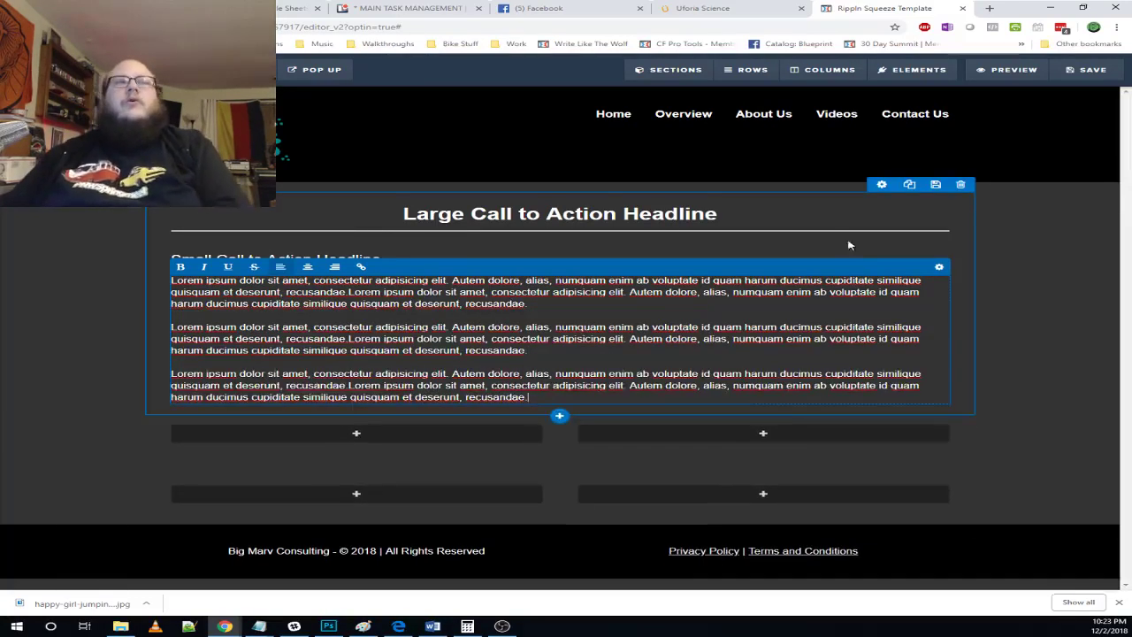
{"action": "left_click", "coordinate": [1036, 309]}
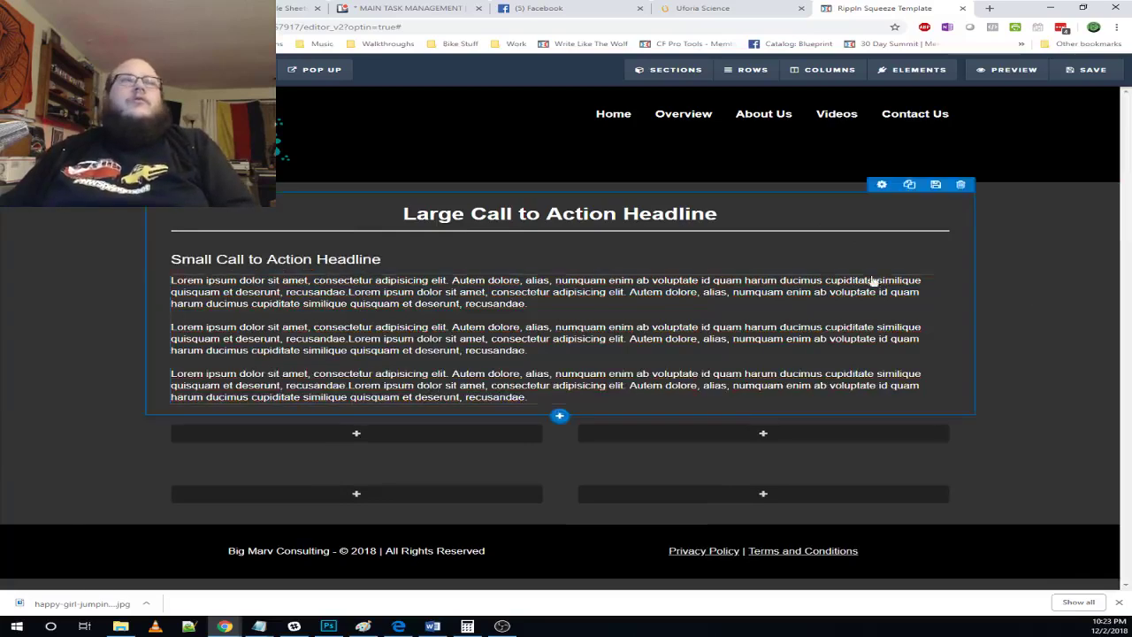
- Compare the layout with the Uforia Science page, then add an image element to the right column of the first empty two-column row
{"action": "left_click", "coordinate": [717, 9]}
{"action": "scroll", "coordinate": [718, 237], "scroll_direction": "down", "scroll_amount": 3}
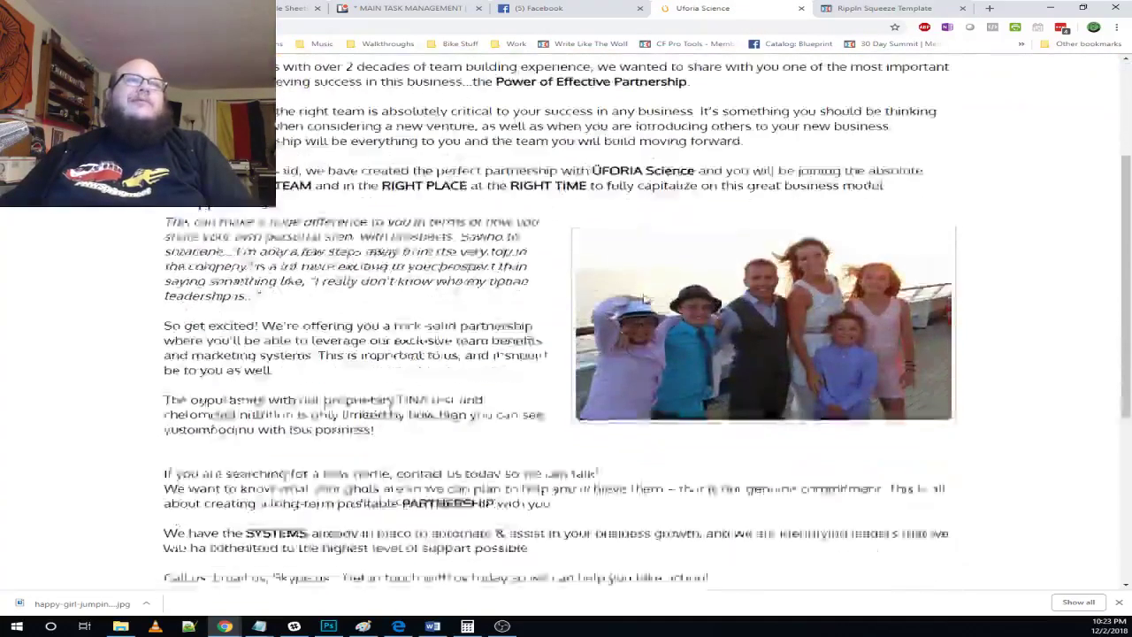
{"action": "left_click", "coordinate": [884, 8]}
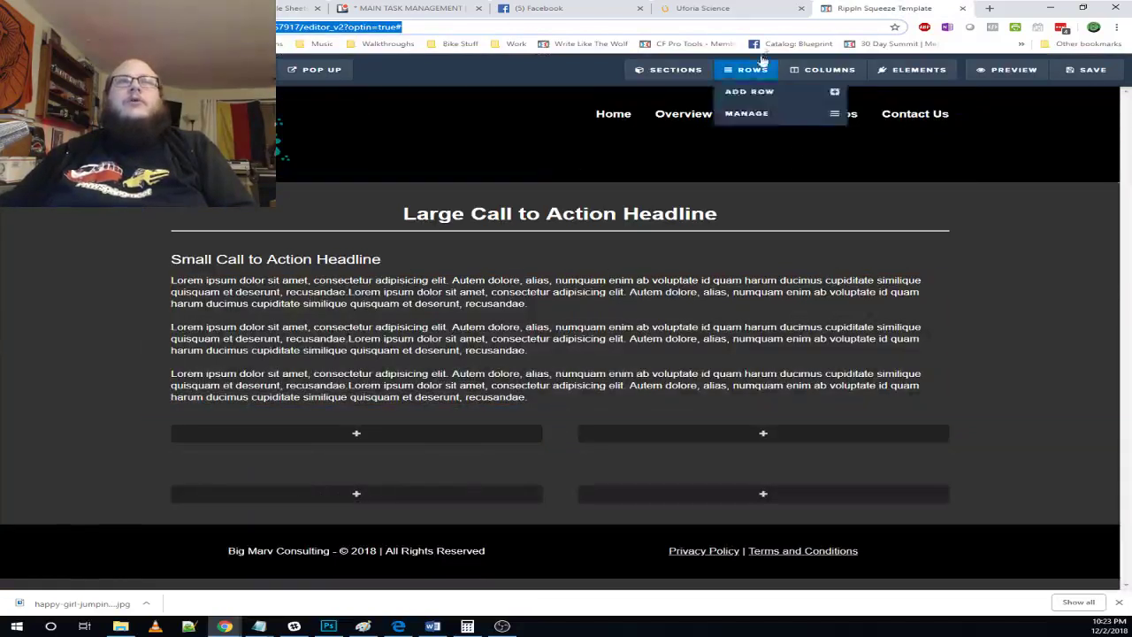
{"action": "left_click", "coordinate": [739, 8]}
{"action": "left_click", "coordinate": [885, 8]}
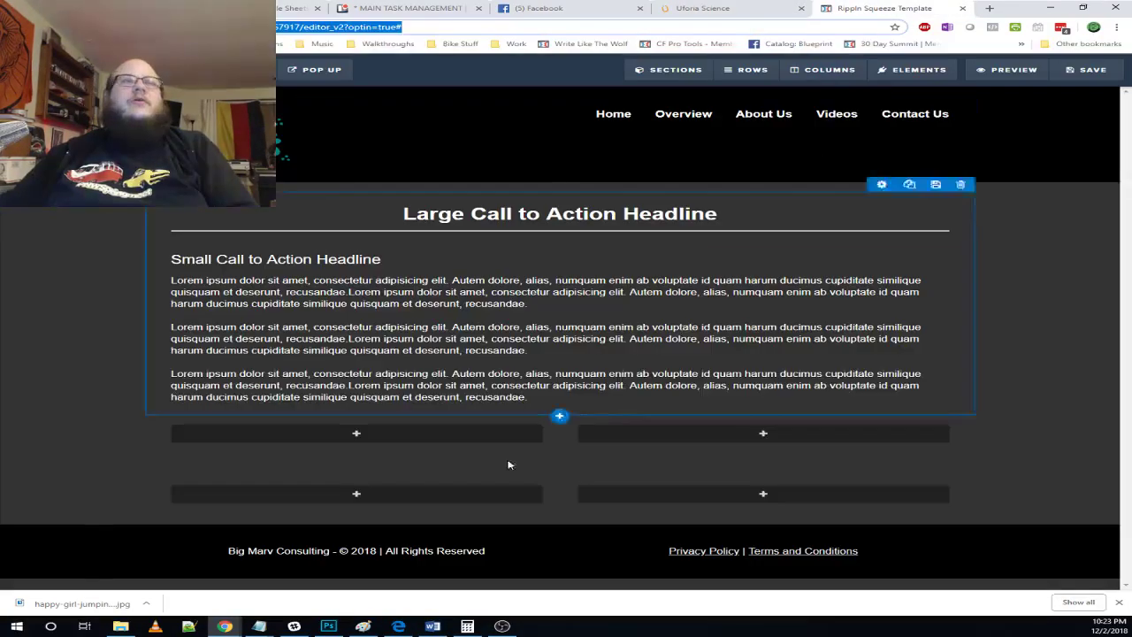
{"action": "left_click", "coordinate": [631, 440]}
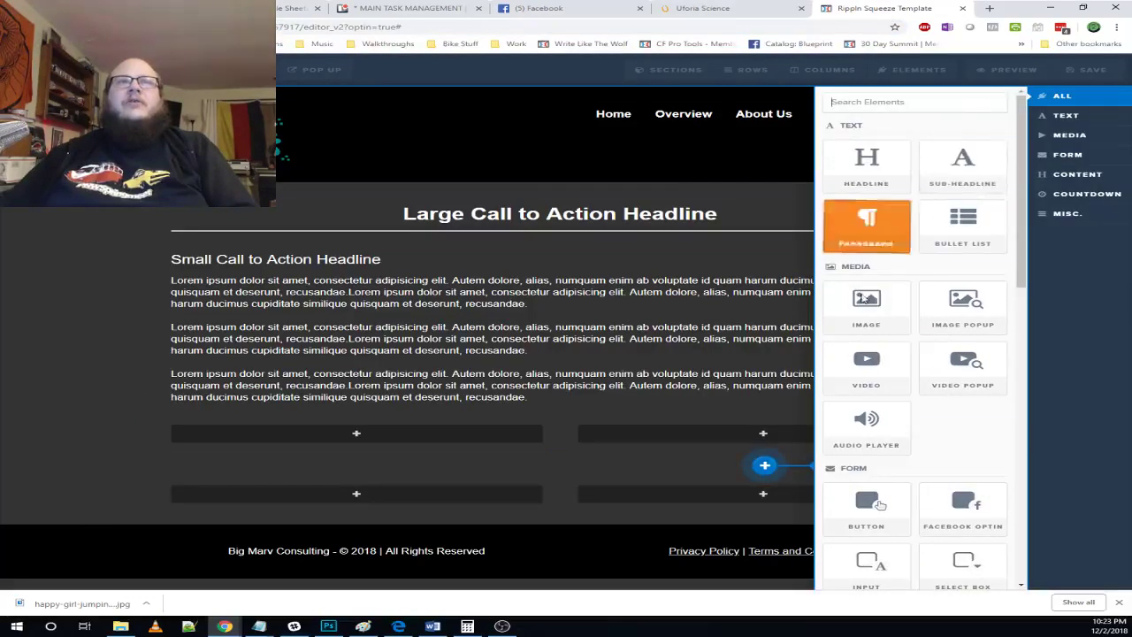
{"action": "left_click", "coordinate": [867, 310]}
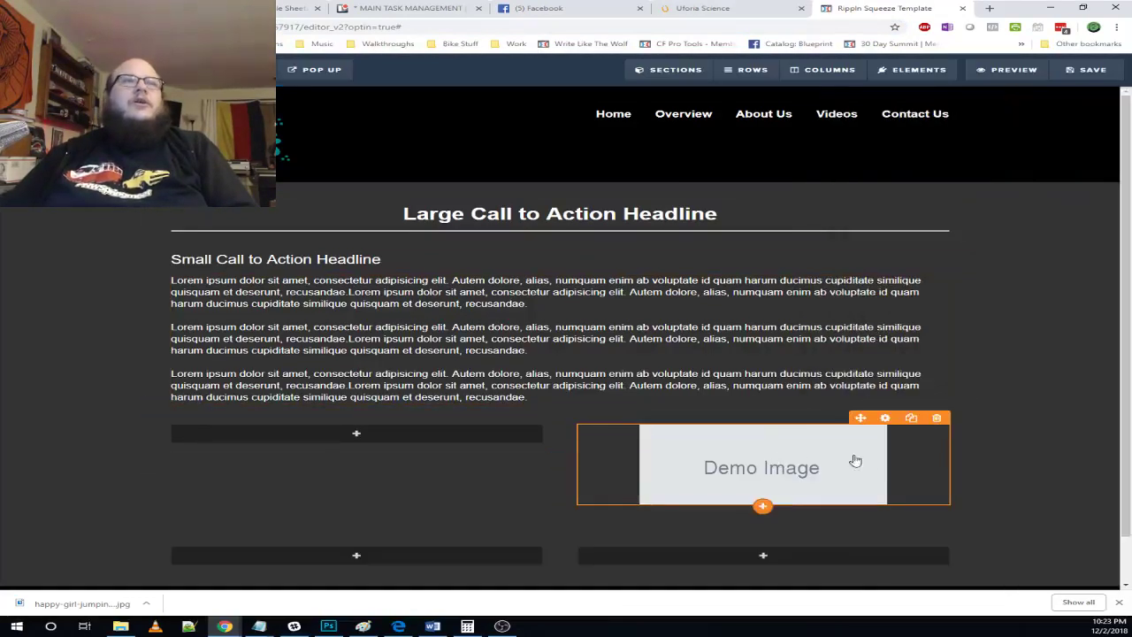
- Open the stock photo library for the demo image and search for "family", then refine the search to "mountain family"
{"action": "left_click", "coordinate": [887, 417]}
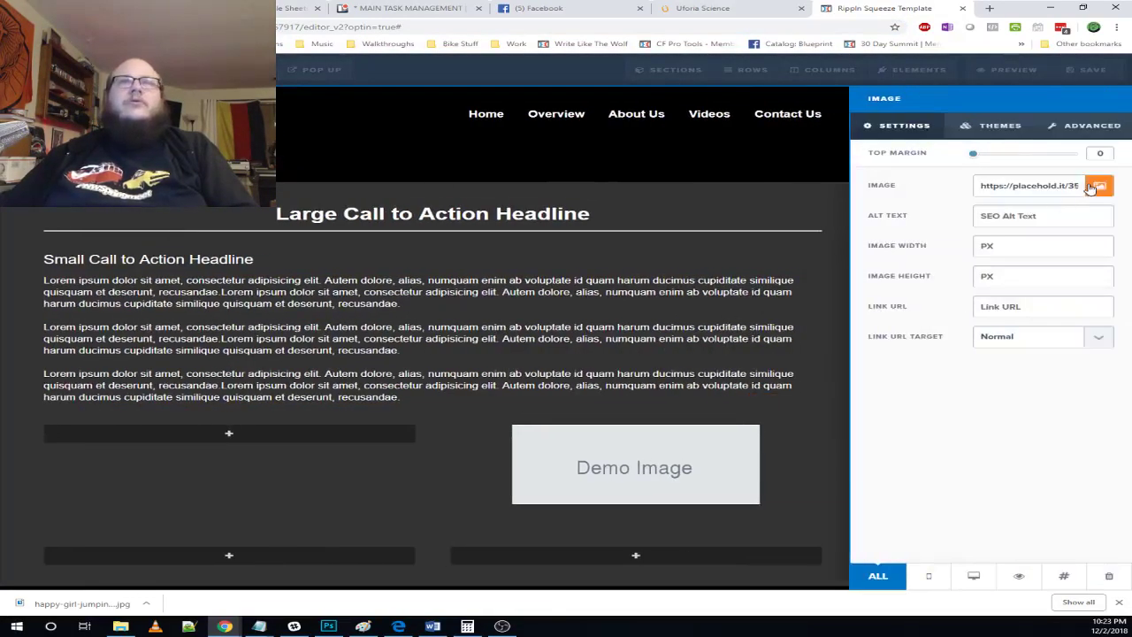
{"action": "left_click", "coordinate": [1092, 187]}
{"action": "left_click", "coordinate": [271, 103]}
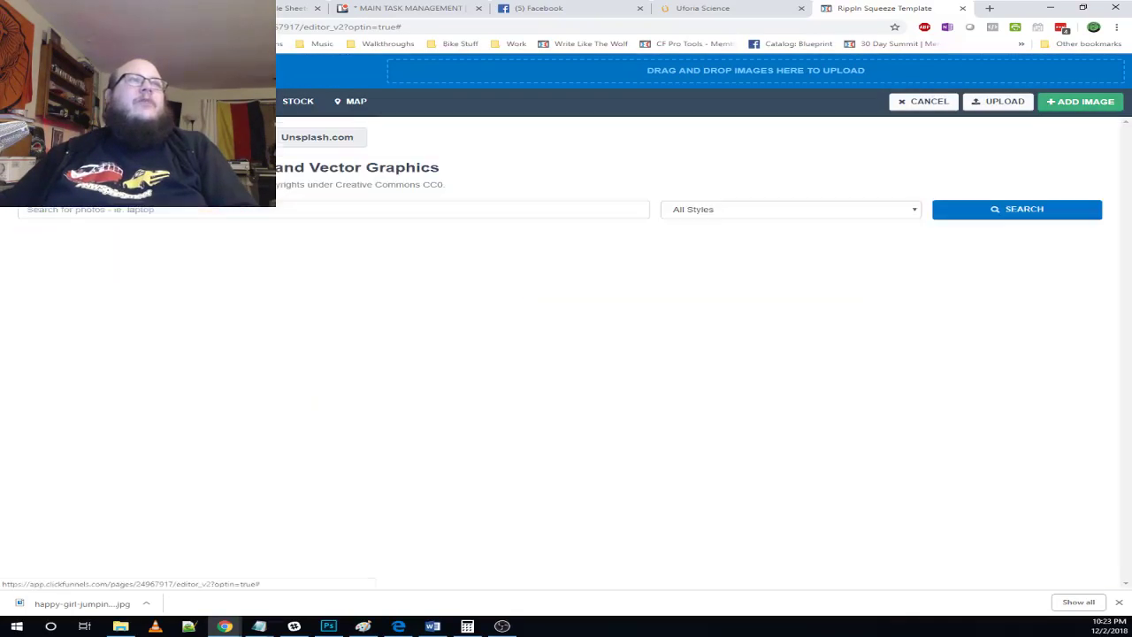
{"action": "left_click", "coordinate": [114, 210]}
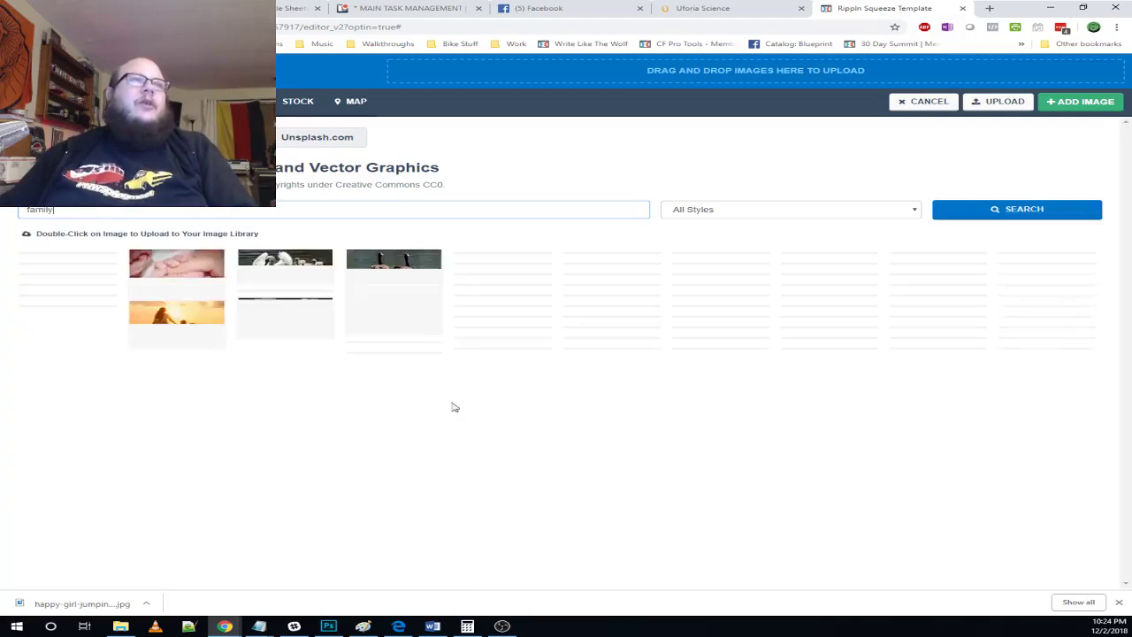
{"action": "left_click", "coordinate": [28, 210]}
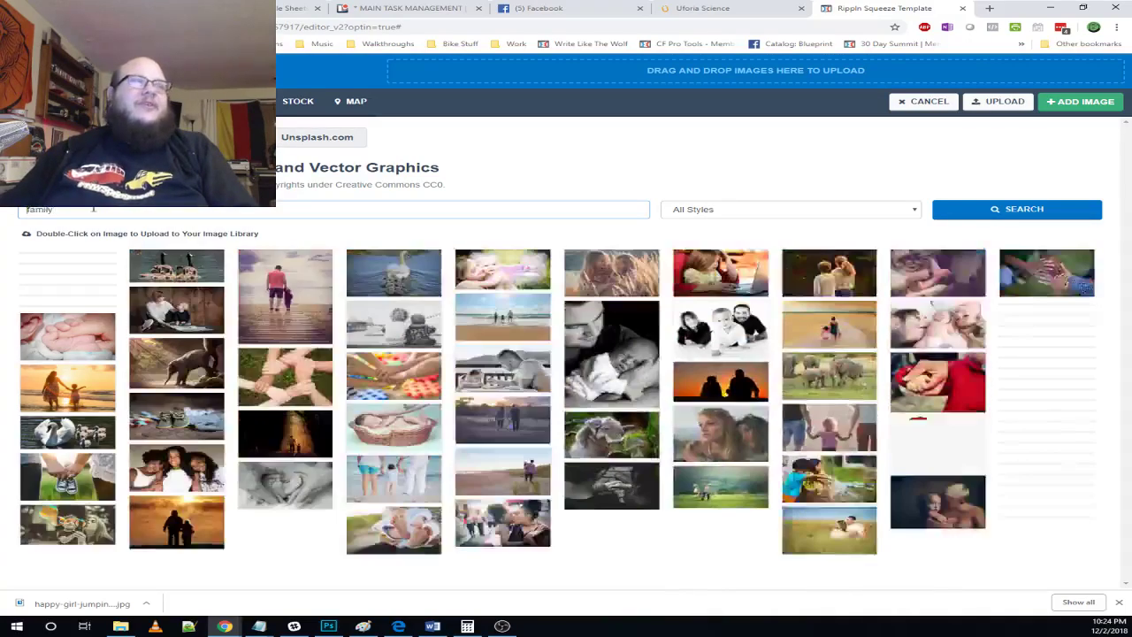
{"action": "type", "text": "mountain"}
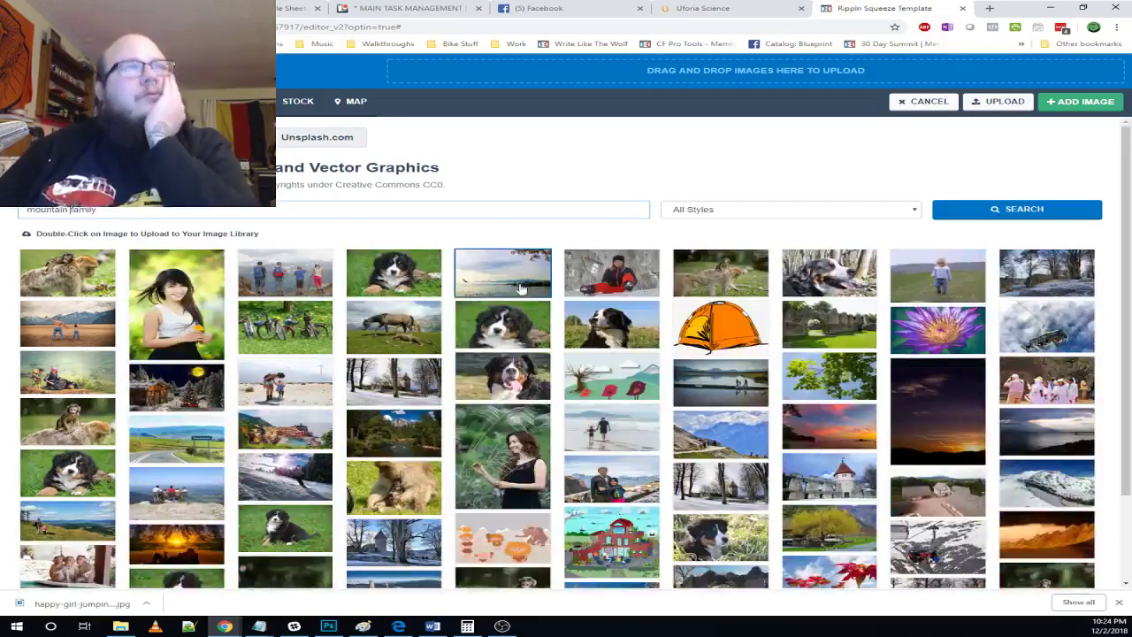
- Import the stock photo of the hugging pair before snowy mountains and use it in place of the demo image
{"action": "scroll", "coordinate": [531, 283], "scroll_direction": "down", "scroll_amount": 3}
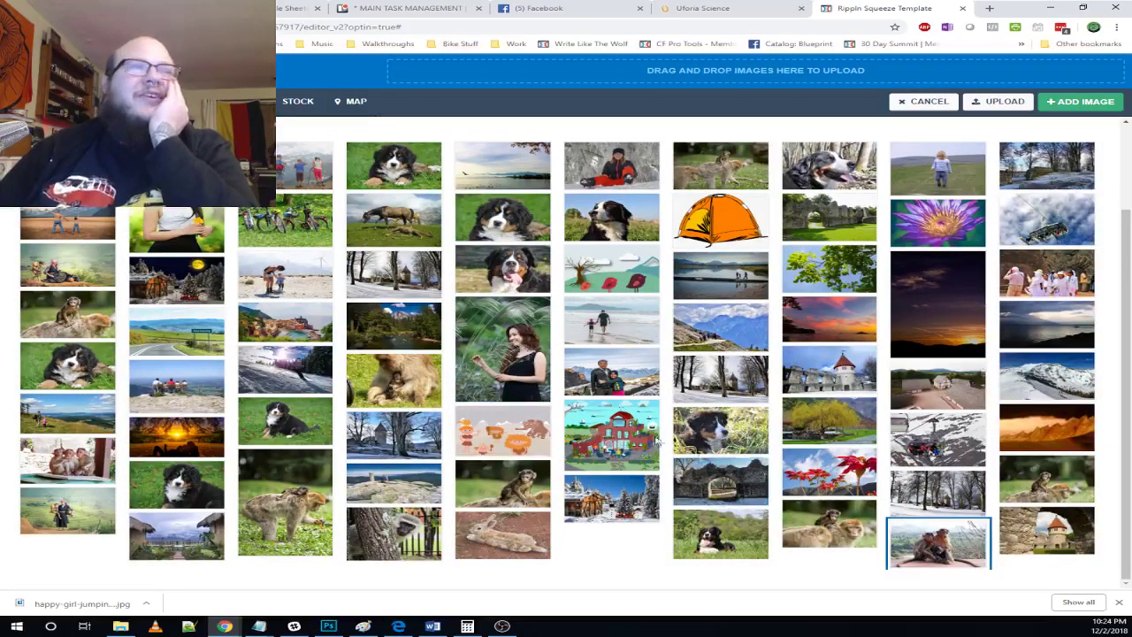
{"action": "left_click", "coordinate": [630, 379]}
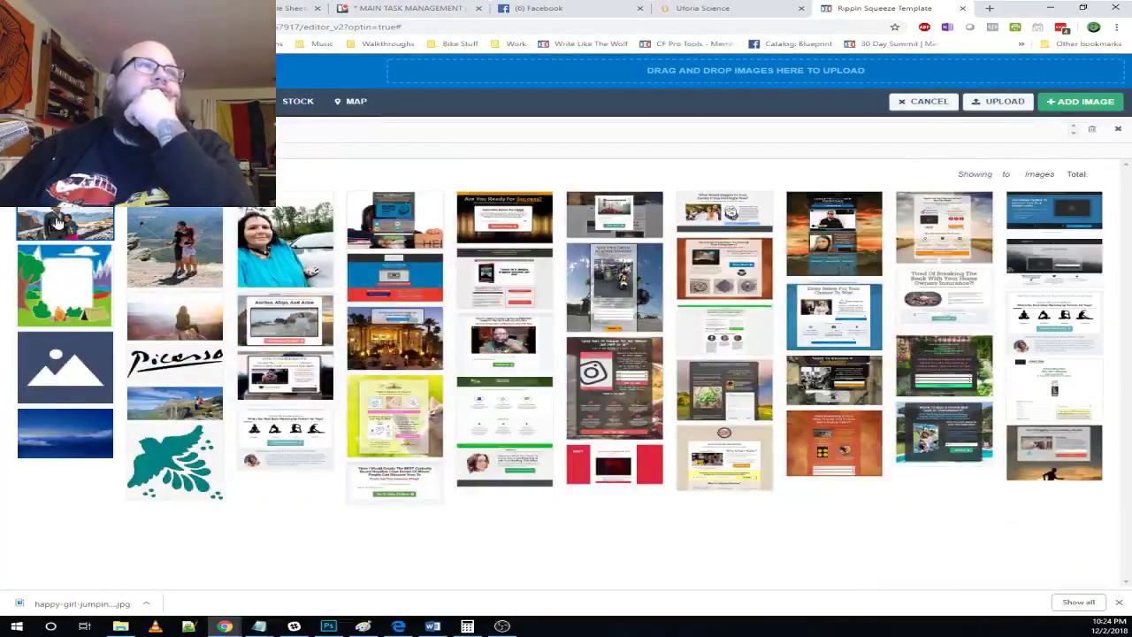
{"action": "left_click", "coordinate": [57, 222]}
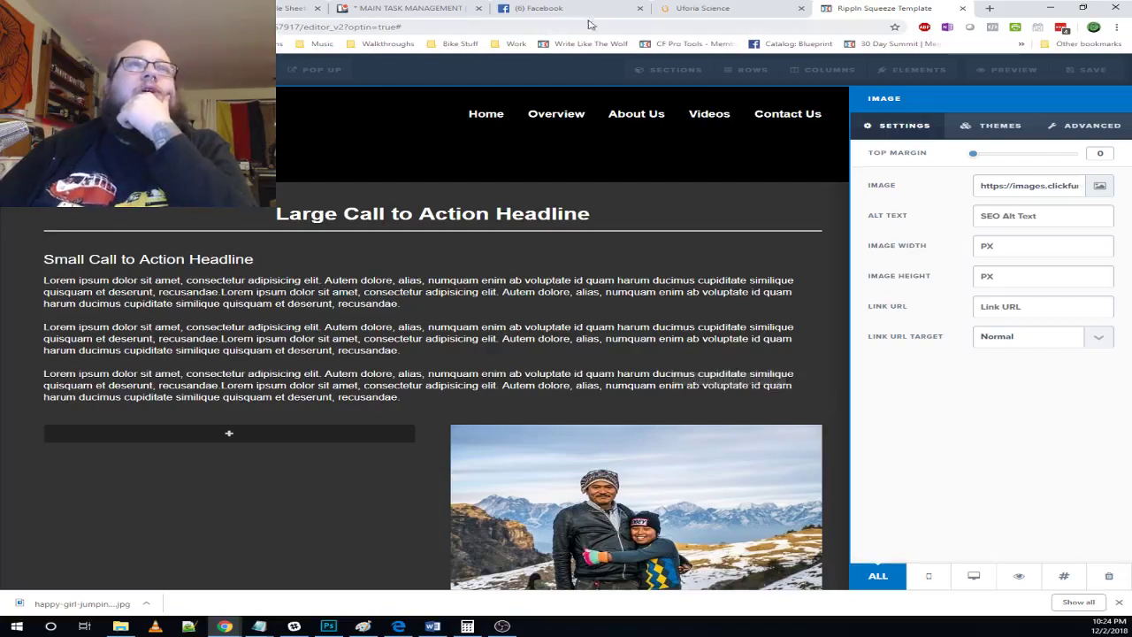
- Apply the second image theme, with a square white frame, to the mountain photo
{"action": "left_click", "coordinate": [1001, 126]}
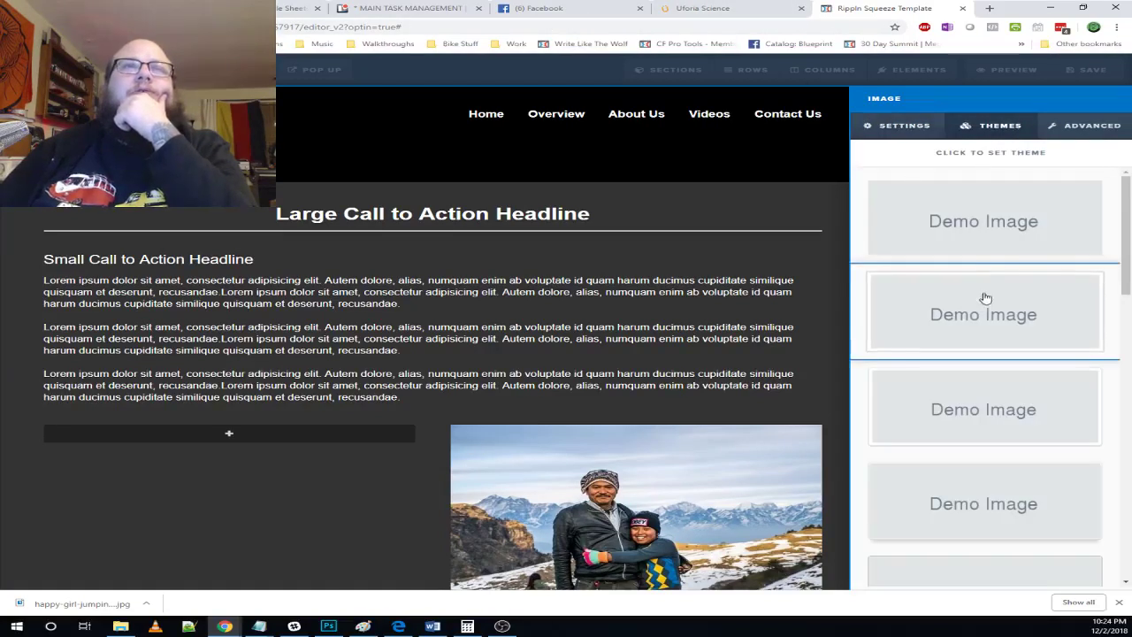
{"action": "left_click", "coordinate": [965, 326]}
{"action": "scroll", "coordinate": [973, 327], "scroll_direction": "down", "scroll_amount": 2}
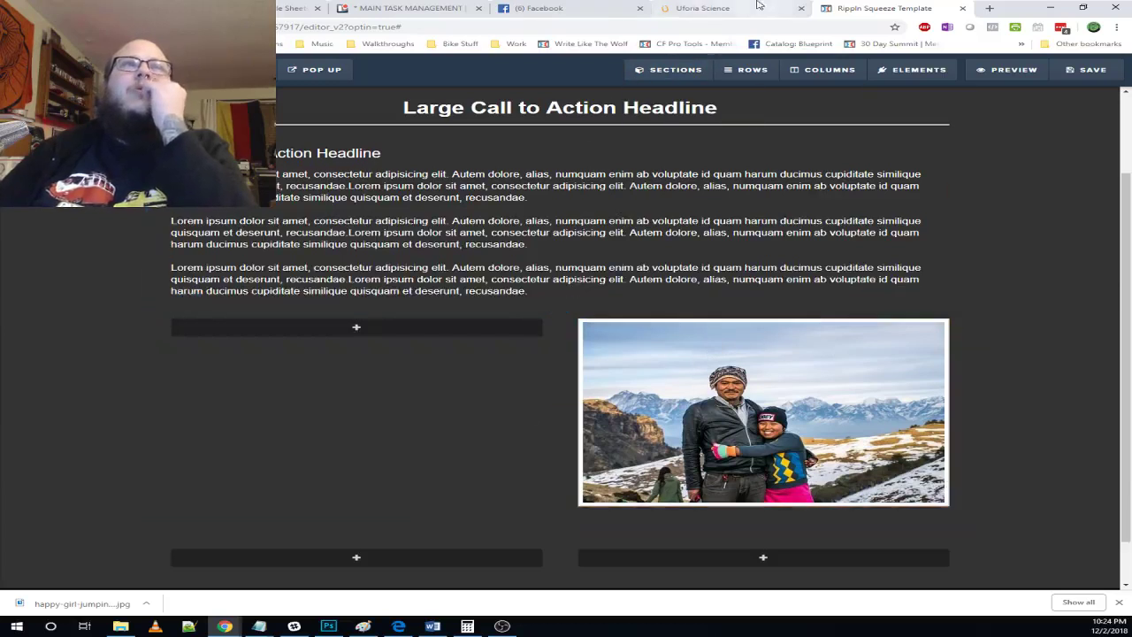
- Compare the photo with the one on the Uforia Science page, then set the mountain photo's radius to Round Corners
{"action": "key", "text": "ctrl+shift+Tab"}
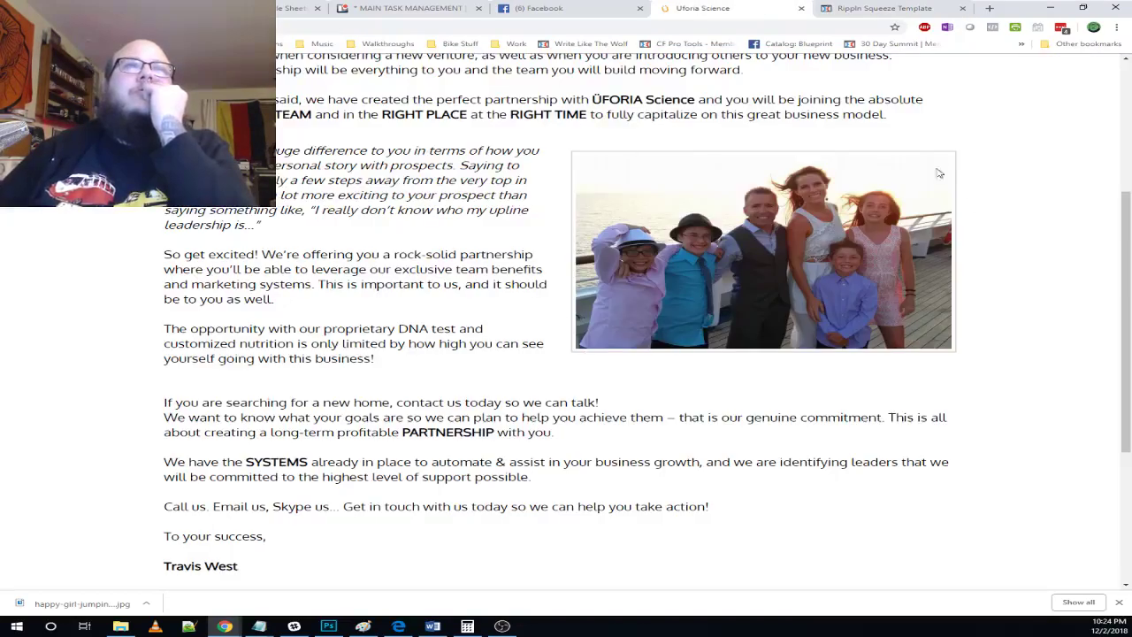
{"action": "left_click", "coordinate": [880, 8]}
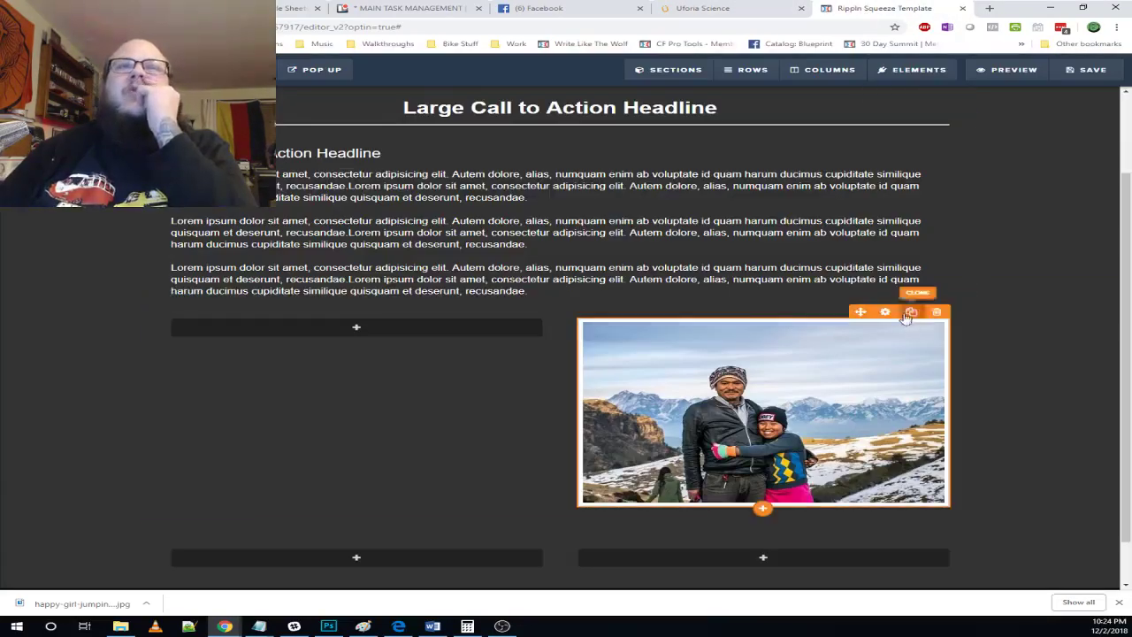
{"action": "left_click", "coordinate": [885, 312]}
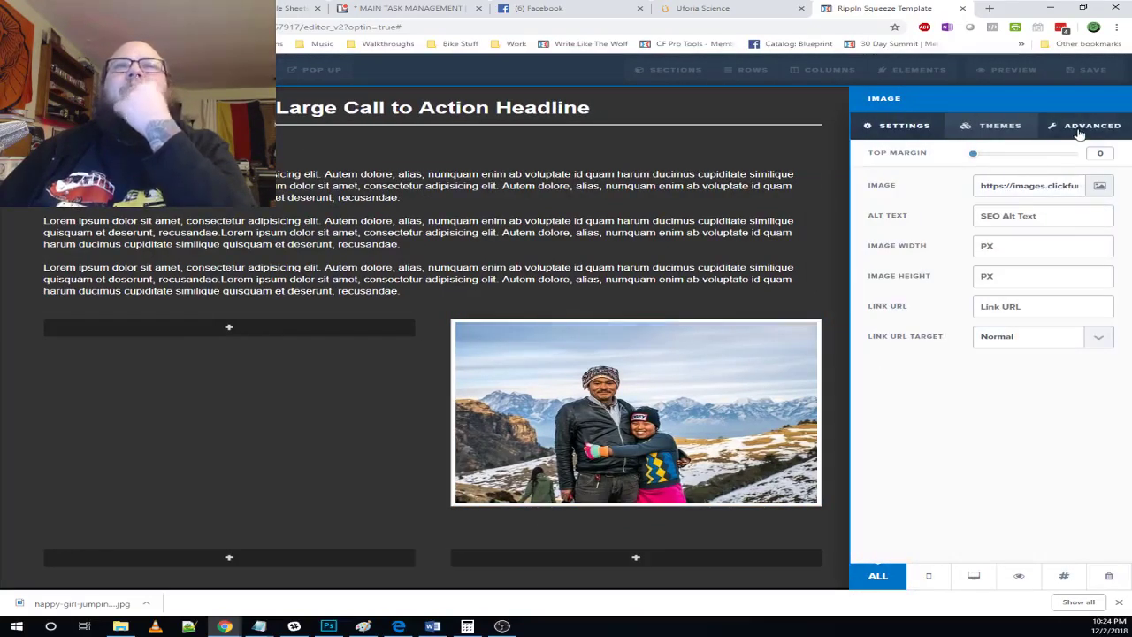
{"action": "left_click", "coordinate": [1080, 133]}
{"action": "left_click", "coordinate": [1029, 217]}
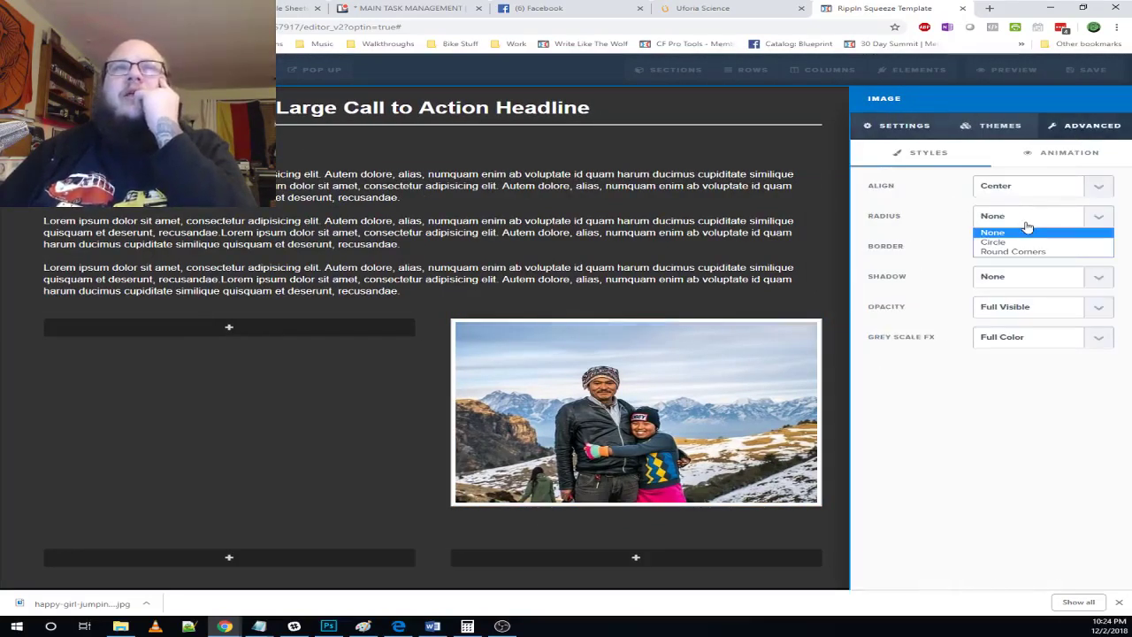
{"action": "left_click", "coordinate": [1024, 251]}
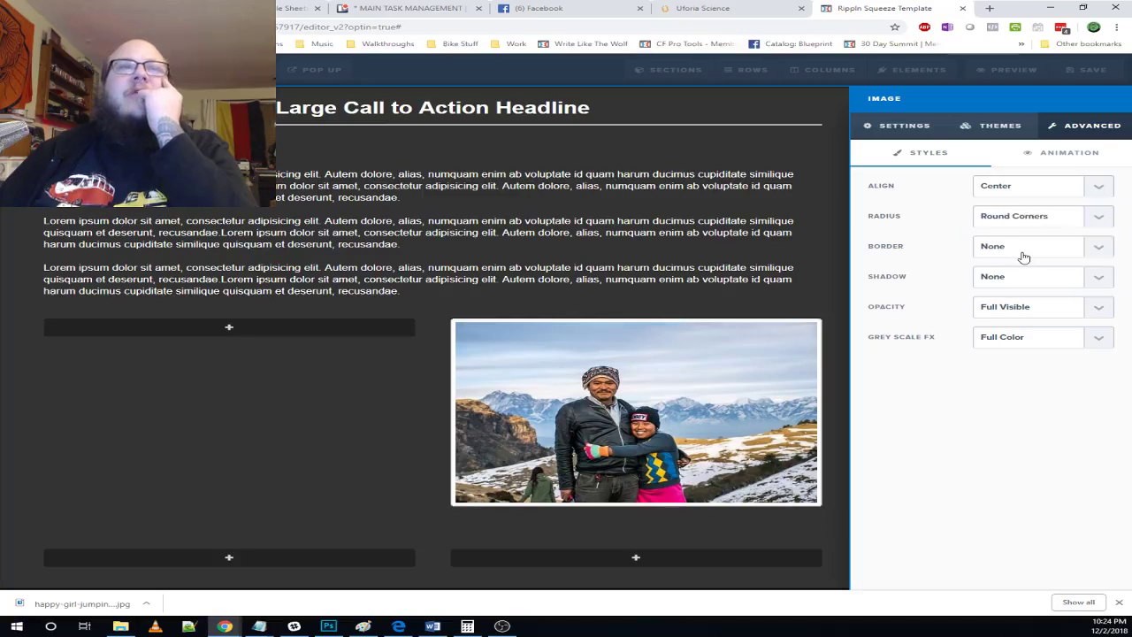
- Try the Circle radius on the mountain photo, then set the radius back to Round Corners
{"action": "left_click", "coordinate": [1026, 217]}
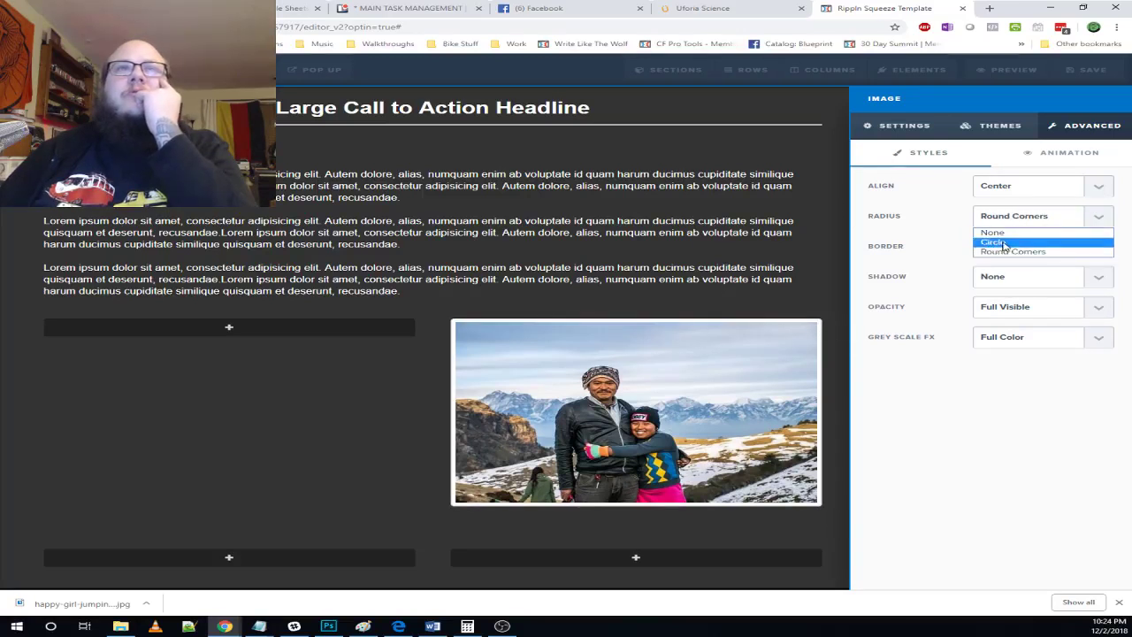
{"action": "left_click", "coordinate": [1009, 240]}
{"action": "left_click", "coordinate": [1040, 217]}
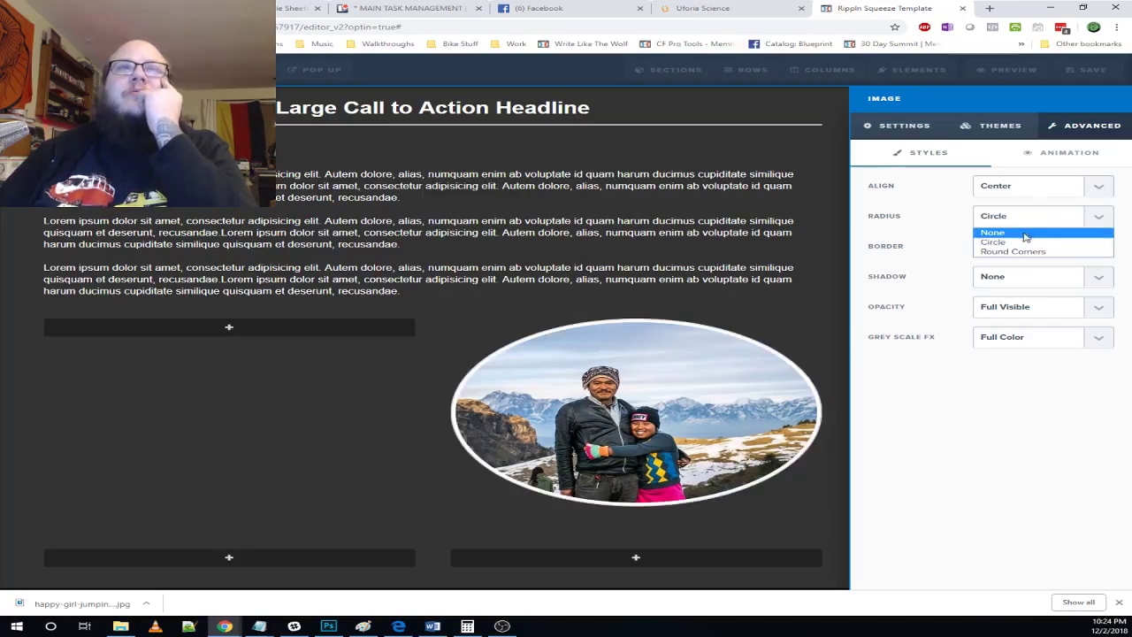
{"action": "left_click", "coordinate": [1024, 253]}
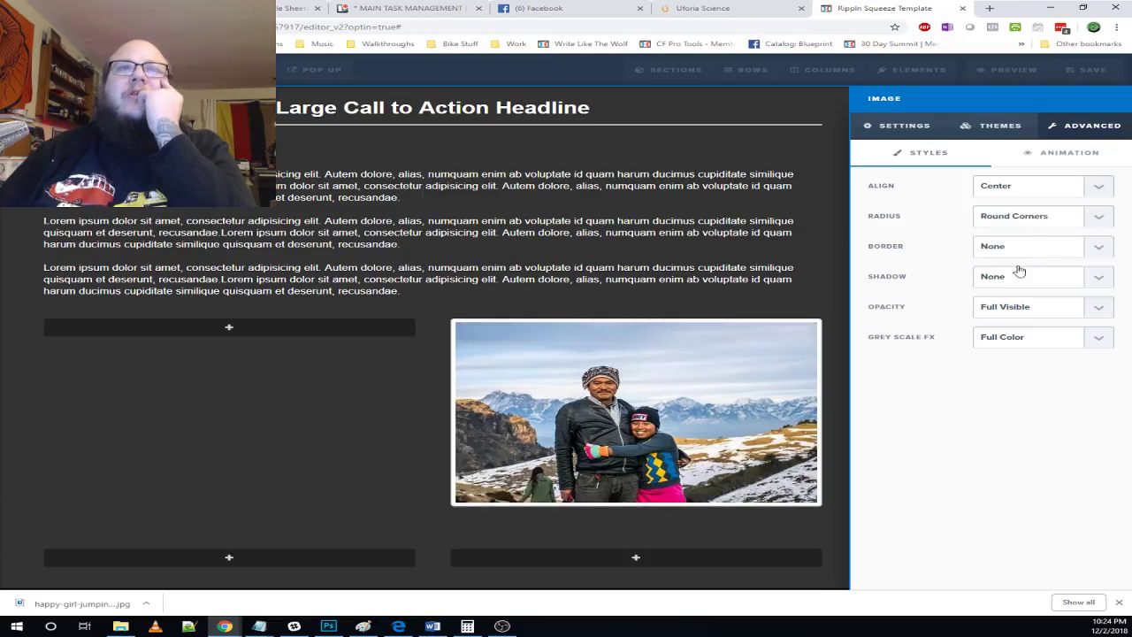
- Try a white thumbnail border and a Full Shadow on the mountain photo, resetting each to None
{"action": "left_click", "coordinate": [1028, 257]}
{"action": "left_click", "coordinate": [1029, 276]}
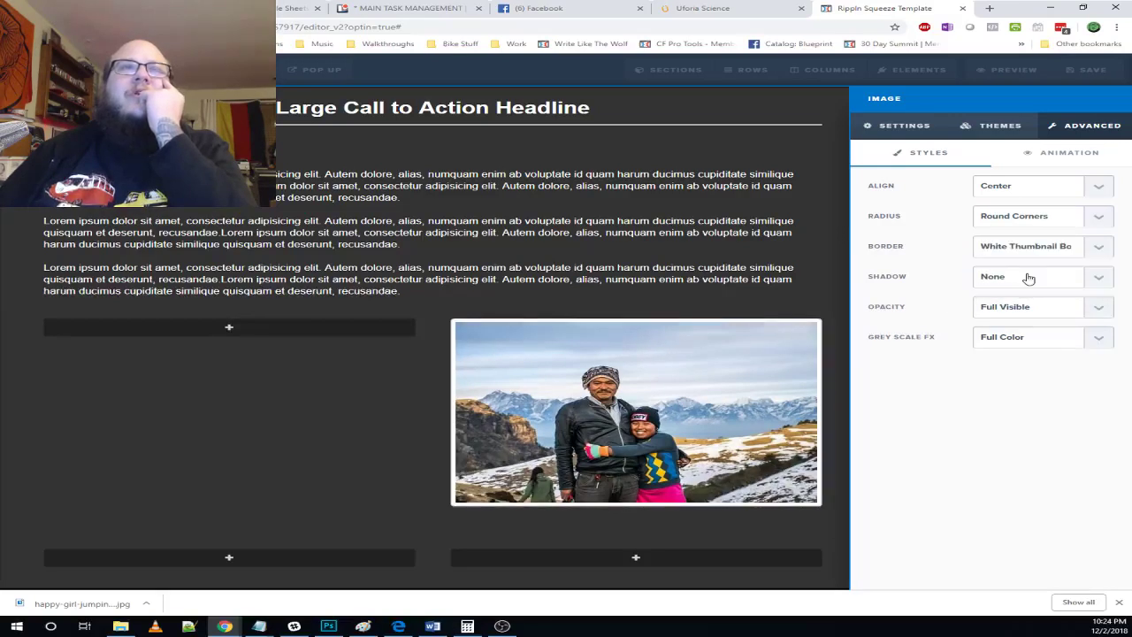
{"action": "left_click", "coordinate": [1029, 253]}
{"action": "left_click", "coordinate": [1018, 261]}
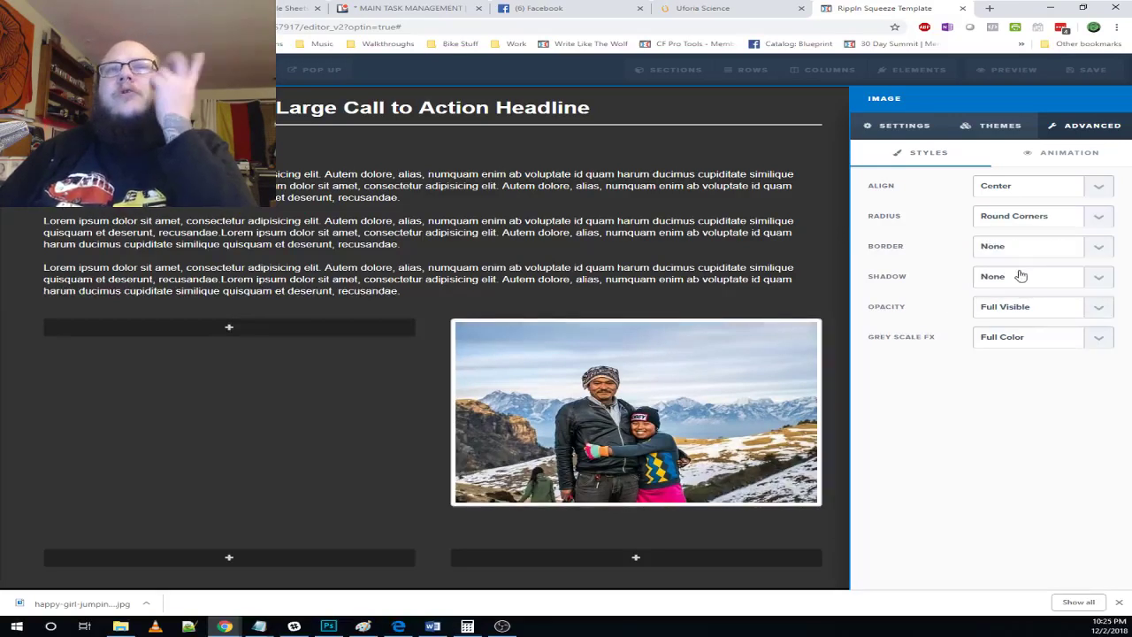
{"action": "left_click", "coordinate": [1017, 280]}
{"action": "left_click", "coordinate": [1029, 312]}
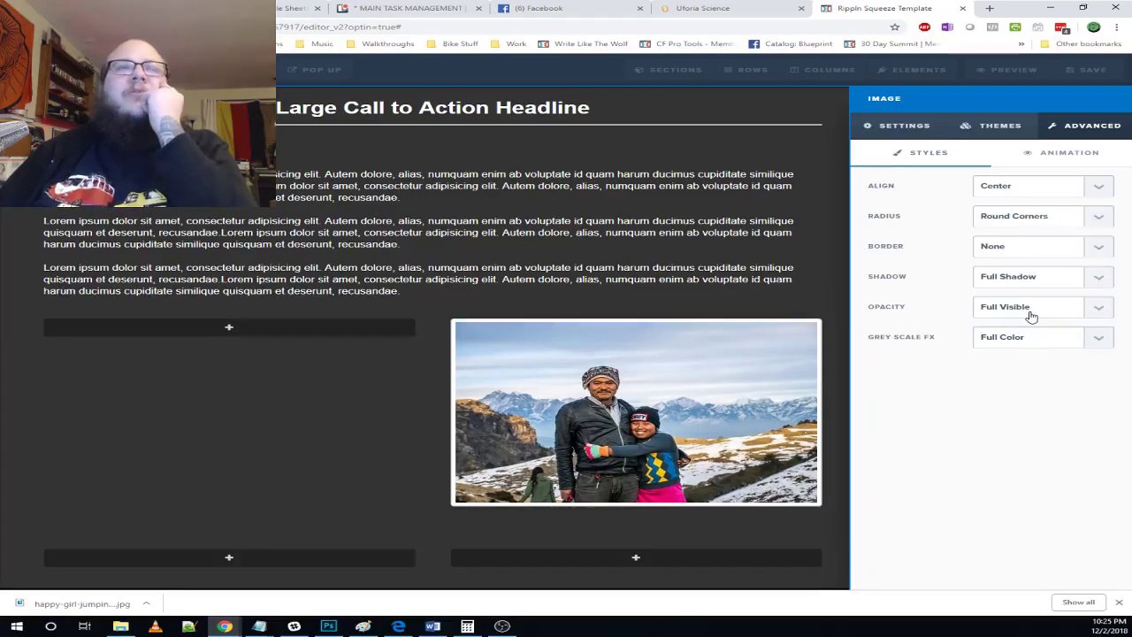
{"action": "left_click", "coordinate": [1026, 278]}
{"action": "left_click", "coordinate": [1023, 296]}
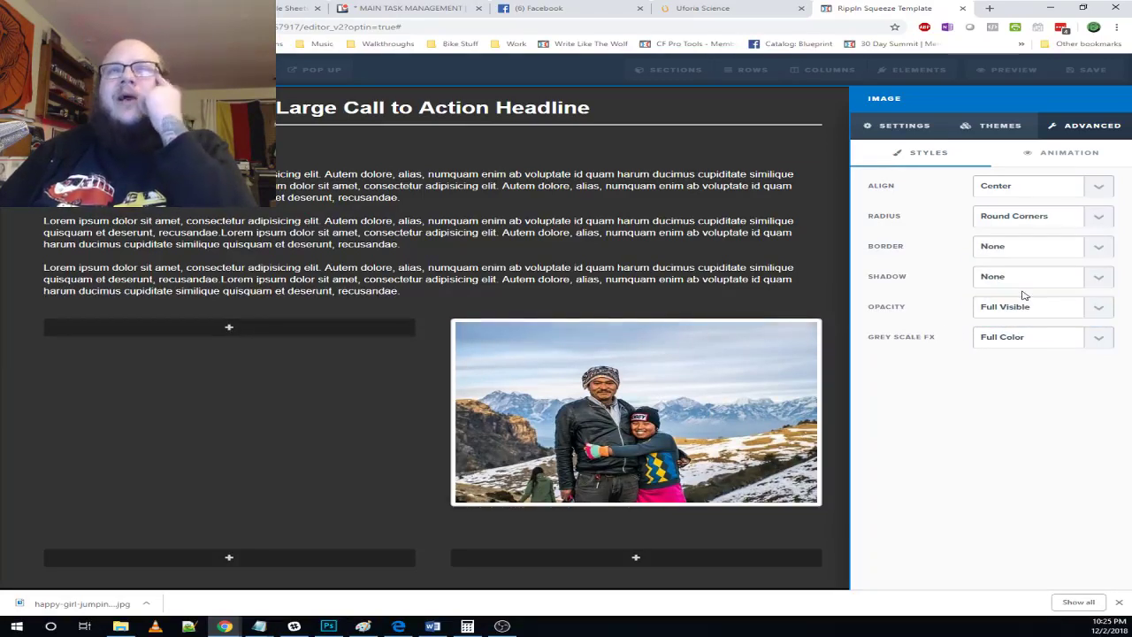
- Try Strong Fade opacity and the Black & White effect on the photo, restoring Full Visible and Full Color
{"action": "left_click", "coordinate": [1014, 320]}
{"action": "left_click", "coordinate": [1016, 348]}
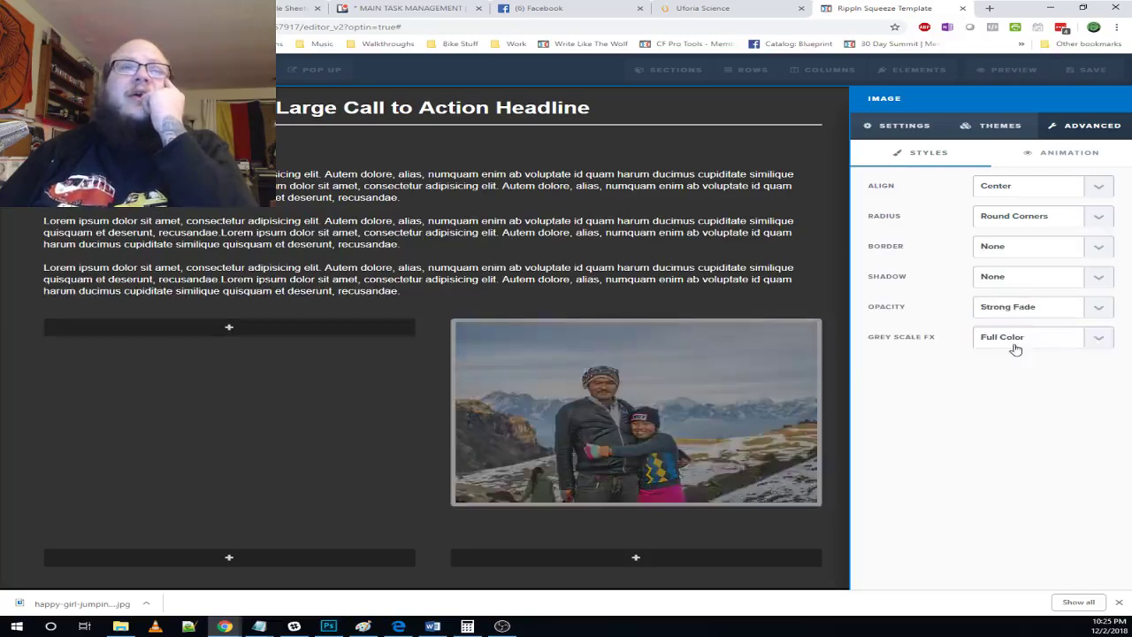
{"action": "left_click", "coordinate": [1017, 322]}
{"action": "left_click", "coordinate": [1017, 323]}
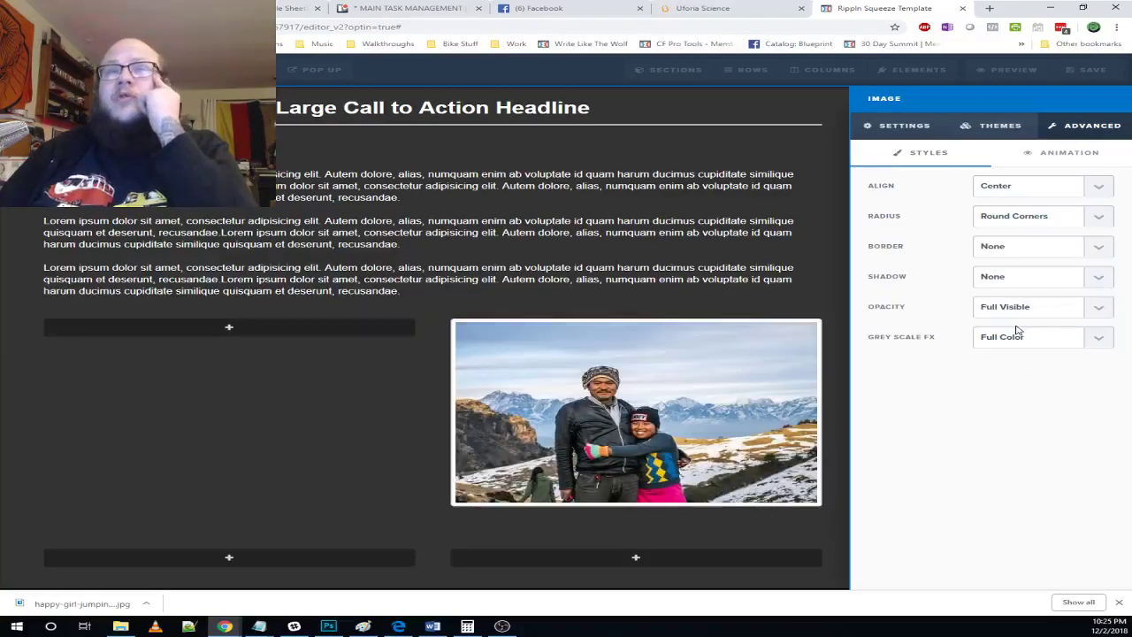
{"action": "left_click", "coordinate": [1017, 336]}
{"action": "left_click", "coordinate": [1013, 362]}
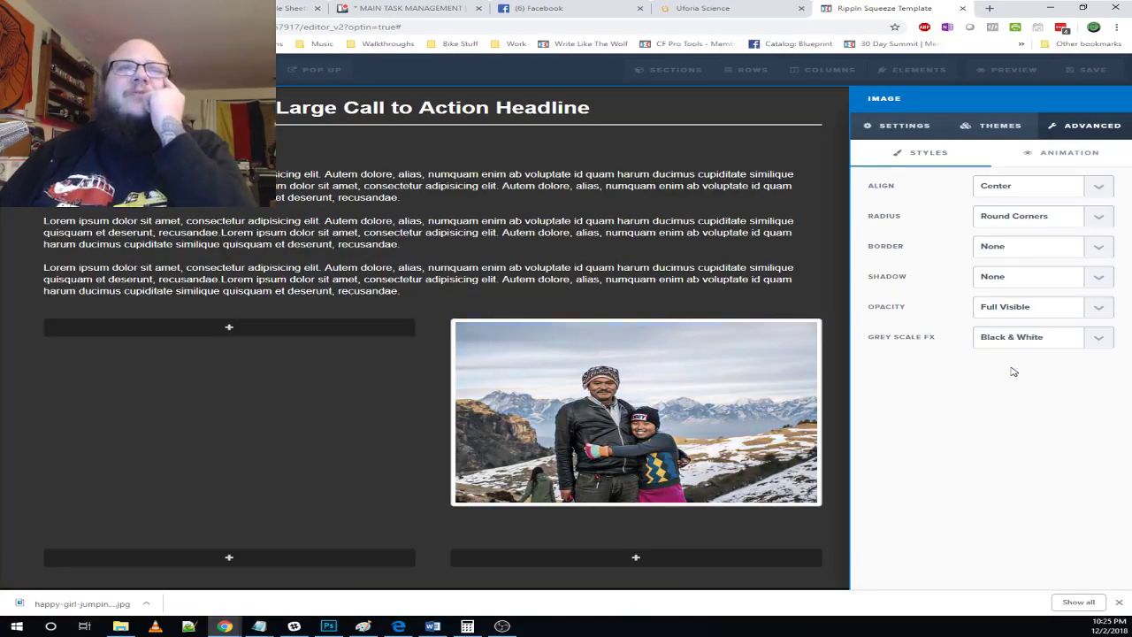
{"action": "left_click", "coordinate": [1012, 335]}
{"action": "left_click", "coordinate": [1003, 353]}
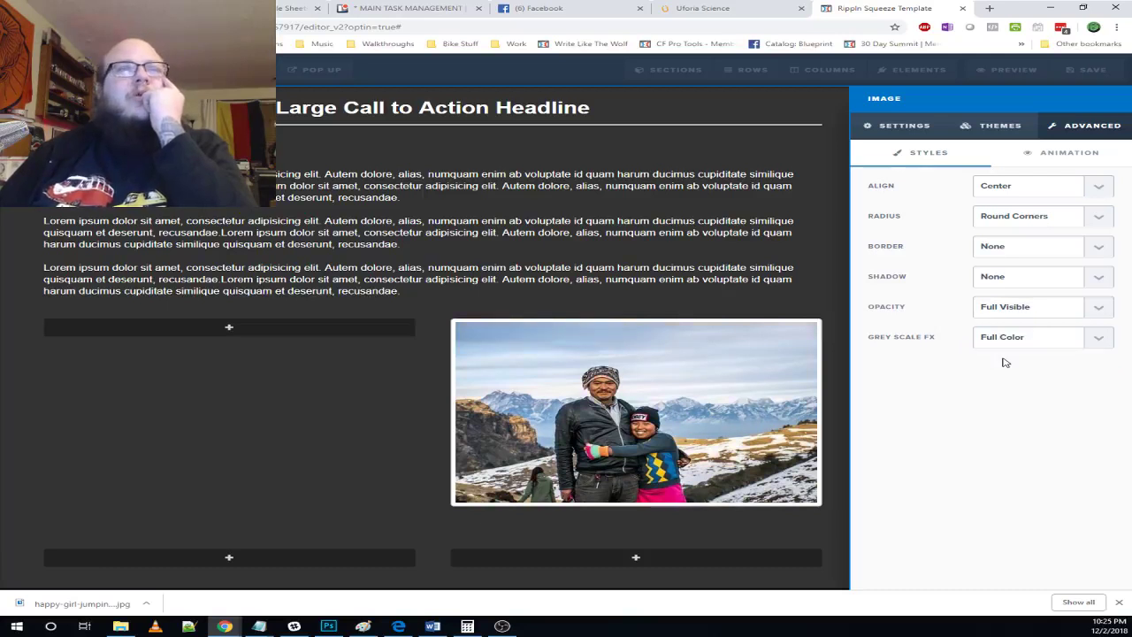
- Try aligning the mountain photo to the right, then set its alignment back to Center
{"action": "left_click", "coordinate": [1035, 189]}
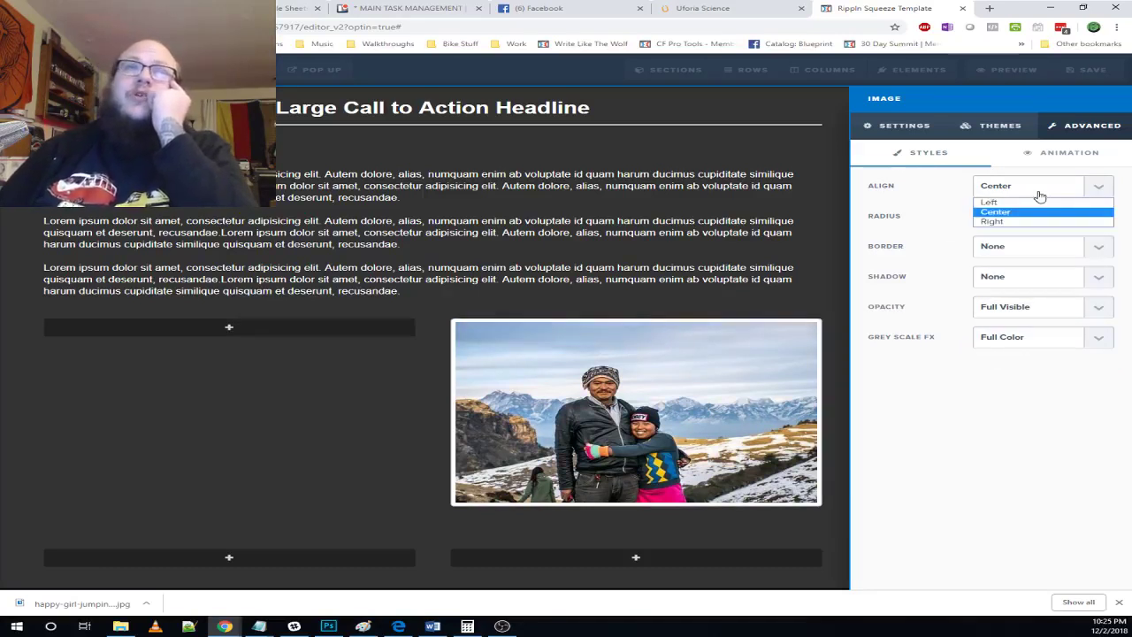
{"action": "left_click", "coordinate": [1030, 222]}
{"action": "left_click", "coordinate": [1029, 197]}
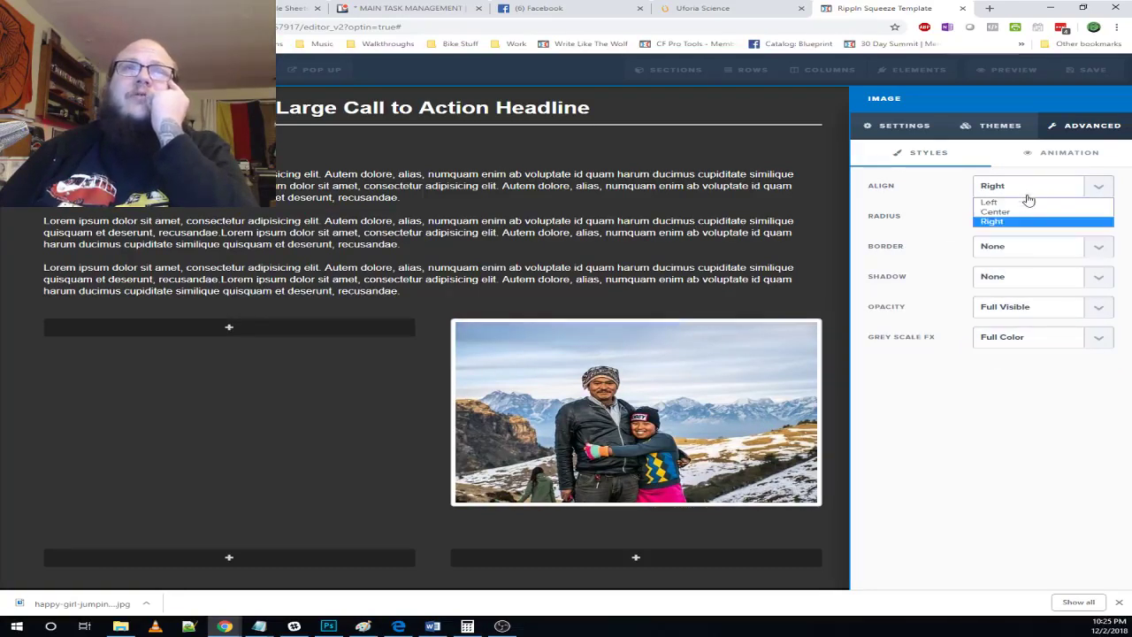
{"action": "left_click", "coordinate": [1020, 213]}
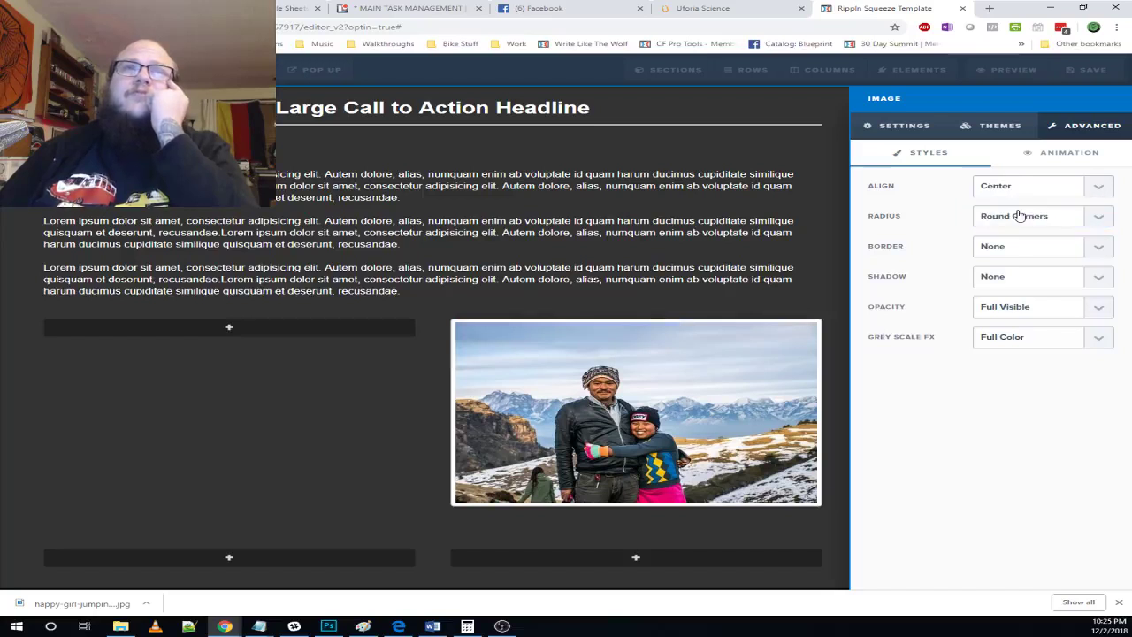
- Check the Uforia Science layout, then clone the three-paragraph text block and move the copy into the empty column beside the photo
{"action": "left_click", "coordinate": [801, 279]}
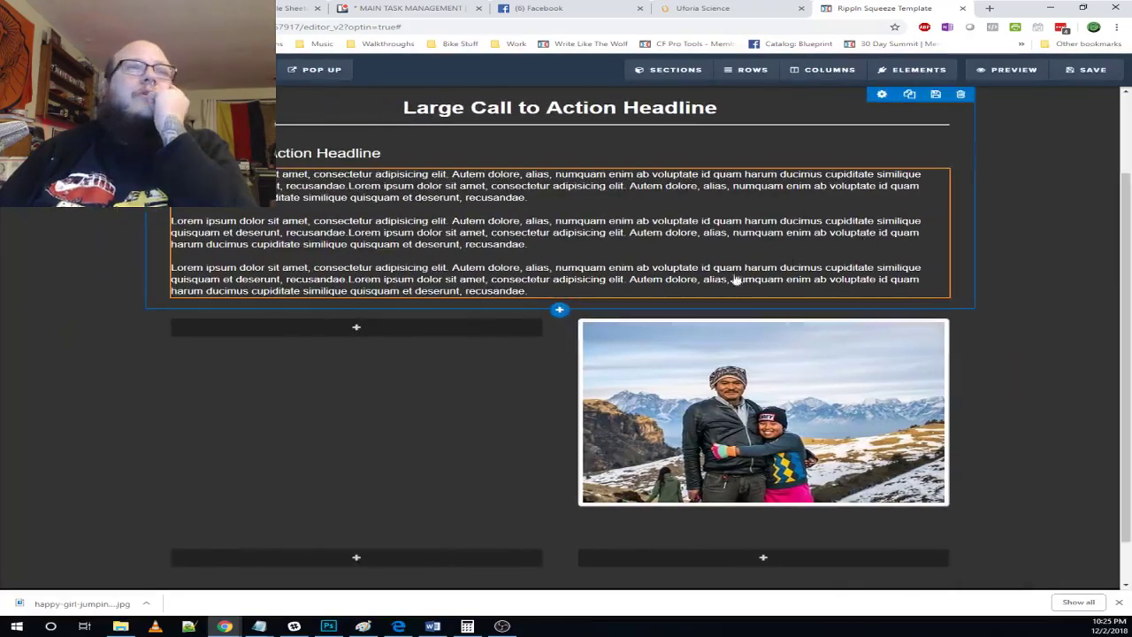
{"action": "left_click", "coordinate": [708, 7]}
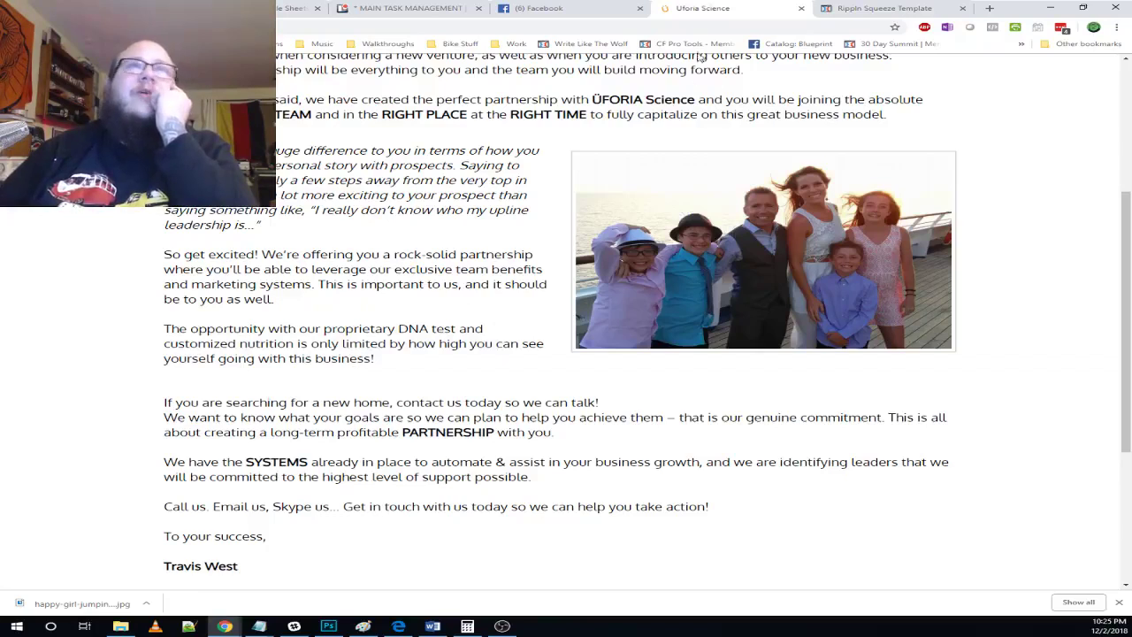
{"action": "left_click", "coordinate": [876, 8]}
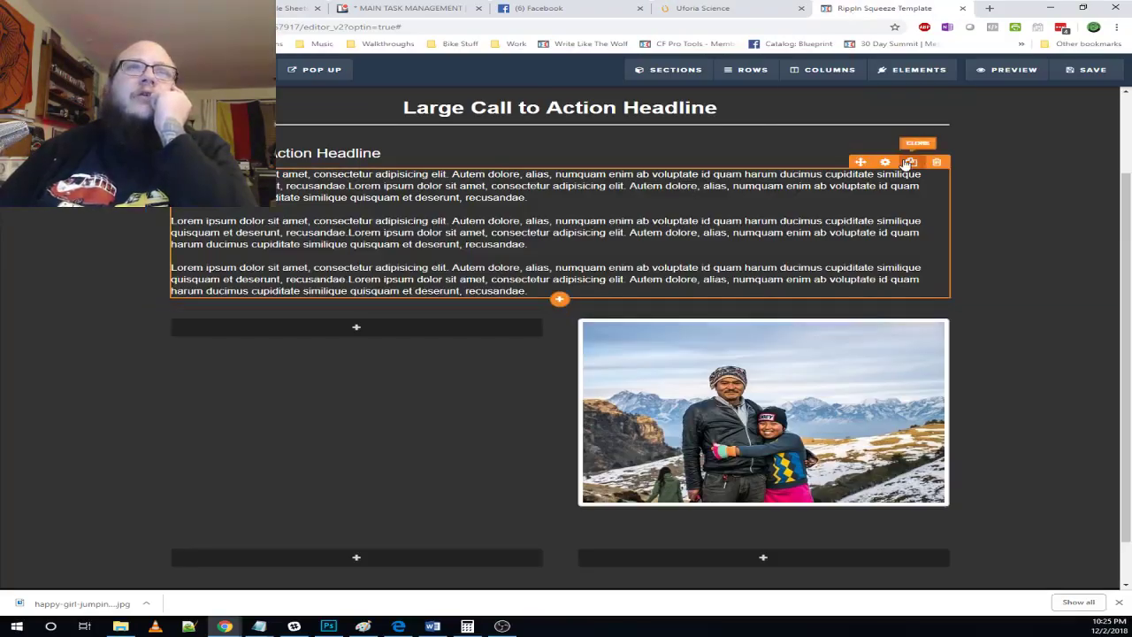
{"action": "left_click", "coordinate": [907, 164]}
{"action": "scroll", "coordinate": [531, 288], "scroll_direction": "down", "scroll_amount": 2}
{"action": "left_click_drag", "start_coordinate": [469, 233], "coordinate": [378, 377]}
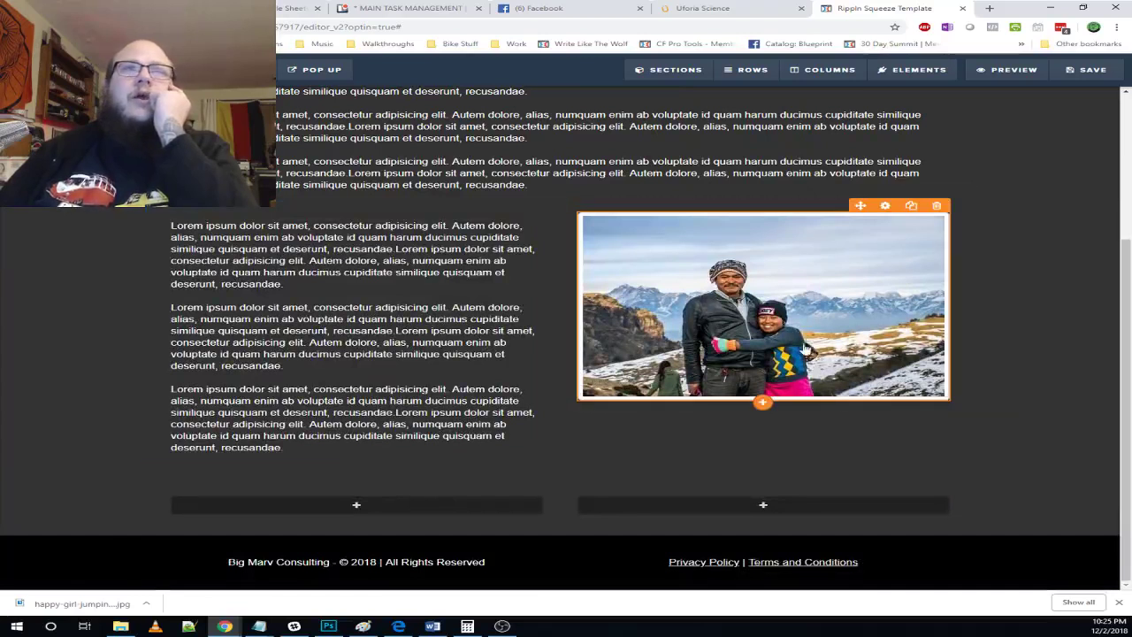
- Set the mountain photo's top margin to 30 and close its settings
{"action": "left_click", "coordinate": [884, 206]}
{"action": "left_click_drag", "start_coordinate": [972, 157], "coordinate": [1004, 156]}
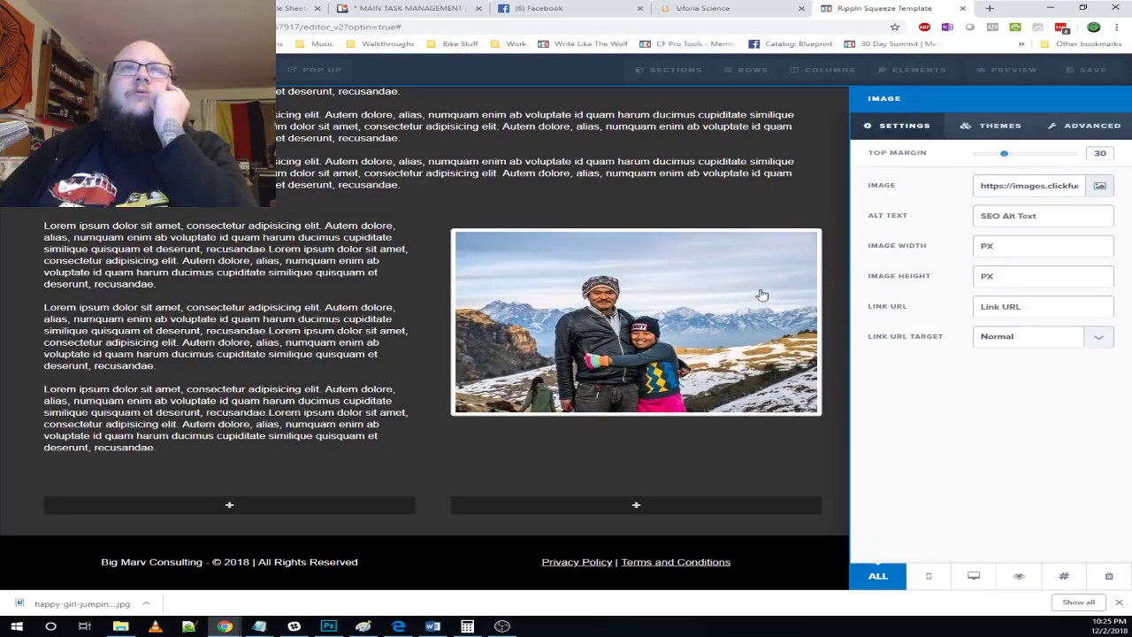
{"action": "left_click", "coordinate": [762, 296]}
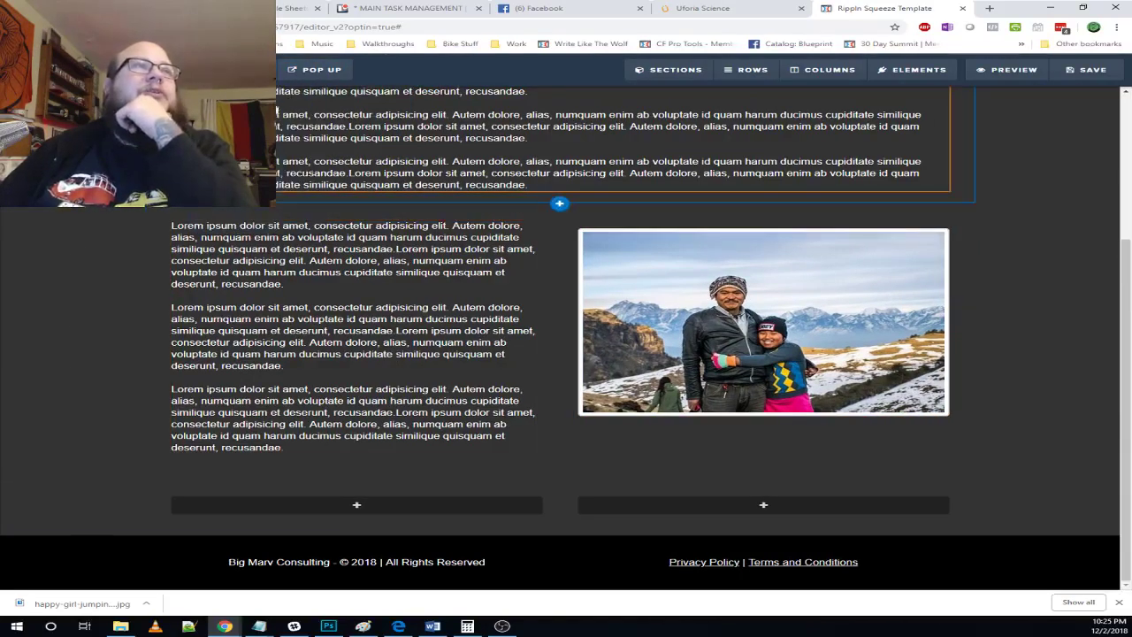
- Examine how the headline, paragraphs and photo stack in the mobile preview, then return to the desktop view
{"action": "left_click", "coordinate": [164, 69]}
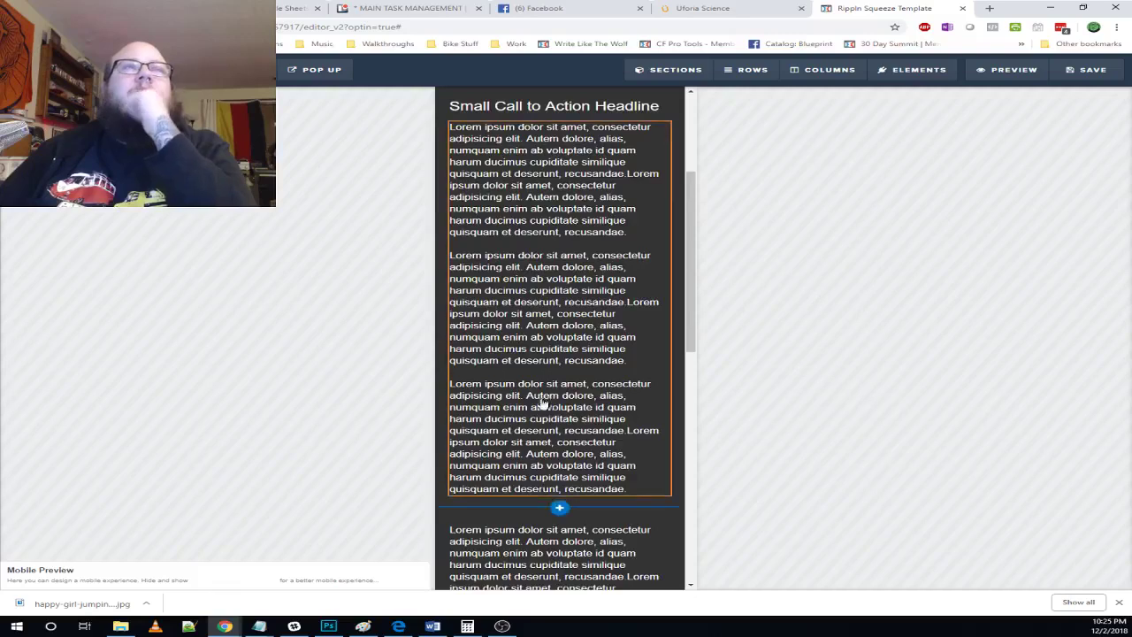
{"action": "scroll", "coordinate": [544, 403], "scroll_direction": "up", "scroll_amount": 3}
{"action": "scroll", "coordinate": [556, 351], "scroll_direction": "down", "scroll_amount": 10}
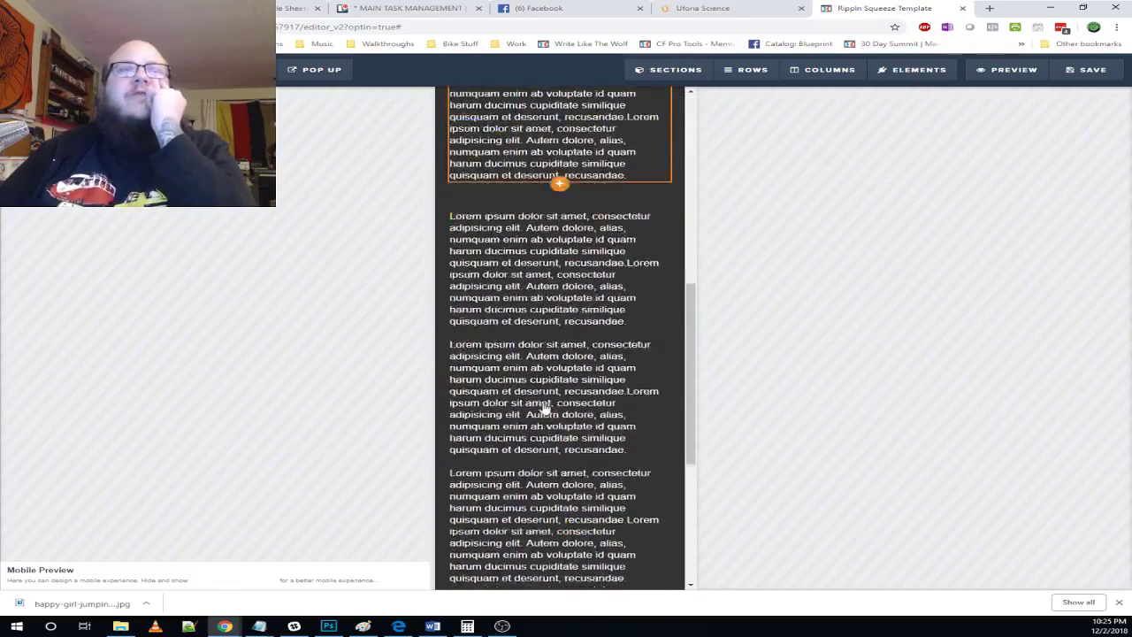
{"action": "scroll", "coordinate": [550, 432], "scroll_direction": "up", "scroll_amount": 10}
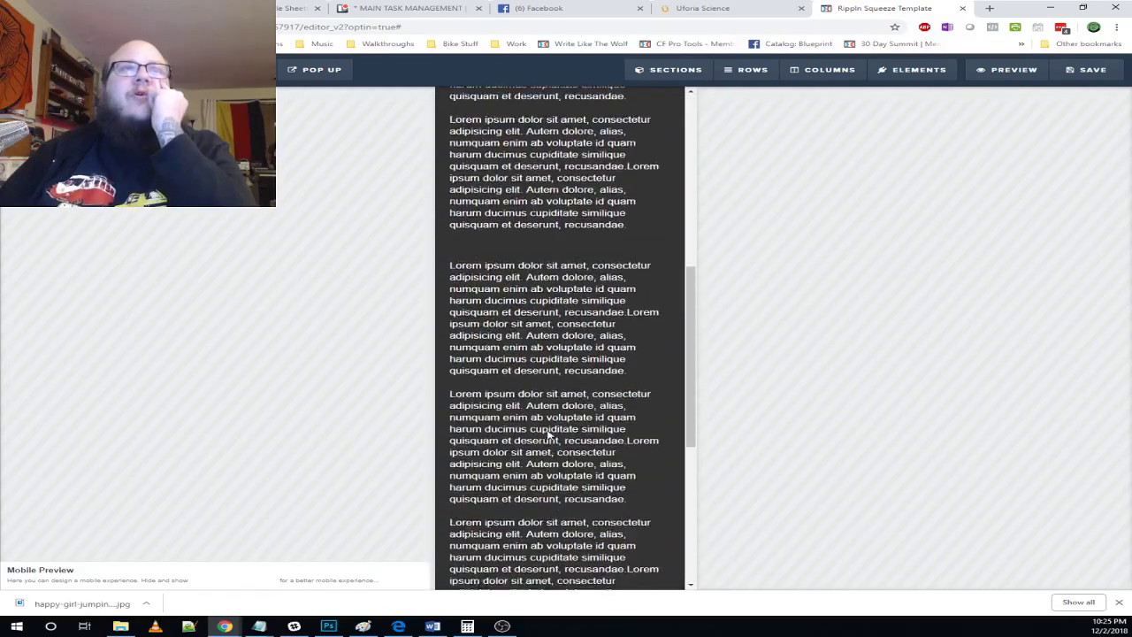
{"action": "scroll", "coordinate": [549, 433], "scroll_direction": "down", "scroll_amount": 10}
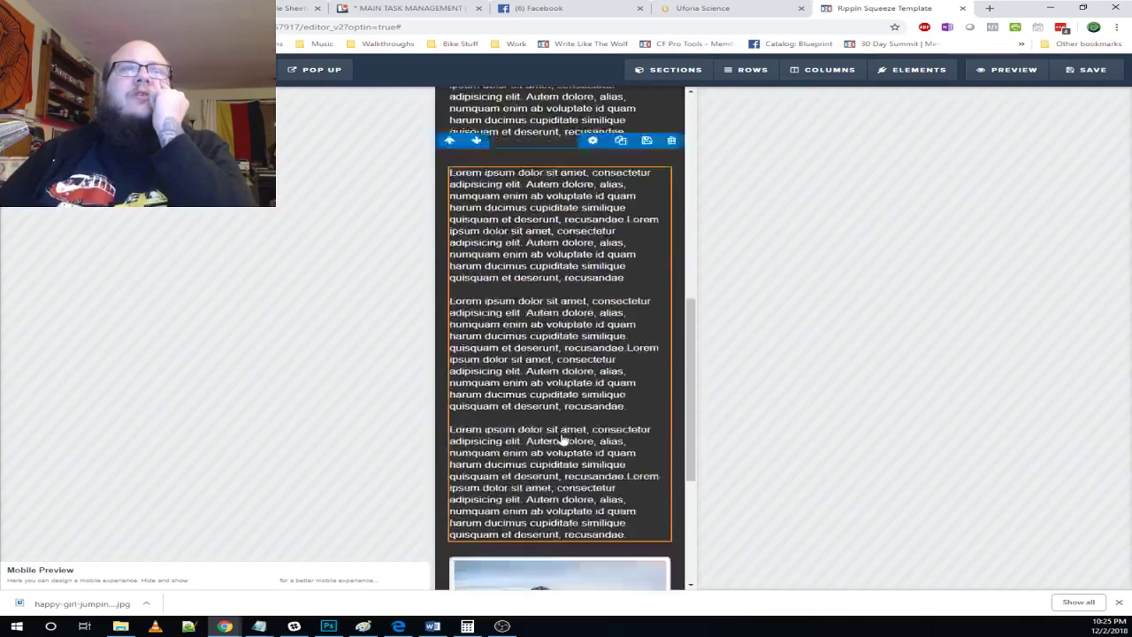
{"action": "scroll", "coordinate": [610, 460], "scroll_direction": "up", "scroll_amount": 2}
{"action": "scroll", "coordinate": [613, 469], "scroll_direction": "up", "scroll_amount": 5}
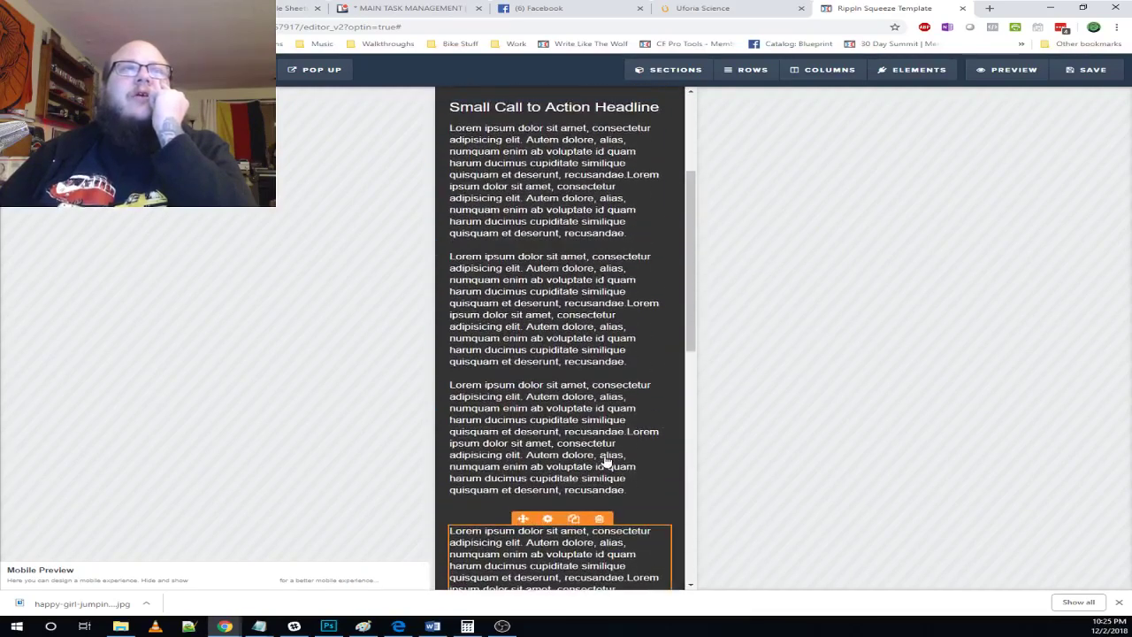
{"action": "scroll", "coordinate": [607, 462], "scroll_direction": "down", "scroll_amount": 3}
{"action": "scroll", "coordinate": [607, 455], "scroll_direction": "up", "scroll_amount": 8}
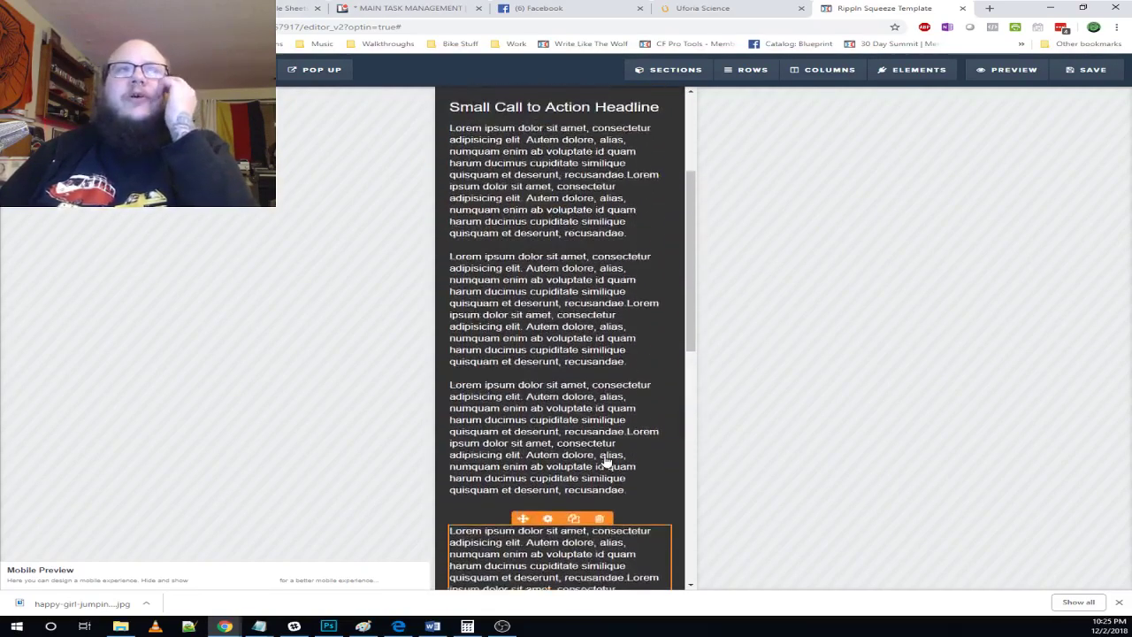
{"action": "scroll", "coordinate": [606, 449], "scroll_direction": "down", "scroll_amount": 10}
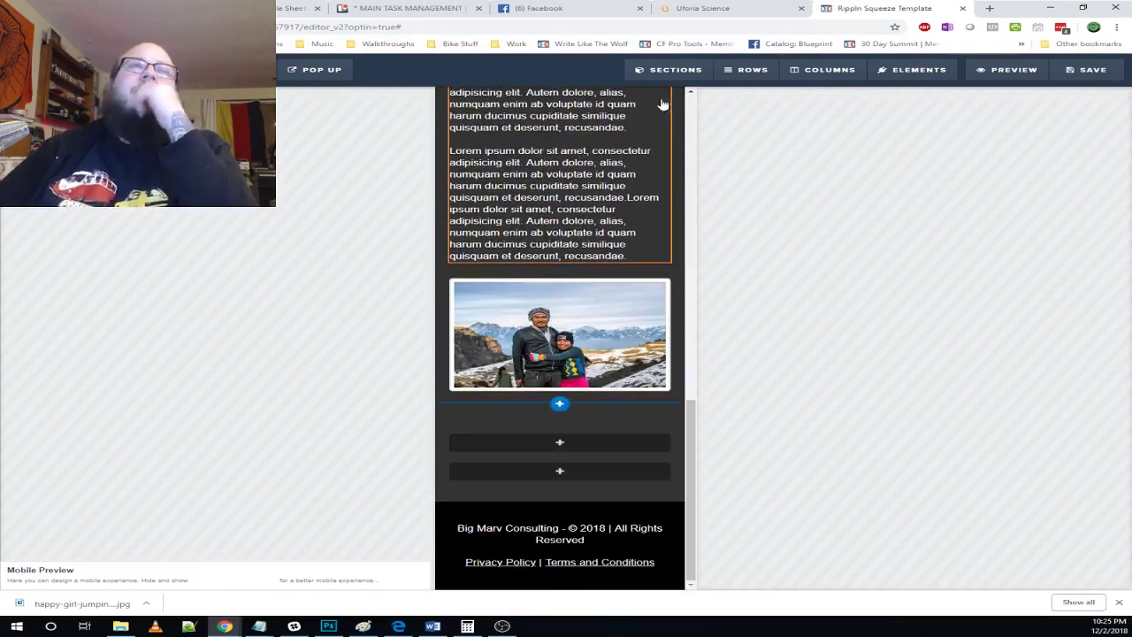
{"action": "left_click", "coordinate": [124, 70]}
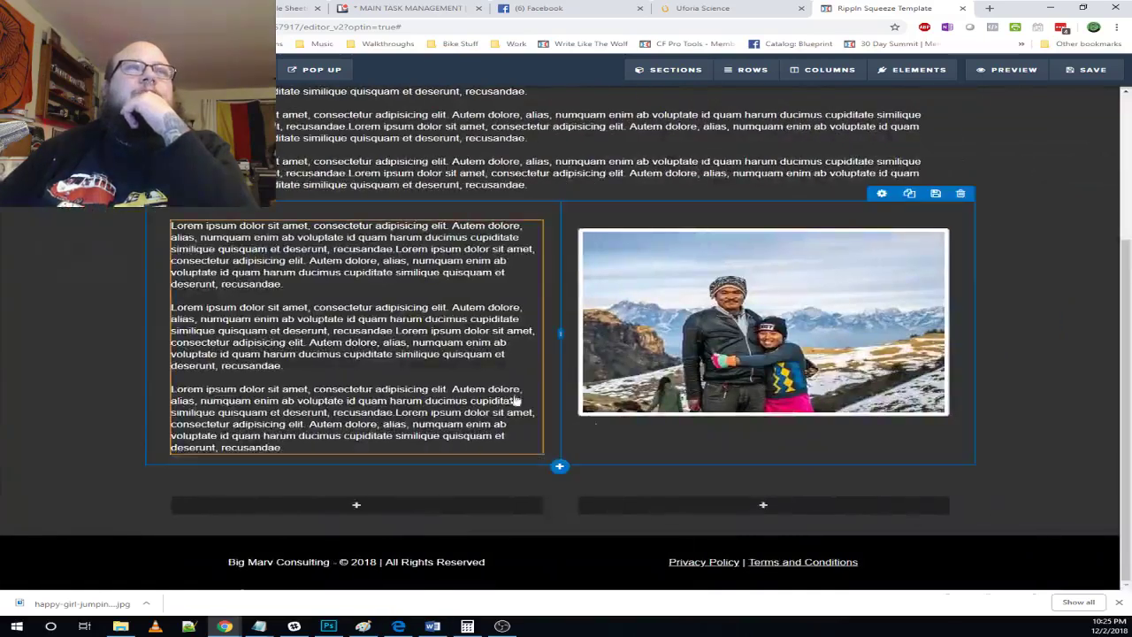
- Clone the two-column row containing the paragraphs and the mountain photo
{"action": "scroll", "coordinate": [670, 399], "scroll_direction": "up", "scroll_amount": 4}
{"action": "scroll", "coordinate": [666, 400], "scroll_direction": "down", "scroll_amount": 2}
{"action": "scroll", "coordinate": [666, 400], "scroll_direction": "down", "scroll_amount": 1}
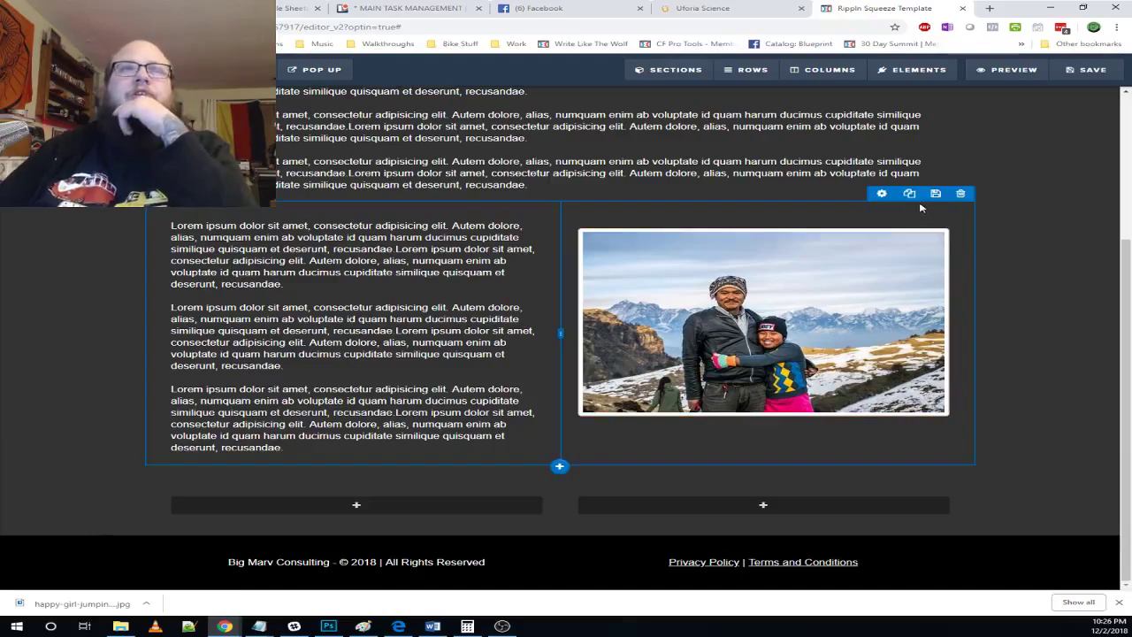
{"action": "left_click", "coordinate": [910, 193]}
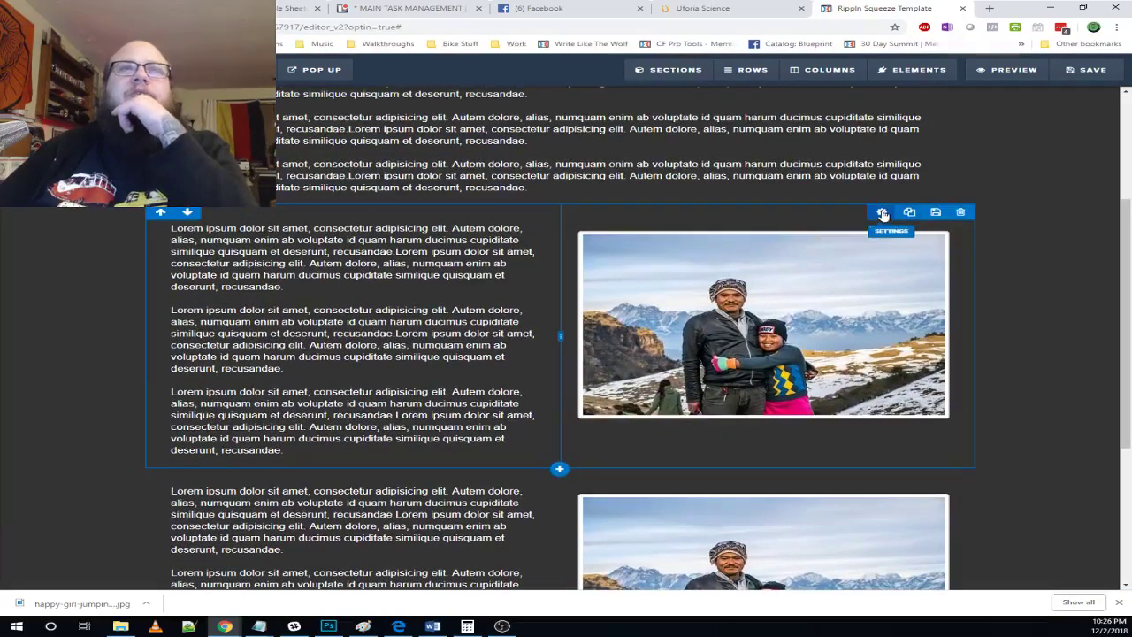
- Set the original two-column row with the paragraphs and mountain photo to show on desktop only
{"action": "left_click", "coordinate": [883, 215]}
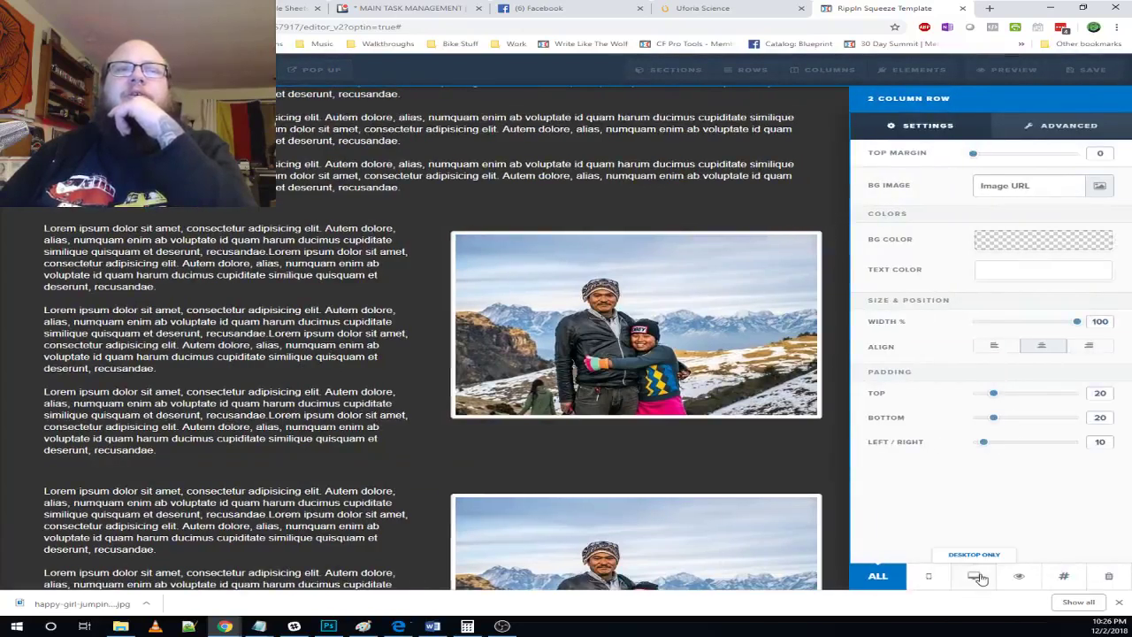
{"action": "left_click", "coordinate": [977, 576]}
{"action": "left_click", "coordinate": [845, 494]}
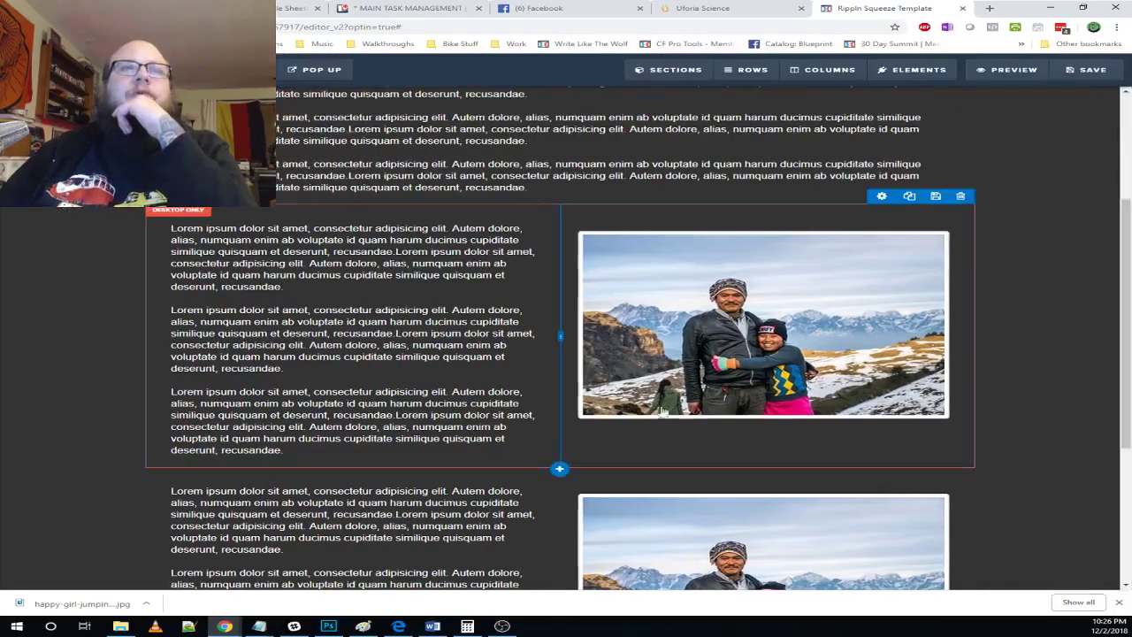
- Set the cloned two-column row to show on mobile only and close its settings
{"action": "scroll", "coordinate": [976, 503], "scroll_direction": "down", "scroll_amount": 2}
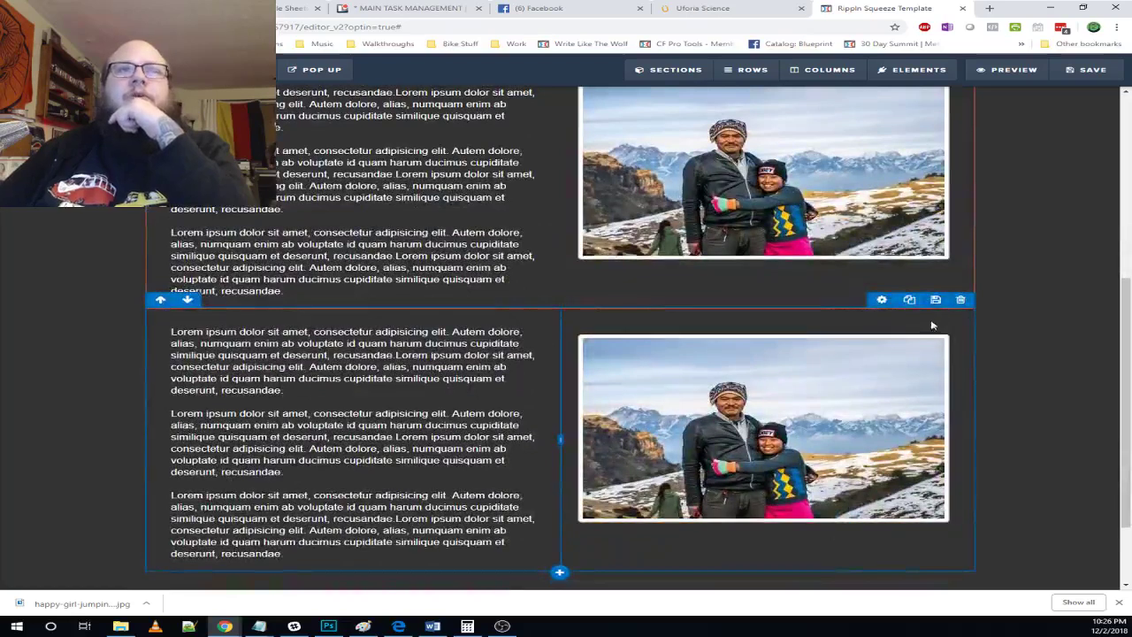
{"action": "left_click", "coordinate": [882, 301]}
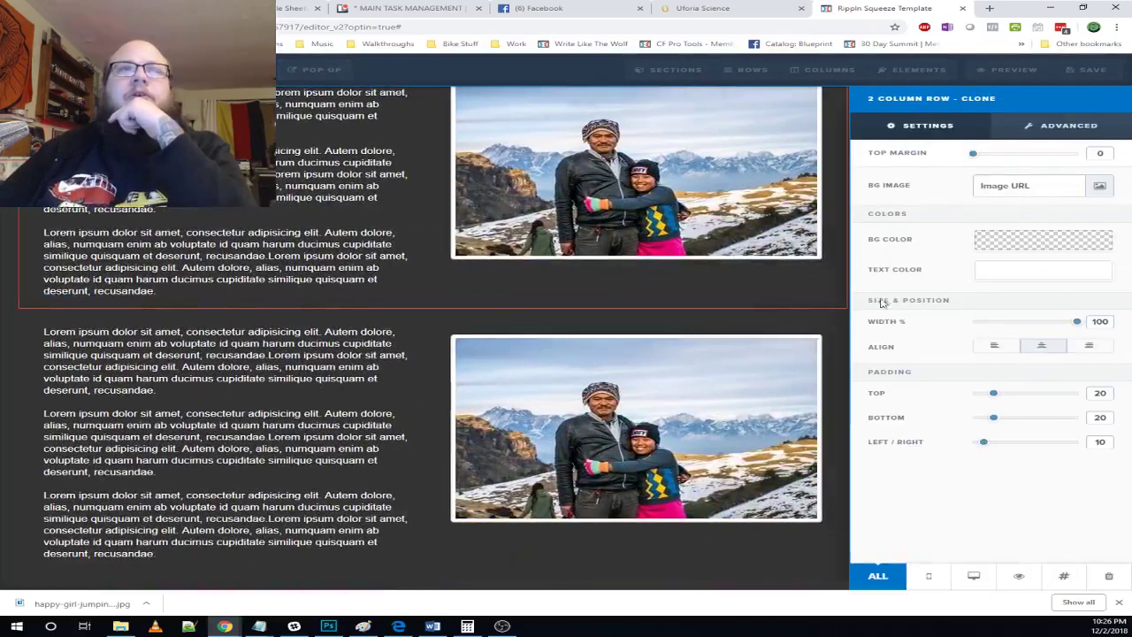
{"action": "left_click", "coordinate": [937, 580]}
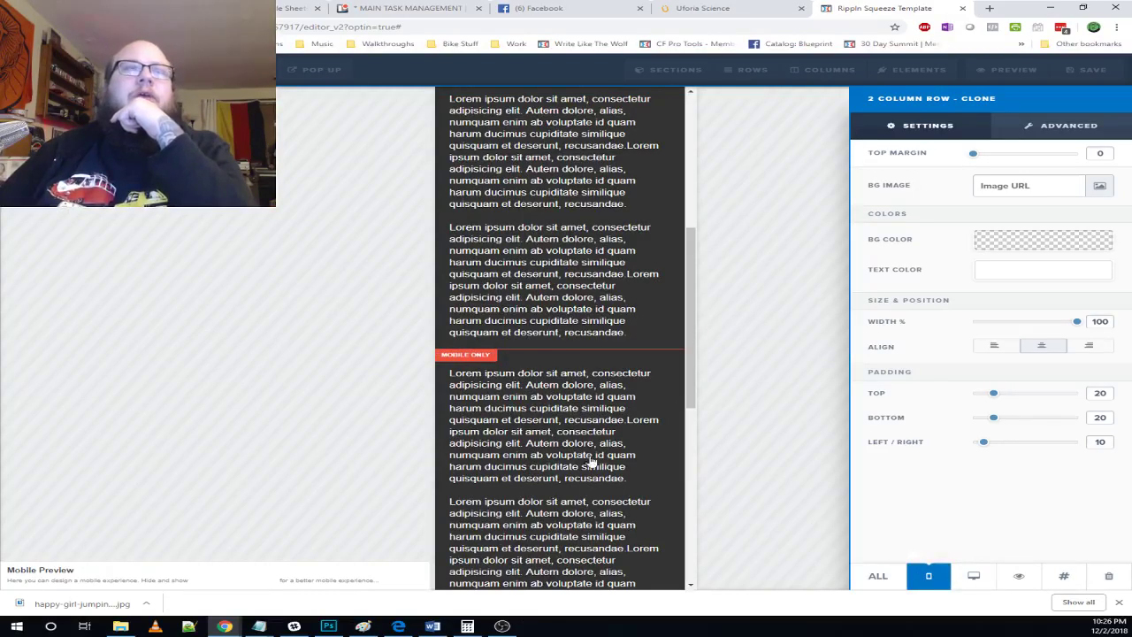
{"action": "left_click", "coordinate": [692, 469]}
- Move the mountain photo above the three paragraphs in the mobile-only row
{"action": "scroll", "coordinate": [654, 462], "scroll_direction": "down", "scroll_amount": 5}
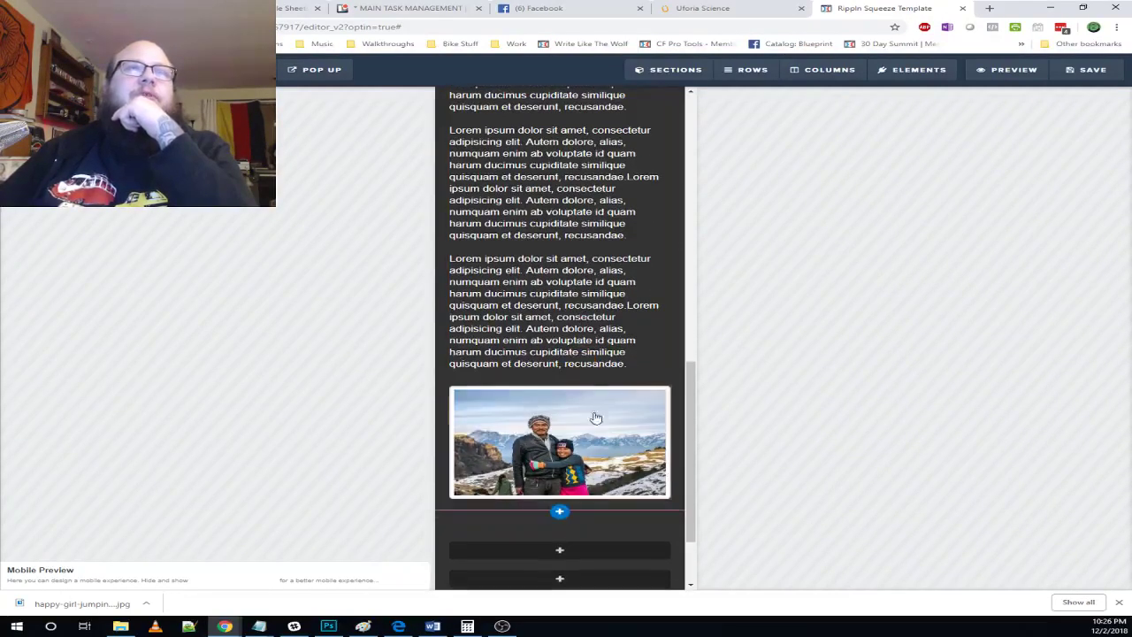
{"action": "scroll", "coordinate": [571, 299], "scroll_direction": "up", "scroll_amount": 4}
{"action": "left_click_drag", "start_coordinate": [573, 297], "coordinate": [557, 207]}
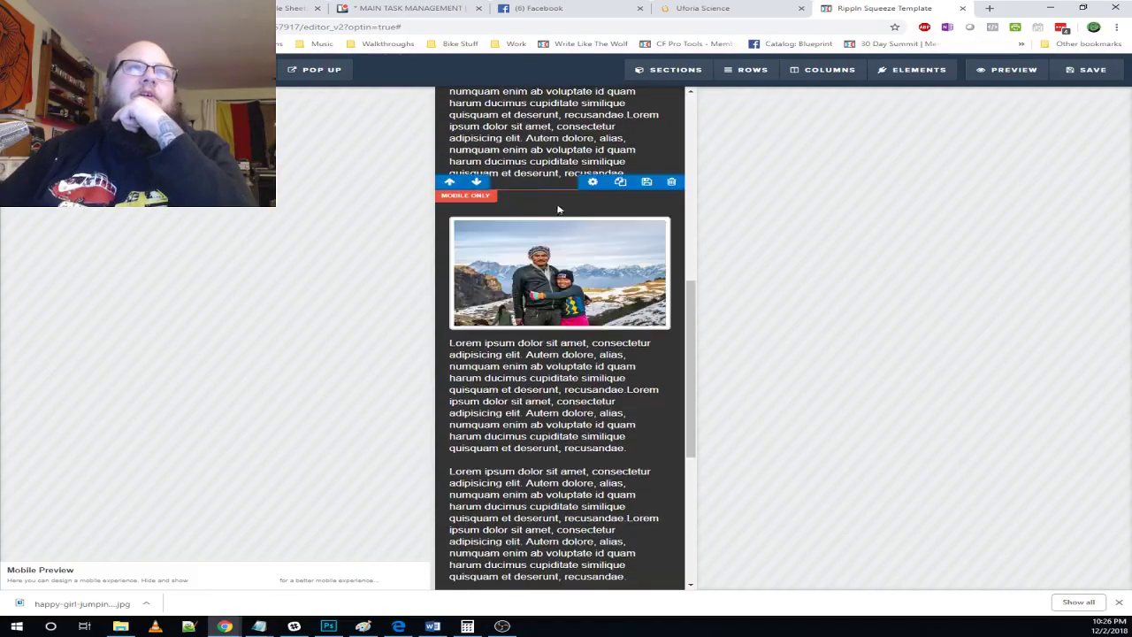
- Review the photo and paragraph order in the mobile-only row, then check the desktop-only row in the desktop view
{"action": "scroll", "coordinate": [599, 314], "scroll_direction": "down", "scroll_amount": 5}
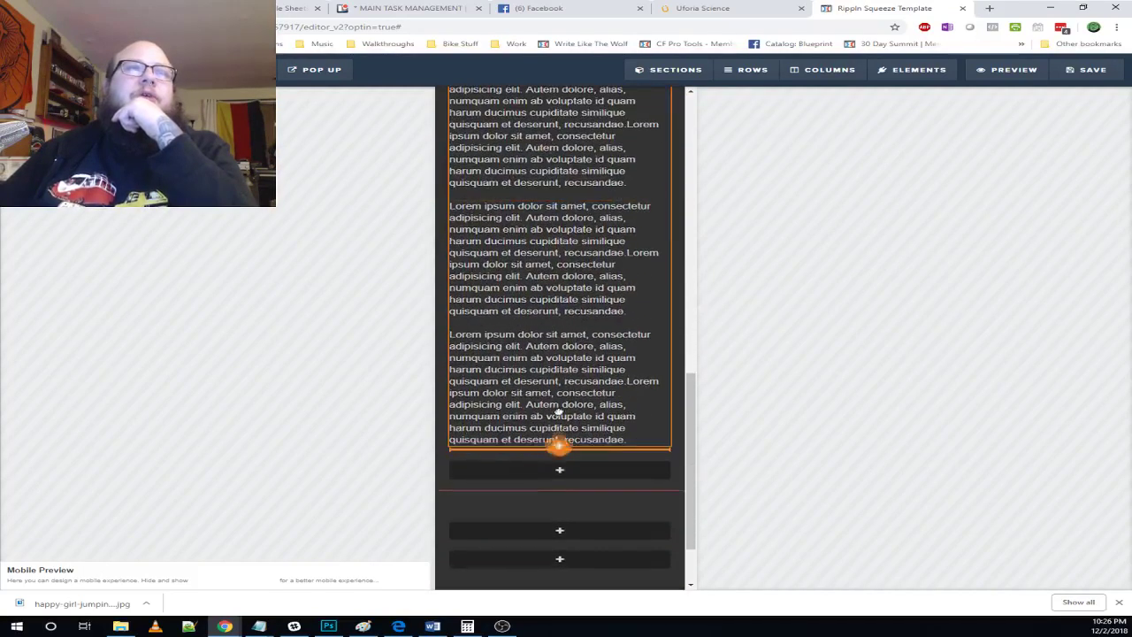
{"action": "scroll", "coordinate": [627, 442], "scroll_direction": "up", "scroll_amount": 9}
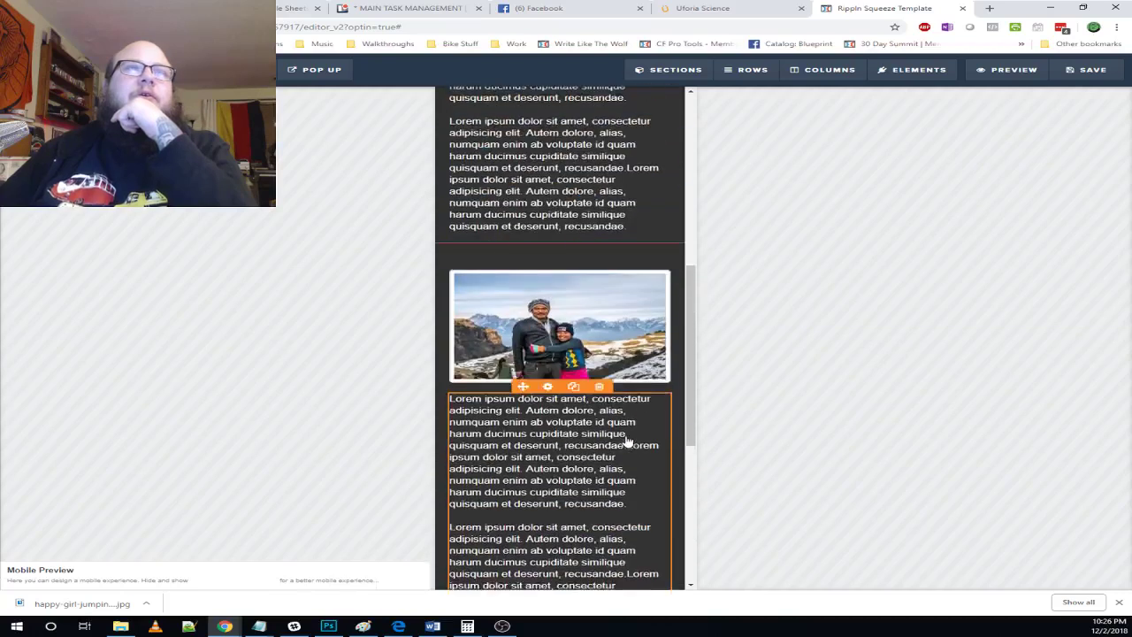
{"action": "scroll", "coordinate": [619, 433], "scroll_direction": "up", "scroll_amount": 6}
{"action": "scroll", "coordinate": [619, 363], "scroll_direction": "down", "scroll_amount": 6}
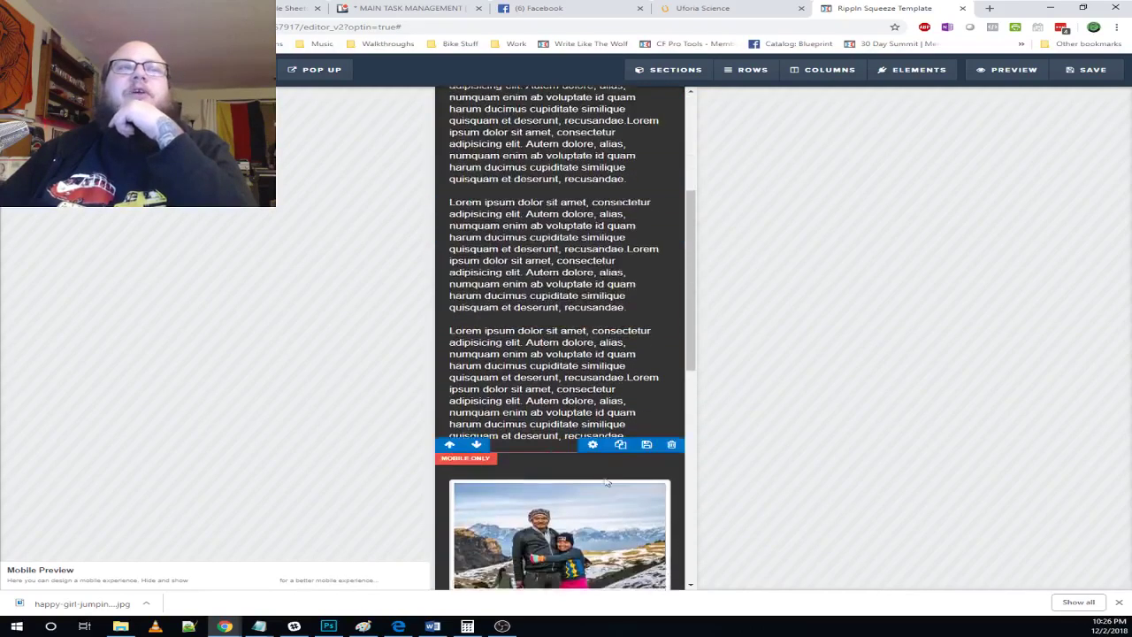
{"action": "scroll", "coordinate": [586, 529], "scroll_direction": "down", "scroll_amount": 2}
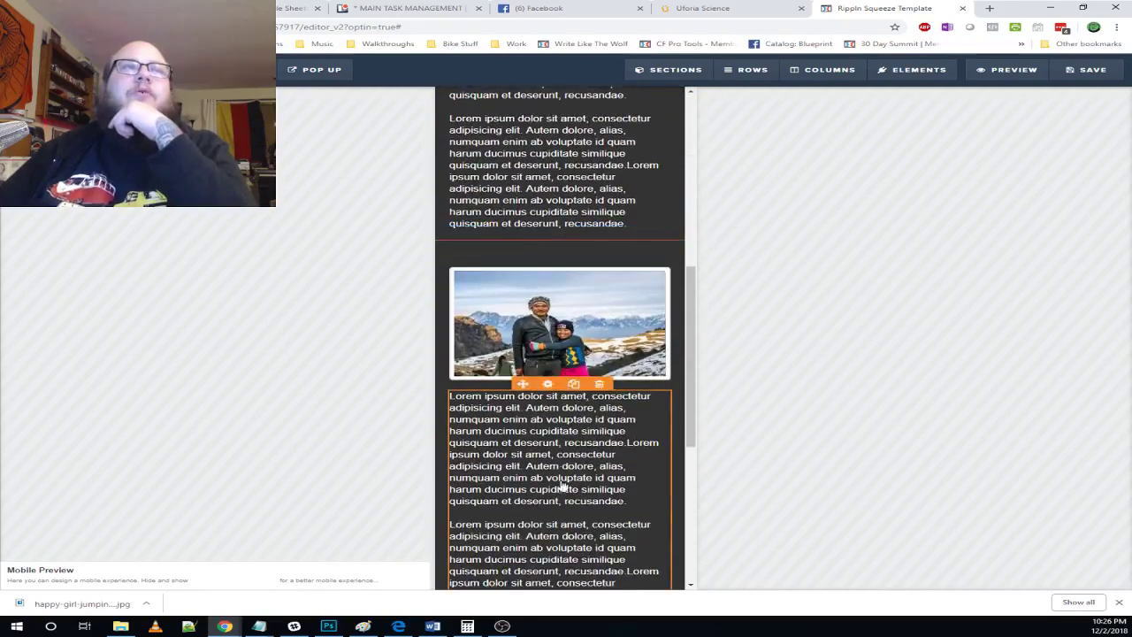
{"action": "left_click", "coordinate": [133, 70]}
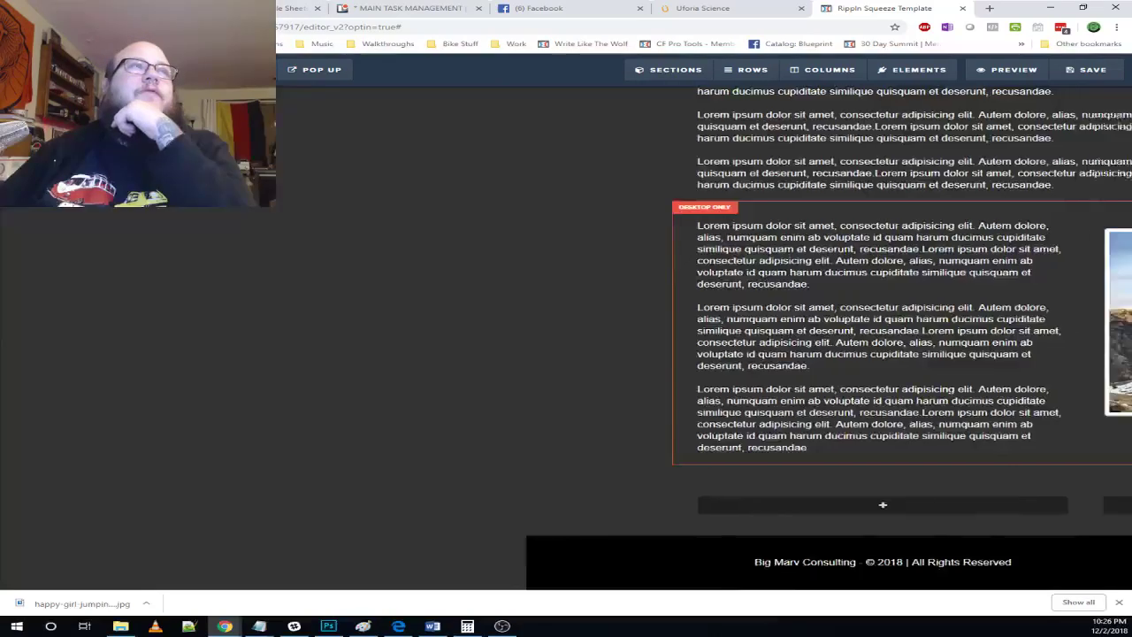
{"action": "scroll", "coordinate": [692, 309], "scroll_direction": "up", "scroll_amount": 4}
{"action": "scroll", "coordinate": [669, 303], "scroll_direction": "down", "scroll_amount": 3}
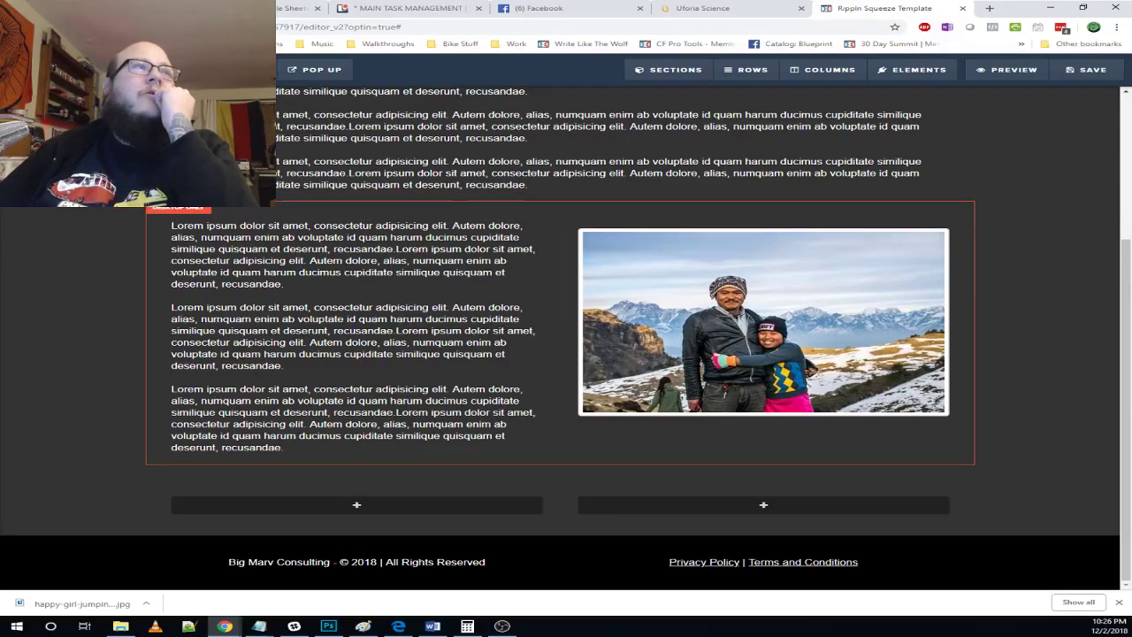
- Examine the whole page in the mobile preview, from the header and headlines through the photo row to the footer
{"action": "left_click", "coordinate": [168, 70]}
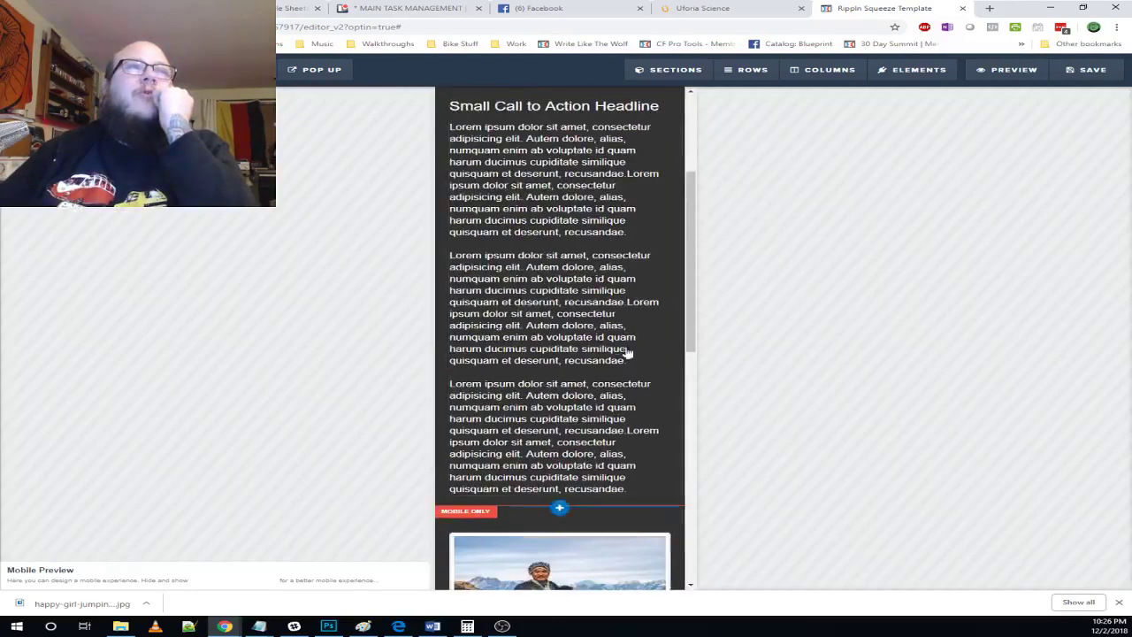
{"action": "scroll", "coordinate": [621, 352], "scroll_direction": "up", "scroll_amount": 4}
{"action": "scroll", "coordinate": [616, 353], "scroll_direction": "down", "scroll_amount": 6}
{"action": "scroll", "coordinate": [615, 353], "scroll_direction": "down", "scroll_amount": 5}
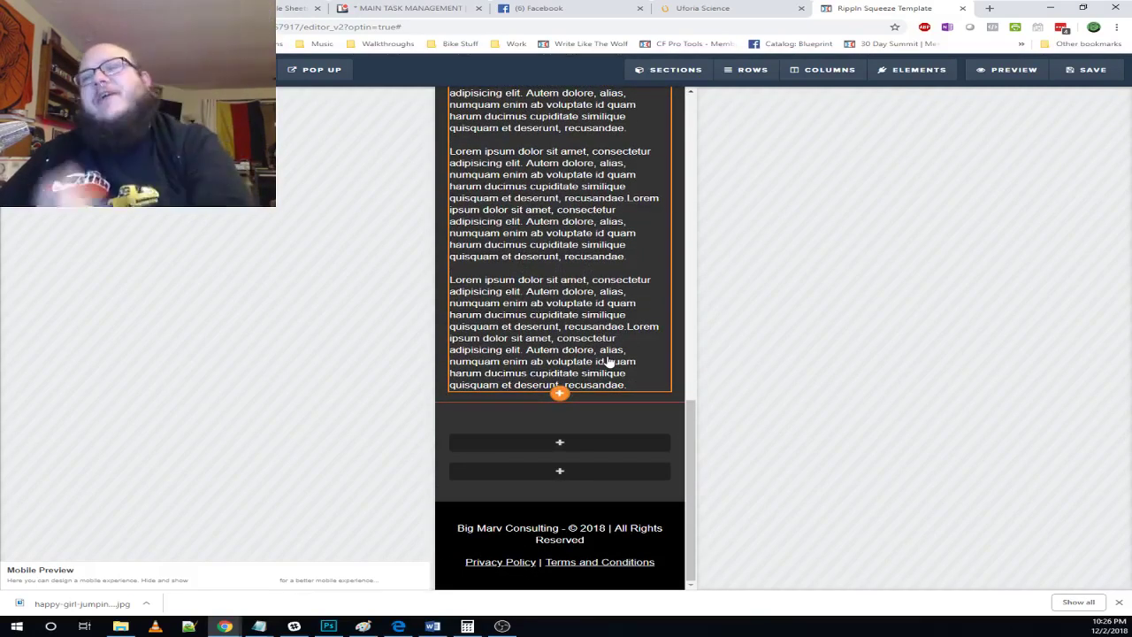
{"action": "scroll", "coordinate": [609, 361], "scroll_direction": "up", "scroll_amount": 10}
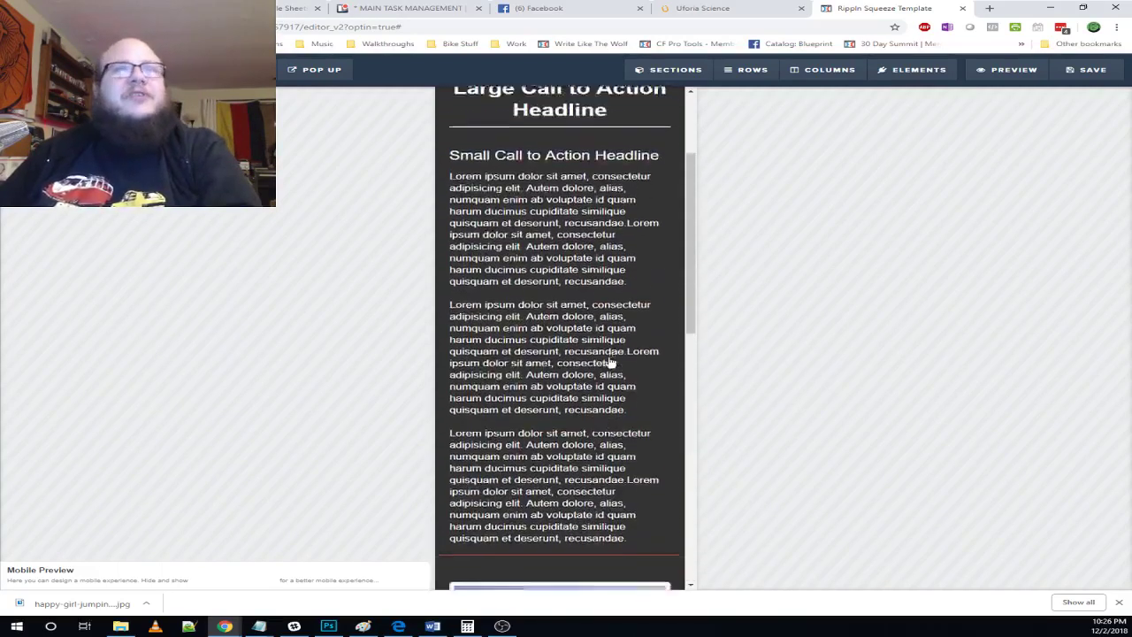
{"action": "scroll", "coordinate": [615, 363], "scroll_direction": "down", "scroll_amount": 3}
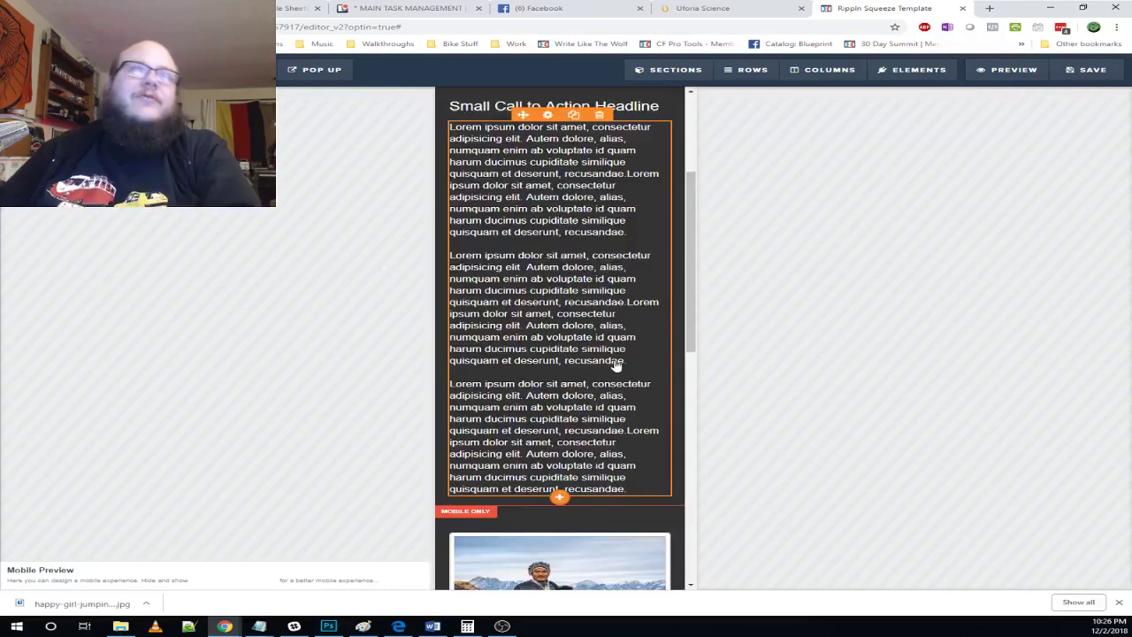
{"action": "scroll", "coordinate": [610, 363], "scroll_direction": "up", "scroll_amount": 3}
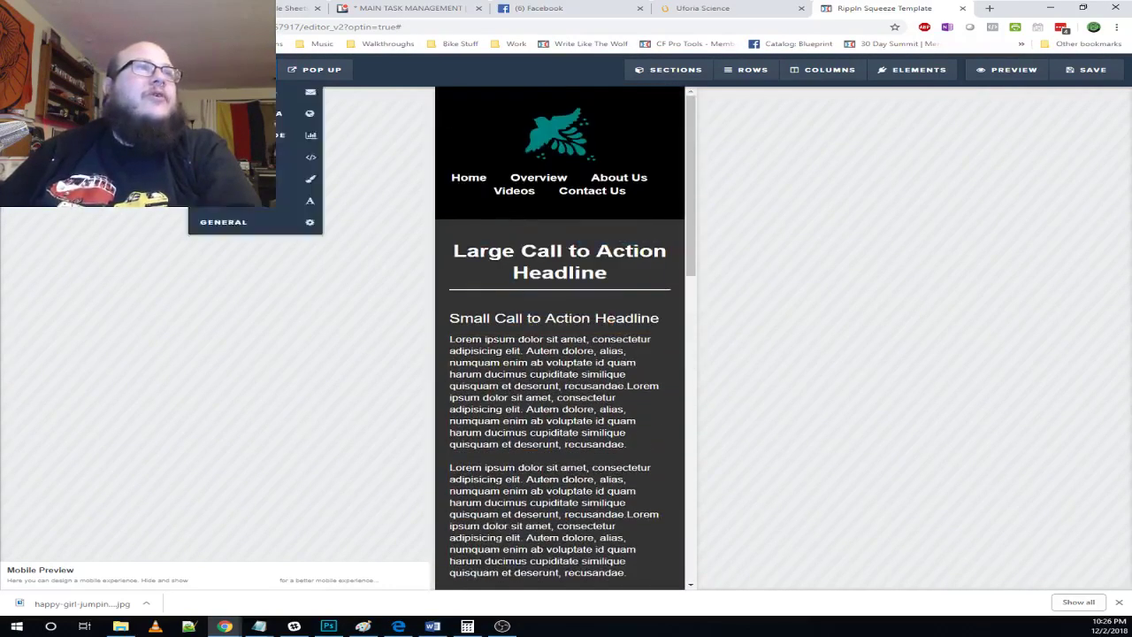
- Return to the desktop view and set the large call to action headline's font size to 72
{"action": "left_click", "coordinate": [152, 70]}
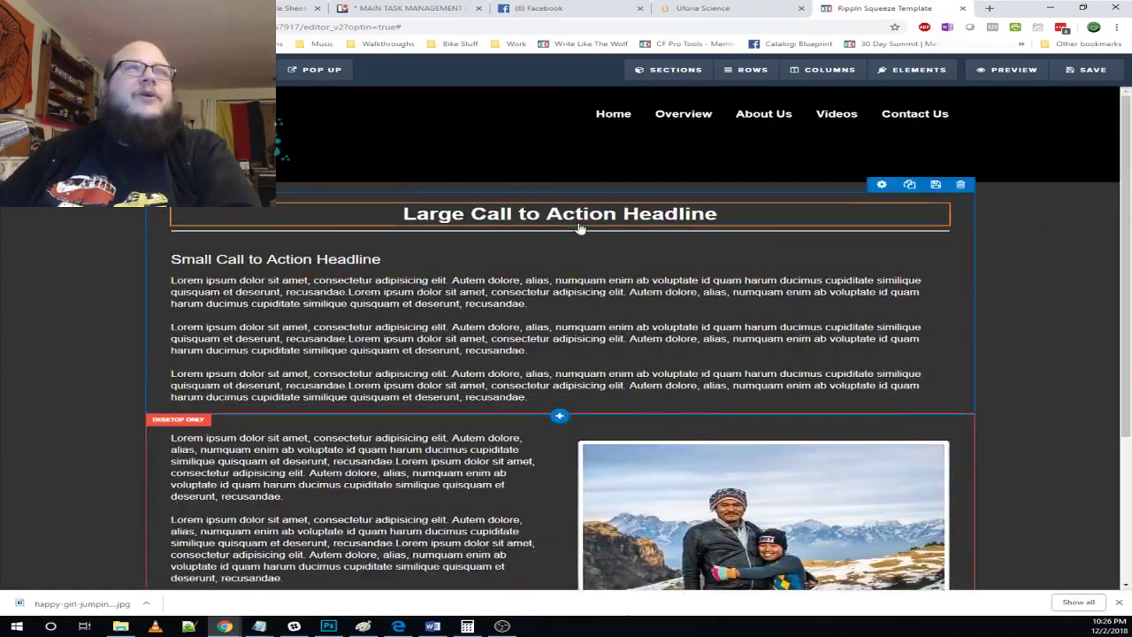
{"action": "left_click", "coordinate": [550, 216]}
{"action": "left_click", "coordinate": [940, 194]}
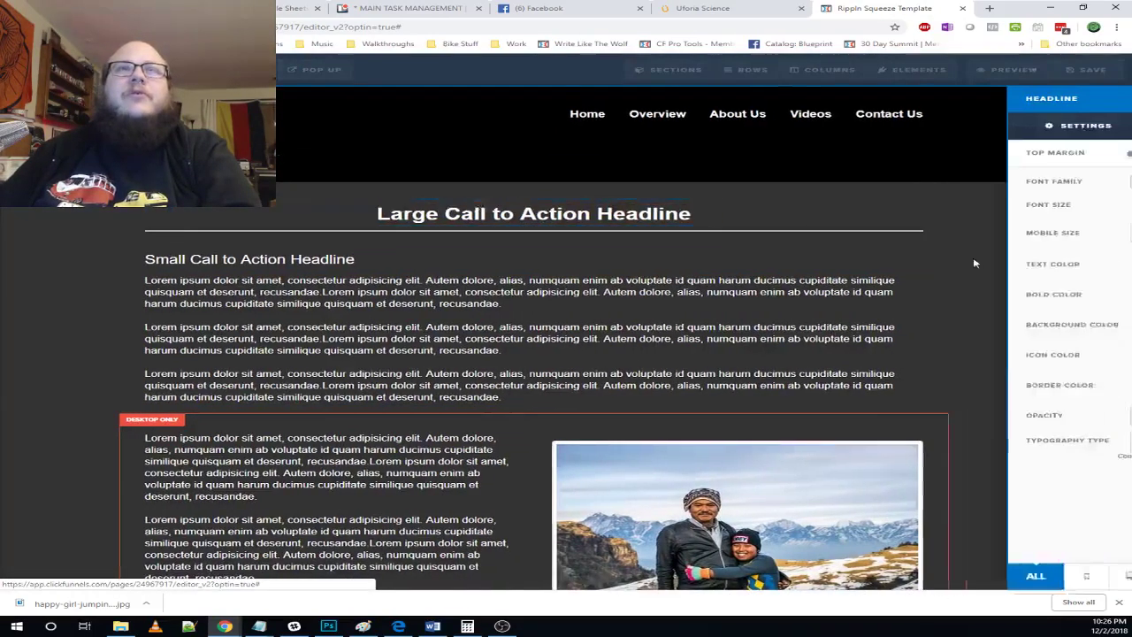
{"action": "left_click_drag", "start_coordinate": [1011, 206], "coordinate": [1077, 204]}
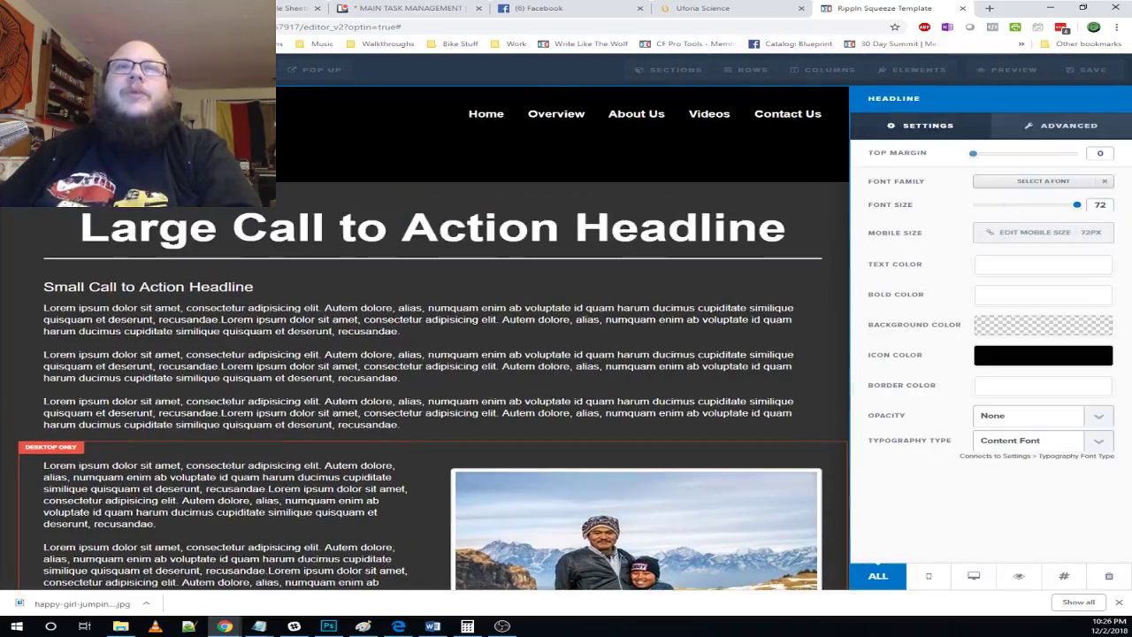
{"action": "left_click", "coordinate": [844, 282]}
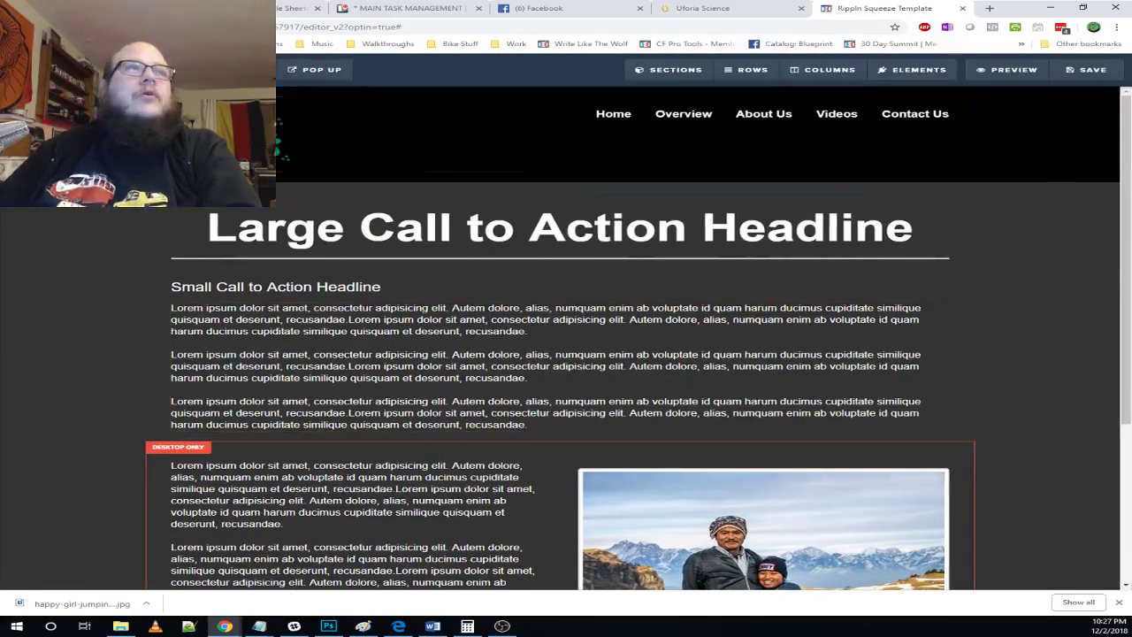
- Check how the enlarged headline wraps in the mobile preview, then go back to the desktop view
{"action": "mouse_move", "coordinate": [237, 70]}
{"action": "left_click", "coordinate": [165, 70]}
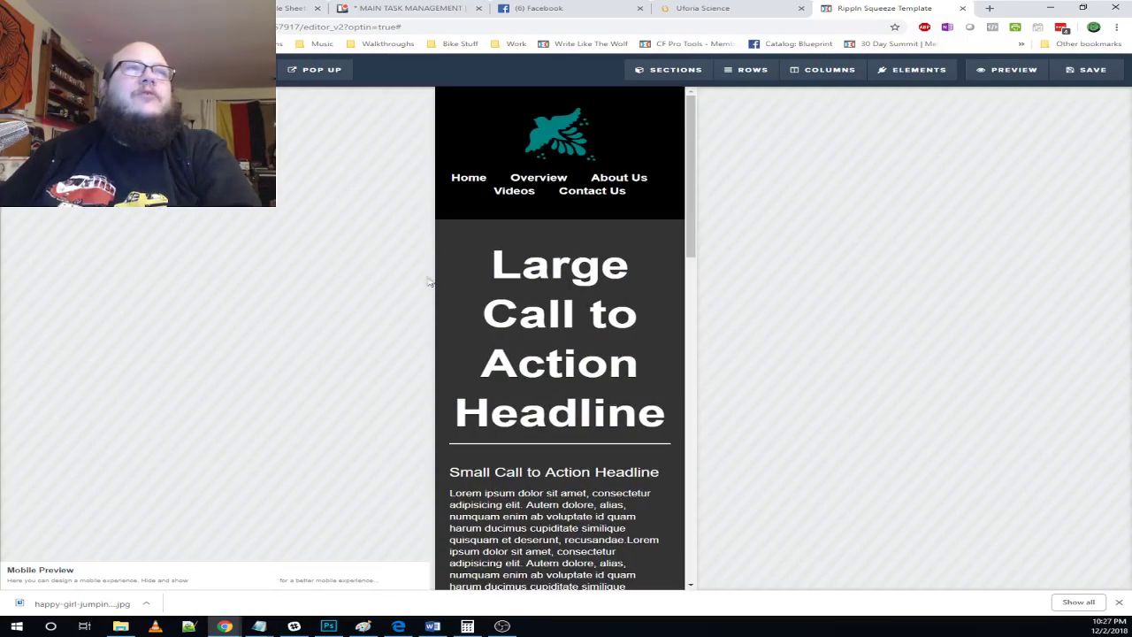
{"action": "scroll", "coordinate": [506, 274], "scroll_direction": "down", "scroll_amount": 2}
{"action": "scroll", "coordinate": [531, 301], "scroll_direction": "up", "scroll_amount": 2}
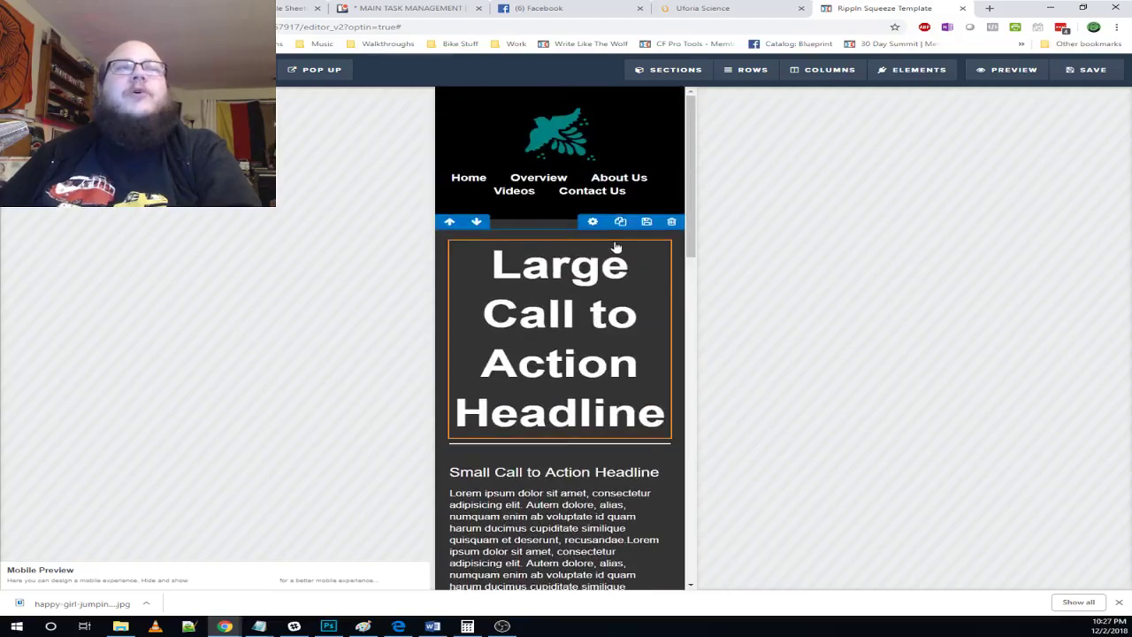
{"action": "scroll", "coordinate": [610, 342], "scroll_direction": "down", "scroll_amount": 2}
{"action": "scroll", "coordinate": [584, 310], "scroll_direction": "up", "scroll_amount": 2}
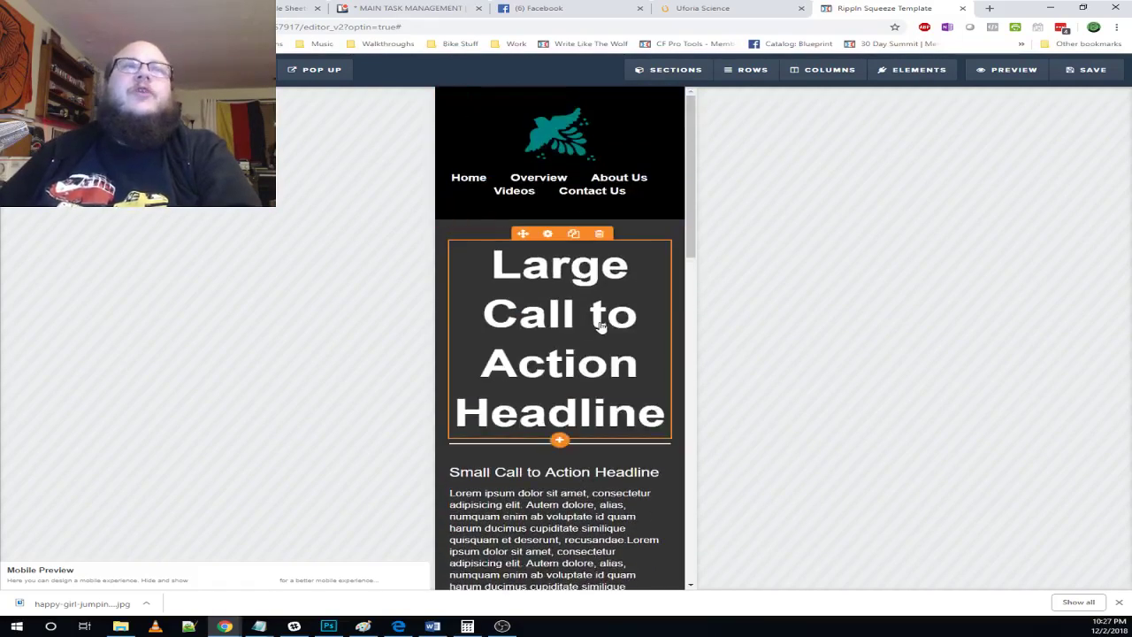
{"action": "left_click", "coordinate": [133, 70]}
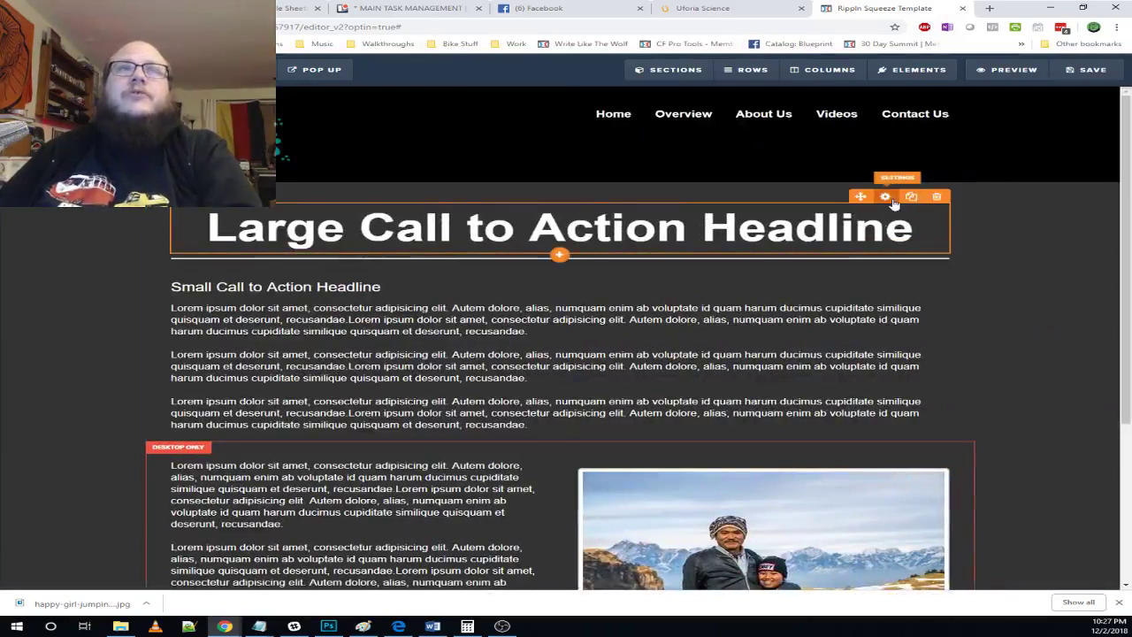
- Set the large headline's mobile font size to 30px and close its settings
{"action": "left_click", "coordinate": [881, 228]}
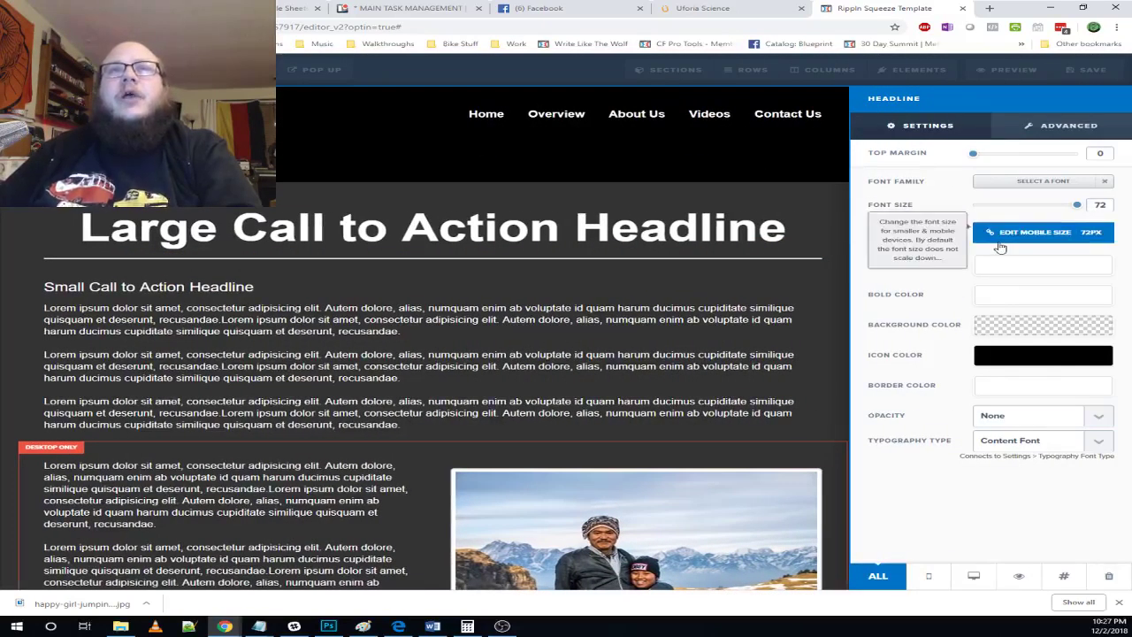
{"action": "left_click", "coordinate": [992, 235]}
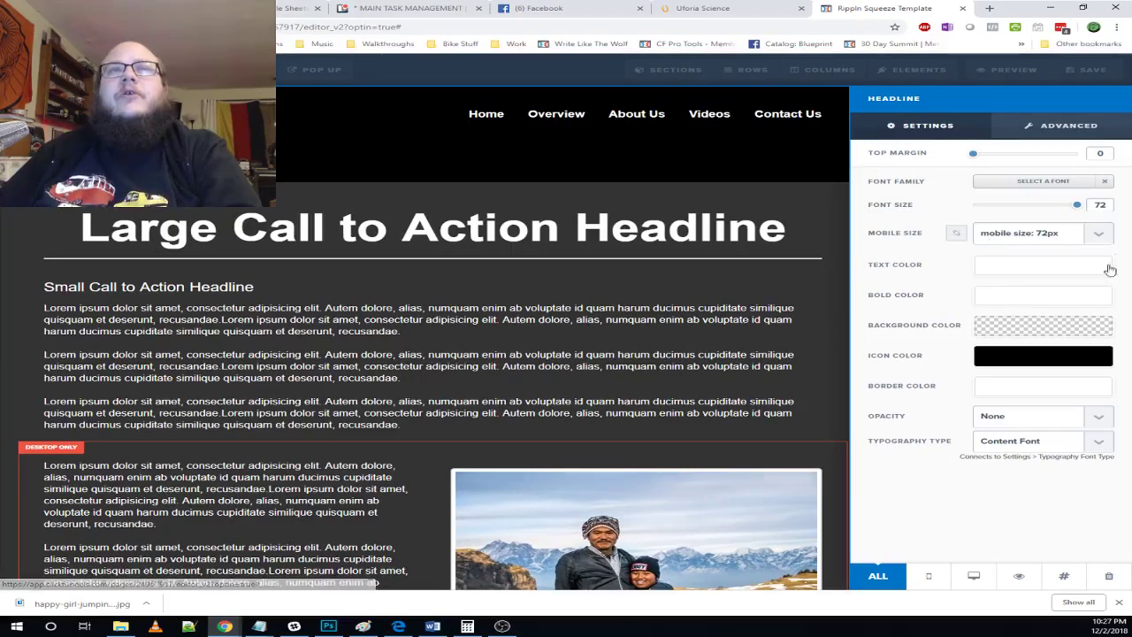
{"action": "left_click", "coordinate": [1097, 234]}
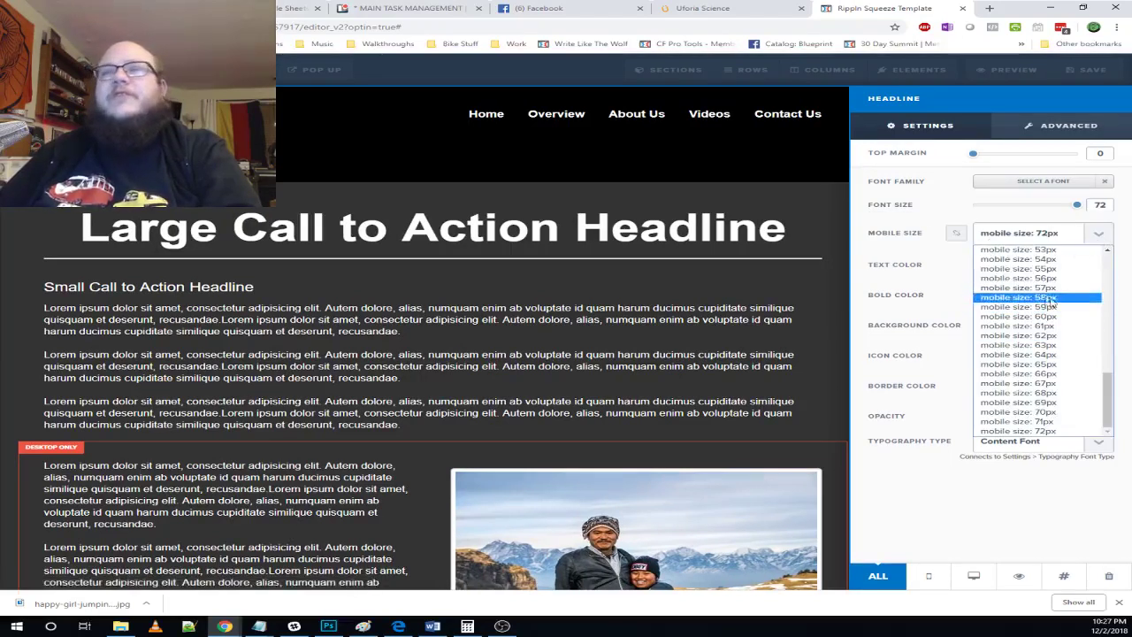
{"action": "scroll", "coordinate": [1067, 323], "scroll_direction": "up", "scroll_amount": 4}
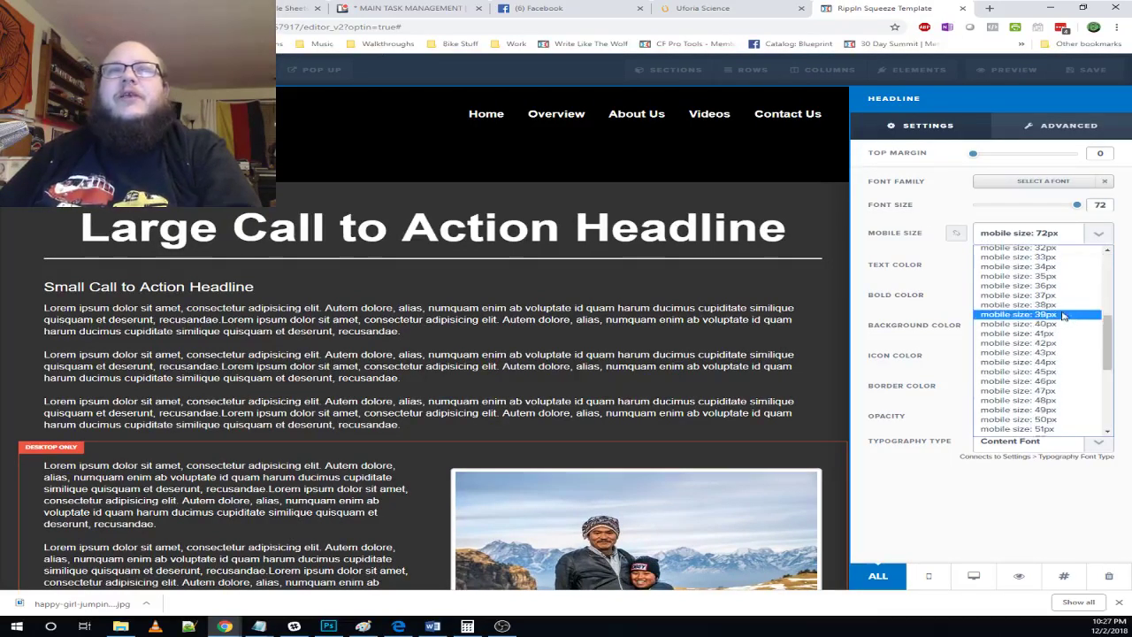
{"action": "scroll", "coordinate": [1064, 316], "scroll_direction": "up", "scroll_amount": 2}
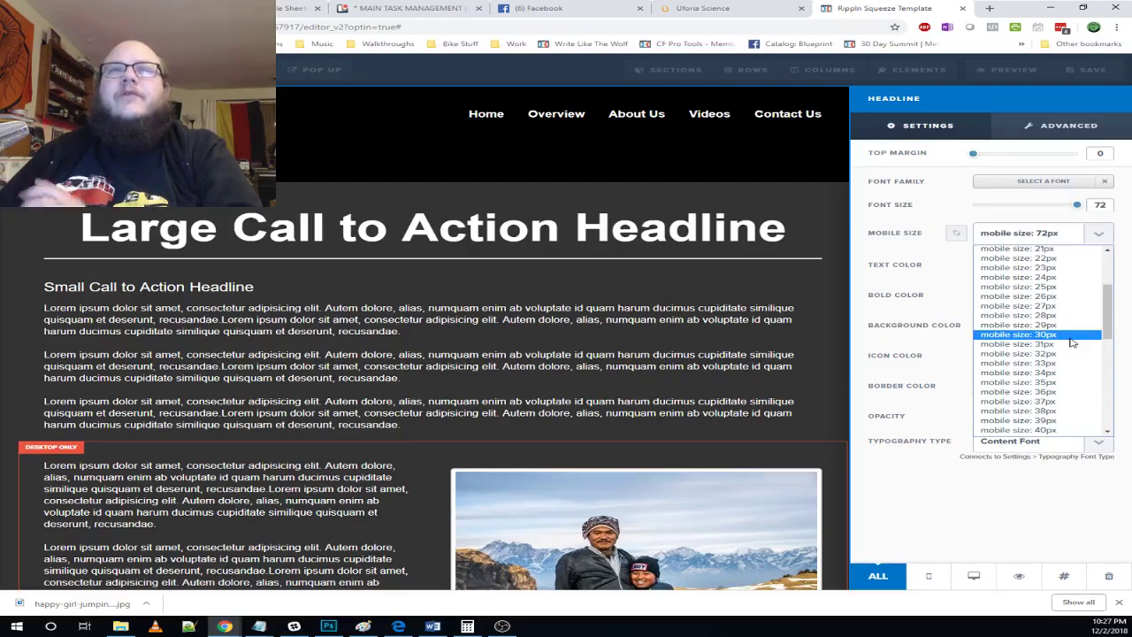
{"action": "left_click", "coordinate": [1065, 335]}
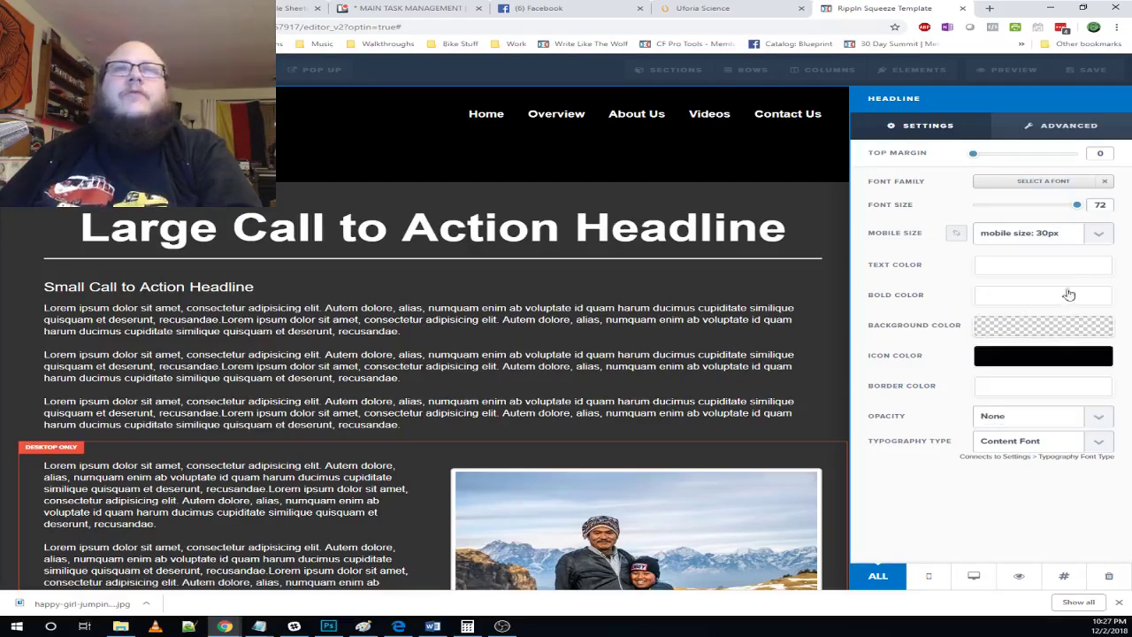
{"action": "left_click", "coordinate": [791, 286]}
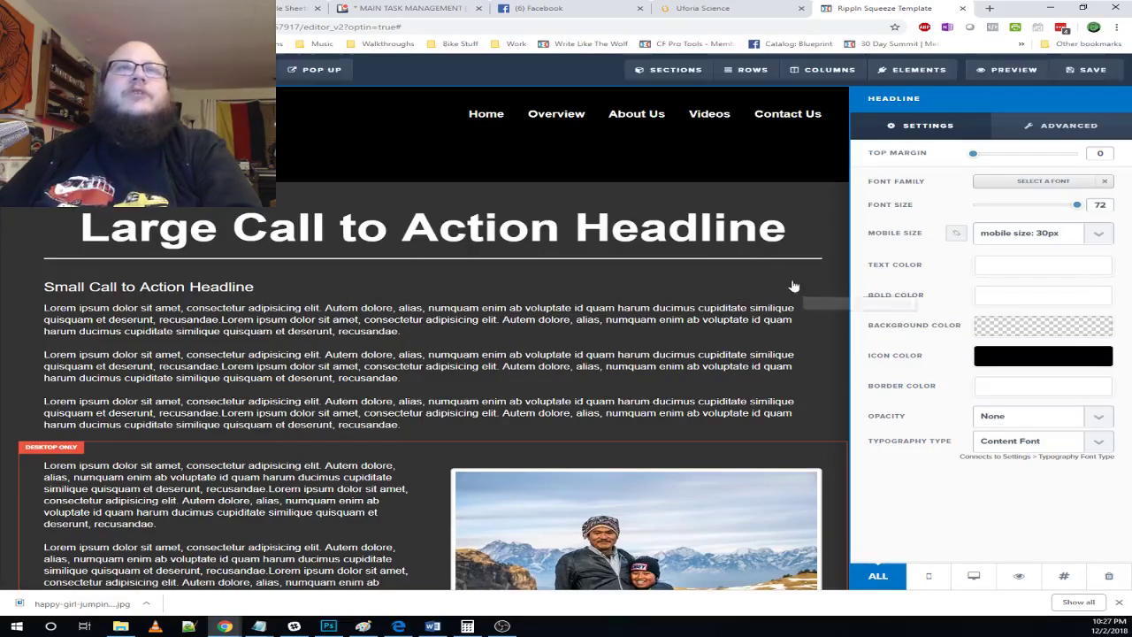
- Check the resized headline in the mobile preview, then return to the desktop view and look over the photo row
{"action": "left_click", "coordinate": [106, 70]}
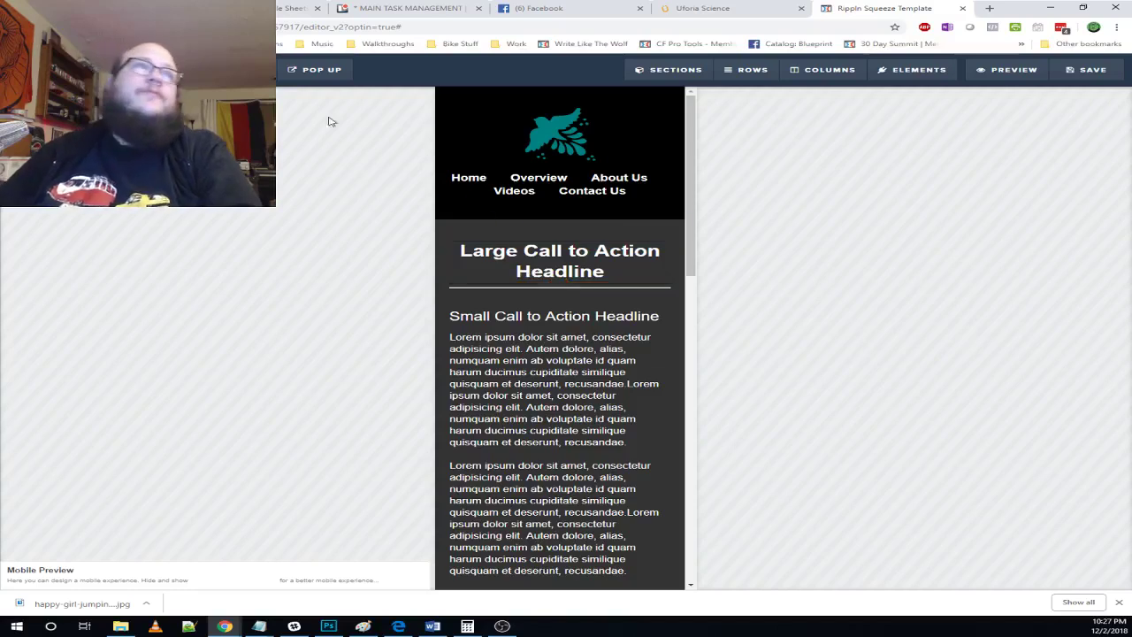
{"action": "left_click", "coordinate": [107, 70]}
{"action": "scroll", "coordinate": [566, 422], "scroll_direction": "down", "scroll_amount": 4}
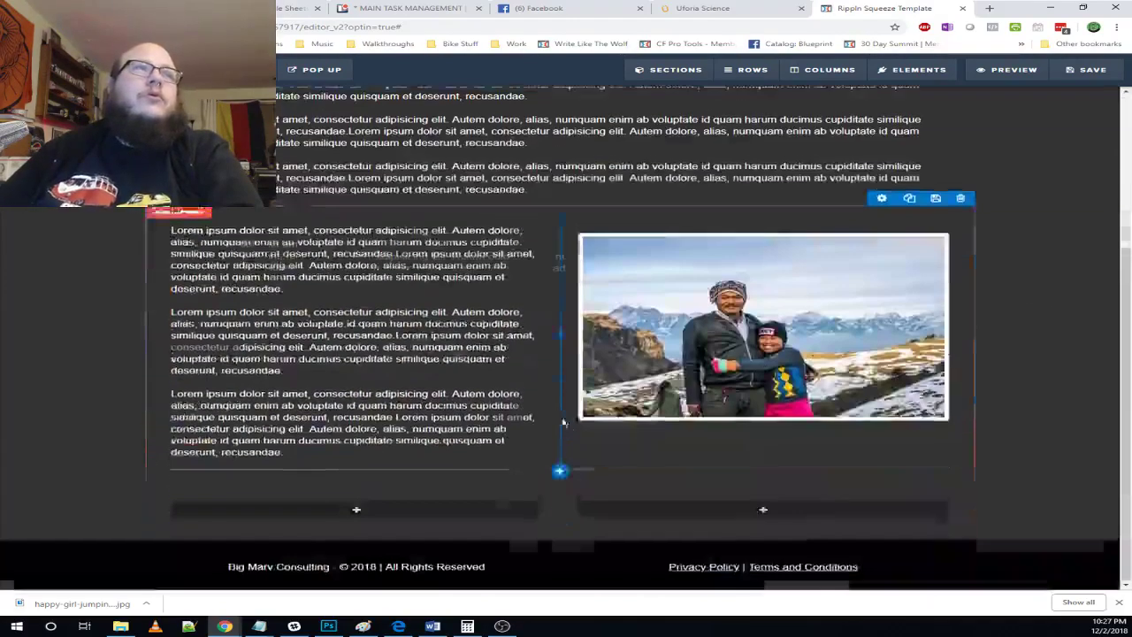
- Check the layout below the photo on the Uforia Science reference page, then add a one-column row beneath the template's photo row
{"action": "left_click", "coordinate": [708, 8]}
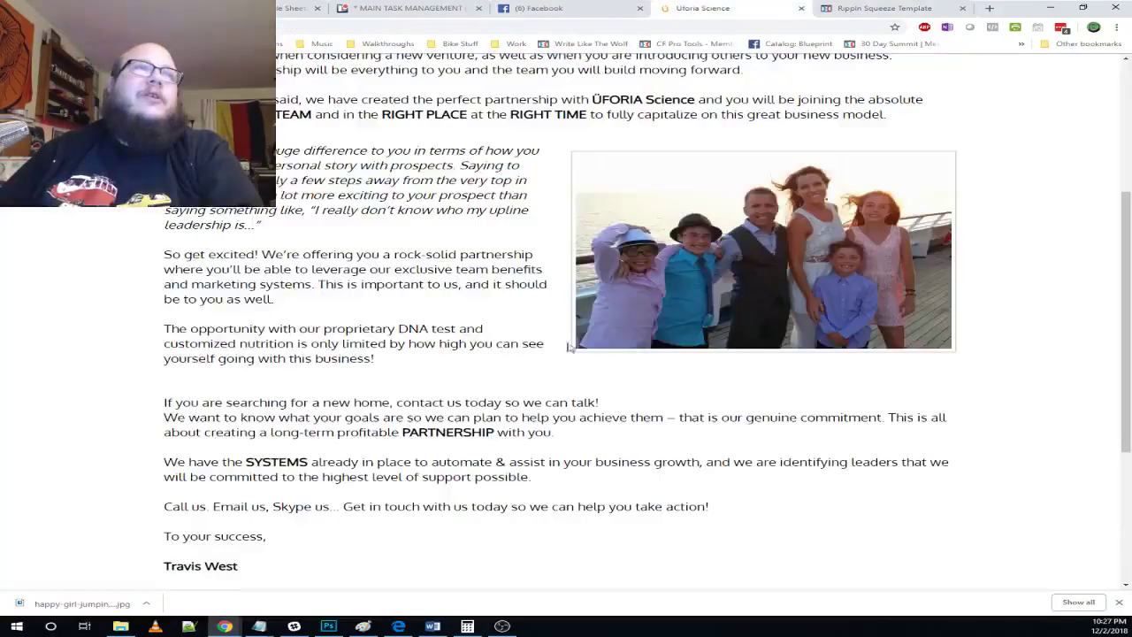
{"action": "scroll", "coordinate": [436, 381], "scroll_direction": "down", "scroll_amount": 3}
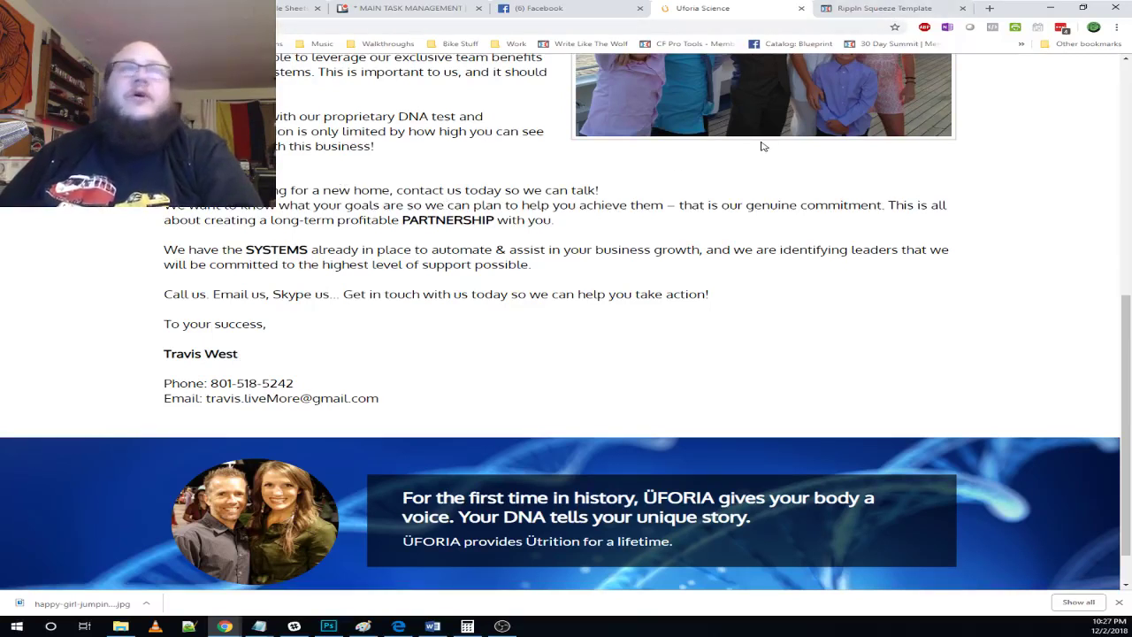
{"action": "left_click", "coordinate": [911, 9]}
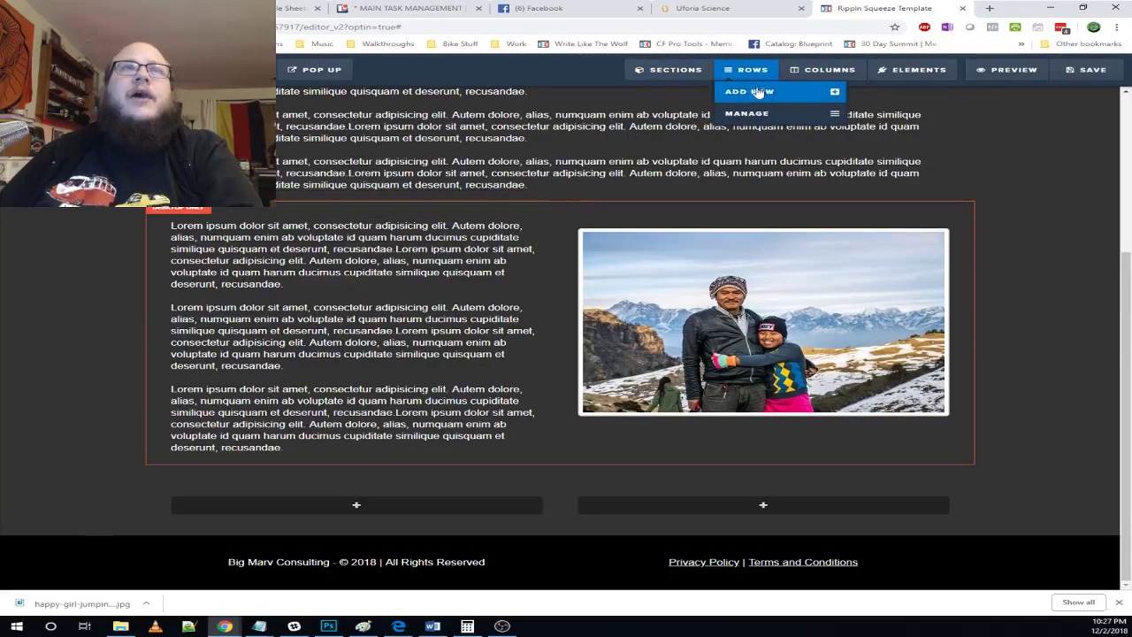
{"action": "left_click", "coordinate": [759, 92]}
{"action": "left_click_drag", "start_coordinate": [871, 111], "coordinate": [566, 394]}
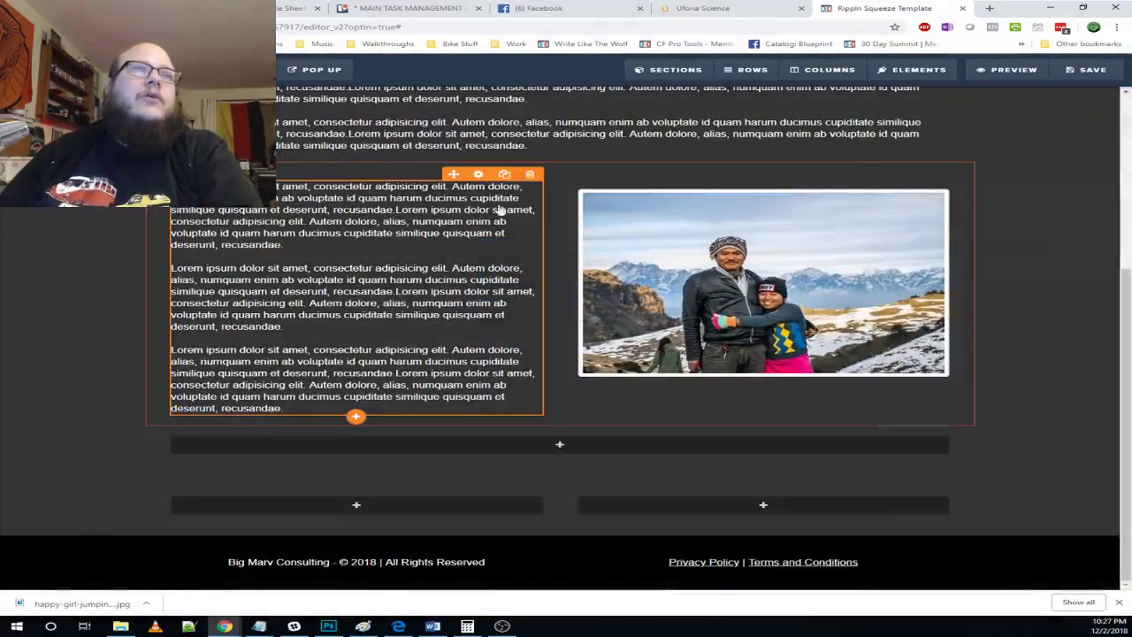
- Duplicate the placeholder paragraph beside the photo and move the copy into the new full-width row
{"action": "left_click", "coordinate": [503, 180]}
{"action": "scroll", "coordinate": [518, 384], "scroll_direction": "down", "scroll_amount": 3}
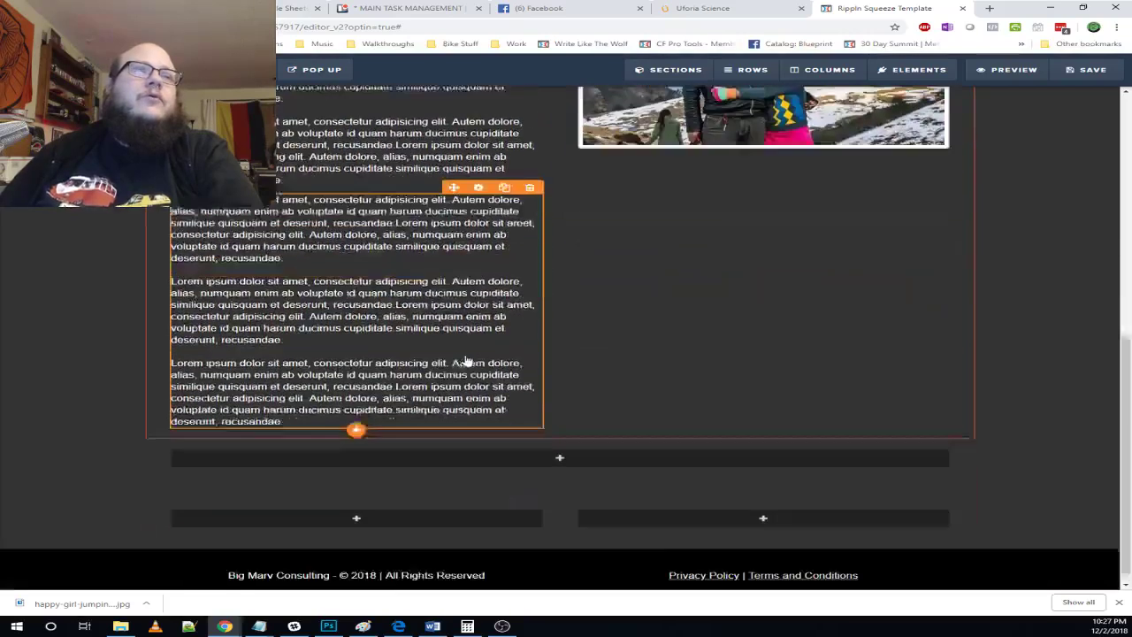
{"action": "left_click_drag", "start_coordinate": [449, 321], "coordinate": [468, 456]}
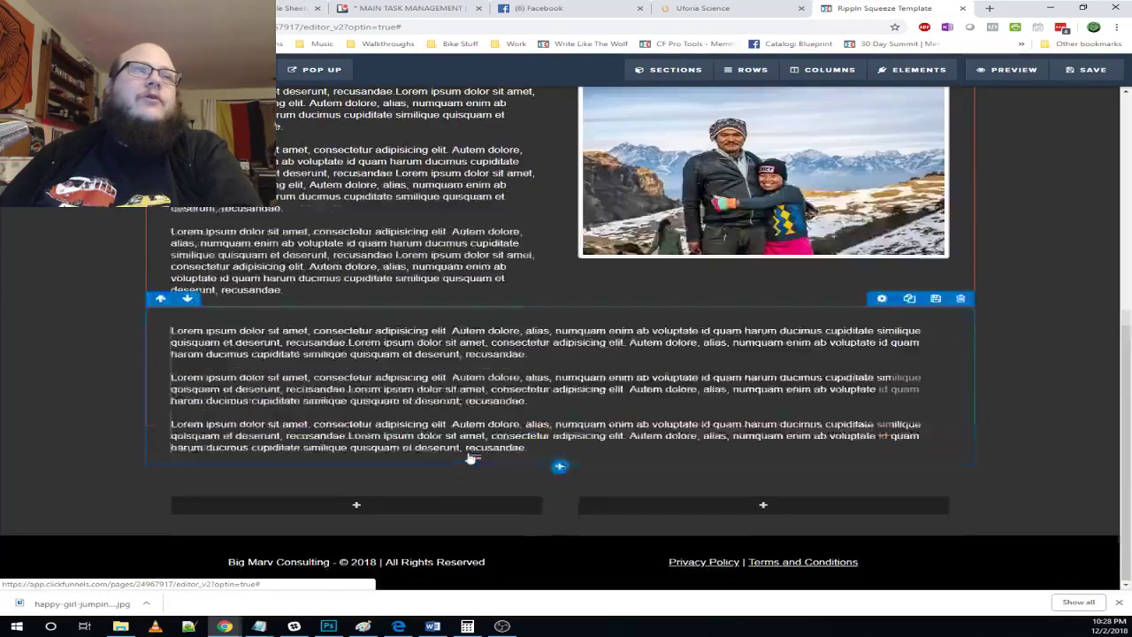
- Following the reference page's closing text, append the lines "One liner", "Thank You", "One Love," and the sender's name to the full-width paragraph
{"action": "left_click", "coordinate": [622, 434]}
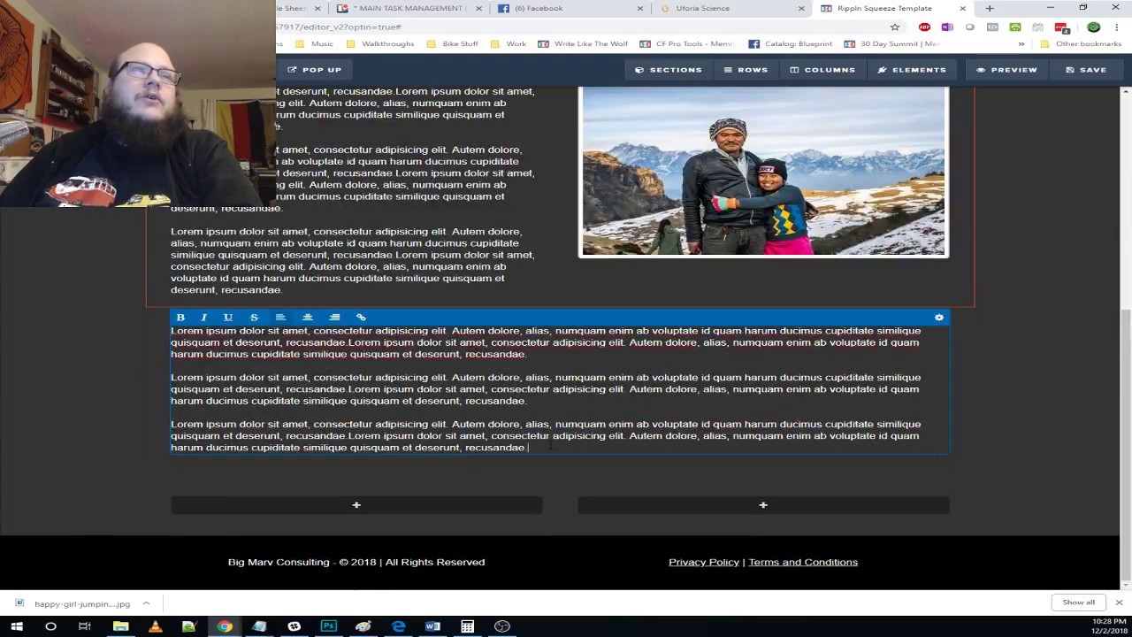
{"action": "key", "text": "Return"}
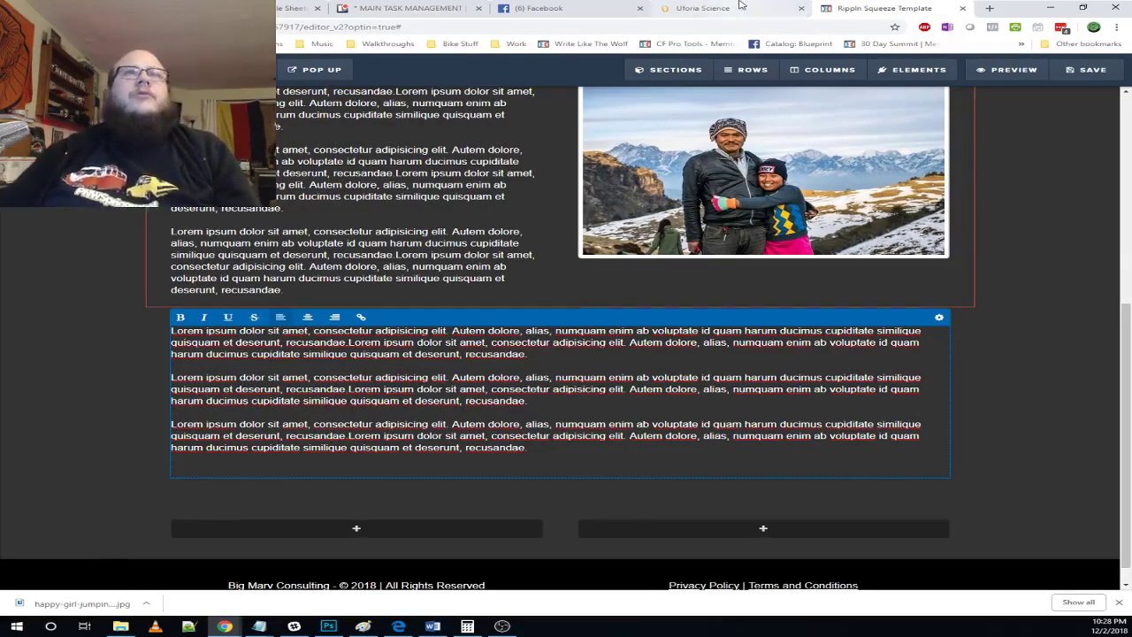
{"action": "left_click", "coordinate": [703, 8]}
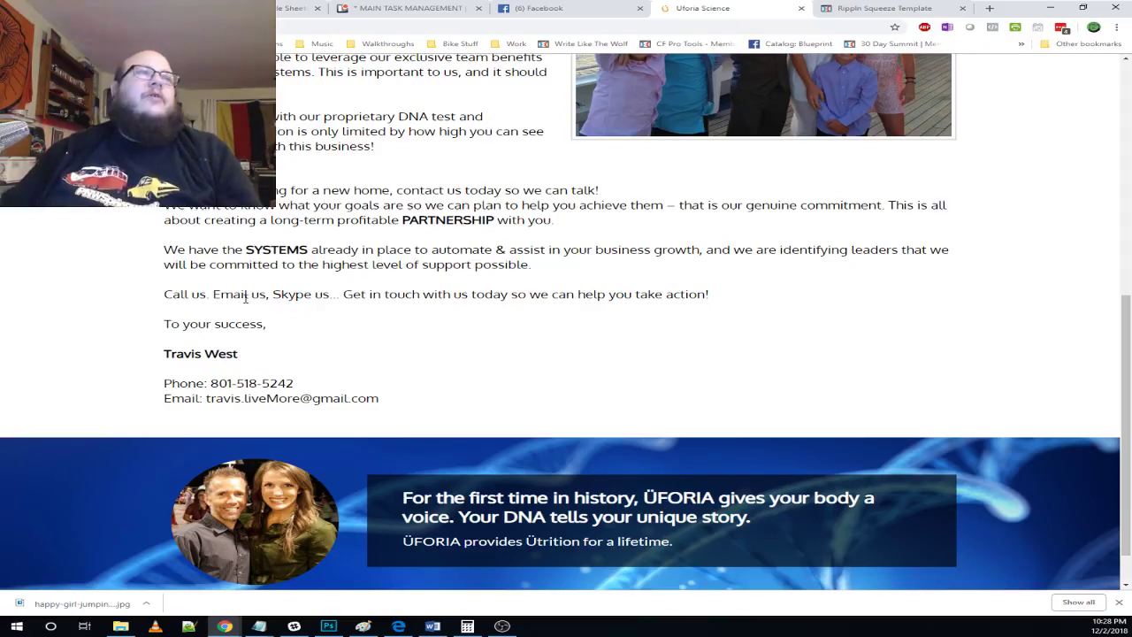
{"action": "left_click", "coordinate": [884, 8]}
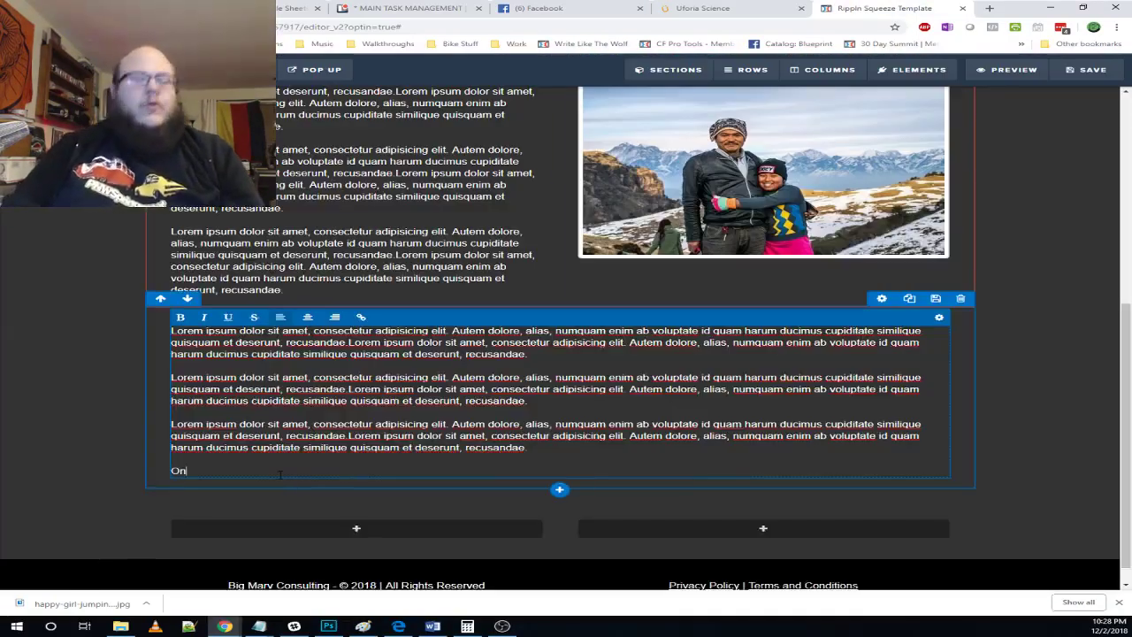
{"action": "type", "text": "er"}
{"action": "key", "text": "Return"}
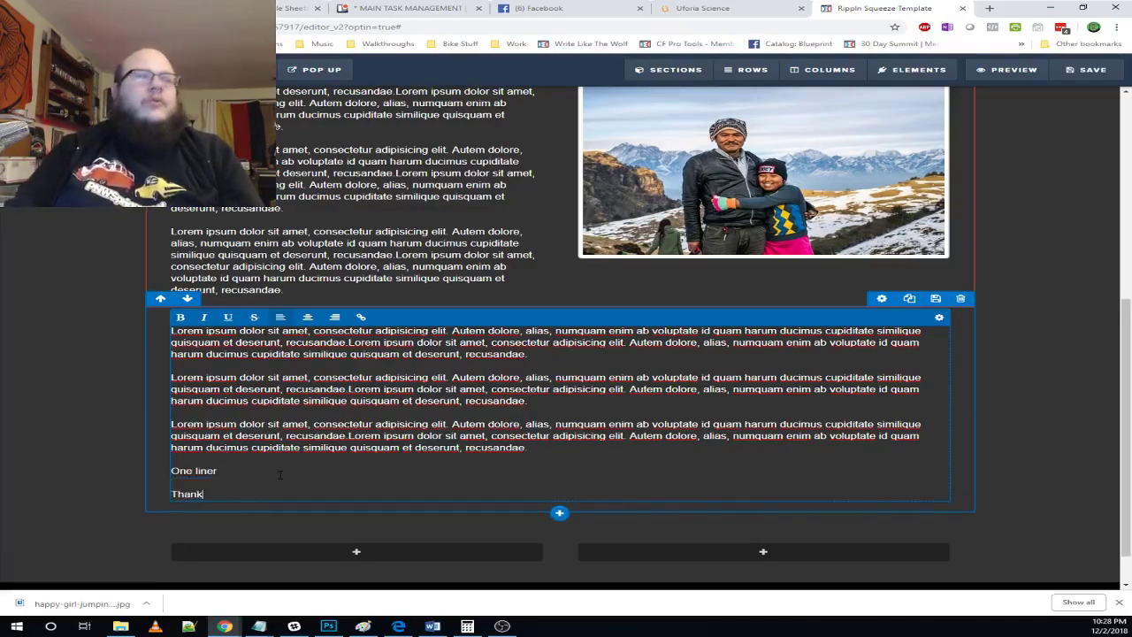
{"action": "key", "text": "Return"}
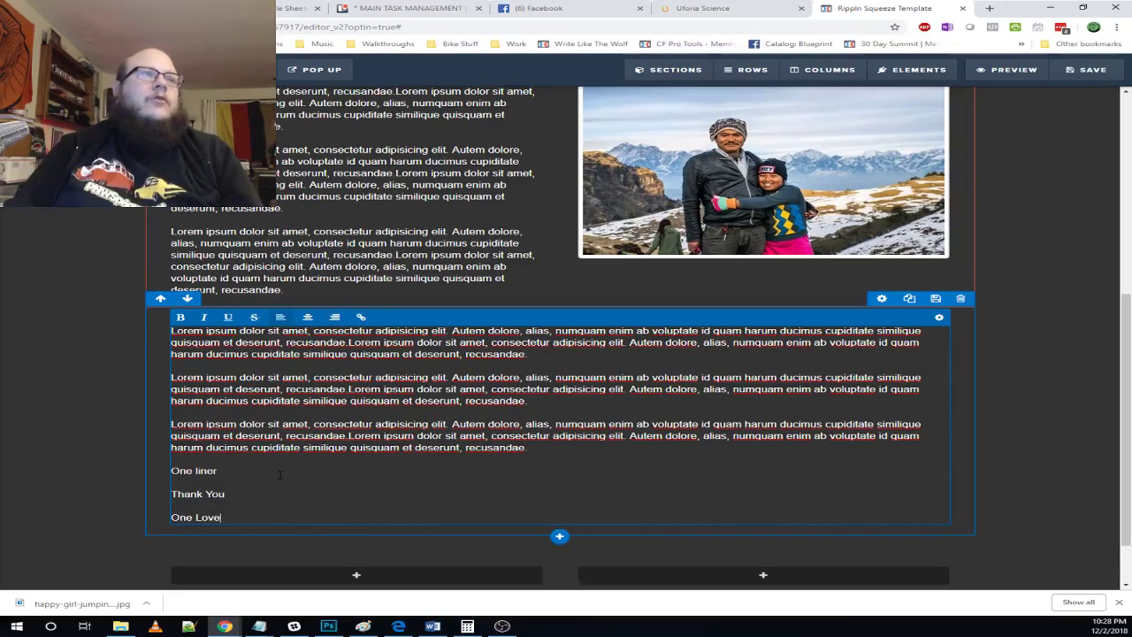
{"action": "type", "text": "One Love,"}
{"action": "key", "text": "Return"}
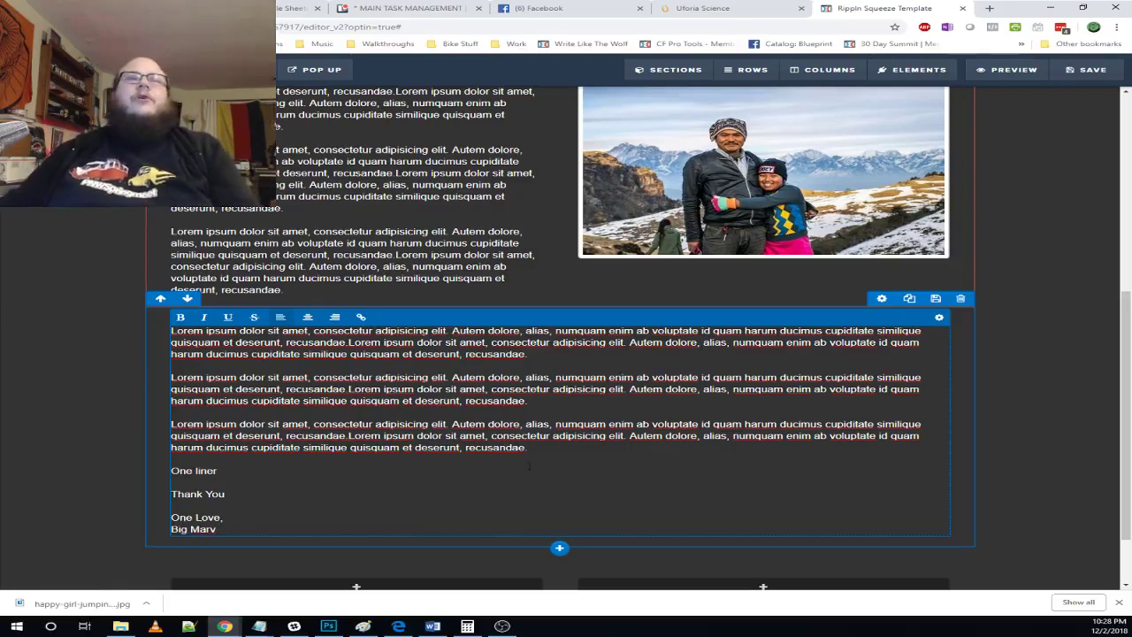
{"action": "left_click", "coordinate": [1047, 398]}
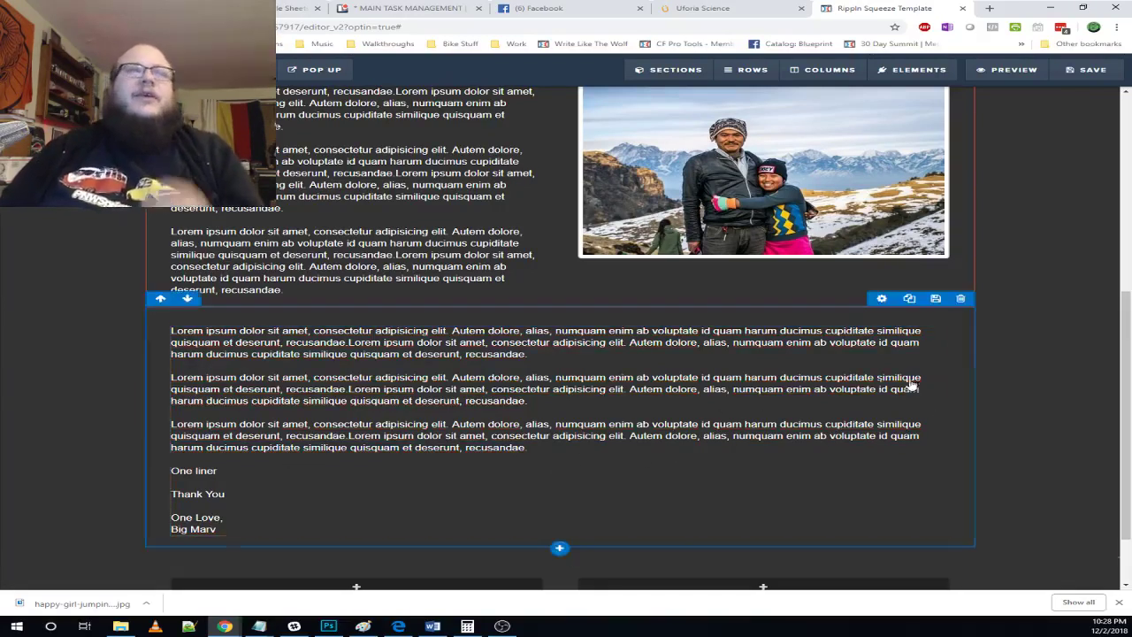
- Examine the banner and footer at the end of the reference page and compare them with the end of the template
{"action": "left_click", "coordinate": [708, 7]}
{"action": "scroll", "coordinate": [699, 323], "scroll_direction": "down", "scroll_amount": 2}
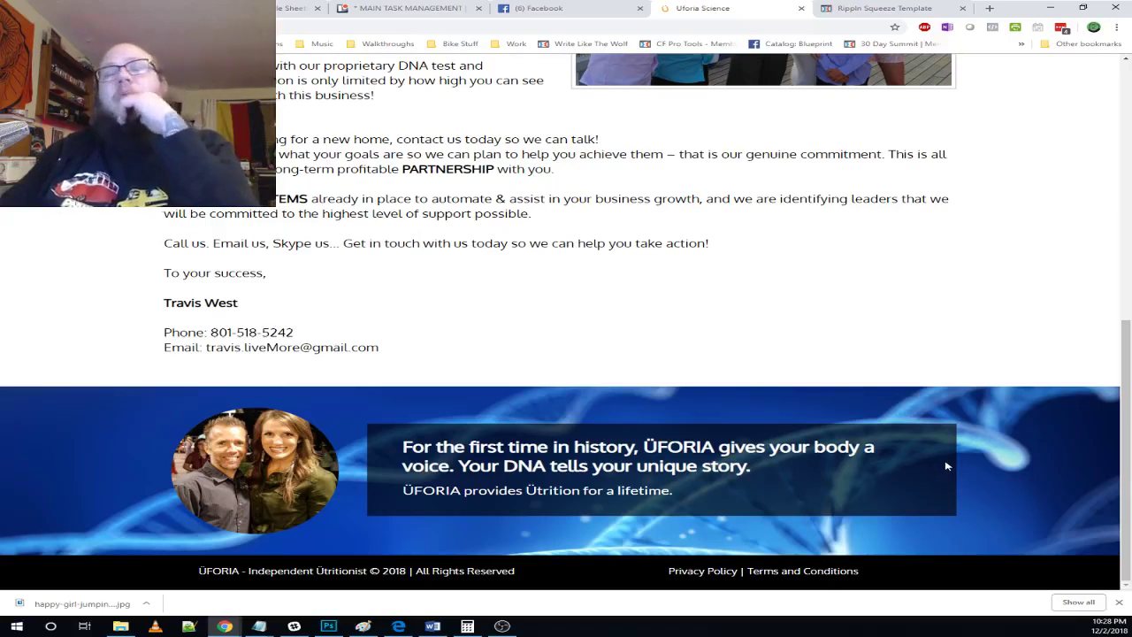
{"action": "scroll", "coordinate": [945, 466], "scroll_direction": "up", "scroll_amount": 3}
{"action": "left_click", "coordinate": [854, 8]}
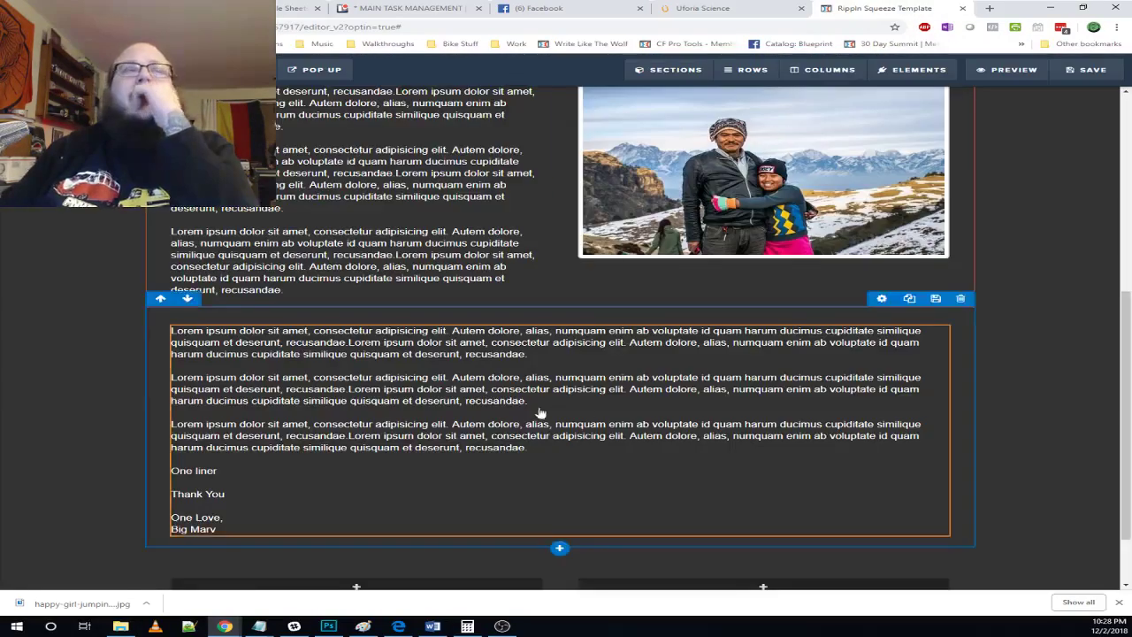
{"action": "scroll", "coordinate": [540, 413], "scroll_direction": "down", "scroll_amount": 2}
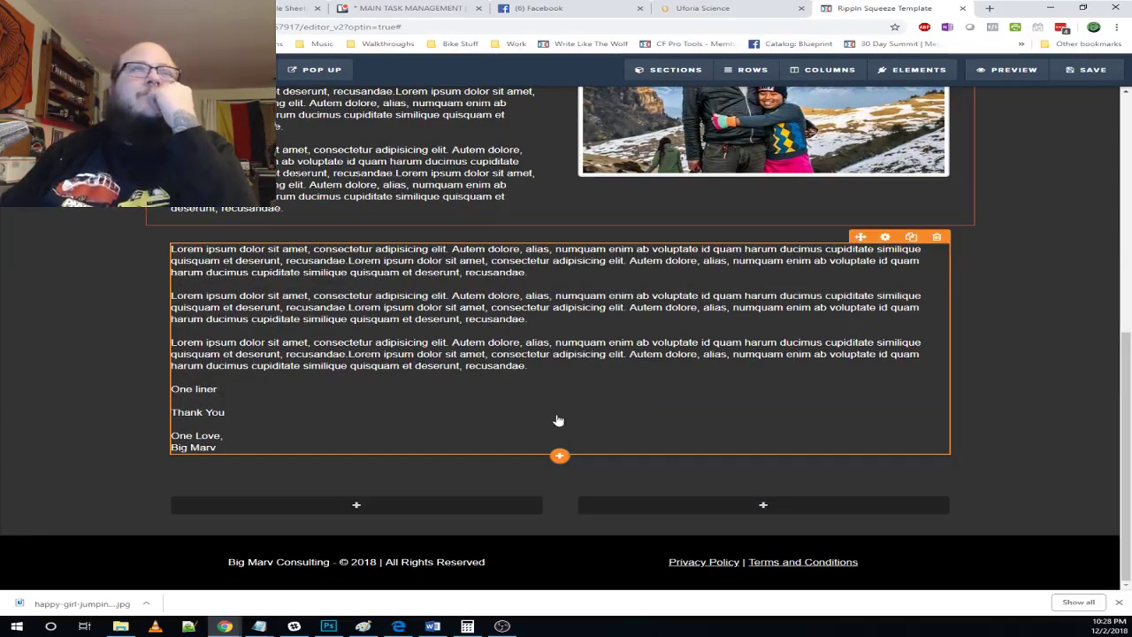
- Save the About Us page and open the funnel's Home Page in the editor at its blue call to action section
{"action": "left_click", "coordinate": [1090, 69]}
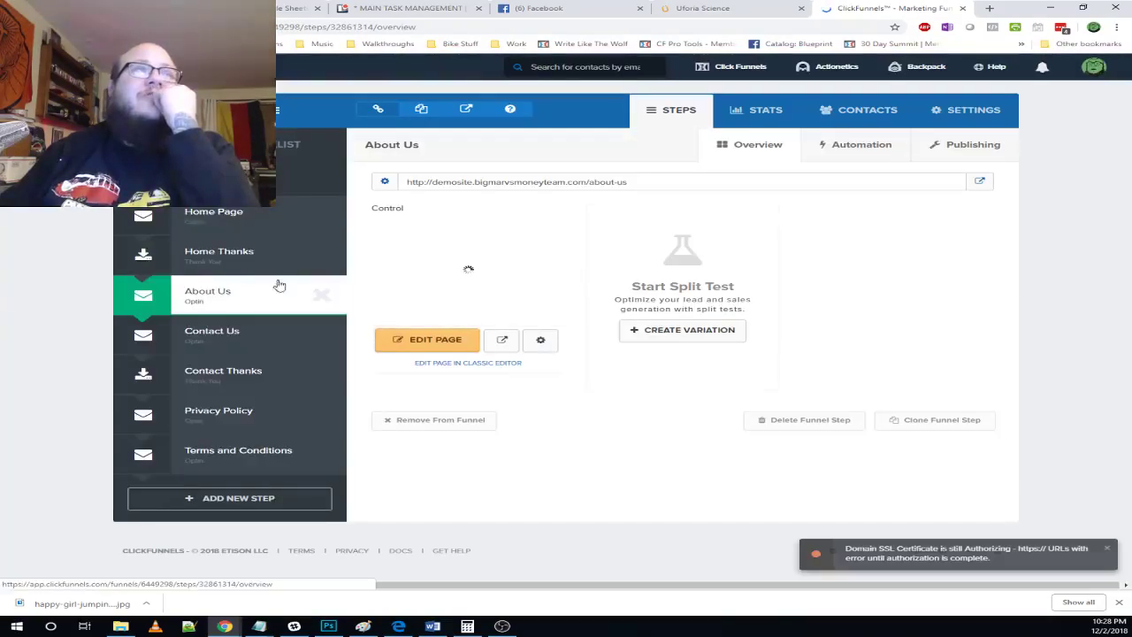
{"action": "left_click", "coordinate": [221, 213]}
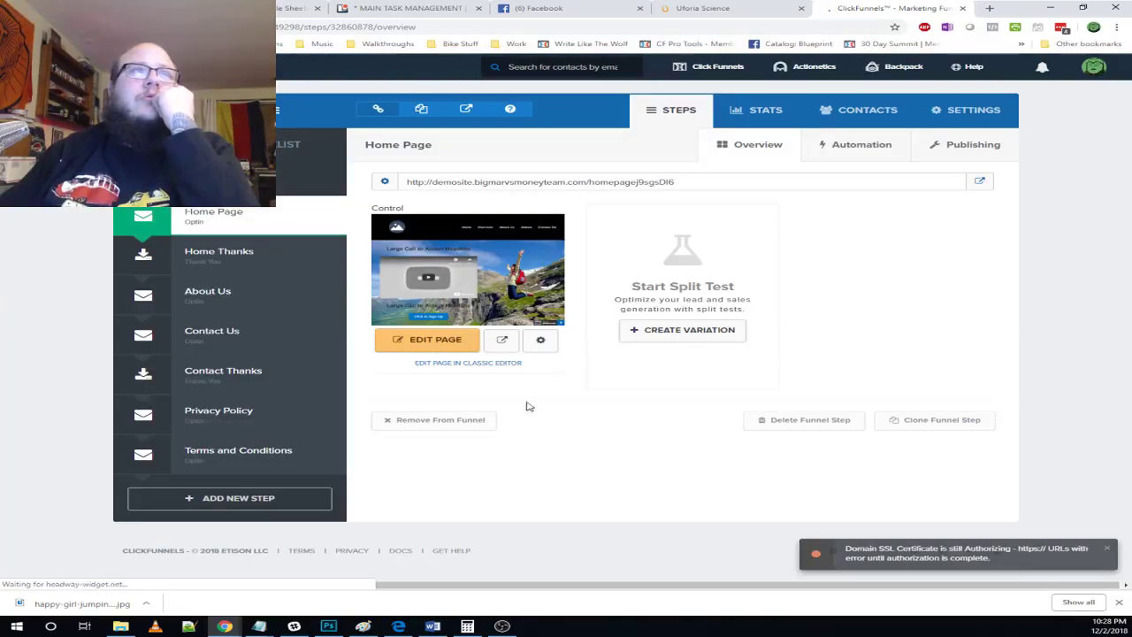
{"action": "left_click", "coordinate": [457, 348]}
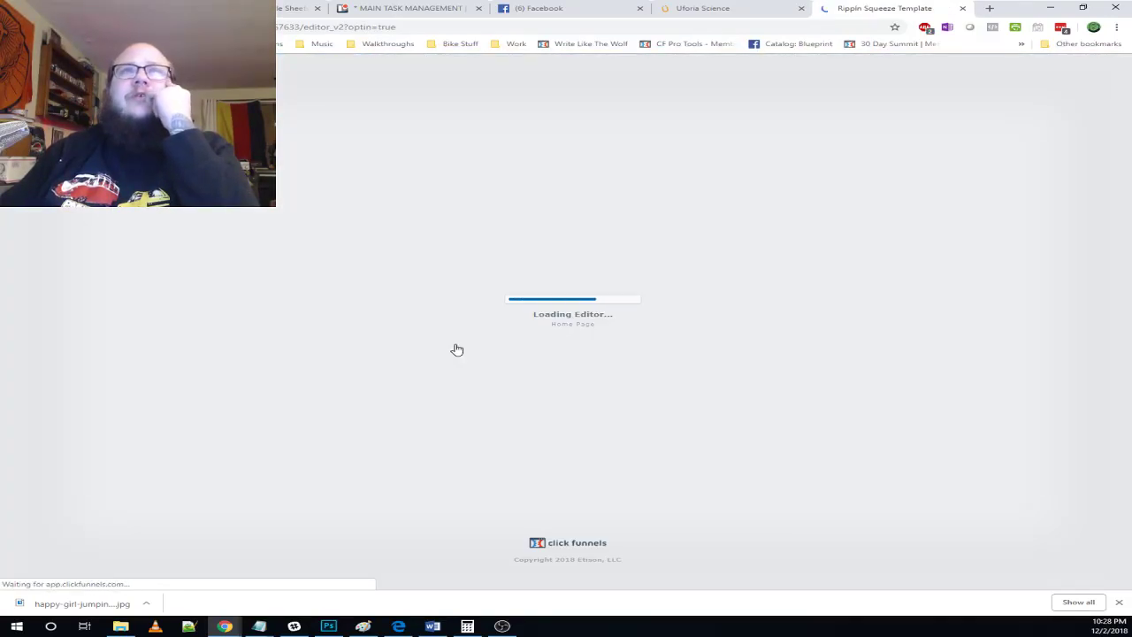
{"action": "scroll", "coordinate": [946, 341], "scroll_direction": "down", "scroll_amount": 15}
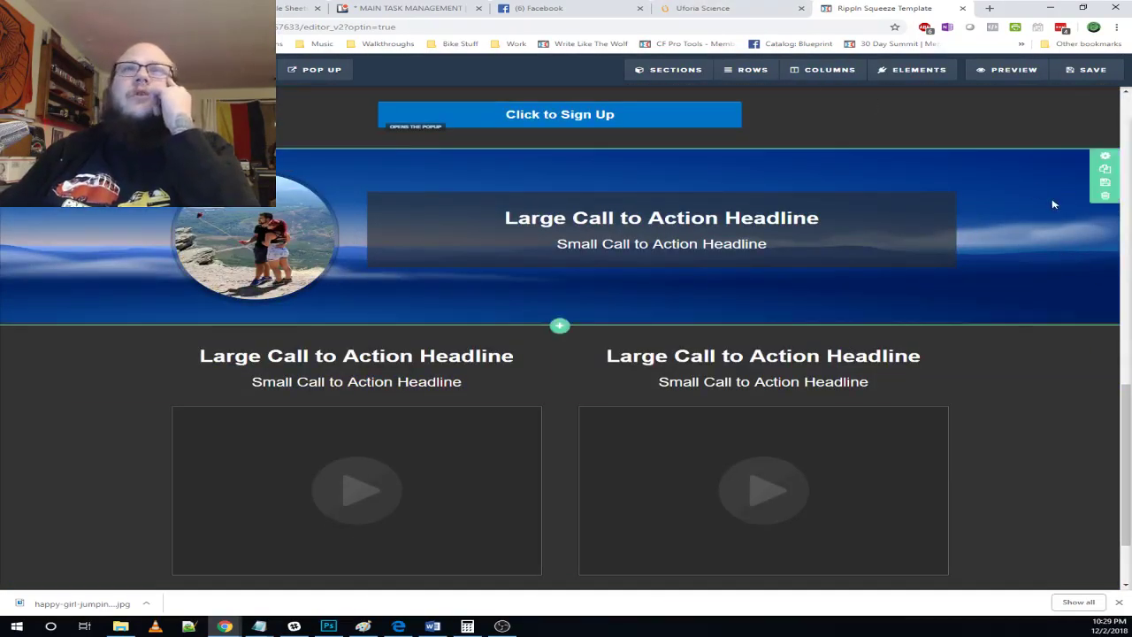
- Save the Home Page's blue call to action section as a personal template named "Blue Section"
{"action": "left_click", "coordinate": [1107, 187]}
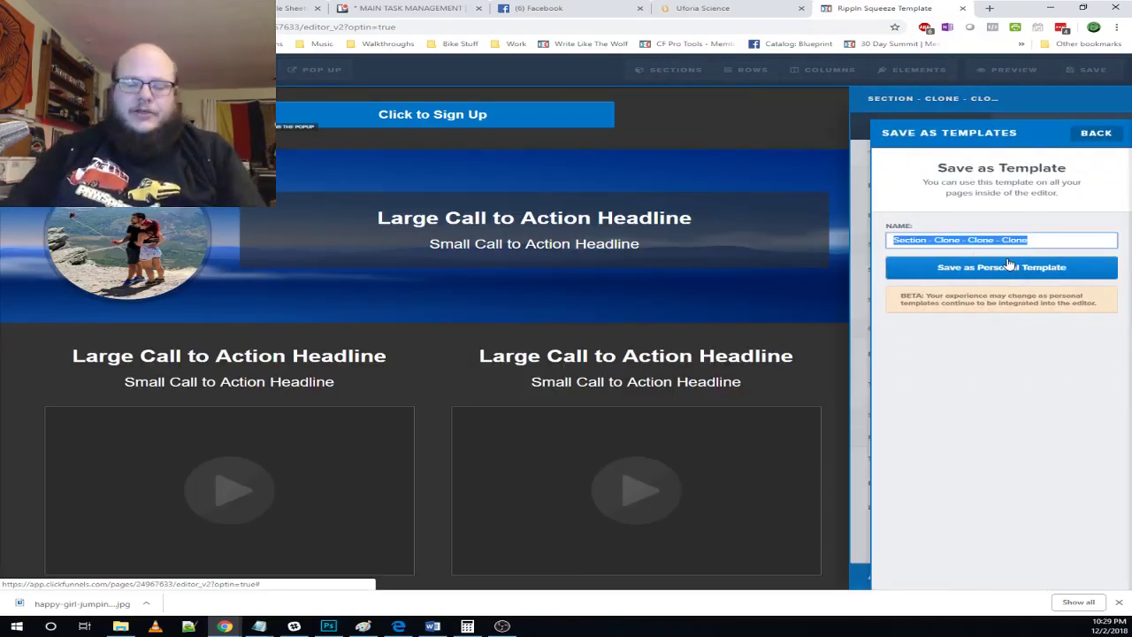
{"action": "type", "text": "Blue Sect"}
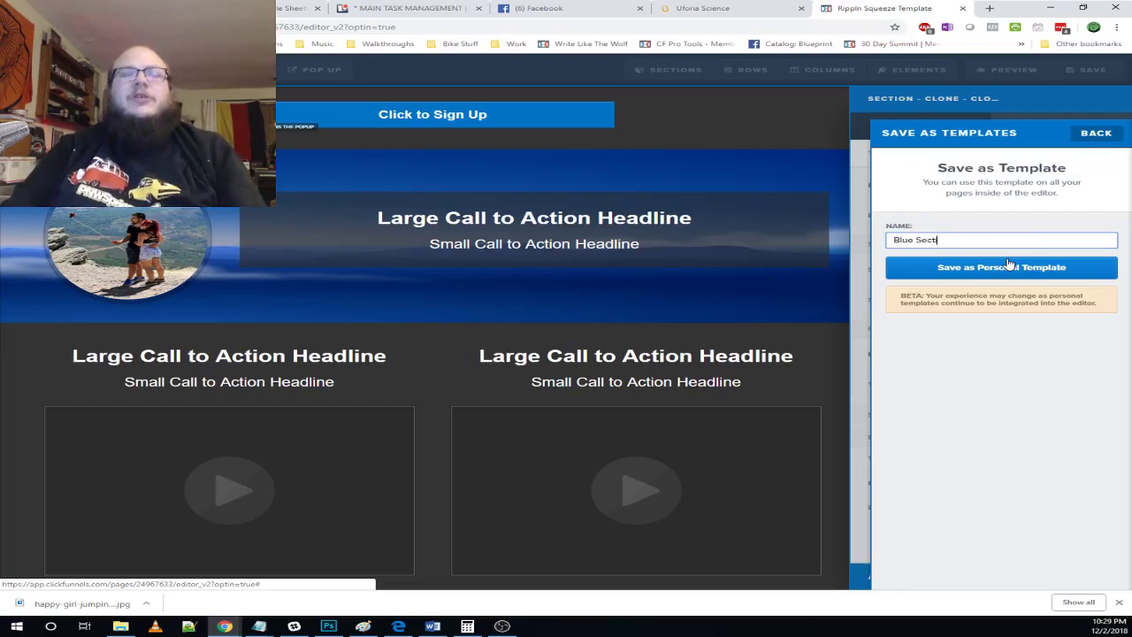
{"action": "type", "text": "ions"}
{"action": "left_click", "coordinate": [1010, 265]}
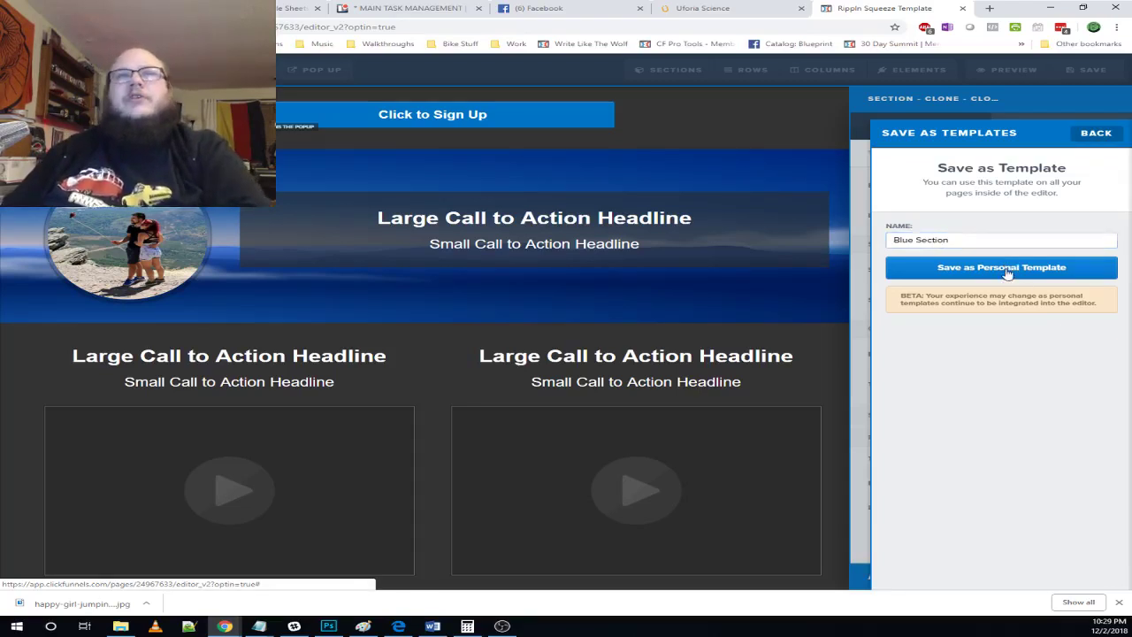
{"action": "left_click", "coordinate": [752, 304]}
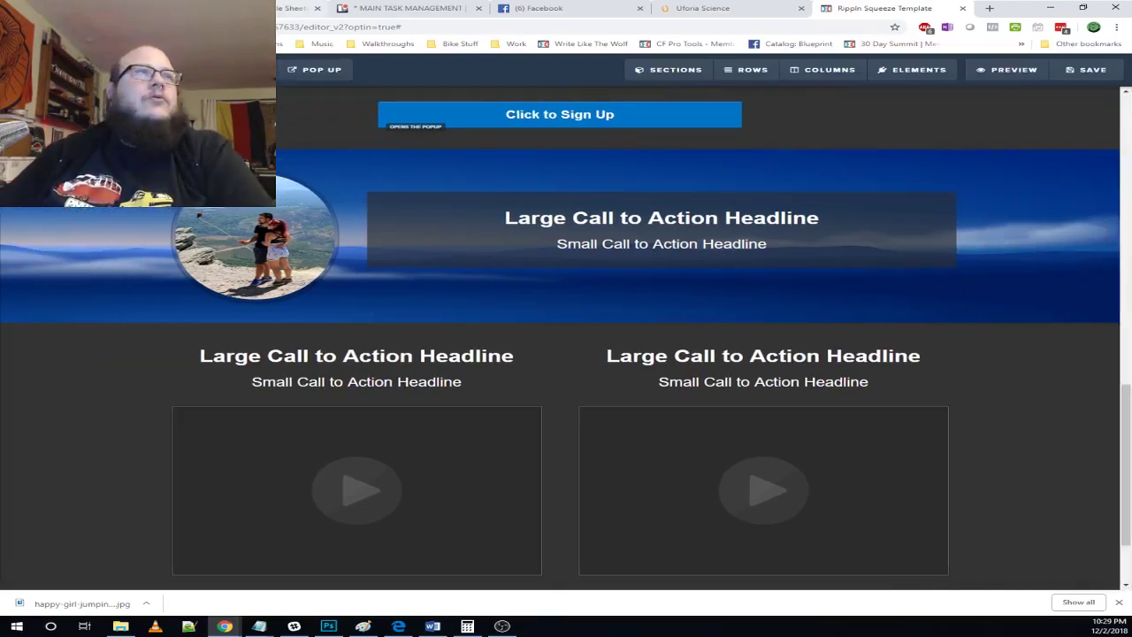
- Leave the Home Page editor and open the funnel's About Us page for editing
{"action": "left_click", "coordinate": [25, 69]}
{"action": "left_click", "coordinate": [635, 87]}
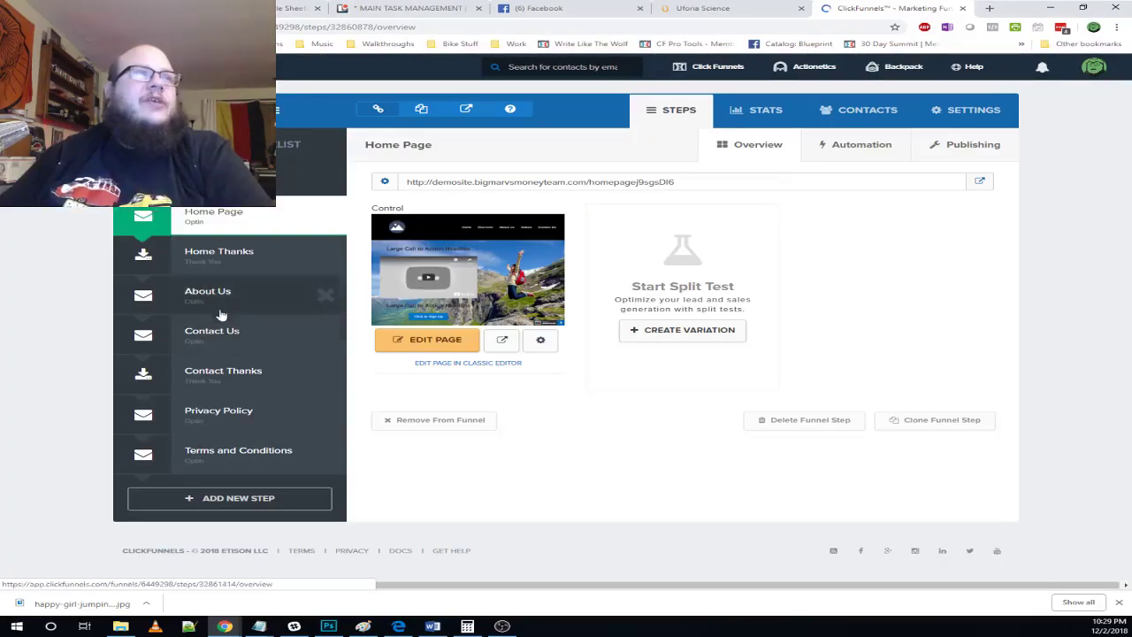
{"action": "left_click", "coordinate": [238, 303]}
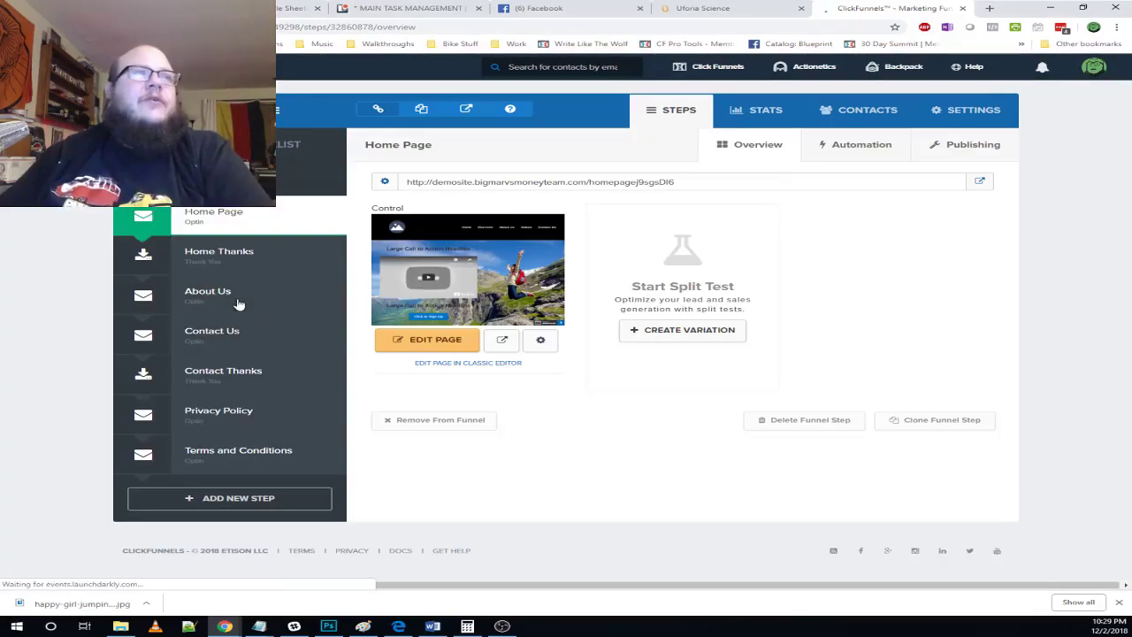
{"action": "left_click", "coordinate": [433, 348]}
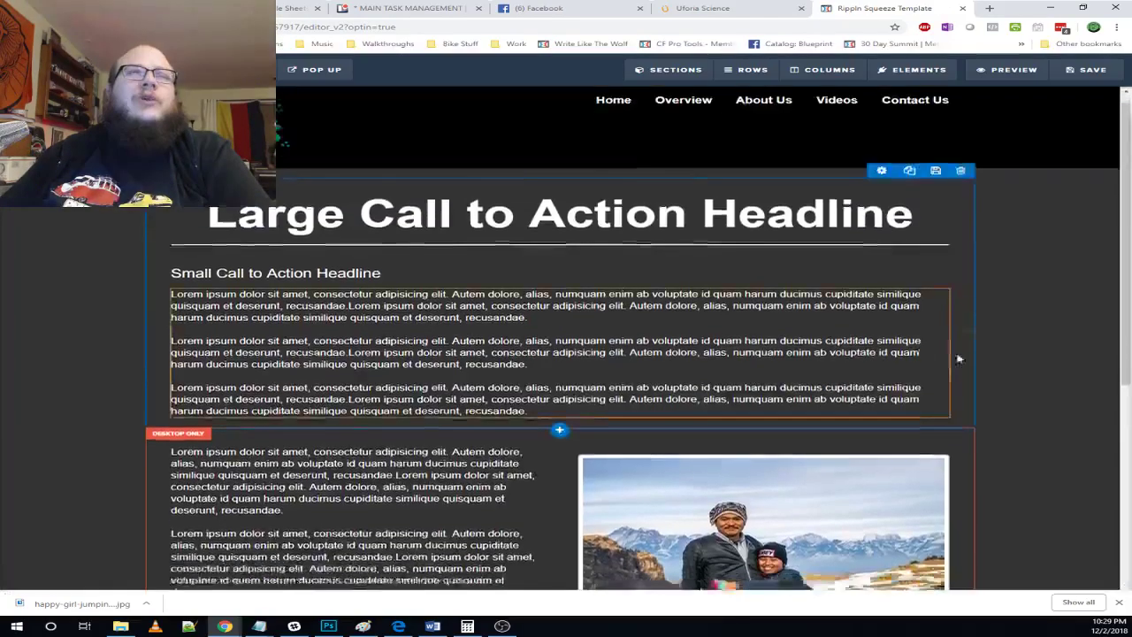
- Delete the empty two-column section above the About Us page's footer
{"action": "scroll", "coordinate": [947, 358], "scroll_direction": "down", "scroll_amount": 10}
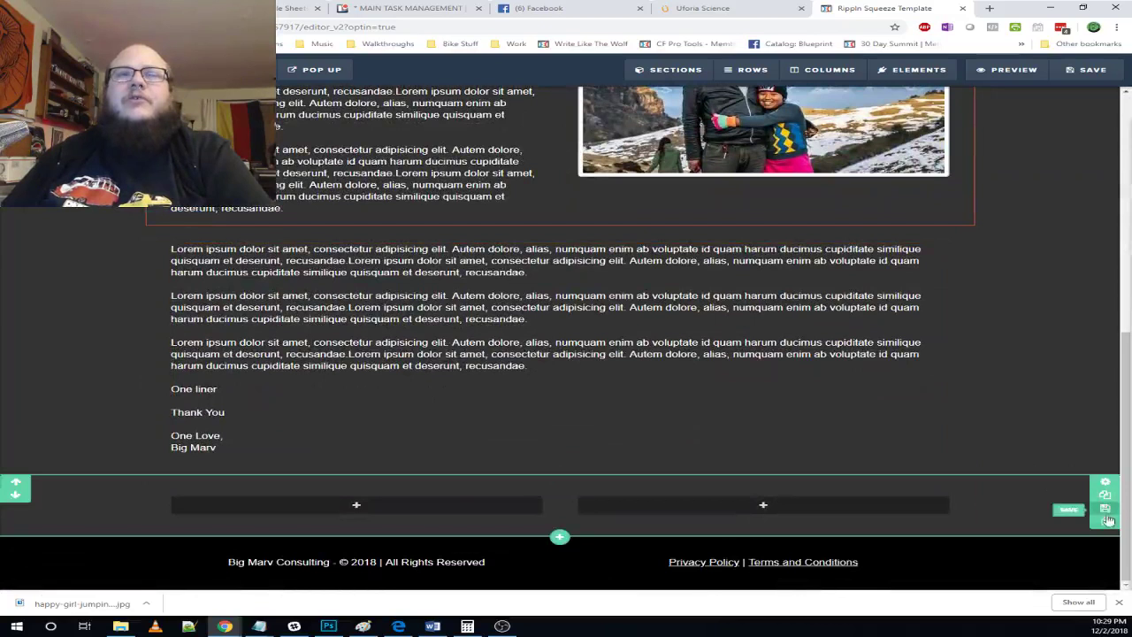
{"action": "left_click", "coordinate": [1105, 521]}
{"action": "left_click", "coordinate": [636, 88]}
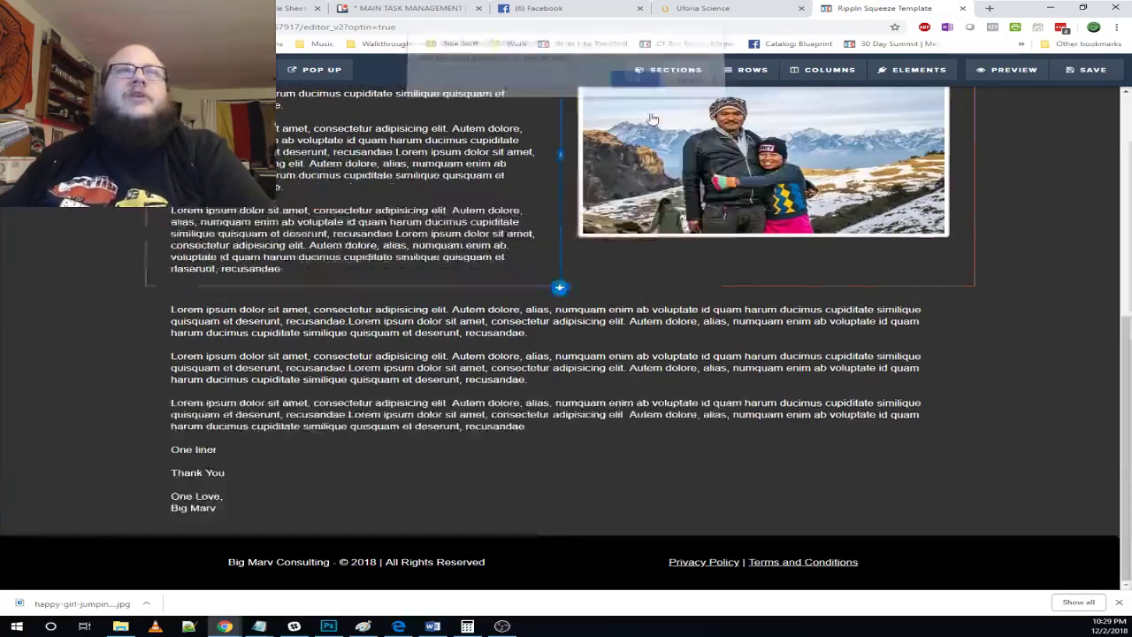
- Insert the saved "Blue Section" template between the closing text and the footer
{"action": "mouse_move", "coordinate": [672, 71]}
{"action": "left_click", "coordinate": [674, 97]}
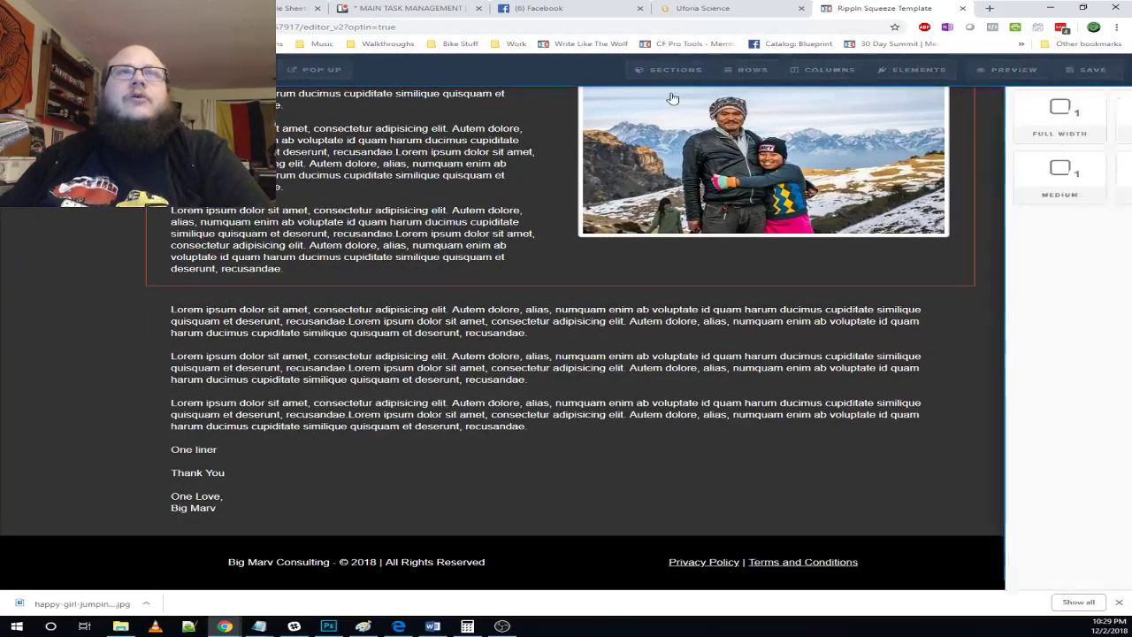
{"action": "left_click", "coordinate": [1084, 155]}
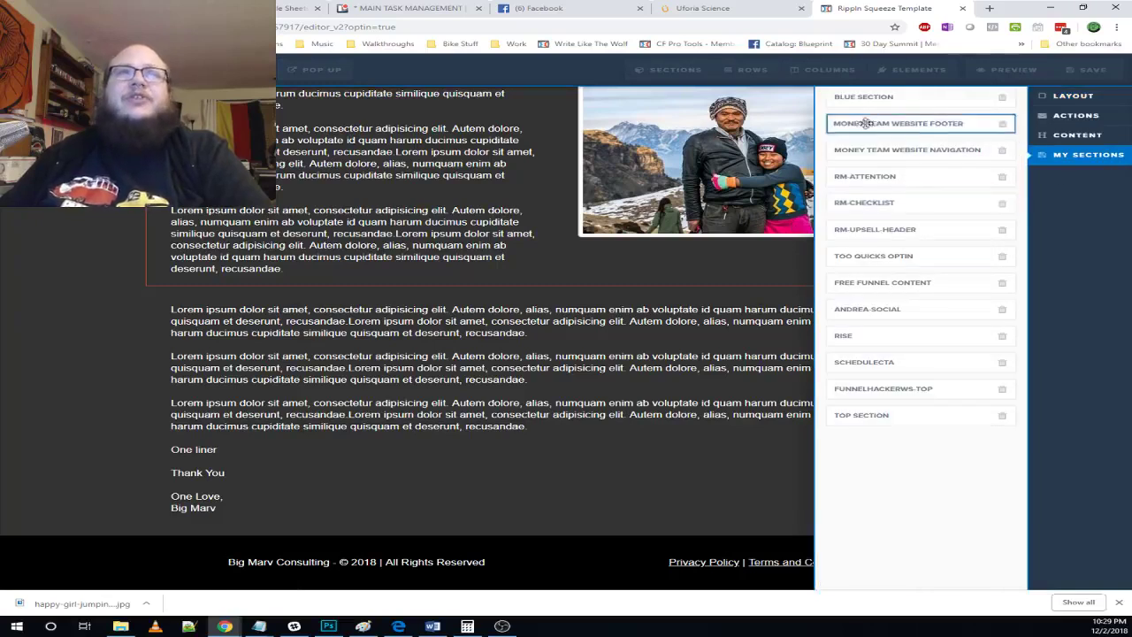
{"action": "left_click_drag", "start_coordinate": [864, 96], "coordinate": [601, 455]}
{"action": "scroll", "coordinate": [659, 449], "scroll_direction": "down", "scroll_amount": 3}
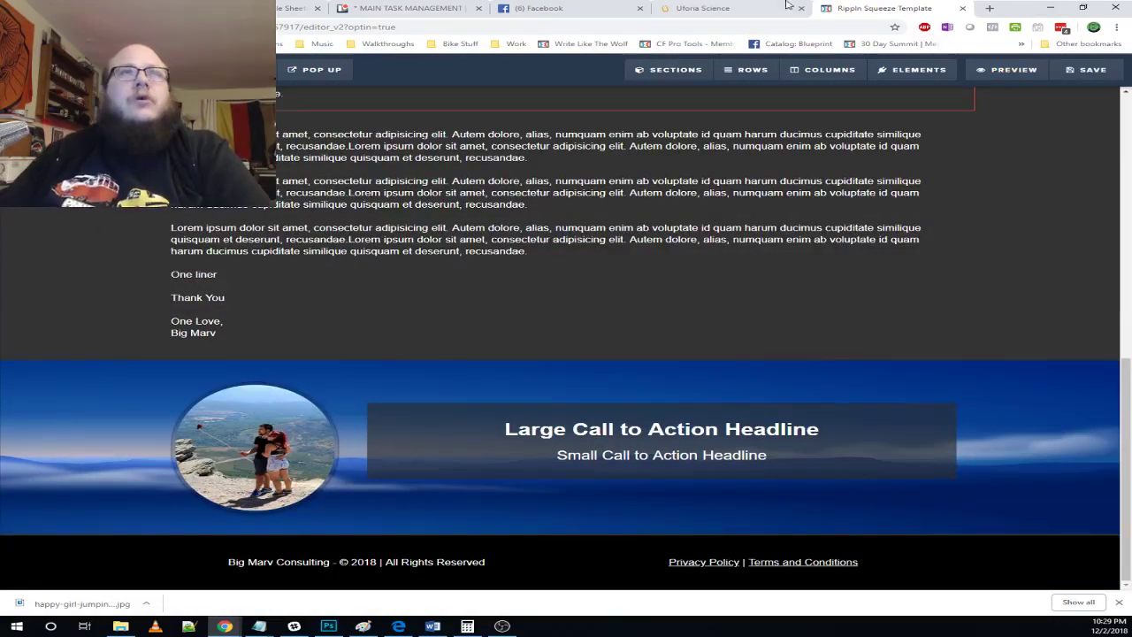
- Compare the end of the reference page with the About Us template, then return to the template and save it
{"action": "left_click", "coordinate": [703, 8]}
{"action": "scroll", "coordinate": [615, 396], "scroll_direction": "down", "scroll_amount": 4}
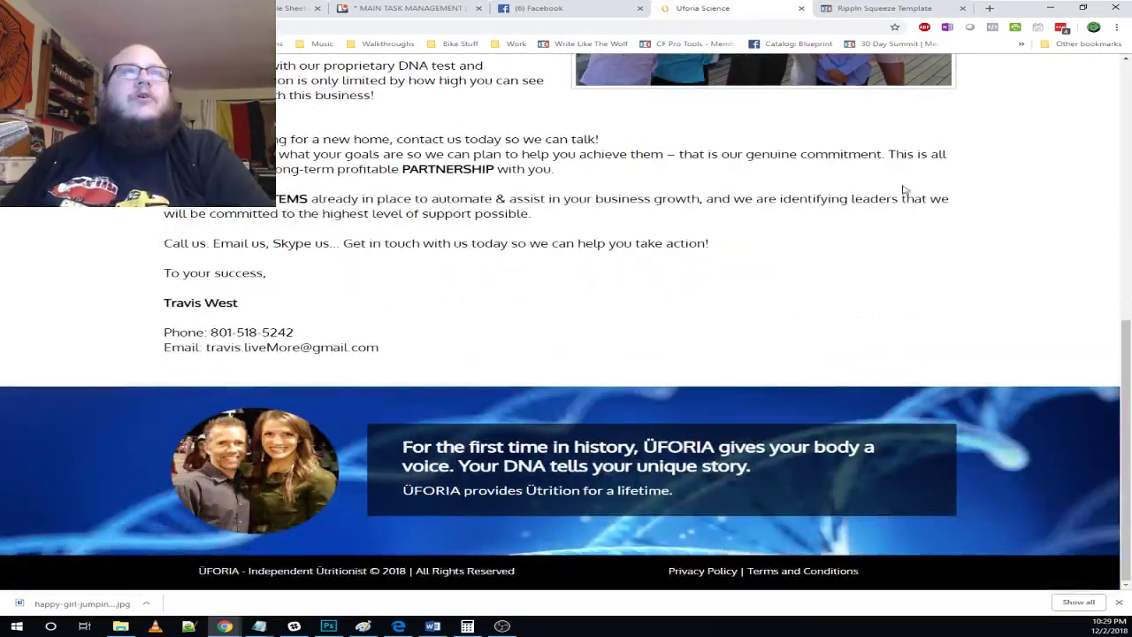
{"action": "left_click", "coordinate": [880, 9]}
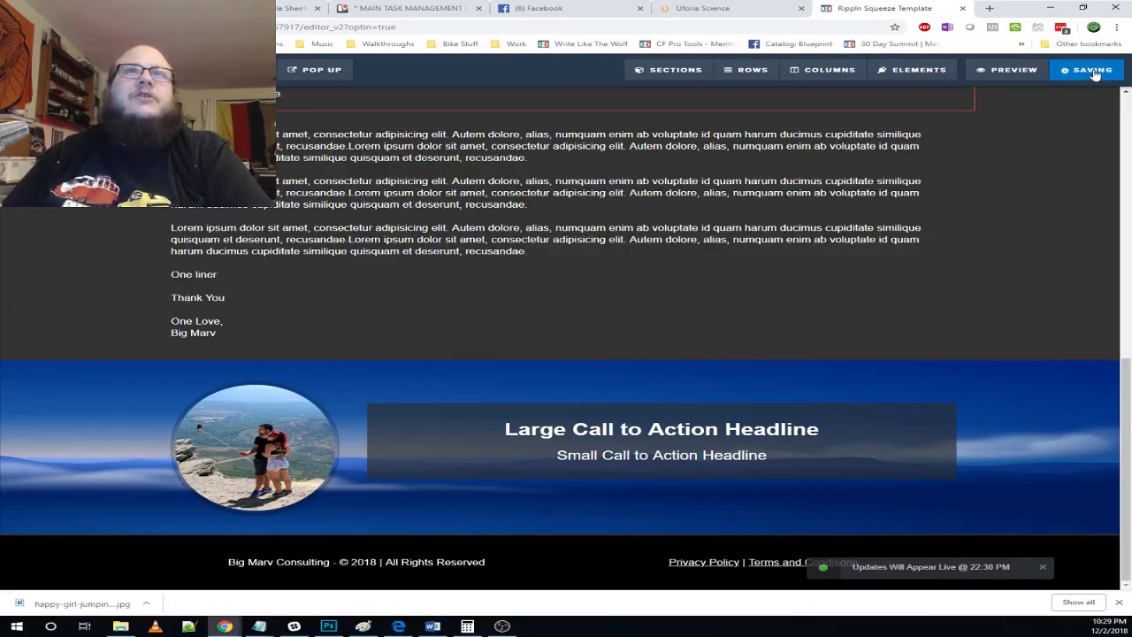
- Leave the About Us page editor and open the Contact Us page of the reference site
{"action": "left_click", "coordinate": [106, 70]}
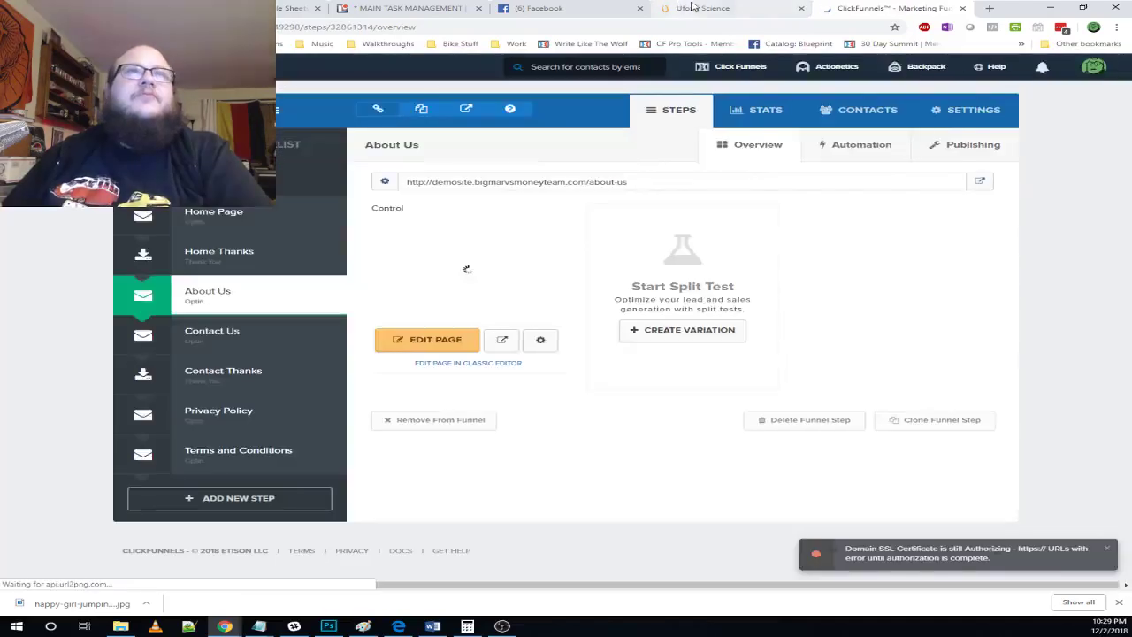
{"action": "left_click", "coordinate": [693, 8]}
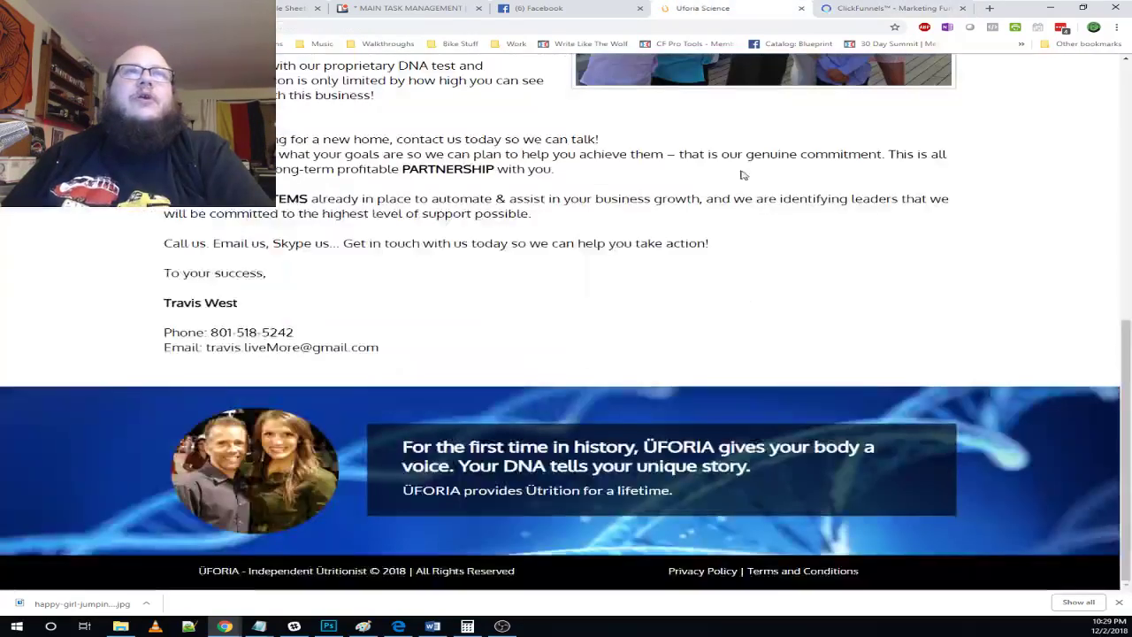
{"action": "scroll", "coordinate": [1013, 128], "scroll_direction": "up", "scroll_amount": 5}
{"action": "scroll", "coordinate": [1015, 126], "scroll_direction": "up", "scroll_amount": 2}
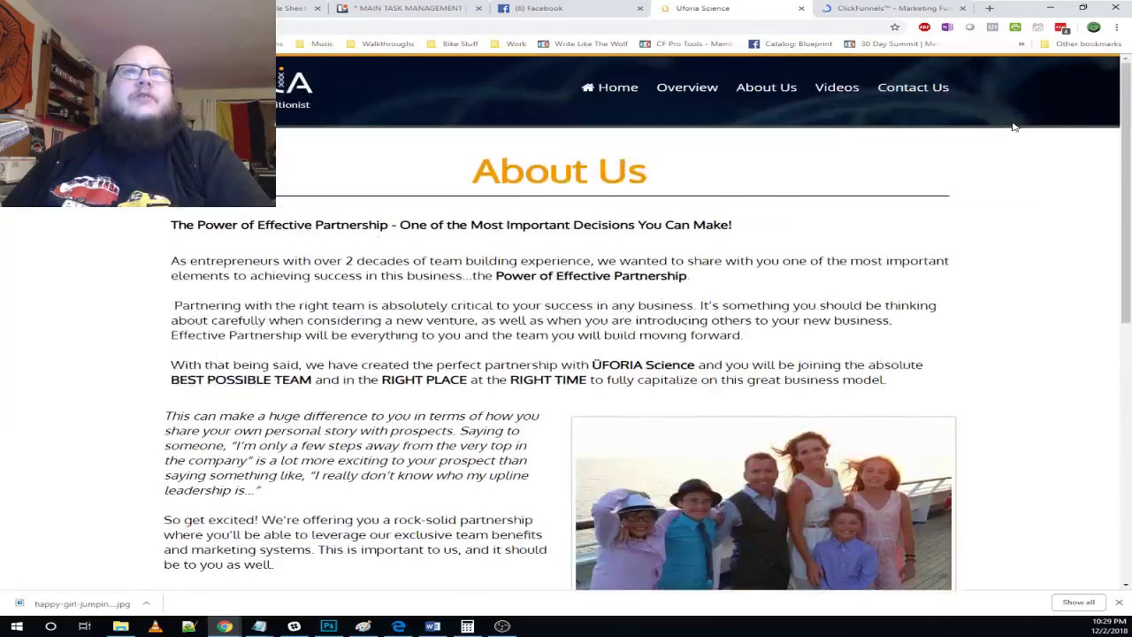
{"action": "left_click", "coordinate": [888, 92]}
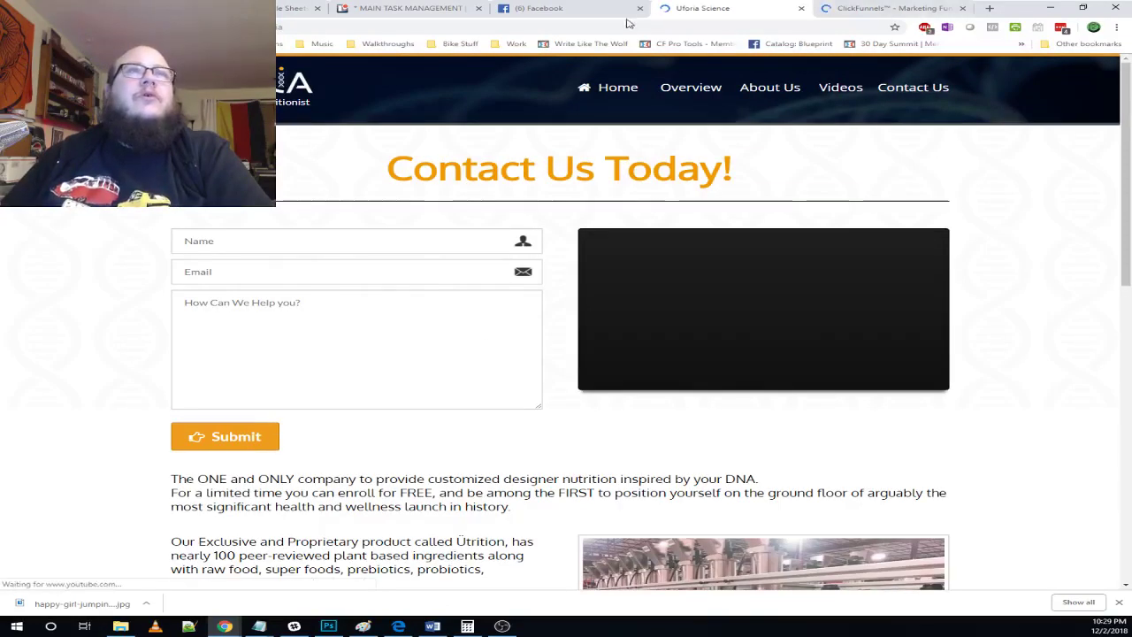
- Open the funnel's Contact Us page for editing, keeping its empty section below the navigation
{"action": "left_click", "coordinate": [897, 9]}
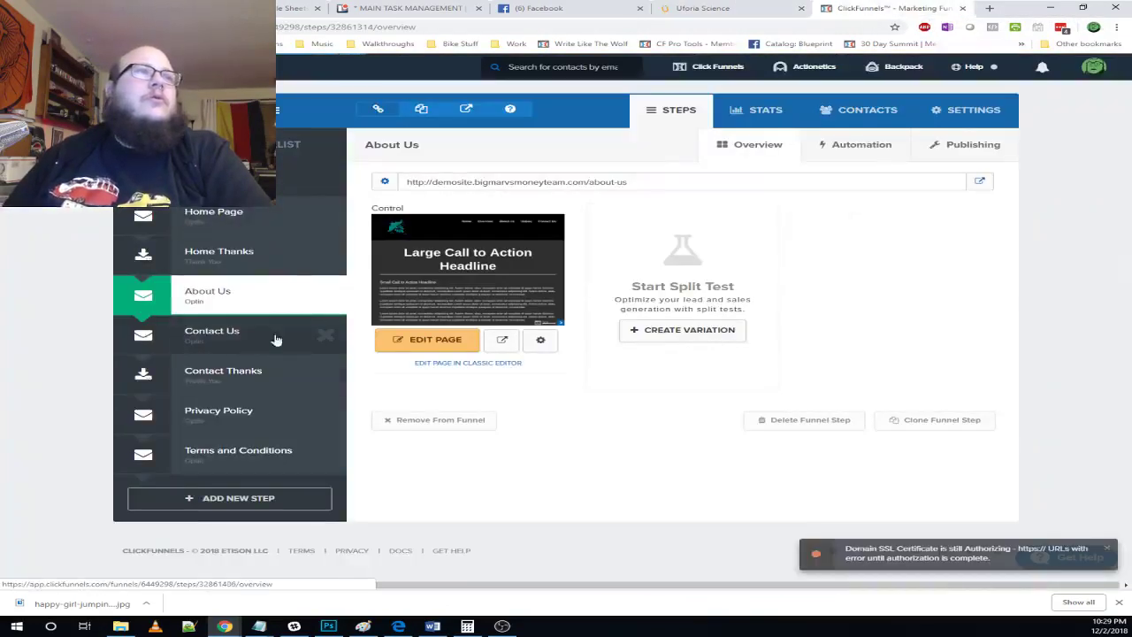
{"action": "left_click", "coordinate": [248, 331]}
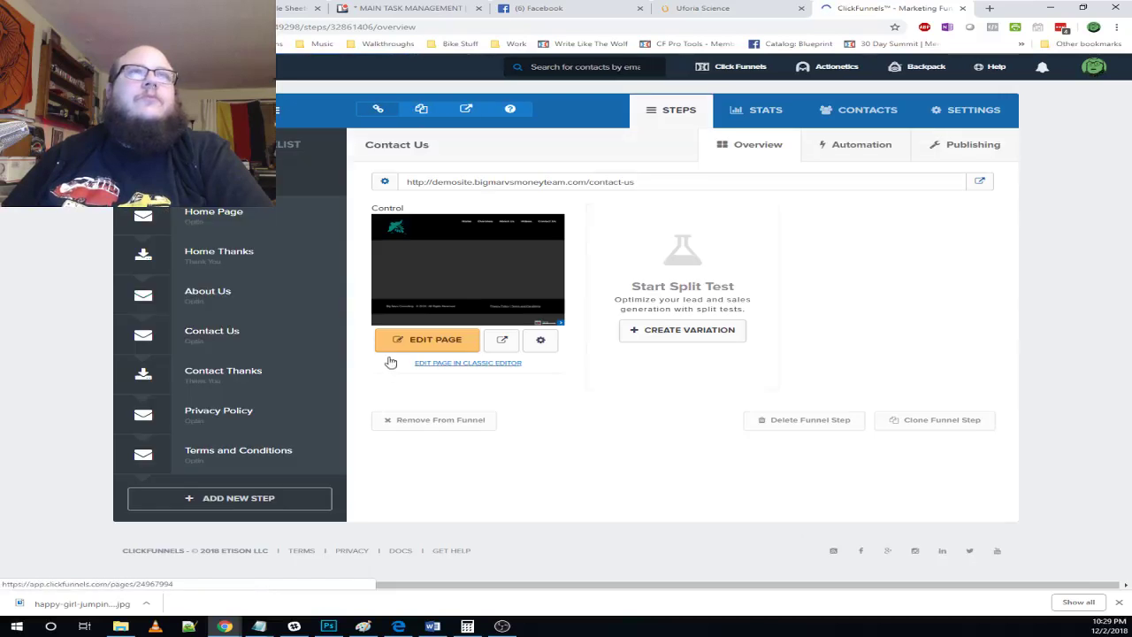
{"action": "left_click", "coordinate": [435, 341]}
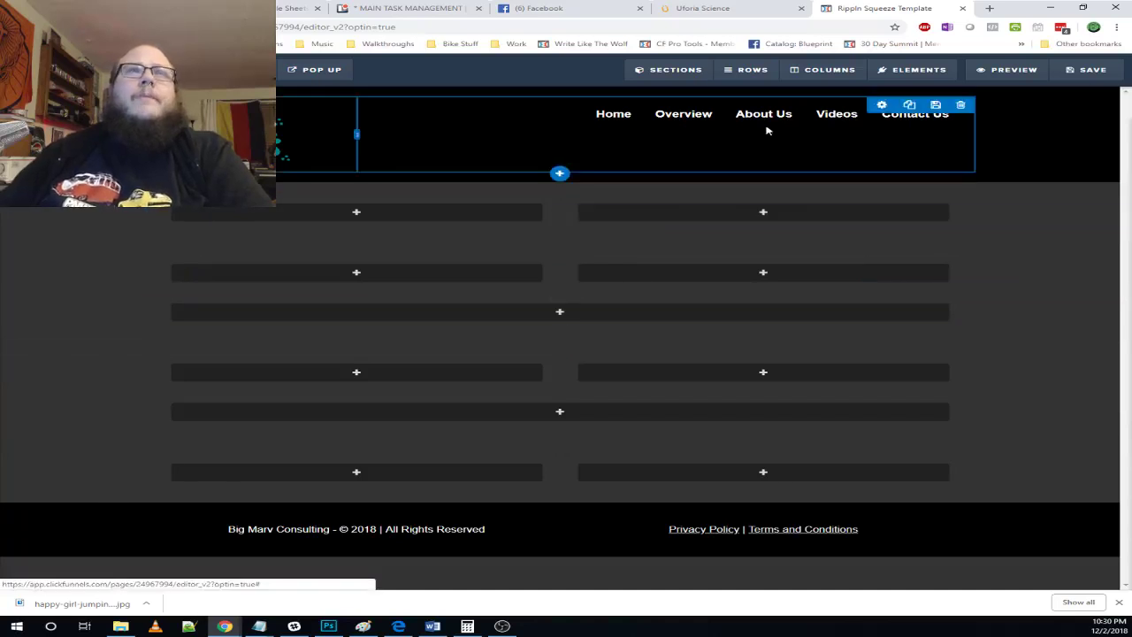
{"action": "left_click", "coordinate": [1103, 235]}
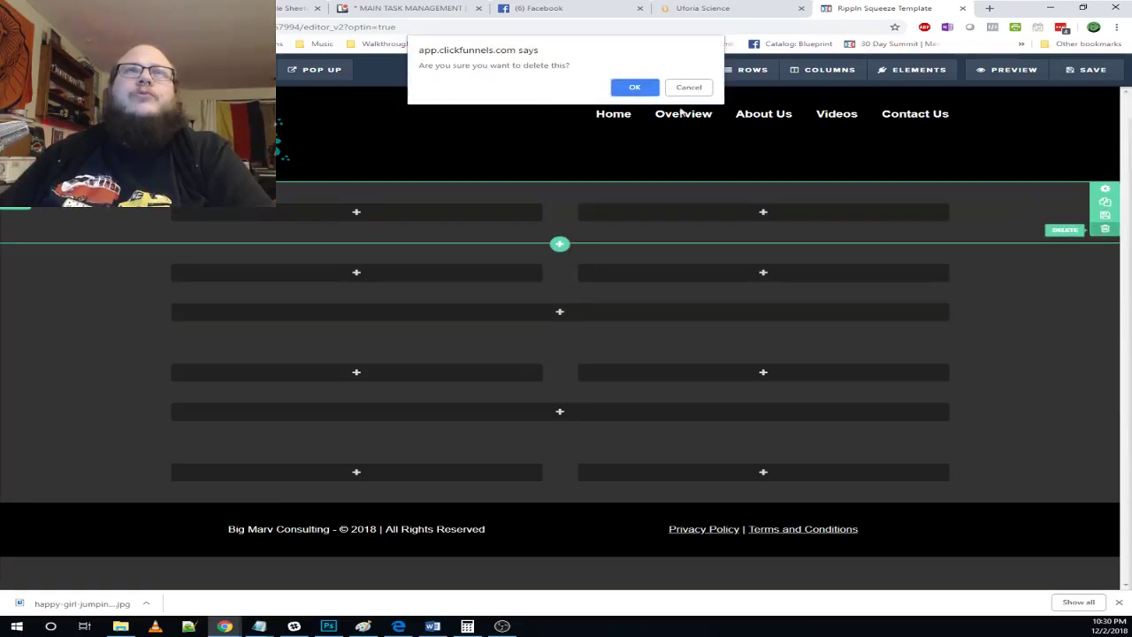
{"action": "left_click", "coordinate": [690, 87]}
- Examine the reference Contact Us page's layout from the headline, form and video down to the call to action section
{"action": "left_click", "coordinate": [704, 8]}
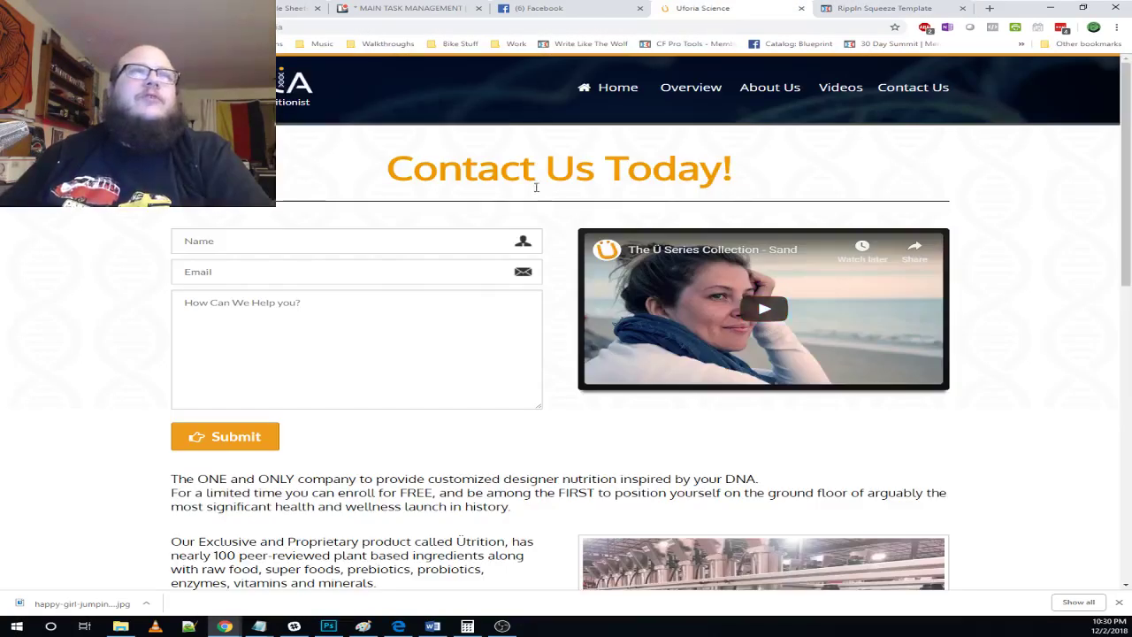
{"action": "scroll", "coordinate": [606, 394], "scroll_direction": "down", "scroll_amount": 1}
{"action": "scroll", "coordinate": [606, 393], "scroll_direction": "down", "scroll_amount": 2}
{"action": "scroll", "coordinate": [493, 531], "scroll_direction": "down", "scroll_amount": 3}
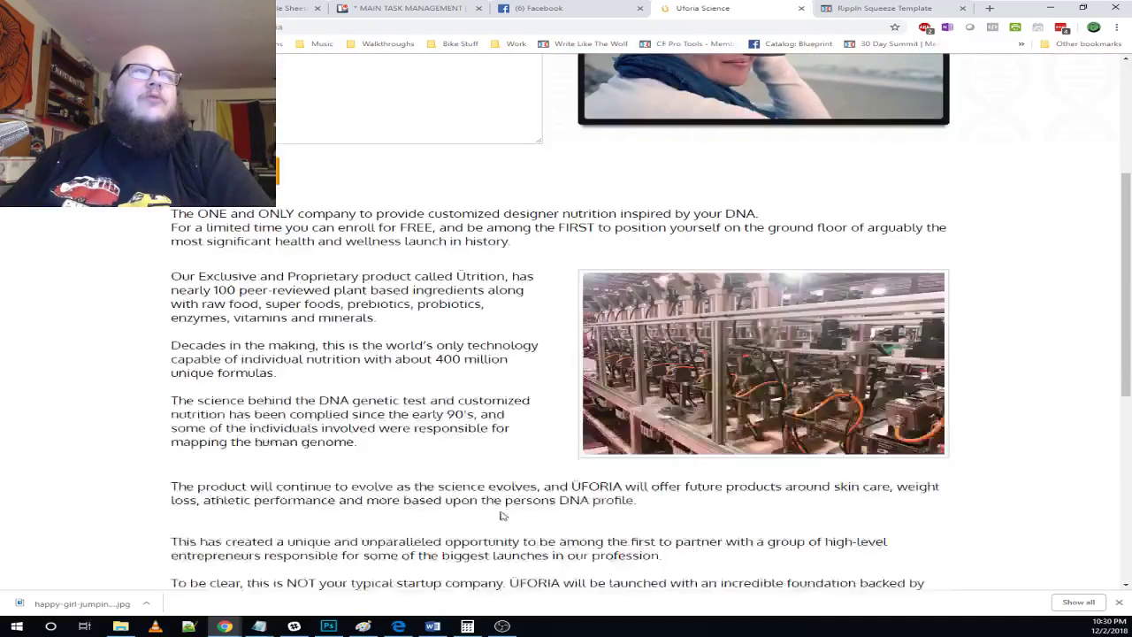
{"action": "scroll", "coordinate": [476, 372], "scroll_direction": "up", "scroll_amount": 2}
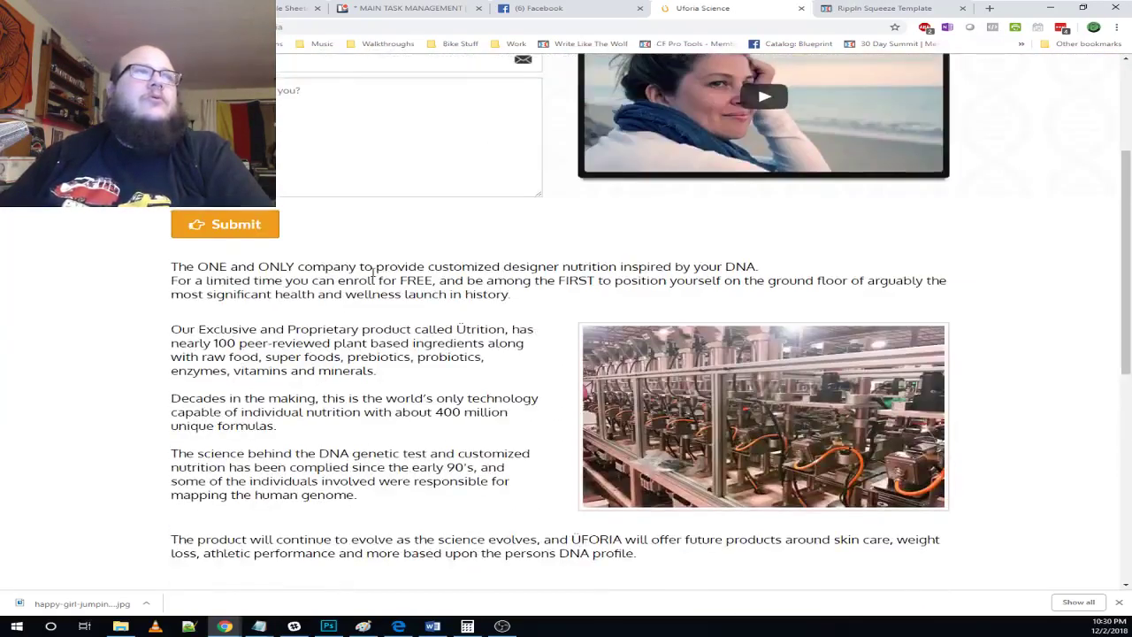
{"action": "scroll", "coordinate": [549, 522], "scroll_direction": "down", "scroll_amount": 3}
{"action": "scroll", "coordinate": [522, 541], "scroll_direction": "up", "scroll_amount": 3}
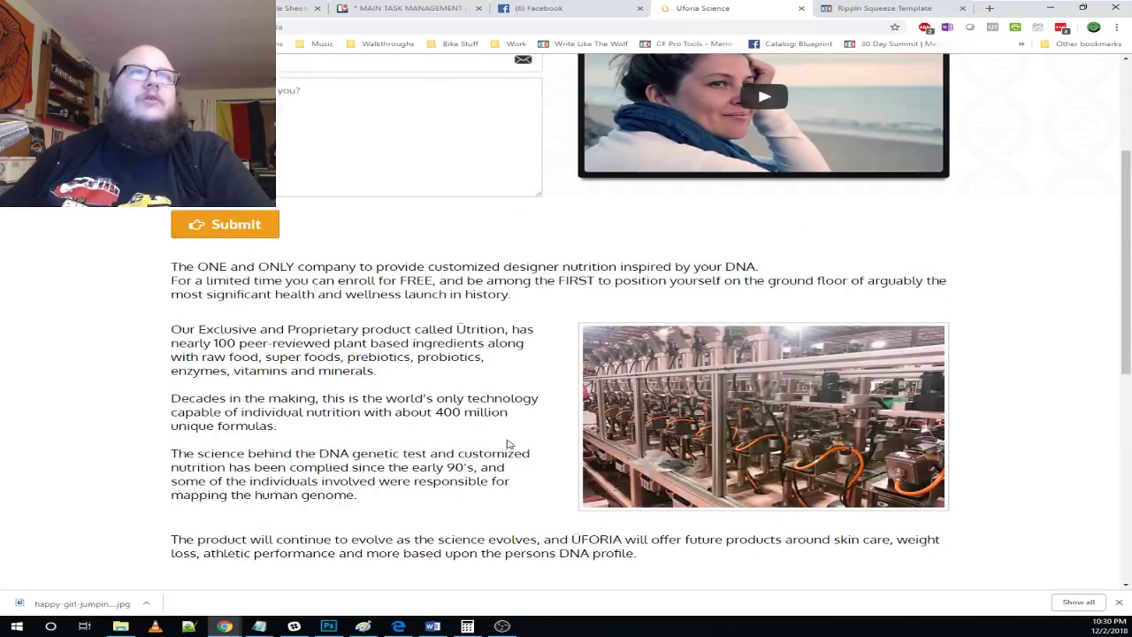
{"action": "scroll", "coordinate": [509, 444], "scroll_direction": "down", "scroll_amount": 4}
{"action": "scroll", "coordinate": [576, 425], "scroll_direction": "down", "scroll_amount": 1}
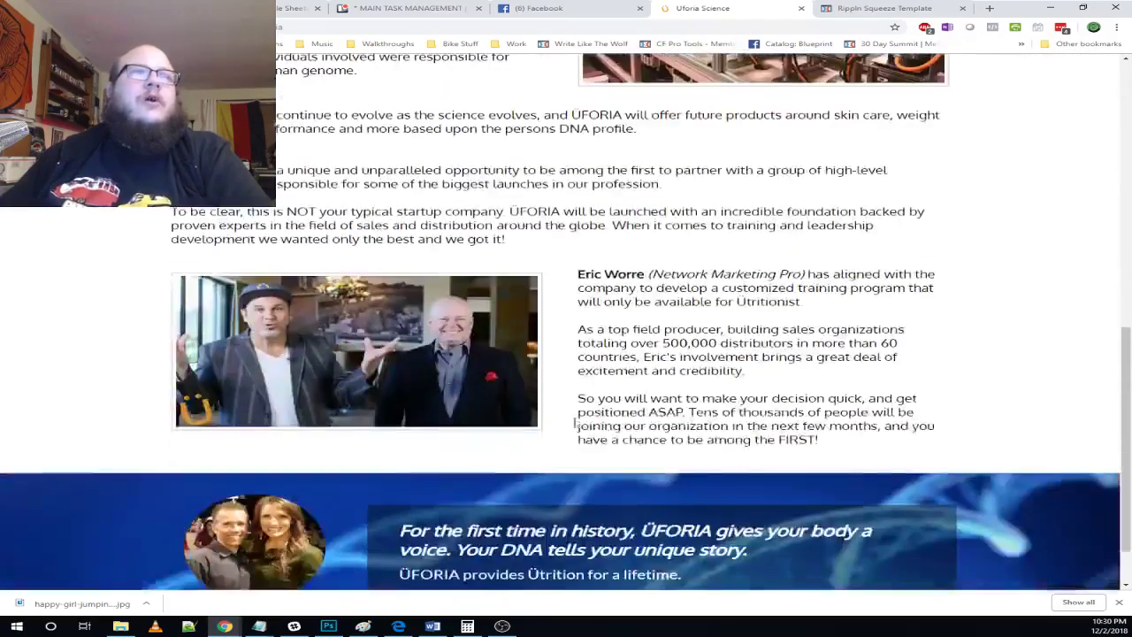
{"action": "scroll", "coordinate": [575, 424], "scroll_direction": "down", "scroll_amount": 1}
{"action": "scroll", "coordinate": [633, 441], "scroll_direction": "up", "scroll_amount": 8}
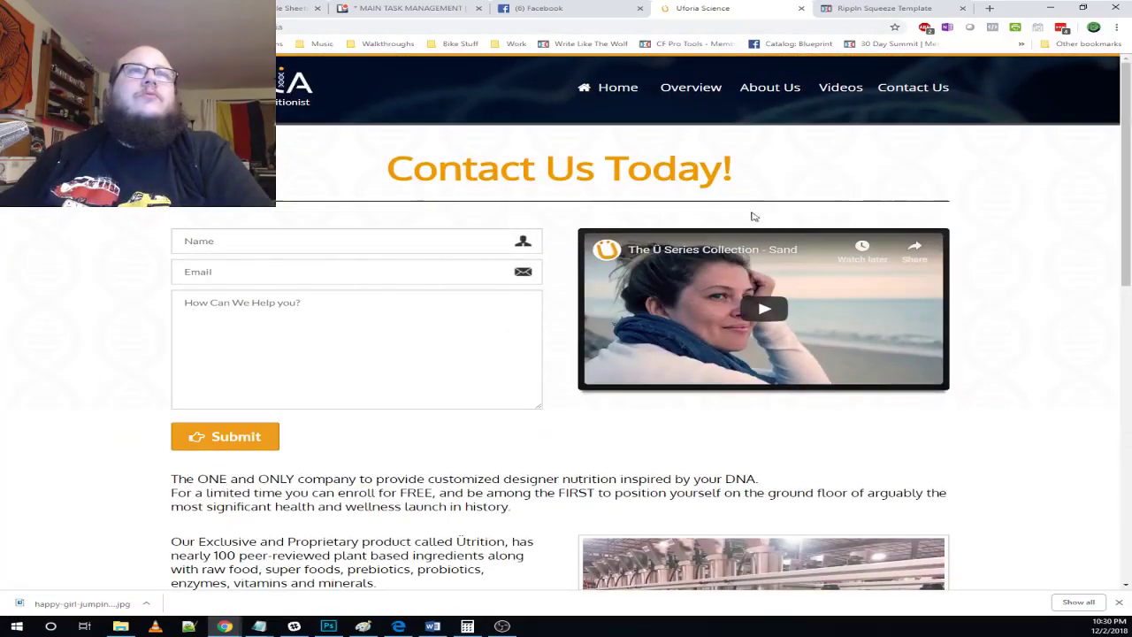
- Delete the three empty sections between the first two-column section and the footer of the Contact Us template
{"action": "left_click", "coordinate": [880, 9]}
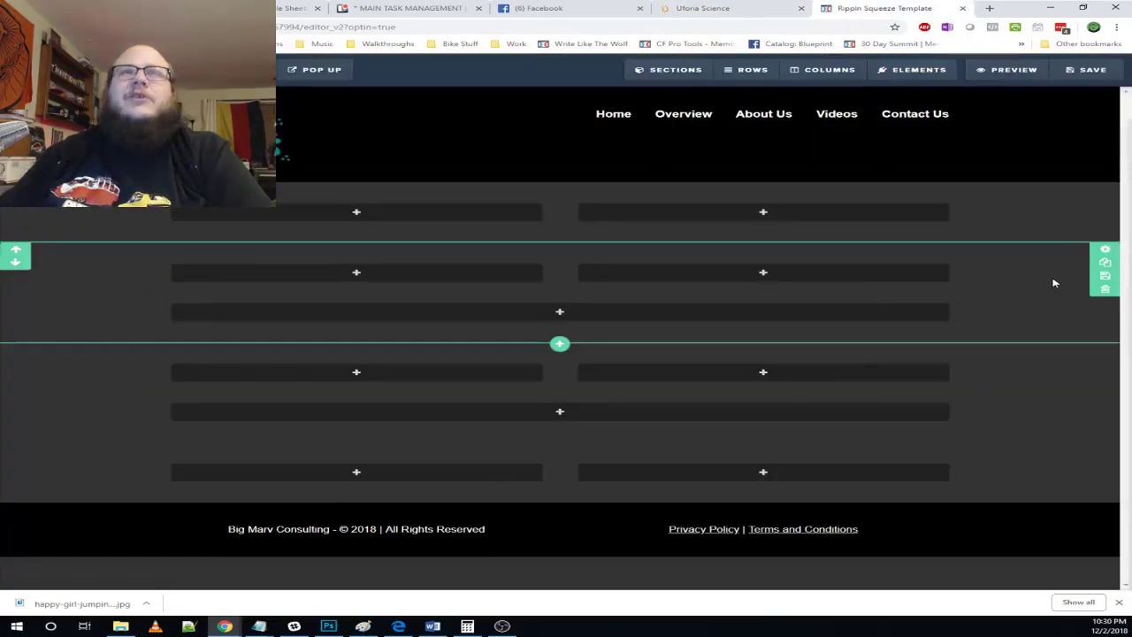
{"action": "left_click", "coordinate": [1105, 290]}
{"action": "left_click", "coordinate": [635, 86]}
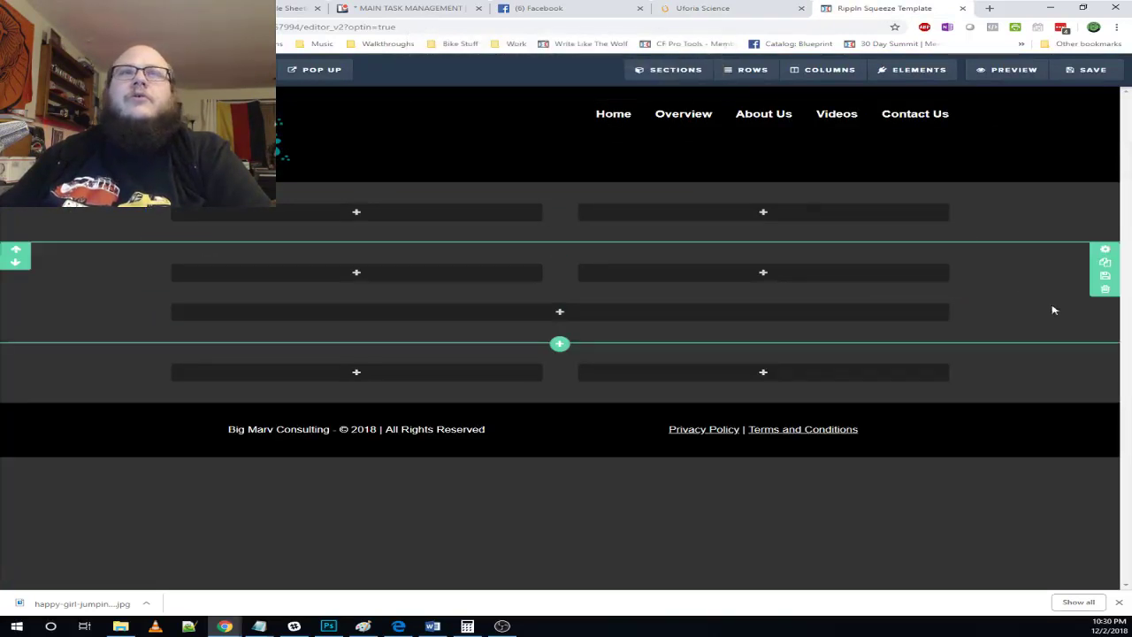
{"action": "left_click", "coordinate": [1105, 289]}
{"action": "left_click", "coordinate": [649, 92]}
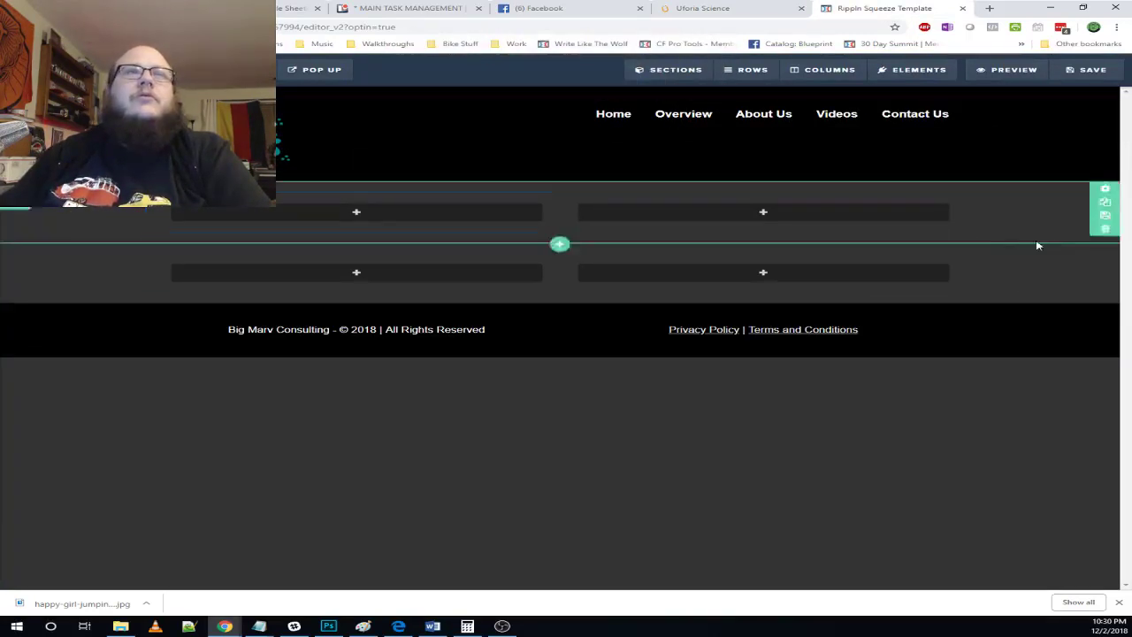
{"action": "left_click", "coordinate": [1105, 289]}
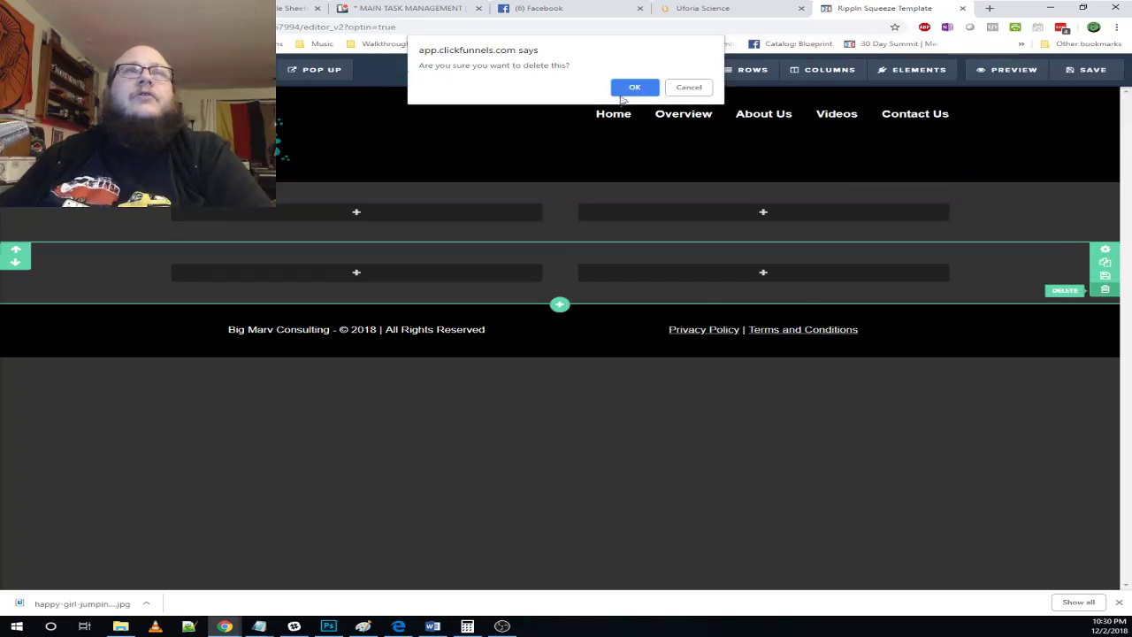
{"action": "left_click", "coordinate": [622, 92]}
- Check the end of the reference page and insert the saved "Blue Section" between the template's two-column section and the footer
{"action": "left_click", "coordinate": [702, 8]}
{"action": "scroll", "coordinate": [665, 412], "scroll_direction": "down", "scroll_amount": 10}
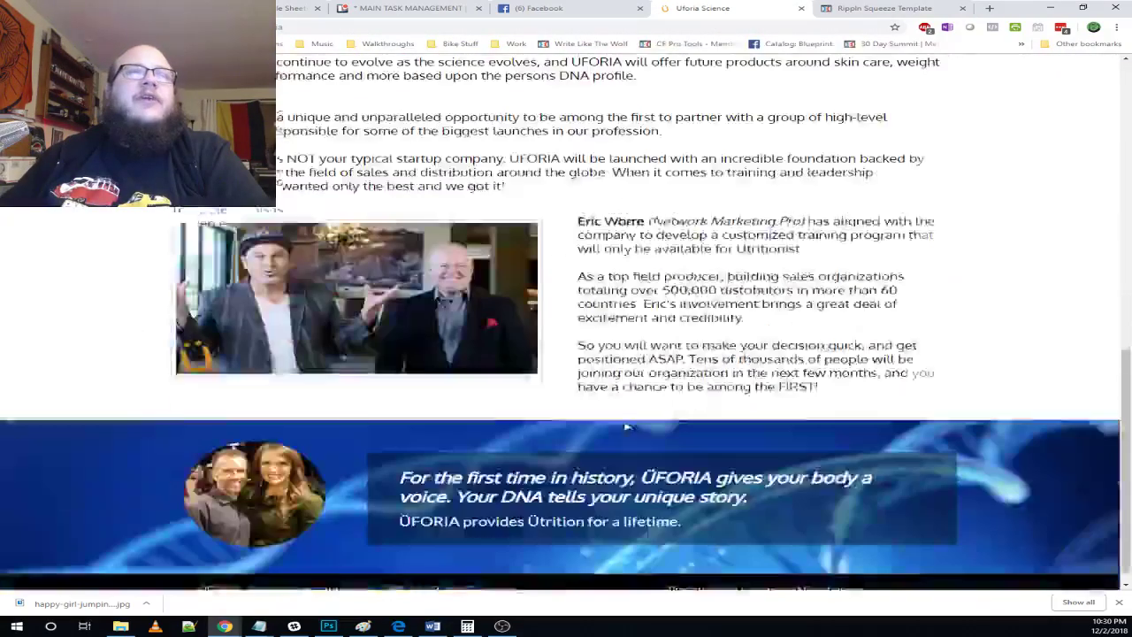
{"action": "scroll", "coordinate": [628, 426], "scroll_direction": "down", "scroll_amount": 1}
{"action": "left_click", "coordinate": [885, 9]}
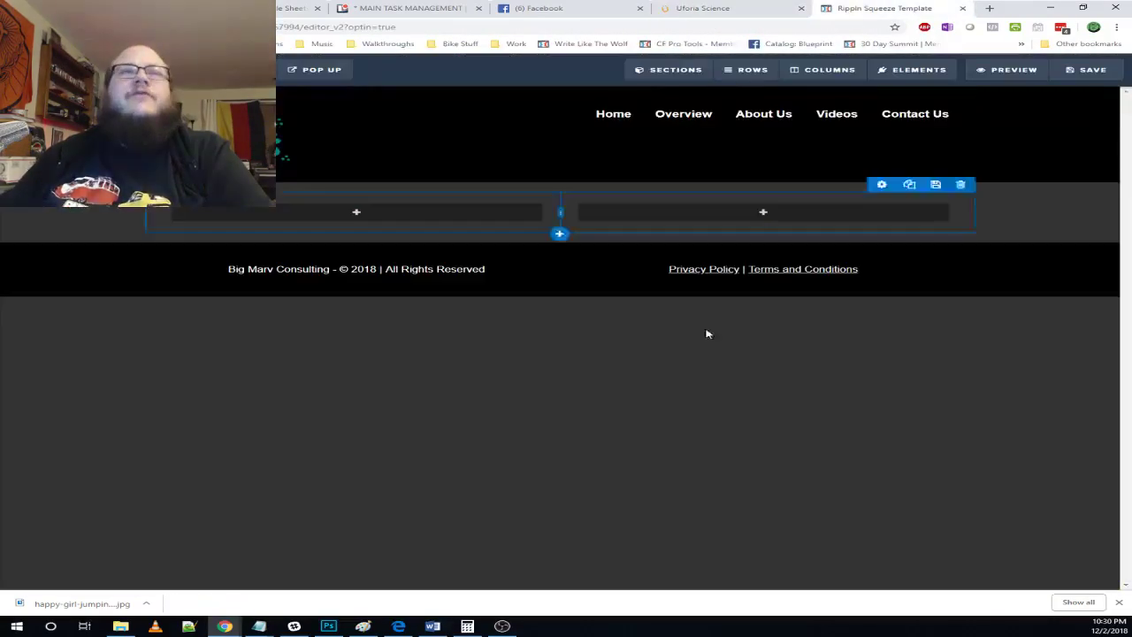
{"action": "mouse_move", "coordinate": [664, 71]}
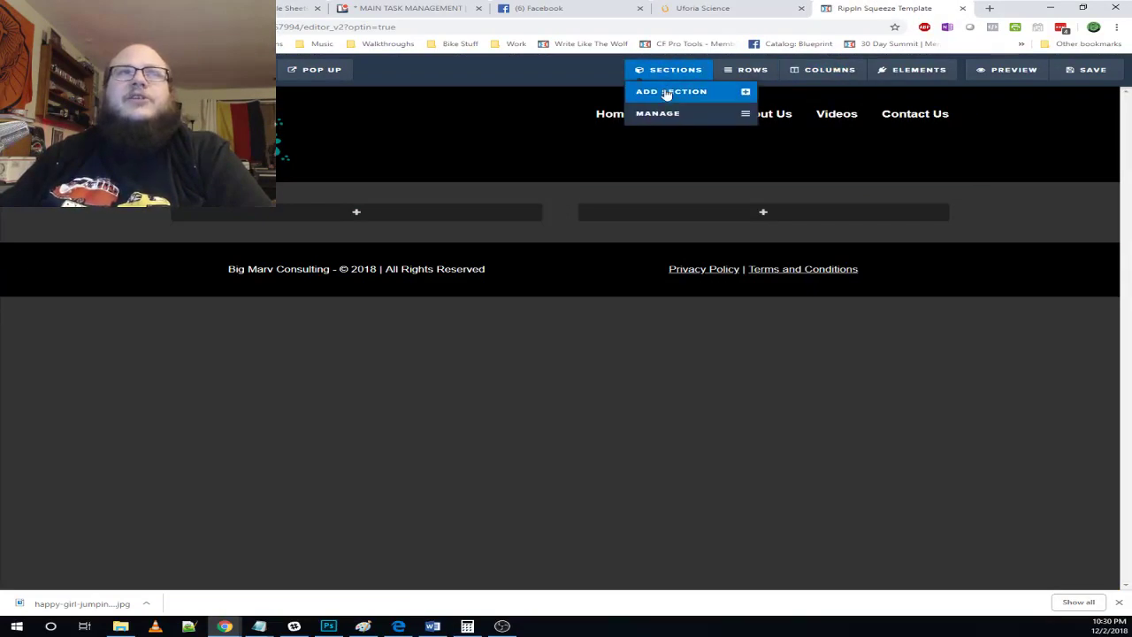
{"action": "left_click", "coordinate": [665, 94]}
{"action": "left_click", "coordinate": [1072, 157]}
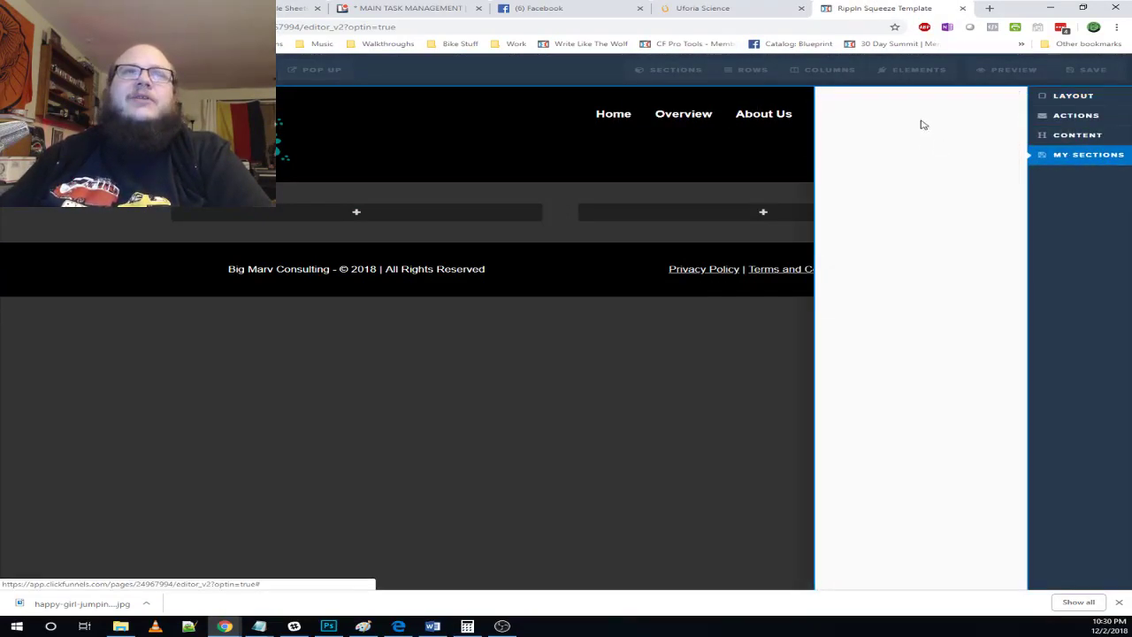
{"action": "left_click", "coordinate": [1081, 137]}
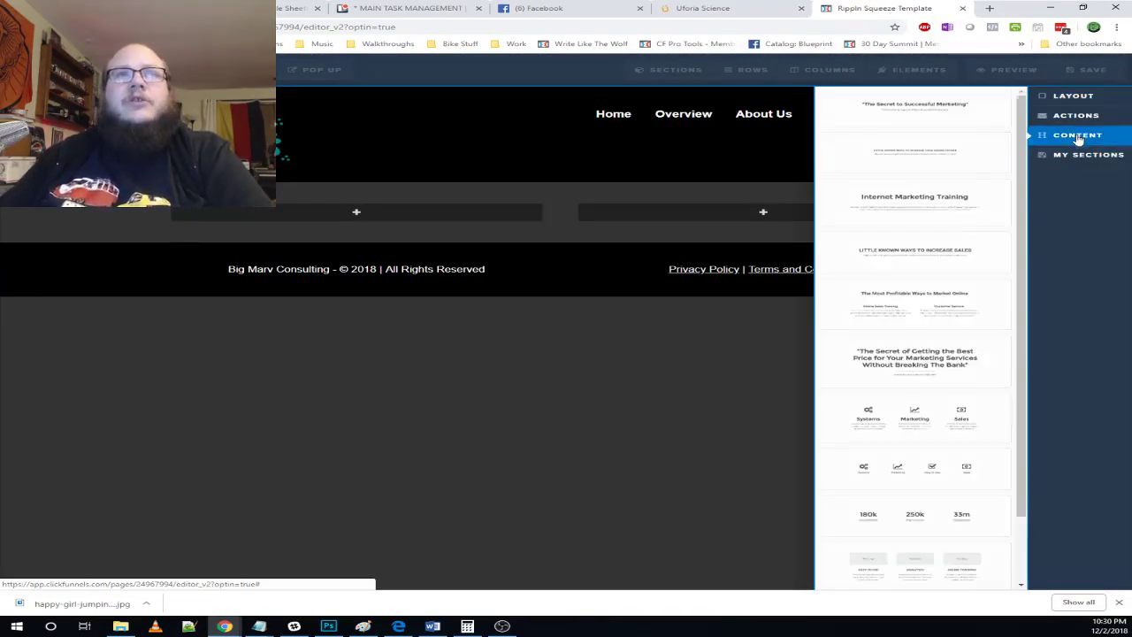
{"action": "left_click", "coordinate": [1081, 116]}
{"action": "left_click", "coordinate": [1080, 158]}
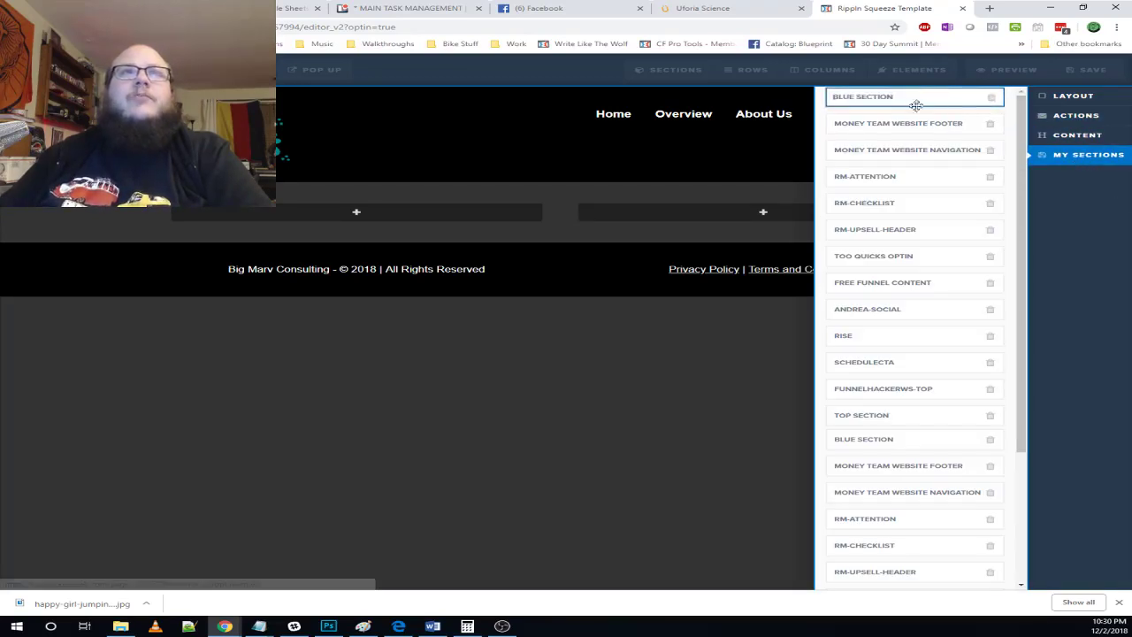
{"action": "left_click_drag", "start_coordinate": [917, 103], "coordinate": [578, 326]}
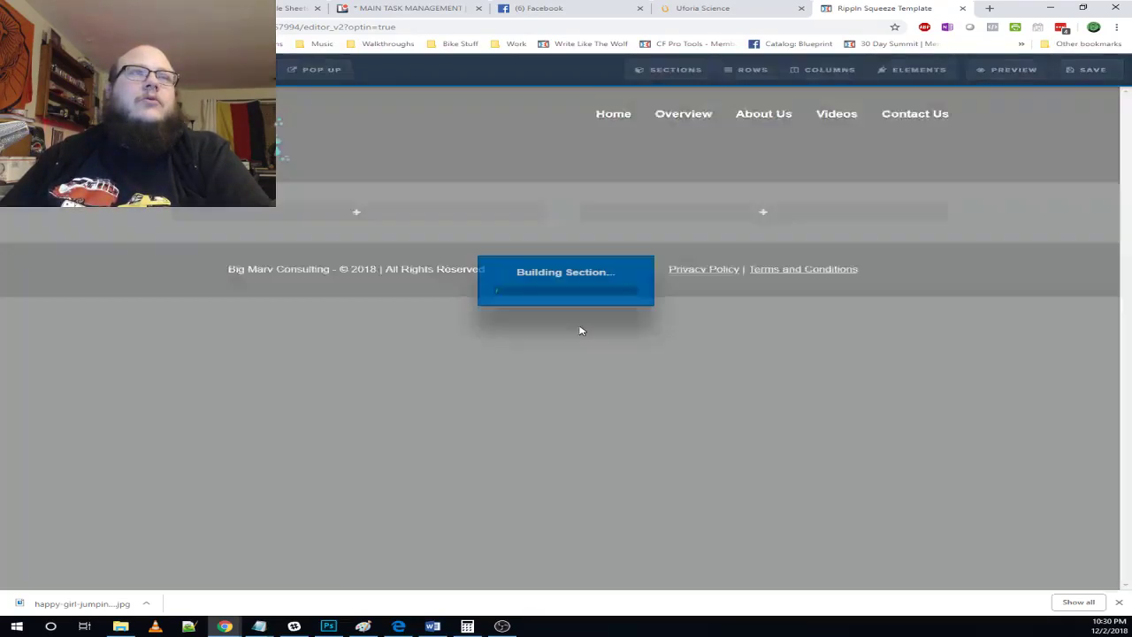
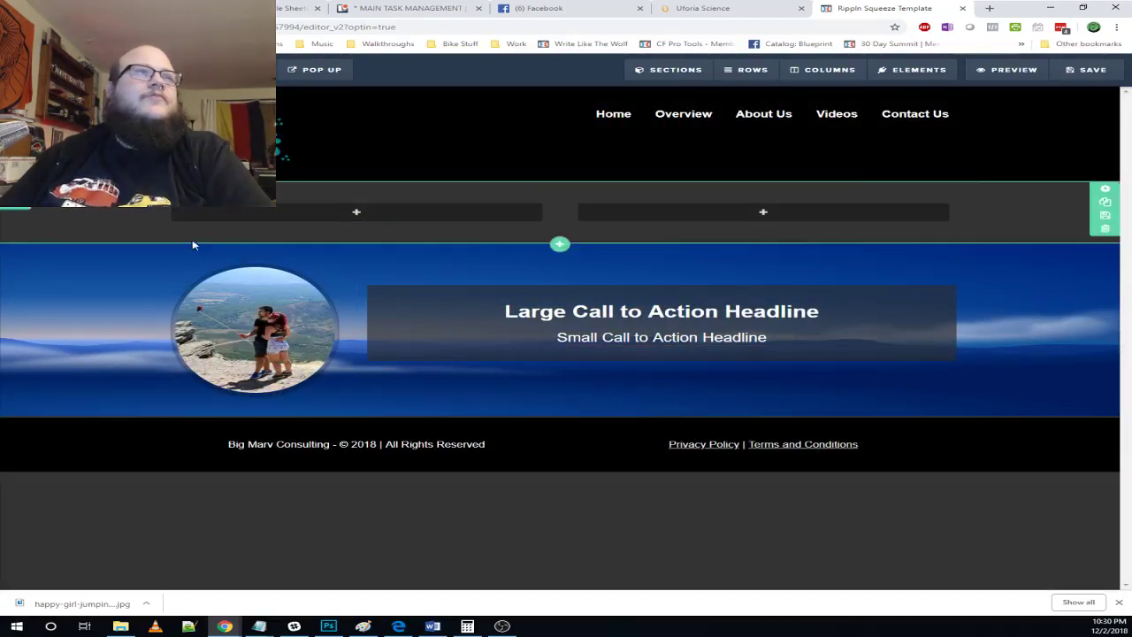
- Add a one-column row above the empty two-column row and insert a headline element in it
{"action": "left_click", "coordinate": [703, 8]}
{"action": "scroll", "coordinate": [741, 237], "scroll_direction": "up", "scroll_amount": 10}
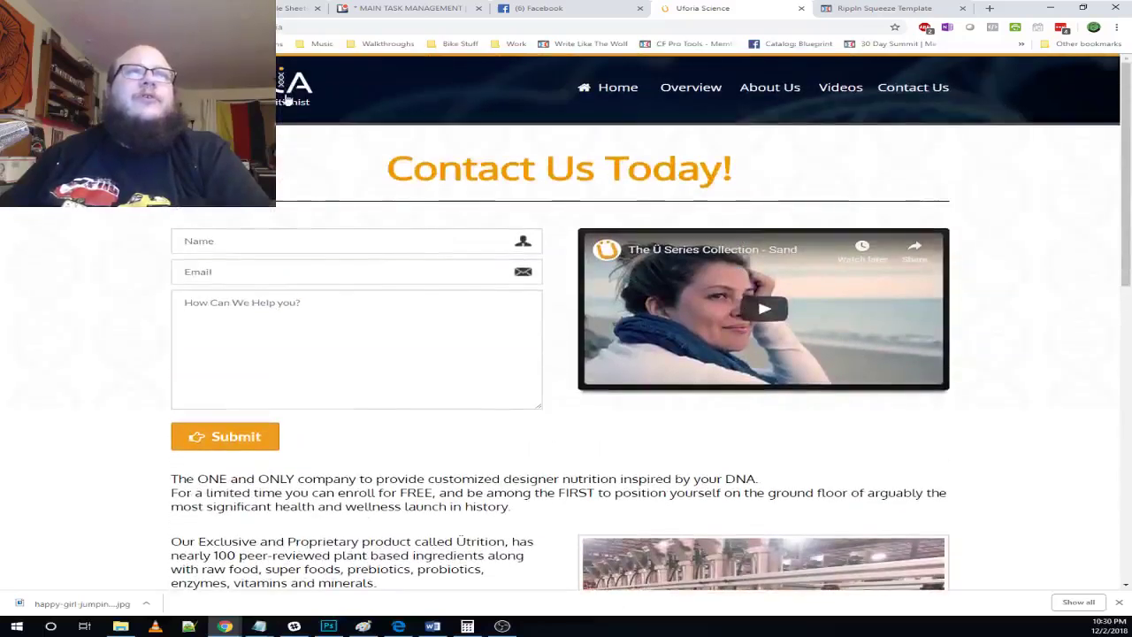
{"action": "left_click", "coordinate": [889, 10]}
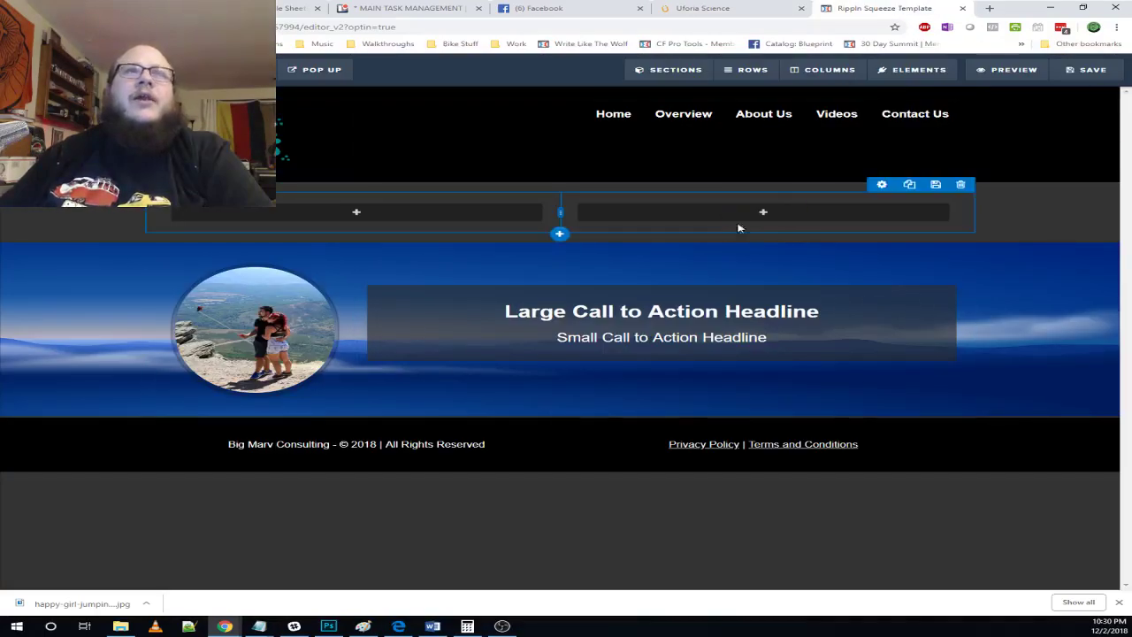
{"action": "mouse_move", "coordinate": [748, 70]}
{"action": "left_click", "coordinate": [757, 98]}
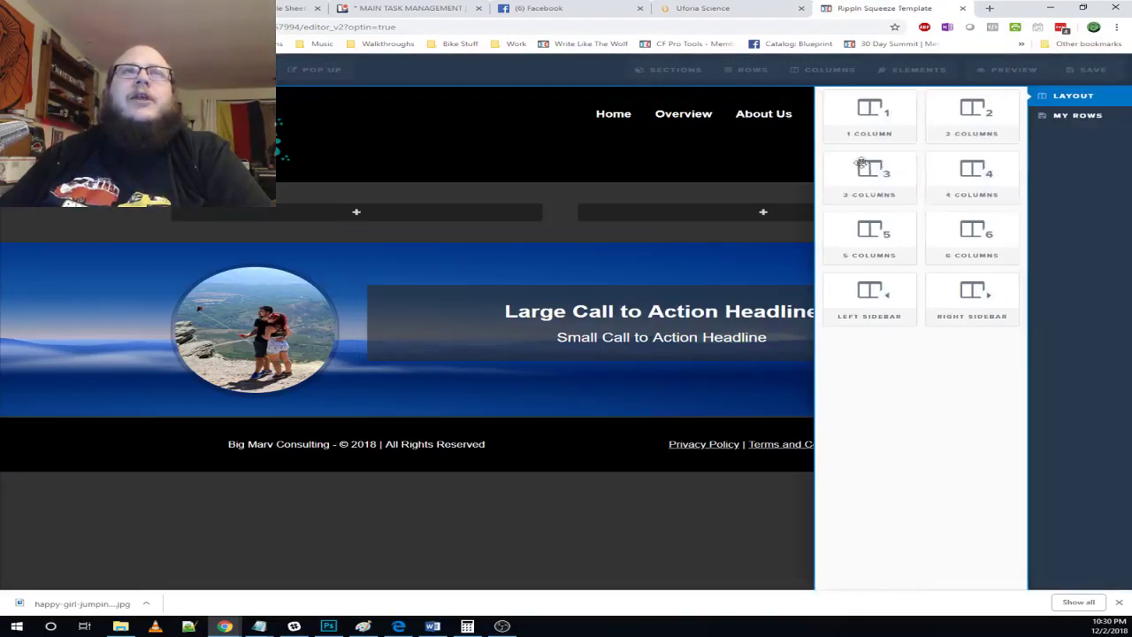
{"action": "left_click_drag", "start_coordinate": [873, 115], "coordinate": [598, 275]}
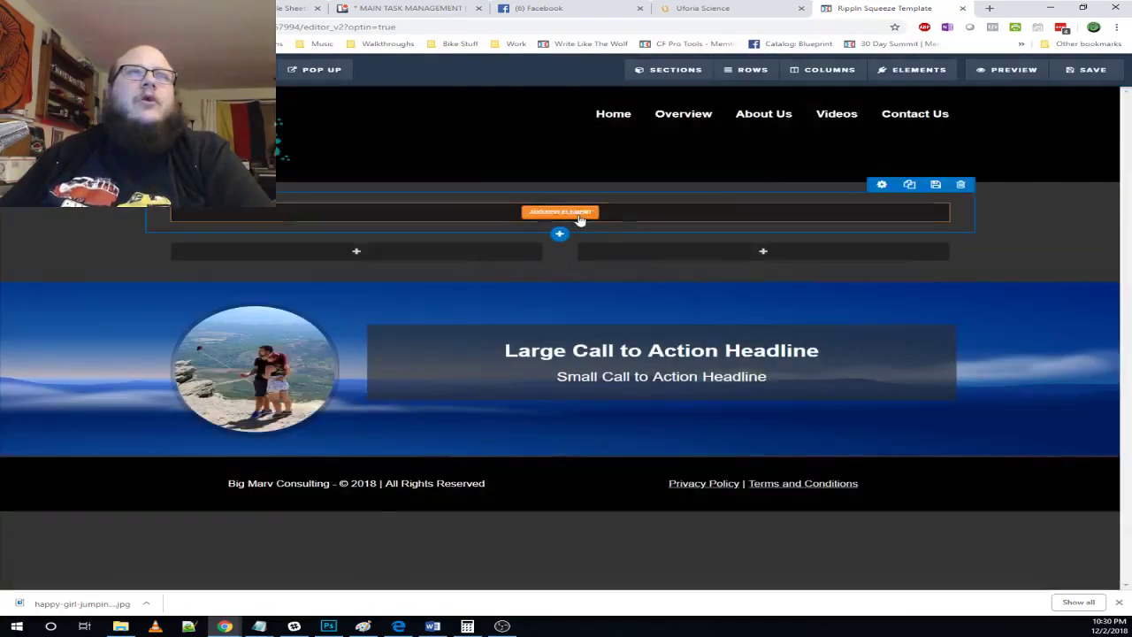
{"action": "left_click", "coordinate": [579, 215]}
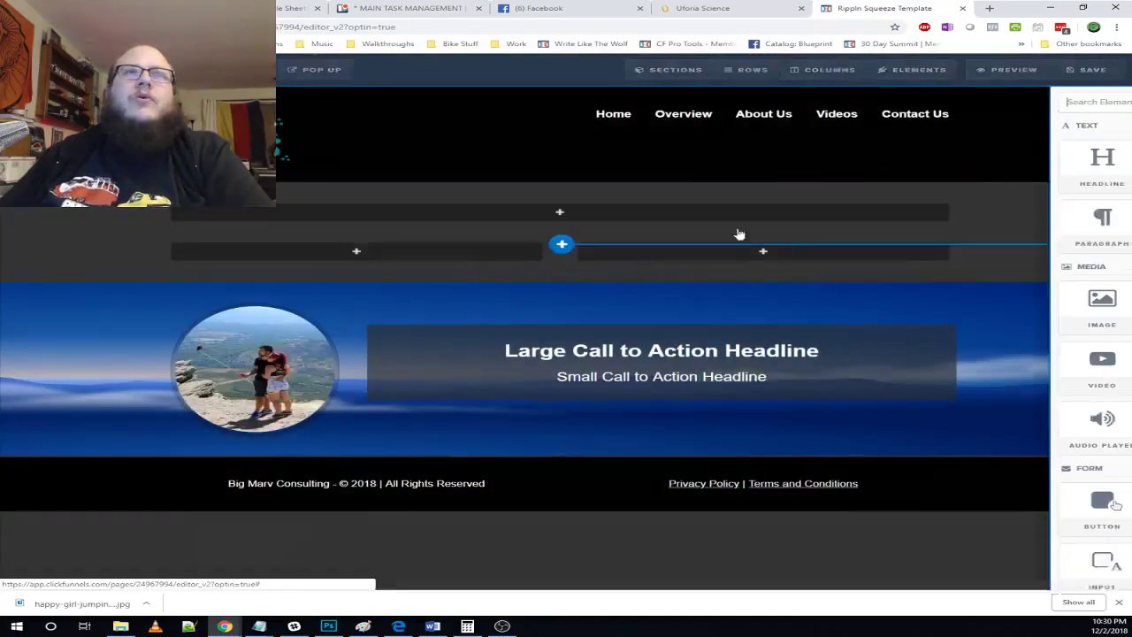
{"action": "left_click", "coordinate": [881, 168]}
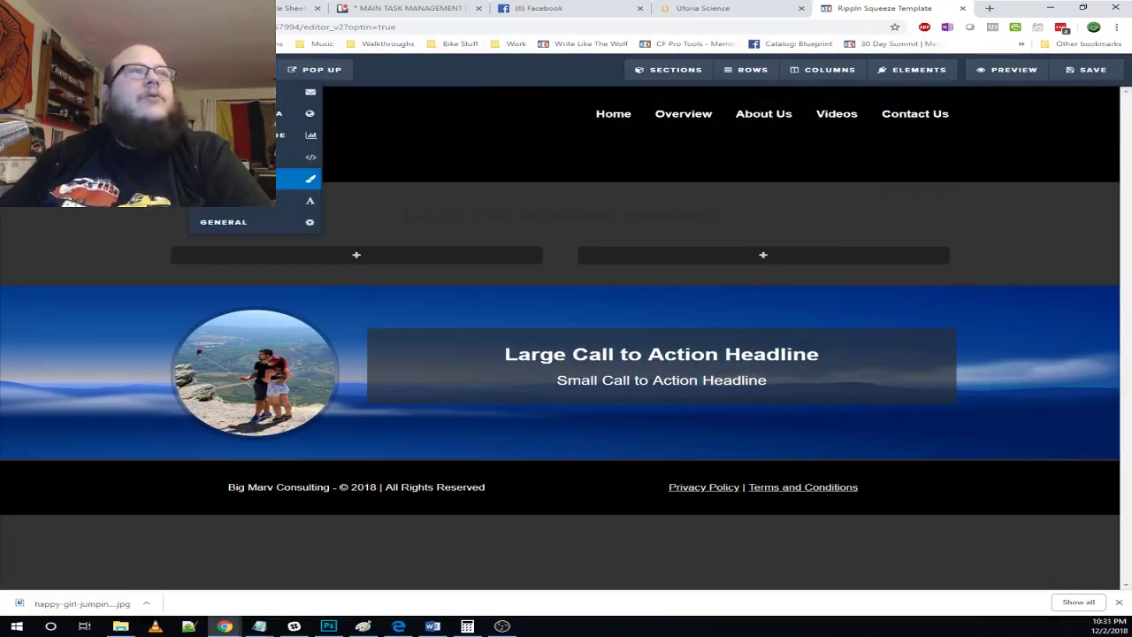
- Set the page's typography text color and link color to white
{"action": "left_click", "coordinate": [236, 213]}
{"action": "left_click", "coordinate": [1023, 252]}
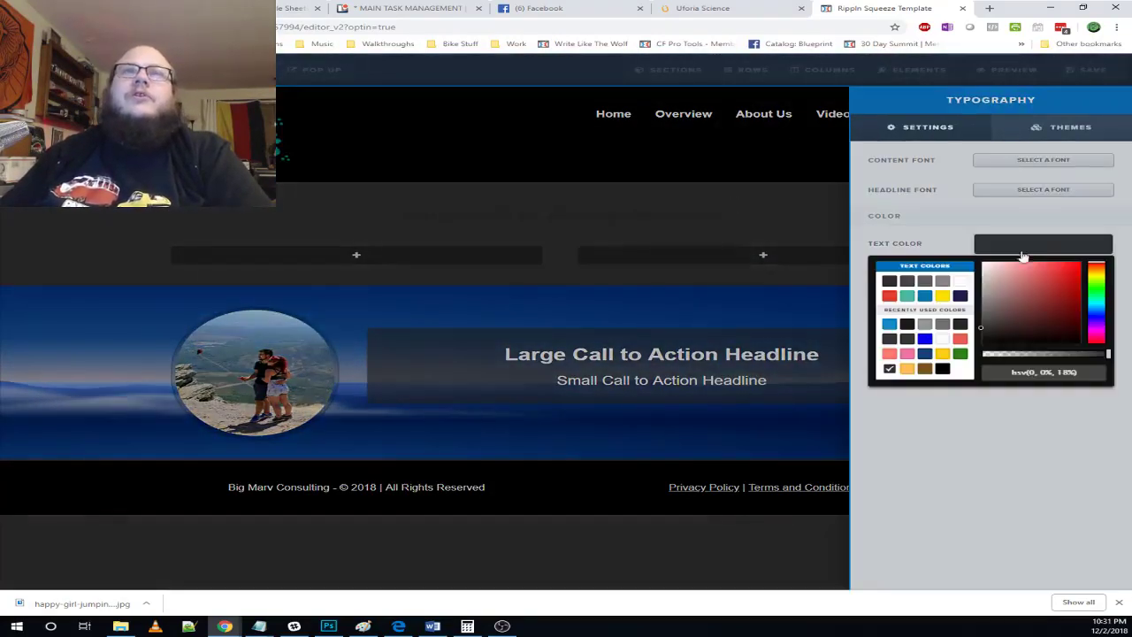
{"action": "left_click", "coordinate": [963, 283]}
{"action": "left_click", "coordinate": [1021, 252]}
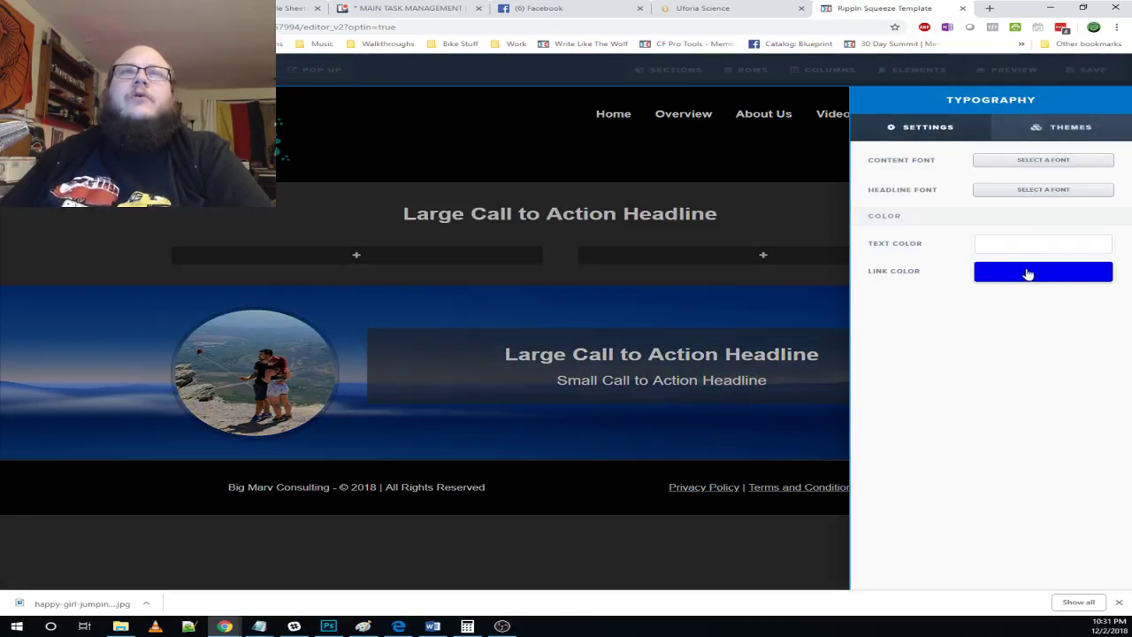
{"action": "left_click", "coordinate": [1026, 272]}
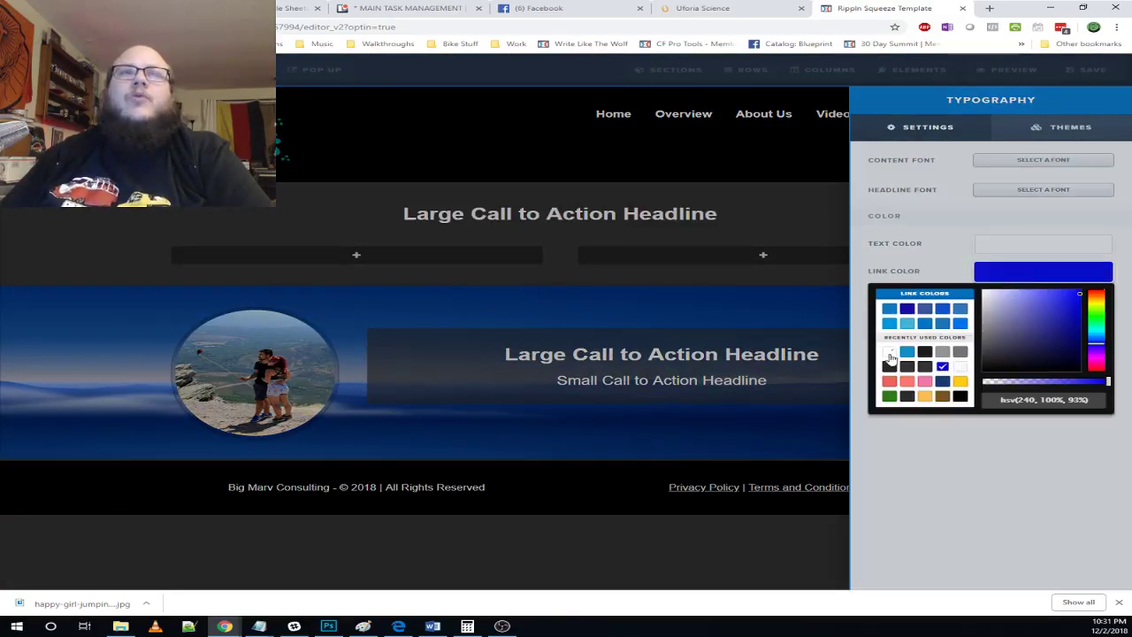
{"action": "left_click", "coordinate": [890, 353]}
{"action": "left_click", "coordinate": [1024, 281]}
{"action": "left_click", "coordinate": [828, 233]}
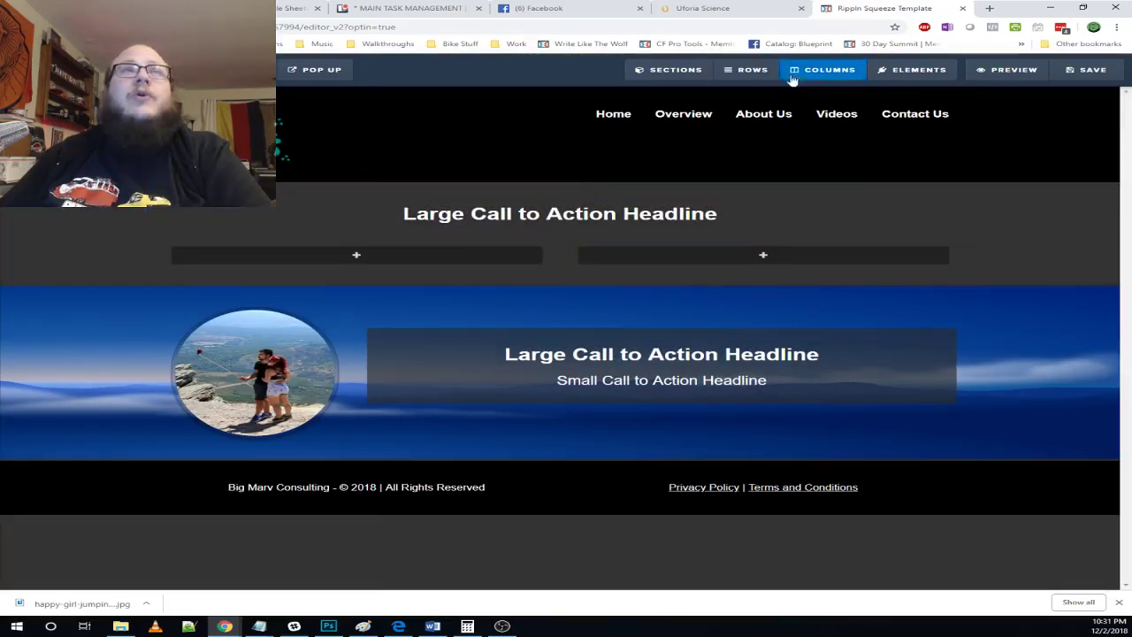
- Insert a divider element directly below the headline in the one-column row
{"action": "mouse_move", "coordinate": [884, 77]}
{"action": "left_click", "coordinate": [908, 104]}
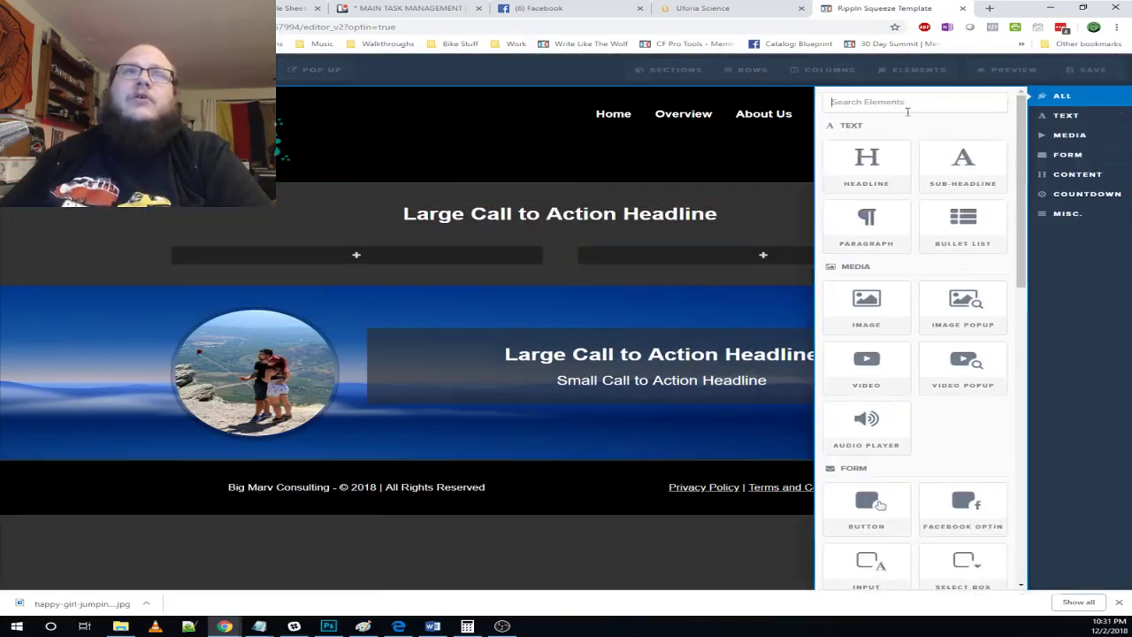
{"action": "scroll", "coordinate": [903, 248], "scroll_direction": "down", "scroll_amount": 10}
{"action": "scroll", "coordinate": [903, 265], "scroll_direction": "down", "scroll_amount": 3}
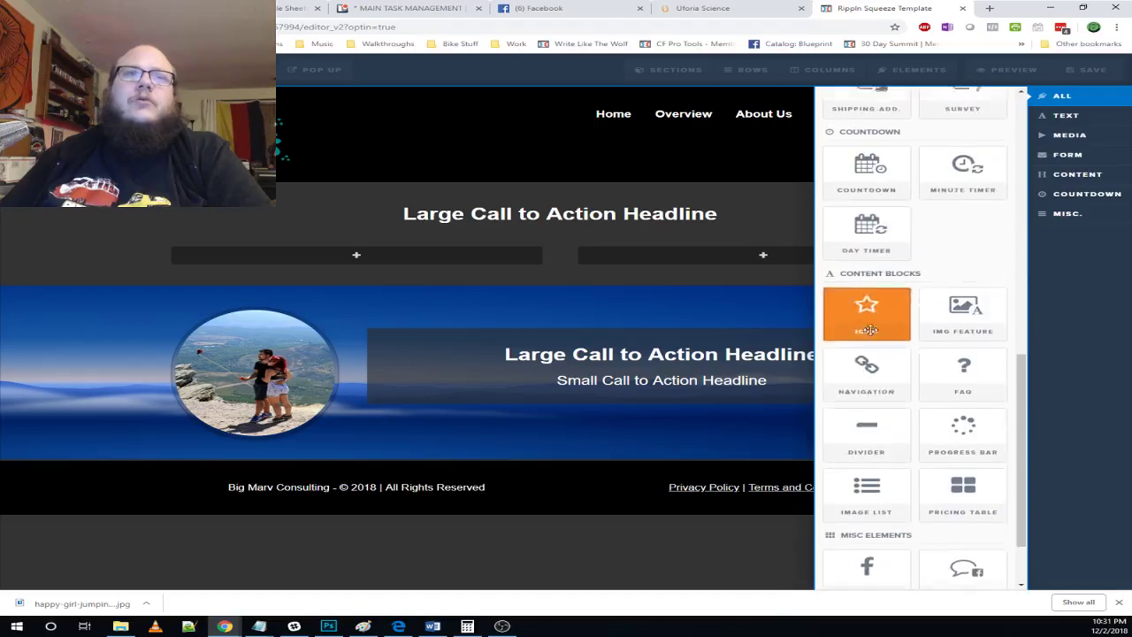
{"action": "left_click_drag", "start_coordinate": [869, 434], "coordinate": [811, 258]}
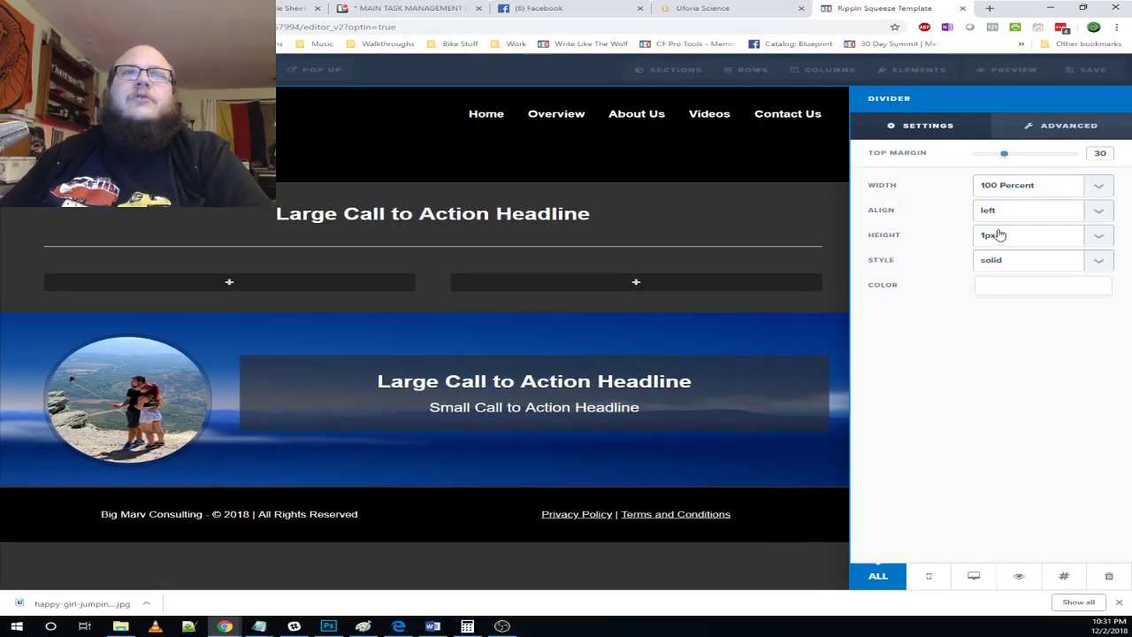
- Set the divider's height to 3px and its top margin to 0
{"action": "left_click", "coordinate": [995, 236]}
{"action": "left_click", "coordinate": [990, 271]}
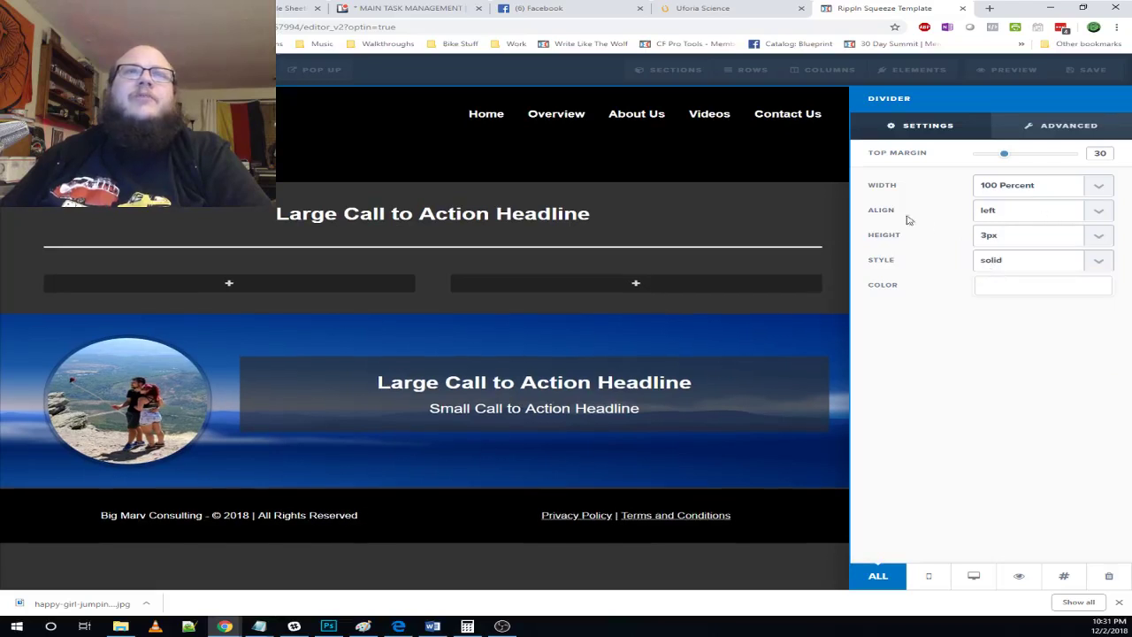
{"action": "left_click", "coordinate": [778, 224]}
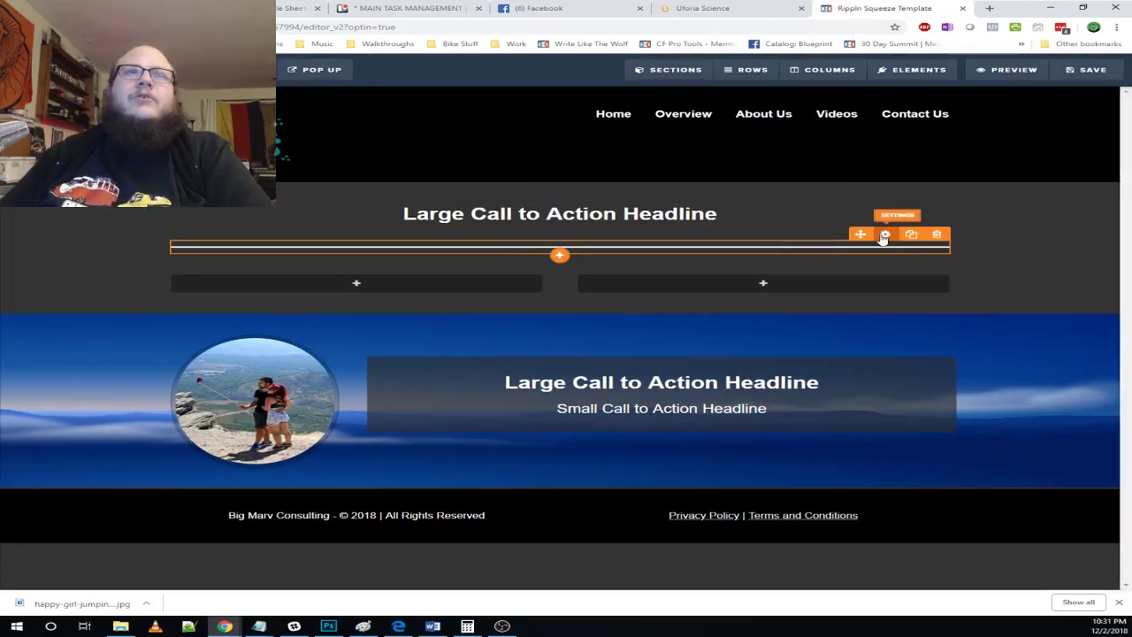
{"action": "left_click", "coordinate": [884, 235]}
{"action": "left_click_drag", "start_coordinate": [1005, 157], "coordinate": [985, 157]}
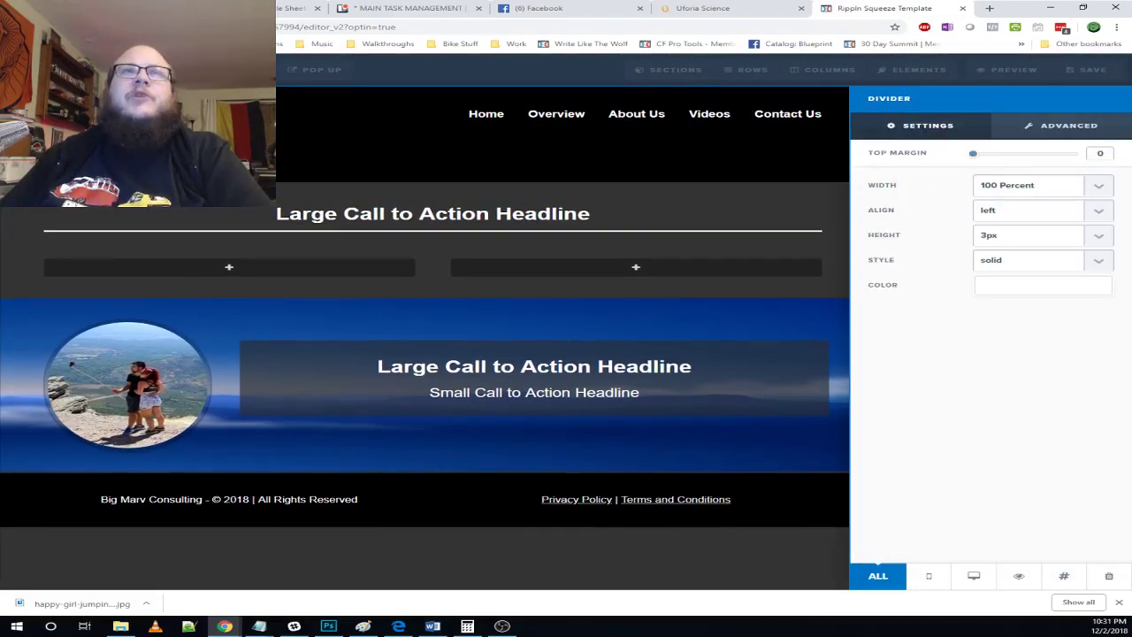
{"action": "left_click", "coordinate": [650, 204]}
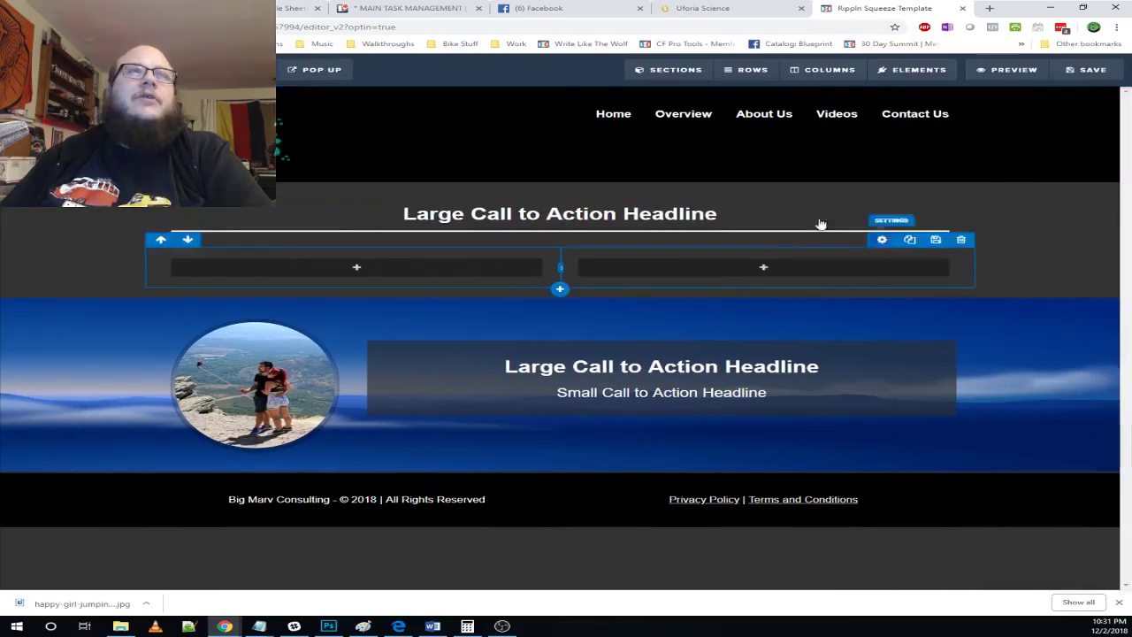
- Replace the headline text above the divider with "Contact Us!"
{"action": "triple_click", "coordinate": [625, 214]}
{"action": "type", "text": "Co"}
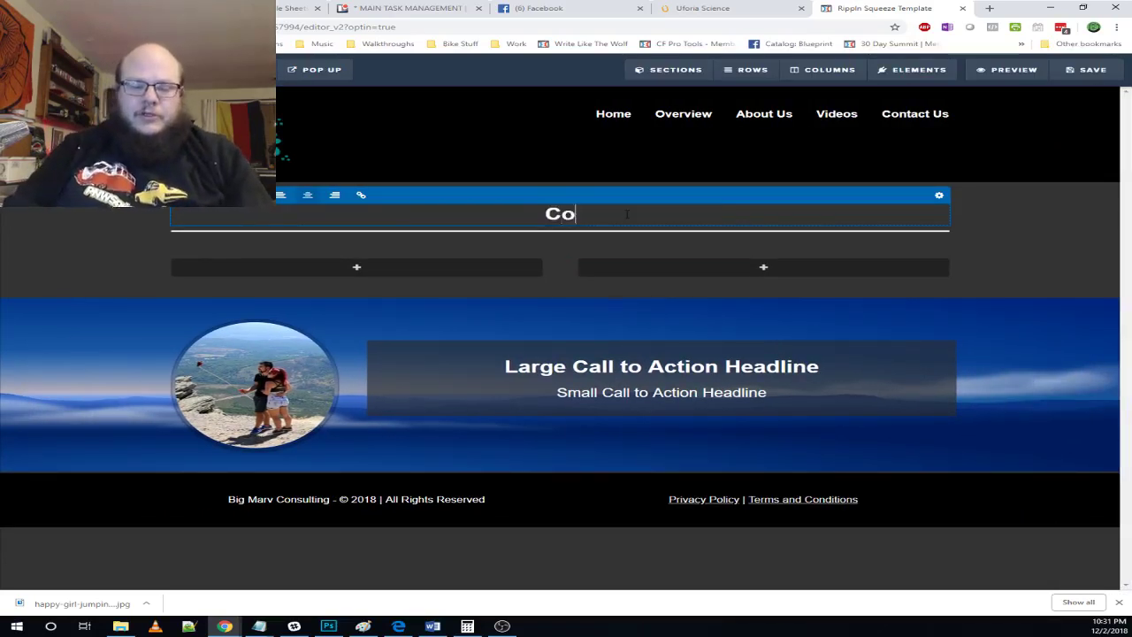
{"action": "type", "text": "ntact US"}
{"action": "key", "text": "BackSpace"}
{"action": "key", "text": "BackSpace"}
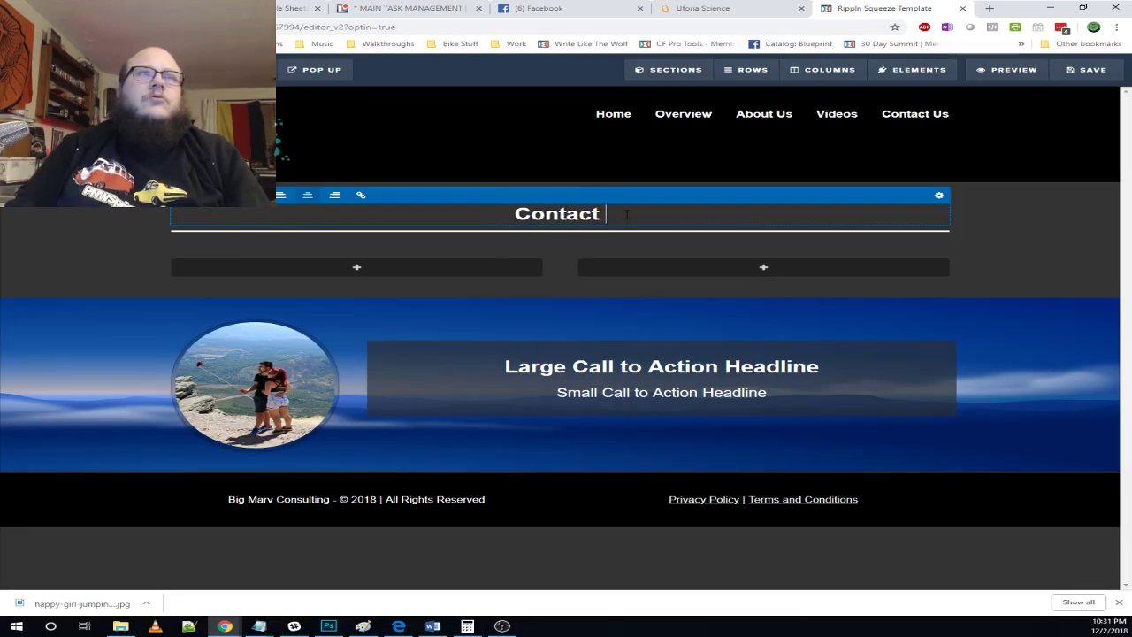
{"action": "type", "text": "Us"}
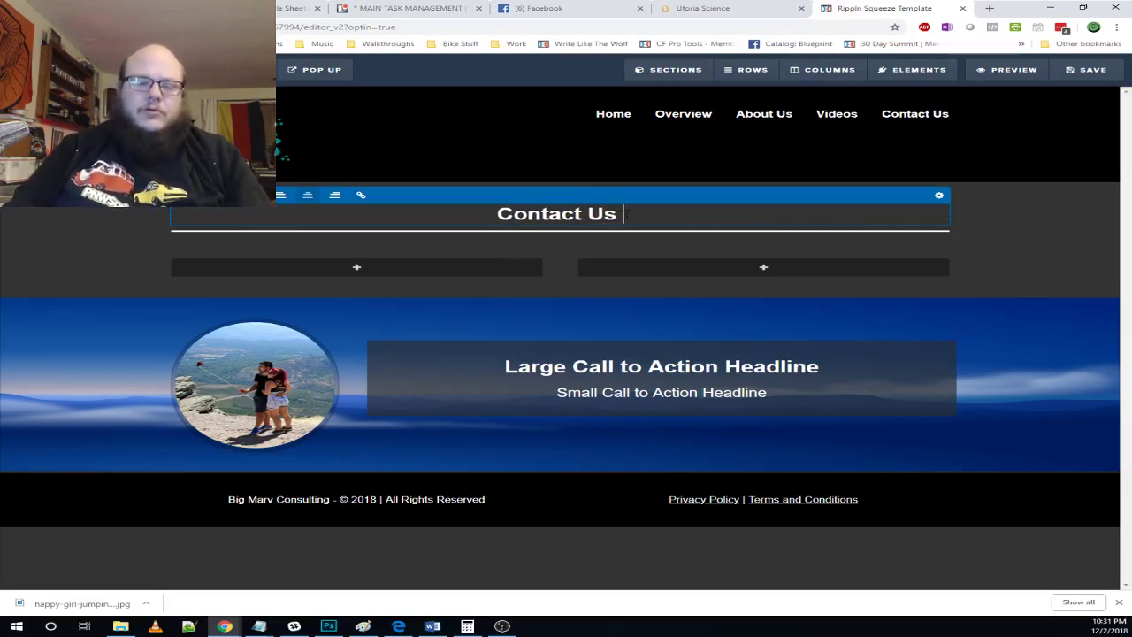
{"action": "key", "text": "BackSpace"}
{"action": "type", "text": "!"}
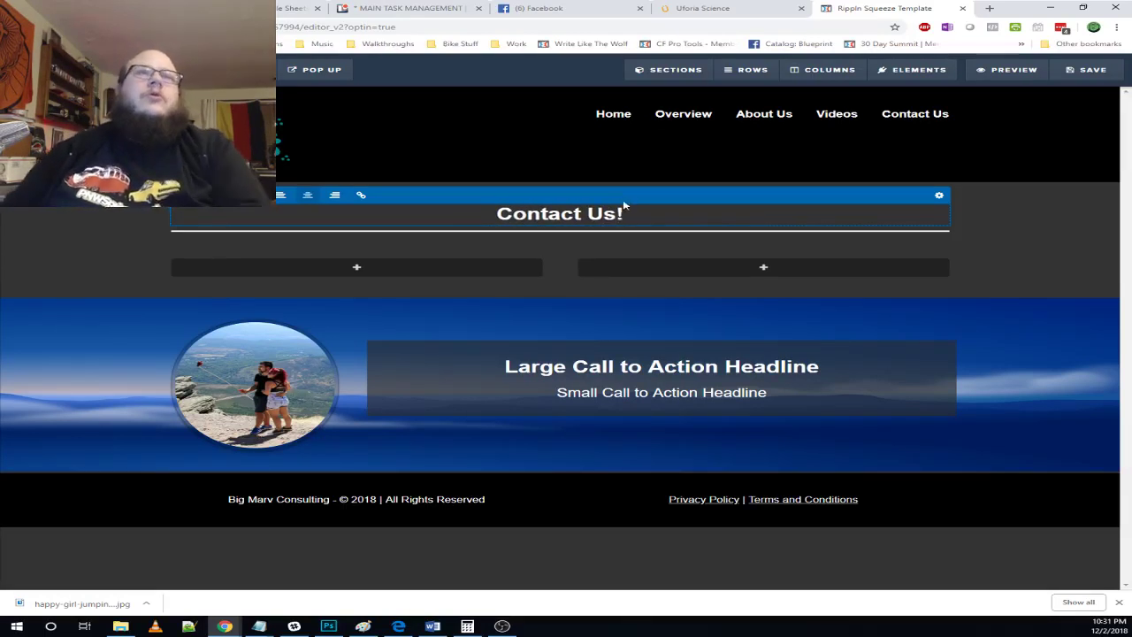
- Check the reference page's contact form and insert an input element in the first column of the two-column row
{"action": "left_click", "coordinate": [692, 13]}
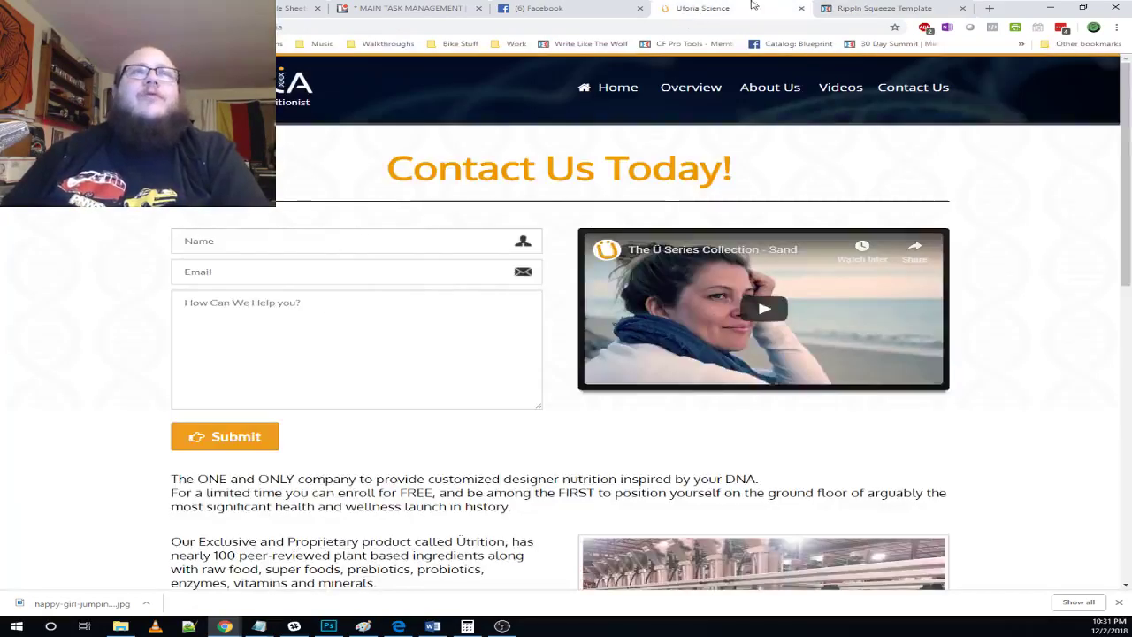
{"action": "left_click", "coordinate": [854, 7]}
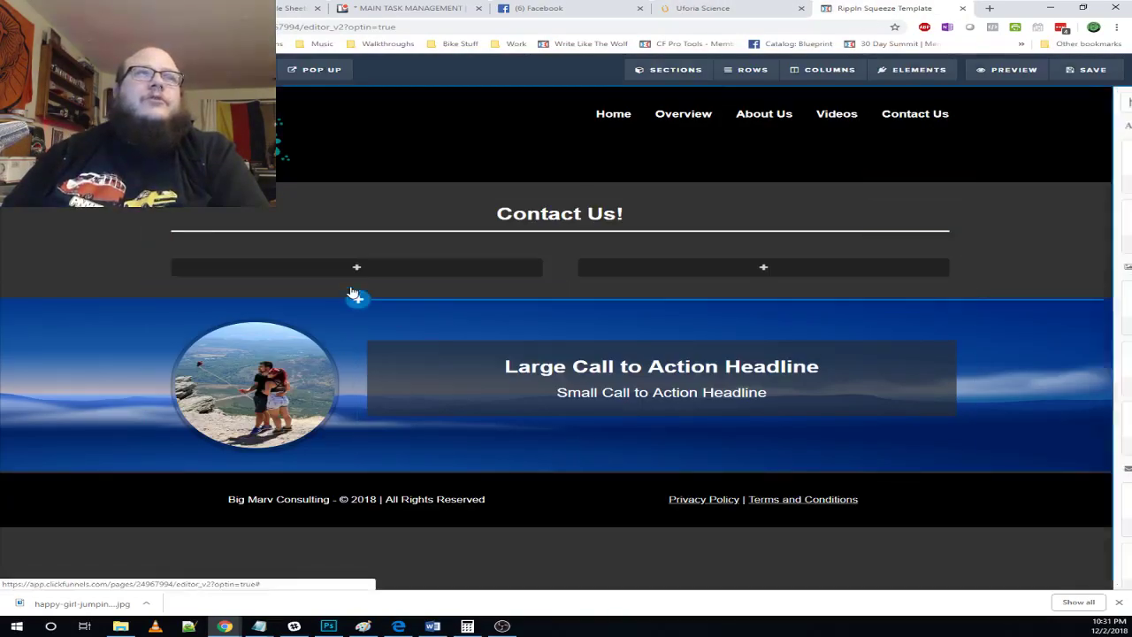
{"action": "left_click", "coordinate": [356, 298]}
{"action": "scroll", "coordinate": [900, 357], "scroll_direction": "down", "scroll_amount": 3}
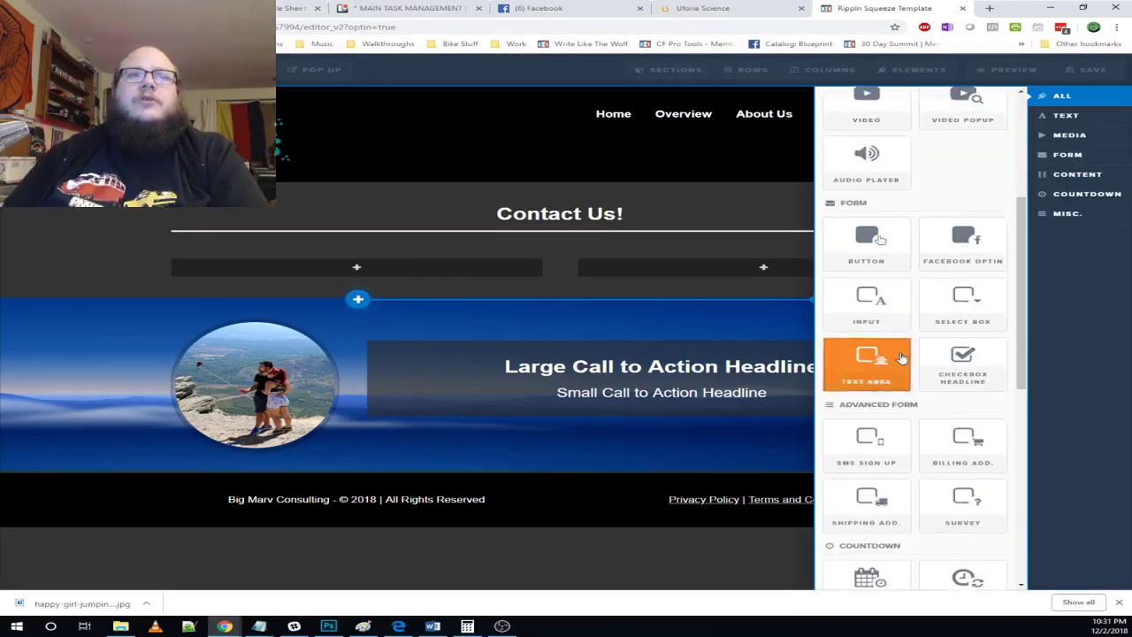
{"action": "scroll", "coordinate": [901, 357], "scroll_direction": "down", "scroll_amount": 5}
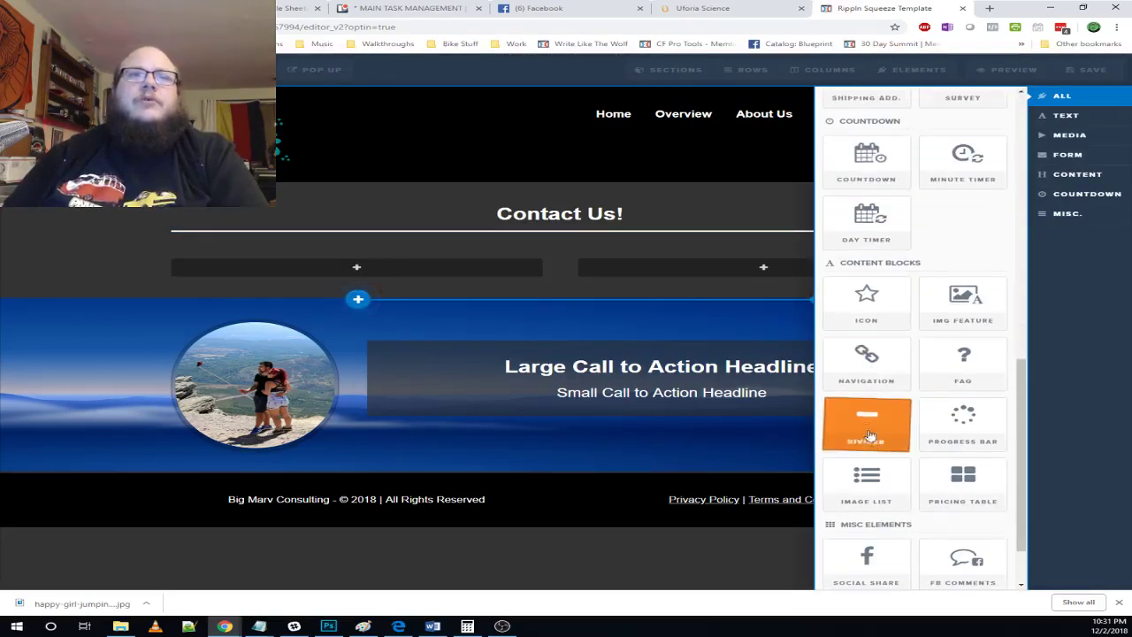
{"action": "scroll", "coordinate": [870, 436], "scroll_direction": "down", "scroll_amount": 1}
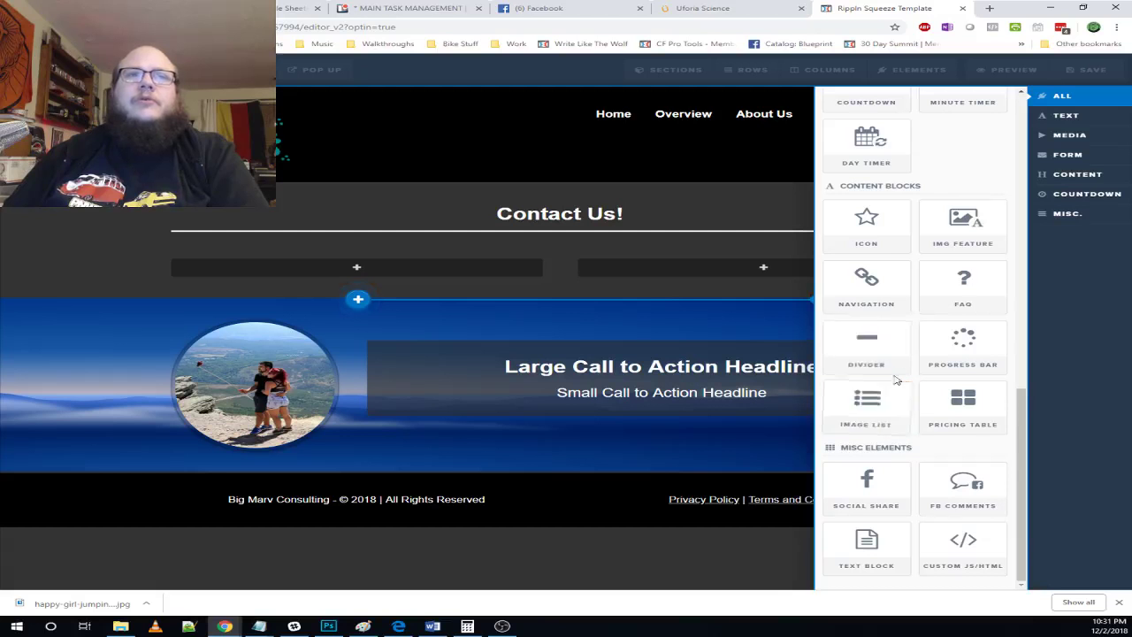
{"action": "scroll", "coordinate": [897, 377], "scroll_direction": "up", "scroll_amount": 5}
{"action": "scroll", "coordinate": [911, 372], "scroll_direction": "up", "scroll_amount": 1}
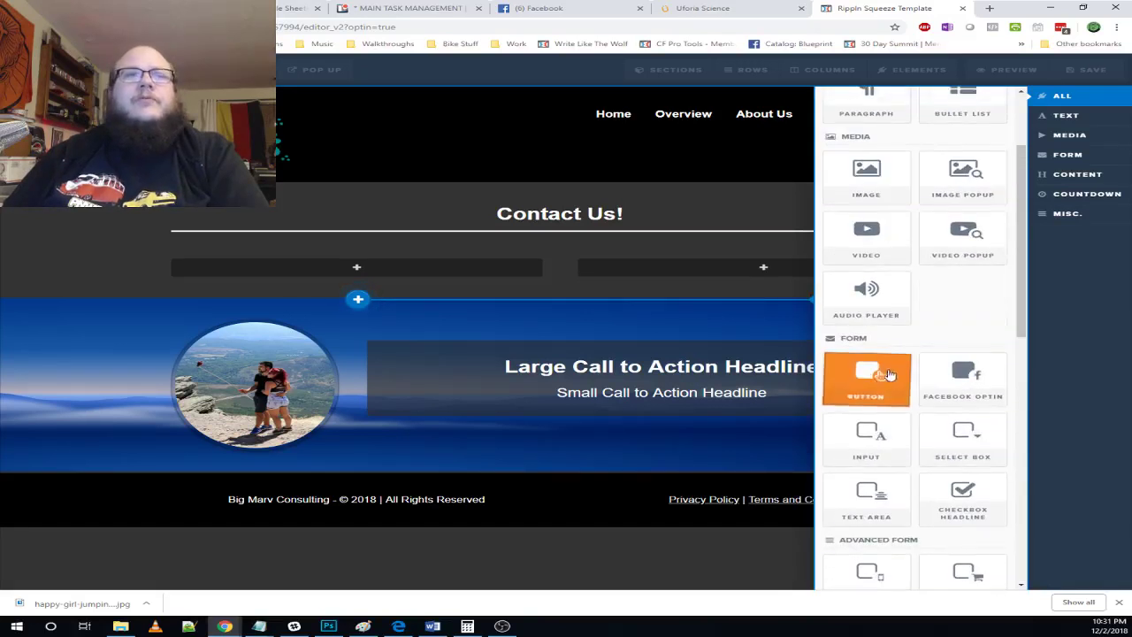
{"action": "left_click", "coordinate": [865, 438]}
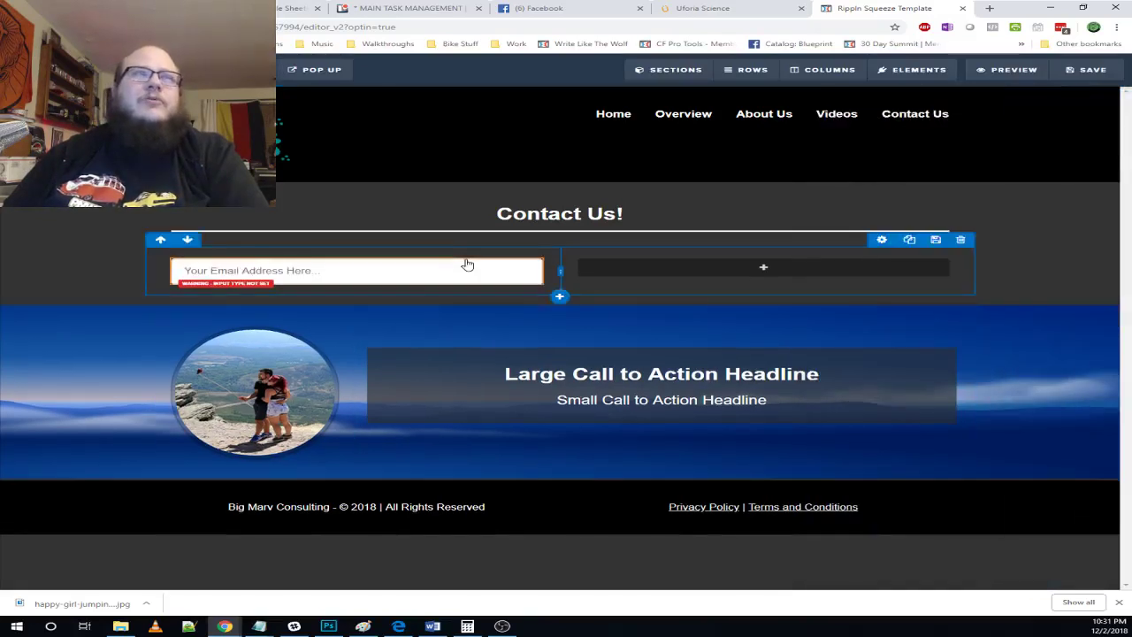
- Set the new input field's type to Full Name
{"action": "left_click", "coordinate": [469, 277]}
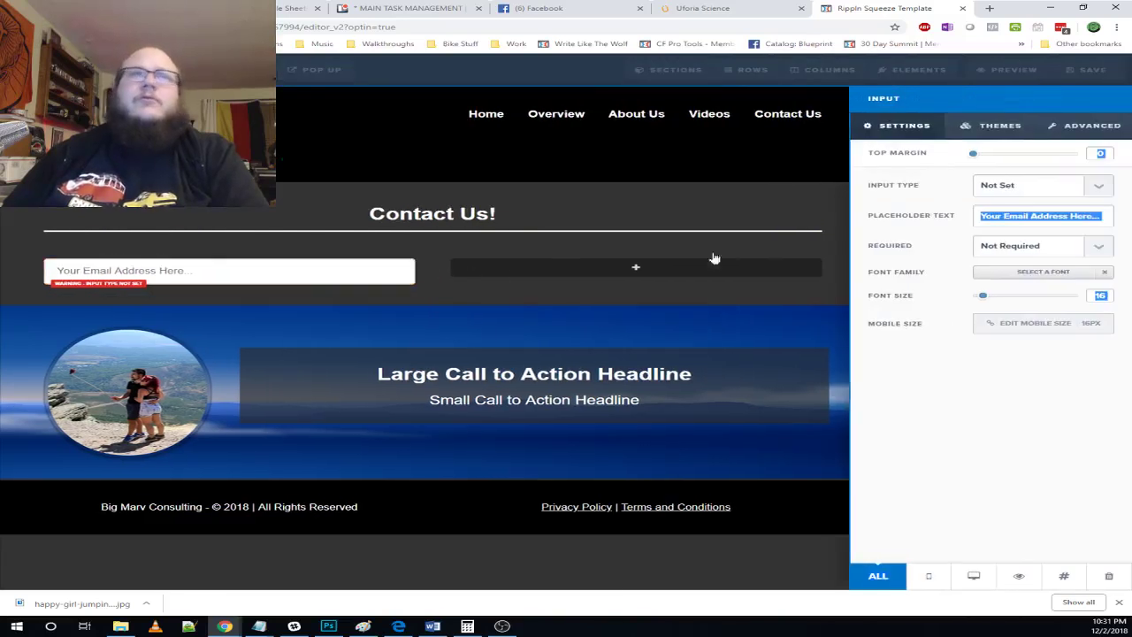
{"action": "left_click", "coordinate": [1012, 200]}
{"action": "left_click", "coordinate": [1029, 210]}
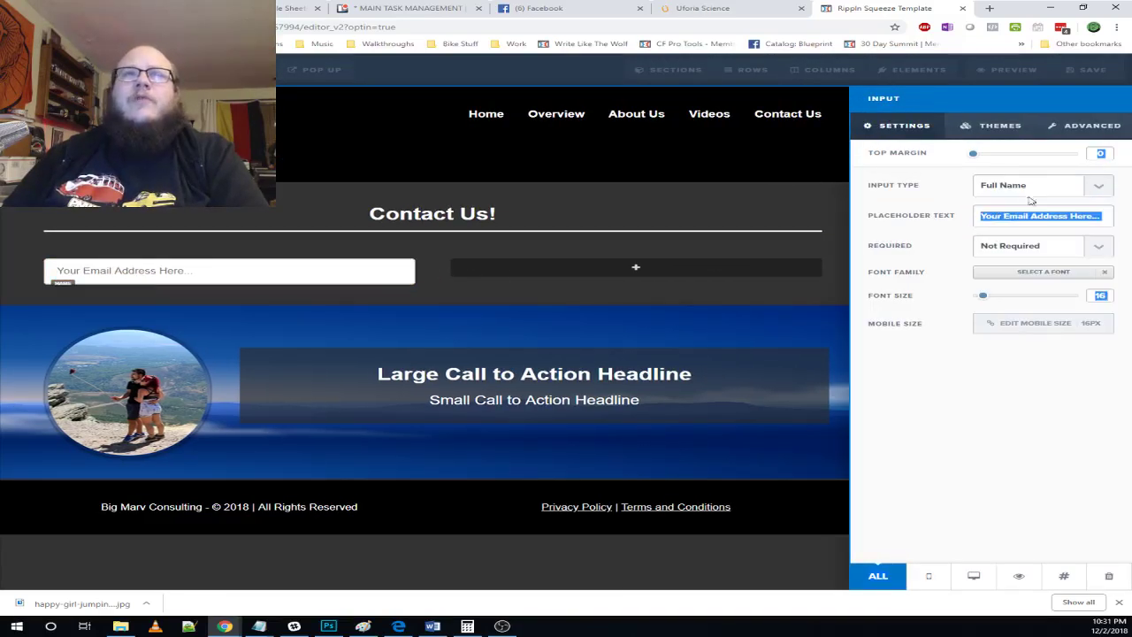
{"action": "key", "text": "Down"}
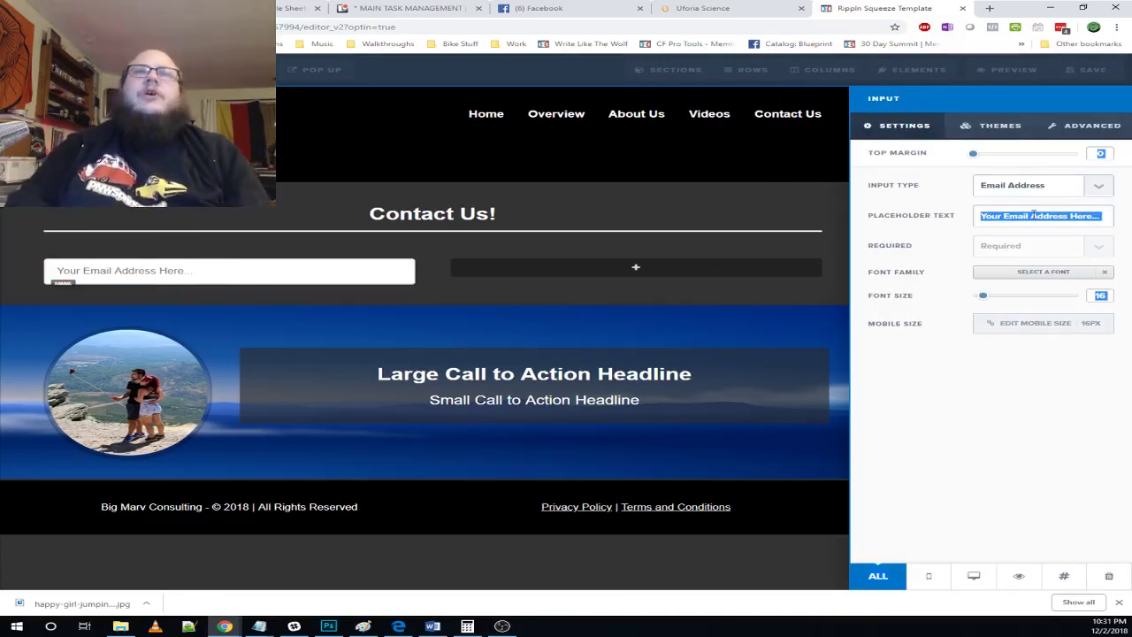
{"action": "left_click", "coordinate": [1024, 186]}
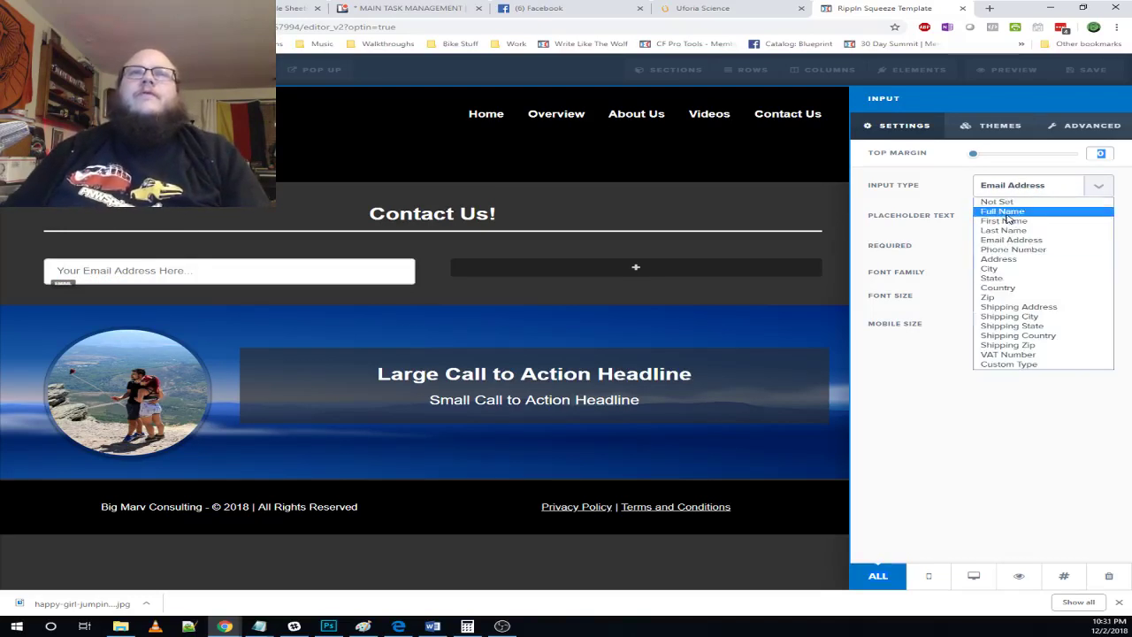
{"action": "left_click", "coordinate": [1005, 212]}
- Set the name field's placeholder text to "Enter Your Name" and make the field required
{"action": "left_click", "coordinate": [1021, 216]}
{"action": "triple_click", "coordinate": [1021, 216]}
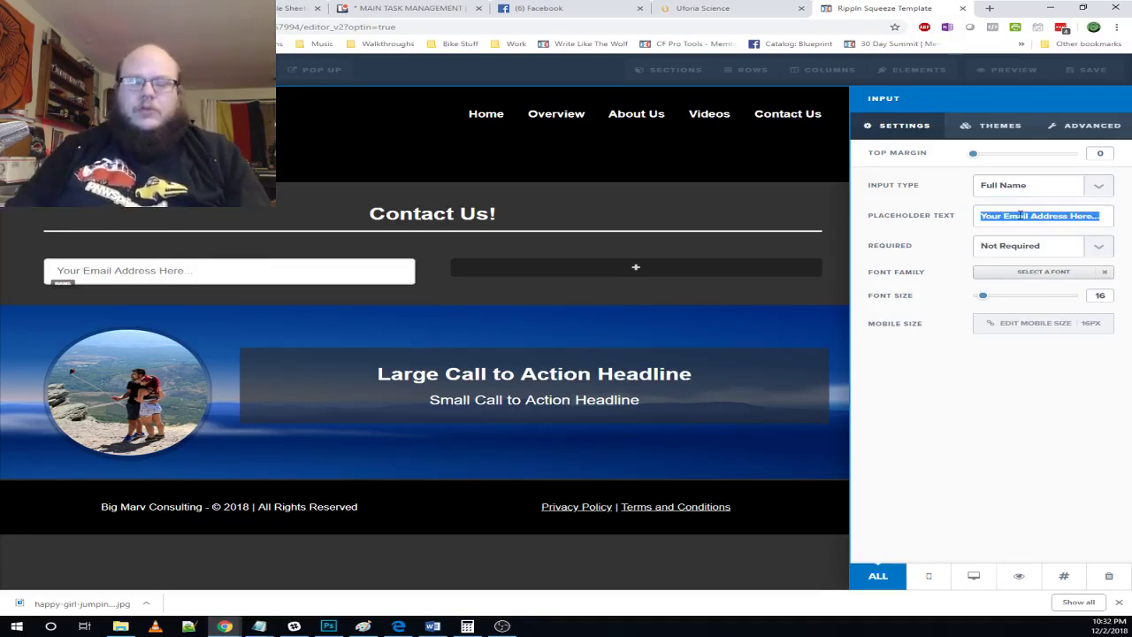
{"action": "type", "text": "Enter Your Name"}
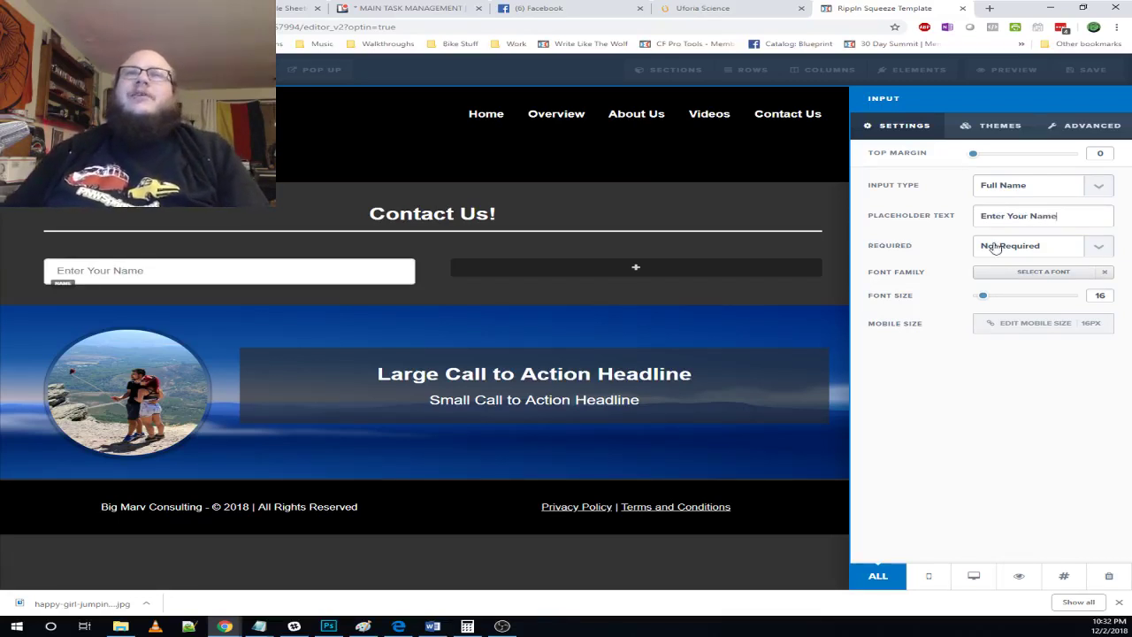
{"action": "left_click", "coordinate": [995, 248]}
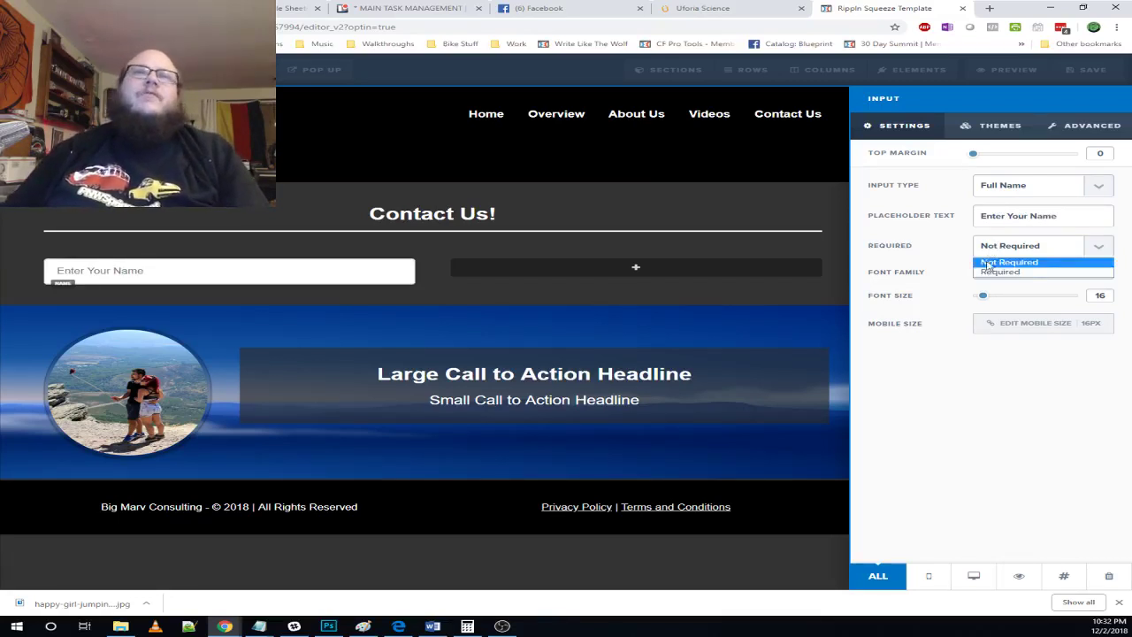
{"action": "left_click", "coordinate": [984, 270]}
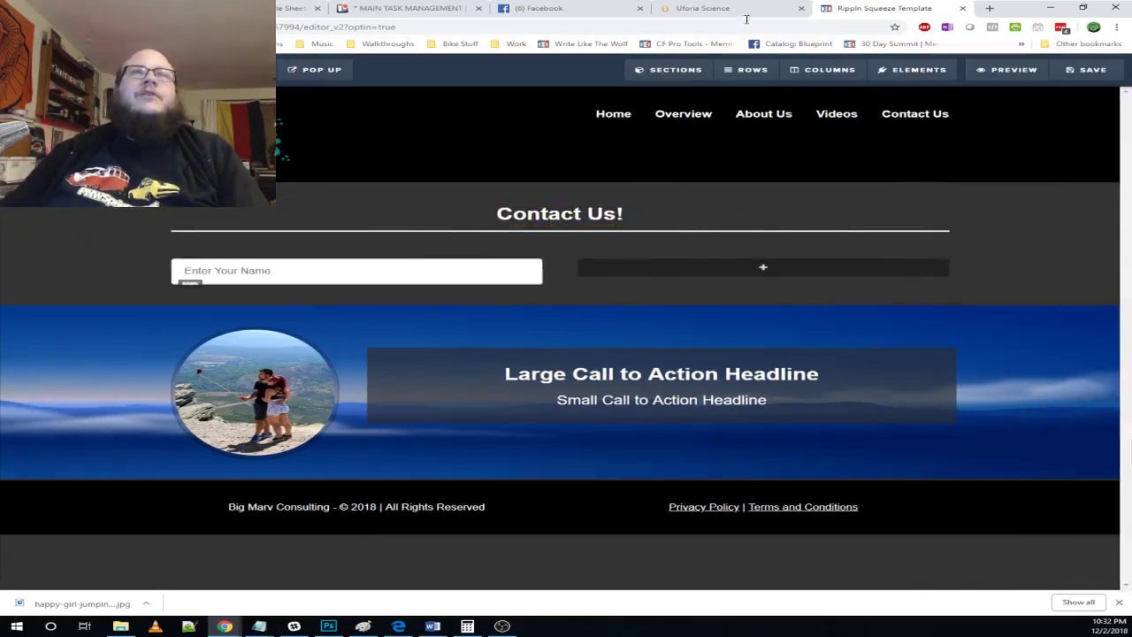
- Duplicate the name field and set the lower copy's top margin to 20
{"action": "left_click", "coordinate": [719, 11]}
{"action": "left_click", "coordinate": [911, 15]}
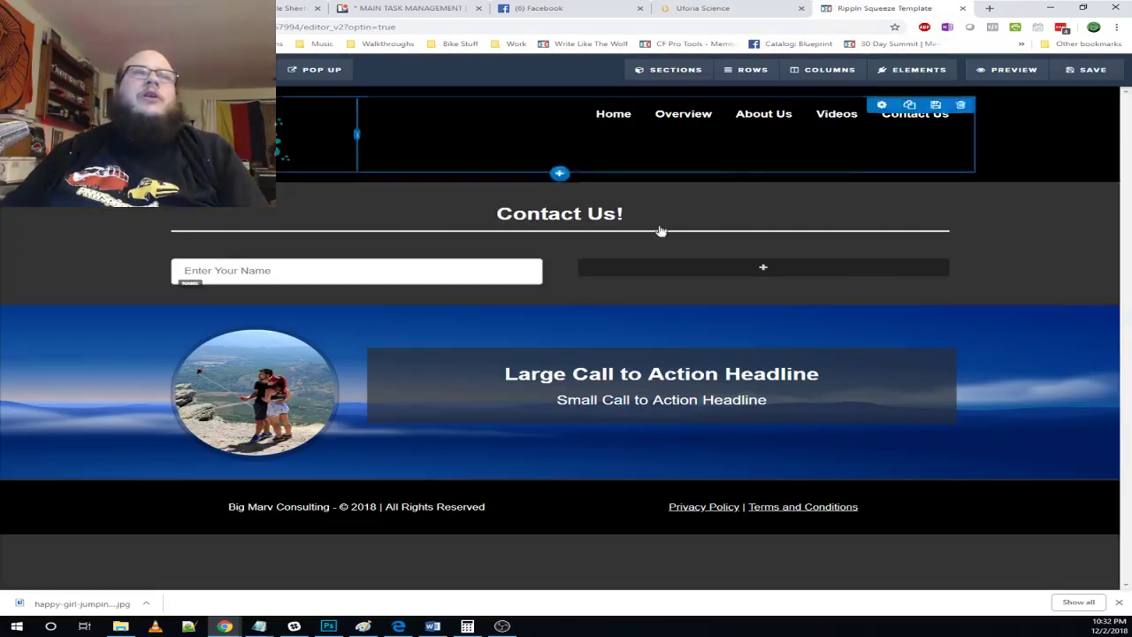
{"action": "left_click", "coordinate": [503, 253]}
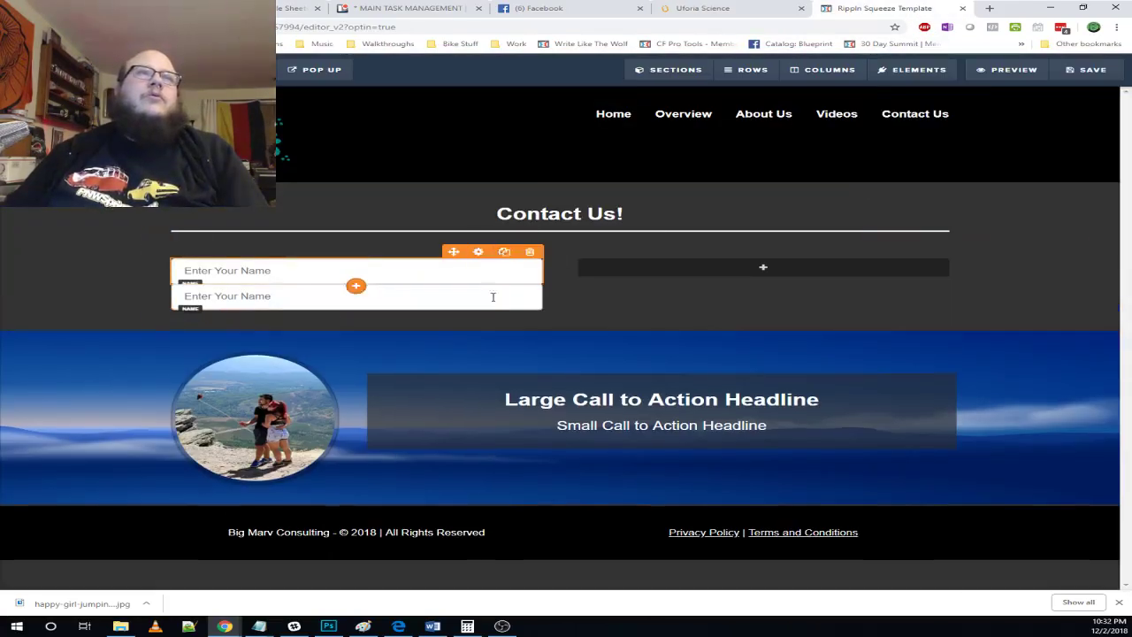
{"action": "left_click", "coordinate": [477, 279]}
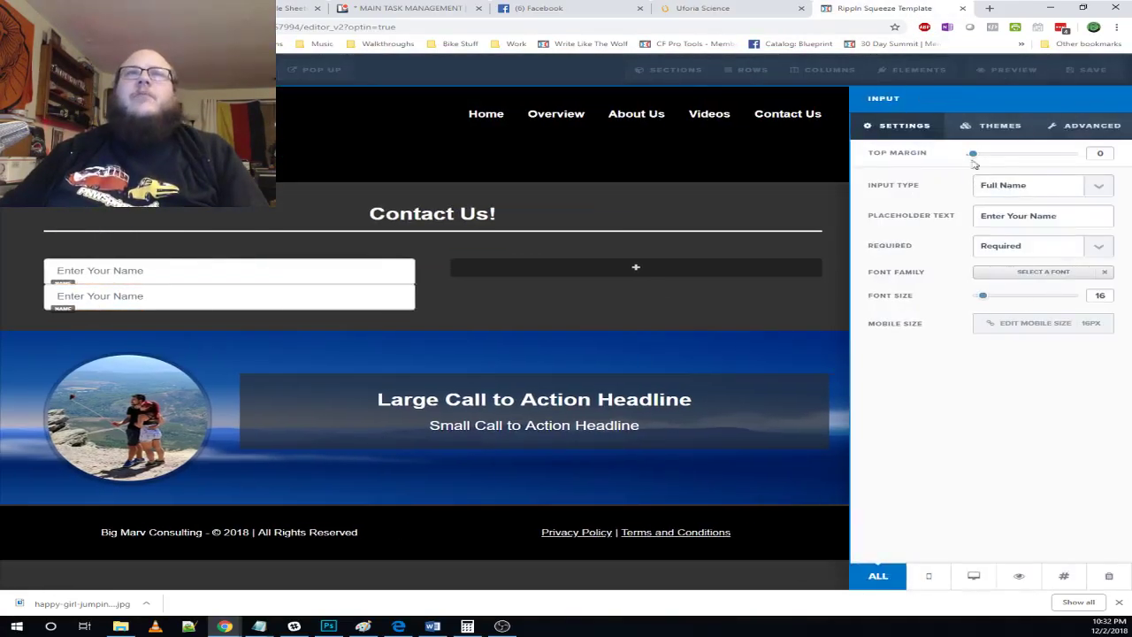
{"action": "left_click_drag", "start_coordinate": [974, 157], "coordinate": [991, 157]}
{"action": "left_click", "coordinate": [366, 316]}
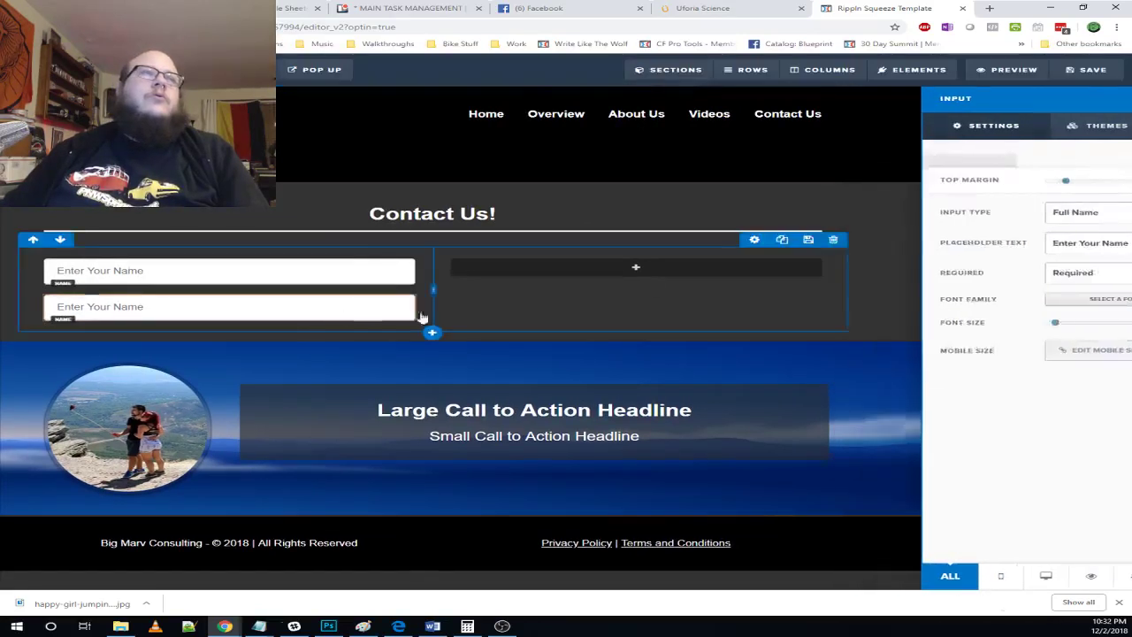
- Set the second field's input type to Email Address and its placeholder text to "Enter Your Email Address"
{"action": "left_click", "coordinate": [479, 289]}
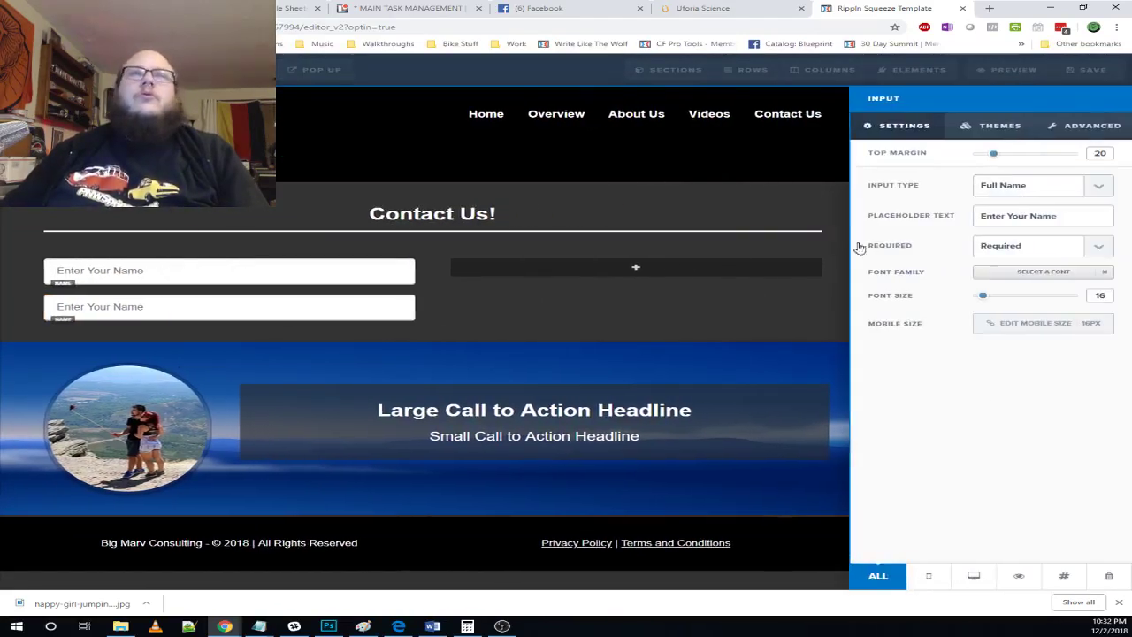
{"action": "left_click", "coordinate": [1053, 194]}
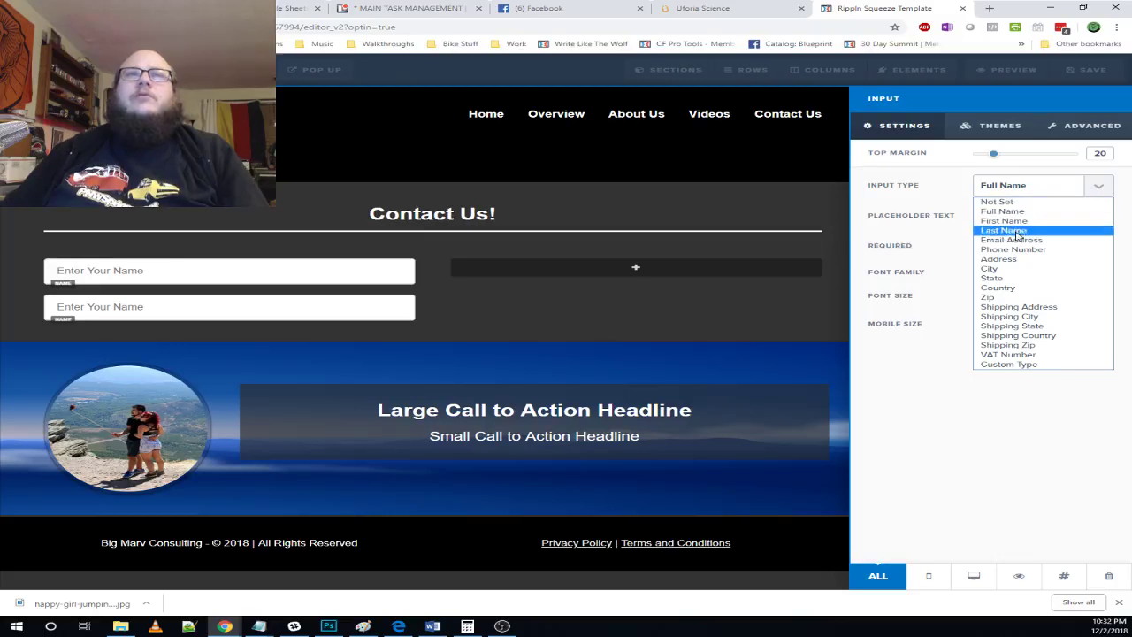
{"action": "left_click", "coordinate": [1017, 241]}
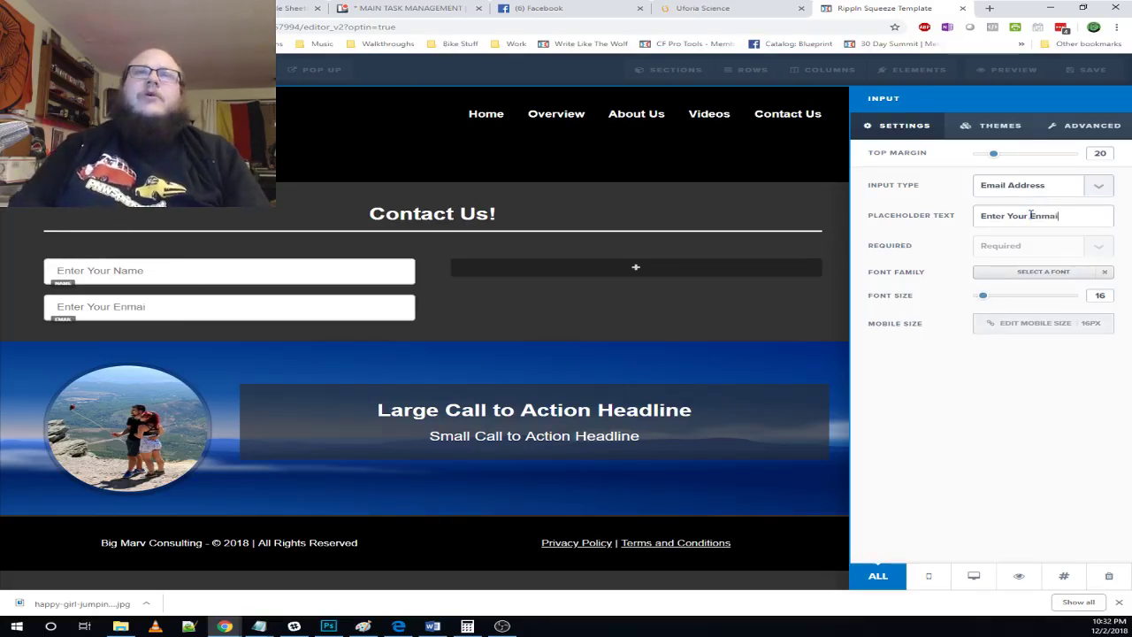
{"action": "type", "text": "ail Address"}
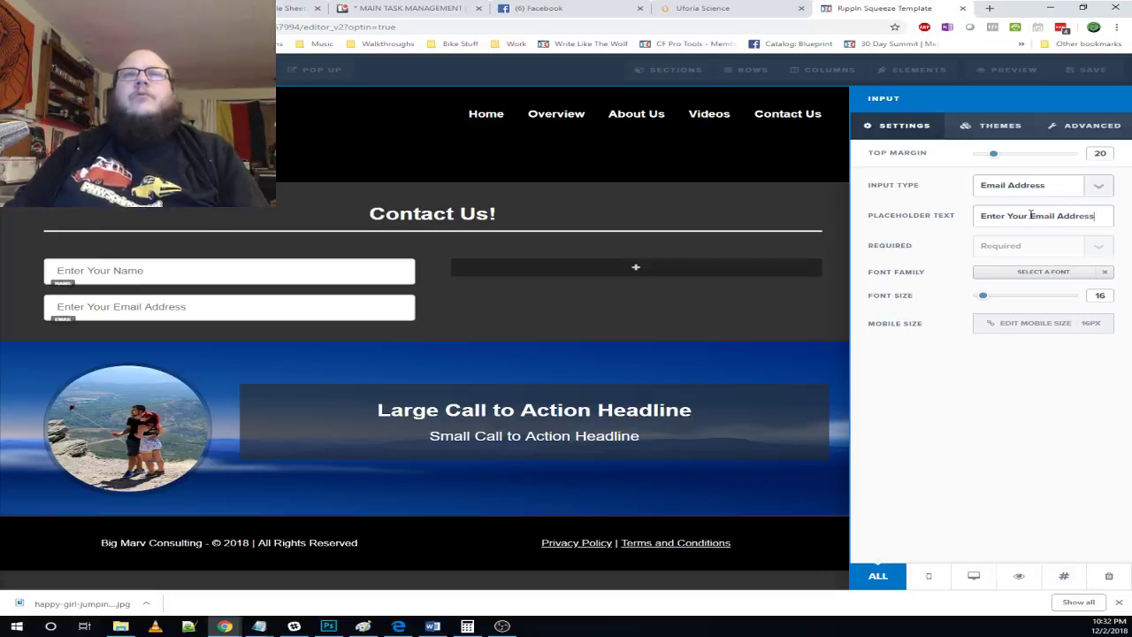
{"action": "left_click", "coordinate": [538, 316]}
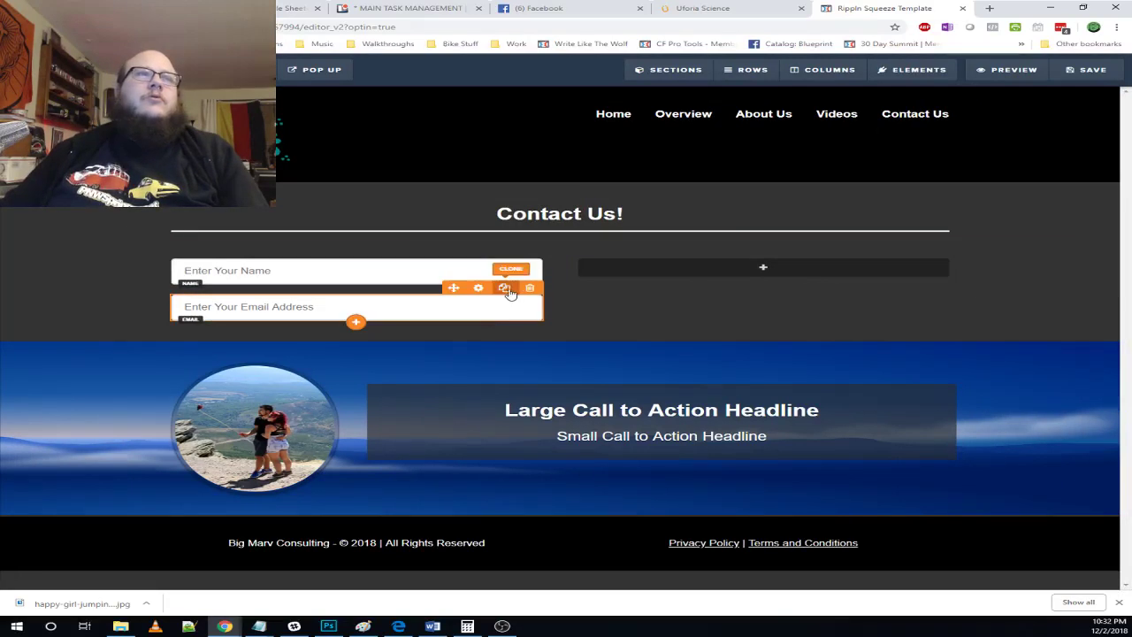
- Duplicate the email field and open the lower copy's settings
{"action": "left_click", "coordinate": [504, 287]}
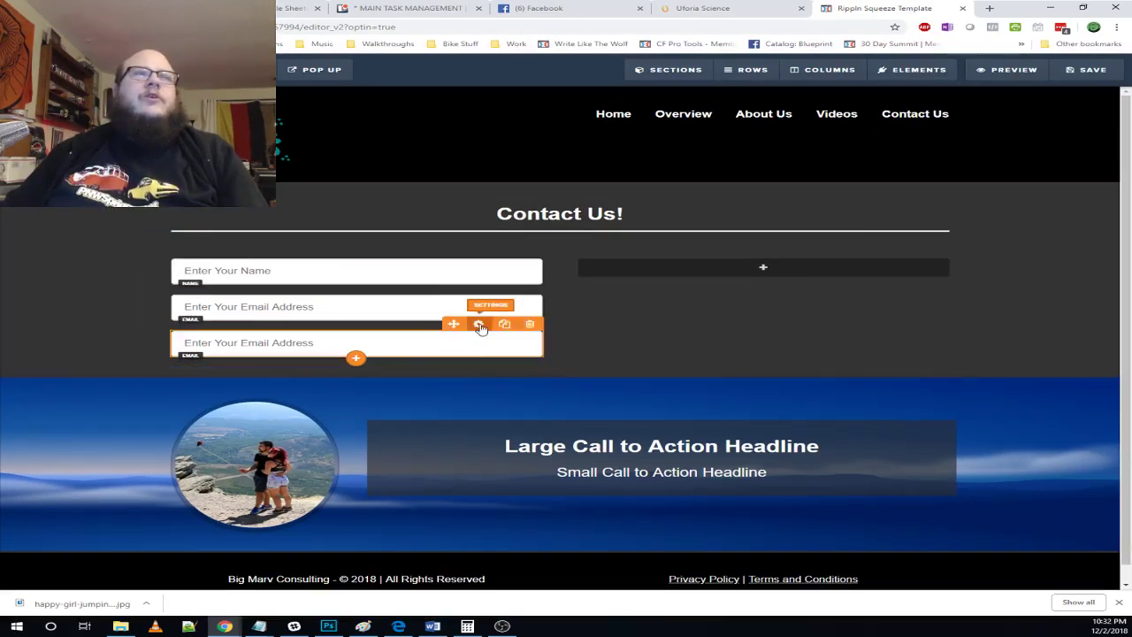
{"action": "left_click", "coordinate": [479, 324]}
{"action": "left_click", "coordinate": [1066, 188]}
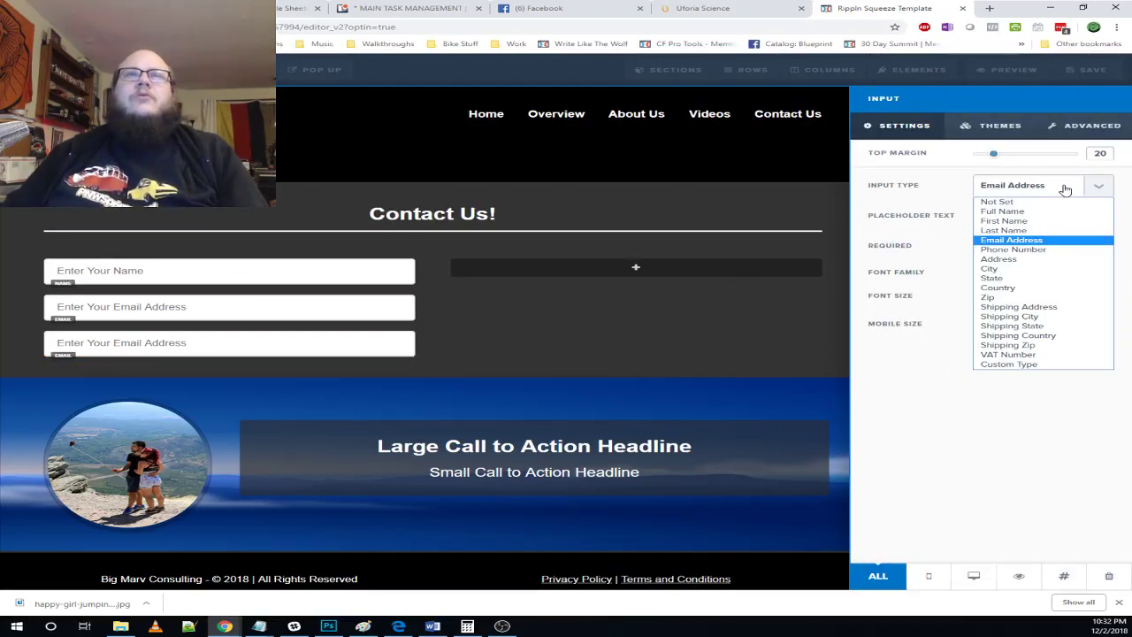
{"action": "left_click", "coordinate": [1066, 188]}
- Review the style, animation and theme options available for the lower email field copy
{"action": "left_click", "coordinate": [1094, 129]}
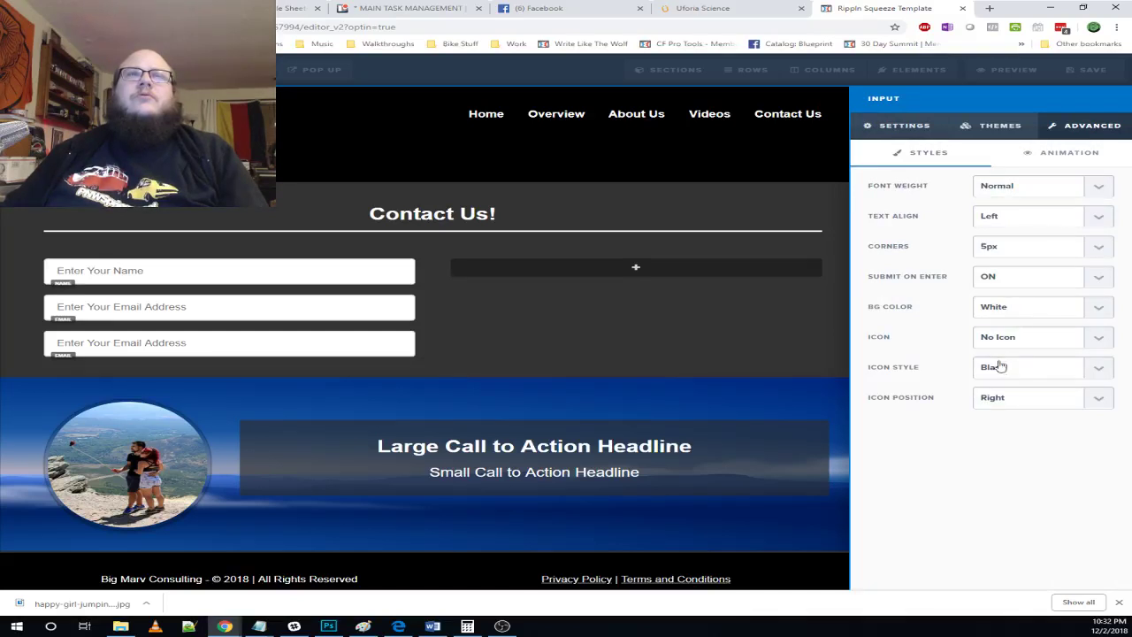
{"action": "left_click", "coordinate": [1048, 157]}
{"action": "left_click", "coordinate": [971, 158]}
{"action": "left_click", "coordinate": [1058, 153]}
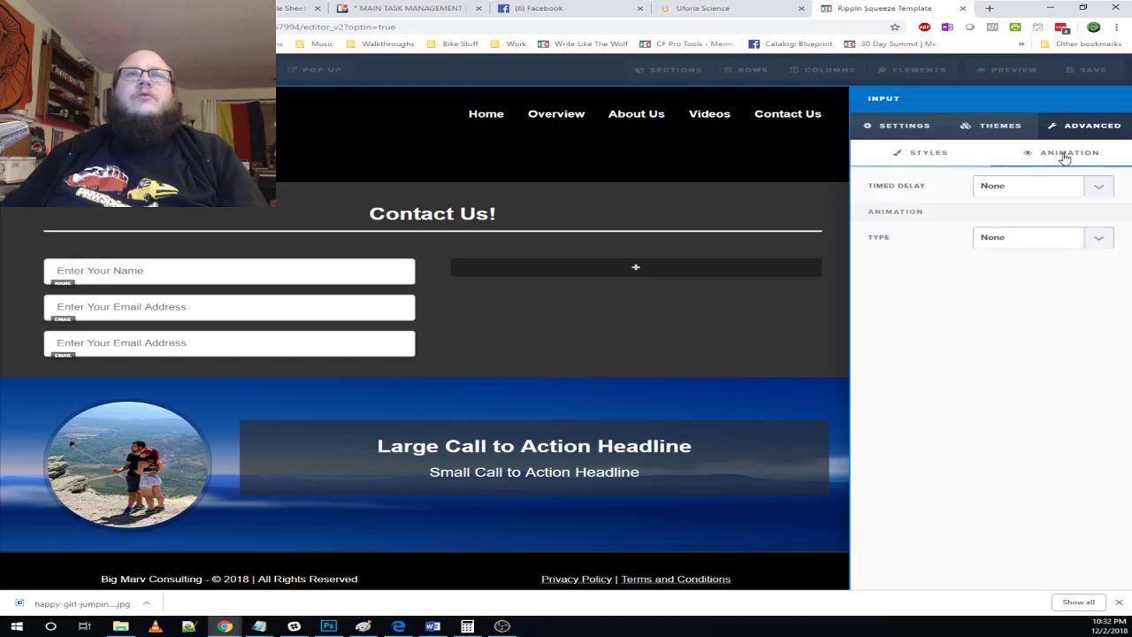
{"action": "left_click", "coordinate": [995, 126]}
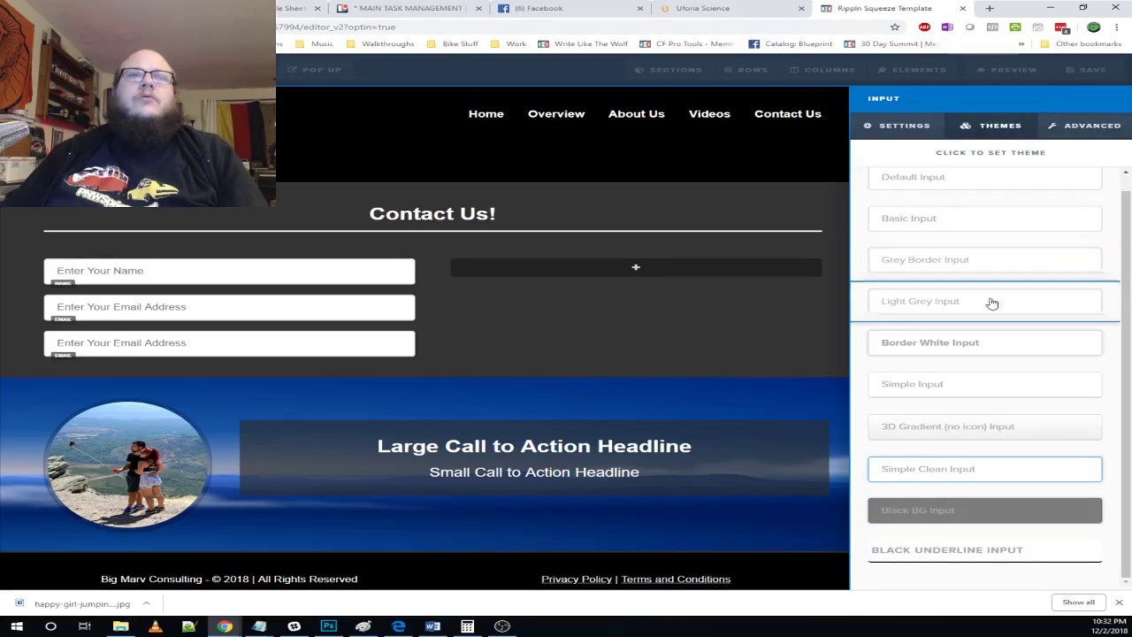
{"action": "left_click", "coordinate": [902, 125]}
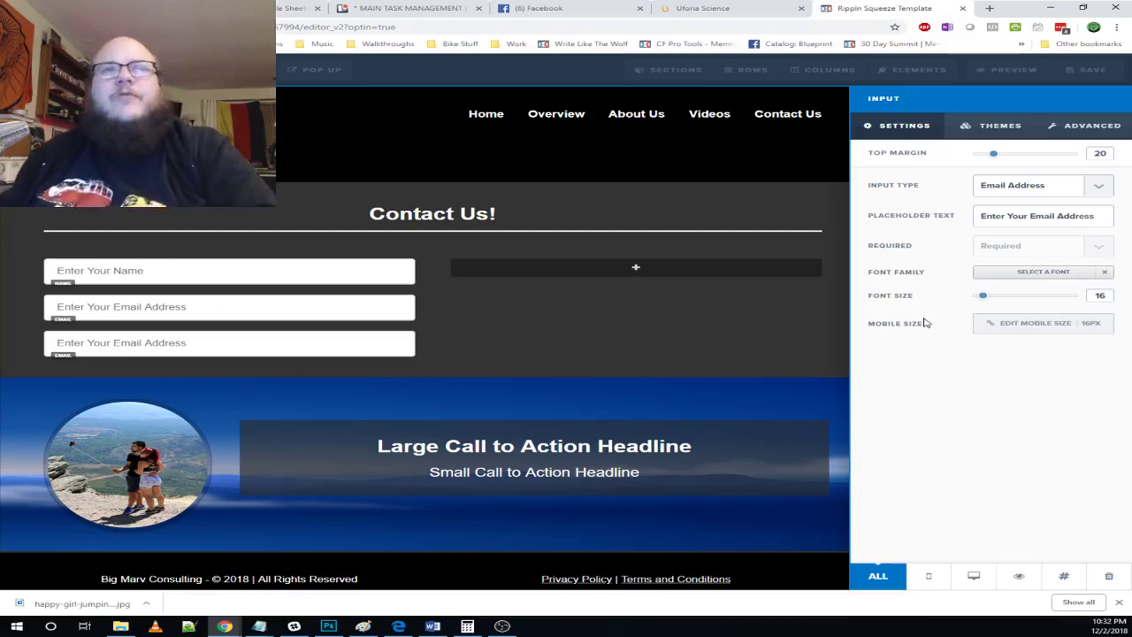
- Set the third field's input type to Custom Type and review its style options
{"action": "left_click", "coordinate": [1043, 187]}
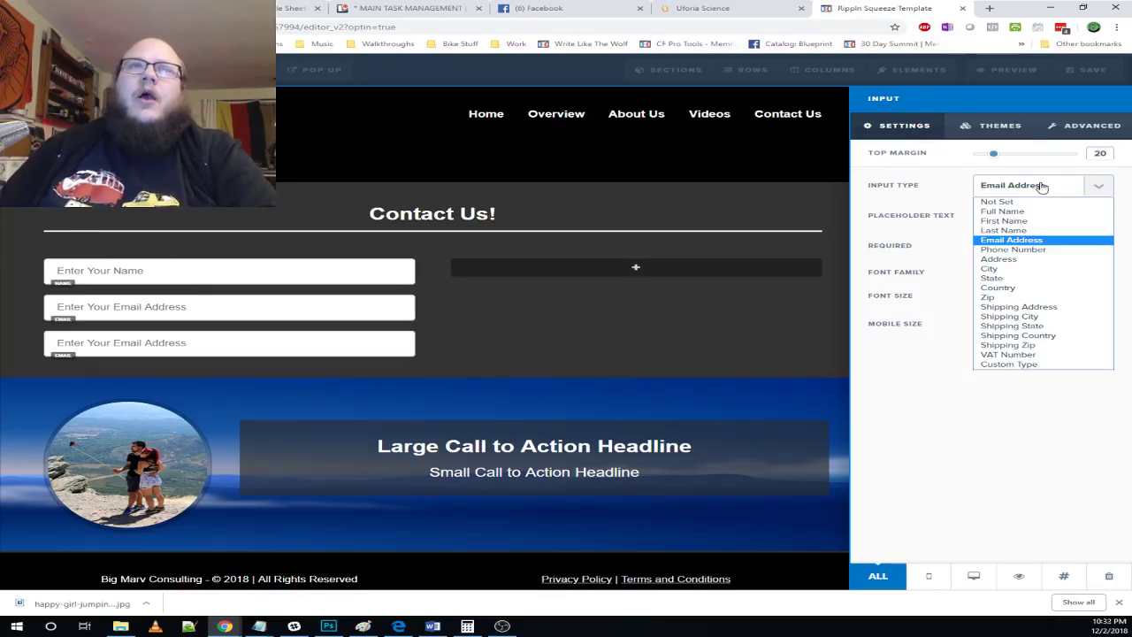
{"action": "left_click", "coordinate": [1035, 365]}
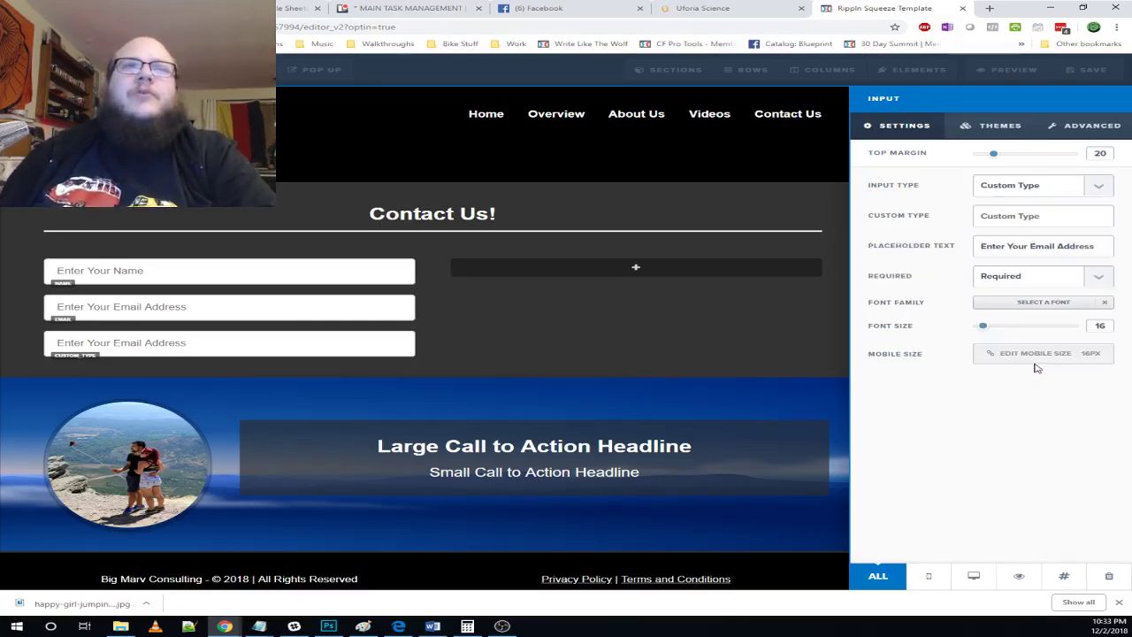
{"action": "left_click", "coordinate": [1086, 124]}
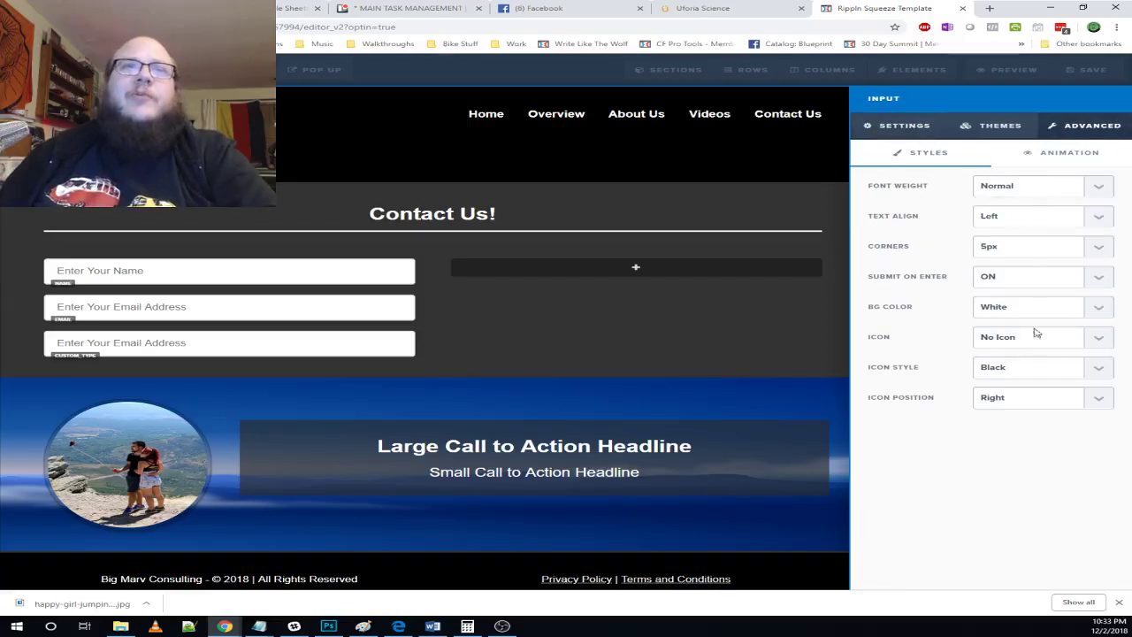
{"action": "left_click", "coordinate": [736, 323]}
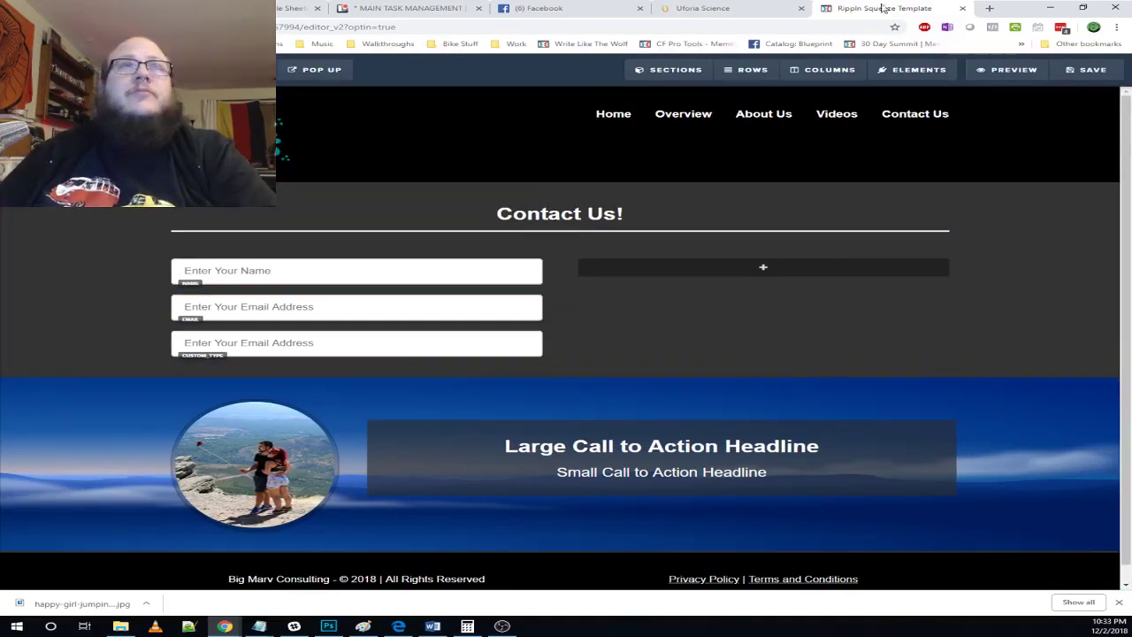
- Examine the reference page's contact form, including how its message box resizes, and compare it with the template
{"action": "left_click", "coordinate": [746, 5]}
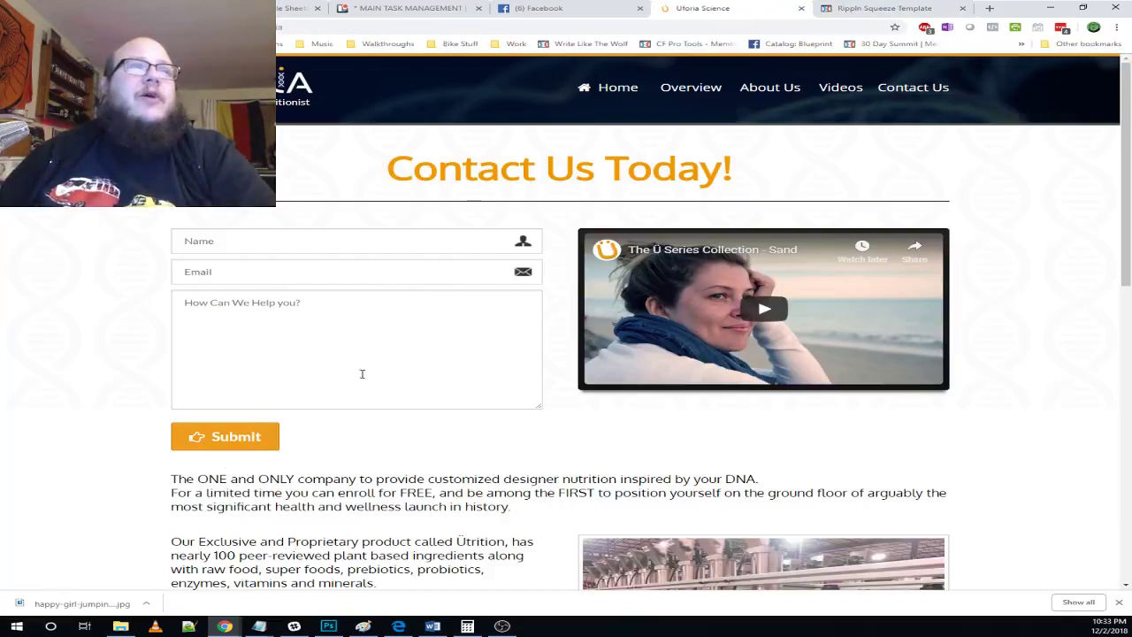
{"action": "left_click_drag", "start_coordinate": [542, 410], "coordinate": [497, 408]}
{"action": "left_click_drag", "start_coordinate": [658, 420], "coordinate": [552, 389]}
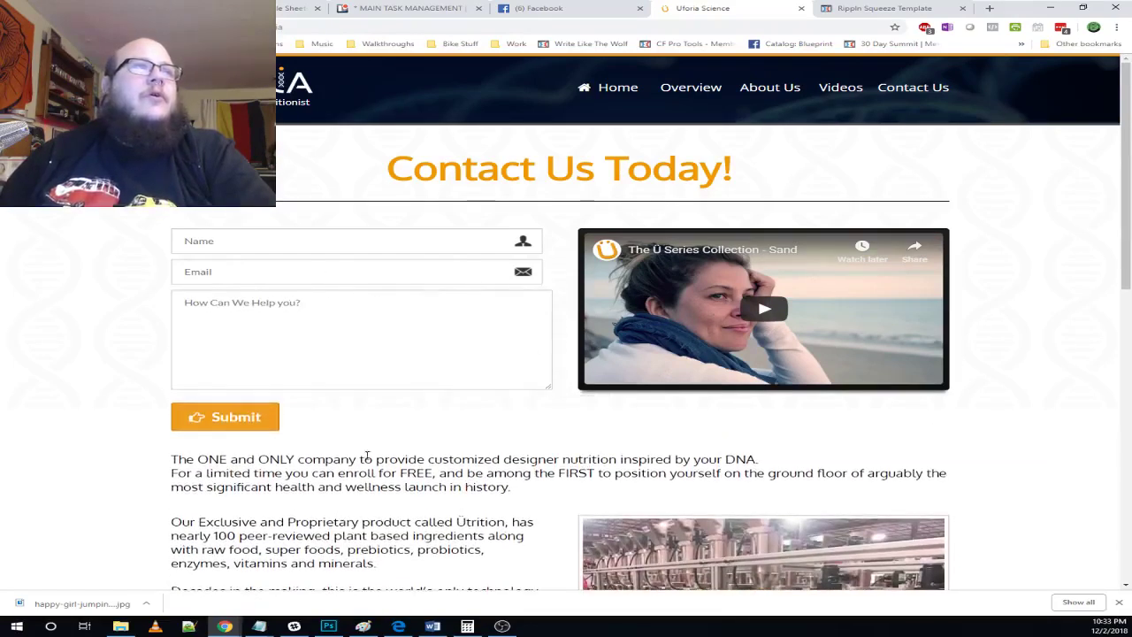
{"action": "left_click", "coordinate": [885, 8]}
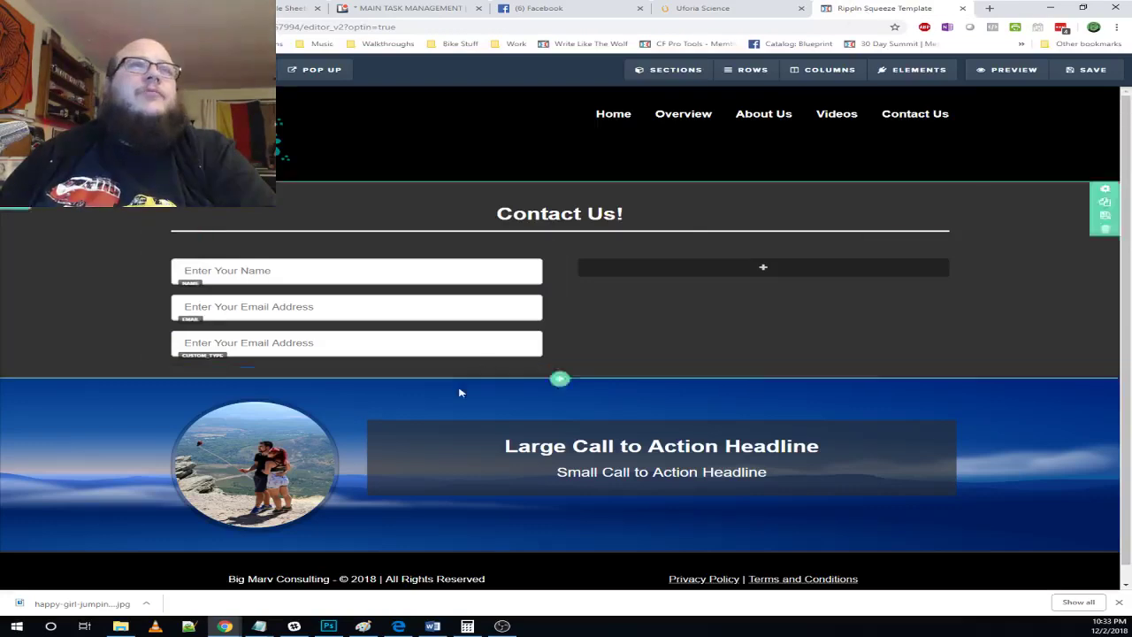
{"action": "left_click", "coordinate": [743, 7]}
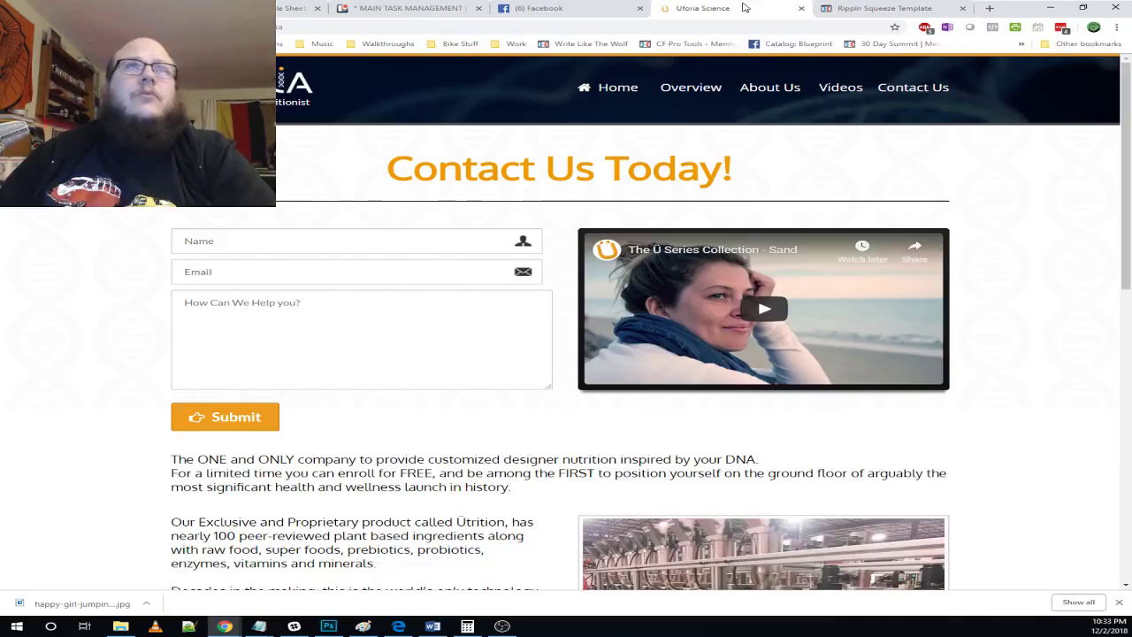
{"action": "left_click", "coordinate": [907, 11]}
- Insert a button element below the third input field in the first column
{"action": "left_click", "coordinate": [911, 70]}
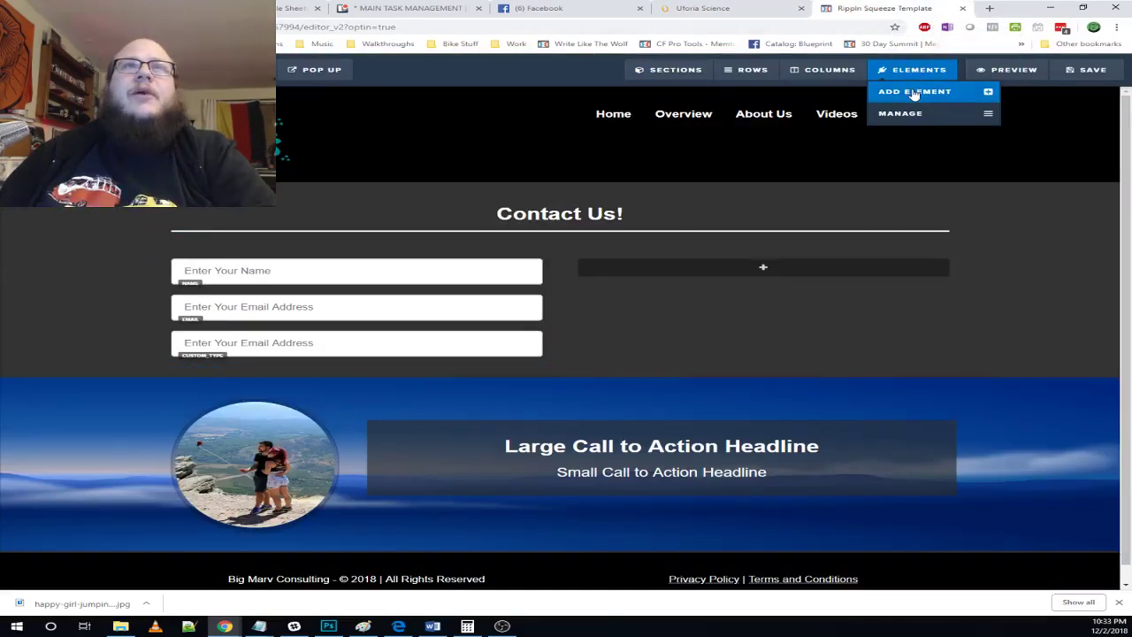
{"action": "left_click", "coordinate": [914, 92]}
{"action": "scroll", "coordinate": [936, 357], "scroll_direction": "down", "scroll_amount": 1}
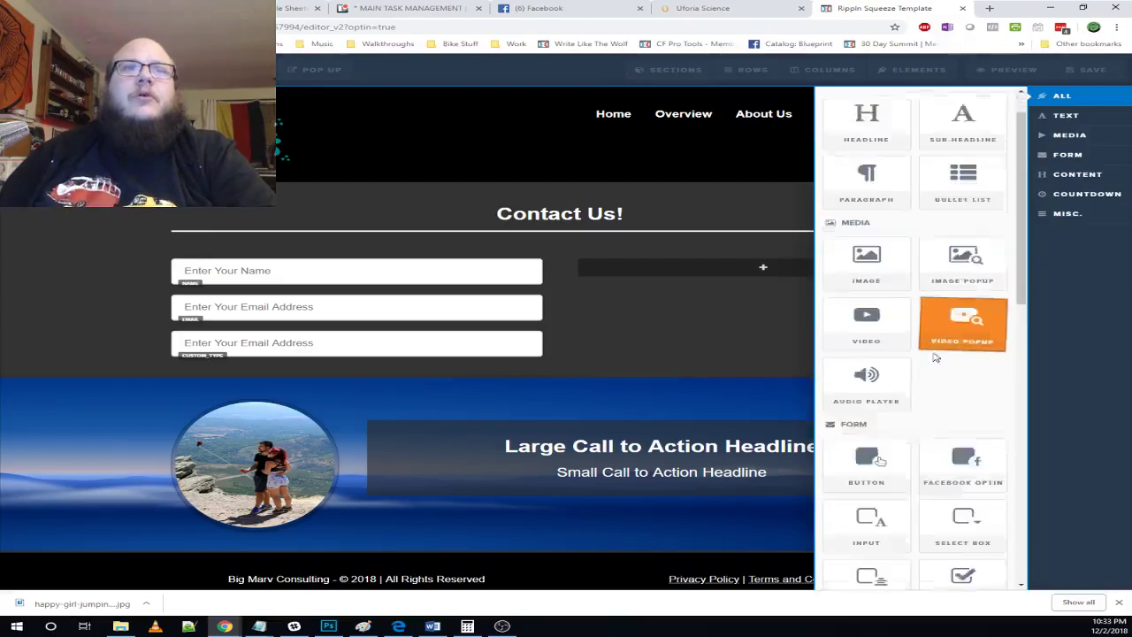
{"action": "scroll", "coordinate": [947, 345], "scroll_direction": "down", "scroll_amount": 4}
{"action": "mouse_move", "coordinate": [867, 133]}
{"action": "left_mouse_down"}
{"action": "mouse_move", "coordinate": [341, 366]}
{"action": "mouse_move", "coordinate": [345, 354]}
{"action": "left_mouse_up"}
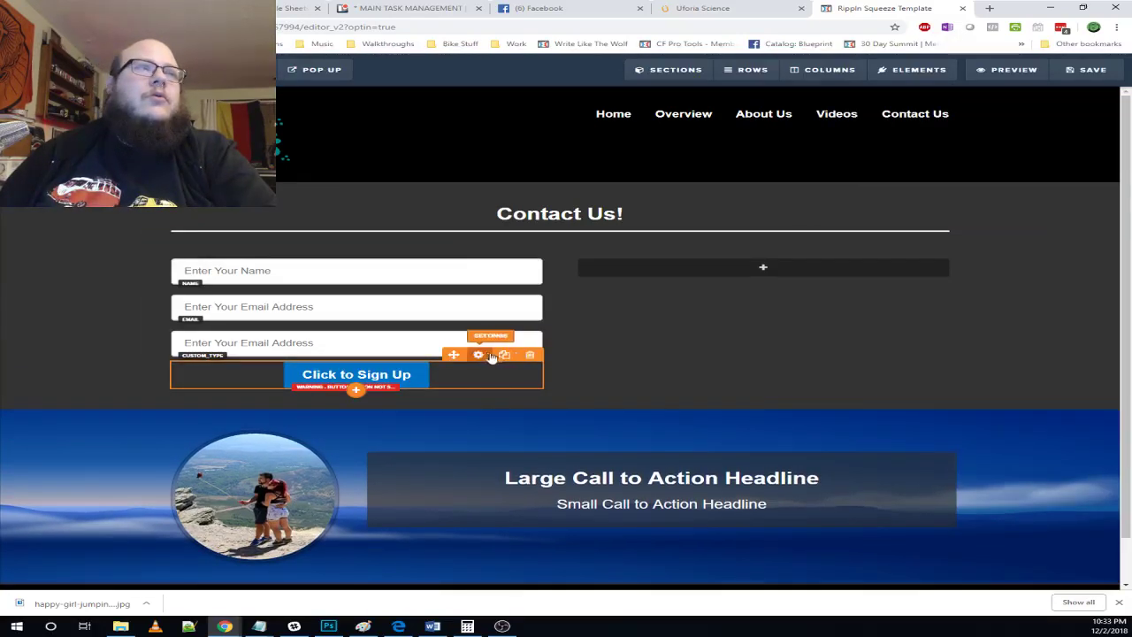
- Set the new button's alignment to Left in its advanced style settings
{"action": "left_click", "coordinate": [480, 355]}
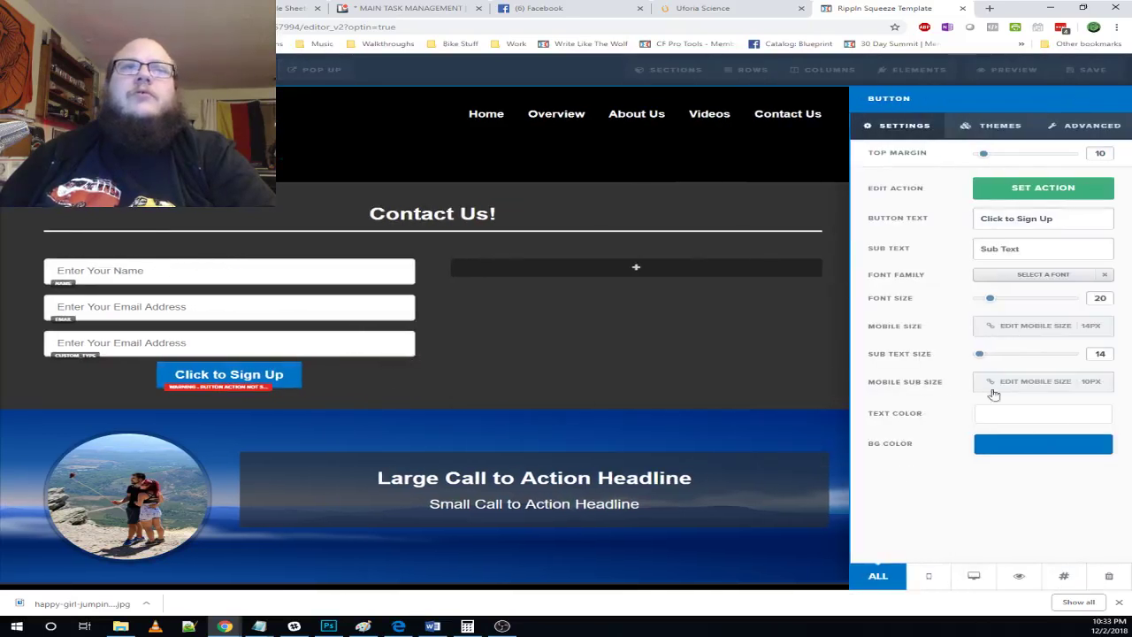
{"action": "left_click", "coordinate": [1087, 130]}
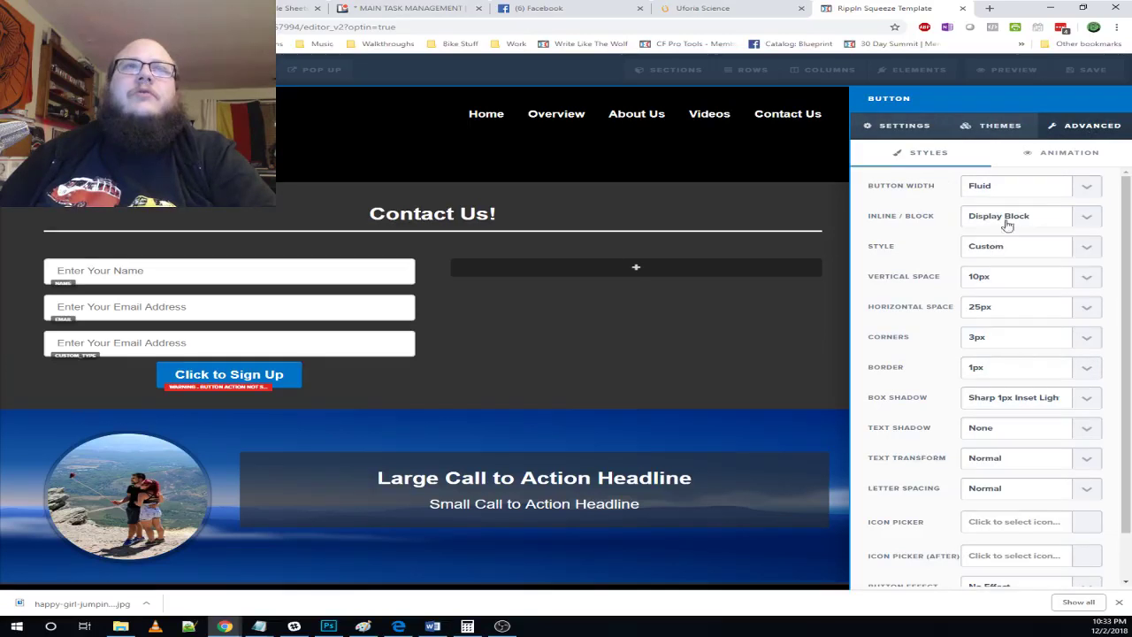
{"action": "left_click", "coordinate": [1039, 215]}
{"action": "left_click", "coordinate": [1040, 215]}
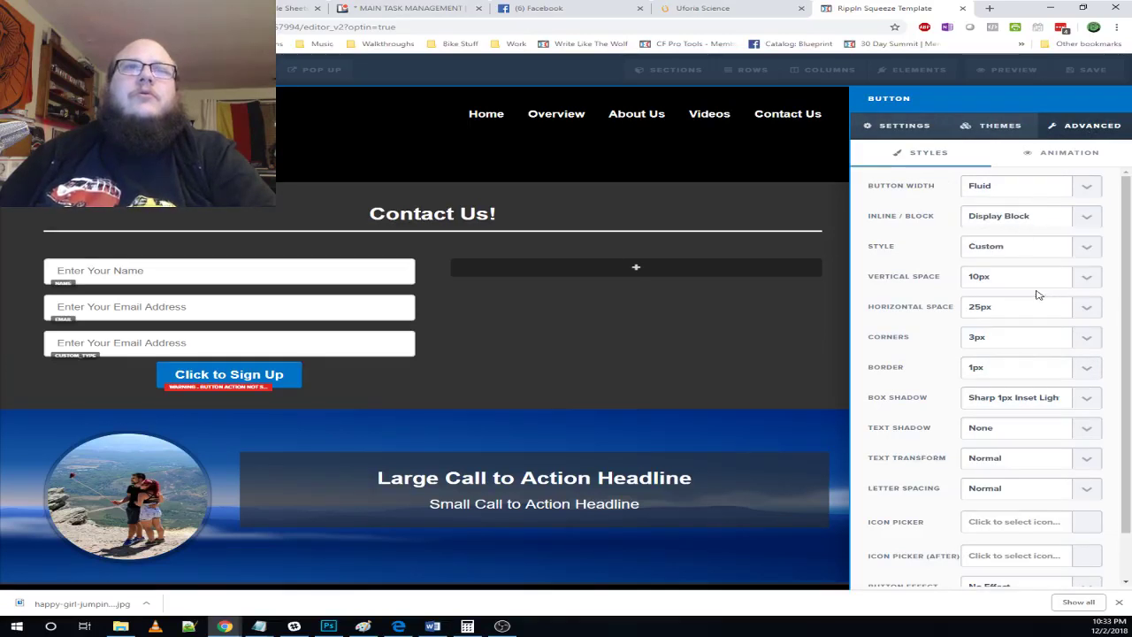
{"action": "scroll", "coordinate": [1039, 296], "scroll_direction": "down", "scroll_amount": 1}
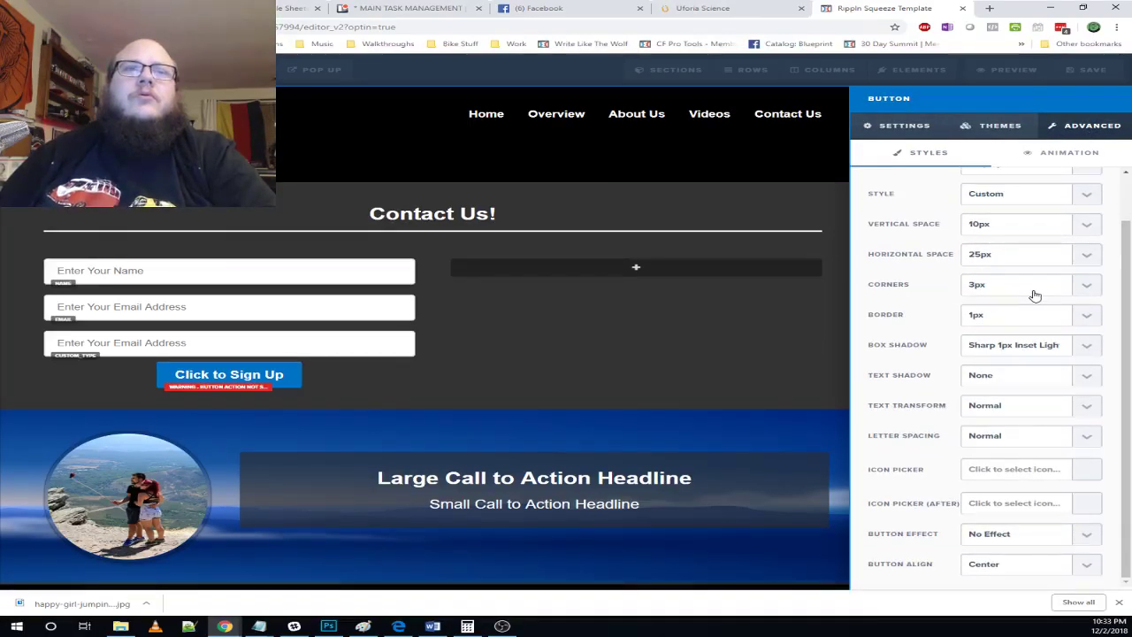
{"action": "left_click", "coordinate": [1014, 581]}
{"action": "left_click", "coordinate": [1000, 579]}
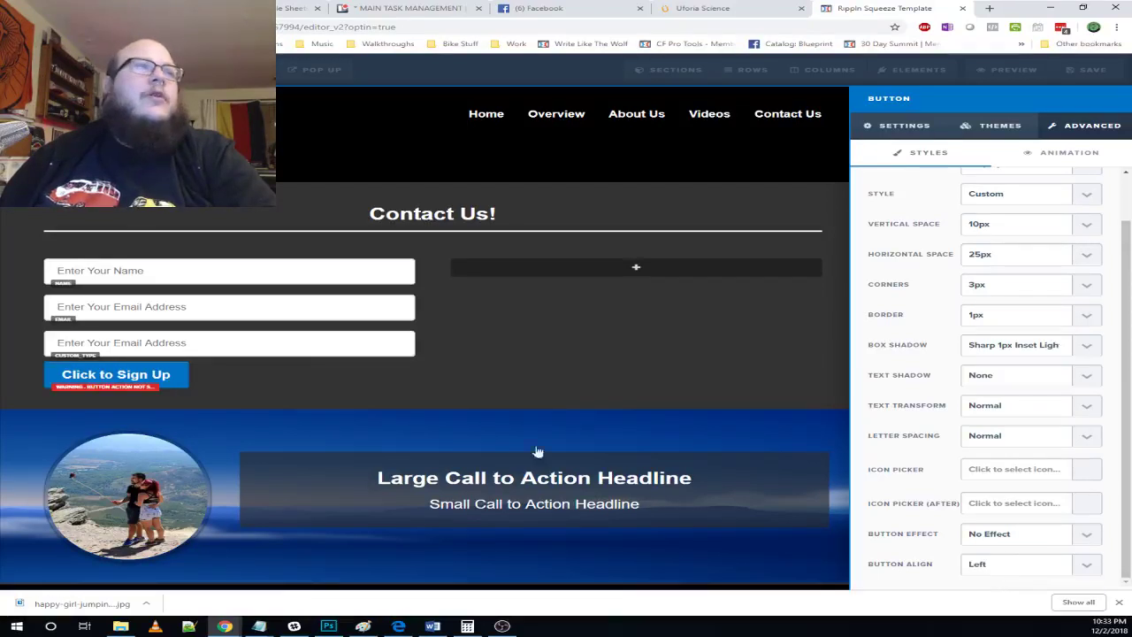
{"action": "left_click", "coordinate": [619, 355]}
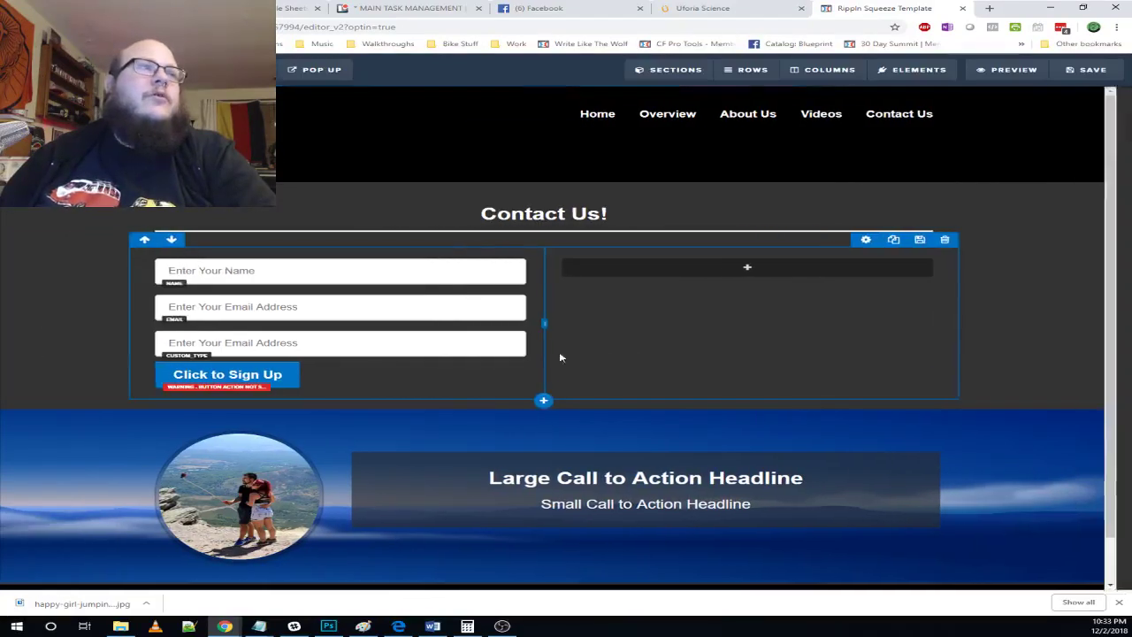
- Set the button's action to Submit Order / Submit Form
{"action": "left_click", "coordinate": [295, 378]}
{"action": "left_click", "coordinate": [1011, 200]}
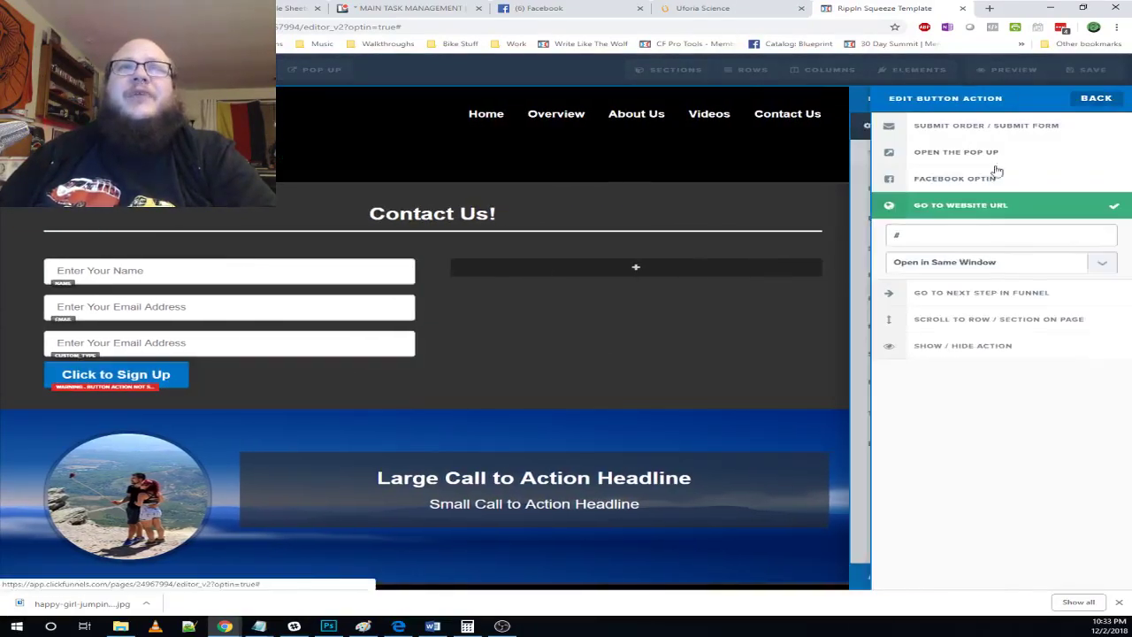
{"action": "left_click", "coordinate": [987, 128]}
{"action": "left_click", "coordinate": [570, 310]}
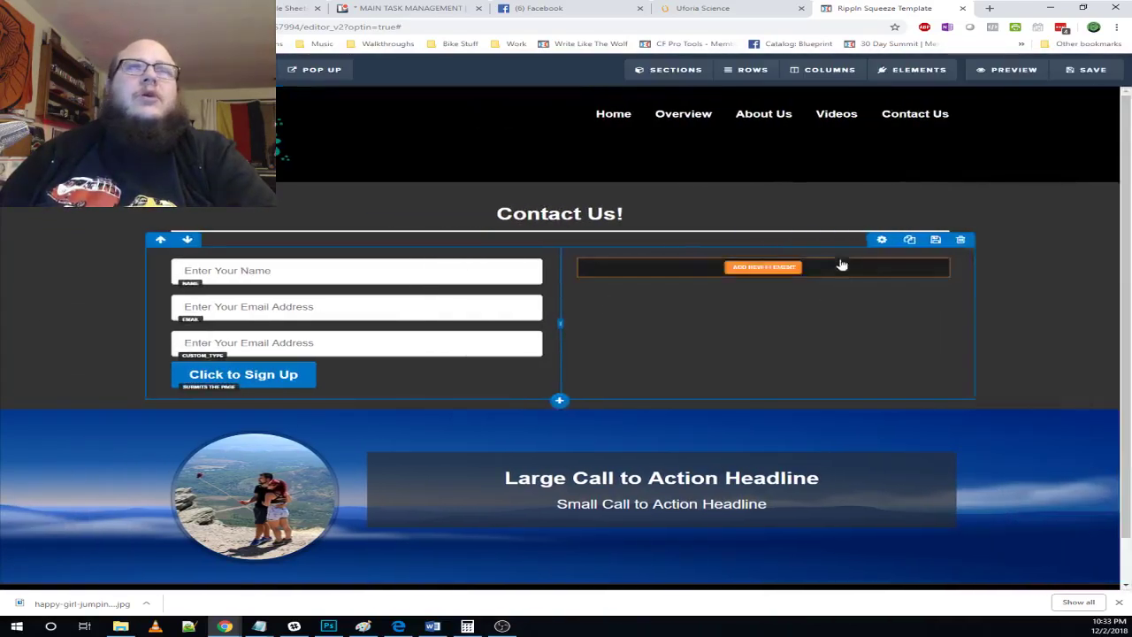
- Insert a video element in the empty second column beside the contact form, matching the reference page
{"action": "left_click", "coordinate": [725, 9]}
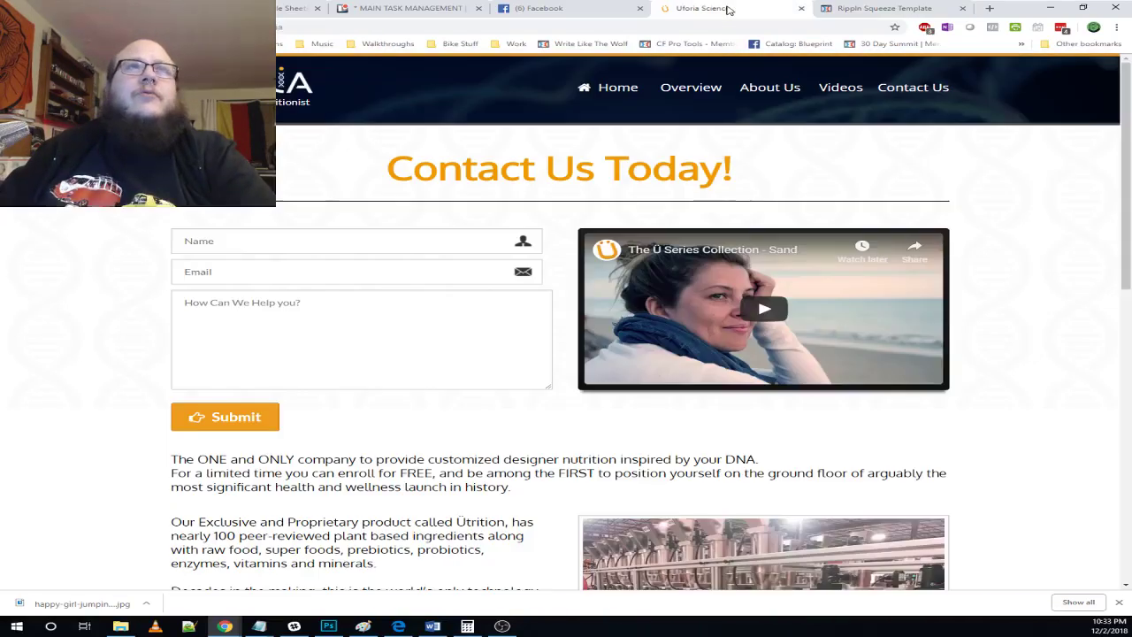
{"action": "left_click", "coordinate": [883, 10]}
{"action": "mouse_move", "coordinate": [924, 80]}
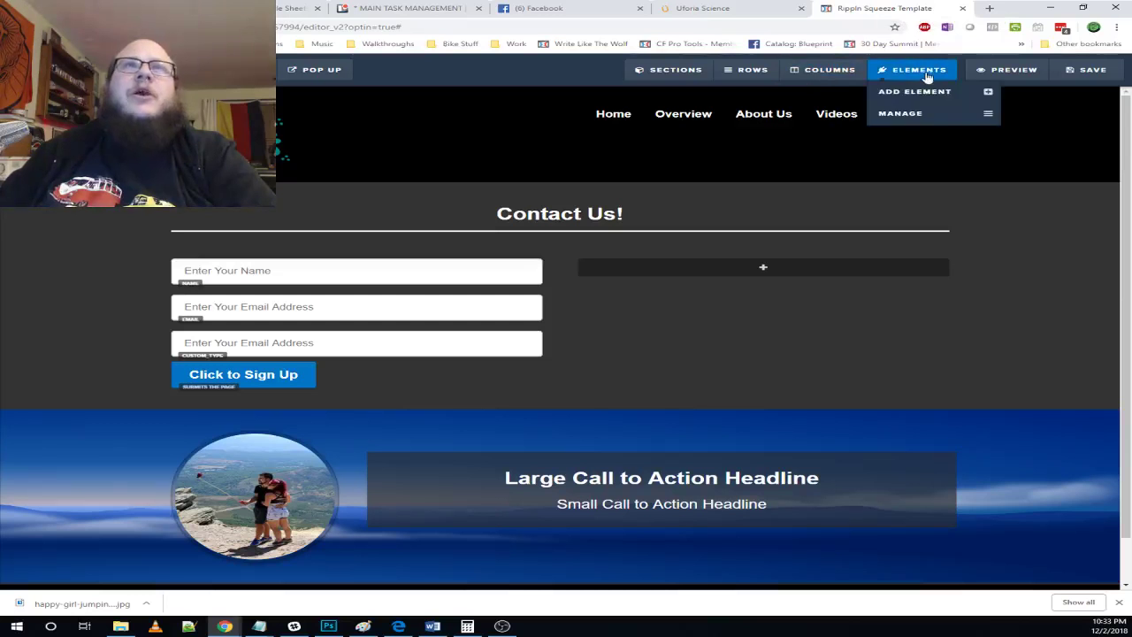
{"action": "left_click", "coordinate": [891, 93]}
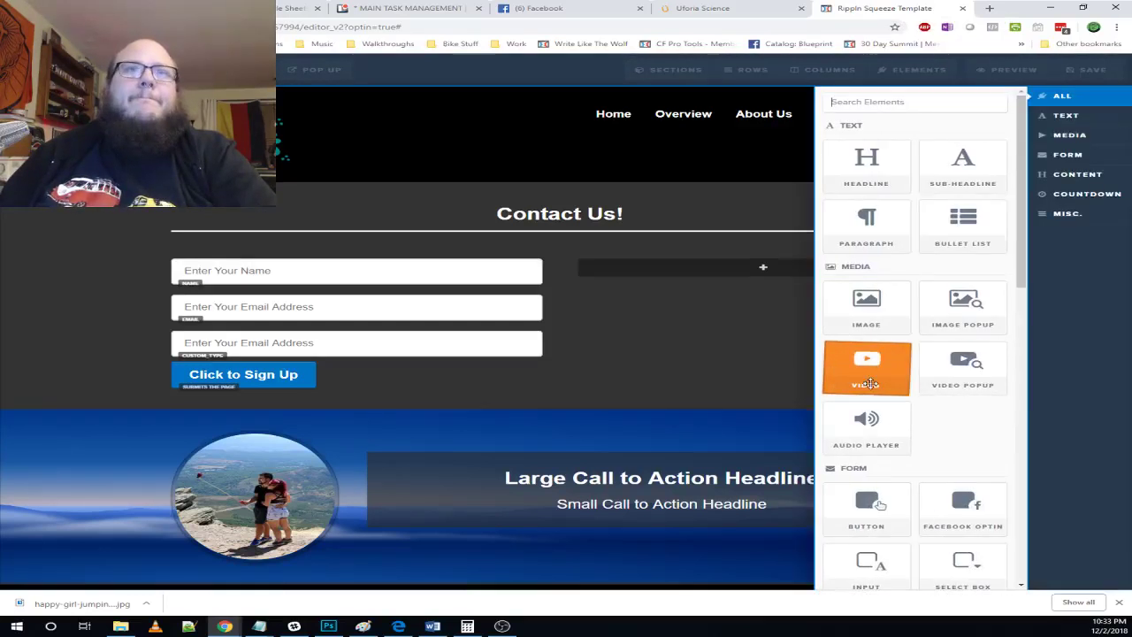
{"action": "mouse_move", "coordinate": [867, 365]}
{"action": "left_mouse_down"}
{"action": "mouse_move", "coordinate": [711, 291]}
{"action": "mouse_move", "coordinate": [753, 319]}
{"action": "mouse_move", "coordinate": [818, 229]}
{"action": "left_mouse_up"}
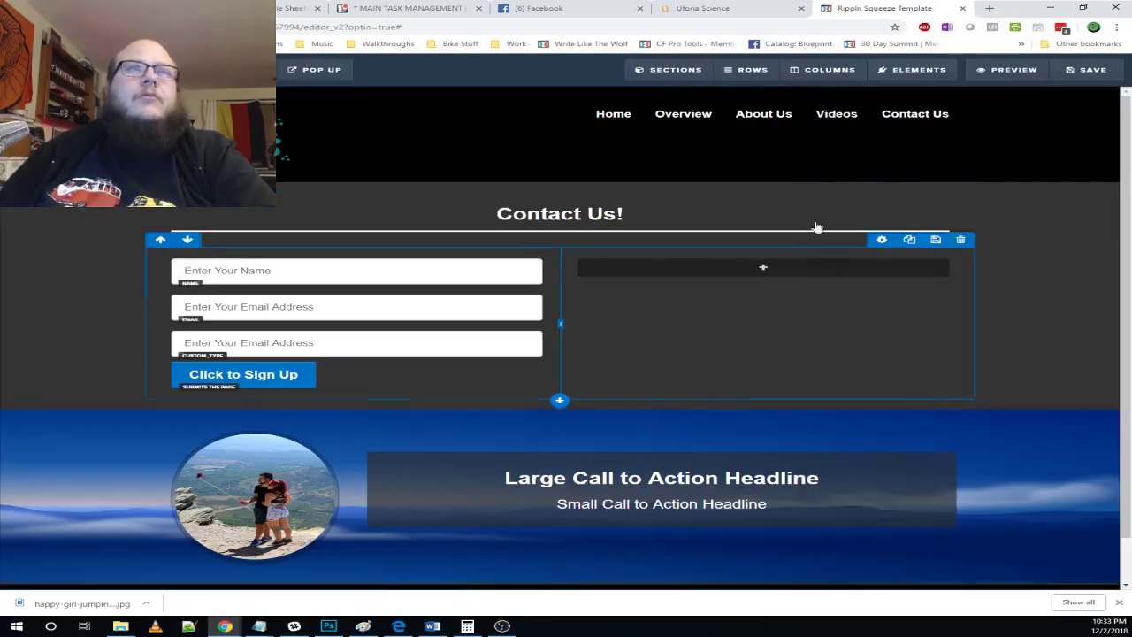
{"action": "mouse_move", "coordinate": [920, 73]}
{"action": "left_click", "coordinate": [895, 92]}
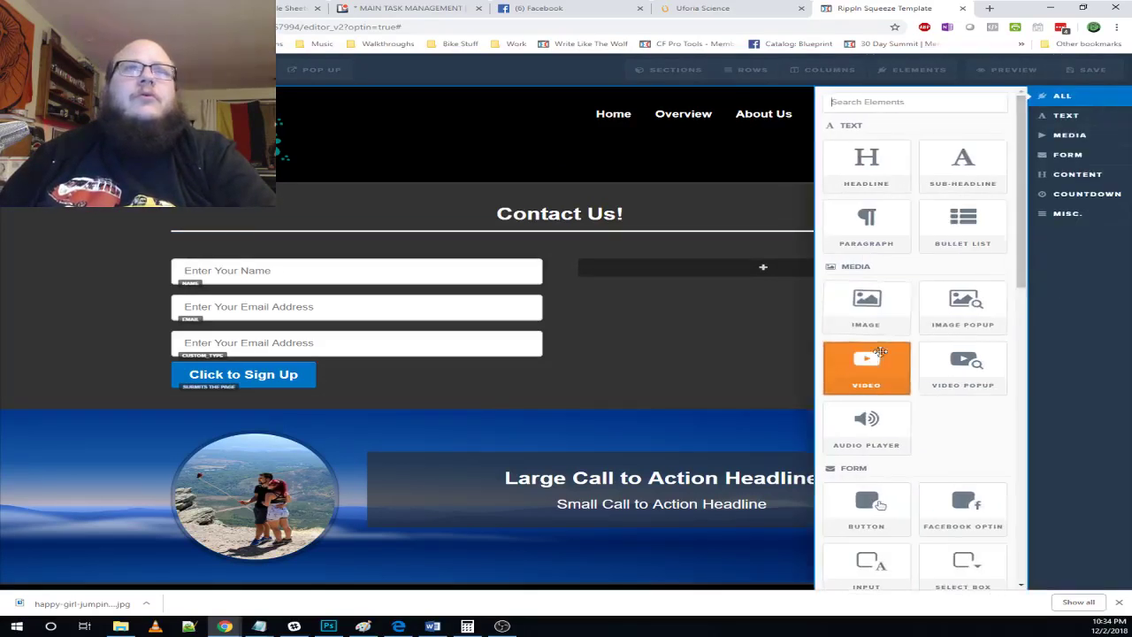
{"action": "left_click_drag", "start_coordinate": [866, 367], "coordinate": [744, 269]}
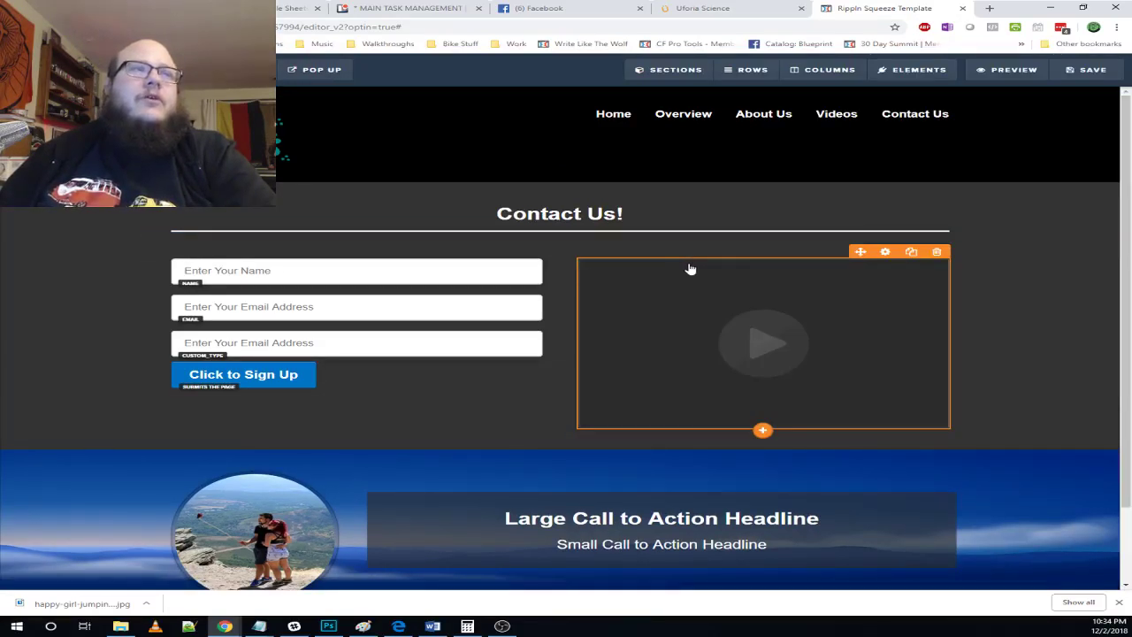
- Check the reference page's content below the form and add a one-column row beneath the template's form and video row
{"action": "scroll", "coordinate": [977, 268], "scroll_direction": "down", "scroll_amount": 1}
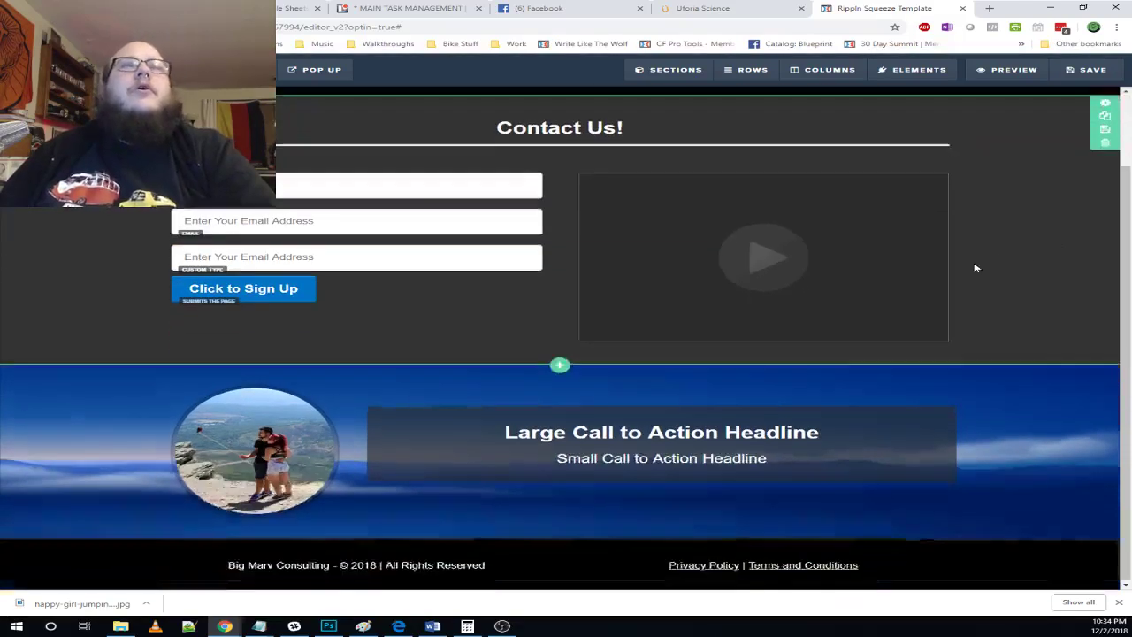
{"action": "left_click", "coordinate": [721, 8]}
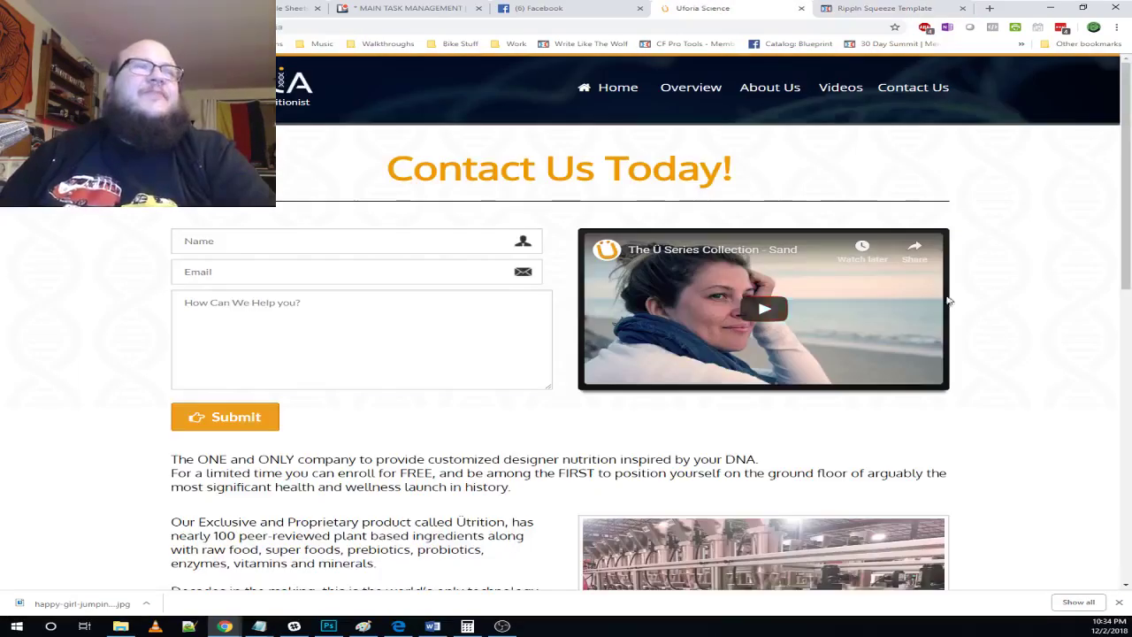
{"action": "scroll", "coordinate": [885, 296], "scroll_direction": "down", "scroll_amount": 2}
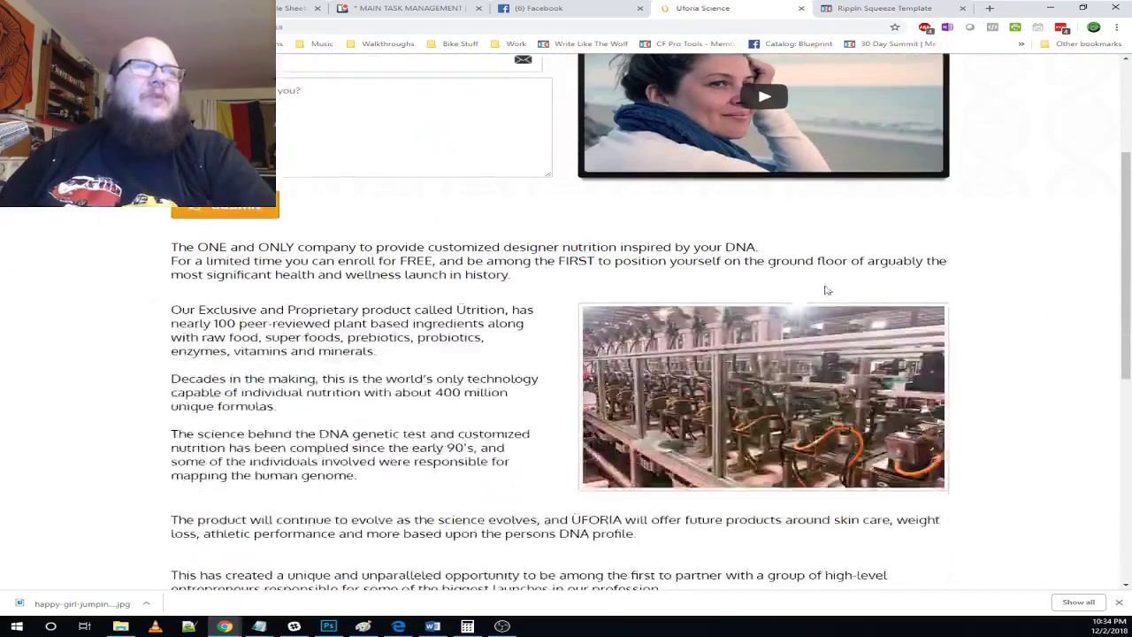
{"action": "left_click", "coordinate": [865, 10]}
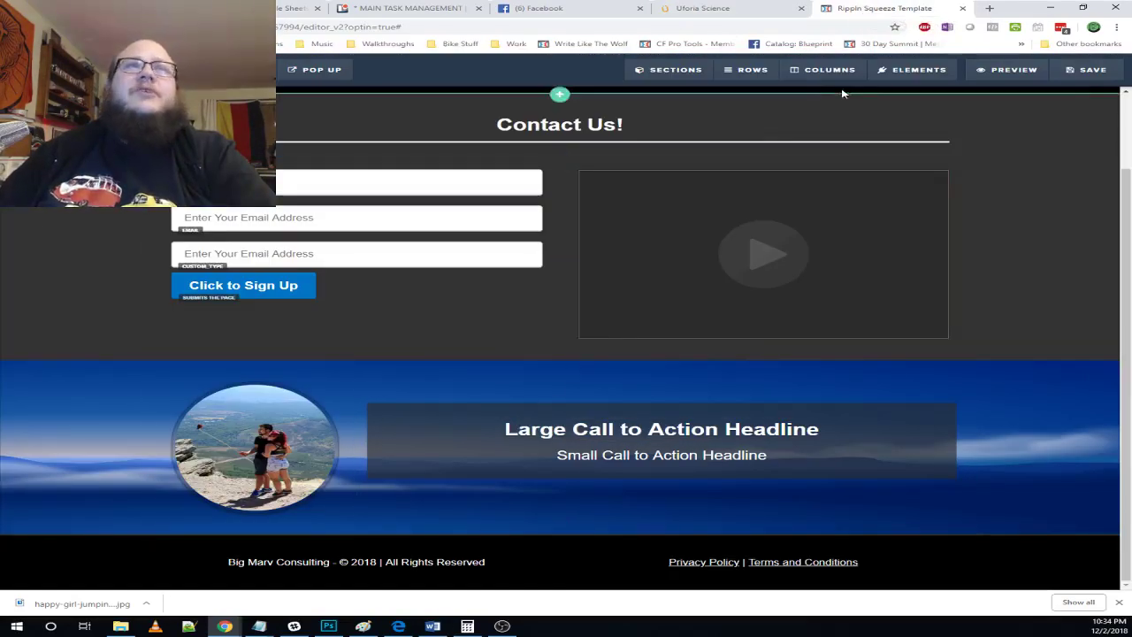
{"action": "mouse_move", "coordinate": [750, 70]}
{"action": "left_click", "coordinate": [743, 99]}
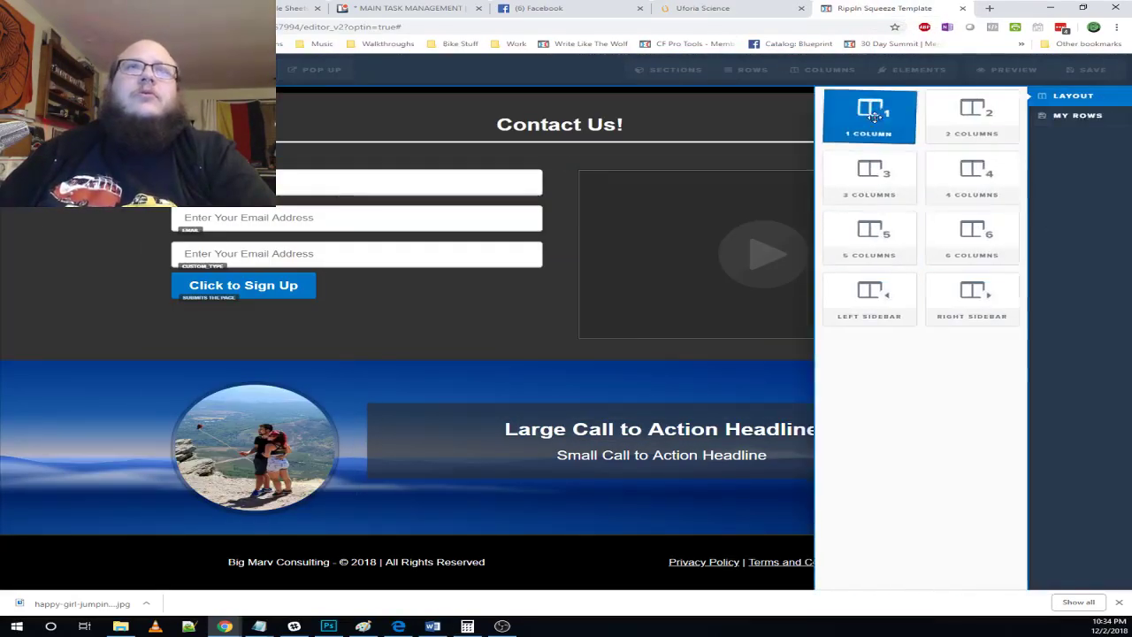
{"action": "left_click_drag", "start_coordinate": [874, 116], "coordinate": [571, 541]}
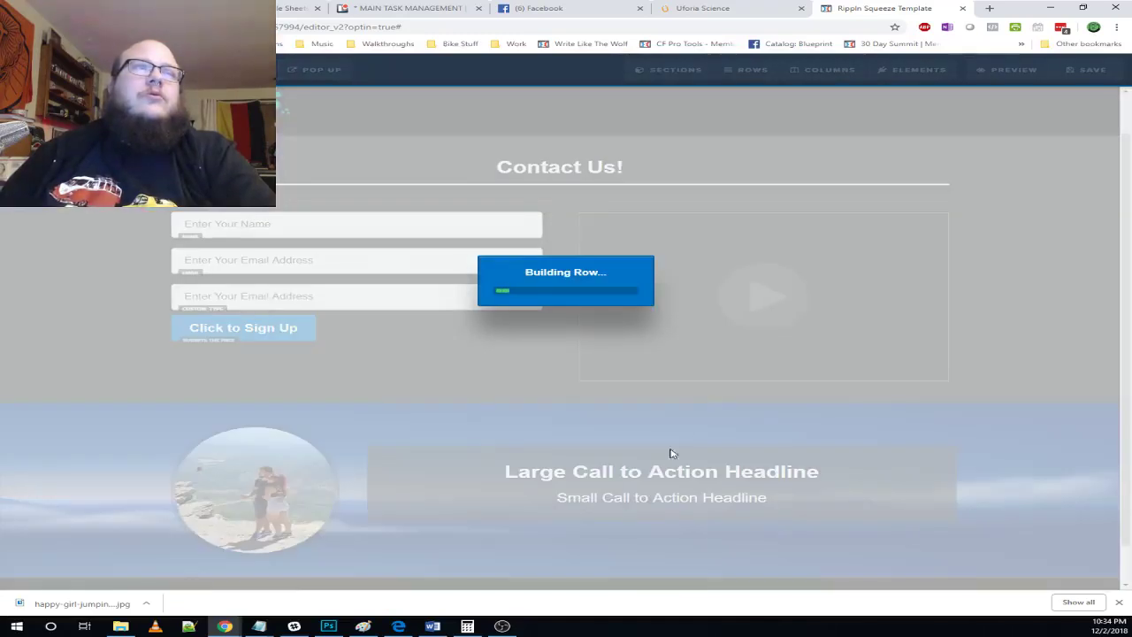
{"action": "scroll", "coordinate": [652, 320], "scroll_direction": "down", "scroll_amount": 2}
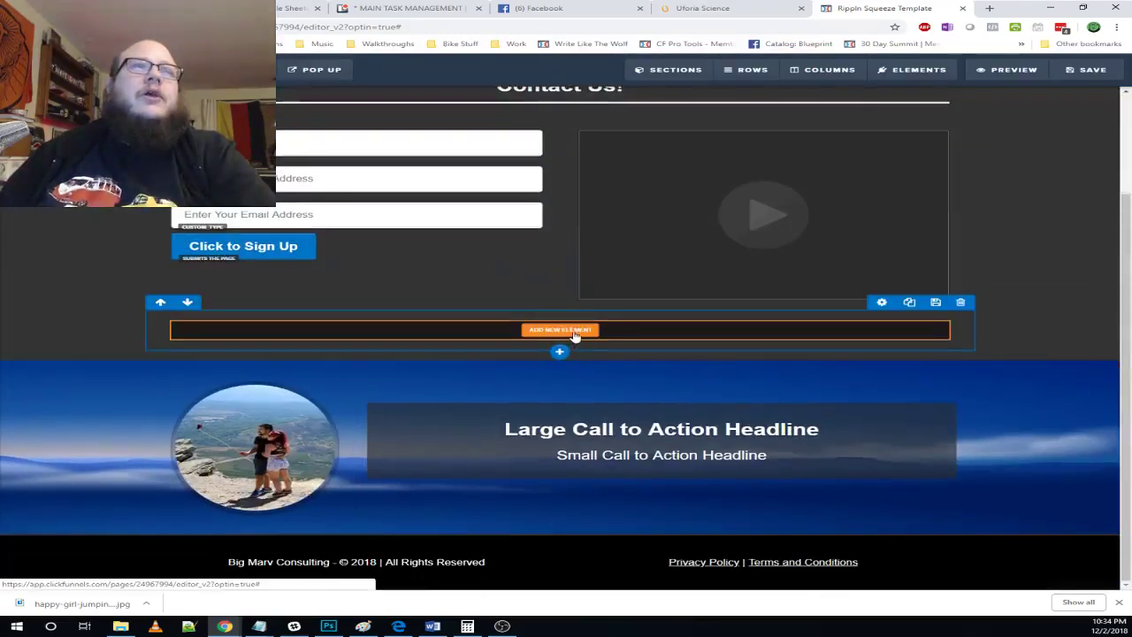
- Insert a paragraph element in the new one-column row and left-align its text
{"action": "left_click", "coordinate": [769, 7]}
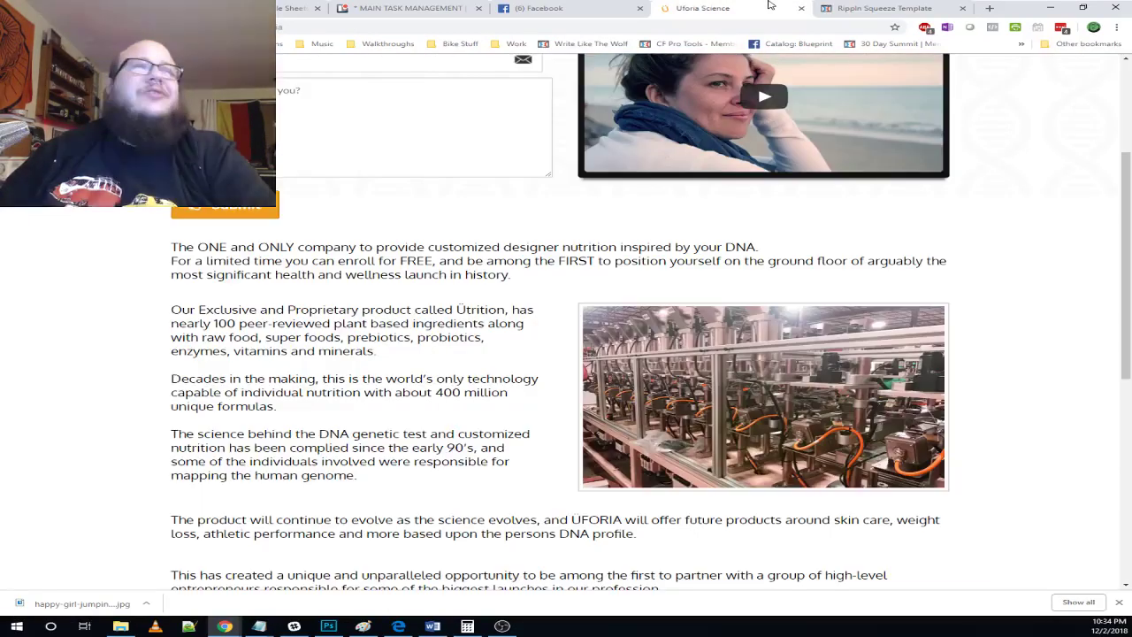
{"action": "left_click", "coordinate": [920, 9]}
{"action": "left_click", "coordinate": [580, 331]}
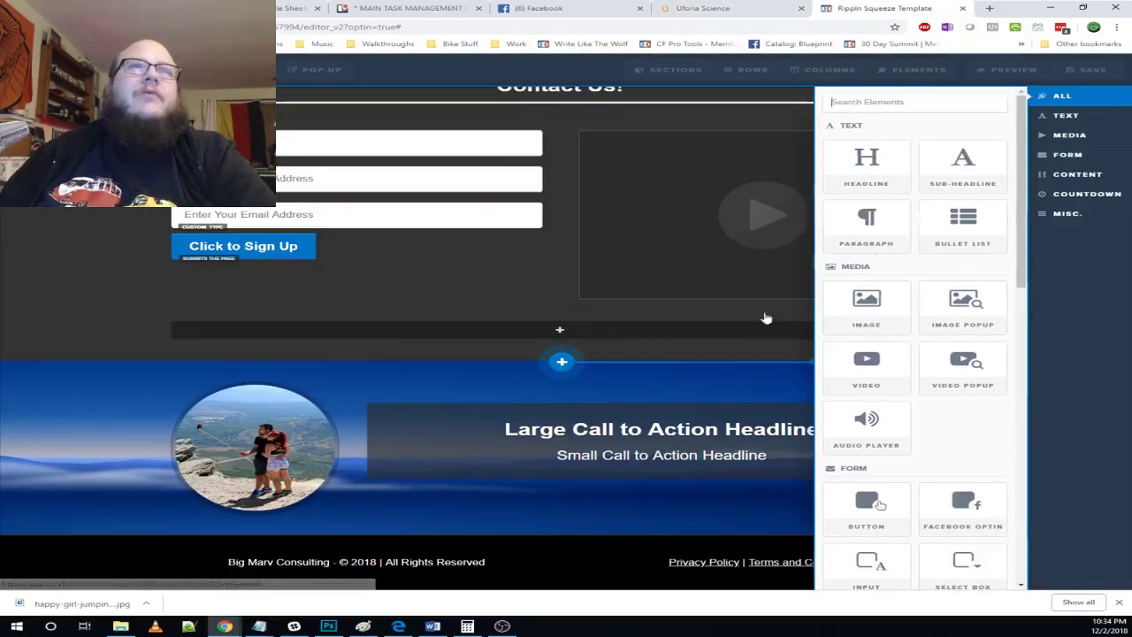
{"action": "left_click", "coordinate": [911, 241]}
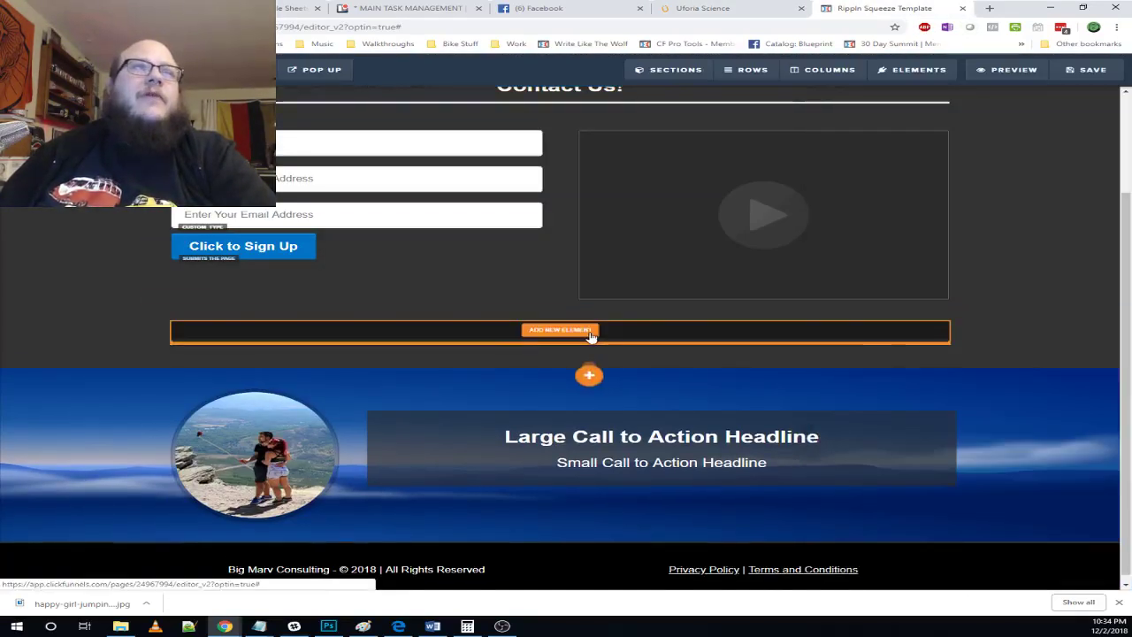
{"action": "left_click", "coordinate": [845, 336]}
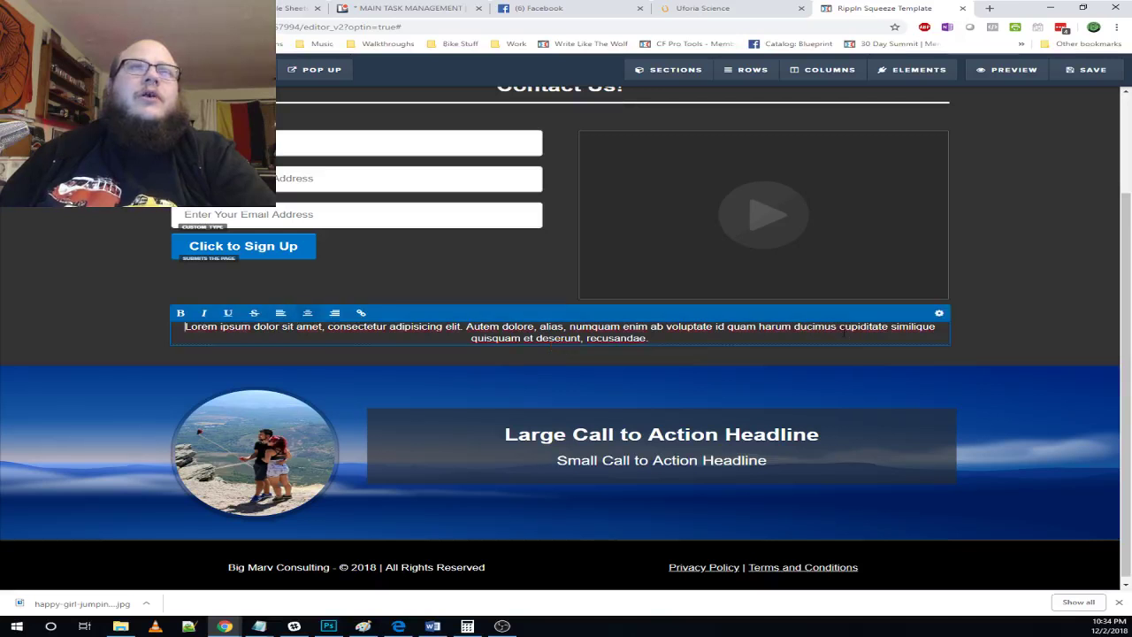
{"action": "left_click", "coordinate": [283, 314]}
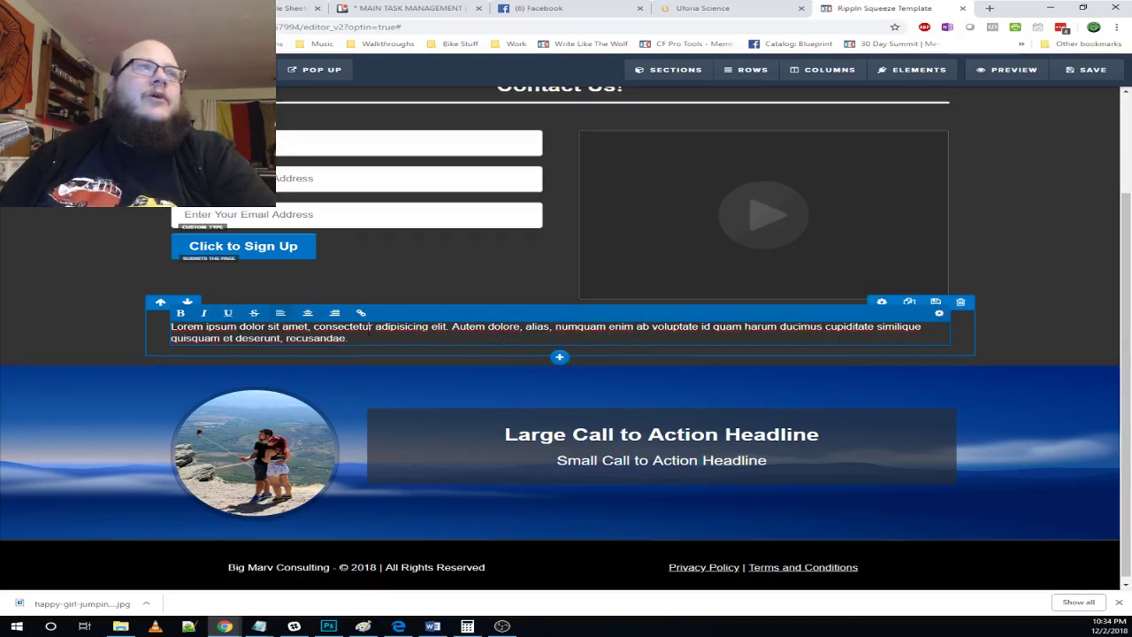
- Lengthen the paragraph by appending a copy of its own Lorem ipsum text
{"action": "key", "text": "ctrl+a"}
{"action": "key", "text": "ctrl+c"}
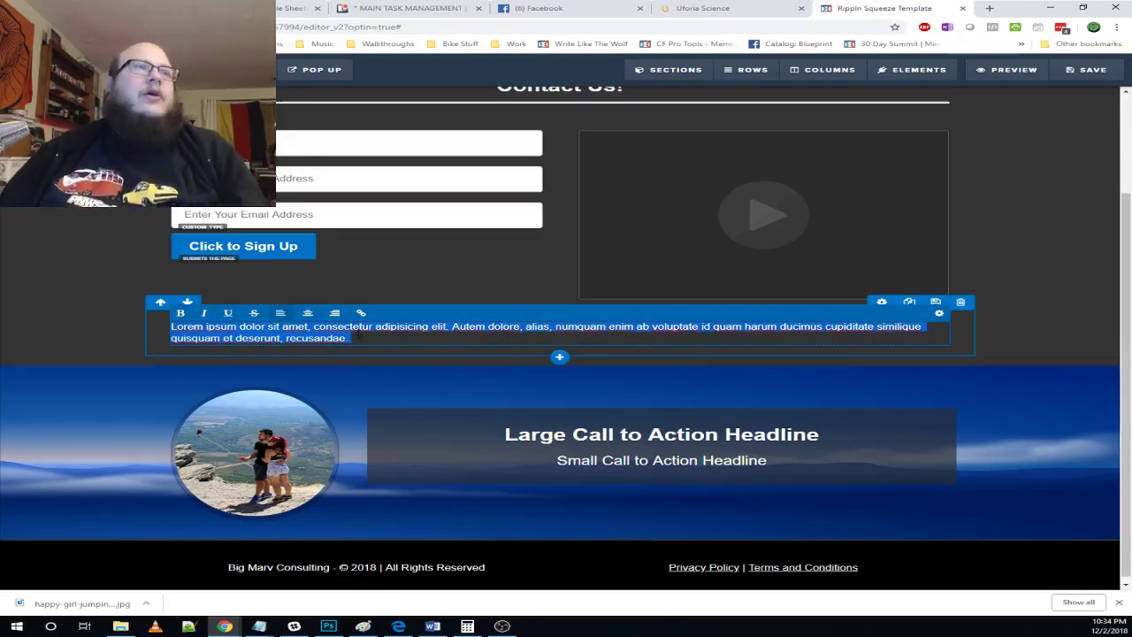
{"action": "left_click", "coordinate": [356, 338]}
{"action": "key", "text": "ctrl+v"}
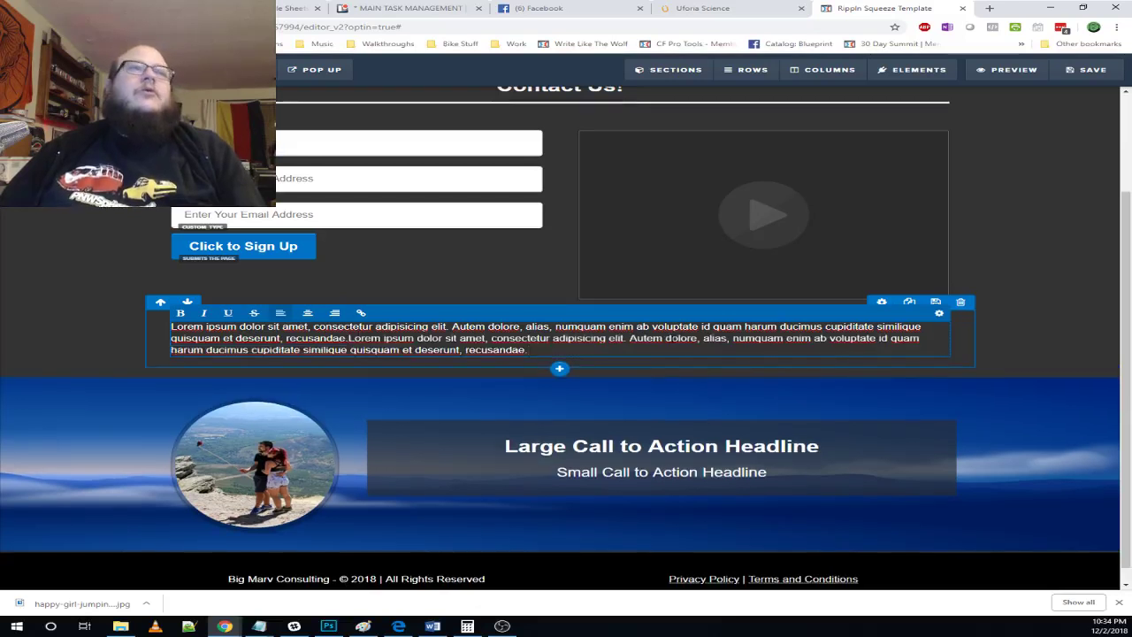
{"action": "left_click", "coordinate": [877, 374]}
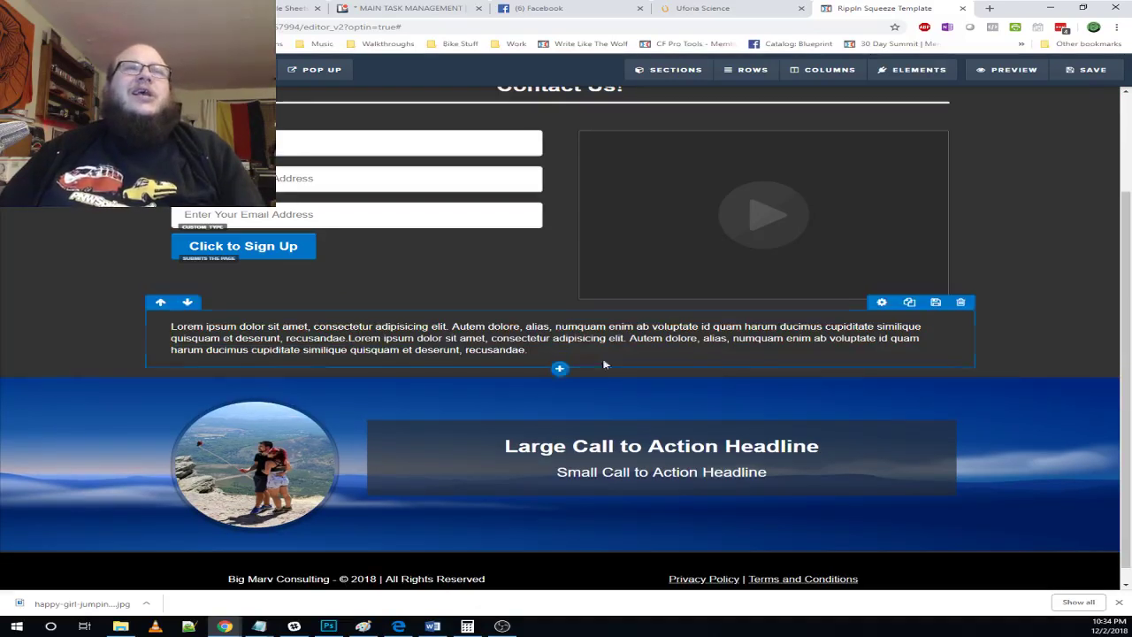
- Add a two-column row below the paragraph row and compare the layout with the reference page
{"action": "left_click", "coordinate": [561, 388]}
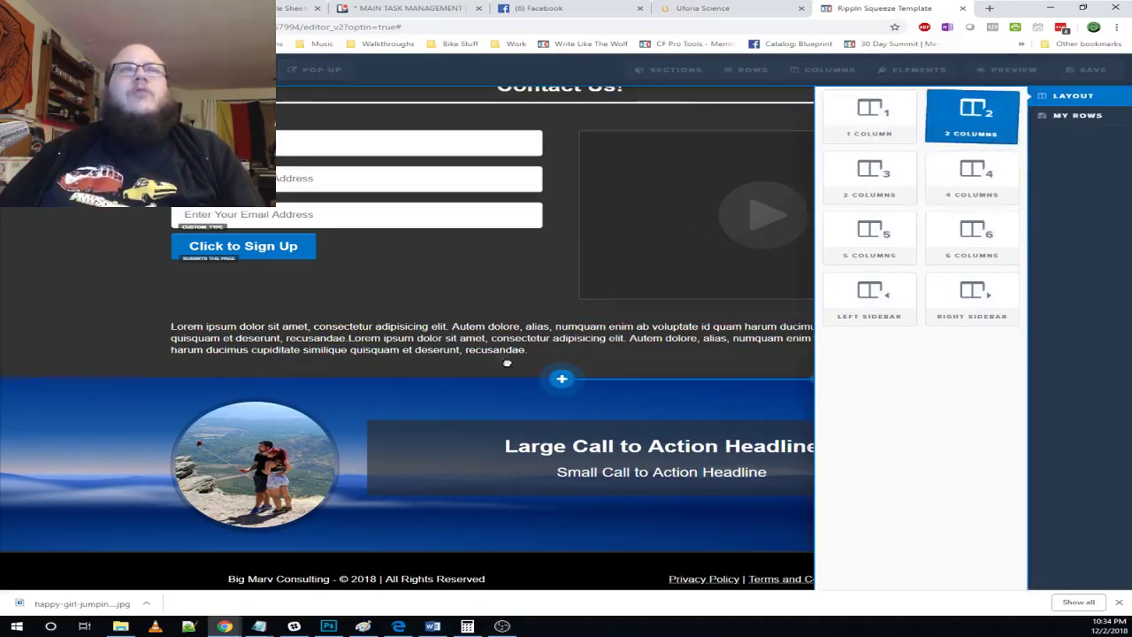
{"action": "left_click_drag", "start_coordinate": [508, 362], "coordinate": [579, 460]}
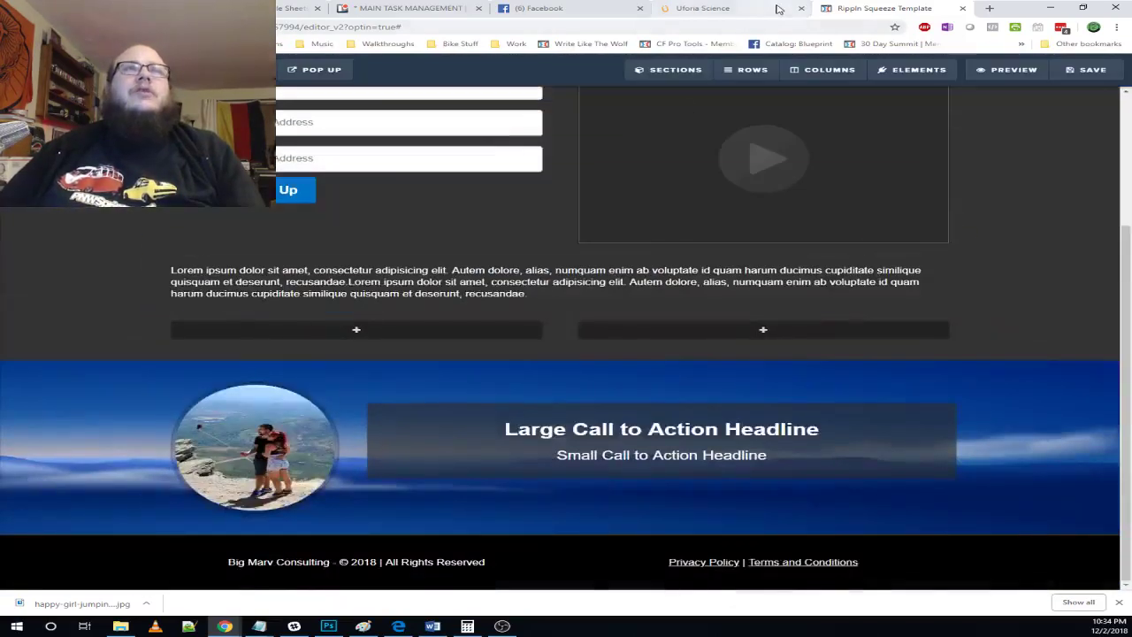
{"action": "left_click", "coordinate": [704, 8]}
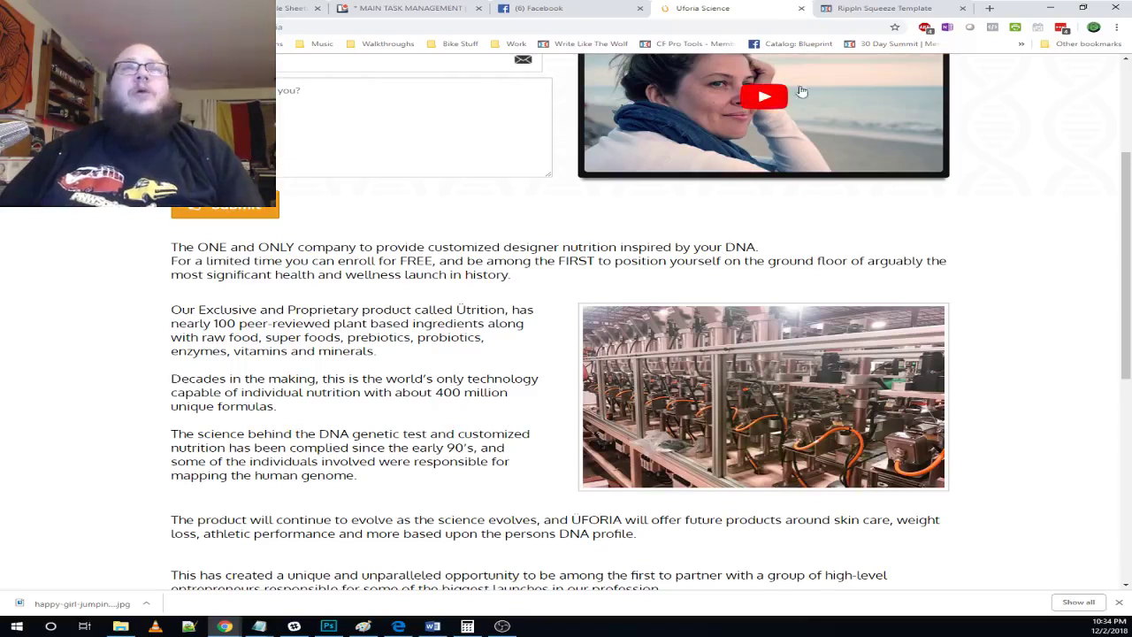
{"action": "key", "text": "ctrl+Tab"}
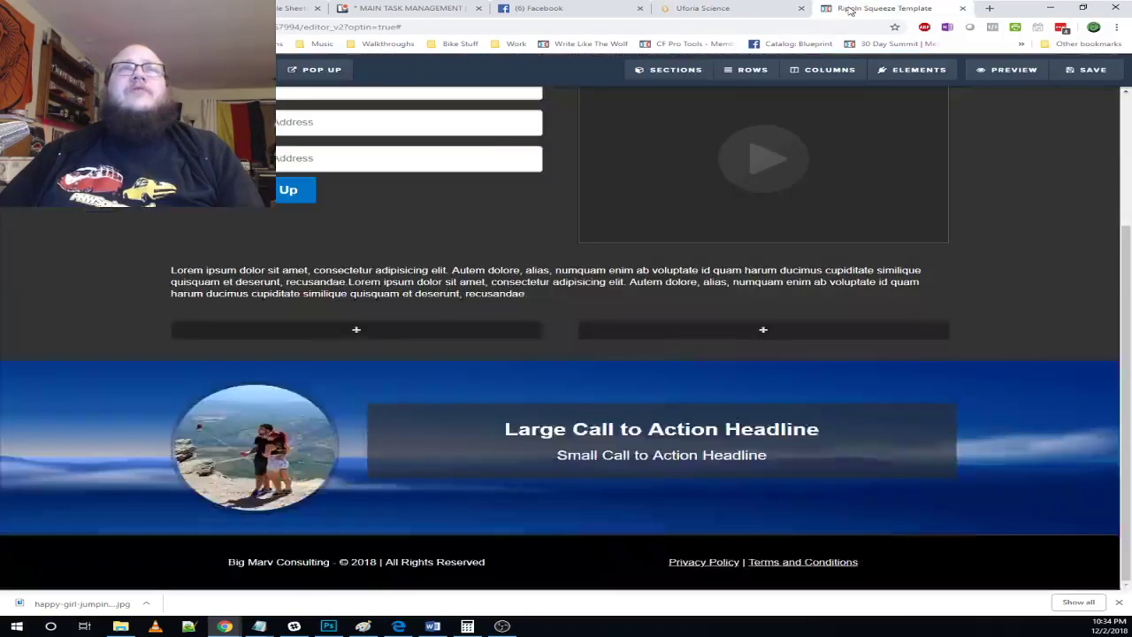
- Duplicate the full-width paragraph and move the copy into the first column of the two-column row
{"action": "left_click", "coordinate": [483, 297]}
{"action": "left_click", "coordinate": [998, 314]}
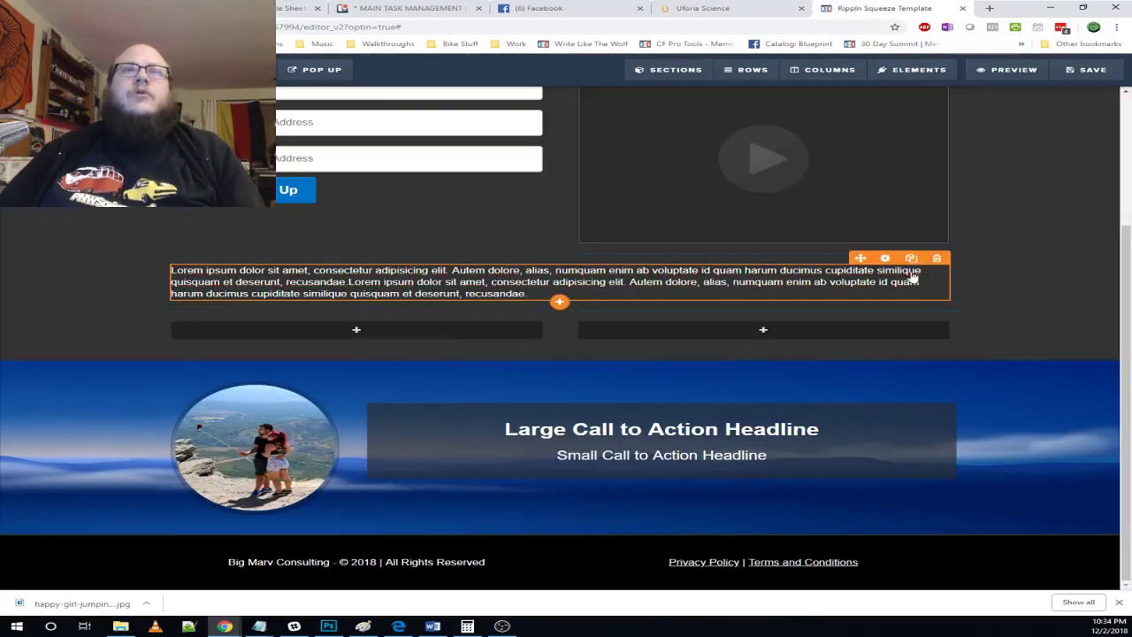
{"action": "left_click", "coordinate": [910, 258]}
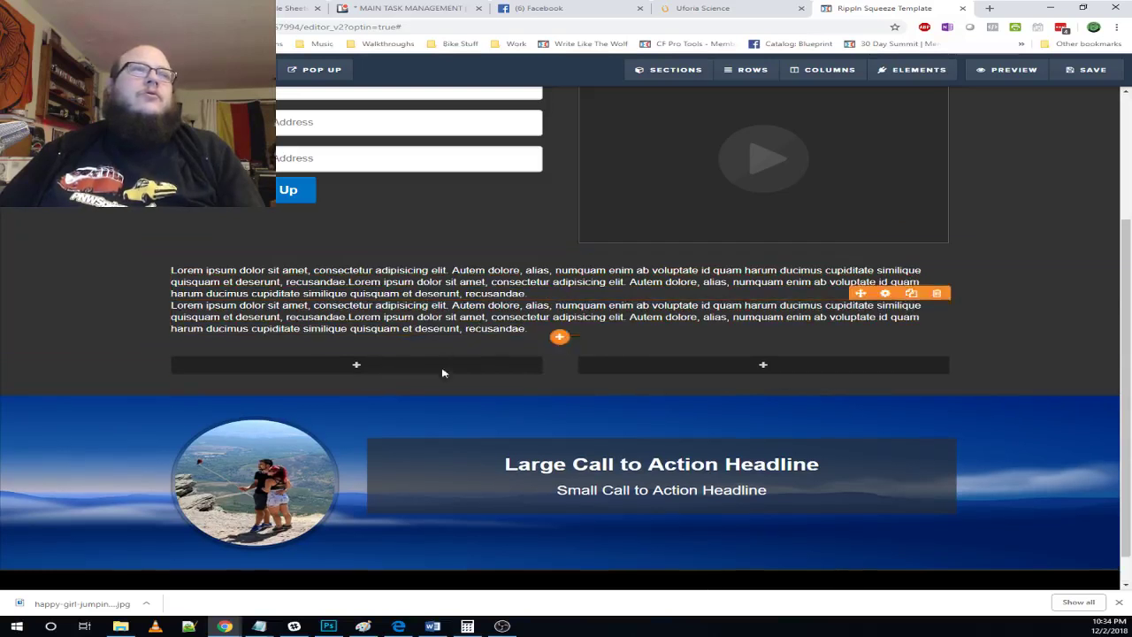
{"action": "left_click_drag", "start_coordinate": [440, 373], "coordinate": [441, 374]}
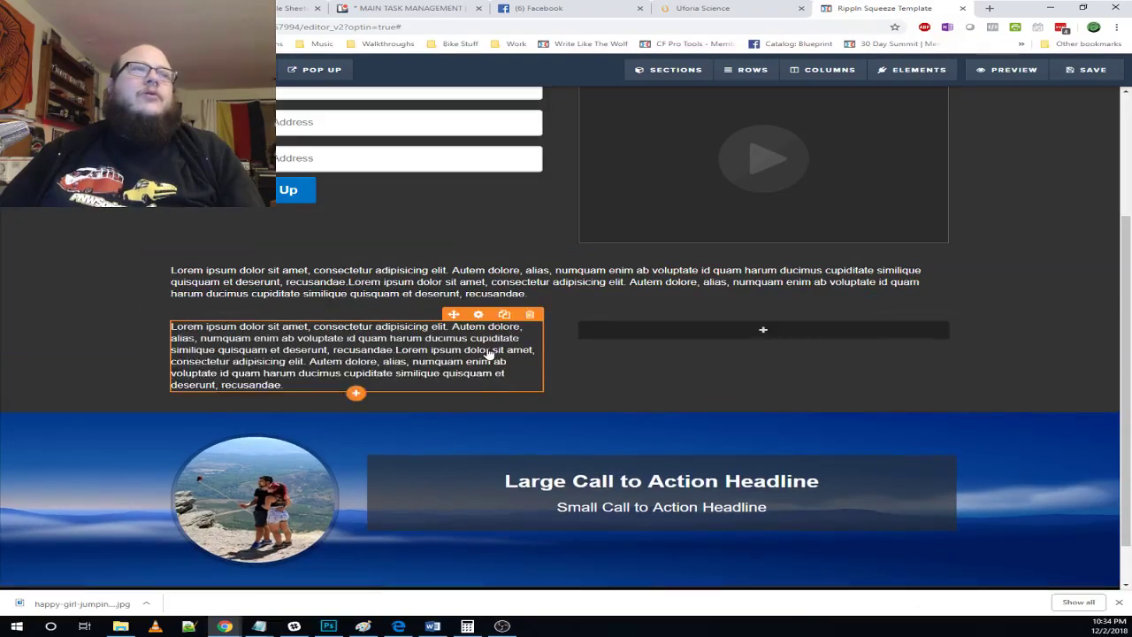
- Try to add two more full copies of the Lorem ipsum text below the first-column text, separated by blank lines
{"action": "left_click", "coordinate": [489, 353]}
{"action": "key", "text": "ctrl+a"}
{"action": "key", "text": "ctrl+c"}
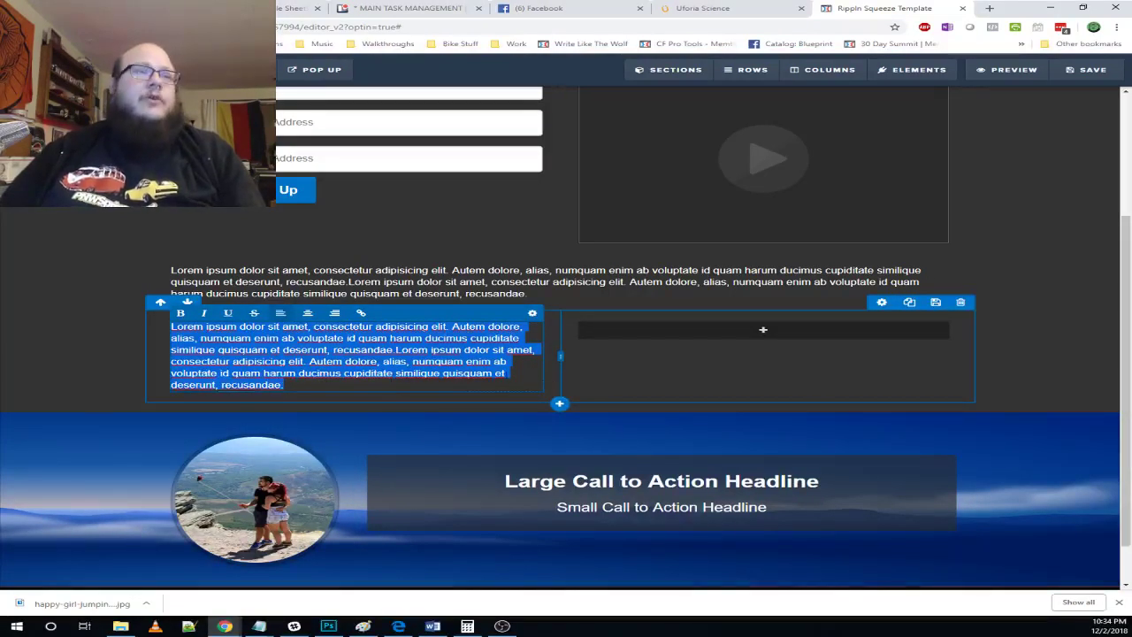
{"action": "left_click", "coordinate": [621, 372]}
{"action": "left_click", "coordinate": [479, 374]}
{"action": "key", "text": "Return"}
{"action": "key", "text": "Return"}
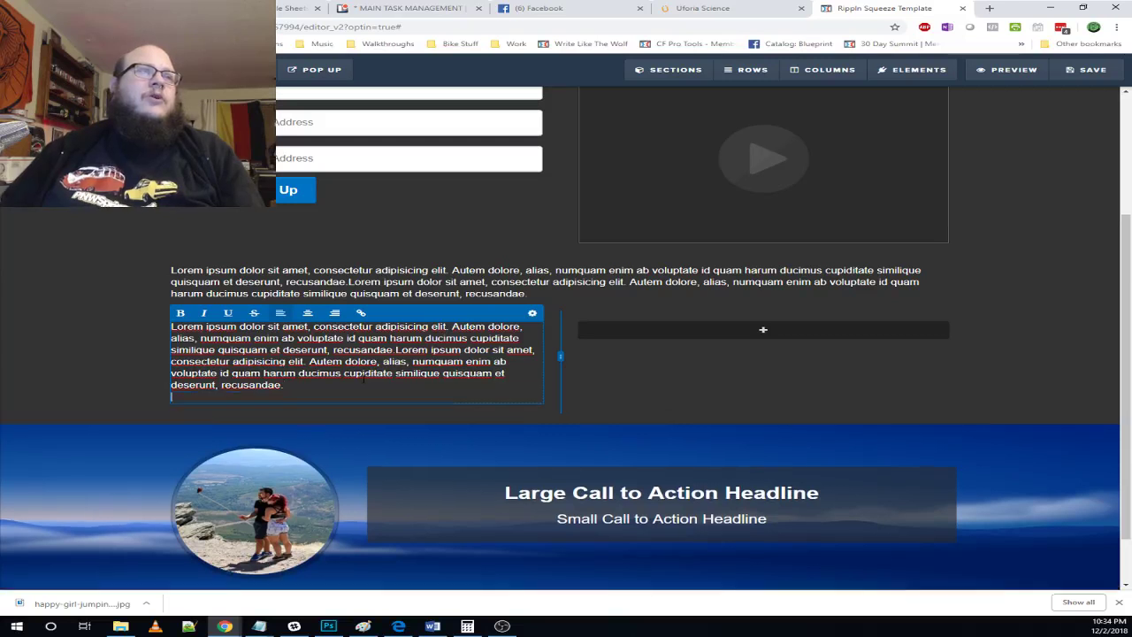
{"action": "key", "text": "ctrl+v"}
{"action": "key", "text": "Return"}
{"action": "key", "text": "Return"}
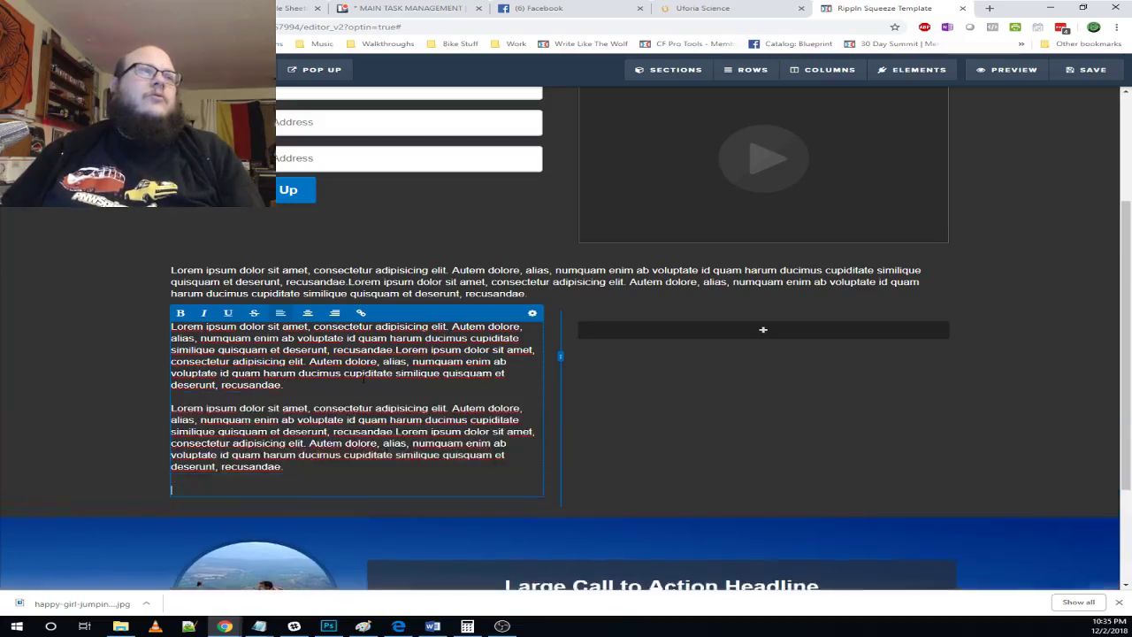
{"action": "key", "text": "ctrl+v"}
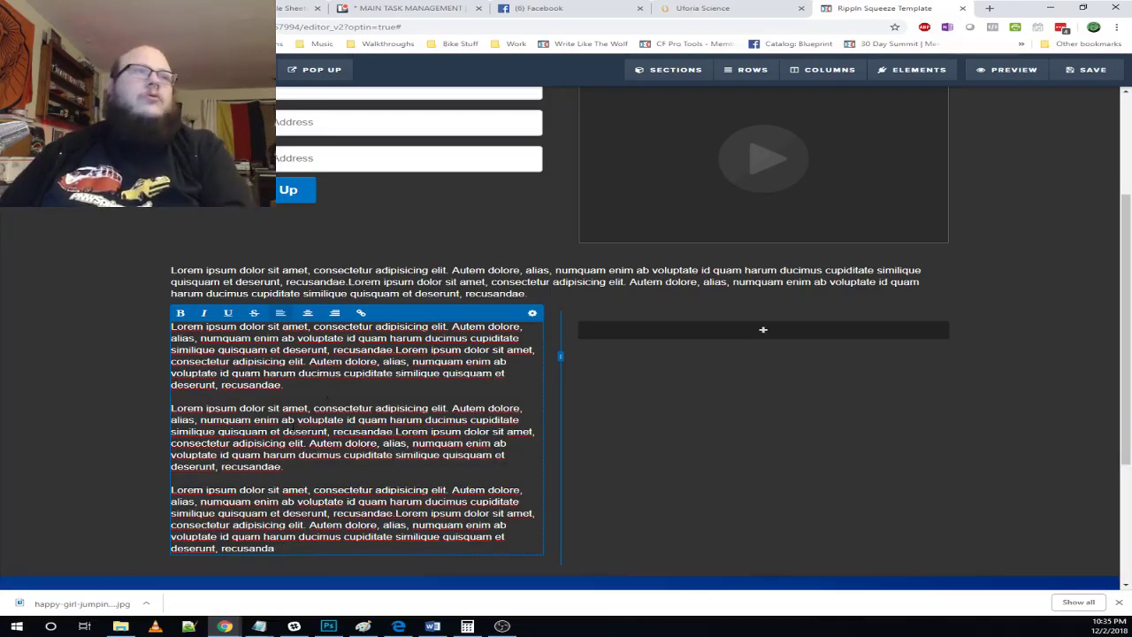
- Undo the two pasted text copies and their line breaks in the first column
{"action": "key", "text": "ctrl+z"}
{"action": "key", "text": "ctrl+z"}
{"action": "key", "text": "ctrl+z"}
{"action": "key", "text": "ctrl+z"}
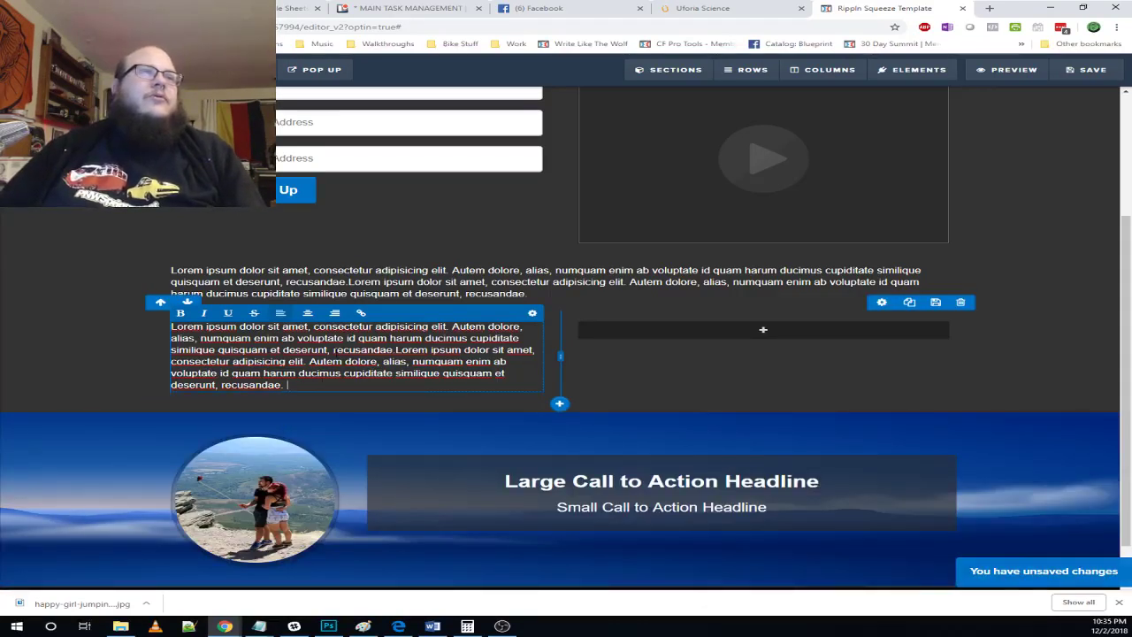
- Copy the latter part of the first-column Lorem ipsum text and paste it twice below as separate paragraphs with blank lines between them
{"action": "left_click_drag", "start_coordinate": [333, 350], "coordinate": [356, 386]}
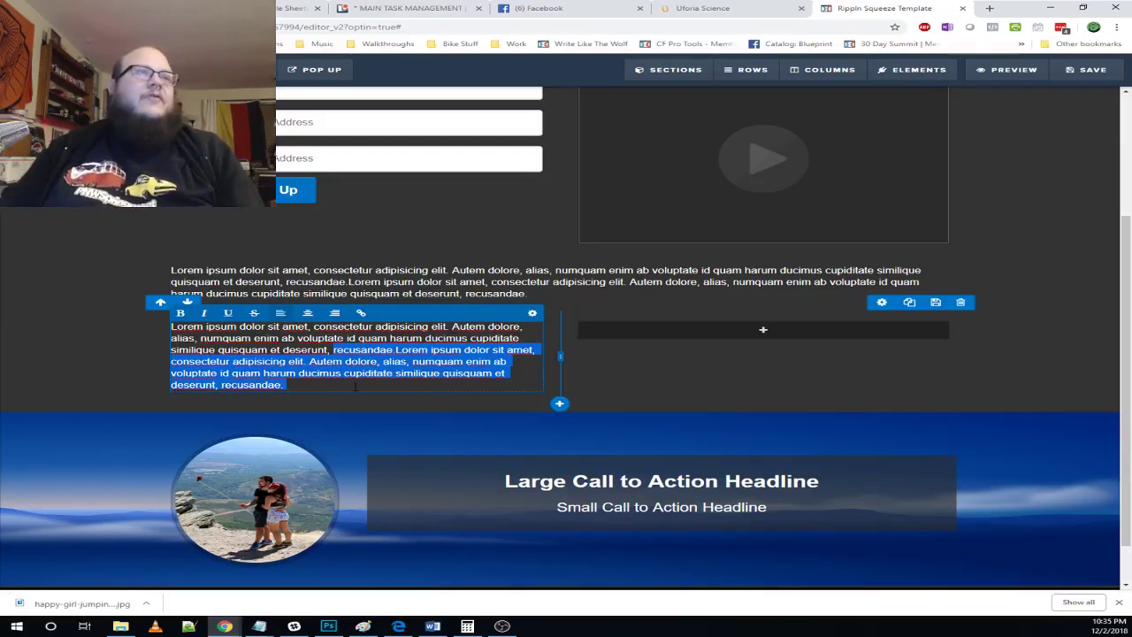
{"action": "key", "text": "ctrl+c"}
{"action": "left_click", "coordinate": [356, 386]}
{"action": "key", "text": "Return"}
{"action": "key", "text": "Return"}
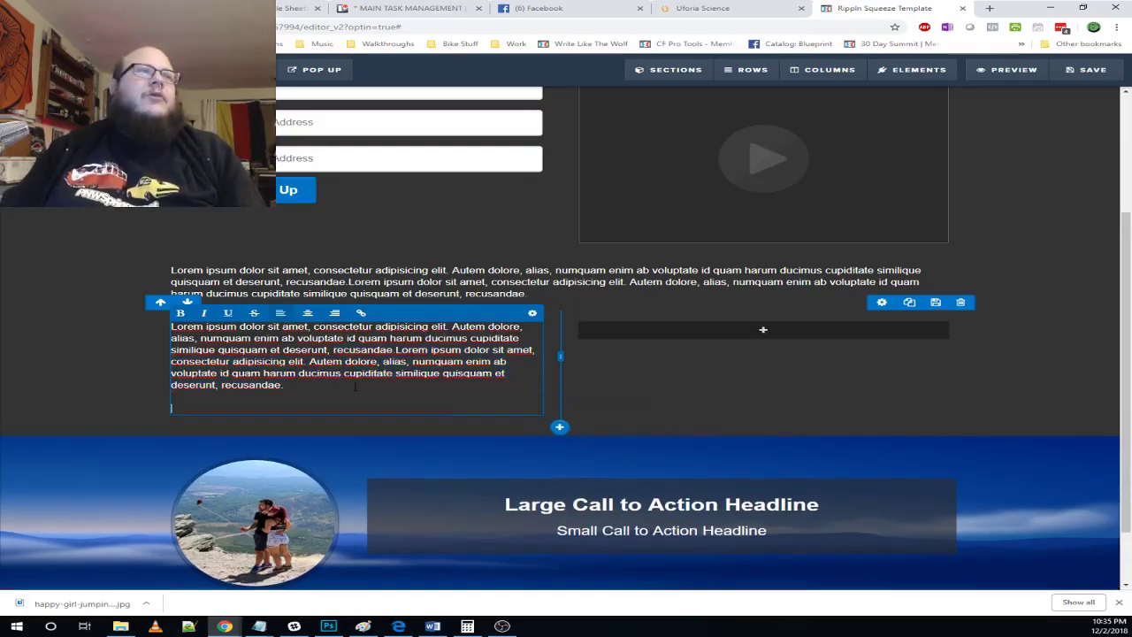
{"action": "key", "text": "ctrl+v"}
{"action": "key", "text": "Return"}
{"action": "key", "text": "Return"}
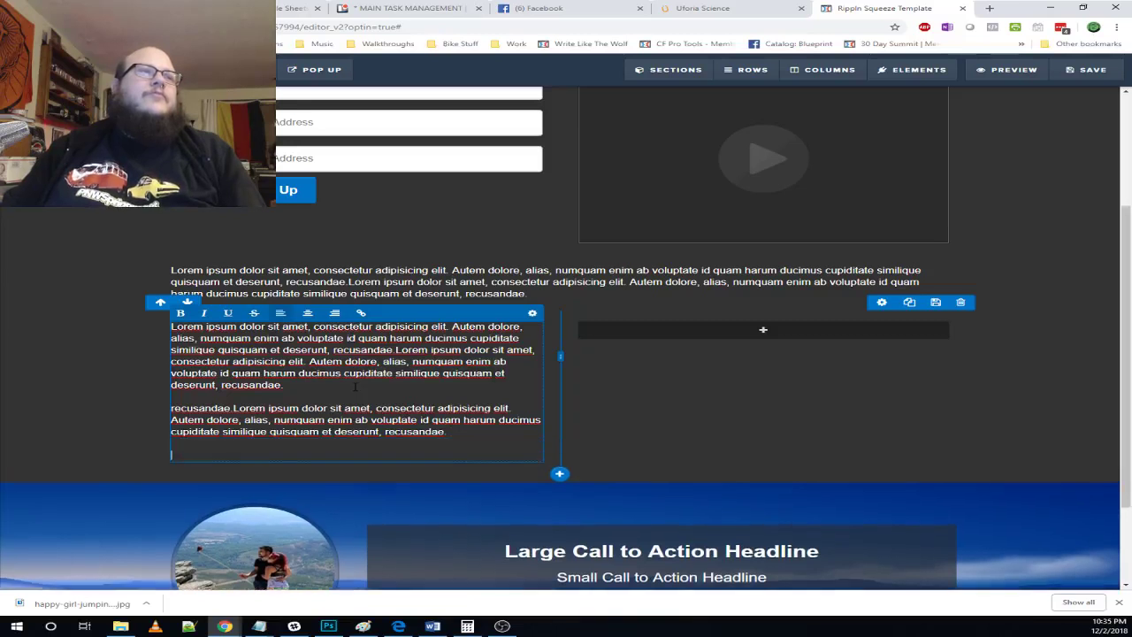
{"action": "key", "text": "ctrl+v"}
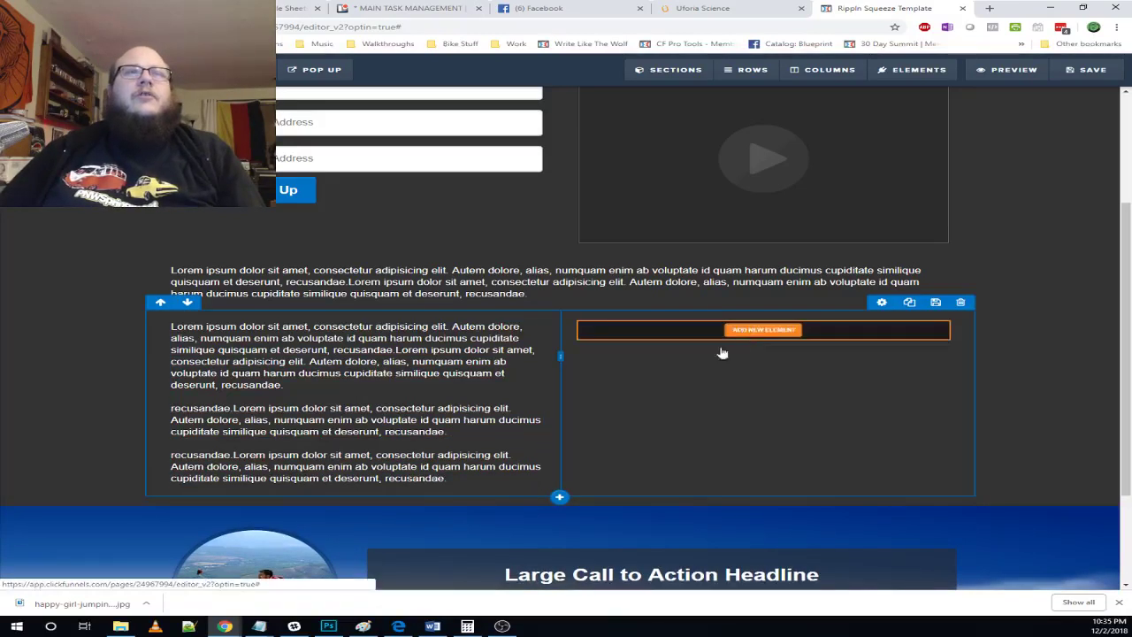
- Add an image element to the empty second column and fill it with the stock photo of three jumping people from a "happy mountain" search
{"action": "left_click", "coordinate": [750, 333]}
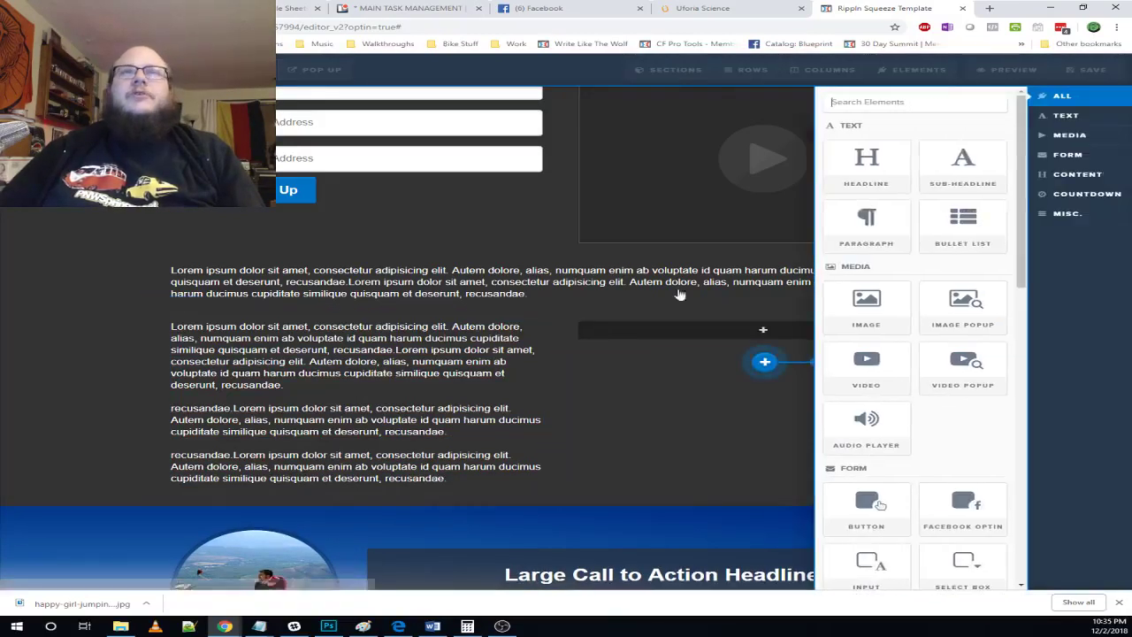
{"action": "left_click", "coordinate": [882, 313]}
{"action": "left_click", "coordinate": [822, 374]}
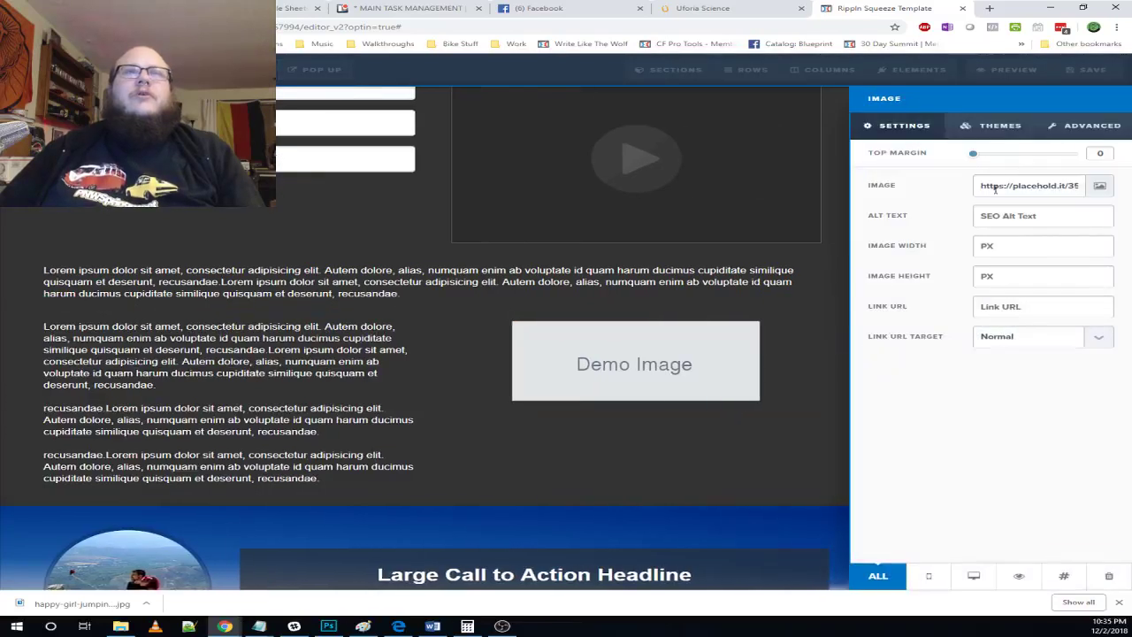
{"action": "left_click", "coordinate": [1099, 186]}
{"action": "left_click", "coordinate": [298, 100]}
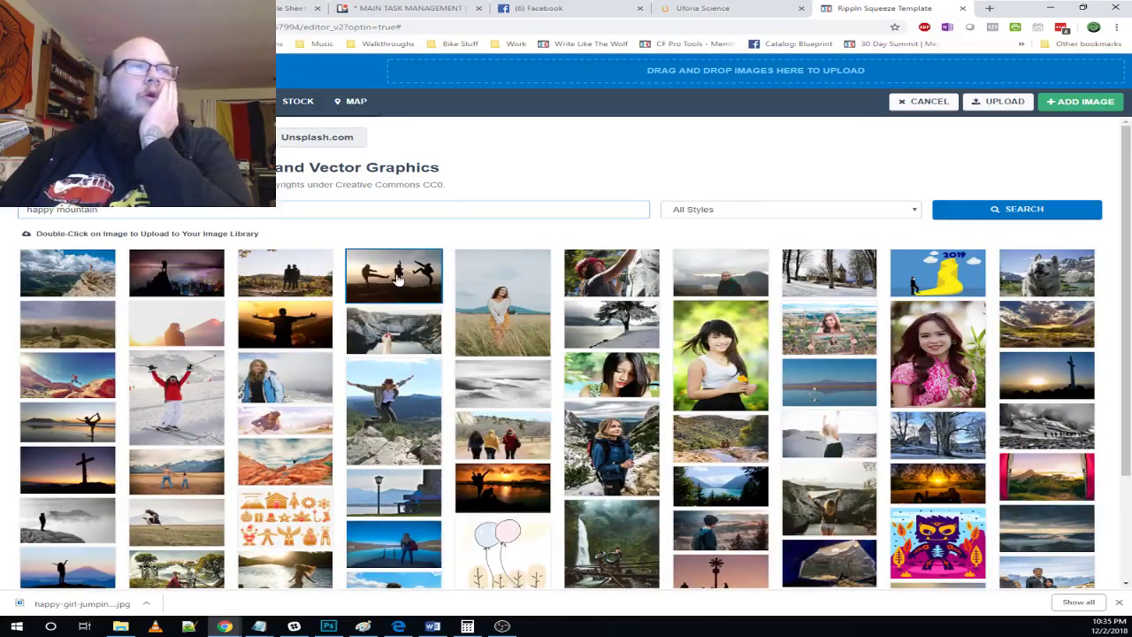
{"action": "double_click", "coordinate": [397, 280]}
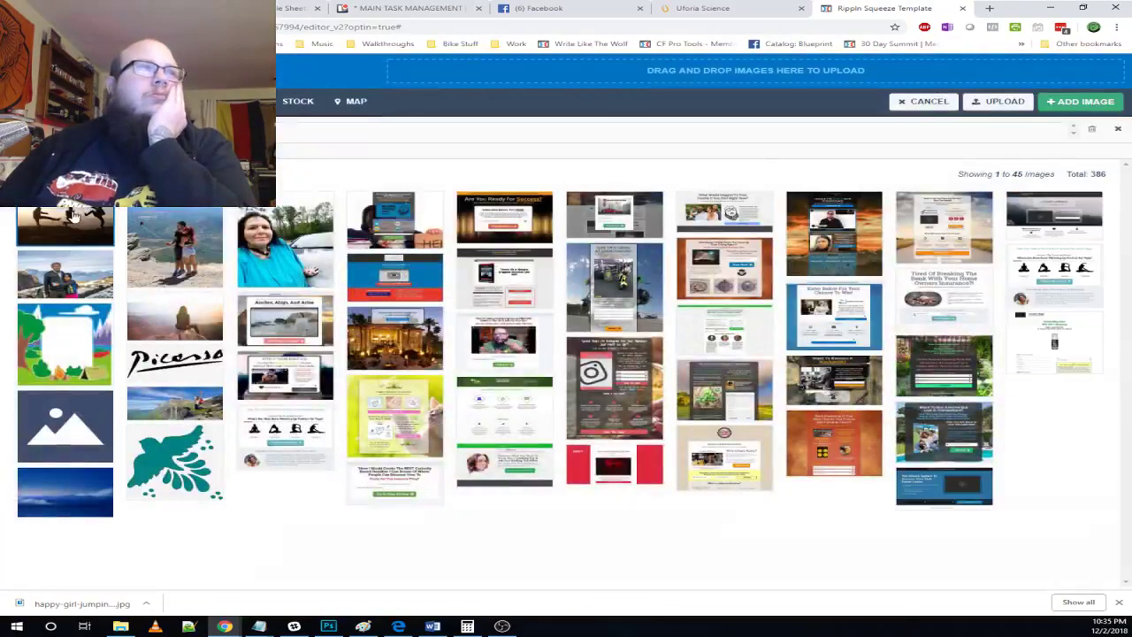
{"action": "left_click", "coordinate": [75, 217]}
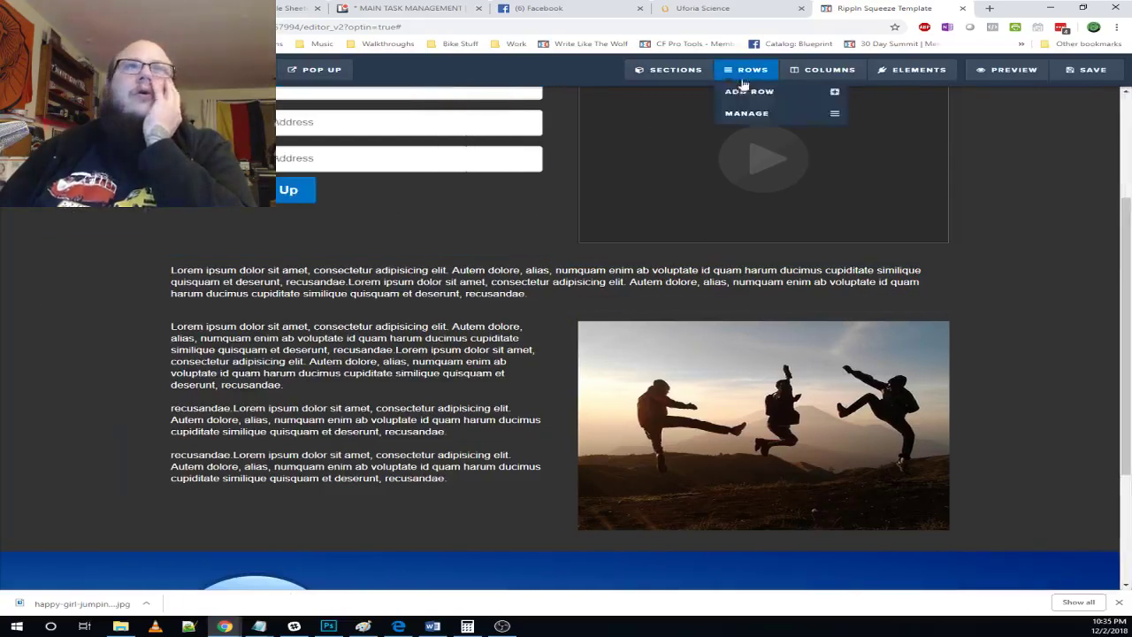
- Check the reference page, duplicate the full-width paragraph row and move the copy below the text-and-image row
{"action": "left_click", "coordinate": [704, 8]}
{"action": "scroll", "coordinate": [522, 343], "scroll_direction": "down", "scroll_amount": 3}
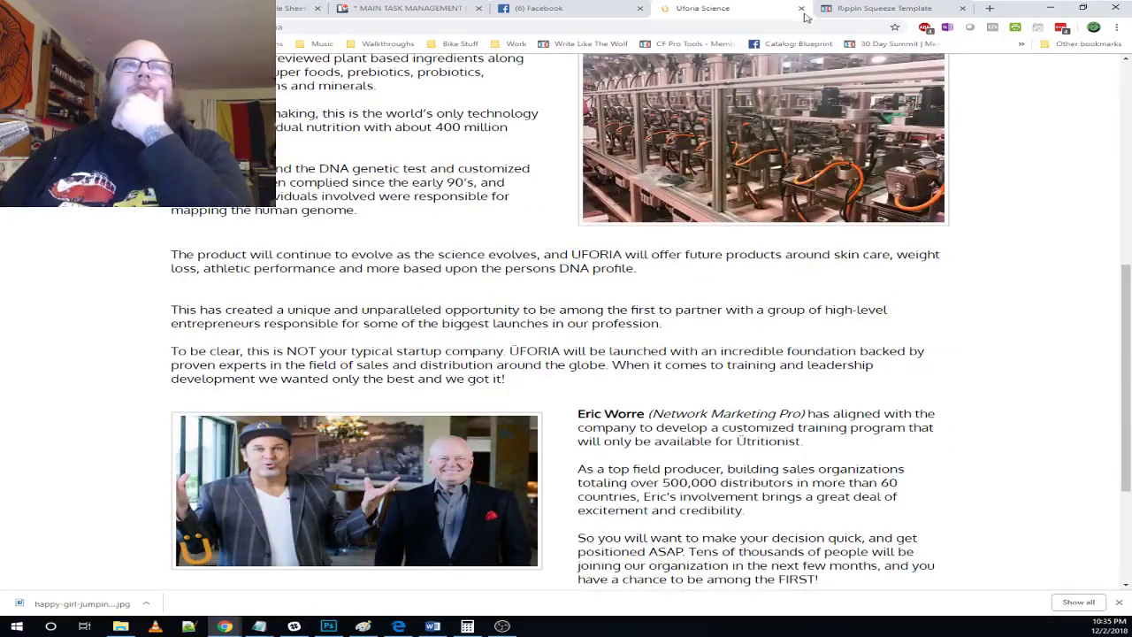
{"action": "left_click", "coordinate": [831, 9]}
{"action": "scroll", "coordinate": [566, 266], "scroll_direction": "down", "scroll_amount": 2}
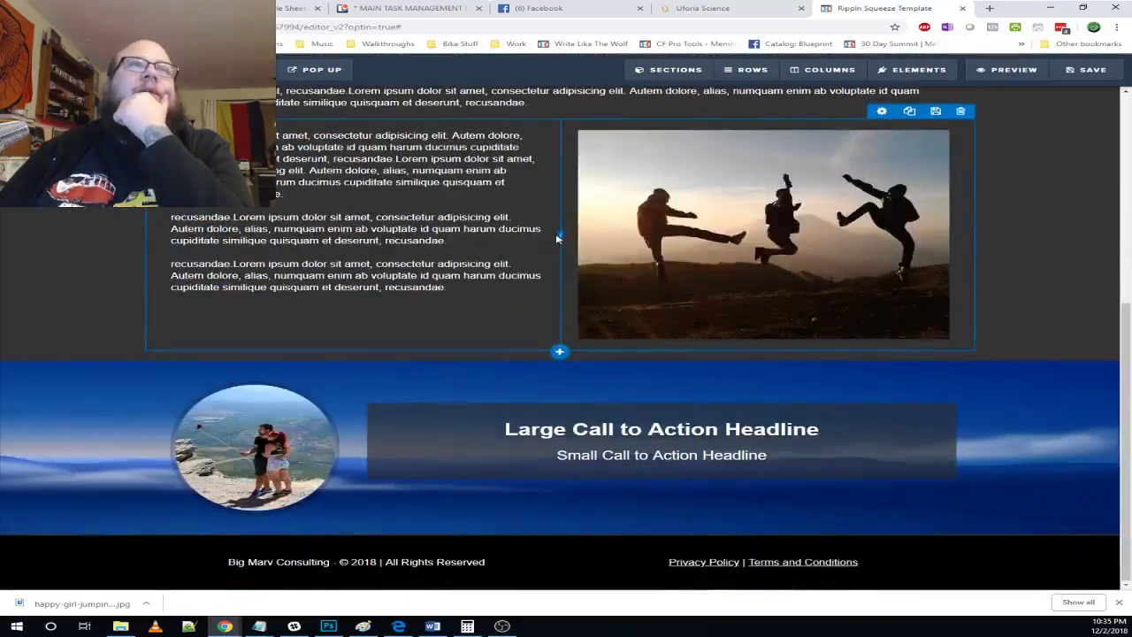
{"action": "scroll", "coordinate": [557, 238], "scroll_direction": "up", "scroll_amount": 1}
{"action": "scroll", "coordinate": [584, 182], "scroll_direction": "up", "scroll_amount": 1}
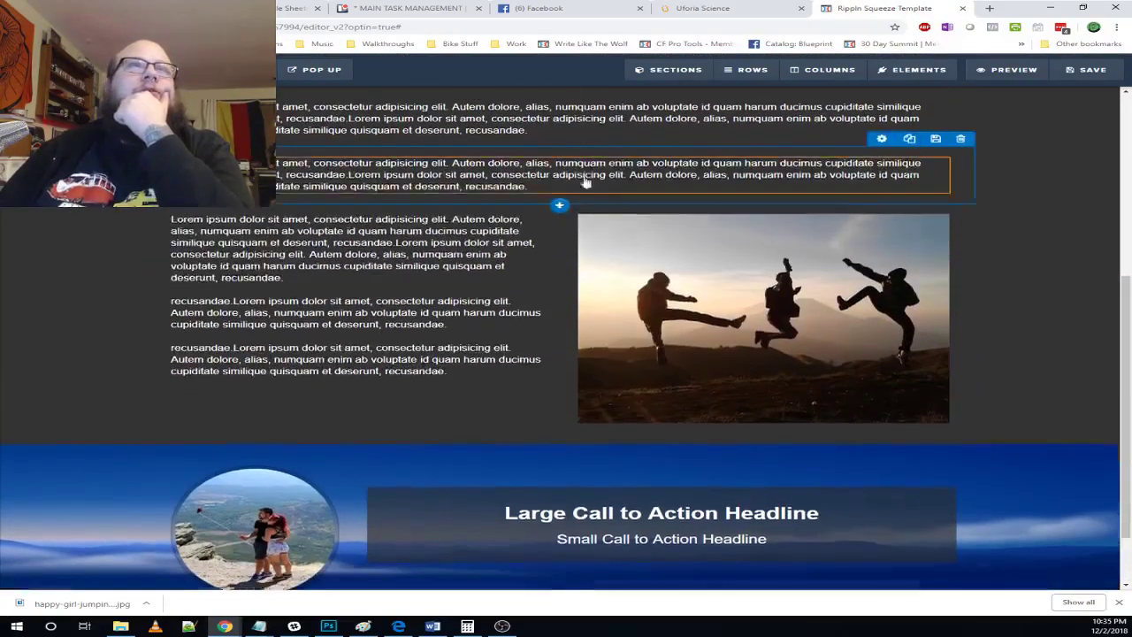
{"action": "left_click", "coordinate": [199, 124]}
{"action": "scroll", "coordinate": [494, 322], "scroll_direction": "down", "scroll_amount": 1}
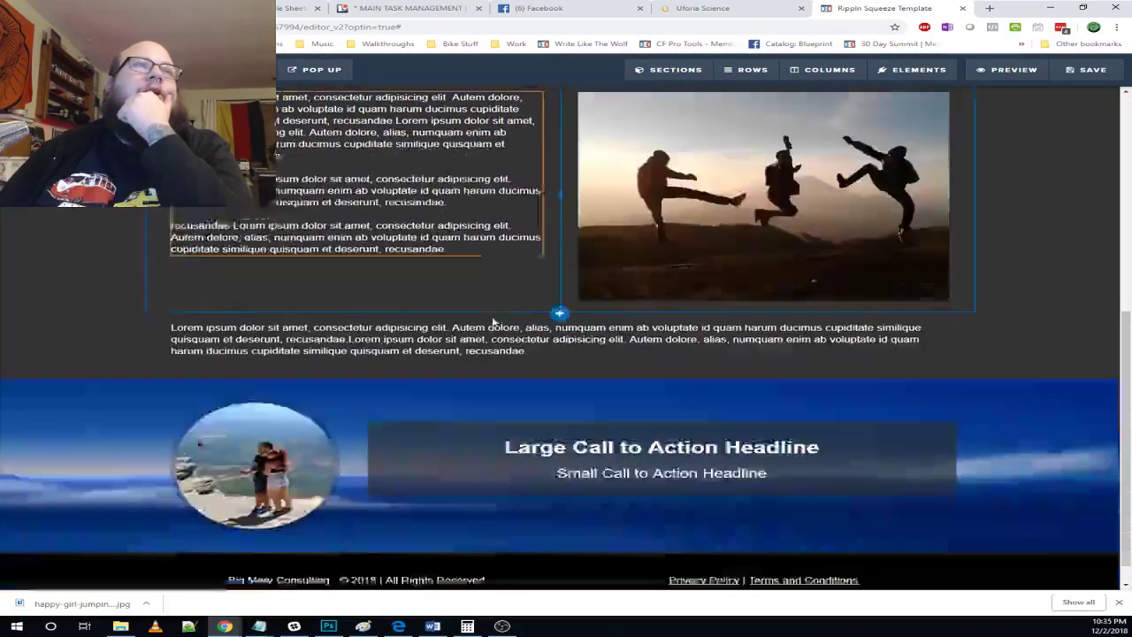
- Add two more copies of the Lorem ipsum paragraph to the lower full-width text, separated by blank lines
{"action": "left_click", "coordinate": [508, 322]}
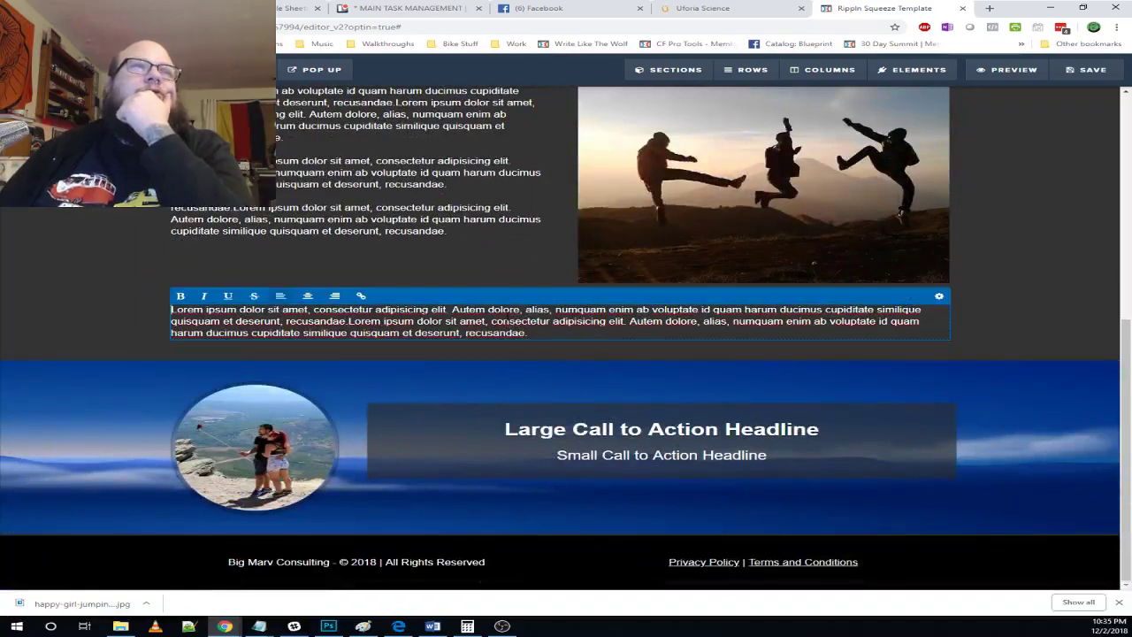
{"action": "left_click_drag", "start_coordinate": [533, 334], "coordinate": [166, 312]}
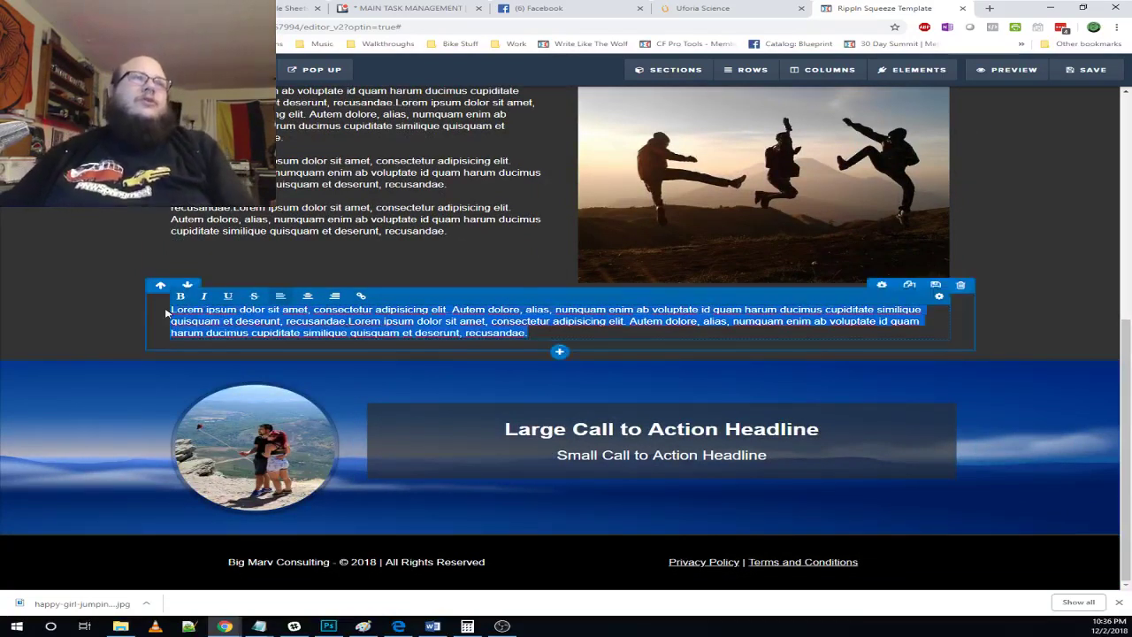
{"action": "left_click", "coordinate": [167, 313]}
{"action": "double_click", "coordinate": [228, 322]}
{"action": "left_click", "coordinate": [228, 322]}
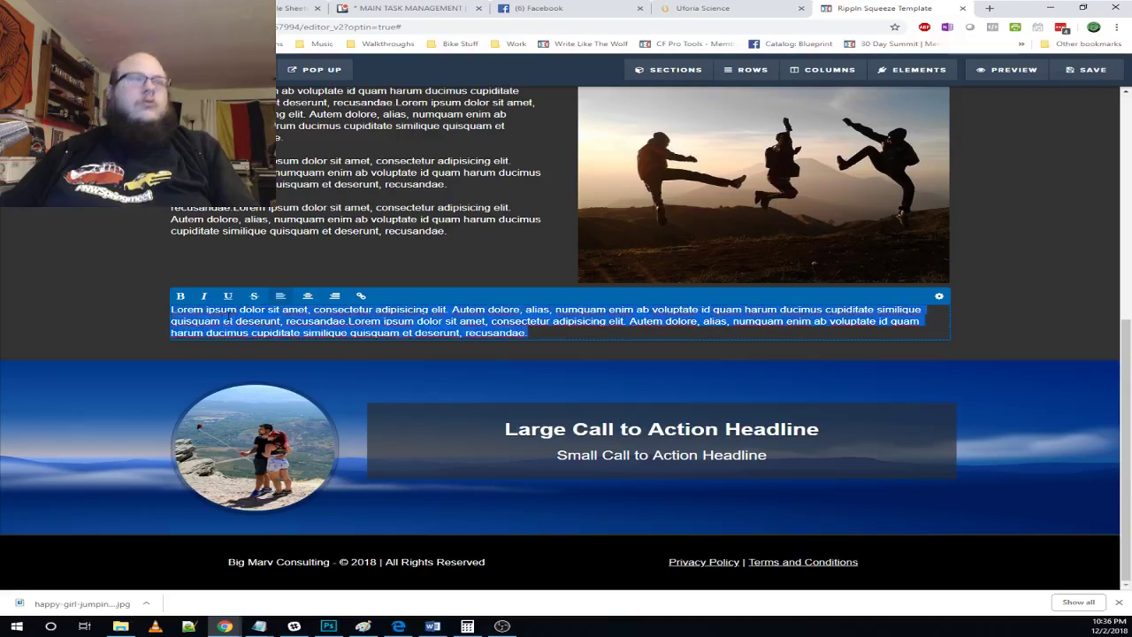
{"action": "key", "text": "ctrl+c"}
{"action": "key", "text": "Right"}
{"action": "key", "text": "Return"}
{"action": "key", "text": "Return"}
{"action": "key", "text": "ctrl+v"}
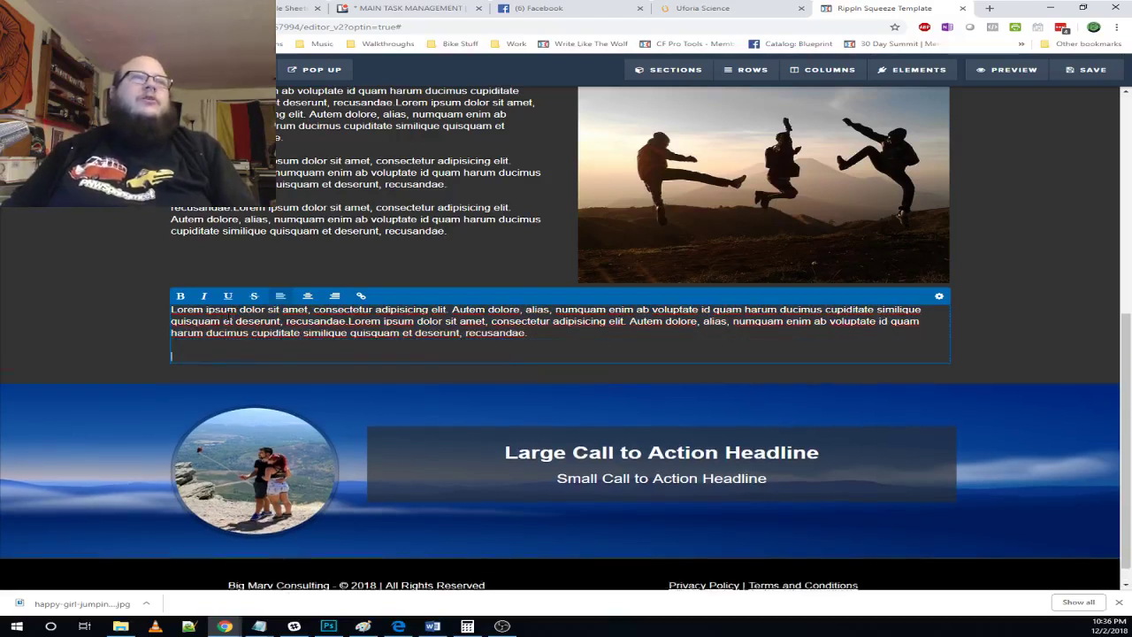
{"action": "key", "text": "Return"}
{"action": "key", "text": "Return"}
{"action": "key", "text": "ctrl+v"}
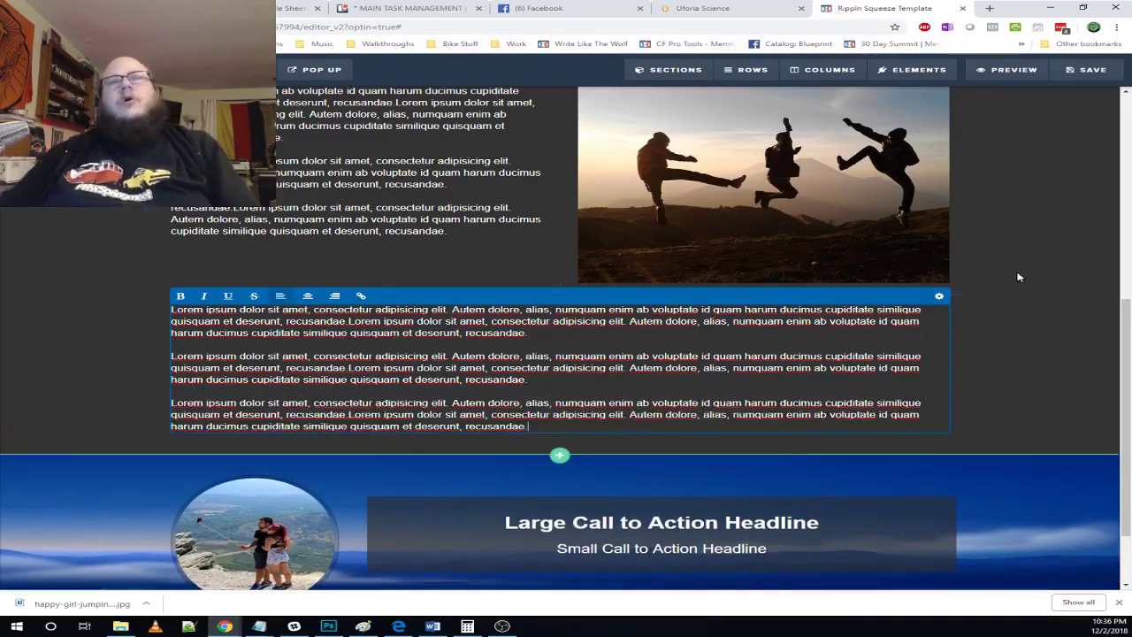
{"action": "left_click", "coordinate": [1041, 341]}
- Following the reference page, duplicate the text-and-image row and place the copy below the three full-width paragraphs
{"action": "left_click", "coordinate": [710, 12]}
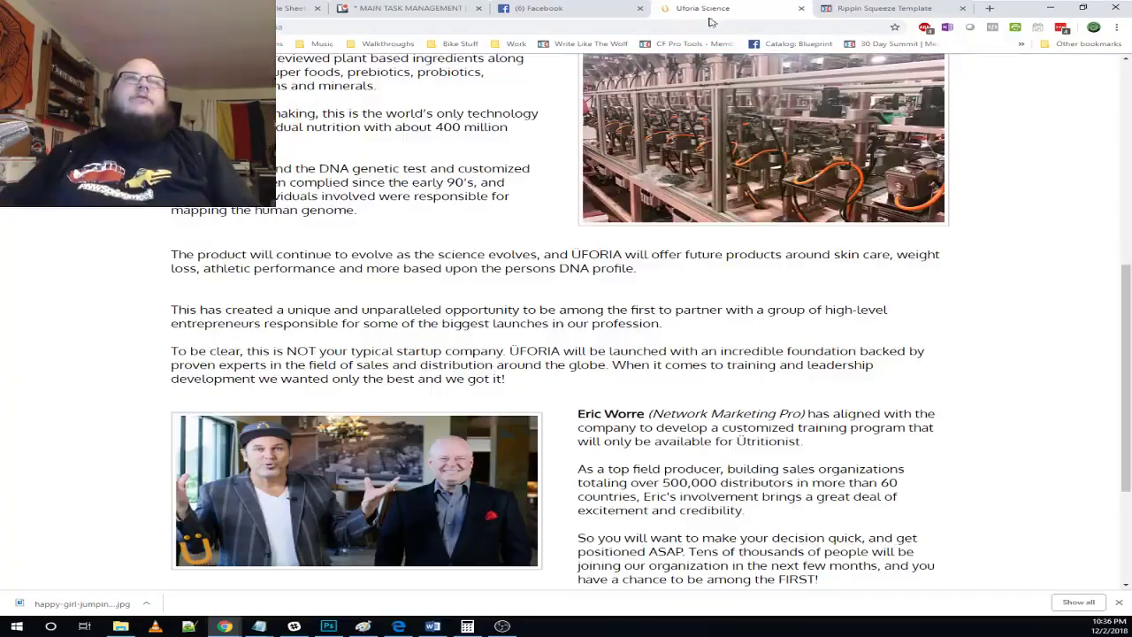
{"action": "scroll", "coordinate": [697, 386], "scroll_direction": "down", "scroll_amount": 3}
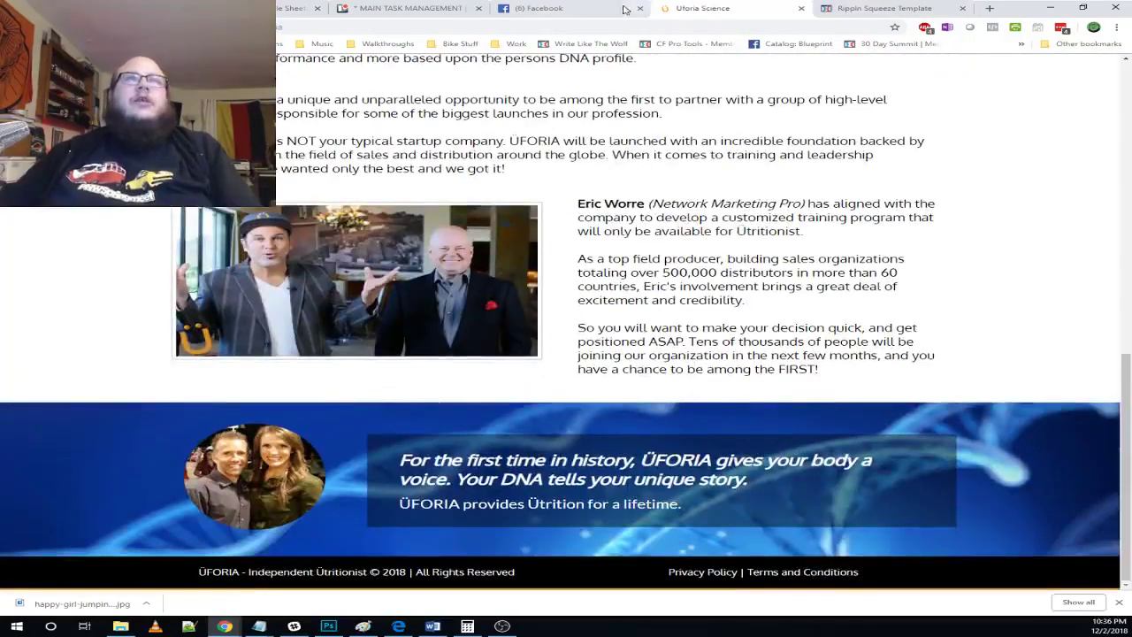
{"action": "left_click", "coordinate": [880, 8]}
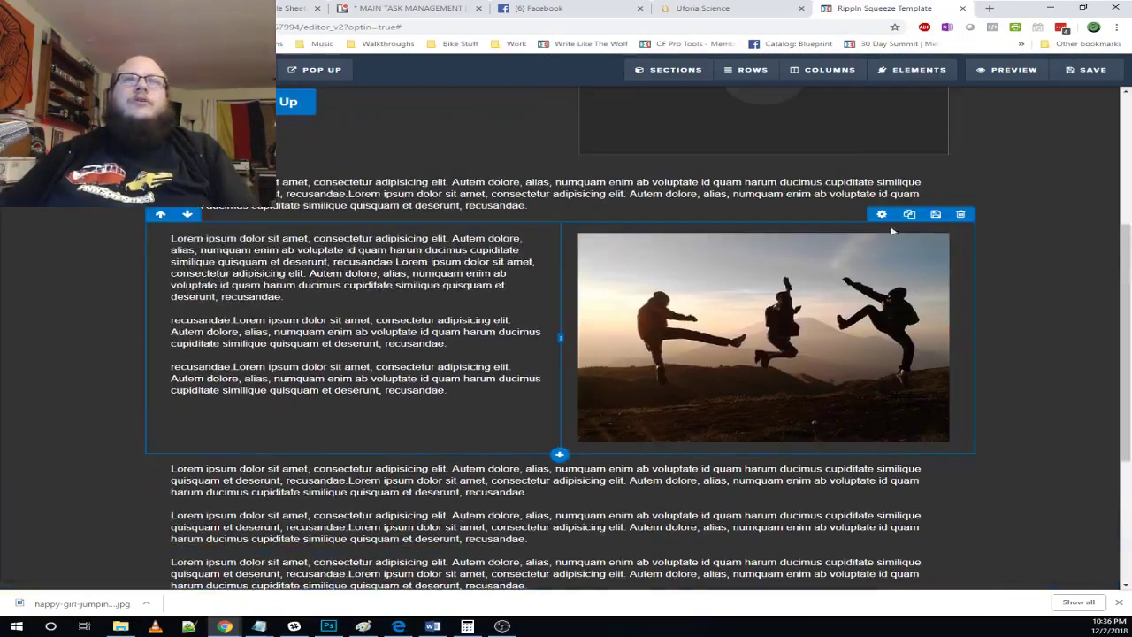
{"action": "left_click", "coordinate": [909, 215]}
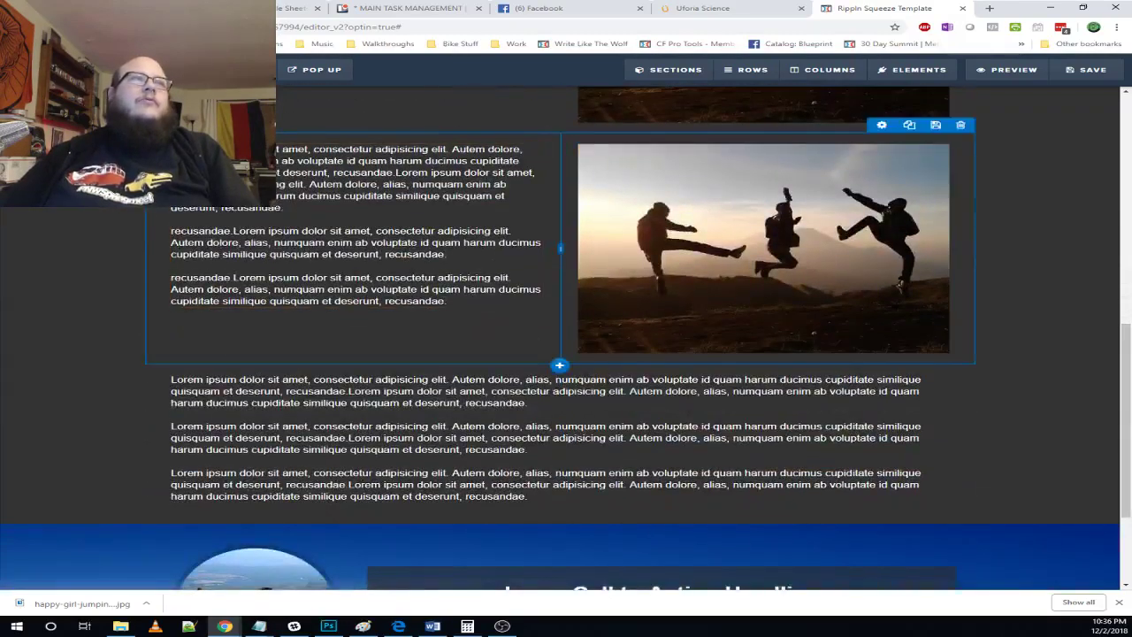
{"action": "scroll", "coordinate": [566, 336], "scroll_direction": "down", "scroll_amount": 3}
{"action": "left_click", "coordinate": [707, 8]}
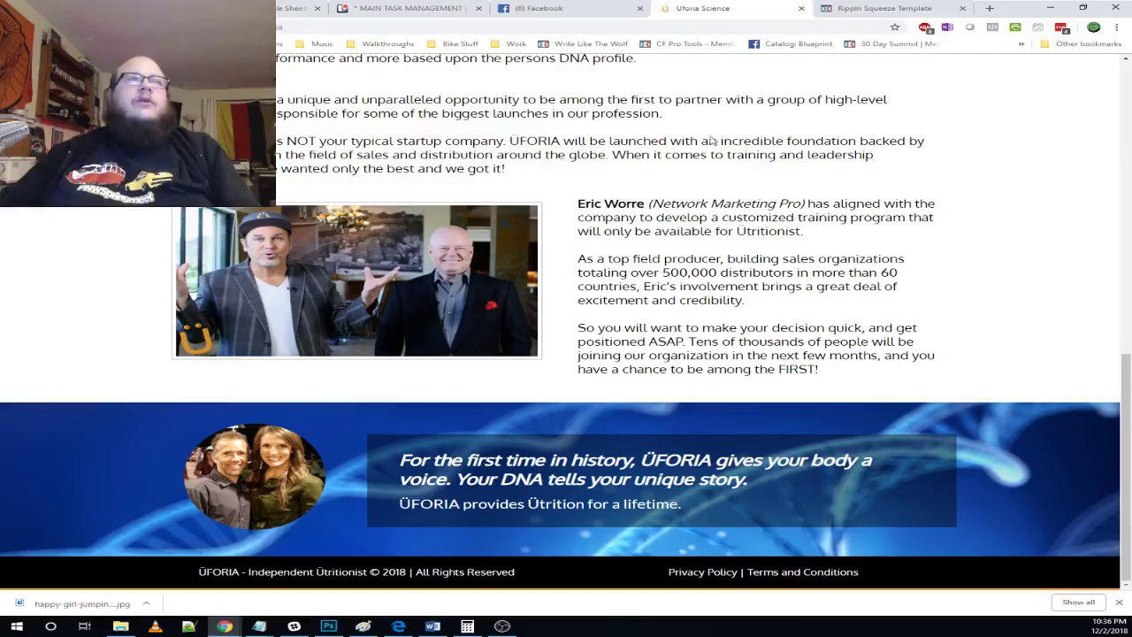
{"action": "left_click", "coordinate": [912, 9]}
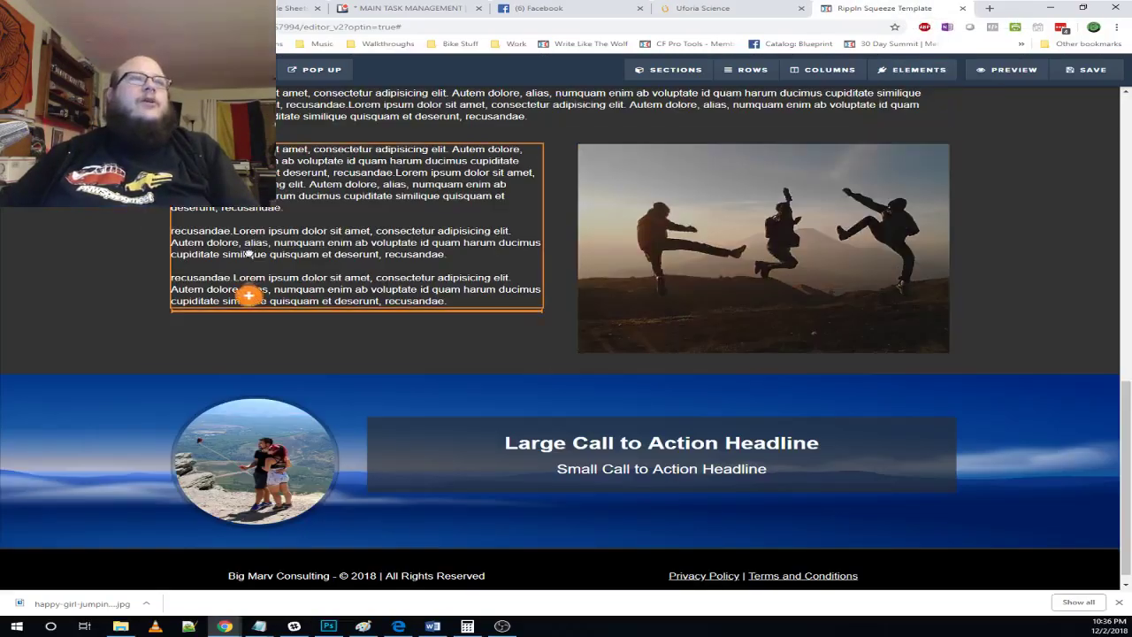
- Rearrange the duplicated row so the image is in the first column and the text in the second column
{"action": "left_click_drag", "start_coordinate": [250, 255], "coordinate": [758, 133]}
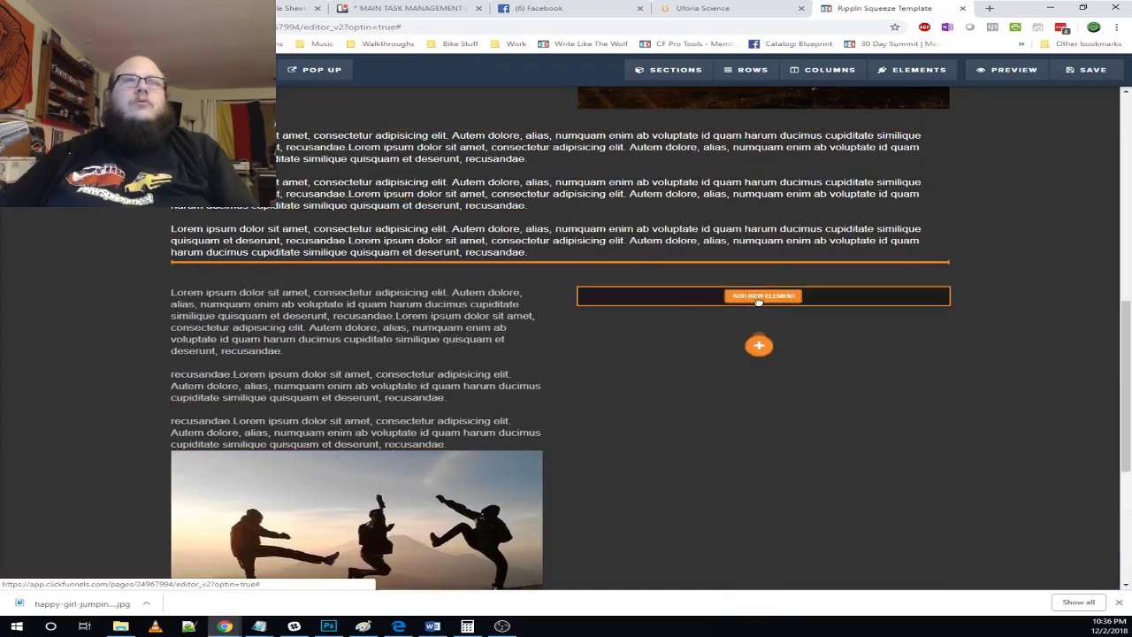
{"action": "left_click_drag", "start_coordinate": [758, 302], "coordinate": [759, 306]}
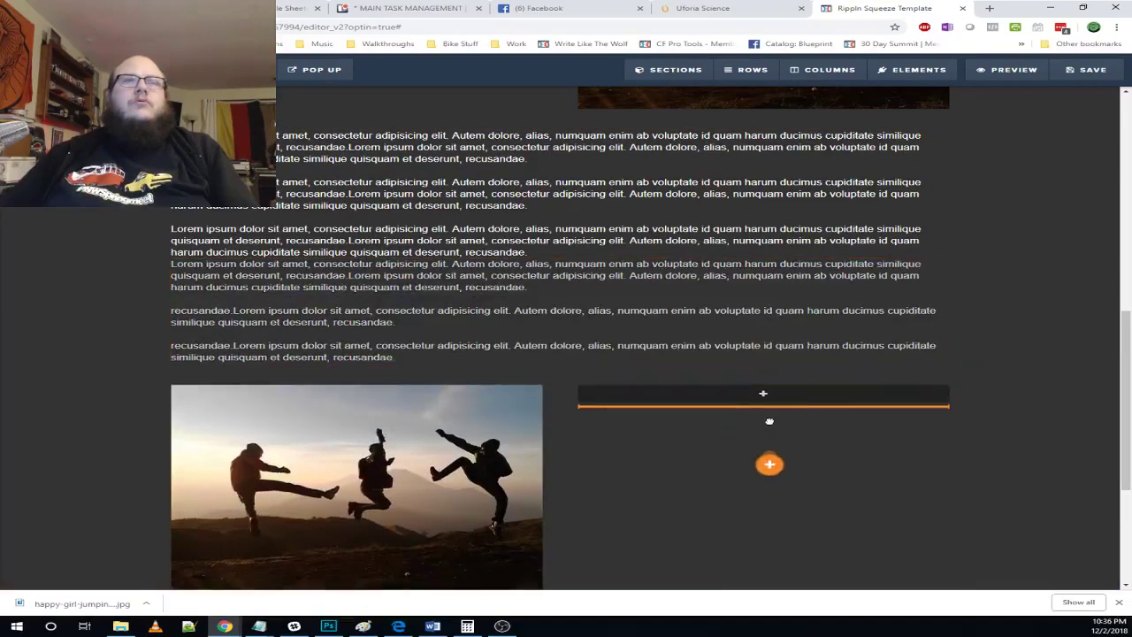
{"action": "left_click_drag", "start_coordinate": [770, 421], "coordinate": [771, 425]}
{"action": "scroll", "coordinate": [902, 380], "scroll_direction": "down", "scroll_amount": 3}
{"action": "scroll", "coordinate": [1111, 358], "scroll_direction": "up", "scroll_amount": 4}
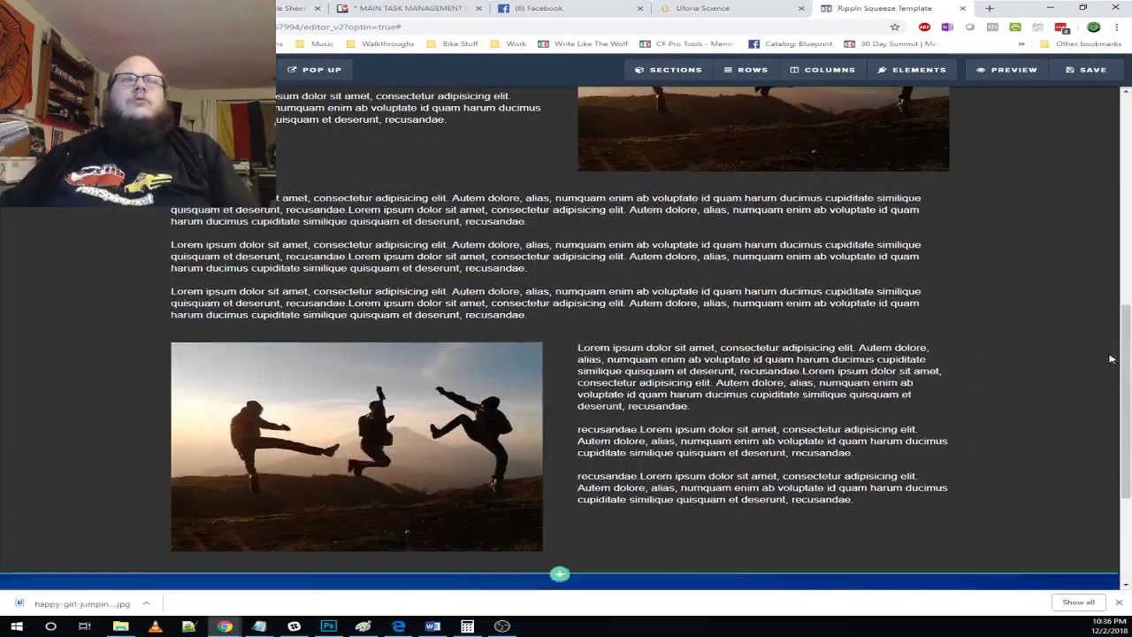
{"action": "scroll", "coordinate": [885, 371], "scroll_direction": "up", "scroll_amount": 1}
- Compare the lower rows and the call-to-action section with the reference page
{"action": "left_click", "coordinate": [703, 7]}
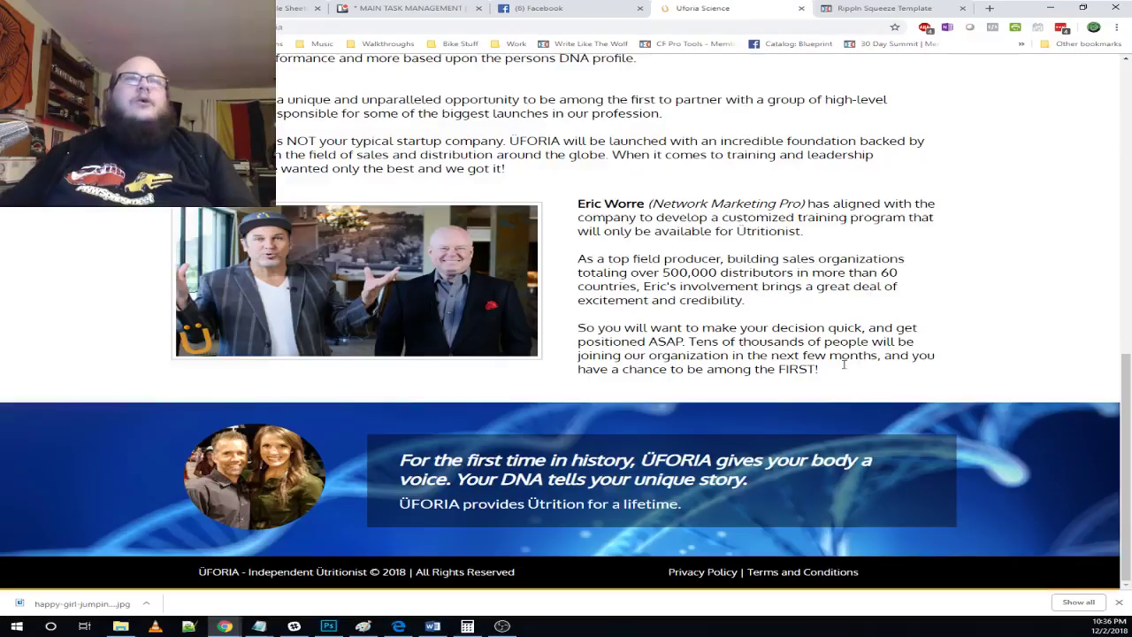
{"action": "left_click", "coordinate": [882, 8]}
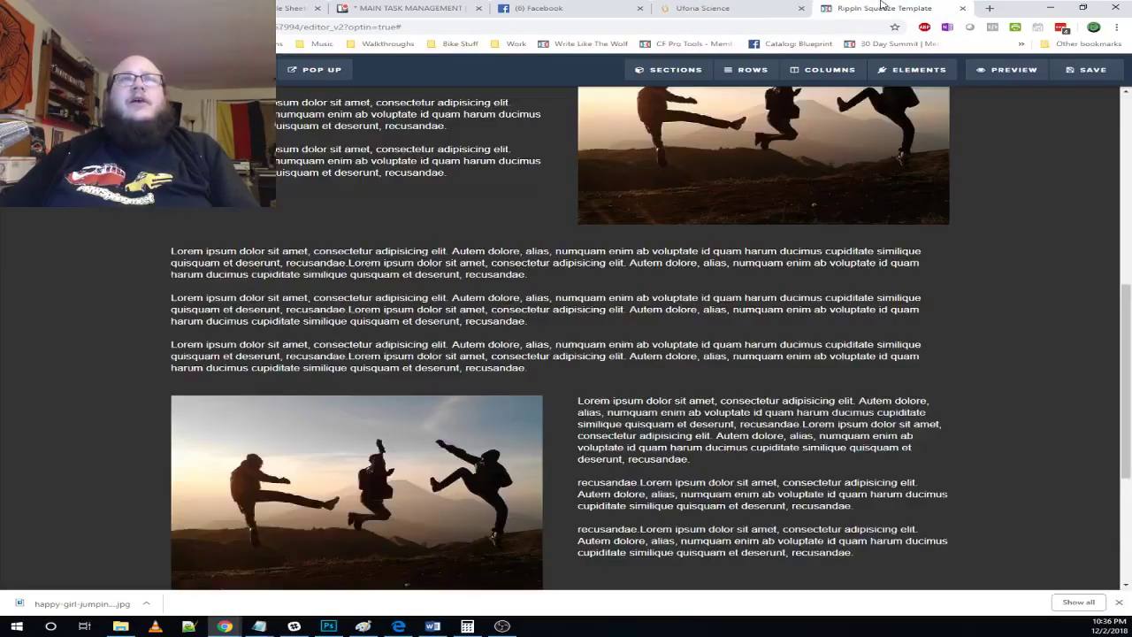
{"action": "scroll", "coordinate": [717, 319], "scroll_direction": "down", "scroll_amount": 4}
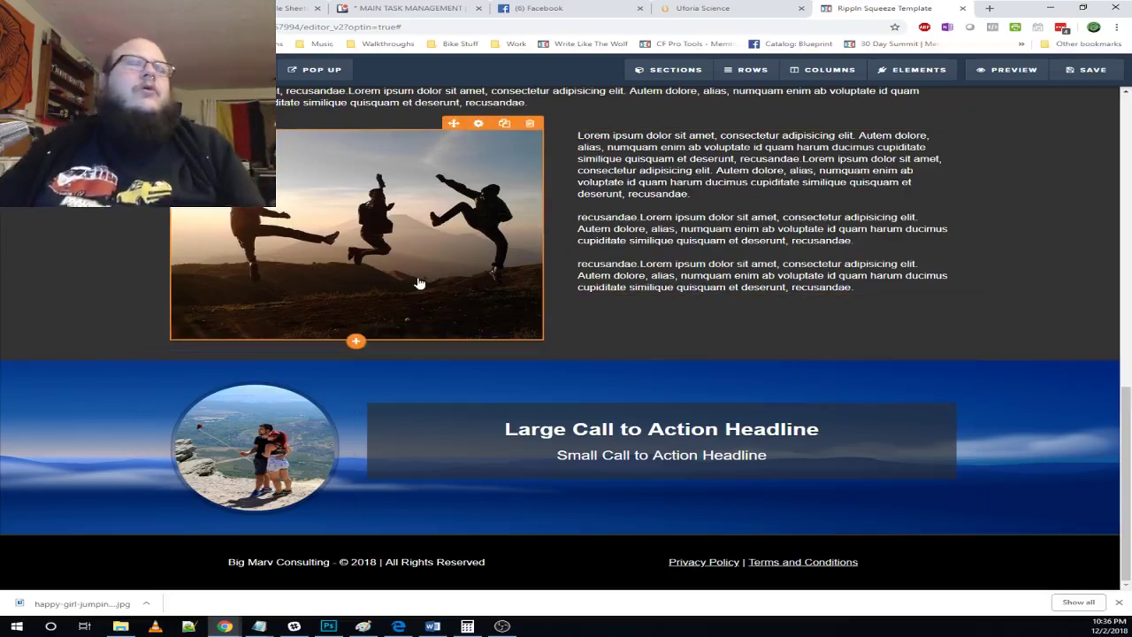
{"action": "key", "text": "ctrl+shift+Tab"}
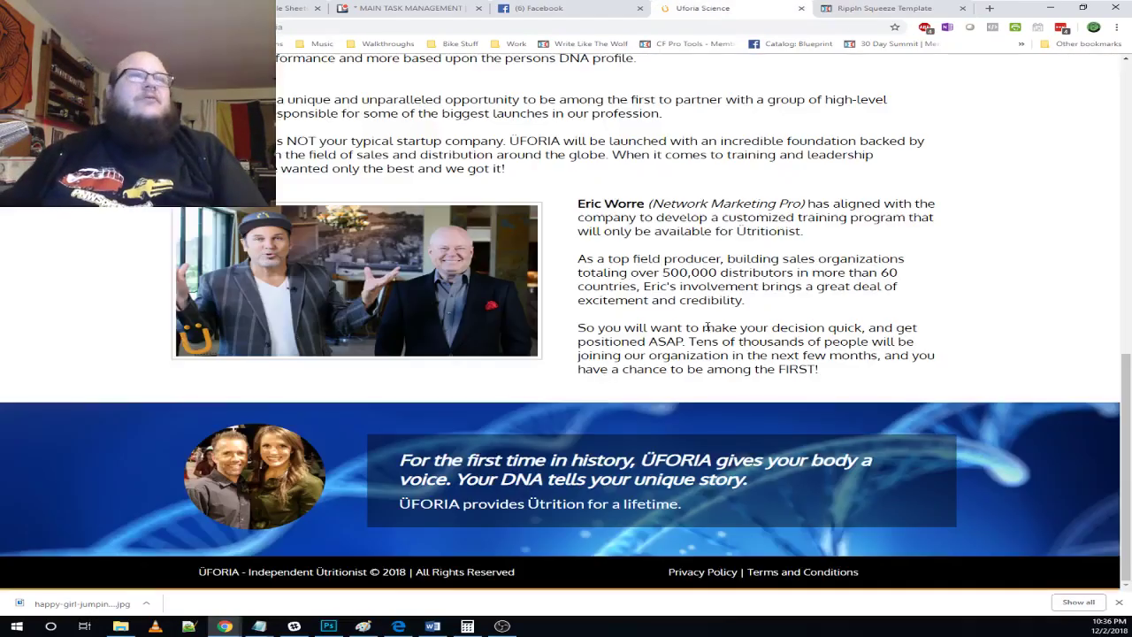
{"action": "scroll", "coordinate": [808, 352], "scroll_direction": "up", "scroll_amount": 4}
{"action": "key", "text": "ctrl+Tab"}
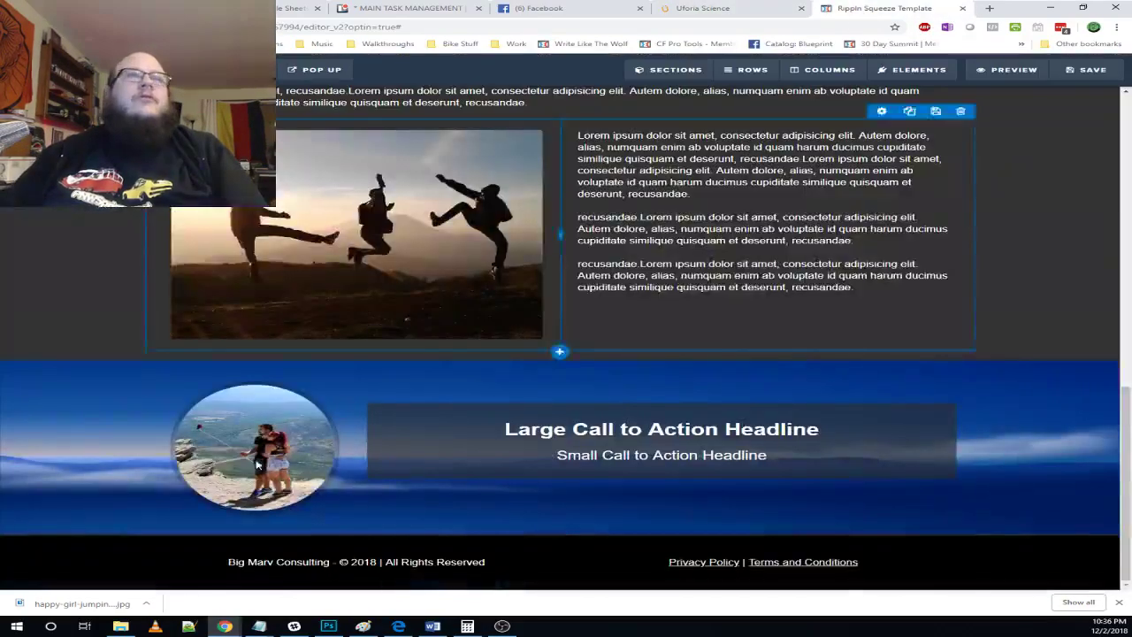
- Save the Contact Us page, exit to the funnel overview and bring up the Uforia Science reference page
{"action": "left_click", "coordinate": [1090, 71]}
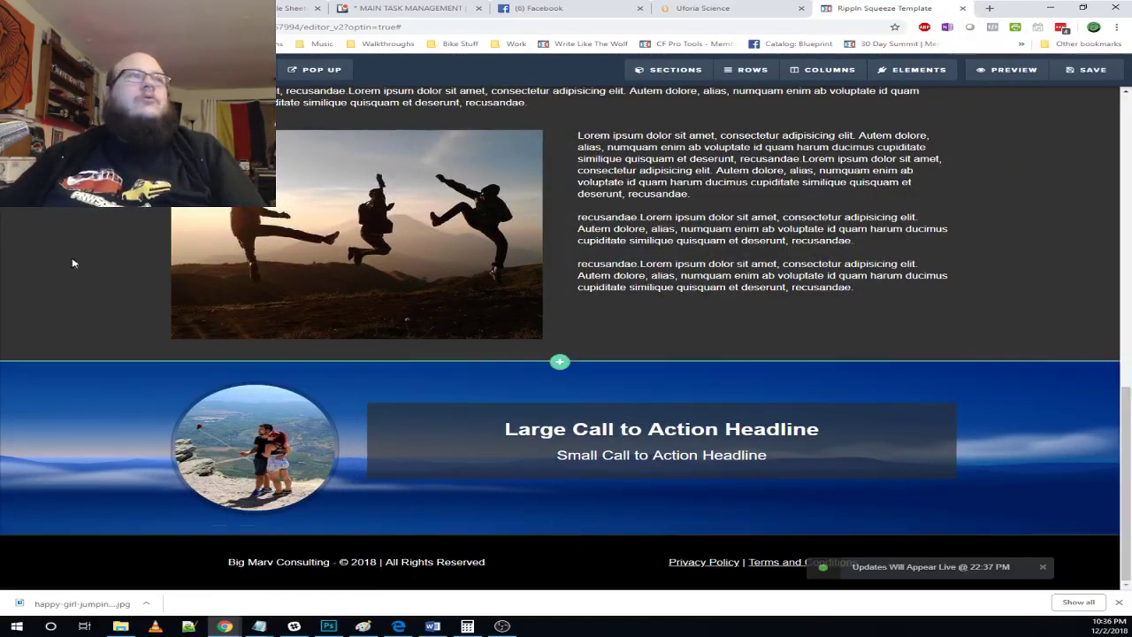
{"action": "left_click", "coordinate": [35, 69]}
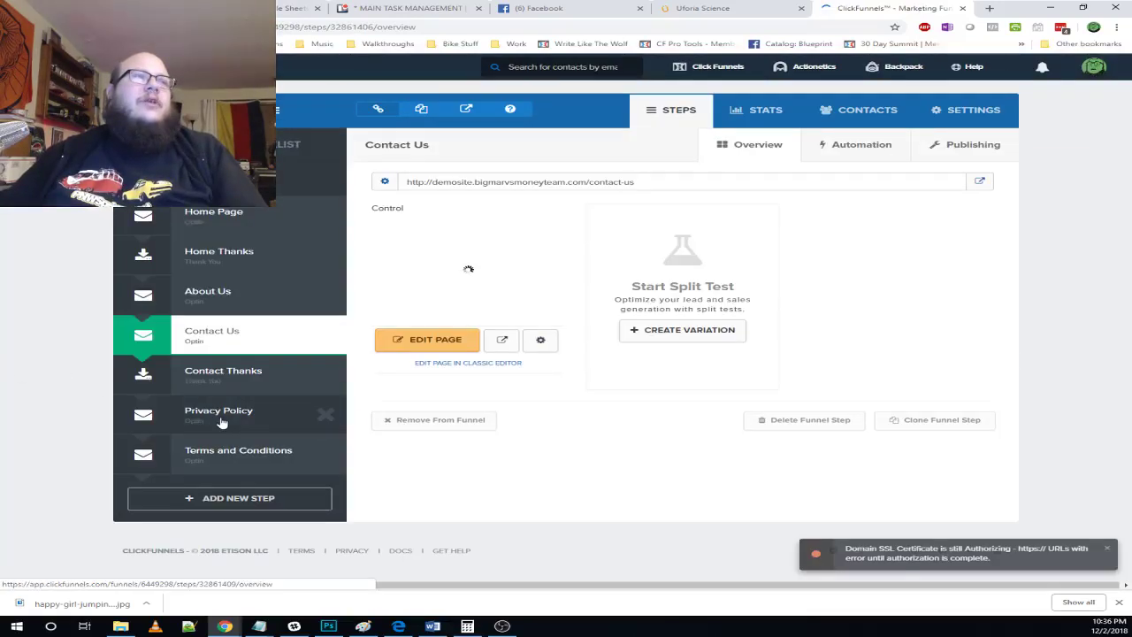
{"action": "left_click", "coordinate": [739, 8]}
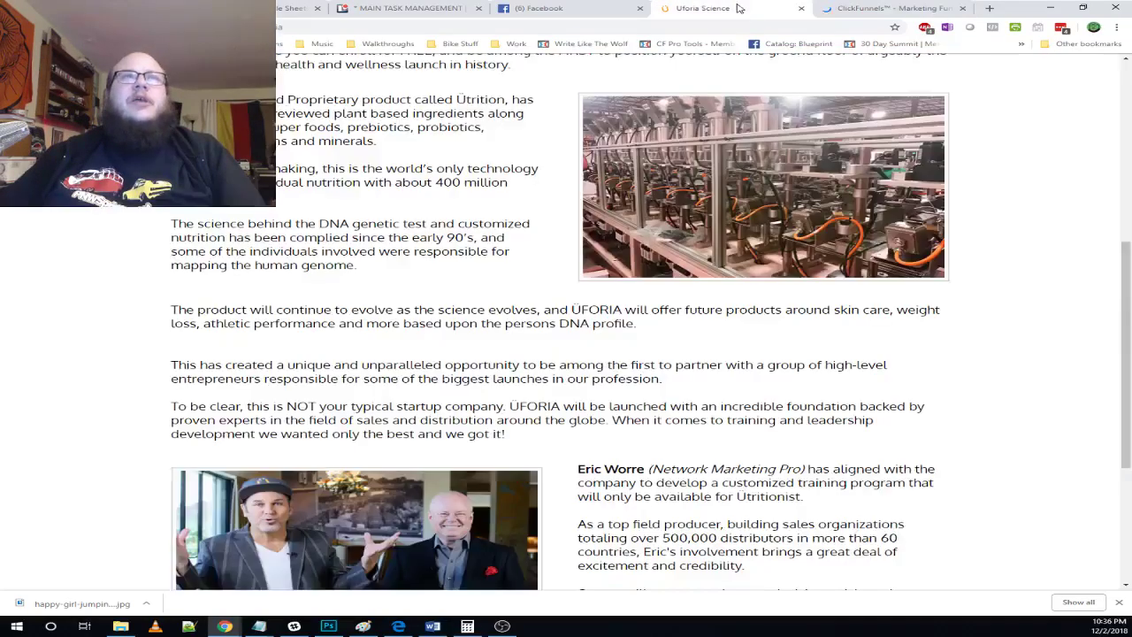
- Open the Privacy Policy page from the reference site's footer and review its heading, divider and text layout
{"action": "scroll", "coordinate": [821, 551], "scroll_direction": "down", "scroll_amount": 5}
{"action": "left_click", "coordinate": [688, 573]}
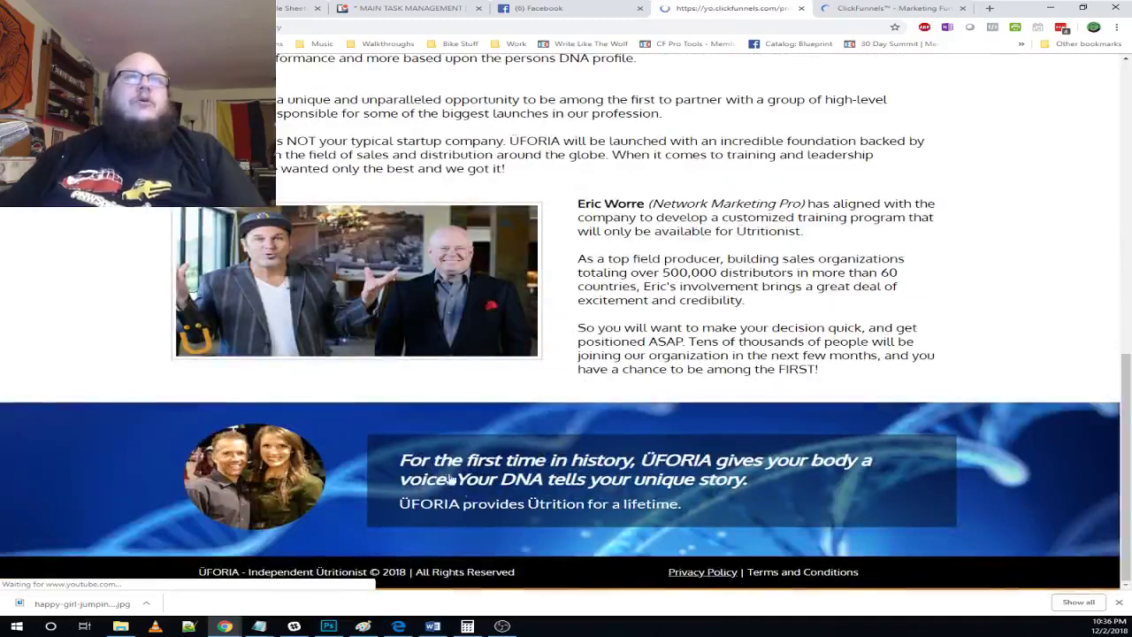
{"action": "scroll", "coordinate": [729, 375], "scroll_direction": "down", "scroll_amount": 15}
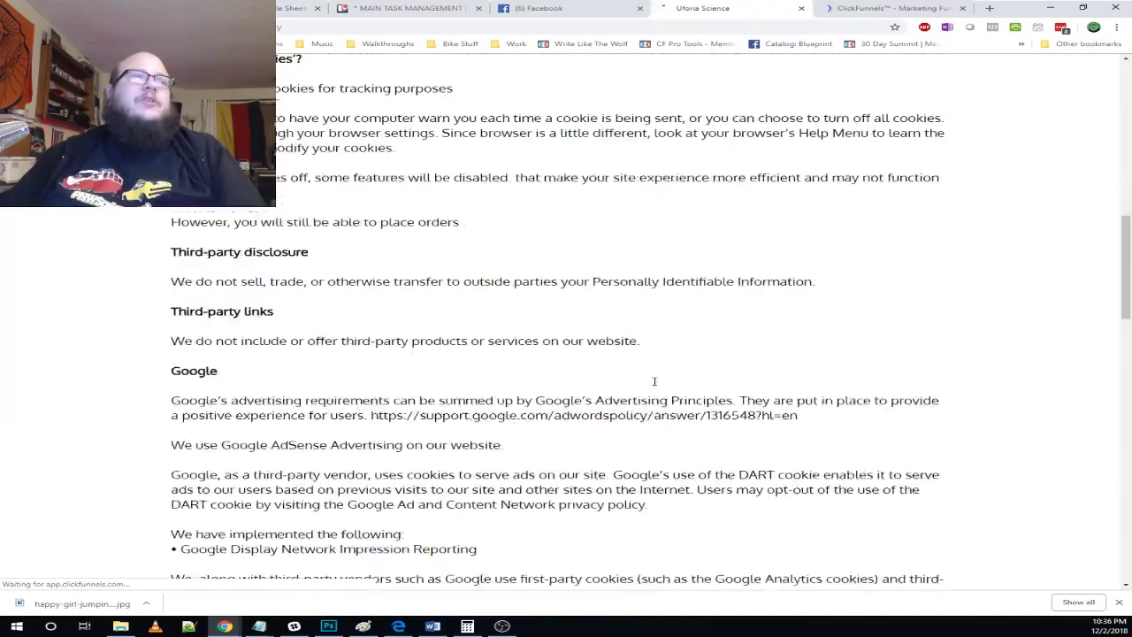
{"action": "scroll", "coordinate": [655, 386], "scroll_direction": "down", "scroll_amount": 10}
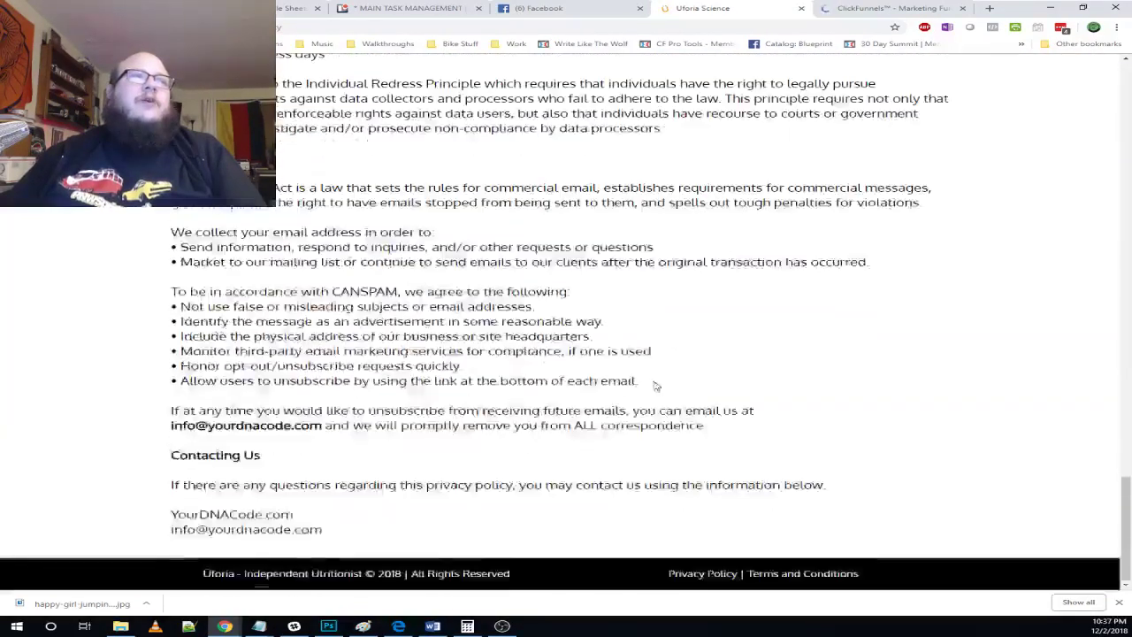
{"action": "scroll", "coordinate": [654, 381], "scroll_direction": "up", "scroll_amount": 6}
{"action": "scroll", "coordinate": [655, 381], "scroll_direction": "up", "scroll_amount": 15}
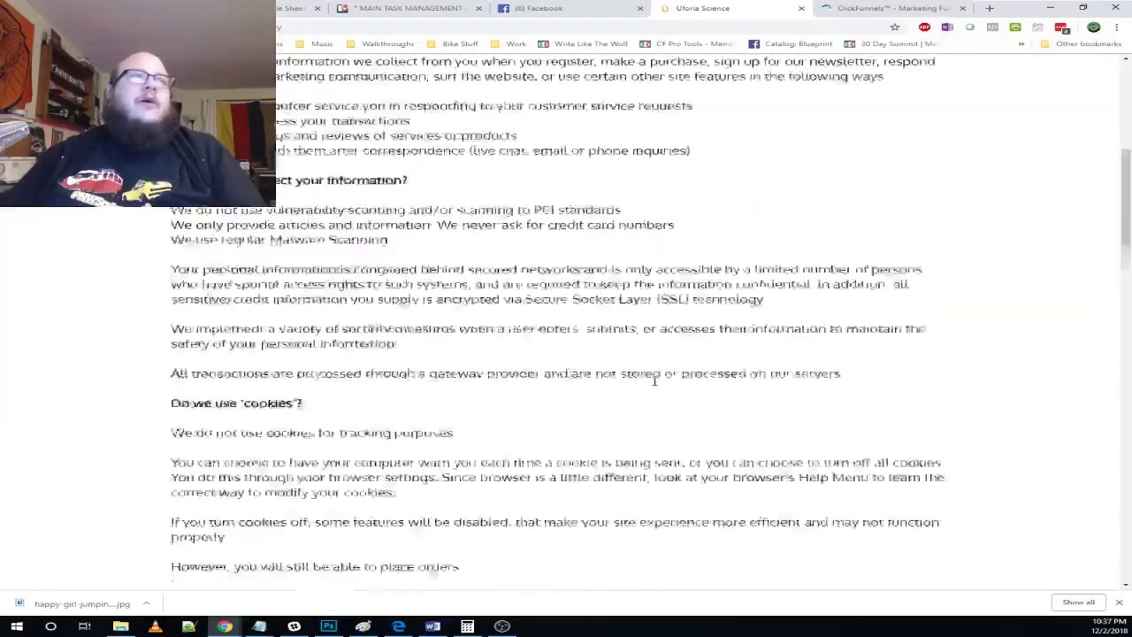
{"action": "scroll", "coordinate": [654, 383], "scroll_direction": "up", "scroll_amount": 2}
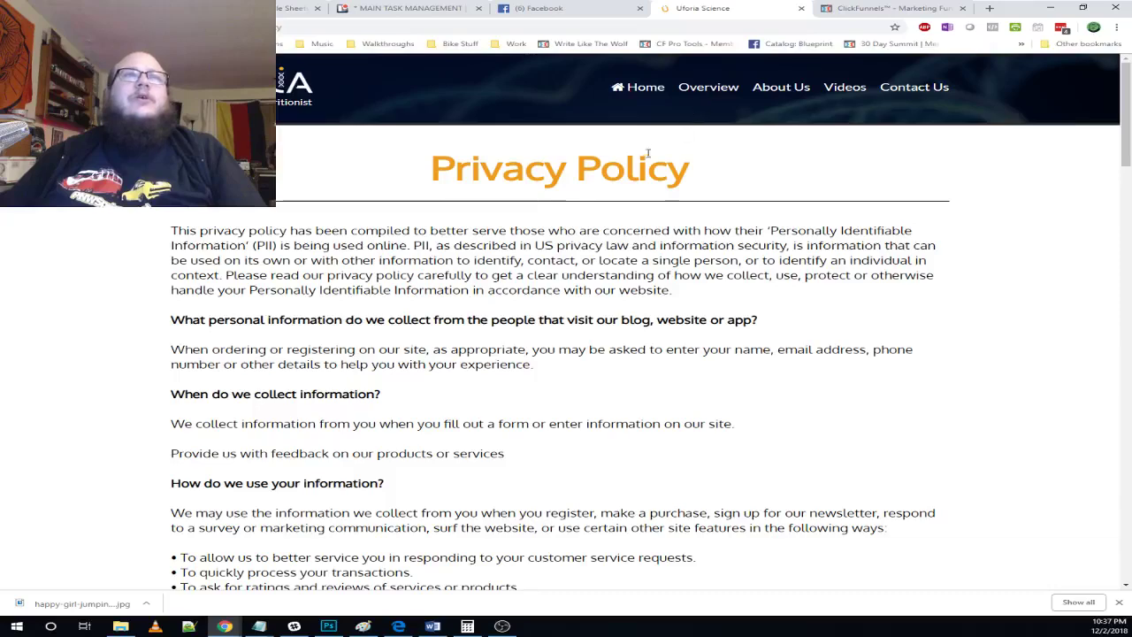
{"action": "scroll", "coordinate": [647, 356], "scroll_direction": "down", "scroll_amount": 17}
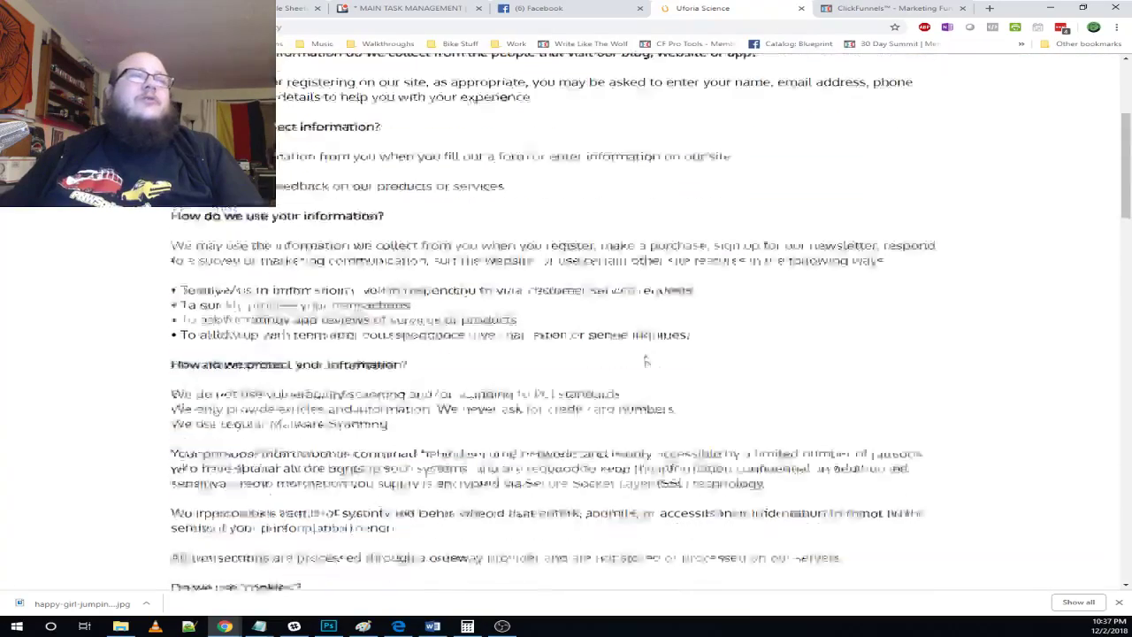
{"action": "scroll", "coordinate": [646, 357], "scroll_direction": "down", "scroll_amount": 10}
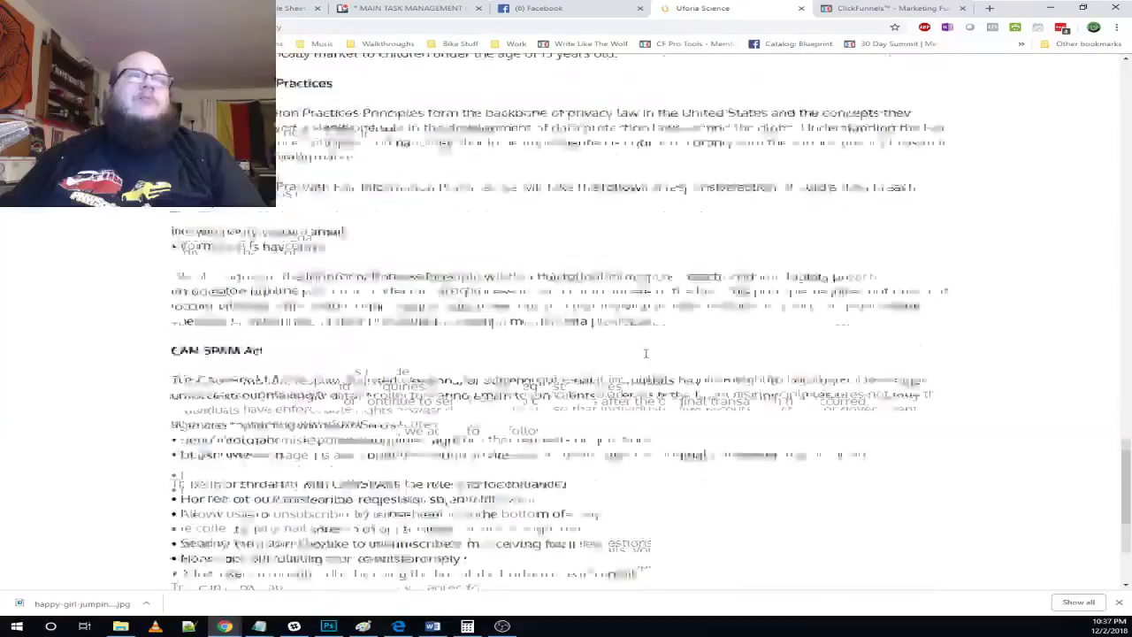
- In the Rippln Squeeze Template editor, delete the surplus sections and the remaining two-column row, leaving one full-width row between header and footer
{"action": "left_click", "coordinate": [855, 14]}
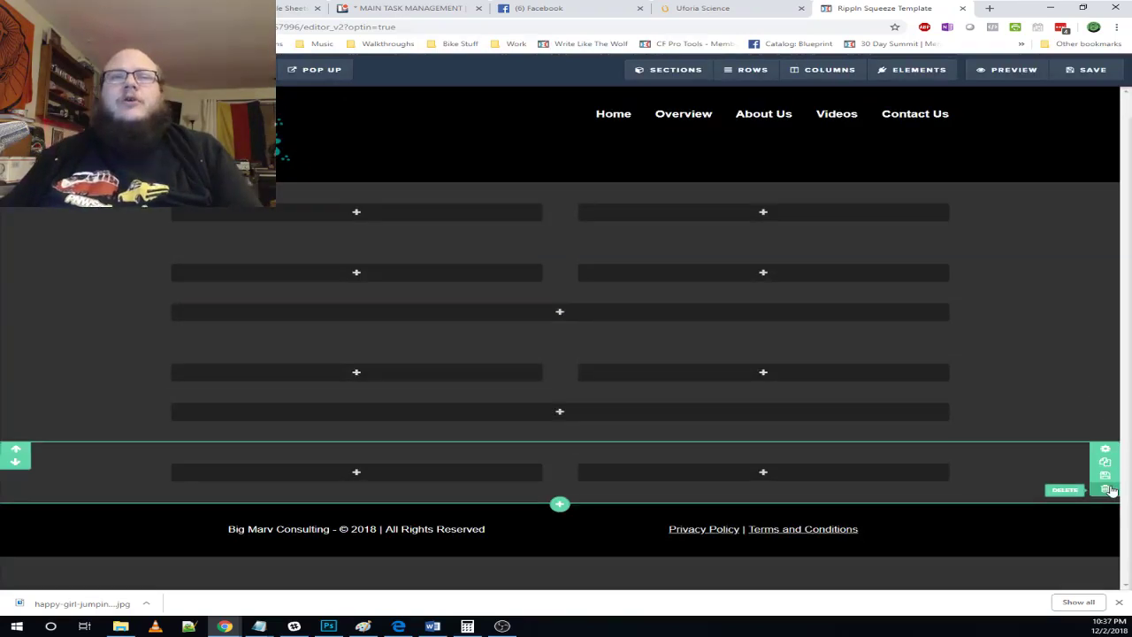
{"action": "left_click", "coordinate": [1106, 489]}
{"action": "left_click", "coordinate": [637, 87]}
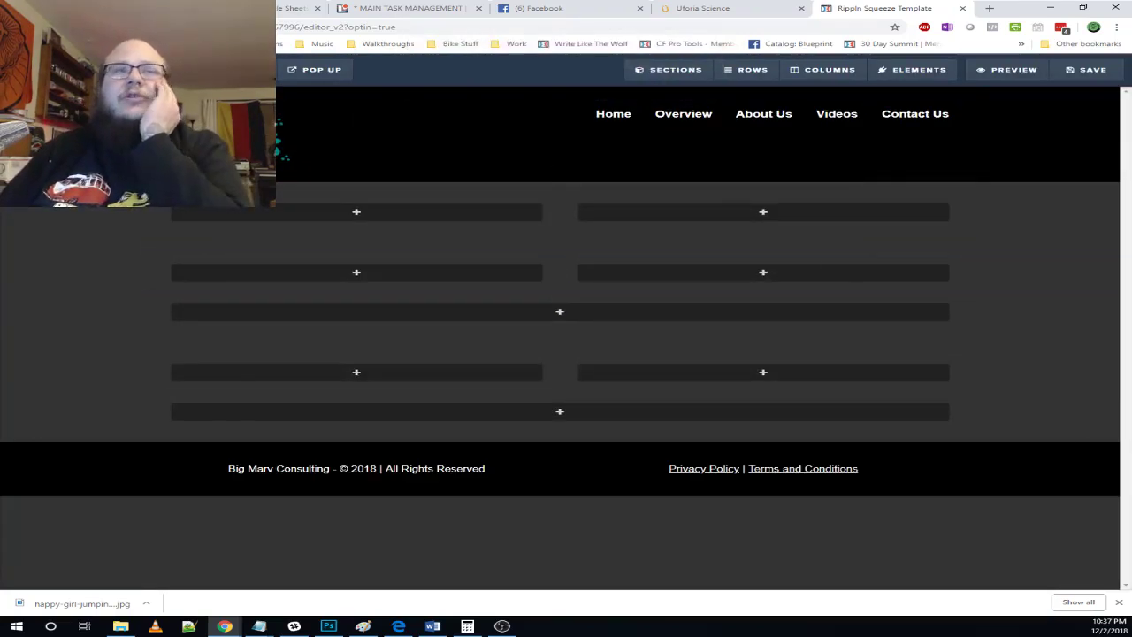
{"action": "left_click", "coordinate": [1105, 390]}
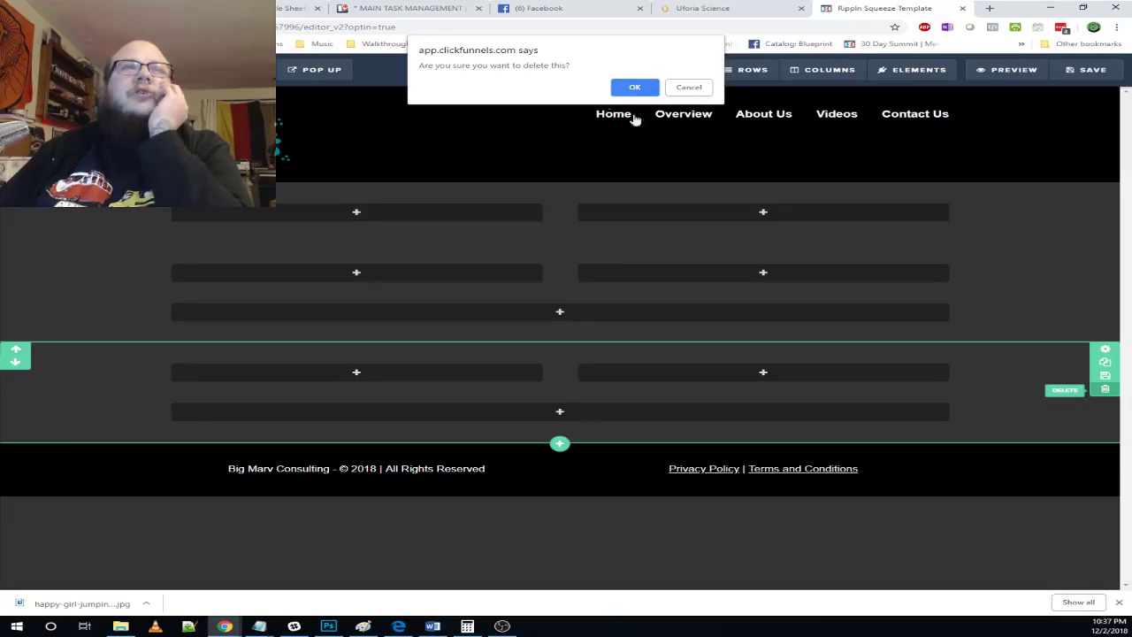
{"action": "left_click", "coordinate": [636, 87]}
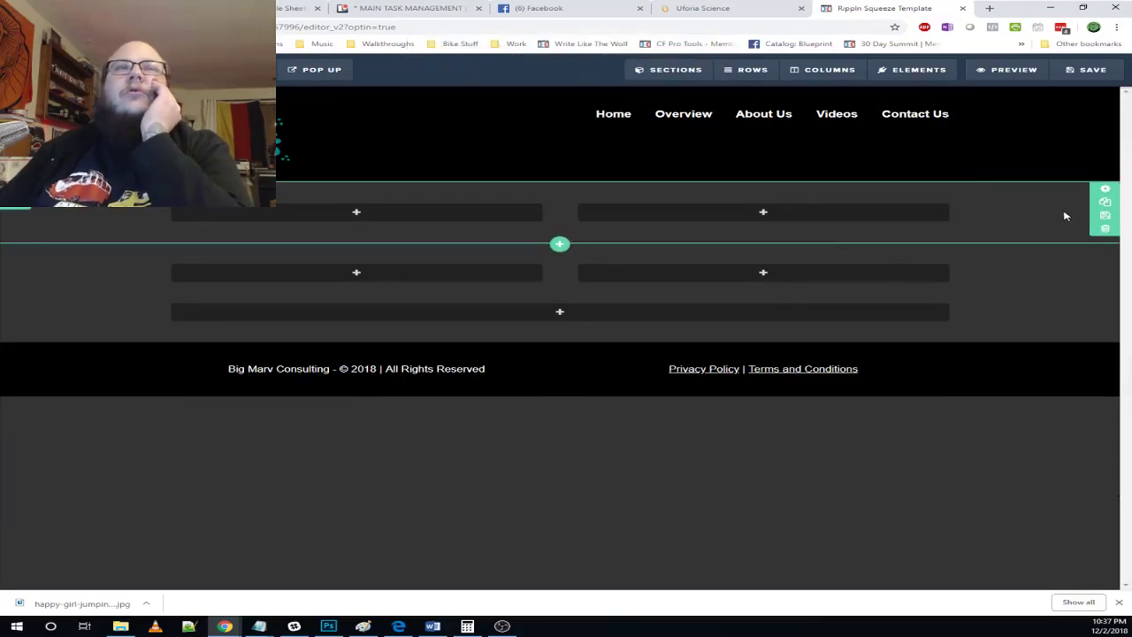
{"action": "left_click", "coordinate": [1105, 231]}
{"action": "left_click", "coordinate": [635, 88]}
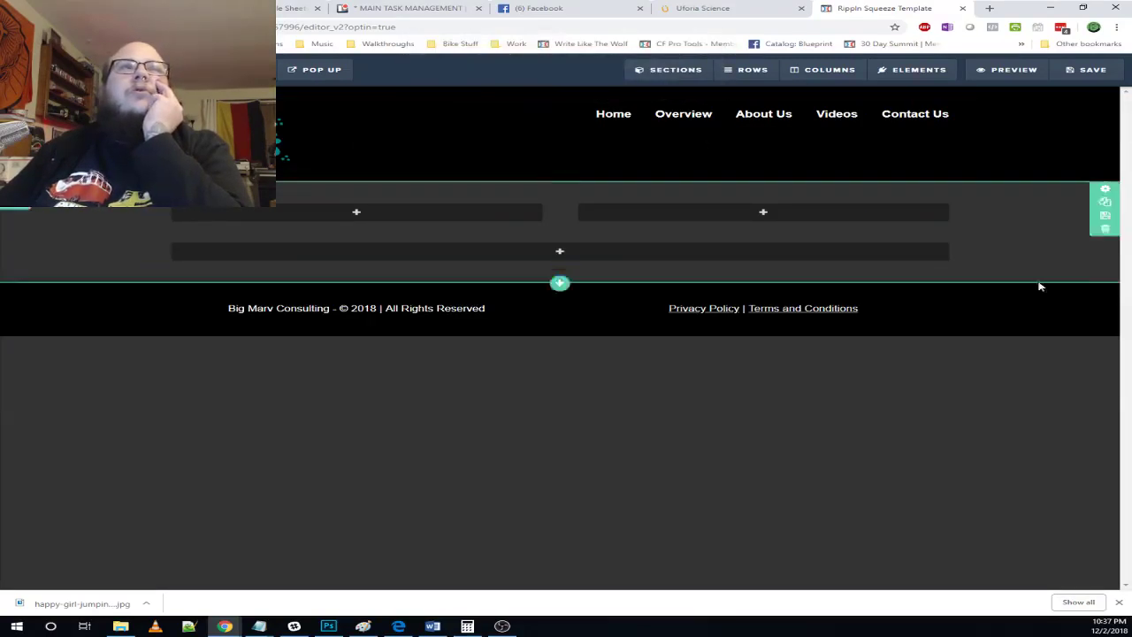
{"action": "left_click", "coordinate": [961, 186]}
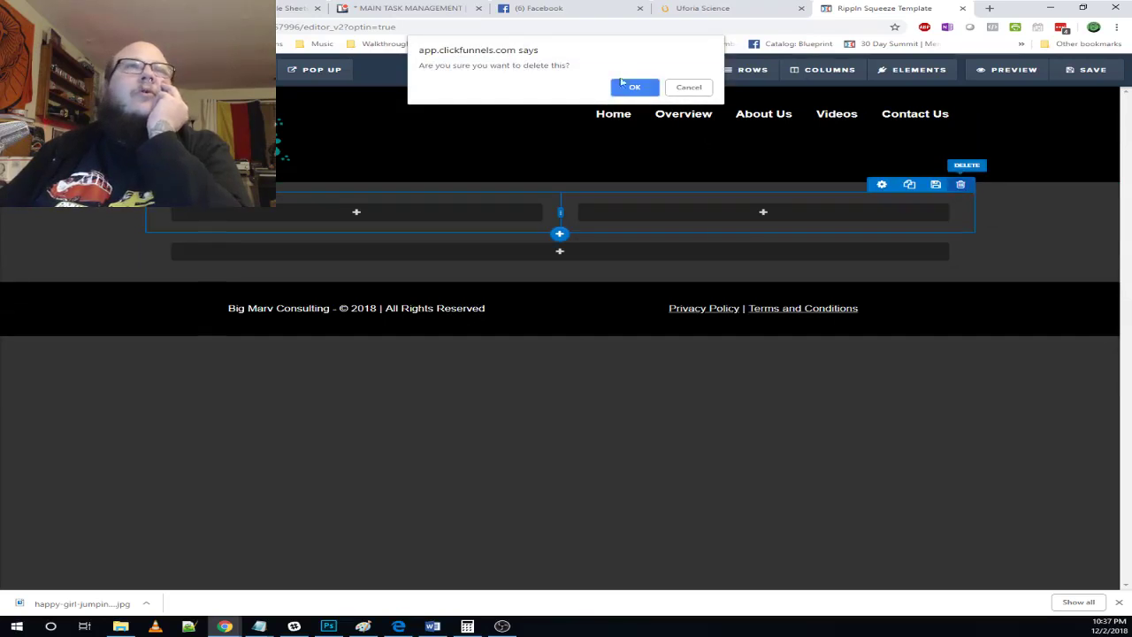
{"action": "left_click", "coordinate": [629, 86]}
- Set the page's typography text colour and link colour to white
{"action": "left_click", "coordinate": [581, 215]}
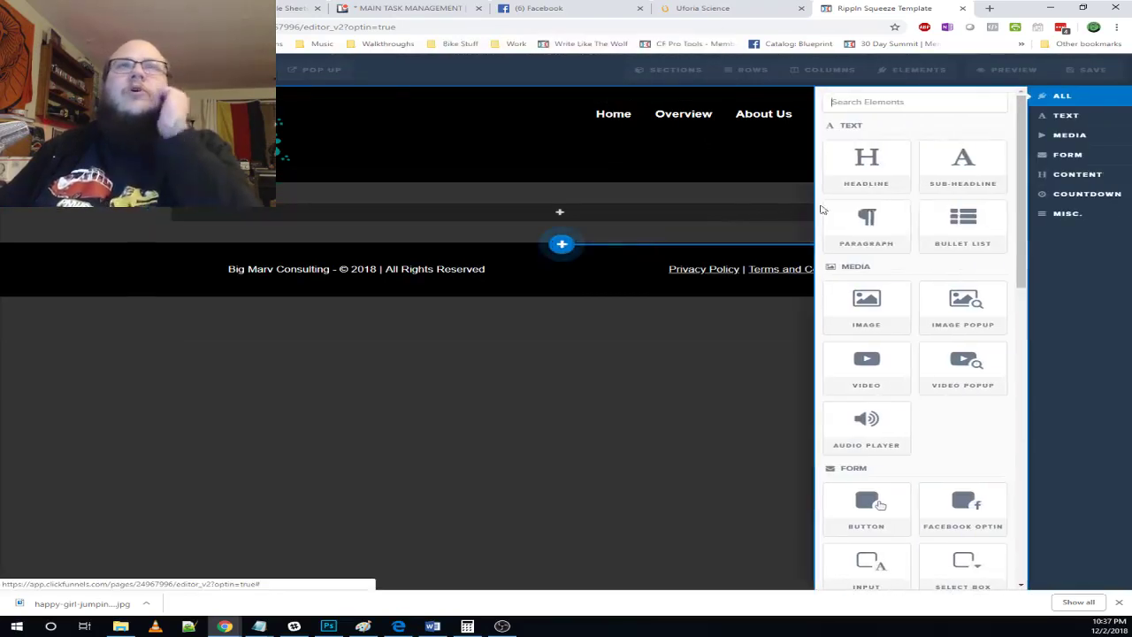
{"action": "left_click", "coordinate": [366, 111]}
{"action": "mouse_move", "coordinate": [313, 99]}
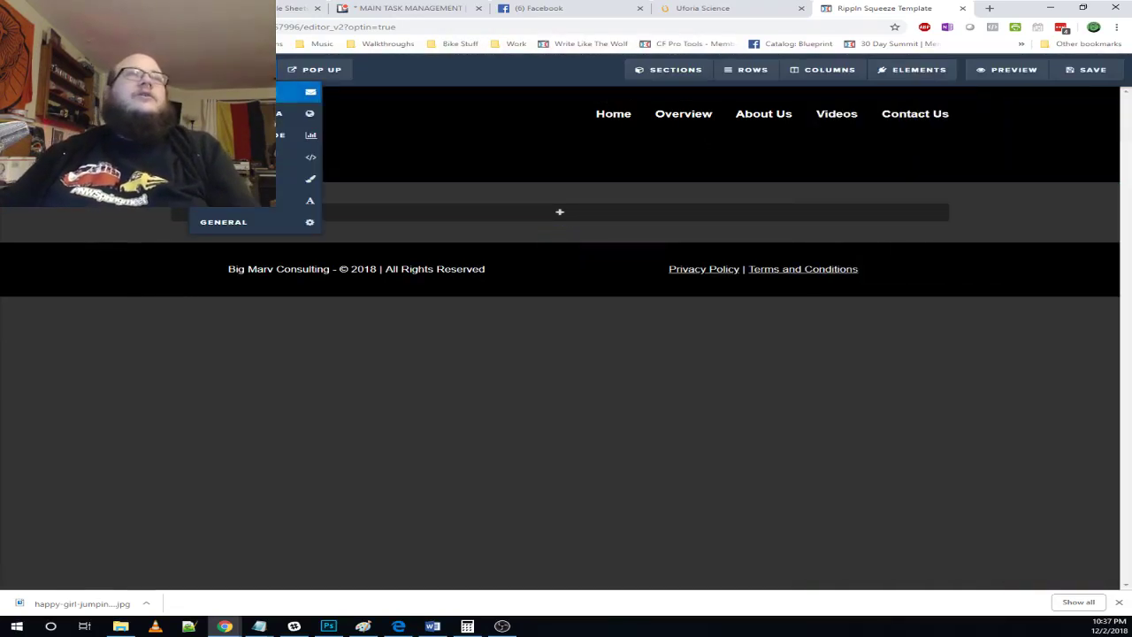
{"action": "left_click", "coordinate": [312, 201]}
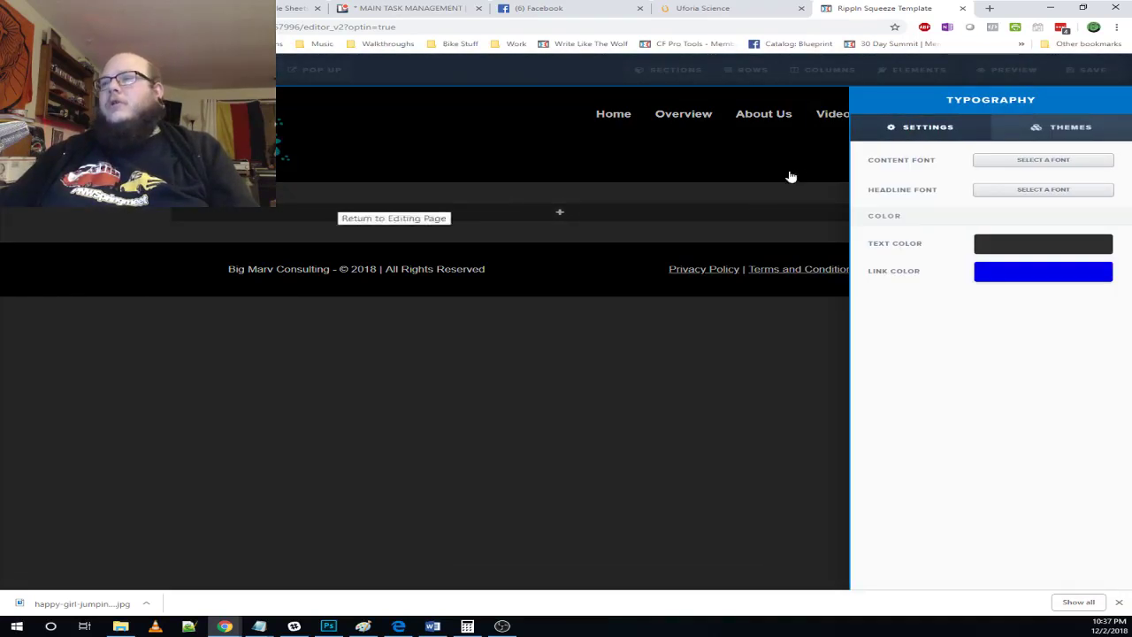
{"action": "left_click", "coordinate": [1014, 244]}
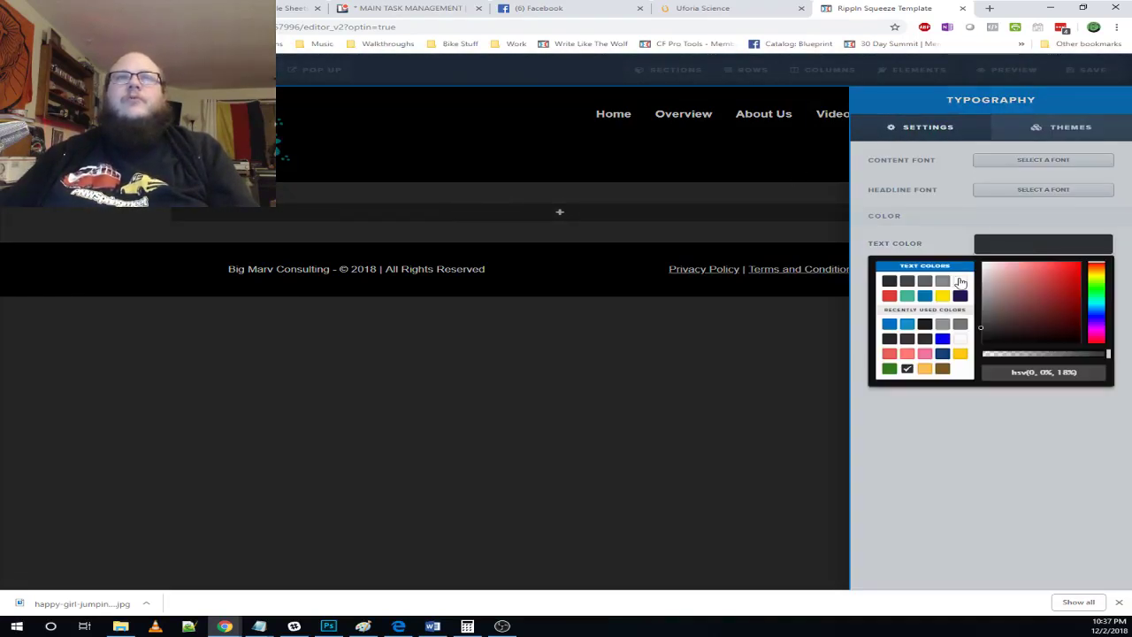
{"action": "left_click", "coordinate": [960, 281]}
{"action": "left_click", "coordinate": [1023, 245]}
{"action": "left_click", "coordinate": [1010, 276]}
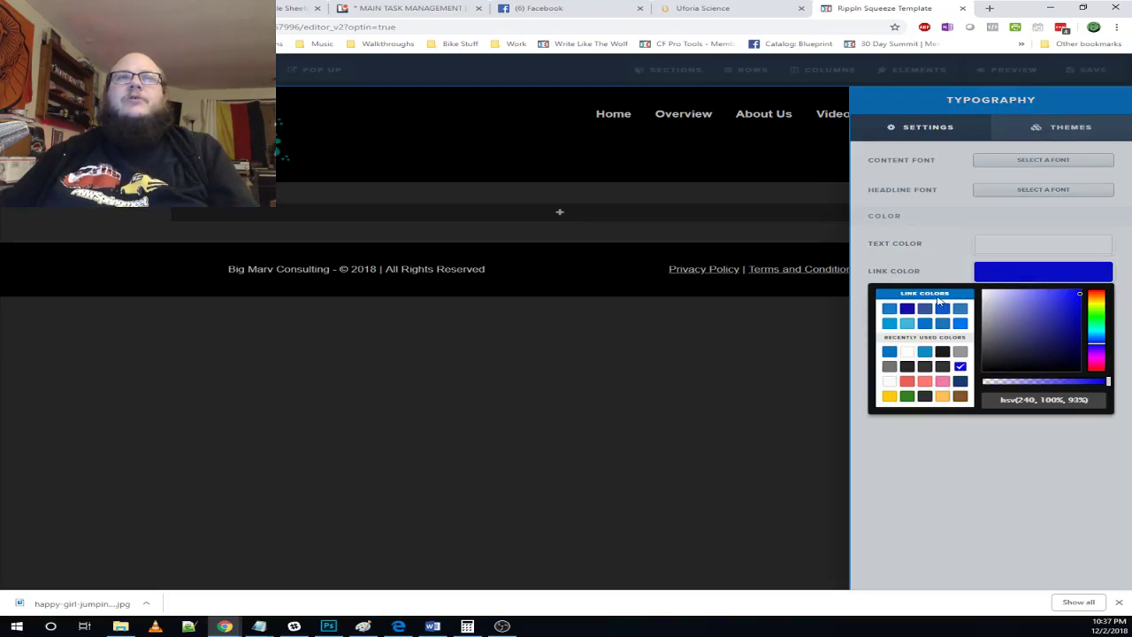
{"action": "left_click", "coordinate": [911, 356]}
{"action": "left_click", "coordinate": [675, 315]}
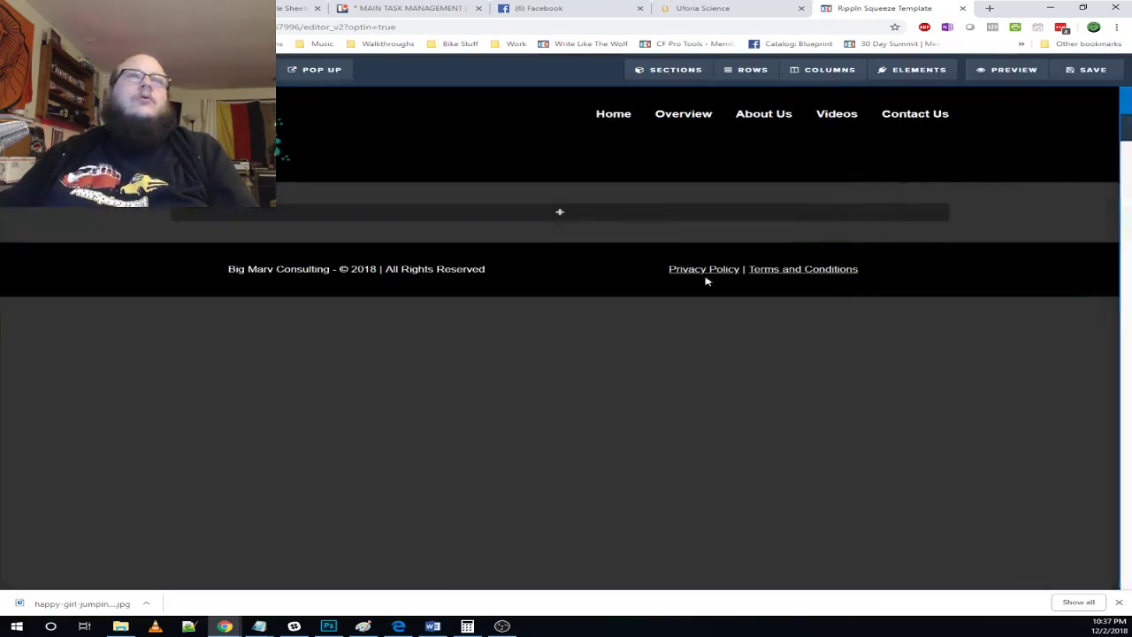
- Add a headline to the empty full-width row and place a divider below it
{"action": "left_click", "coordinate": [591, 218]}
{"action": "left_click", "coordinate": [898, 173]}
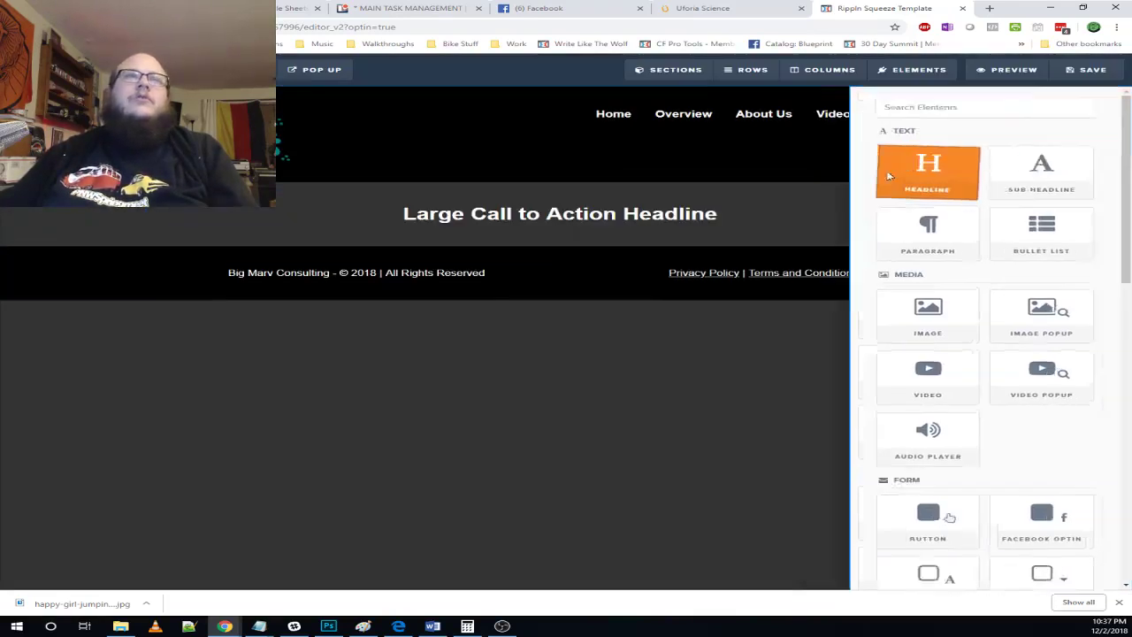
{"action": "left_click", "coordinate": [898, 71]}
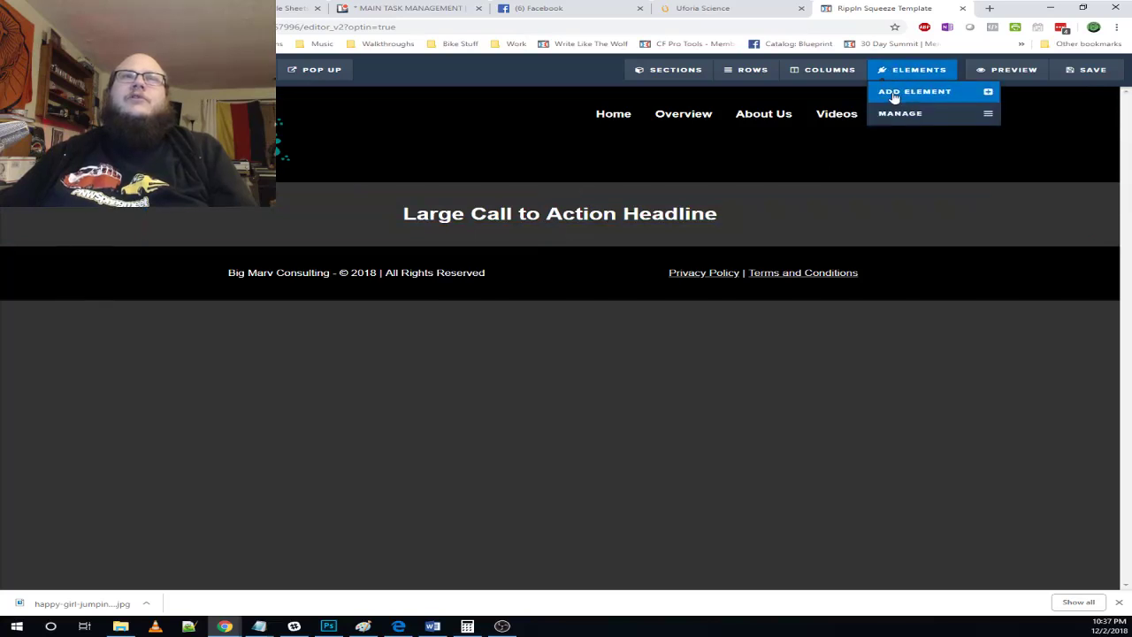
{"action": "left_click", "coordinate": [893, 93]}
{"action": "scroll", "coordinate": [915, 382], "scroll_direction": "down", "scroll_amount": 5}
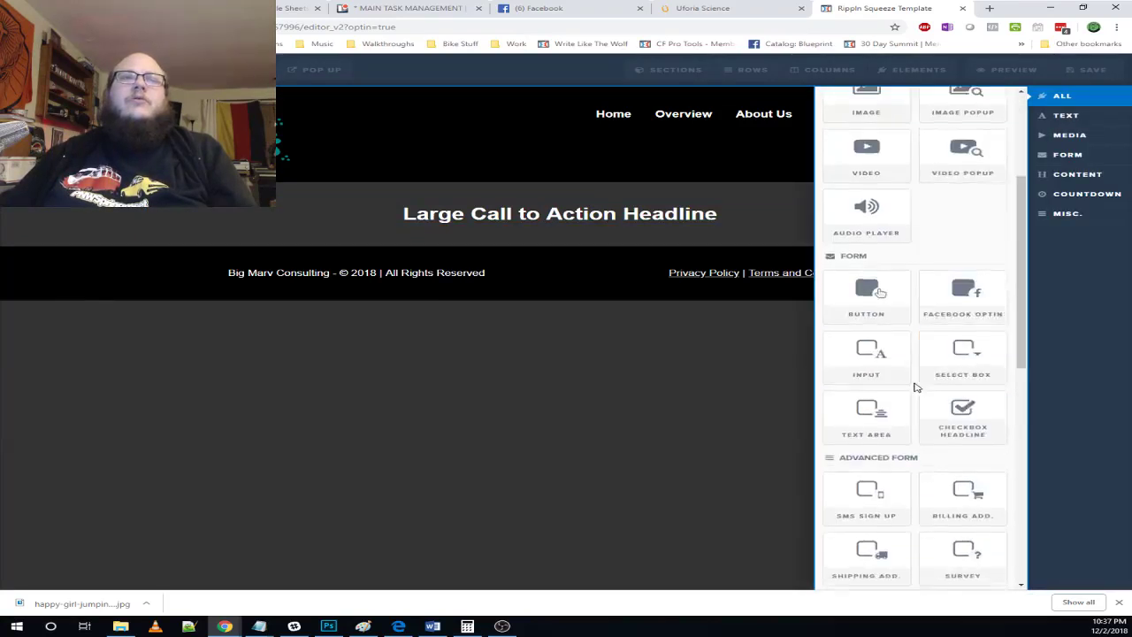
{"action": "scroll", "coordinate": [888, 354], "scroll_direction": "down", "scroll_amount": 3}
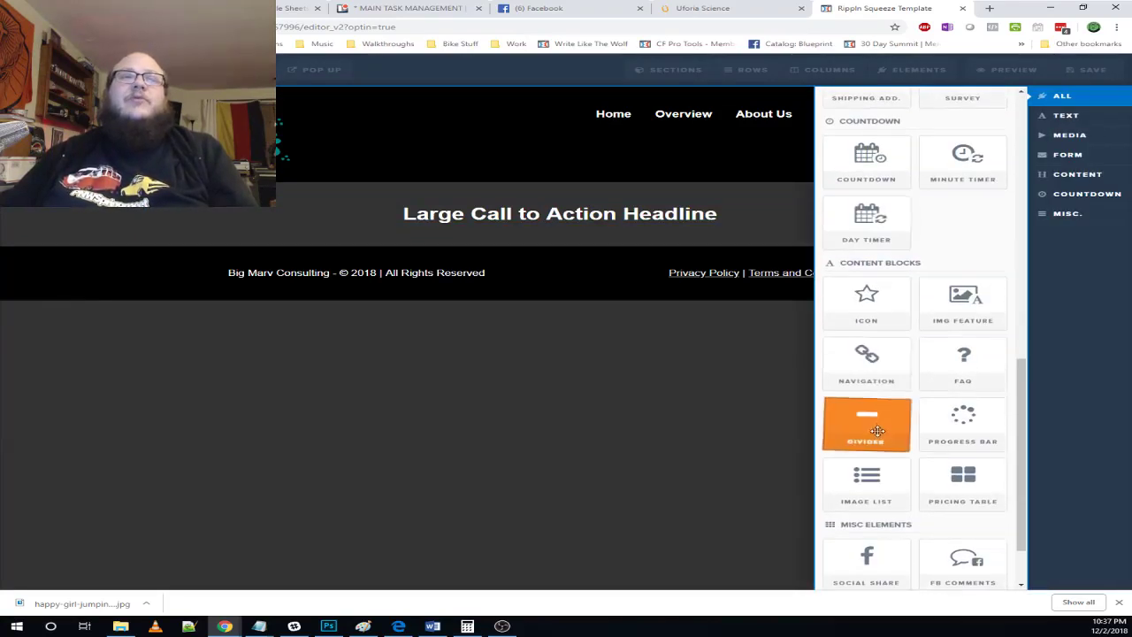
{"action": "left_click_drag", "start_coordinate": [876, 430], "coordinate": [556, 245]}
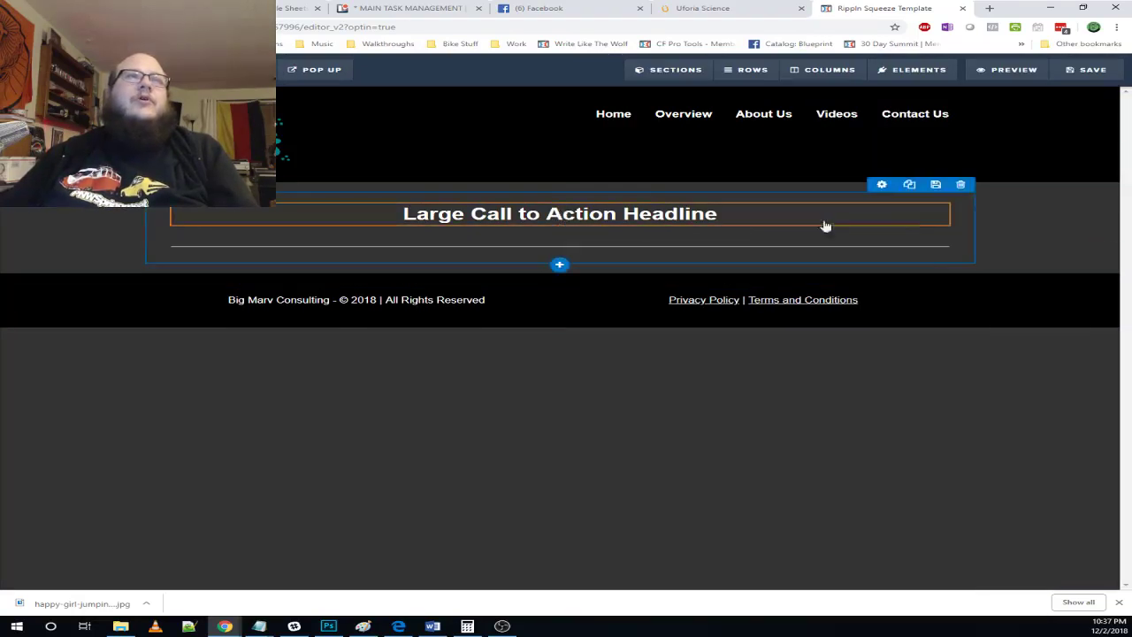
- Set the divider's top margin to 0
{"action": "left_click", "coordinate": [892, 235]}
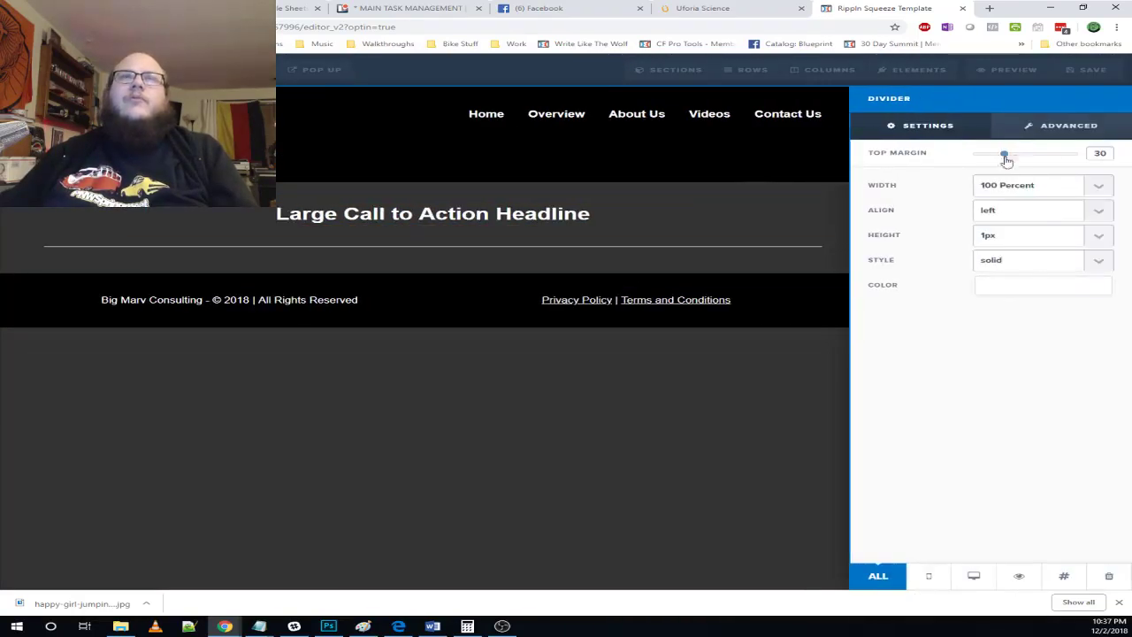
{"action": "left_click_drag", "start_coordinate": [1006, 156], "coordinate": [311, 150]}
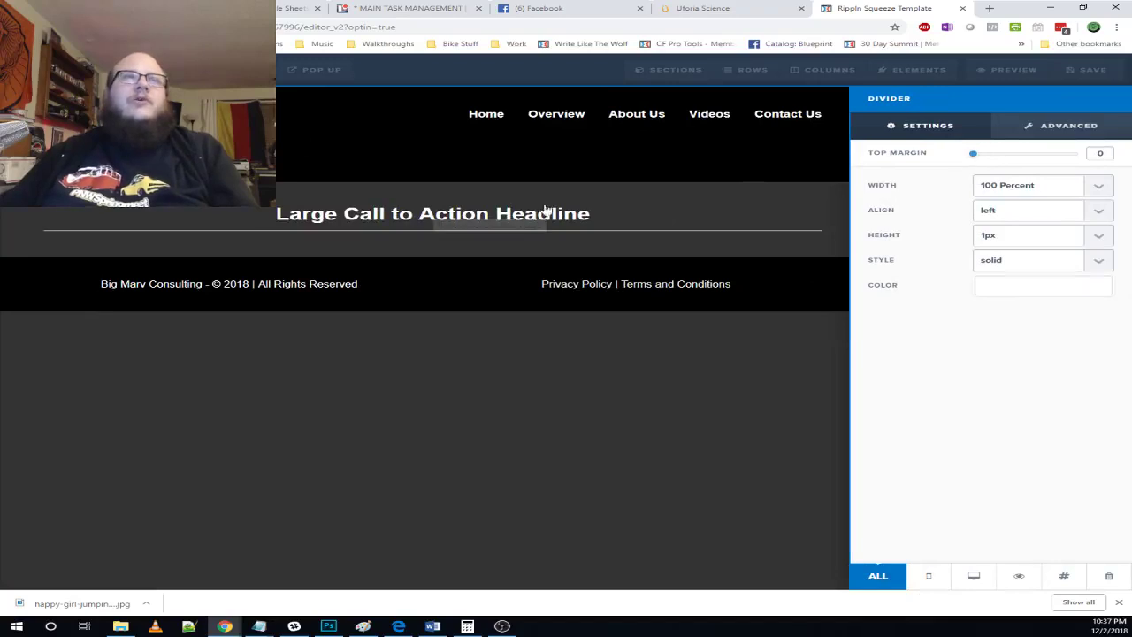
{"action": "left_click", "coordinate": [715, 207]}
- Compare the new headline and divider with the top of the reference Privacy Policy page
{"action": "left_click", "coordinate": [788, 8]}
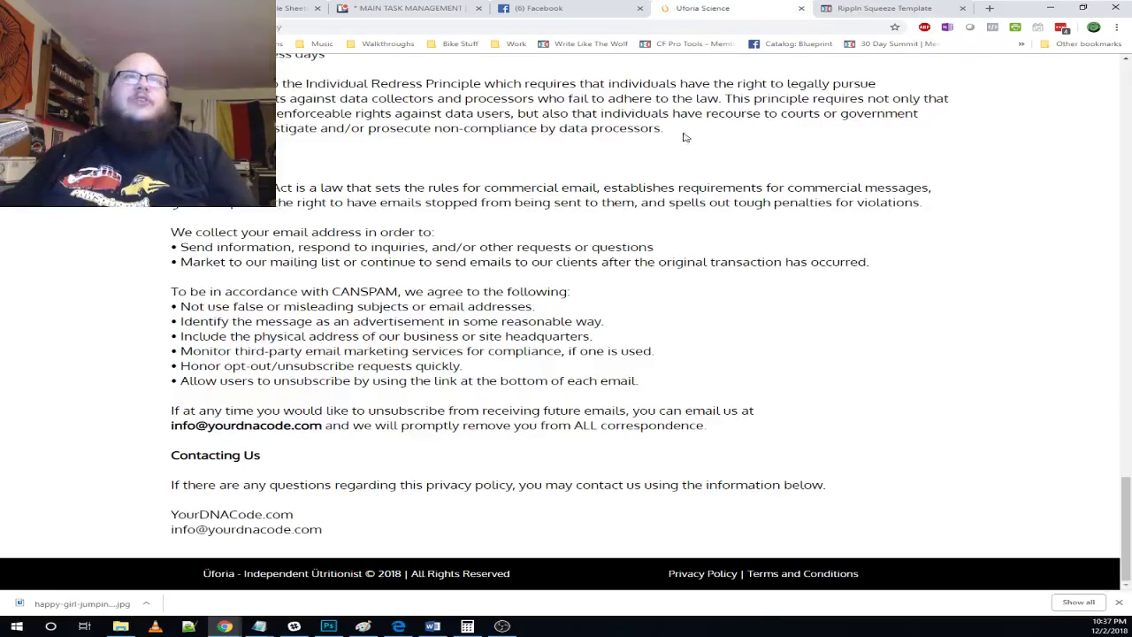
{"action": "scroll", "coordinate": [790, 154], "scroll_direction": "up", "scroll_amount": 9}
{"action": "scroll", "coordinate": [787, 154], "scroll_direction": "up", "scroll_amount": 15}
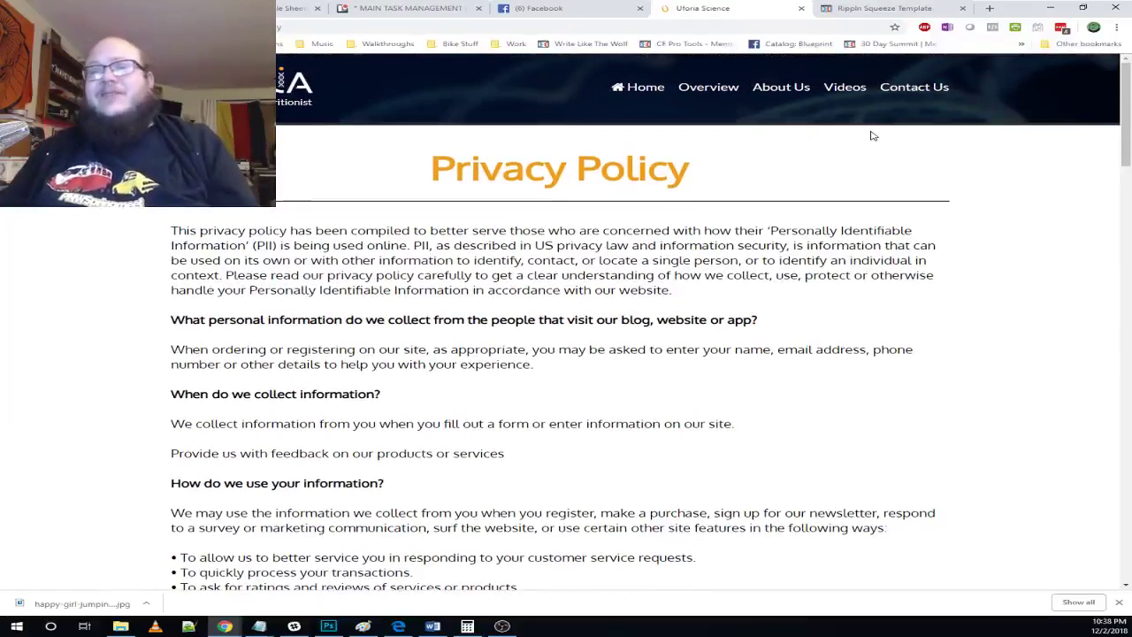
{"action": "left_click", "coordinate": [871, 12]}
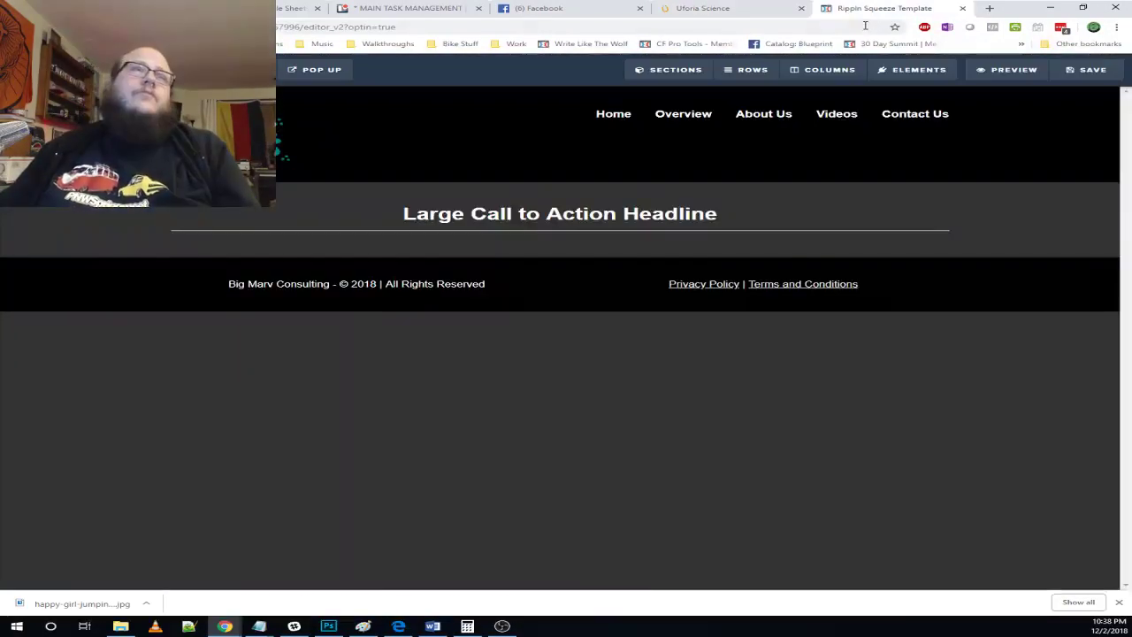
{"action": "left_click", "coordinate": [740, 11]}
{"action": "scroll", "coordinate": [571, 230], "scroll_direction": "down", "scroll_amount": 3}
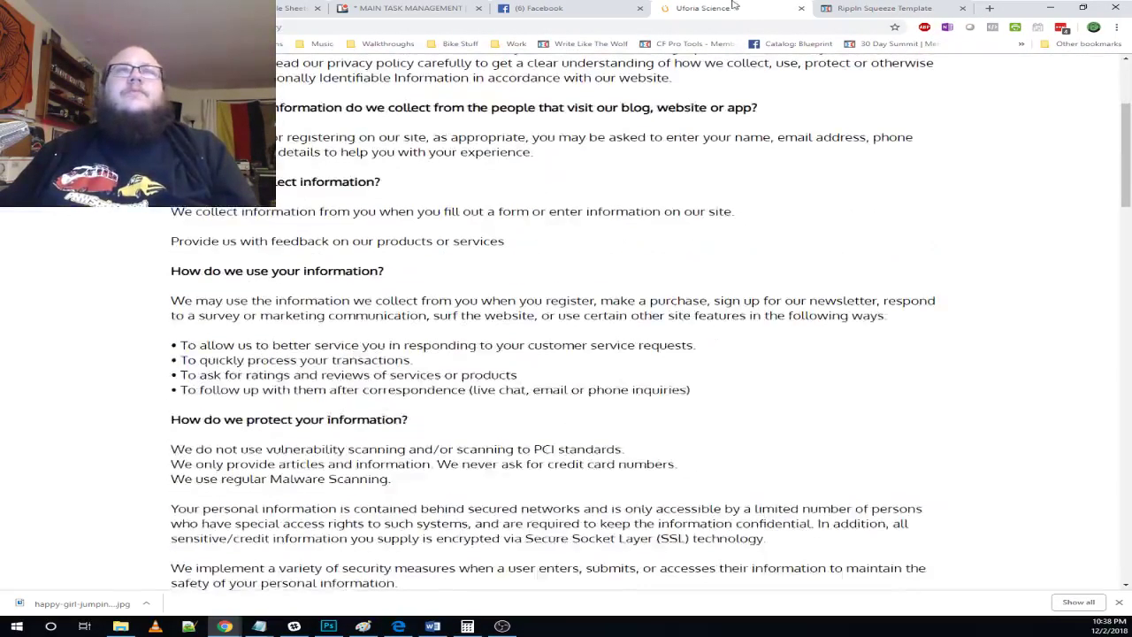
{"action": "scroll", "coordinate": [676, 299], "scroll_direction": "up", "scroll_amount": 3}
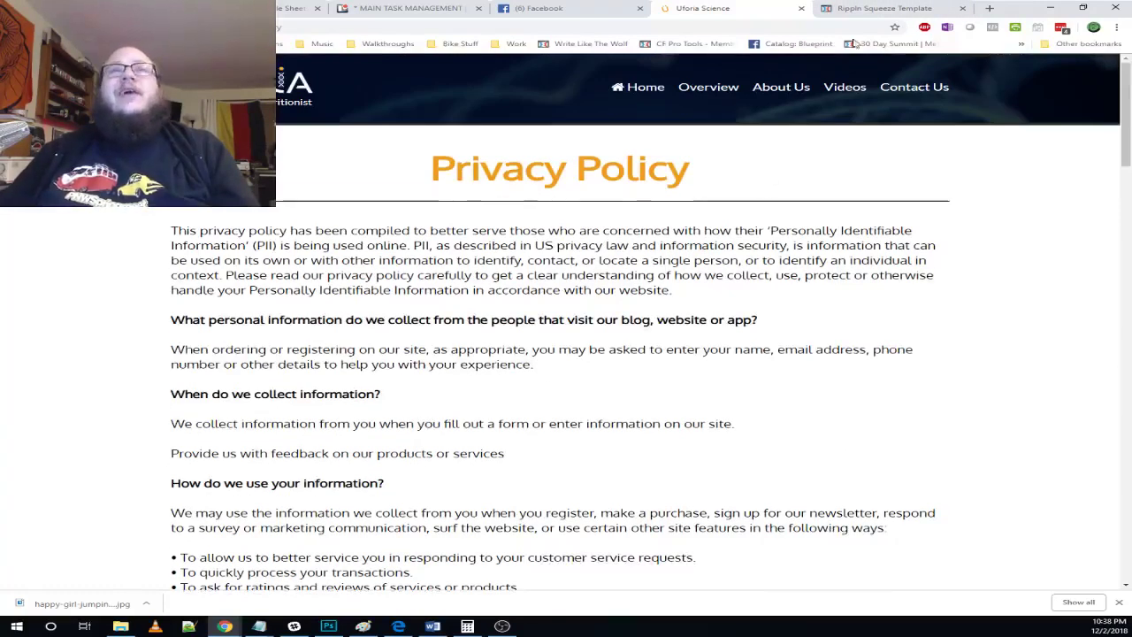
- Return to the template editor, add a paragraph element below the divider and left-align its text
{"action": "left_click", "coordinate": [855, 9]}
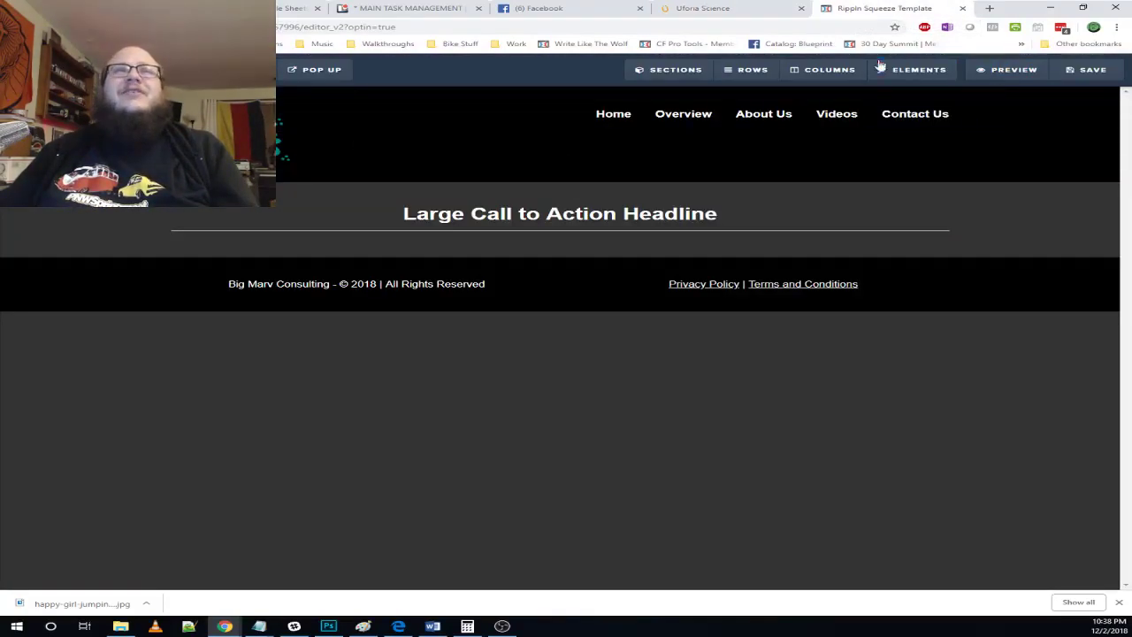
{"action": "mouse_move", "coordinate": [883, 69]}
{"action": "left_click", "coordinate": [909, 95]}
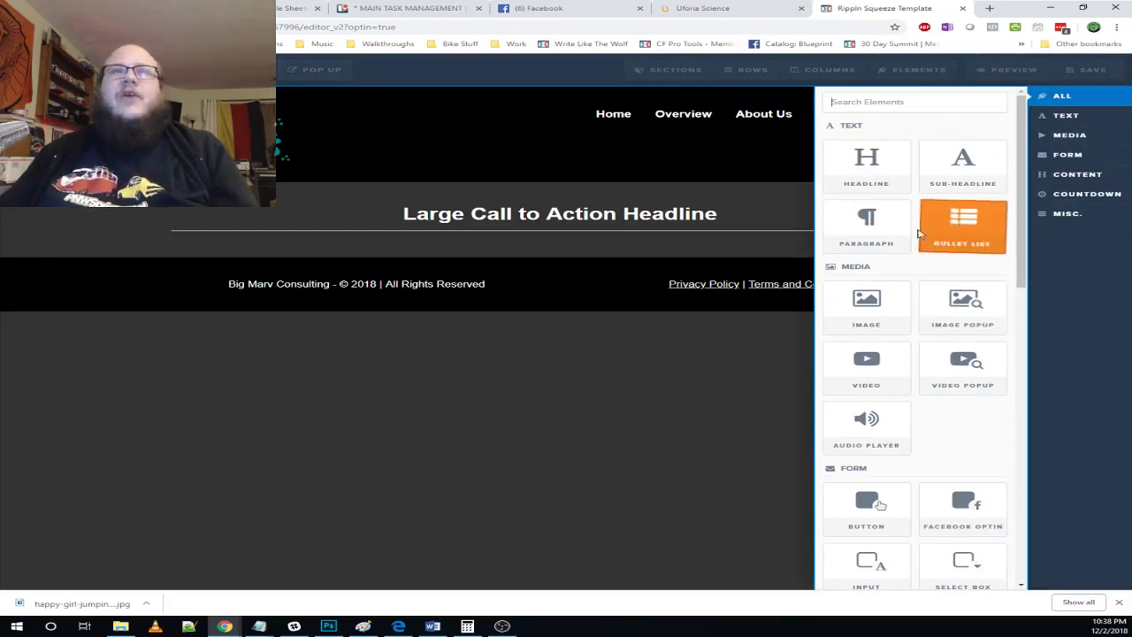
{"action": "left_click", "coordinate": [911, 232]}
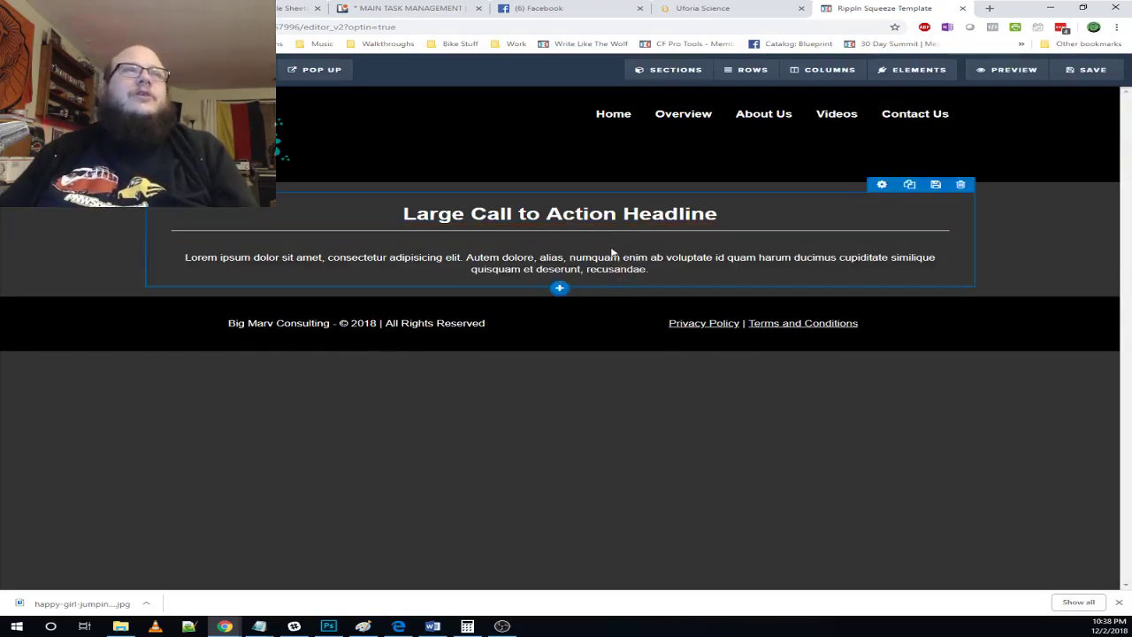
{"action": "left_click", "coordinate": [652, 268]}
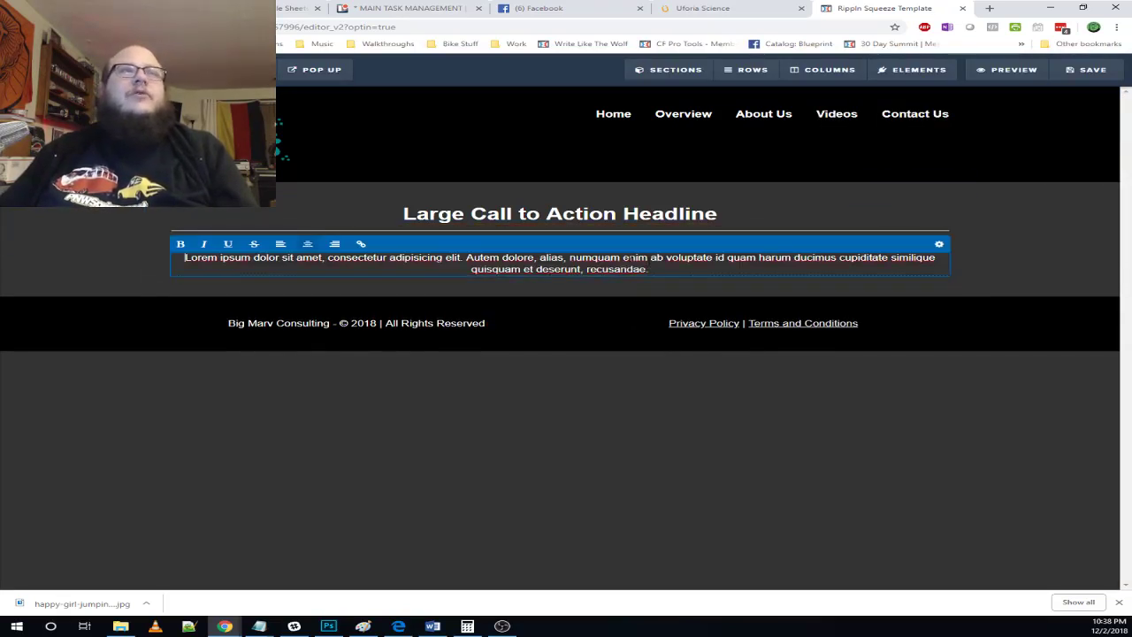
{"action": "left_click", "coordinate": [281, 243]}
- Lengthen the paragraph by pasting its Lorem ipsum placeholder text twice more after the original
{"action": "key", "text": "ctrl+a"}
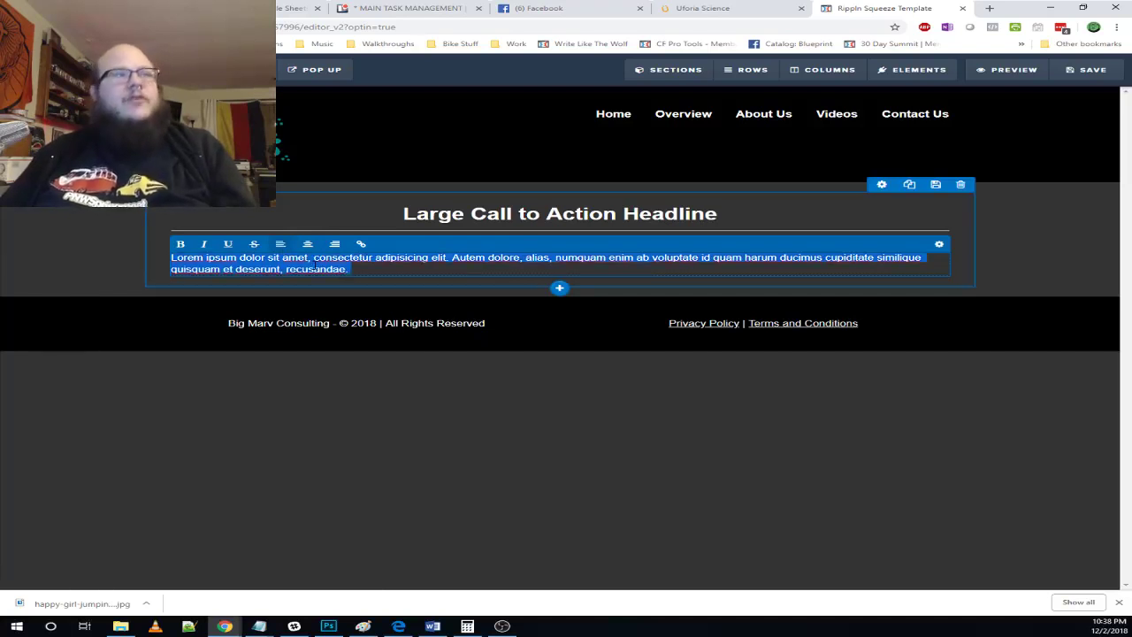
{"action": "key", "text": "ctrl+c"}
{"action": "key", "text": "Right"}
{"action": "key", "text": "ctrl+v"}
{"action": "key", "text": "ctrl+v"}
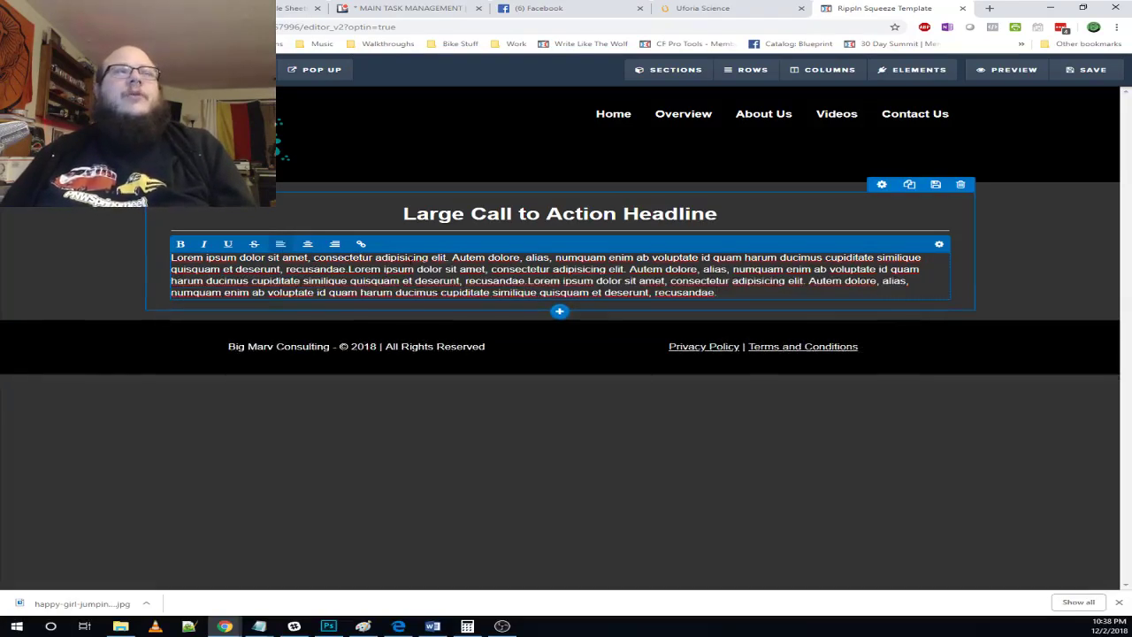
{"action": "key", "text": "Return"}
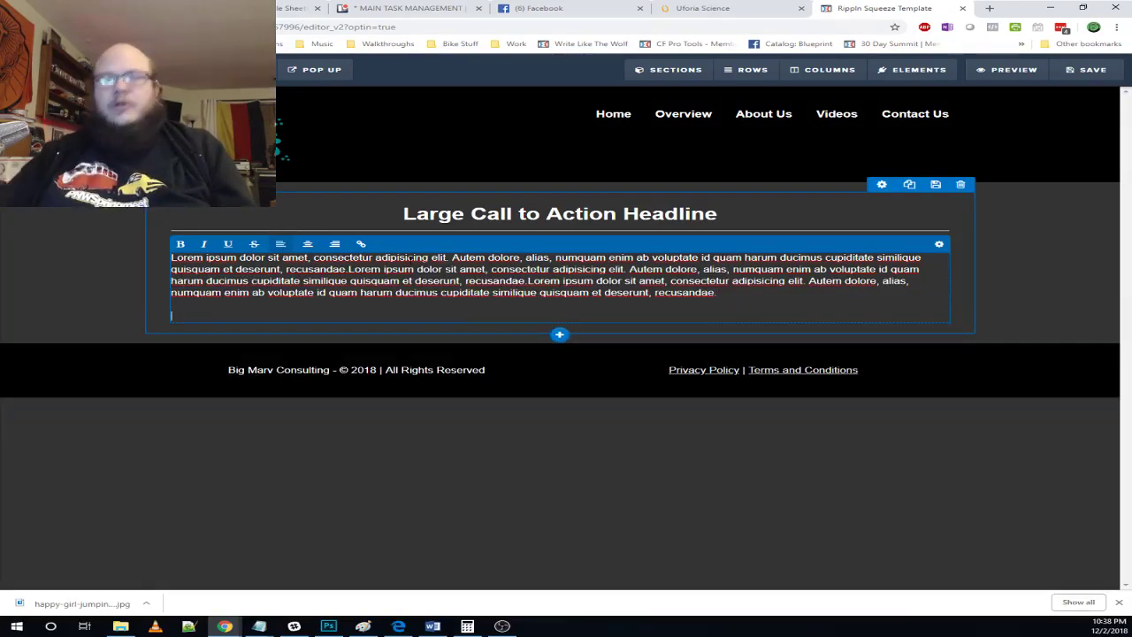
{"action": "key", "text": "BackSpace"}
{"action": "key", "text": "BackSpace"}
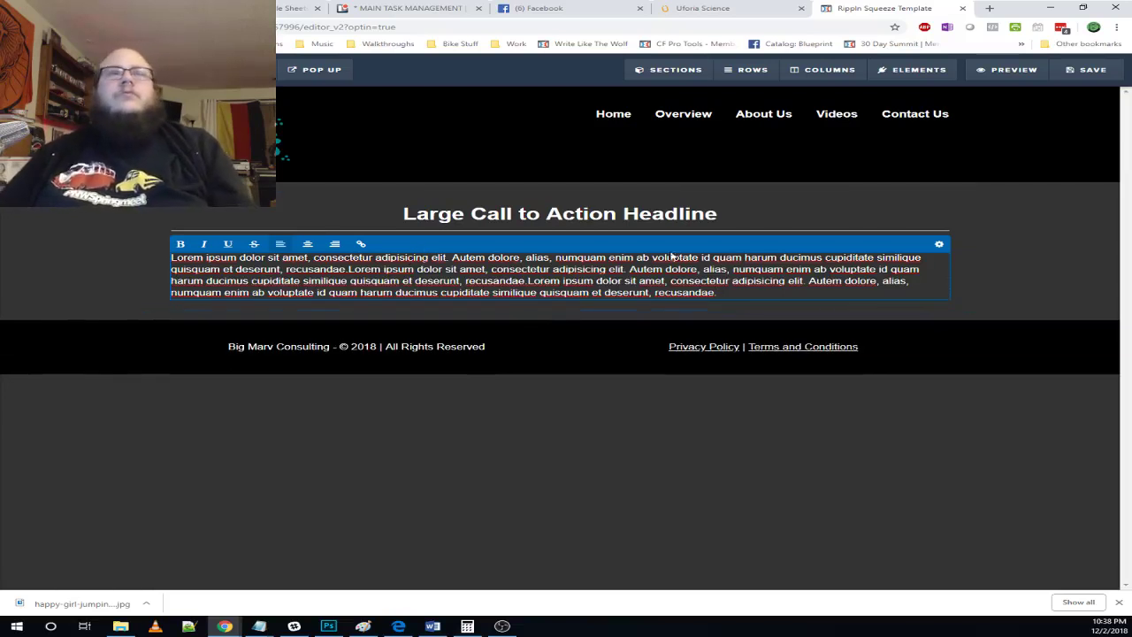
{"action": "left_click", "coordinate": [1093, 277]}
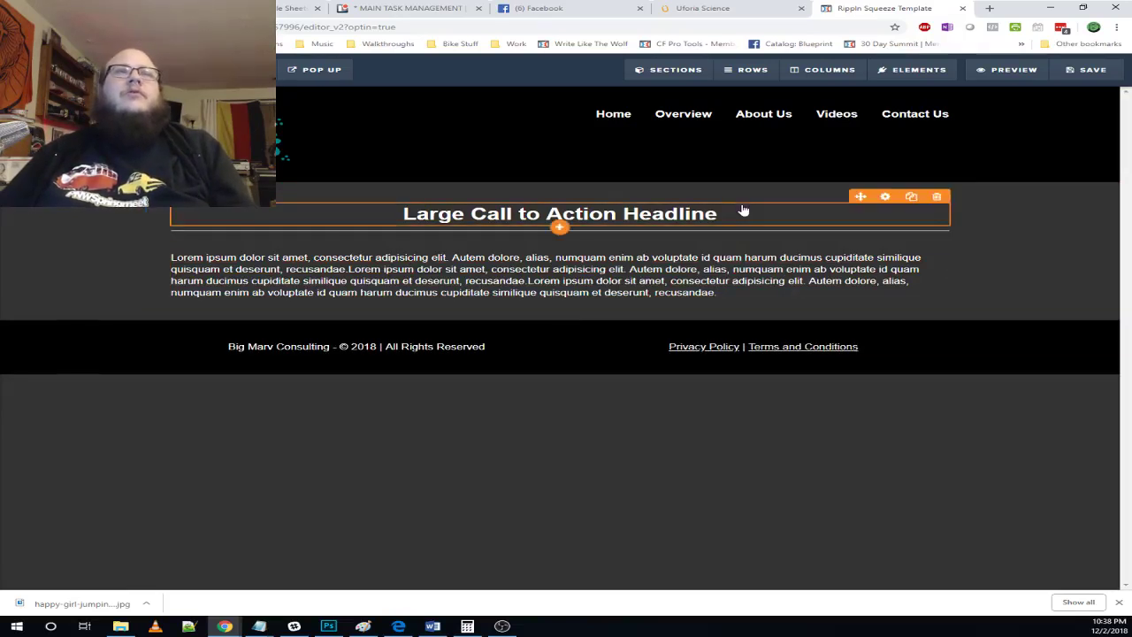
- Check the reference page's layout, add a sub-headline below the paragraph and left-align it
{"action": "left_click", "coordinate": [733, 9]}
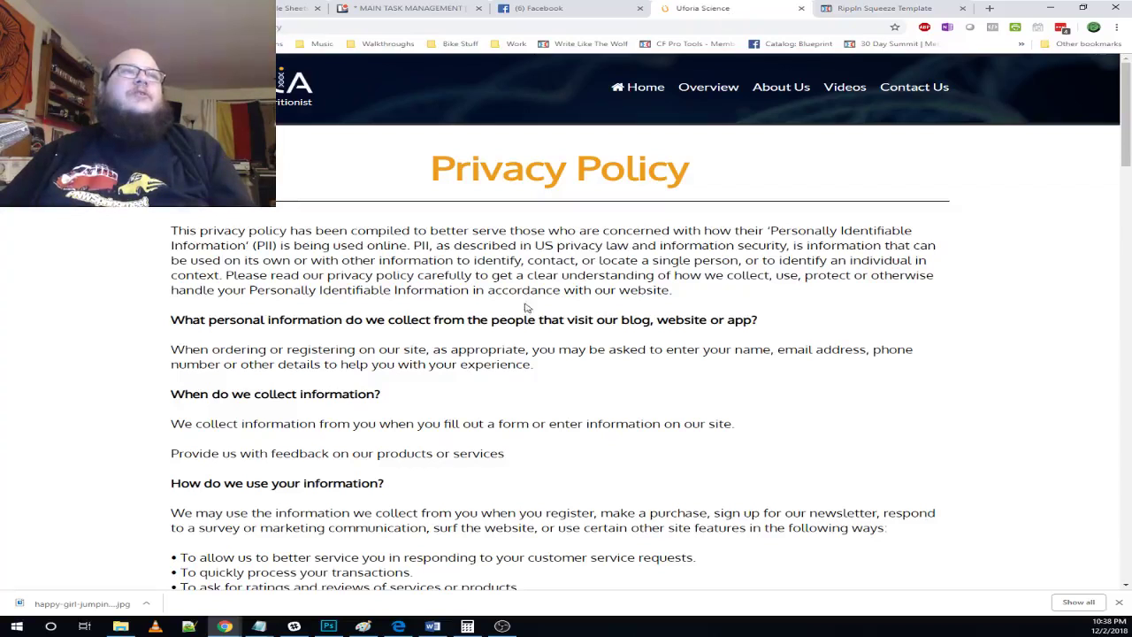
{"action": "left_click", "coordinate": [870, 10]}
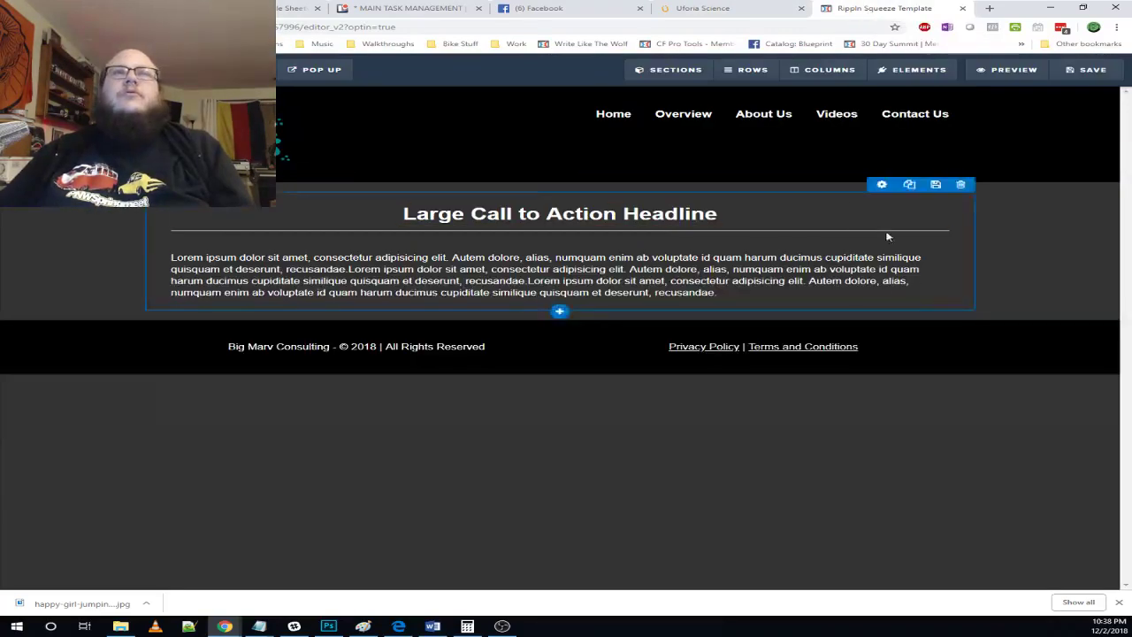
{"action": "mouse_move", "coordinate": [916, 71]}
{"action": "left_click", "coordinate": [922, 98]}
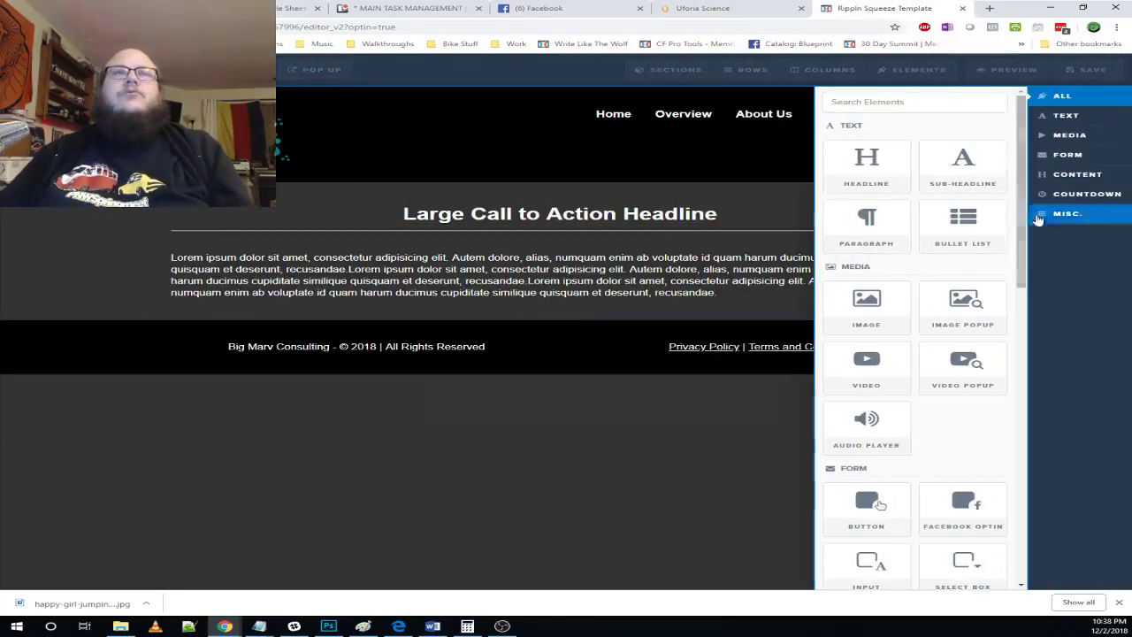
{"action": "left_click", "coordinate": [731, 245]}
{"action": "left_click", "coordinate": [451, 334]}
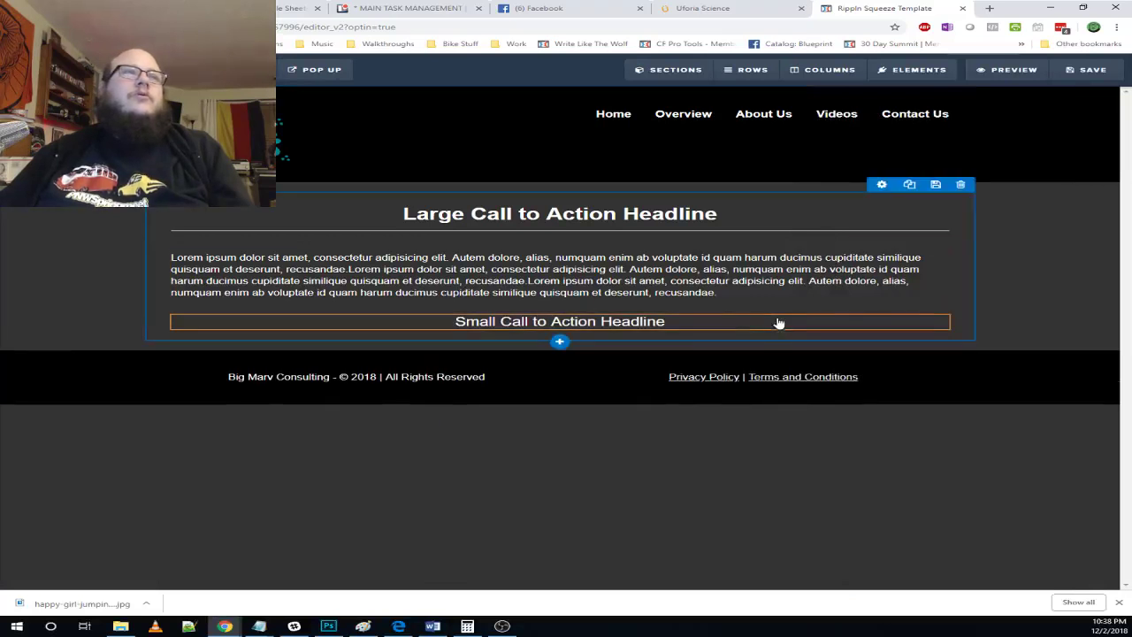
{"action": "left_click", "coordinate": [455, 321]}
{"action": "left_click", "coordinate": [280, 306]}
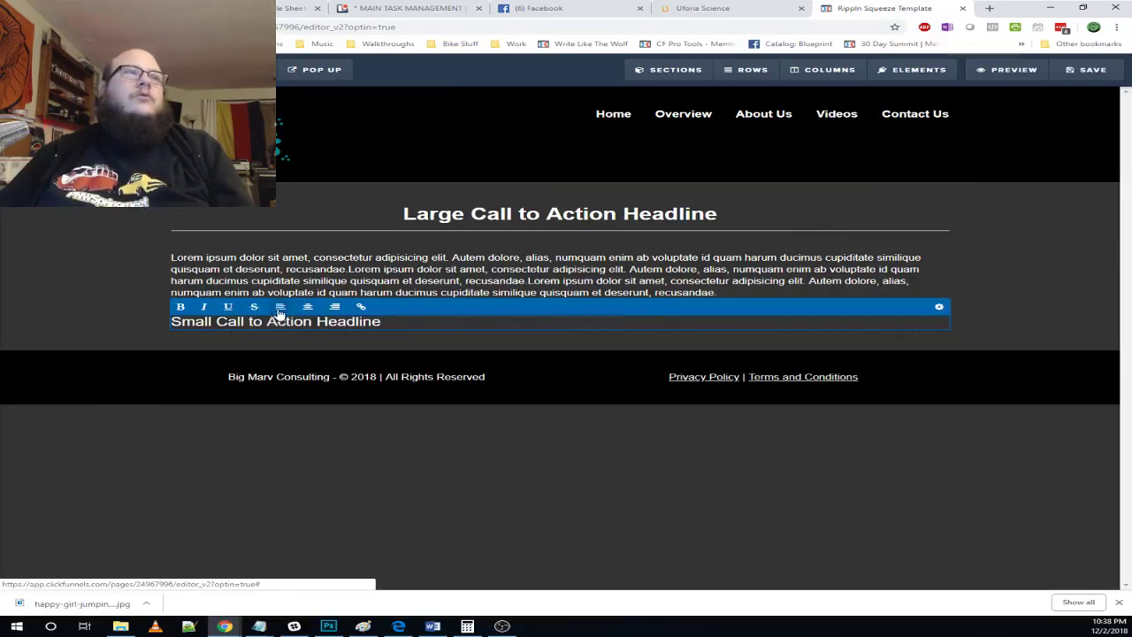
{"action": "left_click", "coordinate": [991, 304]}
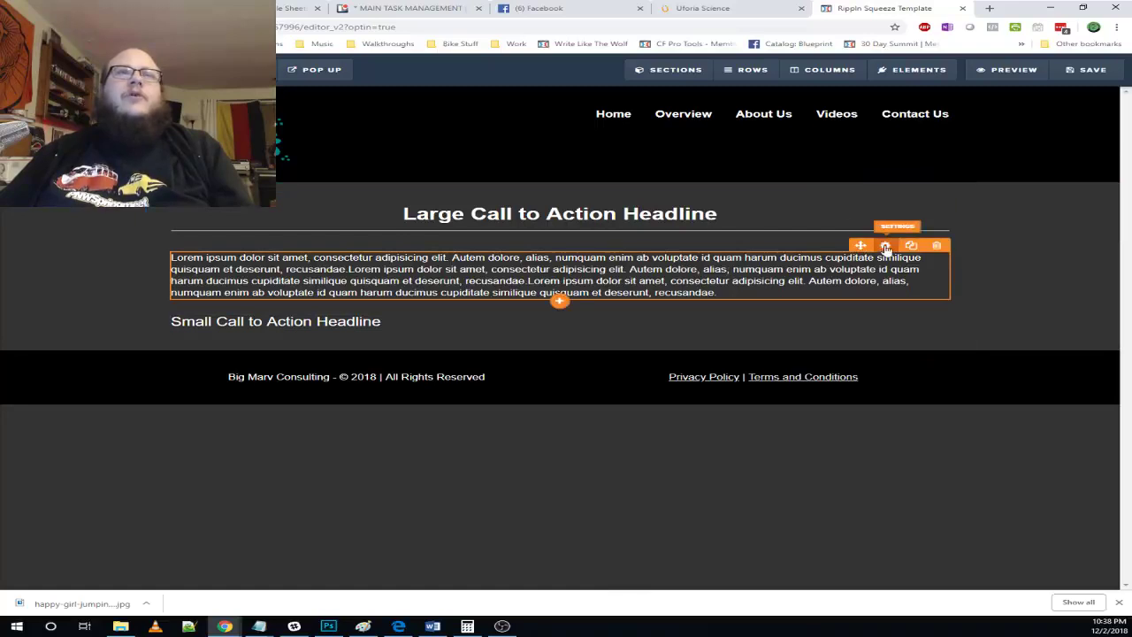
- Examine how the reference Privacy Policy page structures its subheadings and body text down to the footer
{"action": "left_click", "coordinate": [721, 11]}
{"action": "scroll", "coordinate": [408, 305], "scroll_direction": "down", "scroll_amount": 1}
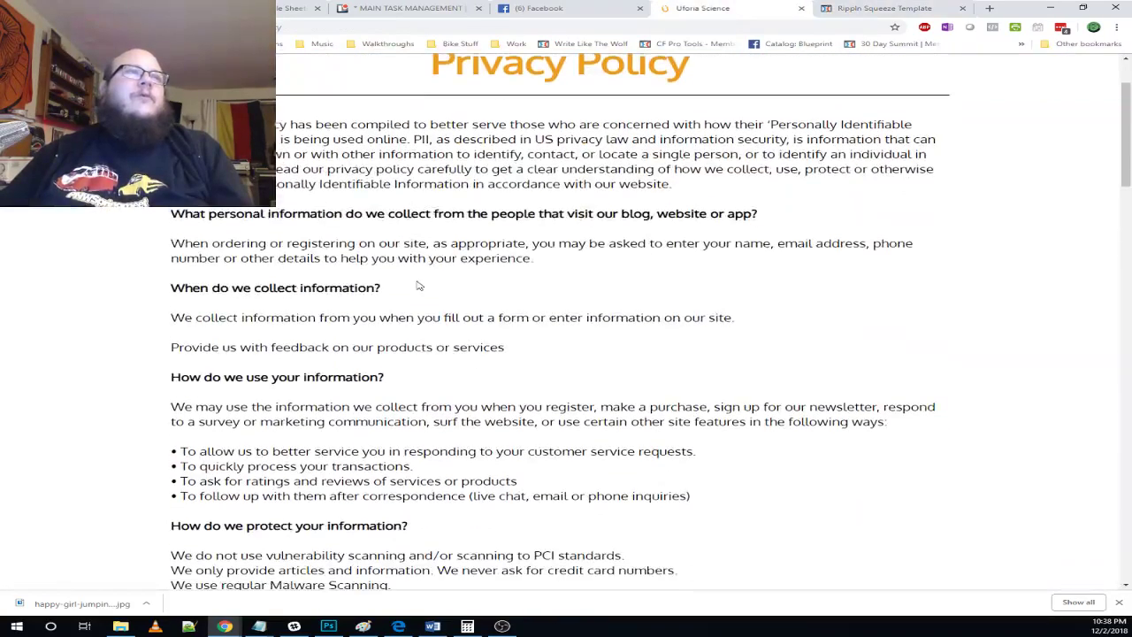
{"action": "scroll", "coordinate": [419, 286], "scroll_direction": "down", "scroll_amount": 2}
{"action": "scroll", "coordinate": [477, 309], "scroll_direction": "down", "scroll_amount": 2}
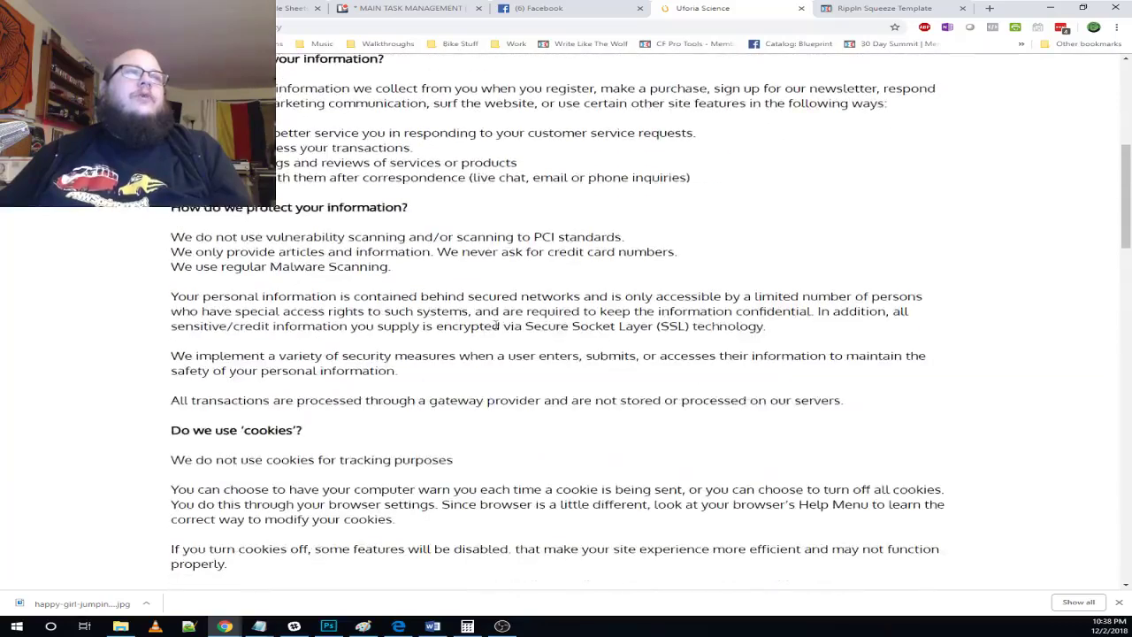
{"action": "scroll", "coordinate": [497, 326], "scroll_direction": "down", "scroll_amount": 5}
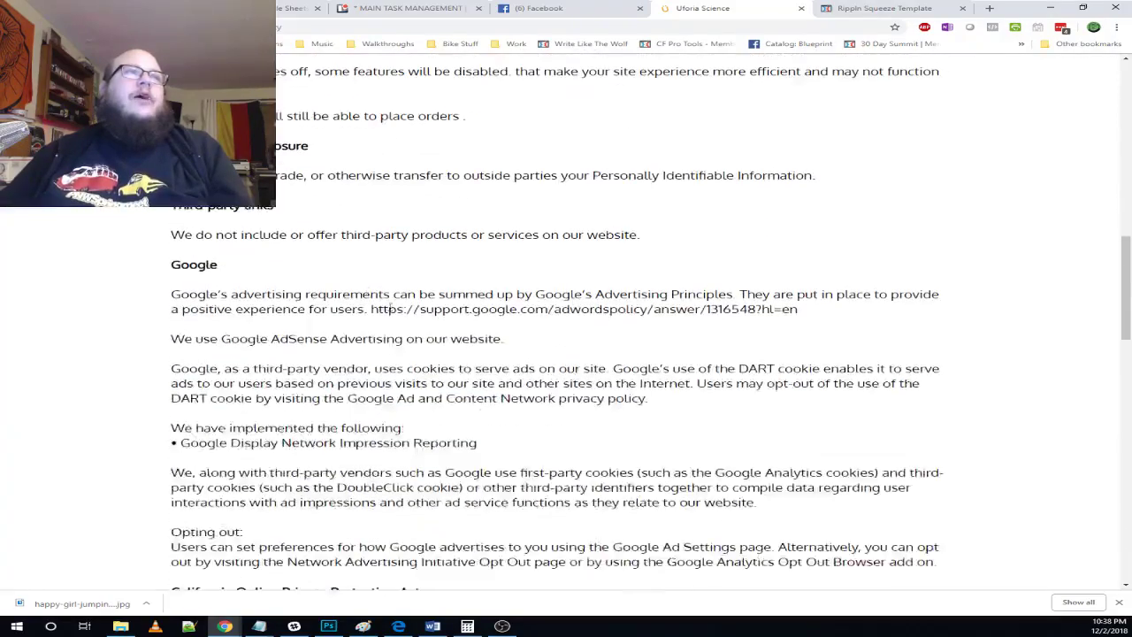
{"action": "scroll", "coordinate": [265, 301], "scroll_direction": "down", "scroll_amount": 7}
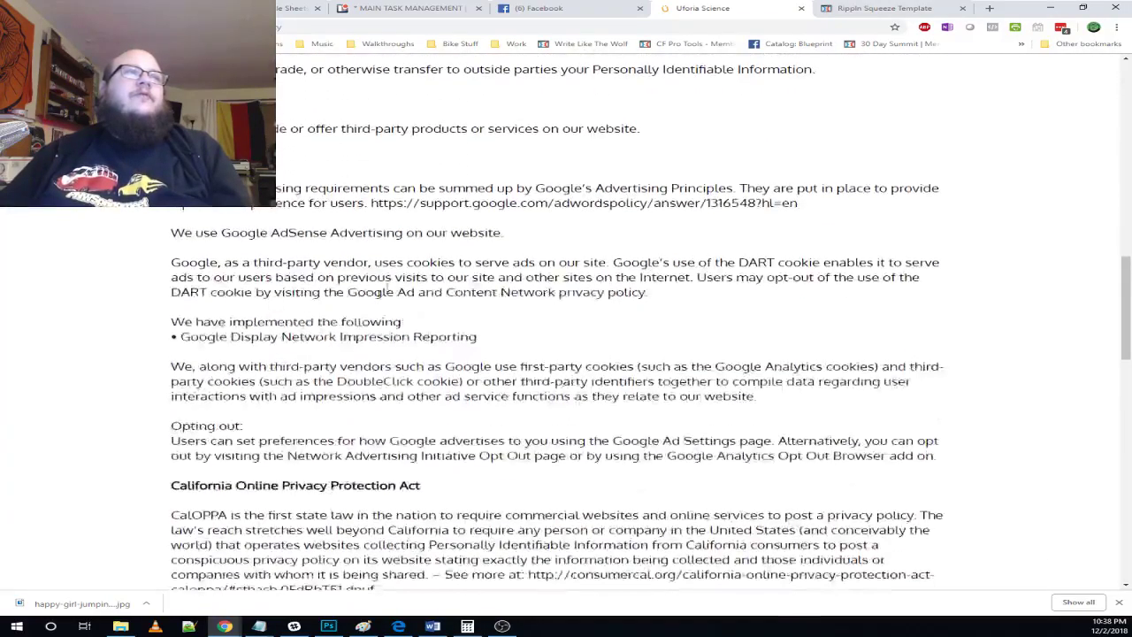
{"action": "scroll", "coordinate": [343, 239], "scroll_direction": "down", "scroll_amount": 6}
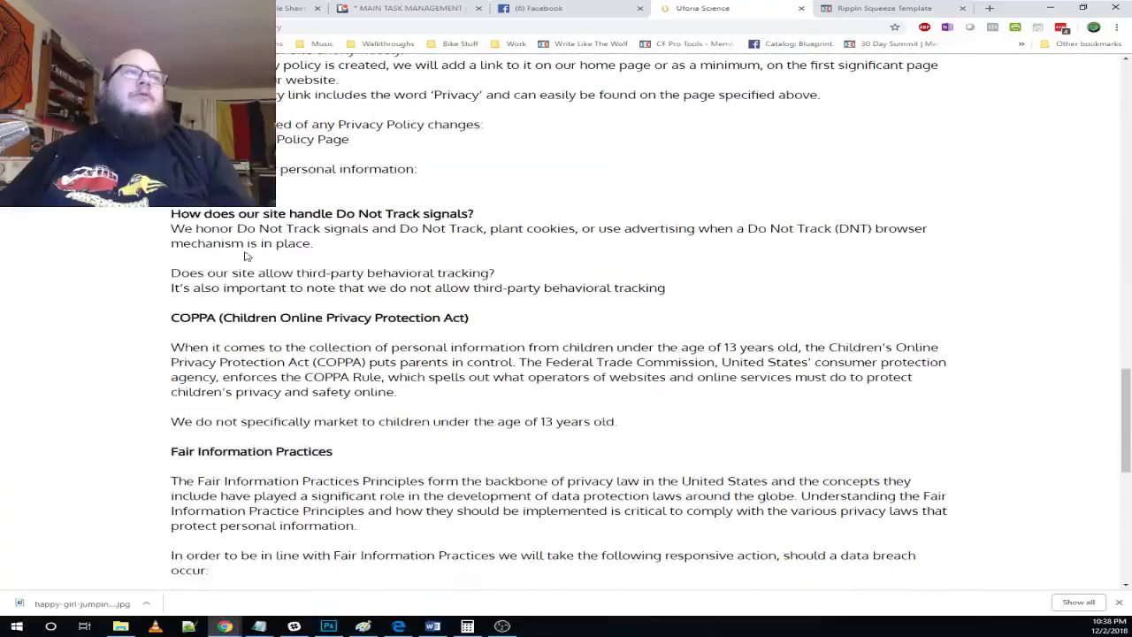
{"action": "scroll", "coordinate": [299, 252], "scroll_direction": "down", "scroll_amount": 2}
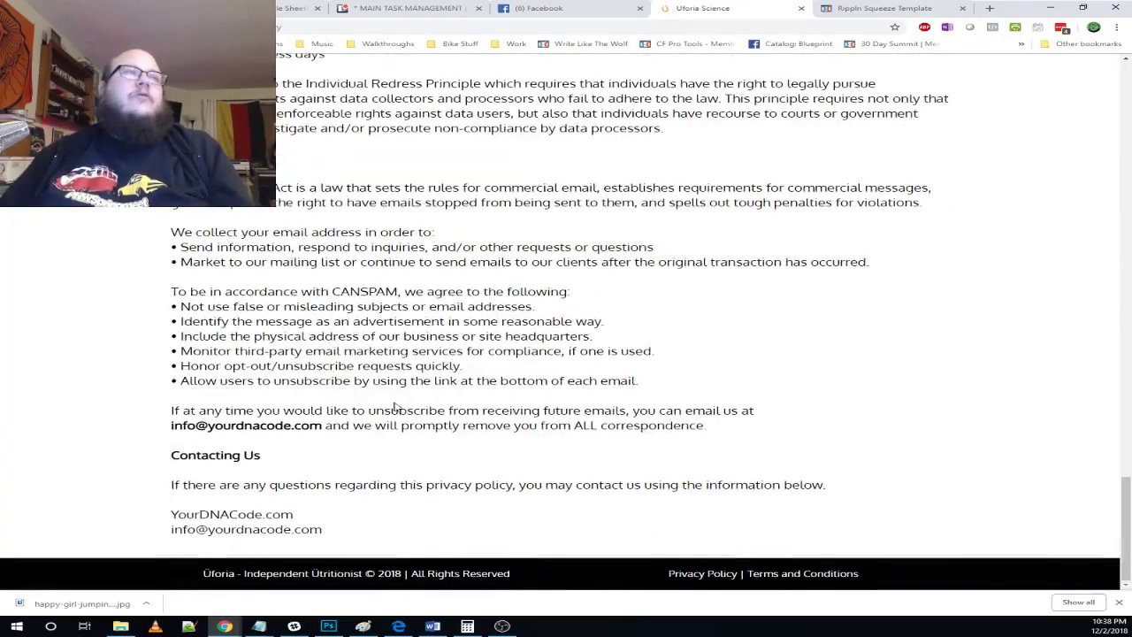
- In the template editor, duplicate the paragraph, move the copy below the sub-headline and add a one-column row beneath the content
{"action": "left_click", "coordinate": [885, 8]}
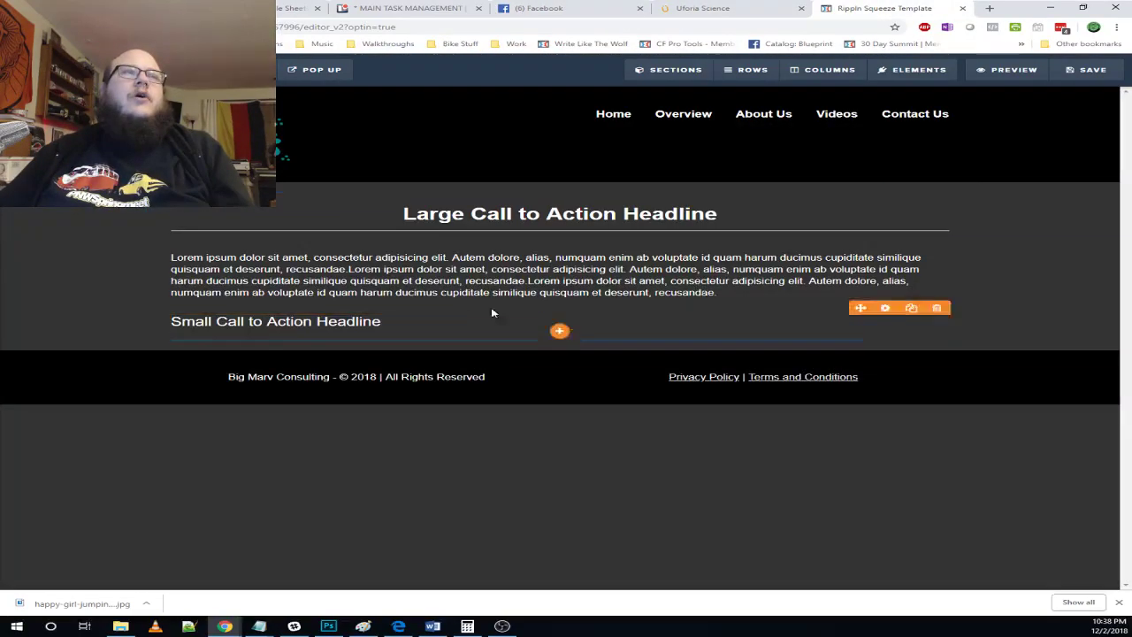
{"action": "left_click", "coordinate": [911, 245]}
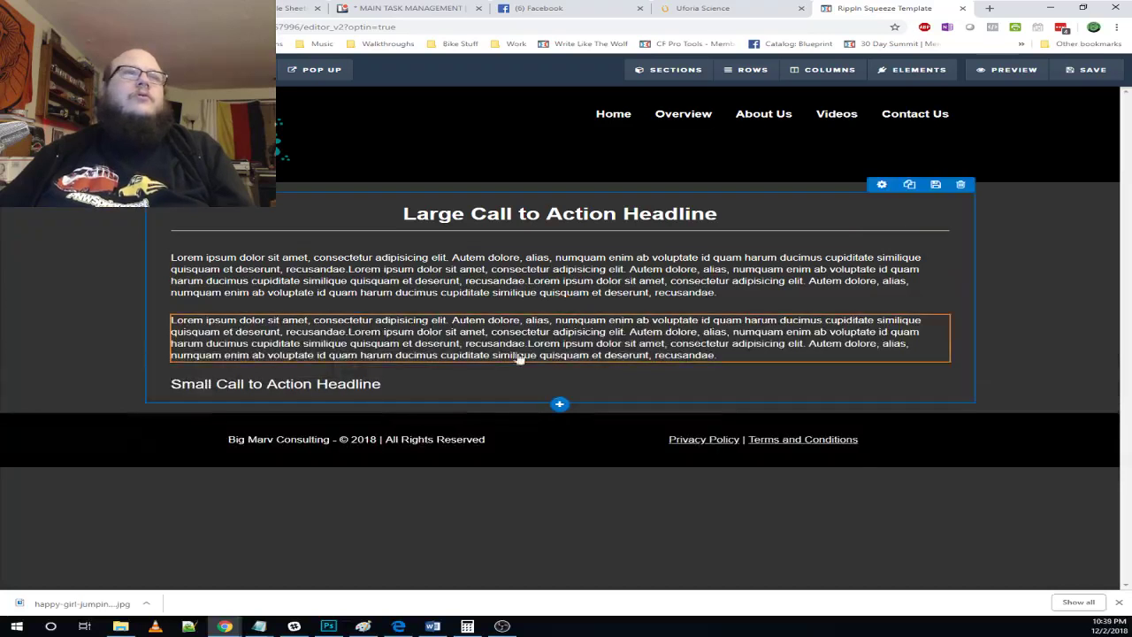
{"action": "mouse_move", "coordinate": [362, 407]}
{"action": "left_mouse_down"}
{"action": "mouse_move", "coordinate": [303, 395]}
{"action": "mouse_move", "coordinate": [448, 379]}
{"action": "left_mouse_up"}
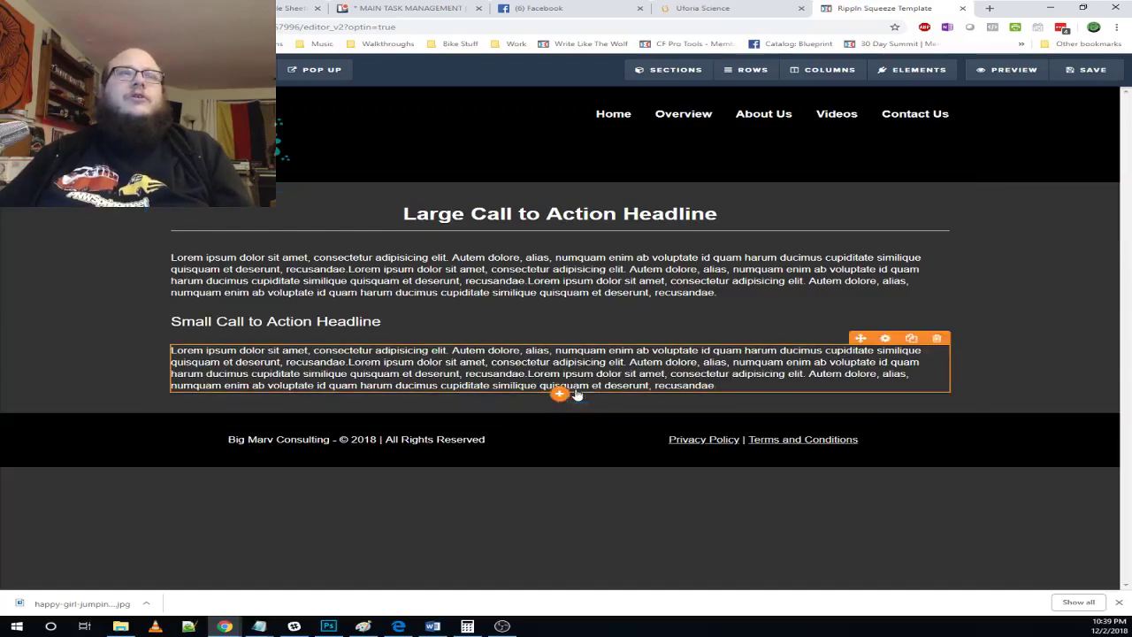
{"action": "left_click", "coordinate": [561, 425]}
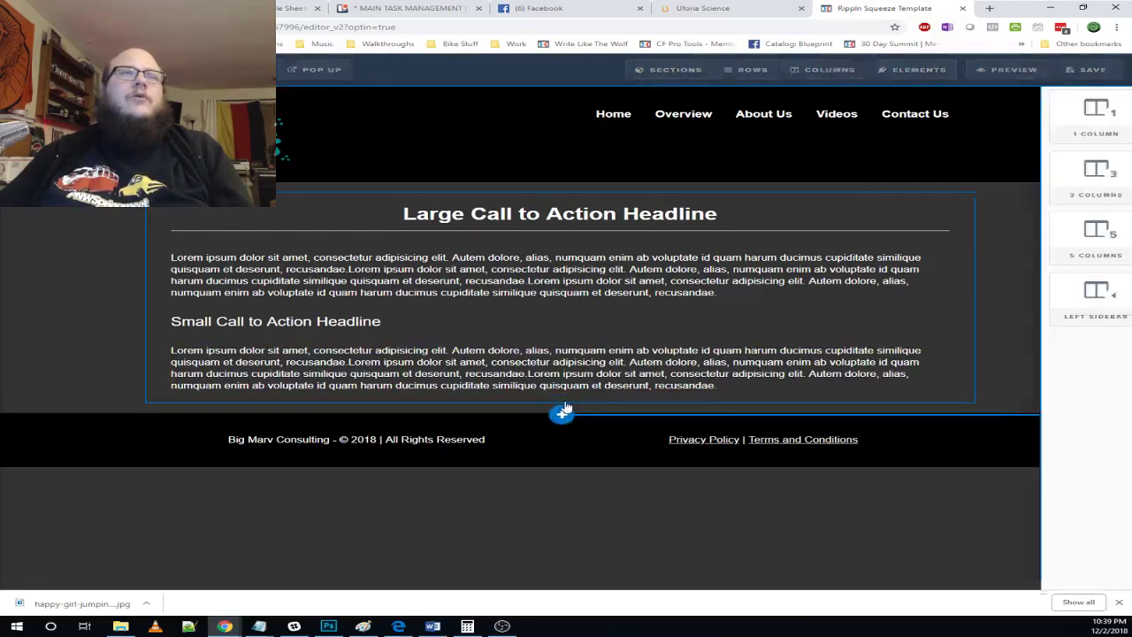
{"action": "left_click", "coordinate": [874, 109]}
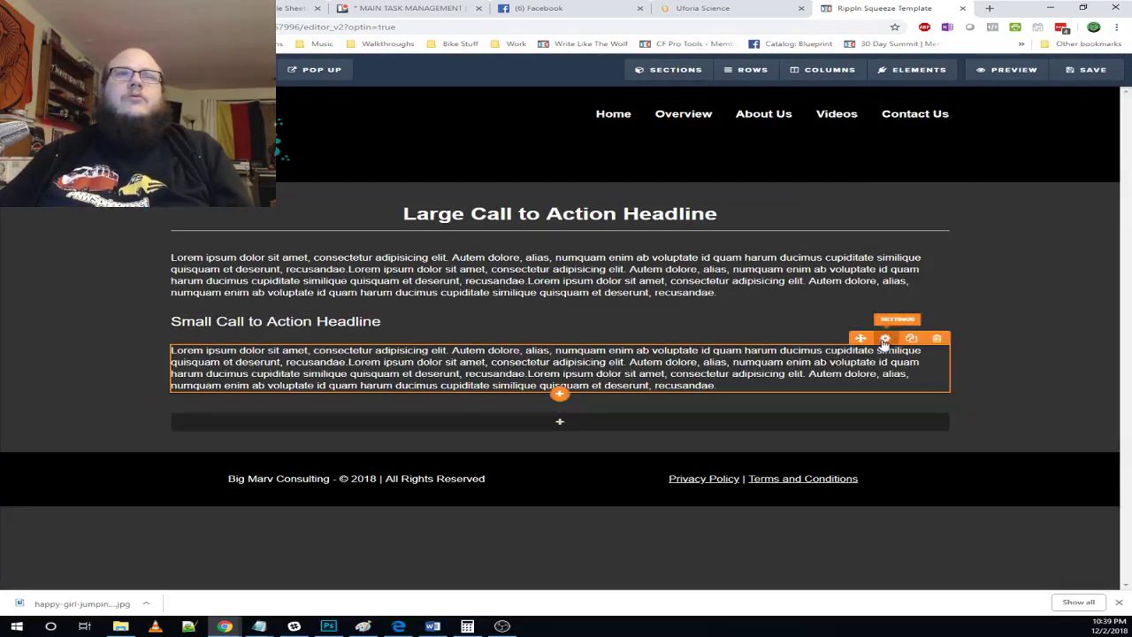
- Reduce the second paragraph's top margin so it sits closer beneath the sub-headline
{"action": "left_click", "coordinate": [885, 340]}
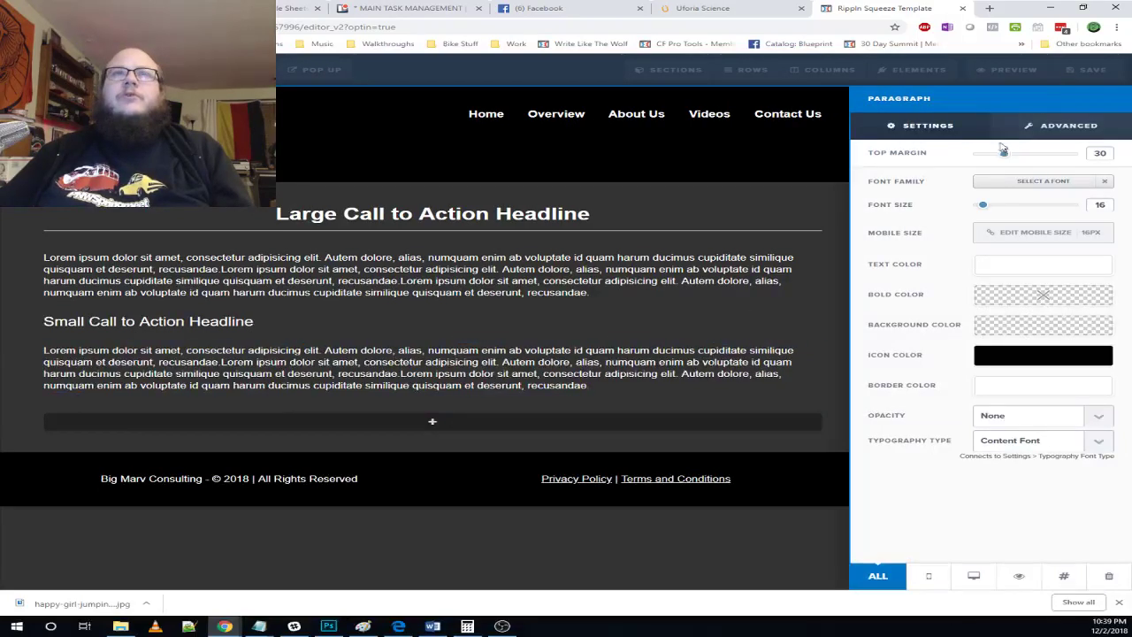
{"action": "left_click_drag", "start_coordinate": [1010, 159], "coordinate": [989, 161]}
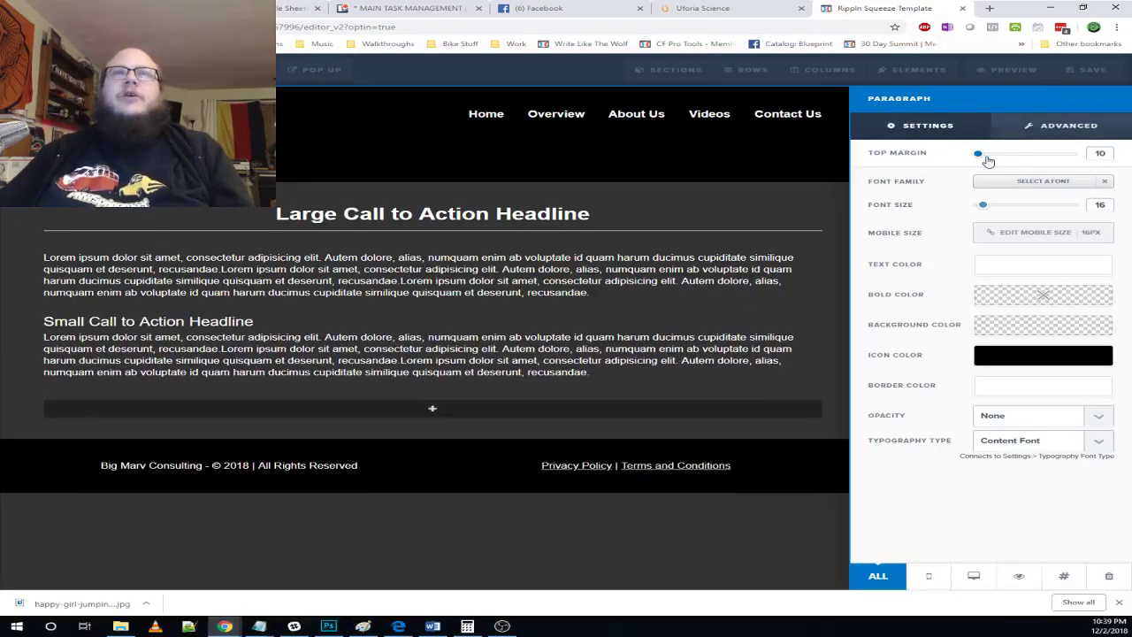
{"action": "left_click", "coordinate": [609, 348]}
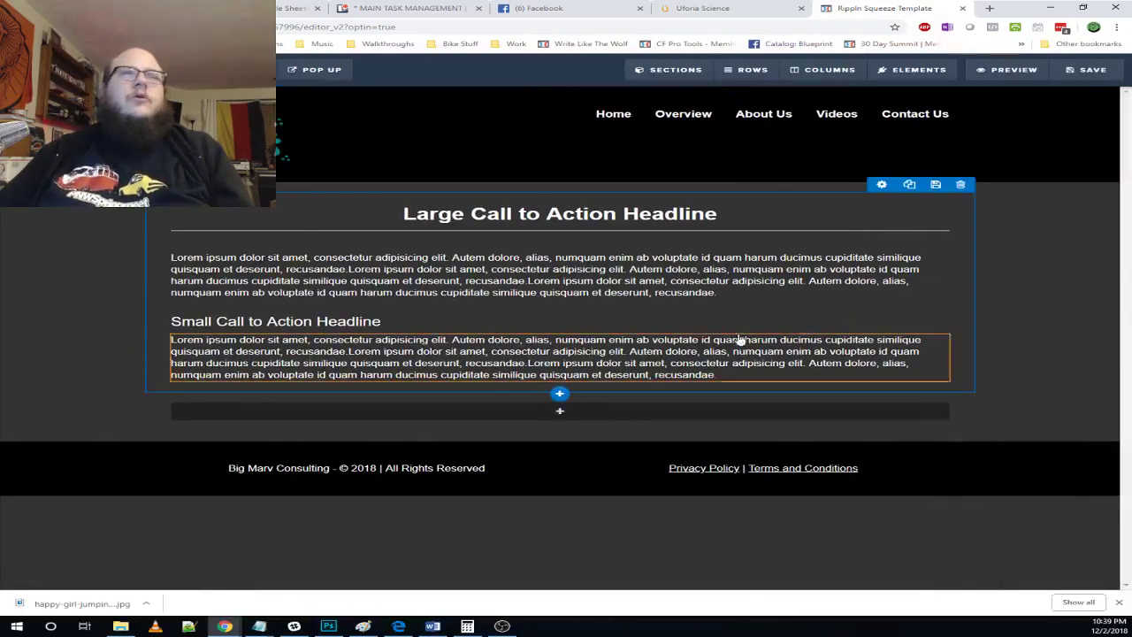
- Duplicate the sub-headline into the new one-column row and set the copy's top margin to 0
{"action": "left_click", "coordinate": [911, 309]}
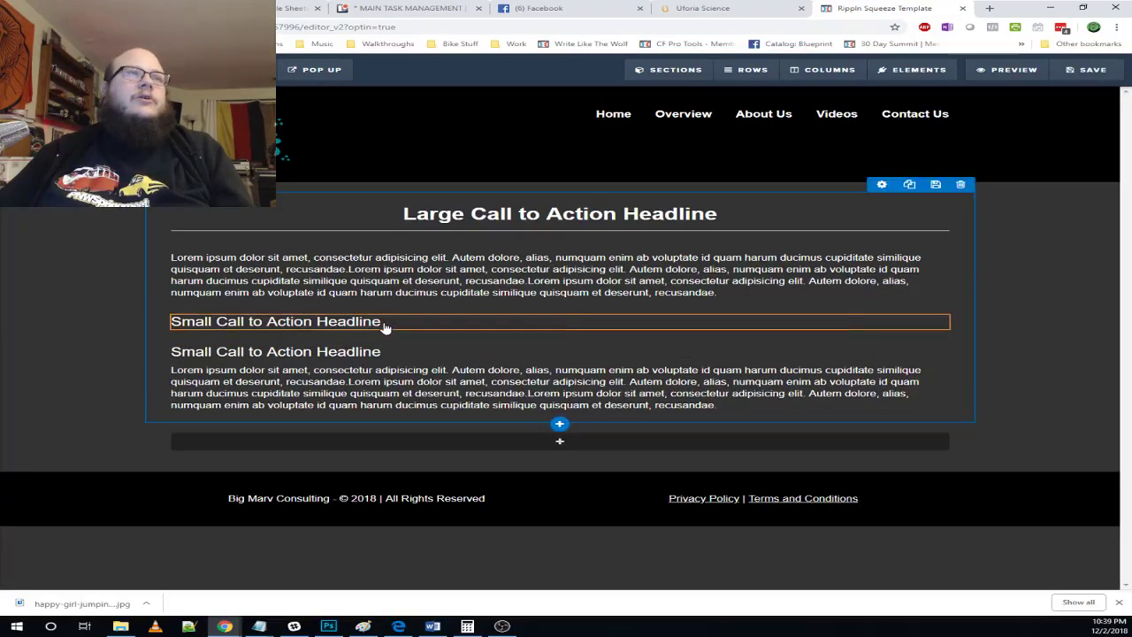
{"action": "left_click_drag", "start_coordinate": [379, 349], "coordinate": [346, 460]}
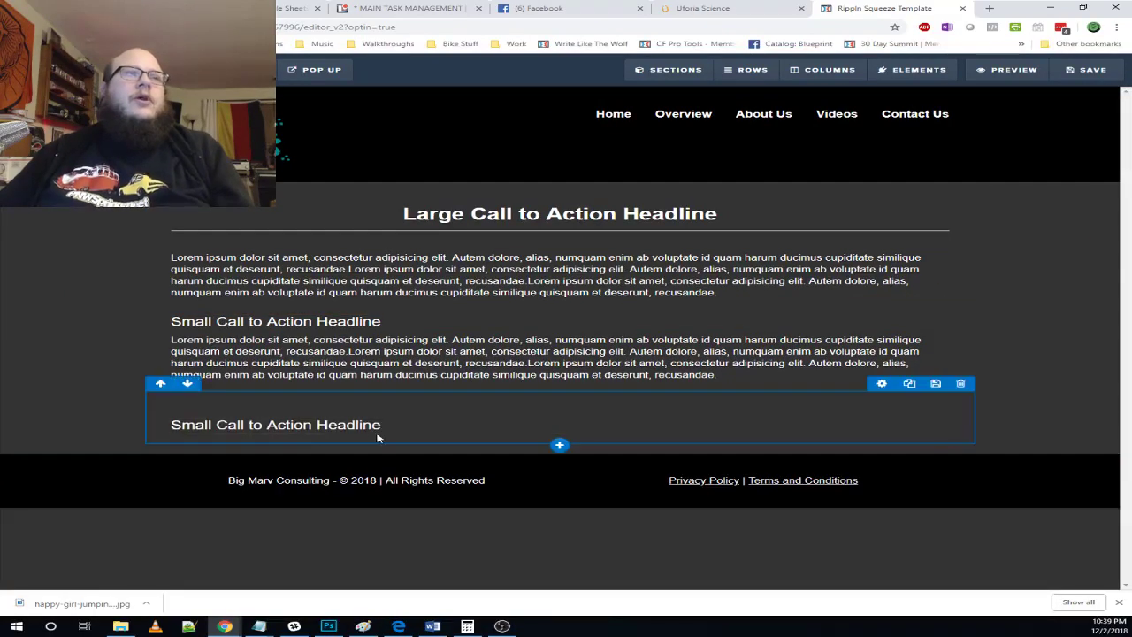
{"action": "left_click", "coordinate": [886, 413]}
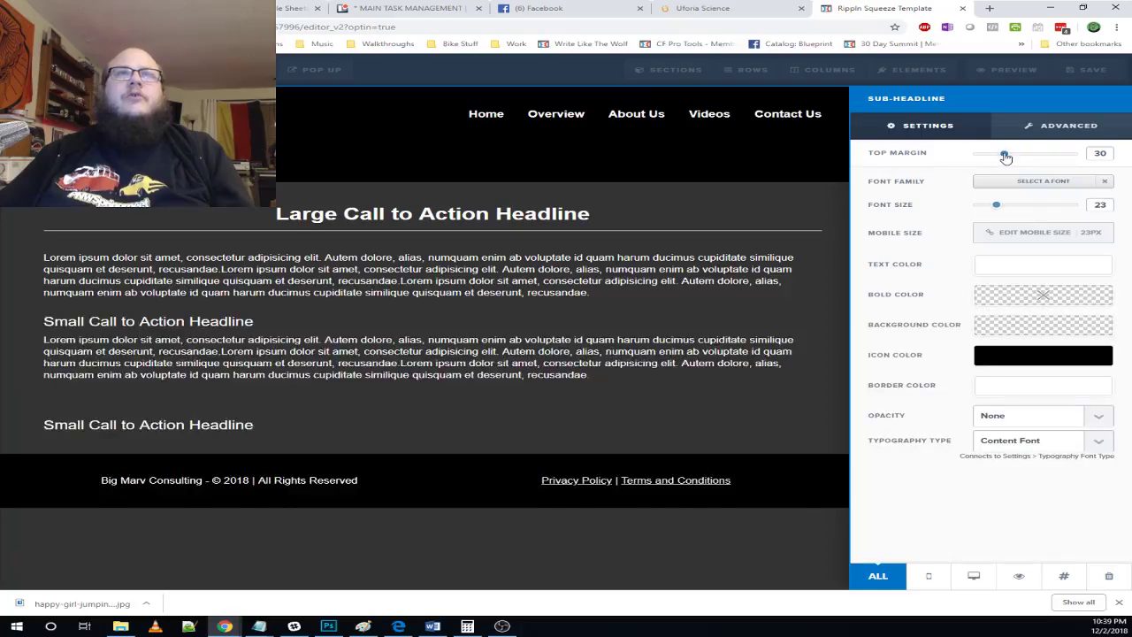
{"action": "left_click_drag", "start_coordinate": [1006, 157], "coordinate": [806, 157]}
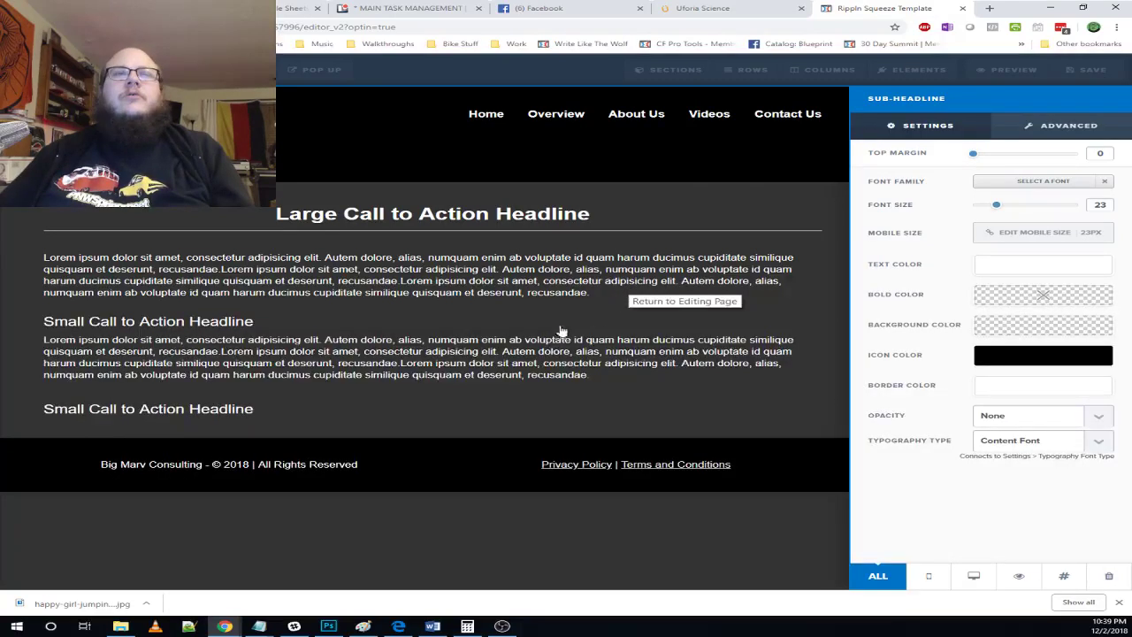
{"action": "left_click", "coordinate": [452, 345]}
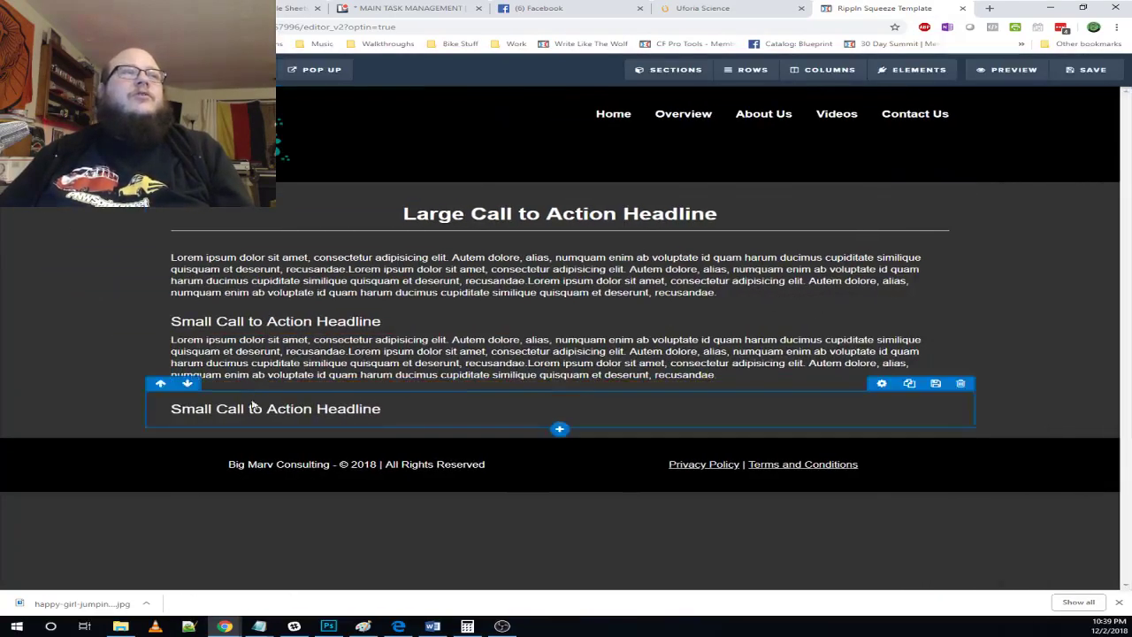
- Set the top and bottom padding of the new one-column row to 0
{"action": "left_click", "coordinate": [882, 385]}
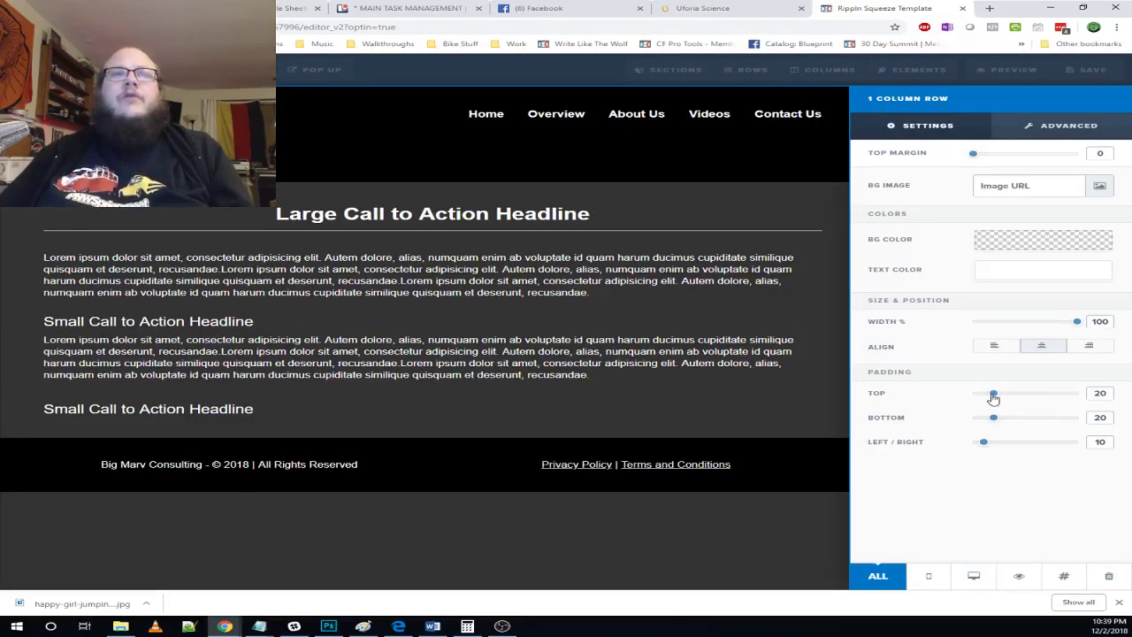
{"action": "left_click_drag", "start_coordinate": [997, 399], "coordinate": [904, 407]}
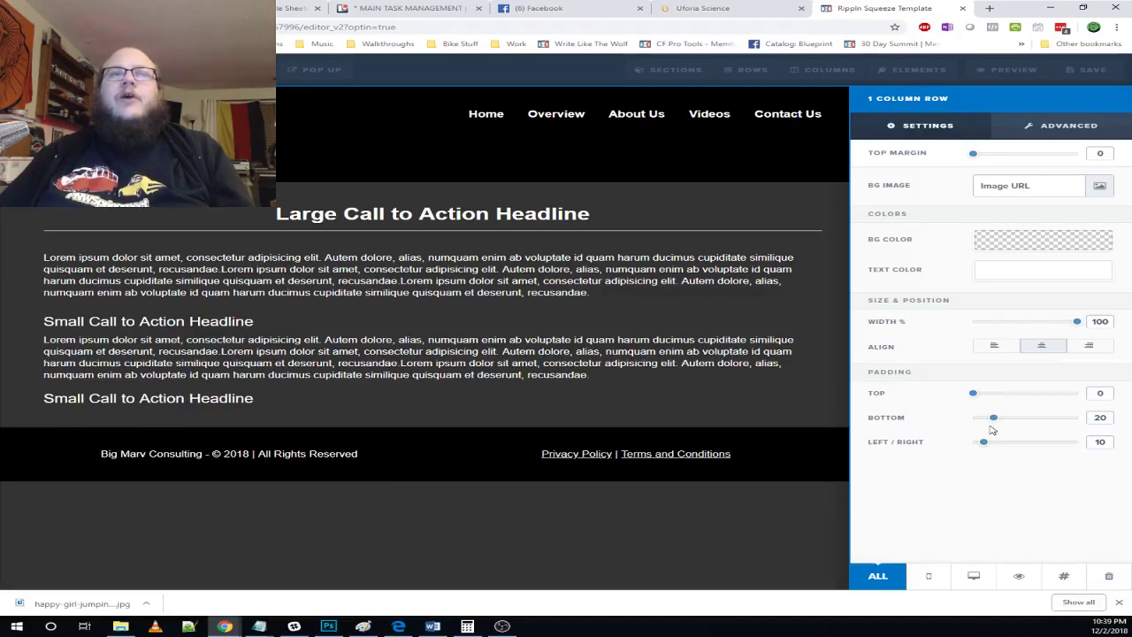
{"action": "left_click_drag", "start_coordinate": [994, 419], "coordinate": [907, 424]}
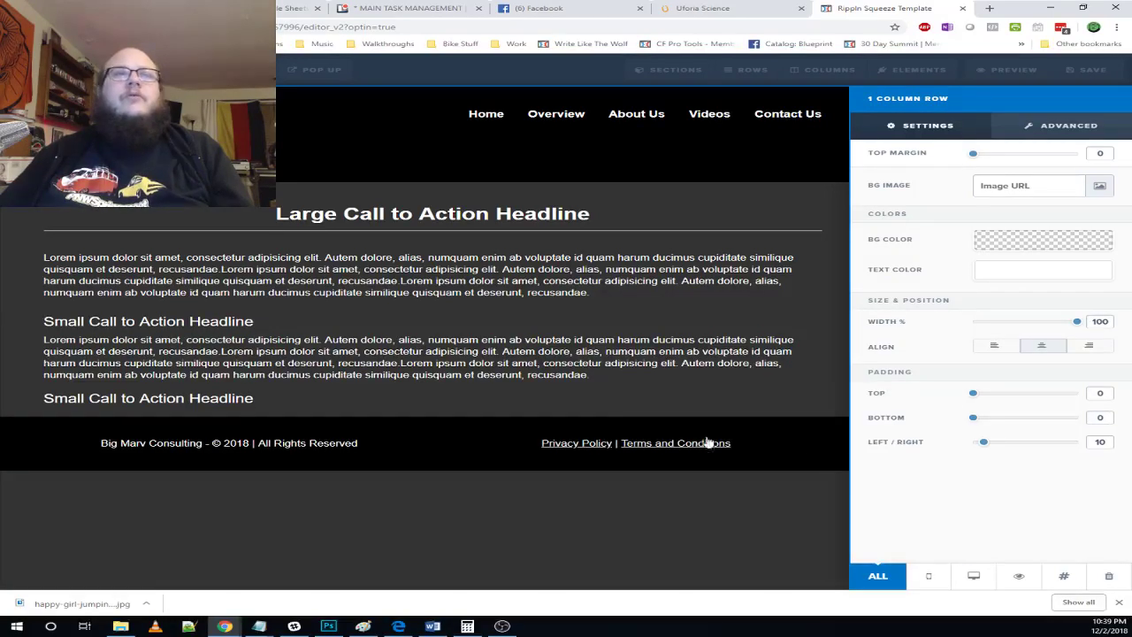
{"action": "left_click", "coordinate": [659, 395]}
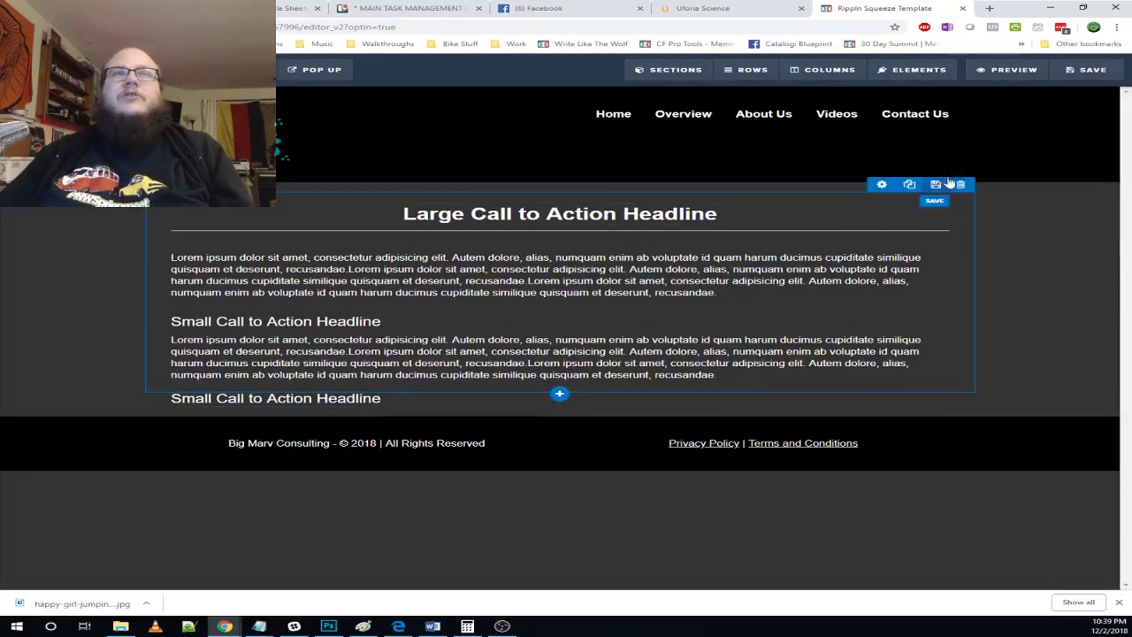
- Set the bottom padding of the main content row, holding the large headline and paragraphs, to 0
{"action": "left_click", "coordinate": [883, 186]}
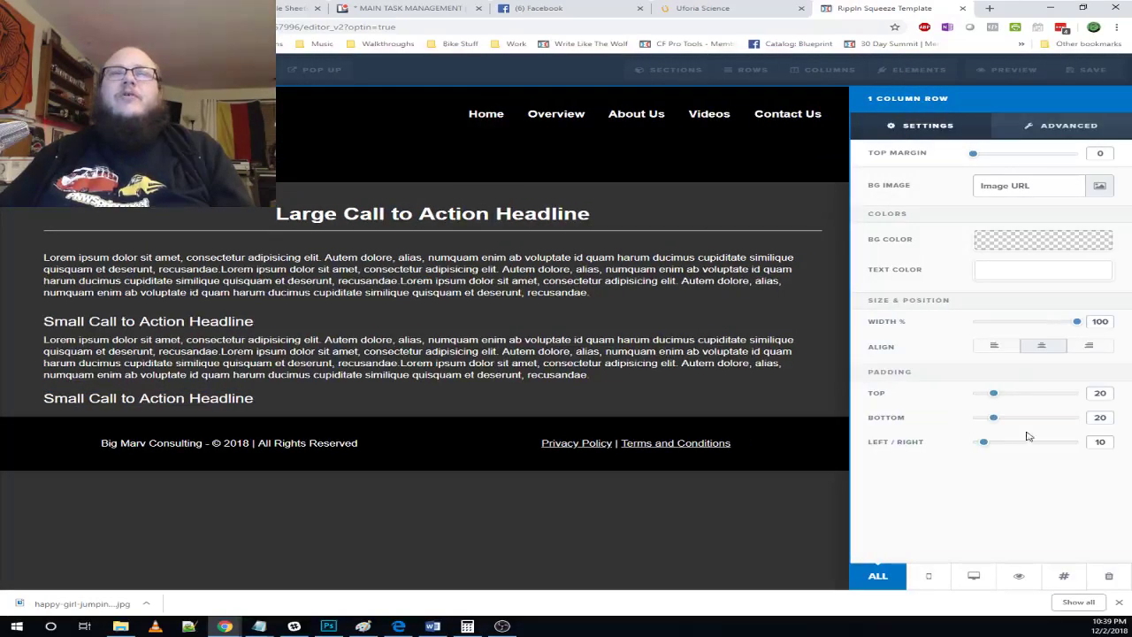
{"action": "left_click_drag", "start_coordinate": [996, 421], "coordinate": [973, 421]}
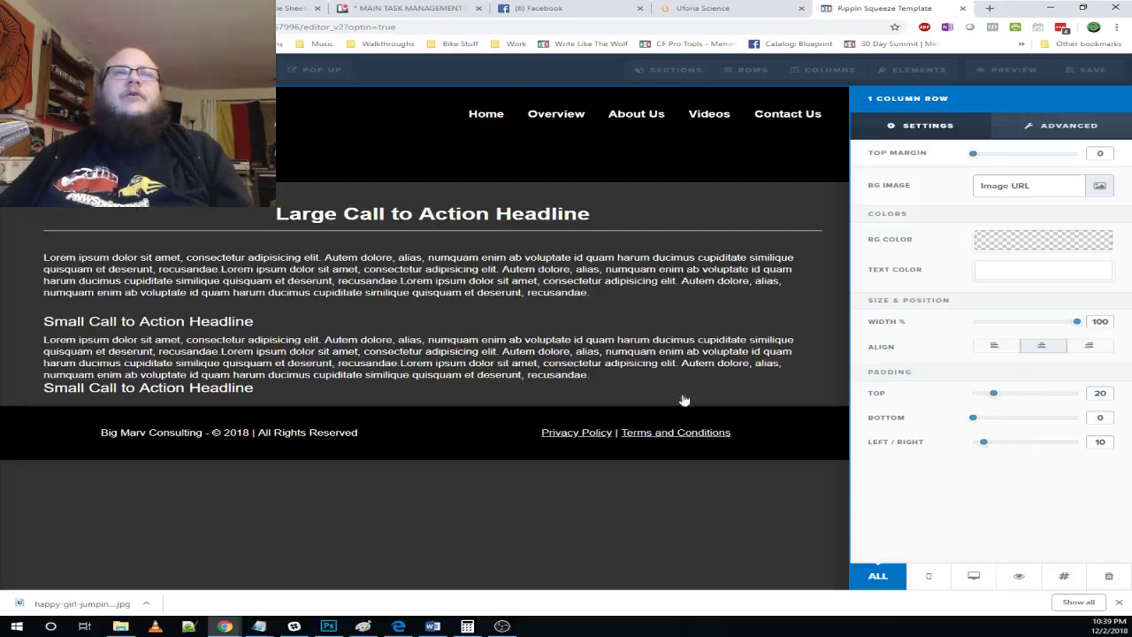
{"action": "left_click", "coordinate": [595, 334]}
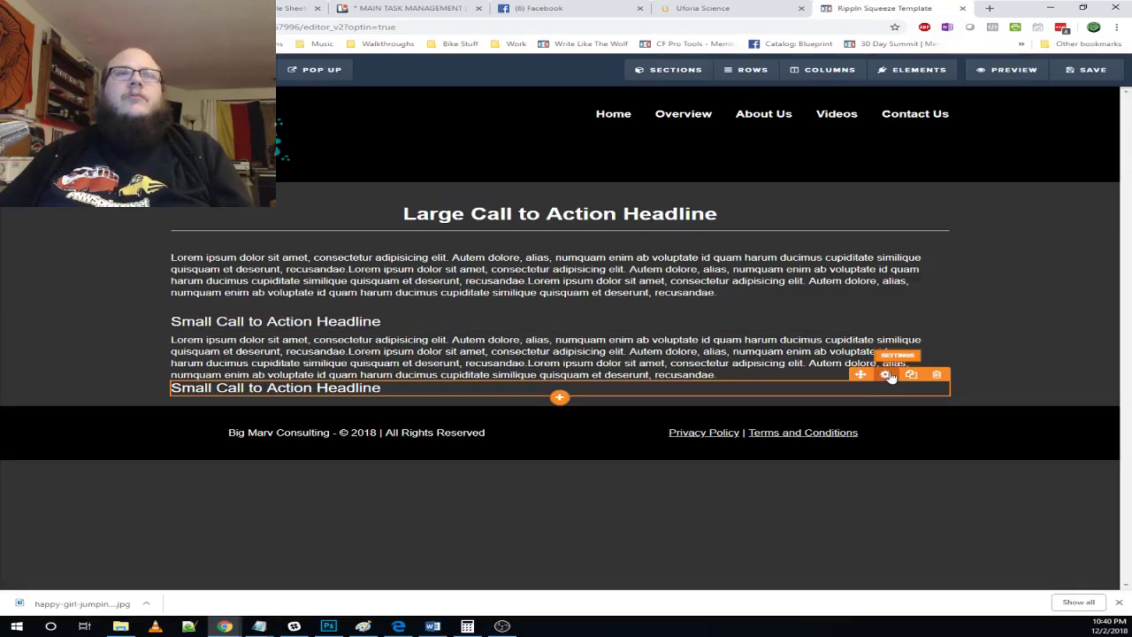
- Set the top margin of the sub-headline in the lower row to 10
{"action": "left_click", "coordinate": [886, 375]}
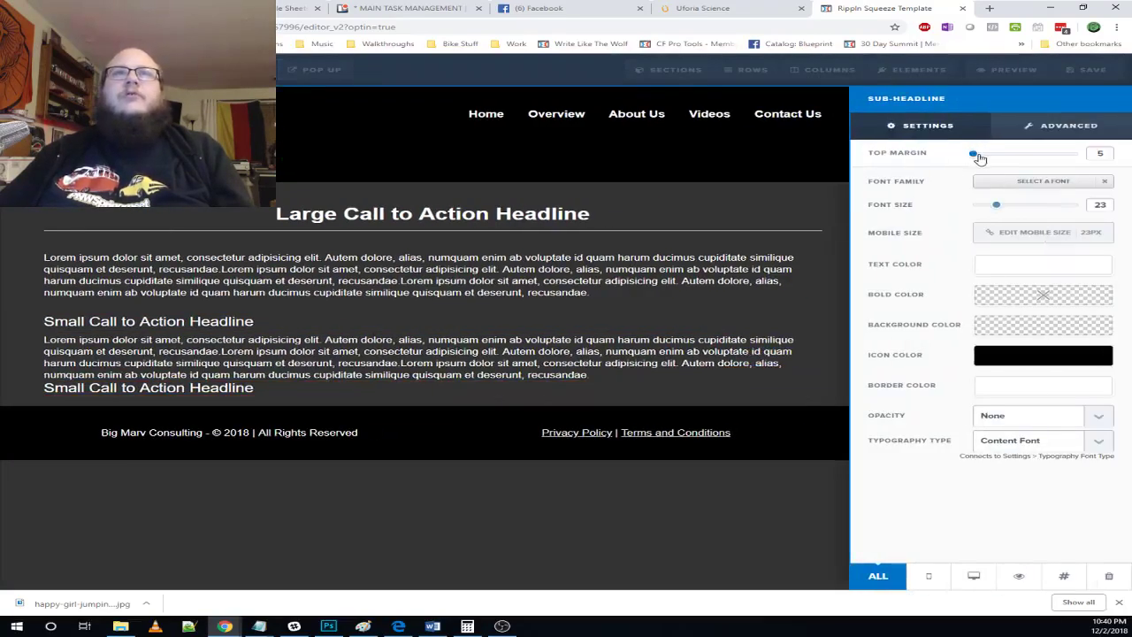
{"action": "left_click_drag", "start_coordinate": [976, 156], "coordinate": [984, 155]}
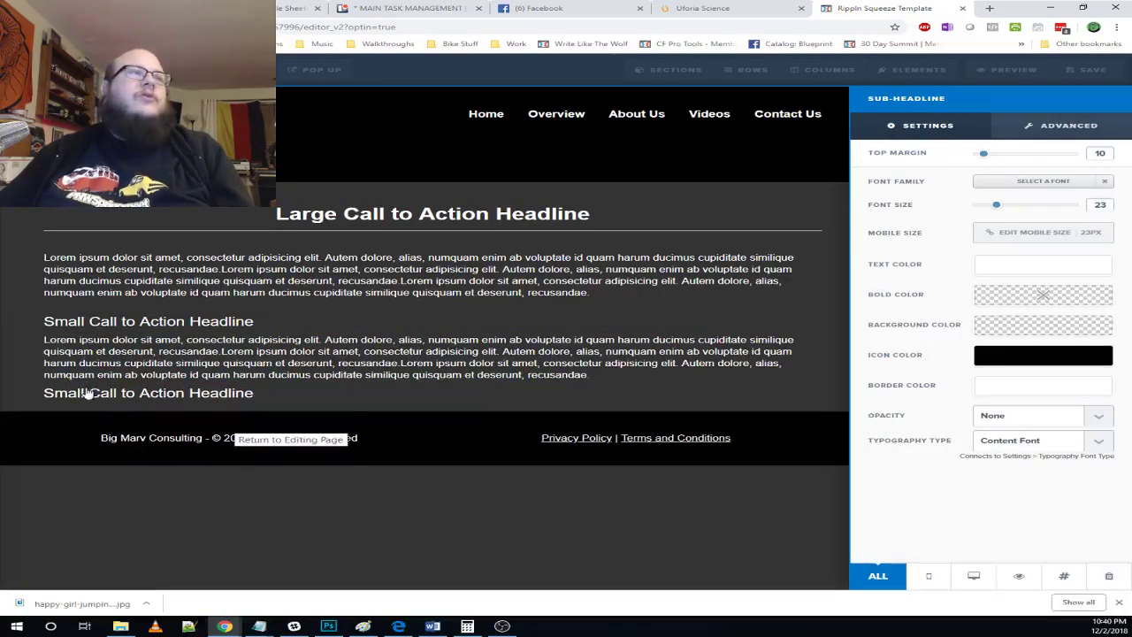
{"action": "left_click", "coordinate": [430, 400]}
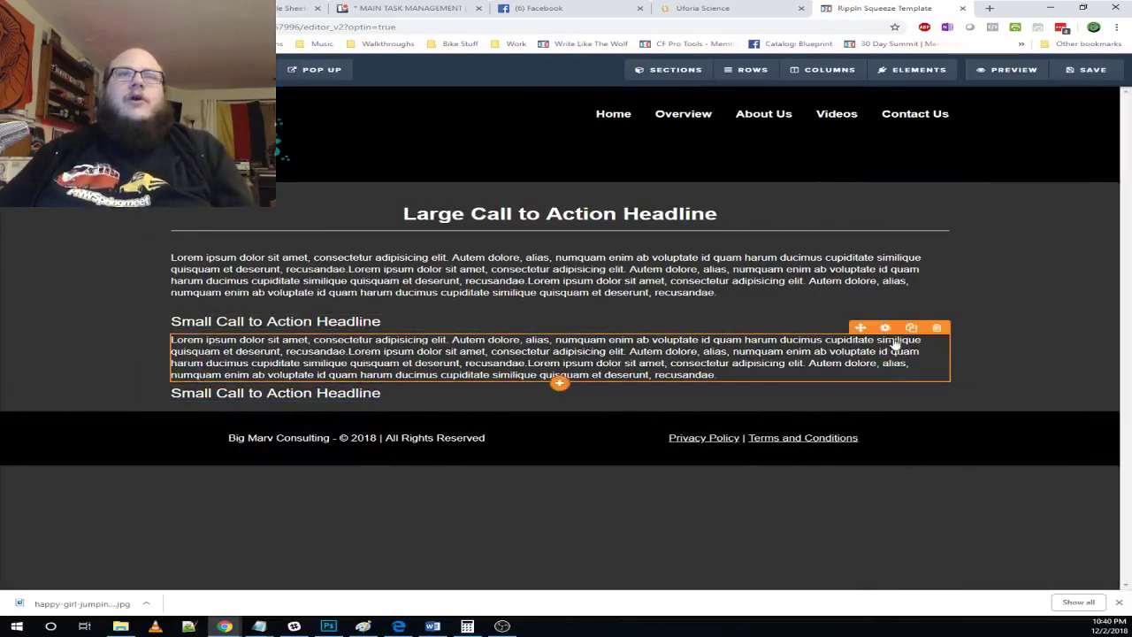
- Duplicate the second paragraph and move the copy beneath the sub-headline in the lower row
{"action": "left_click", "coordinate": [894, 332]}
{"action": "left_click", "coordinate": [849, 362]}
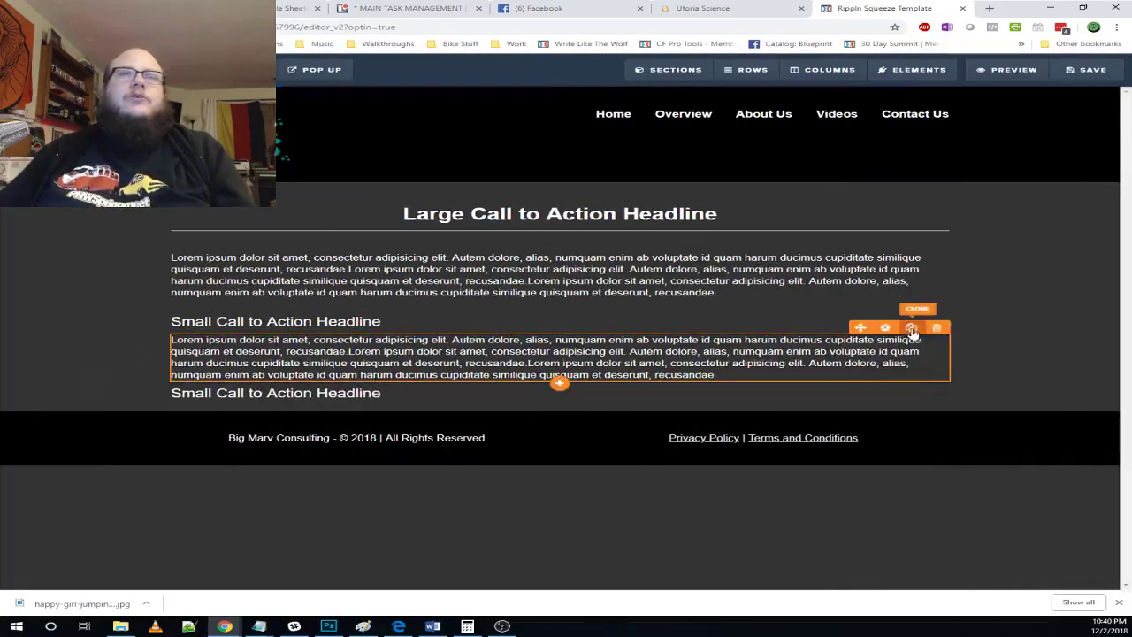
{"action": "left_click", "coordinate": [899, 336]}
{"action": "left_click_drag", "start_coordinate": [372, 423], "coordinate": [363, 458]}
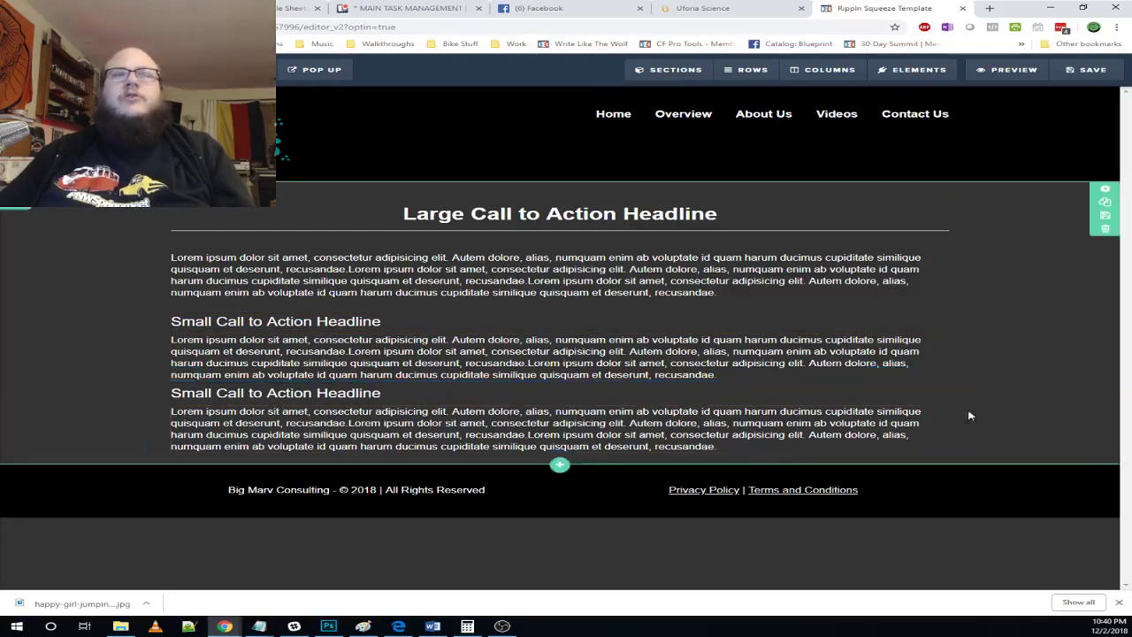
- Clone the row with the sub-headline and paragraph repeatedly to fill the page with identical blocks above the footer
{"action": "left_click", "coordinate": [912, 376]}
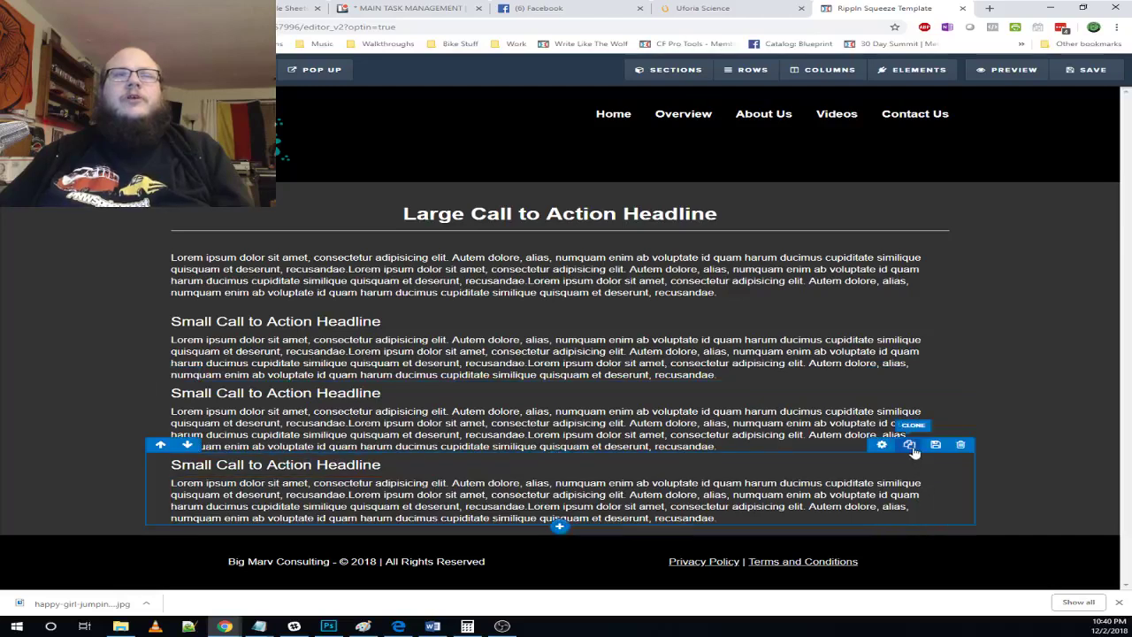
{"action": "left_click", "coordinate": [912, 445]}
{"action": "scroll", "coordinate": [925, 465], "scroll_direction": "down", "scroll_amount": 2}
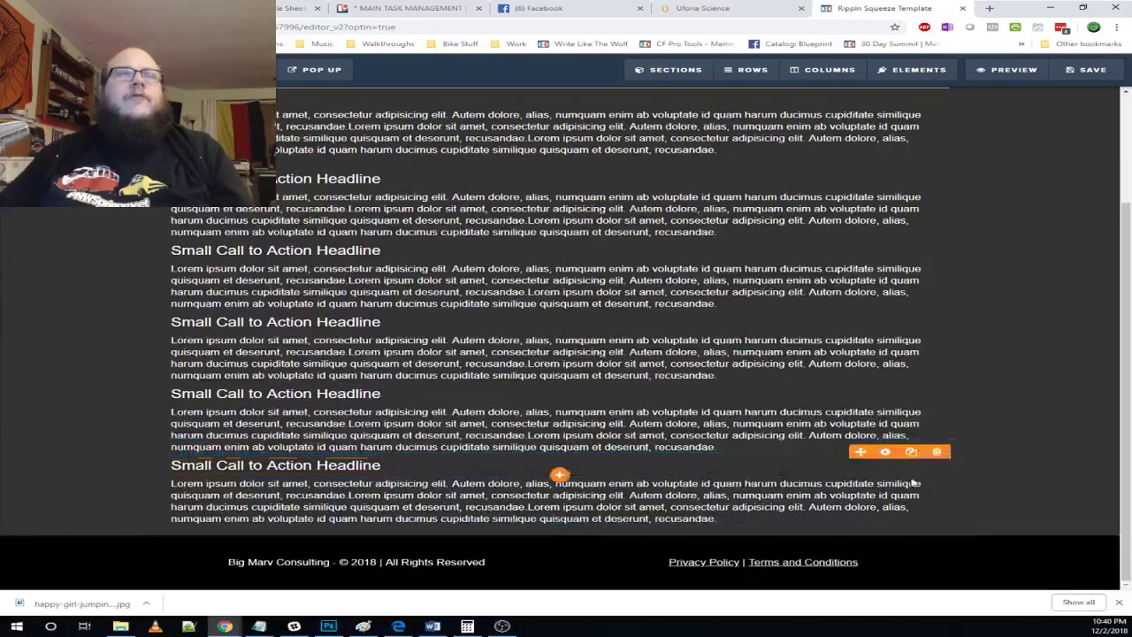
{"action": "left_click", "coordinate": [912, 447]}
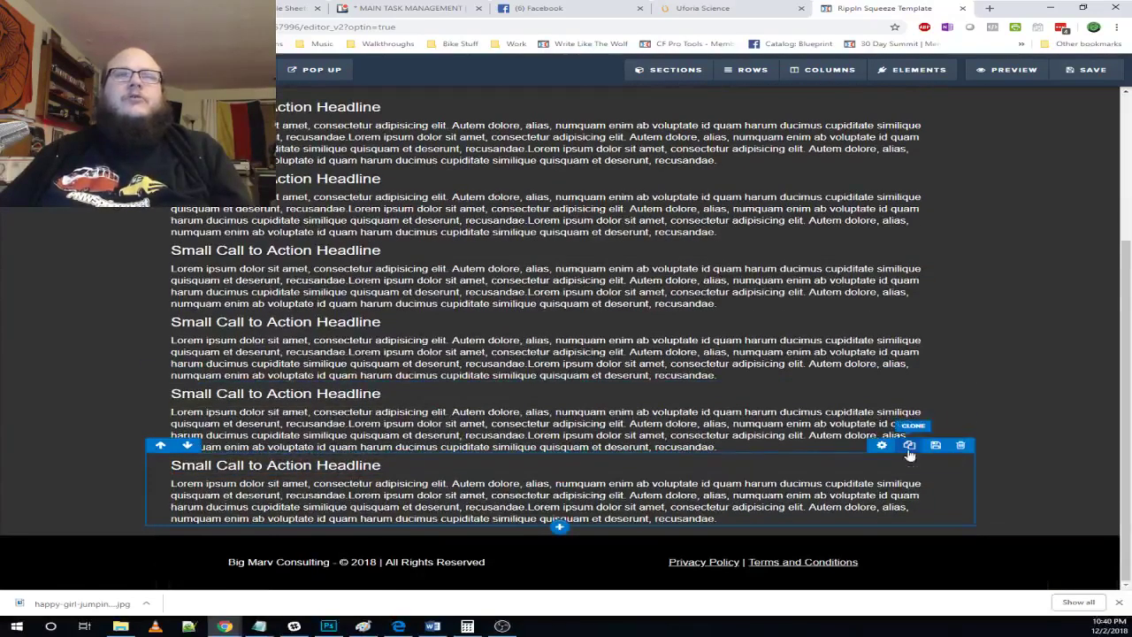
{"action": "left_click", "coordinate": [909, 448]}
{"action": "left_click", "coordinate": [909, 446]}
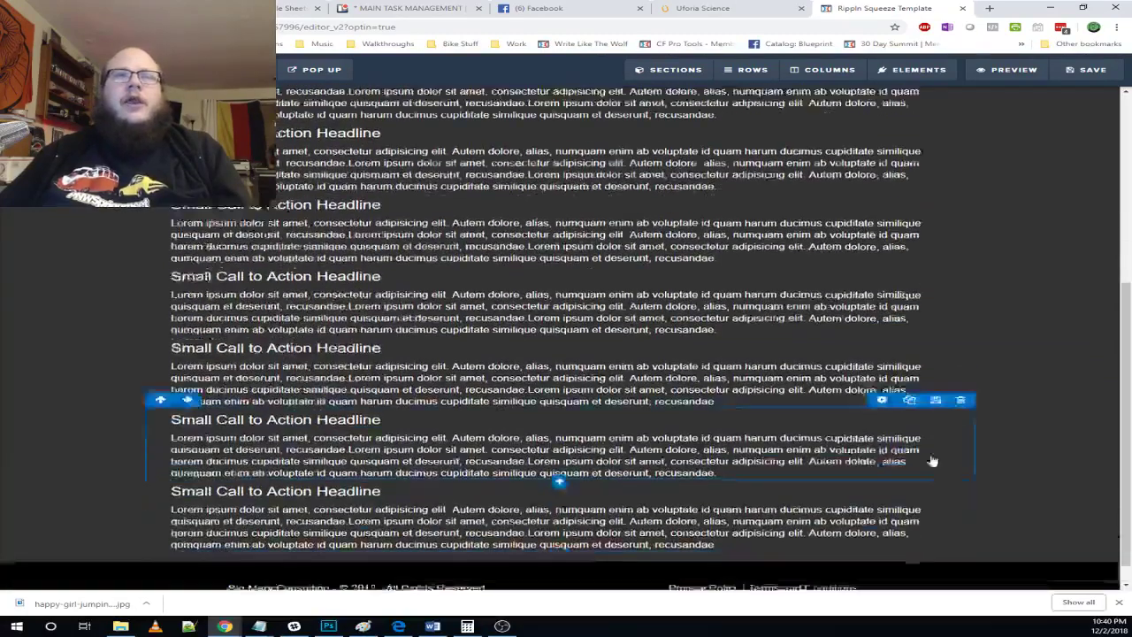
{"action": "left_click", "coordinate": [911, 447]}
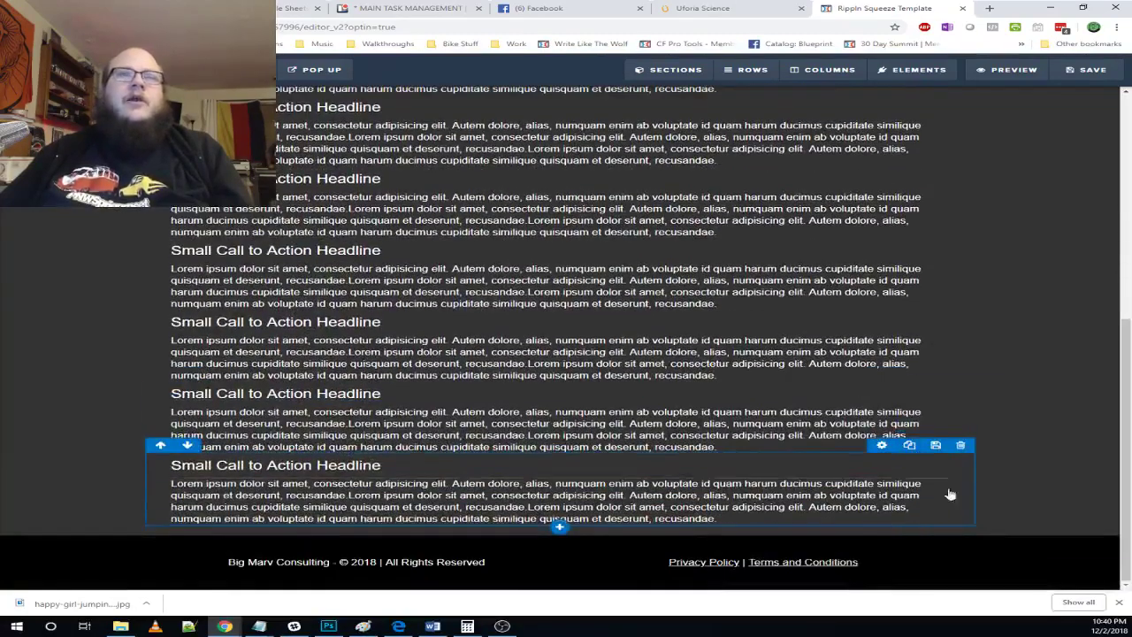
{"action": "left_click", "coordinate": [911, 448]}
{"action": "left_click", "coordinate": [917, 448]}
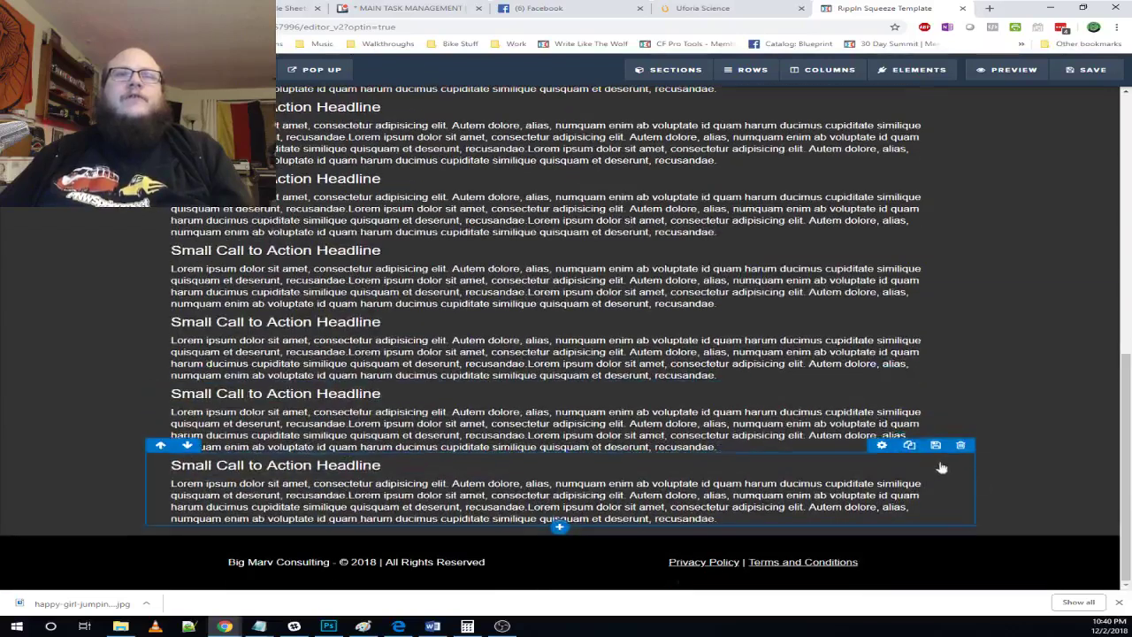
{"action": "left_click", "coordinate": [909, 446]}
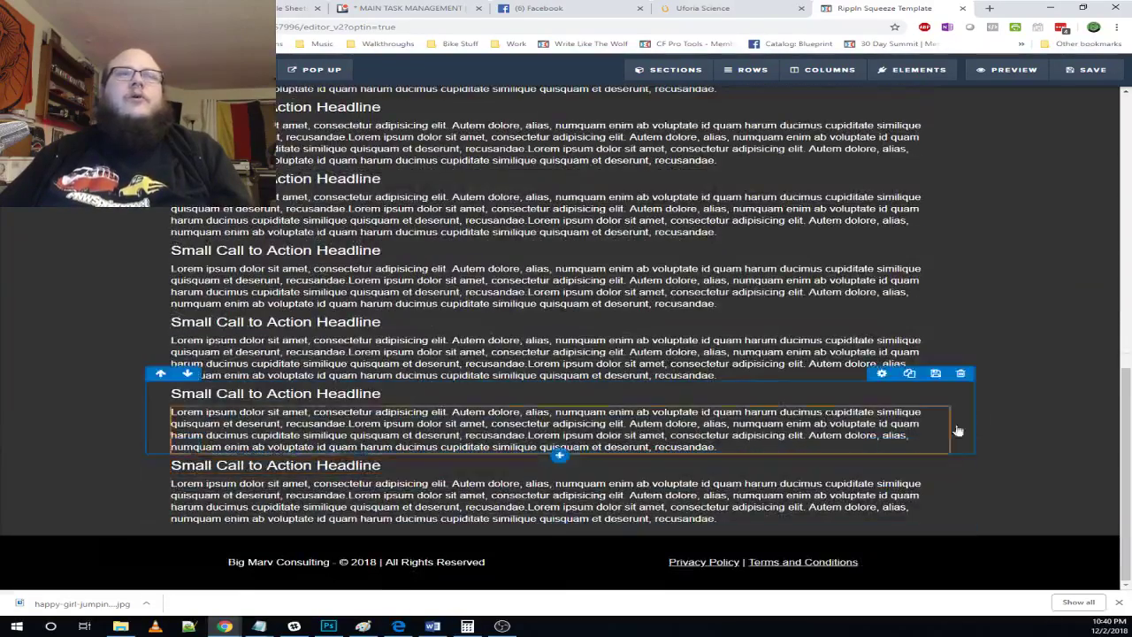
- After checking the reference page's ending, replace the last paragraph with the lines "One Liner", "Thank y'all" and "One Love," followed by the signer's name
{"action": "left_click", "coordinate": [734, 10]}
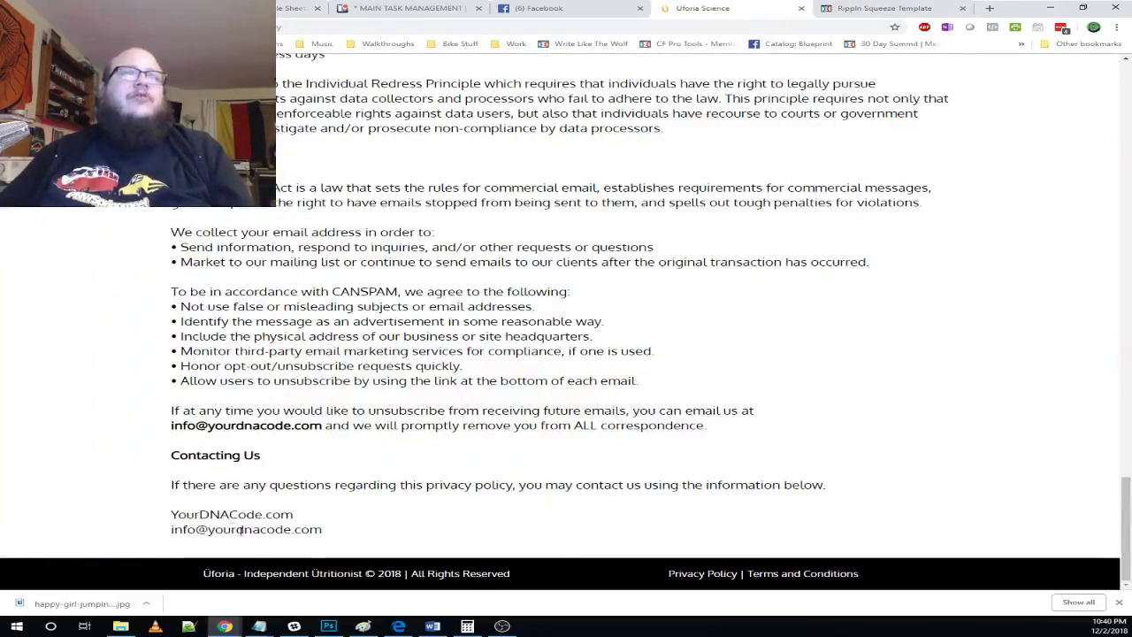
{"action": "left_click", "coordinate": [880, 9]}
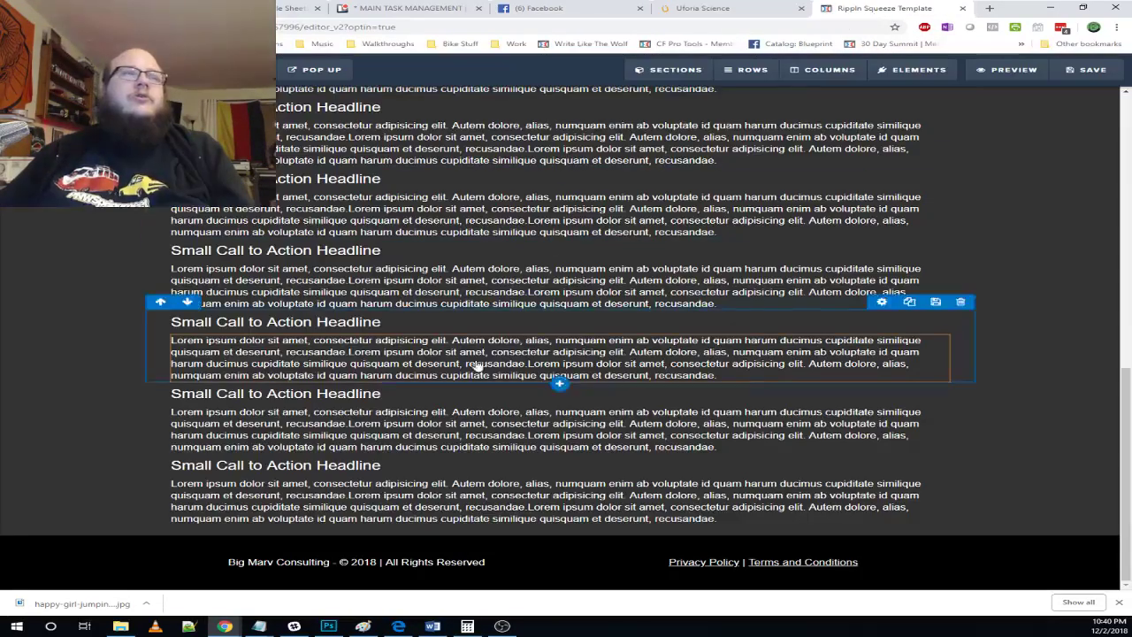
{"action": "left_click", "coordinate": [663, 503]}
{"action": "left_click_drag", "start_coordinate": [716, 518], "coordinate": [170, 485]}
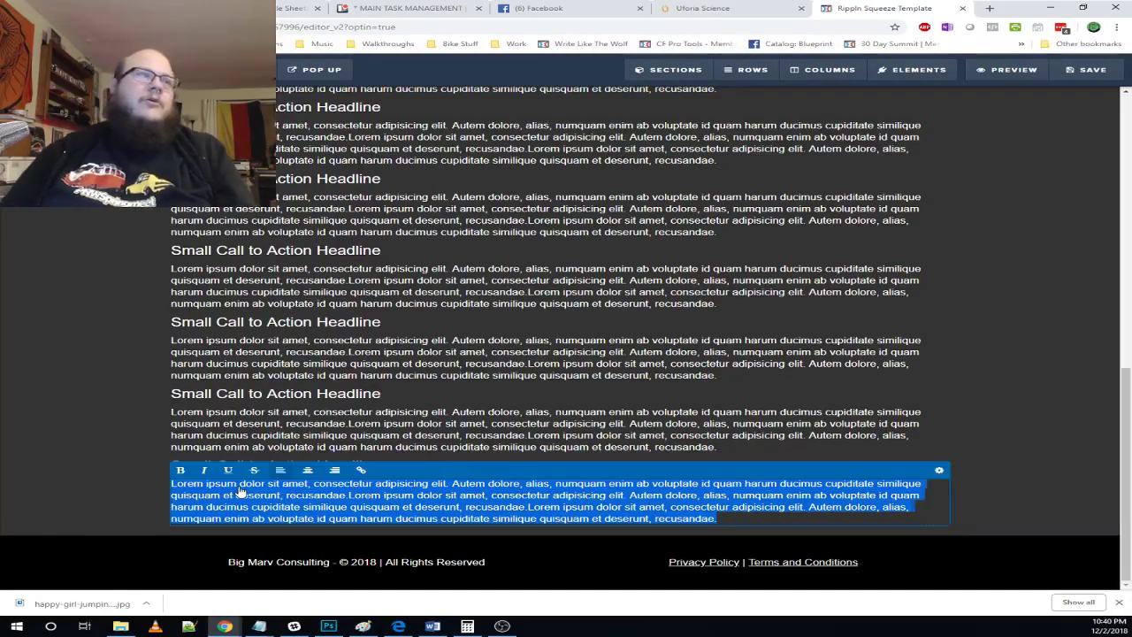
{"action": "type", "text": "One"}
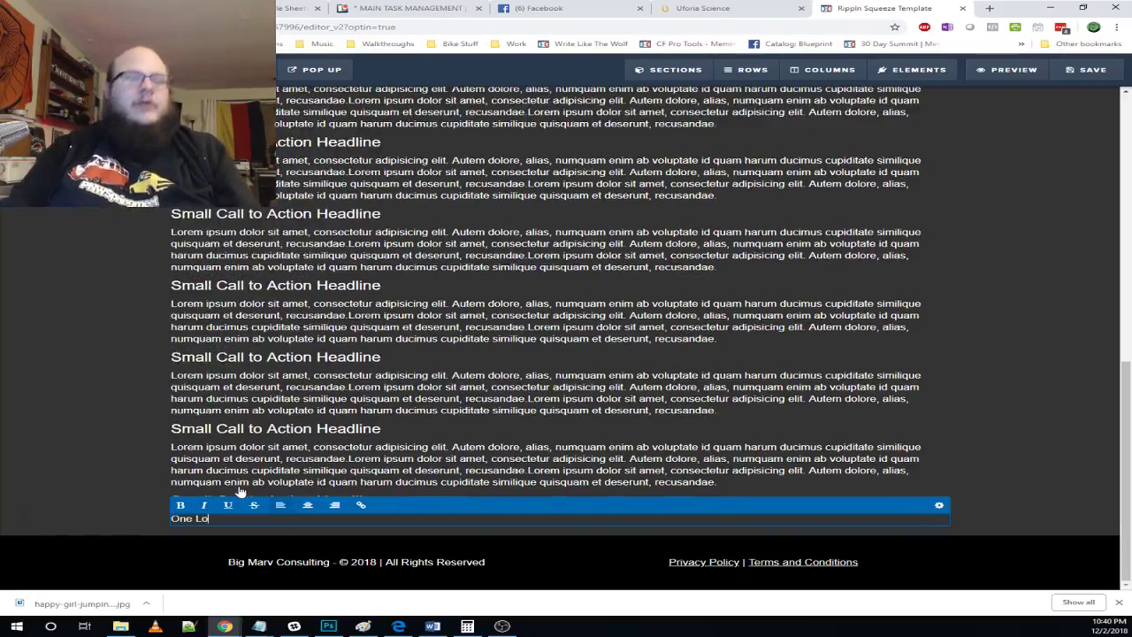
{"action": "type", "text": " Liner"}
{"action": "key", "text": "Return"}
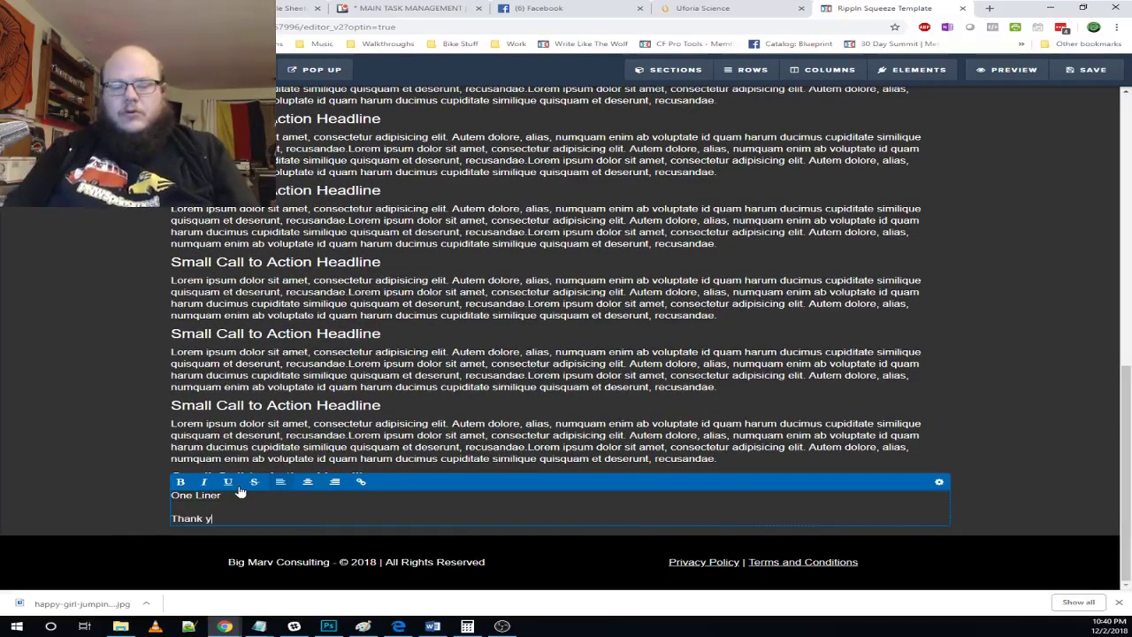
{"action": "type", "text": "Thank y'all"}
{"action": "key", "text": "Return"}
{"action": "type", "text": "One"}
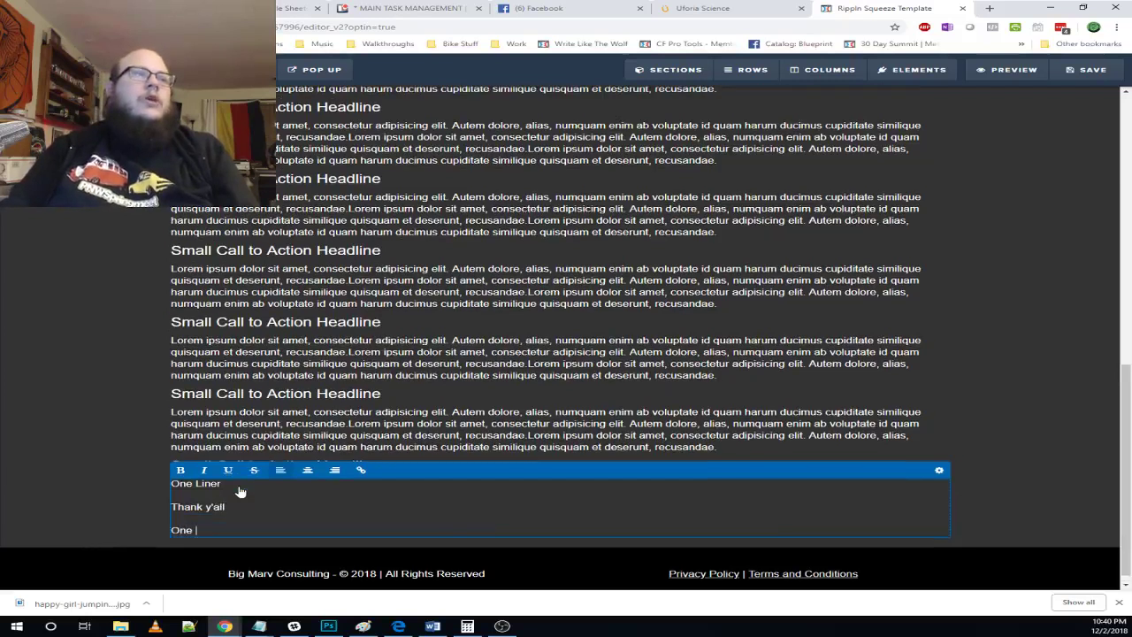
{"action": "type", "text": " Love,"}
{"action": "key", "text": "Return"}
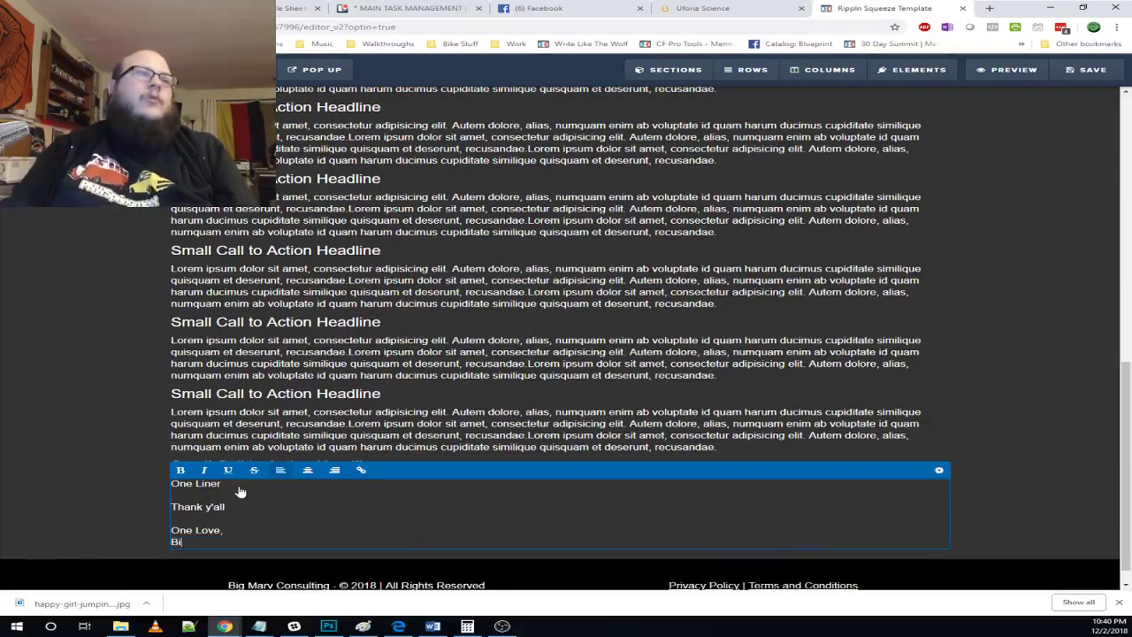
{"action": "type", "text": "Big Marv"}
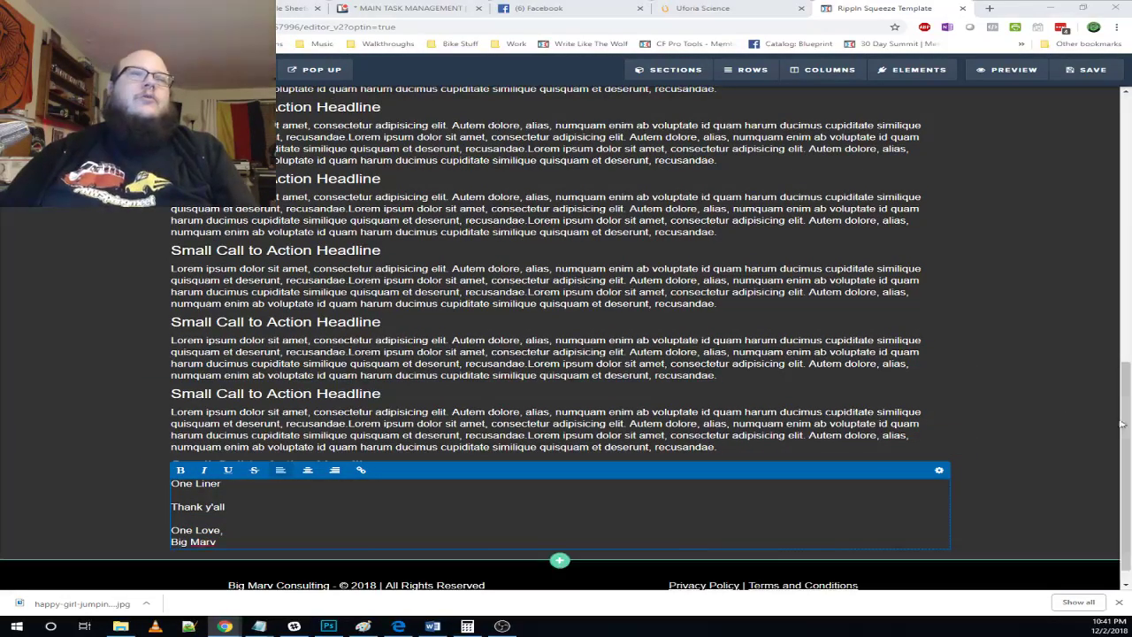
{"action": "left_click", "coordinate": [971, 455]}
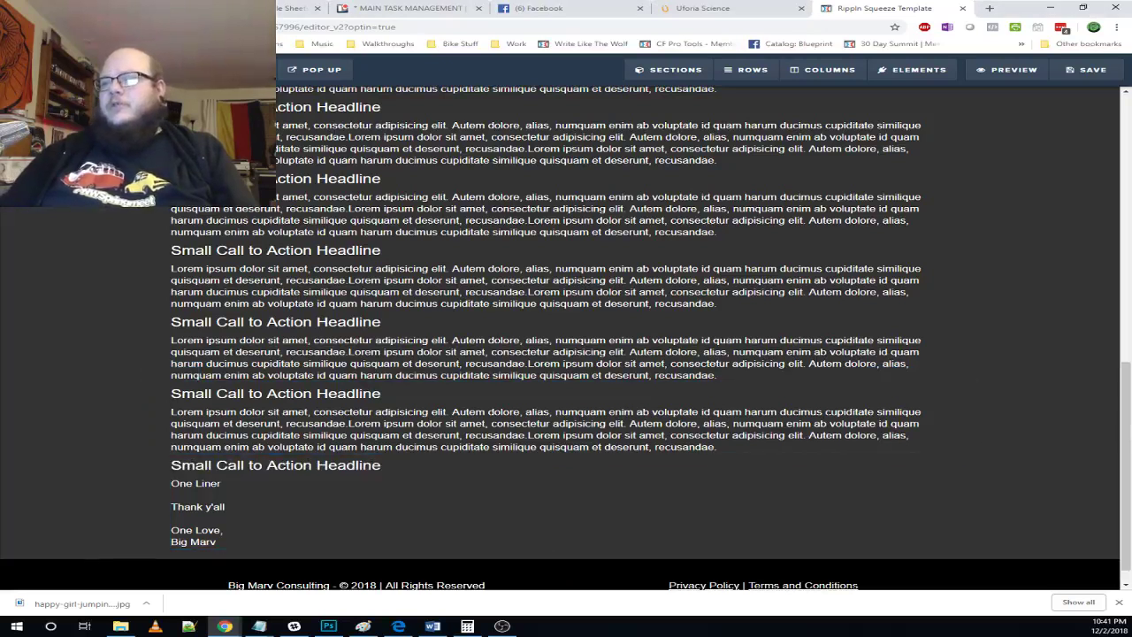
- Compare the layout with the reference Privacy Policy page once more and save the template page
{"action": "key", "text": "alt+Tab"}
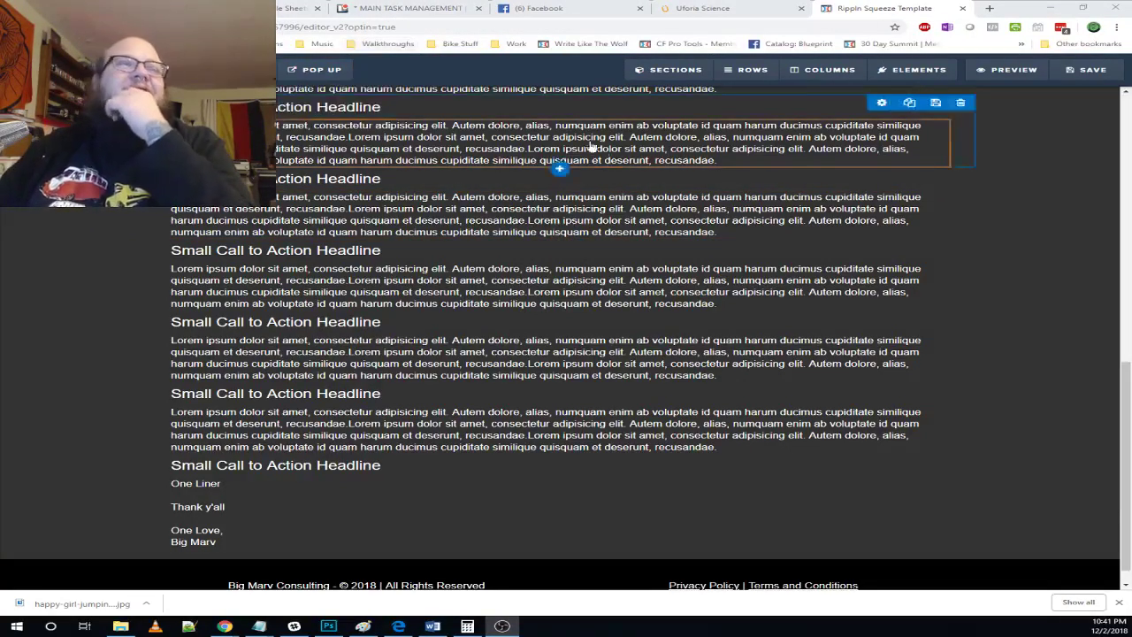
{"action": "left_click", "coordinate": [744, 10]}
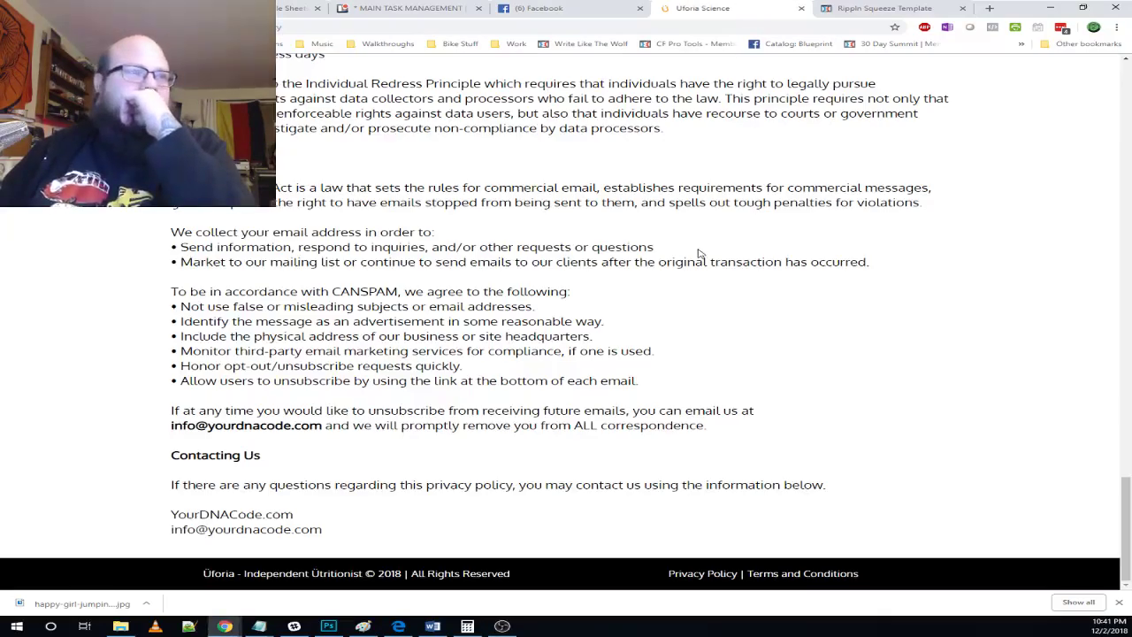
{"action": "left_click", "coordinate": [863, 11]}
{"action": "scroll", "coordinate": [934, 478], "scroll_direction": "down", "scroll_amount": 1}
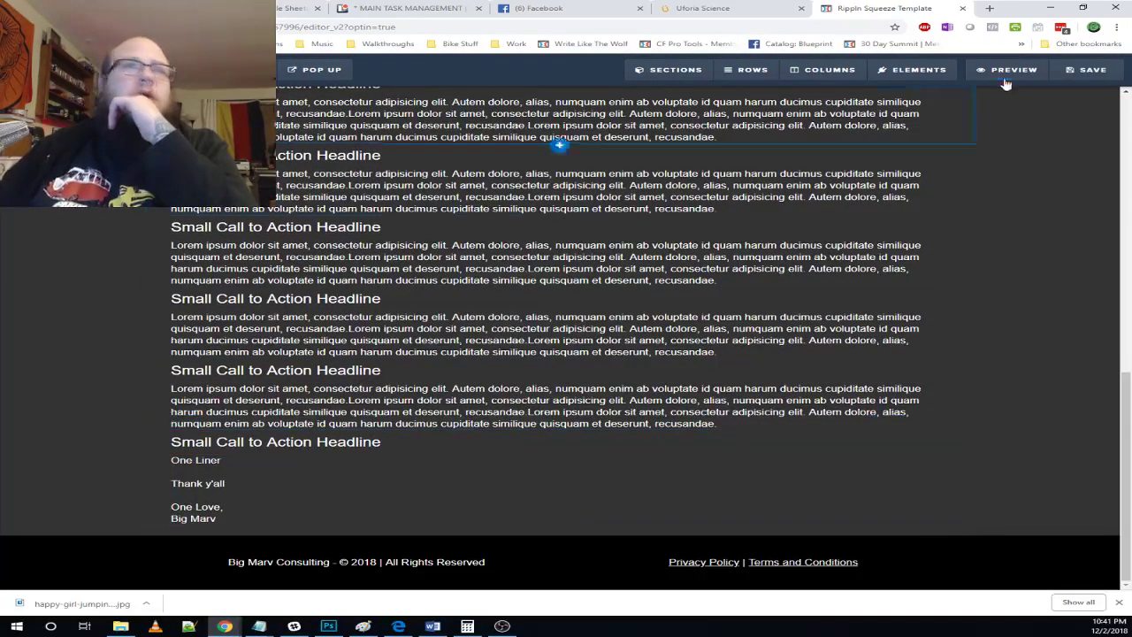
{"action": "left_click", "coordinate": [1083, 73]}
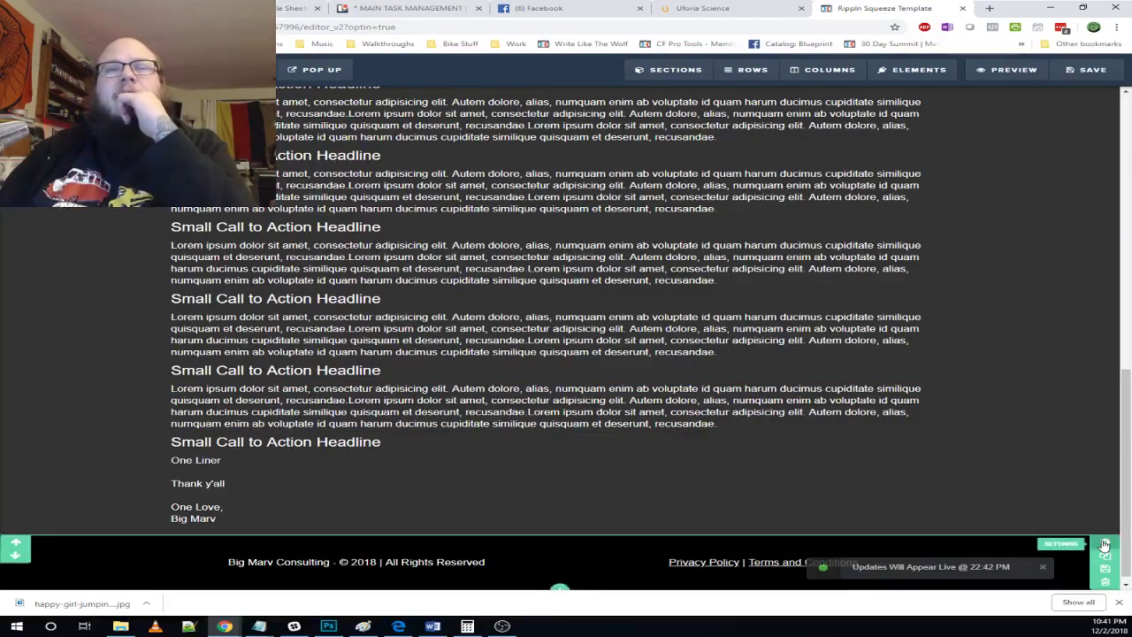
- Reduce the footer section's top and bottom padding on the Privacy Policy page and save the page
{"action": "left_click", "coordinate": [1104, 546]}
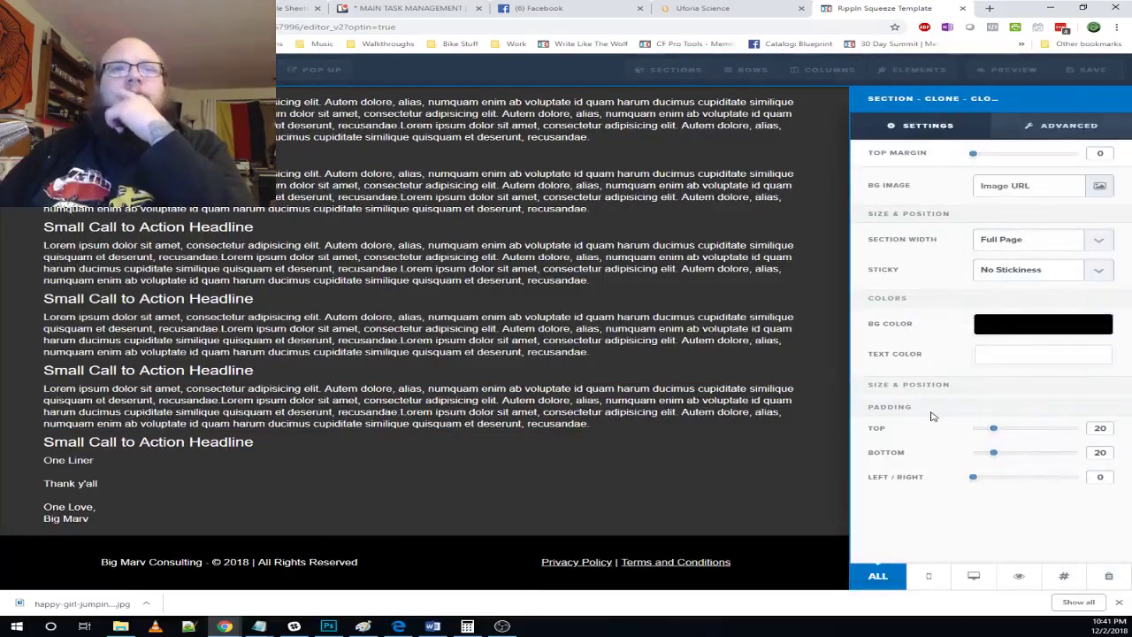
{"action": "left_click", "coordinate": [703, 9]}
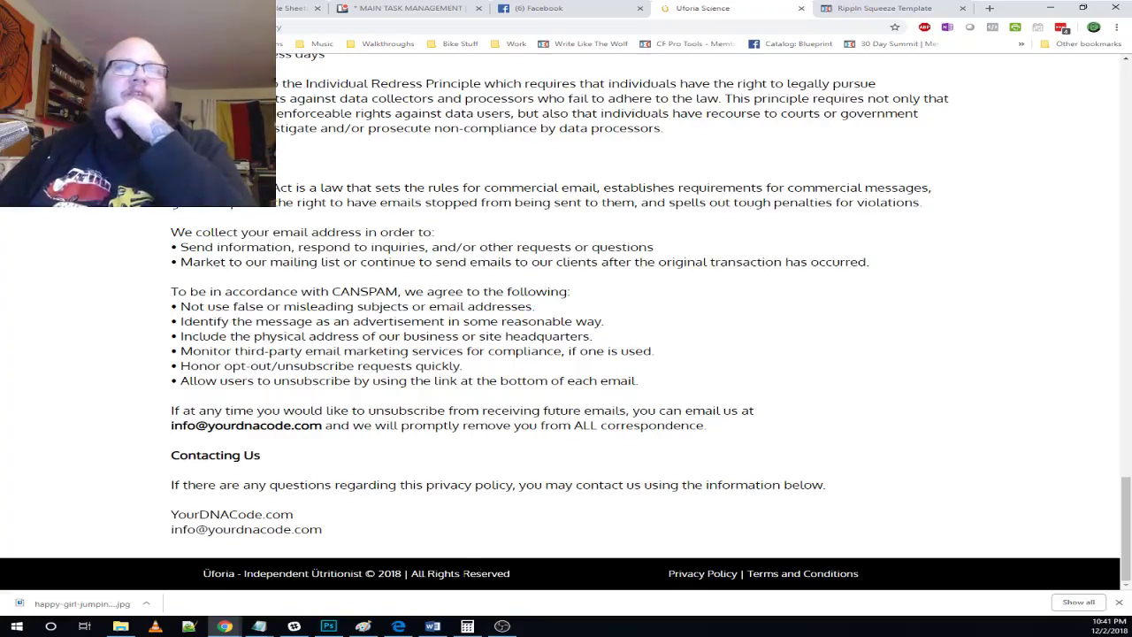
{"action": "left_click", "coordinate": [868, 11]}
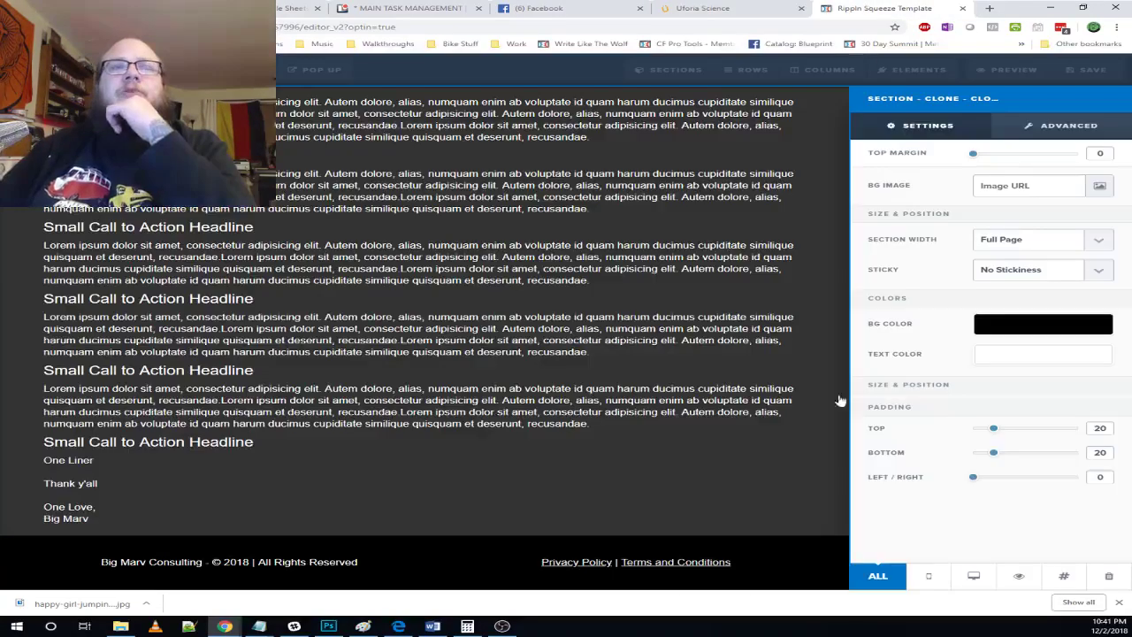
{"action": "left_click_drag", "start_coordinate": [998, 432], "coordinate": [948, 460]}
{"action": "left_click", "coordinate": [729, 504]}
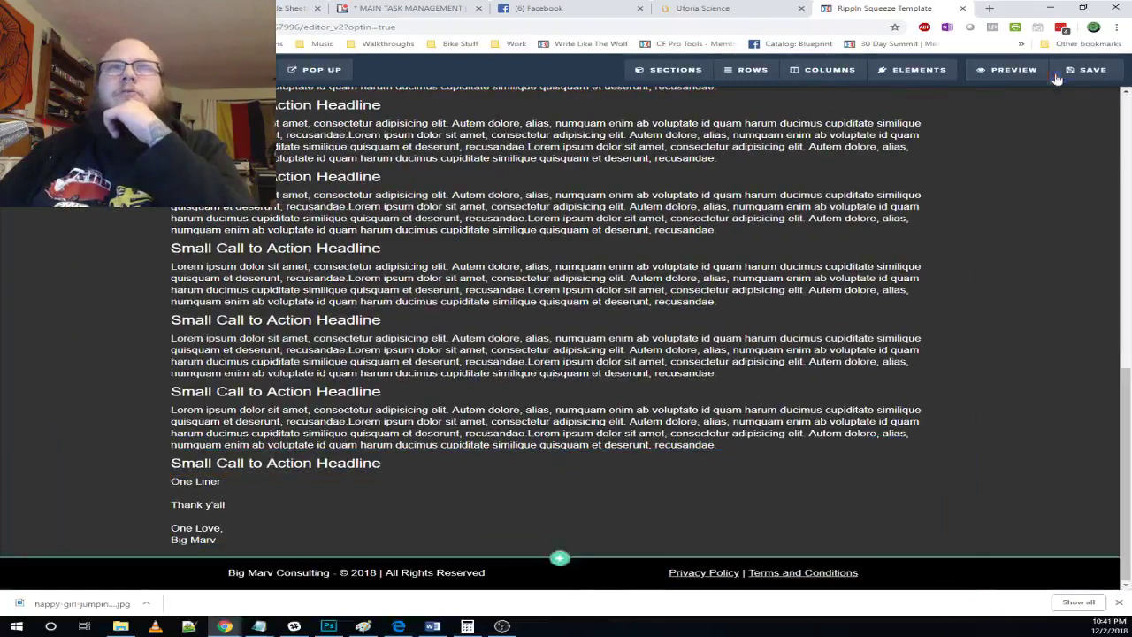
{"action": "left_click", "coordinate": [1089, 69]}
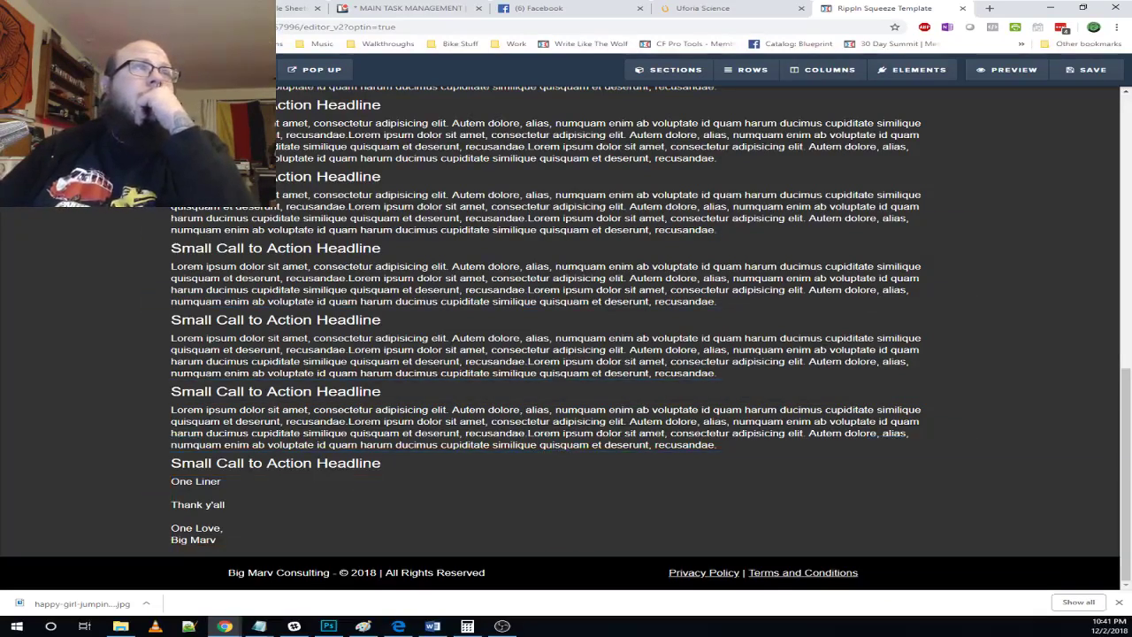
- Return to the funnel's step list and open the Terms and Conditions step's page for editing
{"action": "left_click", "coordinate": [14, 27]}
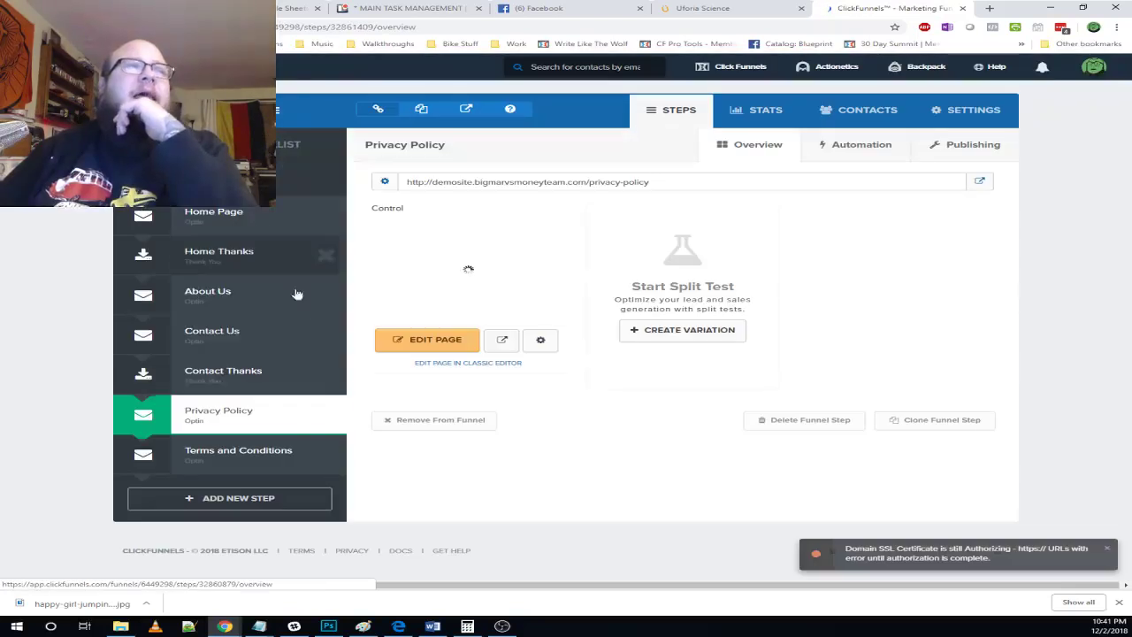
{"action": "left_click", "coordinate": [228, 460]}
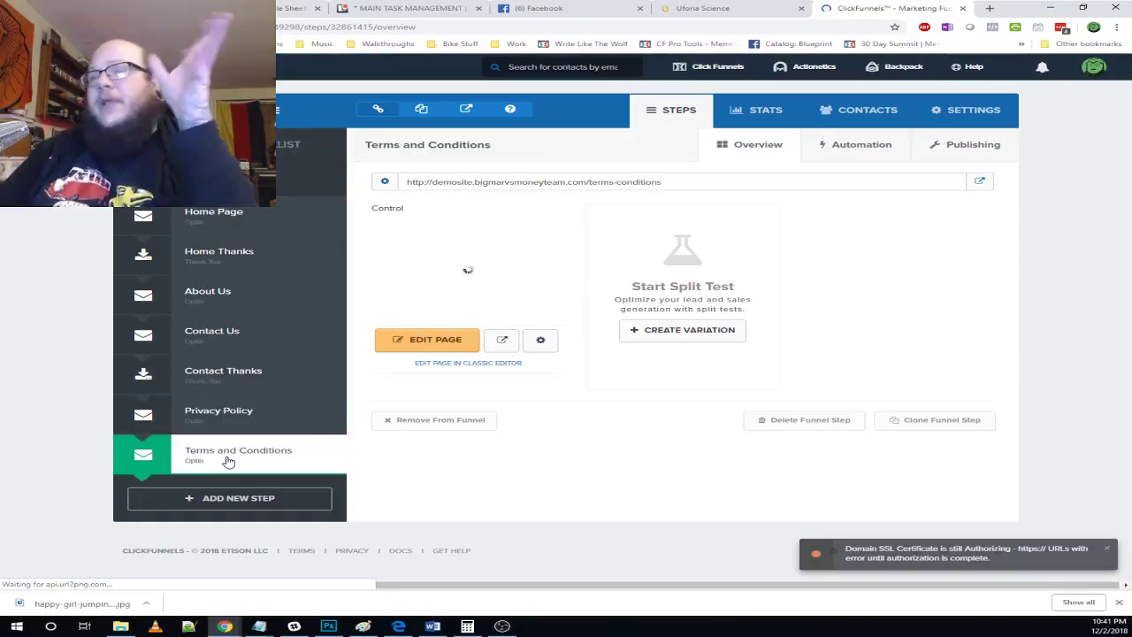
{"action": "left_click", "coordinate": [417, 345]}
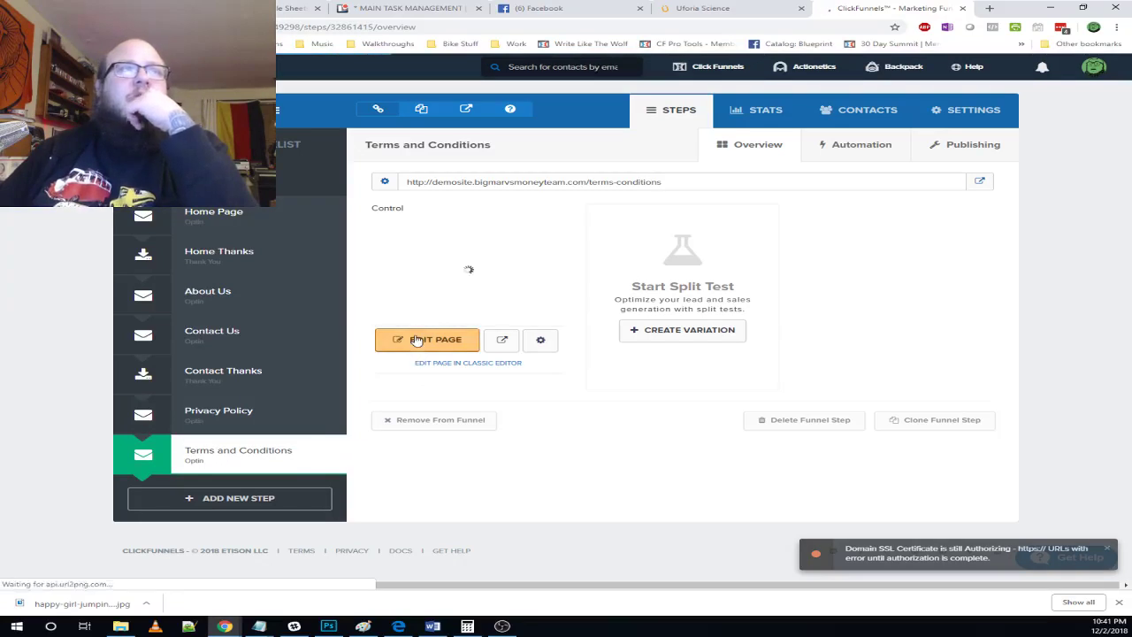
- Examine the Terms and Conditions page on the Uforia Science reference site from start to footer
{"action": "left_click", "coordinate": [734, 9]}
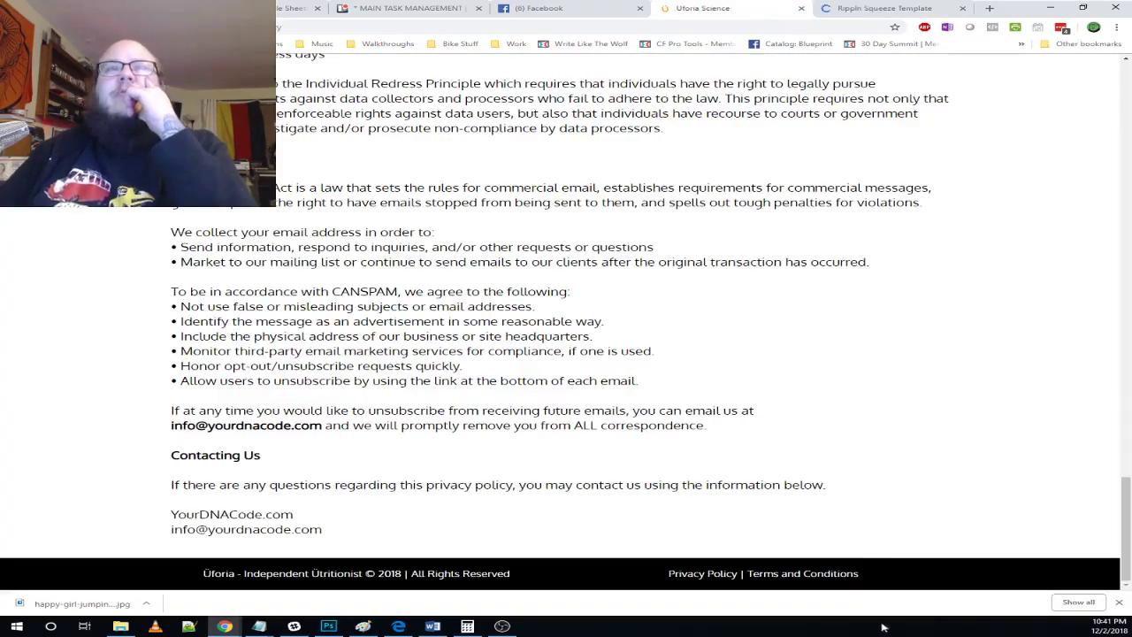
{"action": "left_click", "coordinate": [782, 571]}
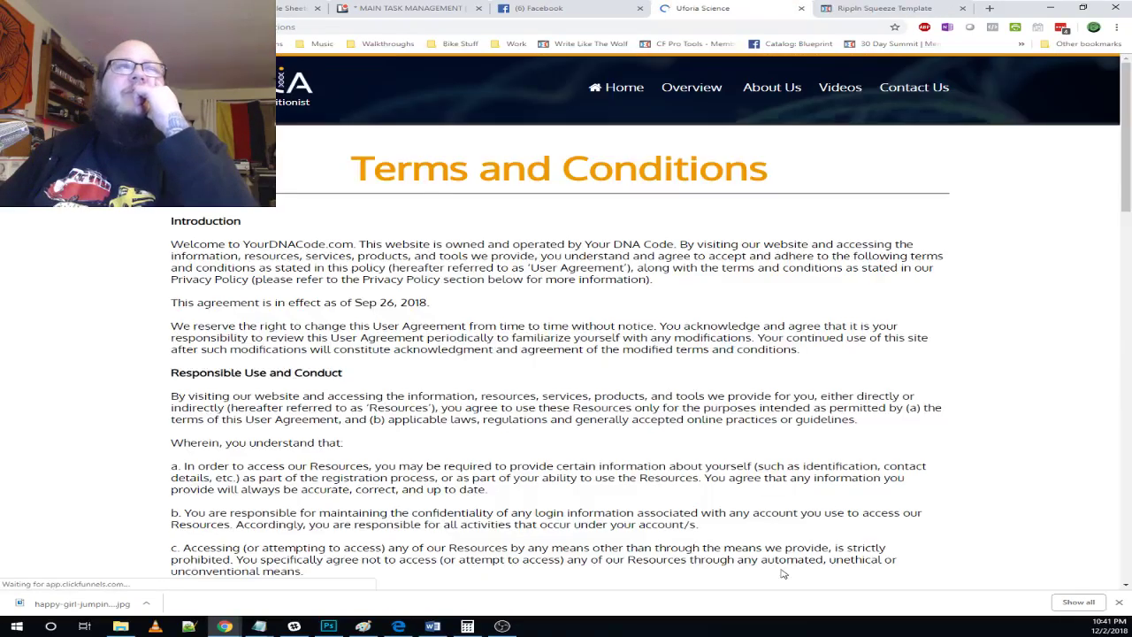
{"action": "scroll", "coordinate": [770, 544], "scroll_direction": "down", "scroll_amount": 15}
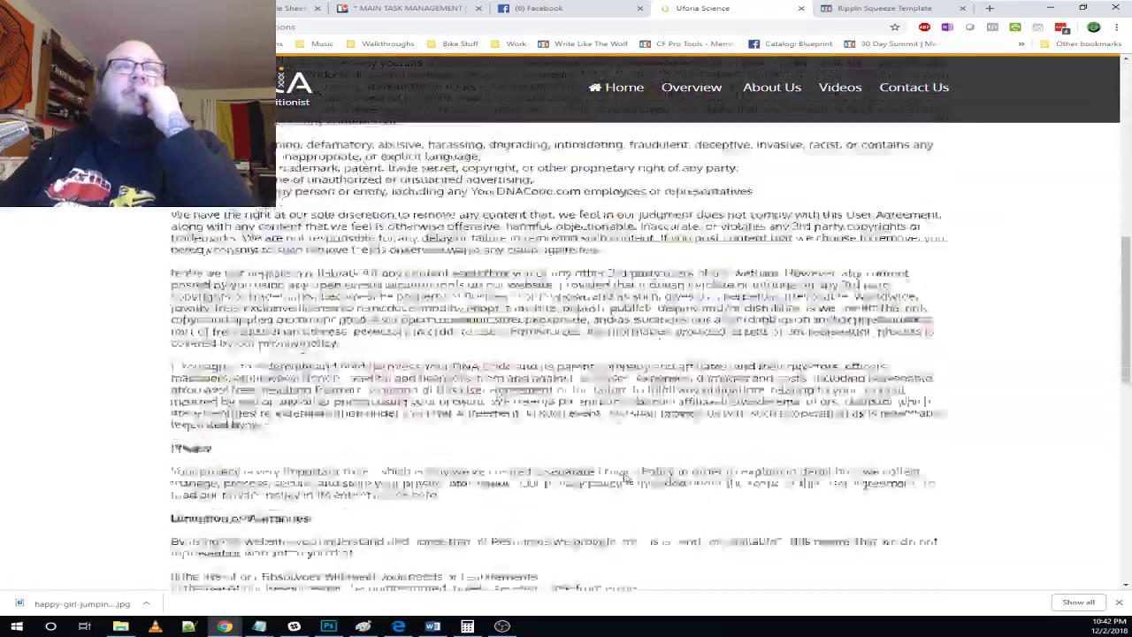
{"action": "scroll", "coordinate": [625, 475], "scroll_direction": "down", "scroll_amount": 3}
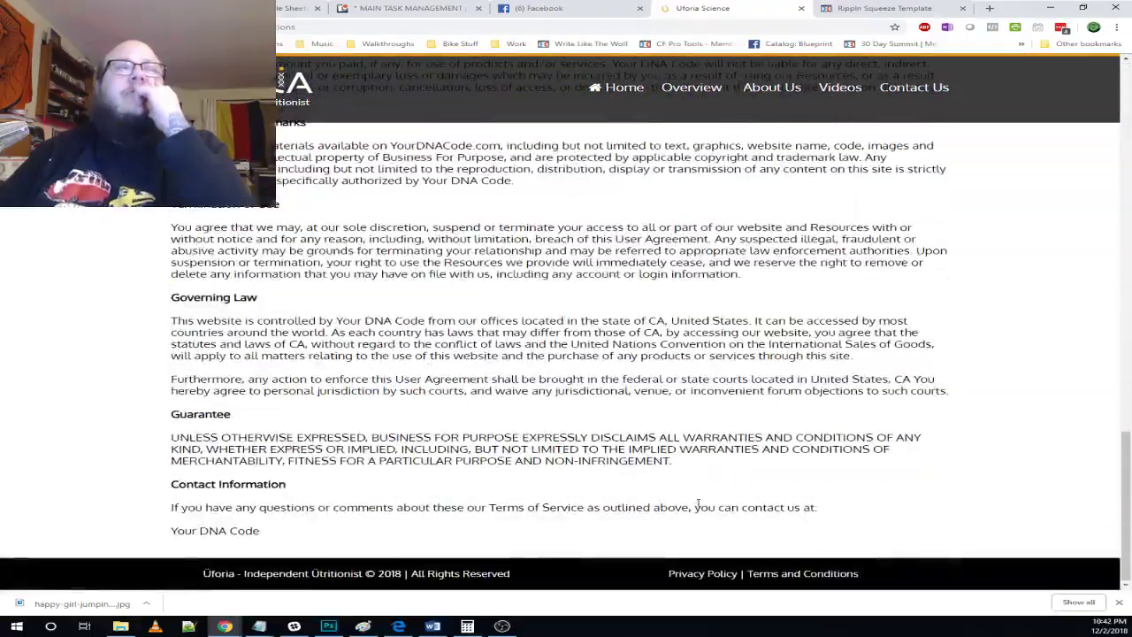
{"action": "scroll", "coordinate": [698, 505], "scroll_direction": "up", "scroll_amount": 18}
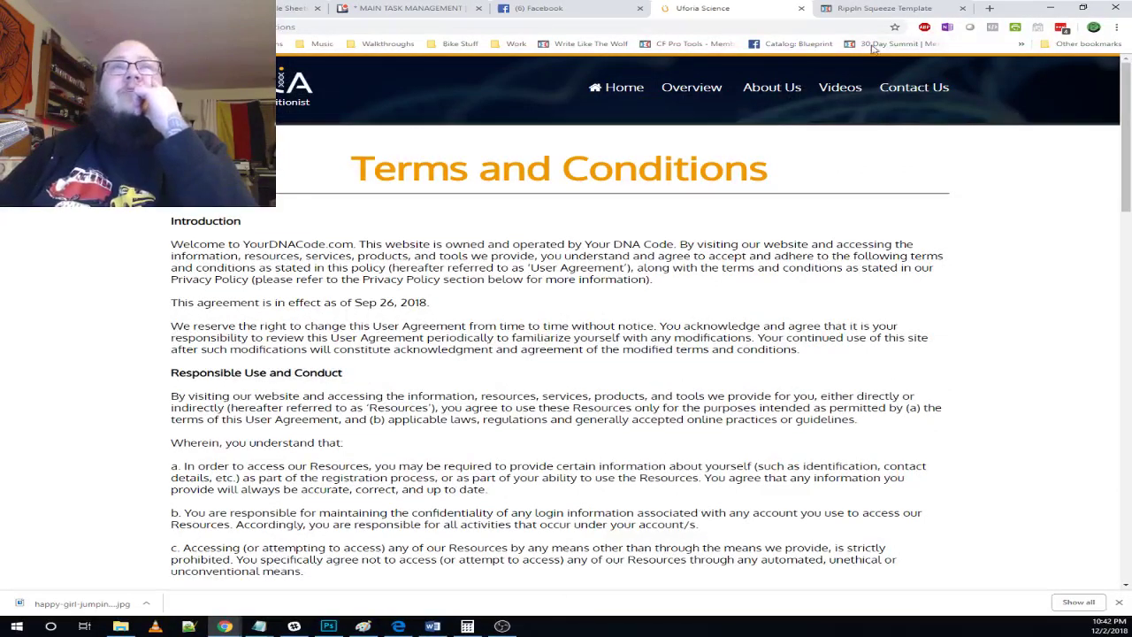
- Switch back to ClickFunnels and copy the path from the Terms and Conditions page's settings without changing them
{"action": "left_click", "coordinate": [894, 9]}
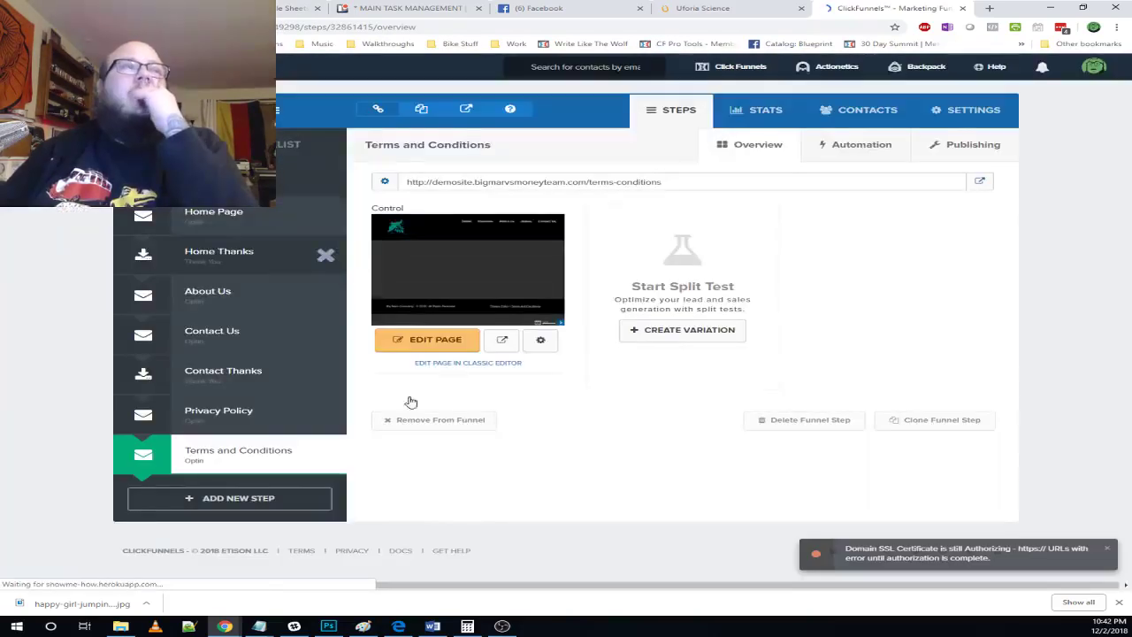
{"action": "left_click", "coordinate": [540, 341]}
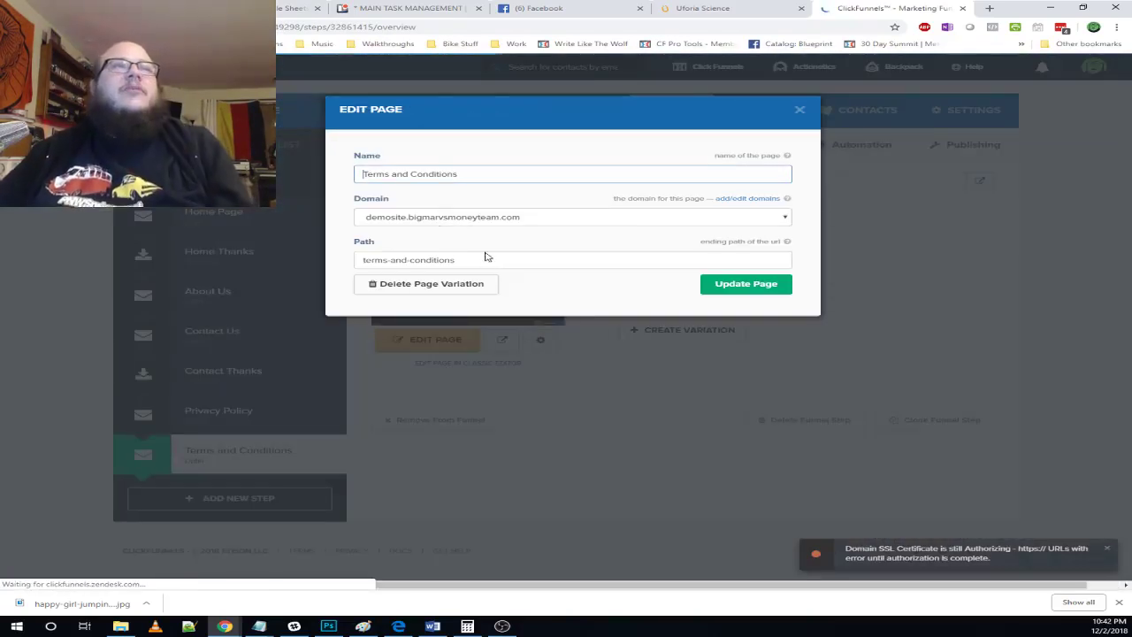
{"action": "left_click_drag", "start_coordinate": [482, 269], "coordinate": [277, 266]}
{"action": "key", "text": "ctrl+c"}
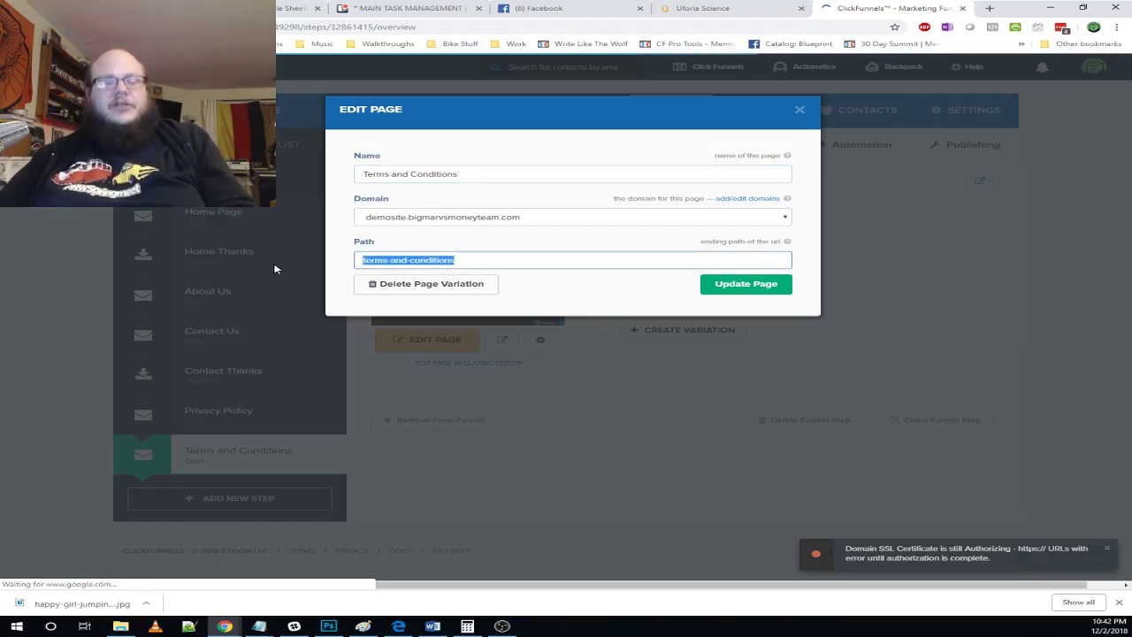
{"action": "left_click", "coordinate": [799, 109]}
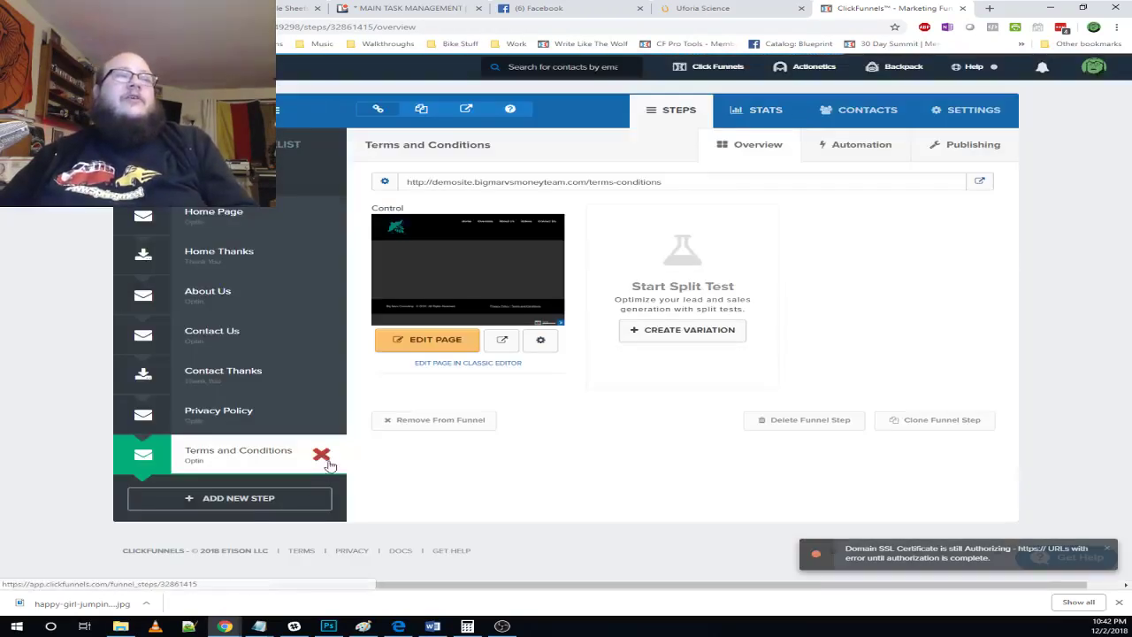
- Delete the Terms and Conditions funnel step, clone the Privacy Policy step, and view the clone
{"action": "left_click", "coordinate": [321, 456]}
{"action": "left_click", "coordinate": [634, 97]}
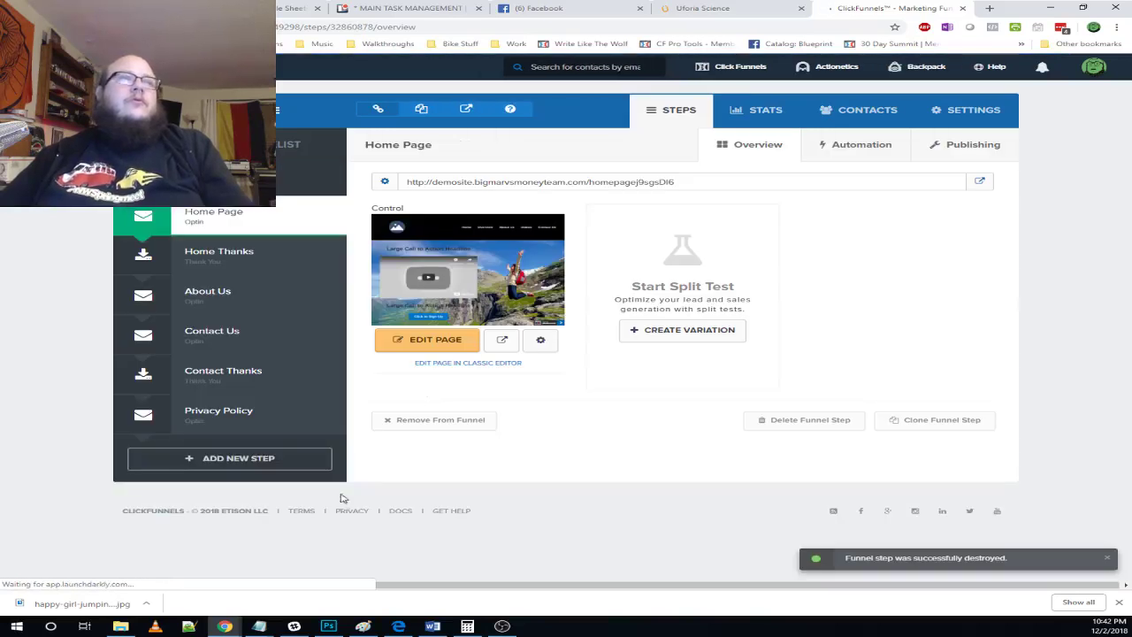
{"action": "left_click", "coordinate": [262, 424]}
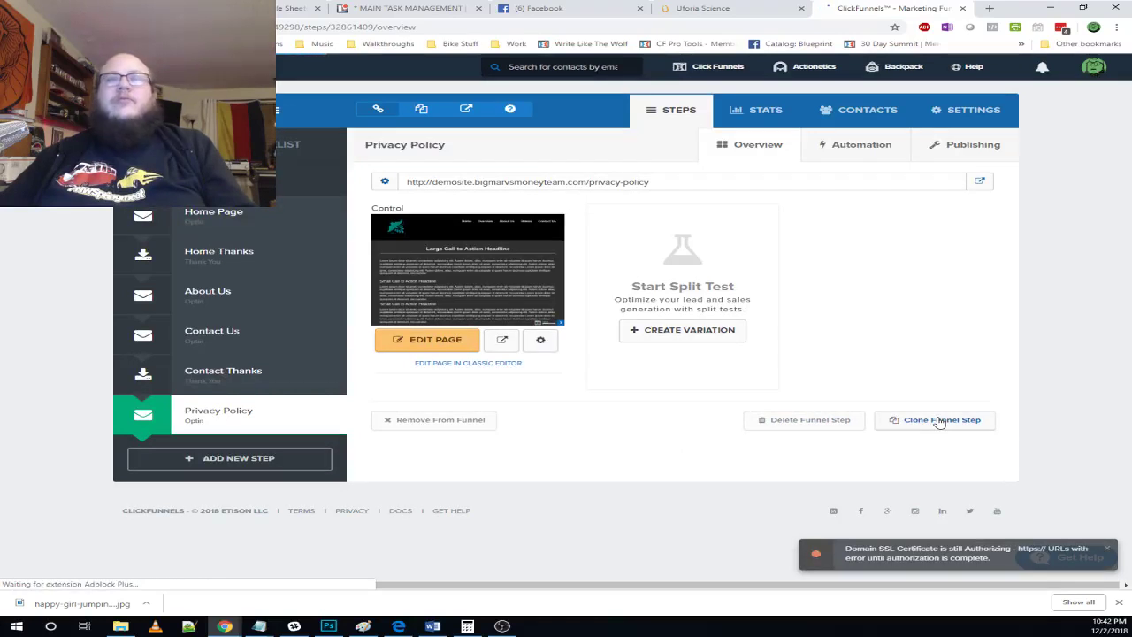
{"action": "left_click", "coordinate": [939, 421]}
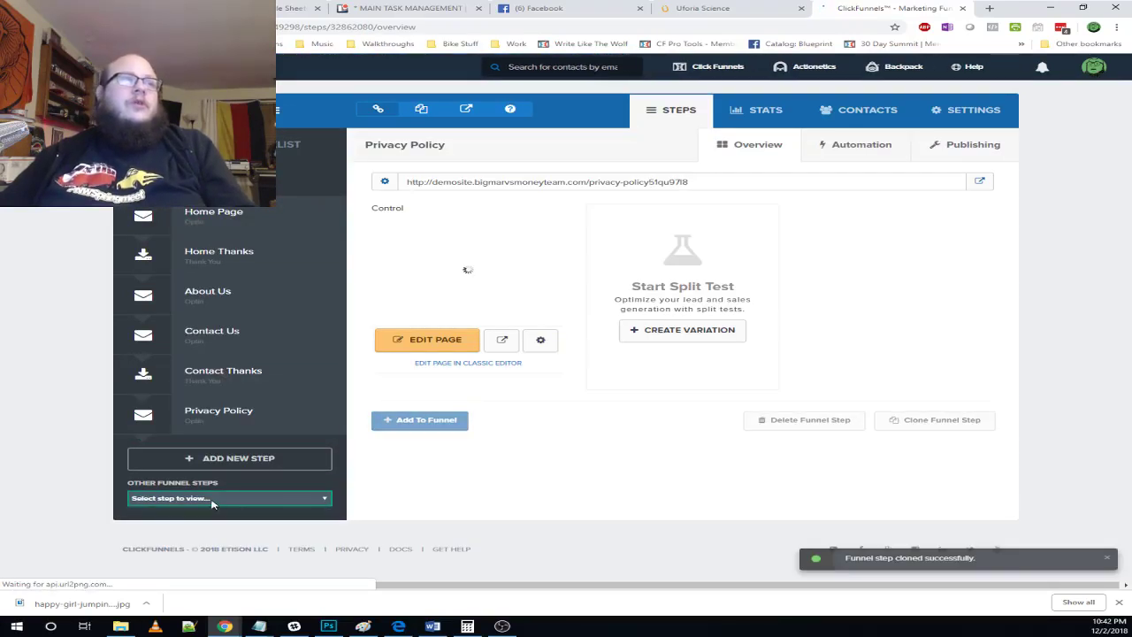
{"action": "left_click", "coordinate": [212, 499]}
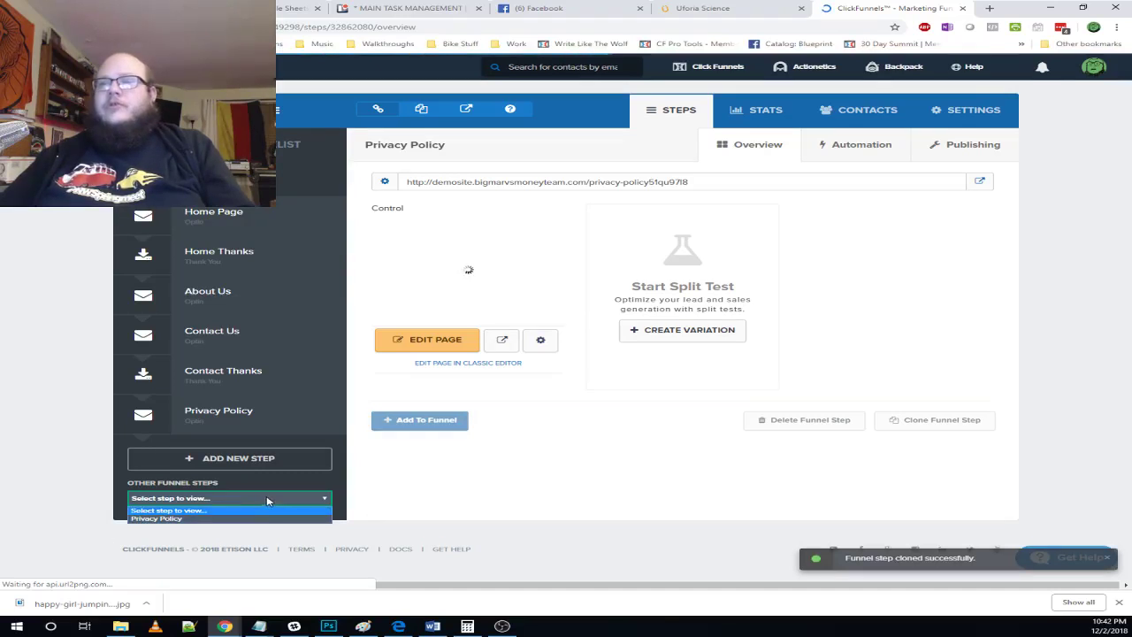
{"action": "left_click", "coordinate": [152, 519]}
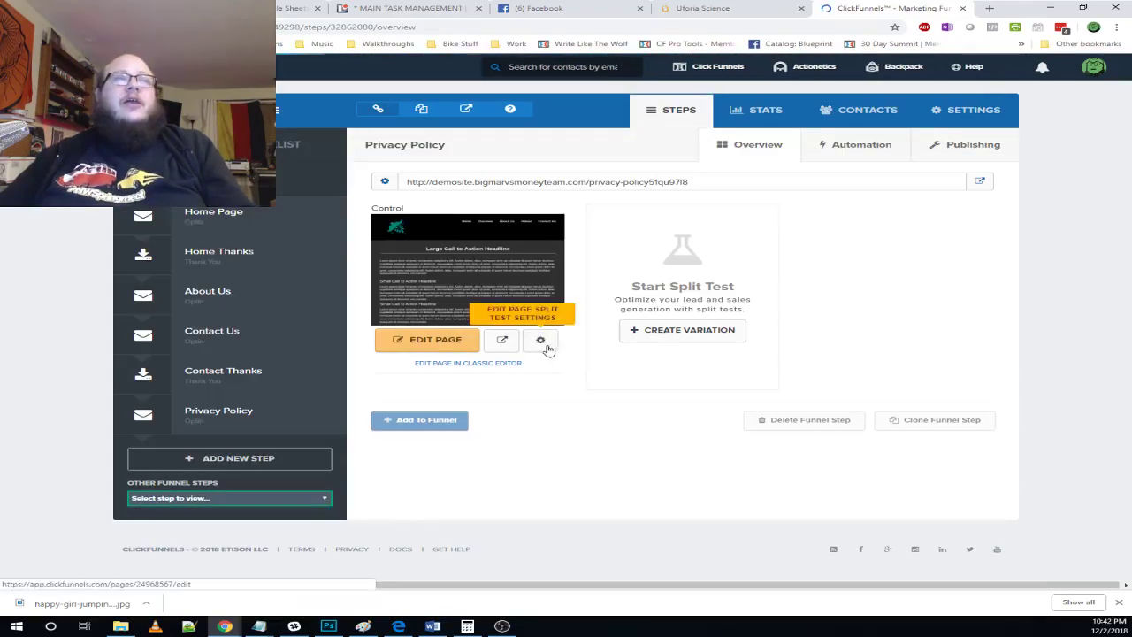
- Rename the cloned Privacy Policy page "Terms And Conditions" and set its path to terms-and-conditions
{"action": "left_click", "coordinate": [539, 341]}
{"action": "key", "text": "ctrl+a"}
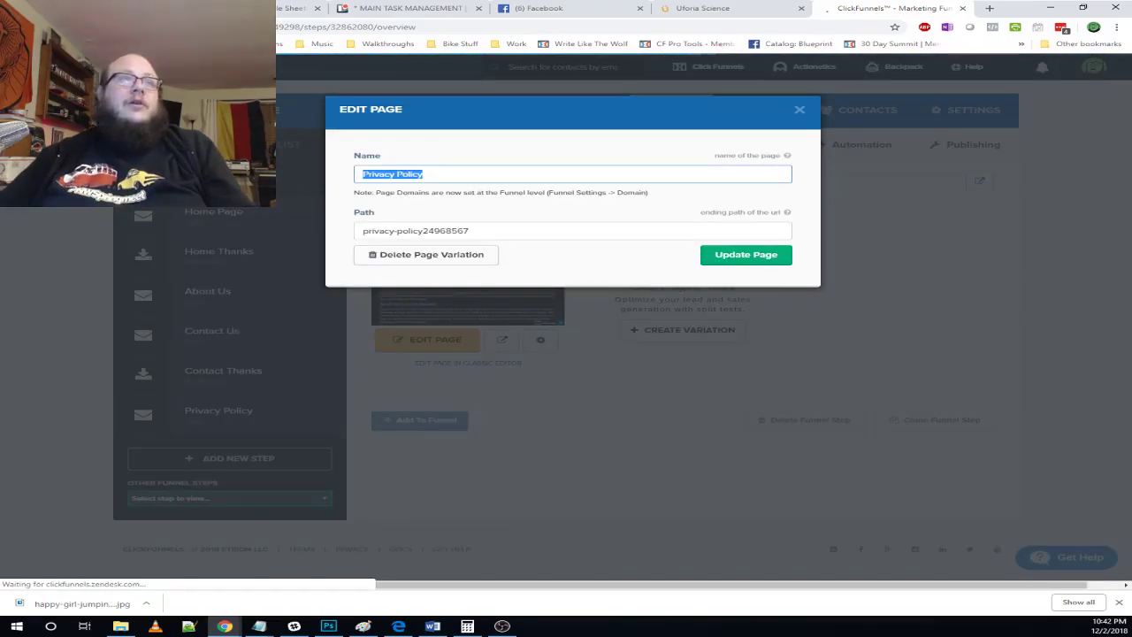
{"action": "type", "text": "Terms And Conditions"}
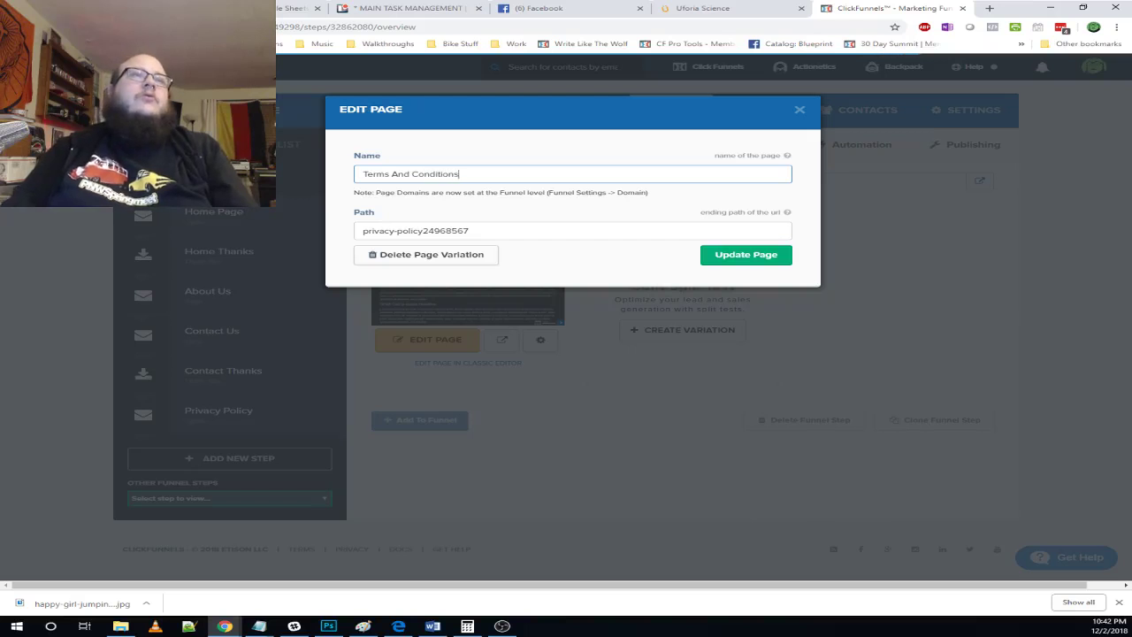
{"action": "key", "text": "Tab"}
{"action": "key", "text": "ctrl+v"}
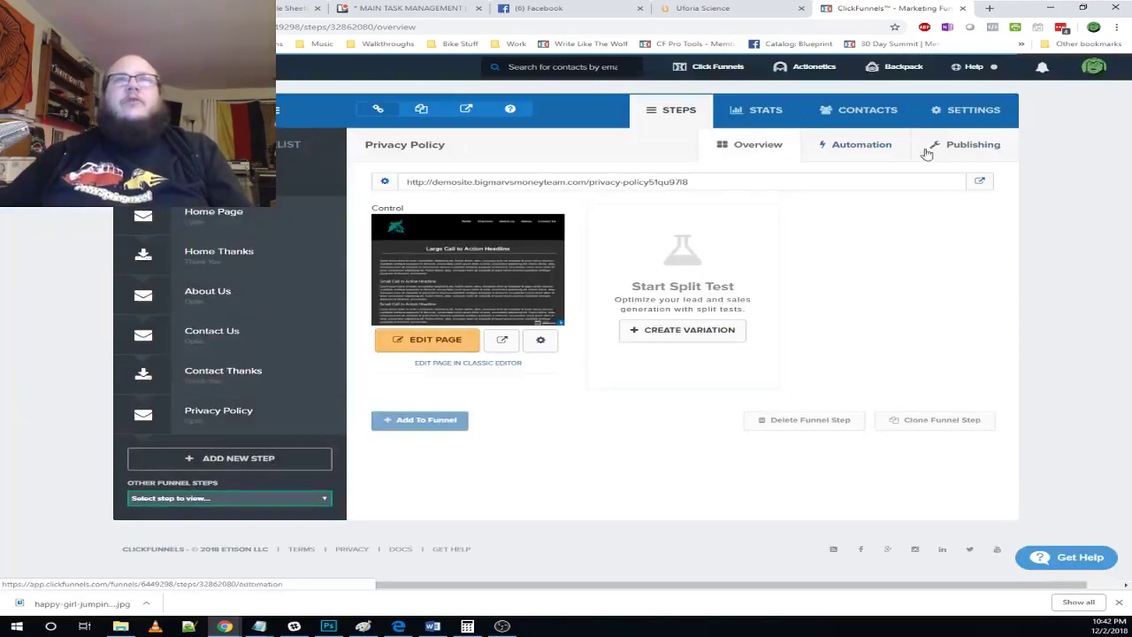
- Name the cloned funnel step "Terms And Conditions" with the path terms-and-conditions, and add it to the funnel
{"action": "left_click", "coordinate": [969, 150]}
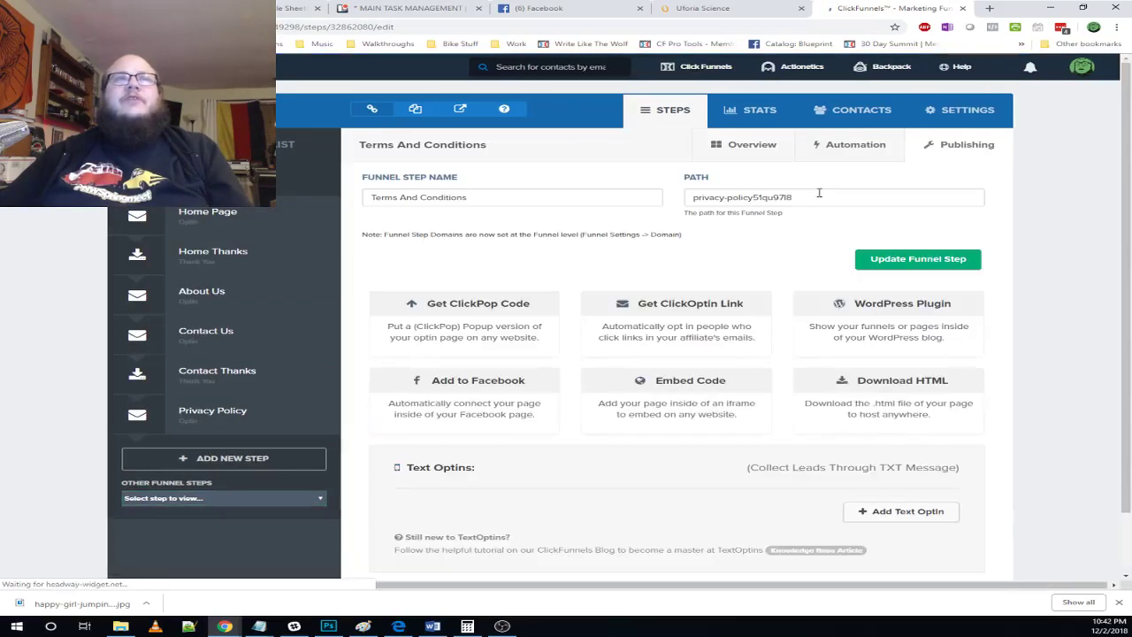
{"action": "left_click", "coordinate": [538, 192]}
{"action": "key", "text": "Tab"}
{"action": "key", "text": "ctrl+v"}
{"action": "left_click", "coordinate": [951, 264]}
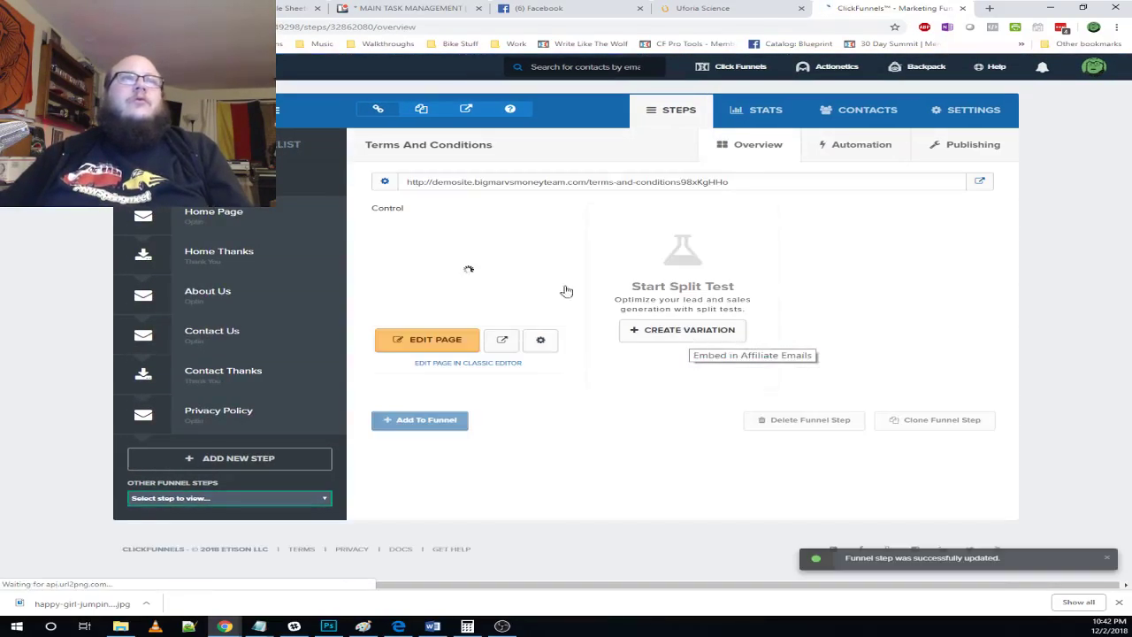
{"action": "left_click", "coordinate": [421, 421]}
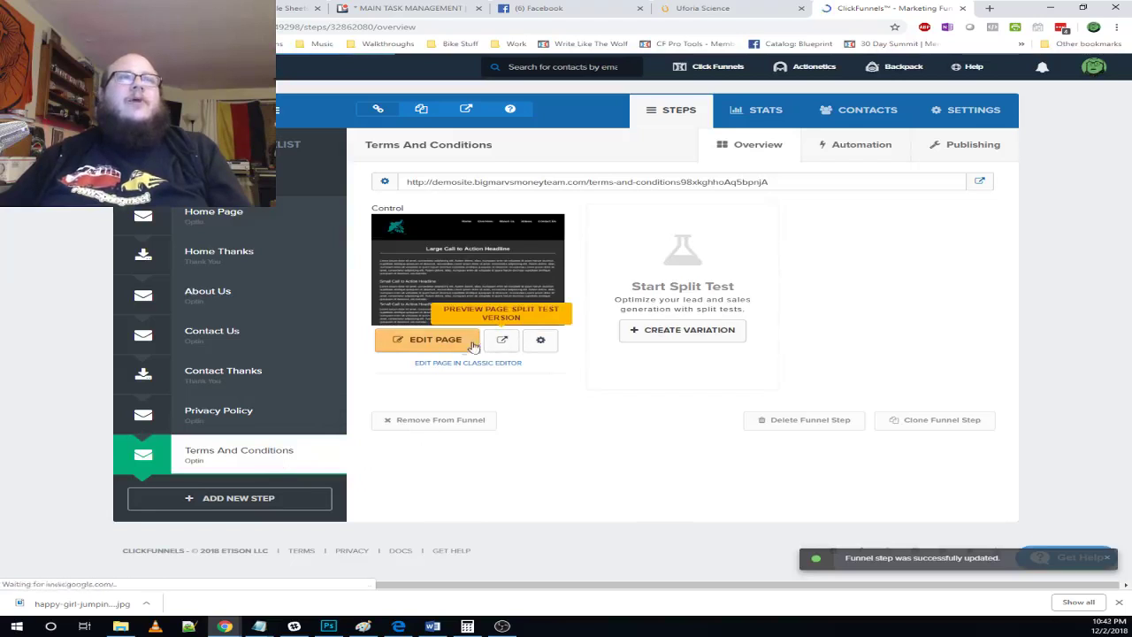
- Open the Terms And Conditions page in the editor and review its layout down to the footer
{"action": "left_click", "coordinate": [438, 343]}
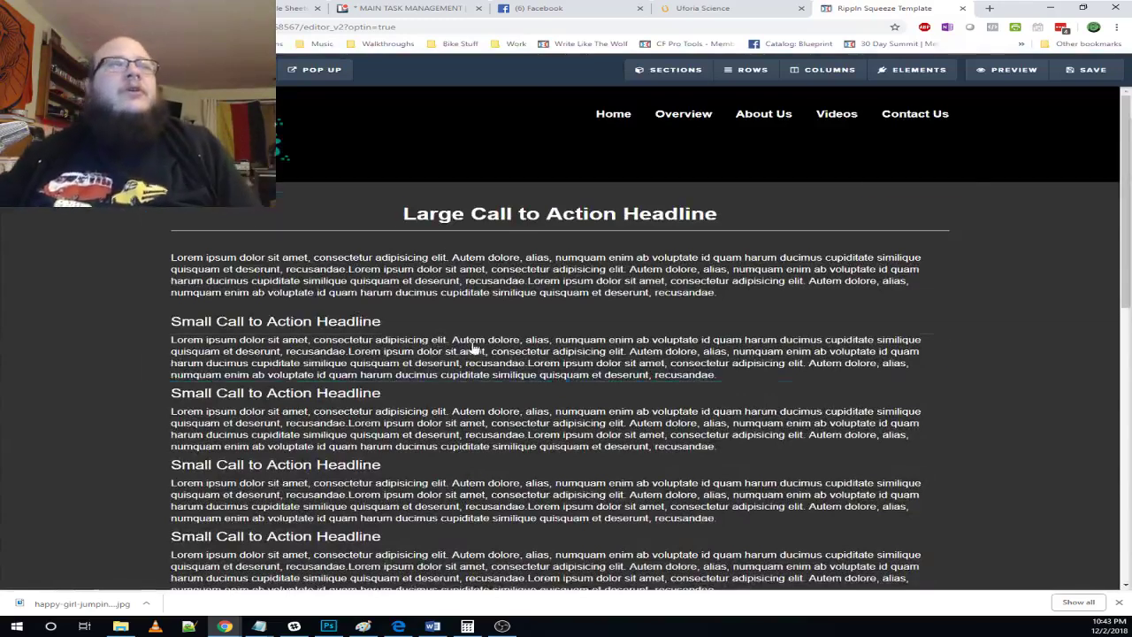
{"action": "scroll", "coordinate": [460, 327], "scroll_direction": "down", "scroll_amount": 3}
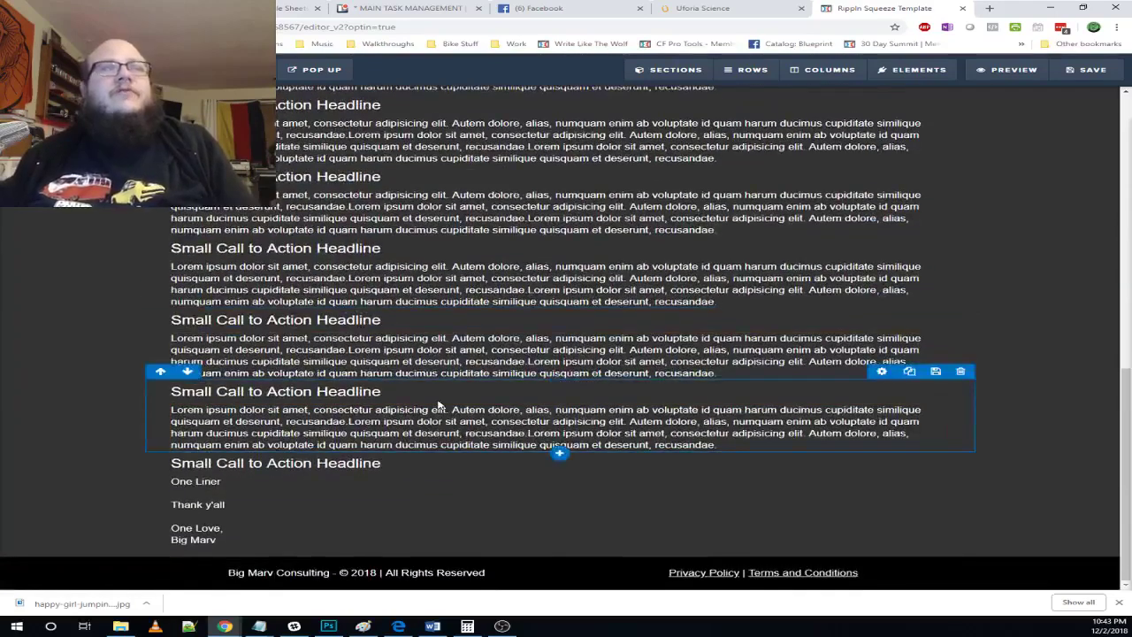
{"action": "scroll", "coordinate": [440, 405], "scroll_direction": "up", "scroll_amount": 6}
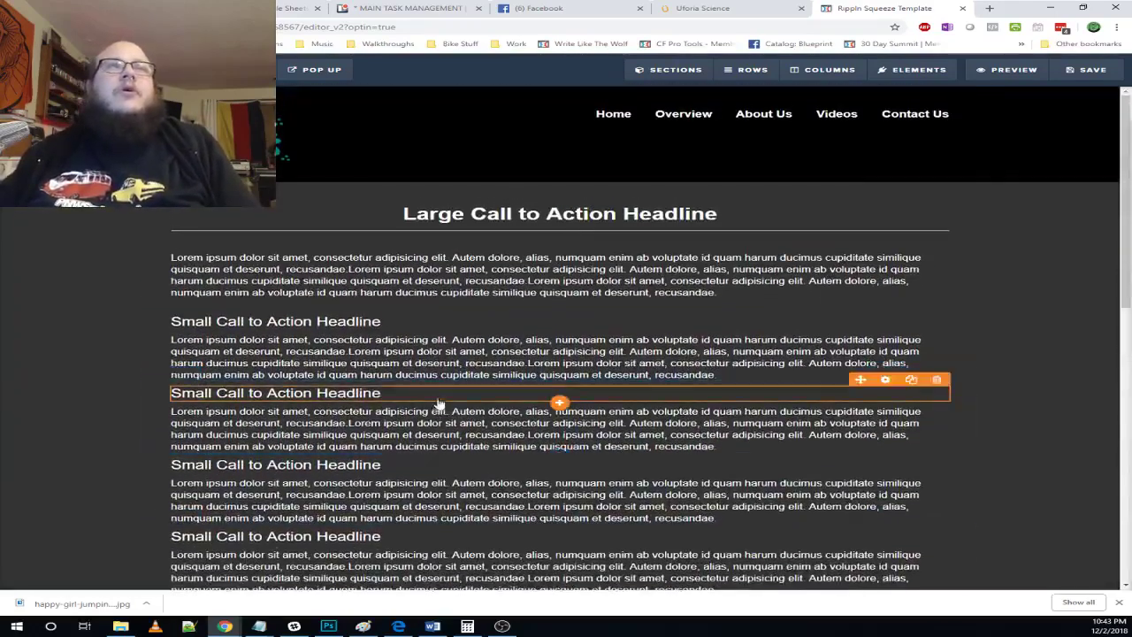
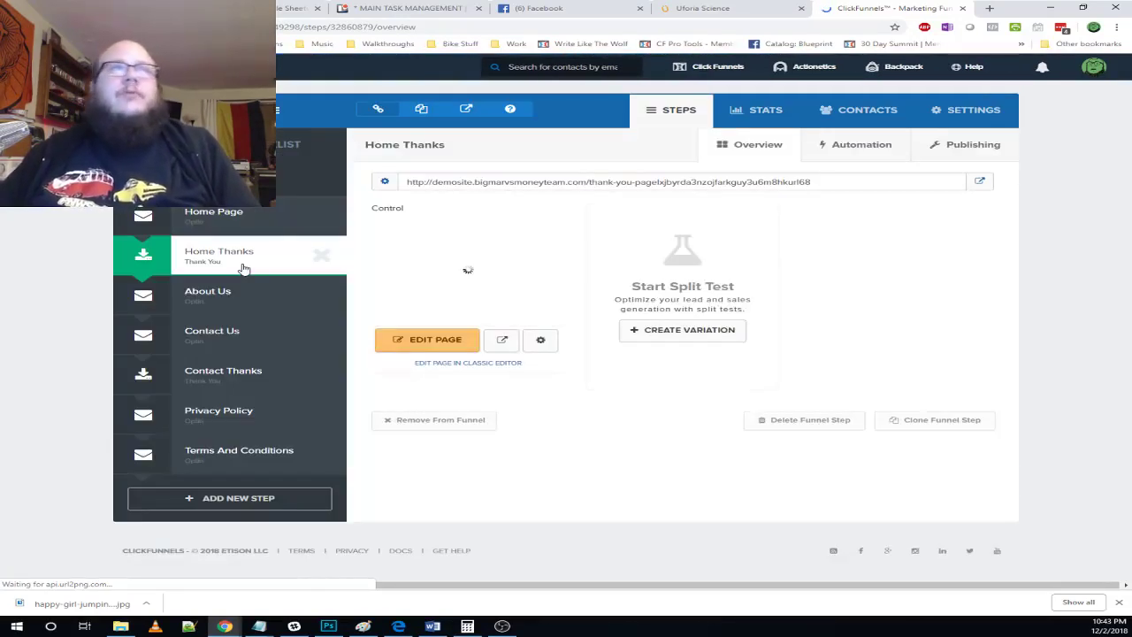
- Check the Uforia Science reference page, and open the Home Thanks page in the funnel for editing
{"action": "left_click", "coordinate": [720, 10]}
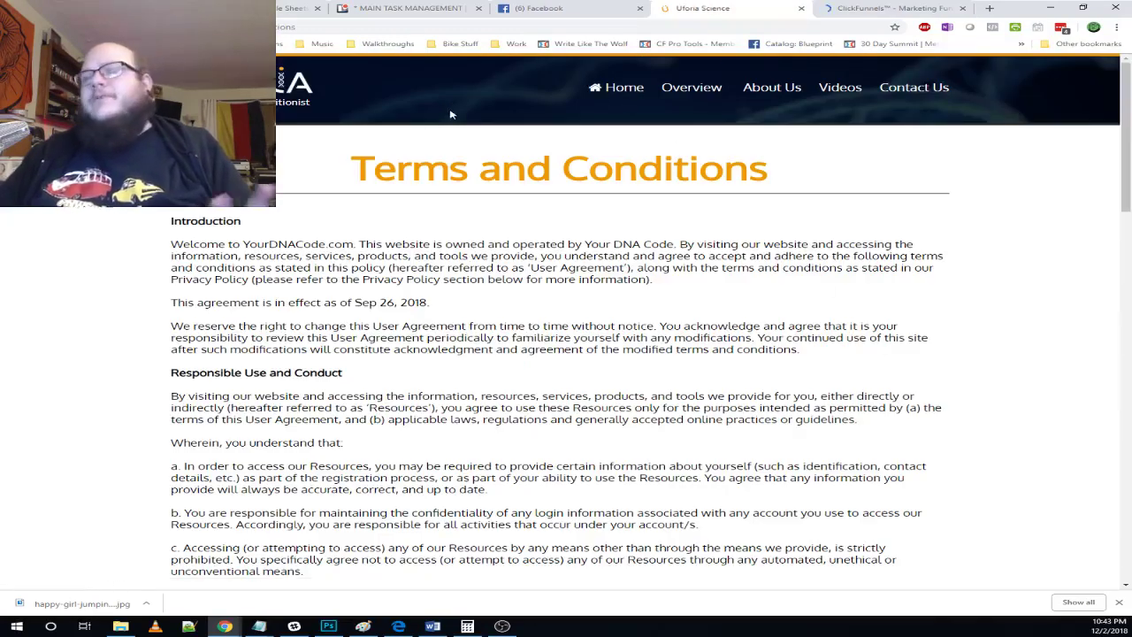
{"action": "left_click", "coordinate": [832, 8]}
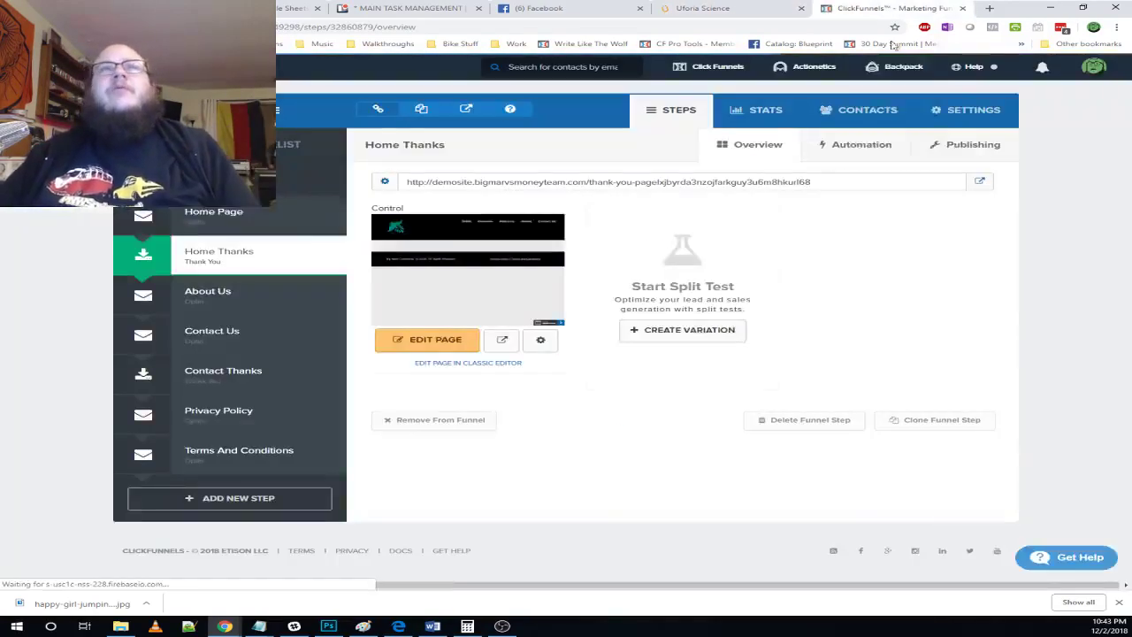
{"action": "left_click", "coordinate": [457, 347]}
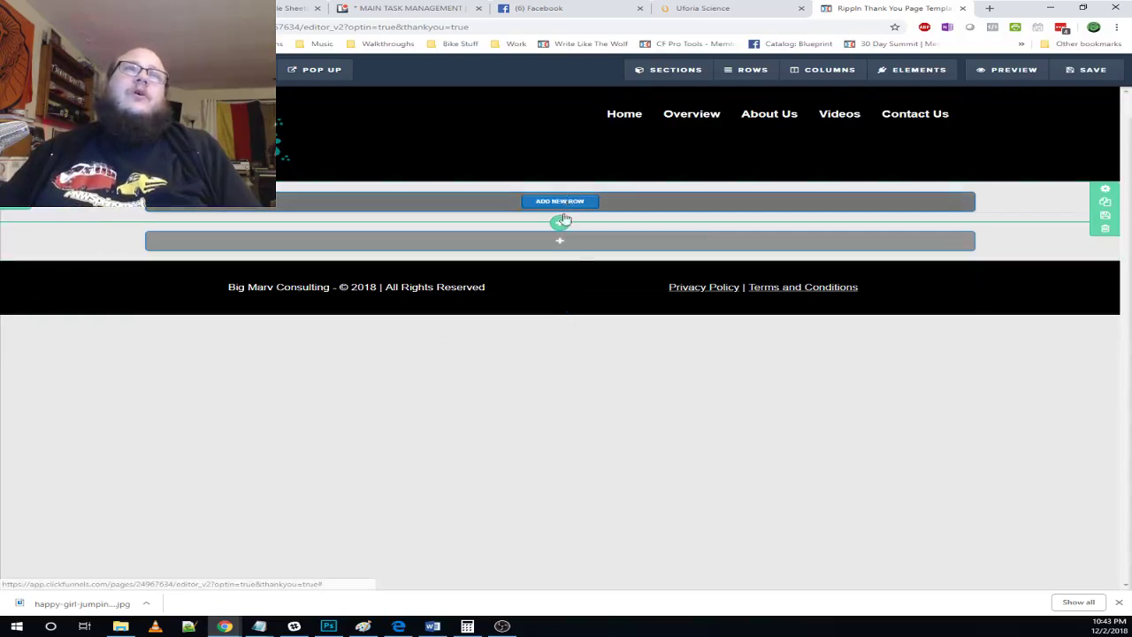
- Add a two-column row to the empty section above the footer and place an image element in its left column
{"action": "left_click", "coordinate": [562, 243]}
{"action": "left_click_drag", "start_coordinate": [972, 115], "coordinate": [564, 265]}
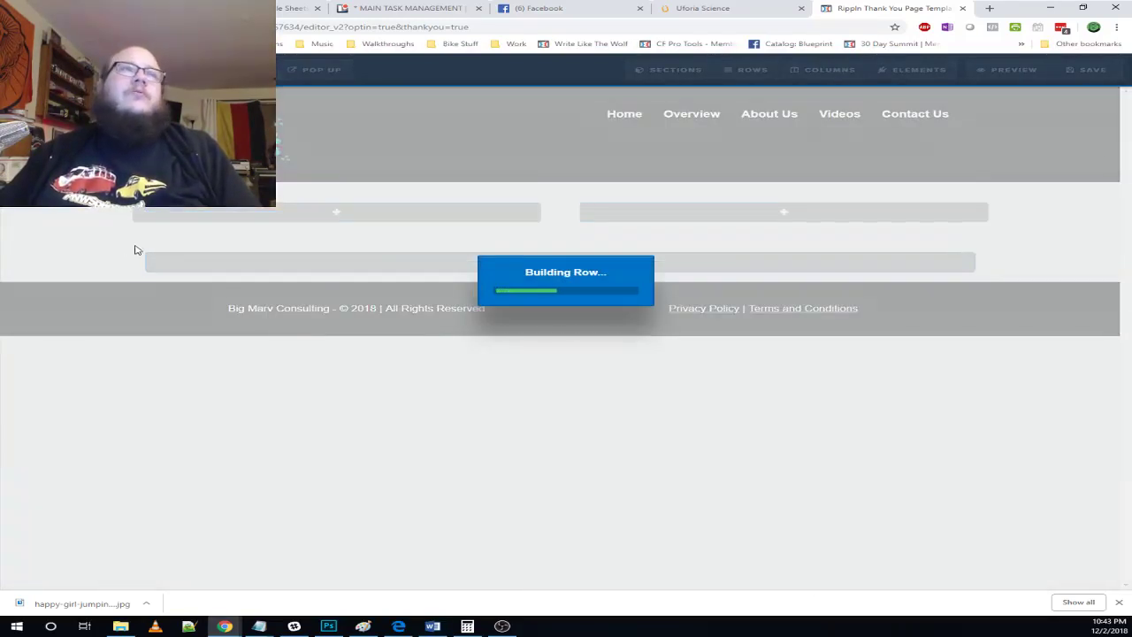
{"action": "left_click", "coordinate": [356, 212]}
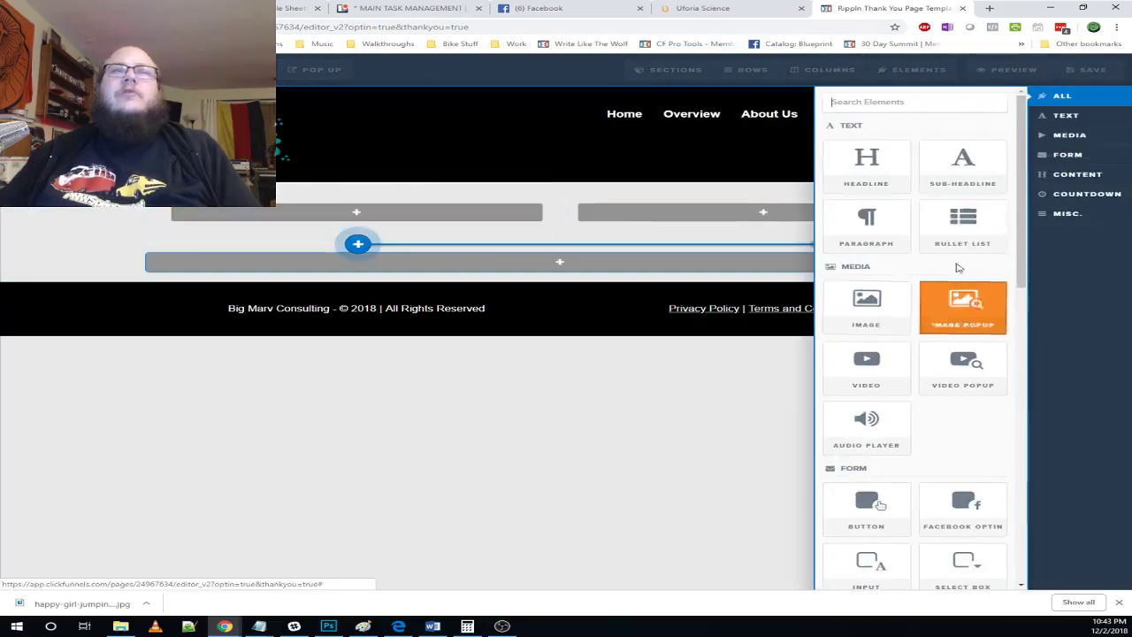
{"action": "left_click_drag", "start_coordinate": [866, 306], "coordinate": [381, 217]}
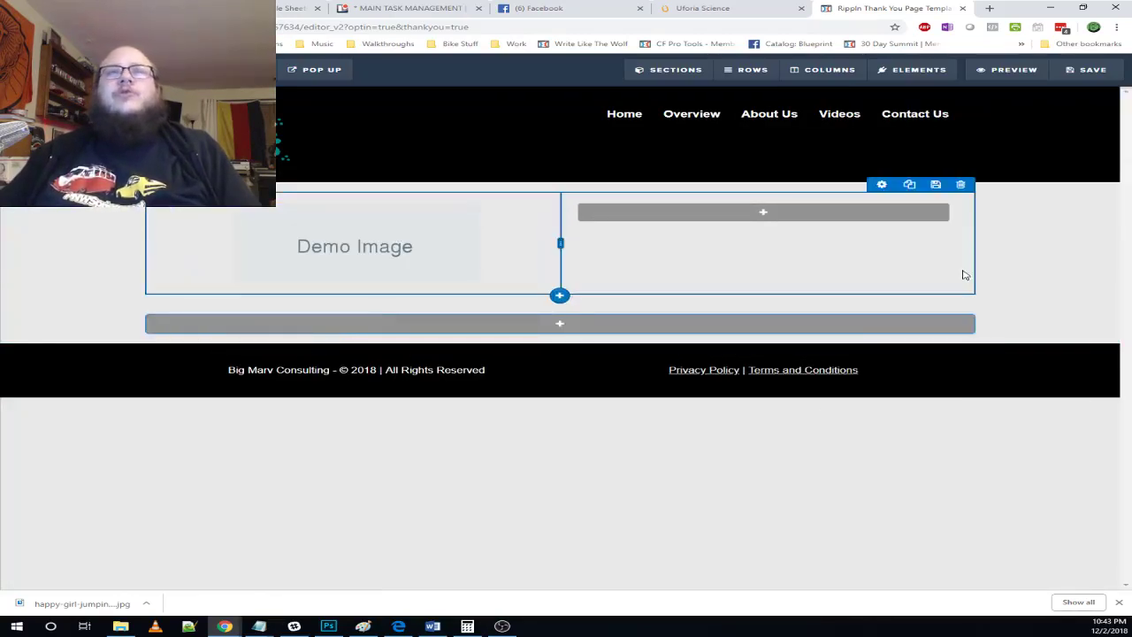
- Set the left column's image to the green bearded-face illustration from the image library
{"action": "left_click", "coordinate": [436, 255]}
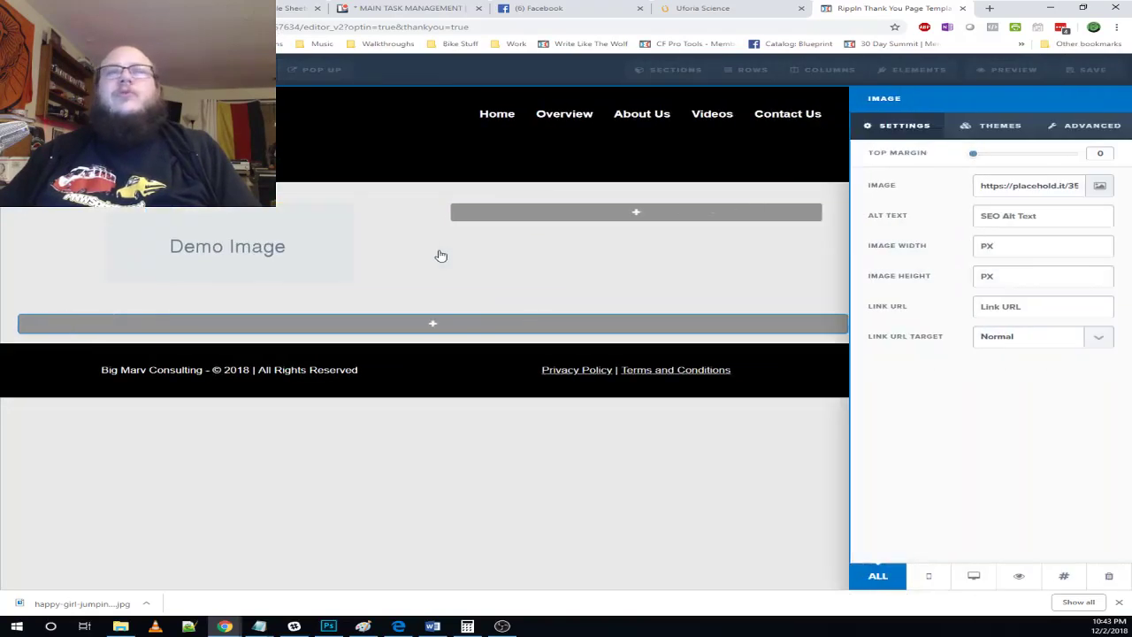
{"action": "left_click", "coordinate": [1101, 190]}
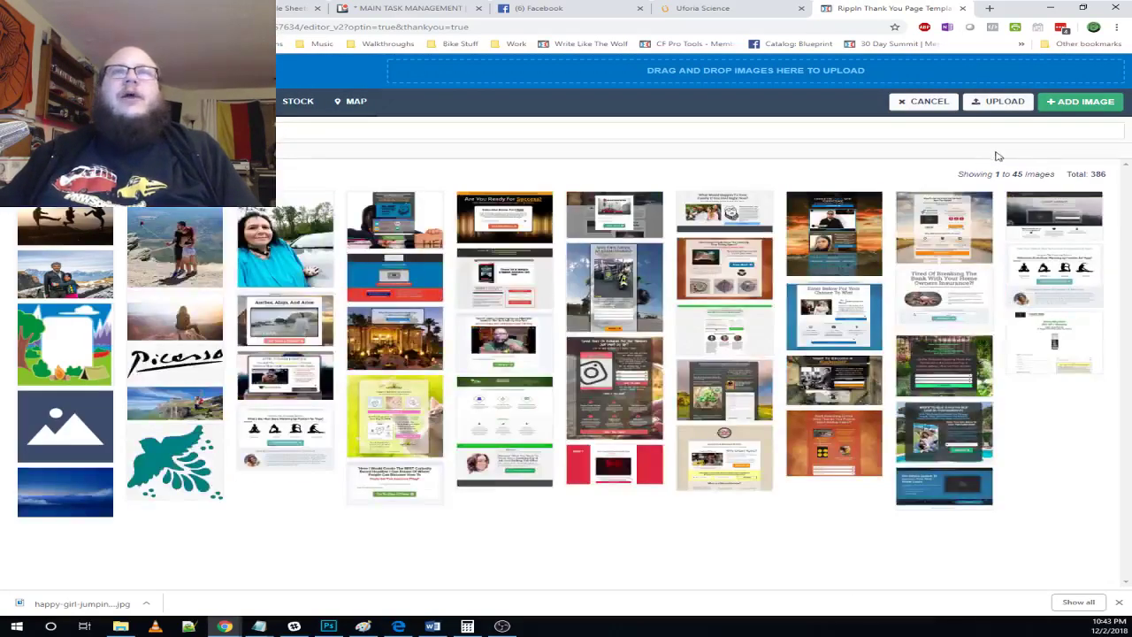
{"action": "left_click", "coordinate": [123, 176]}
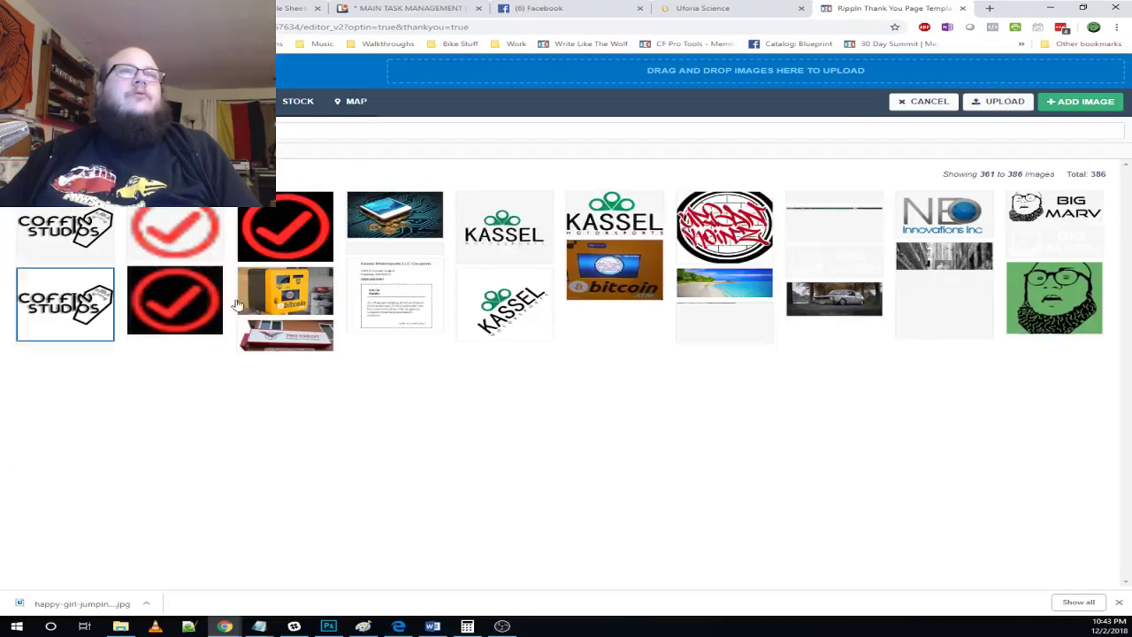
{"action": "left_click", "coordinate": [1046, 293]}
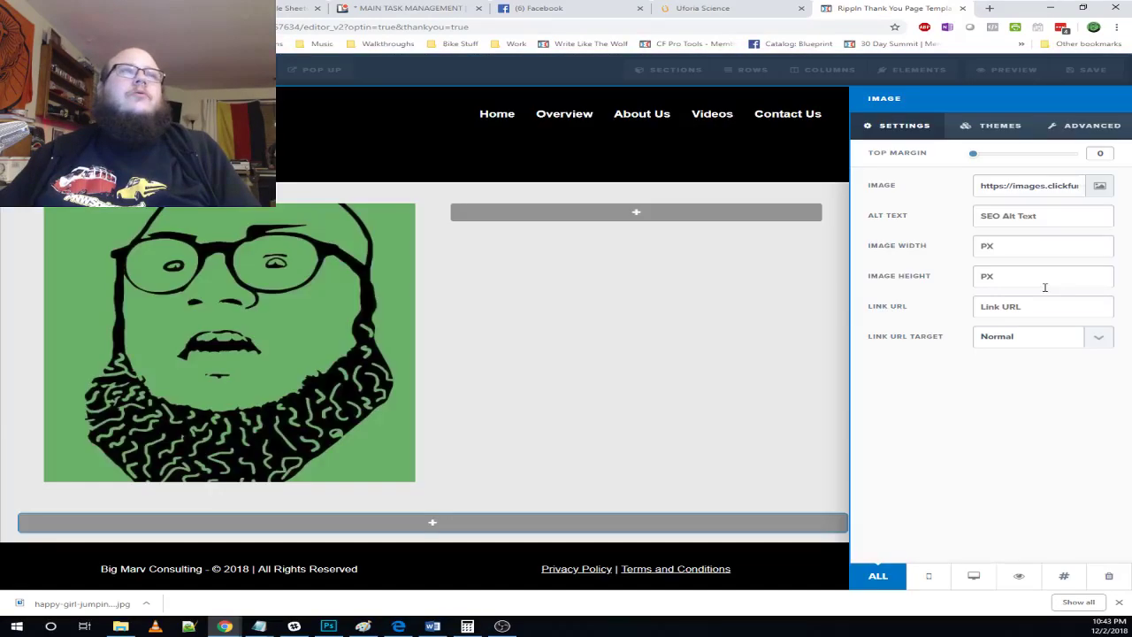
{"action": "left_click", "coordinate": [500, 377]}
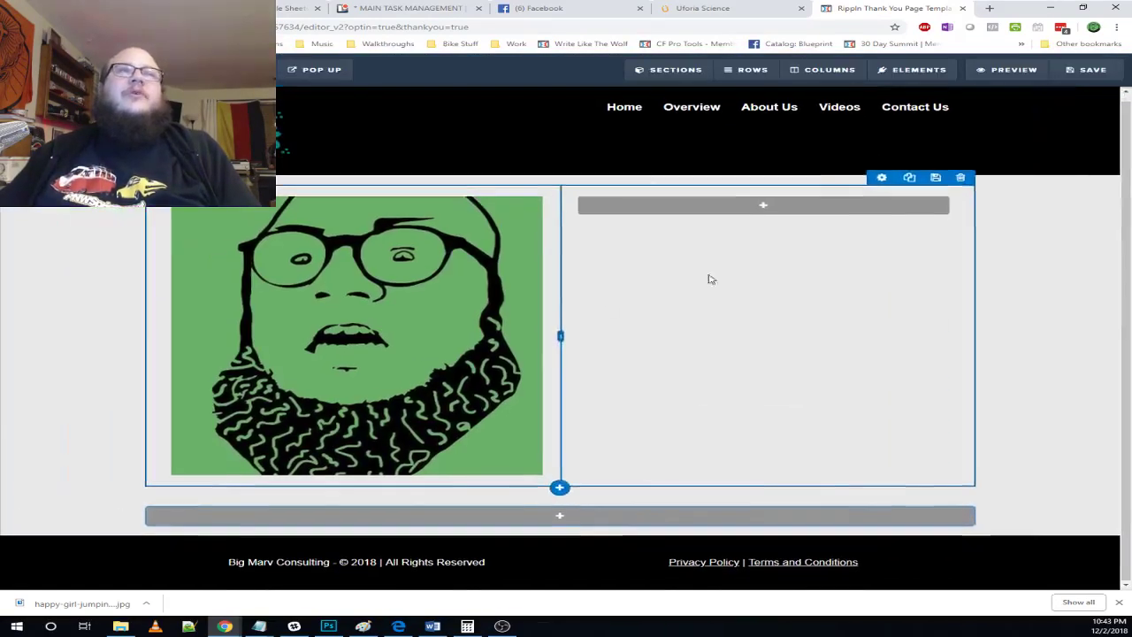
- Add a paragraph below the image containing the owner's nickname and a second line reading "Professional Business Hacker"
{"action": "mouse_move", "coordinate": [911, 70]}
{"action": "left_click", "coordinate": [897, 93]}
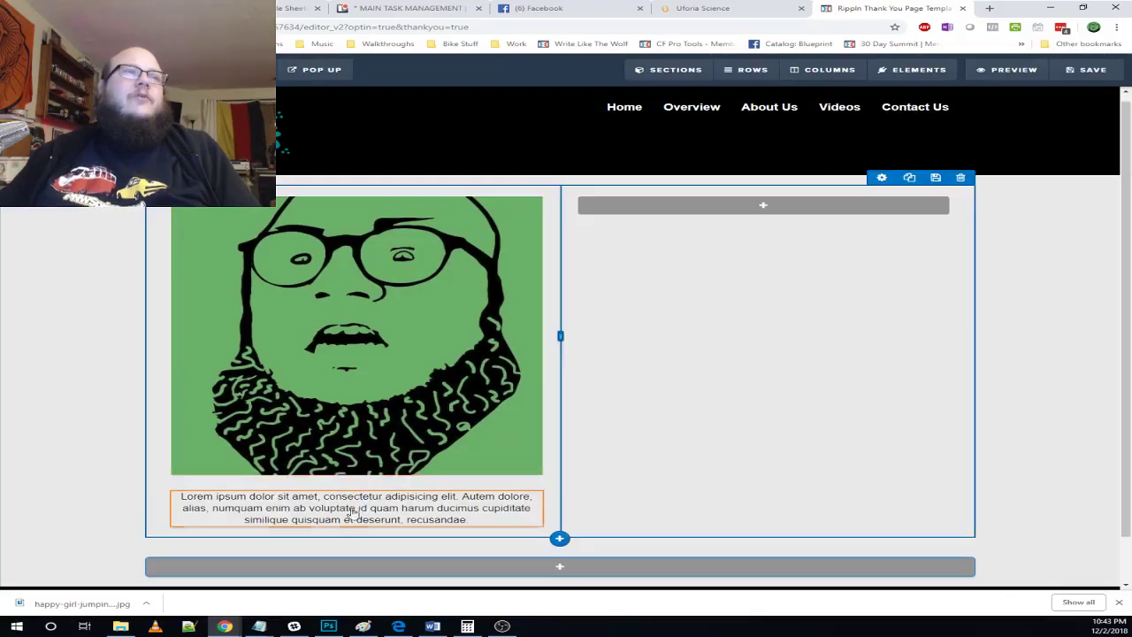
{"action": "triple_click", "coordinate": [363, 510]}
{"action": "type", "text": "Bi"}
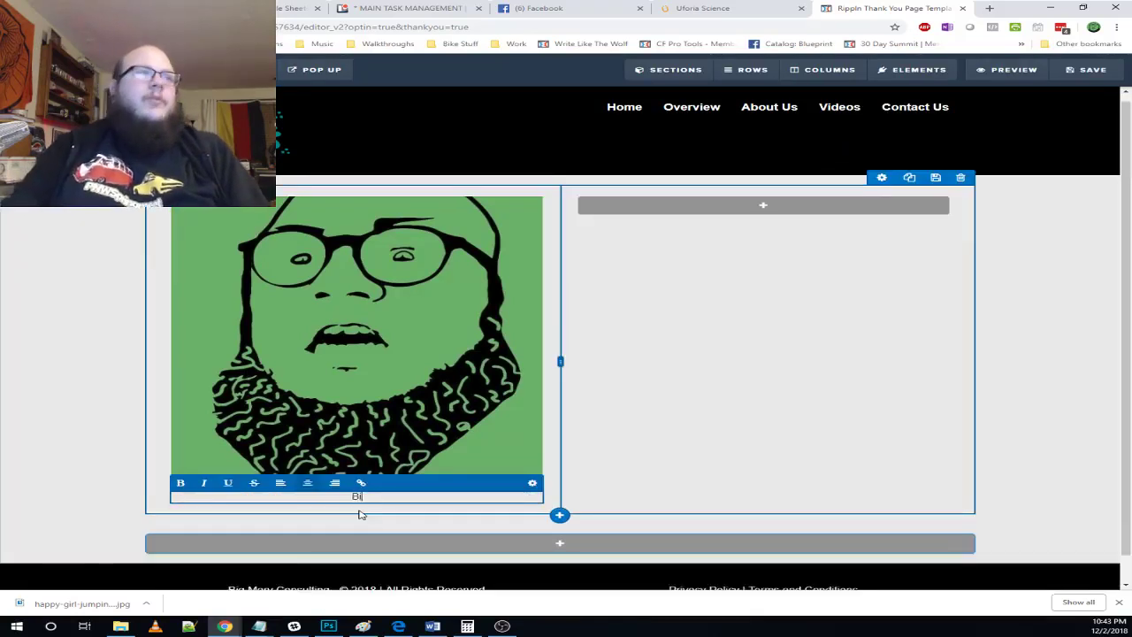
{"action": "type", "text": "g MA"}
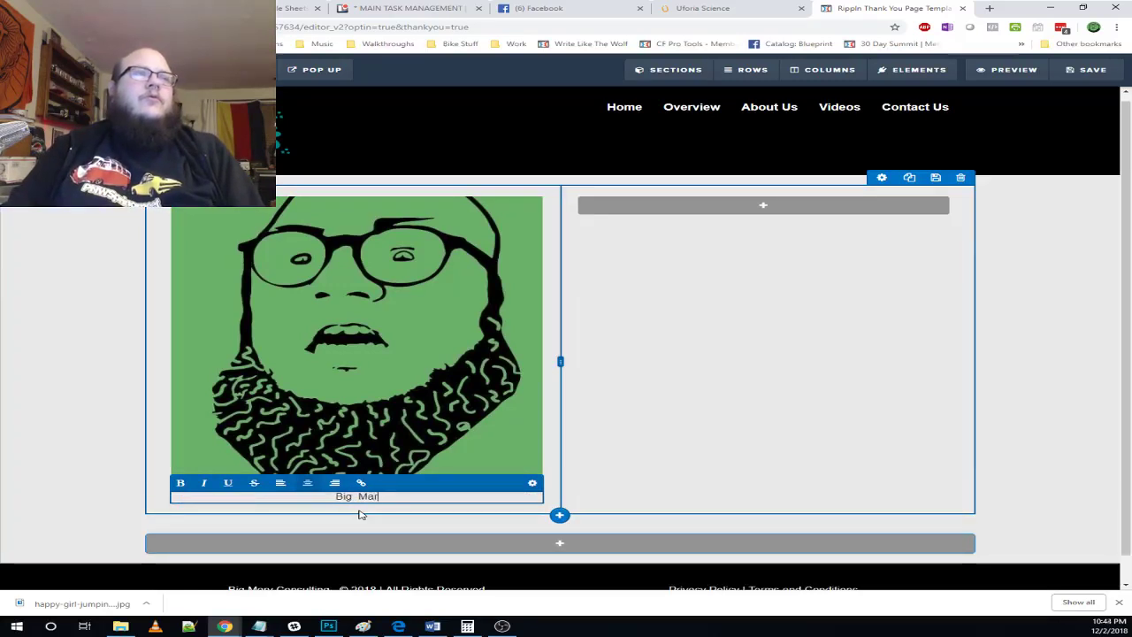
{"action": "type", "text": "ry"}
{"action": "key", "text": "Return"}
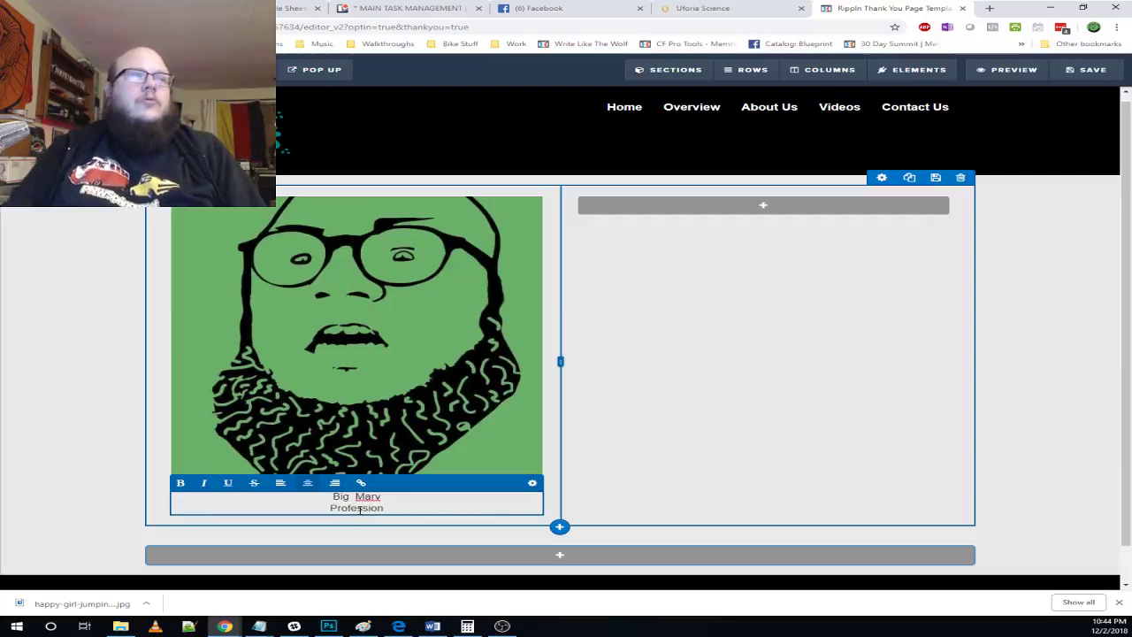
{"action": "type", "text": "Professional Busine"}
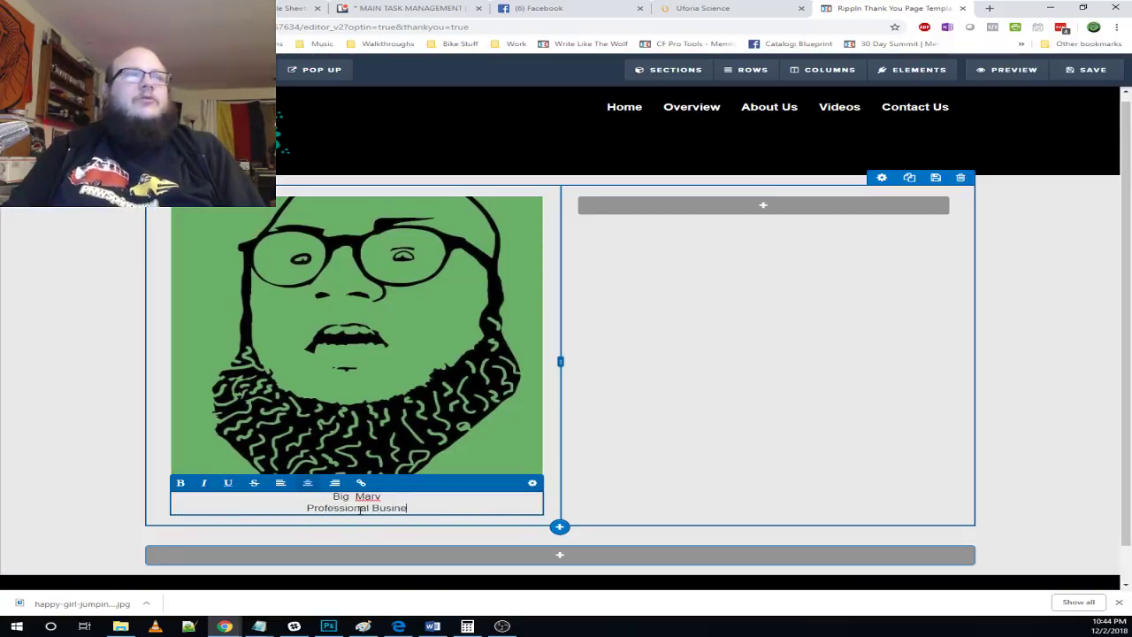
{"action": "type", "text": "ss Hacker"}
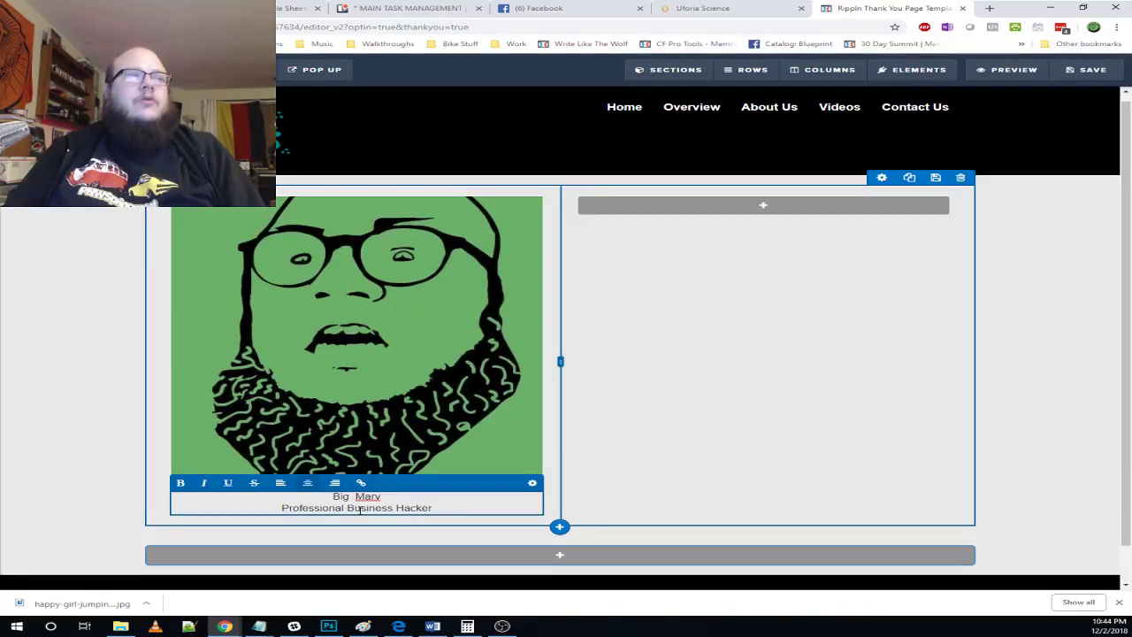
- Add a third caption line reading "I bring dreams to reality with technology." in quotation marks, and left-align the paragraph
{"action": "key", "text": "Return"}
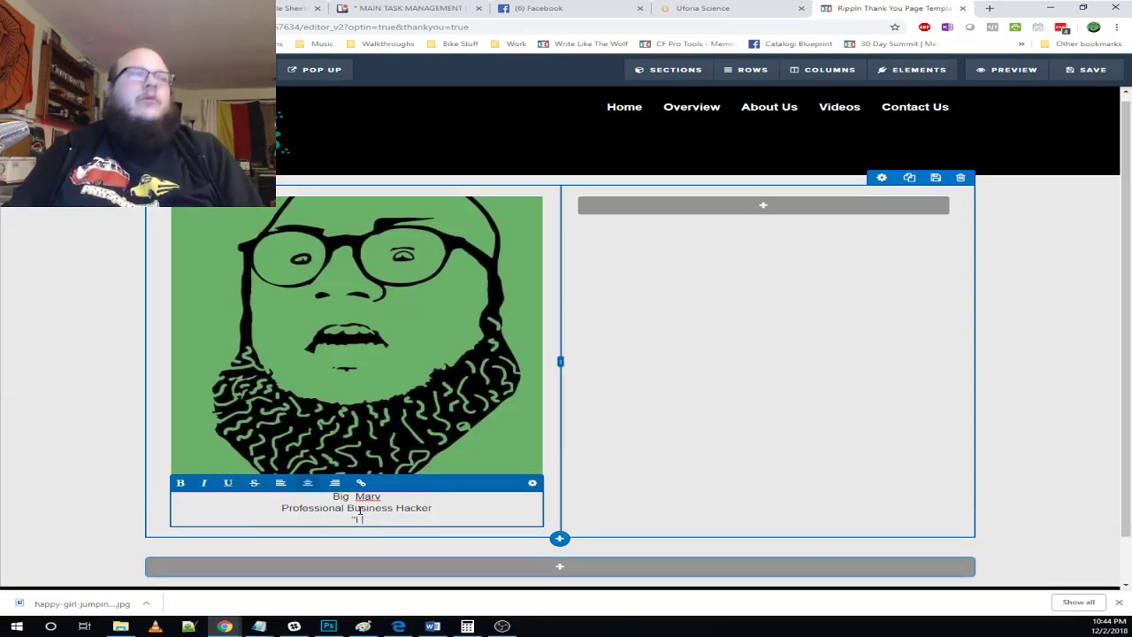
{"action": "type", "text": "\"I bring dream"}
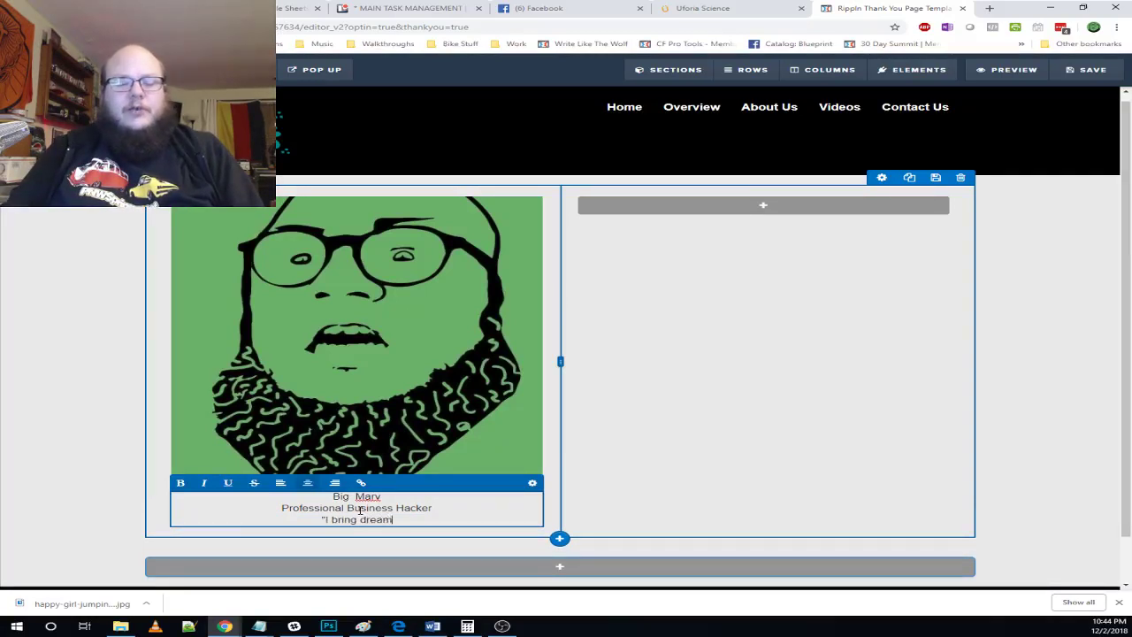
{"action": "type", "text": "s to reality "}
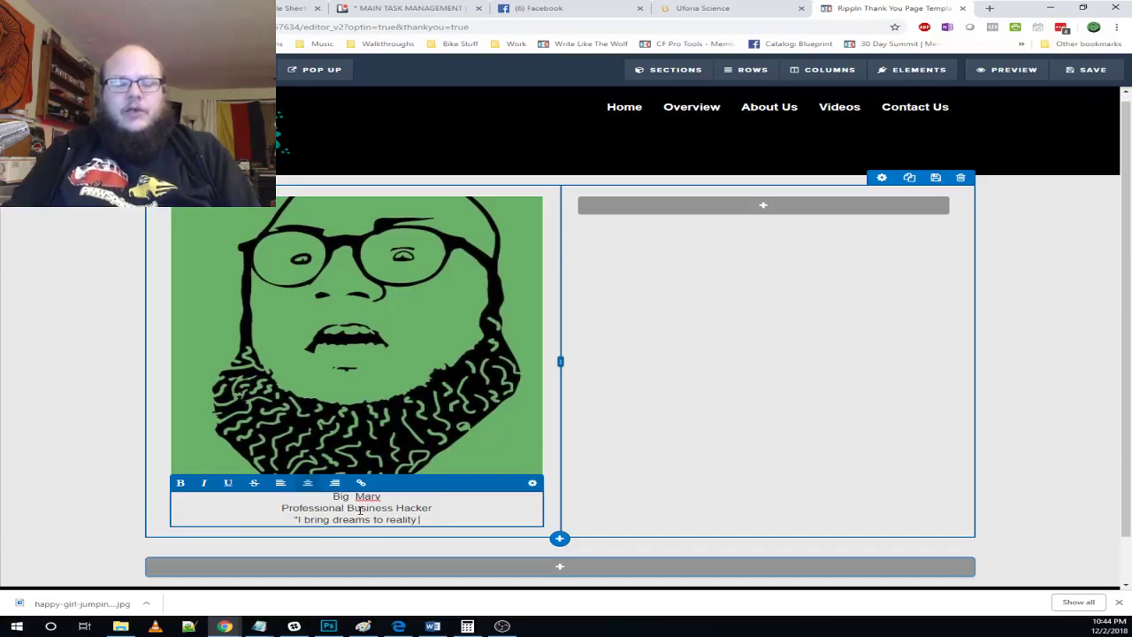
{"action": "type", "text": "with techn"}
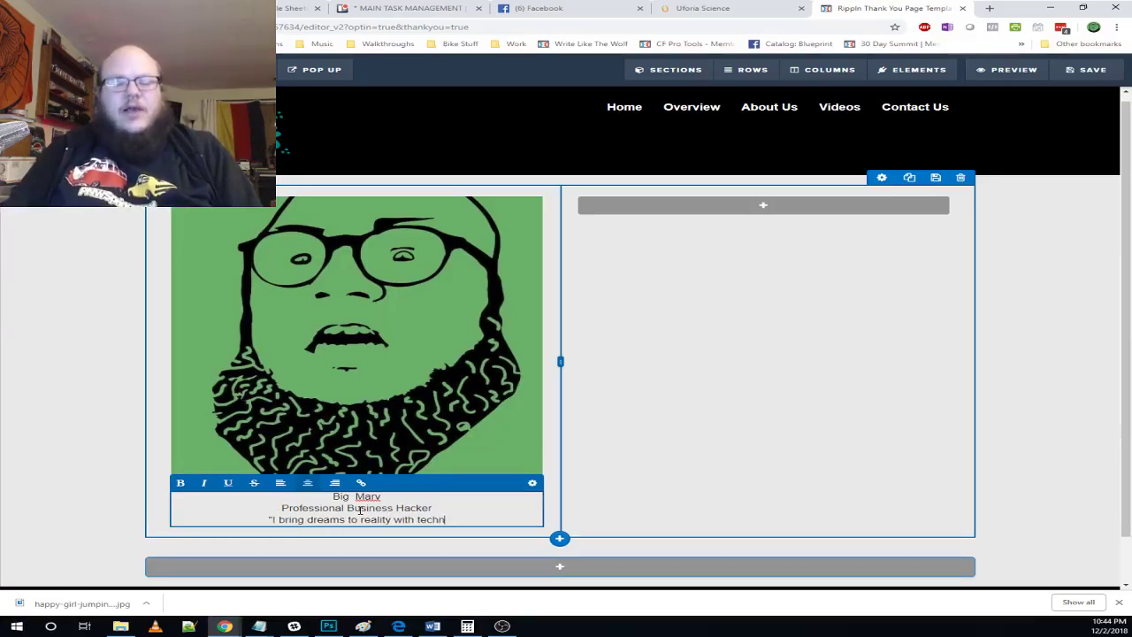
{"action": "type", "text": "ology"}
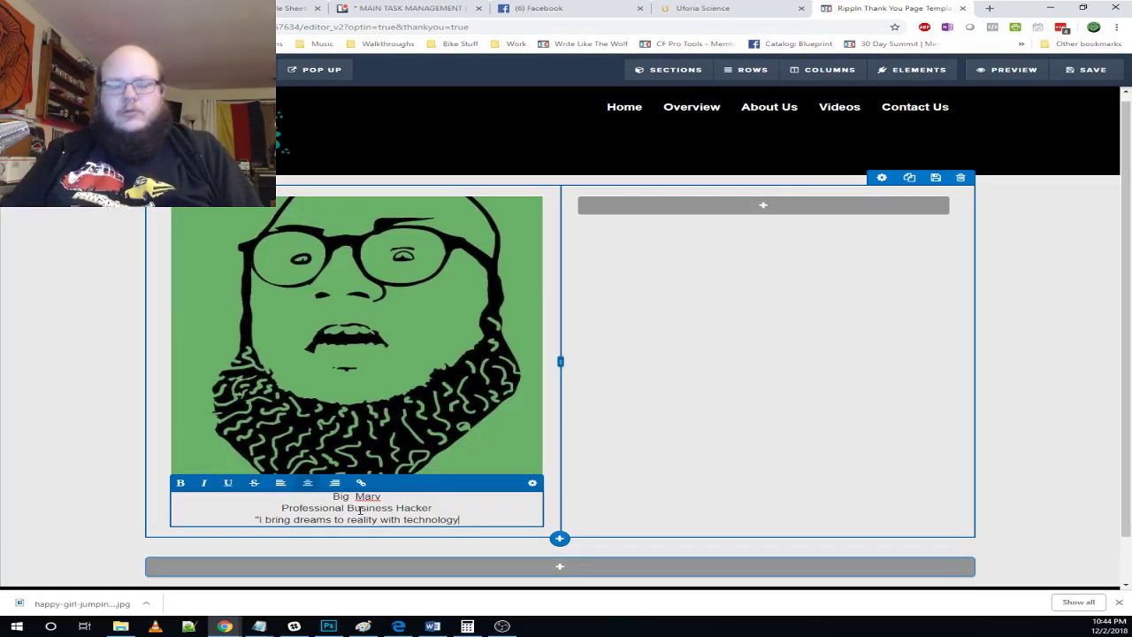
{"action": "type", "text": ".\""}
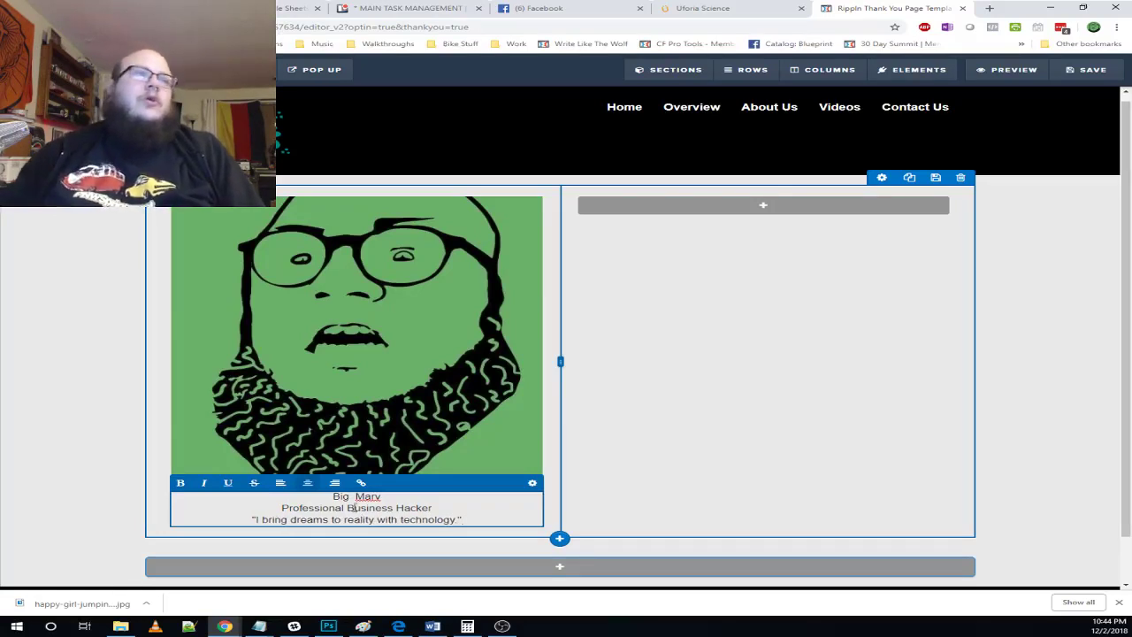
{"action": "left_click", "coordinate": [281, 483]}
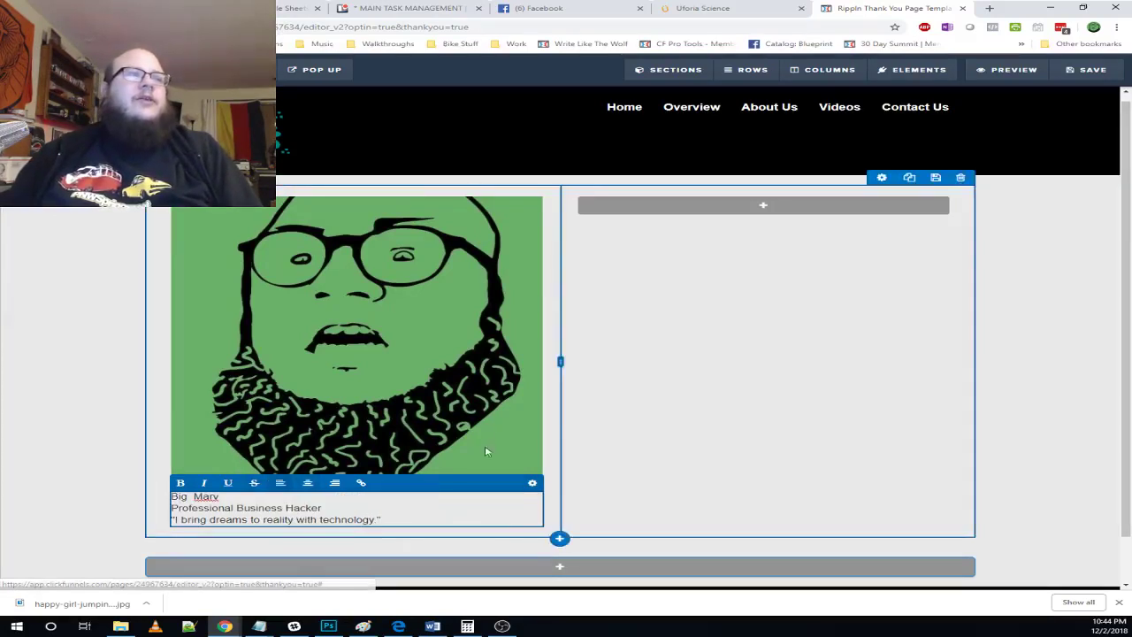
{"action": "left_click", "coordinate": [680, 449]}
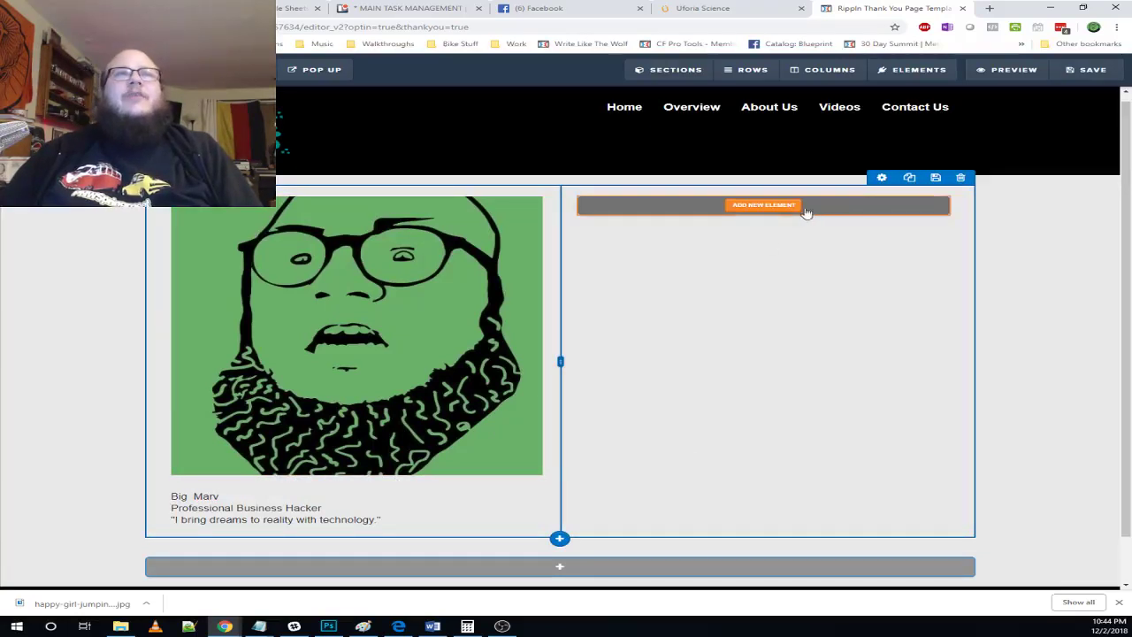
- Add a headline to the empty right column reading "Thank you for grabbing me free training!"
{"action": "left_click", "coordinate": [765, 204]}
{"action": "left_click_drag", "start_coordinate": [854, 155], "coordinate": [684, 209]}
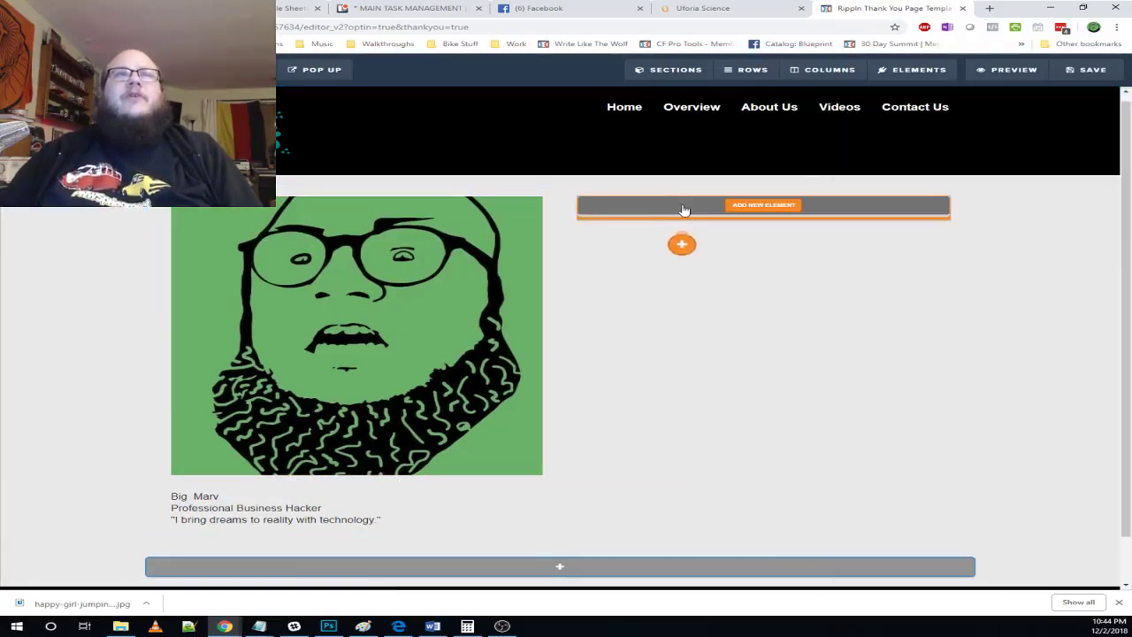
{"action": "triple_click", "coordinate": [809, 210]}
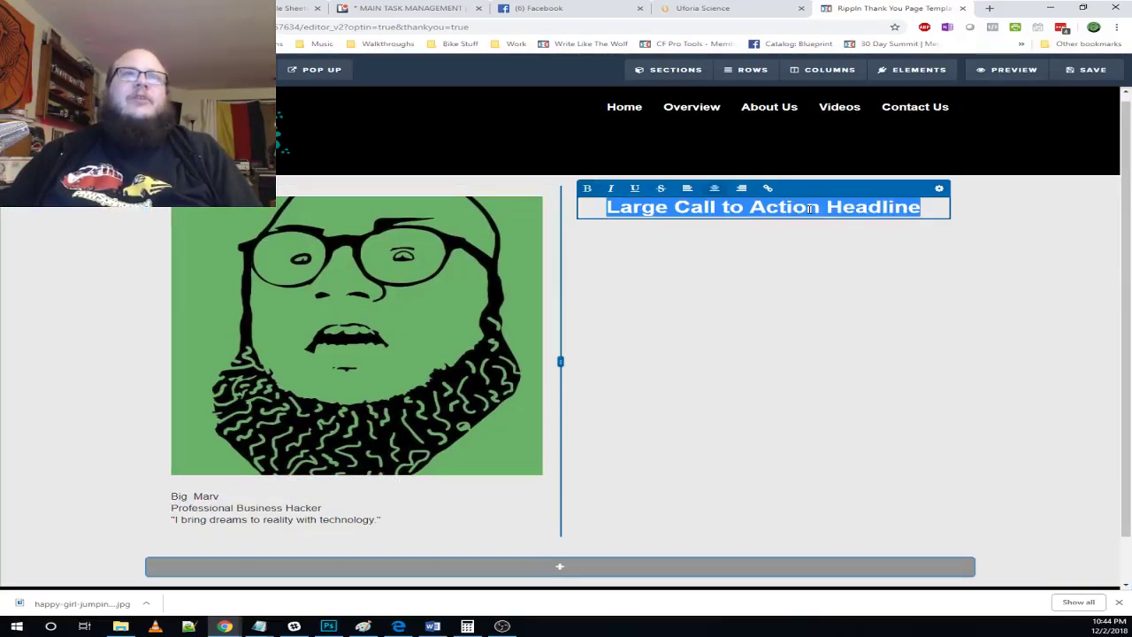
{"action": "type", "text": "Thank you "}
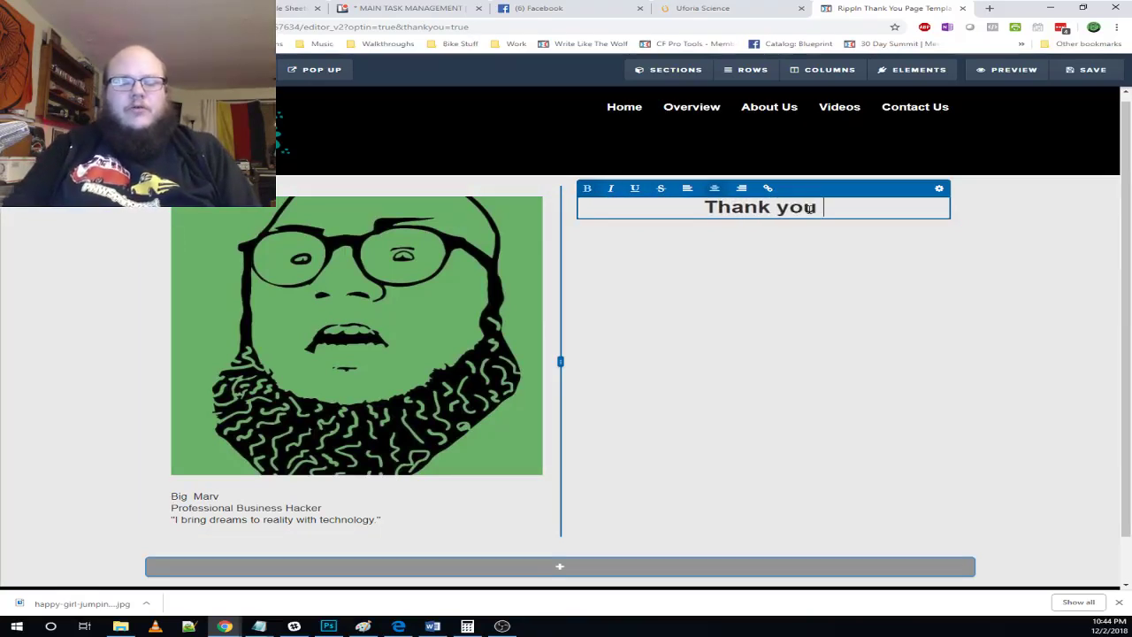
{"action": "type", "text": "for"}
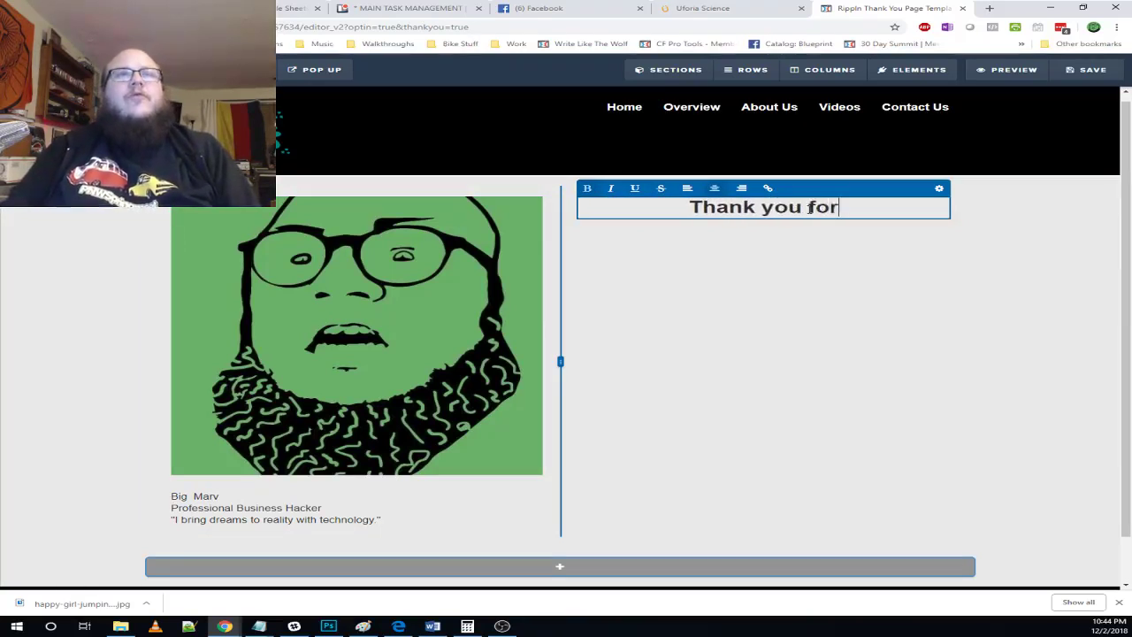
{"action": "type", "text": " grabbibg"}
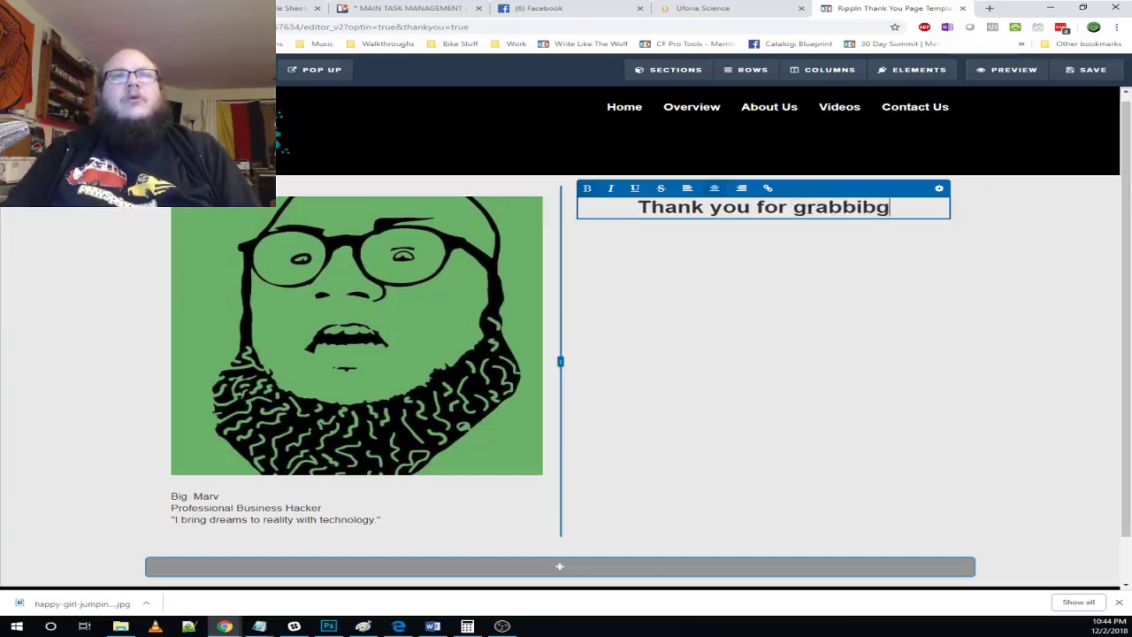
{"action": "key", "text": "BackSpace"}
{"action": "key", "text": "BackSpace"}
{"action": "type", "text": "ing"}
{"action": "key", "text": "BackSpace"}
{"action": "key", "text": "BackSpace"}
{"action": "key", "text": "BackSpace"}
{"action": "key", "text": "BackSpace"}
{"action": "type", "text": "ng"}
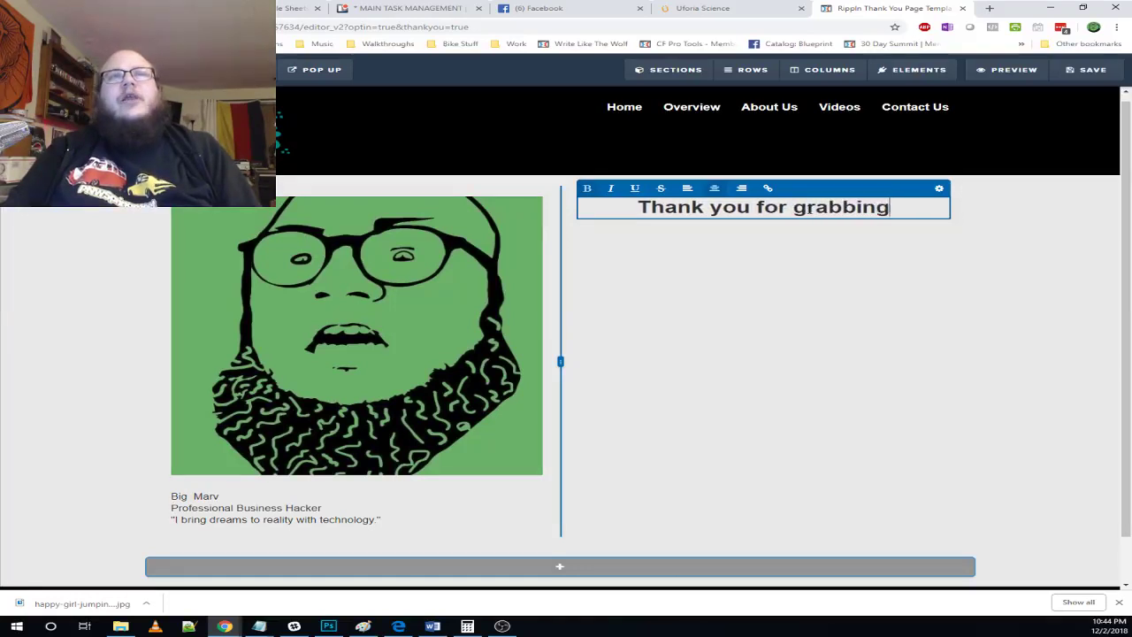
{"action": "type", "text": " me free "}
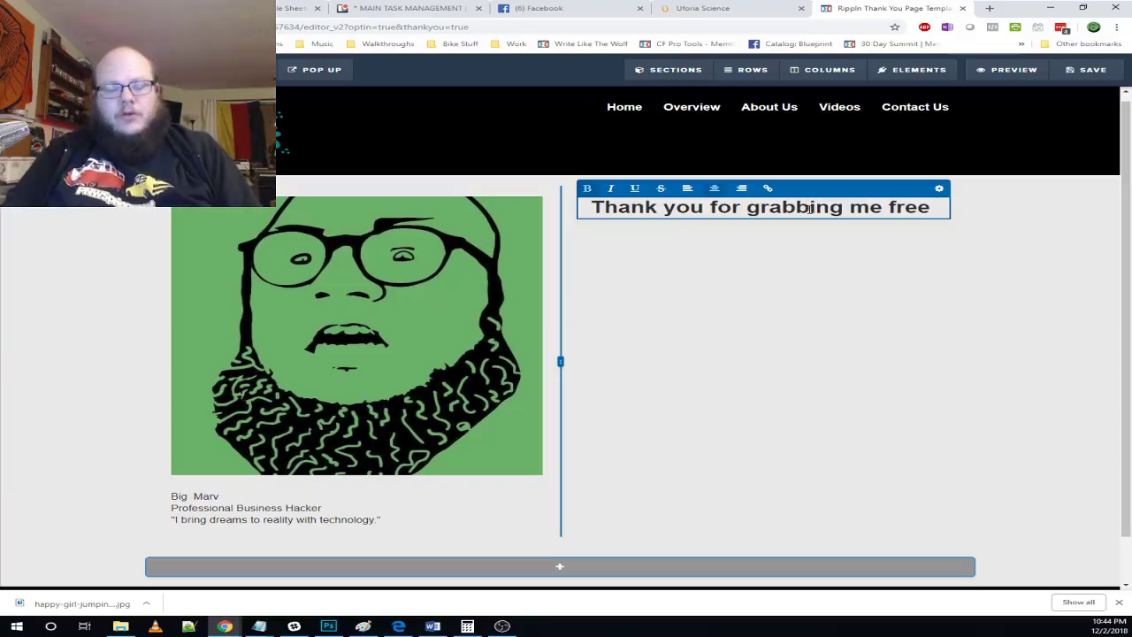
{"action": "type", "text": "training"}
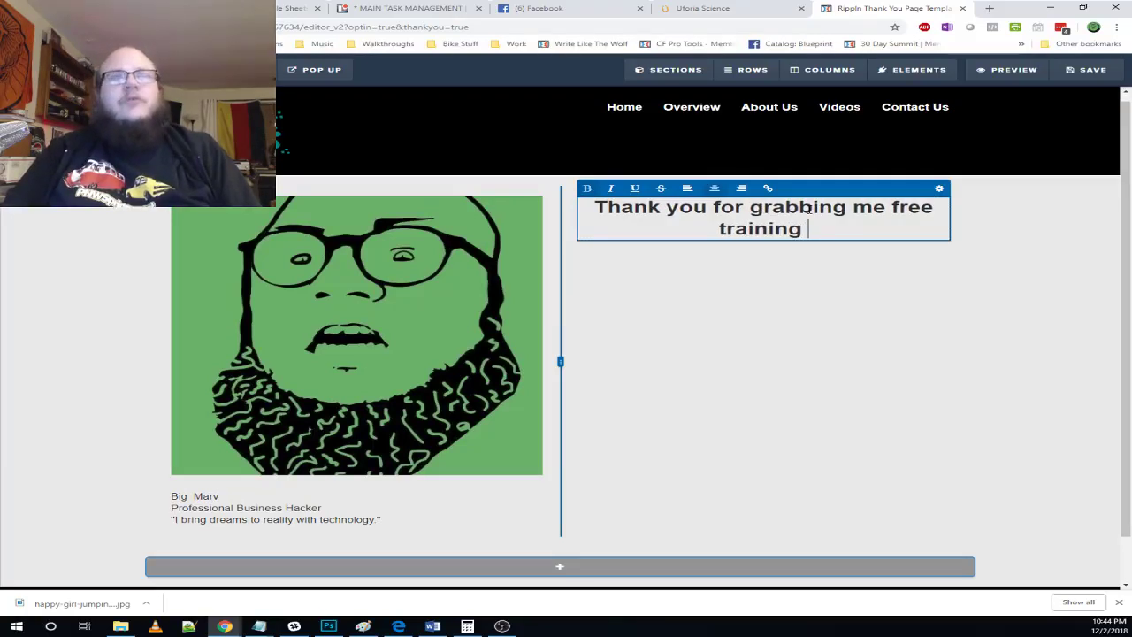
{"action": "key", "text": "BackSpace"}
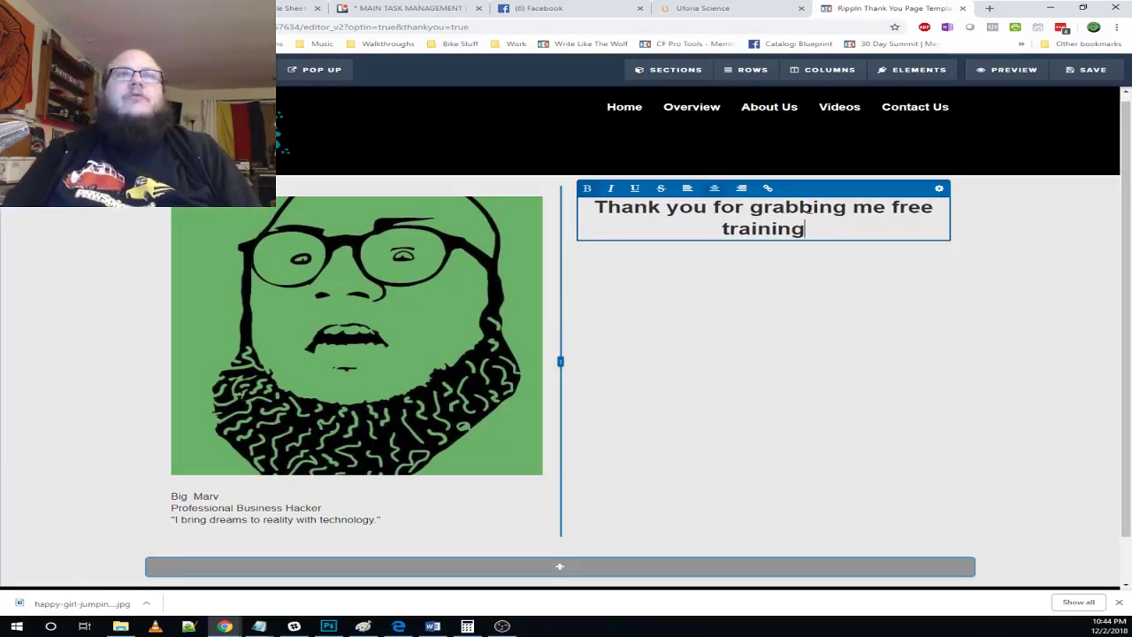
{"action": "type", "text": "!"}
{"action": "left_click", "coordinate": [925, 250]}
- Add a sub-headline below the right column's headline reading "Check your email for next steps."
{"action": "mouse_move", "coordinate": [911, 71]}
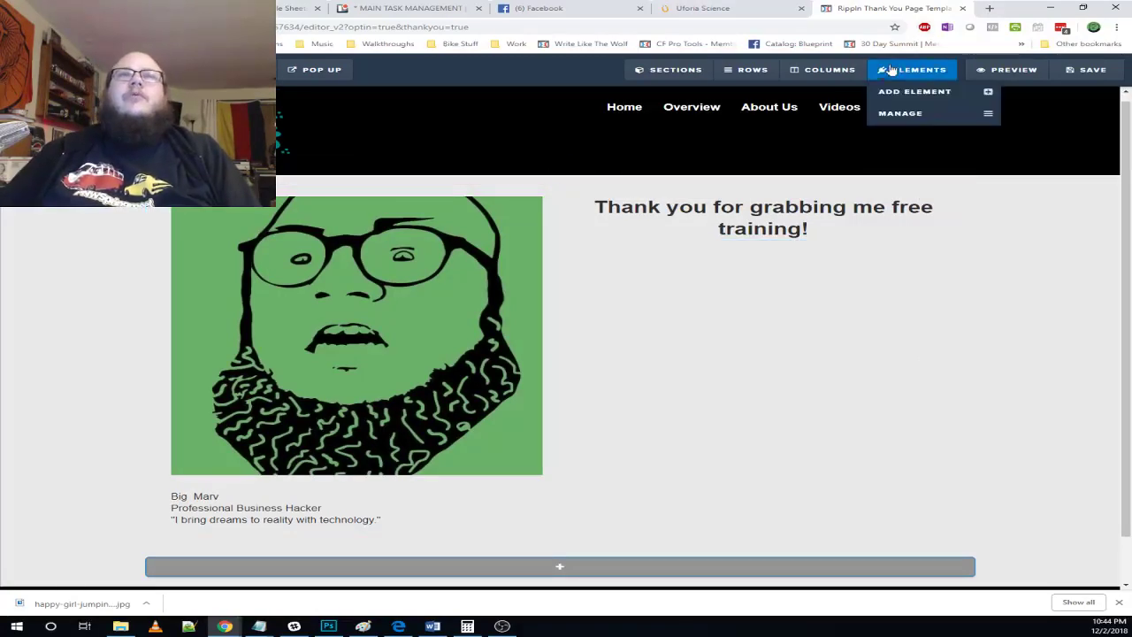
{"action": "left_click", "coordinate": [899, 92]}
{"action": "left_click_drag", "start_coordinate": [962, 165], "coordinate": [748, 232]}
{"action": "triple_click", "coordinate": [759, 255]}
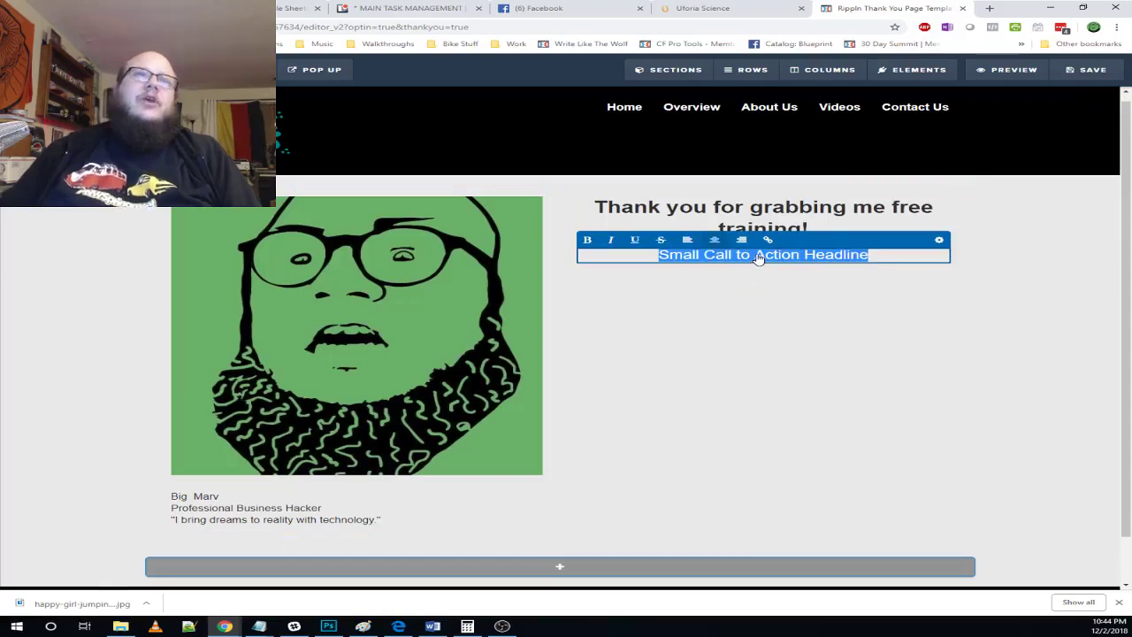
{"action": "type", "text": "Cheato"}
{"action": "key", "text": "BackSpace"}
{"action": "key", "text": "BackSpace"}
{"action": "type", "text": "k"}
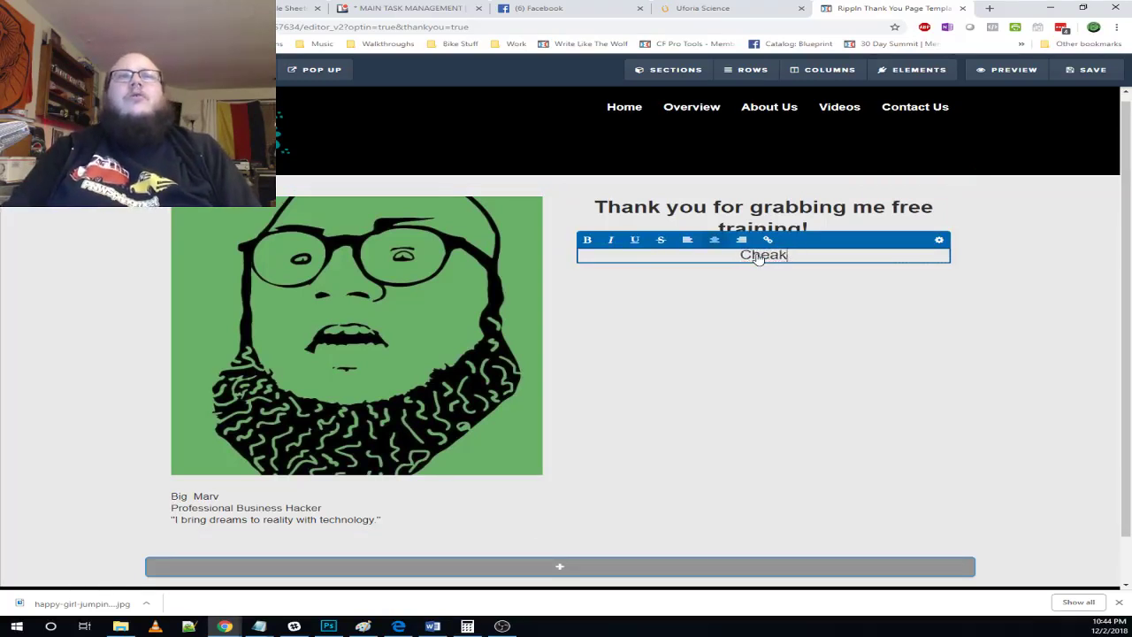
{"action": "type", "text": "ck "}
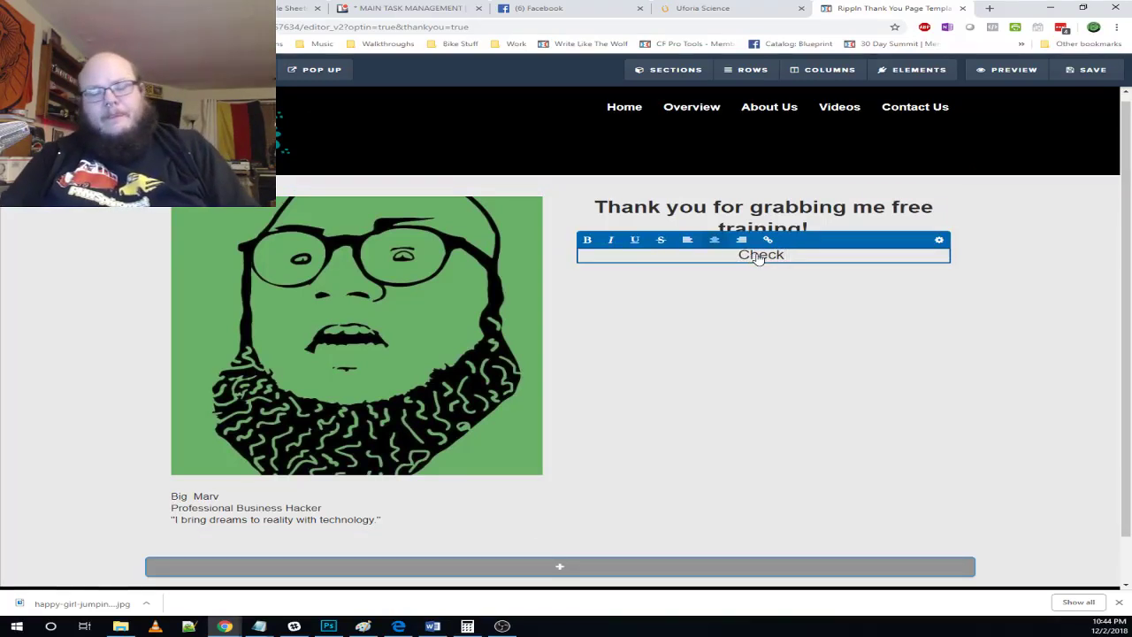
{"action": "type", "text": "your "}
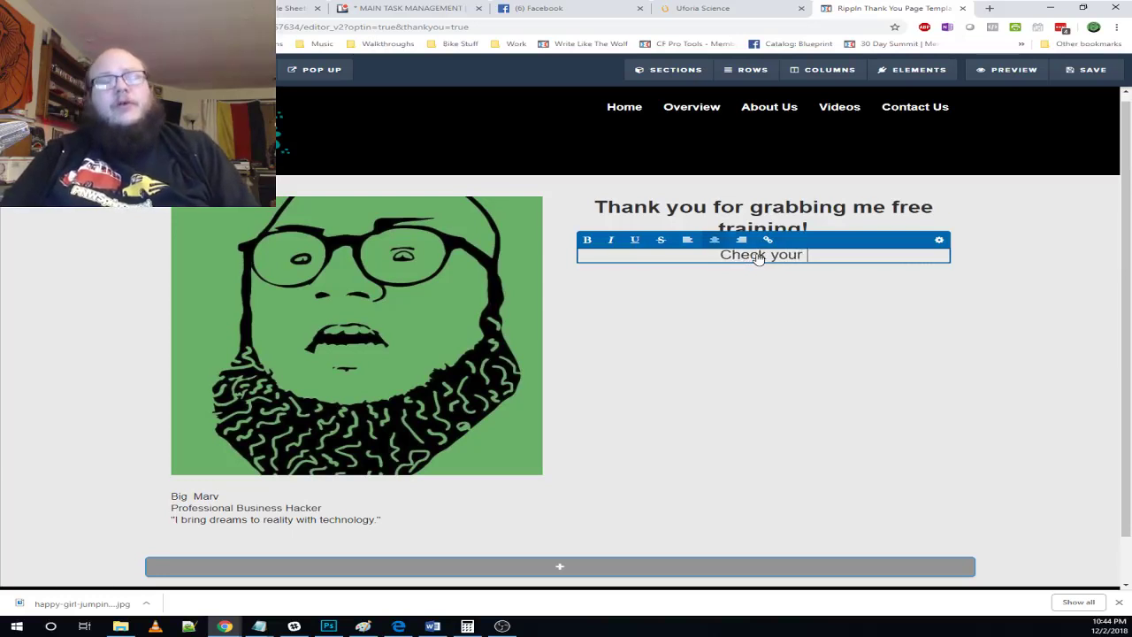
{"action": "type", "text": "email for "}
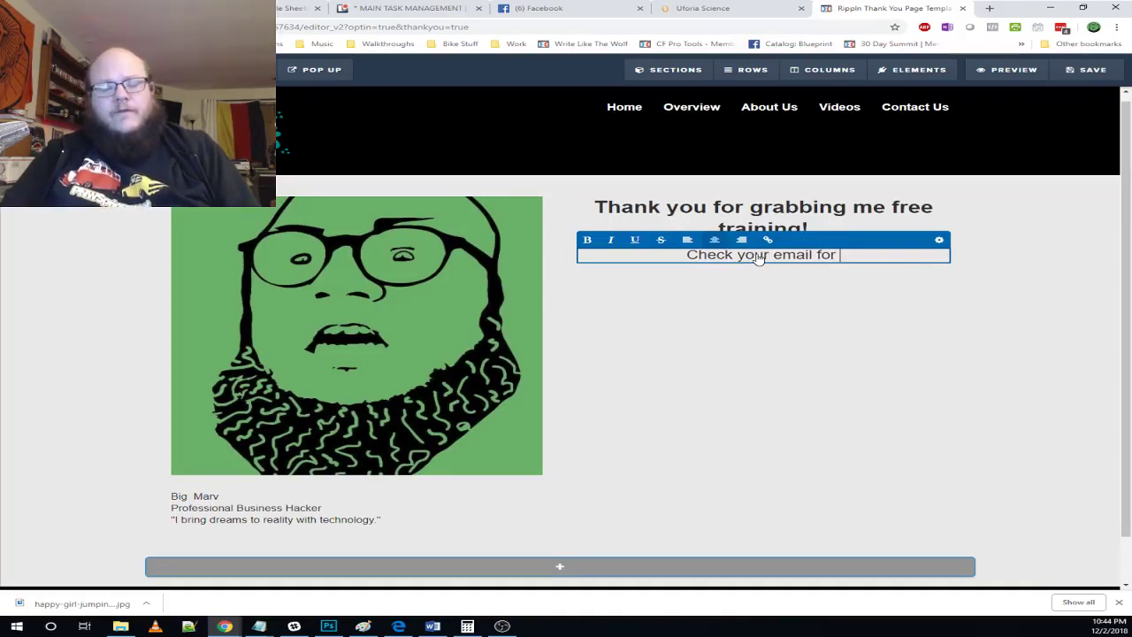
{"action": "type", "text": "next"}
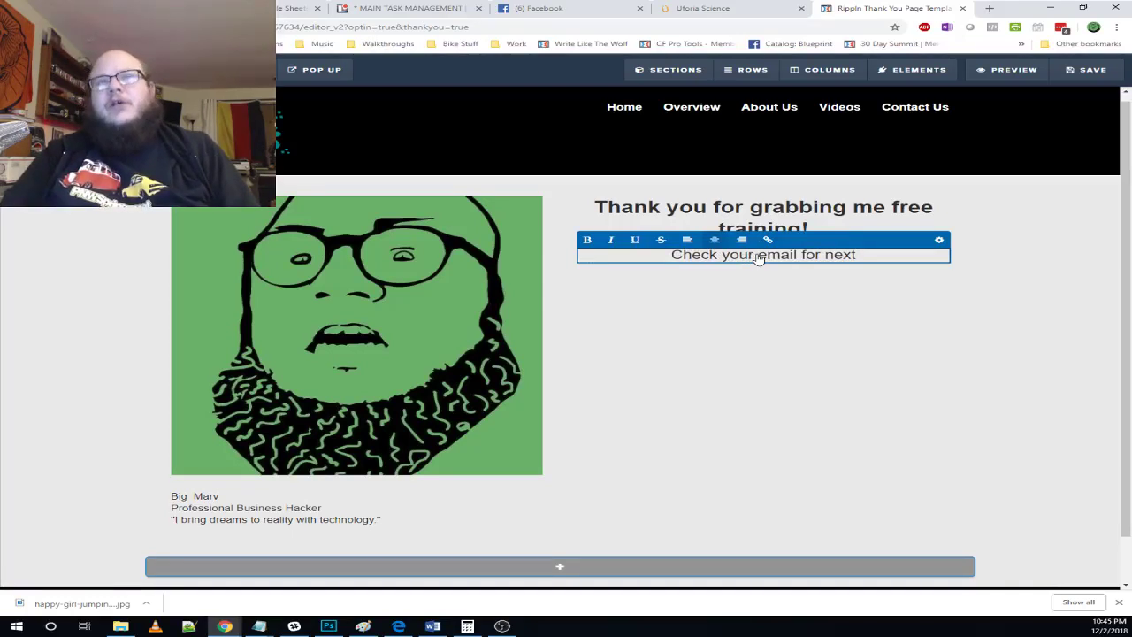
{"action": "type", "text": " st"}
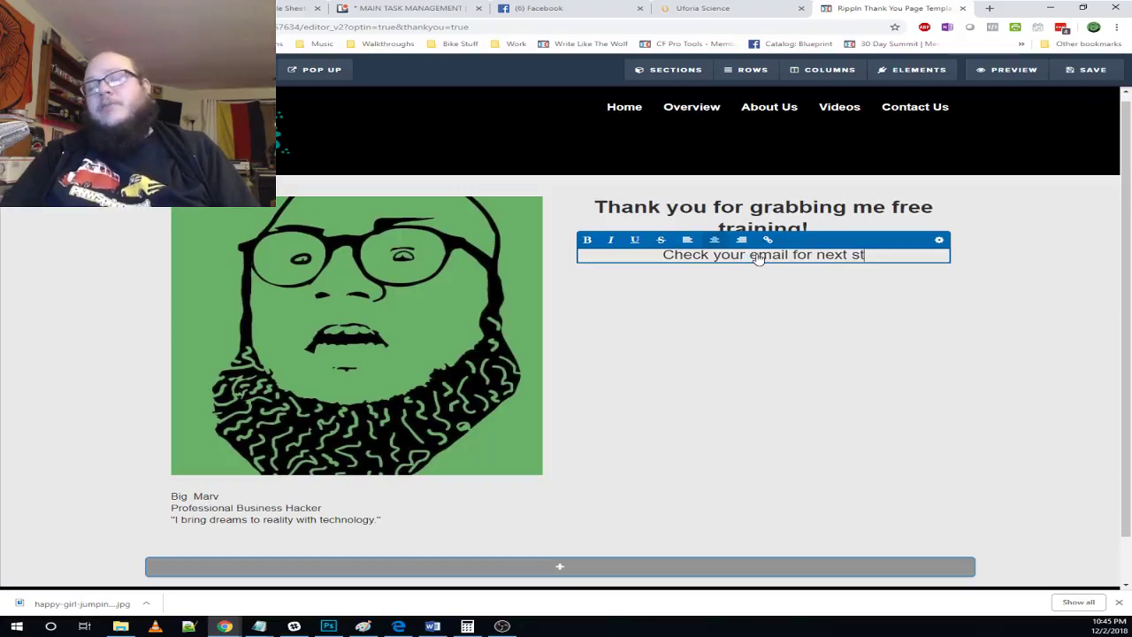
{"action": "type", "text": "eps"}
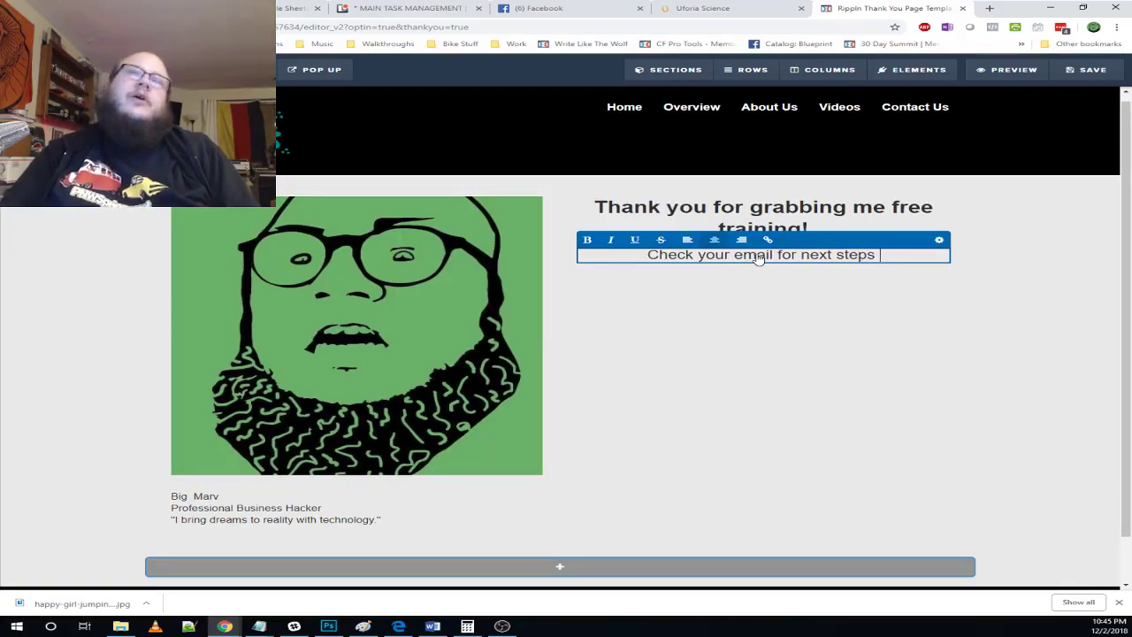
{"action": "type", "text": "."}
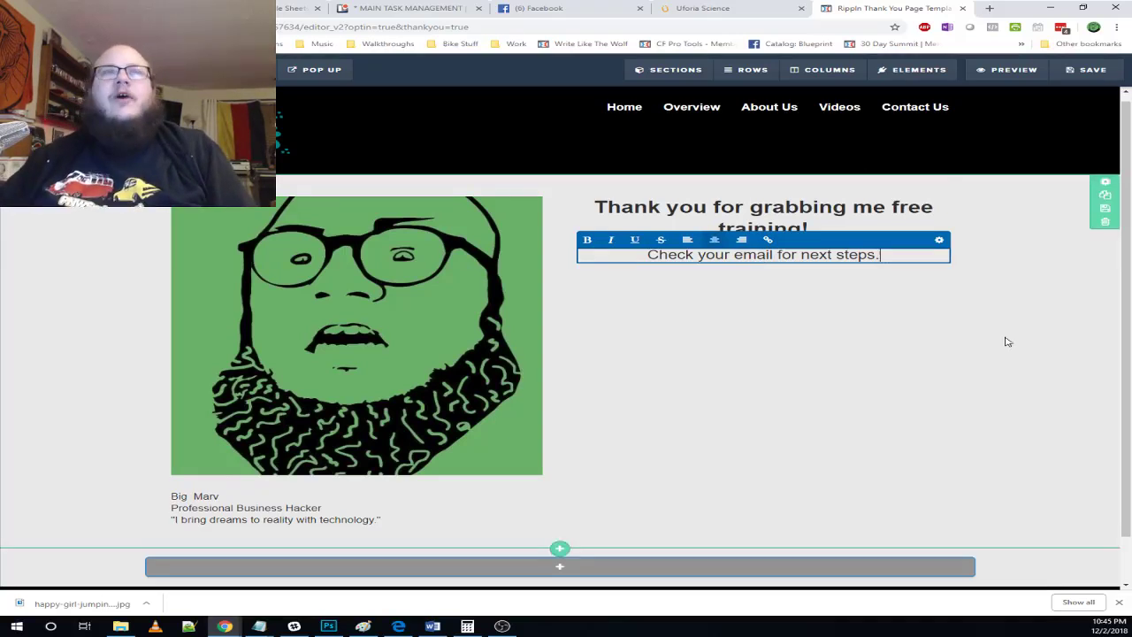
{"action": "left_click", "coordinate": [863, 314]}
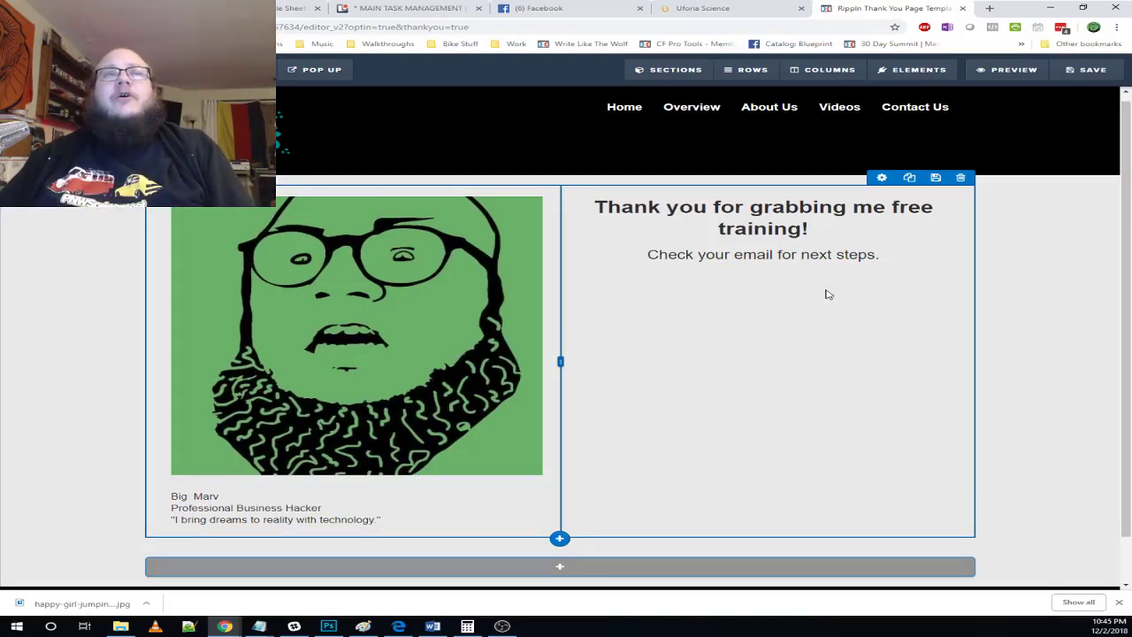
{"action": "mouse_move", "coordinate": [936, 83]}
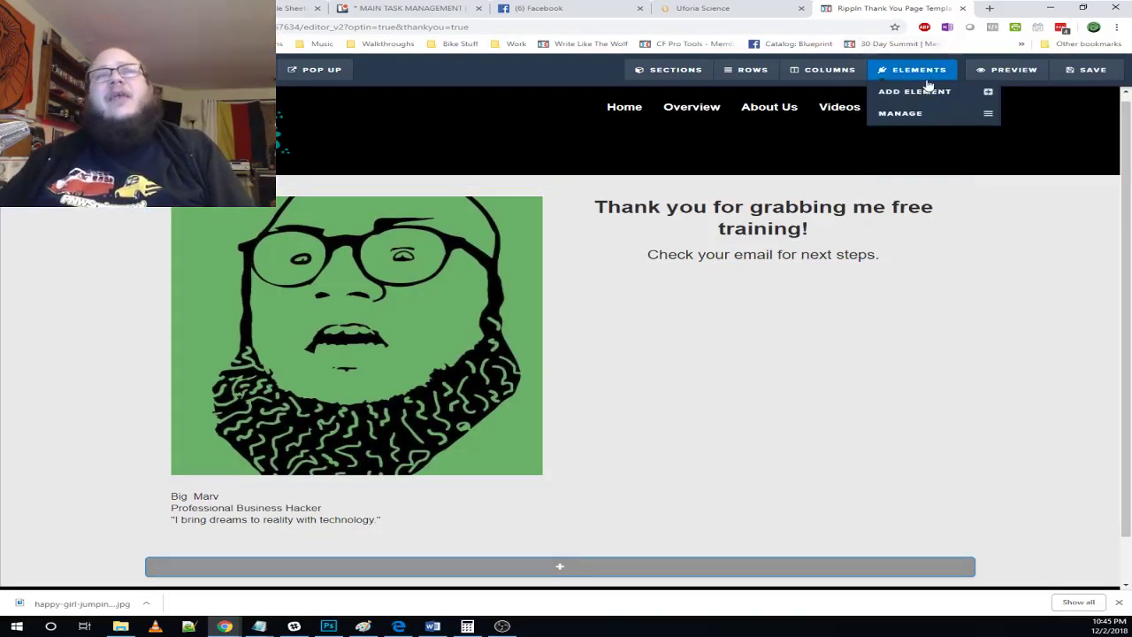
{"action": "left_click", "coordinate": [916, 93]}
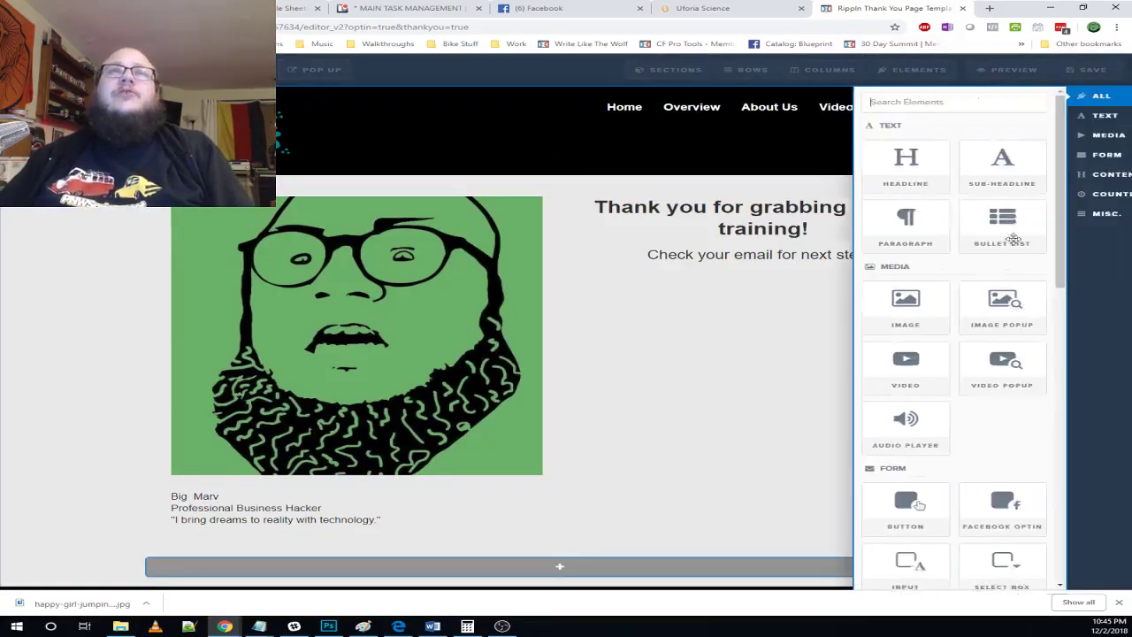
{"action": "scroll", "coordinate": [973, 294], "scroll_direction": "down", "scroll_amount": 10}
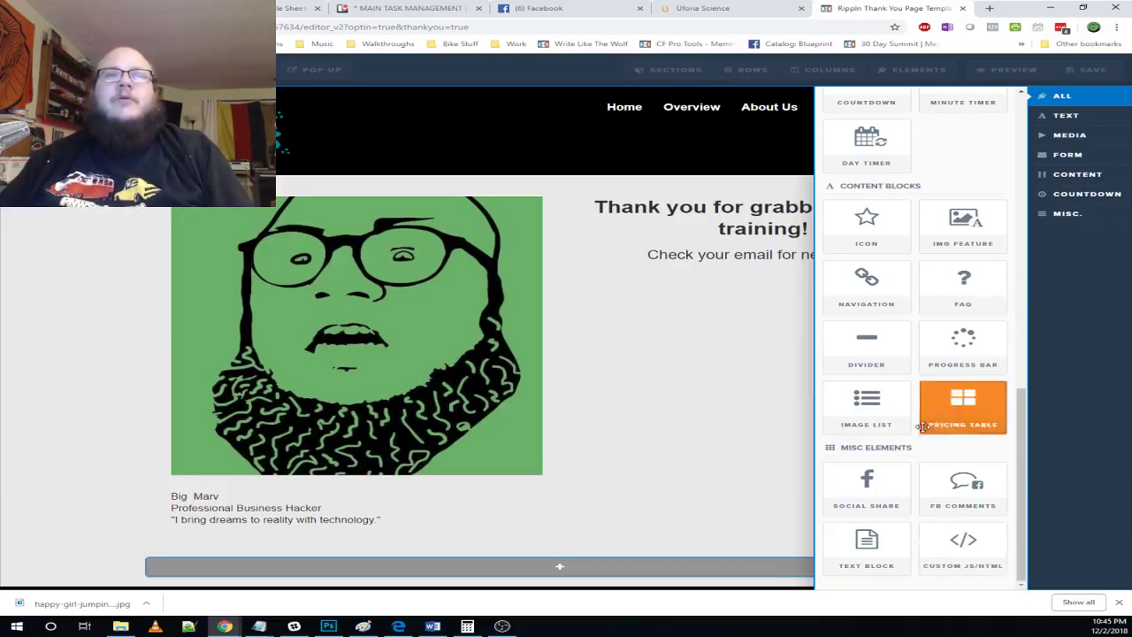
{"action": "left_click_drag", "start_coordinate": [897, 476], "coordinate": [758, 225]}
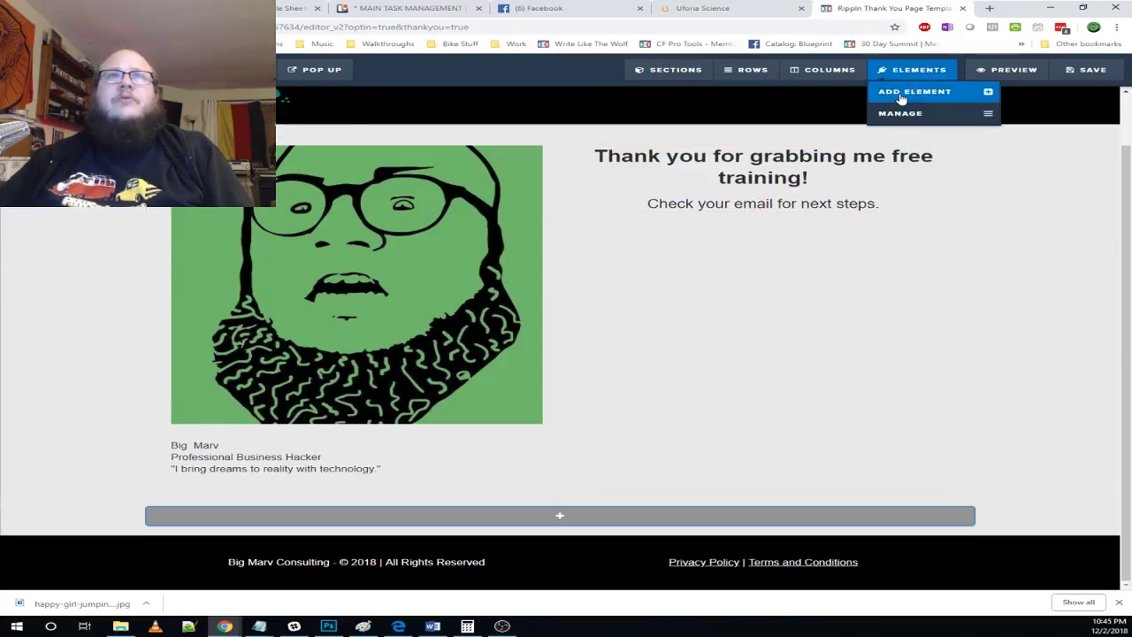
- Add a Social Share element below the "Check your email for next steps." sub-headline
{"action": "left_click", "coordinate": [903, 96]}
{"action": "scroll", "coordinate": [882, 462], "scroll_direction": "down", "scroll_amount": 10}
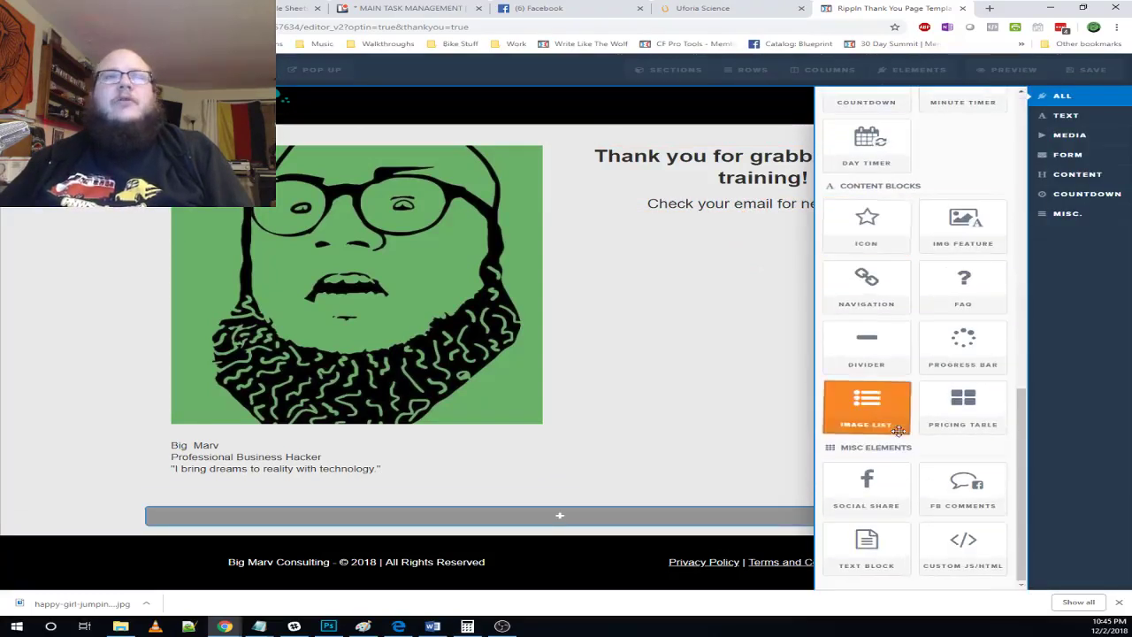
{"action": "left_click_drag", "start_coordinate": [871, 482], "coordinate": [745, 208]}
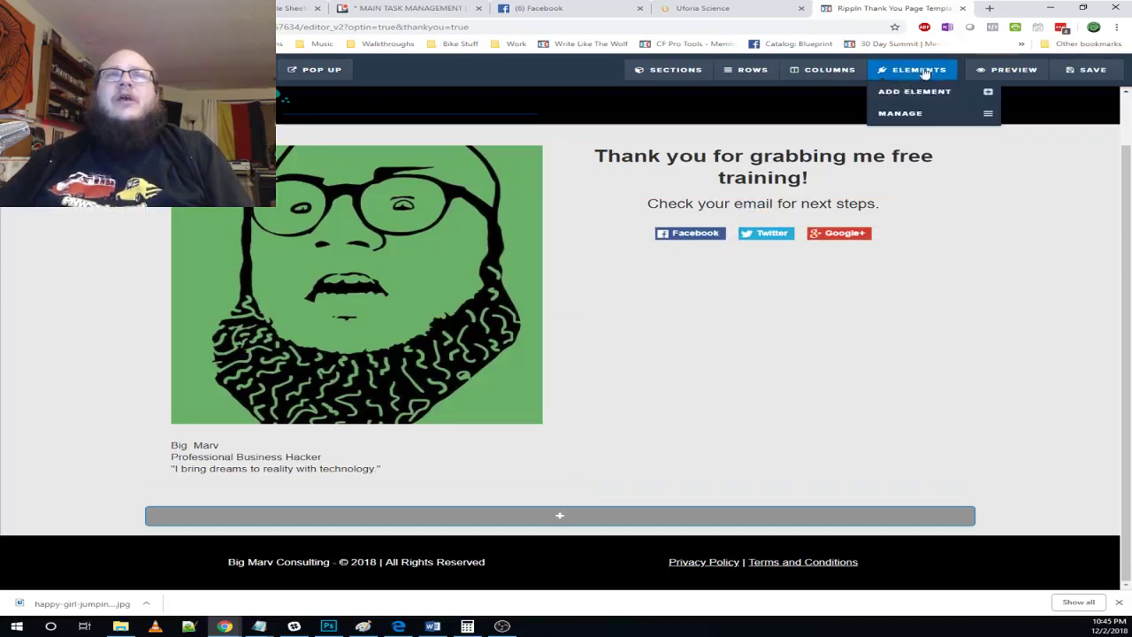
- Add a sub-headline above the social share buttons reading "Share With Your Friends That Would Love This FREE Training!"
{"action": "left_click", "coordinate": [906, 94]}
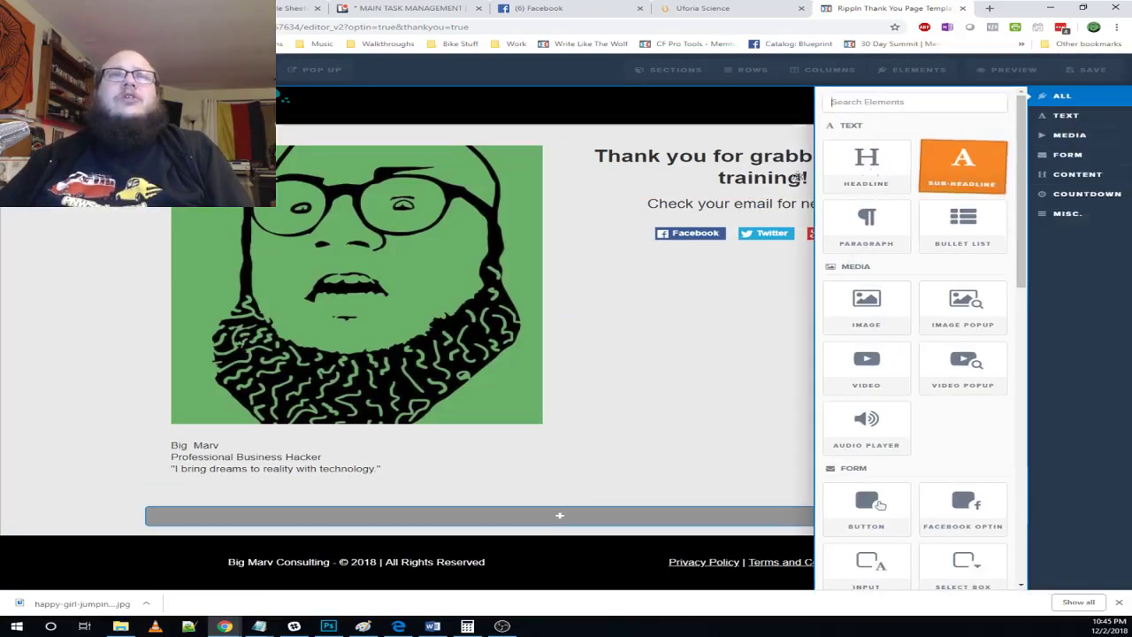
{"action": "left_click_drag", "start_coordinate": [961, 181], "coordinate": [758, 212]}
{"action": "double_click", "coordinate": [812, 228]}
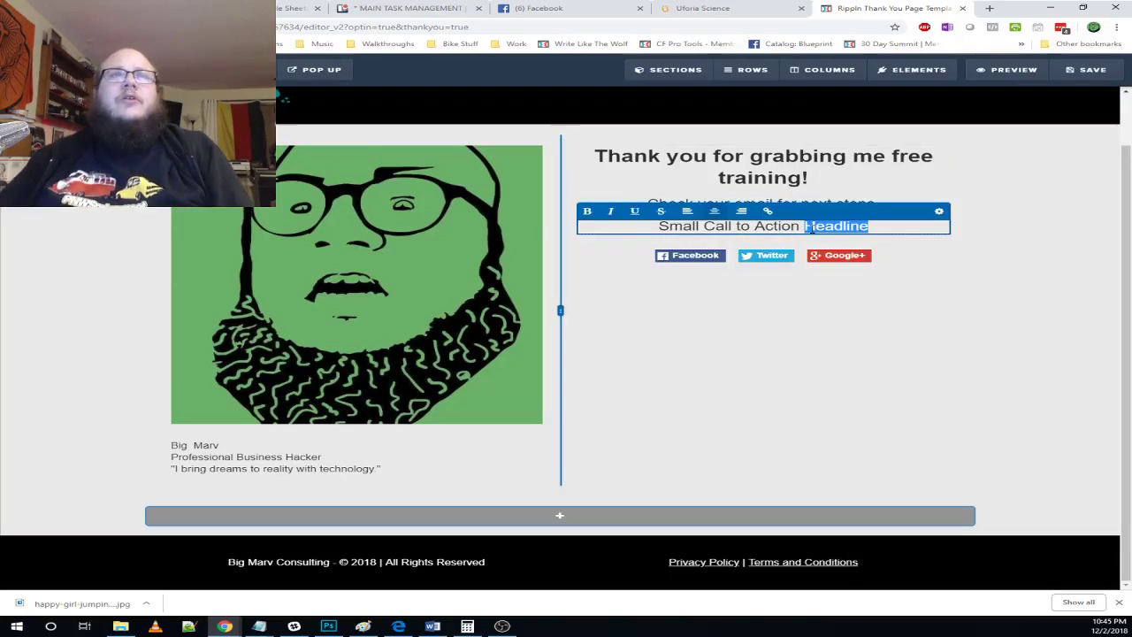
{"action": "triple_click", "coordinate": [812, 228]}
{"action": "type", "text": "Share"}
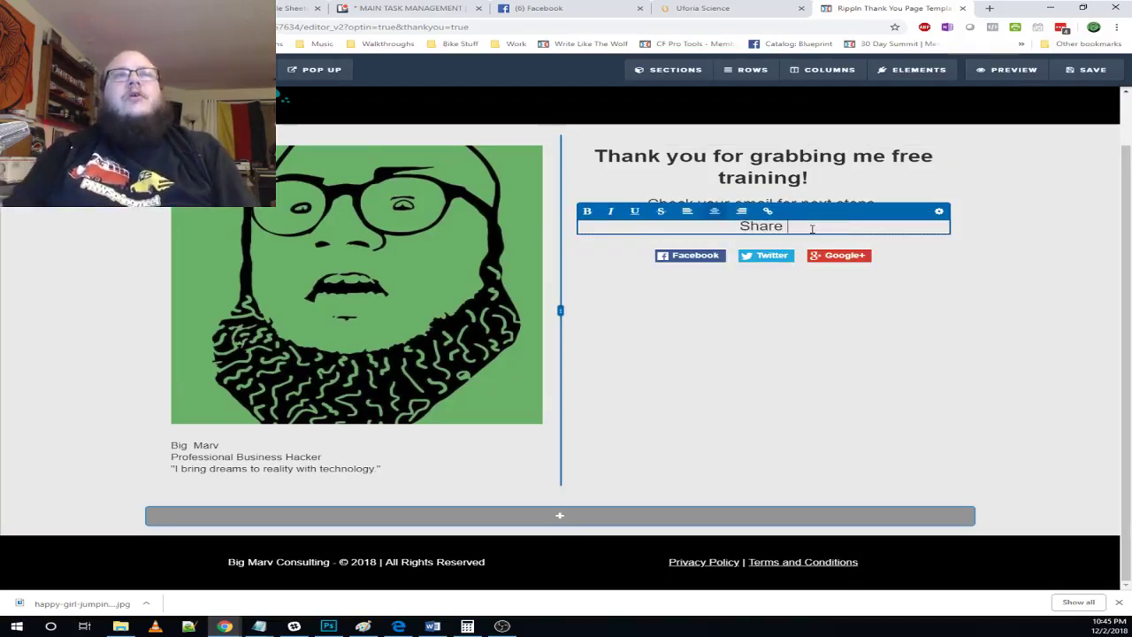
{"action": "type", "text": " With You"}
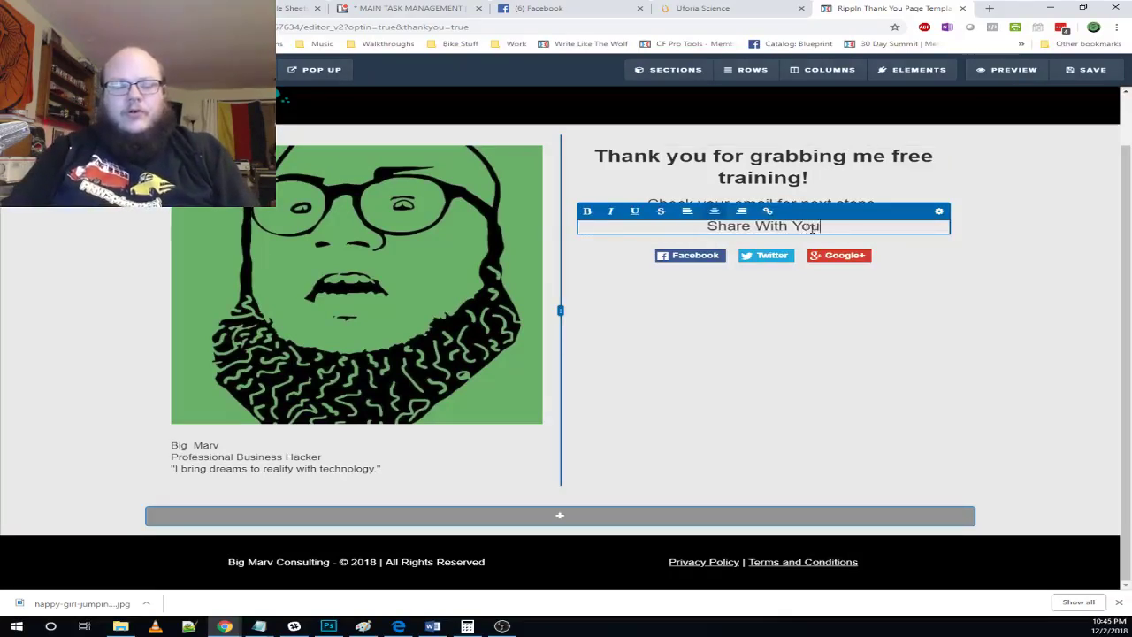
{"action": "type", "text": "r FRiend"}
{"action": "key", "text": "BackSpace"}
{"action": "key", "text": "BackSpace"}
{"action": "key", "text": "BackSpace"}
{"action": "key", "text": "BackSpace"}
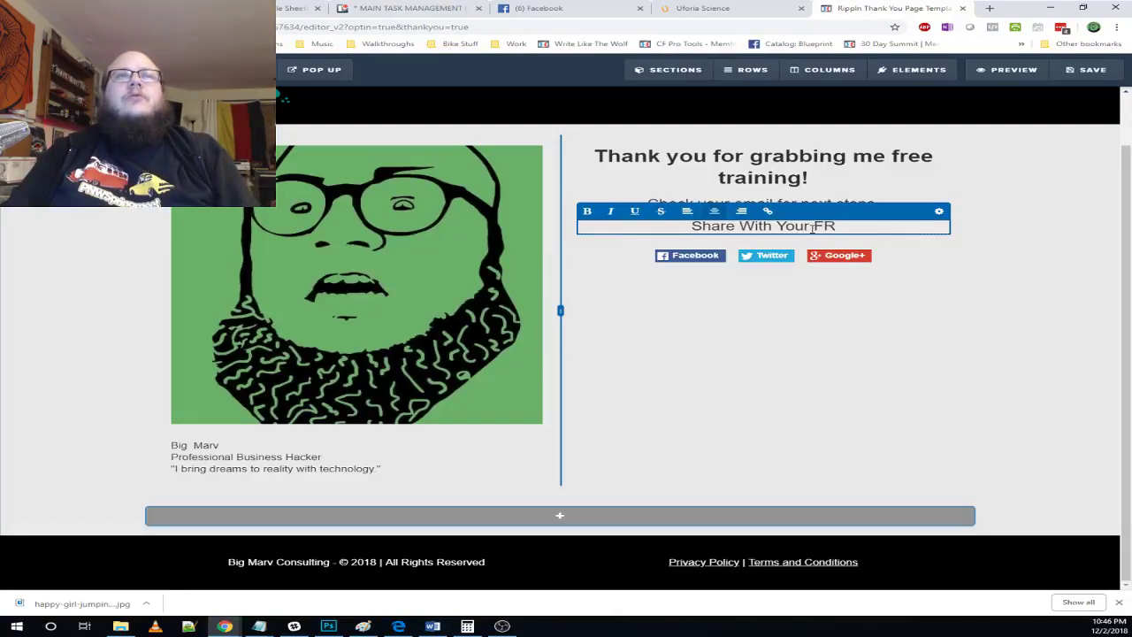
{"action": "key", "text": "BackSpace"}
{"action": "type", "text": "riends "}
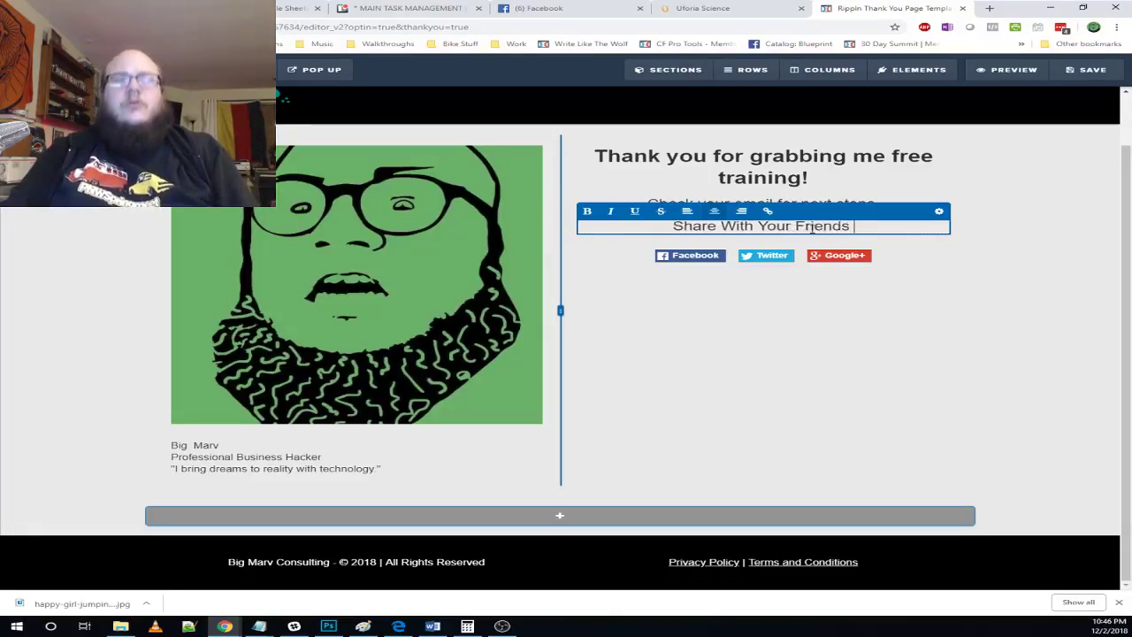
{"action": "type", "text": "That Would L"}
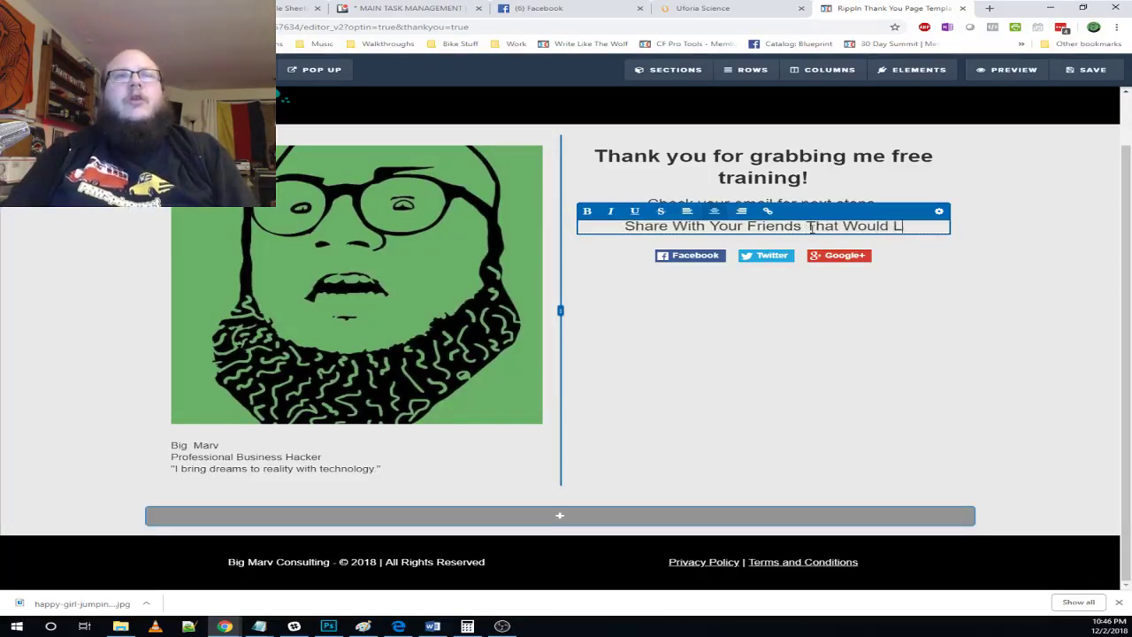
{"action": "type", "text": "ove This FRE"}
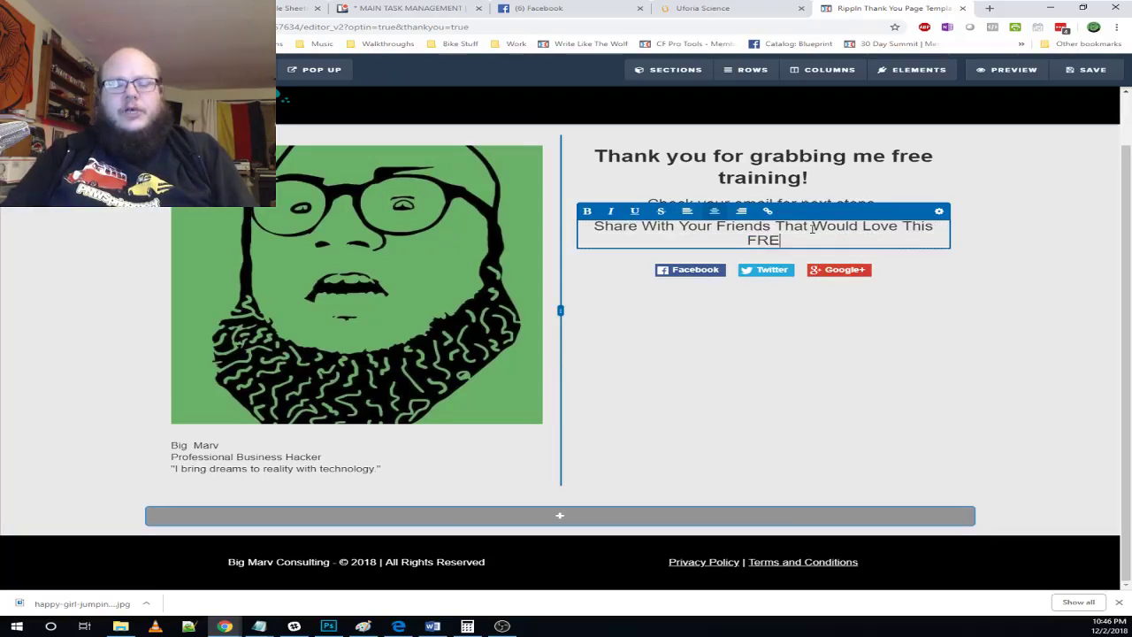
{"action": "type", "text": "E Trainingin"}
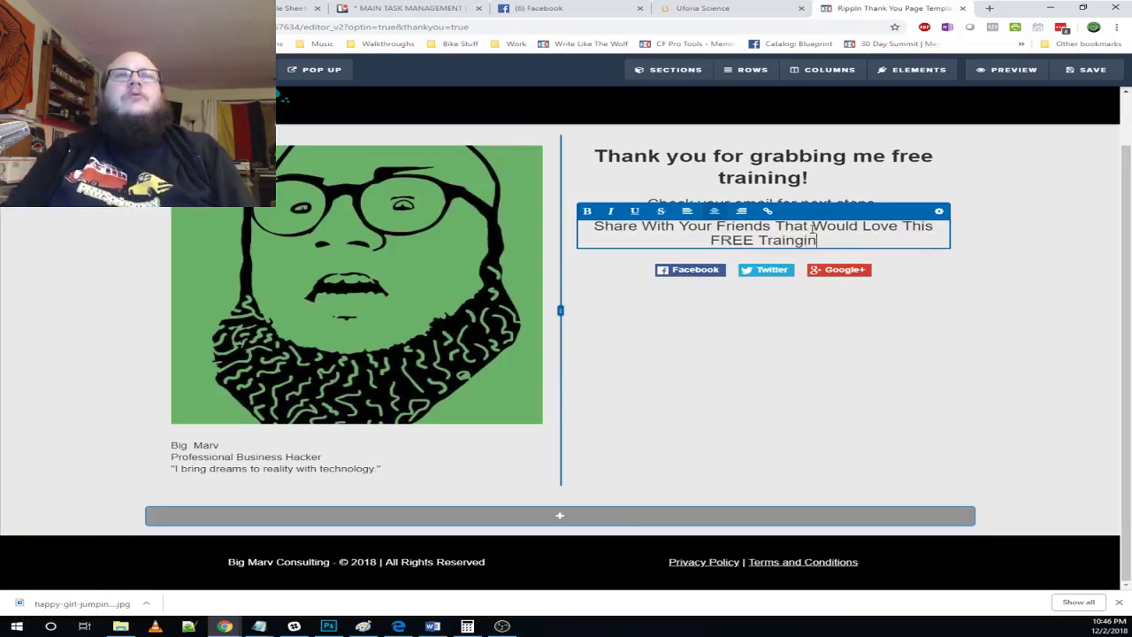
{"action": "key", "text": "BackSpace"}
{"action": "type", "text": "ing!"}
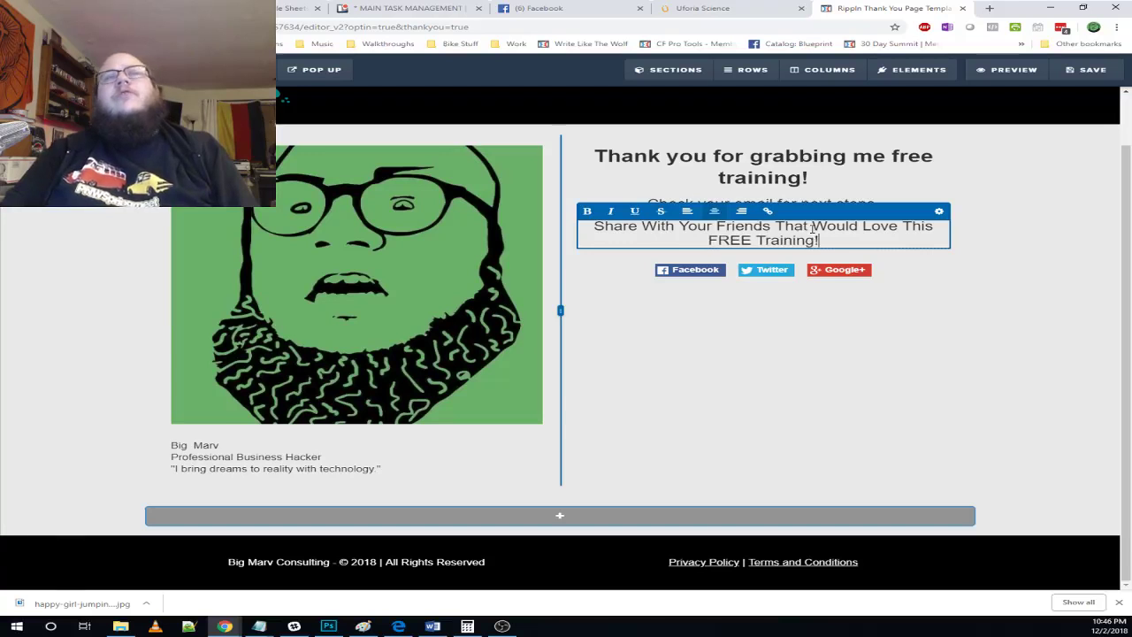
{"action": "left_click", "coordinate": [874, 342]}
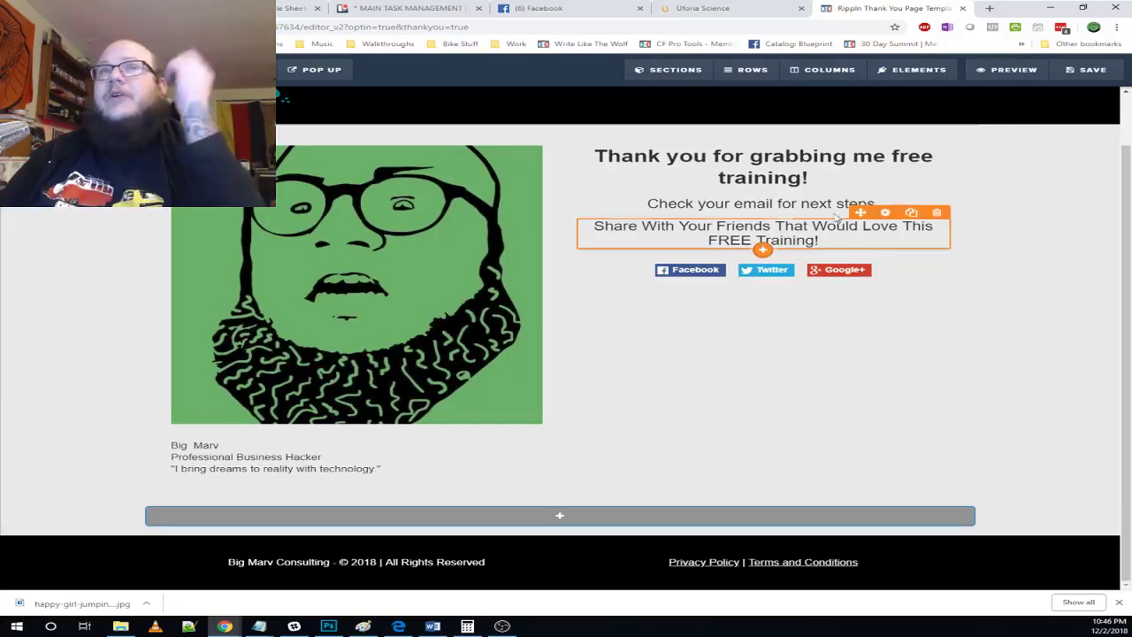
- Insert a divider between the two sub-headlines in the right column
{"action": "mouse_move", "coordinate": [912, 69]}
{"action": "left_click", "coordinate": [902, 90]}
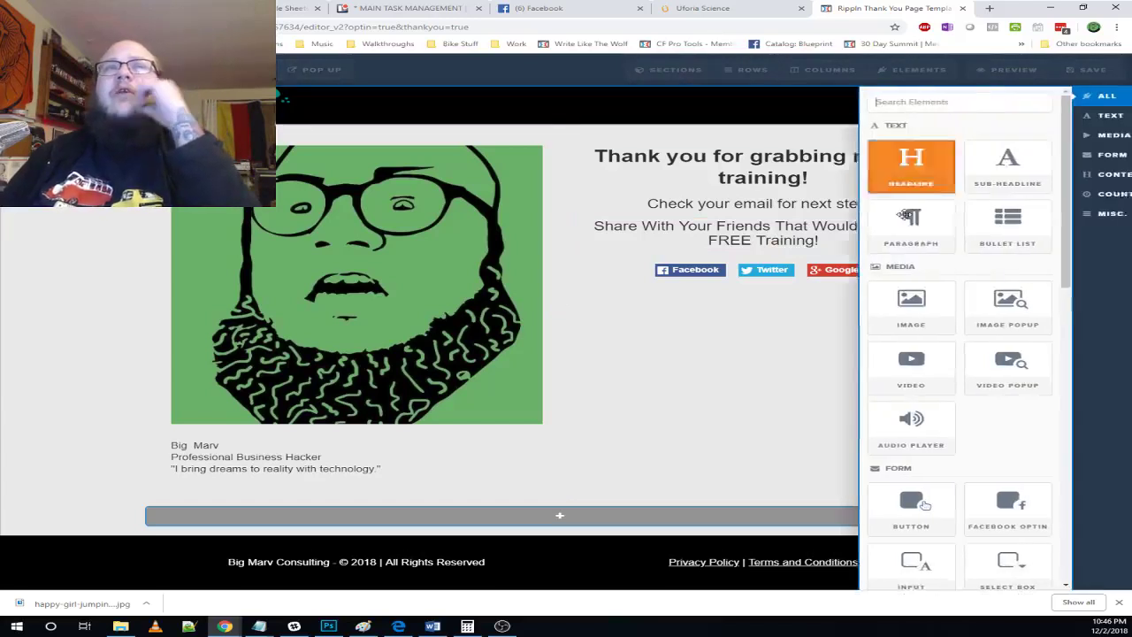
{"action": "scroll", "coordinate": [872, 353], "scroll_direction": "down", "scroll_amount": 5}
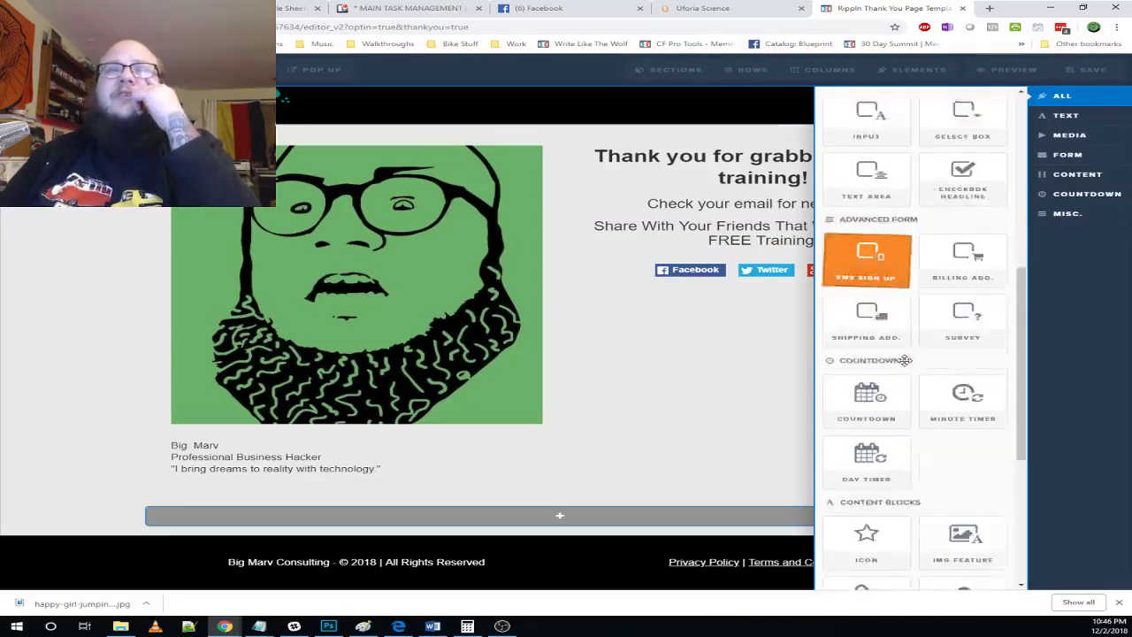
{"action": "scroll", "coordinate": [905, 360], "scroll_direction": "down", "scroll_amount": 4}
{"action": "left_click_drag", "start_coordinate": [902, 361], "coordinate": [758, 212]}
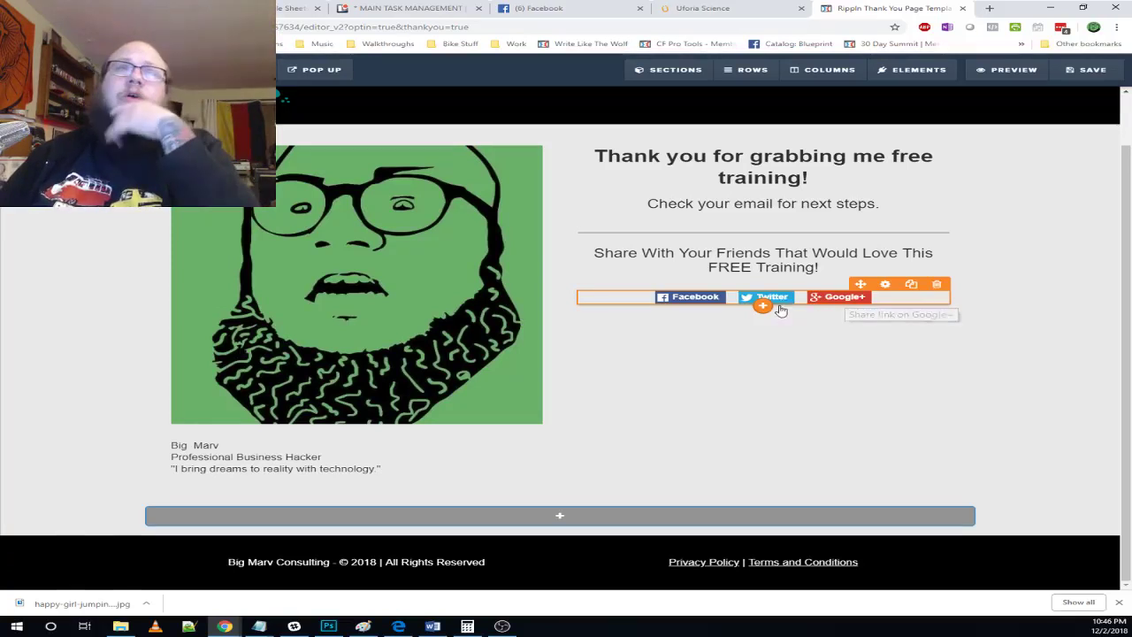
- Remove "home-thanks" from the end of the social share buttons' share URL, leaving the site's root address
{"action": "left_click", "coordinate": [813, 300]}
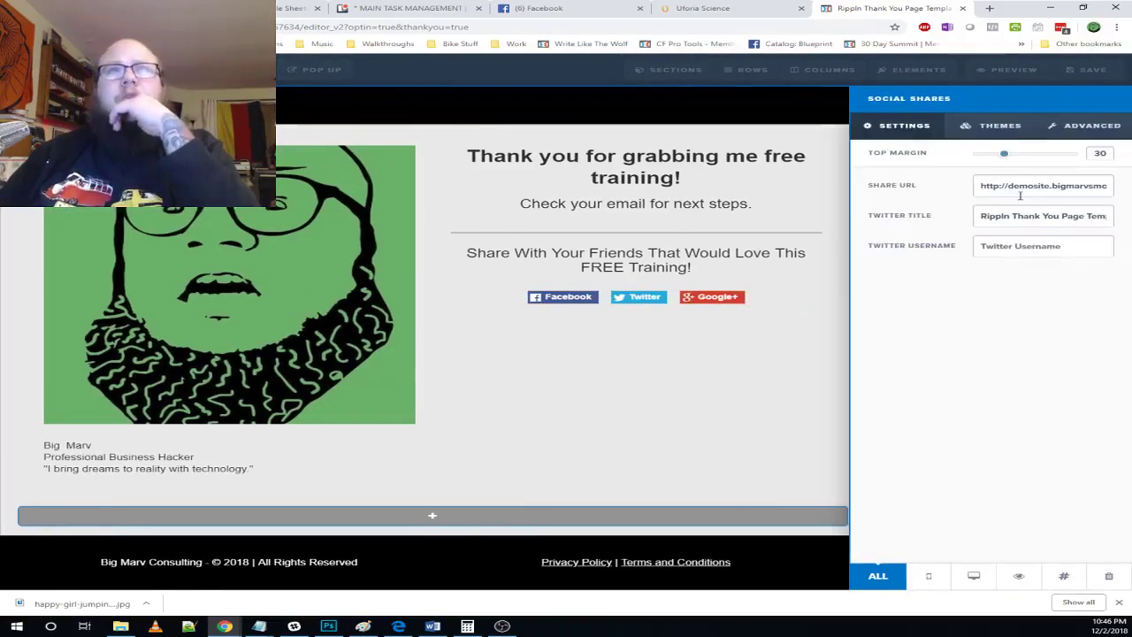
{"action": "key", "text": "End"}
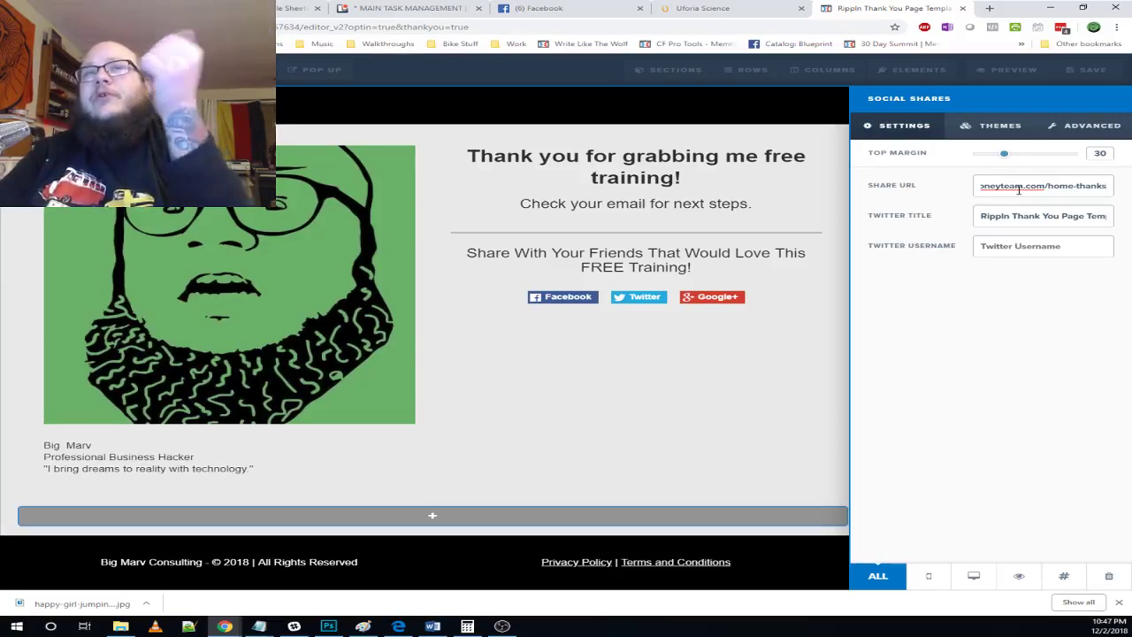
{"action": "key", "text": "BackSpace"}
{"action": "key", "text": "BackSpace"}
{"action": "key", "text": "BackSpace"}
{"action": "key", "text": "BackSpace"}
{"action": "key", "text": "BackSpace"}
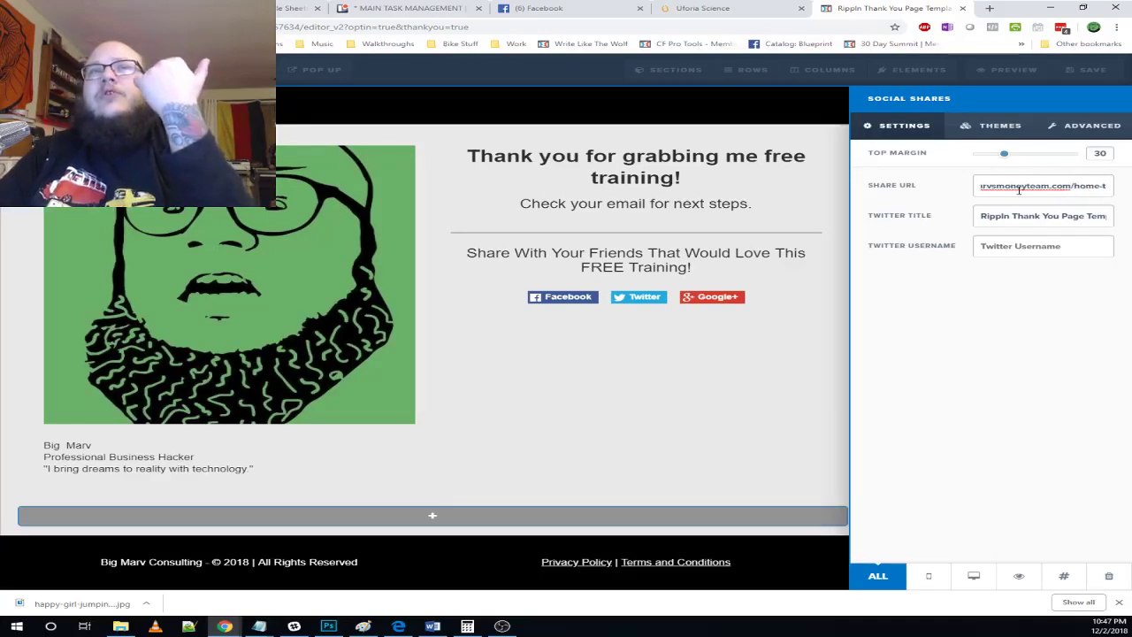
{"action": "key", "text": "BackSpace"}
{"action": "key", "text": "BackSpace"}
{"action": "key", "text": "BackSpace"}
{"action": "key", "text": "BackSpace"}
{"action": "key", "text": "BackSpace"}
{"action": "key", "text": "BackSpace"}
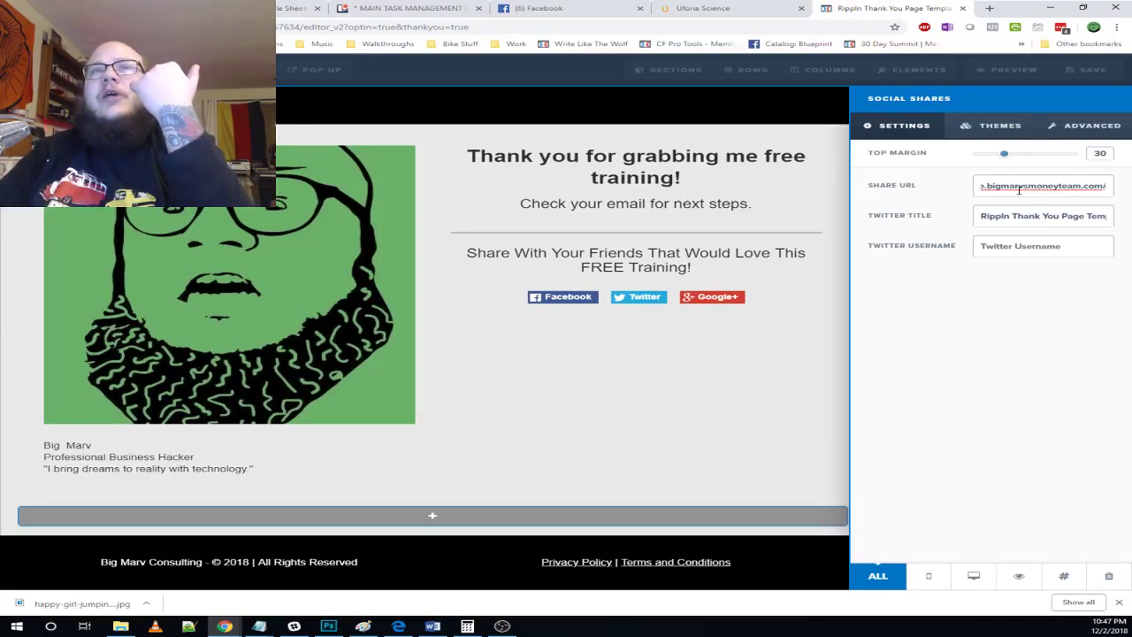
- Remove the trailing slash from the social share buttons' share URL so that it ends in ".com"
{"action": "key", "text": "BackSpace"}
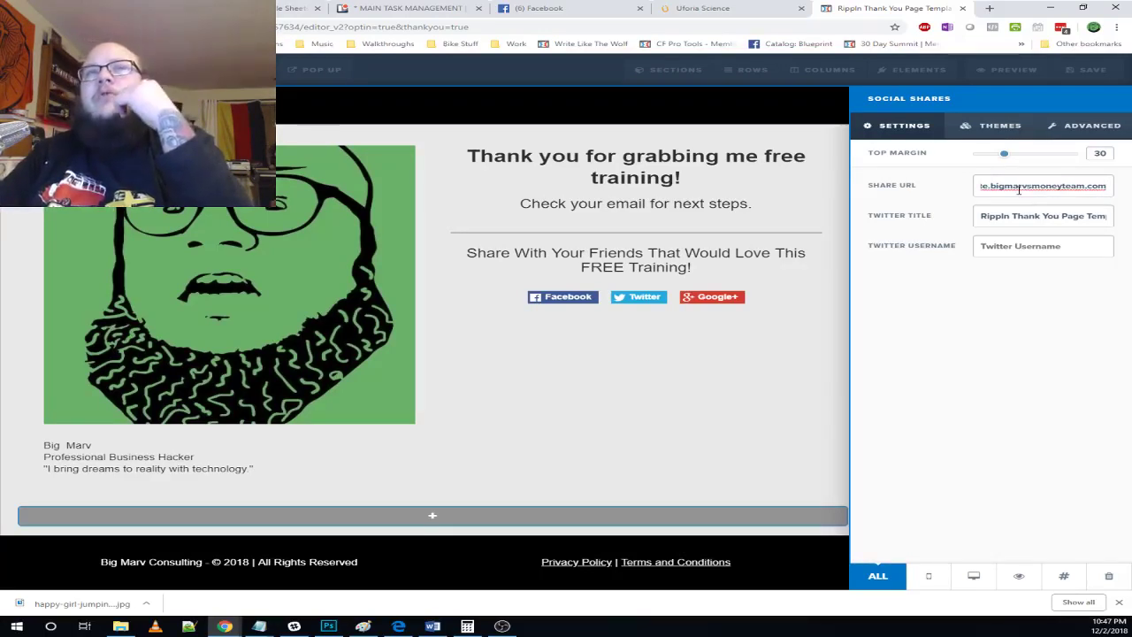
{"action": "key", "text": "Home"}
{"action": "key", "text": "End"}
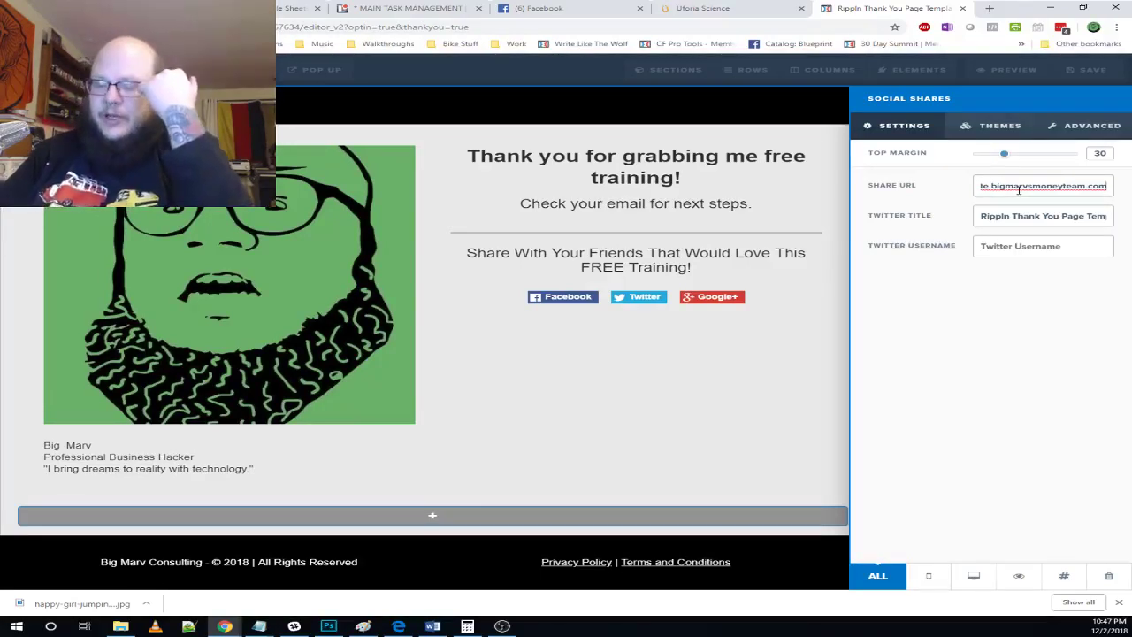
- Open the share URL in a new tab, check the page it leads to, and return to the thank you page editor
{"action": "key", "text": "ctrl+a"}
{"action": "key", "text": "ctrl+t"}
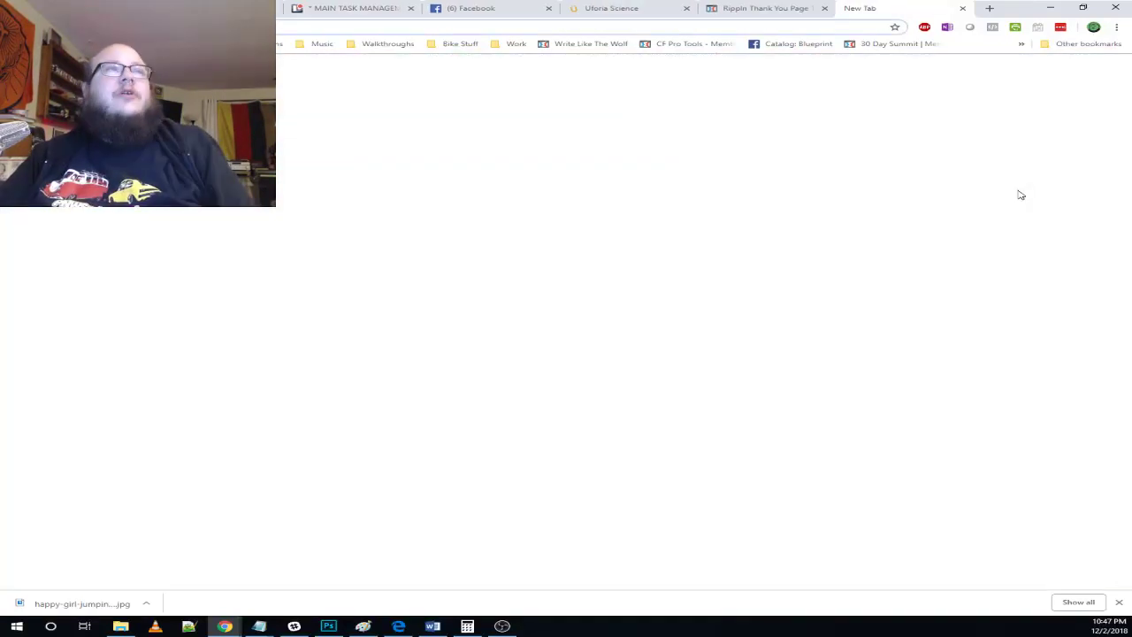
{"action": "key", "text": "ctrl+v"}
{"action": "key", "text": "Return"}
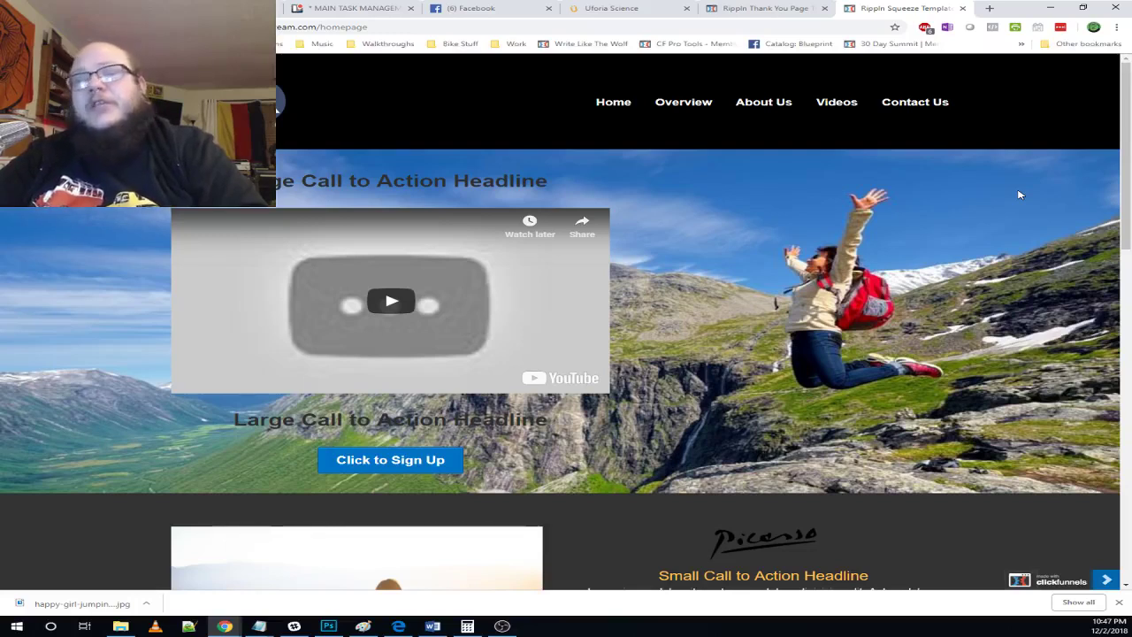
{"action": "scroll", "coordinate": [1017, 195], "scroll_direction": "down", "scroll_amount": 10}
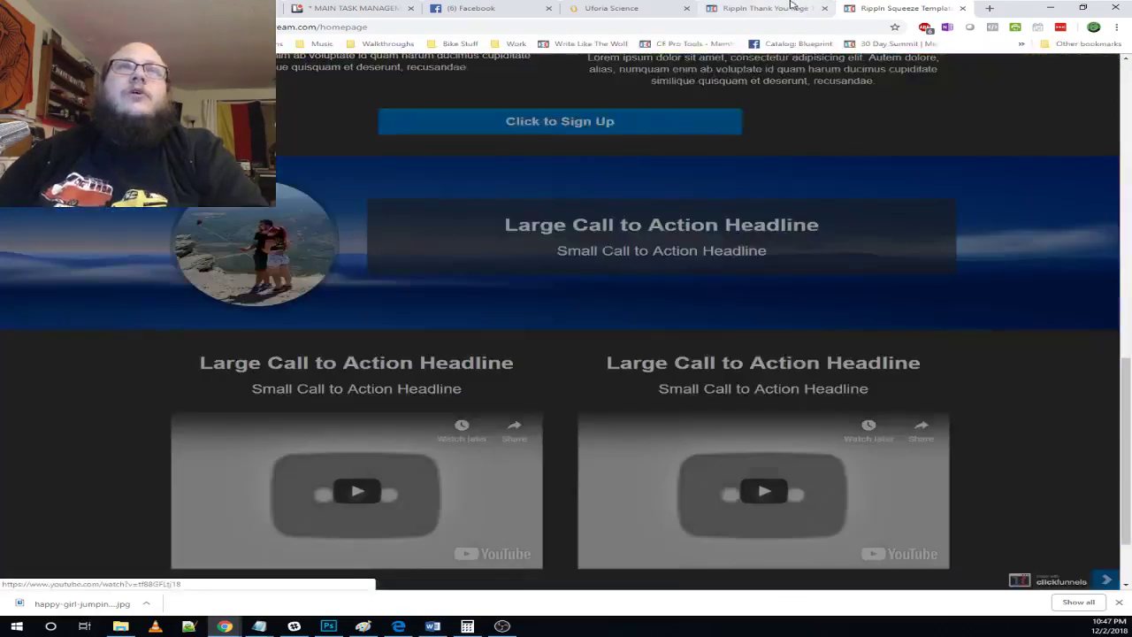
{"action": "left_click", "coordinate": [766, 8]}
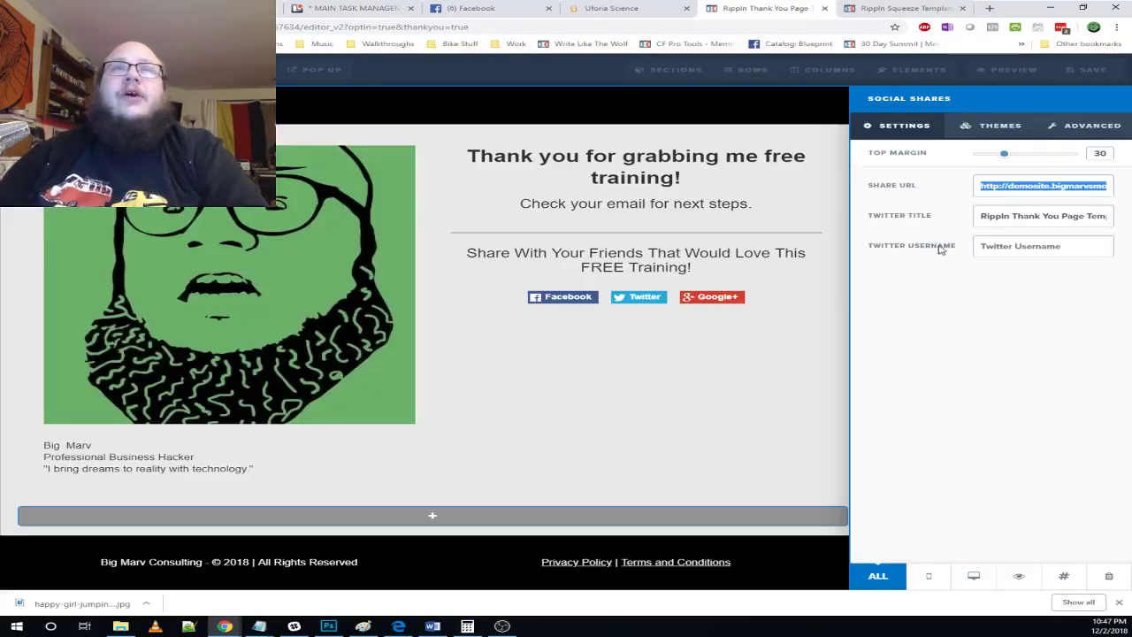
{"action": "left_click", "coordinate": [857, 9]}
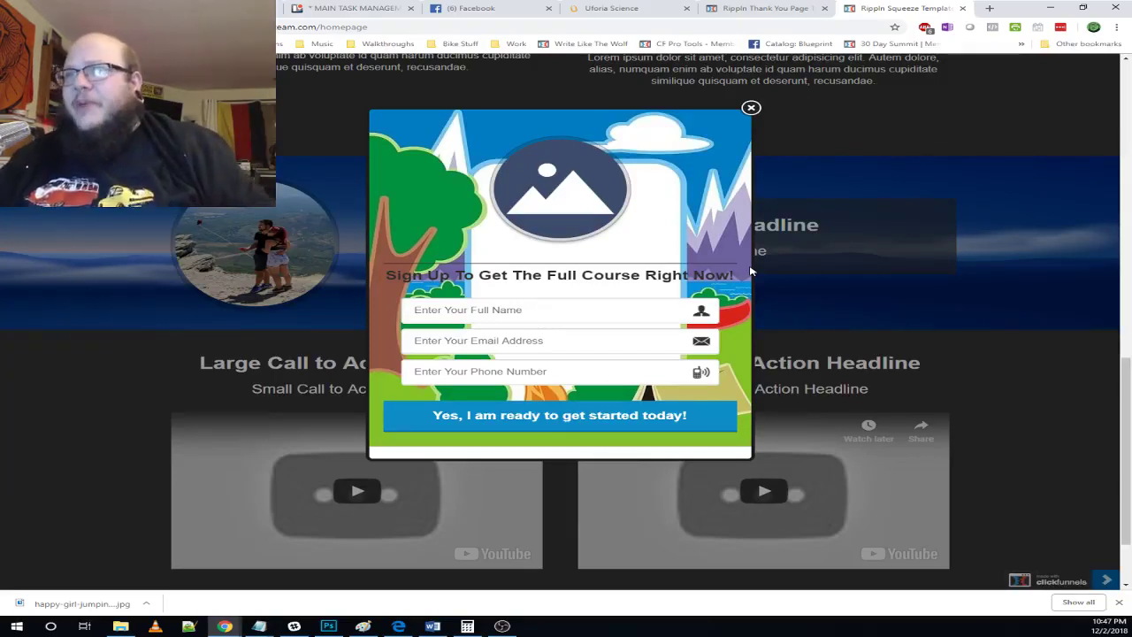
{"action": "left_click", "coordinate": [752, 108]}
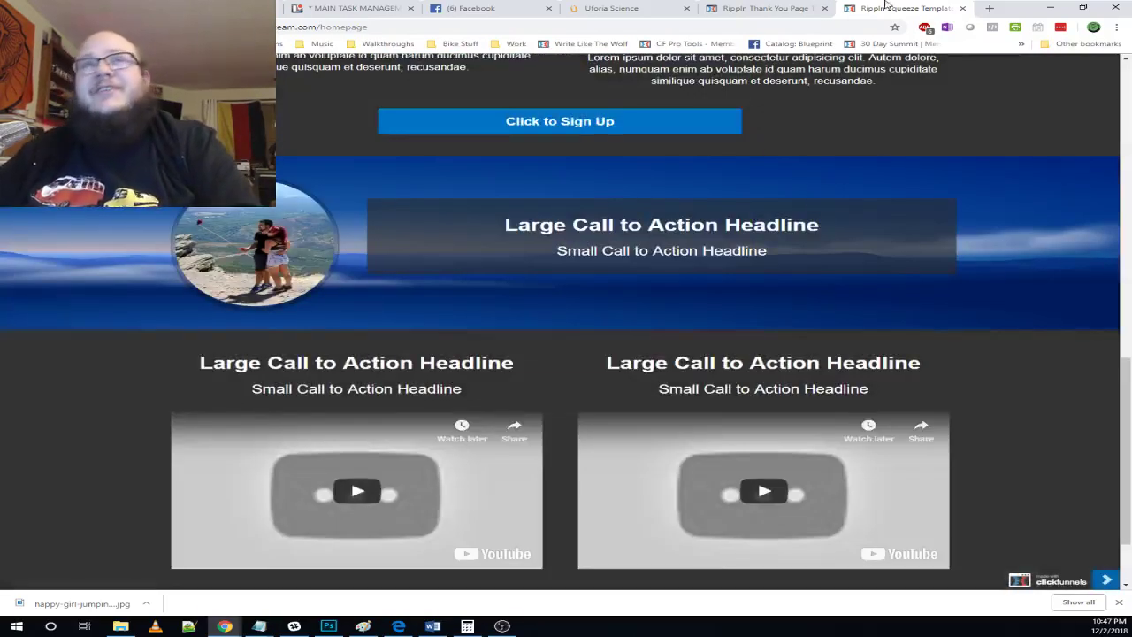
{"action": "left_click", "coordinate": [963, 7]}
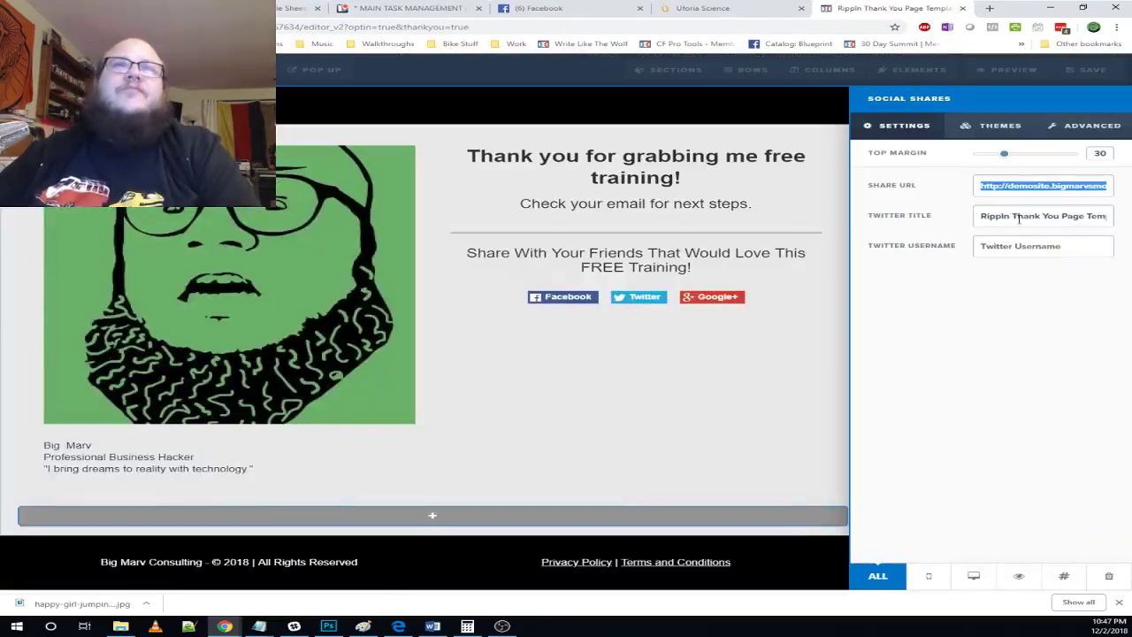
{"action": "left_click", "coordinate": [995, 221]}
{"action": "triple_click", "coordinate": [982, 218]}
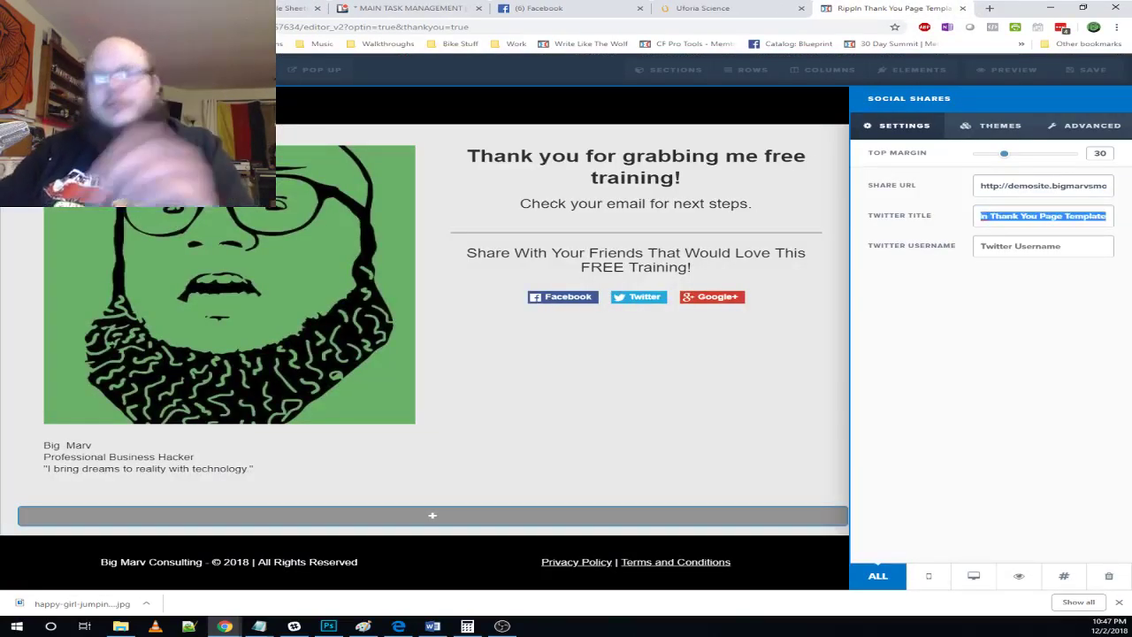
{"action": "key", "text": "BackSpace"}
{"action": "type", "text": "FREE Training W"}
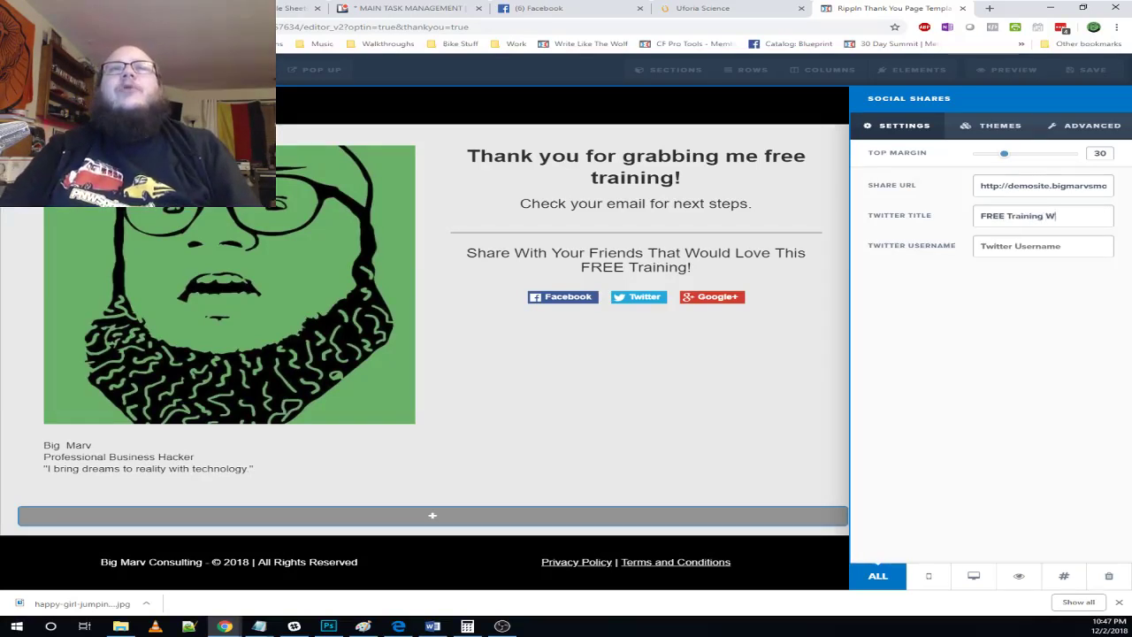
{"action": "type", "text": "ith Big Mar"}
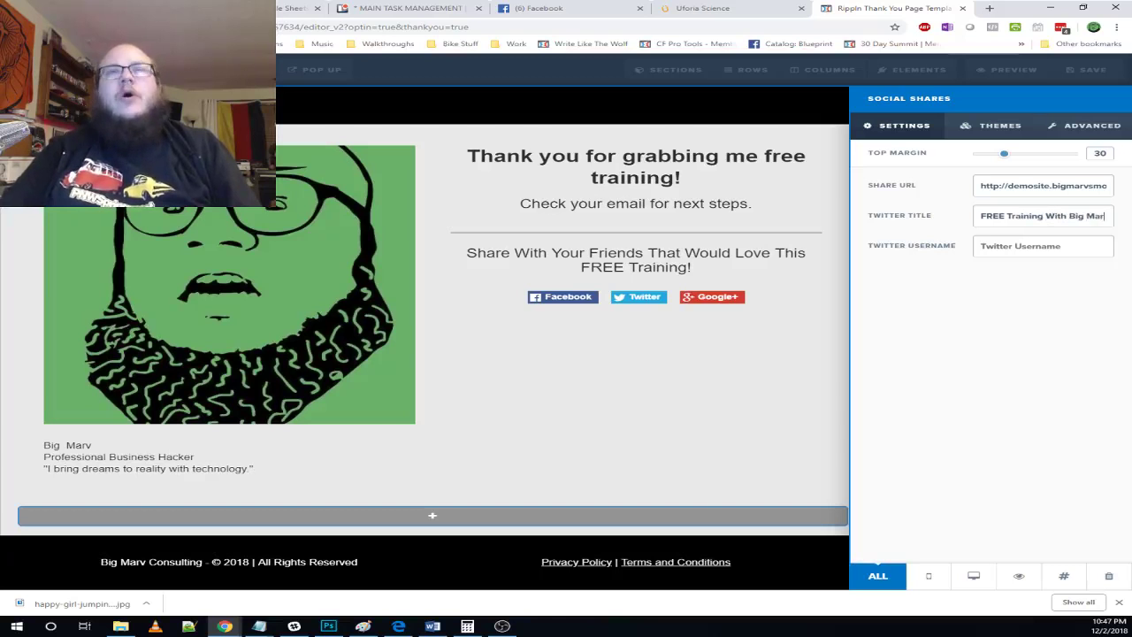
{"action": "type", "text": "v"}
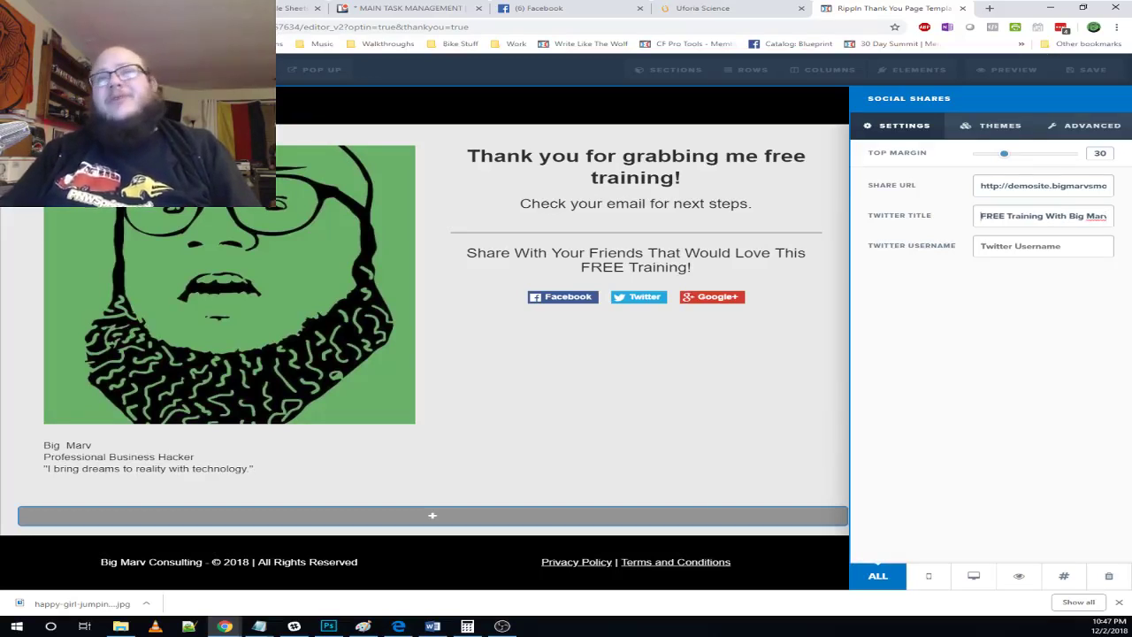
- Replace the social share buttons' Twitter title with "The last training you'll ever need and it's FREE!"
{"action": "key", "text": "ctrl+a"}
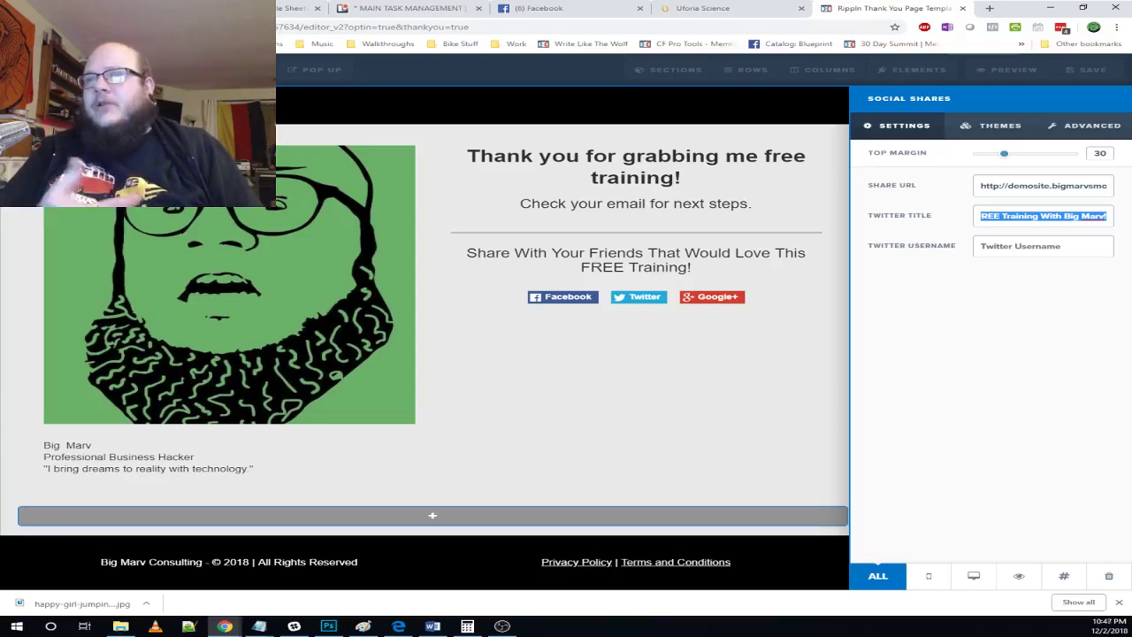
{"action": "key", "text": "BackSpace"}
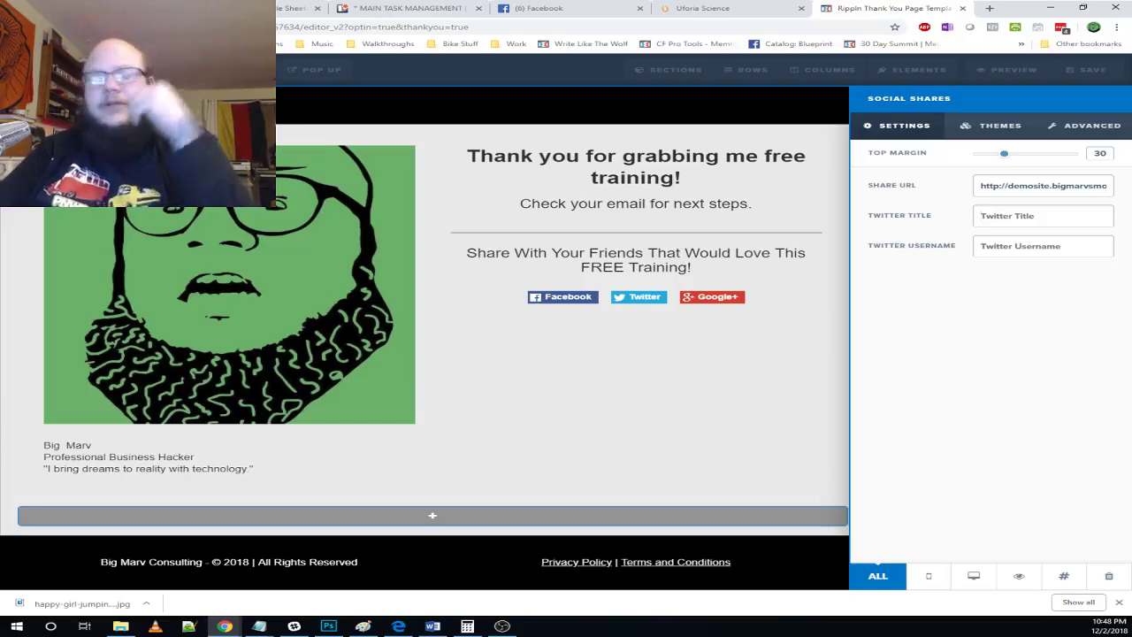
{"action": "type", "text": "The last training you"}
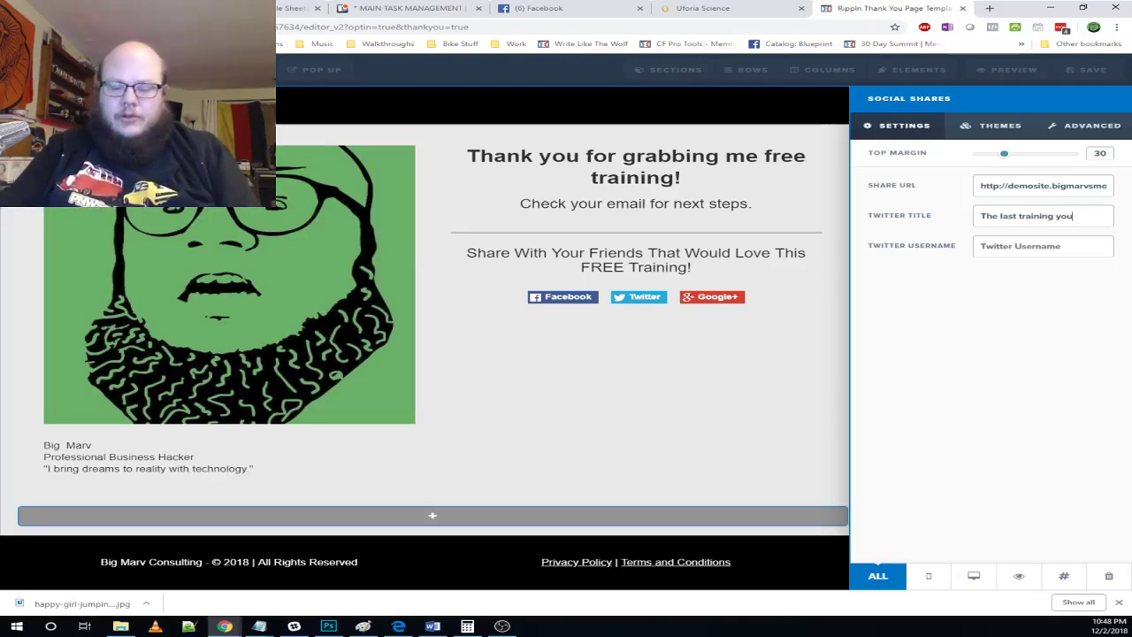
{"action": "type", "text": "need"}
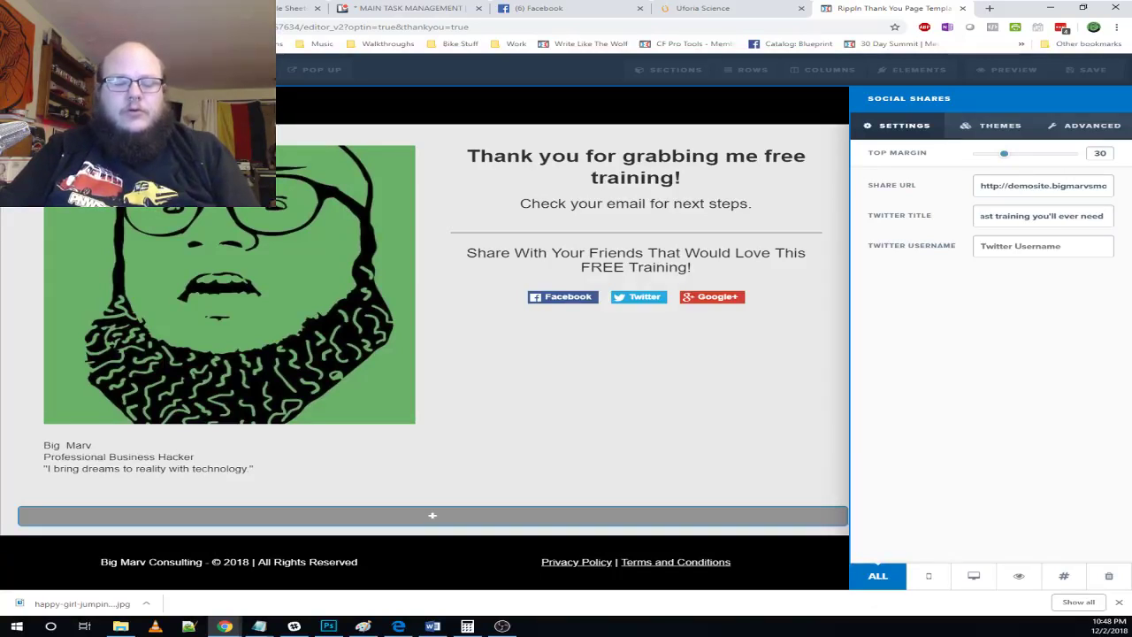
{"action": "type", "text": " and it's"}
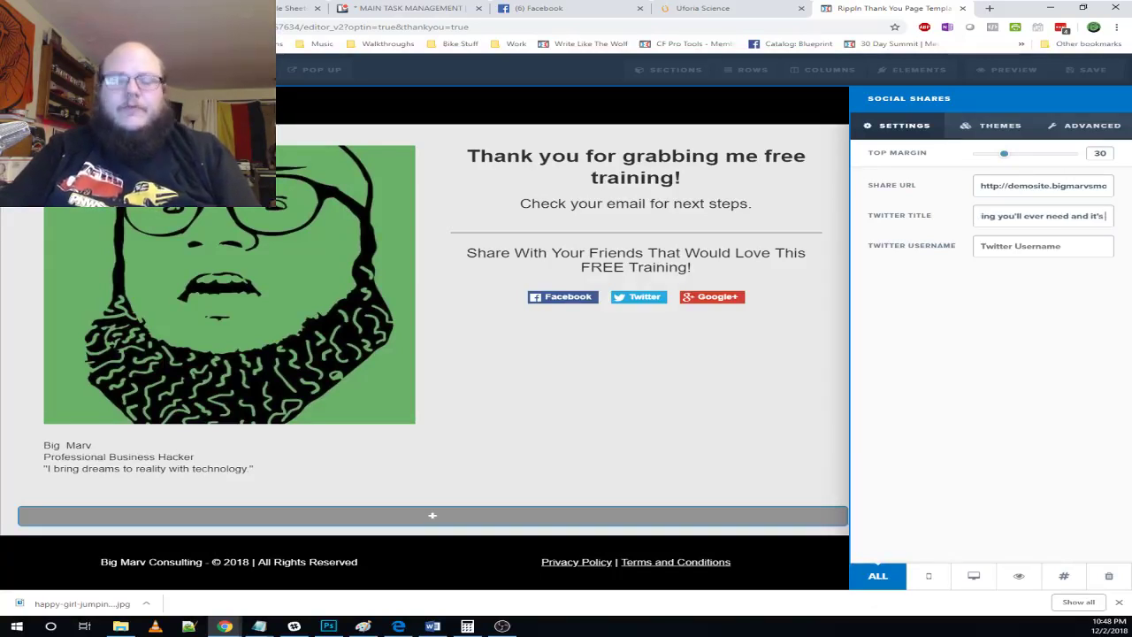
{"action": "type", "text": " FREE!"}
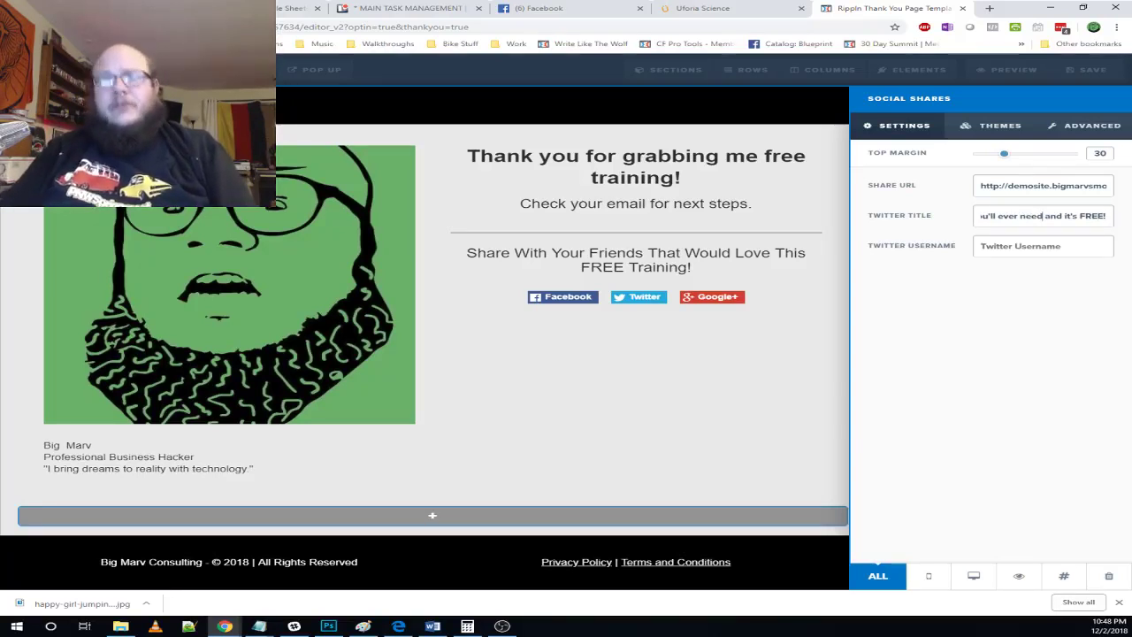
- Insert "with ClickFunnels" after "need" in the Twitter title and check the full wording
{"action": "left_click", "coordinate": [1044, 216]}
{"action": "type", "text": "with Clif "}
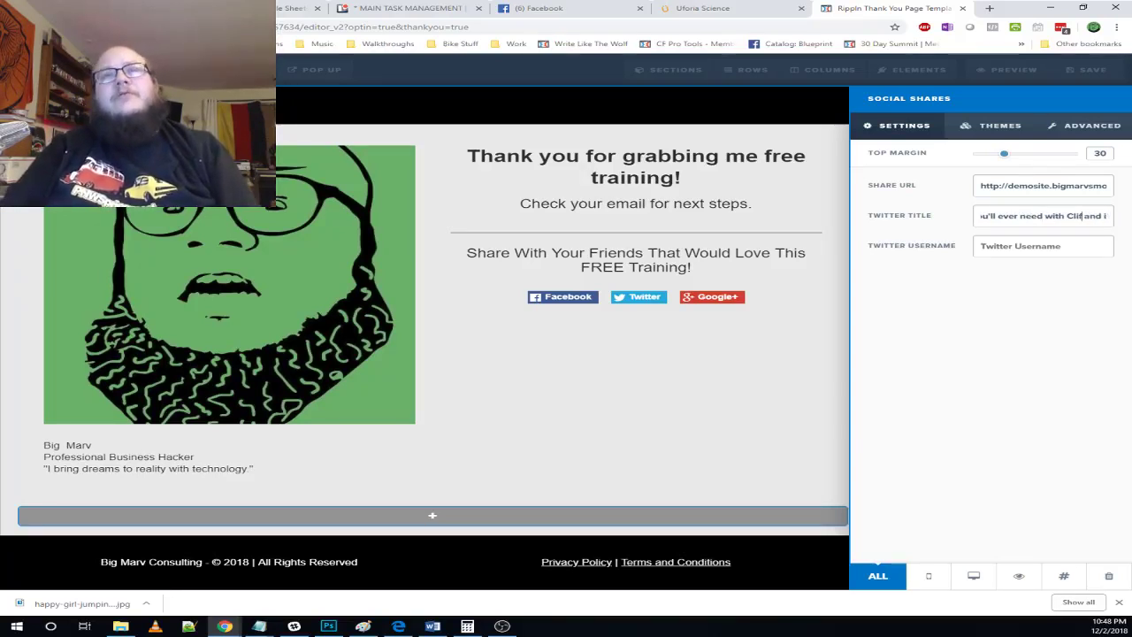
{"action": "type", "text": "kFunnels and it's FREE"}
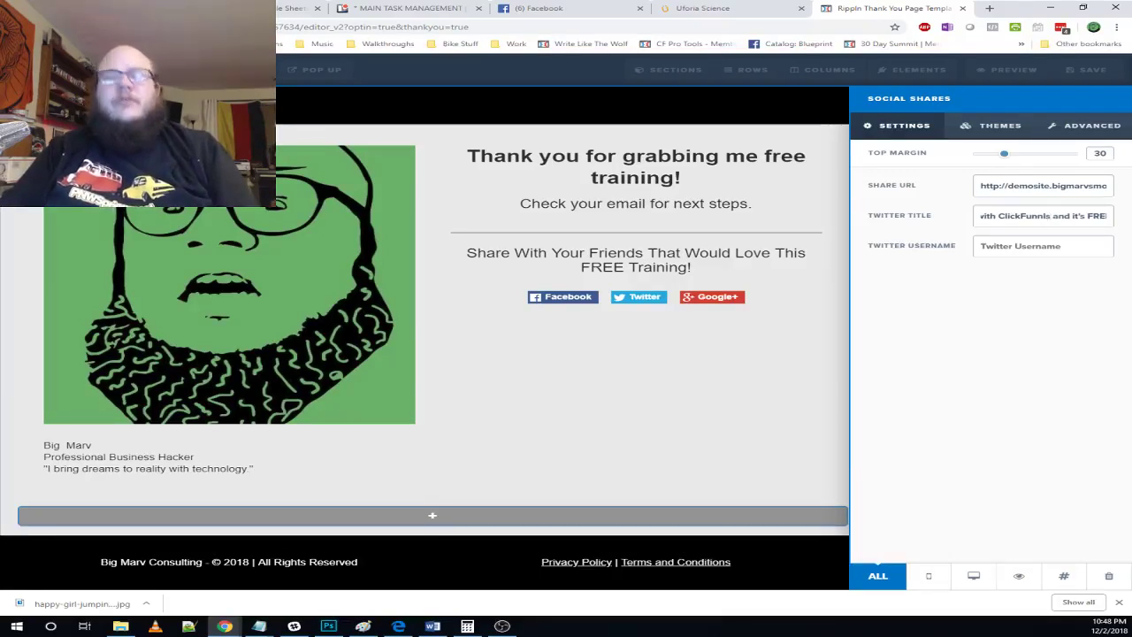
{"action": "key", "text": "BackSpace"}
{"action": "type", "text": "es"}
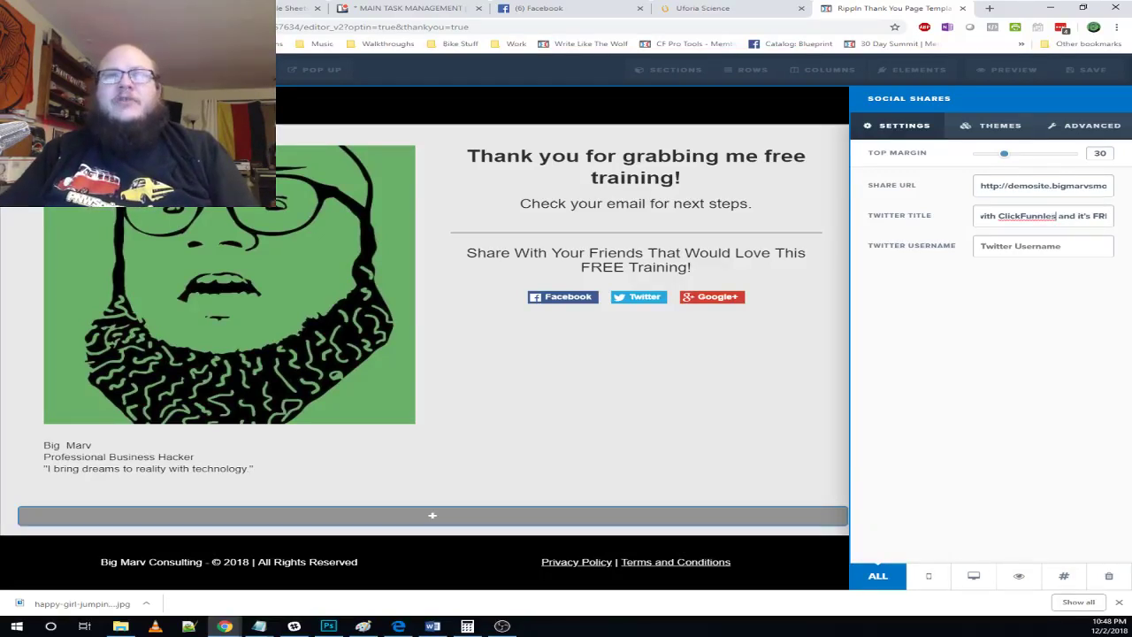
{"action": "key", "text": "BackSpace"}
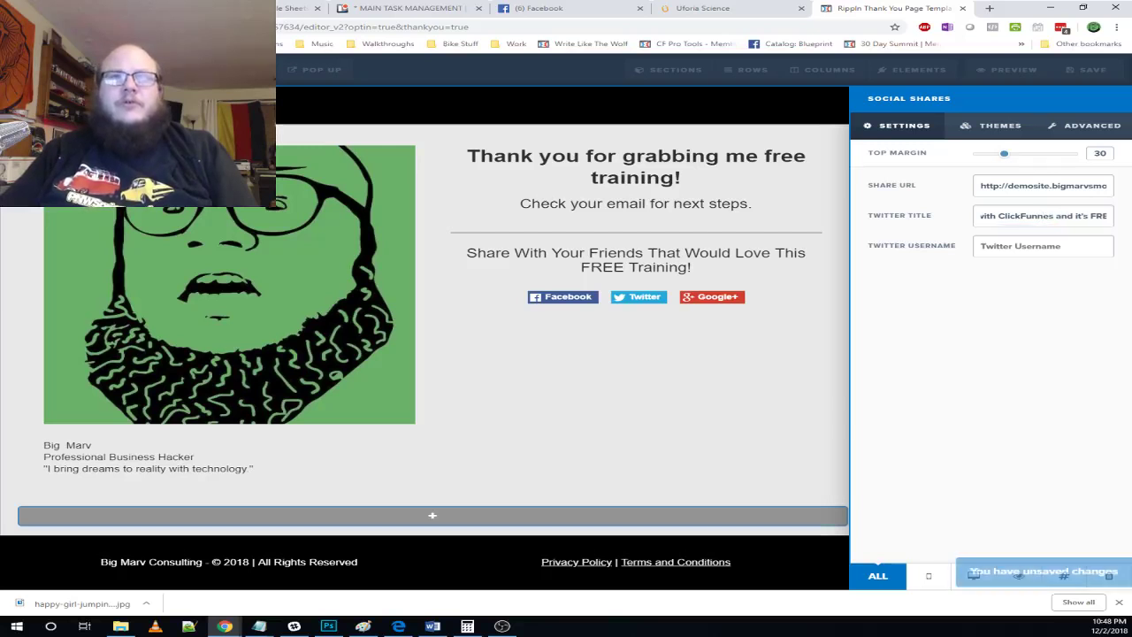
{"action": "type", "text": "l"}
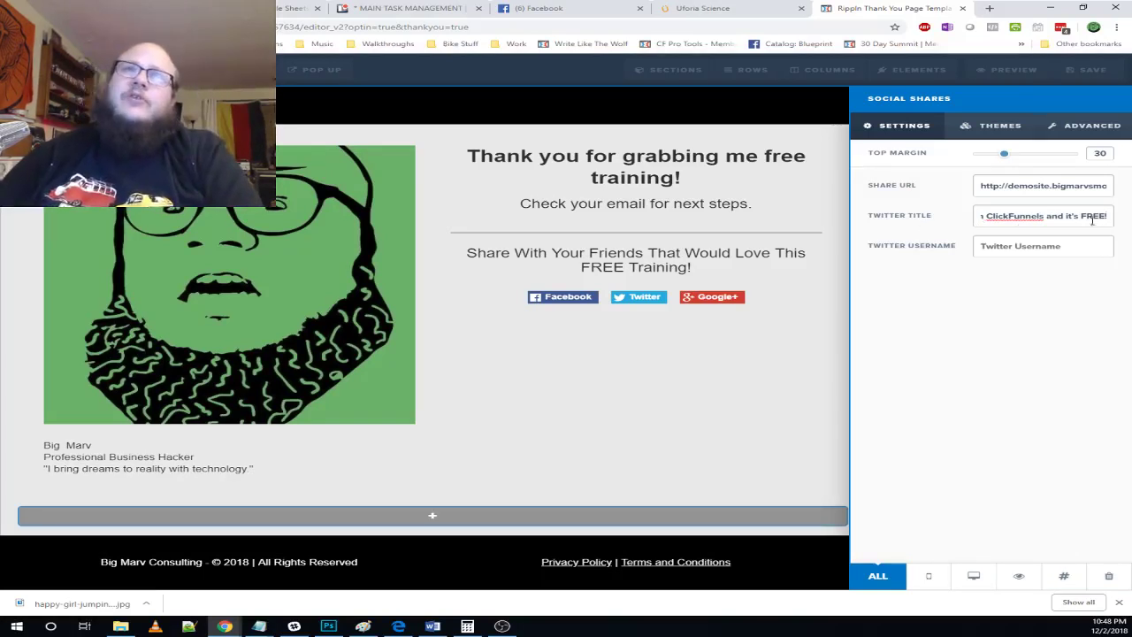
{"action": "left_click_drag", "start_coordinate": [1093, 221], "coordinate": [660, 218]}
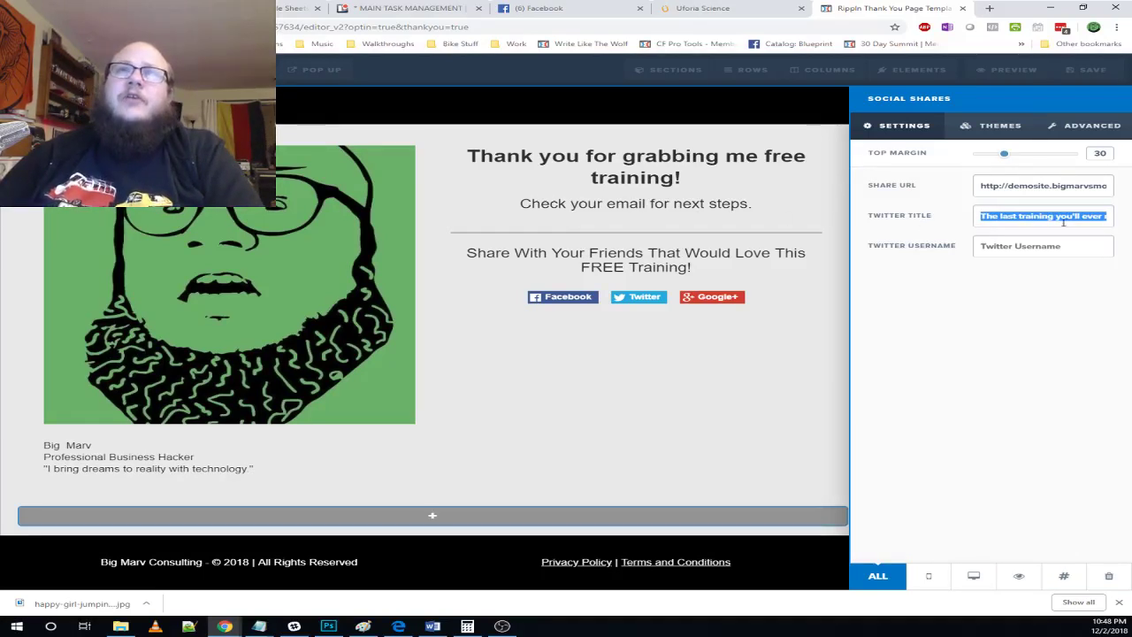
{"action": "left_click_drag", "start_coordinate": [1088, 220], "coordinate": [1120, 221]}
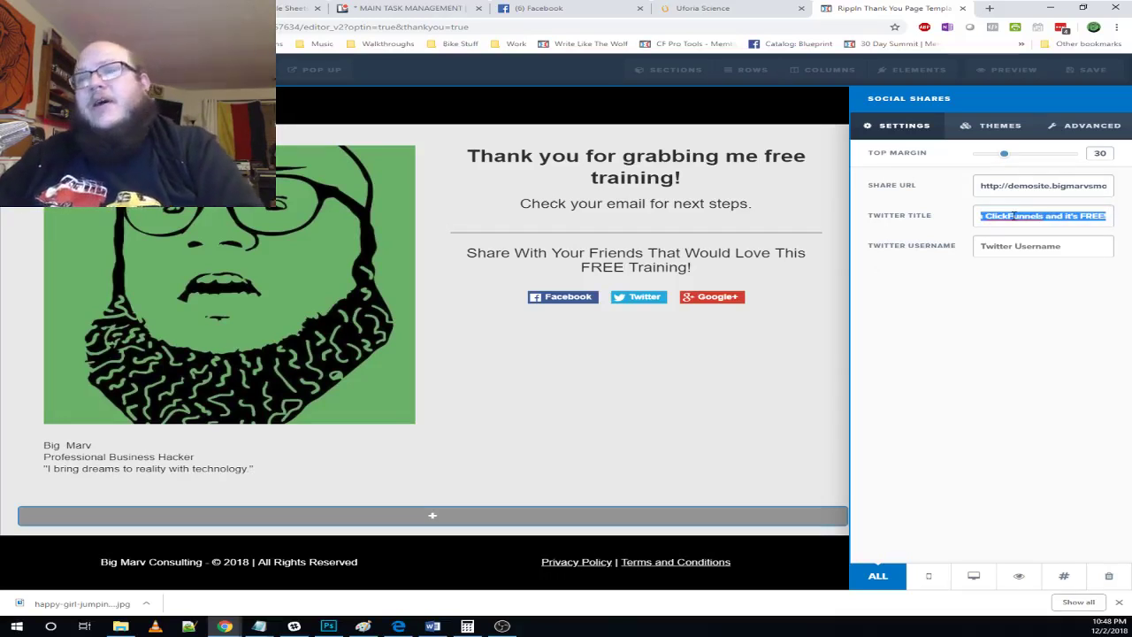
{"action": "key", "text": "ctrl+v"}
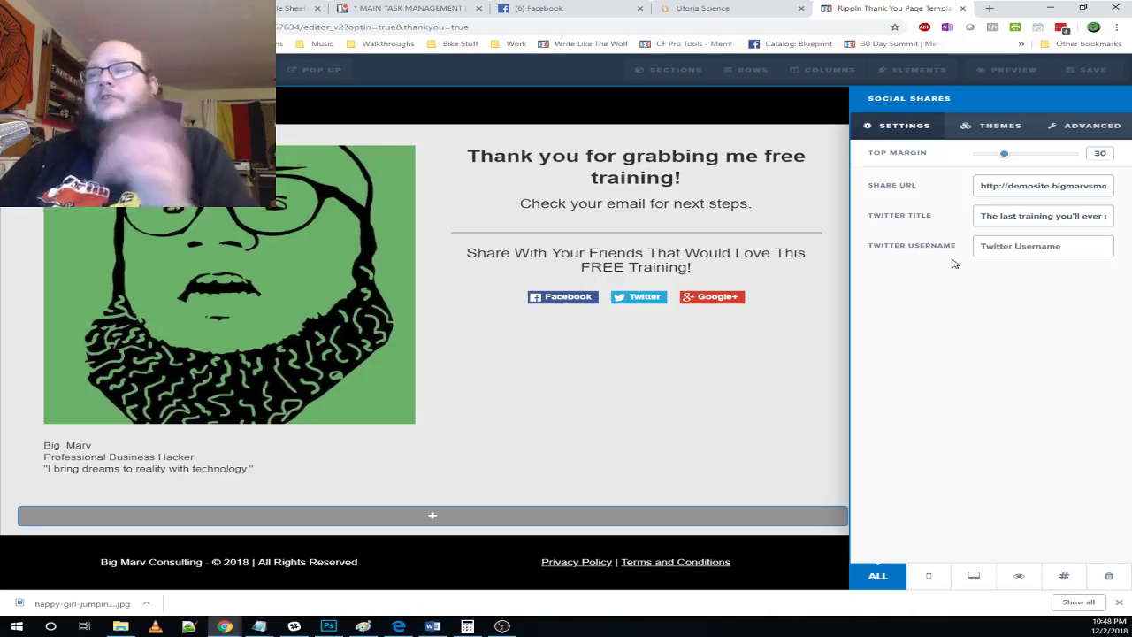
- Fill in the Twitter username for the social share buttons, close their settings and save the page
{"action": "left_click", "coordinate": [1003, 245]}
{"action": "type", "text": "marvatnight"}
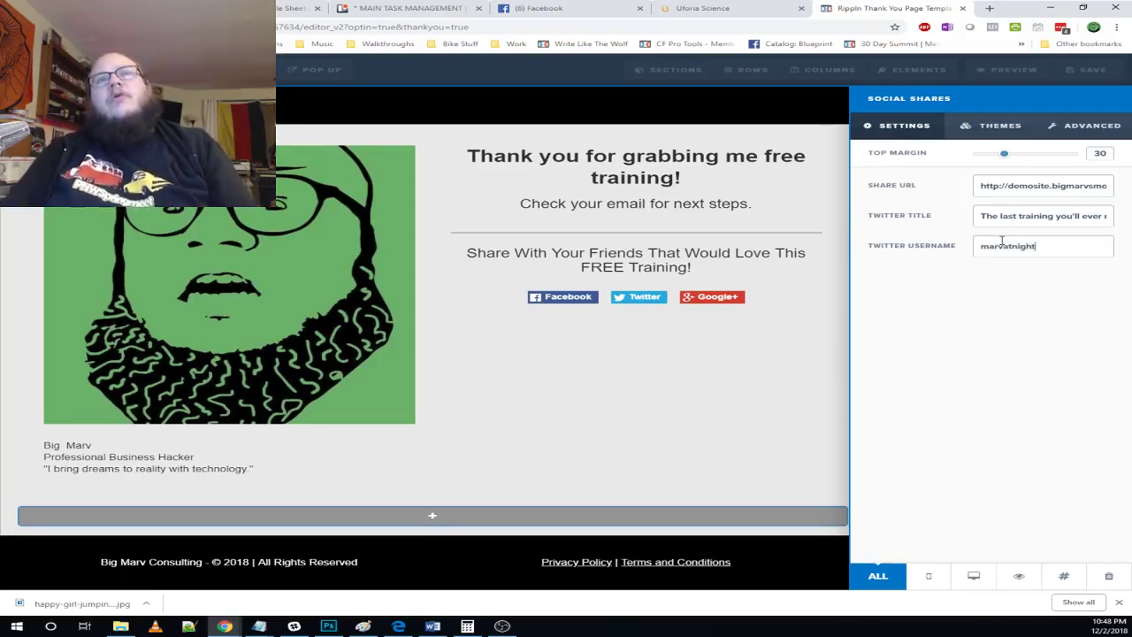
{"action": "left_click", "coordinate": [788, 362]}
{"action": "left_click", "coordinate": [1088, 74]}
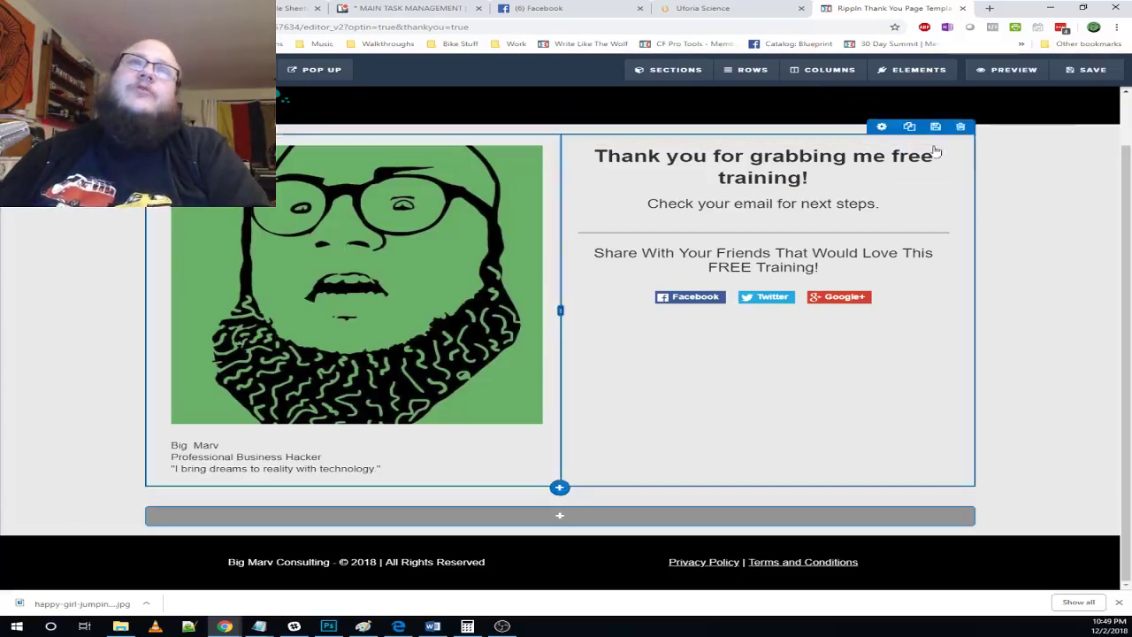
{"action": "left_click", "coordinate": [918, 70]}
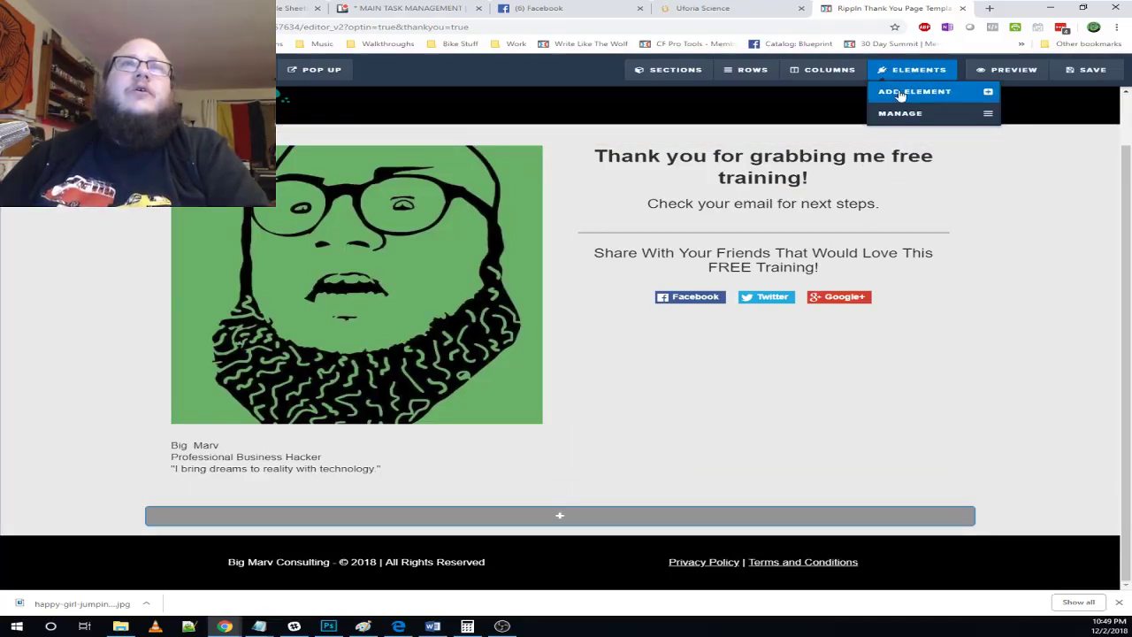
{"action": "left_click", "coordinate": [900, 93]}
{"action": "left_click", "coordinate": [708, 385]}
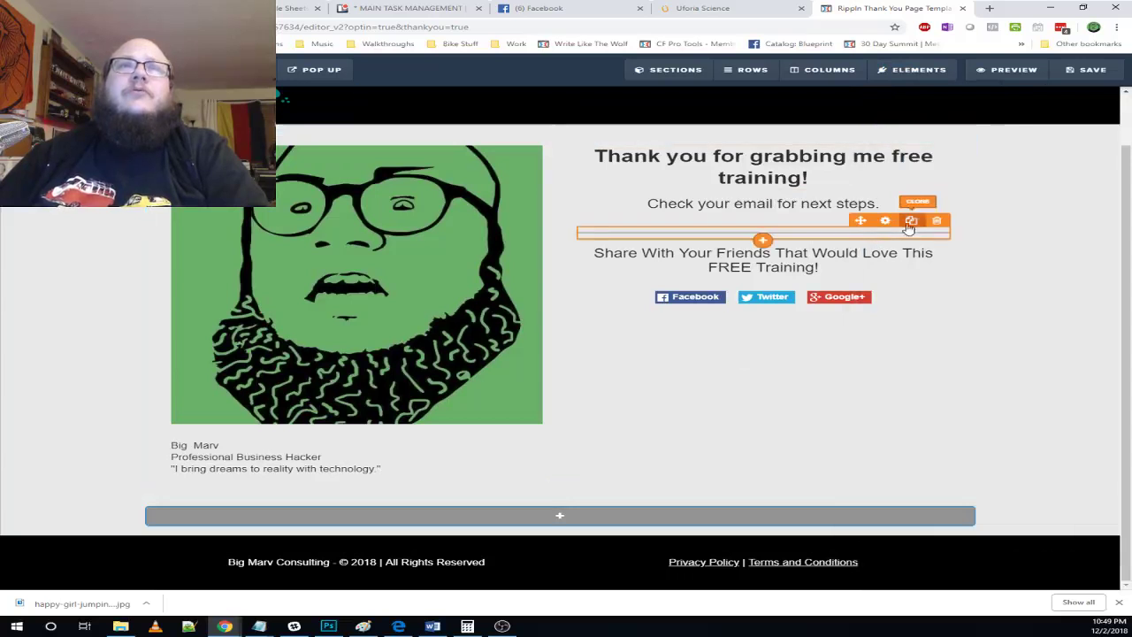
- Clone the divider and the "Thank you for grabbing me free training!" headline, placing the headline copy between the two dividers
{"action": "left_click", "coordinate": [911, 220]}
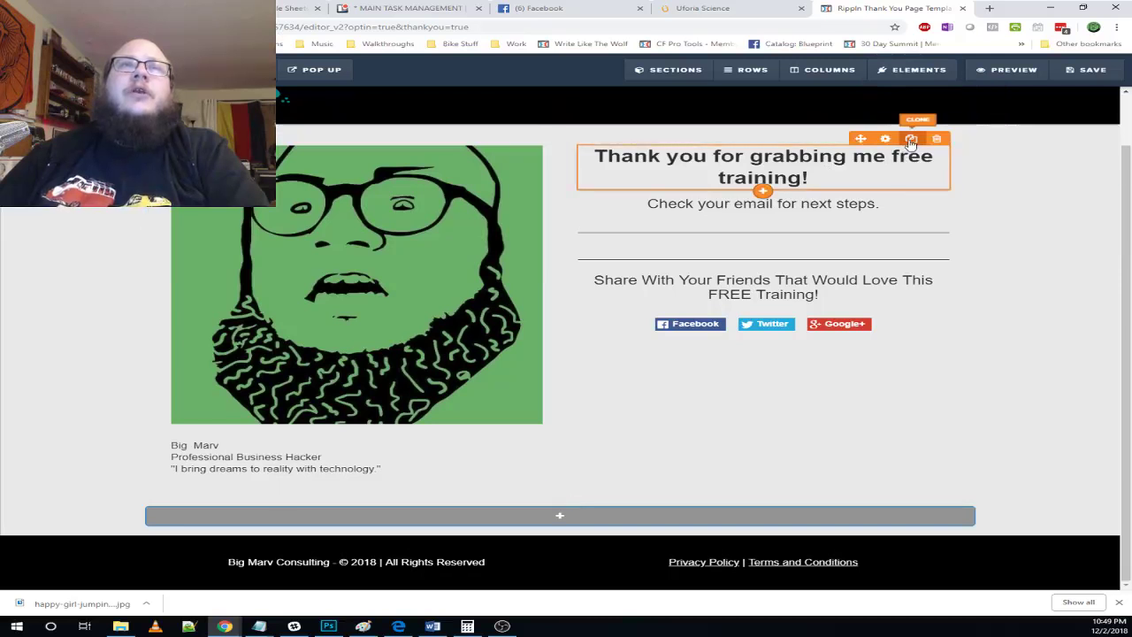
{"action": "left_click", "coordinate": [911, 140]}
{"action": "mouse_move", "coordinate": [762, 248]}
{"action": "left_mouse_down"}
{"action": "mouse_move", "coordinate": [766, 334]}
{"action": "mouse_move", "coordinate": [781, 283]}
{"action": "left_mouse_up"}
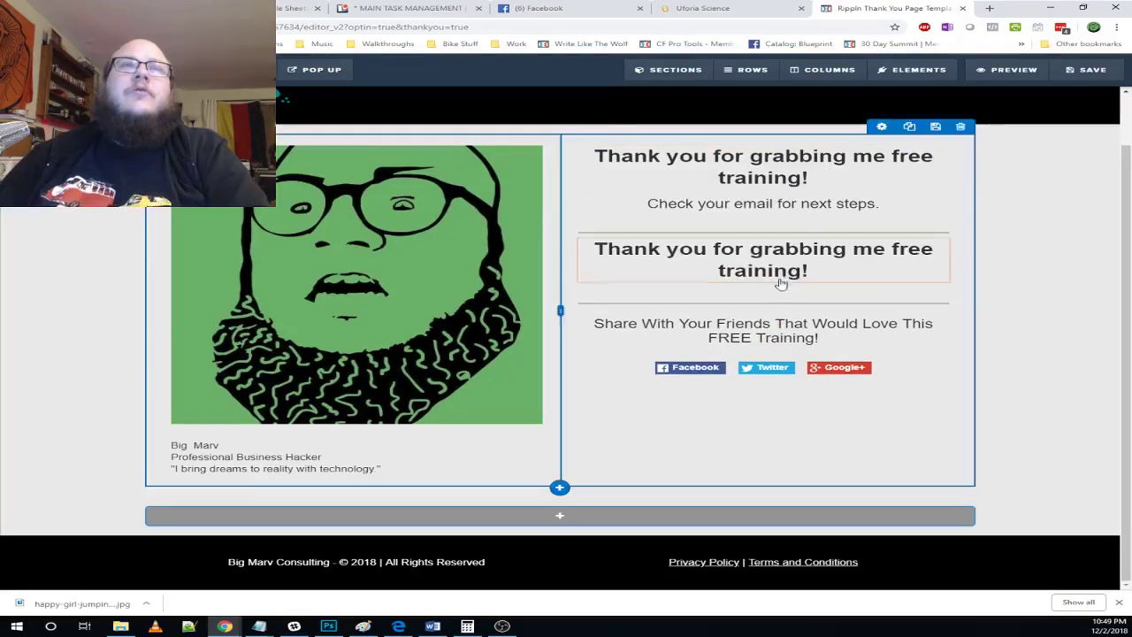
- Replace the text of the cloned headline between the two dividers with "Follow Big Marv On Social Media"
{"action": "double_click", "coordinate": [781, 283]}
{"action": "key", "text": "ctrl+a"}
{"action": "type", "text": "Foll"}
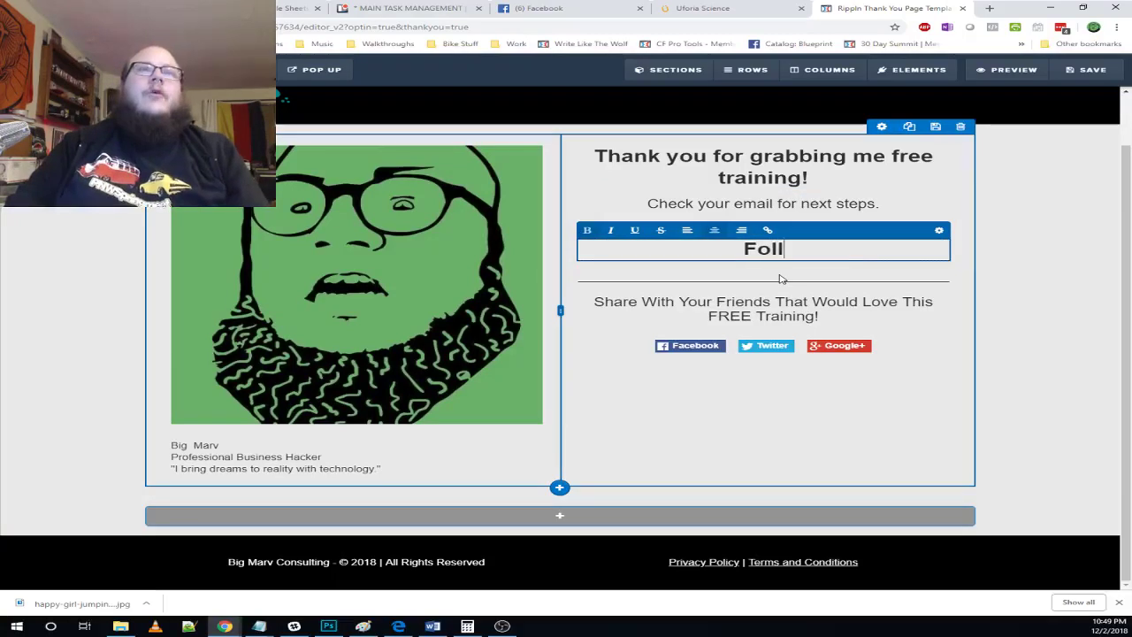
{"action": "type", "text": "ow Big Marv "}
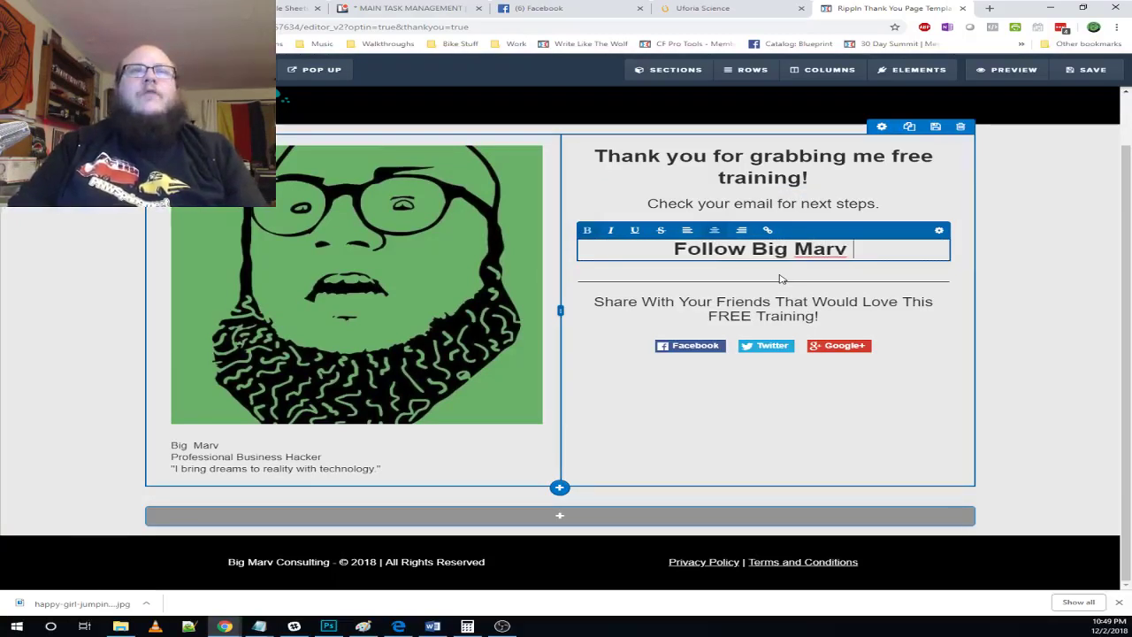
{"action": "type", "text": "On Social"}
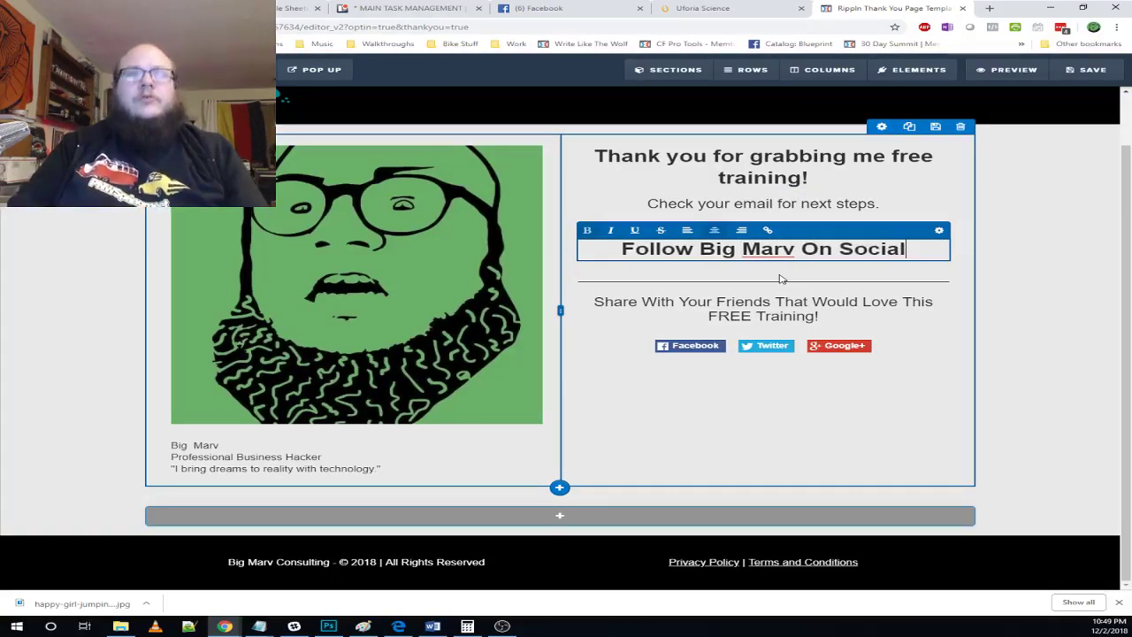
{"action": "type", "text": " Media"}
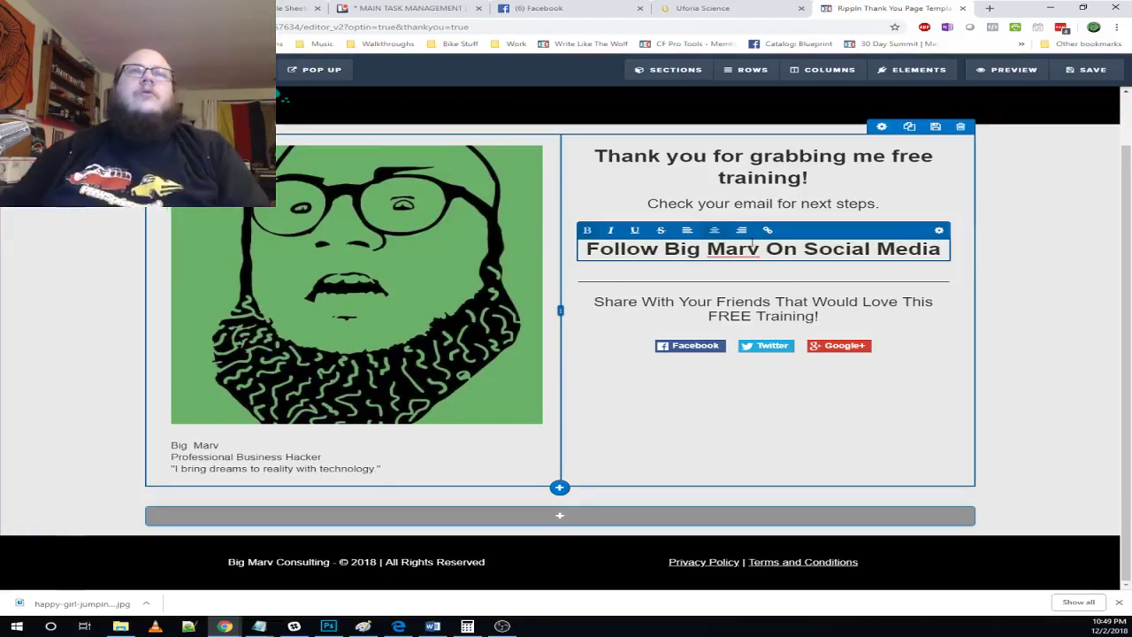
{"action": "left_click", "coordinate": [1001, 282]}
- Add an Icon element directly below the "Follow Big Marv On Social Media" headline
{"action": "left_click", "coordinate": [911, 70]}
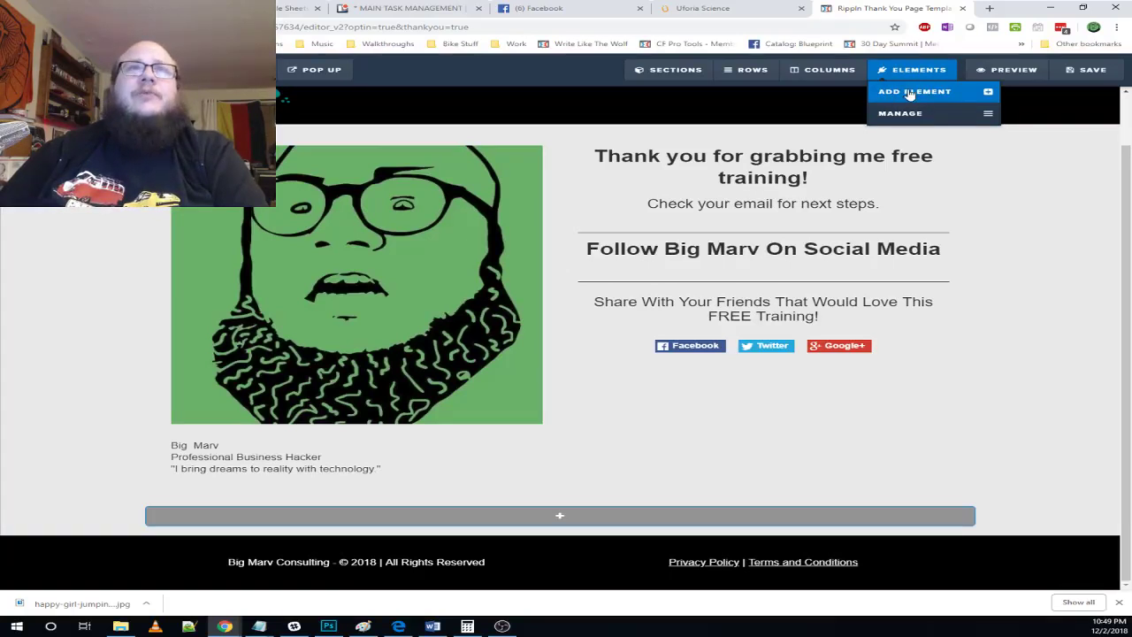
{"action": "left_click", "coordinate": [906, 92]}
{"action": "scroll", "coordinate": [920, 239], "scroll_direction": "down", "scroll_amount": 10}
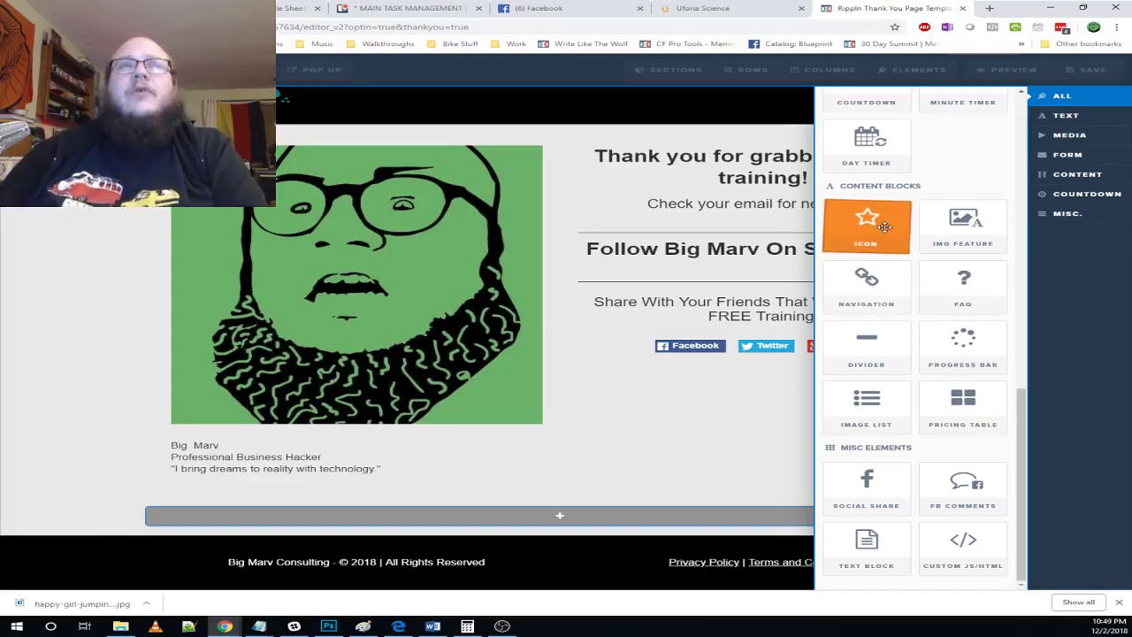
{"action": "left_click_drag", "start_coordinate": [867, 223], "coordinate": [774, 283]}
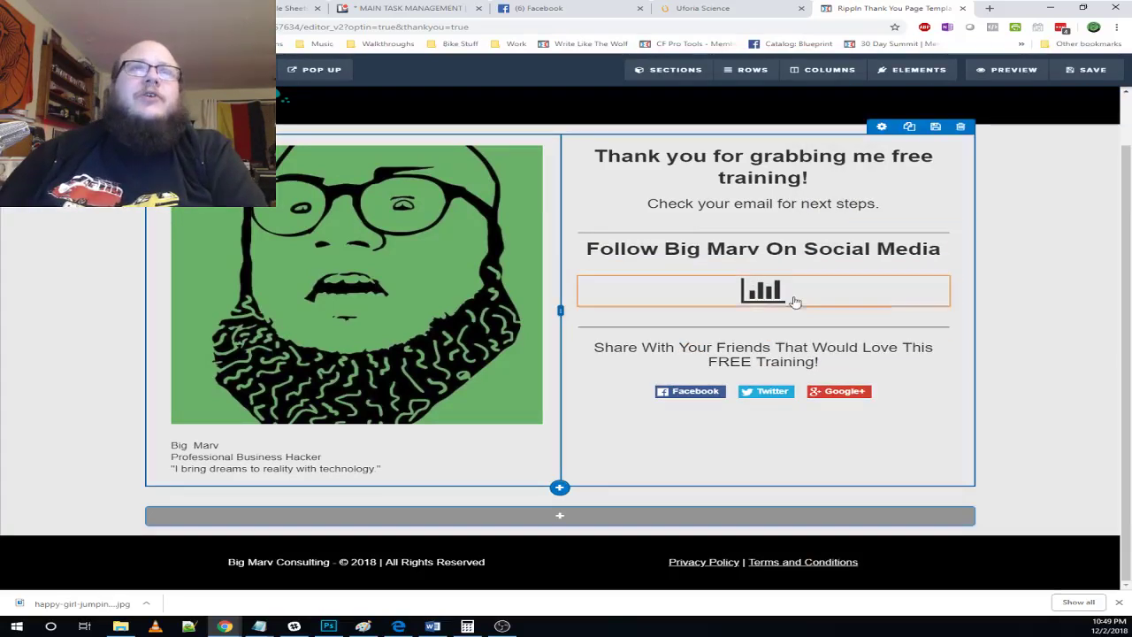
- Change the new icon from the bar chart to the square Facebook icon by searching the icon picker for "fac"
{"action": "left_click", "coordinate": [782, 305]}
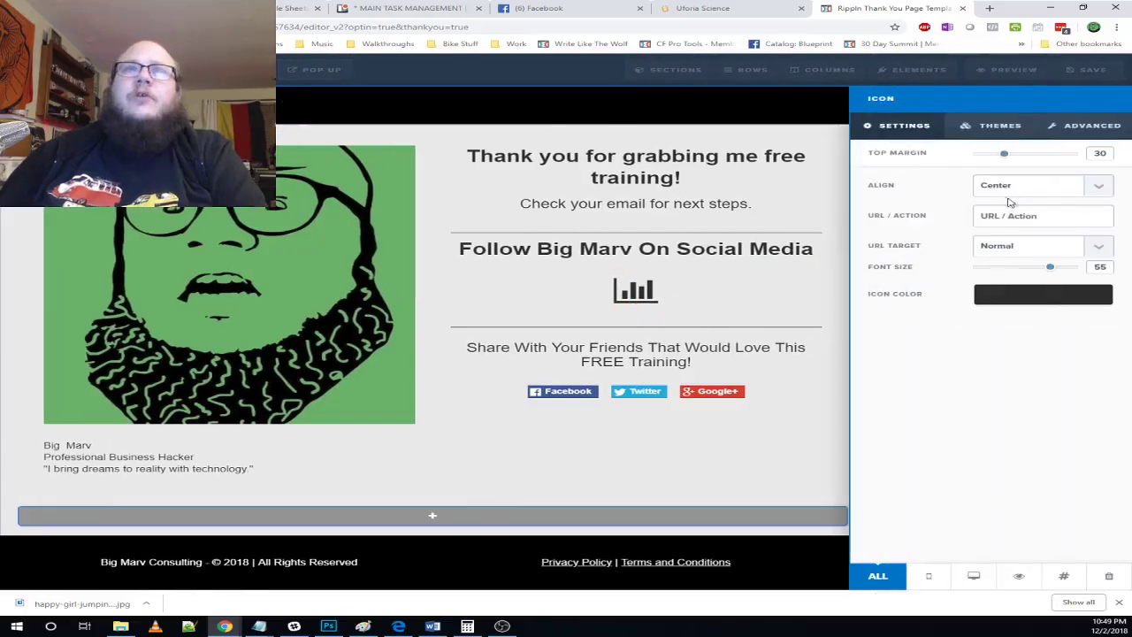
{"action": "left_click", "coordinate": [1052, 124]}
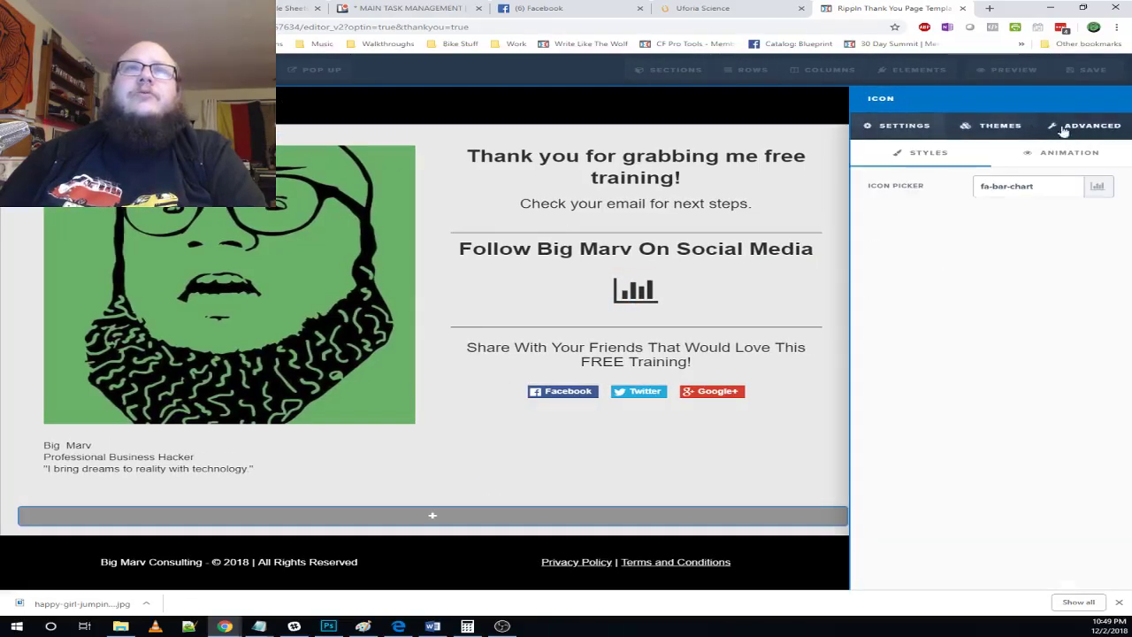
{"action": "left_click", "coordinate": [1004, 187]}
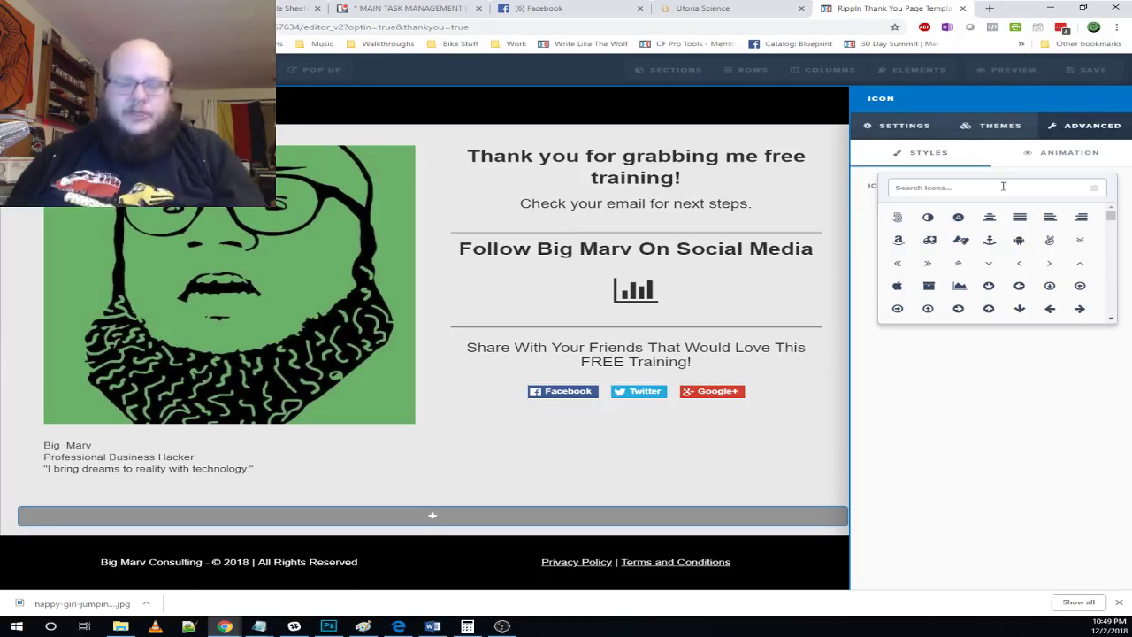
{"action": "type", "text": "fb"}
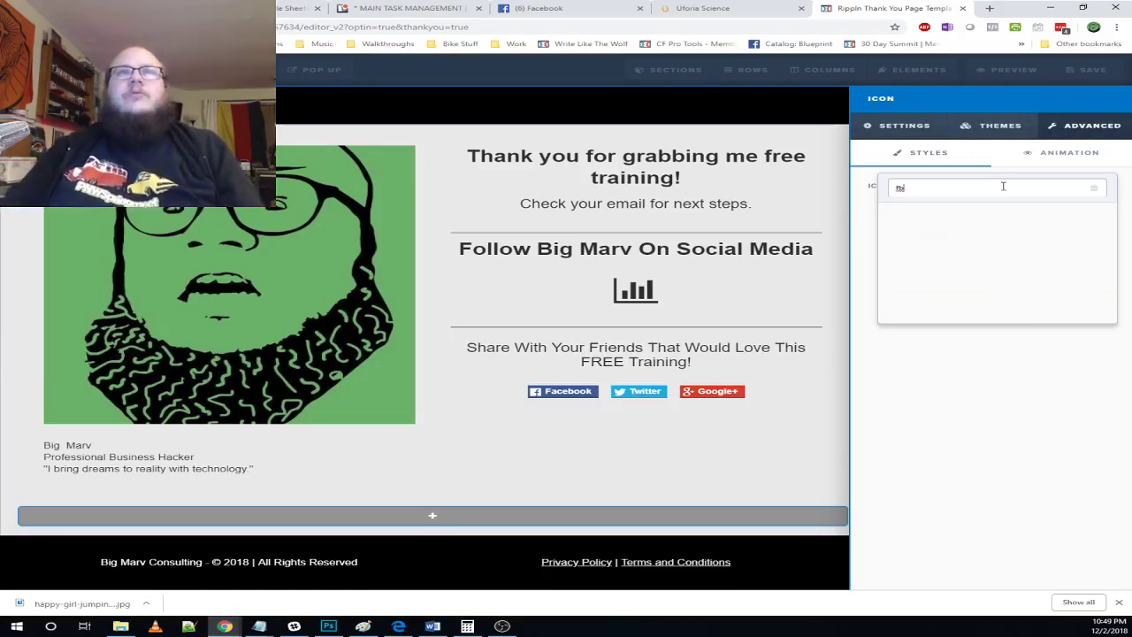
{"action": "key", "text": "BackSpace"}
{"action": "type", "text": "ac"}
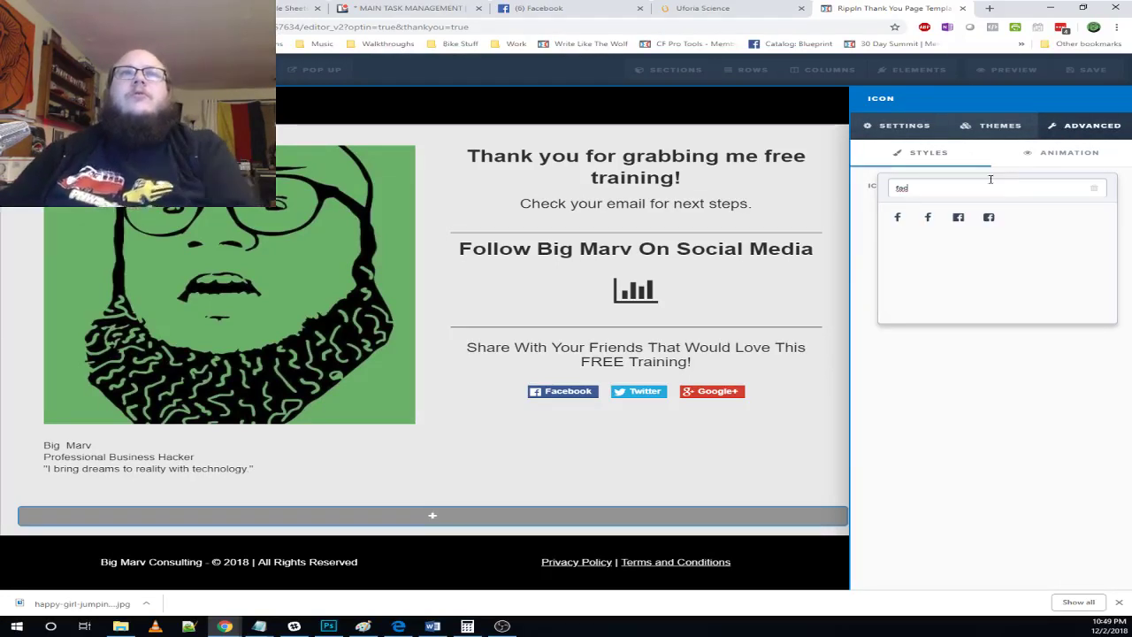
{"action": "left_click", "coordinate": [989, 217]}
{"action": "left_click", "coordinate": [743, 292]}
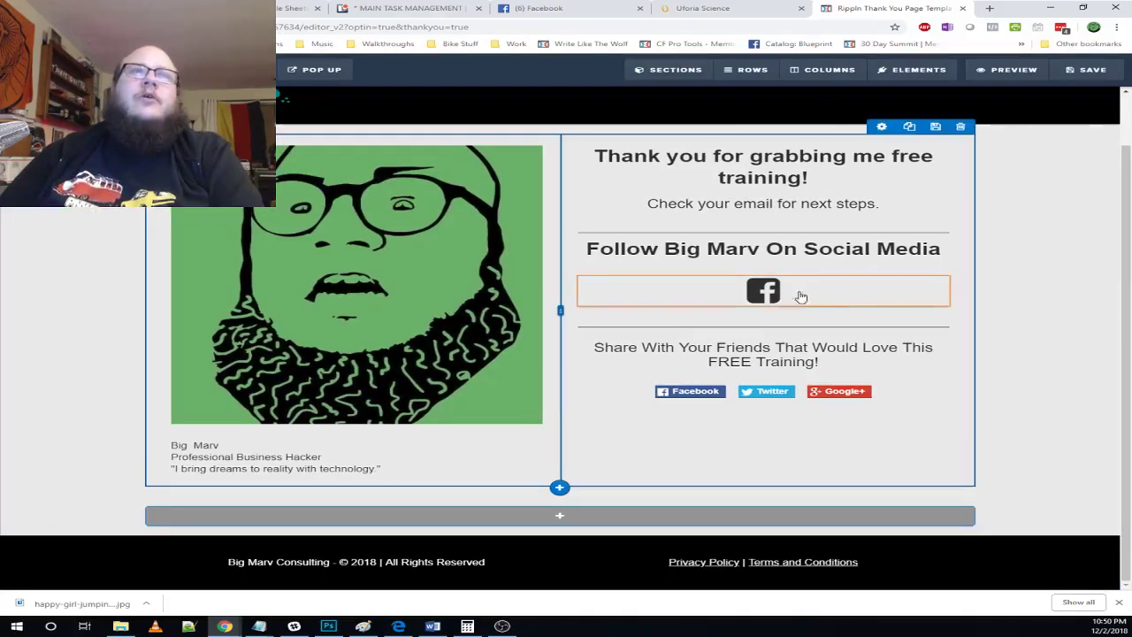
{"action": "left_click", "coordinate": [768, 293]}
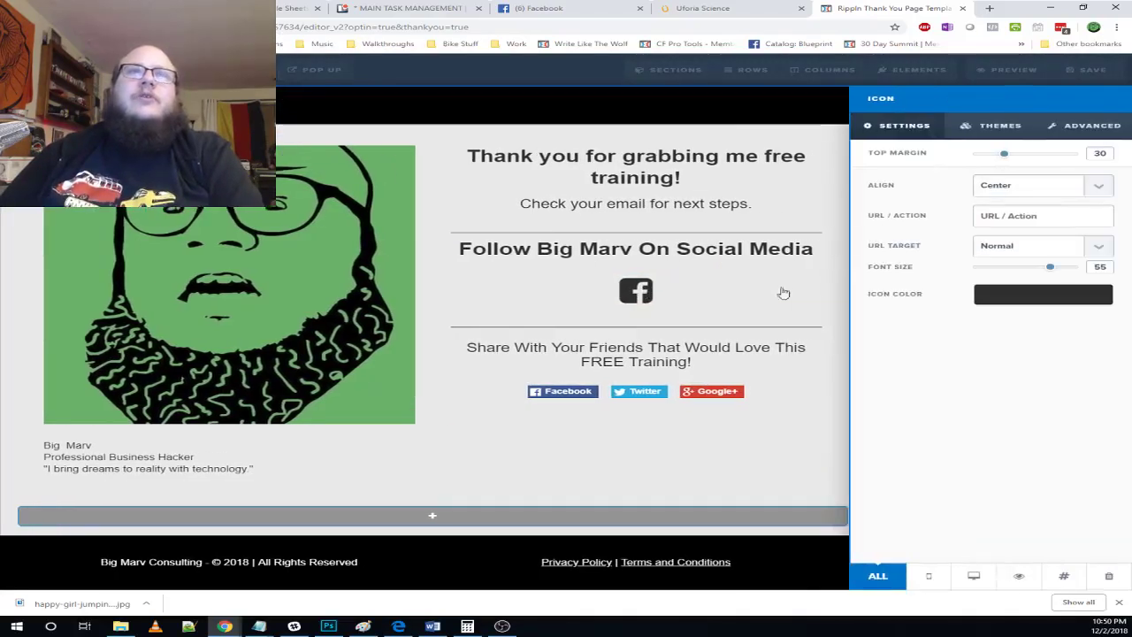
{"action": "left_click", "coordinate": [1011, 215]}
{"action": "type", "text": "#"}
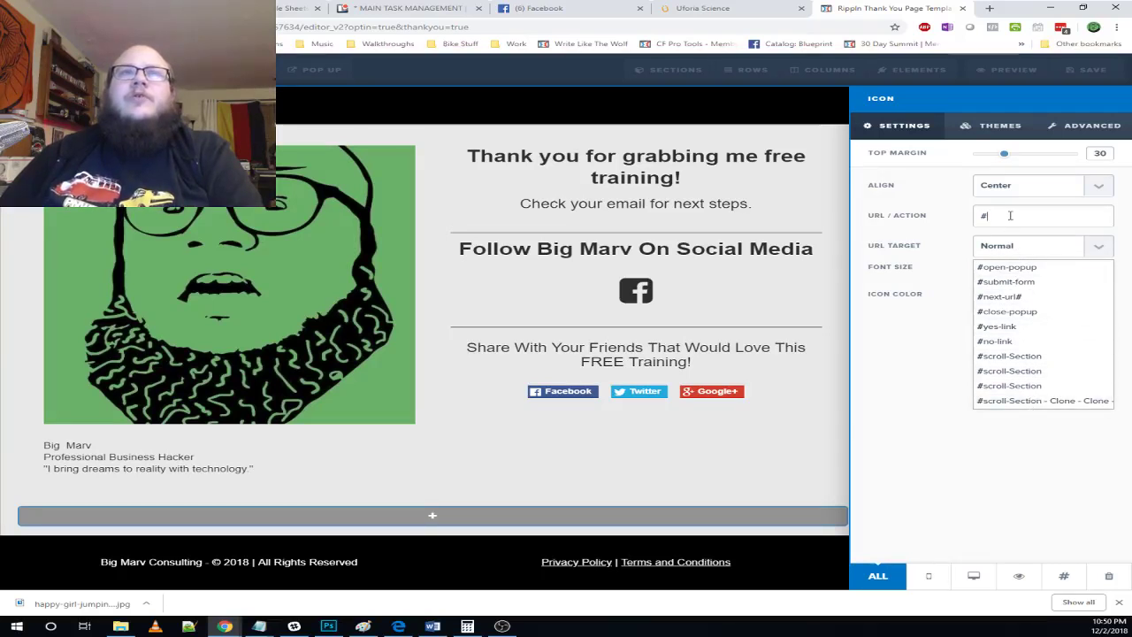
{"action": "key", "text": "BackSpace"}
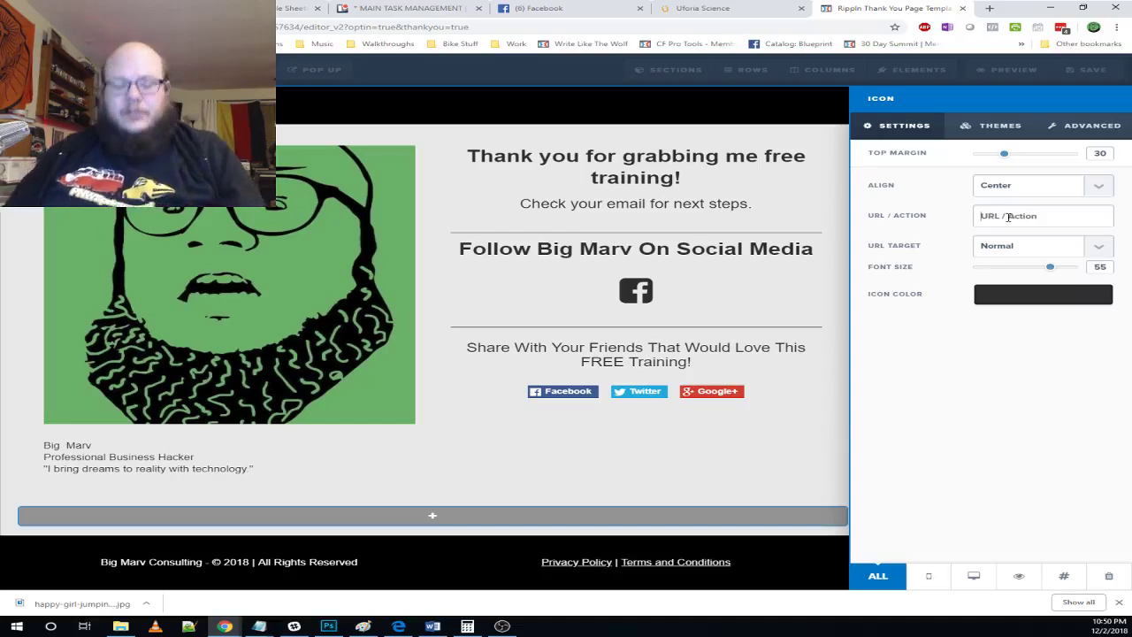
{"action": "type", "text": "http://www.faceb"}
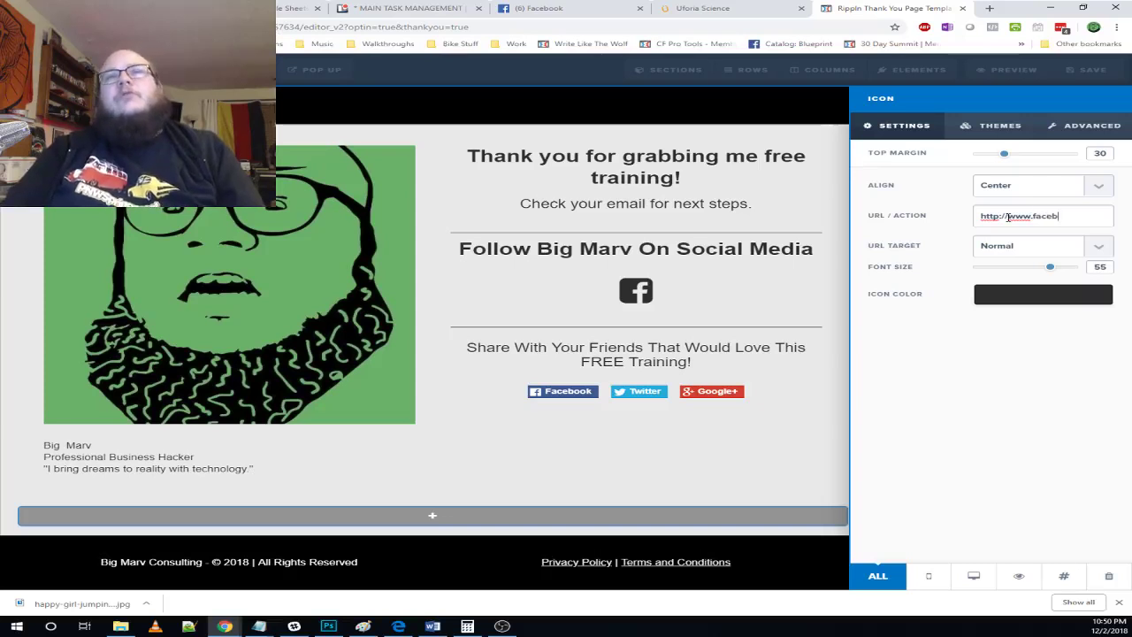
{"action": "type", "text": "ook.com/"}
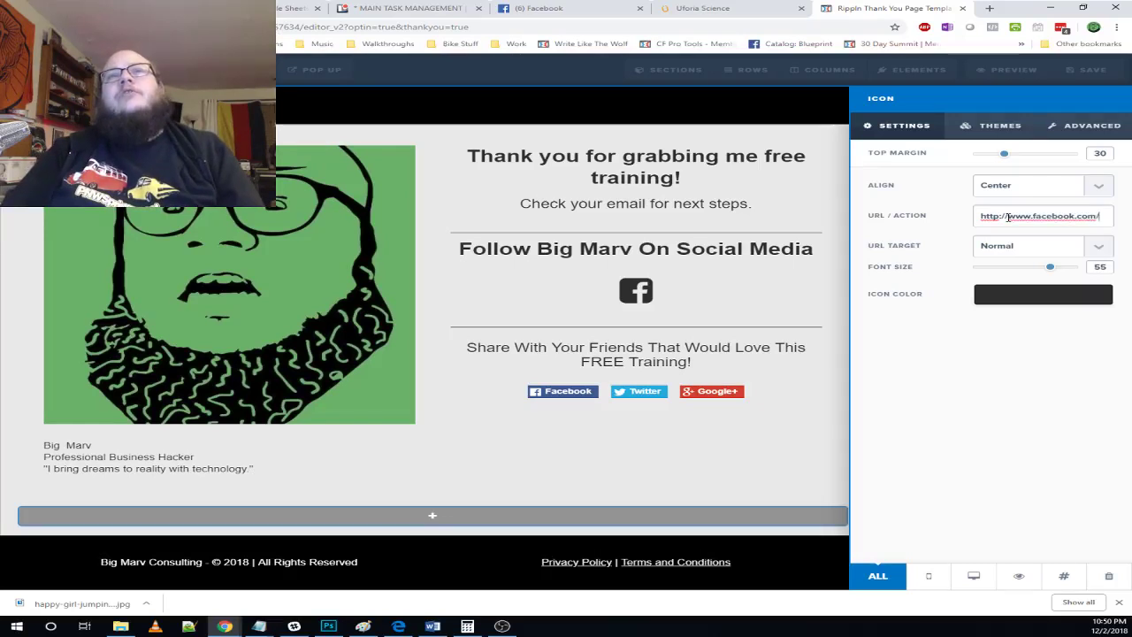
{"action": "type", "text": "marva"}
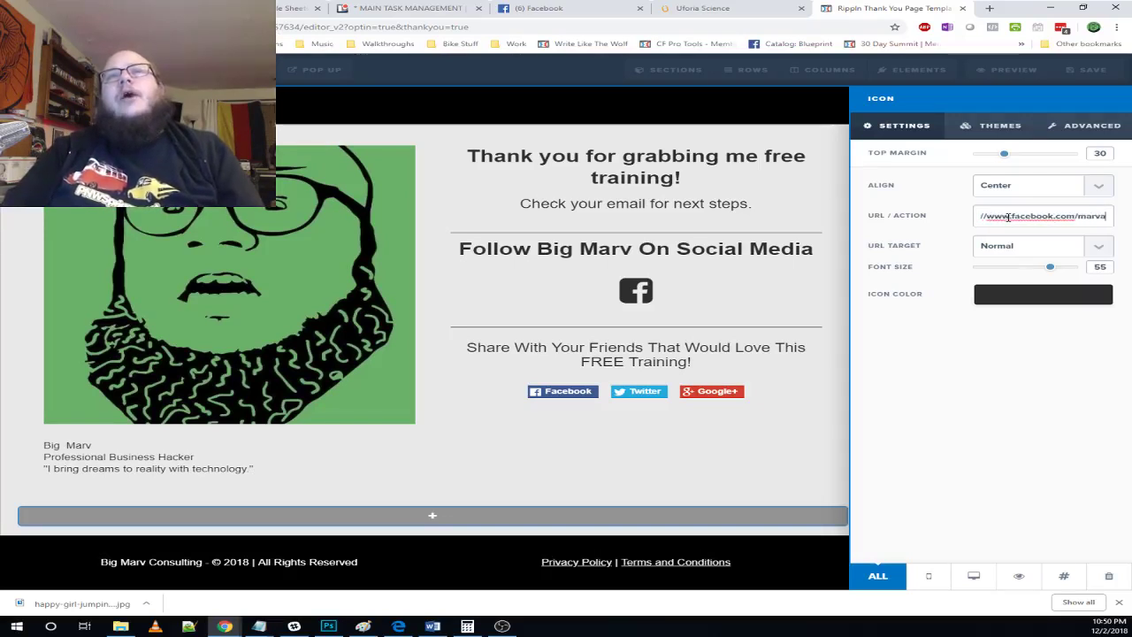
{"action": "type", "text": "tnight"}
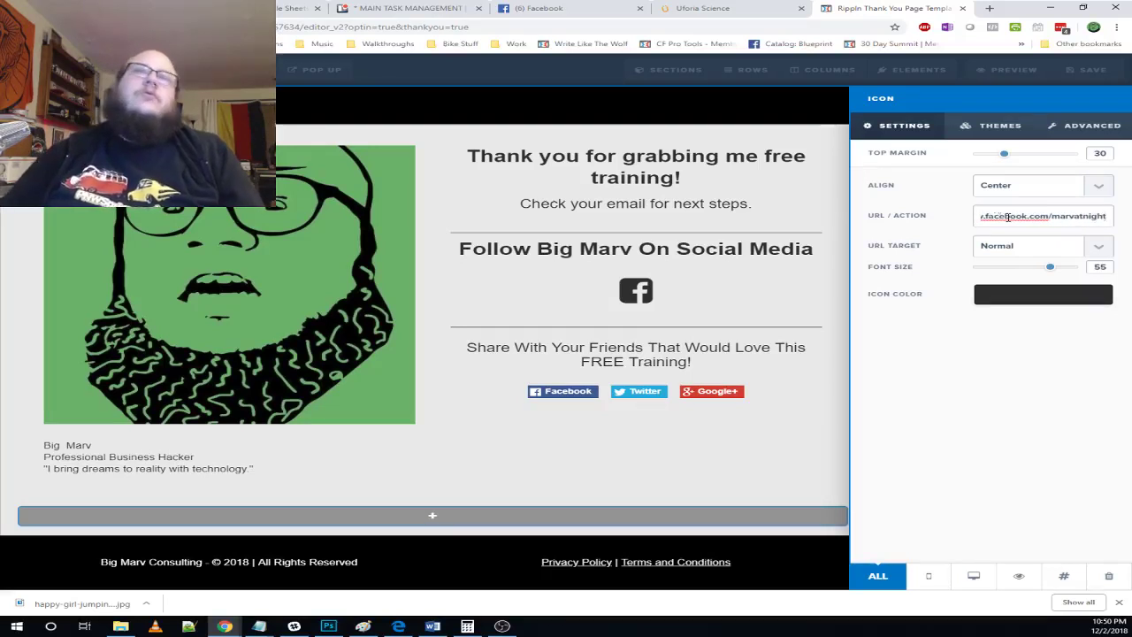
{"action": "right_click", "coordinate": [798, 243]}
{"action": "left_click", "coordinate": [658, 299]}
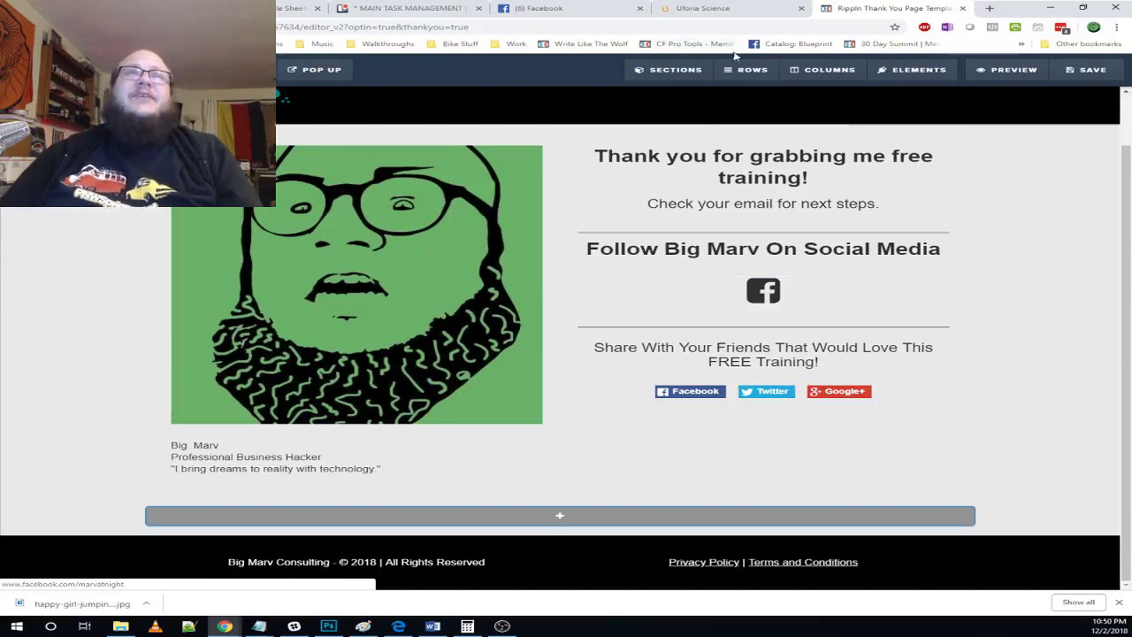
- Add a four-column row below the row with the portrait and the thank-you text
{"action": "mouse_move", "coordinate": [747, 70]}
{"action": "left_click", "coordinate": [747, 92]}
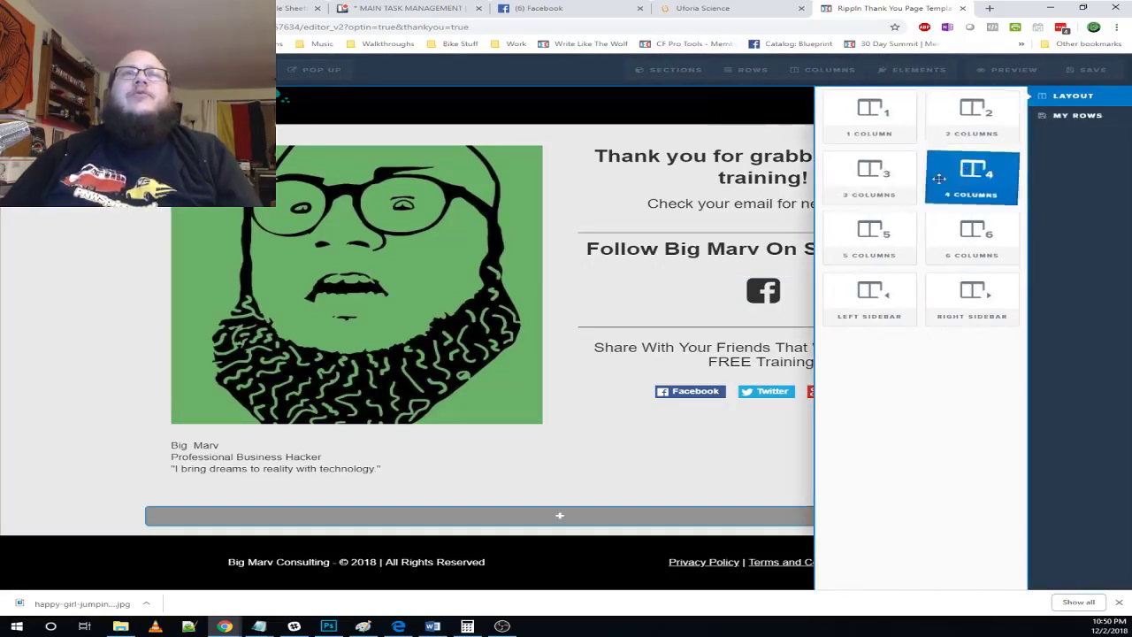
{"action": "mouse_move", "coordinate": [973, 177]}
{"action": "left_mouse_down"}
{"action": "mouse_move", "coordinate": [632, 467]}
{"action": "mouse_move", "coordinate": [592, 556]}
{"action": "mouse_move", "coordinate": [559, 516]}
{"action": "mouse_move", "coordinate": [578, 487]}
{"action": "mouse_move", "coordinate": [573, 445]}
{"action": "left_mouse_up"}
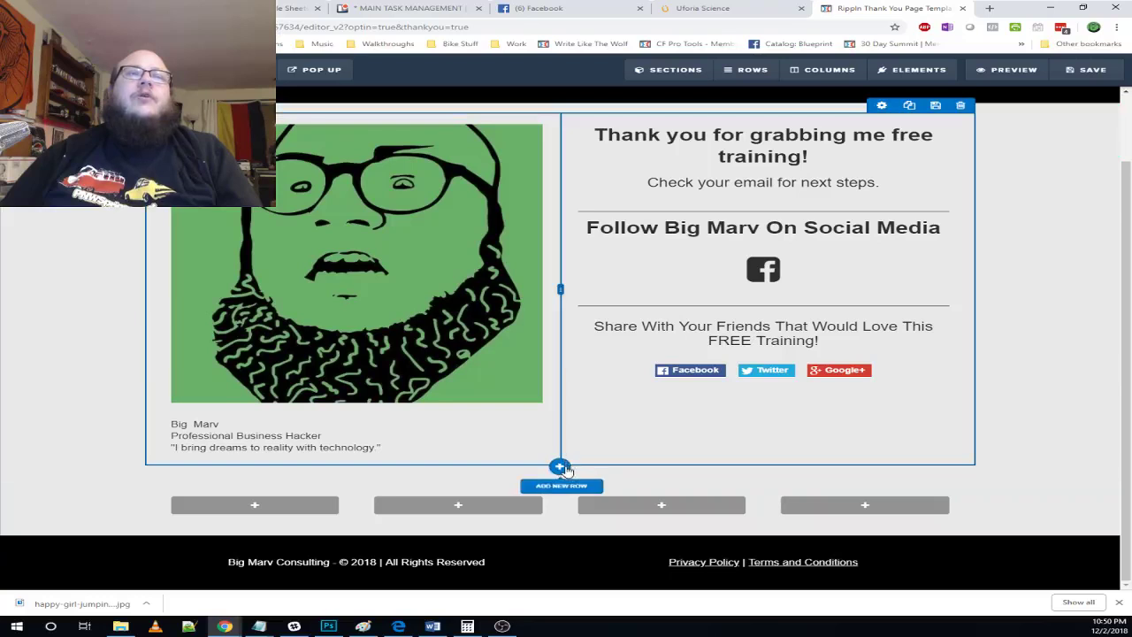
- Add a one-column row above the four-column row and move the upper divider and the "Follow Big Marv On Social Media" headline into it
{"action": "left_click", "coordinate": [571, 475]}
{"action": "left_click_drag", "start_coordinate": [841, 157], "coordinate": [581, 417]}
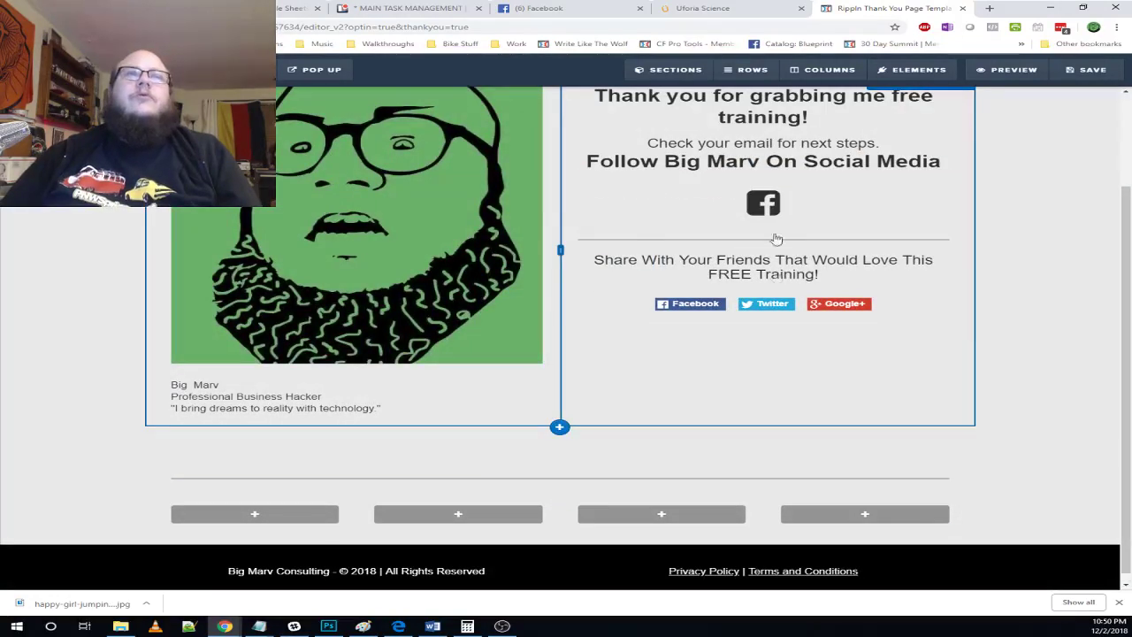
{"action": "scroll", "coordinate": [565, 568], "scroll_direction": "down", "scroll_amount": 1}
{"action": "left_click_drag", "start_coordinate": [565, 568], "coordinate": [556, 478]}
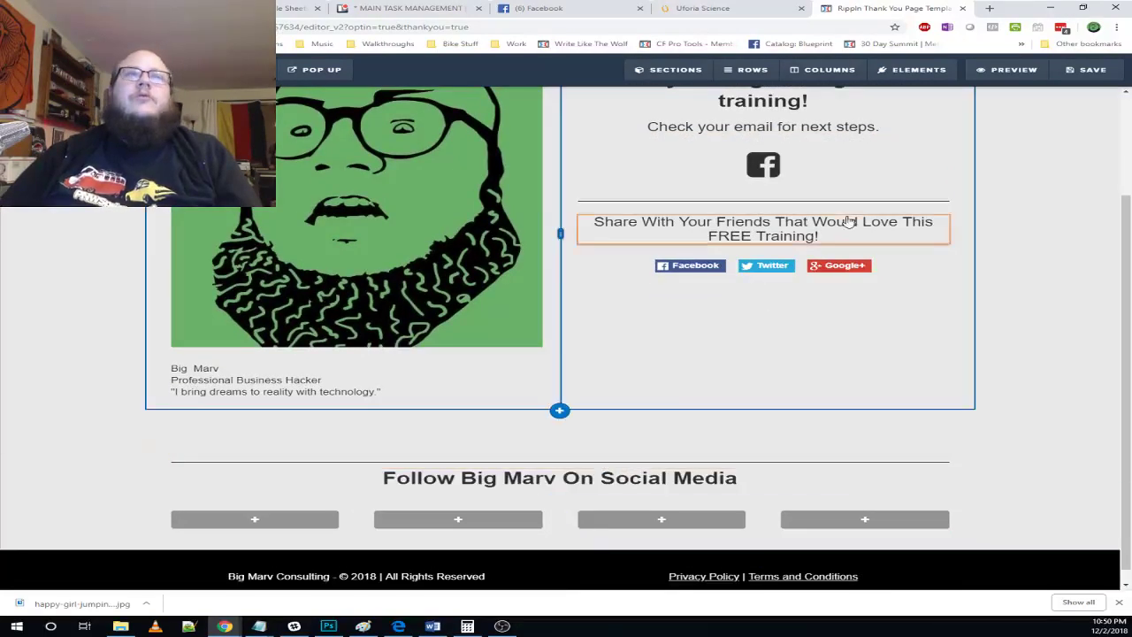
- Move the Facebook icon into the first column of the four-column row and clone it into the other three columns
{"action": "left_click_drag", "start_coordinate": [774, 170], "coordinate": [261, 524]}
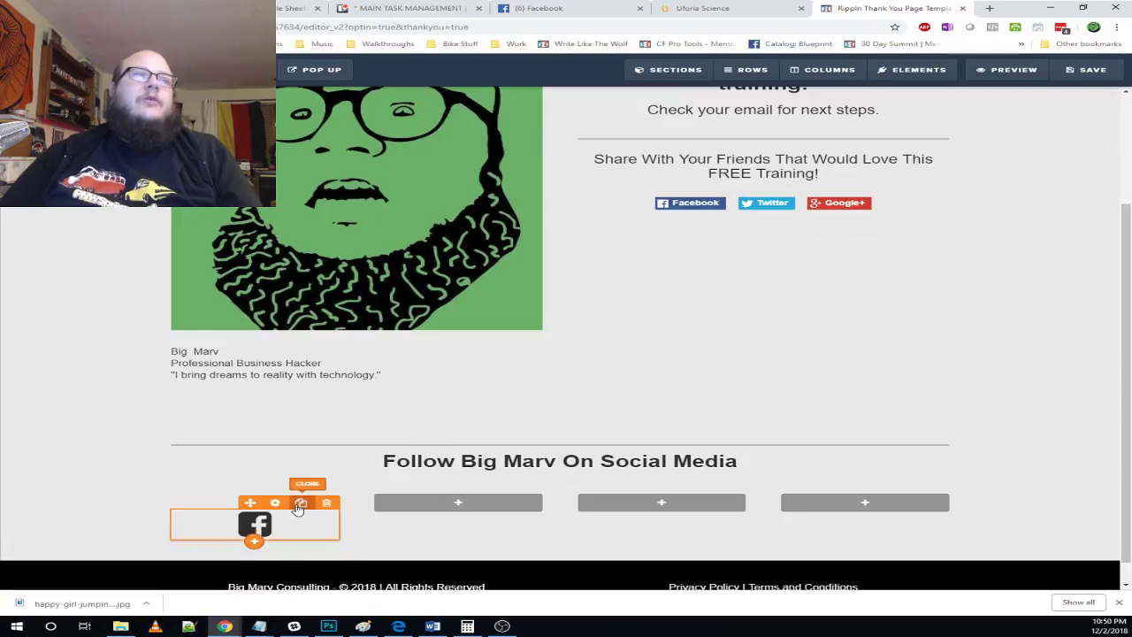
{"action": "left_click", "coordinate": [300, 502]}
{"action": "left_click_drag", "start_coordinate": [265, 568], "coordinate": [872, 497]}
{"action": "left_click", "coordinate": [506, 485]}
{"action": "left_click", "coordinate": [710, 478]}
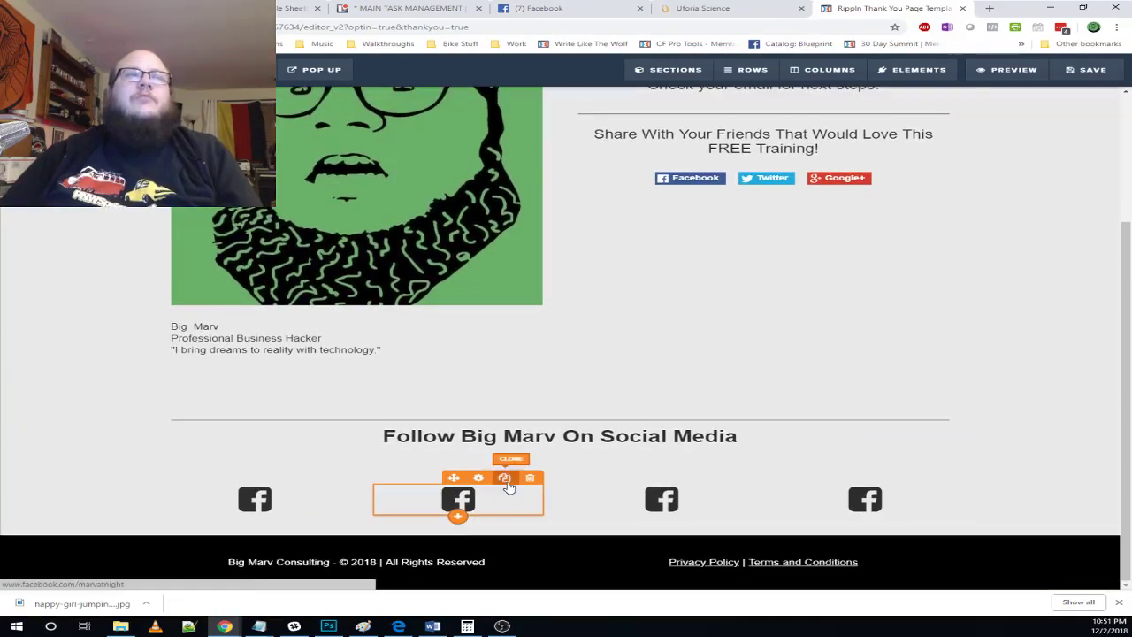
{"action": "left_click", "coordinate": [504, 478]}
{"action": "left_click", "coordinate": [531, 507]}
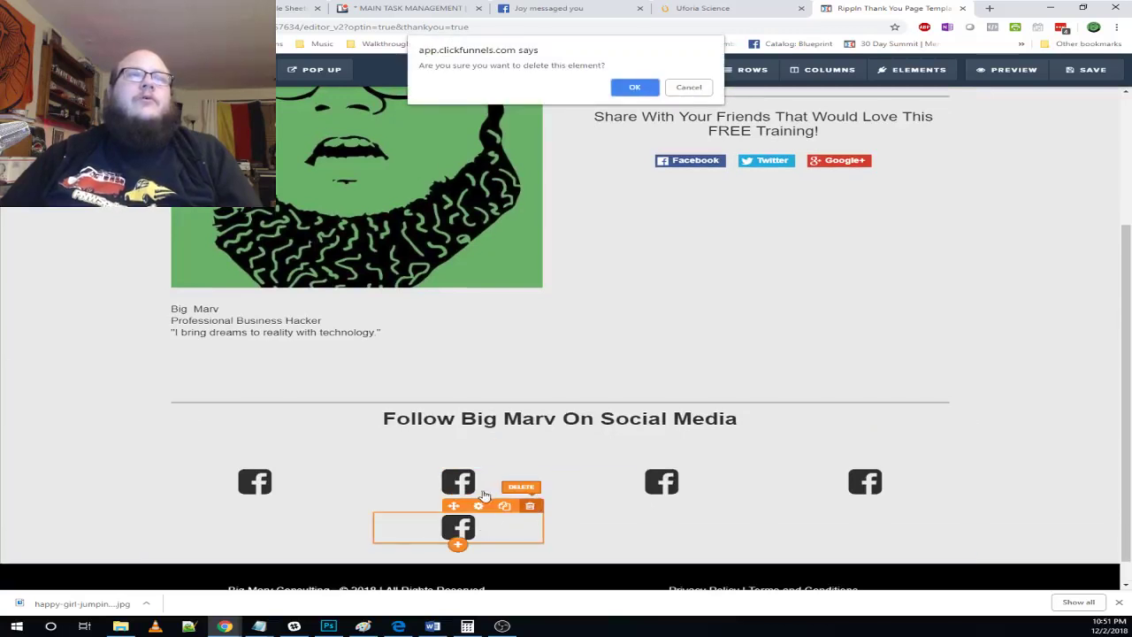
{"action": "left_click", "coordinate": [635, 86]}
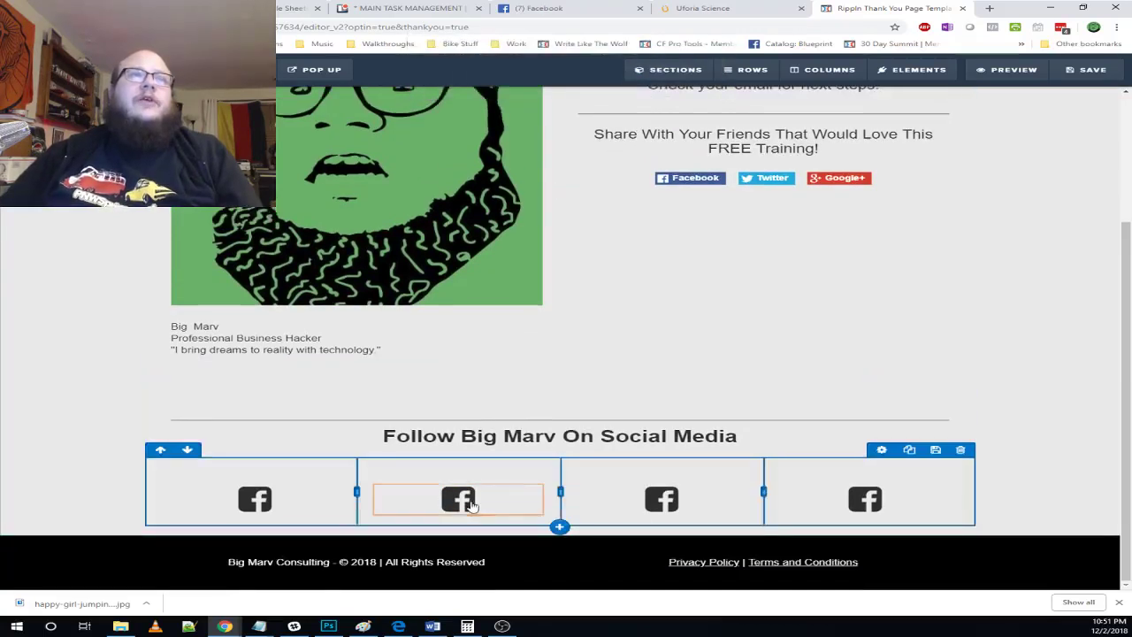
- Change the second column's icon to the Instagram icon by searching the icon picker for "inst"
{"action": "left_click", "coordinate": [478, 478]}
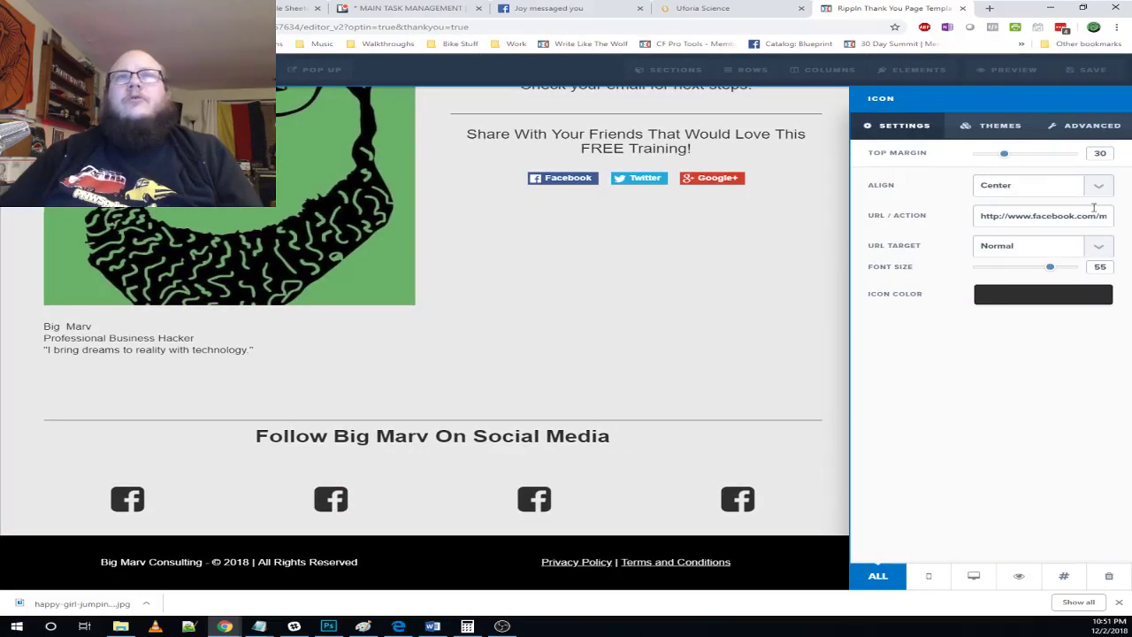
{"action": "left_click", "coordinate": [1074, 133]}
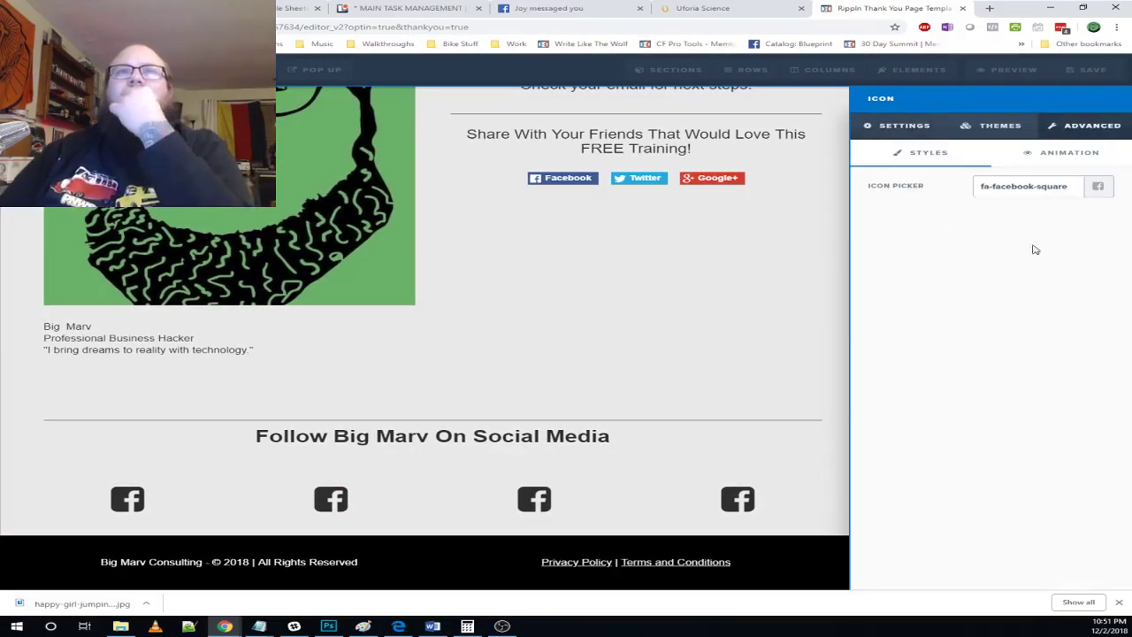
{"action": "left_click", "coordinate": [1062, 186]}
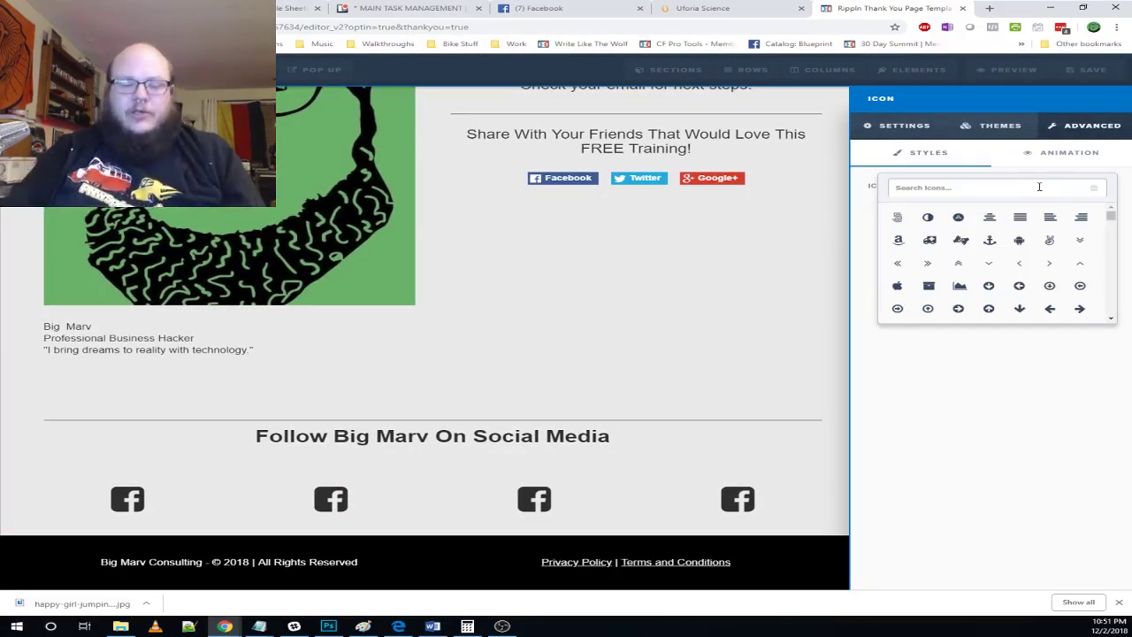
{"action": "type", "text": "inst"}
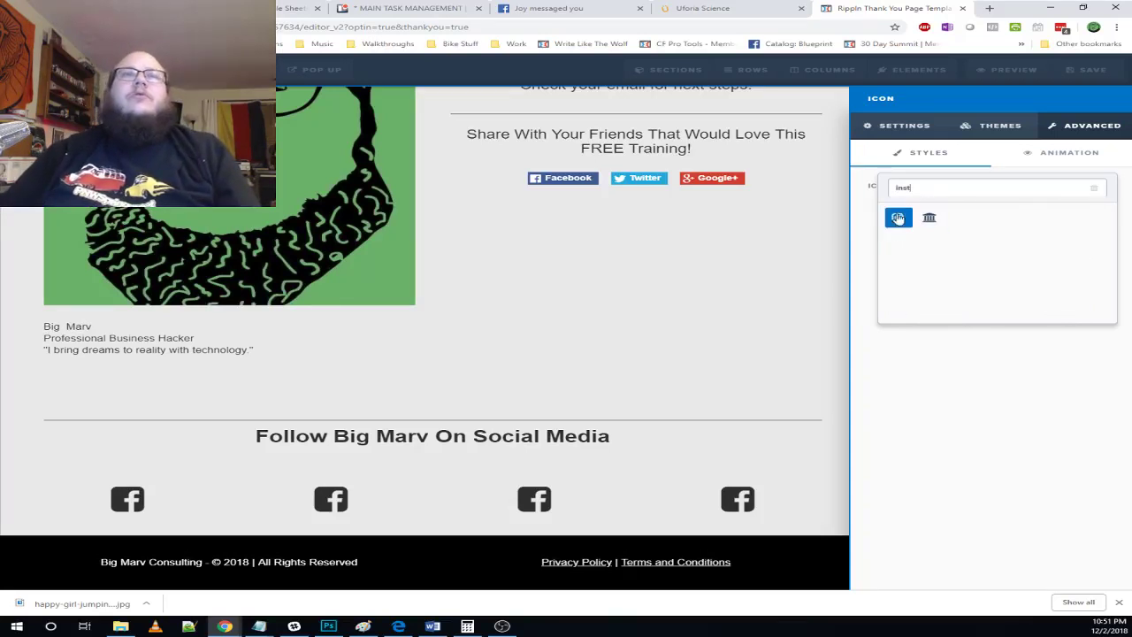
{"action": "left_click", "coordinate": [897, 217]}
{"action": "left_click", "coordinate": [540, 498]}
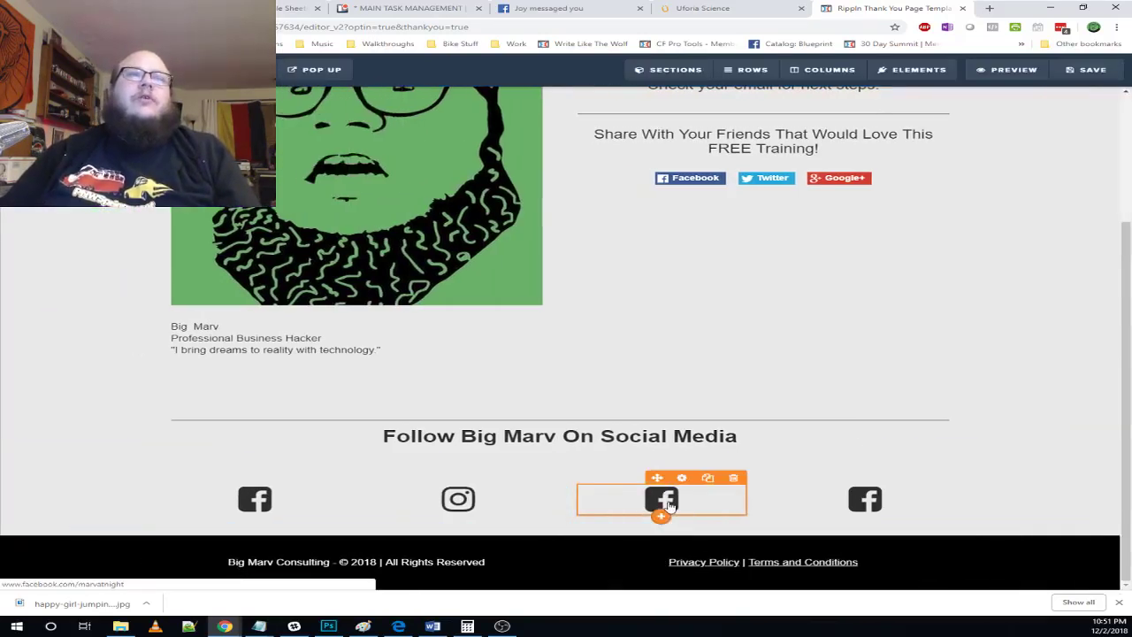
- Replace "facebook" with "instagram" in the URL of the second column's Instagram icon
{"action": "left_click", "coordinate": [670, 505]}
{"action": "left_click", "coordinate": [396, 507]}
{"action": "left_click", "coordinate": [459, 500]}
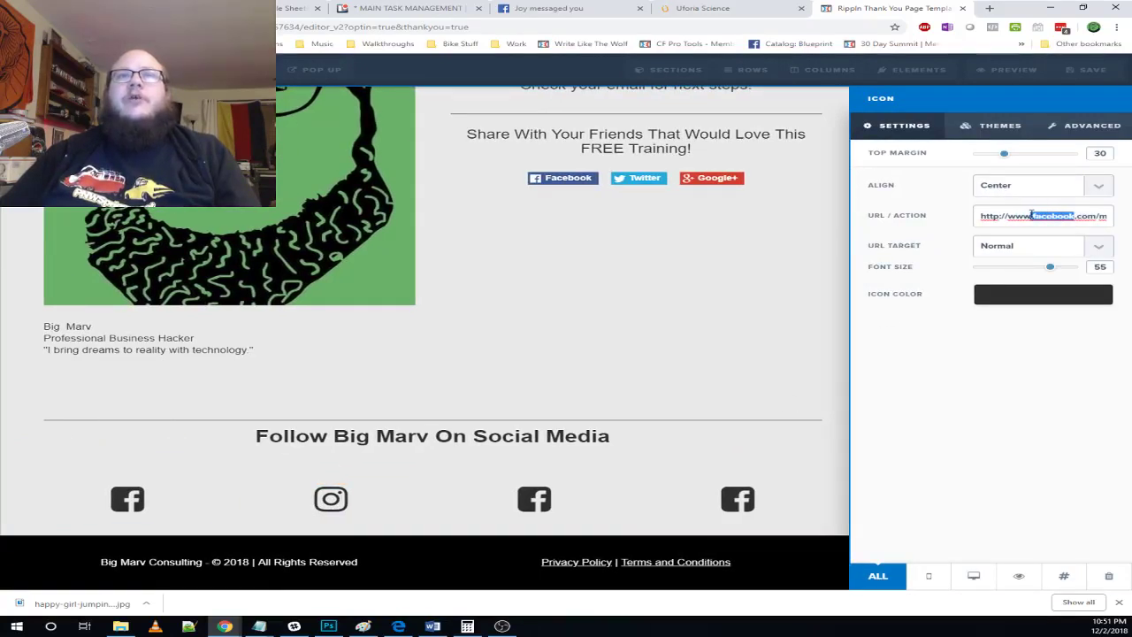
{"action": "type", "text": "instagram"}
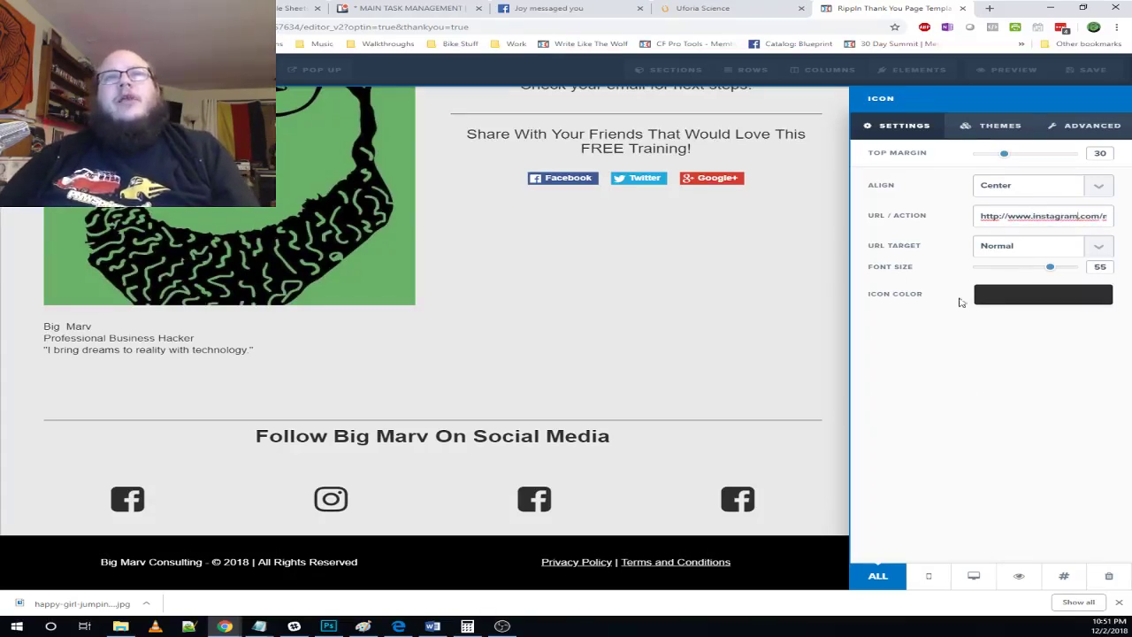
- Test the Instagram icon's URL in a new browser tab, close that tab and leave the icon's settings
{"action": "key", "text": "ctrl+a"}
{"action": "key", "text": "ctrl+c"}
{"action": "key", "text": "ctrl+t"}
{"action": "key", "text": "ctrl+v"}
{"action": "key", "text": "Return"}
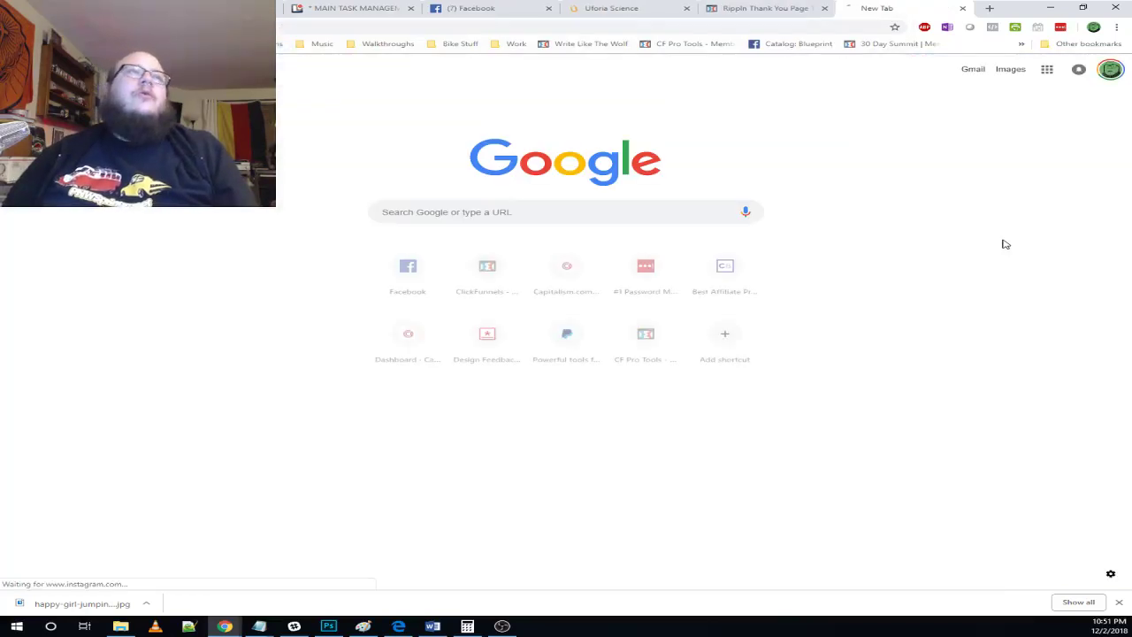
{"action": "right_click", "coordinate": [889, 232]}
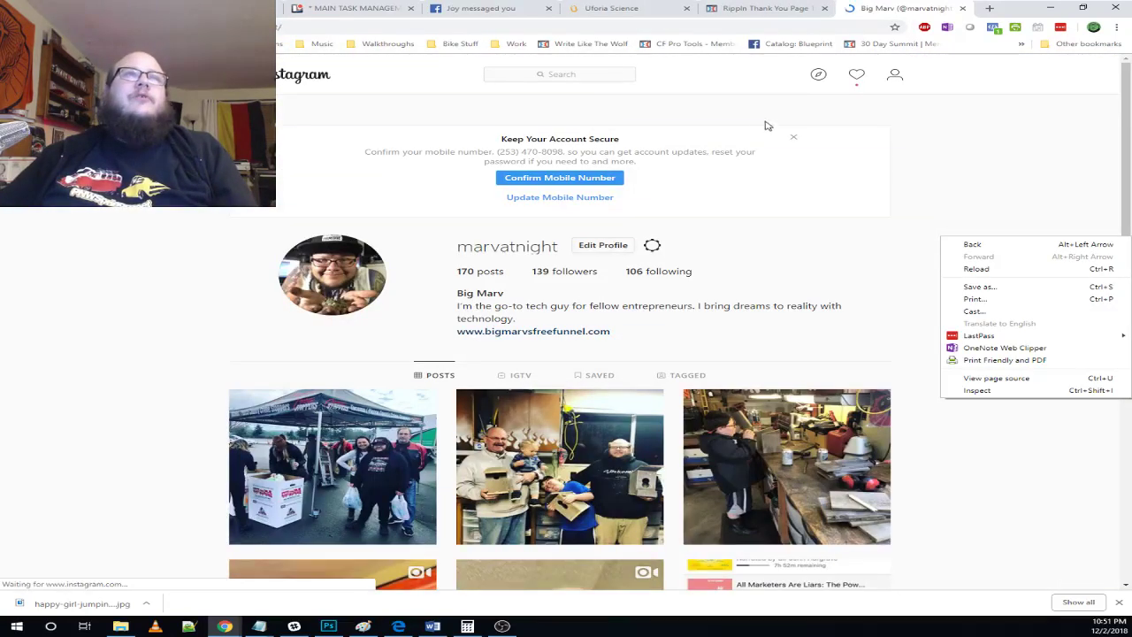
{"action": "left_click", "coordinate": [962, 8]}
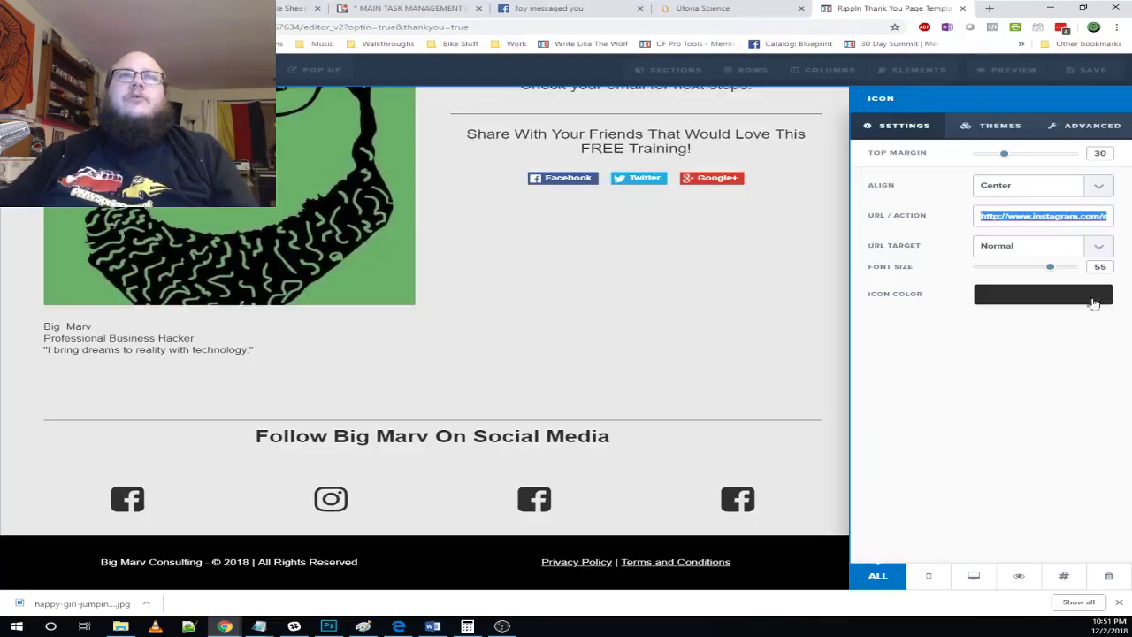
{"action": "left_click", "coordinate": [736, 459]}
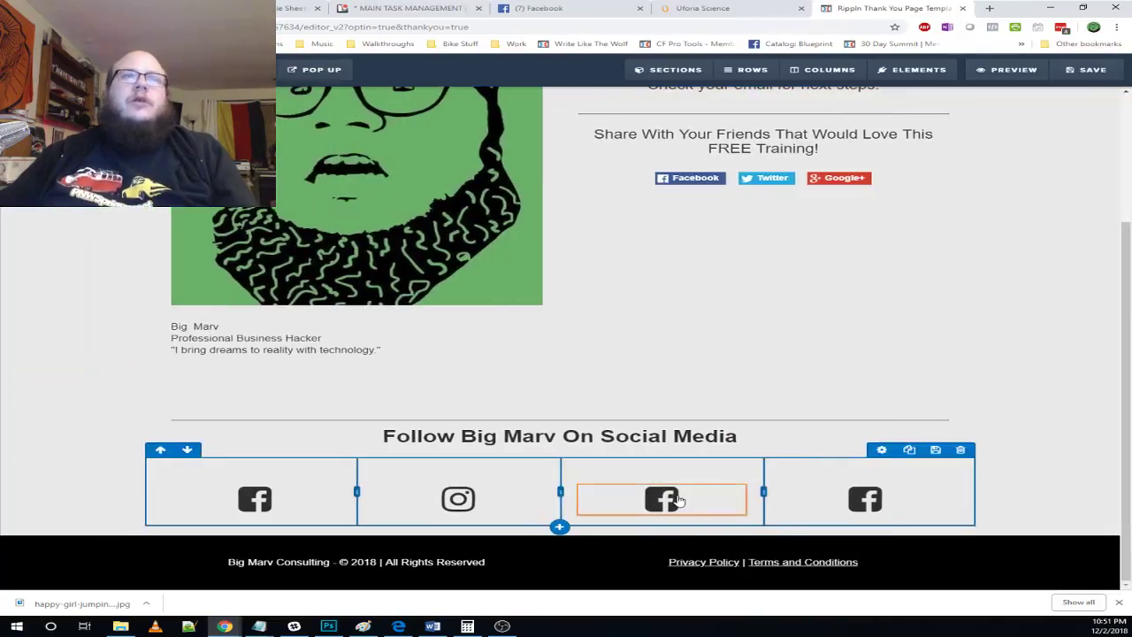
- Change the third column's Facebook icon to the square Twitter icon by searching the icon picker for "twi"
{"action": "left_click", "coordinate": [677, 501]}
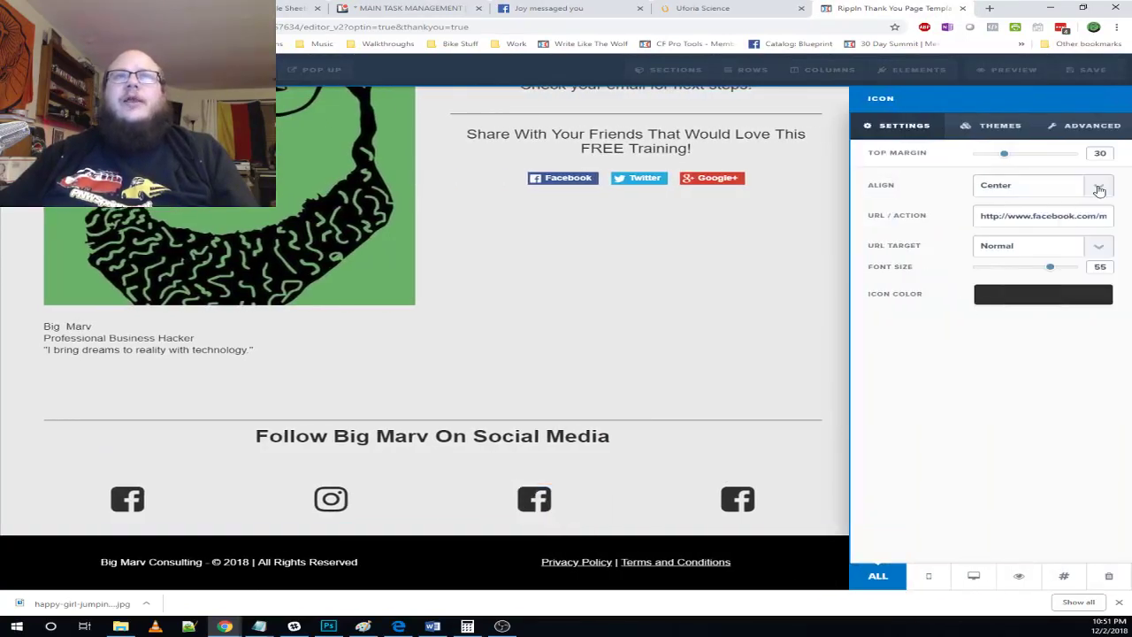
{"action": "left_click", "coordinate": [1099, 190]}
{"action": "left_click", "coordinate": [1099, 190]}
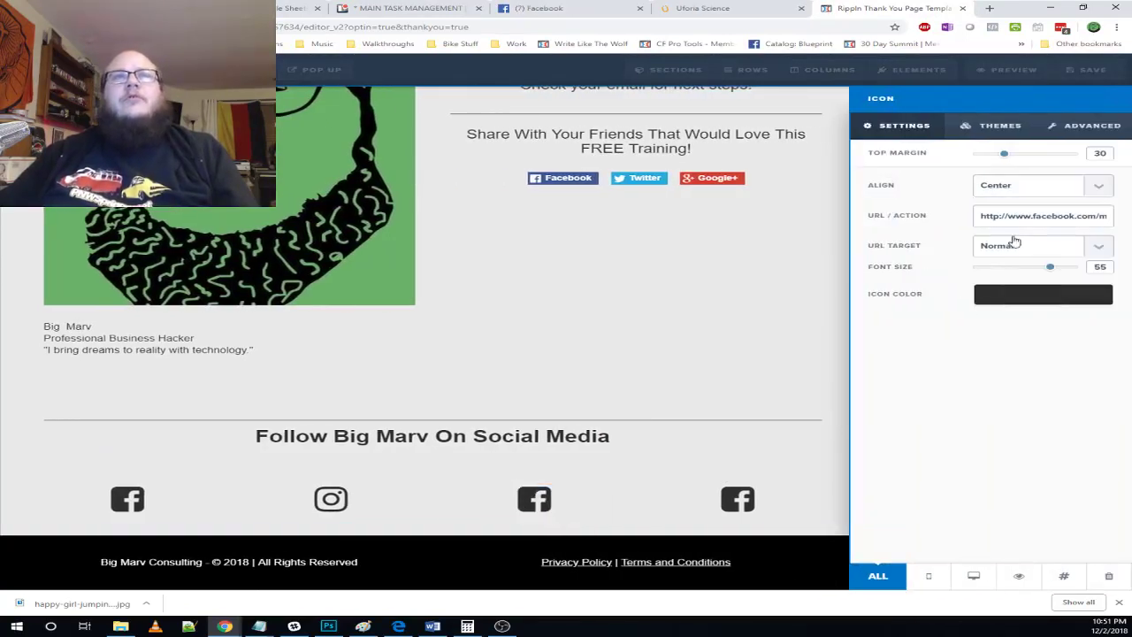
{"action": "left_click", "coordinate": [1080, 132]}
{"action": "left_click", "coordinate": [1026, 188]}
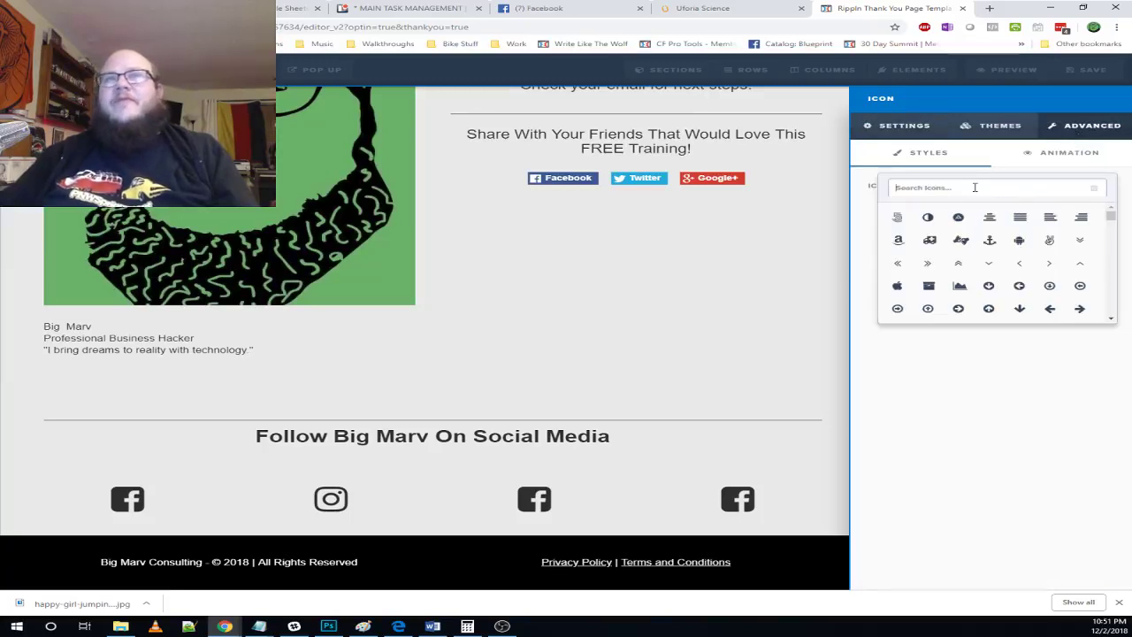
{"action": "type", "text": "twi"}
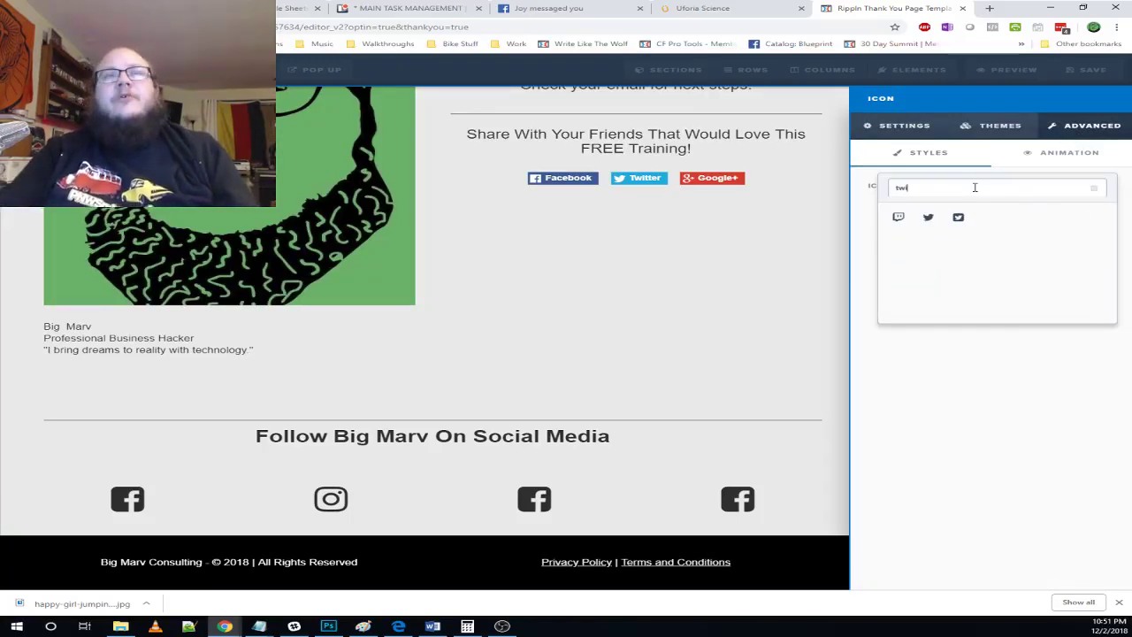
{"action": "left_click", "coordinate": [958, 217]}
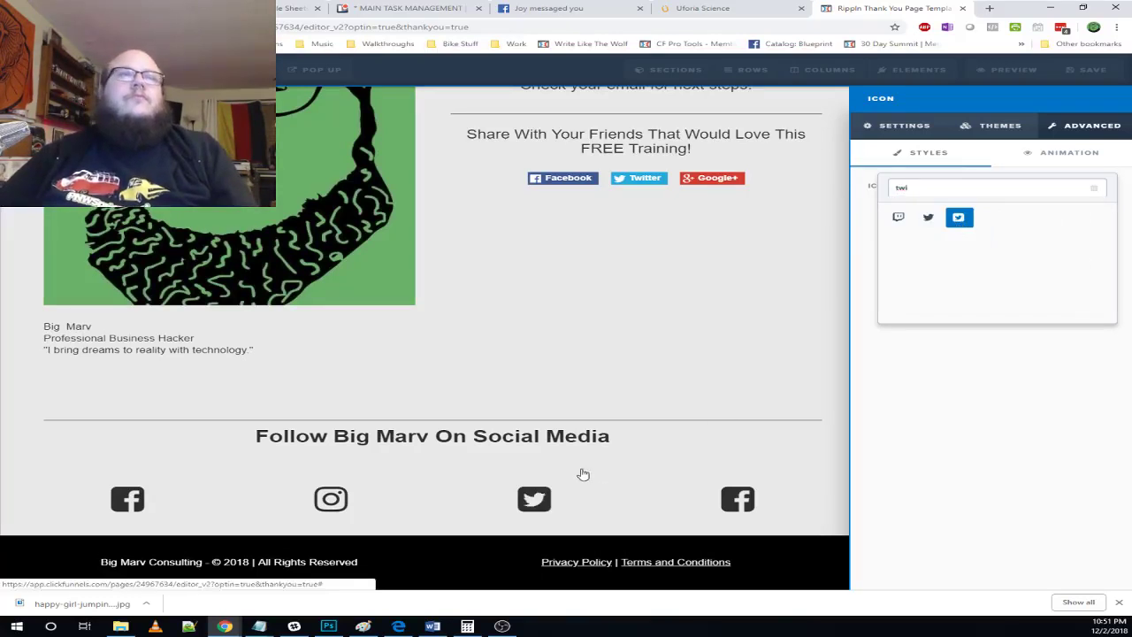
{"action": "left_click", "coordinate": [790, 486]}
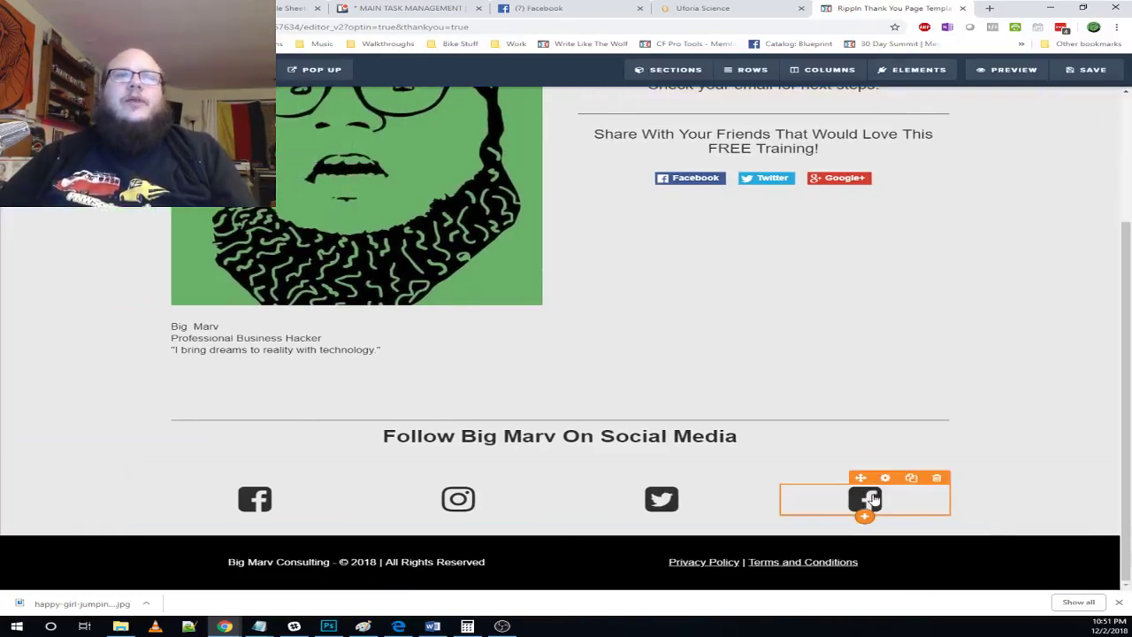
- Replace "facebook" with "twitter" in the Twitter icon's URL and test the link in a new browser tab
{"action": "left_click", "coordinate": [664, 501]}
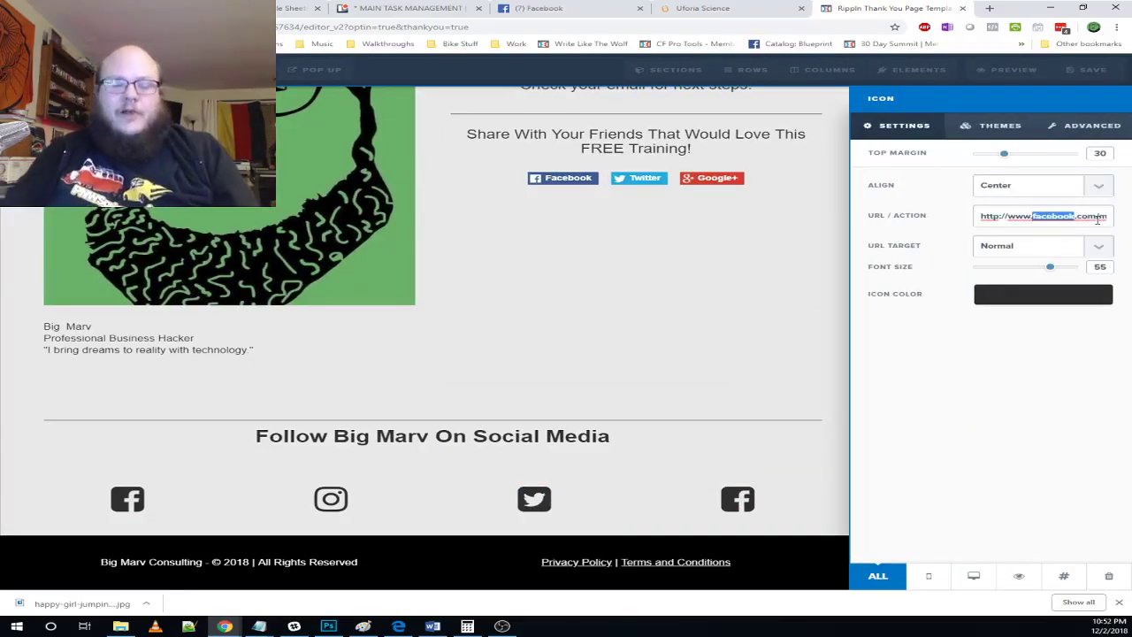
{"action": "type", "text": "twitter"}
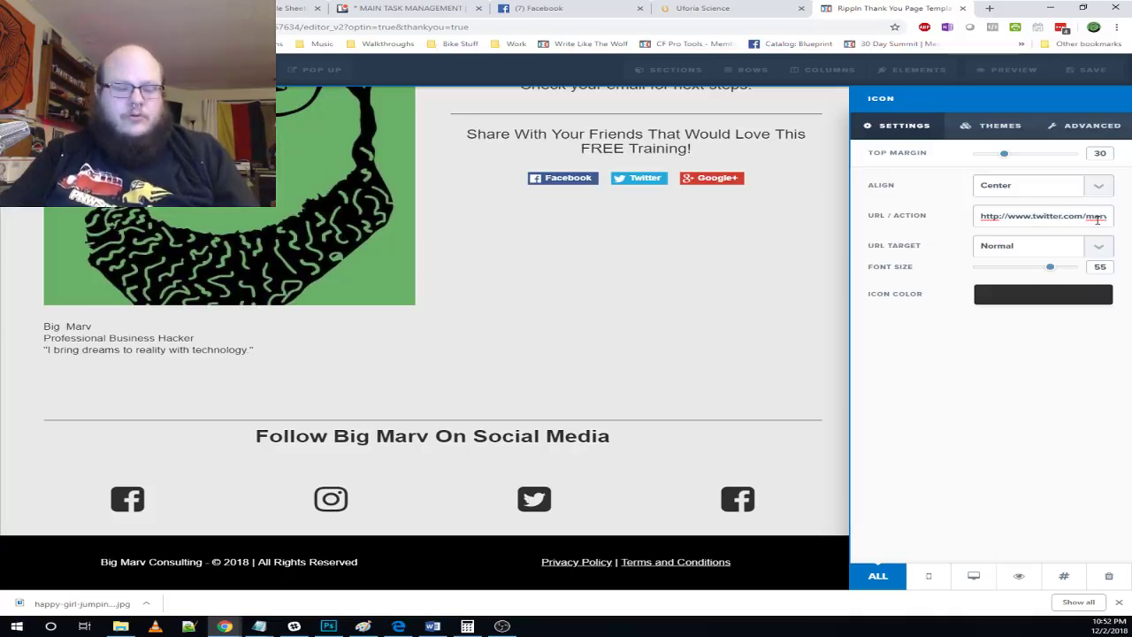
{"action": "key", "text": "ctrl+a"}
{"action": "key", "text": "ctrl+c"}
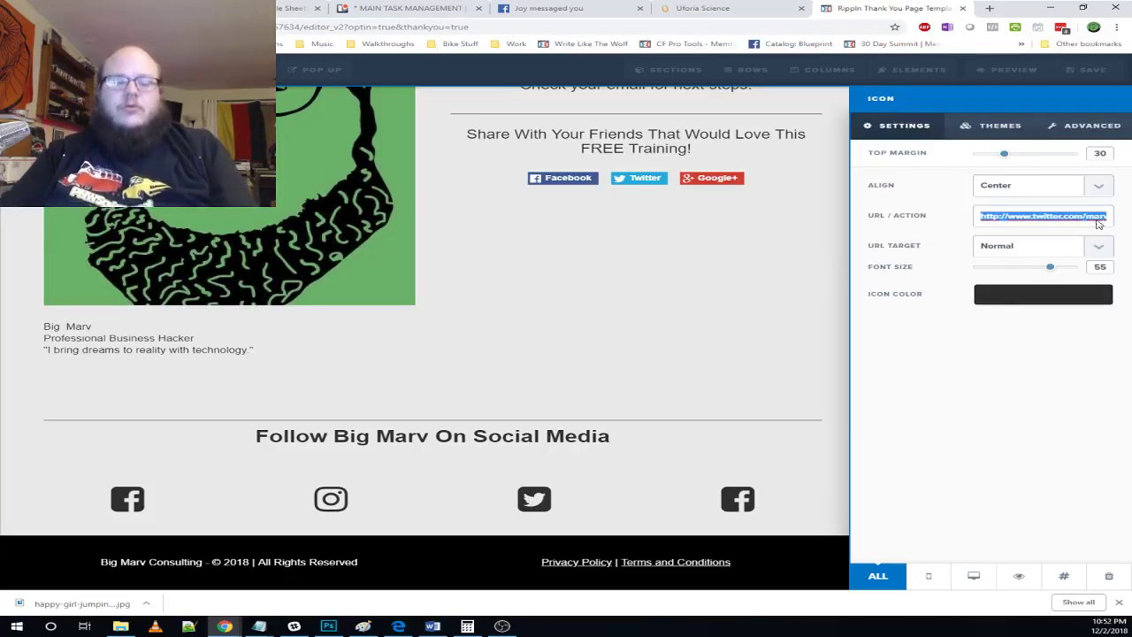
{"action": "key", "text": "ctrl+t"}
{"action": "key", "text": "ctrl+v"}
{"action": "key", "text": "Return"}
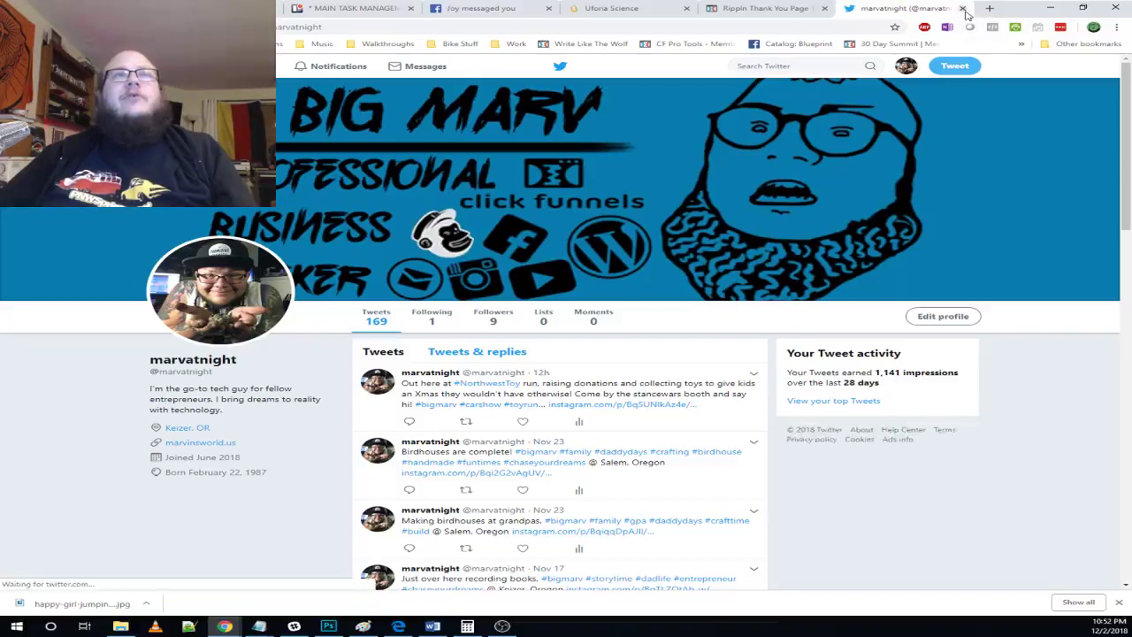
{"action": "left_click", "coordinate": [962, 8]}
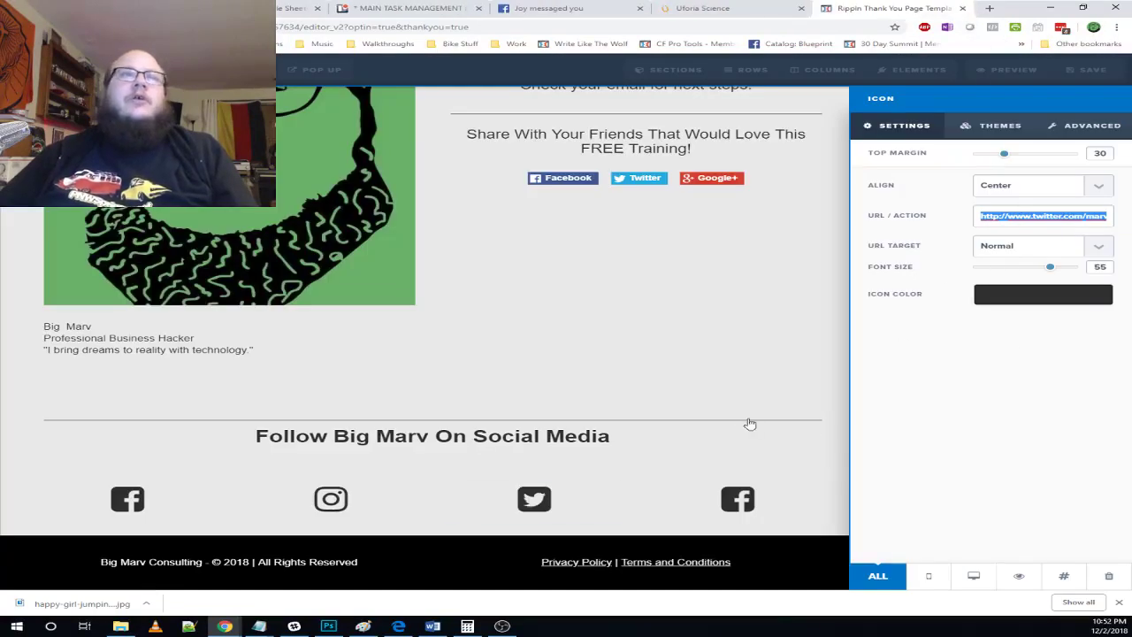
{"action": "left_click", "coordinate": [716, 483]}
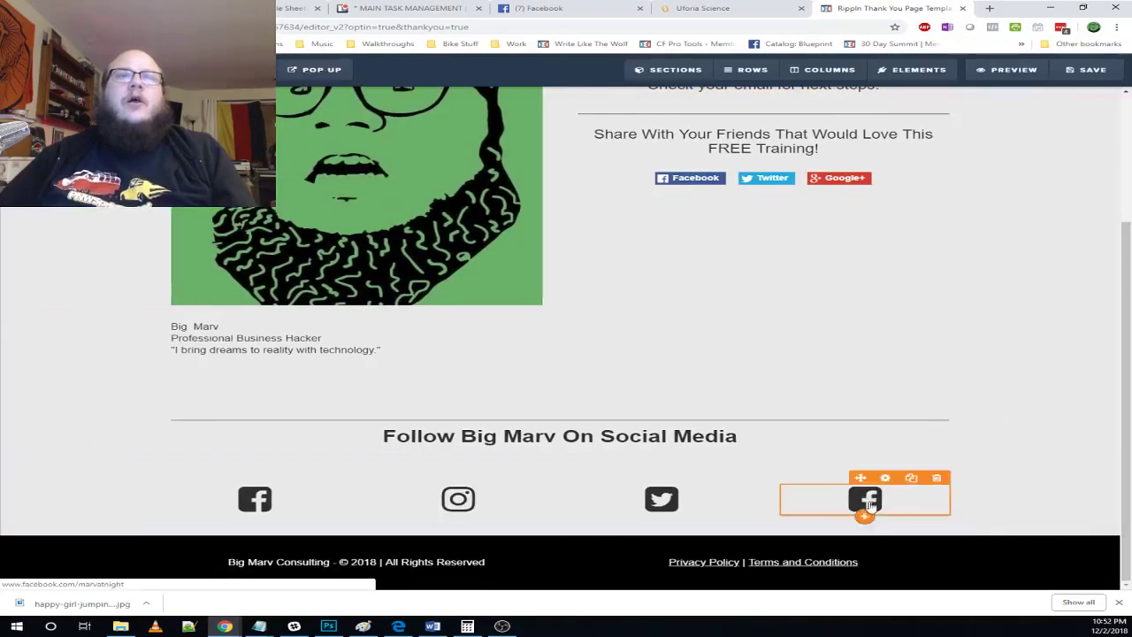
- Change the fourth column's Facebook icon to the @ icon by searching the icon picker for "at"
{"action": "left_click", "coordinate": [868, 501]}
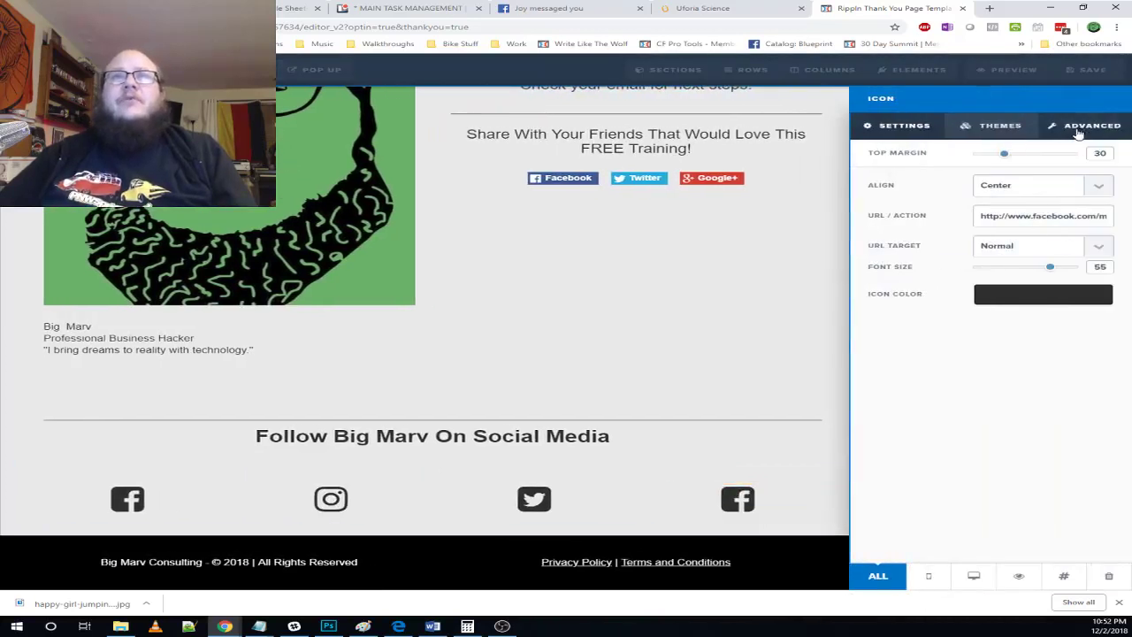
{"action": "left_click", "coordinate": [1078, 129]}
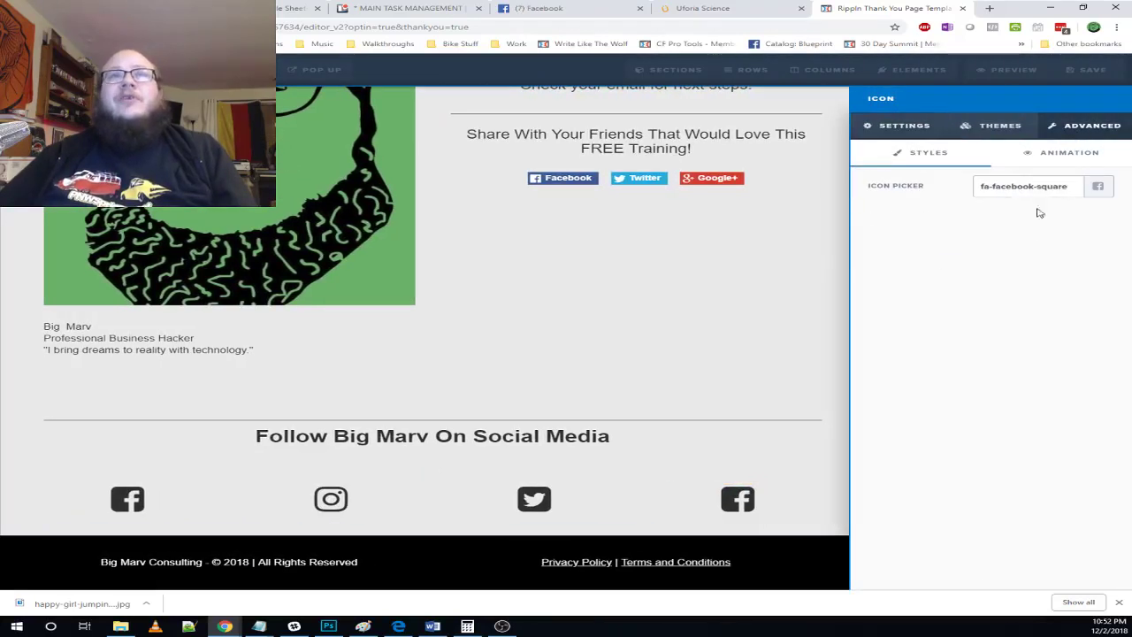
{"action": "left_click", "coordinate": [1099, 188]}
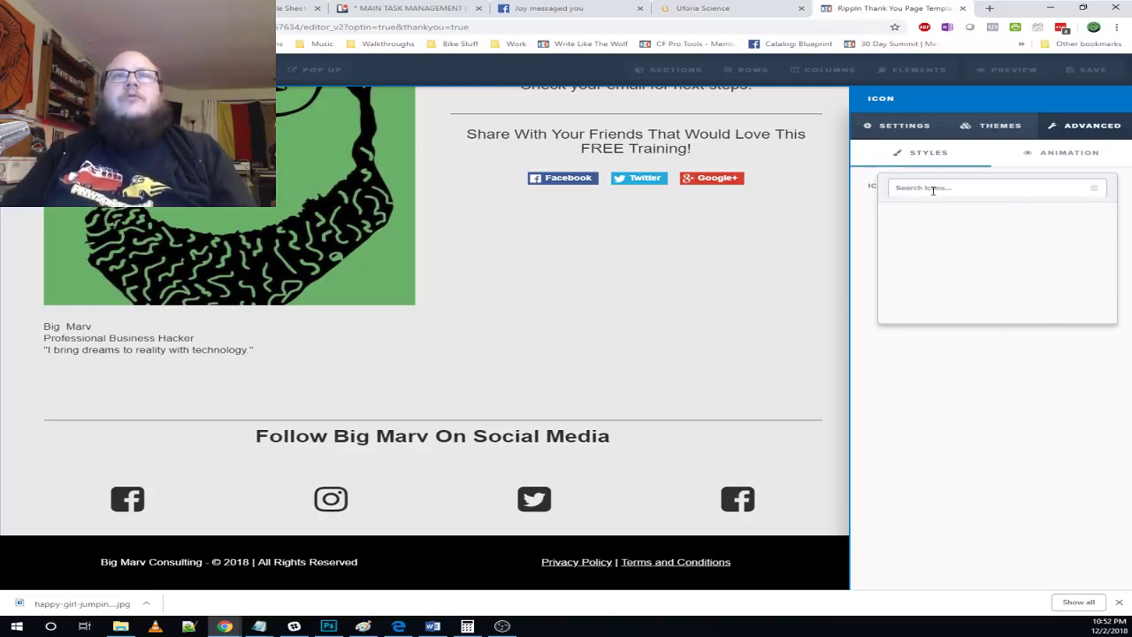
{"action": "type", "text": "at"}
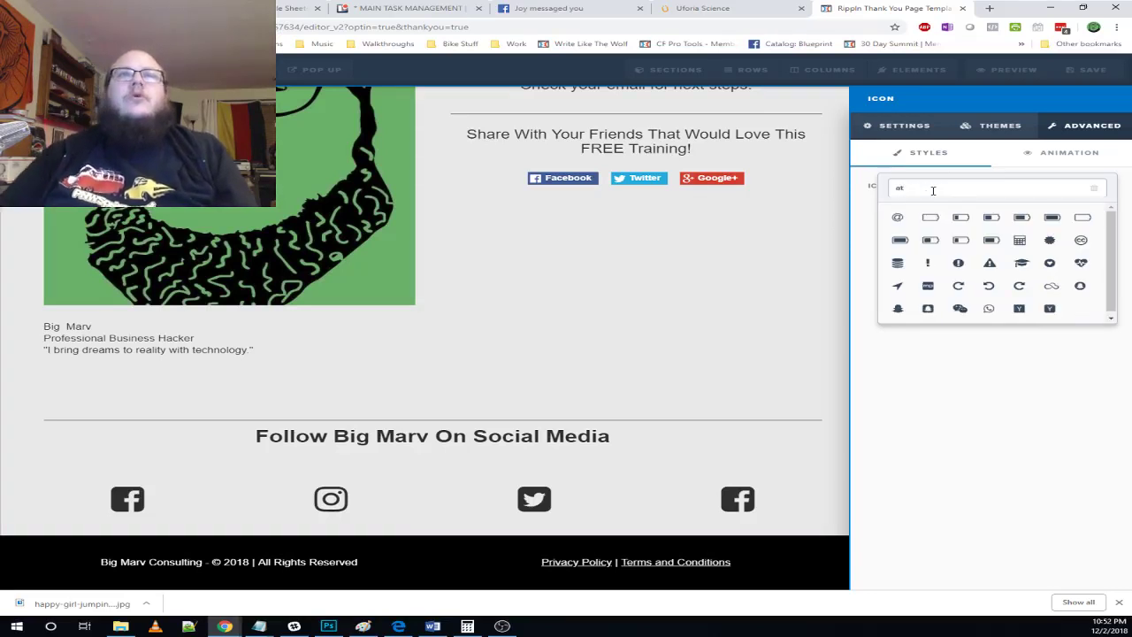
{"action": "left_click", "coordinate": [898, 216]}
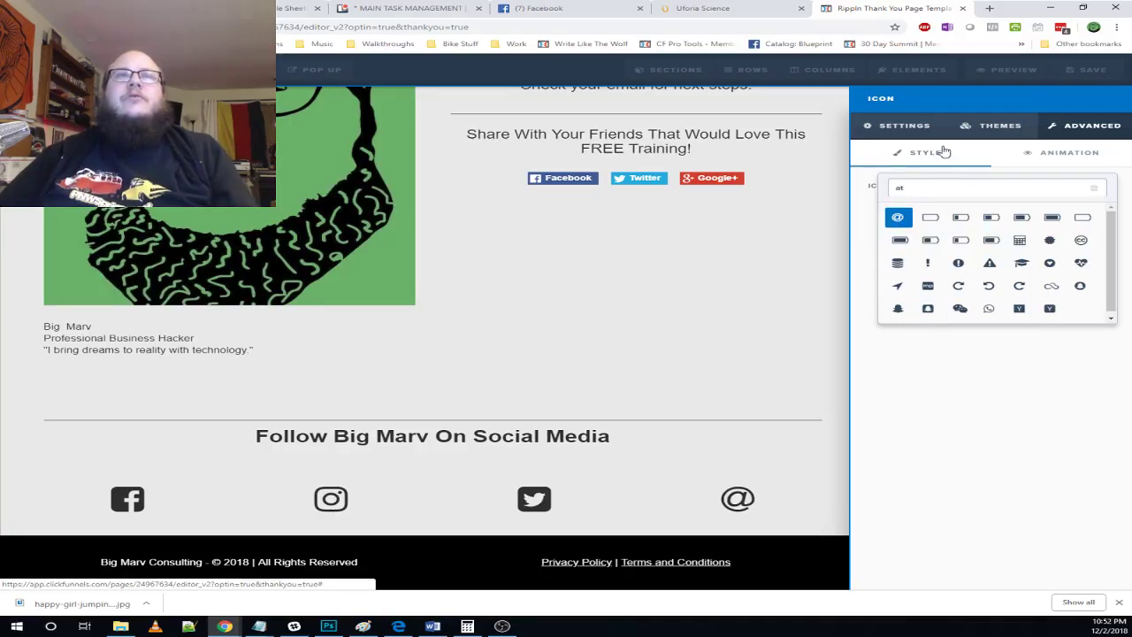
{"action": "left_click", "coordinate": [920, 129]}
{"action": "triple_click", "coordinate": [1020, 219]}
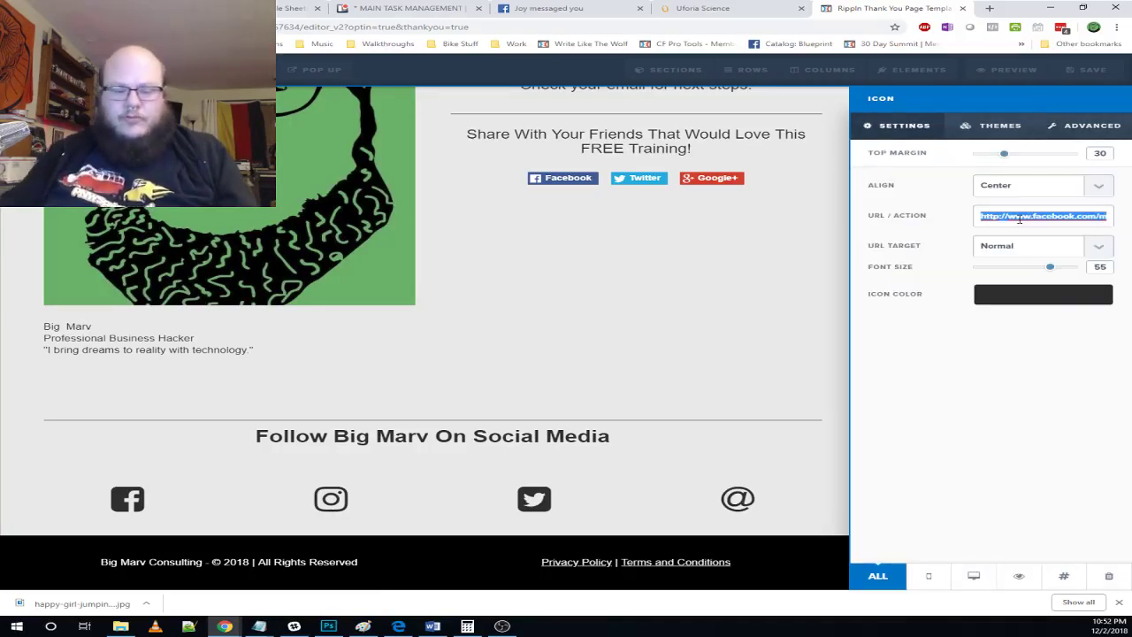
{"action": "type", "text": "http://www.marvinsworlfd"}
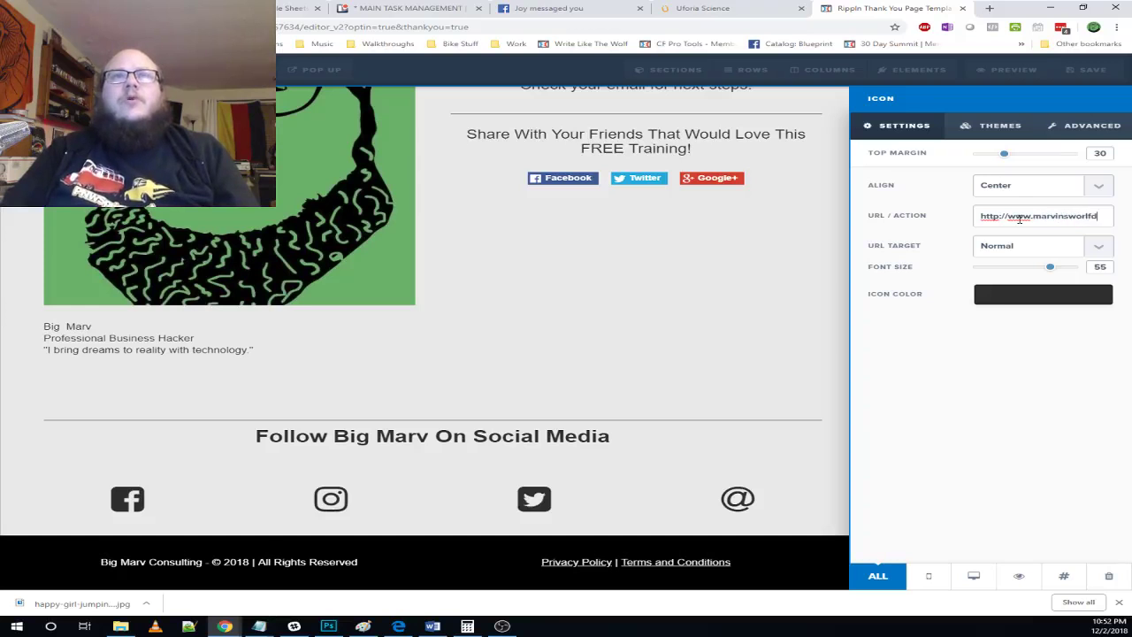
{"action": "key", "text": "BackSpace"}
{"action": "key", "text": "BackSpace"}
{"action": "type", "text": "d.us"}
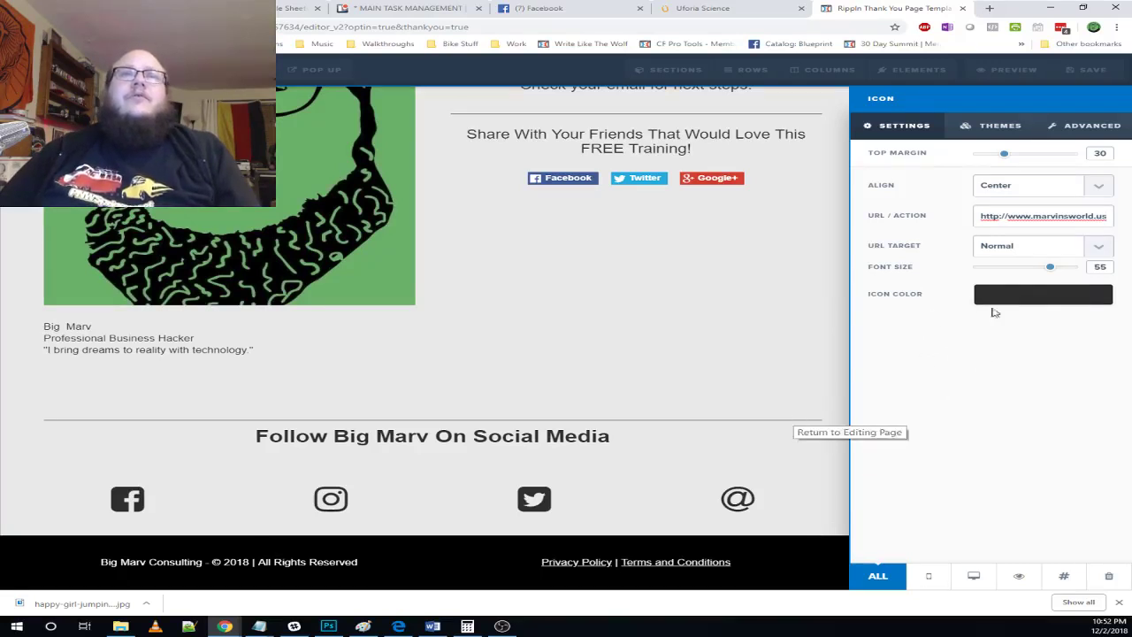
- Test the @ icon's URL in a new browser tab and close that tab
{"action": "key", "text": "ctrl+a"}
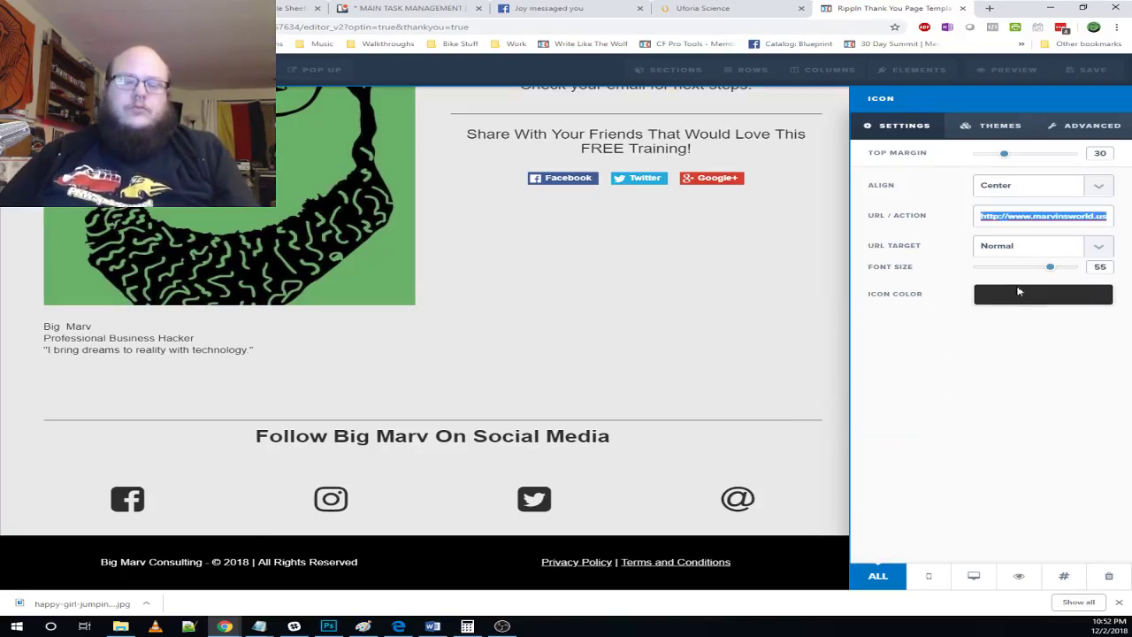
{"action": "key", "text": "ctrl+c"}
{"action": "key", "text": "ctrl+t"}
{"action": "key", "text": "ctrl+v"}
{"action": "key", "text": "Return"}
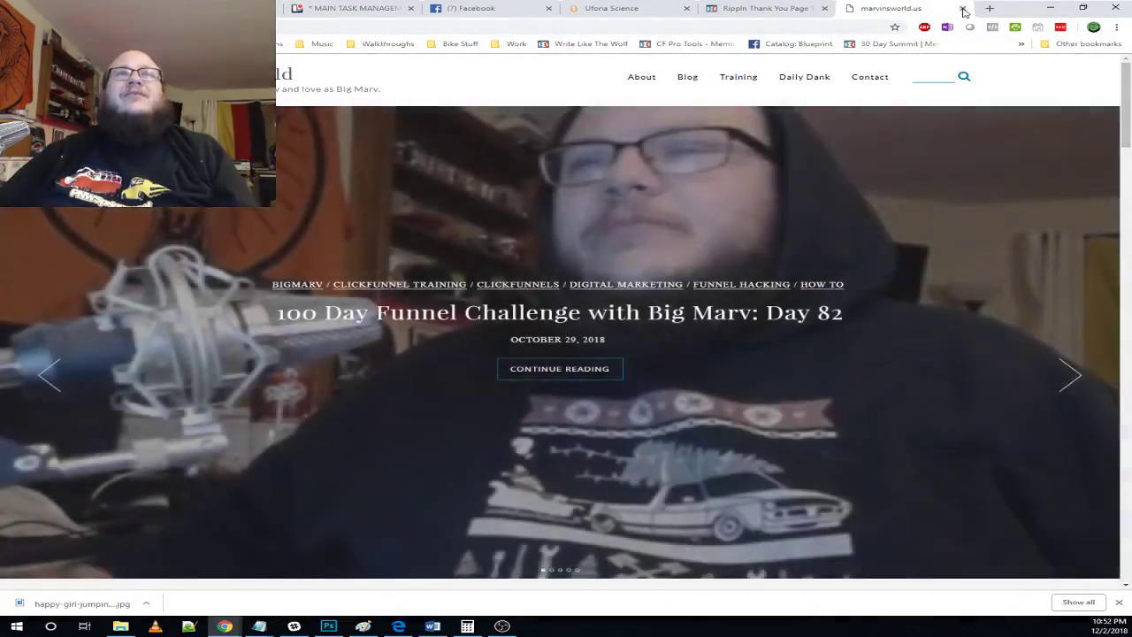
{"action": "left_click", "coordinate": [964, 9]}
- Set the URL target of the @ icon and the Twitter icon to New Tab/Window
{"action": "left_click", "coordinate": [1003, 245]}
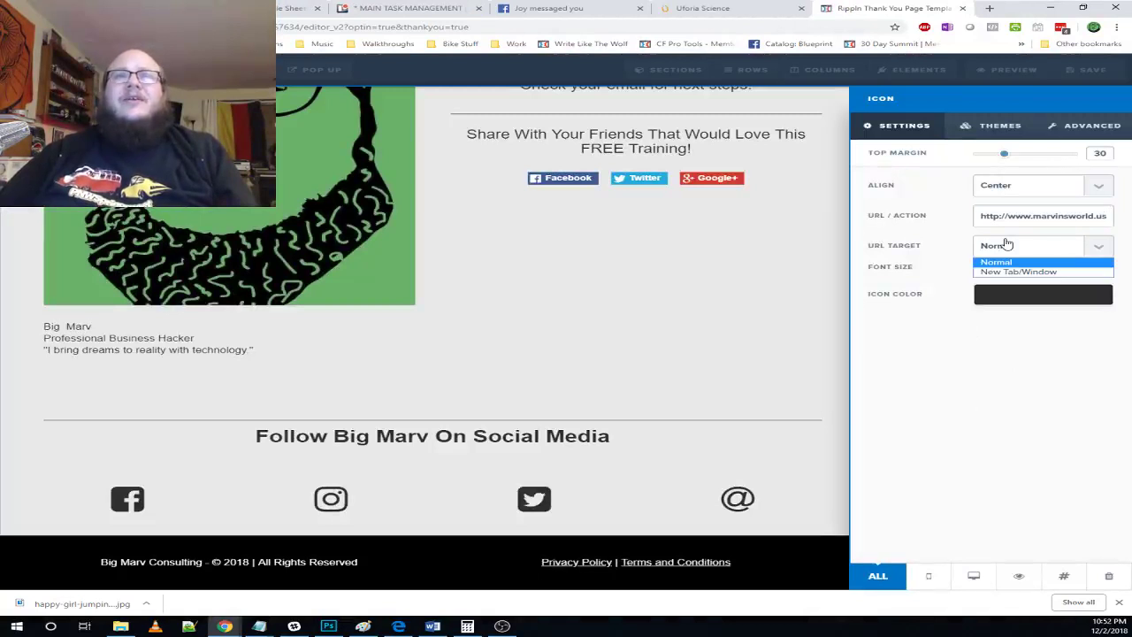
{"action": "left_click", "coordinate": [1007, 274]}
{"action": "left_click", "coordinate": [692, 379]}
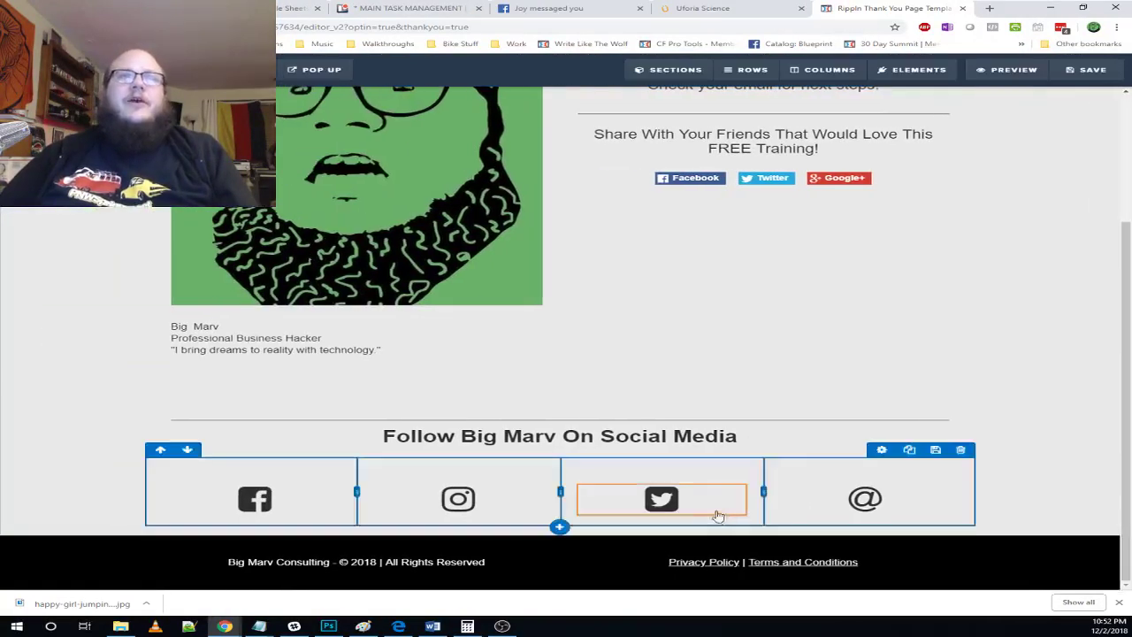
{"action": "left_click", "coordinate": [677, 499]}
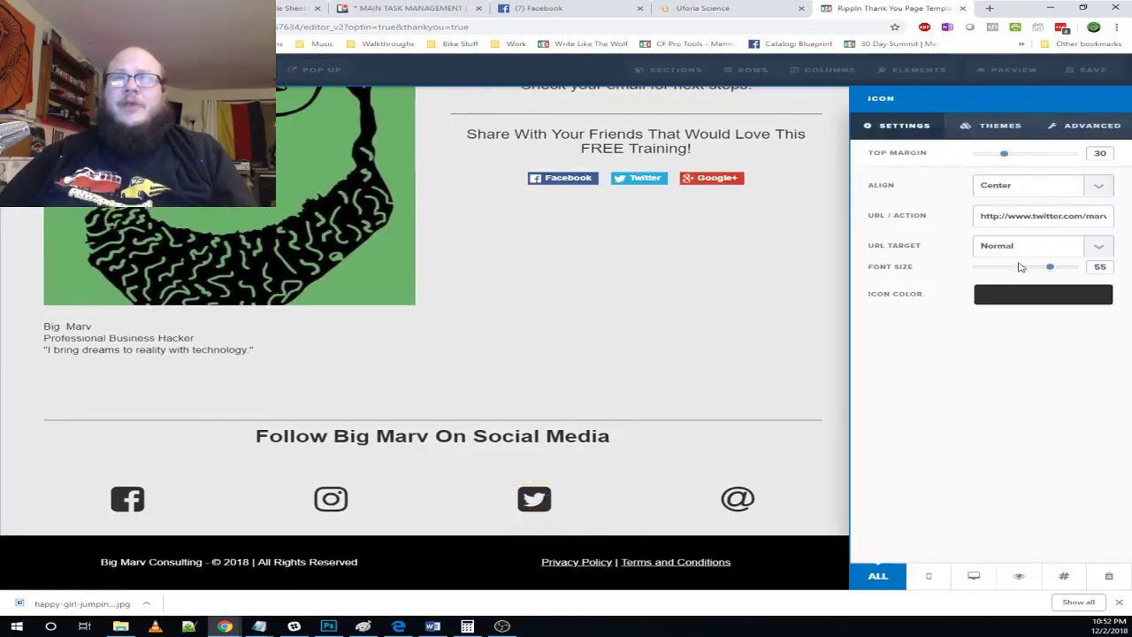
{"action": "left_click", "coordinate": [1042, 247]}
{"action": "left_click", "coordinate": [1020, 273]}
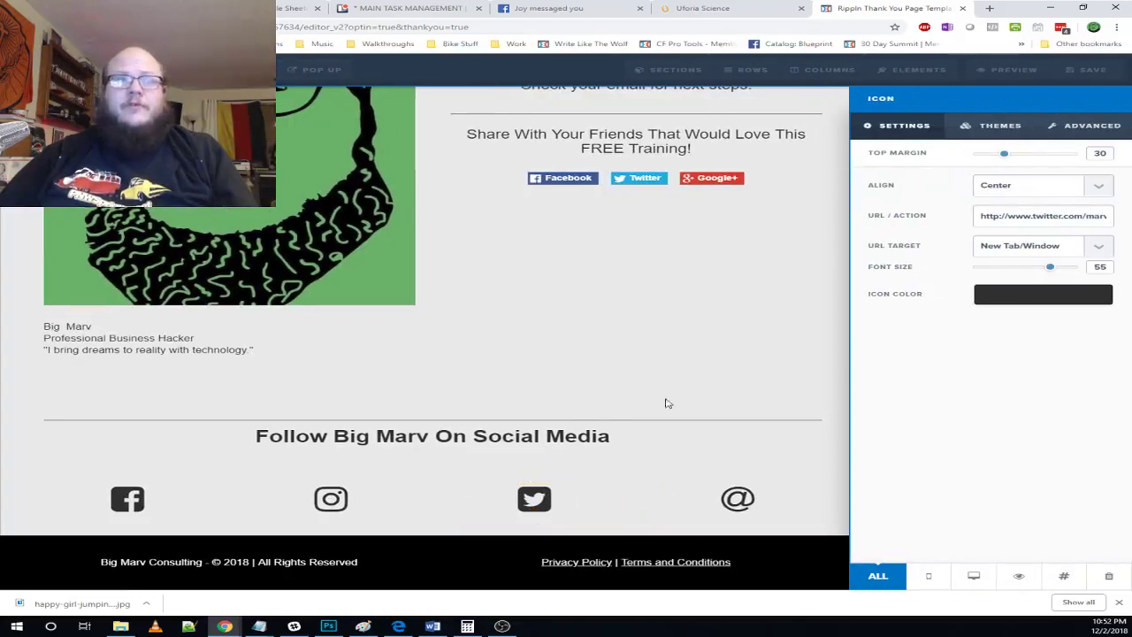
{"action": "left_click", "coordinate": [668, 404]}
- Set the Instagram icon's URL target to New Tab/Window
{"action": "left_click", "coordinate": [457, 498]}
{"action": "left_click", "coordinate": [1021, 249]}
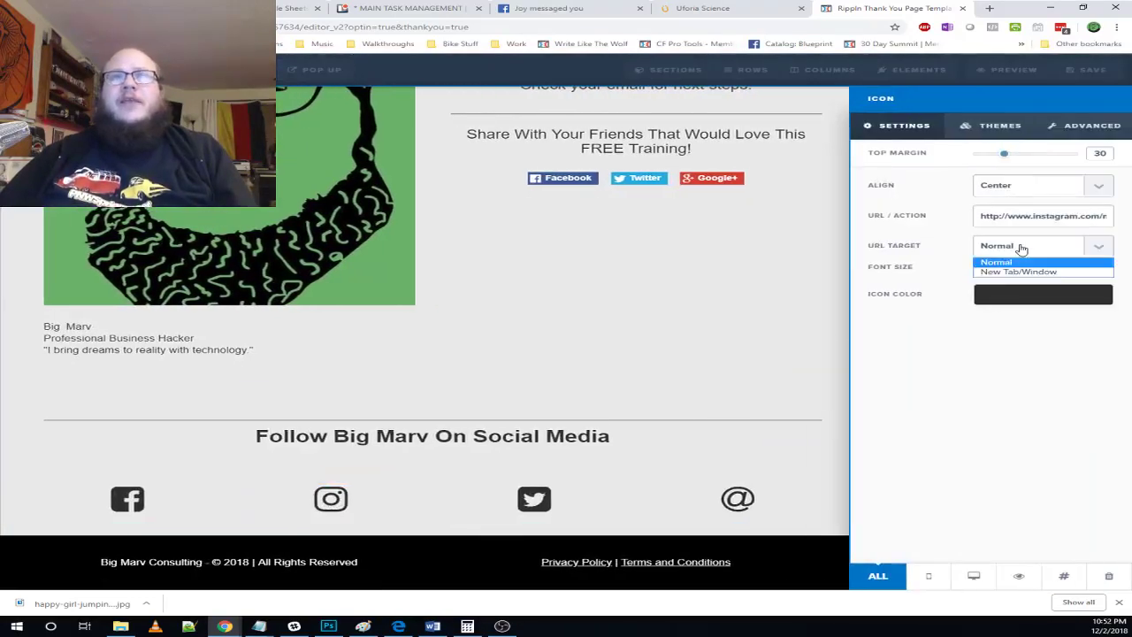
{"action": "left_click", "coordinate": [1015, 271]}
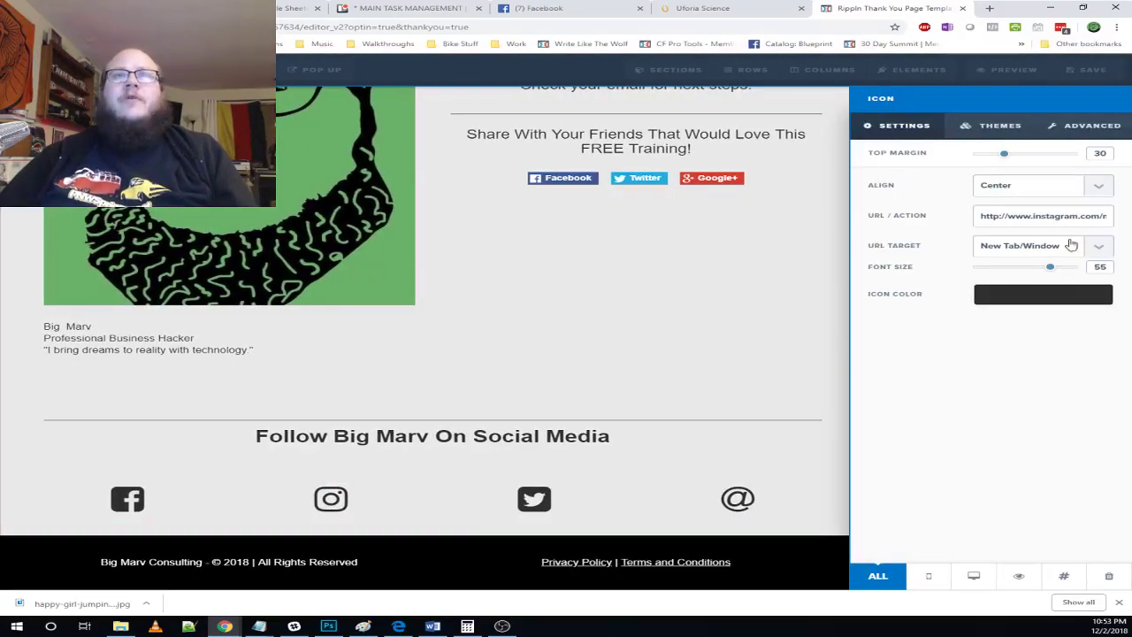
{"action": "left_click", "coordinate": [1012, 245]}
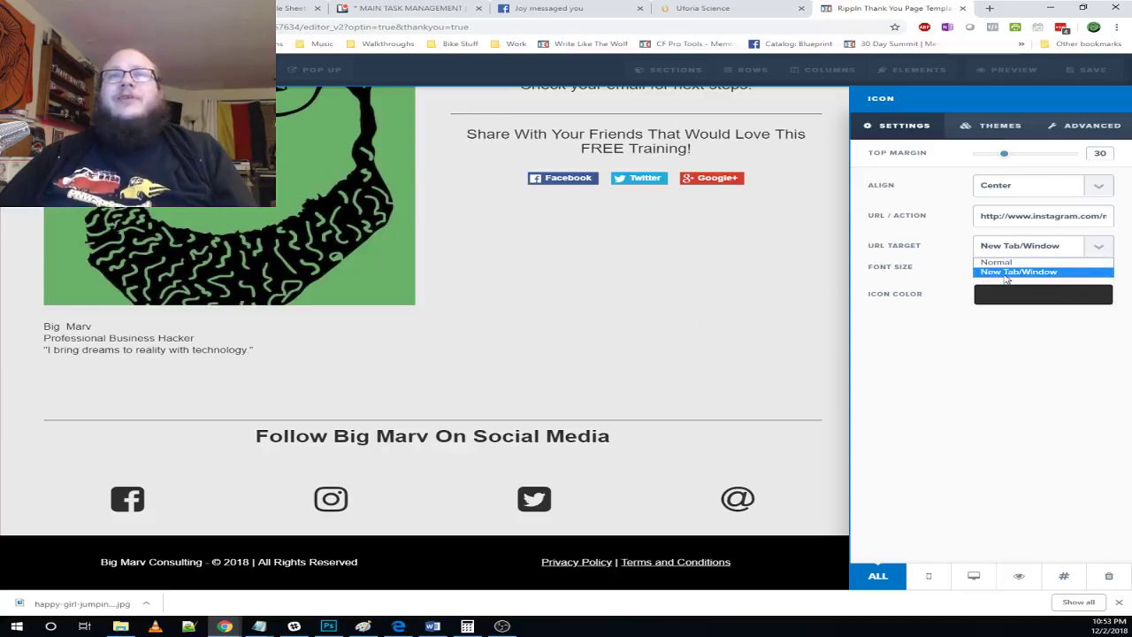
- Set the URL target of the Instagram and Facebook icons to New Tab/Window
{"action": "left_click", "coordinate": [1007, 280]}
{"action": "left_click", "coordinate": [644, 368]}
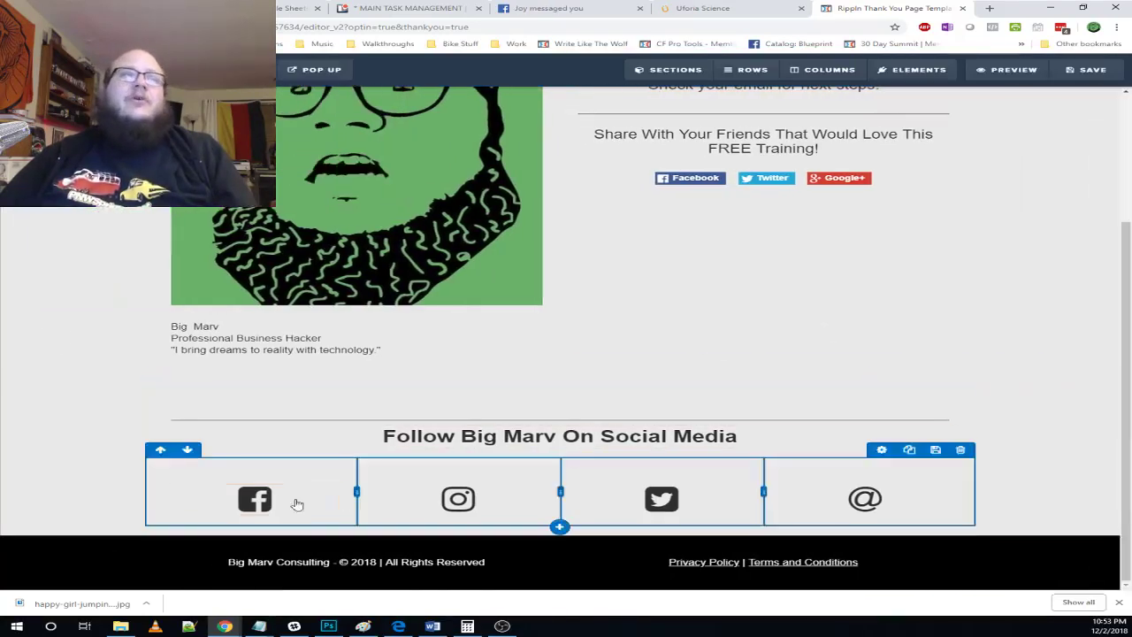
{"action": "left_click", "coordinate": [276, 504]}
{"action": "left_click", "coordinate": [998, 245]}
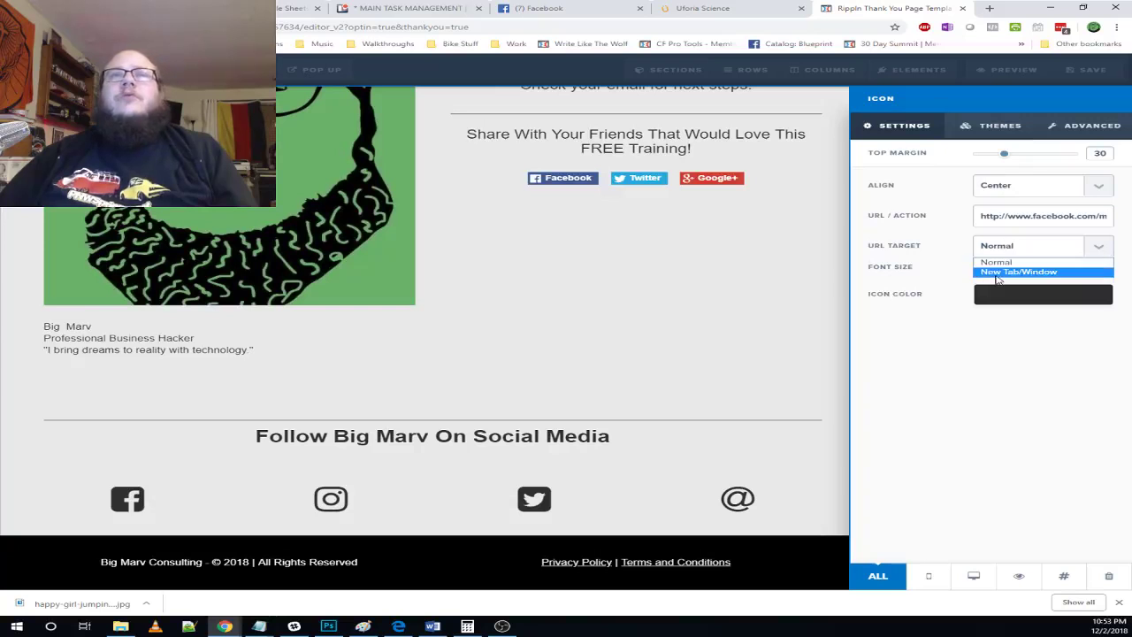
{"action": "left_click", "coordinate": [1004, 273]}
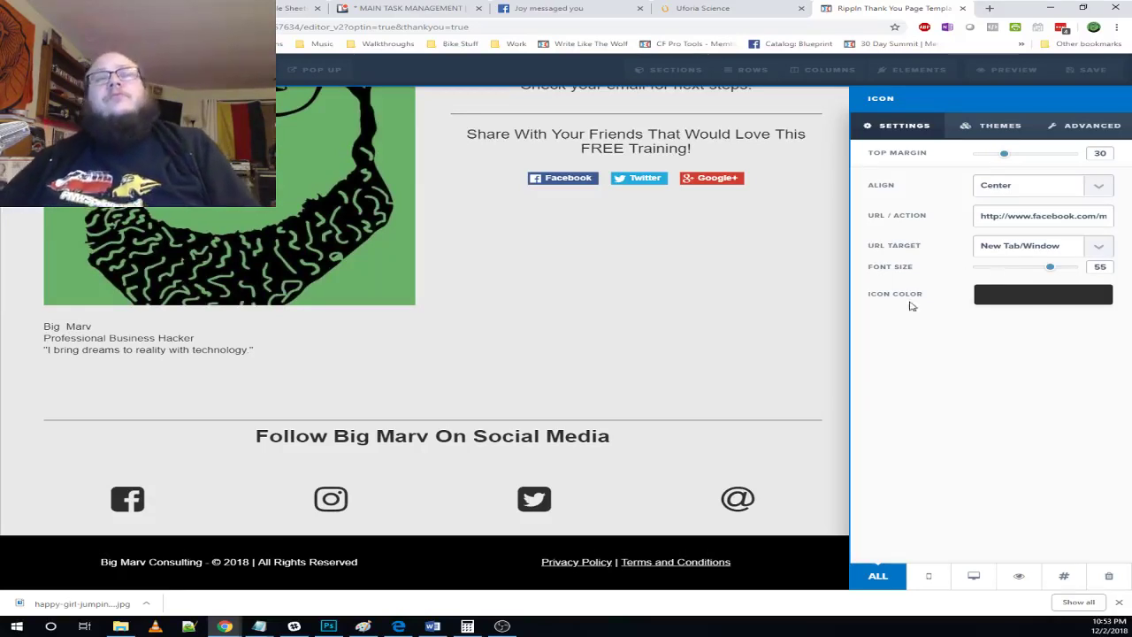
{"action": "left_click", "coordinate": [784, 327]}
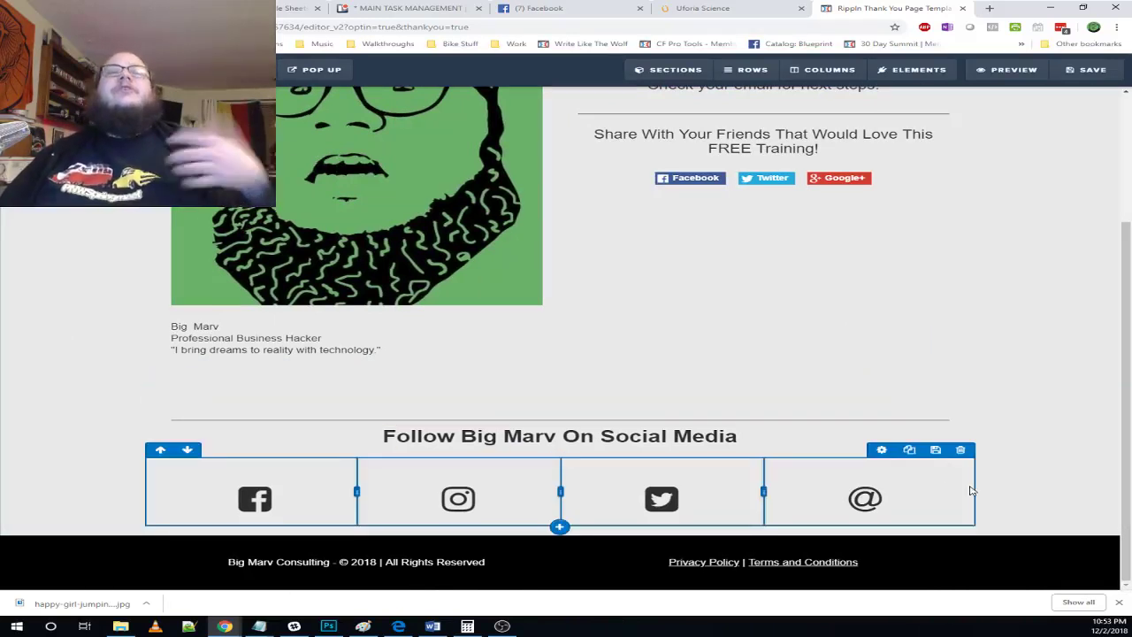
- Set the four-column social icon row's width to 40% and its left/right padding to 100
{"action": "left_click", "coordinate": [881, 449]}
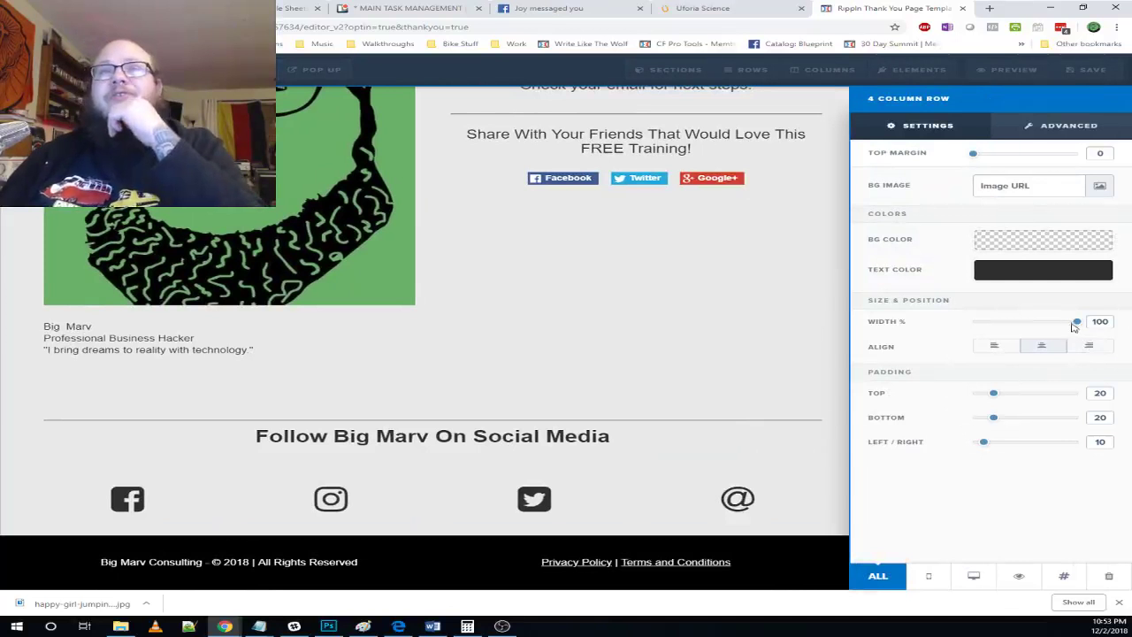
{"action": "left_click_drag", "start_coordinate": [1079, 327], "coordinate": [954, 331]}
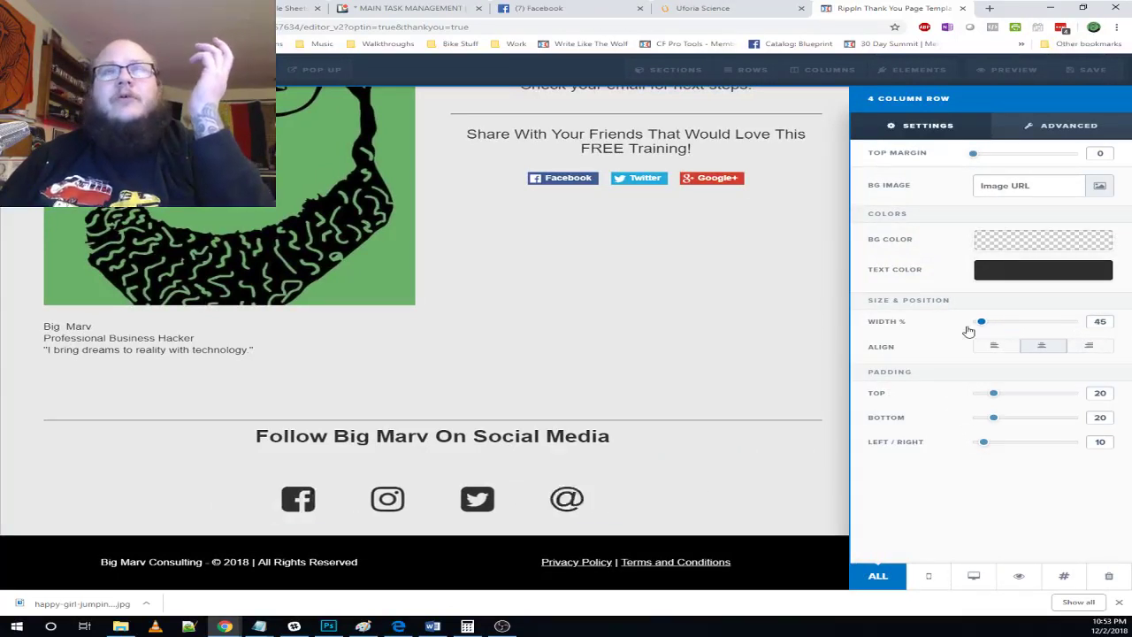
{"action": "left_click", "coordinate": [718, 371]}
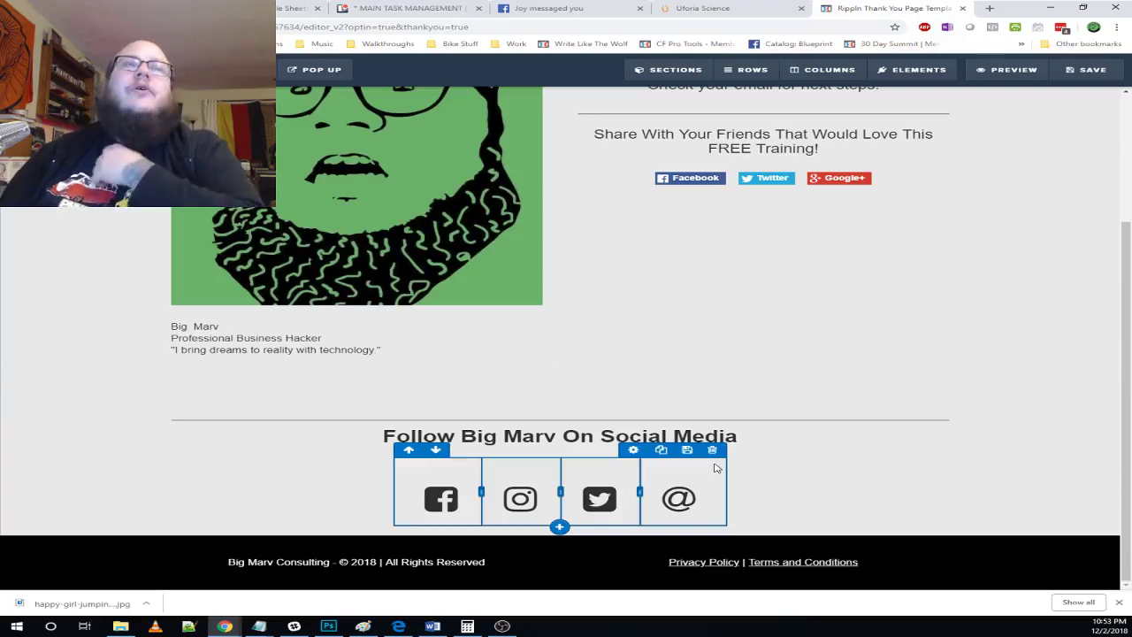
{"action": "left_click", "coordinate": [633, 450]}
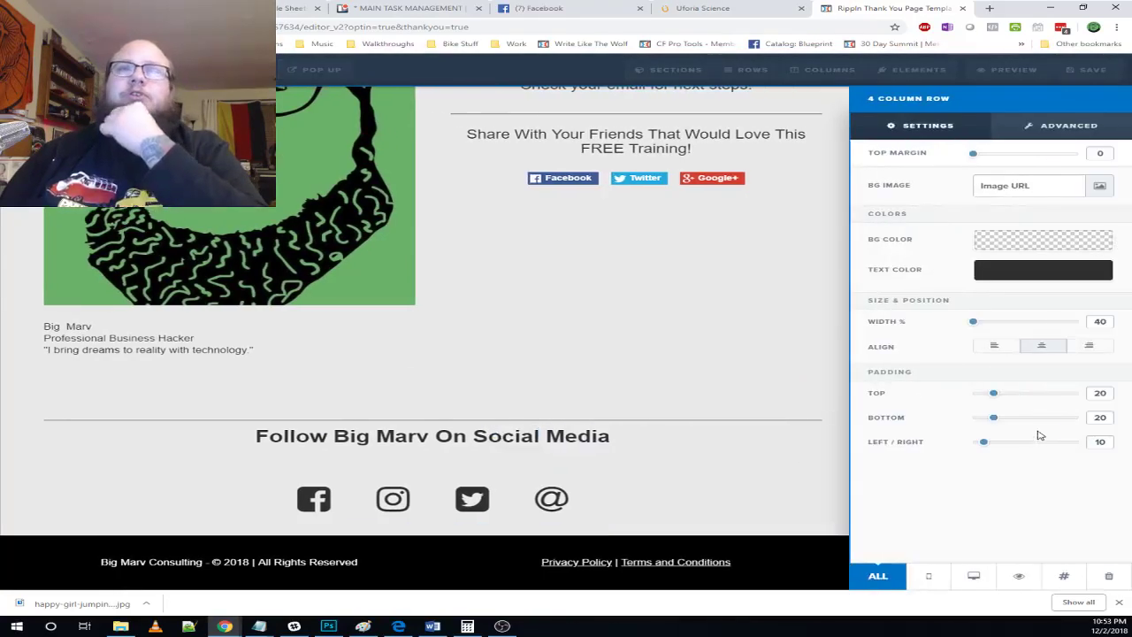
{"action": "left_click_drag", "start_coordinate": [986, 448], "coordinate": [1117, 446]}
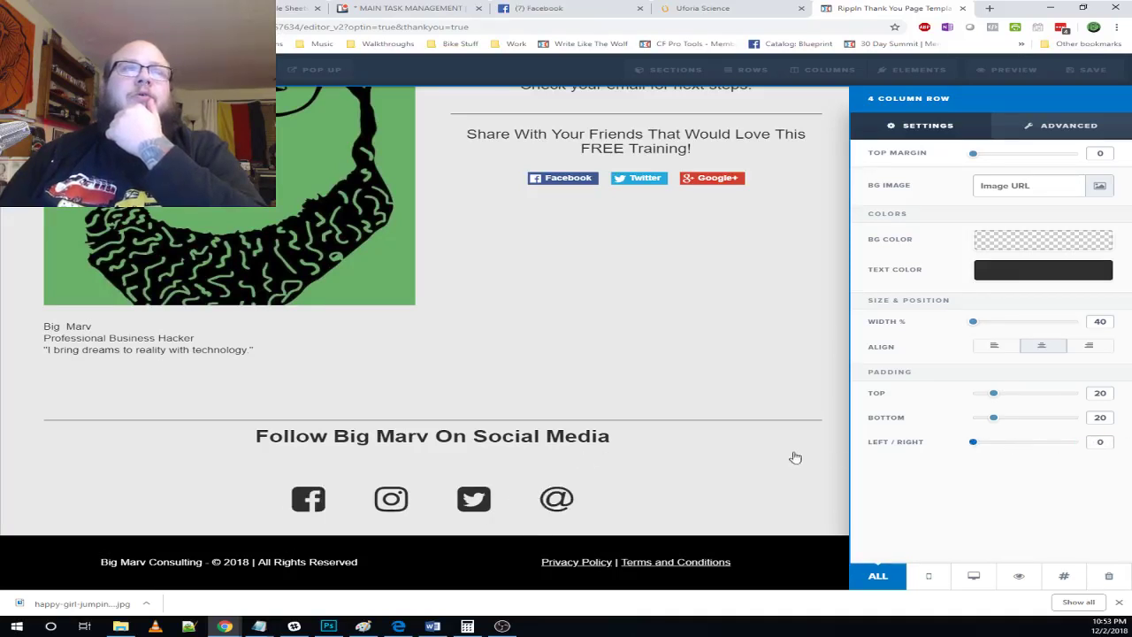
{"action": "mouse_move", "coordinate": [1075, 441]}
{"action": "left_mouse_down"}
{"action": "mouse_move", "coordinate": [917, 449]}
{"action": "mouse_move", "coordinate": [1100, 445]}
{"action": "mouse_move", "coordinate": [979, 452]}
{"action": "mouse_move", "coordinate": [1077, 445]}
{"action": "left_mouse_up"}
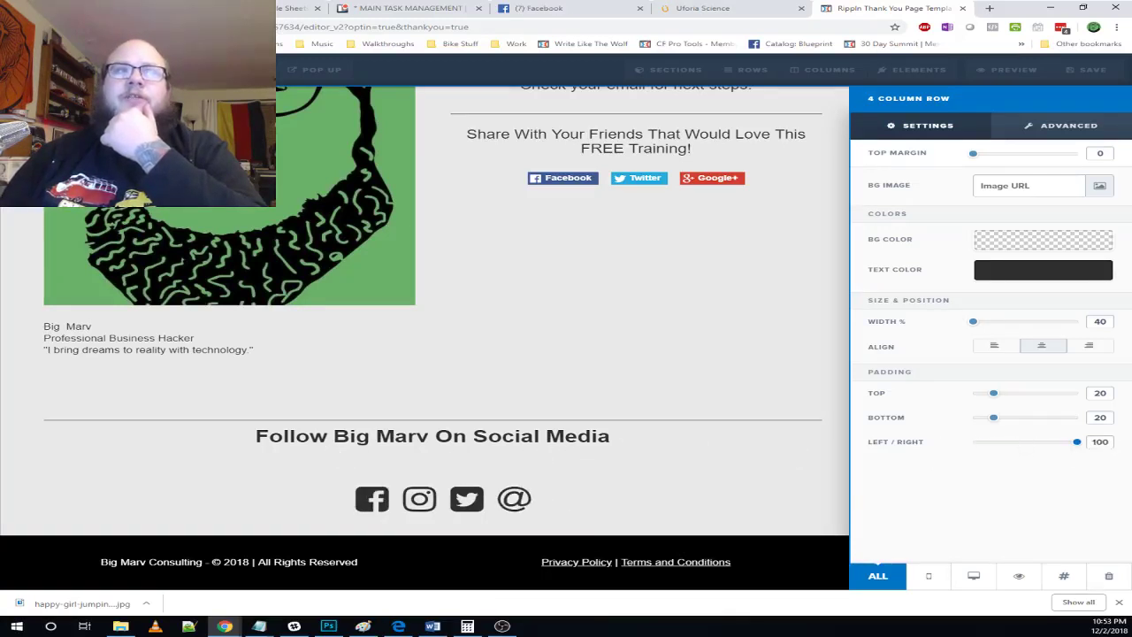
{"action": "left_click", "coordinate": [619, 415]}
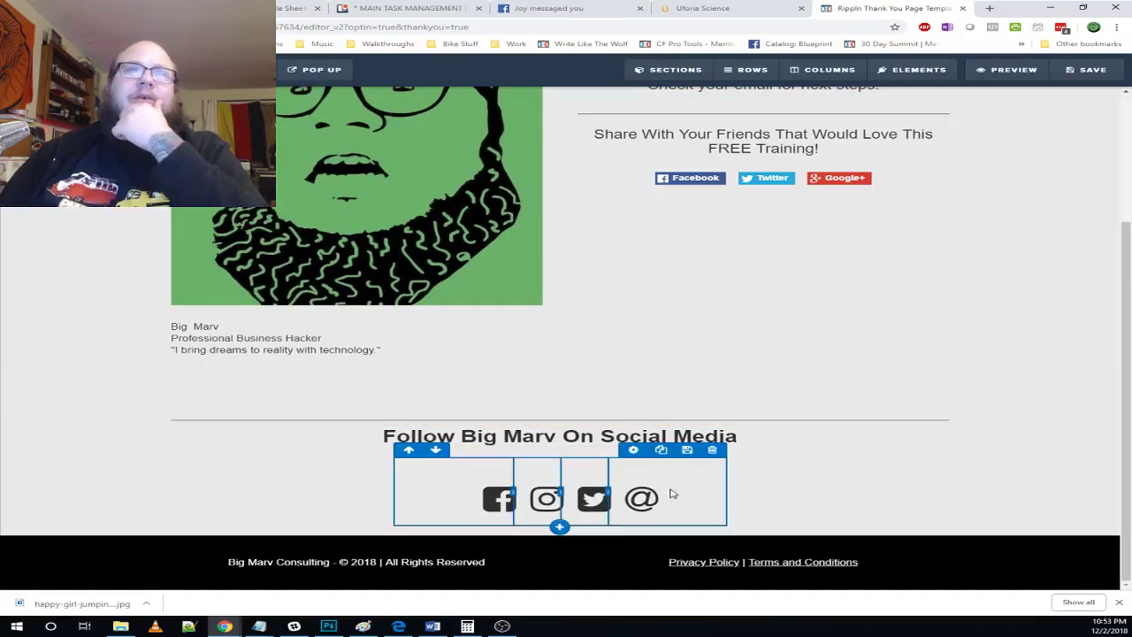
- Set the social icon row's top padding and the "Follow Big Marv On Social Media" row's bottom padding to 0
{"action": "left_click", "coordinate": [633, 450]}
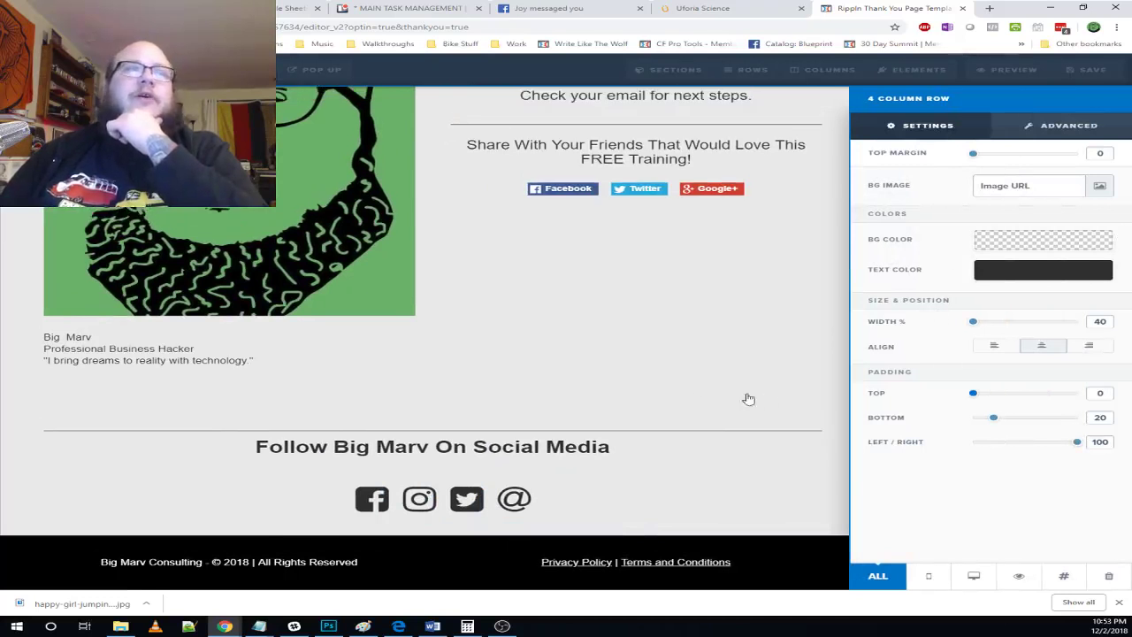
{"action": "left_click", "coordinate": [619, 460]}
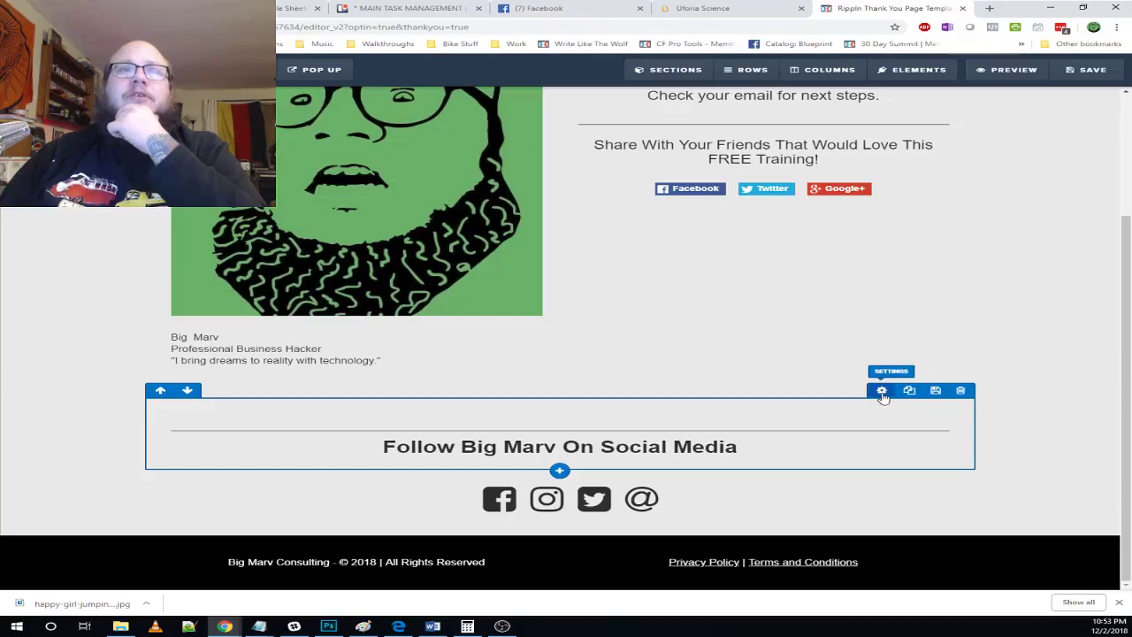
{"action": "left_click", "coordinate": [882, 393]}
{"action": "left_click_drag", "start_coordinate": [993, 422], "coordinate": [723, 425]}
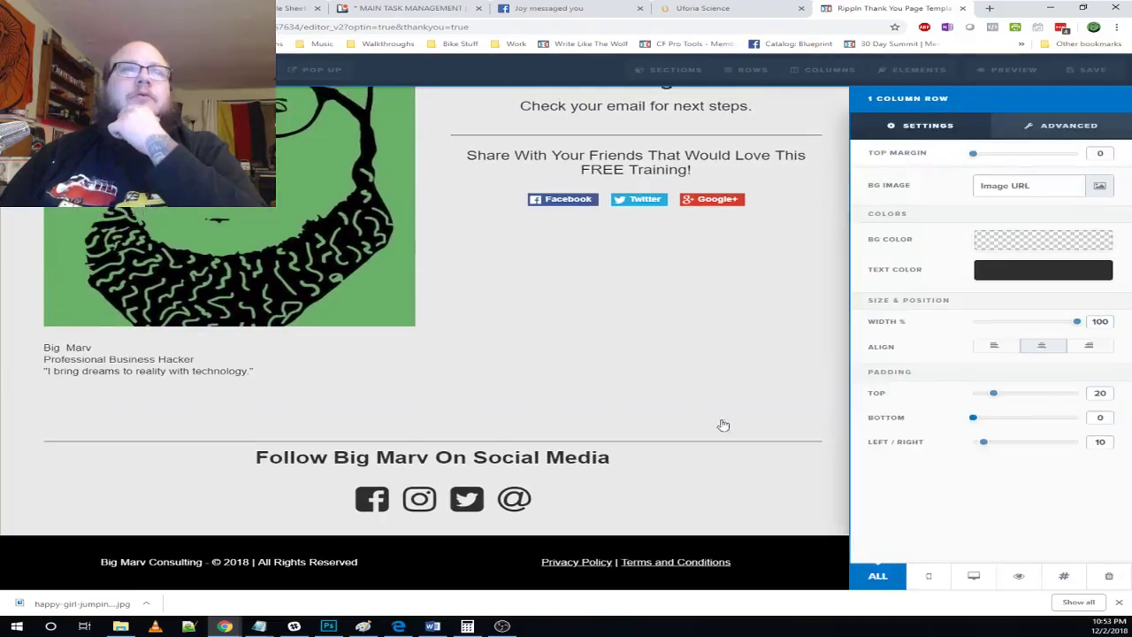
{"action": "left_click", "coordinate": [637, 434]}
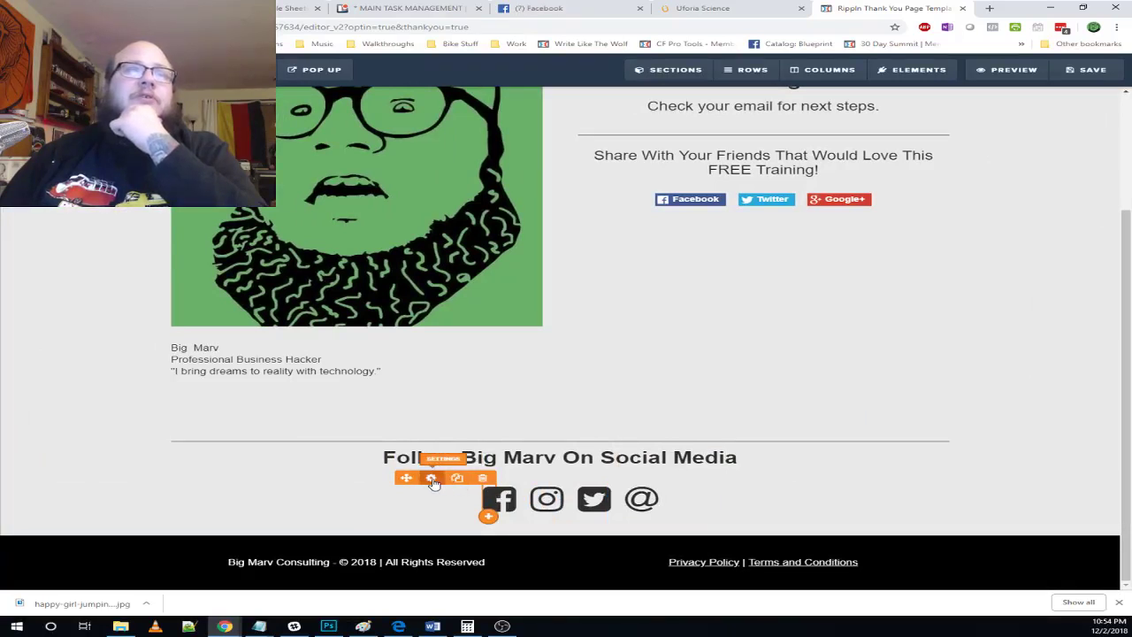
- Set the top margin of the Facebook and Instagram follow icons to 10
{"action": "left_click", "coordinate": [431, 477]}
{"action": "left_click_drag", "start_coordinate": [1006, 159], "coordinate": [627, 182]}
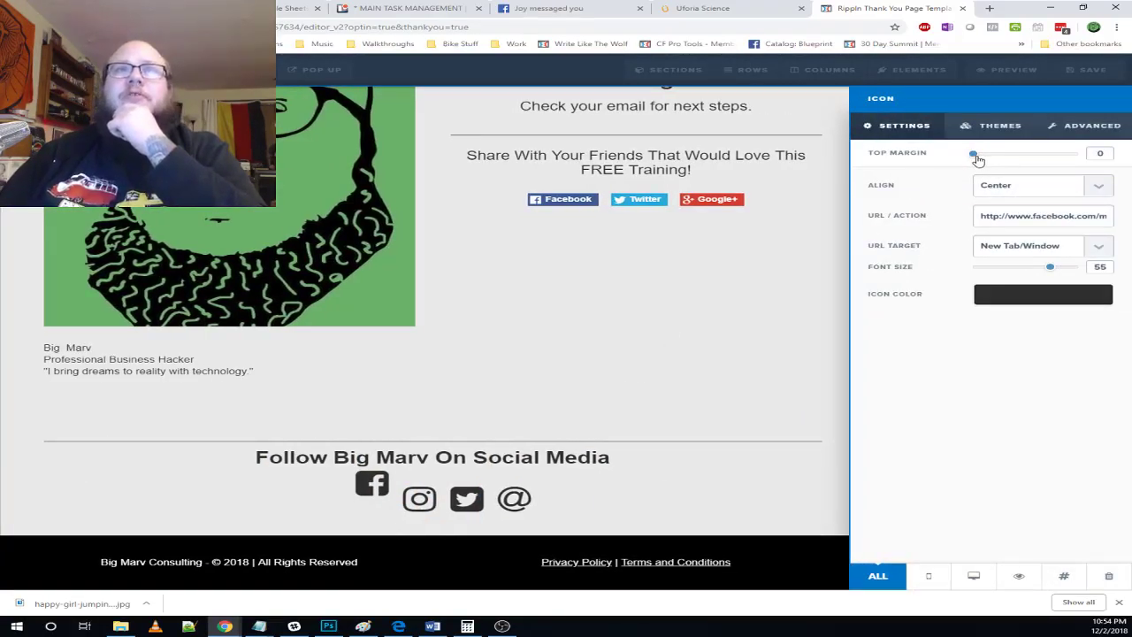
{"action": "left_click", "coordinate": [443, 504]}
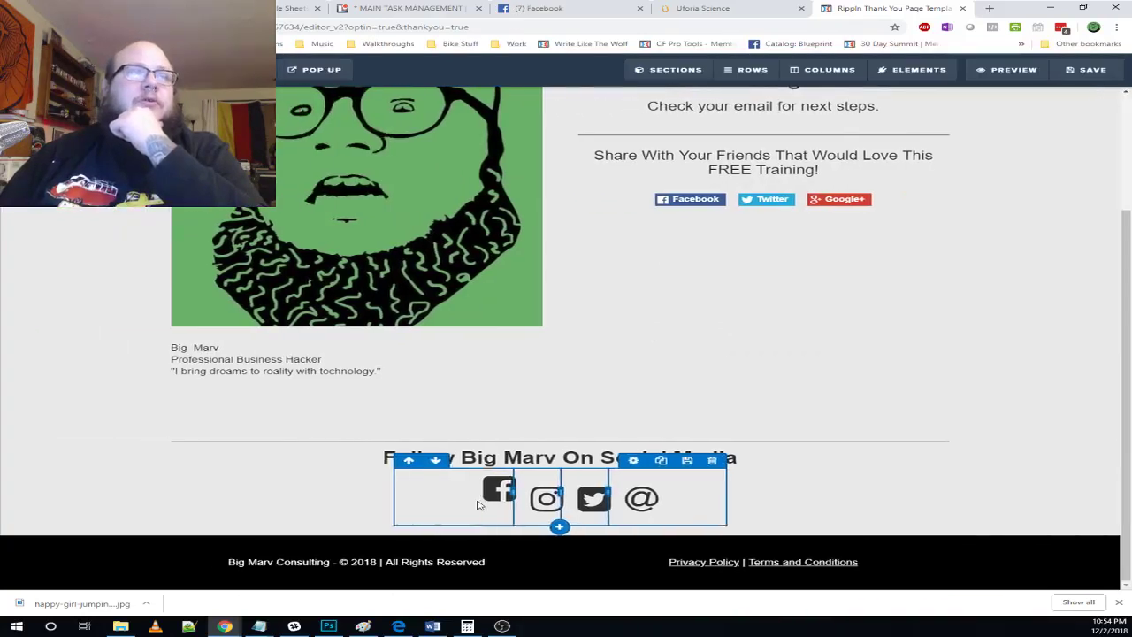
{"action": "left_click", "coordinate": [527, 495]}
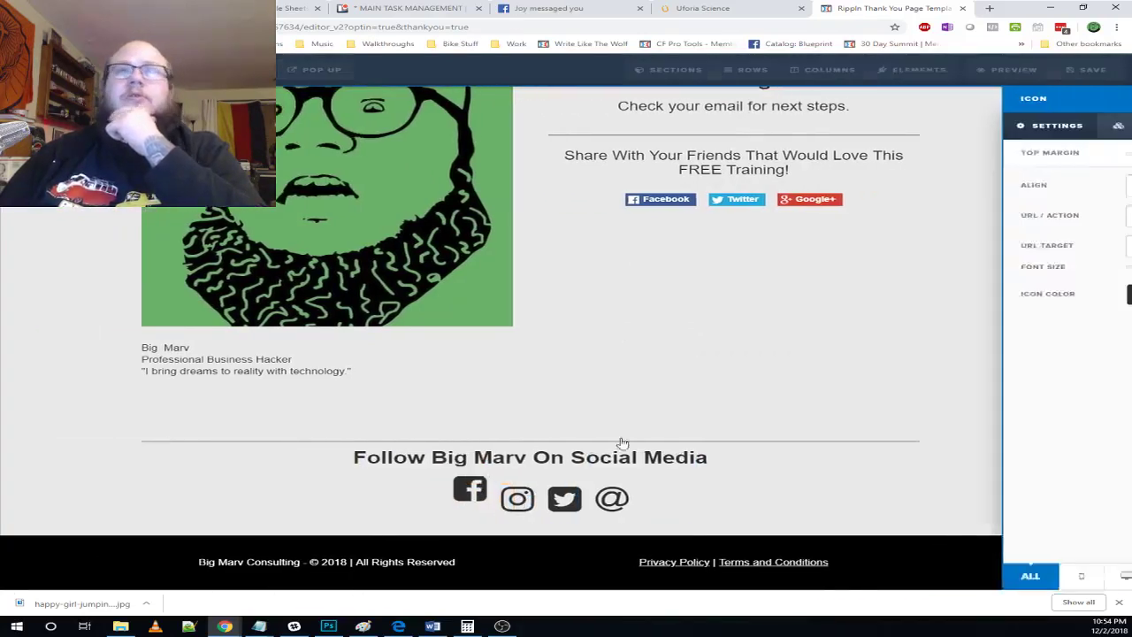
{"action": "left_click_drag", "start_coordinate": [1005, 160], "coordinate": [984, 160]}
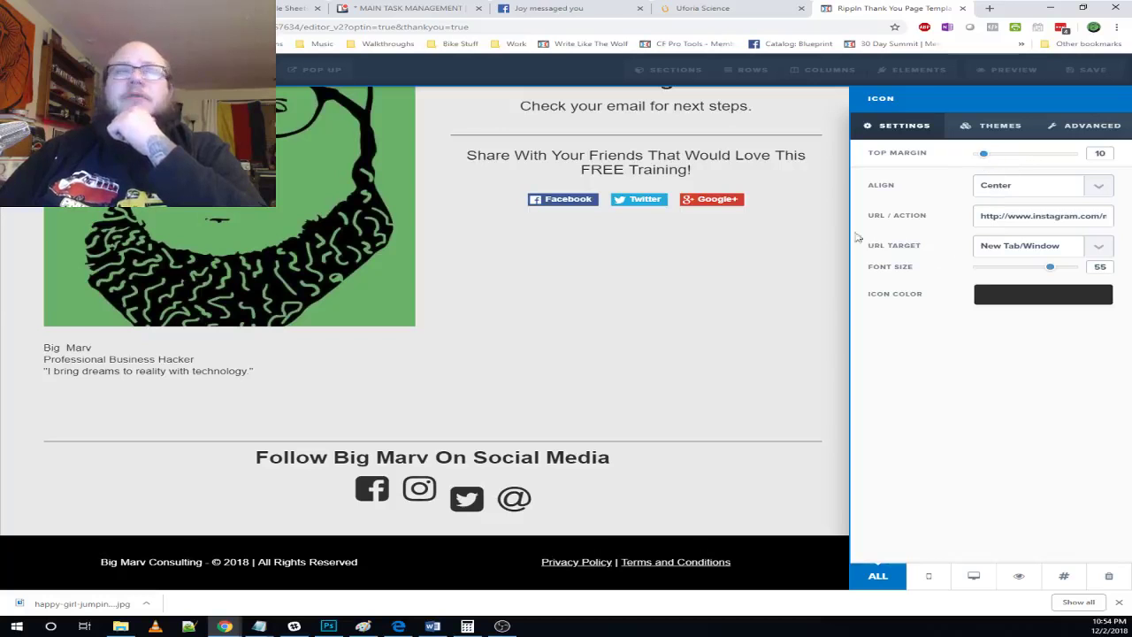
{"action": "left_click", "coordinate": [499, 502]}
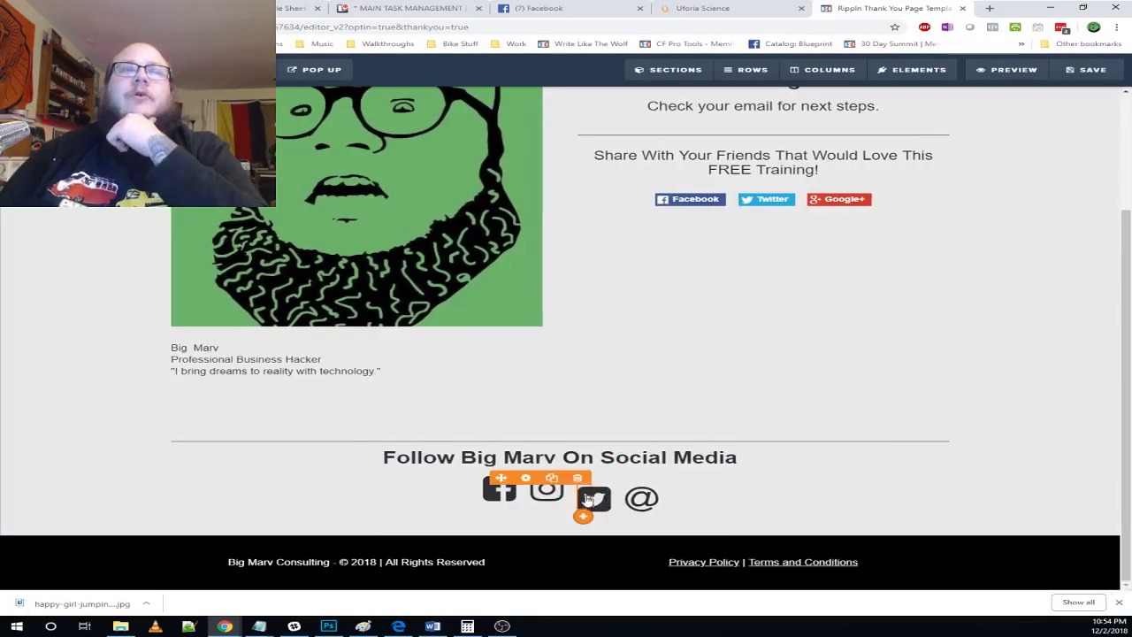
- Set the top margin of the Twitter and @ follow icons to 10
{"action": "left_click", "coordinate": [591, 499]}
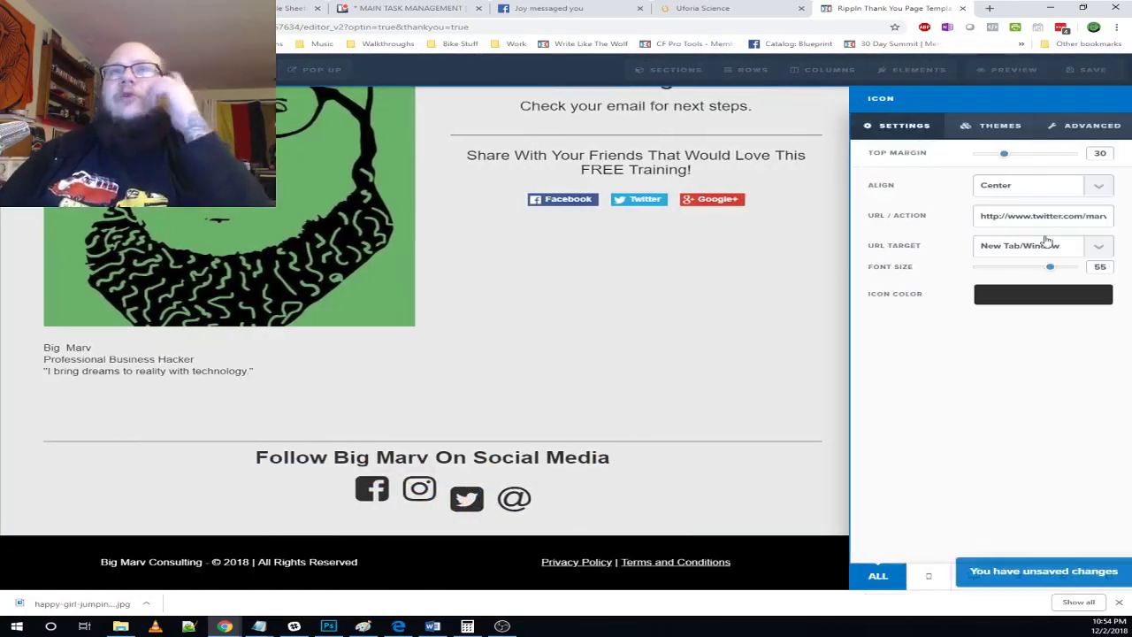
{"action": "left_click_drag", "start_coordinate": [1017, 160], "coordinate": [984, 161]}
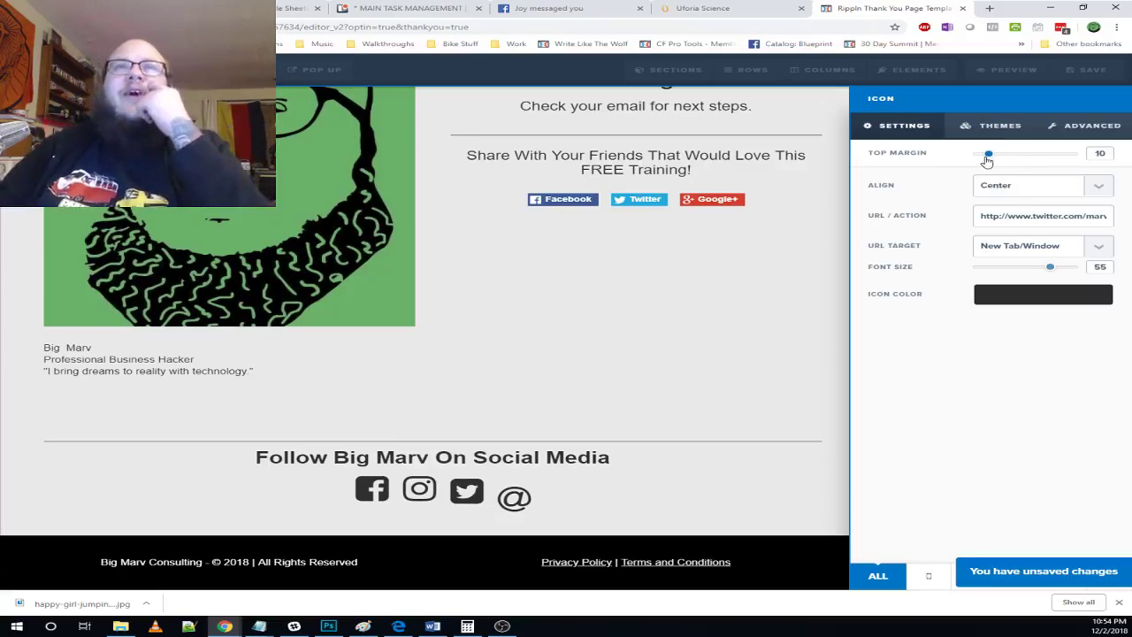
{"action": "left_click", "coordinate": [539, 500]}
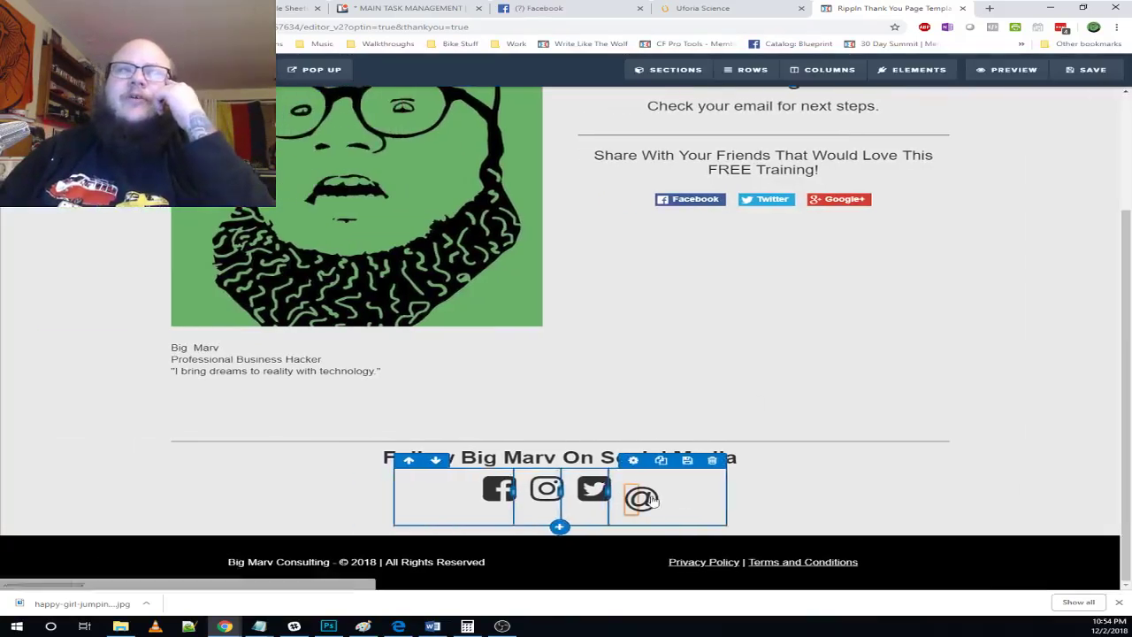
{"action": "left_click", "coordinate": [574, 478]}
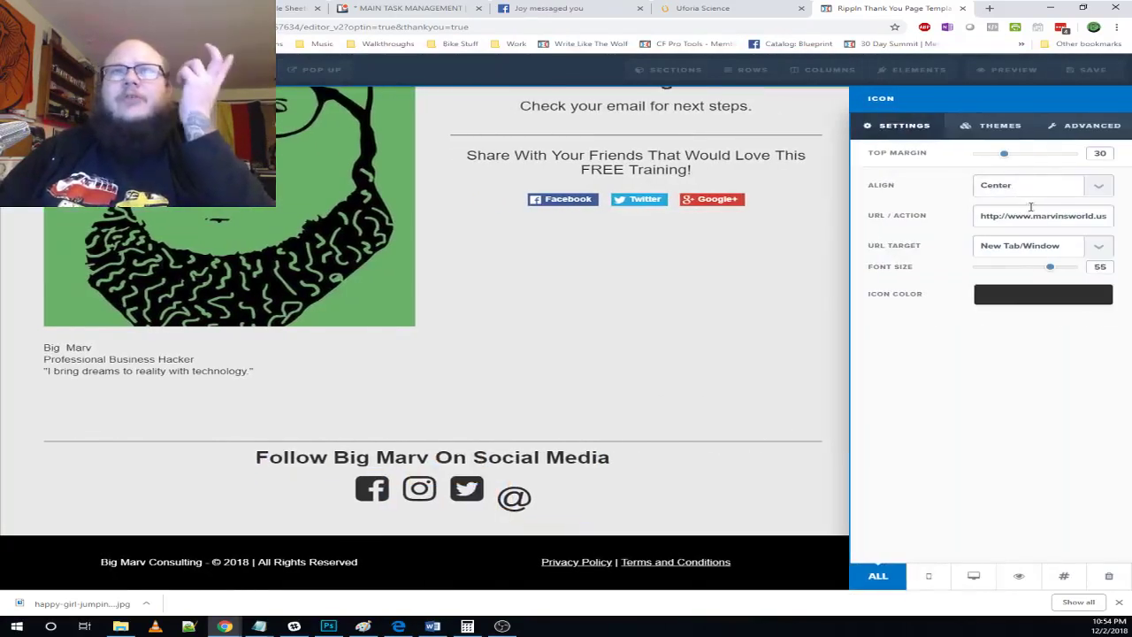
{"action": "left_click_drag", "start_coordinate": [1005, 160], "coordinate": [984, 161]}
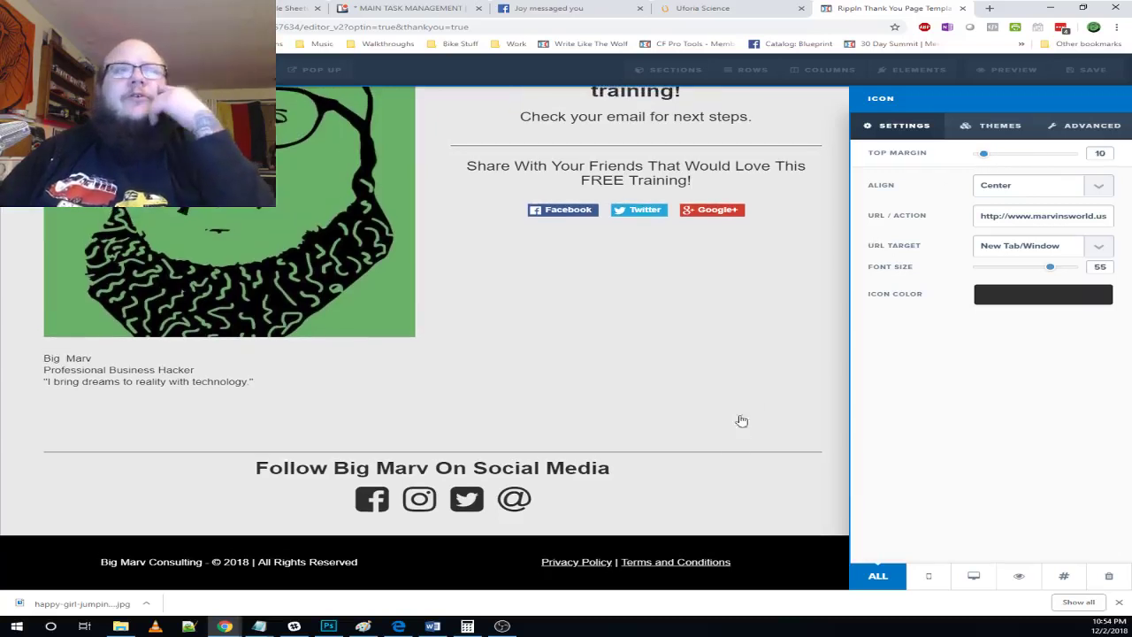
{"action": "left_click", "coordinate": [622, 455]}
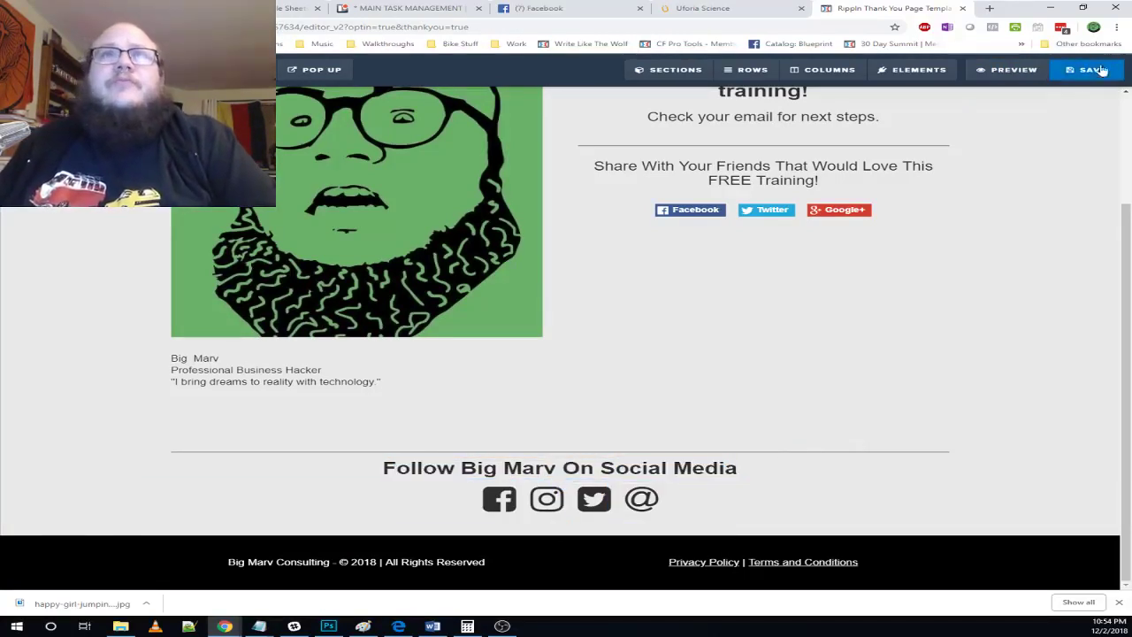
- Save the Home Thanks page and review its layout from the header down to the footer
{"action": "left_click", "coordinate": [1097, 70]}
{"action": "scroll", "coordinate": [734, 363], "scroll_direction": "up", "scroll_amount": 2}
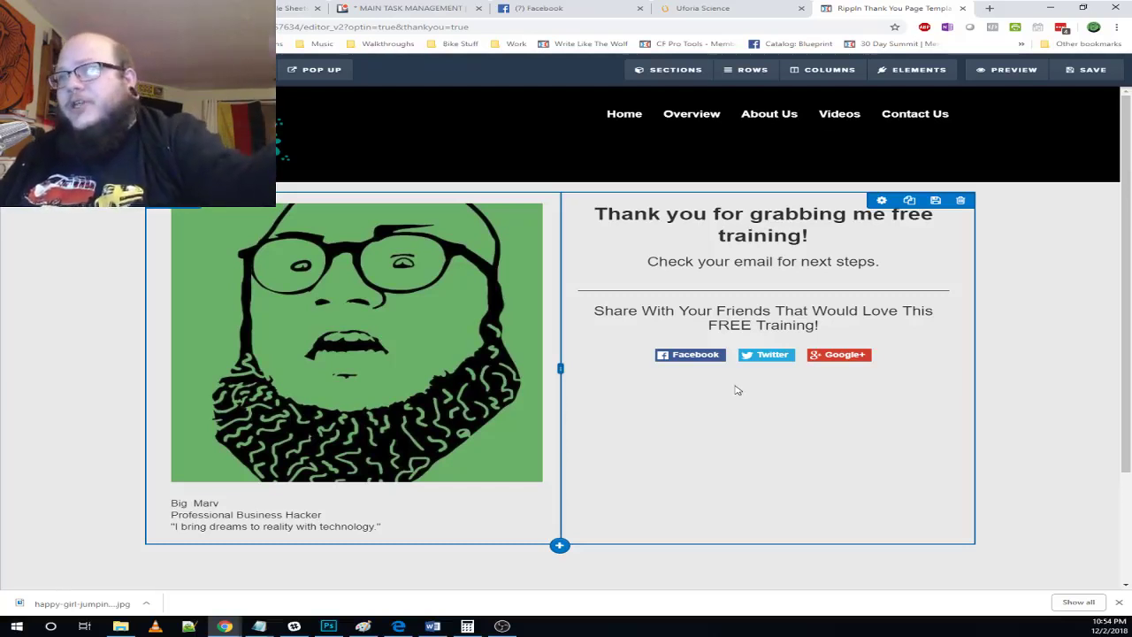
{"action": "scroll", "coordinate": [682, 386], "scroll_direction": "down", "scroll_amount": 2}
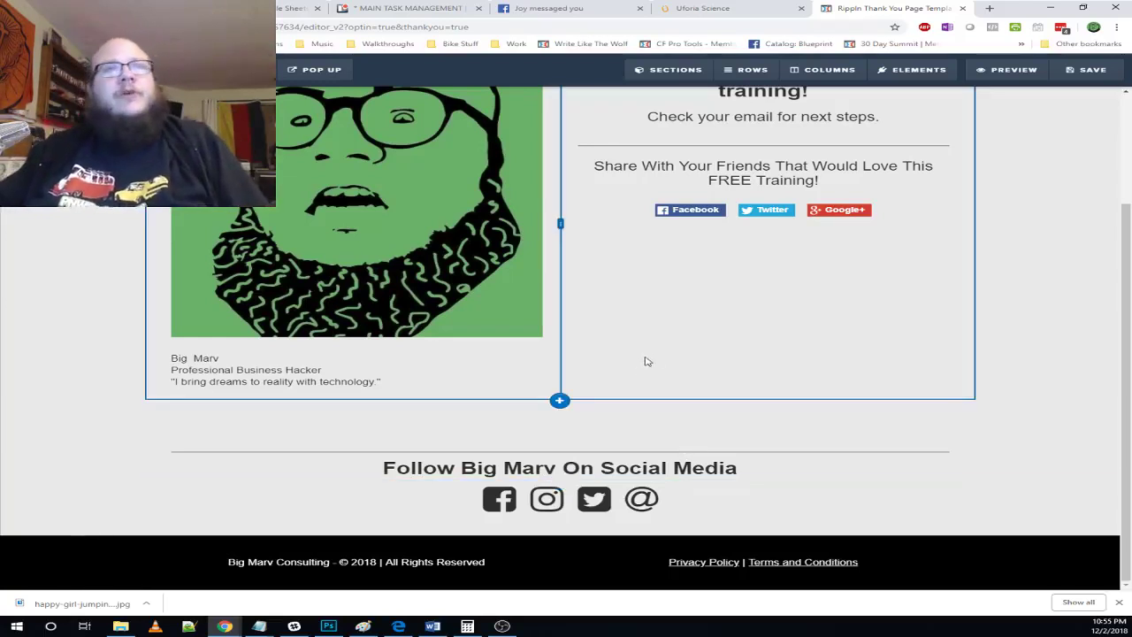
{"action": "scroll", "coordinate": [847, 359], "scroll_direction": "up", "scroll_amount": 2}
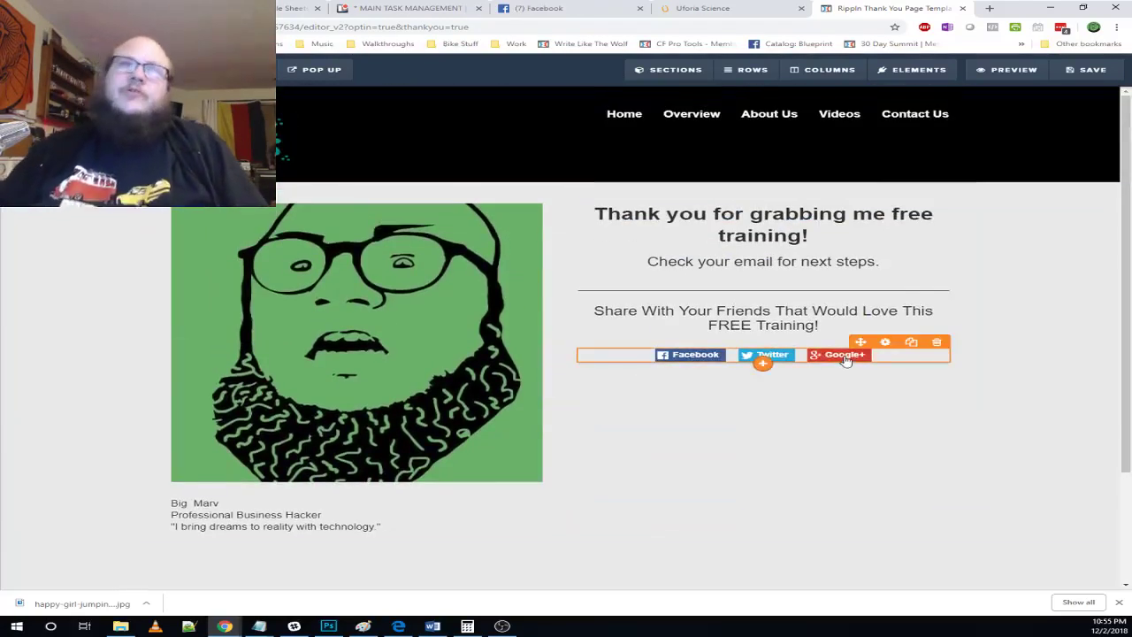
{"action": "scroll", "coordinate": [758, 410], "scroll_direction": "down", "scroll_amount": 2}
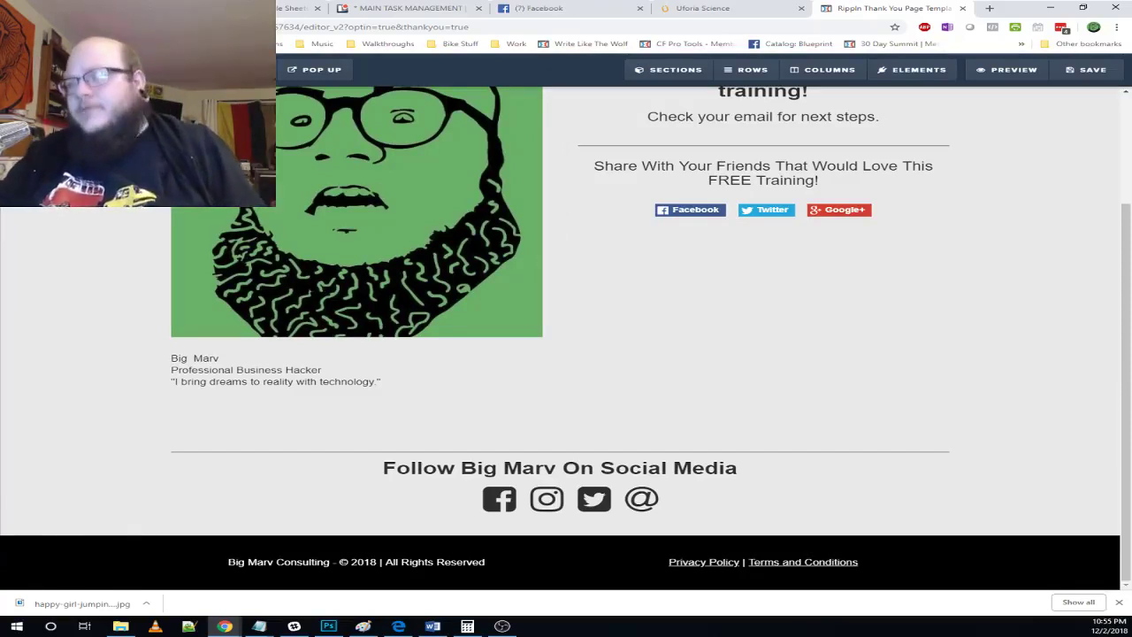
- Reopen the Home Thanks page in the editor and save it as a page template named "Website Demo TY Page"
{"action": "left_click", "coordinate": [27, 70]}
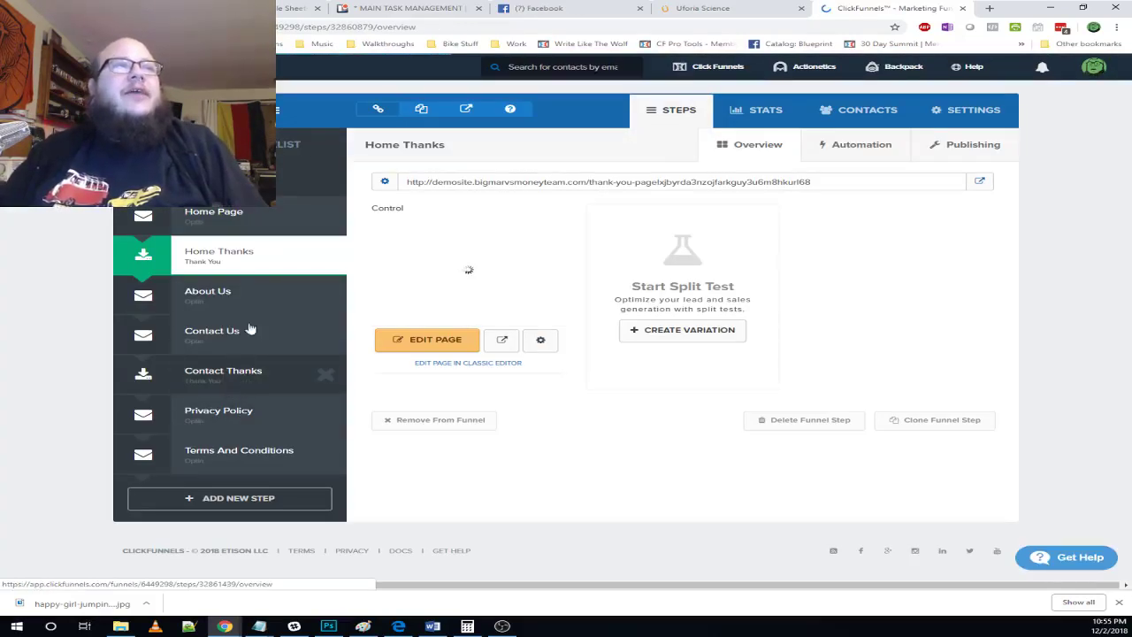
{"action": "left_click", "coordinate": [444, 340]}
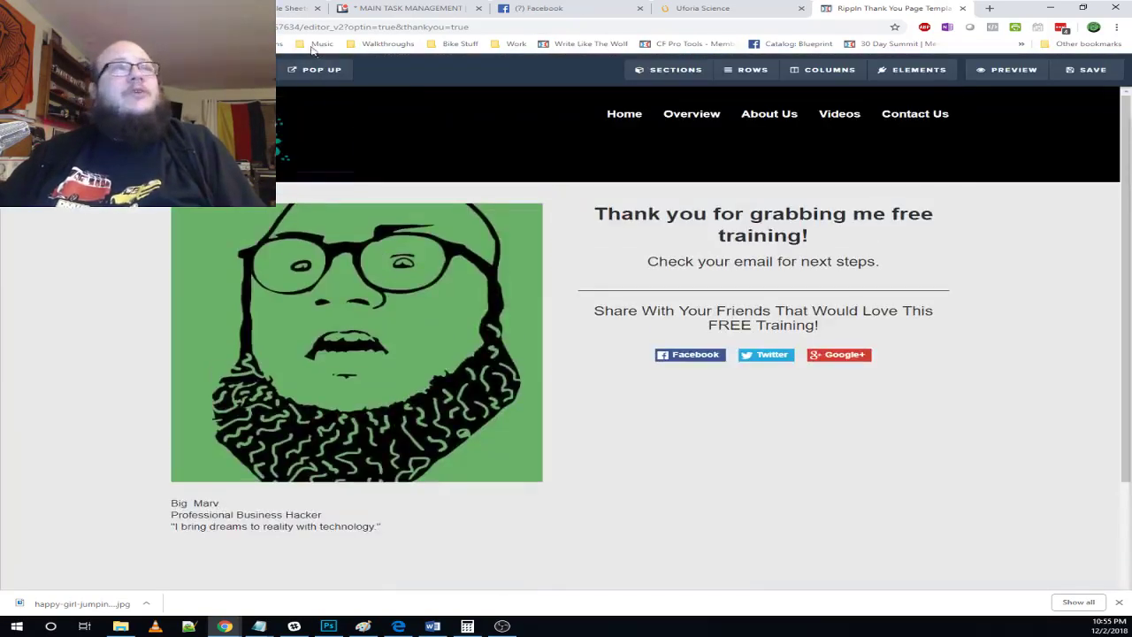
{"action": "mouse_move", "coordinate": [256, 224]}
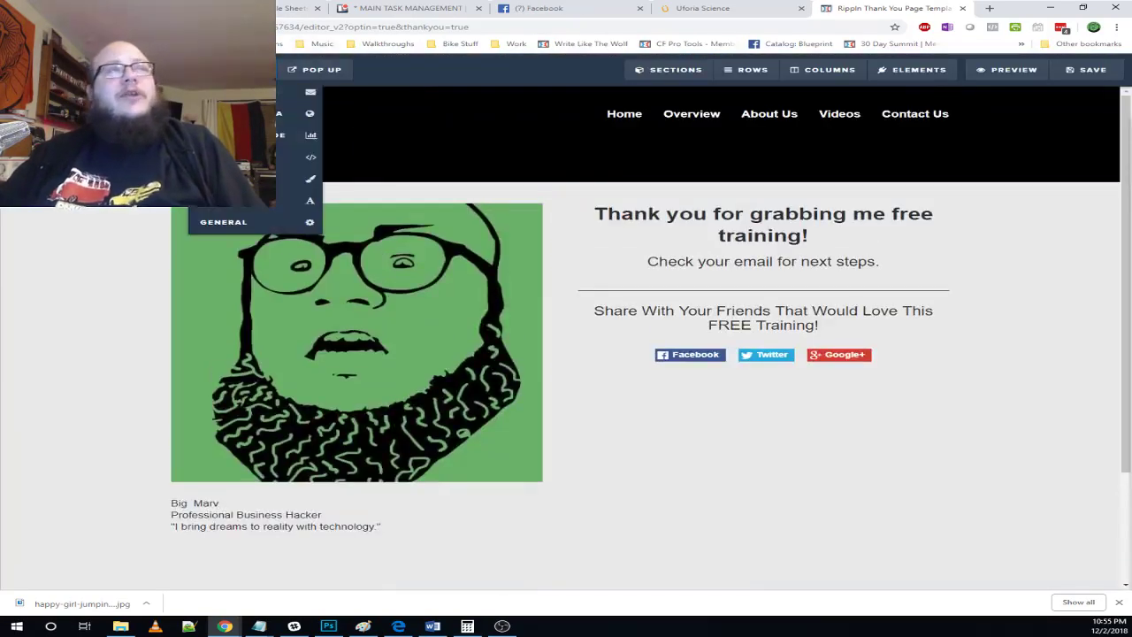
{"action": "left_click", "coordinate": [256, 224]}
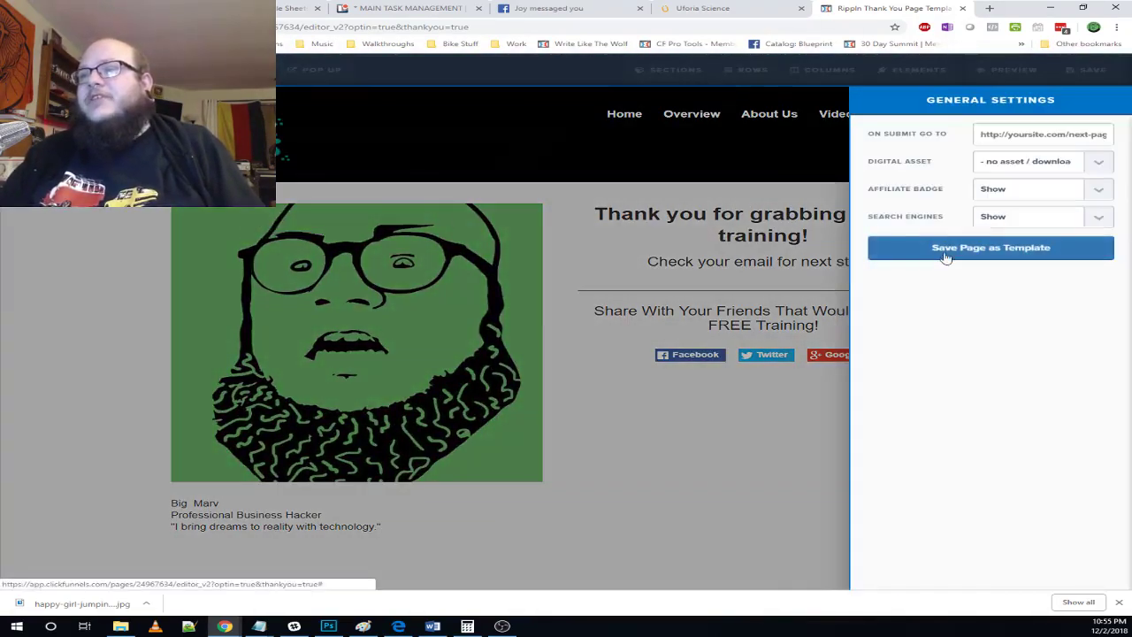
{"action": "left_click", "coordinate": [945, 254]}
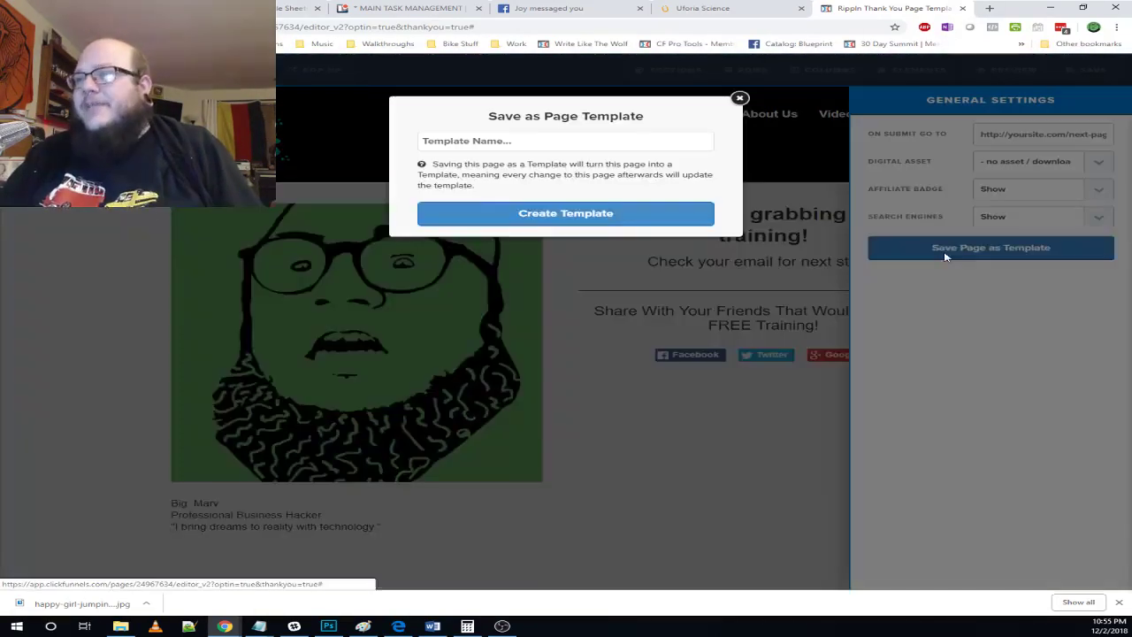
{"action": "left_click", "coordinate": [563, 143]}
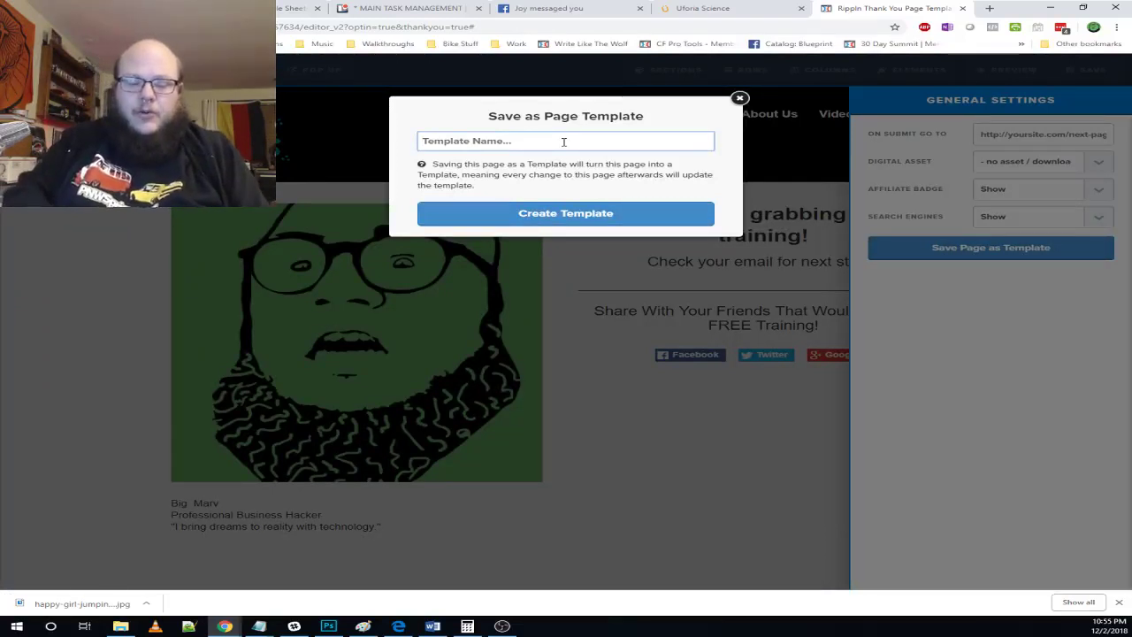
{"action": "type", "text": "Website Demo TY"}
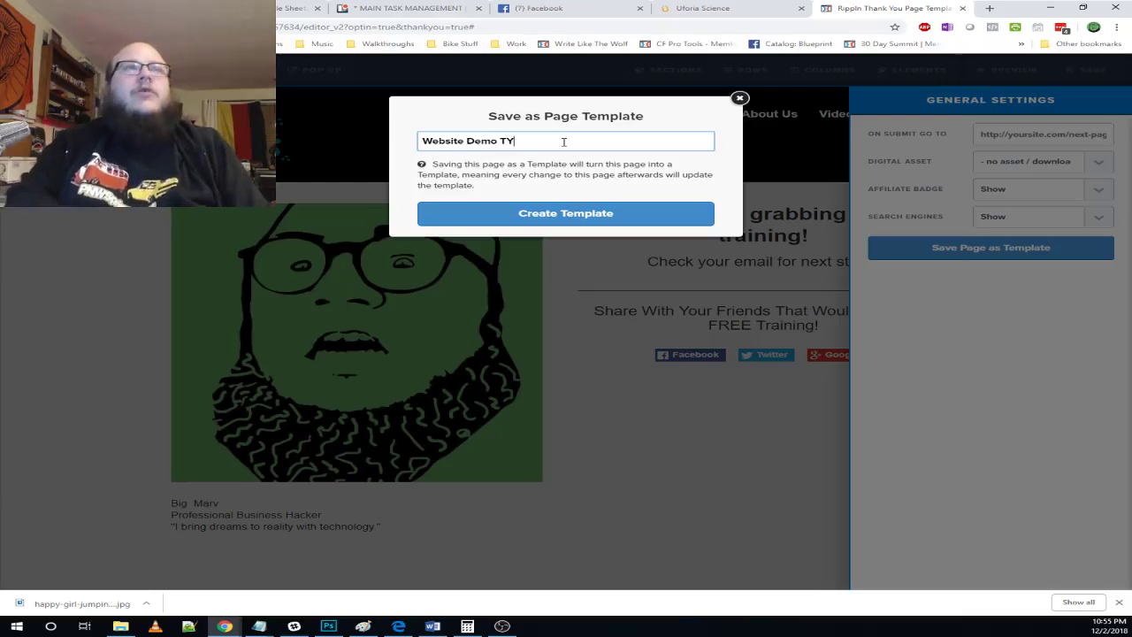
{"action": "type", "text": " Page"}
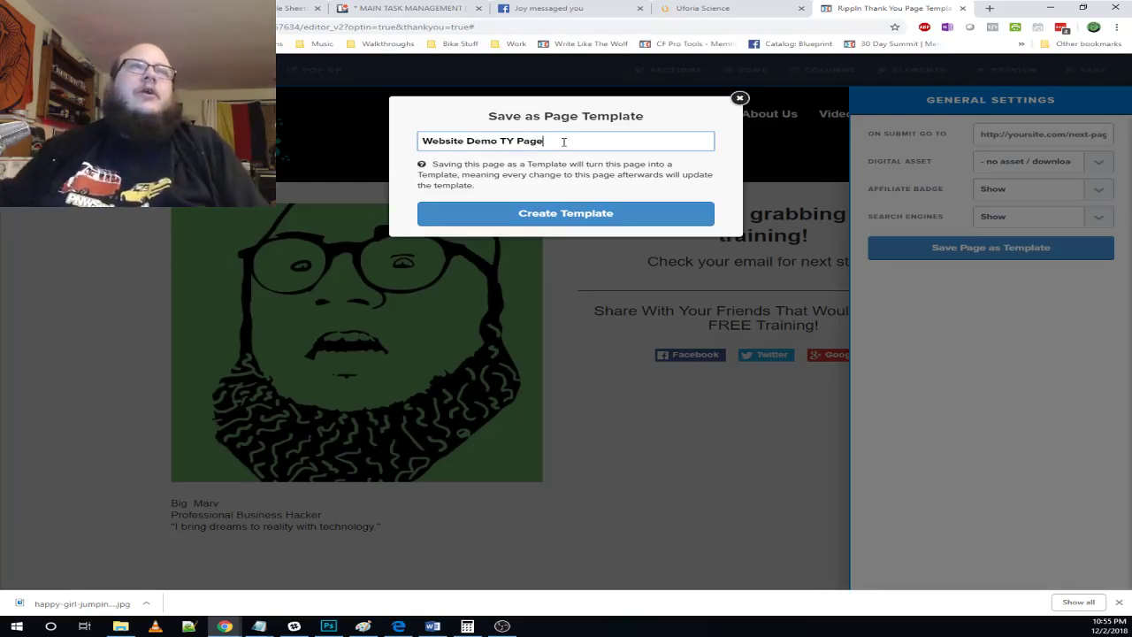
{"action": "left_click", "coordinate": [548, 214]}
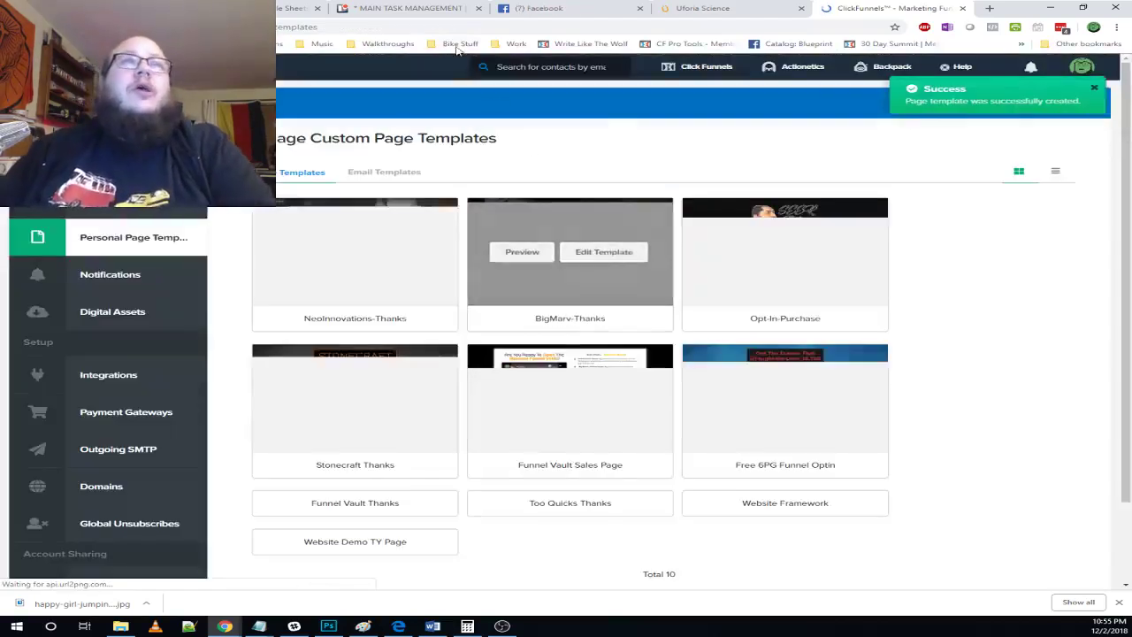
- Copy the Contact Thanks page's path from its page settings and delete the Contact Thanks step from the demo website funnel
{"action": "left_click", "coordinate": [690, 92]}
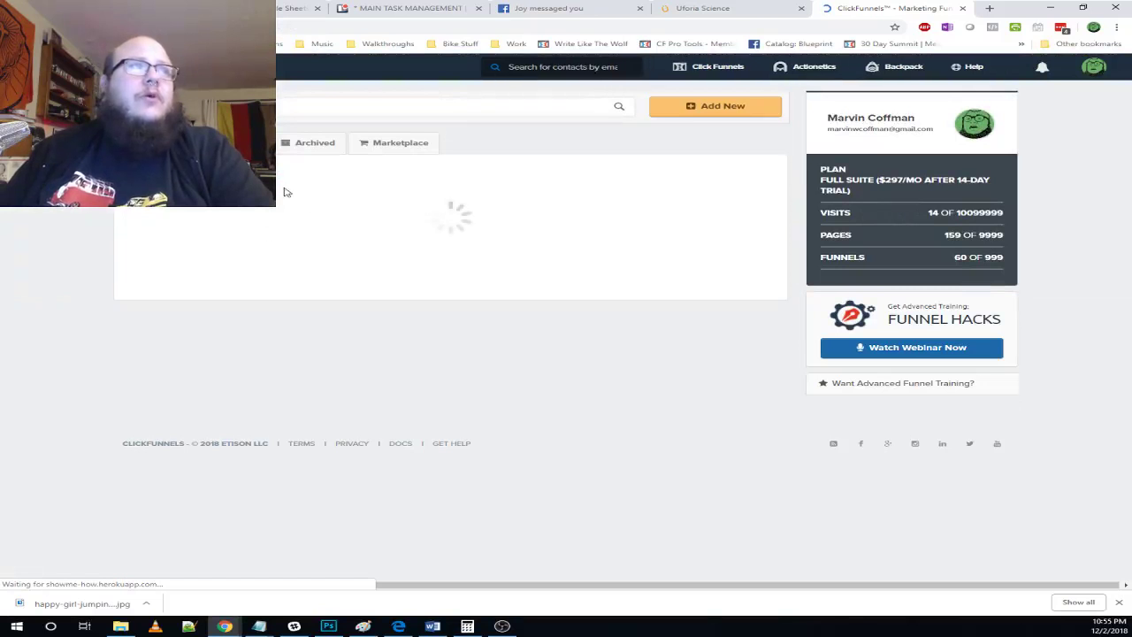
{"action": "left_click", "coordinate": [185, 190]}
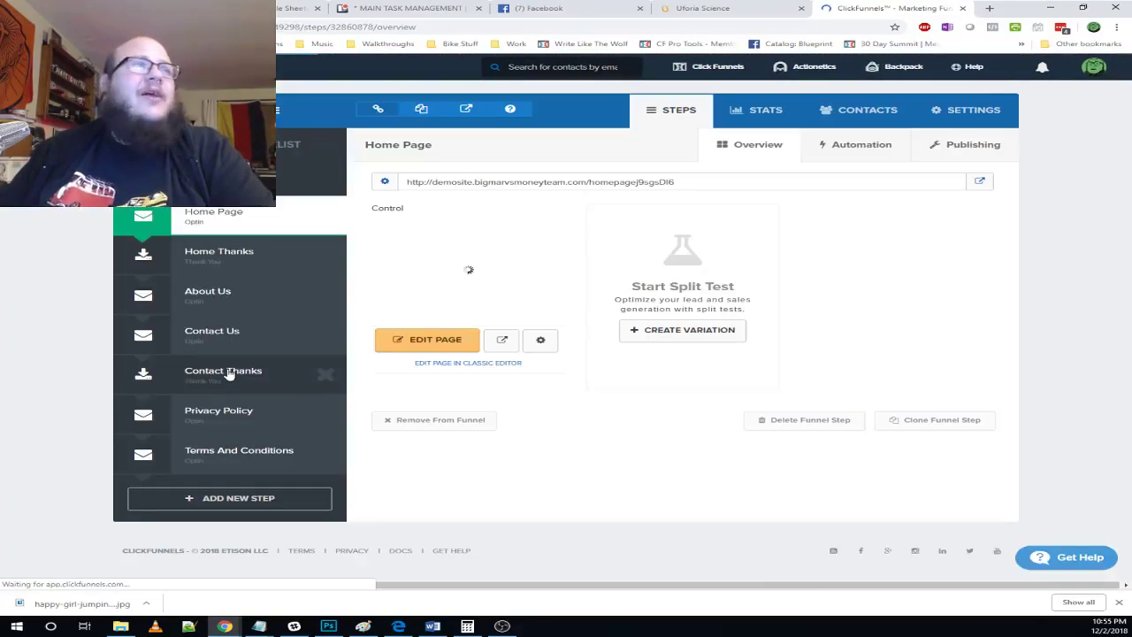
{"action": "left_click", "coordinate": [228, 375]}
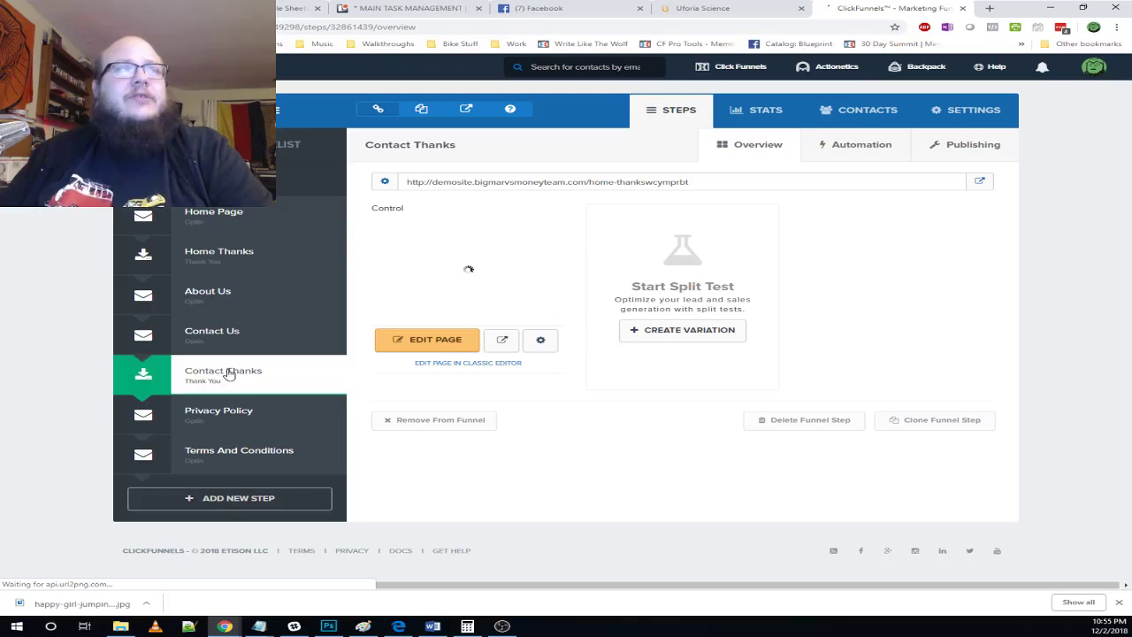
{"action": "left_click", "coordinate": [541, 343]}
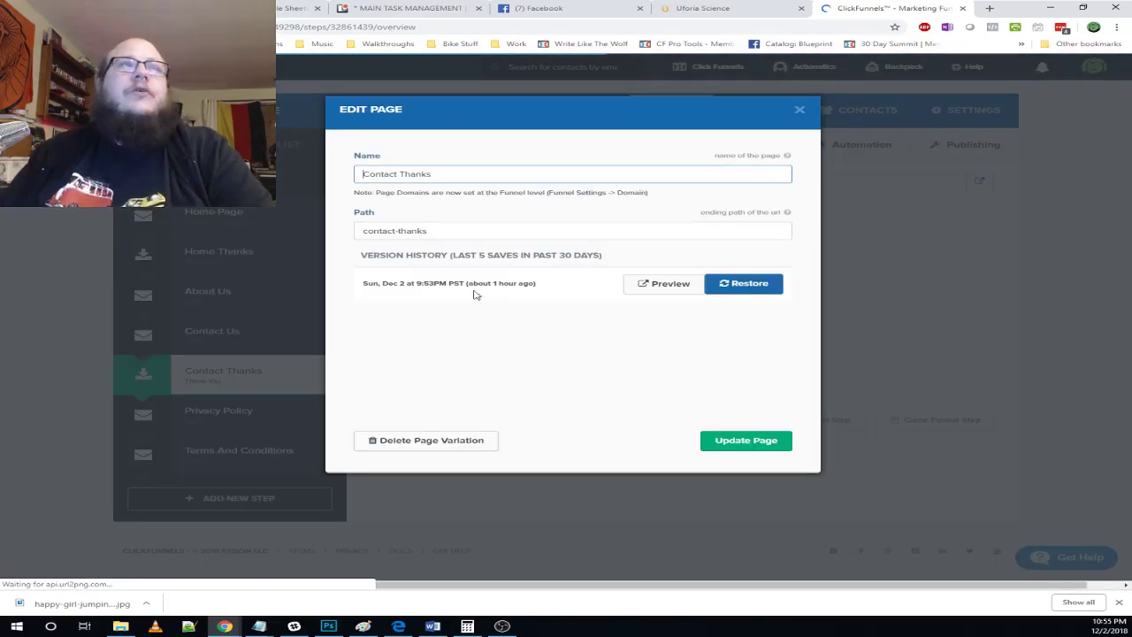
{"action": "left_click_drag", "start_coordinate": [440, 228], "coordinate": [98, 240]}
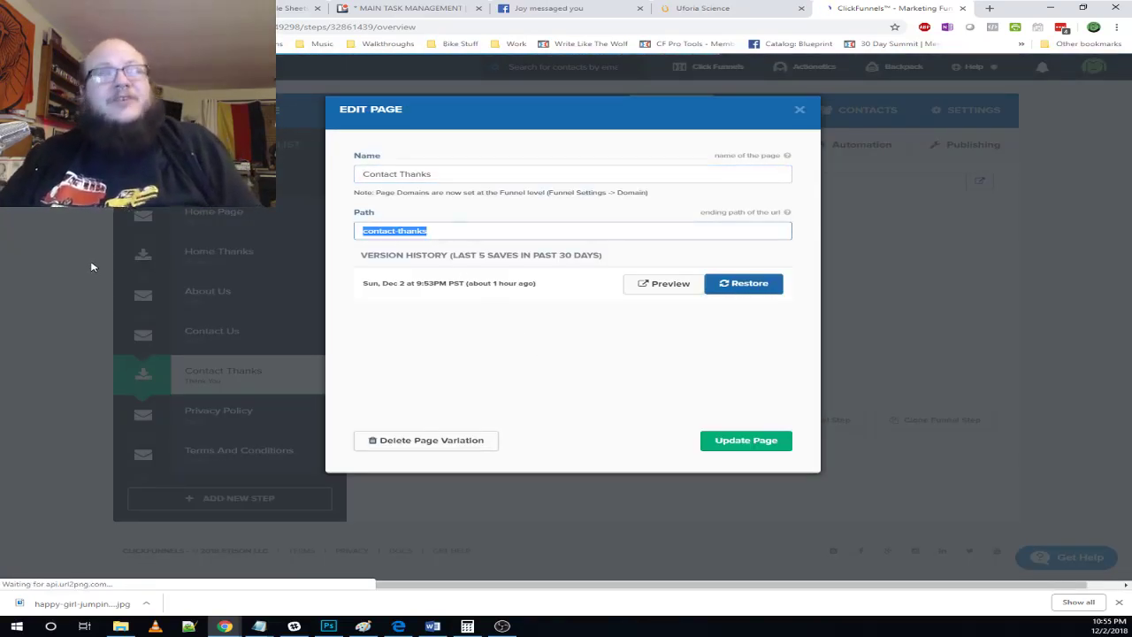
{"action": "left_click", "coordinate": [800, 110]}
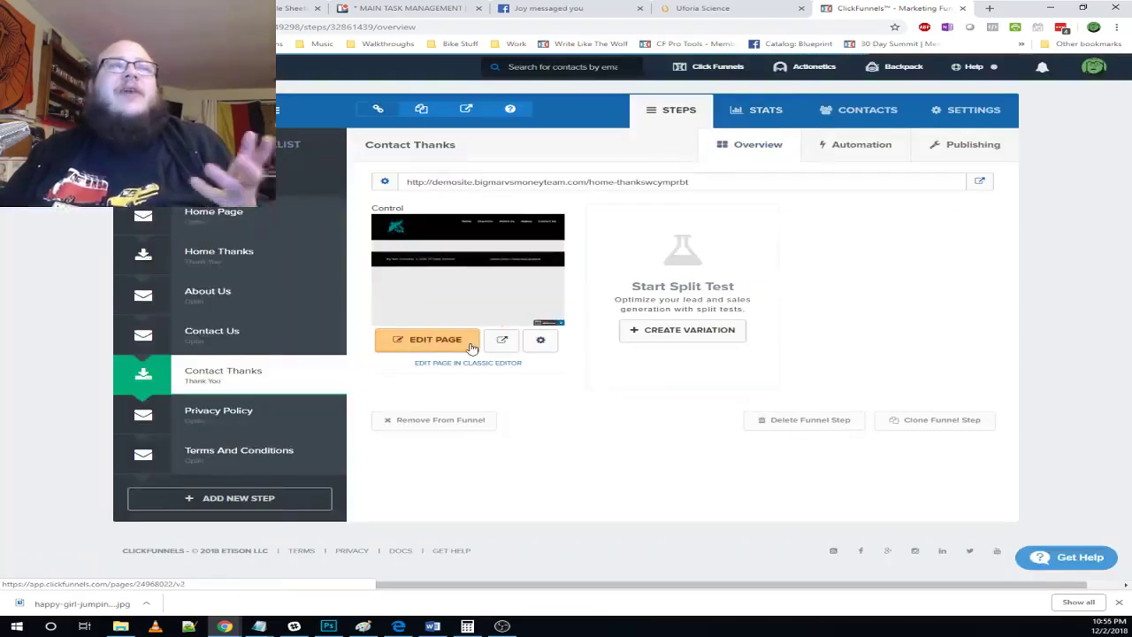
{"action": "left_click", "coordinate": [539, 339]}
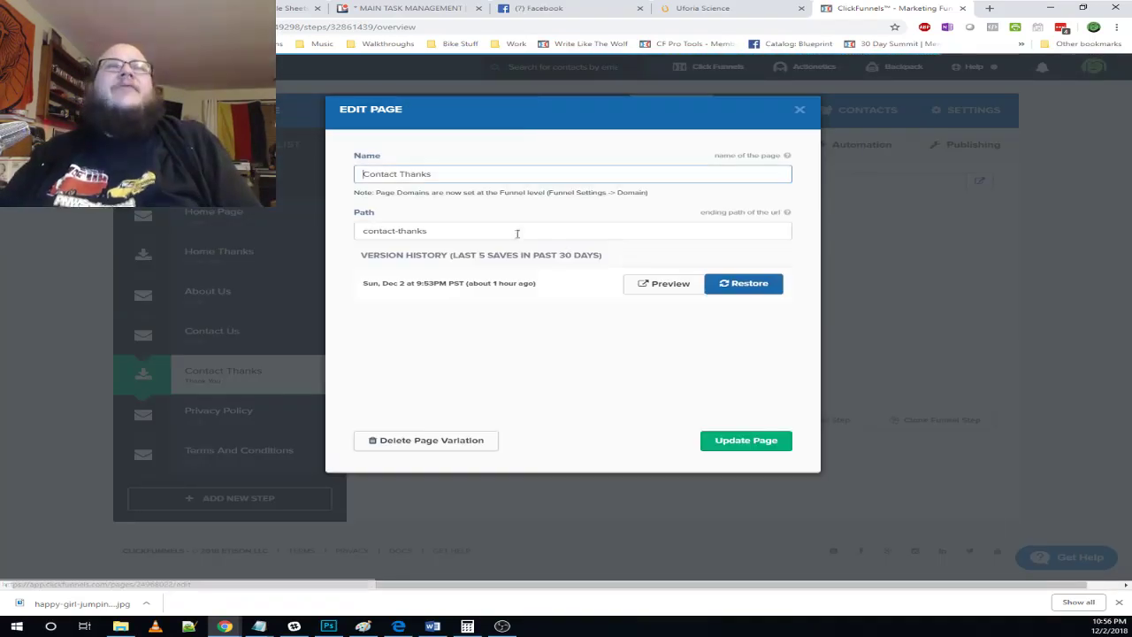
{"action": "left_click_drag", "start_coordinate": [450, 228], "coordinate": [143, 235]}
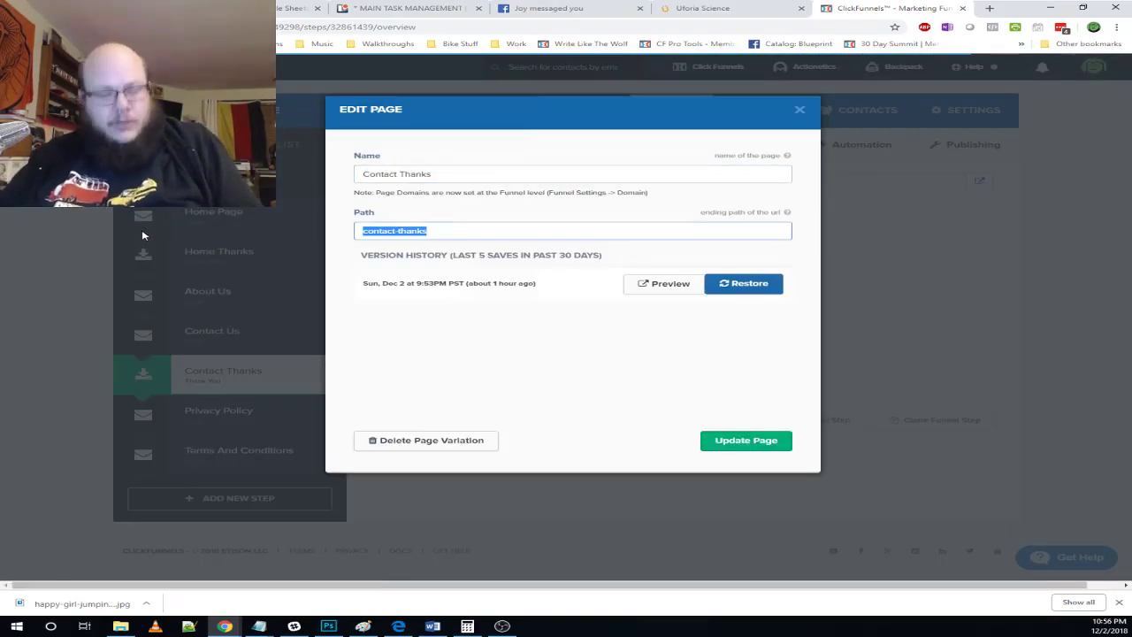
{"action": "left_click", "coordinate": [798, 111]}
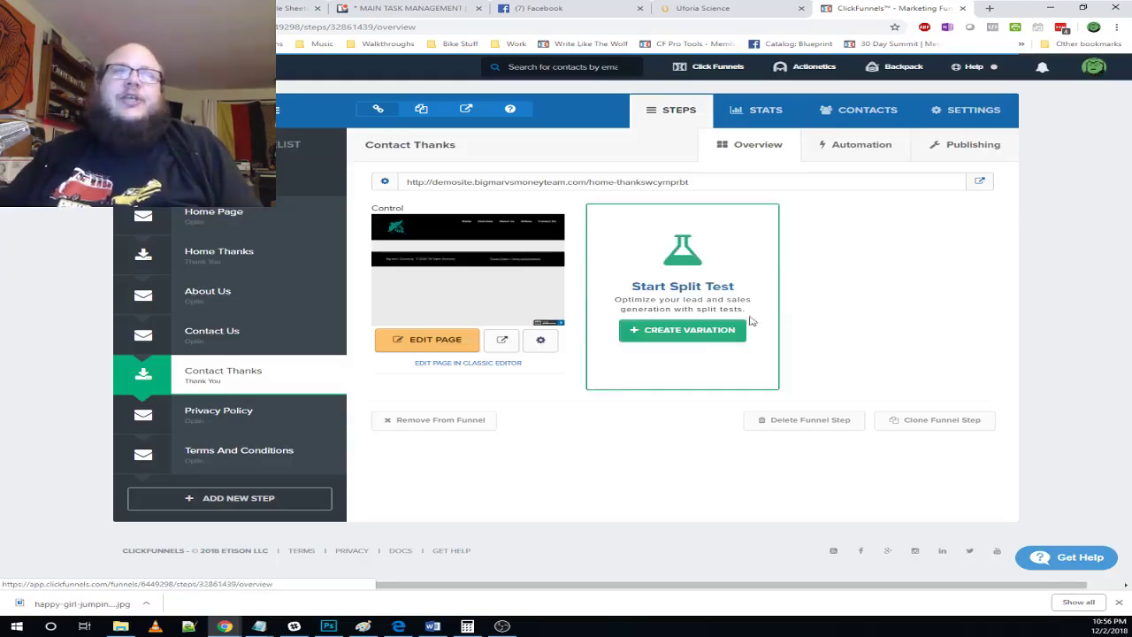
{"action": "left_click", "coordinate": [810, 422]}
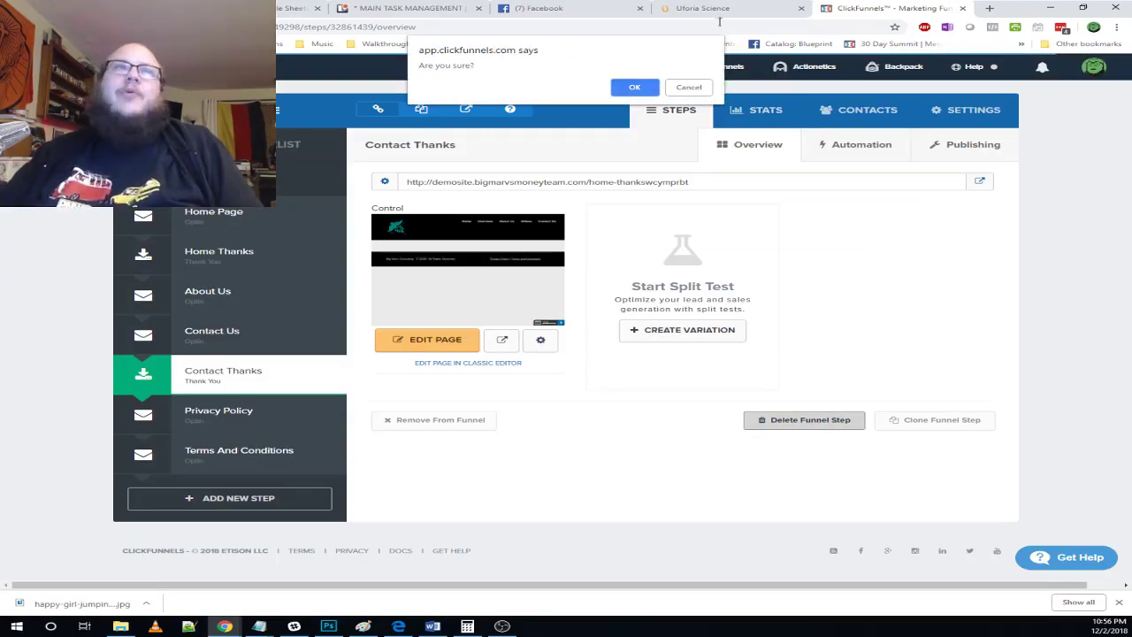
{"action": "left_click", "coordinate": [634, 86]}
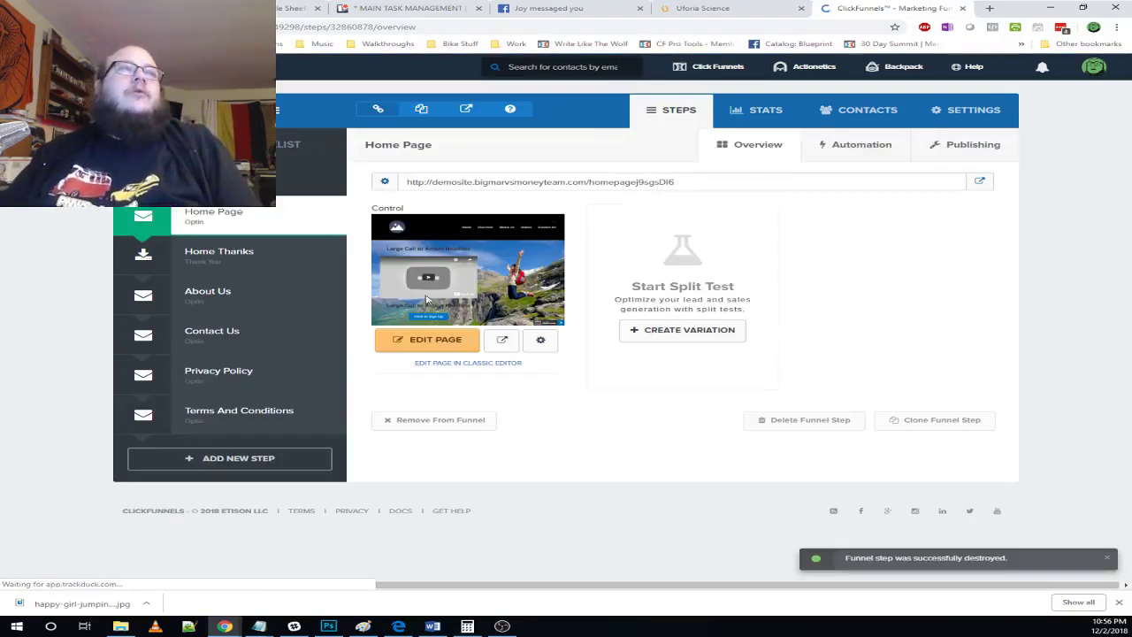
- Create a new funnel step named "Contact Us" with the path "contact-thanks"
{"action": "left_click", "coordinate": [227, 462]}
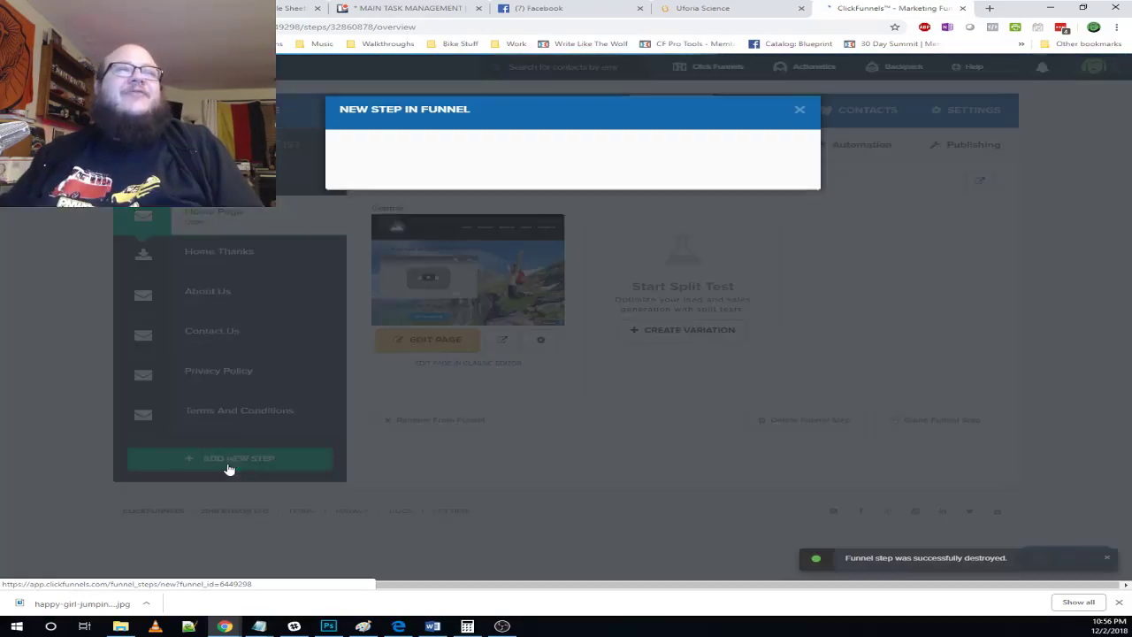
{"action": "type", "text": "Con"}
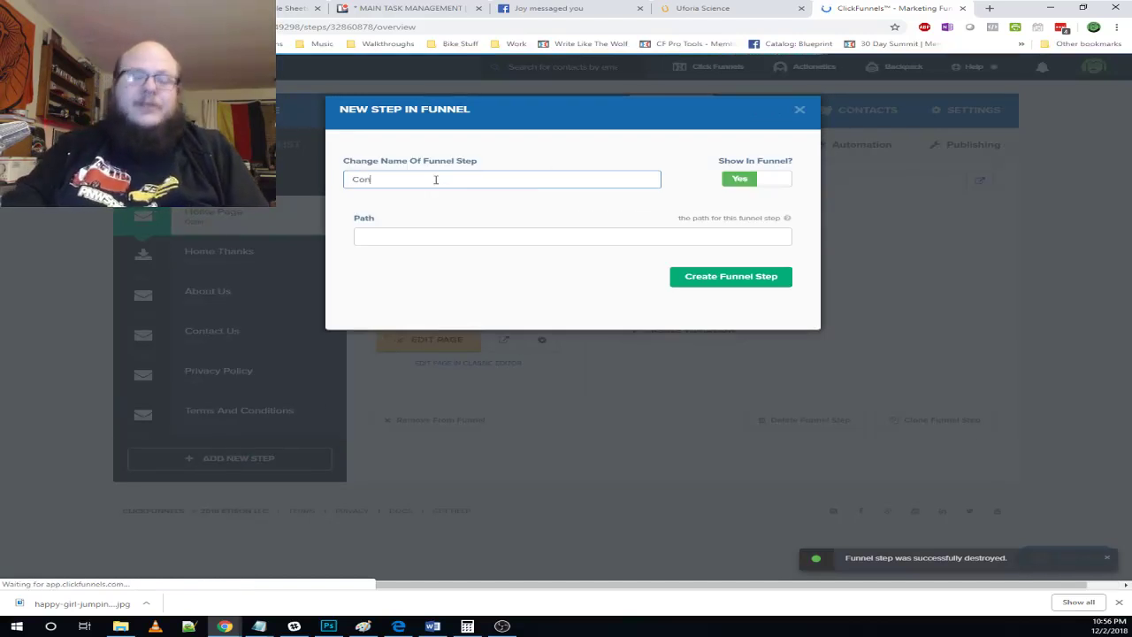
{"action": "type", "text": "tact"}
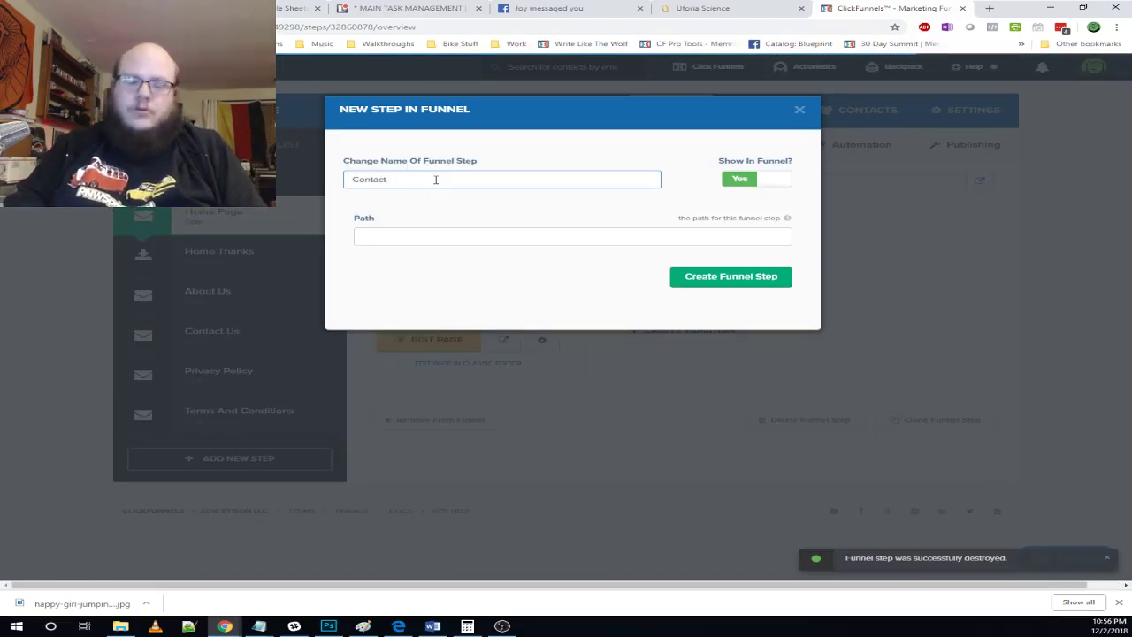
{"action": "key", "text": "Tab"}
{"action": "key", "text": "Tab"}
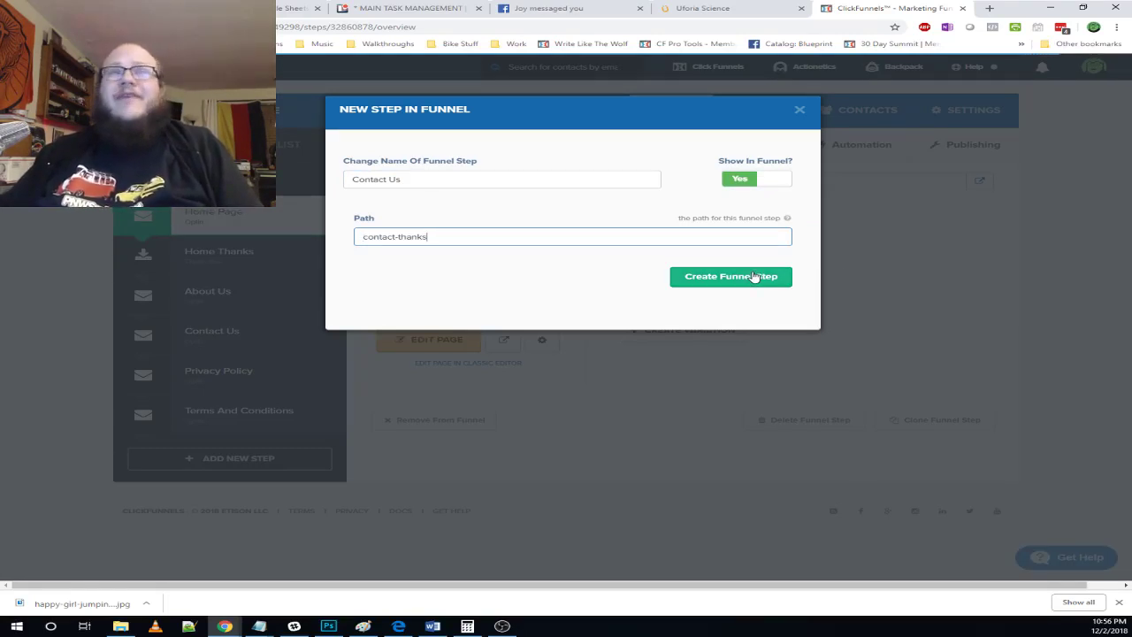
{"action": "left_click", "coordinate": [752, 277]}
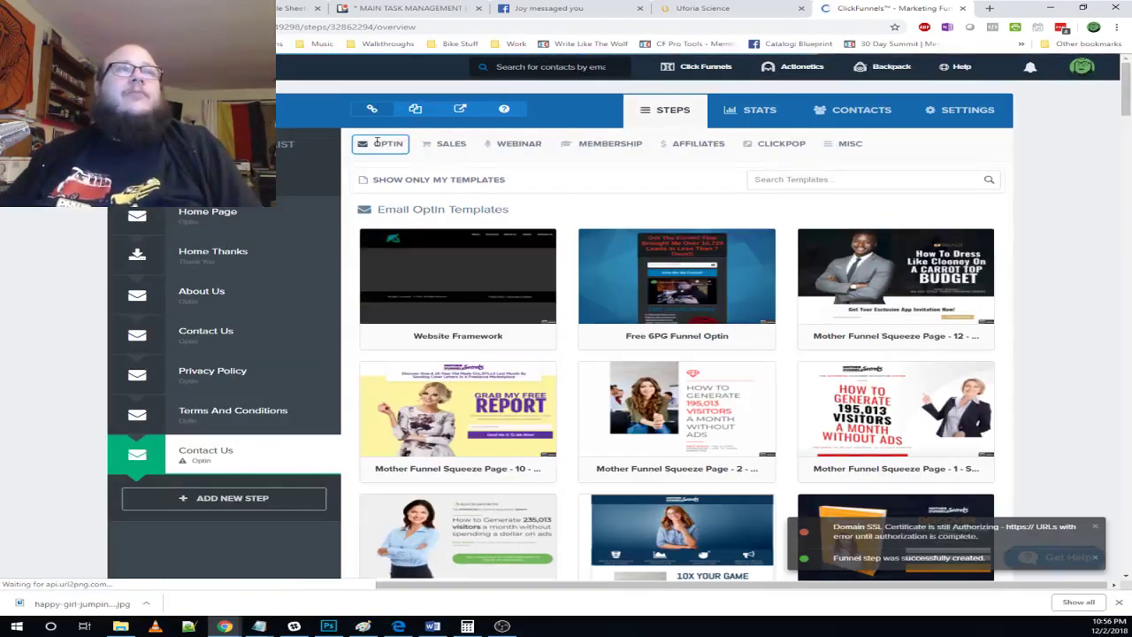
- Apply the "Website Demo TY Page" thank-you template to the new Contact Us step
{"action": "left_click", "coordinate": [380, 143]}
{"action": "left_click", "coordinate": [400, 182]}
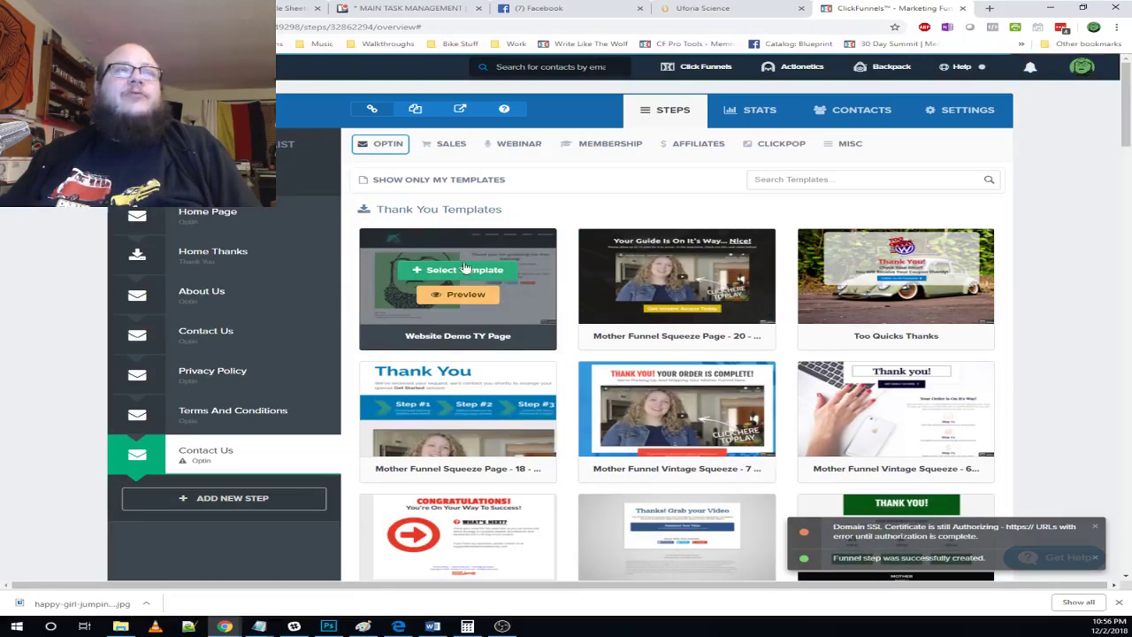
{"action": "left_click", "coordinate": [465, 269]}
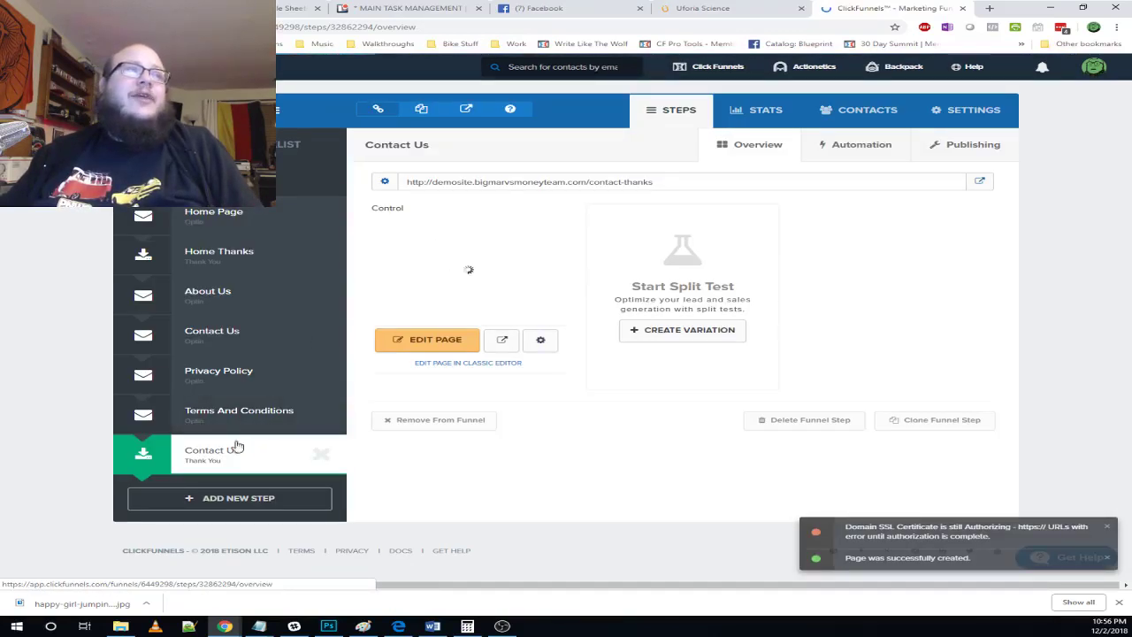
- Reorder the funnel steps so the new Contact Us thank-you step sits between the Contact Us optin and Privacy Policy
{"action": "left_click_drag", "start_coordinate": [234, 451], "coordinate": [227, 369]}
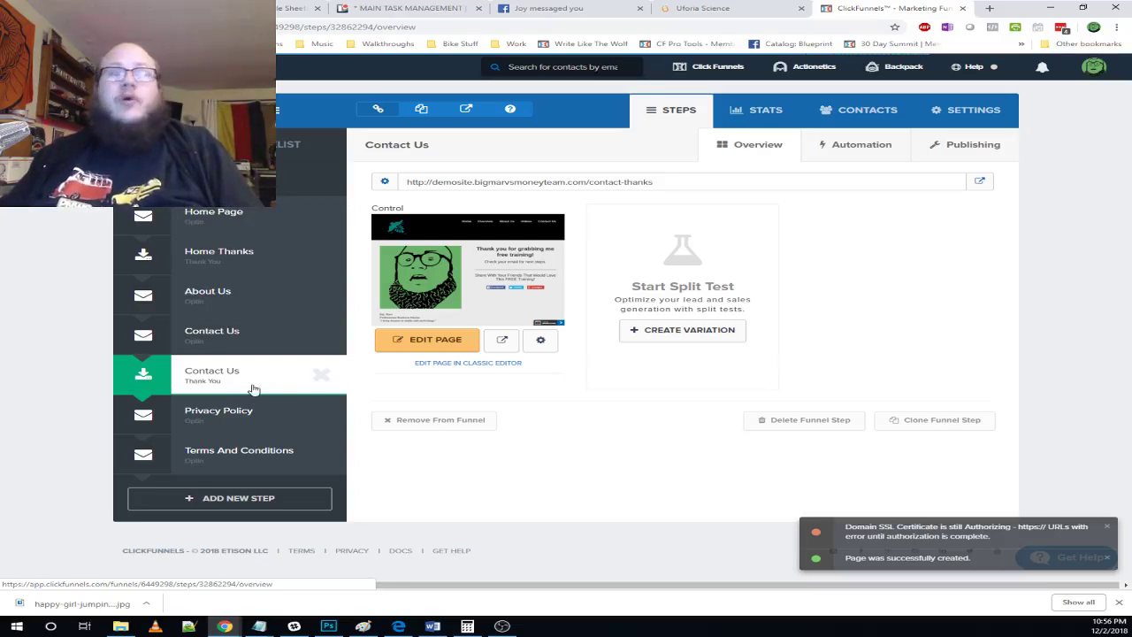
{"action": "left_click_drag", "start_coordinate": [225, 396], "coordinate": [227, 370]}
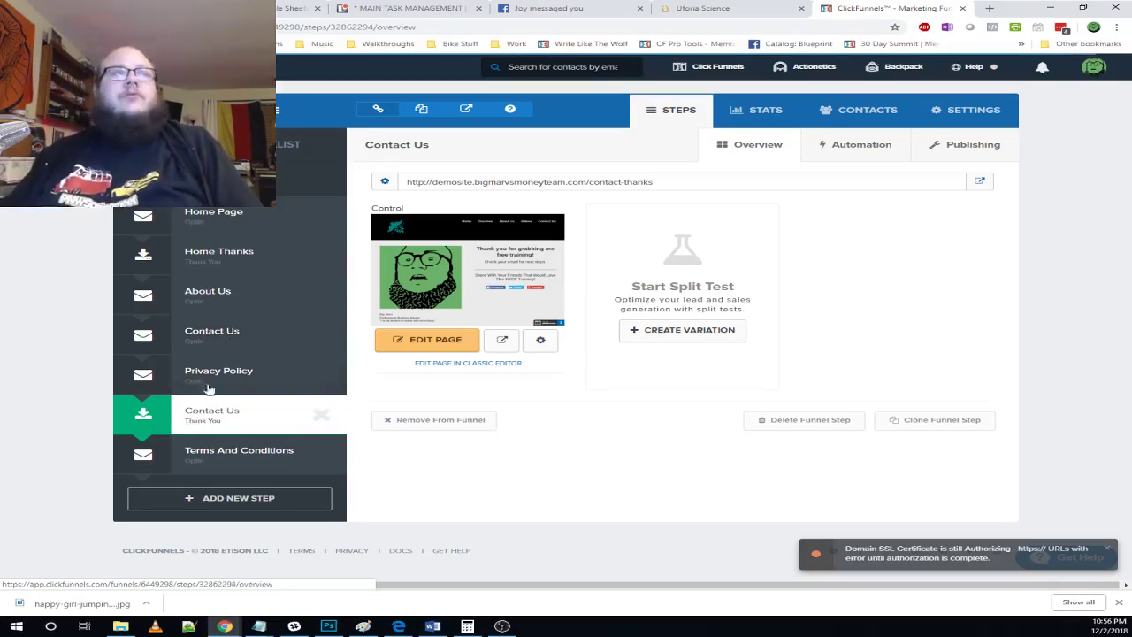
{"action": "mouse_move", "coordinate": [209, 390]}
{"action": "left_mouse_down"}
{"action": "mouse_move", "coordinate": [202, 359]}
{"action": "mouse_move", "coordinate": [210, 379]}
{"action": "left_mouse_up"}
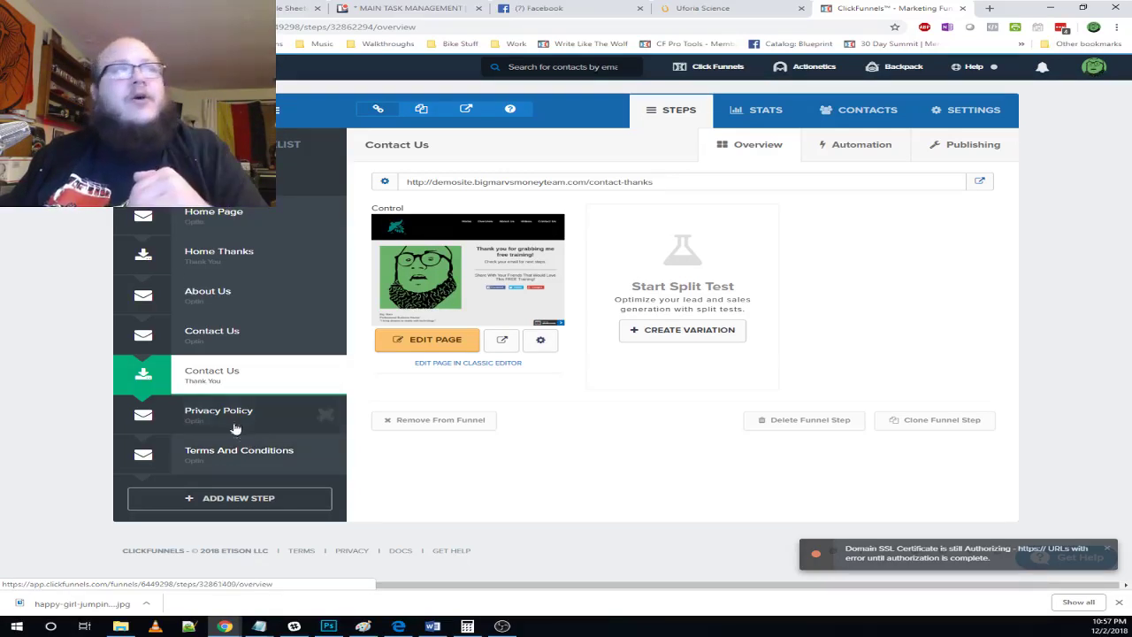
- Open the Home Page in the editor, look at its general settings, and return to the funnel overview
{"action": "left_click", "coordinate": [239, 227]}
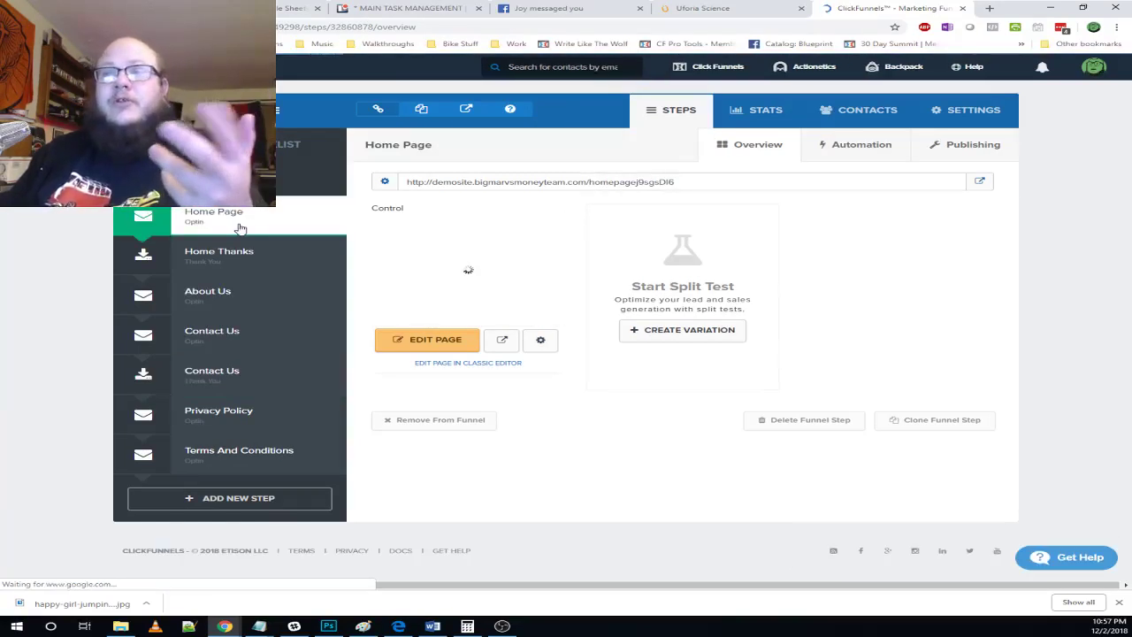
{"action": "left_click", "coordinate": [444, 344]}
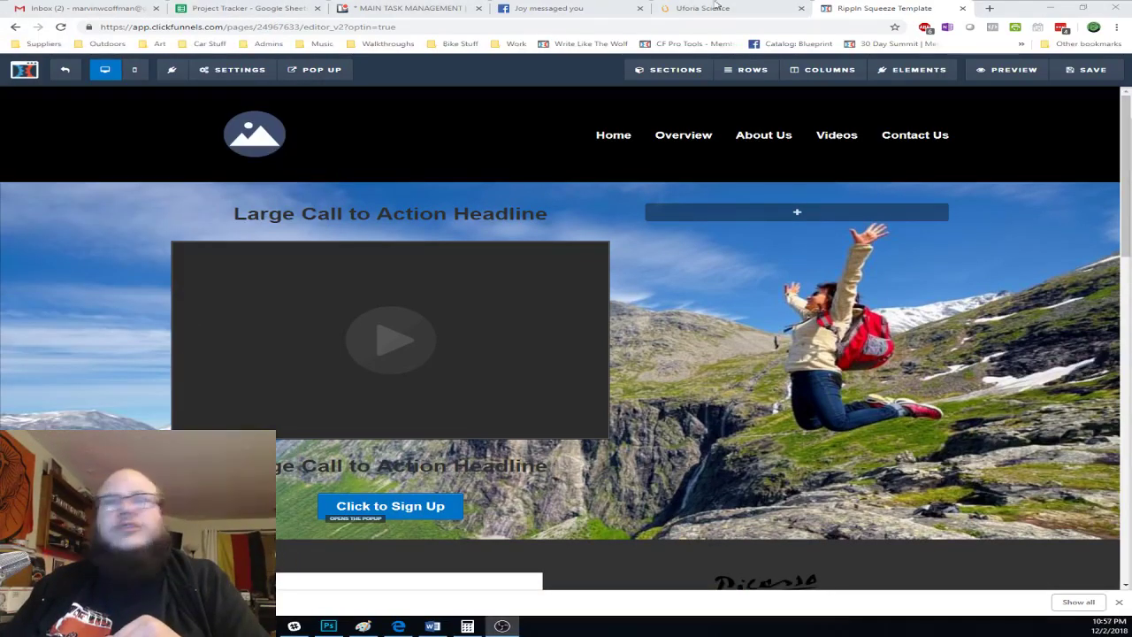
{"action": "mouse_move", "coordinate": [246, 71]}
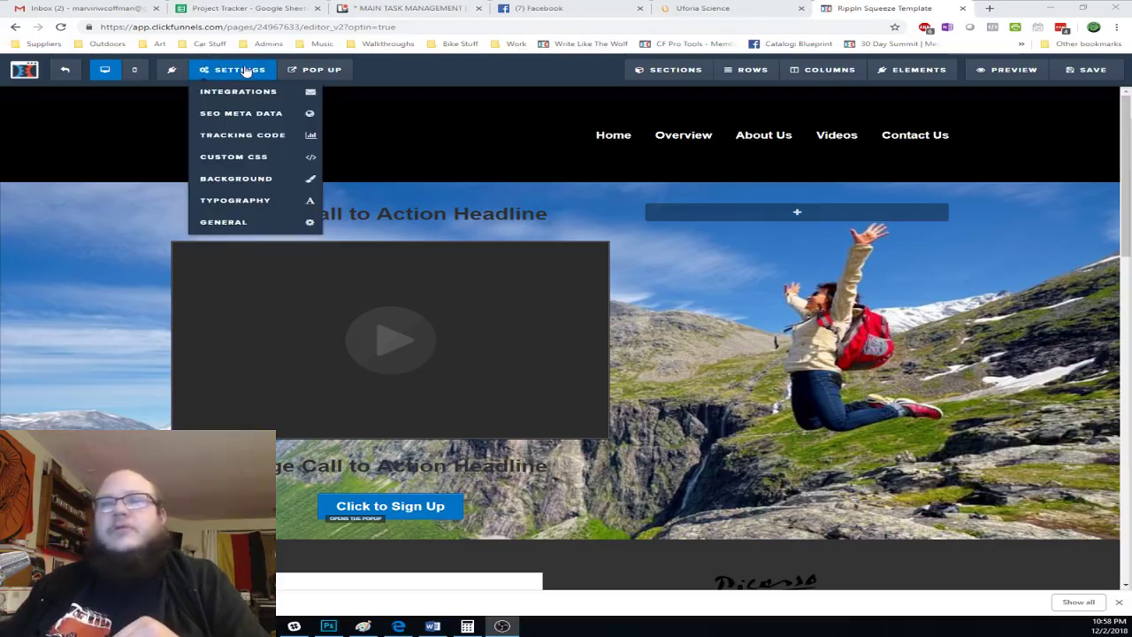
{"action": "left_click", "coordinate": [262, 225]}
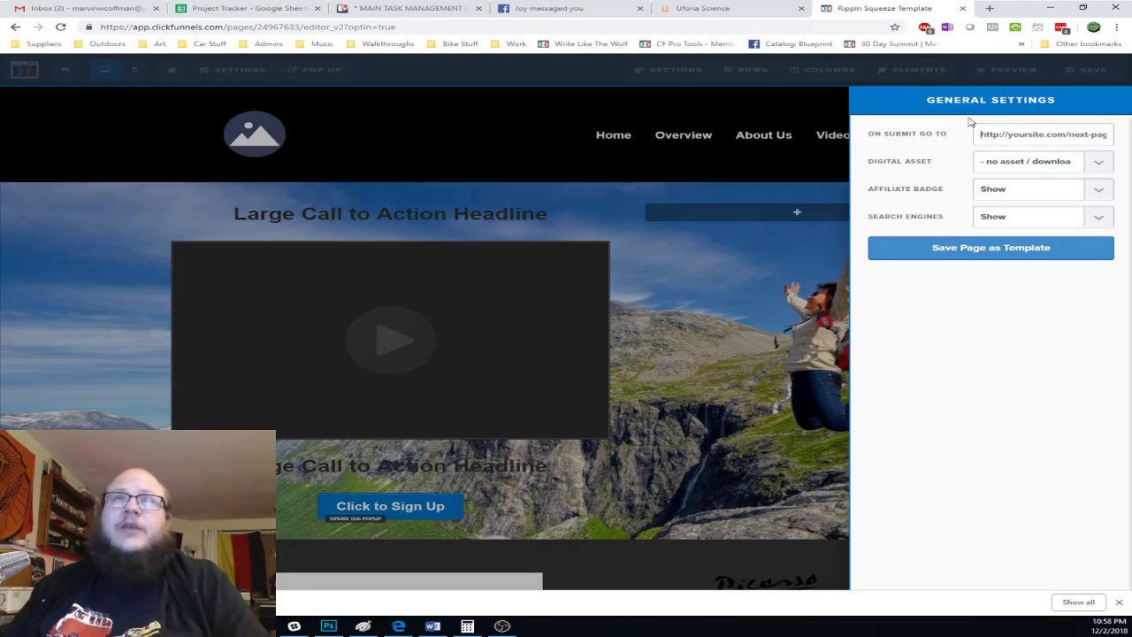
{"action": "left_click", "coordinate": [625, 245]}
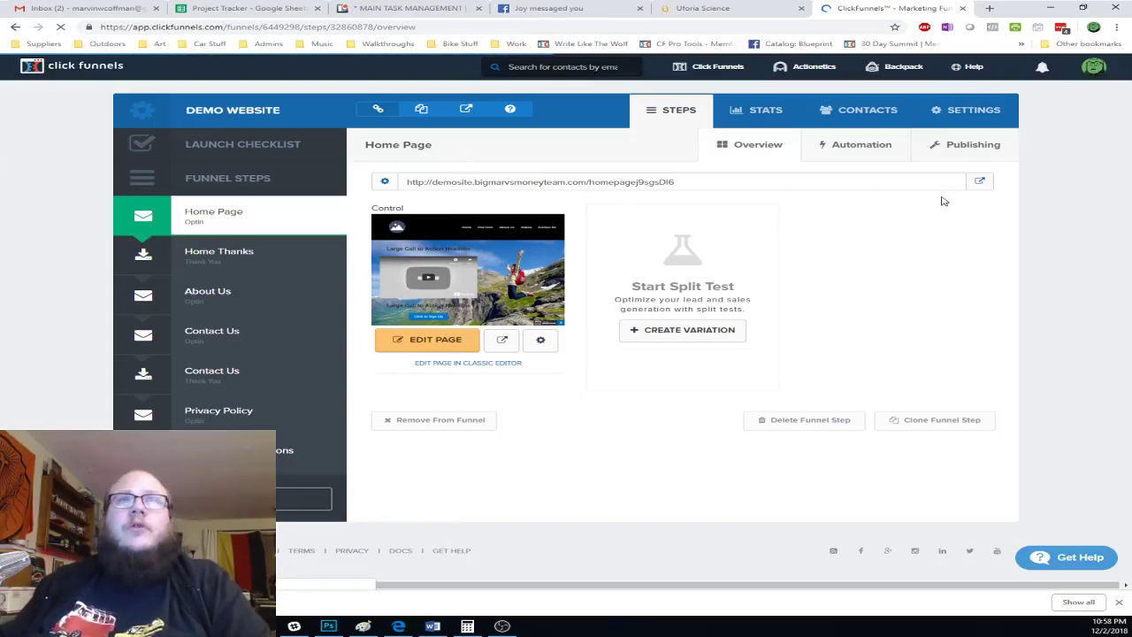
- Open the live Home Page of the demo site and compare it with the Uforia Science site
{"action": "left_click", "coordinate": [980, 182]}
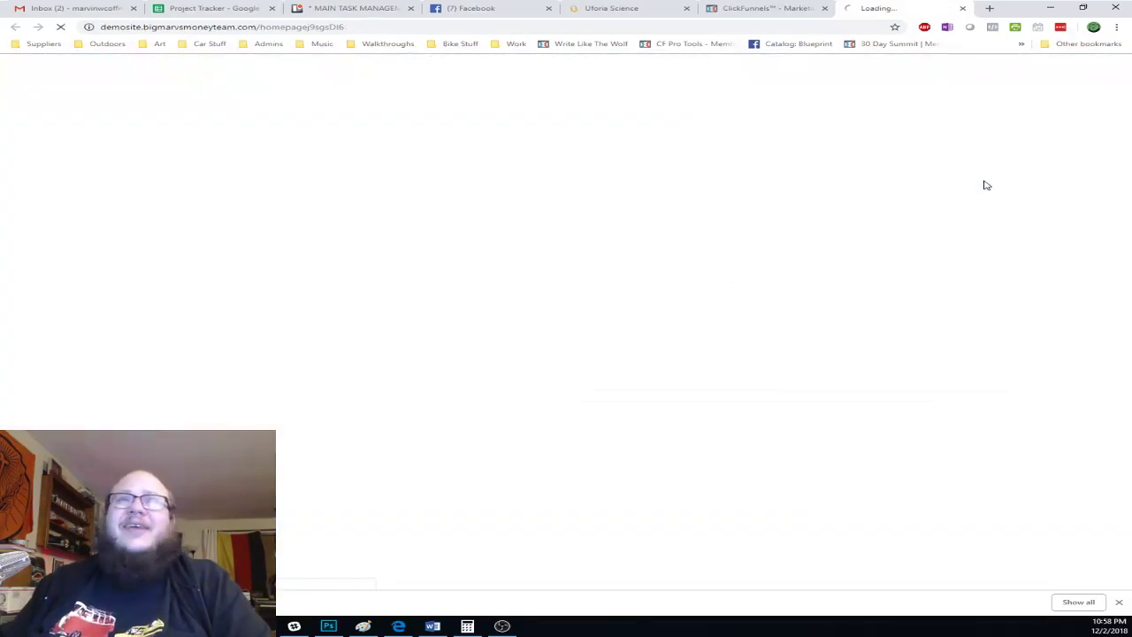
{"action": "scroll", "coordinate": [775, 173], "scroll_direction": "down", "scroll_amount": 6}
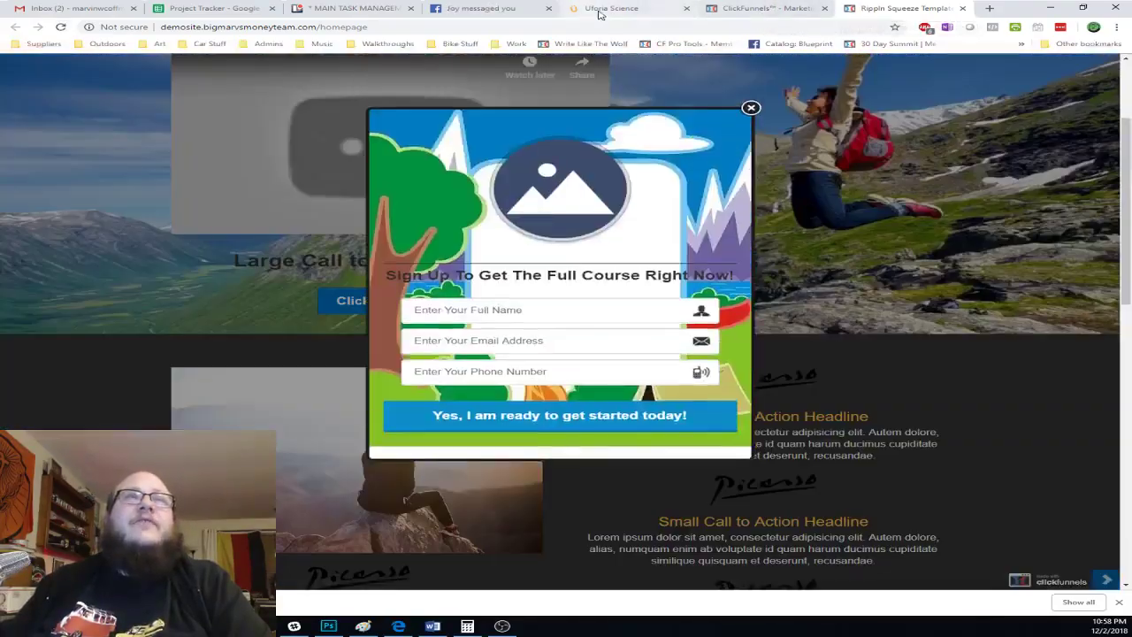
{"action": "left_click", "coordinate": [628, 8]}
{"action": "scroll", "coordinate": [610, 272], "scroll_direction": "down", "scroll_amount": 20}
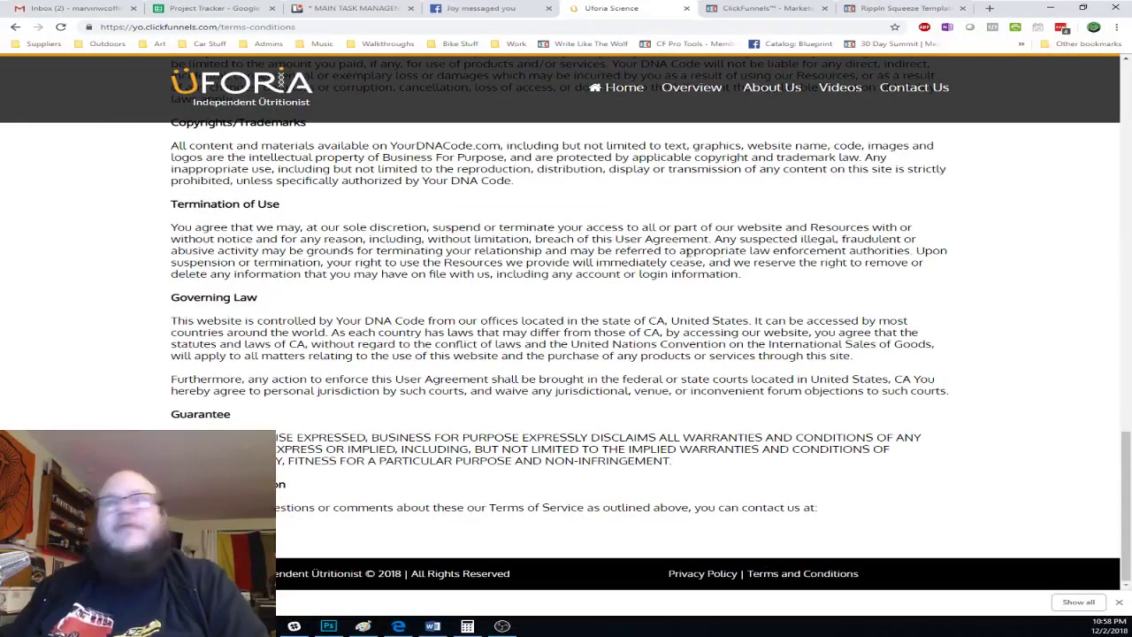
{"action": "left_click", "coordinate": [856, 8]}
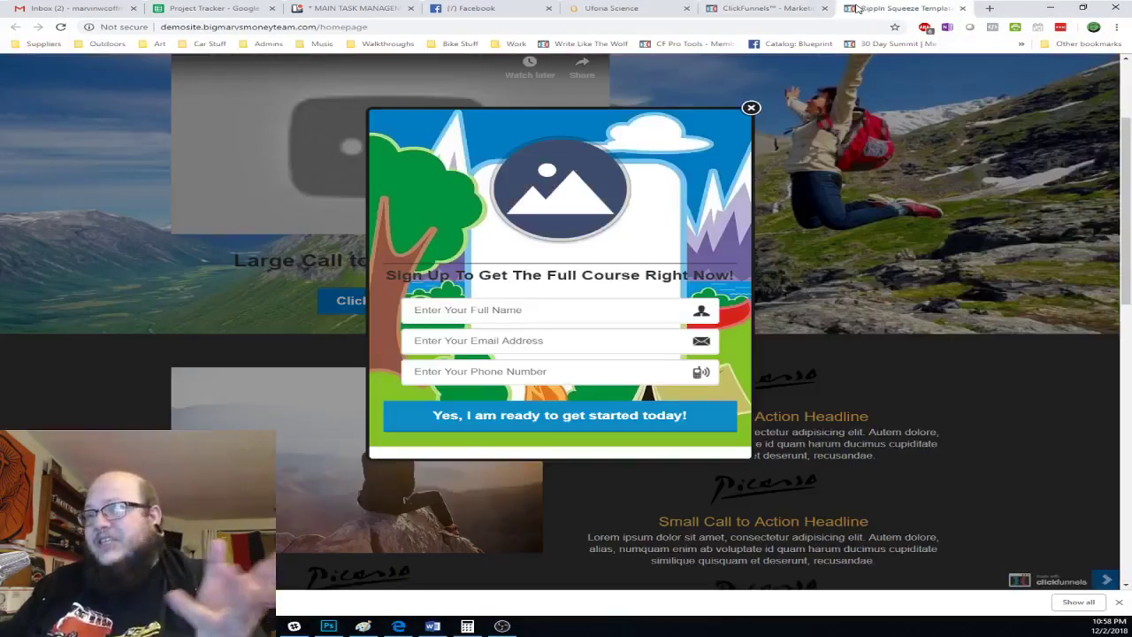
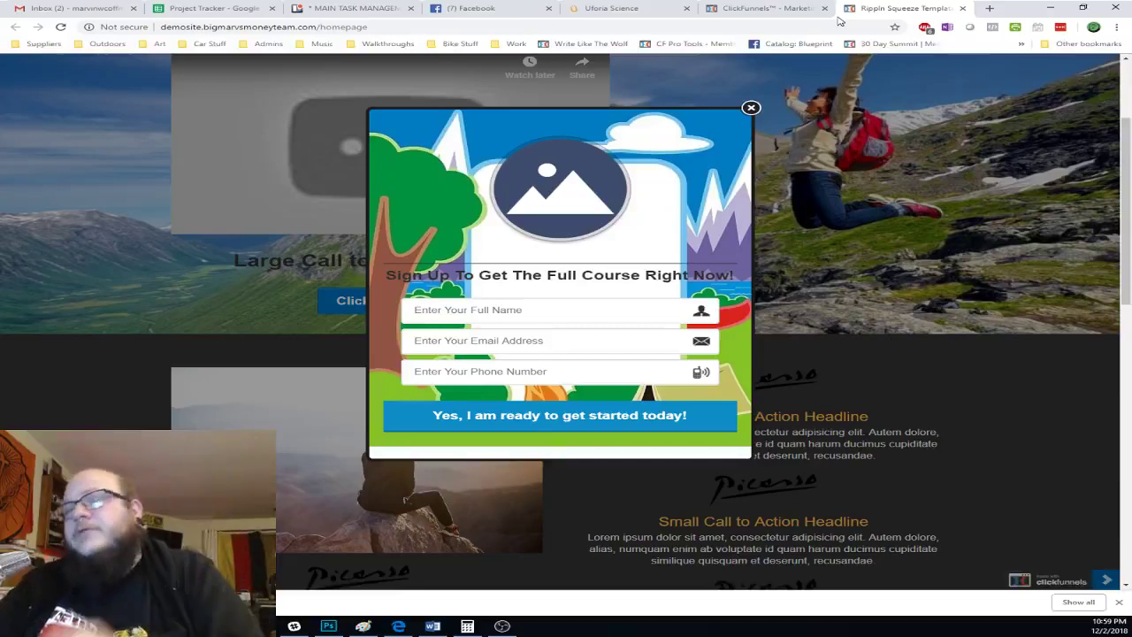
- Dismiss the sign-up popup and review the live home page from header to footer
{"action": "left_click", "coordinate": [750, 107]}
{"action": "scroll", "coordinate": [659, 167], "scroll_direction": "up", "scroll_amount": 2}
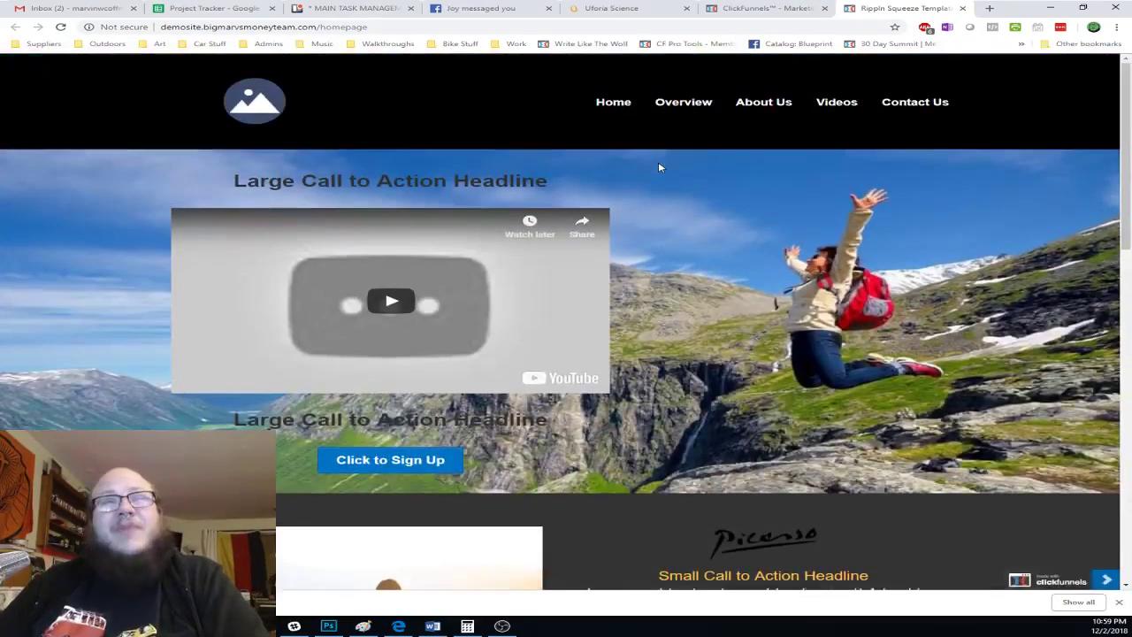
{"action": "scroll", "coordinate": [658, 163], "scroll_direction": "down", "scroll_amount": 15}
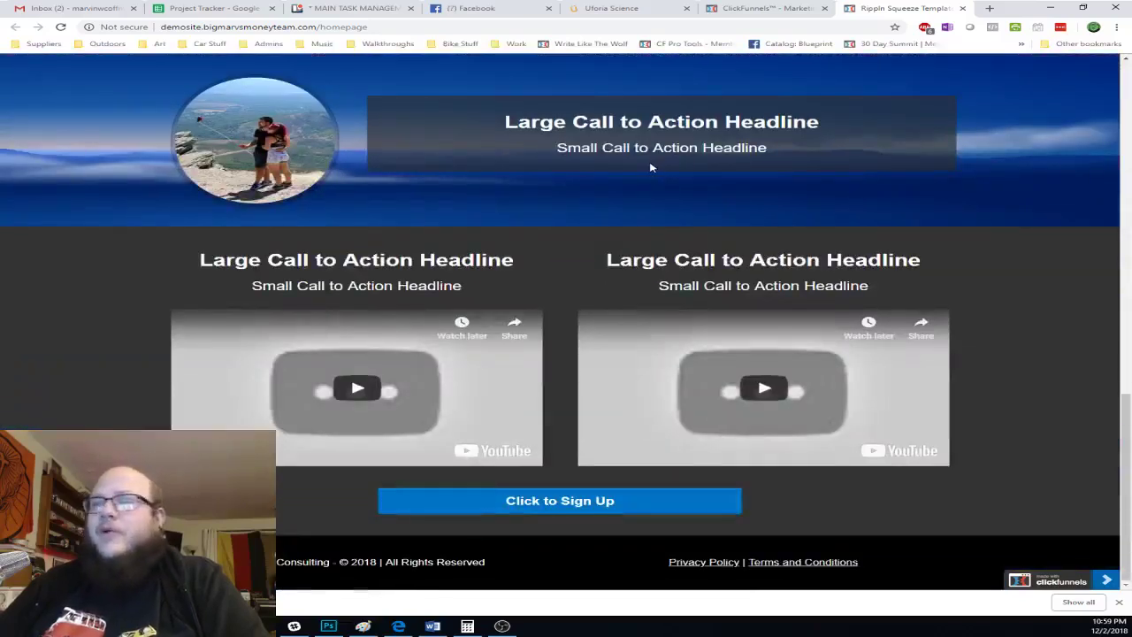
{"action": "scroll", "coordinate": [648, 165], "scroll_direction": "up", "scroll_amount": 15}
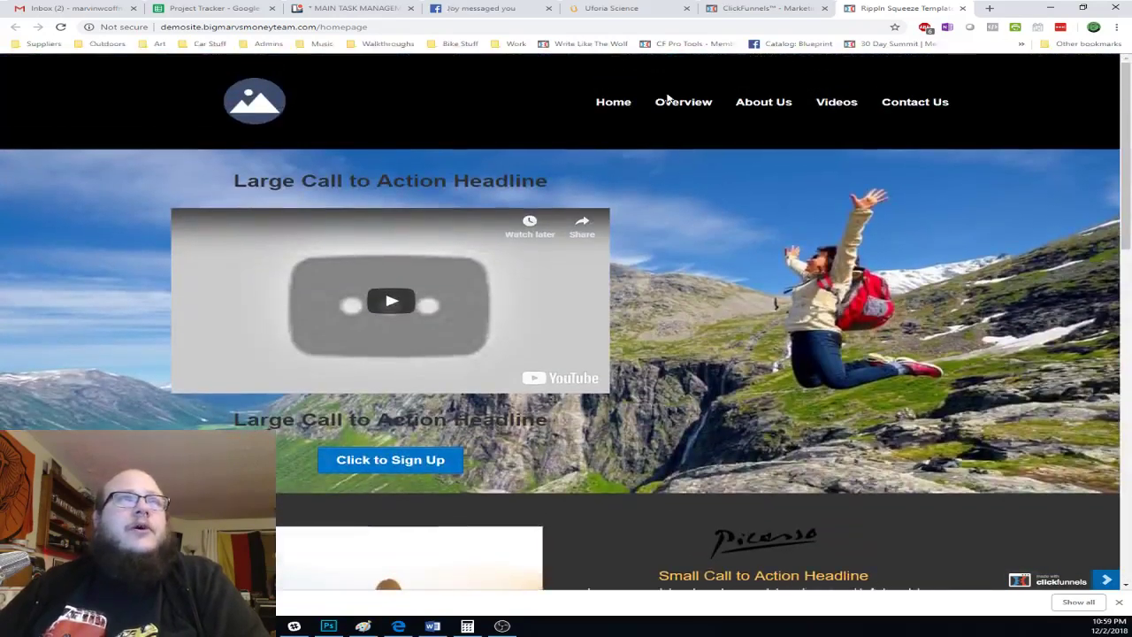
- Test the Overview and About Us navigation links and review the About Us page
{"action": "left_click", "coordinate": [678, 104]}
{"action": "scroll", "coordinate": [760, 146], "scroll_direction": "up", "scroll_amount": 4}
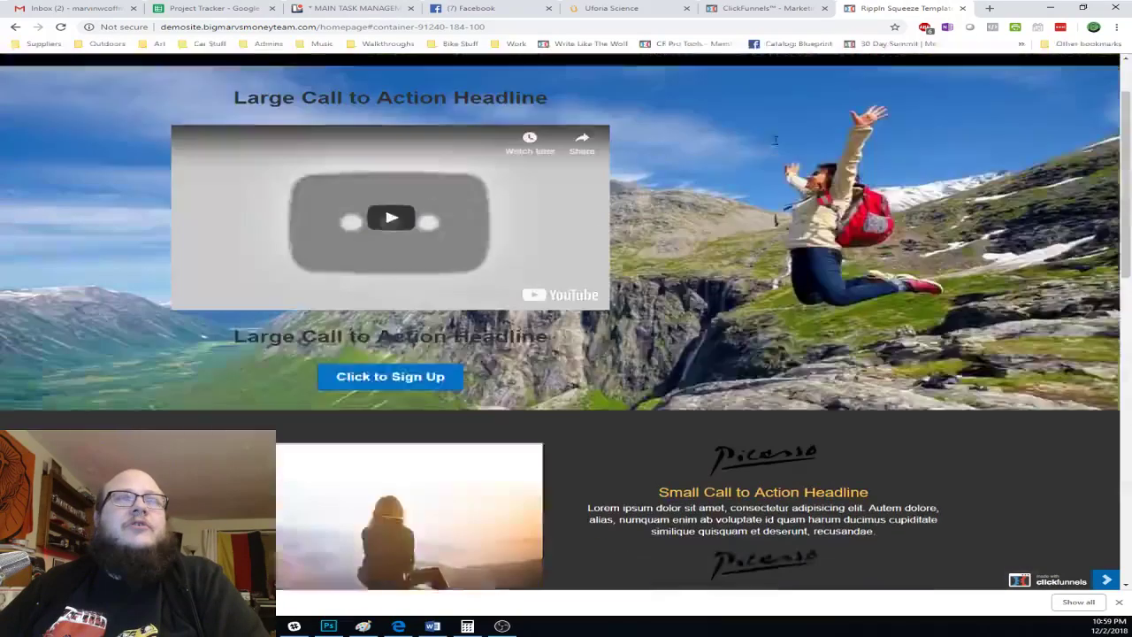
{"action": "scroll", "coordinate": [775, 140], "scroll_direction": "up", "scroll_amount": 1}
{"action": "left_click", "coordinate": [768, 104]}
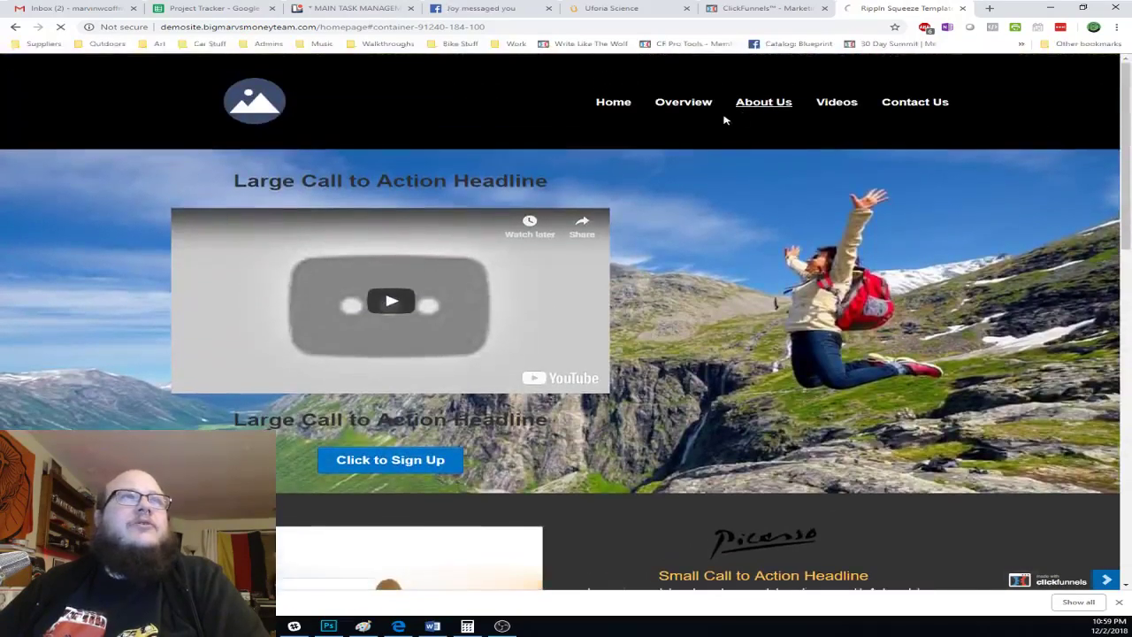
{"action": "scroll", "coordinate": [721, 265], "scroll_direction": "down", "scroll_amount": 3}
{"action": "scroll", "coordinate": [889, 205], "scroll_direction": "down", "scroll_amount": 5}
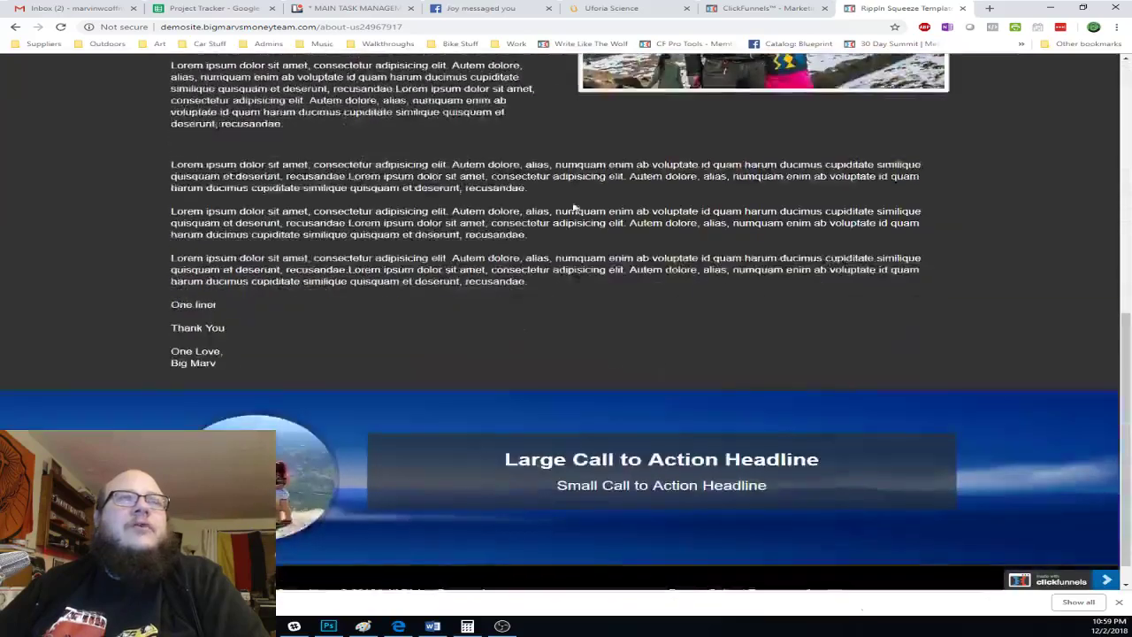
{"action": "scroll", "coordinate": [890, 205], "scroll_direction": "up", "scroll_amount": 10}
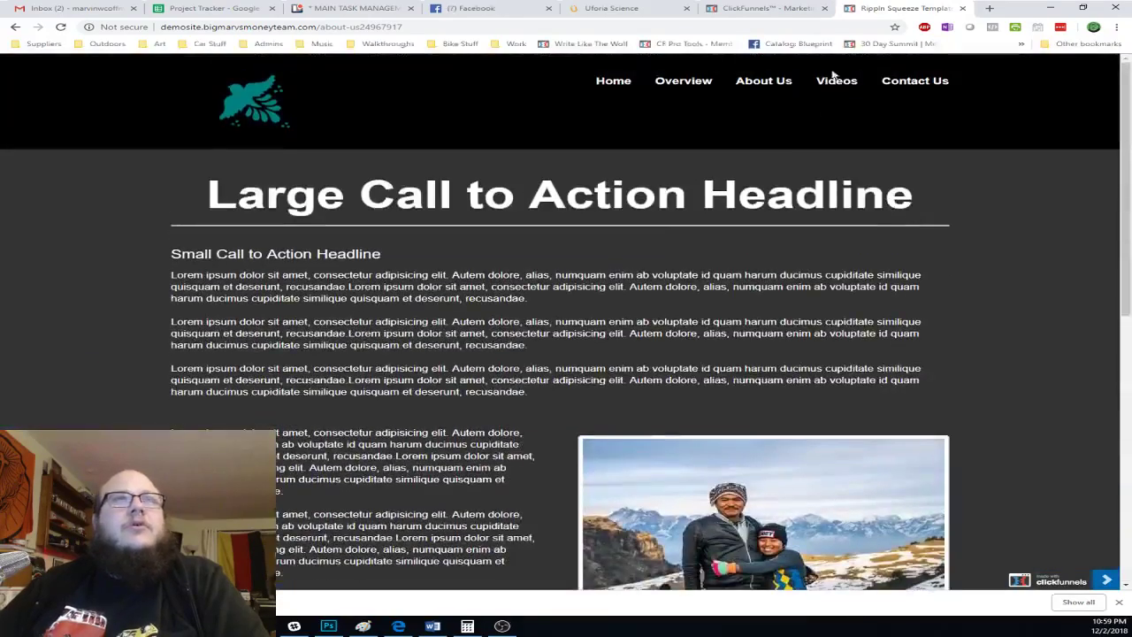
- Test the Videos and Contact Us navigation links and review the Contact Us page
{"action": "left_click", "coordinate": [836, 80]}
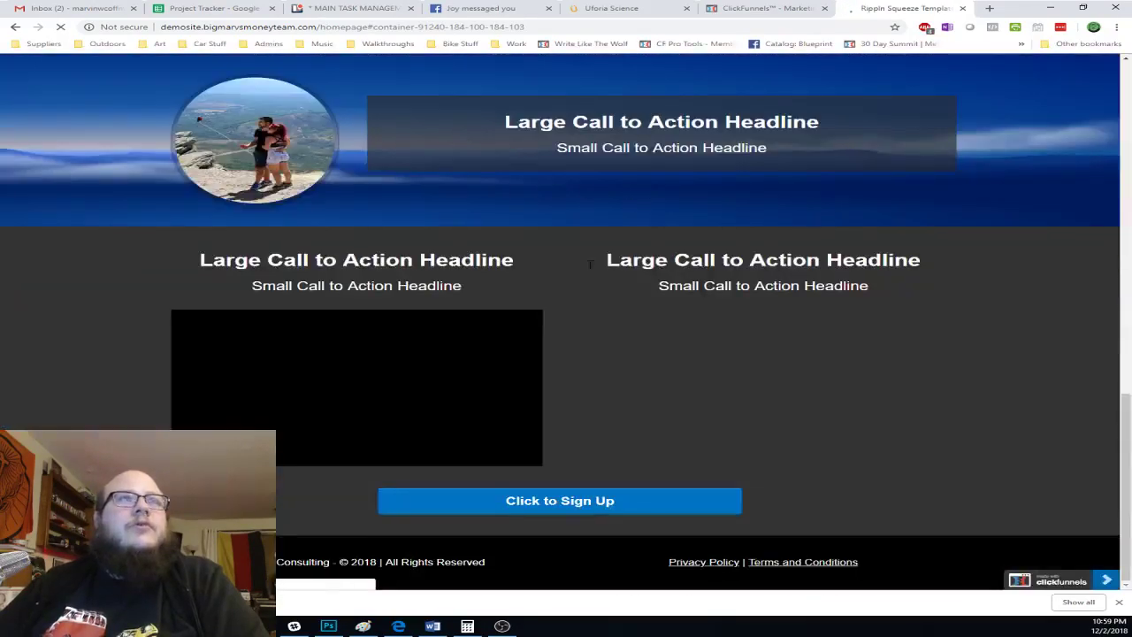
{"action": "scroll", "coordinate": [990, 257], "scroll_direction": "up", "scroll_amount": 10}
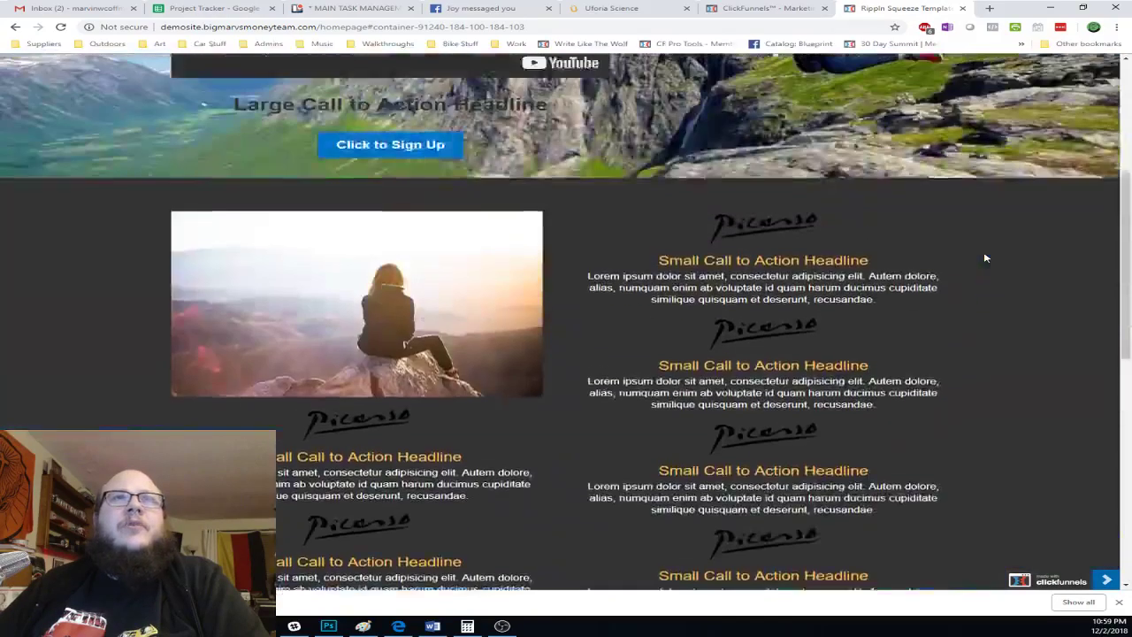
{"action": "scroll", "coordinate": [986, 258], "scroll_direction": "up", "scroll_amount": 5}
{"action": "left_click", "coordinate": [897, 105]}
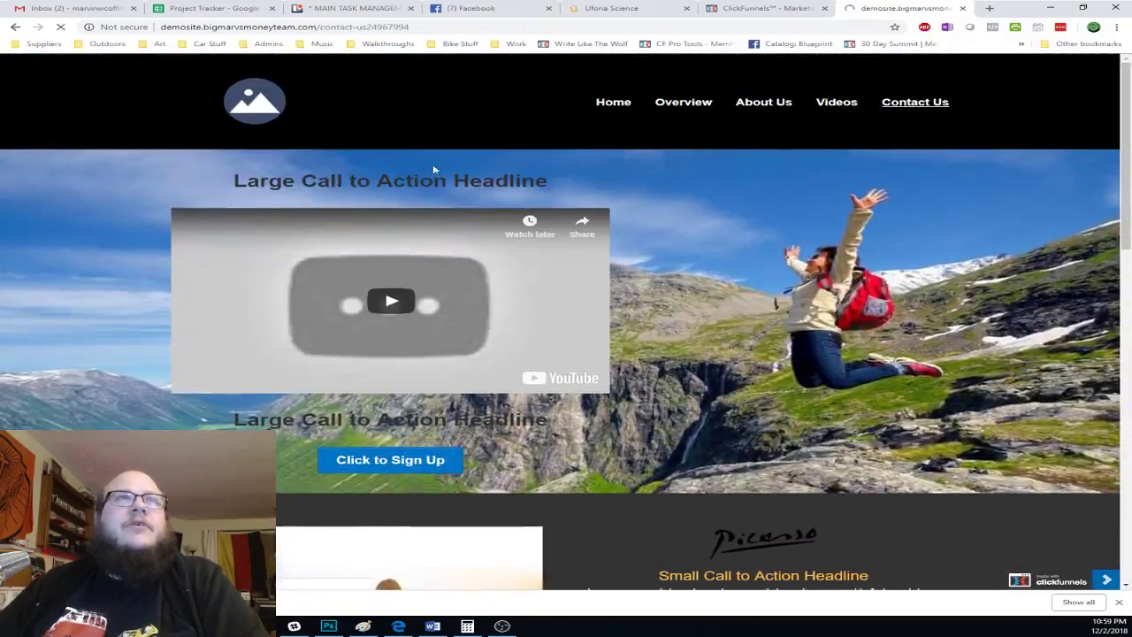
{"action": "scroll", "coordinate": [637, 168], "scroll_direction": "down", "scroll_amount": 7}
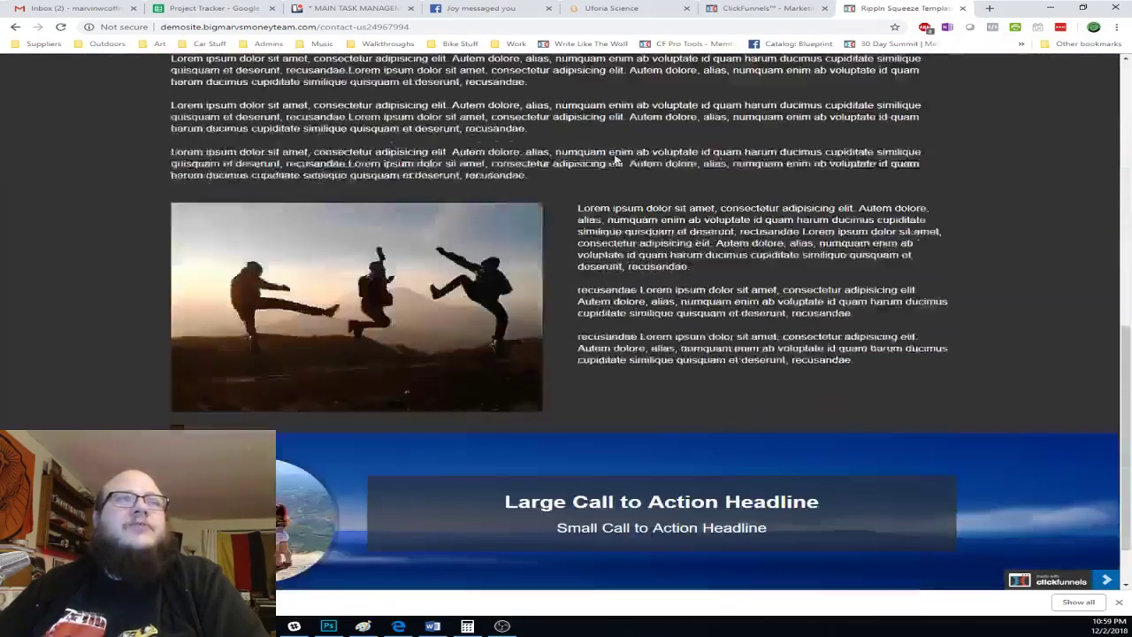
{"action": "scroll", "coordinate": [617, 160], "scroll_direction": "down", "scroll_amount": 2}
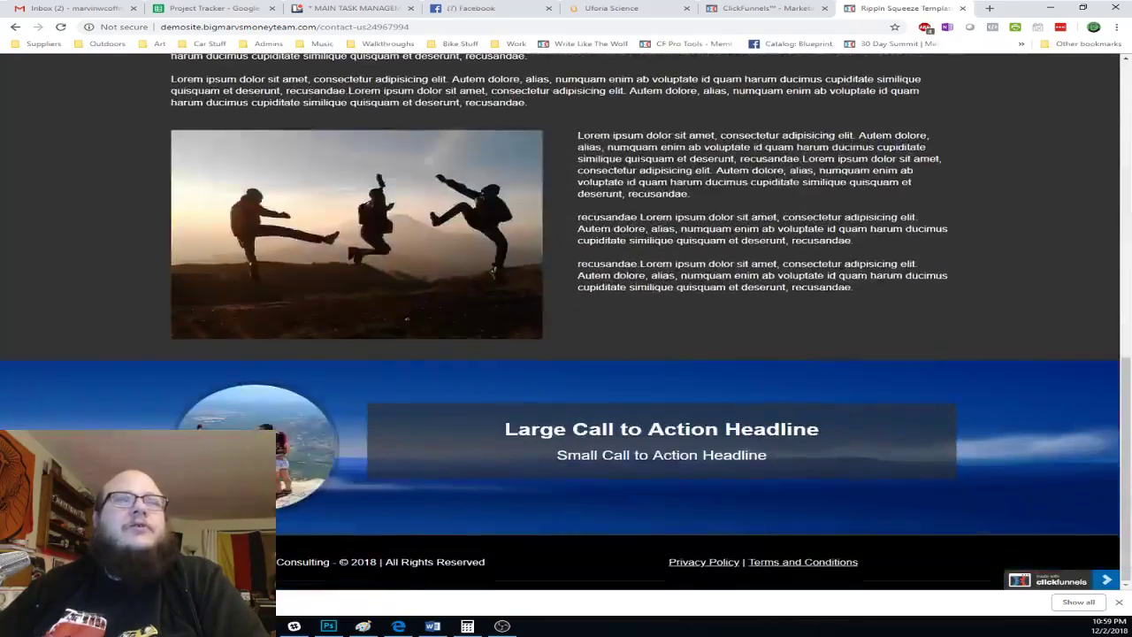
- Test the Privacy Policy and Terms and Conditions footer links on the live site
{"action": "left_click", "coordinate": [716, 566]}
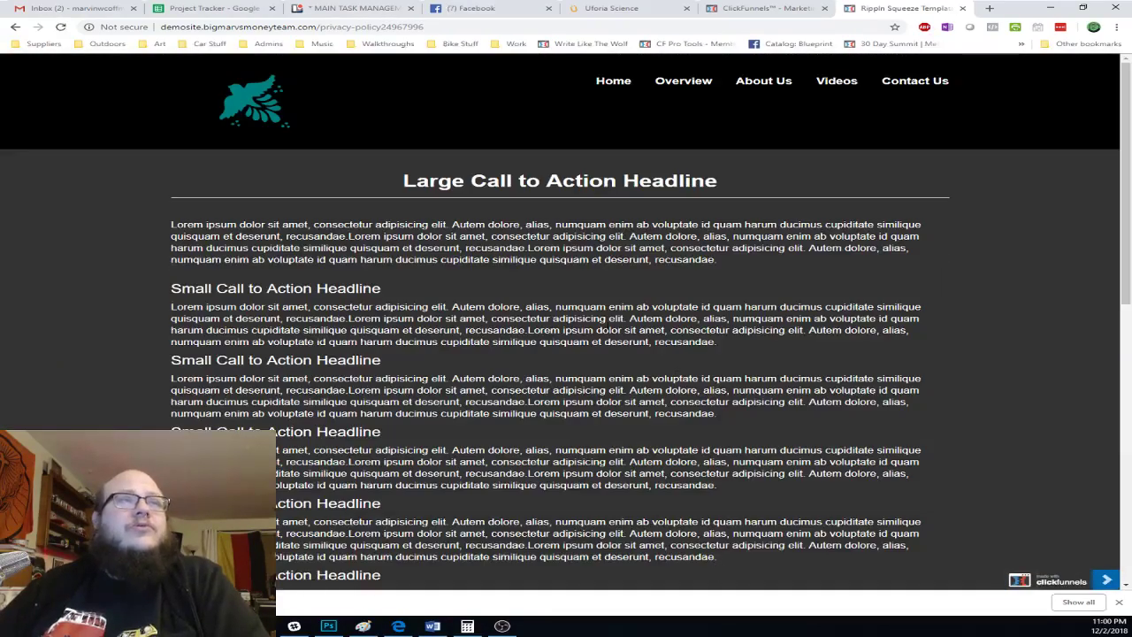
{"action": "scroll", "coordinate": [537, 289], "scroll_direction": "down", "scroll_amount": 3}
{"action": "scroll", "coordinate": [536, 289], "scroll_direction": "down", "scroll_amount": 2}
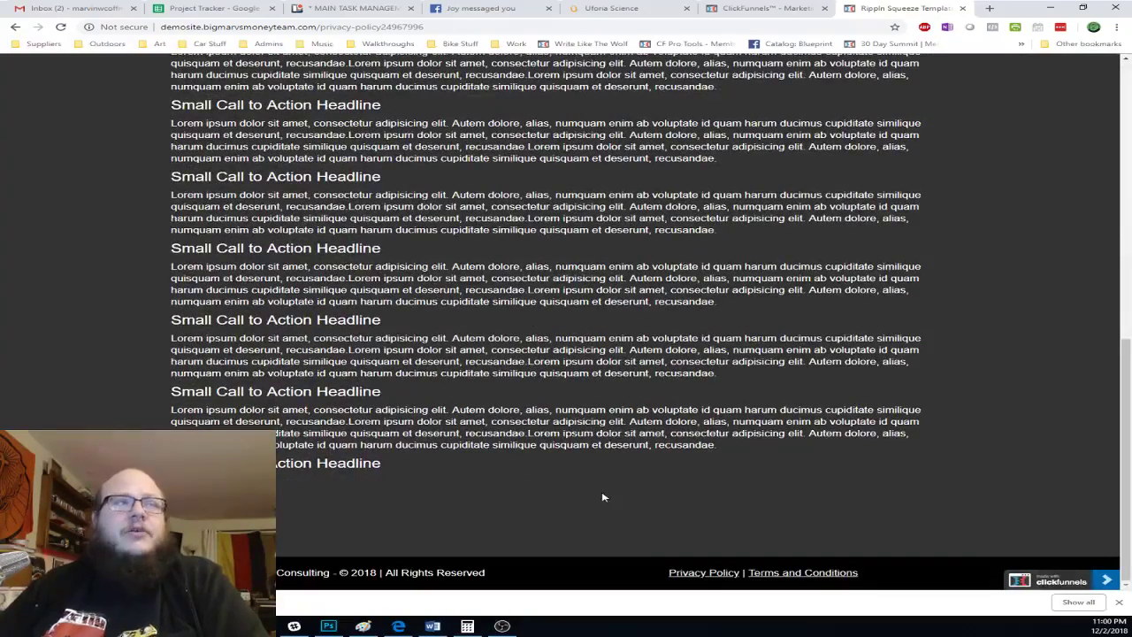
{"action": "left_click", "coordinate": [807, 573]}
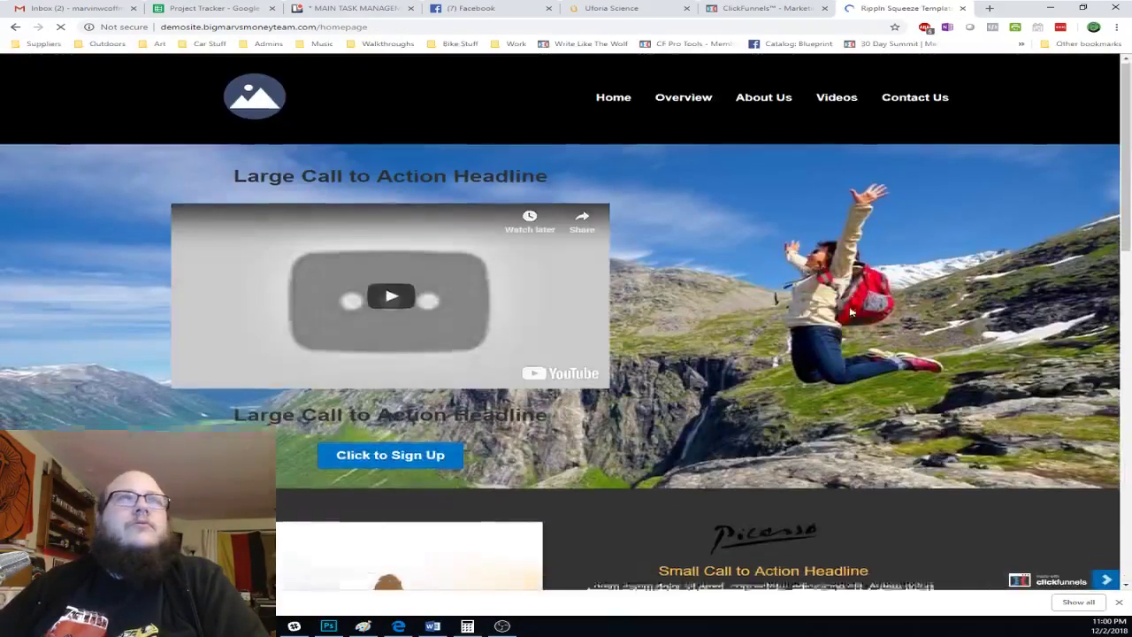
{"action": "scroll", "coordinate": [851, 311], "scroll_direction": "down", "scroll_amount": 15}
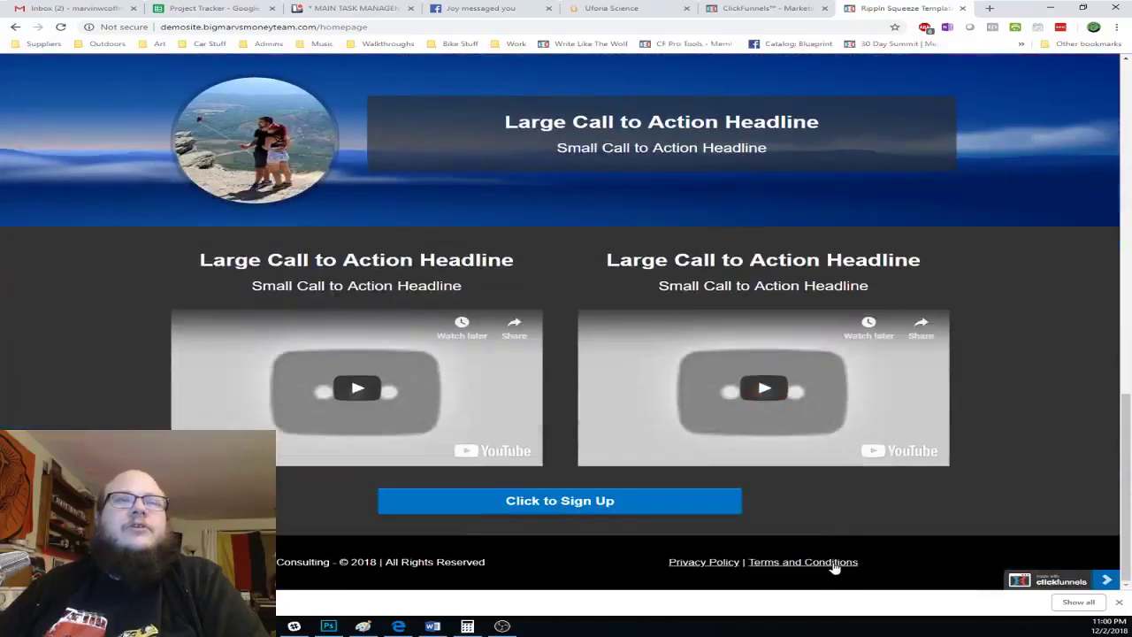
{"action": "left_click", "coordinate": [834, 564]}
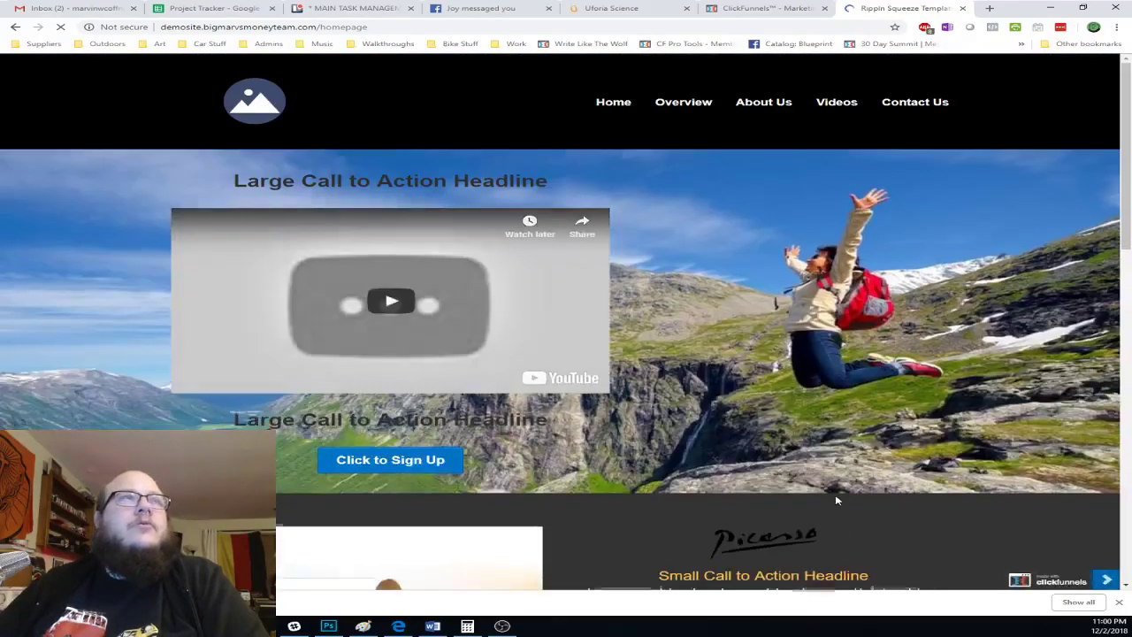
{"action": "scroll", "coordinate": [836, 501], "scroll_direction": "down", "scroll_amount": 15}
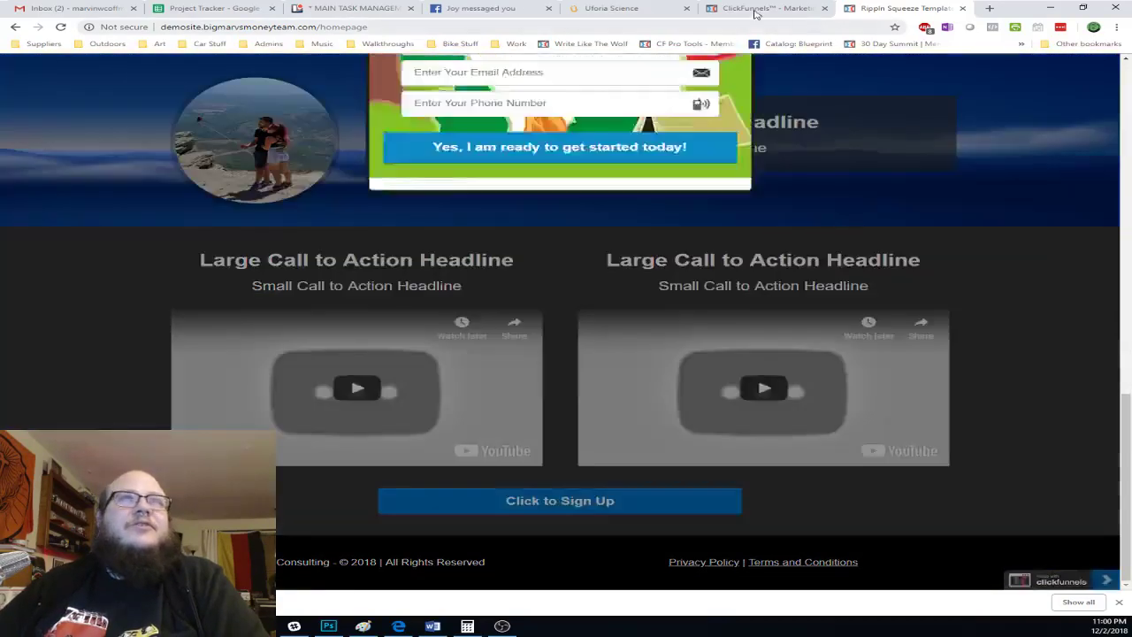
- Back in the ClickFunnels funnel, set the Terms And Conditions page path to "terms-conditions", copy the path and update the page
{"action": "left_click", "coordinate": [765, 8]}
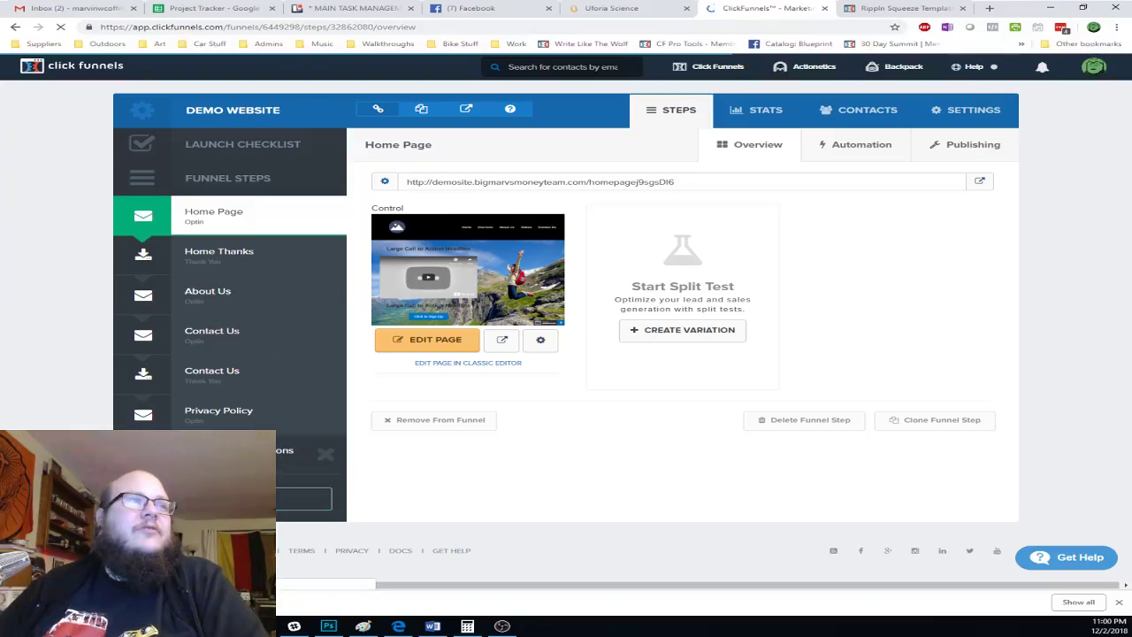
{"action": "left_click", "coordinate": [541, 341]}
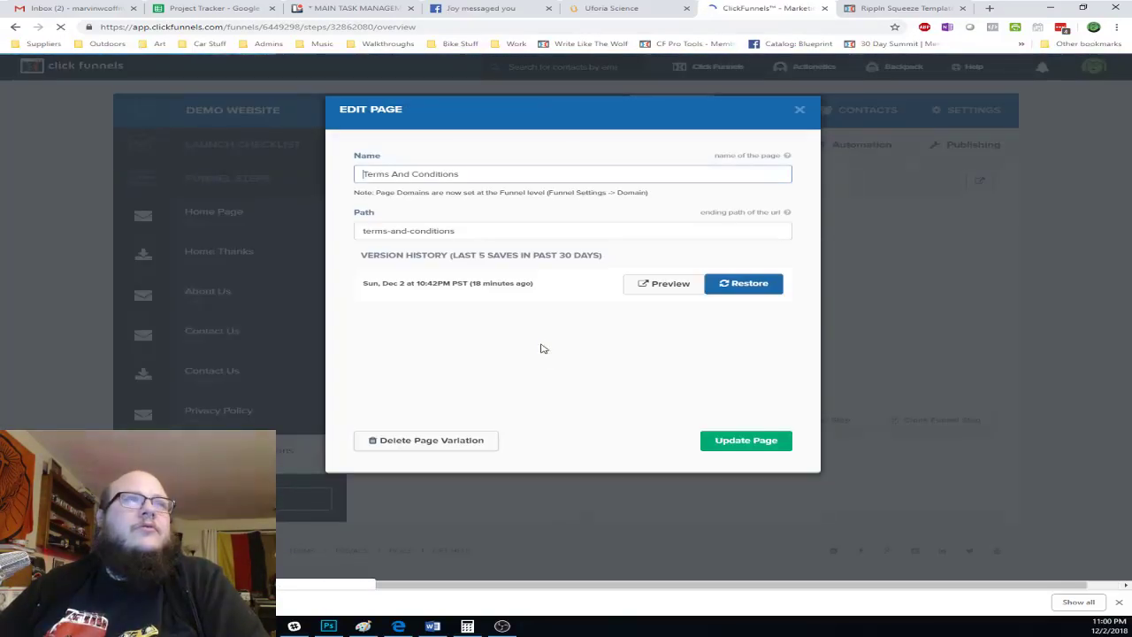
{"action": "left_click_drag", "start_coordinate": [389, 231], "coordinate": [401, 232]}
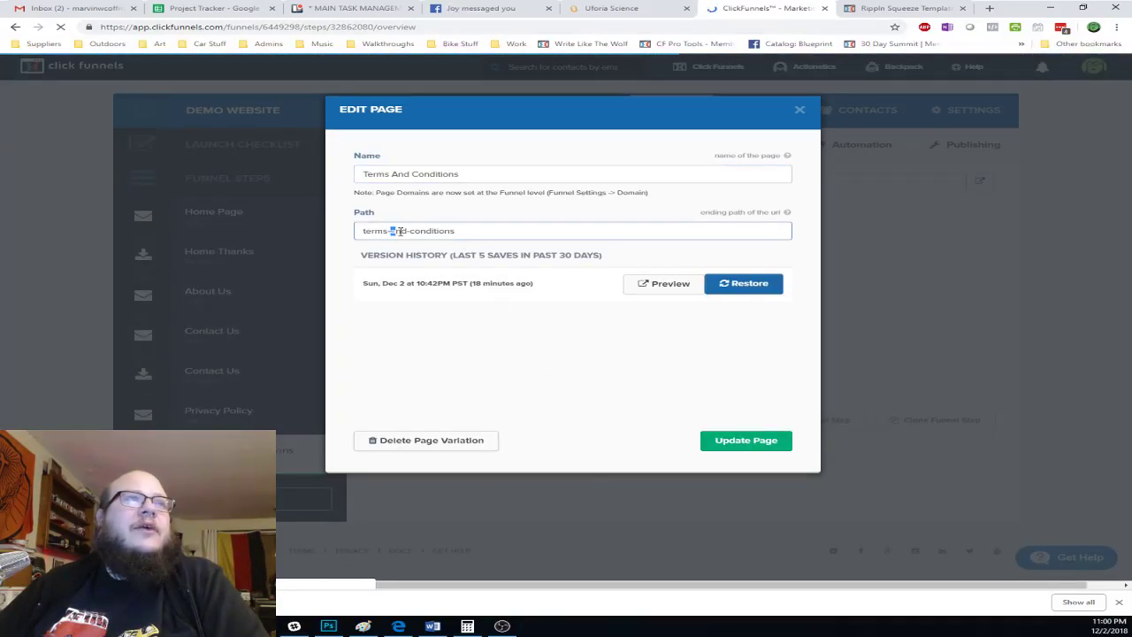
{"action": "key", "text": "BackSpace"}
{"action": "key", "text": "BackSpace"}
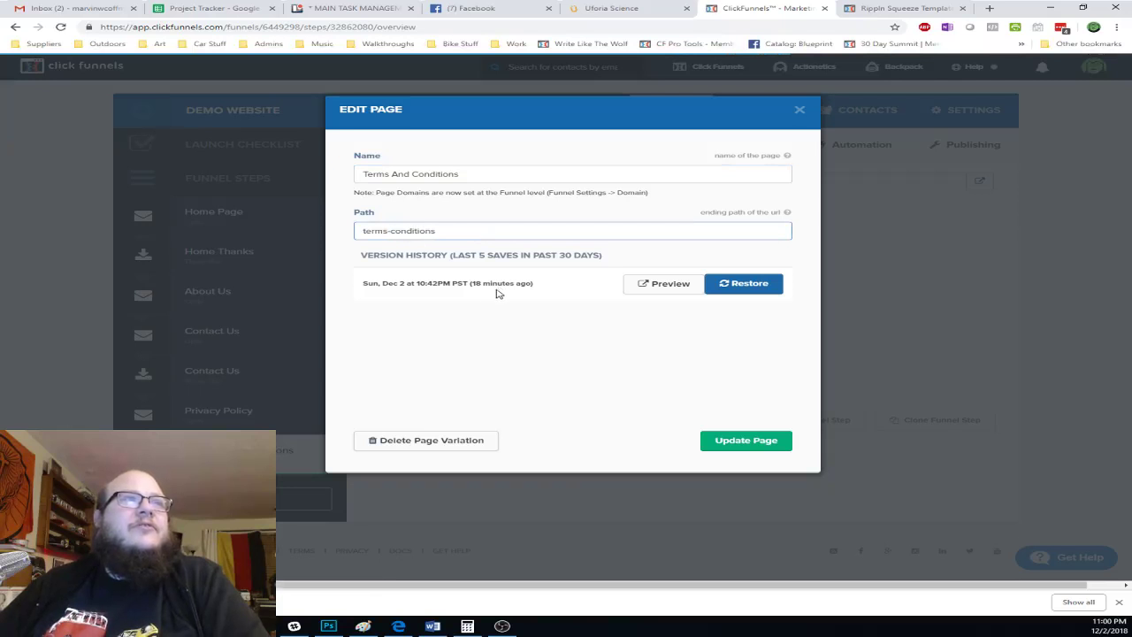
{"action": "left_click_drag", "start_coordinate": [465, 232], "coordinate": [150, 234]}
{"action": "key", "text": "ctrl+c"}
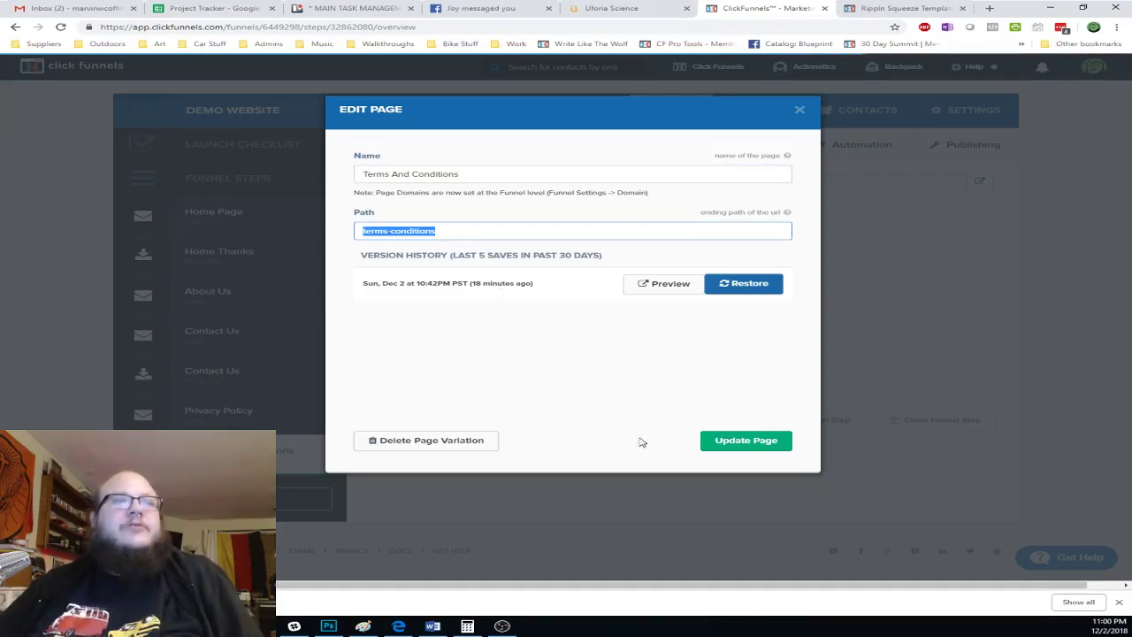
{"action": "left_click", "coordinate": [747, 445]}
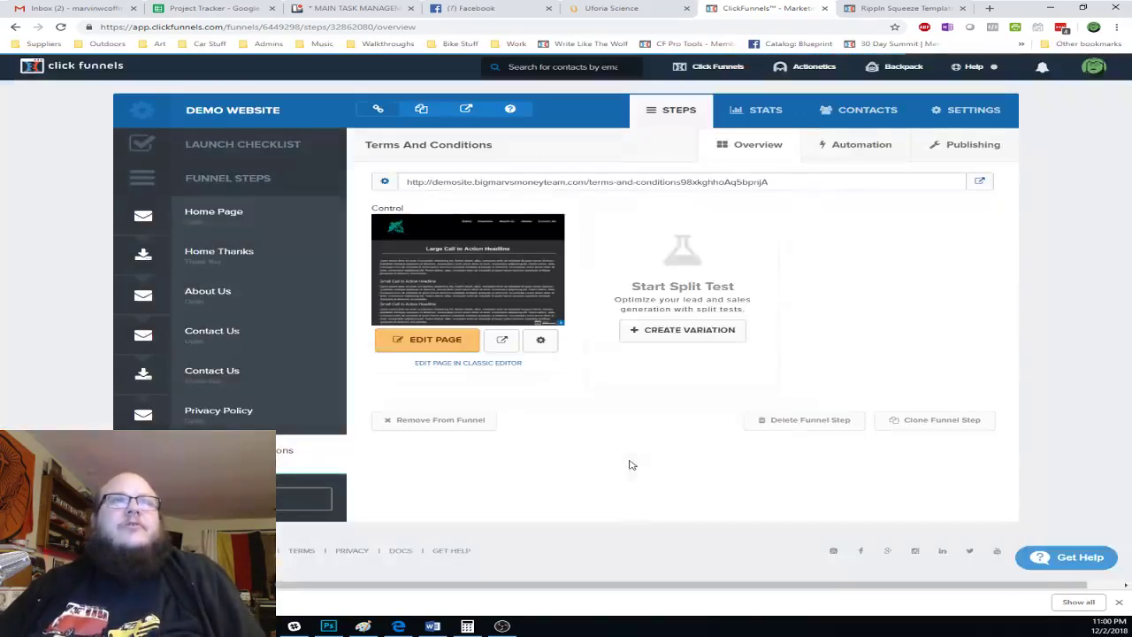
- Set the Terms And Conditions funnel step's publishing path to the copied "terms-conditions" and update the funnel step
{"action": "left_click", "coordinate": [995, 150]}
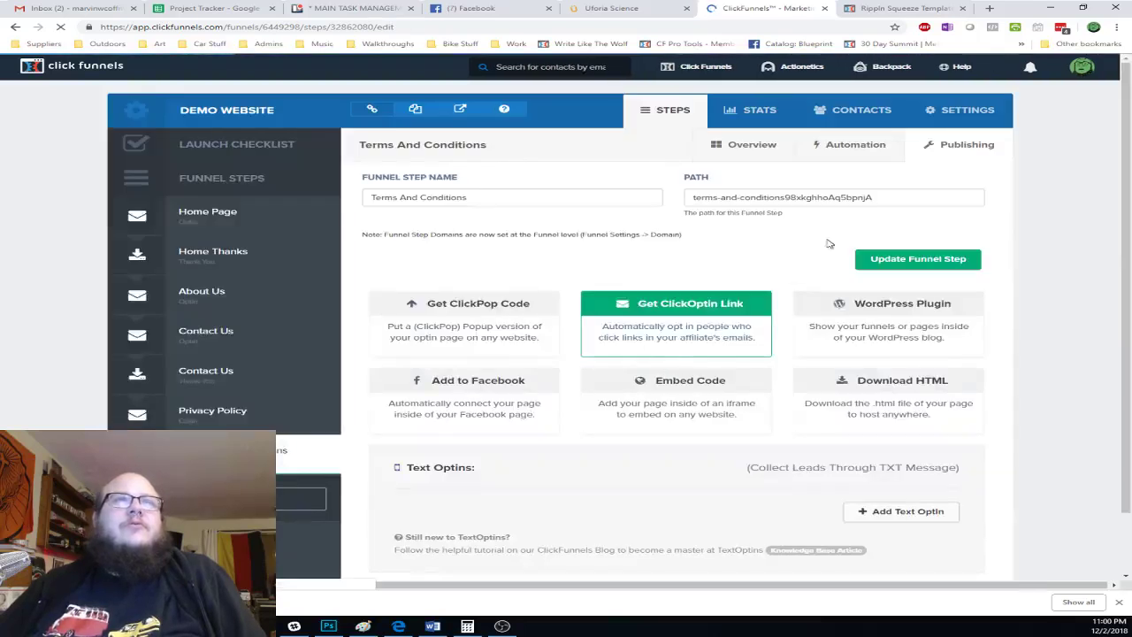
{"action": "left_click_drag", "start_coordinate": [922, 198], "coordinate": [480, 200]}
{"action": "key", "text": "ctrl+v"}
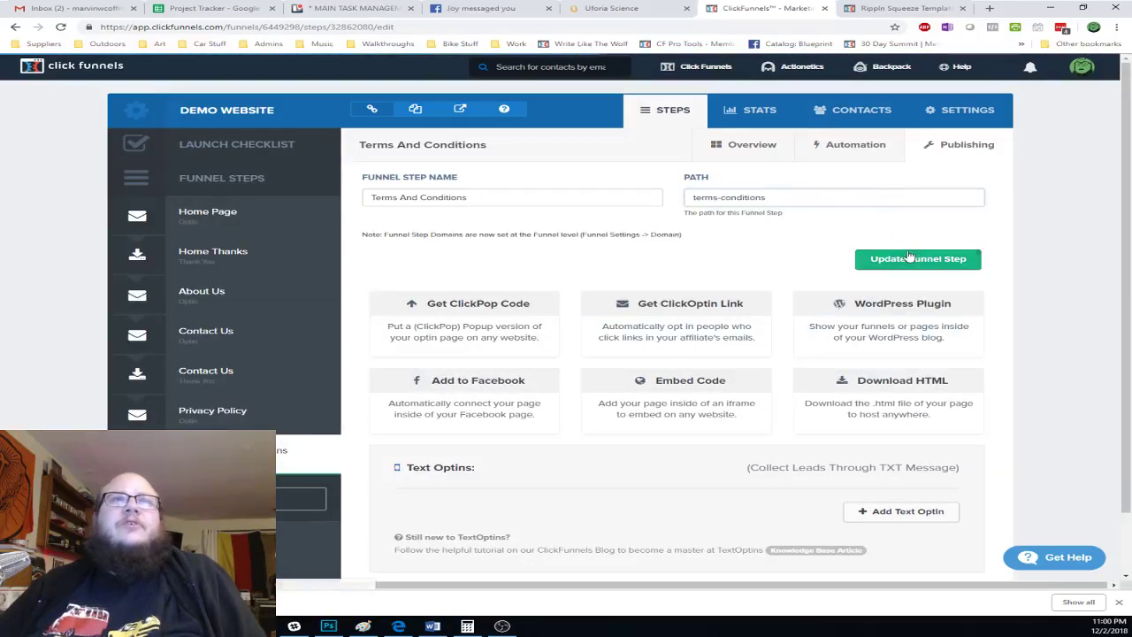
{"action": "left_click", "coordinate": [909, 257]}
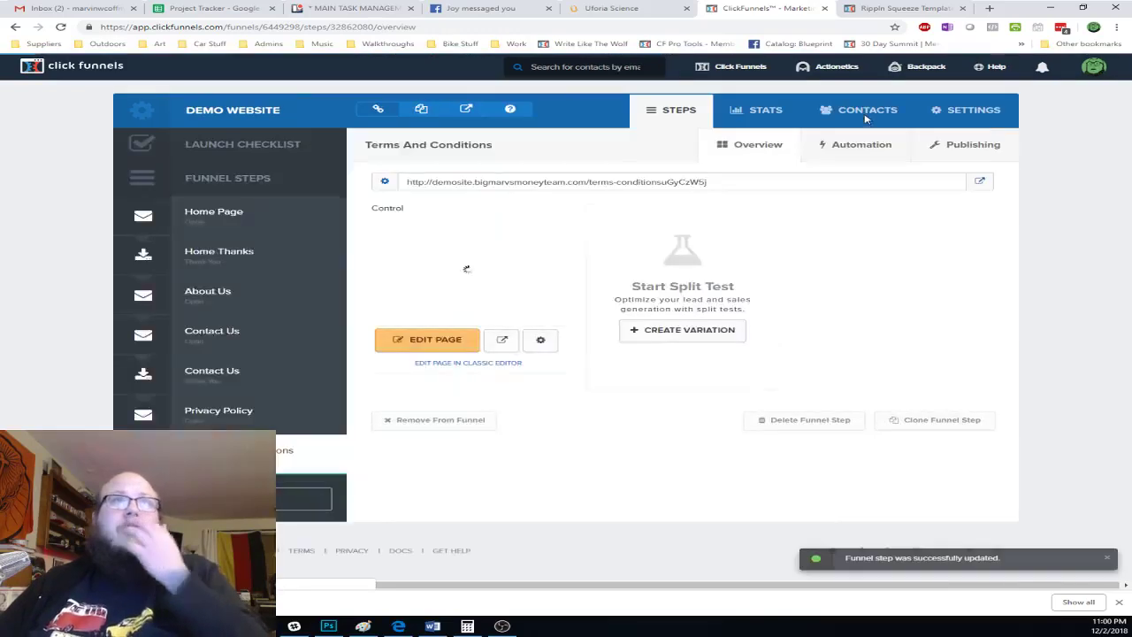
- Retest the Terms and Conditions footer link on the live site and review the page it opens
{"action": "key", "text": "ctrl+Tab"}
{"action": "left_click", "coordinate": [752, 109]}
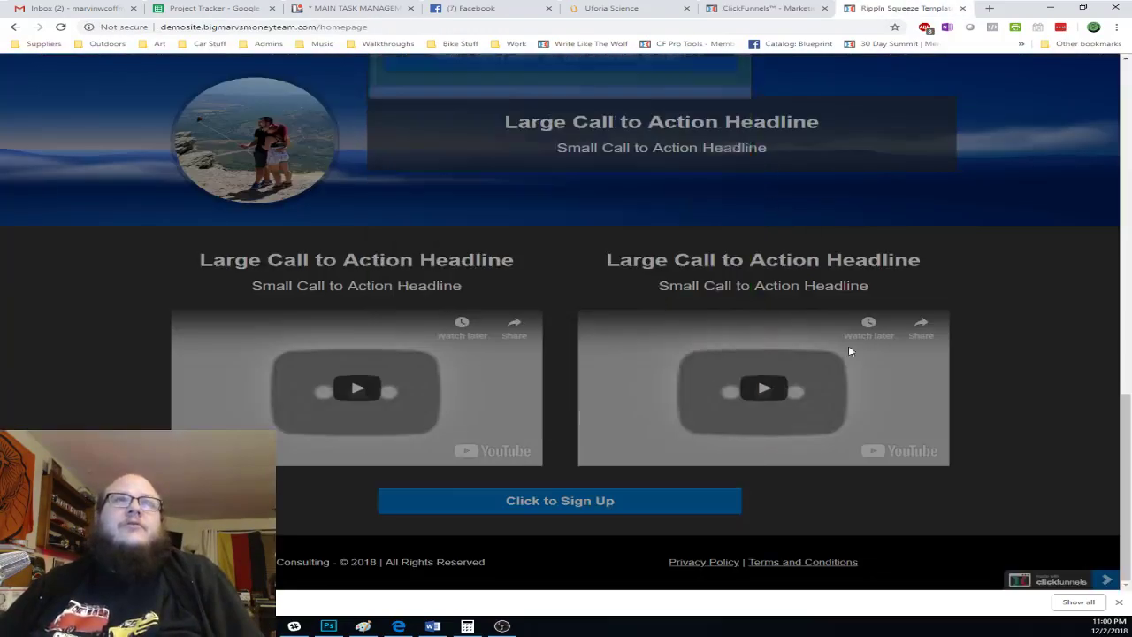
{"action": "left_click", "coordinate": [834, 566]}
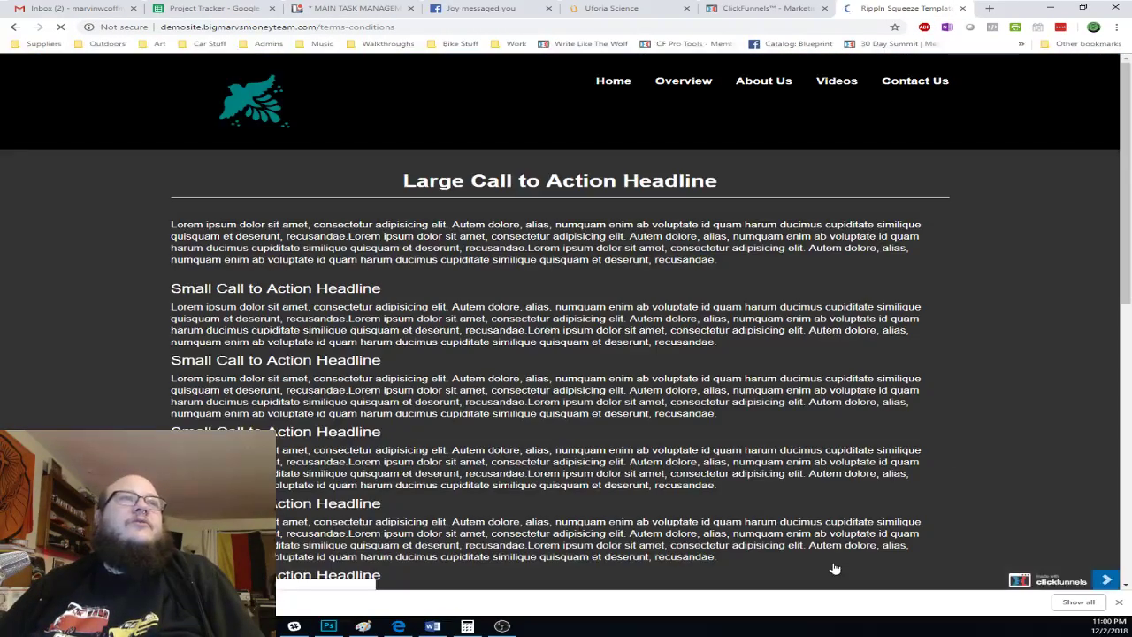
{"action": "scroll", "coordinate": [750, 562], "scroll_direction": "down", "scroll_amount": 6}
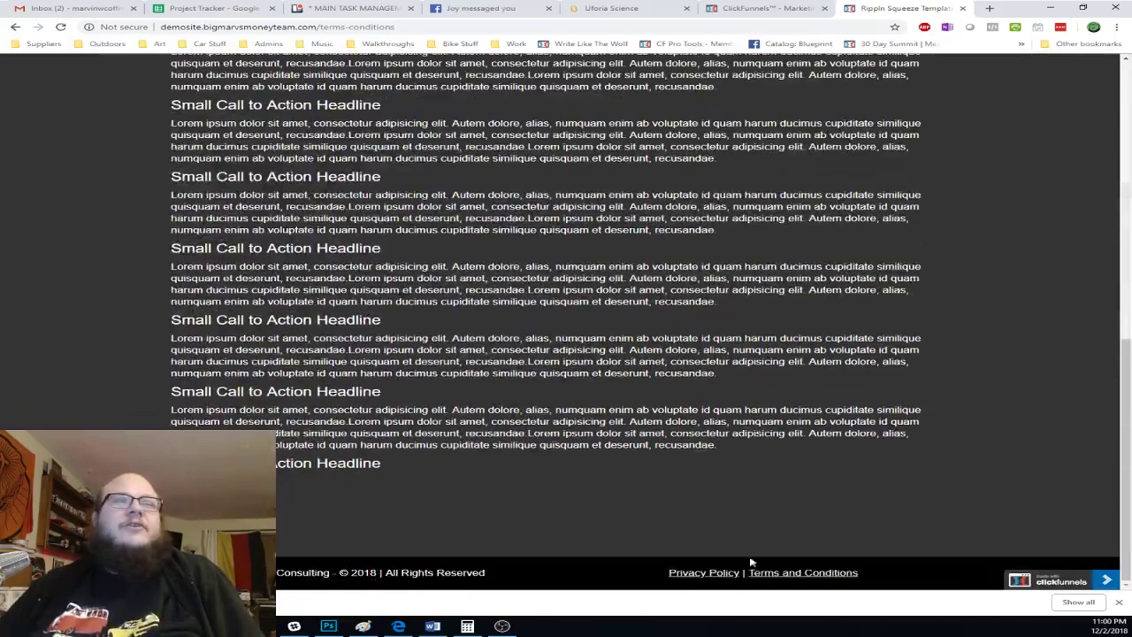
- Follow the Terms and Conditions footer link from its own page and check that page's logo, header navigation and footer
{"action": "left_click", "coordinate": [805, 573]}
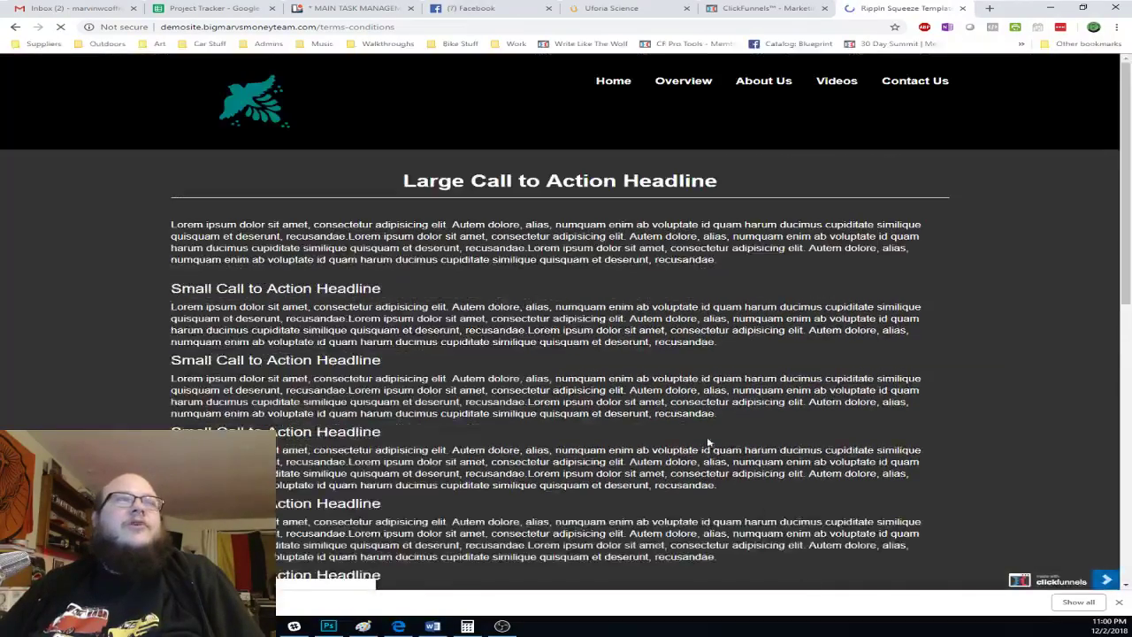
{"action": "scroll", "coordinate": [726, 424], "scroll_direction": "down", "scroll_amount": 5}
{"action": "scroll", "coordinate": [748, 399], "scroll_direction": "down", "scroll_amount": 5}
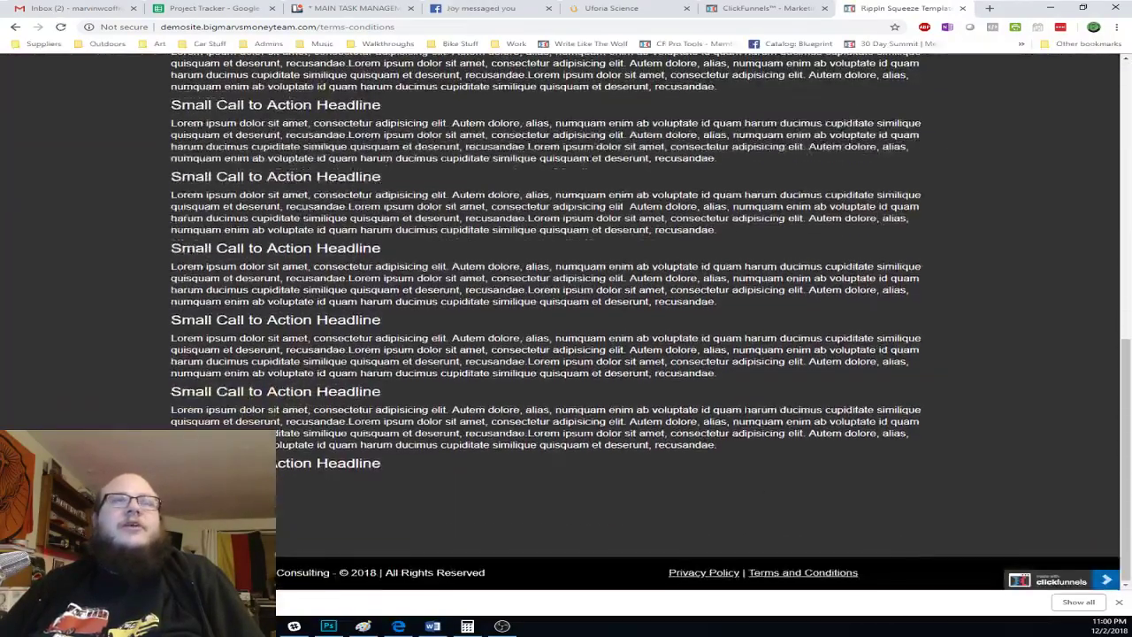
{"action": "left_click", "coordinate": [759, 8]}
{"action": "left_click", "coordinate": [899, 9]}
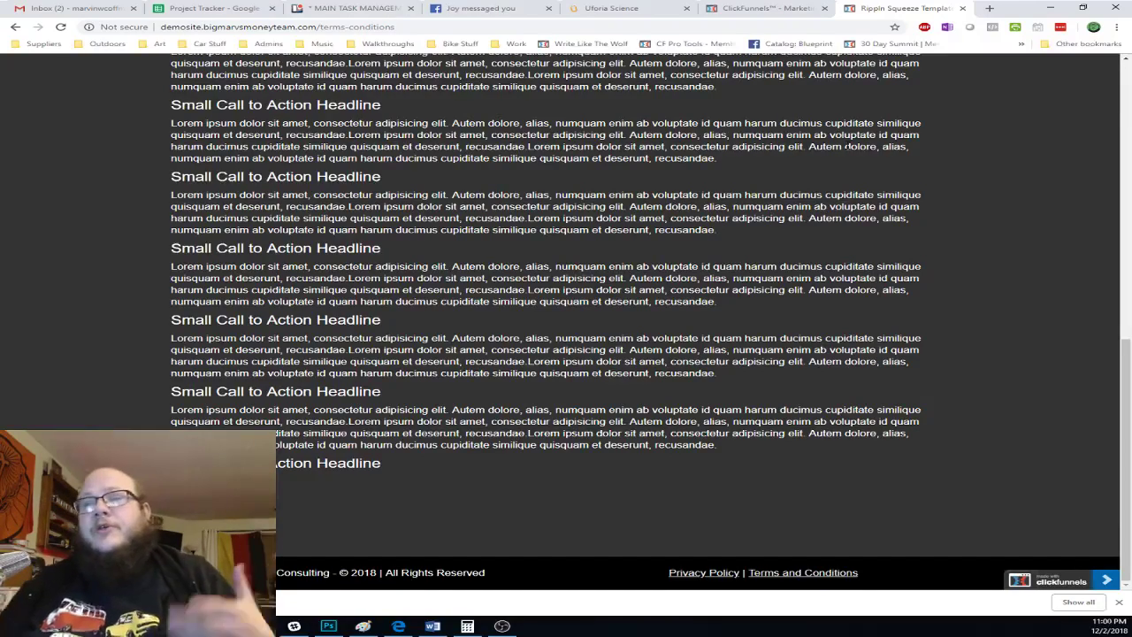
{"action": "scroll", "coordinate": [724, 194], "scroll_direction": "up", "scroll_amount": 10}
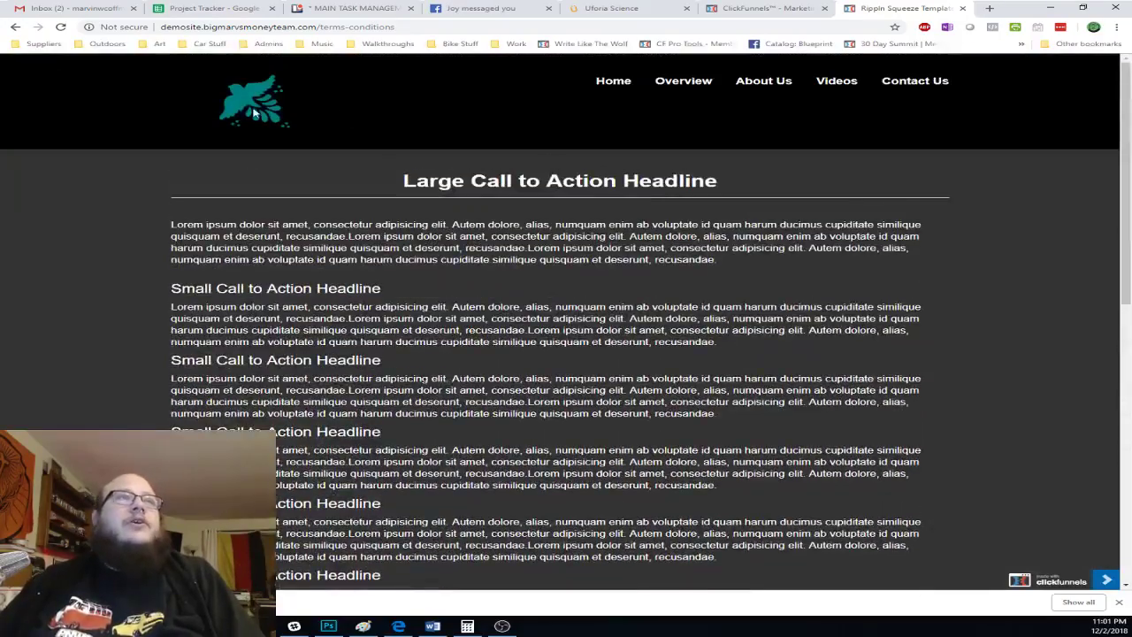
{"action": "scroll", "coordinate": [366, 134], "scroll_direction": "down", "scroll_amount": 10}
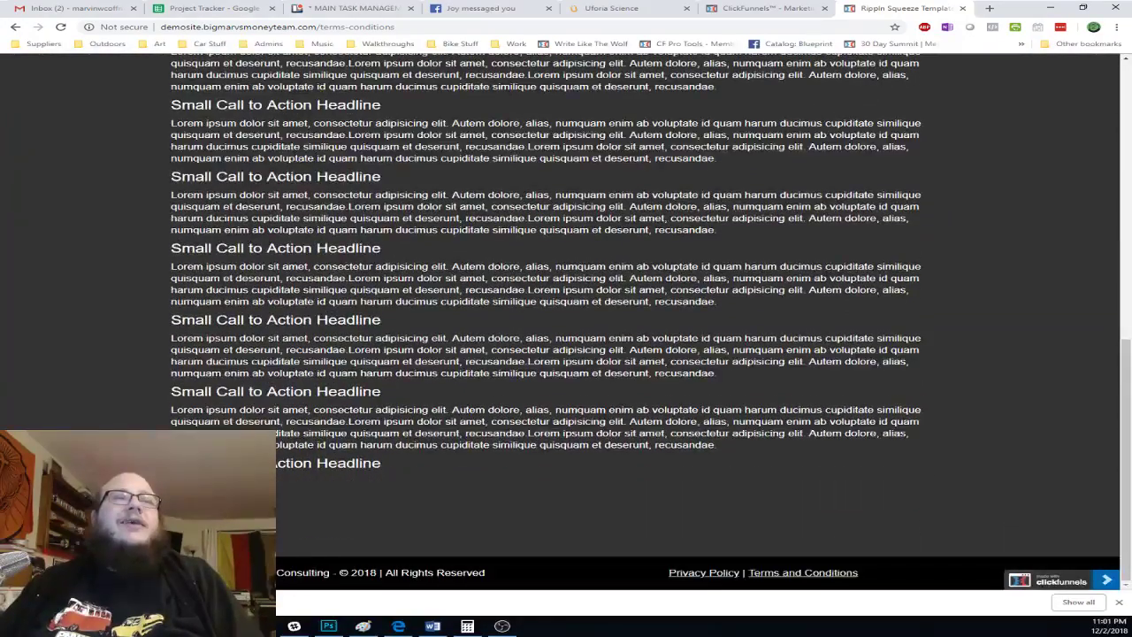
{"action": "scroll", "coordinate": [904, 190], "scroll_direction": "up", "scroll_amount": 10}
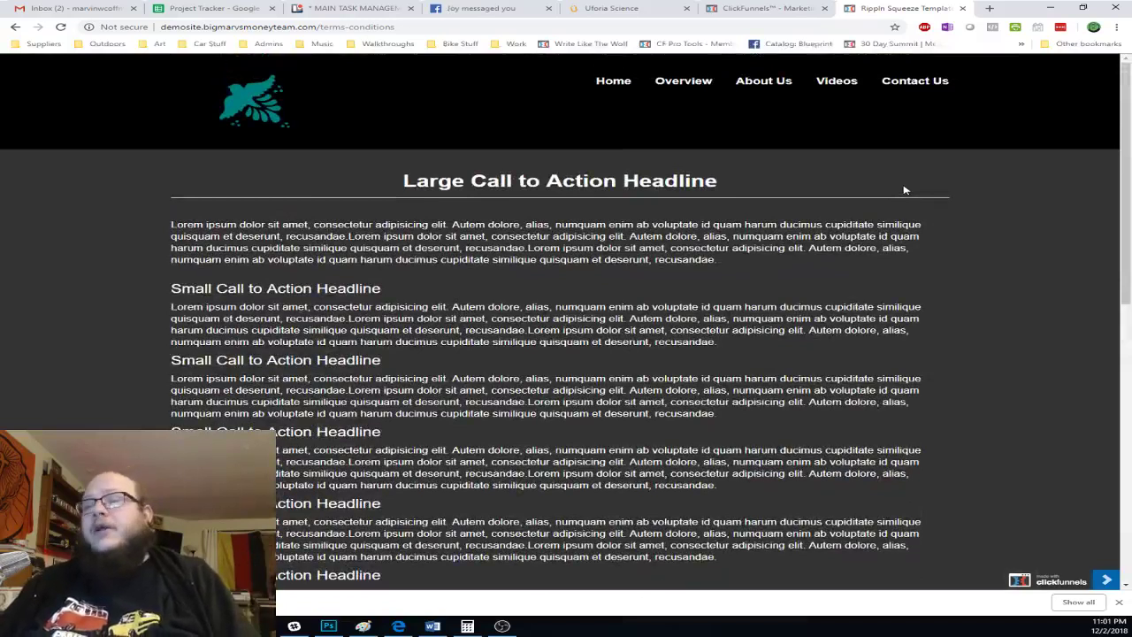
{"action": "left_click", "coordinate": [757, 8]}
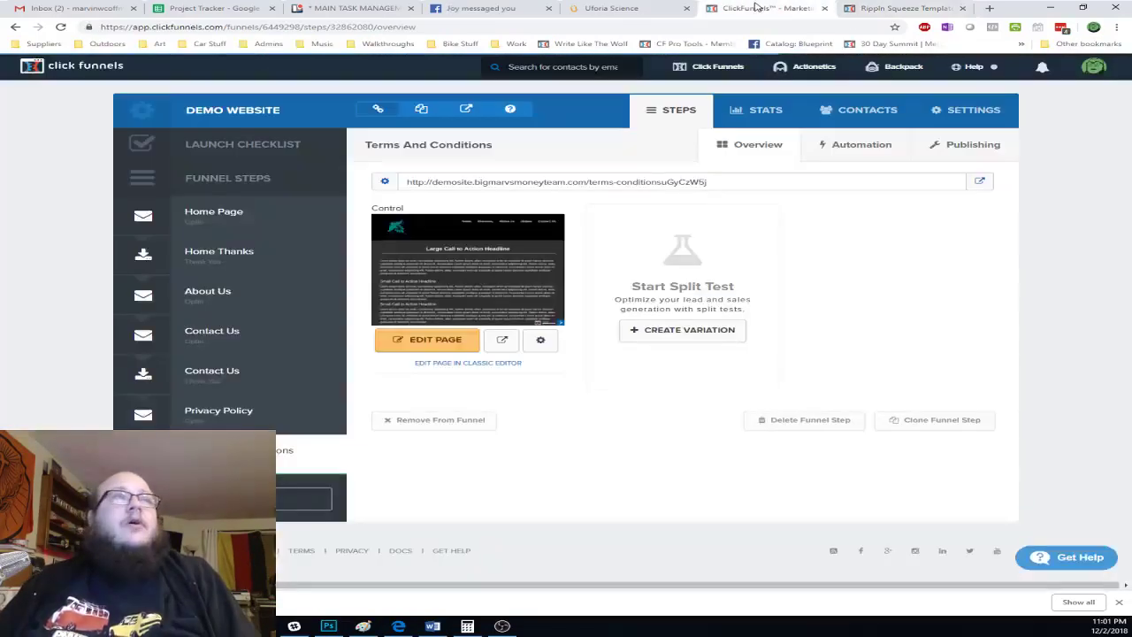
{"action": "left_click", "coordinate": [895, 7]}
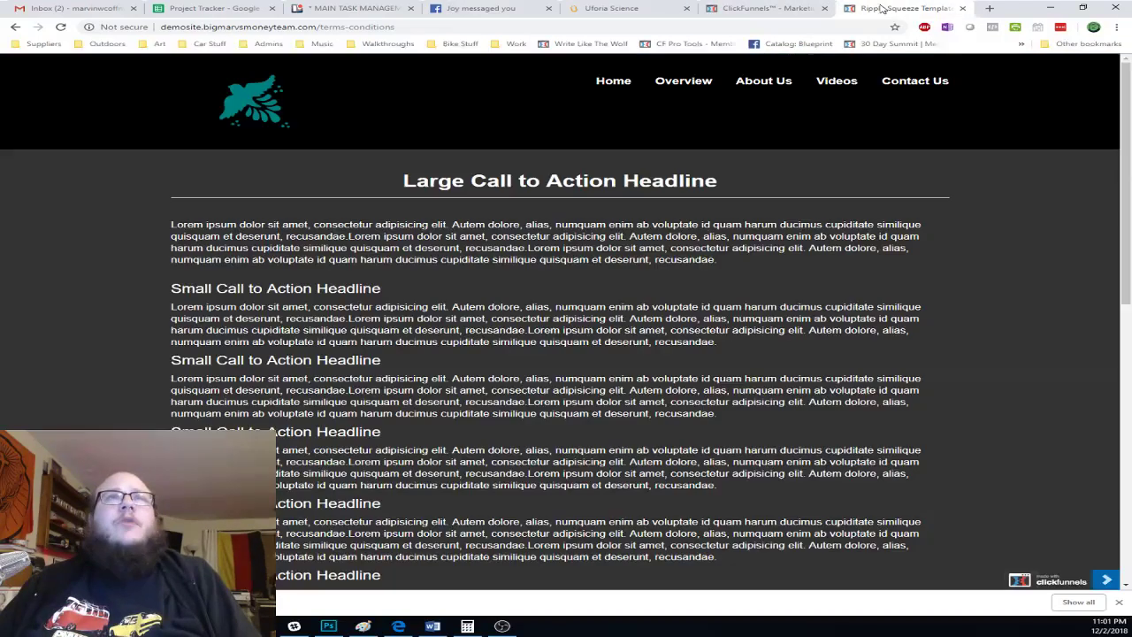
- Open marvinsworld.us in a new browser tab and test the site title's link to the homepage
{"action": "left_click", "coordinate": [989, 10]}
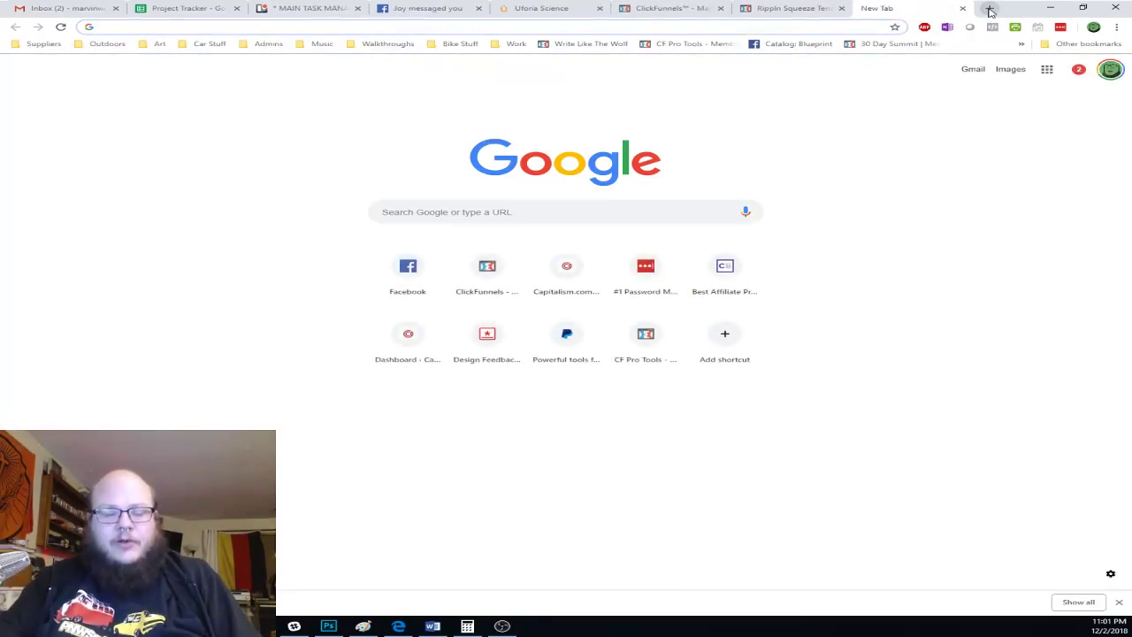
{"action": "type", "text": "marvin"}
{"action": "key", "text": "Return"}
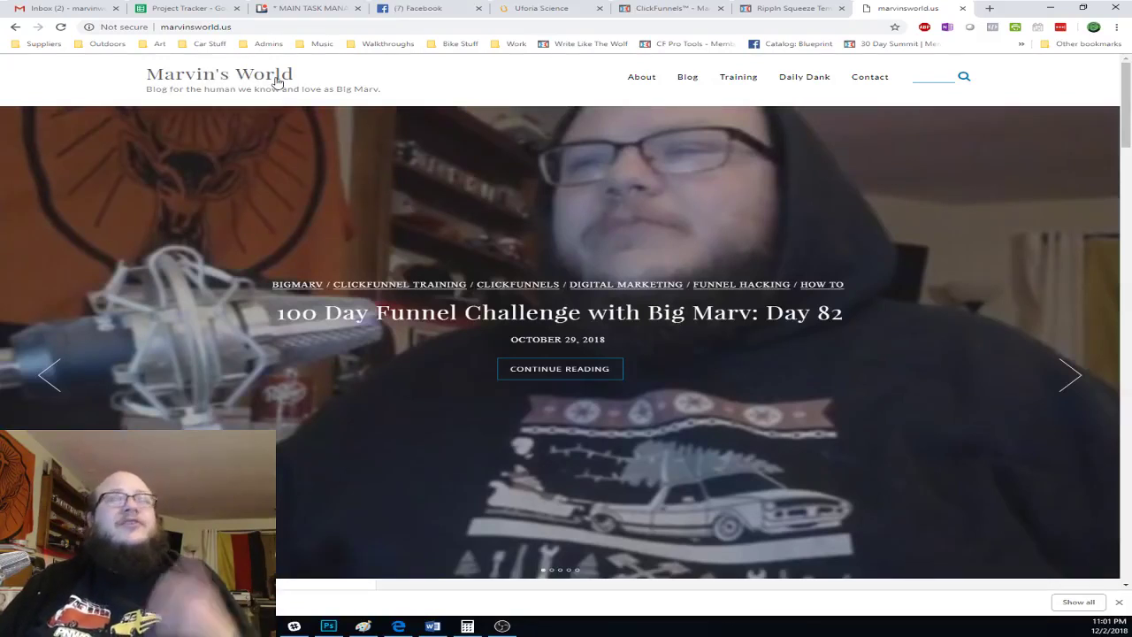
{"action": "left_click", "coordinate": [228, 82]}
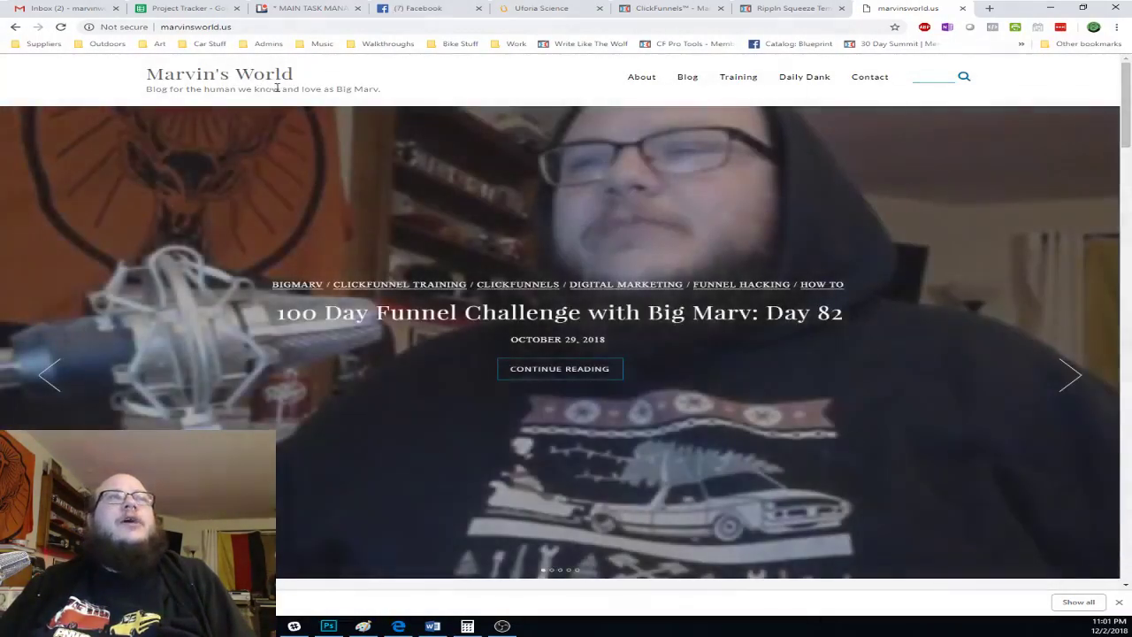
- Load capitalism.com in the same tab and examine the logo and navigation in its header
{"action": "left_click", "coordinate": [284, 26]}
{"action": "type", "text": "capital"}
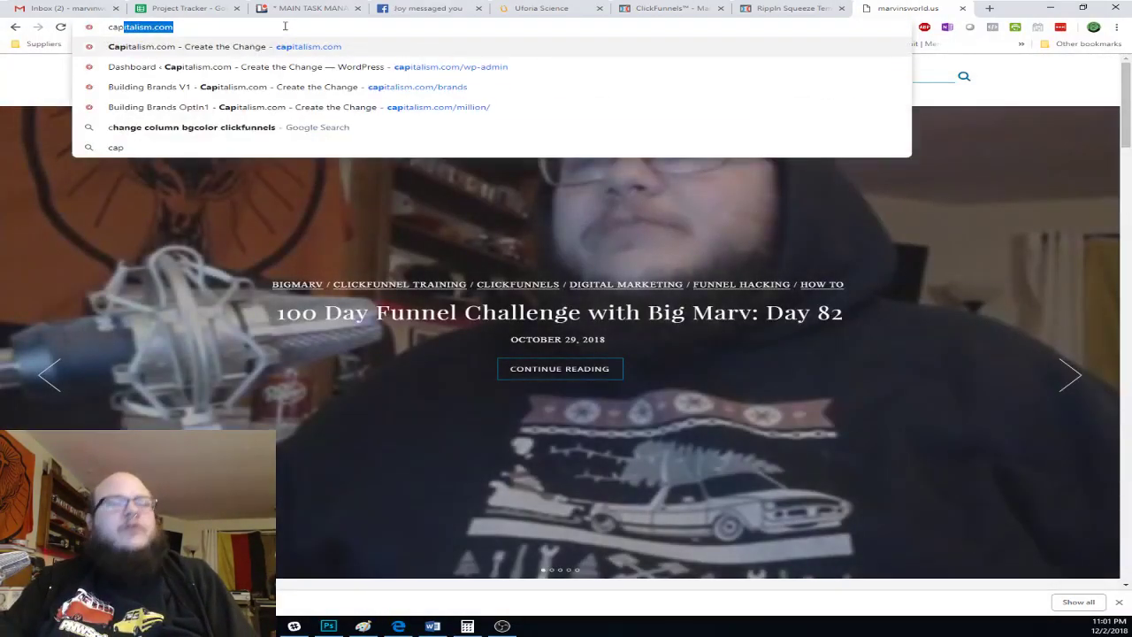
{"action": "key", "text": "Return"}
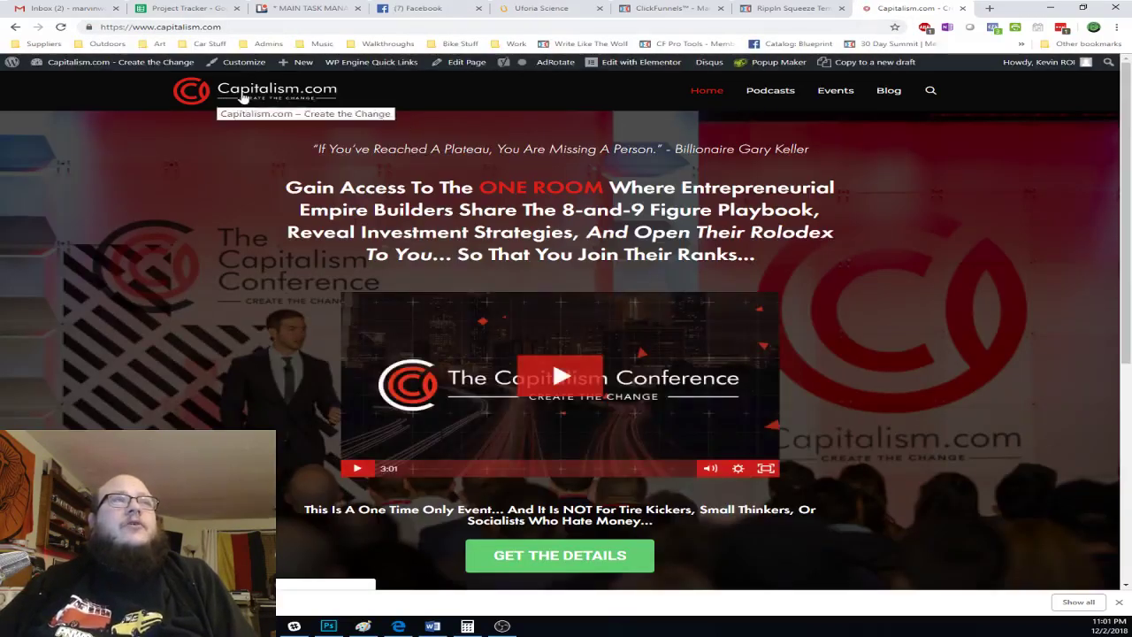
{"action": "scroll", "coordinate": [273, 100], "scroll_direction": "down", "scroll_amount": 1}
{"action": "scroll", "coordinate": [771, 97], "scroll_direction": "up", "scroll_amount": 1}
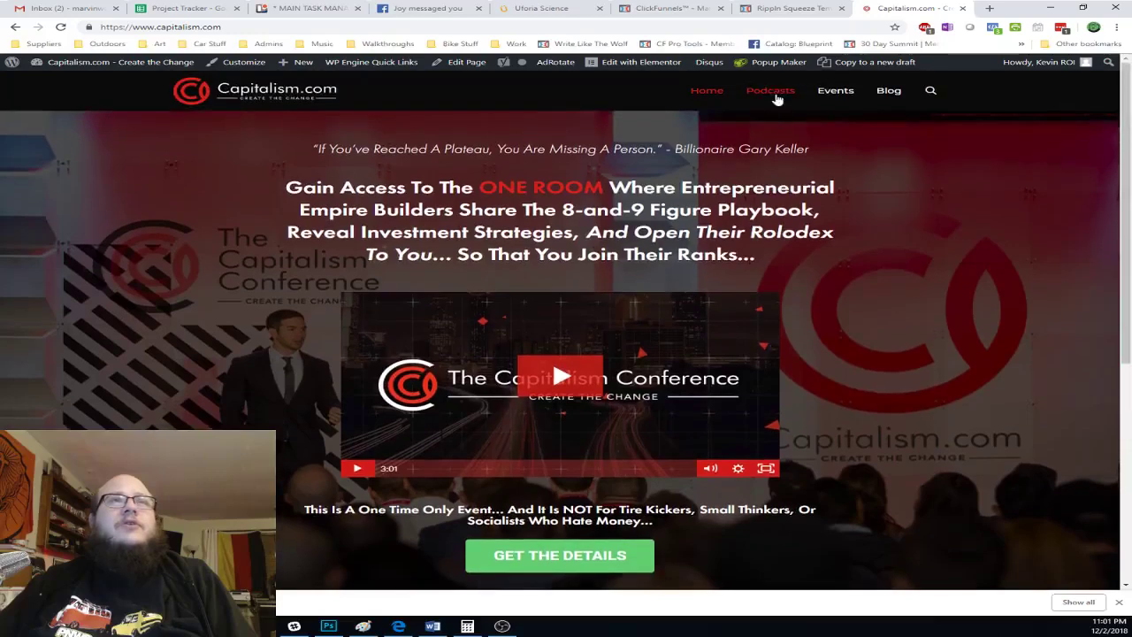
- Browse the Capitalism.com Podcasts page, return to the homepage through the site logo and look over its footer
{"action": "left_click", "coordinate": [771, 90]}
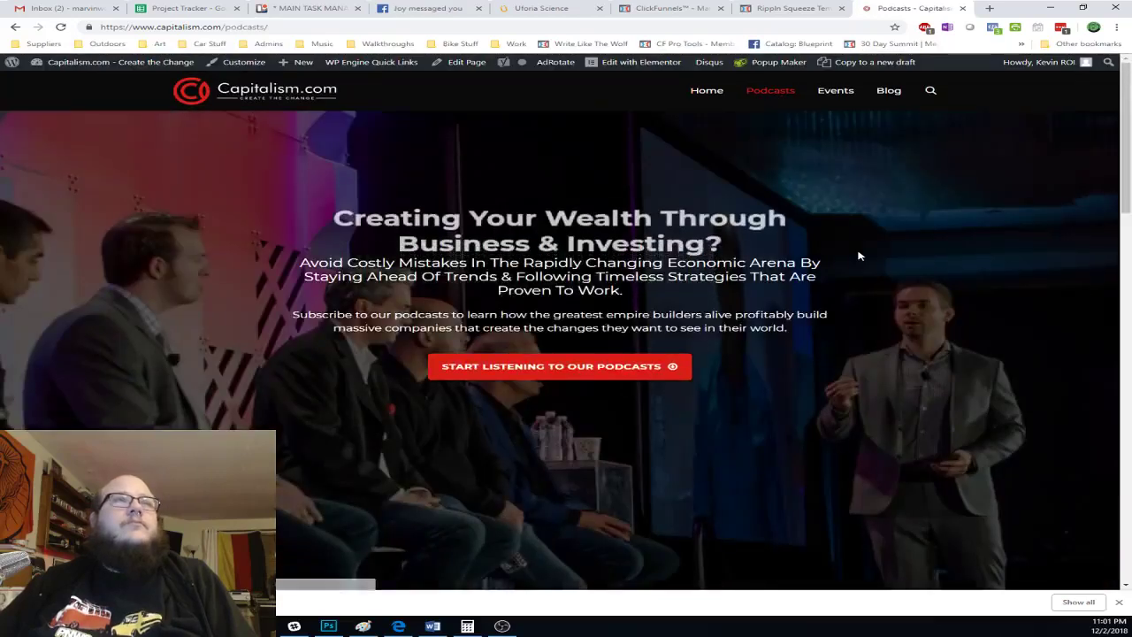
{"action": "scroll", "coordinate": [248, 258], "scroll_direction": "down", "scroll_amount": 5}
{"action": "scroll", "coordinate": [248, 258], "scroll_direction": "down", "scroll_amount": 10}
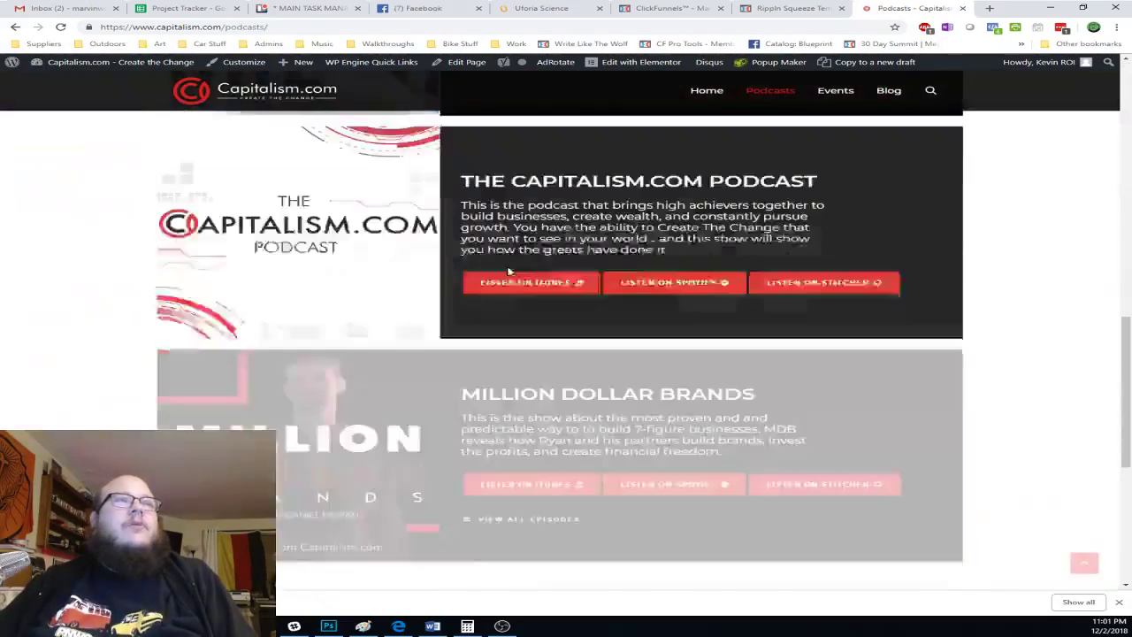
{"action": "scroll", "coordinate": [604, 271], "scroll_direction": "up", "scroll_amount": 5}
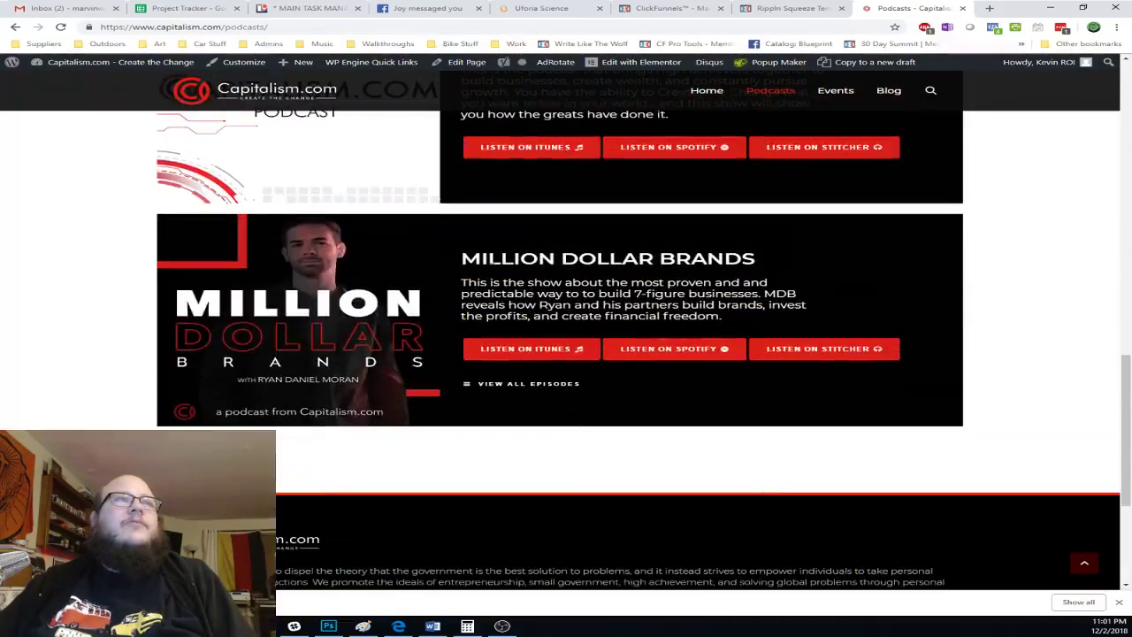
{"action": "left_click", "coordinate": [276, 99]}
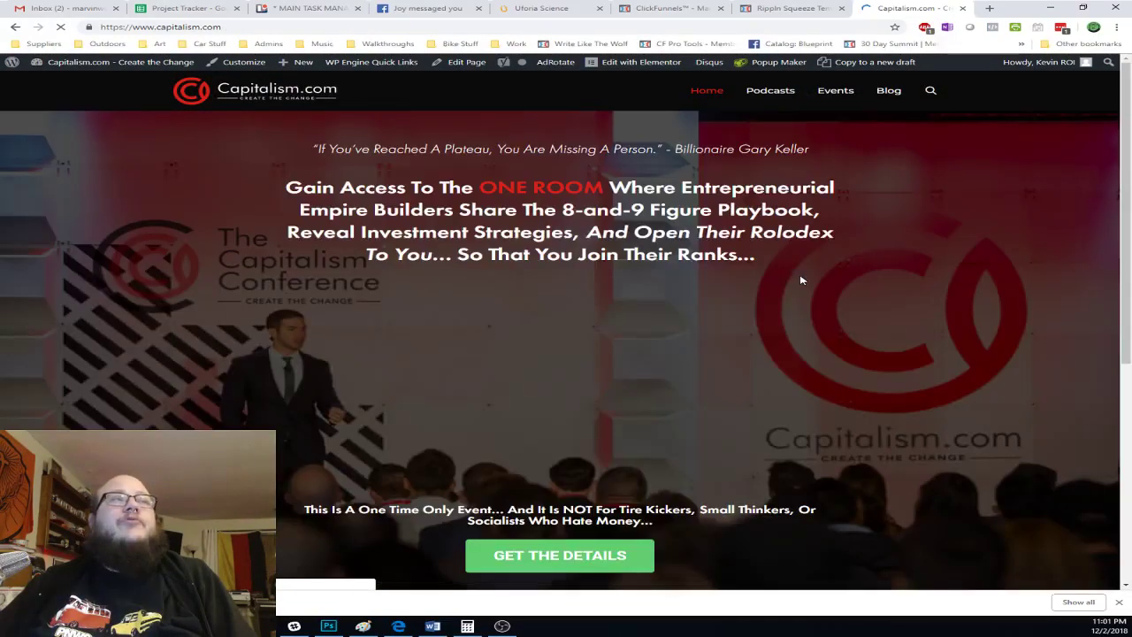
{"action": "scroll", "coordinate": [763, 279], "scroll_direction": "down", "scroll_amount": 2}
{"action": "scroll", "coordinate": [764, 280], "scroll_direction": "down", "scroll_amount": 1}
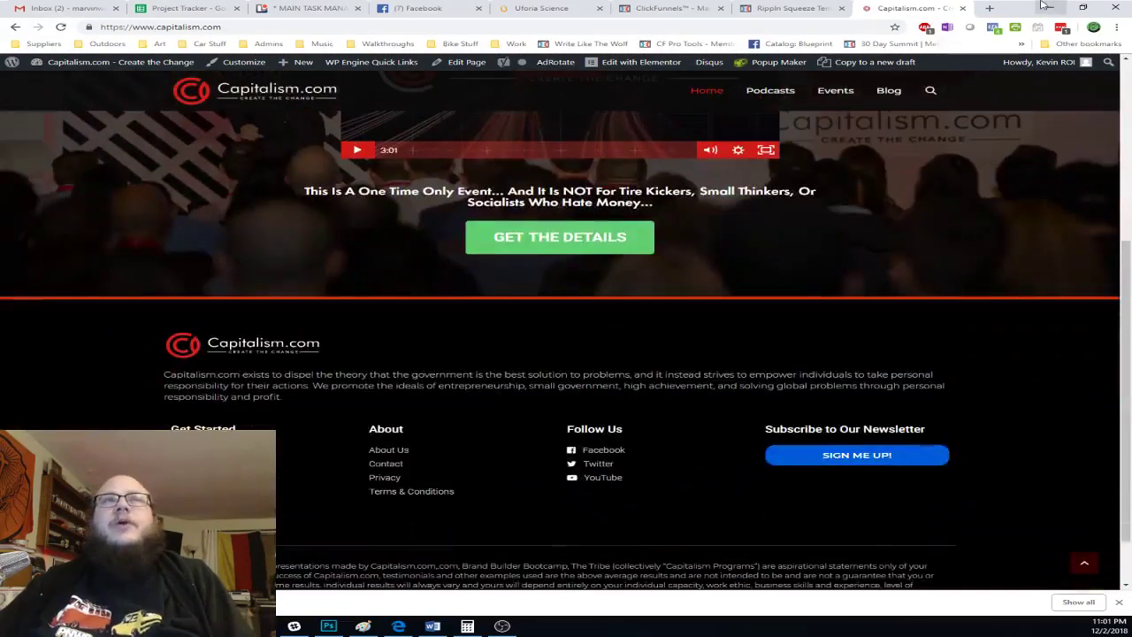
- Close the Capitalism.com and live demo site tabs, and open the funnel's Home Page in the page editor
{"action": "left_click", "coordinate": [963, 9]}
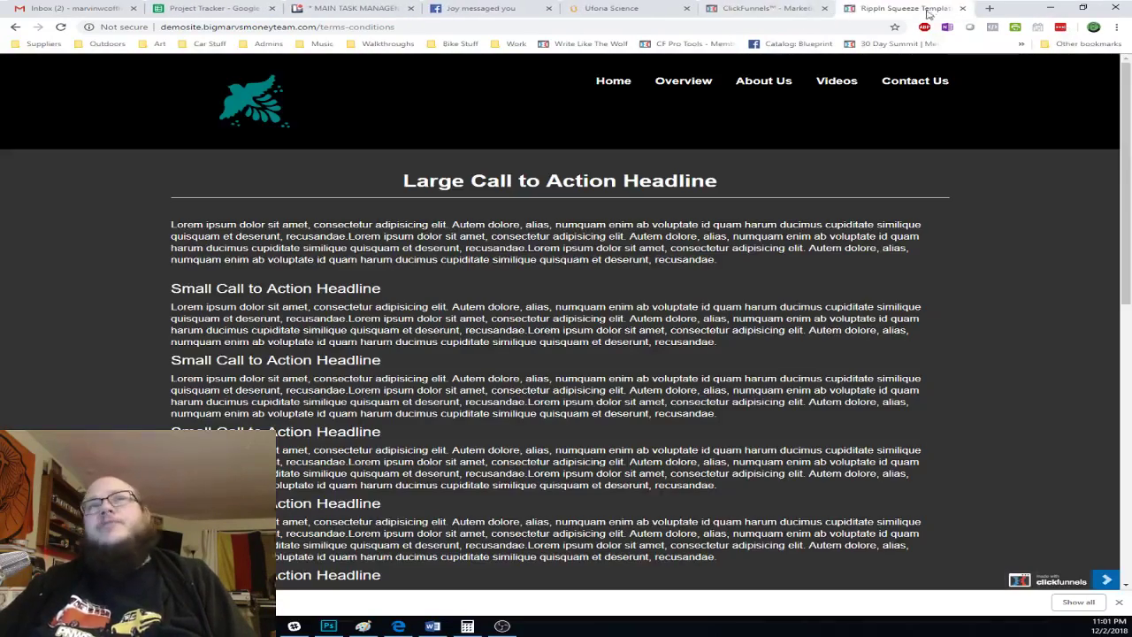
{"action": "left_click", "coordinate": [964, 8]}
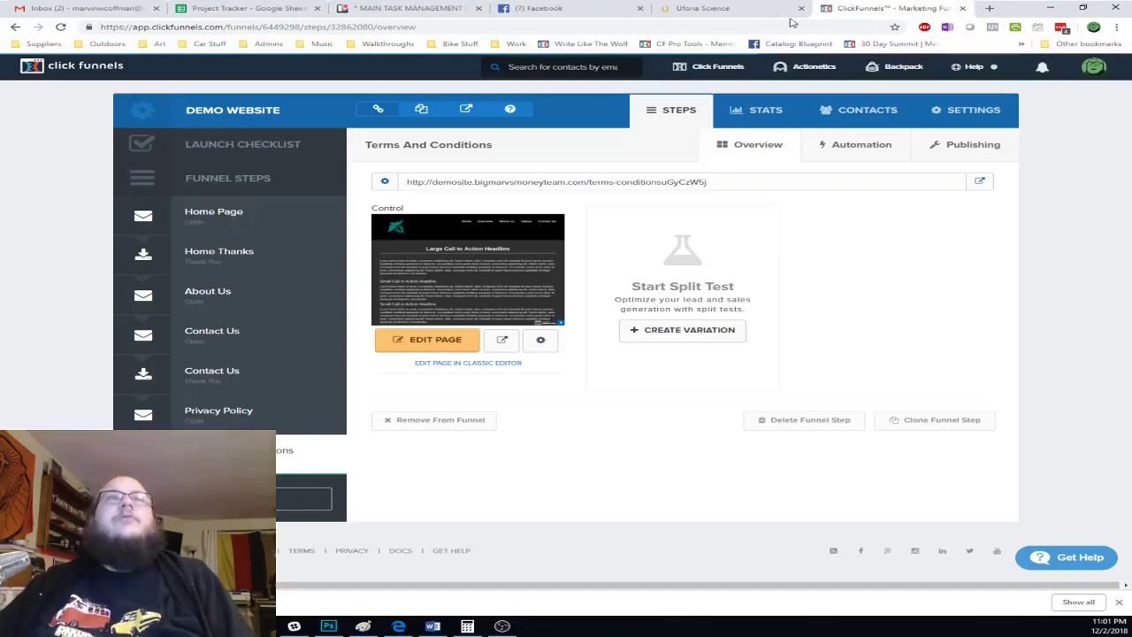
{"action": "left_click", "coordinate": [238, 225]}
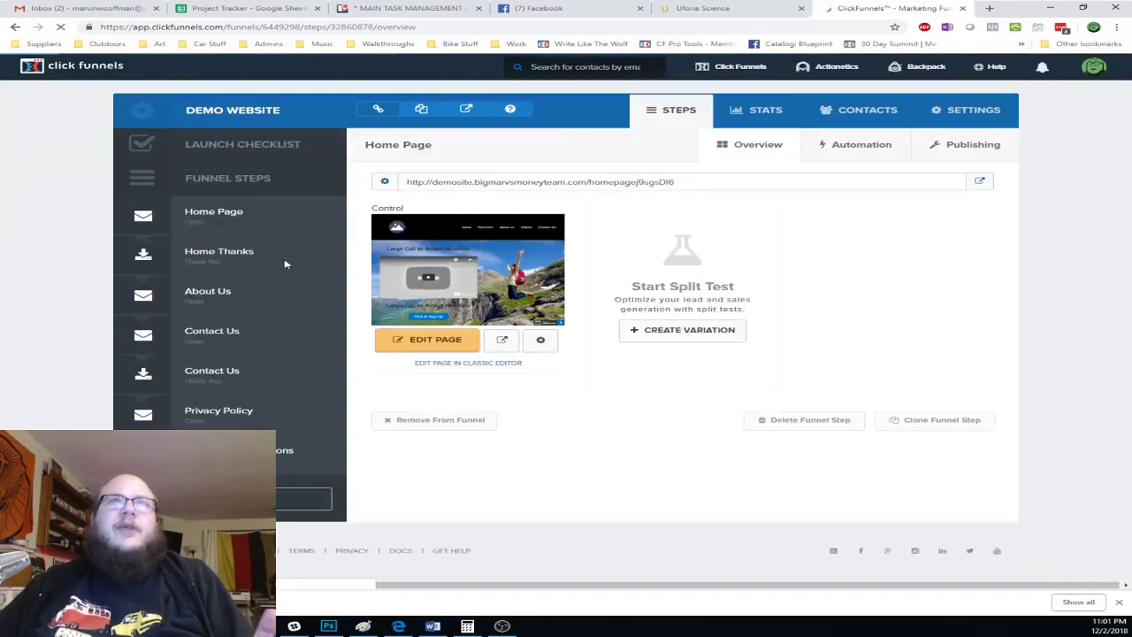
{"action": "left_click", "coordinate": [436, 343]}
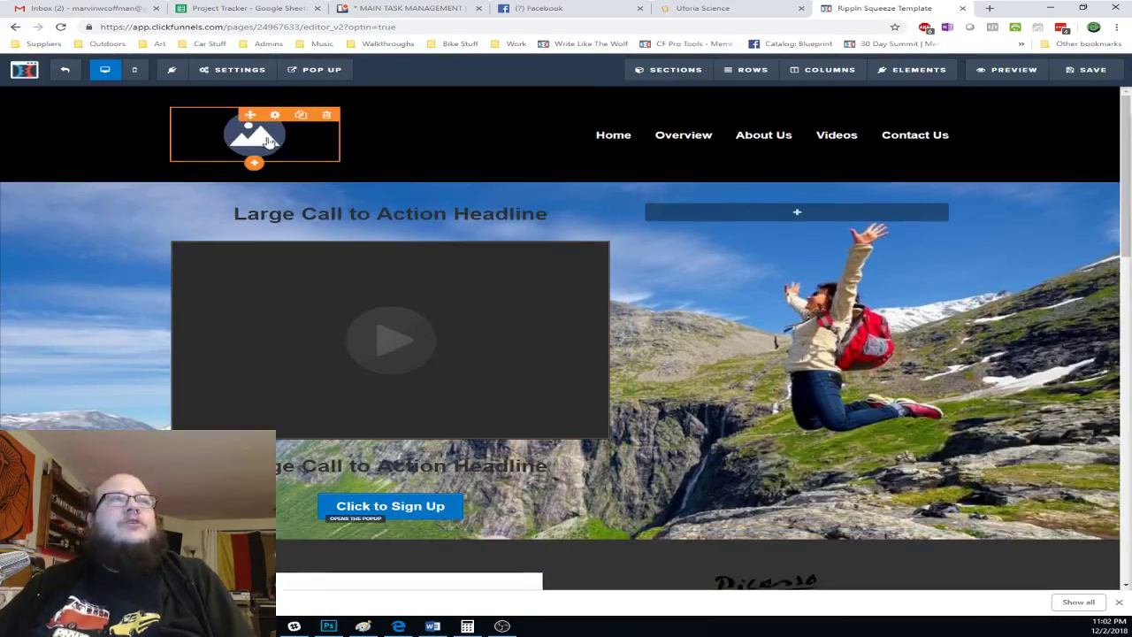
{"action": "left_click", "coordinate": [268, 142]}
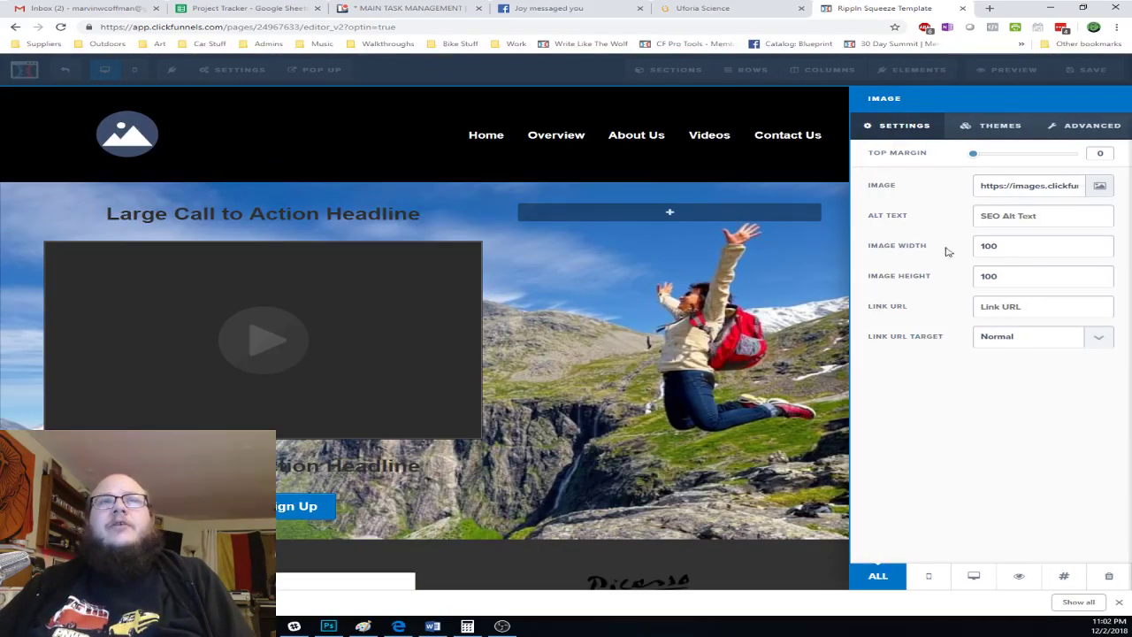
{"action": "left_click", "coordinate": [1044, 307]}
{"action": "type", "text": "#"}
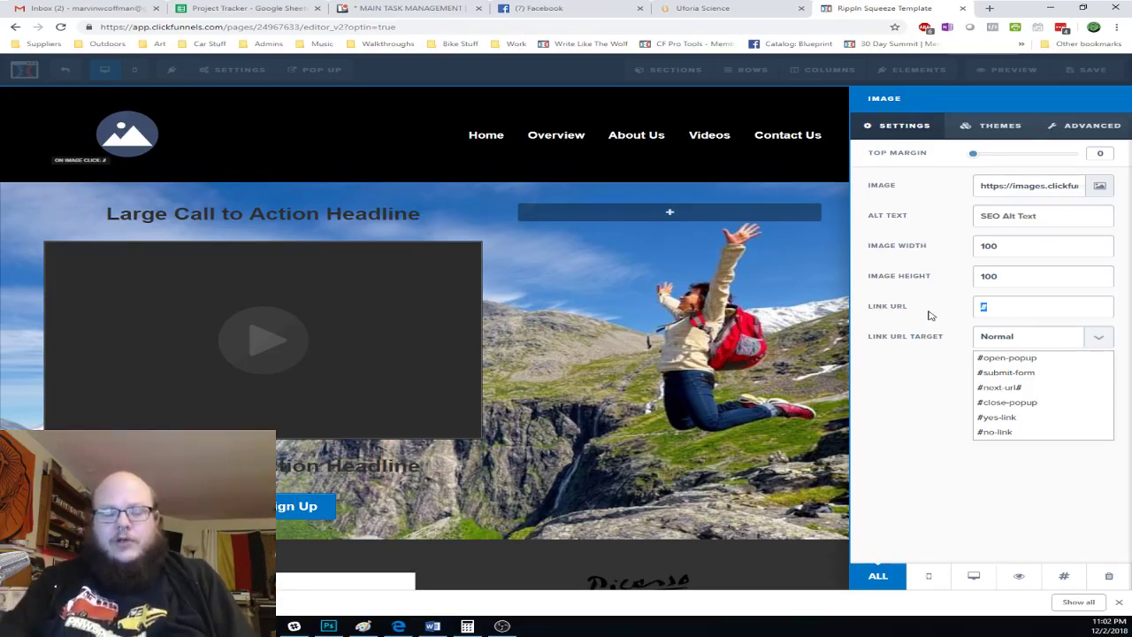
{"action": "type", "text": "http://"}
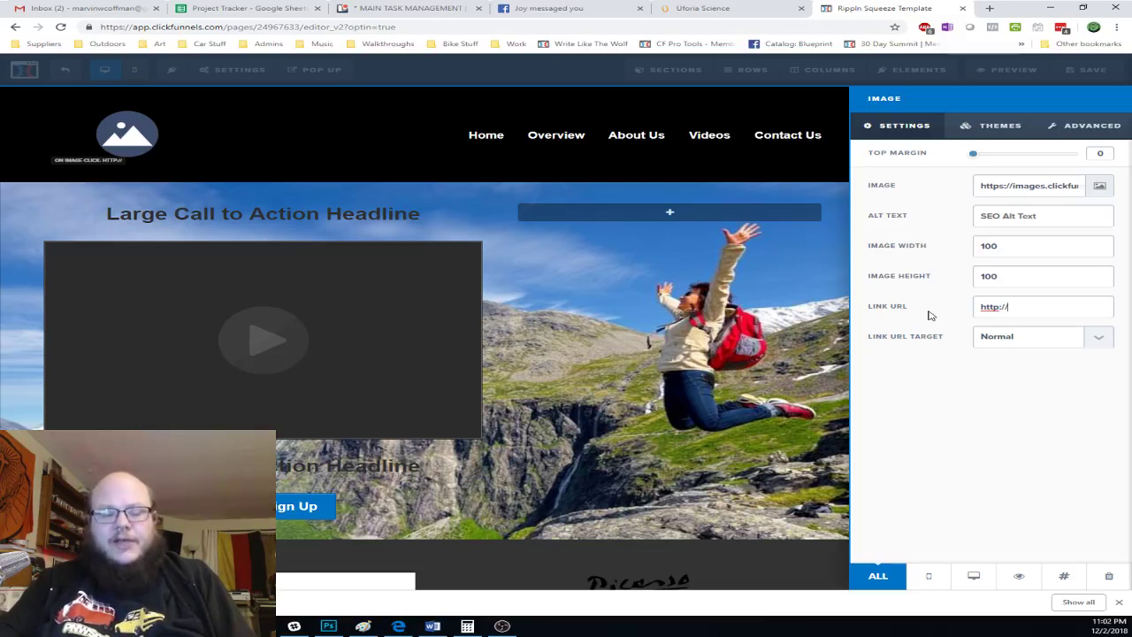
{"action": "type", "text": "demosite."}
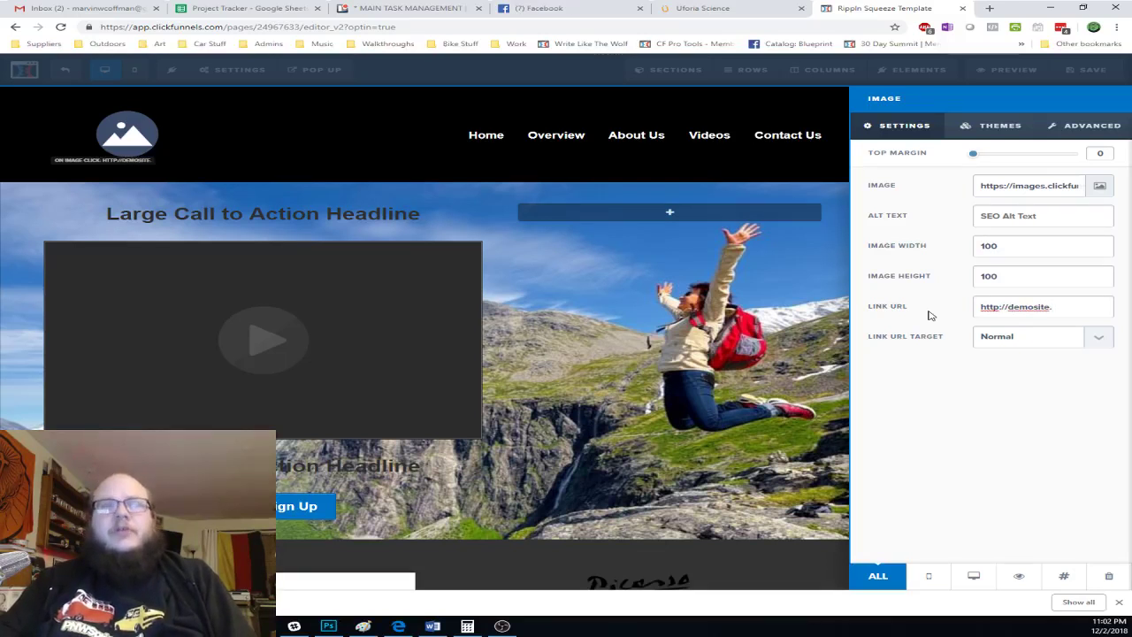
{"action": "type", "text": "marvin"}
{"action": "key", "text": "BackSpace"}
{"action": "key", "text": "BackSpace"}
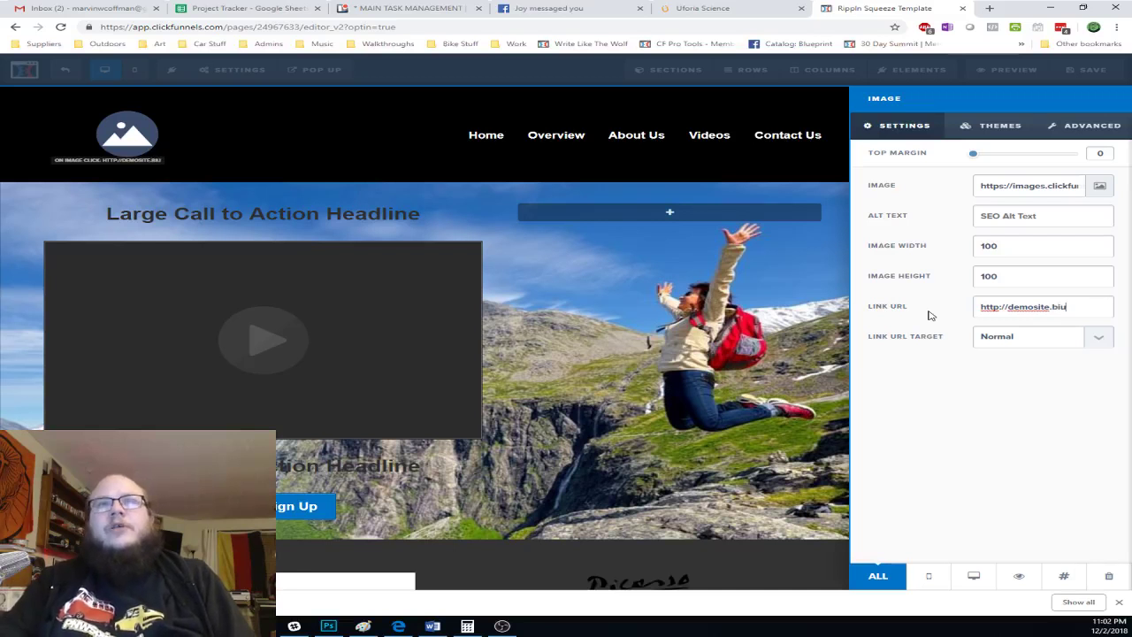
{"action": "type", "text": "bigmarvs"}
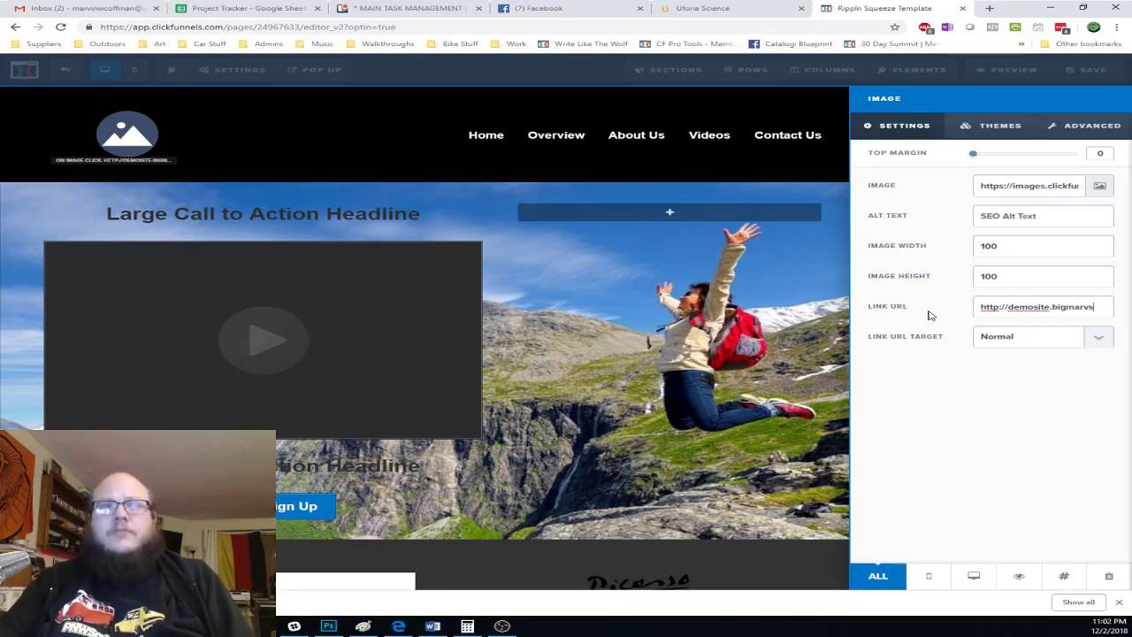
{"action": "type", "text": "money"}
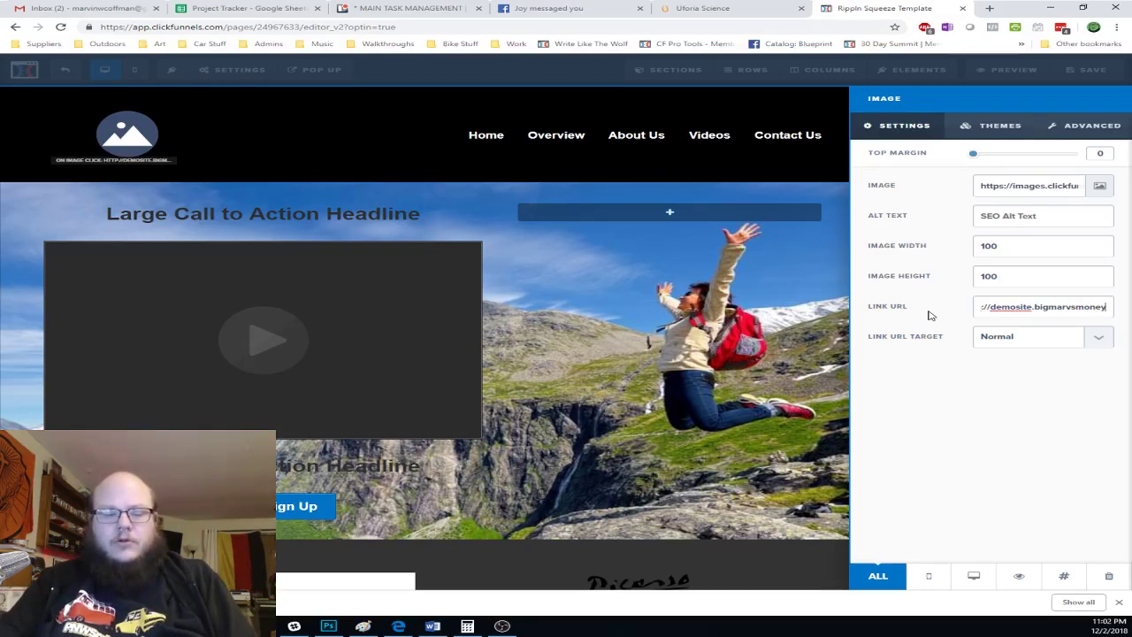
{"action": "type", "text": "team.com"}
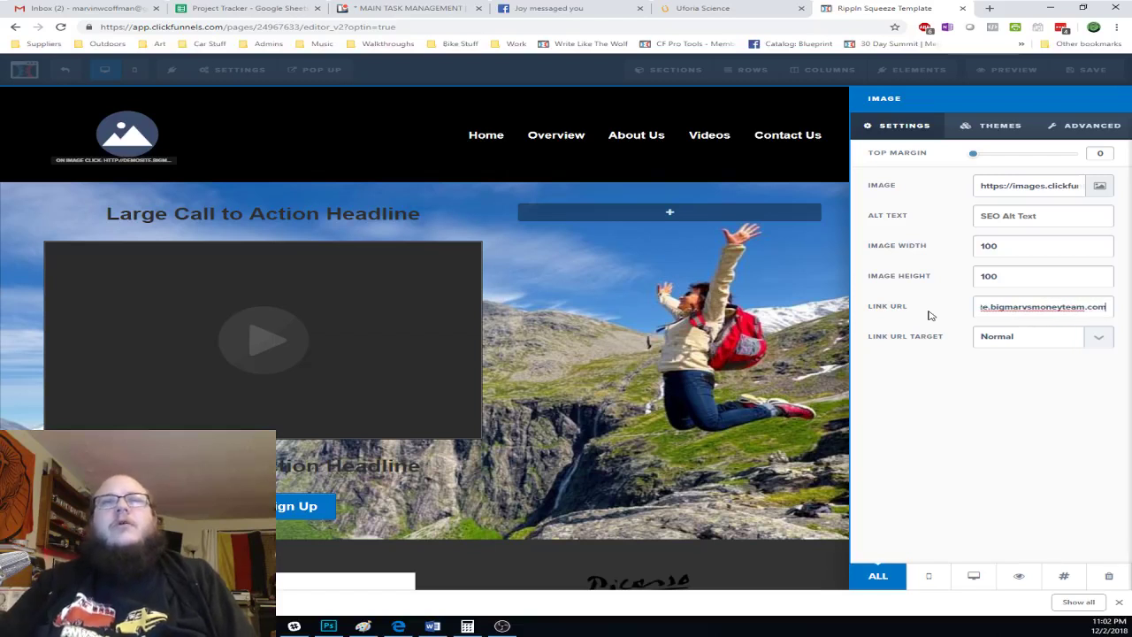
{"action": "left_click", "coordinate": [794, 363]}
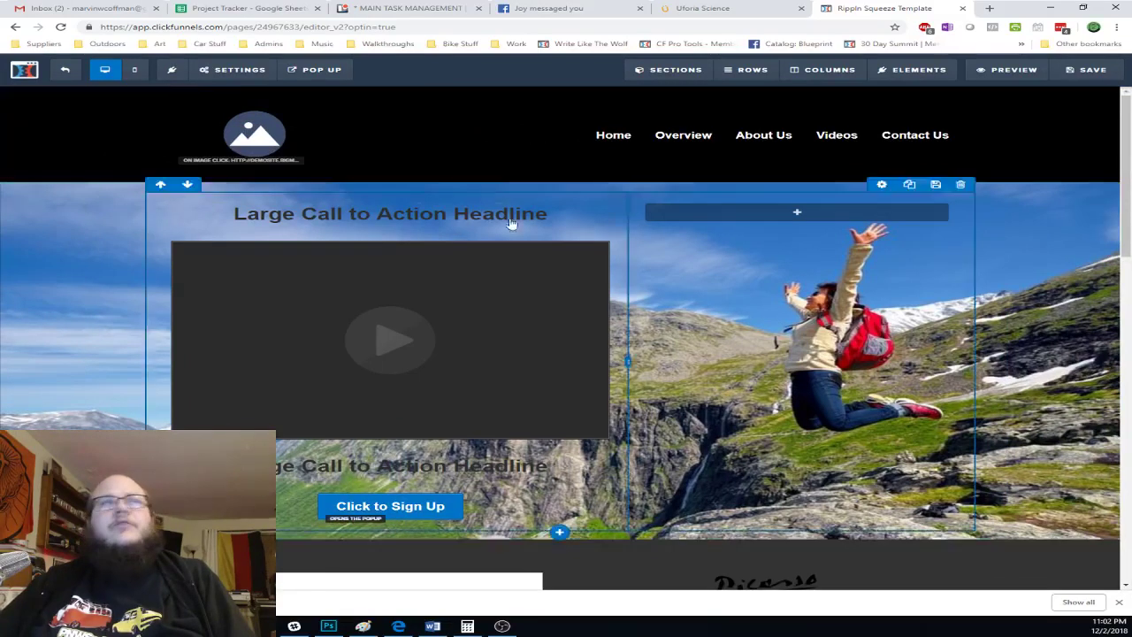
- With the logo image's link URL target kept on Normal, save the Home Page and open its preview
{"action": "left_click", "coordinate": [274, 148]}
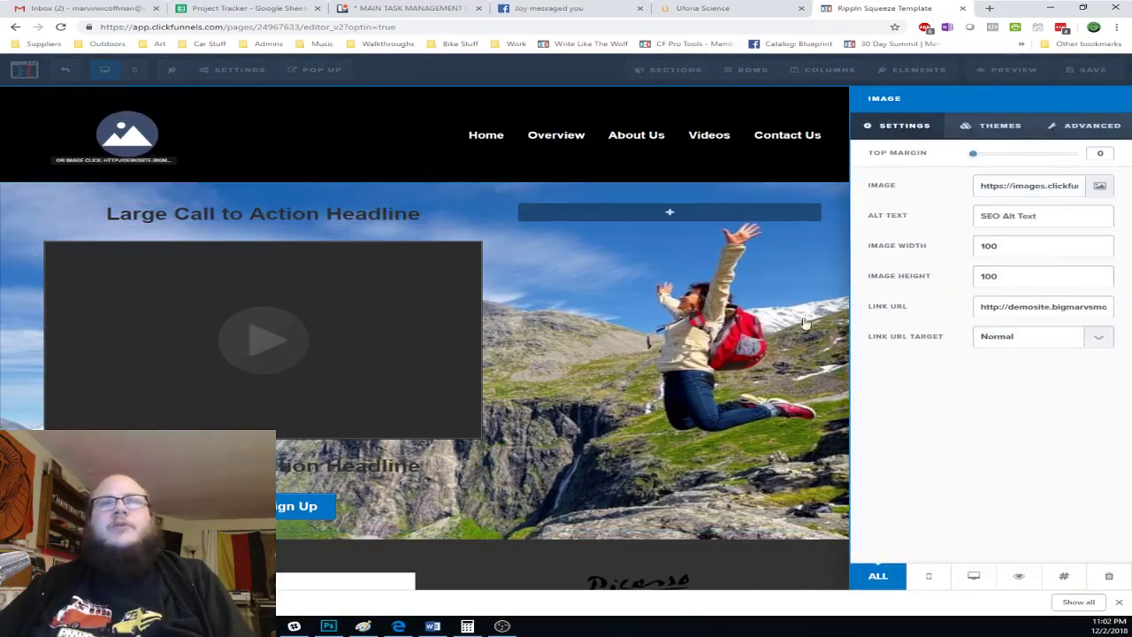
{"action": "left_click", "coordinate": [999, 344]}
{"action": "left_click", "coordinate": [1007, 337]}
{"action": "left_click", "coordinate": [602, 227]}
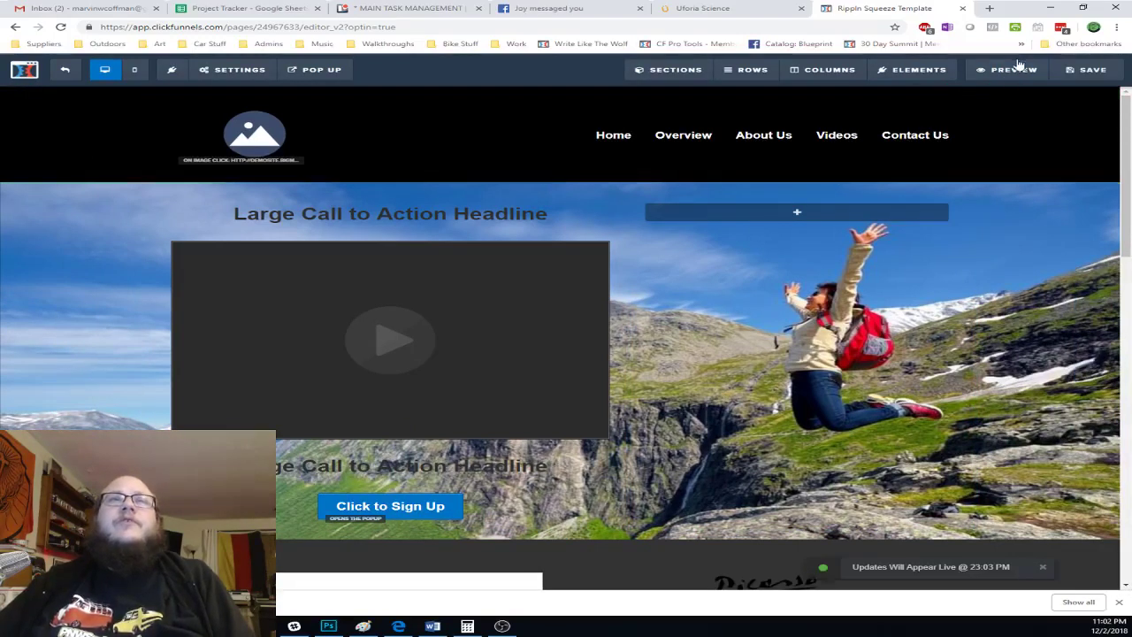
{"action": "left_click", "coordinate": [1013, 70]}
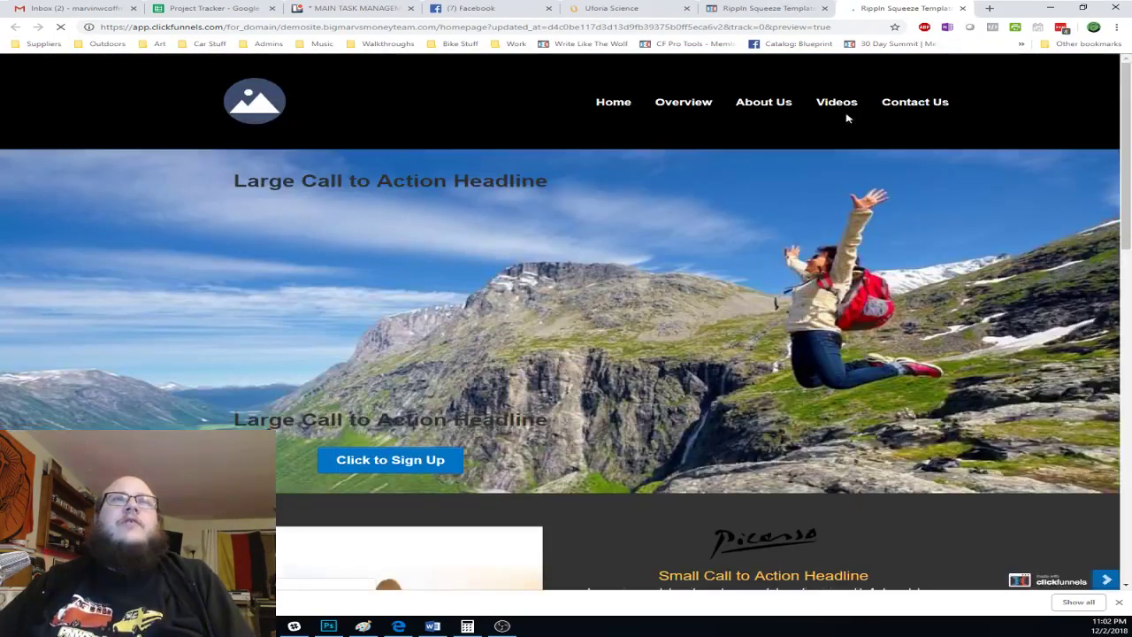
- Test the Videos, About Us and Home links in the site preview, then reload the homepage and dismiss its sign-up popup
{"action": "left_click", "coordinate": [840, 104]}
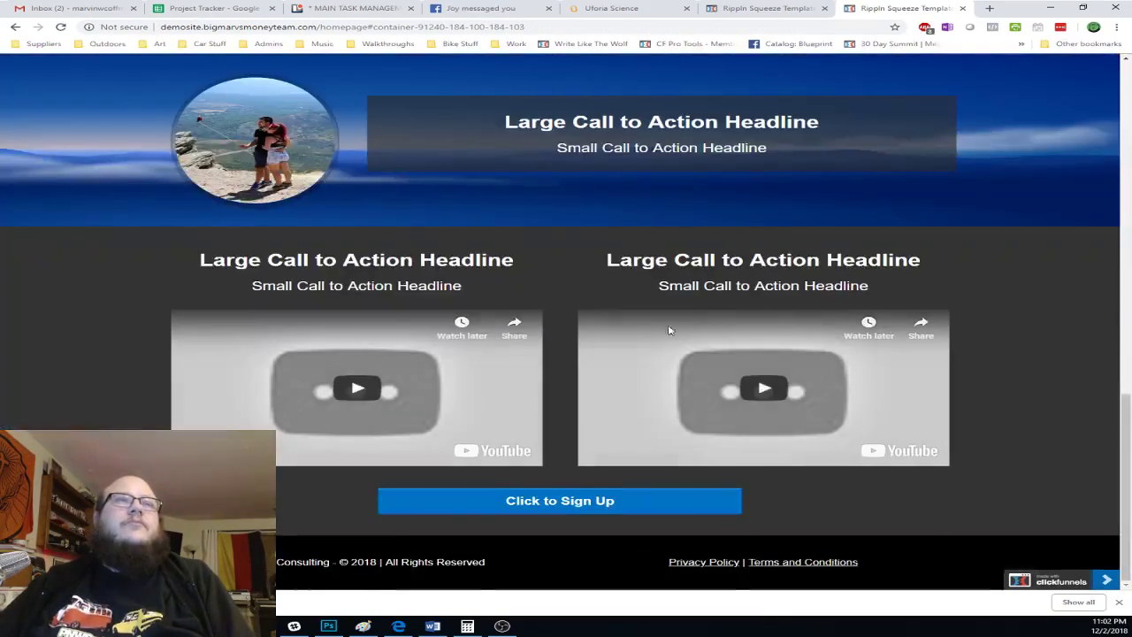
{"action": "scroll", "coordinate": [669, 330], "scroll_direction": "up", "scroll_amount": 15}
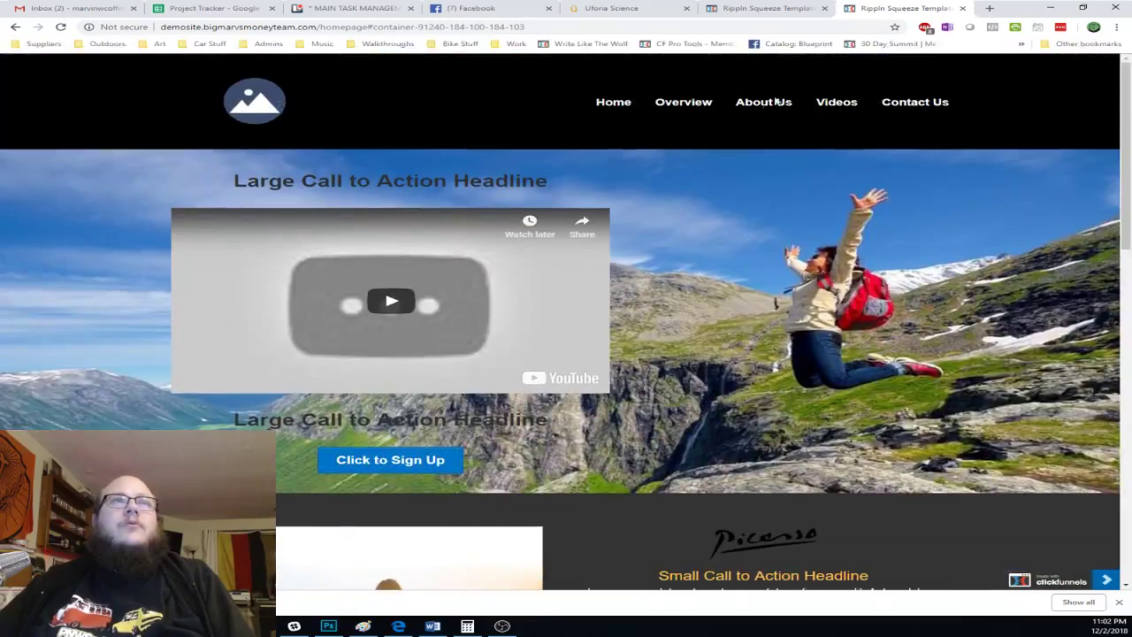
{"action": "left_click", "coordinate": [759, 103]}
{"action": "scroll", "coordinate": [896, 264], "scroll_direction": "down", "scroll_amount": 5}
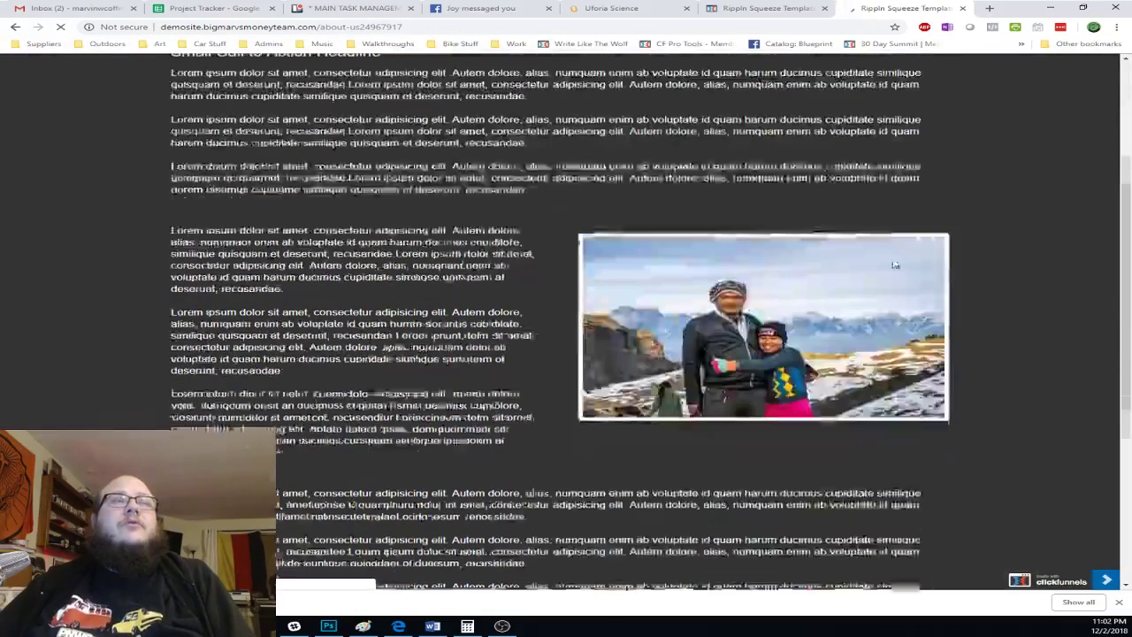
{"action": "scroll", "coordinate": [896, 265], "scroll_direction": "up", "scroll_amount": 5}
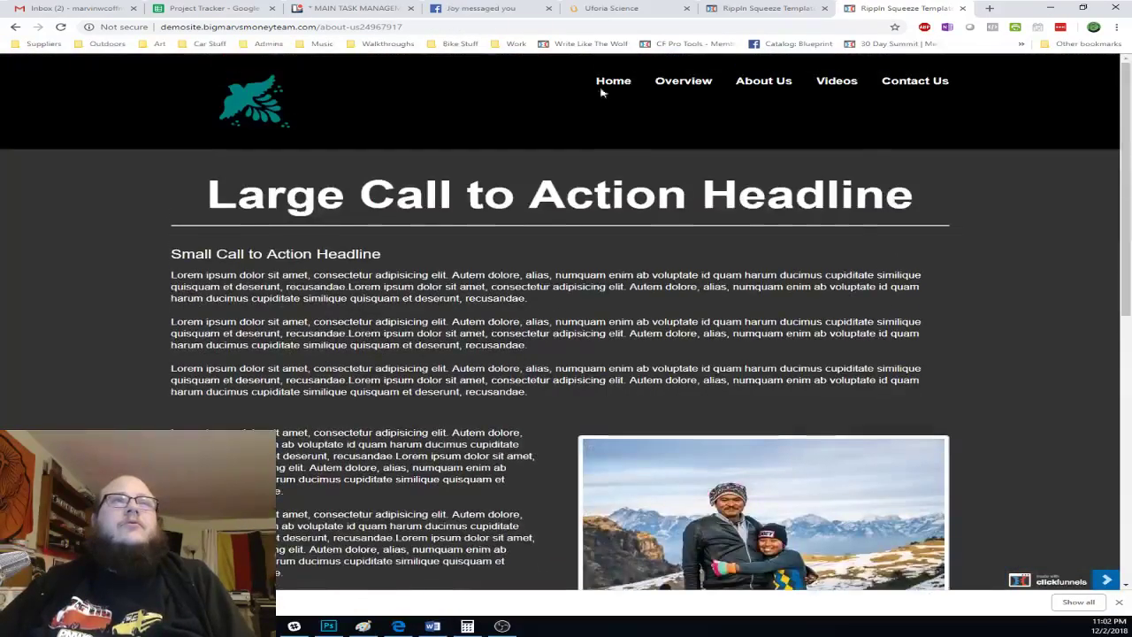
{"action": "left_click", "coordinate": [611, 83]}
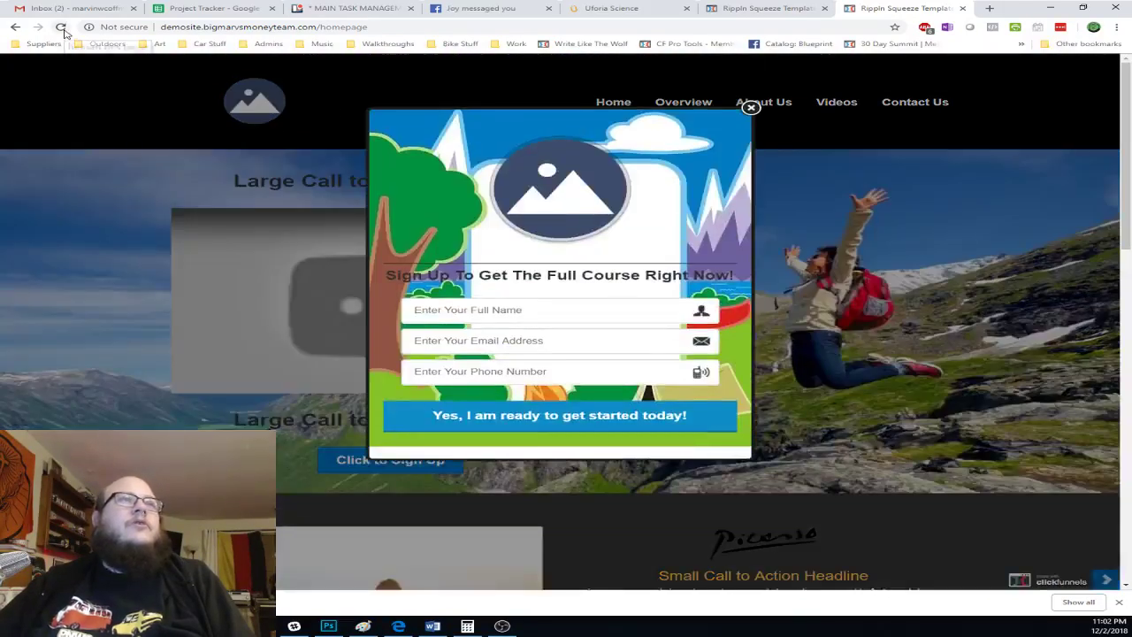
{"action": "left_click", "coordinate": [62, 29]}
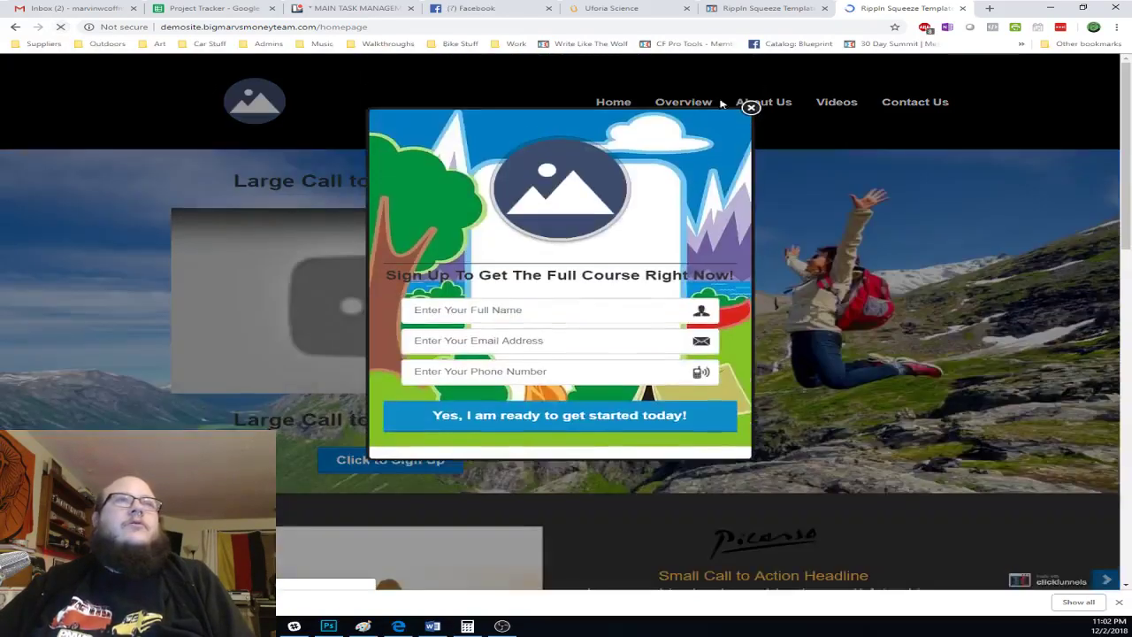
{"action": "left_click", "coordinate": [749, 109]}
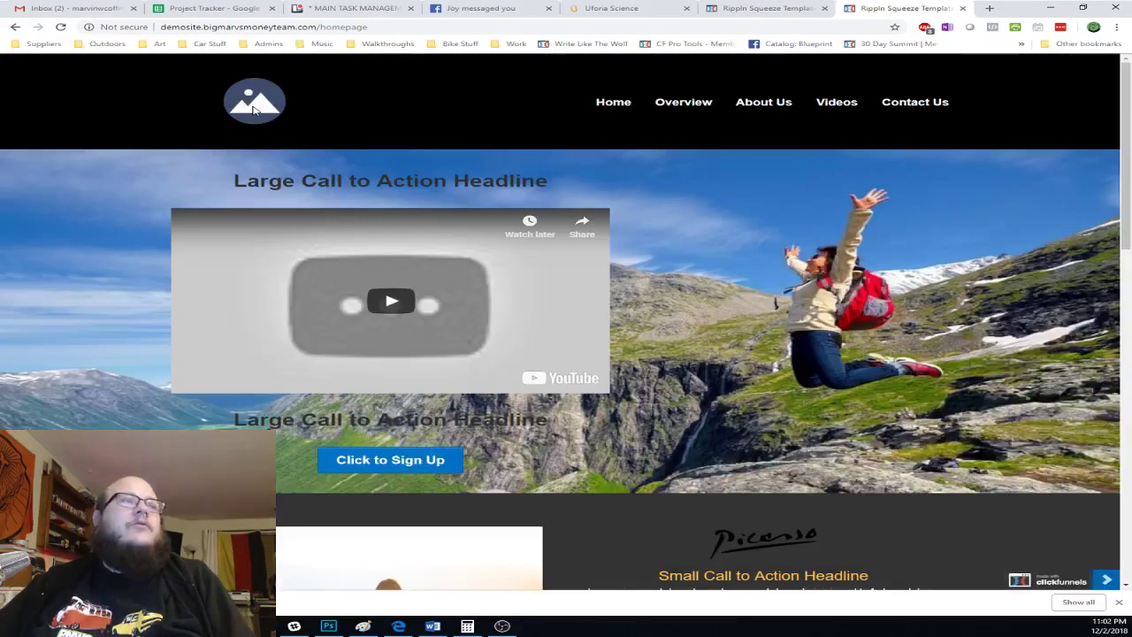
- Check the header logo's link settings in the Home Page editor and save the page again
{"action": "left_click", "coordinate": [765, 8]}
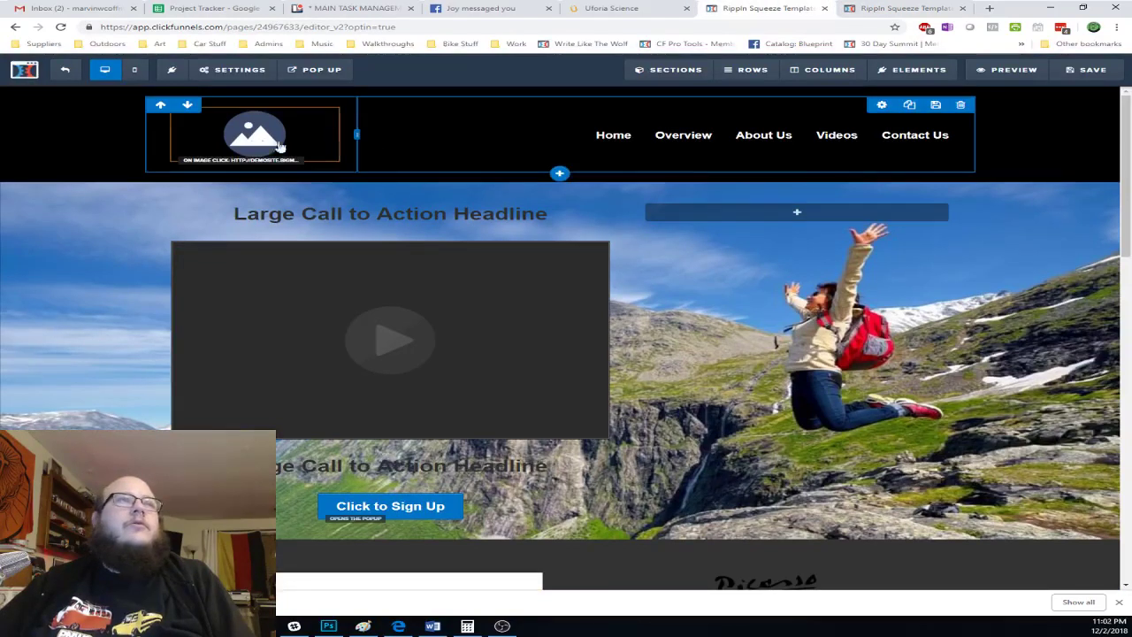
{"action": "left_click", "coordinate": [253, 131]}
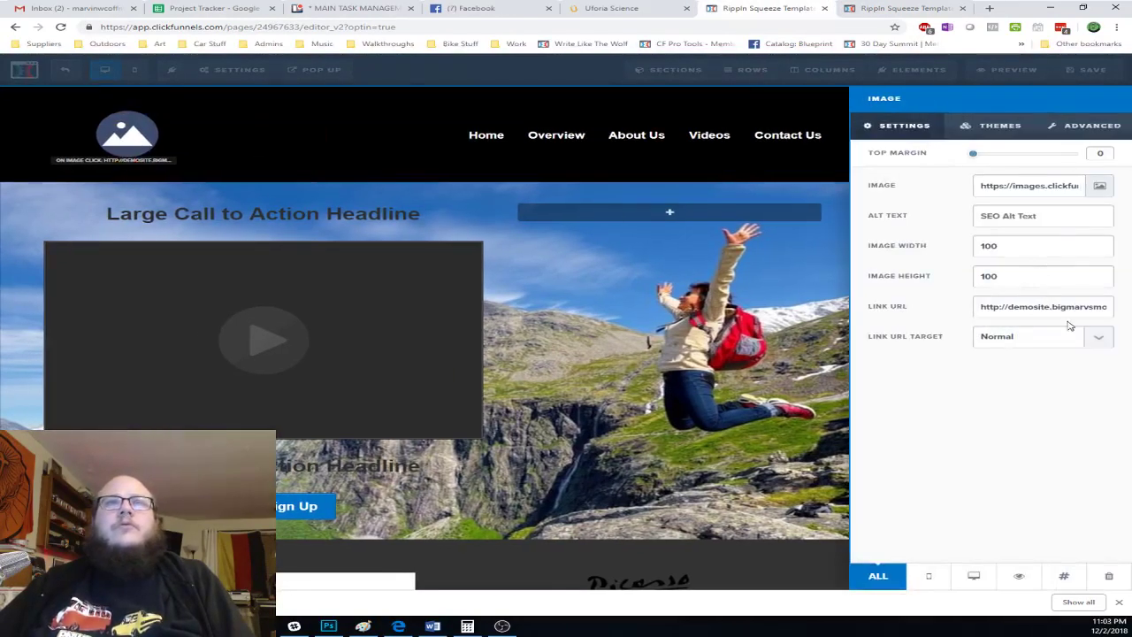
{"action": "left_click", "coordinate": [705, 270]}
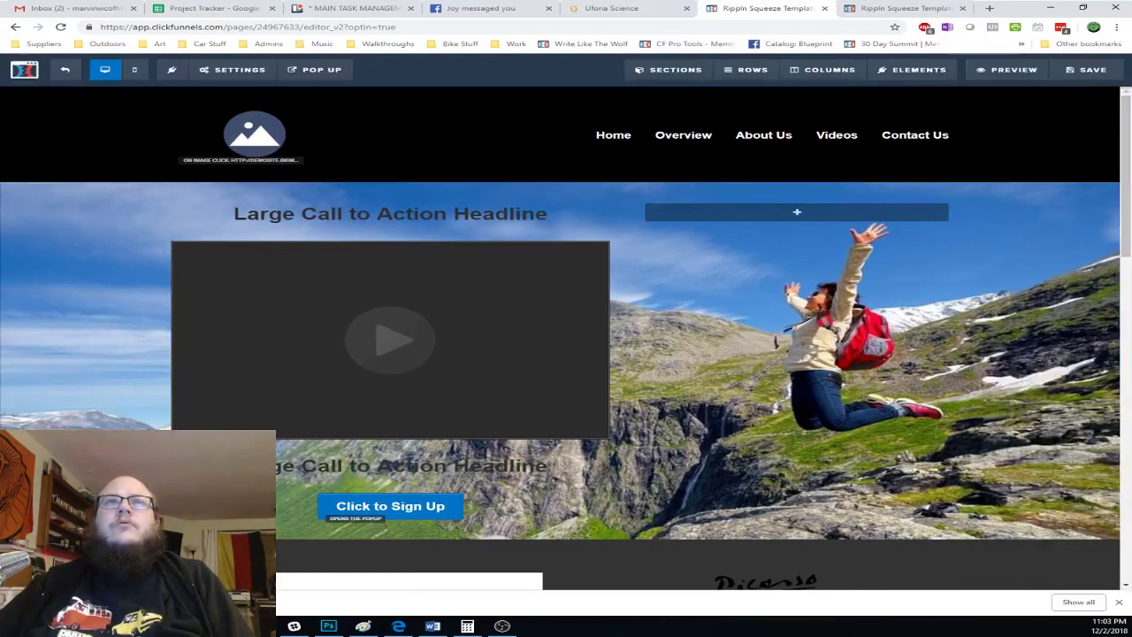
{"action": "left_click", "coordinate": [1092, 69]}
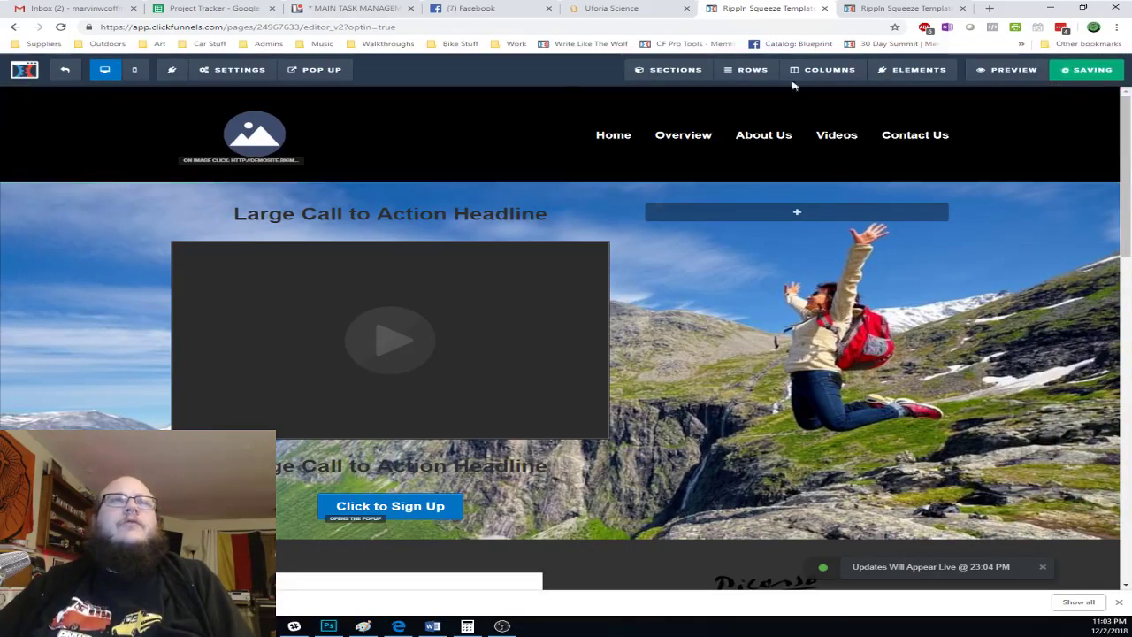
- Leave the Home Page editor and open the funnel's About Us page in the page editor
{"action": "left_click", "coordinate": [67, 71]}
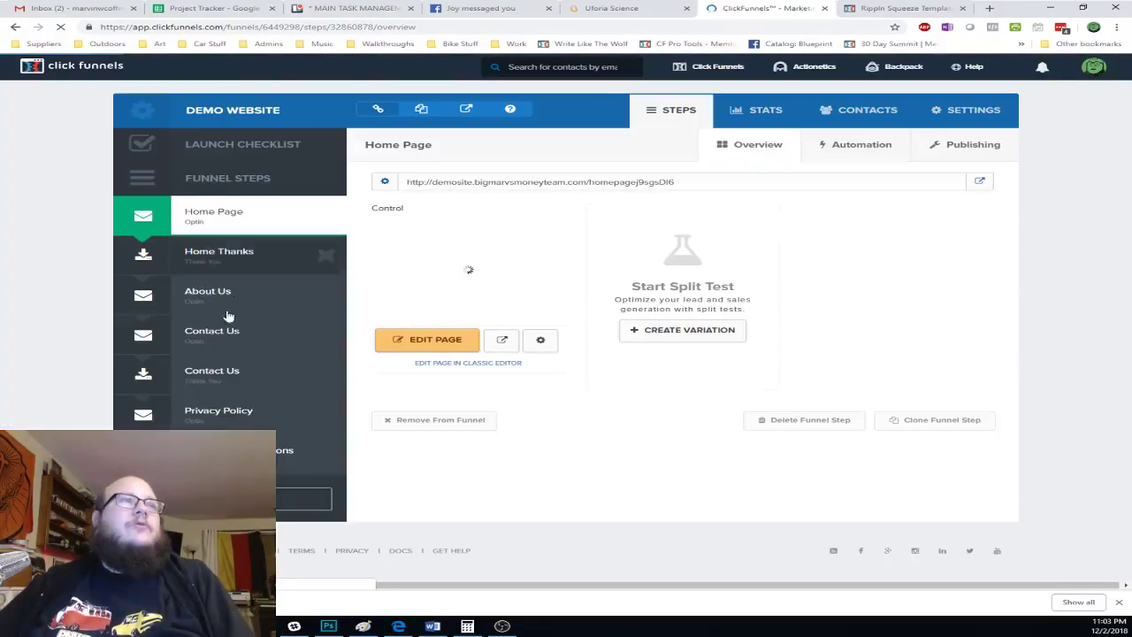
{"action": "left_click", "coordinate": [207, 299]}
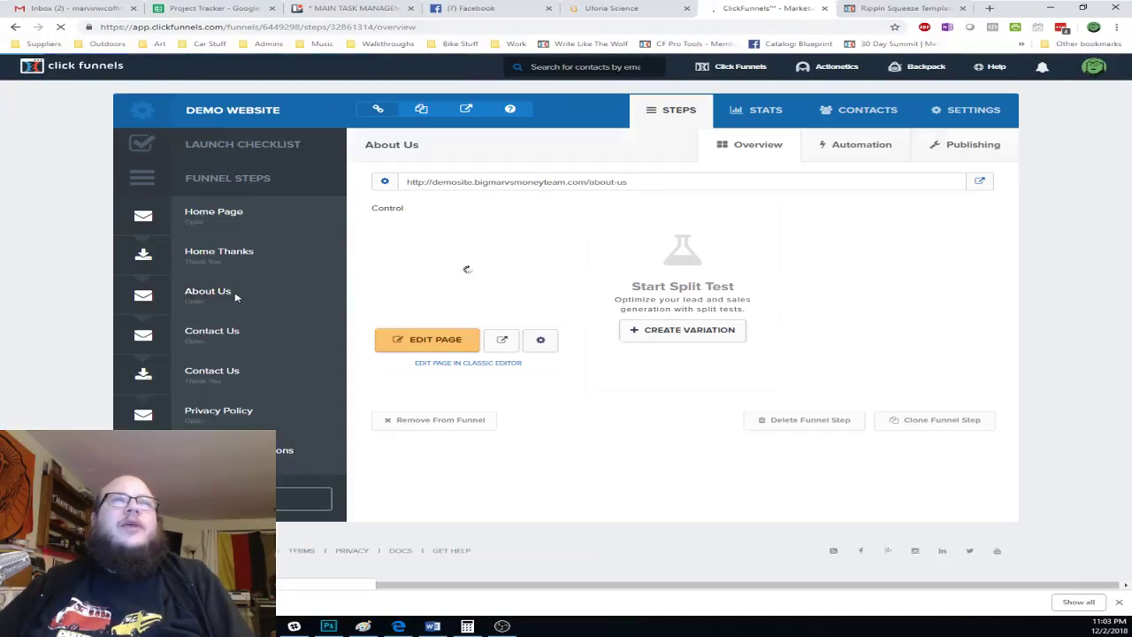
{"action": "left_click", "coordinate": [443, 347]}
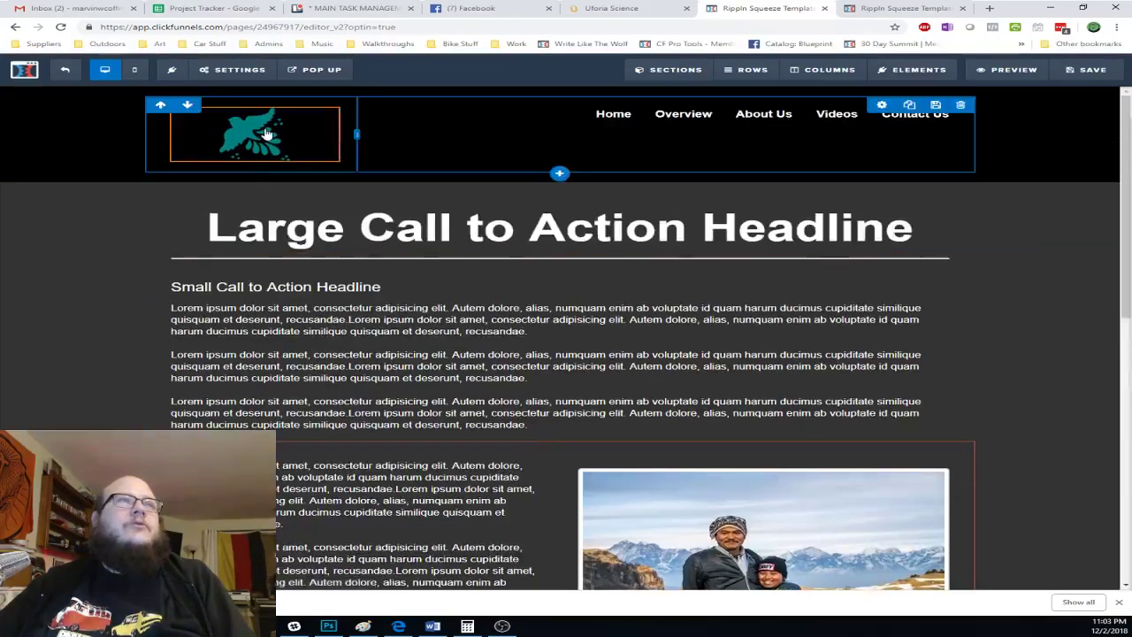
{"action": "left_click", "coordinate": [268, 134]}
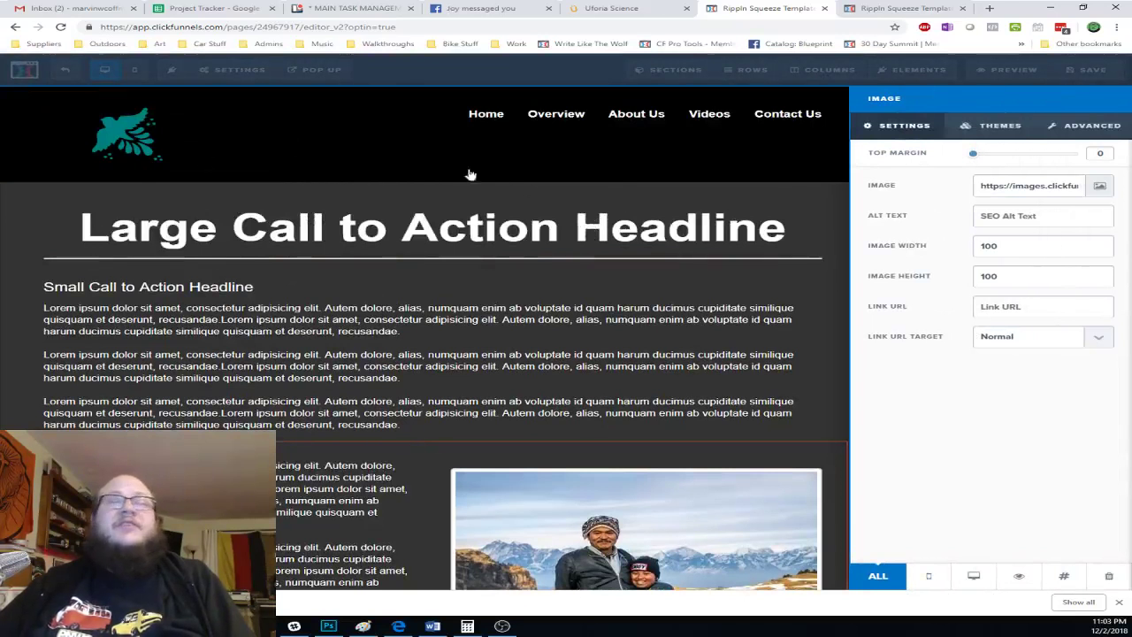
{"action": "left_click", "coordinate": [1036, 309]}
{"action": "type", "text": "#"}
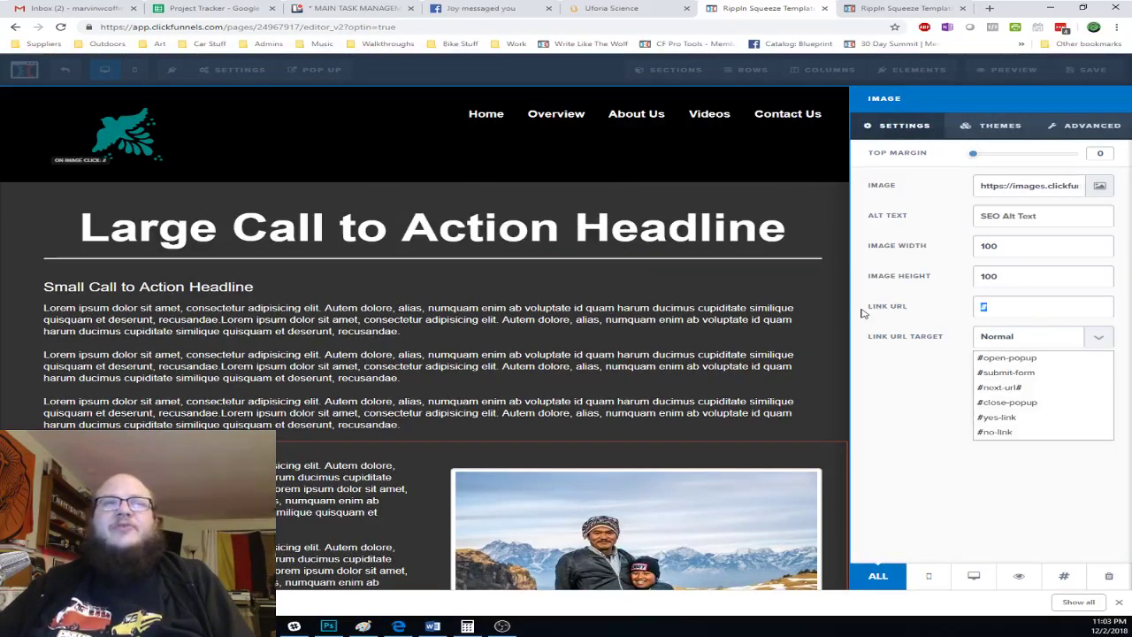
{"action": "type", "text": "http://demosite.bigm"}
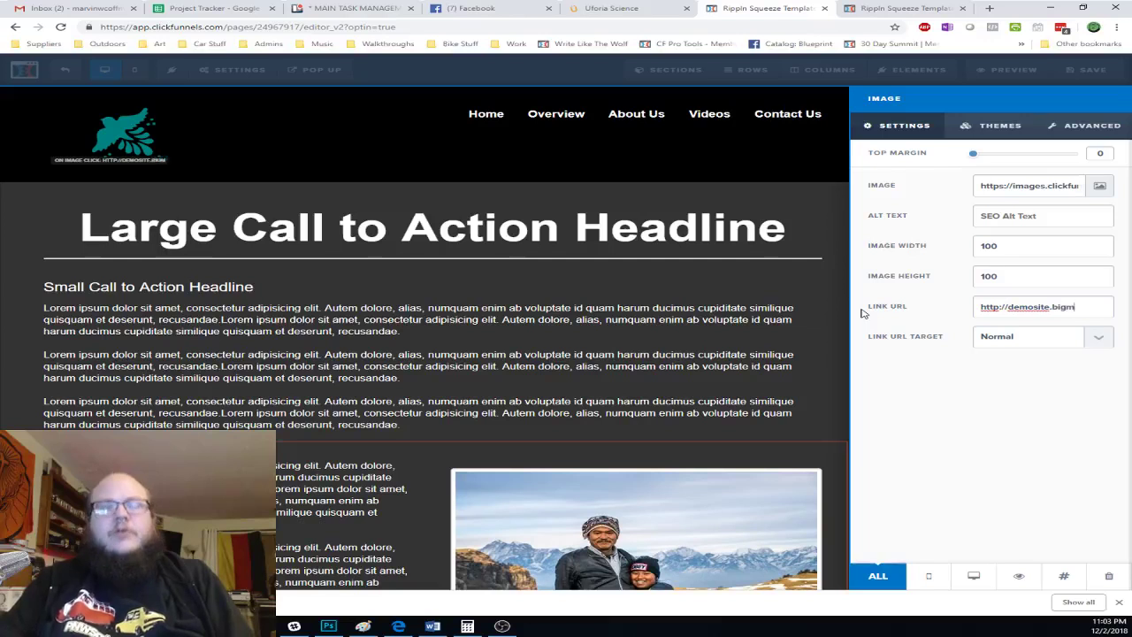
{"action": "type", "text": "arvsmoney"}
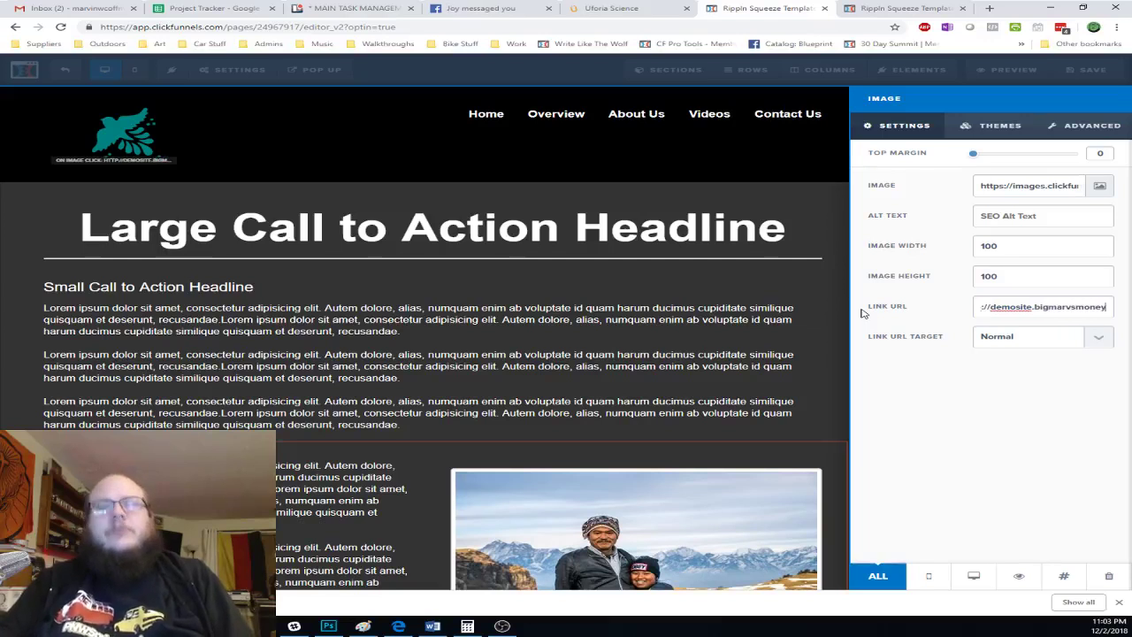
{"action": "type", "text": "team.com"}
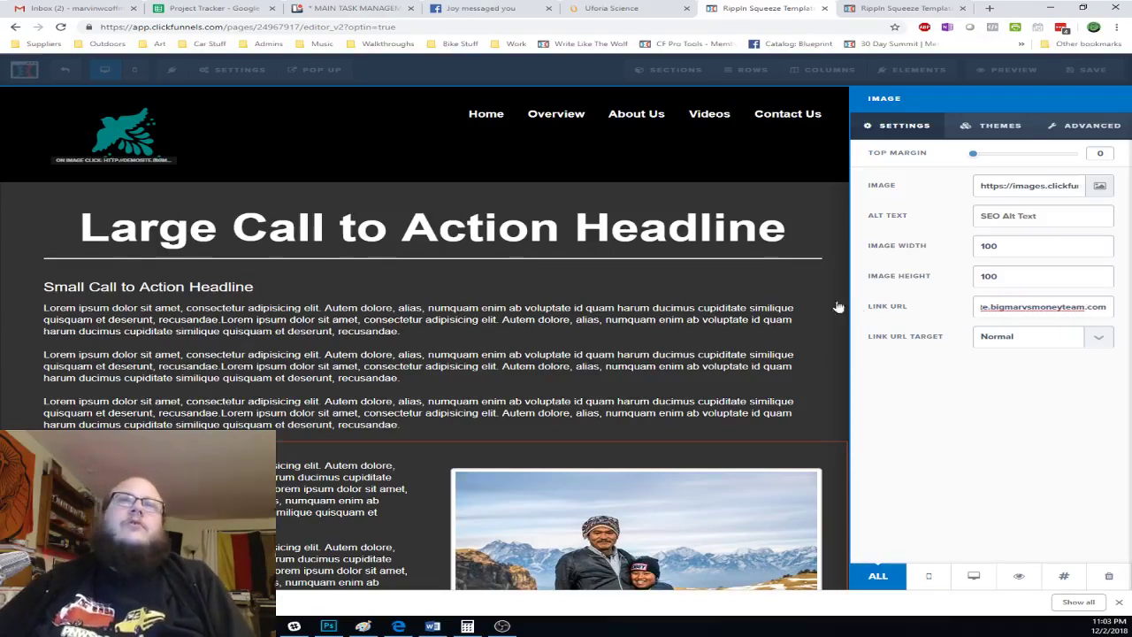
{"action": "left_click", "coordinate": [756, 359]}
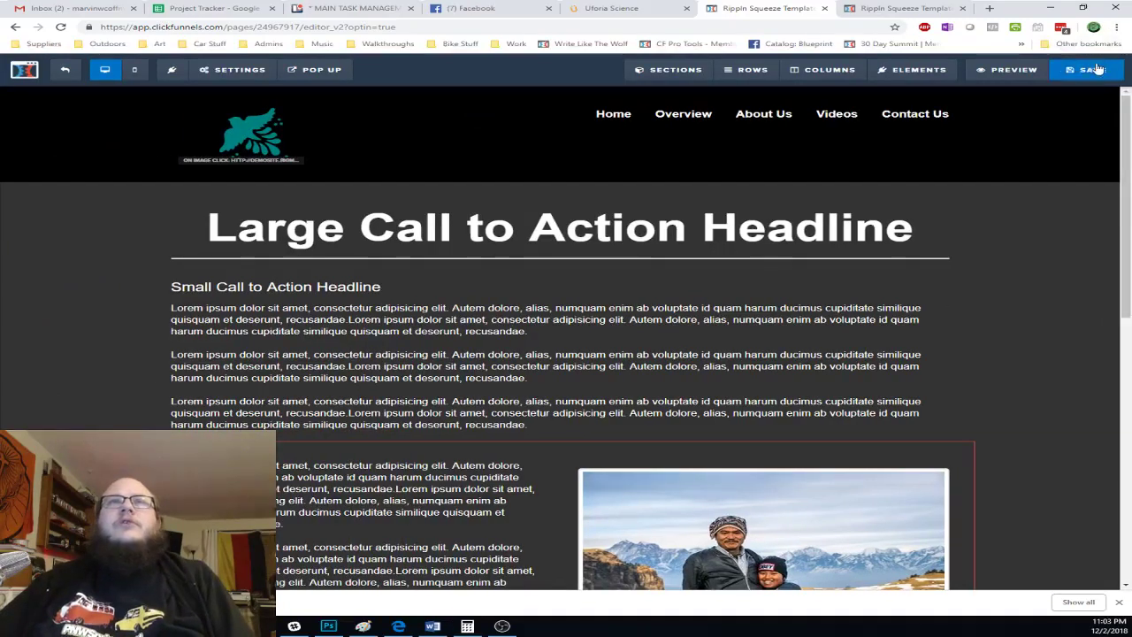
{"action": "left_click", "coordinate": [1107, 72]}
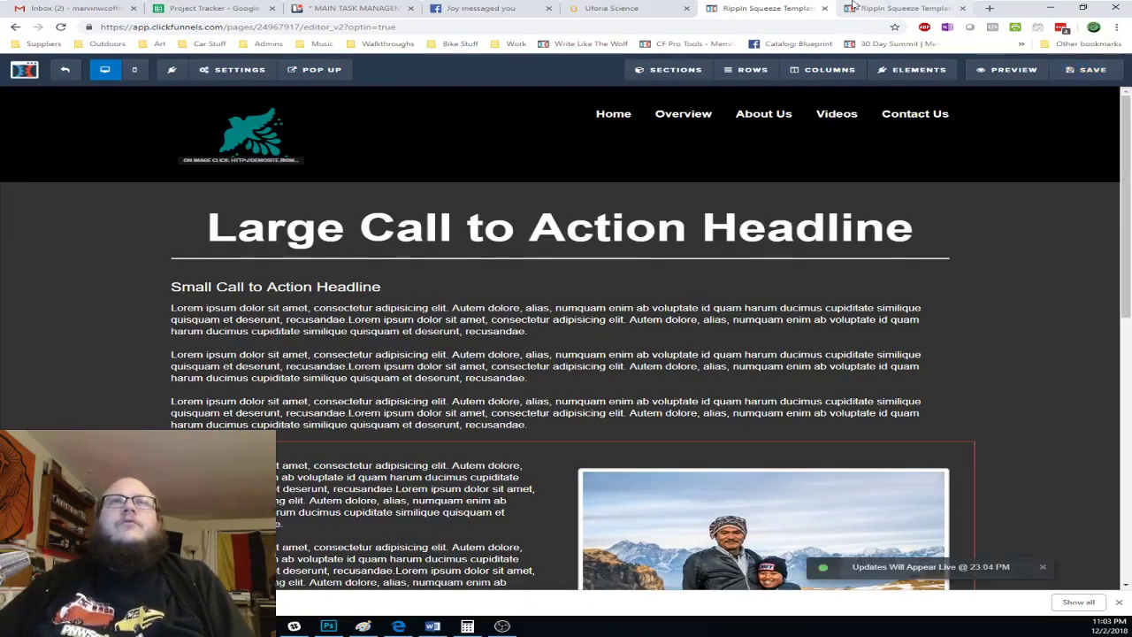
- Load demosite.bigmarvsmoneyteam.com/homepage in the live site tab and follow its About Us link
{"action": "key", "text": "ctrl+Tab"}
{"action": "left_click", "coordinate": [420, 28]}
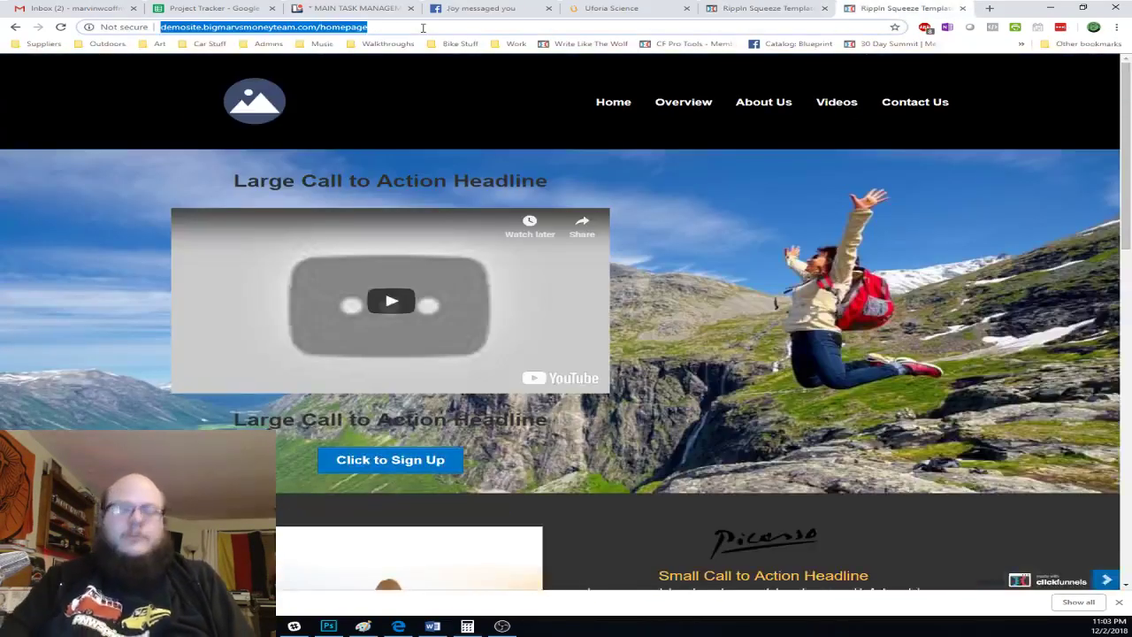
{"action": "type", "text": "demosit"}
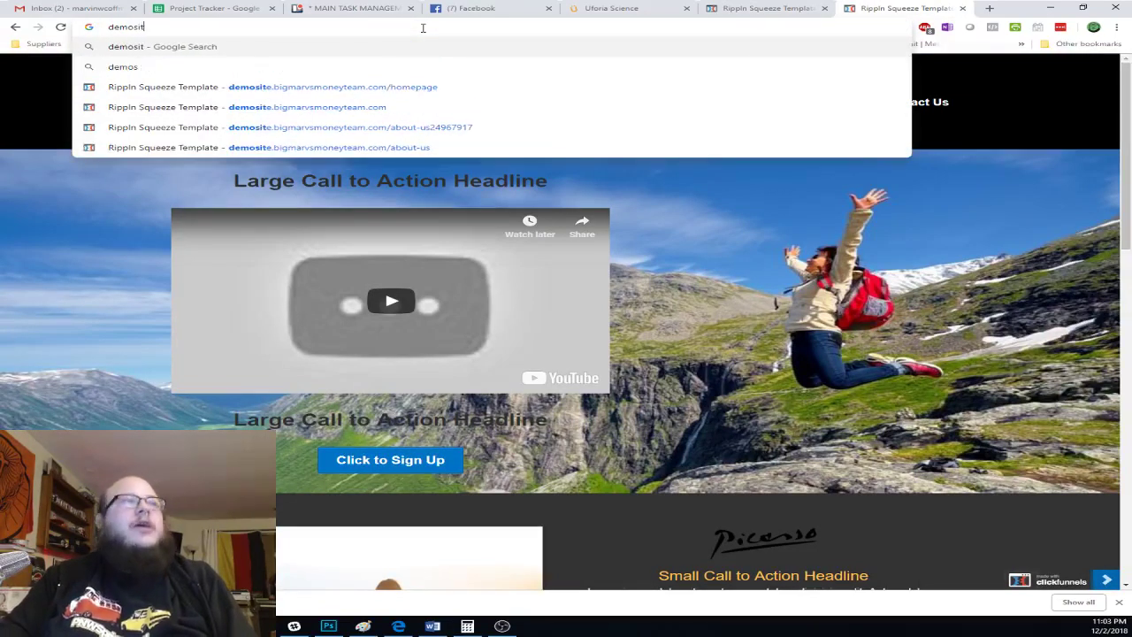
{"action": "type", "text": "e.bigm"}
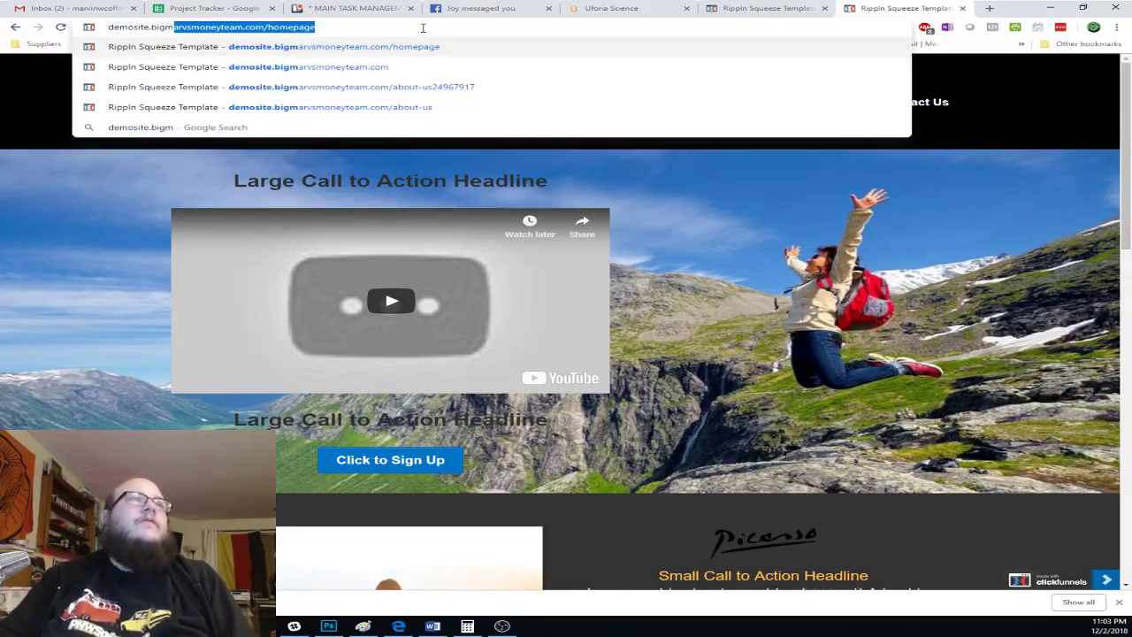
{"action": "key", "text": "Return"}
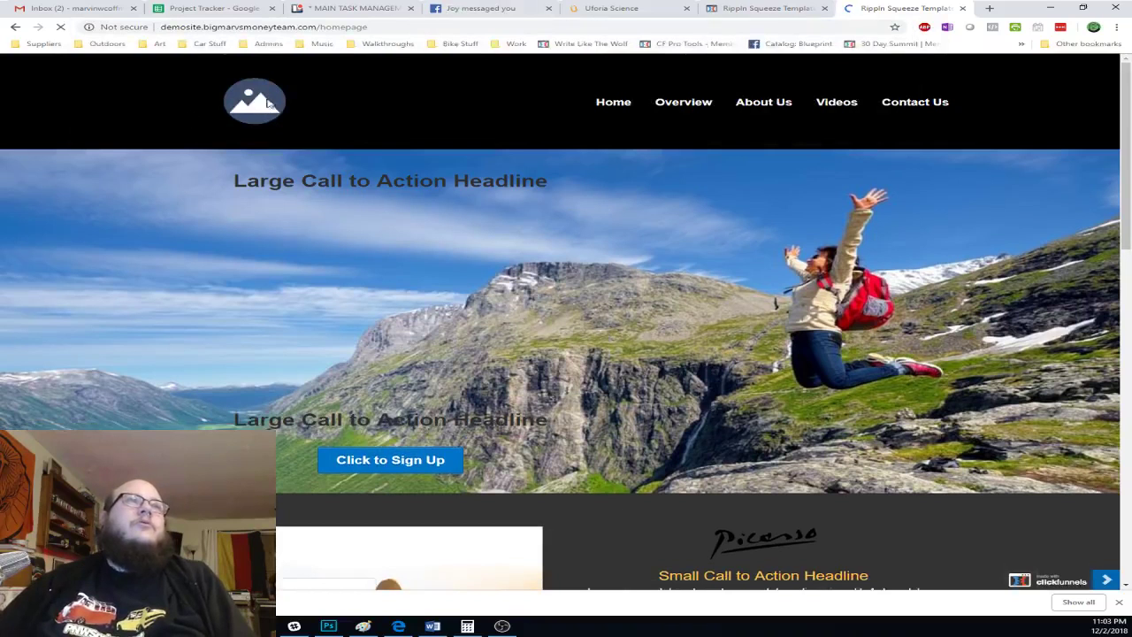
{"action": "left_click", "coordinate": [785, 108]}
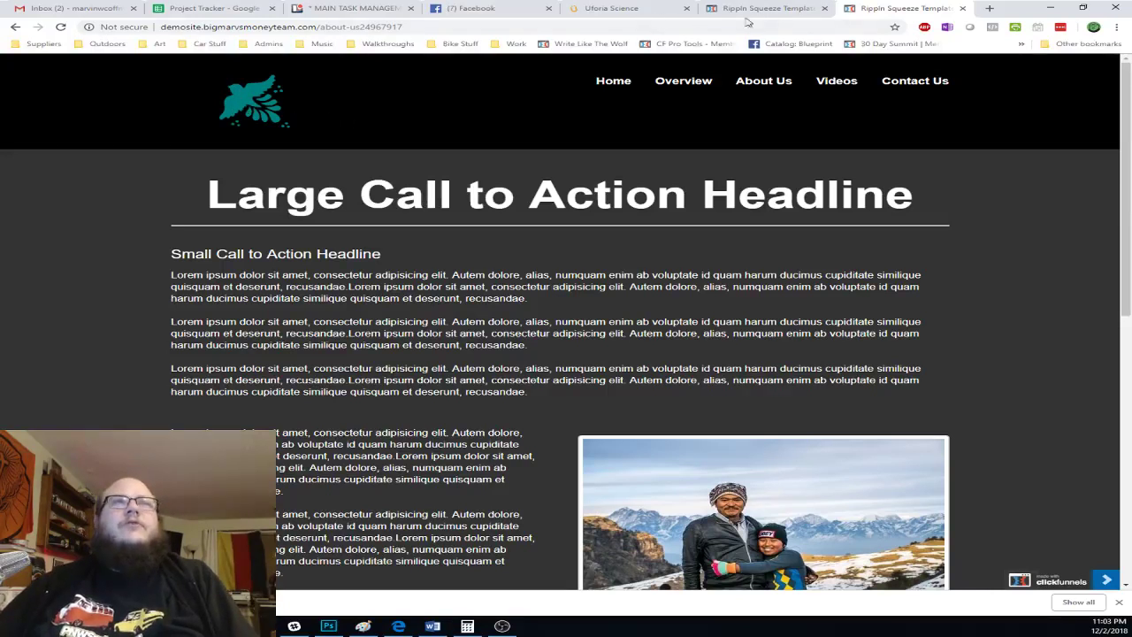
- Review the link URL and the advanced style settings of the About Us page's header logo in the editor
{"action": "left_click", "coordinate": [759, 10]}
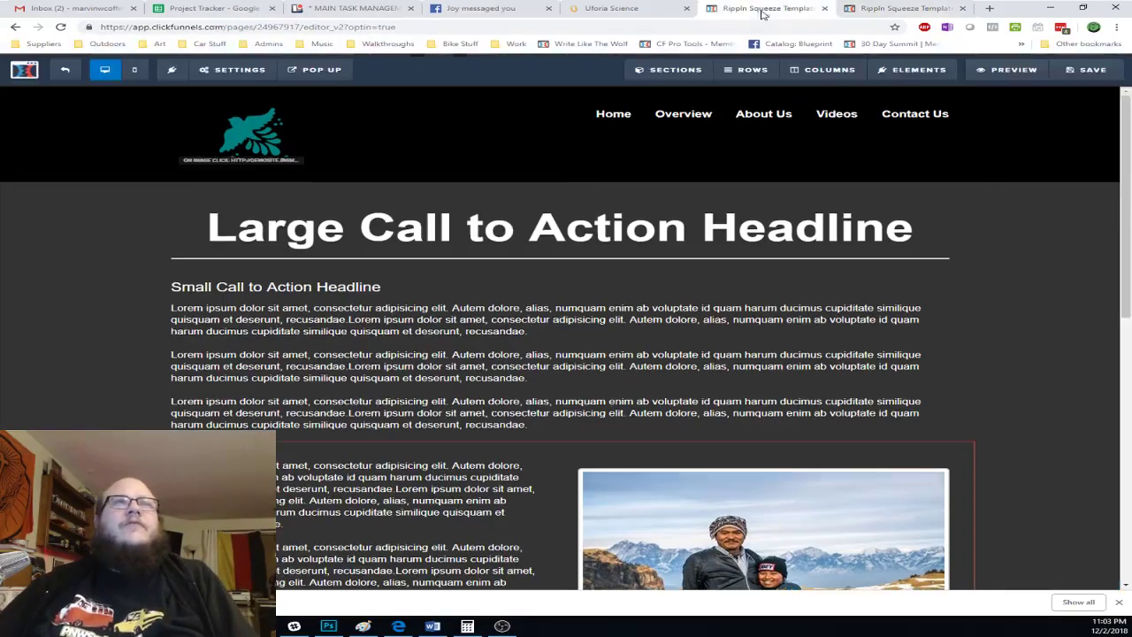
{"action": "left_click", "coordinate": [258, 157]}
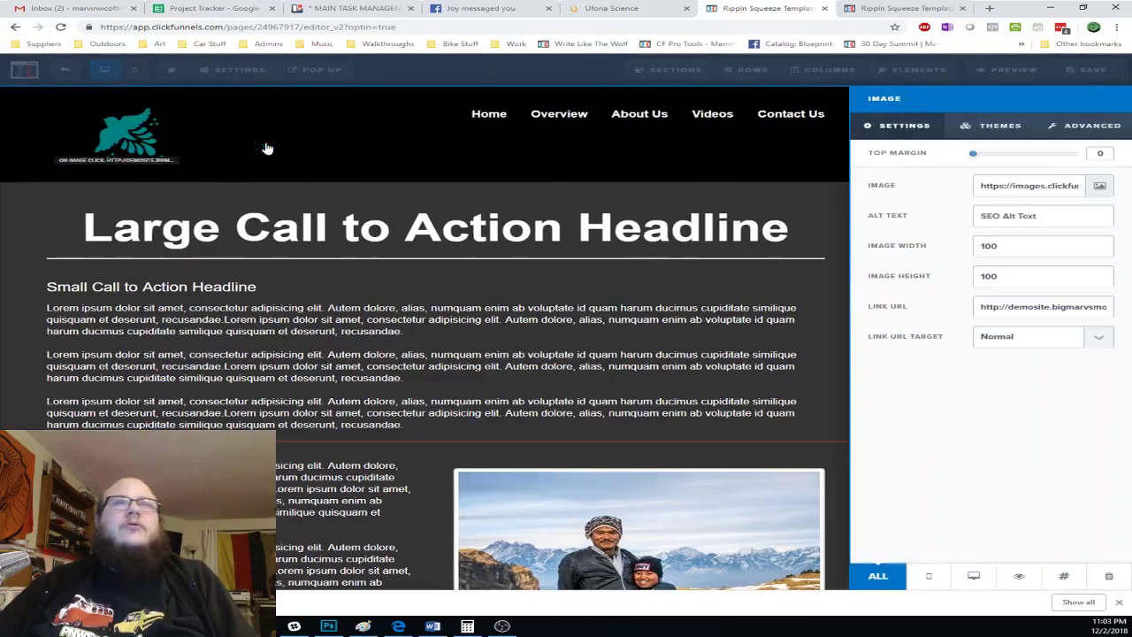
{"action": "triple_click", "coordinate": [980, 307]}
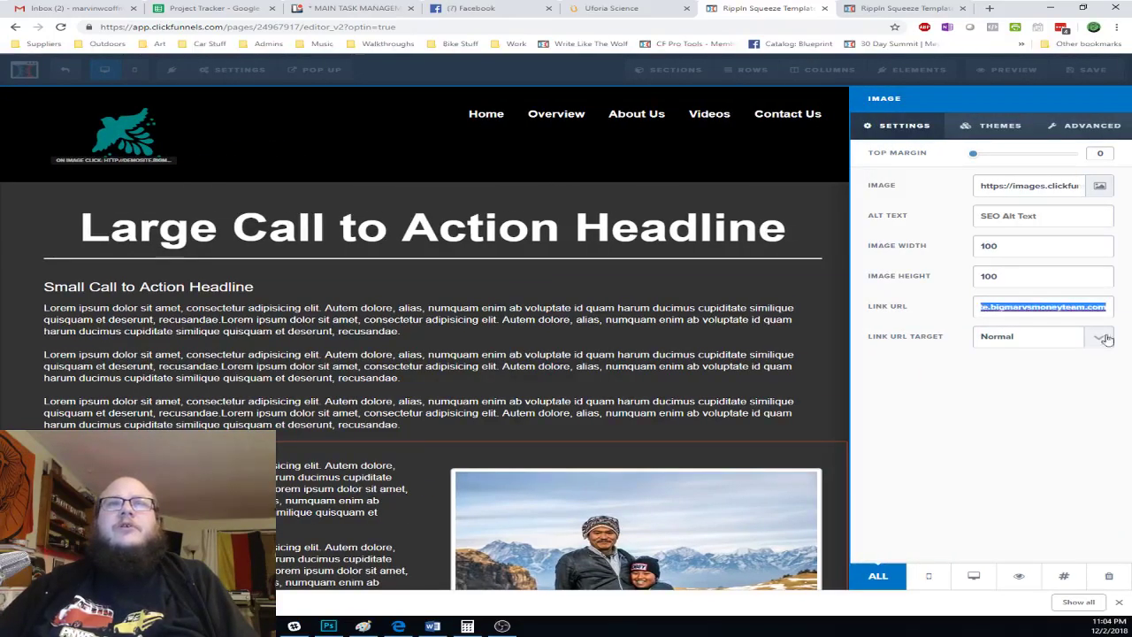
{"action": "left_click", "coordinate": [1084, 125]}
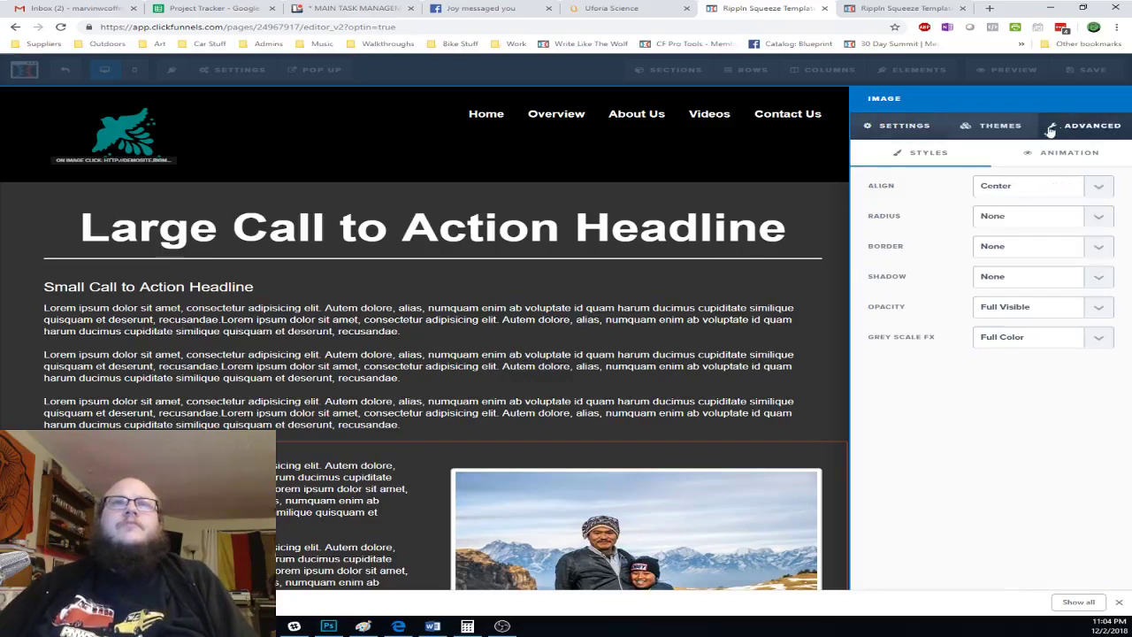
{"action": "left_click", "coordinate": [770, 222]}
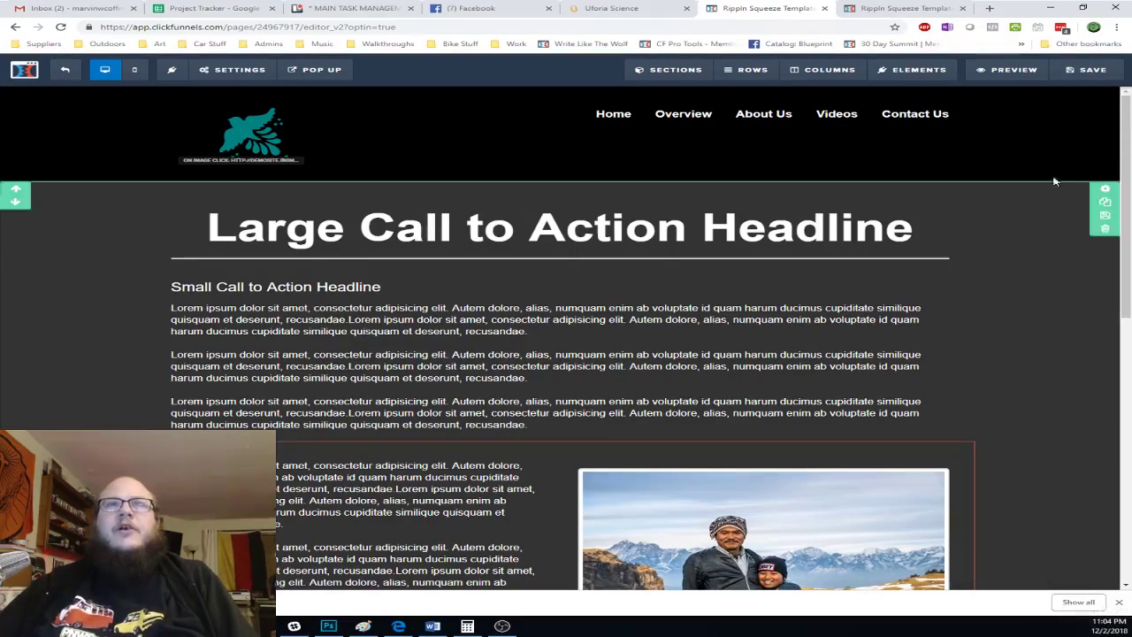
- Exit to the About Us funnel step overview and check the address of the live About Us page
{"action": "left_click", "coordinate": [65, 69]}
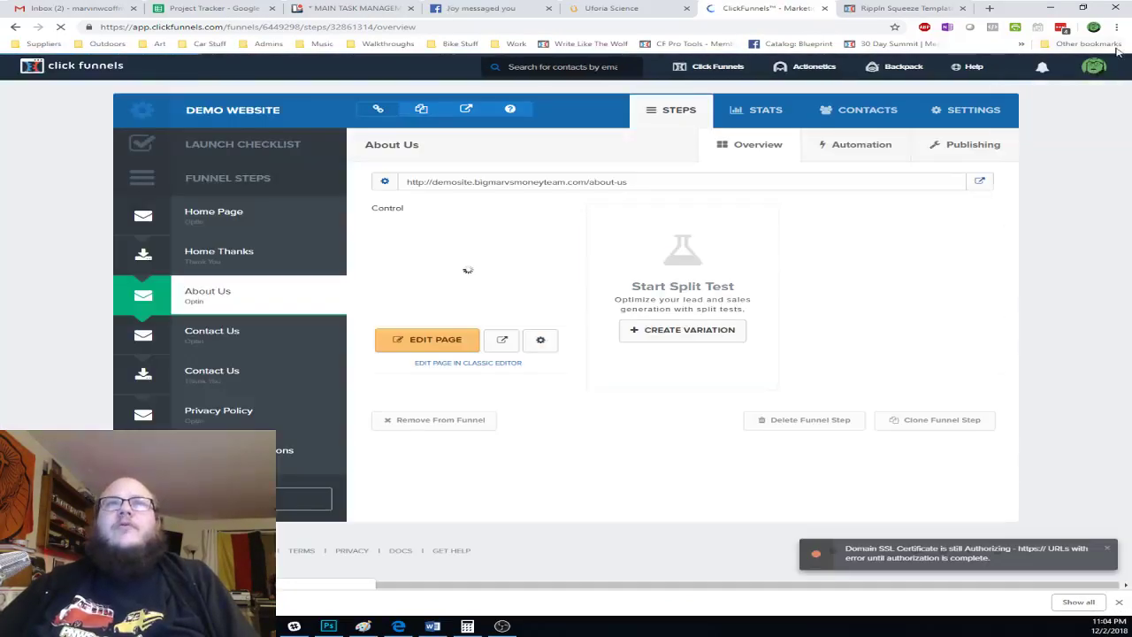
{"action": "mouse_move", "coordinate": [1094, 66]}
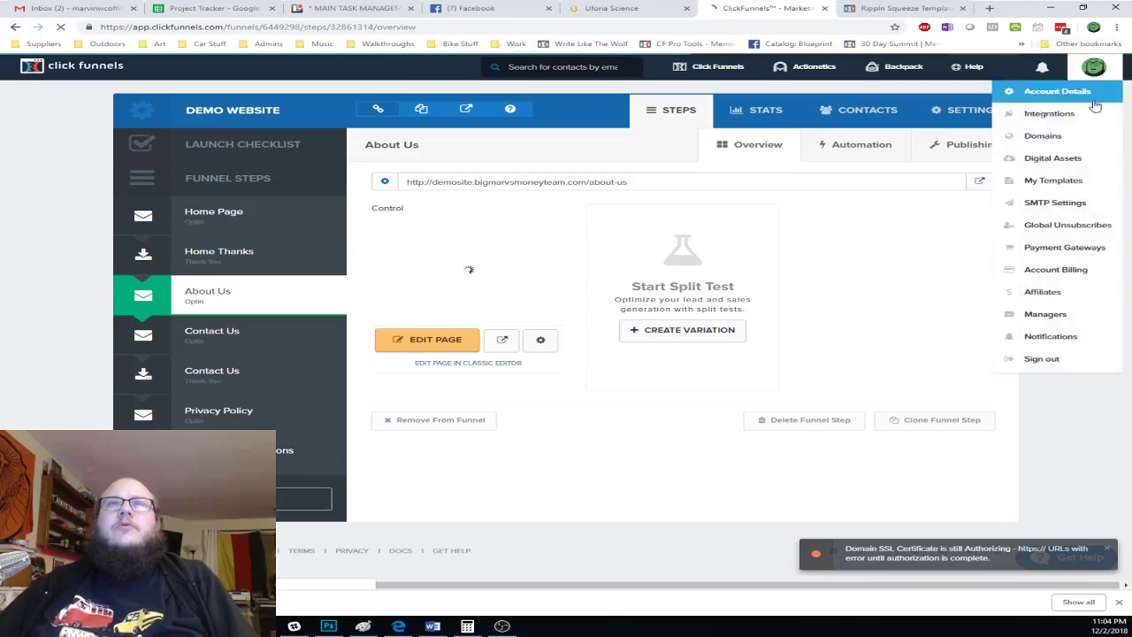
{"action": "left_click", "coordinate": [898, 8]}
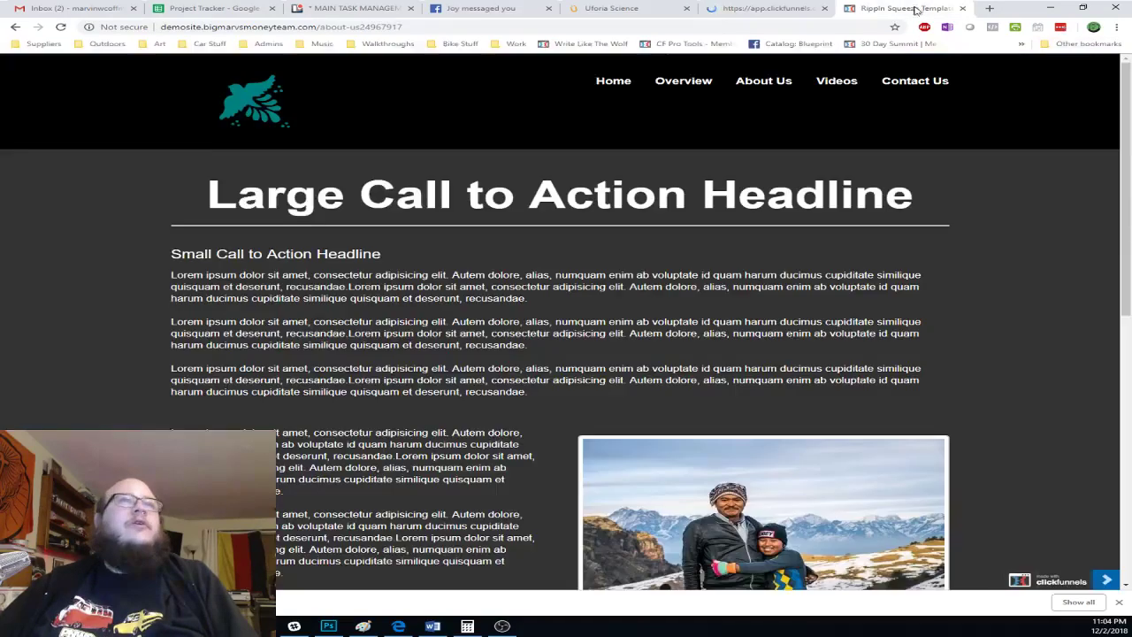
{"action": "left_click", "coordinate": [159, 30]}
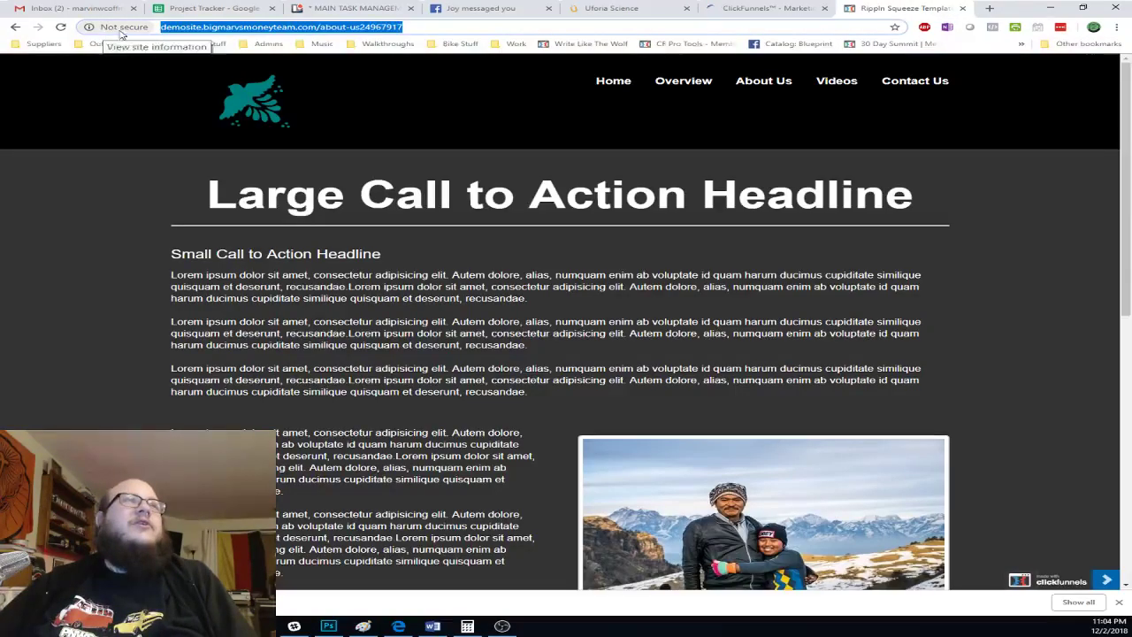
- Run the SSL check in the settings of the demosite.bigmarvsmoneyteam.com domain and reload the live About Us page
{"action": "left_click", "coordinate": [765, 9]}
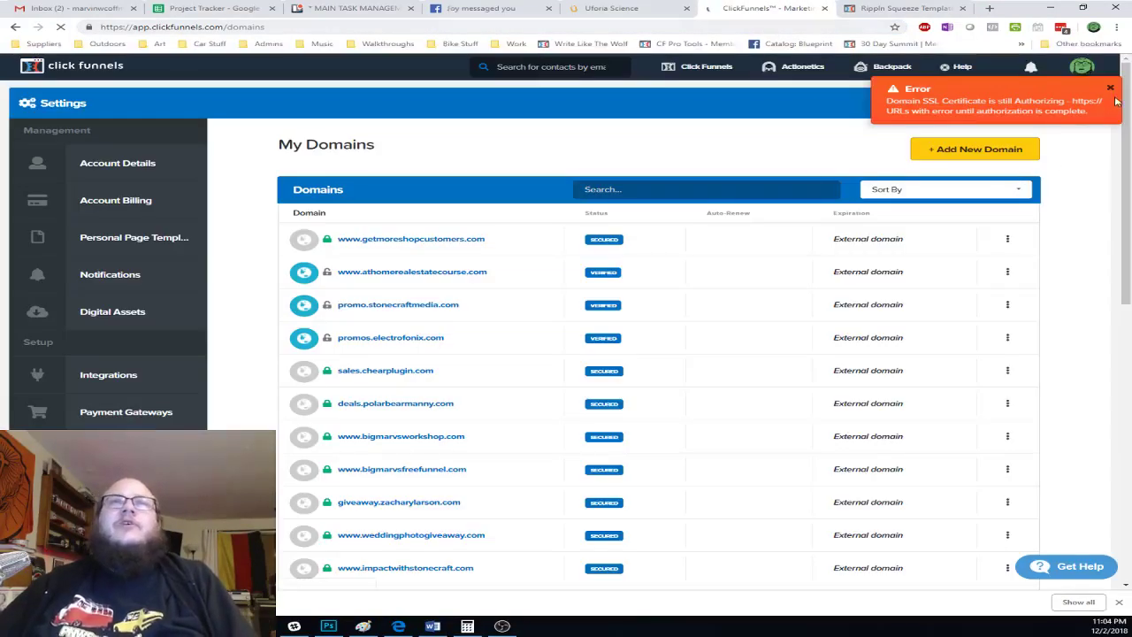
{"action": "left_click", "coordinate": [1112, 91]}
{"action": "scroll", "coordinate": [880, 253], "scroll_direction": "down", "scroll_amount": 10}
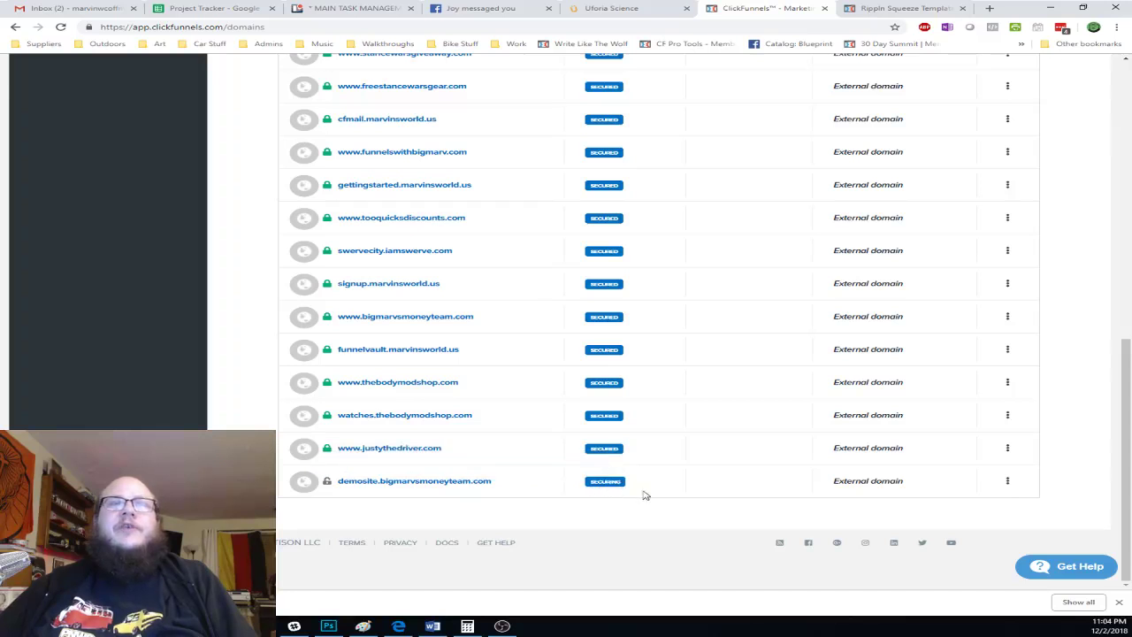
{"action": "left_click", "coordinate": [1007, 483]}
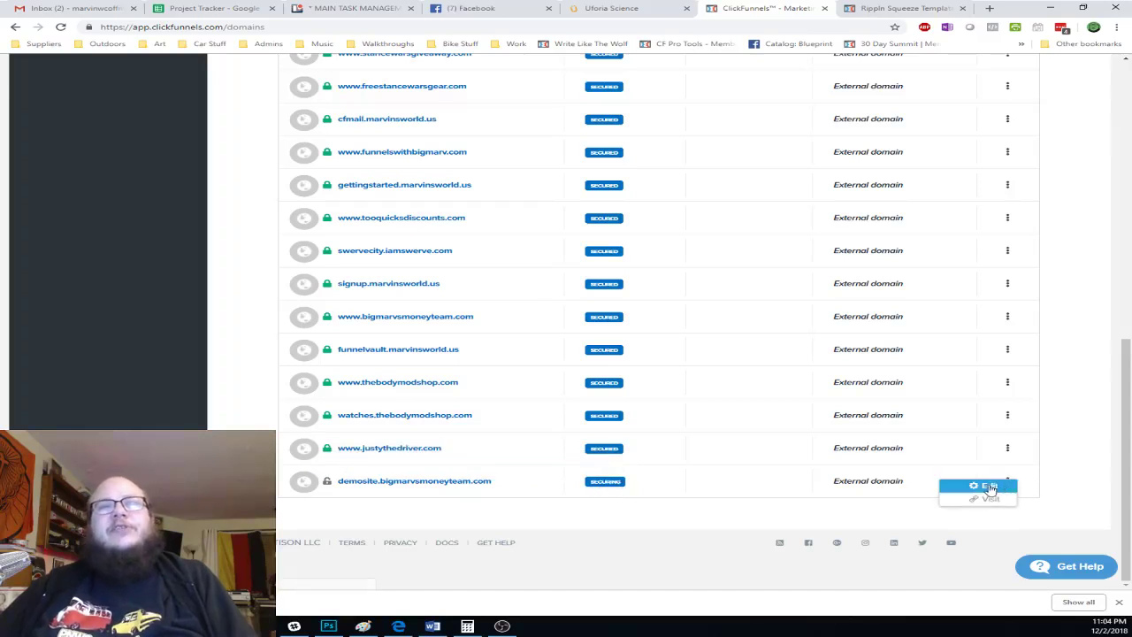
{"action": "left_click", "coordinate": [978, 483]}
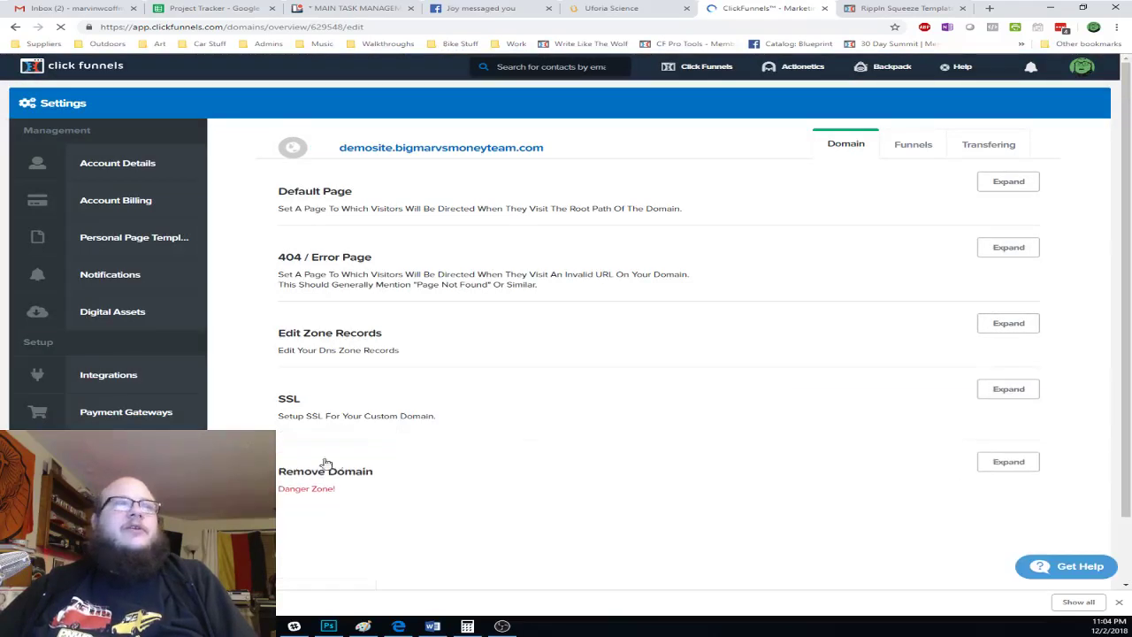
{"action": "left_click", "coordinate": [1018, 395]}
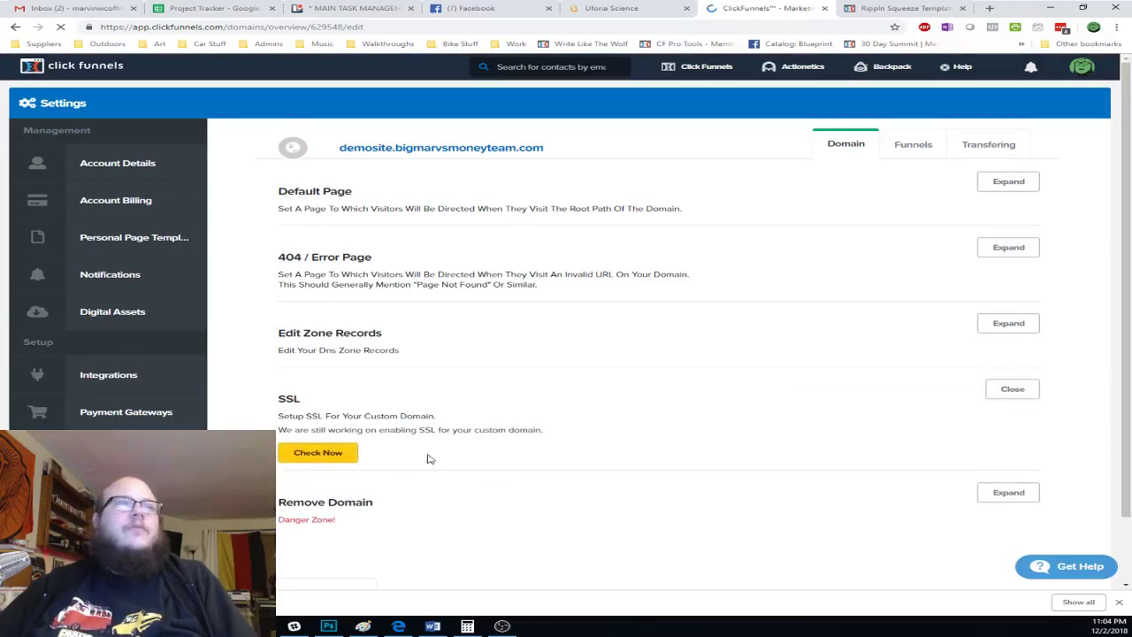
{"action": "left_click", "coordinate": [308, 452]}
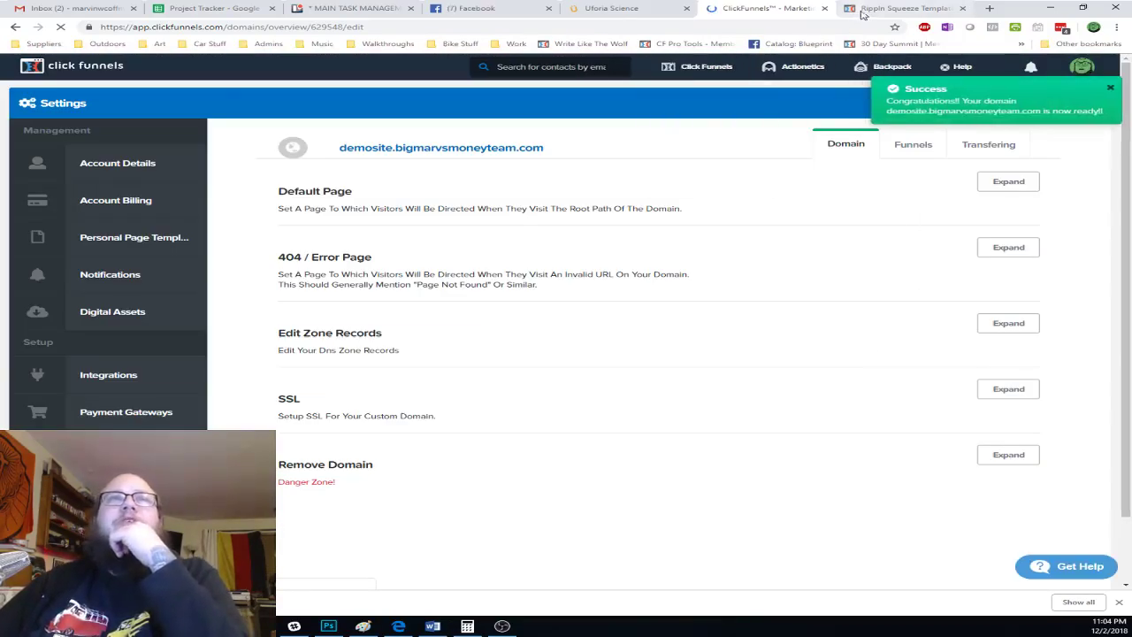
{"action": "left_click", "coordinate": [903, 8]}
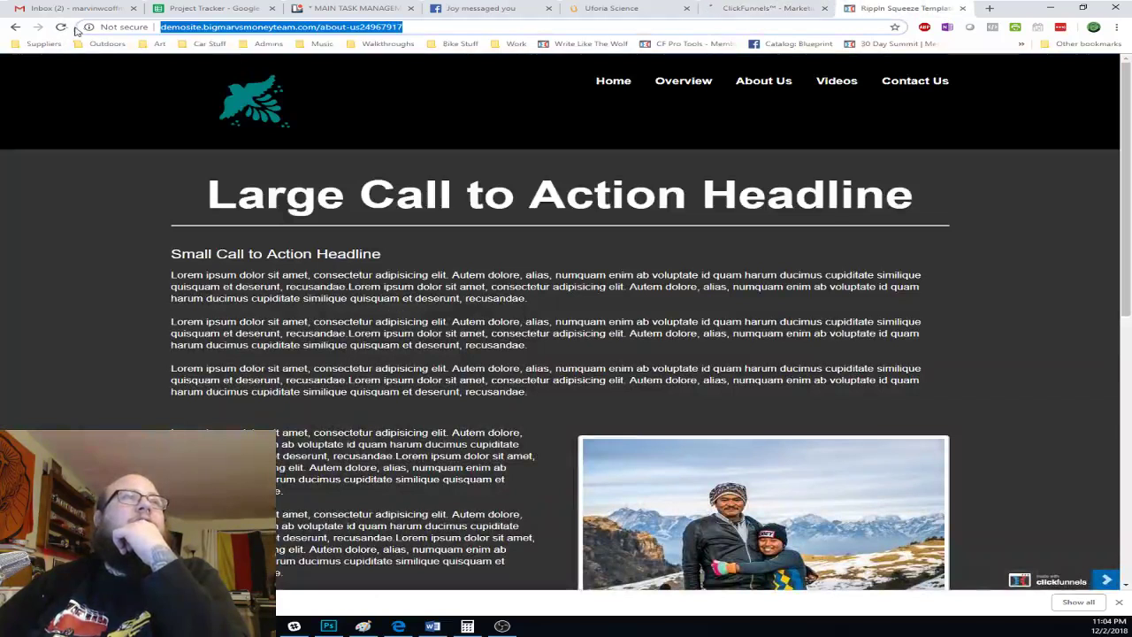
{"action": "left_click", "coordinate": [61, 27]}
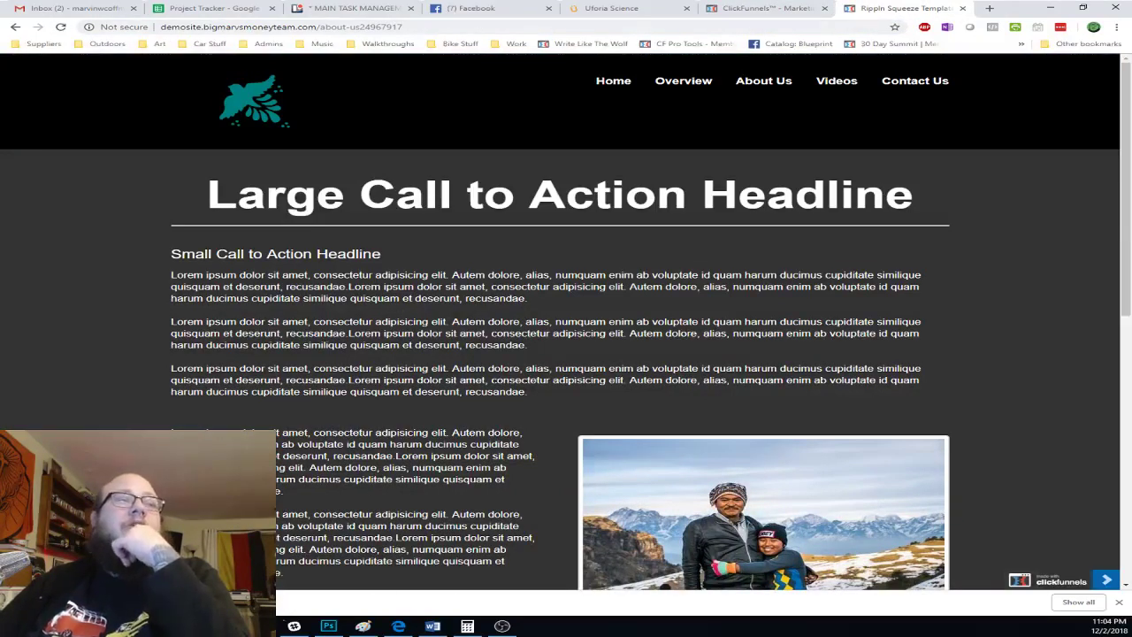
{"action": "right_click", "coordinate": [226, 626]}
{"action": "left_click", "coordinate": [232, 542]}
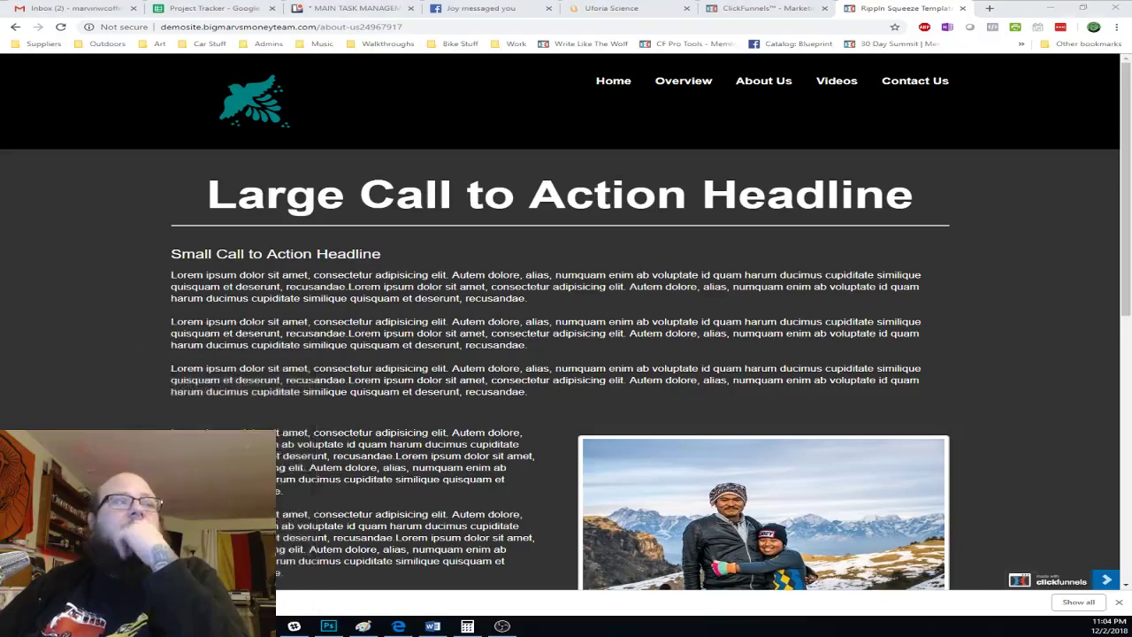
{"action": "type", "text": "h"}
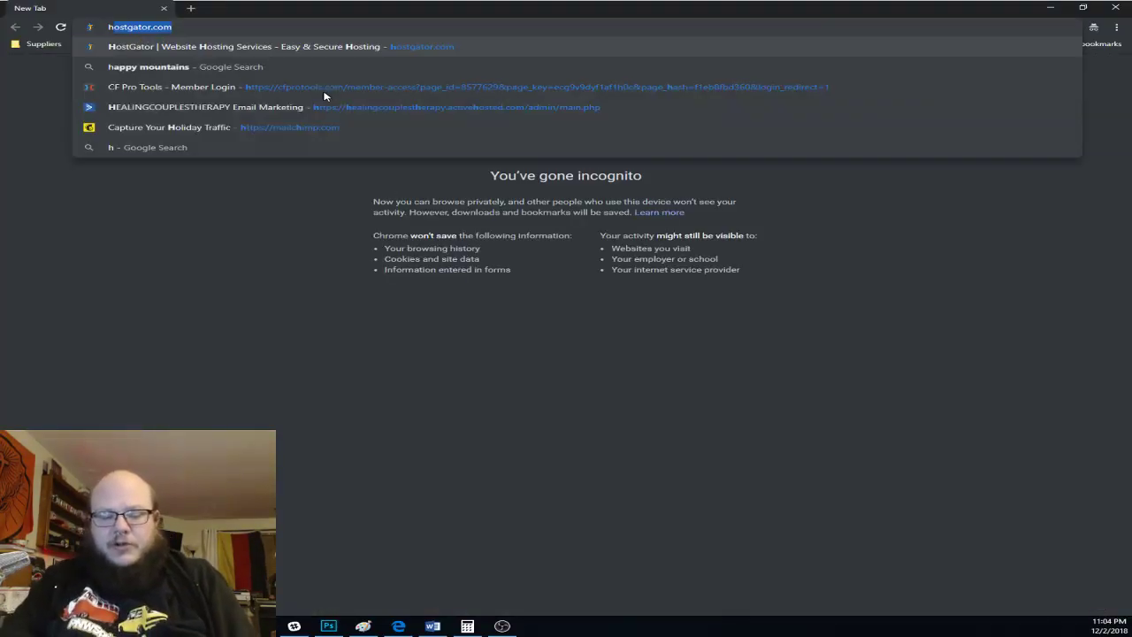
{"action": "type", "text": "ttpsL"}
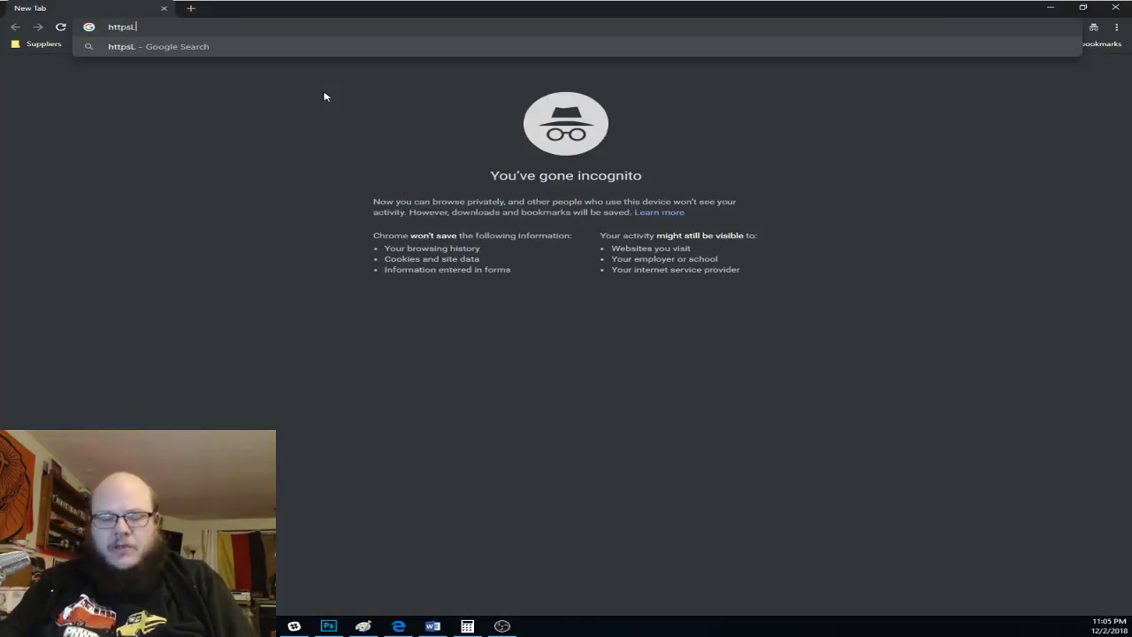
{"action": "key", "text": "BackSpace"}
{"action": "type", "text": "://"}
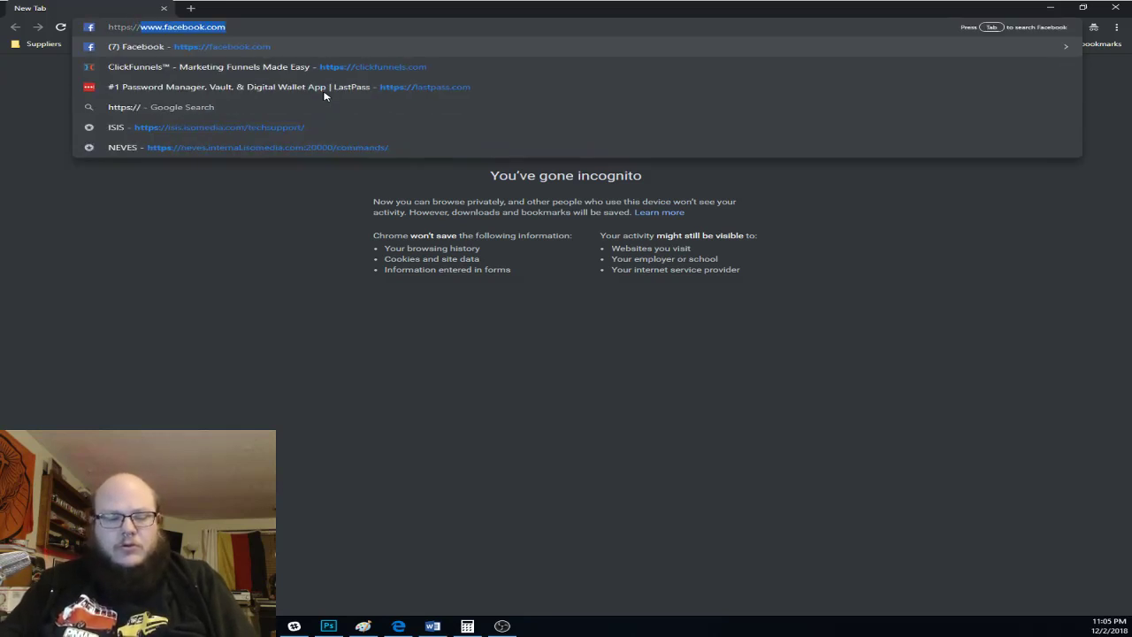
{"action": "type", "text": "dd"}
{"action": "key", "text": "BackSpace"}
{"action": "key", "text": "BackSpace"}
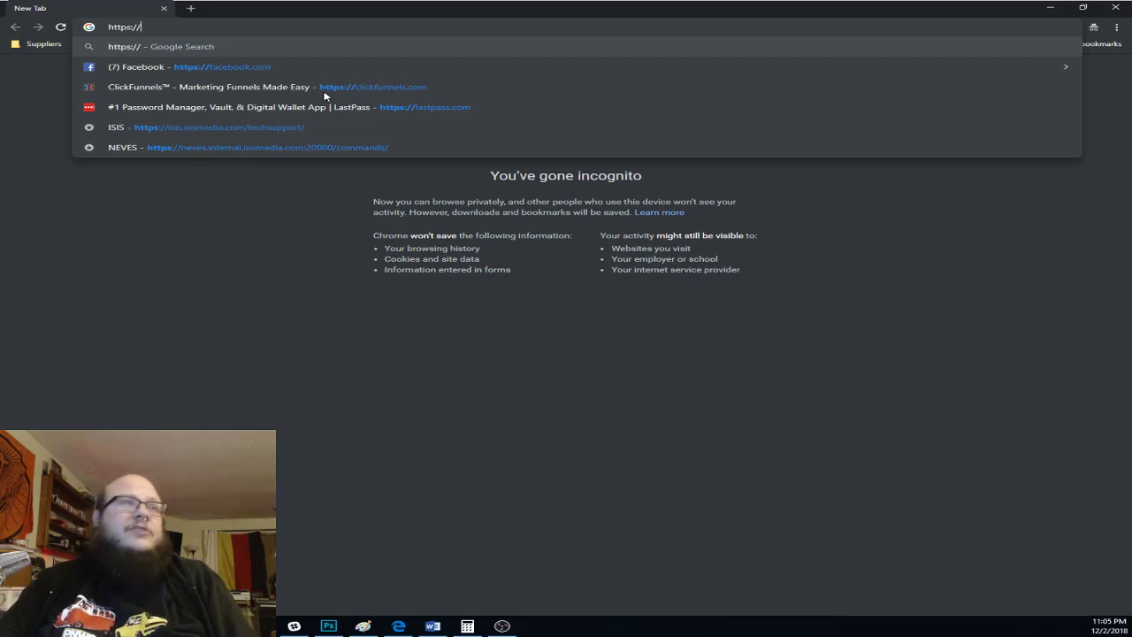
{"action": "type", "text": "demosi"}
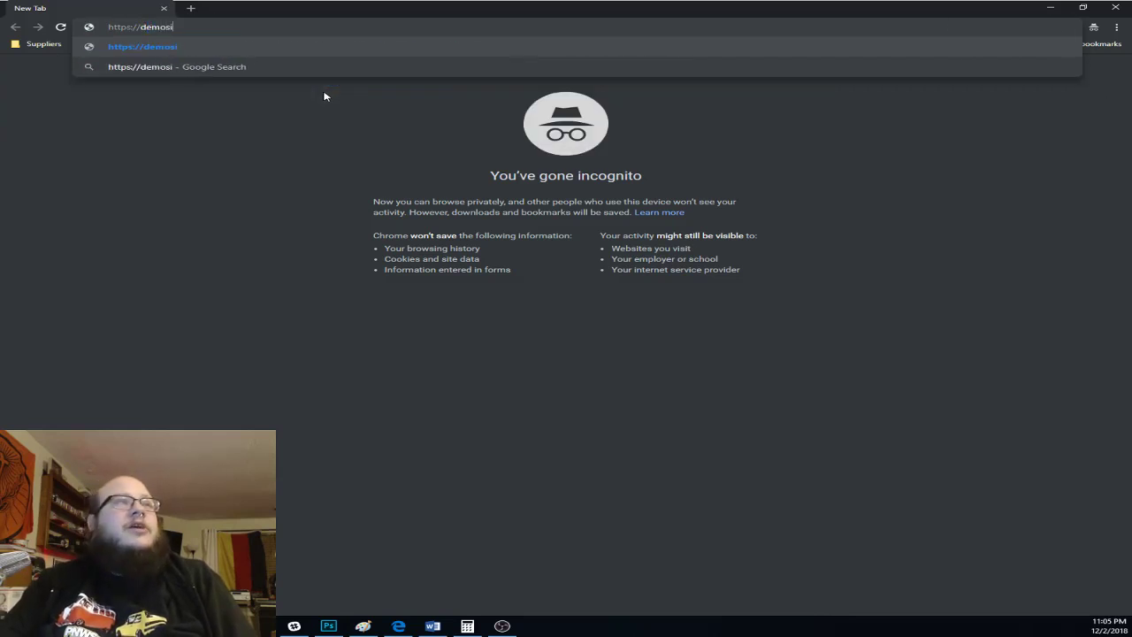
{"action": "type", "text": "te.bigma"}
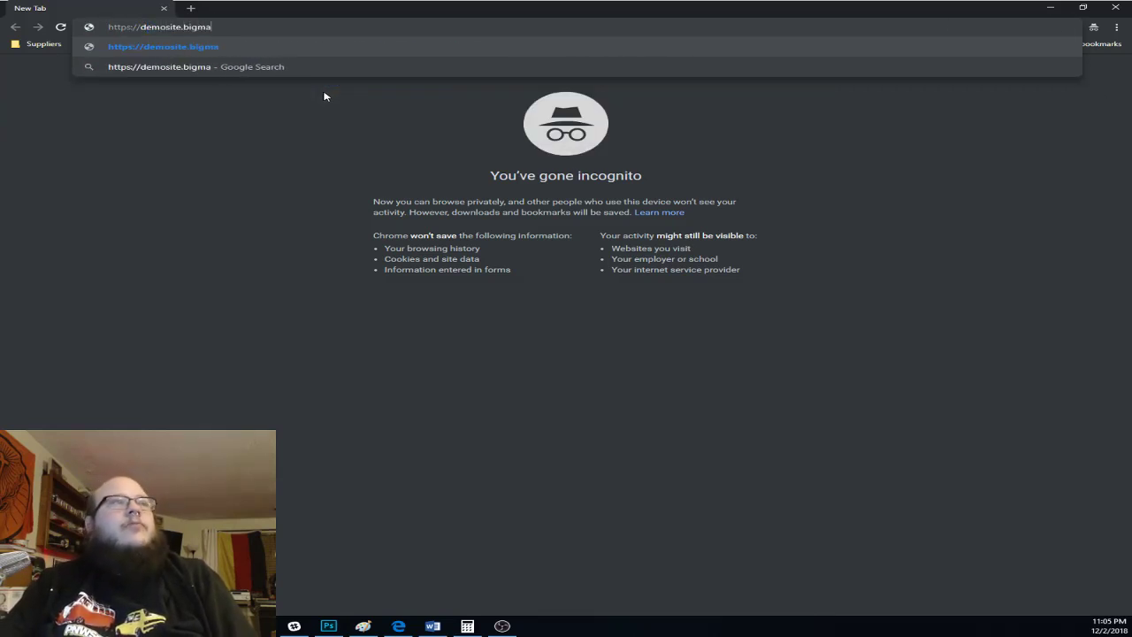
{"action": "type", "text": "rvsmoney"}
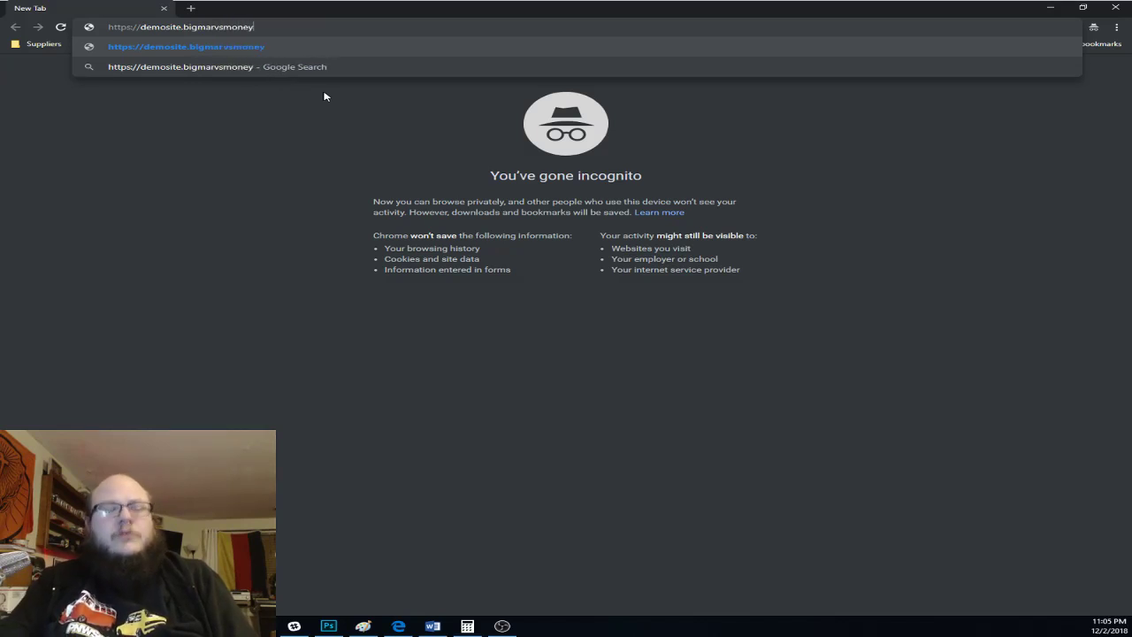
{"action": "type", "text": "team.com"}
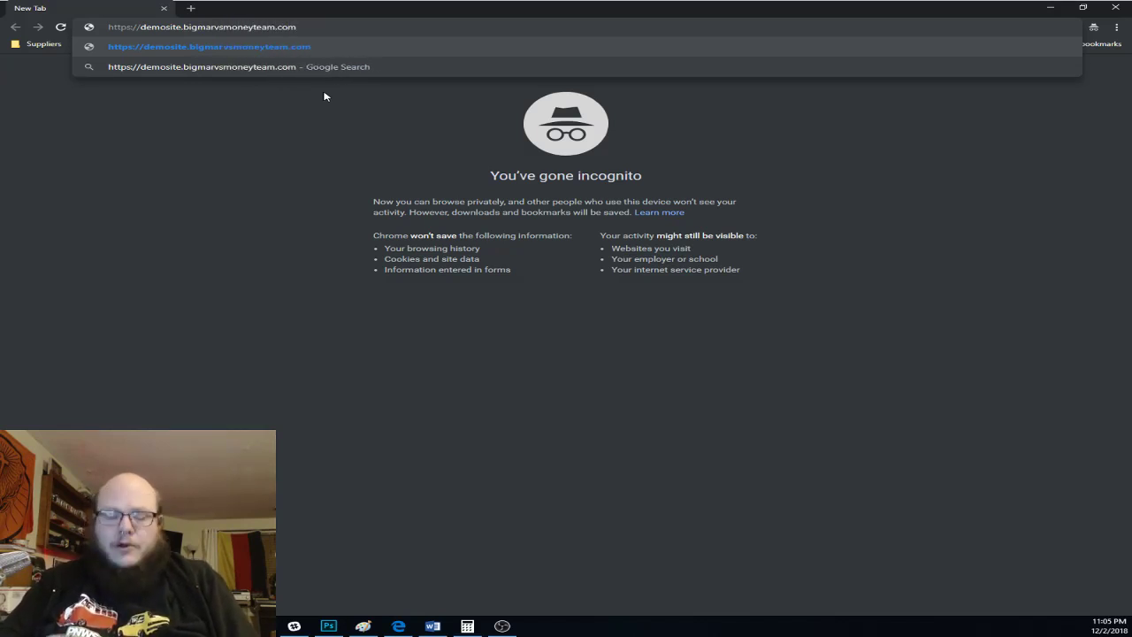
{"action": "key", "text": "Return"}
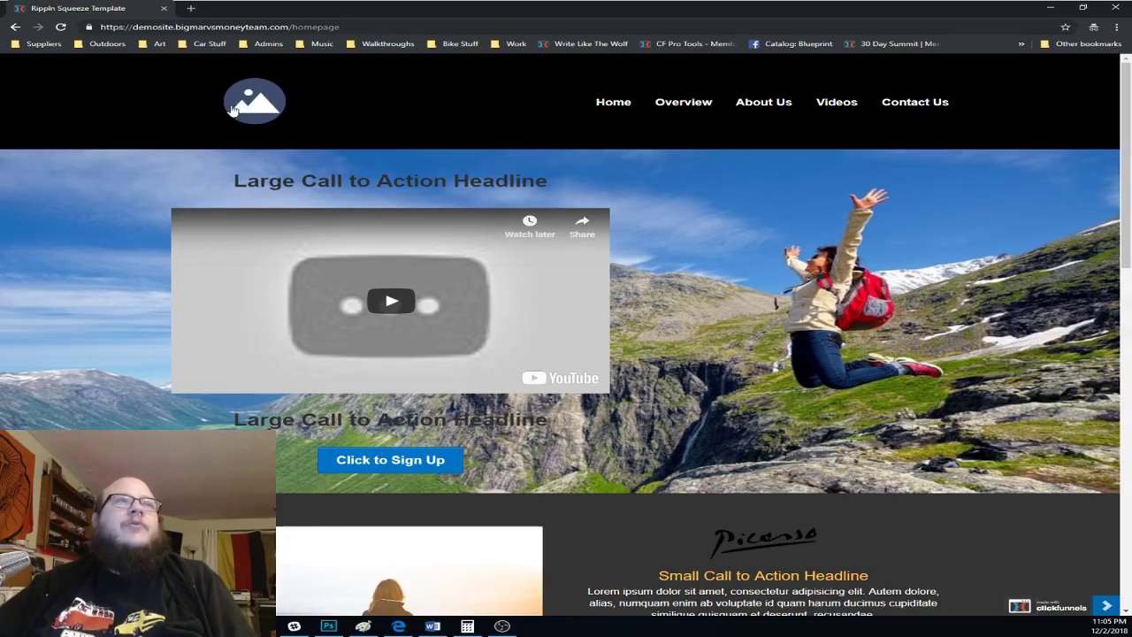
- Follow the About Us link on the secure live site, look over the page and test its header logo link
{"action": "left_click", "coordinate": [754, 104]}
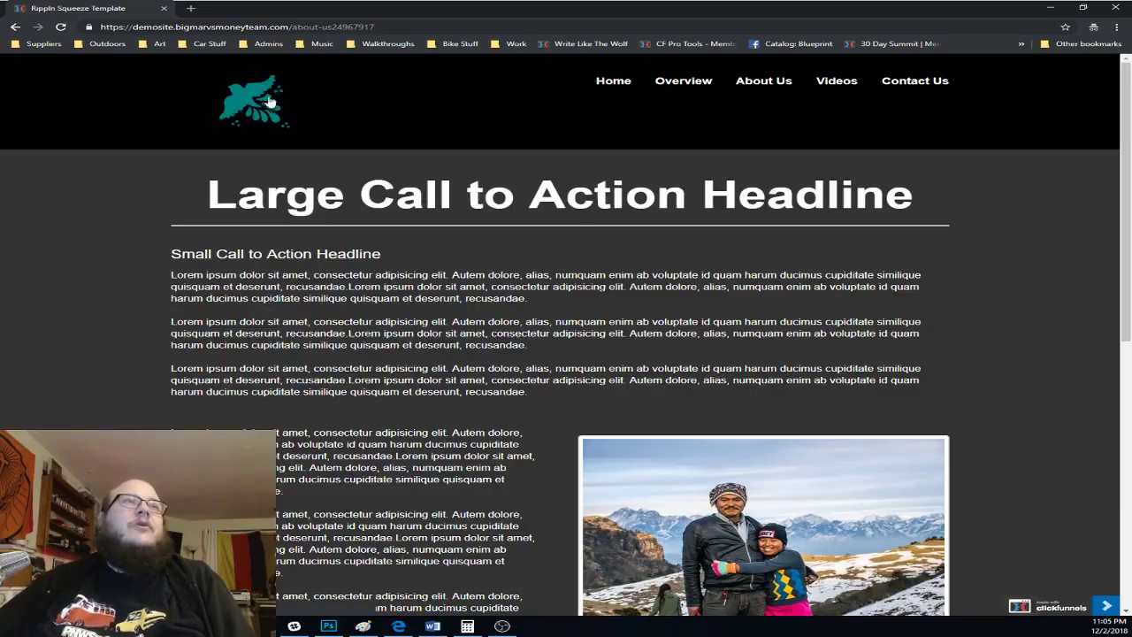
{"action": "scroll", "coordinate": [686, 272], "scroll_direction": "down", "scroll_amount": 8}
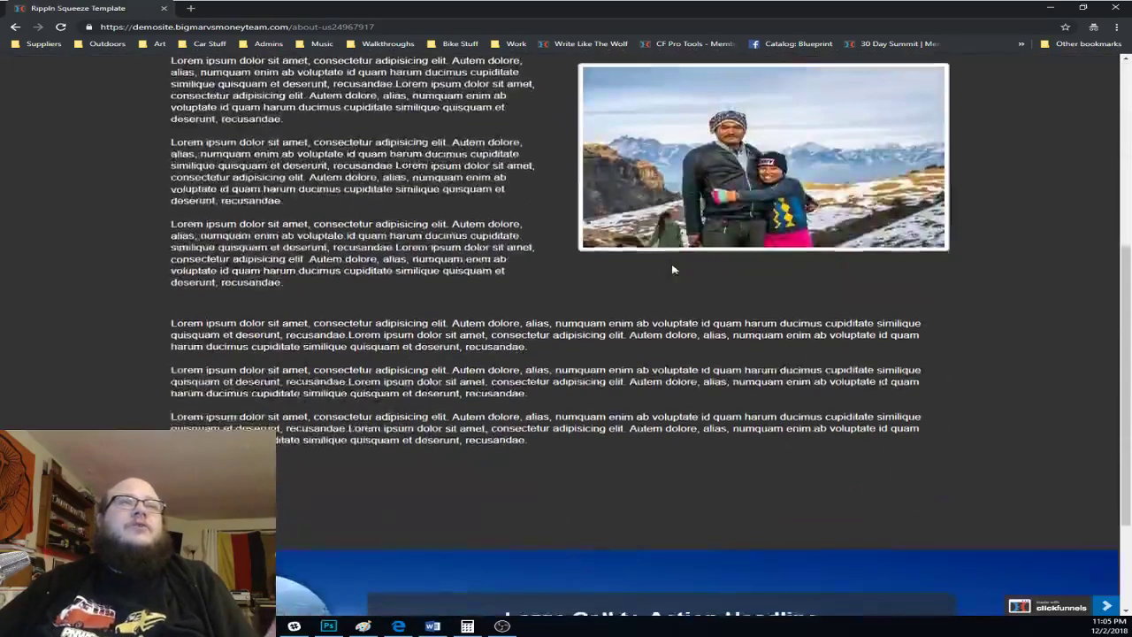
{"action": "scroll", "coordinate": [705, 297], "scroll_direction": "up", "scroll_amount": 10}
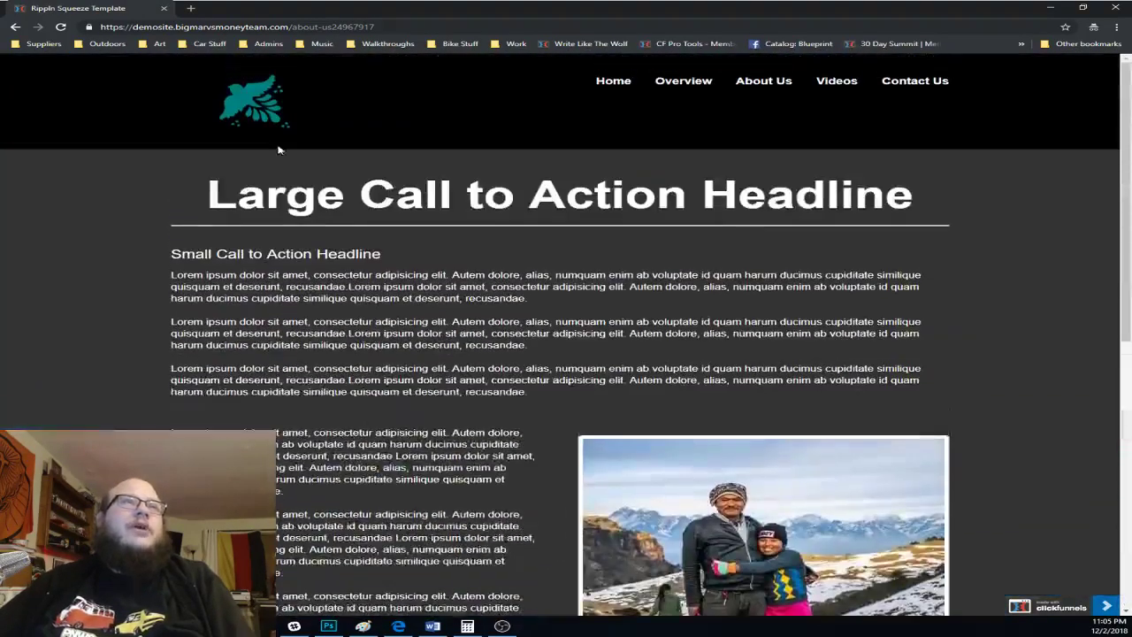
{"action": "left_click", "coordinate": [264, 111]}
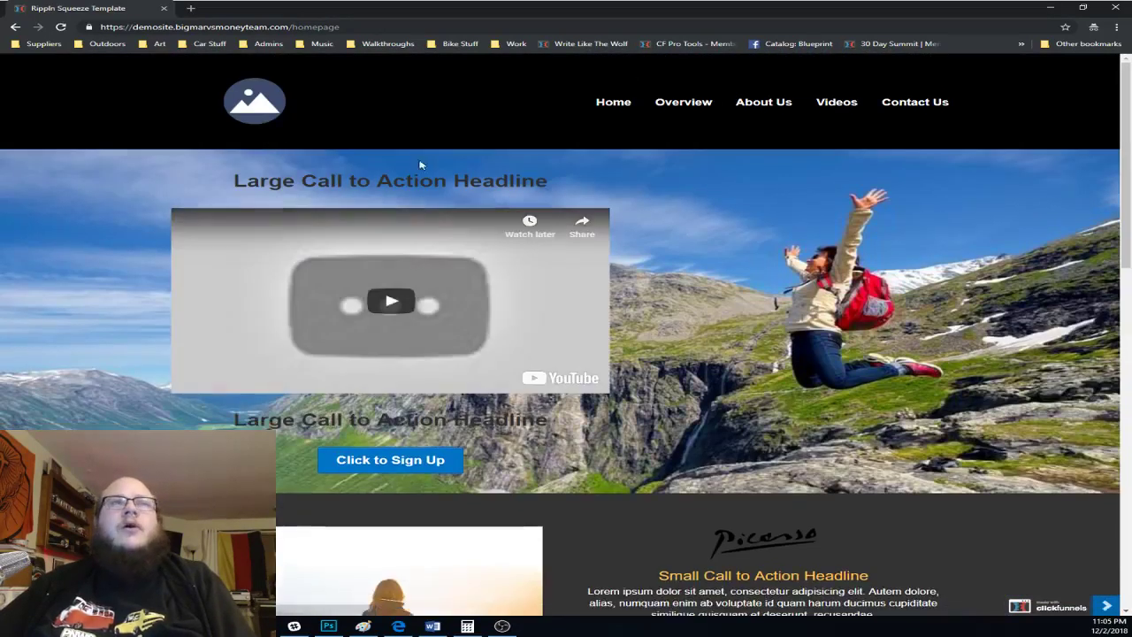